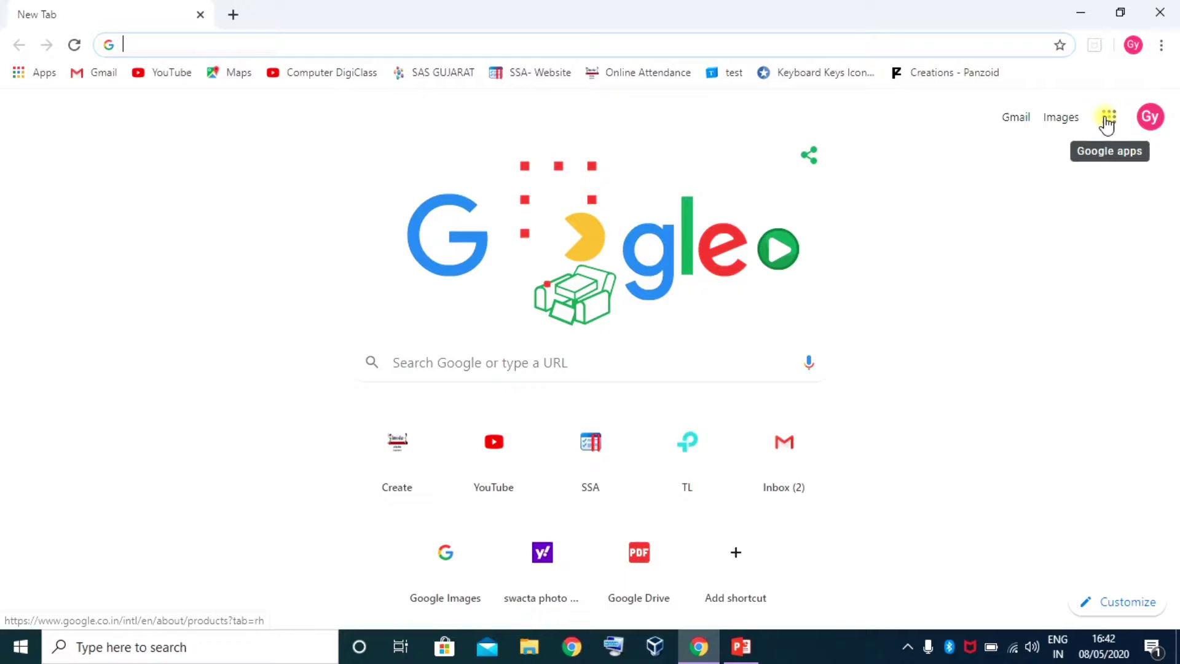
Open Google Drive's My Drive from the Google apps launcher on the New Tab page
click(1107, 123)
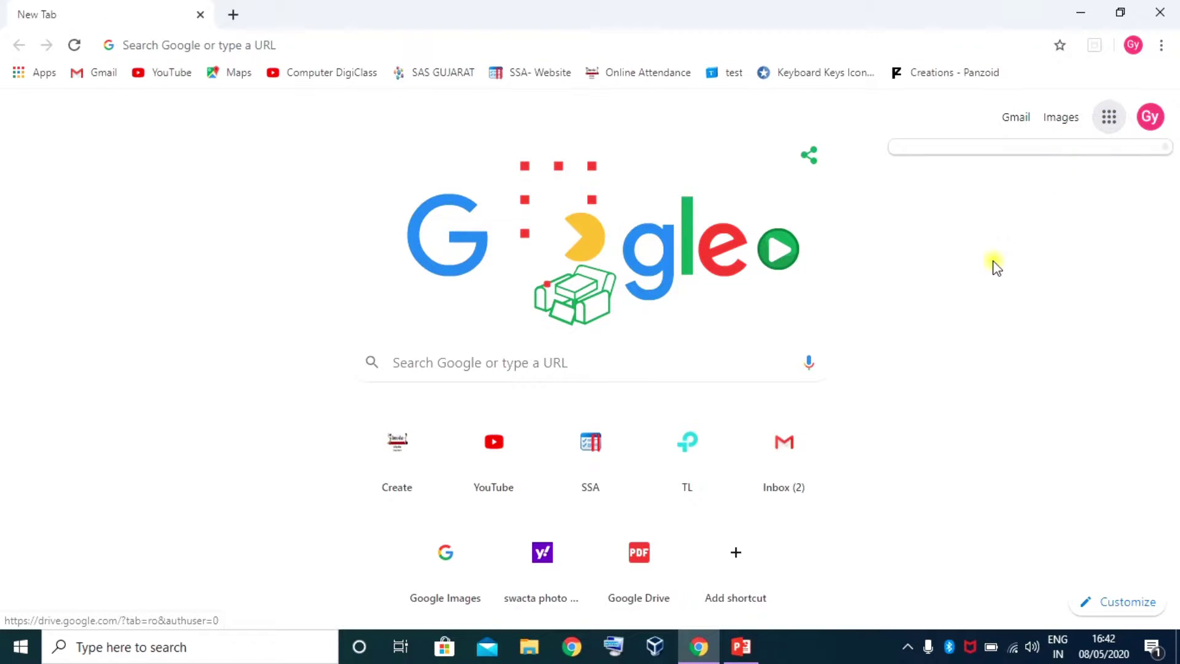
click(1104, 123)
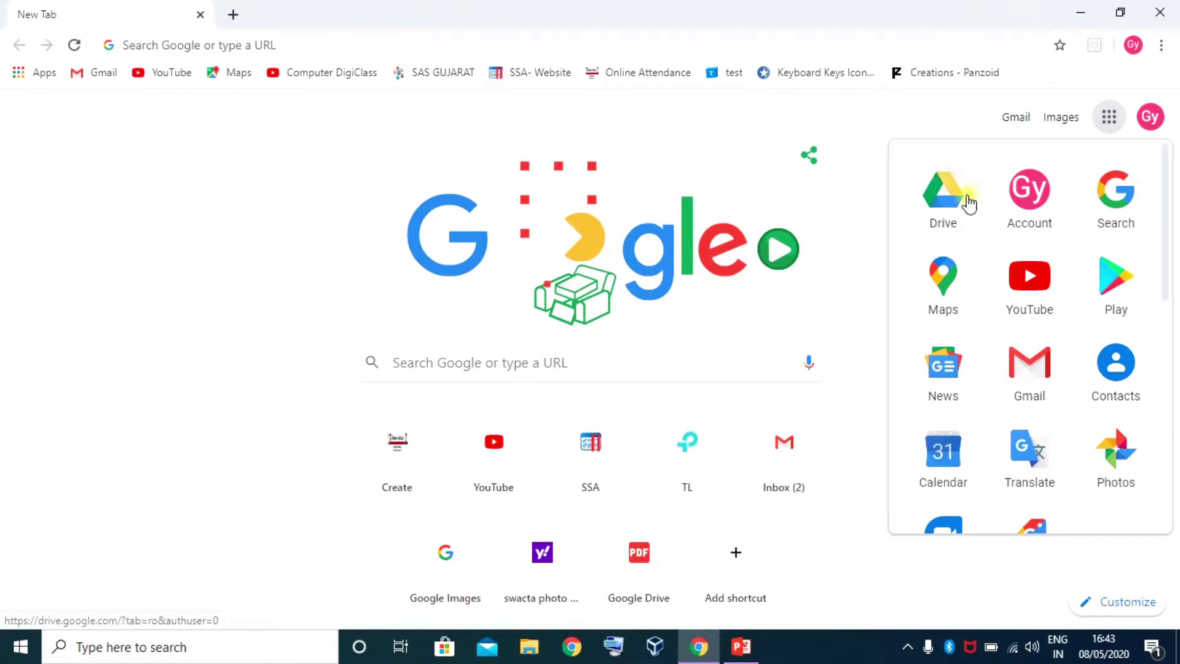
click(946, 215)
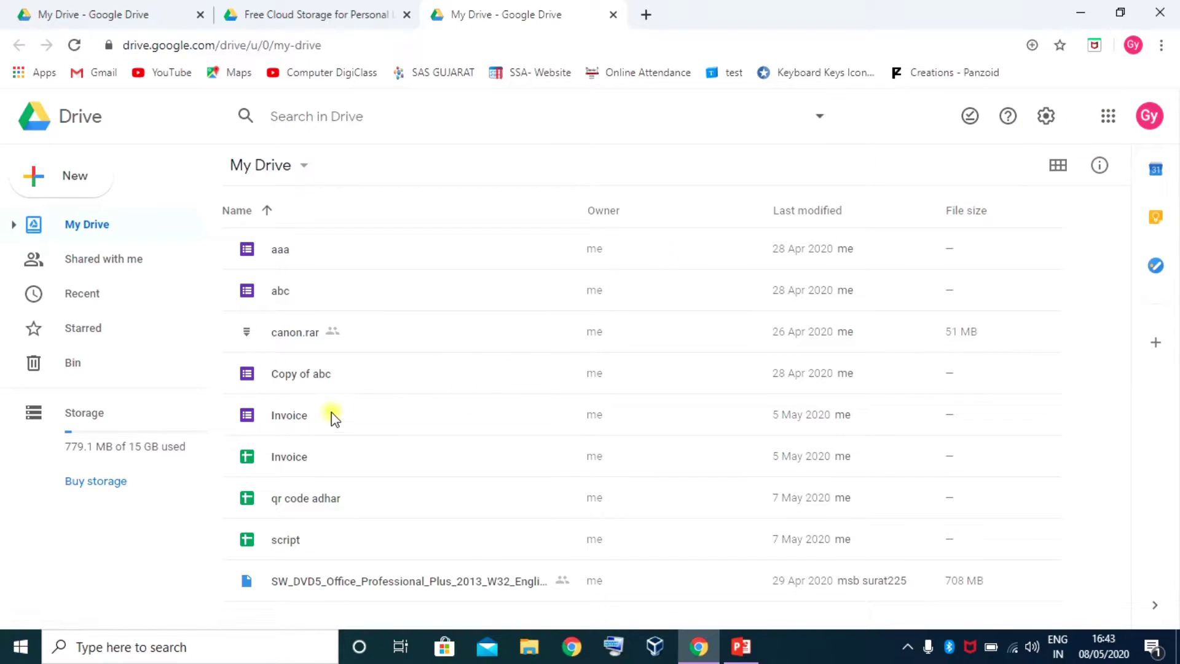
click(1161, 45)
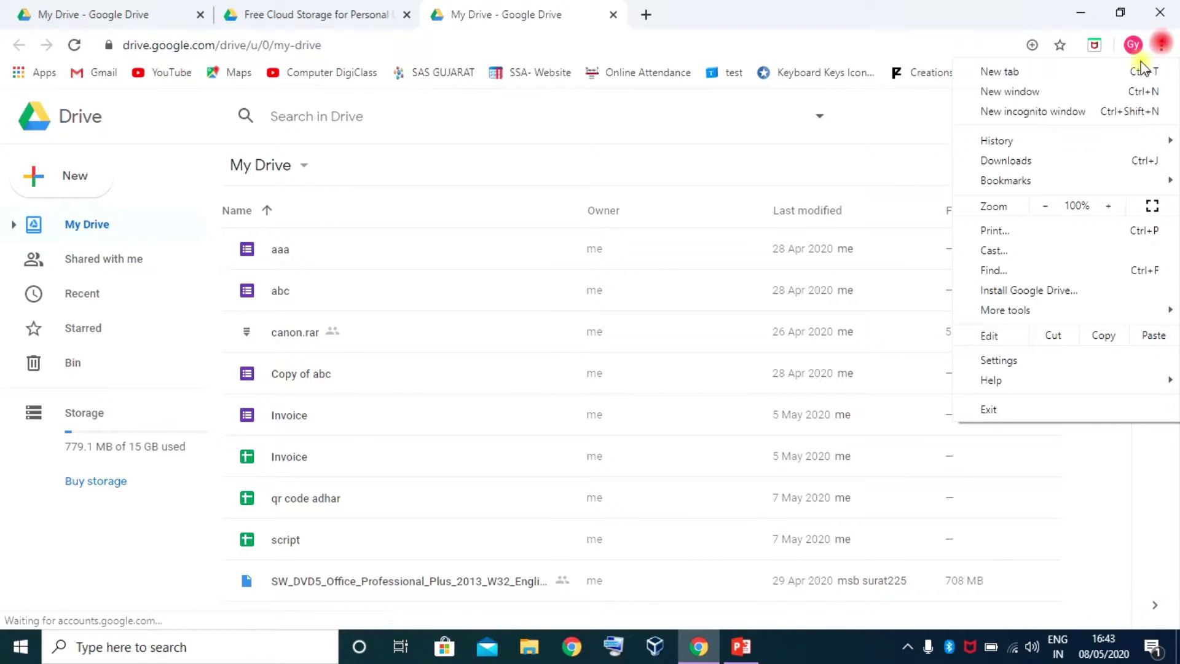
click(1062, 108)
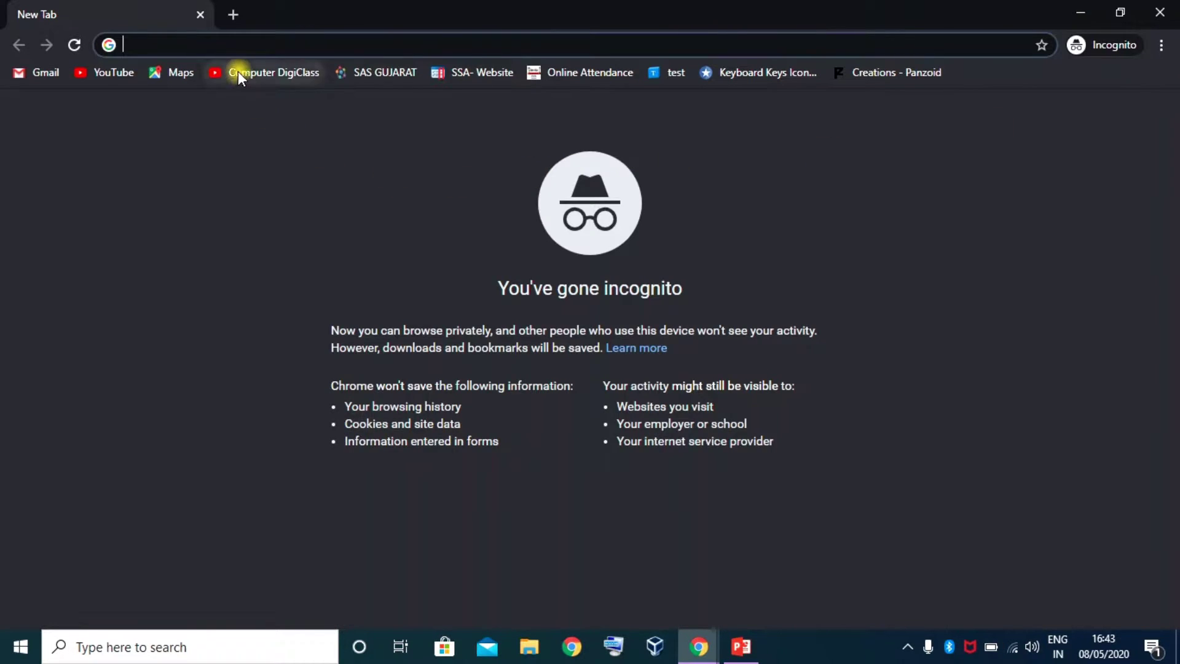
text(drive)
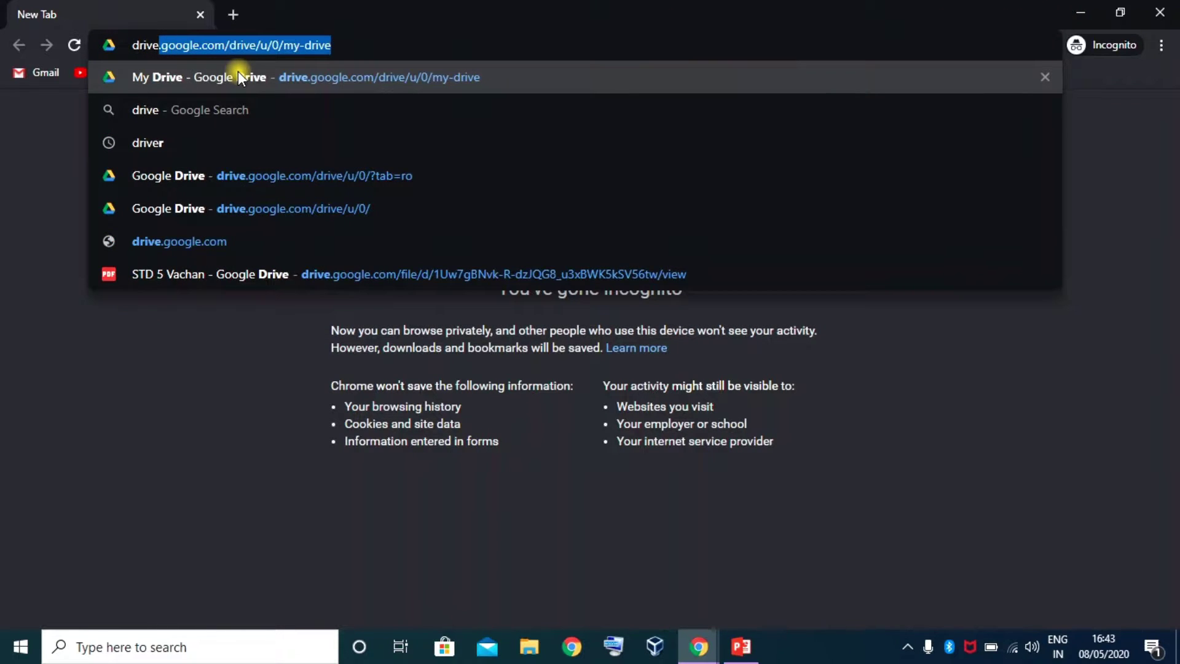
text(.google)
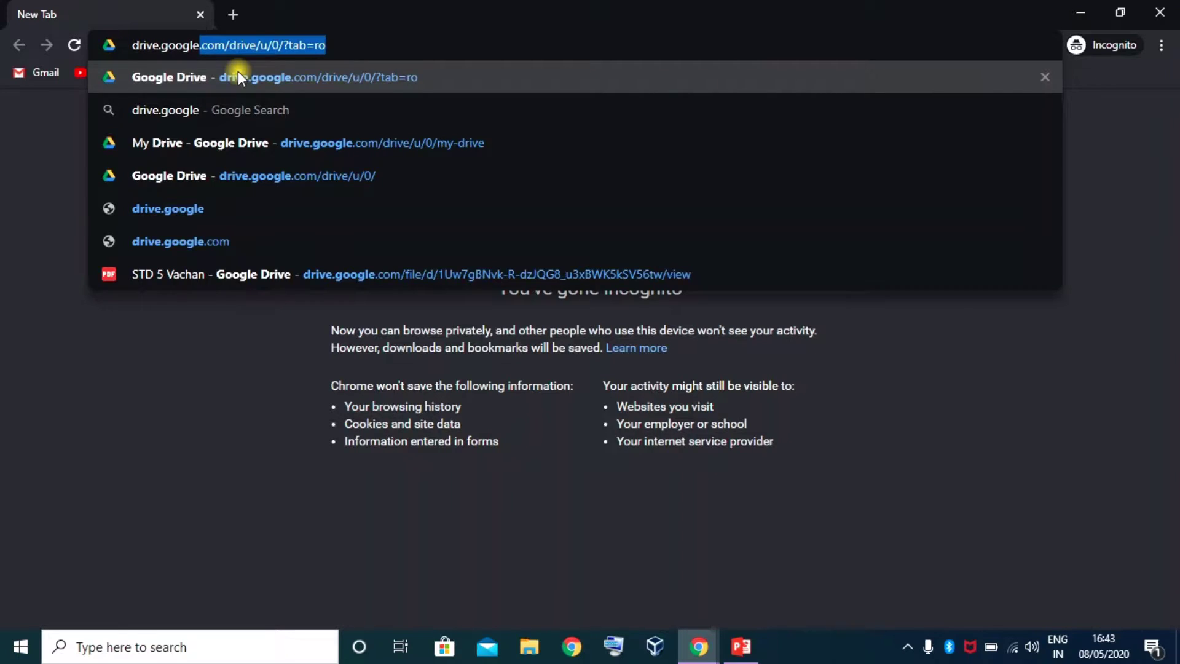
text(.com)
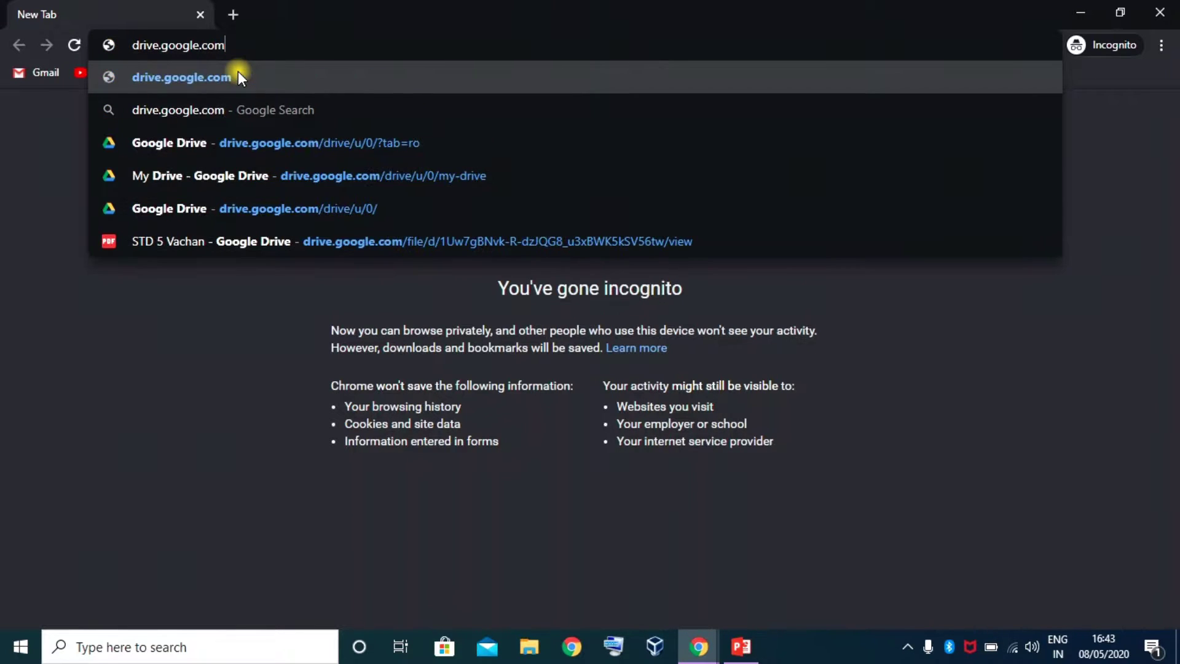
key(Return)
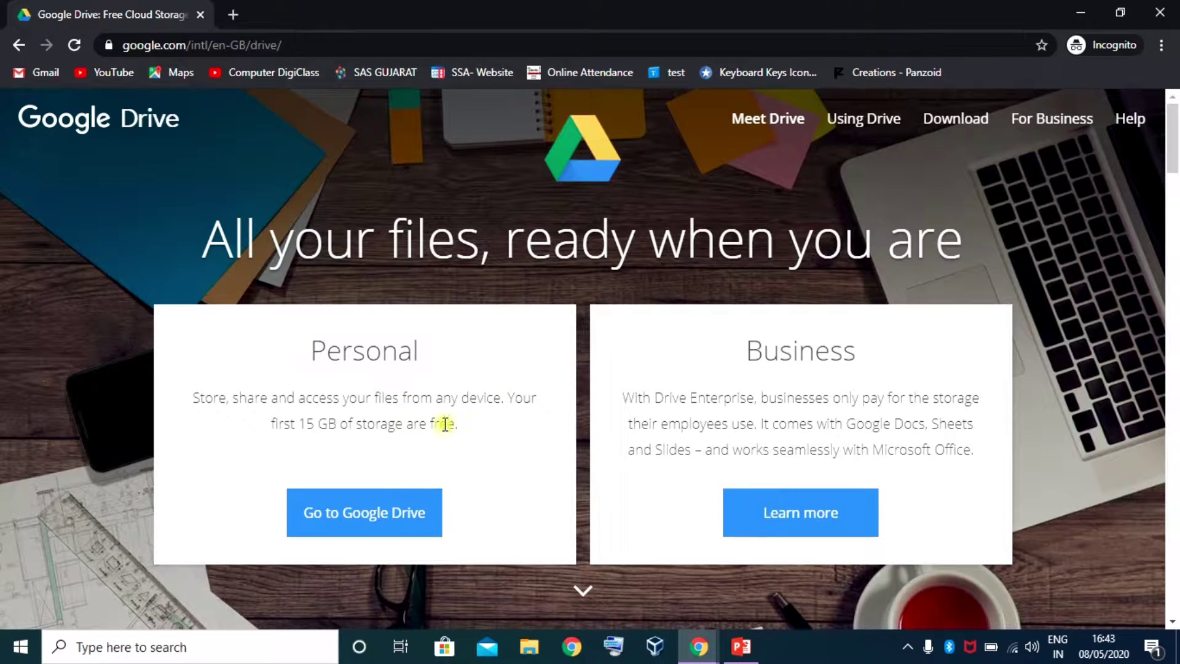
click(380, 513)
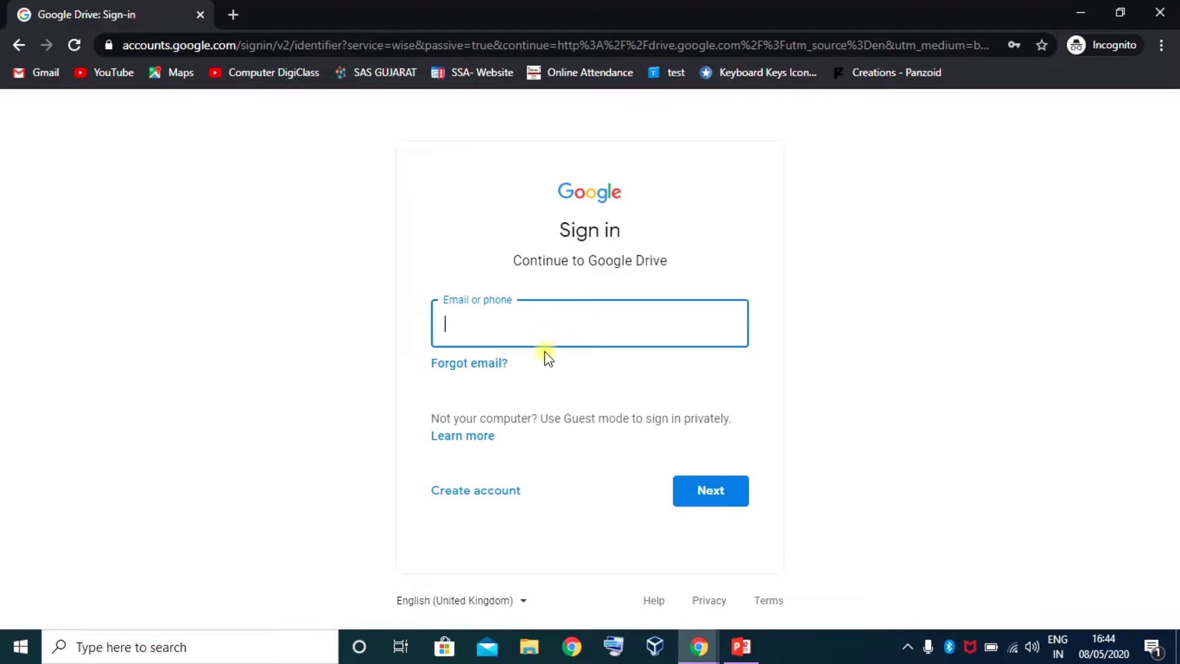
click(1156, 14)
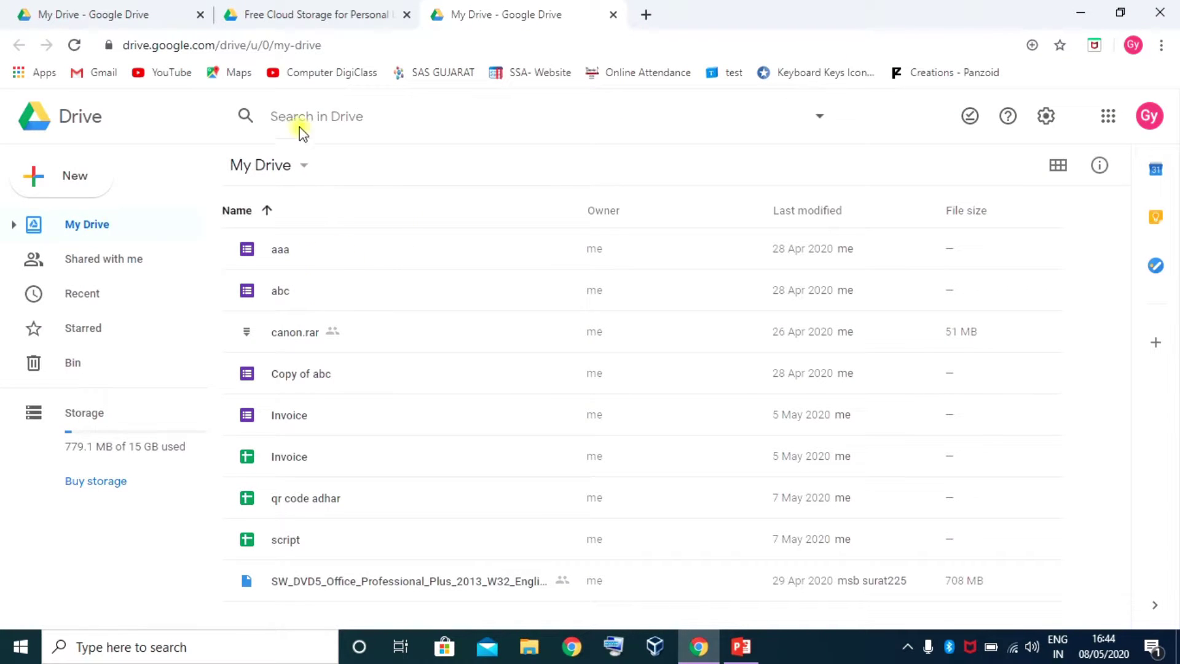
Close the duplicate My Drive tab and the Drive landing tab, keeping only My Drive
click(612, 14)
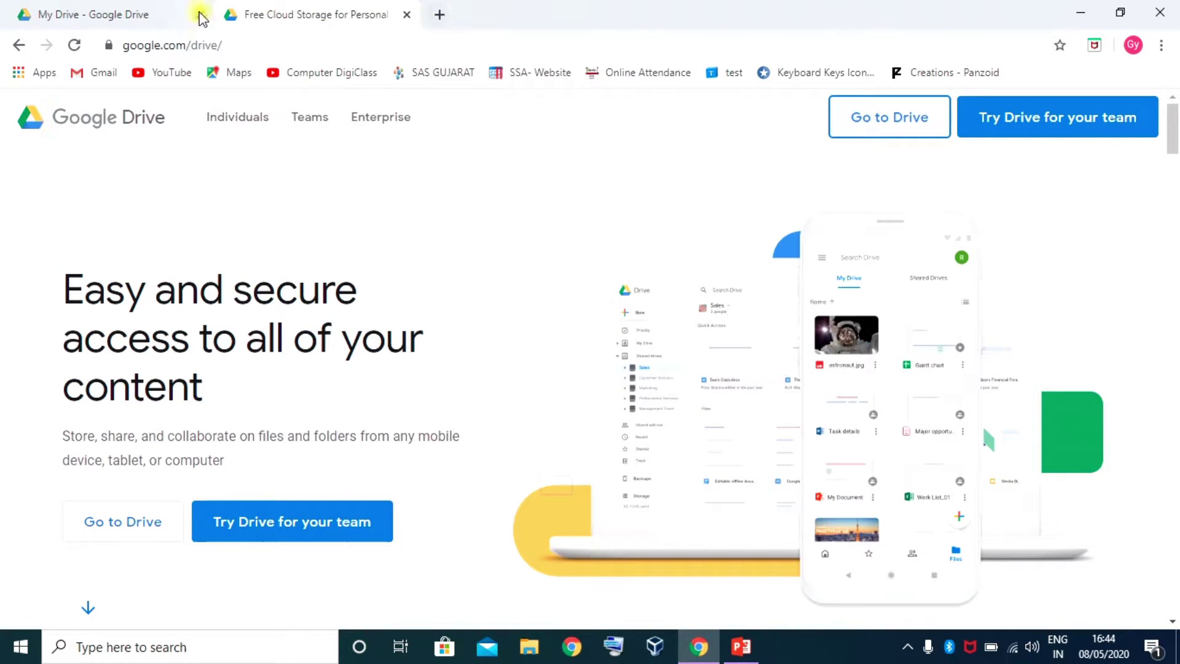
click(406, 14)
click(121, 17)
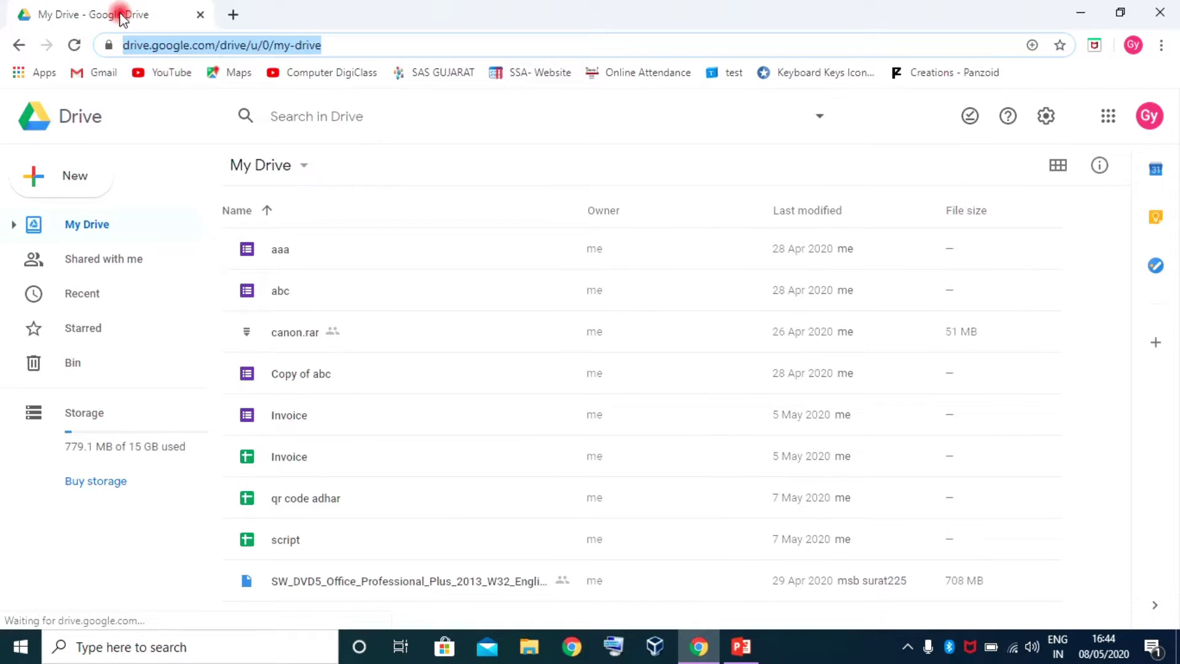
click(394, 294)
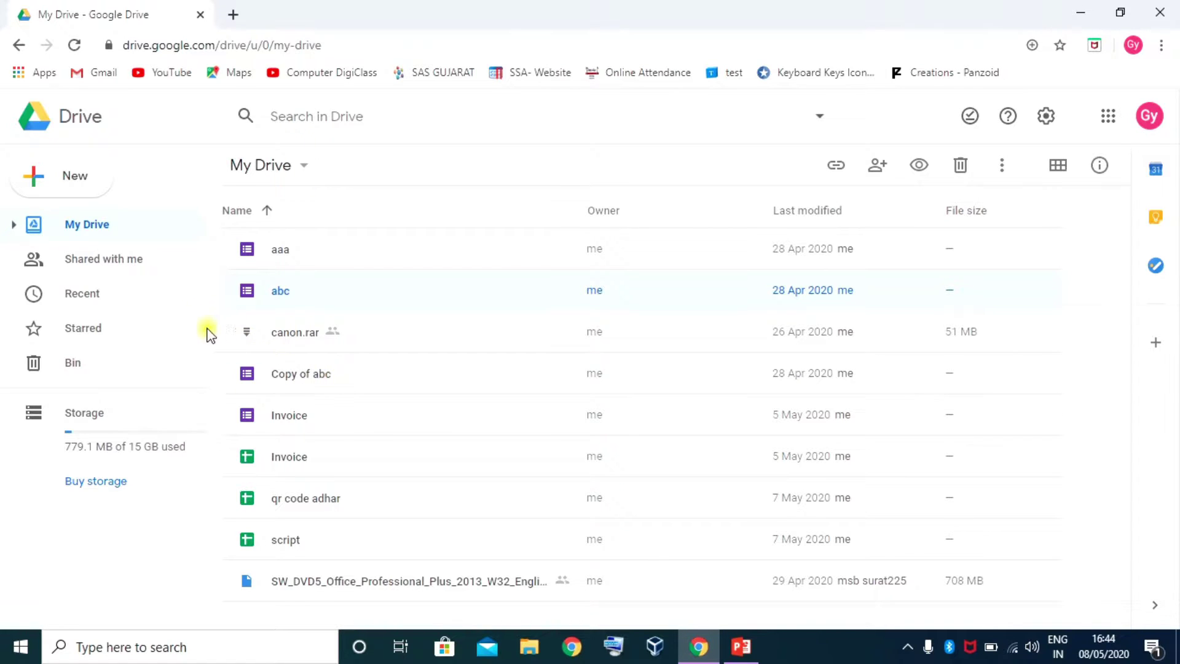
click(60, 181)
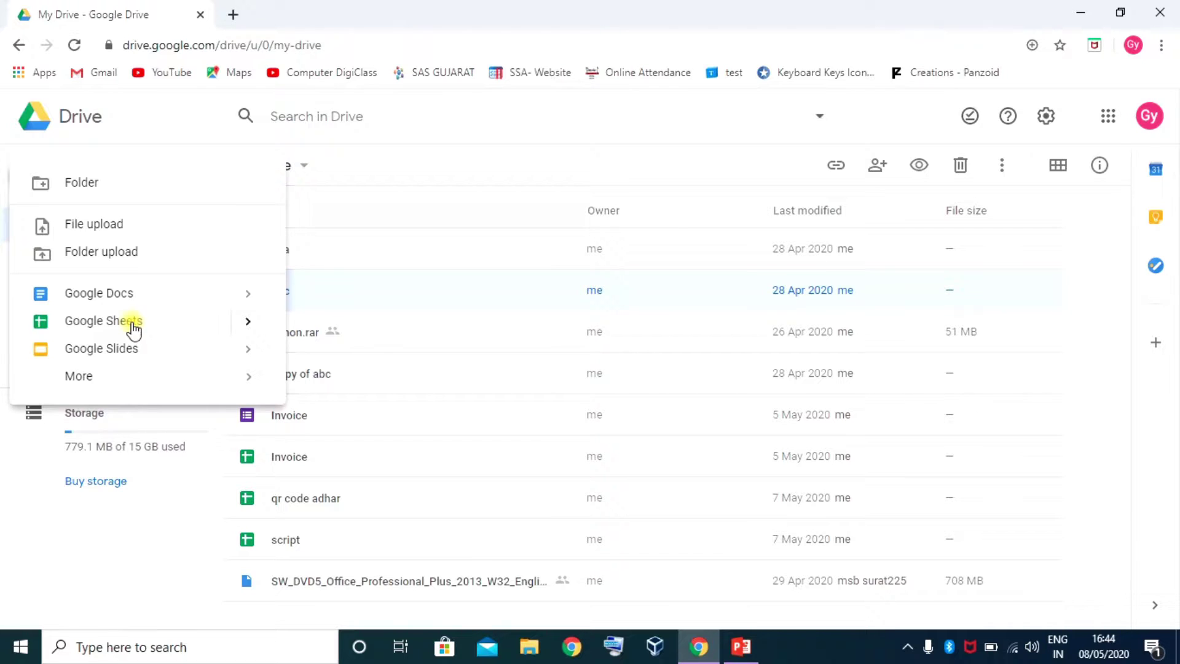
Start a new Google Sheets spreadsheet from a template and browse the template gallery
mouse_move(249, 330)
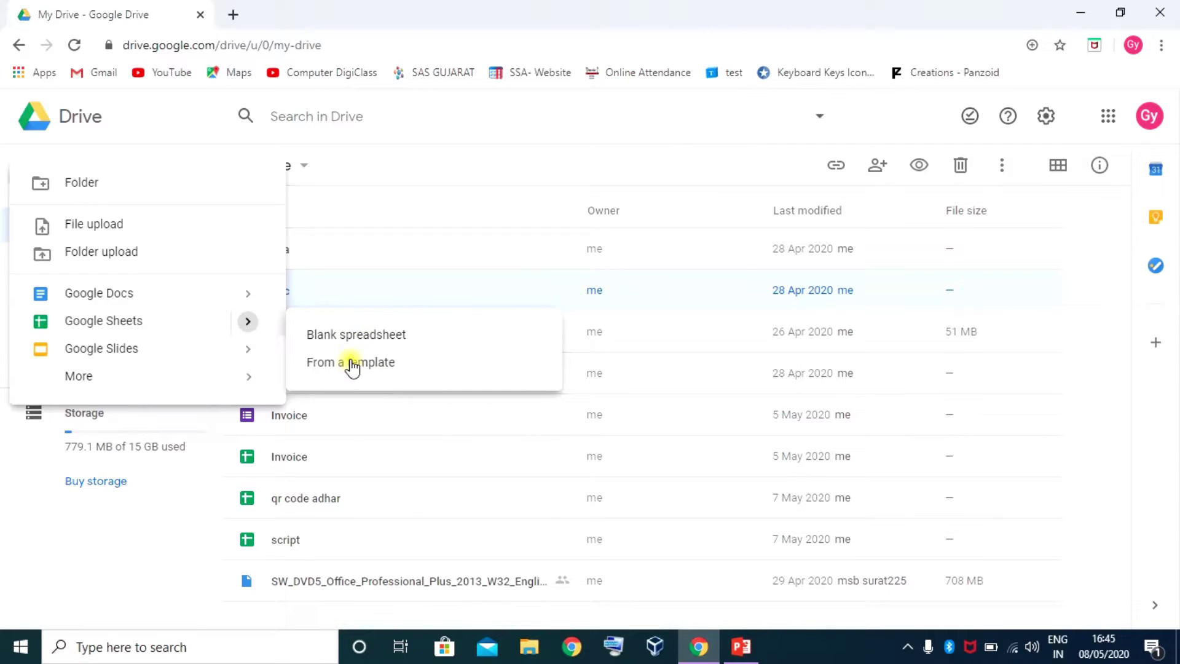
click(363, 367)
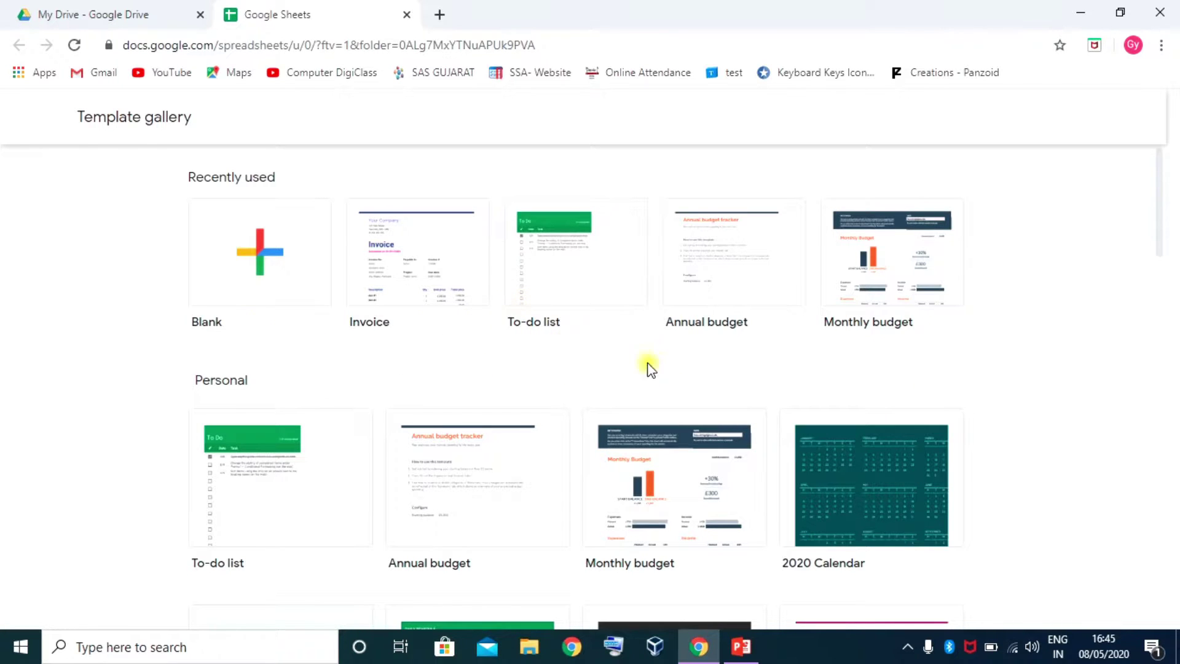
scroll(648, 369, down, 4)
scroll(503, 363, down, 3)
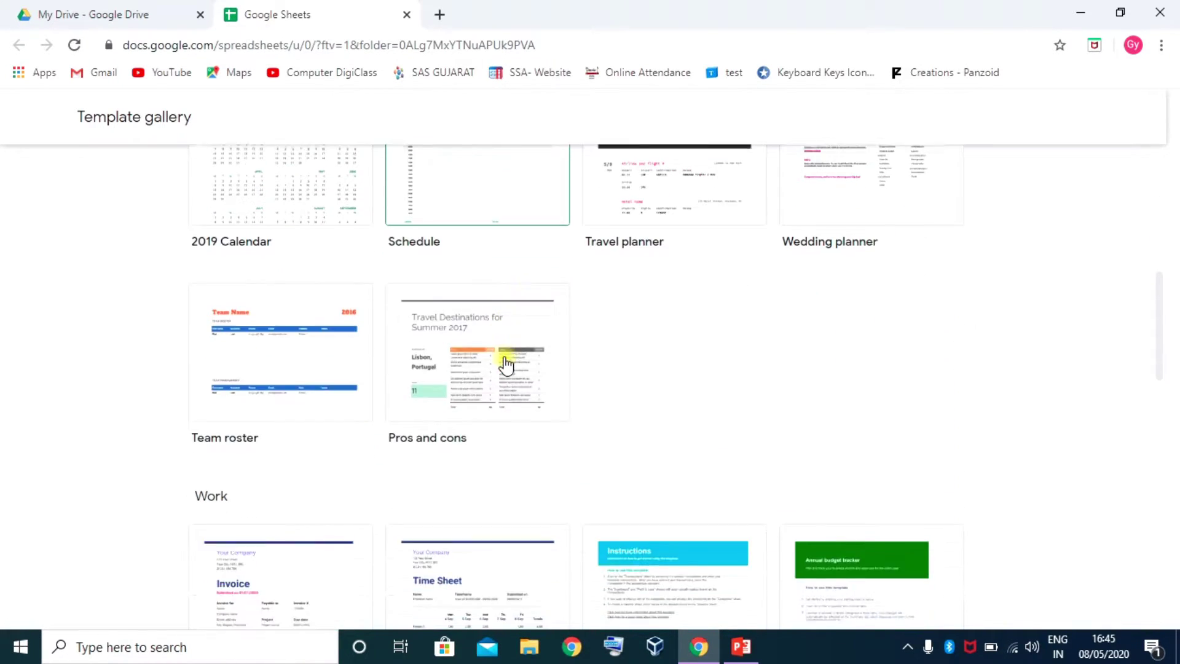
scroll(505, 369, down, 1)
scroll(503, 369, down, 4)
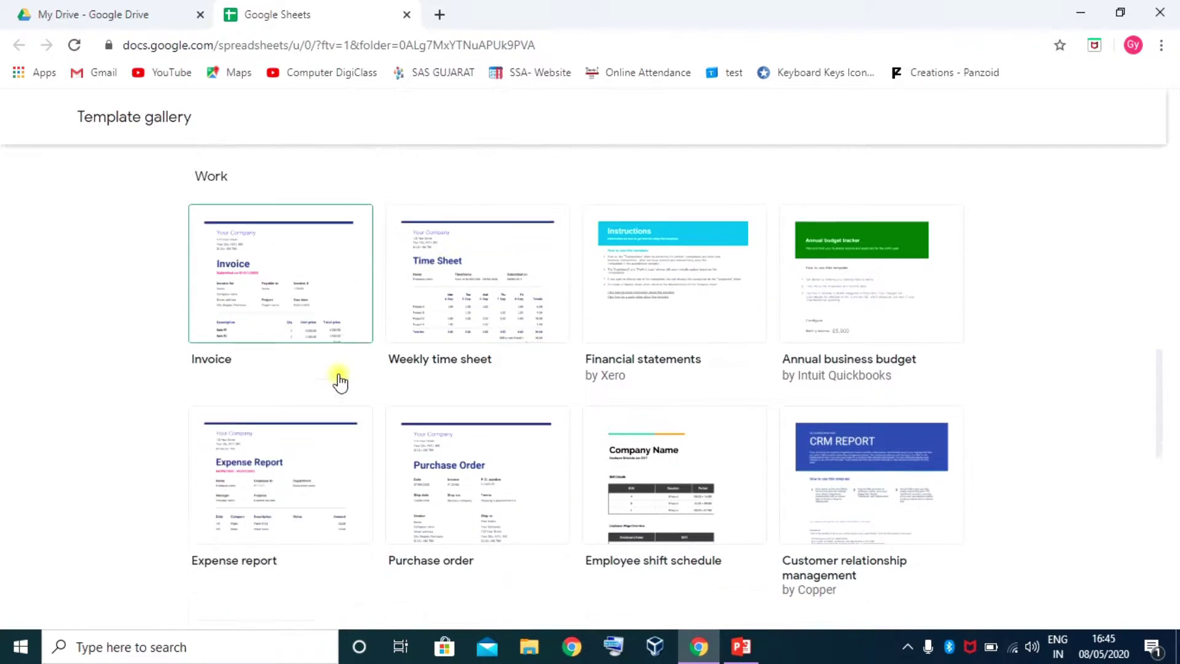
scroll(683, 384, down, 3)
scroll(689, 388, down, 3)
scroll(489, 389, up, 11)
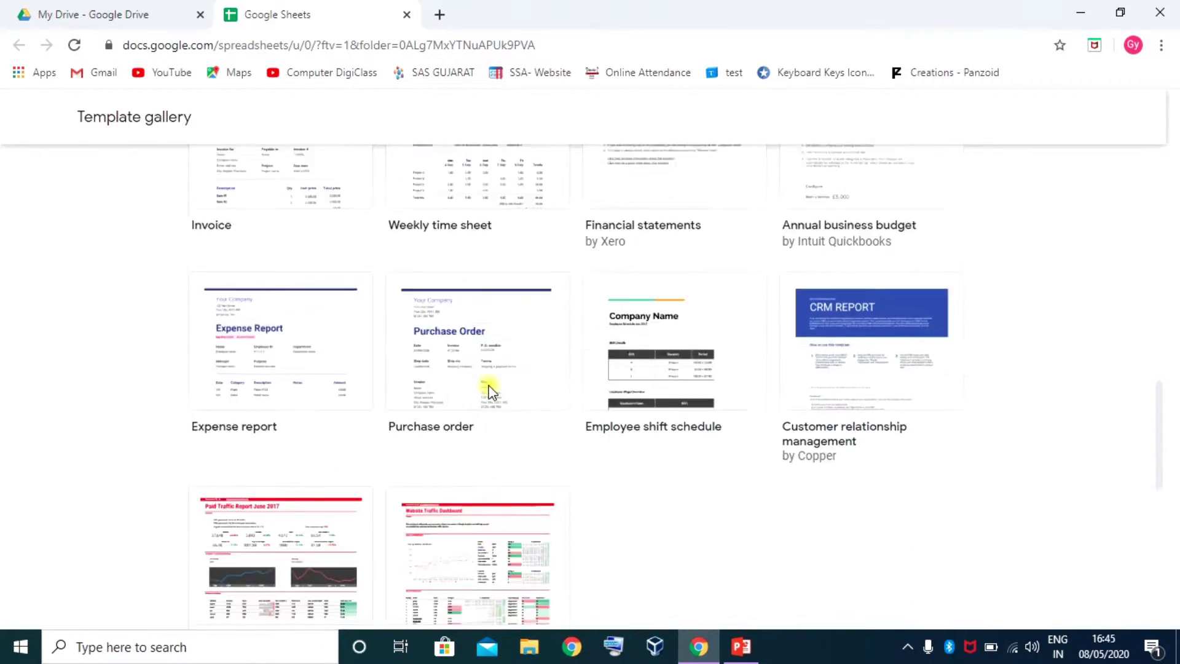
scroll(490, 389, up, 5)
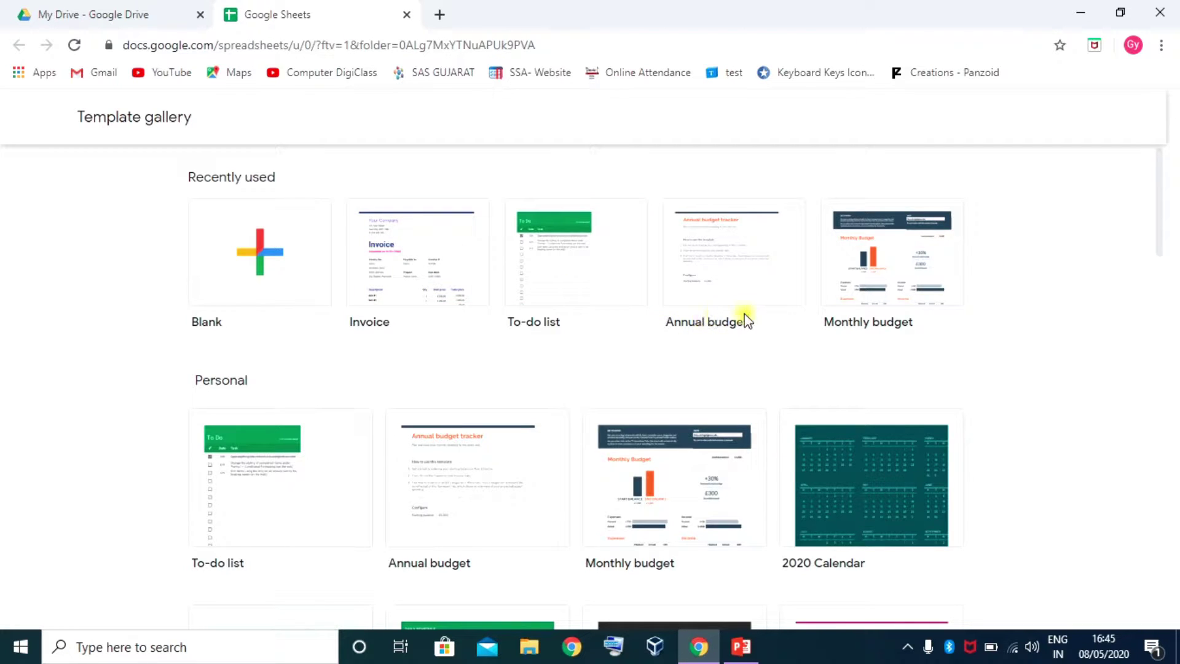
Create a spreadsheet from the Monthly budget template and title it 'My Monthly budget'
click(896, 272)
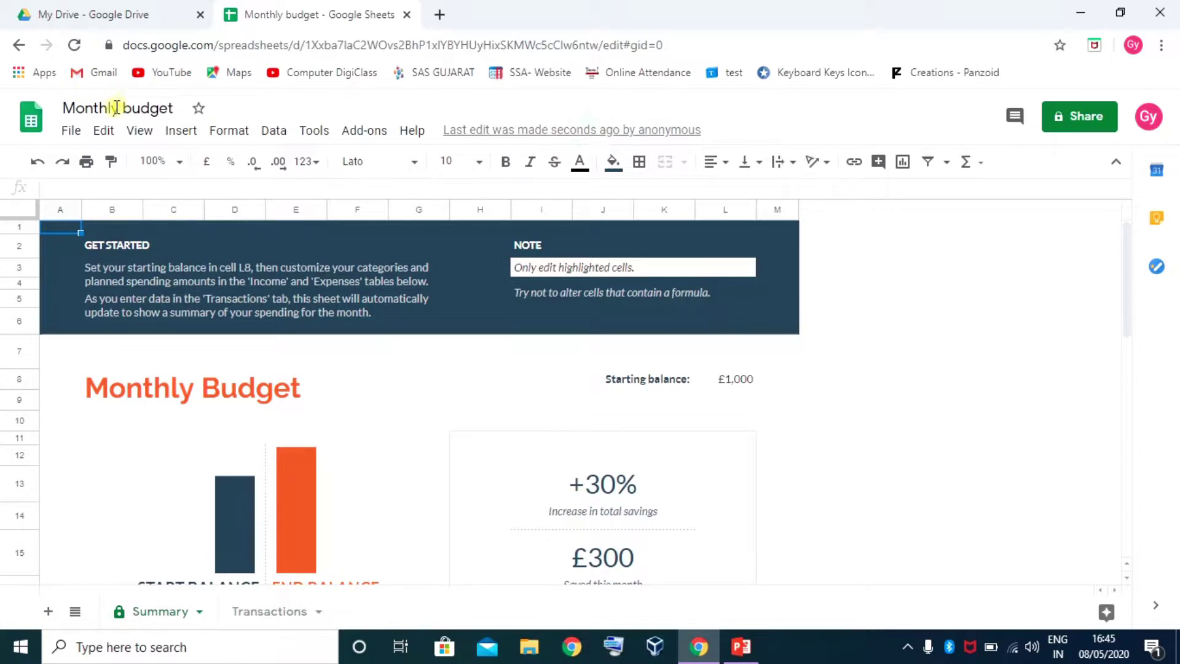
click(872, 306)
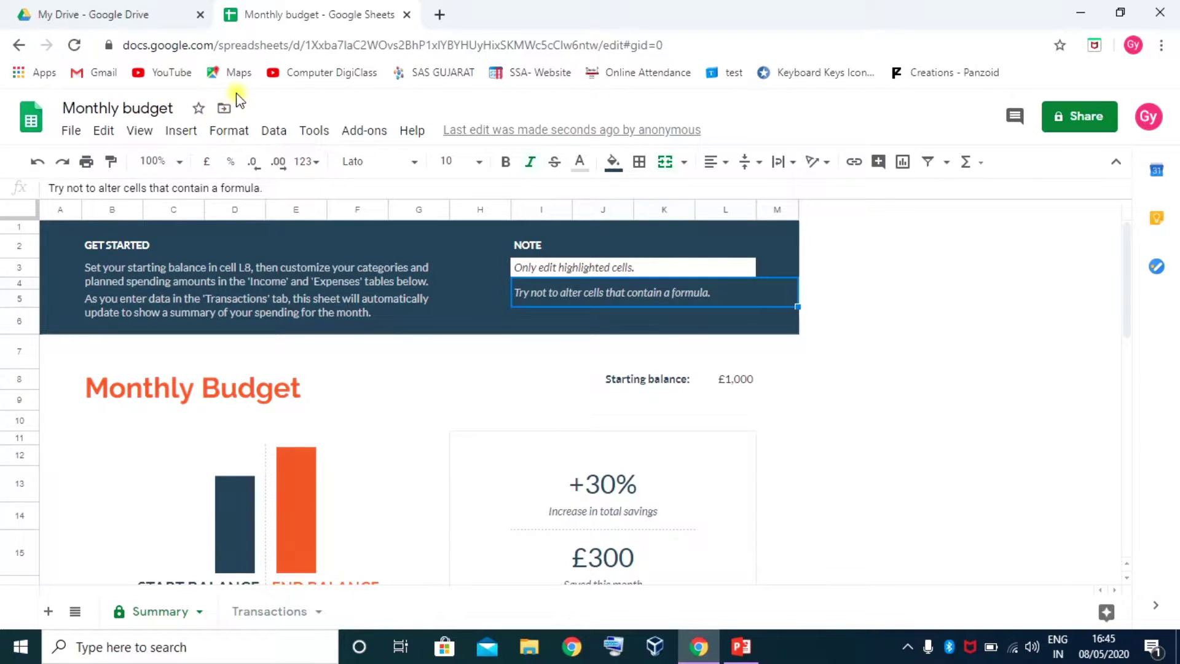
click(136, 107)
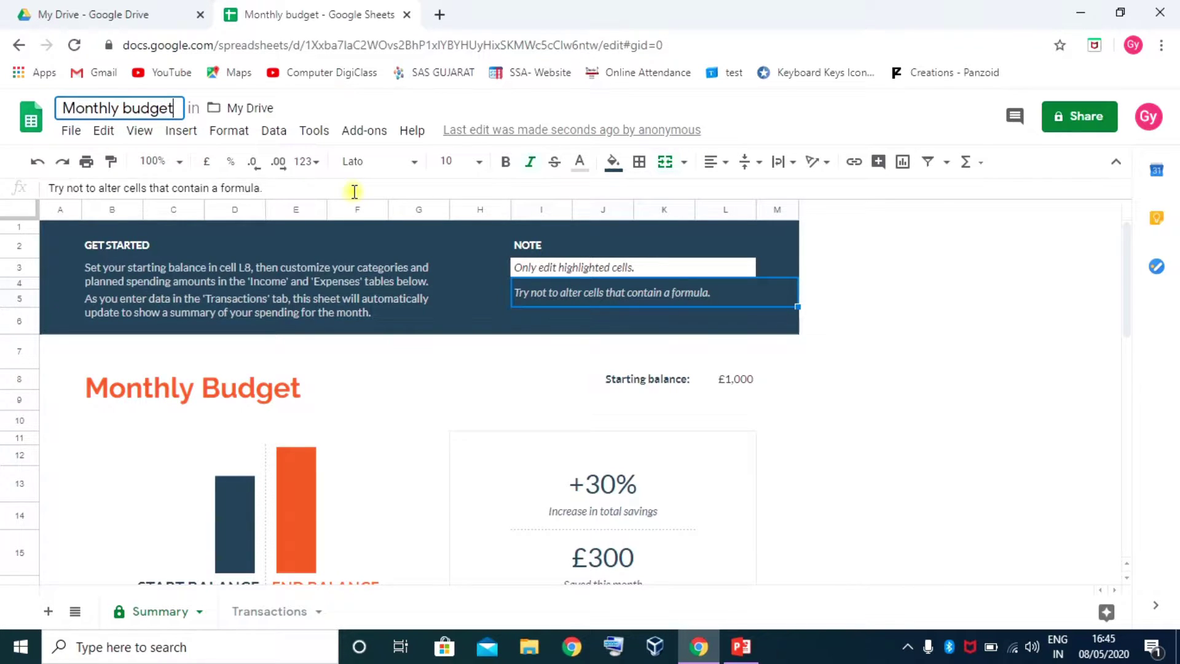
text(my)
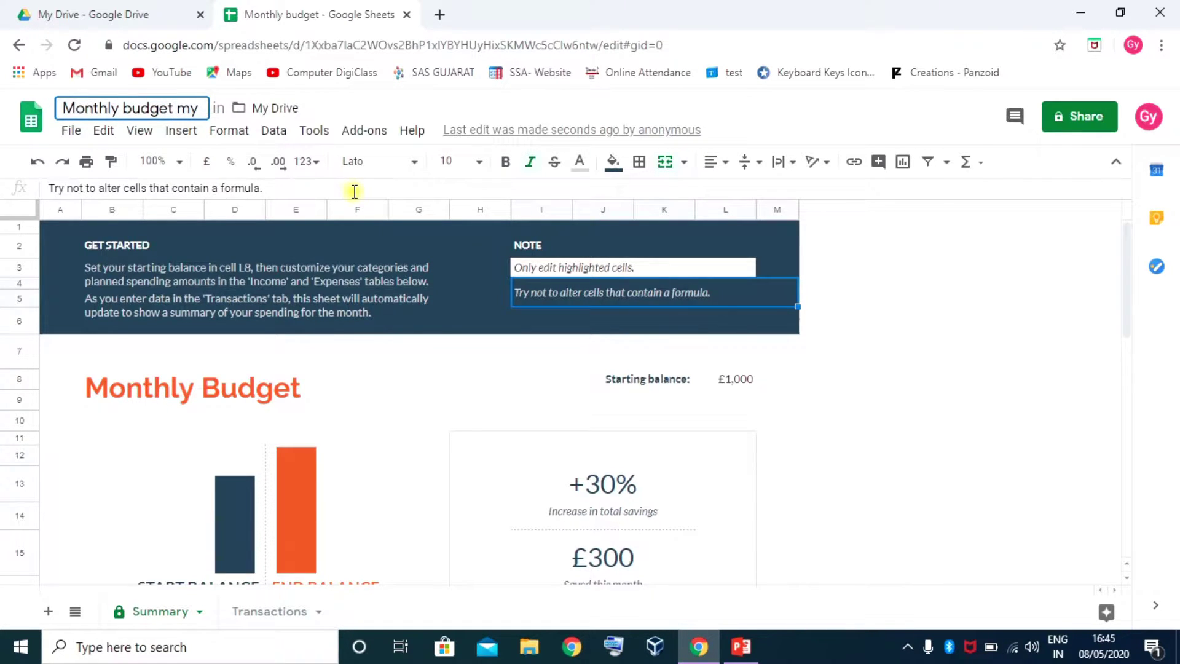
key(BackSpace)
key(BackSpace)
key(BackSpace)
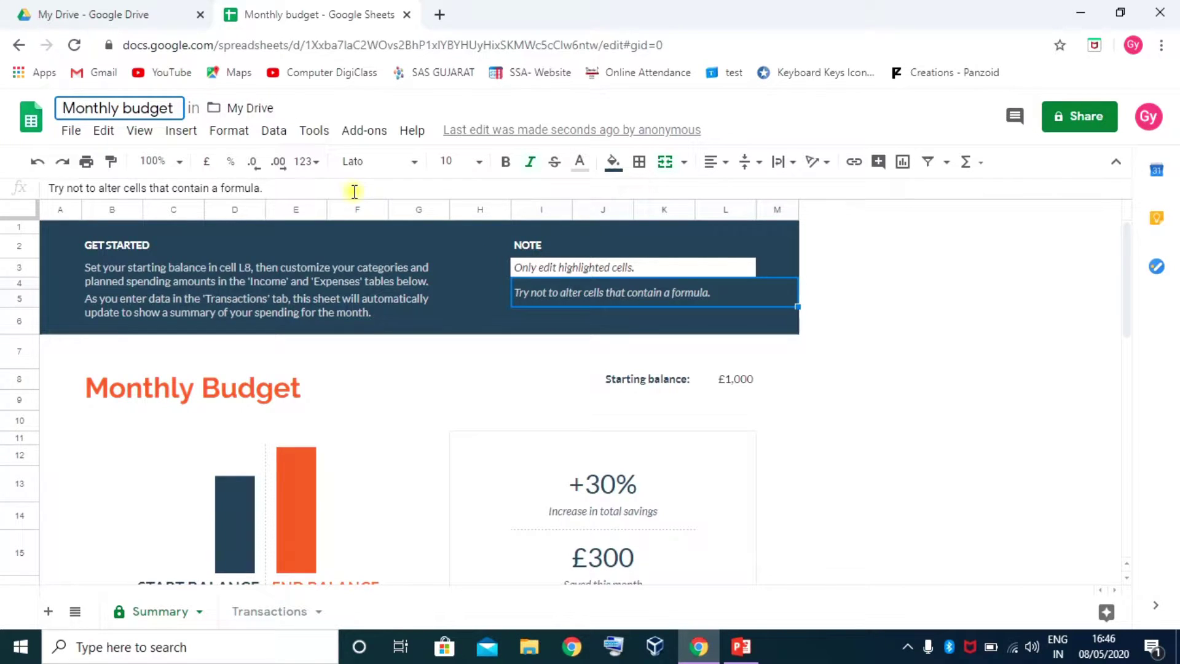
key(Home)
text(My)
key(Return)
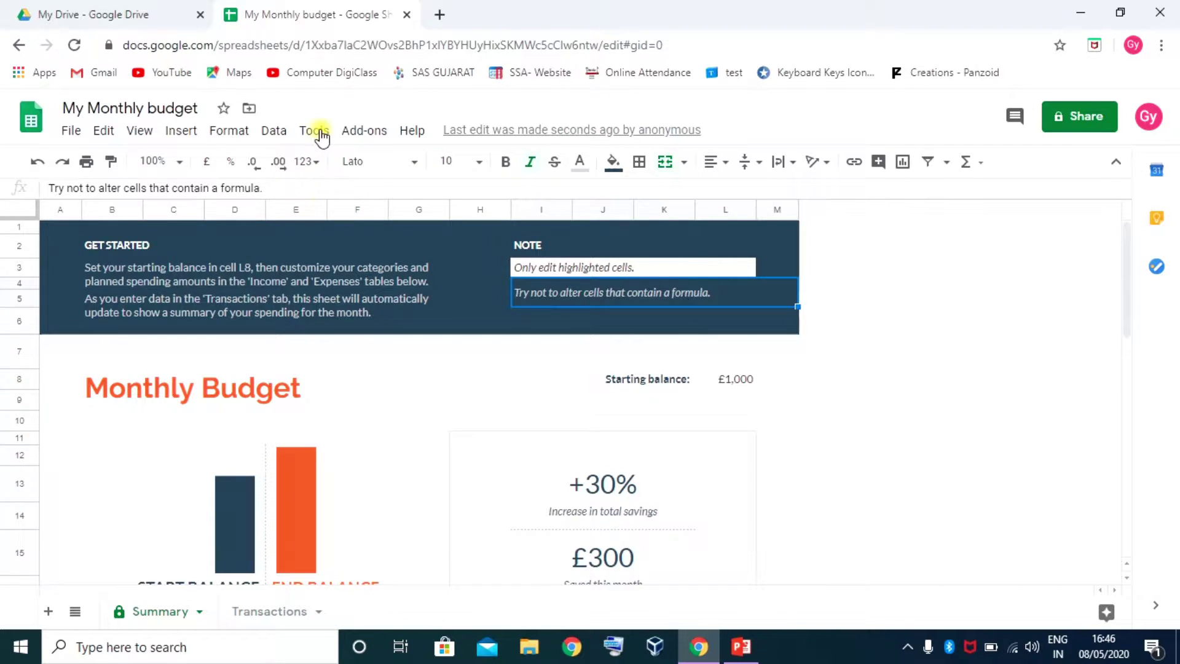
Star the spreadsheet, move it into a new 'testing' folder, and close its tab
click(225, 109)
click(248, 113)
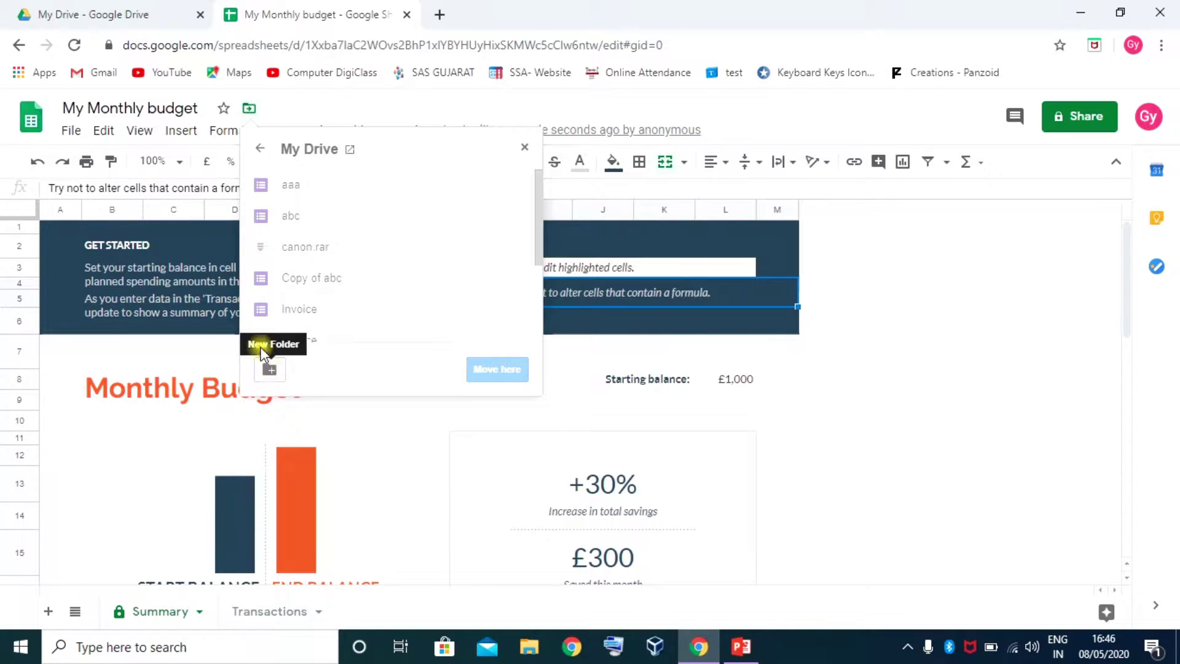
click(271, 369)
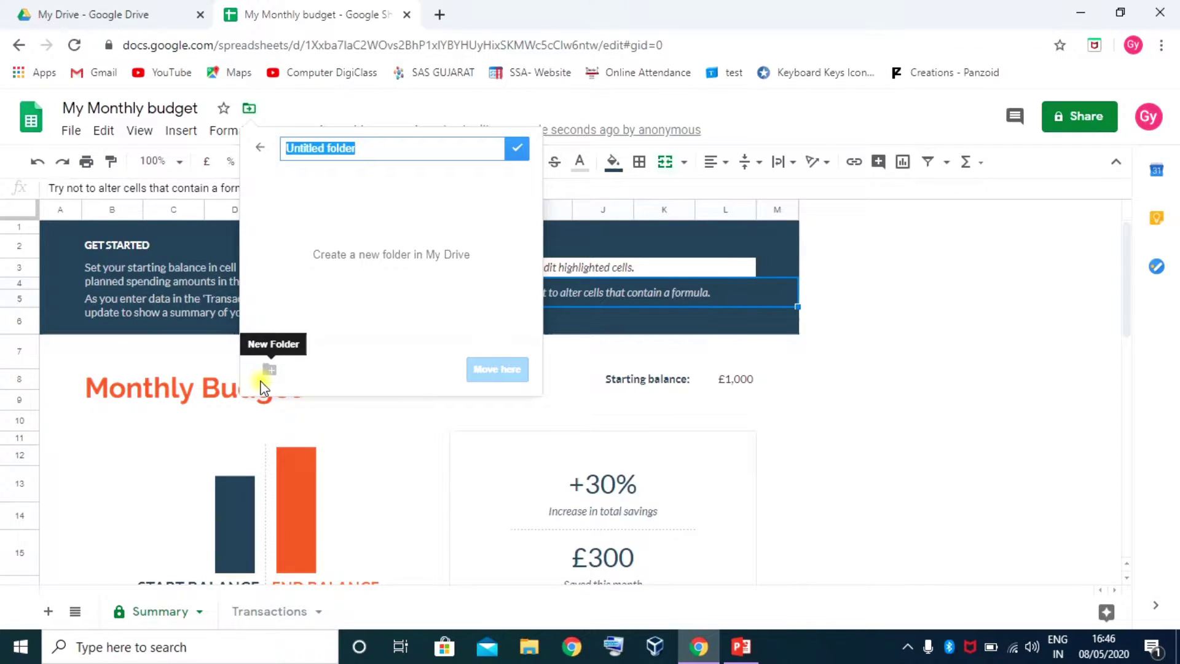
text(testing)
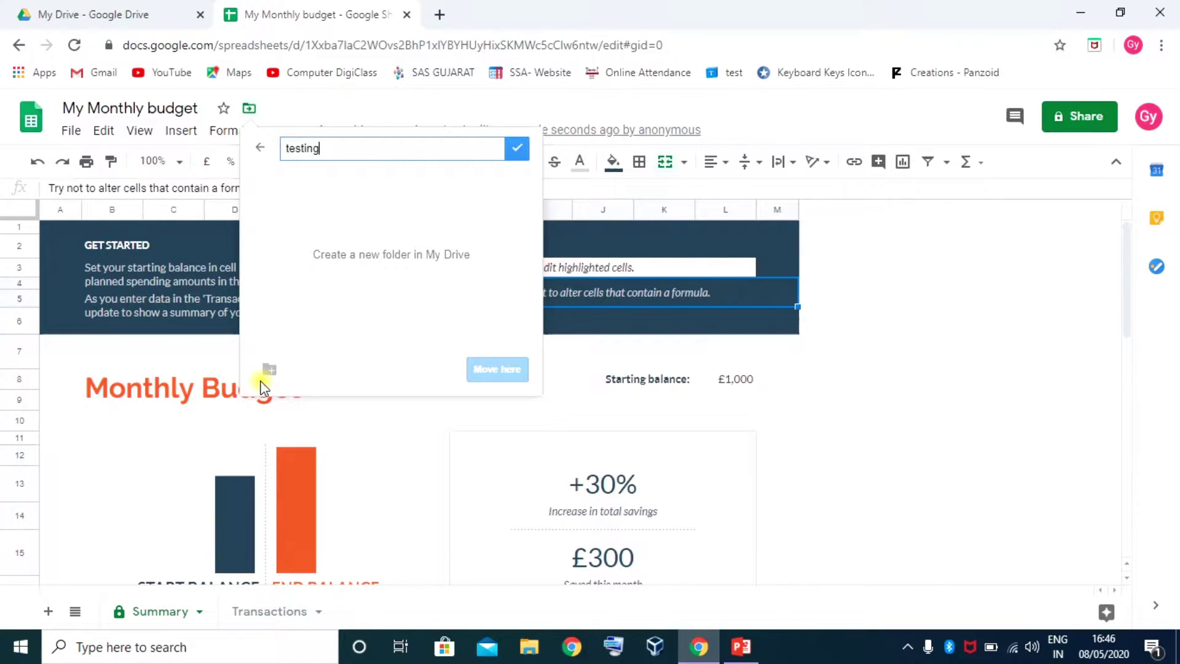
key(Return)
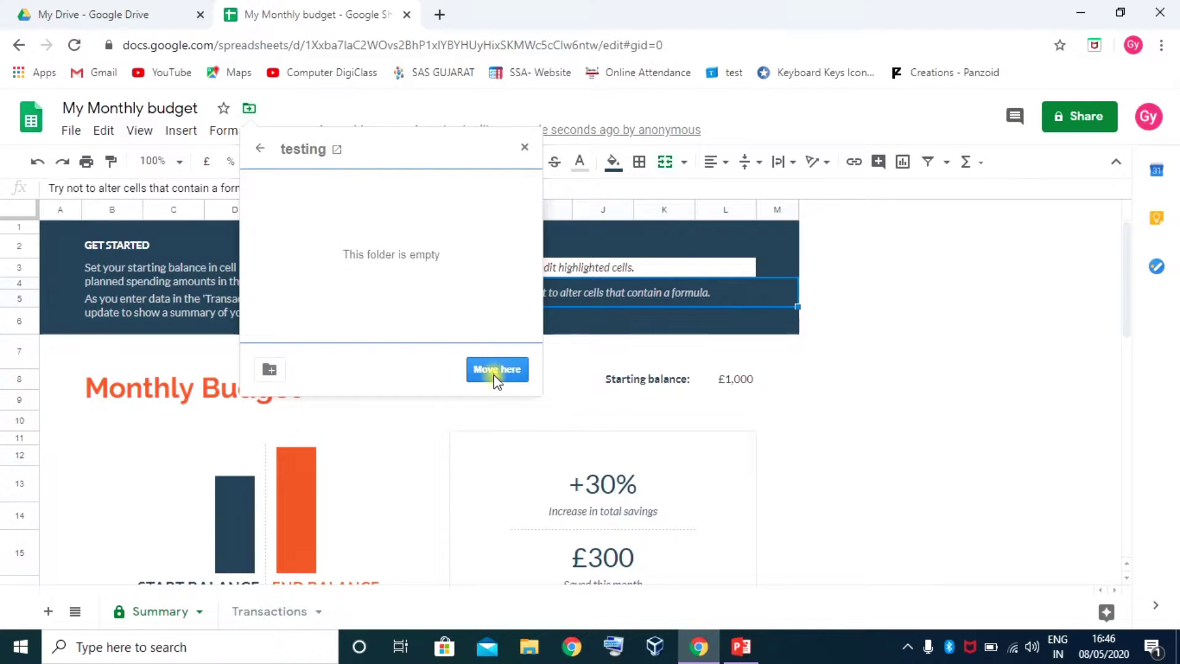
click(496, 372)
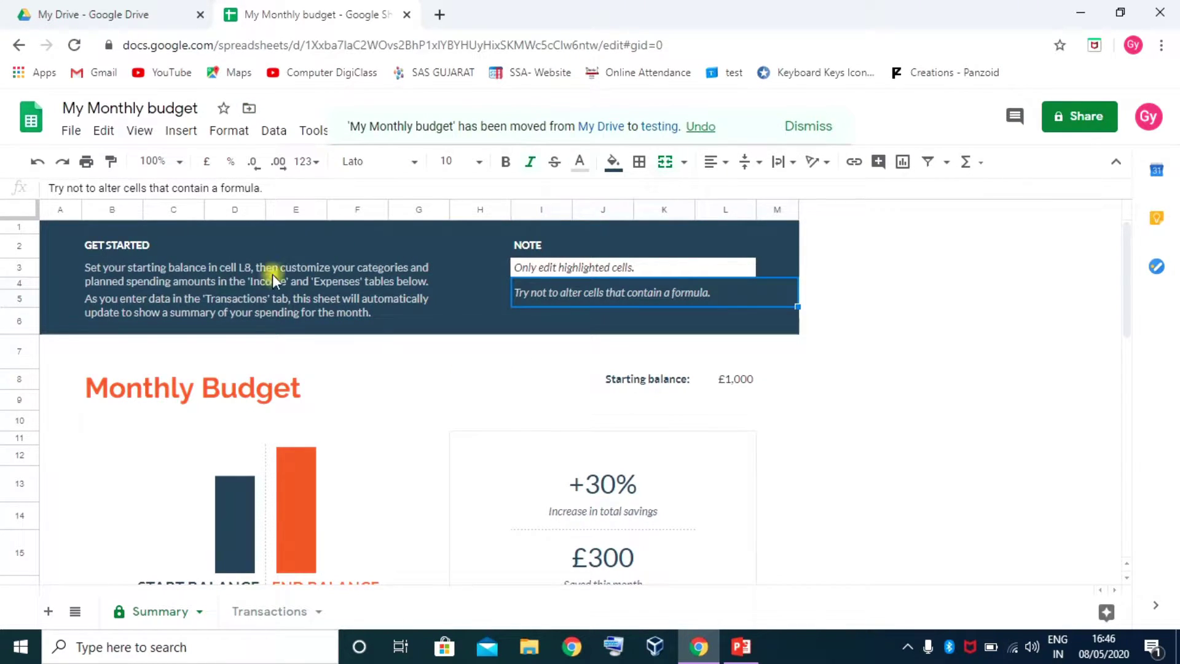
click(407, 14)
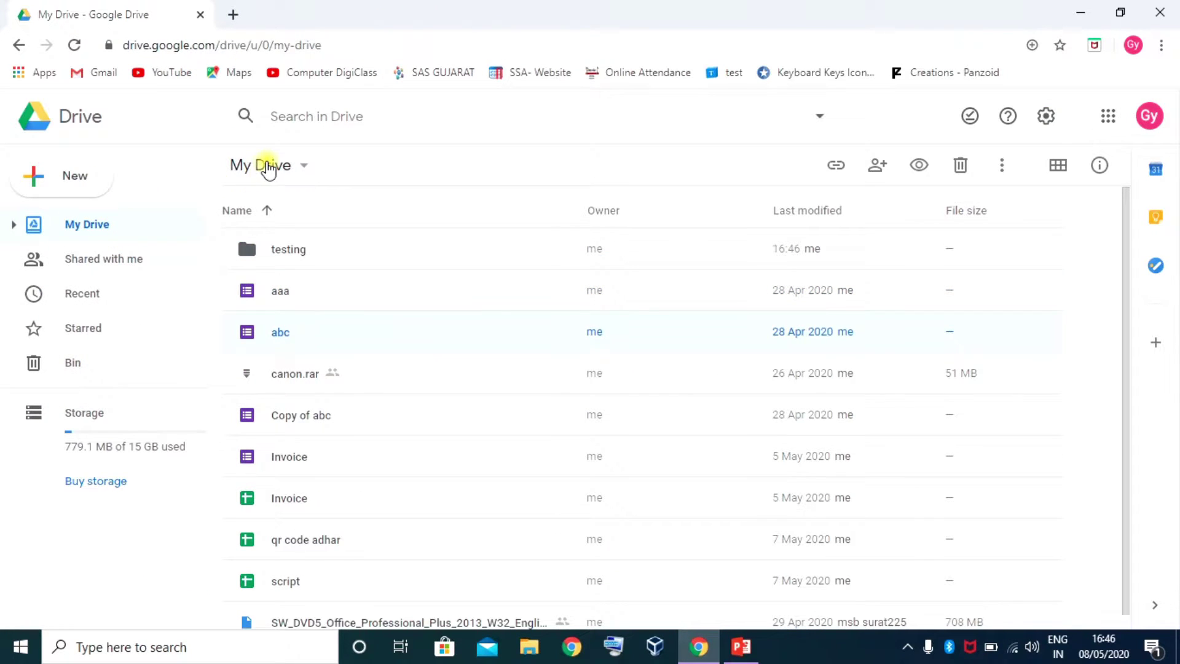
Open the testing folder in My Drive, then open a new browser tab
click(265, 163)
click(635, 159)
double_click(292, 250)
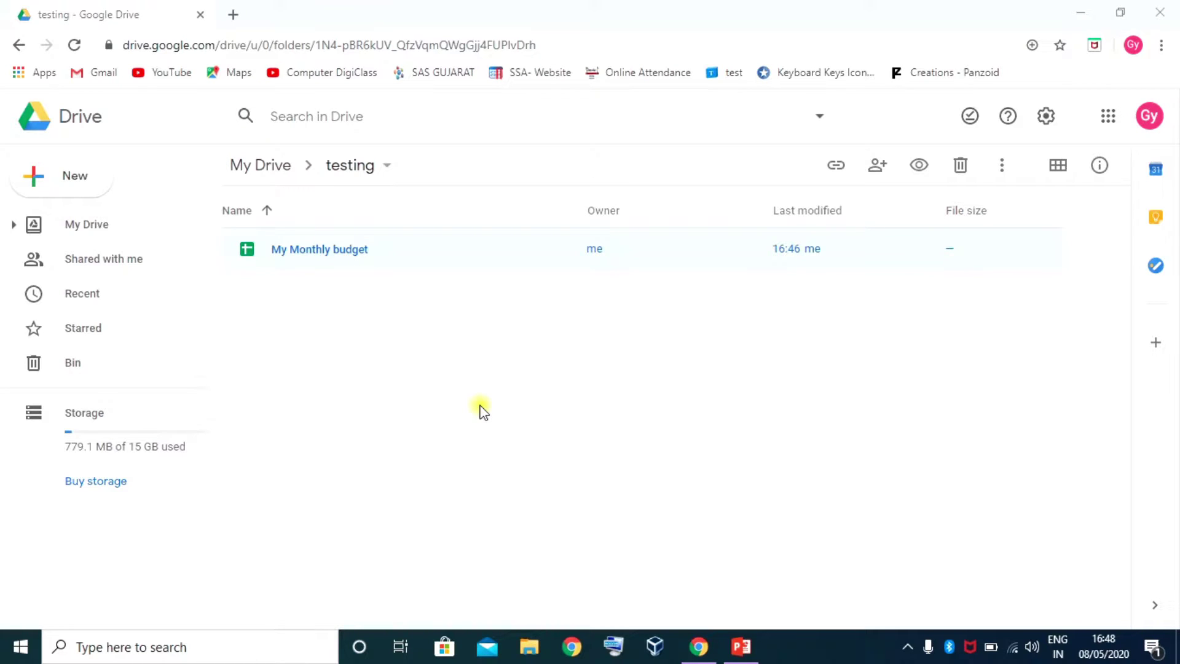
click(233, 14)
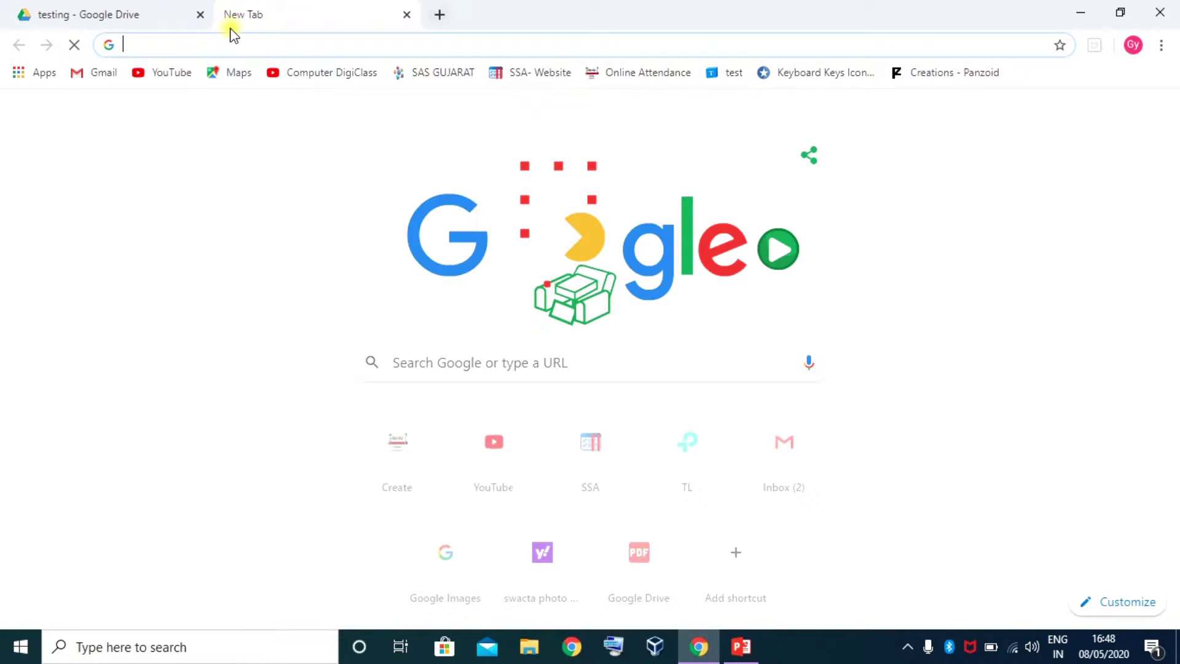
Visit docs.google.com, switch to the Google Sheets home page, browse it, then close that tab
text(do)
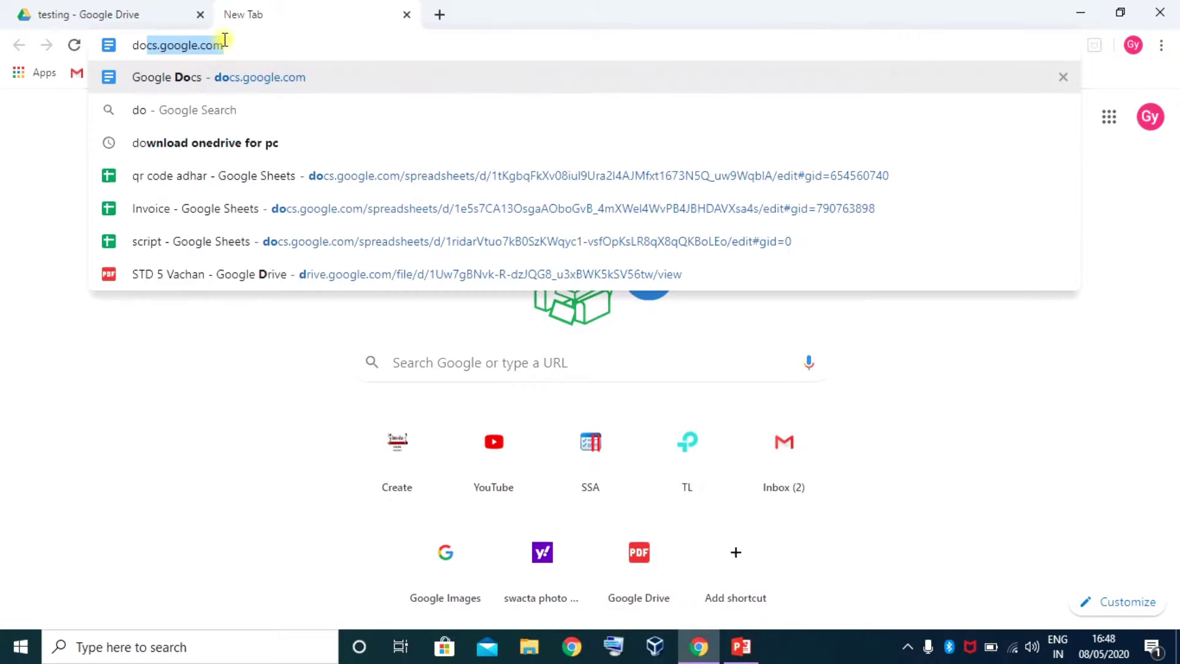
text(cs.google.com)
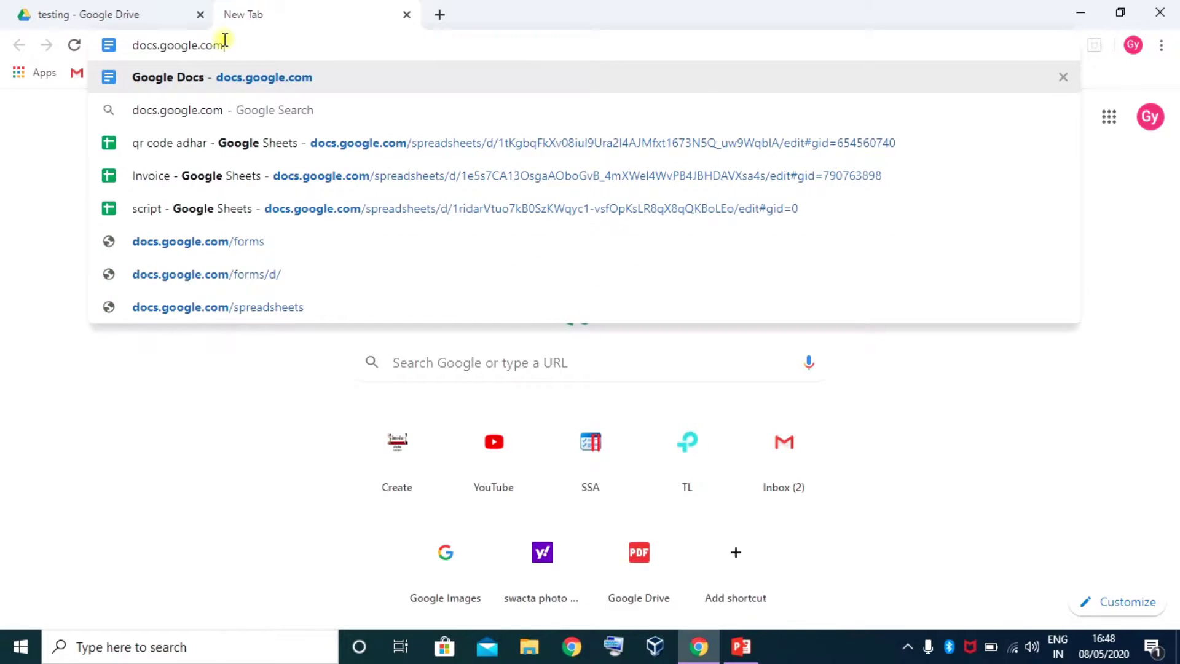
key(Return)
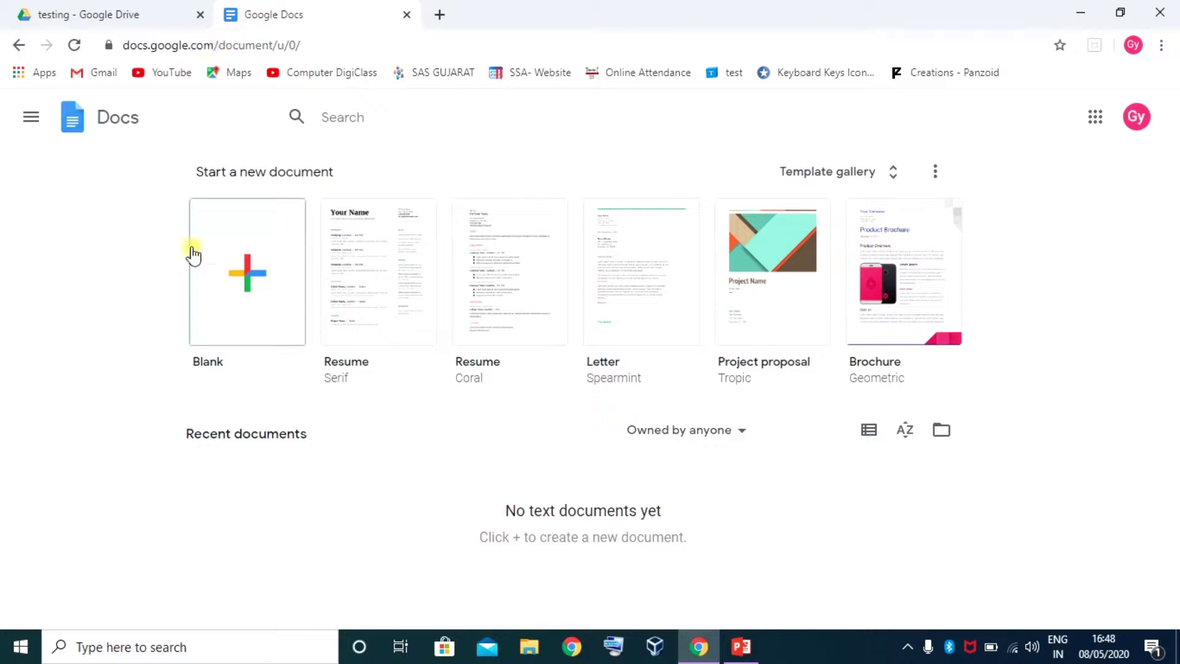
click(30, 117)
click(75, 222)
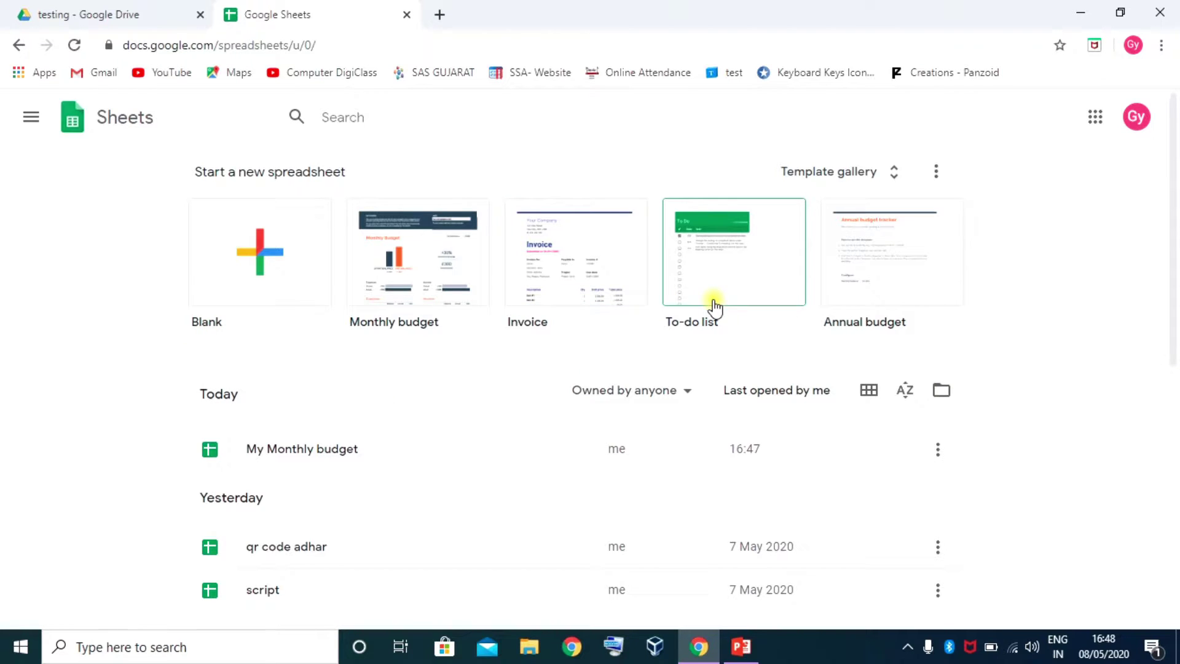
click(259, 265)
scroll(355, 453, down, 8)
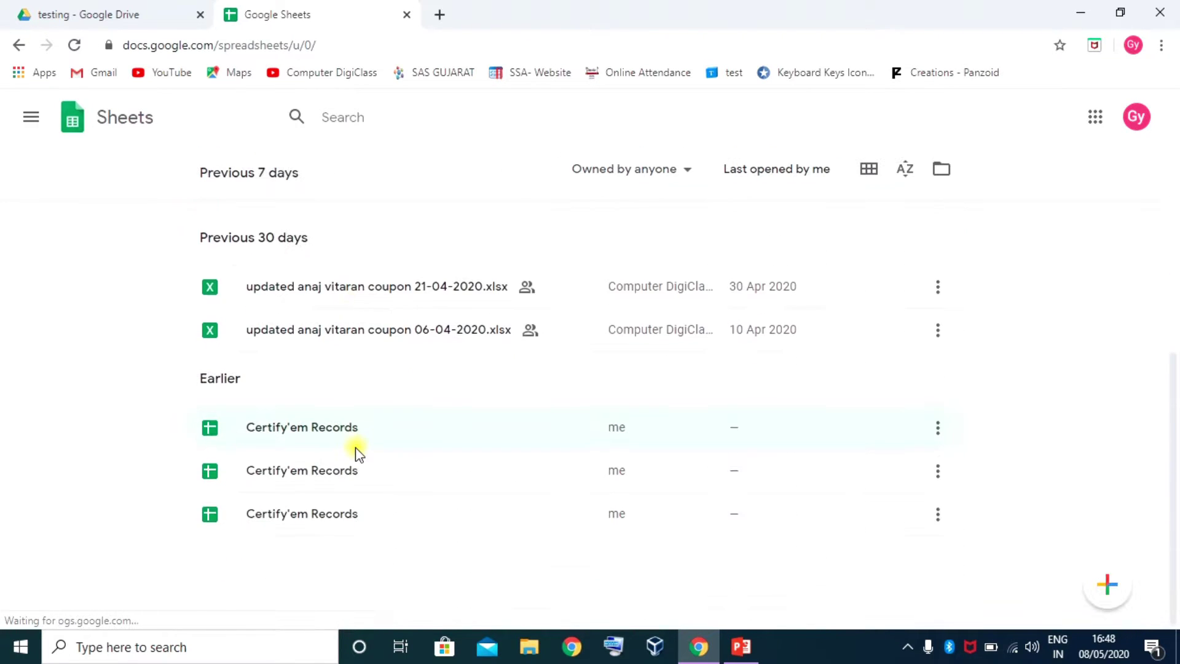
scroll(359, 455, up, 4)
scroll(358, 455, up, 4)
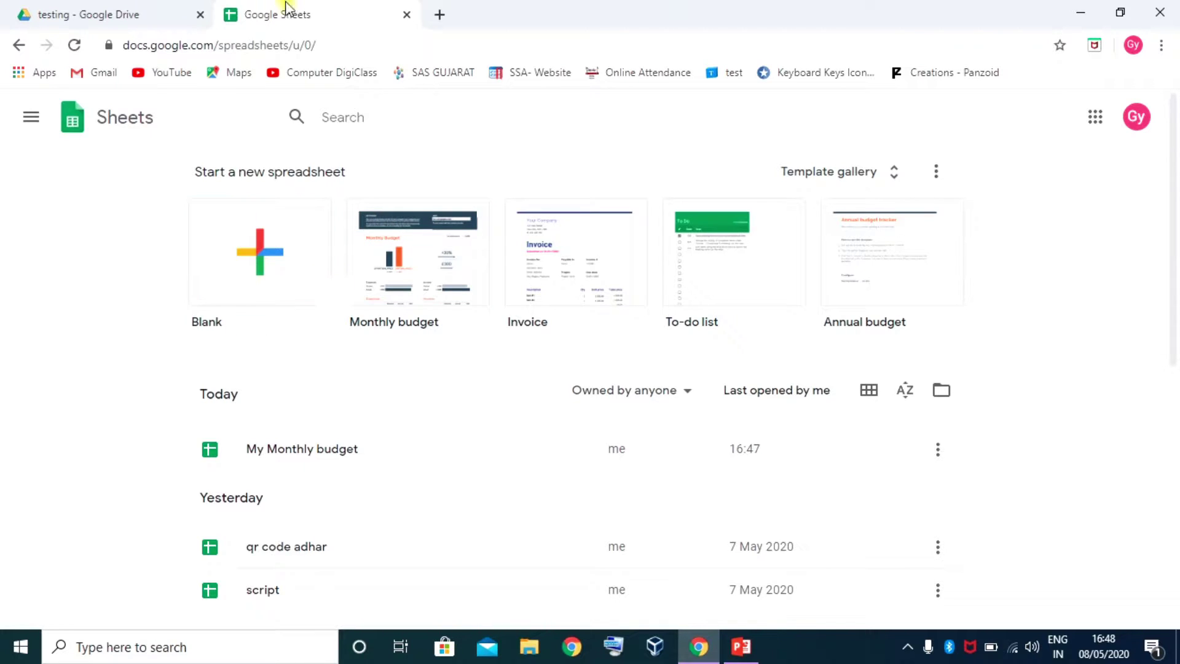
click(407, 13)
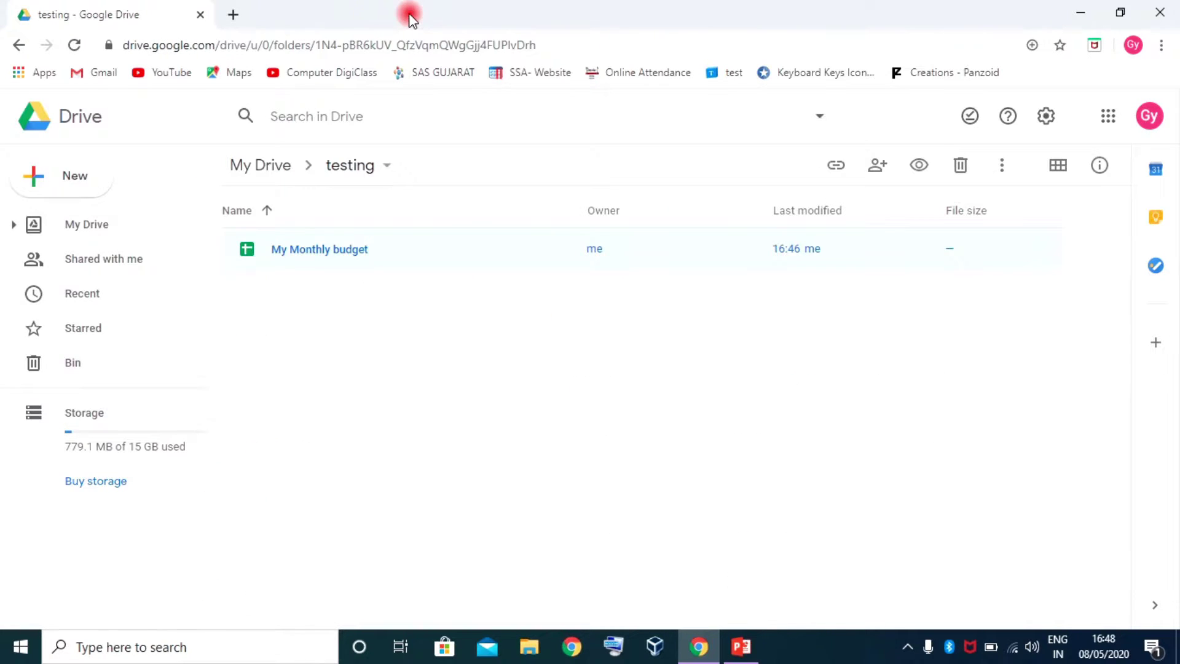
Create a new blank Google Sheets spreadsheet from the New menu inside the testing folder
click(74, 185)
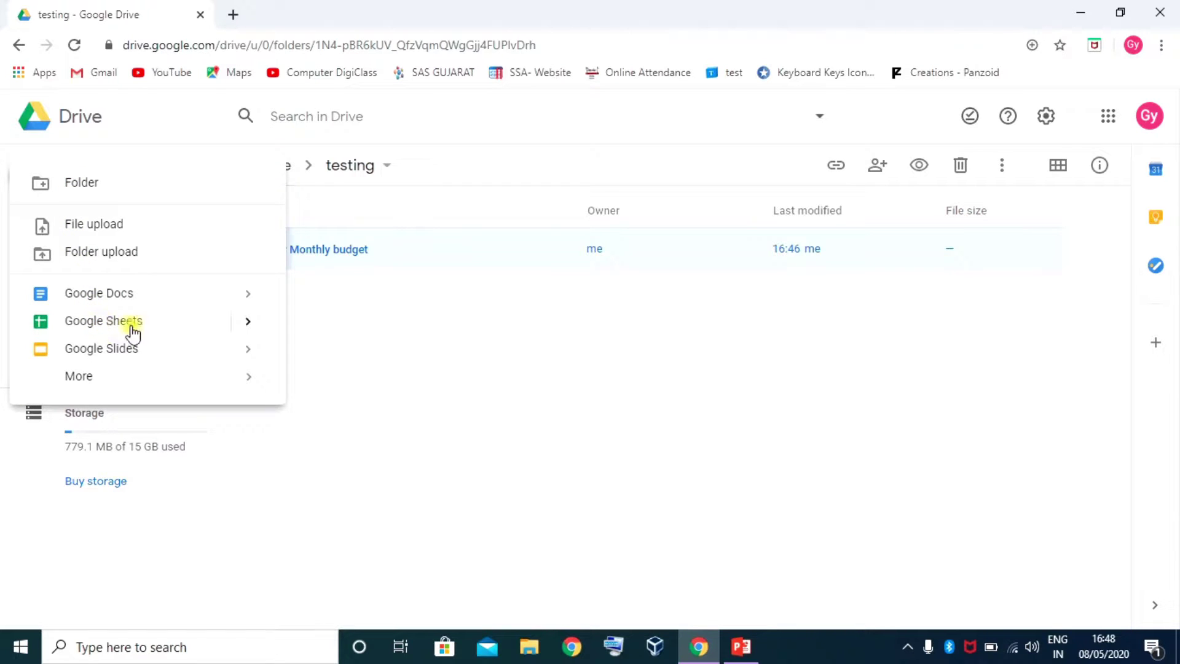
mouse_move(246, 322)
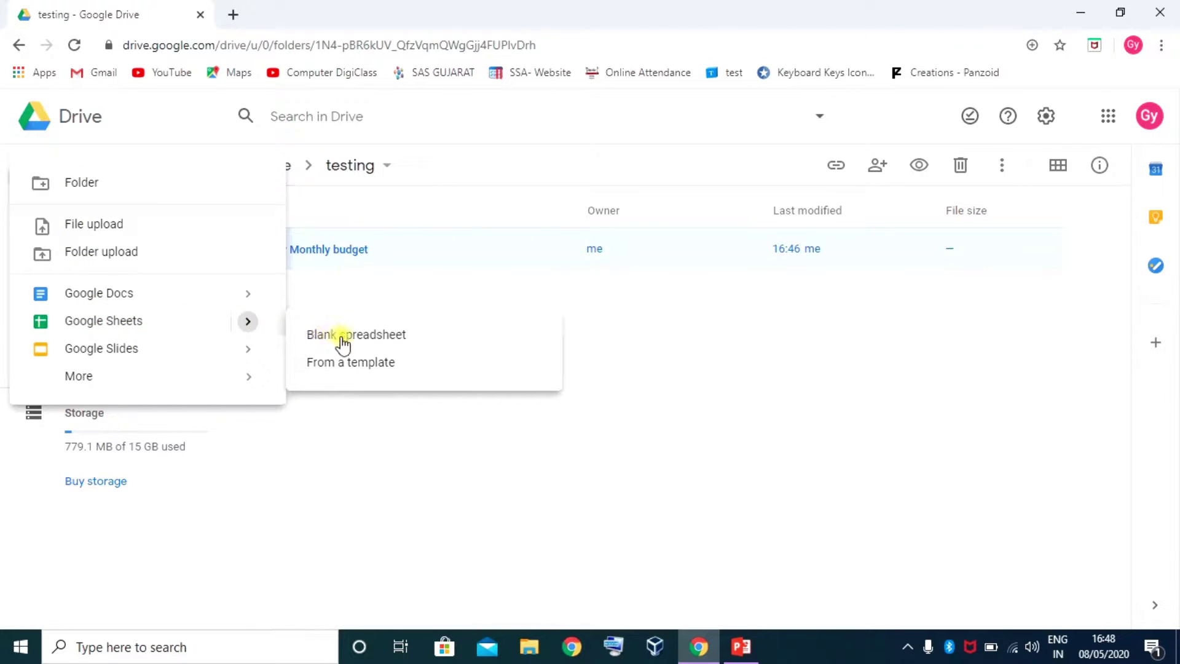
click(368, 337)
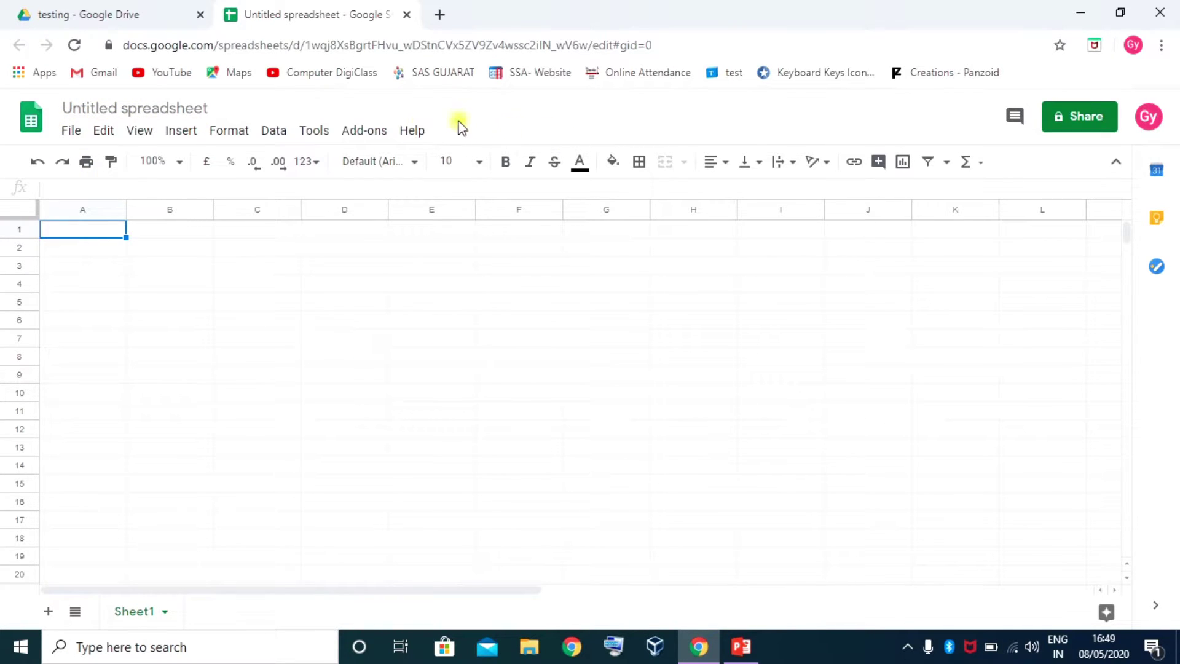
click(123, 108)
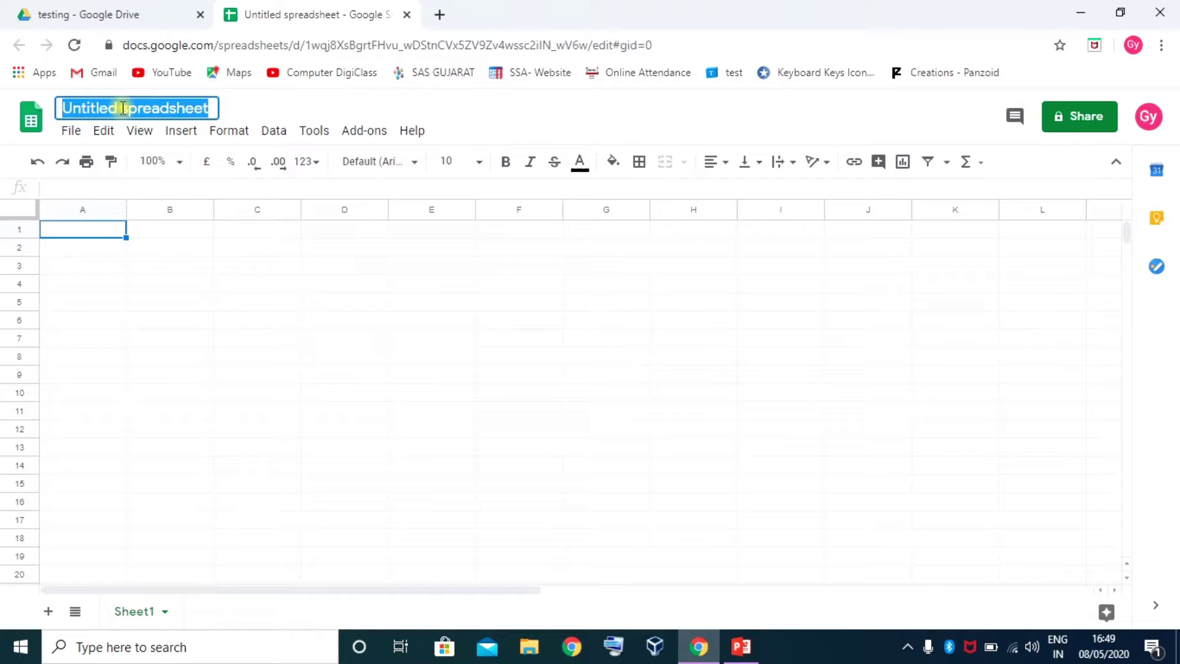
Retitle the Untitled spreadsheet to 'my sheet for video'
text(my nshe)
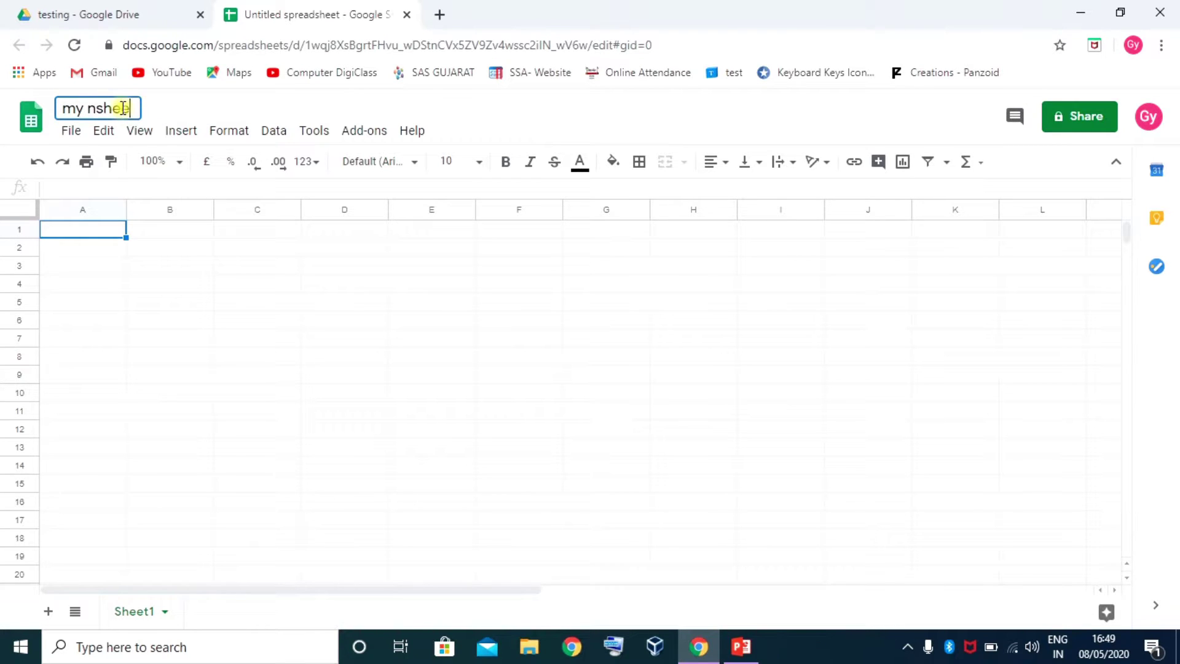
key(BackSpace)
key(BackSpace)
key(BackSpace)
key(BackSpace)
key(BackSpace)
key(BackSpace)
text(sheet for video)
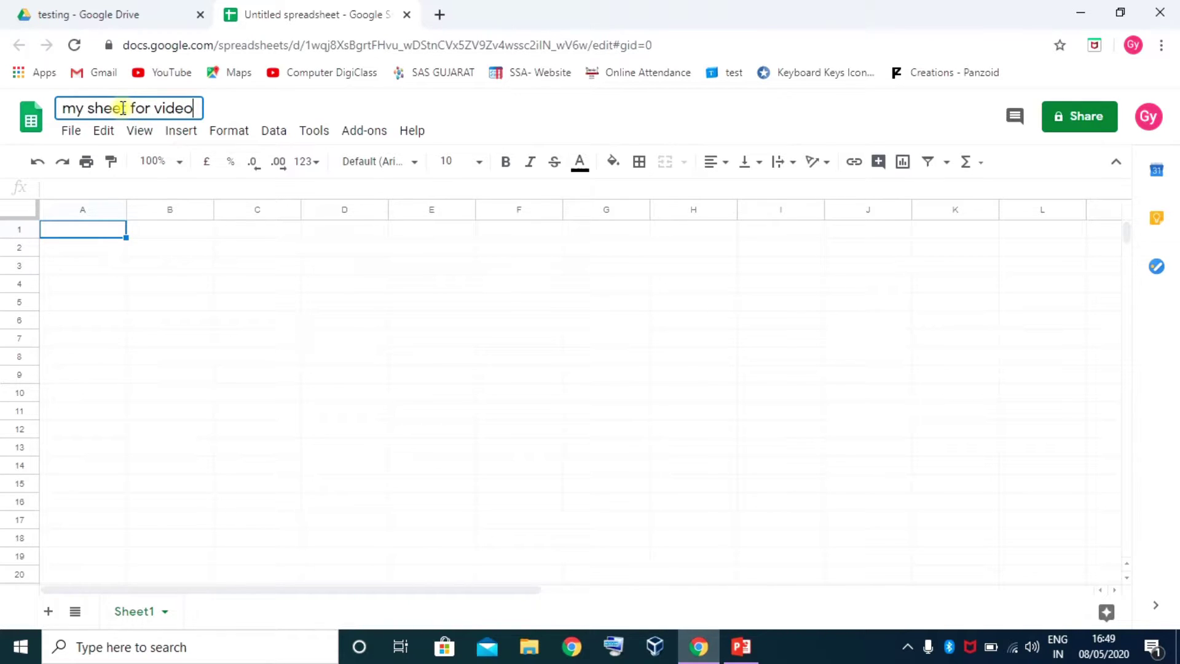
key(Return)
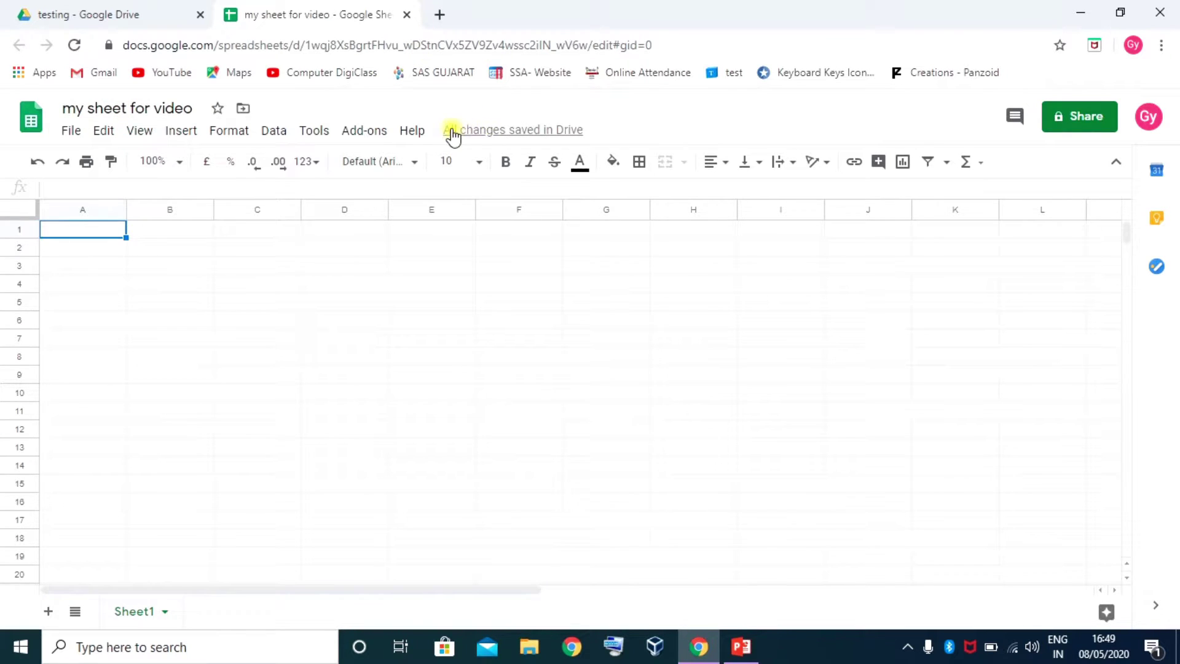
mouse_move(486, 136)
click(71, 130)
click(101, 130)
click(131, 130)
click(177, 131)
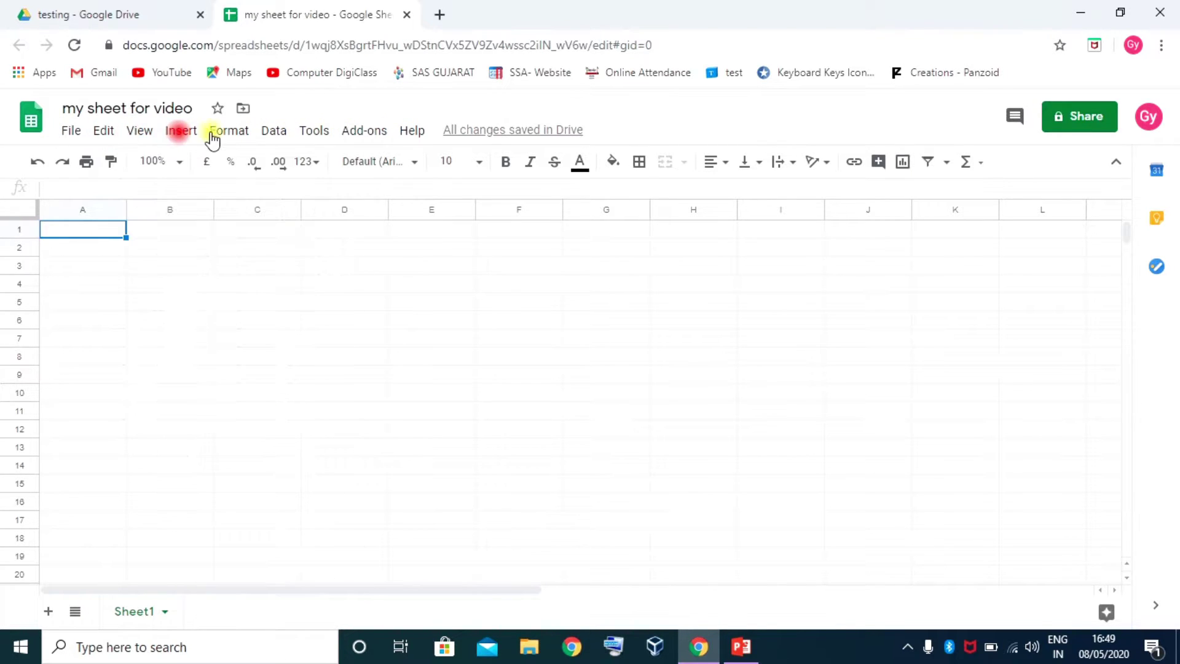
click(227, 130)
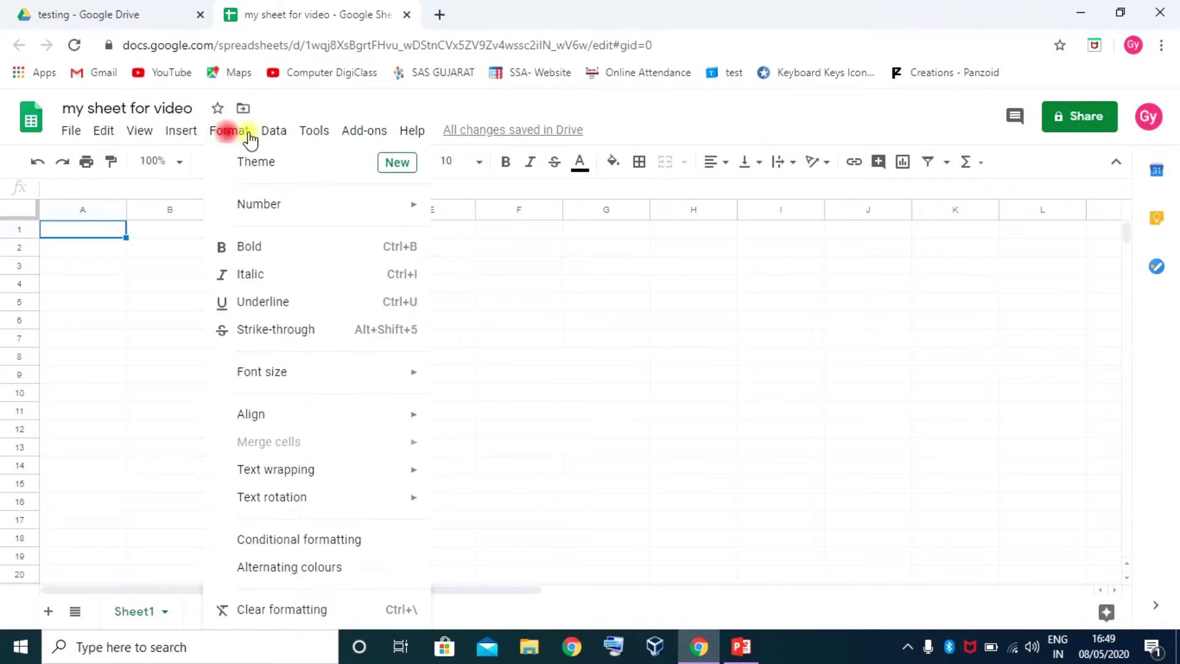
click(517, 303)
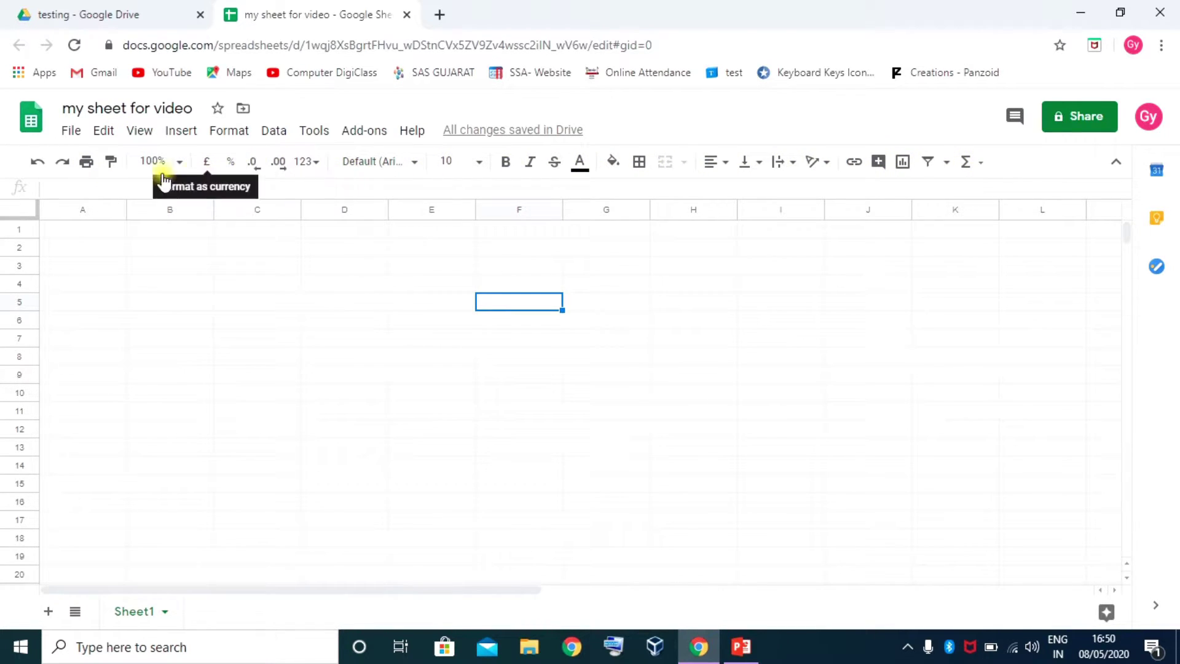
click(48, 185)
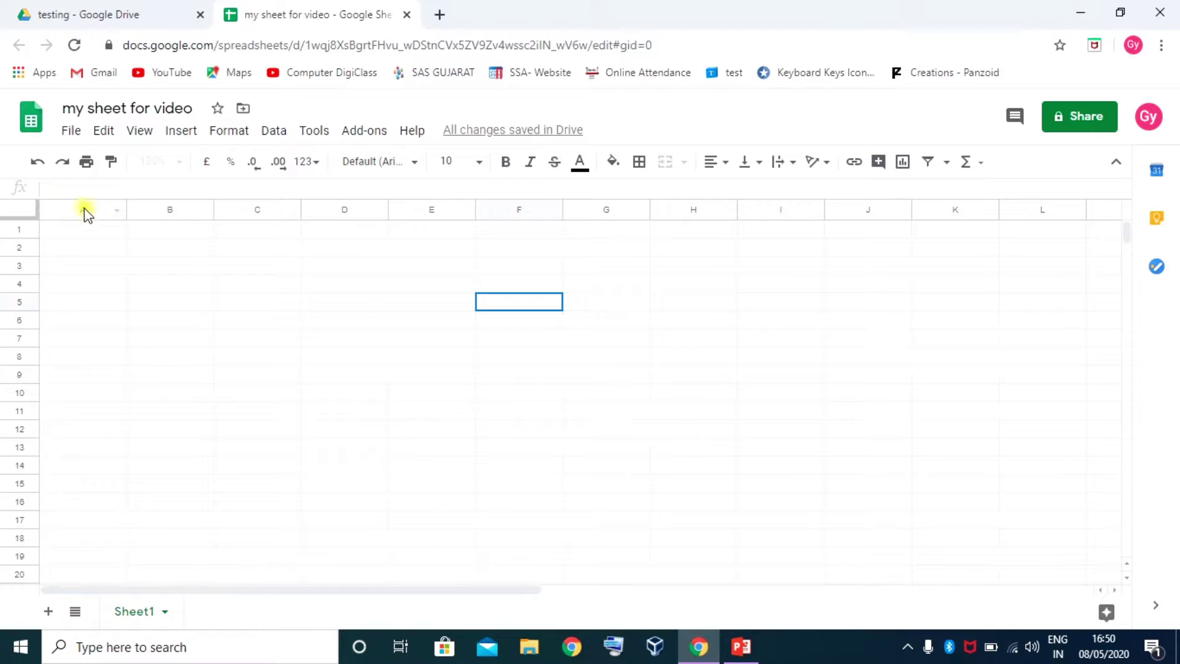
click(235, 386)
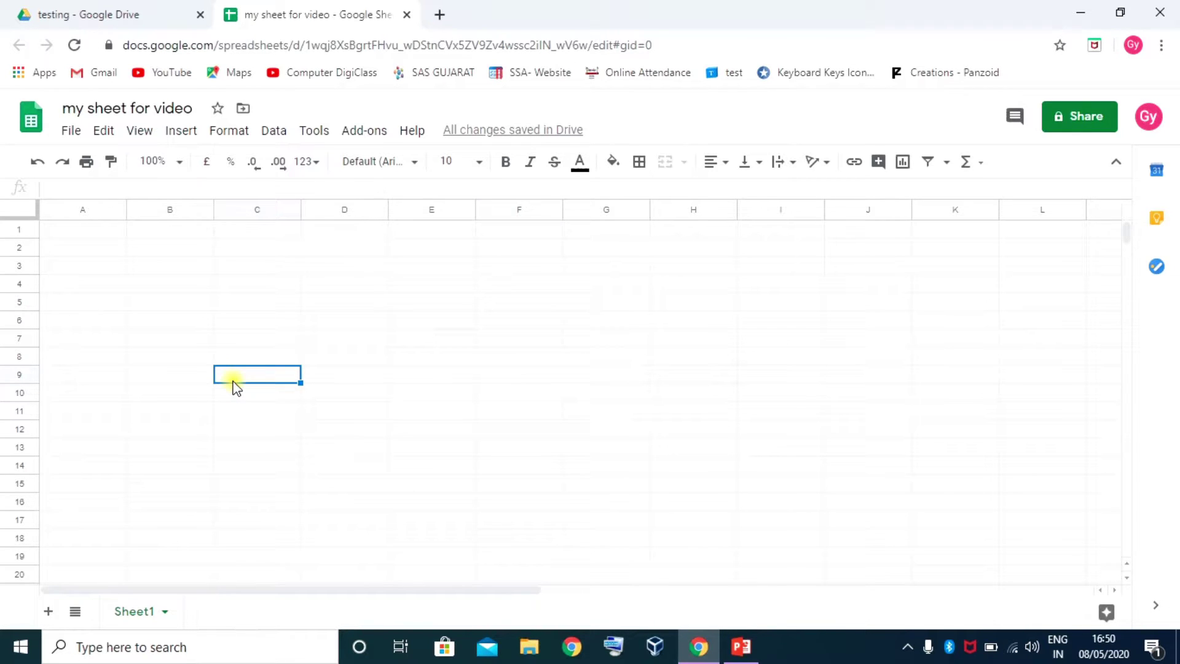
click(88, 211)
drag(88, 211, 164, 214)
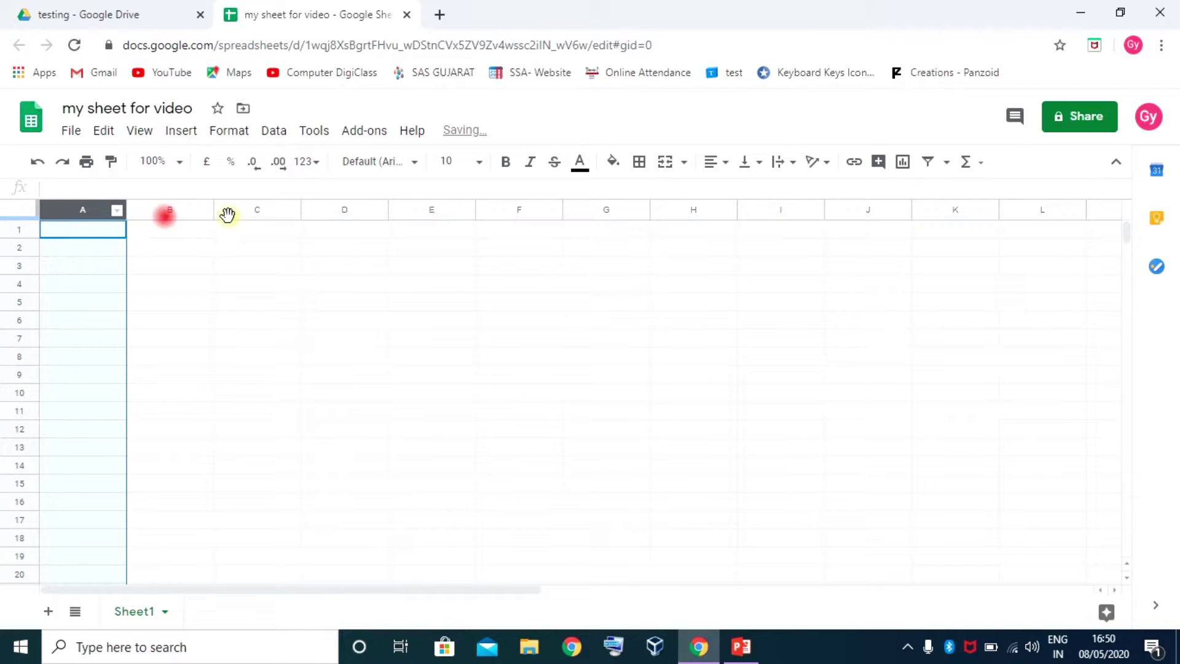
click(181, 209)
click(257, 209)
click(337, 209)
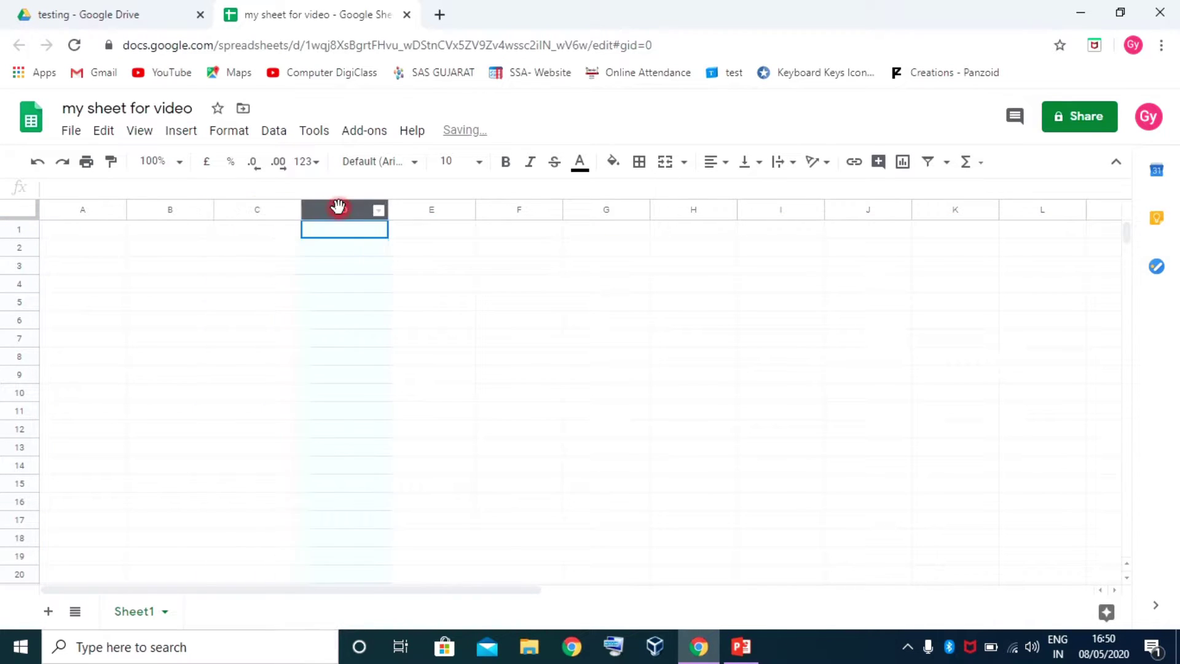
click(431, 208)
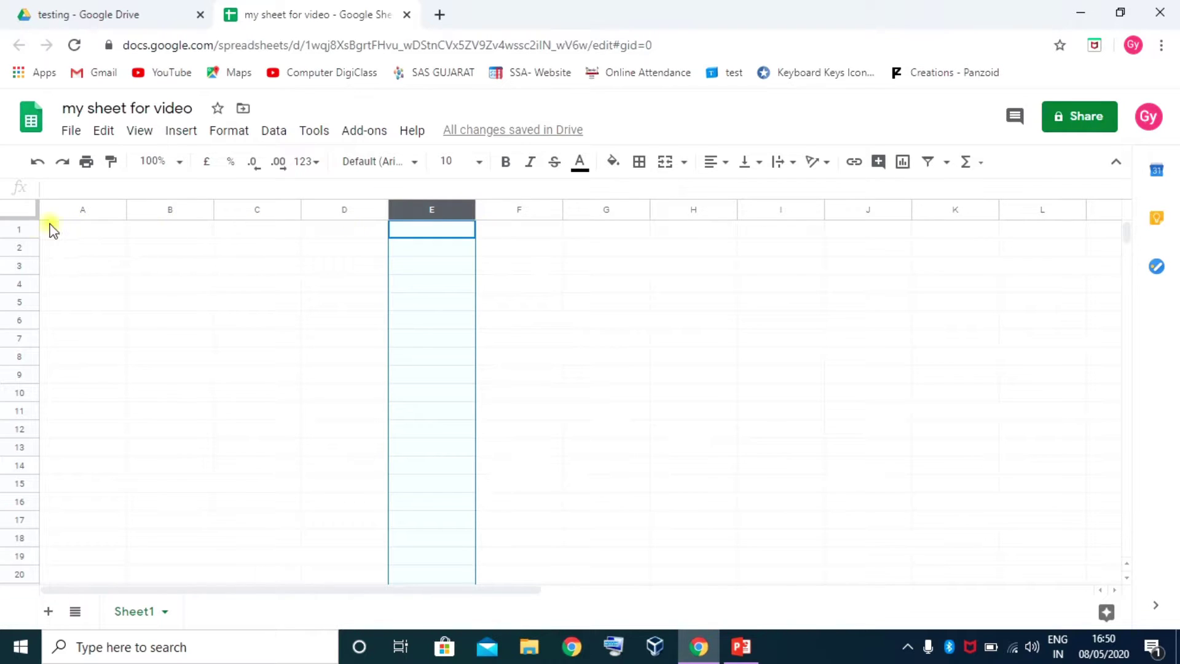
click(14, 230)
click(16, 249)
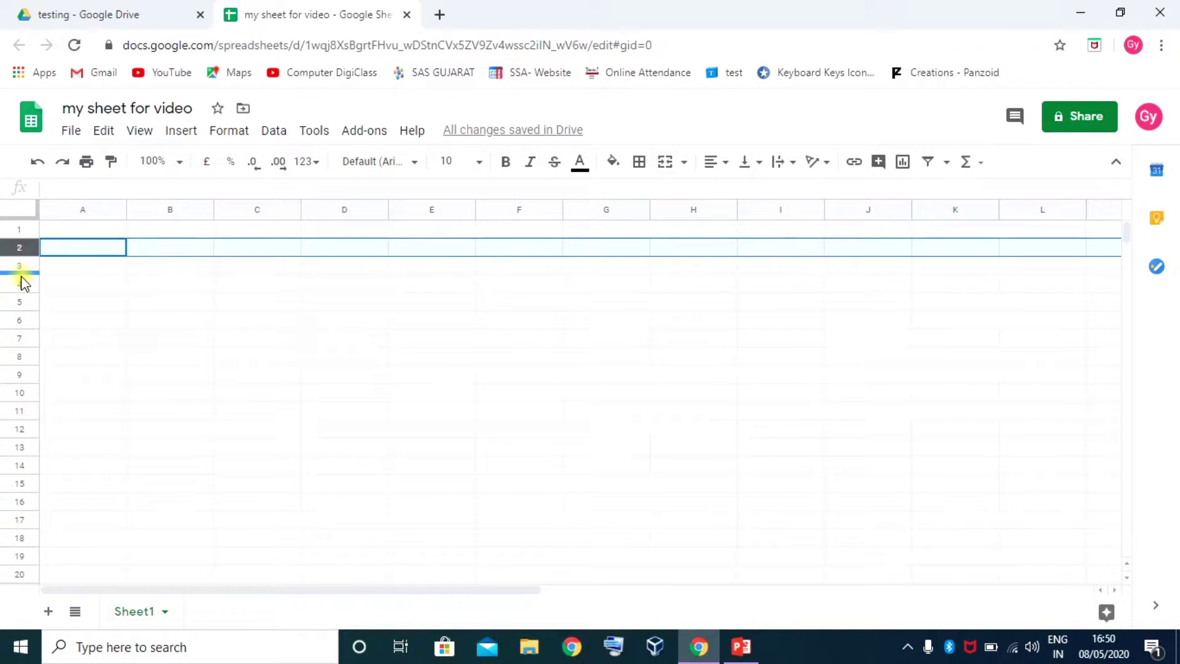
click(16, 264)
click(16, 283)
click(19, 302)
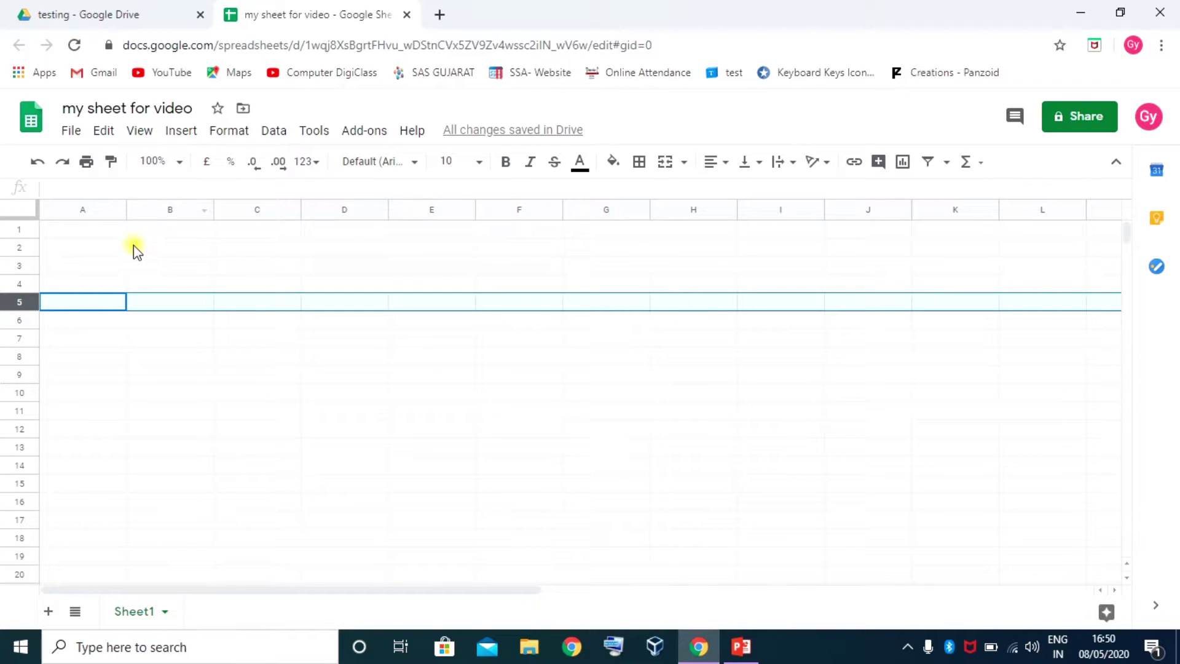
click(156, 271)
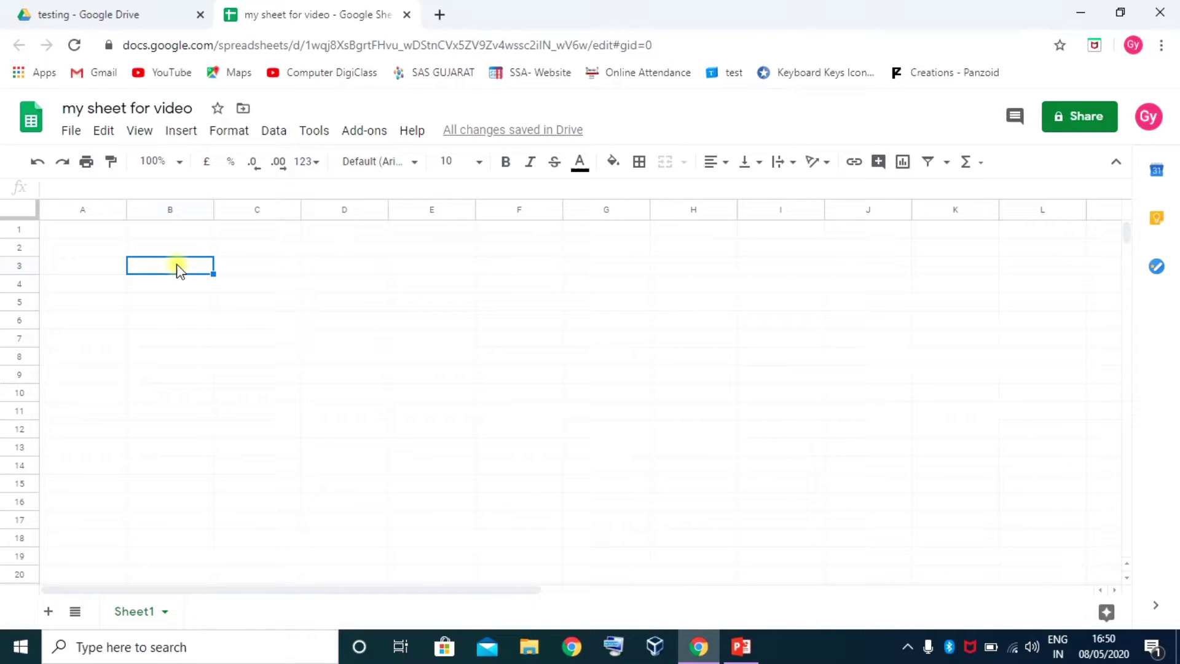
click(689, 599)
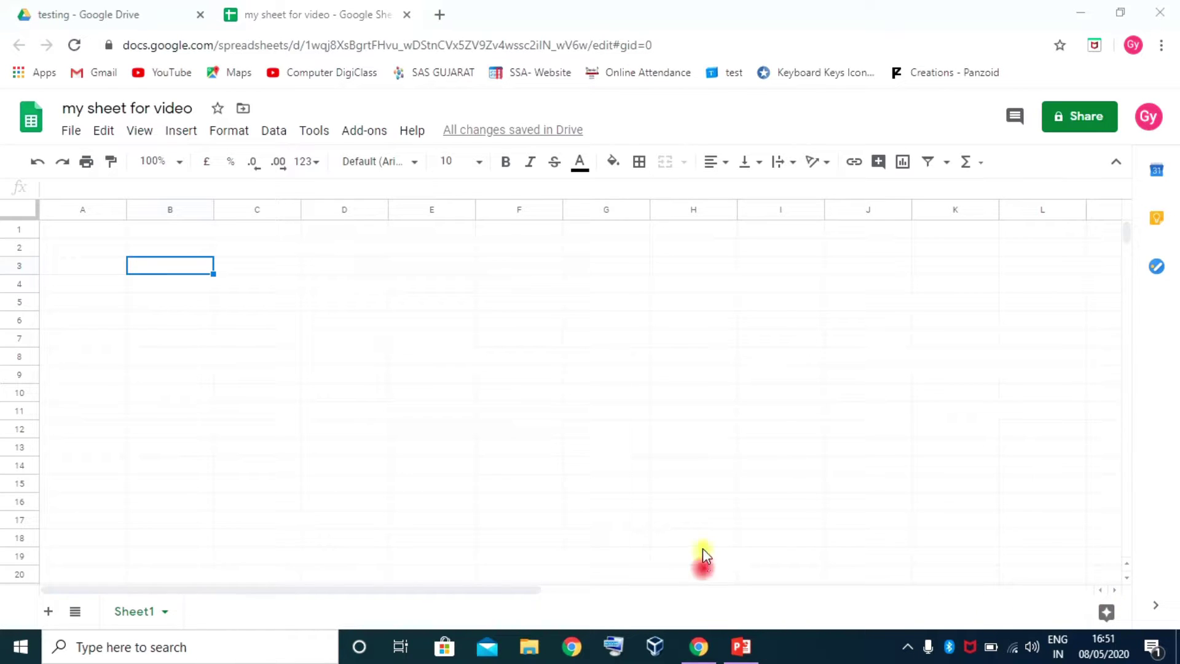
drag(1115, 590, 1115, 590)
Select columns Z and Y to locate the sheet's last columns
click(1115, 590)
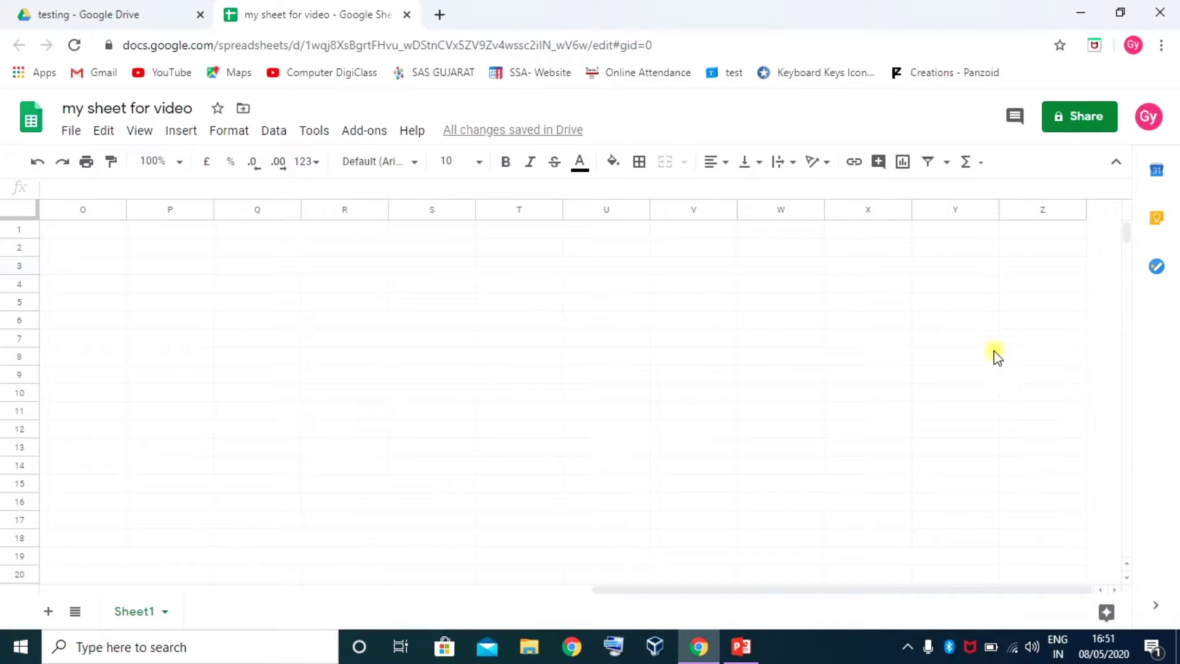
click(1027, 209)
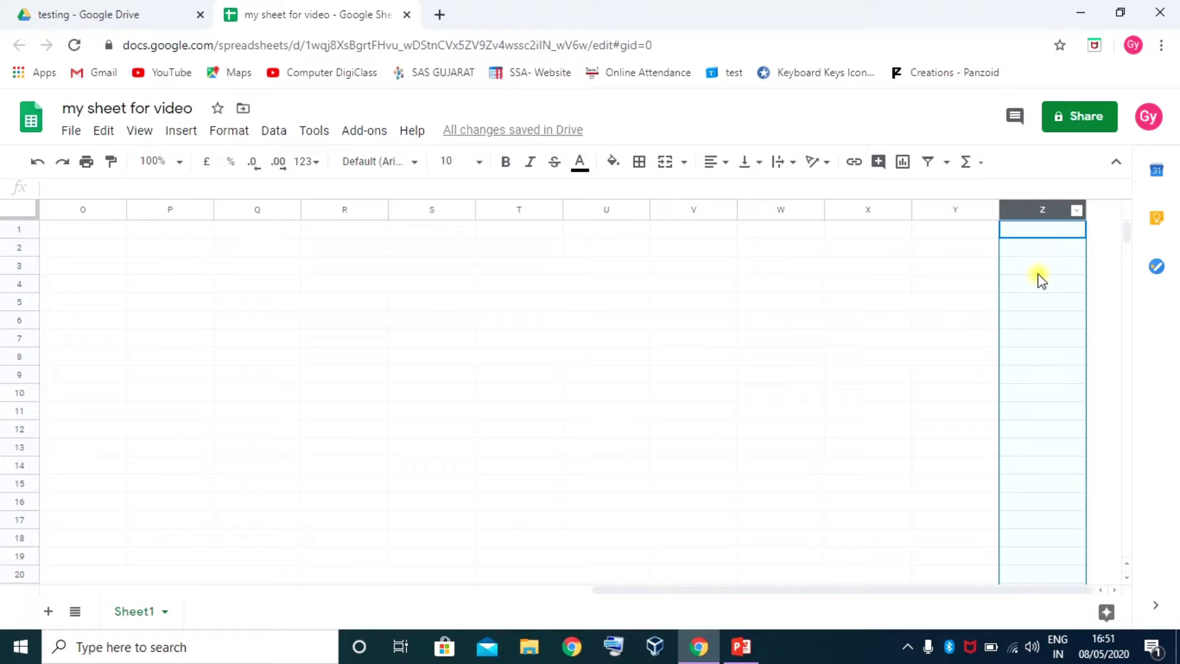
click(1115, 591)
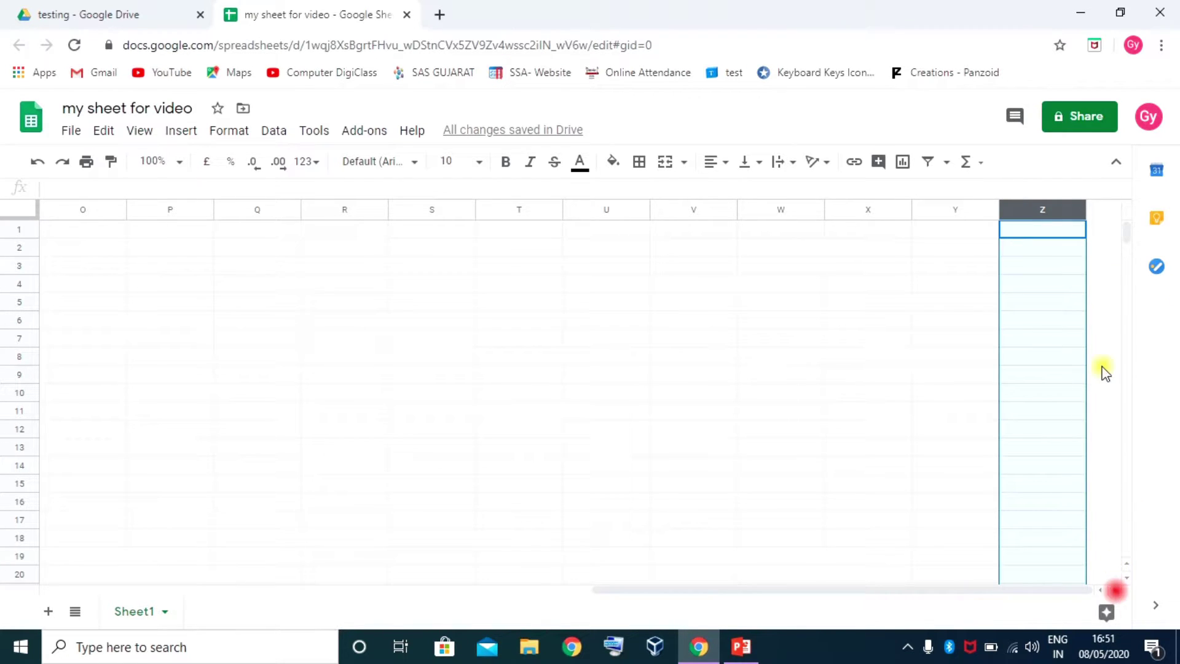
click(980, 229)
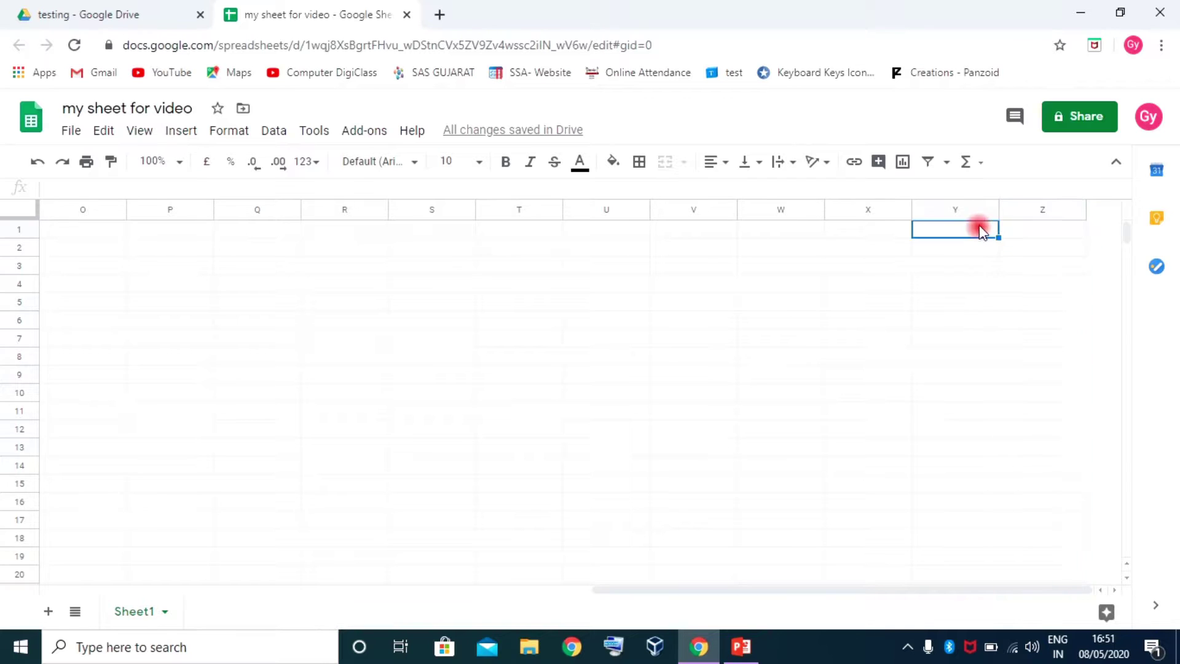
click(1022, 210)
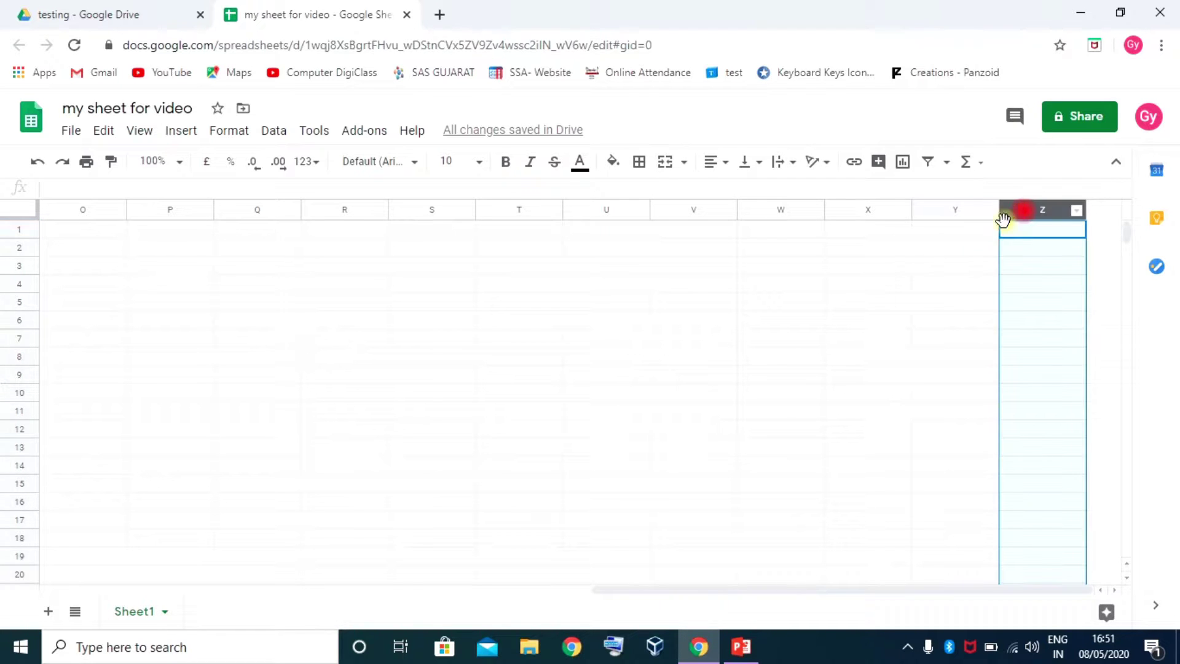
click(931, 210)
Type a first name into cell Y1, fixing a typo, then select column Y
click(948, 232)
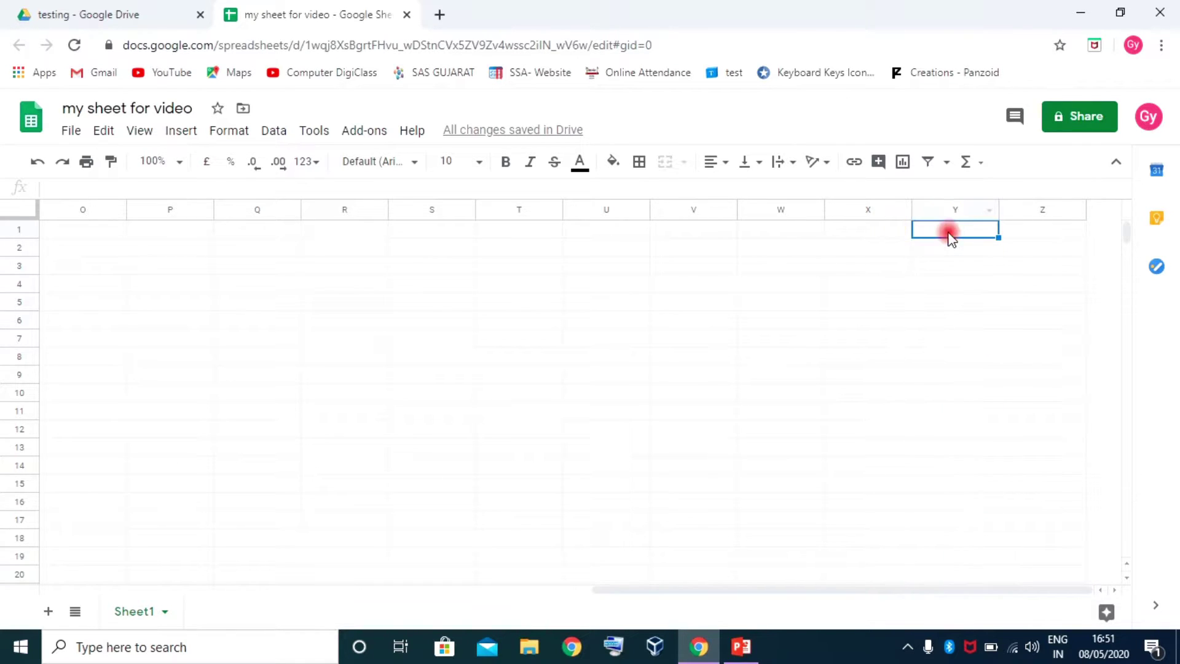
text(y)
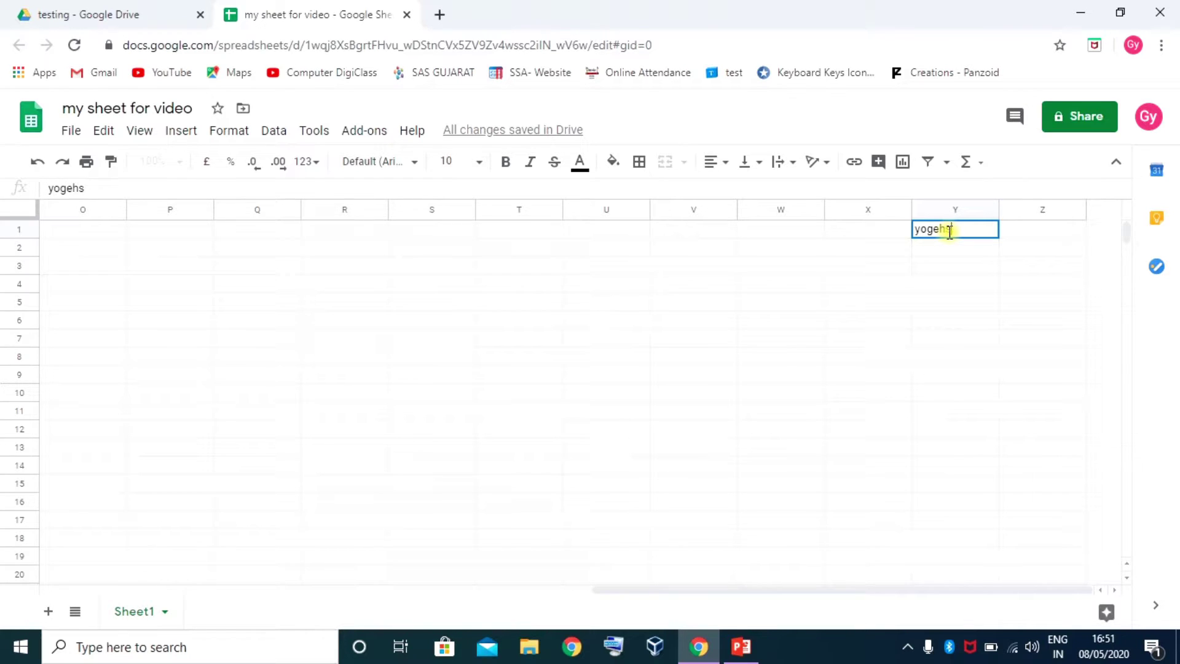
text(ogeh)
key(BackSpace)
text(sh)
key(Return)
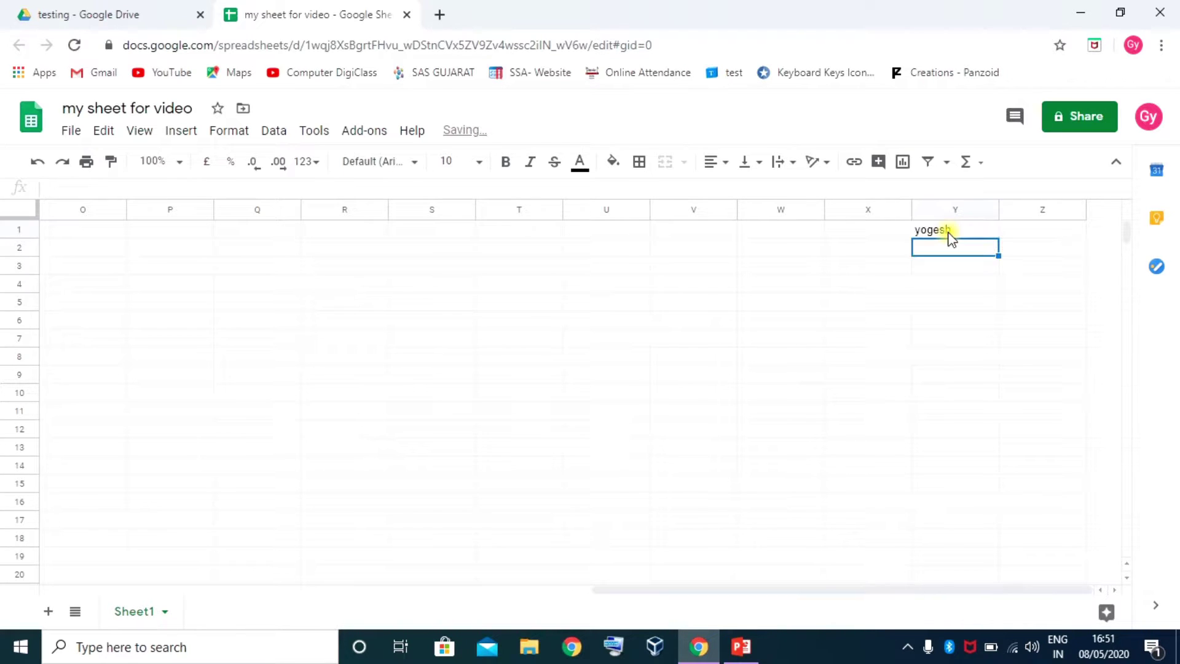
click(930, 209)
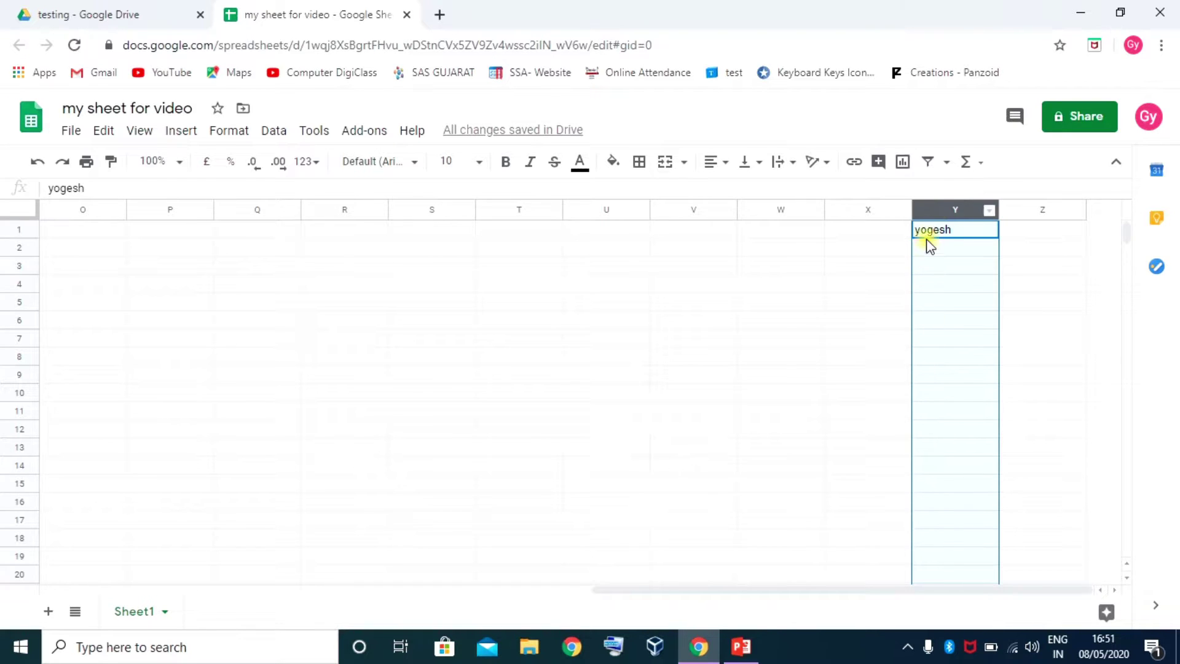
Insert one empty column left of column Y and another right of column Z
right_click(938, 208)
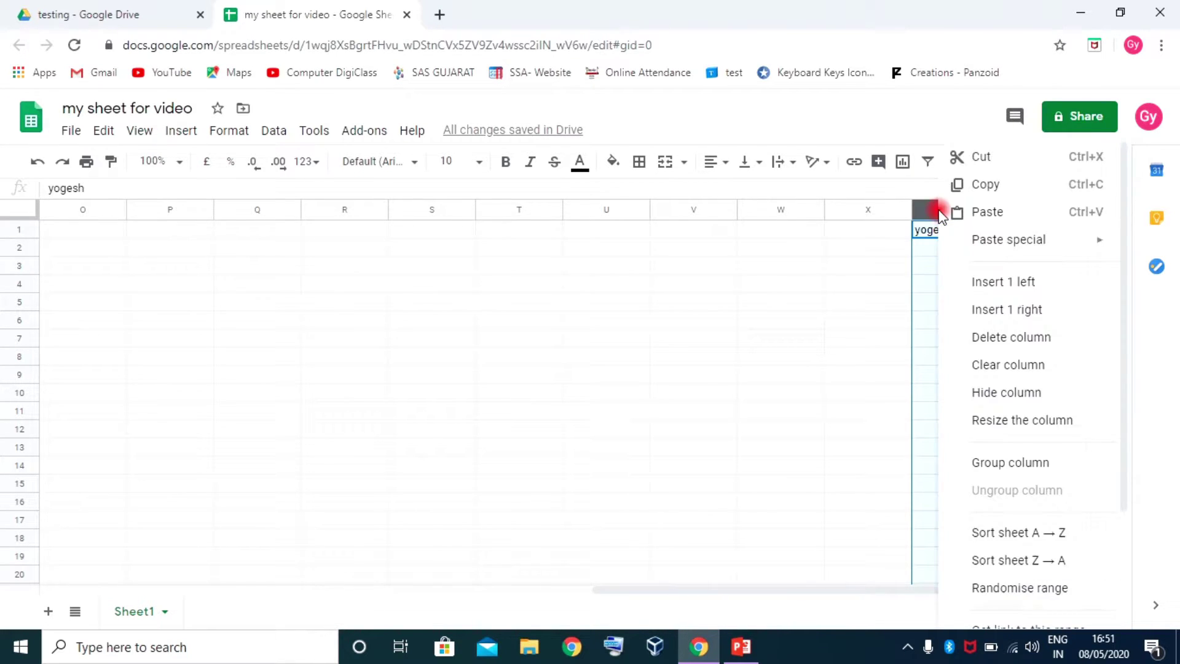
click(1005, 283)
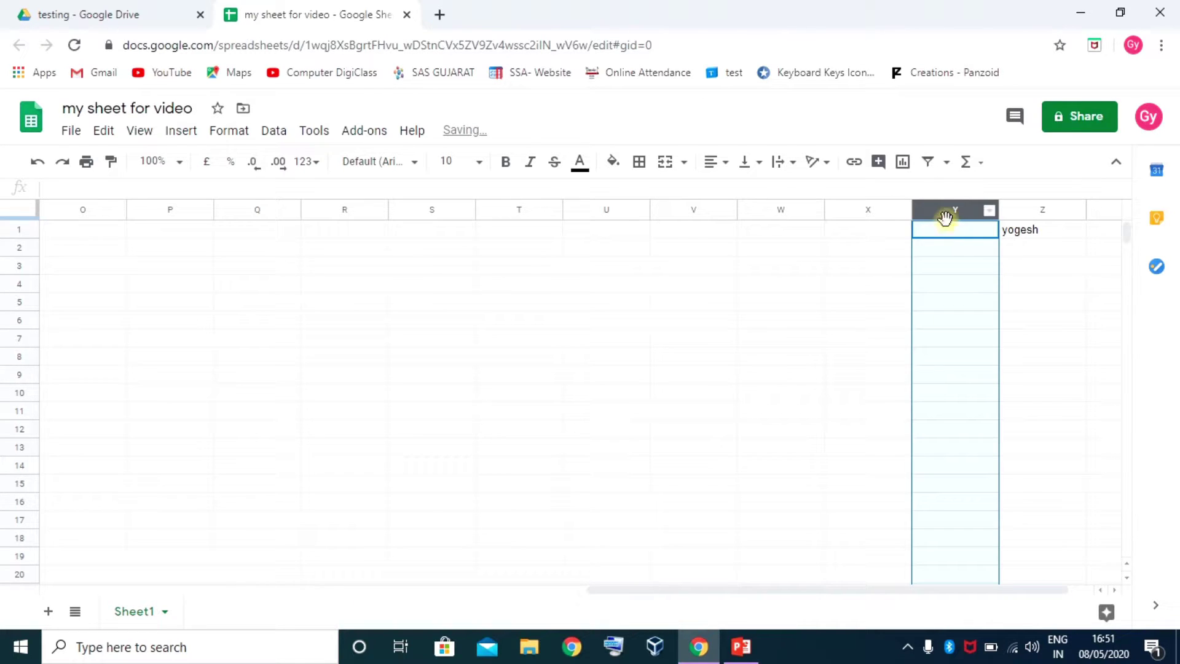
click(1036, 233)
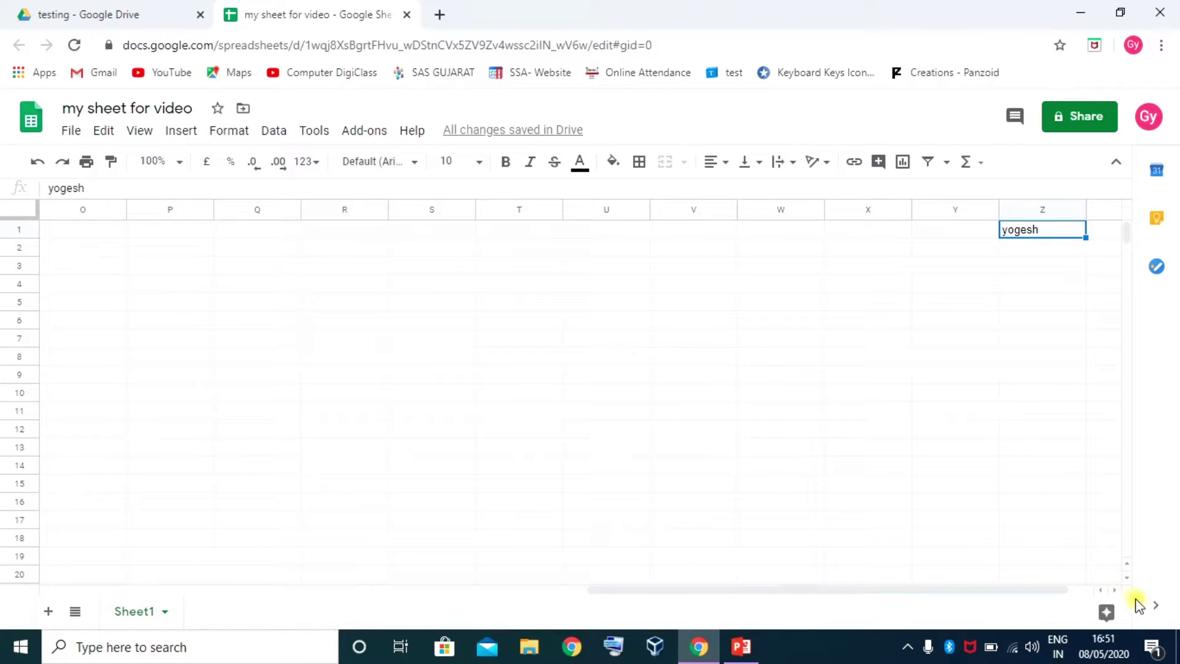
click(1116, 590)
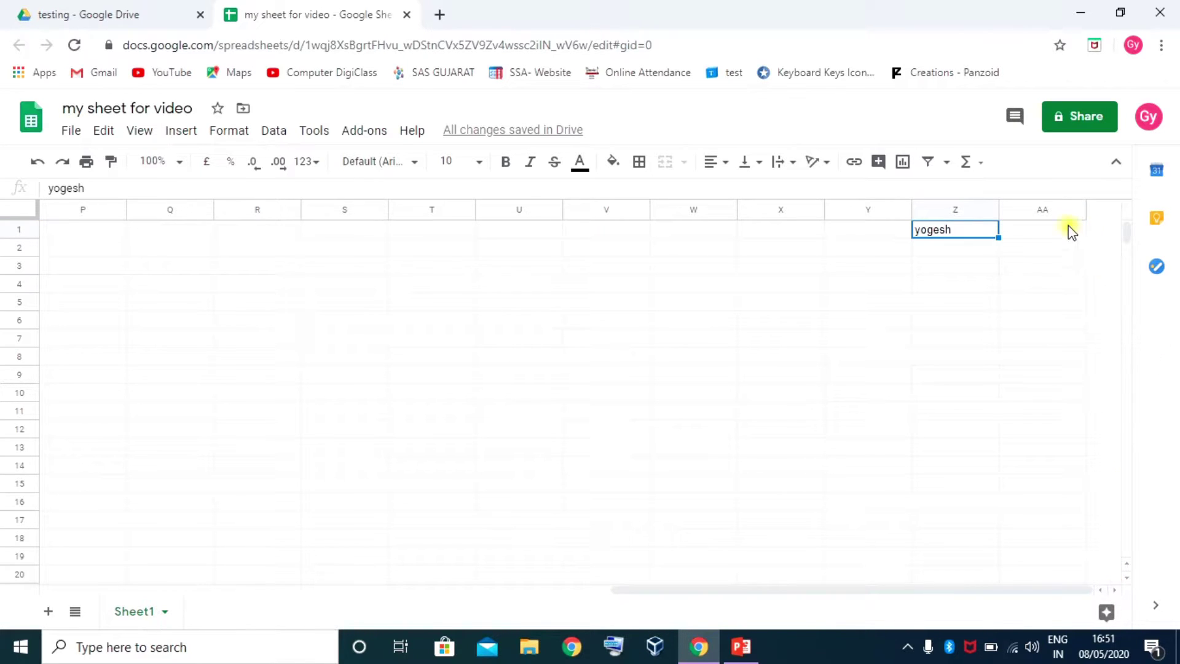
right_click(952, 208)
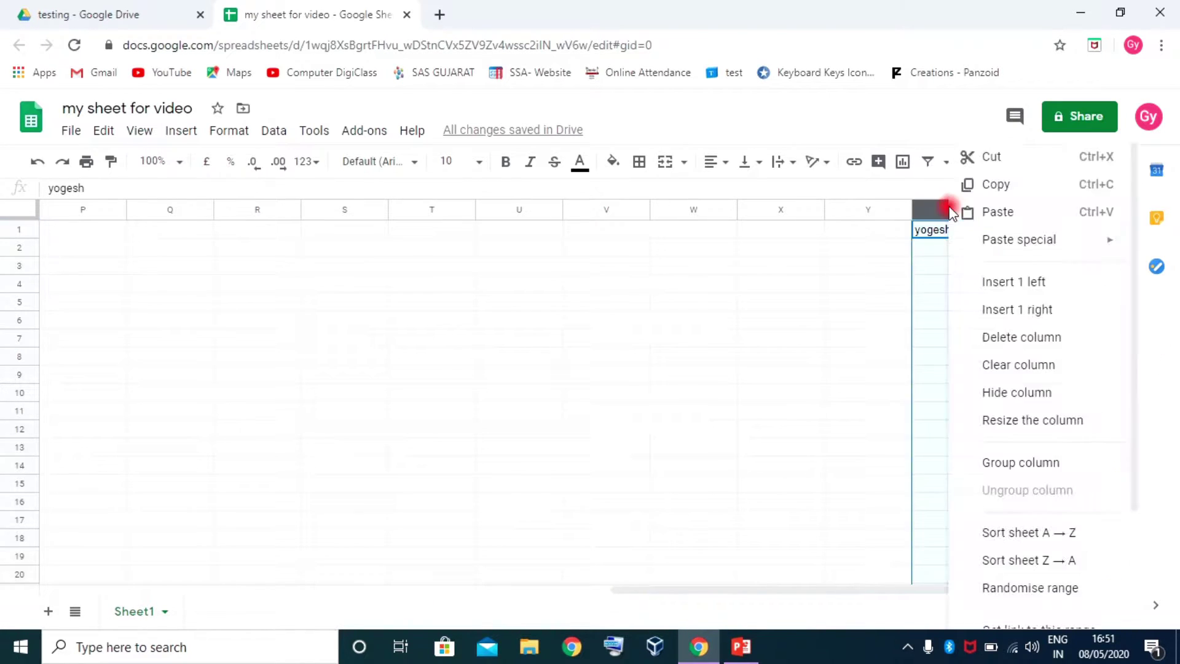
click(1031, 312)
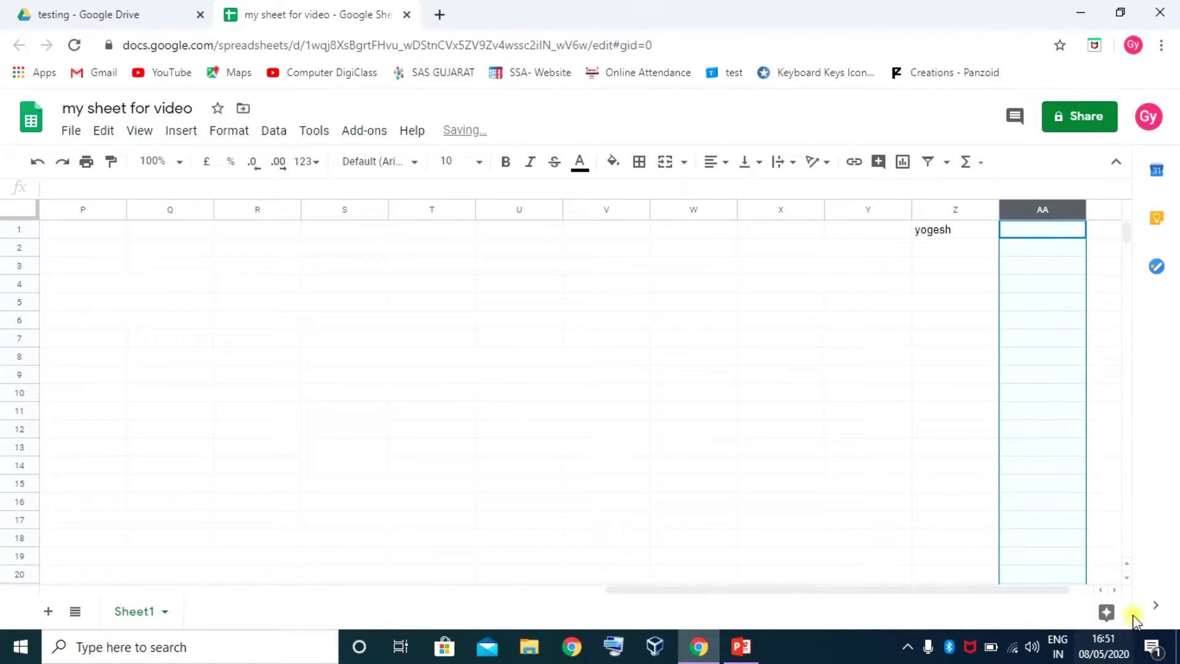
click(1115, 590)
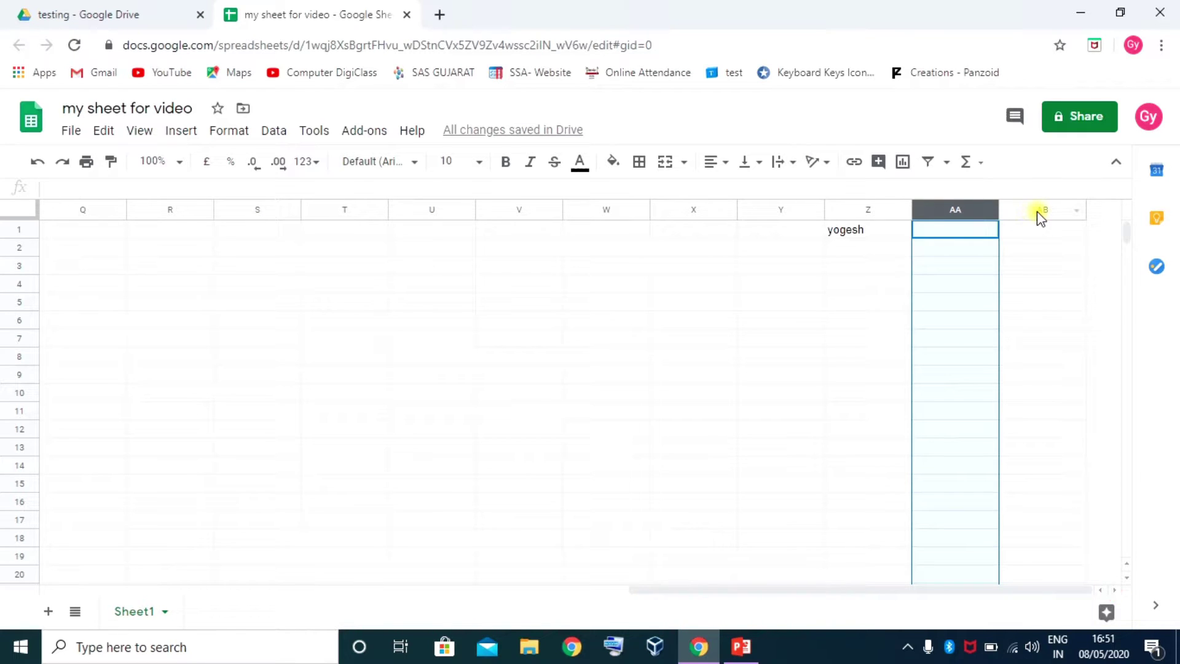
Select columns U–Z and insert six empty columns to the right of column Z
drag(873, 213, 472, 214)
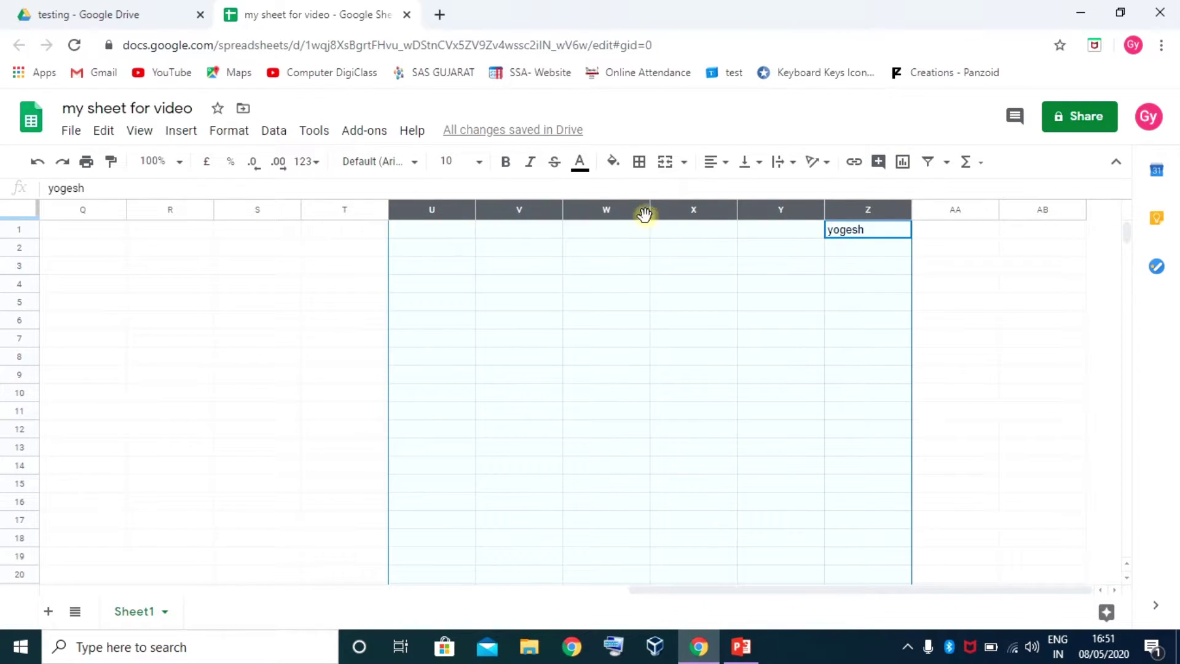
right_click(501, 212)
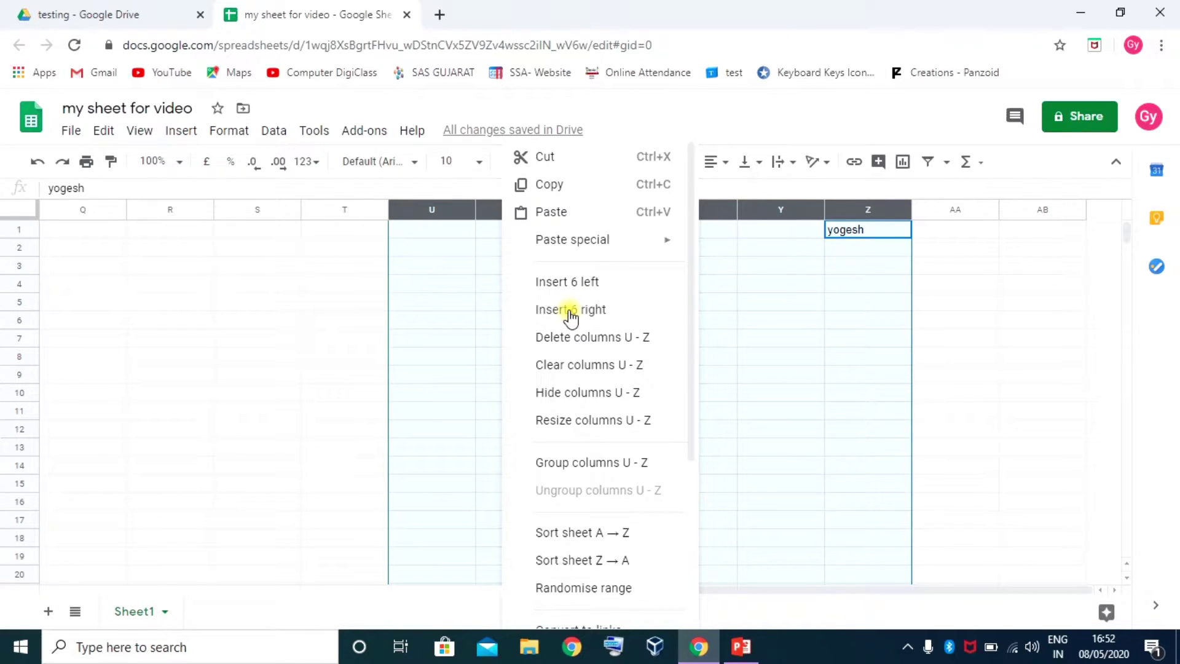
click(571, 309)
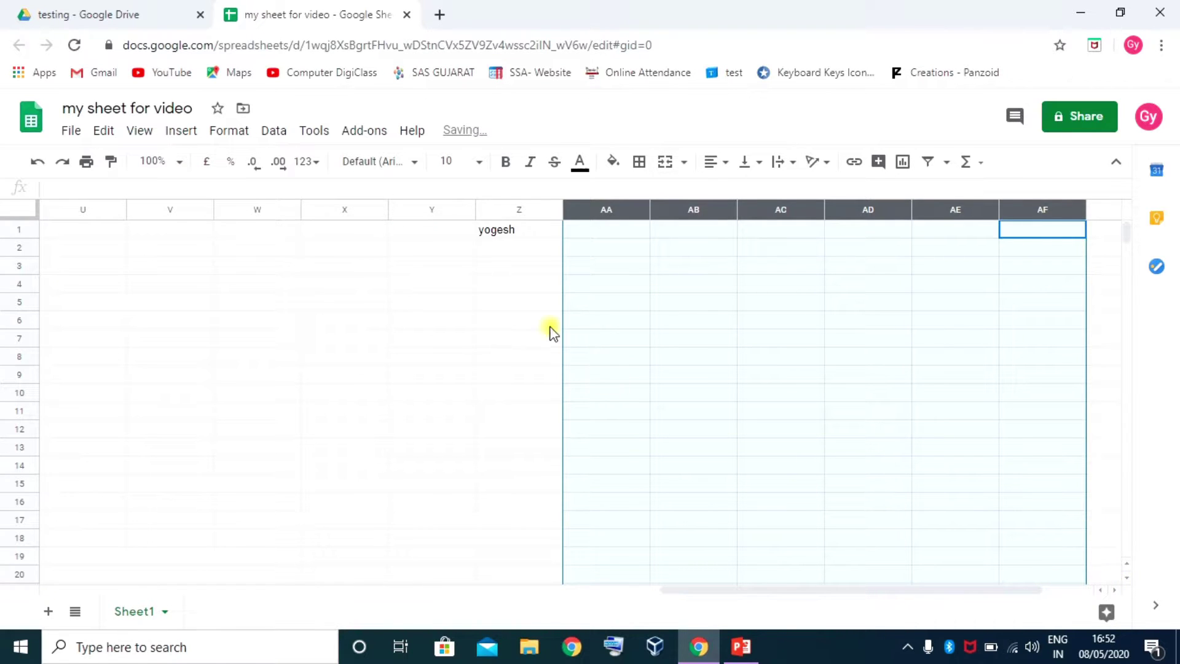
click(1111, 583)
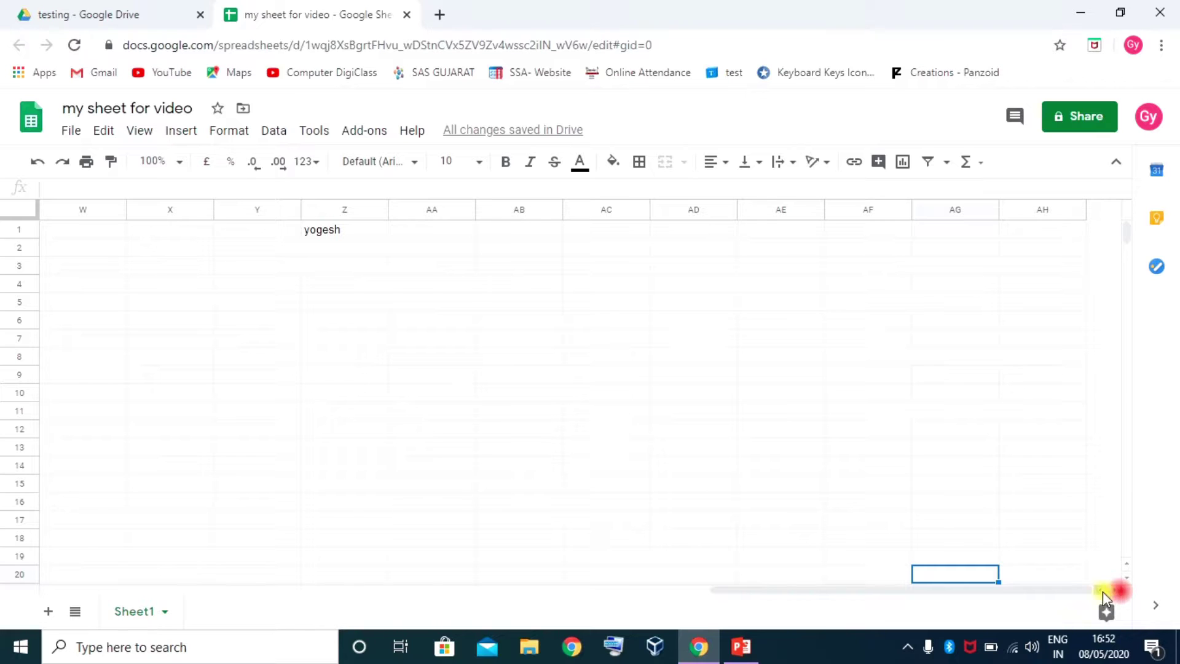
drag(946, 591, 199, 596)
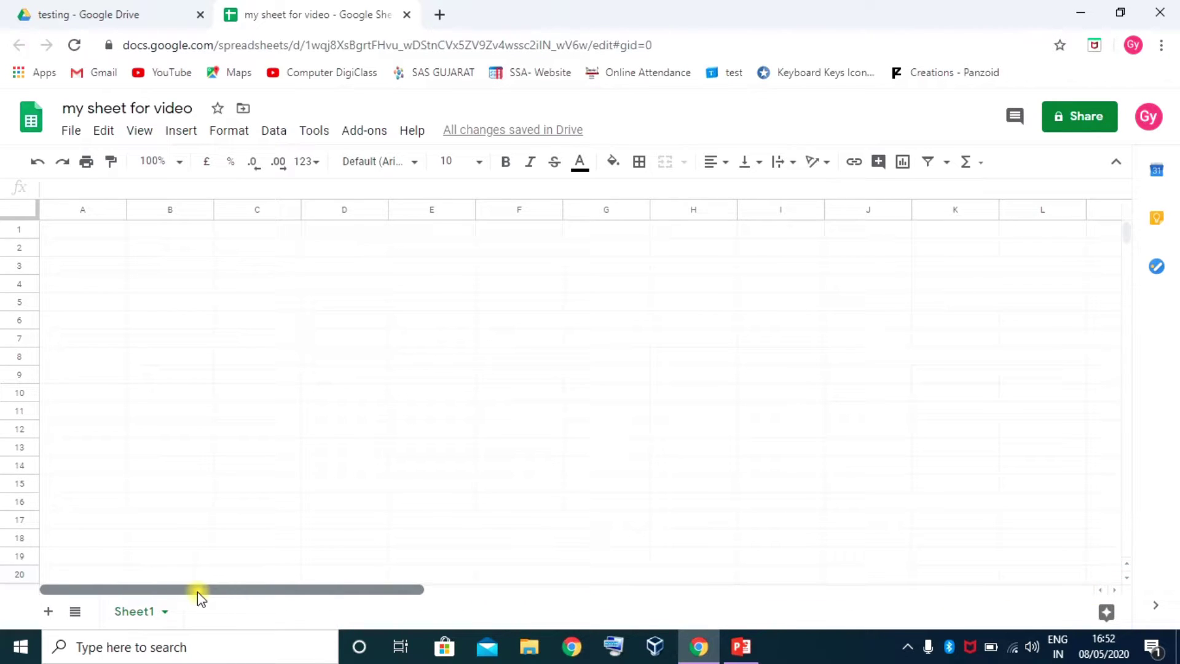
Jump from A2 to the last cell AH1000 with Ctrl+End and select all of row 1000
click(113, 250)
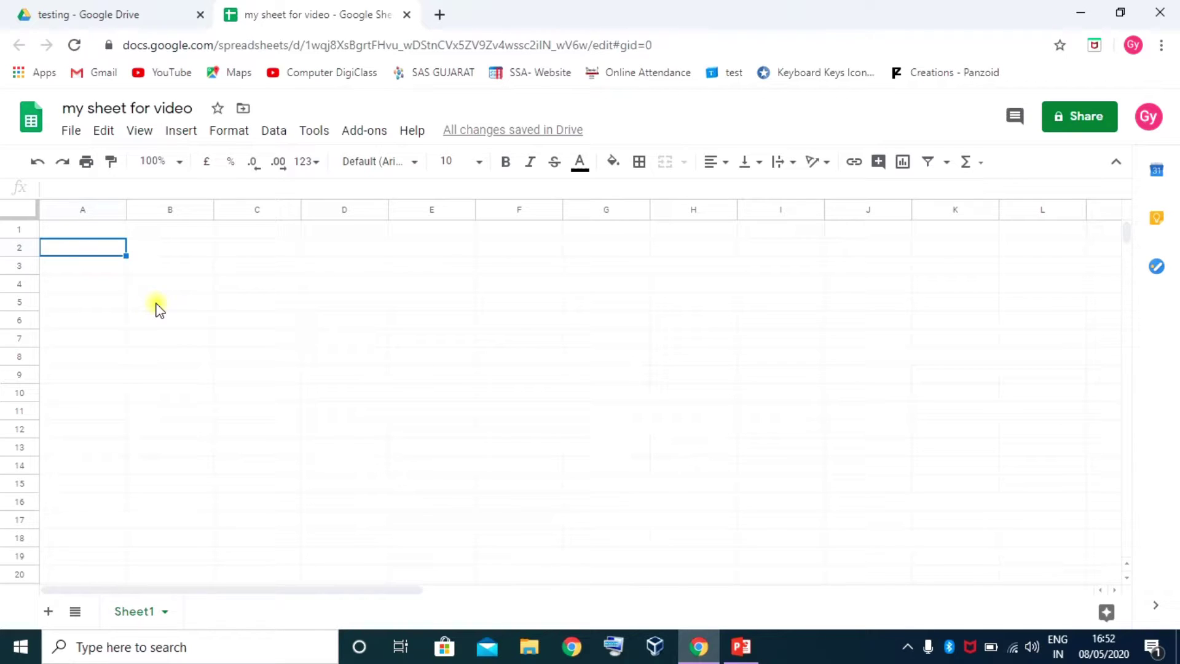
scroll(157, 307, down, 20)
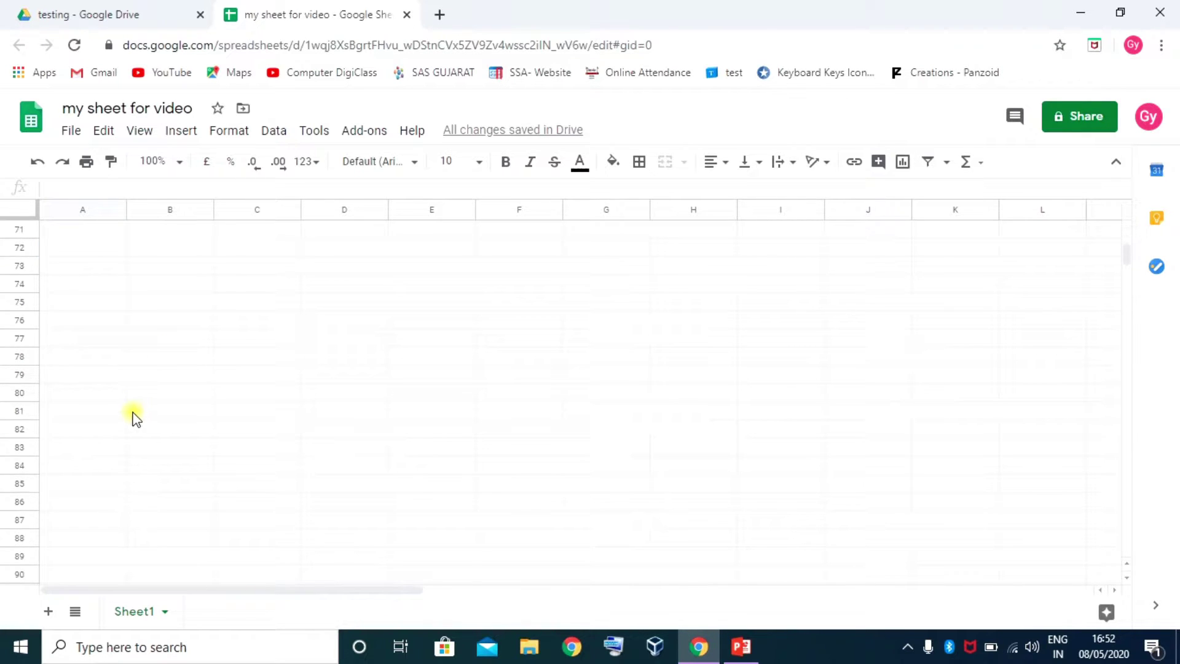
scroll(135, 418, down, 20)
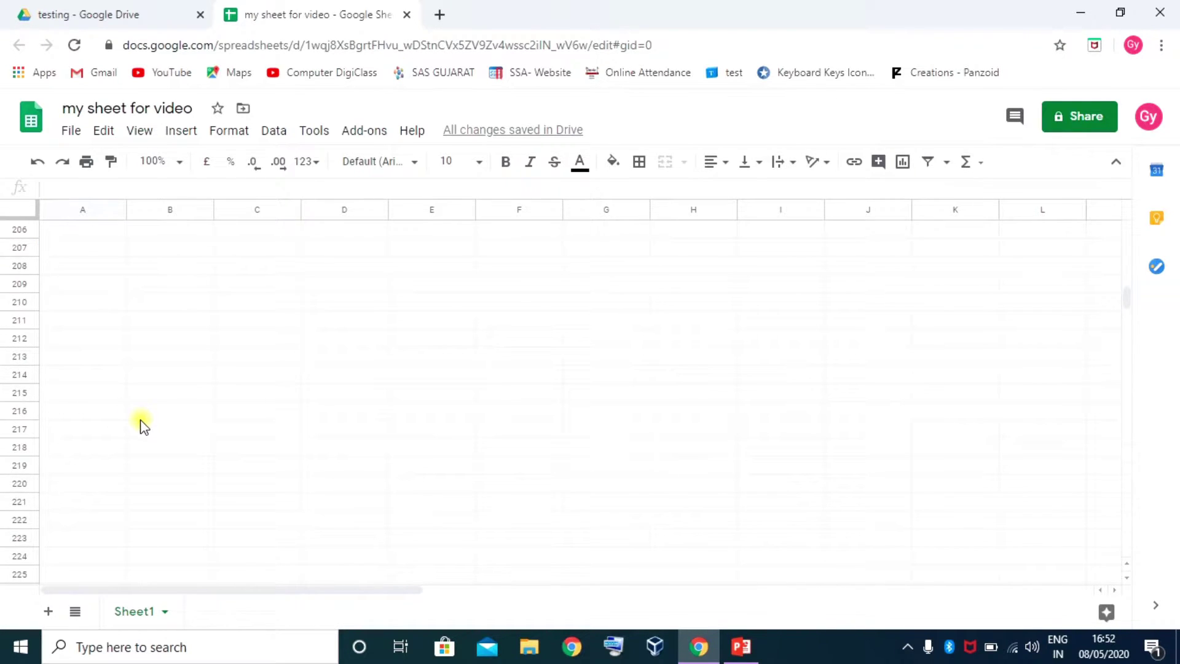
scroll(141, 425, down, 7)
scroll(144, 425, down, 20)
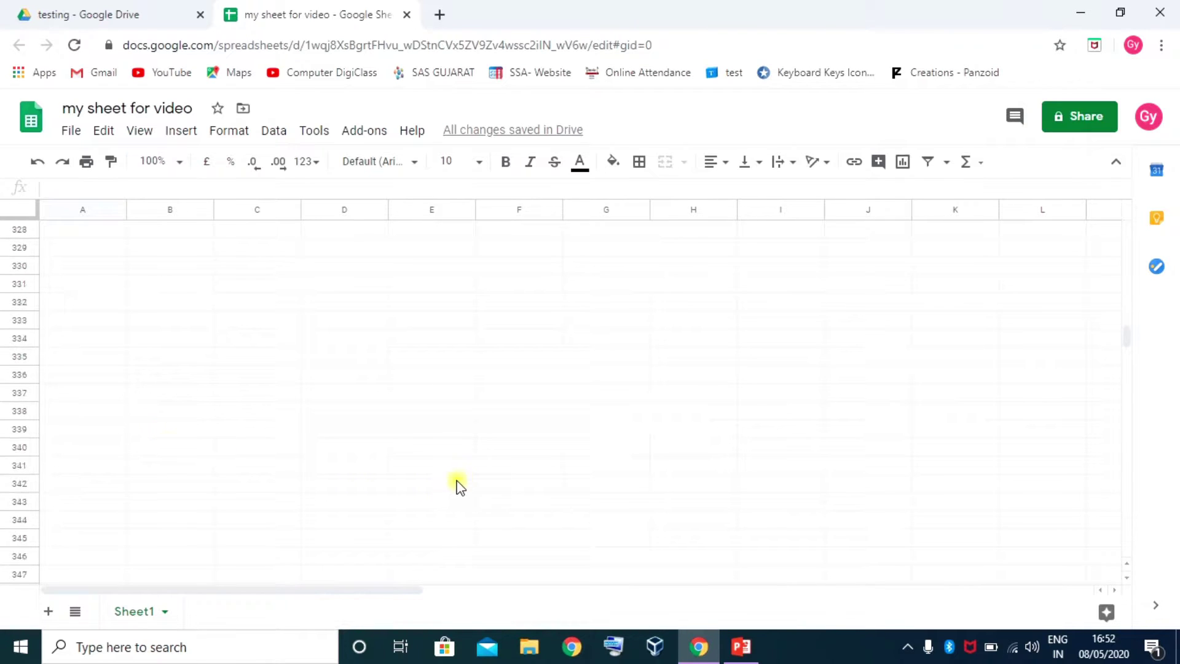
scroll(248, 478, down, 18)
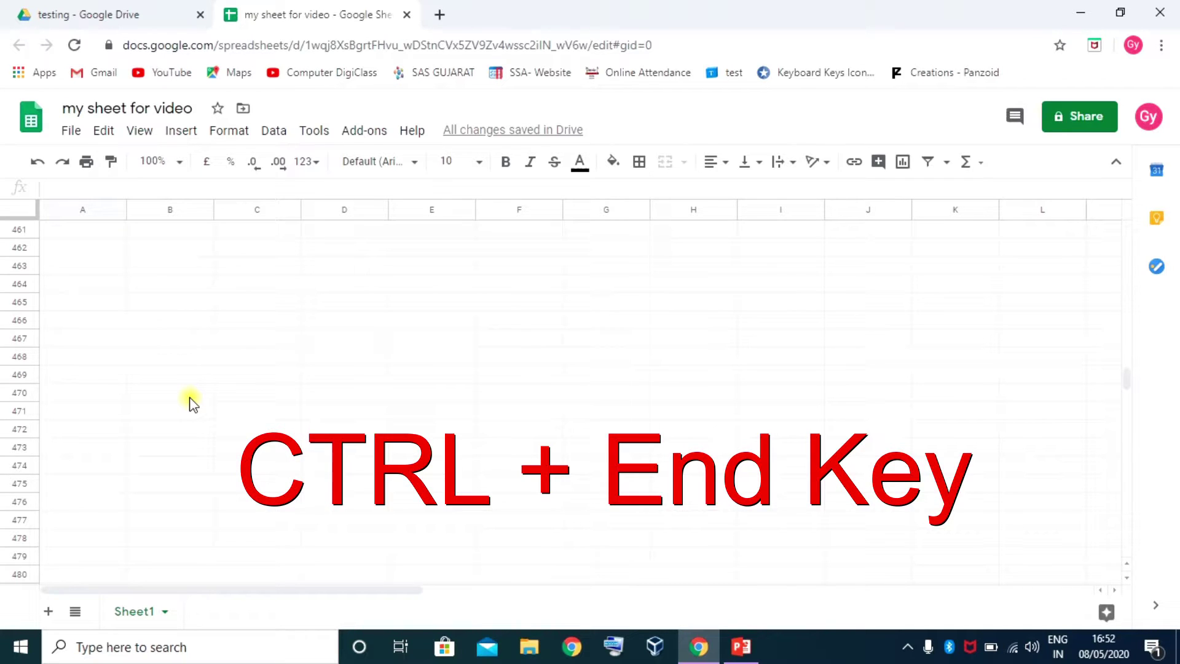
key(ctrl+End)
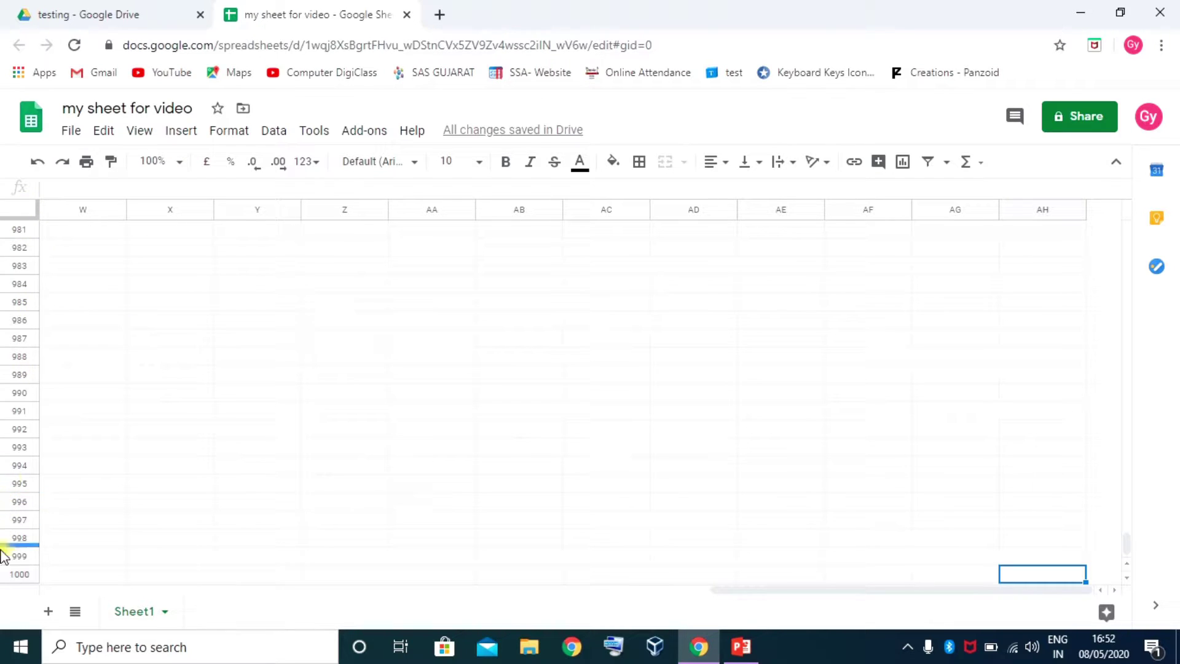
click(61, 581)
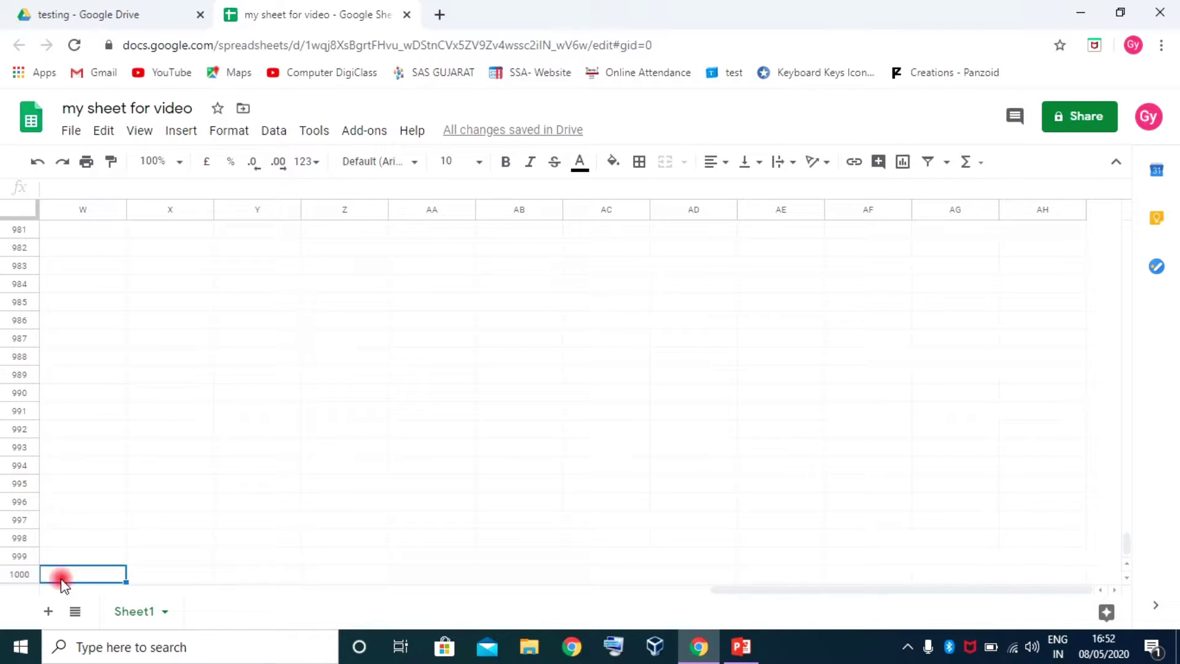
click(19, 574)
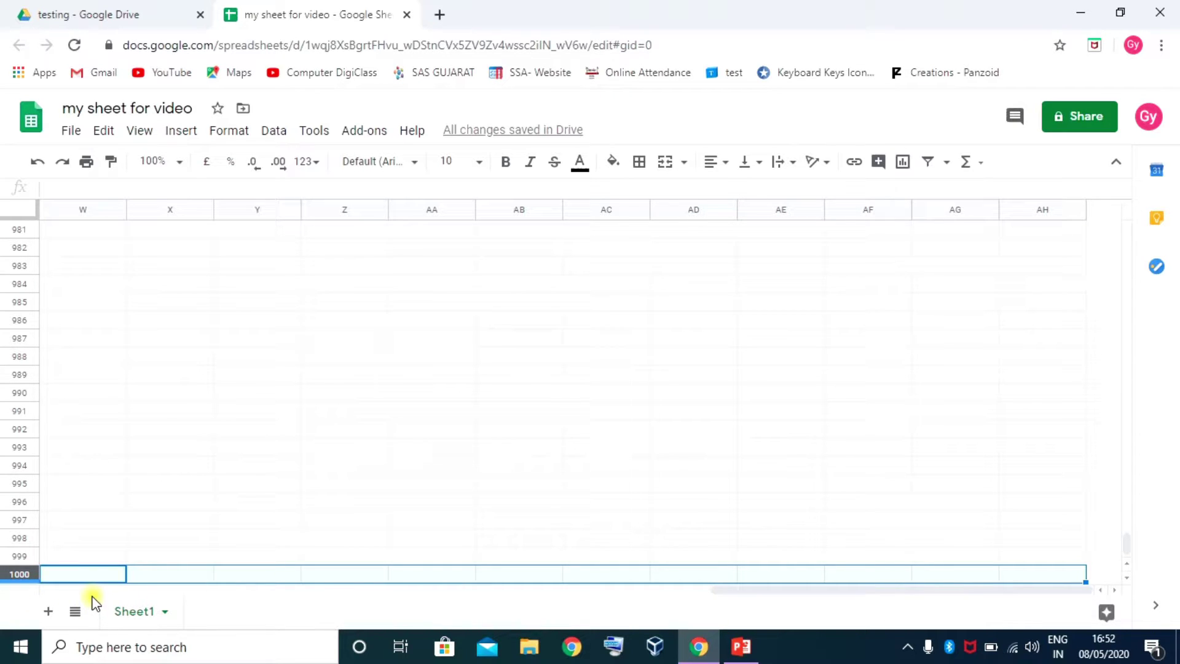
Insert a new row above row 1000 so the last row becomes 1001
right_click(14, 573)
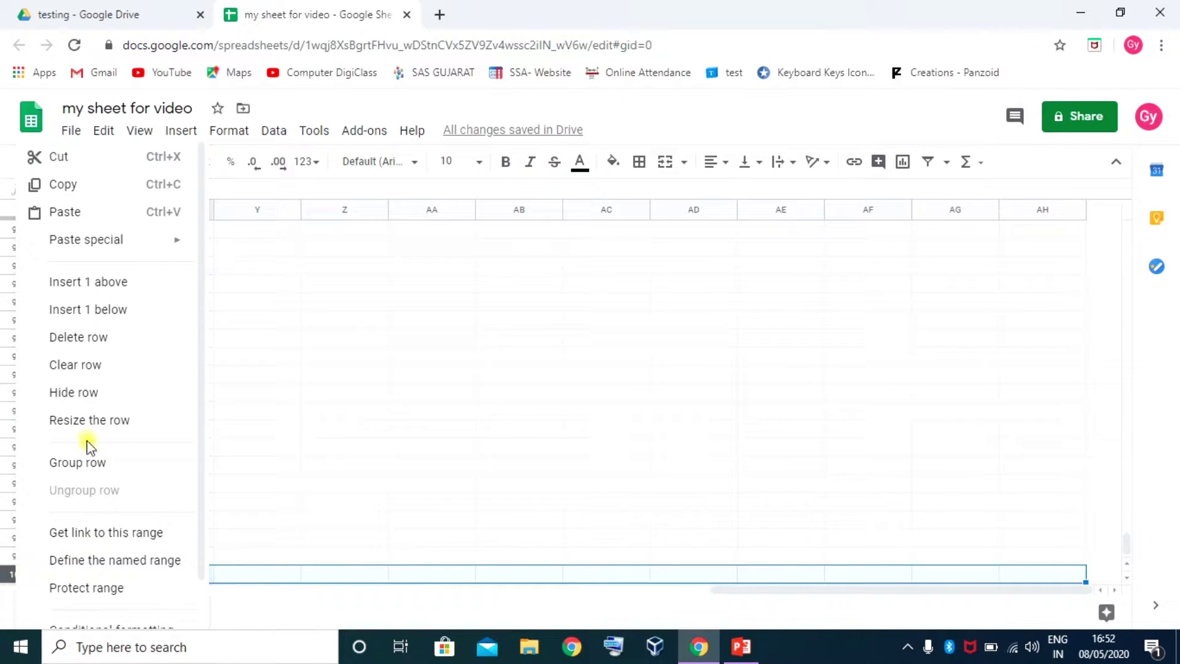
click(86, 281)
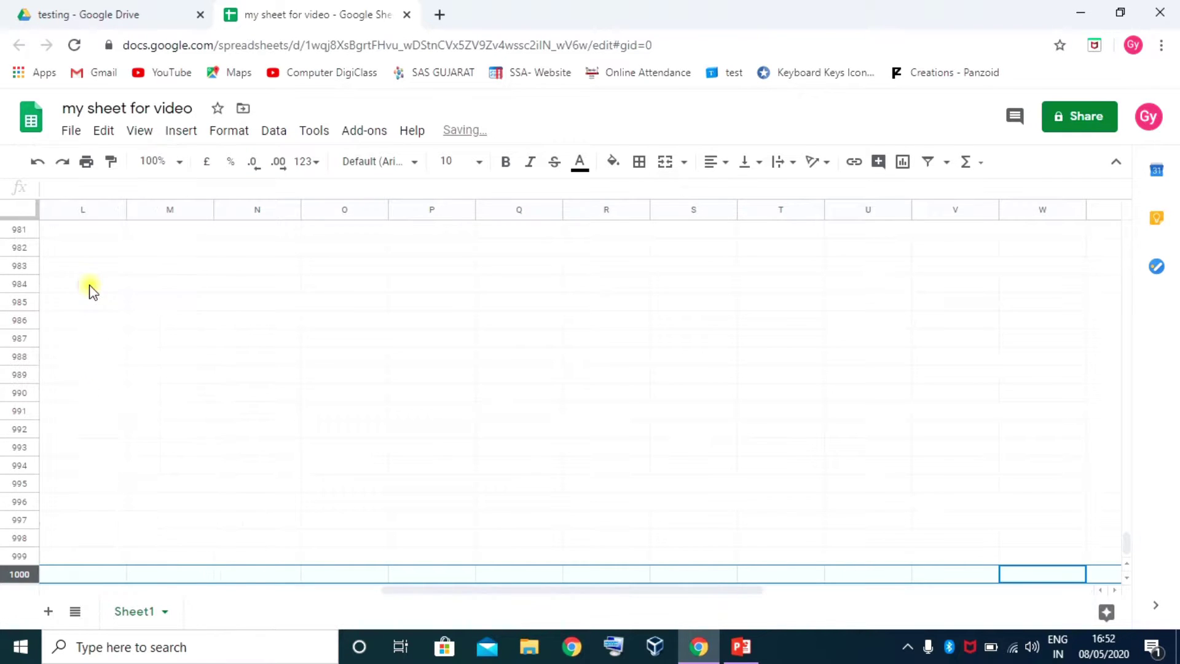
click(55, 553)
scroll(56, 553, down, 1)
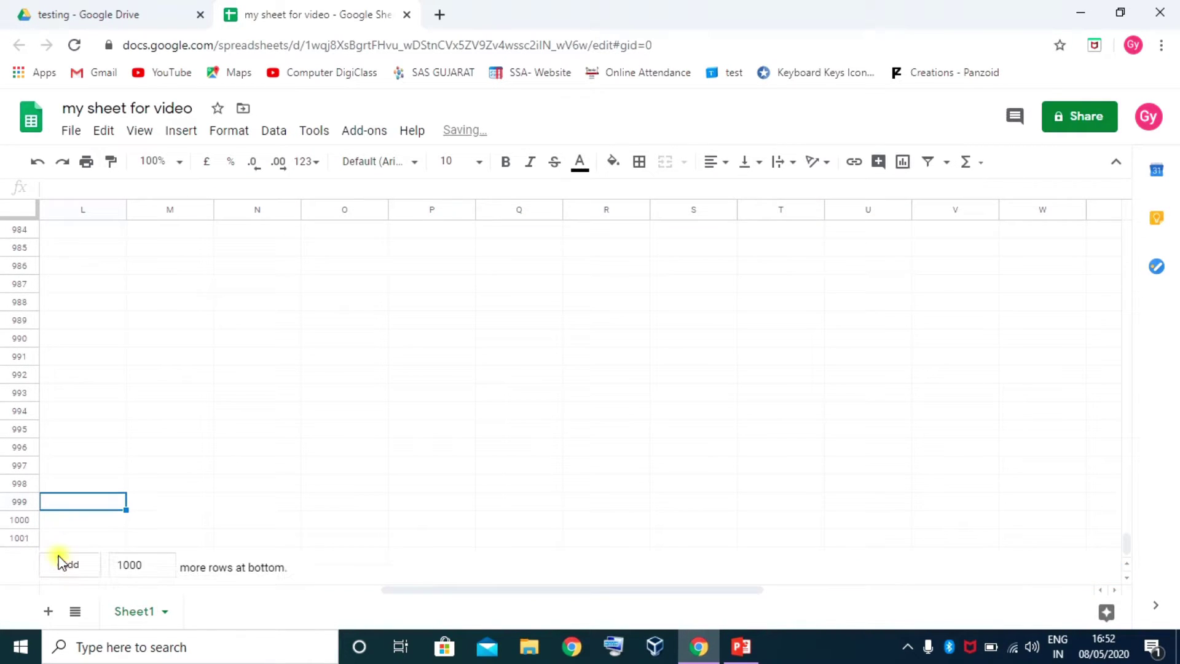
click(18, 537)
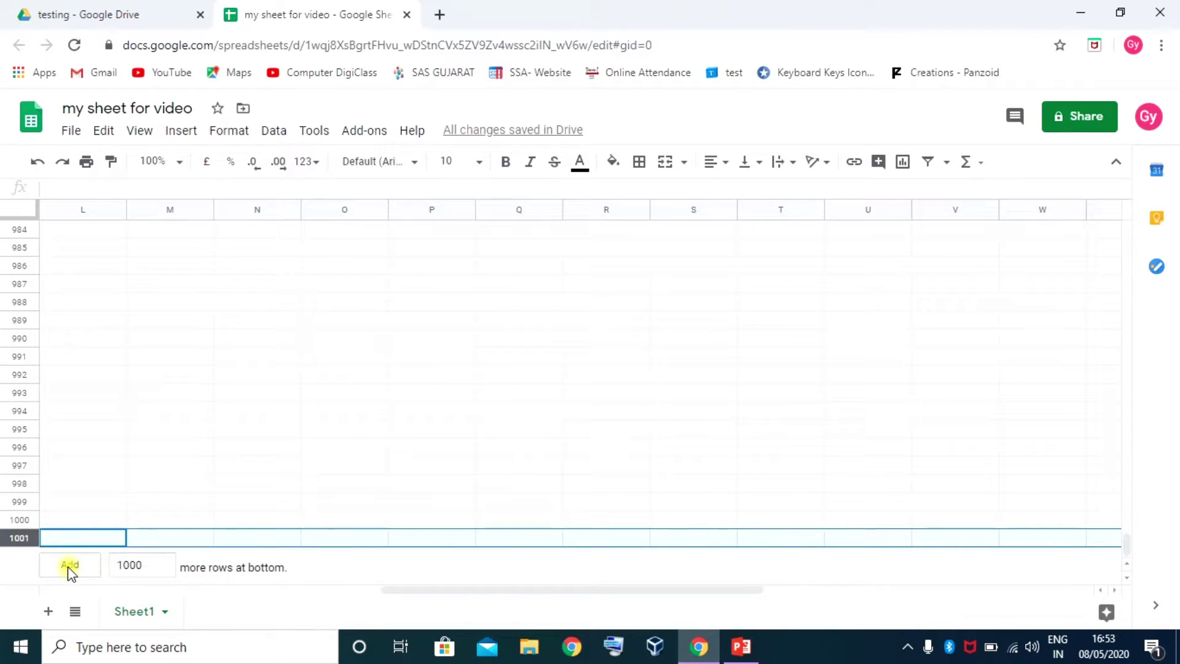
Append 2000 rows at the bottom so the sheet runs to row 3001, then scroll back up
double_click(148, 564)
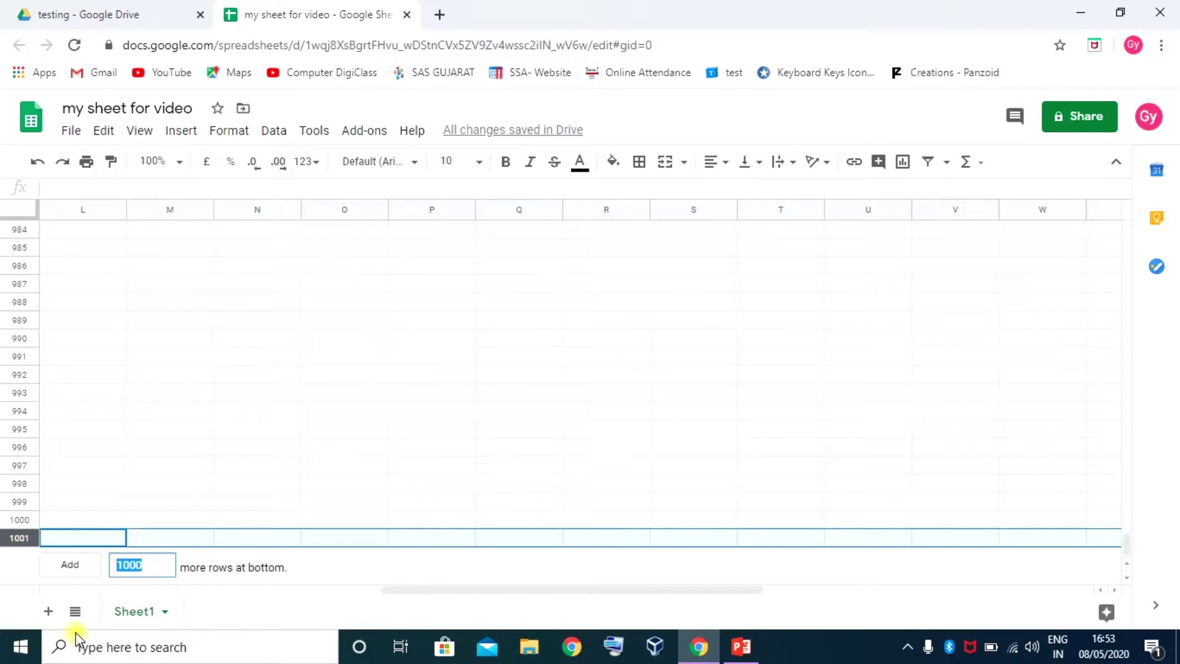
text(20)
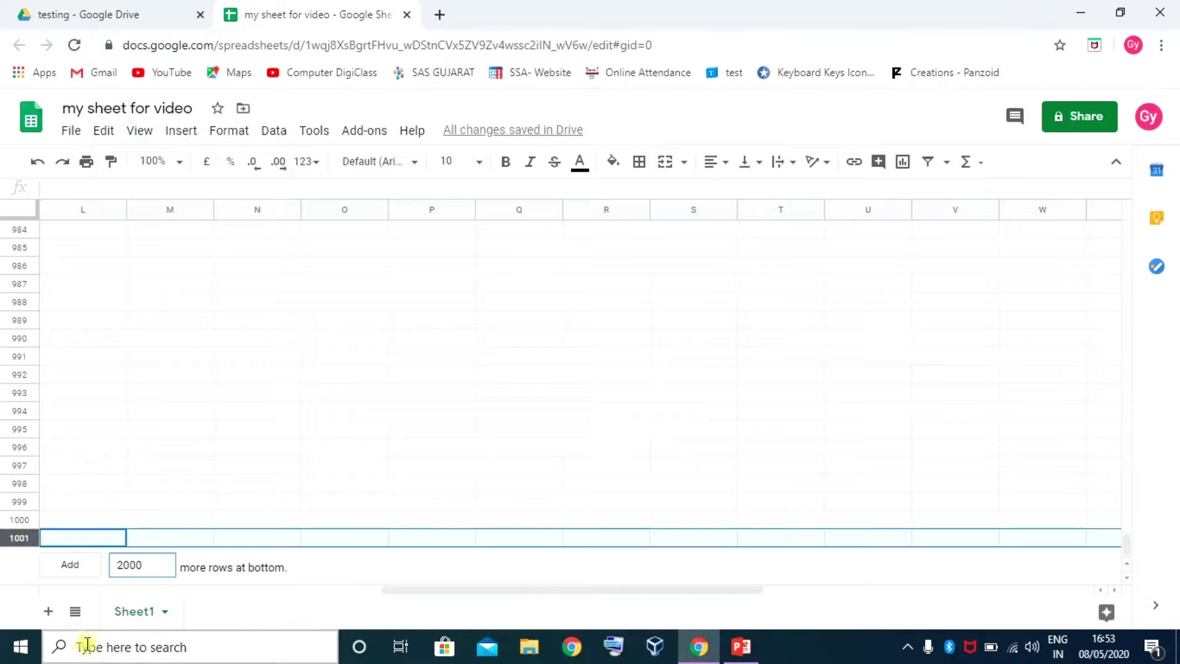
click(69, 565)
click(16, 539)
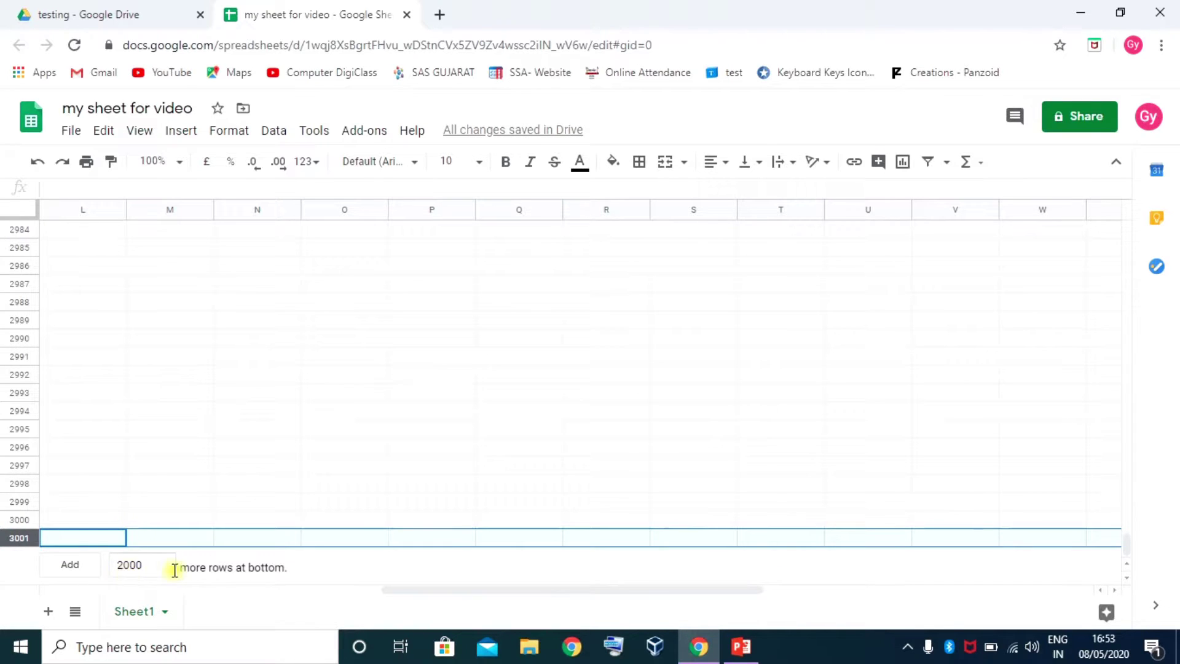
click(349, 574)
scroll(184, 525, up, 3)
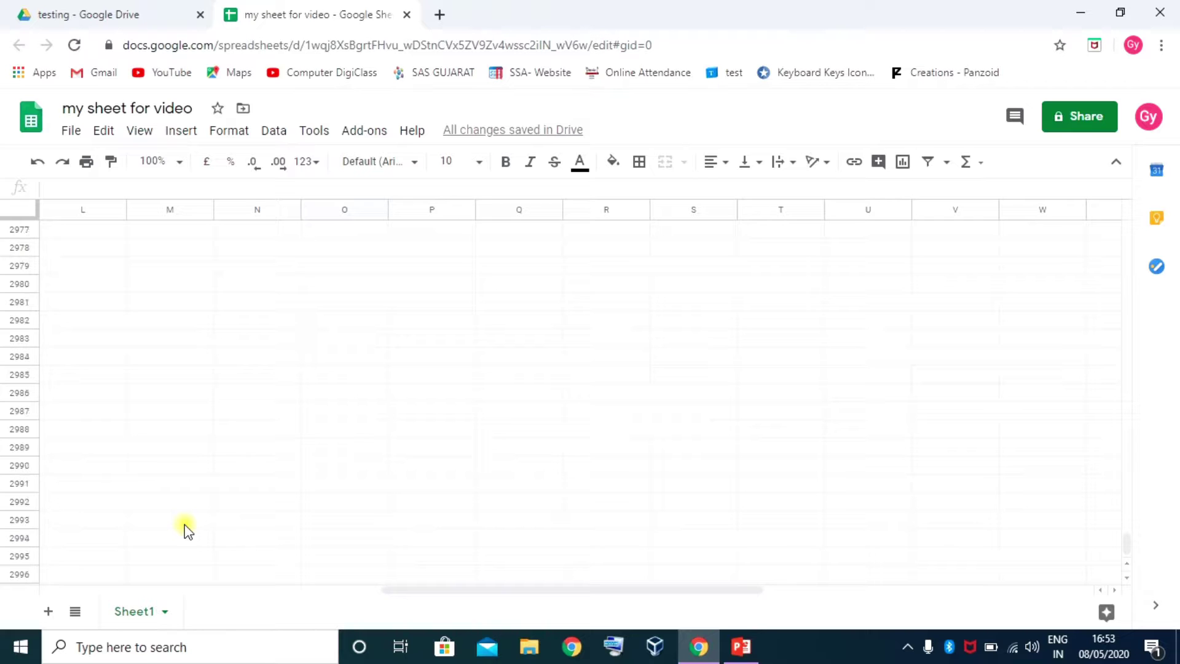
scroll(184, 525, up, 12)
scroll(184, 525, up, 20)
scroll(185, 527, up, 20)
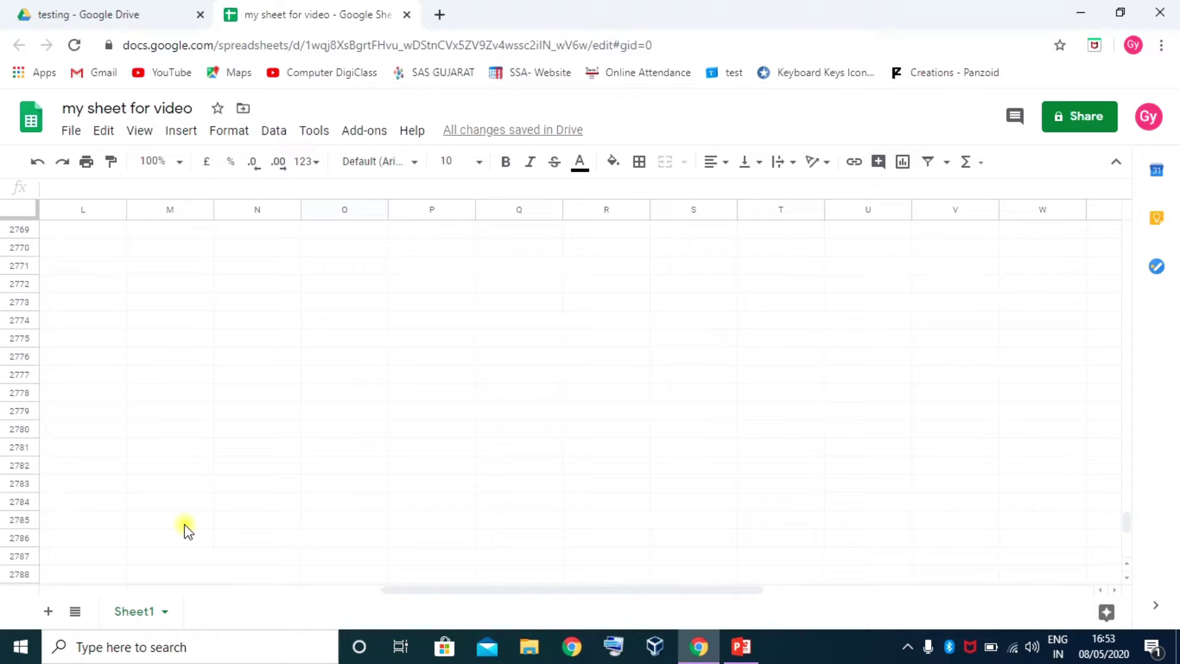
scroll(120, 410, up, 5)
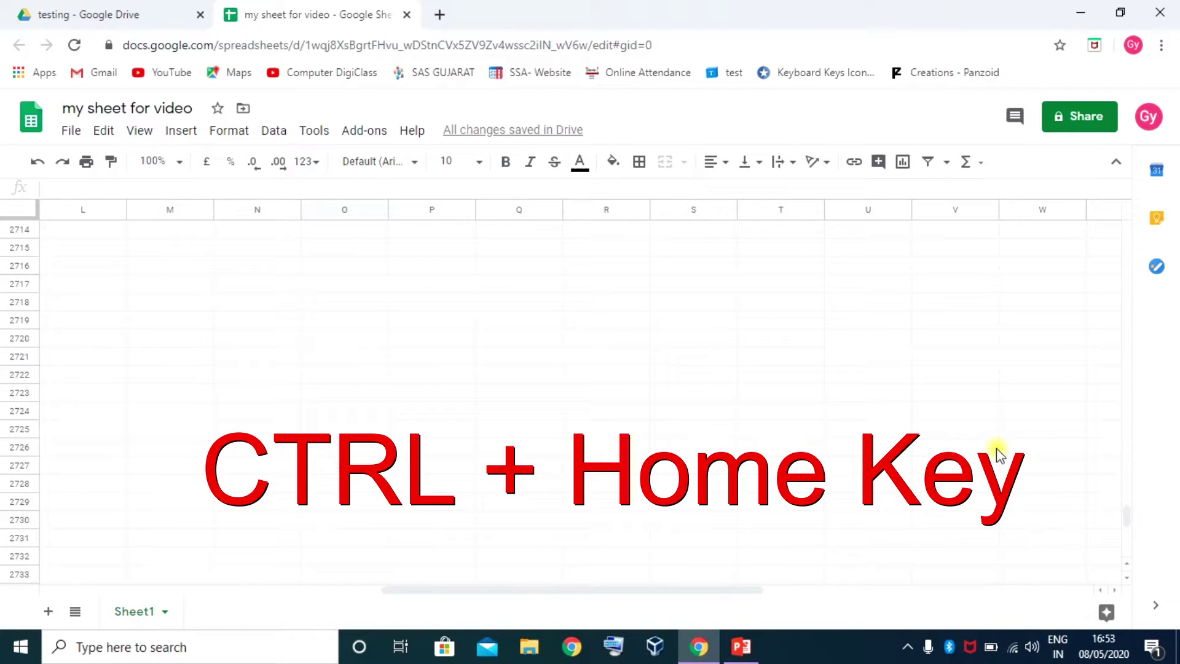
Select column A down to the last row and row 2982 across to AH, then return to A1
key(ctrl+Home)
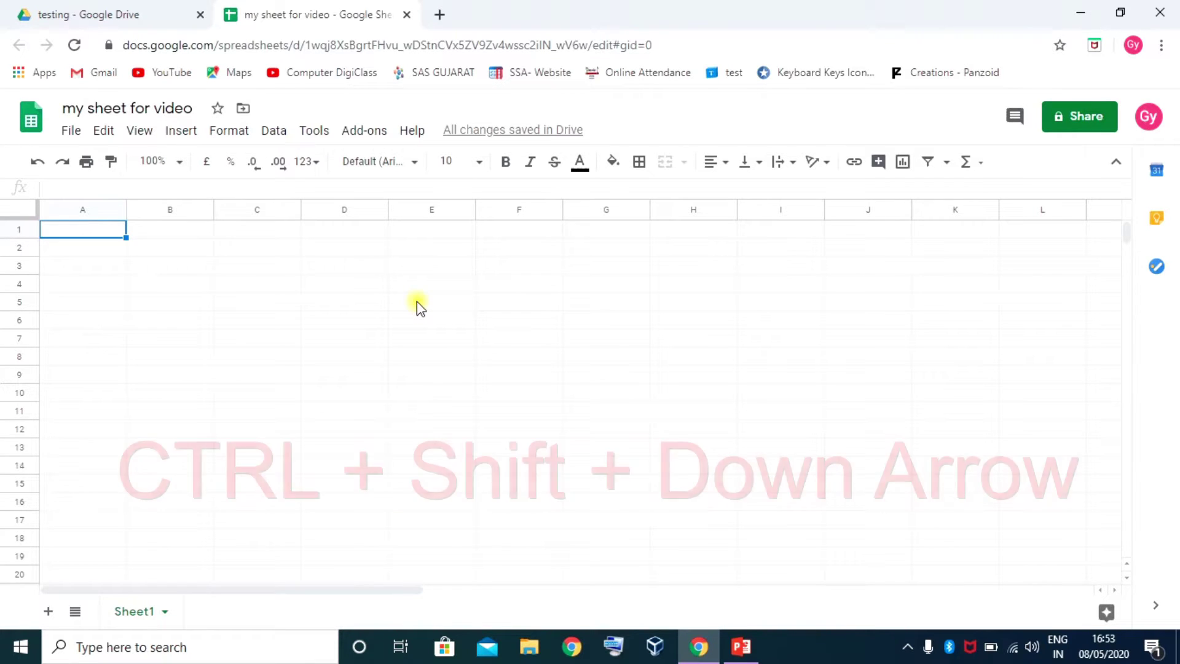
key(ctrl+shift+Down)
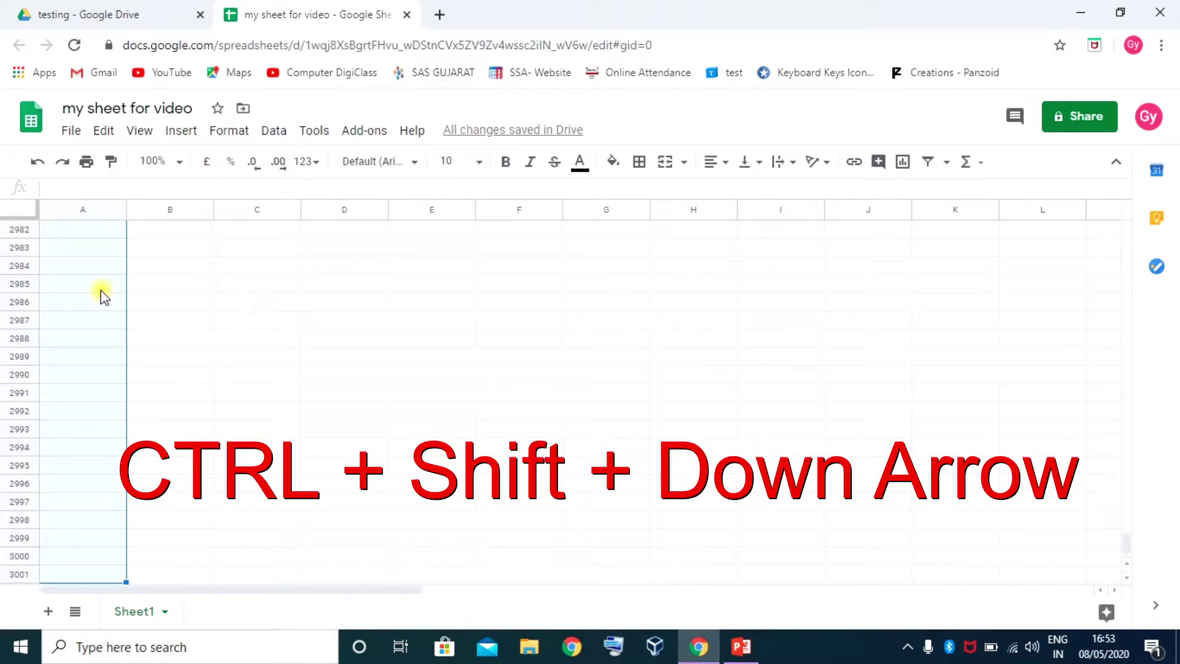
click(73, 228)
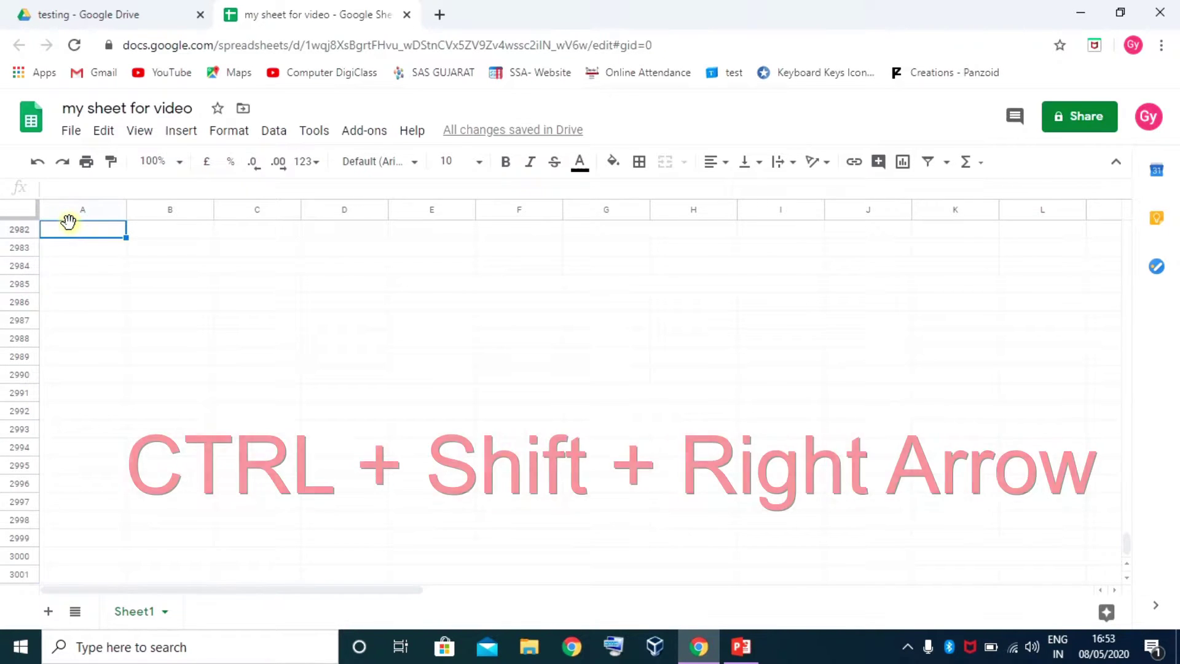
key(ctrl+shift+Right)
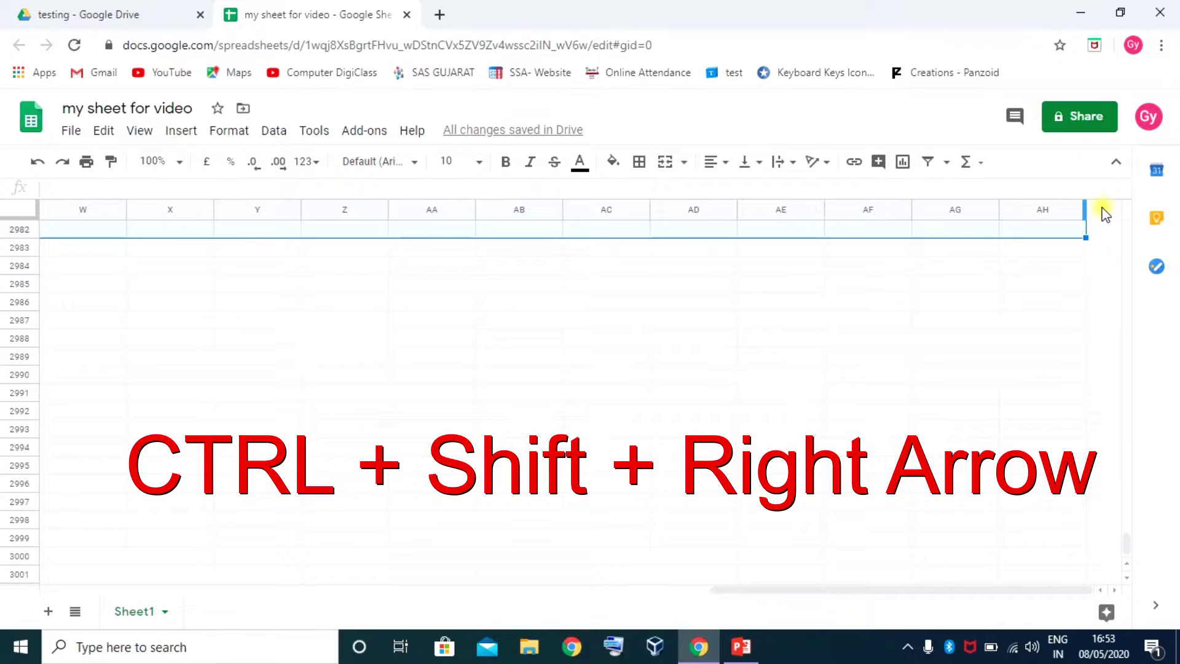
key(ctrl+Home)
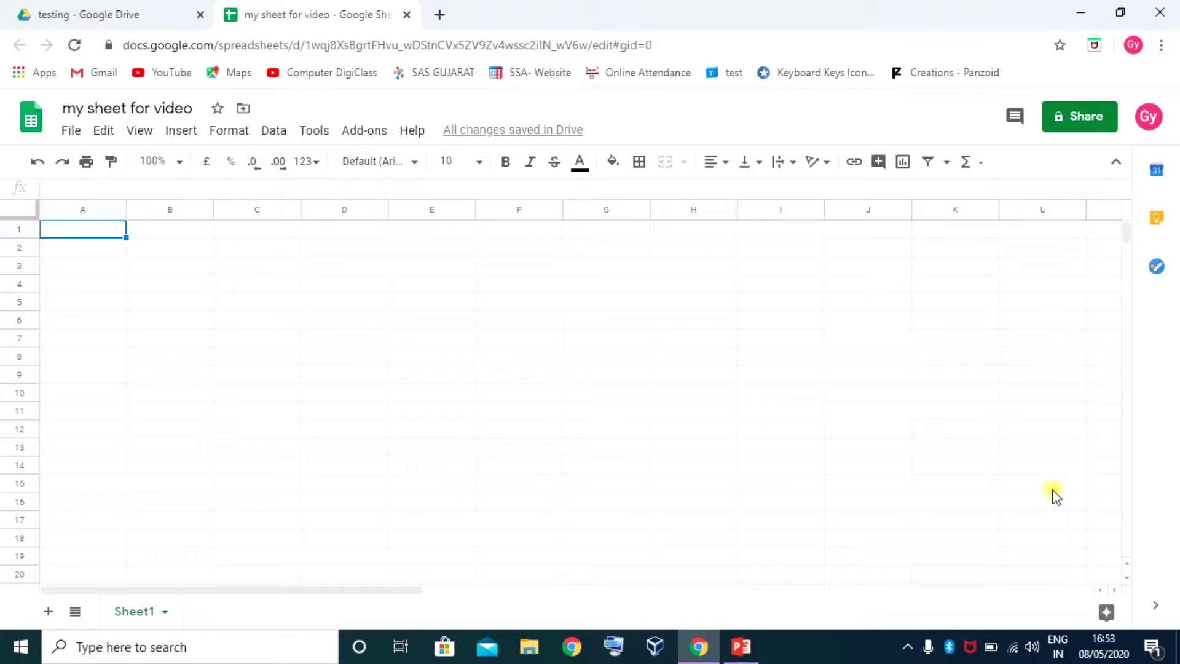
click(89, 230)
scroll(245, 411, down, 1)
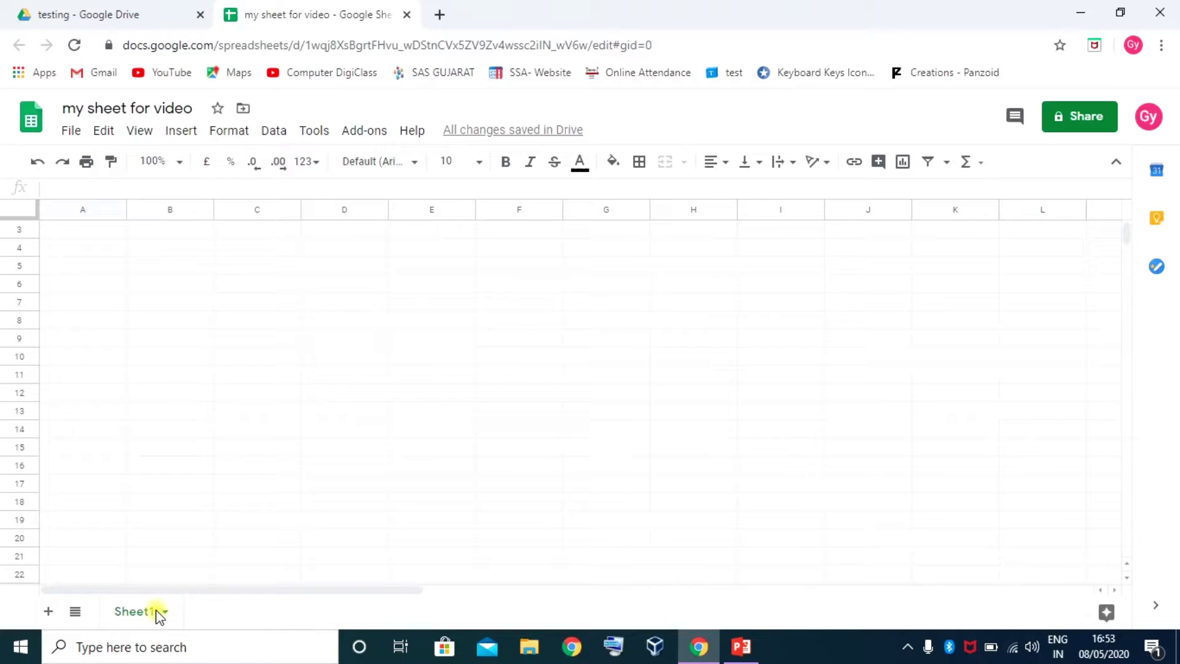
Add a new blank Sheet2 and make a duplicate of it, Copy of Sheet2
click(49, 612)
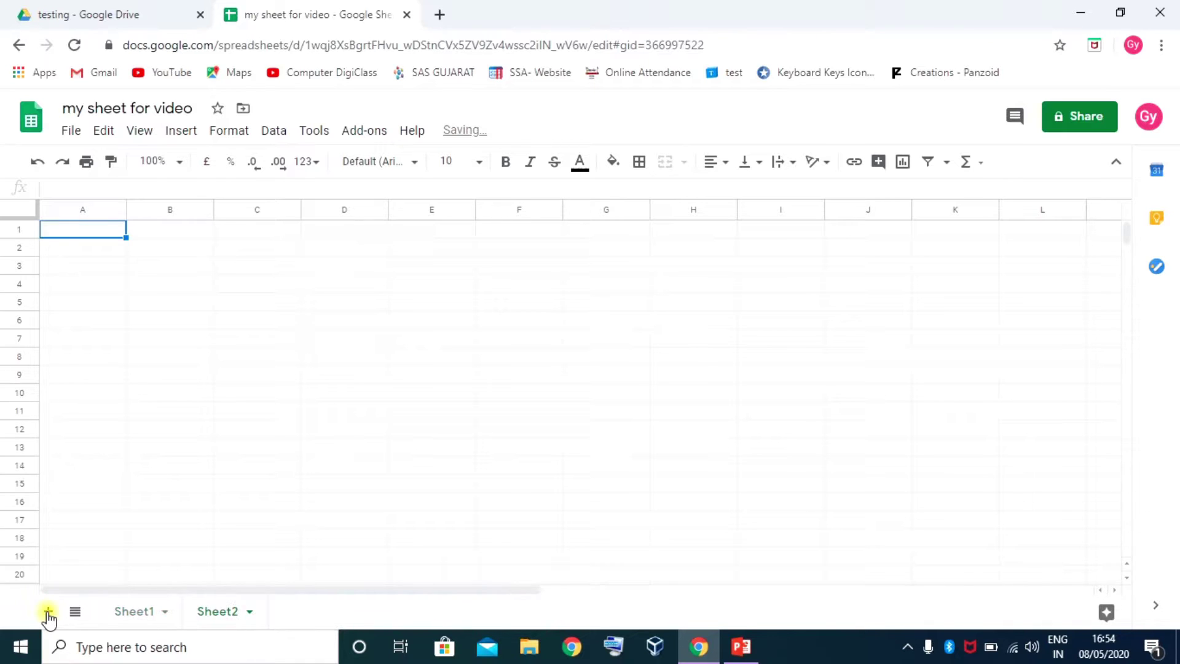
click(141, 613)
click(212, 612)
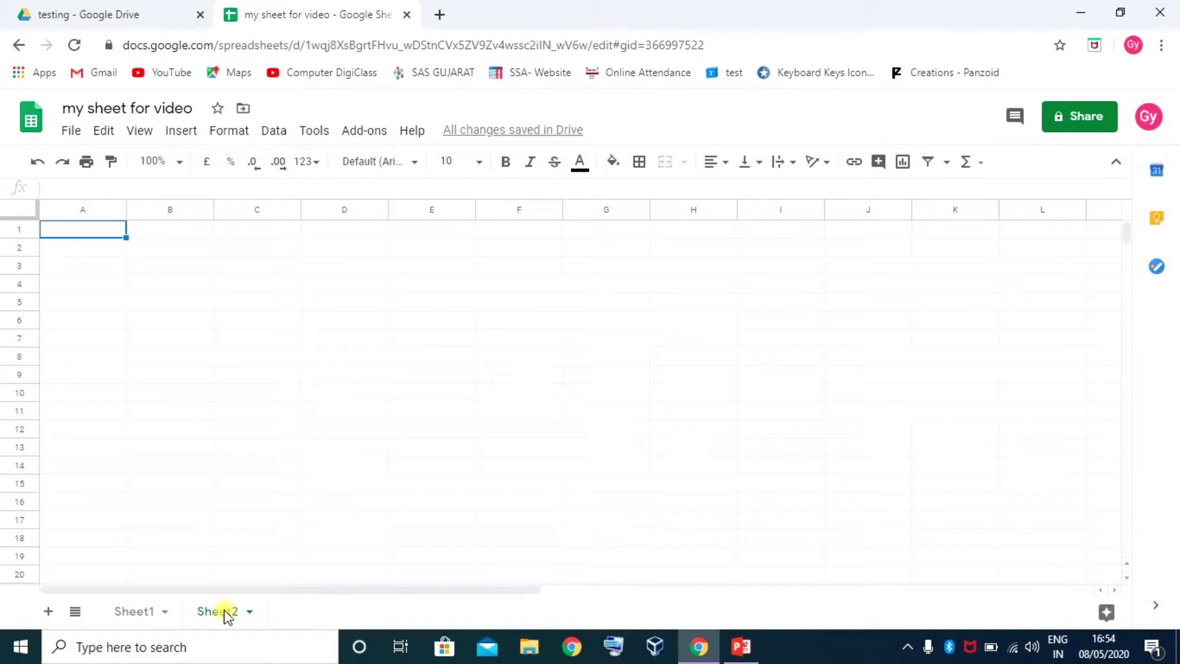
right_click(227, 613)
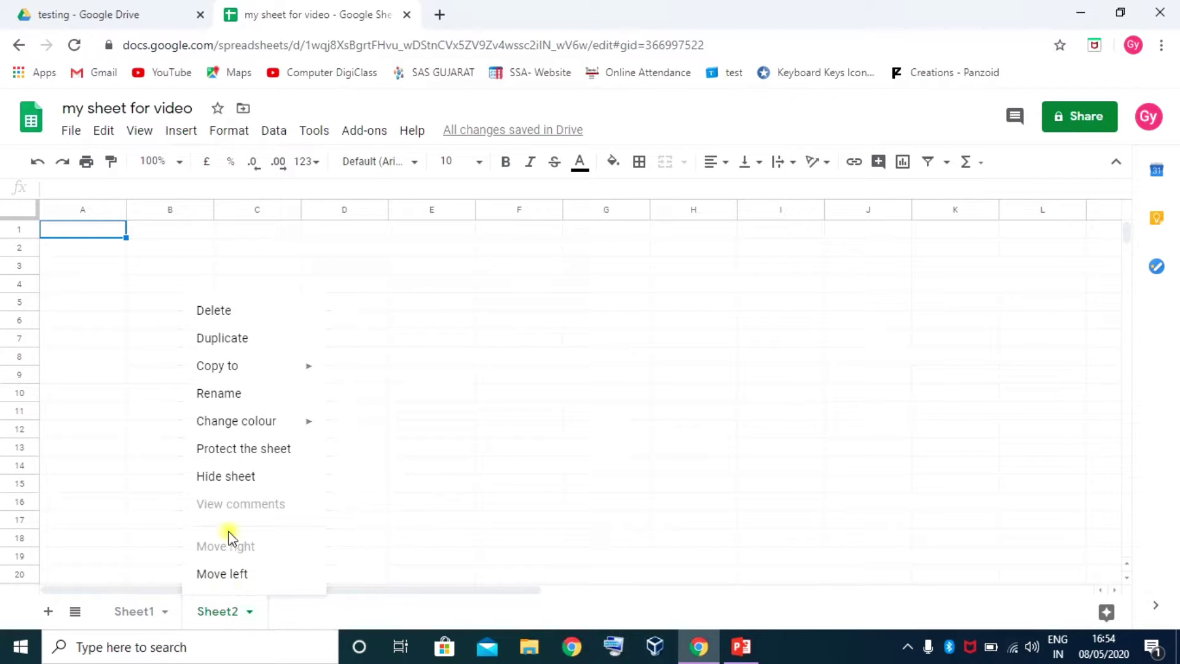
click(240, 340)
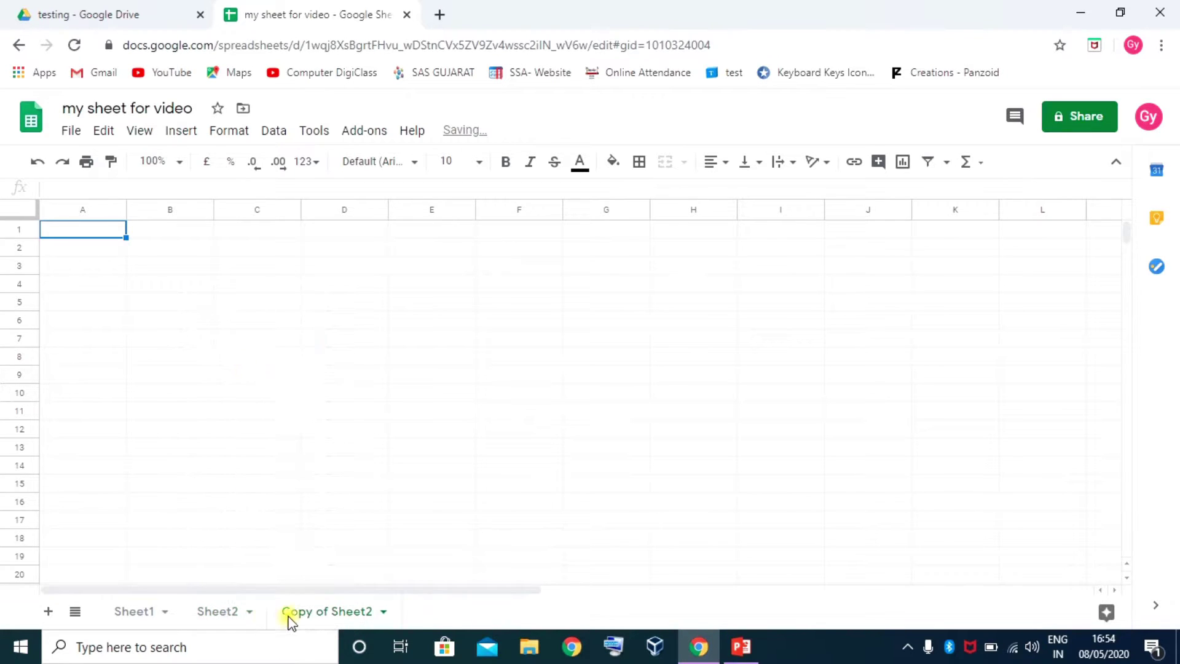
click(236, 611)
click(319, 614)
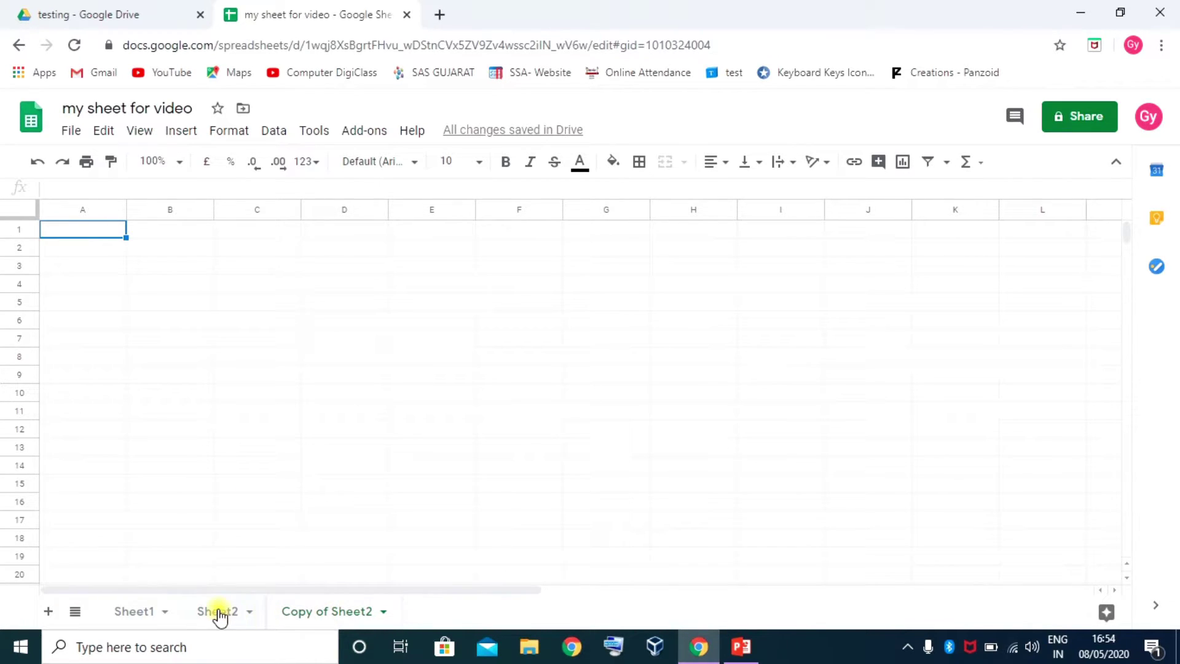
click(138, 612)
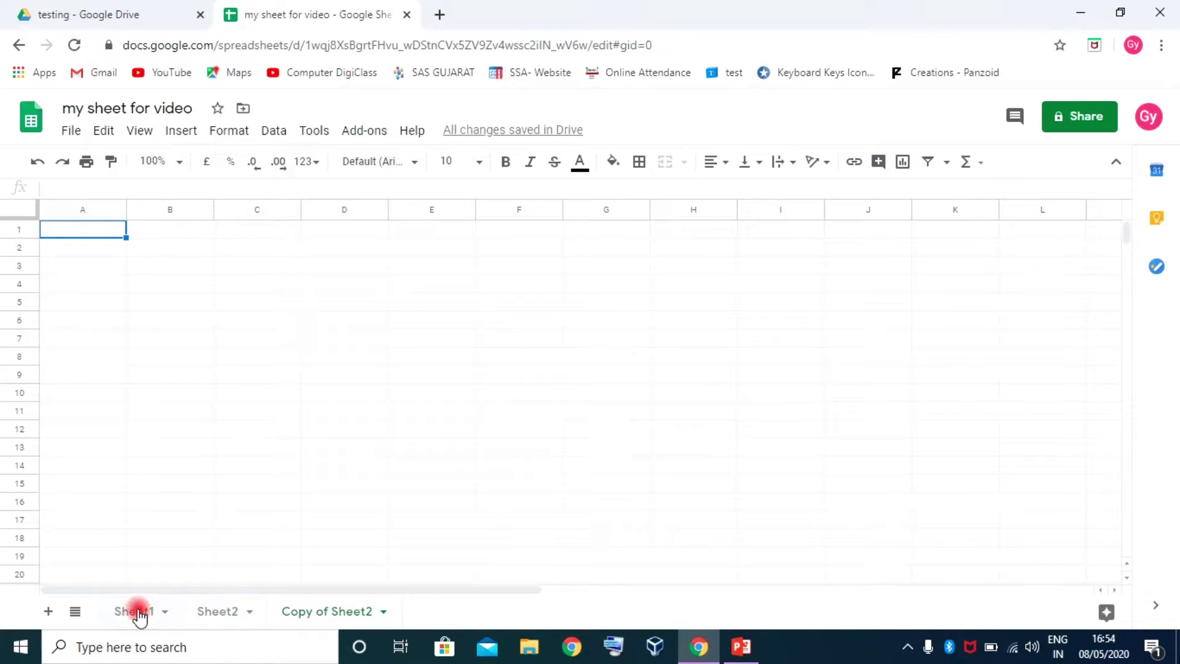
Enter 'jkhegjk', 'ejhsdkg' and 'gbwgpwe' into cells A4:A6 of Sheet1
click(110, 249)
text(jkhegjk)
key(Return)
text(ejhsdkg)
key(Return)
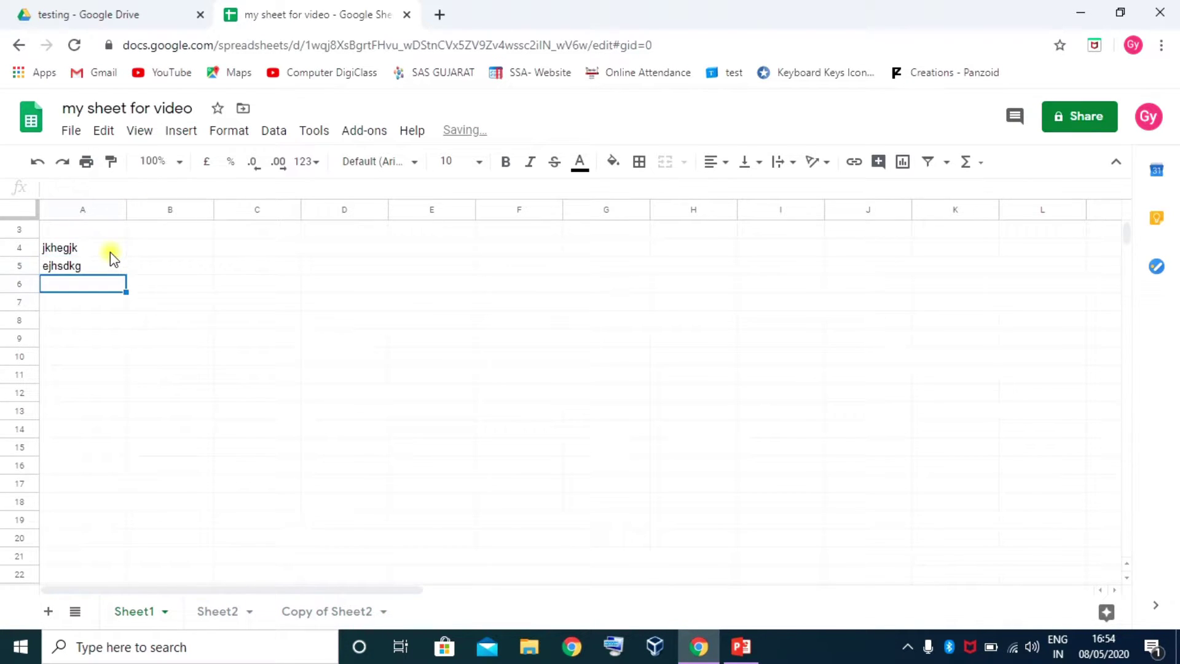
text(gbwgpwe)
key(Return)
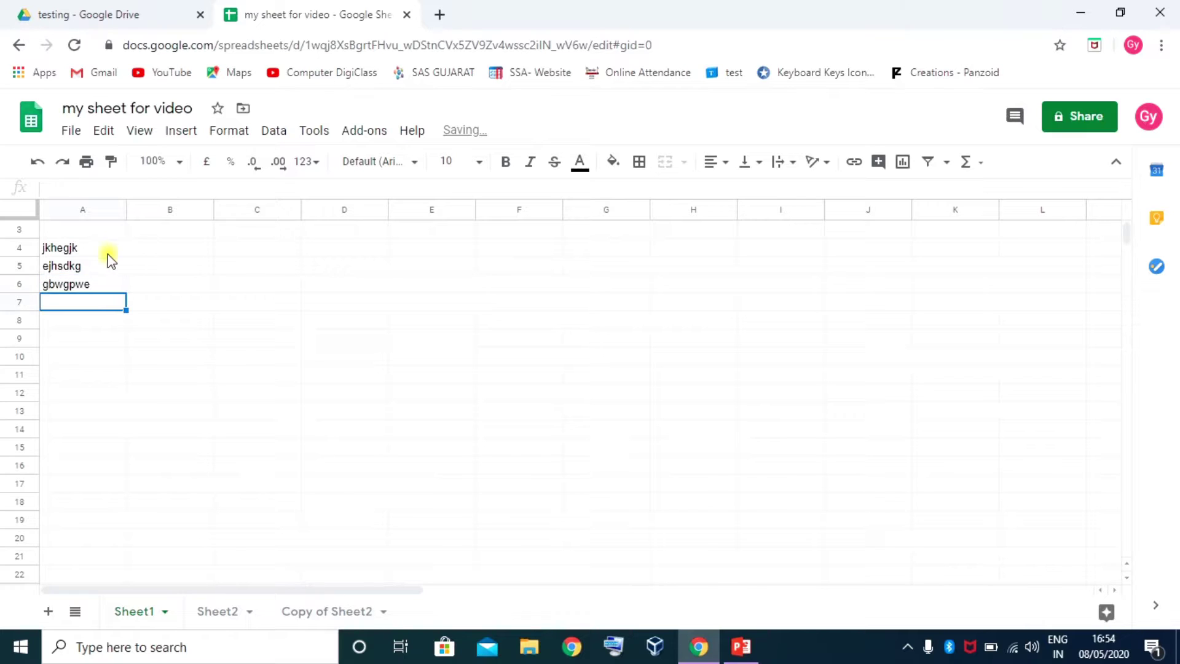
Duplicate Sheet1, then delete the resulting Copy of Sheet1 tab
click(144, 617)
click(146, 613)
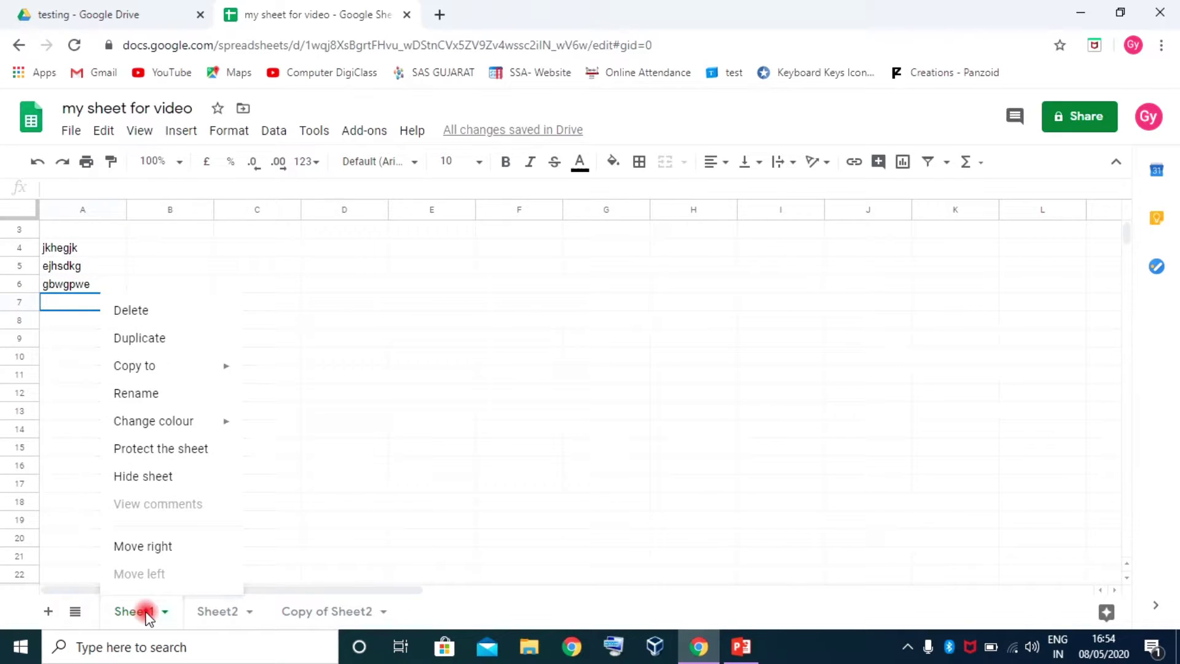
click(146, 337)
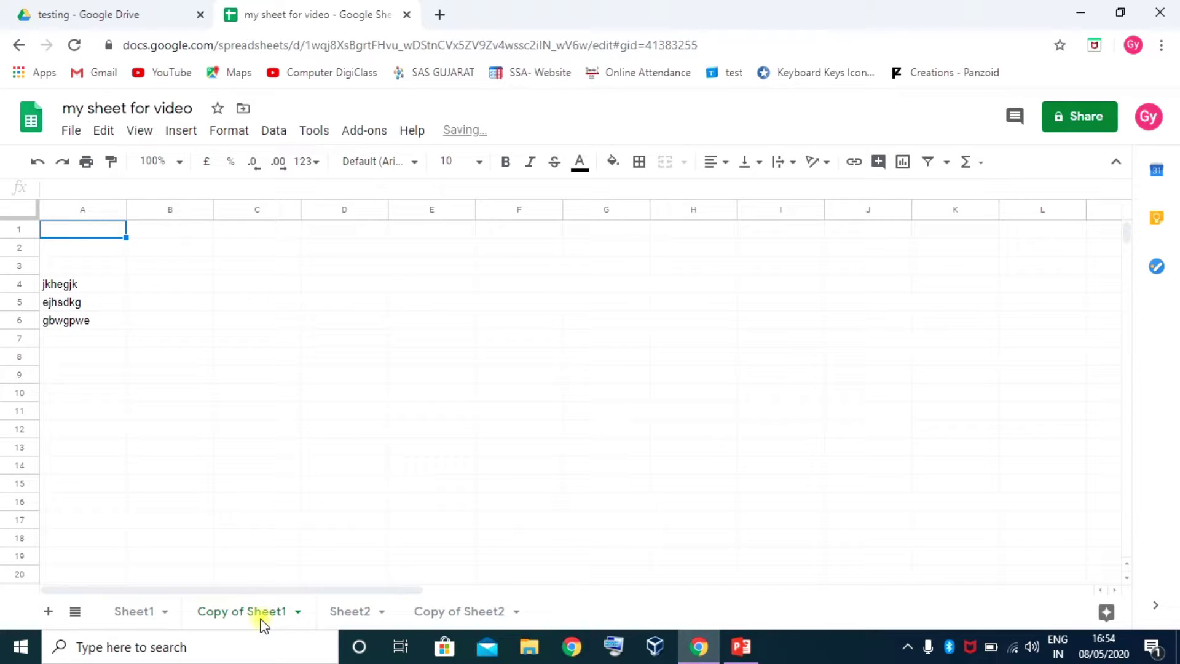
click(299, 613)
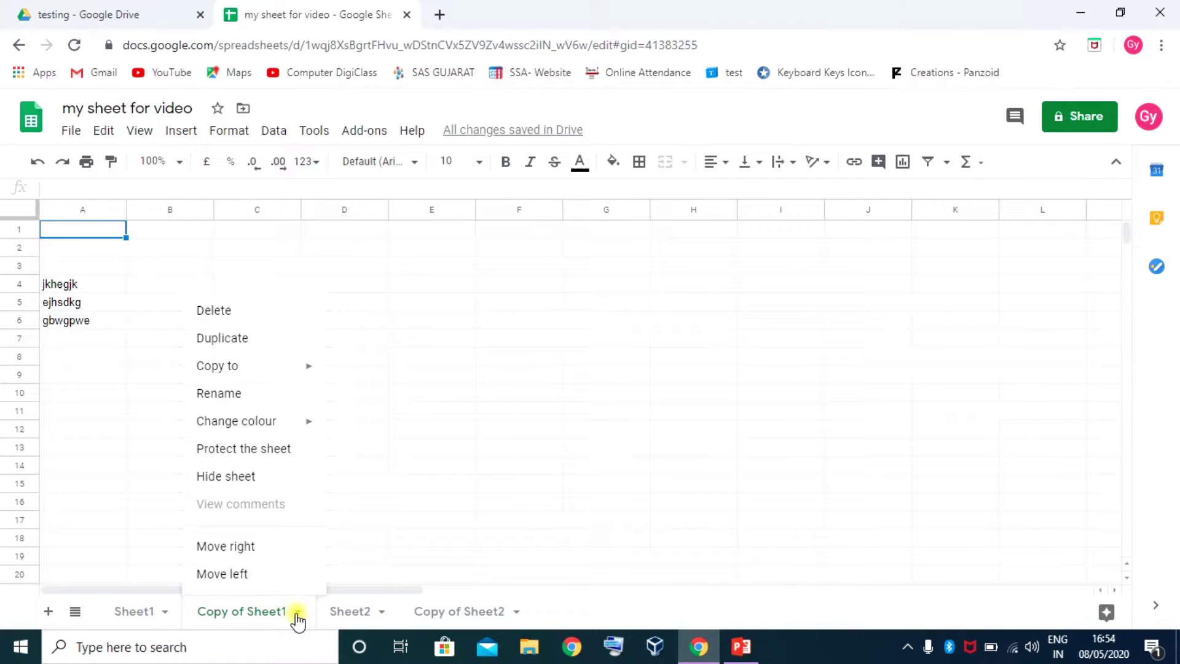
click(250, 612)
click(259, 612)
click(300, 612)
click(300, 612)
click(224, 311)
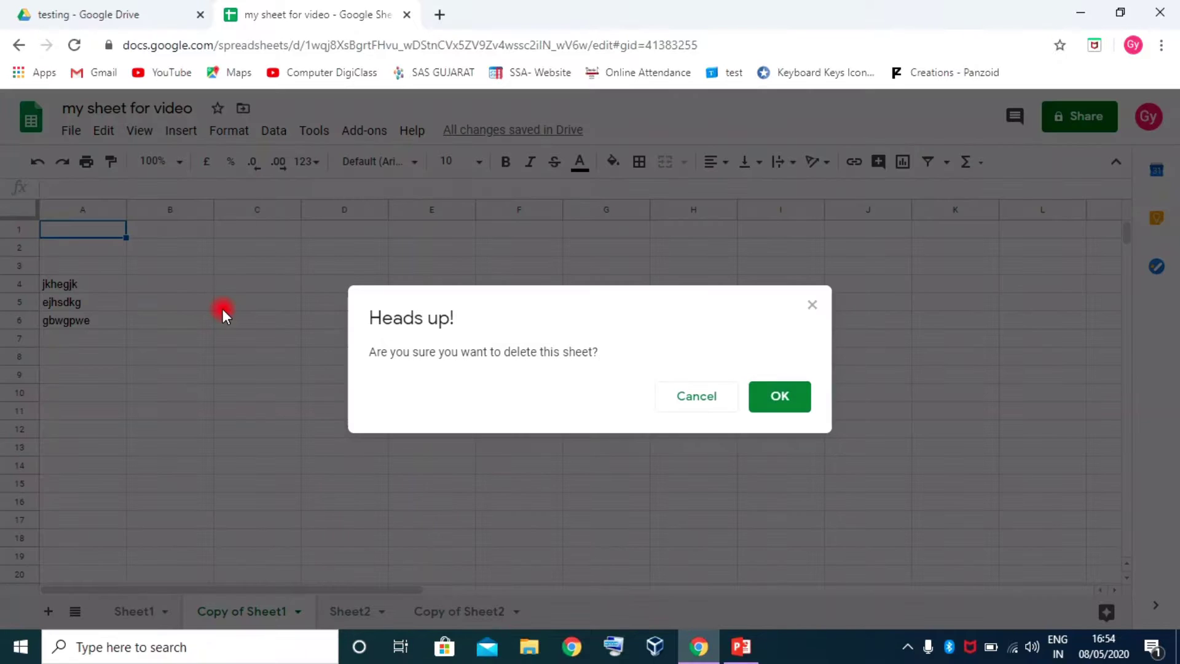
click(785, 398)
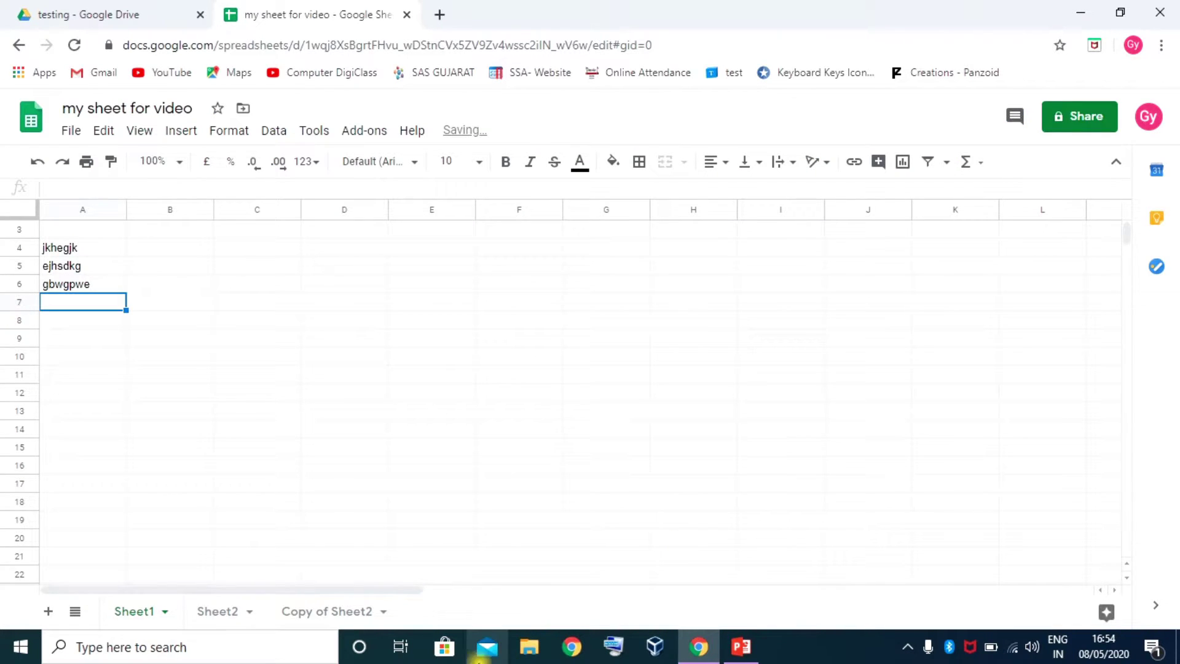
Delete the Copy of Sheet2 tab and return to Sheet1
click(345, 611)
click(383, 613)
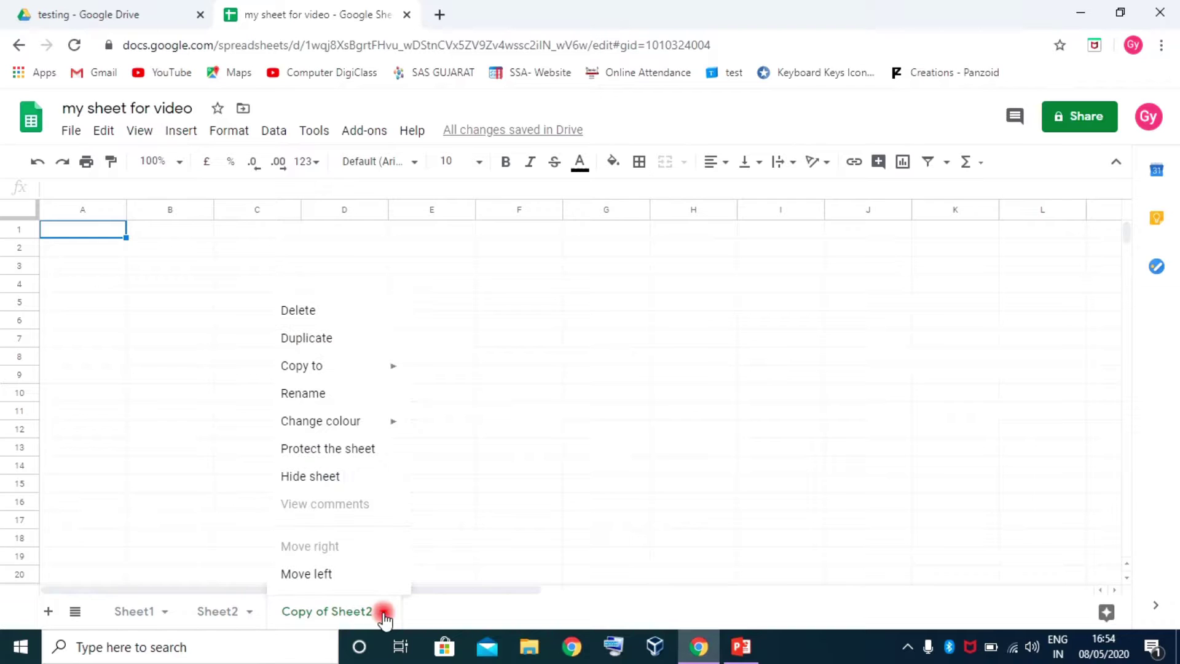
click(312, 309)
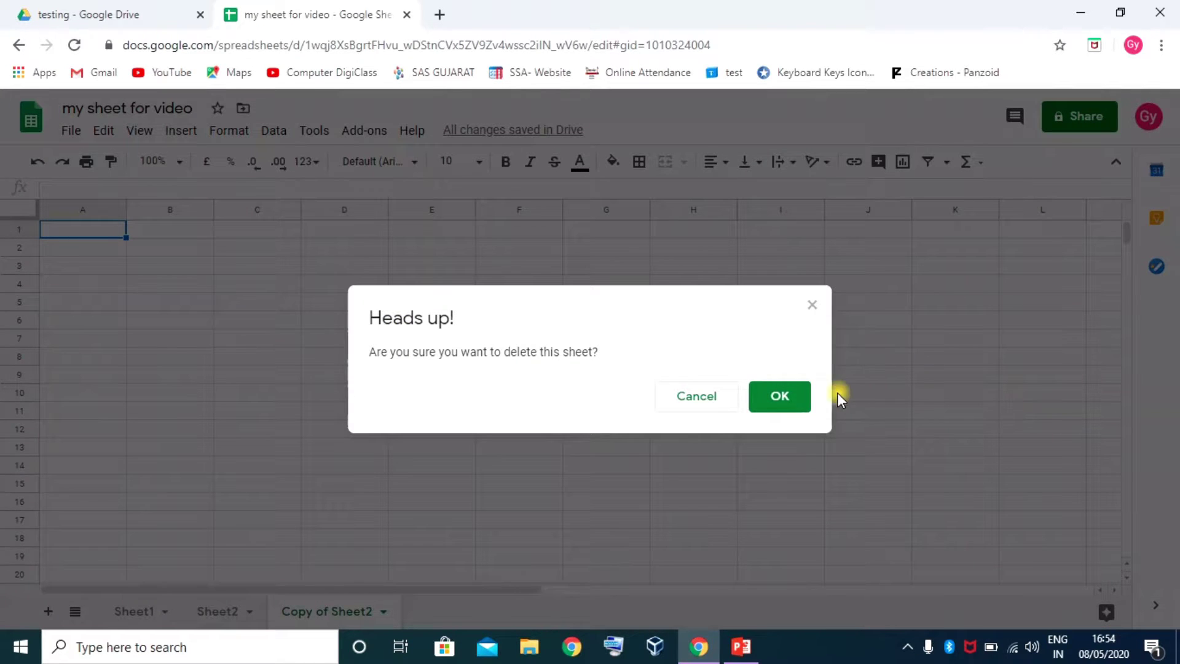
click(780, 396)
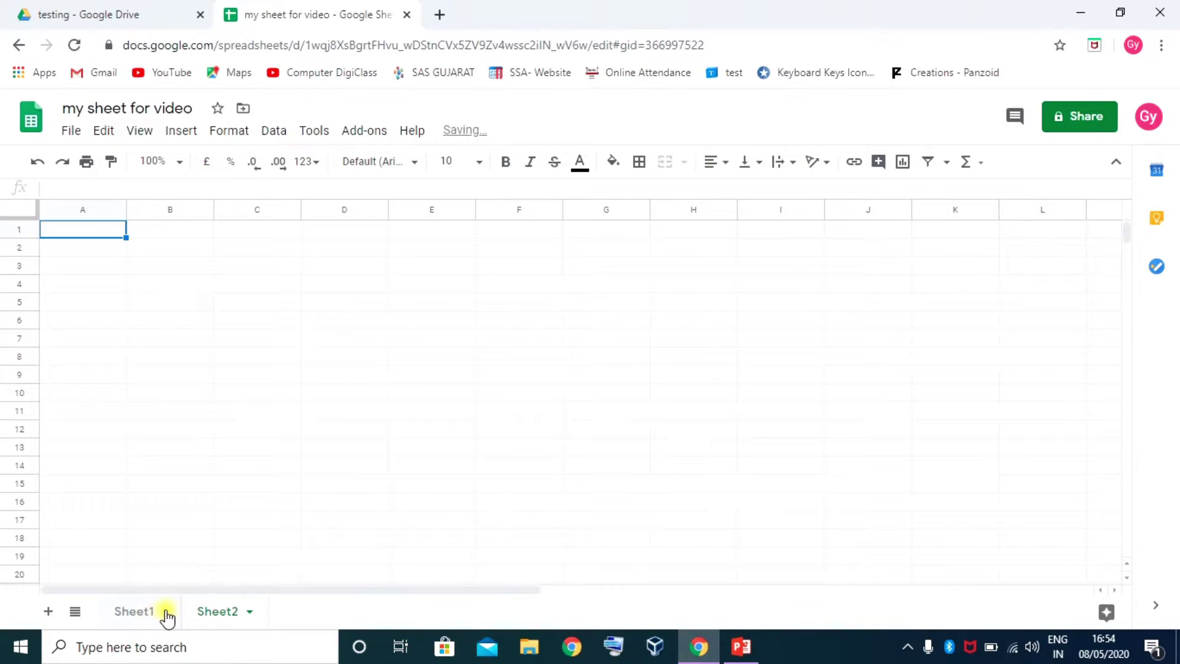
click(163, 615)
Copy Sheet1 into the existing My Monthly budget spreadsheet in the testing folder
click(165, 613)
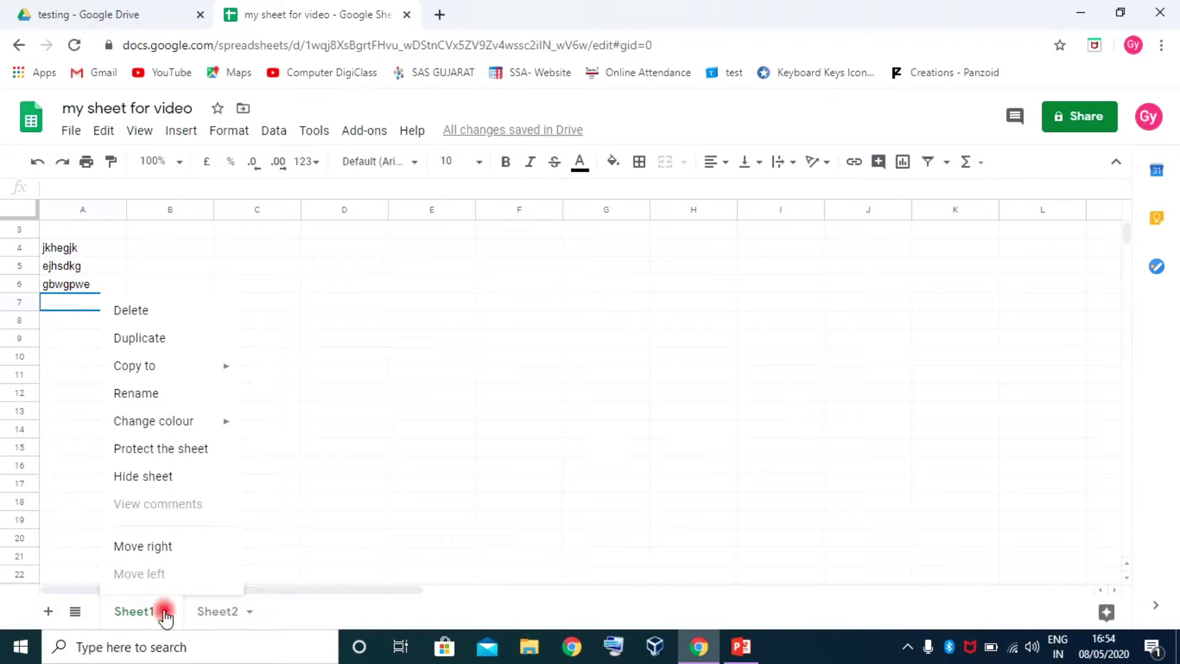
mouse_move(156, 369)
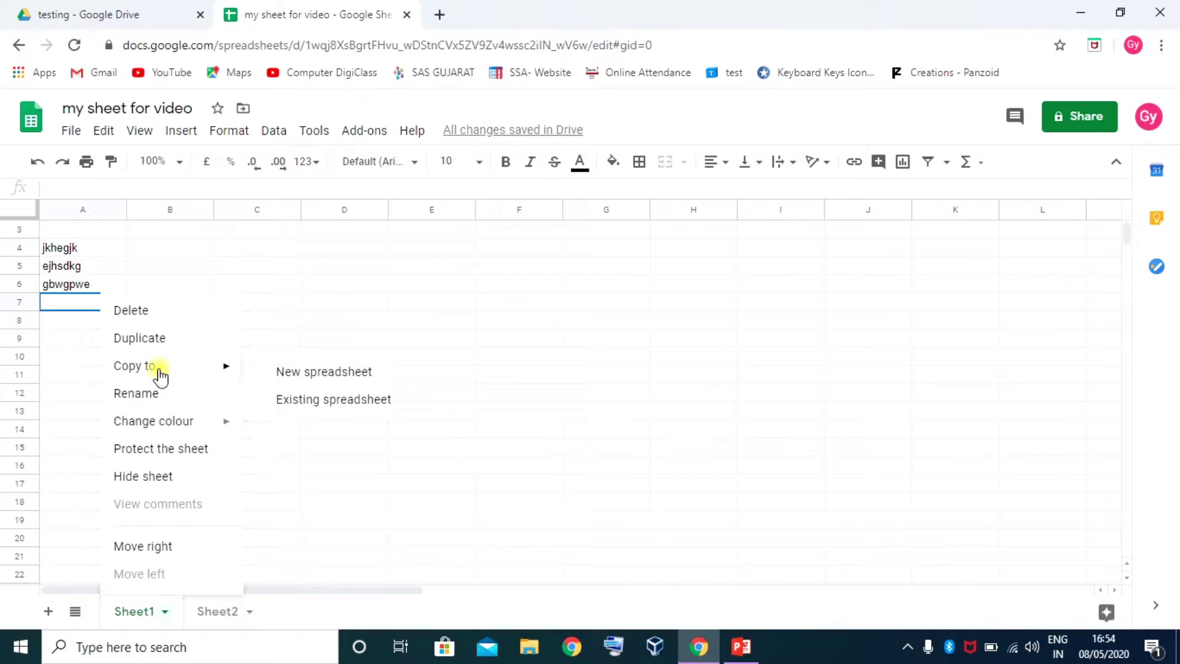
click(320, 405)
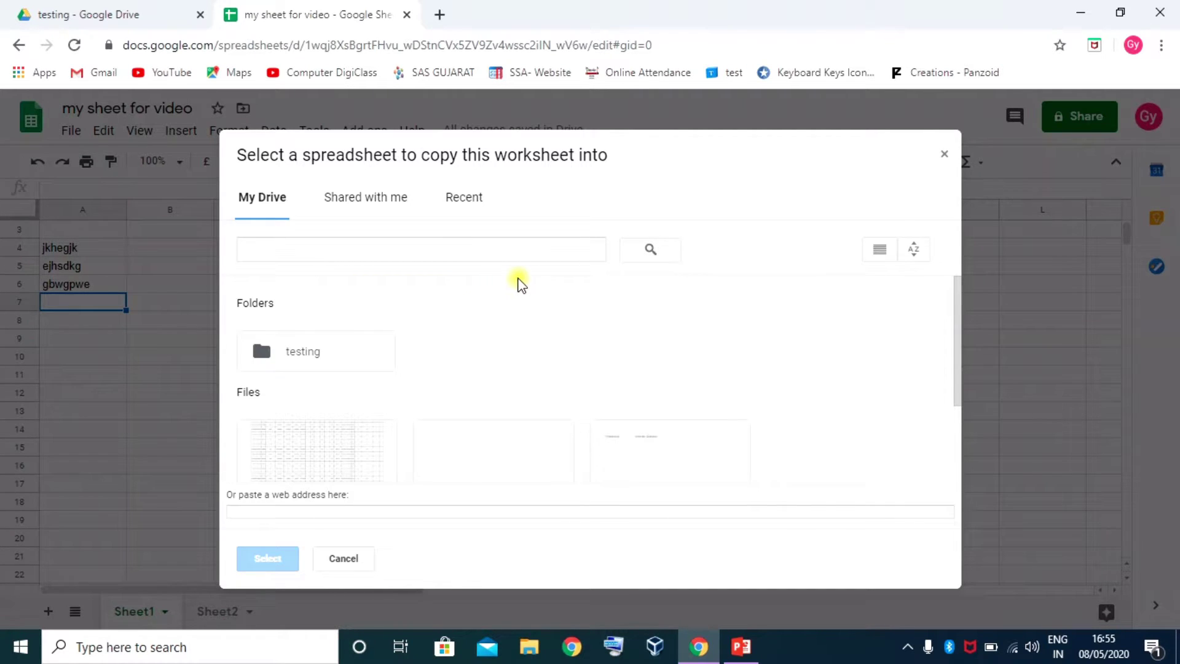
double_click(306, 352)
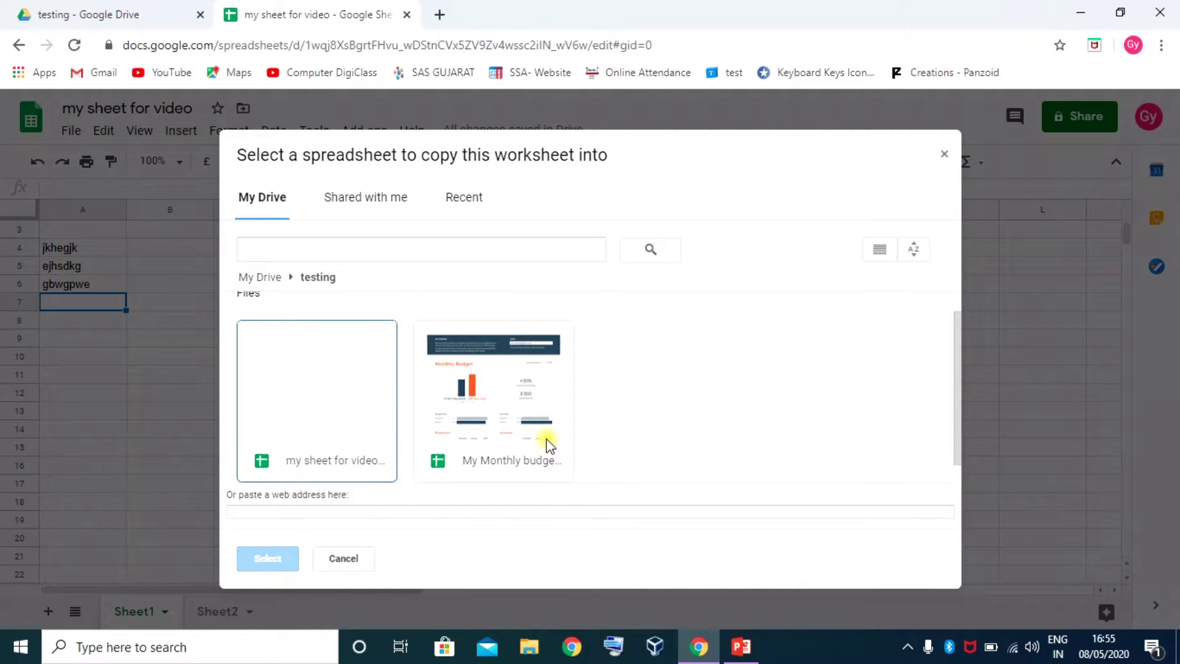
click(507, 410)
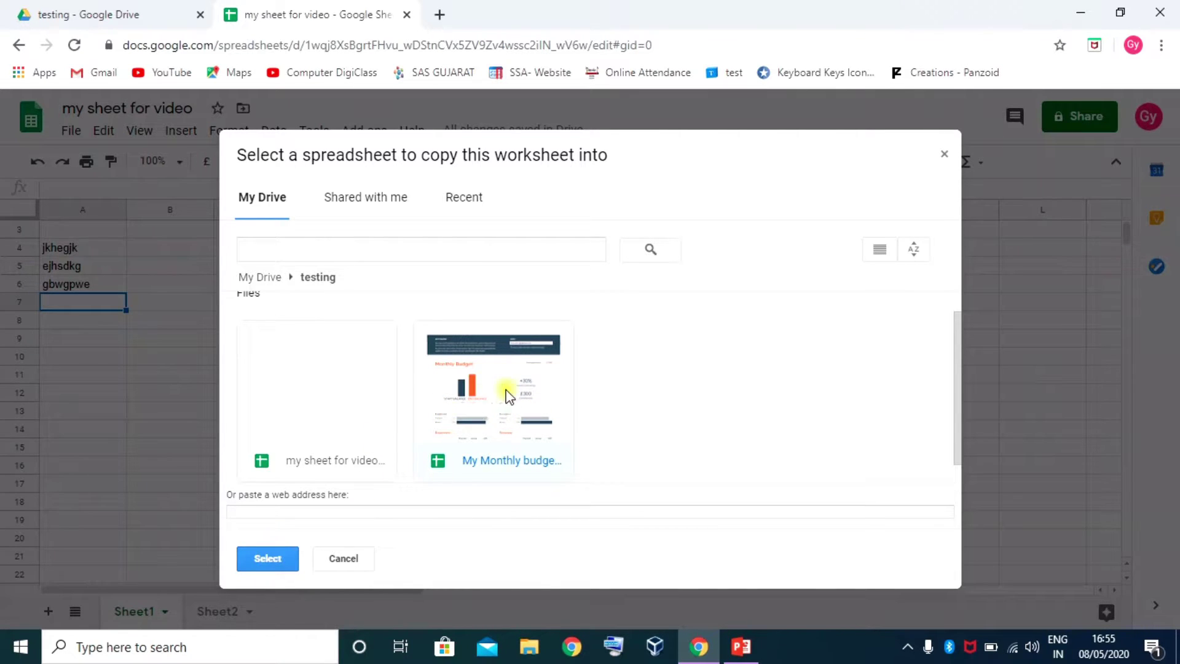
click(265, 560)
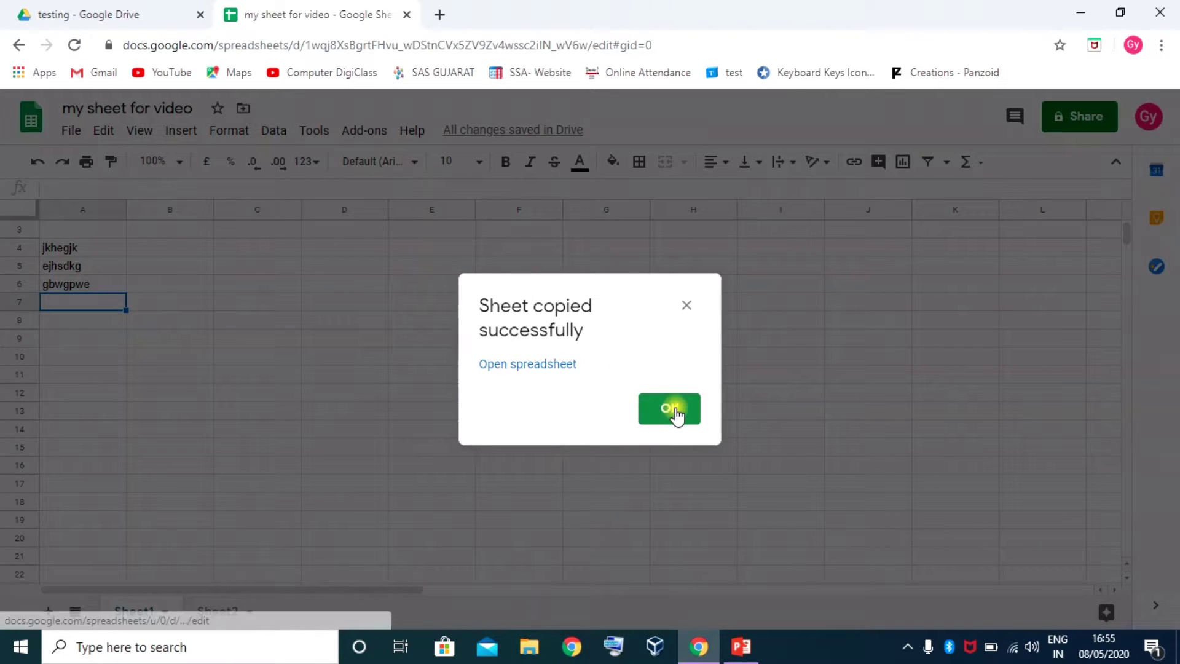
Check the Copy of Sheet1 tab in My Monthly budget, then close it and dismiss the confirmation
click(522, 367)
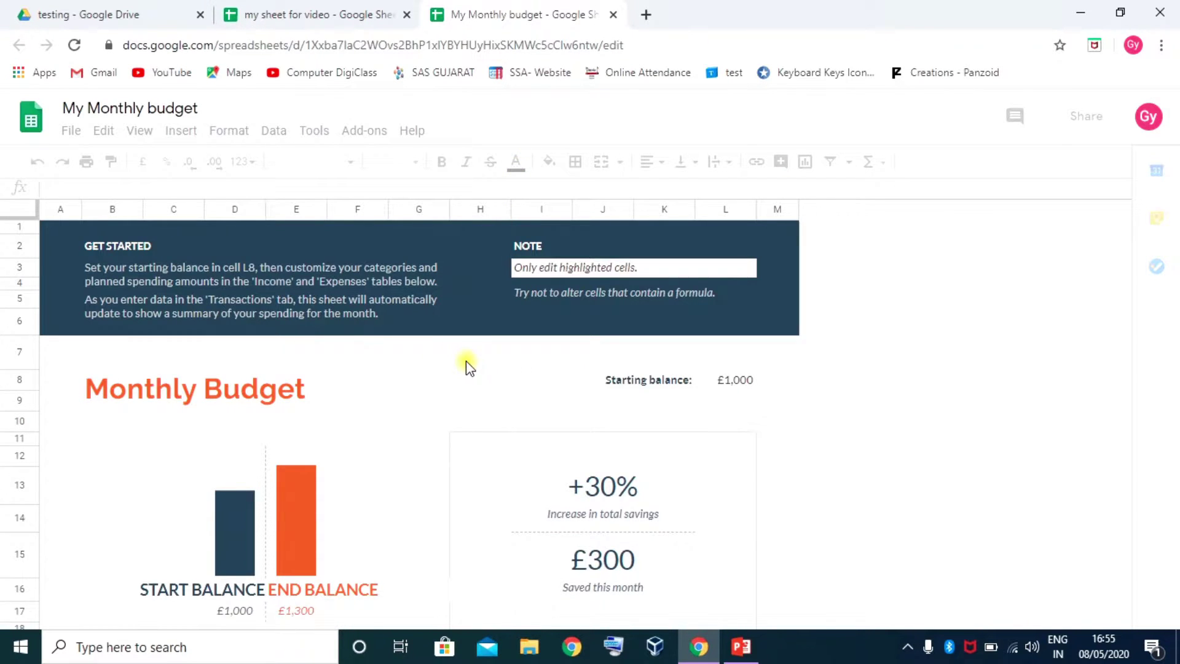
scroll(401, 381, down, 4)
click(403, 611)
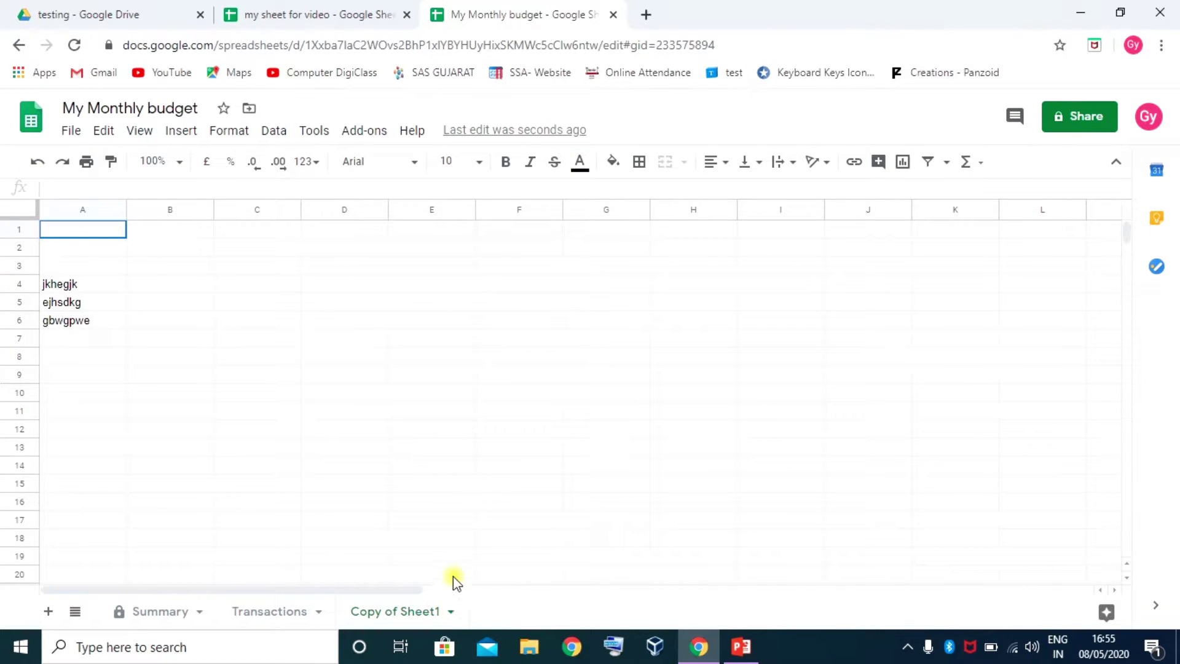
click(614, 14)
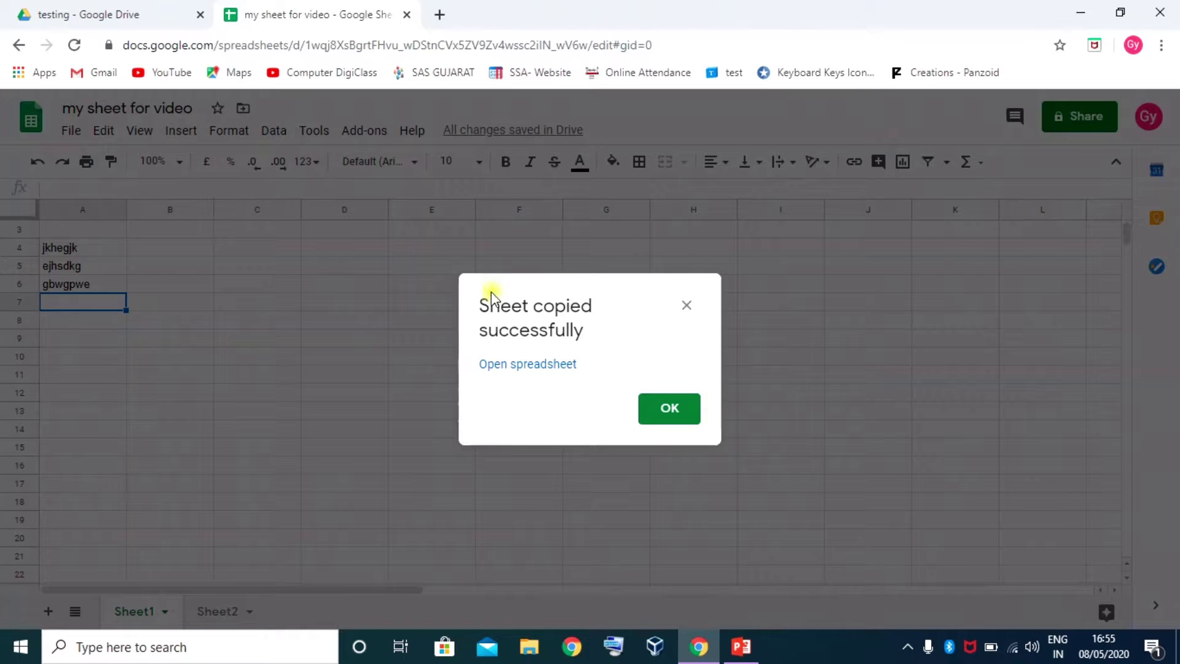
click(666, 419)
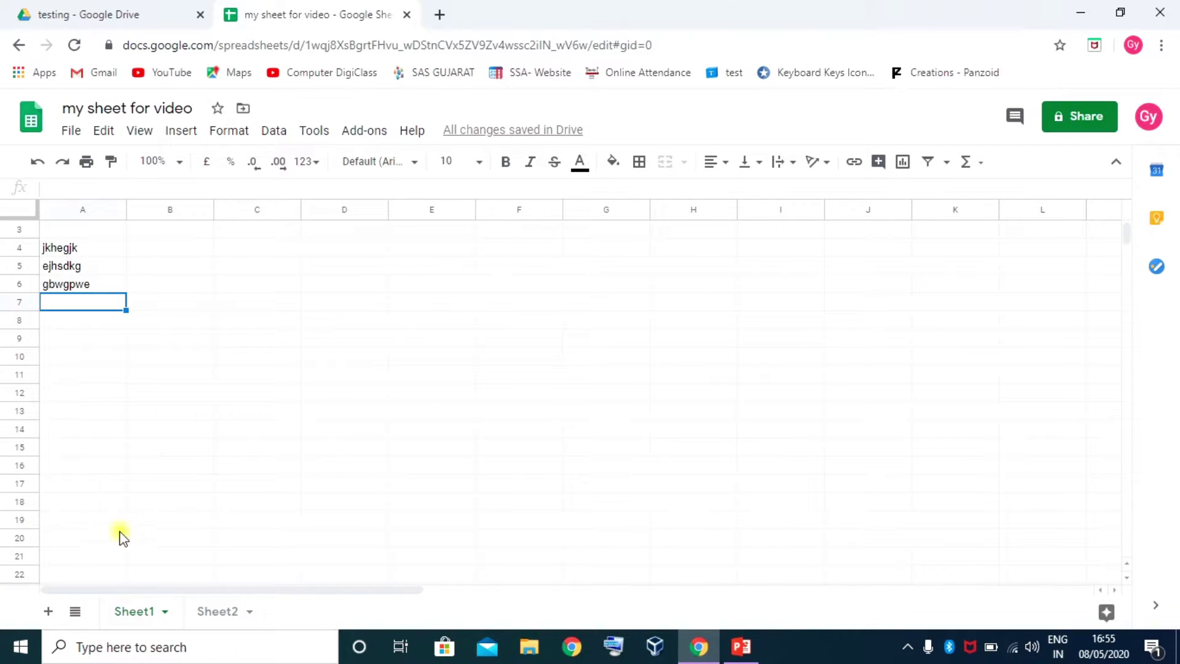
Give the Sheet1 tab the new name 'data'
click(139, 615)
right_click(152, 615)
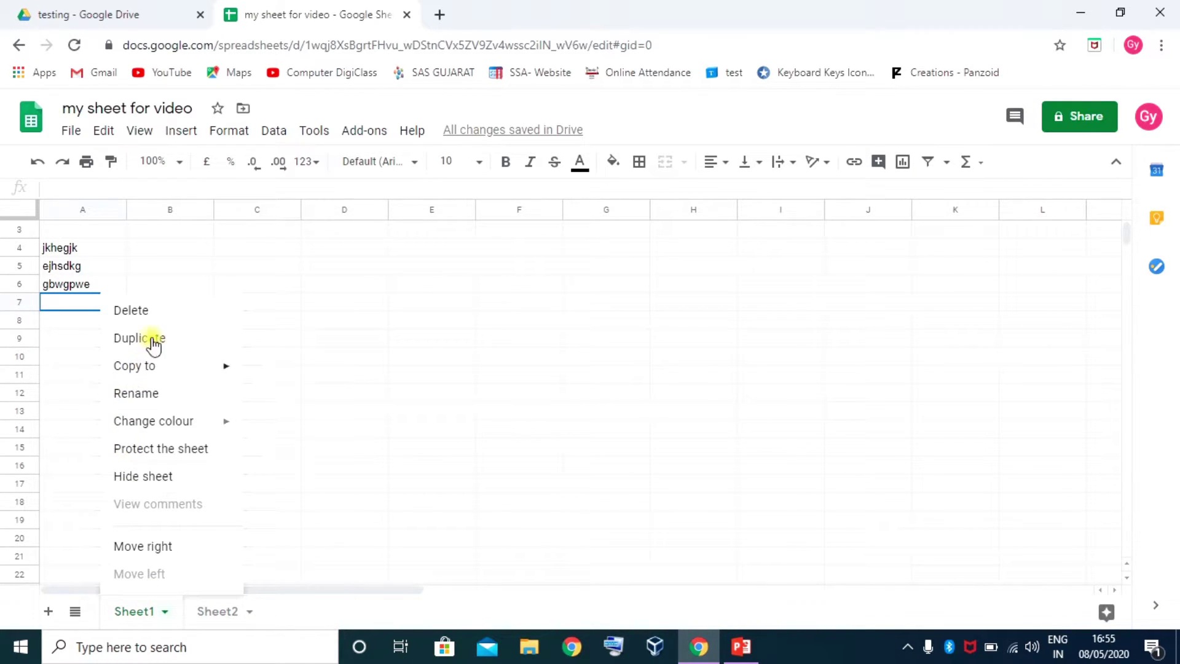
click(150, 400)
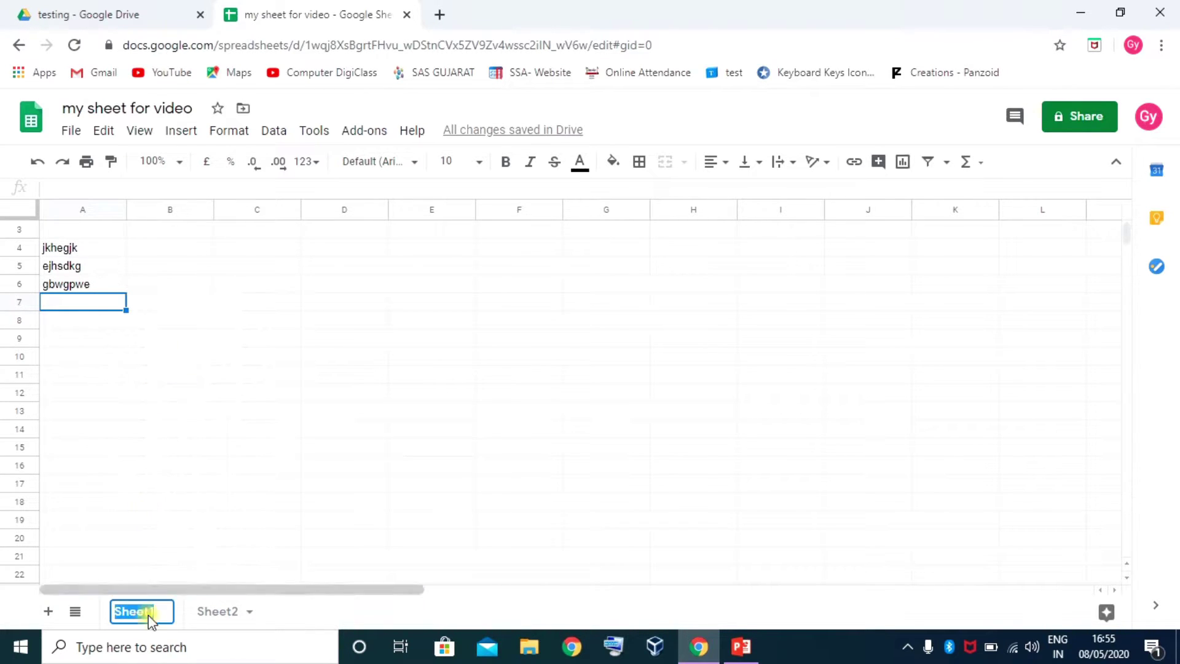
click(332, 618)
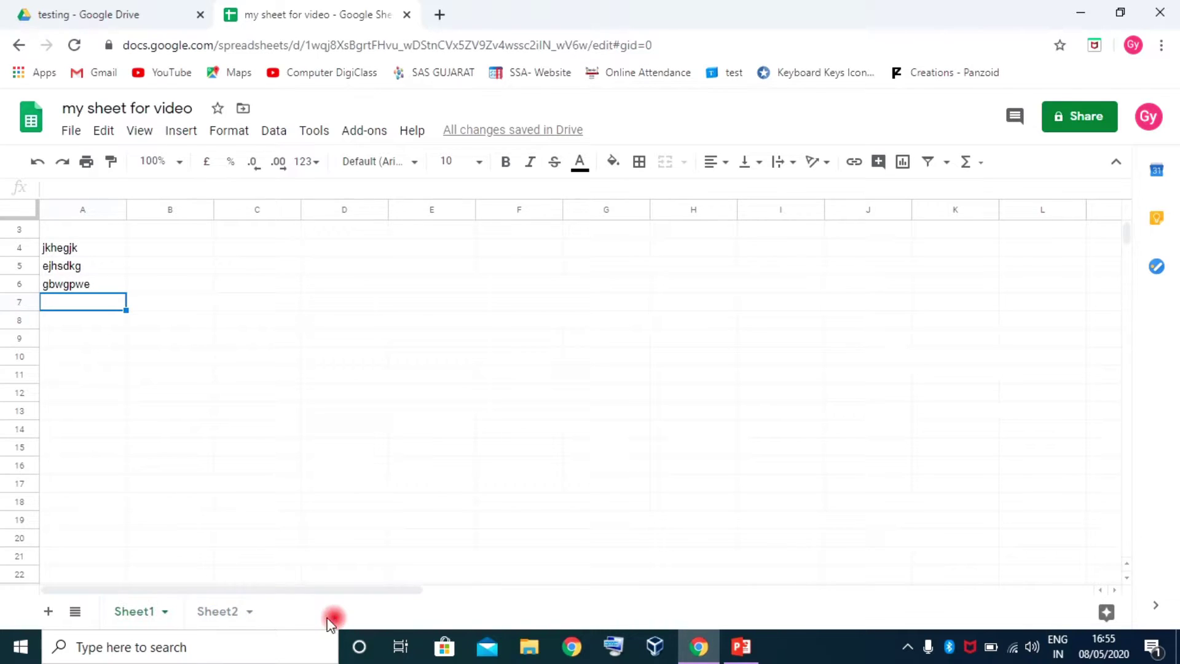
click(140, 610)
text(data)
key(Return)
click(149, 612)
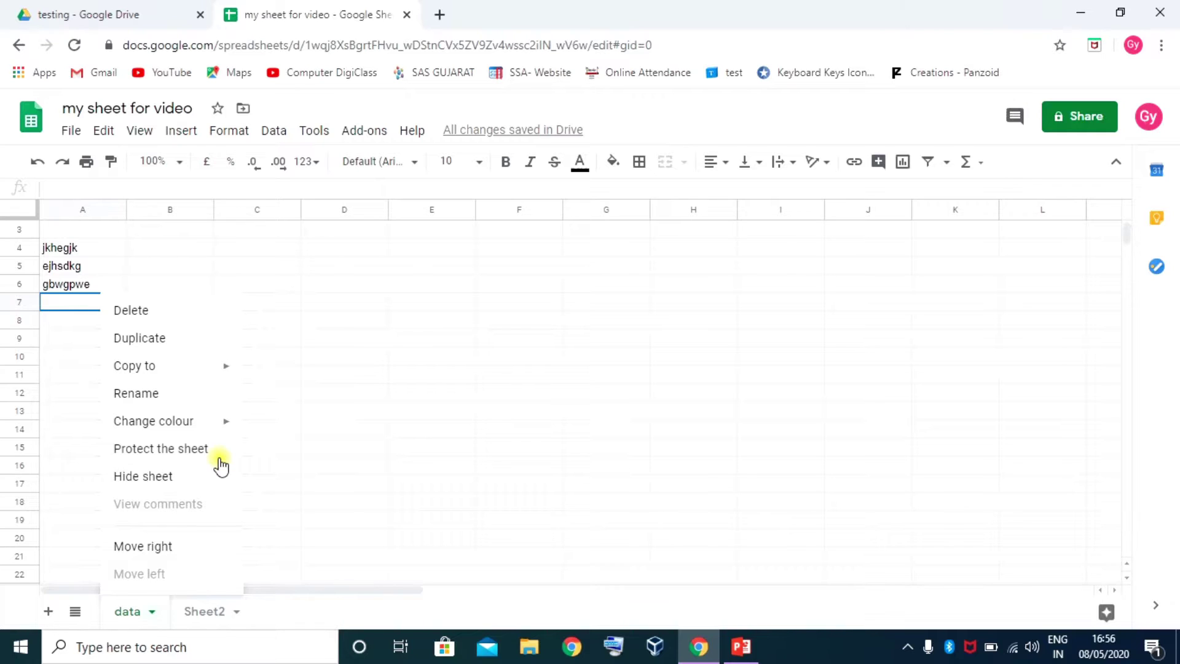
click(142, 479)
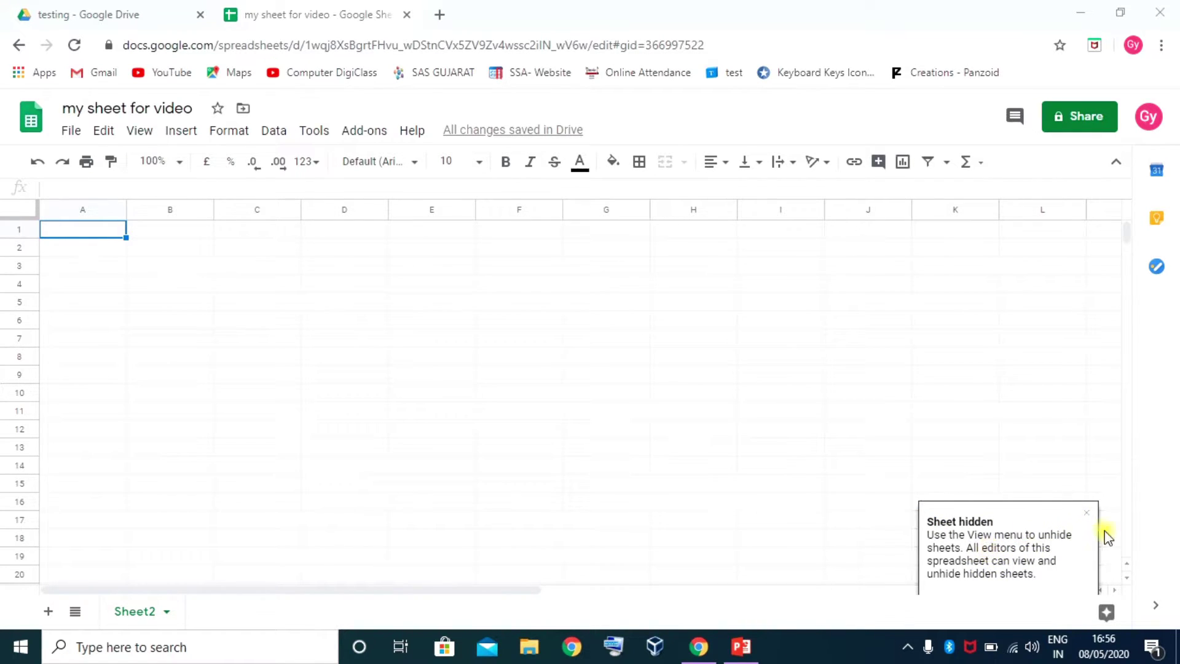
click(1086, 513)
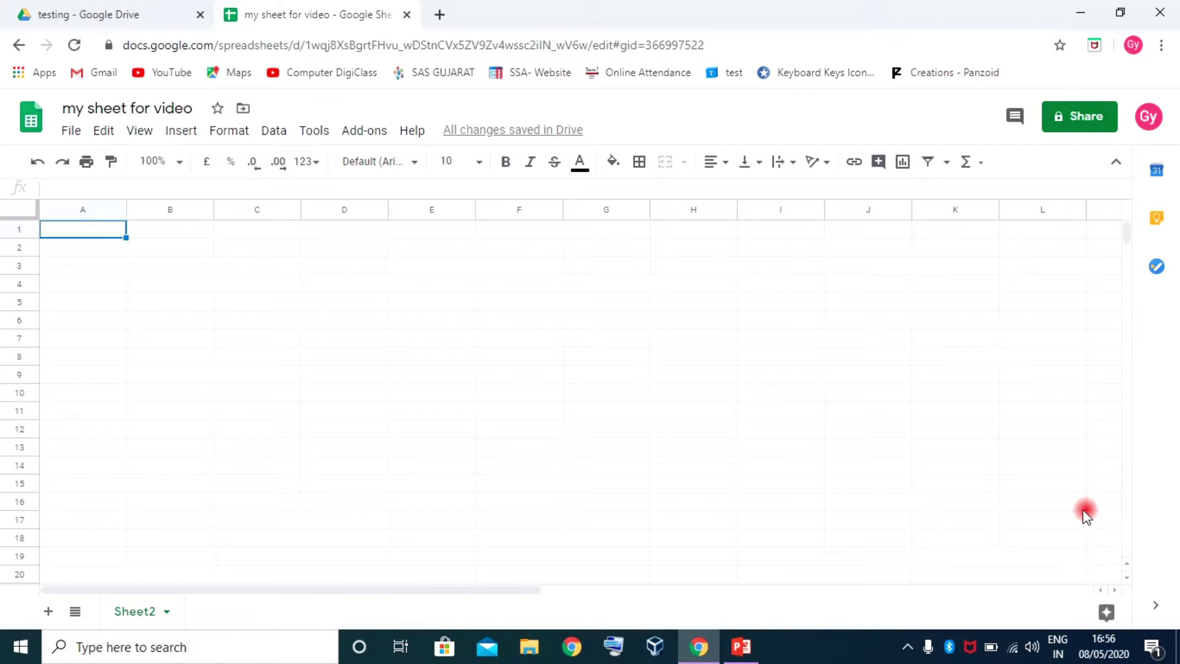
click(219, 610)
click(138, 610)
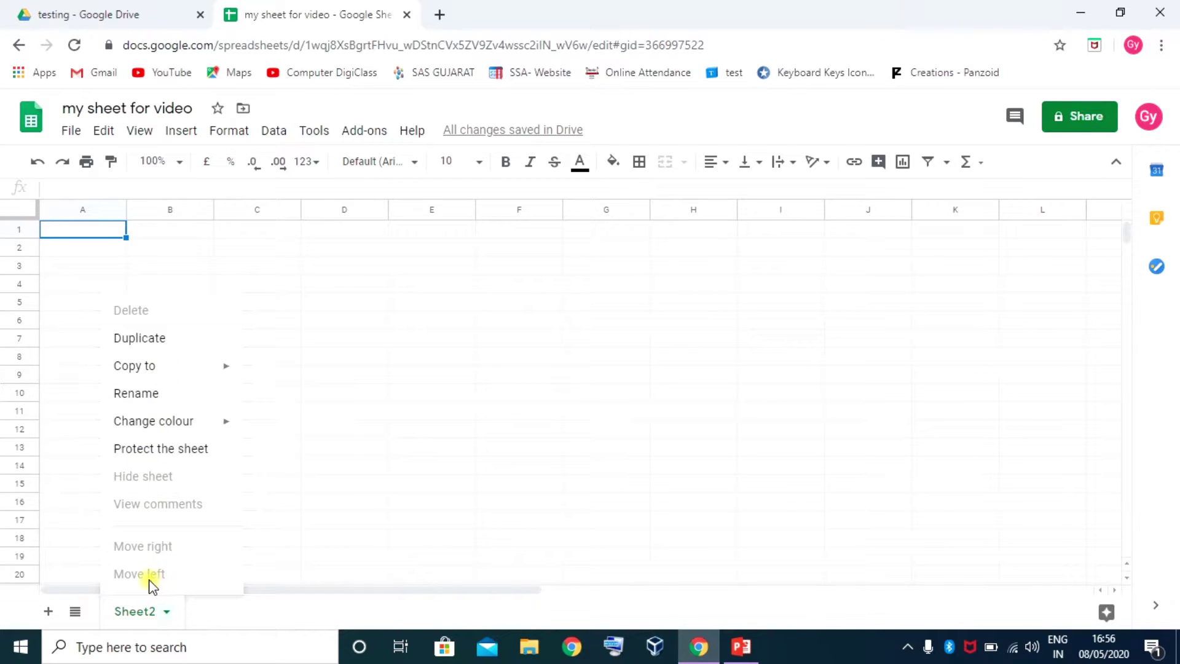
click(323, 520)
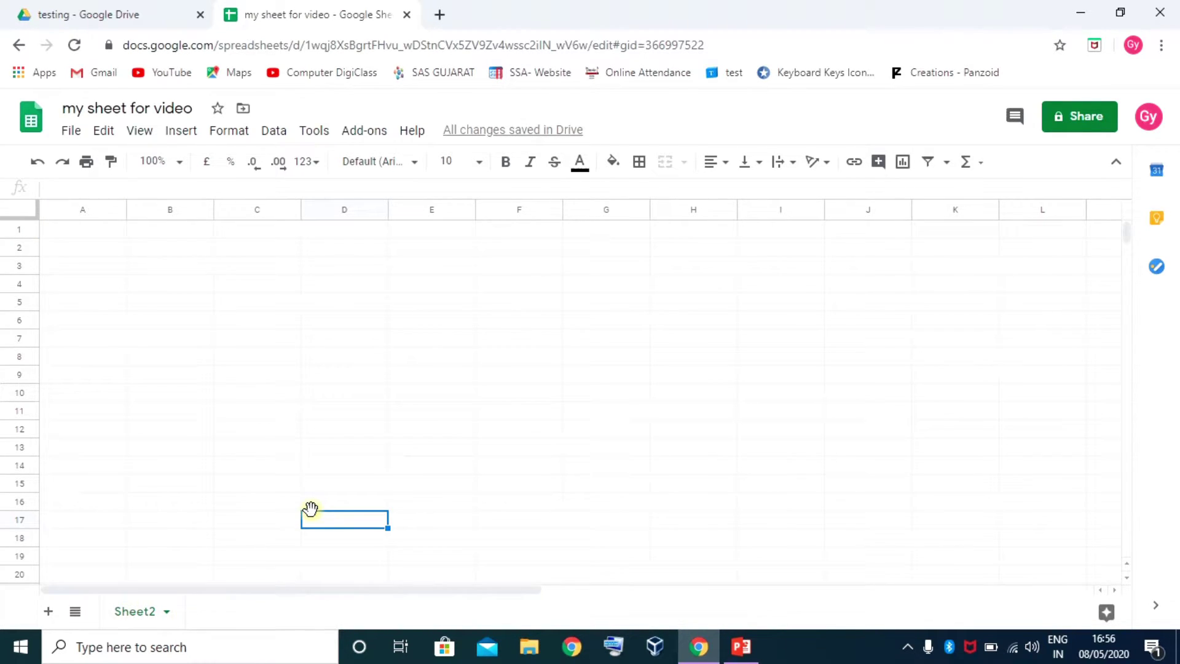
click(139, 131)
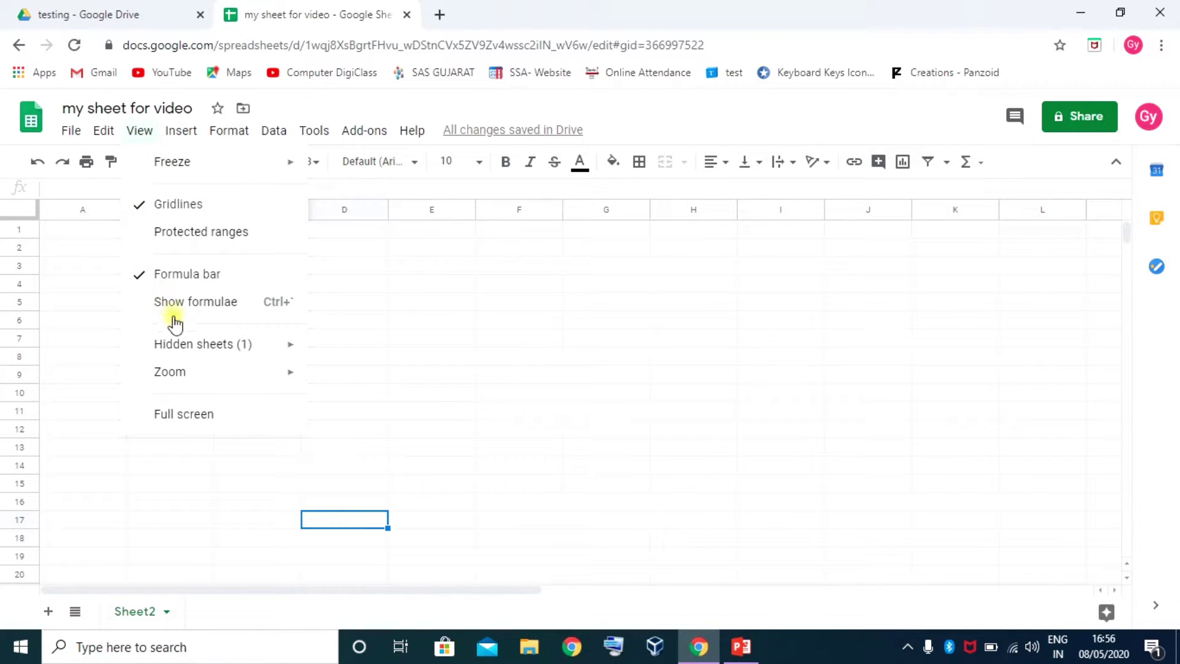
mouse_move(183, 355)
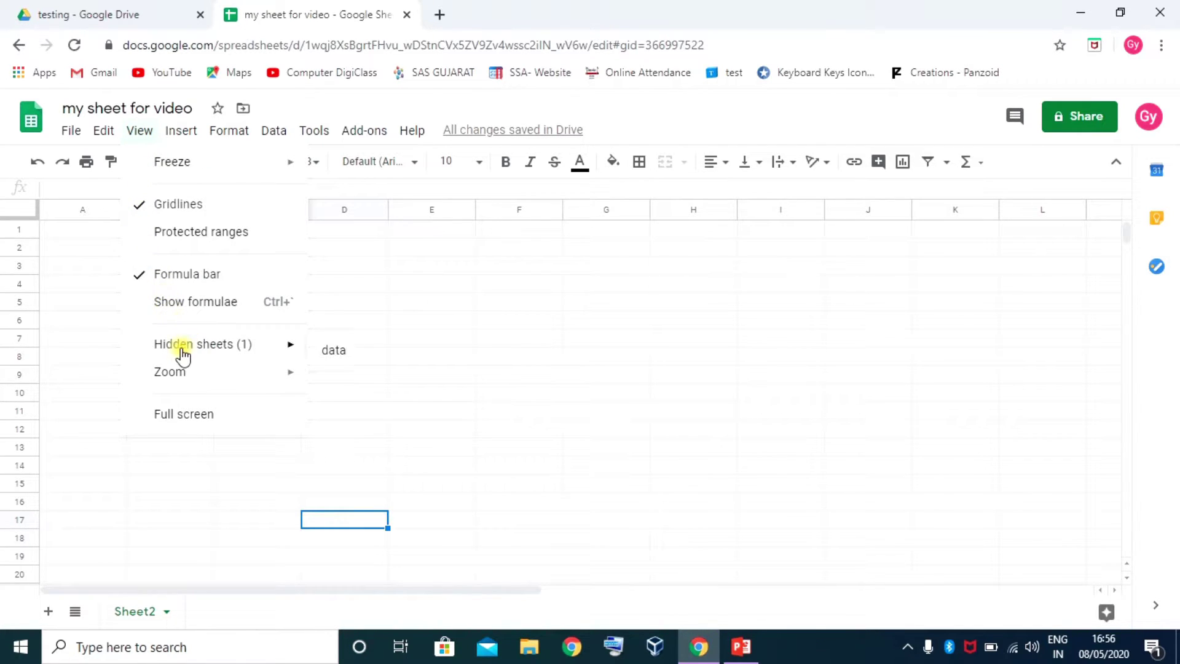
click(330, 355)
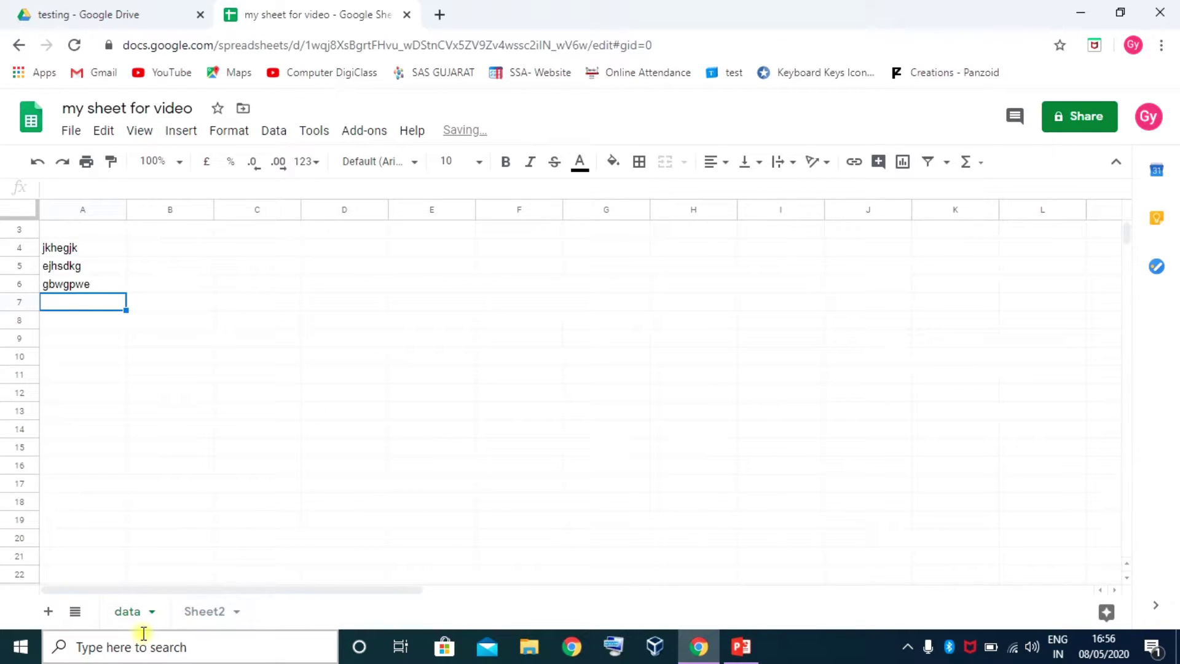
click(129, 612)
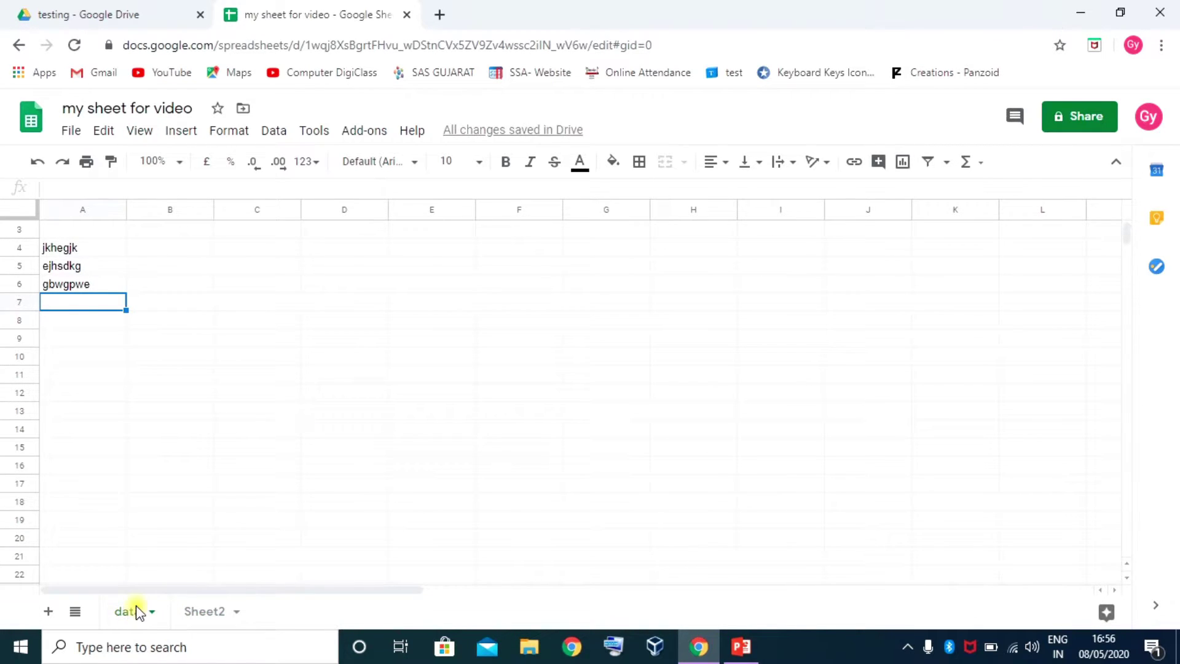
right_click(131, 612)
click(150, 477)
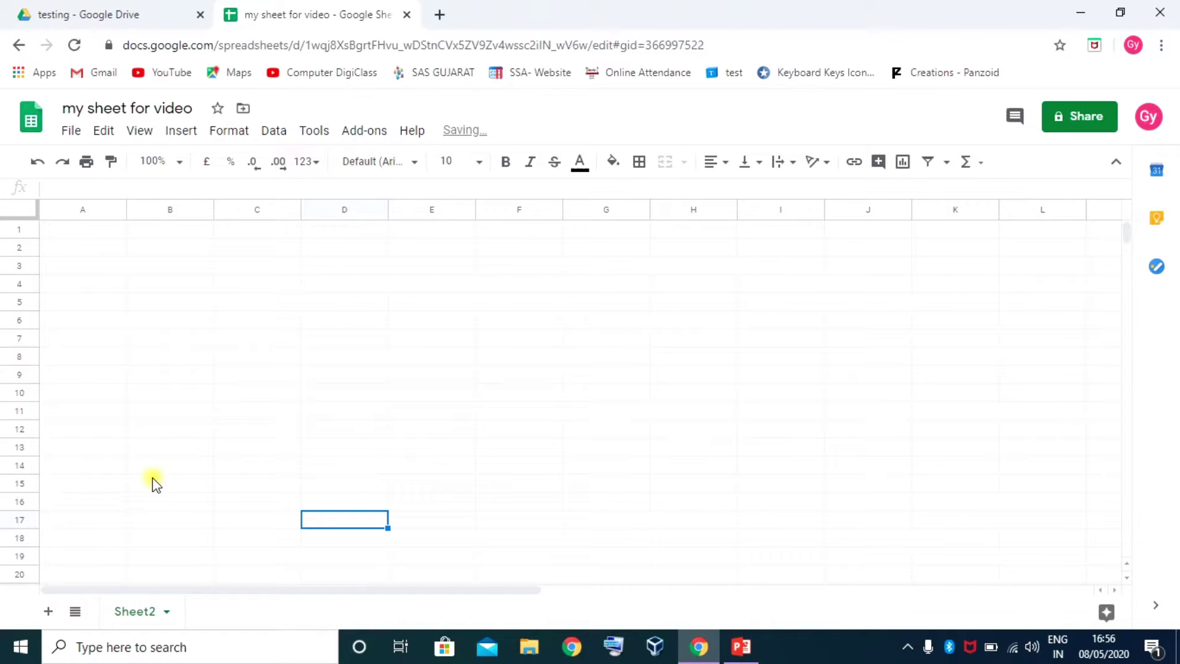
click(76, 613)
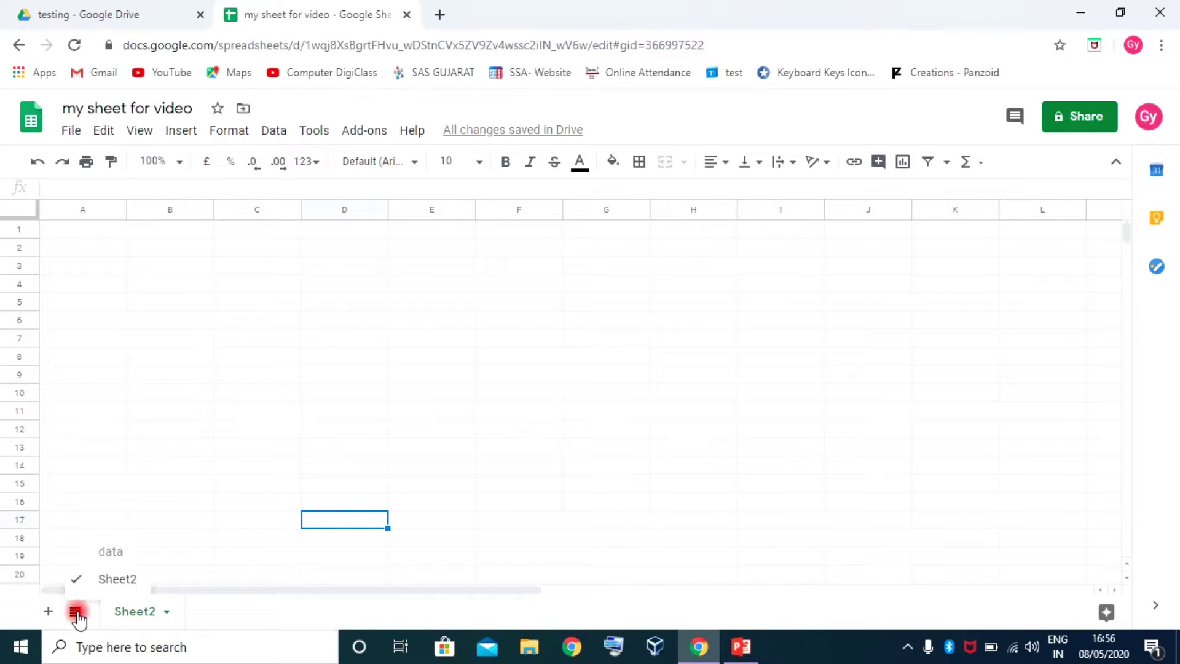
click(113, 553)
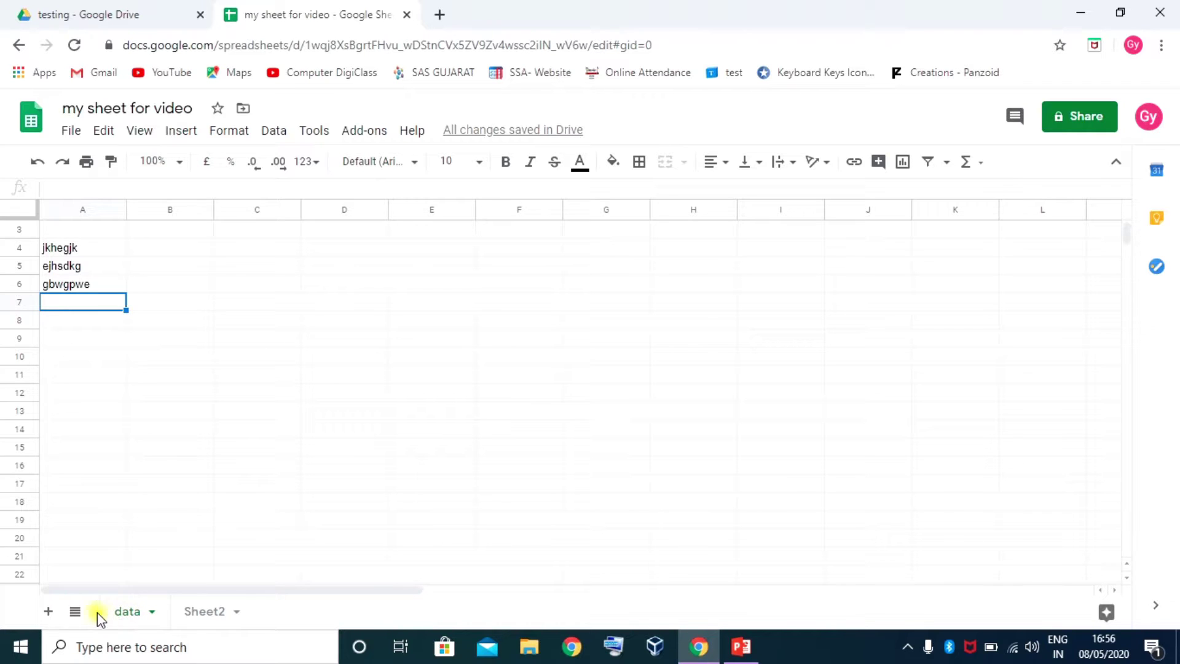
click(74, 612)
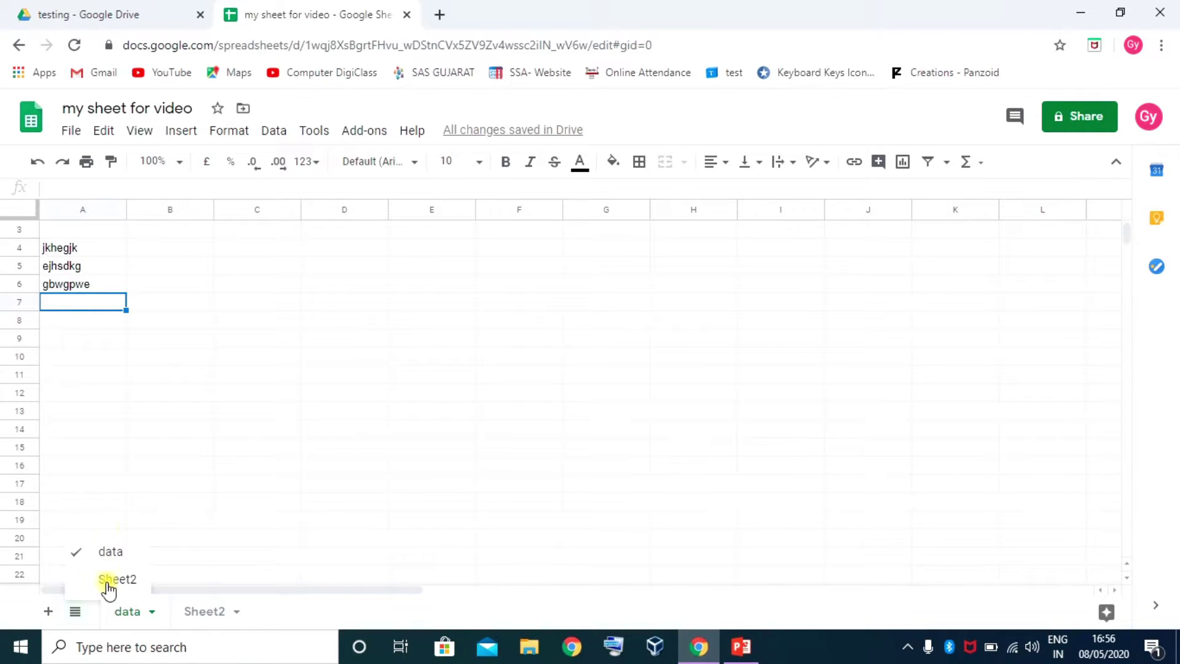
click(108, 581)
click(77, 613)
click(95, 552)
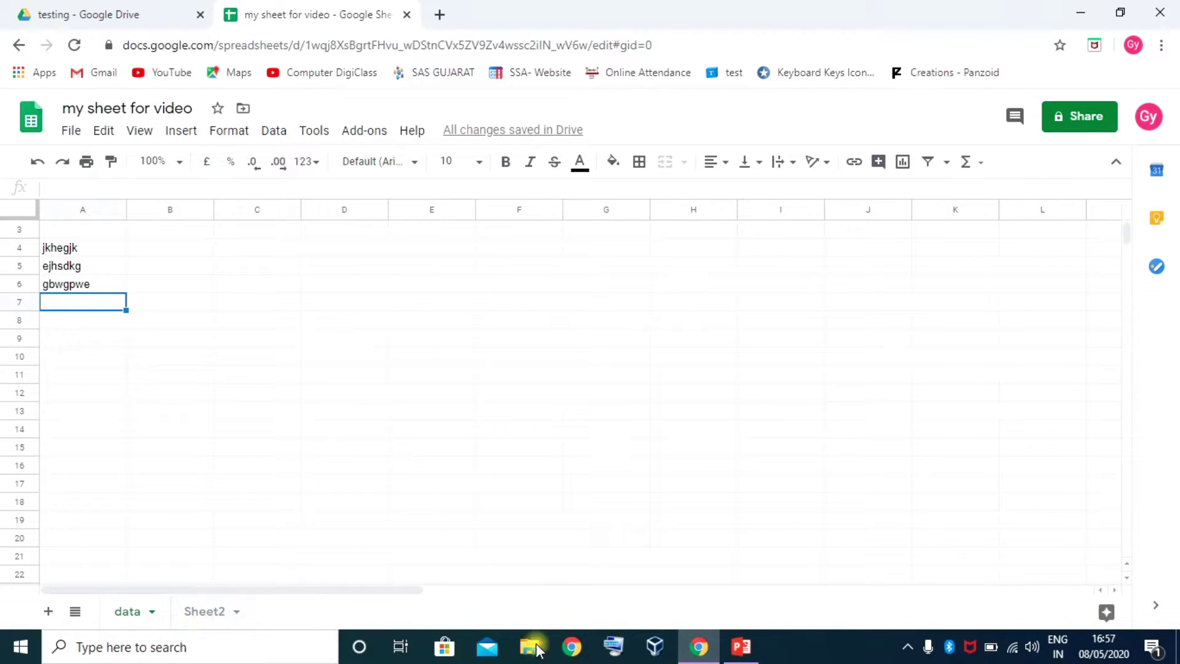
click(75, 614)
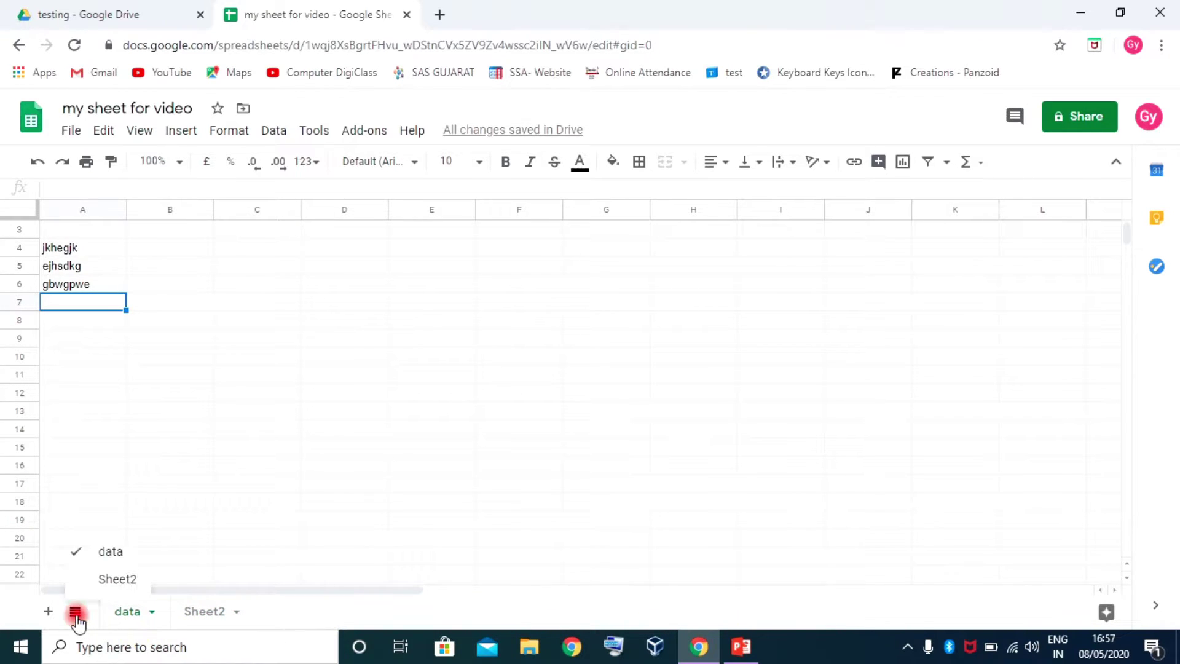
click(110, 575)
click(132, 612)
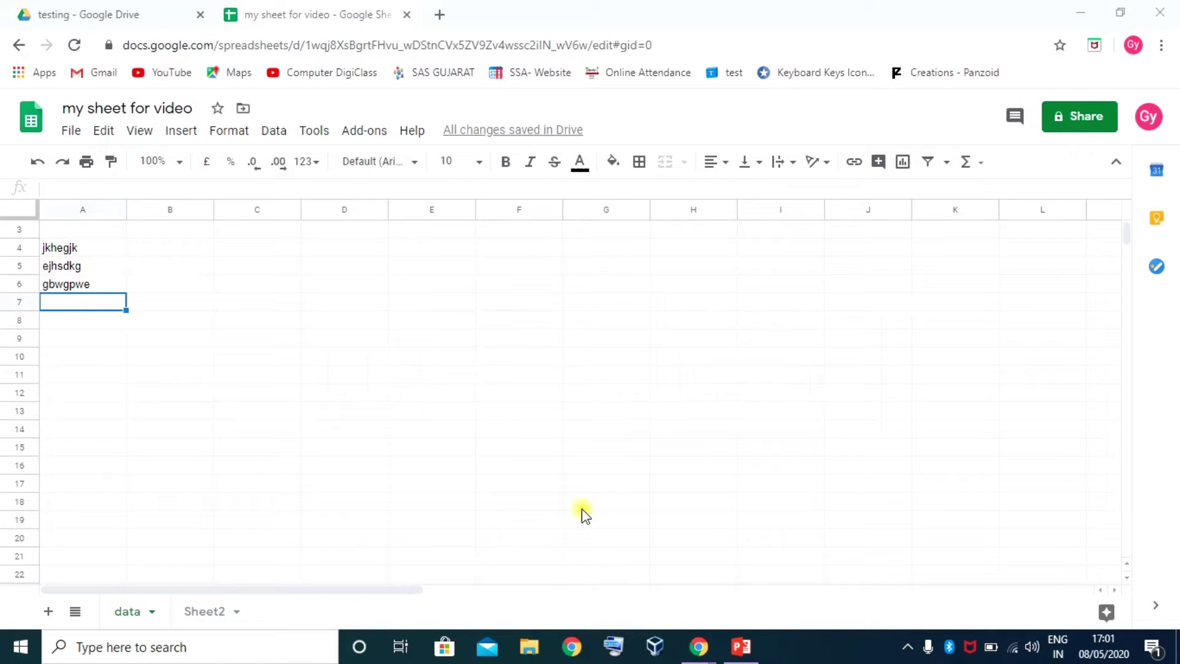
Clear the three sample entries from A4:A6
click(692, 560)
drag(93, 246, 89, 291)
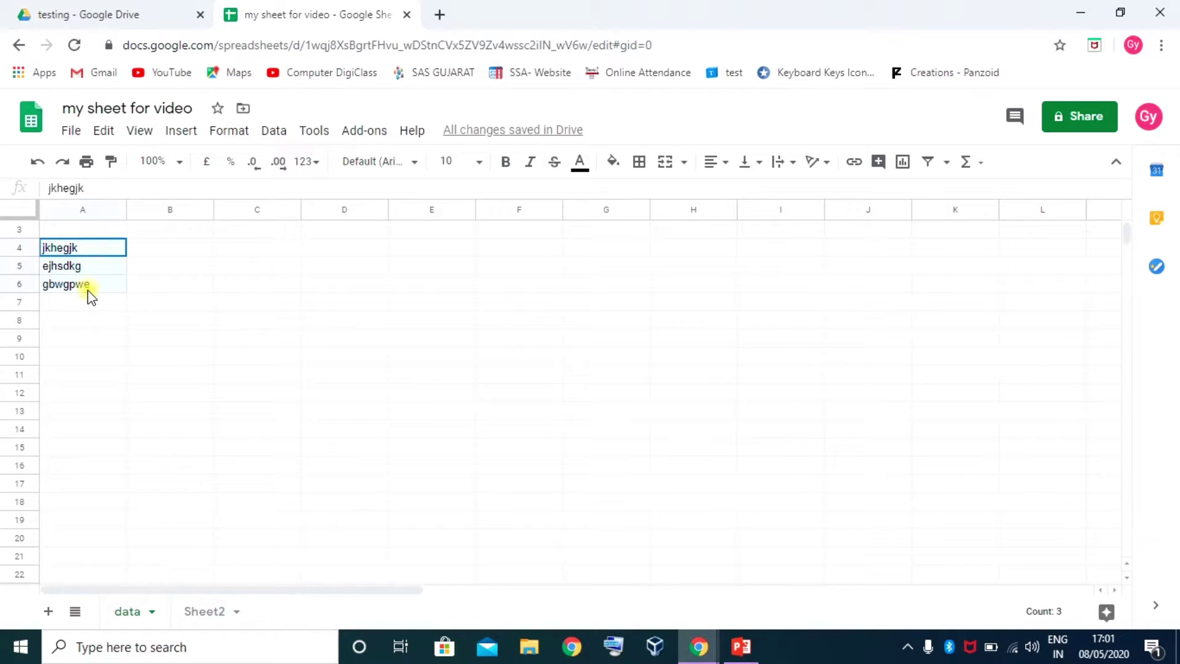
key(Delete)
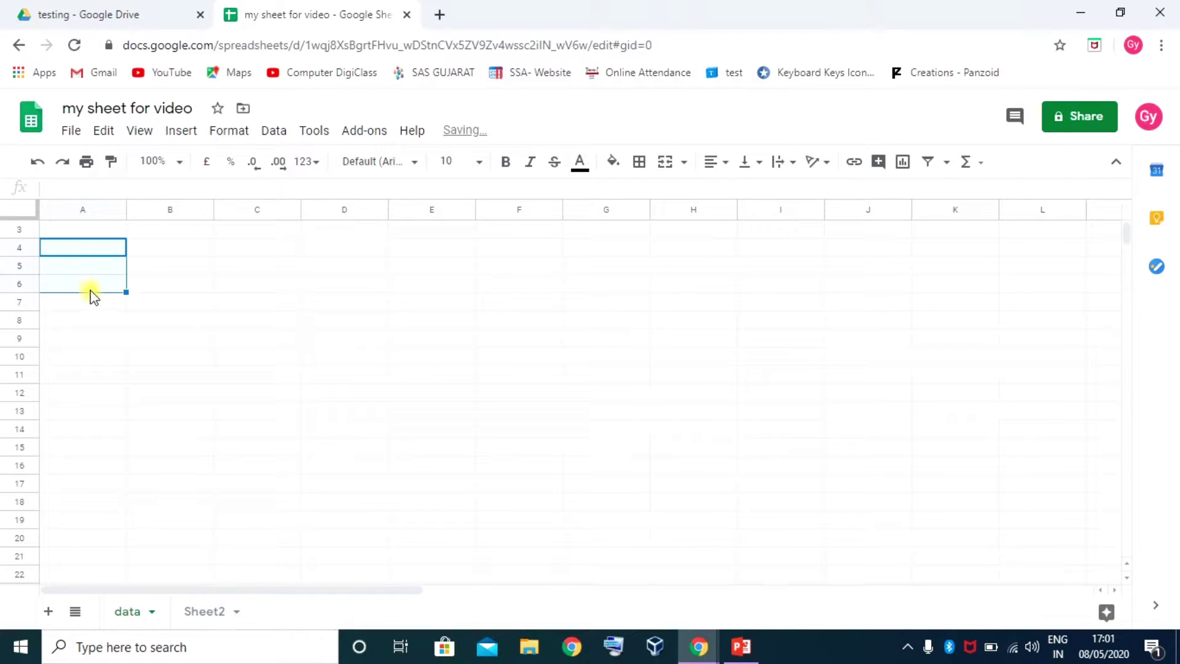
click(105, 269)
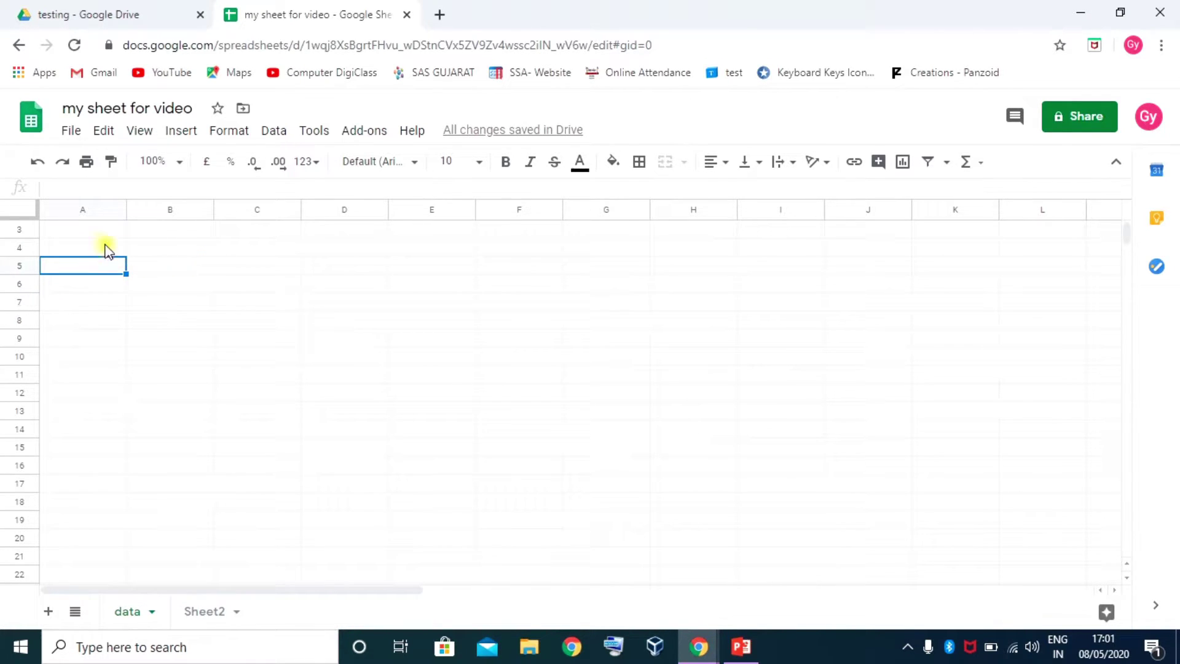
Type the headings No and Name into A3 and B3
click(89, 230)
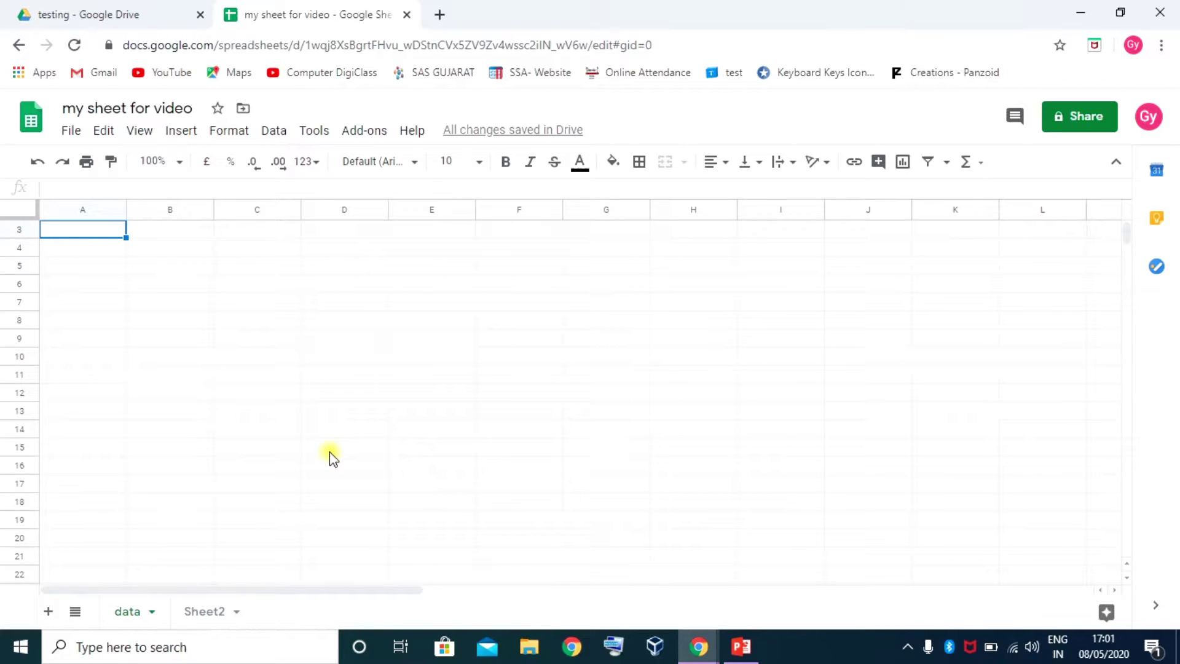
text(No)
key(Tab)
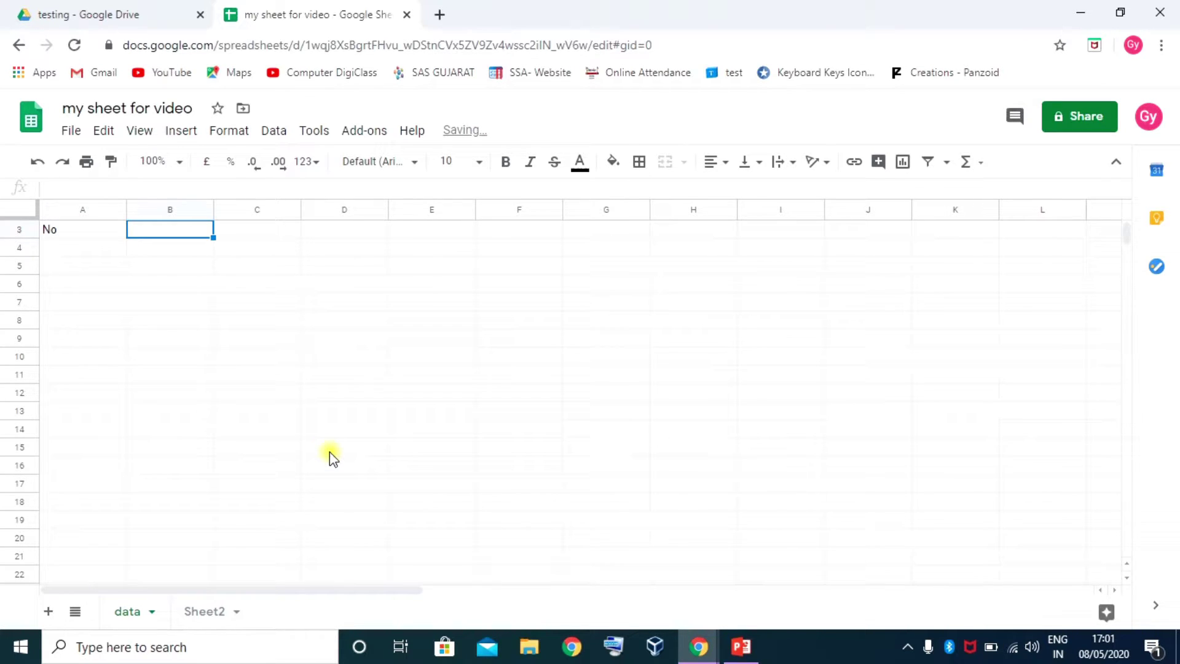
text(name)
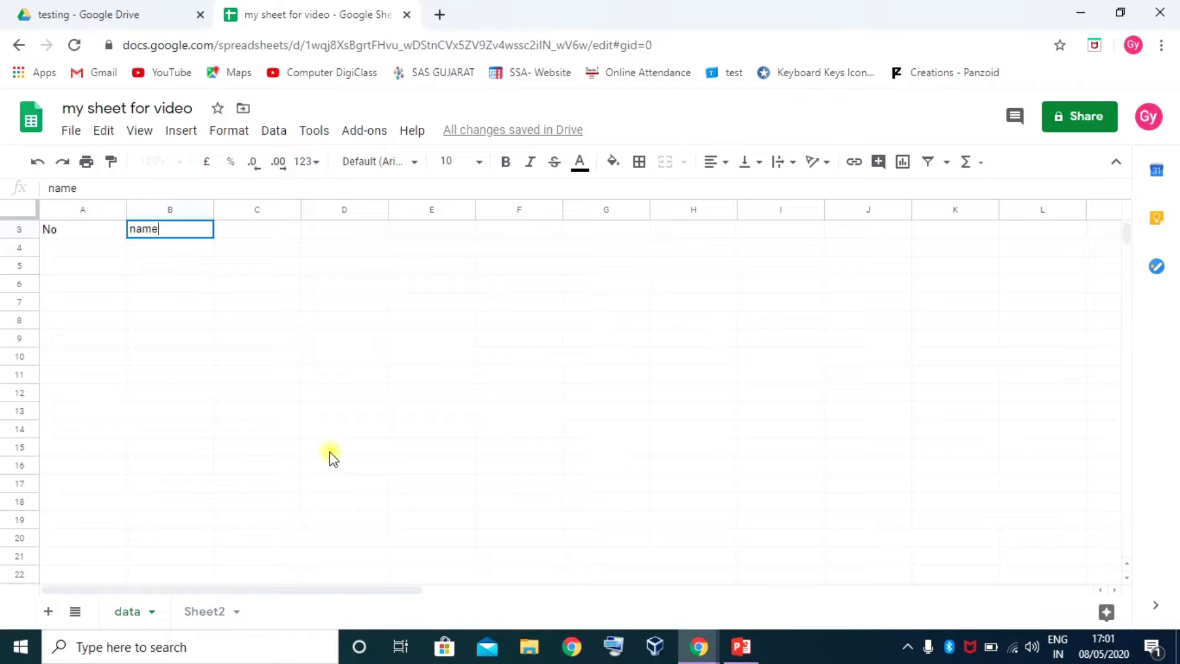
text(N)
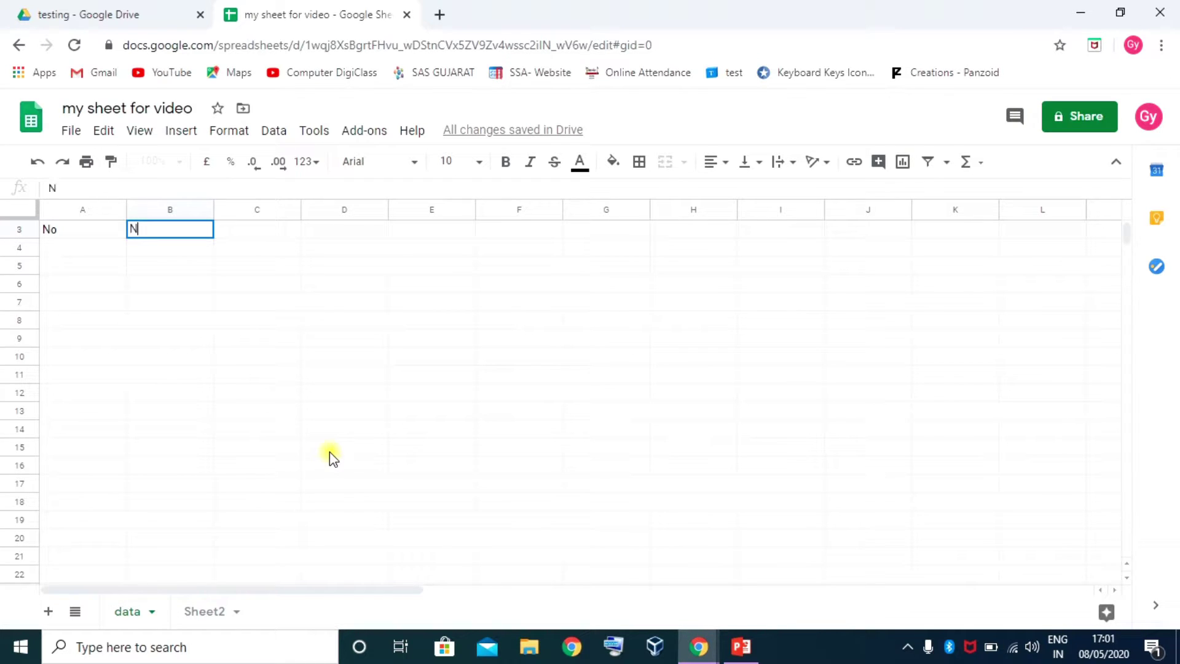
text(ame)
key(Tab)
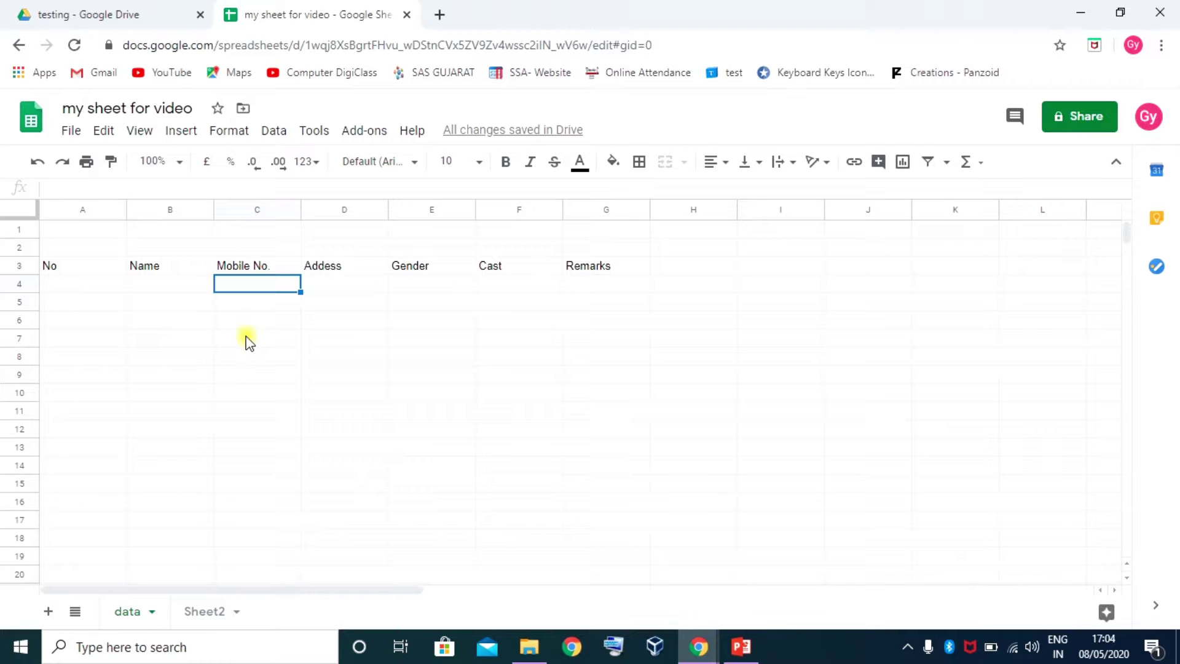
Zoom the sheet to 150% and select the heading cells No through Remarks
click(180, 163)
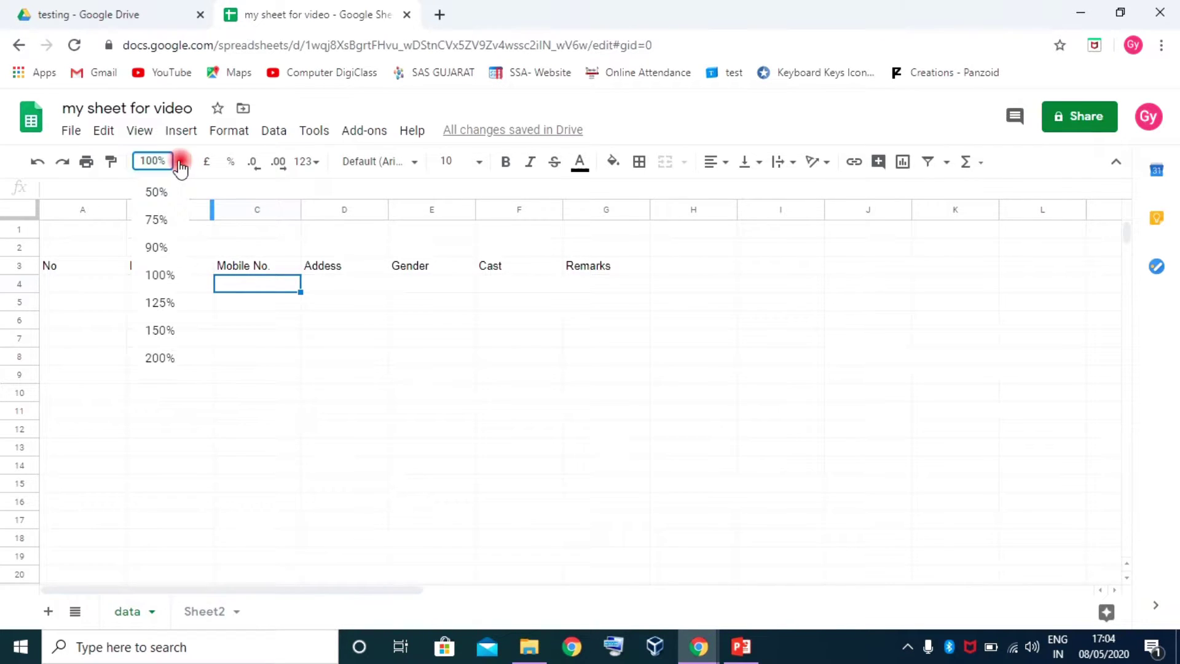
click(158, 332)
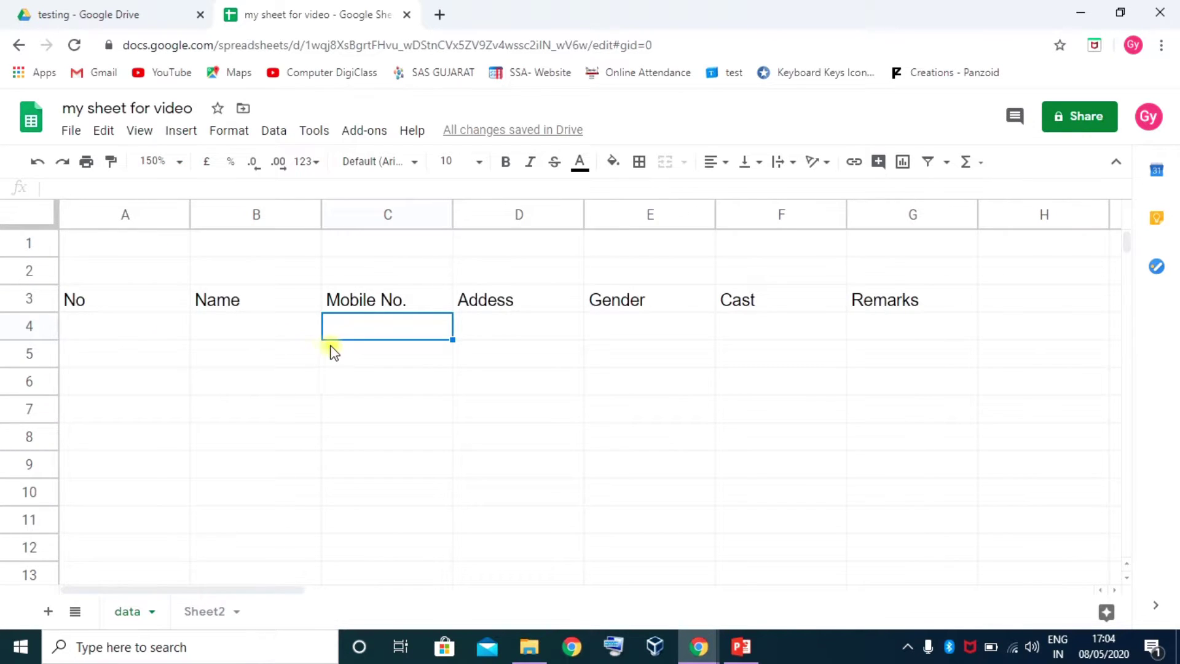
click(689, 562)
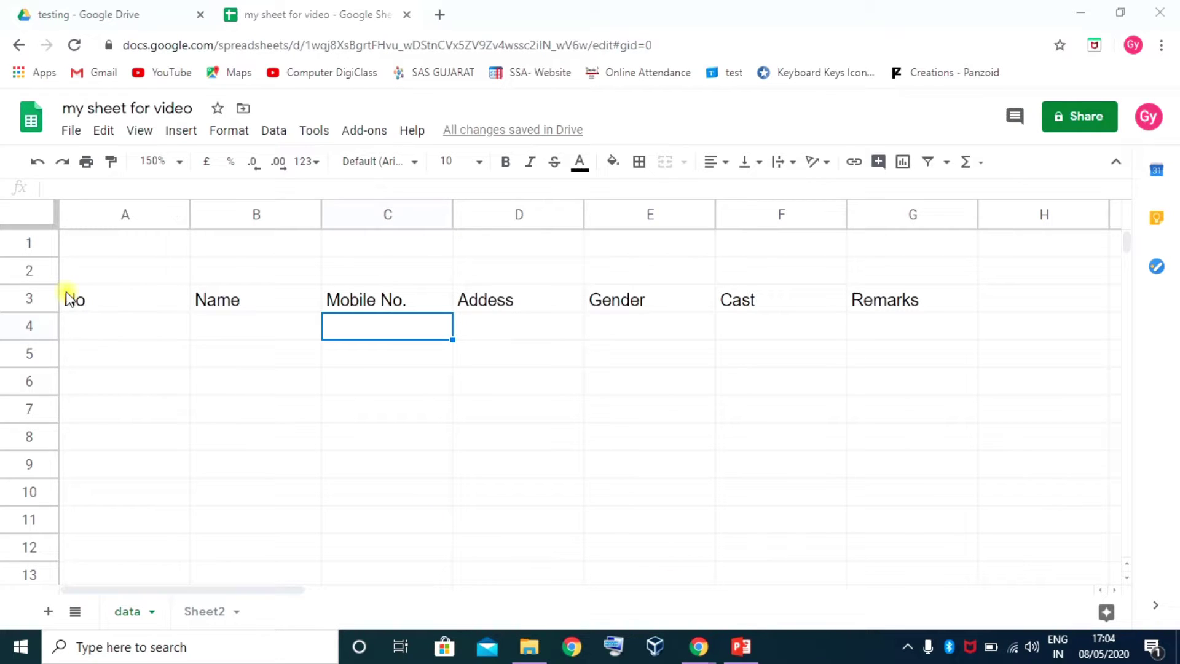
drag(68, 300, 863, 305)
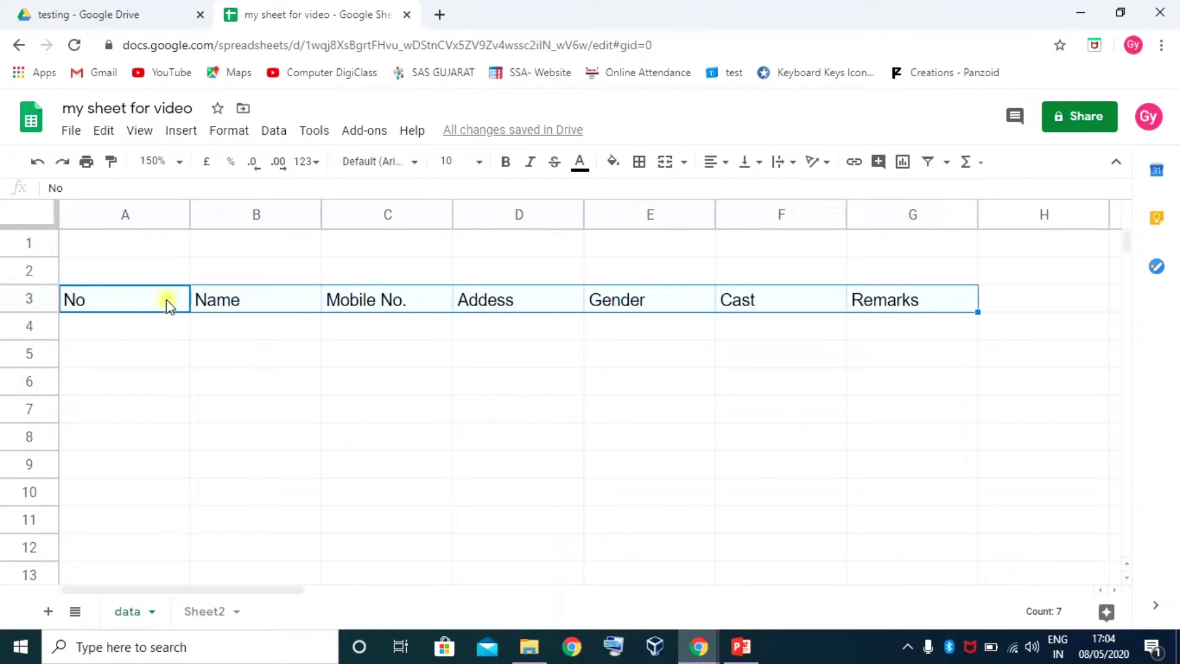
click(103, 244)
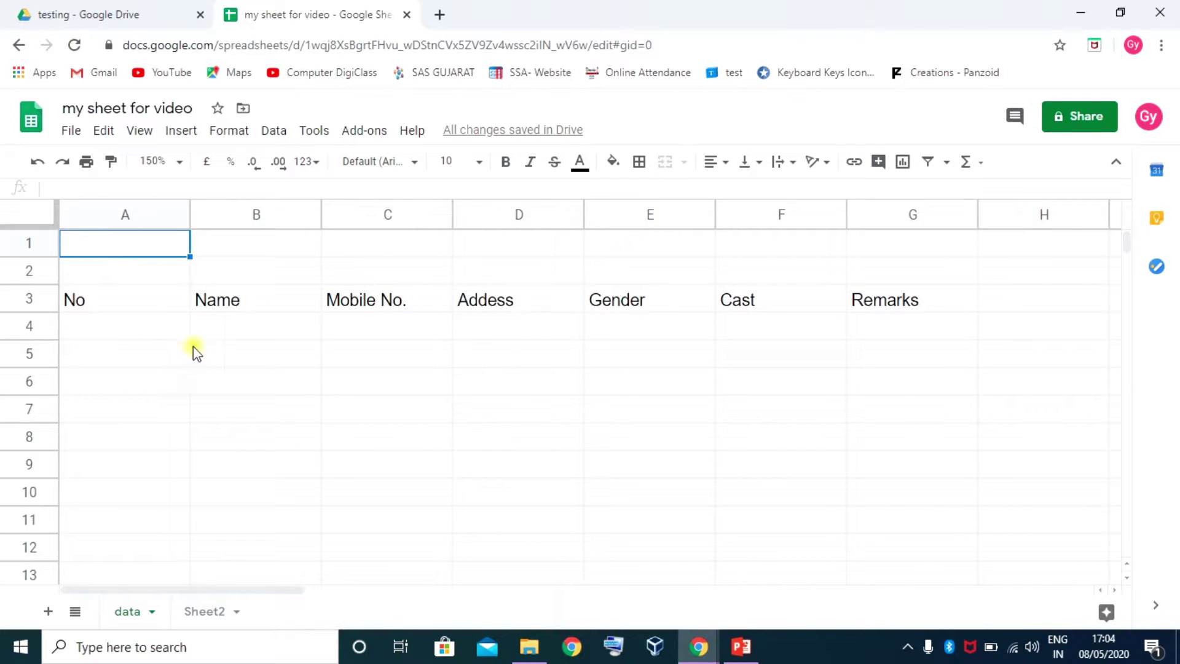
click(129, 370)
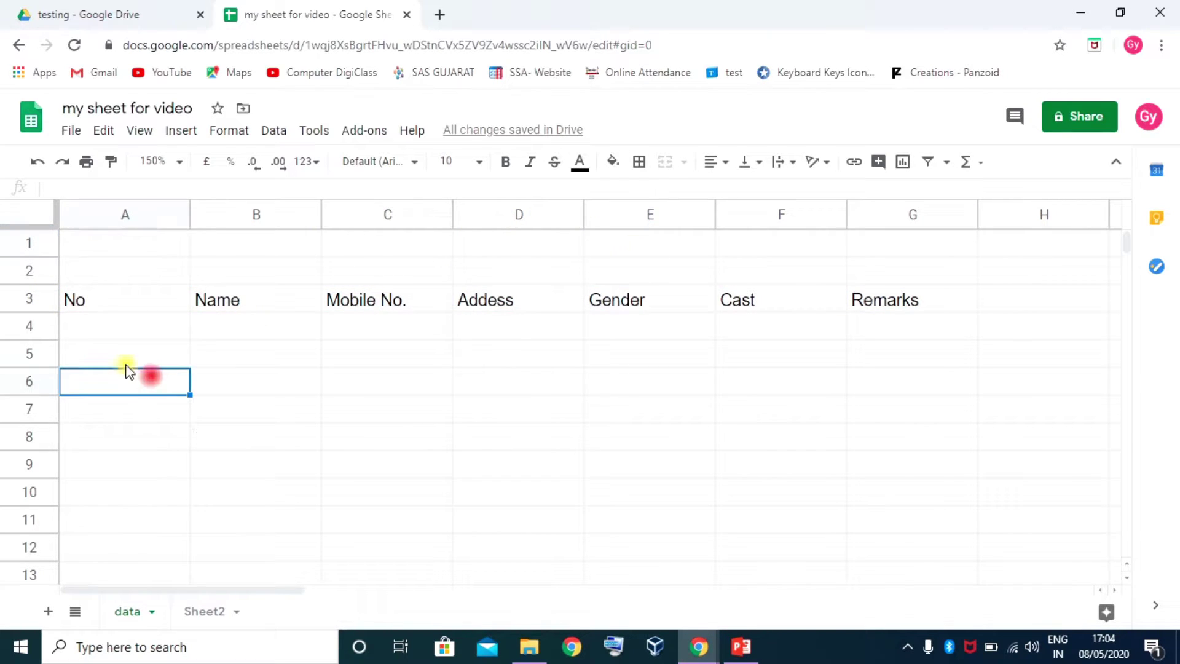
Drag the row 3 headings No through Remarks up into row 1
click(25, 301)
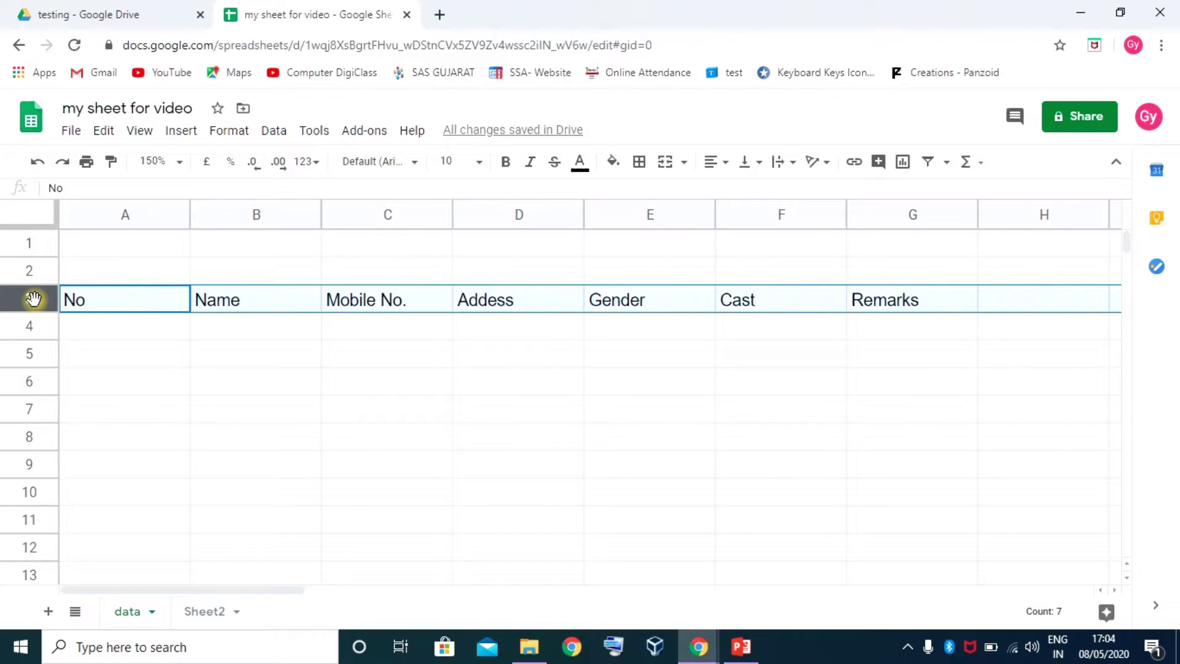
drag(33, 300, 40, 228)
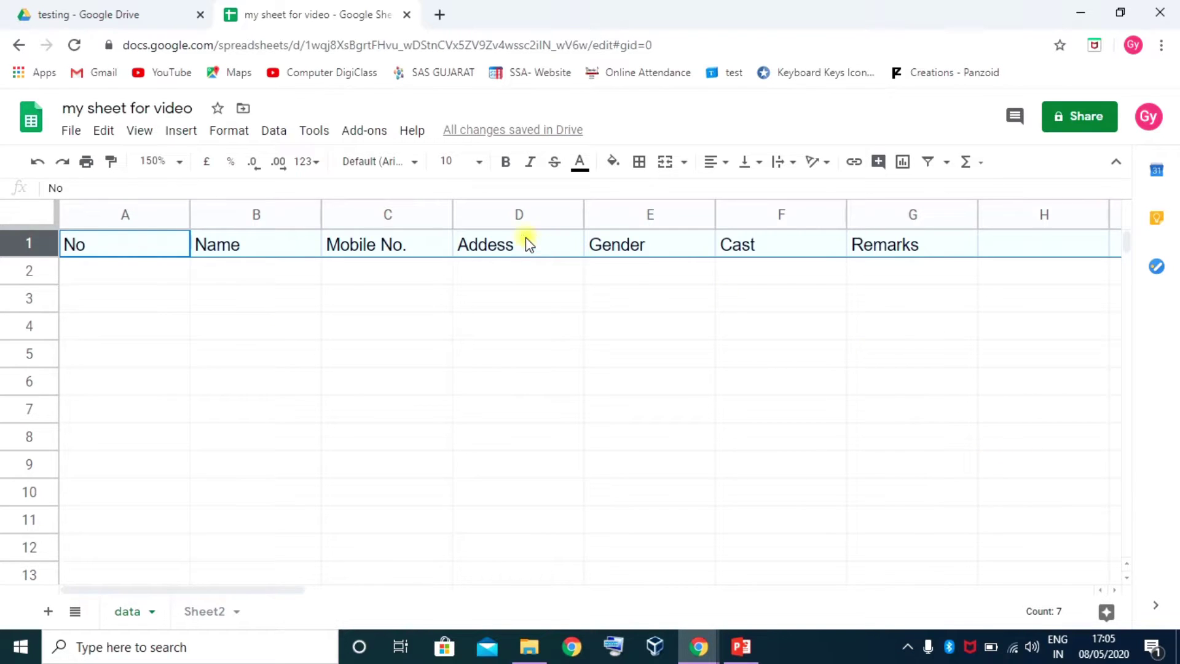
Drag the Addess column from D to sit between Cast and Remarks
click(514, 218)
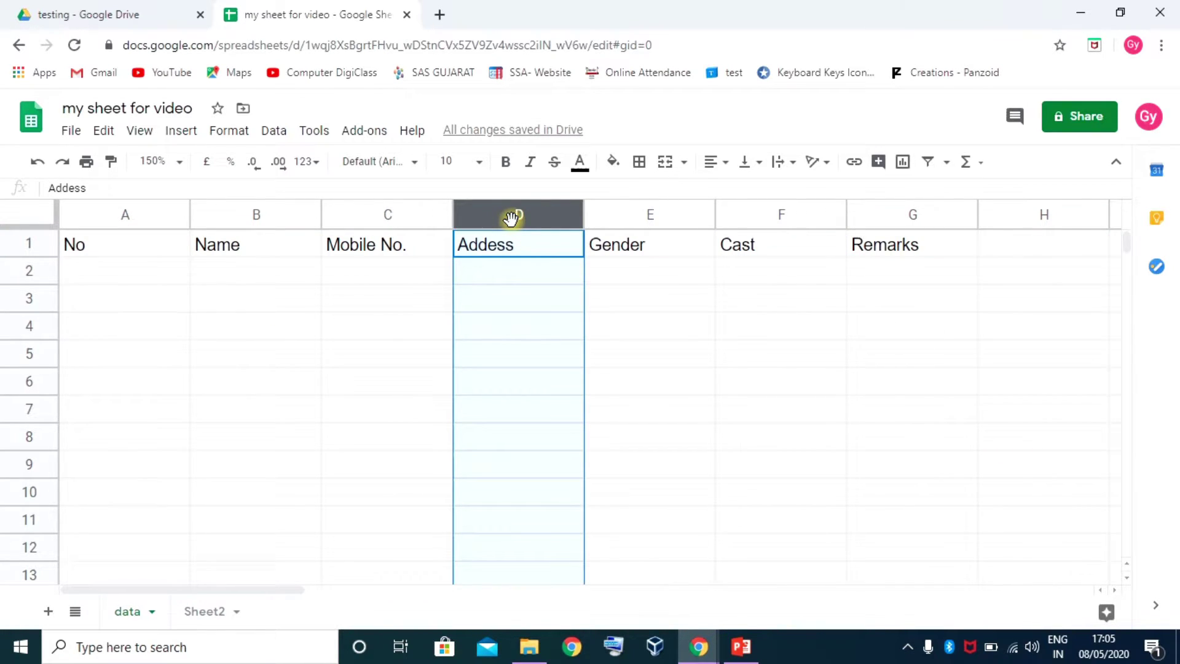
drag(510, 218, 786, 222)
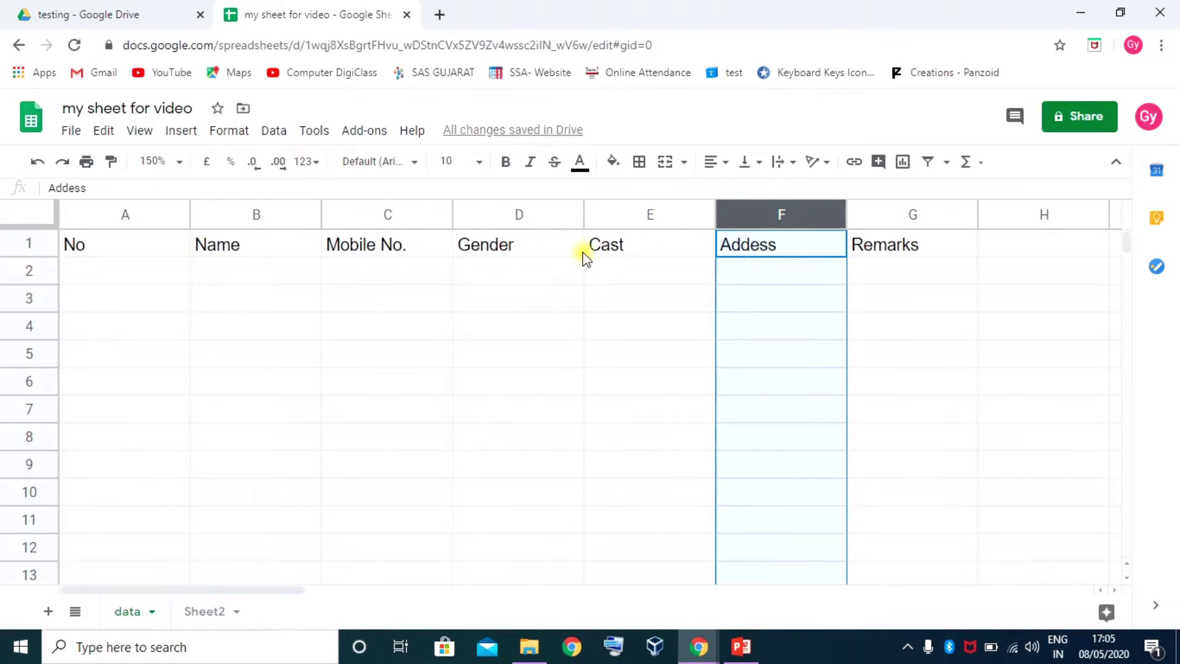
click(124, 246)
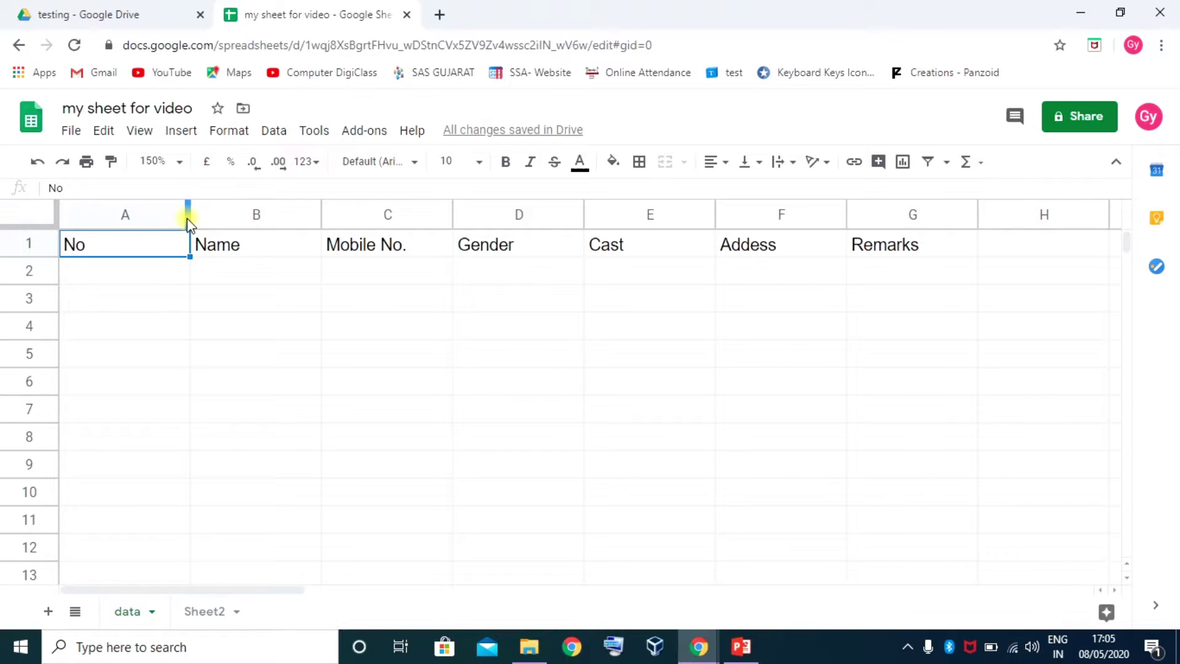
Narrow column A to fit the No heading and auto-fit columns B–H to their headings
drag(187, 218, 105, 222)
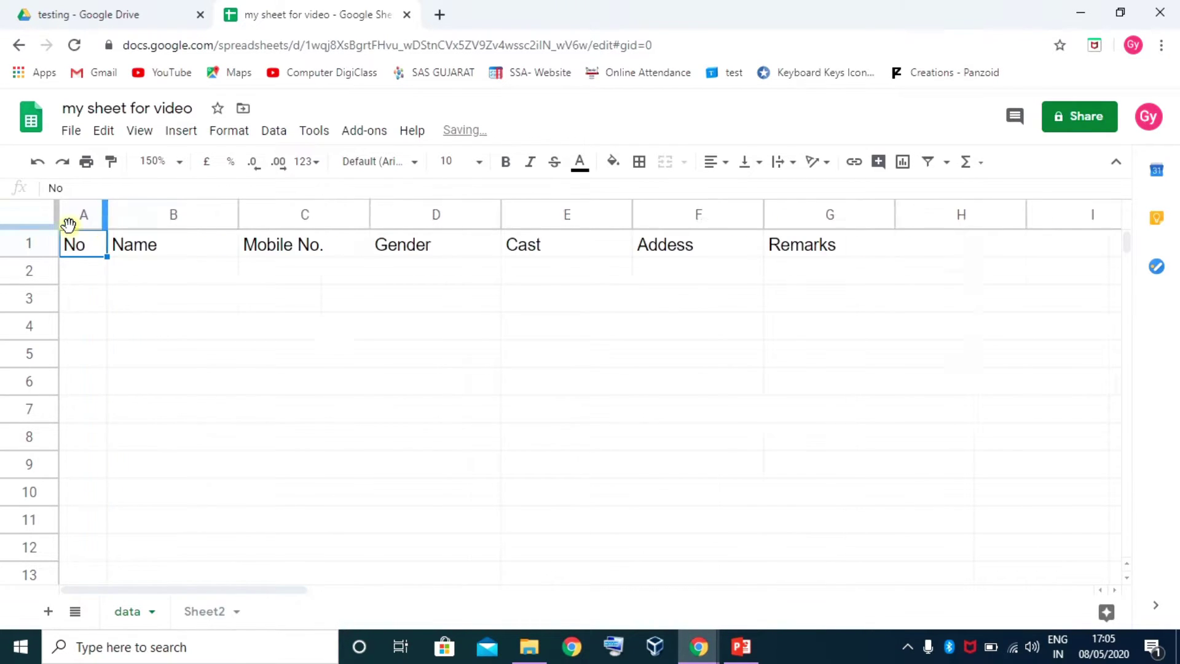
click(158, 307)
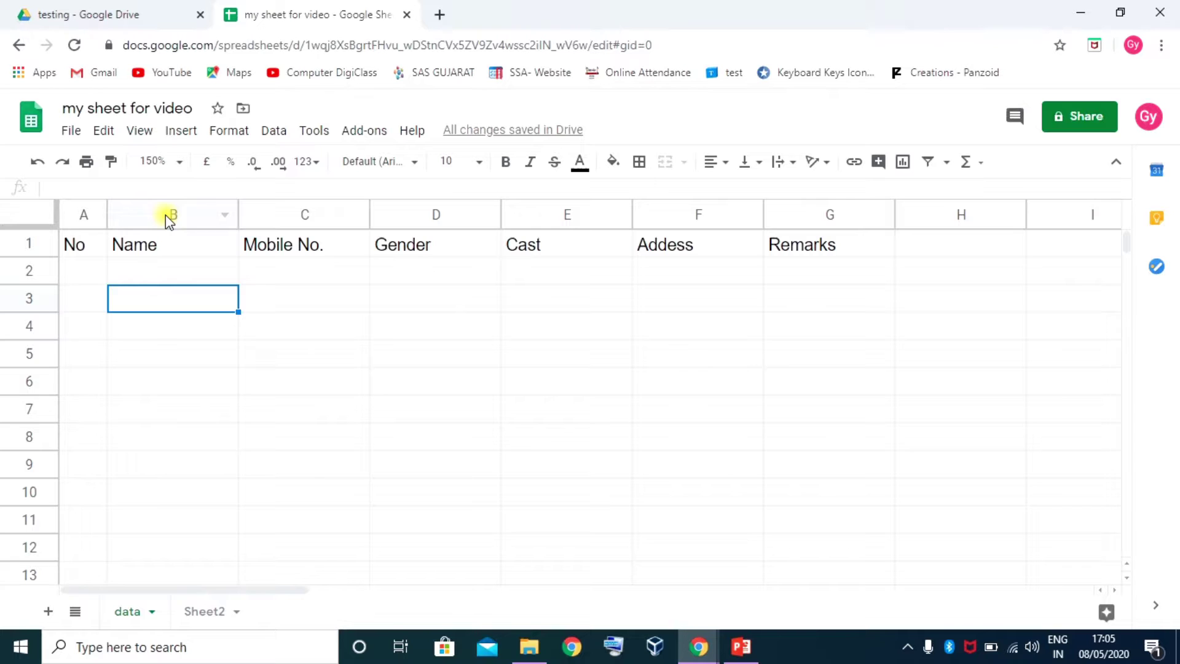
drag(165, 216, 941, 211)
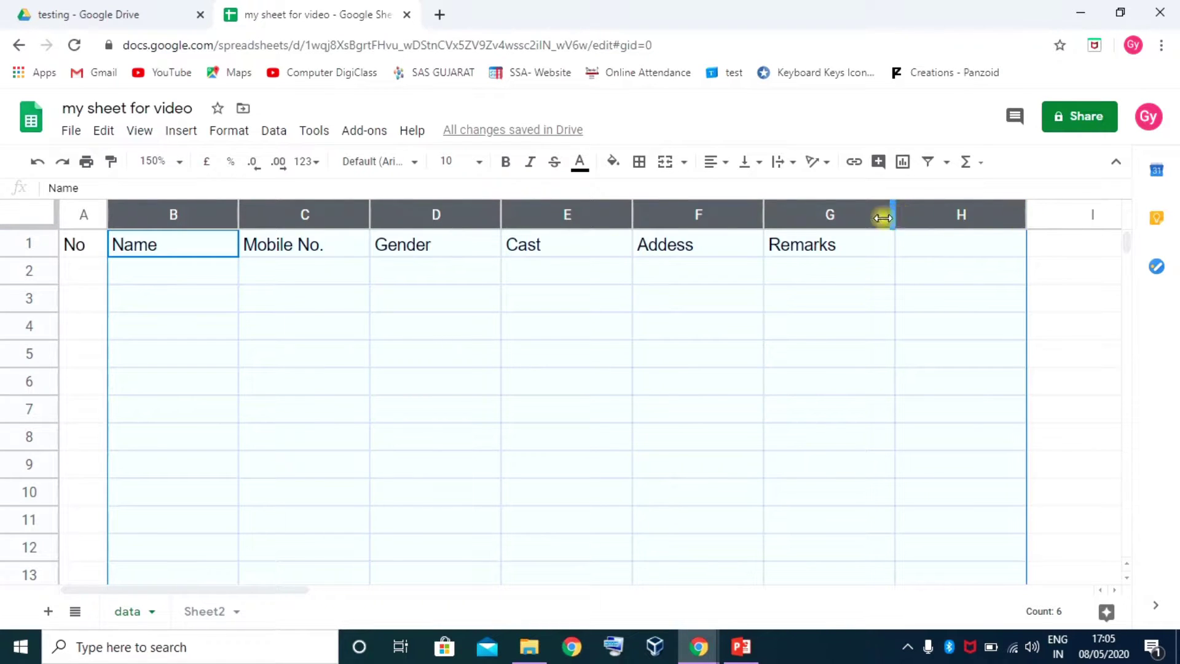
double_click(631, 213)
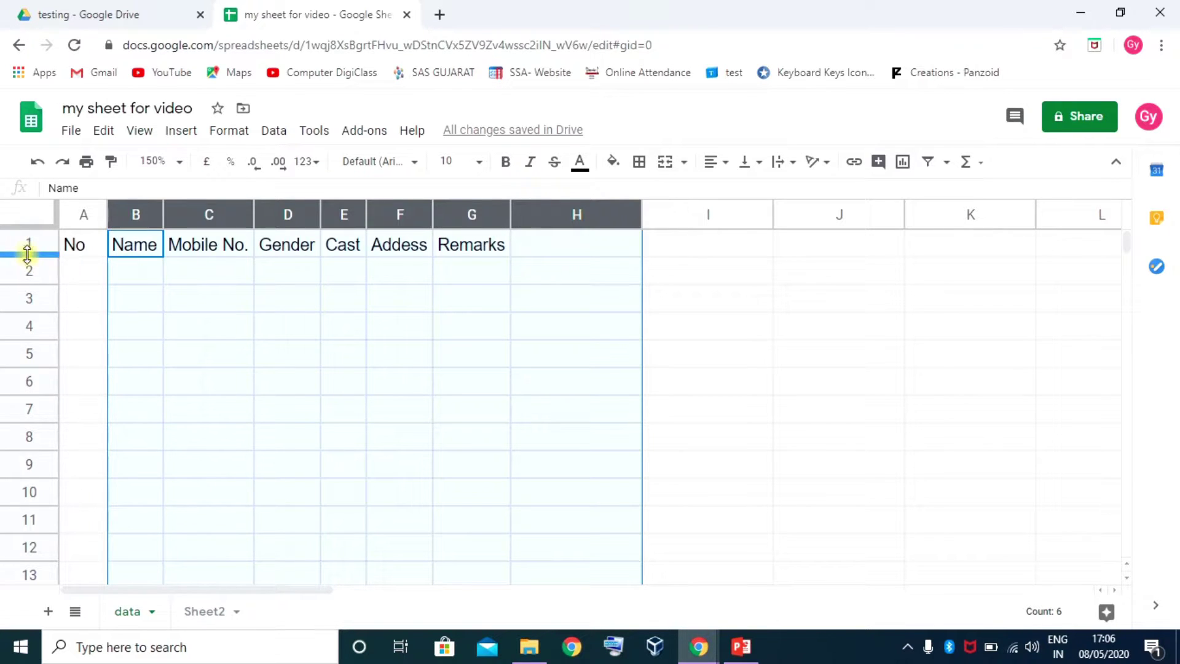
mouse_move(26, 244)
mouse_down()
mouse_move(23, 514)
mouse_move(39, 385)
mouse_move(34, 242)
mouse_up()
click(163, 281)
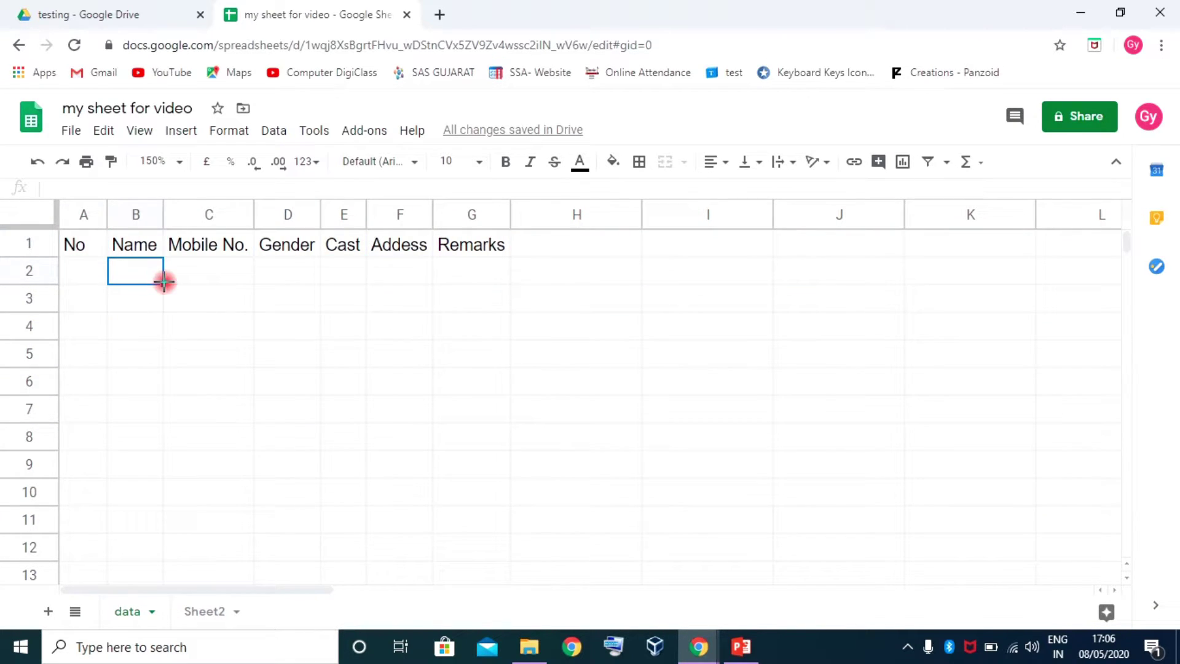
Widen the Name and Remarks columns and adjust the Cast column width
drag(161, 210, 261, 203)
drag(353, 209, 621, 214)
drag(700, 214, 668, 222)
drag(745, 222, 789, 216)
click(704, 217)
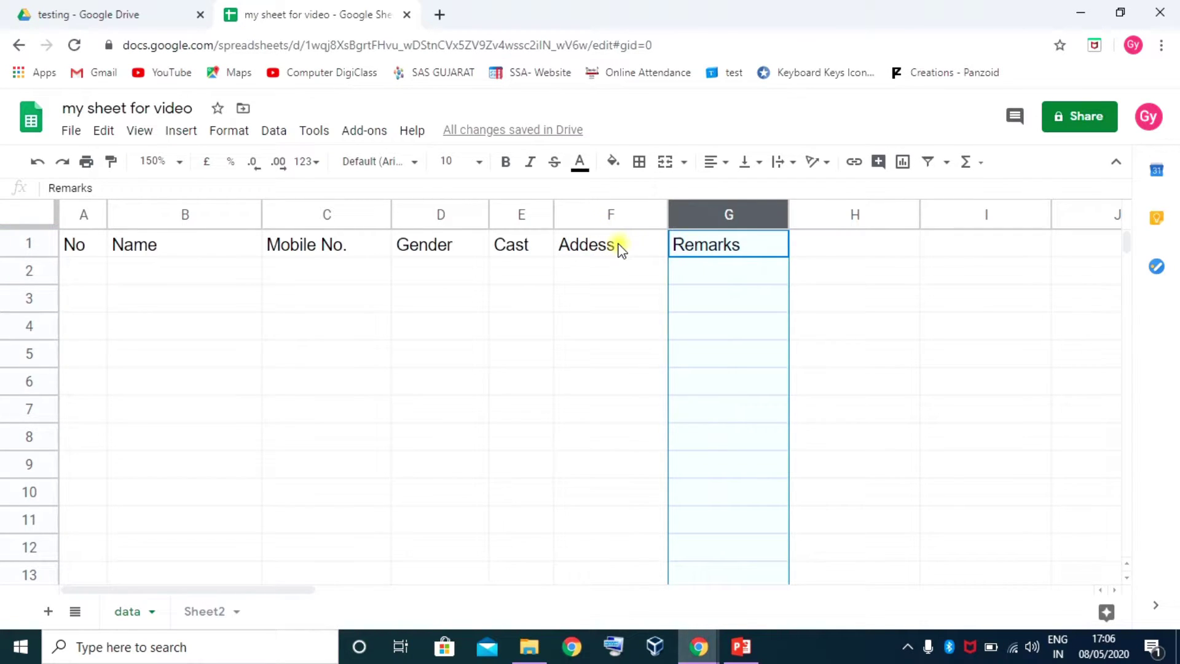
Insert an empty column before Remarks and head it City in G1
right_click(697, 219)
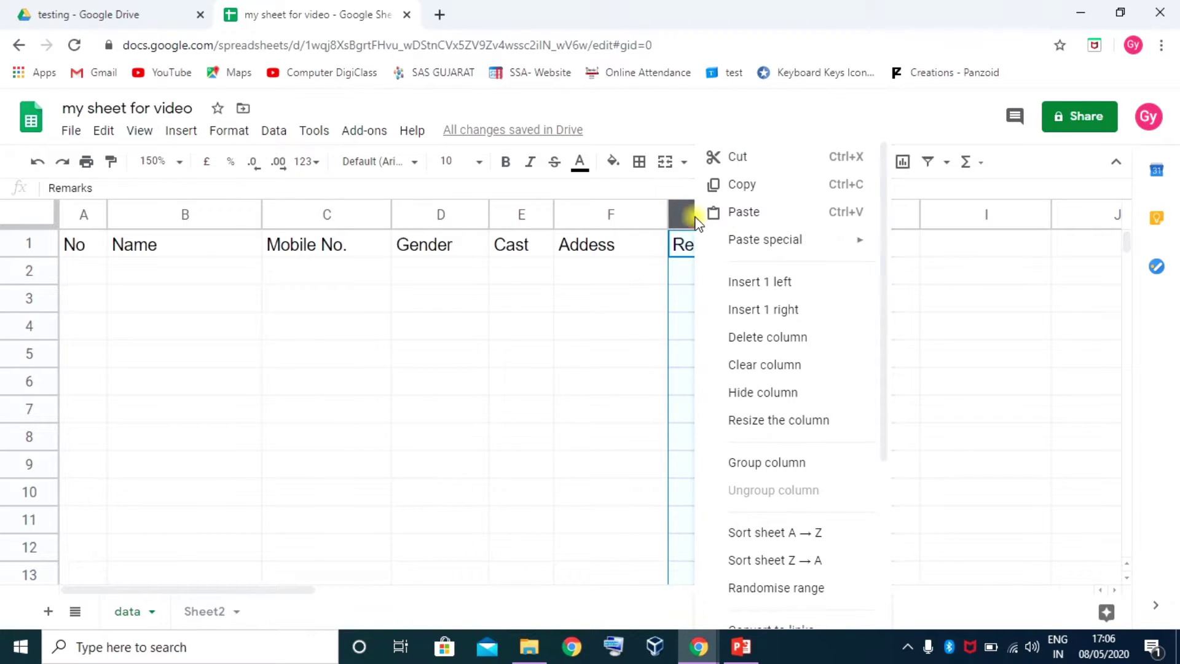
click(762, 286)
click(738, 250)
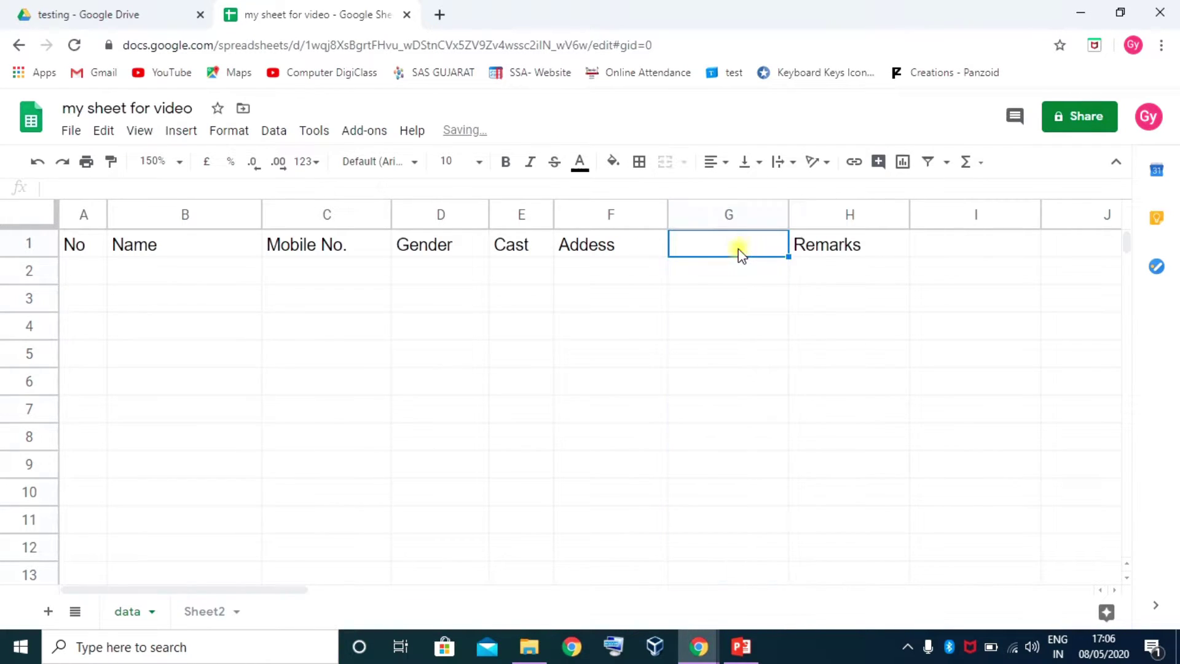
text(City)
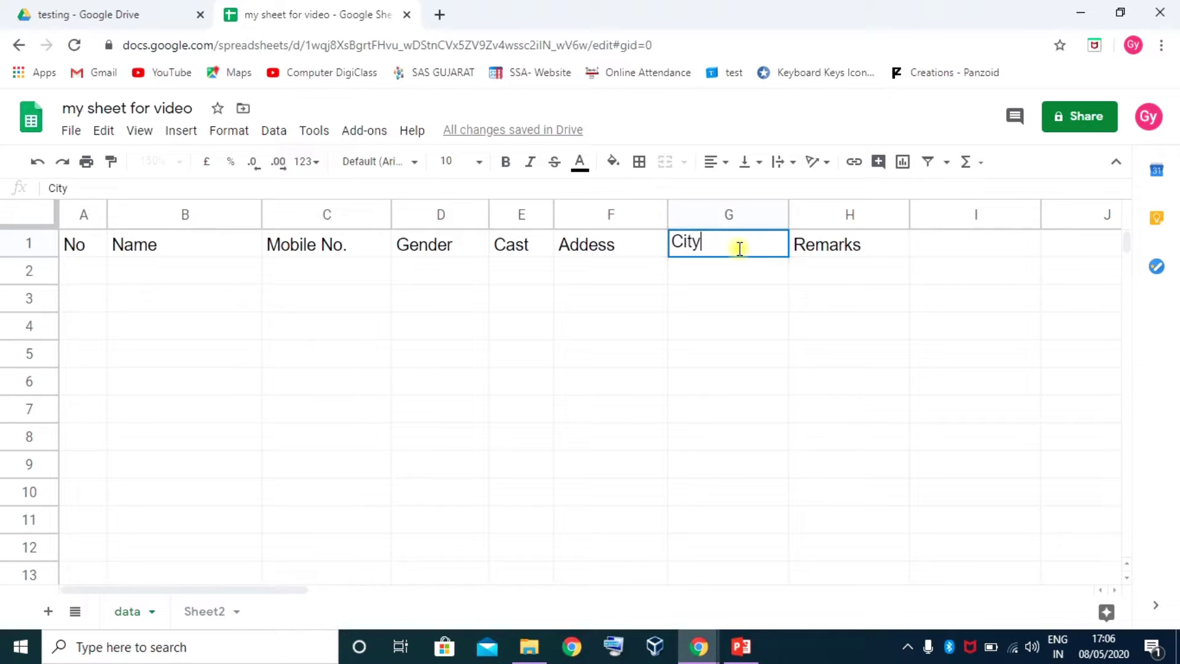
key(Return)
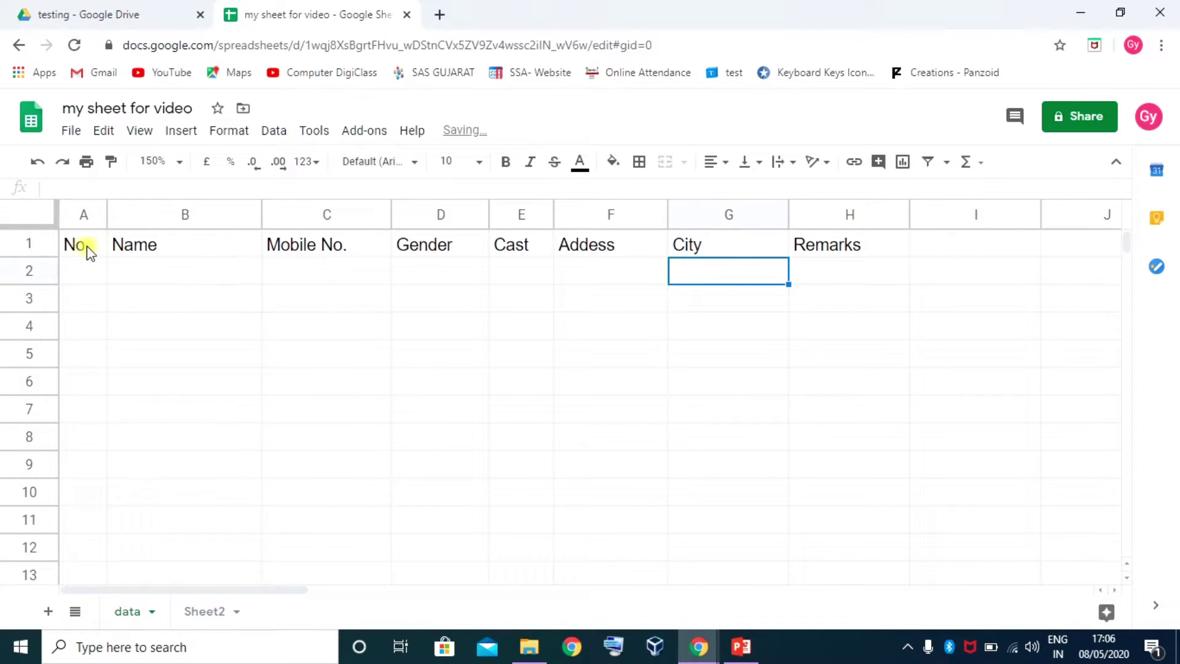
click(84, 274)
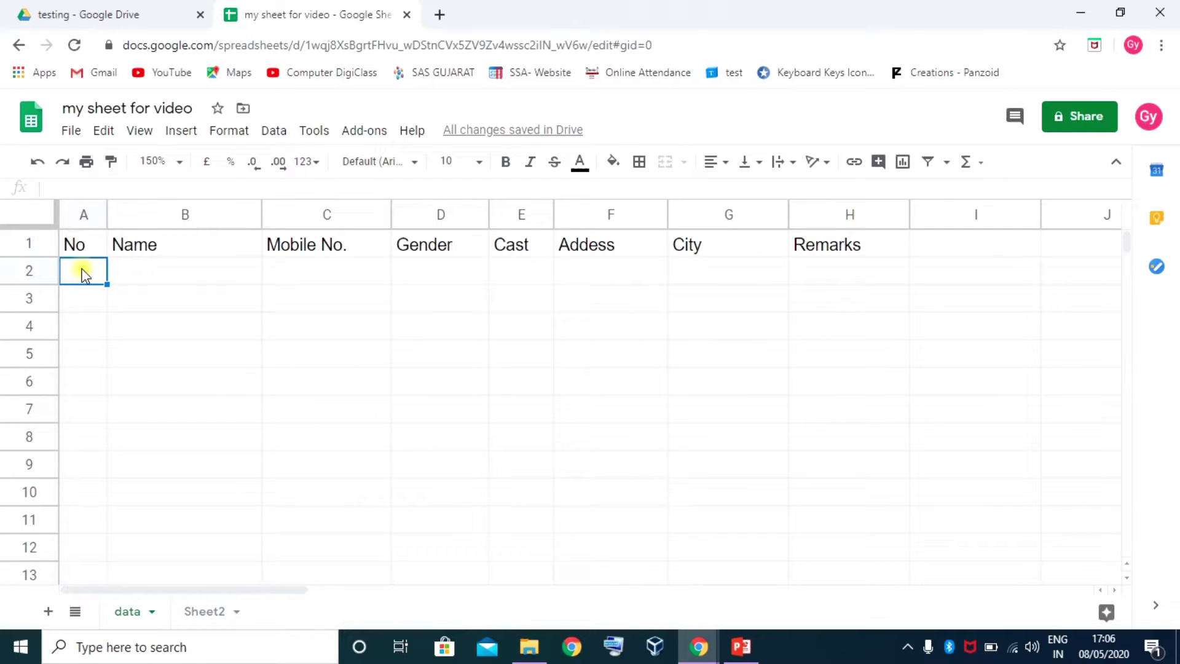
Enter 1, 2 and 3 in cells A2 to A4 under No
text(1)
key(Return)
text(2)
key(Return)
text(3)
key(Return)
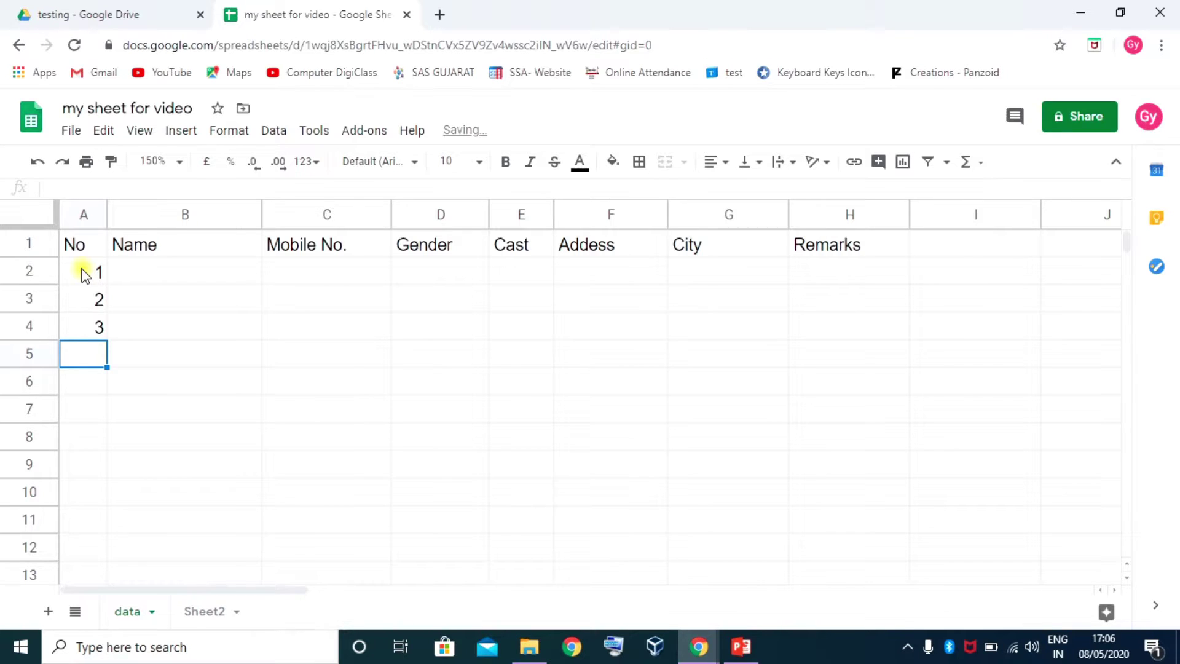
Fill column A down to row 11 with the series 1–10, then select A1:H11
click(85, 276)
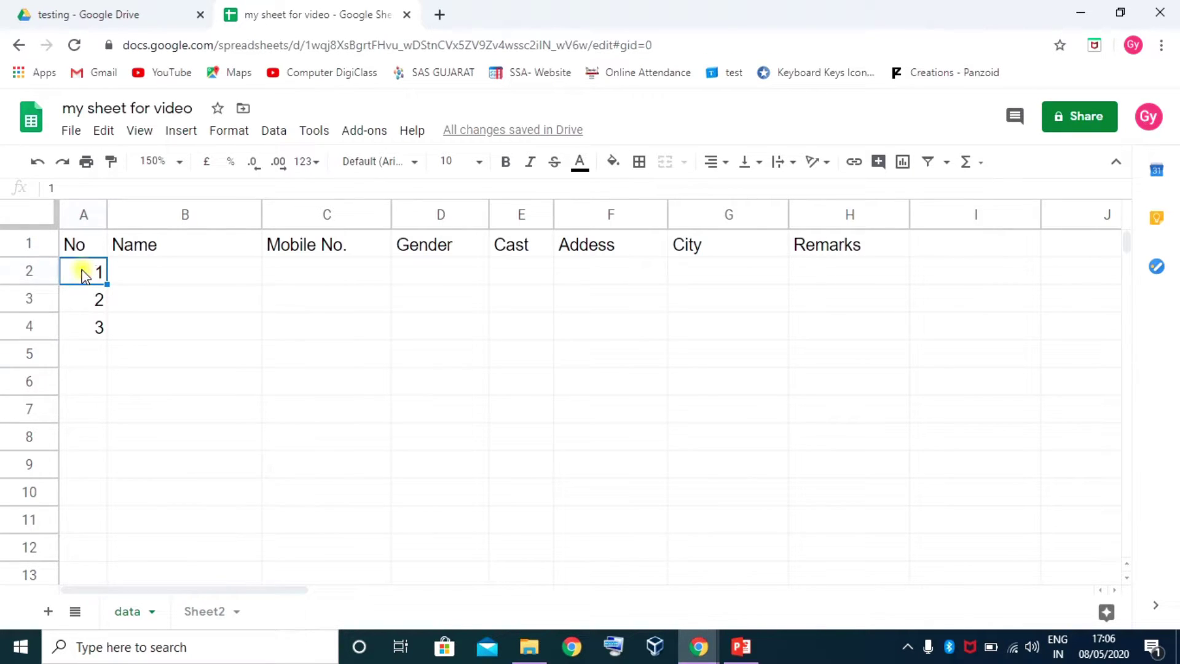
drag(85, 276, 85, 303)
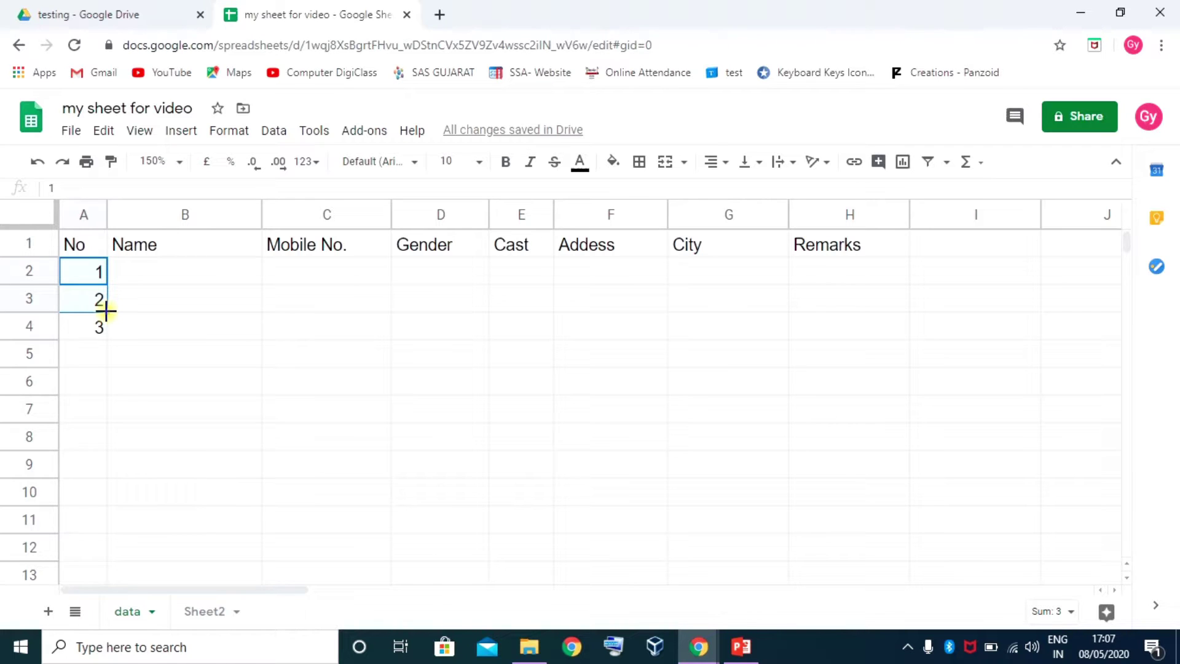
drag(106, 311, 115, 527)
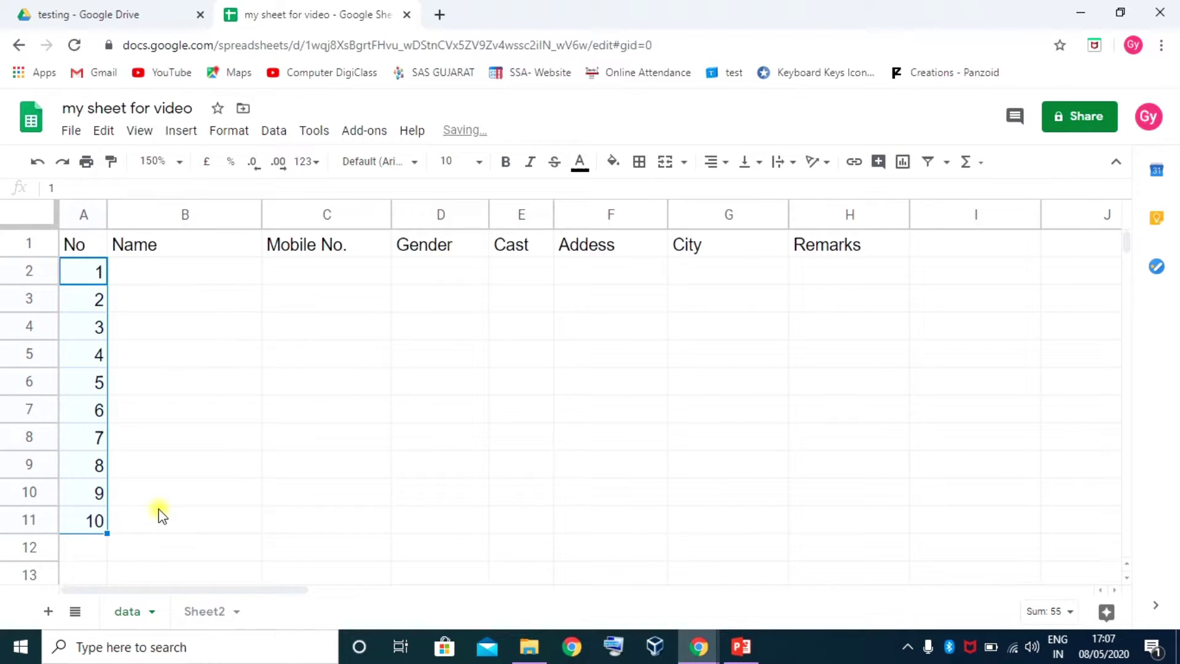
click(97, 271)
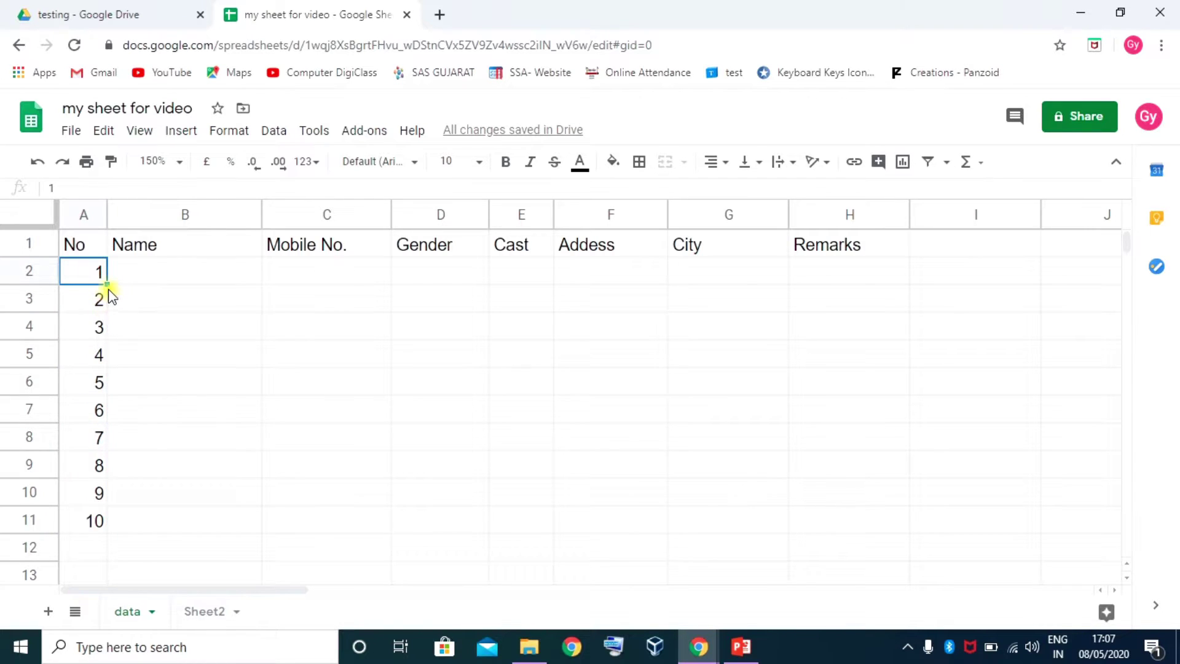
drag(107, 286, 96, 522)
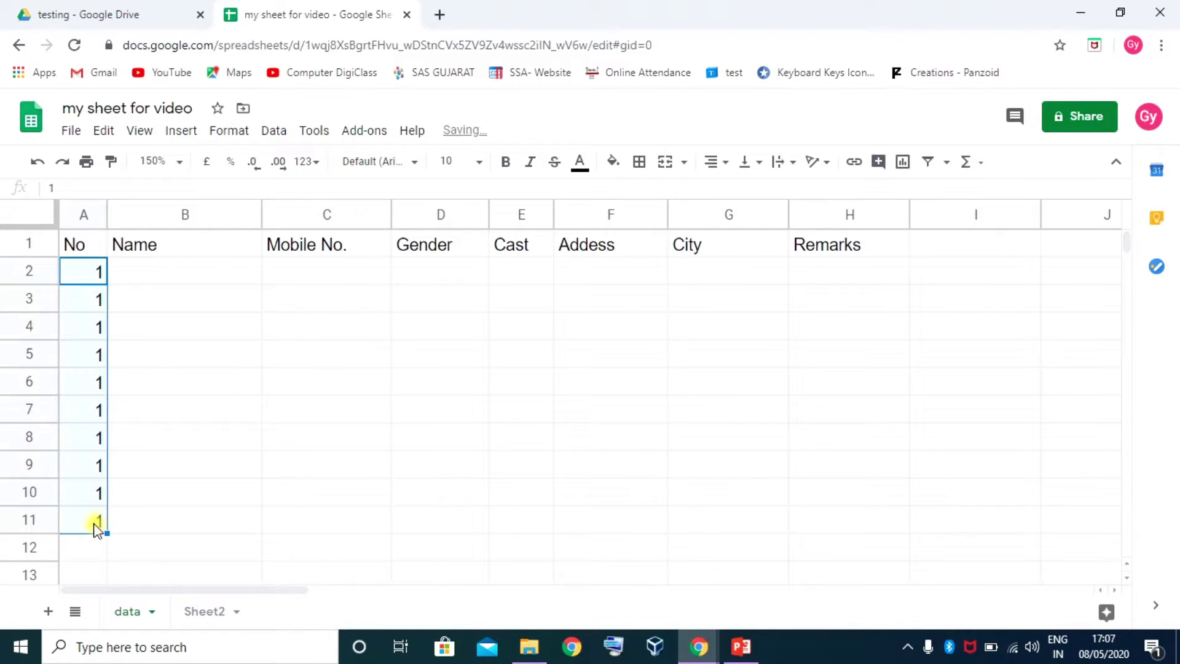
click(91, 278)
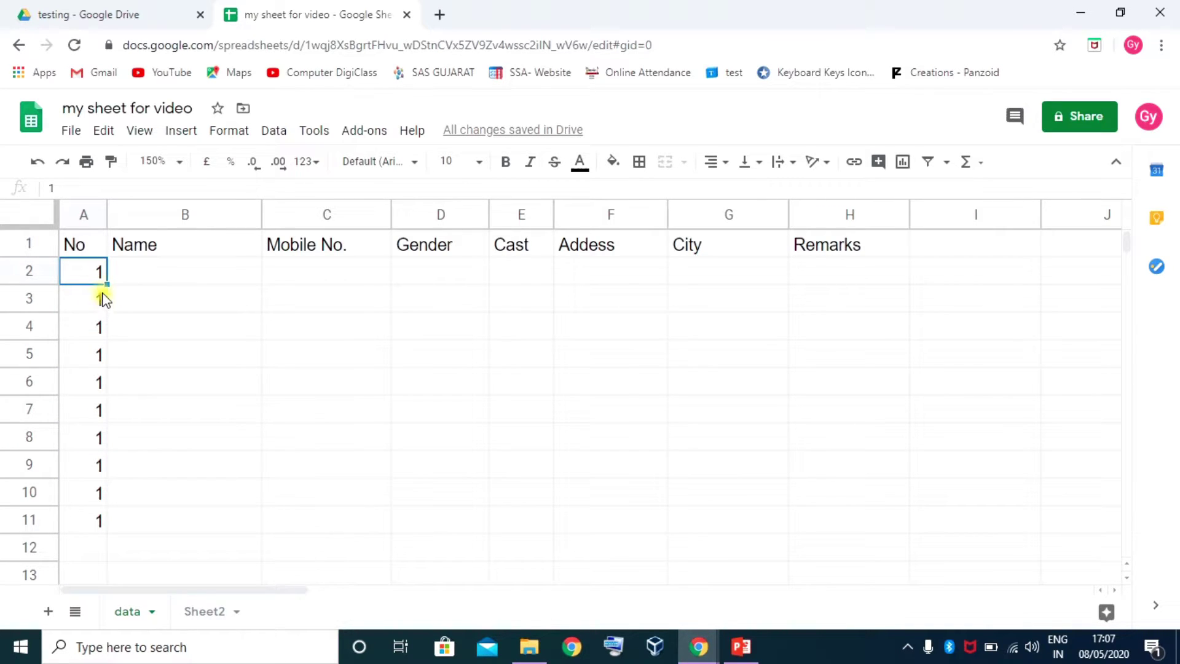
drag(106, 283, 101, 522)
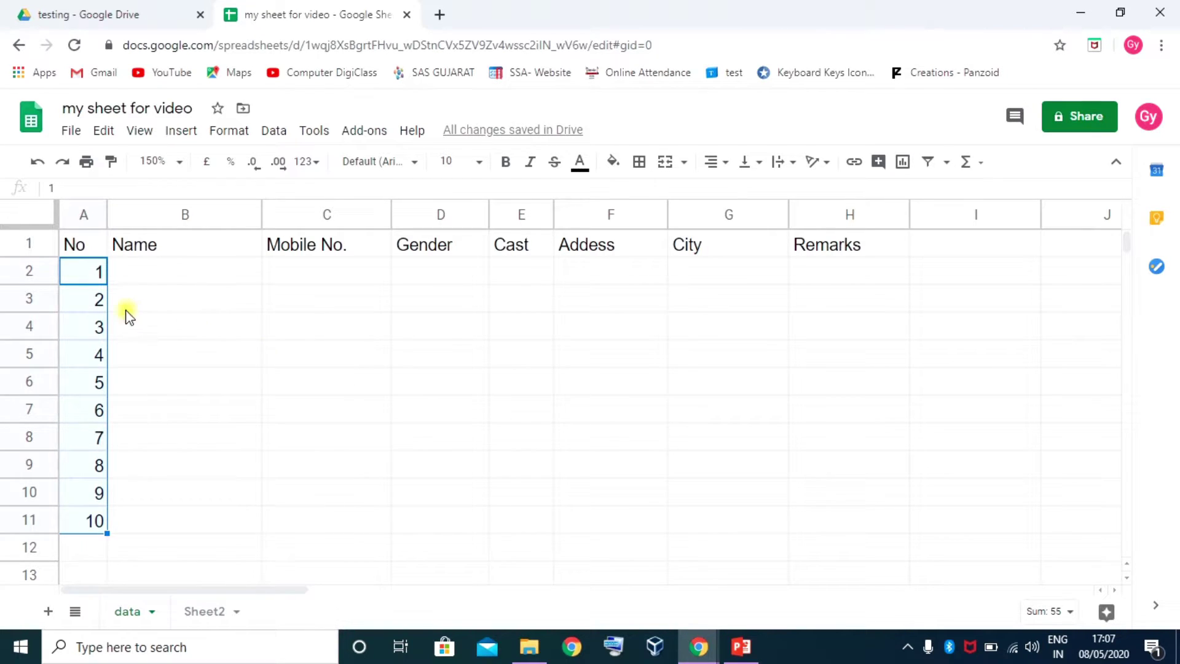
drag(72, 246, 876, 527)
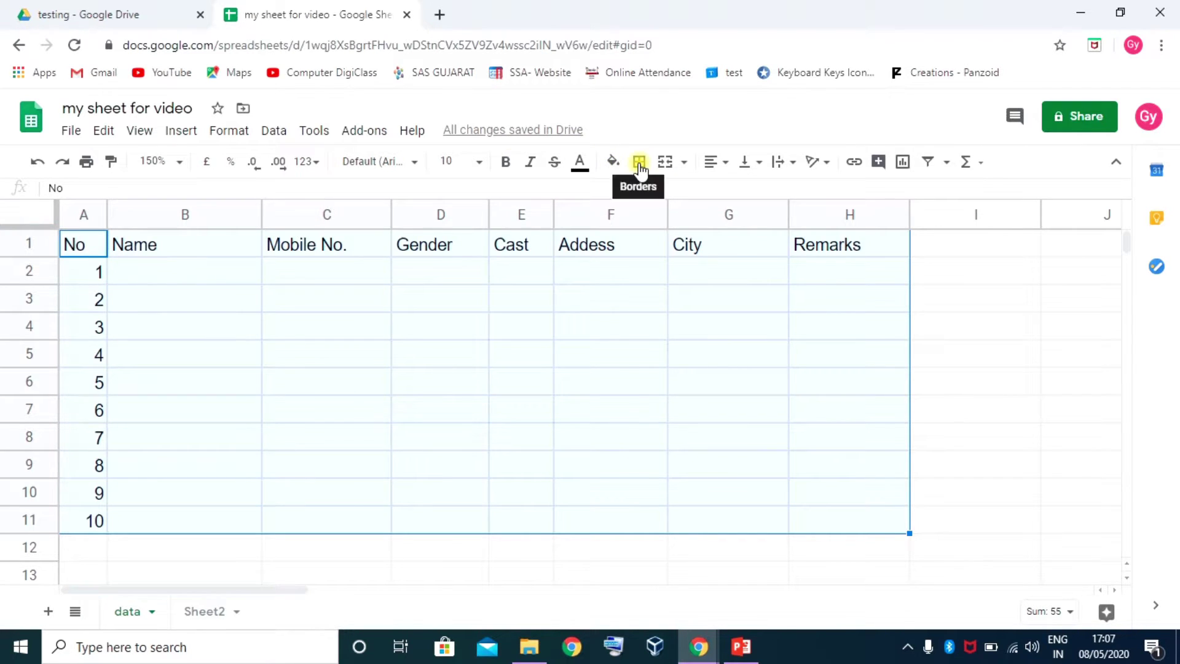
Apply all borders to A1:H11, trying thick and medium lines before settling on thin
click(639, 166)
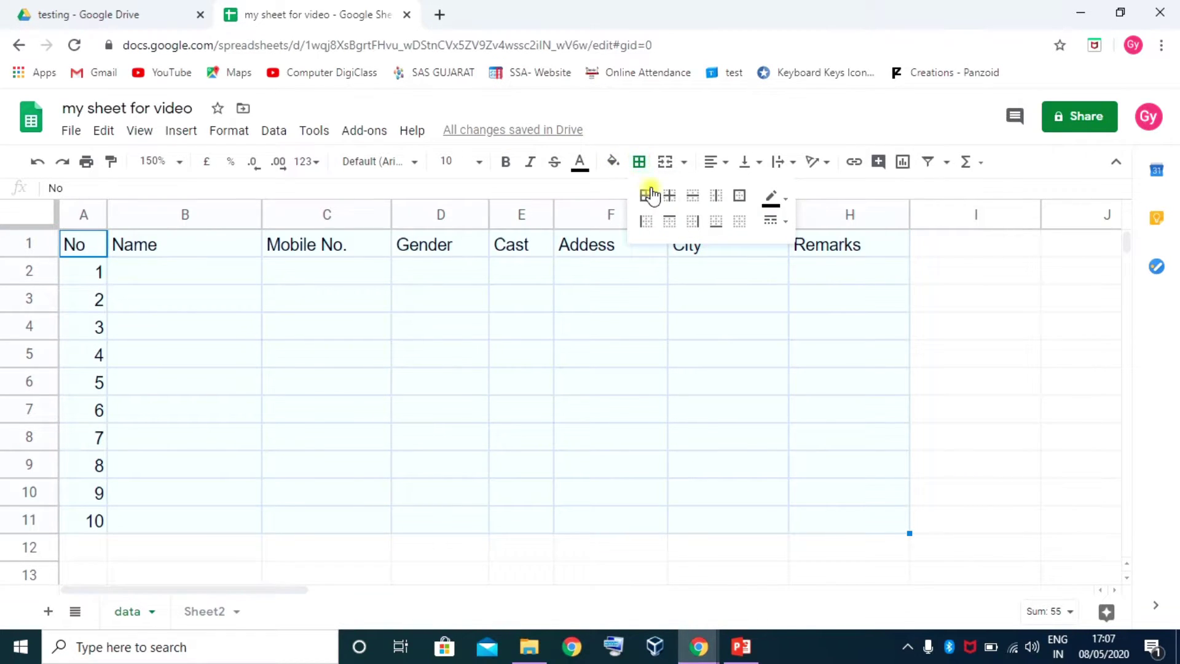
click(645, 197)
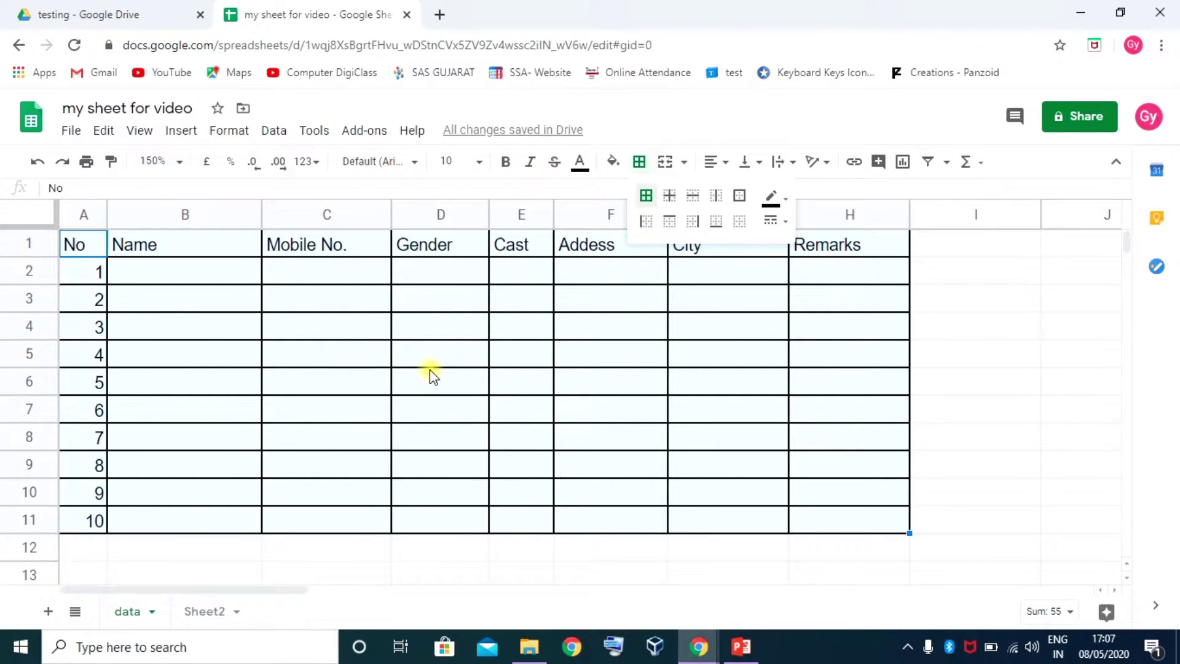
click(780, 223)
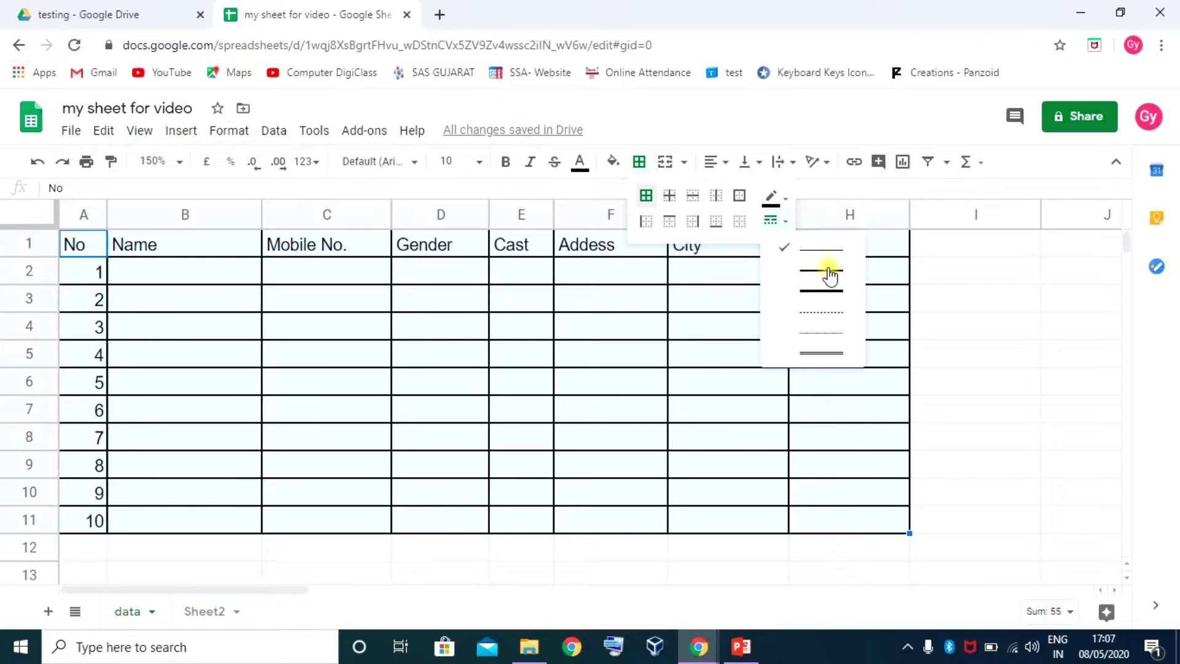
click(823, 291)
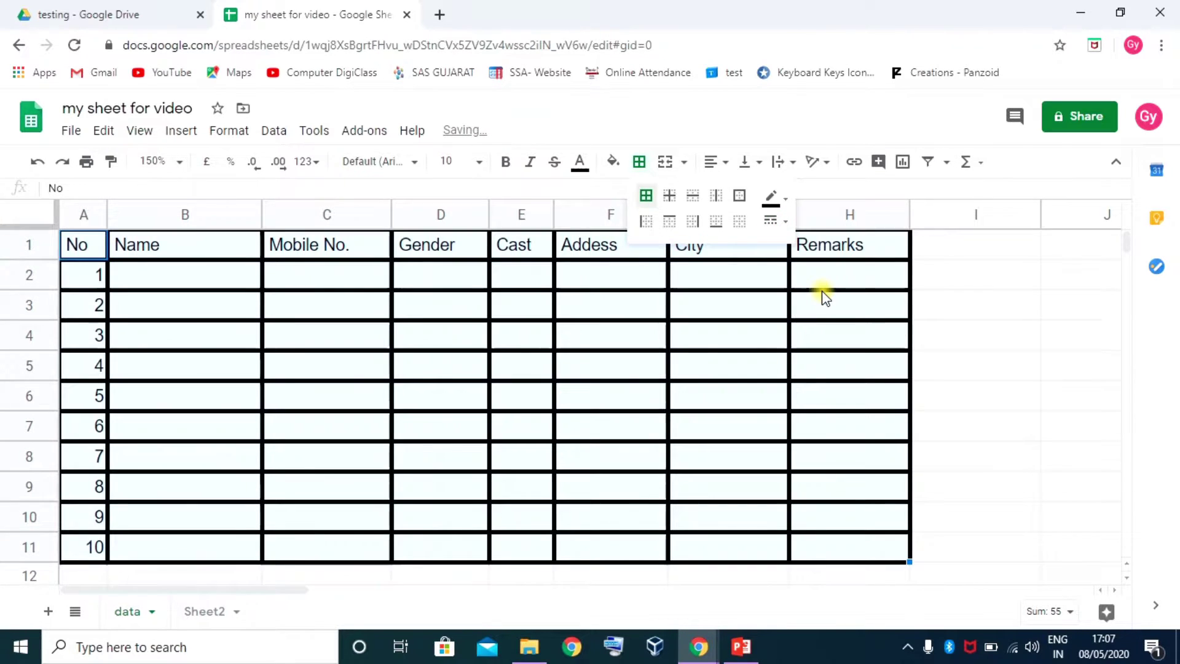
click(776, 221)
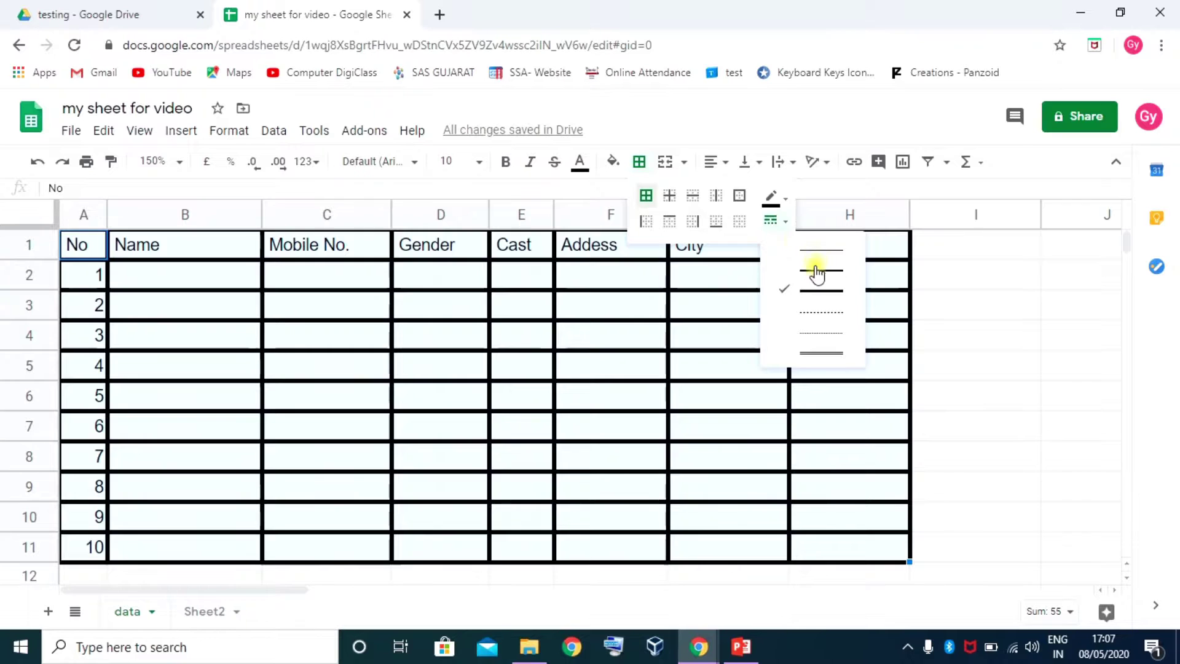
click(816, 270)
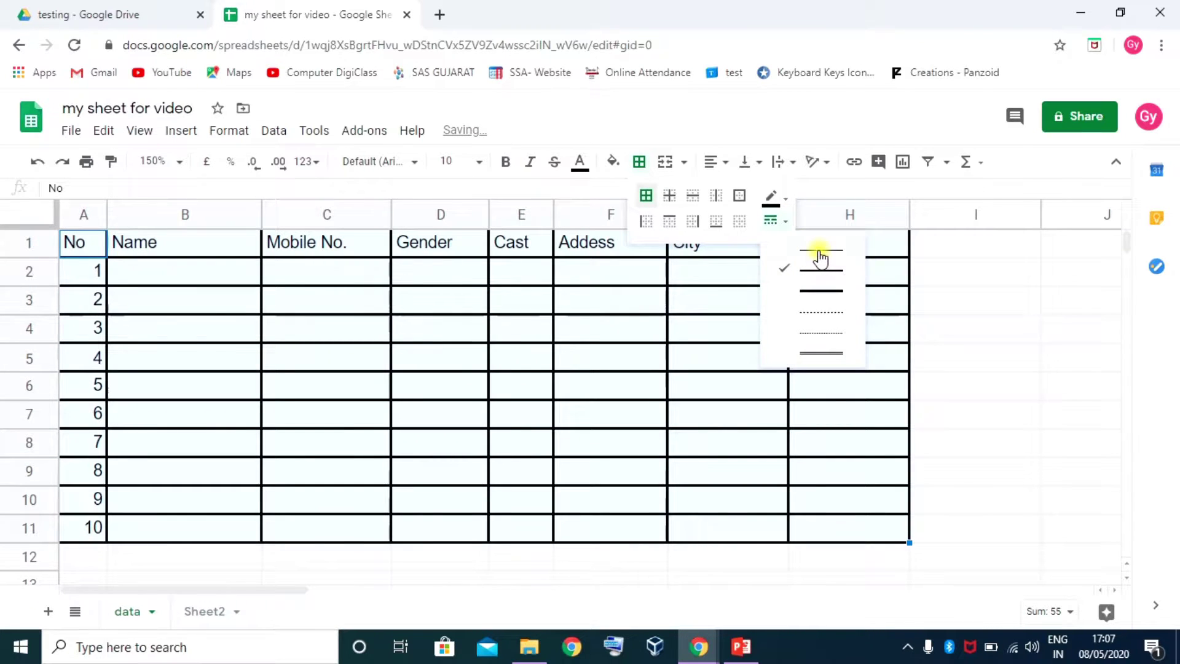
click(819, 253)
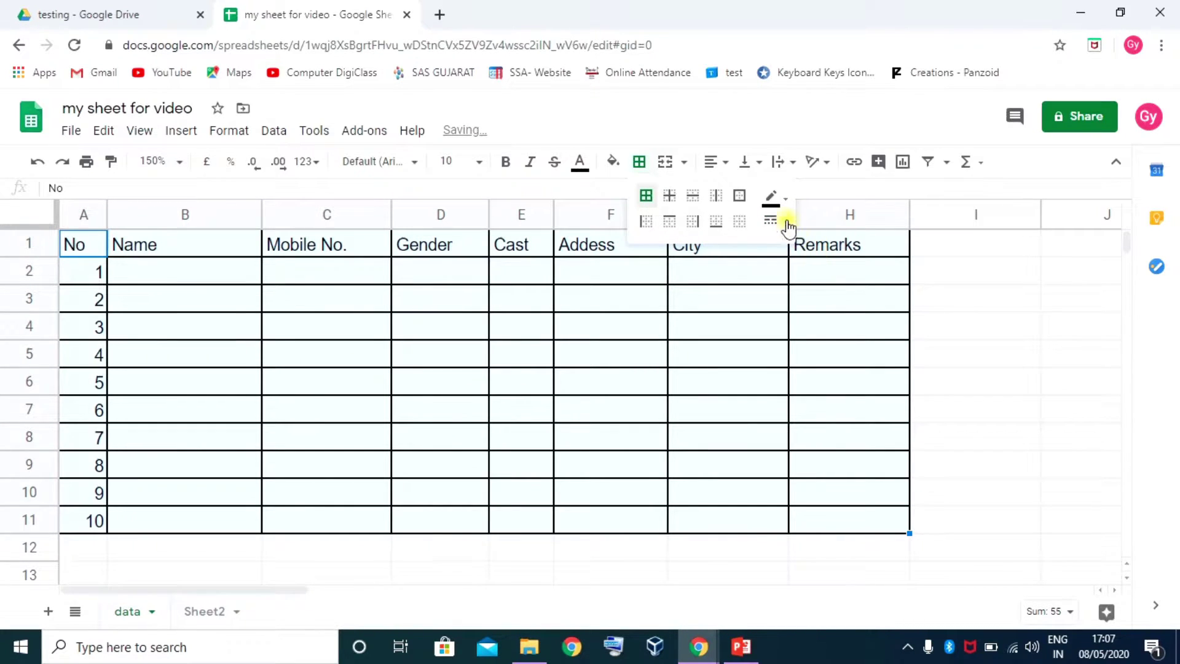
Set the border colour to black after trying red, dark red and orange
click(775, 198)
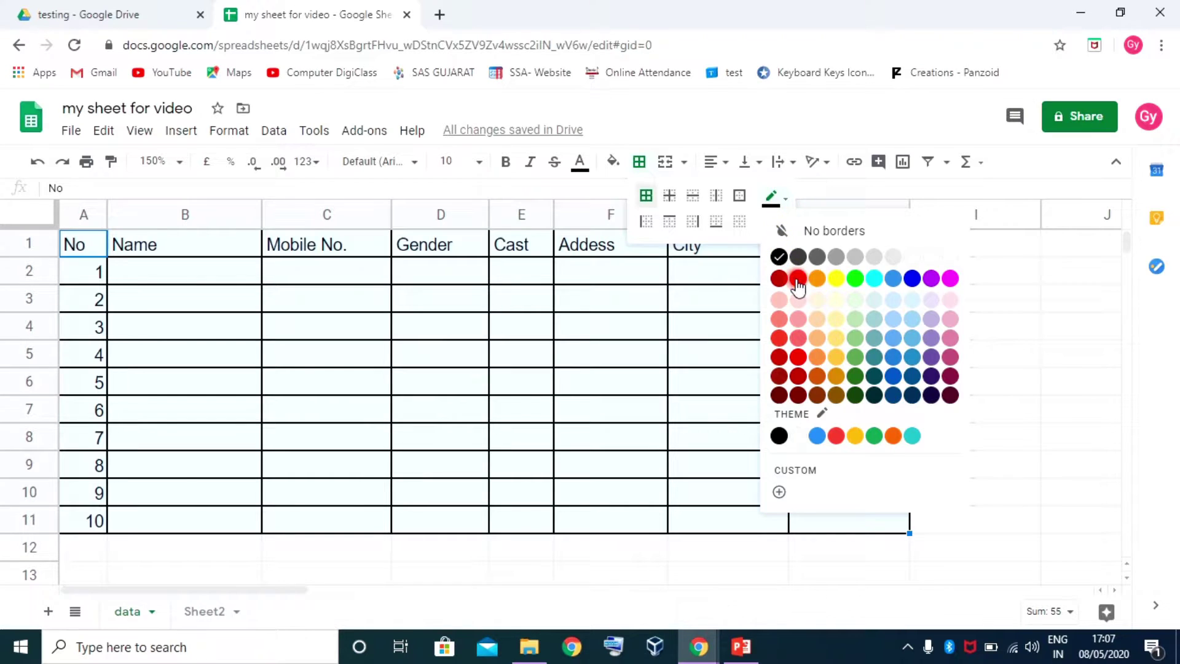
click(797, 278)
click(784, 200)
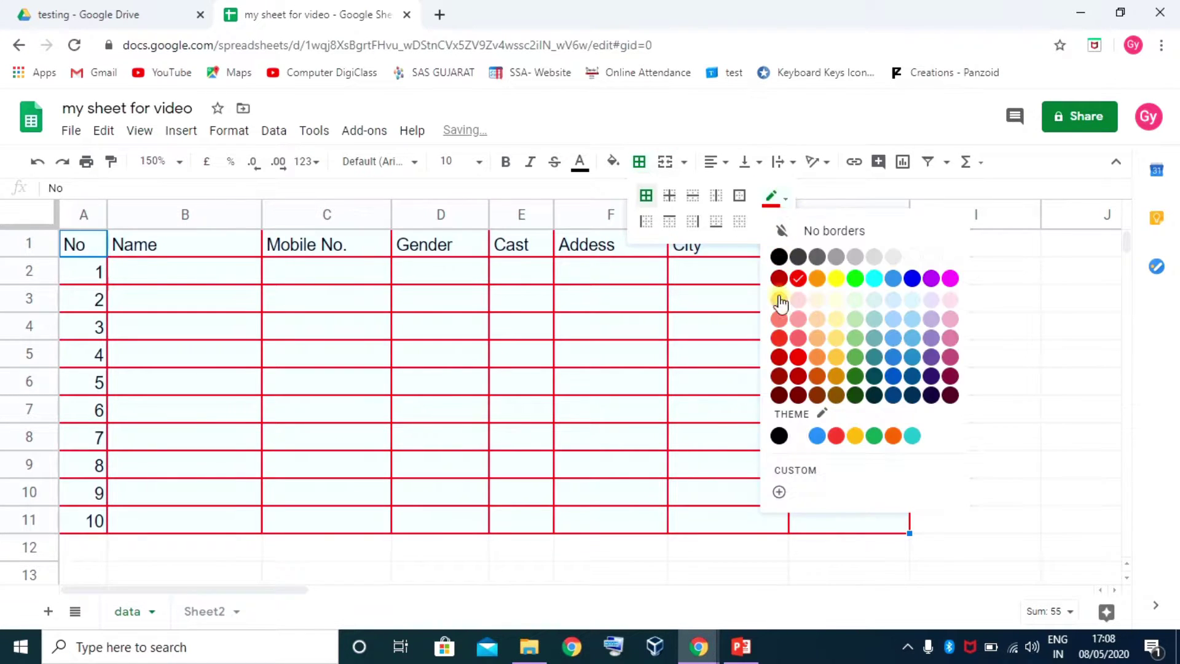
click(778, 309)
click(787, 203)
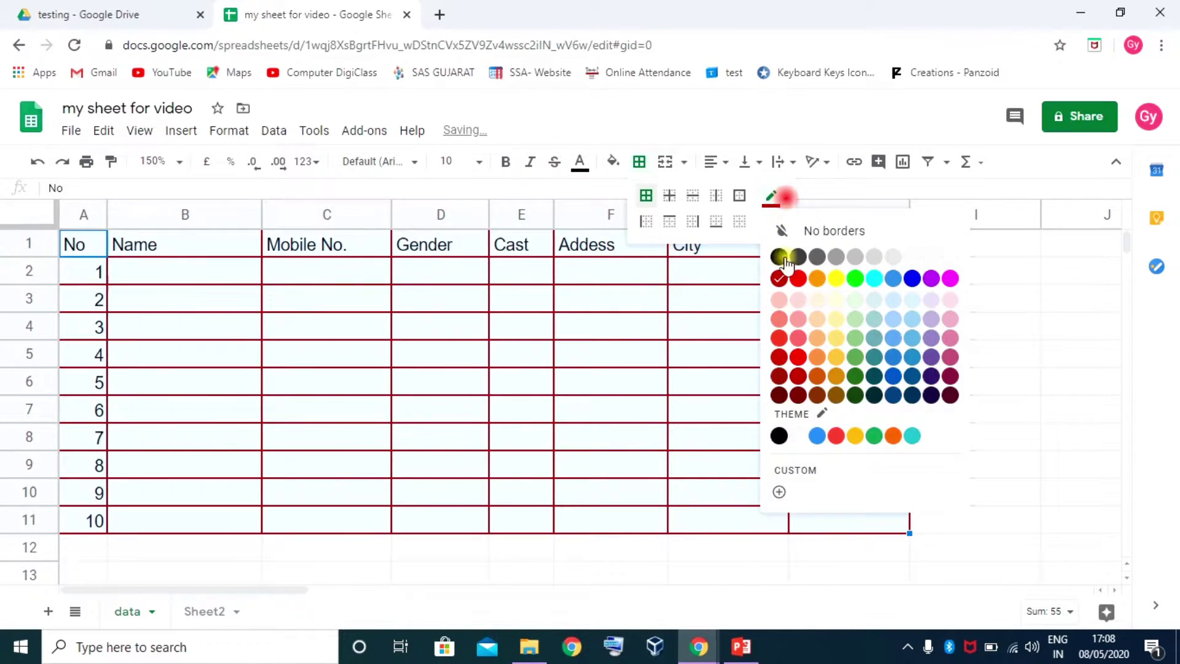
click(824, 355)
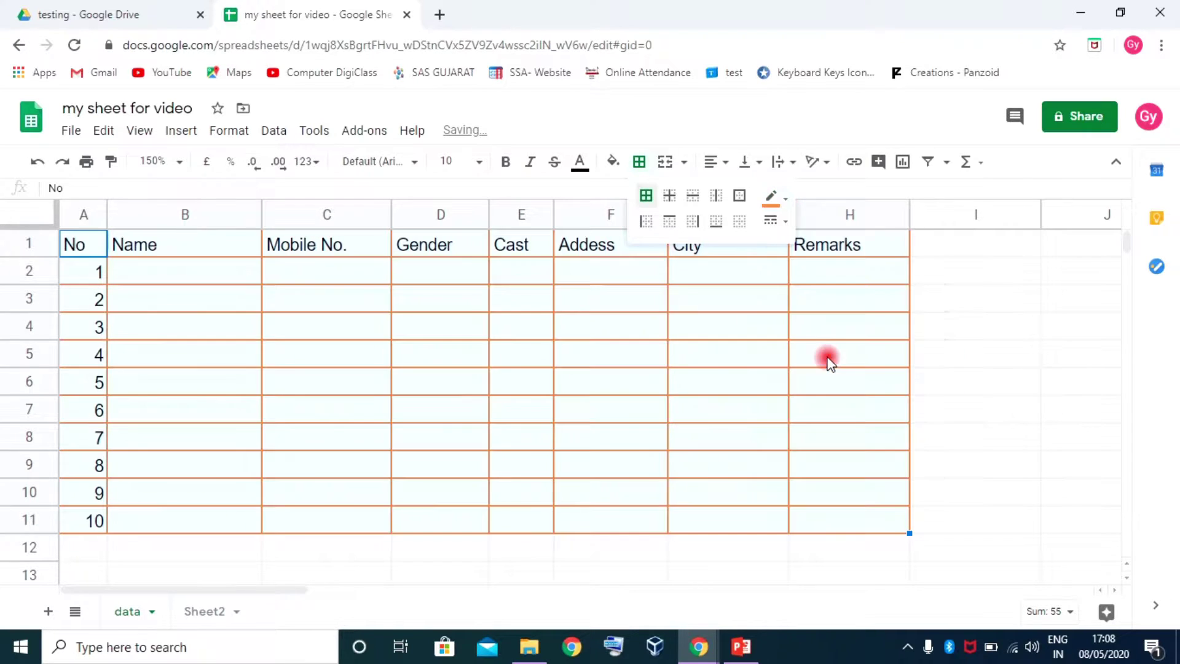
click(779, 201)
click(817, 279)
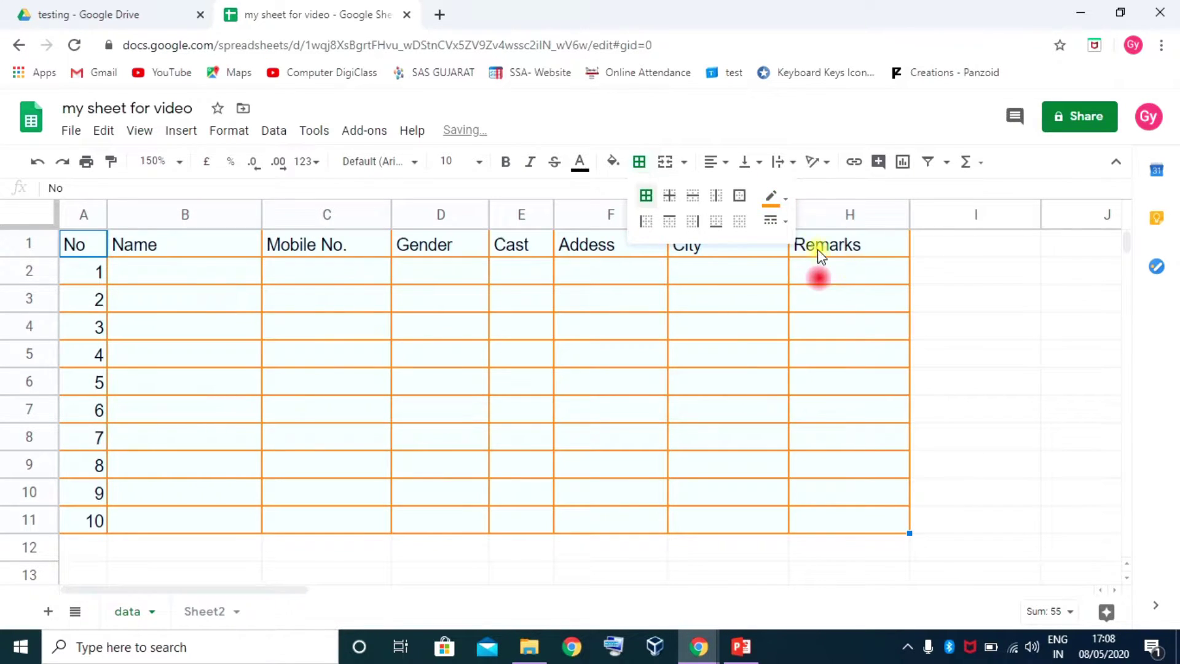
click(786, 209)
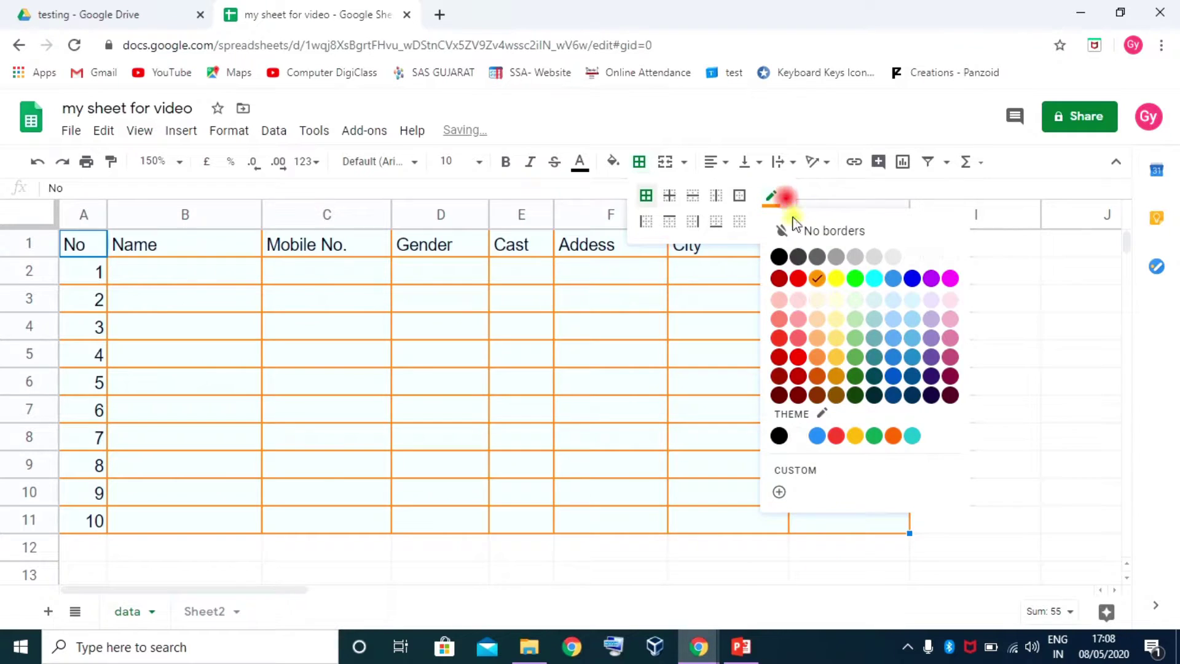
click(779, 257)
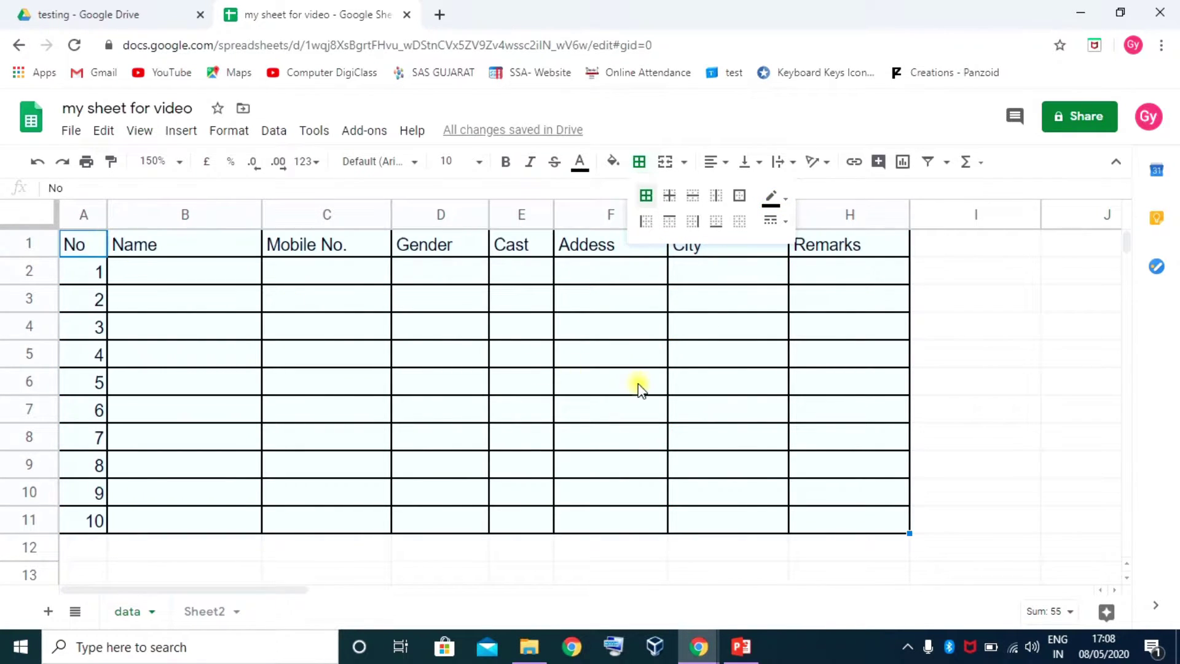
Select rows 1 to 11 of the table
click(244, 297)
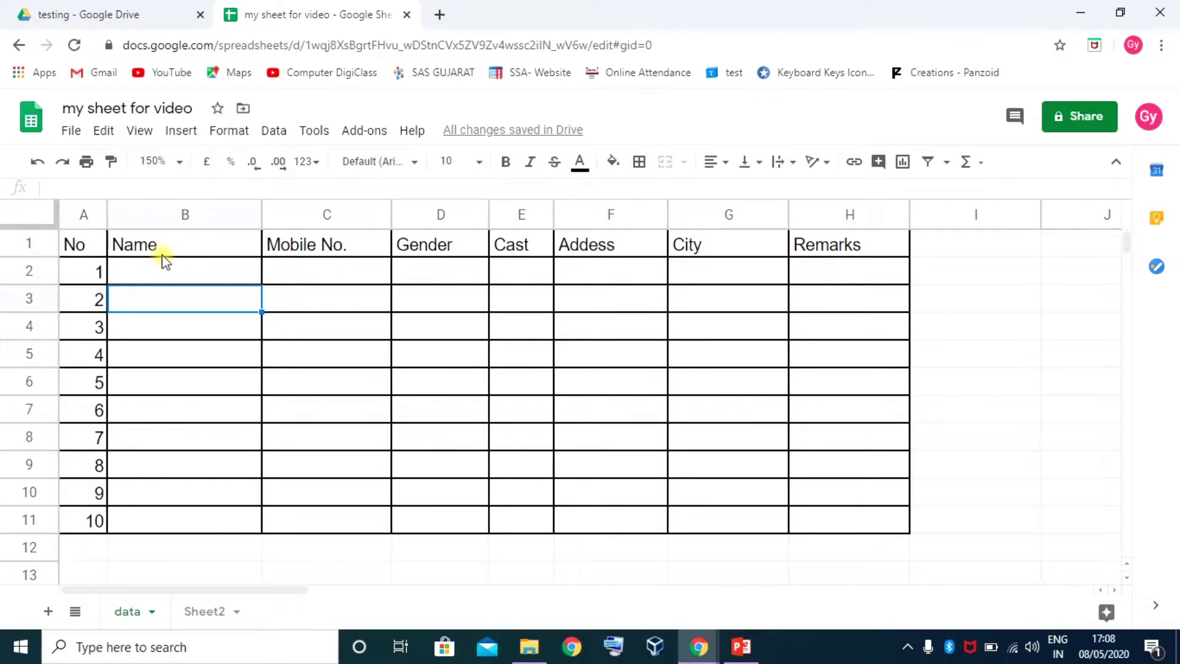
click(92, 244)
click(132, 244)
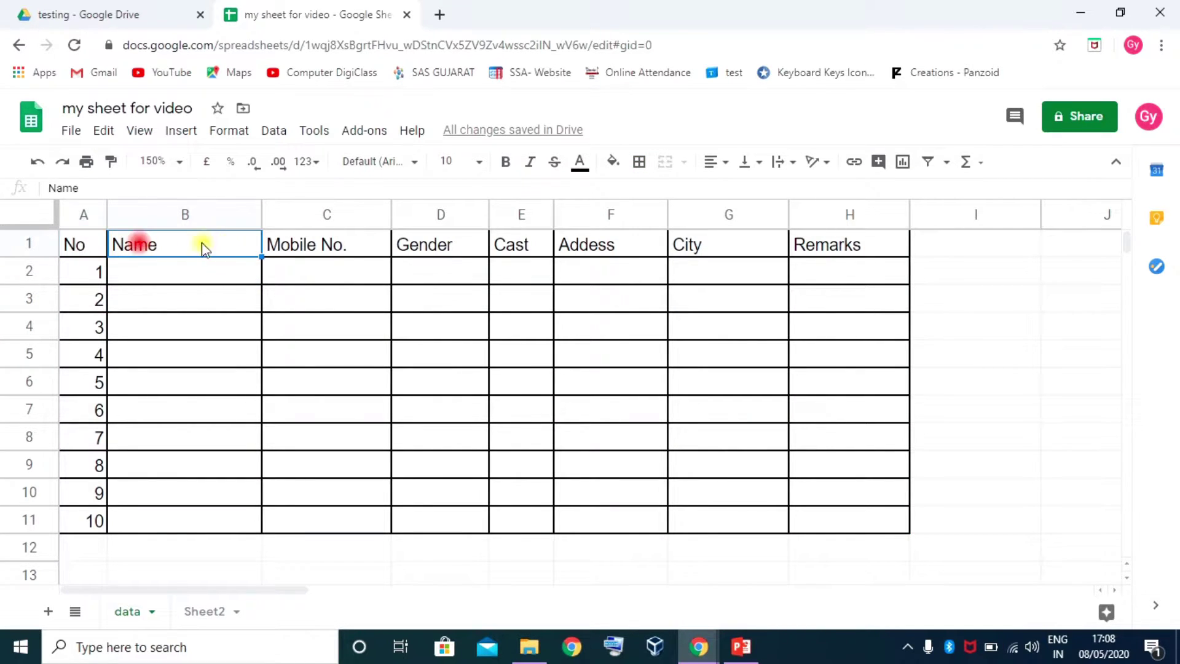
drag(37, 244, 35, 538)
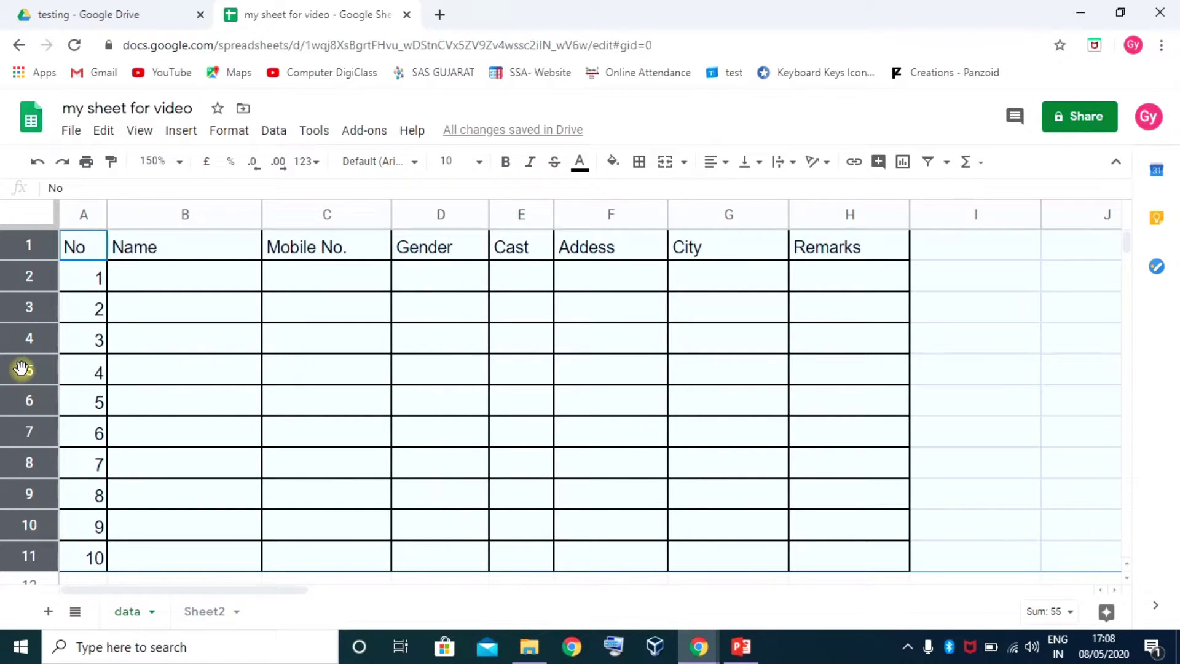
Size rows 1–11 to fit their data, after briefly setting them to 15 pixels
right_click(31, 371)
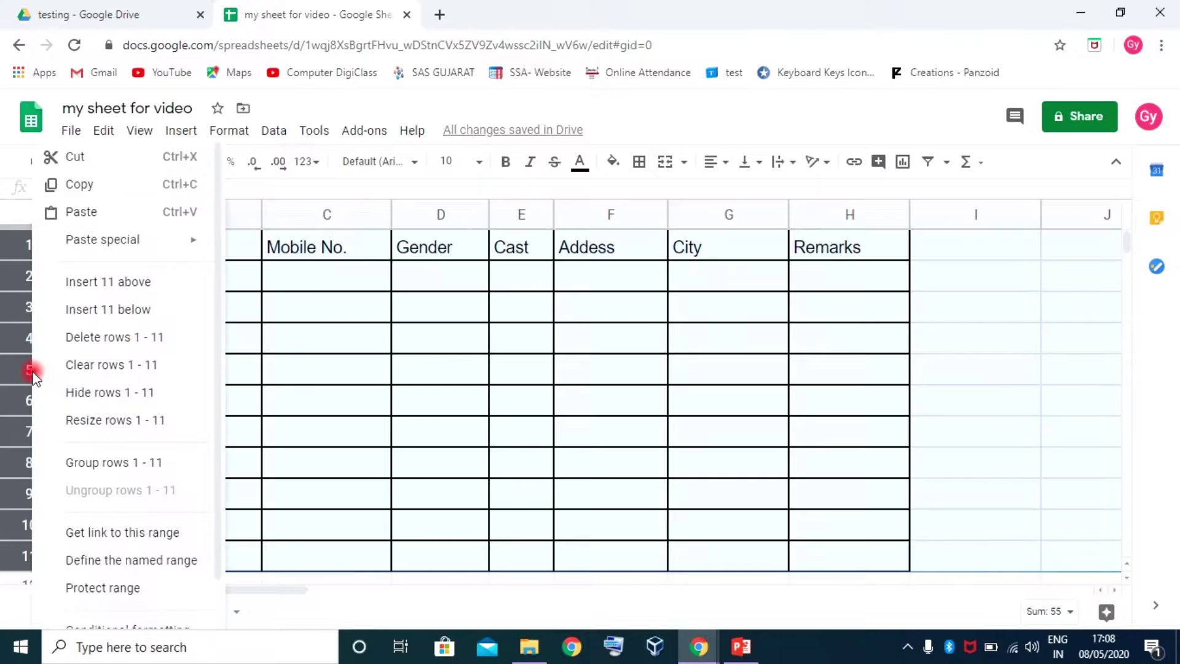
click(126, 423)
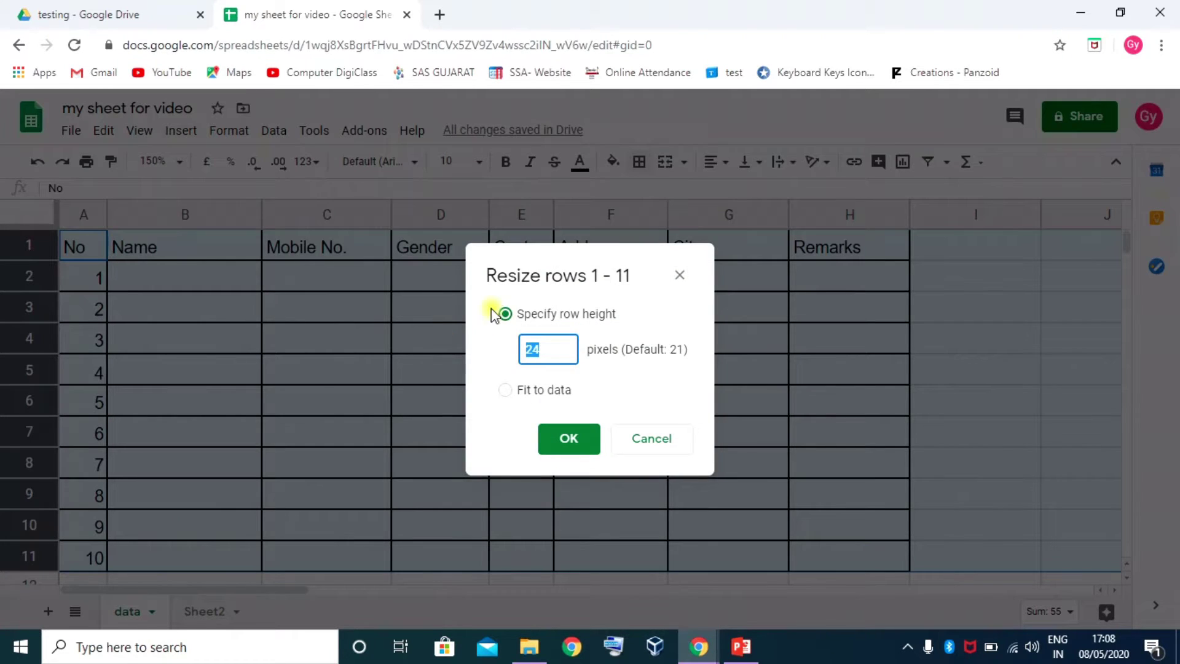
drag(566, 256, 577, 217)
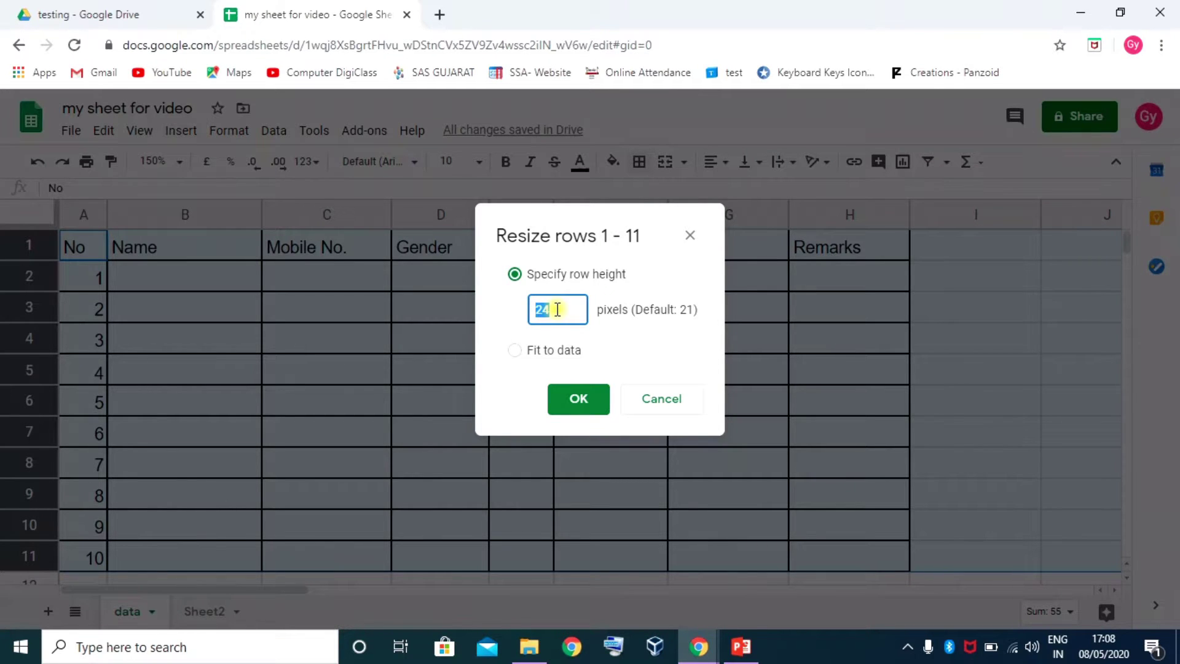
click(578, 402)
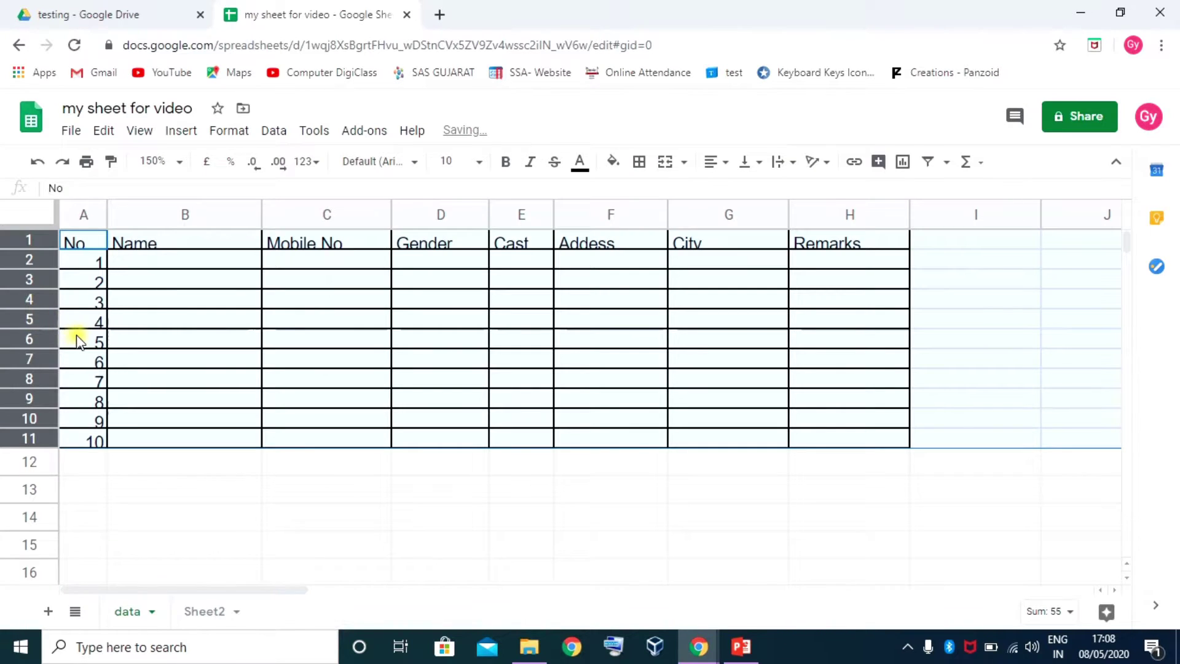
right_click(31, 302)
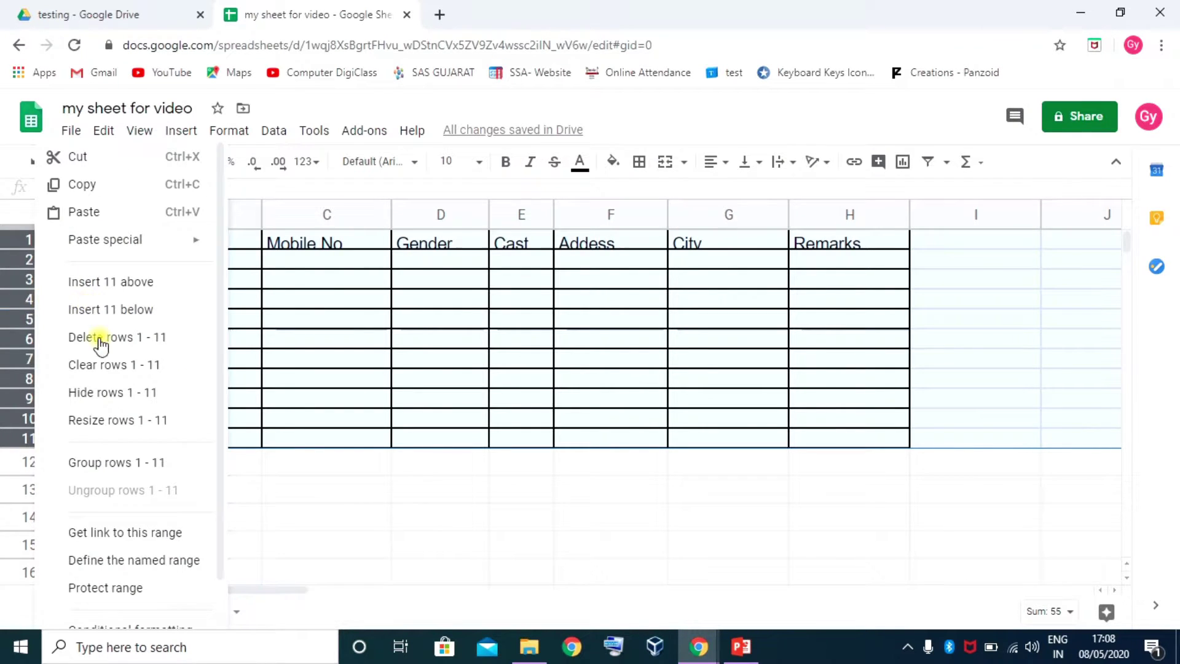
click(103, 420)
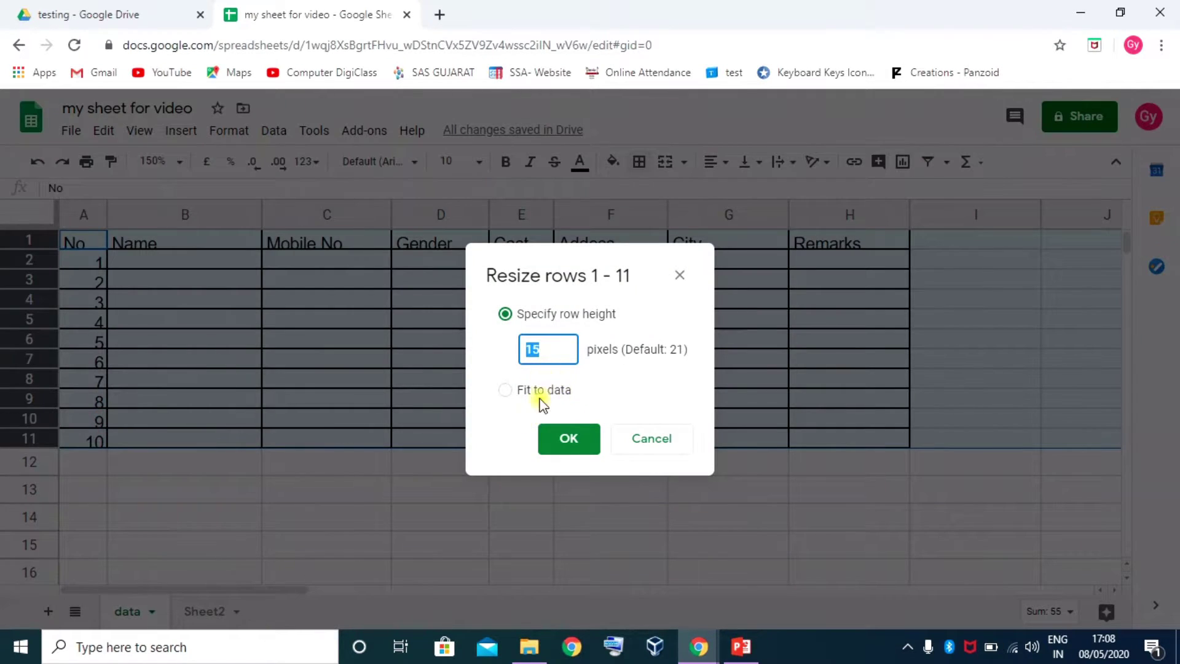
click(506, 390)
click(564, 439)
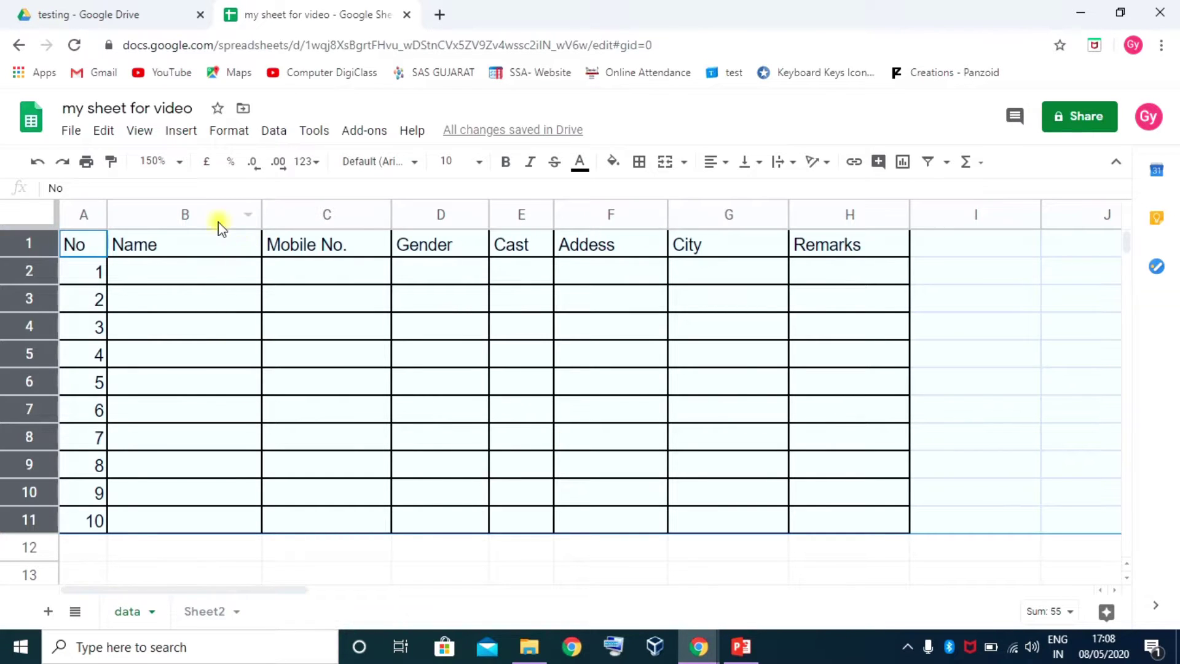
Set the Mobile No. column C to 120 pixels wide, then undo it
click(330, 216)
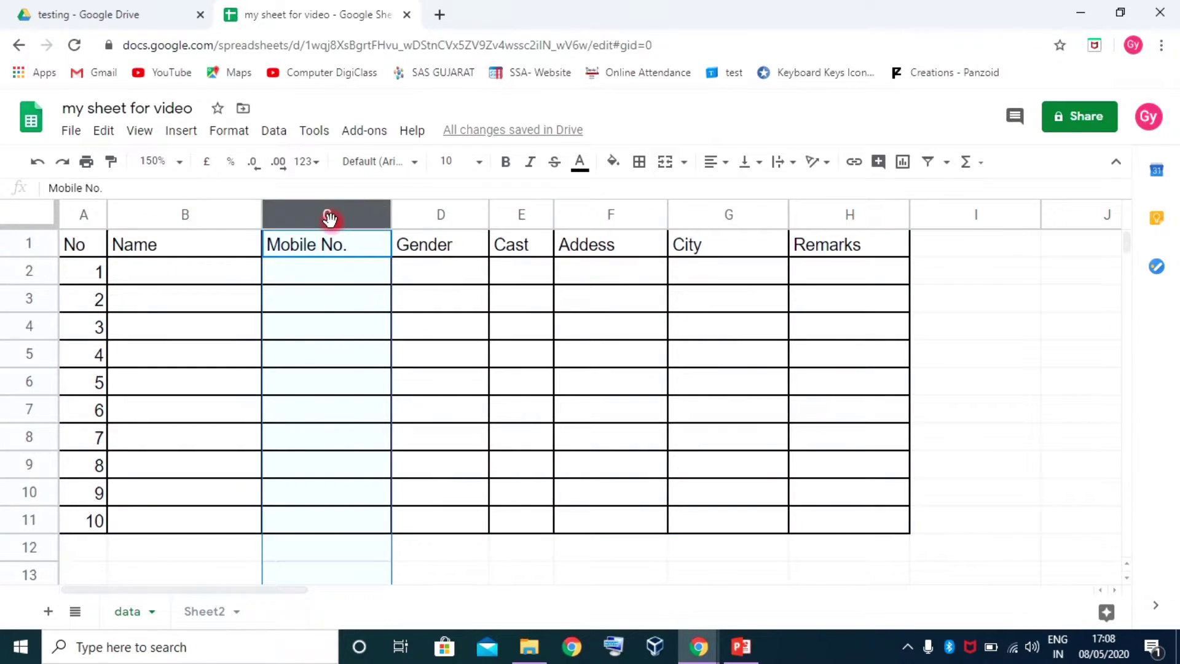
right_click(326, 216)
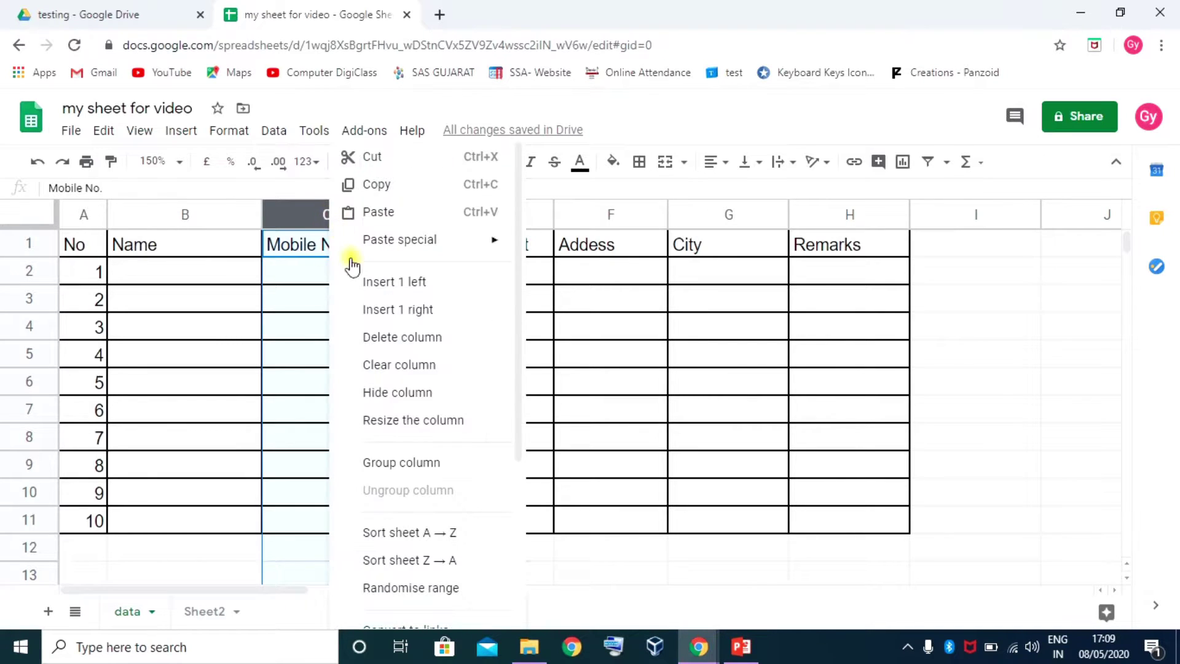
click(433, 424)
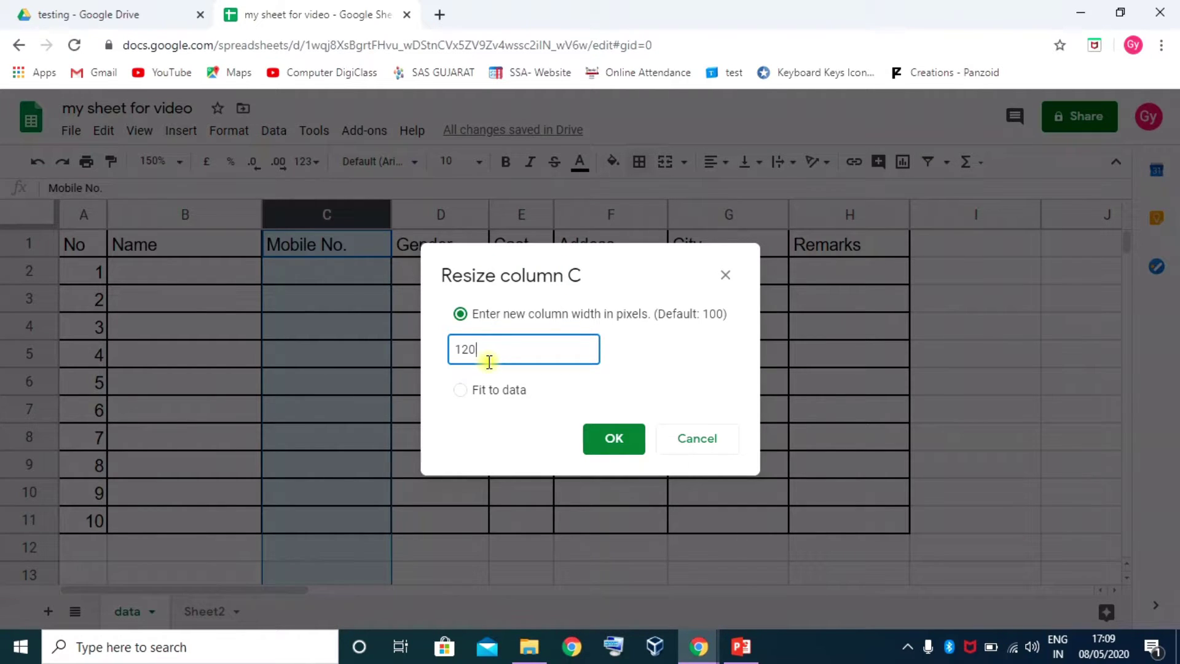
click(614, 440)
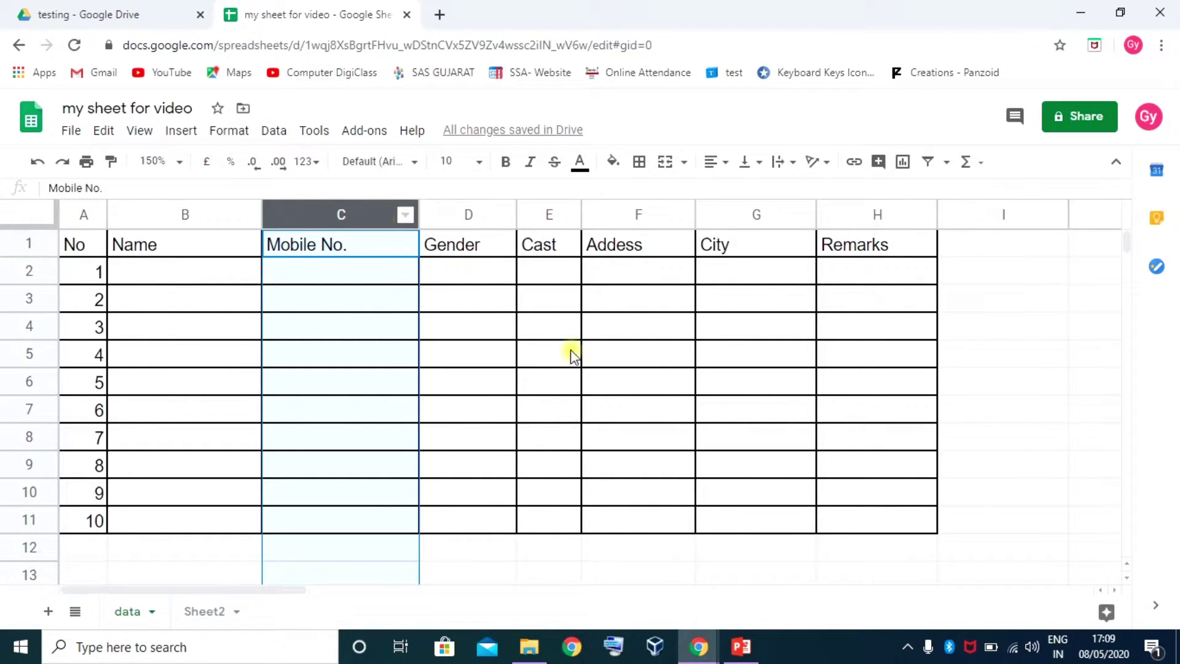
key(ctrl+z)
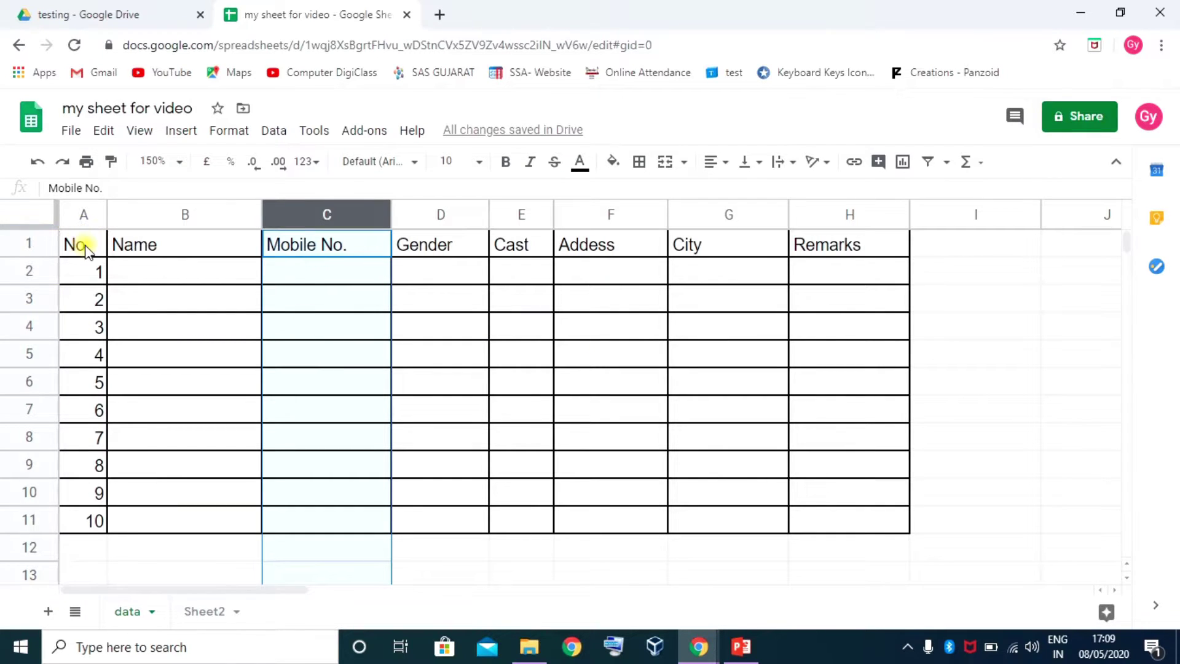
Set rows 1 to 11 to an exact height of 27 pixels
drag(29, 246, 27, 518)
right_click(27, 517)
click(113, 421)
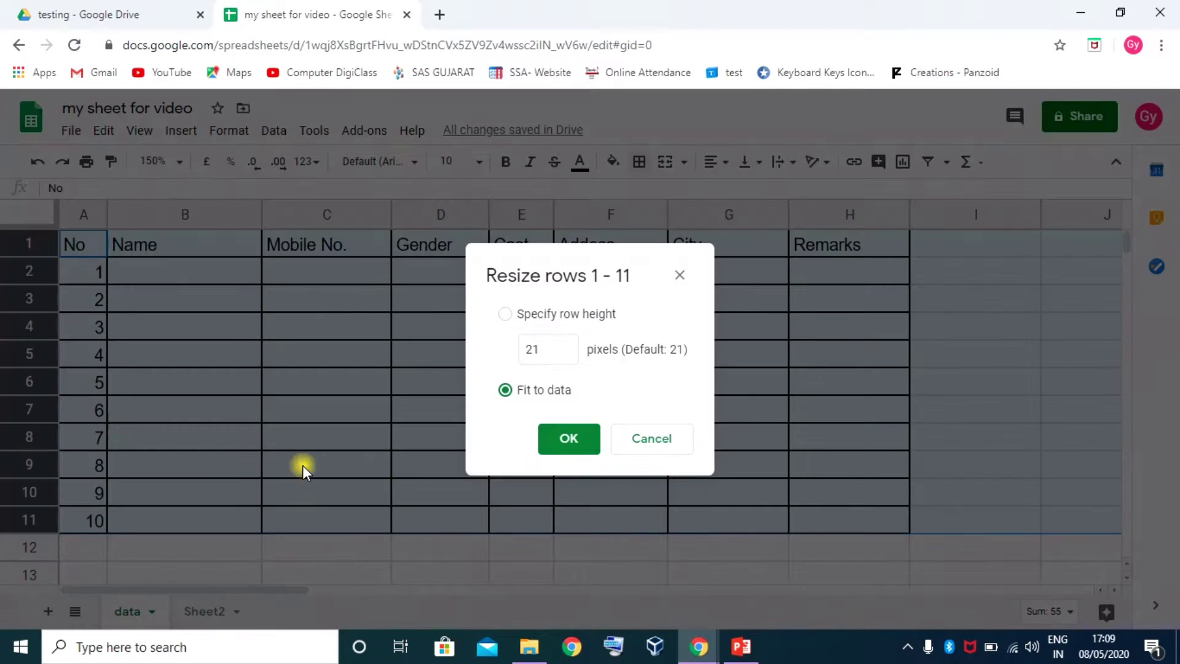
click(538, 314)
click(555, 349)
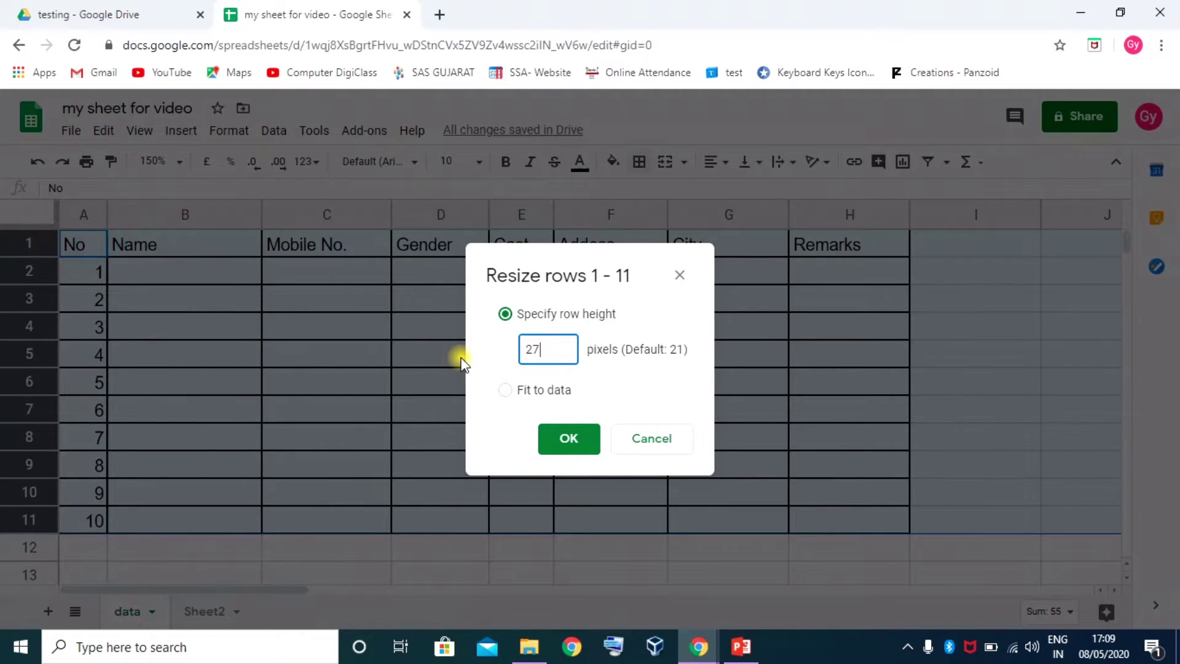
text(27)
key(Return)
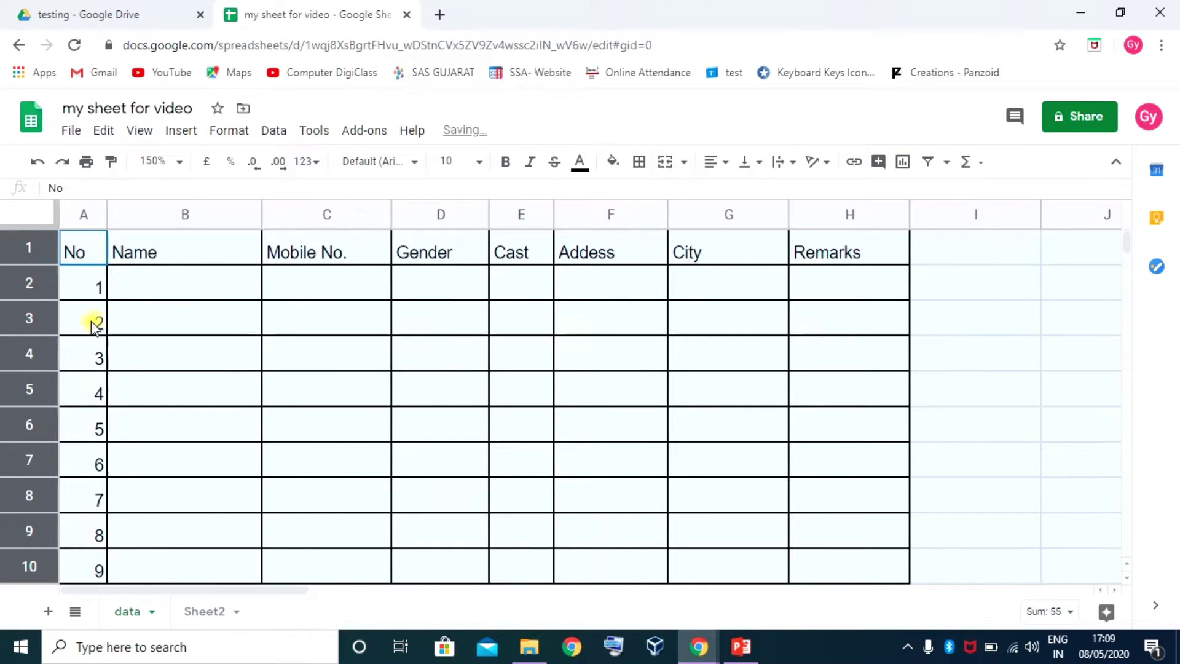
Select the Mobile No. through Addess header cells, then the whole sheet, ending at A1
click(92, 325)
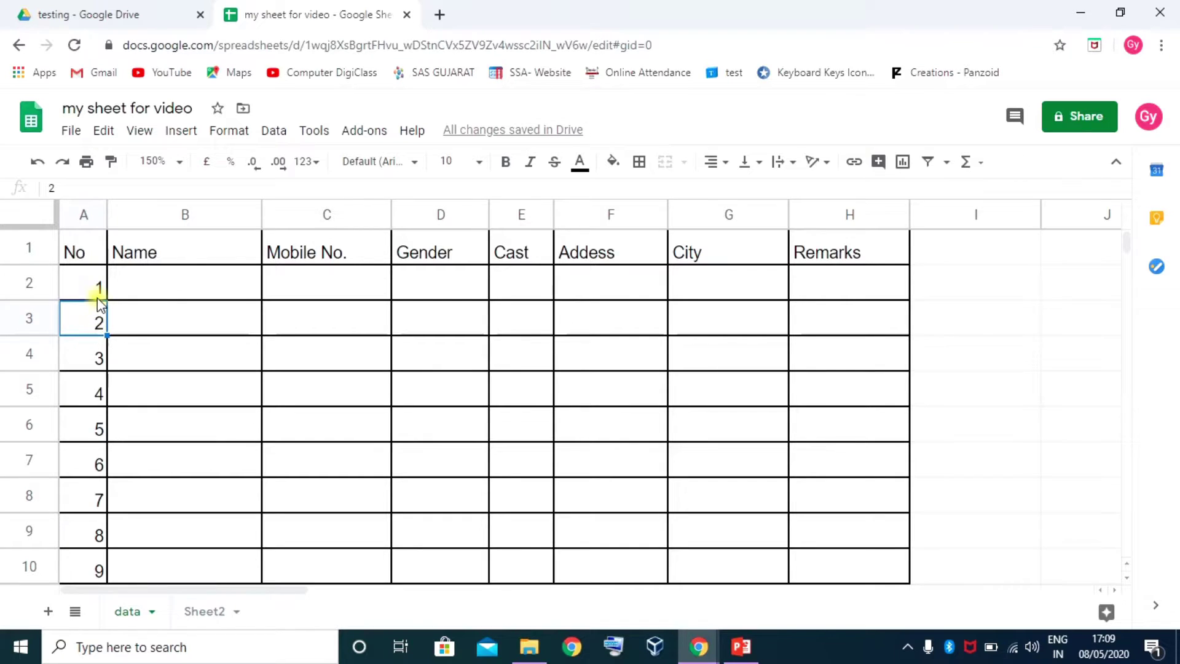
click(319, 258)
click(417, 261)
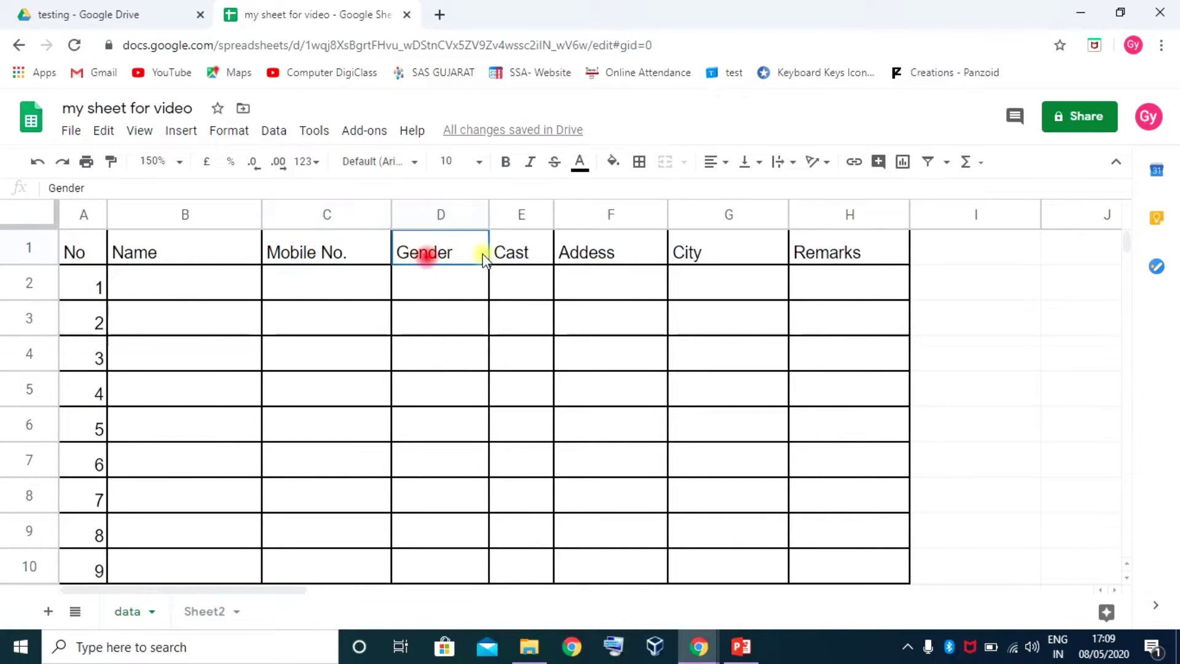
click(507, 254)
click(579, 257)
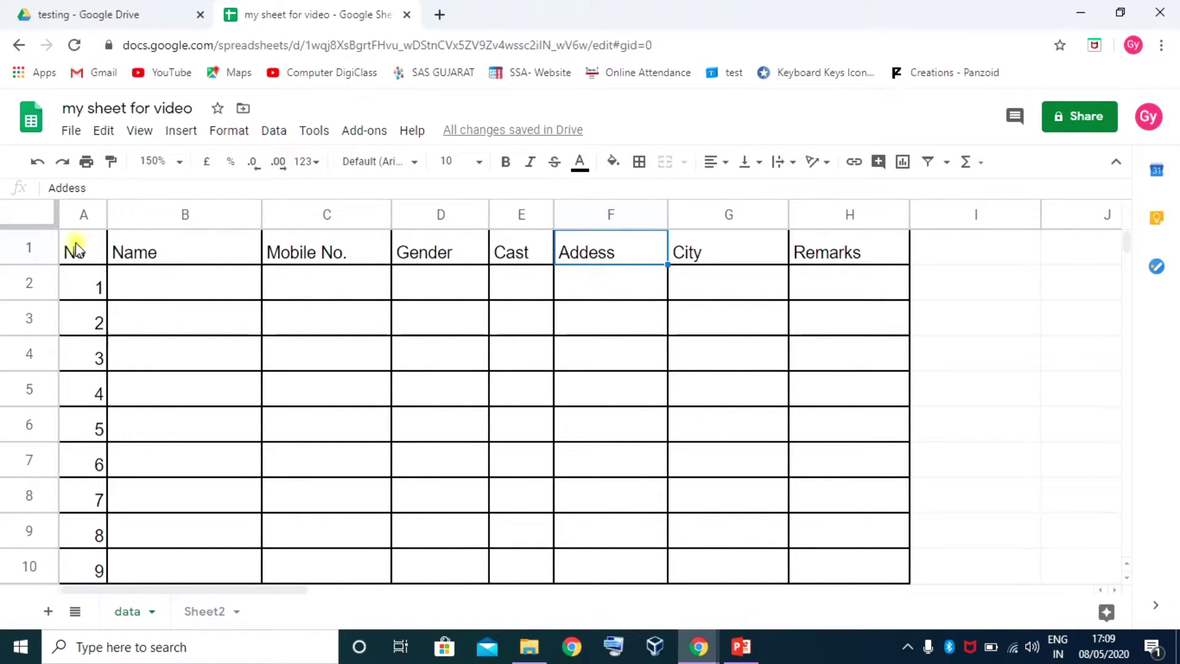
click(22, 216)
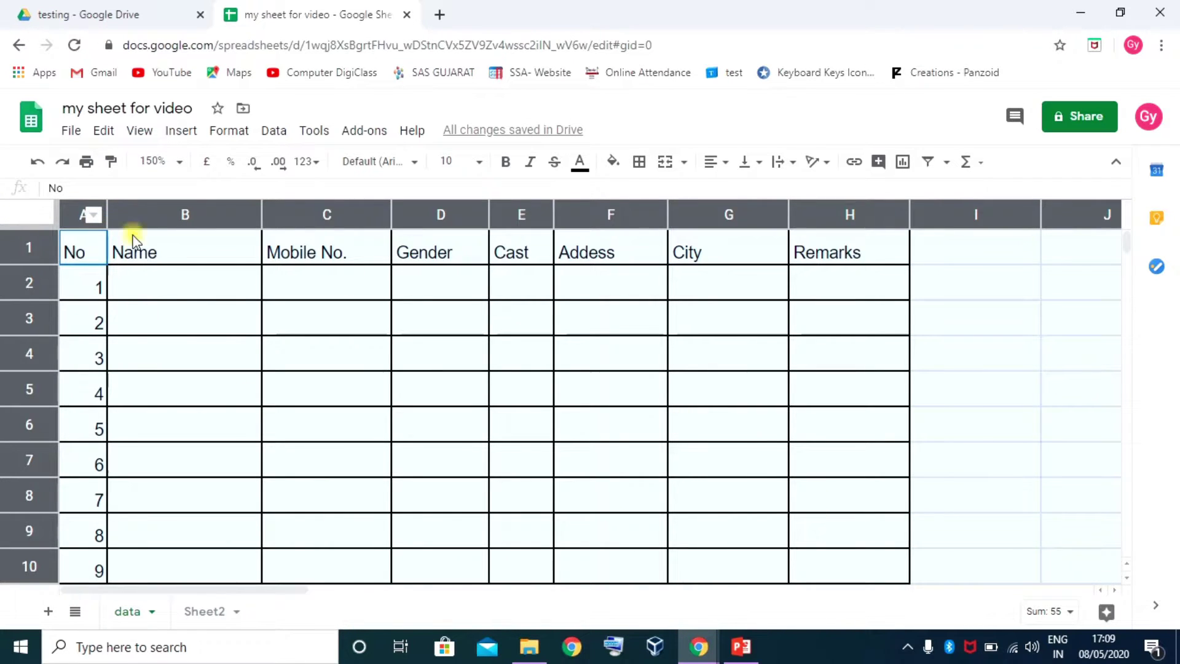
click(633, 426)
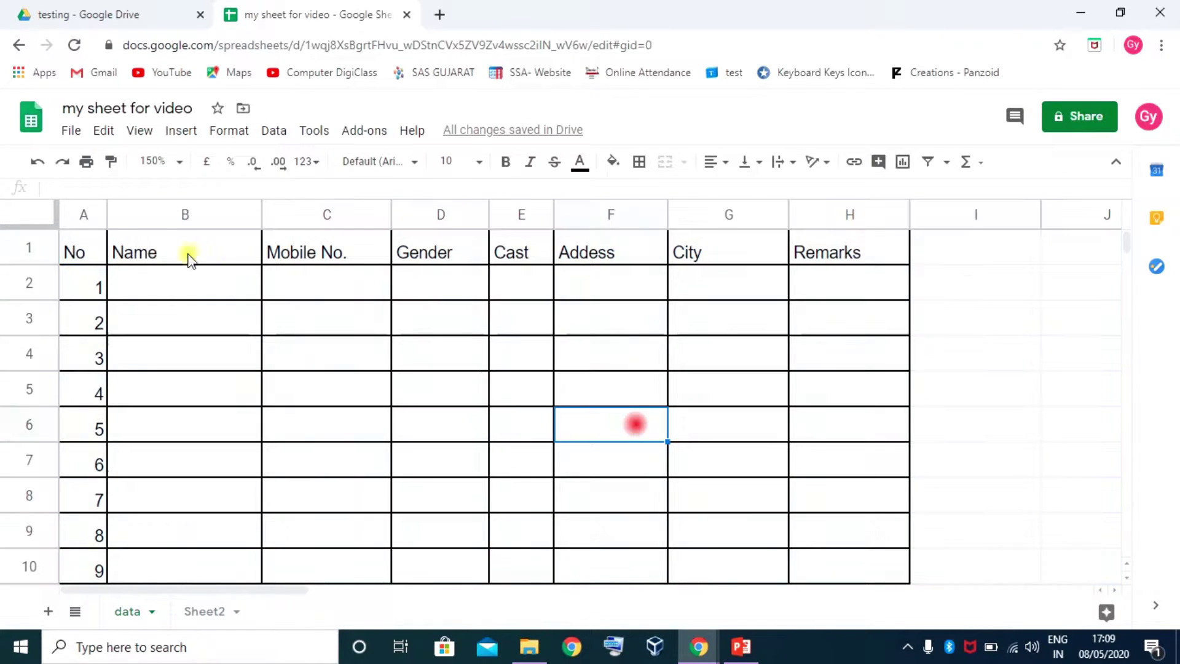
click(38, 215)
click(80, 248)
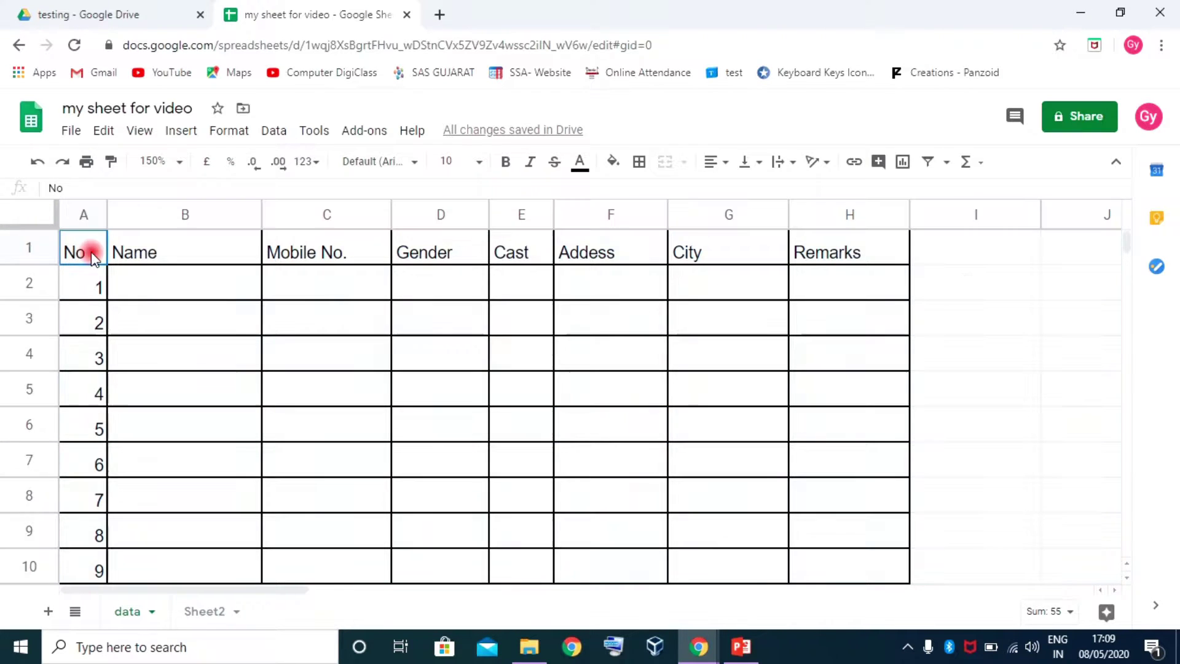
Select A1:H11 from A1 using Ctrl+Shift+Right and Ctrl+Shift+Down
drag(76, 247, 840, 579)
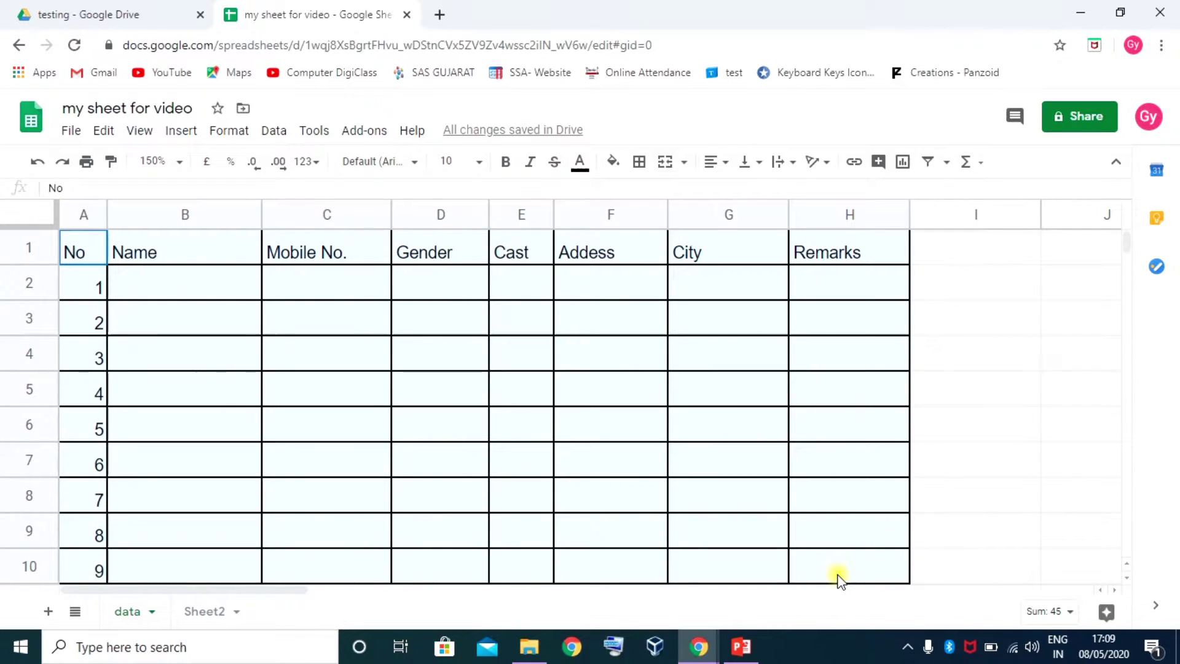
click(62, 248)
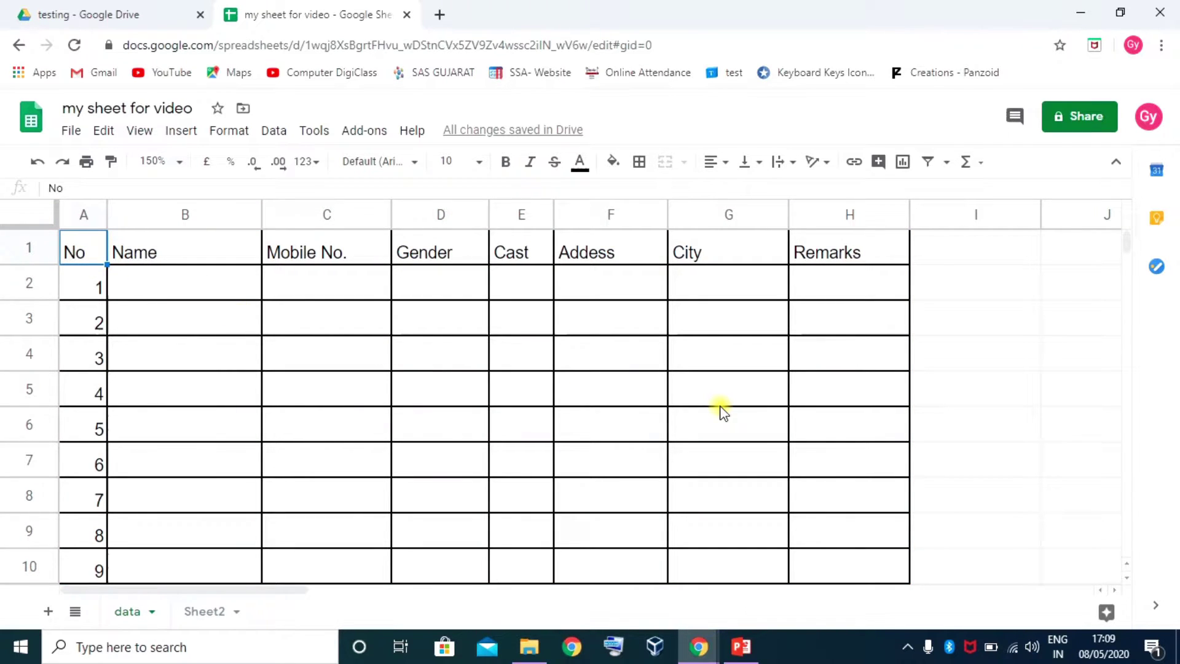
key(ctrl+shift+Right)
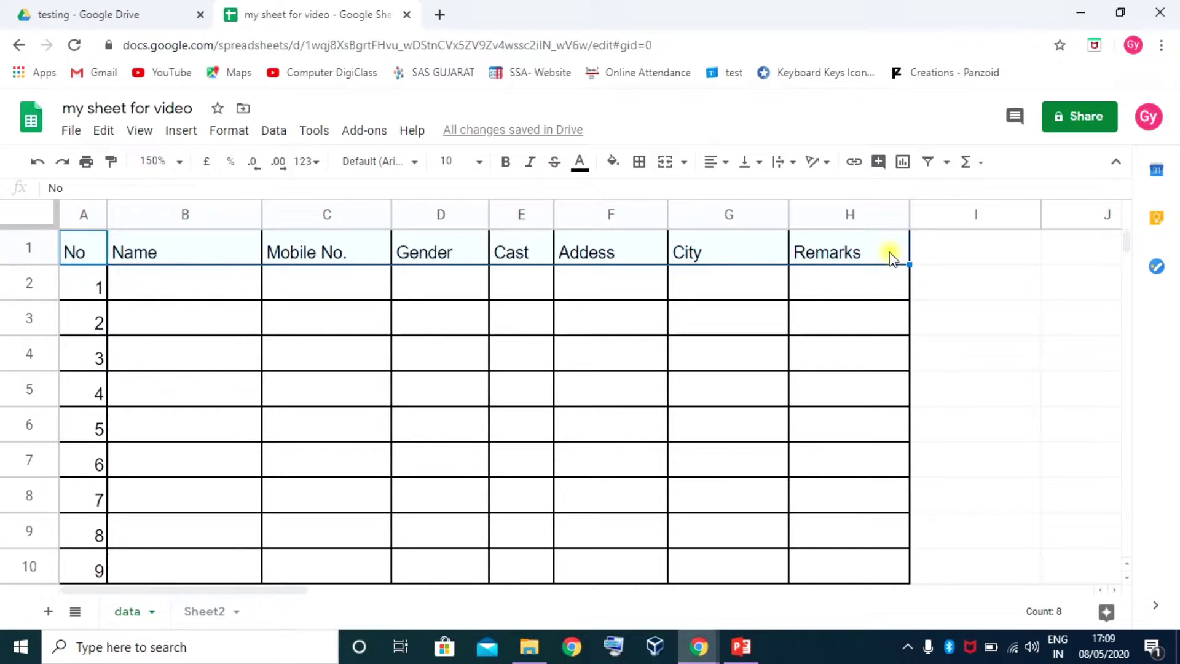
key(ctrl+shift+Down)
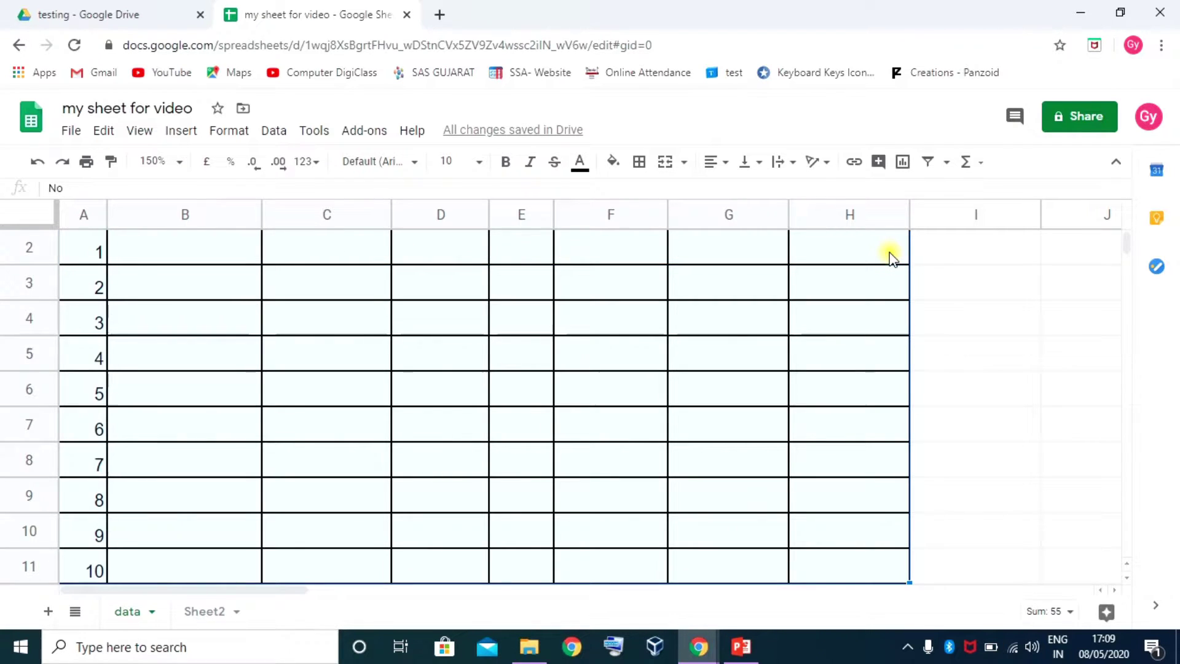
scroll(799, 399, down, 2)
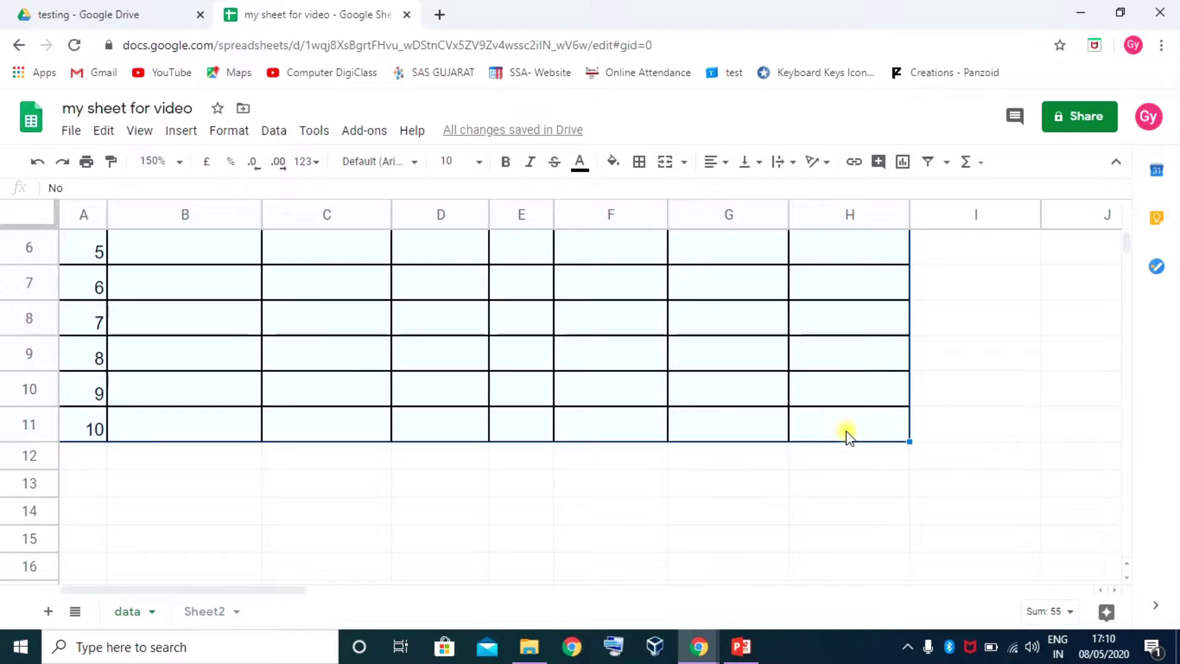
scroll(824, 432, up, 3)
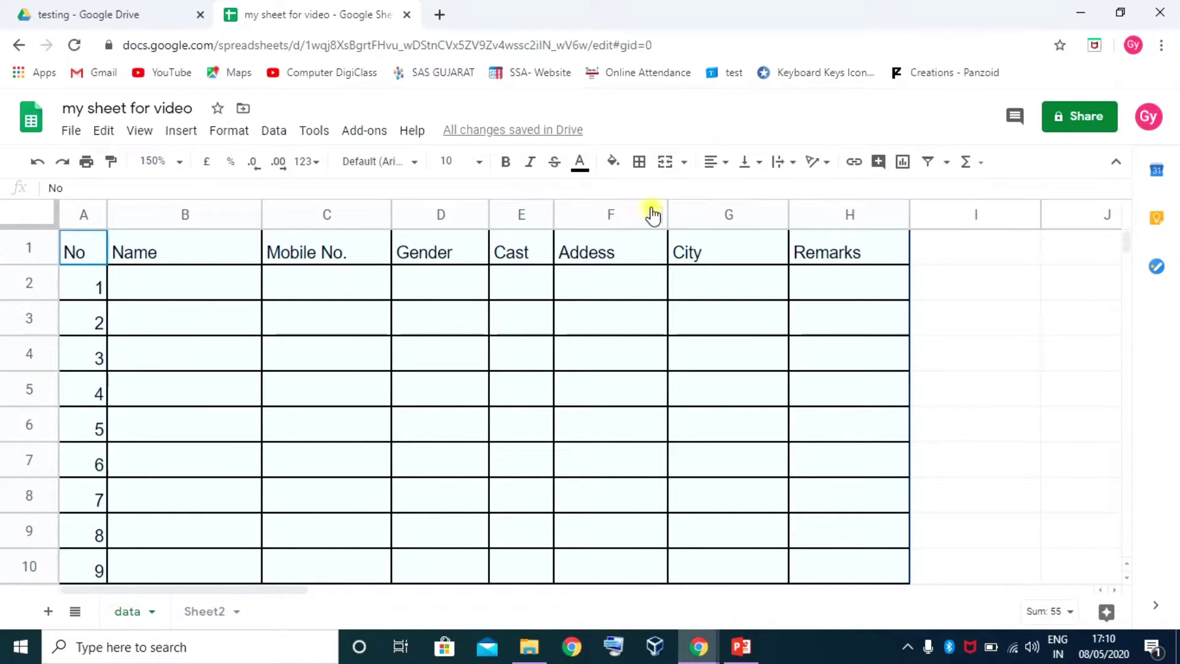
Centre the table text horizontally, after briefly trying right alignment
click(726, 163)
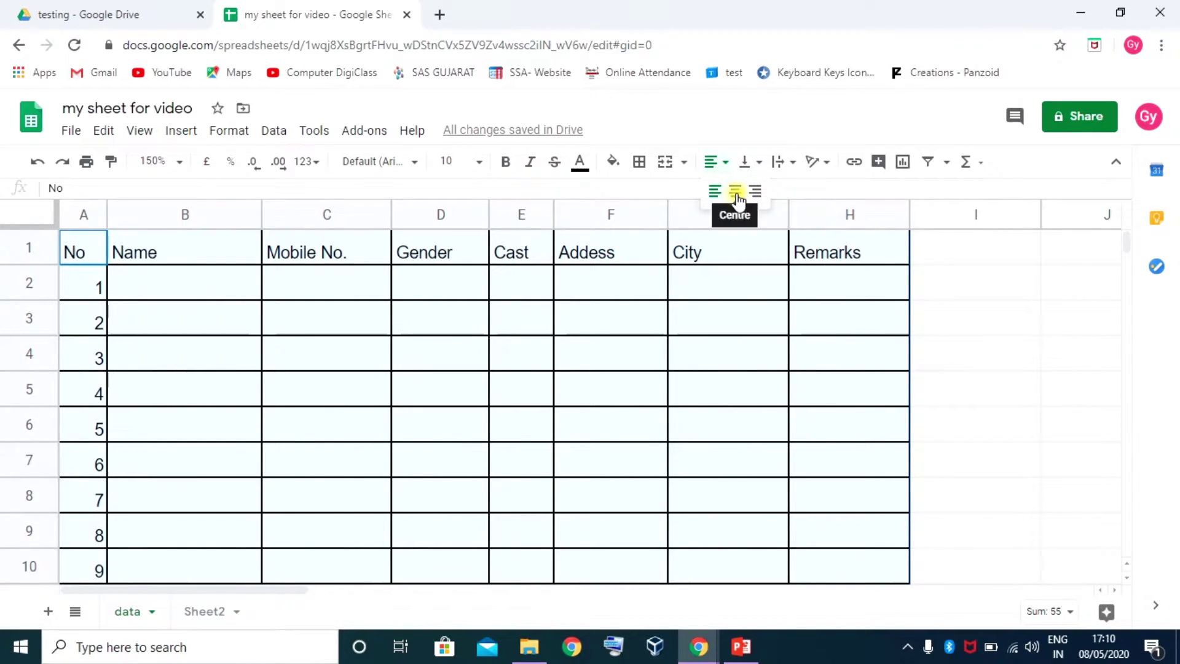
click(737, 193)
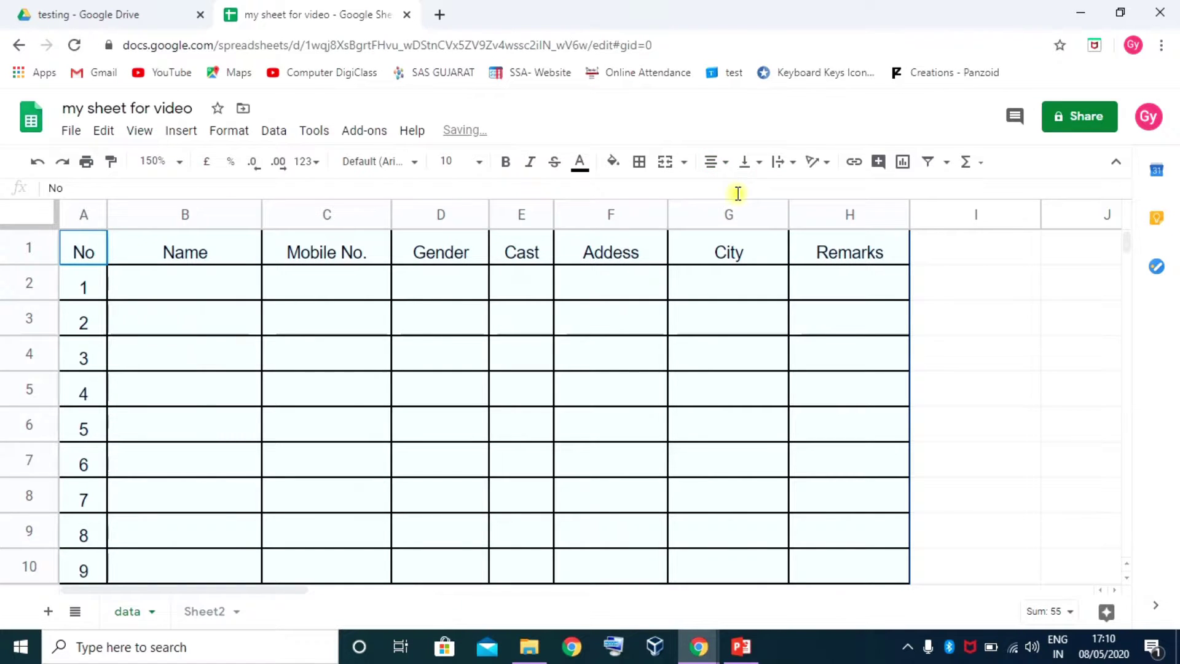
click(723, 163)
click(756, 192)
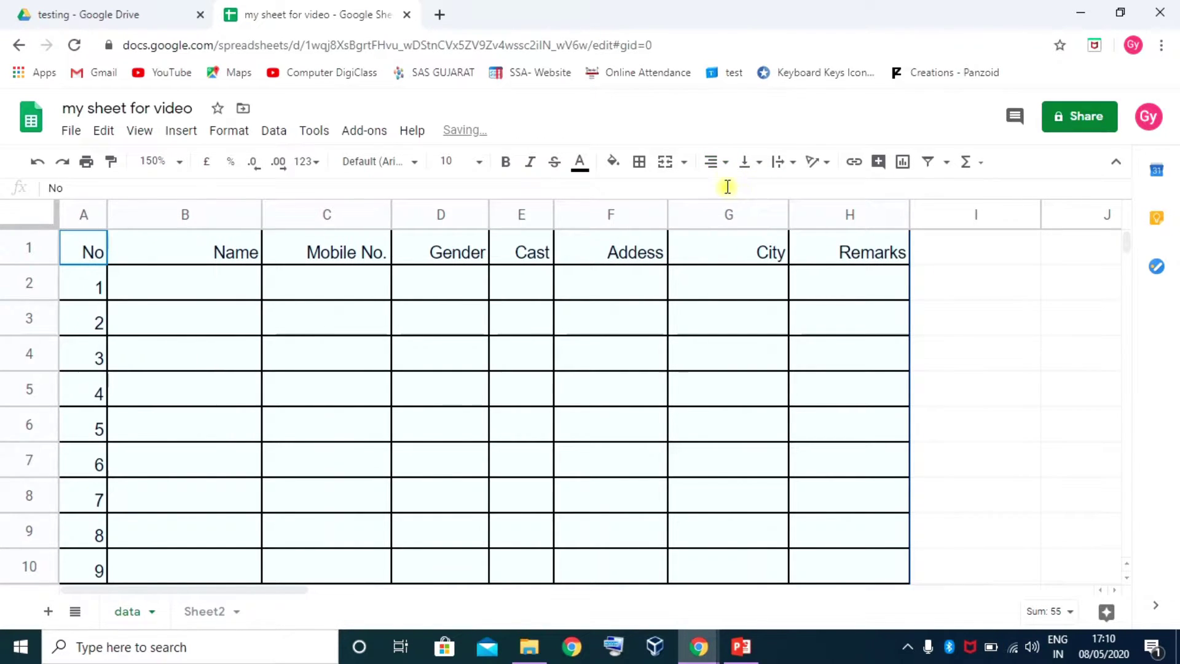
click(725, 163)
click(734, 192)
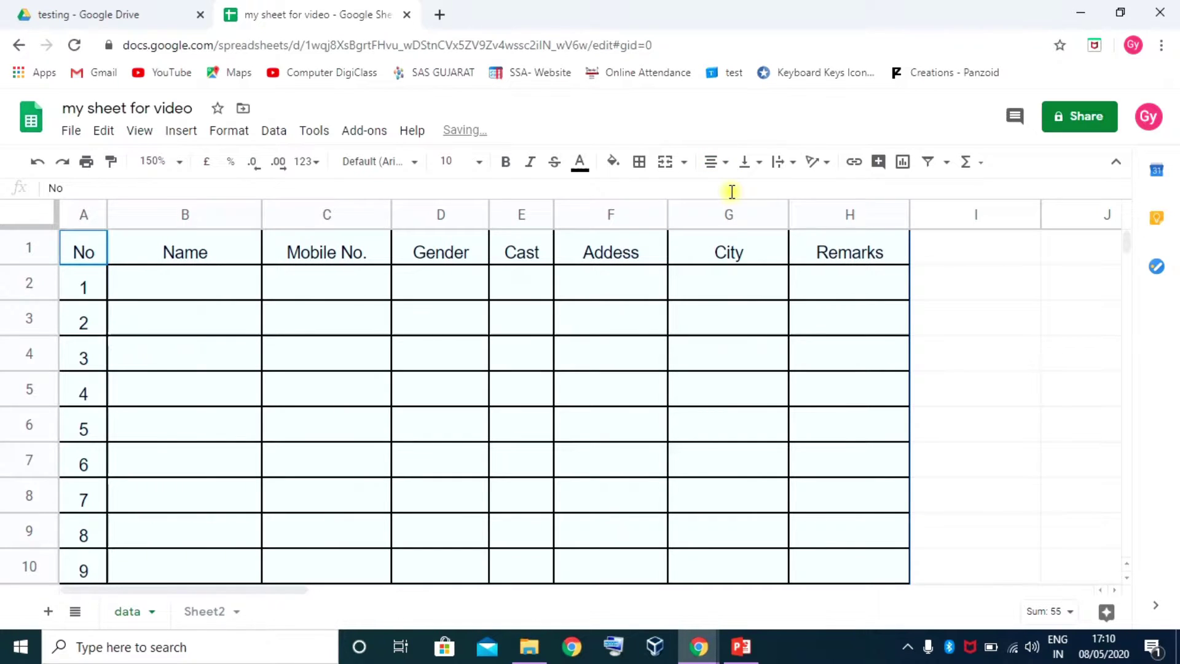
Centre the table text vertically in its cells, after briefly trying top alignment
click(762, 165)
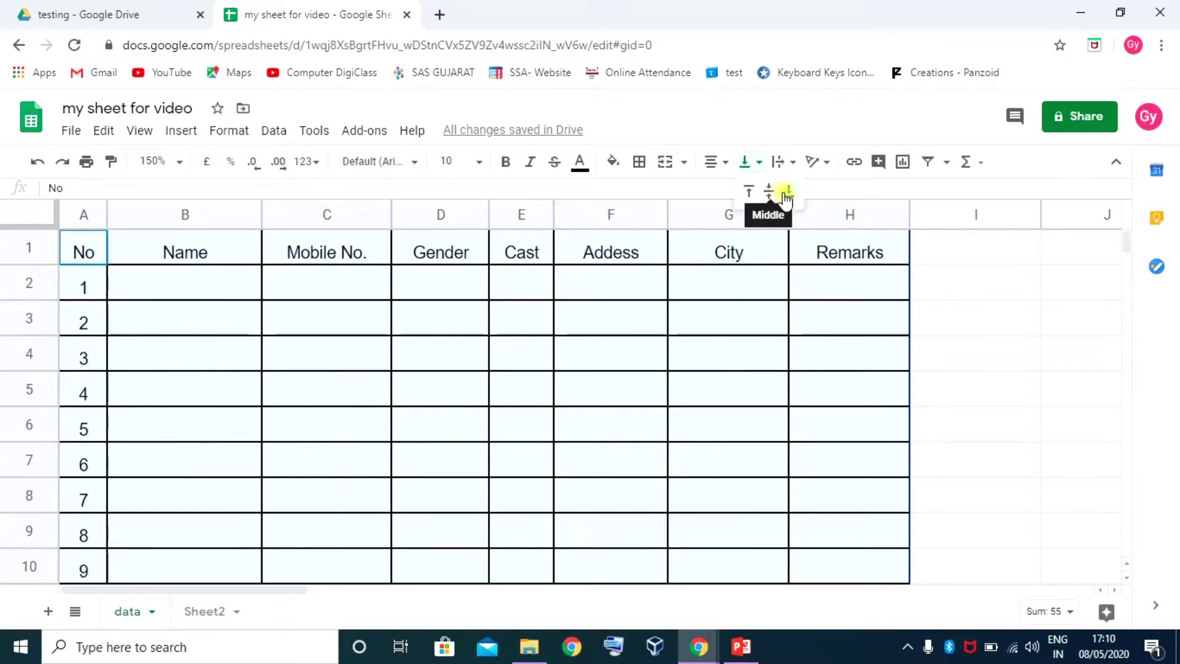
click(748, 192)
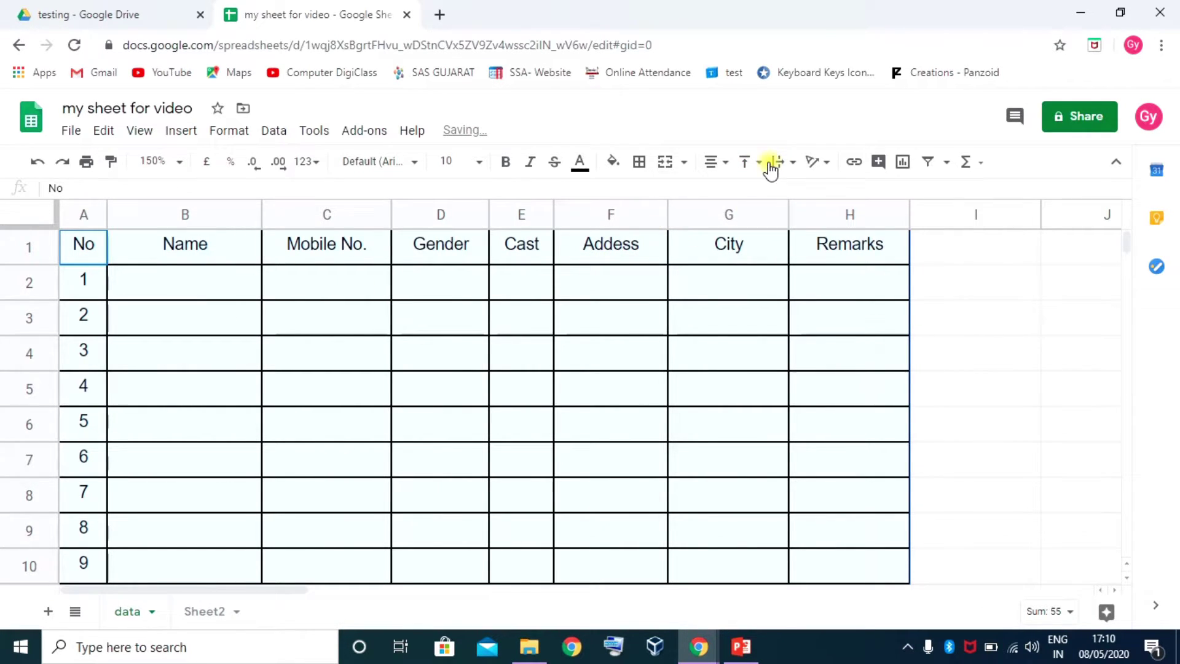
click(756, 161)
click(771, 192)
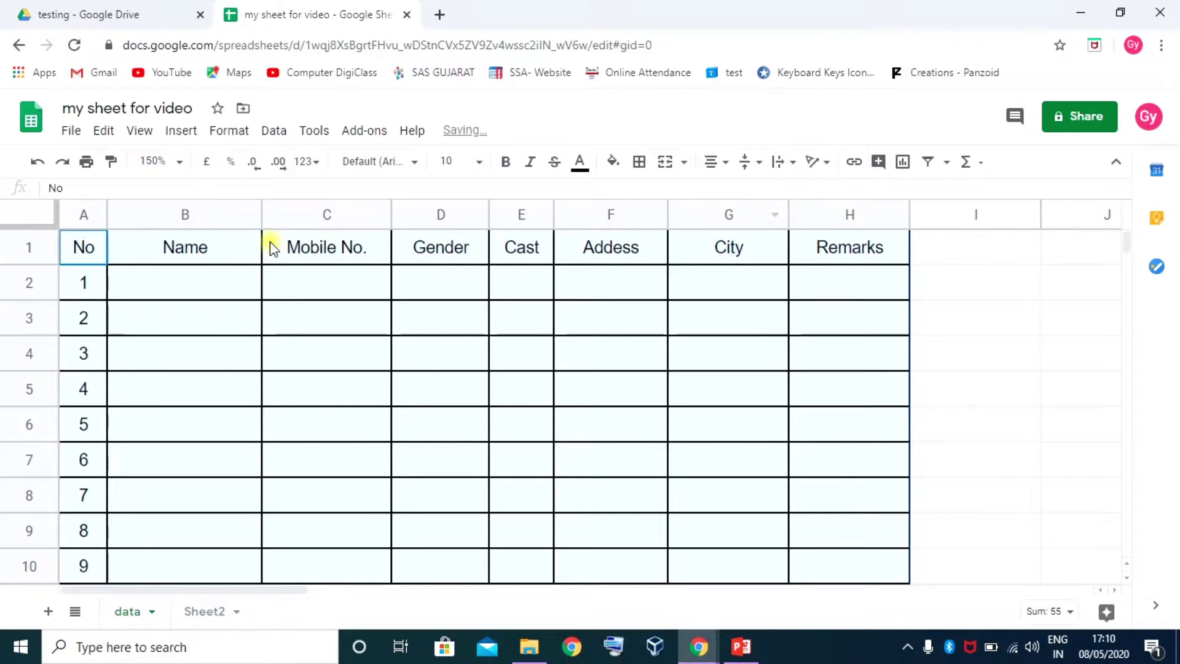
click(189, 282)
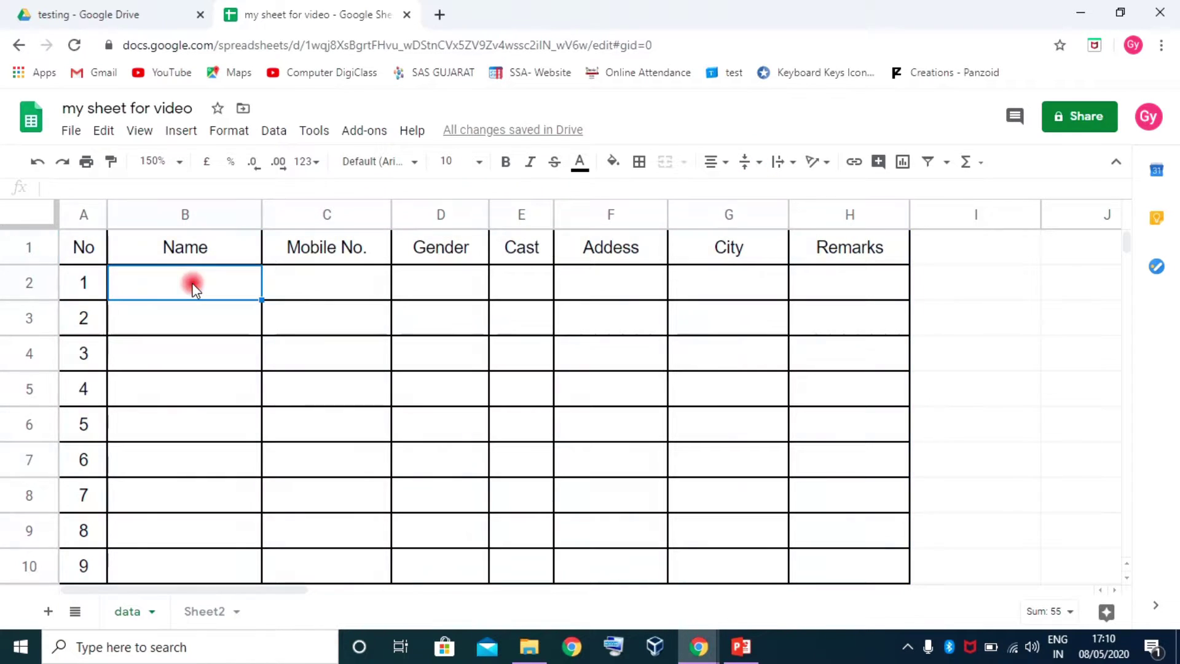
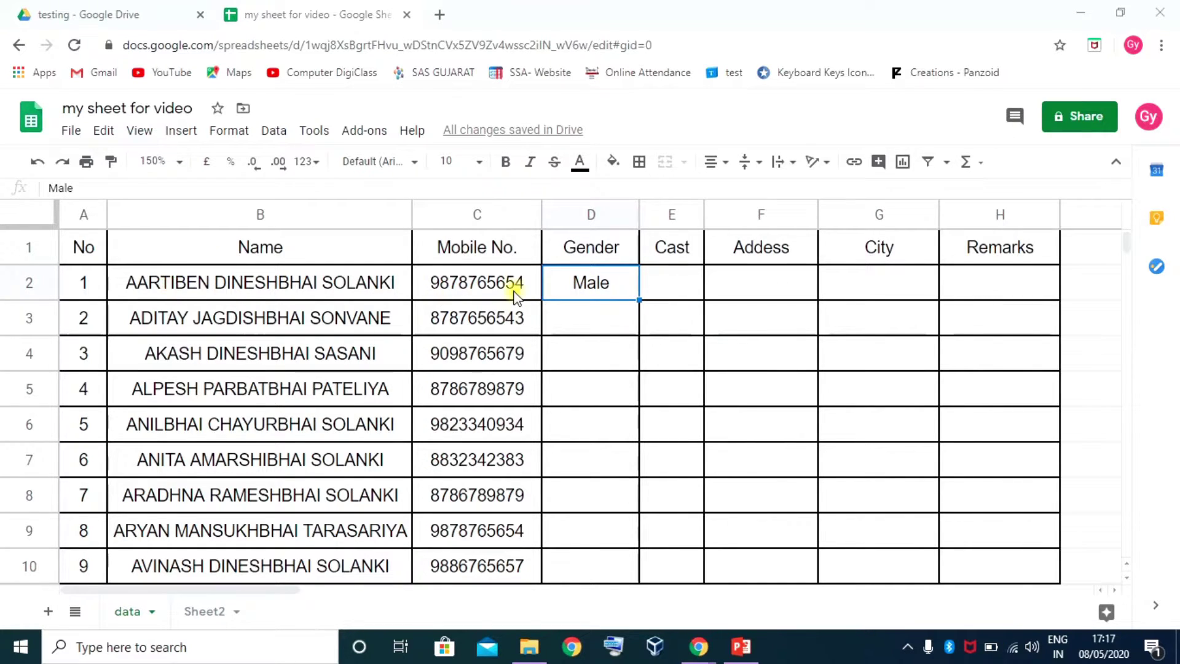
Enter Female in Gender cell D2 and copy it
click(589, 286)
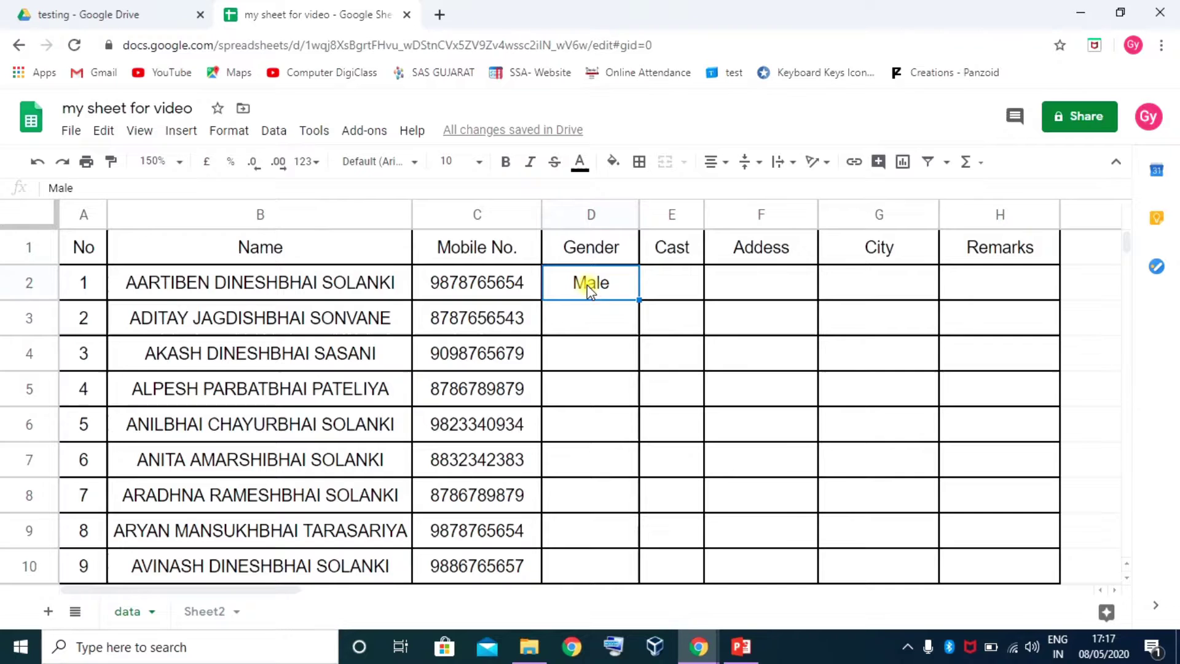
text(Female)
key(Return)
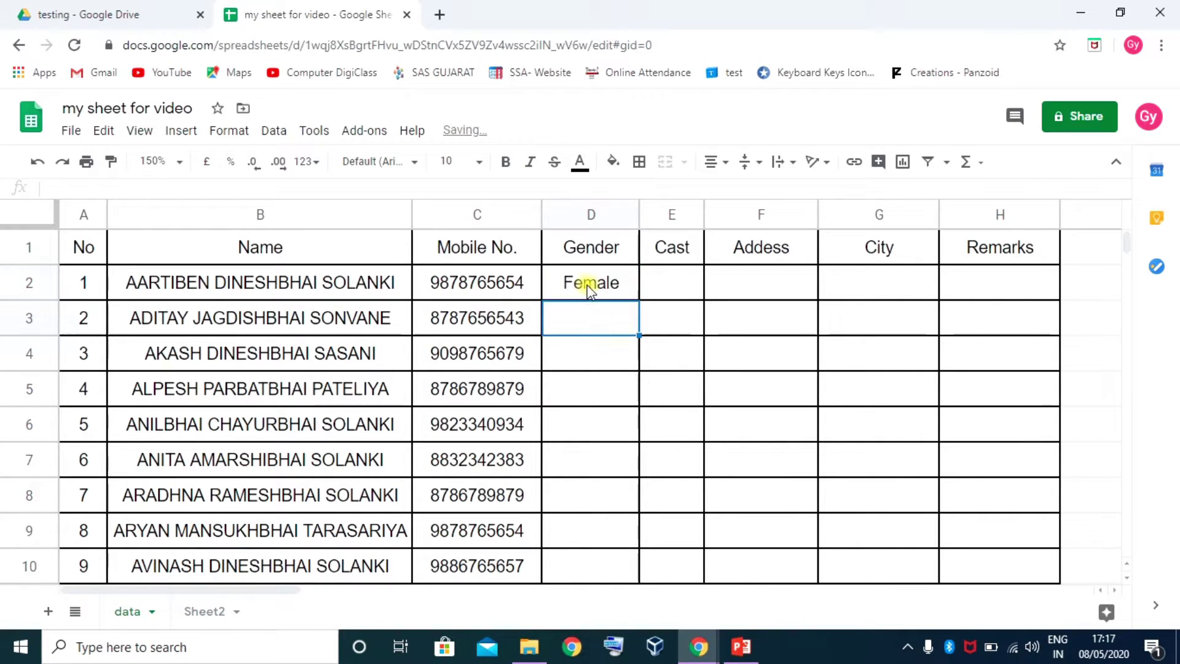
click(590, 286)
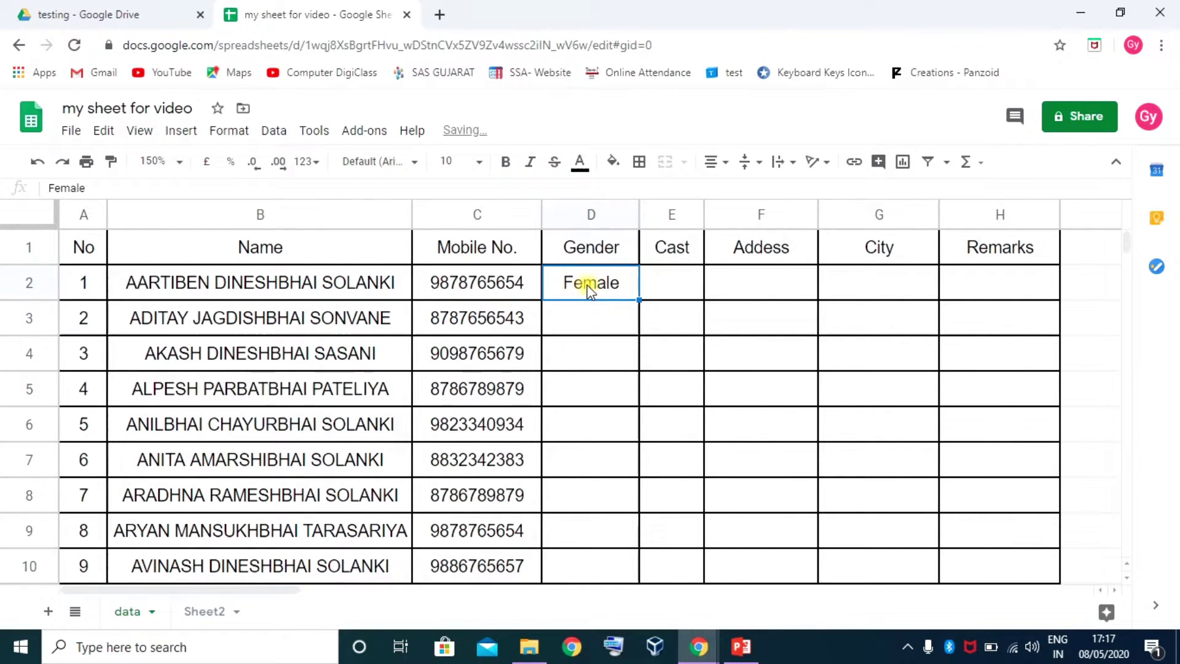
key(ctrl+c)
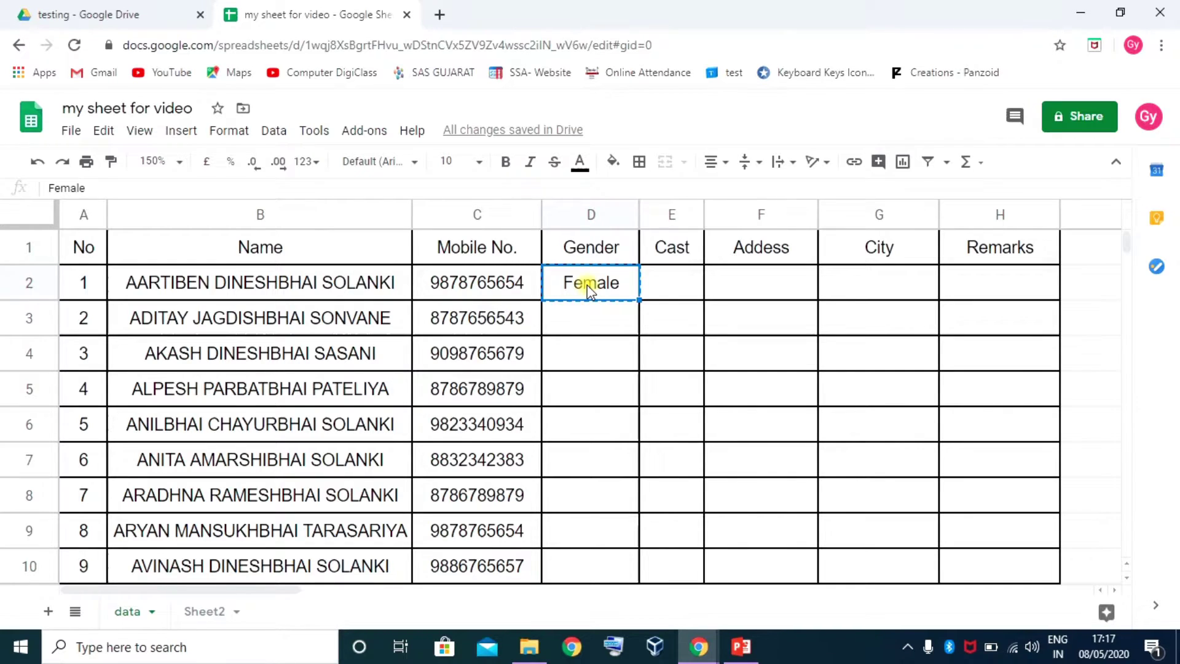
right_click(592, 286)
click(645, 188)
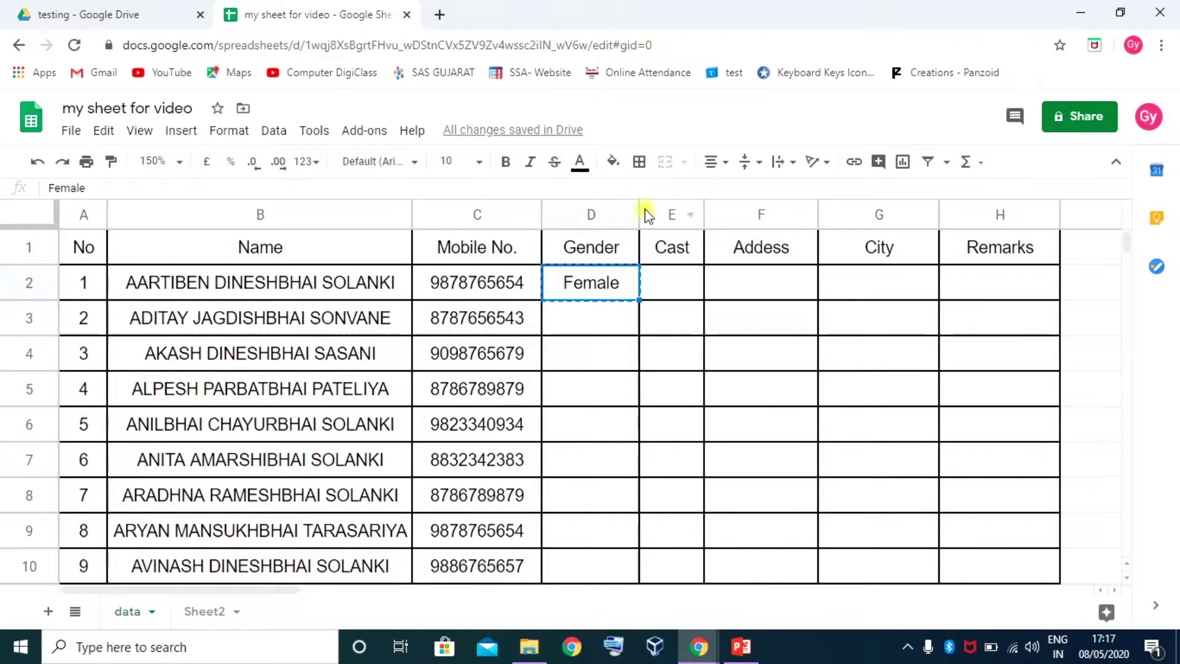
Paste Female into D7:D8
scroll(623, 360, down, 1)
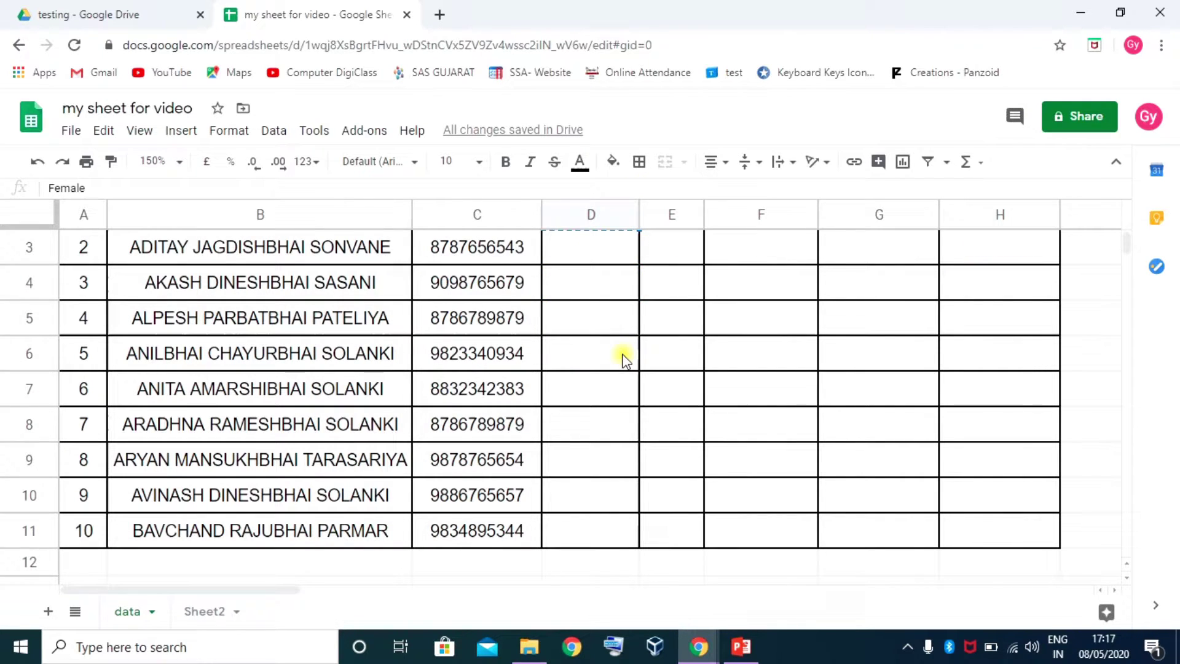
scroll(623, 360, up, 1)
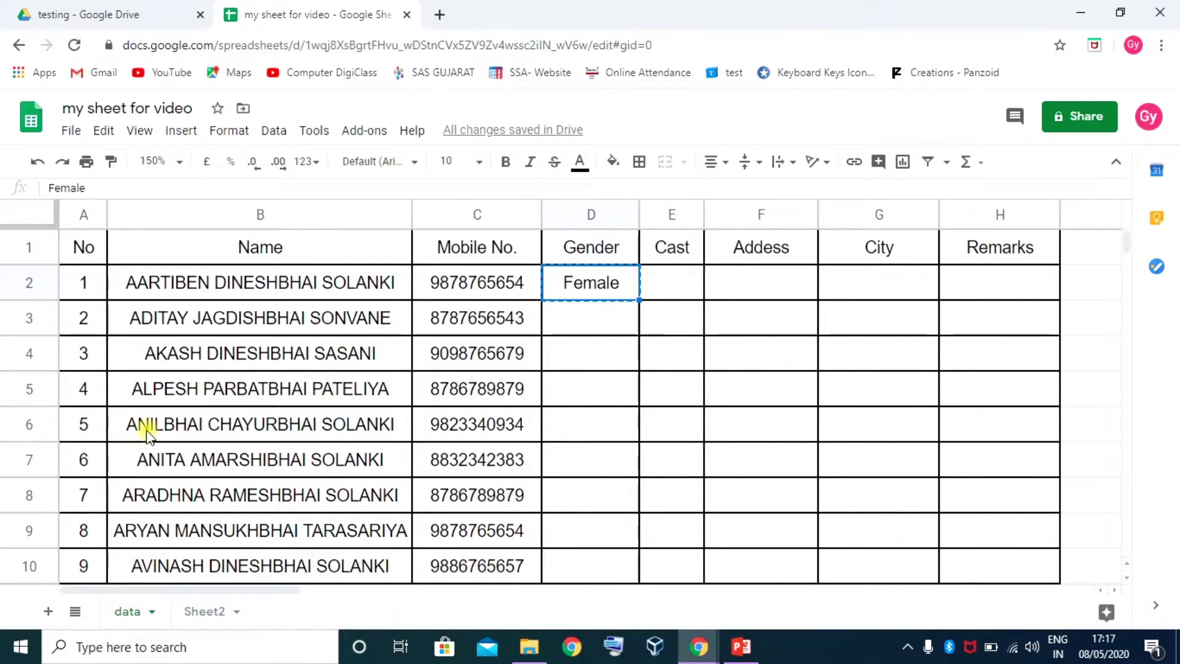
click(578, 461)
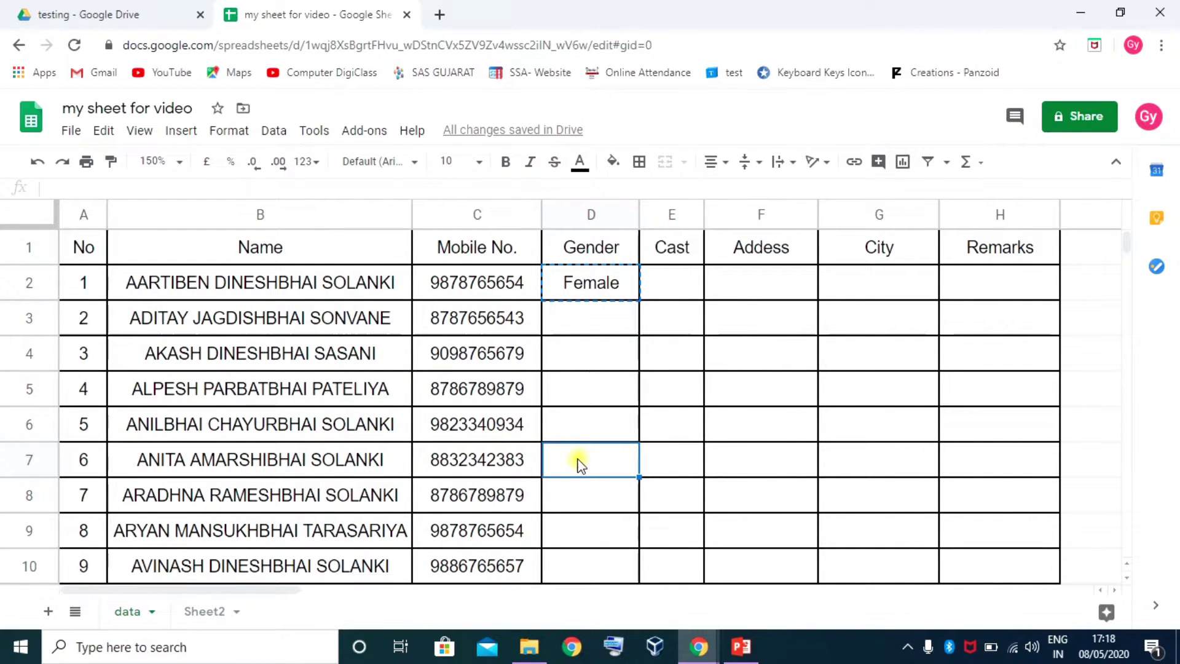
shift+click(580, 496)
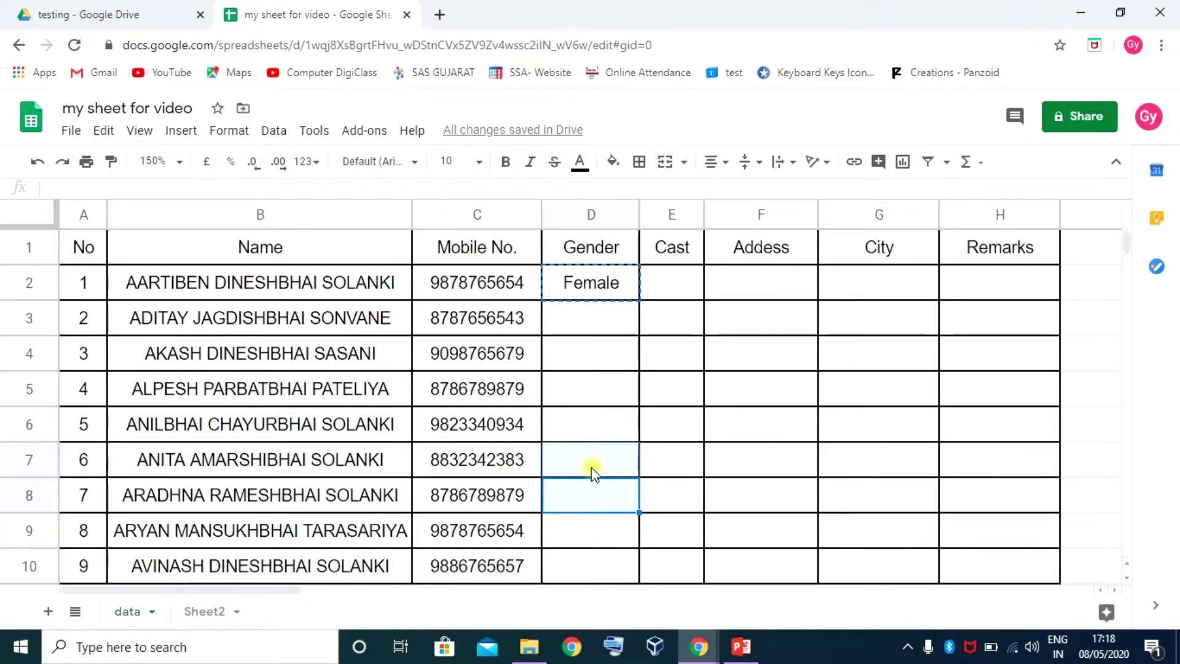
key(ctrl+v)
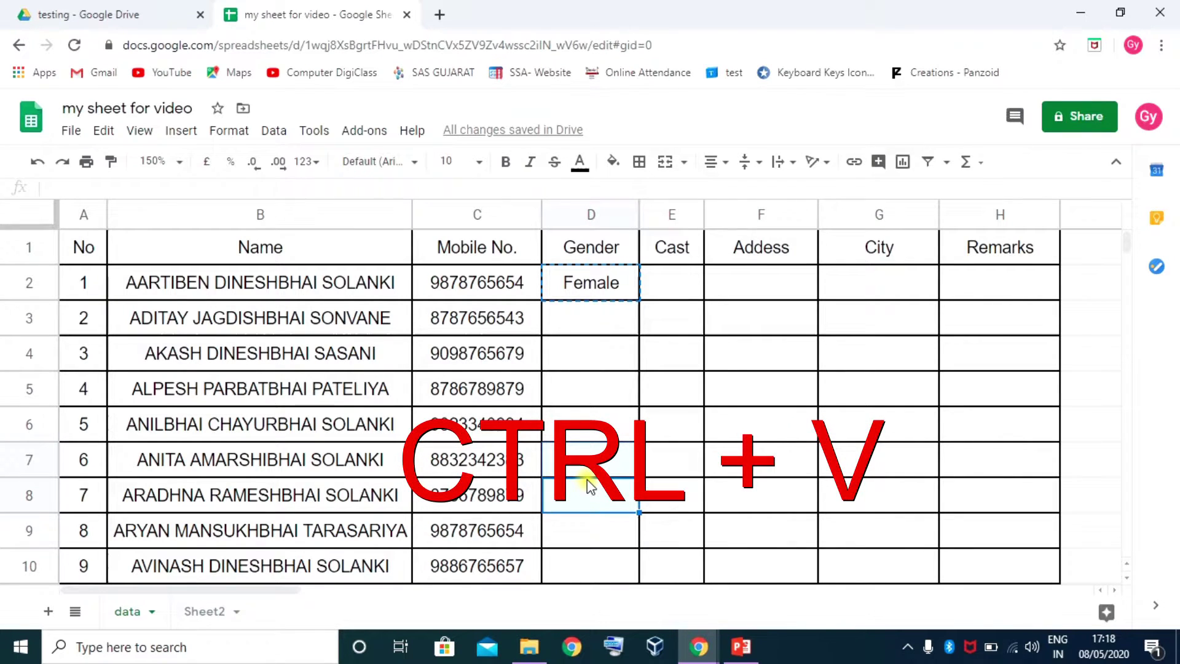
key(ctrl+v)
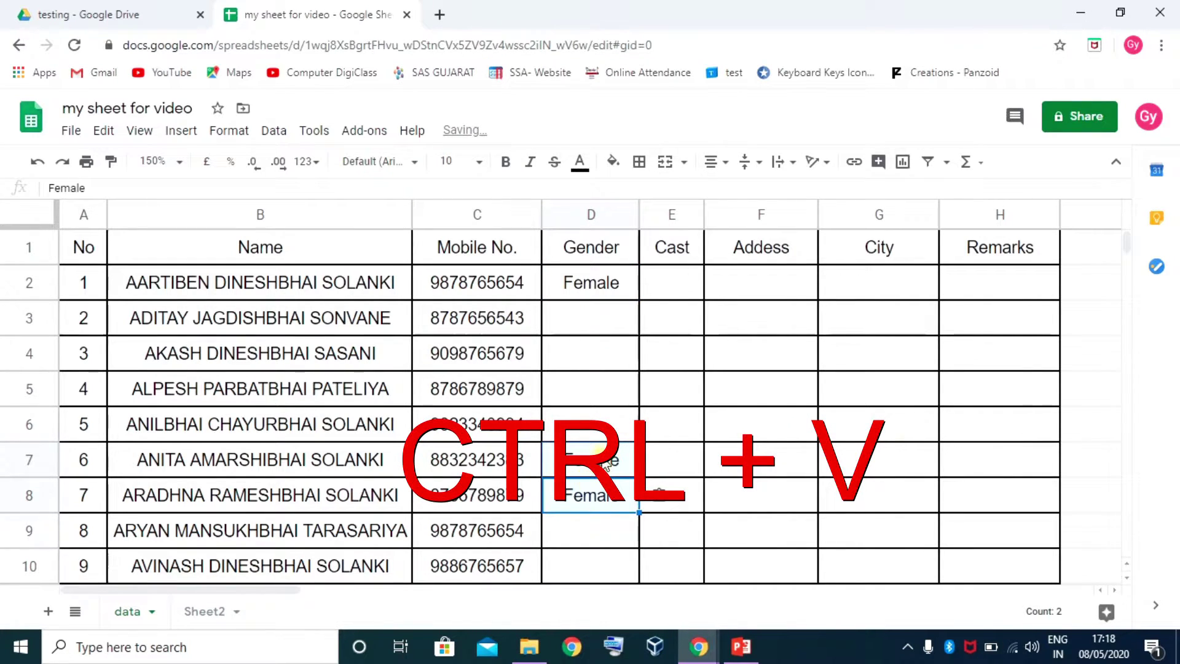
Enter Male in D3, fill it down through D6, and copy it
click(592, 324)
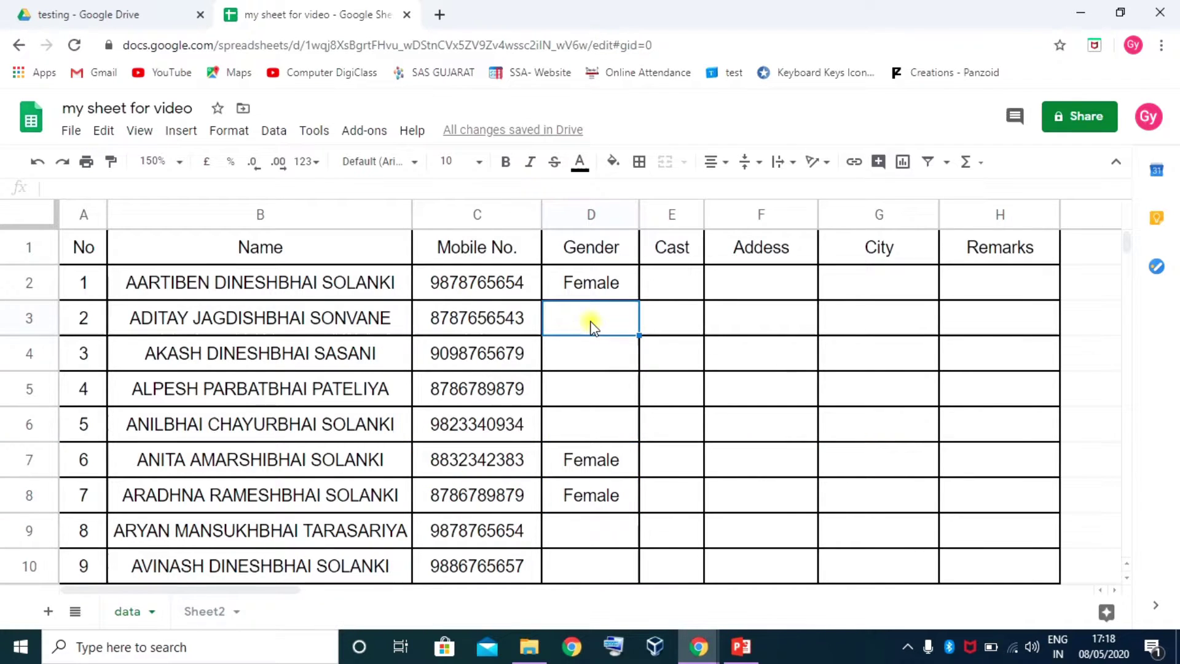
text(Male)
key(Return)
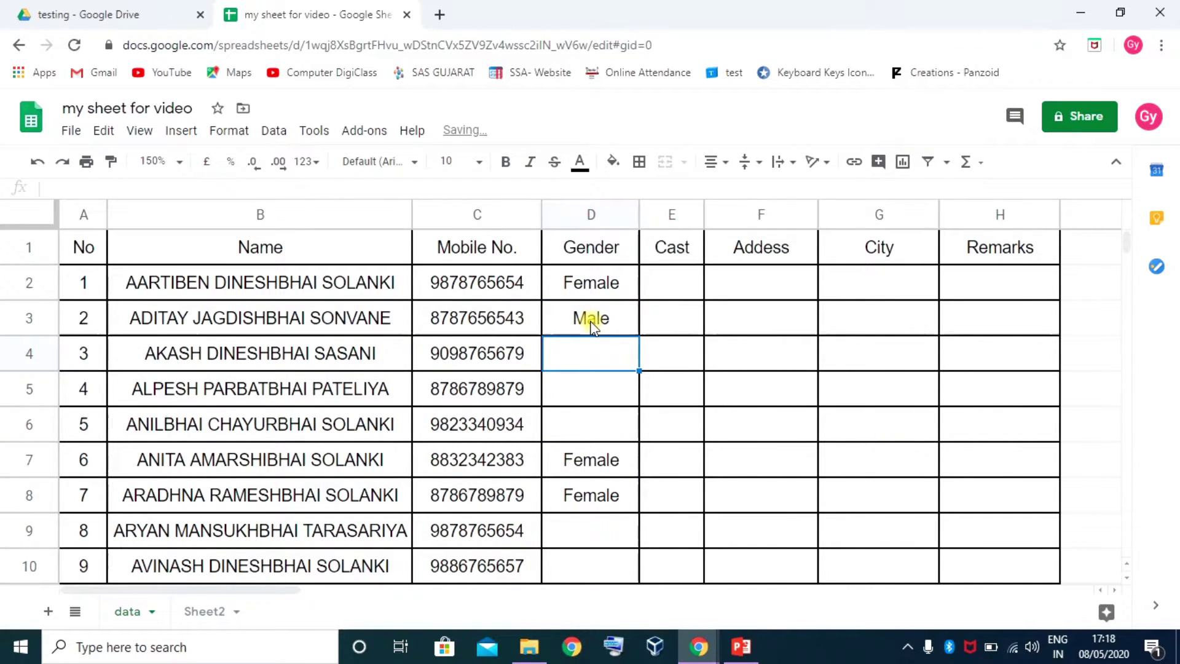
click(592, 325)
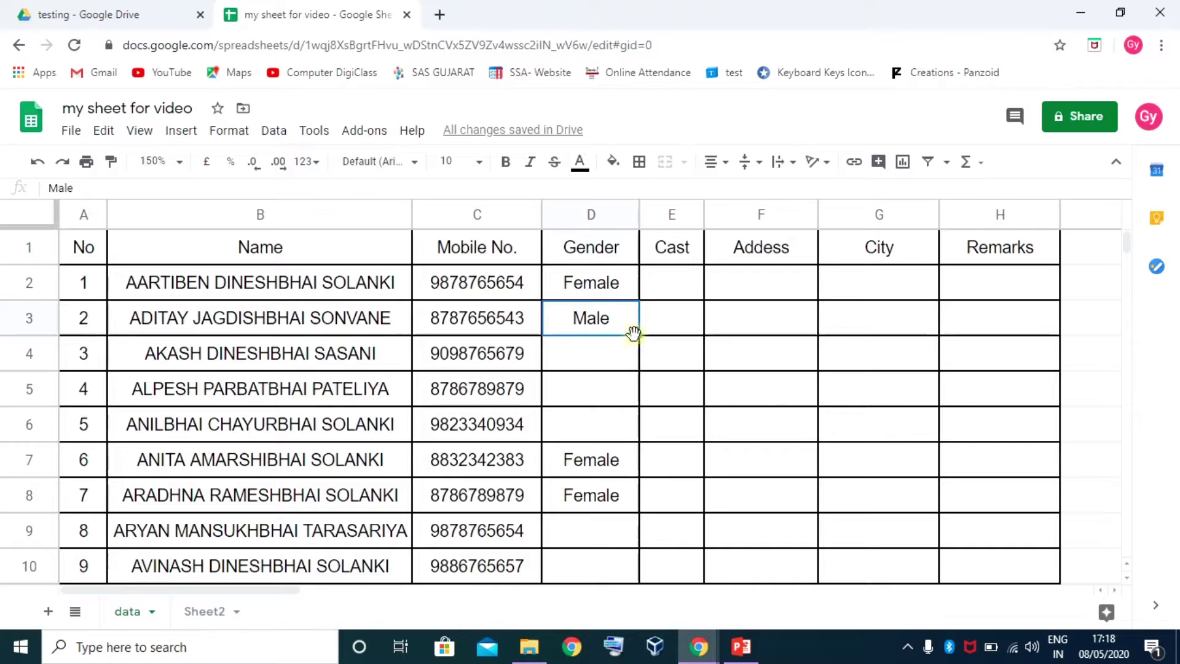
drag(639, 335, 621, 430)
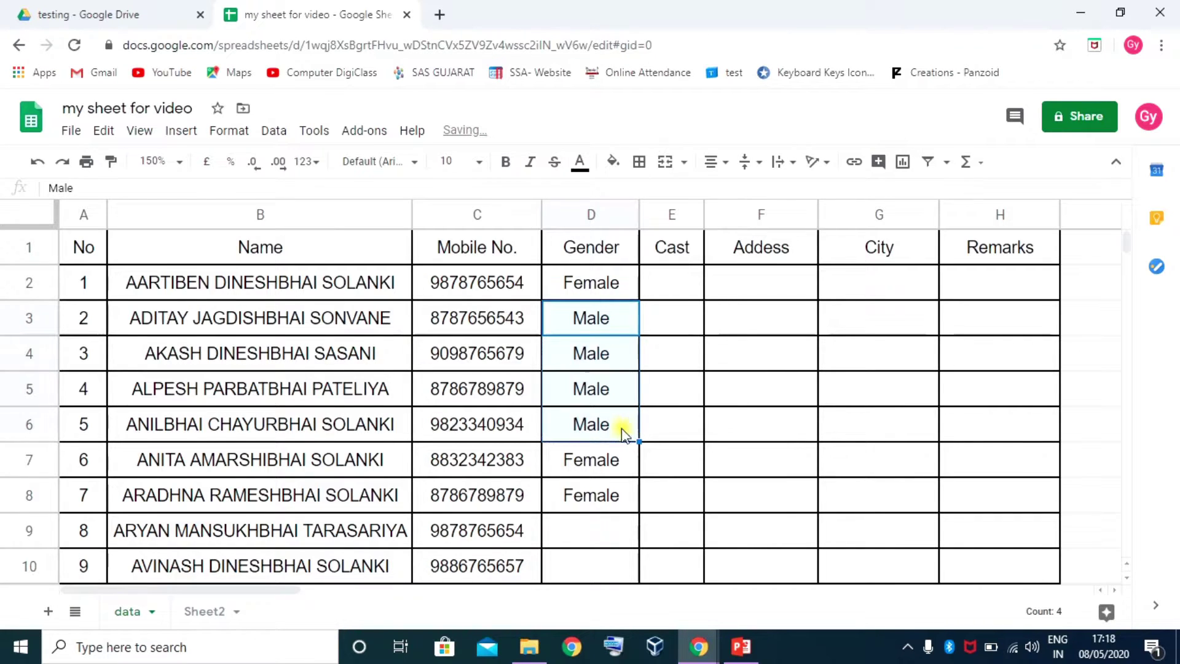
click(608, 424)
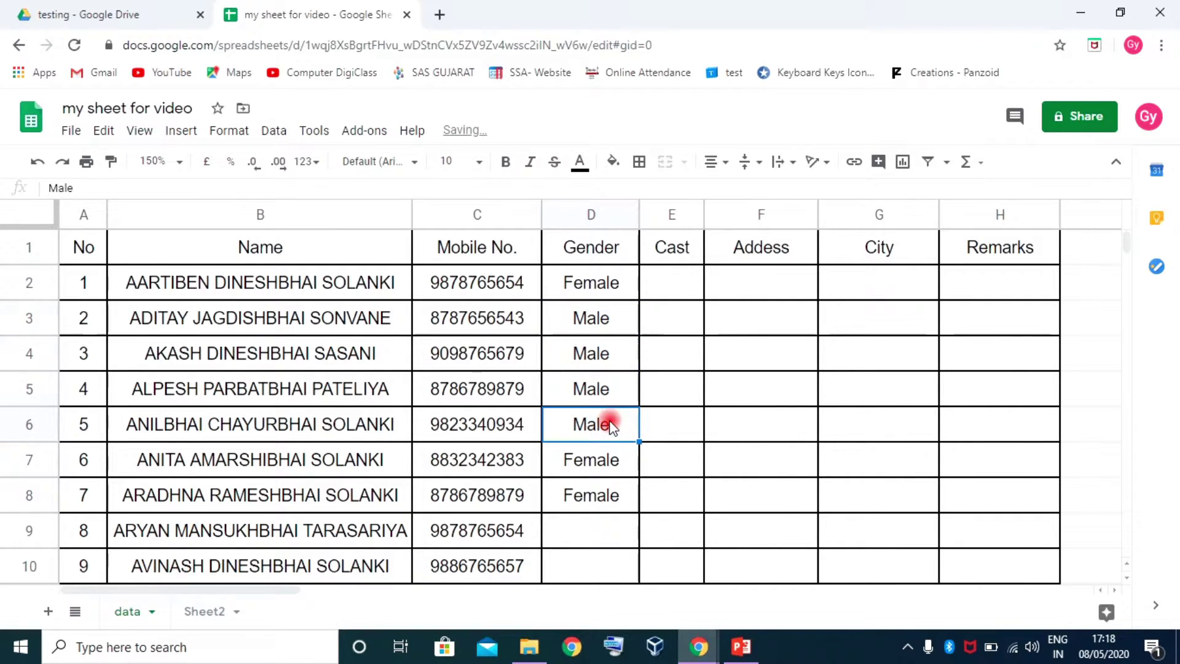
key(ctrl+c)
Paste Male into D9:D10 and fill it down into D11
click(586, 530)
drag(585, 530, 559, 547)
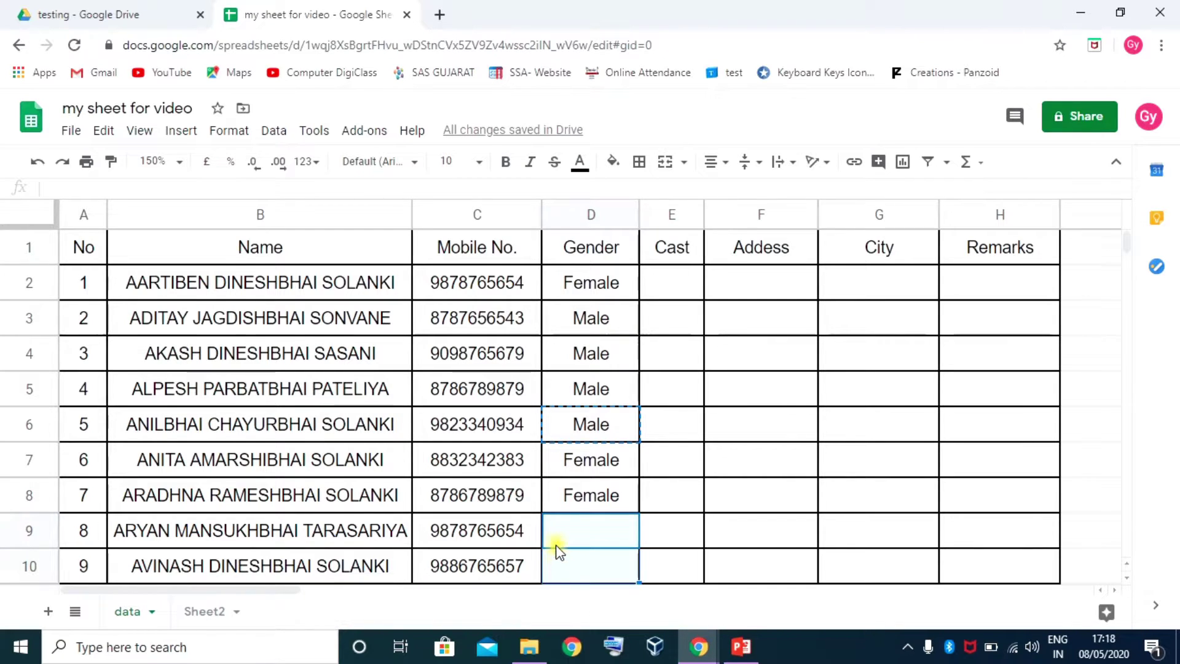
right_click(557, 547)
click(617, 211)
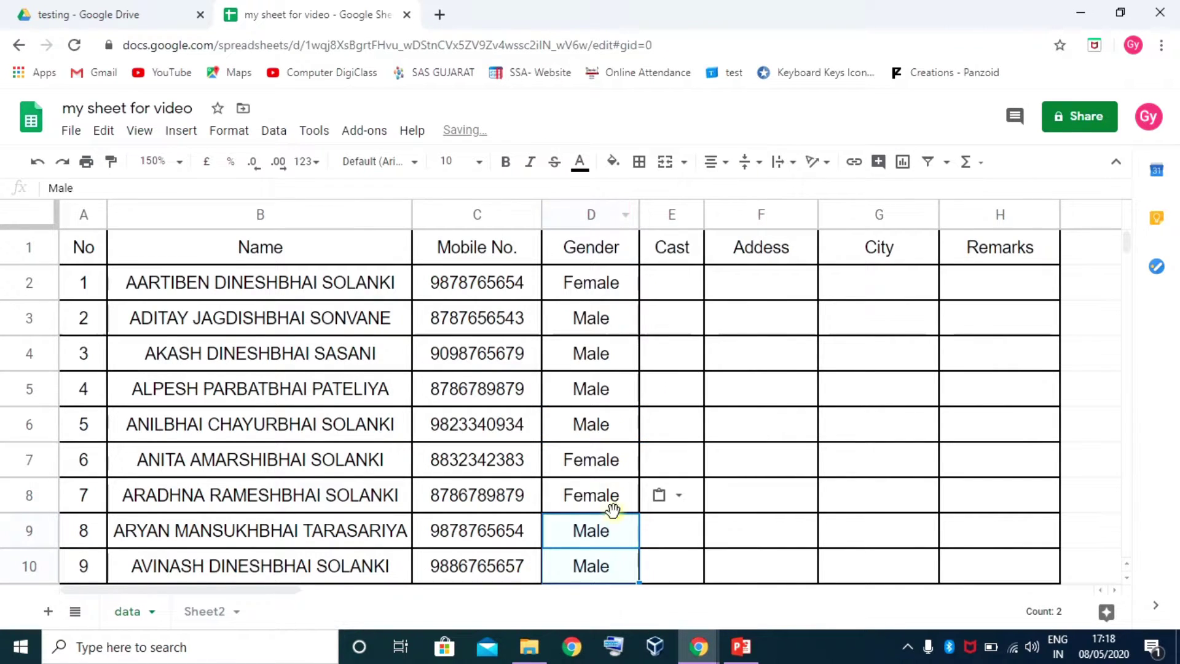
scroll(657, 465, down, 1)
scroll(657, 465, down, 2)
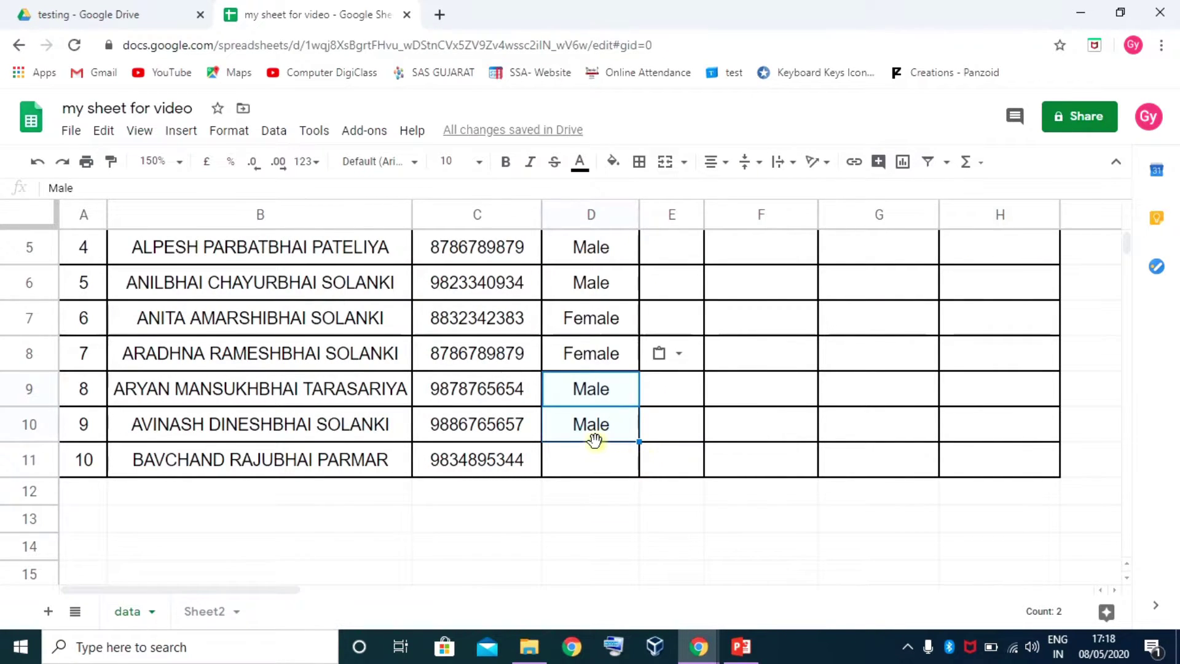
click(613, 464)
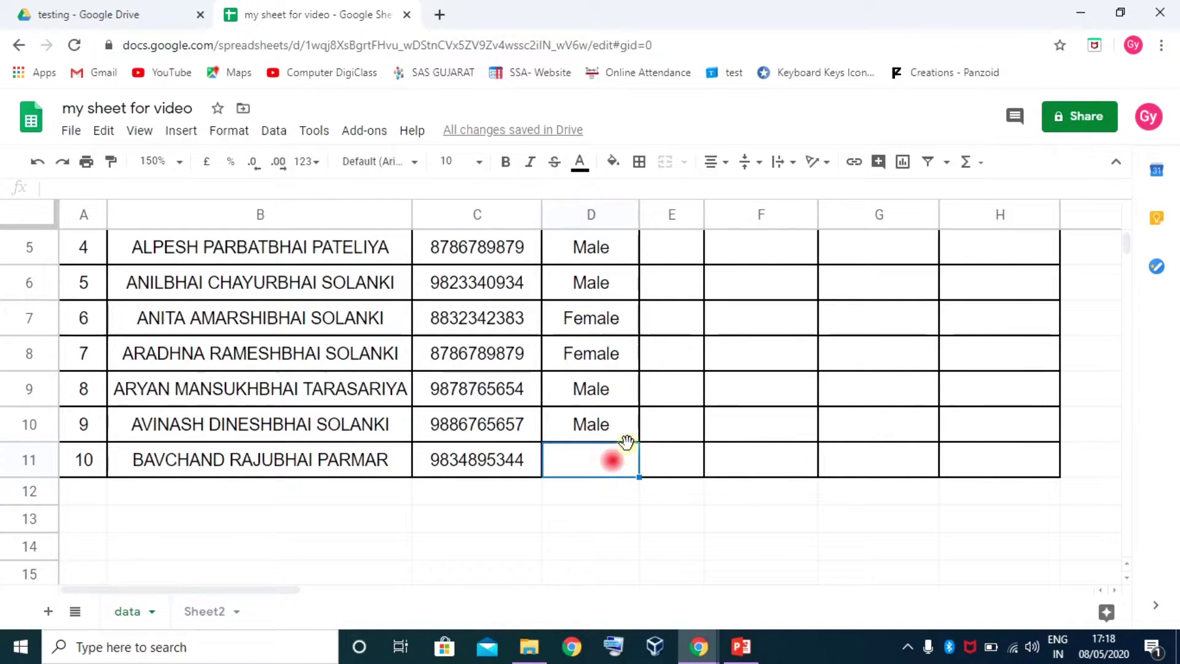
click(627, 434)
drag(639, 440, 635, 469)
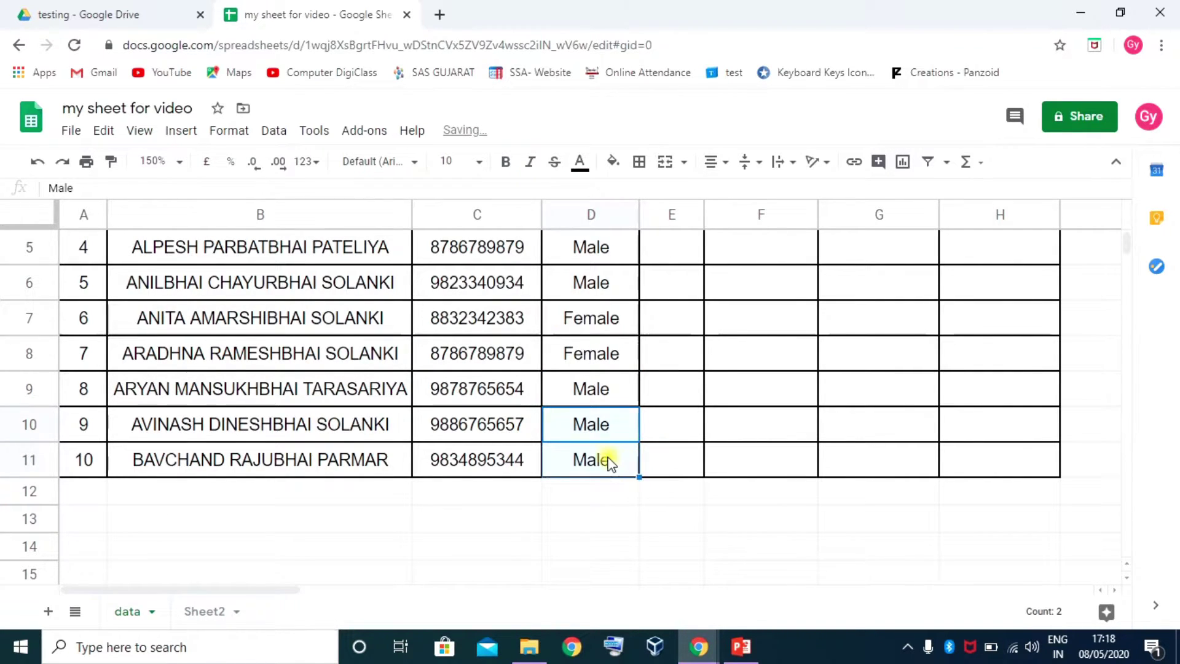
scroll(627, 440, up, 2)
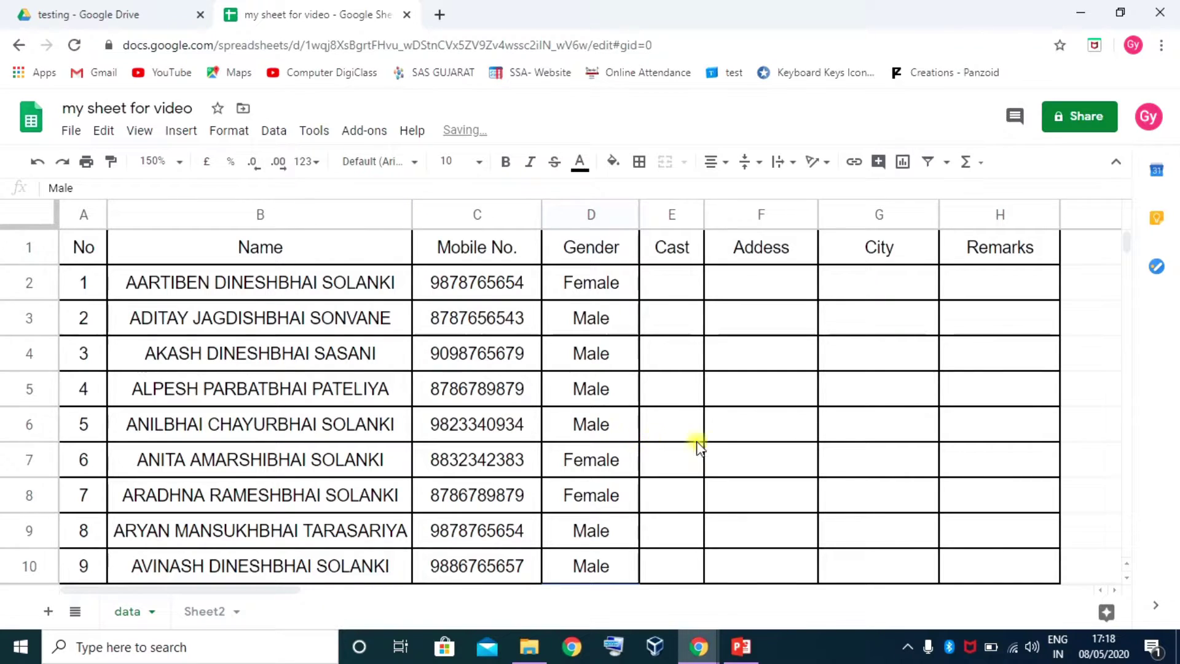
click(669, 396)
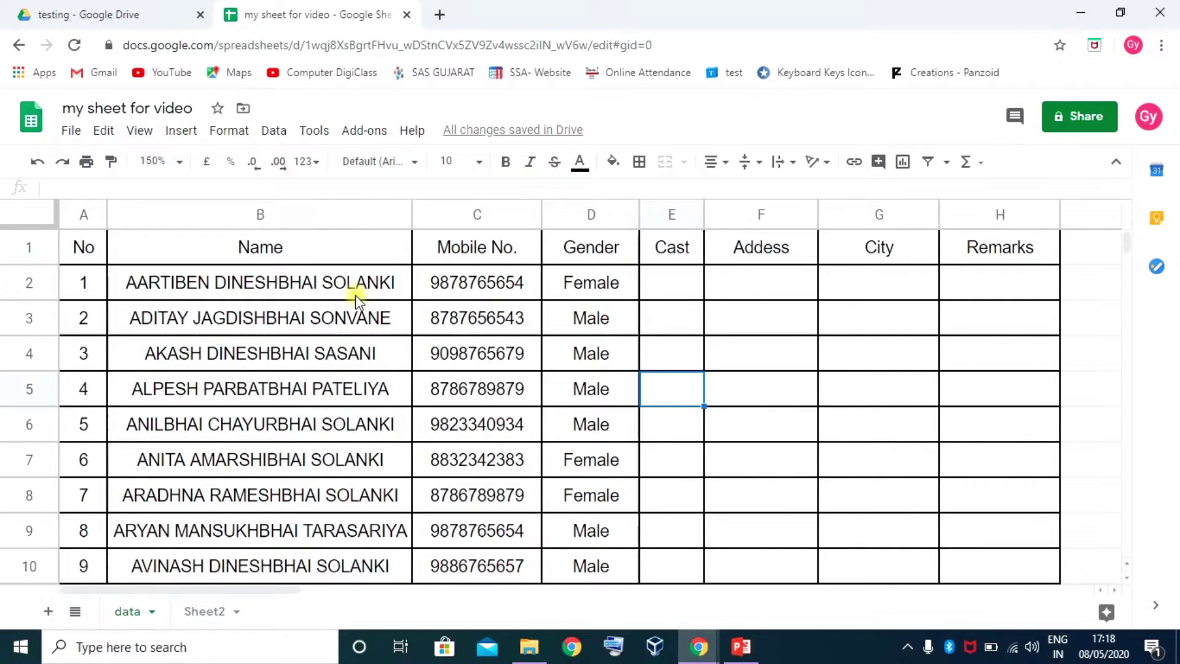
Fill header row A1:H1 light yellow, after trying yellow, green and light blue
drag(86, 245, 1009, 256)
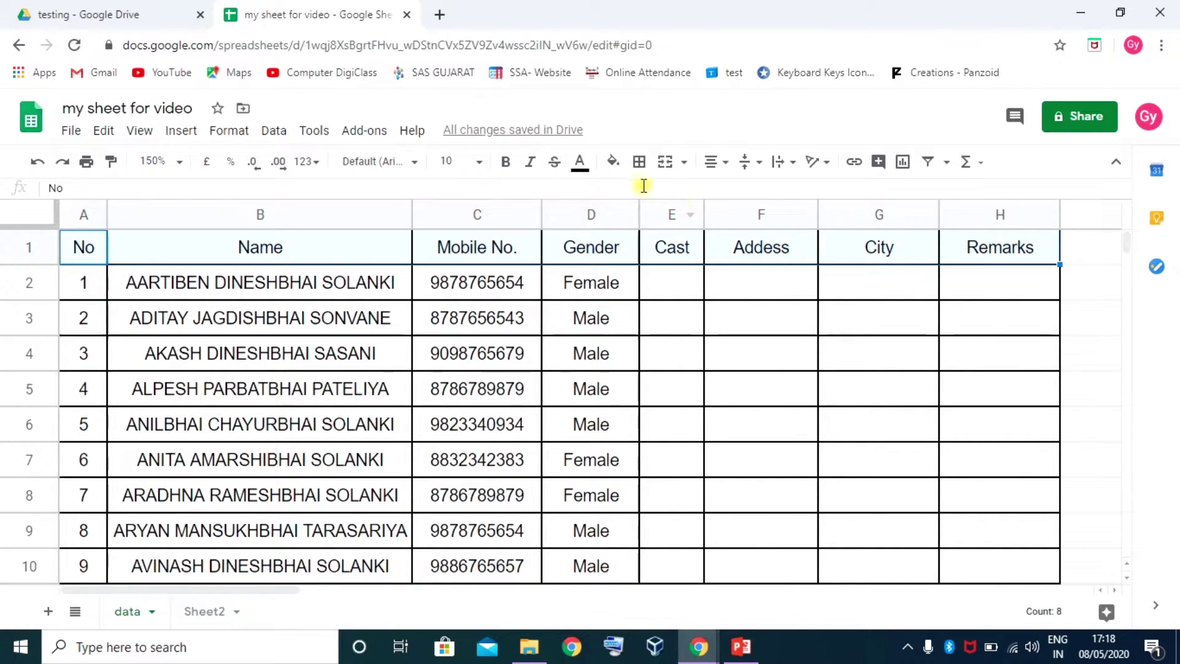
click(612, 167)
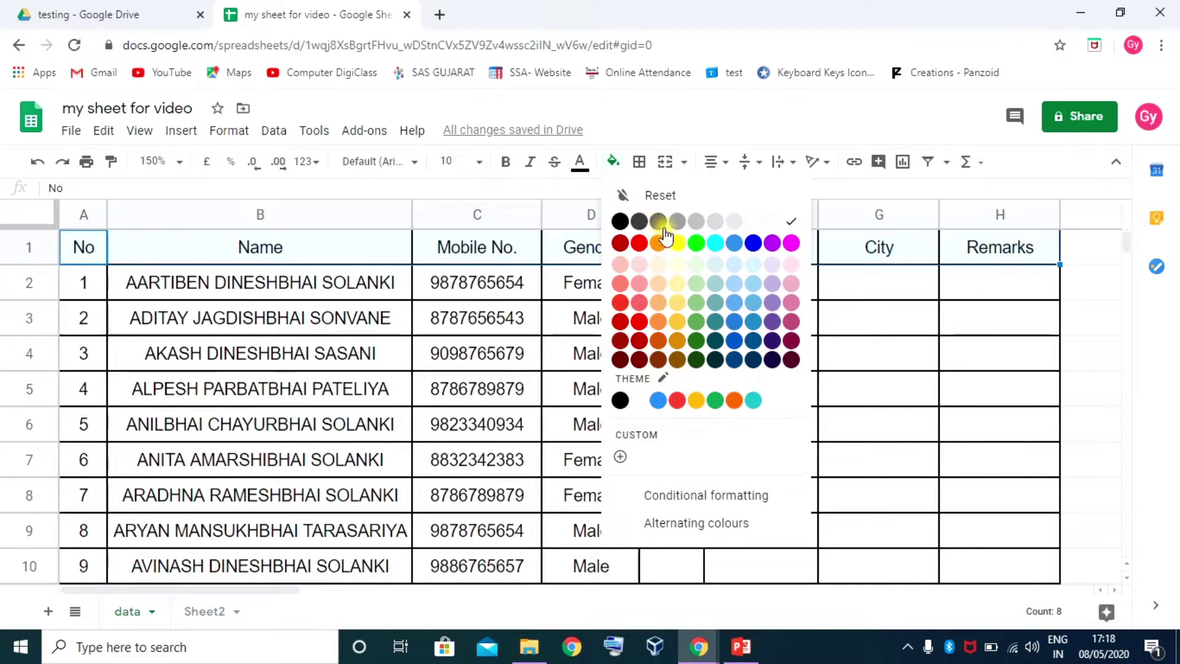
click(673, 241)
click(613, 164)
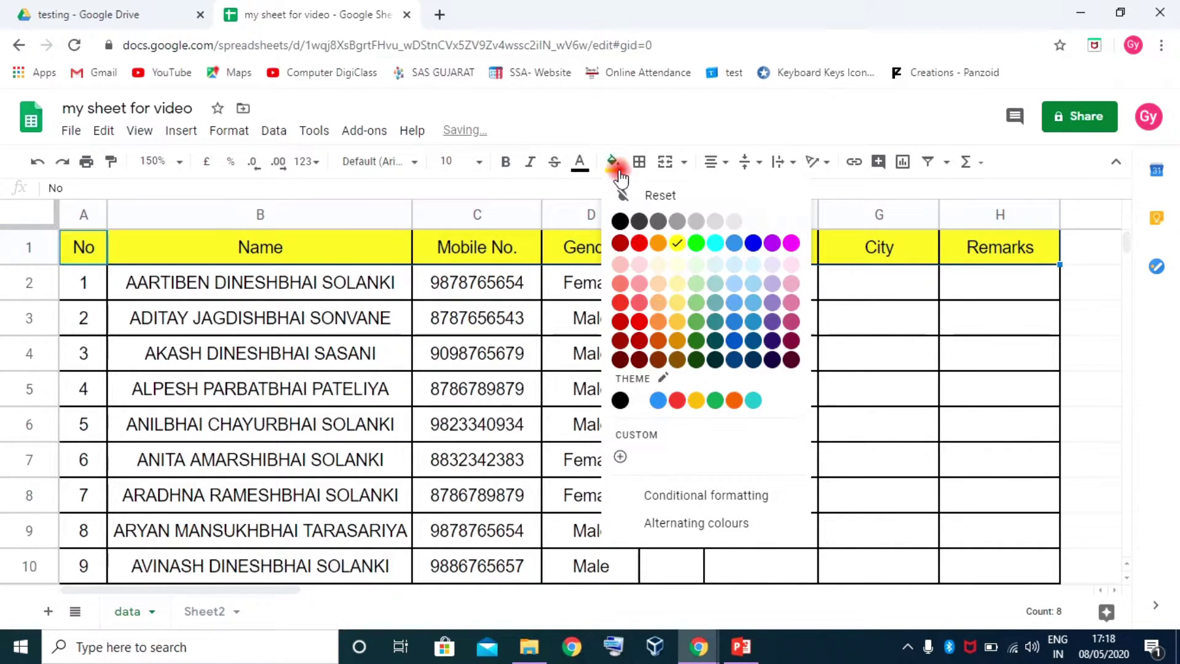
click(695, 324)
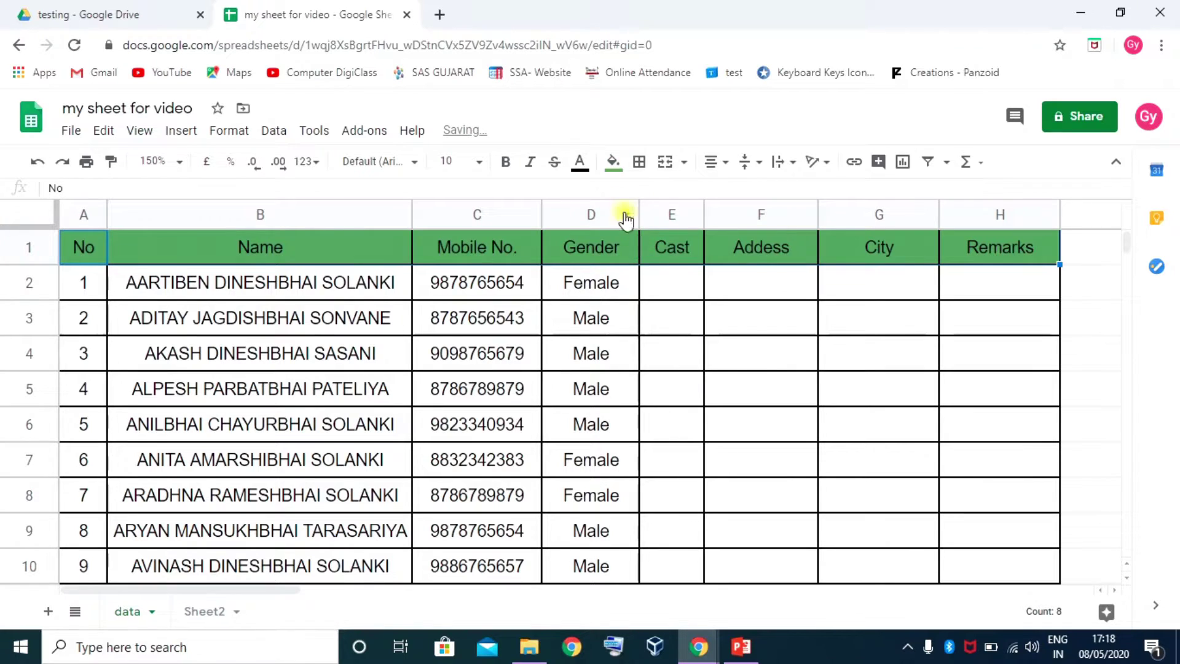
click(612, 164)
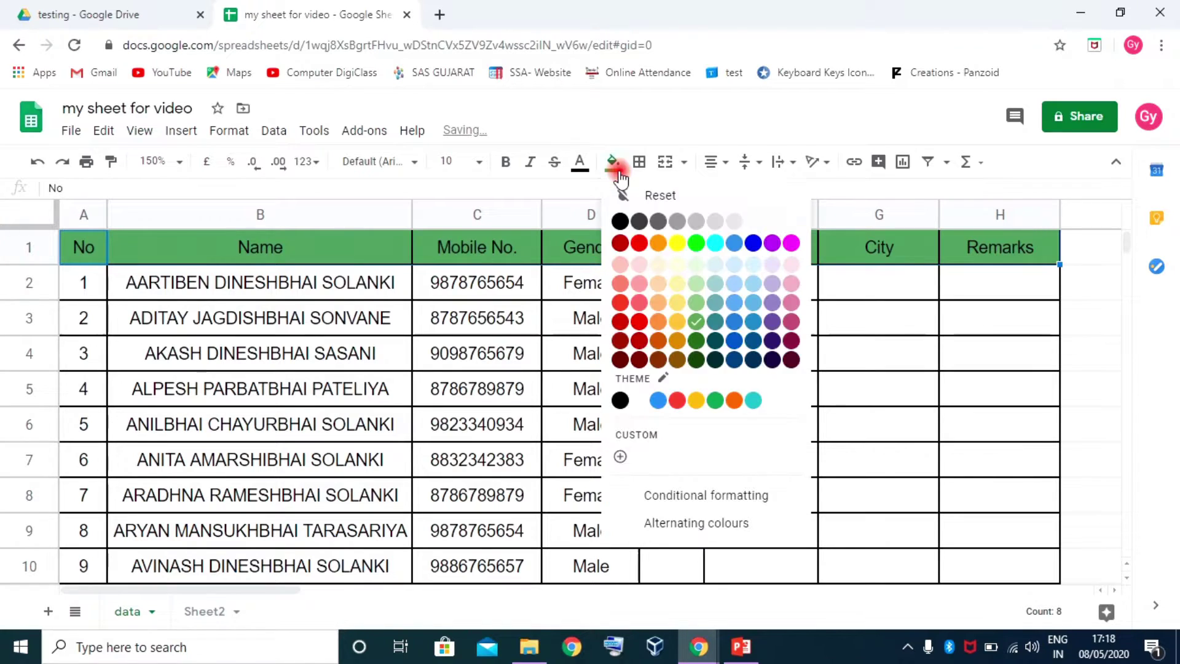
click(747, 283)
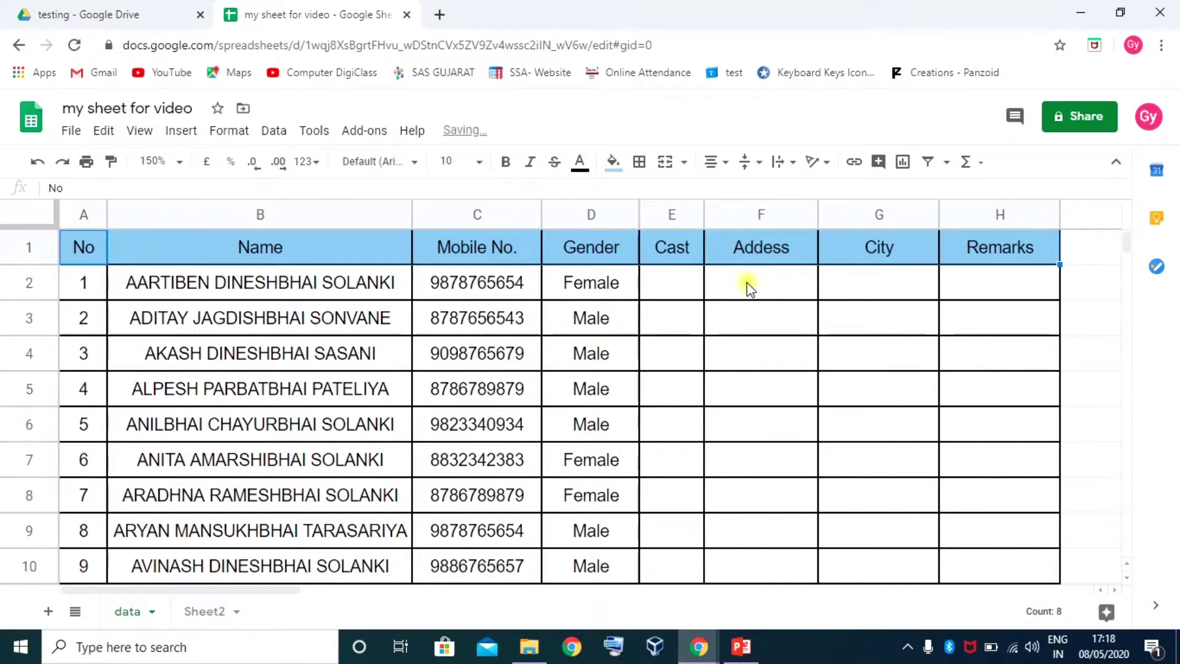
click(613, 164)
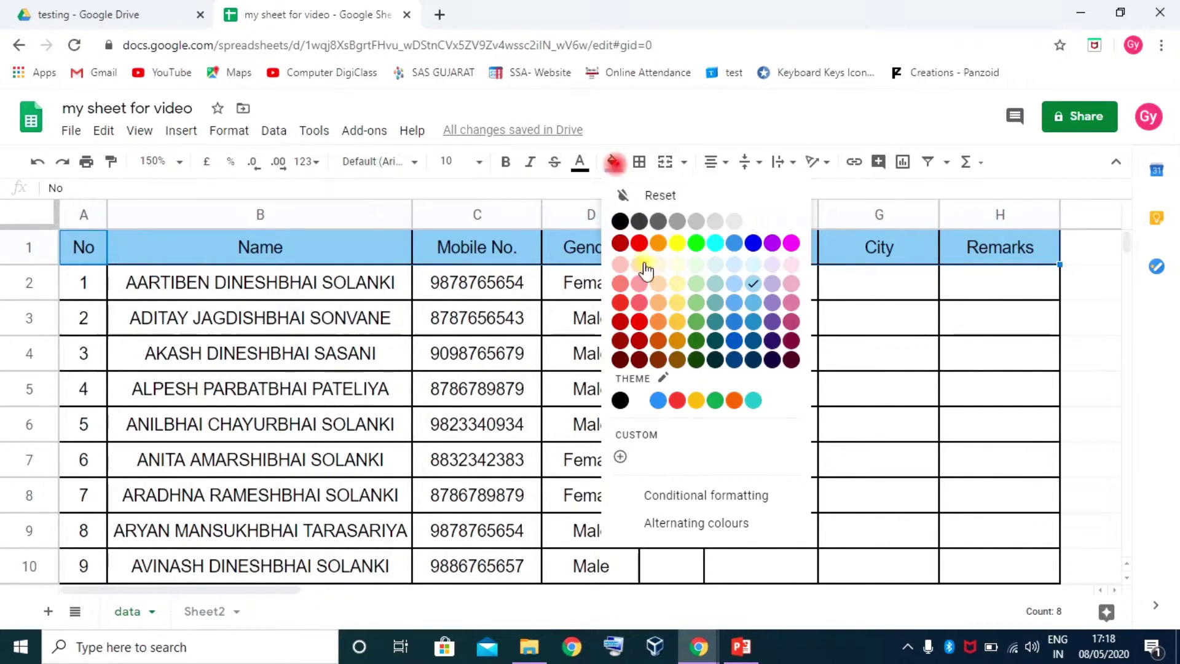
click(680, 308)
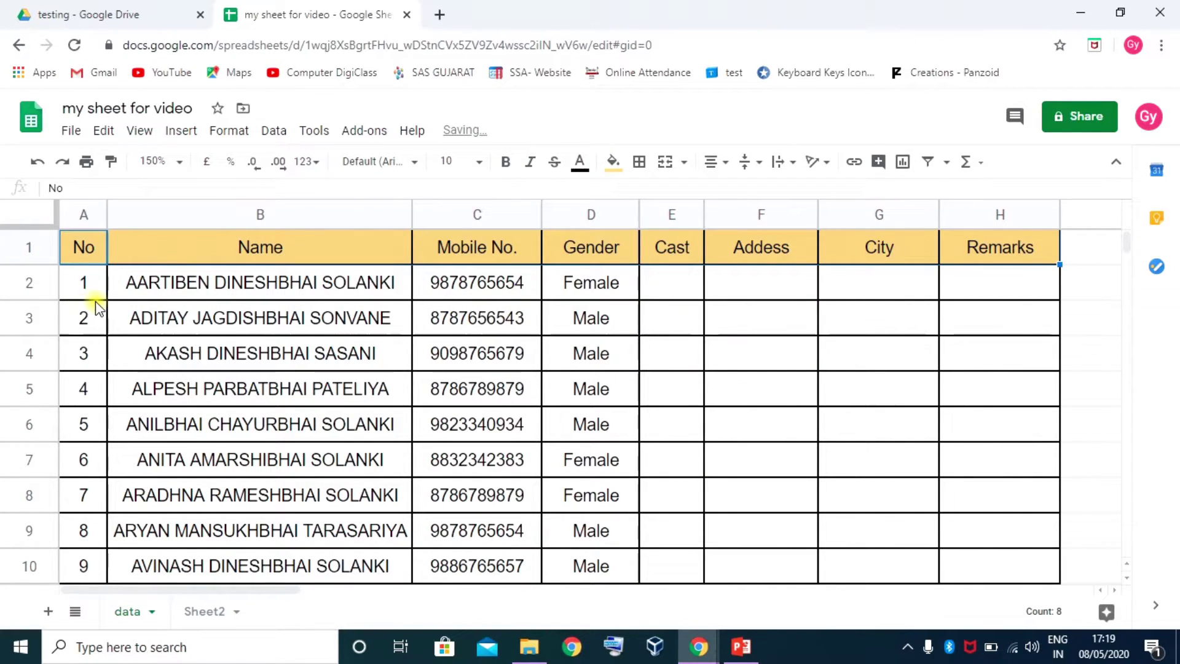
Shade serial numbers A2:A10 light yellow, then select header row A1:H1
drag(84, 288, 73, 575)
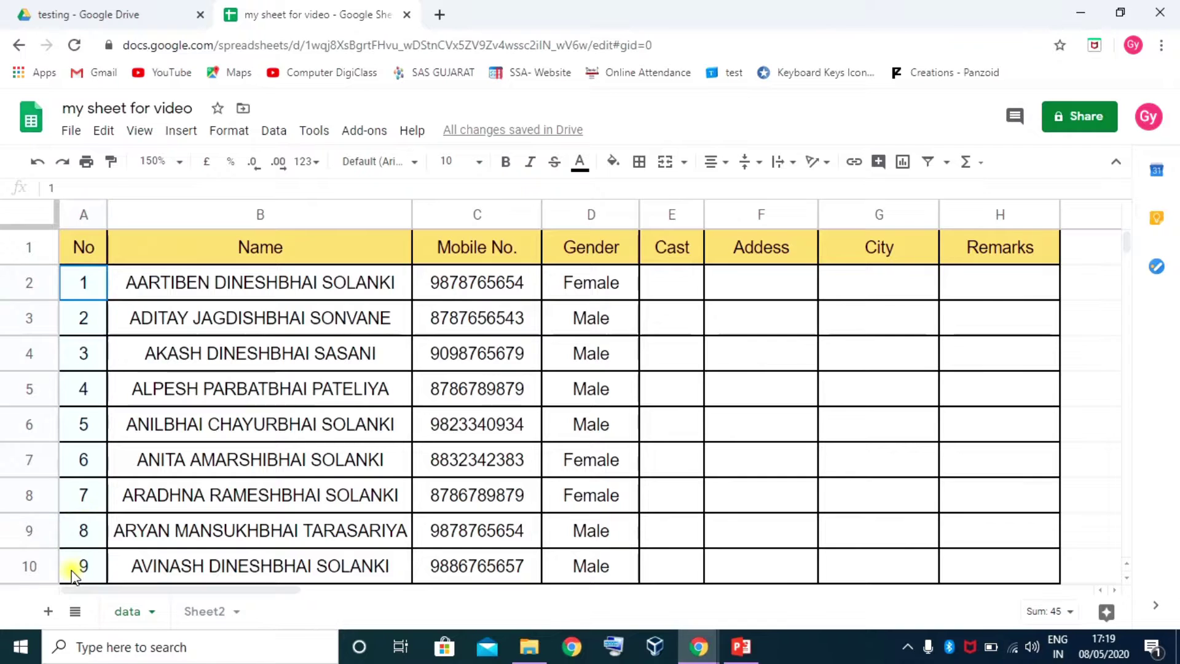
click(614, 163)
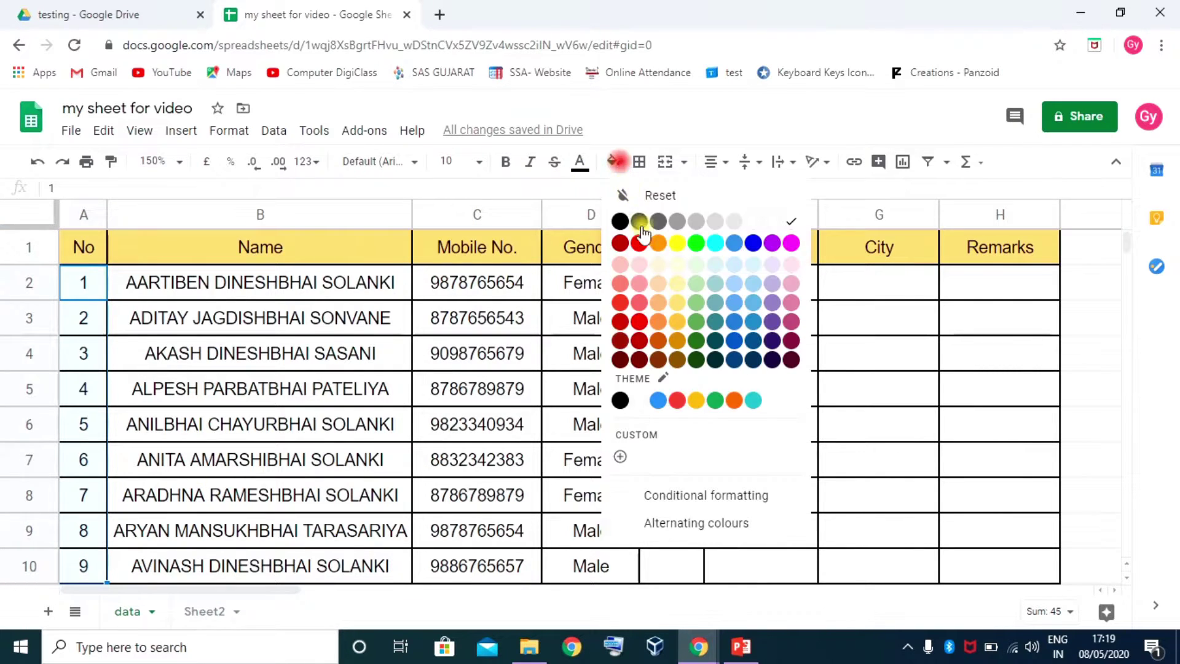
click(679, 289)
click(301, 353)
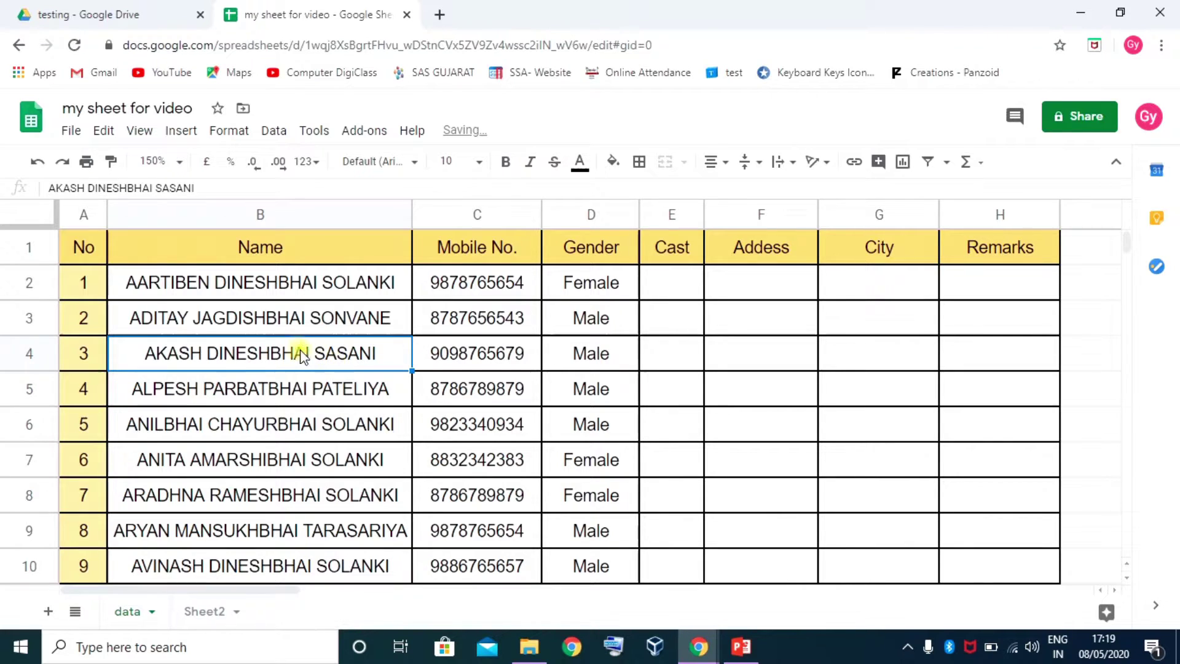
click(93, 247)
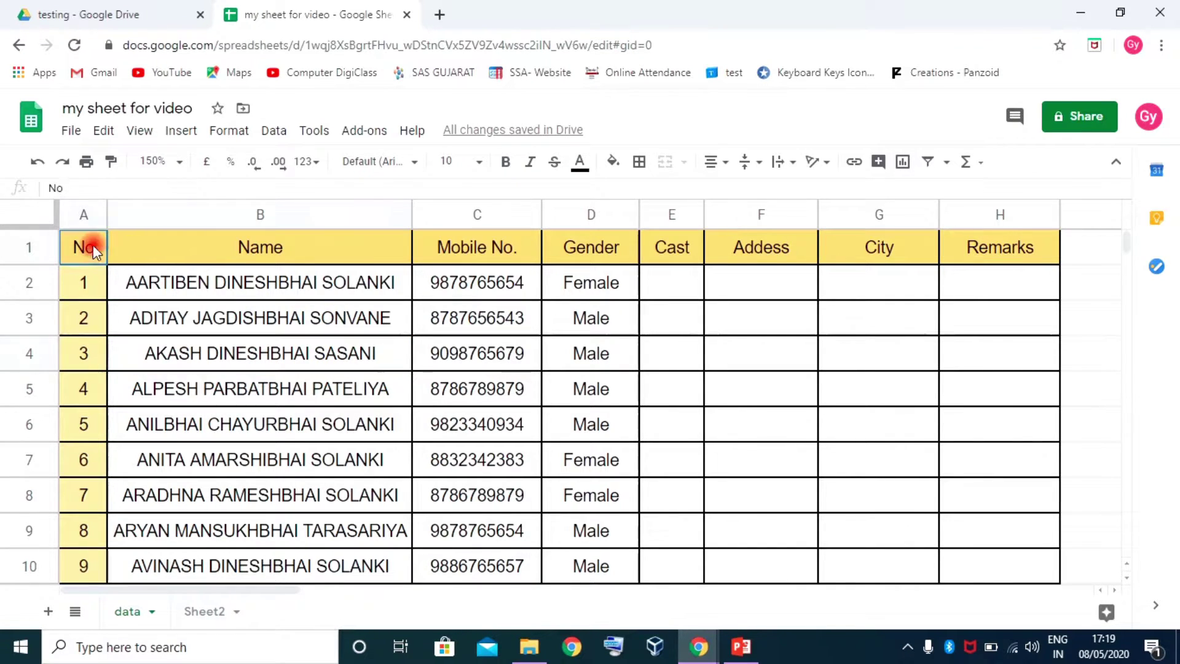
drag(93, 245, 728, 246)
drag(1020, 247, 1020, 247)
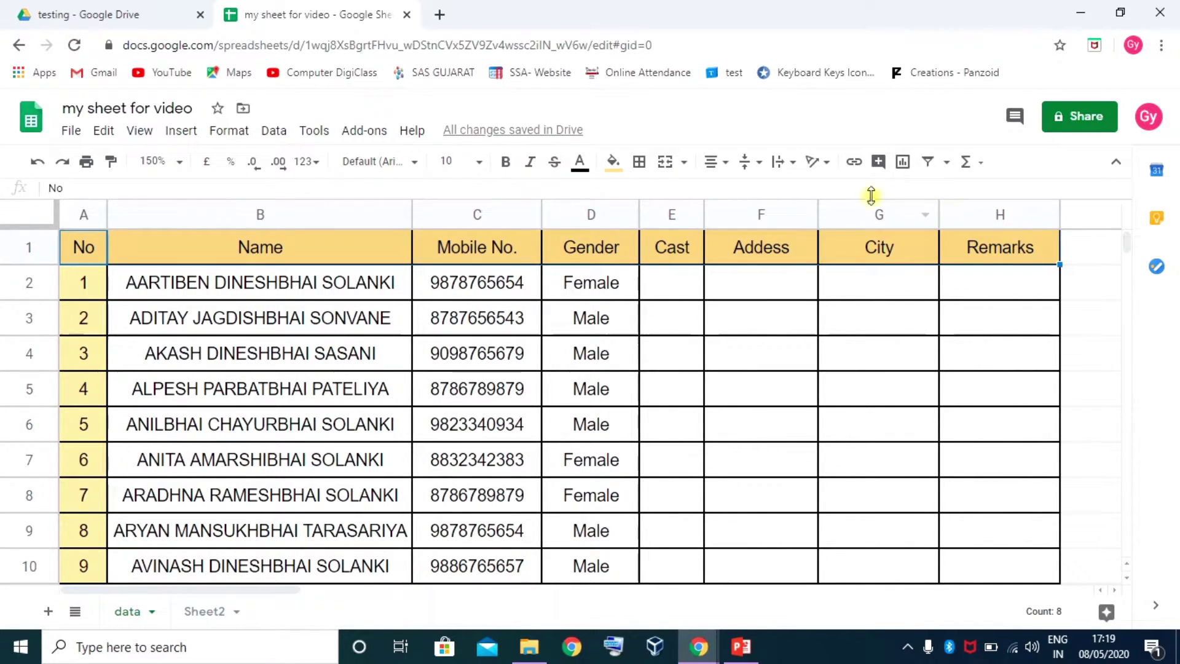
Make the header text red and bold, briefly trying italic and strikethrough
click(589, 165)
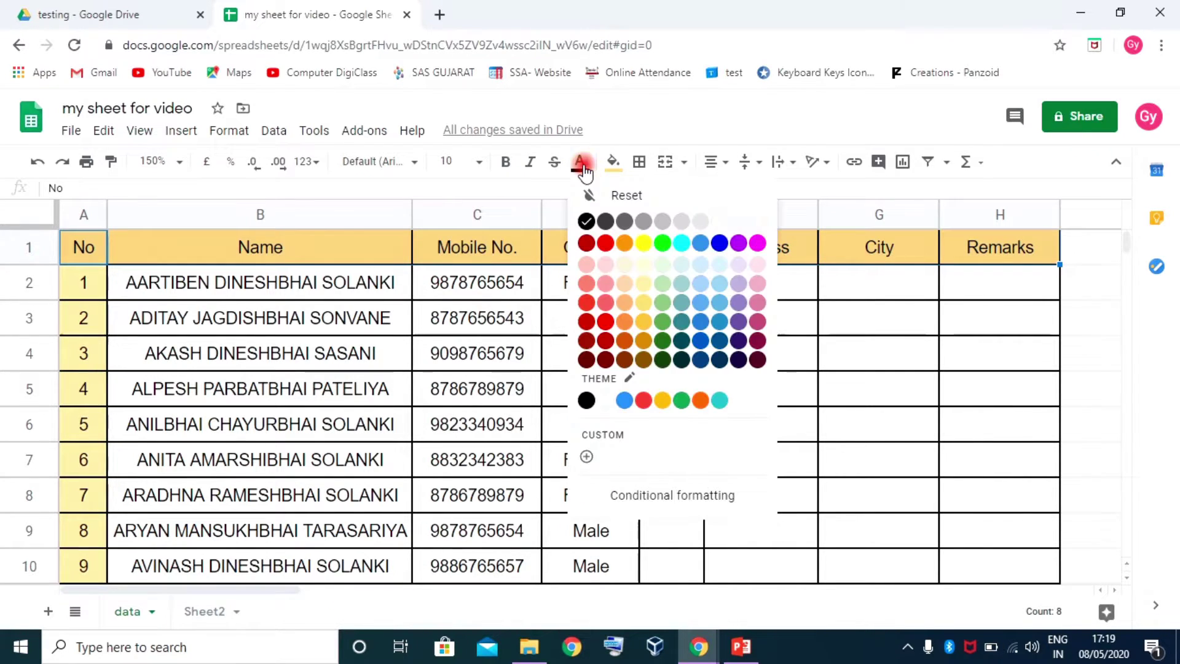
click(607, 244)
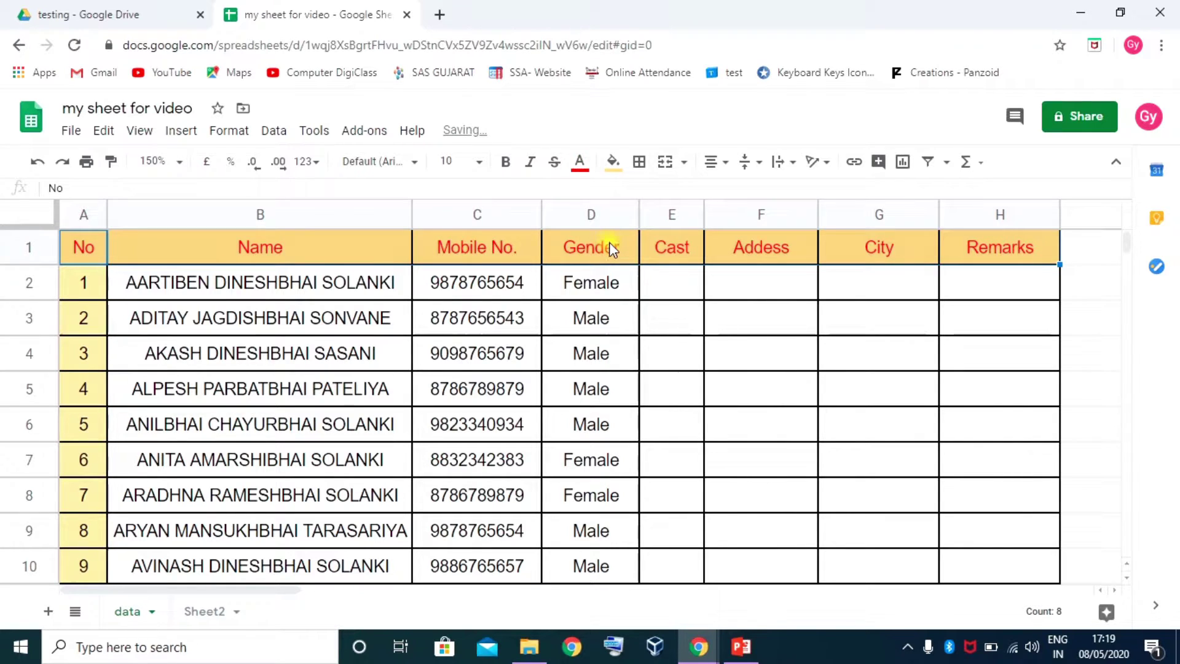
click(503, 161)
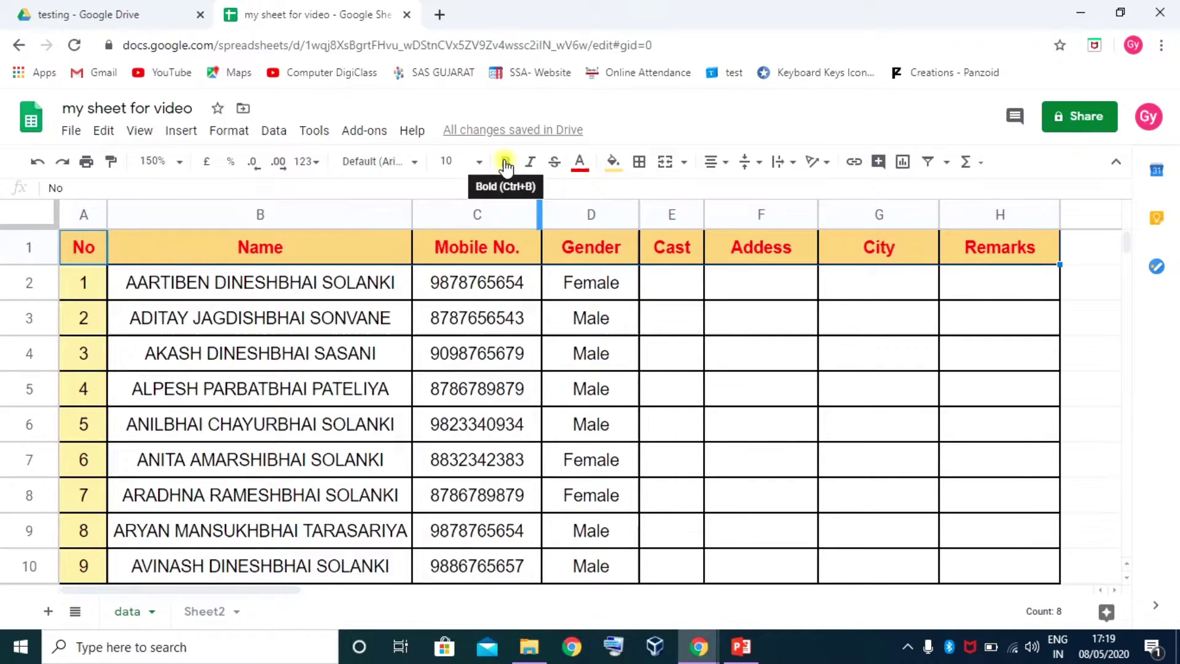
click(531, 164)
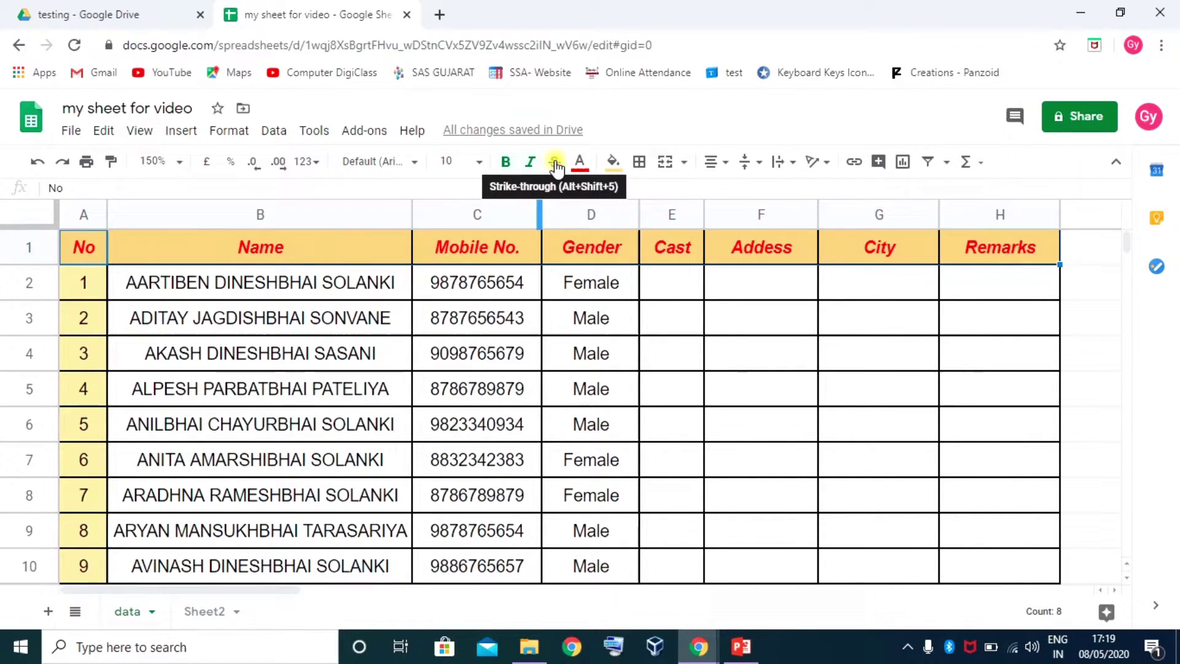
click(555, 163)
click(555, 164)
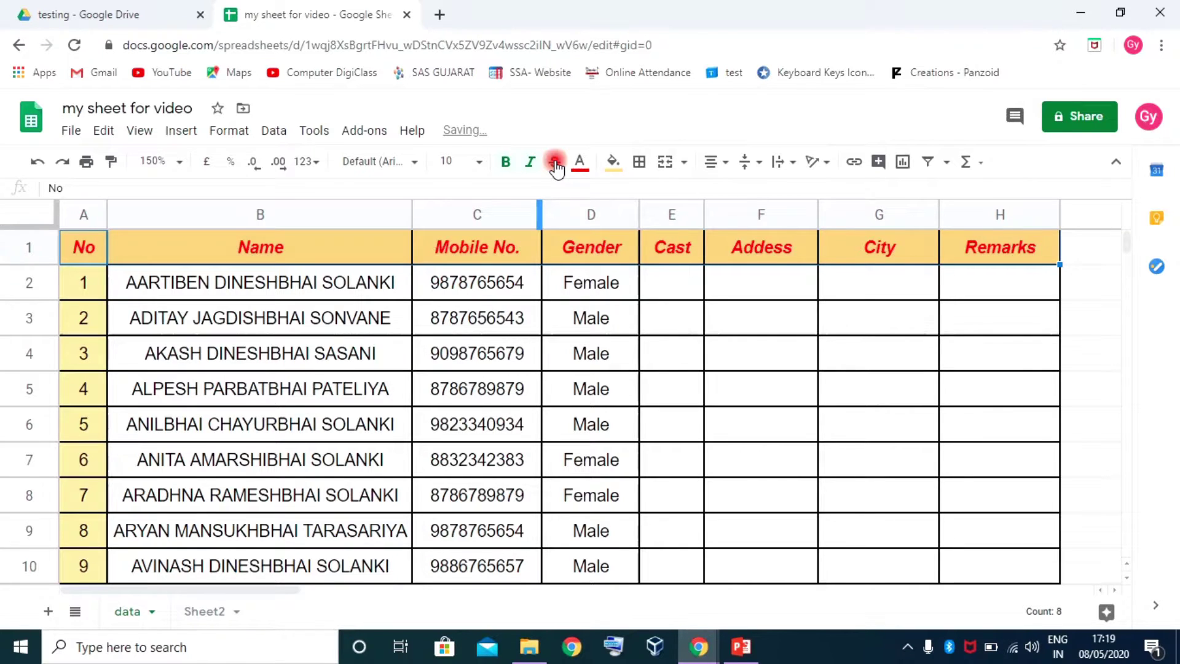
Set the header font size to 12 after trying 14, and remove the italic
click(479, 163)
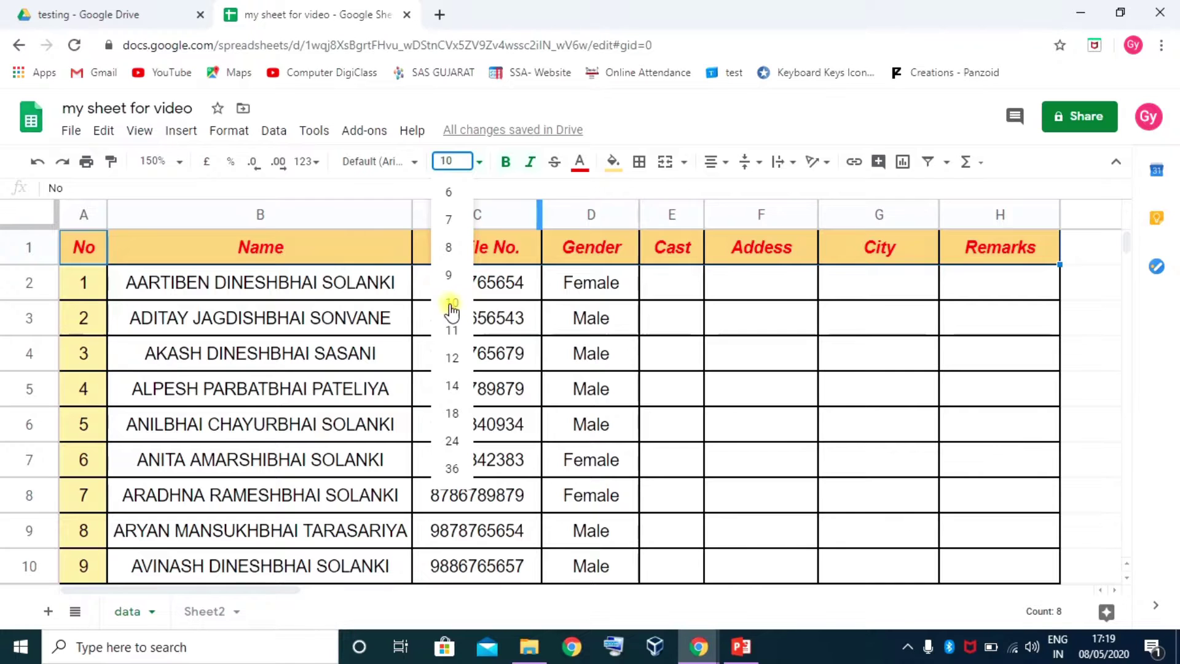
click(453, 357)
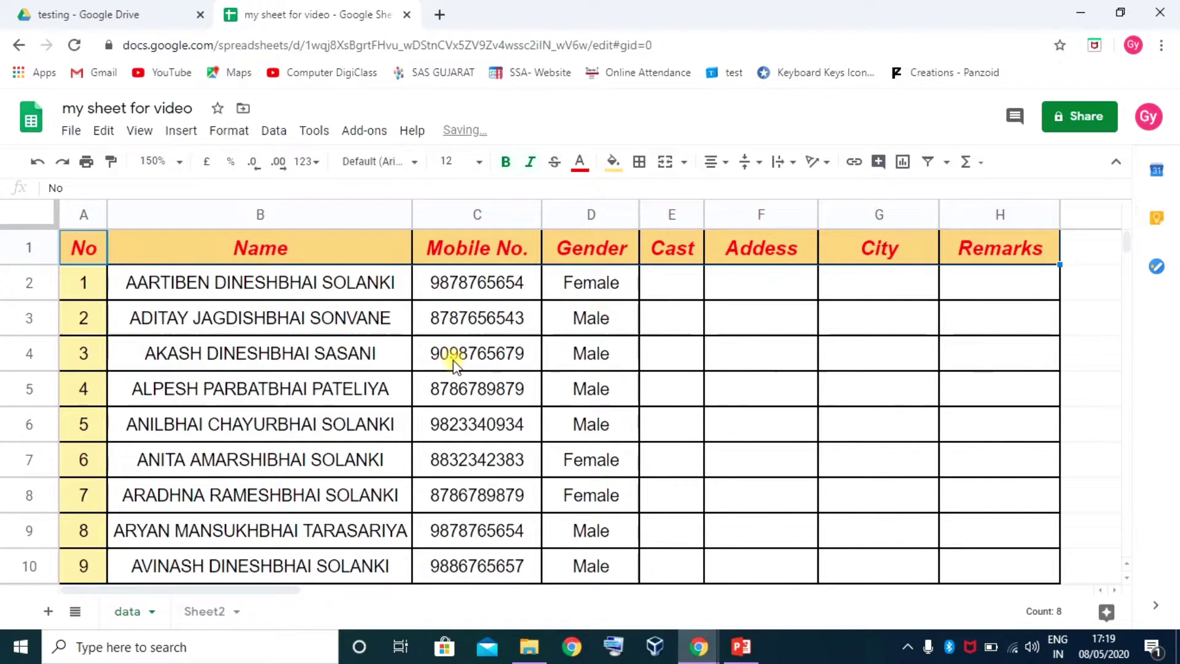
click(479, 161)
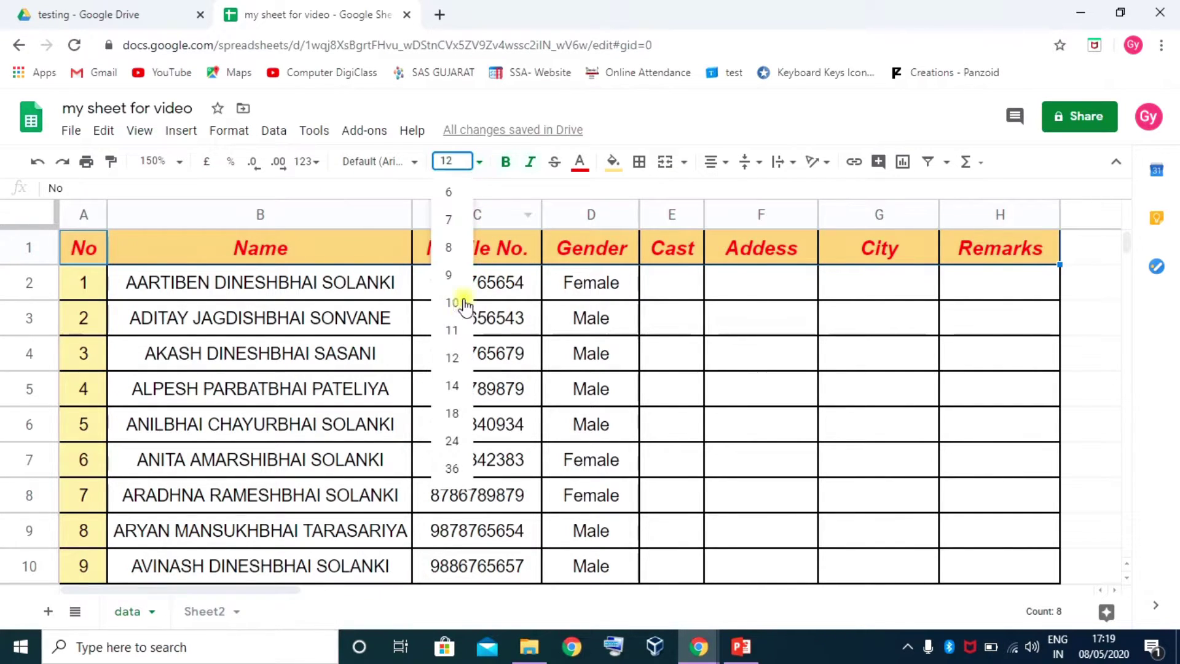
click(453, 387)
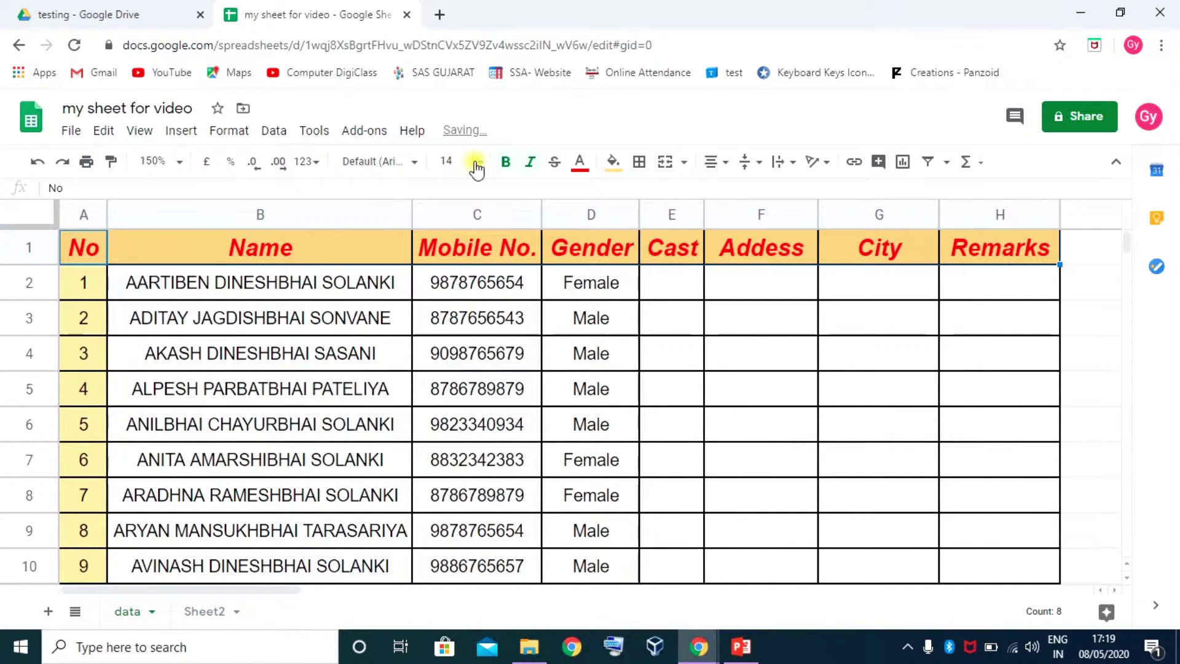
click(479, 162)
click(452, 358)
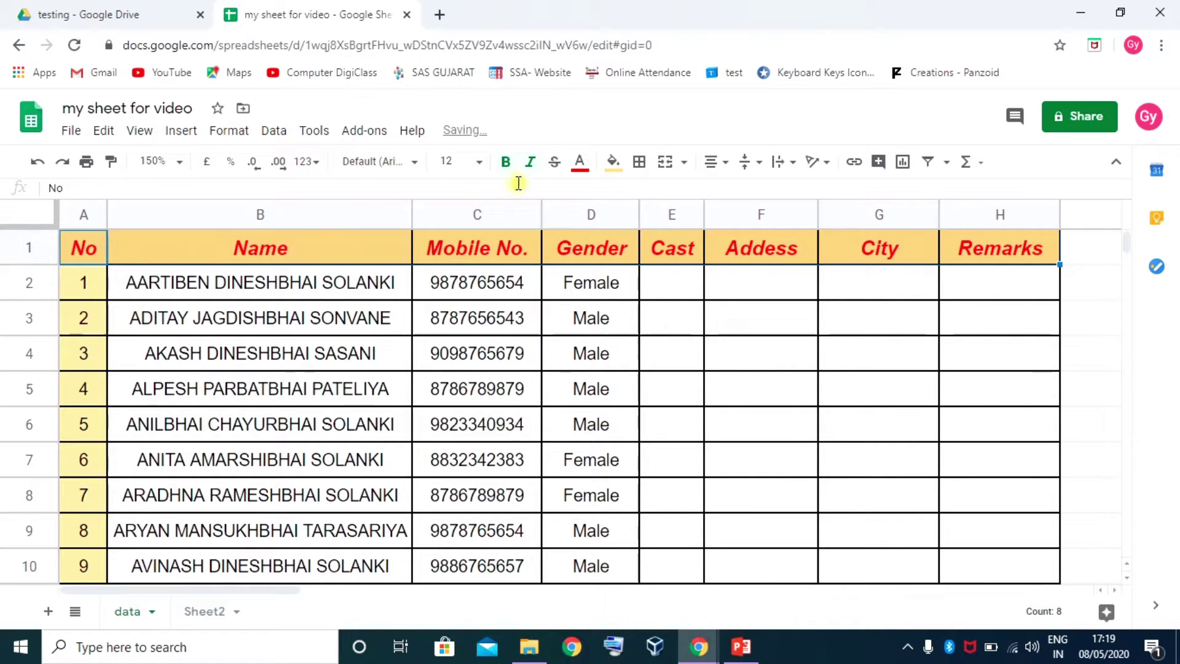
click(530, 162)
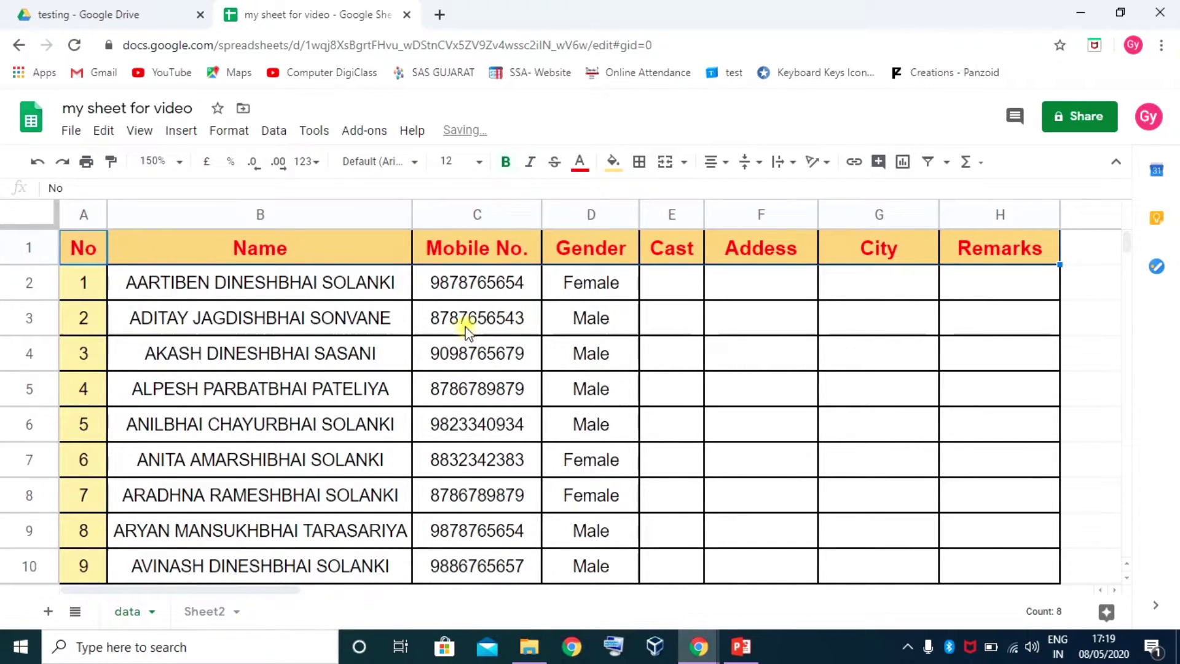
Change the header font to Roboto Mono, then to Georgia
click(414, 162)
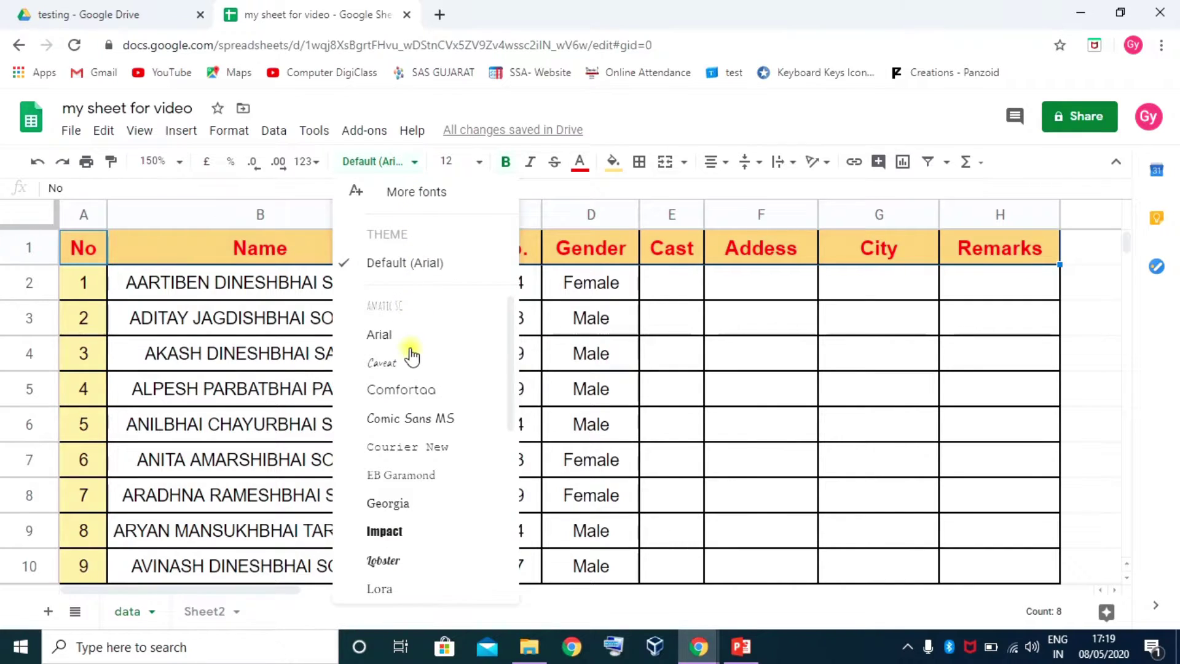
scroll(408, 355, down, 5)
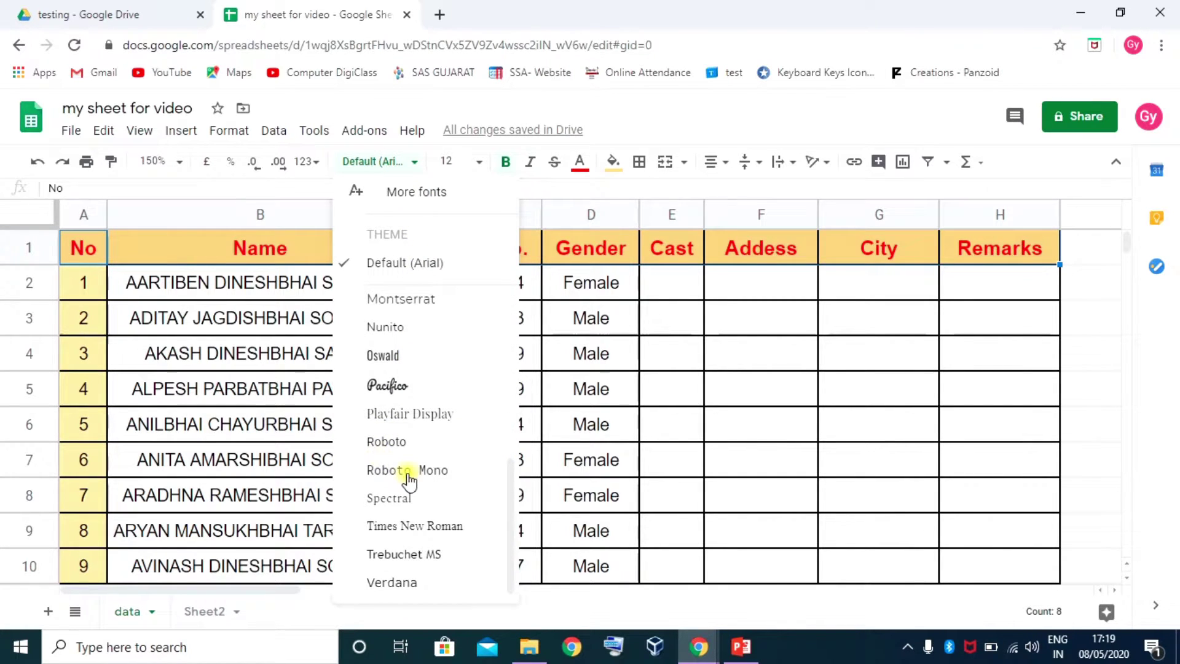
click(409, 469)
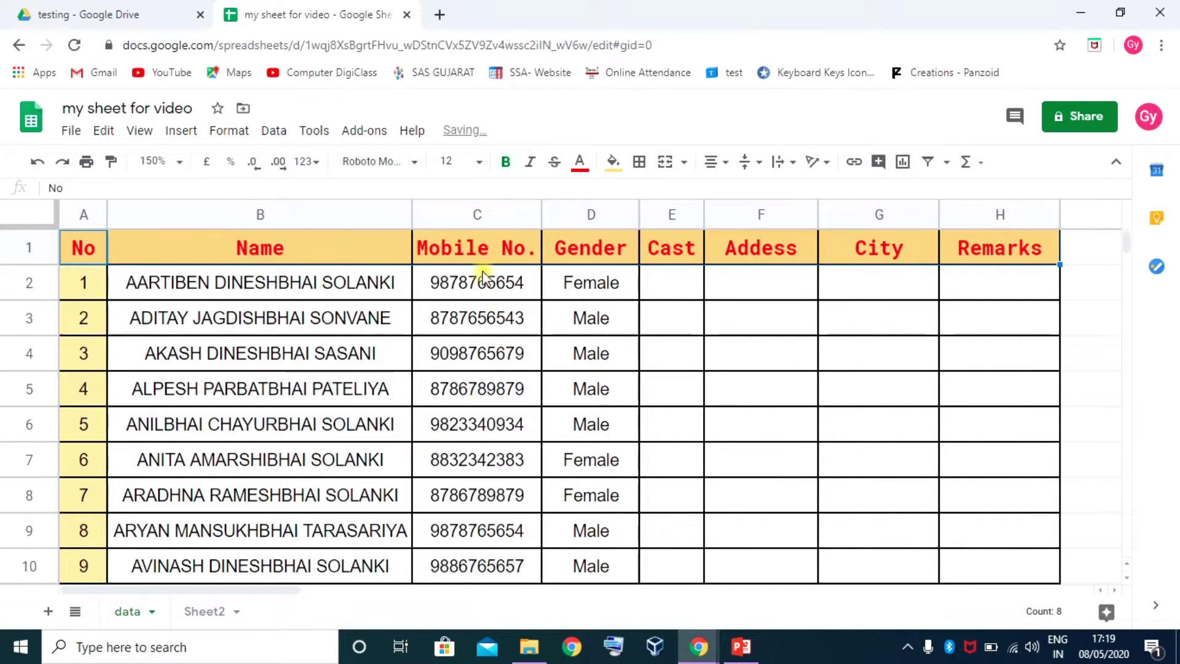
click(416, 162)
scroll(396, 442, down, 5)
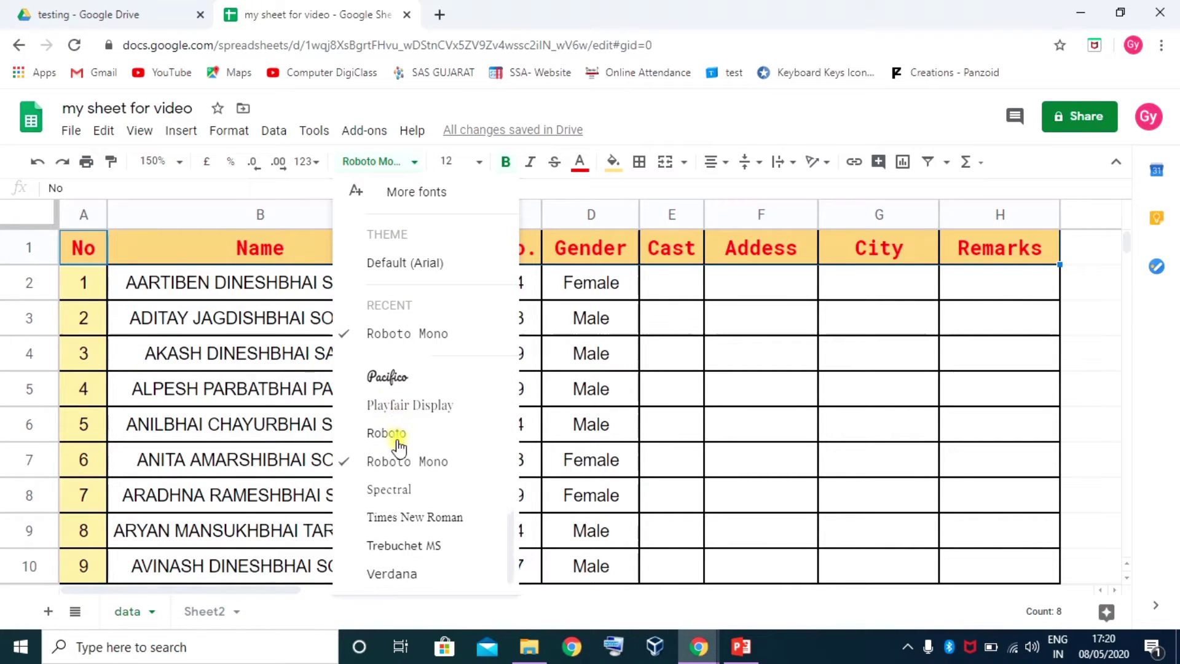
scroll(399, 443, up, 3)
click(388, 407)
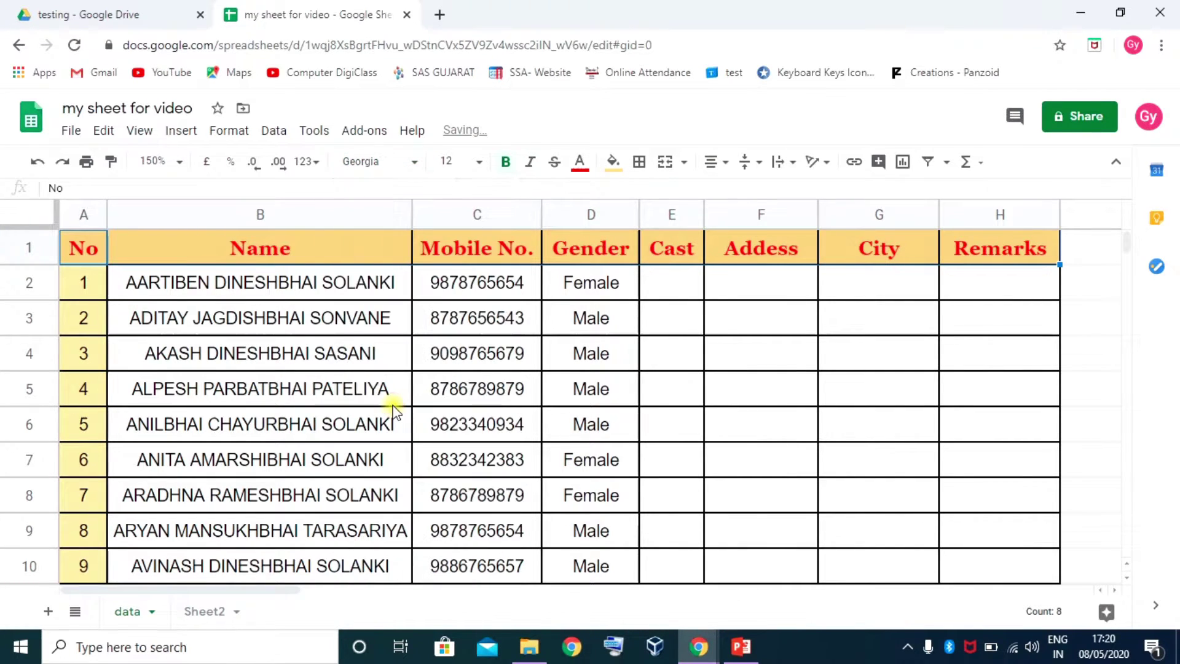
Set the whole table A1:H10 in Roboto Mono after trying Georgia
drag(85, 245, 1033, 571)
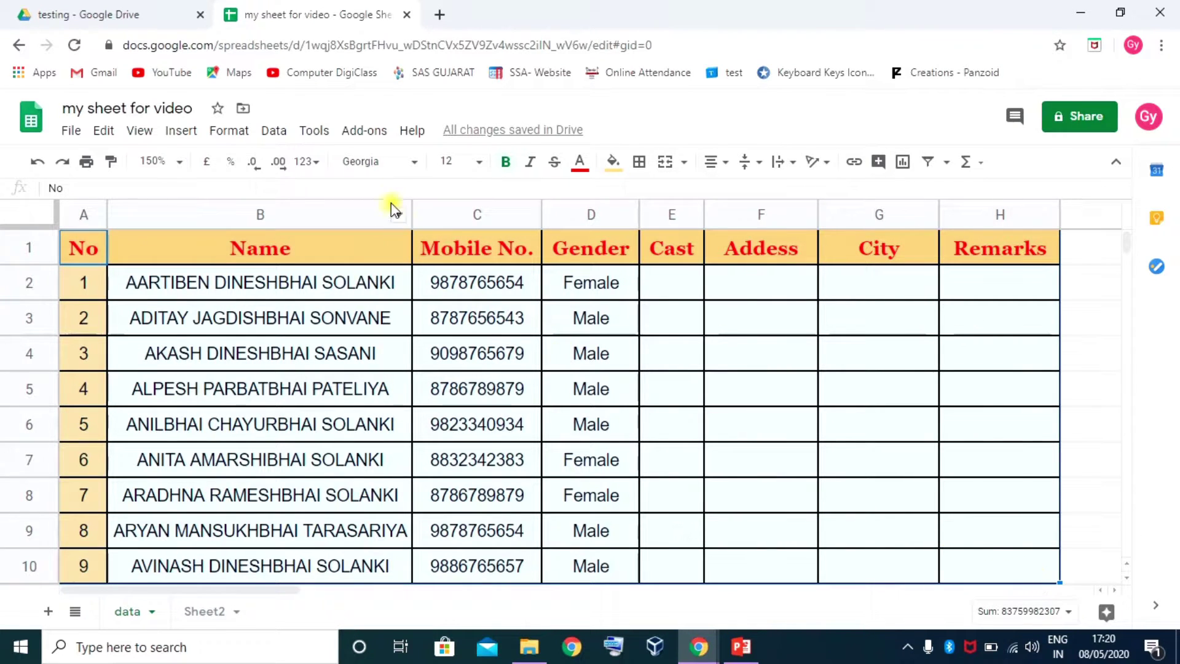
click(403, 163)
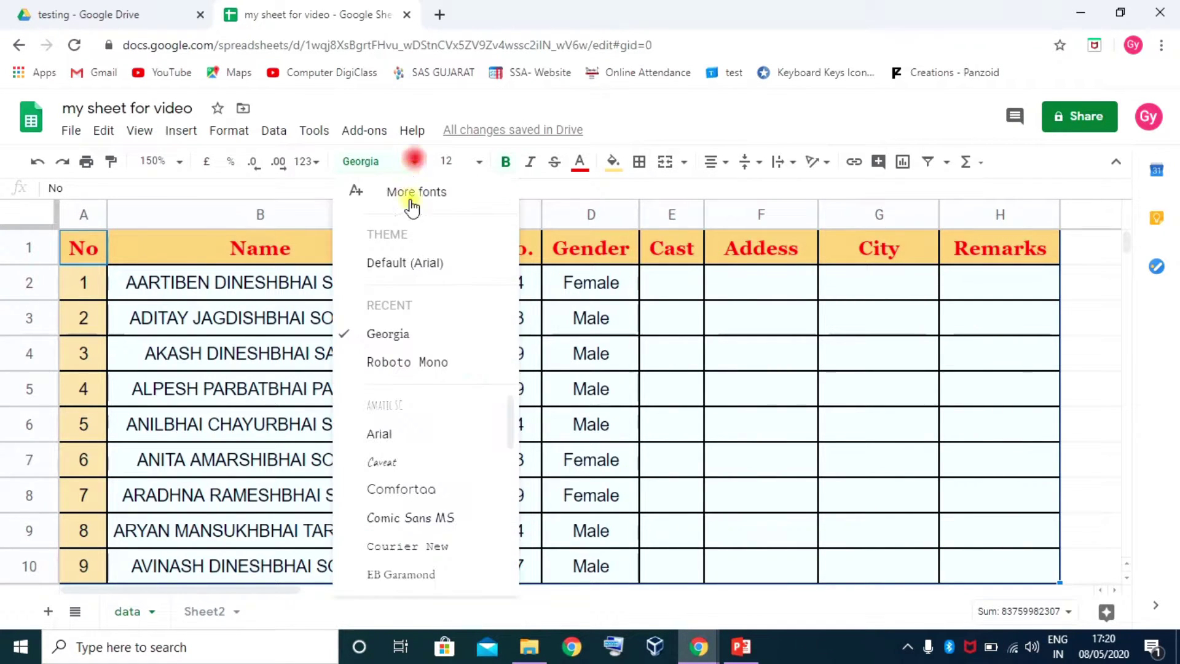
click(399, 334)
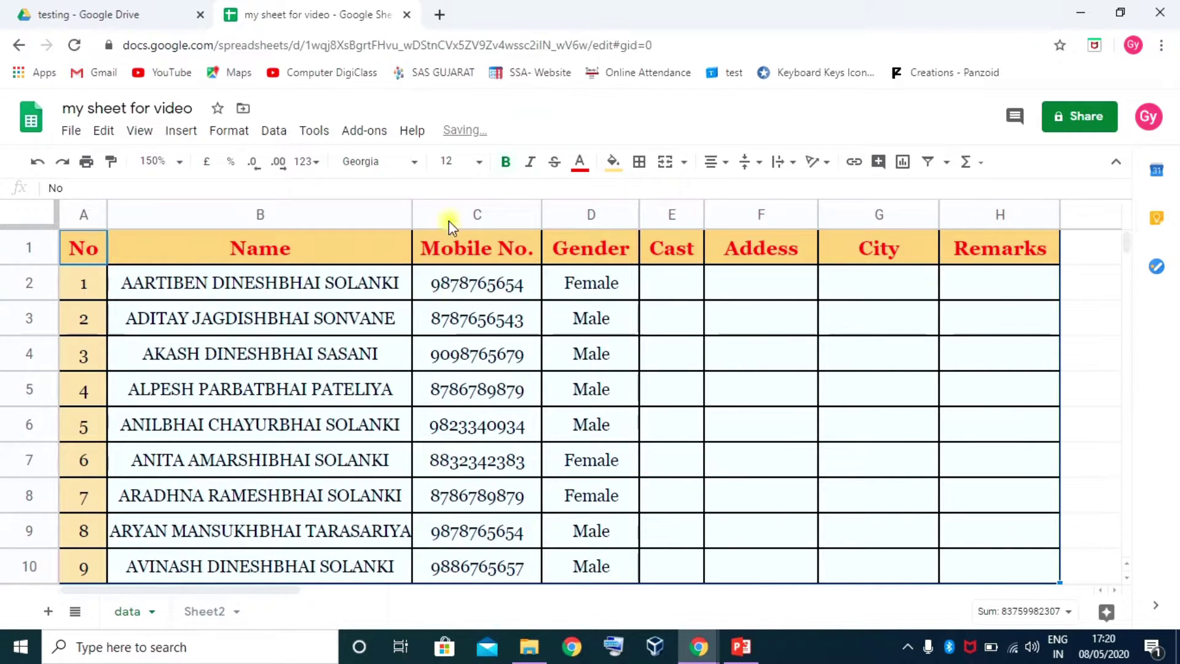
click(410, 161)
click(431, 363)
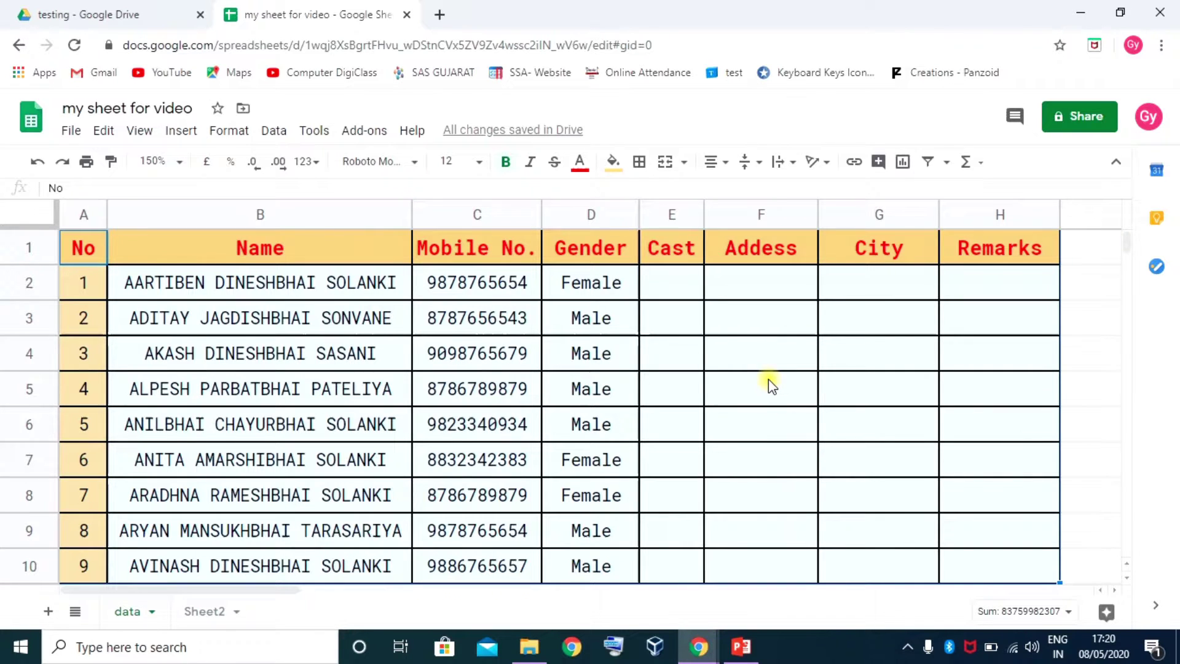
click(415, 326)
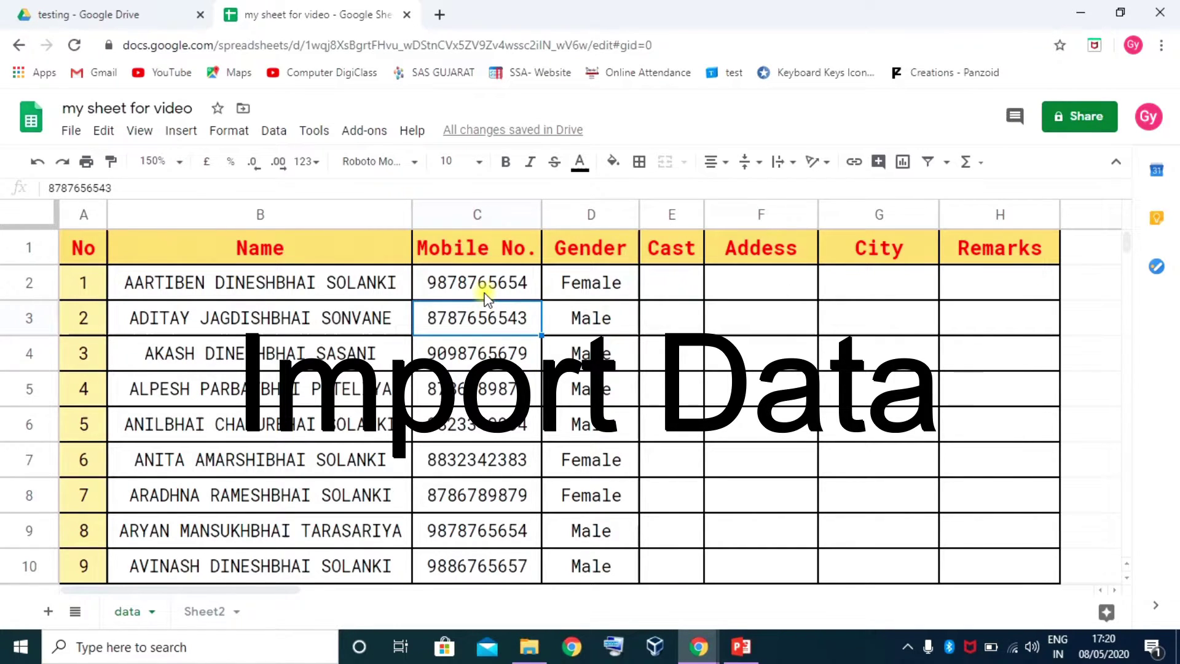
Choose File > Import to bring up the Import file dialog on My Drive
click(69, 132)
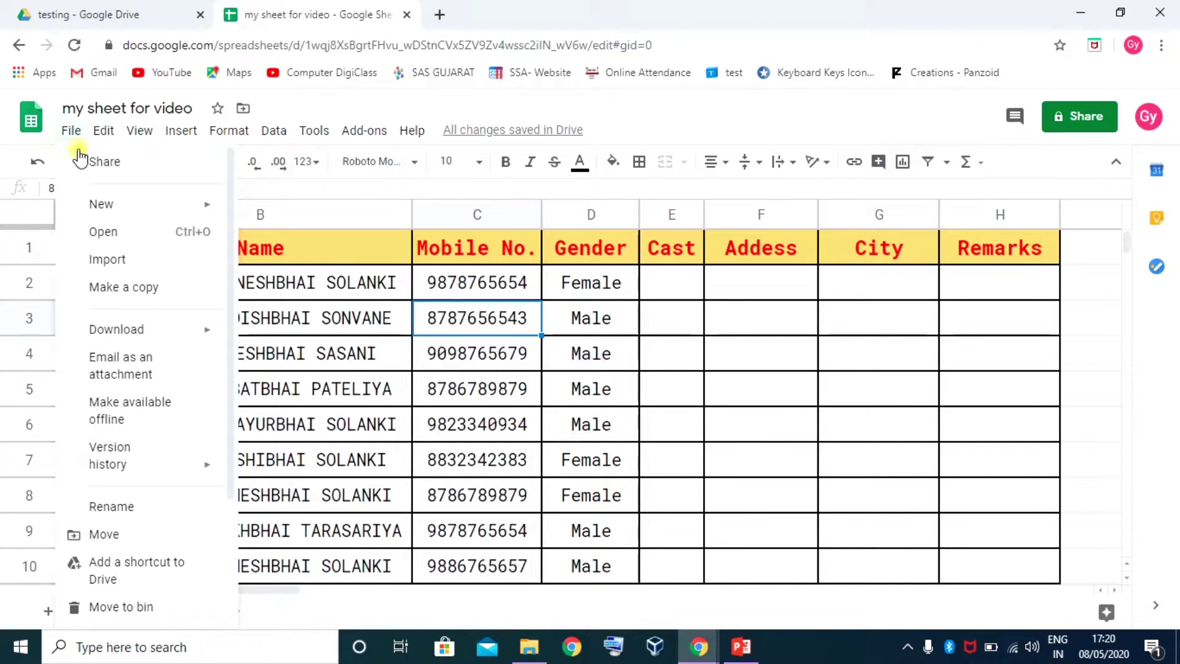
mouse_move(100, 206)
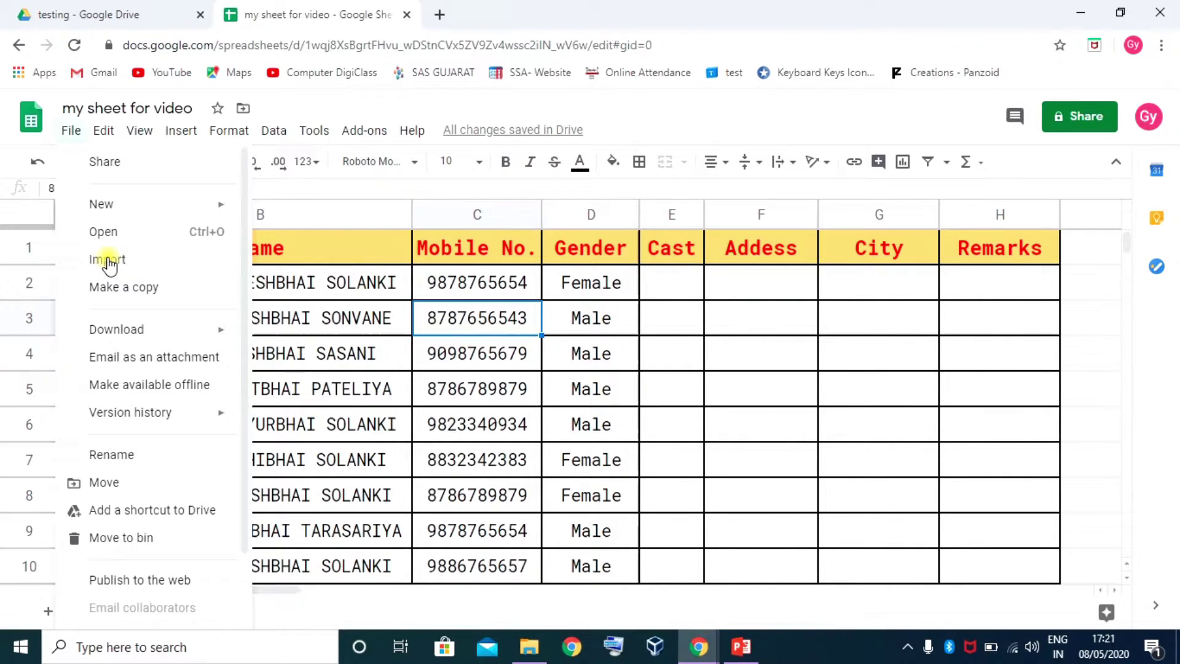
click(114, 261)
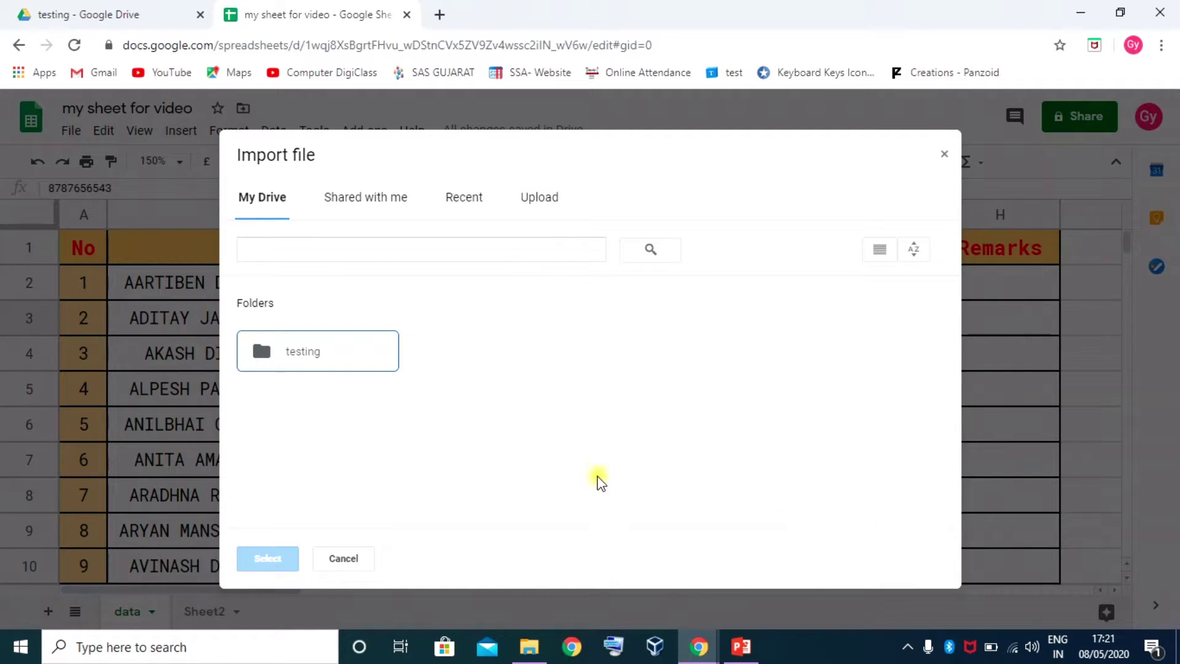
Browse the Import dialog tabs, then use Upload's 'Select a file from your device'
click(369, 200)
click(541, 200)
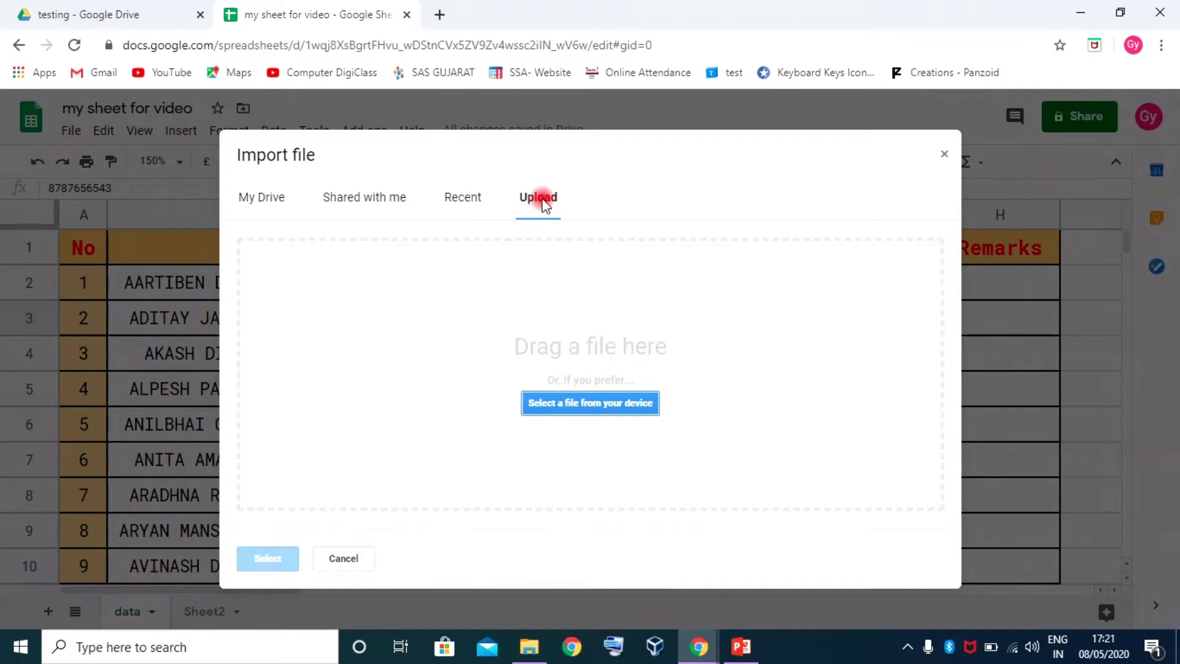
click(246, 195)
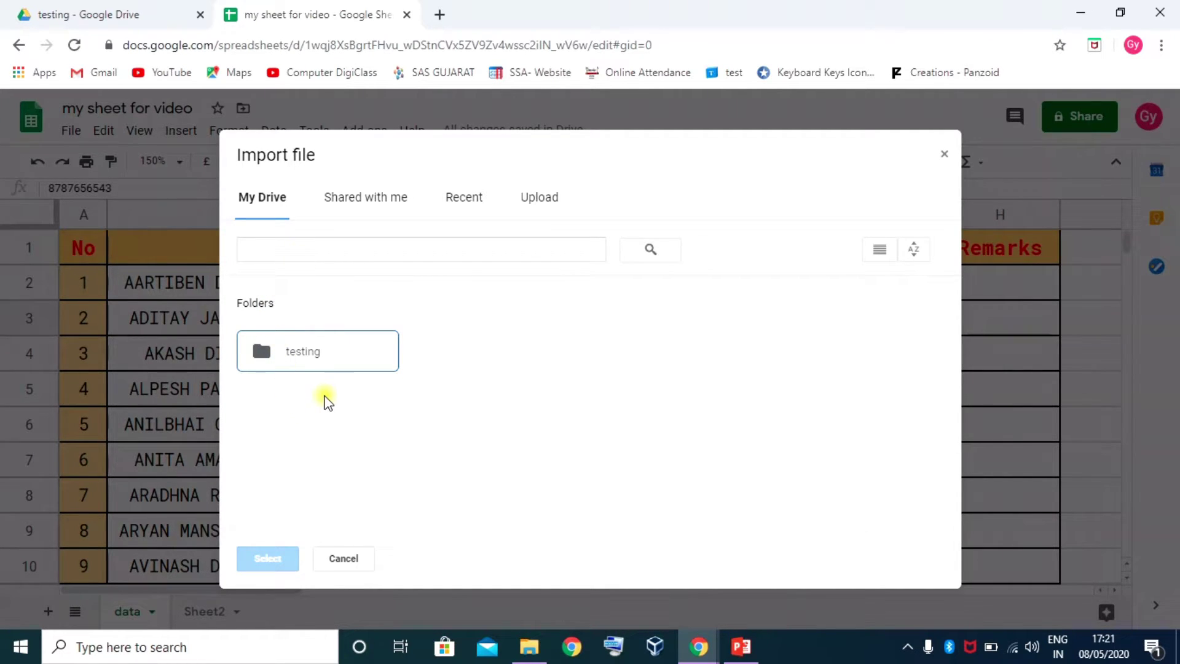
click(377, 200)
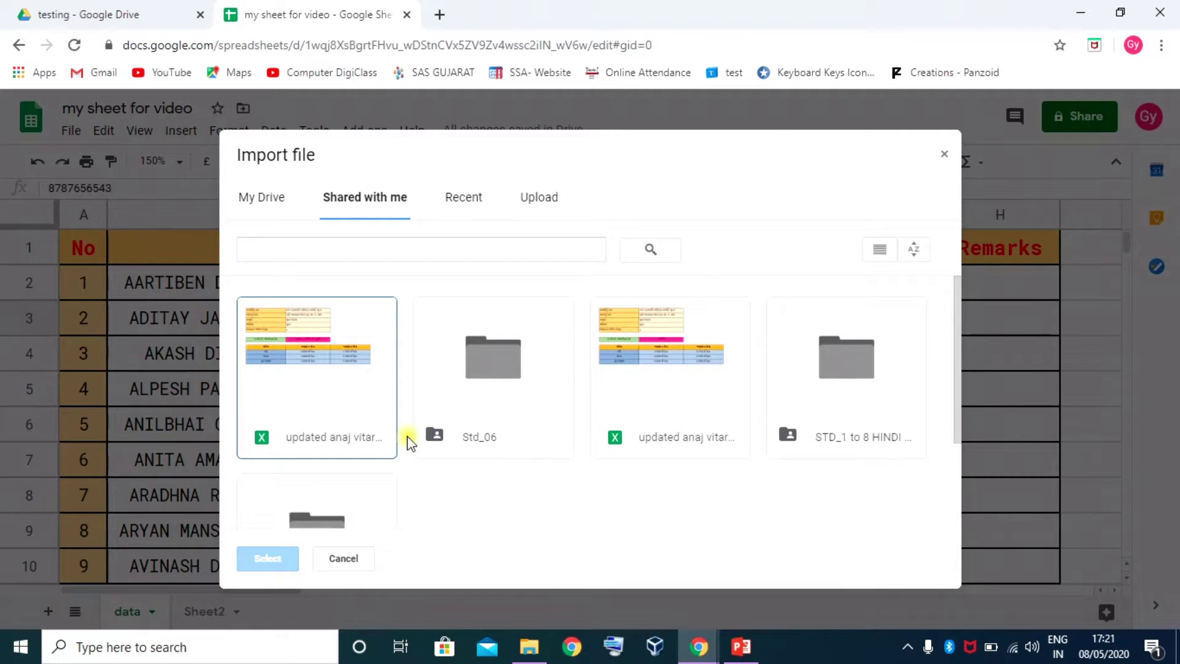
click(461, 201)
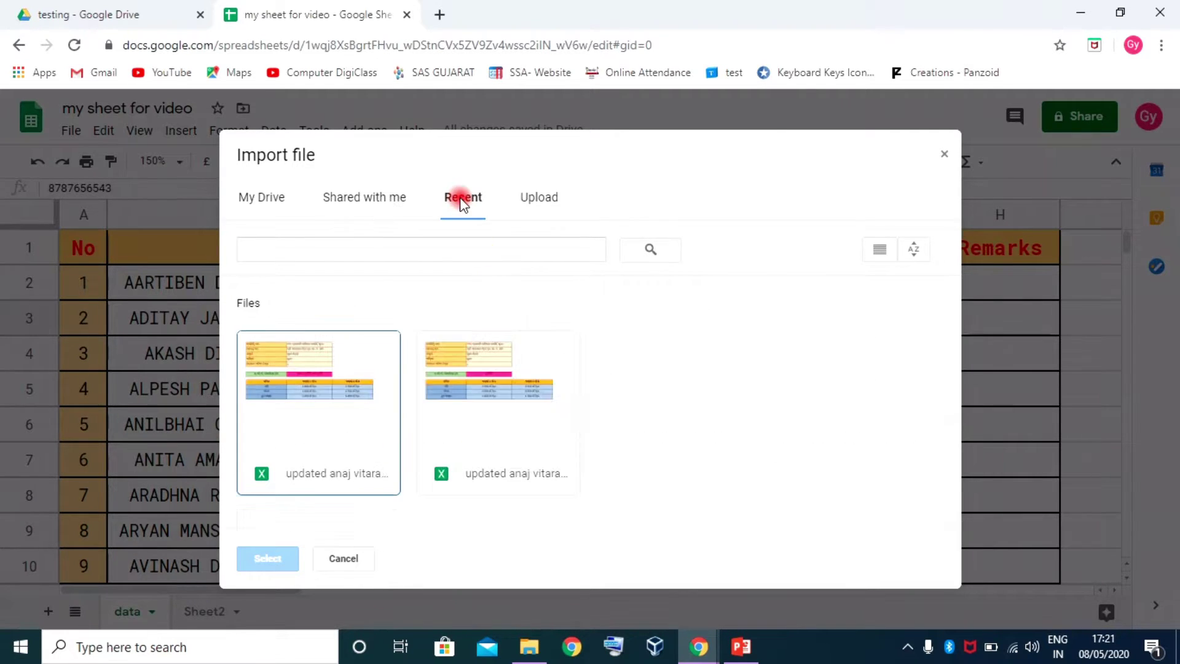
click(546, 198)
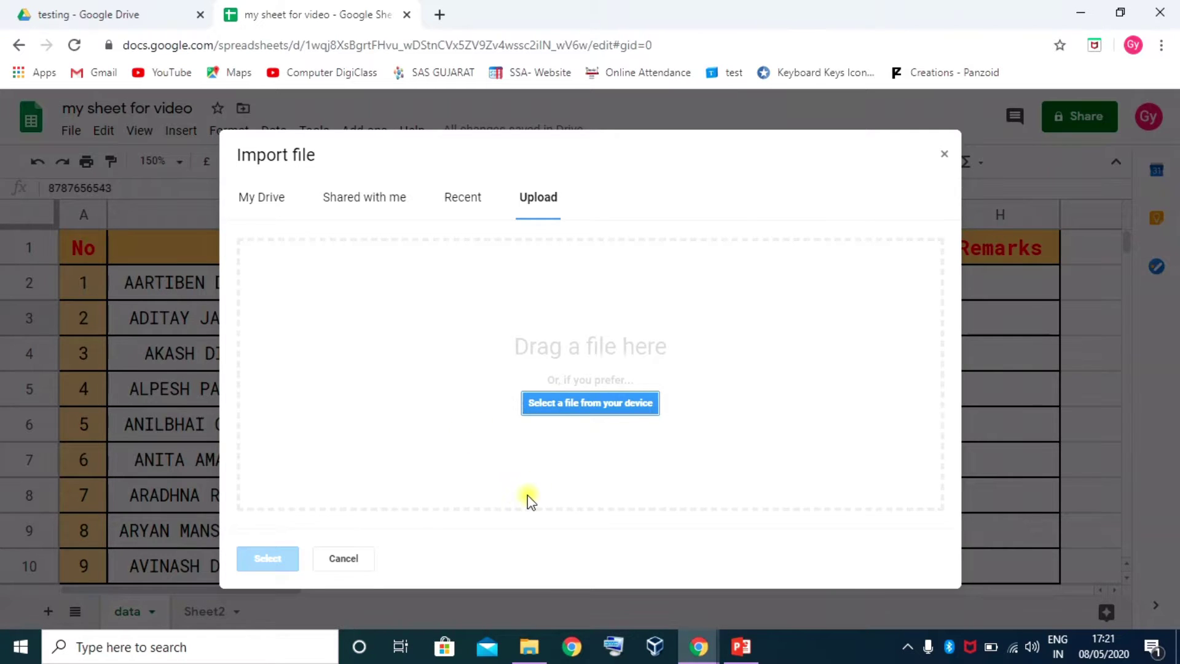
click(600, 408)
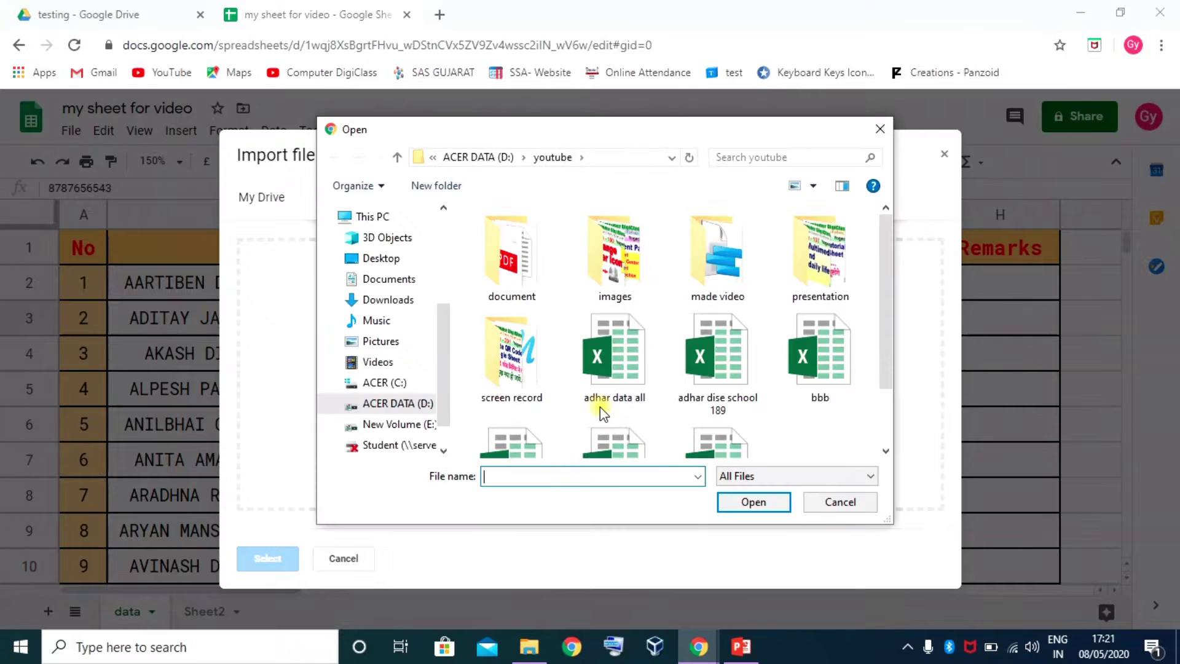
Go to This PC > ACER DATA (D:) > youtube and upload 'digital gujarat std8'
drag(616, 132, 531, 117)
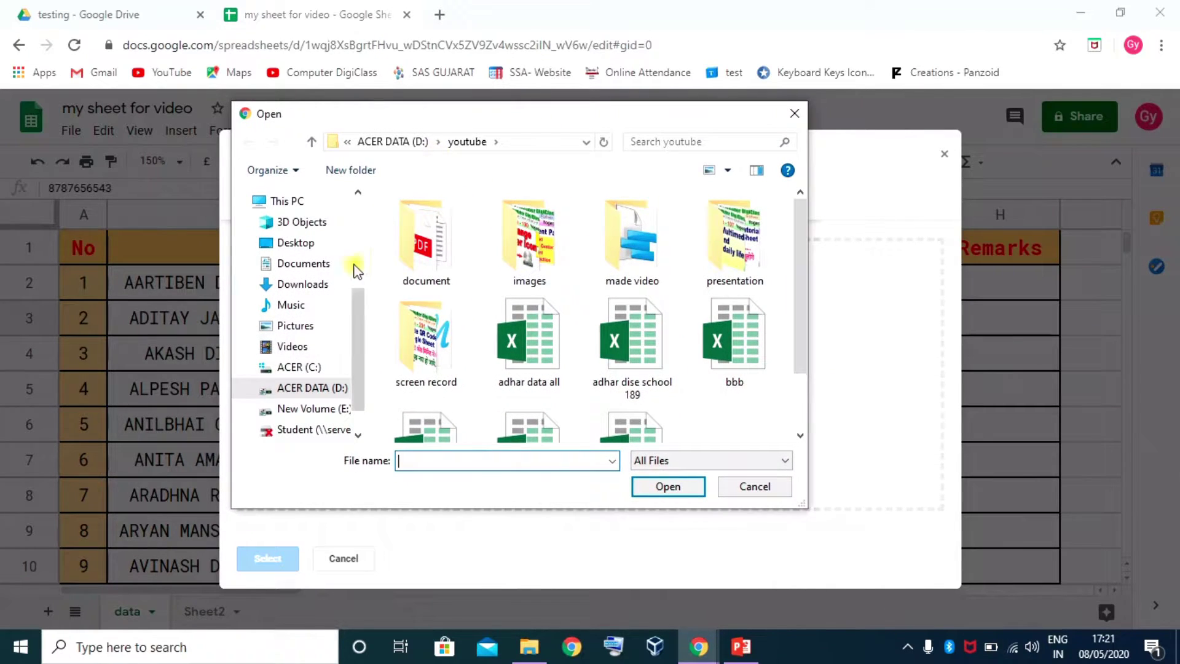
scroll(355, 273, down, 1)
scroll(372, 246, up, 2)
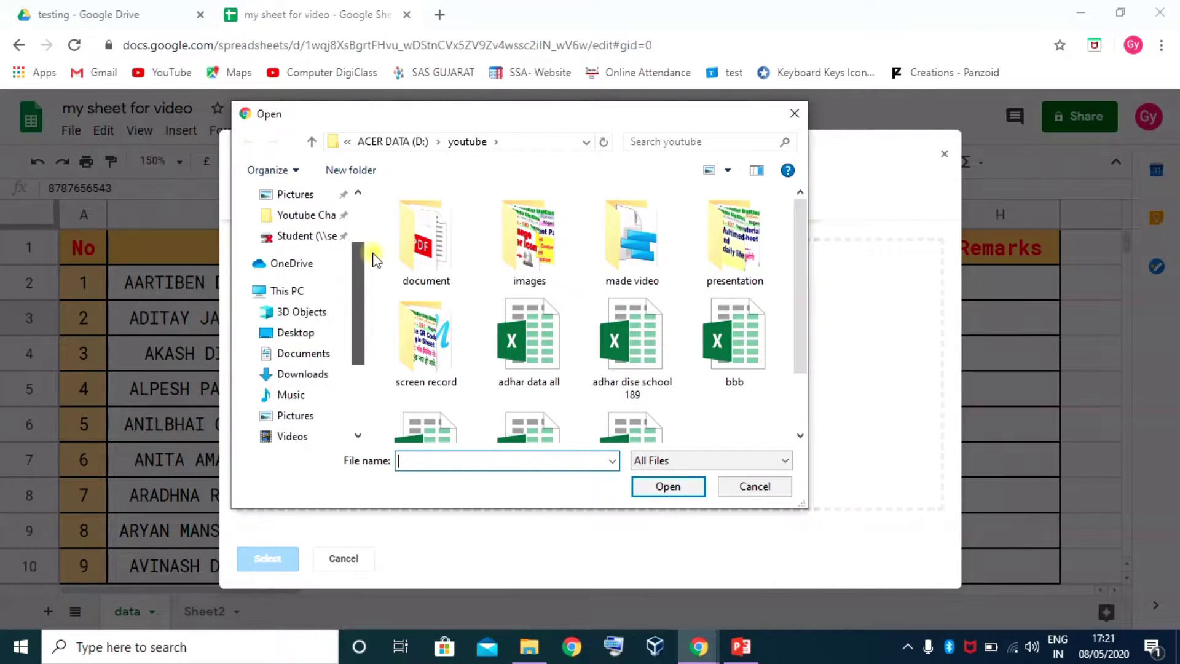
click(281, 290)
click(500, 360)
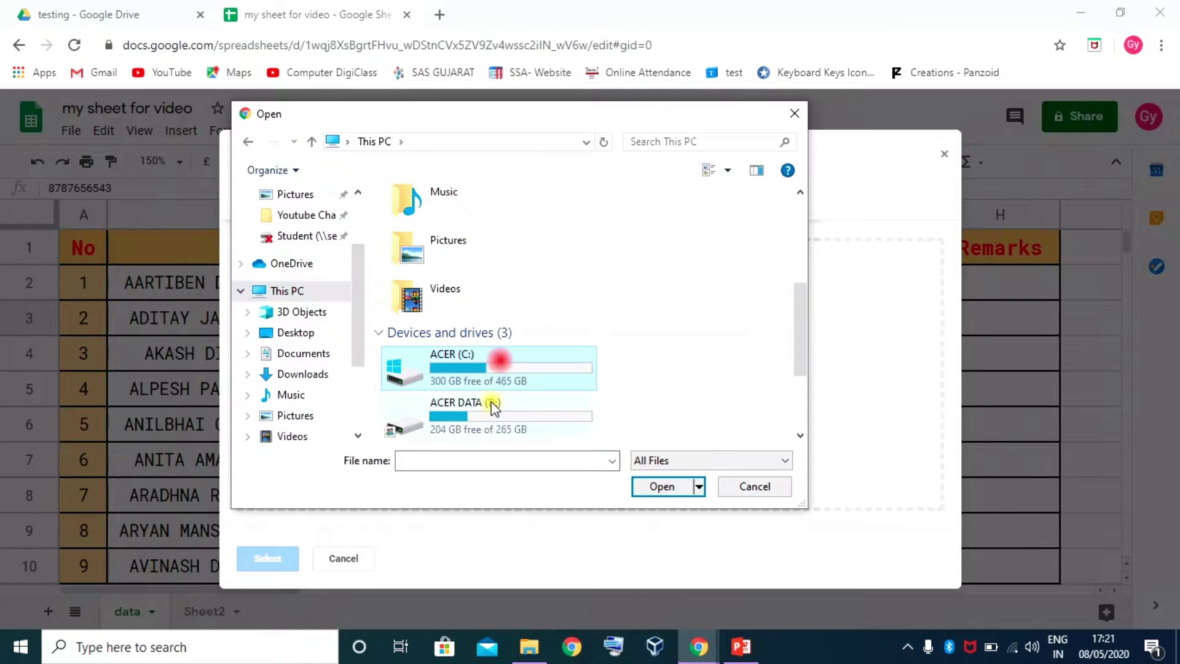
double_click(491, 406)
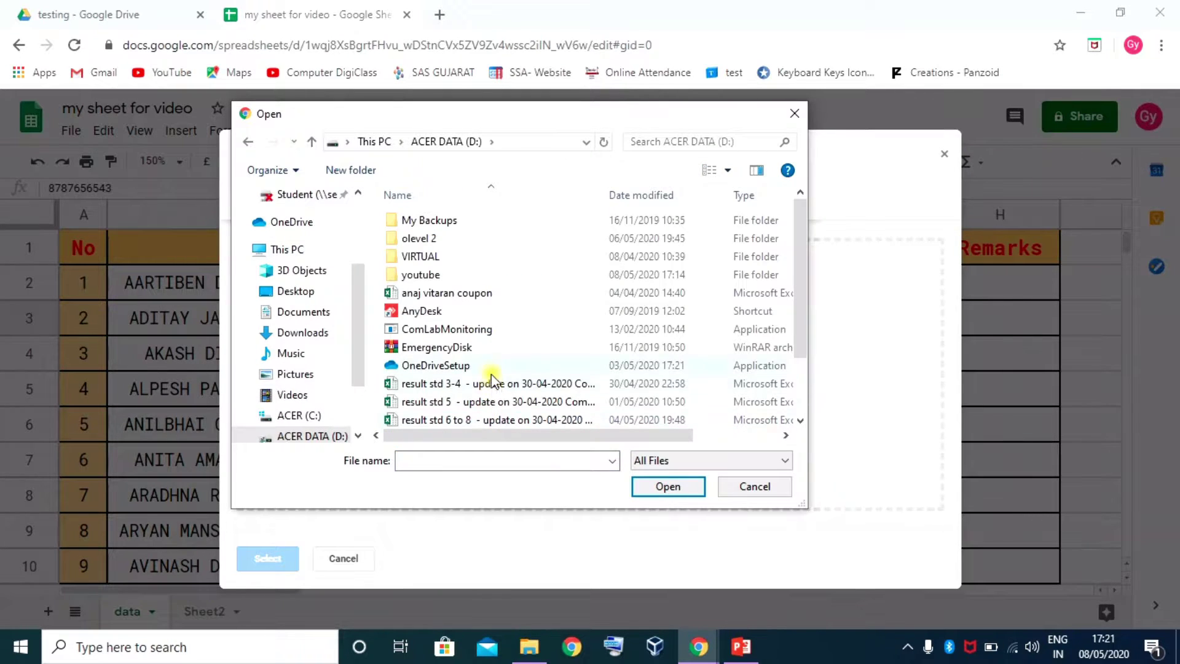
double_click(428, 275)
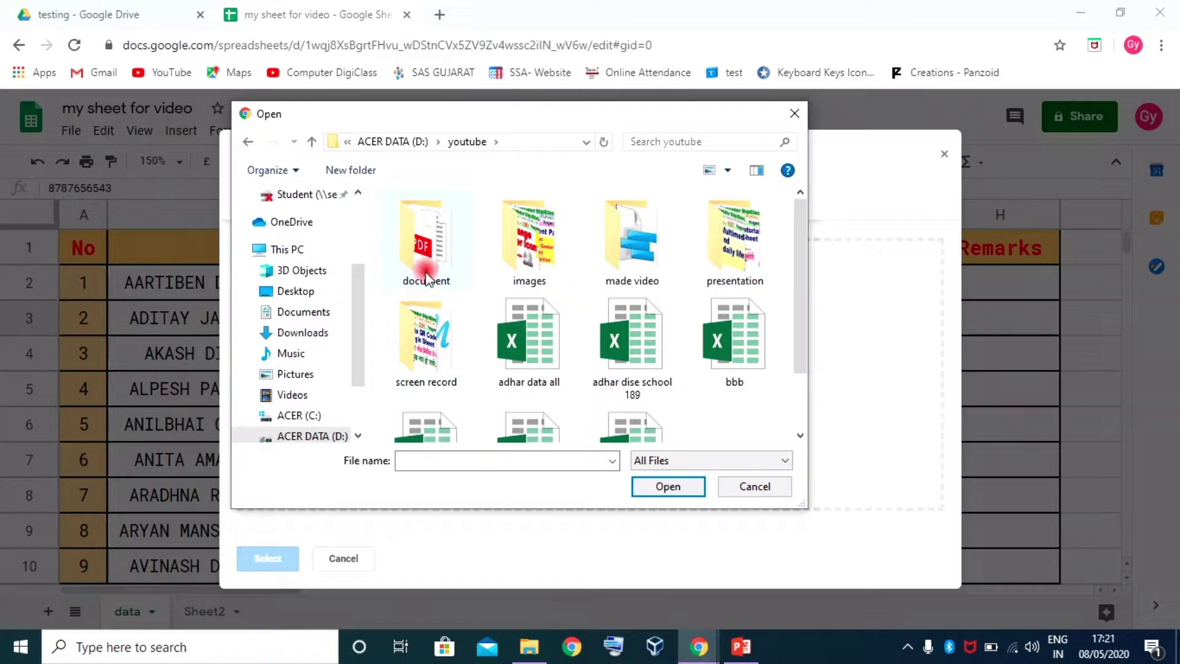
scroll(646, 383, down, 1)
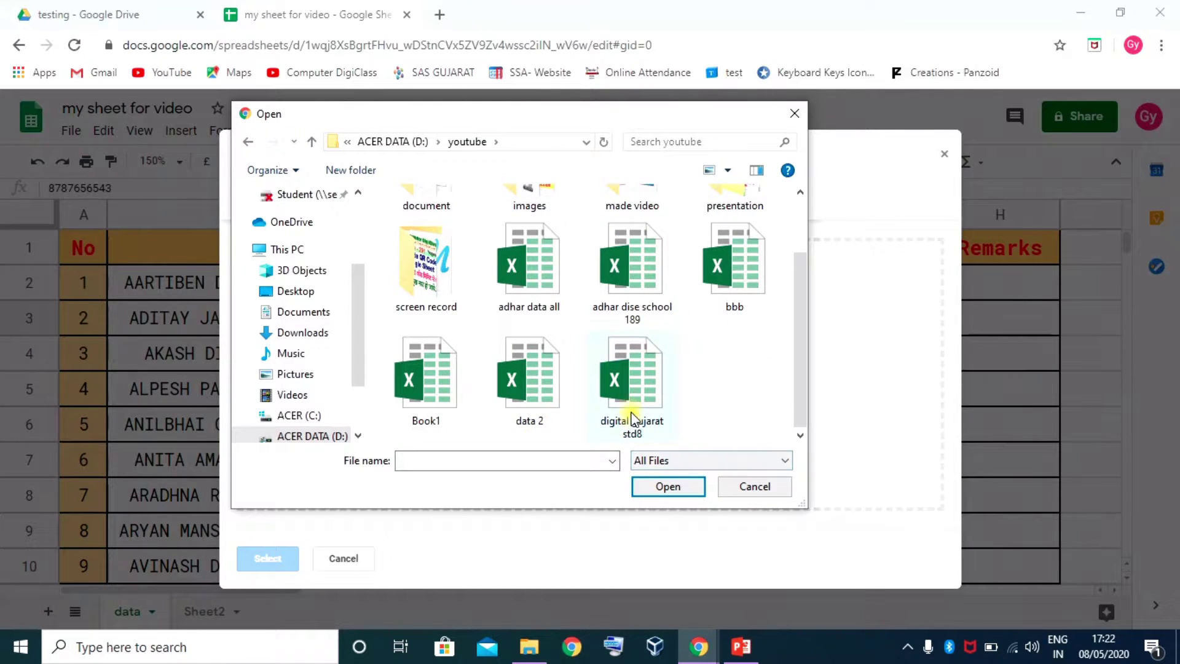
click(640, 403)
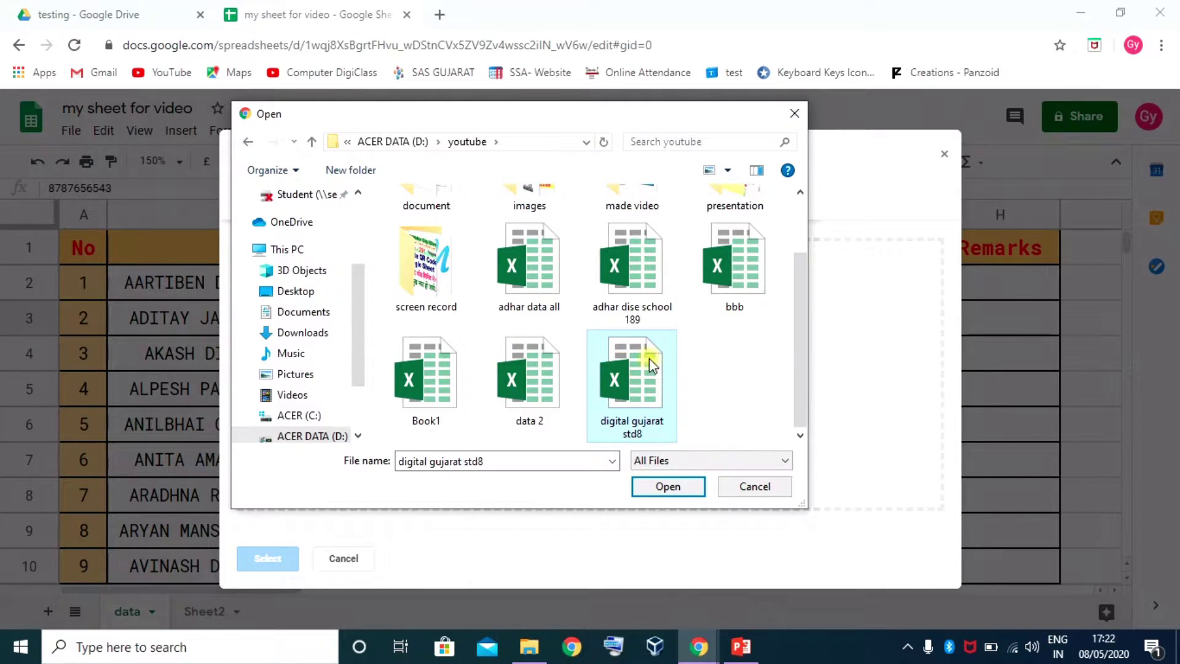
click(668, 487)
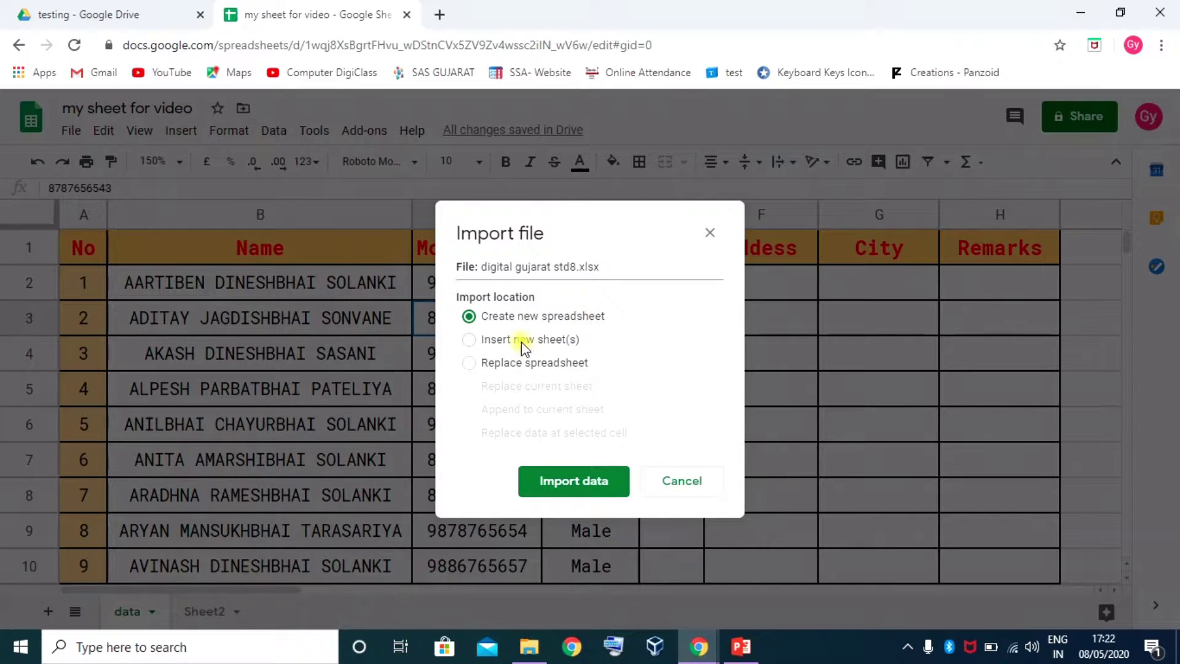
Import the workbook with Insert new sheet(s), leaving Import theme unchecked
click(481, 340)
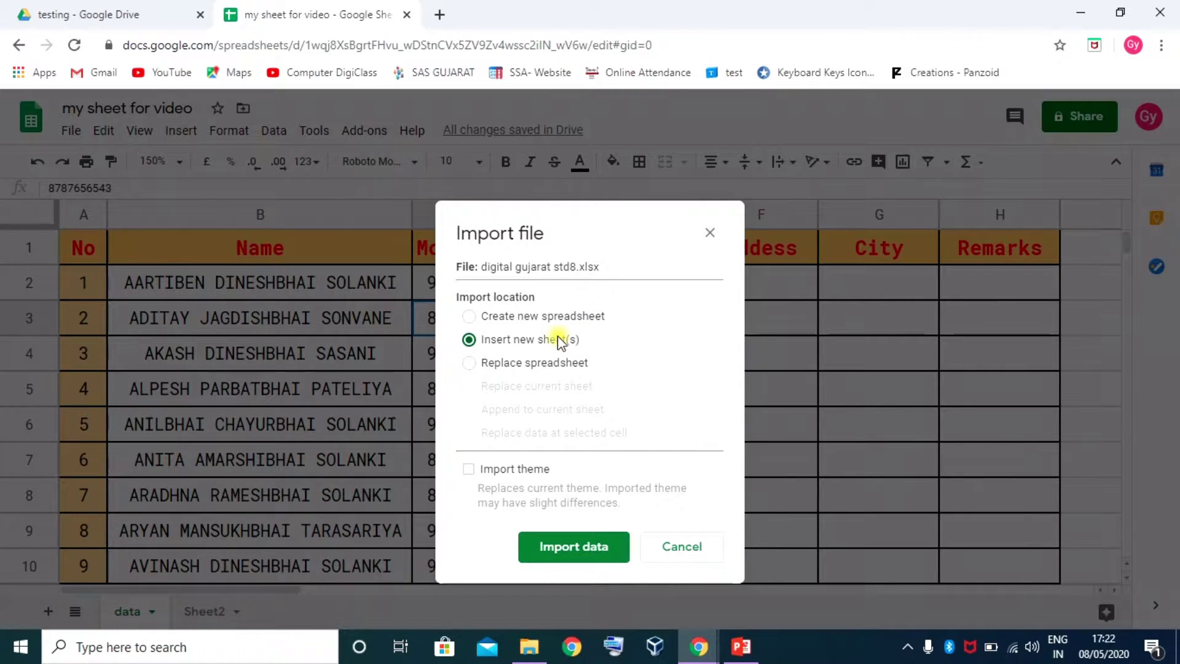
click(470, 363)
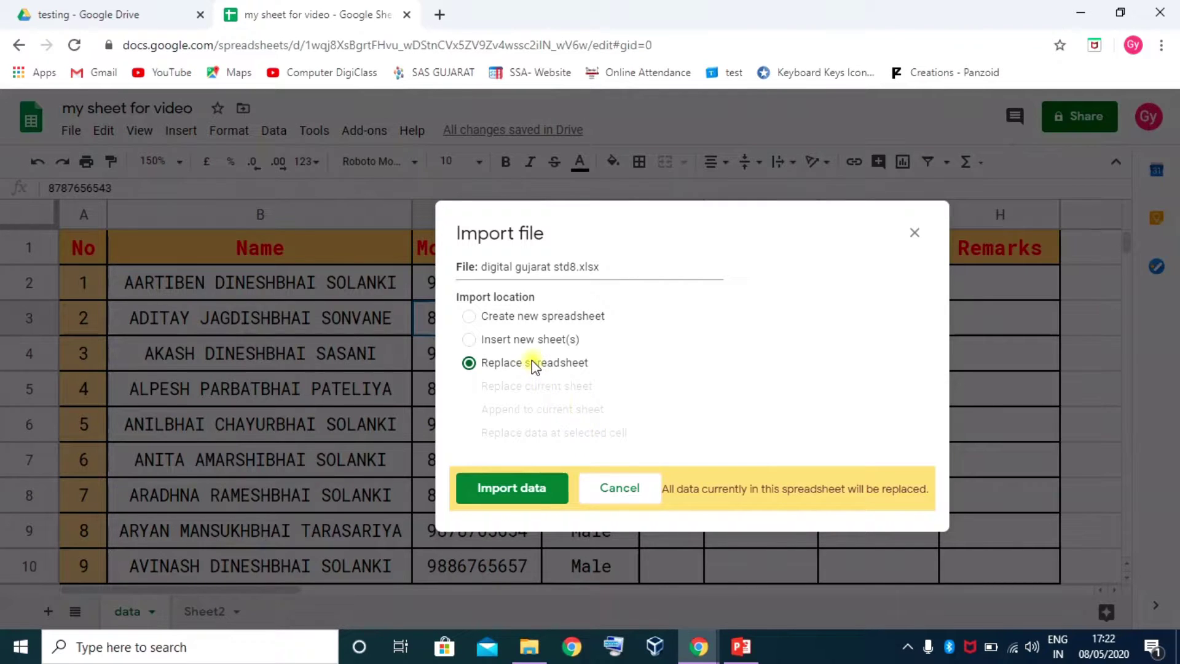
click(466, 339)
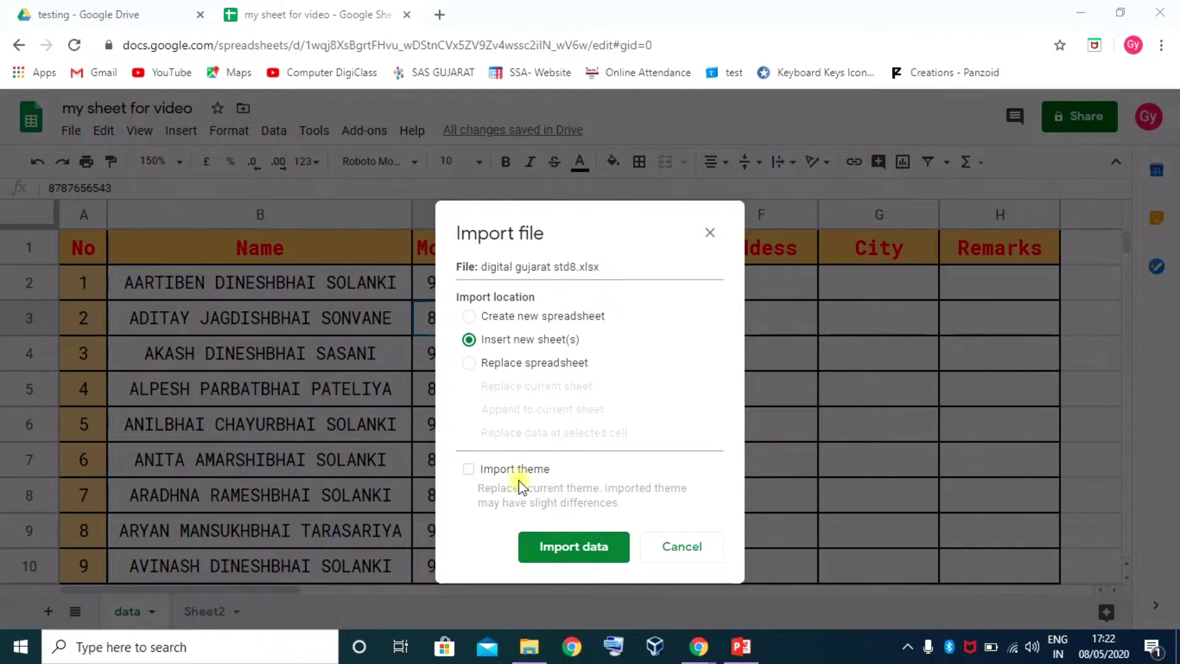
click(470, 470)
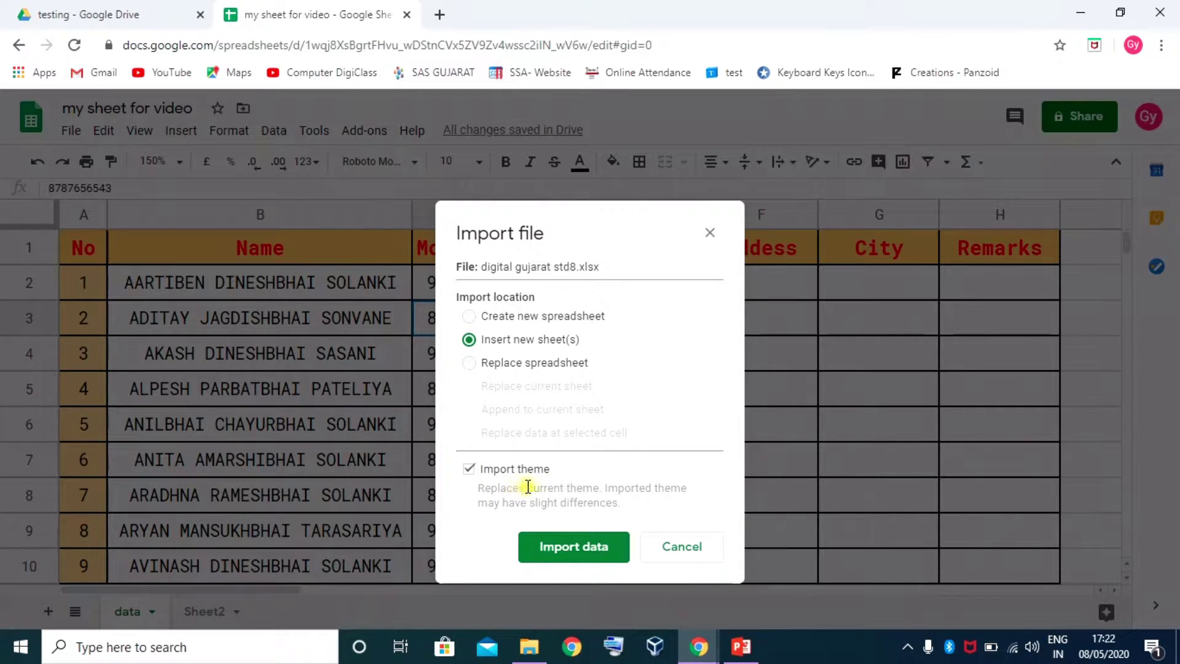
click(469, 471)
click(579, 553)
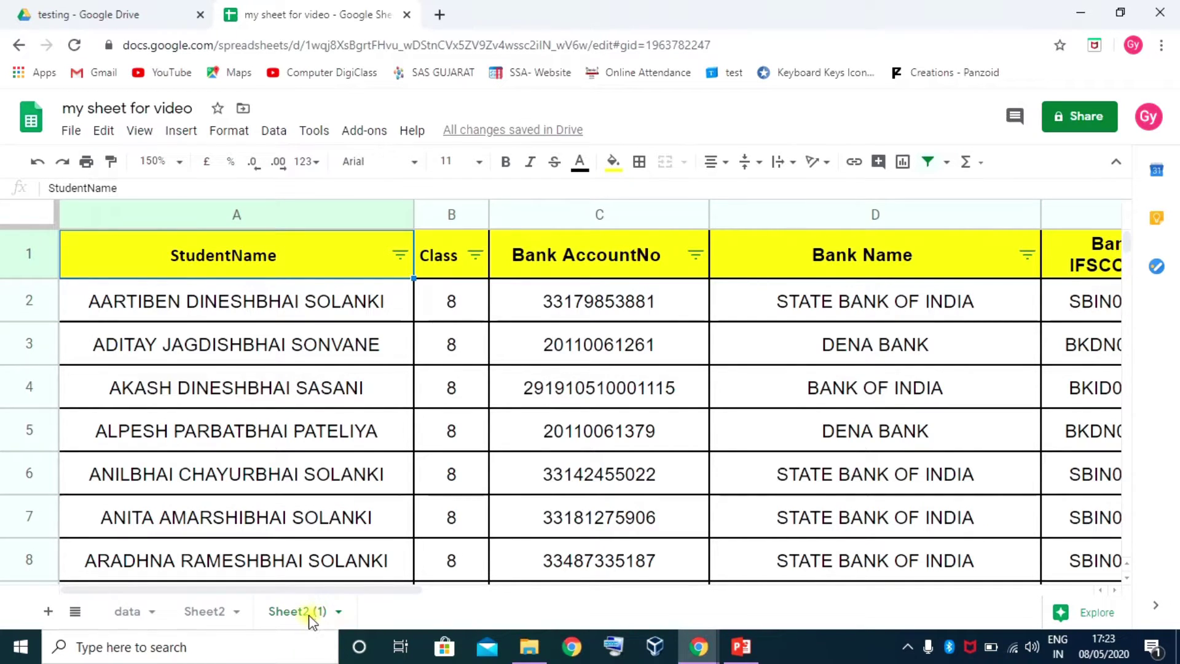
Delete the empty Sheet2 and return to the imported bank details sheet
click(189, 613)
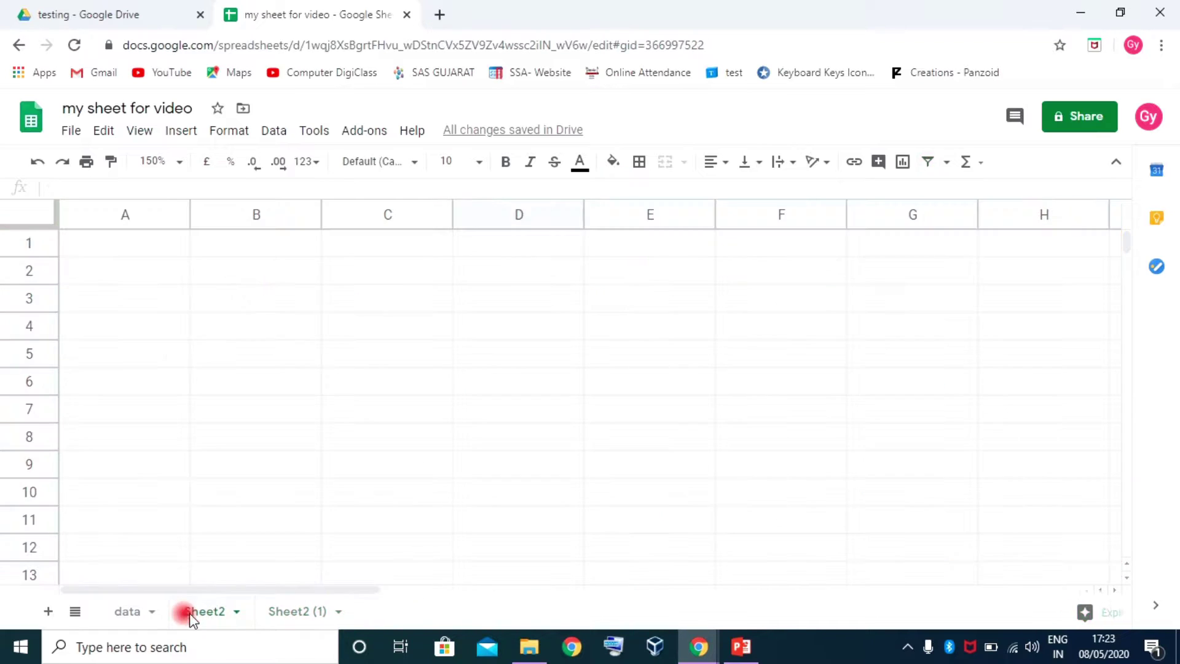
click(236, 615)
click(231, 312)
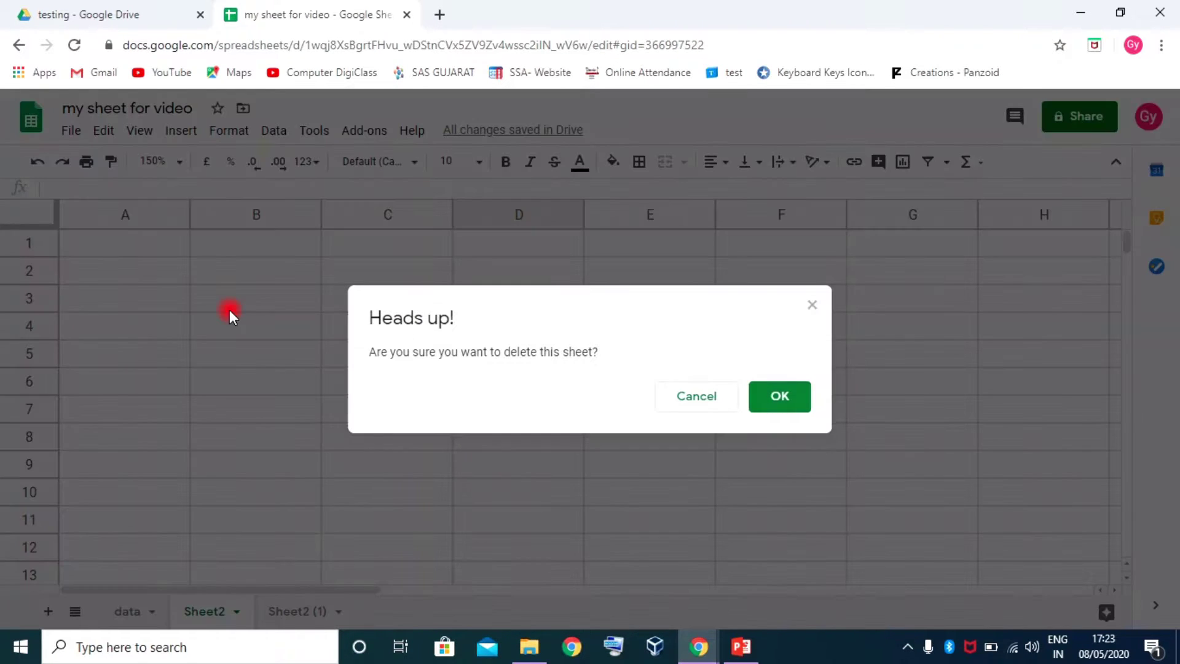
click(780, 396)
click(209, 612)
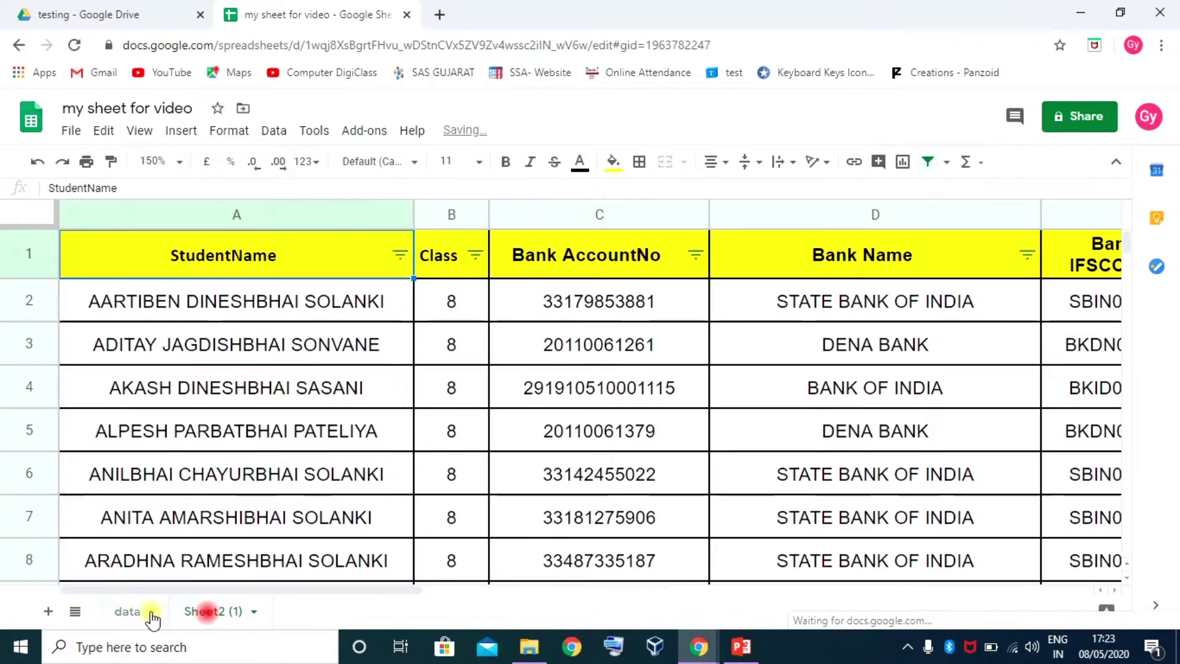
click(150, 612)
scroll(434, 491, down, 2)
scroll(433, 491, up, 2)
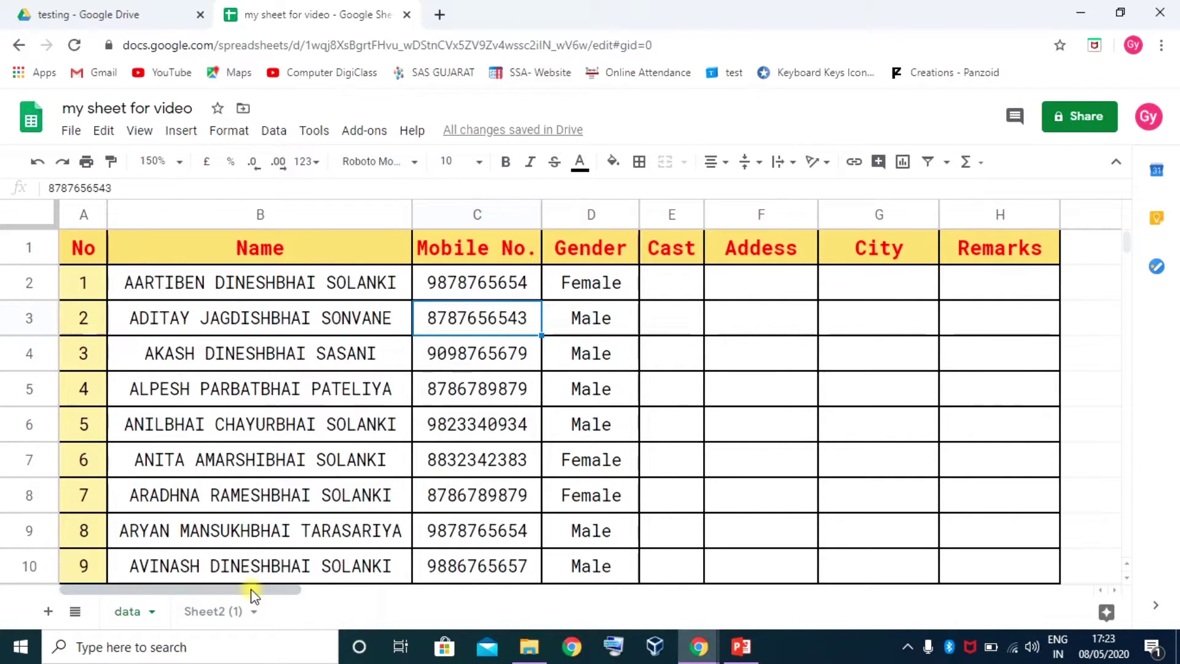
click(216, 611)
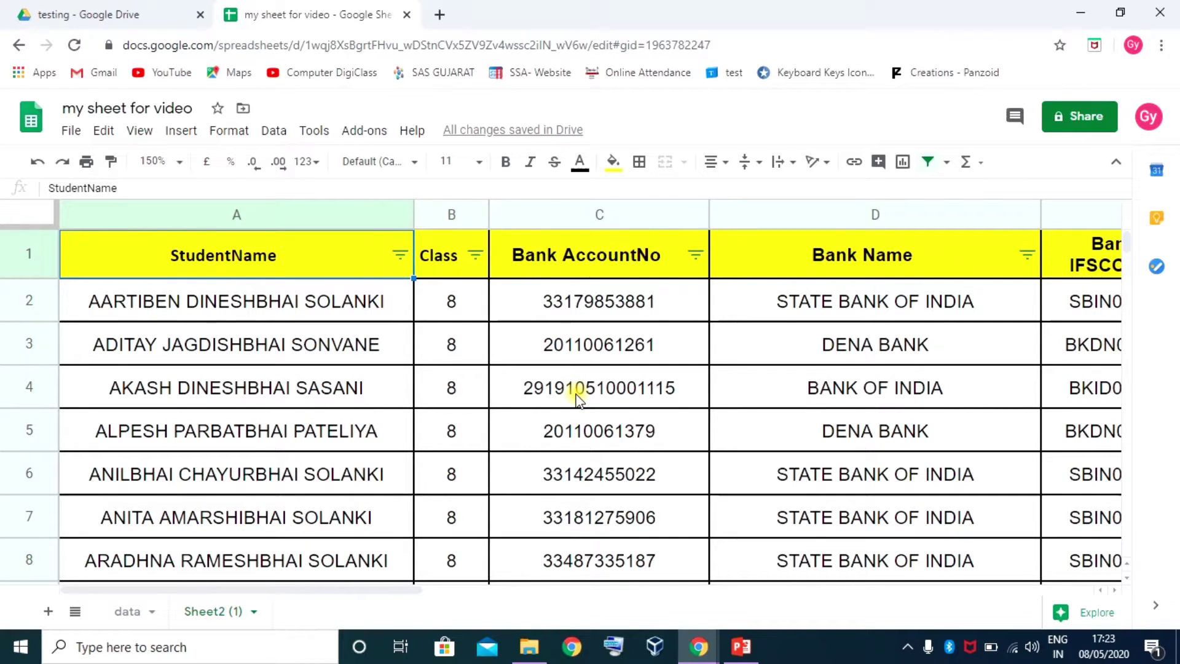
Zoom the imported sheet to 125%, review it, and open print settings with Ctrl+P
click(180, 162)
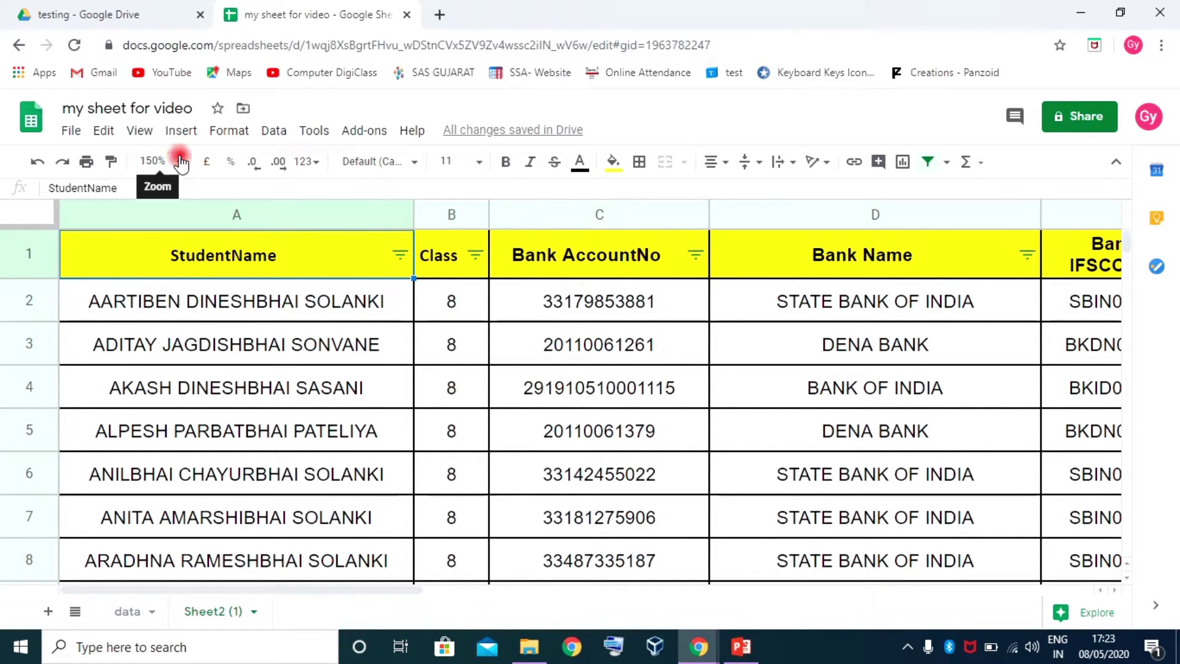
click(157, 299)
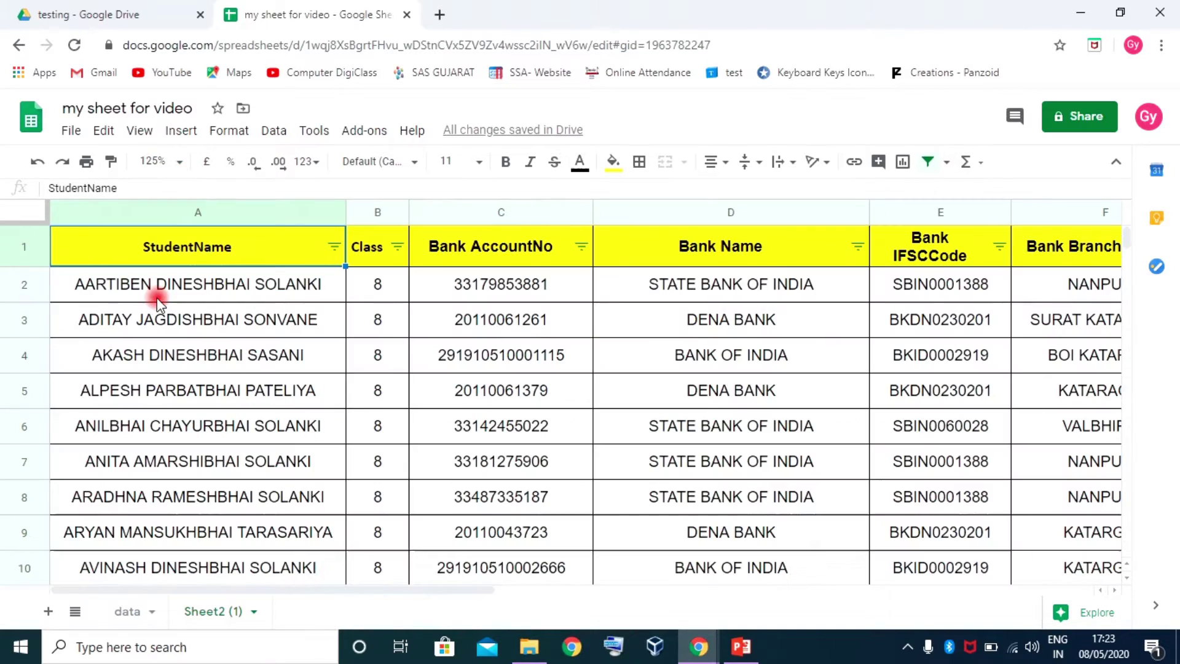
scroll(777, 397, down, 10)
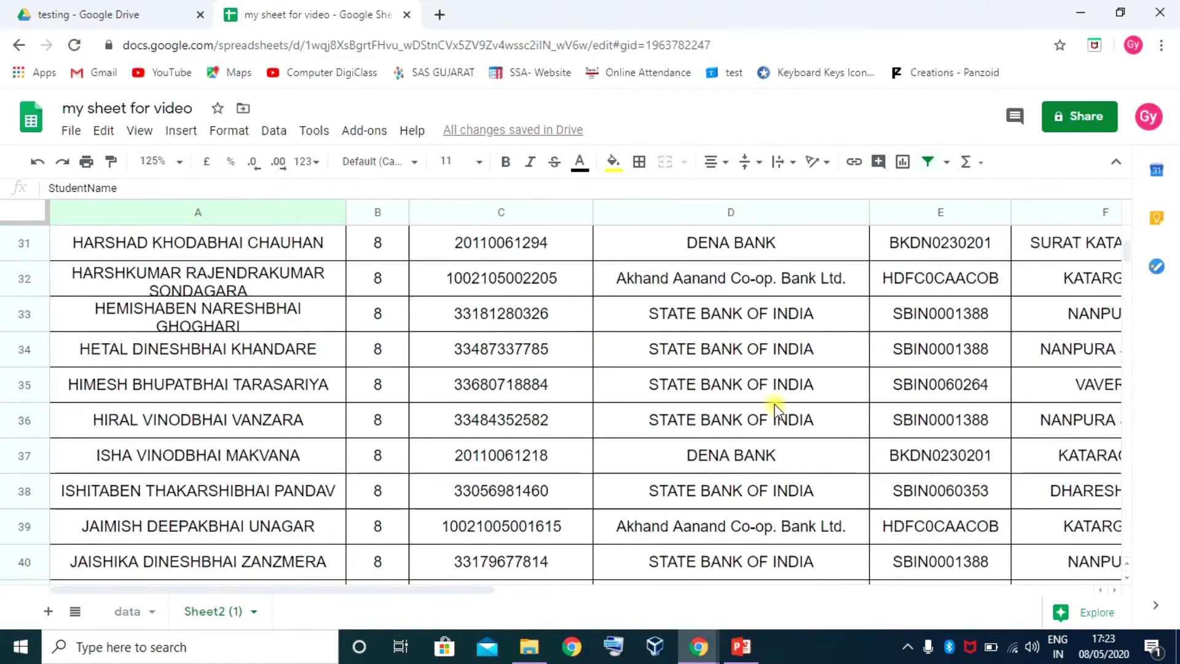
scroll(774, 403, up, 10)
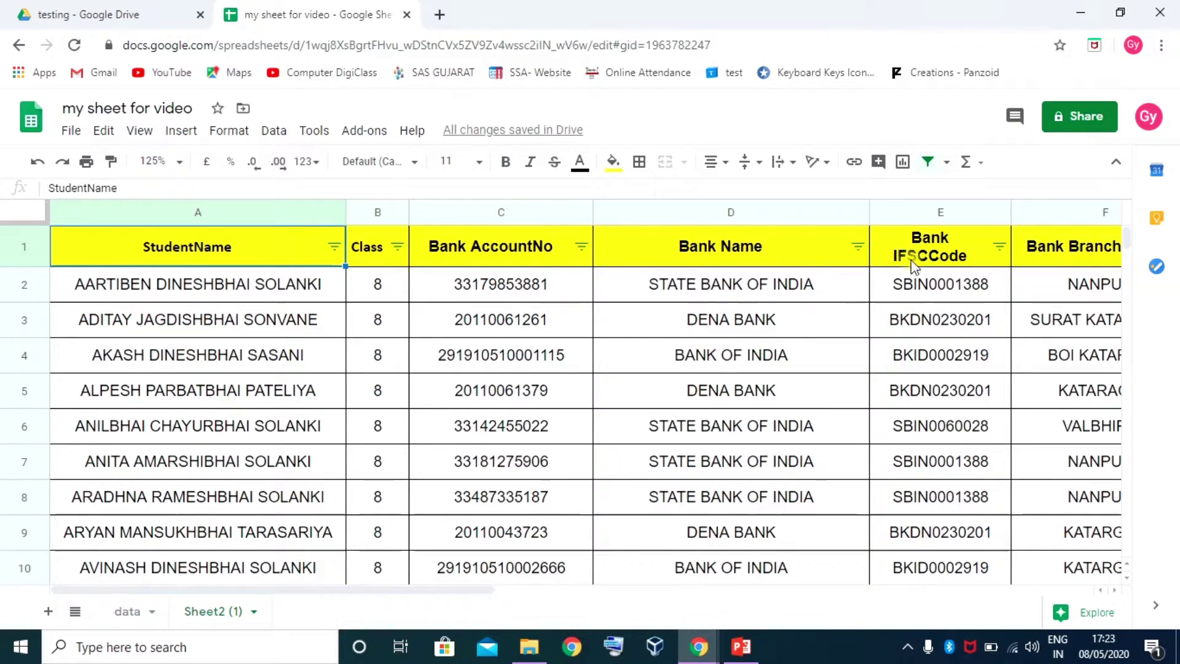
scroll(736, 477, down, 8)
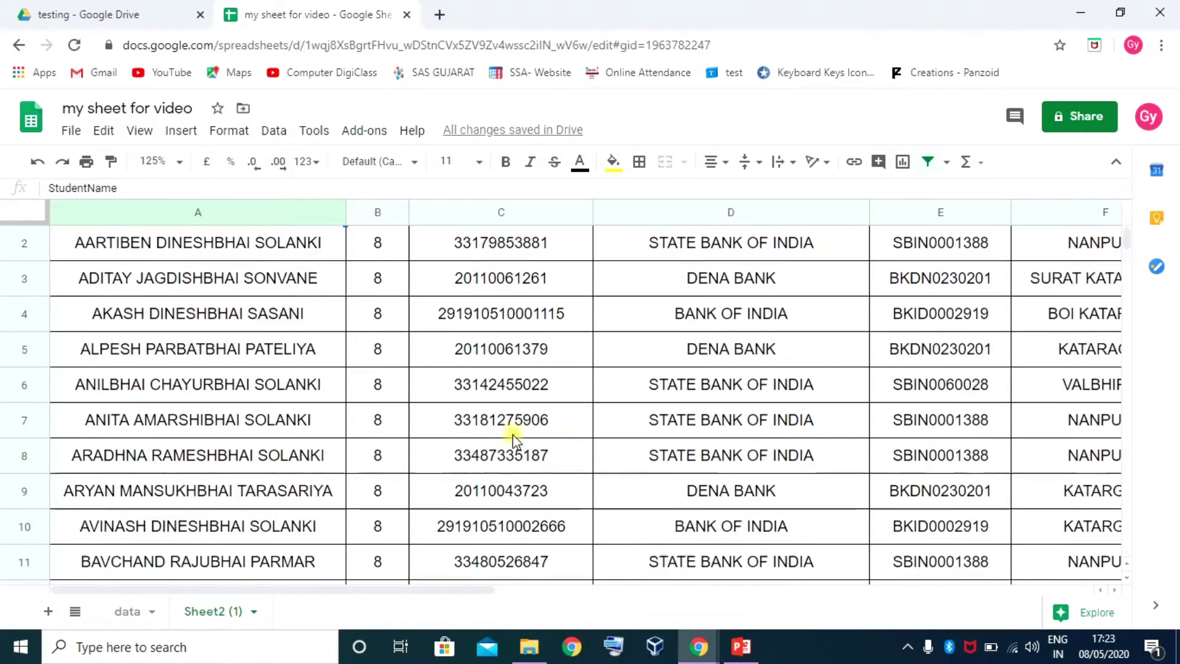
scroll(735, 477, down, 20)
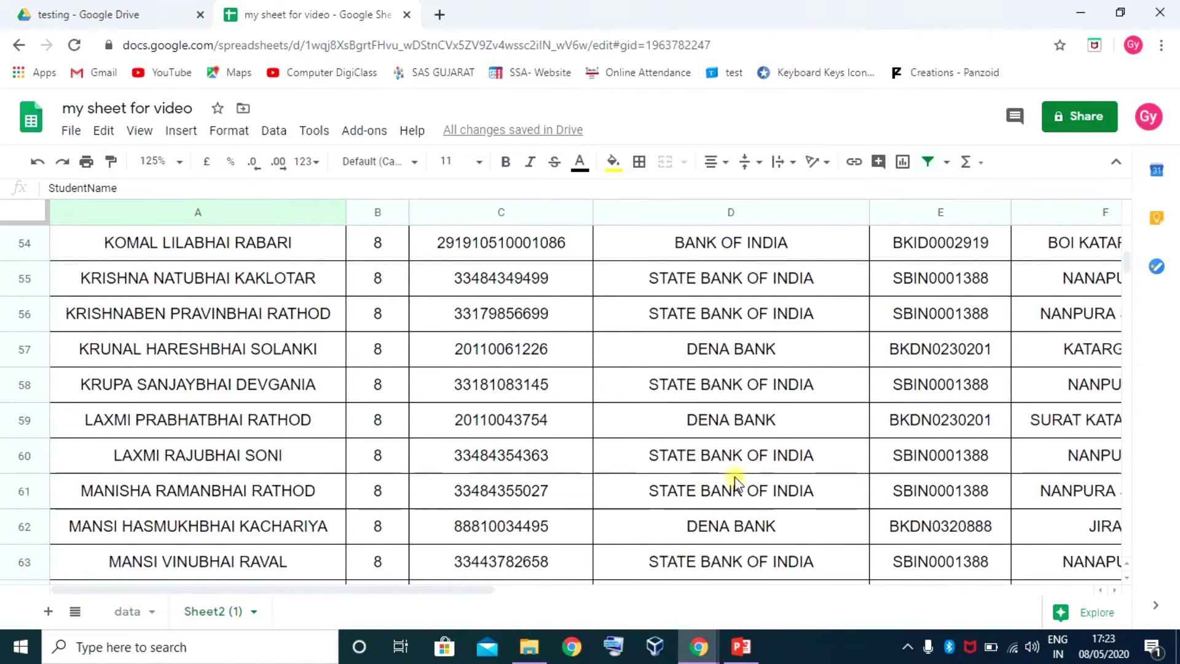
scroll(742, 467, down, 10)
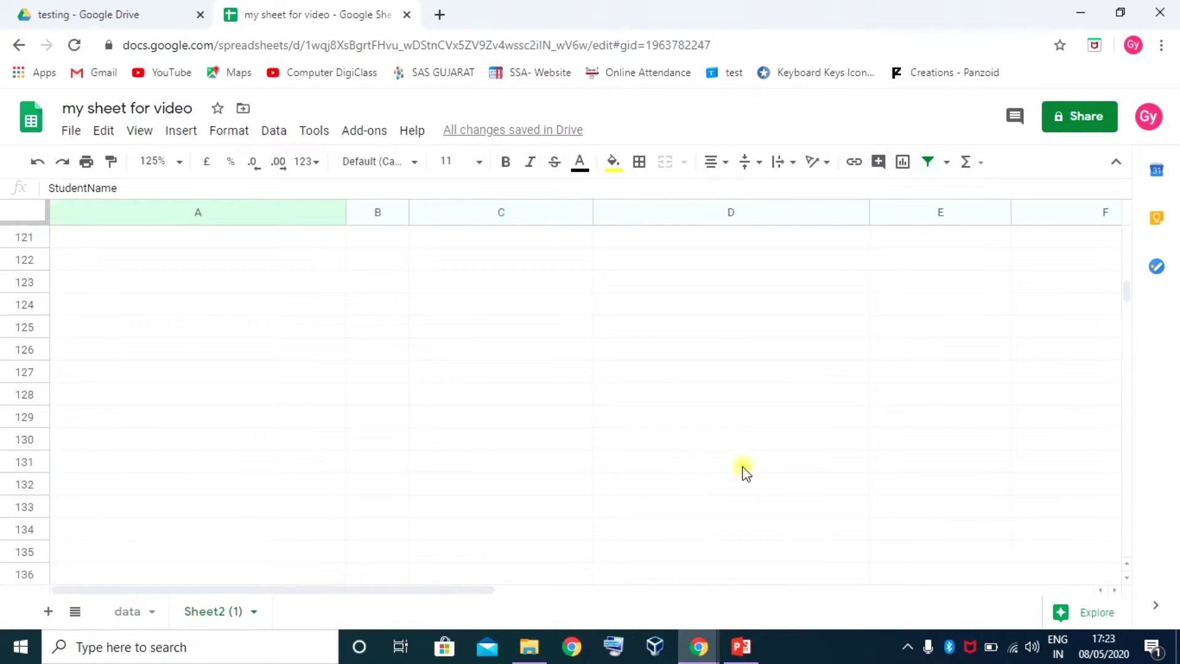
scroll(743, 467, up, 4)
scroll(747, 472, up, 13)
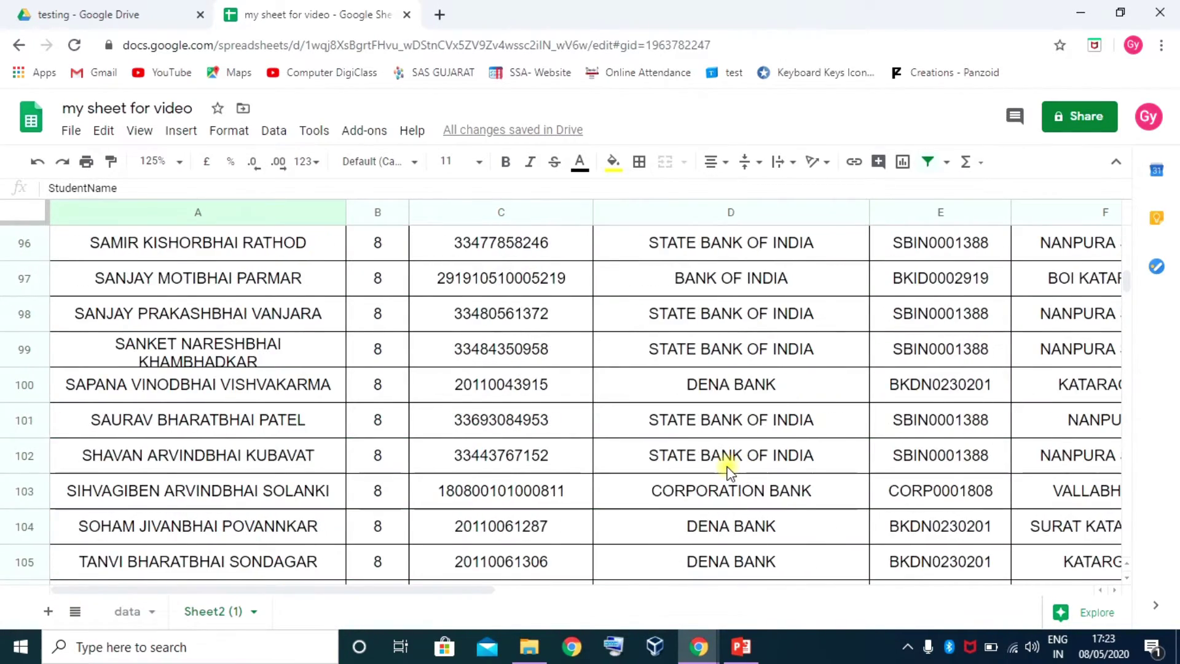
scroll(730, 472, up, 3)
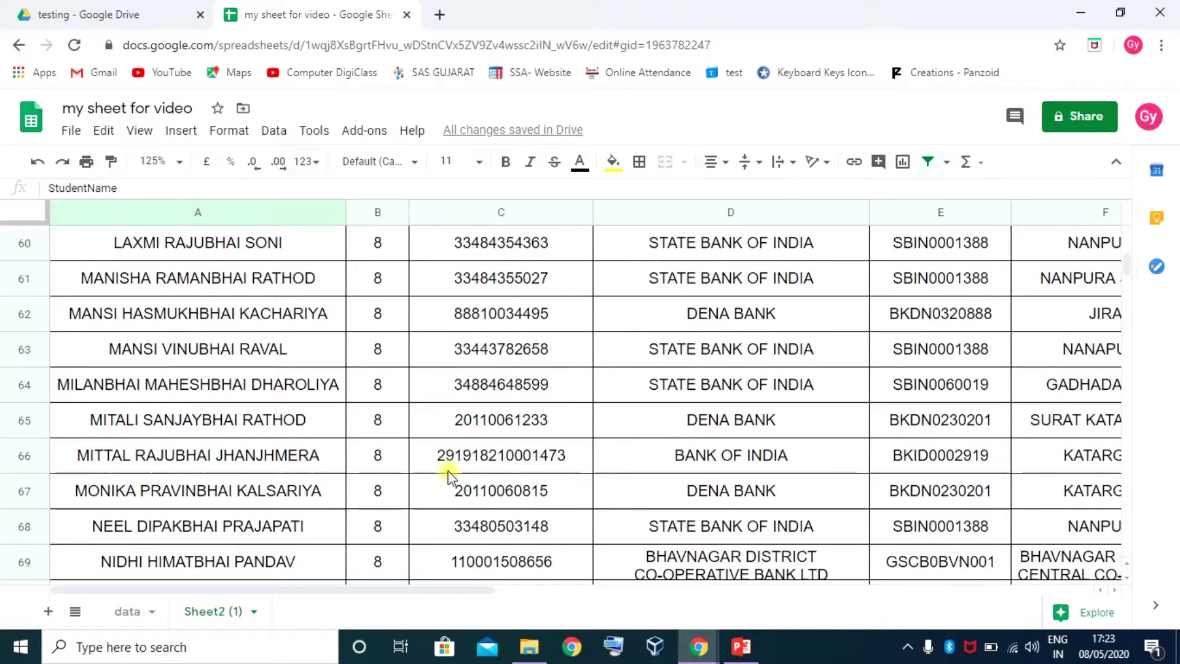
scroll(356, 470, down, 4)
scroll(362, 464, down, 4)
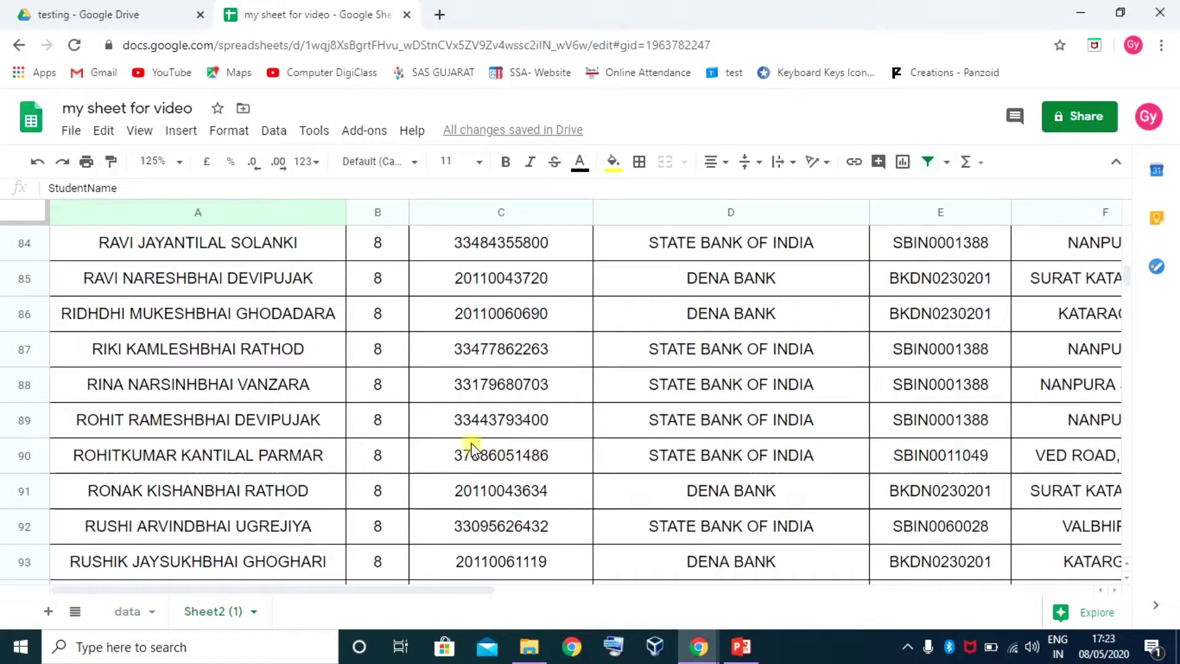
scroll(460, 444, up, 20)
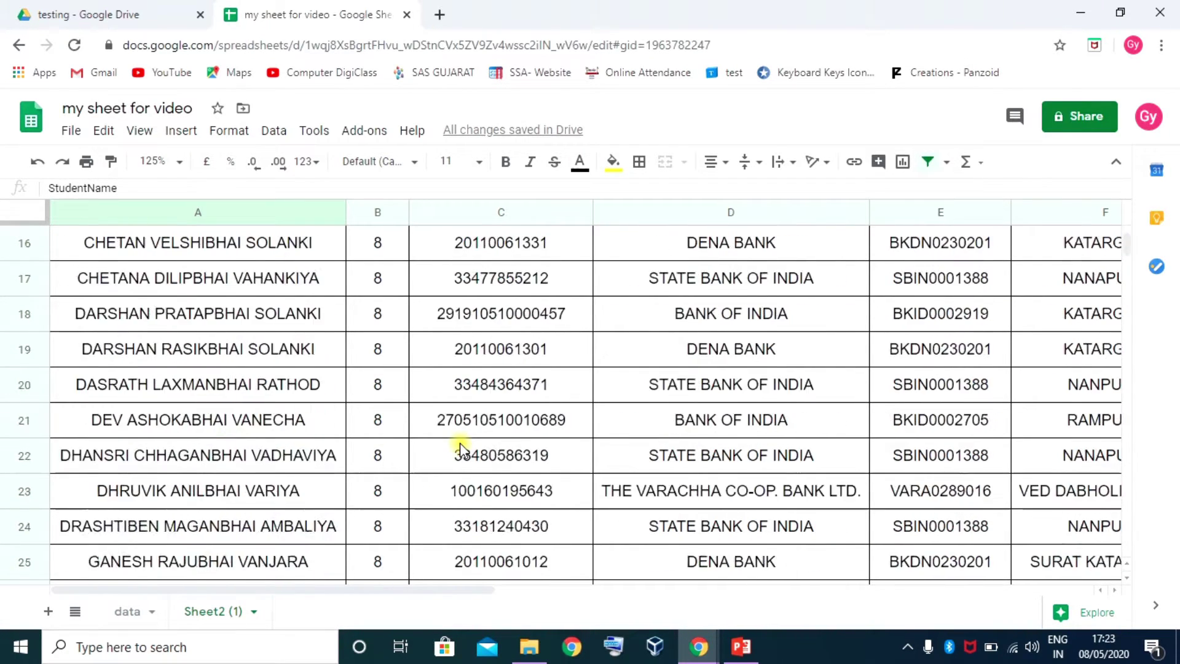
click(232, 288)
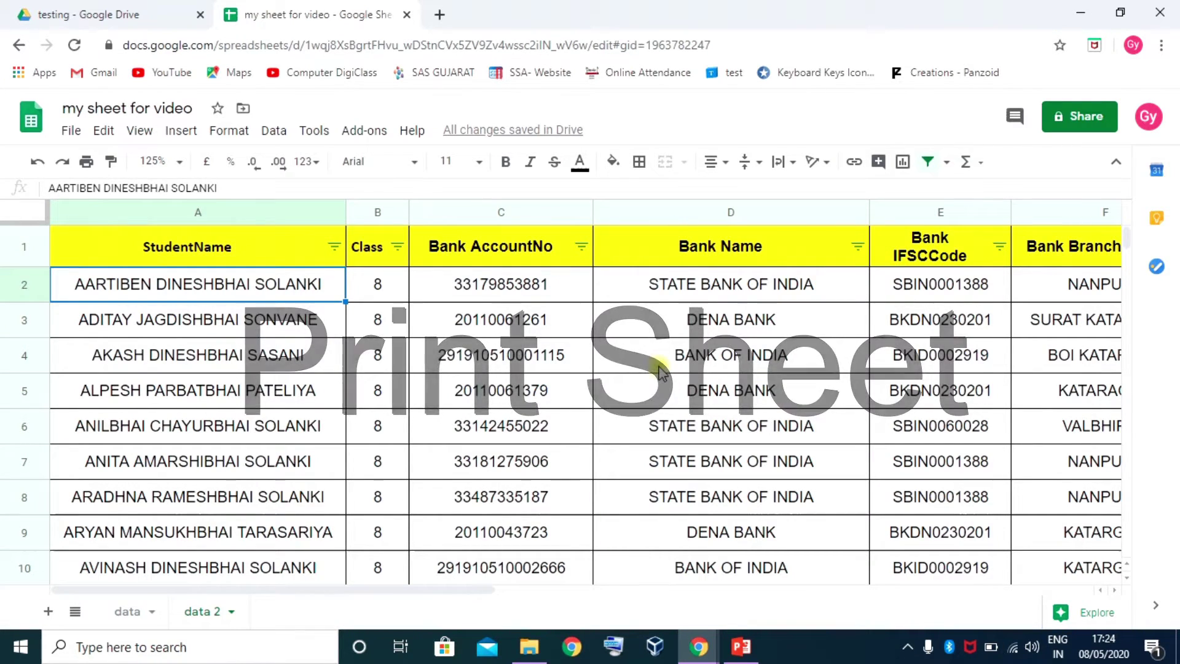
key(ctrl+p)
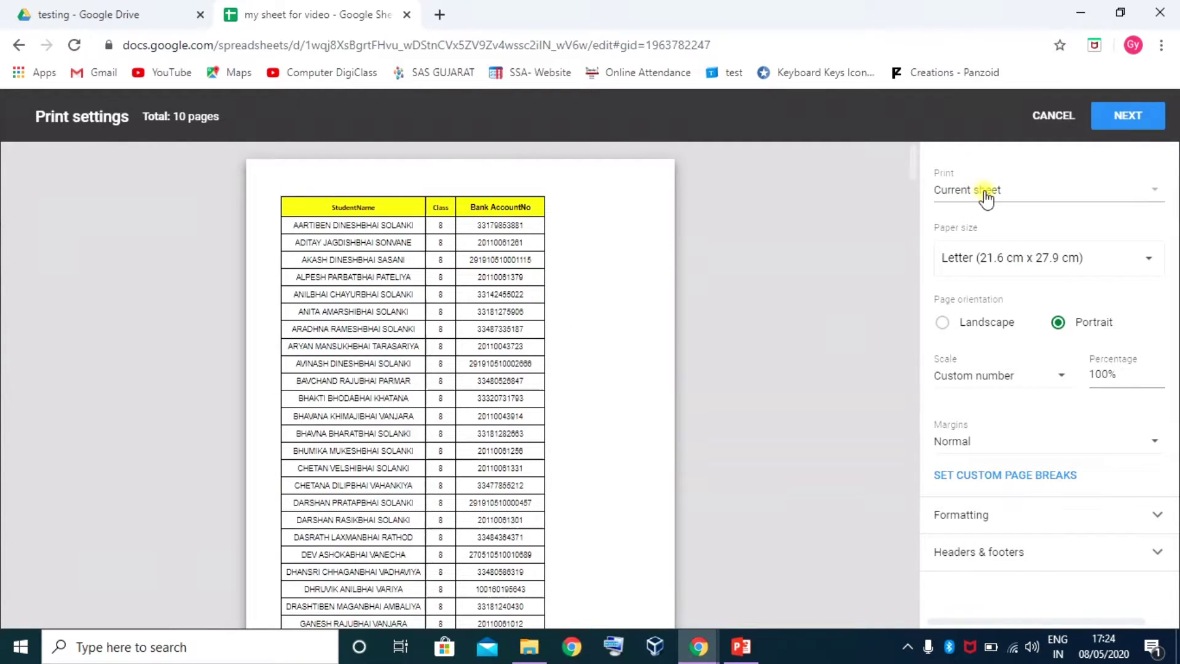
click(1155, 191)
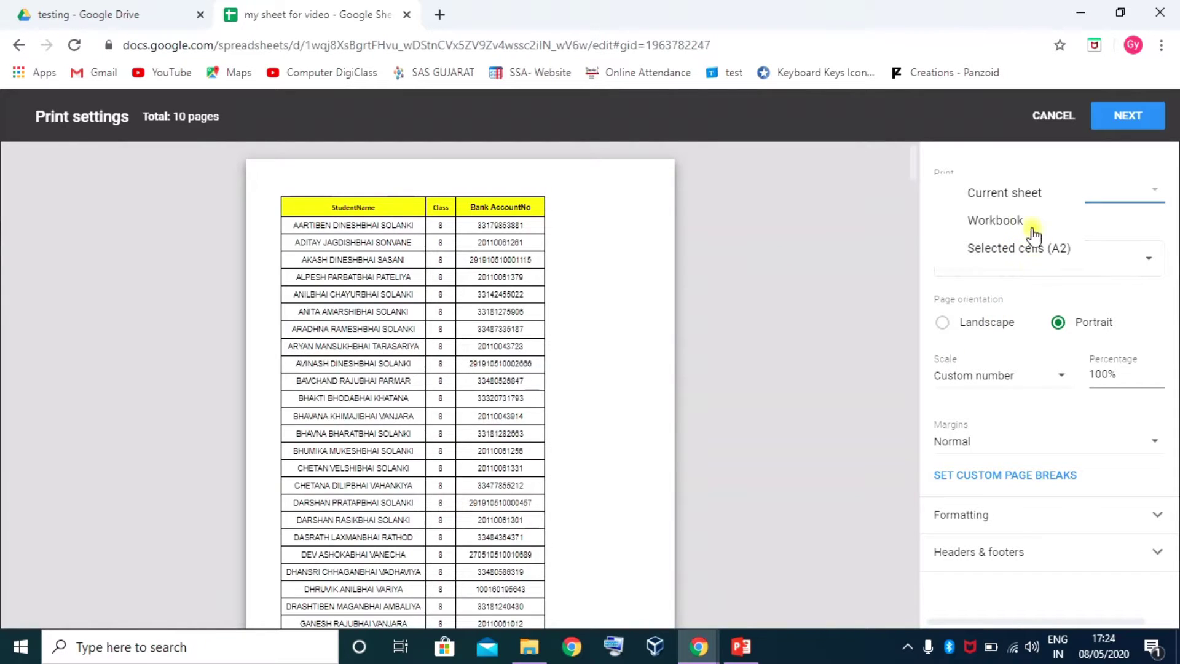
click(1024, 194)
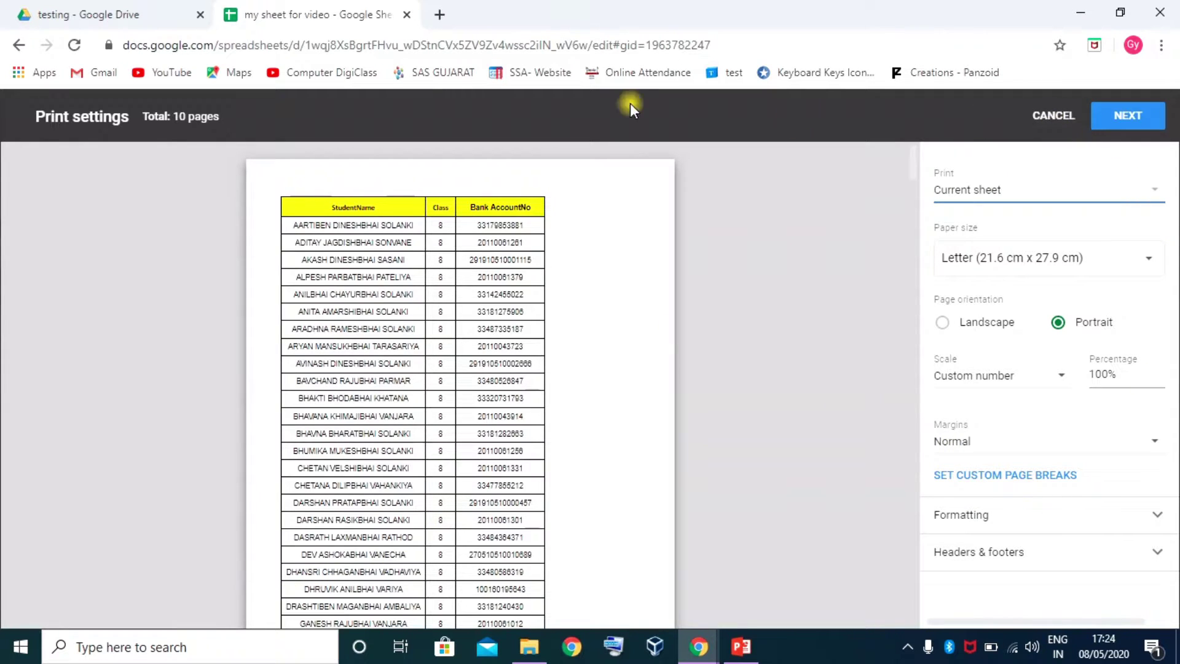
click(1054, 123)
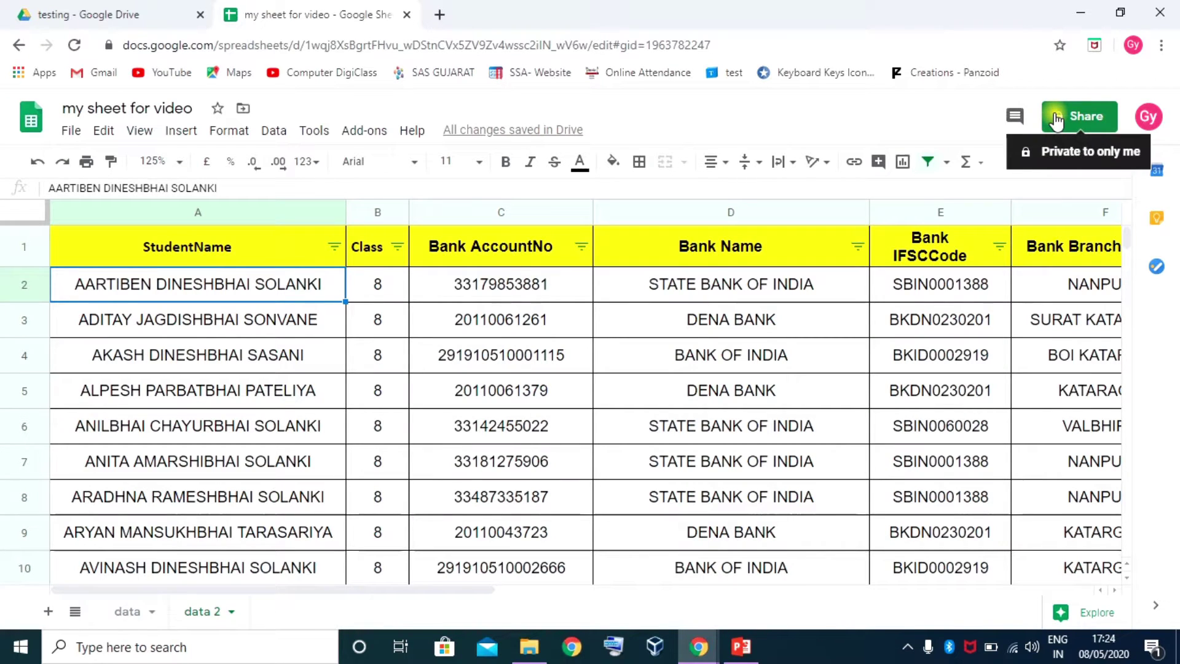
click(298, 469)
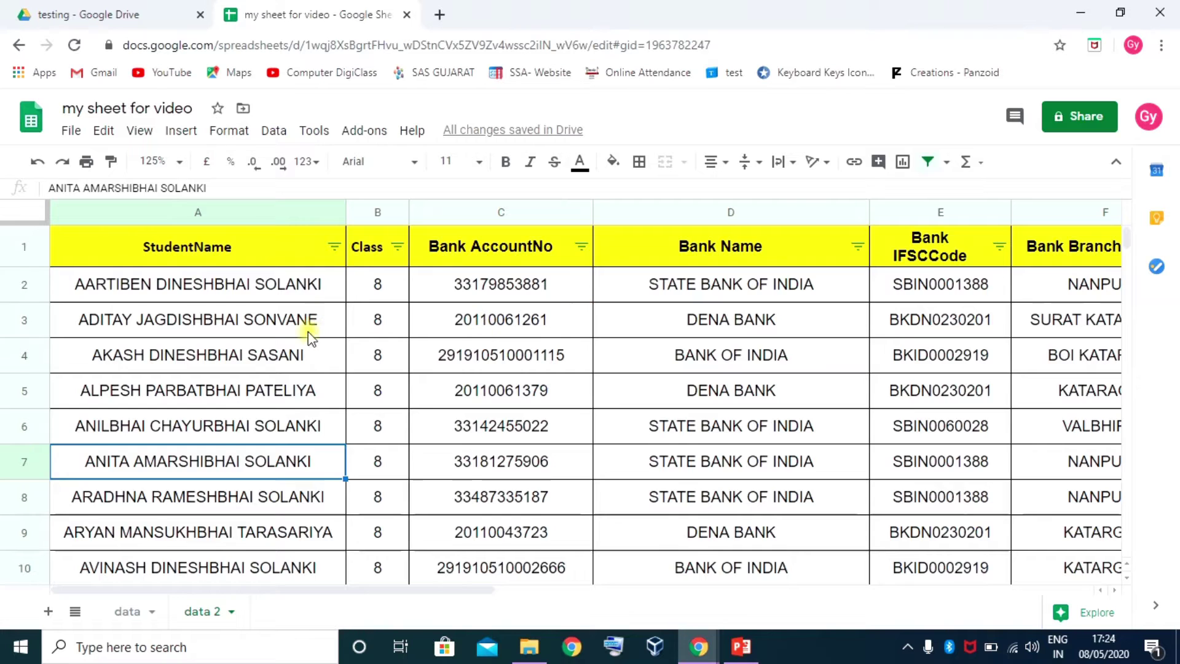
scroll(282, 393, down, 4)
scroll(267, 422, up, 4)
click(214, 613)
key(ctrl+p)
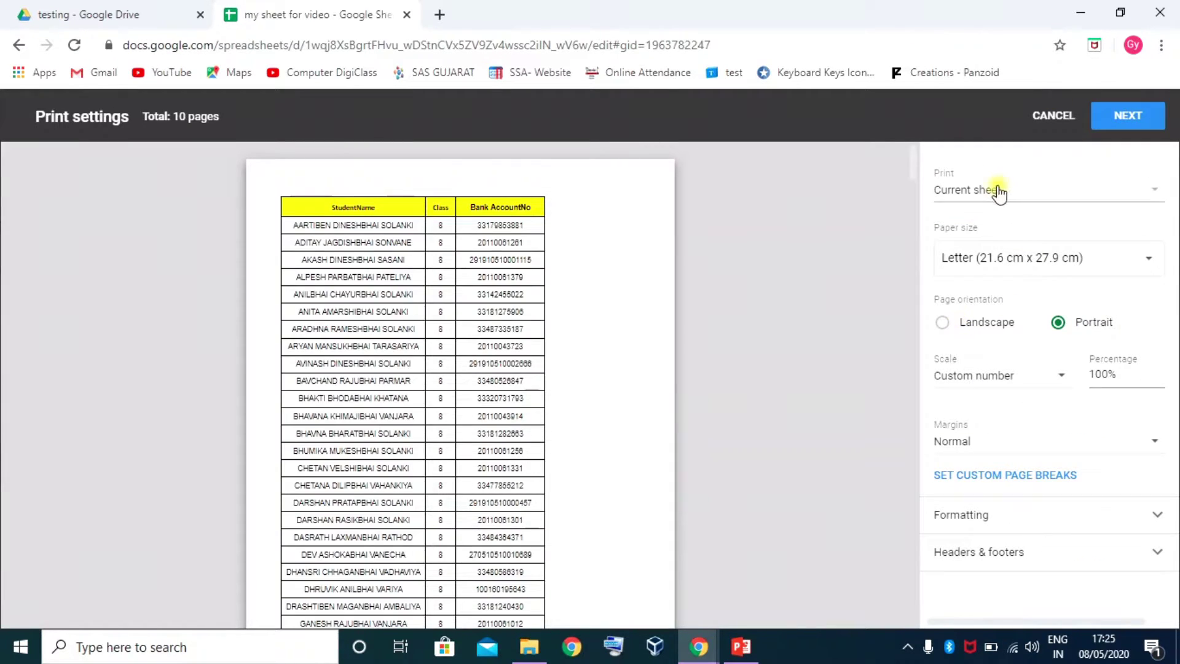
click(999, 192)
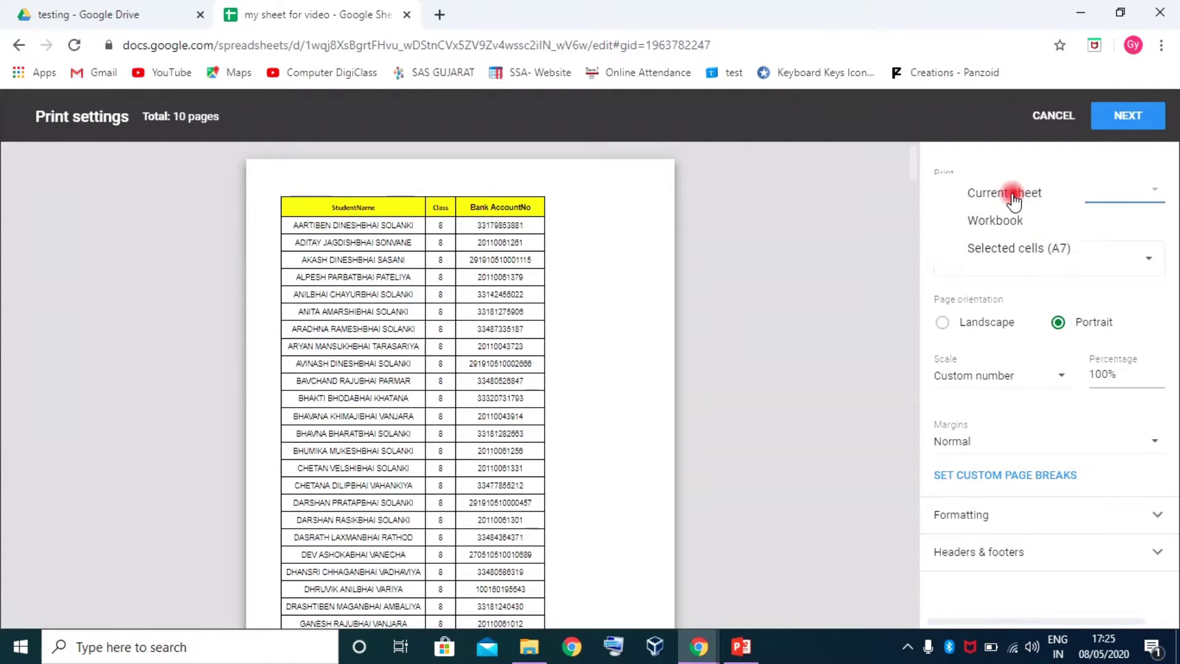
click(1014, 252)
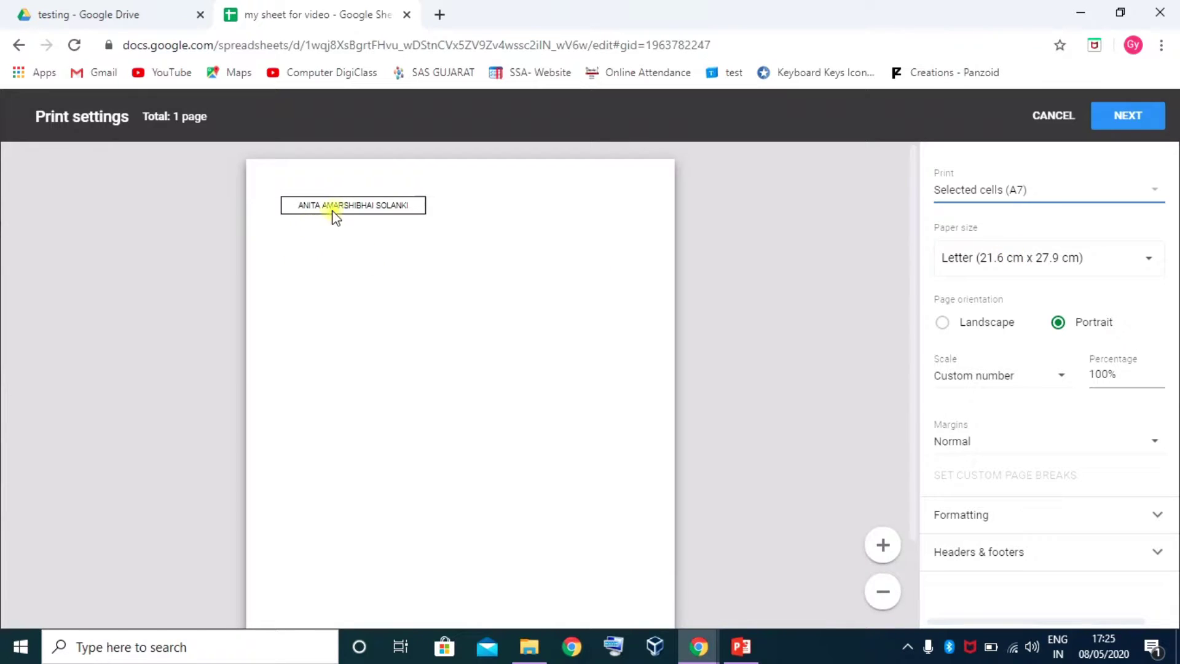
click(1031, 198)
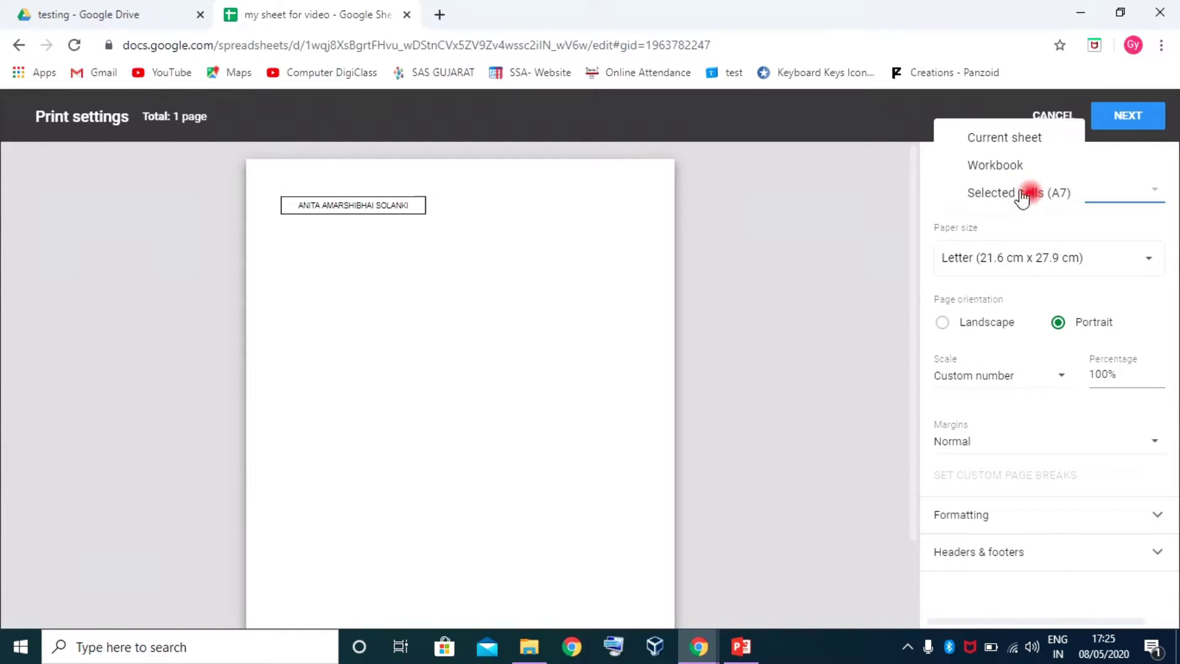
click(1016, 138)
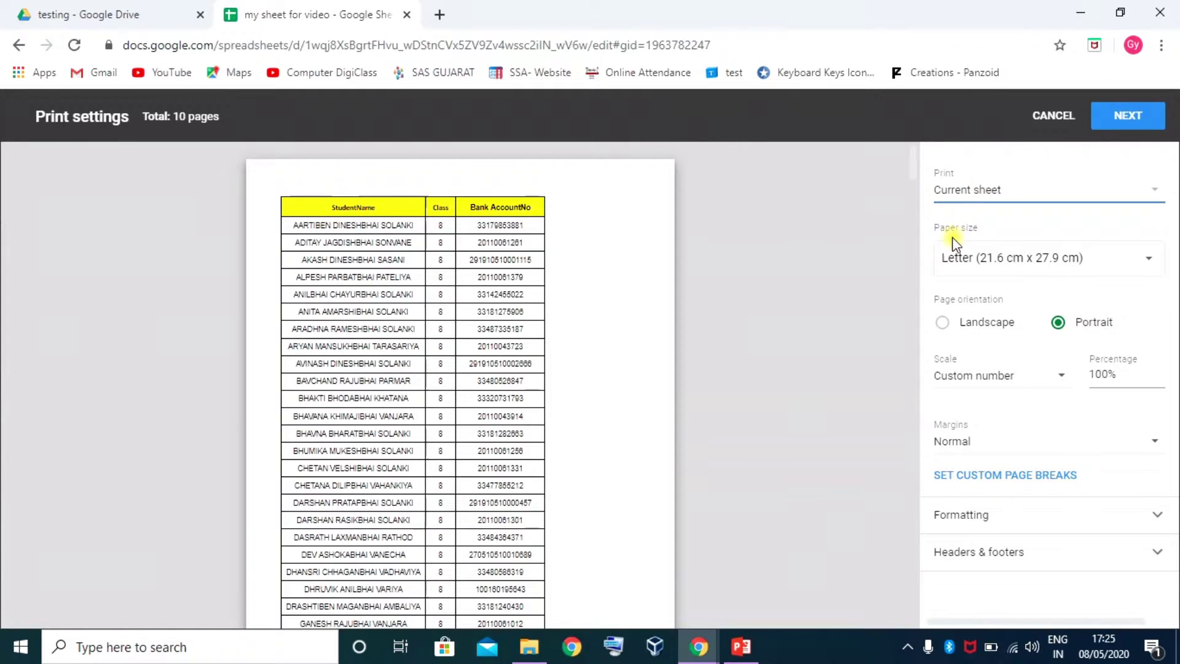
Set the printout to A4 (21.0 cm x 29.7 cm) paper in landscape orientation
click(1149, 260)
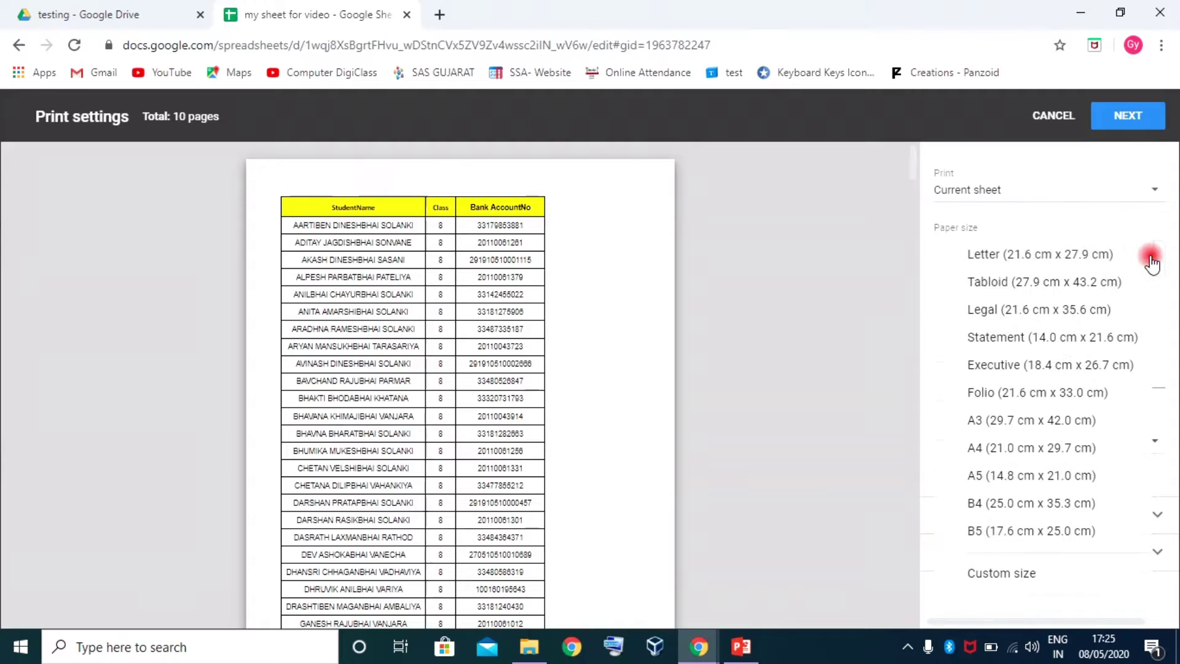
click(995, 449)
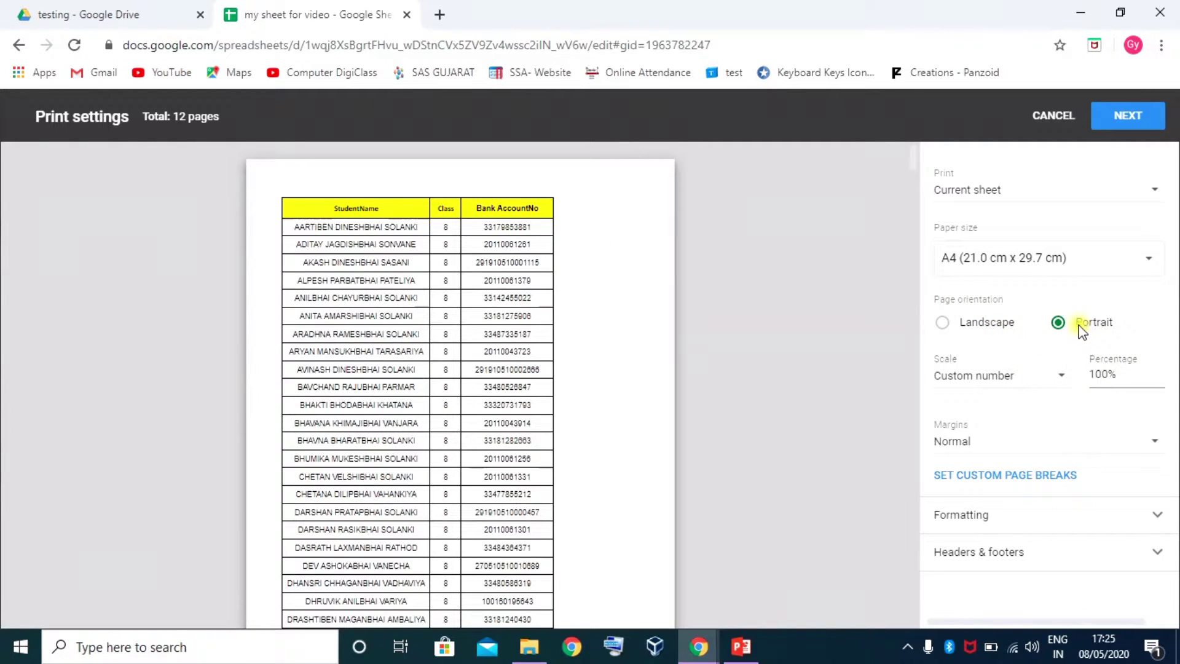
click(985, 325)
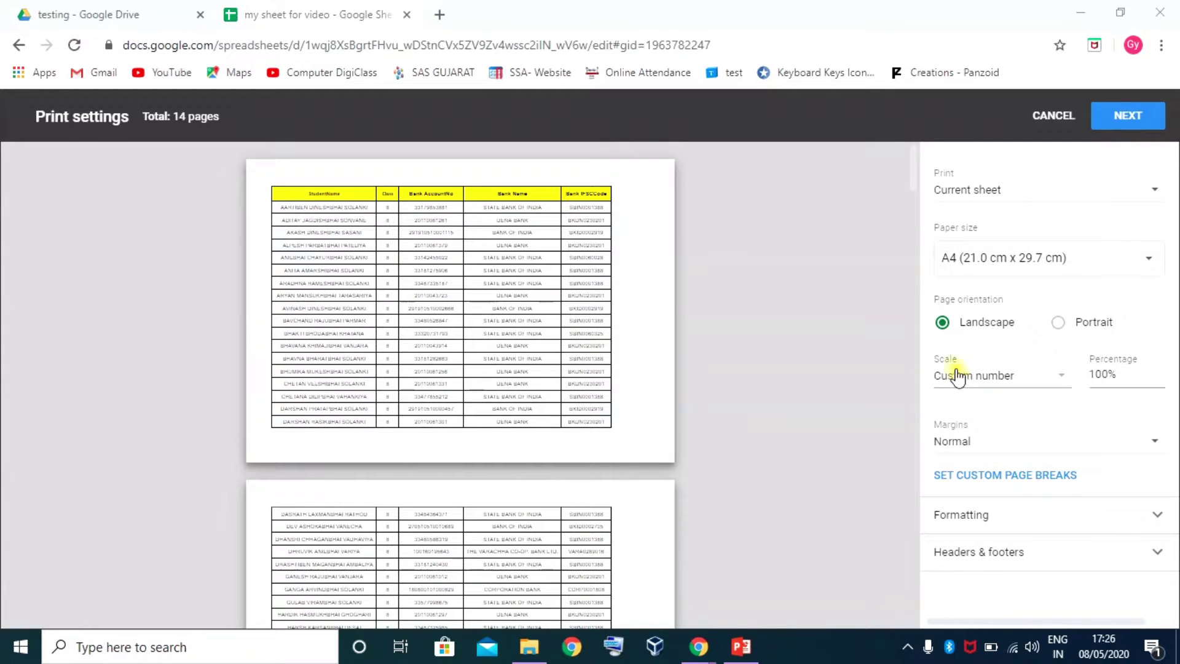
Preview Fit to width, Fit to height and Fit to page scaling, ending on Normal (100%)
click(1065, 382)
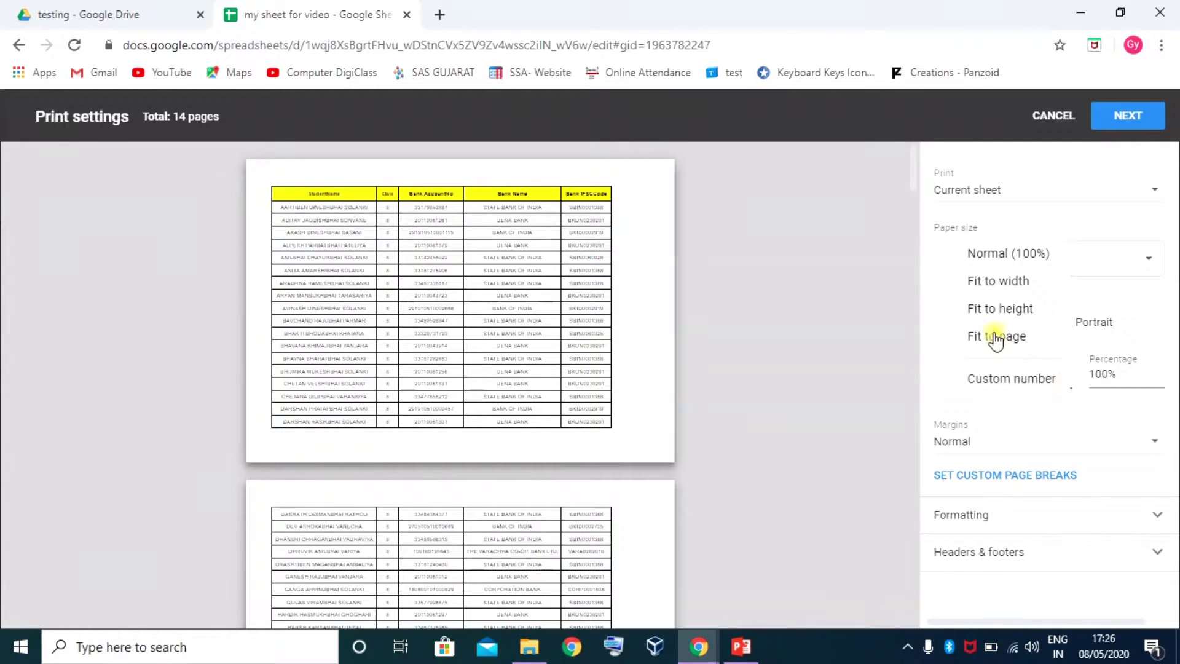
click(993, 255)
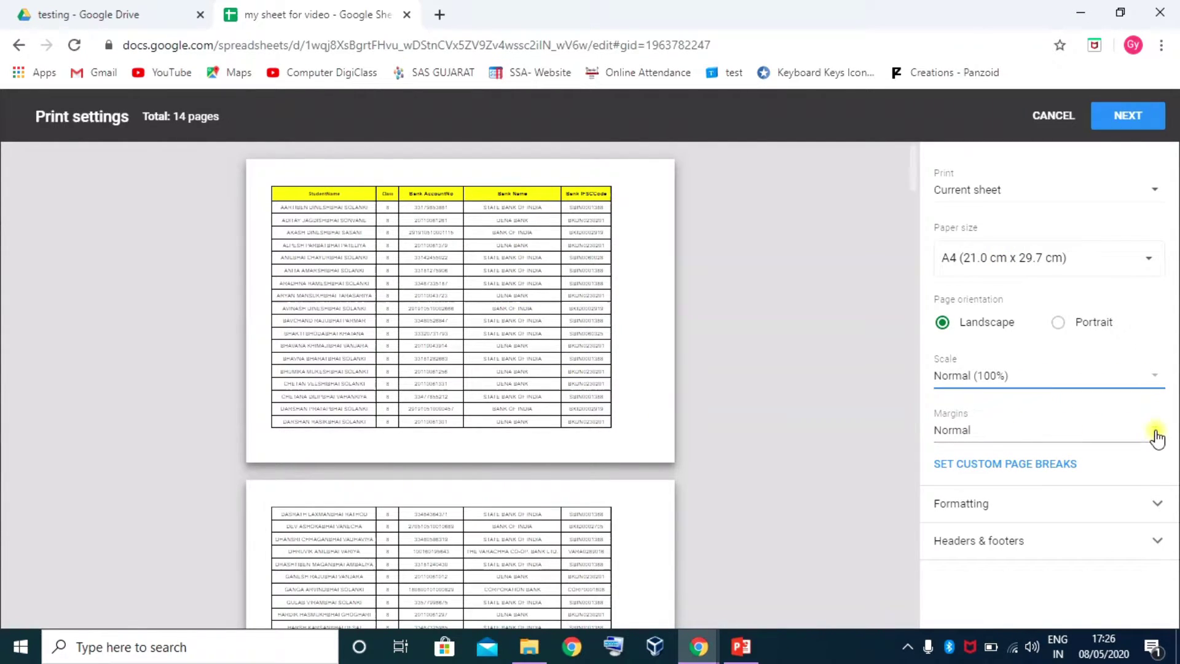
click(1153, 376)
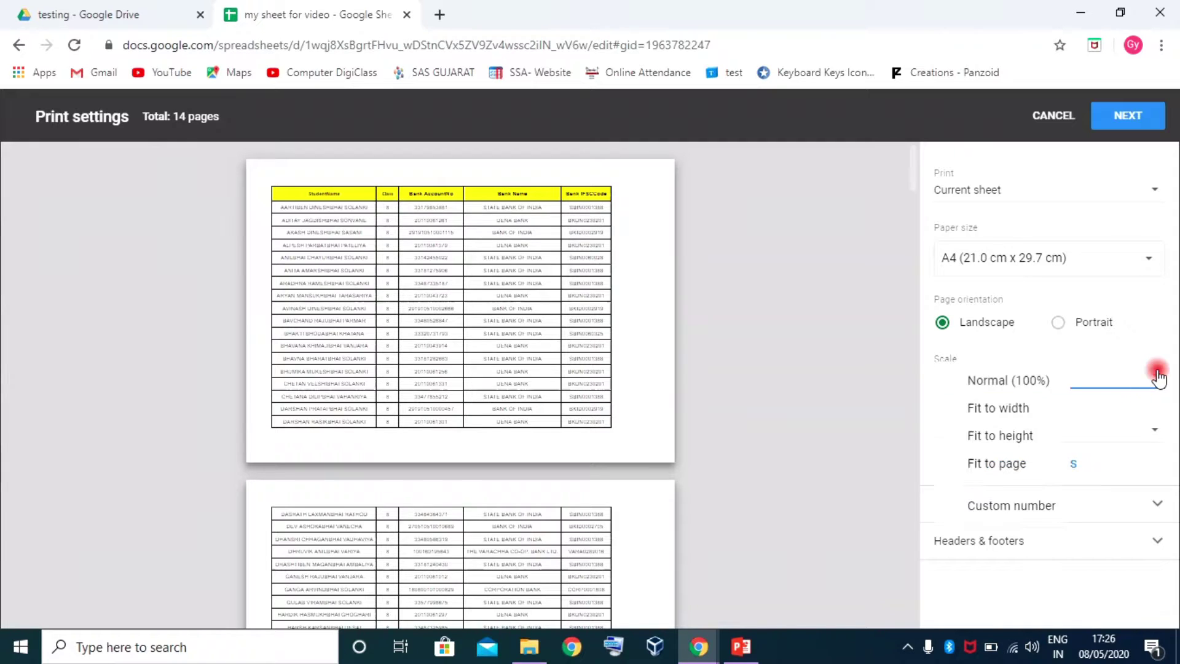
click(999, 409)
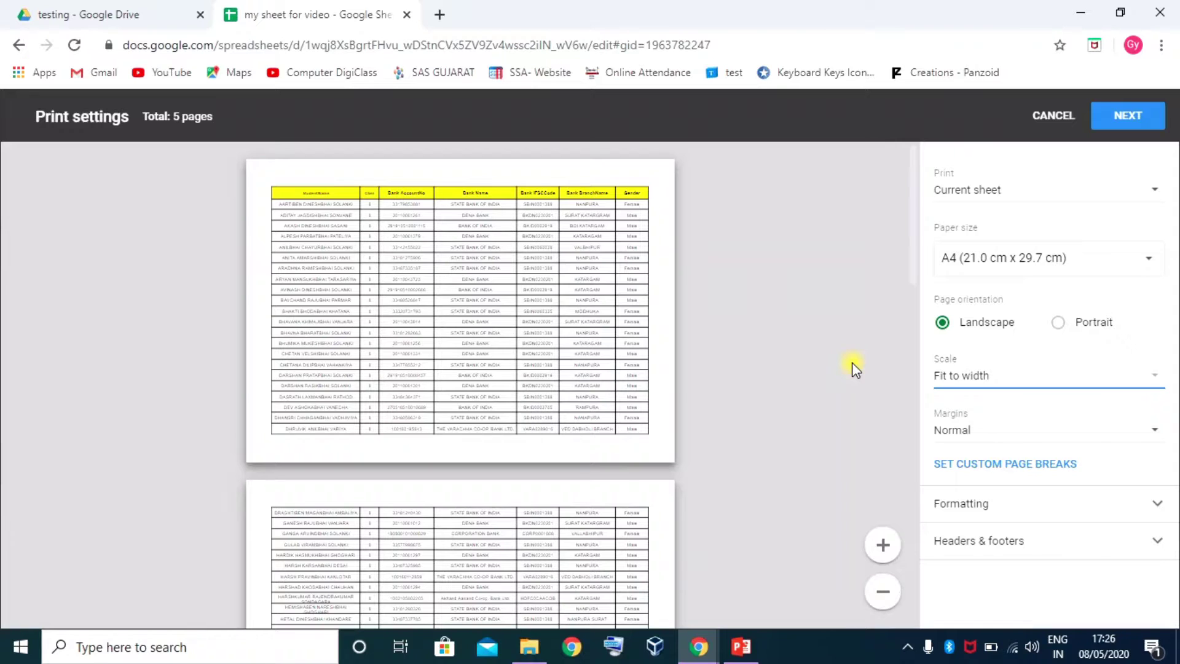
click(1146, 383)
click(1007, 408)
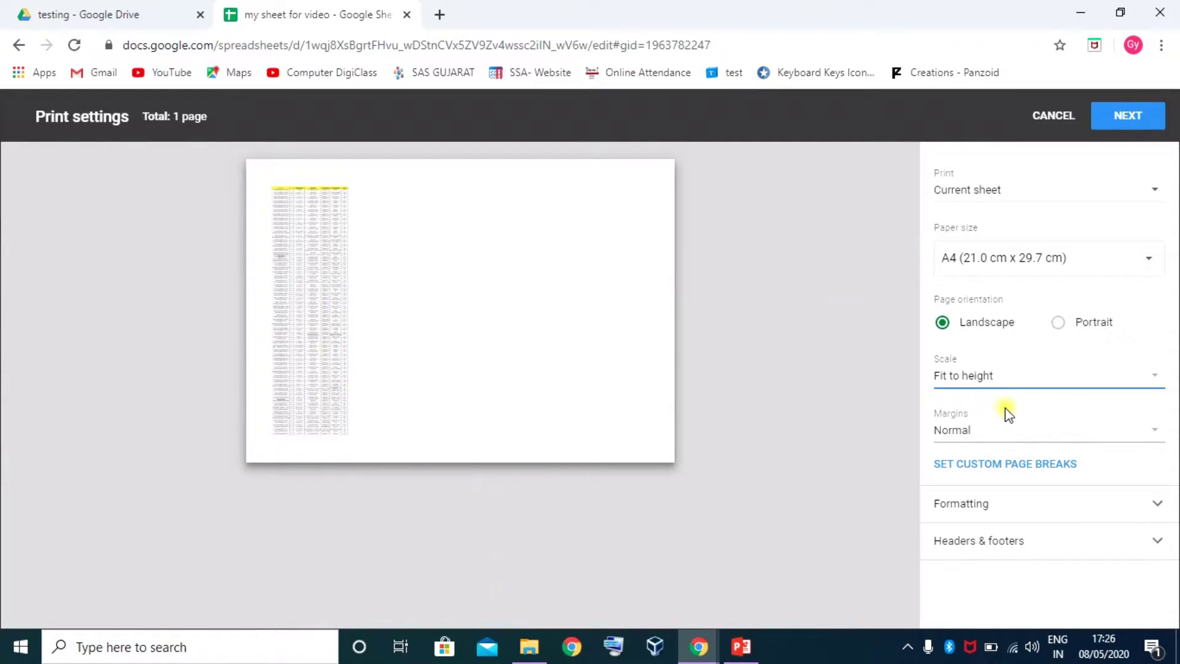
click(1154, 381)
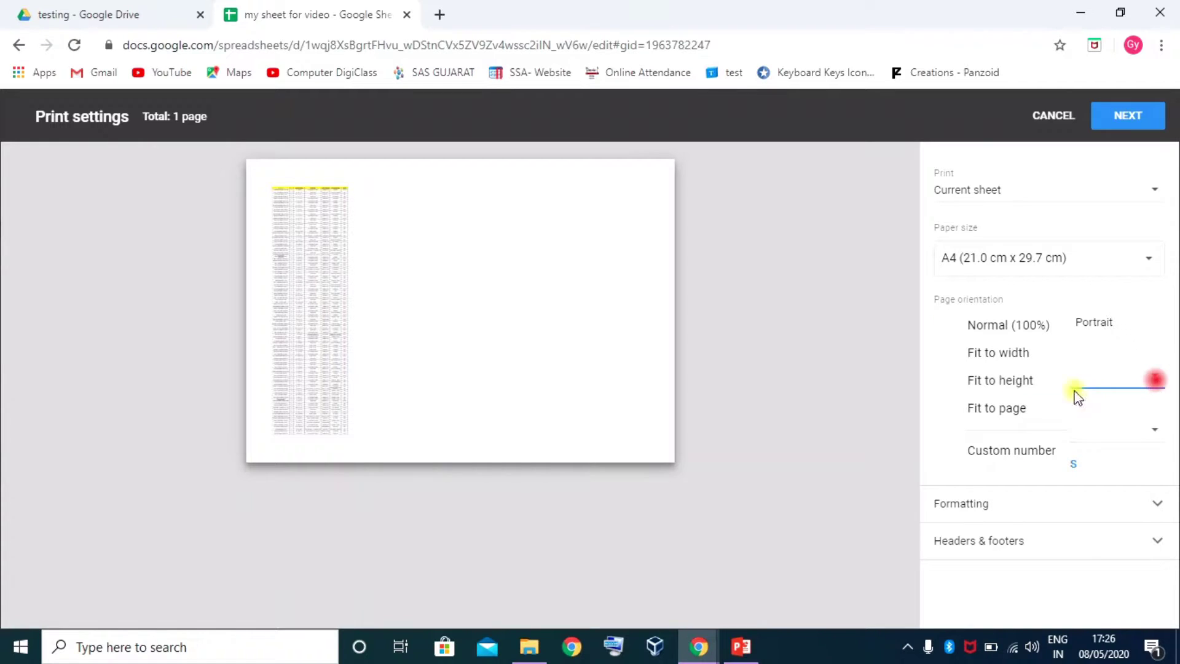
click(1009, 414)
click(1153, 376)
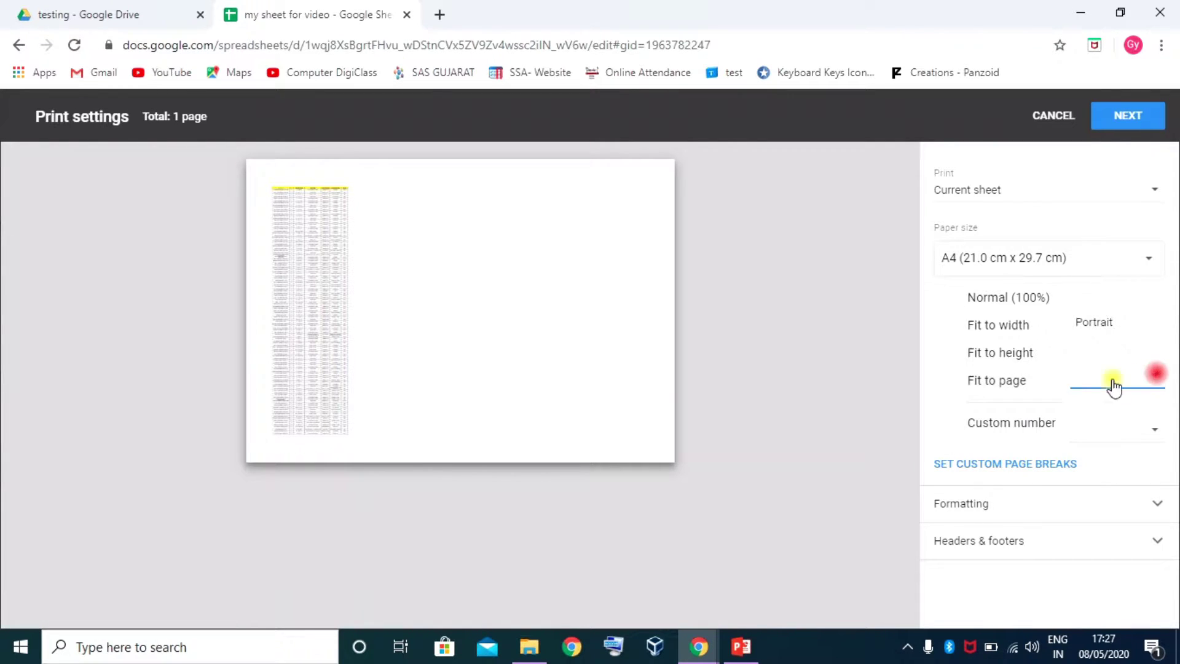
click(1009, 324)
click(1154, 379)
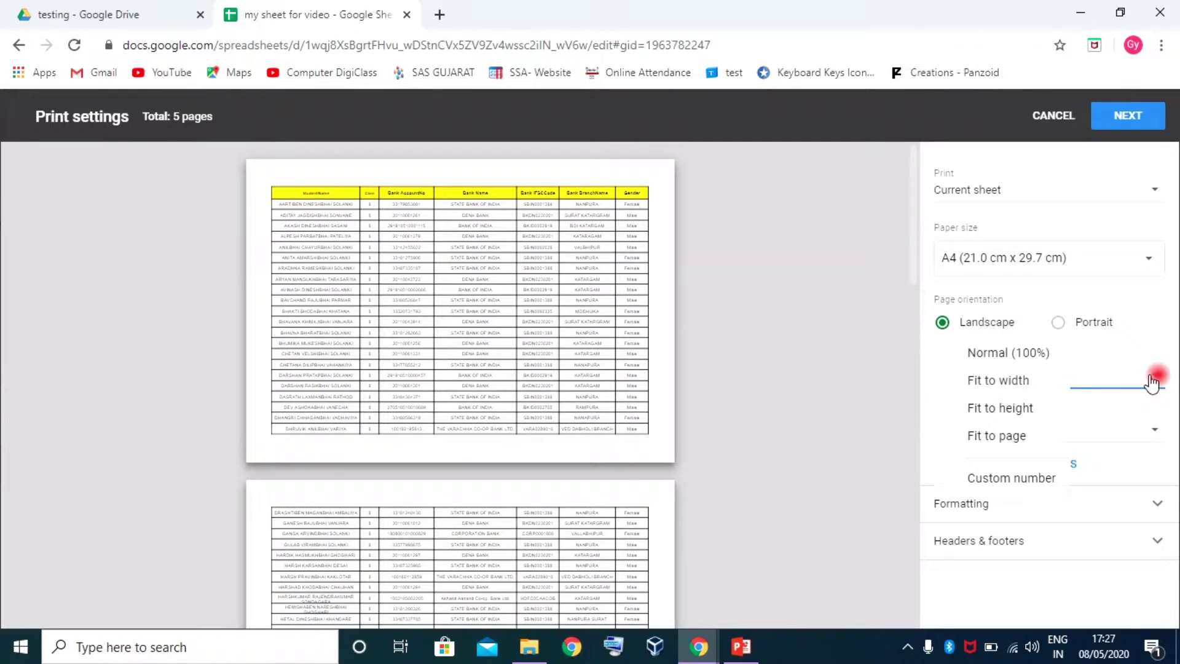
click(992, 352)
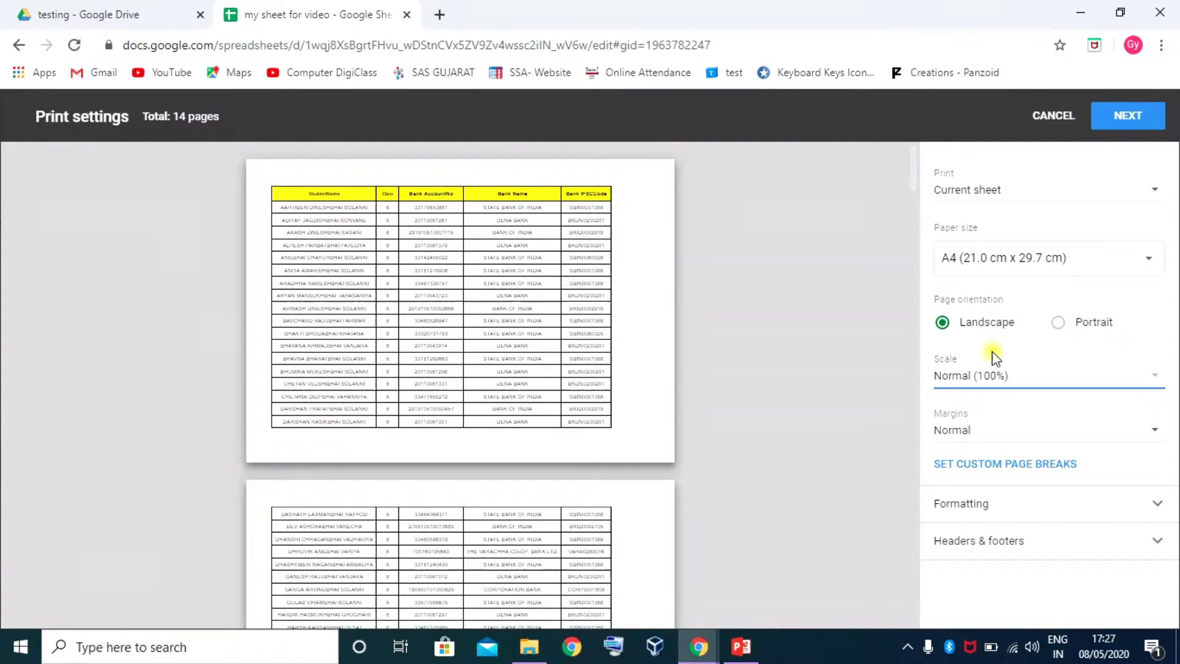
Compare the Narrow, Normal and Wide margin presets, then switch the margins to Custom numbers
click(1150, 433)
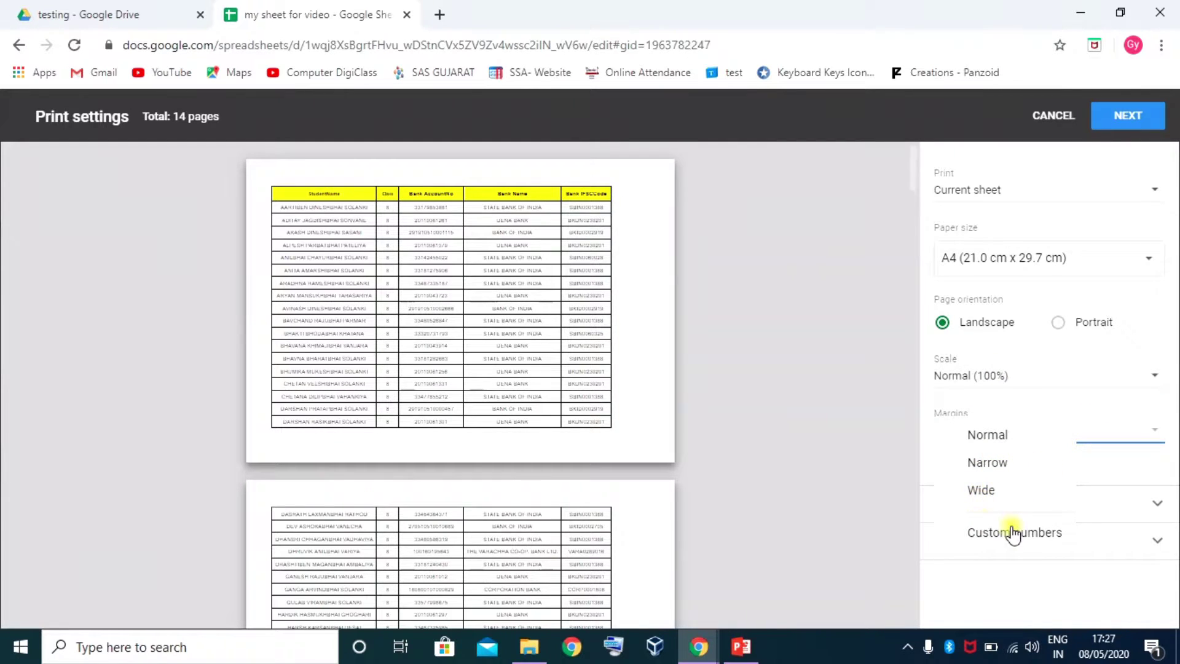
click(993, 466)
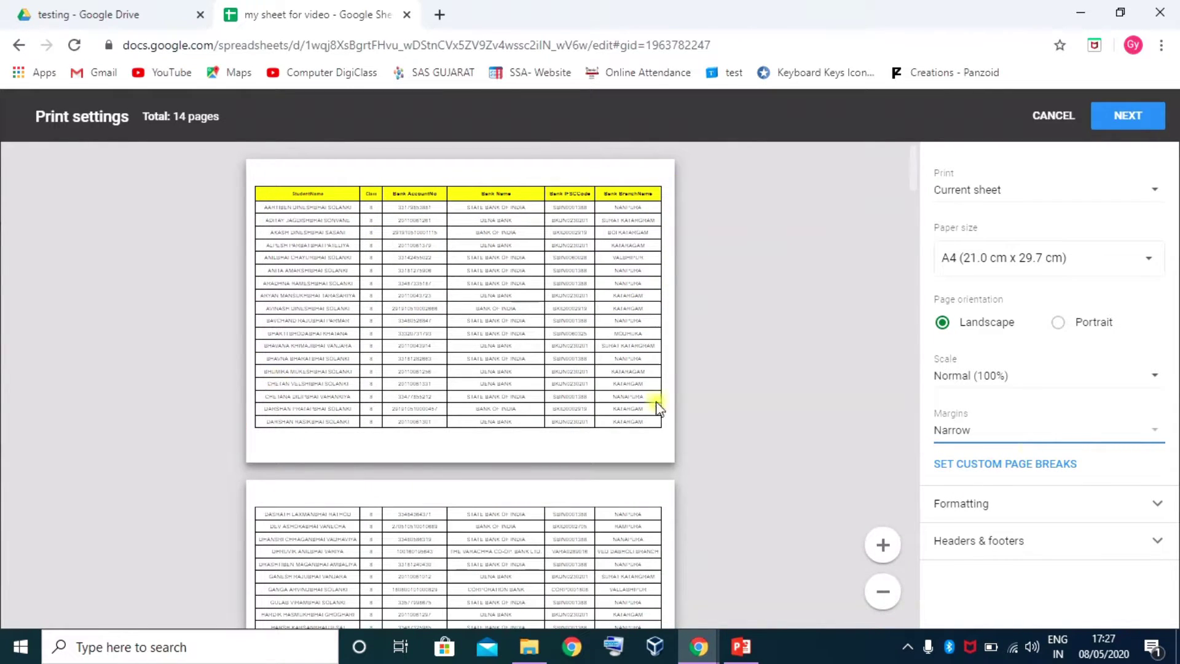
click(1154, 432)
click(997, 411)
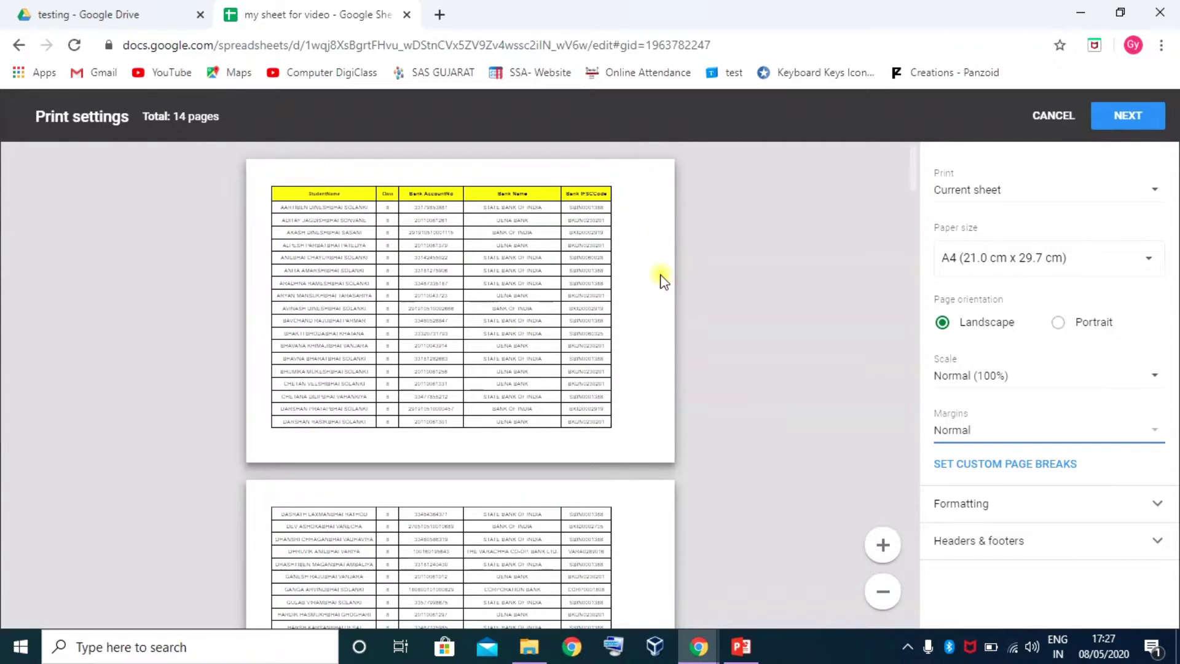
click(1153, 434)
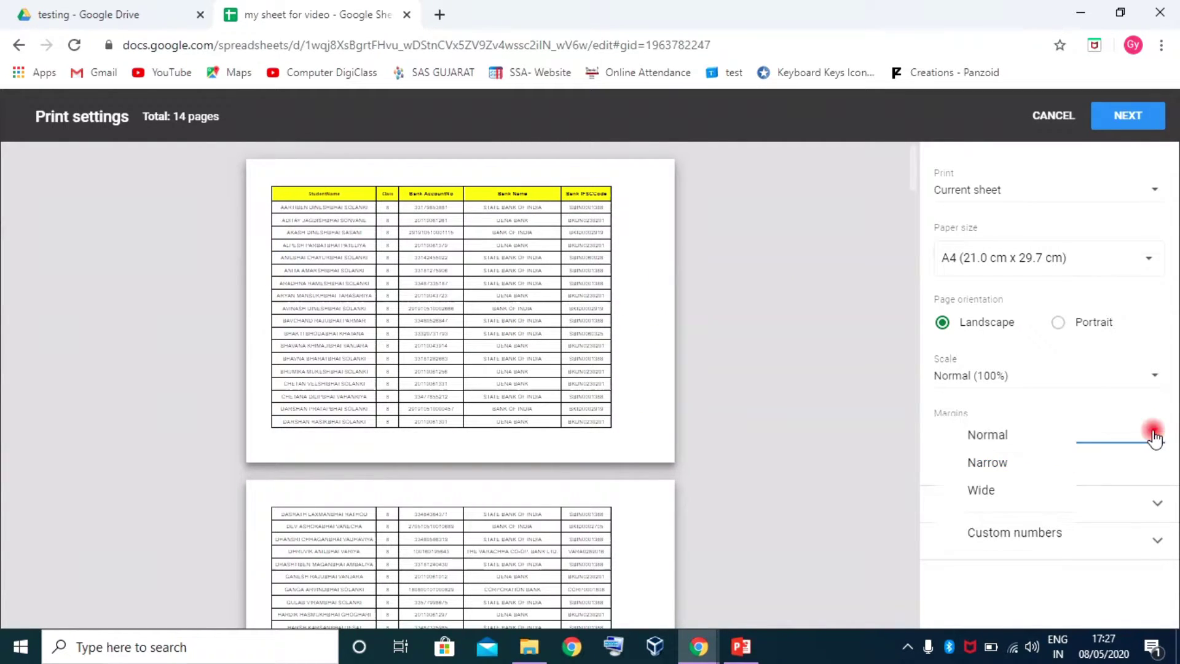
click(991, 463)
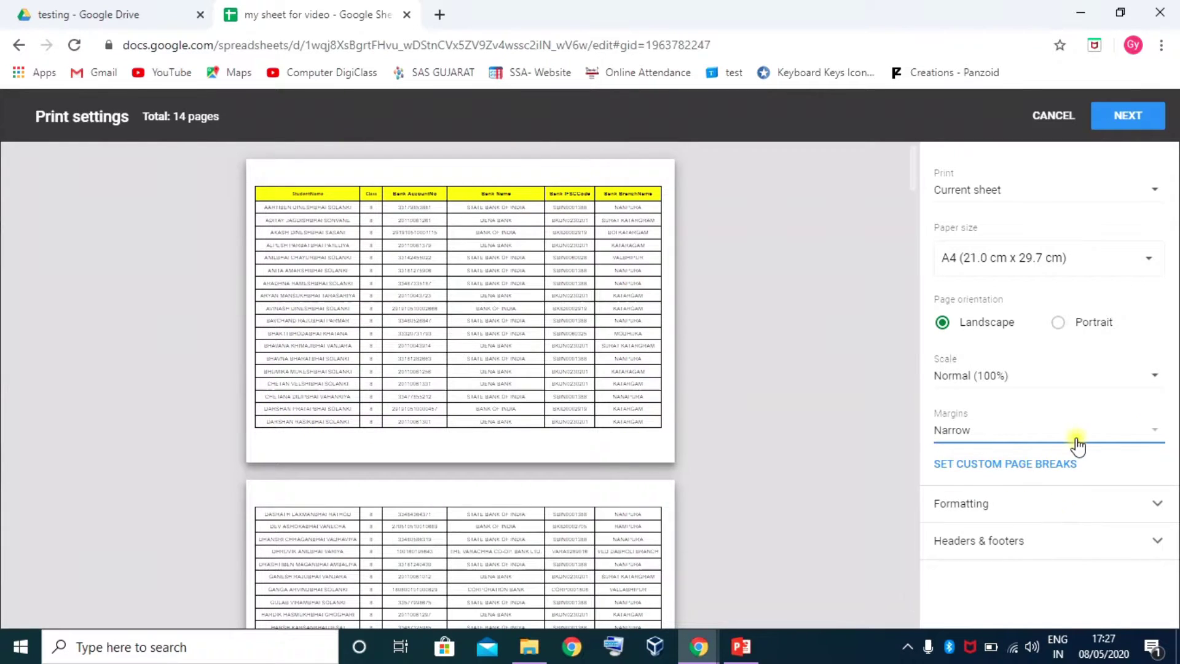
click(1152, 434)
click(995, 463)
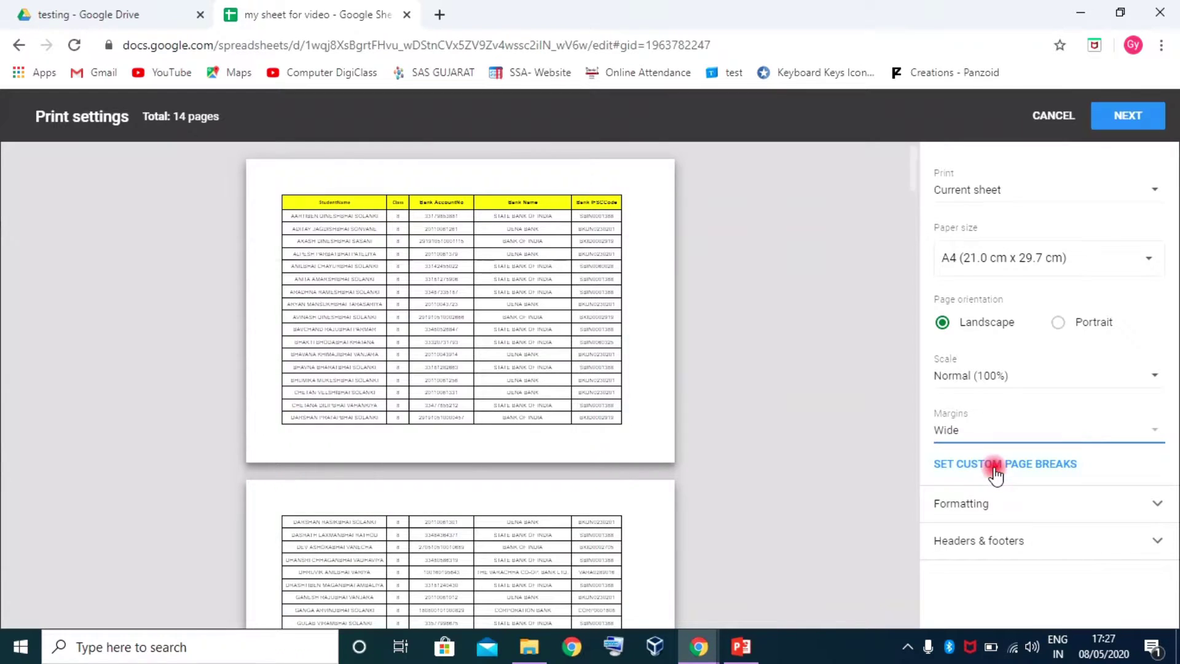
click(1153, 434)
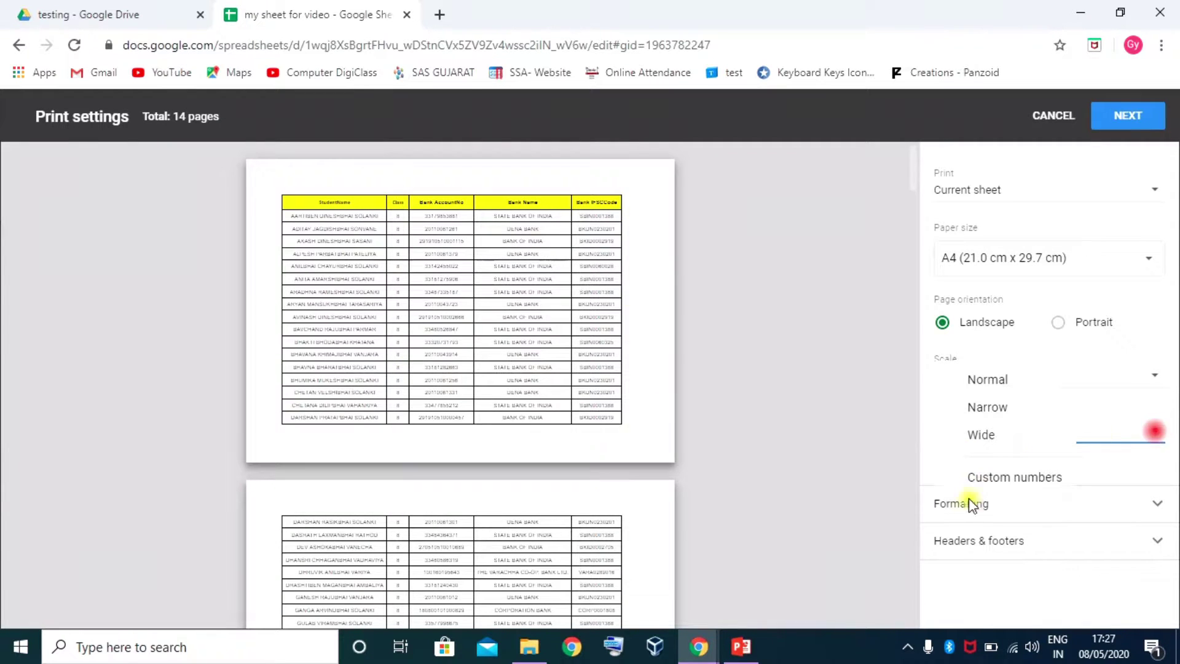
click(1010, 481)
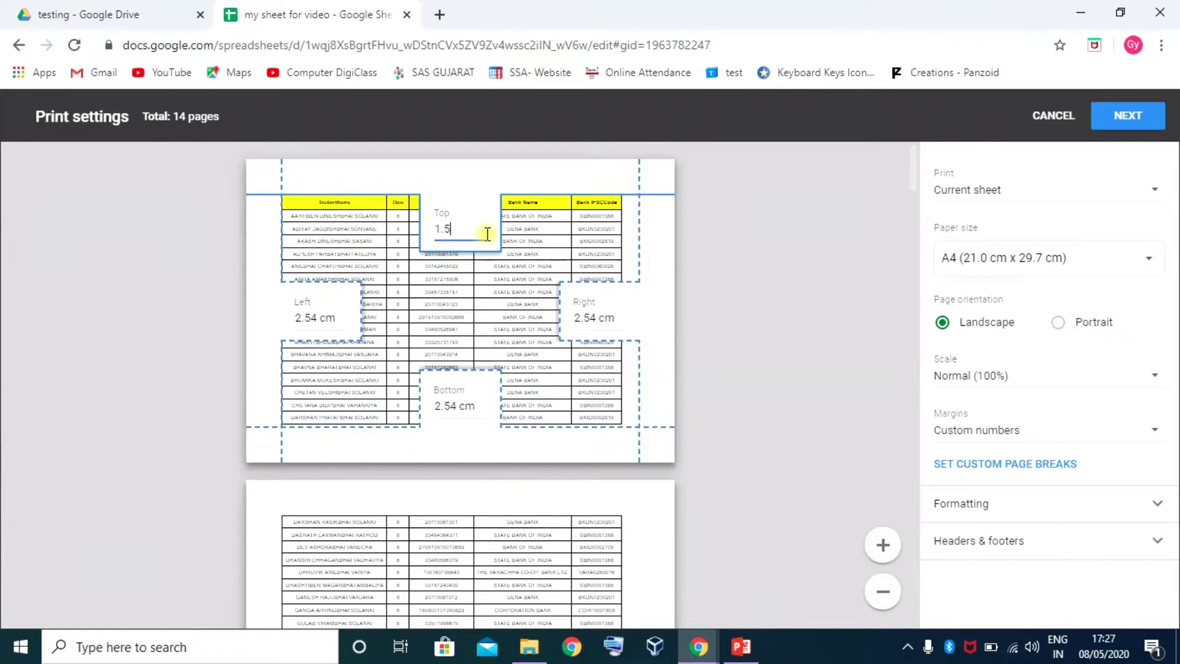
Set the top, right and left custom print margins to 1.5 cm
key(Return)
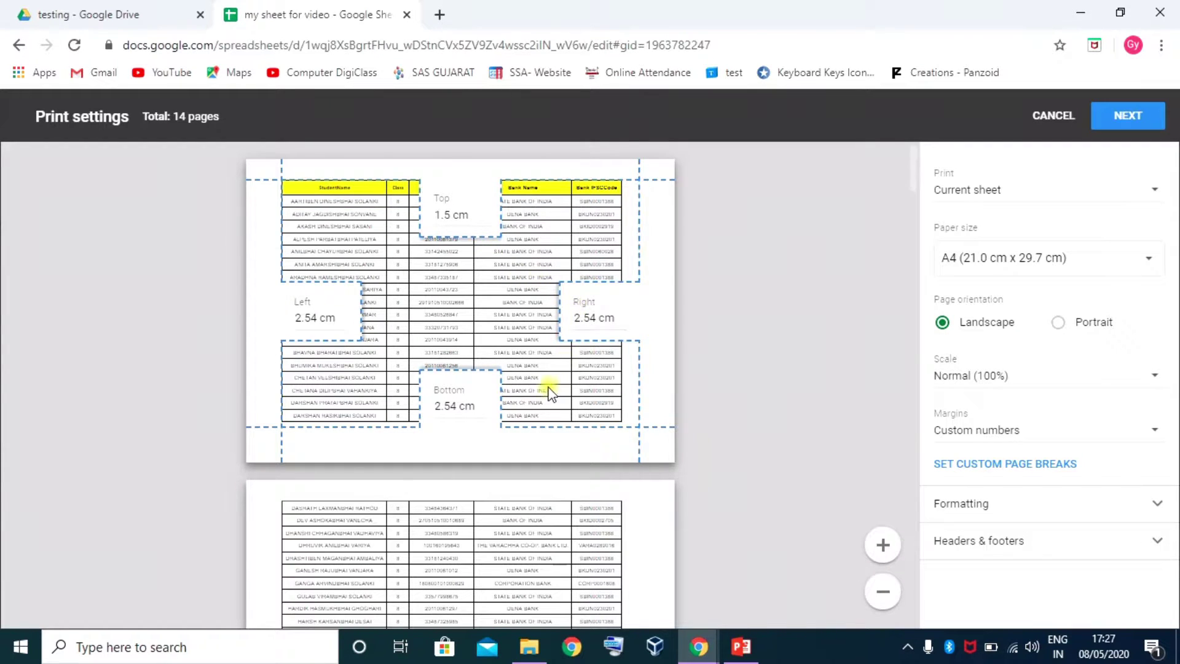
drag(615, 322, 572, 319)
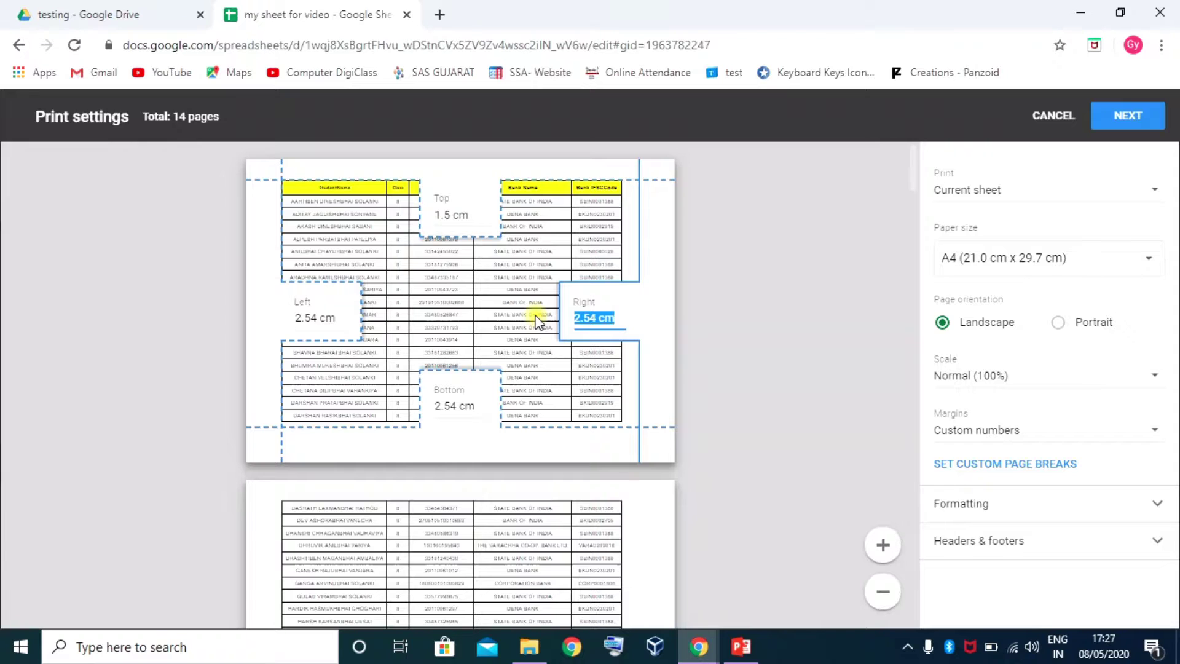
text(1.5)
key(Return)
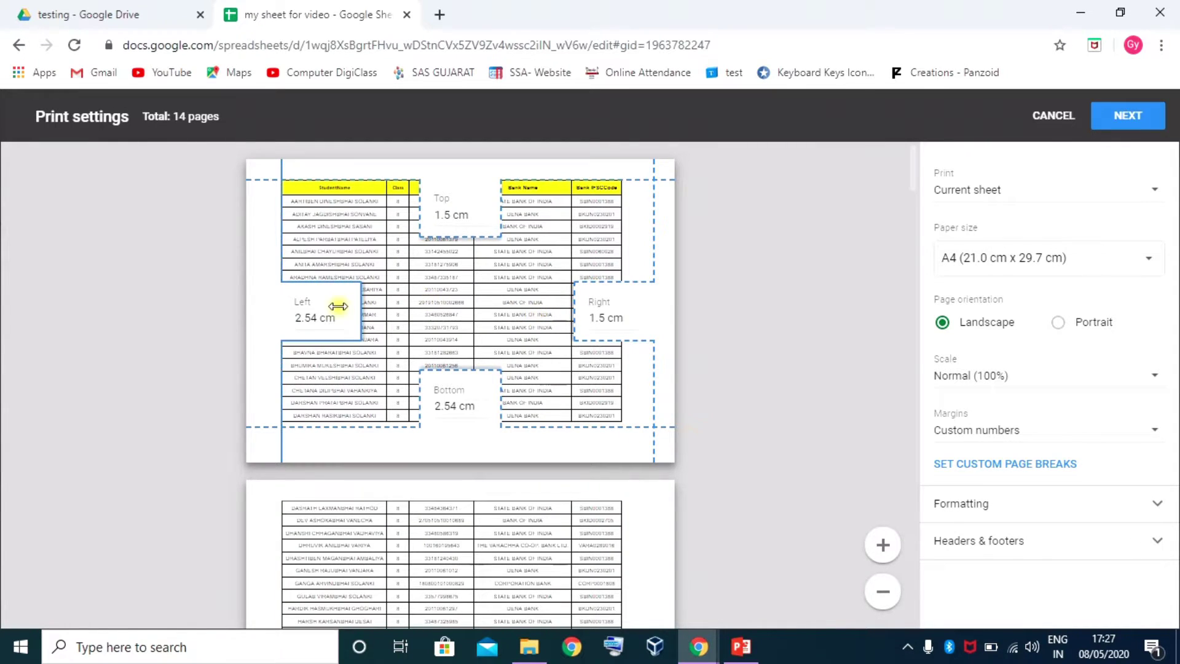
drag(339, 317, 269, 320)
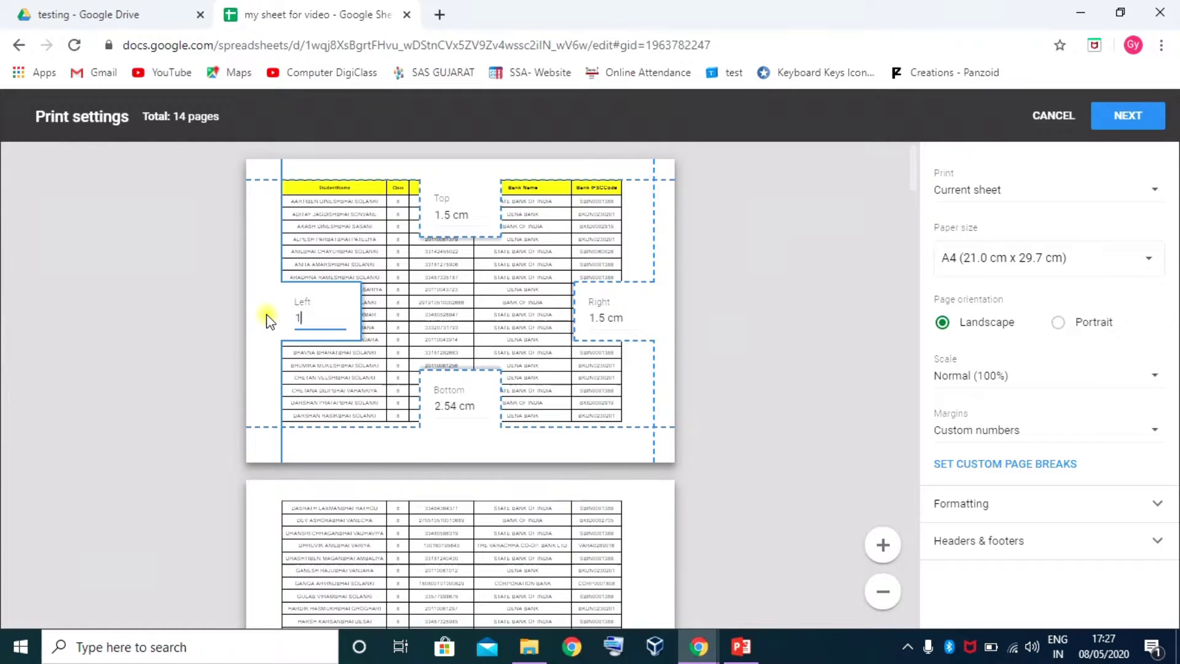
text(1.5)
key(Return)
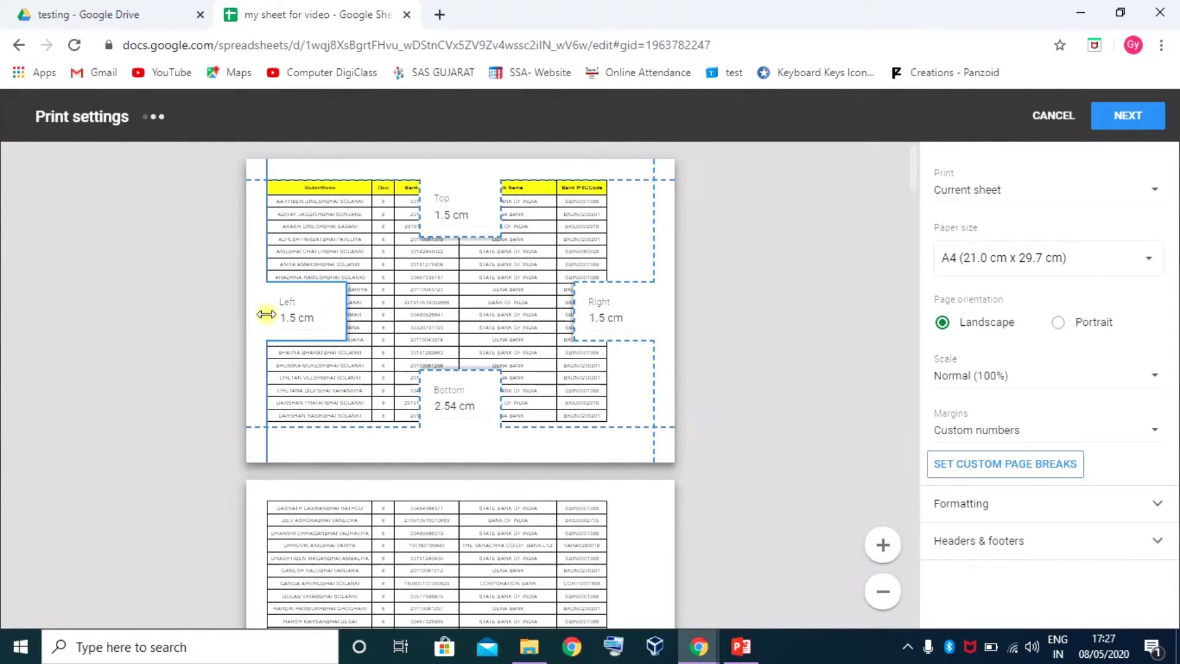
Reduce the bottom and right margins to 1 cm
drag(480, 403, 391, 404)
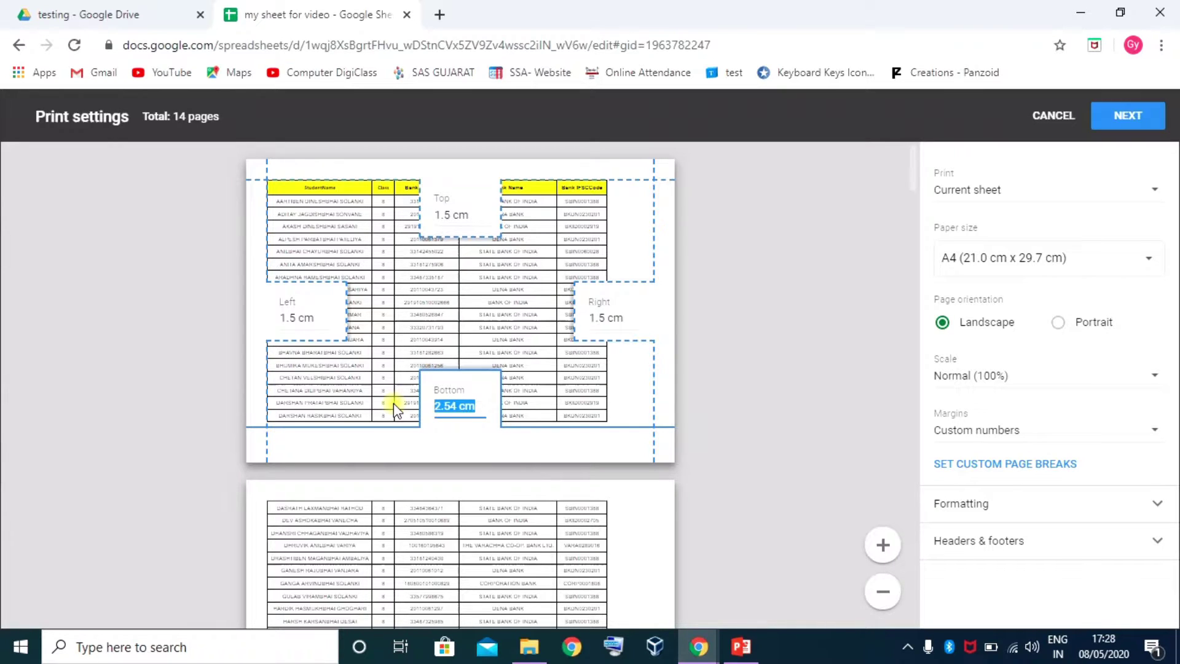
text(1)
key(Return)
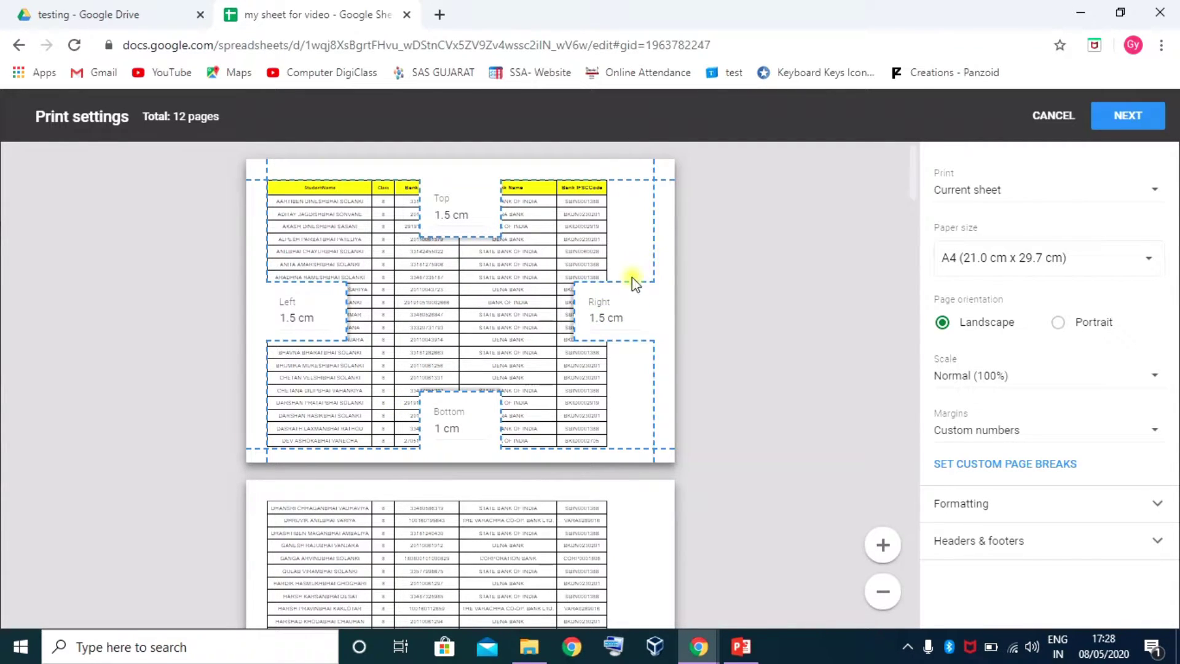
drag(629, 315, 566, 316)
text(1)
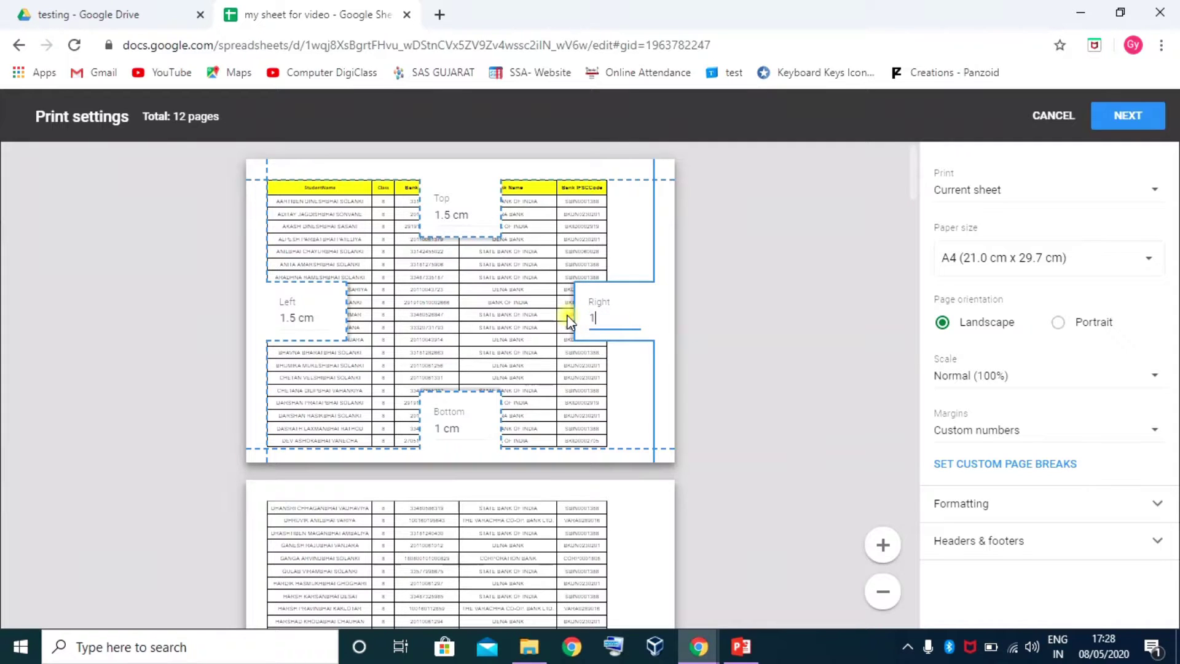
key(Return)
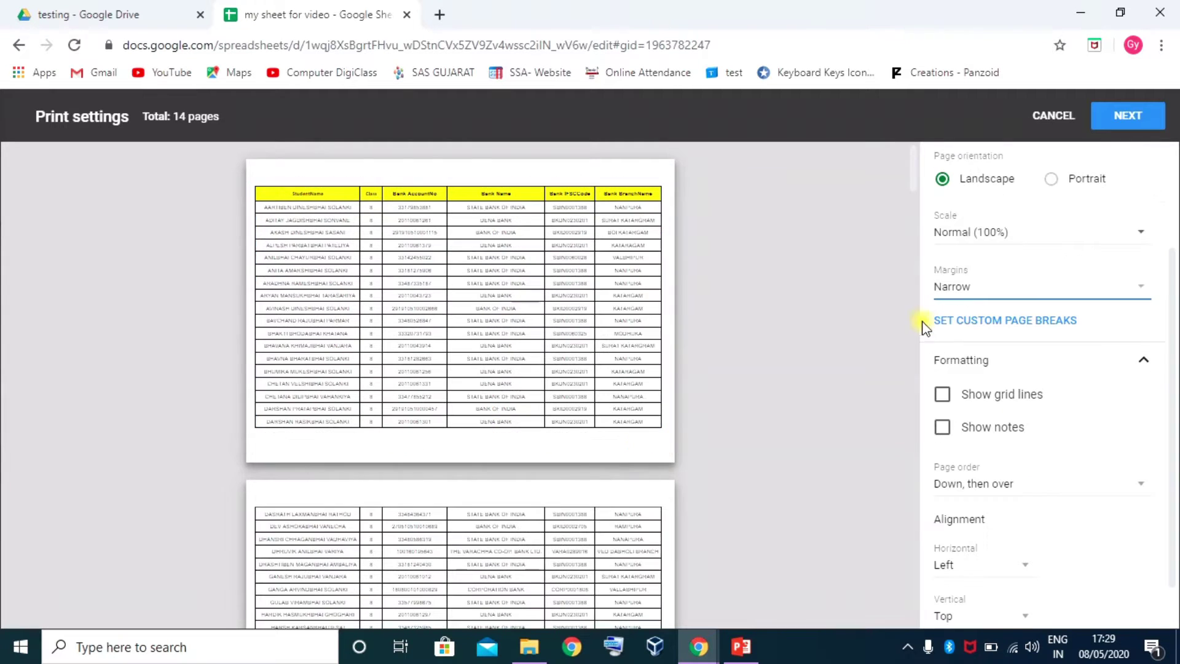
Move the vertical custom page break past column G (Gender) and confirm it, giving 6 pages
click(1017, 326)
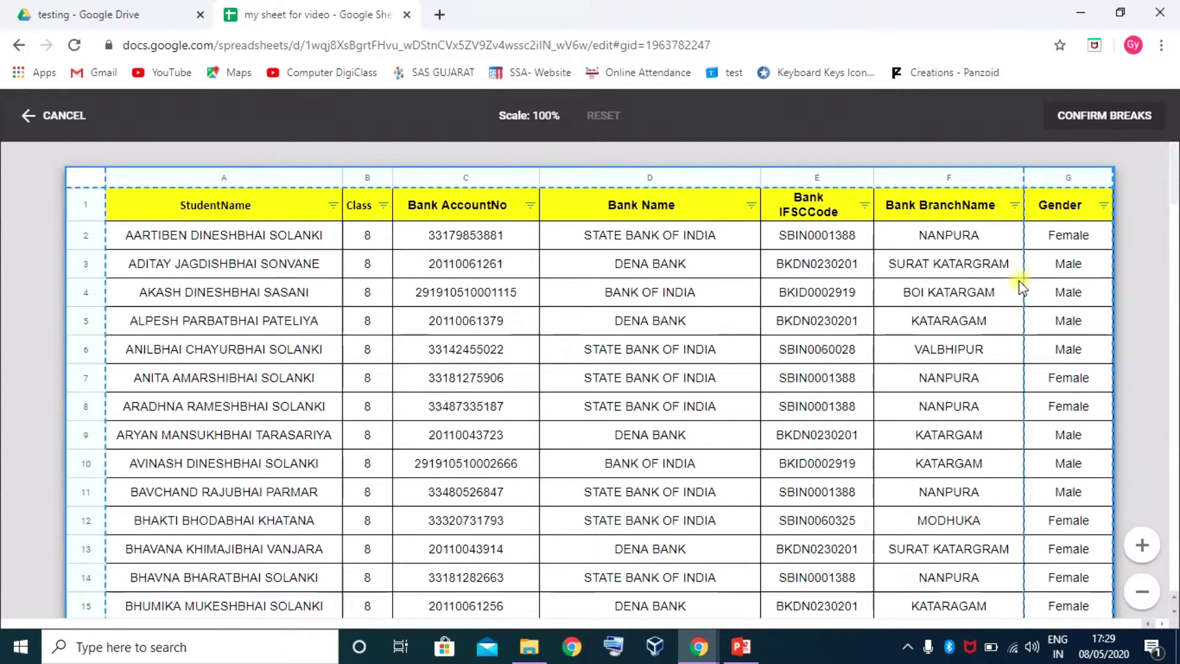
drag(1024, 277, 1113, 268)
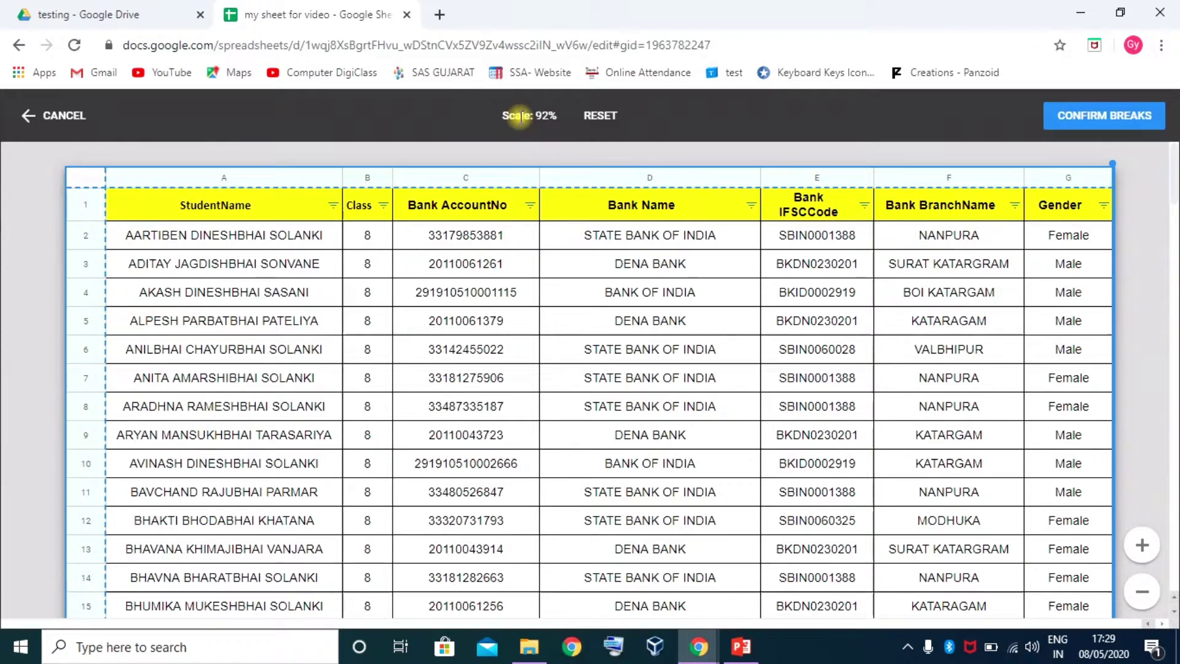
click(600, 115)
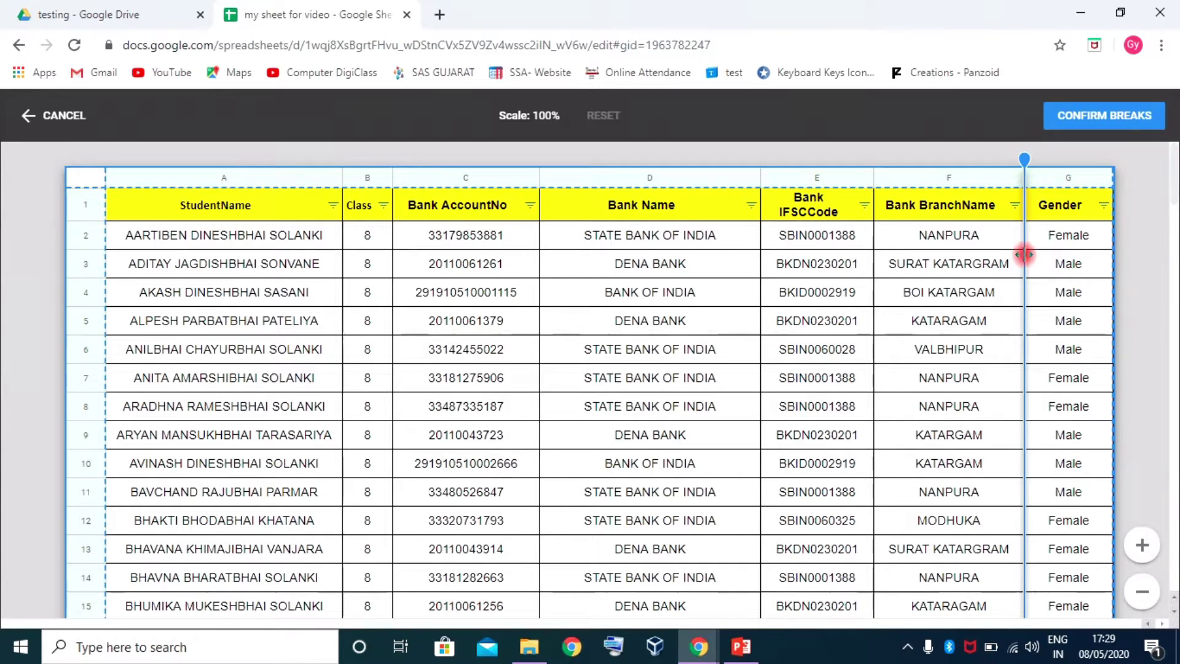
drag(1023, 243, 874, 244)
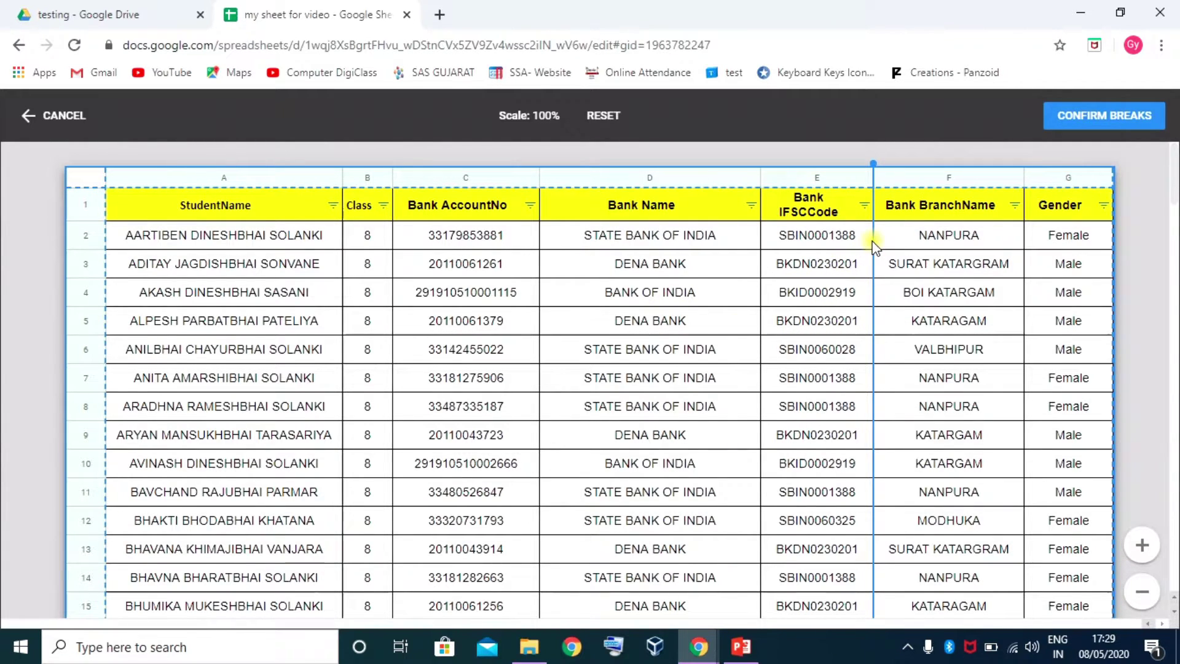
drag(874, 236, 1119, 227)
drag(1023, 250, 1118, 233)
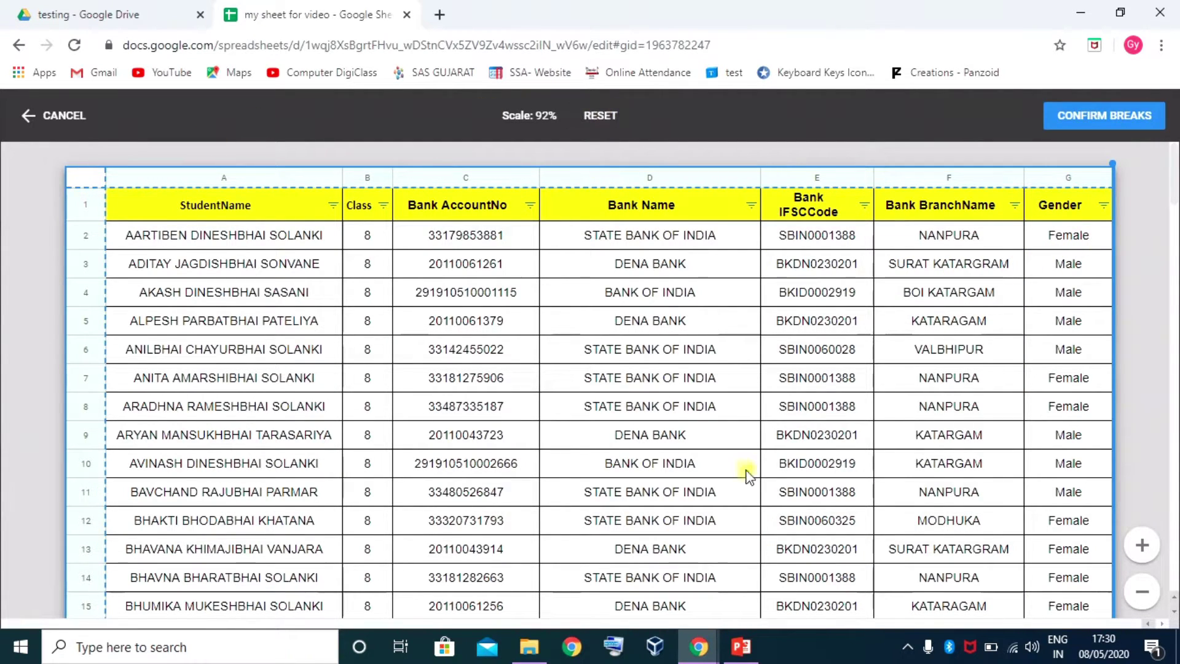
click(1110, 122)
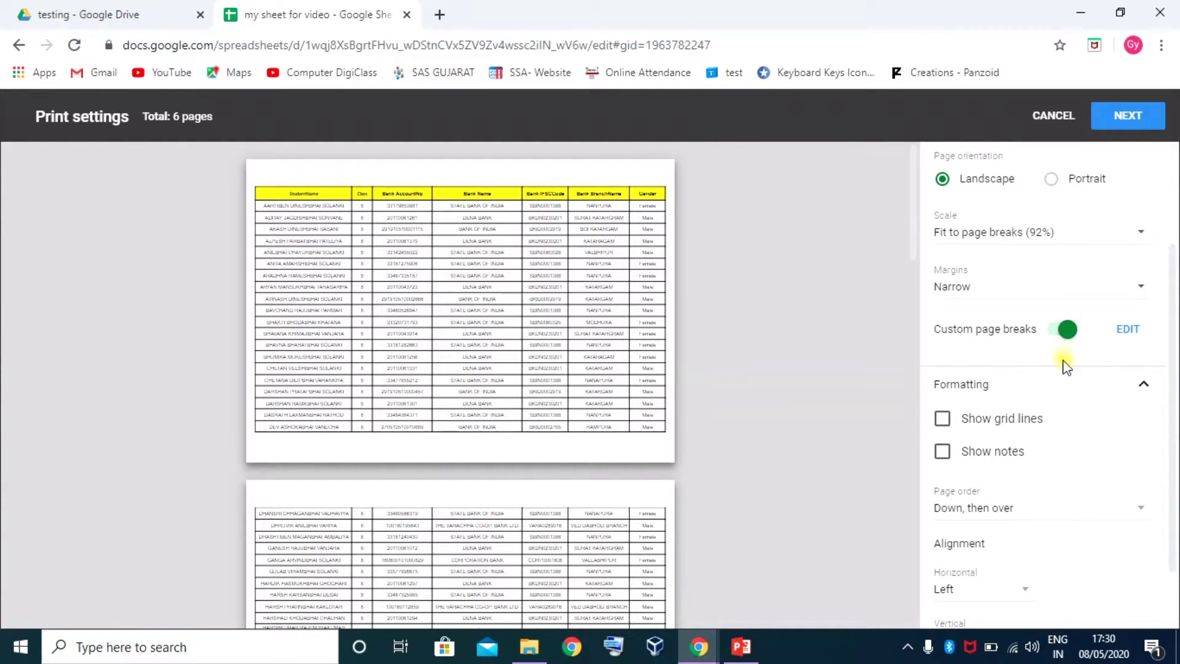
scroll(1045, 361, down, 1)
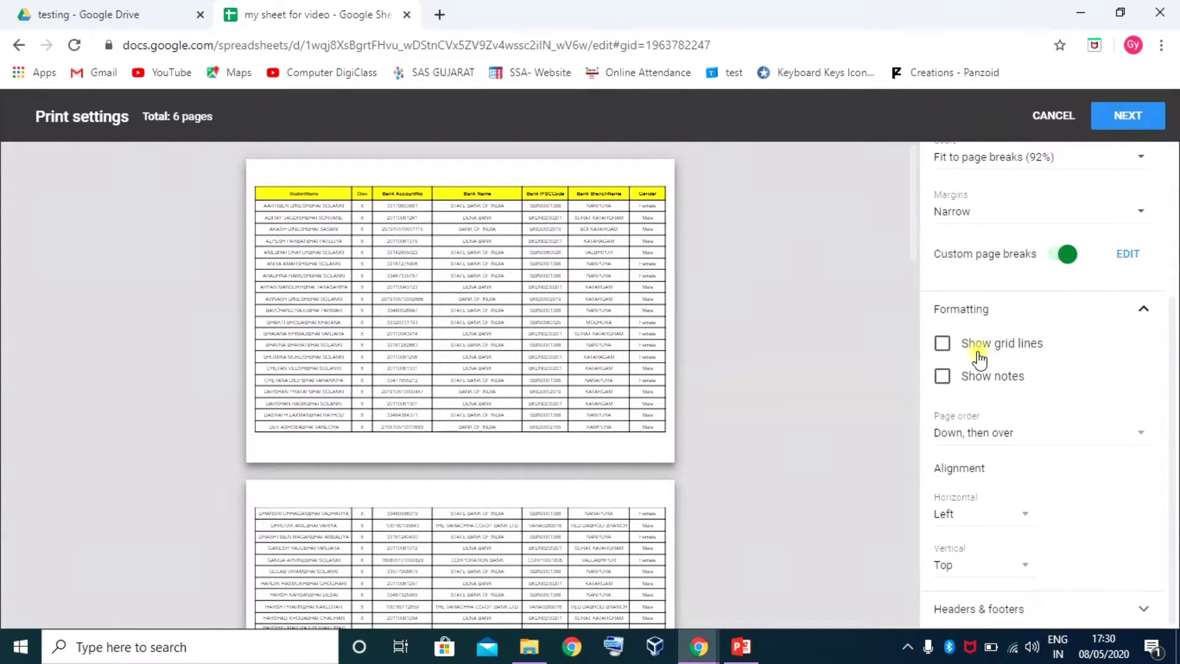
click(942, 343)
click(943, 377)
click(941, 345)
click(941, 345)
click(947, 378)
click(942, 343)
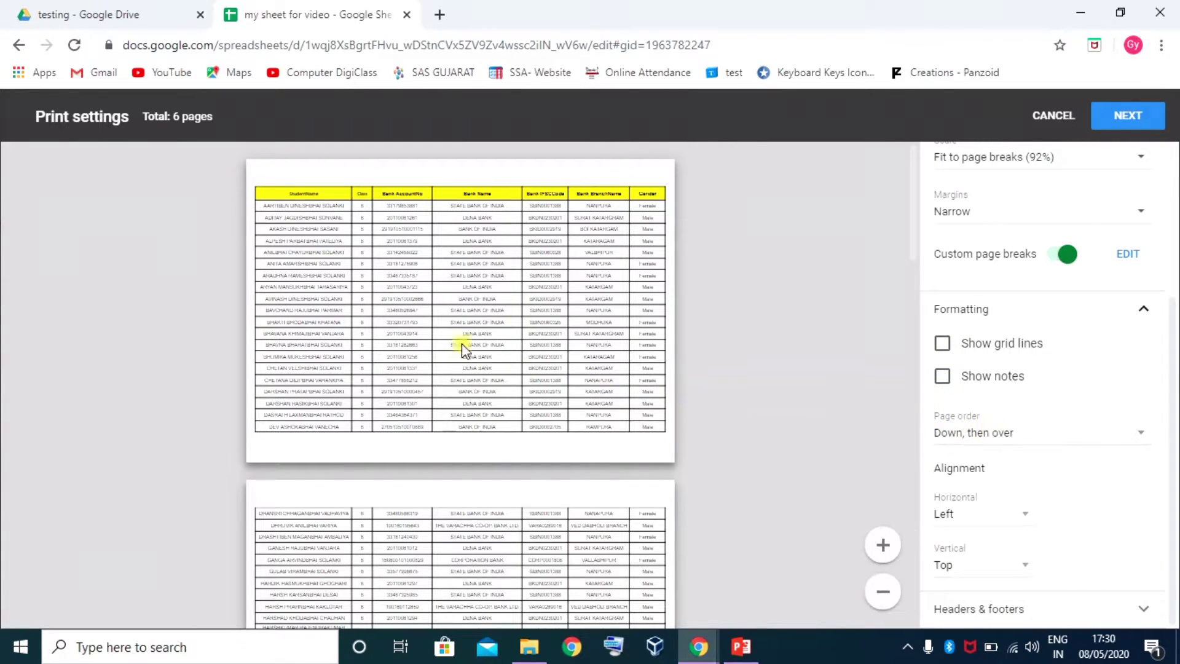
click(1141, 434)
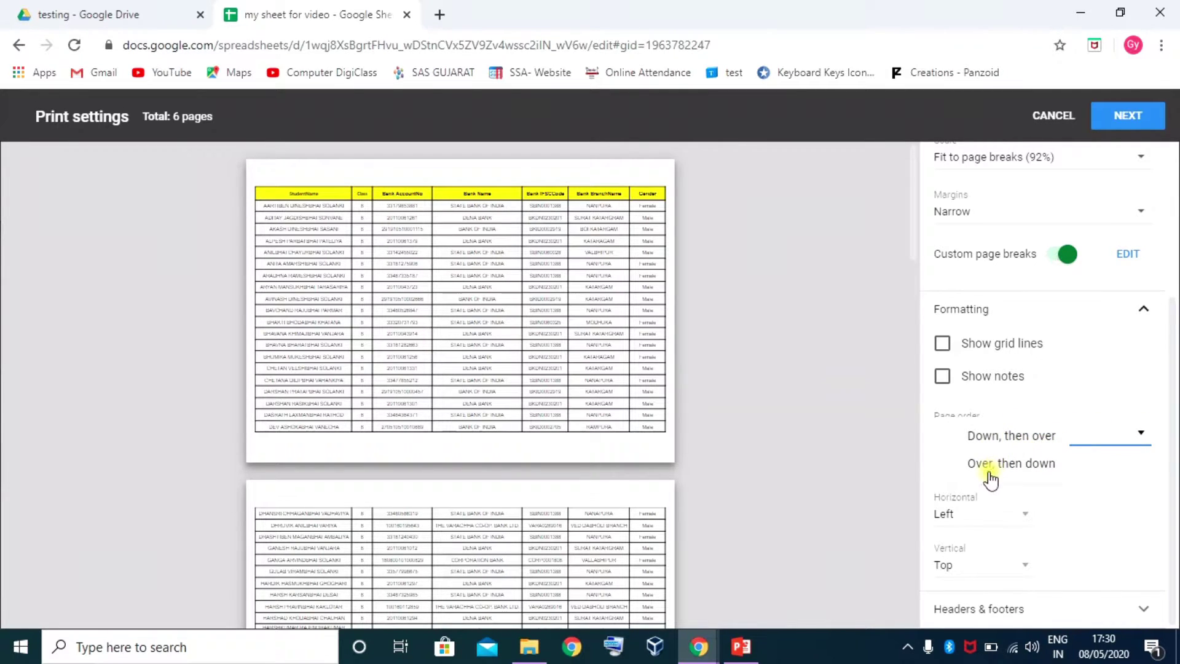
click(594, 328)
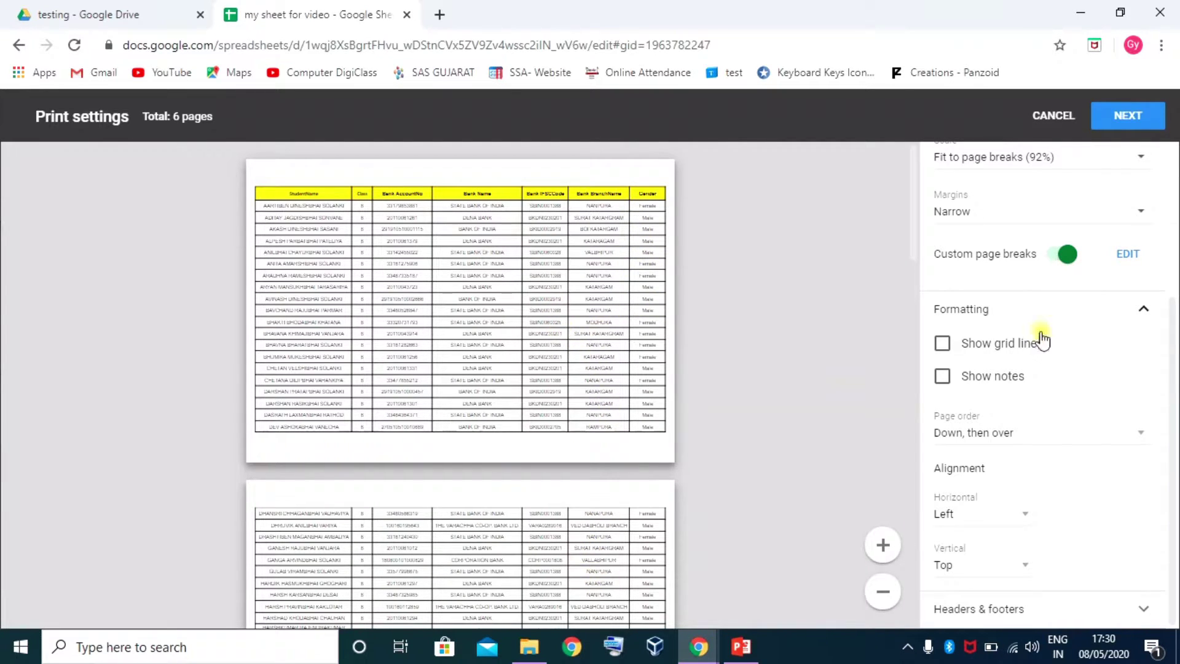
click(1141, 433)
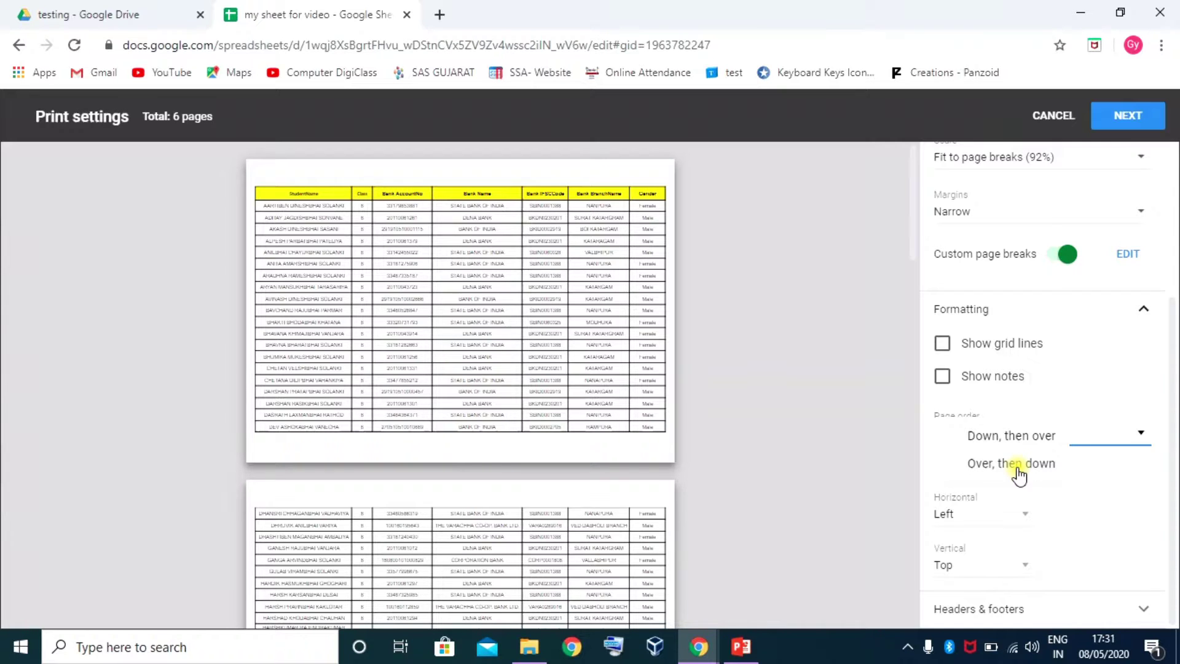
click(1018, 471)
click(1036, 430)
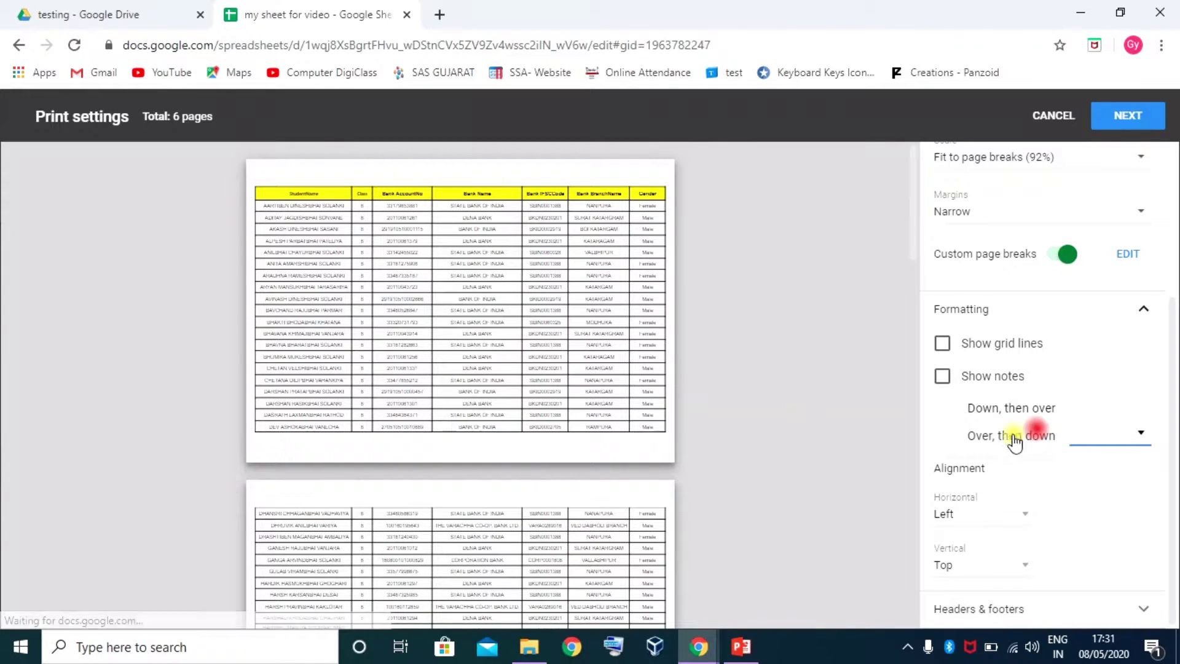
click(1008, 405)
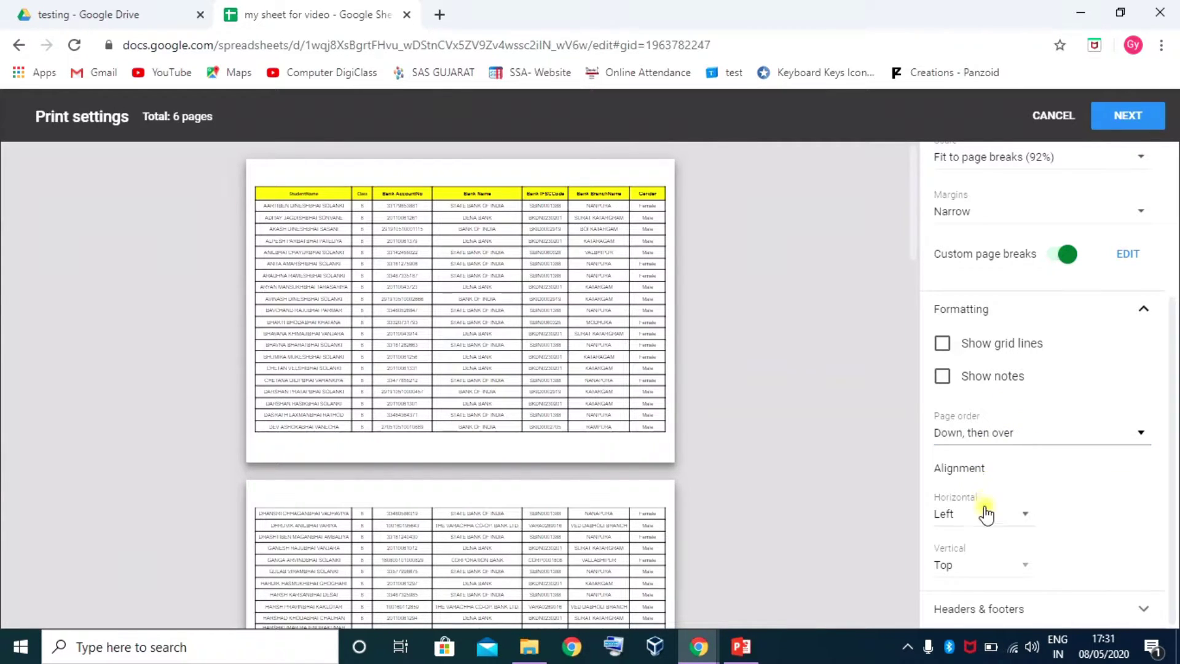
click(1024, 514)
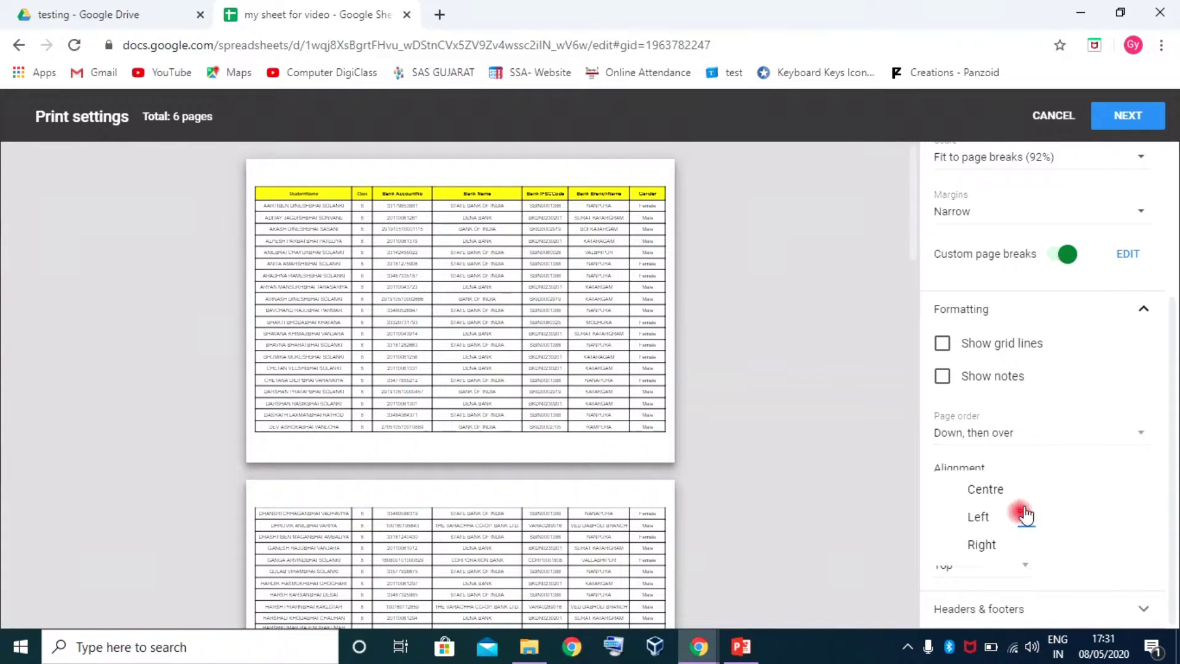
click(982, 543)
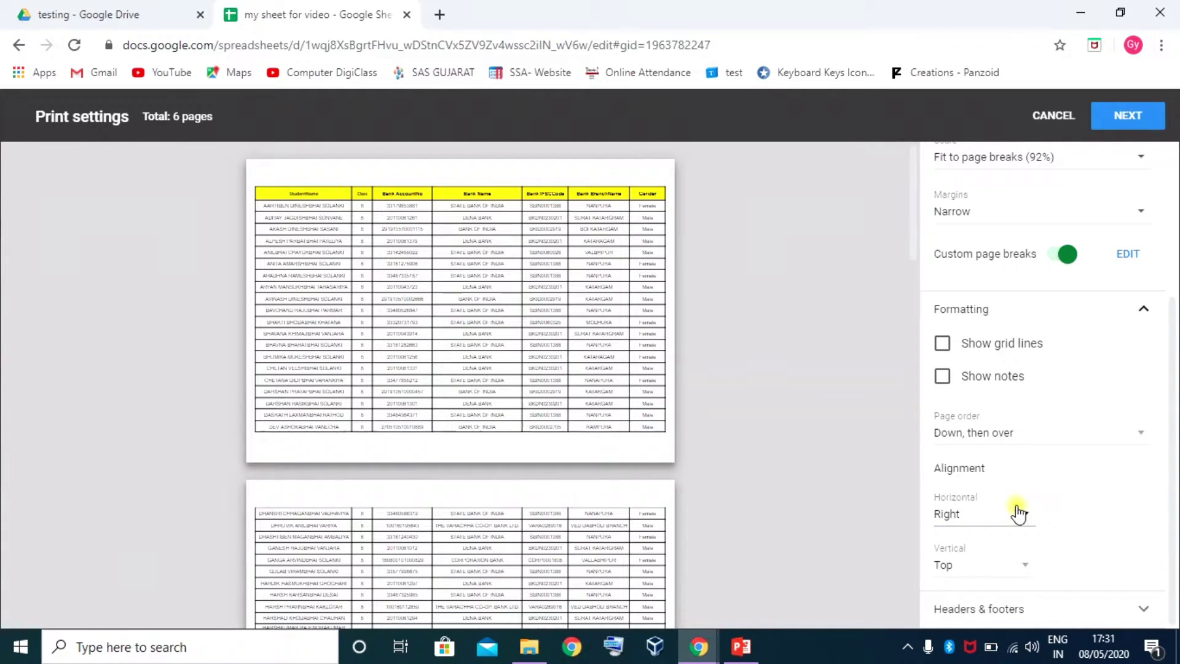
click(1024, 513)
click(983, 492)
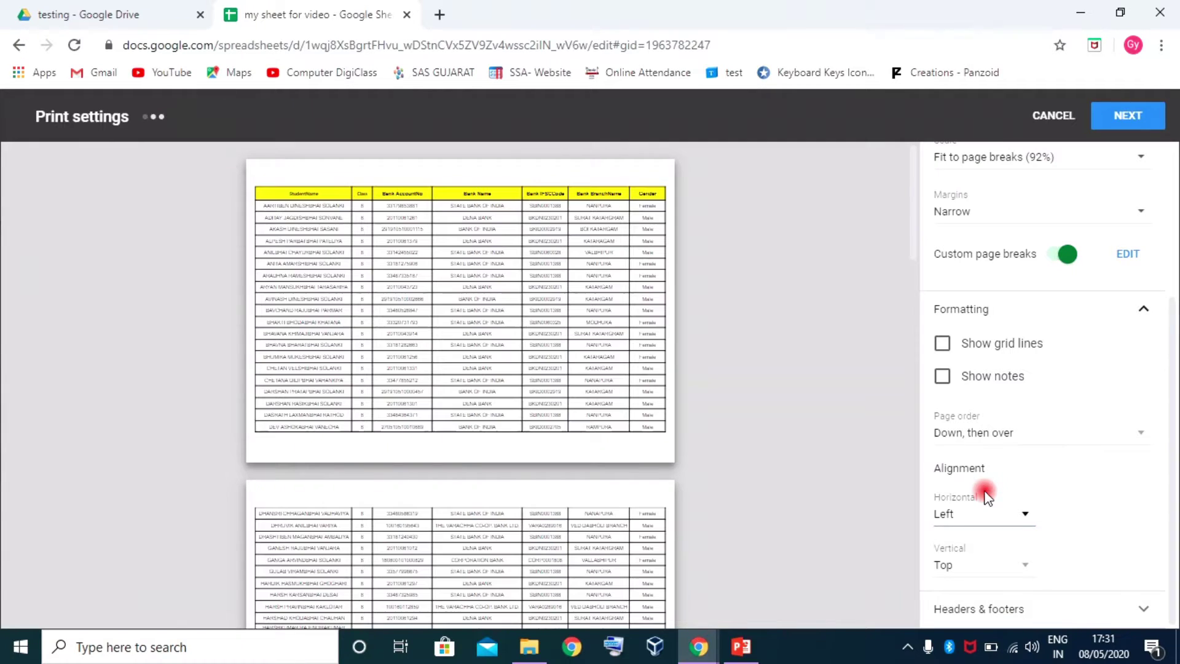
Turn off custom page breaks and return the print margins to Normal
scroll(1054, 311, up, 4)
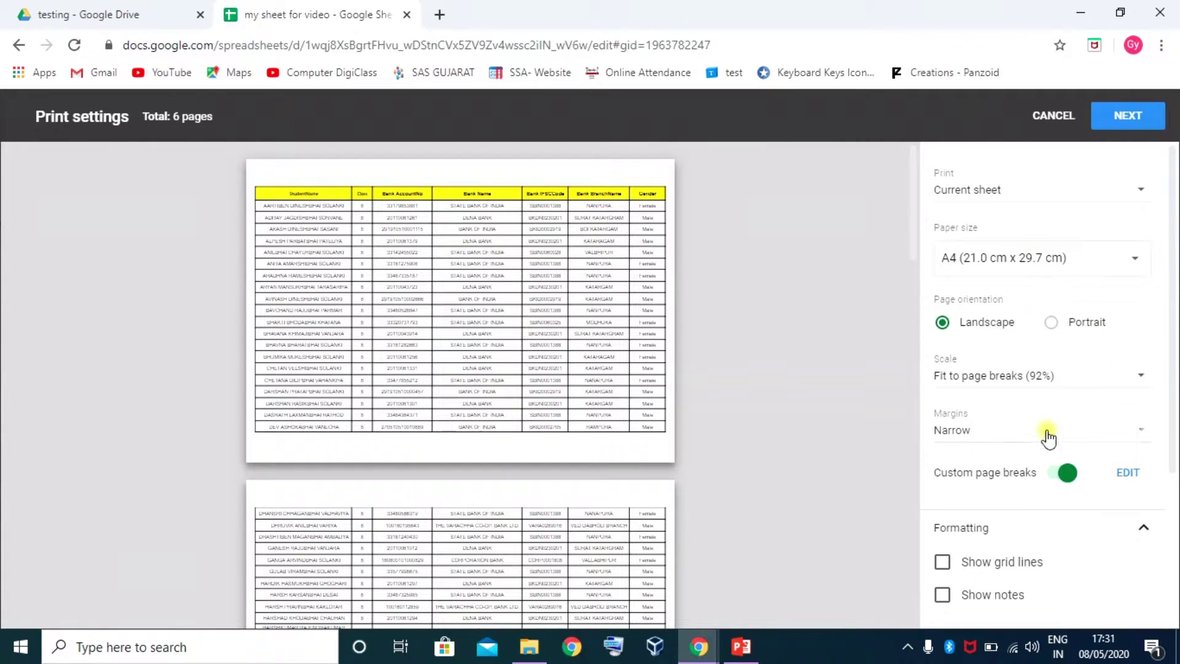
click(1138, 433)
click(1001, 406)
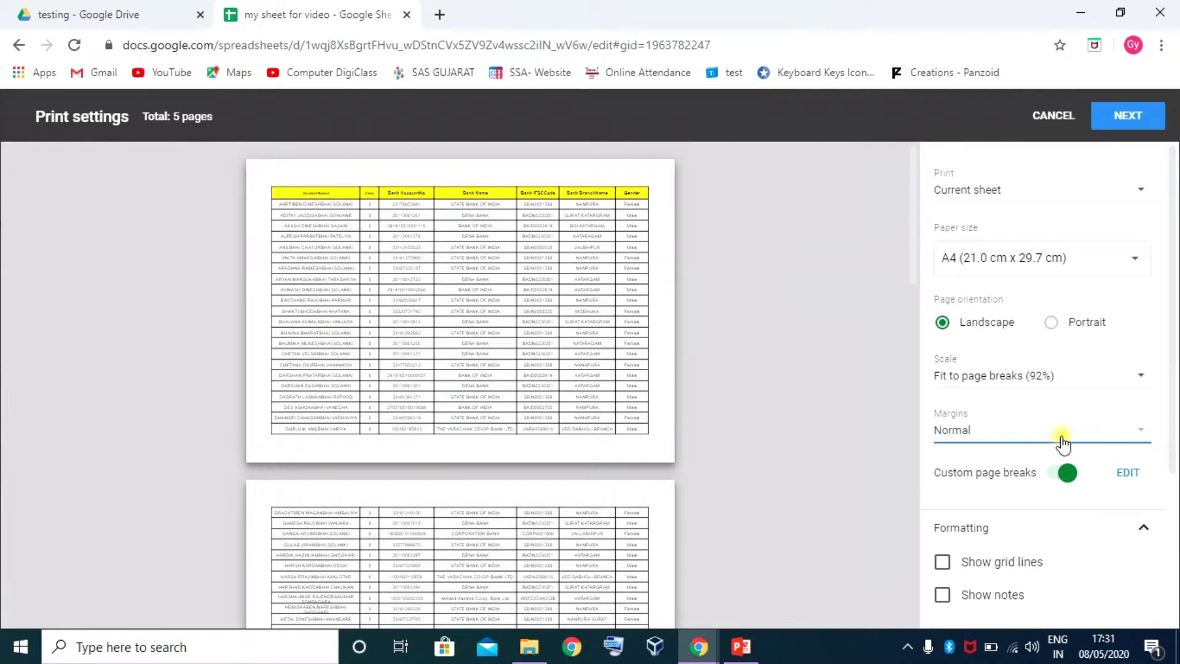
click(1146, 435)
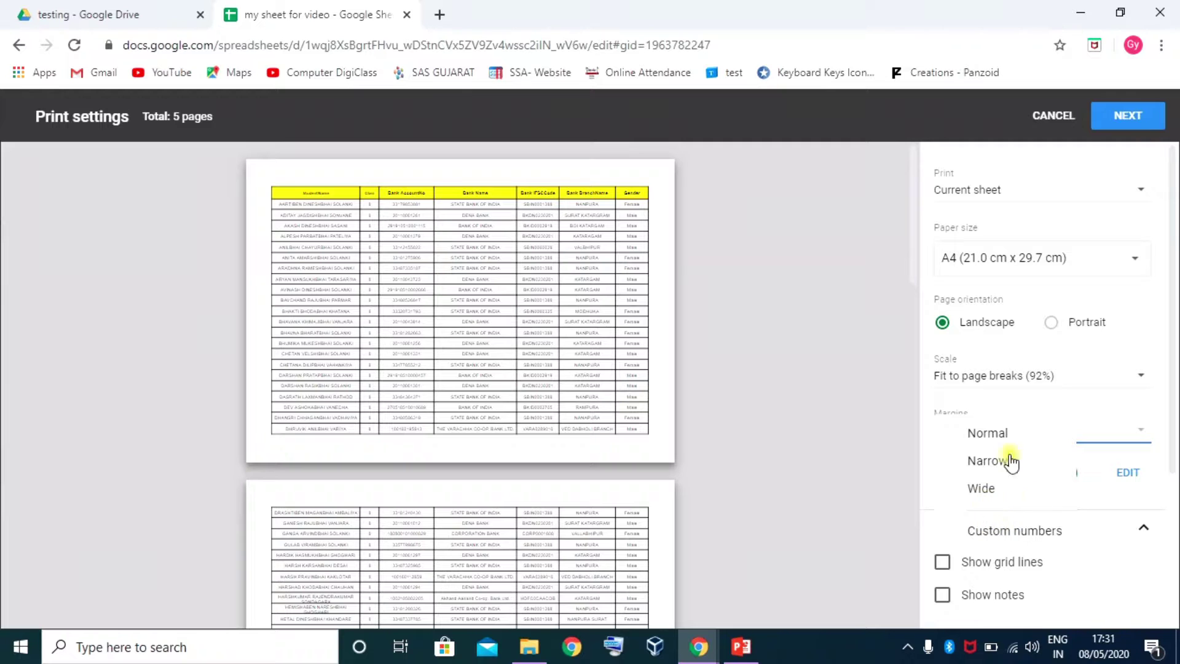
click(981, 462)
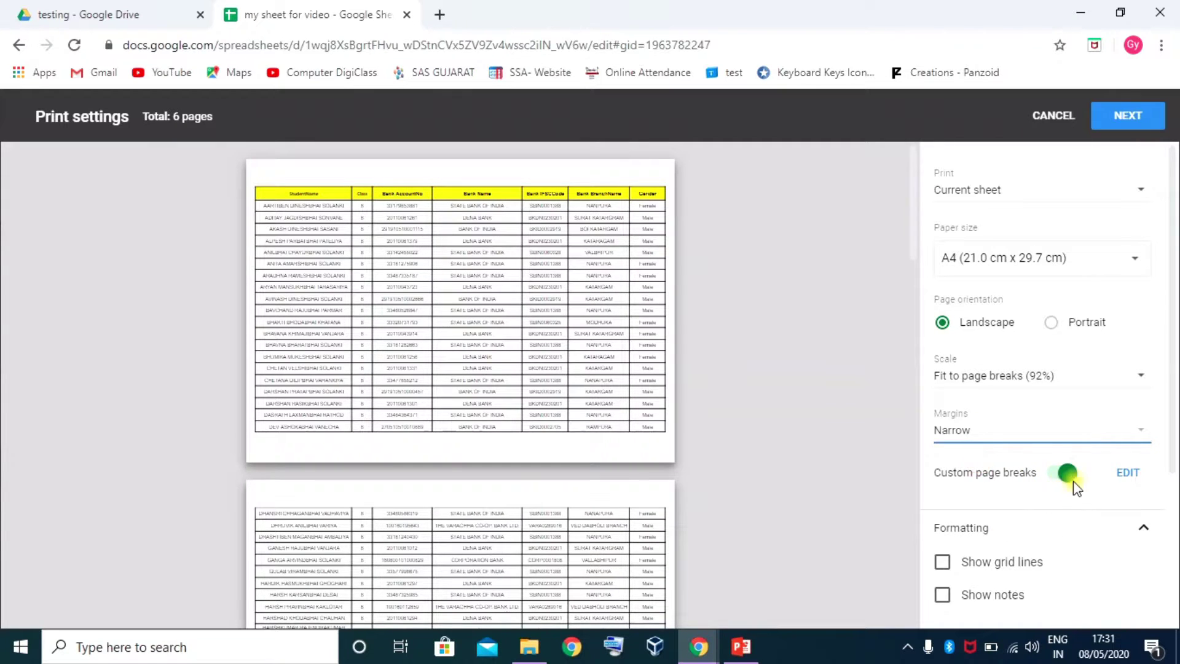
click(1055, 473)
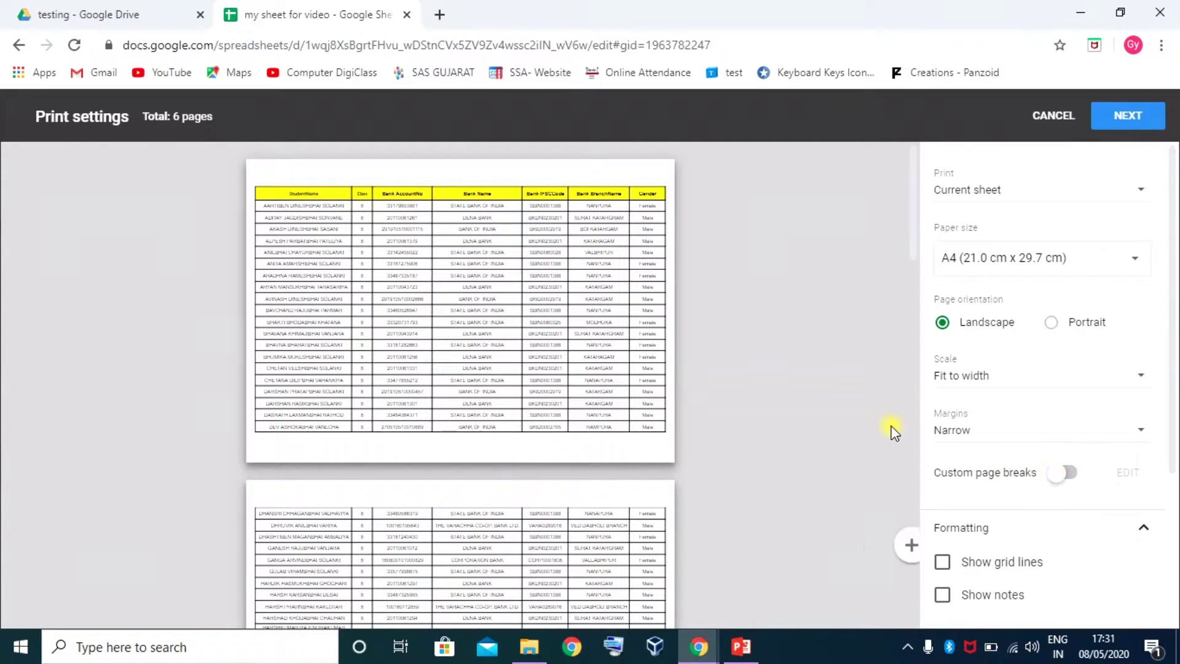
click(1077, 429)
click(1054, 435)
click(1046, 430)
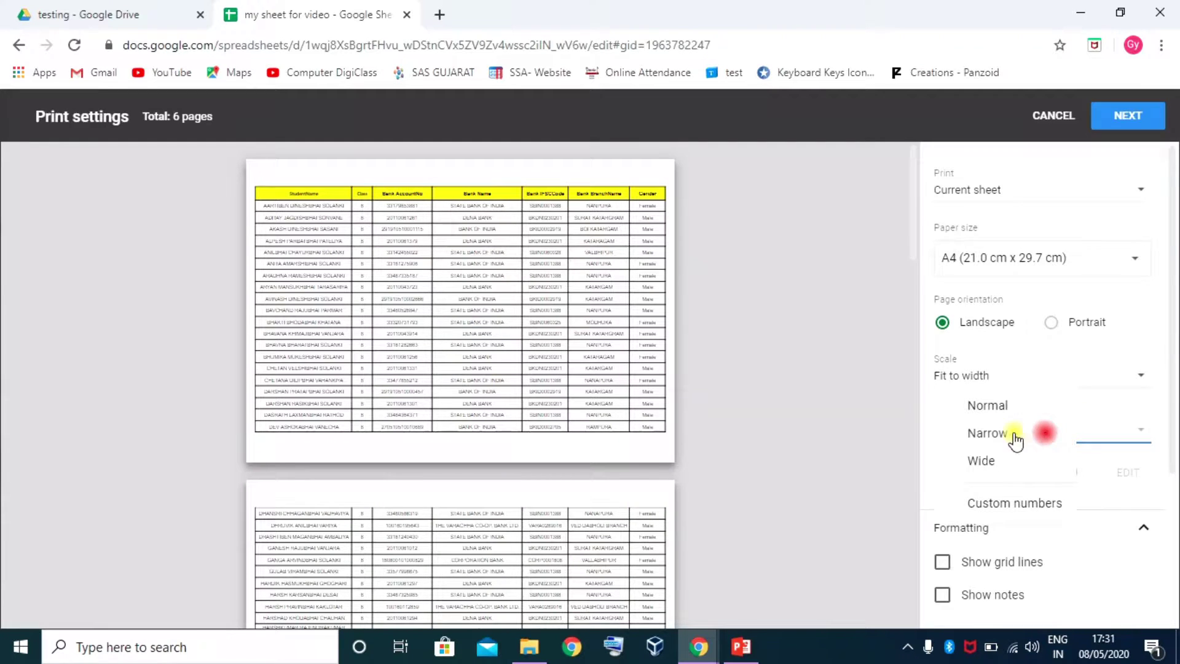
click(990, 406)
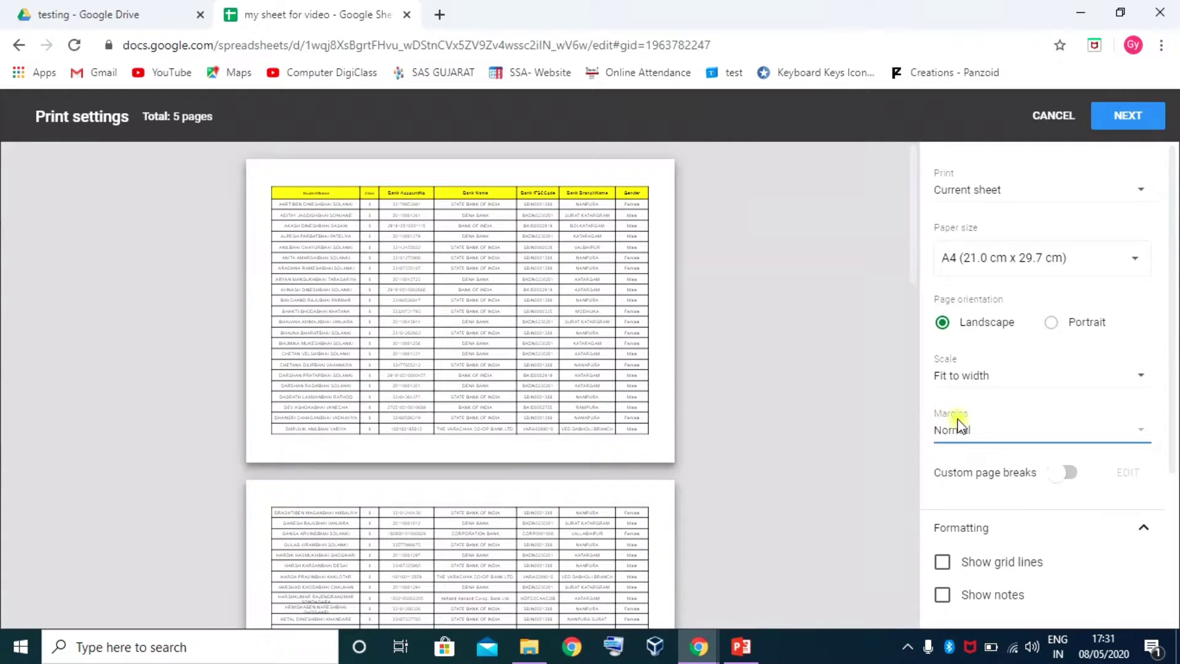
Set the print scale to Normal (100%)
scroll(983, 455, down, 3)
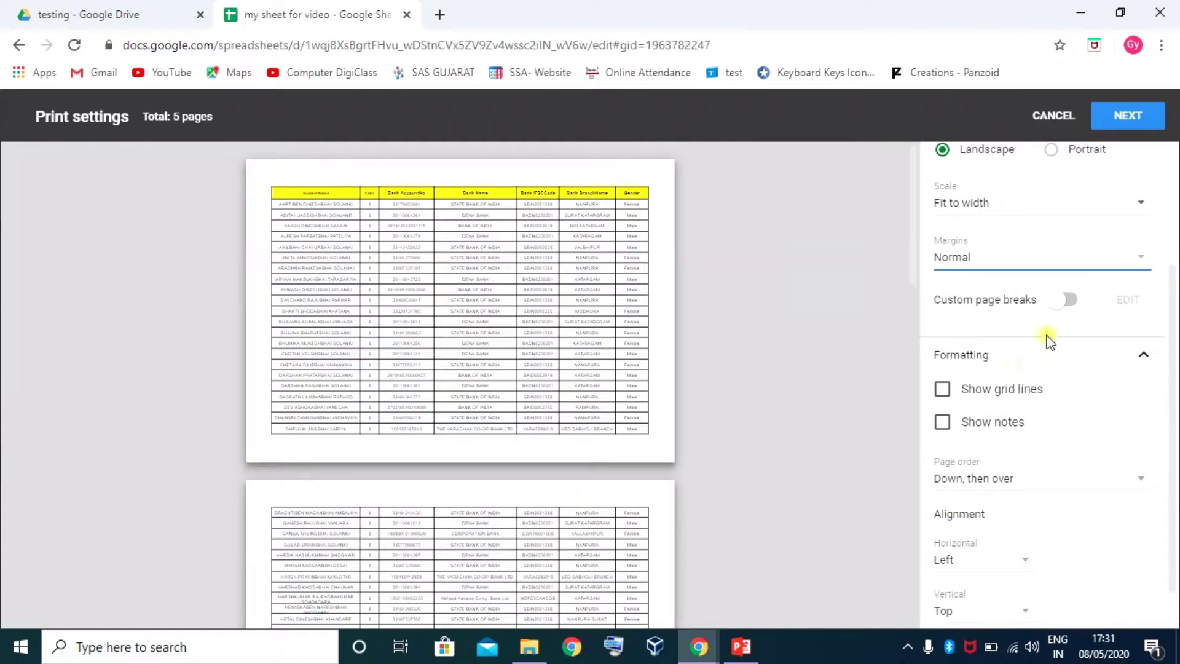
scroll(1009, 354, up, 3)
scroll(1004, 398, down, 1)
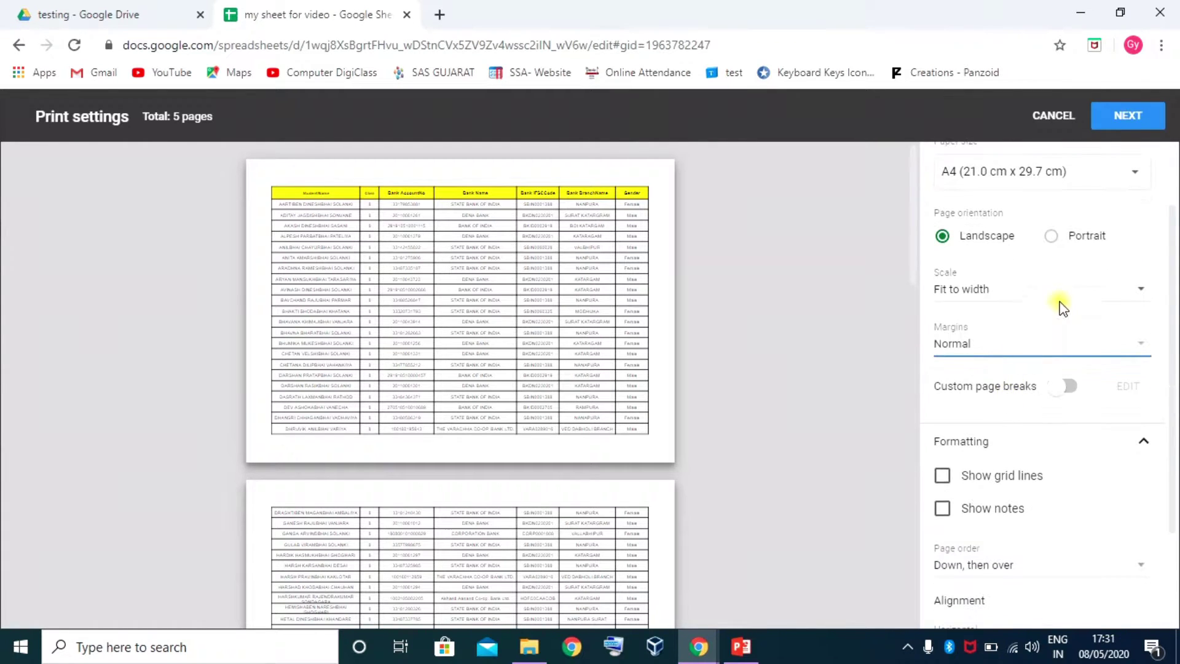
click(1065, 301)
click(1006, 265)
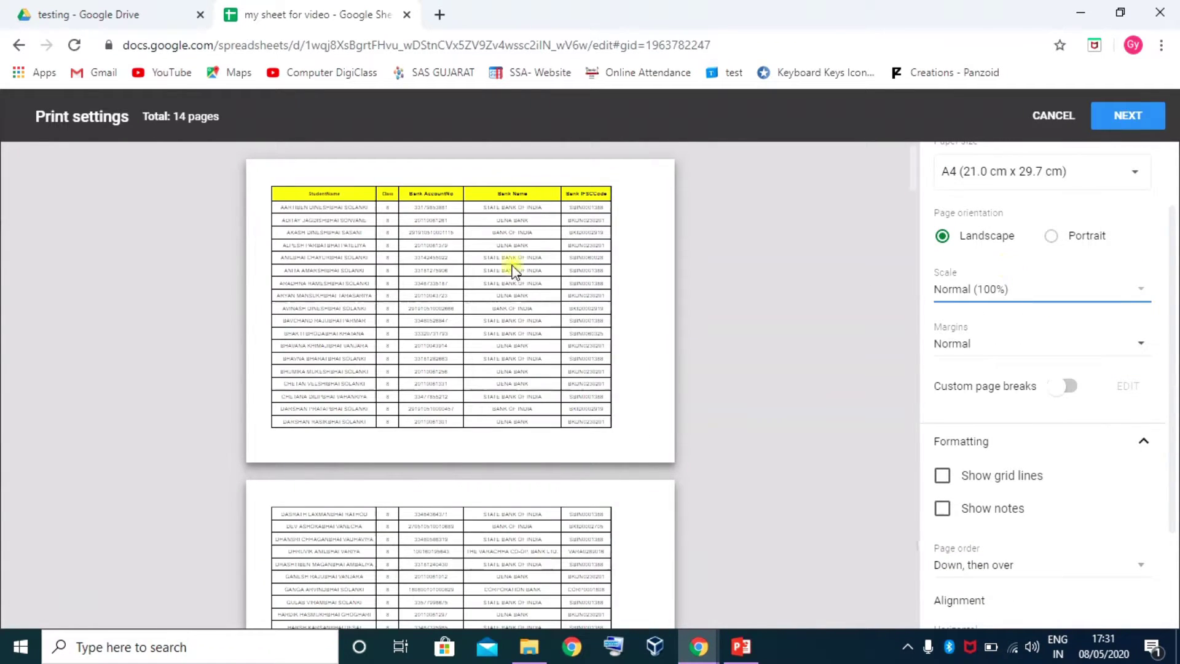
scroll(965, 424, down, 2)
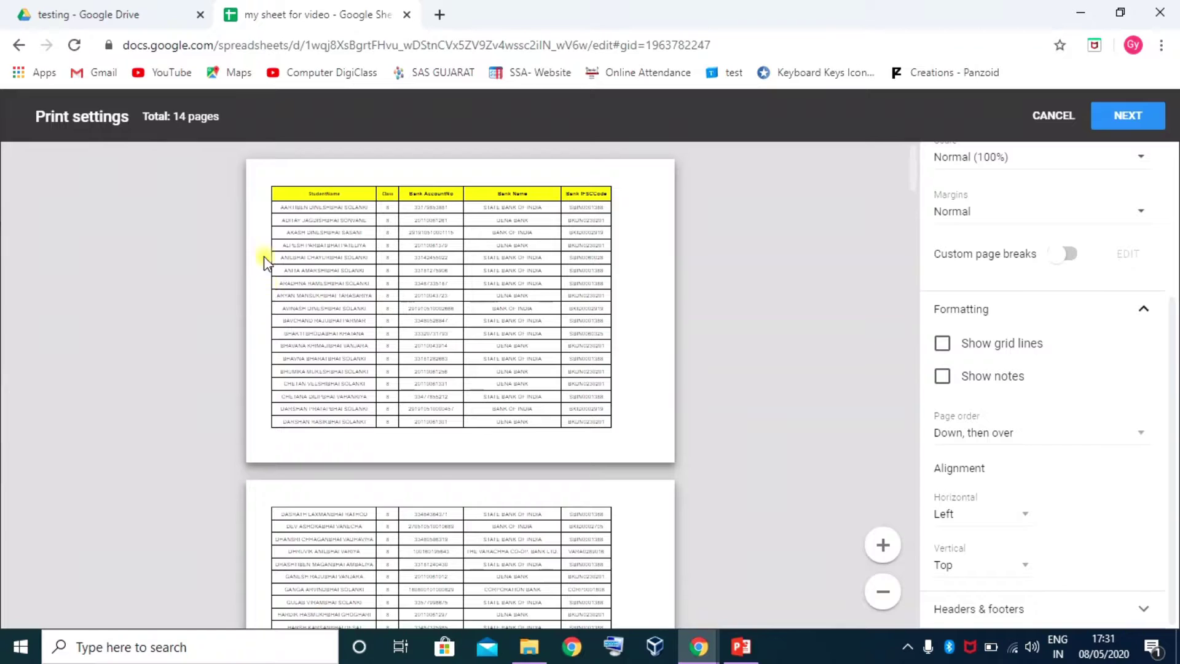
Set the horizontal print alignment to Centre after trying Right and Left
click(1018, 515)
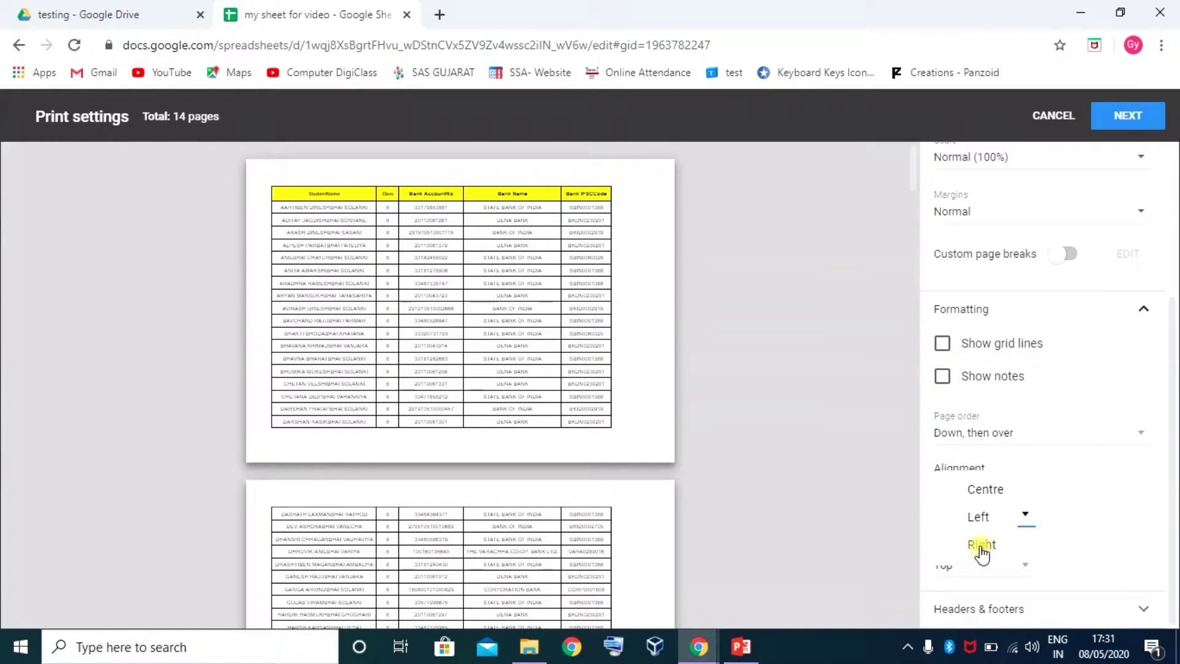
click(982, 545)
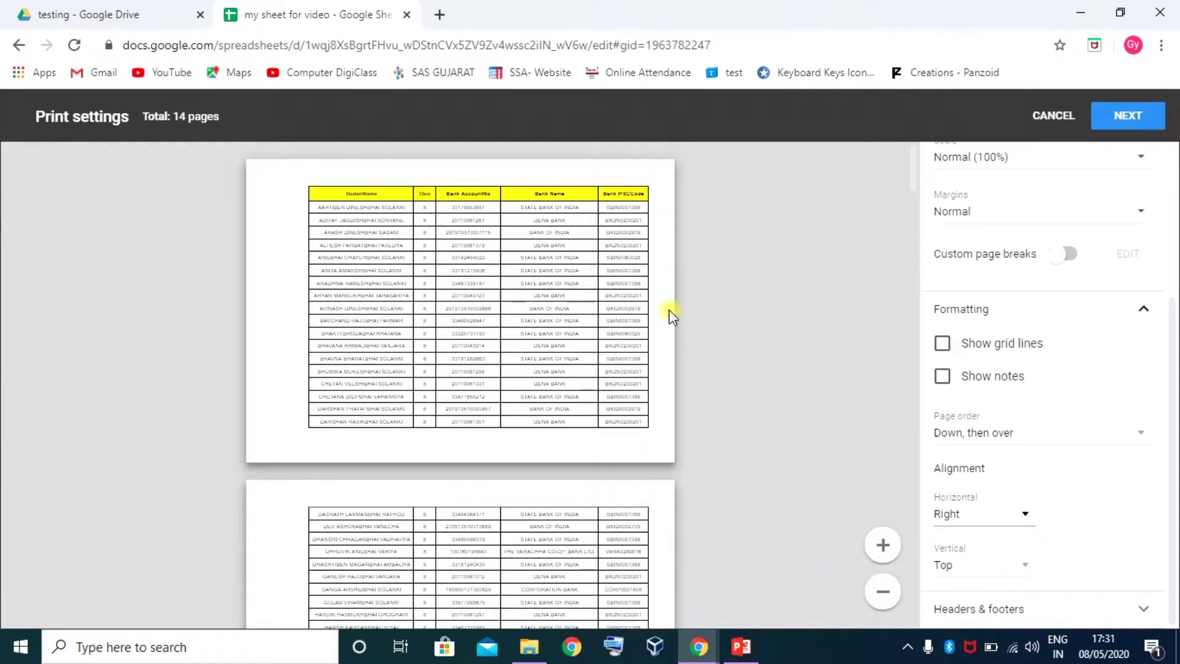
click(1023, 515)
click(978, 489)
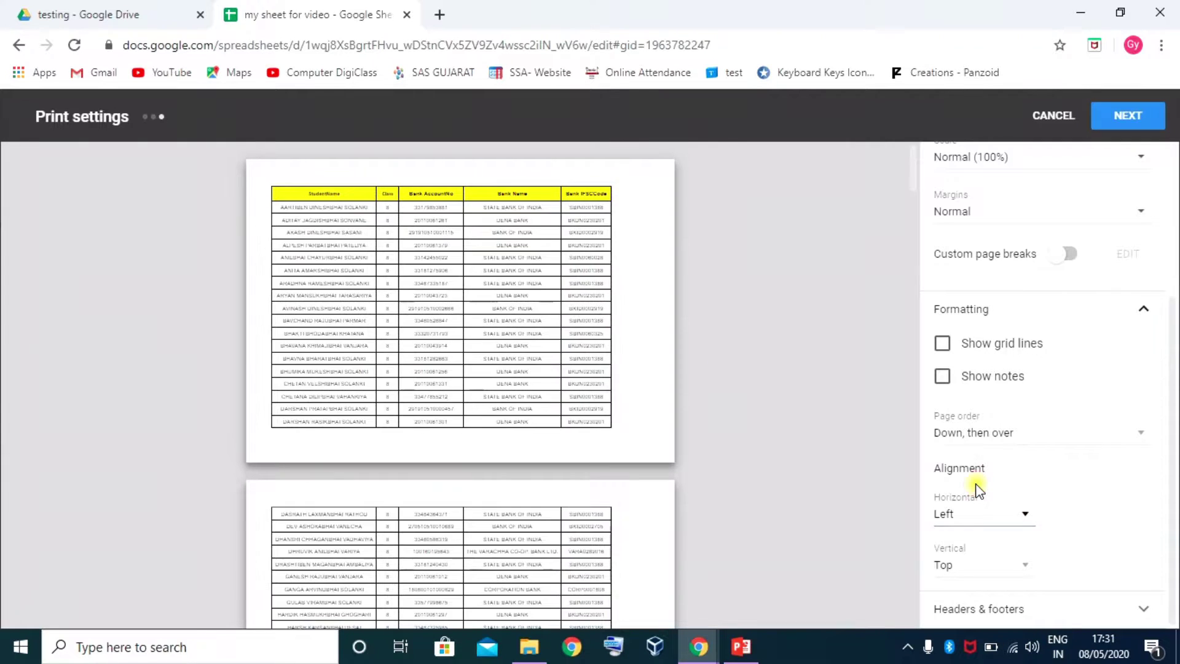
click(1028, 516)
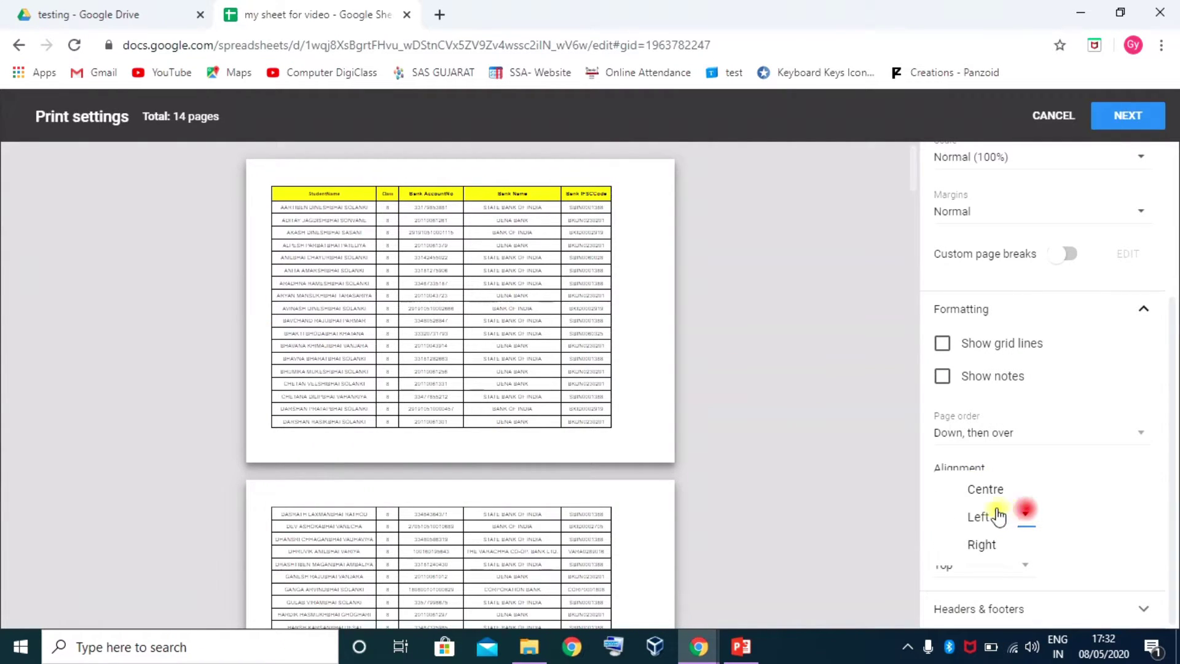
click(980, 489)
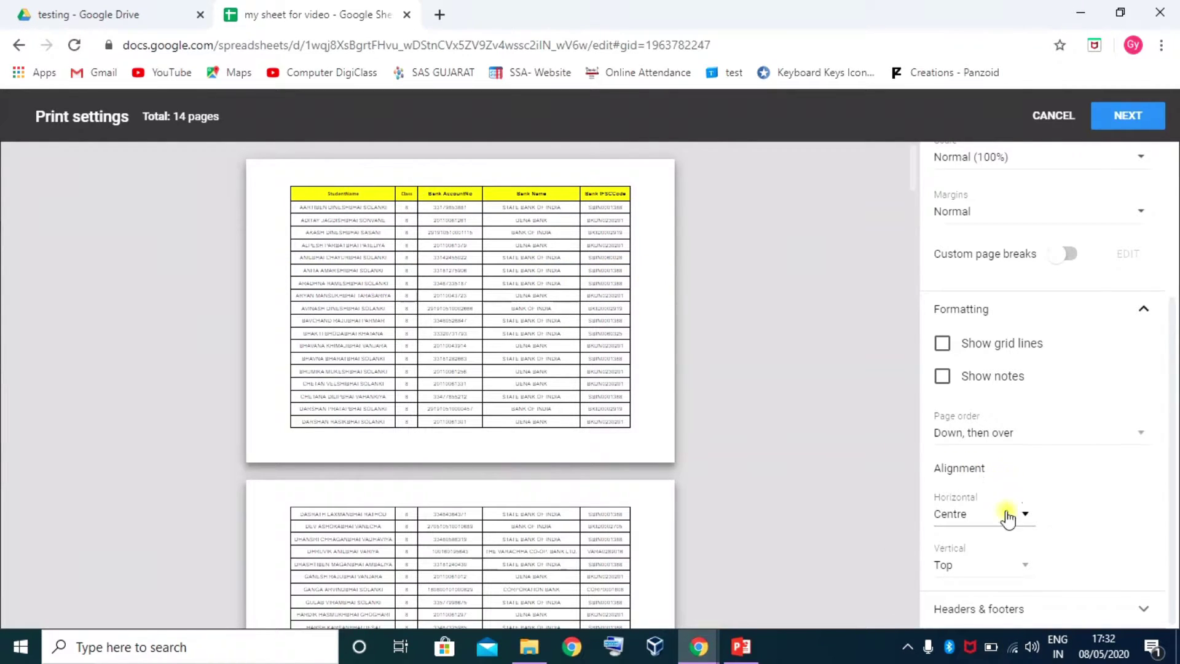
Set the vertical print alignment to Centre after trying Bottom
click(1102, 537)
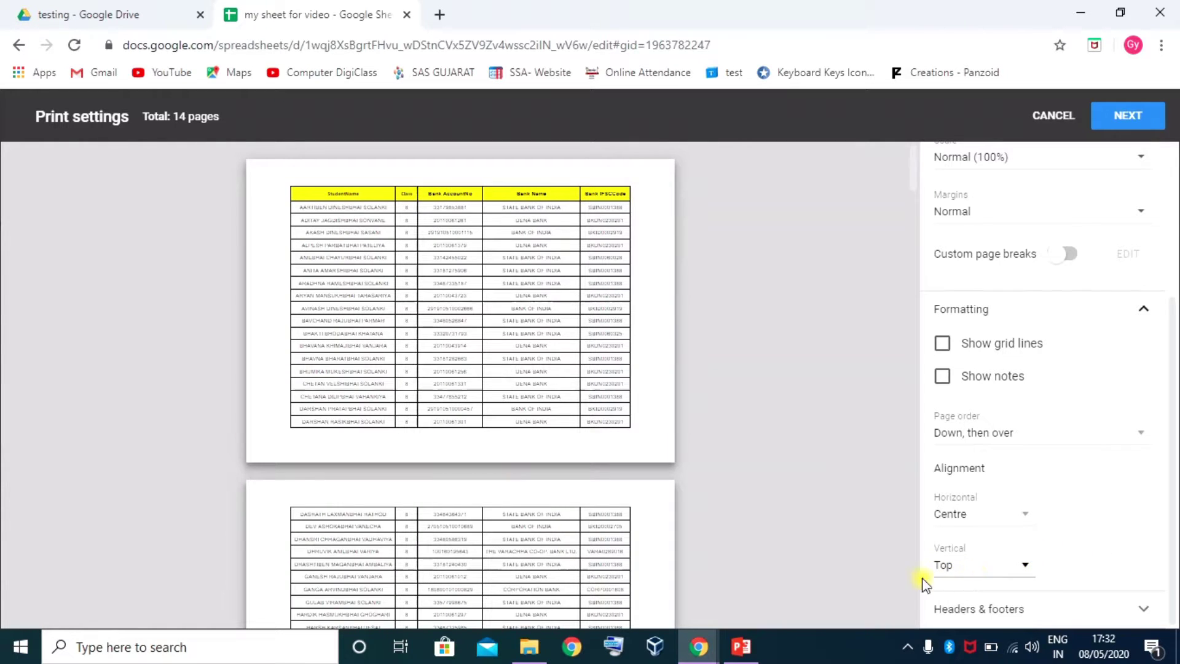
click(897, 584)
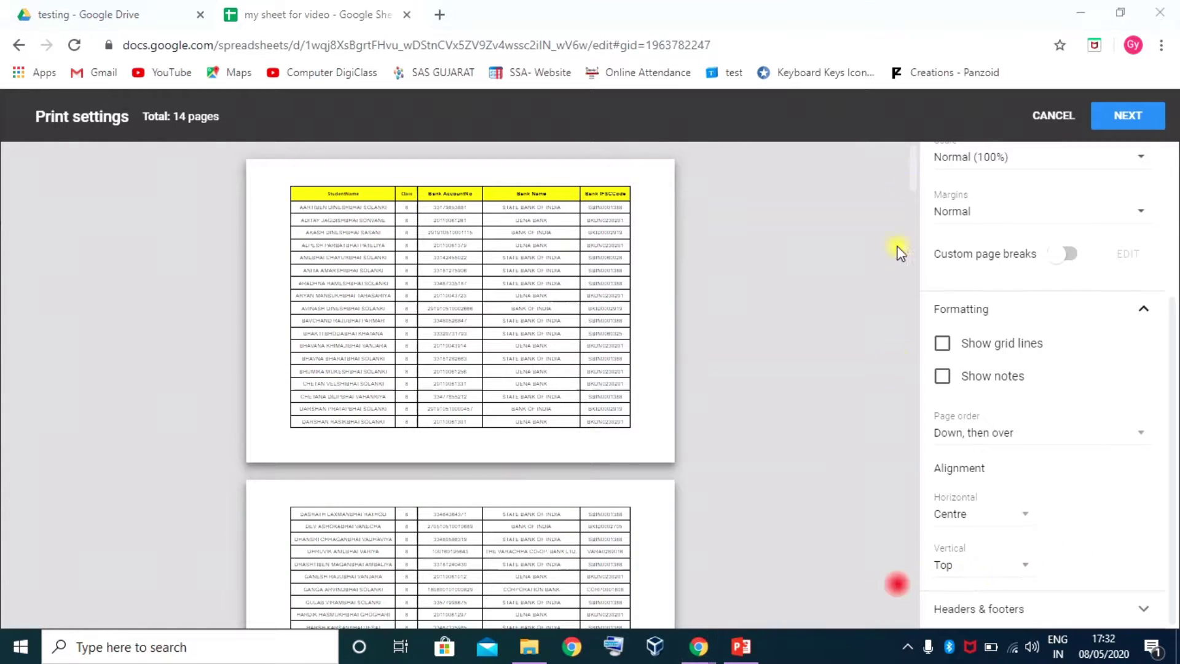
click(1024, 566)
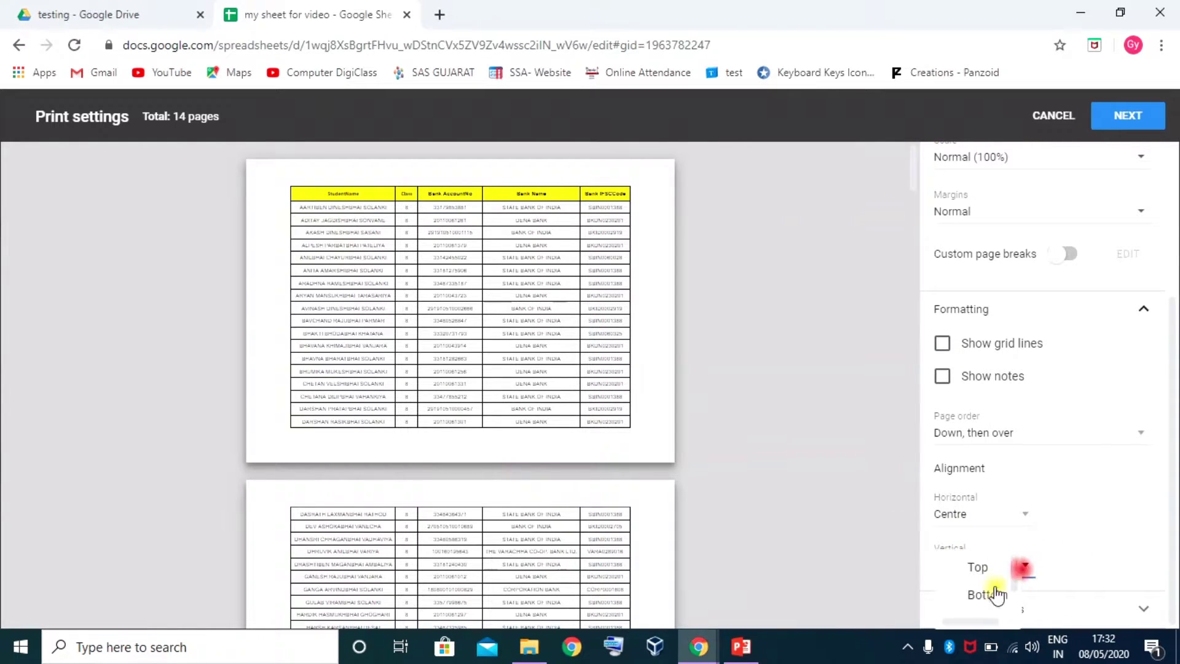
click(990, 596)
click(1023, 567)
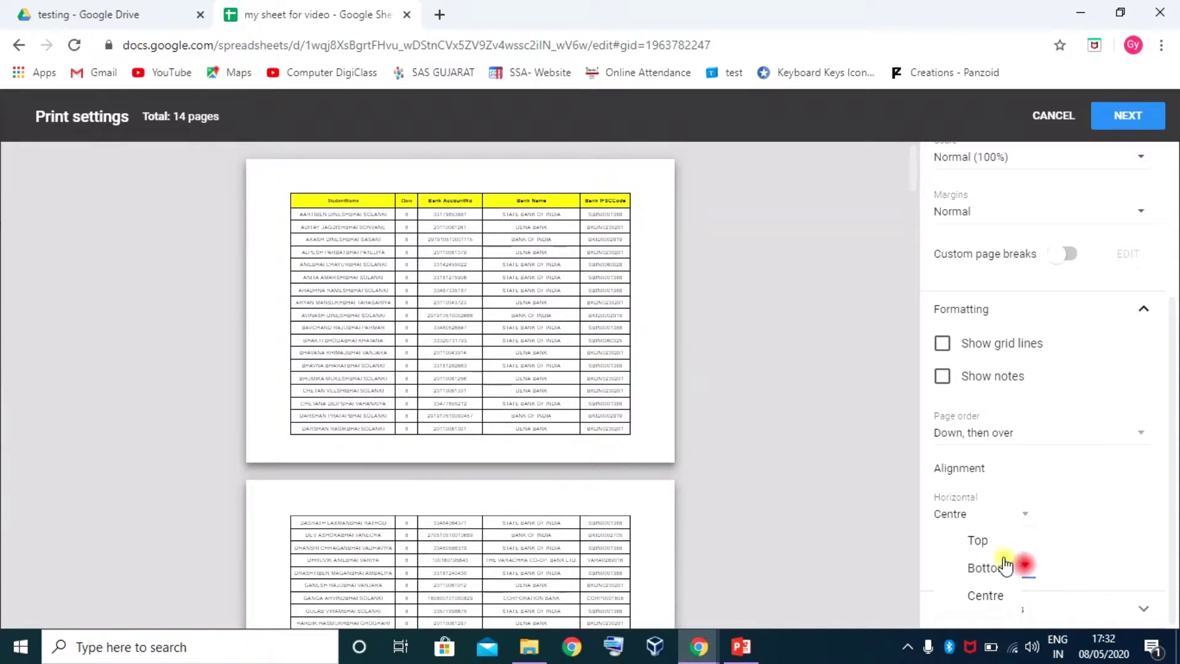
click(987, 597)
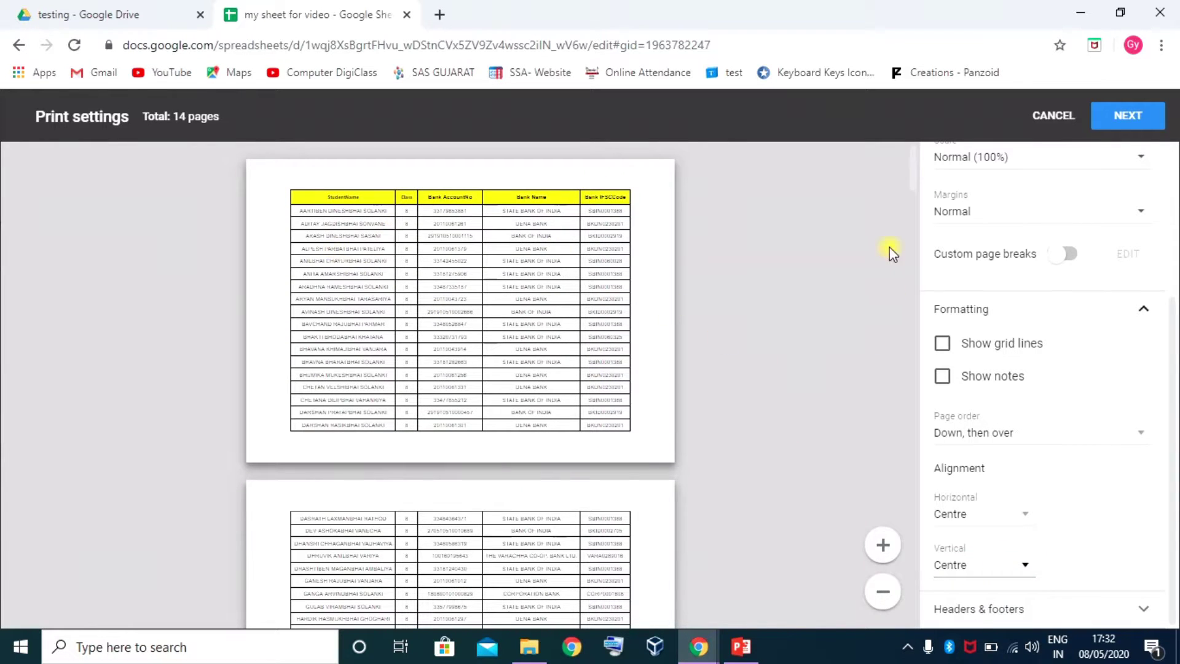
click(822, 148)
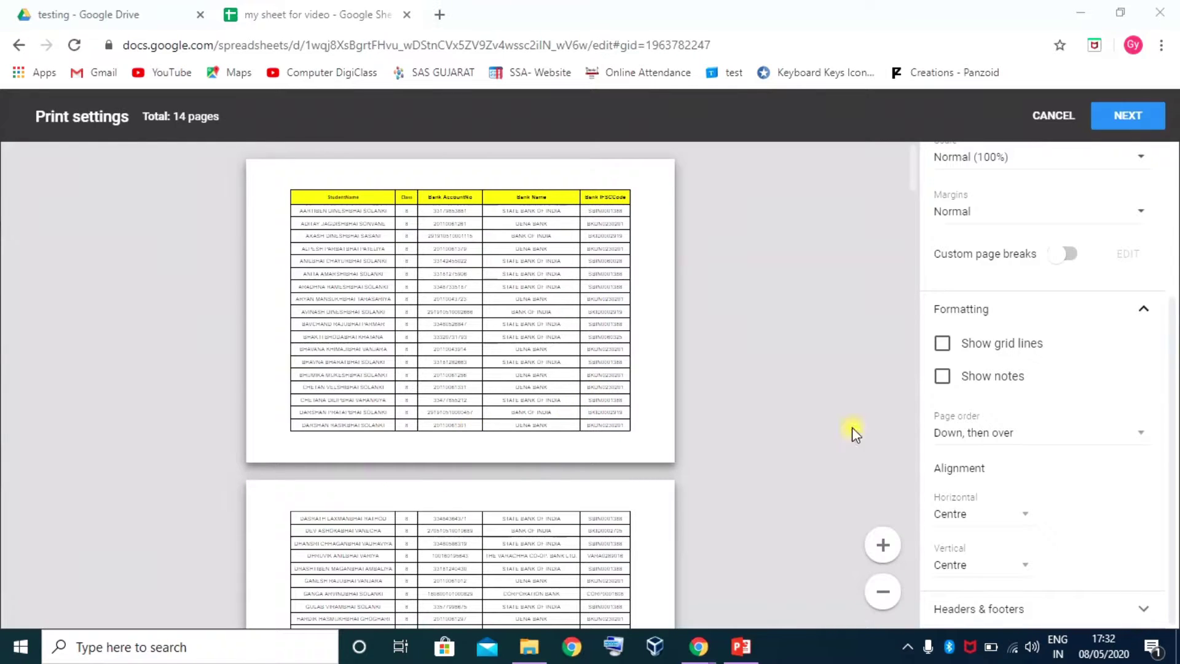
click(839, 451)
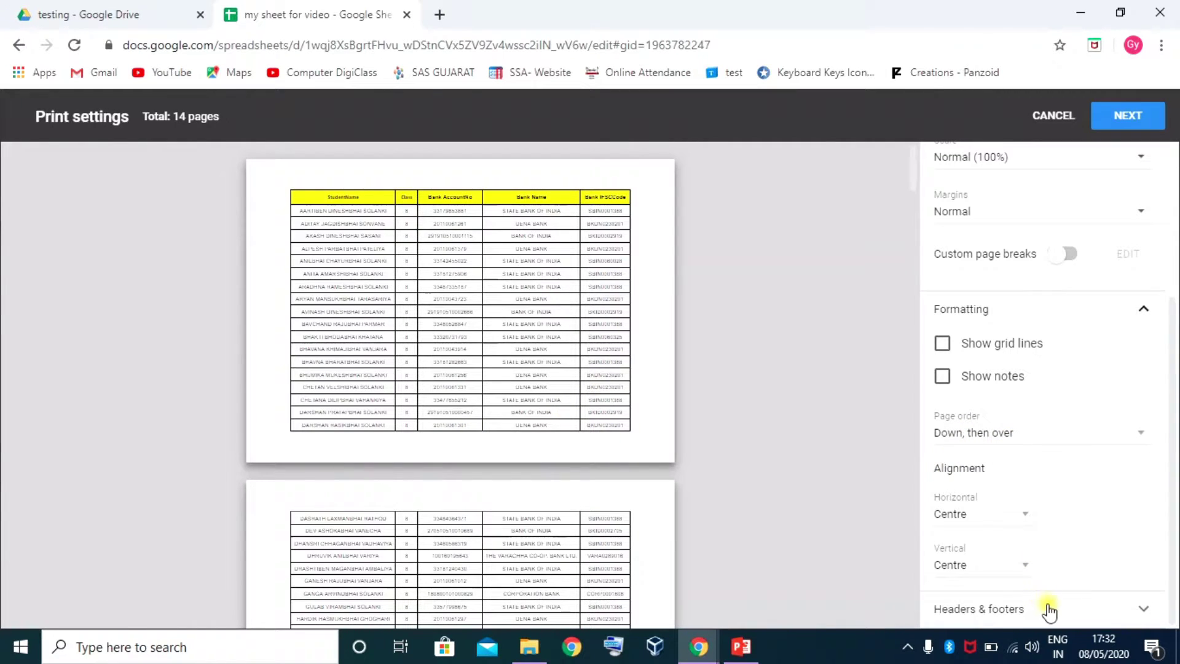
click(971, 576)
Tick Page numbers, Workbook title, Sheet name, Current date and Current time in Headers & footers
click(1143, 607)
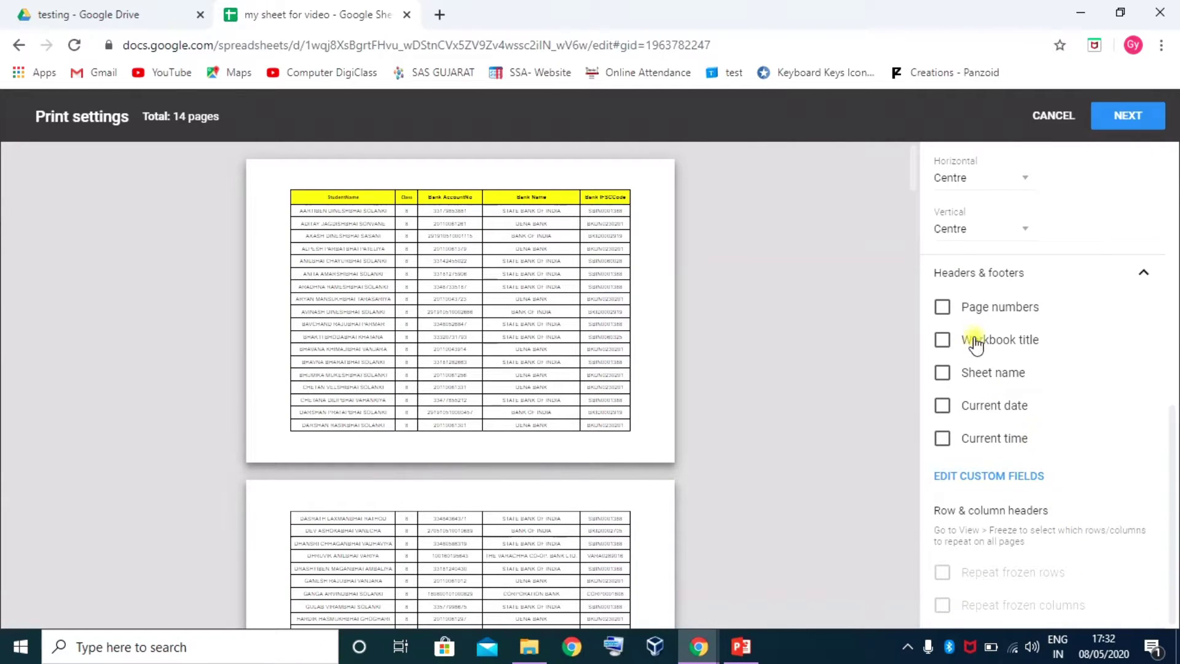
click(879, 434)
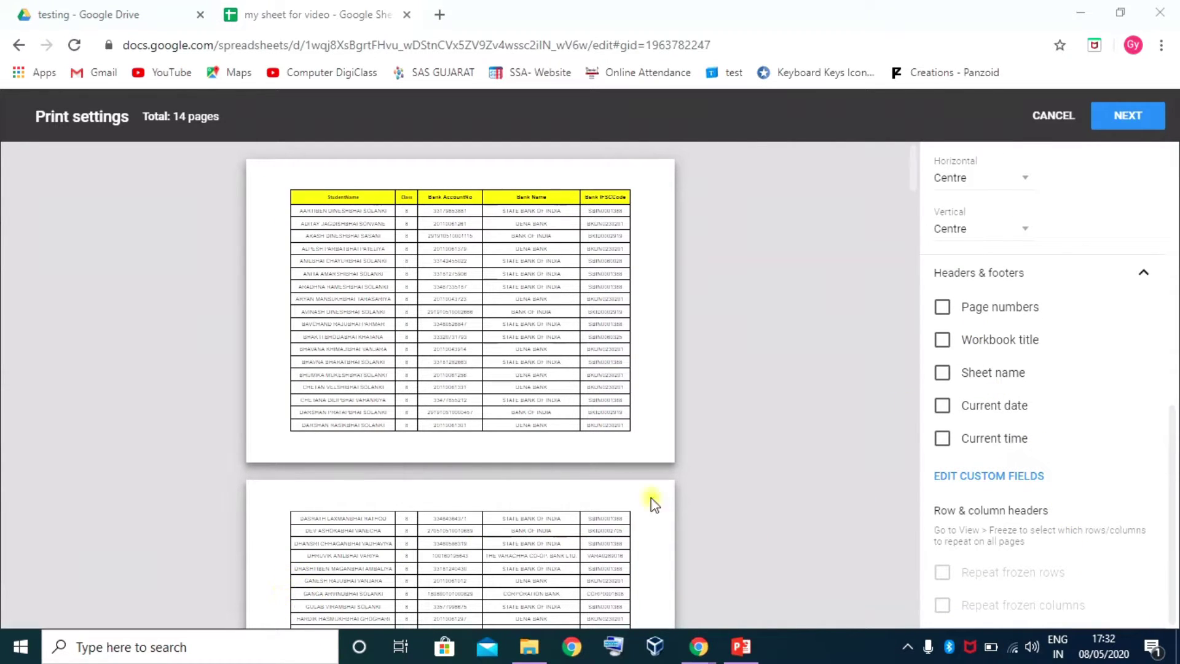
click(943, 308)
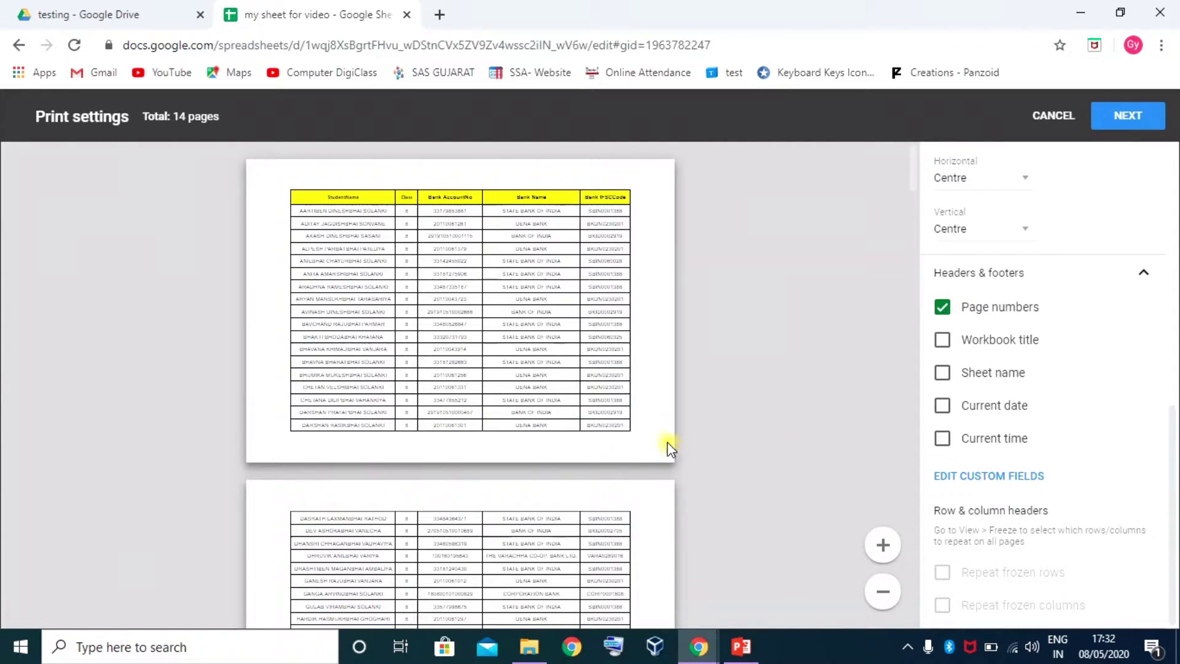
click(883, 544)
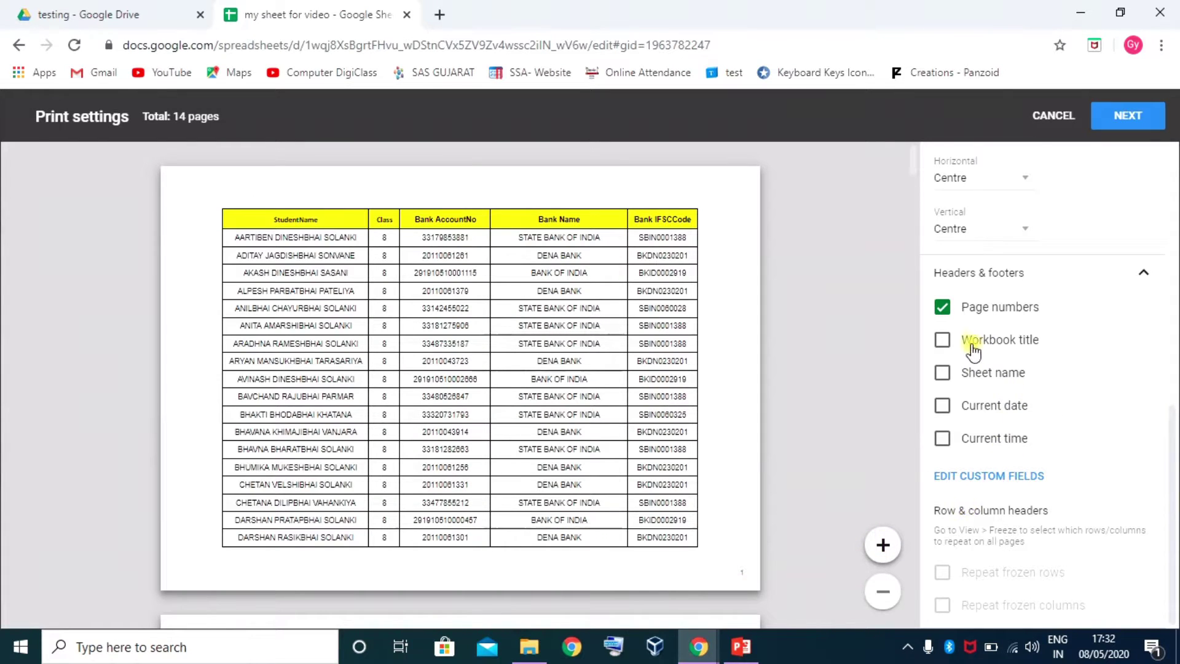
click(948, 340)
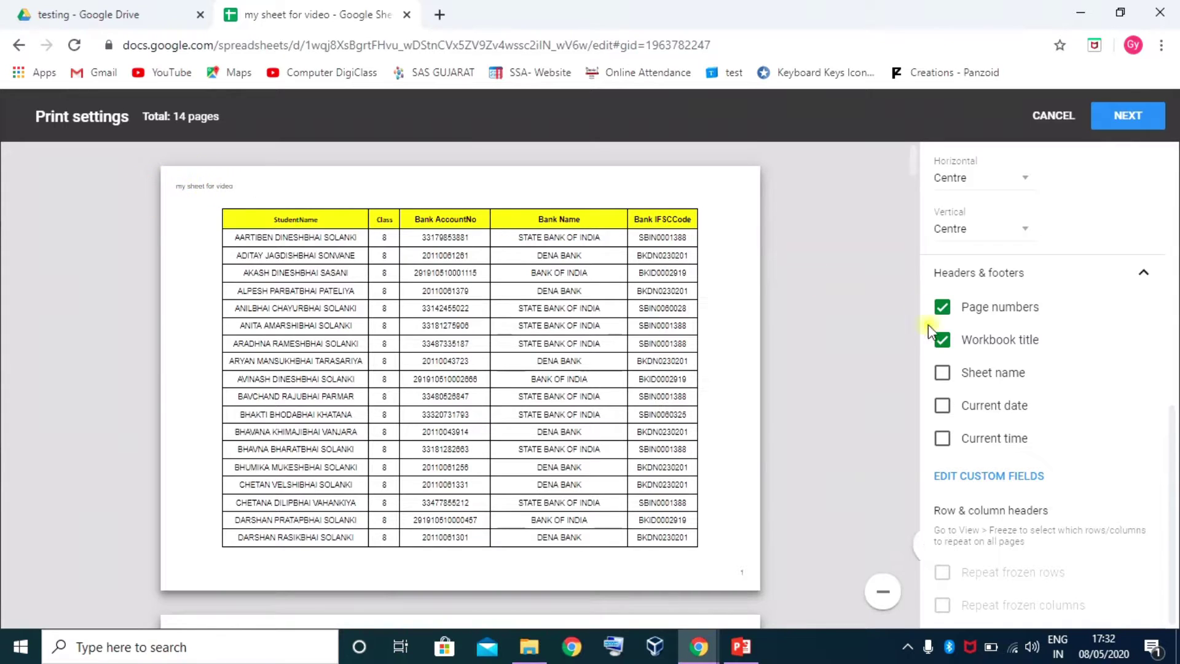
click(942, 374)
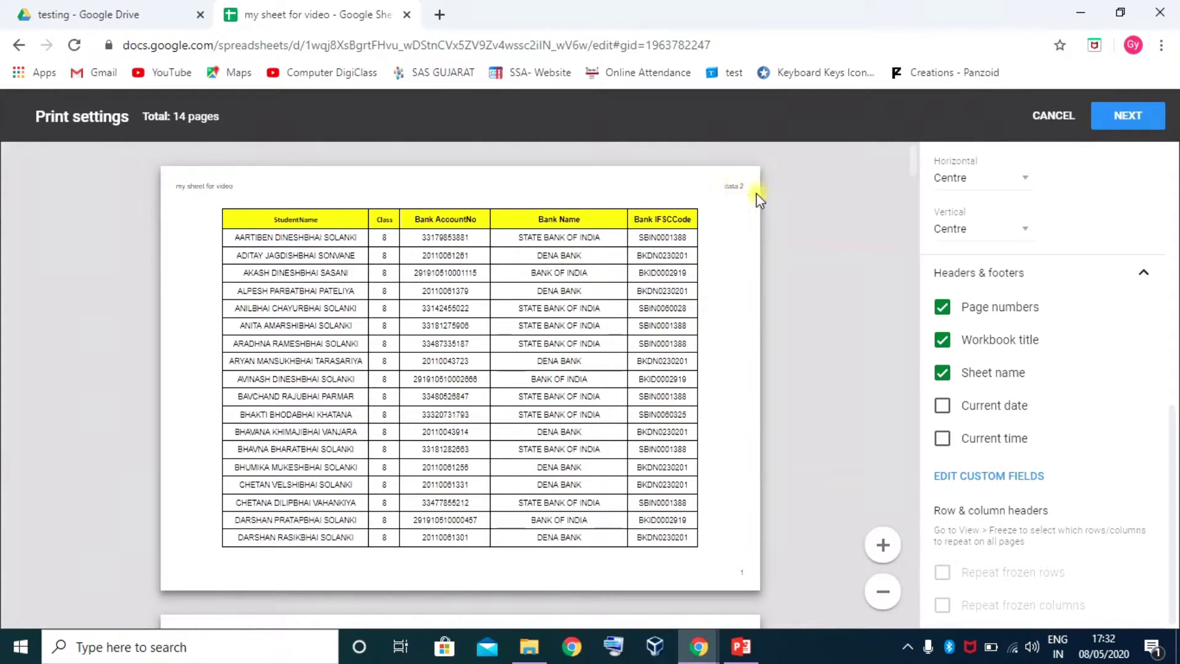
click(944, 408)
click(945, 440)
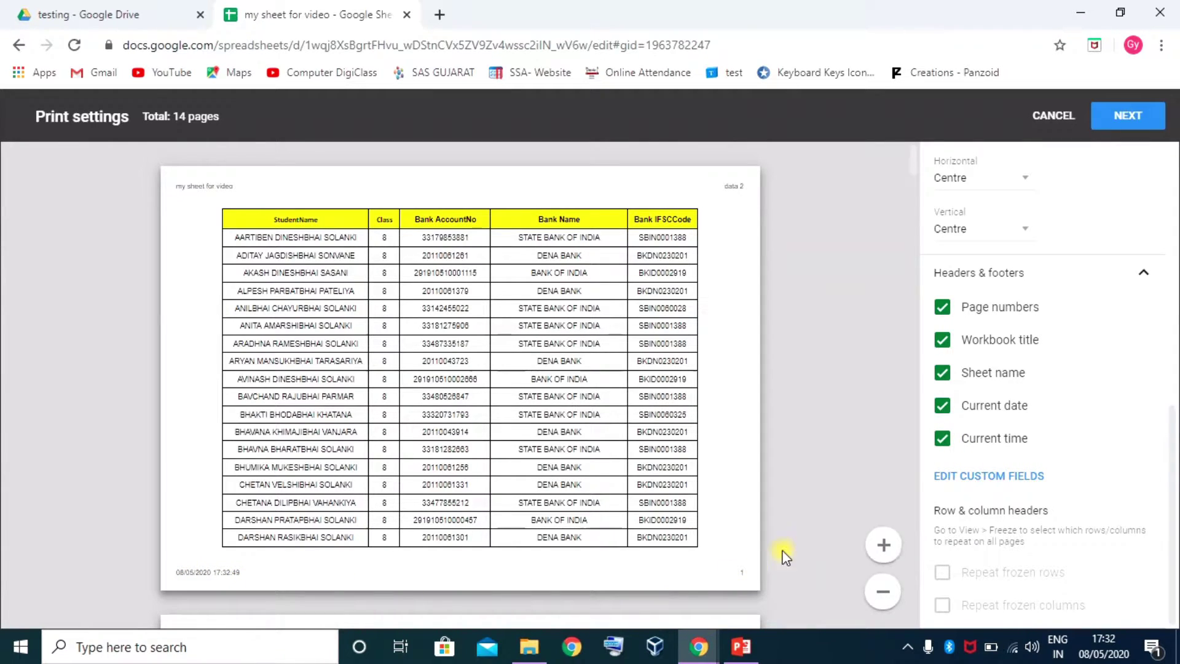
click(1002, 479)
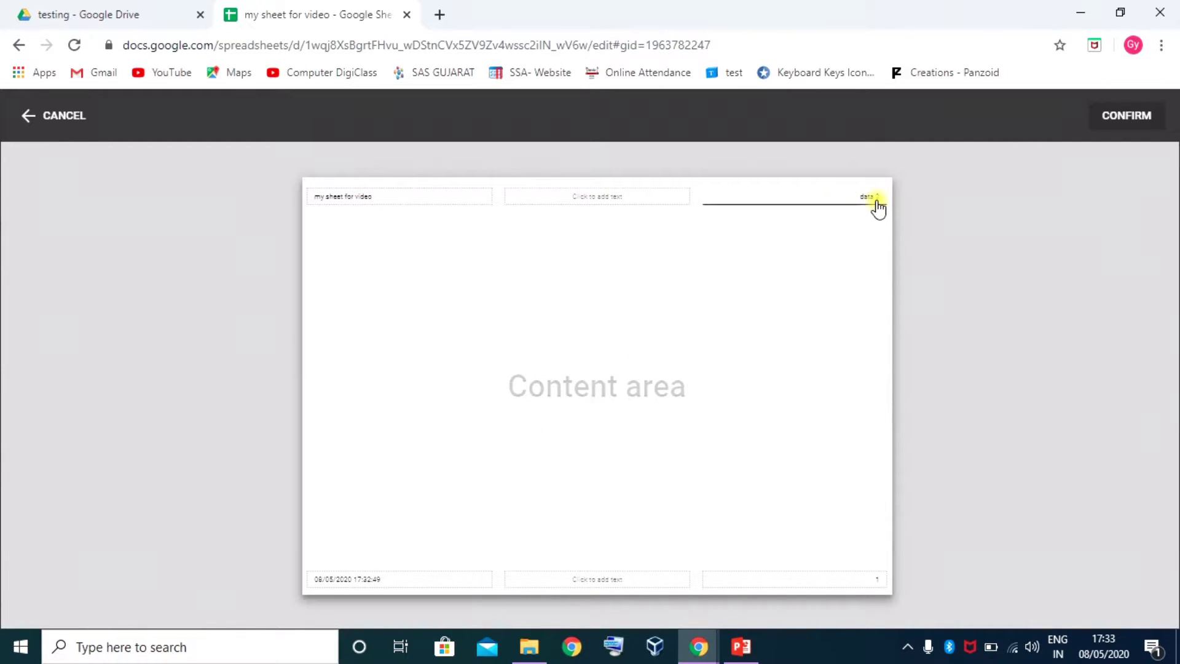
Insert the workbook title after [Sheet] in the right header field
click(802, 191)
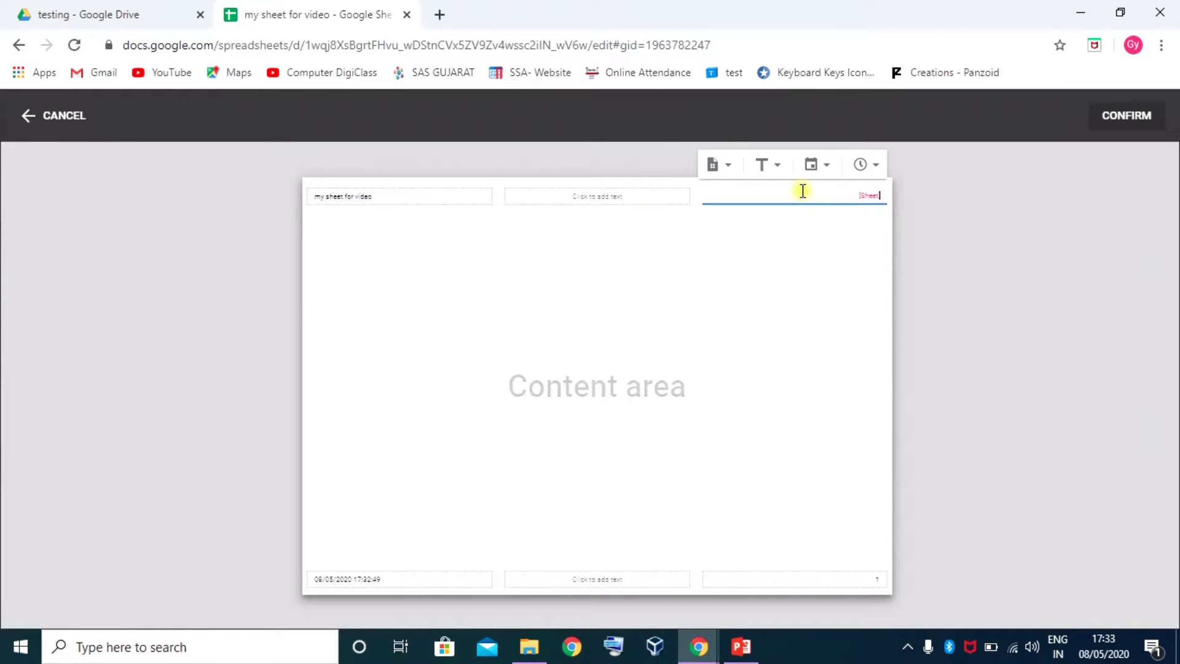
click(884, 195)
click(778, 166)
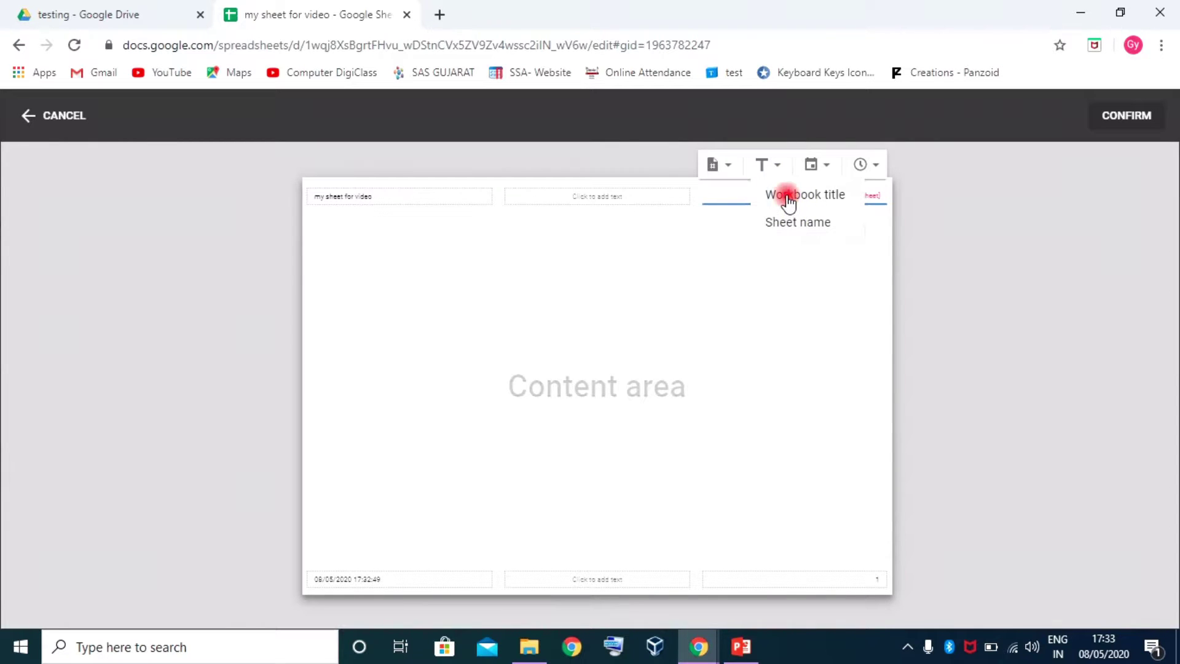
click(787, 195)
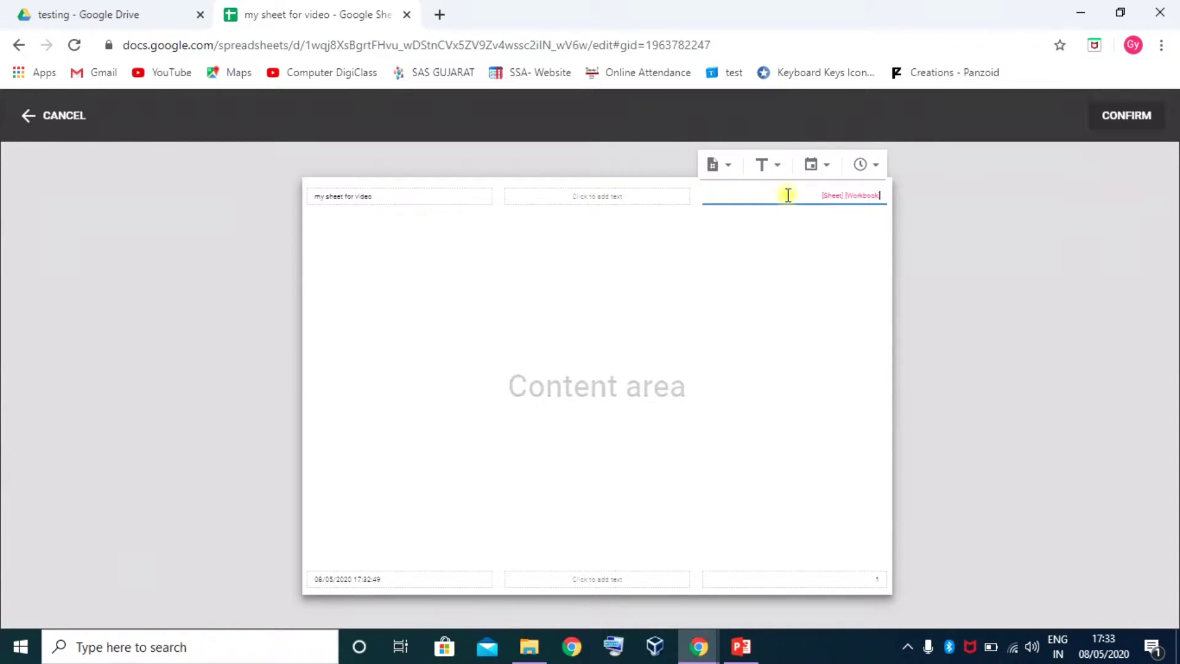
Add a 'Page 1' style page number to the right header and confirm the custom fields
click(821, 167)
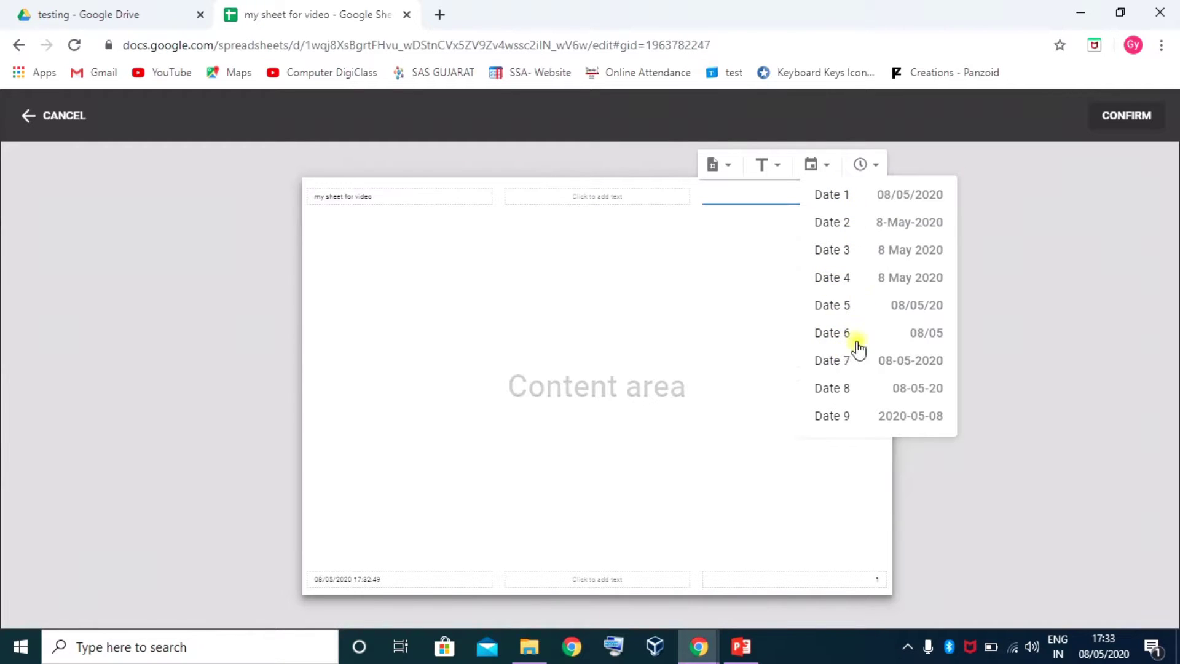
click(874, 165)
click(877, 165)
click(766, 167)
click(728, 166)
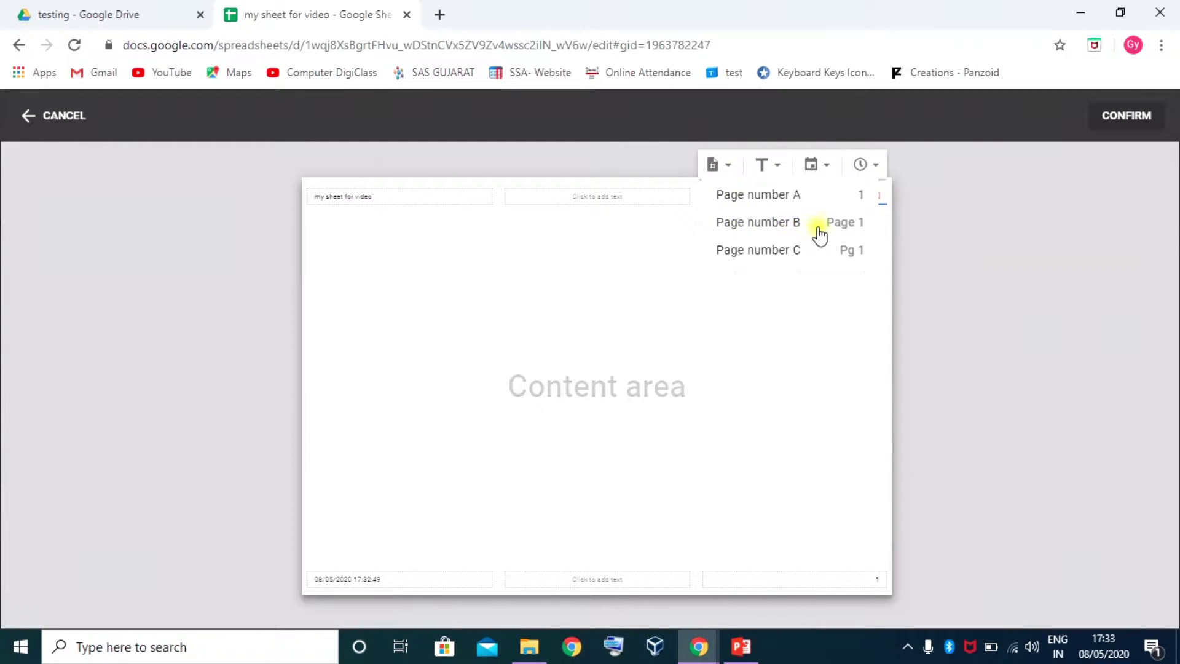
click(785, 227)
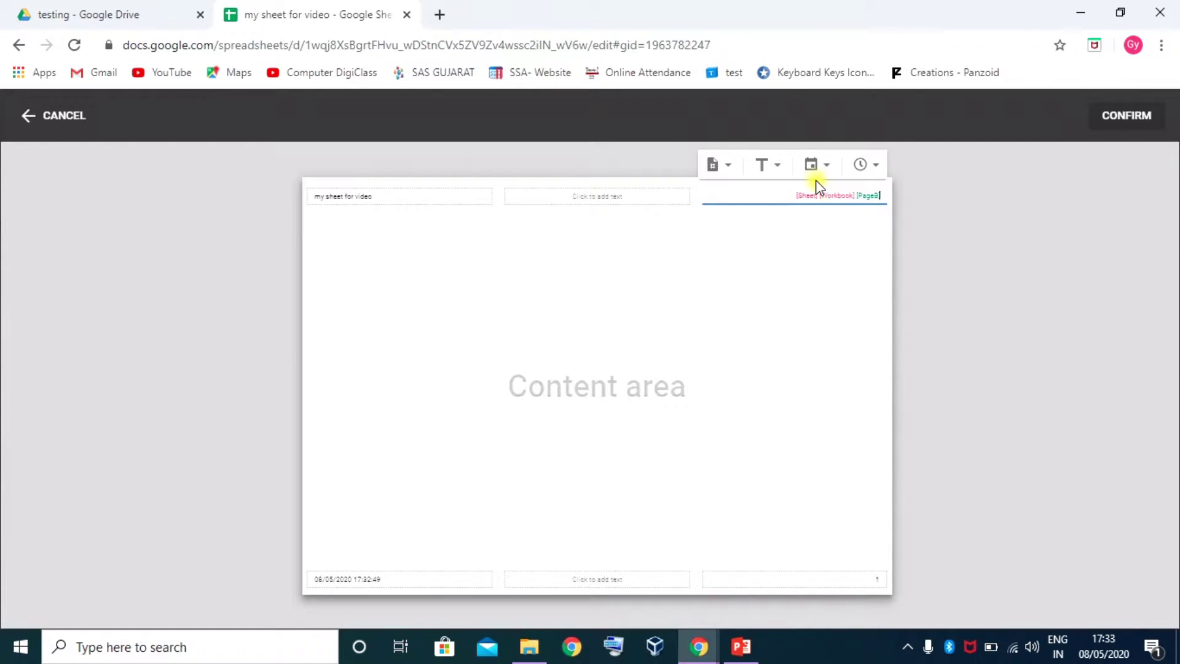
click(1009, 203)
click(1118, 122)
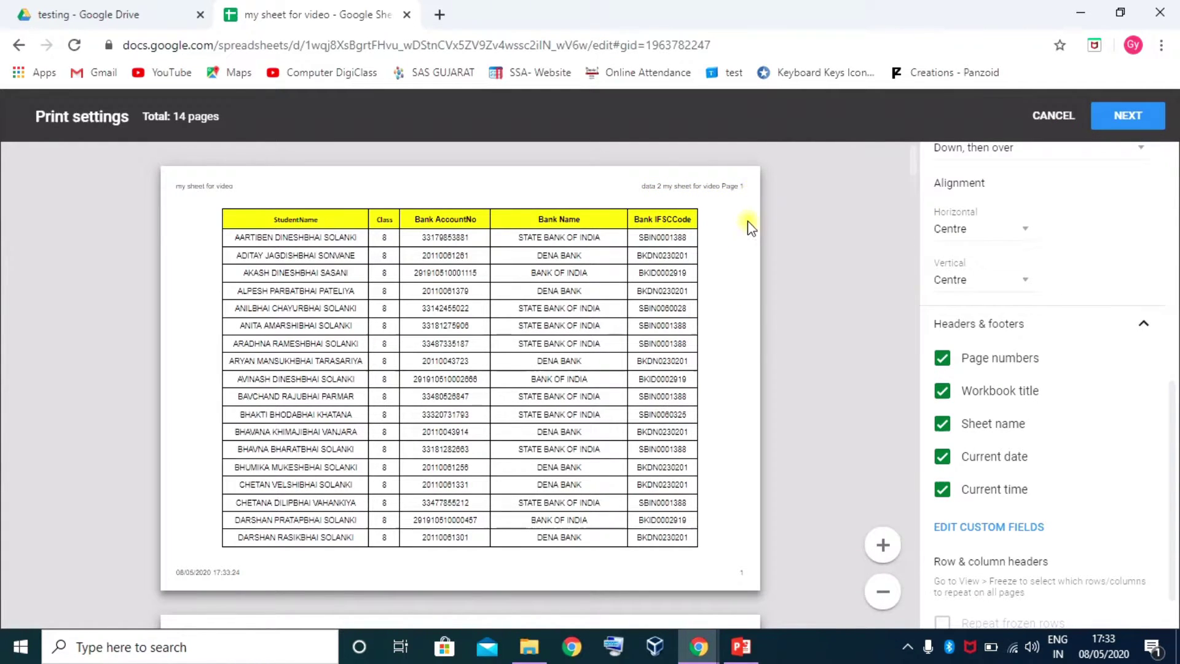
Send the sheet to the print dialog with the configured settings
scroll(1028, 467, down, 1)
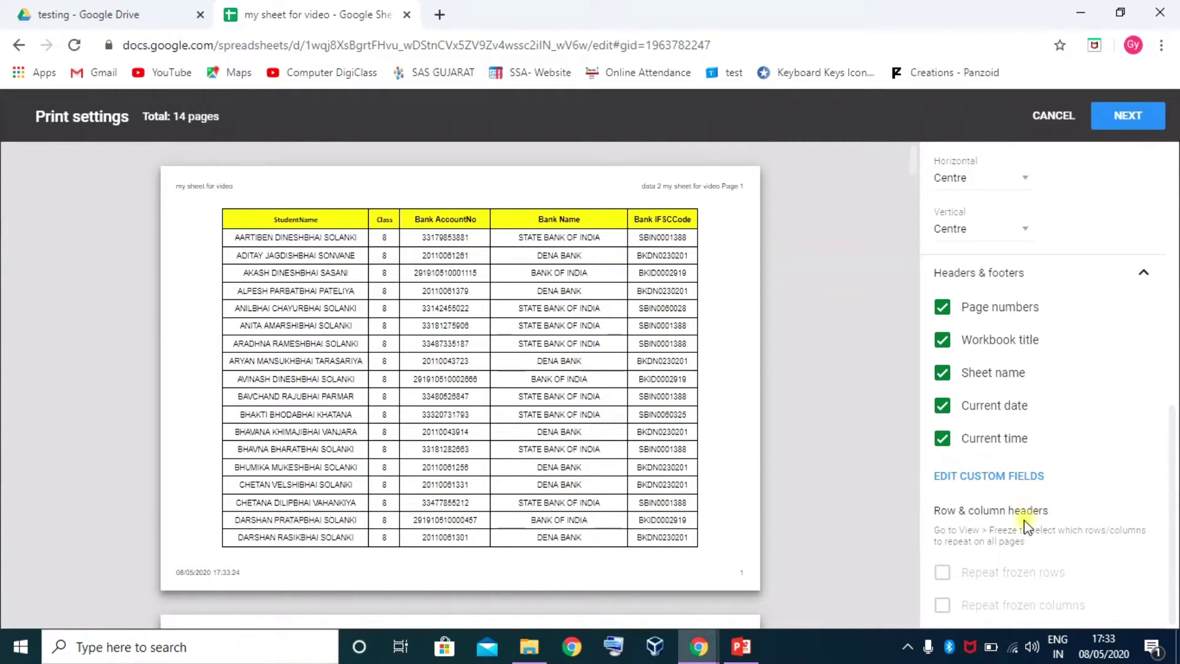
scroll(1007, 508, up, 7)
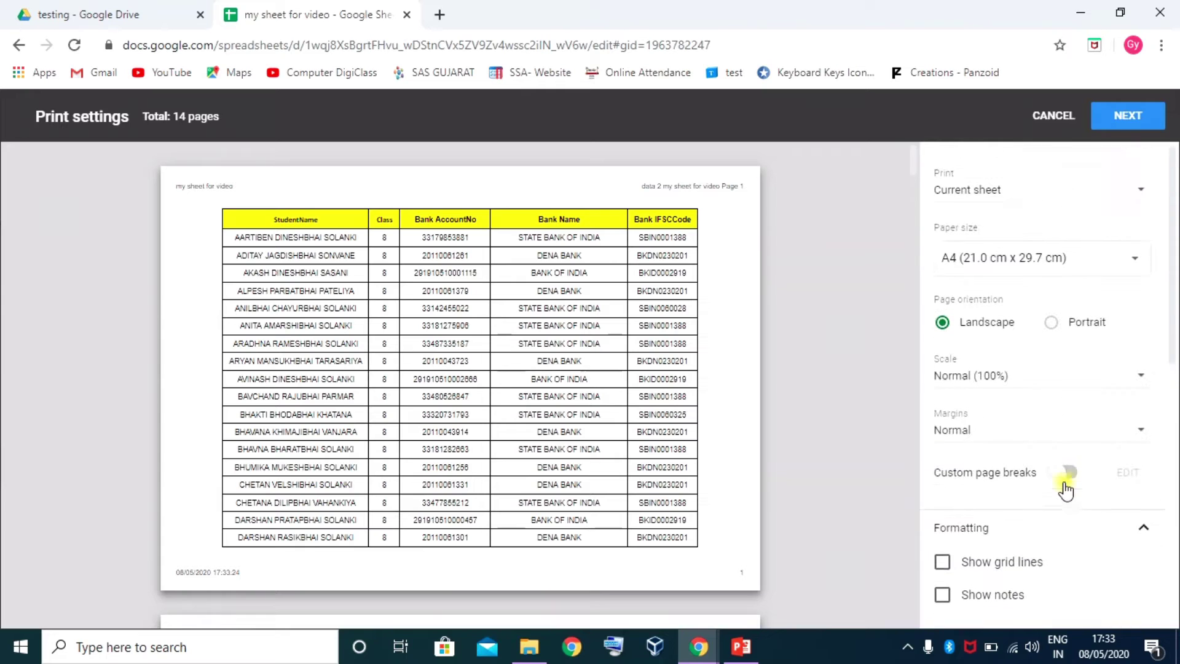
scroll(1093, 478, down, 8)
scroll(1148, 389, up, 2)
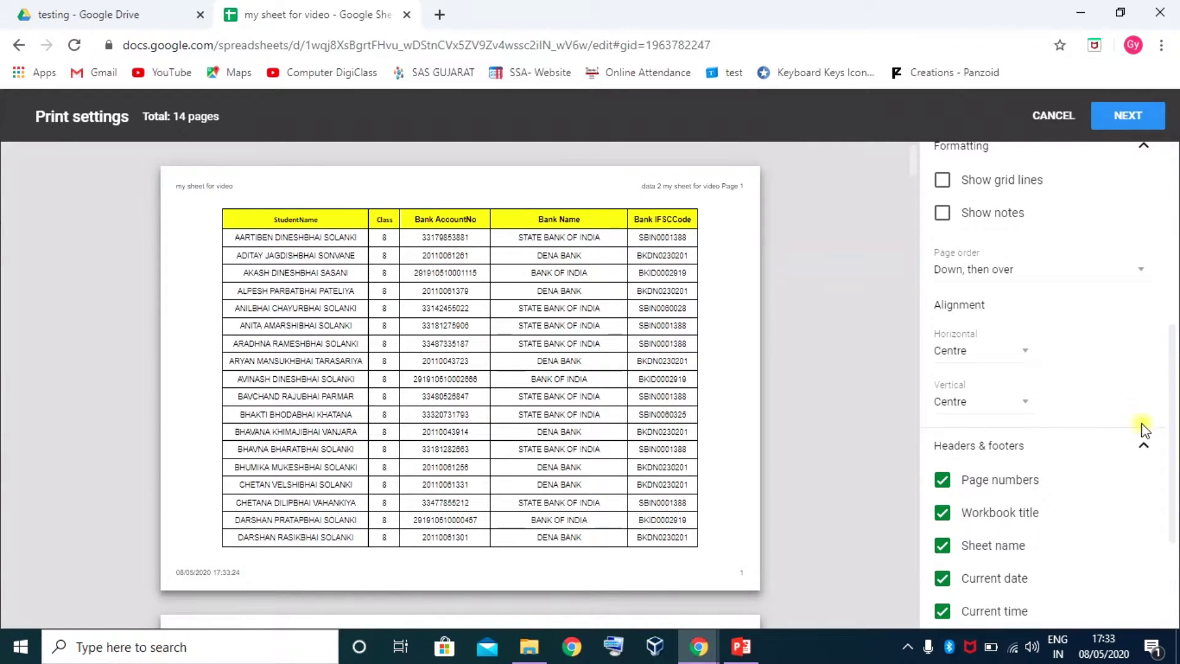
click(1143, 444)
scroll(975, 374, up, 6)
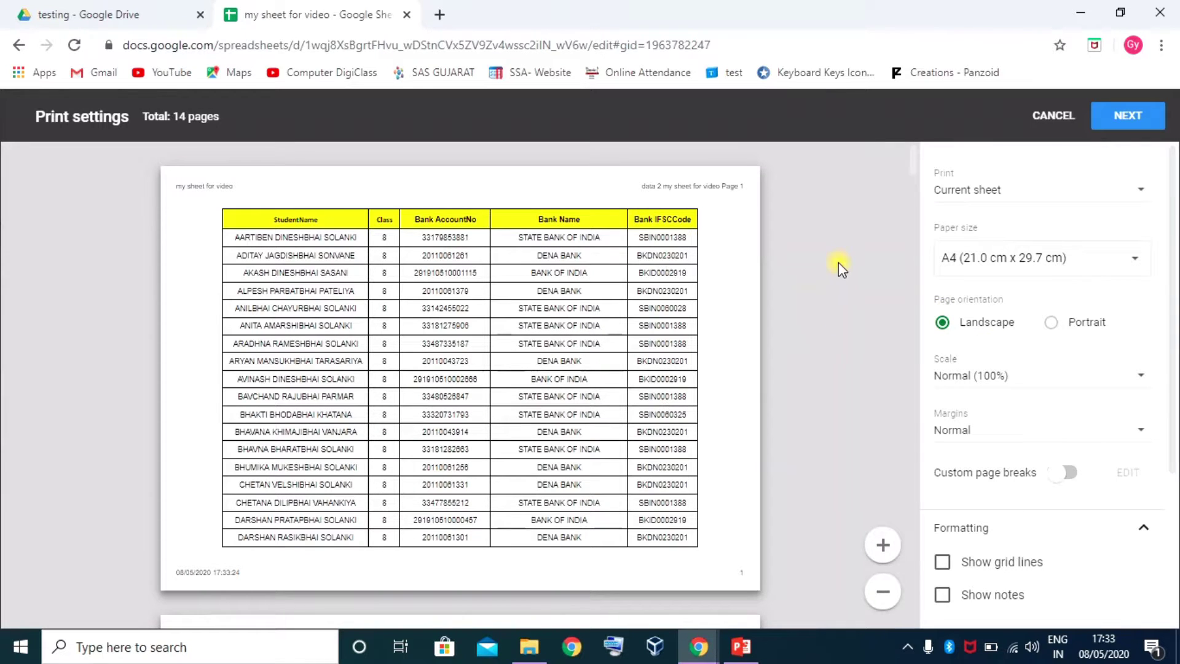
click(1125, 117)
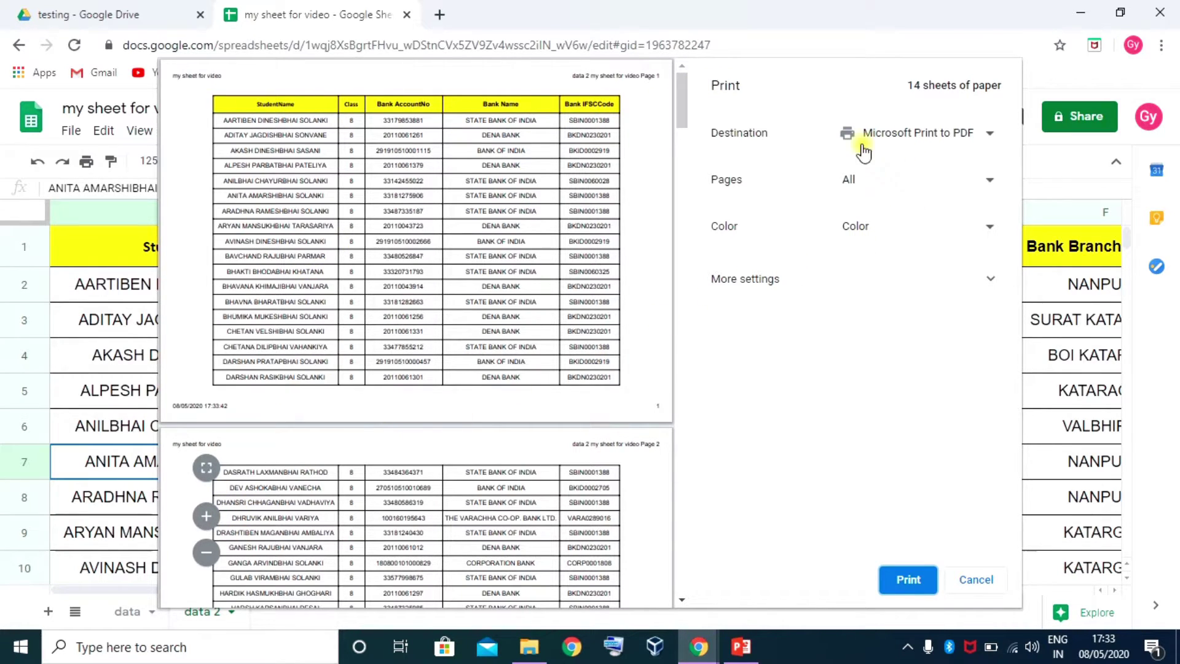
Set the print destination to Save as PDF
click(990, 136)
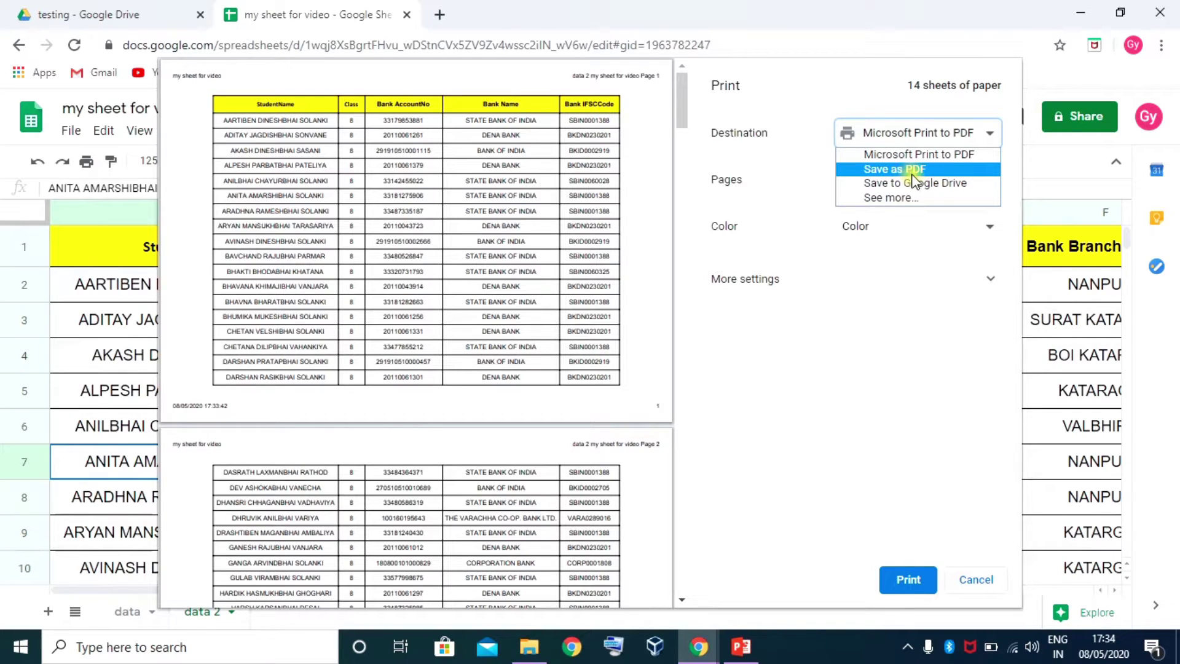
click(910, 198)
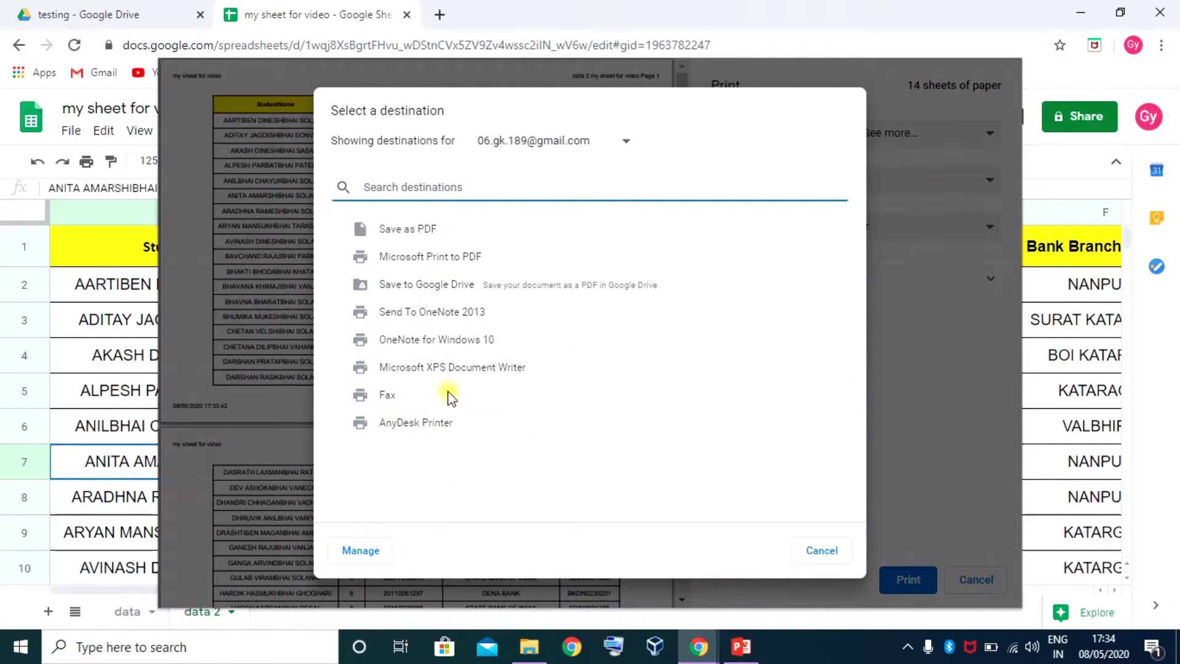
click(418, 228)
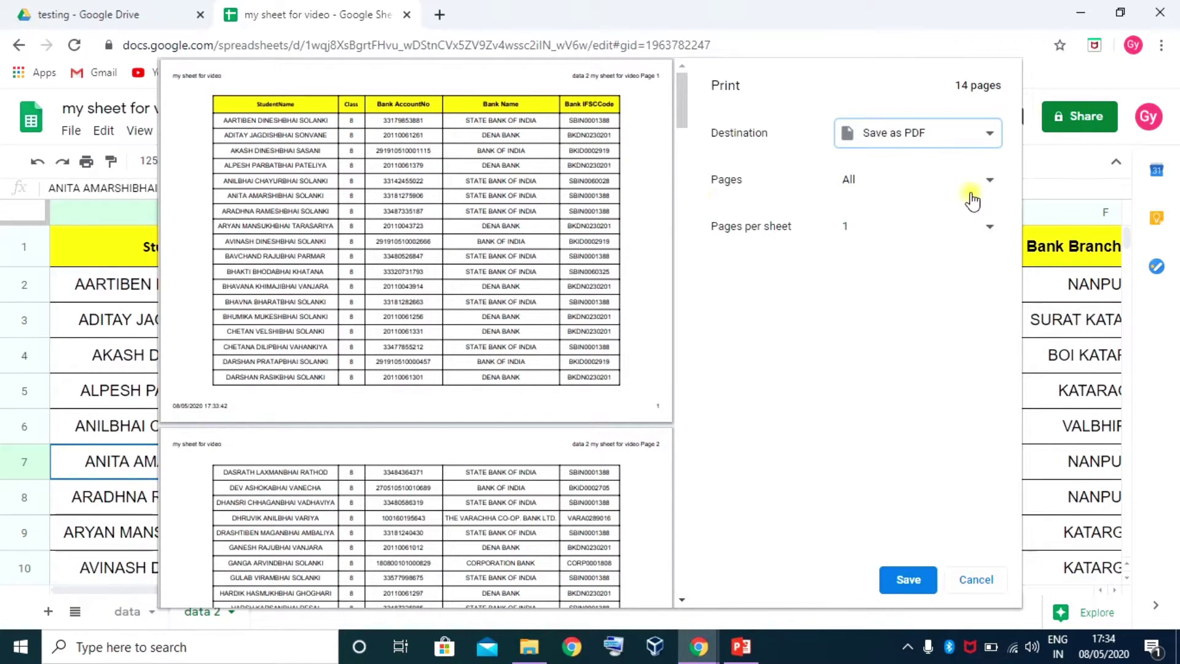
Try a Custom page range, then set Pages back to All
click(988, 183)
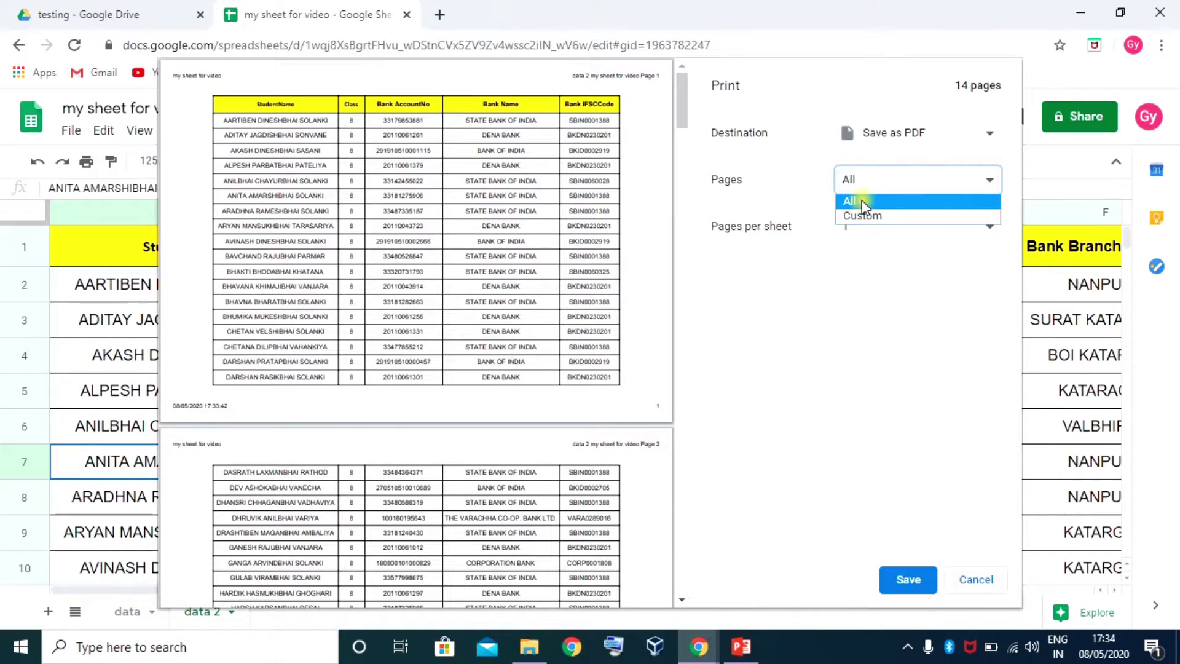
click(862, 200)
click(992, 180)
click(879, 216)
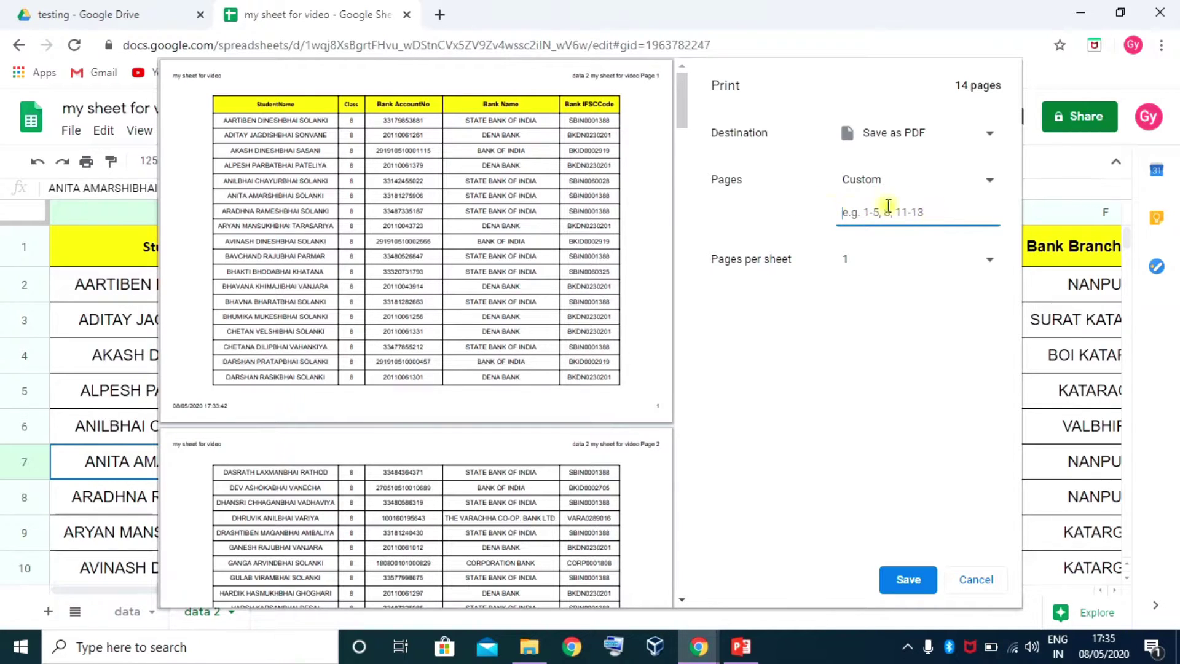
click(983, 179)
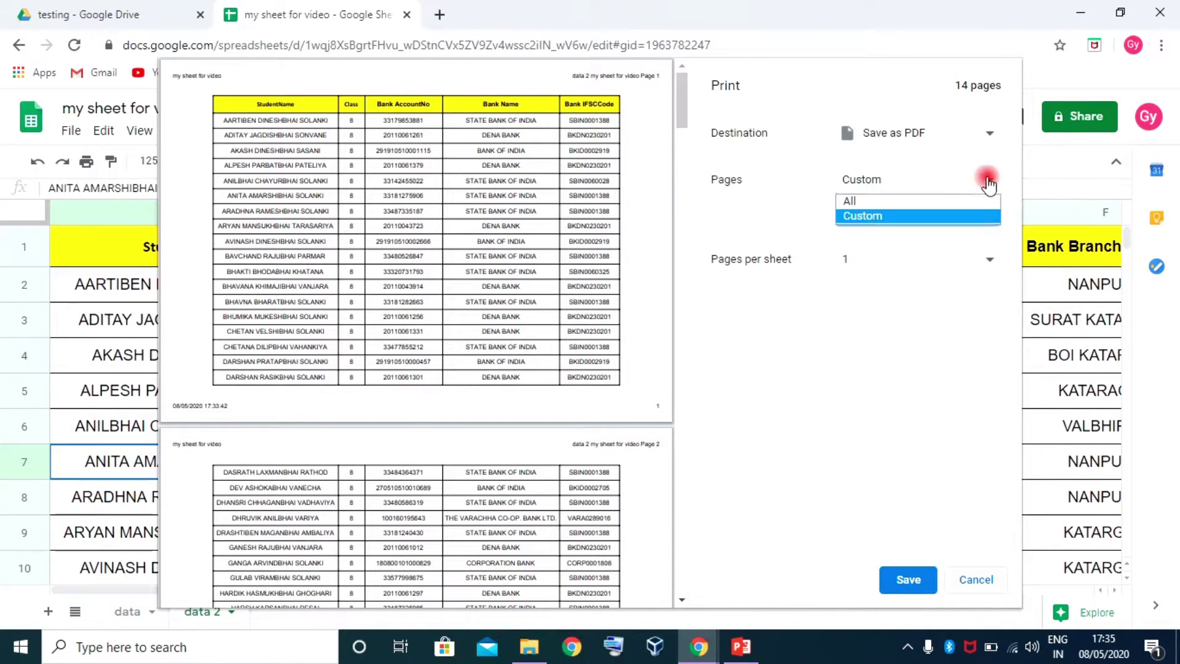
click(861, 200)
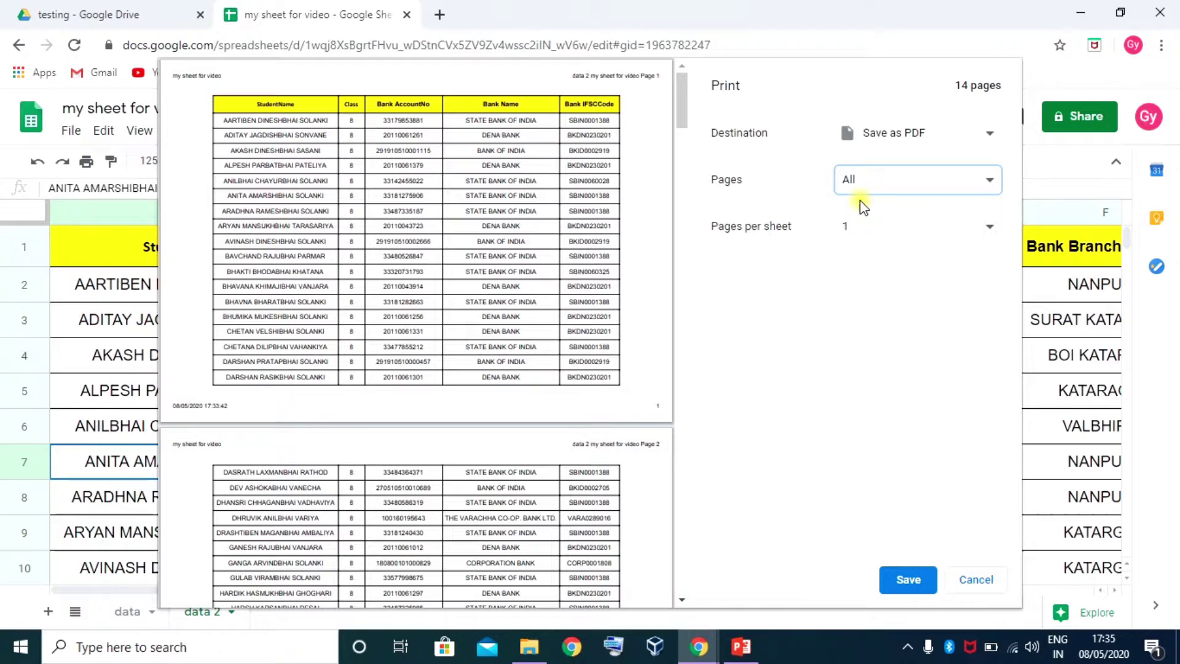
Try 2 and 4 pages per sheet, return to 1, and start saving the PDF
click(992, 232)
click(867, 267)
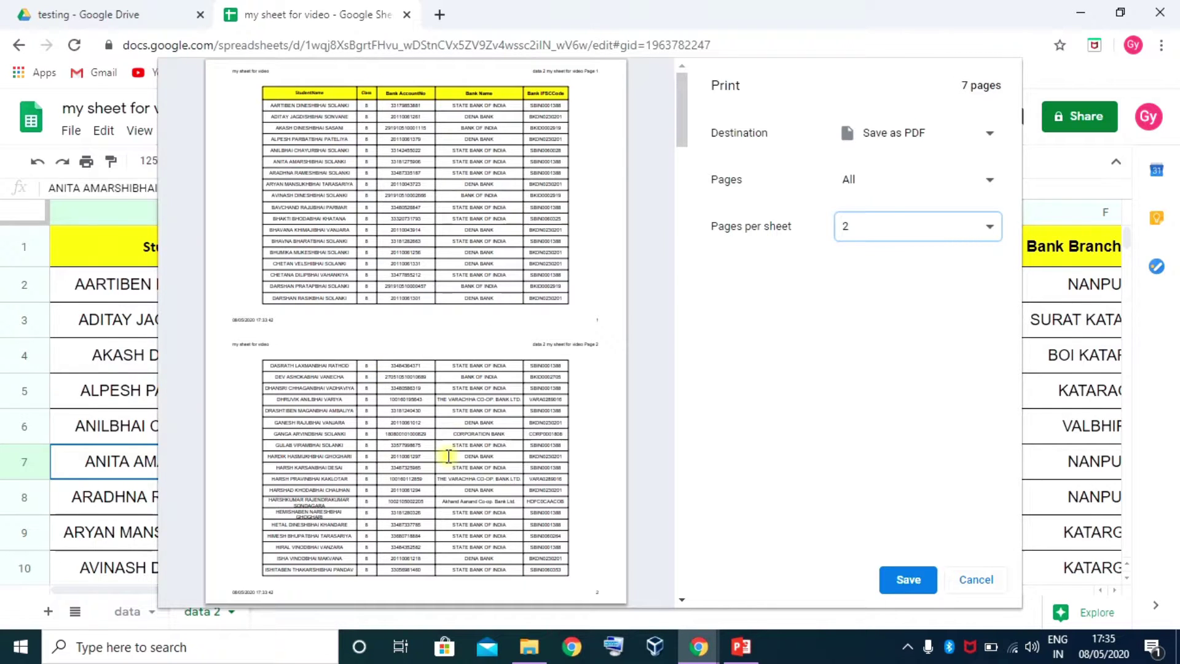
scroll(399, 362, down, 3)
scroll(409, 350, up, 3)
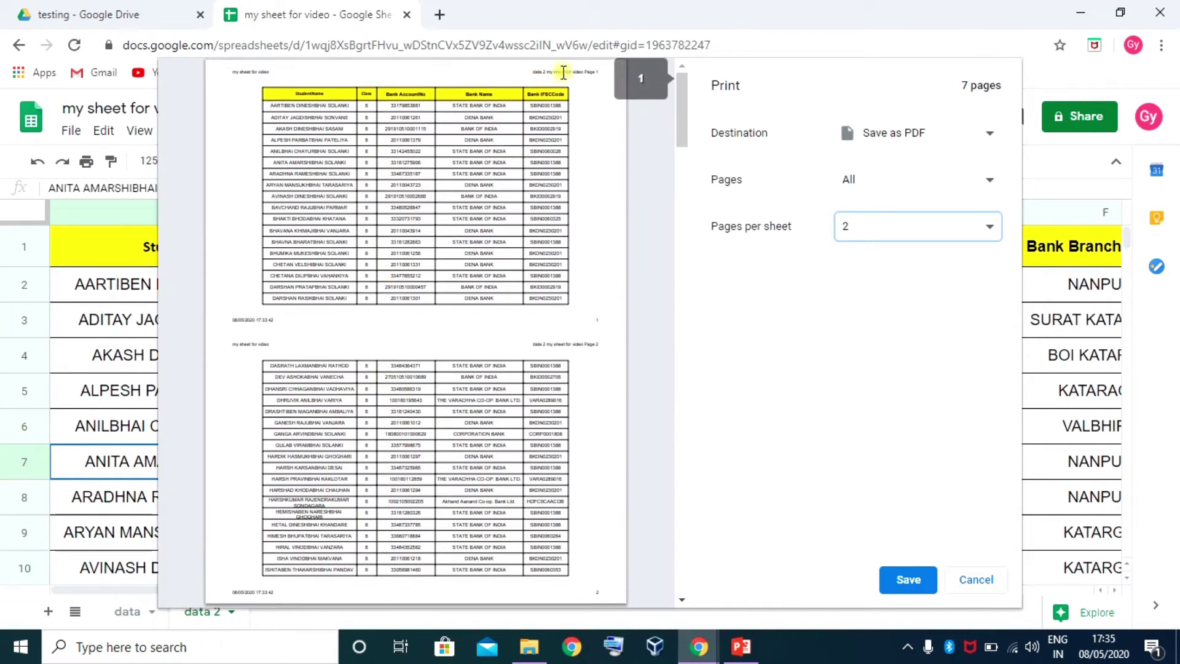
scroll(473, 418, down, 2)
scroll(497, 395, up, 2)
click(990, 227)
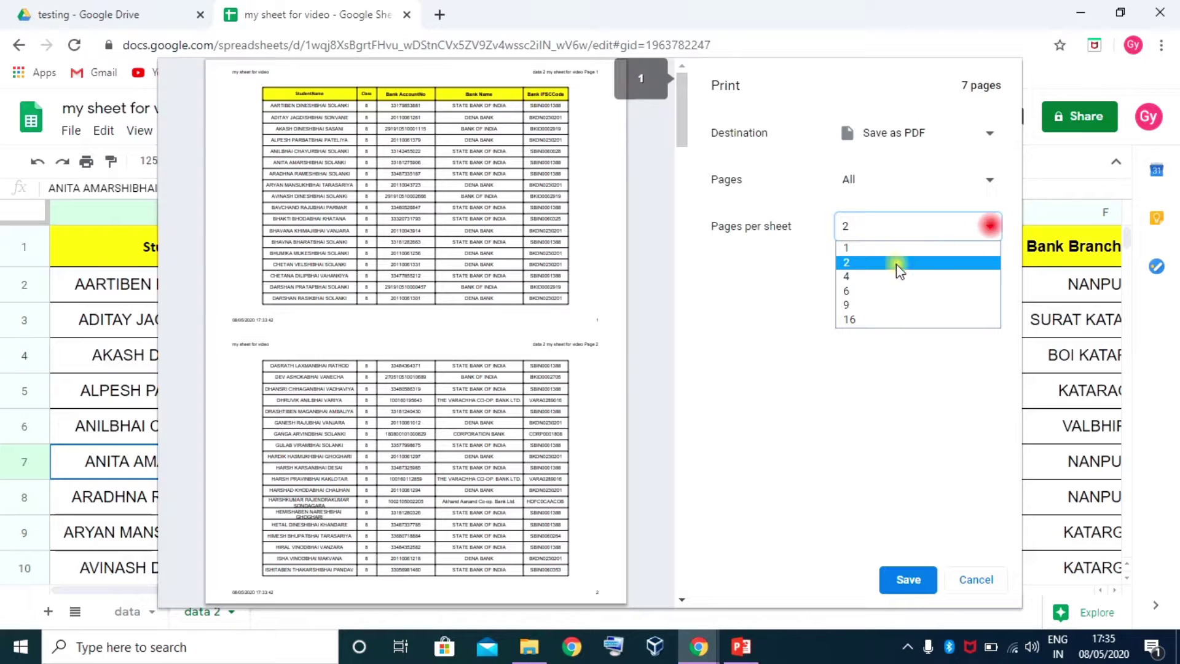
click(854, 277)
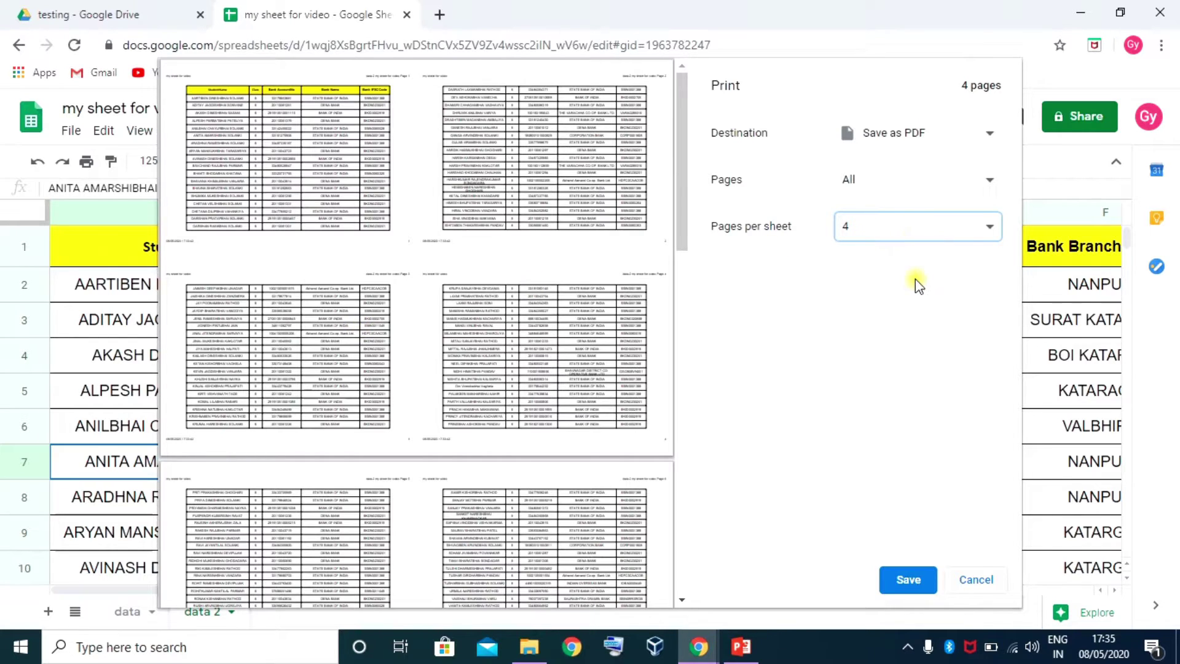
click(991, 229)
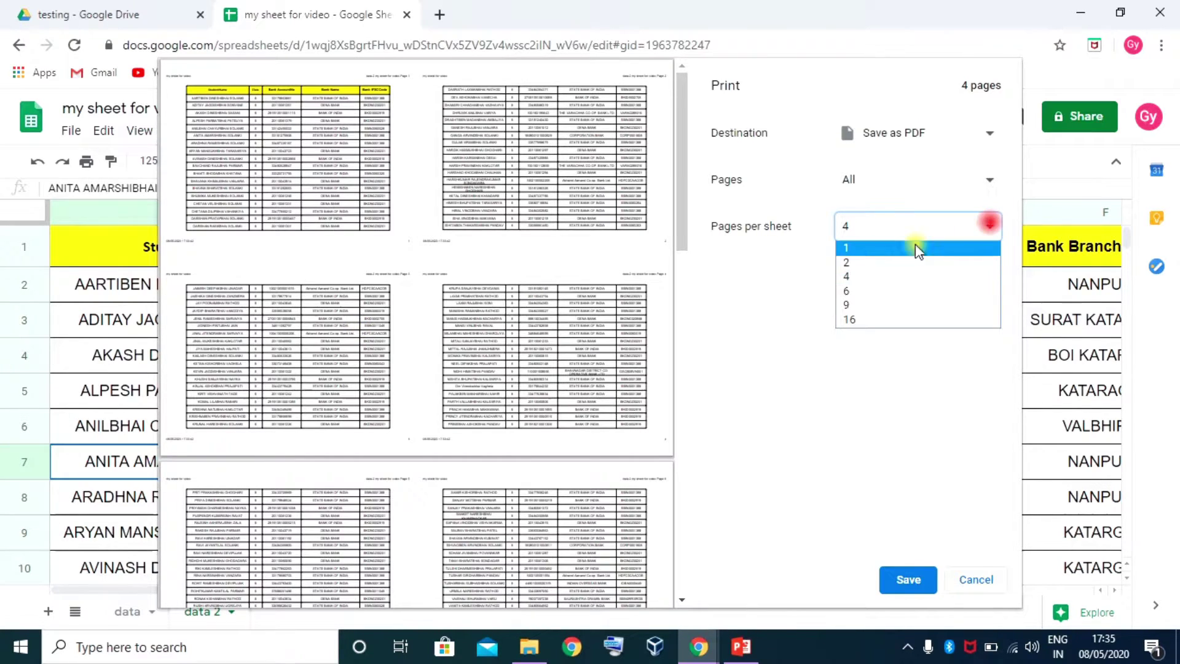
click(873, 246)
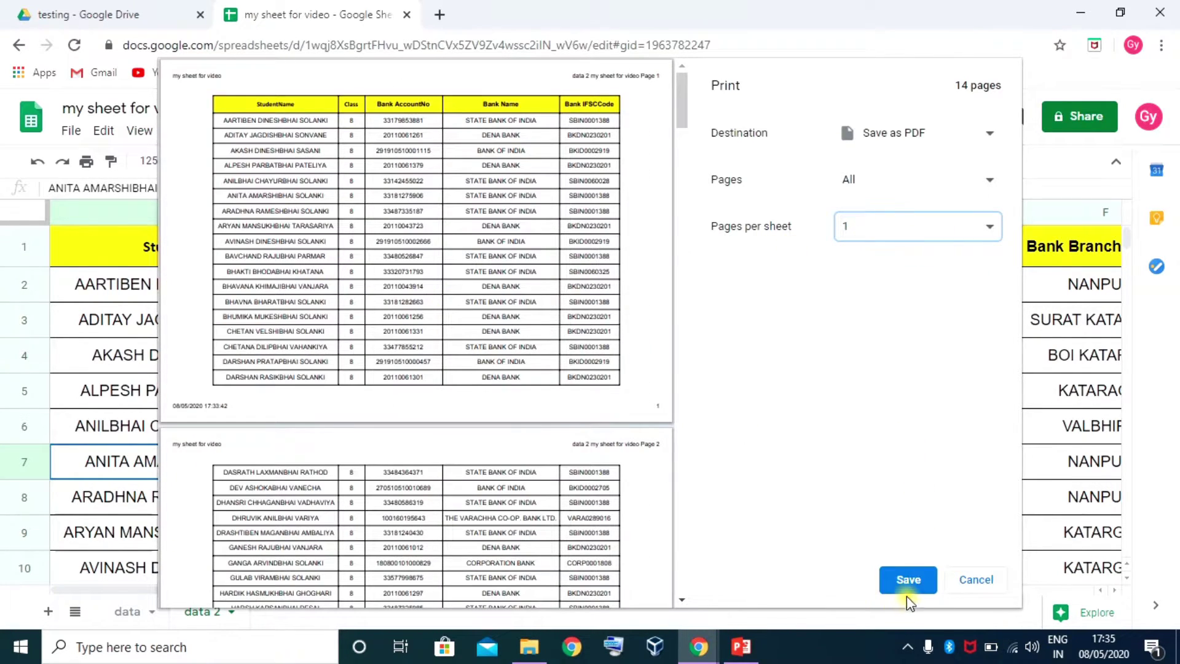
click(909, 583)
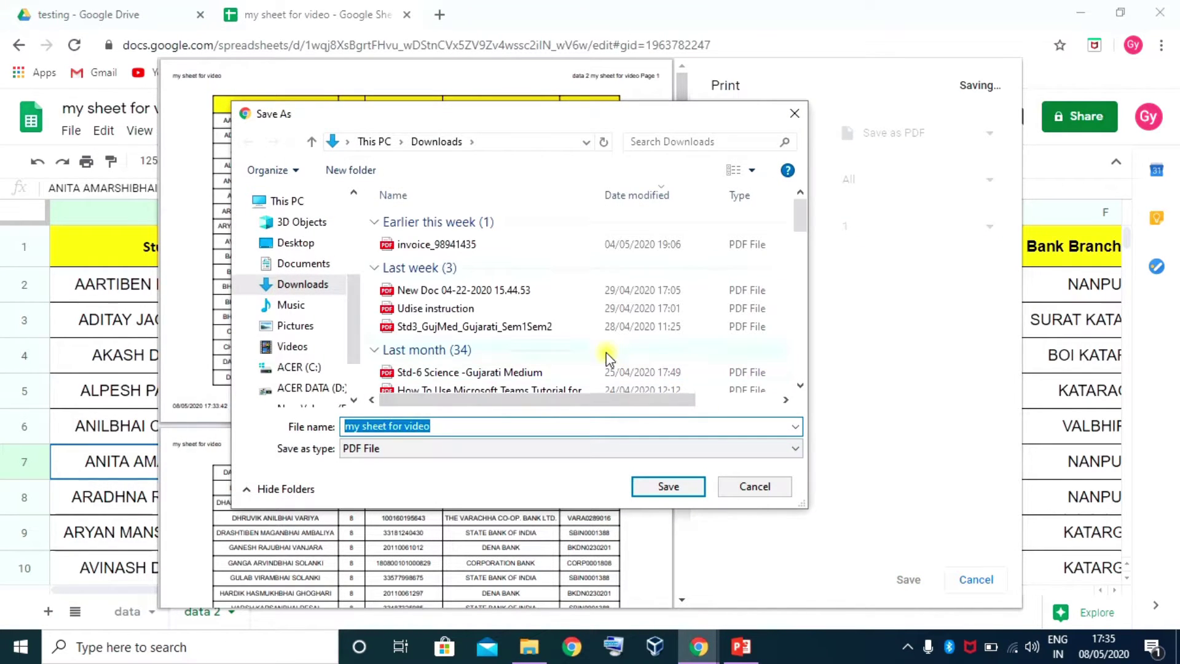
Save the PDF as 'my sheet for video' on the Desktop
drag(508, 121, 558, 121)
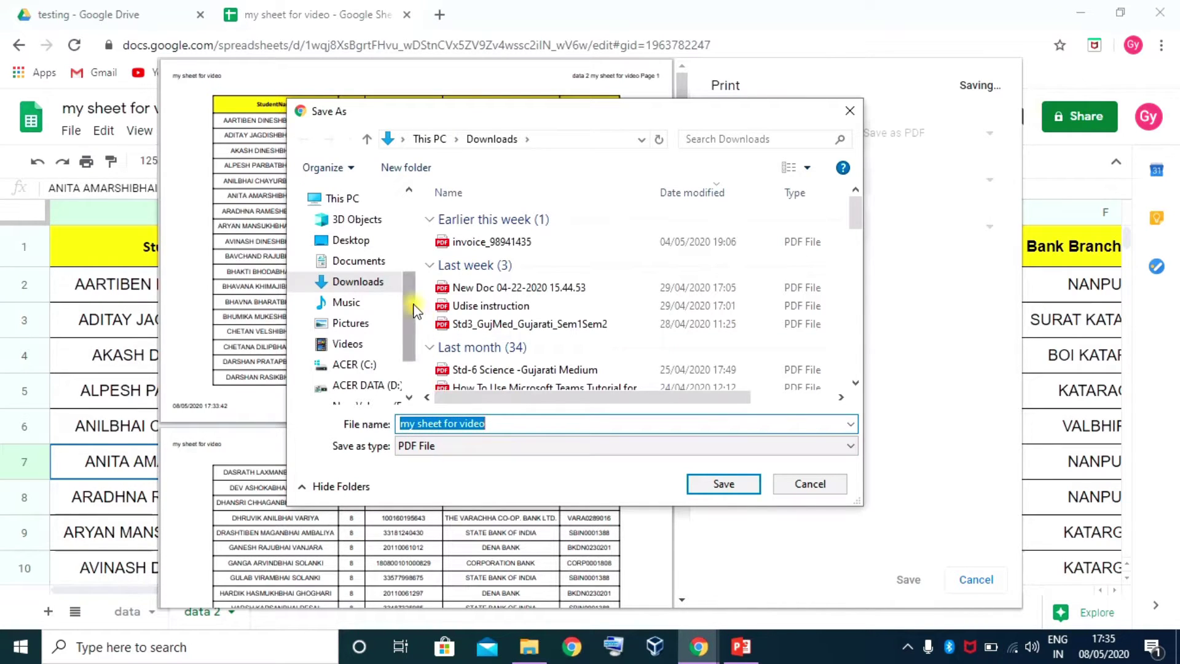
drag(409, 351, 424, 219)
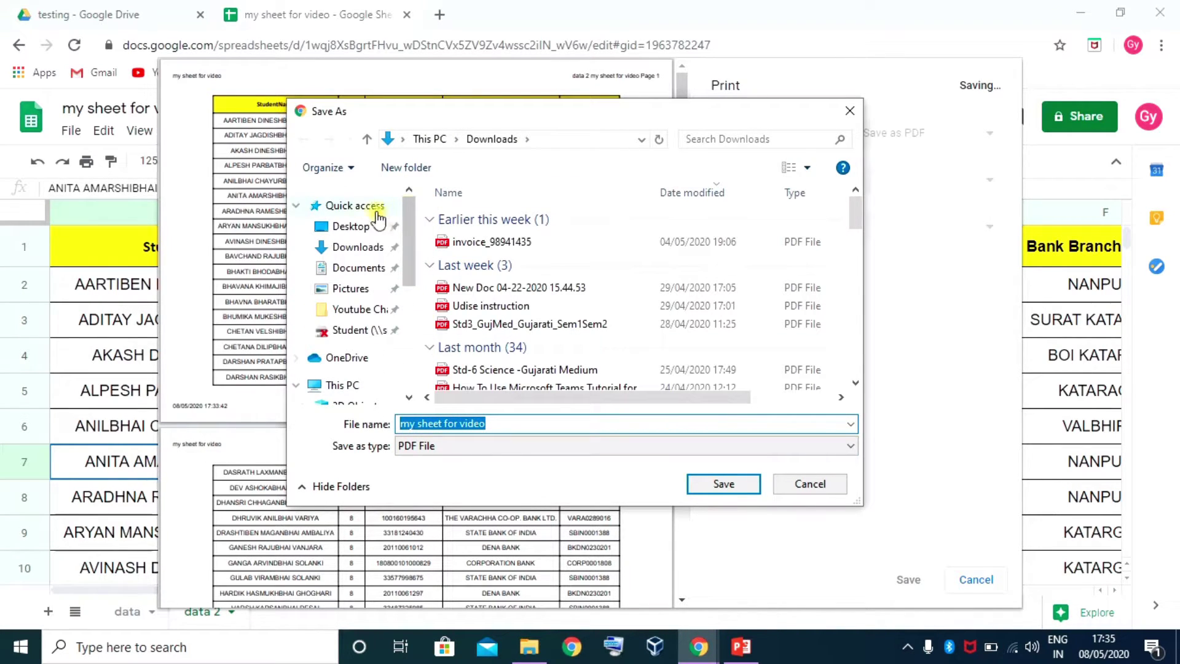
click(351, 227)
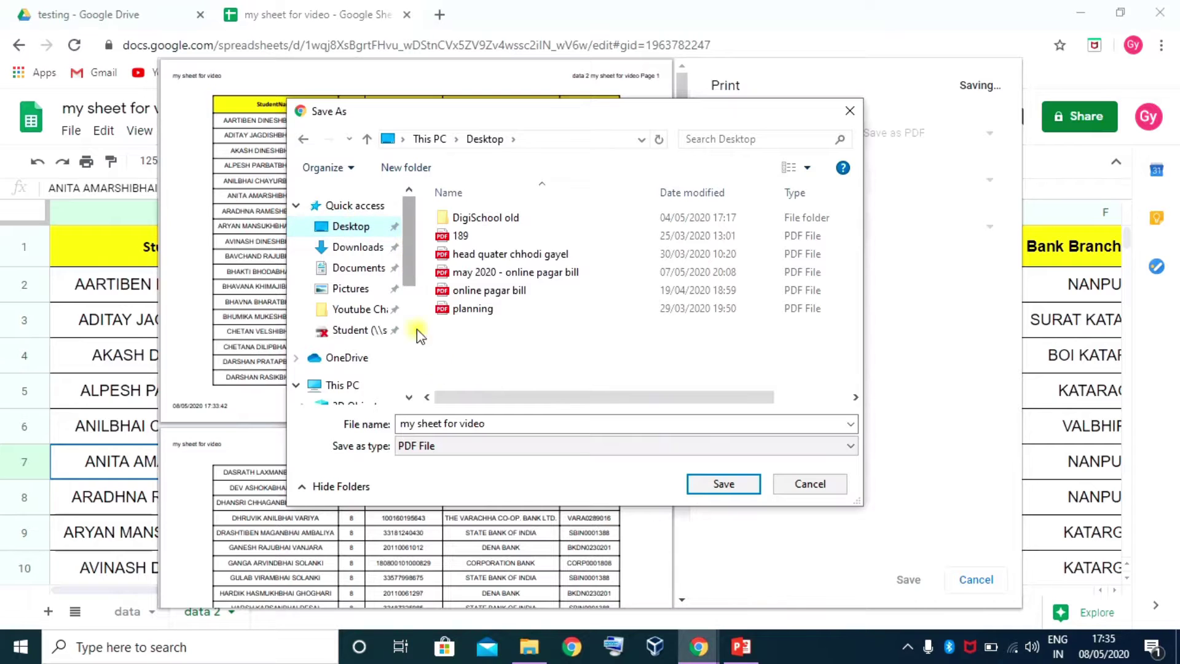
click(499, 424)
click(724, 484)
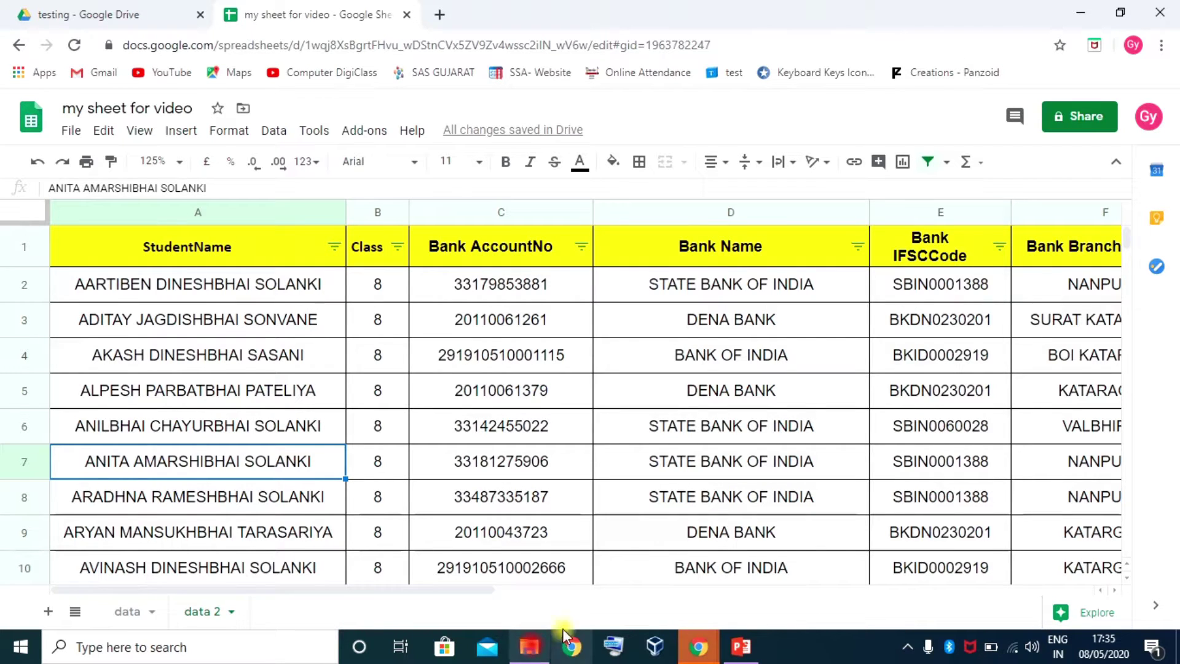
click(529, 646)
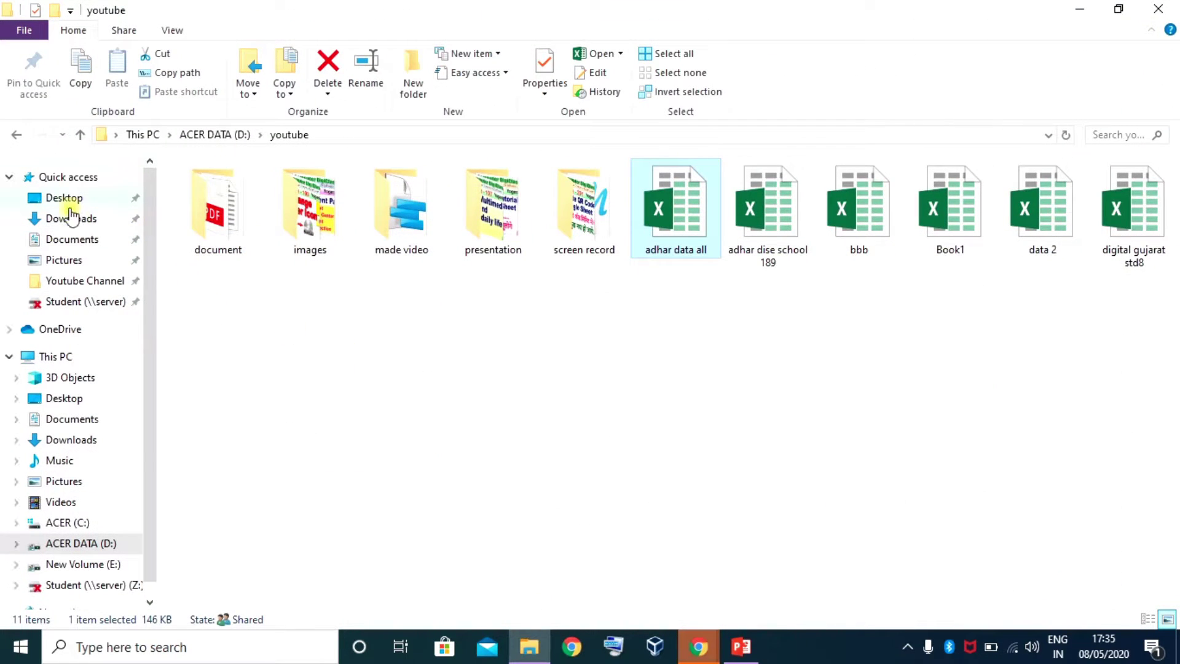
Open the 'my sheet for video' PDF from the Desktop folder in File Explorer
click(64, 197)
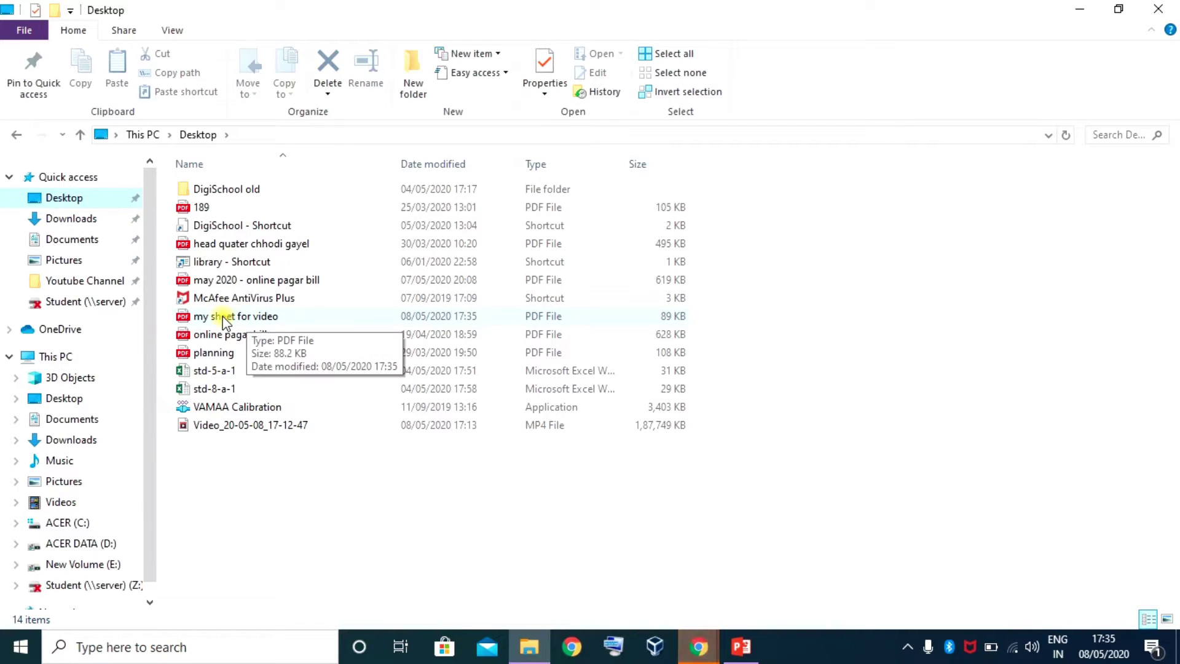
click(246, 316)
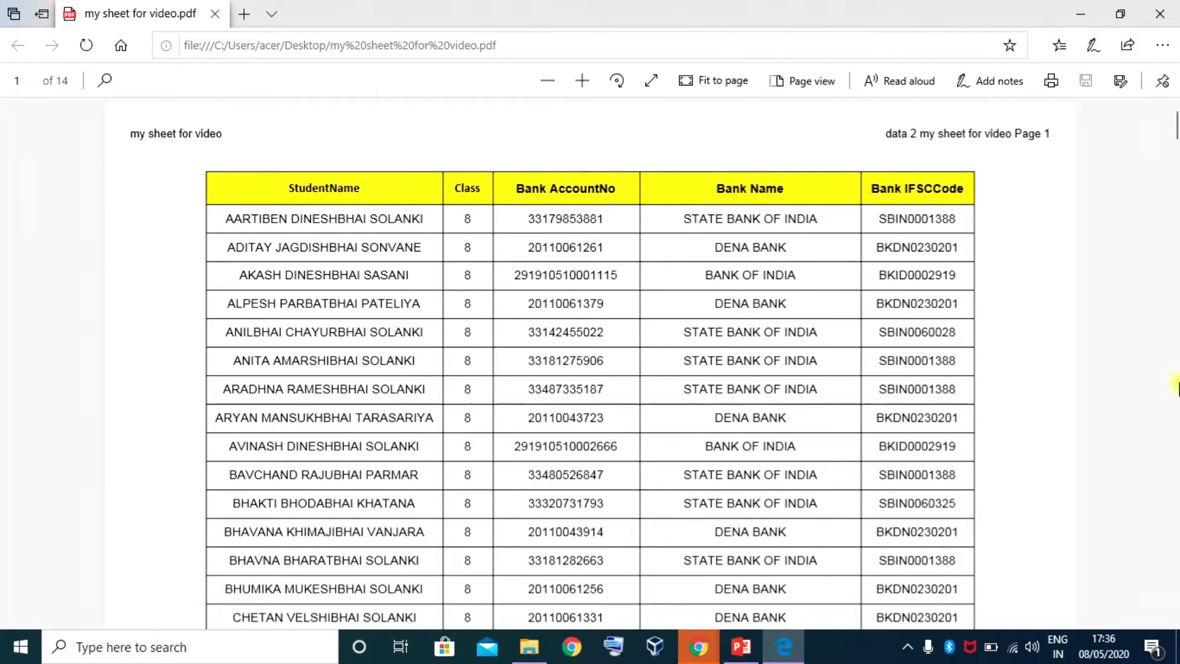
Scroll through pages 1–3 of the 'my sheet for video' PDF, then close Edge
scroll(519, 433, down, 20)
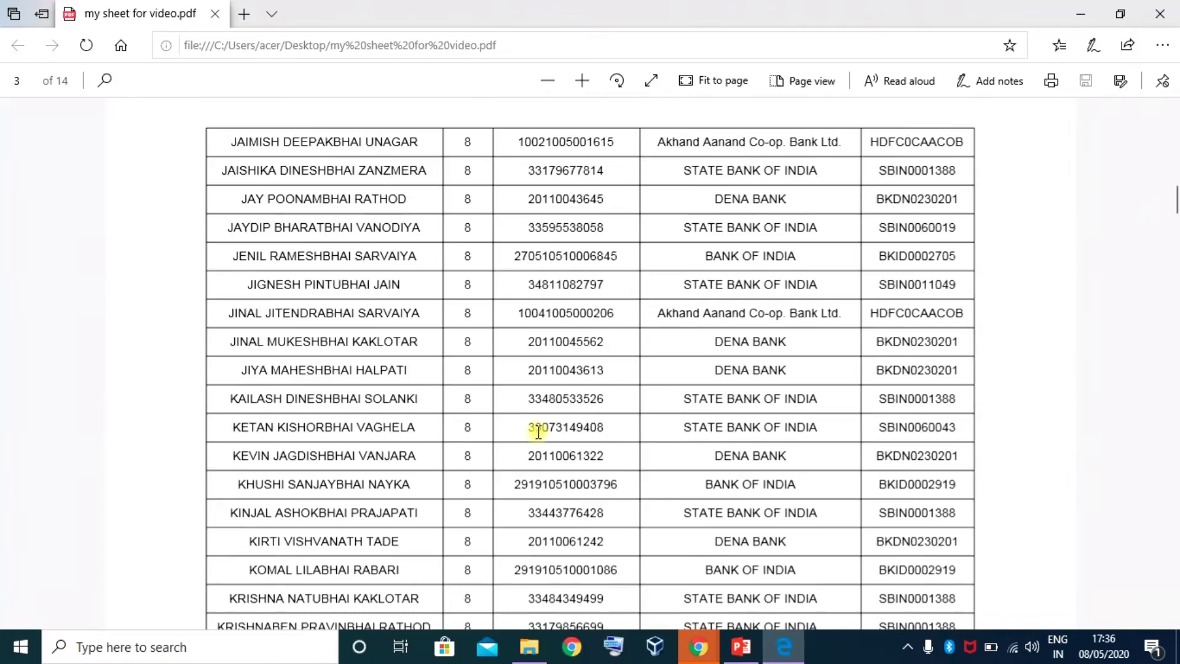
scroll(539, 432, up, 20)
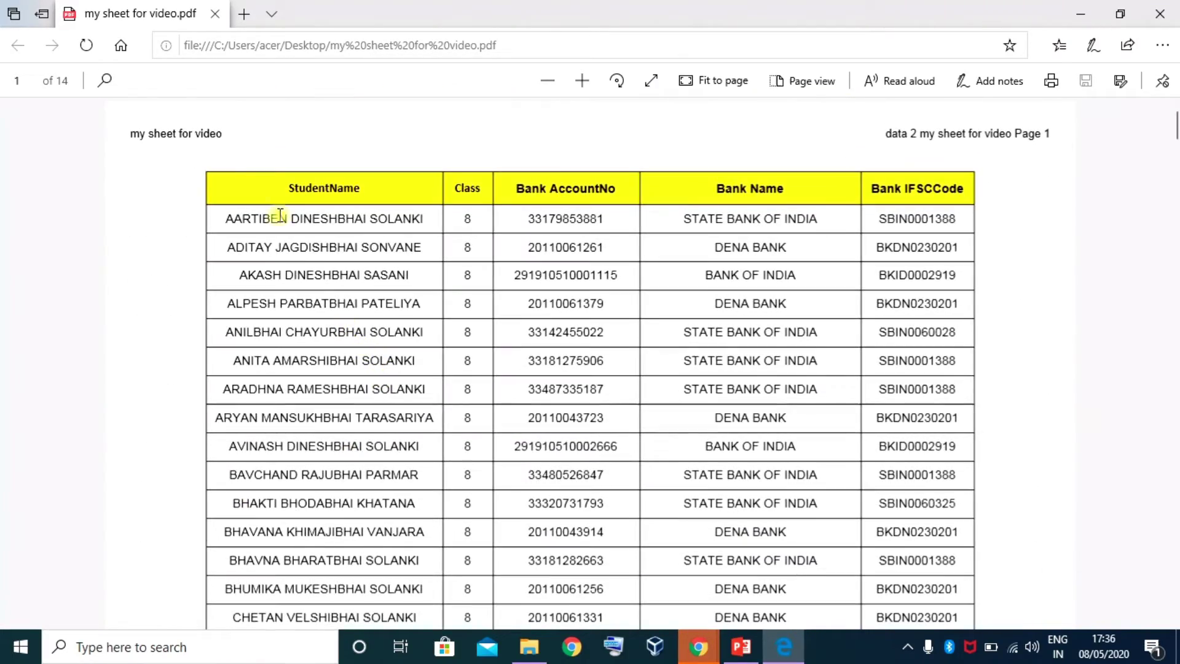
scroll(904, 298, down, 7)
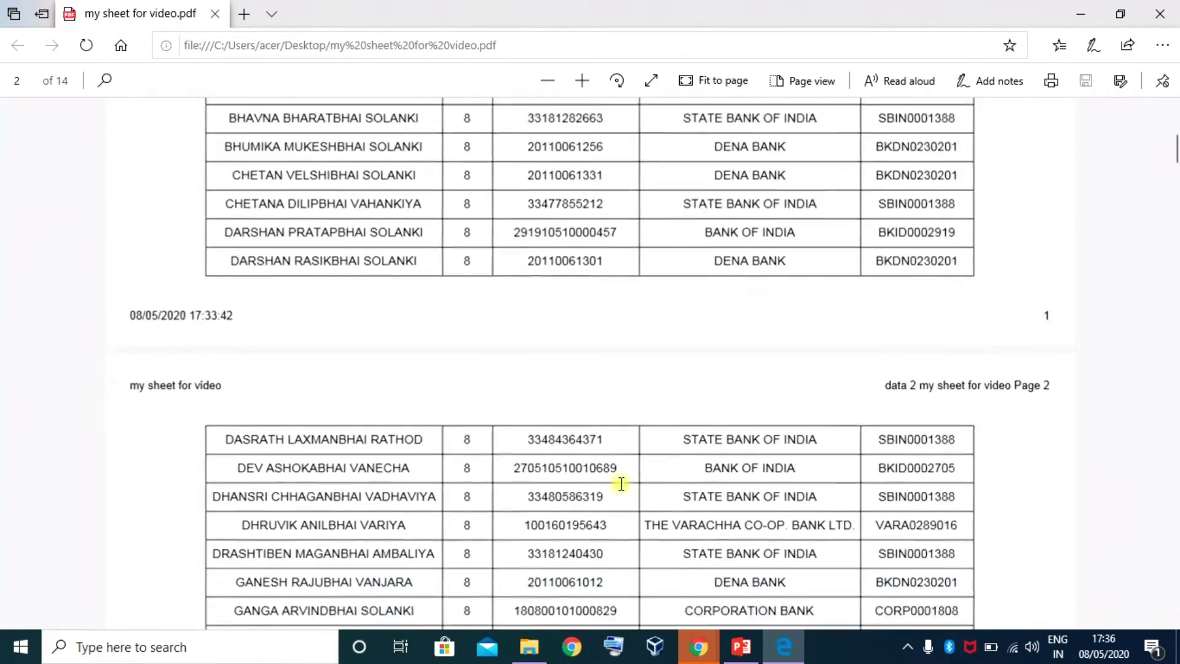
scroll(622, 484, down, 12)
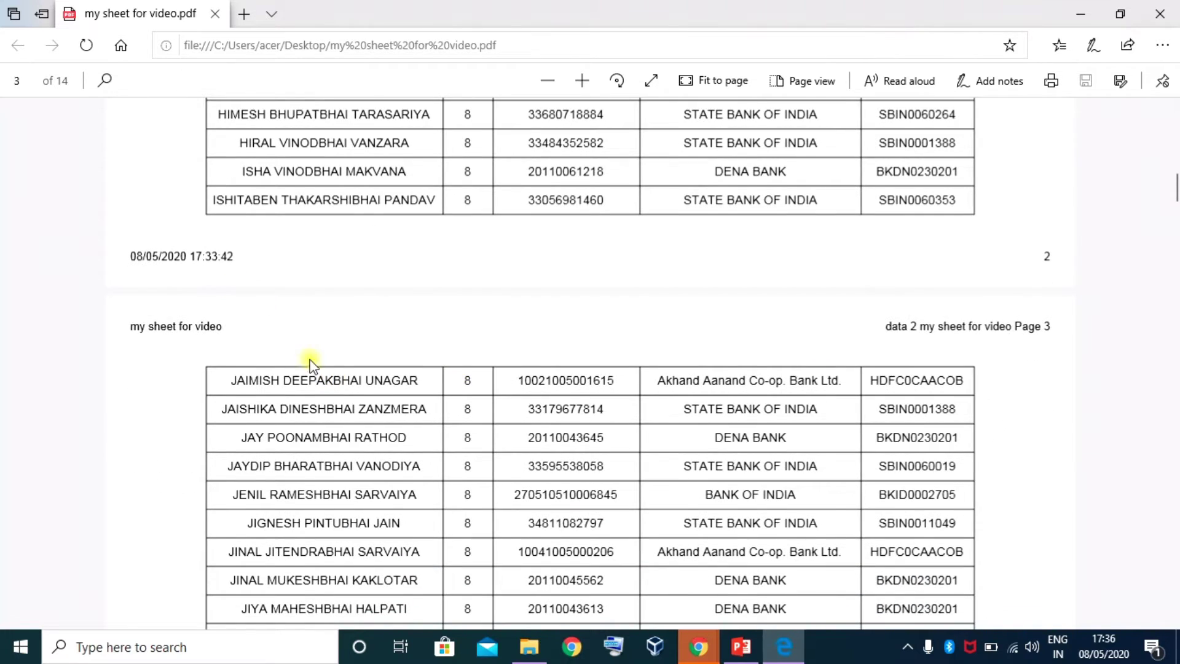
scroll(311, 364, down, 6)
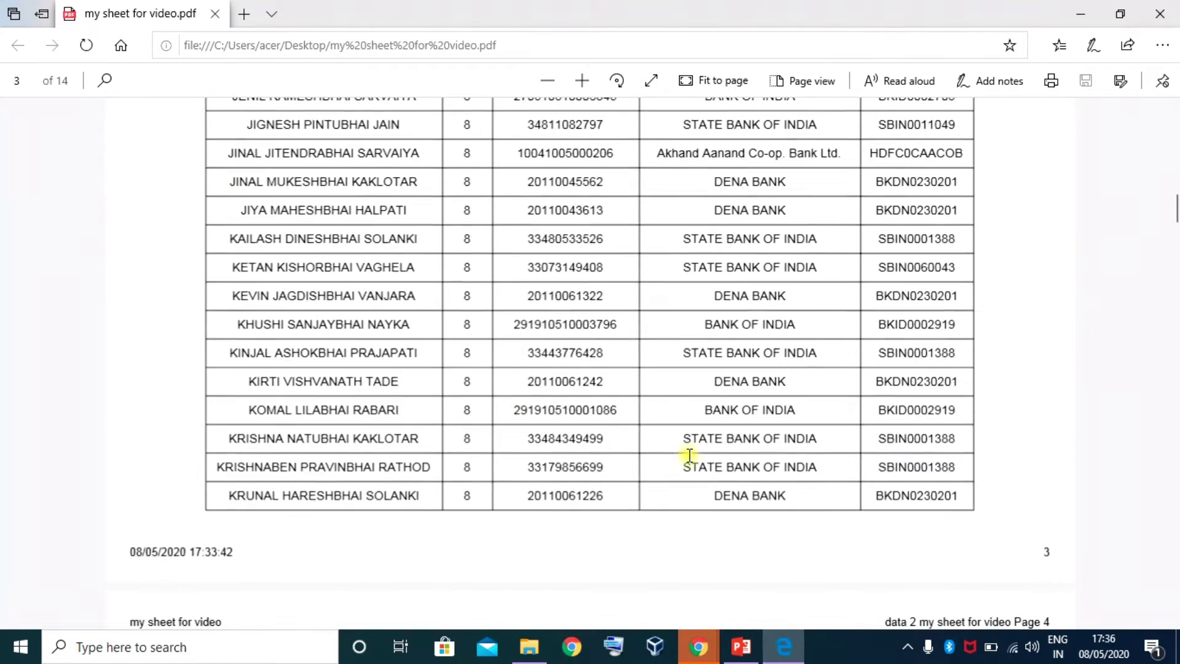
click(1175, 15)
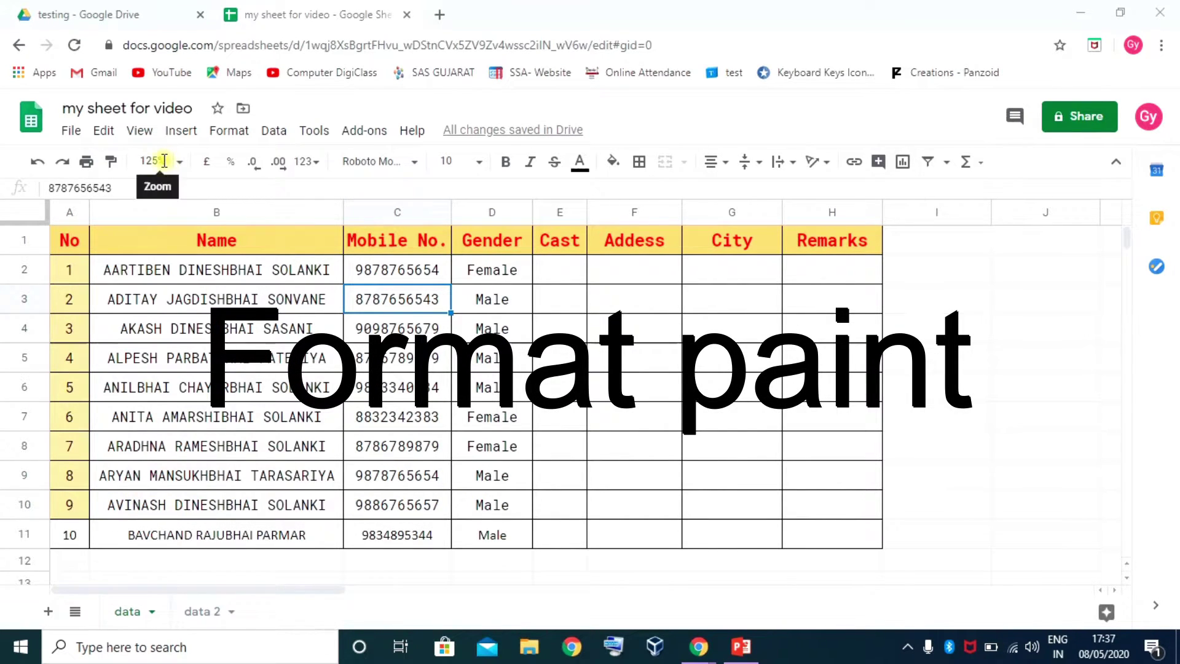
Select and compare the cells of rows 10 and 11 to check their formatting
drag(72, 536, 448, 536)
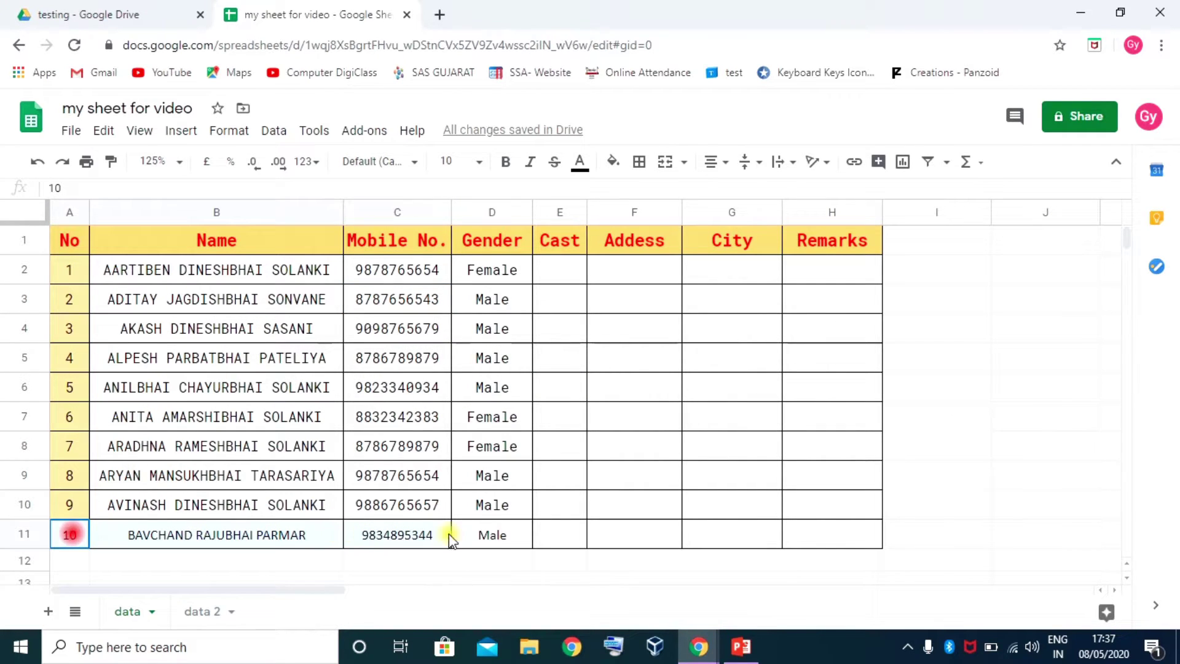
click(254, 502)
drag(366, 505, 462, 506)
click(120, 501)
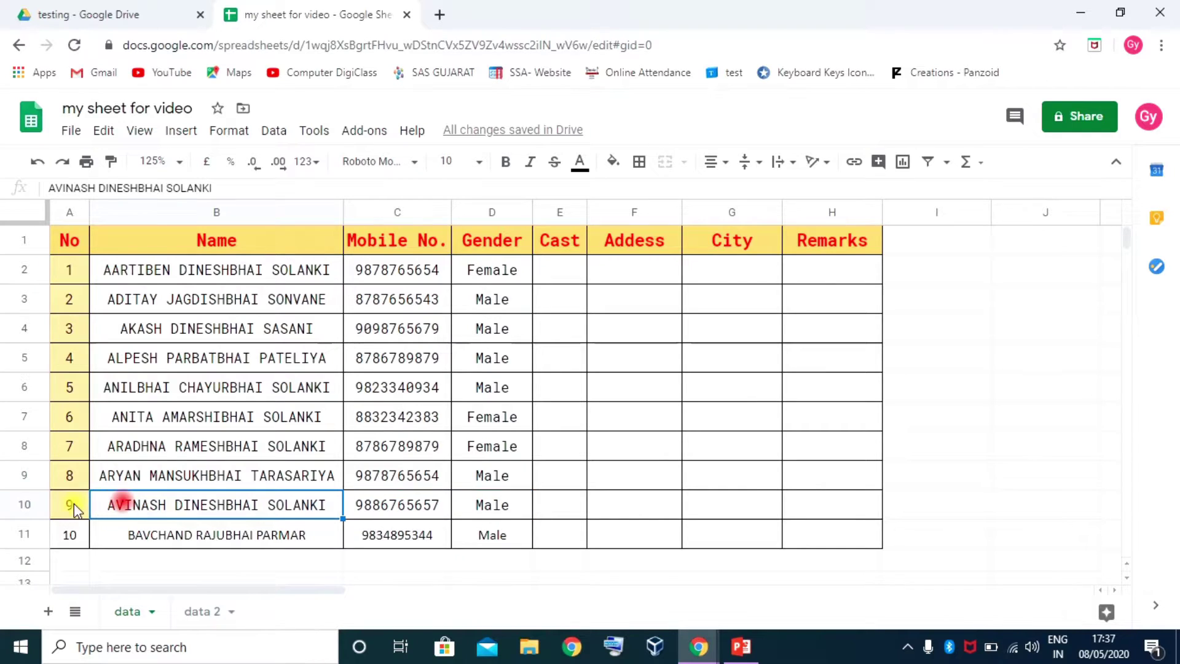
drag(72, 505, 838, 500)
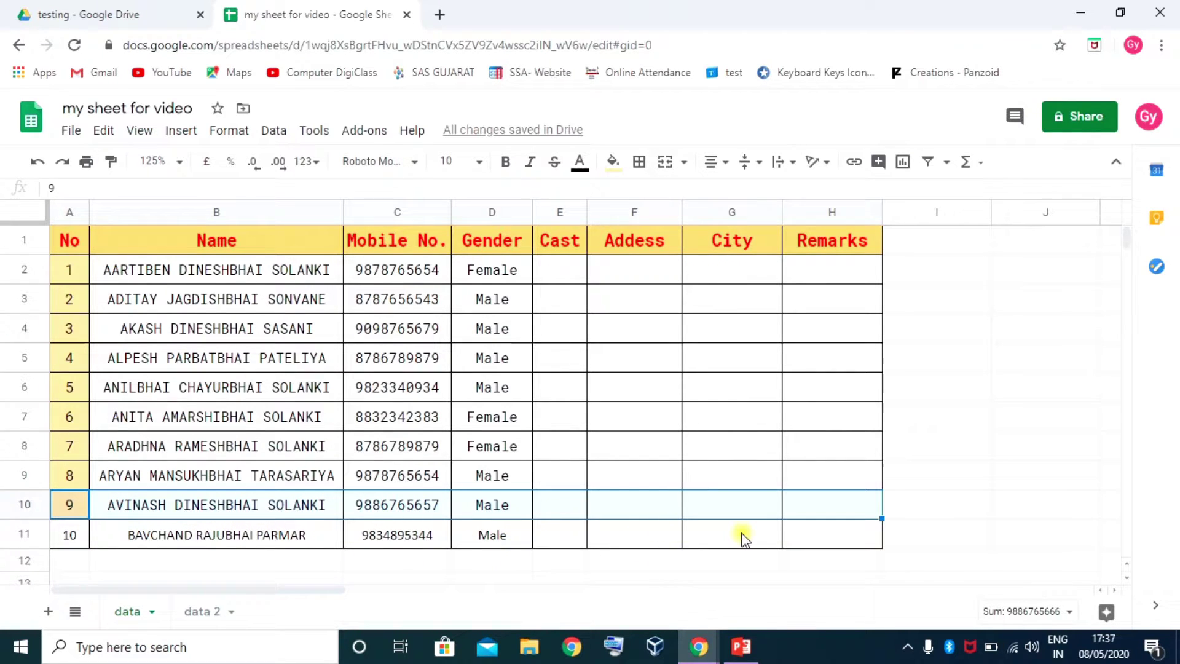
click(78, 504)
click(70, 538)
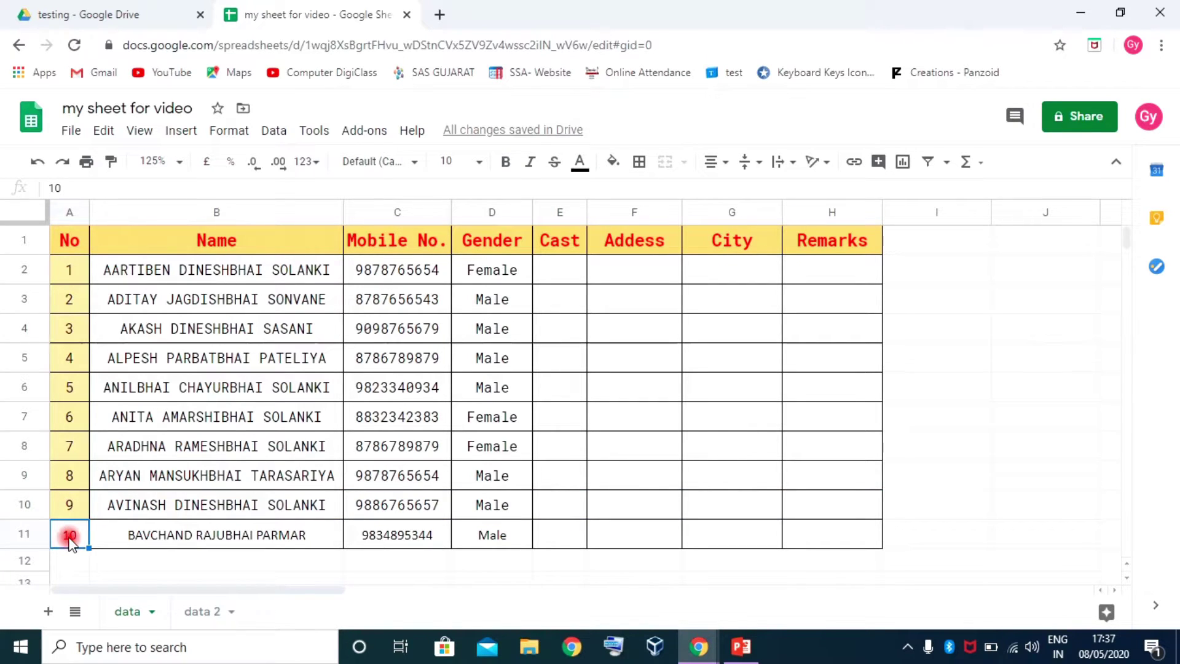
click(223, 507)
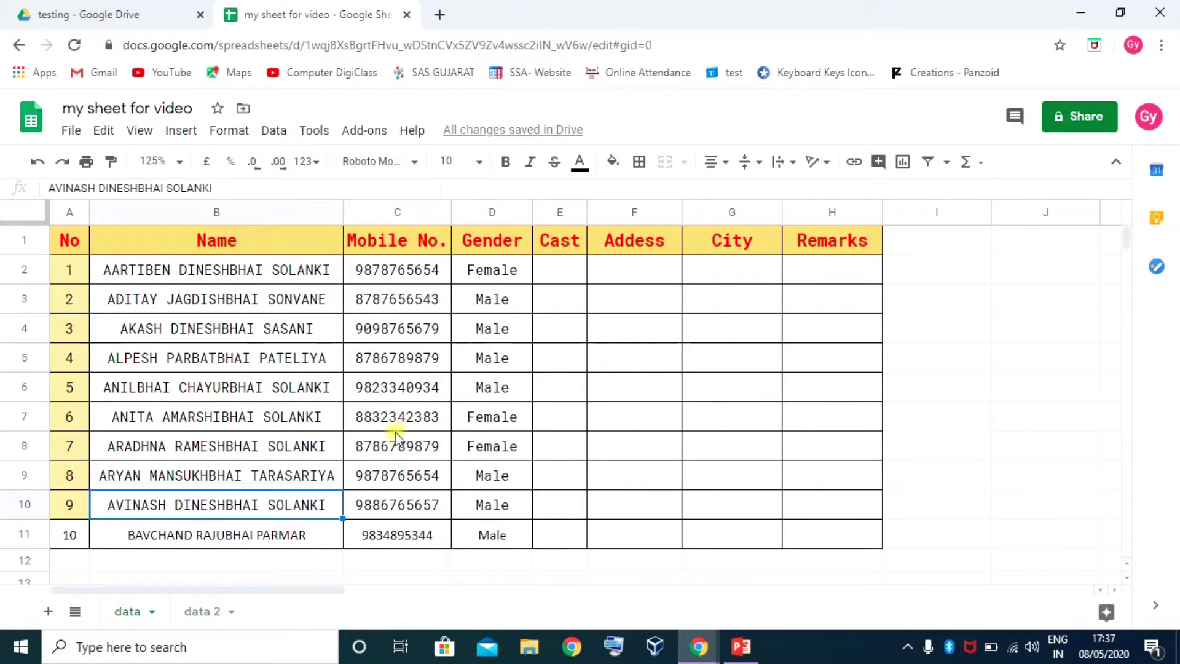
click(258, 537)
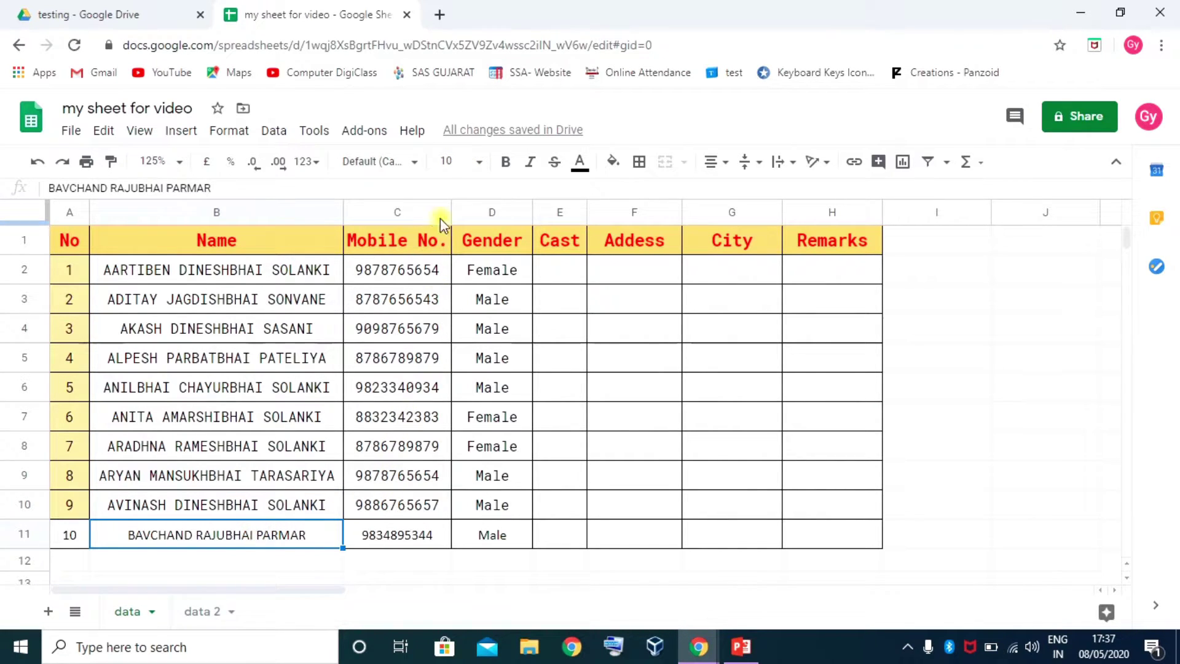
click(237, 508)
Paint row 10's formatting onto A11:H11 and confirm row 11 now matches
mouse_move(70, 508)
mouse_down()
mouse_move(519, 486)
mouse_move(831, 512)
mouse_up()
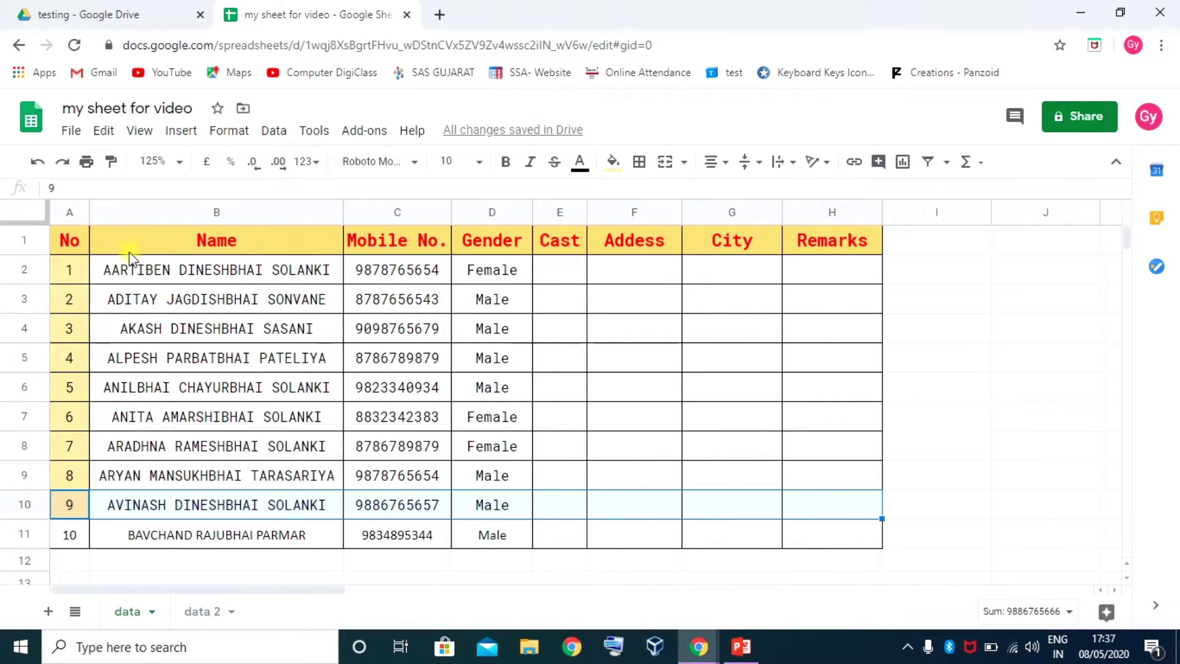
click(111, 162)
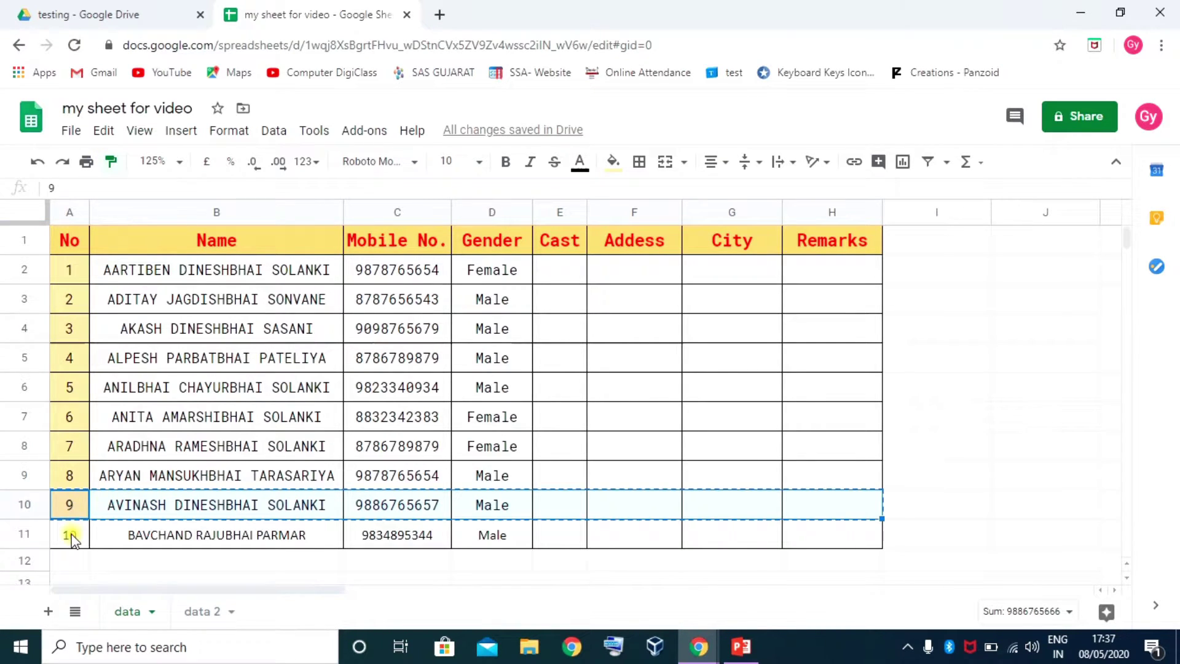
drag(70, 535, 761, 544)
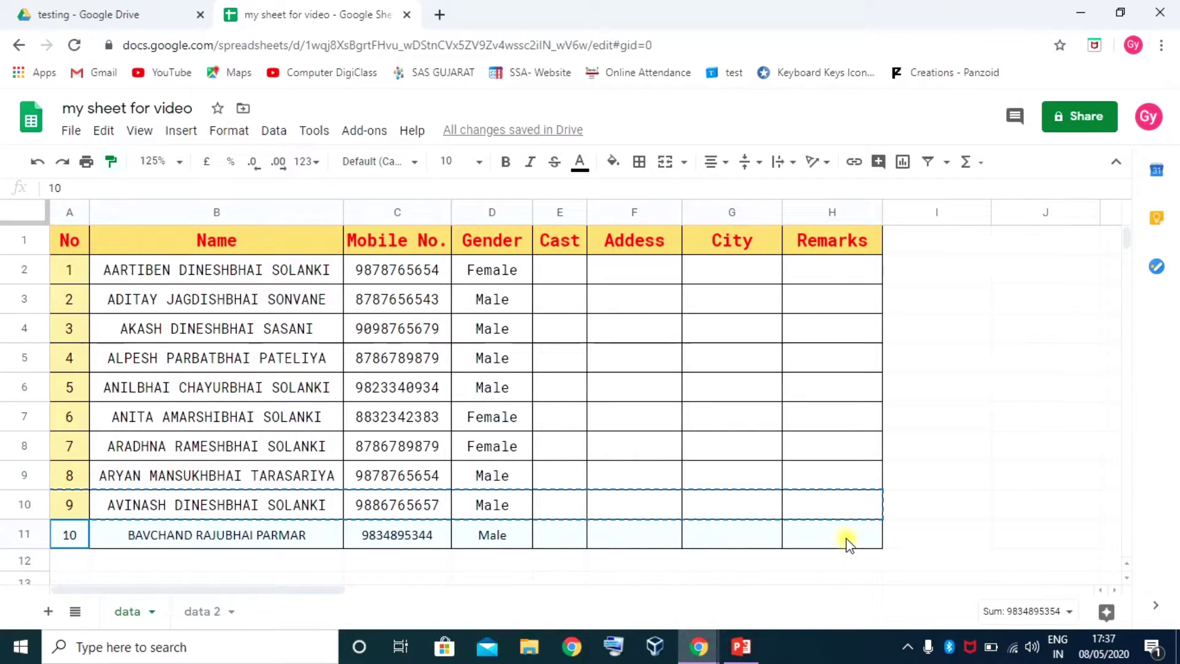
drag(847, 542, 848, 541)
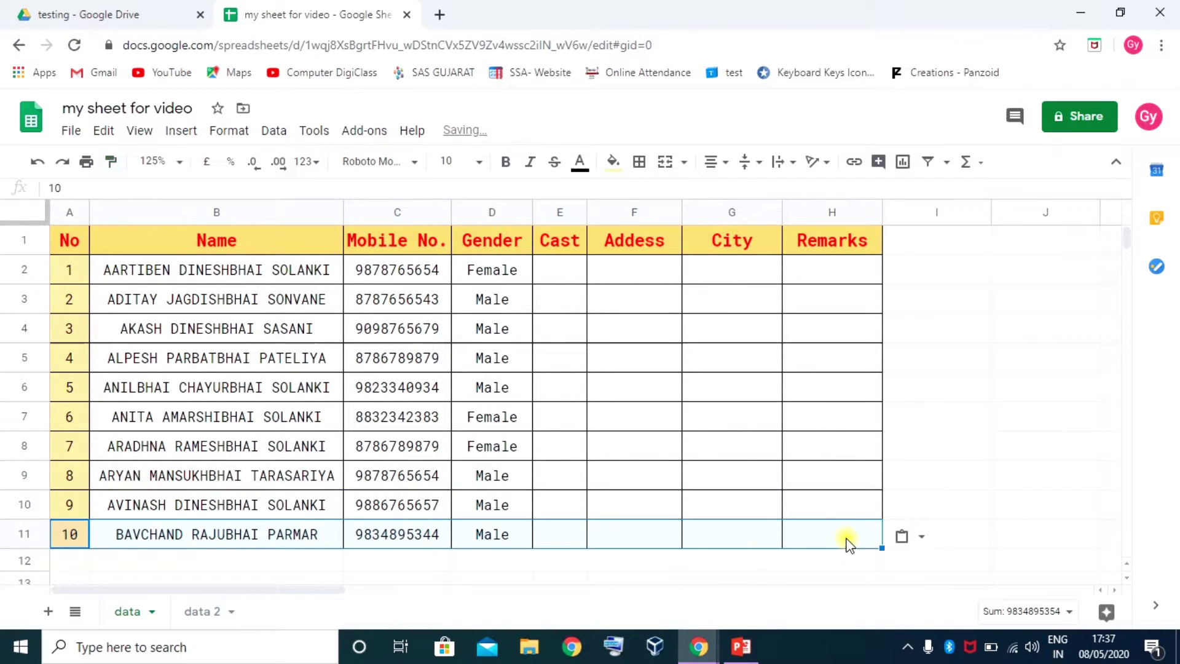
click(238, 503)
click(231, 536)
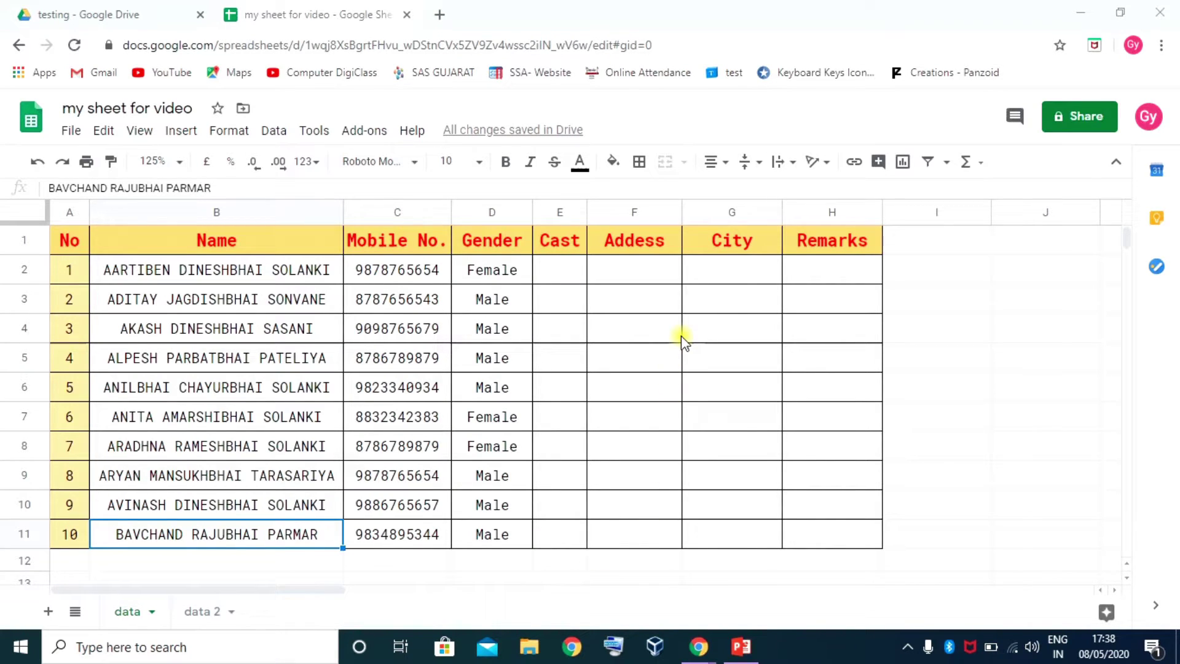
Insert a new column left of Remarks and title it 'Salary' in H1
click(799, 212)
right_click(798, 212)
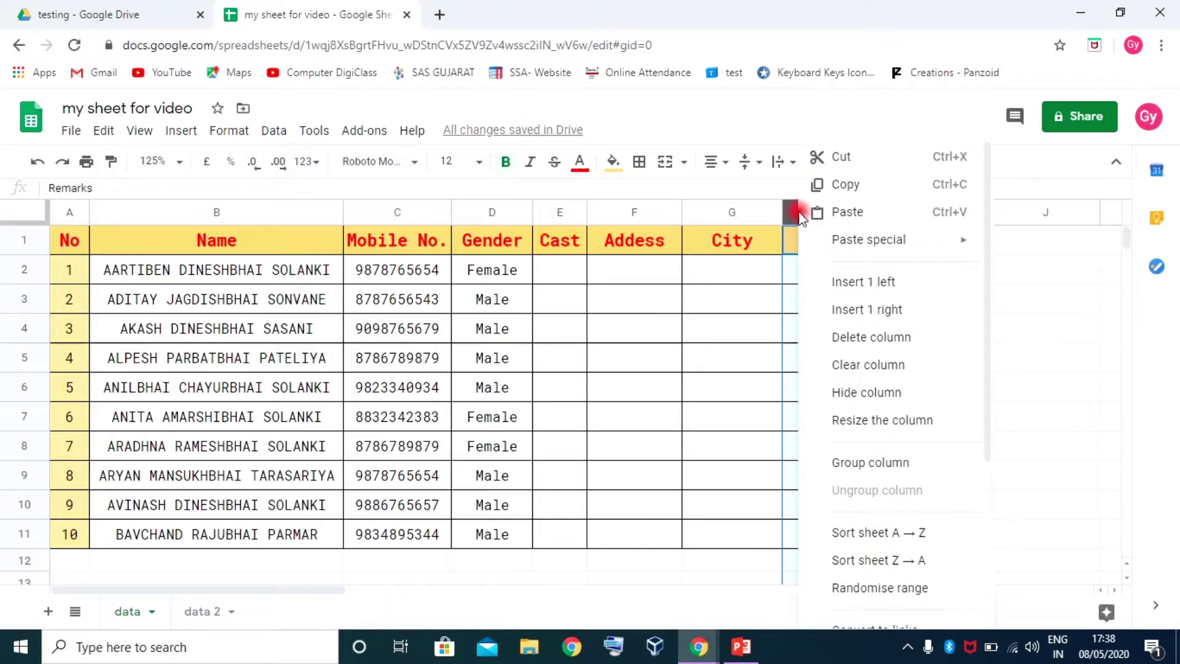
click(866, 282)
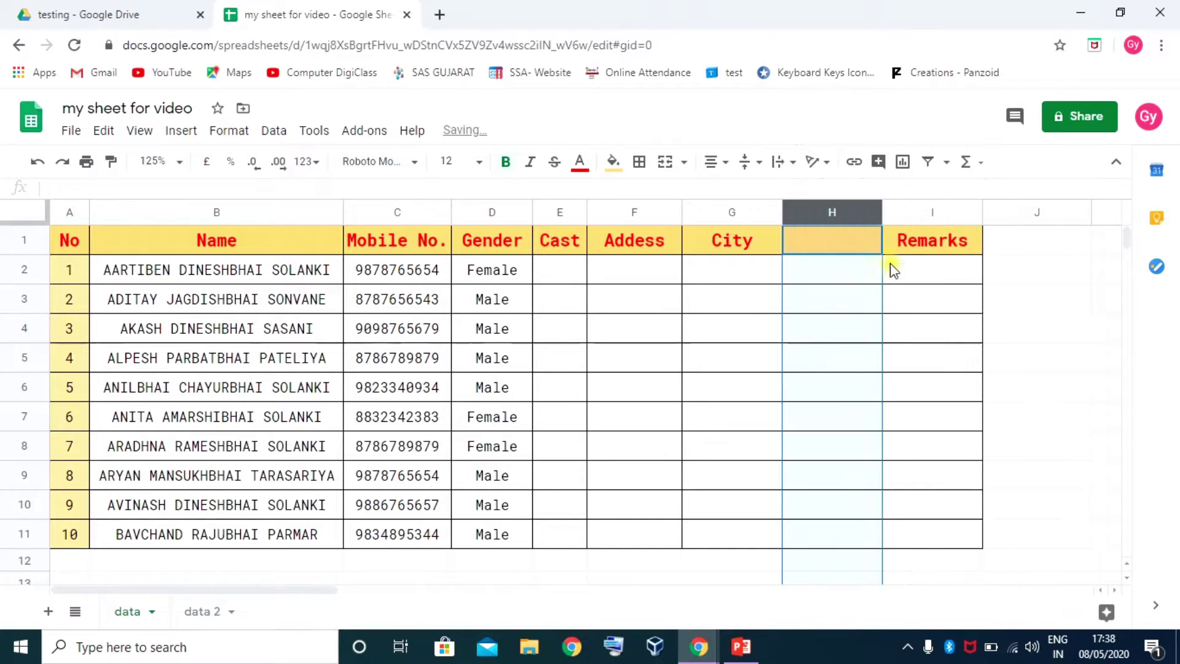
click(829, 247)
text(Salary)
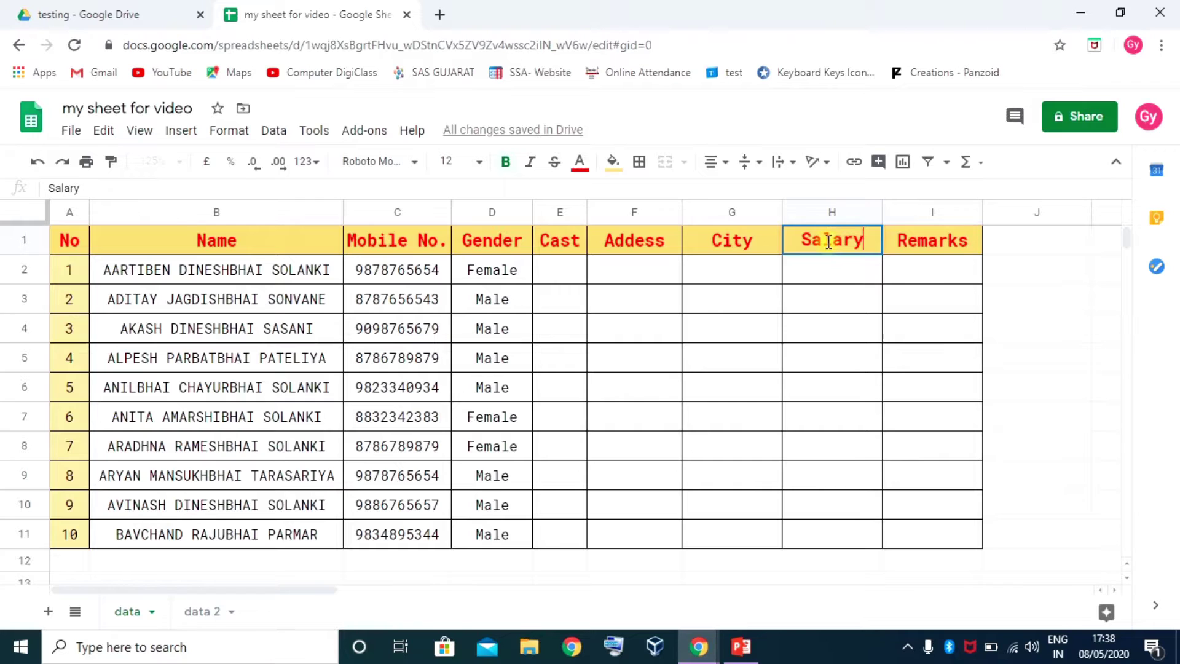
key(Return)
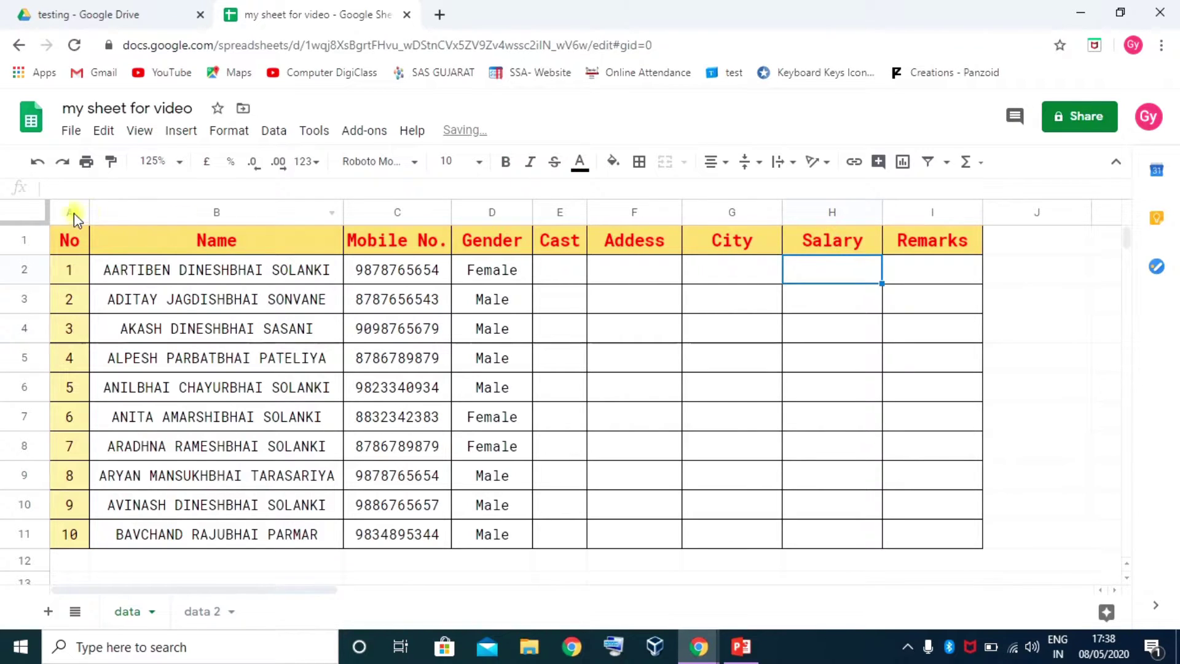
Set the font of table A1:I11 to Calibri at size 14
drag(68, 237, 936, 527)
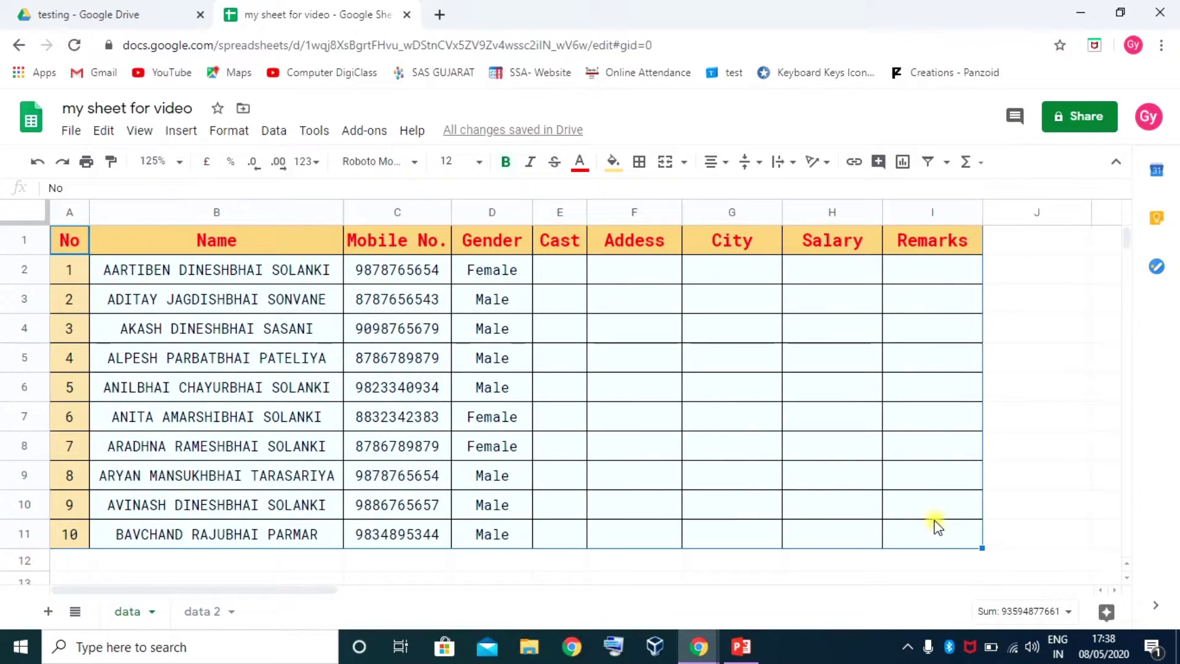
click(394, 165)
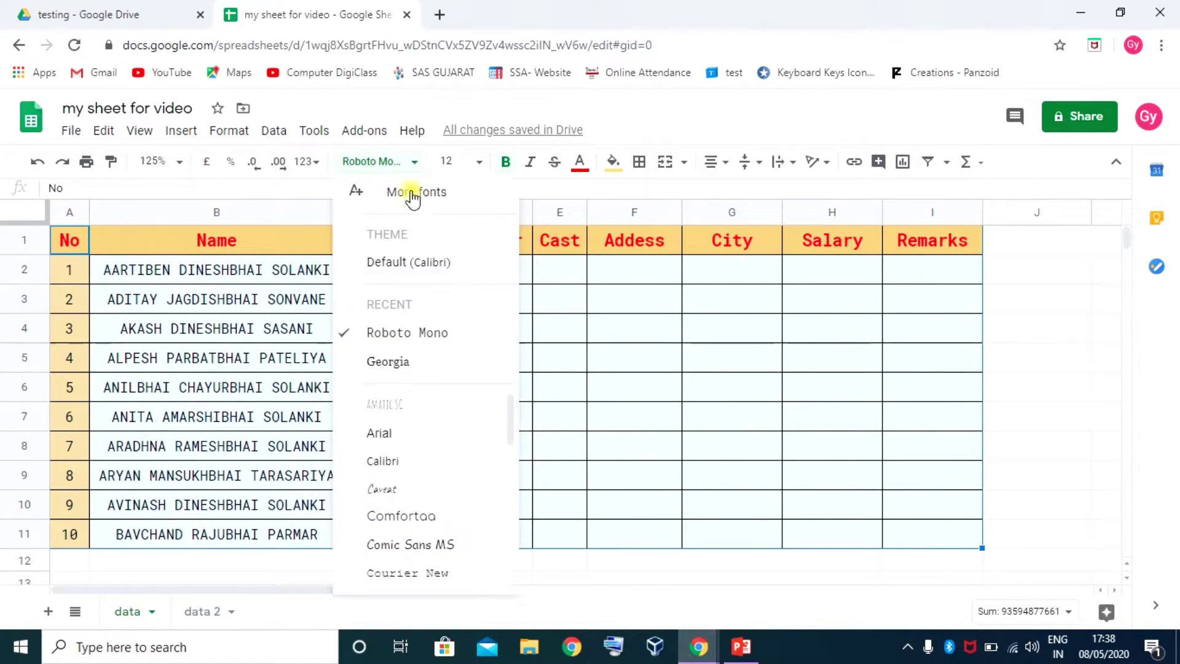
click(387, 462)
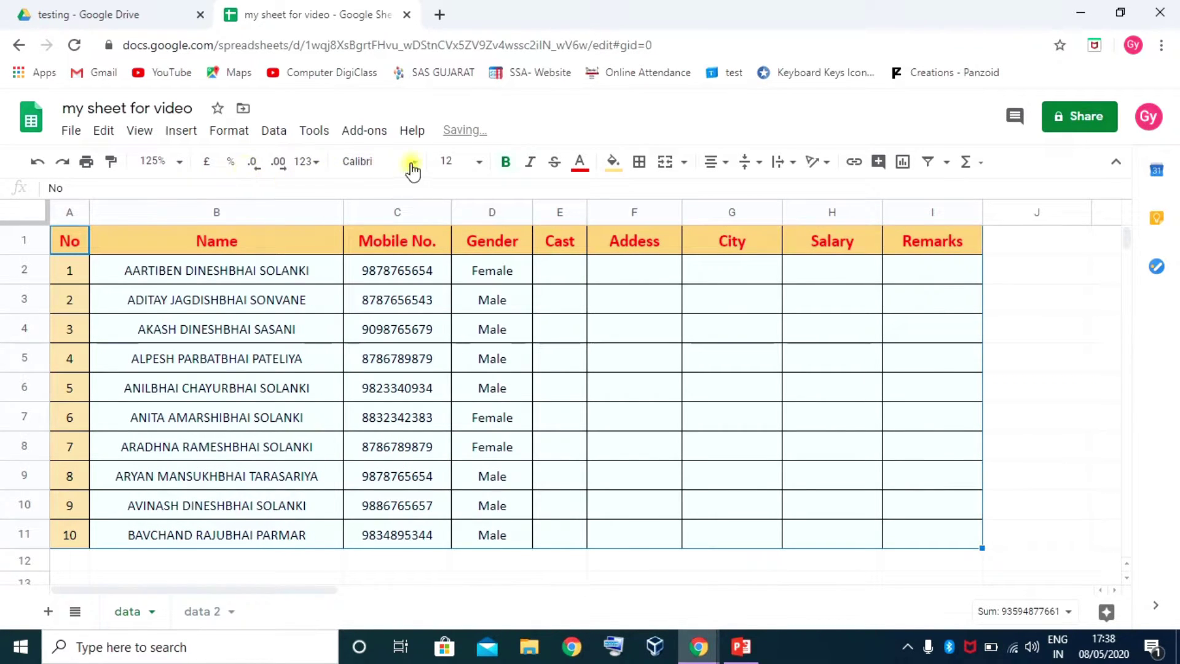
click(481, 164)
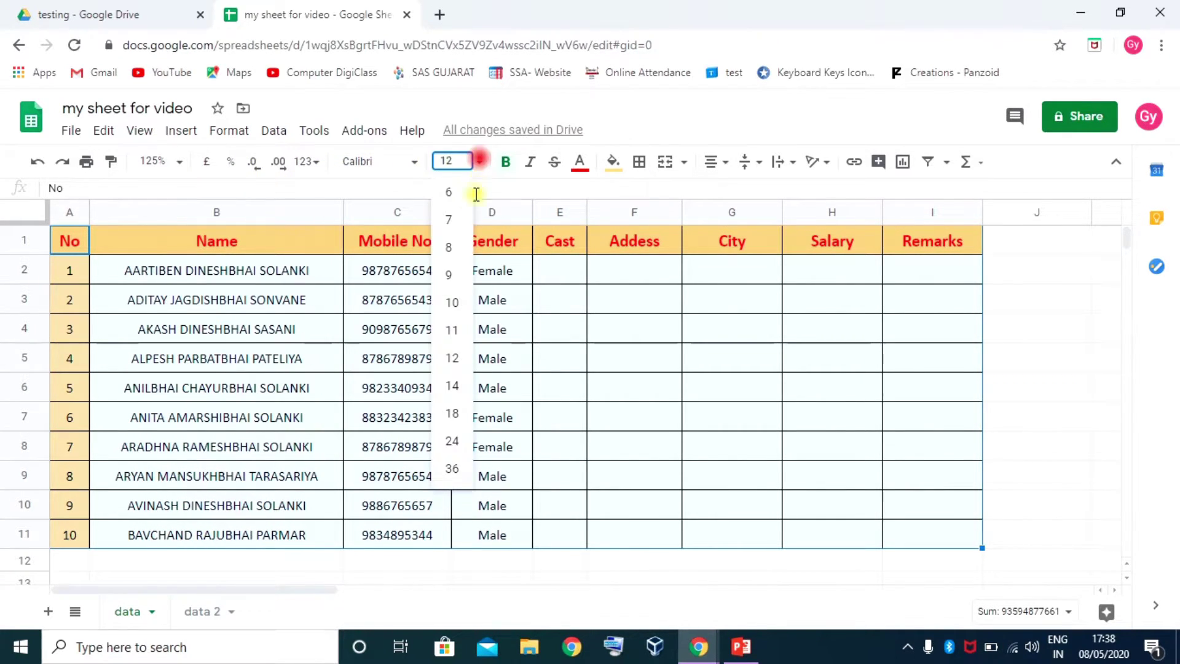
click(451, 387)
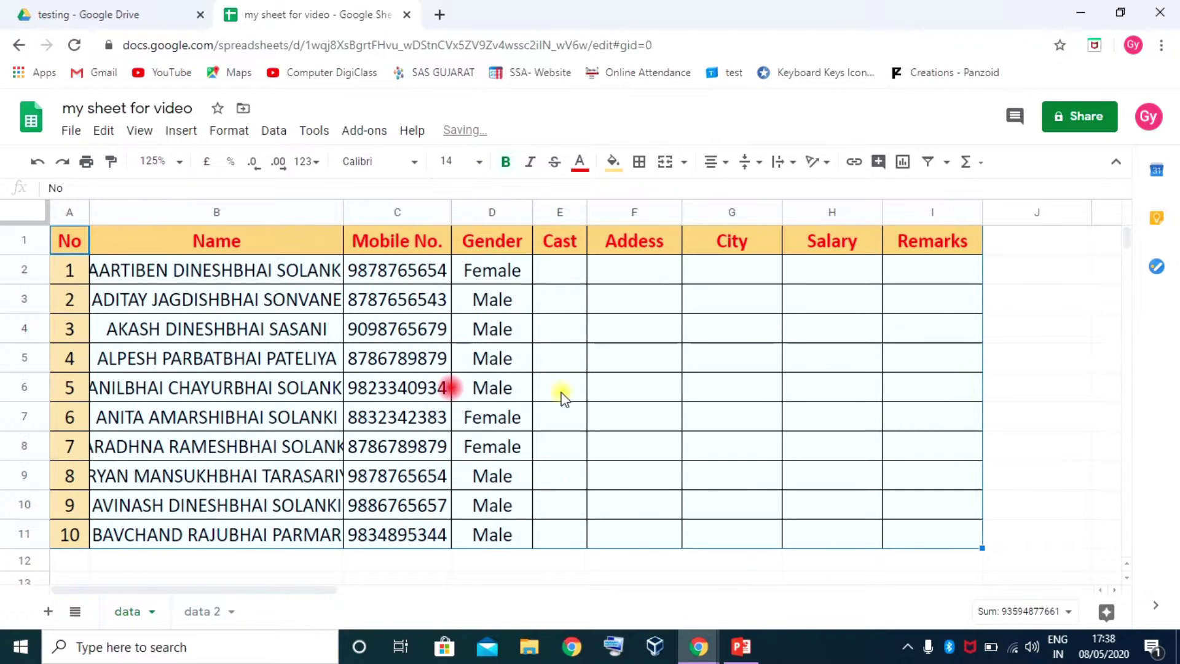
click(453, 161)
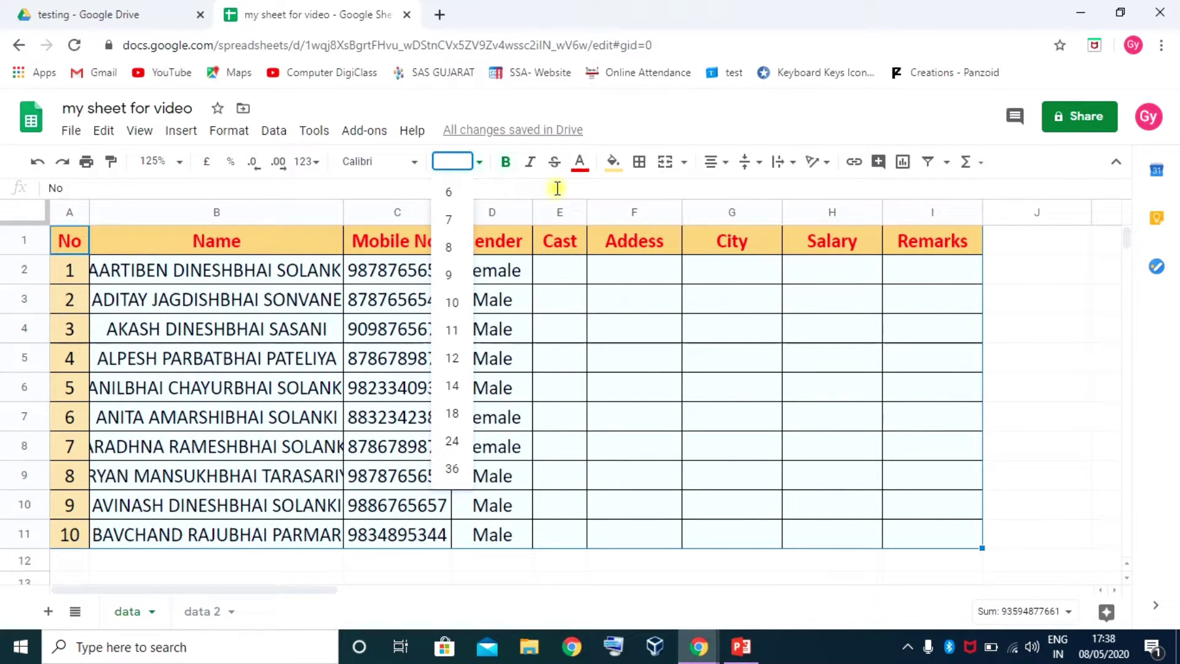
Change the table text size to 13 and autofit column B to the names
key(Return)
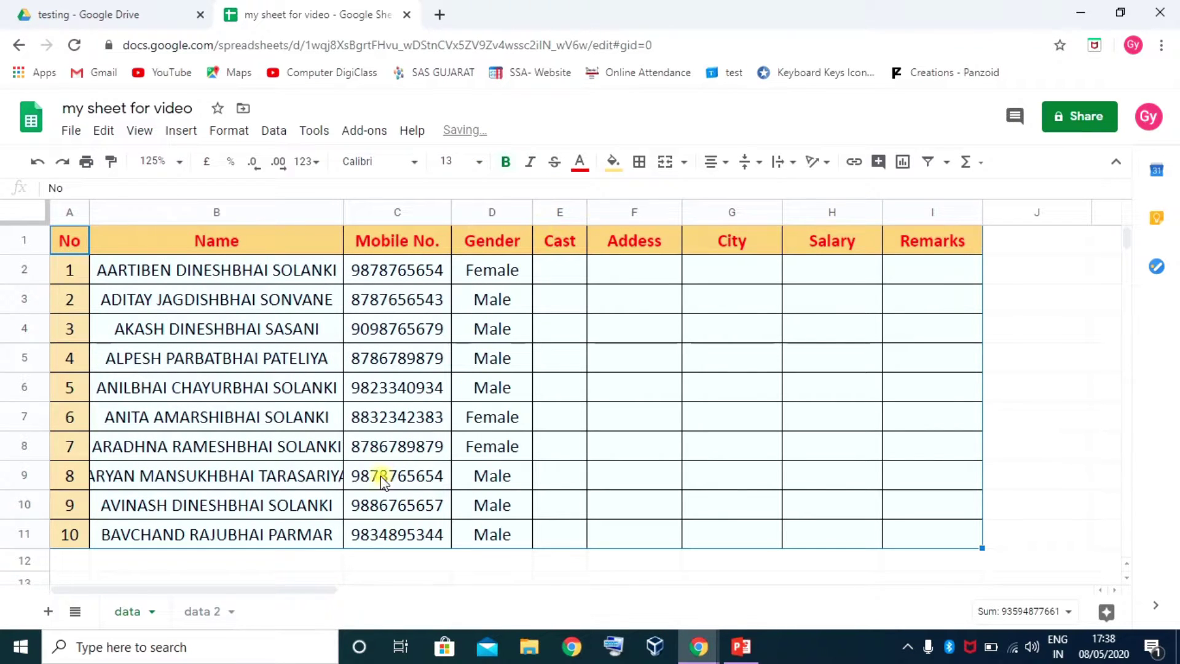
double_click(342, 212)
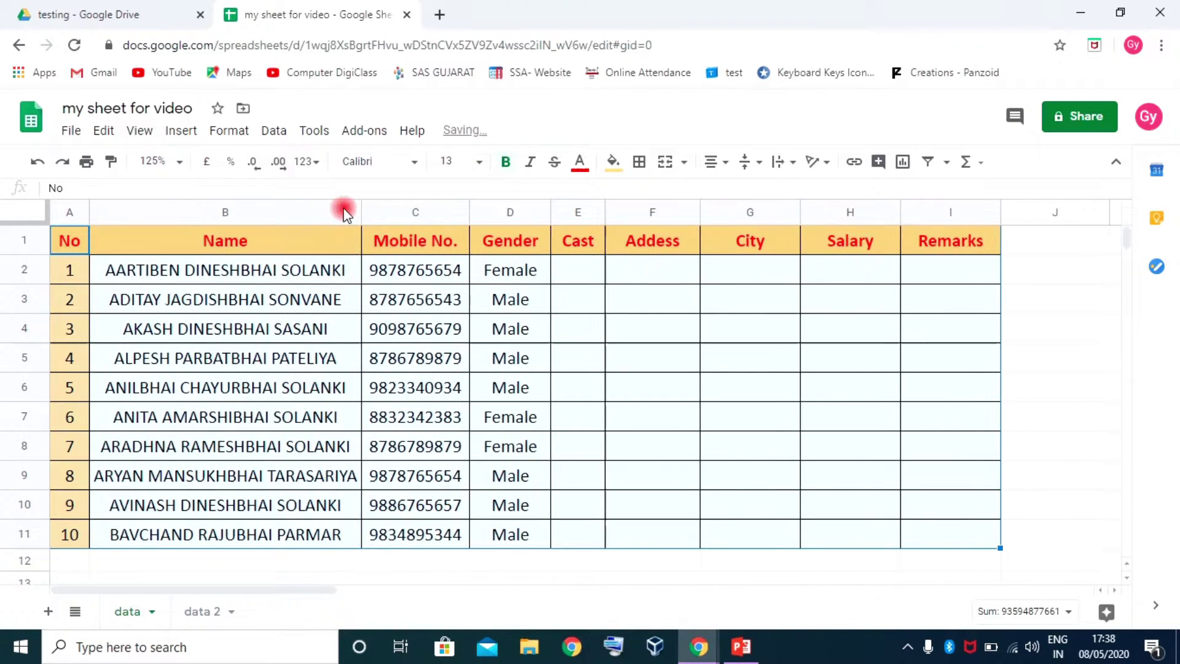
click(666, 423)
Enter salaries 763457, 35843, 32386523 and 2735 into H2:H5
click(842, 274)
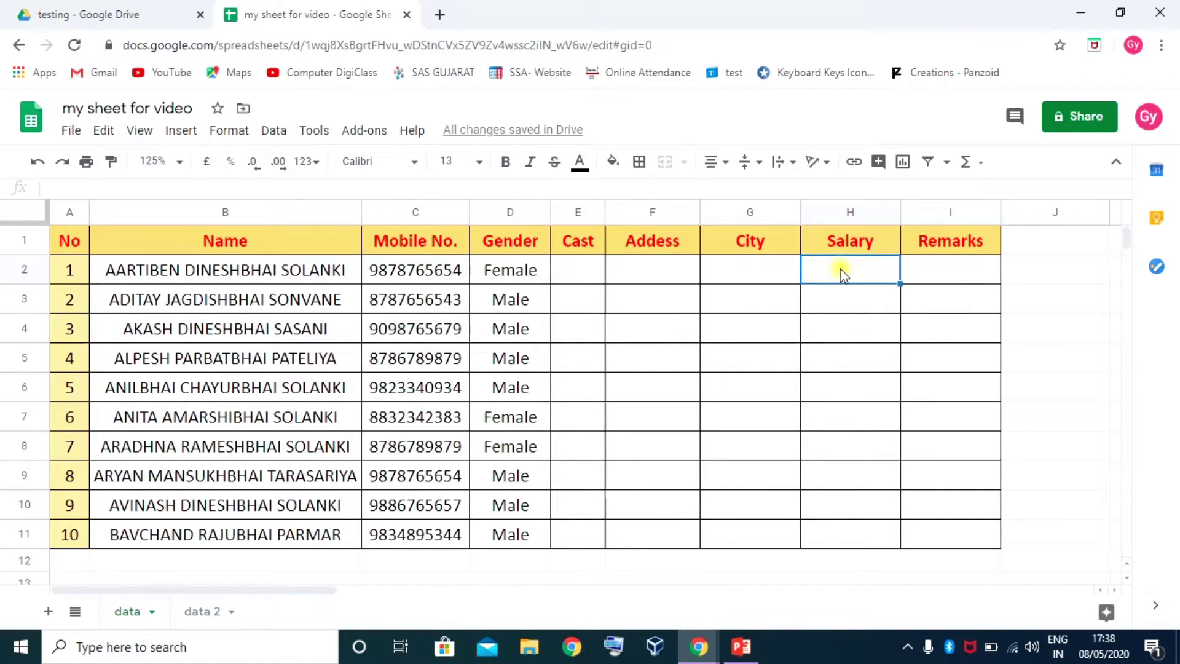
text(763457)
key(Return)
text(35843)
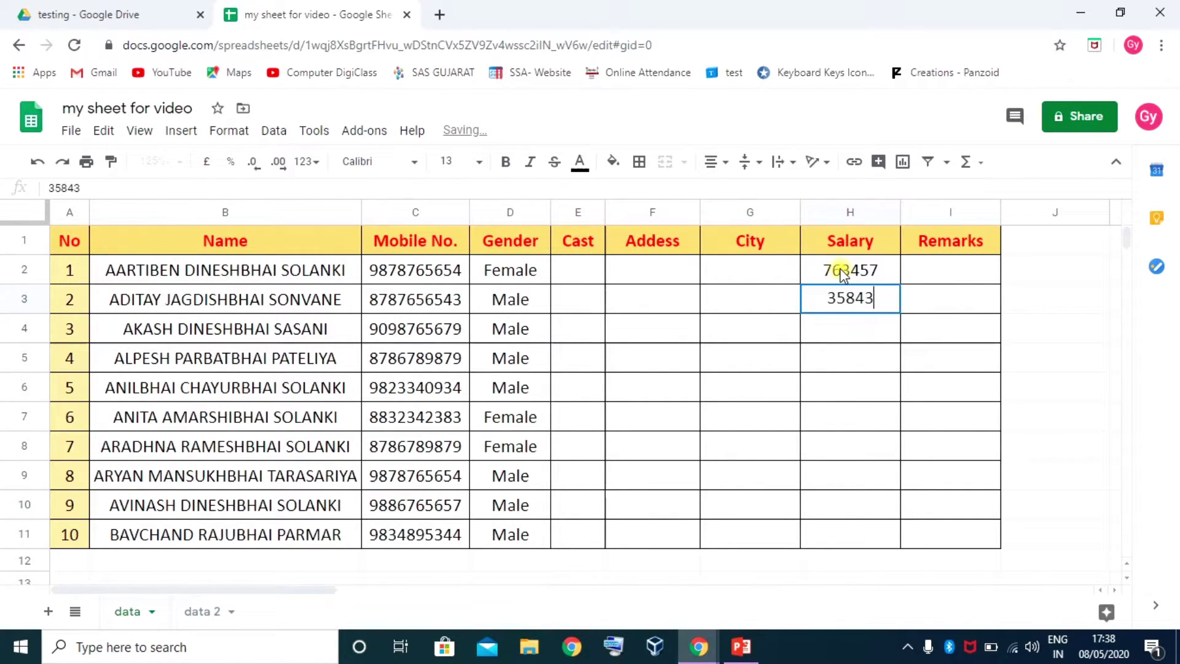
key(Return)
text(32386523)
key(Return)
text(273)
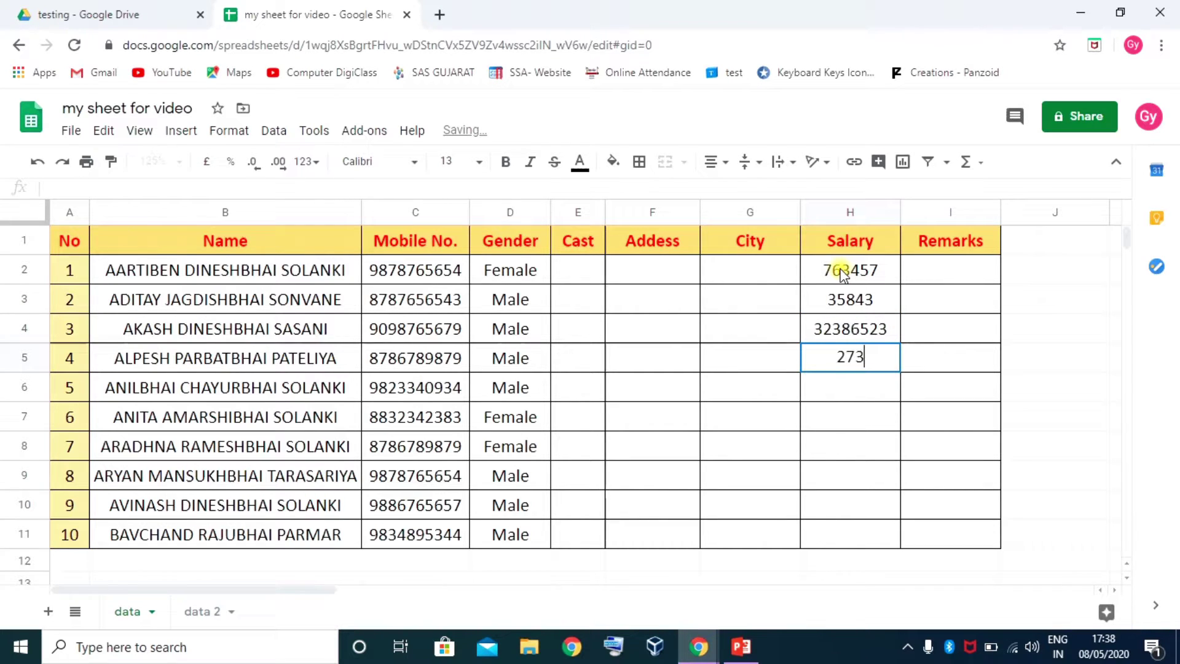
text(5)
key(Return)
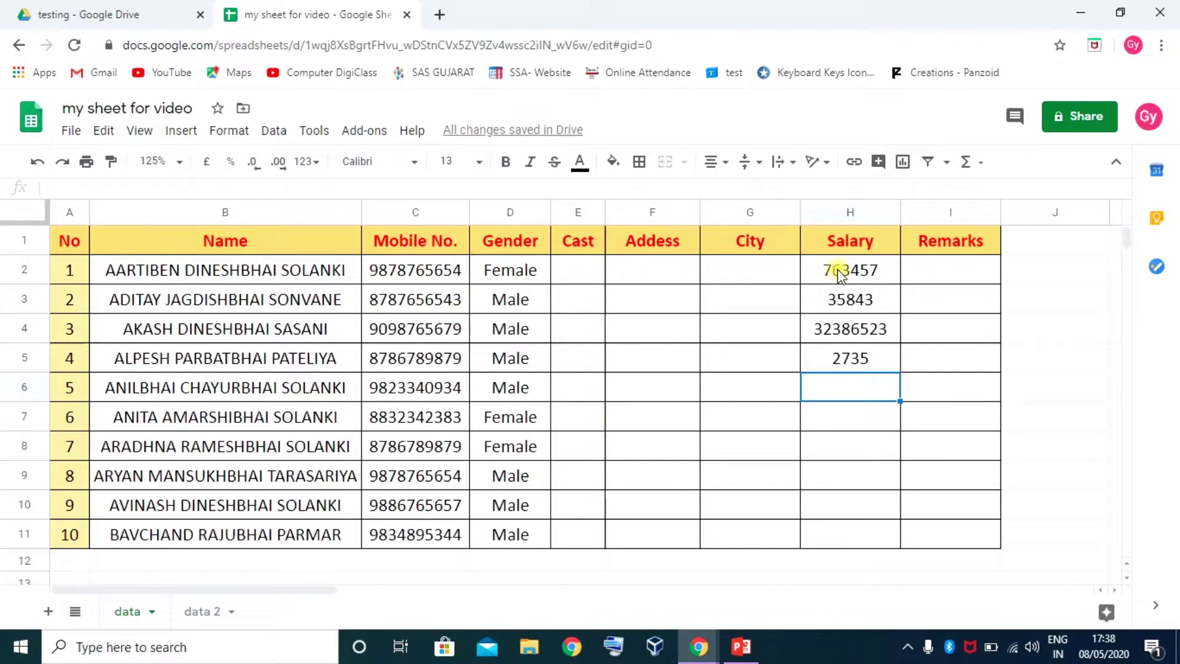
Clear the four entered salary values from H2:H11
click(840, 275)
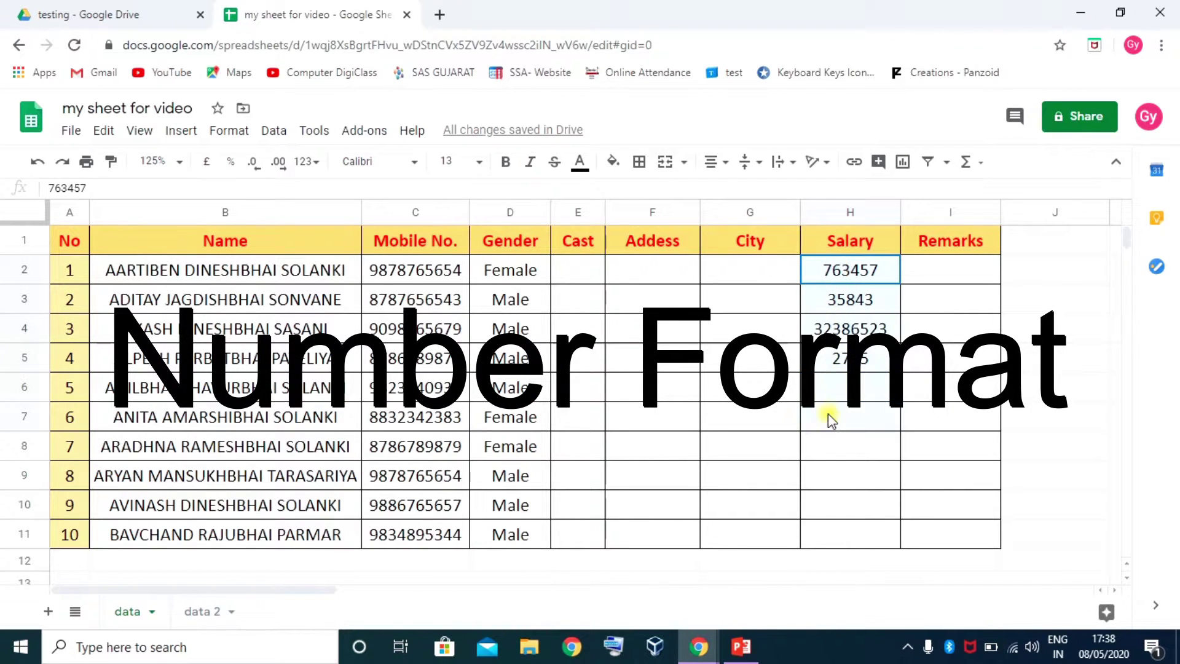
drag(831, 522, 831, 539)
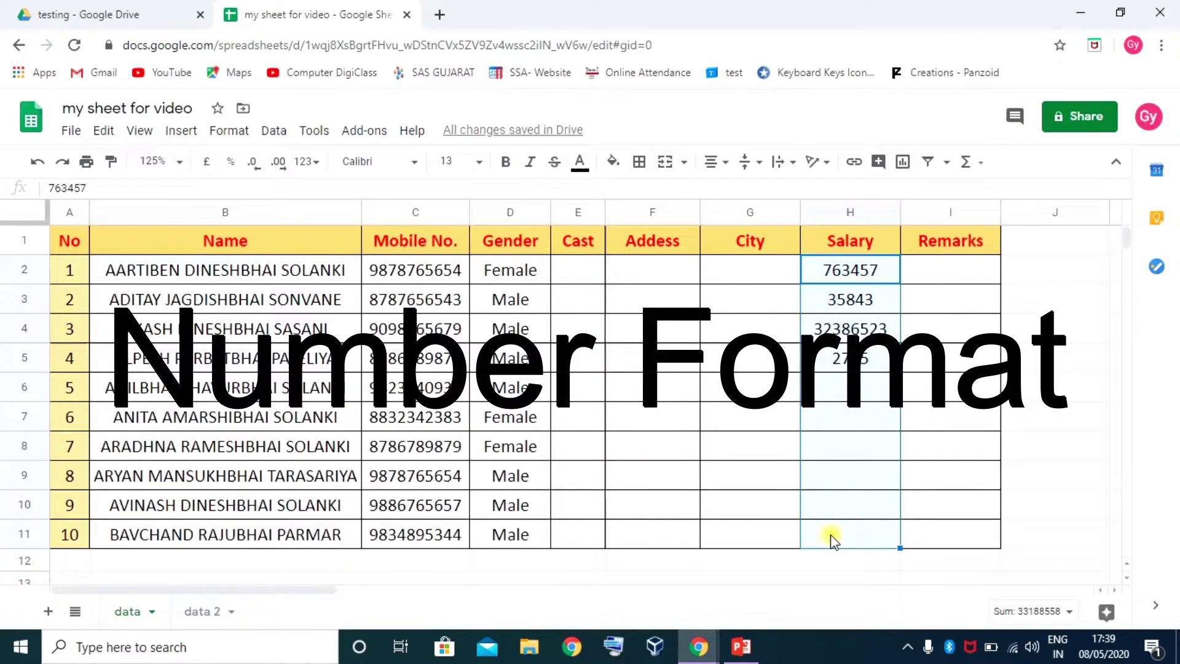
key(Delete)
Apply the plain Number format to the empty Salary cells H2:H11
click(841, 271)
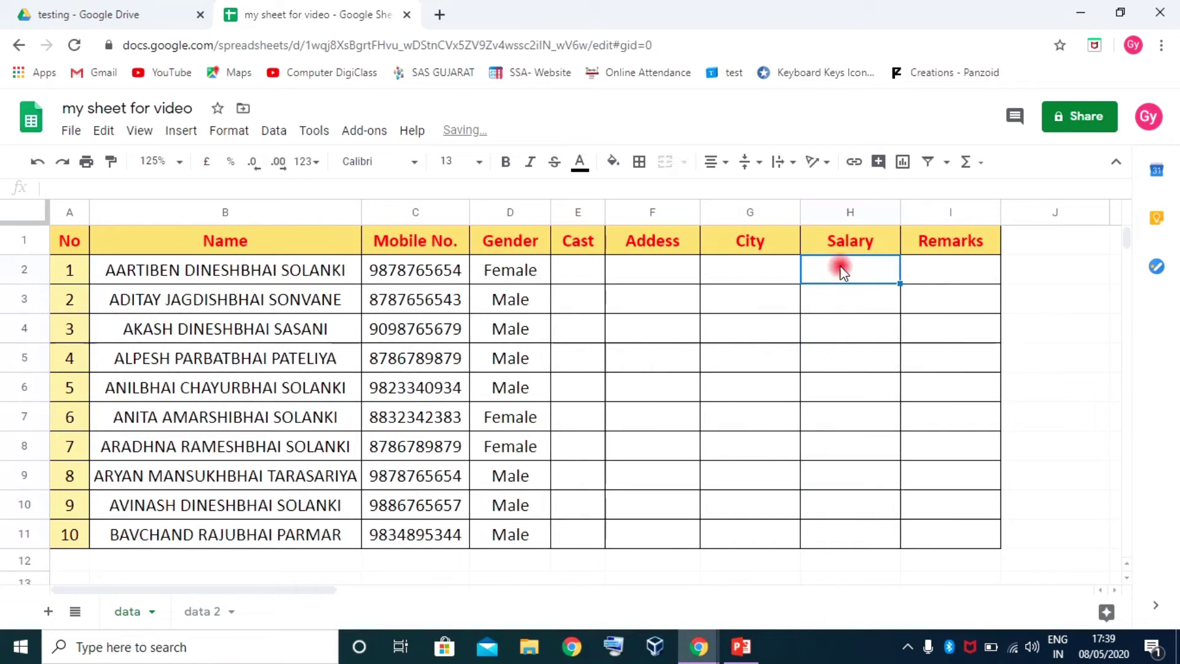
drag(846, 266, 850, 540)
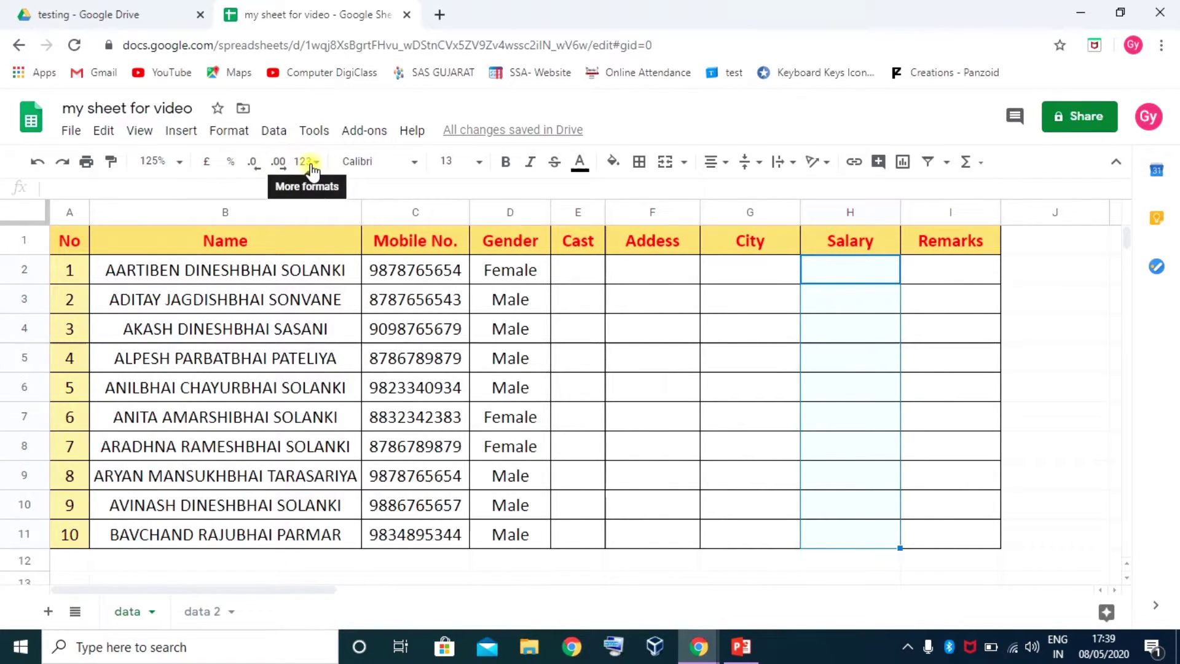
click(231, 131)
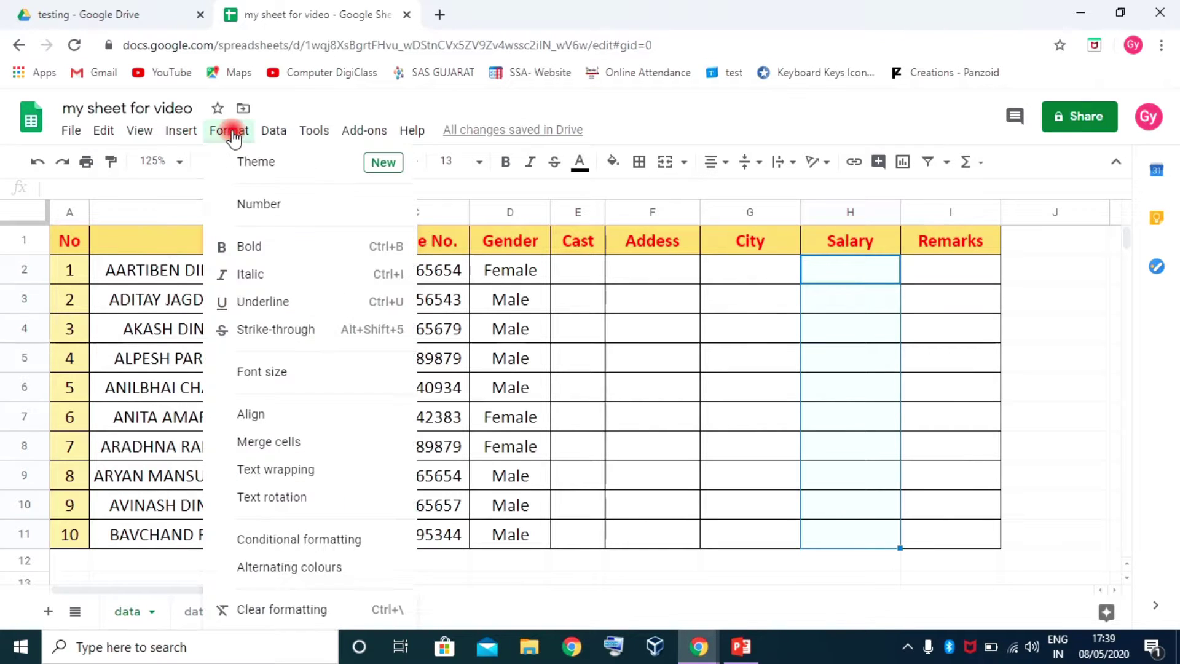
mouse_move(363, 207)
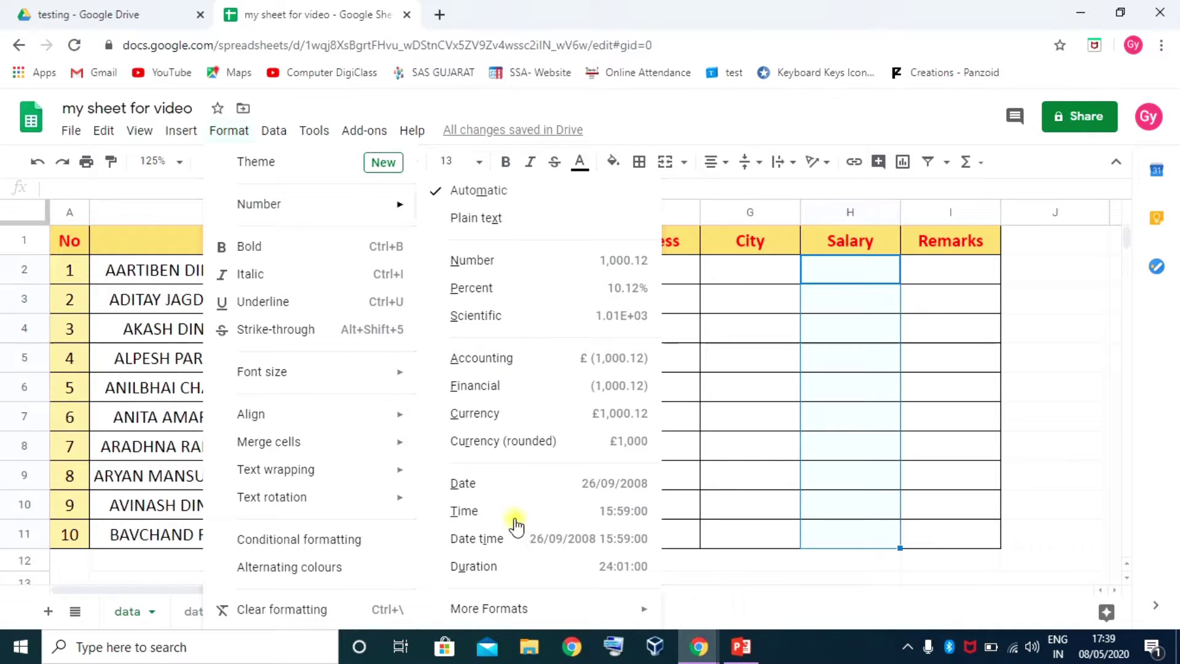
click(176, 185)
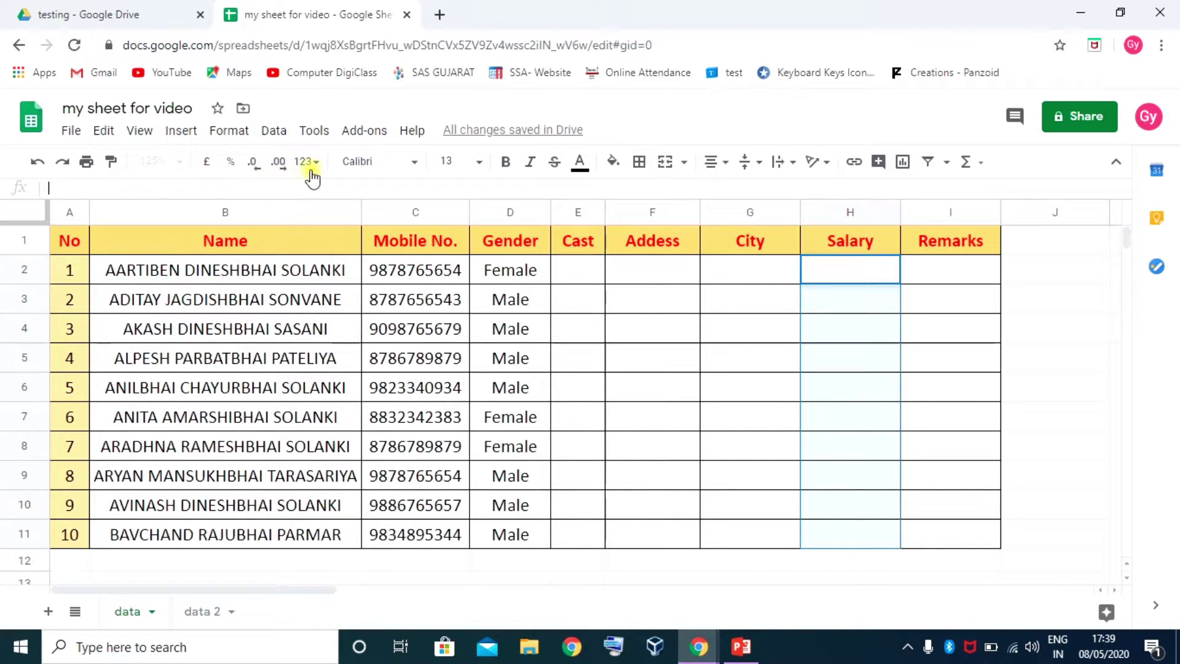
click(309, 164)
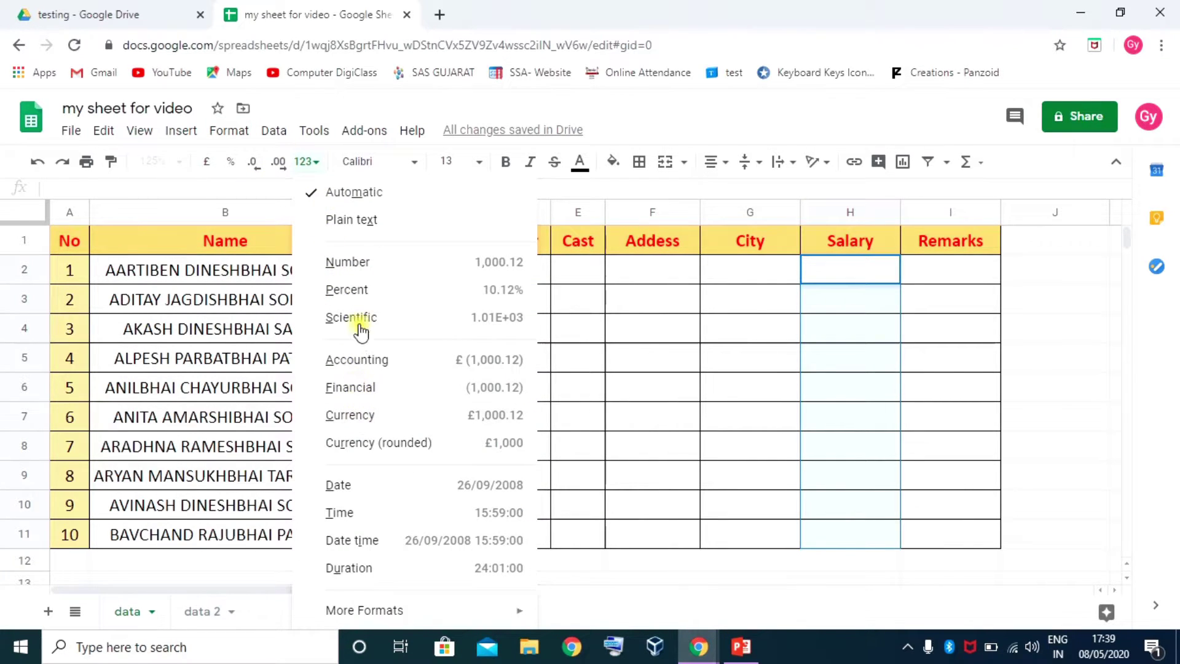
click(233, 131)
click(235, 132)
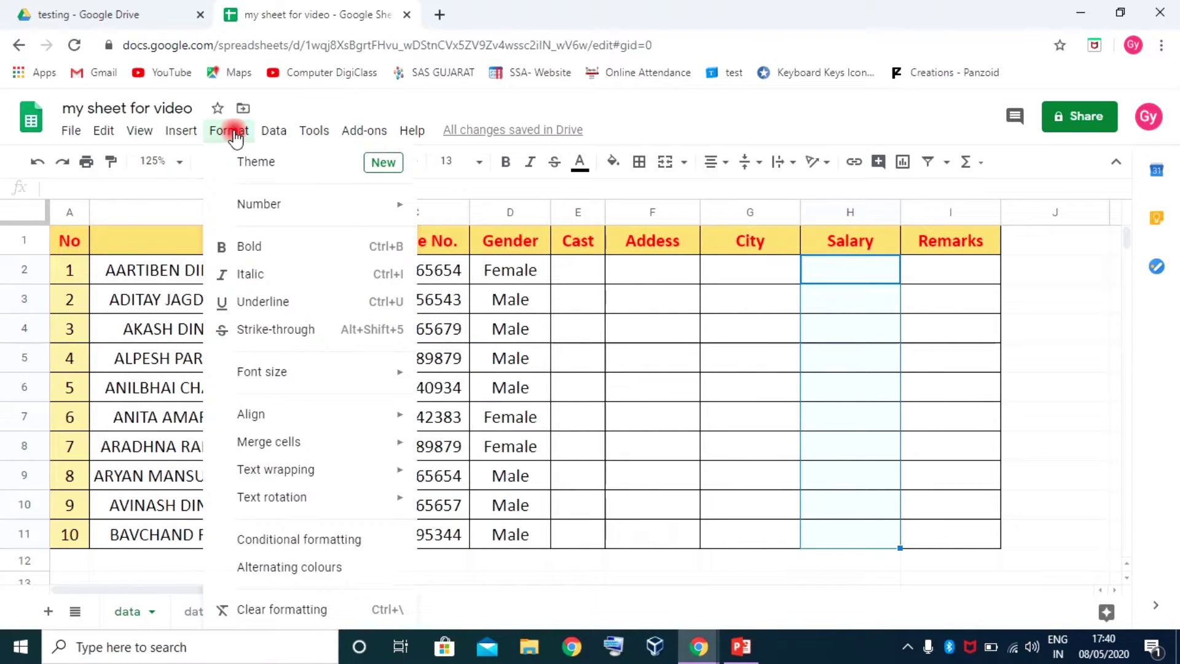
mouse_move(284, 203)
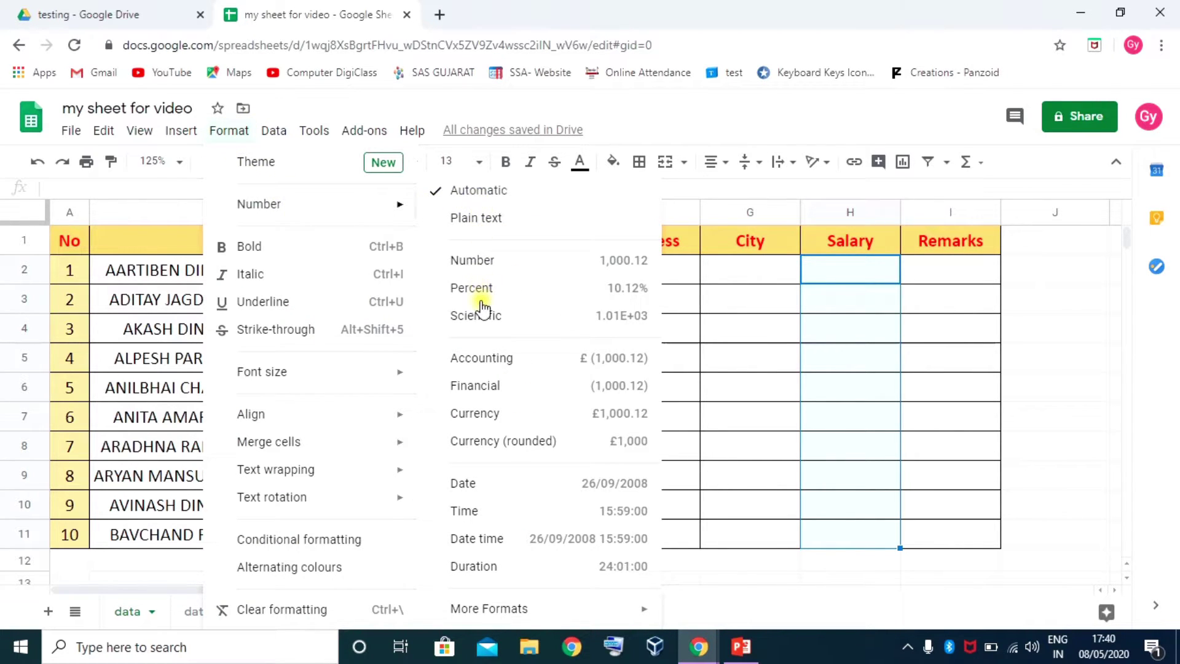
click(478, 260)
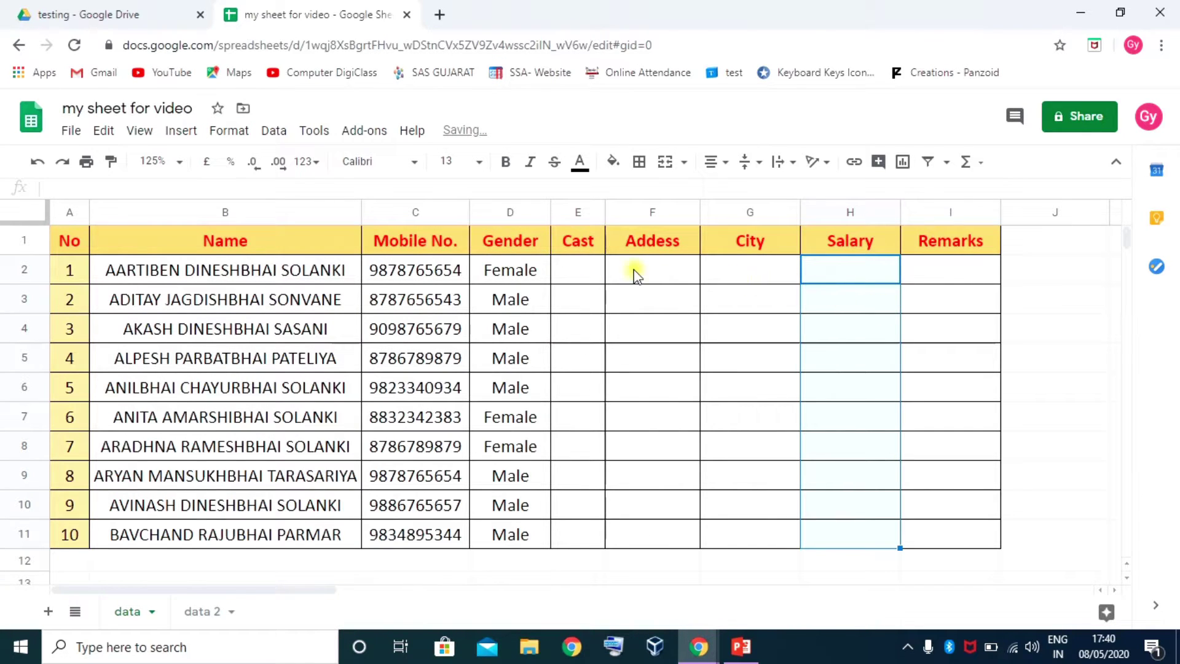
Enter salaries 20,000, 15000, 21,000 and 220300 into H2:H5, then select H2:H11
click(839, 275)
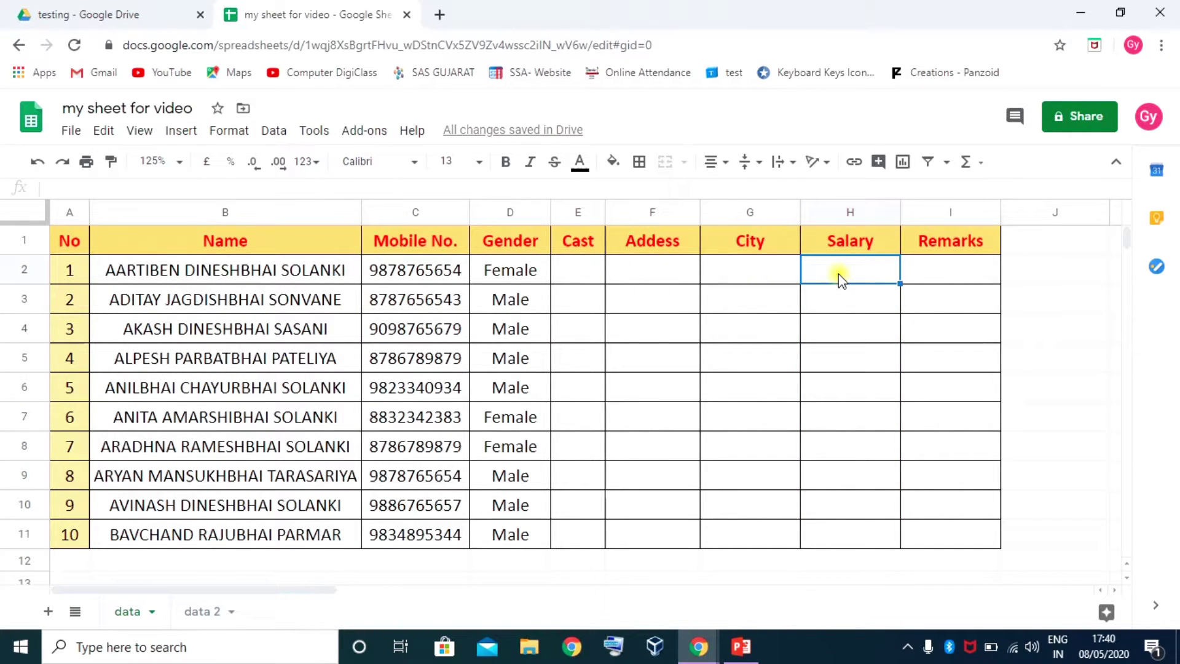
text(20)
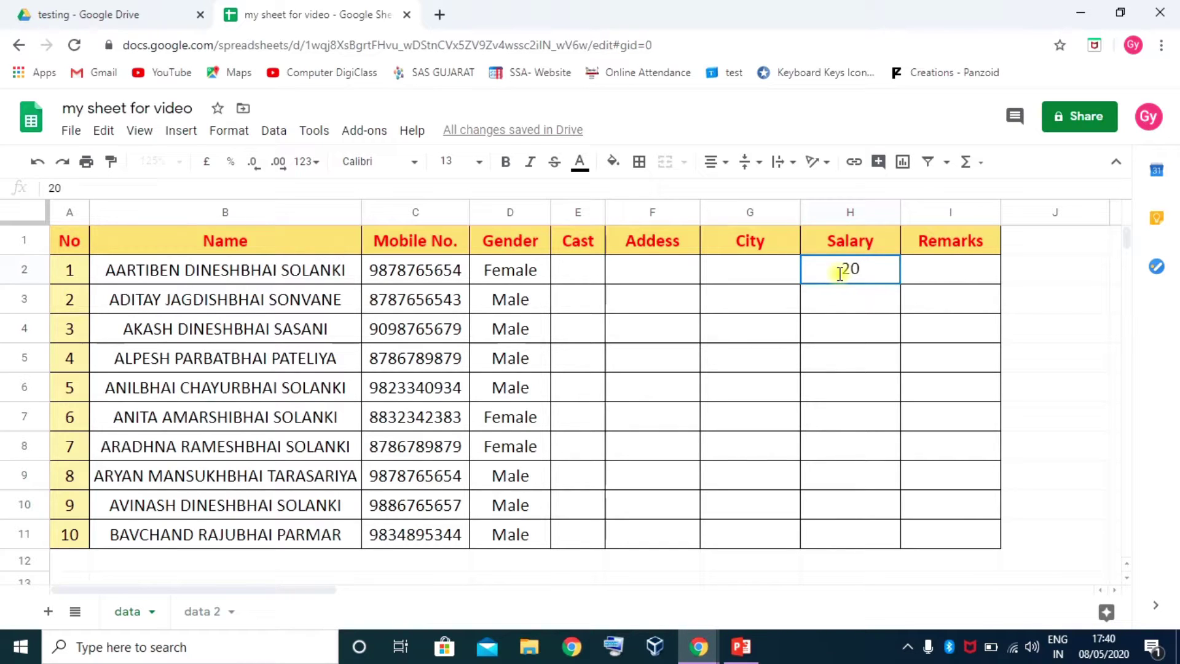
text(,000)
key(Return)
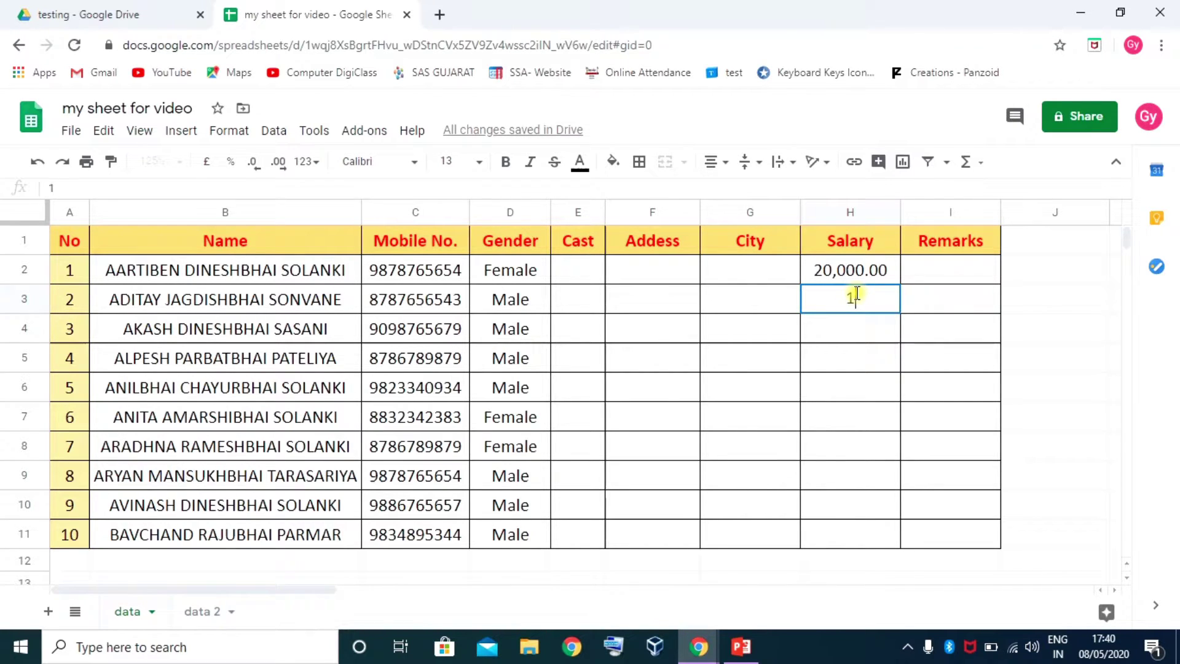
text(15000)
key(Return)
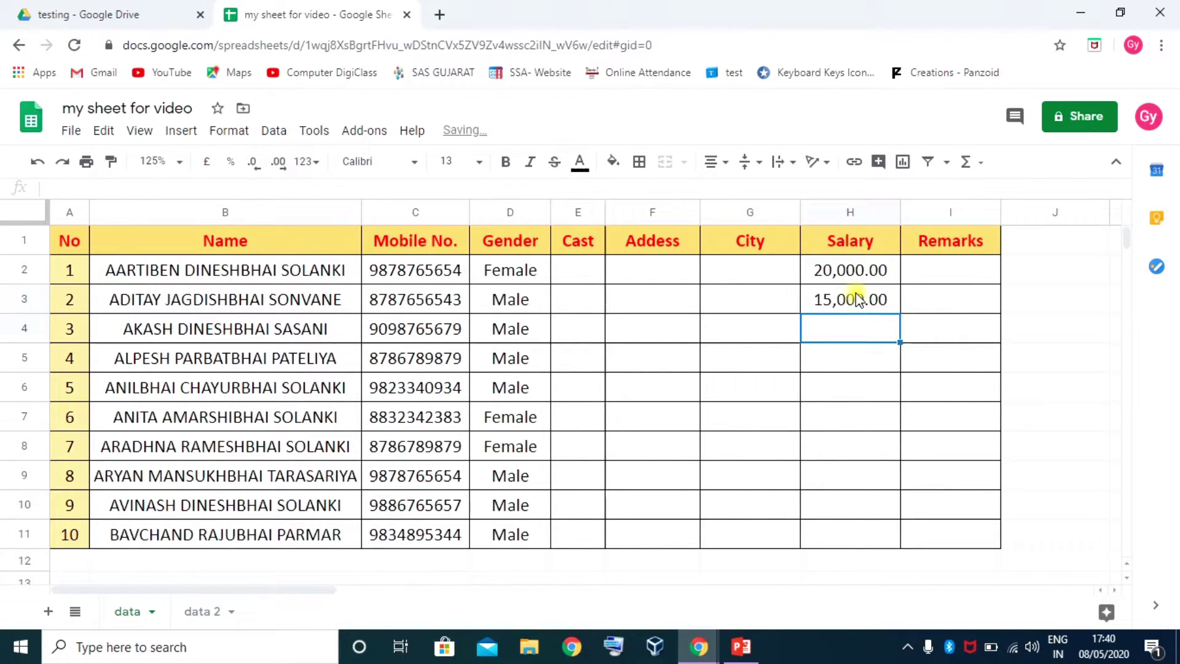
text(21)
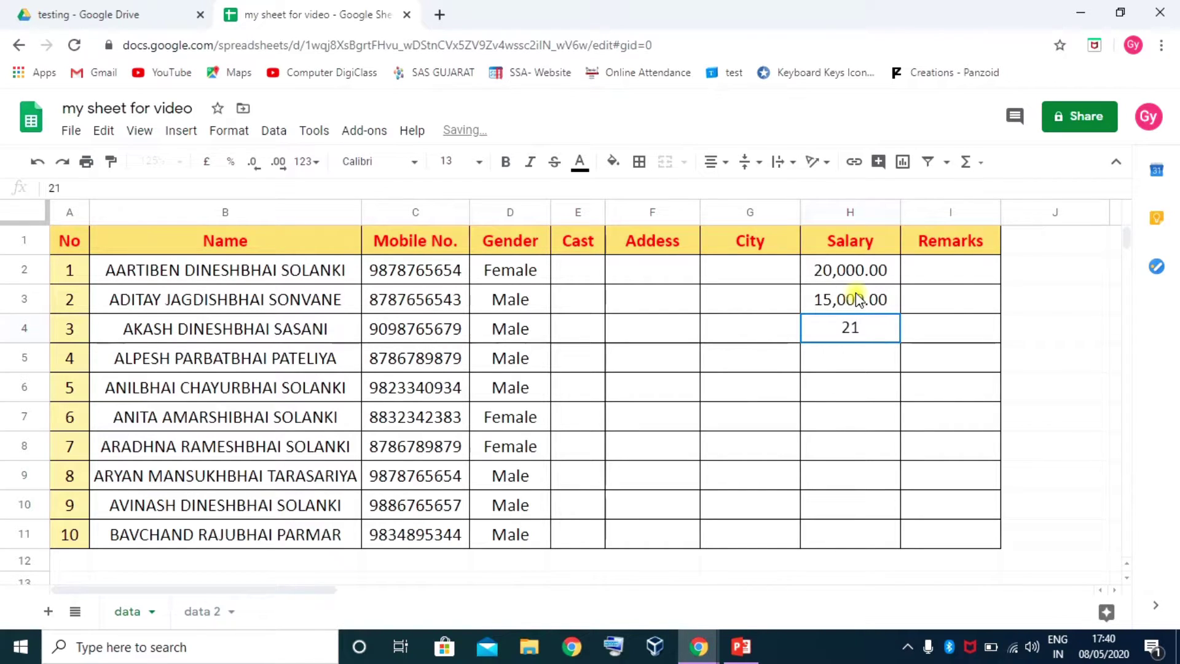
text(,000)
key(Return)
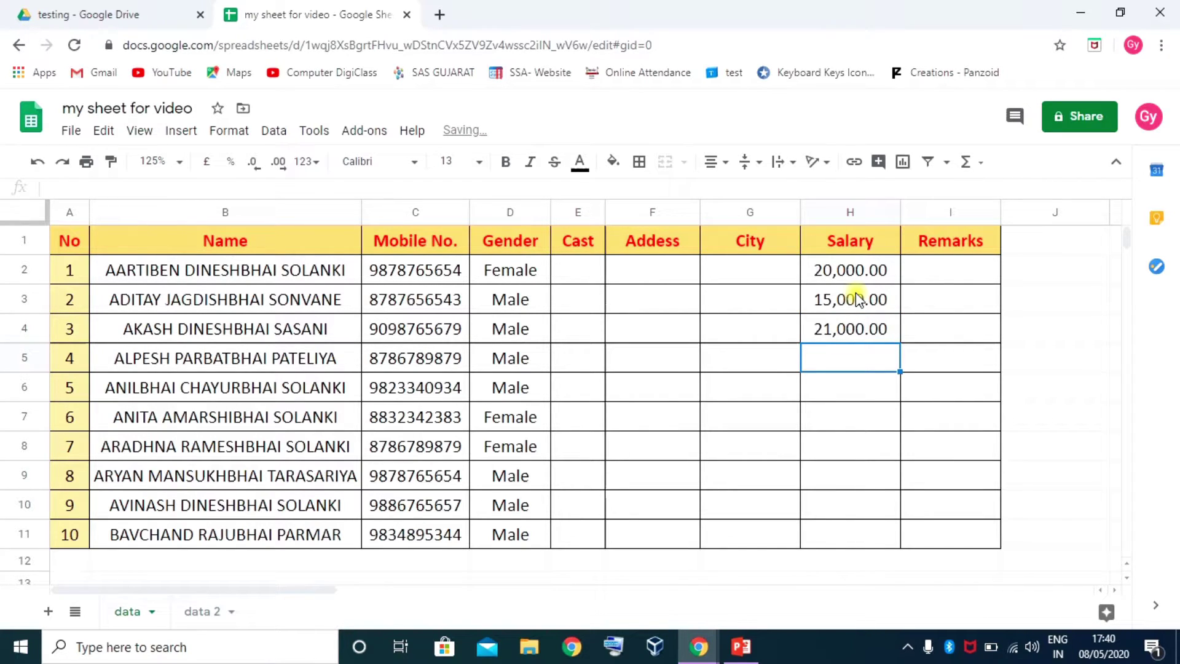
text(220)
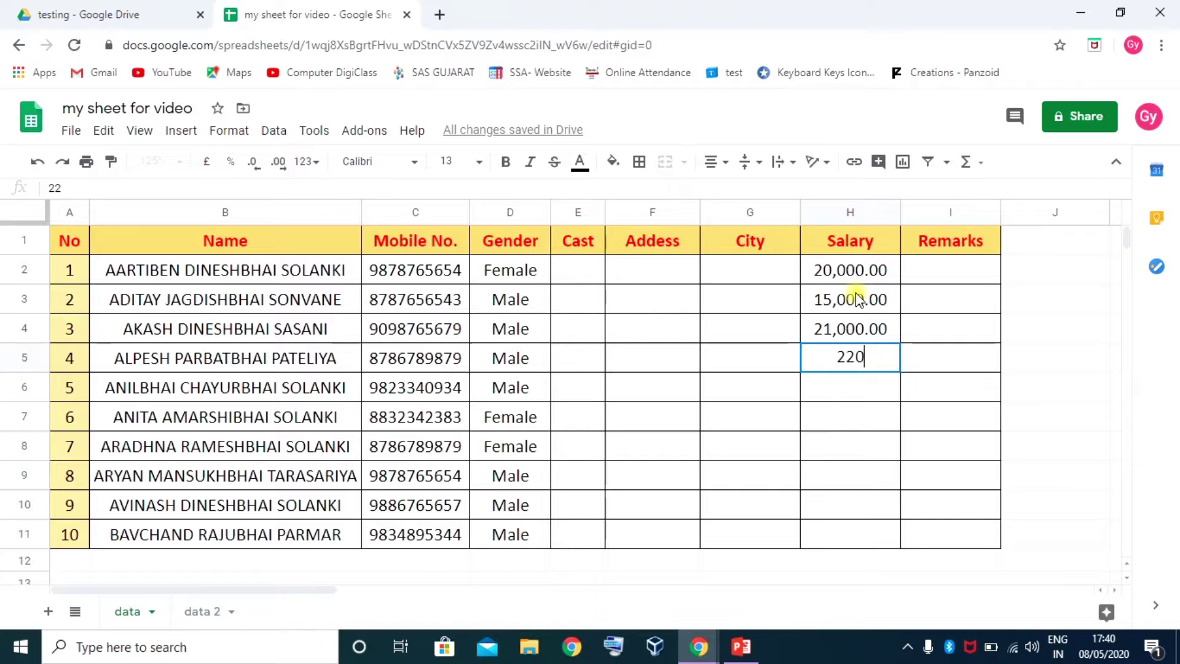
text(300)
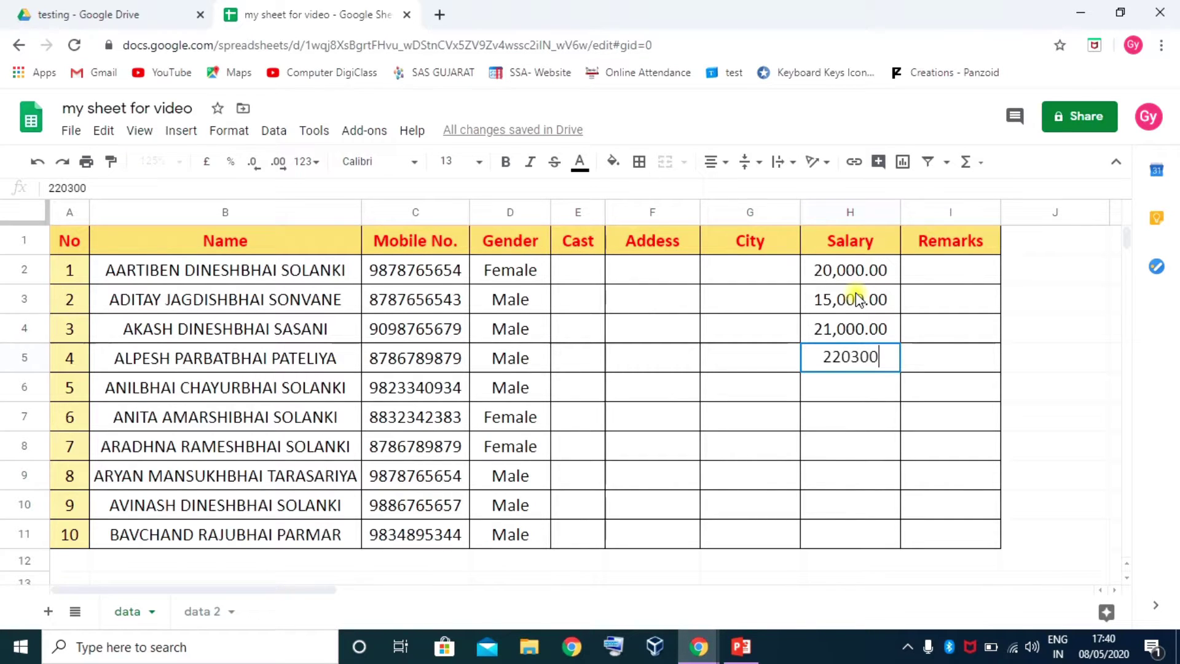
key(Return)
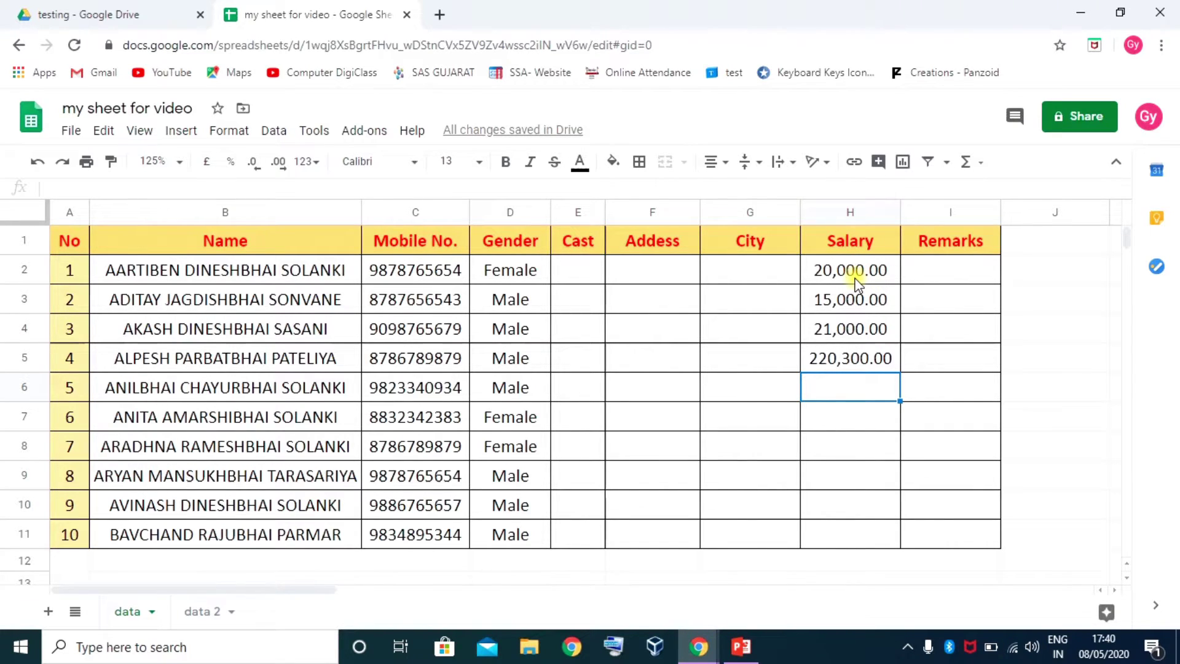
click(853, 276)
drag(854, 276, 833, 537)
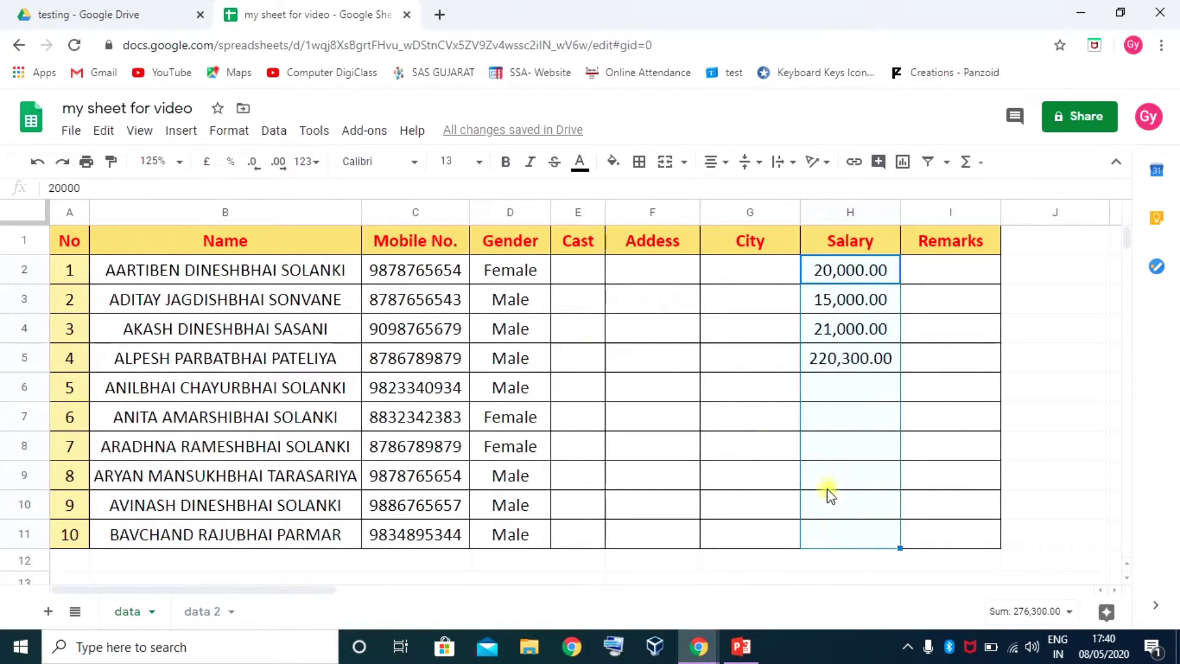
Format the selected salaries as £ currency and open the More formats list
click(206, 164)
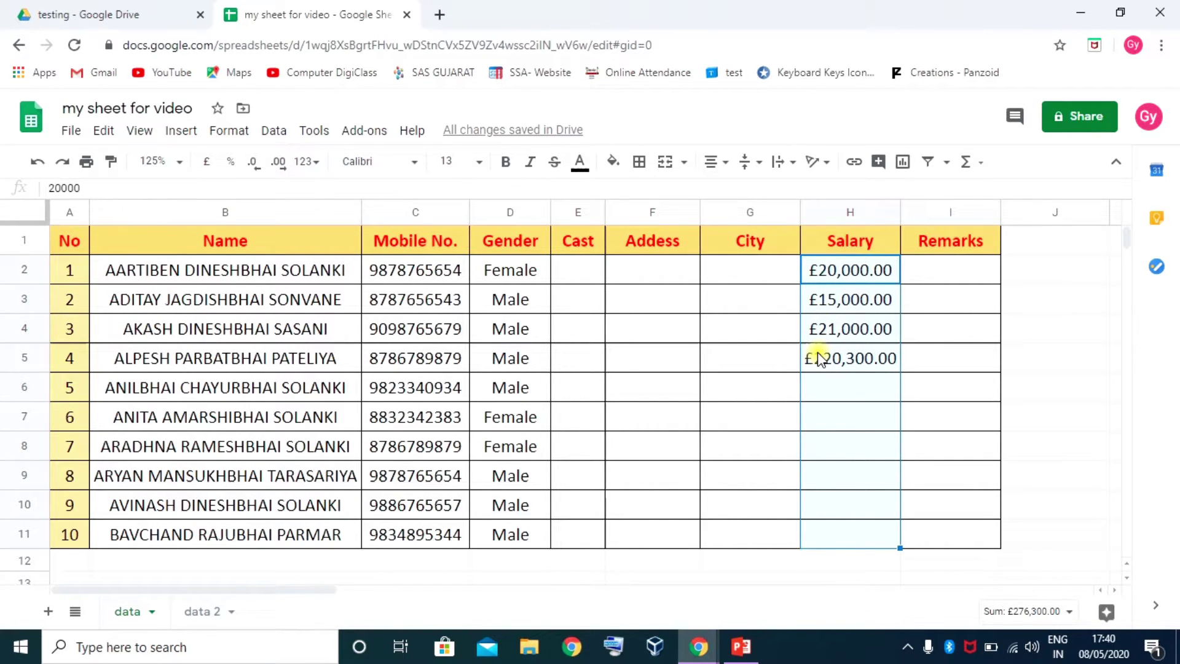
click(316, 164)
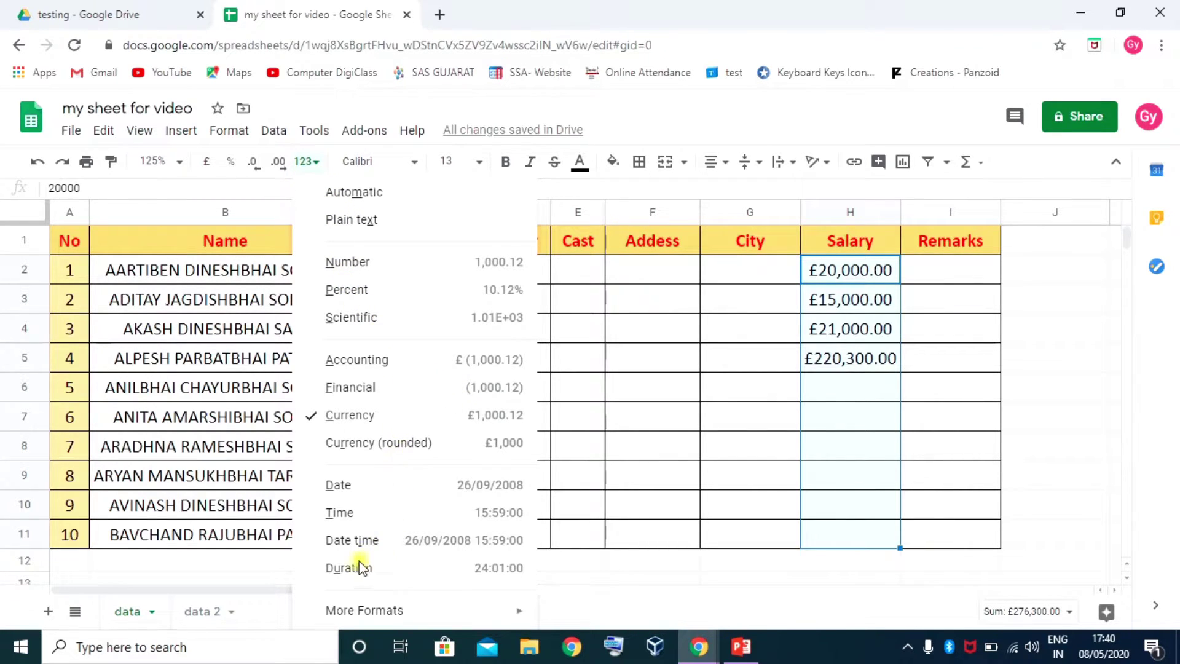
key(Escape)
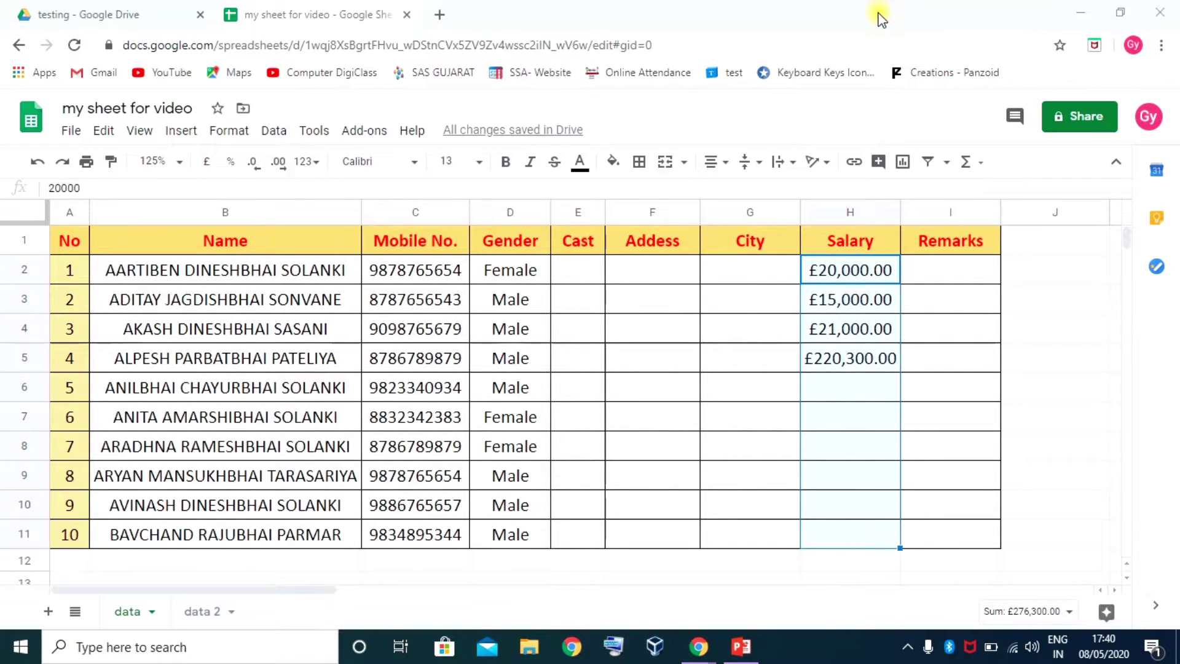
click(319, 163)
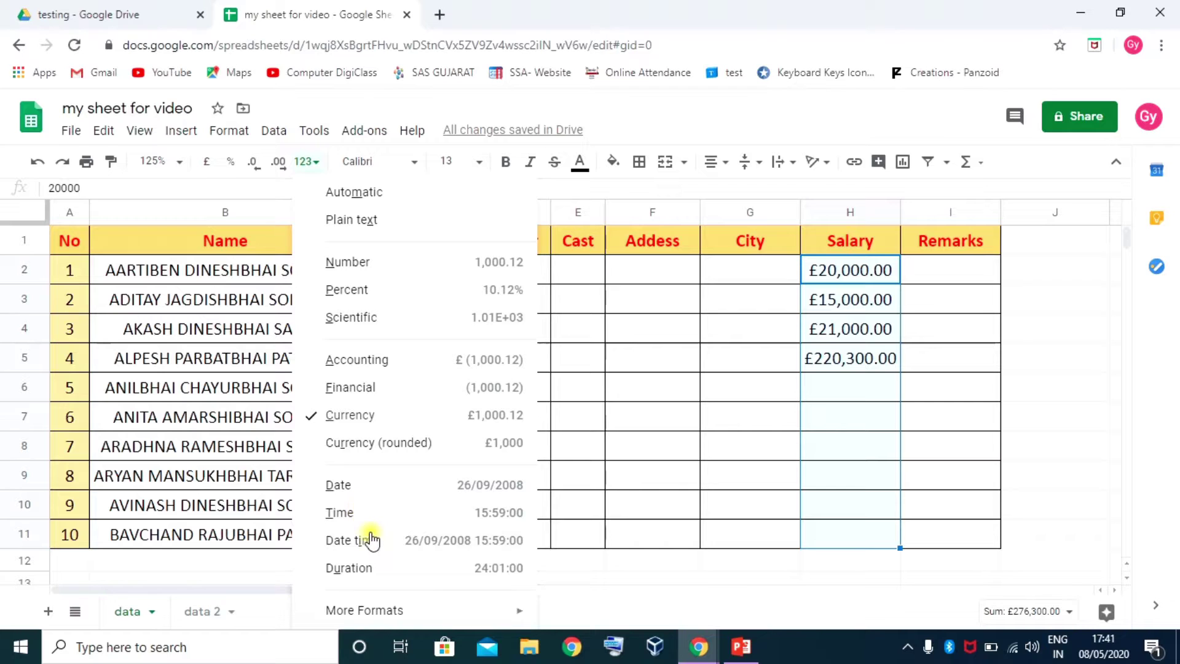
mouse_move(355, 615)
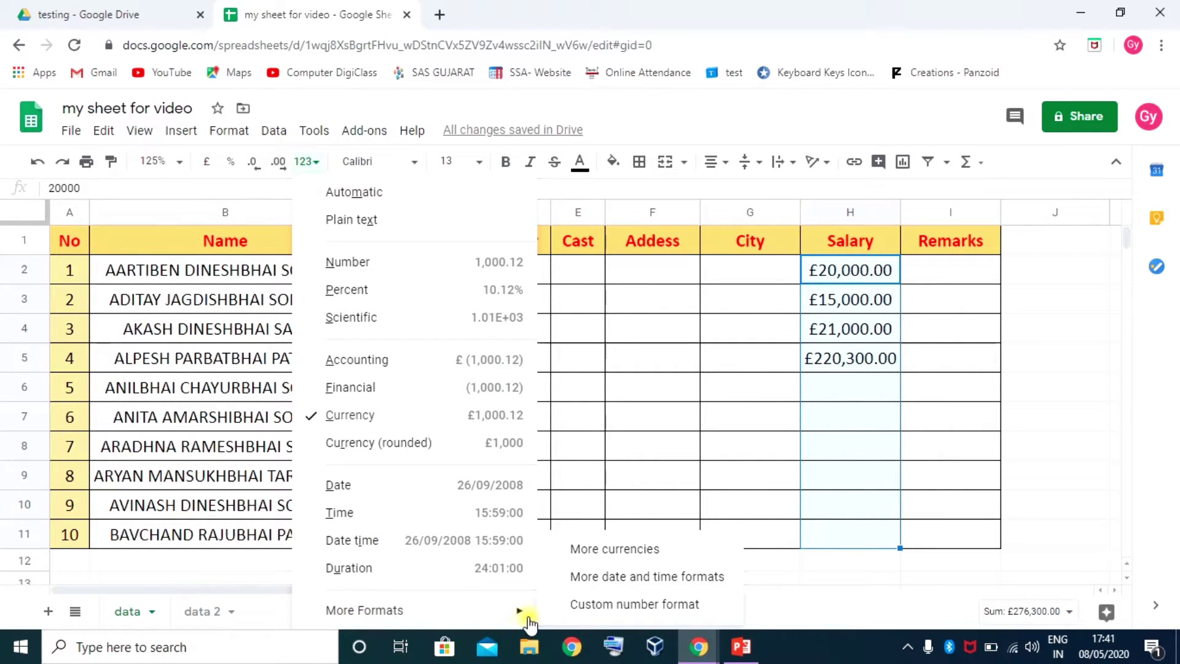
Search 'indi' in custom currencies and apply Indian Rupee, giving ₹20,000.00 through ₹220,300.00
click(626, 557)
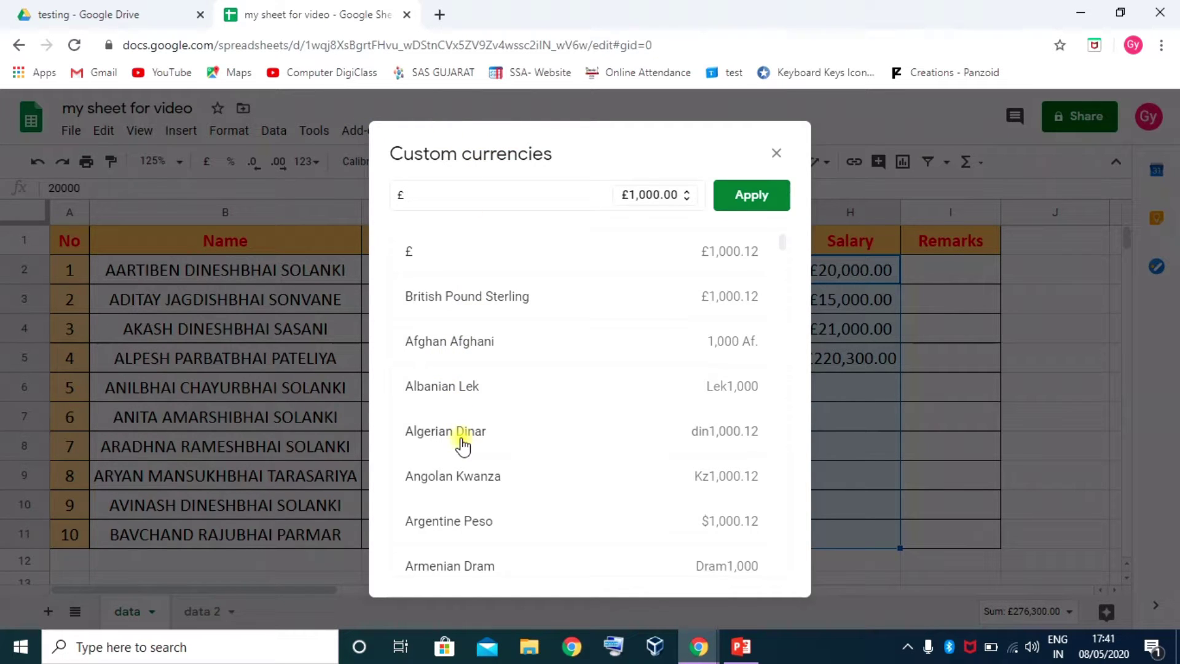
scroll(461, 443, down, 3)
scroll(462, 446, up, 3)
scroll(514, 337, down, 15)
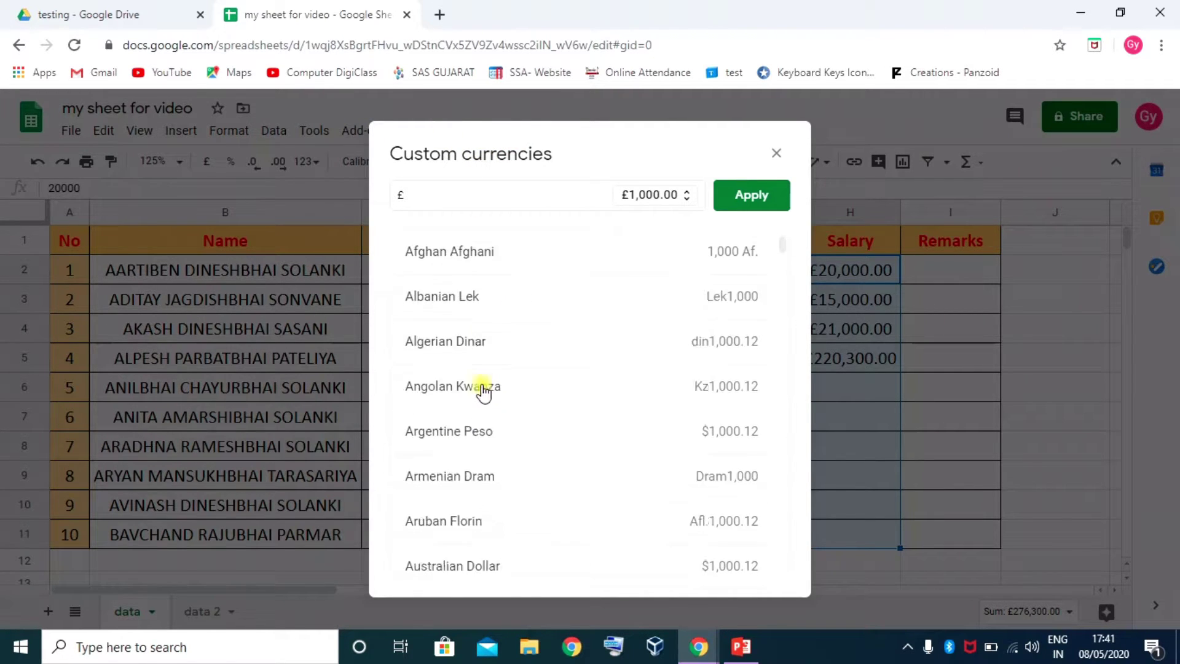
scroll(485, 482, down, 7)
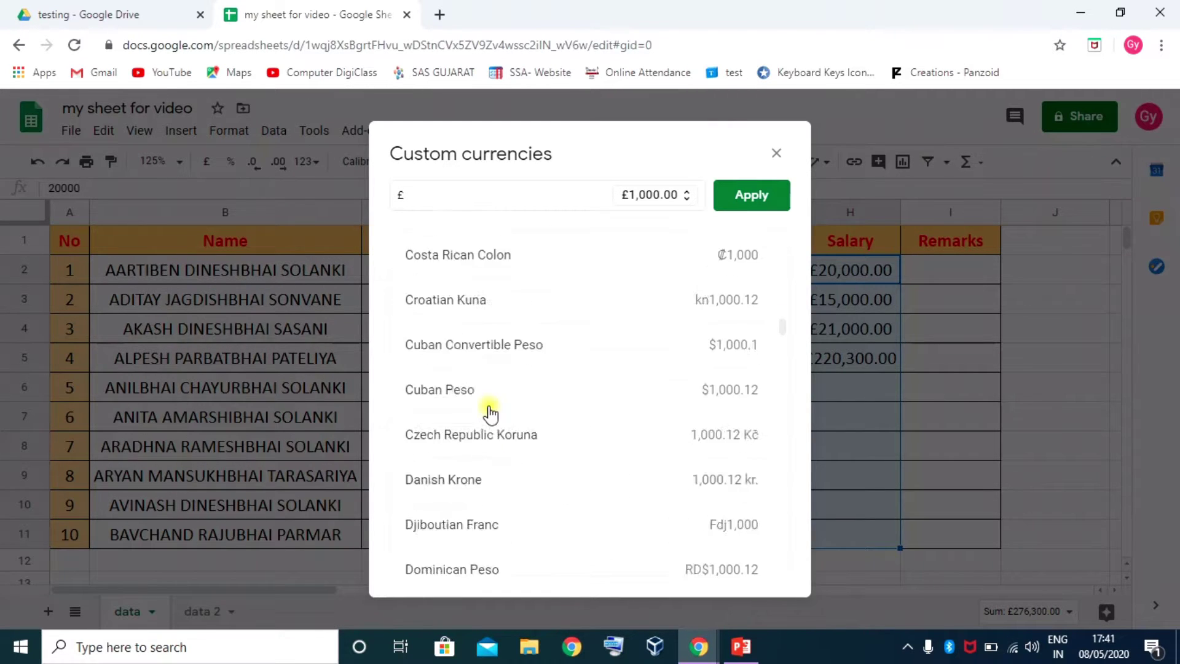
scroll(487, 408, up, 20)
double_click(440, 192)
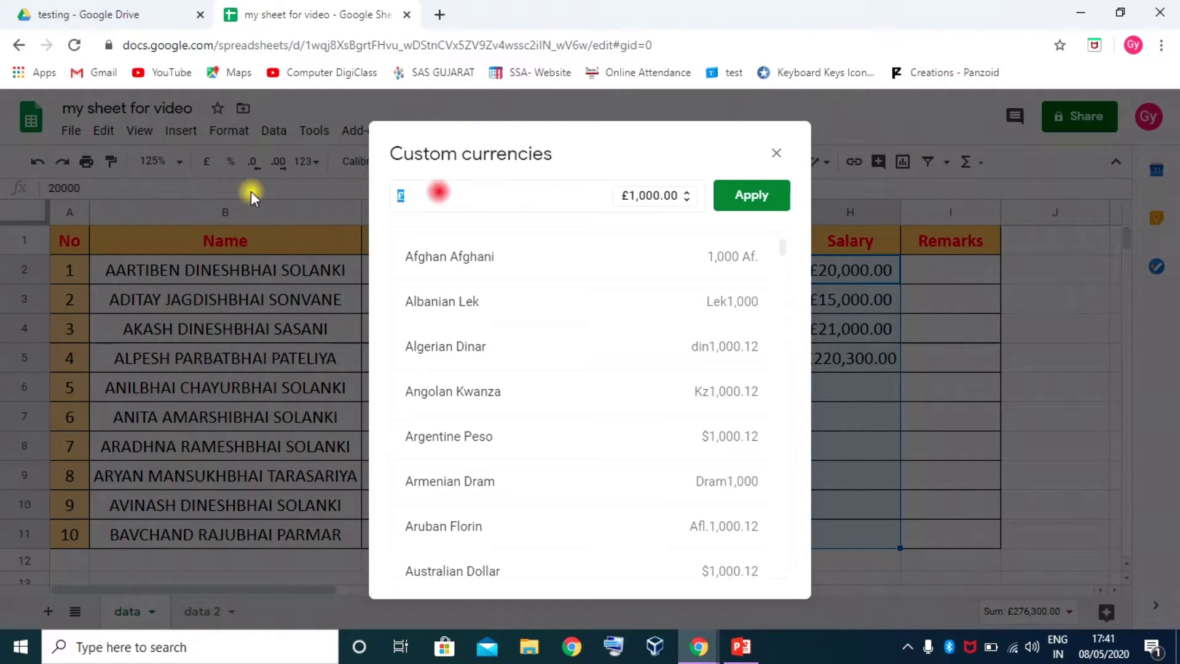
text(indi)
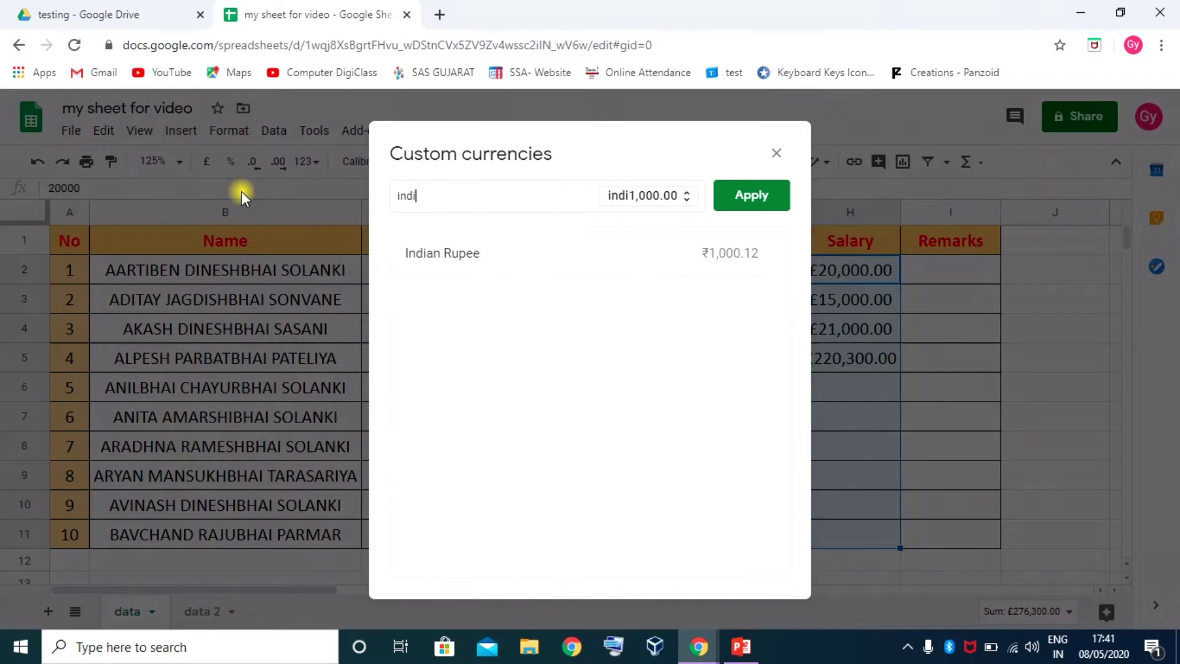
click(483, 259)
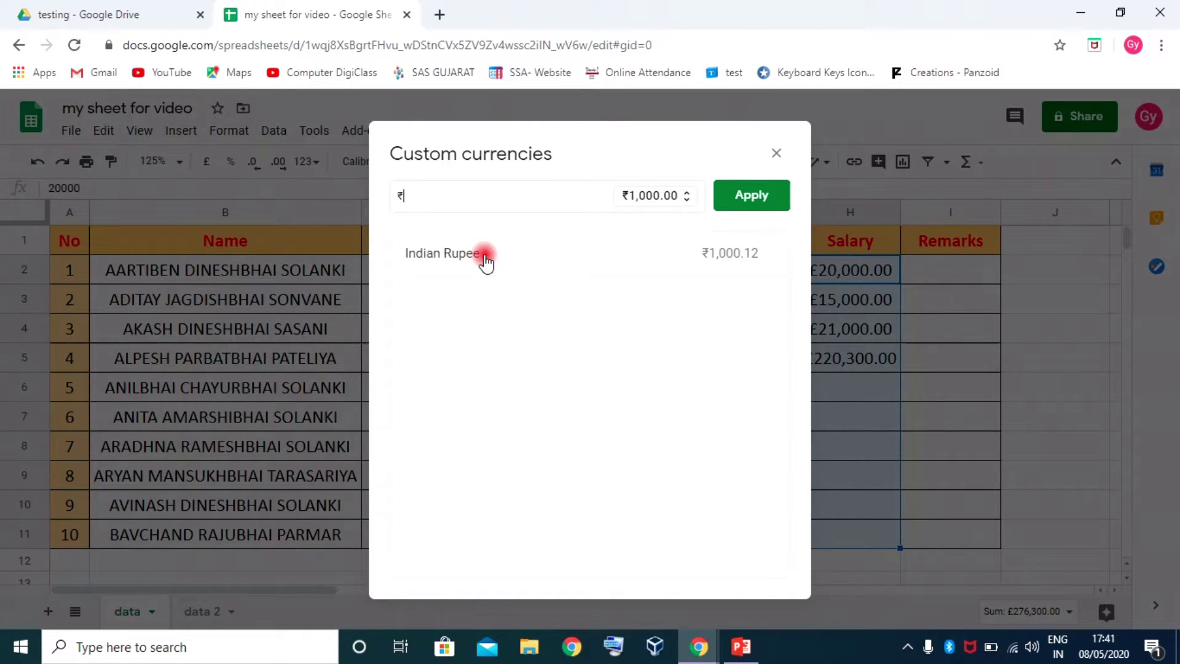
click(751, 196)
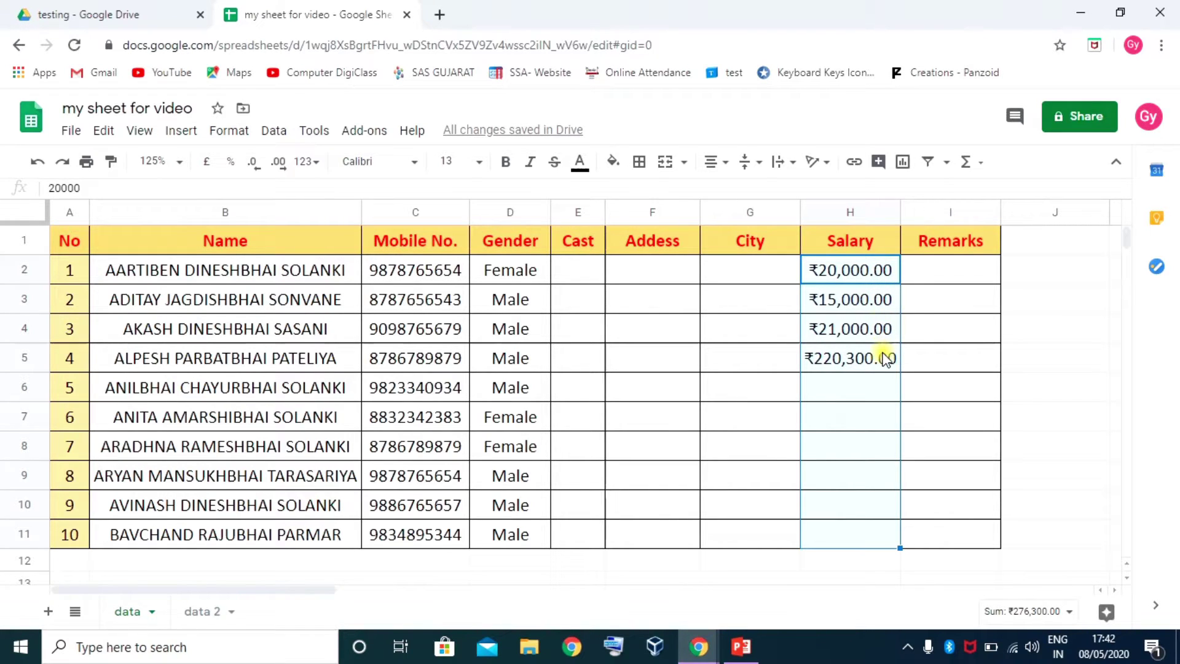
click(254, 163)
click(255, 167)
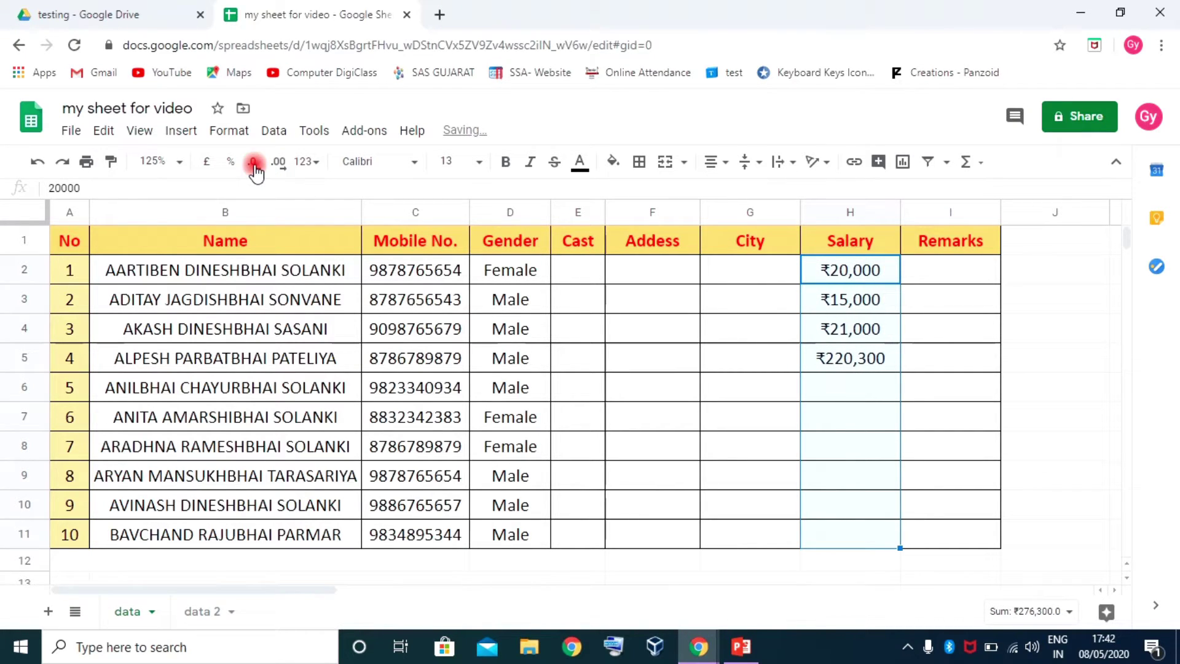
click(276, 167)
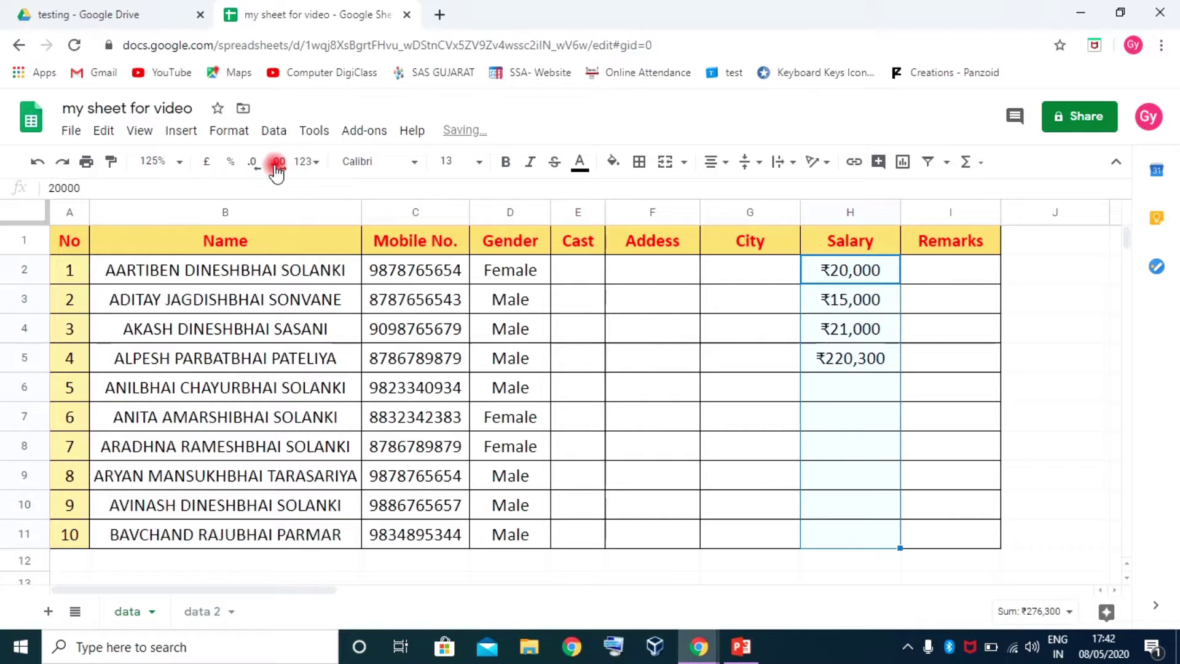
click(277, 167)
click(276, 167)
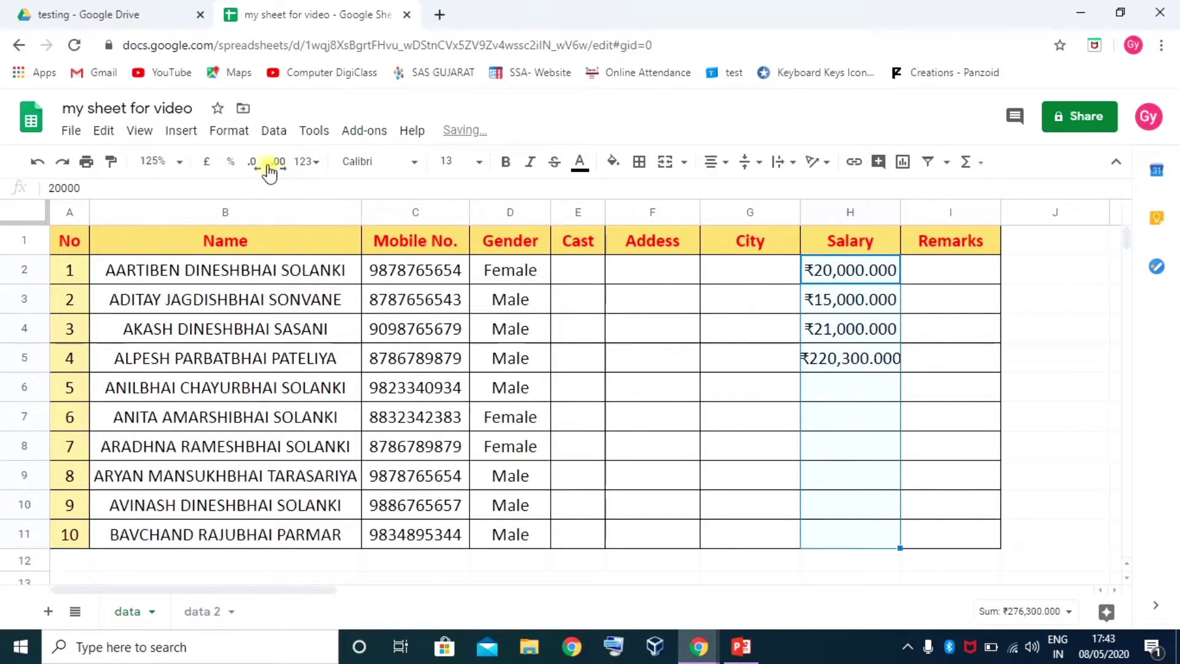
click(255, 162)
click(255, 162)
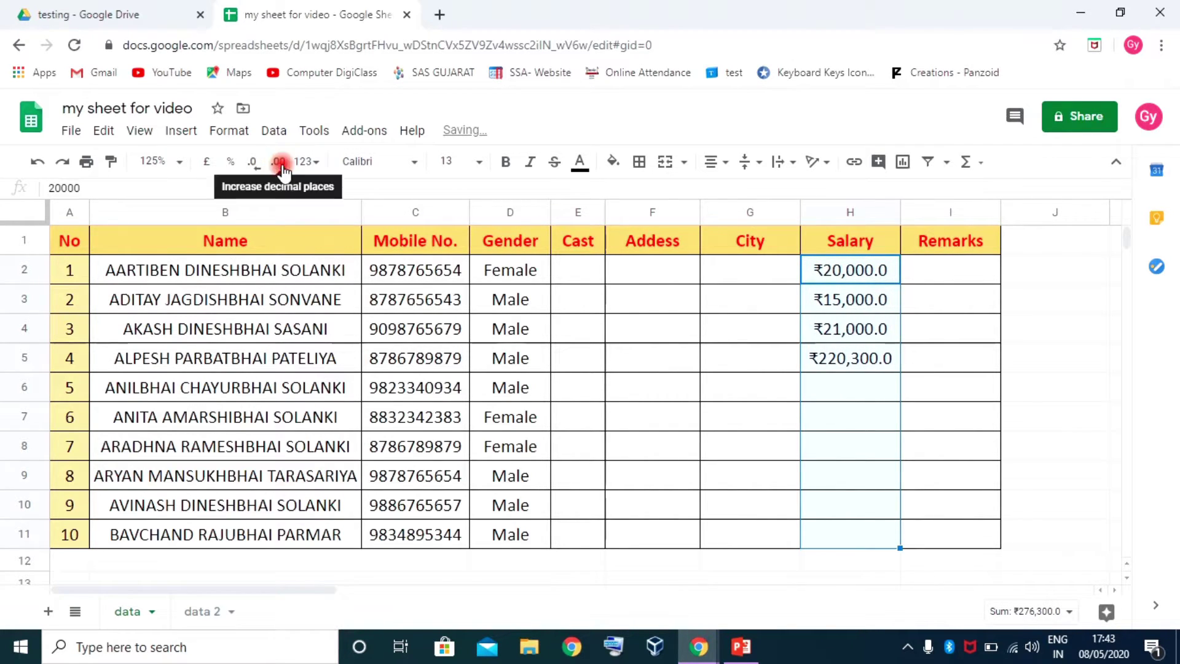
click(280, 164)
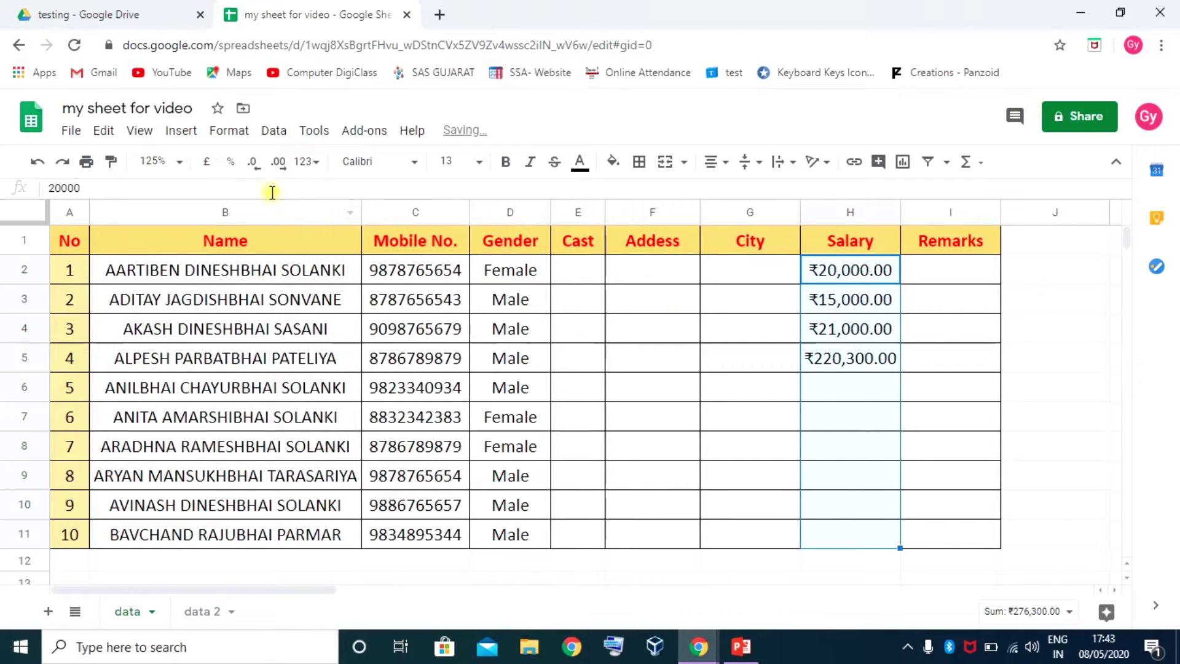
click(231, 164)
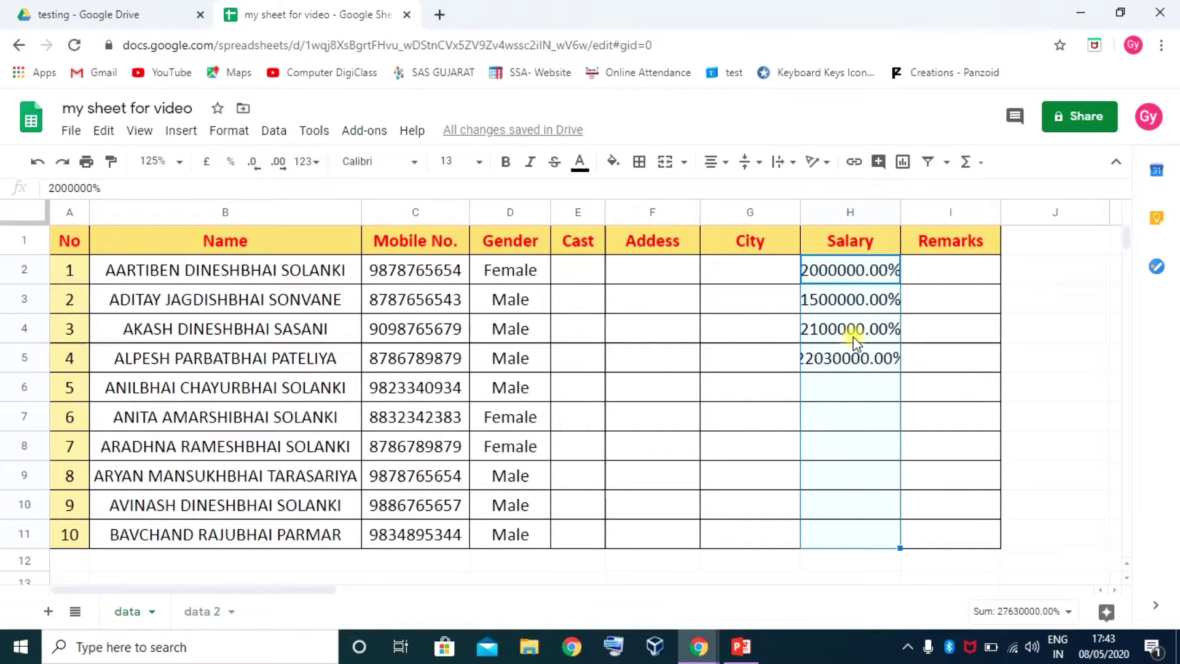
key(ctrl+z)
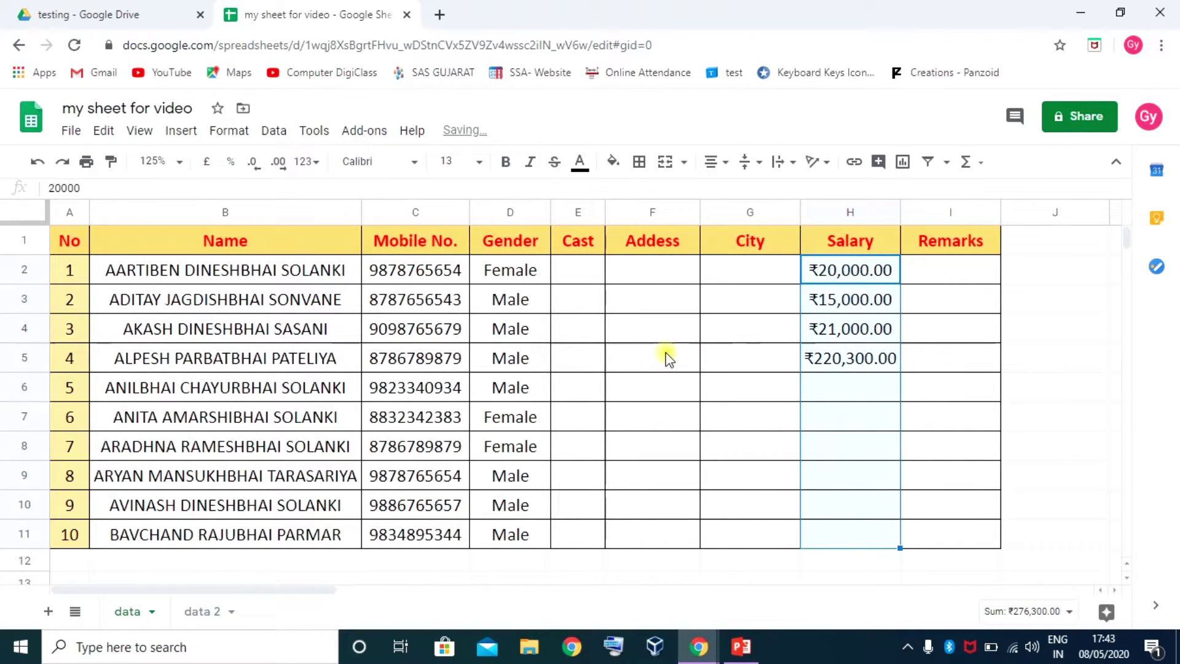
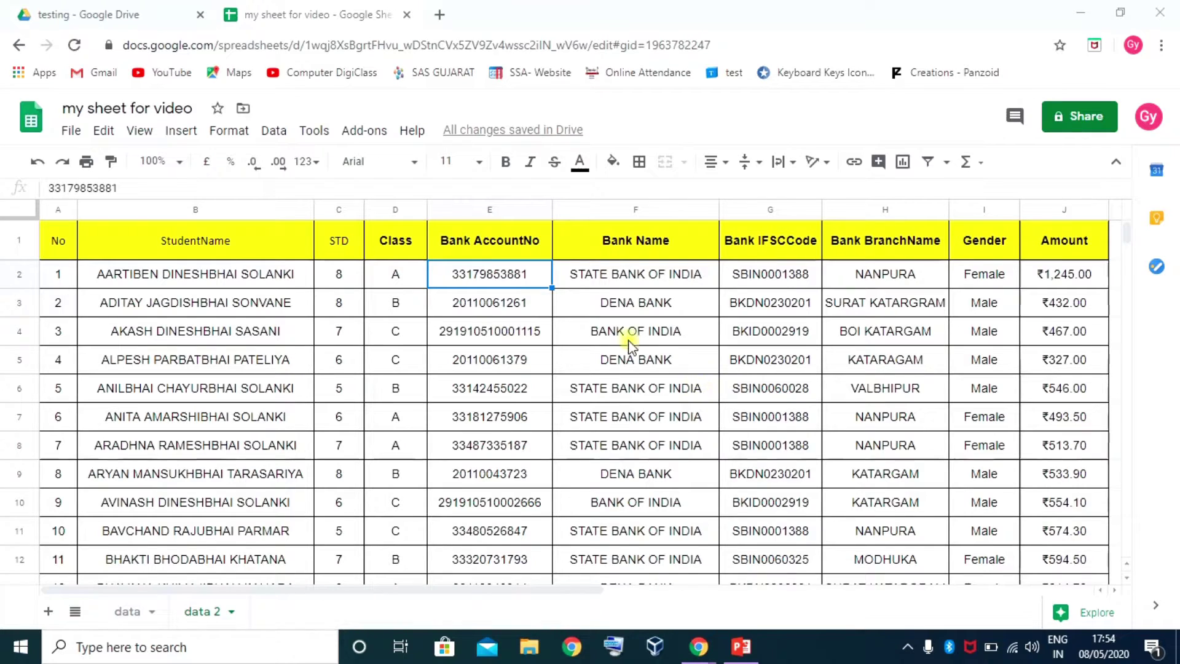
Paint the bold Class header style onto the No, StudentName and STD headers in A1:C1
click(398, 241)
click(113, 163)
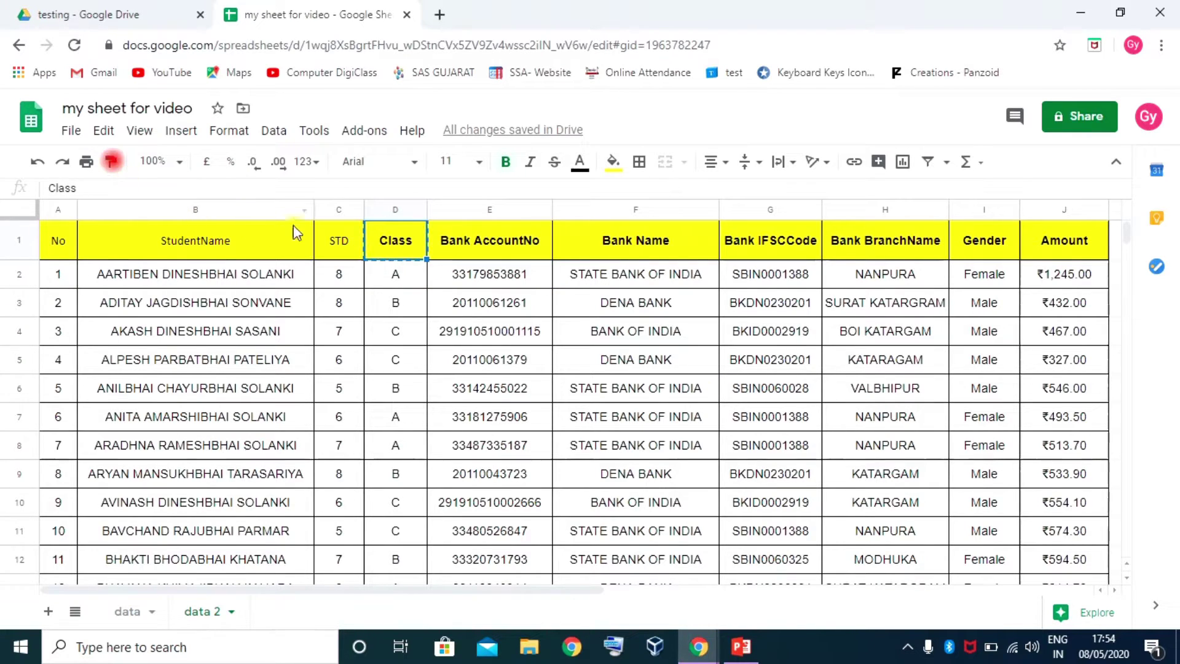
drag(337, 240, 46, 249)
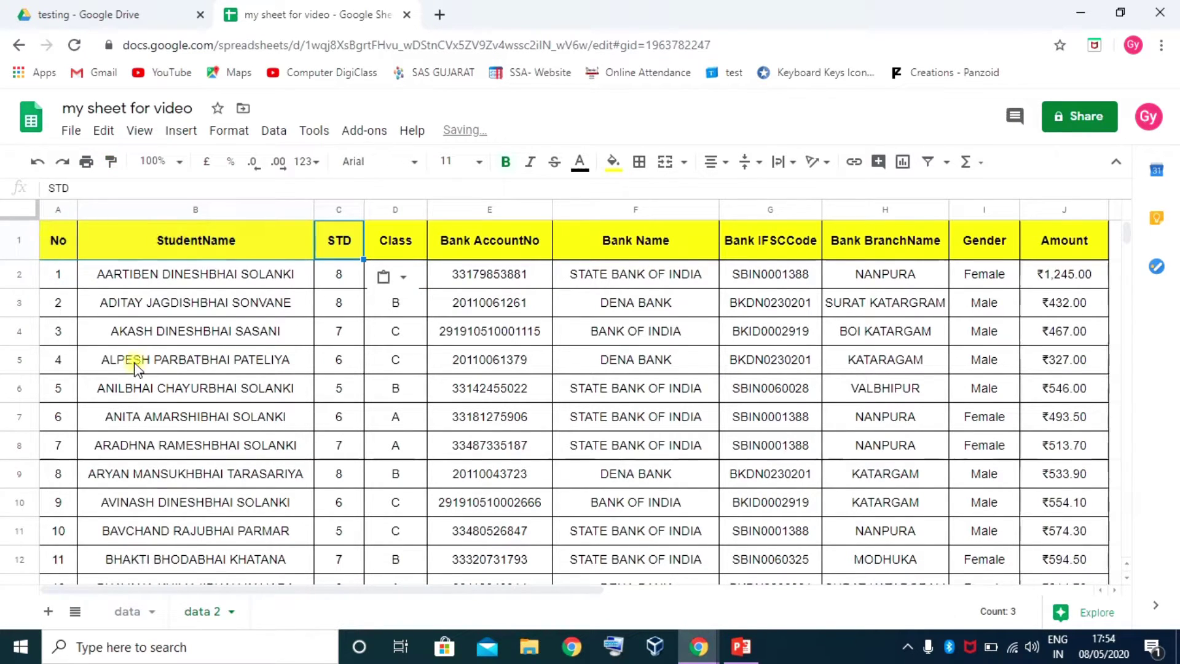
click(401, 241)
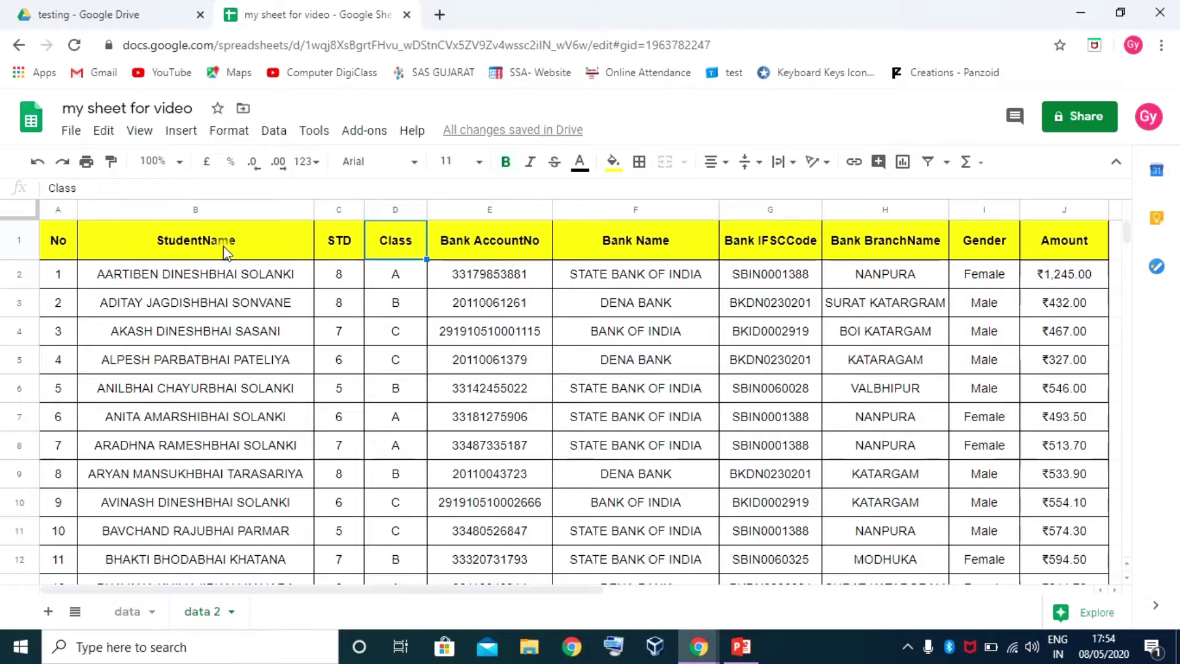
click(57, 242)
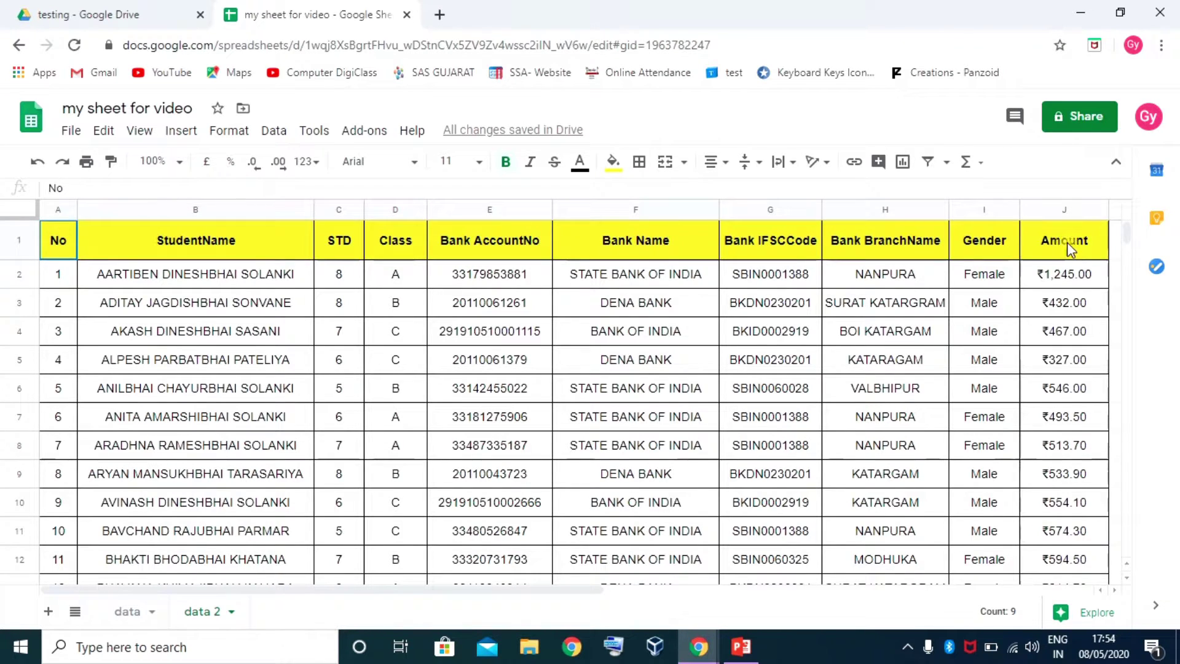
drag(1067, 243, 1076, 249)
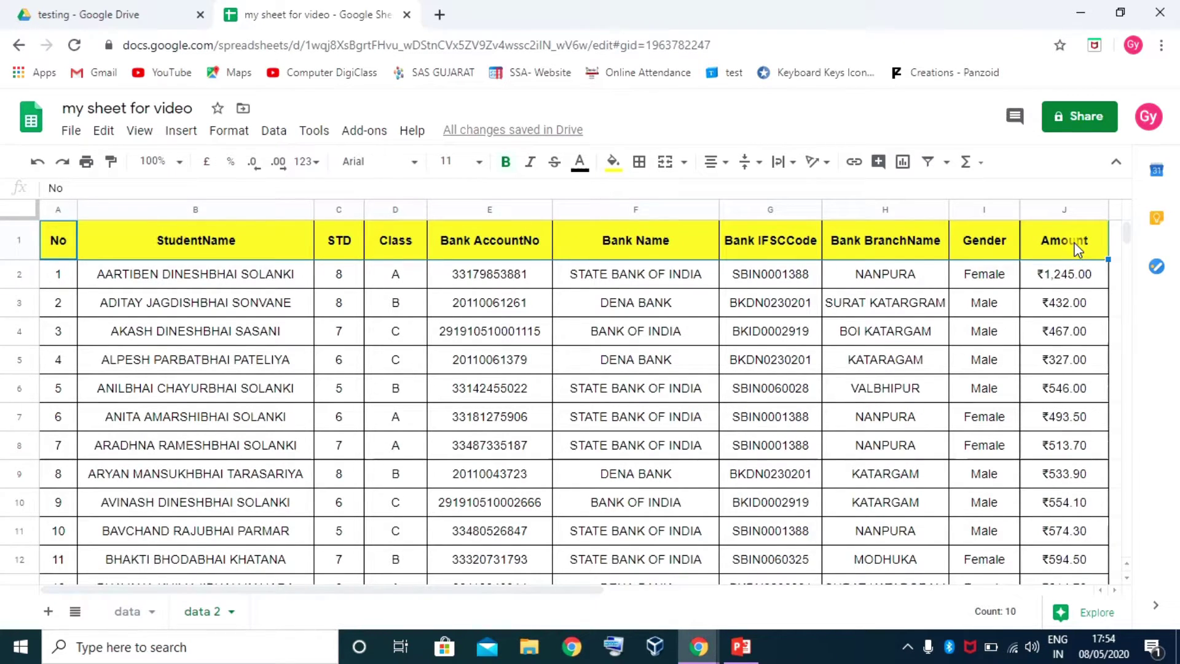
click(57, 242)
click(121, 245)
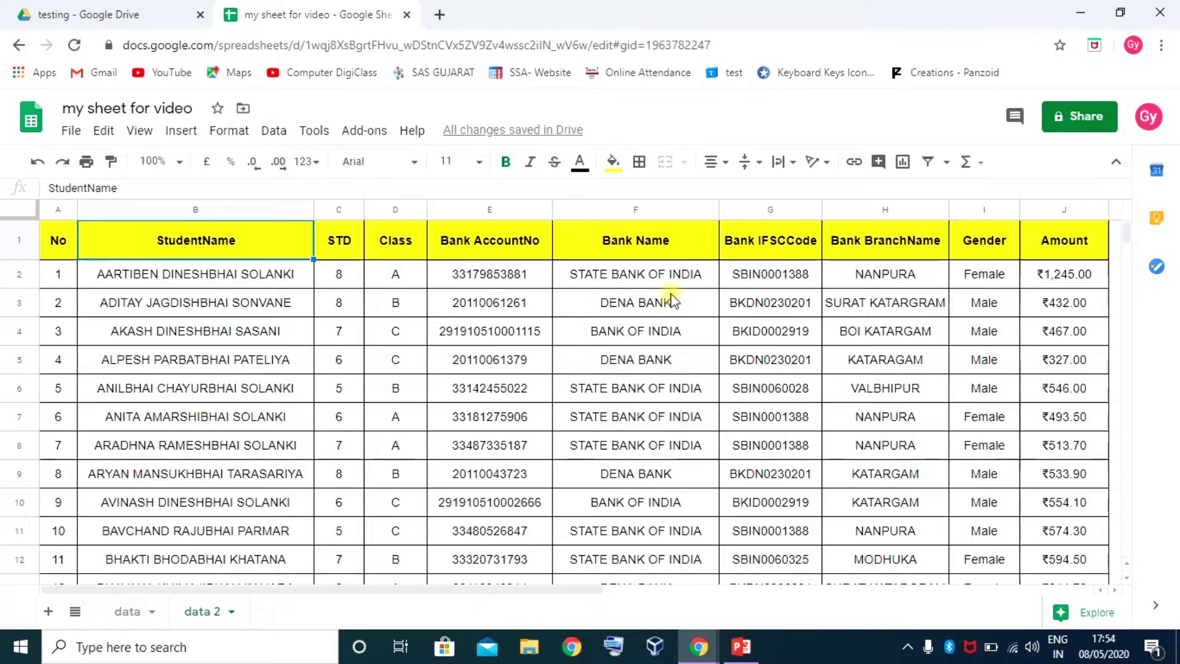
Turn on filters for the table's header row
click(930, 165)
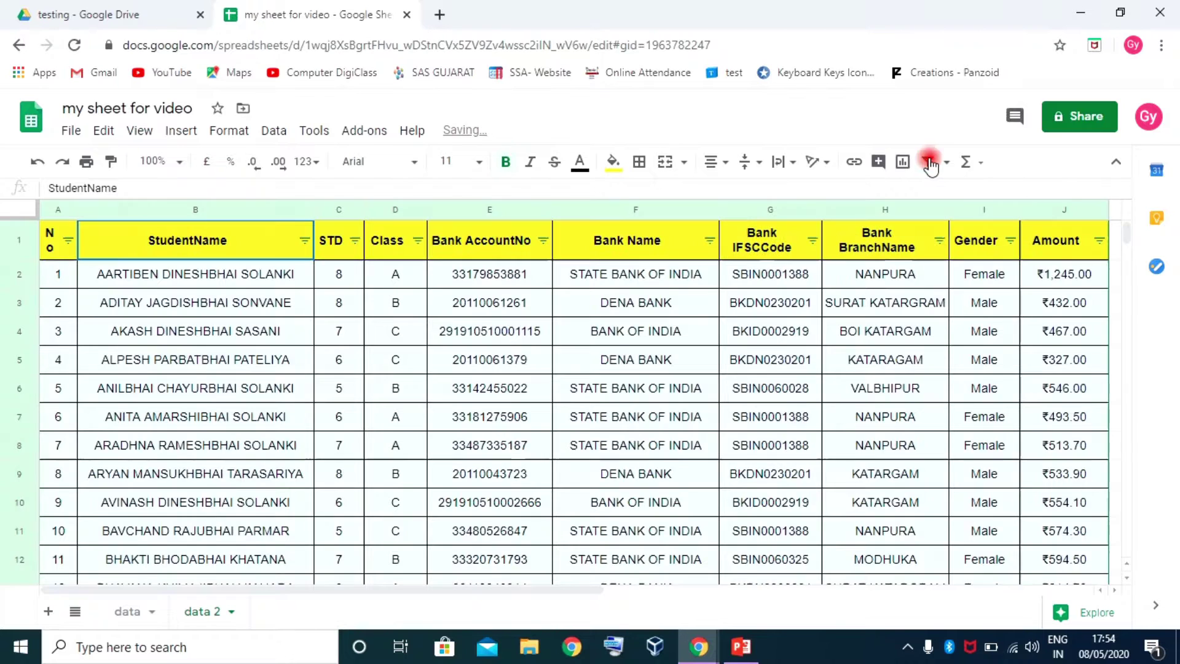
click(201, 284)
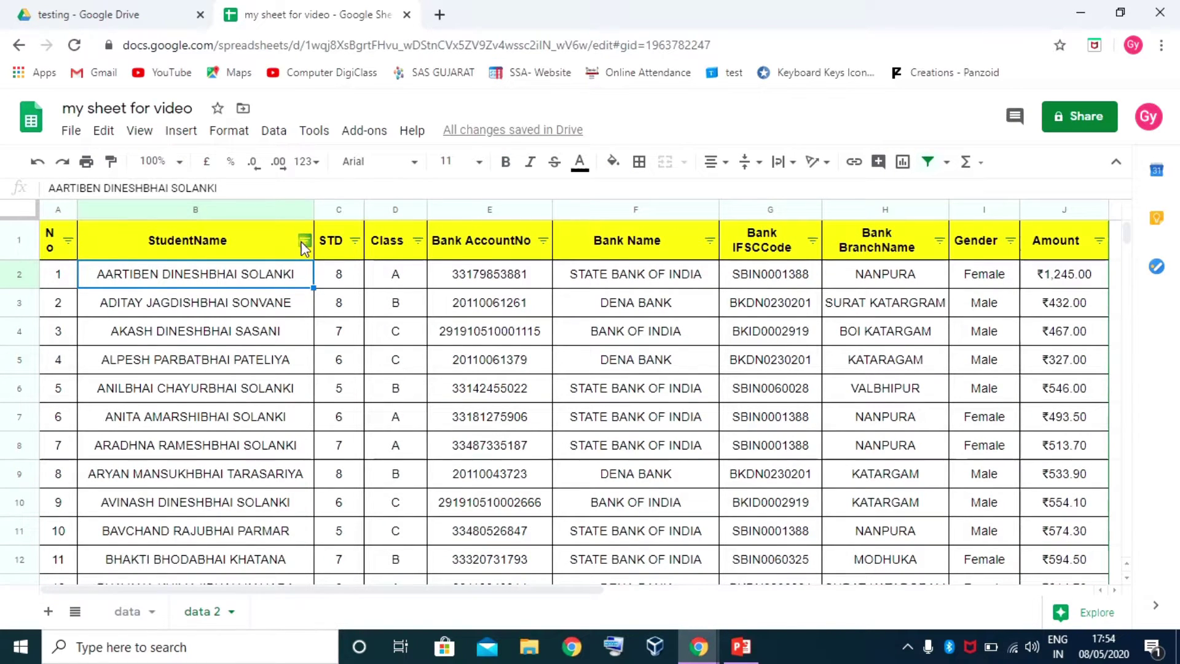
click(418, 241)
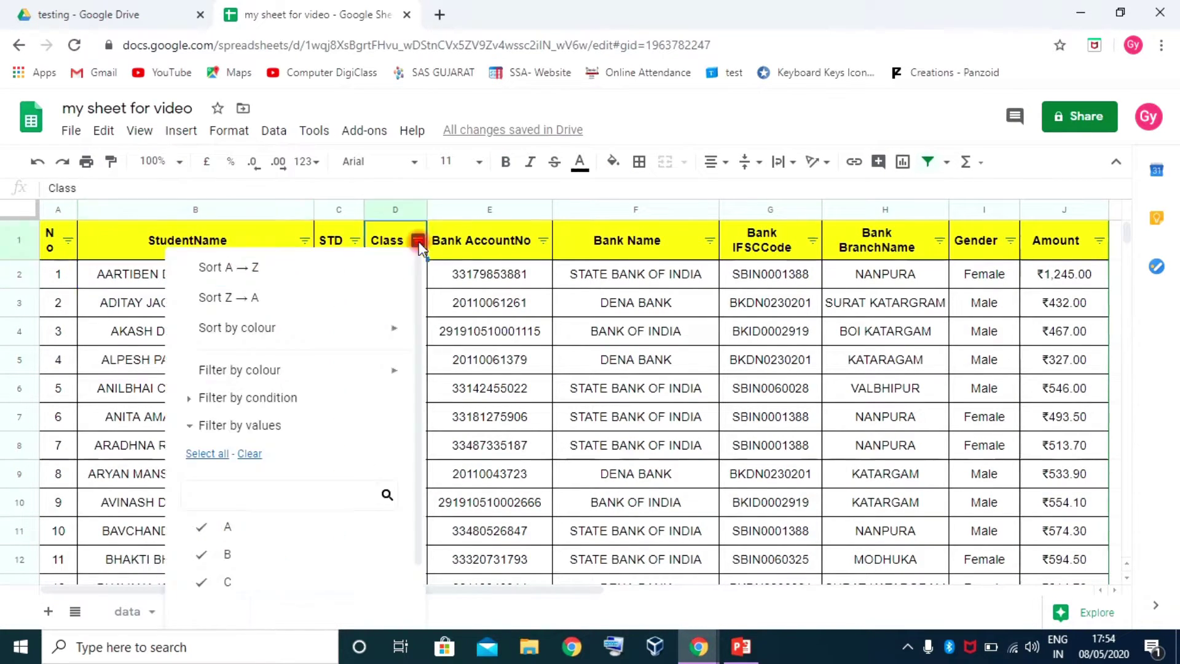
click(543, 241)
click(657, 241)
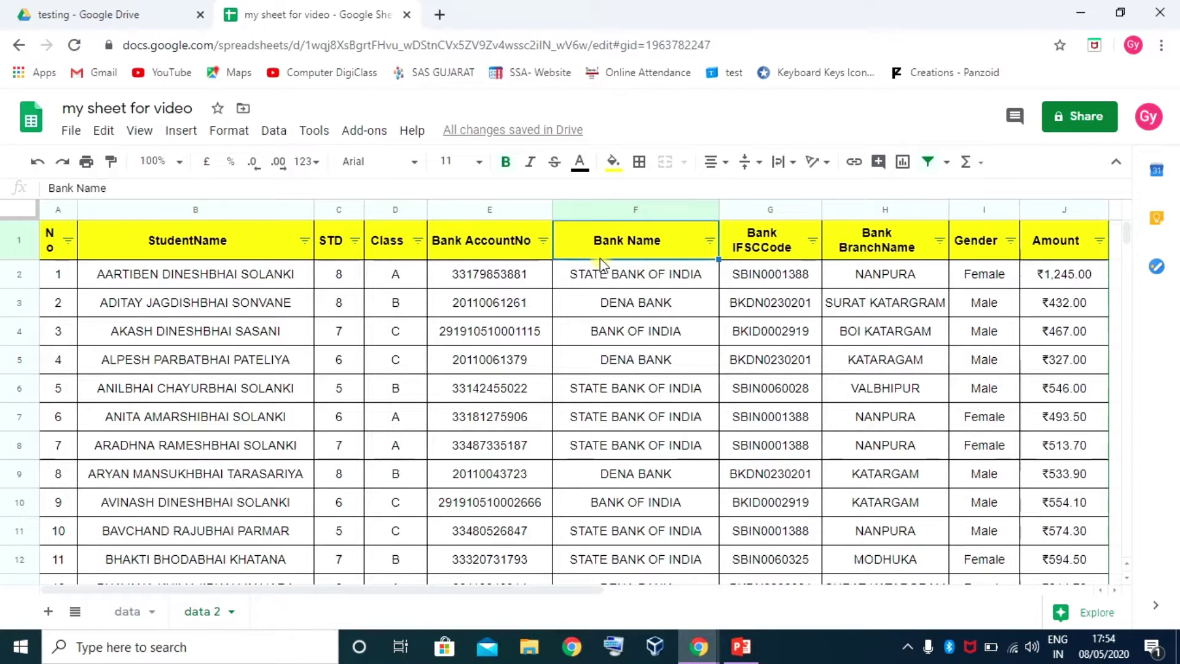
Filter Bank Name to show only BANK OF INDIA rows
click(710, 241)
scroll(656, 453, down, 5)
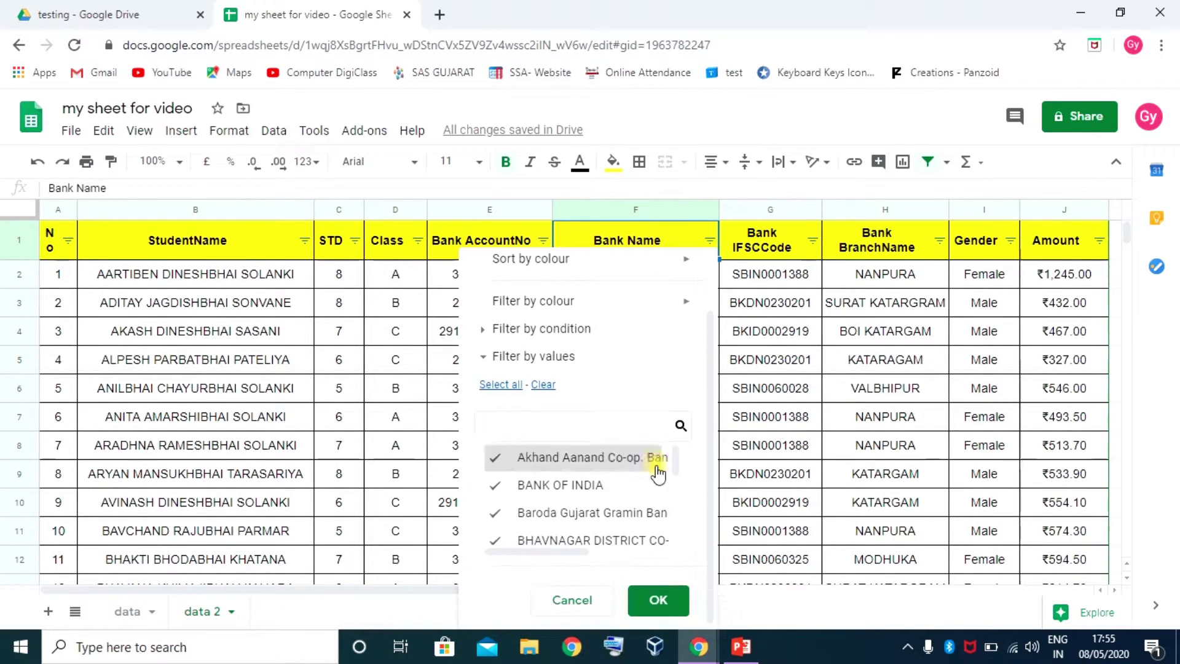
scroll(641, 440, up, 5)
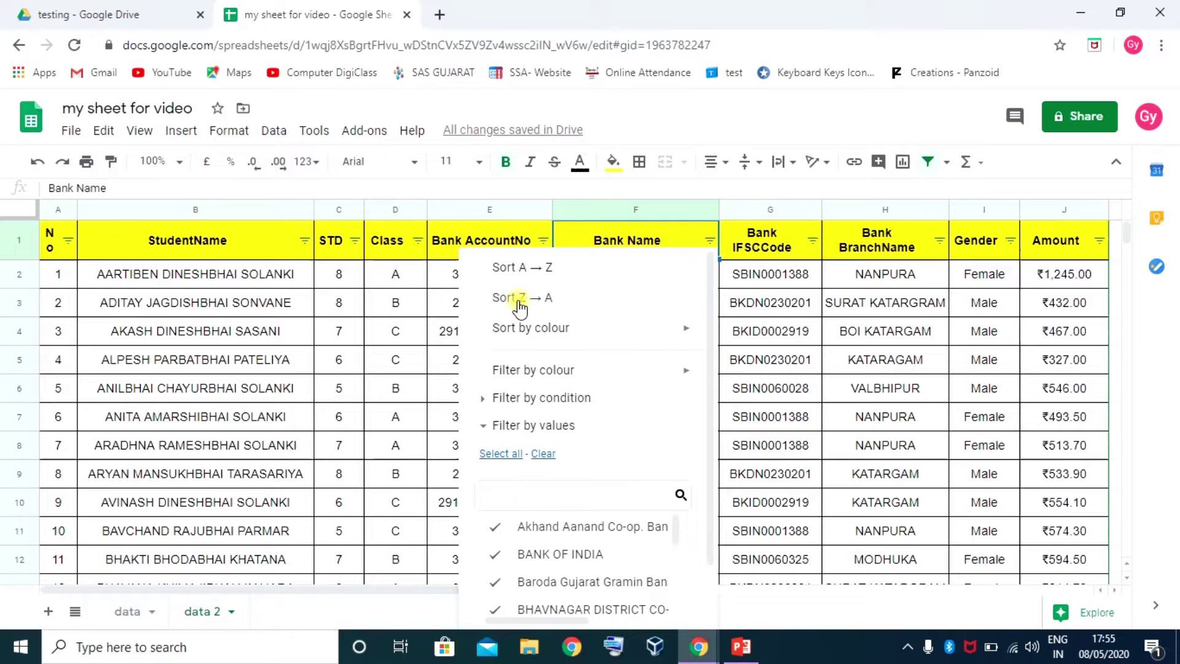
mouse_move(539, 334)
scroll(547, 424, down, 1)
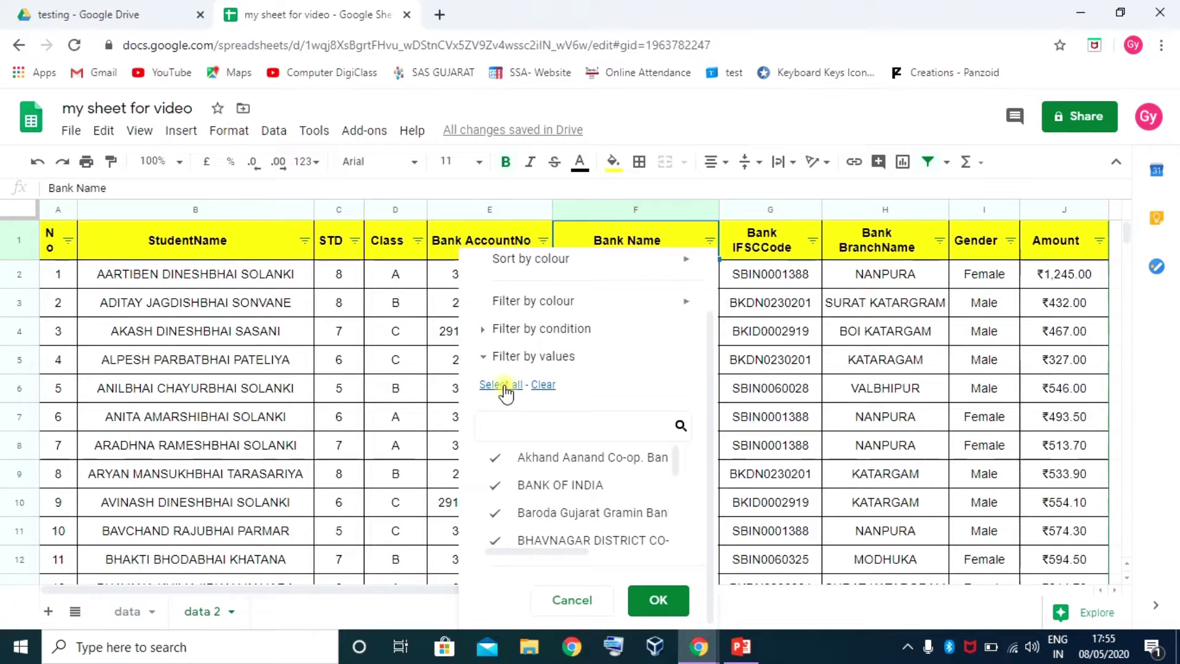
click(545, 386)
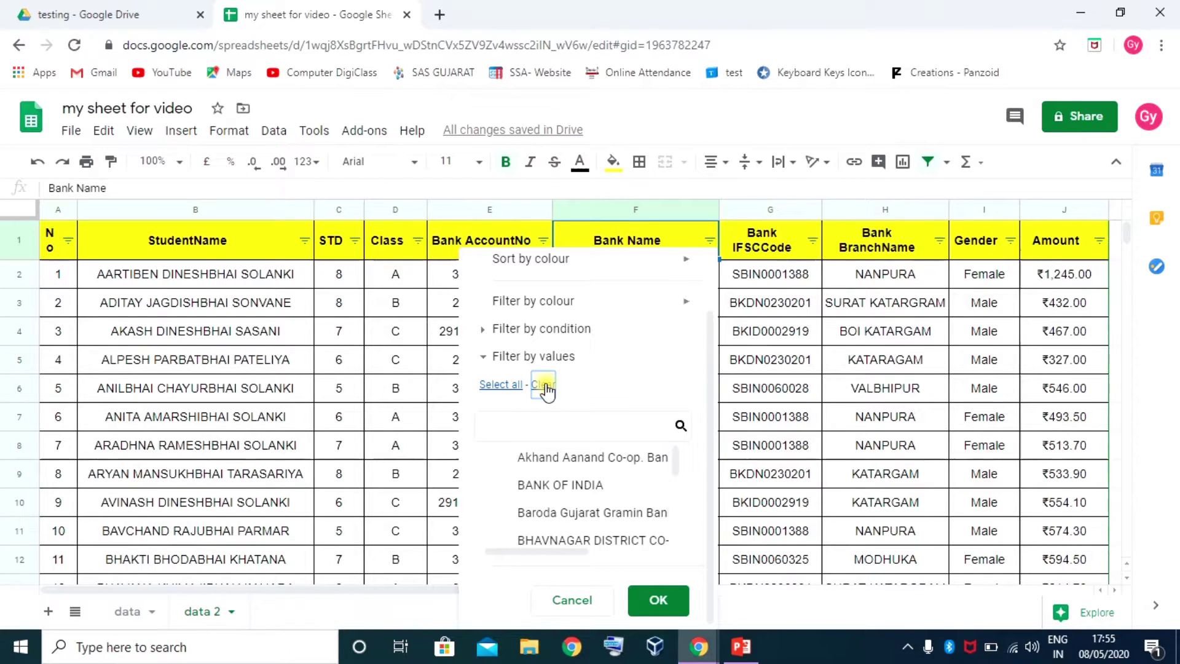
click(541, 425)
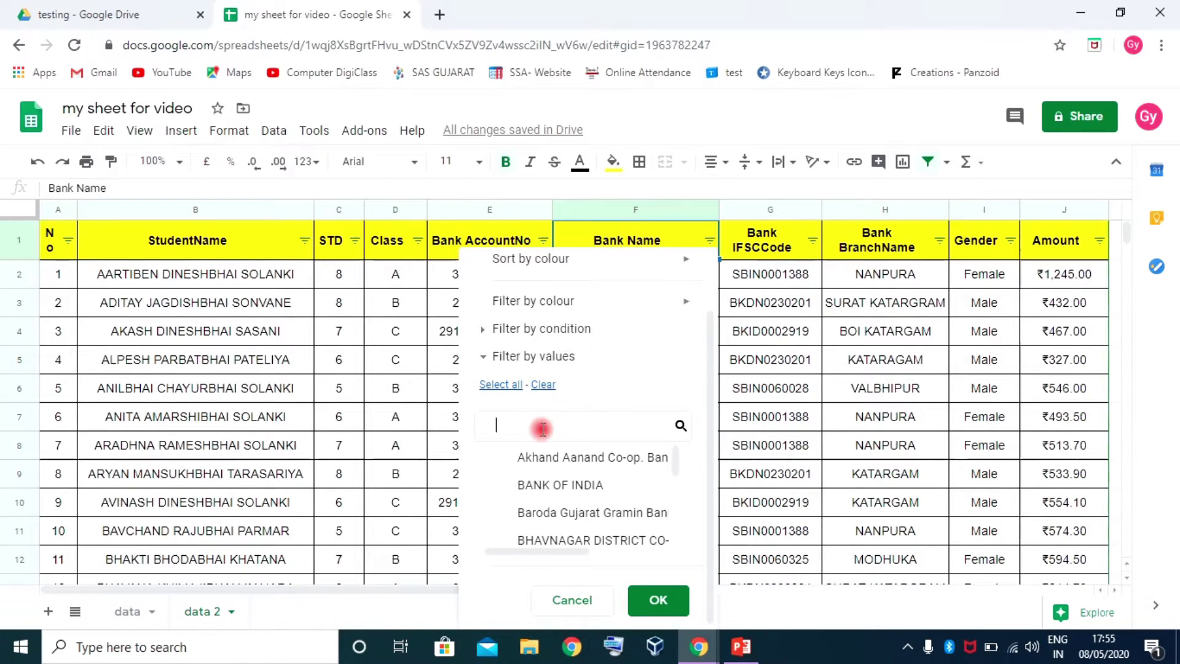
click(510, 488)
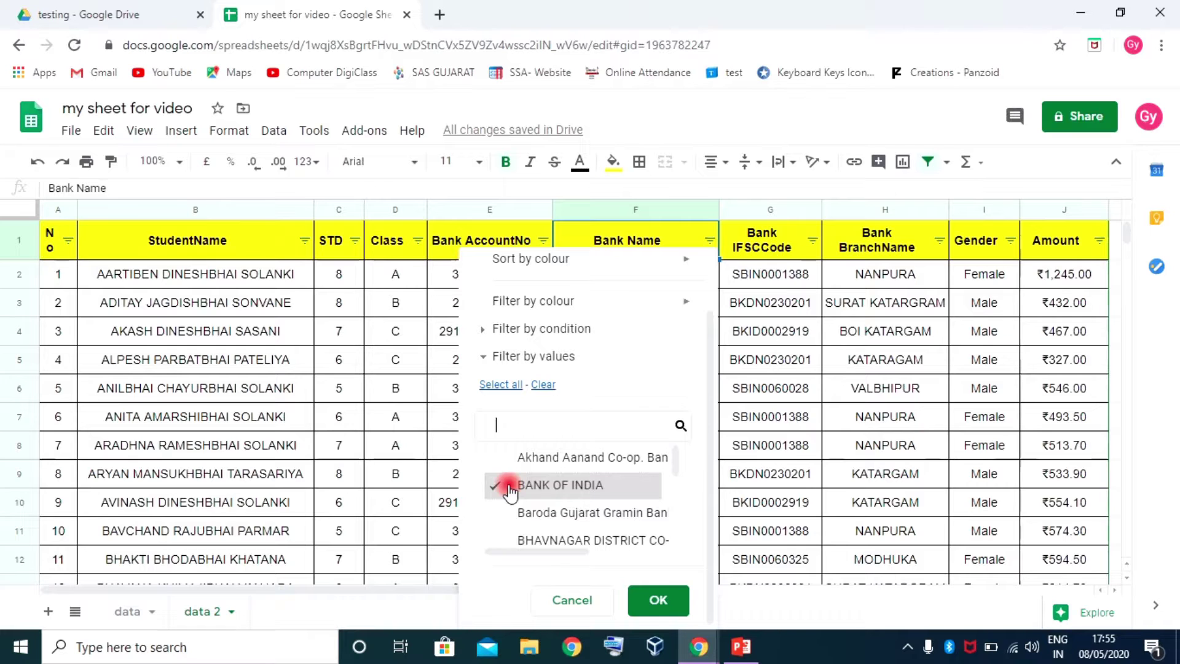
click(656, 600)
scroll(589, 428, down, 2)
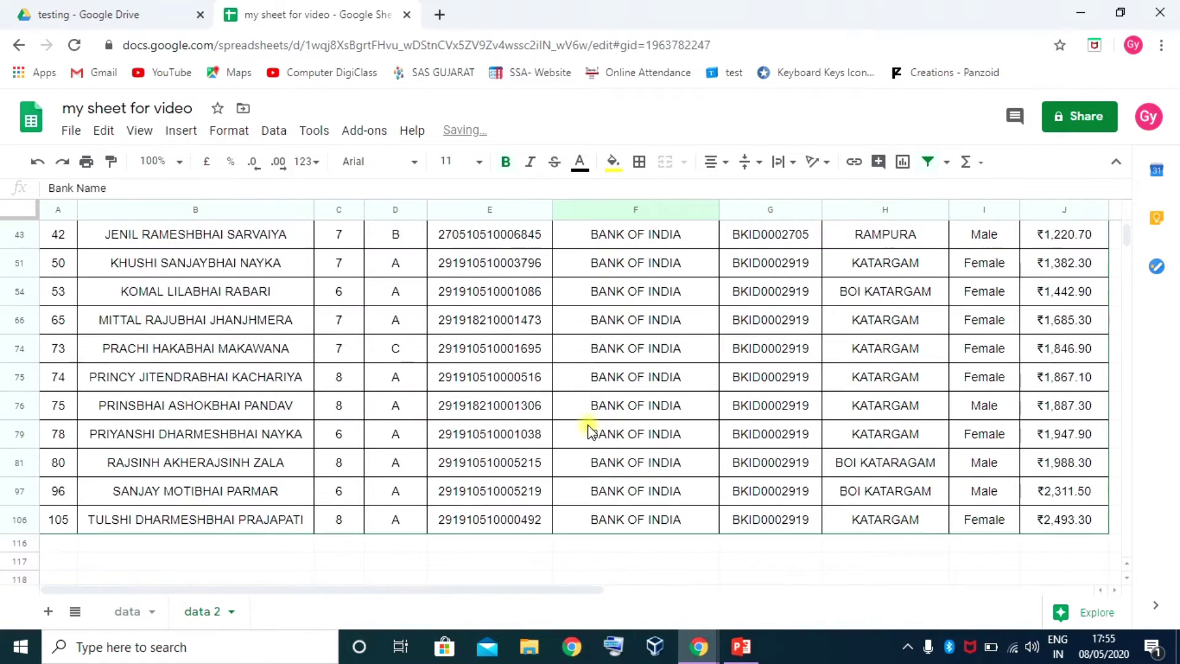
scroll(589, 429, down, 3)
scroll(623, 461, up, 6)
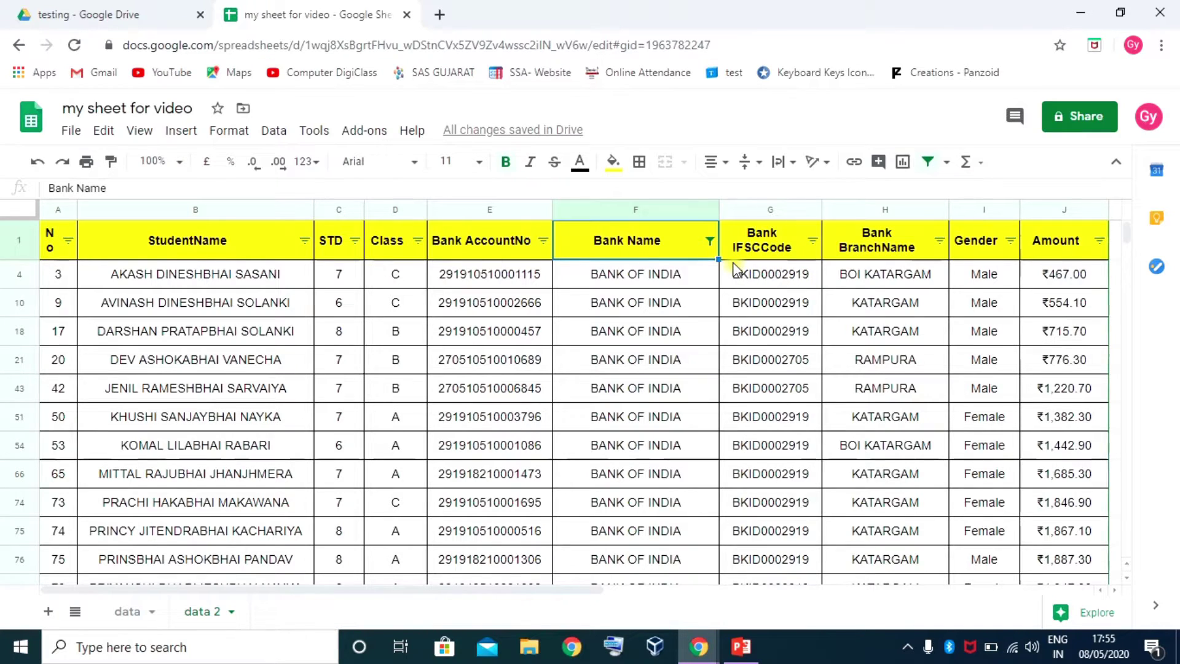
Filter Bank BranchName to show only KATARGAM rows
click(940, 240)
scroll(815, 505, down, 1)
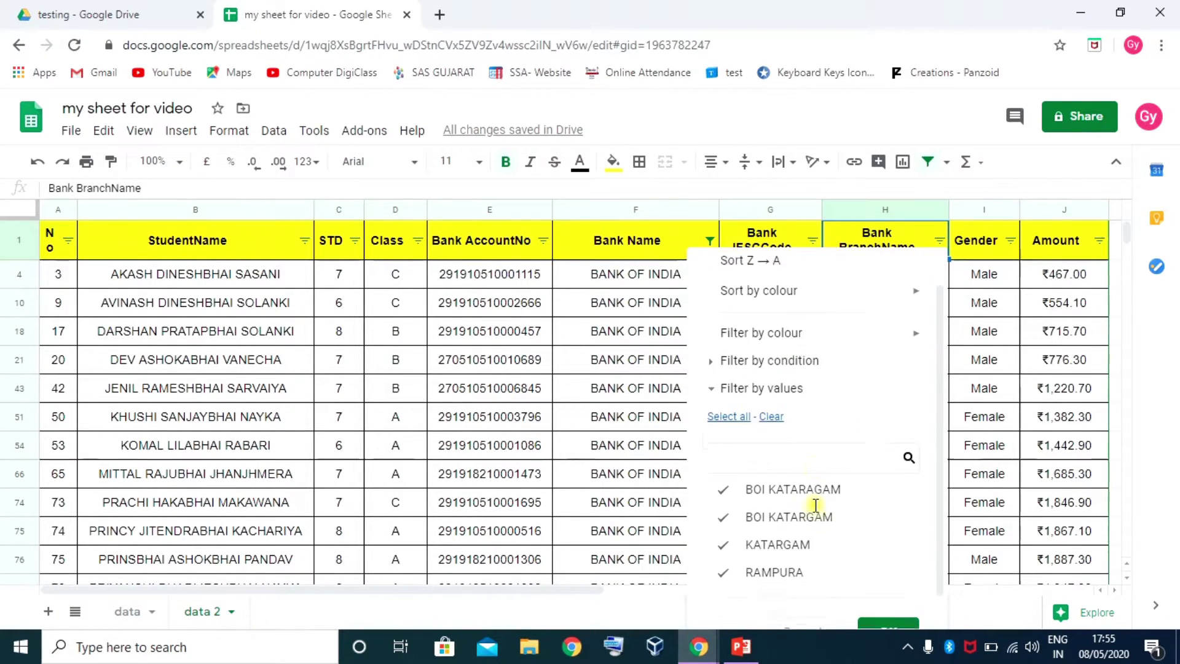
scroll(815, 505, down, 1)
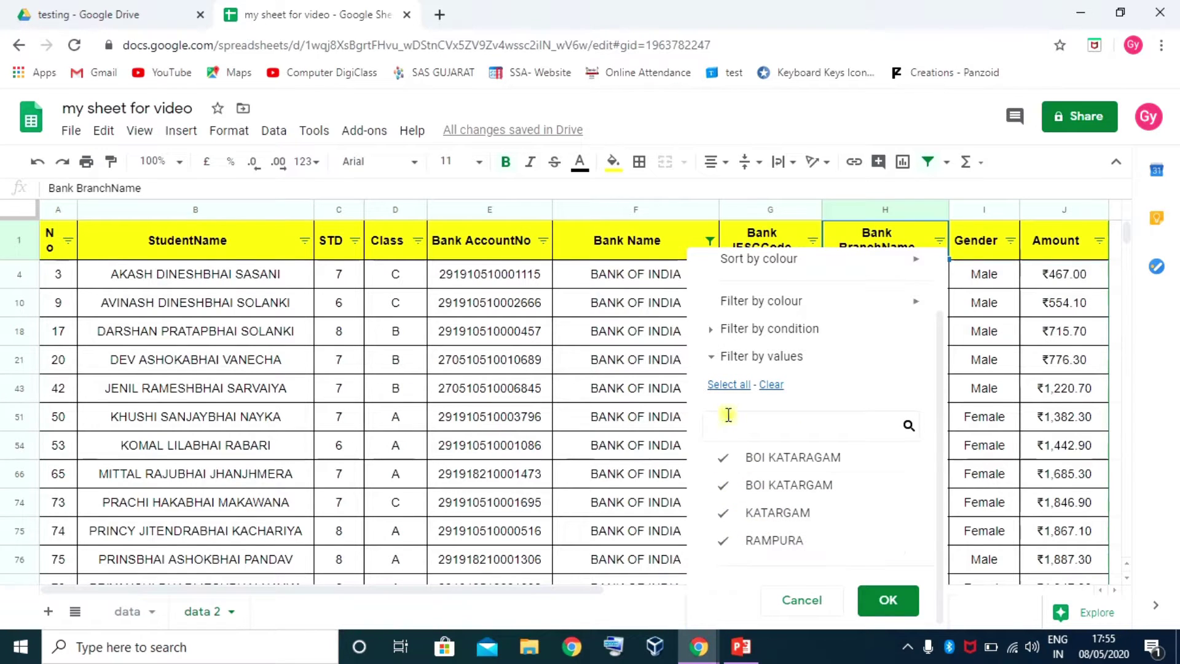
click(771, 385)
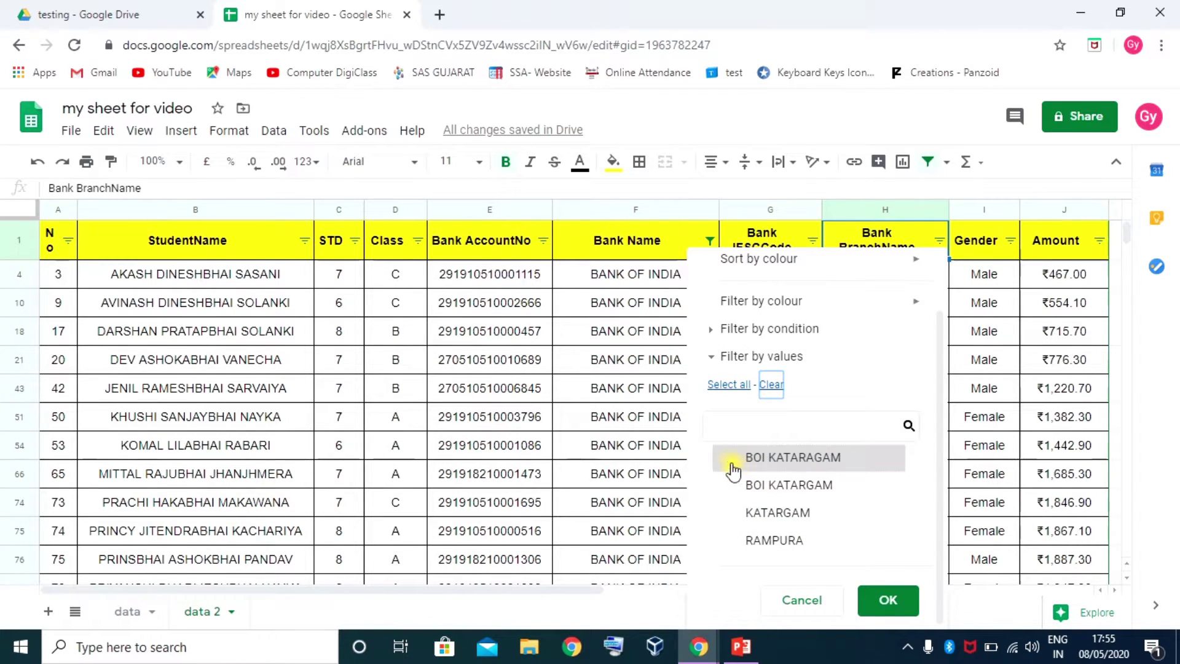
click(730, 513)
click(889, 601)
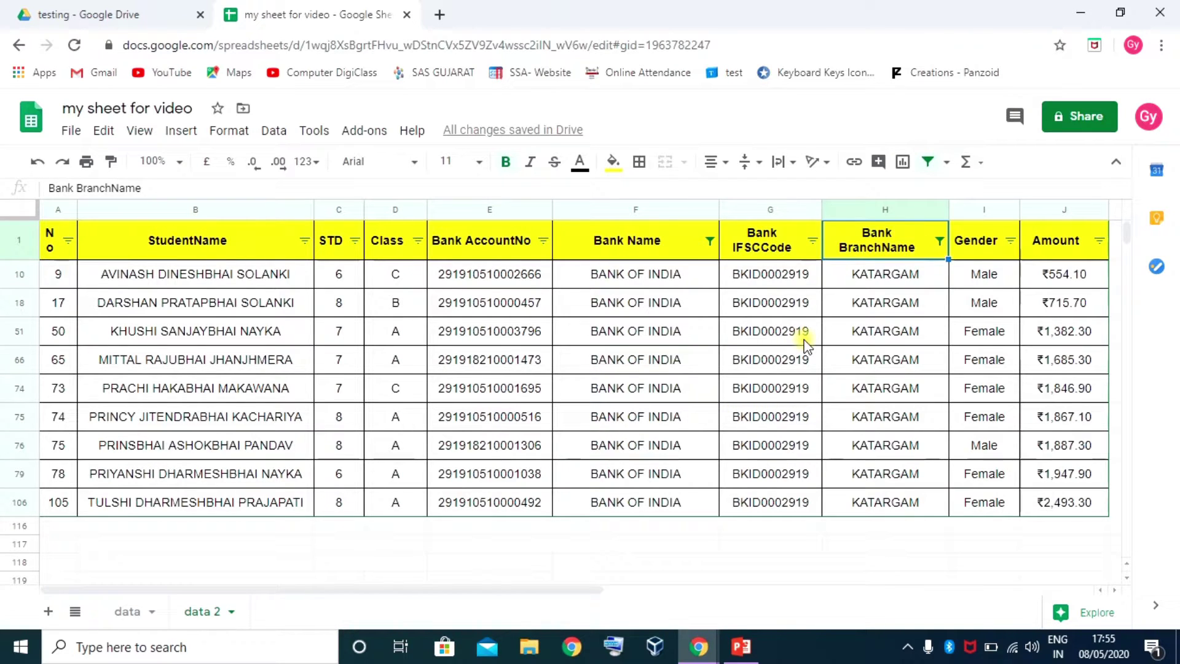
Reset the Bank BranchName and Bank Name filters to all values so every row shows
click(939, 241)
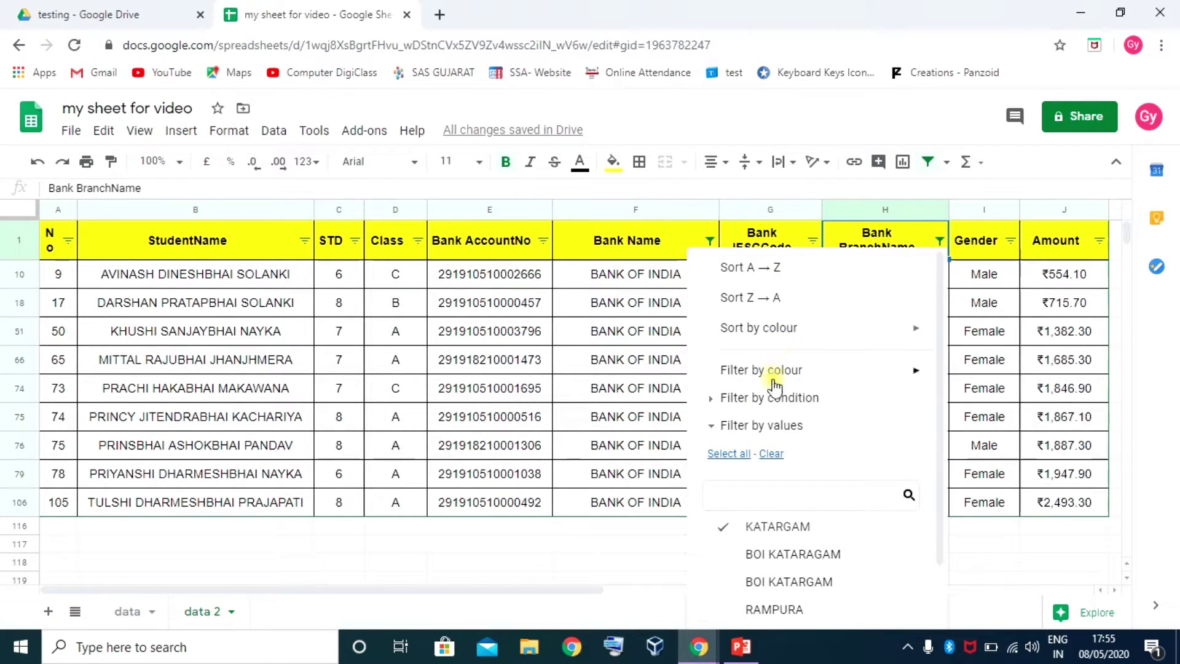
click(734, 453)
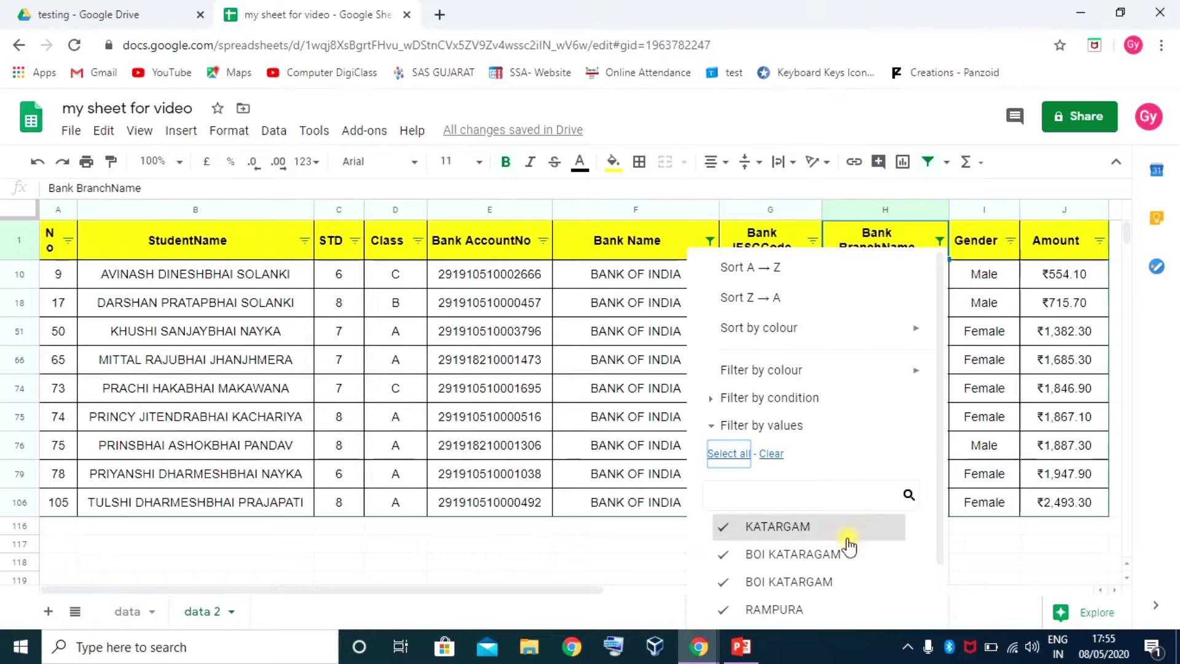
scroll(898, 553, down, 1)
click(887, 597)
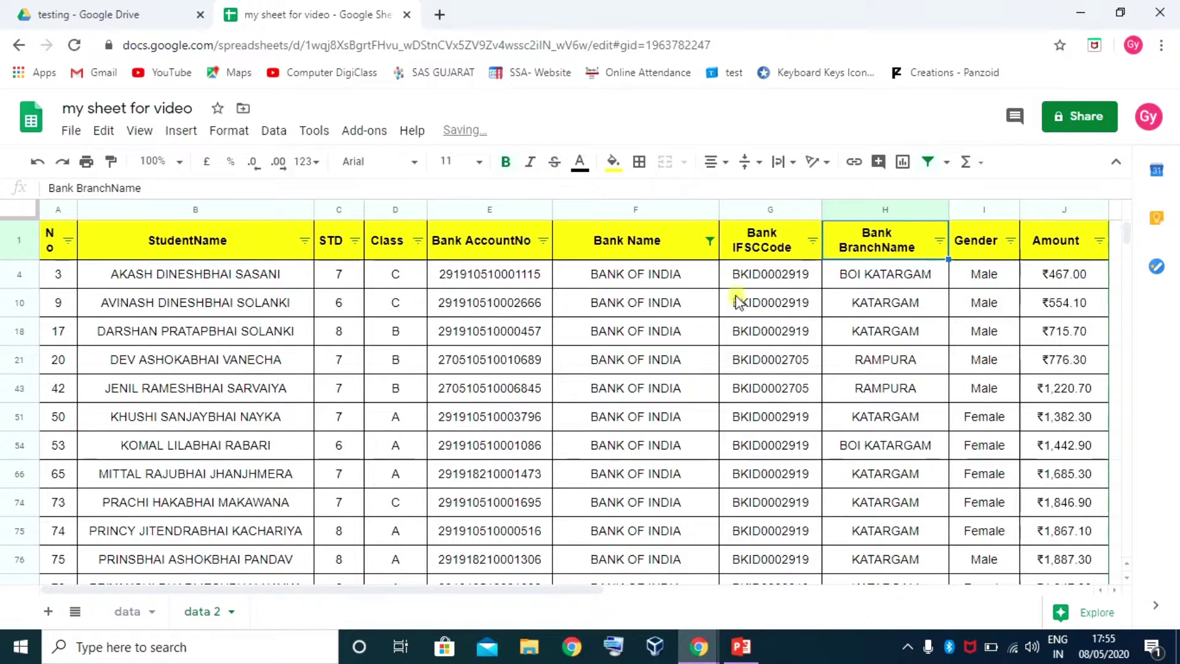
click(710, 241)
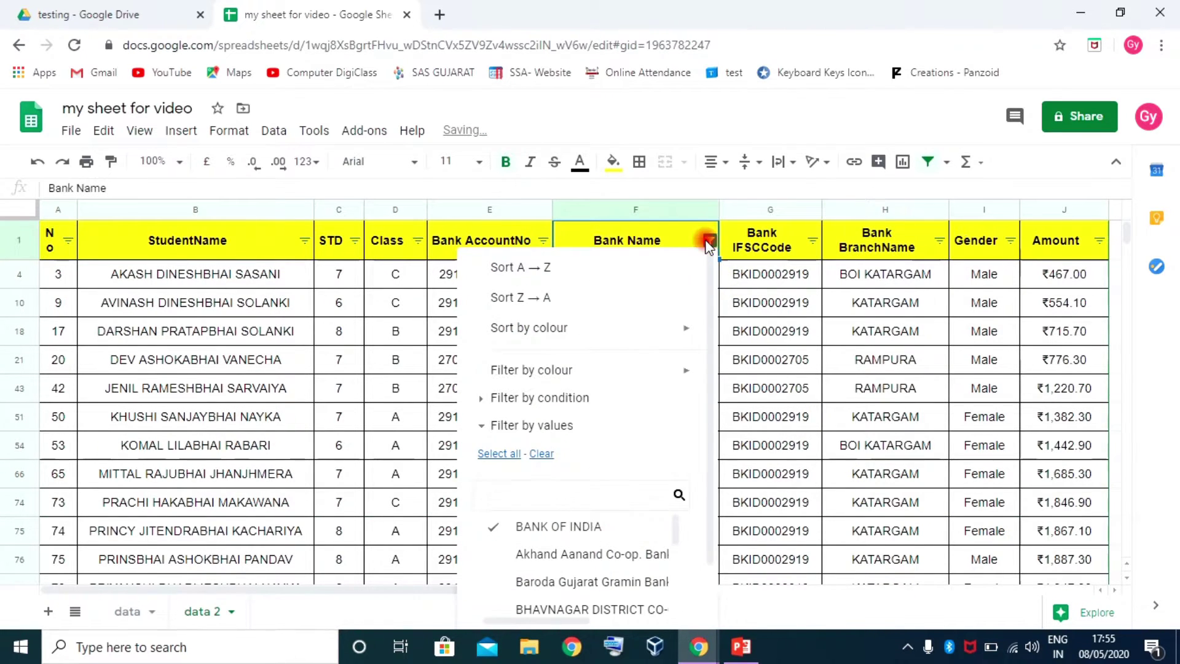
click(499, 455)
scroll(672, 611, down, 5)
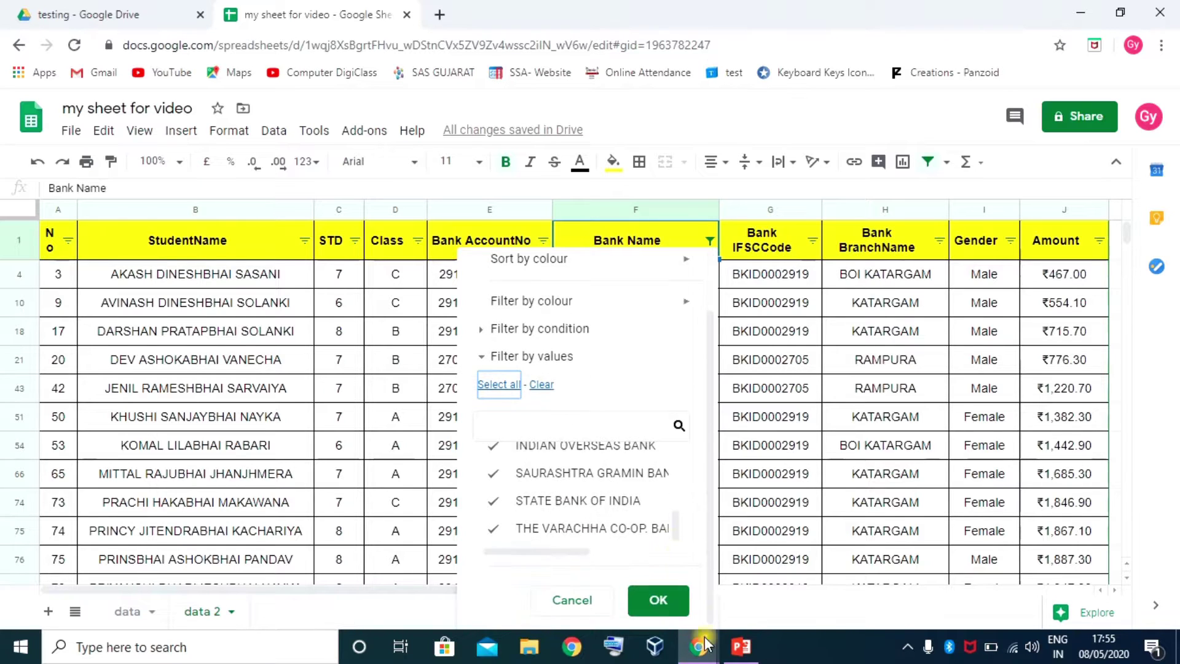
click(663, 604)
click(608, 360)
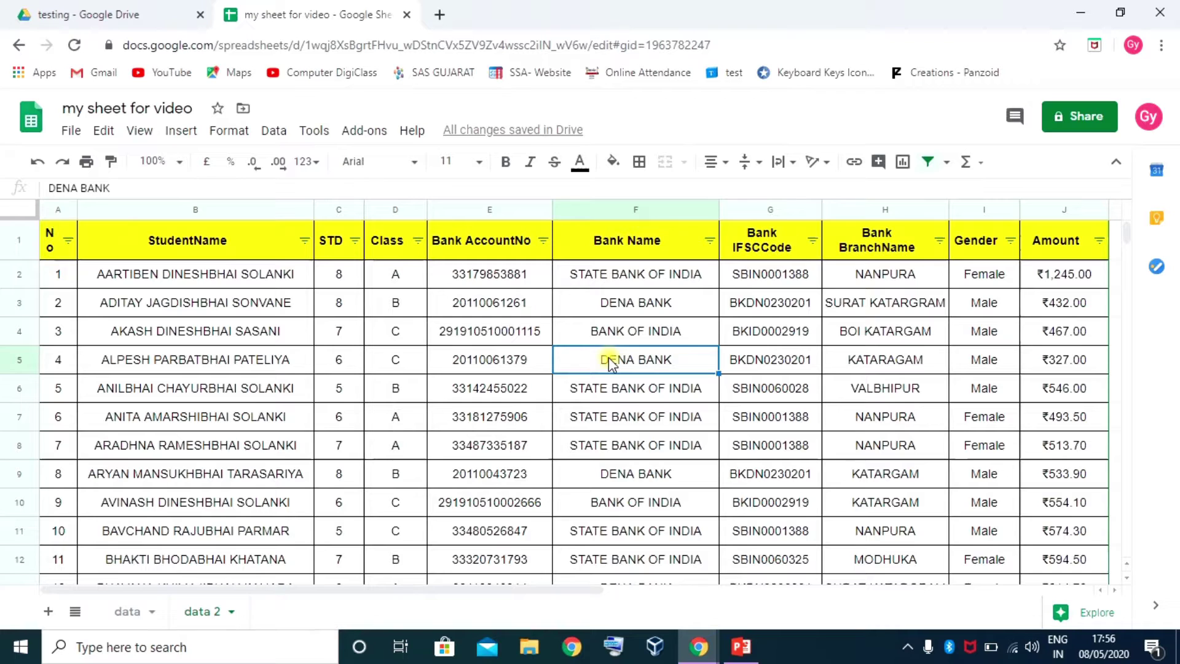
Filter Amount to only ₹327.00 and ₹432.00, leaving two DENA BANK rows
click(885, 446)
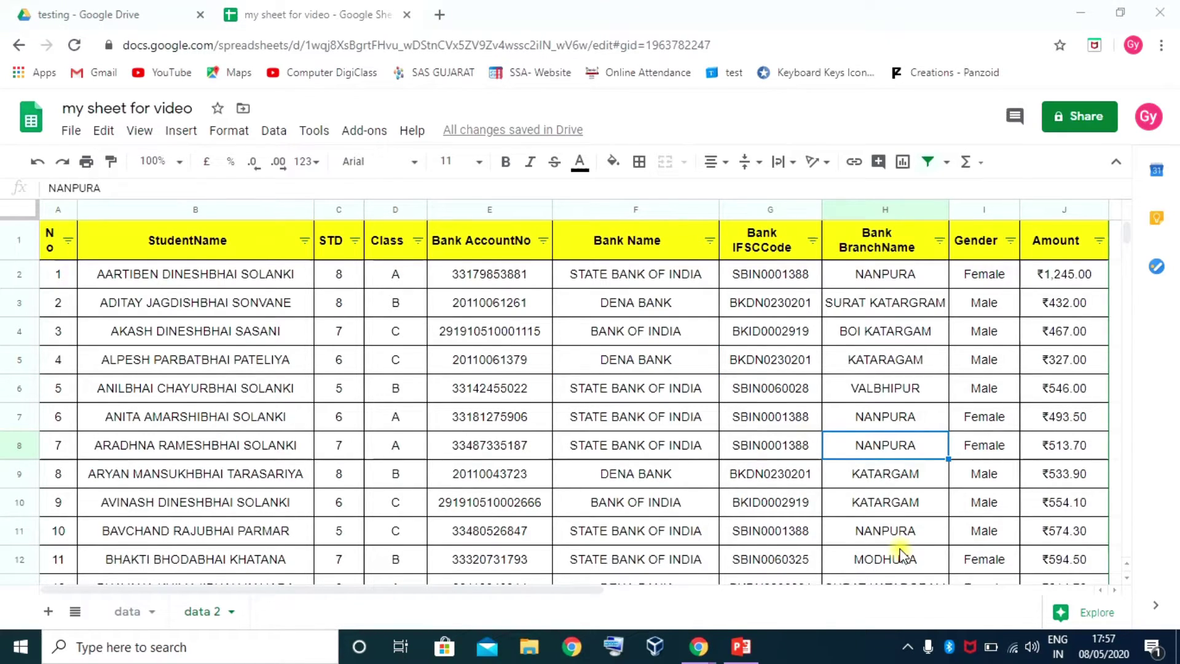
click(1099, 241)
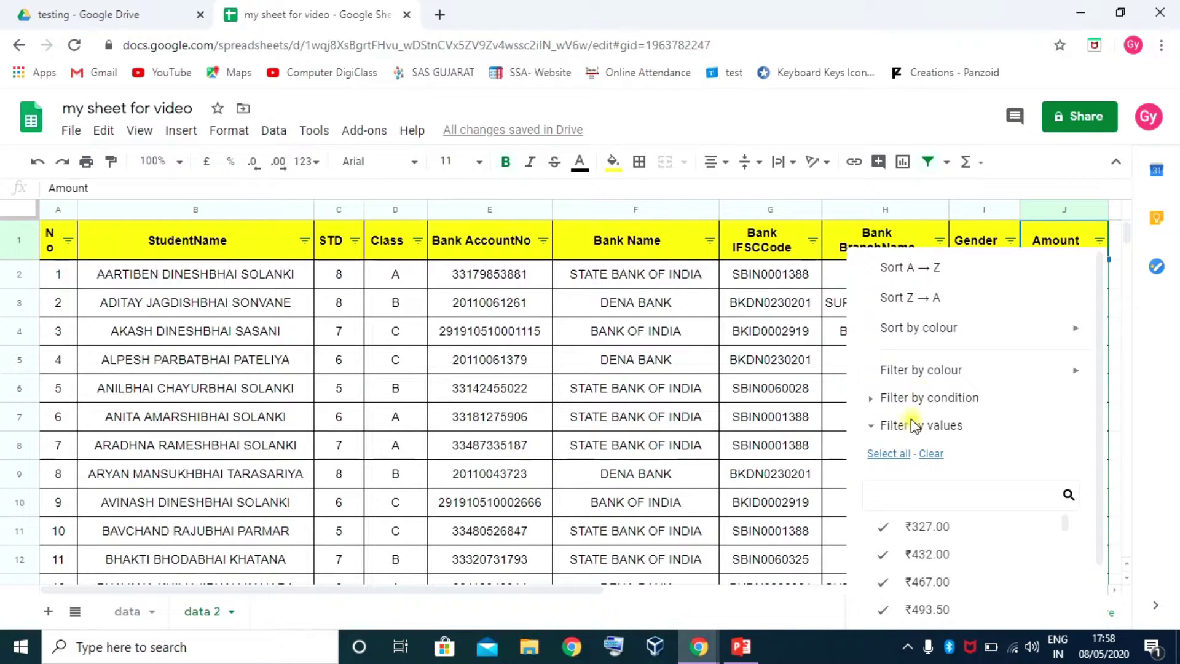
mouse_move(922, 380)
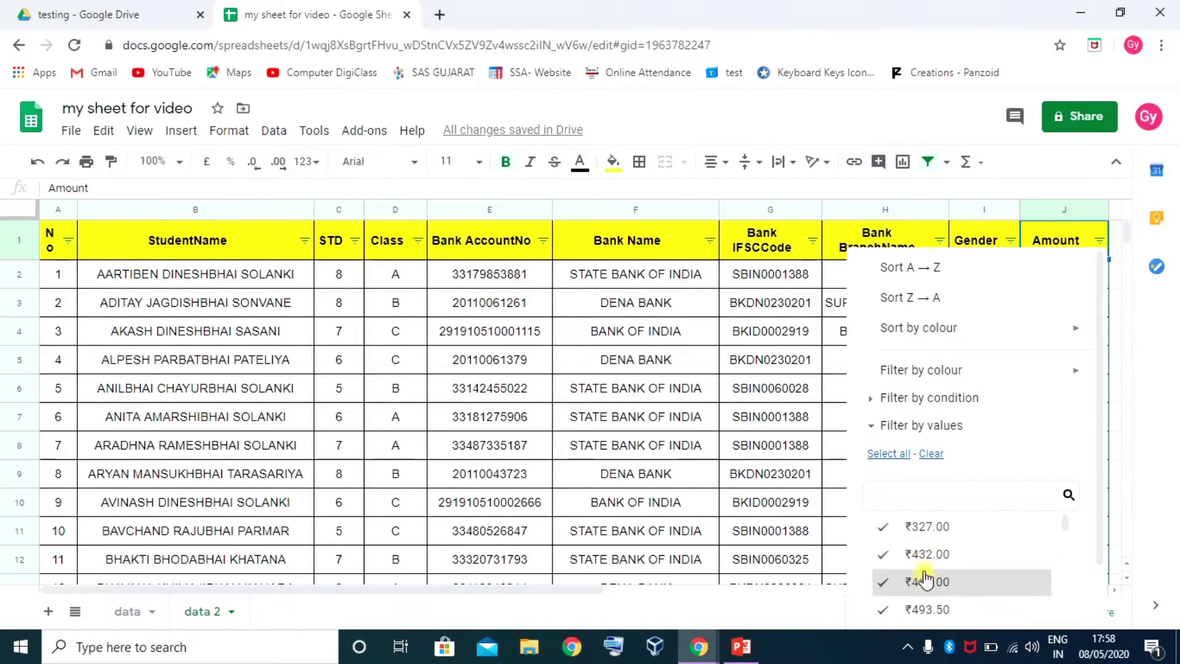
click(928, 454)
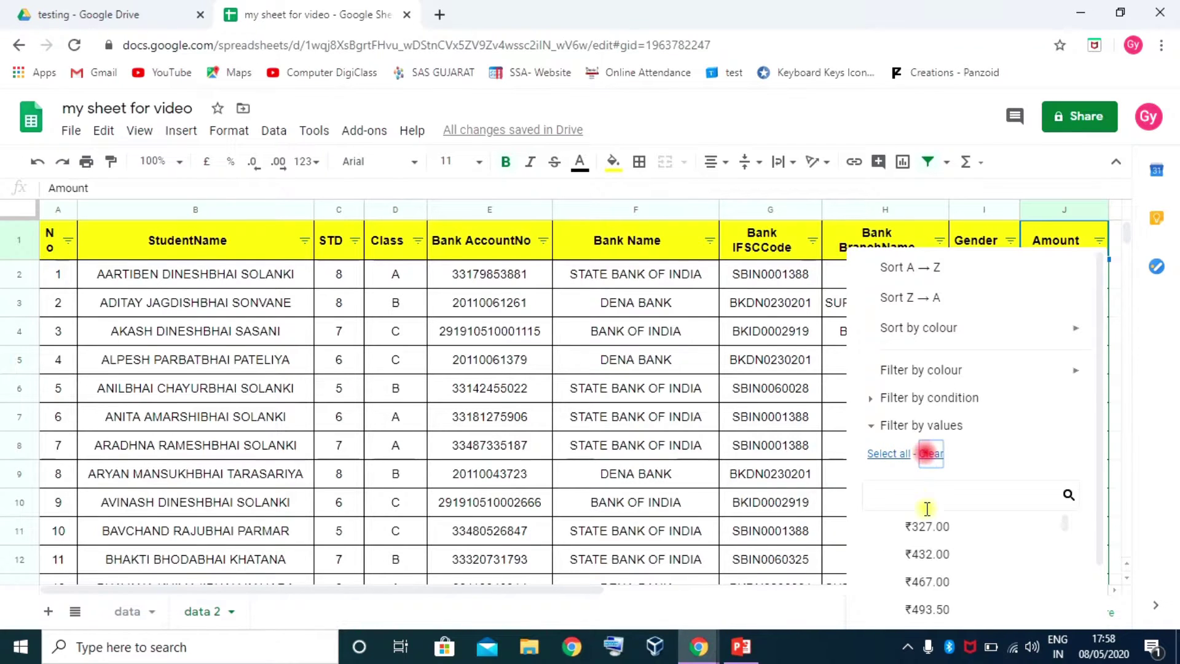
click(892, 527)
click(898, 556)
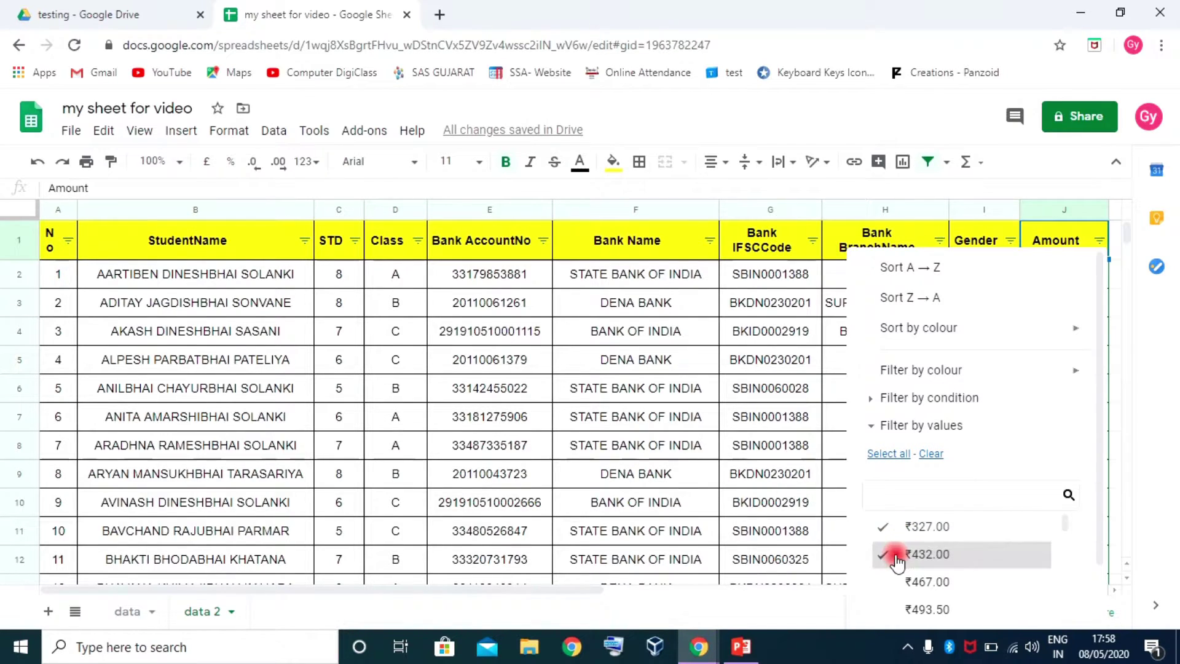
scroll(1101, 581, down, 1)
click(1048, 602)
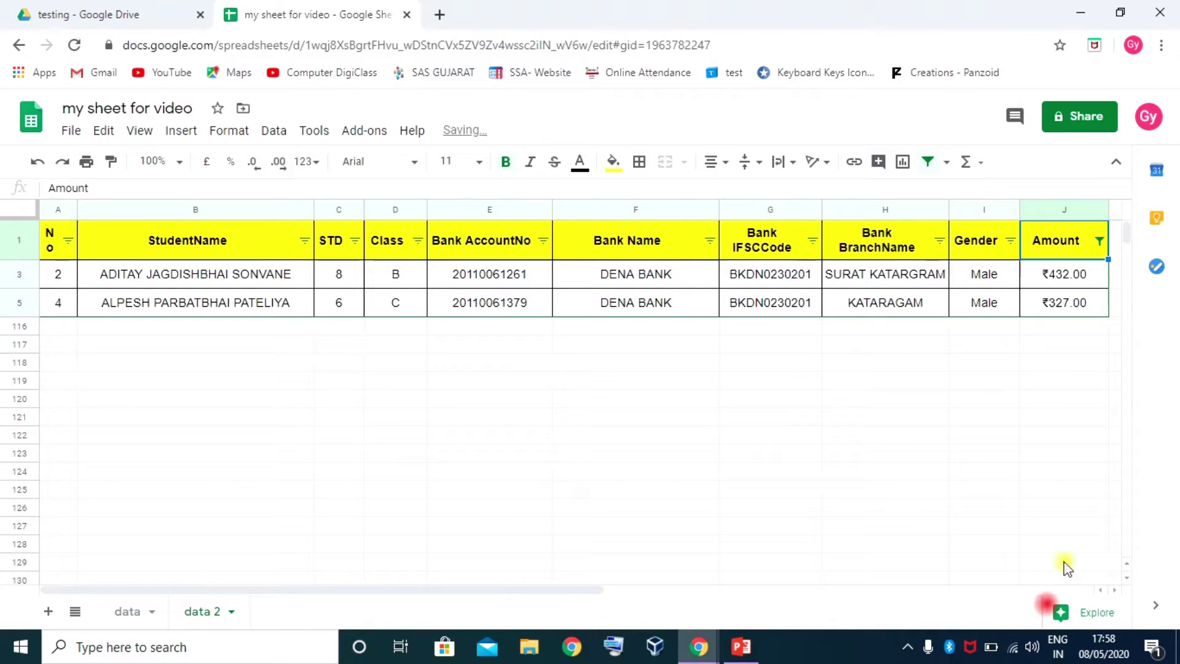
click(1099, 241)
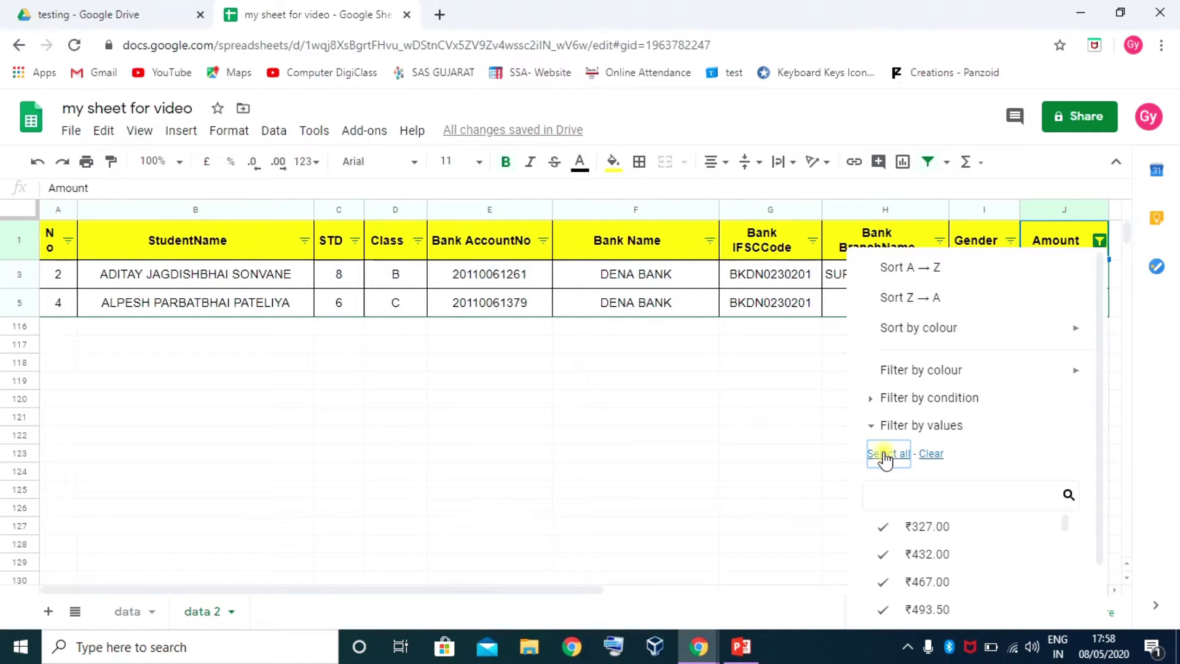
Filter Amount by the condition less than or equal to 500
click(870, 426)
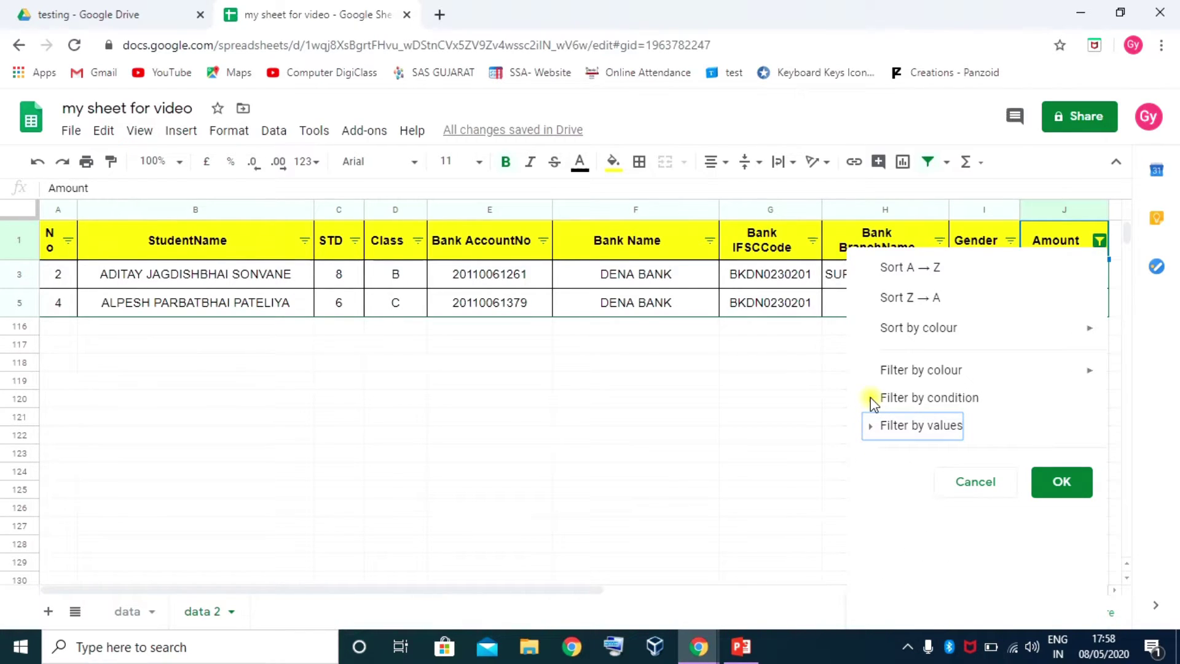
click(872, 398)
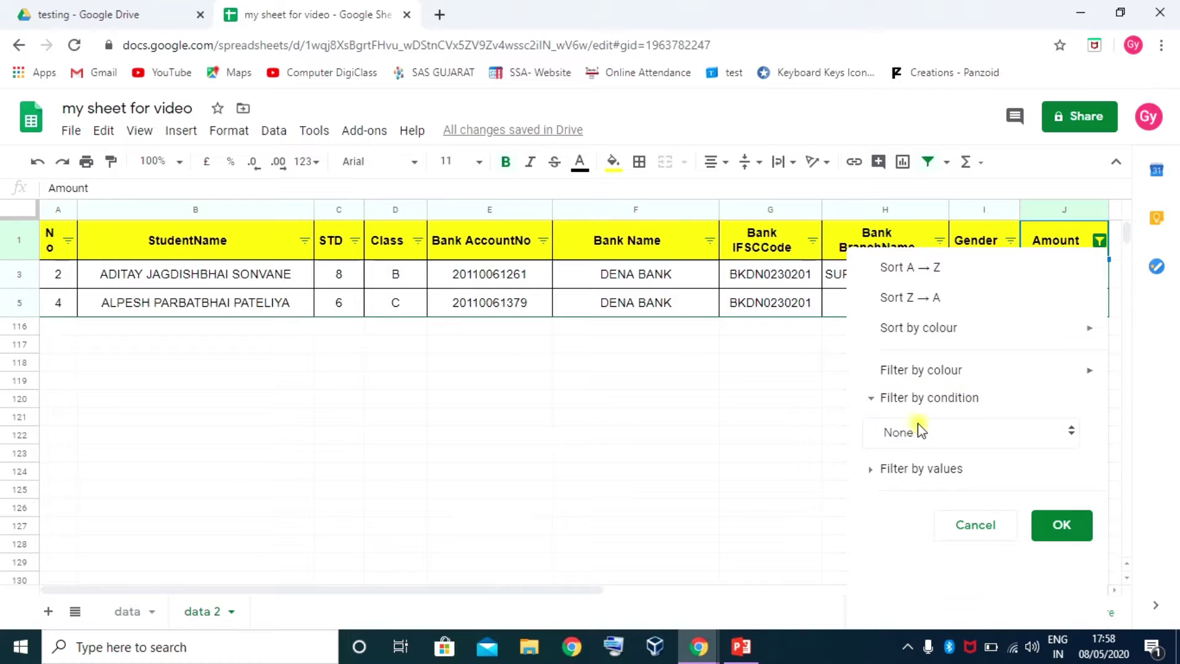
click(1001, 437)
scroll(1012, 461, down, 2)
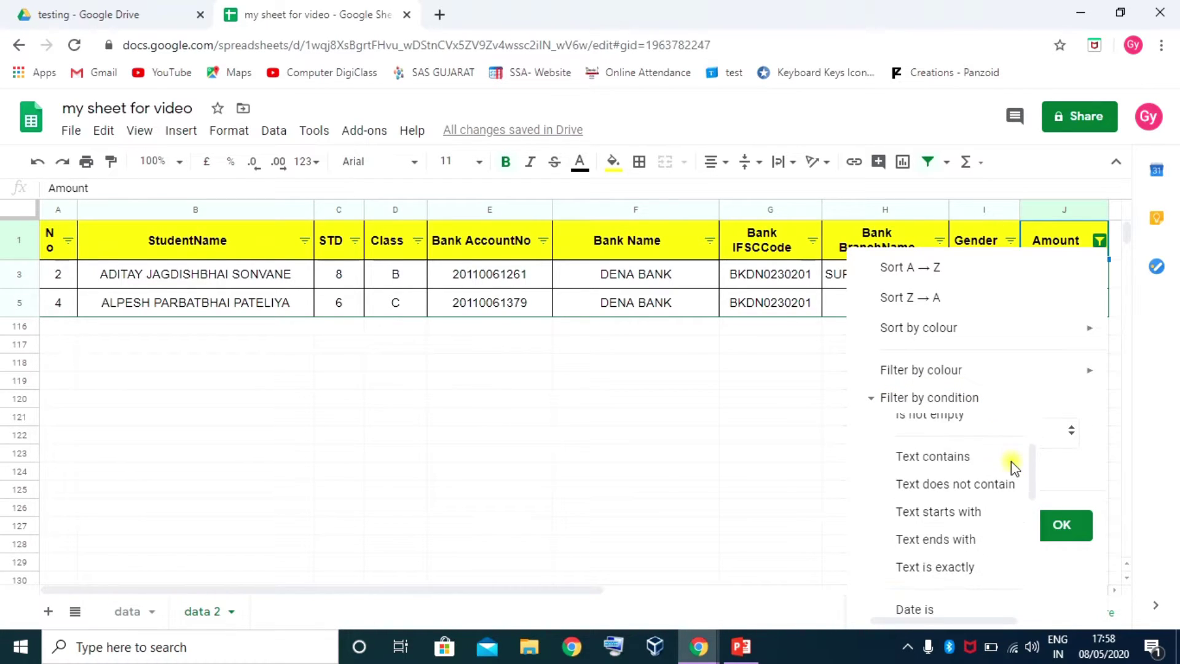
scroll(1012, 461, up, 2)
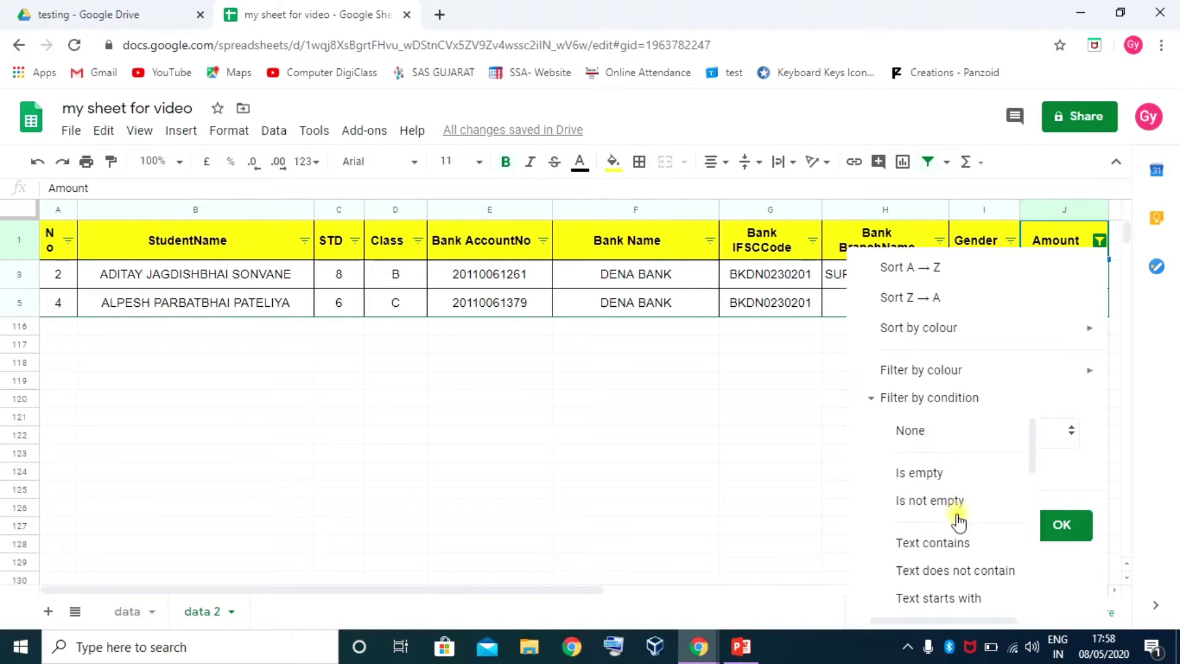
scroll(959, 523, down, 1)
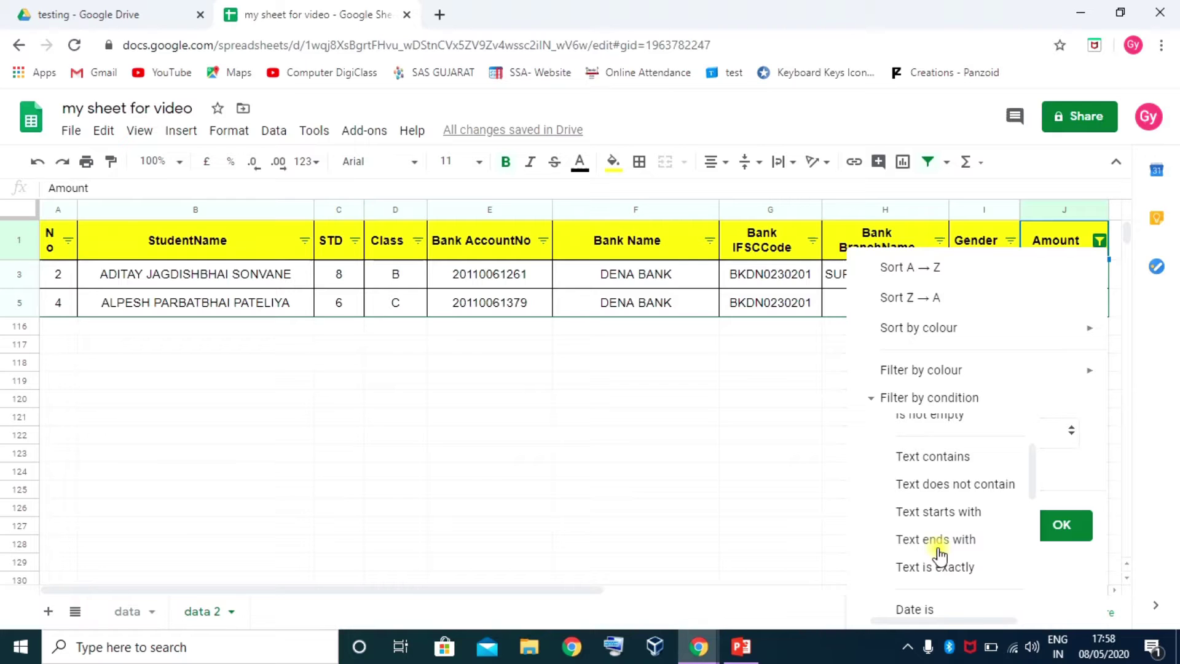
scroll(929, 544, down, 3)
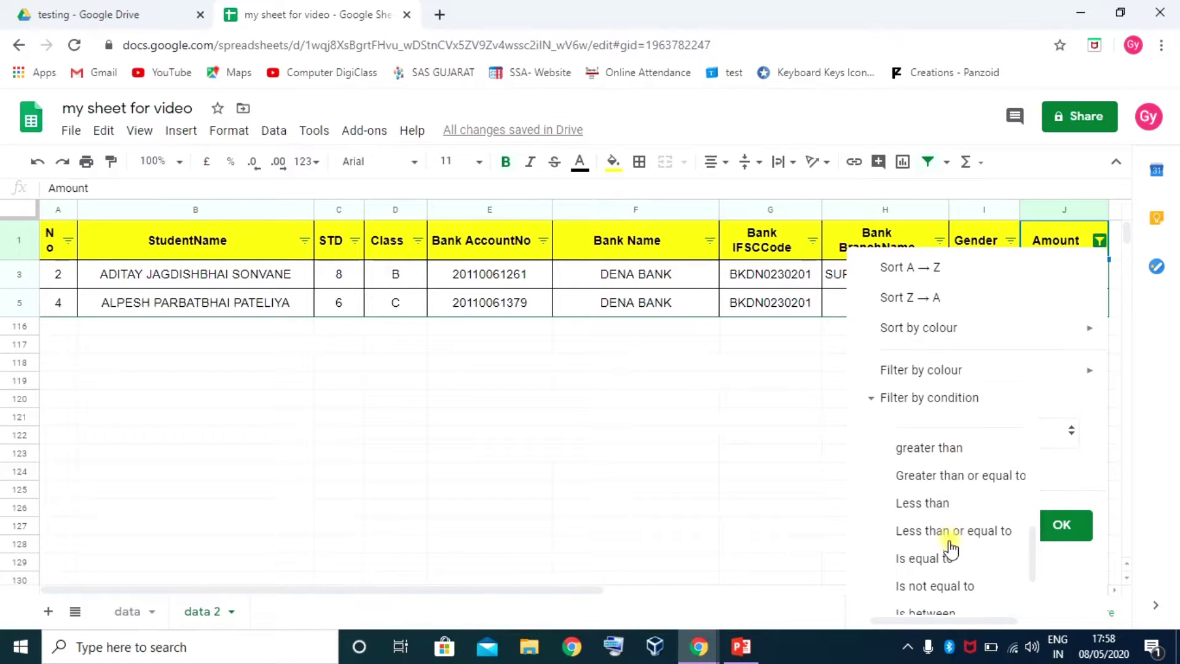
scroll(952, 553, down, 1)
scroll(951, 553, up, 1)
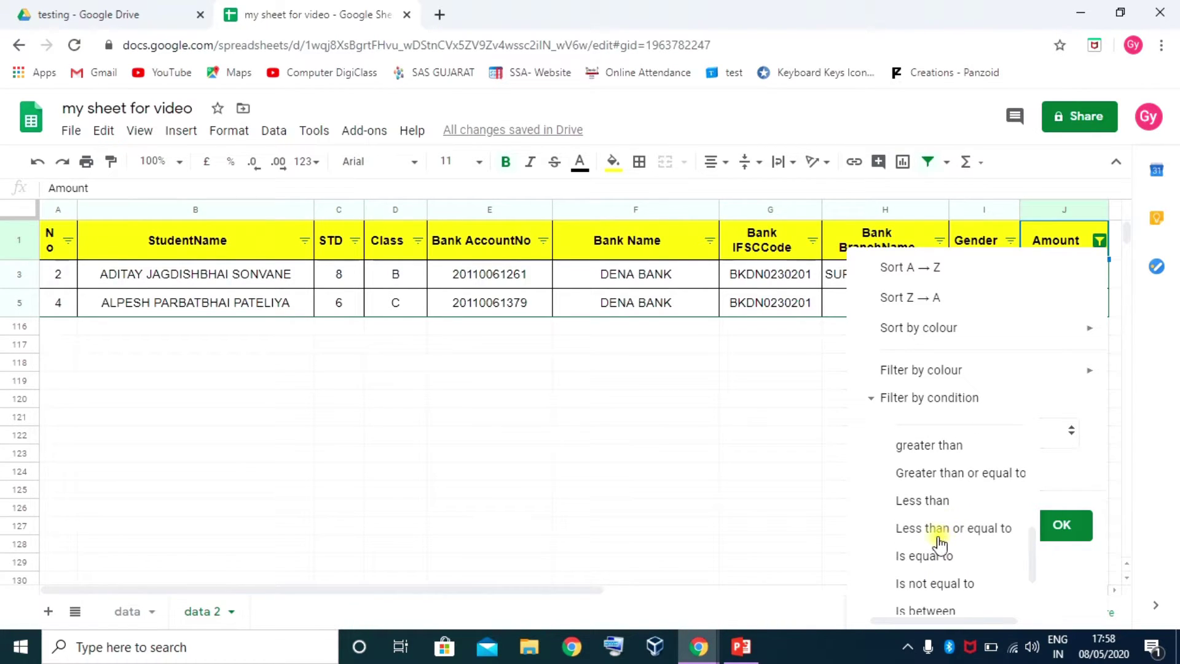
click(937, 530)
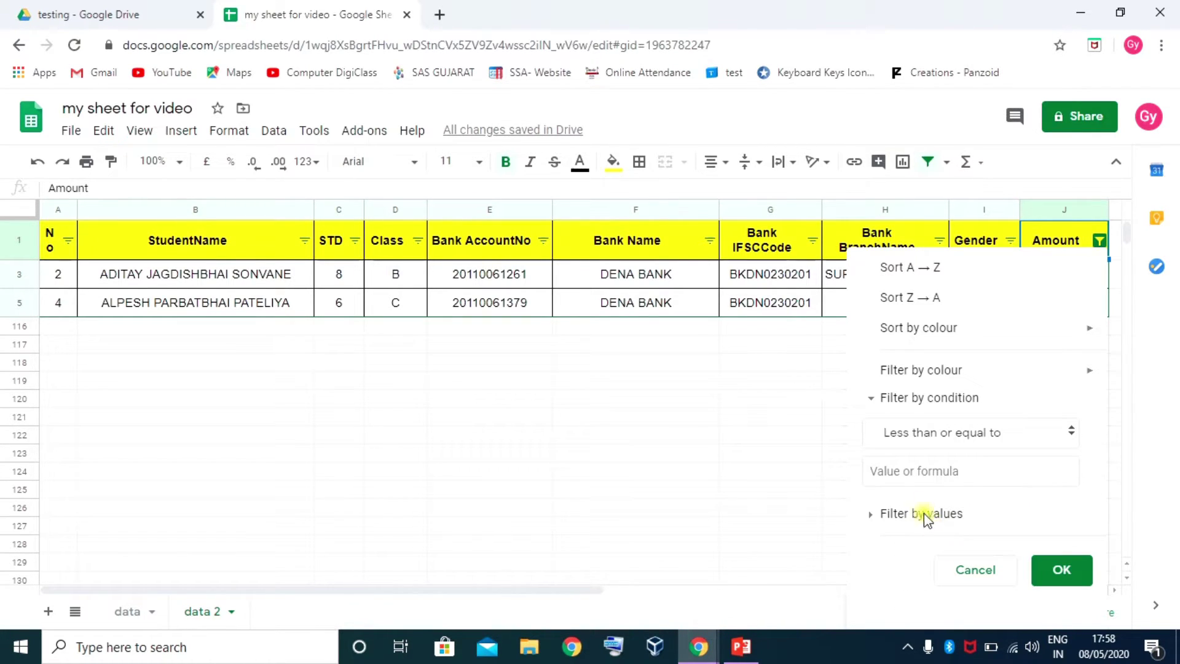
click(924, 476)
text(500)
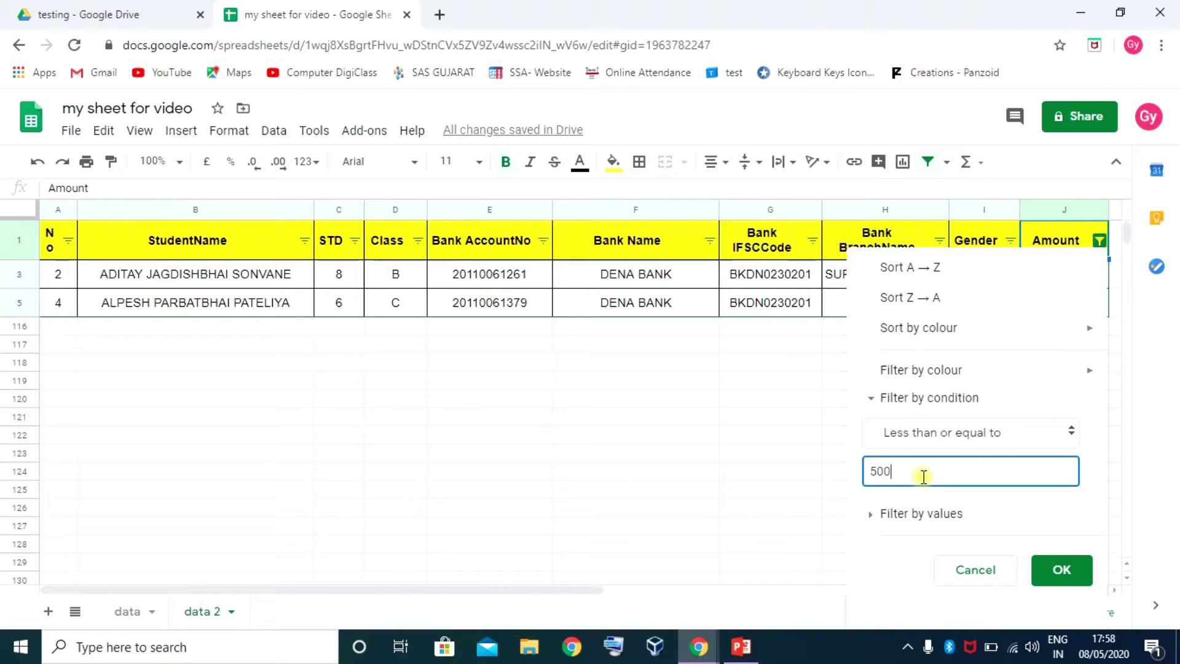
click(1062, 569)
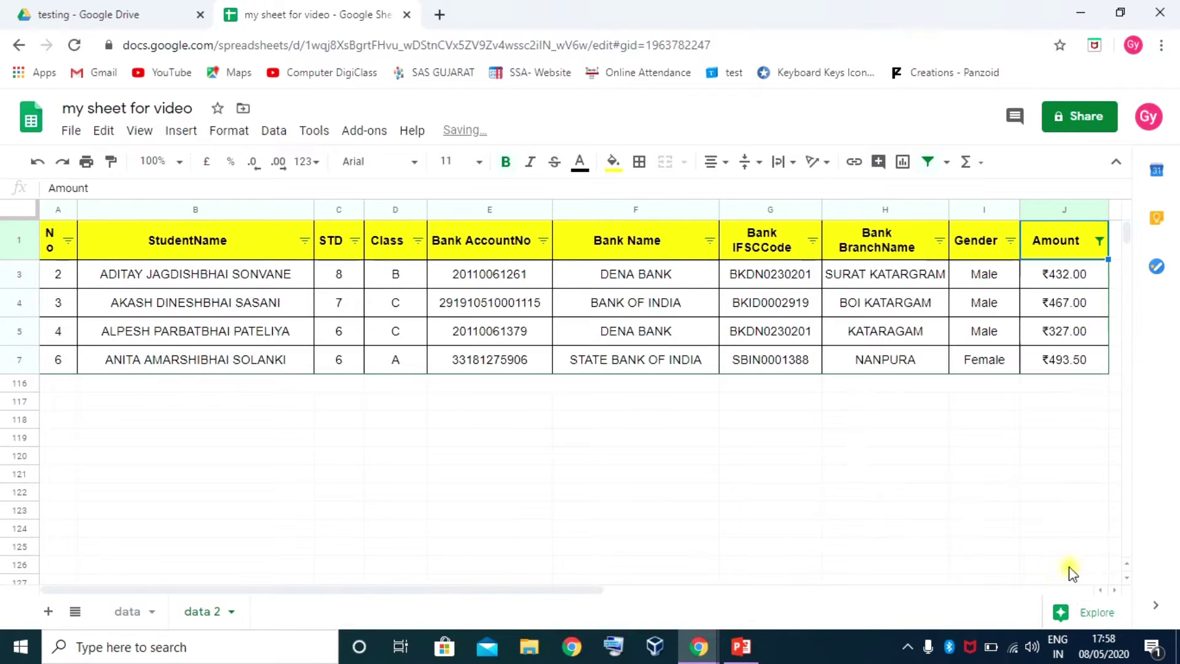
Change the Amount condition to greater than or equal to 500, showing rows of ₹500 or more
click(1083, 280)
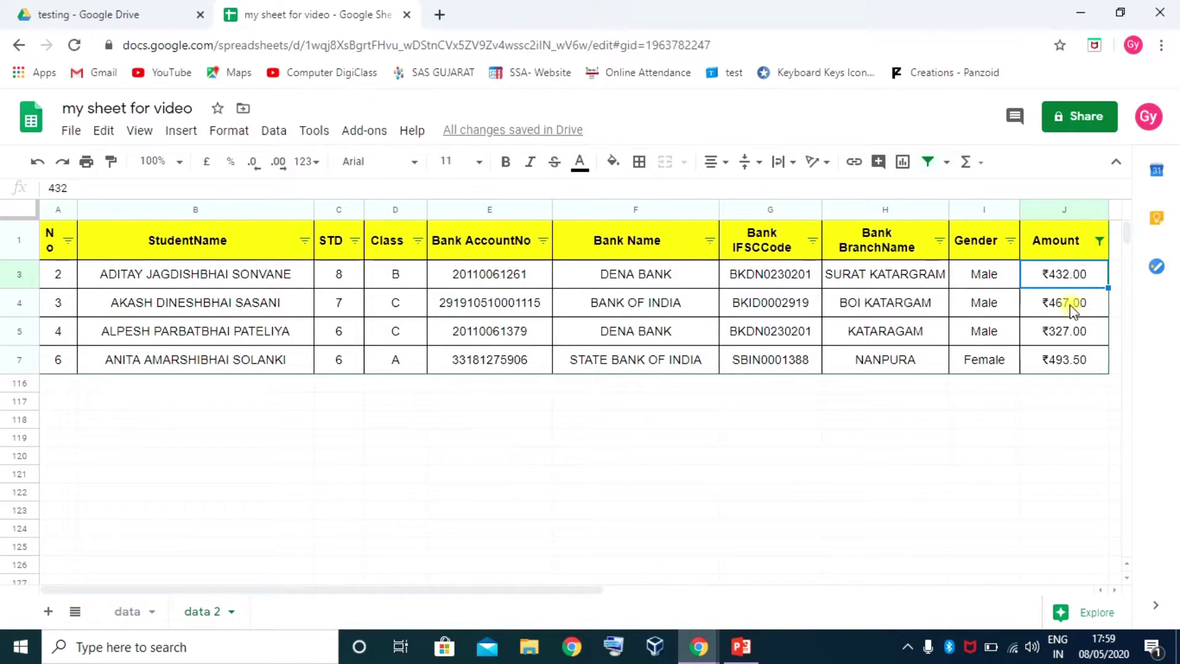
click(1062, 303)
click(1059, 330)
click(1069, 362)
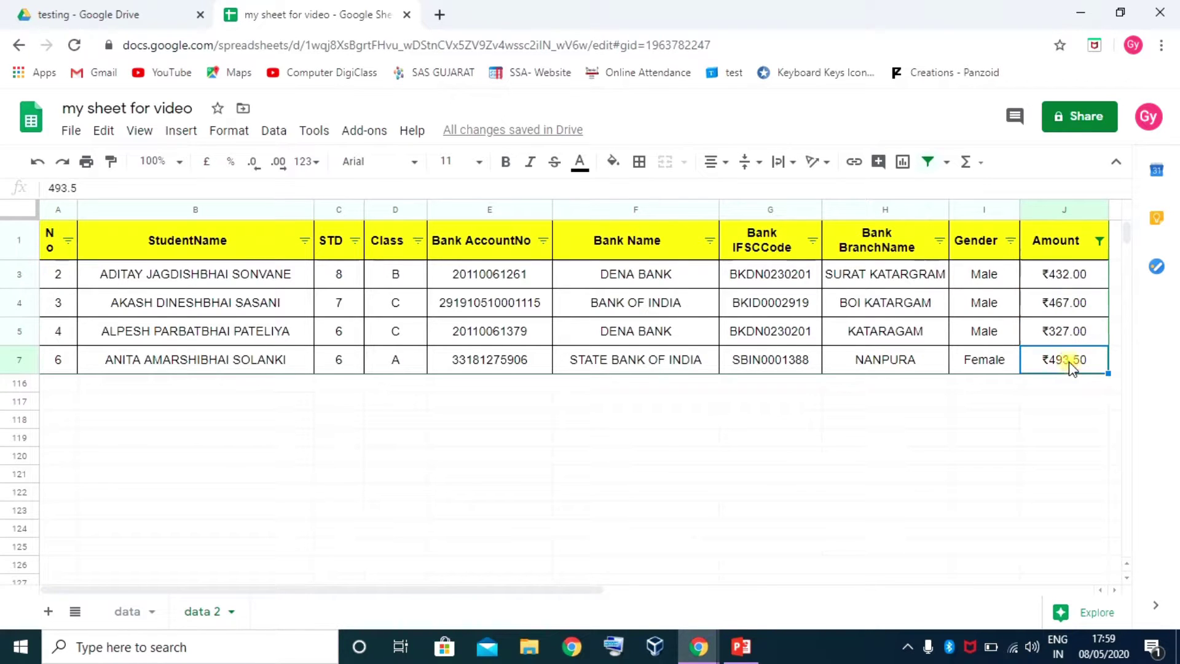
click(1100, 241)
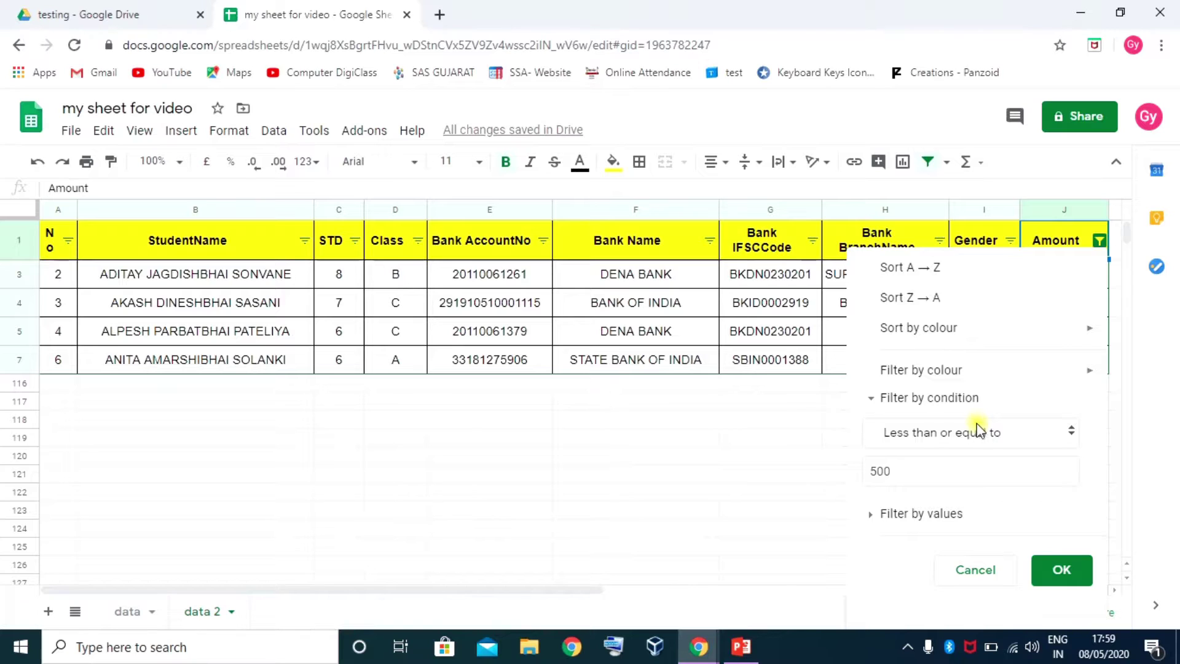
click(984, 442)
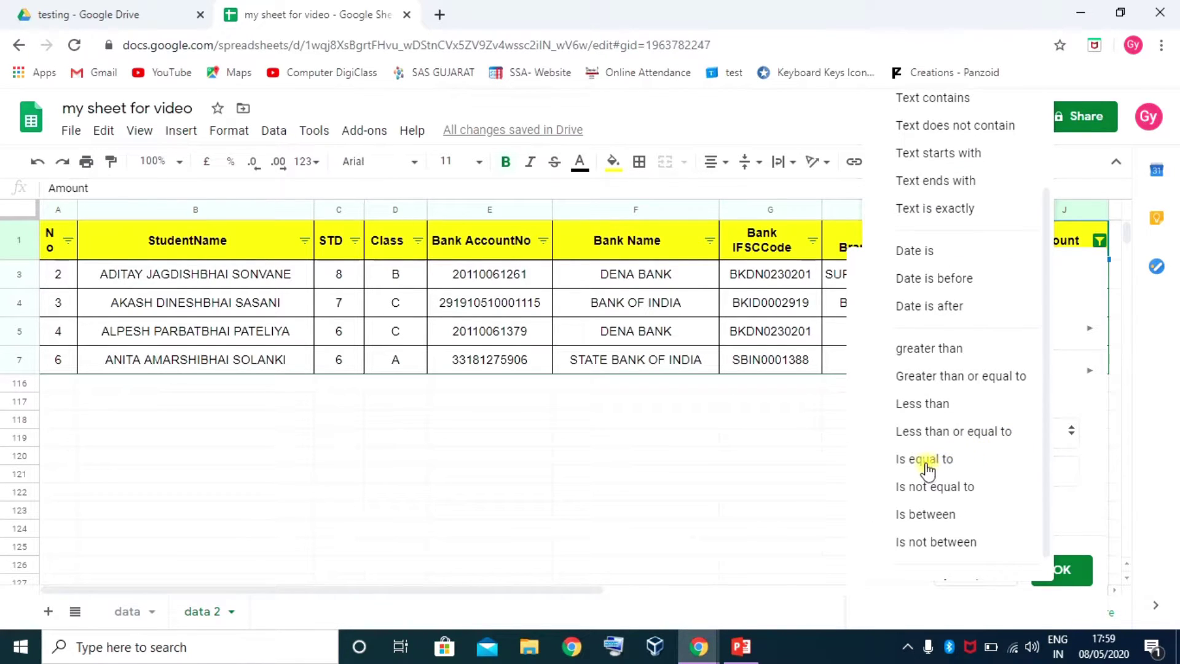
click(935, 377)
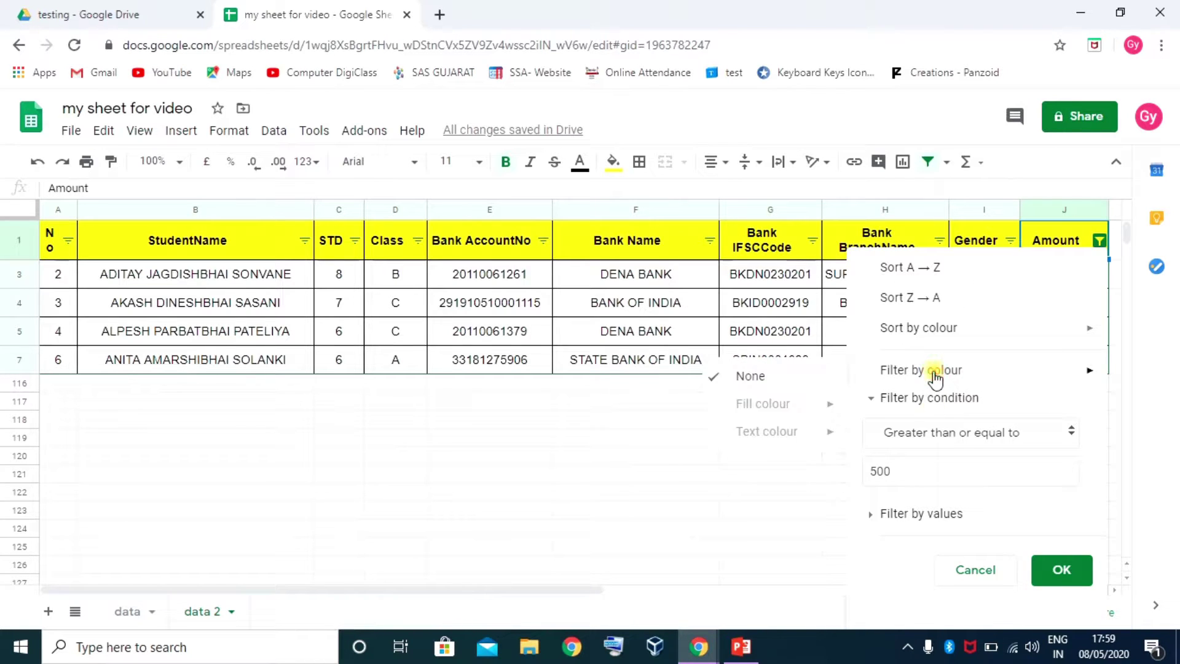
click(1063, 572)
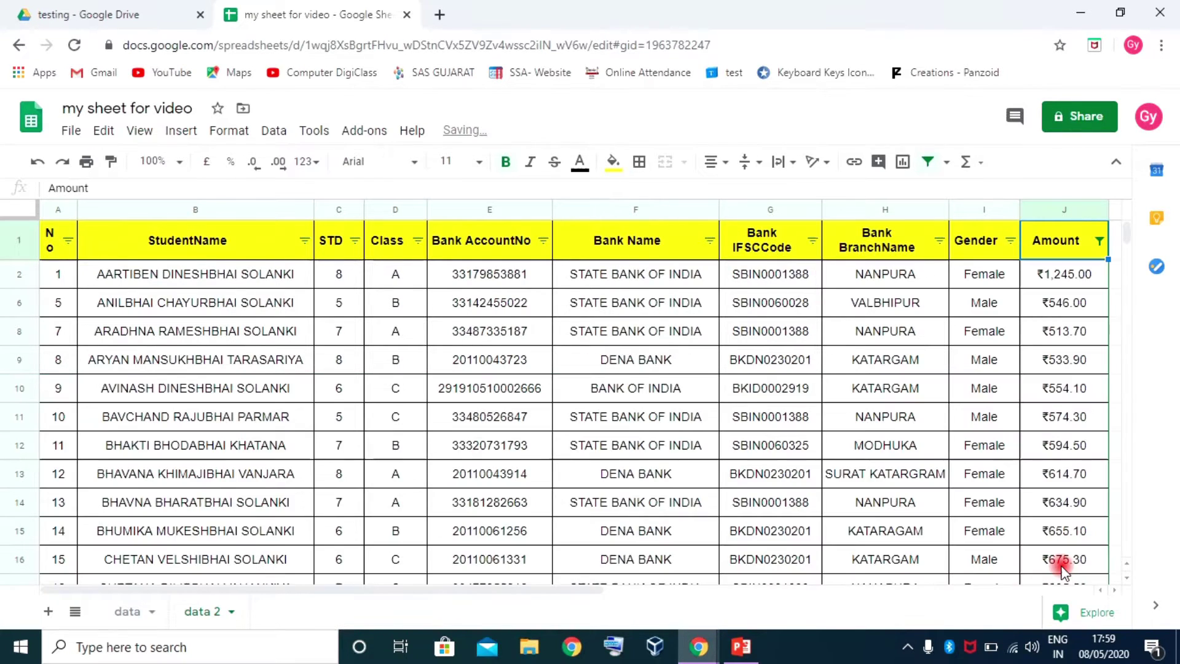
scroll(872, 369, down, 15)
scroll(873, 378, down, 18)
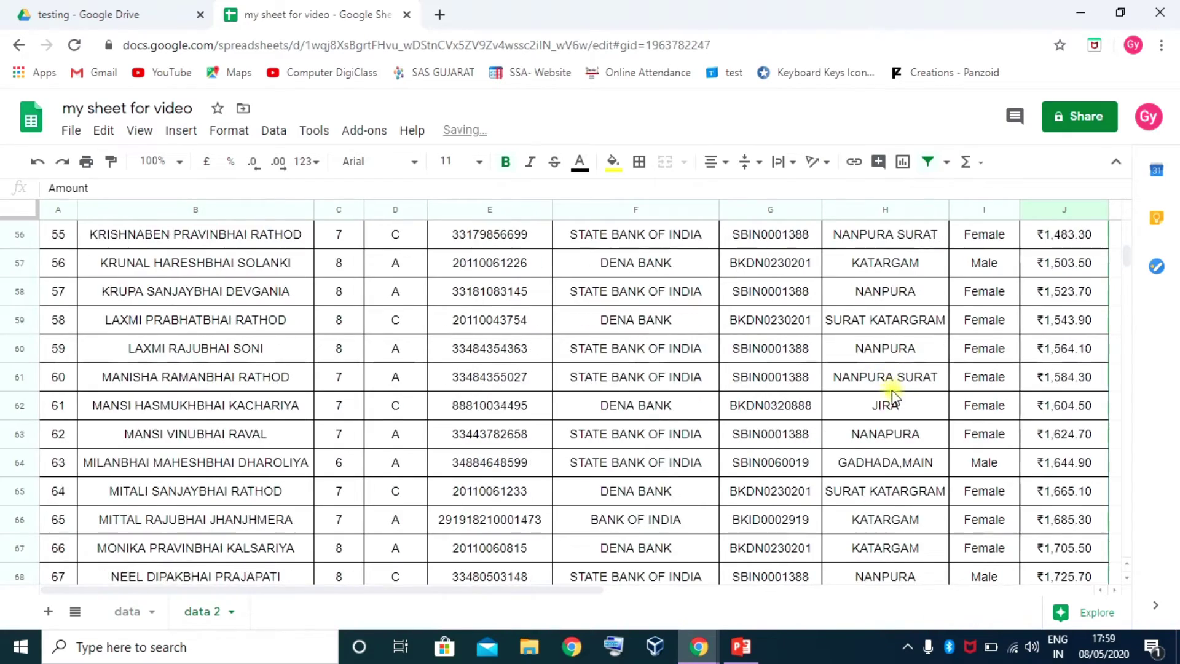
scroll(1076, 452, down, 6)
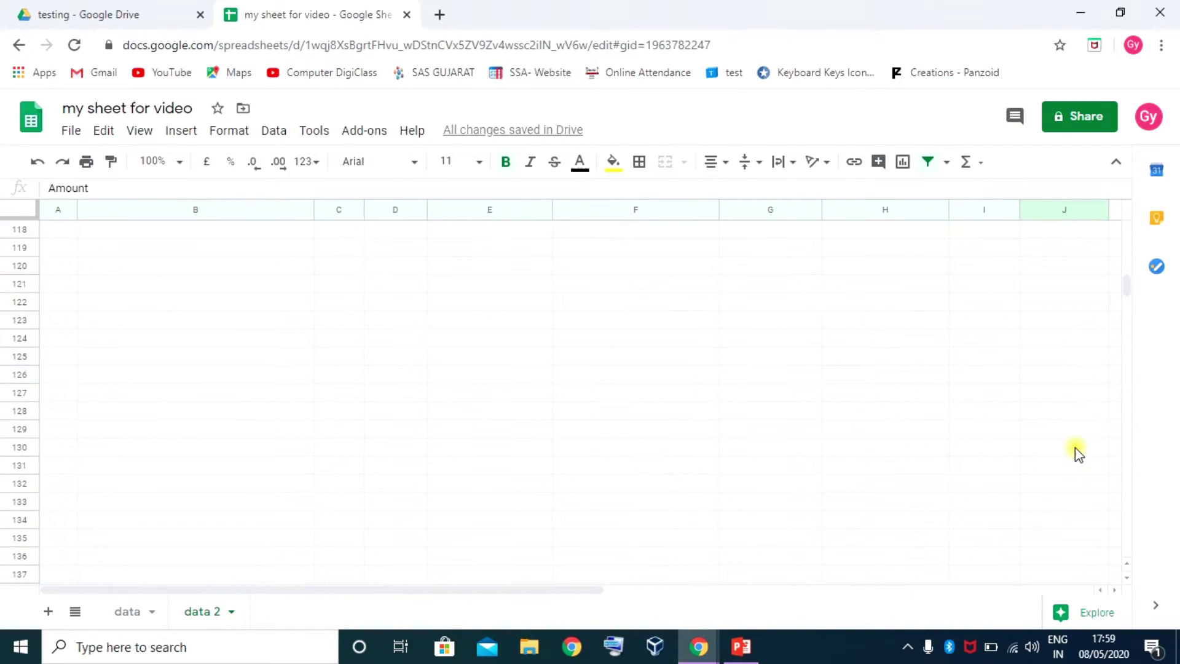
scroll(1076, 452, up, 3)
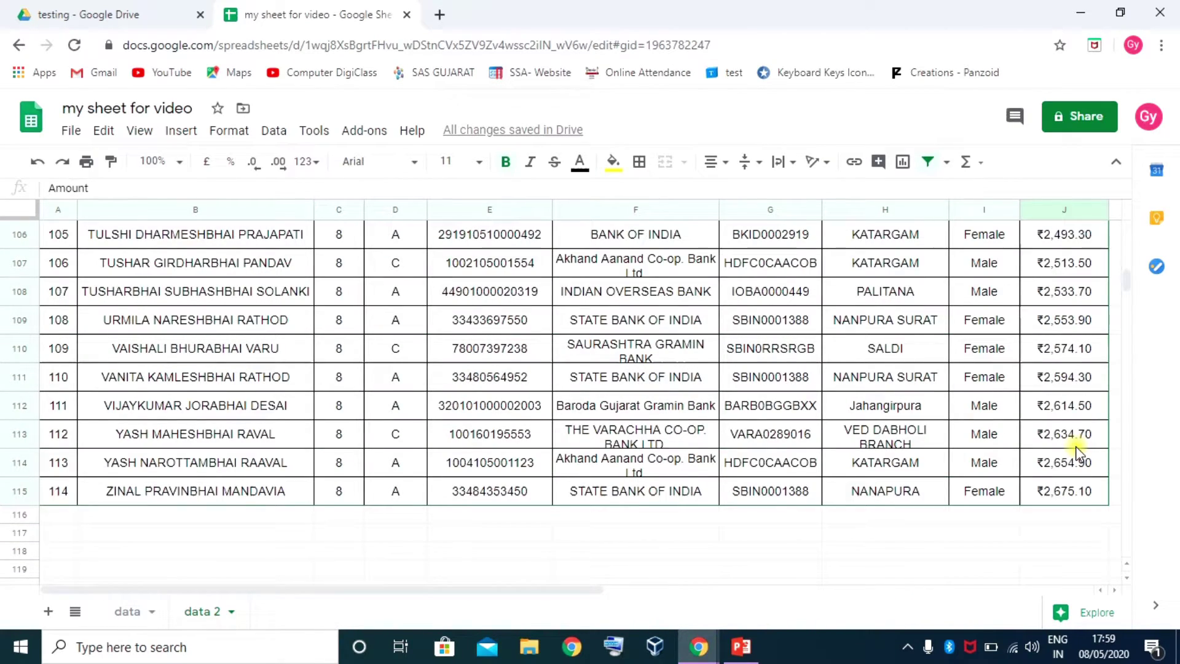
scroll(1077, 454, up, 20)
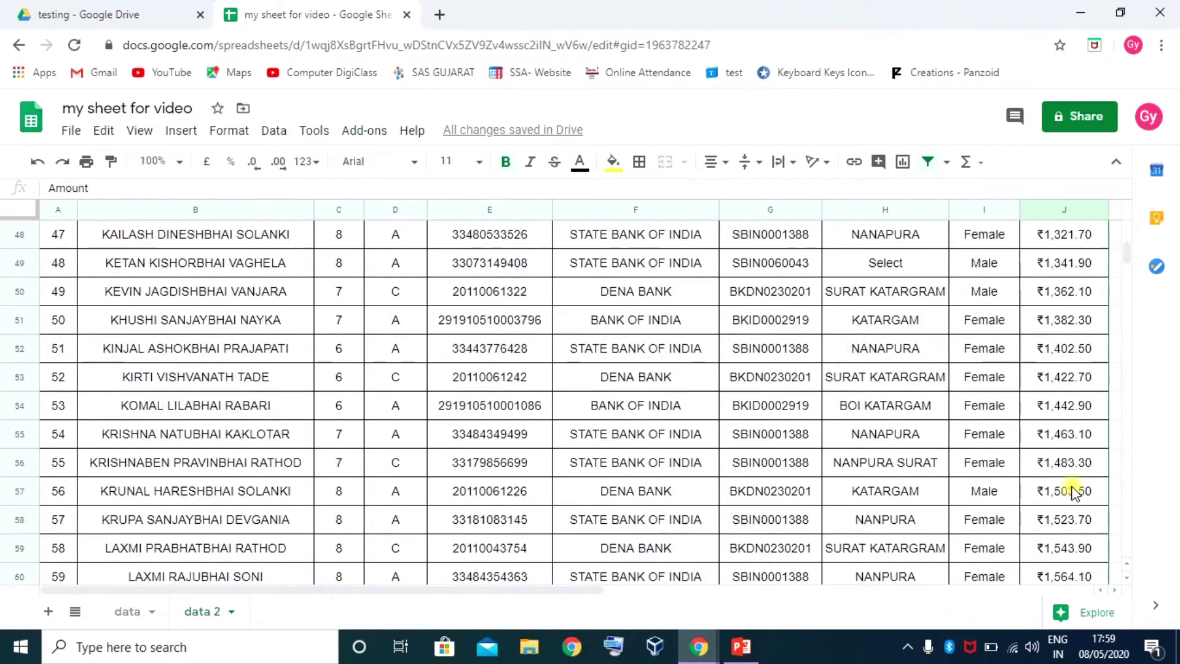
scroll(1076, 492, up, 5)
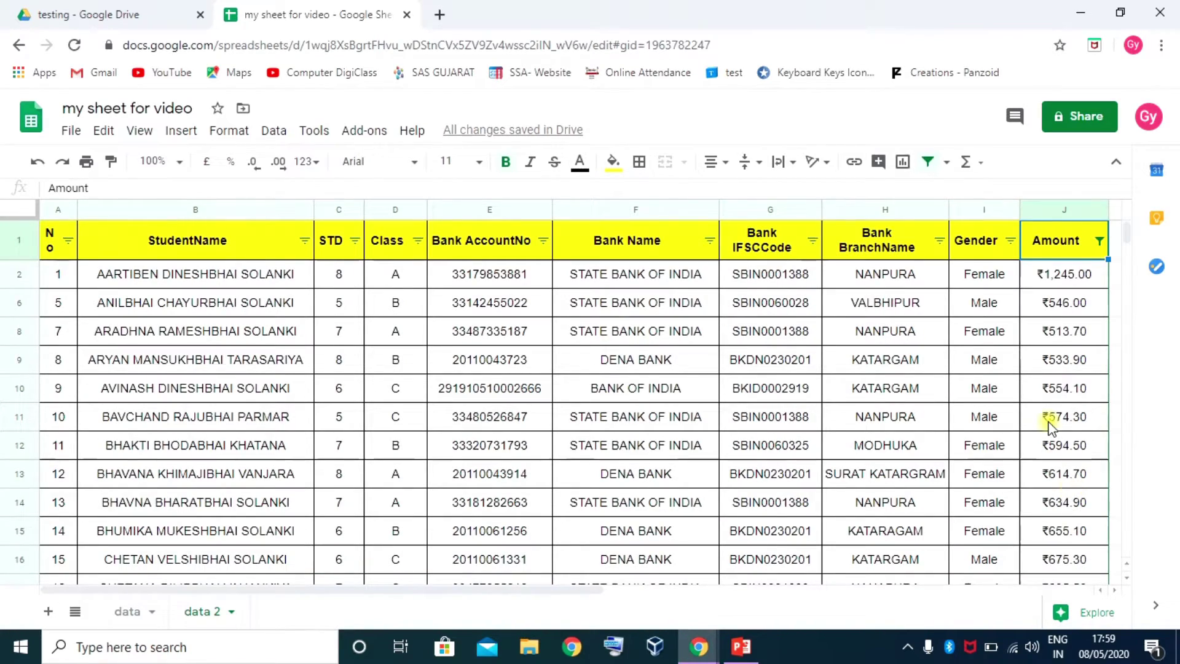
Set the Amount filter condition back to None
click(1100, 241)
click(939, 432)
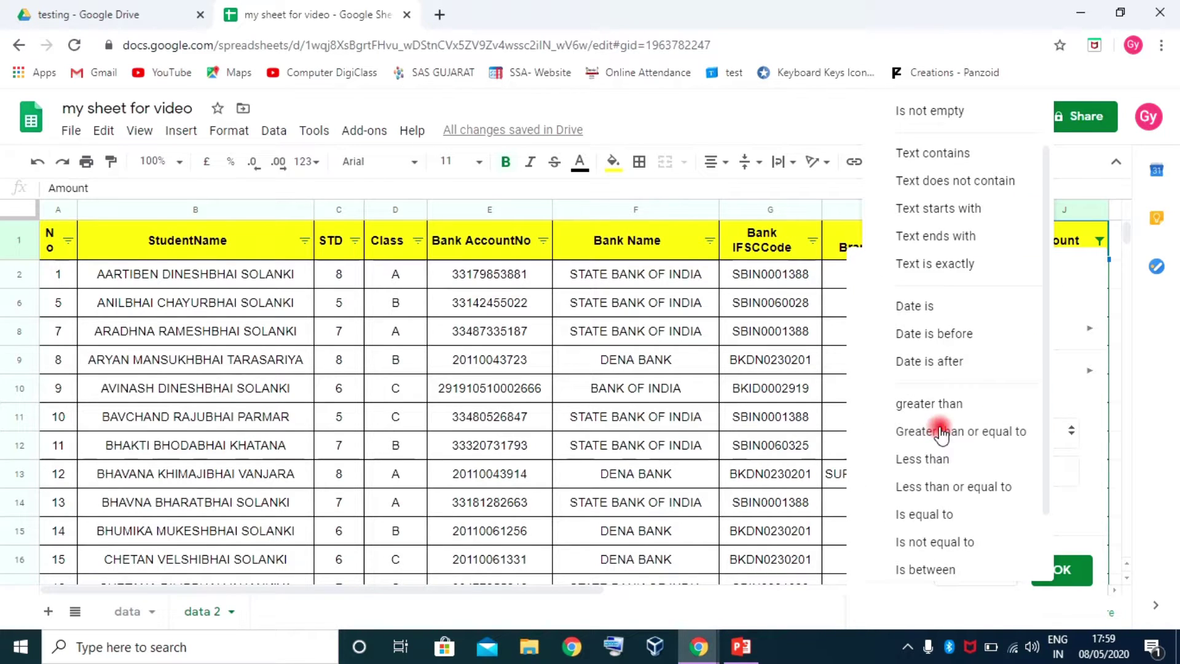
scroll(940, 301, up, 1)
click(919, 123)
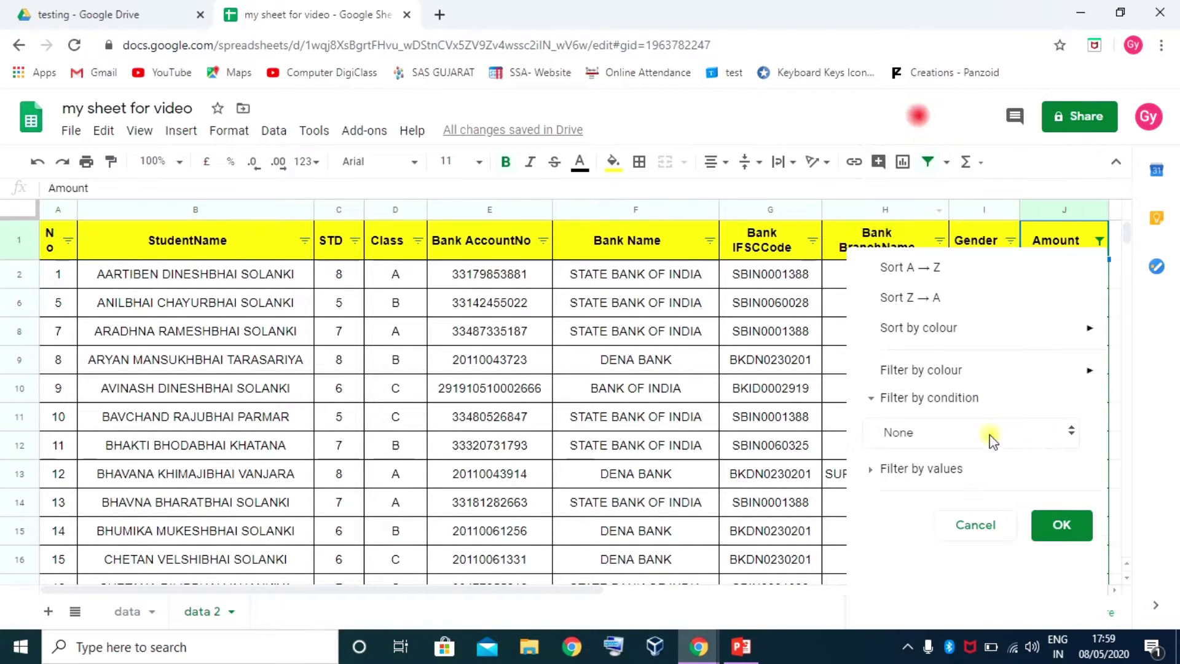
click(875, 398)
click(1063, 489)
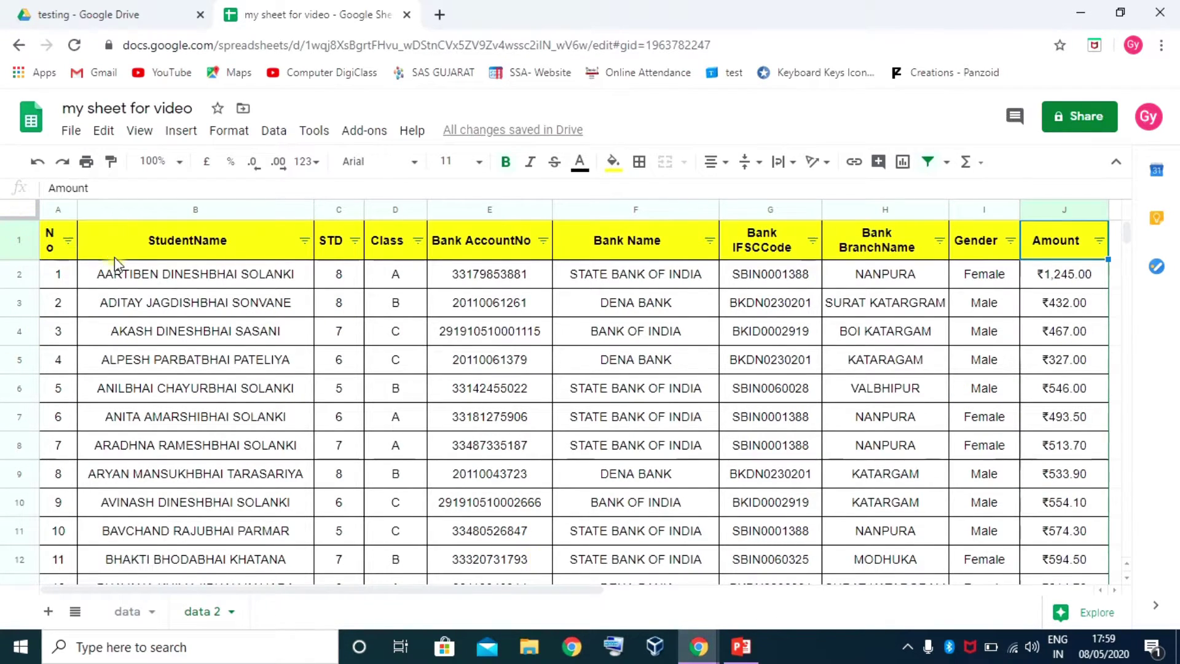
Remove the filter from the table's header row
drag(100, 241, 897, 246)
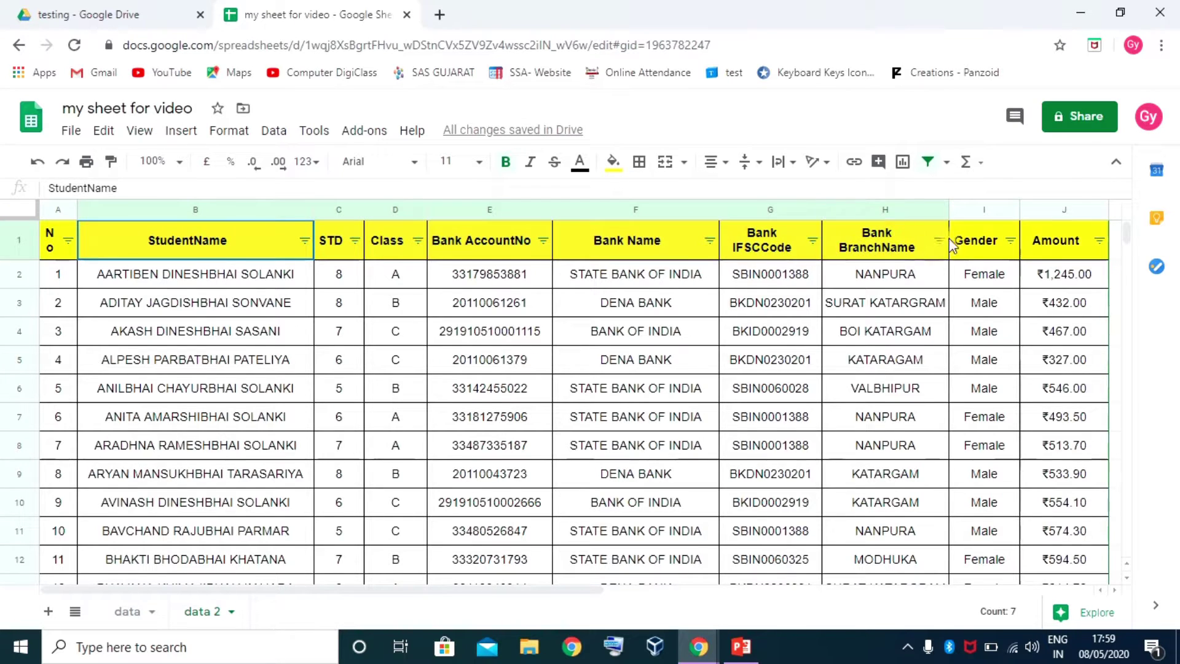
click(928, 162)
click(448, 304)
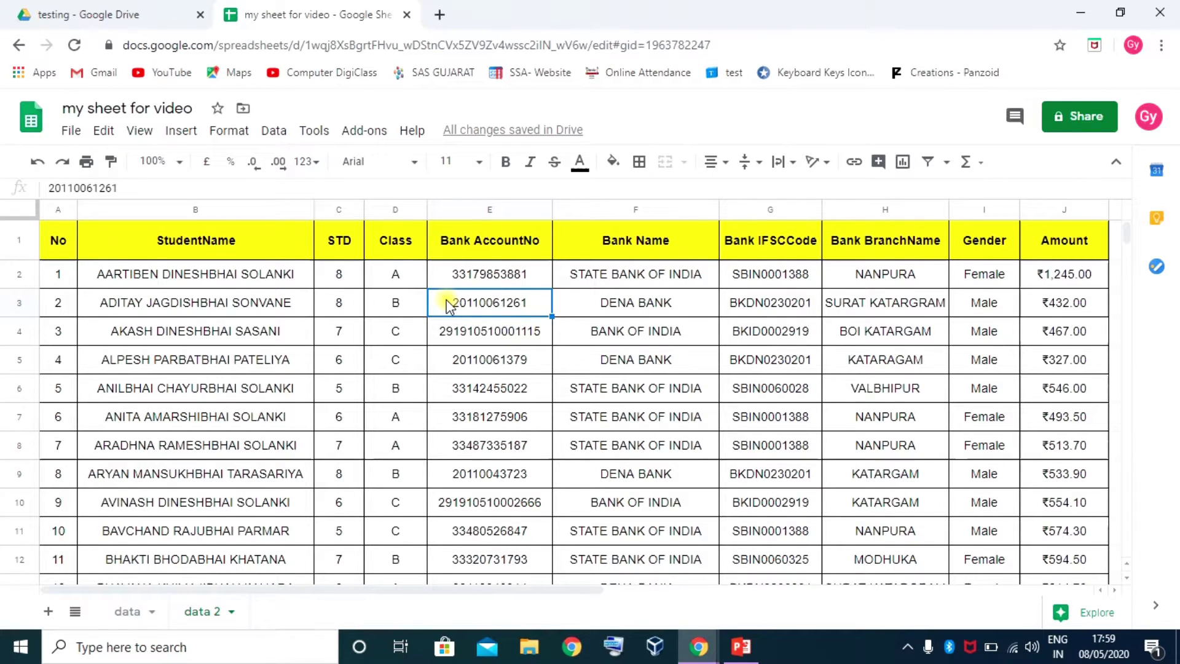
Create a new filter view over A1:J115 named 'sbi bank with katargam'
click(948, 164)
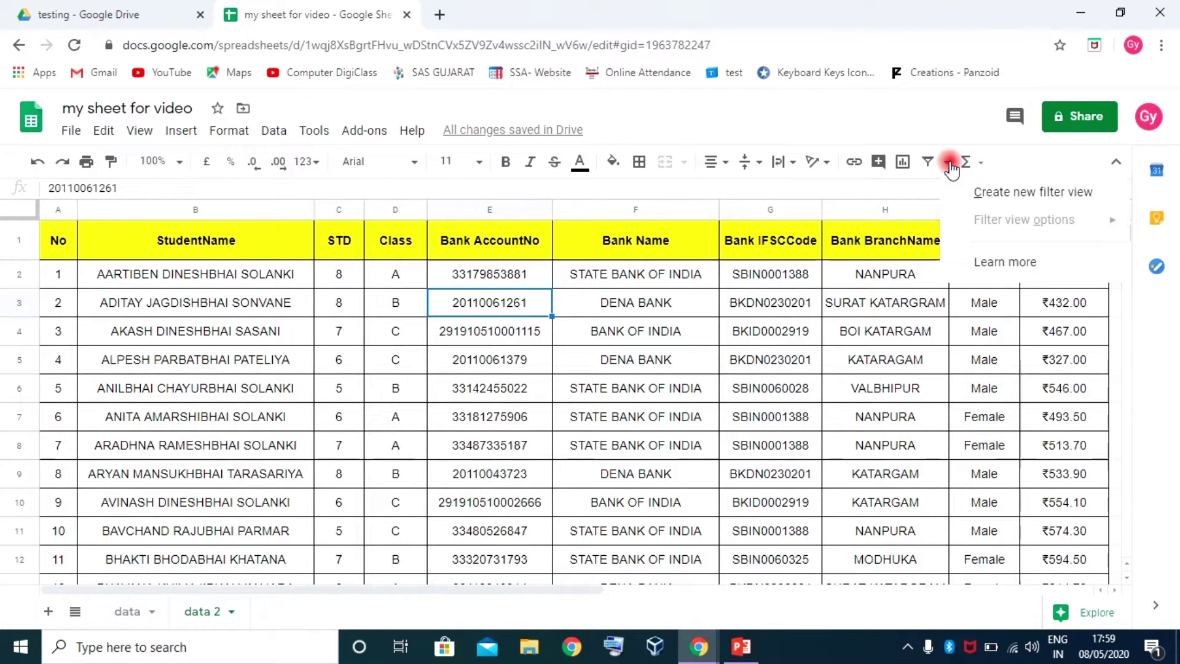
click(1039, 200)
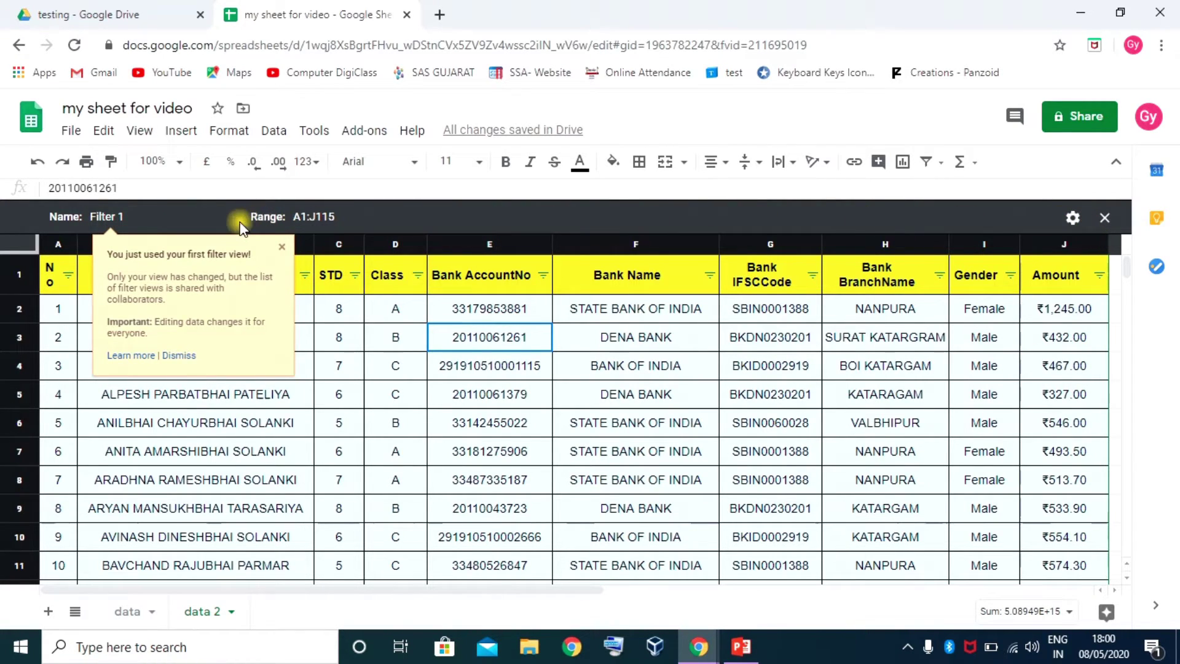
click(107, 217)
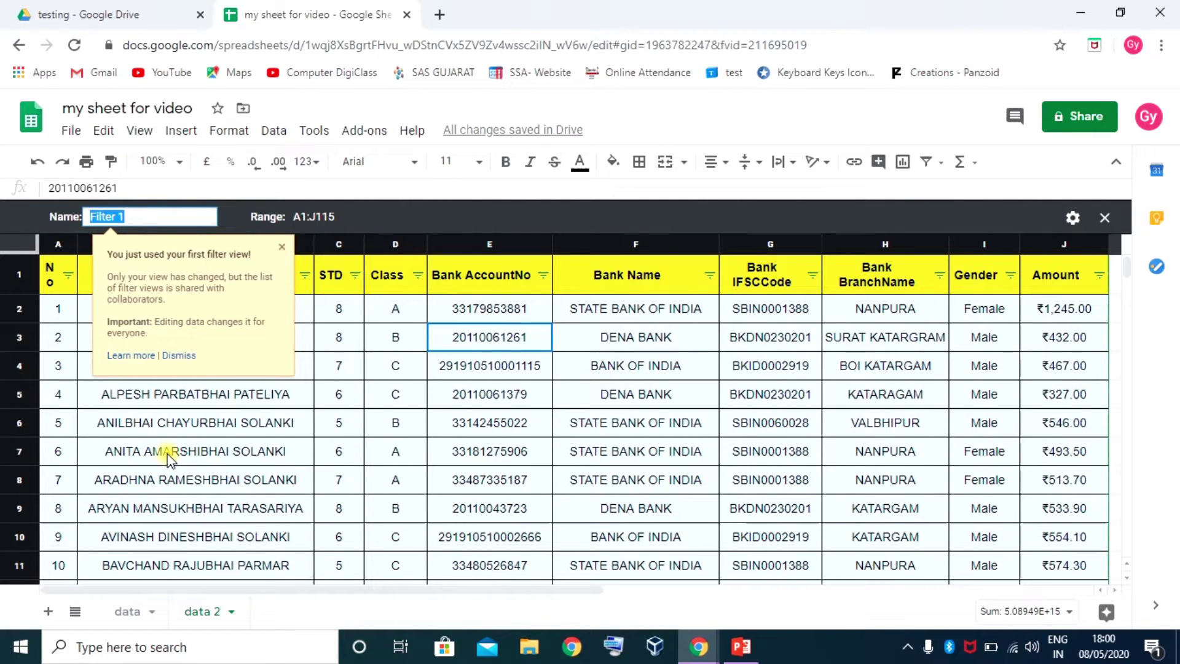
text(sbi bank with )
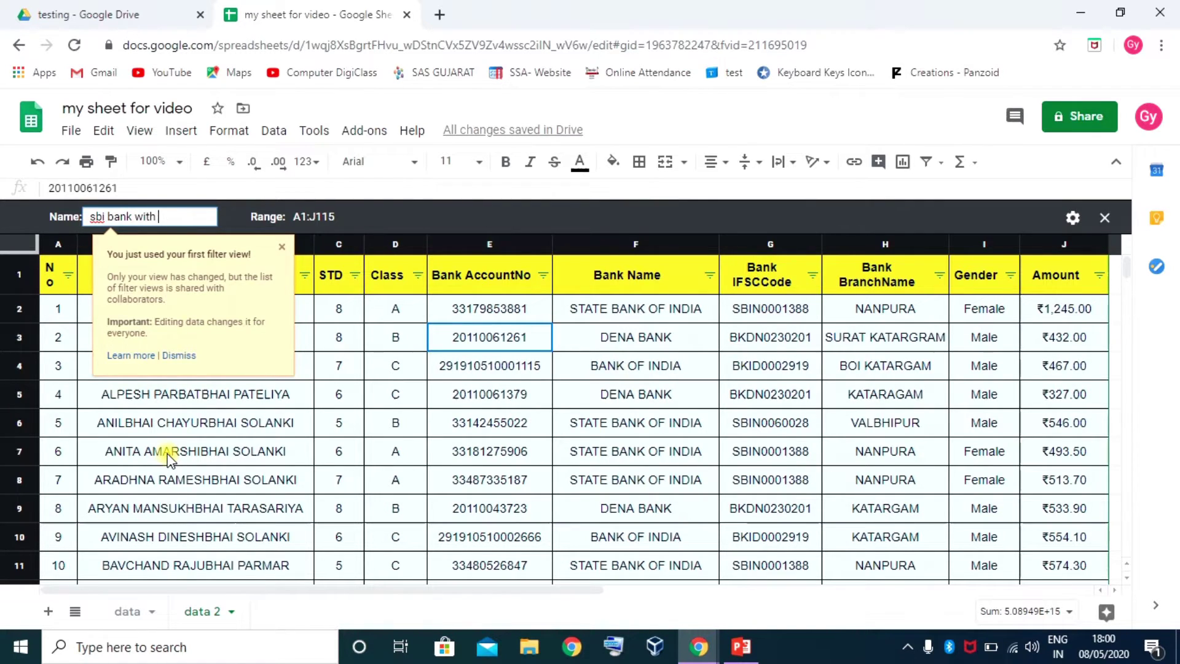
text(katargam)
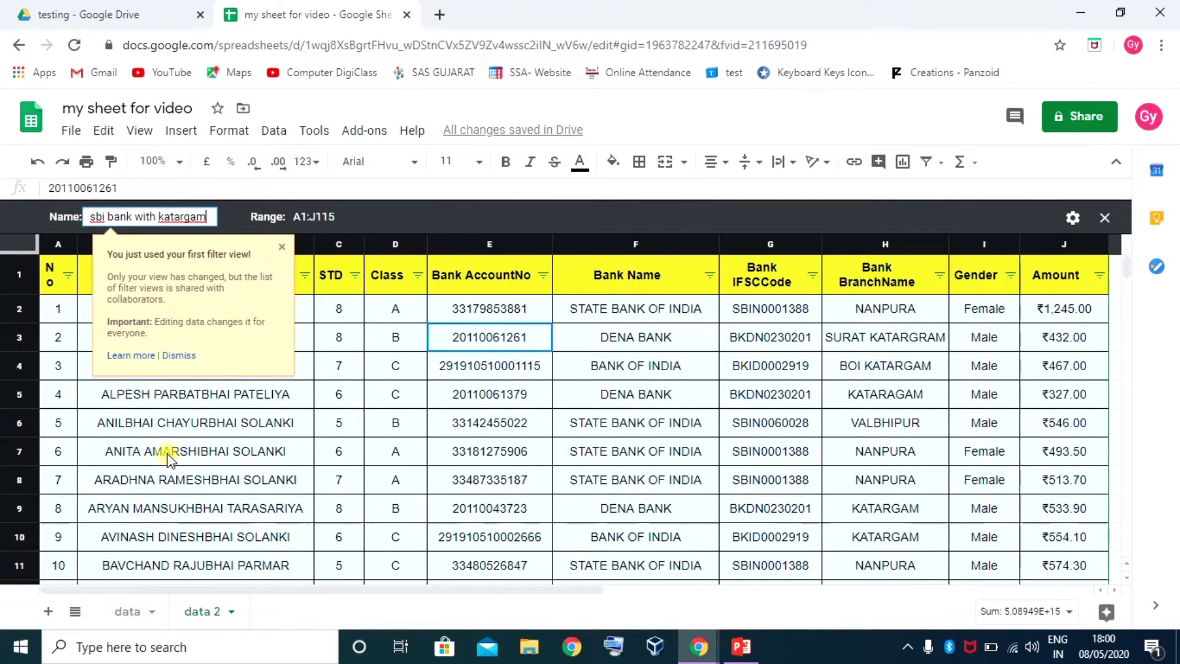
key(Tab)
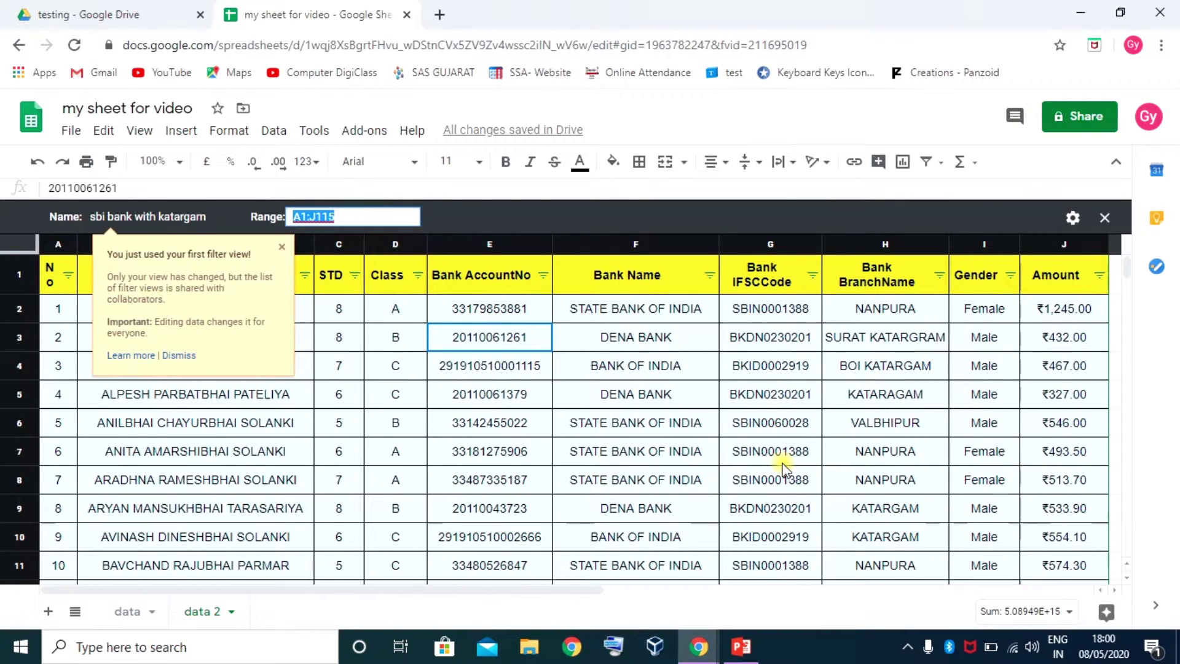
click(1070, 218)
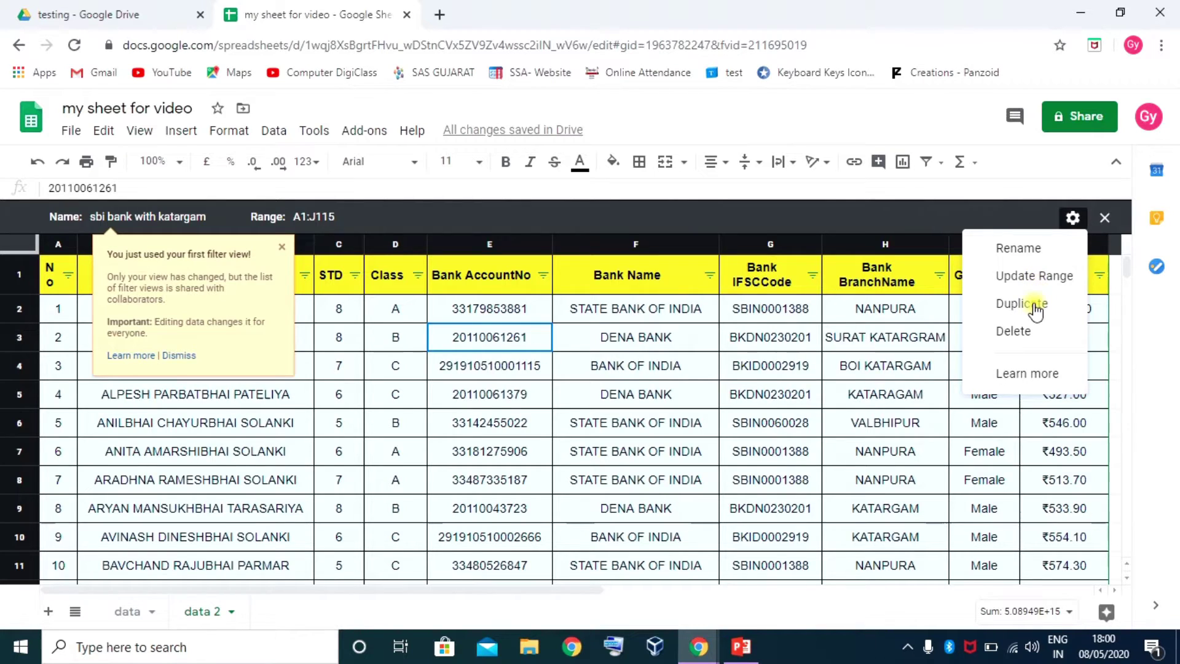
click(997, 215)
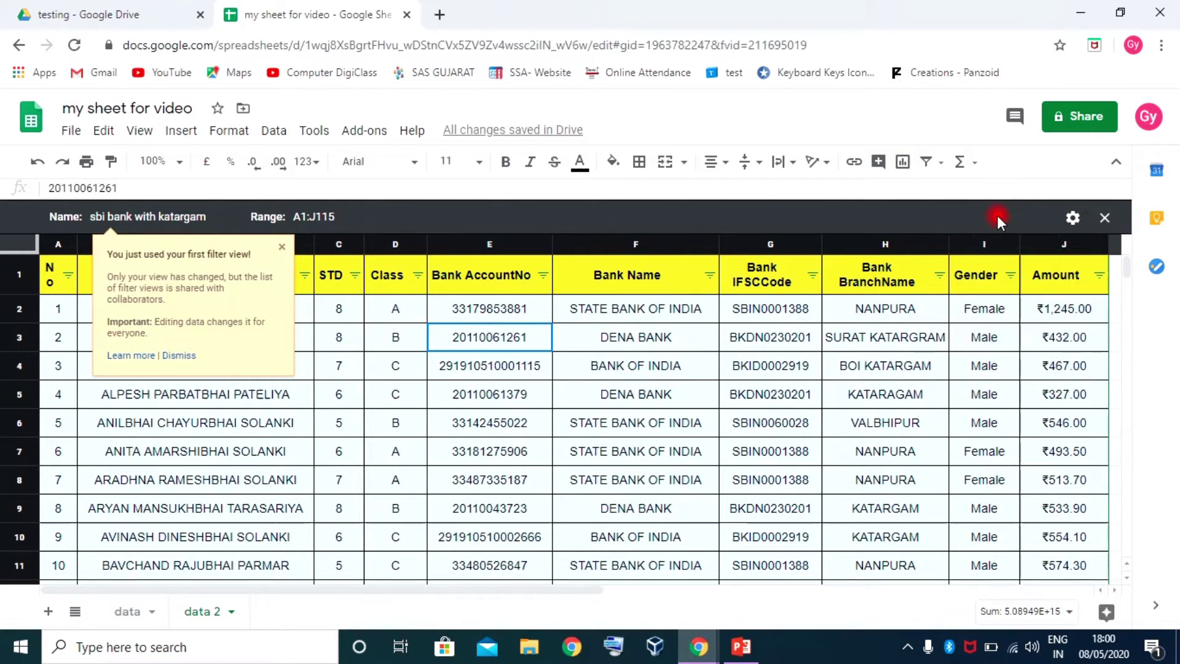
Filter Bank Name to STATE BANK OF INDIA only, found by searching 'sta'
click(282, 247)
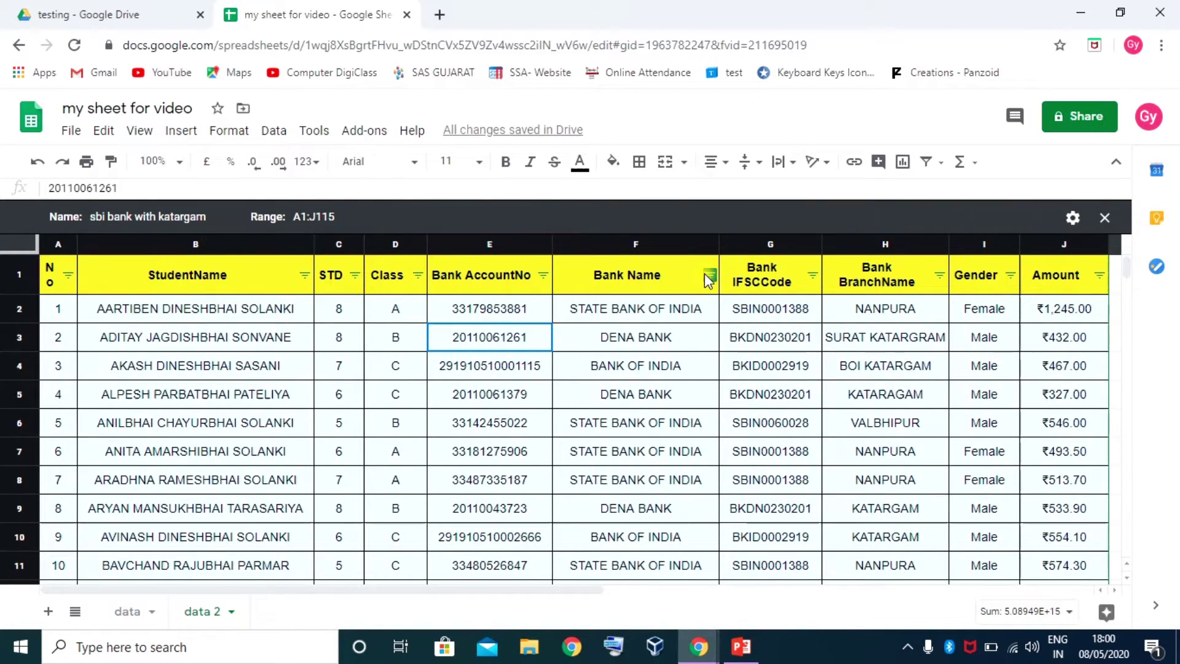
click(710, 275)
click(540, 488)
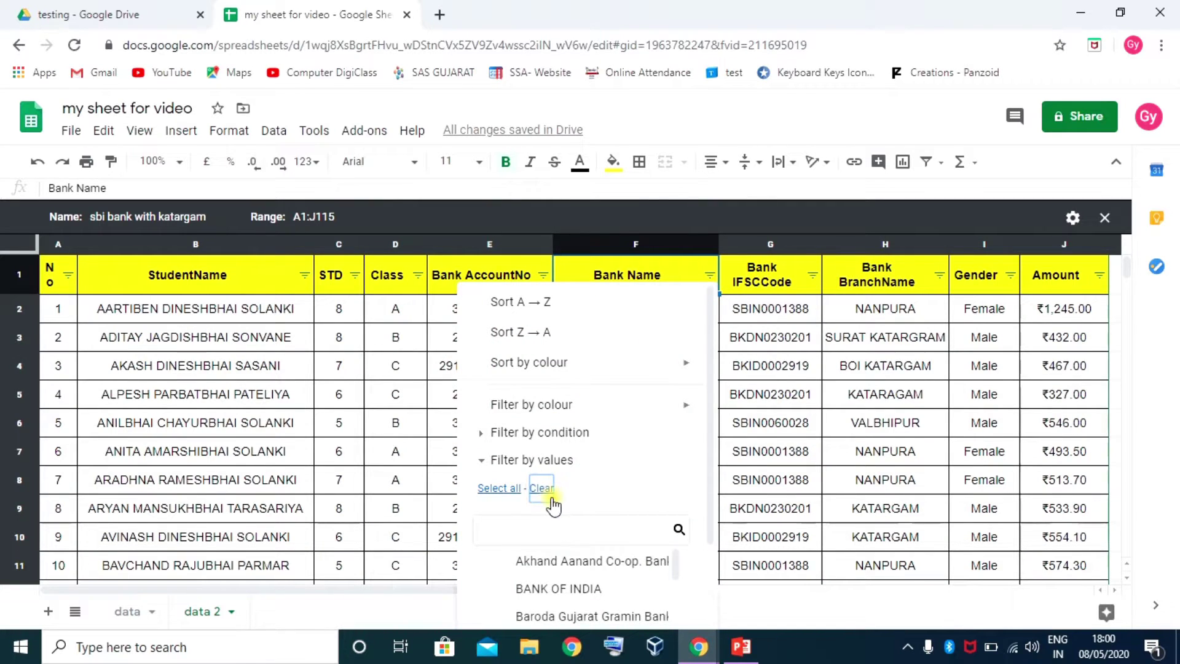
scroll(556, 572, down, 2)
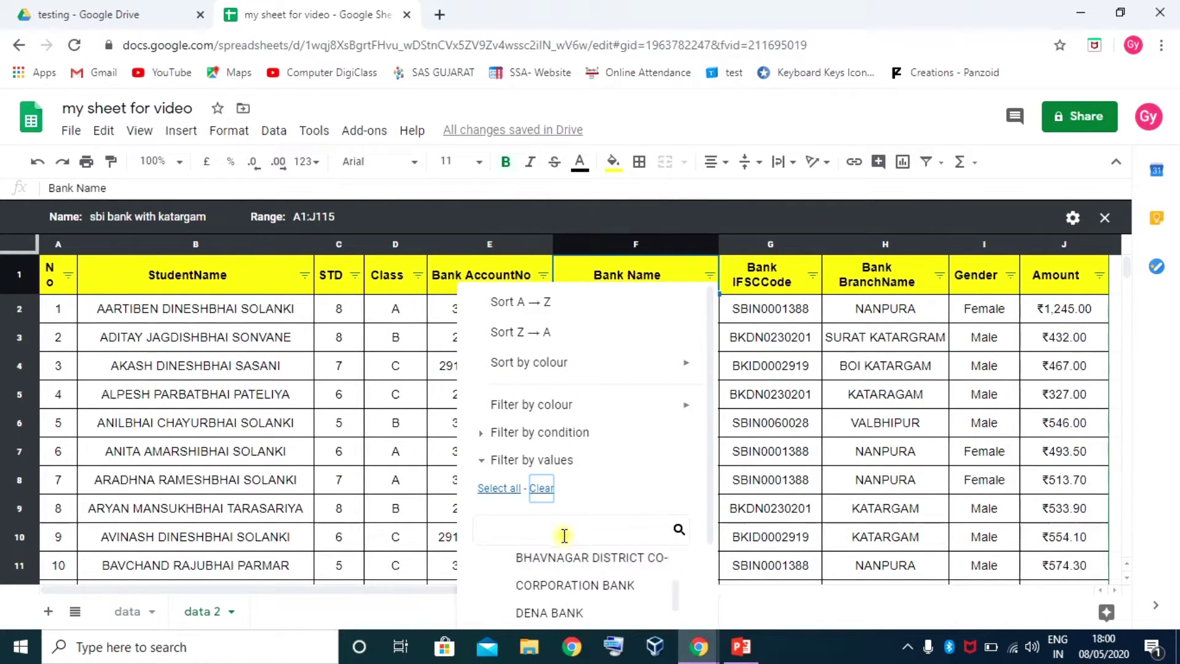
click(558, 532)
text(state)
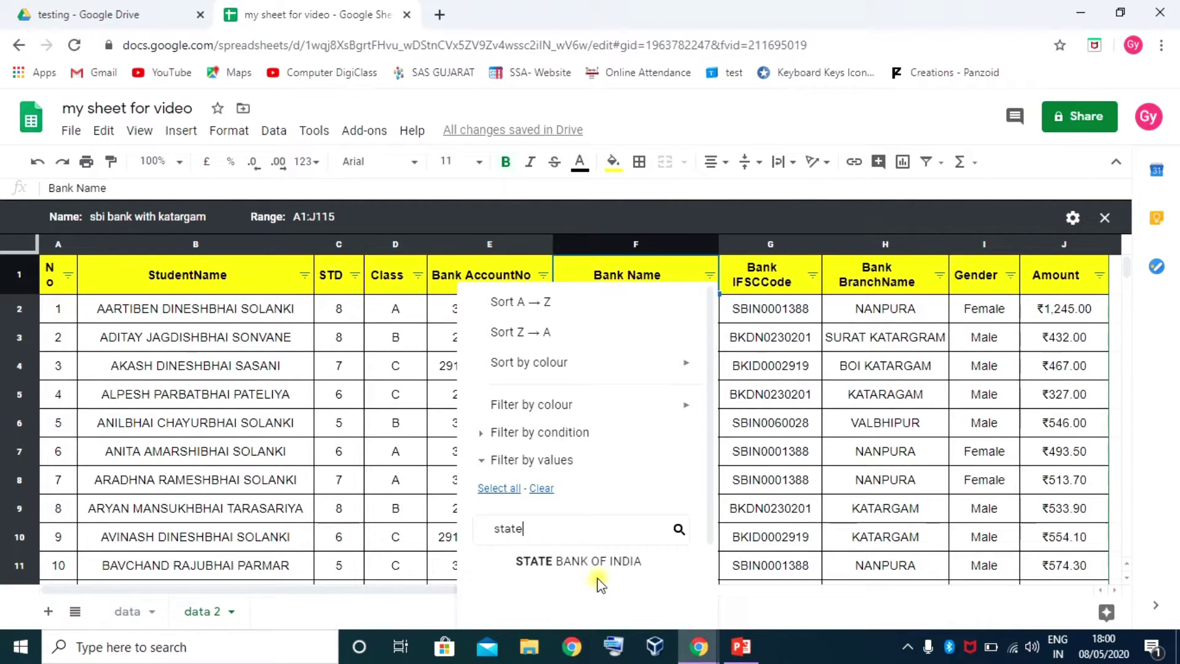
click(591, 563)
key(Return)
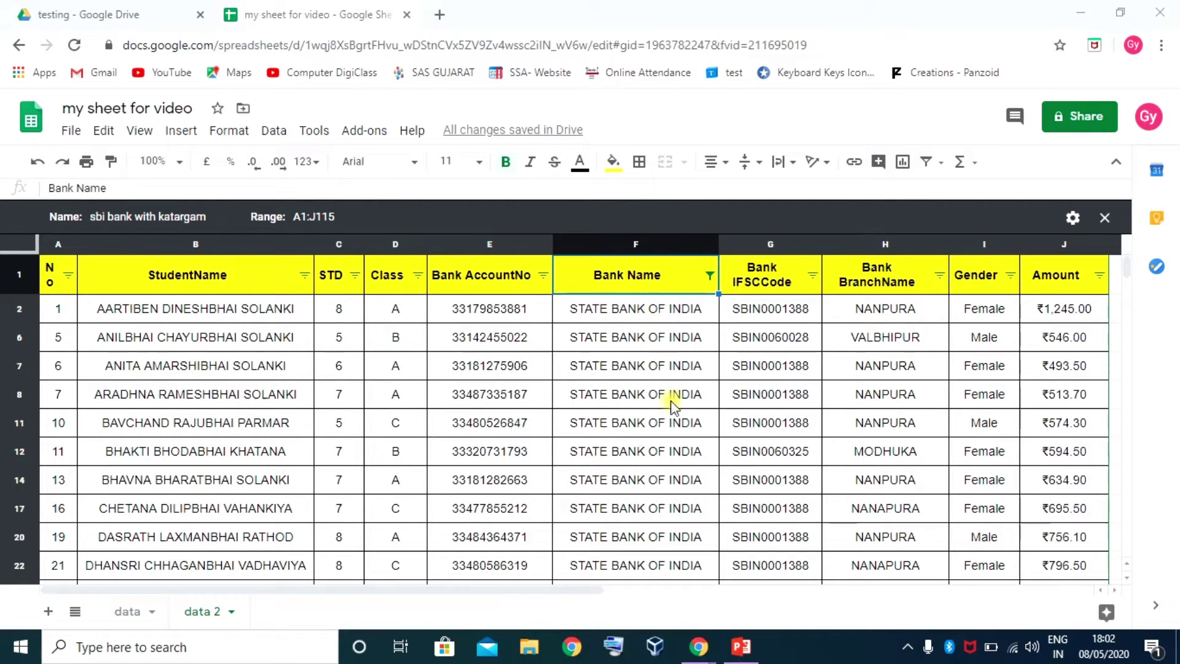
scroll(660, 458, down, 5)
scroll(661, 458, up, 5)
Filter Bank BranchName to DHARESHWAR only, leaving row 38
click(939, 274)
click(772, 488)
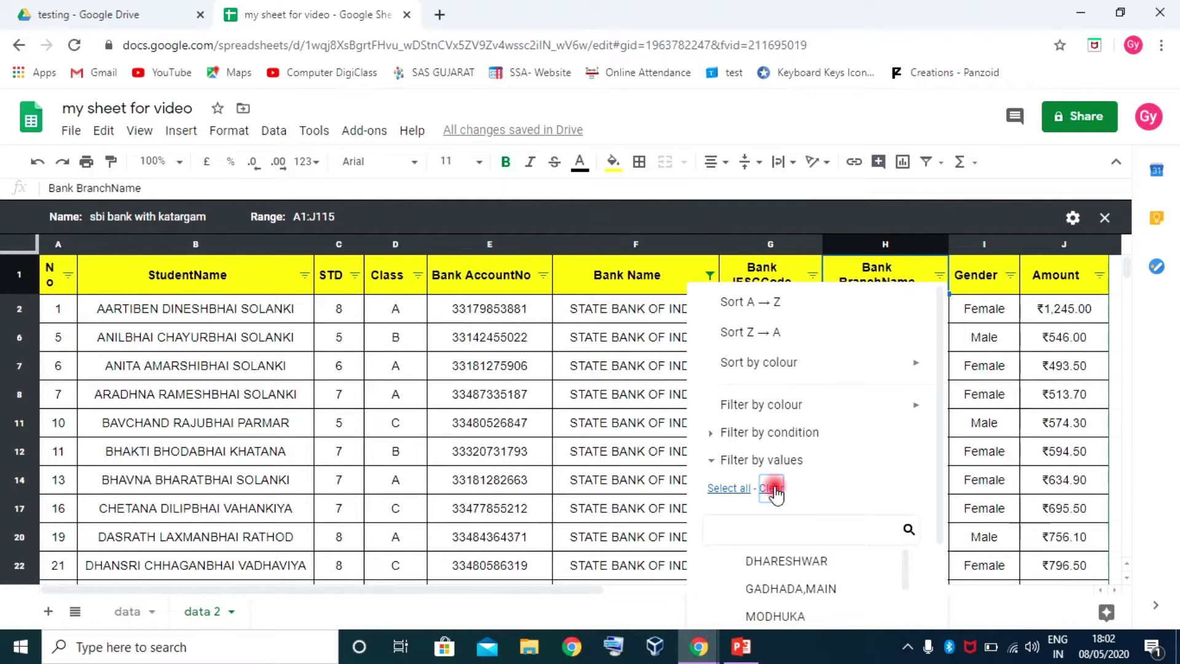
click(781, 535)
text(kata)
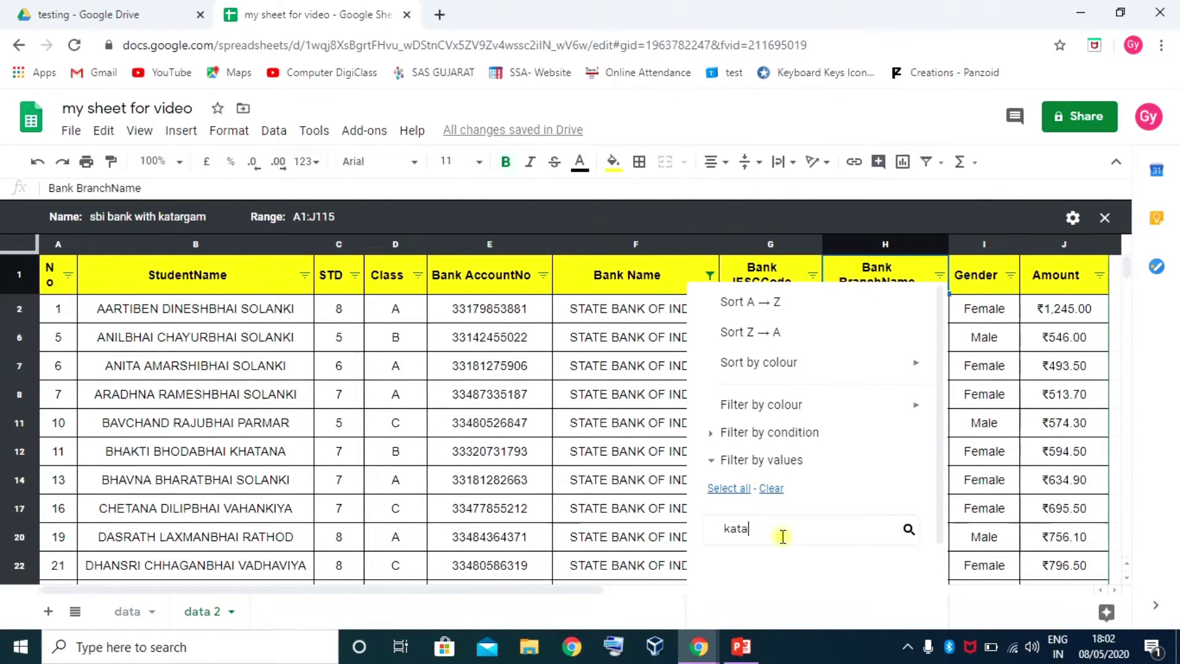
key(BackSpace)
key(BackSpace)
key(BackSpace)
key(BackSpace)
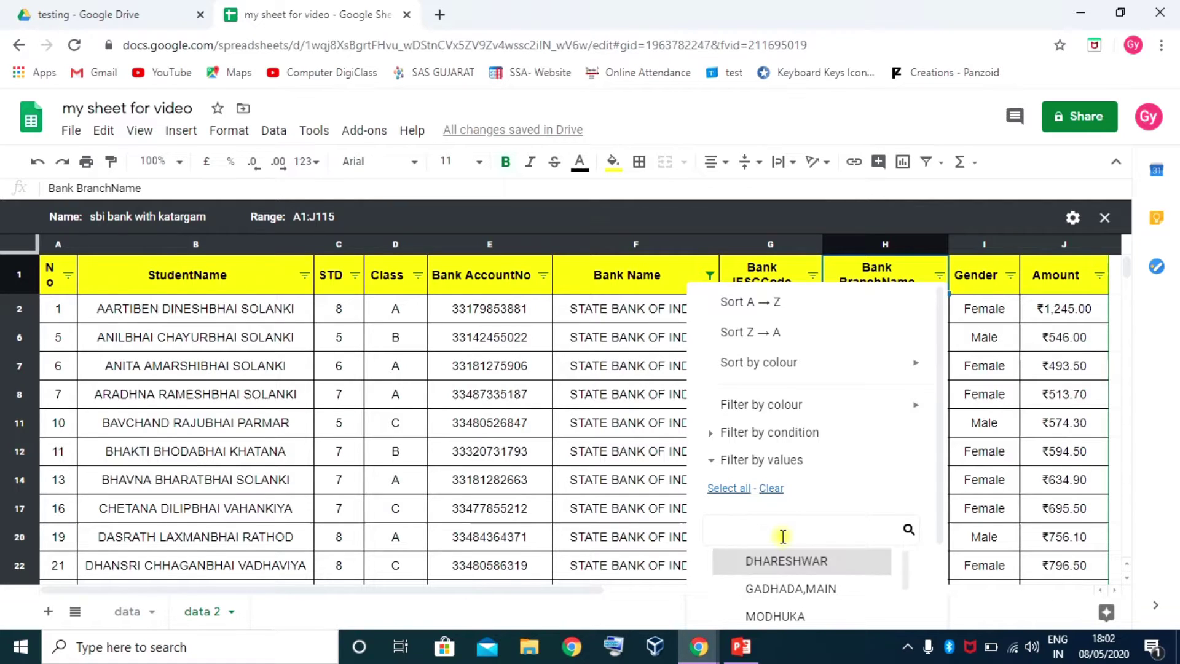
click(780, 561)
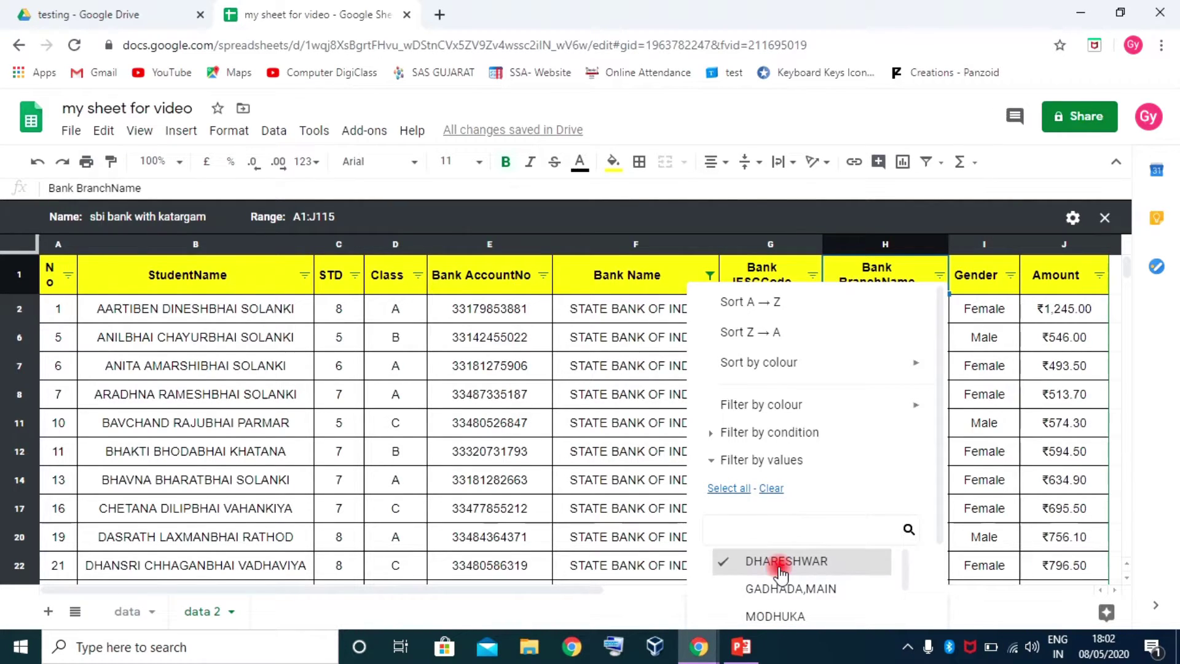
scroll(945, 526, down, 2)
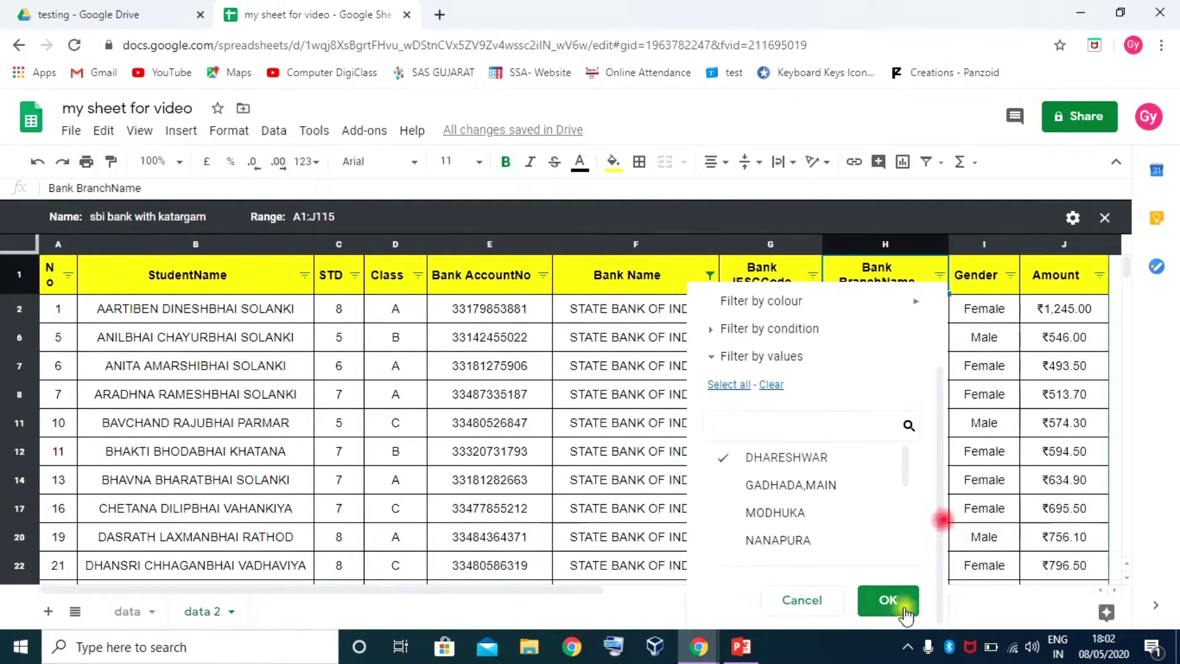
click(898, 598)
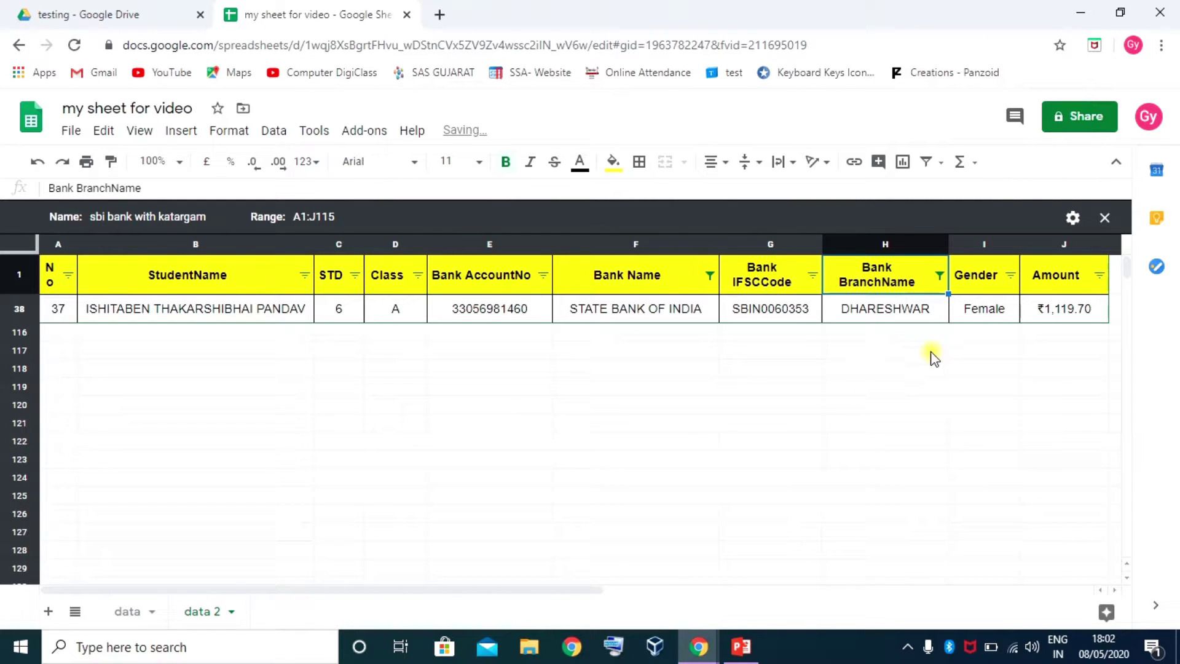
Close the filter view, then reapply the saved 'sbi bank with katargam' view
click(1113, 223)
click(461, 356)
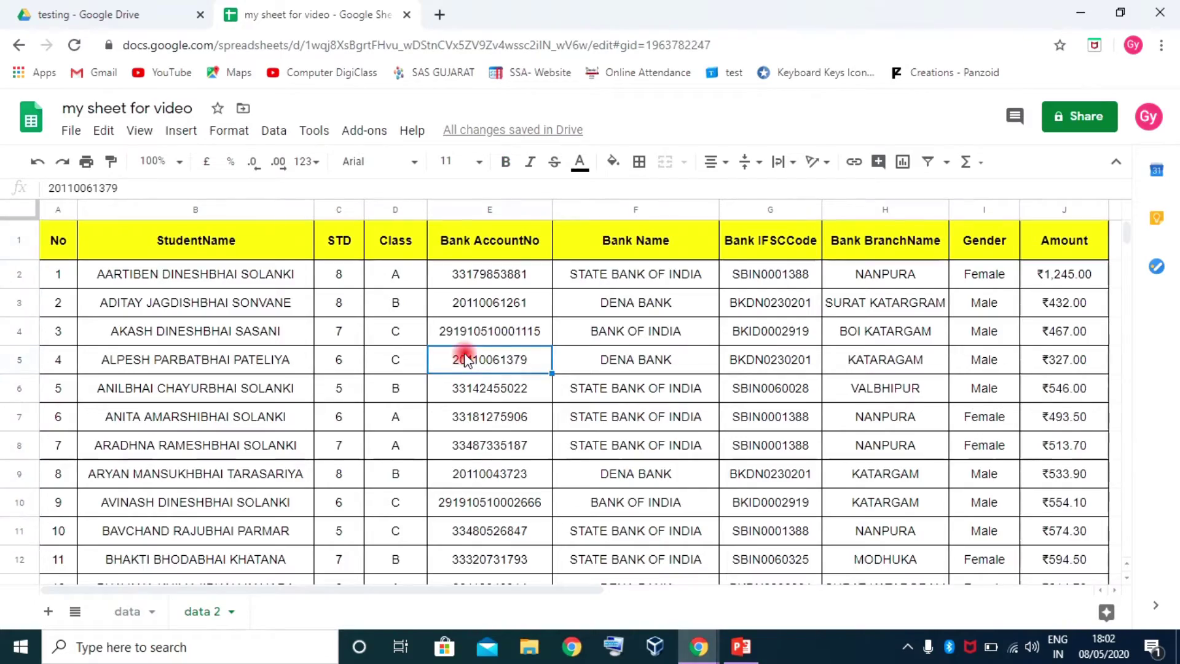
scroll(513, 415, down, 4)
scroll(646, 424, down, 20)
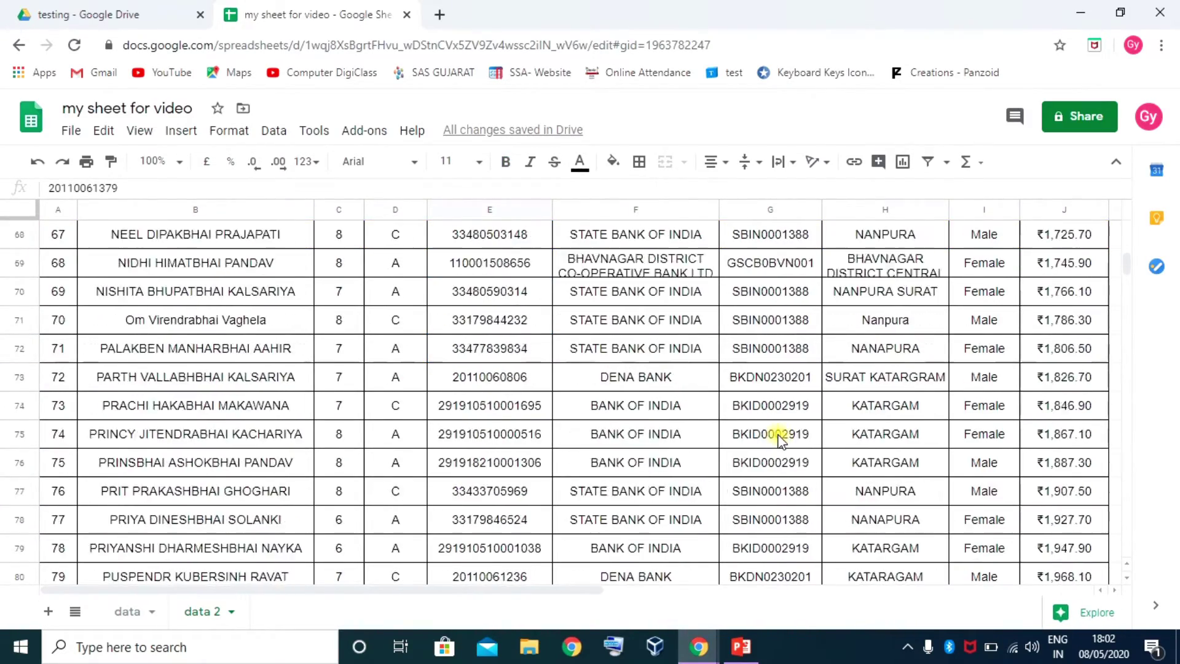
scroll(793, 437, up, 20)
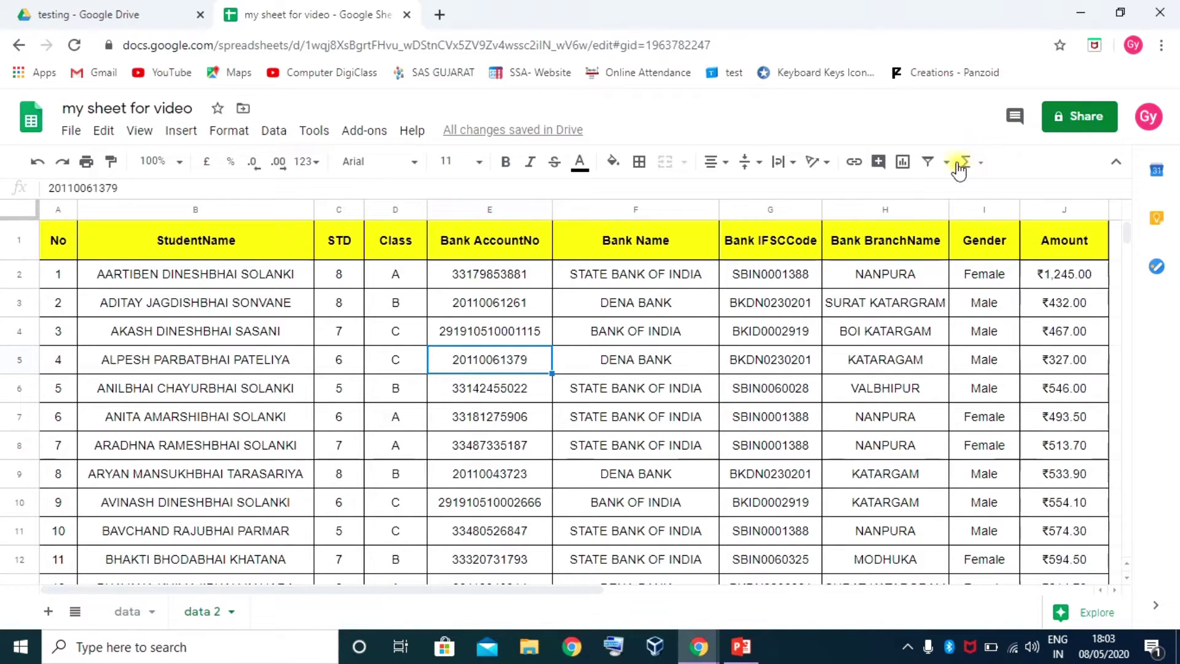
click(949, 163)
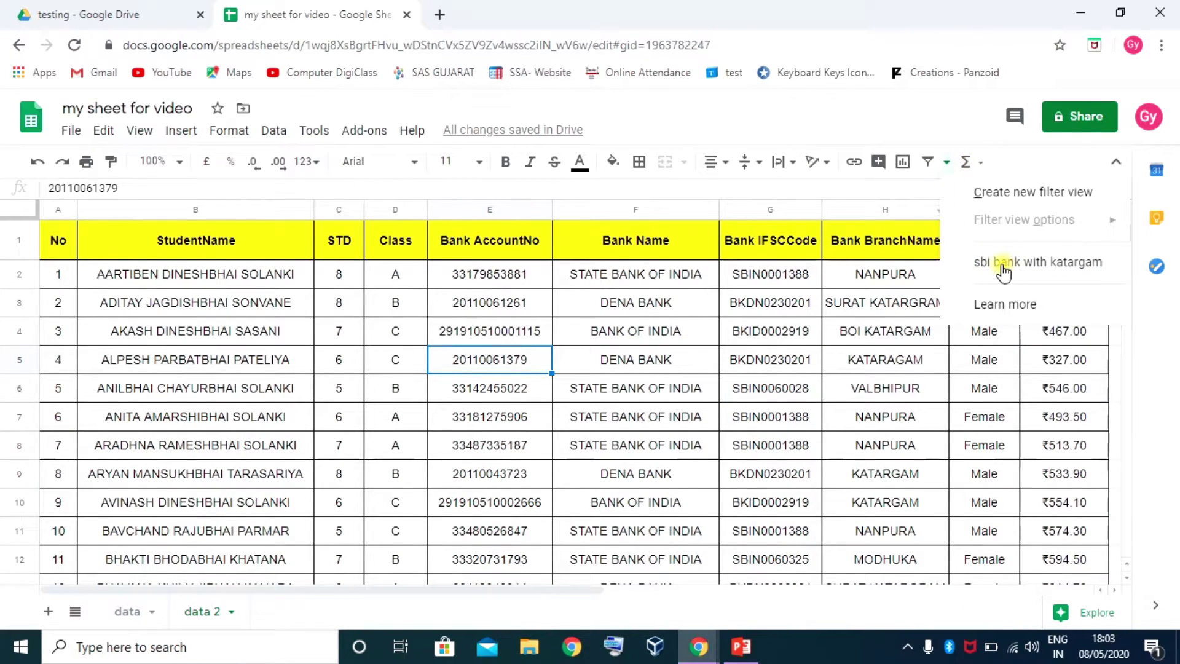
click(1055, 271)
click(1050, 271)
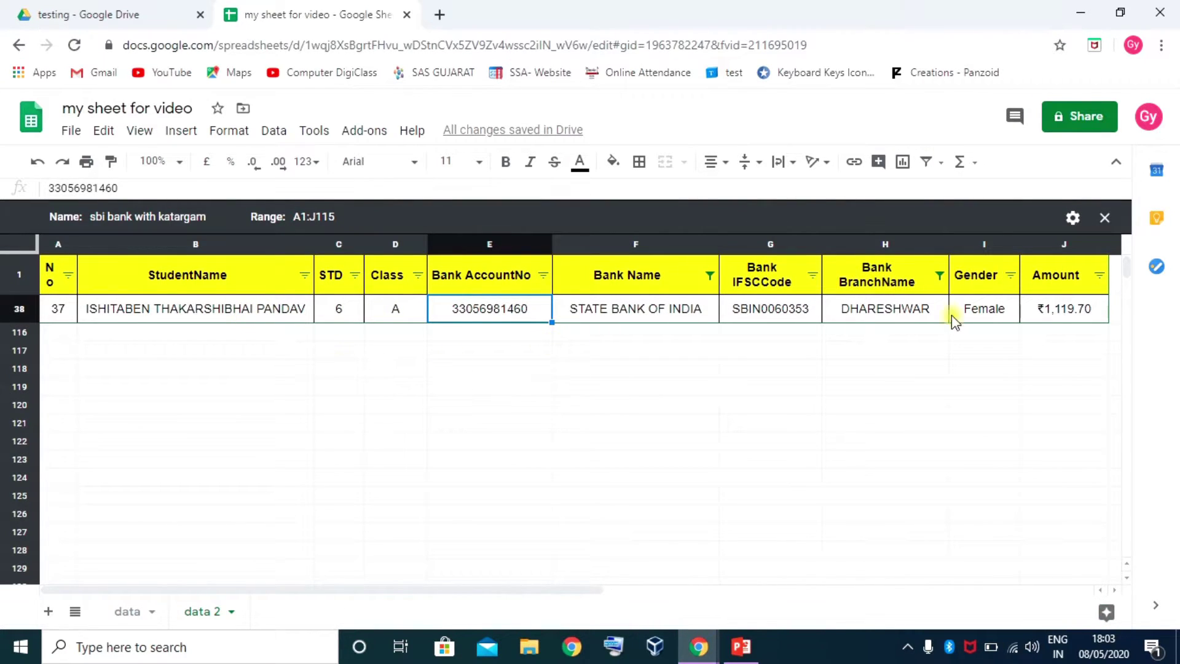
Rename the view to 'sbi bank with dhar' and close it to show all rows
click(1073, 217)
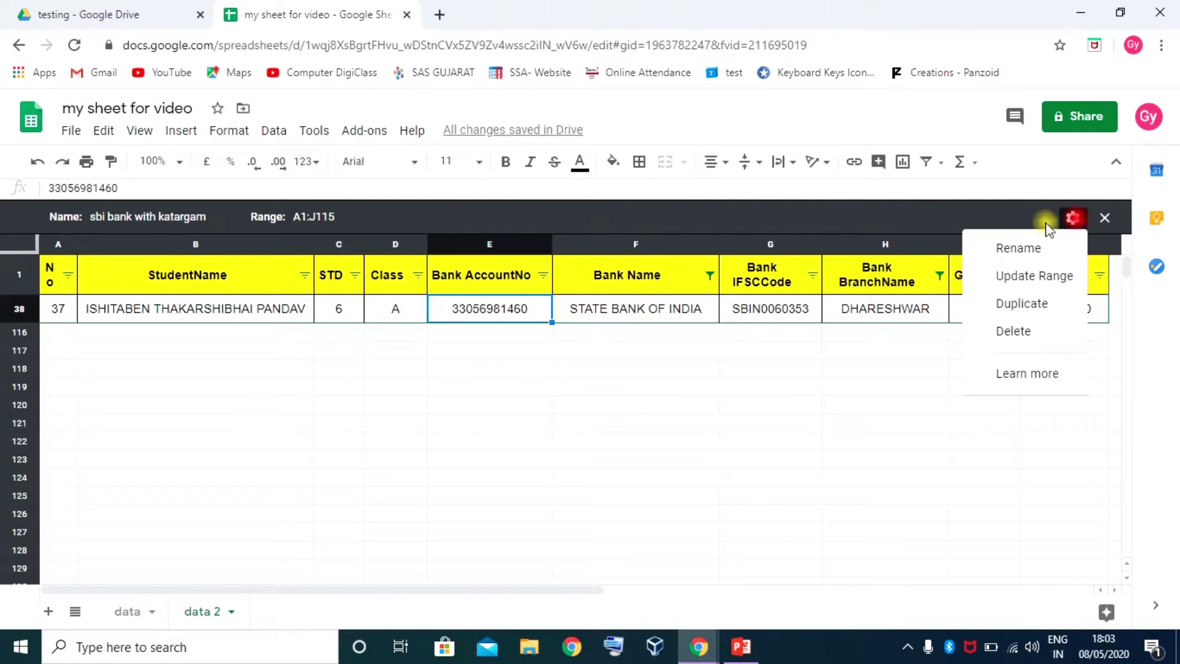
click(1016, 248)
click(216, 215)
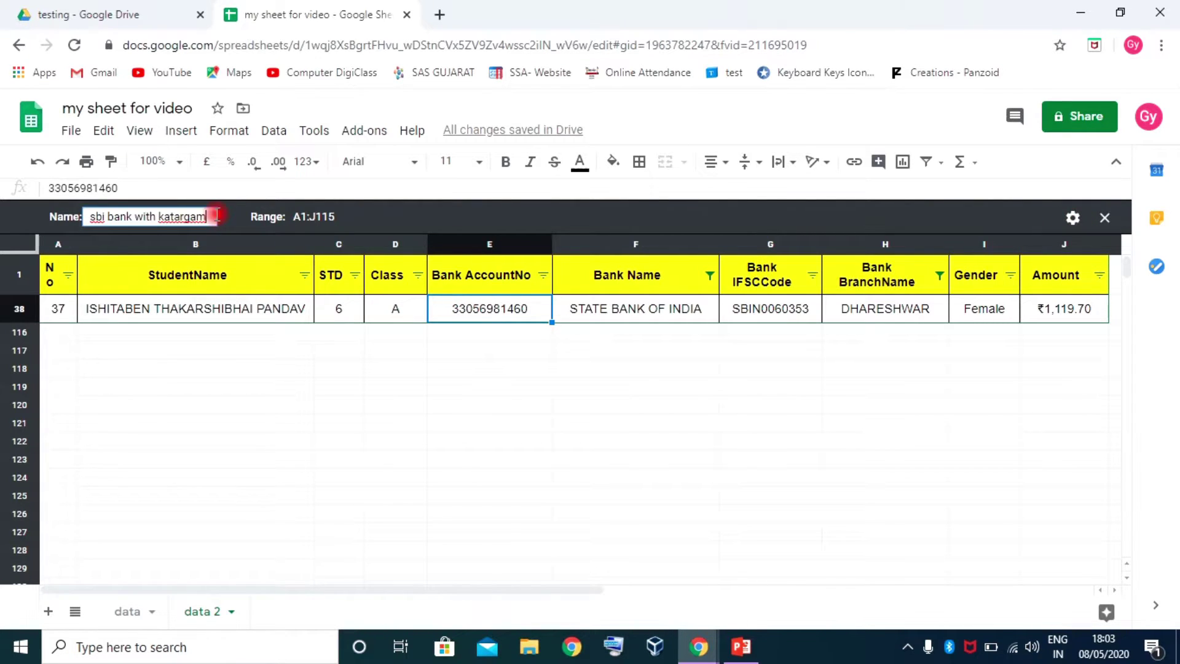
key(BackSpace)
key(BackSpace)
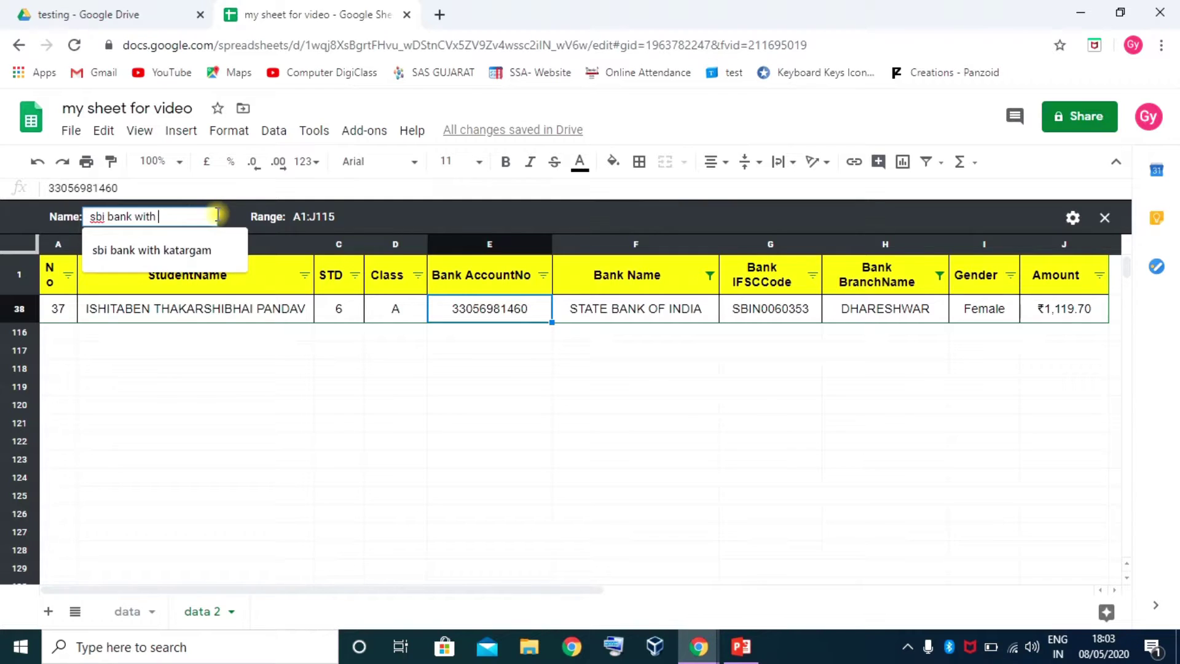
text(dhar)
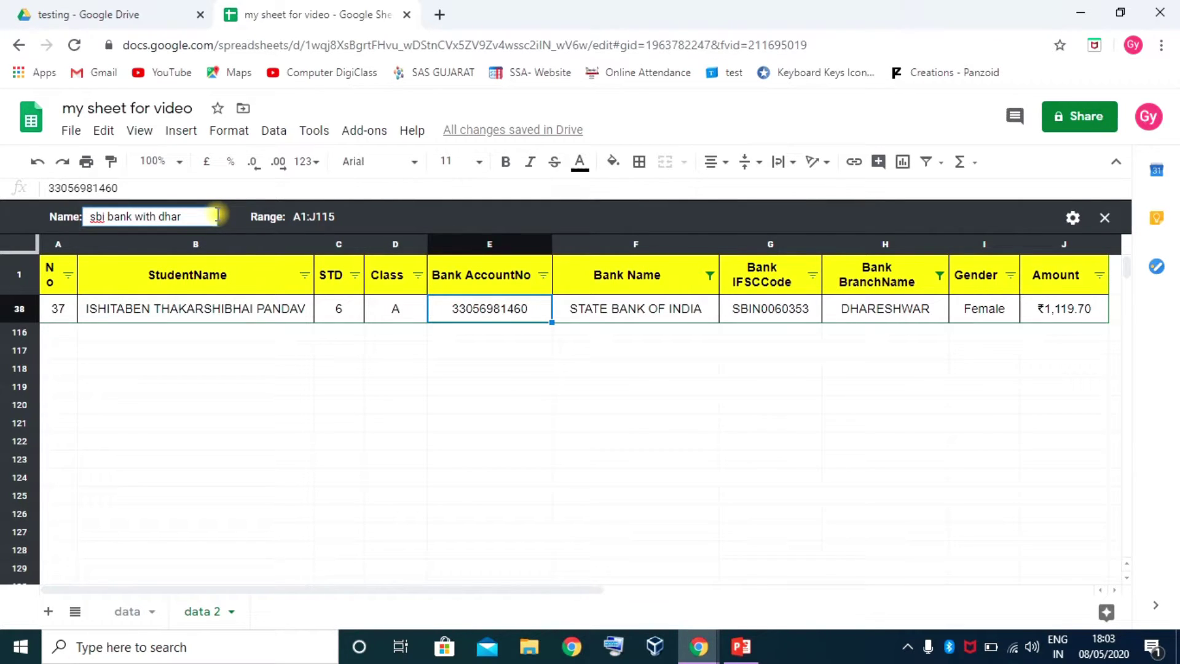
key(Return)
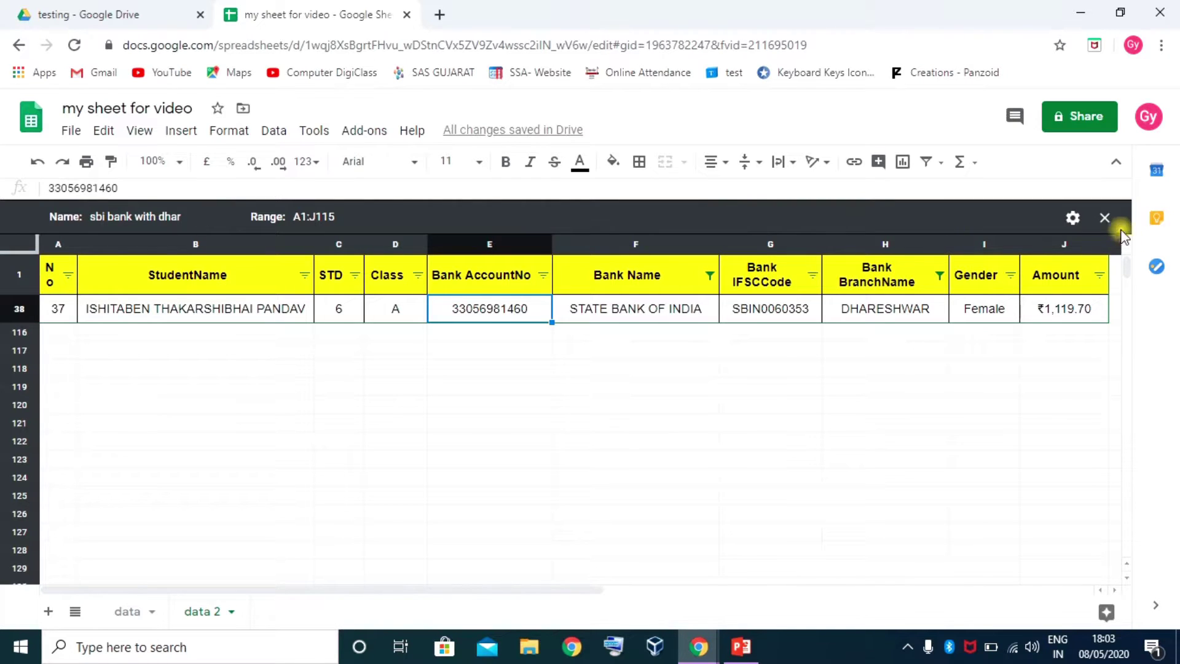
click(1105, 219)
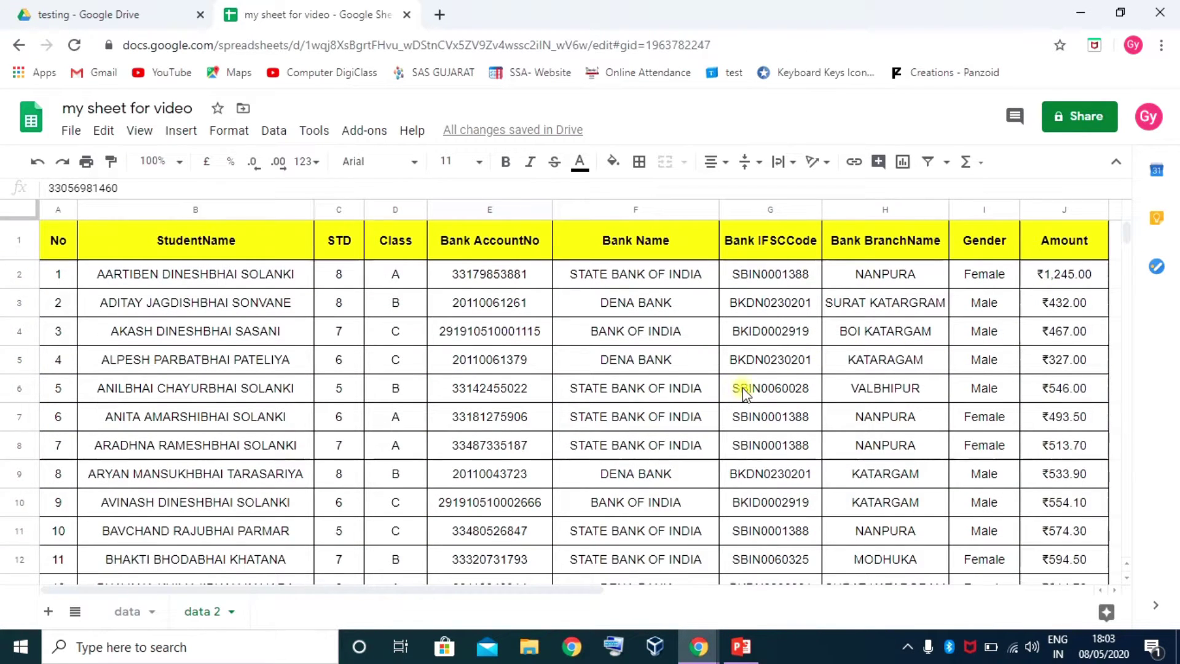
Create a new filter view named 'boi'
click(947, 162)
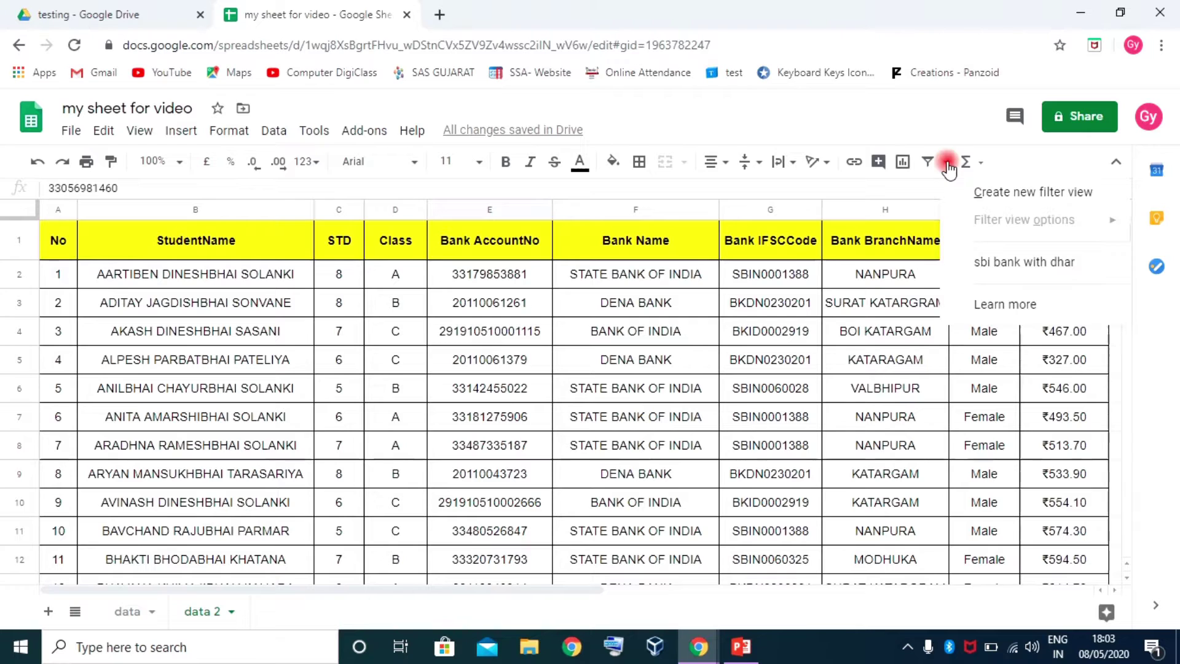
click(1013, 195)
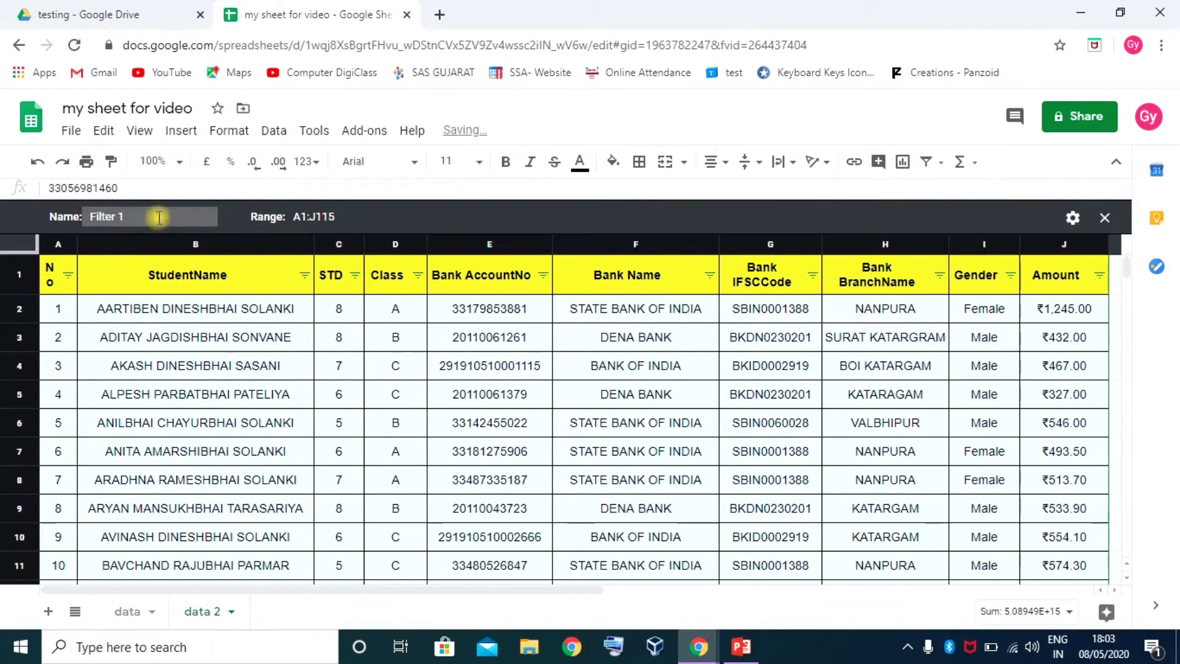
click(159, 217)
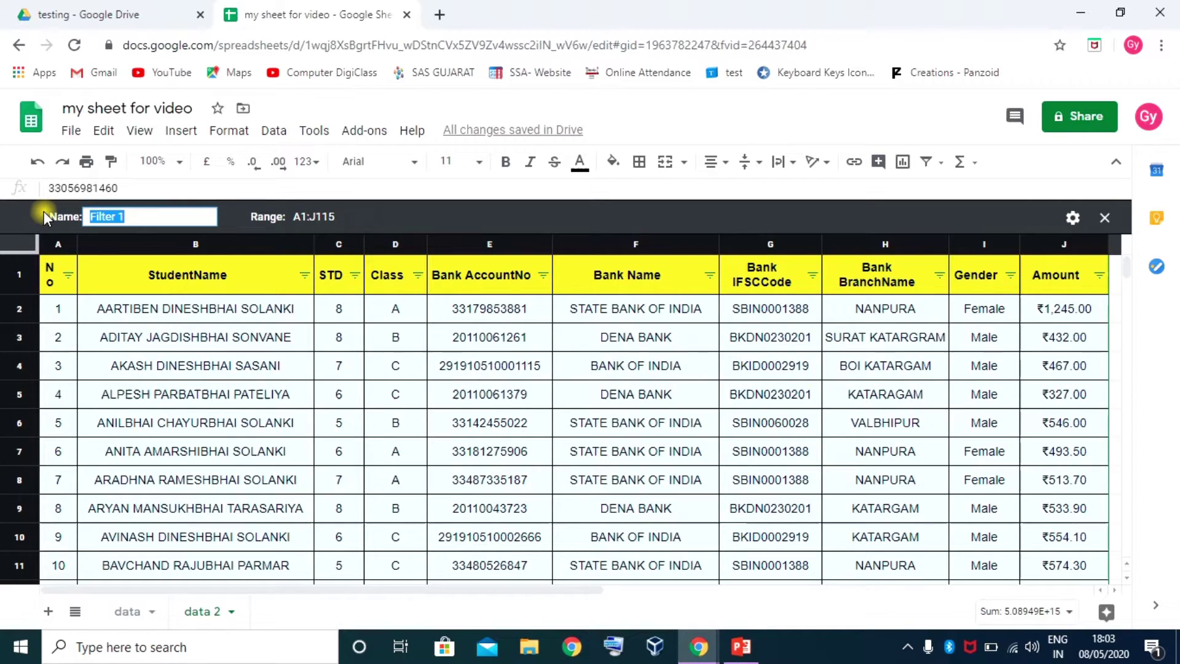
text(boi)
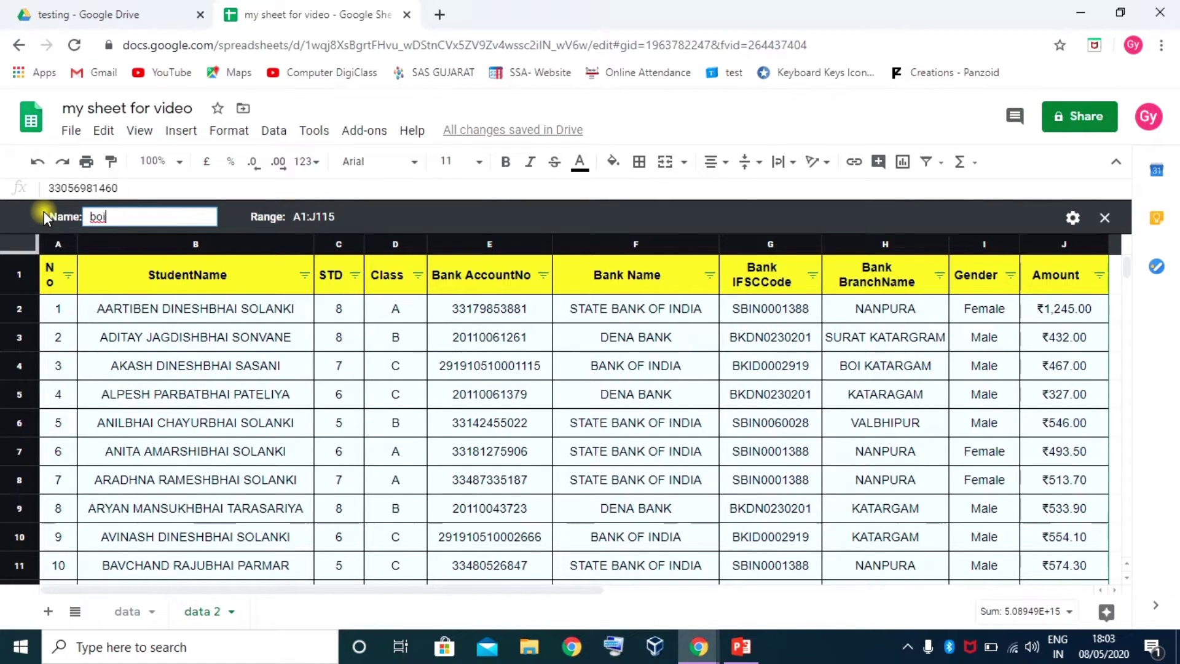
click(526, 215)
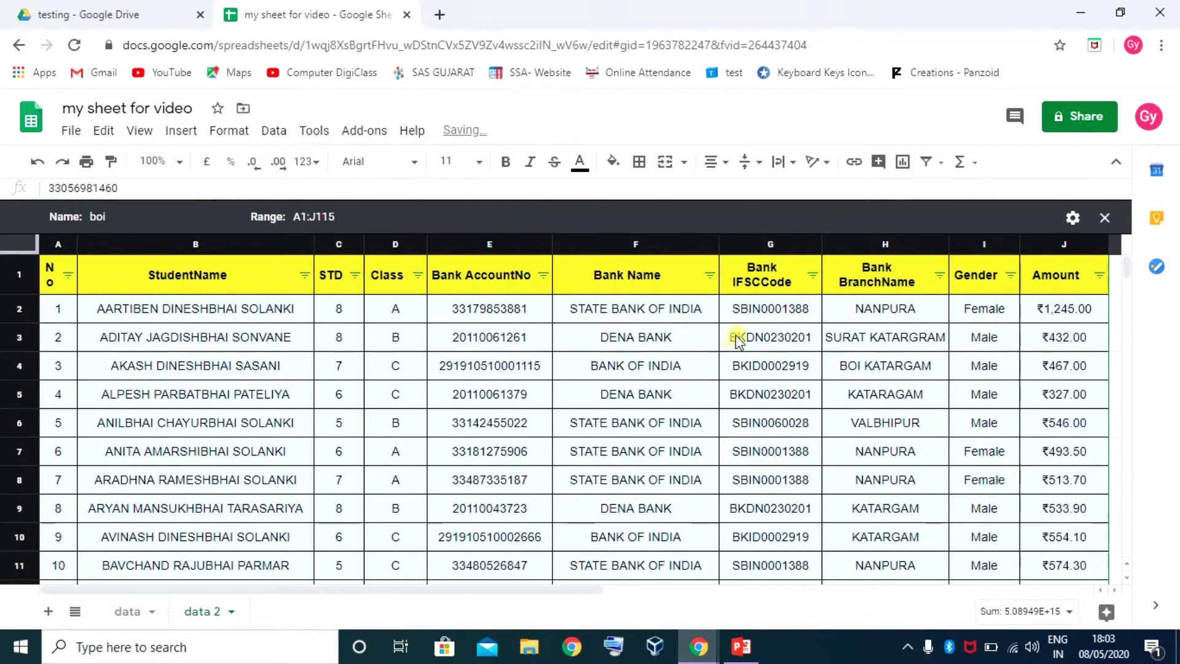
Filter the boi view's Bank Name to BANK OF INDIA, then close the view
click(710, 275)
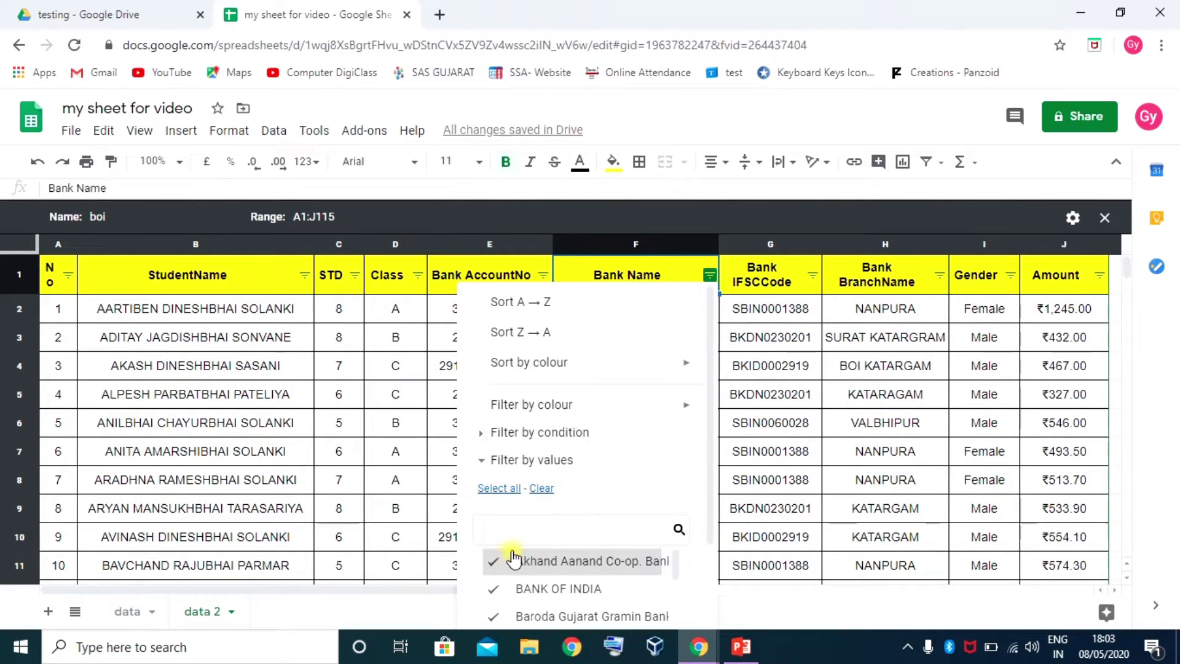
click(541, 488)
click(536, 590)
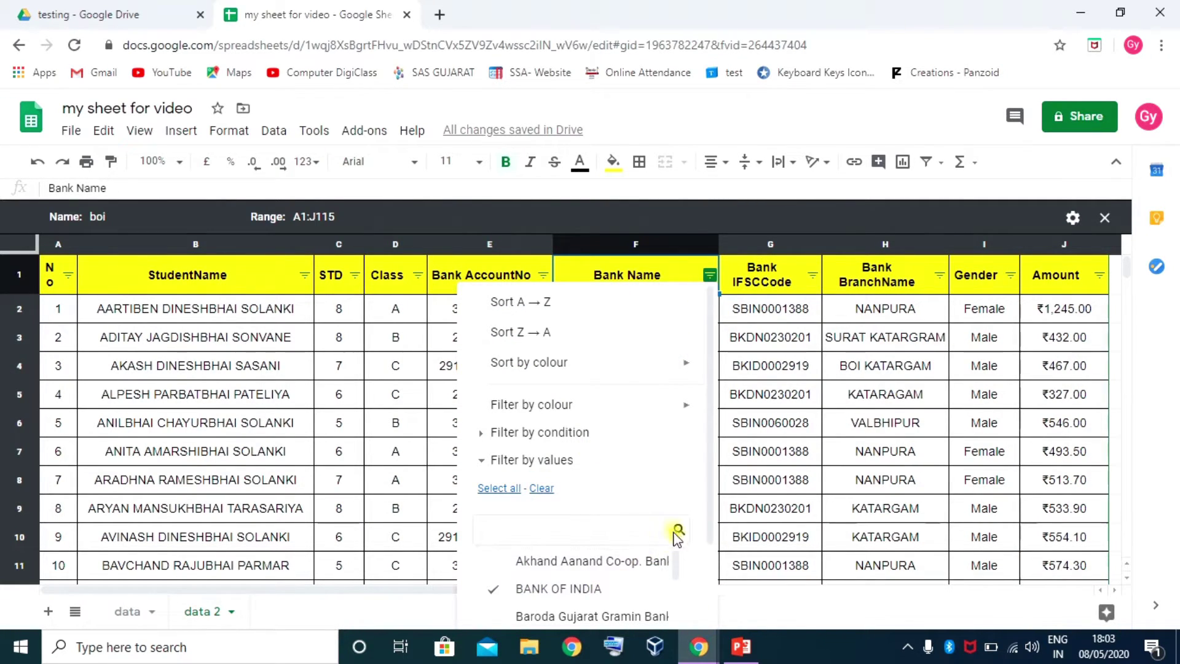
scroll(680, 523, down, 3)
click(658, 601)
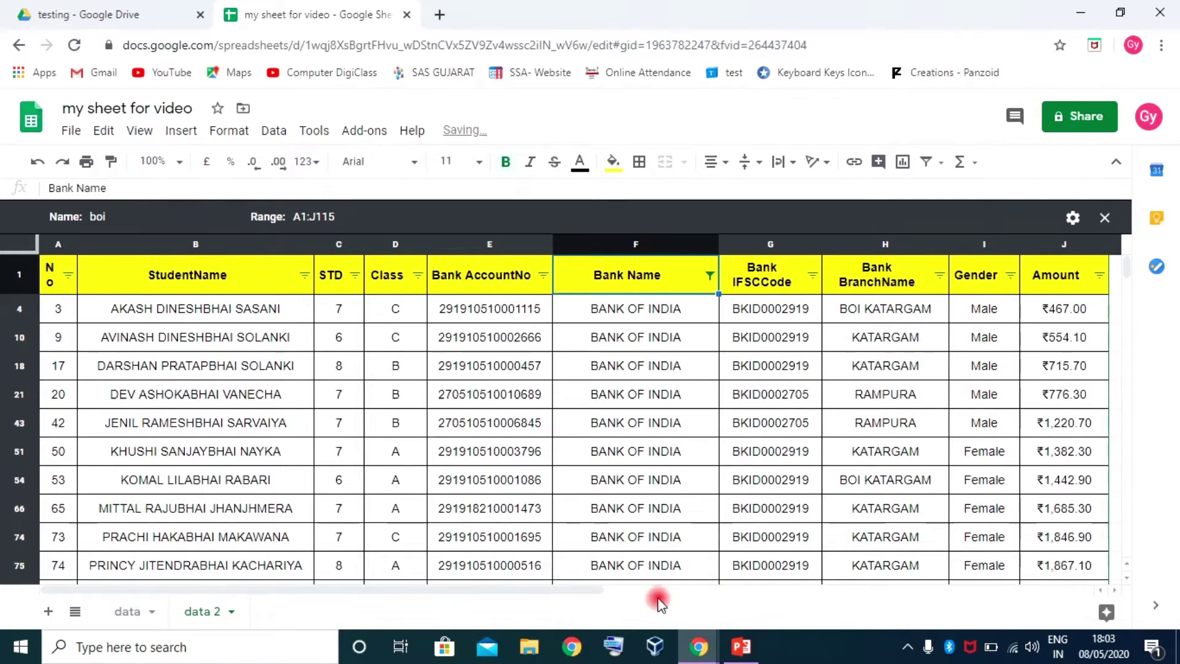
scroll(677, 458, down, 5)
scroll(678, 458, up, 5)
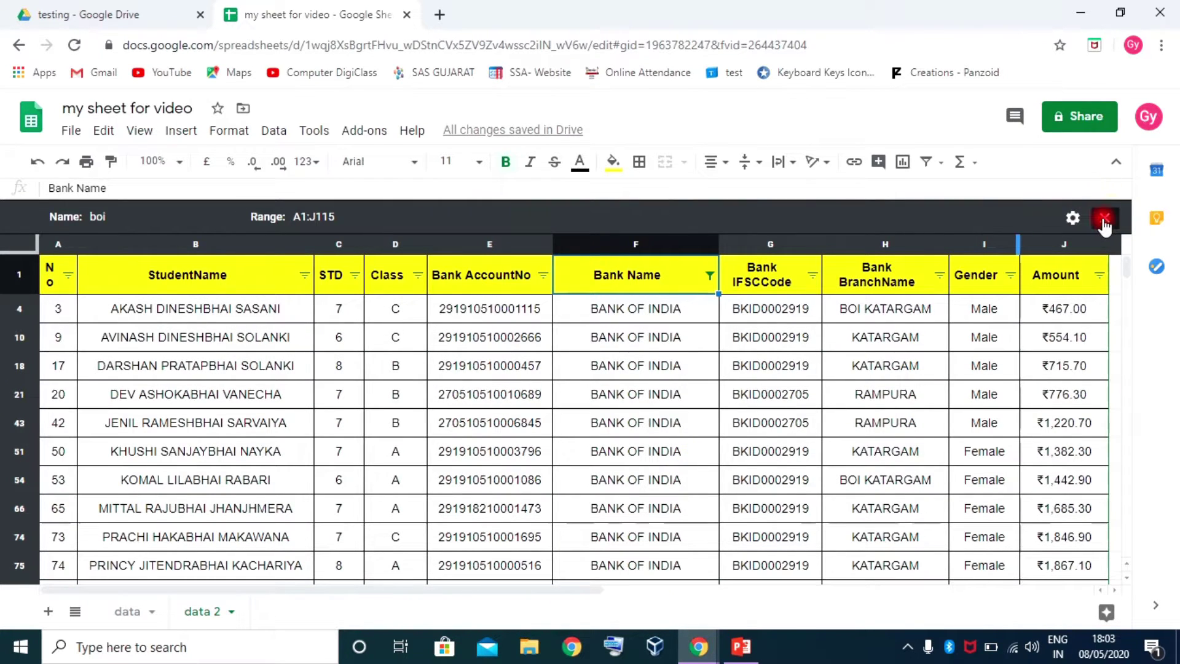
click(1105, 217)
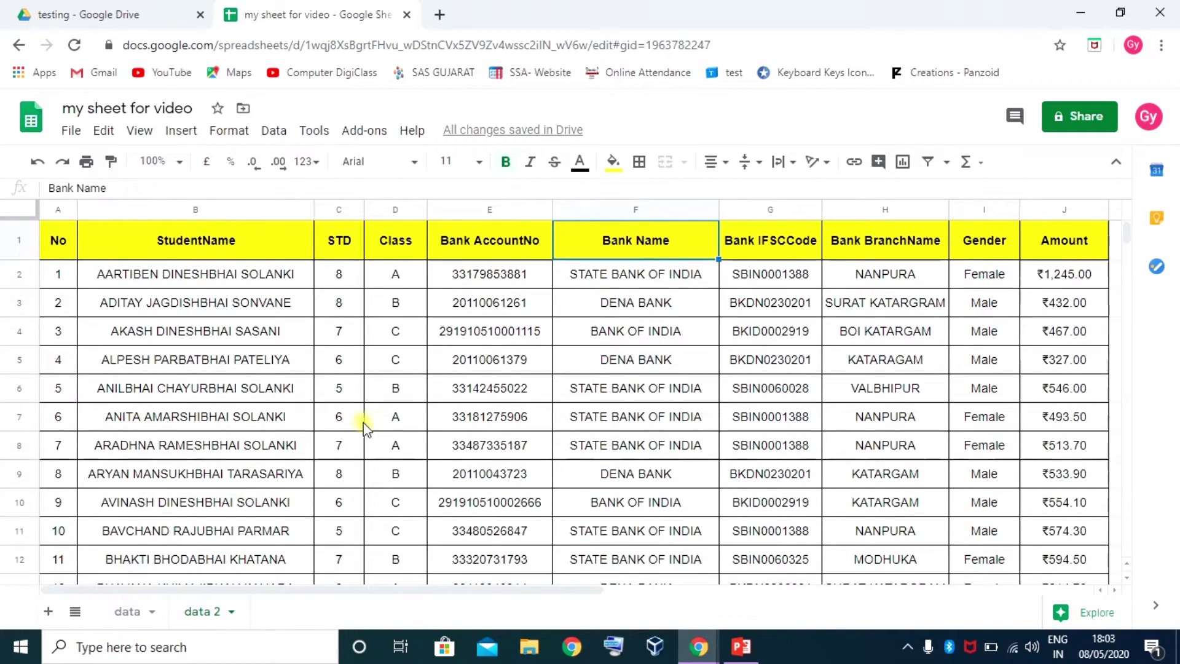
click(472, 390)
scroll(558, 403, down, 5)
scroll(558, 403, down, 20)
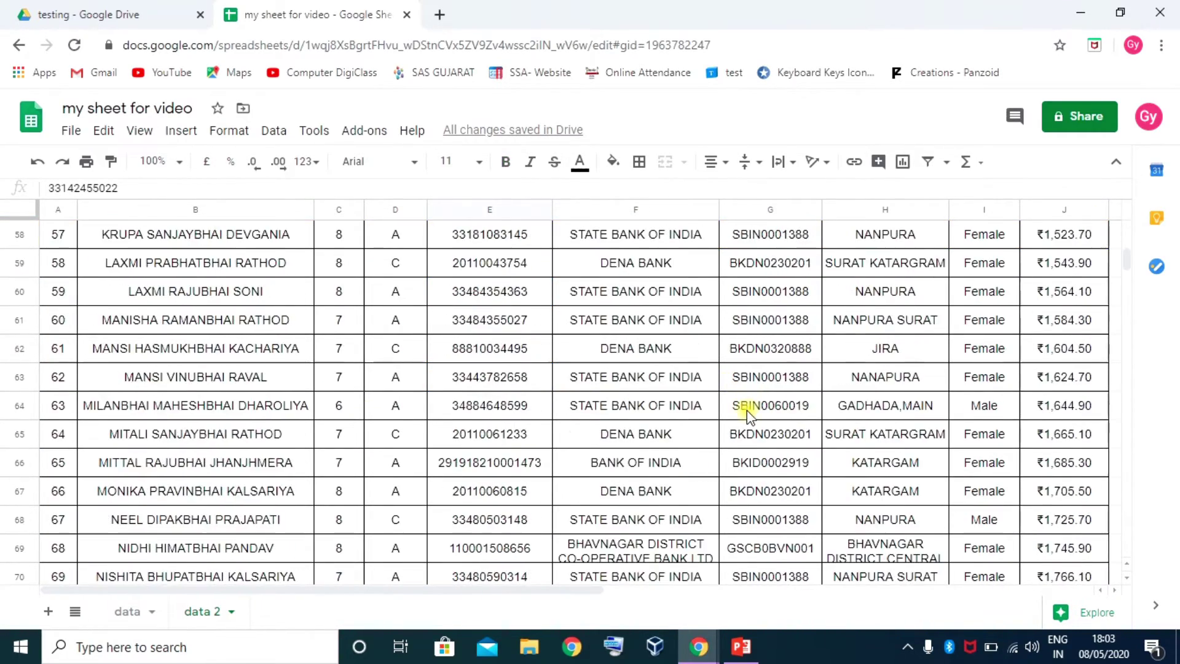
scroll(743, 443, down, 2)
scroll(742, 443, up, 20)
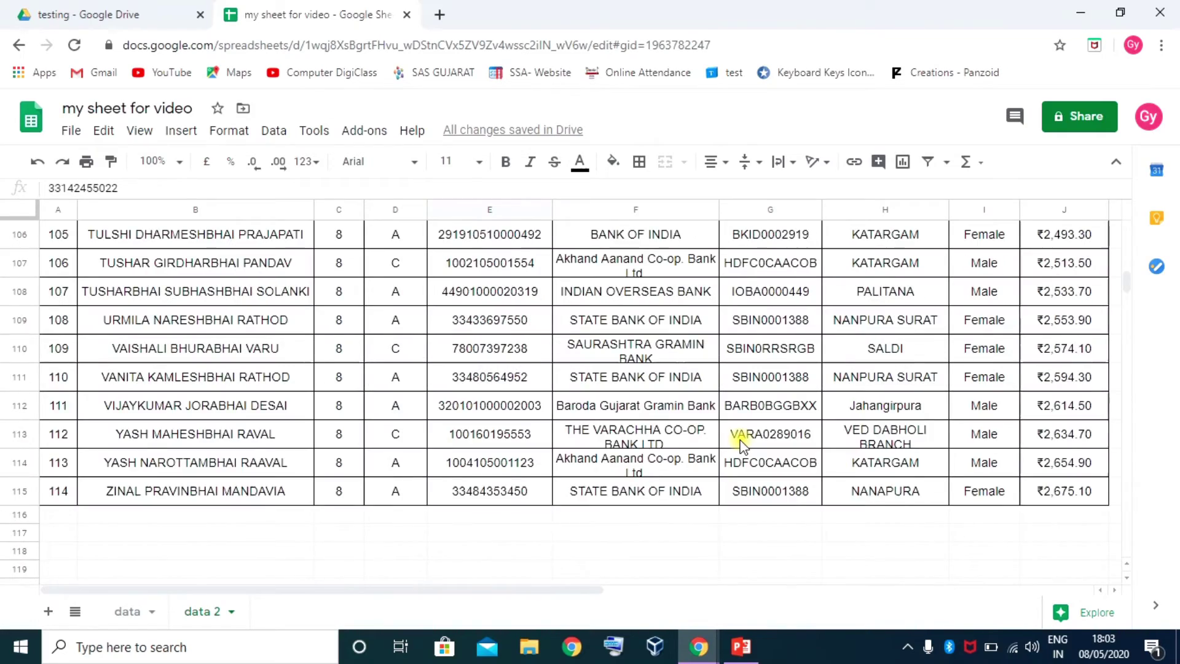
scroll(743, 443, up, 18)
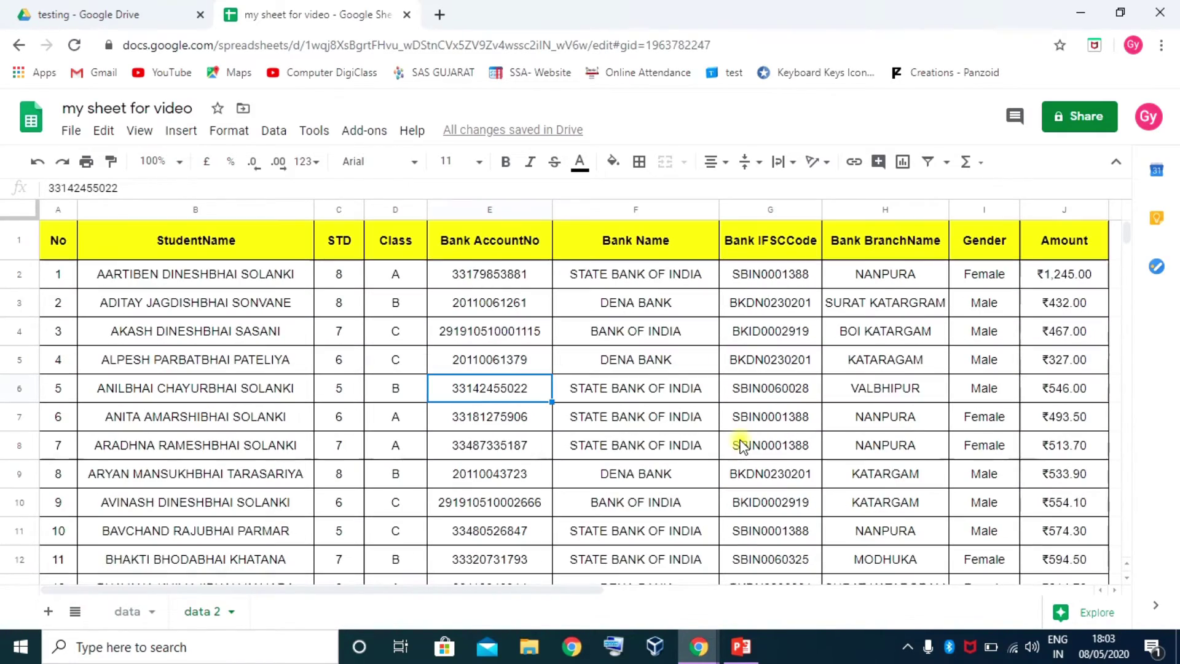
click(947, 161)
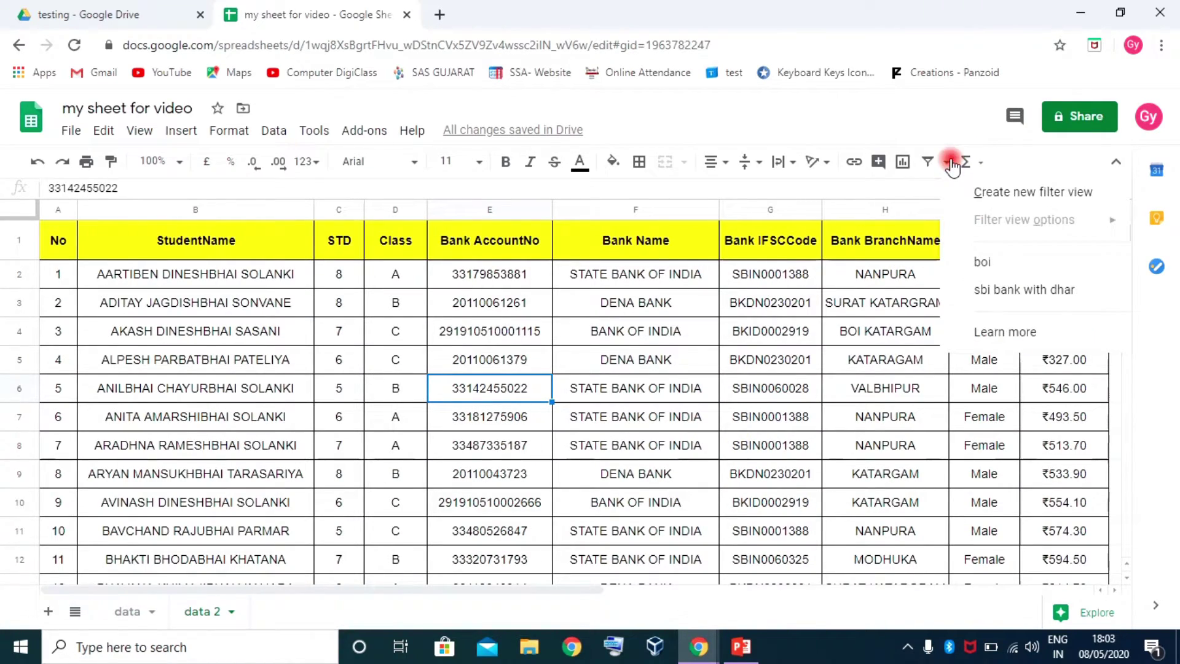
click(998, 266)
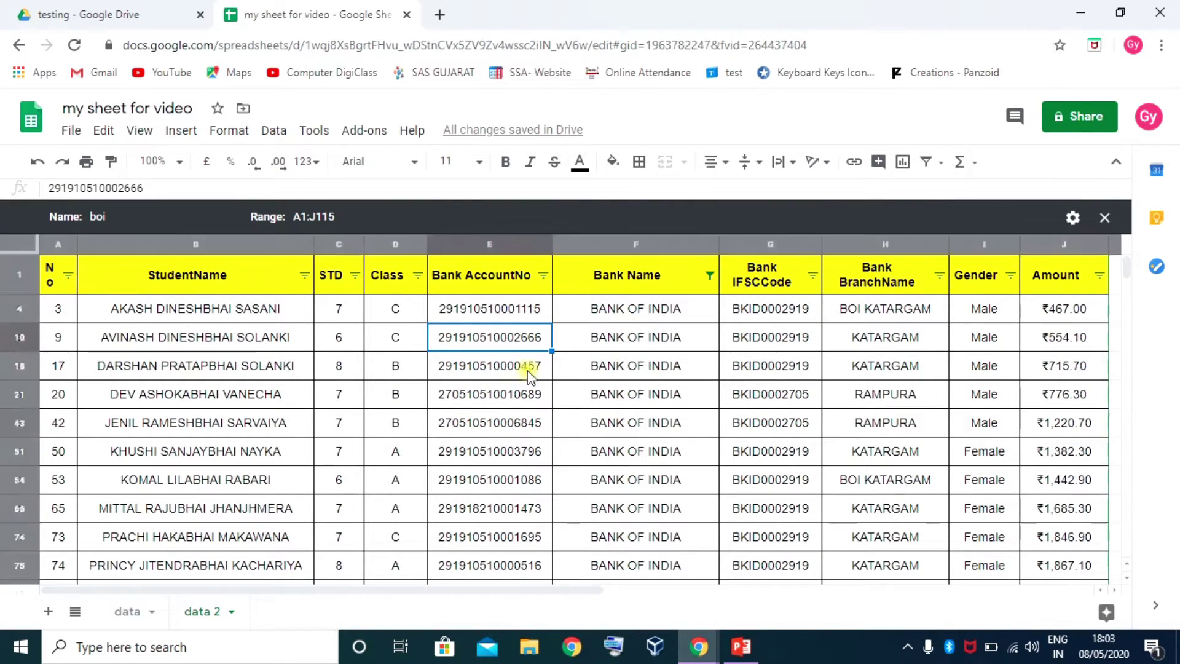
scroll(479, 418, down, 6)
scroll(509, 424, up, 10)
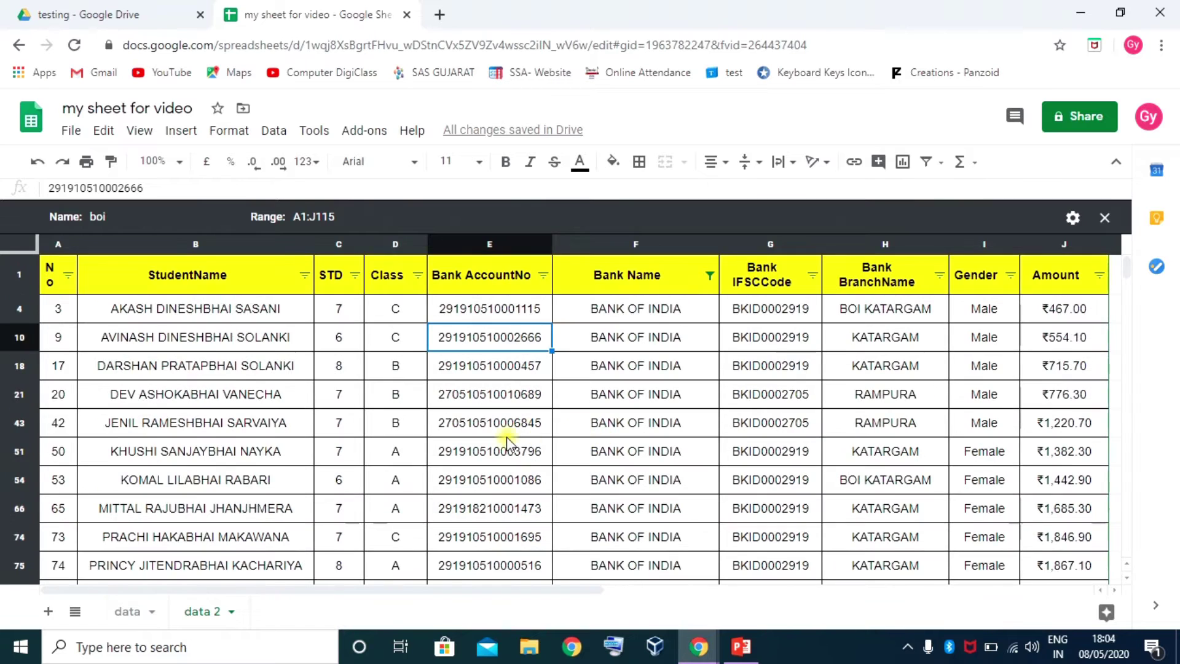
click(502, 423)
scroll(553, 431, down, 10)
scroll(590, 435, up, 10)
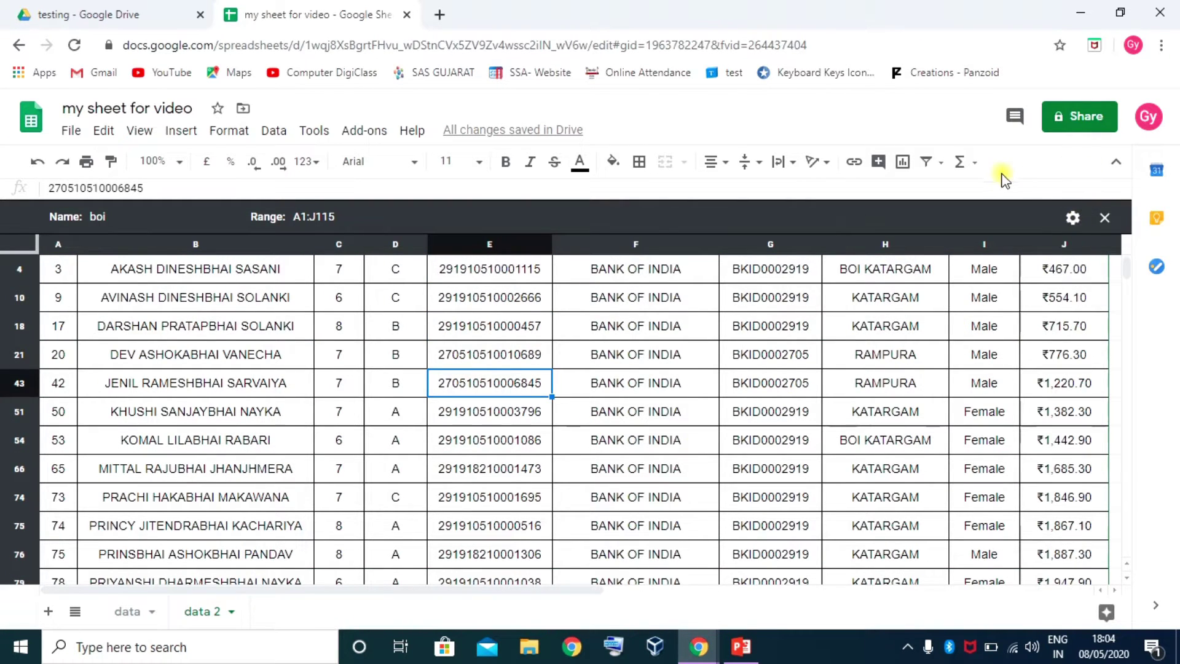
click(943, 165)
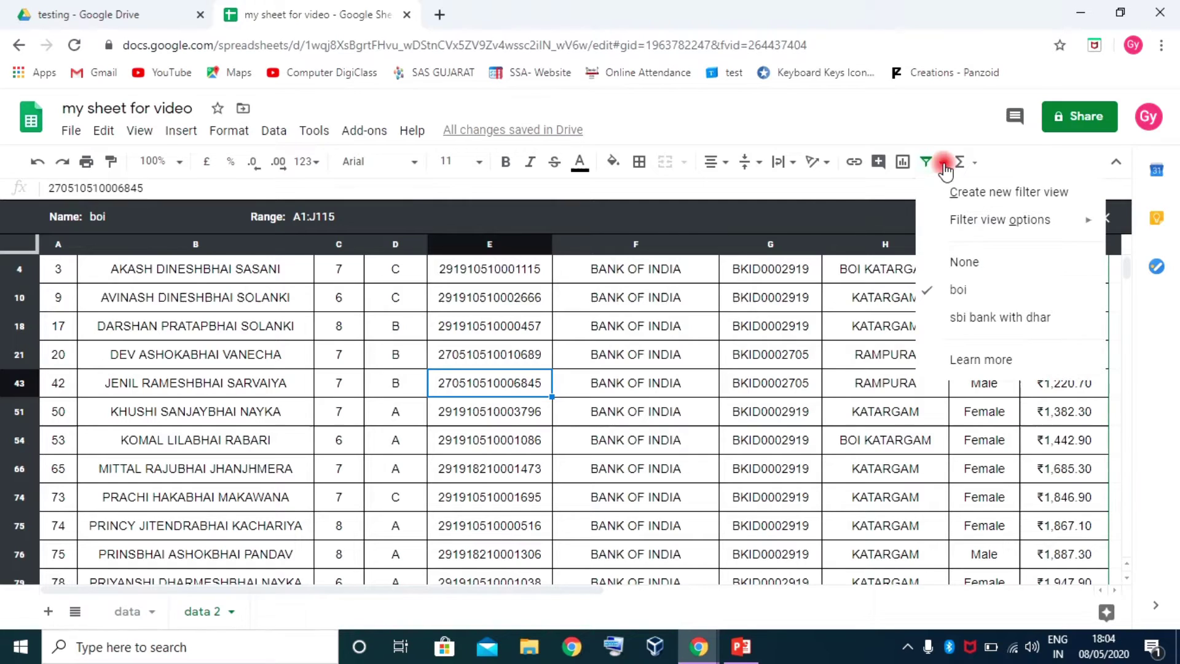
click(981, 266)
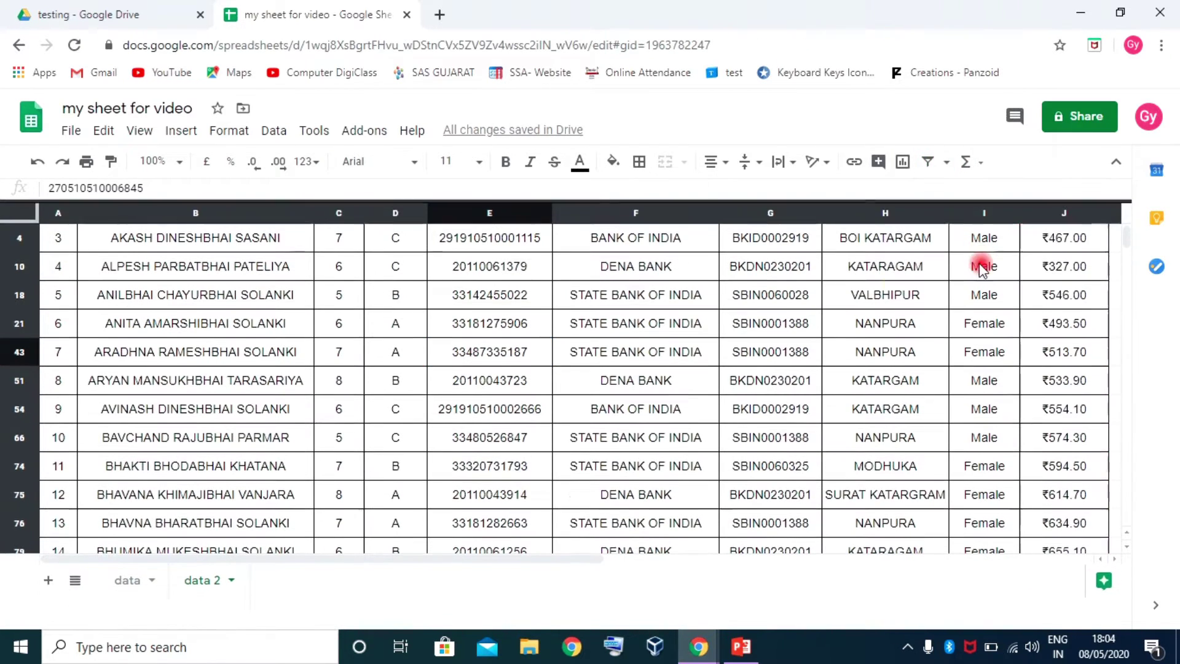
click(444, 376)
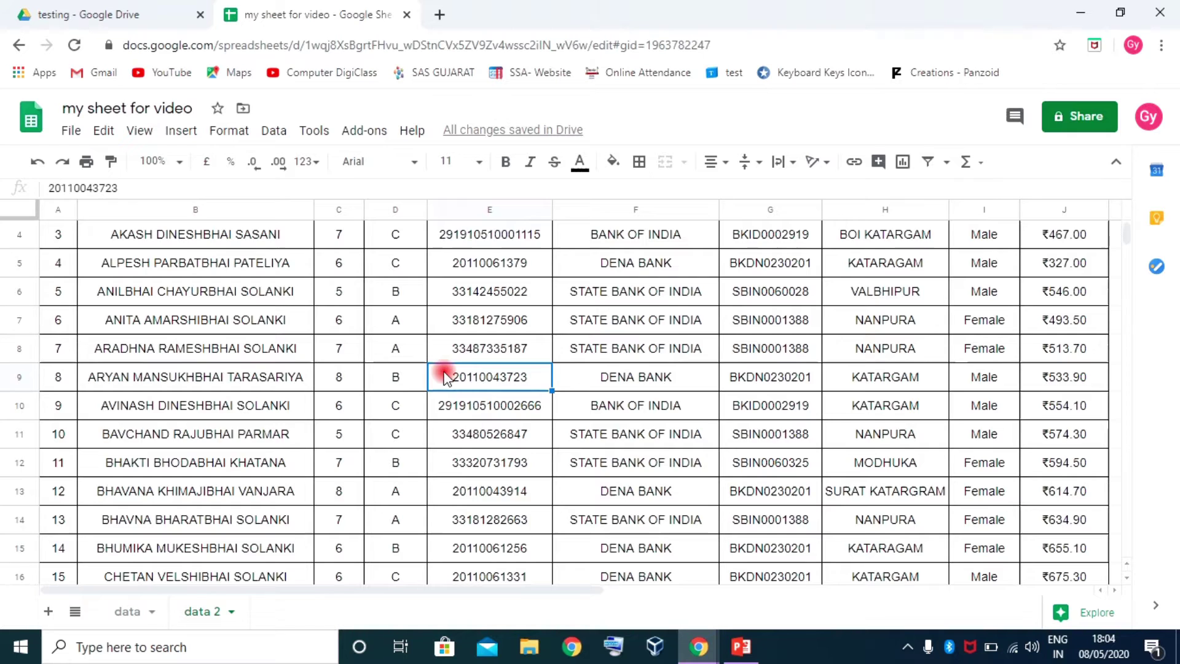
scroll(482, 387, down, 5)
scroll(1039, 387, up, 8)
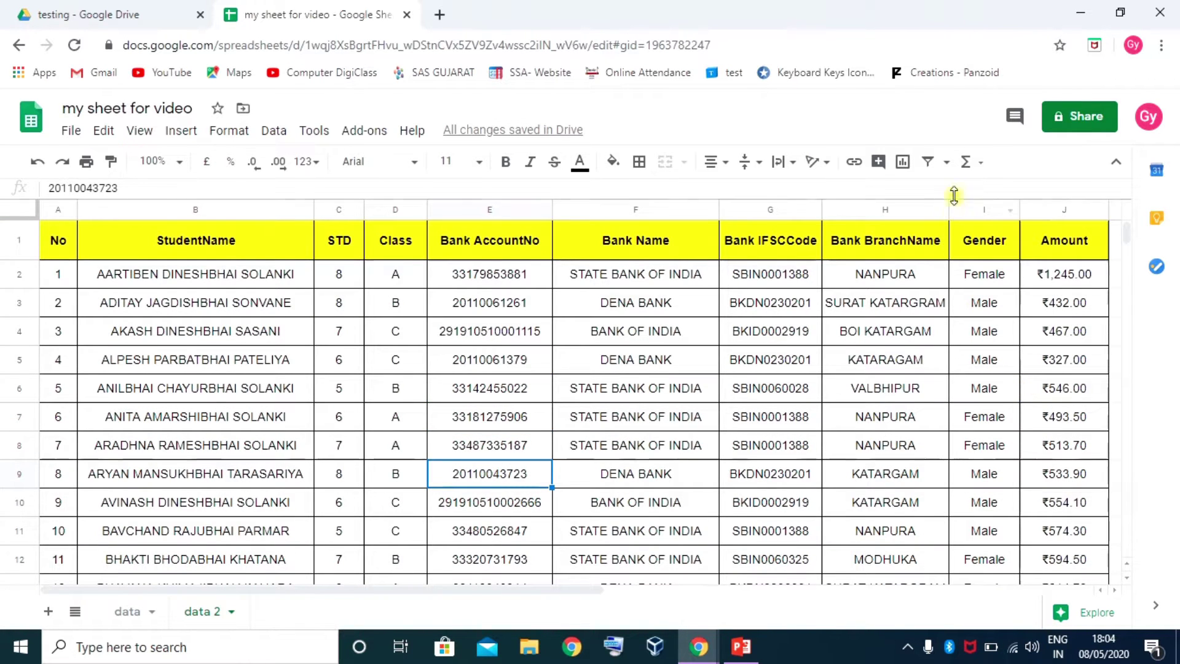
click(948, 163)
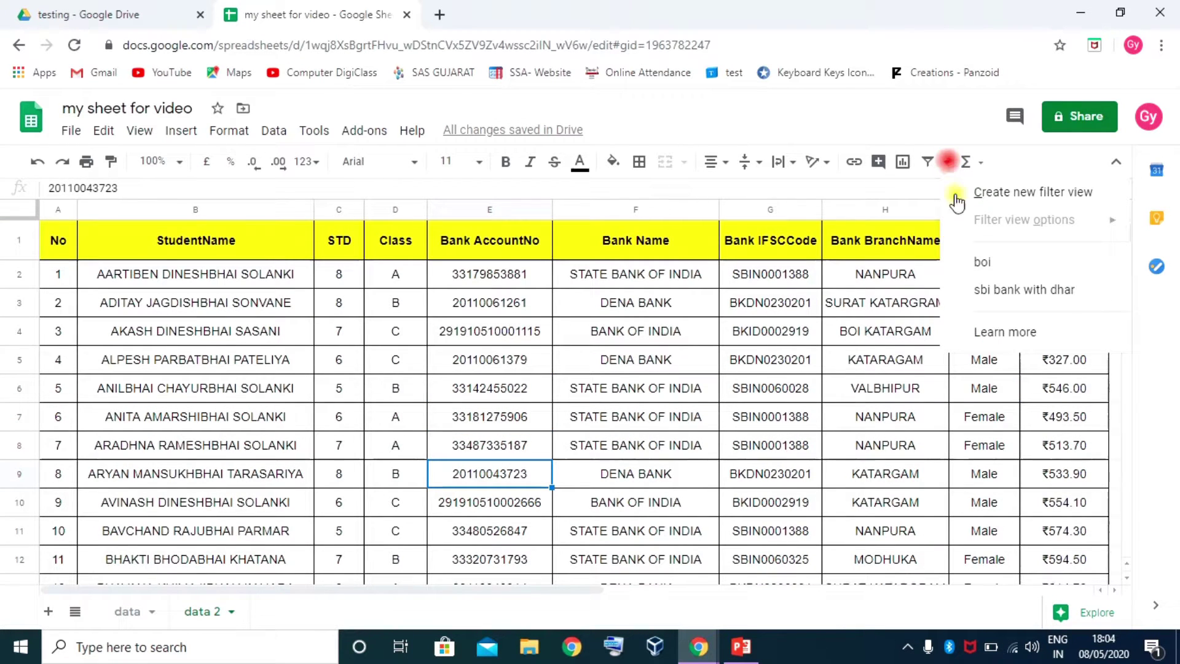
Create a new filter view named 'greater then 1000' over range A1:J115
click(1015, 195)
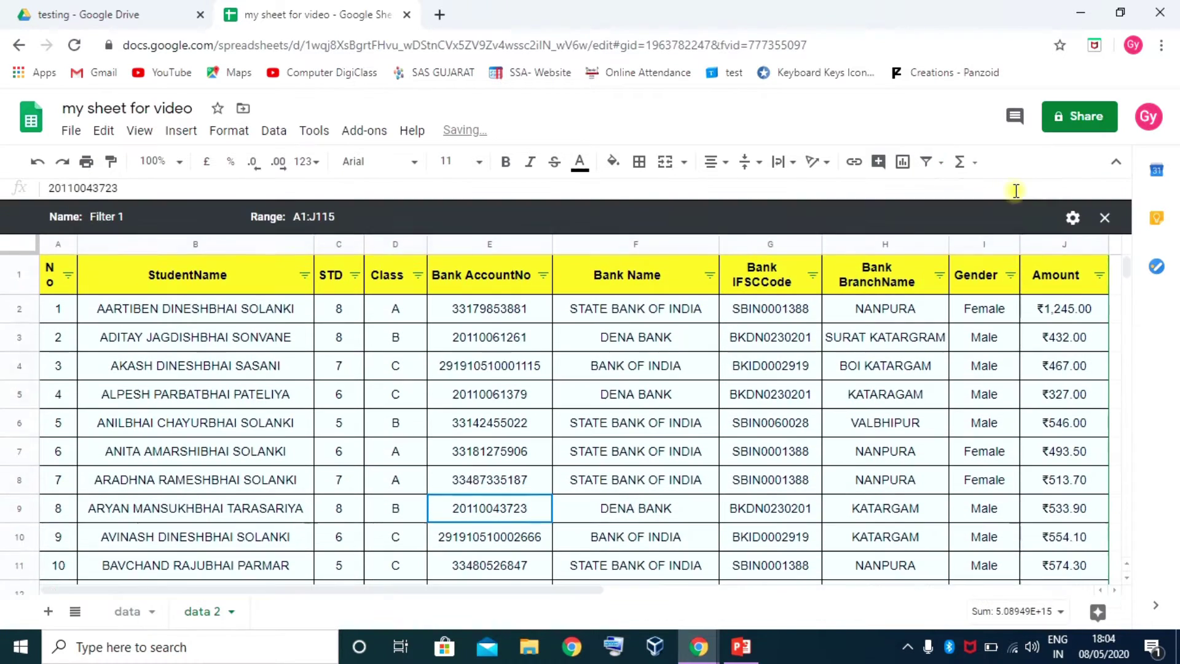
click(151, 220)
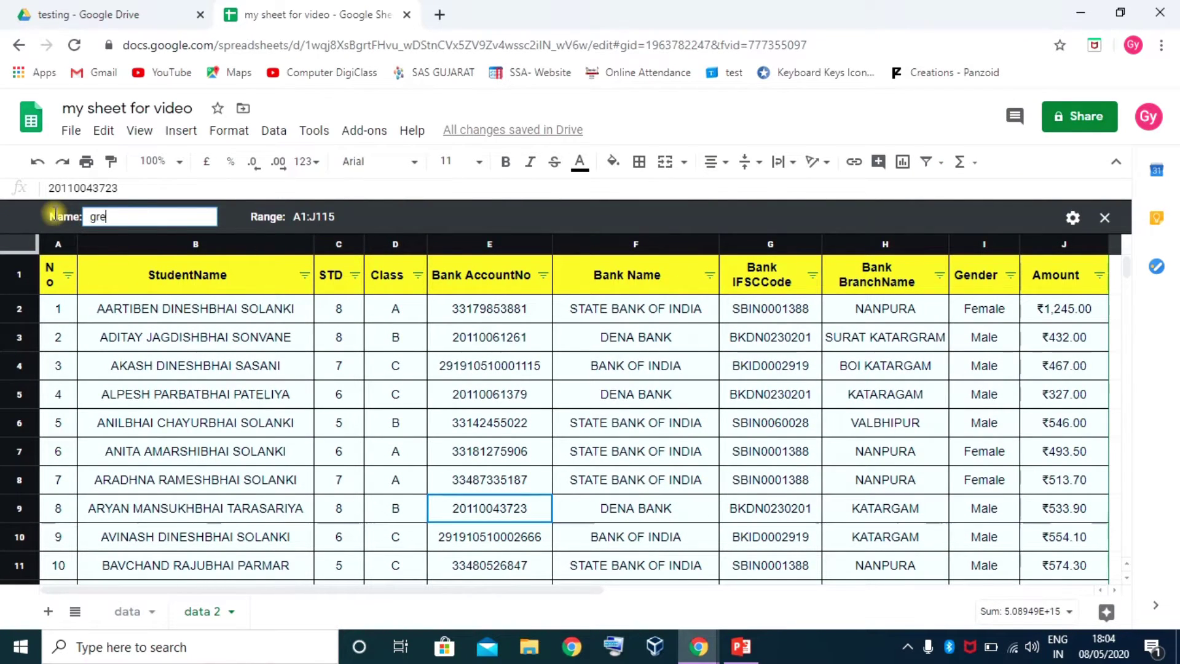
text(greater then 500)
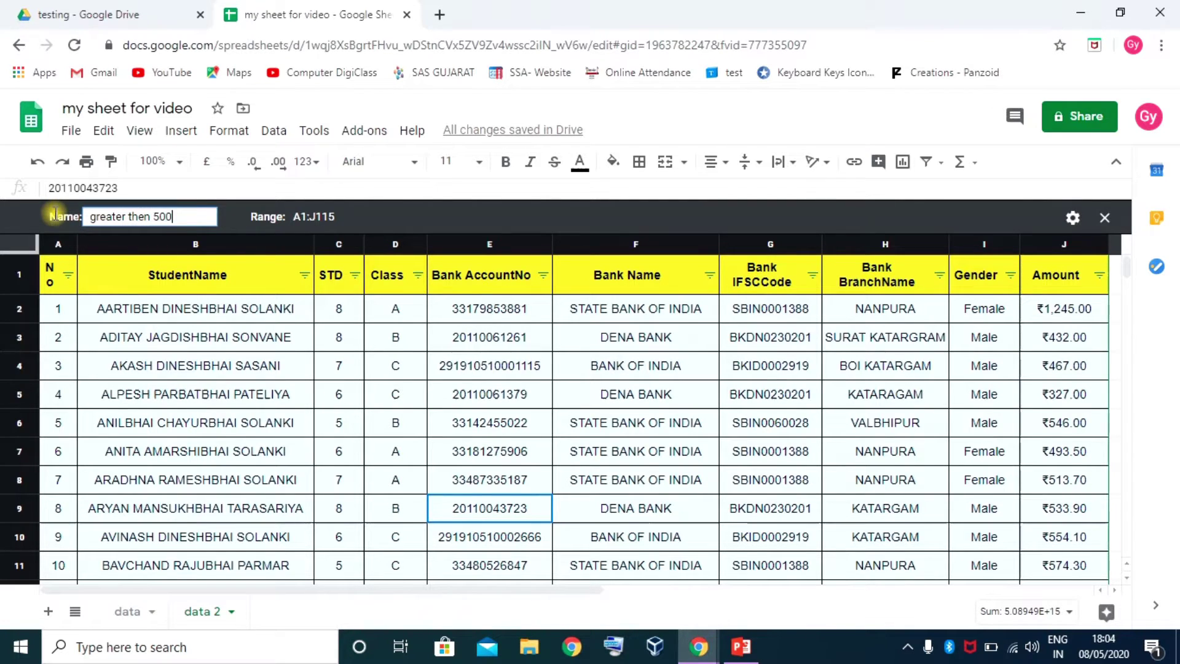
key(BackSpace)
key(BackSpace)
key(BackSpace)
text(1000)
key(Tab)
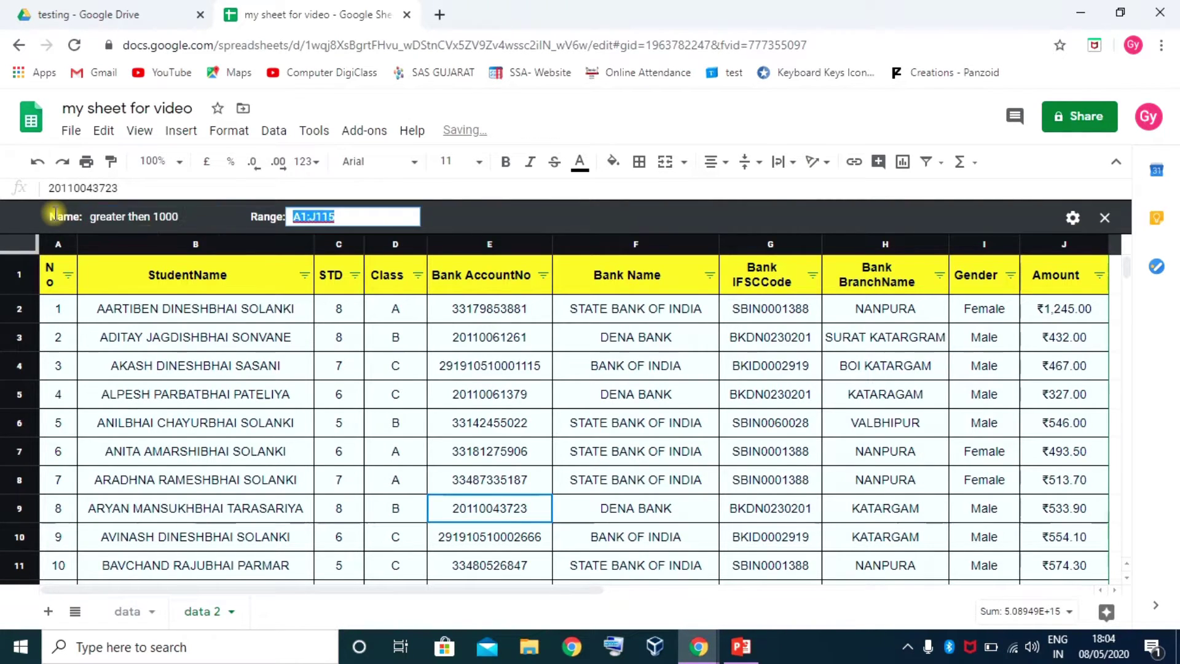
click(589, 211)
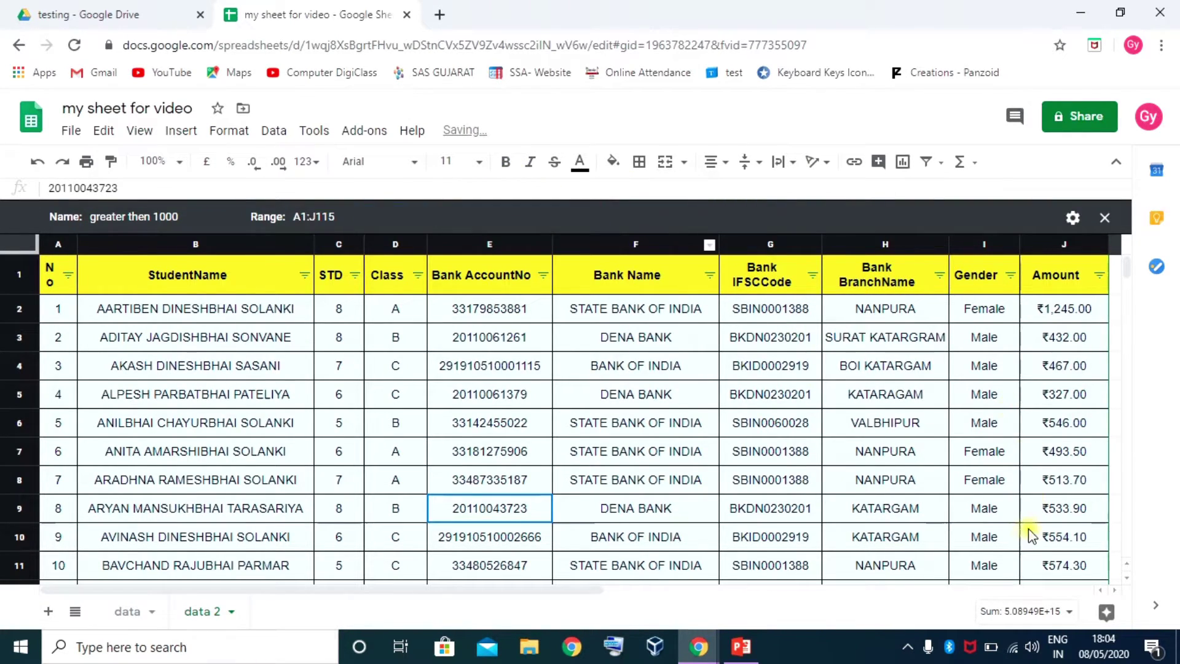
Filter Amount to 'greater than or equal to' 1000, then close the view
click(1103, 276)
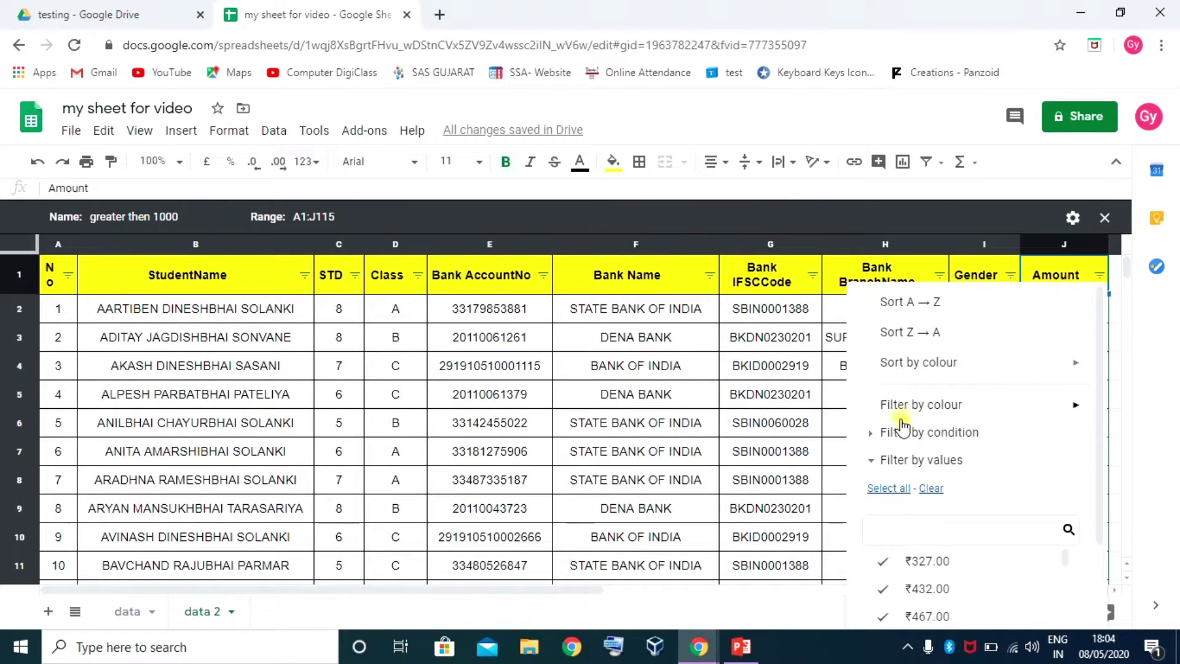
click(874, 434)
click(909, 467)
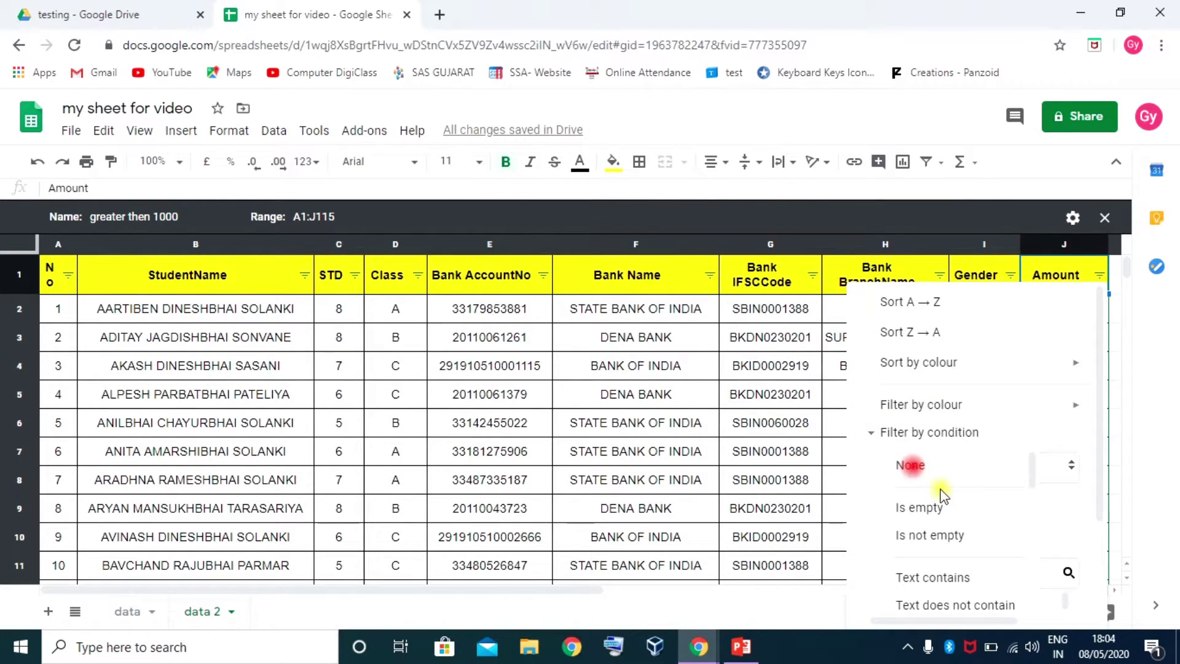
scroll(940, 510, down, 2)
scroll(940, 511, down, 4)
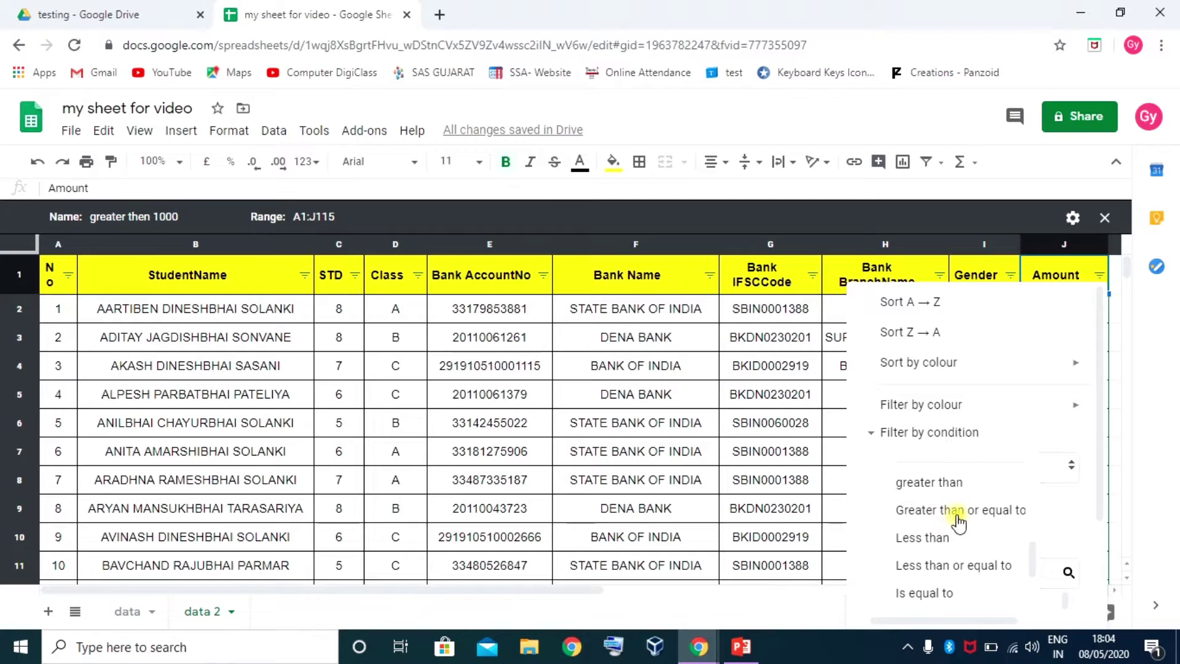
click(957, 517)
click(913, 504)
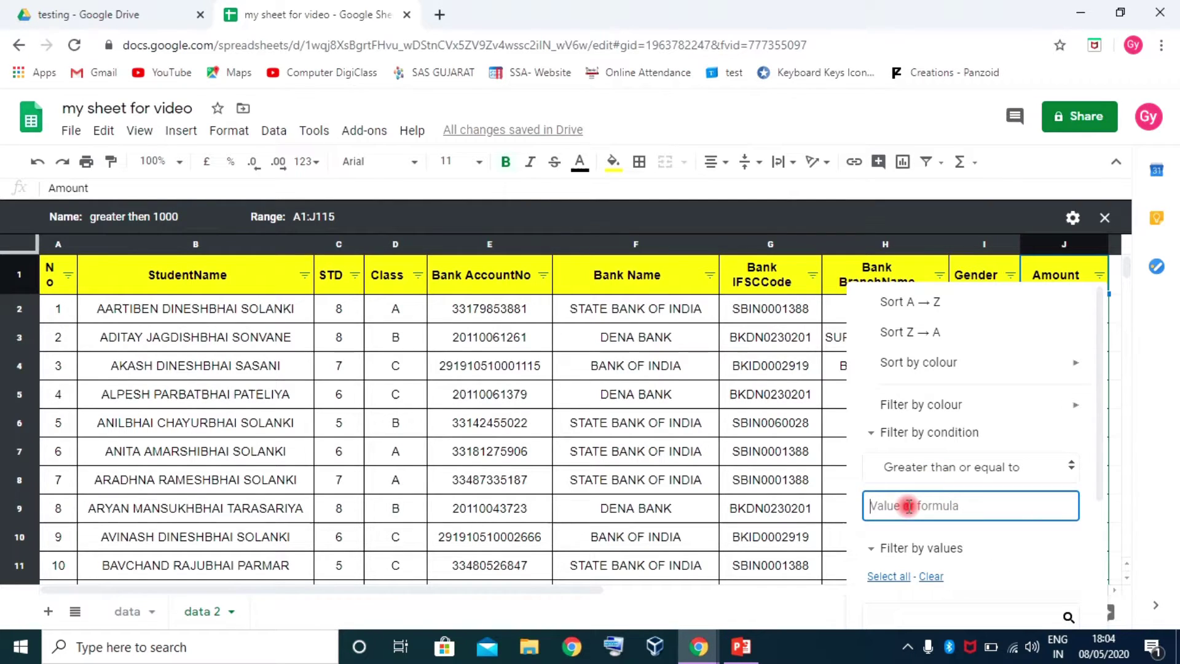
text(1000)
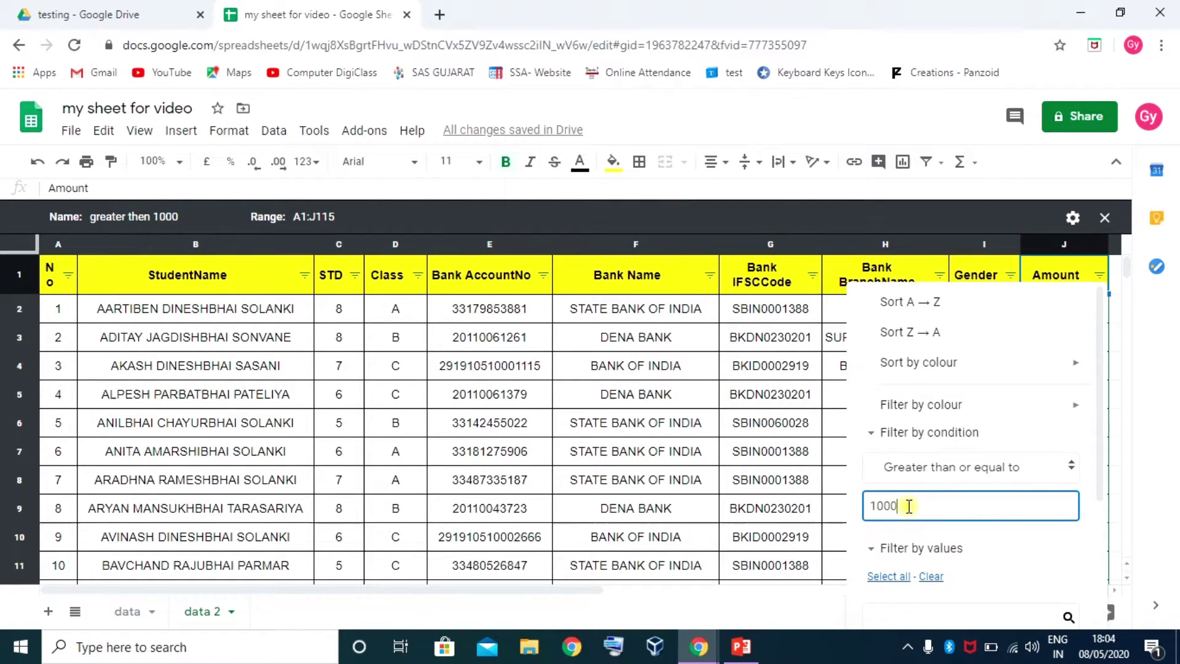
scroll(1069, 511, down, 3)
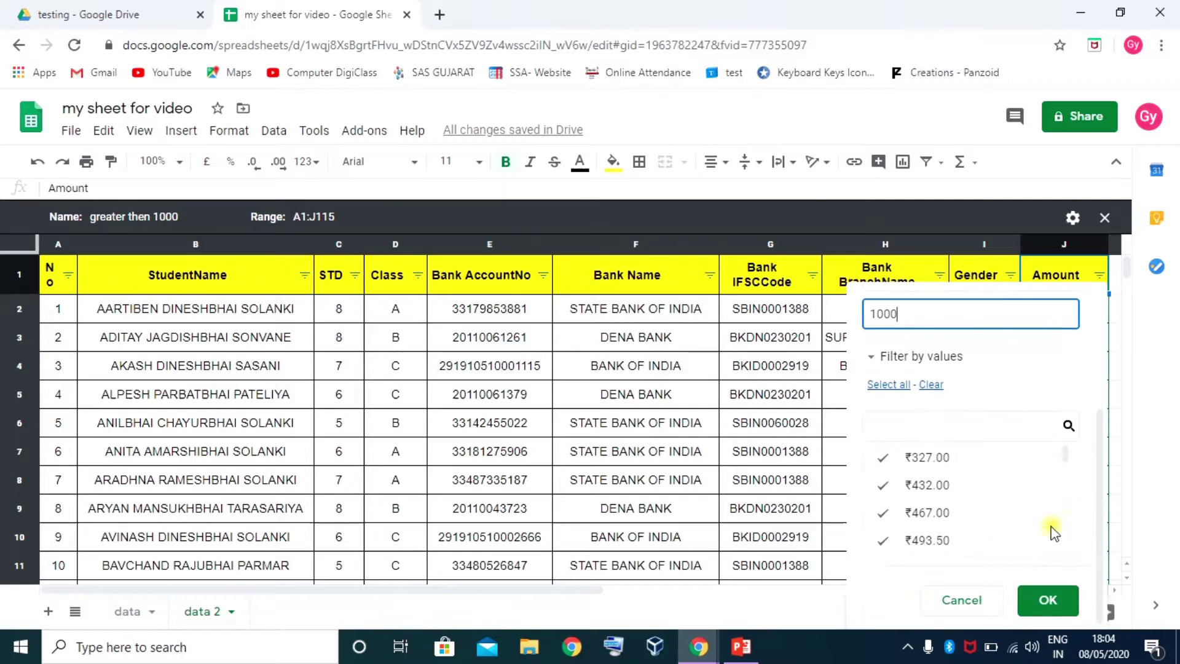
click(1049, 600)
scroll(962, 476, down, 15)
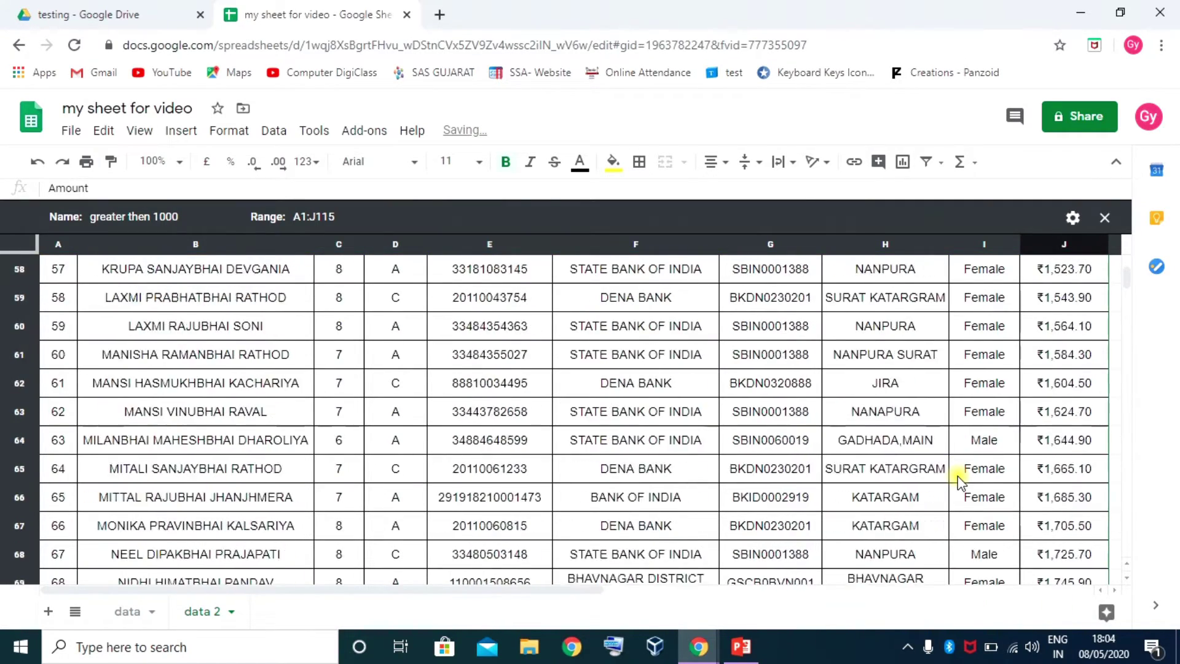
scroll(961, 482, down, 20)
scroll(954, 487, up, 12)
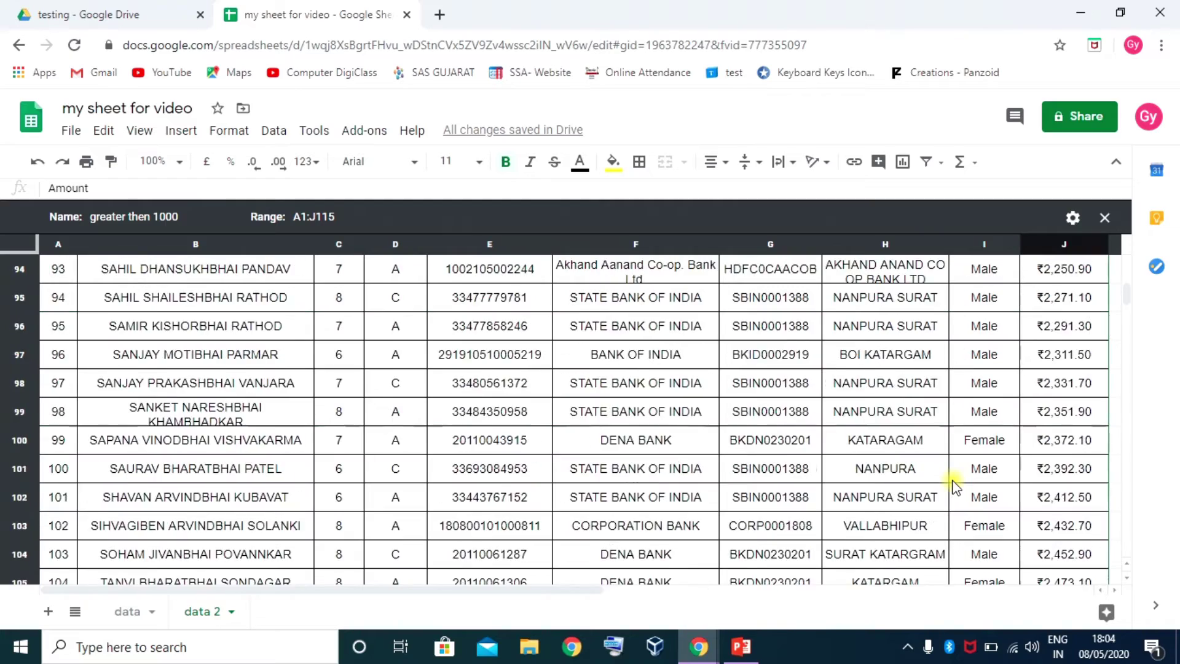
scroll(954, 485, up, 20)
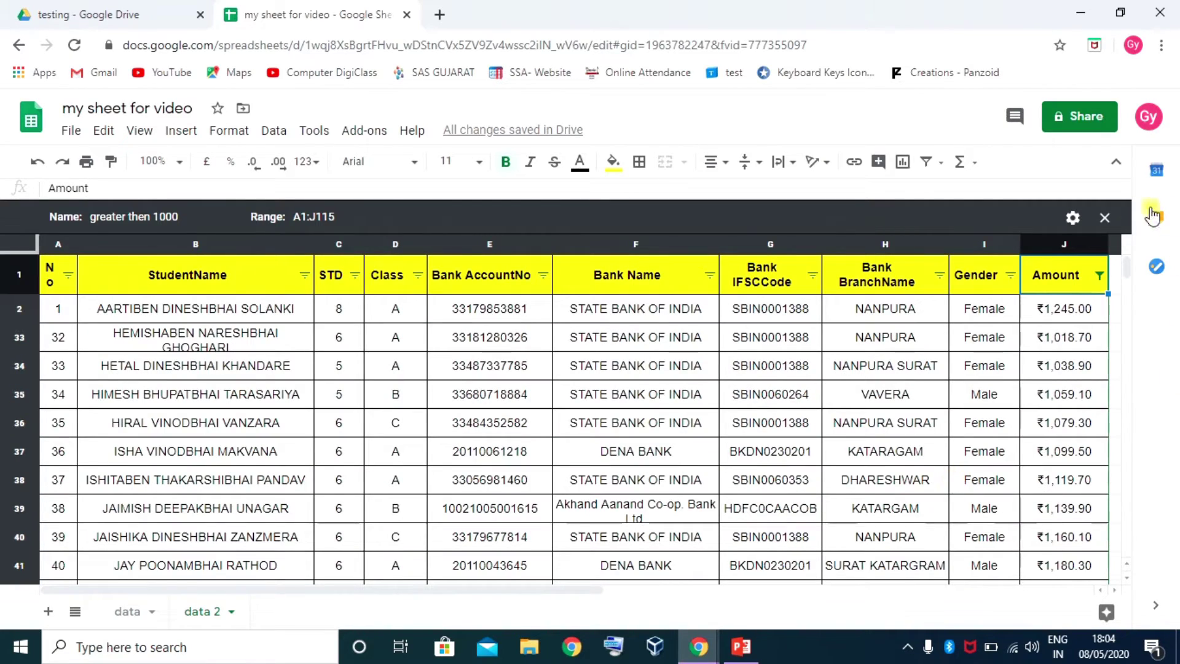
click(1104, 217)
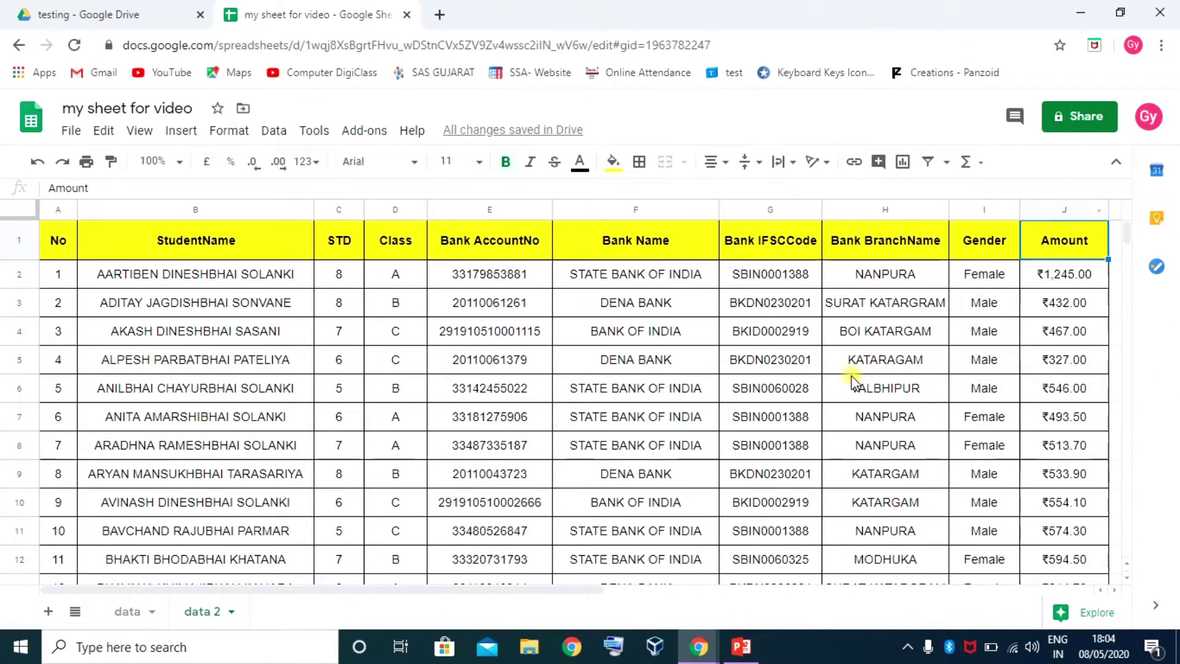
Apply the saved 'greater then 1000' filter view, then close it to show all rows
click(849, 332)
scroll(849, 381, down, 15)
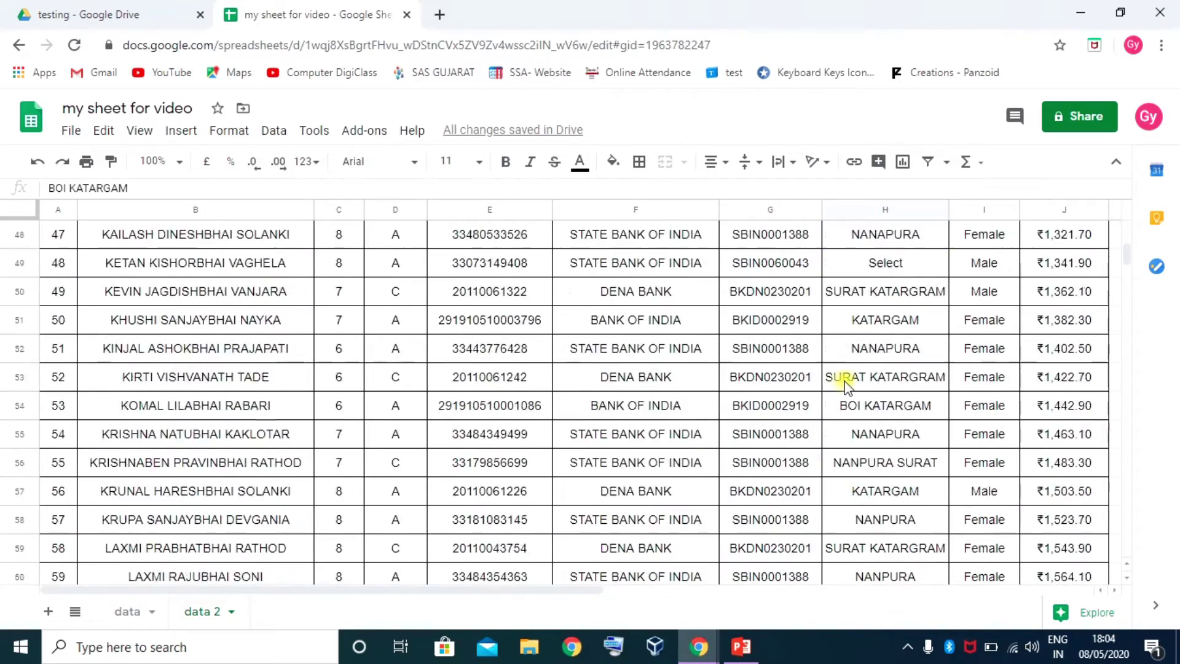
scroll(847, 382, down, 9)
scroll(848, 384, up, 20)
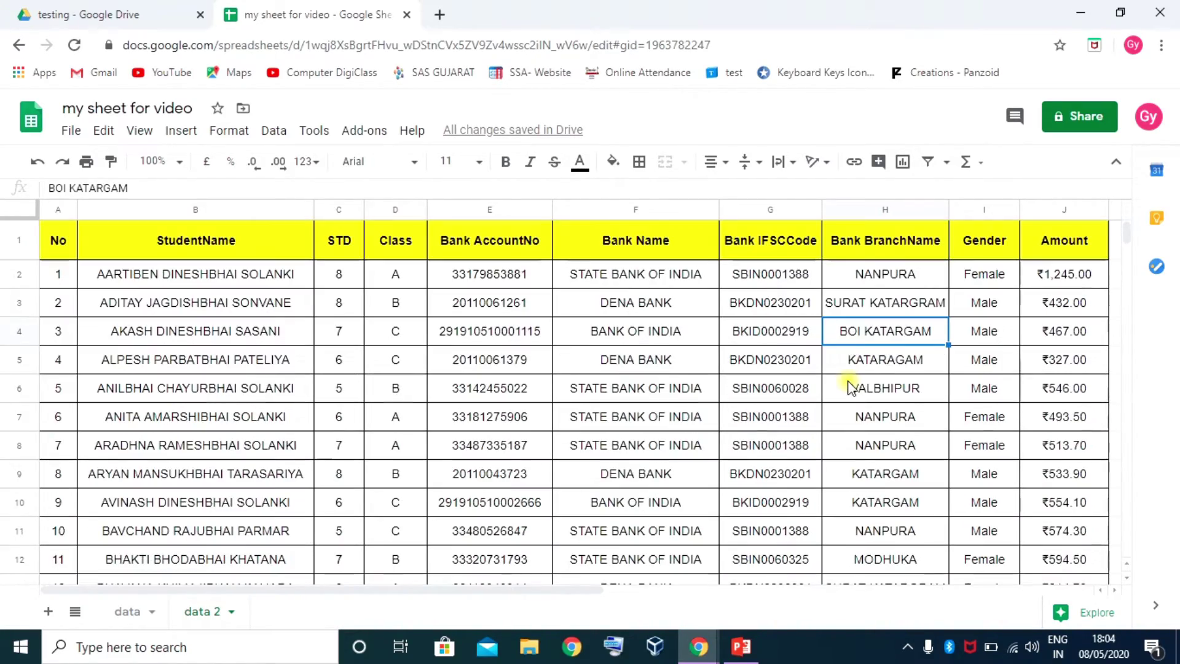
click(947, 162)
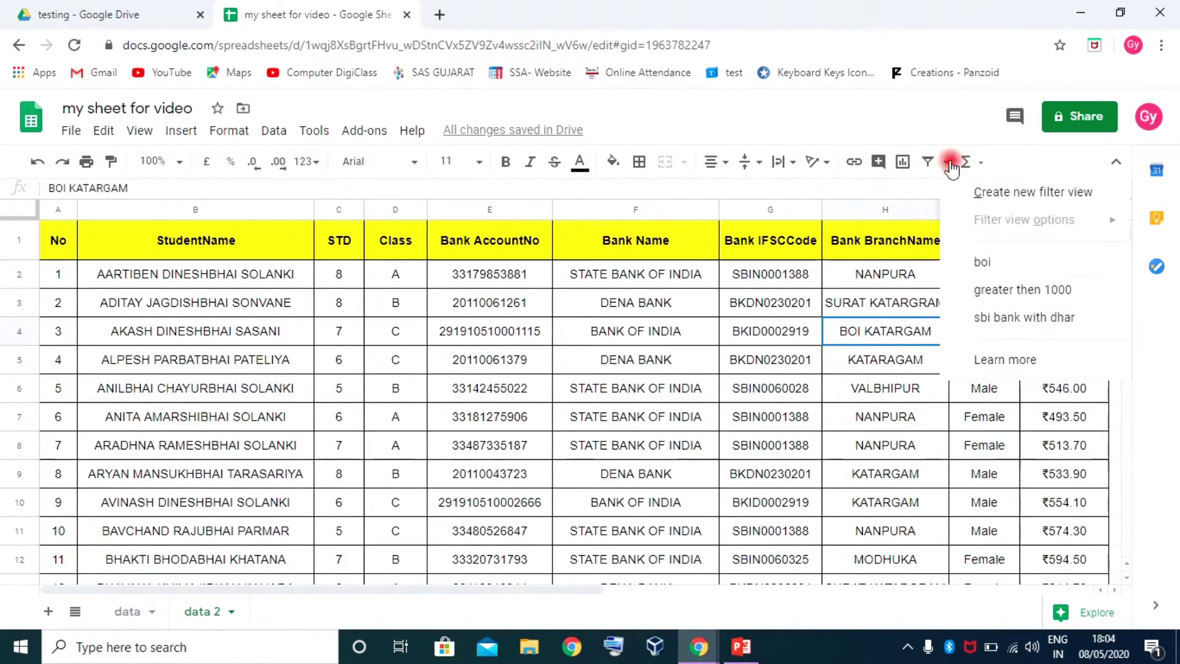
click(1026, 297)
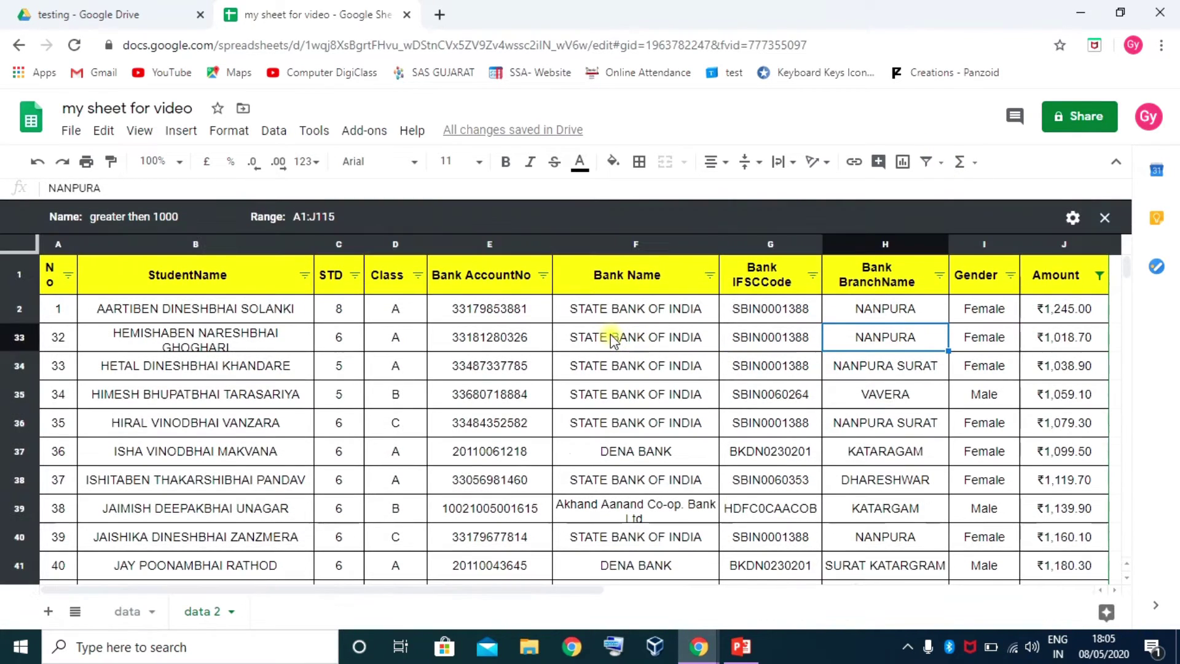
scroll(823, 378, down, 3)
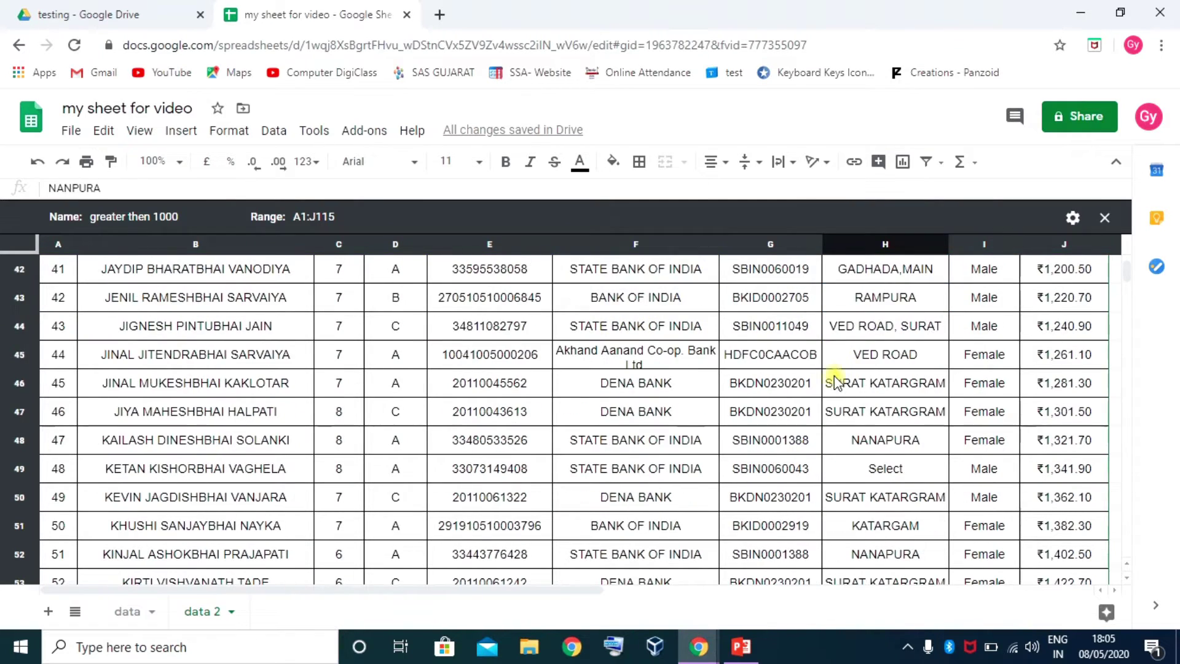
scroll(825, 378, up, 3)
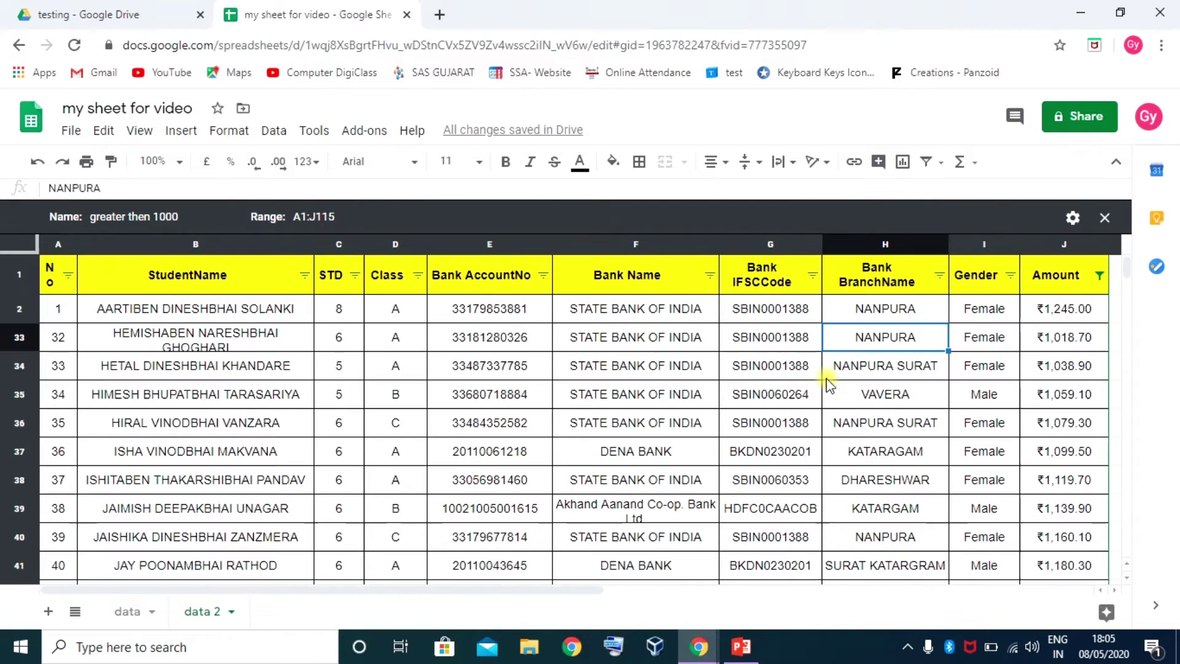
click(1105, 218)
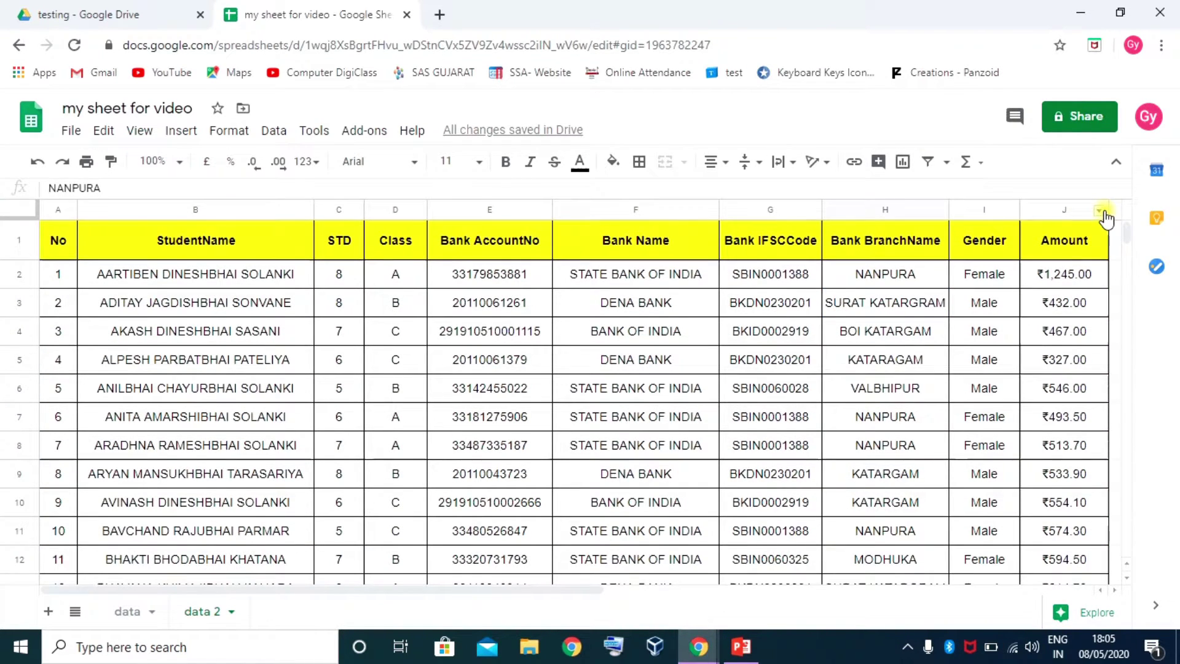
Check cells F3, A1 and B1, then bring up the saved filter views list again
click(583, 309)
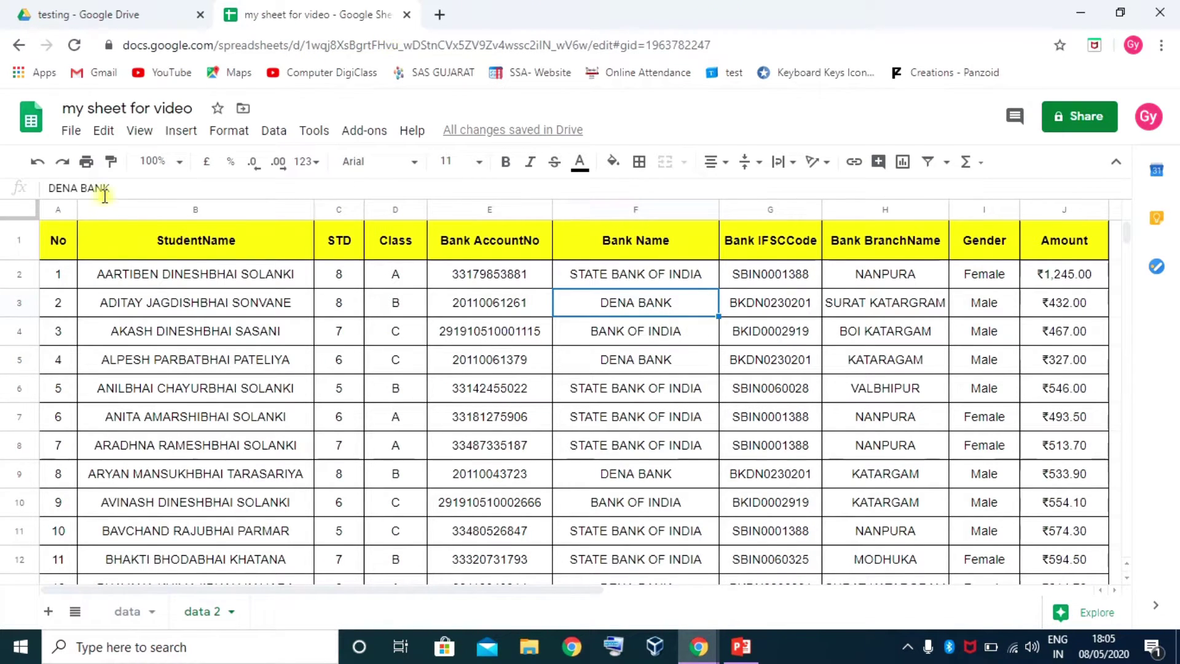
click(215, 247)
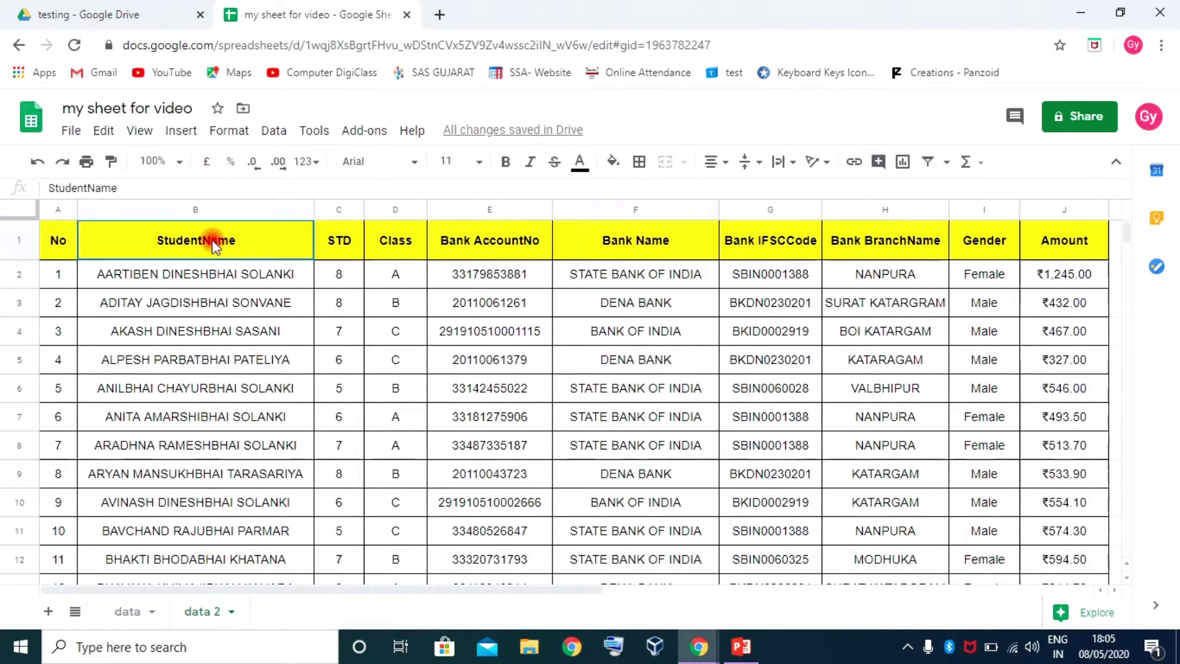
click(66, 239)
click(178, 249)
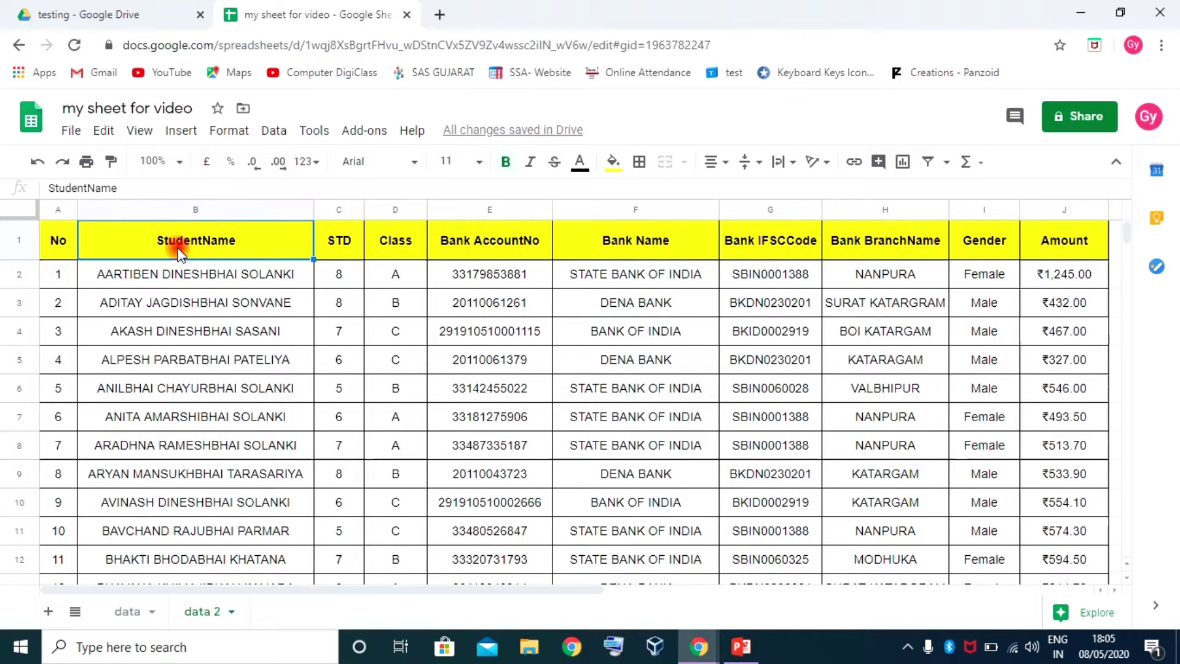
click(947, 163)
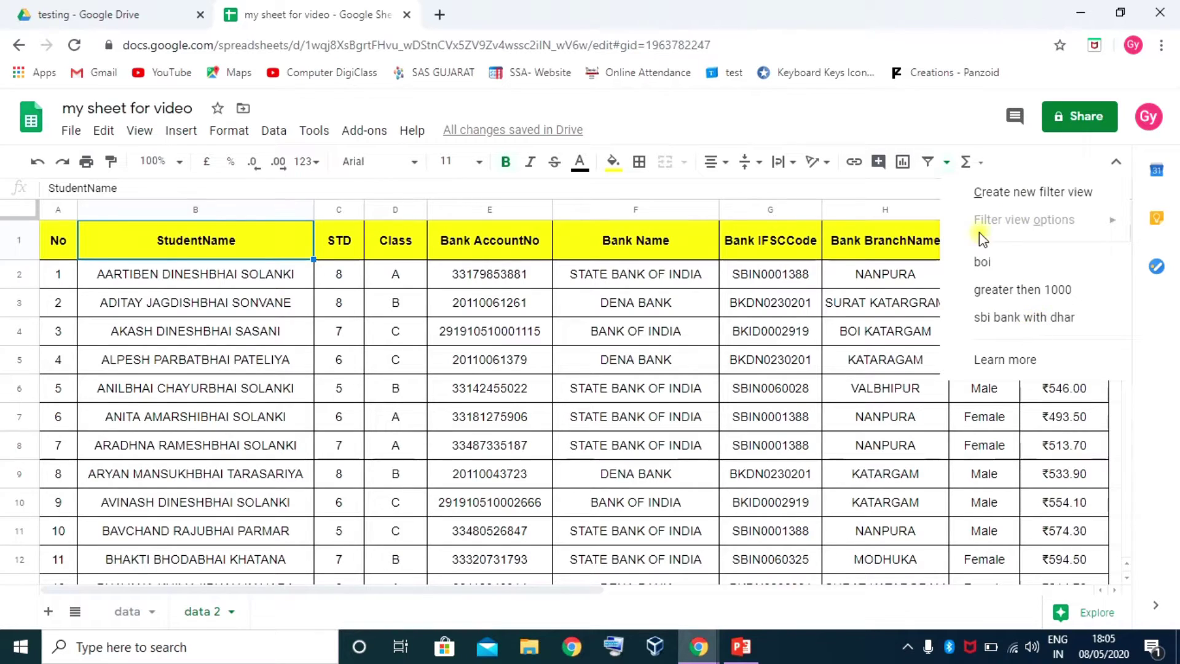
Turn on a filter for the student table and sort it by STD ascending
click(927, 165)
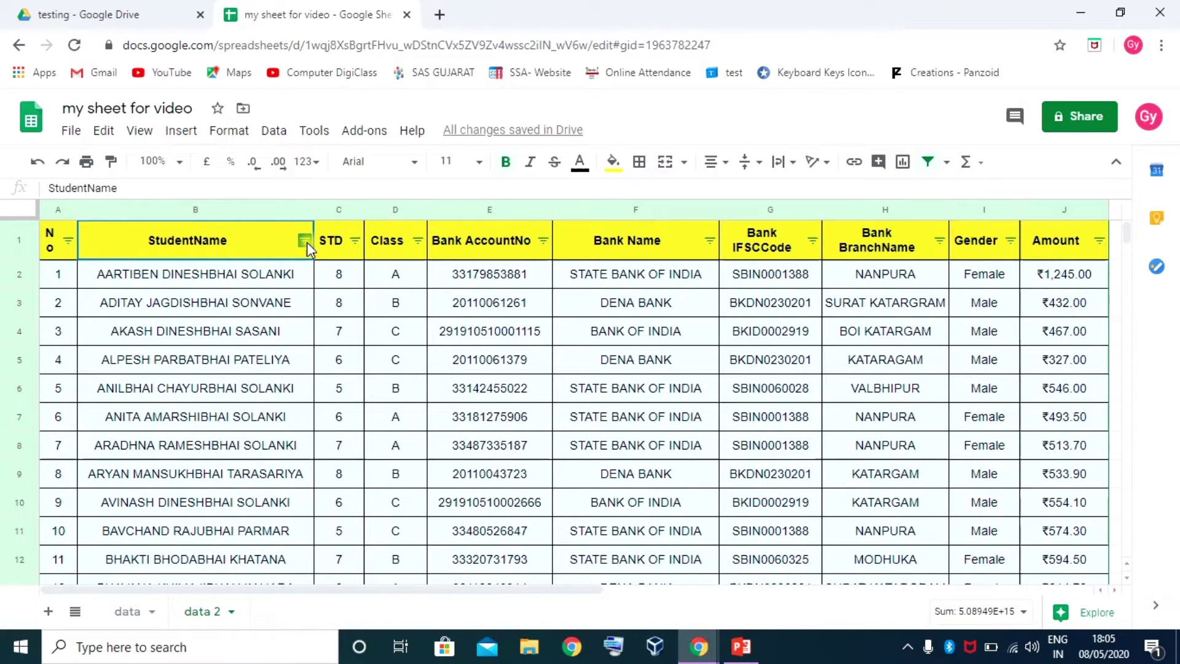
click(355, 243)
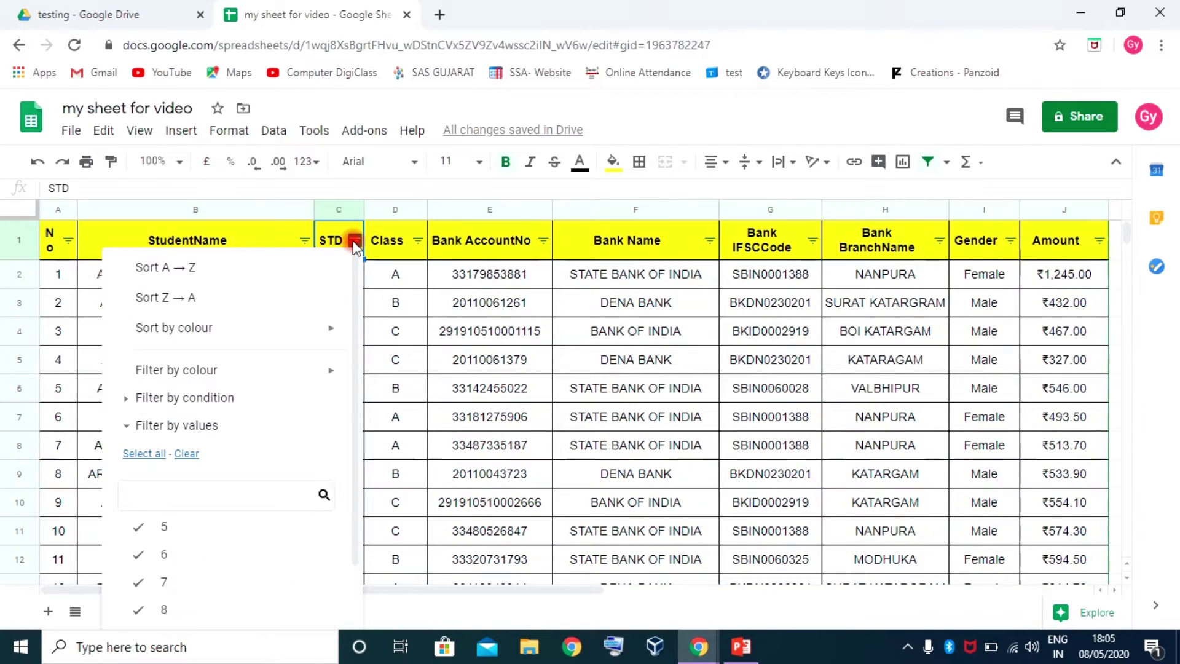
click(178, 274)
scroll(375, 449, down, 6)
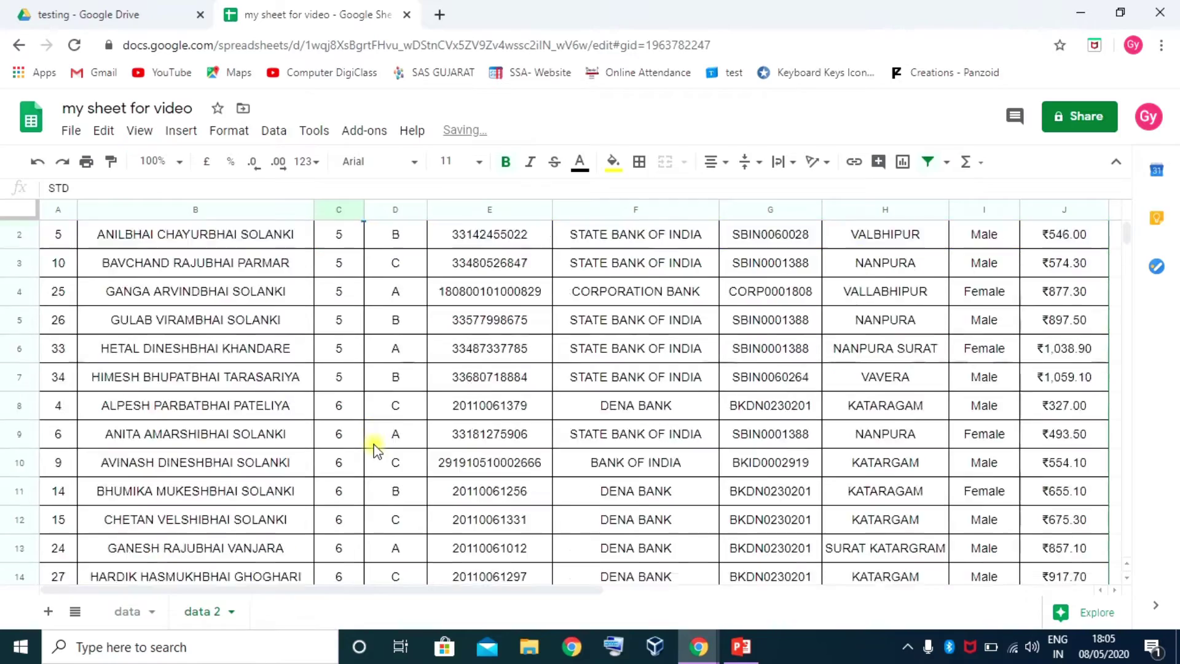
scroll(373, 452, down, 20)
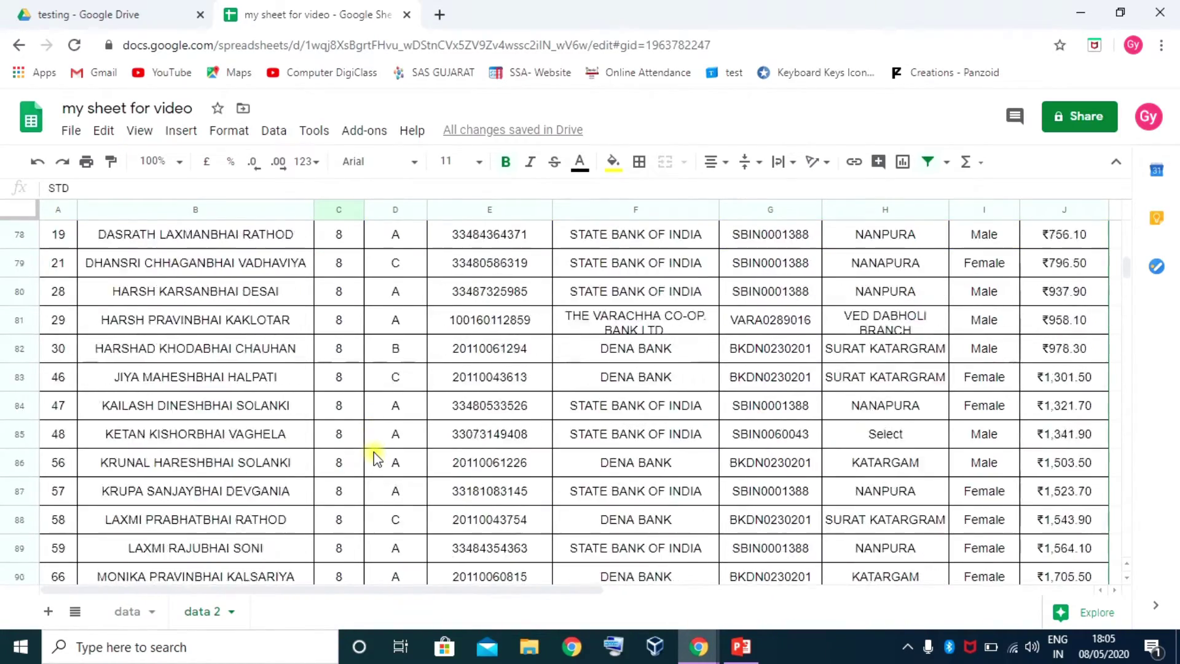
scroll(372, 430, up, 20)
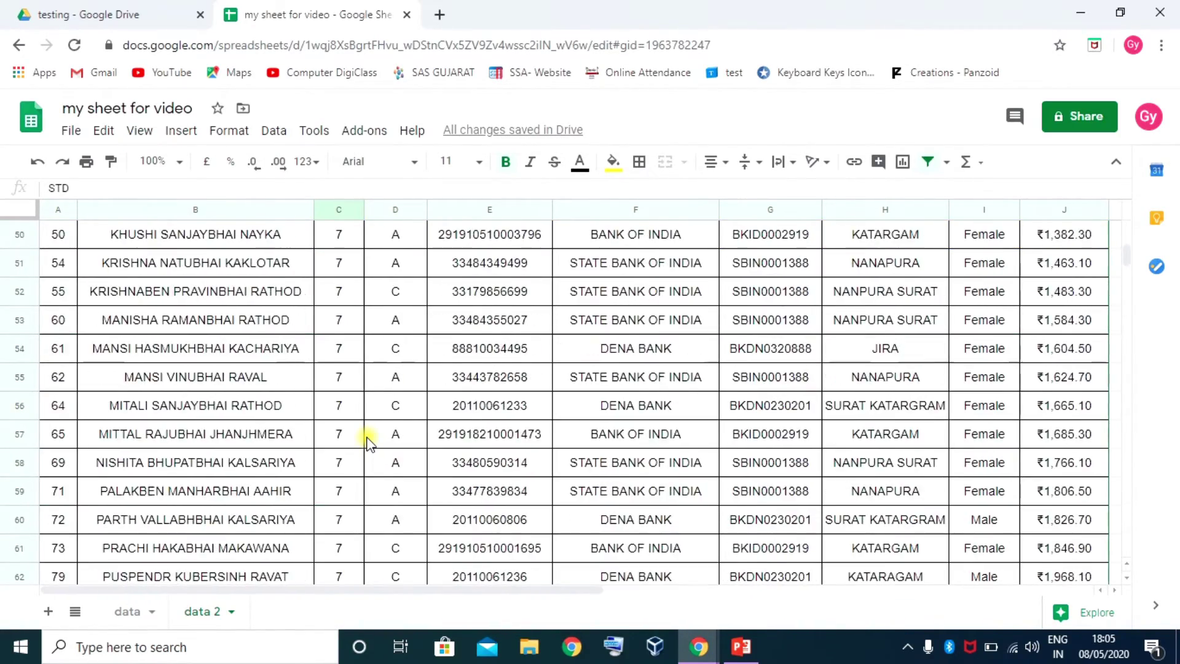
scroll(387, 320, up, 12)
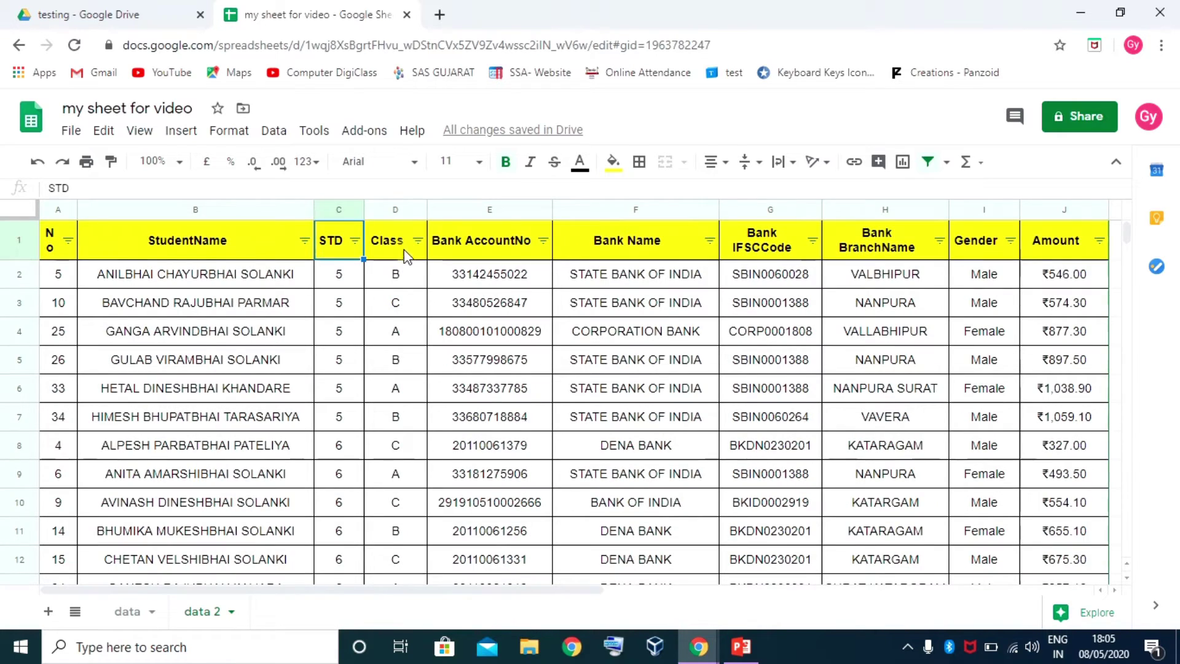
Sort the table A to Z by Class, then by Bank Name
click(418, 241)
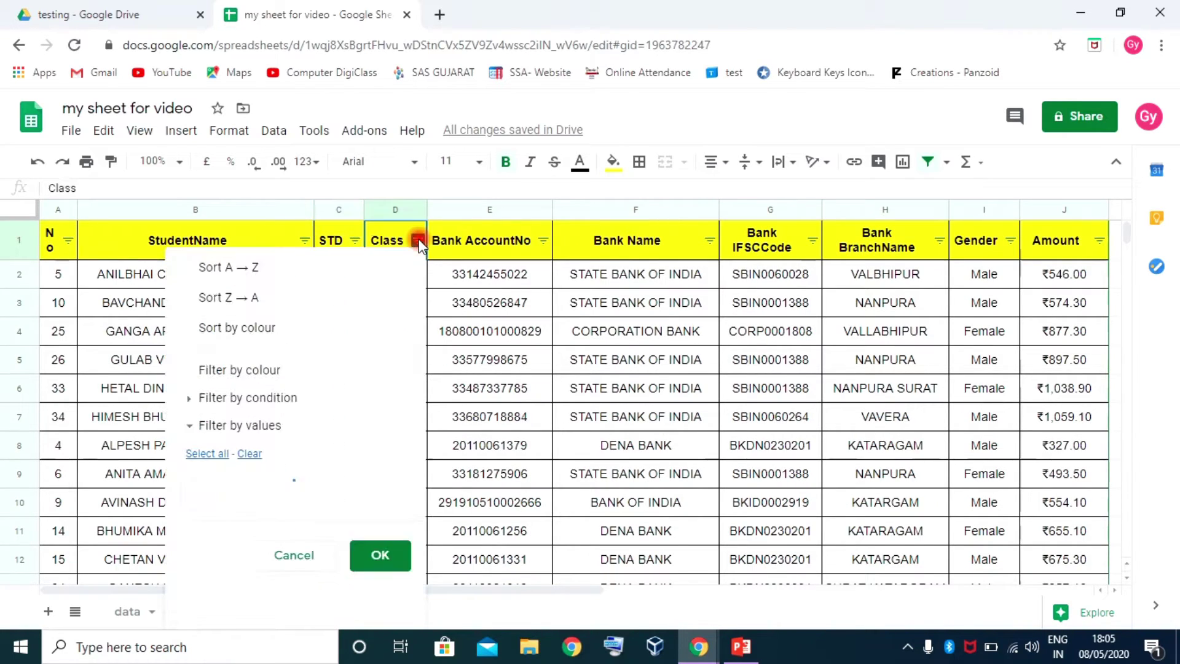
click(250, 268)
click(408, 304)
scroll(409, 319, down, 17)
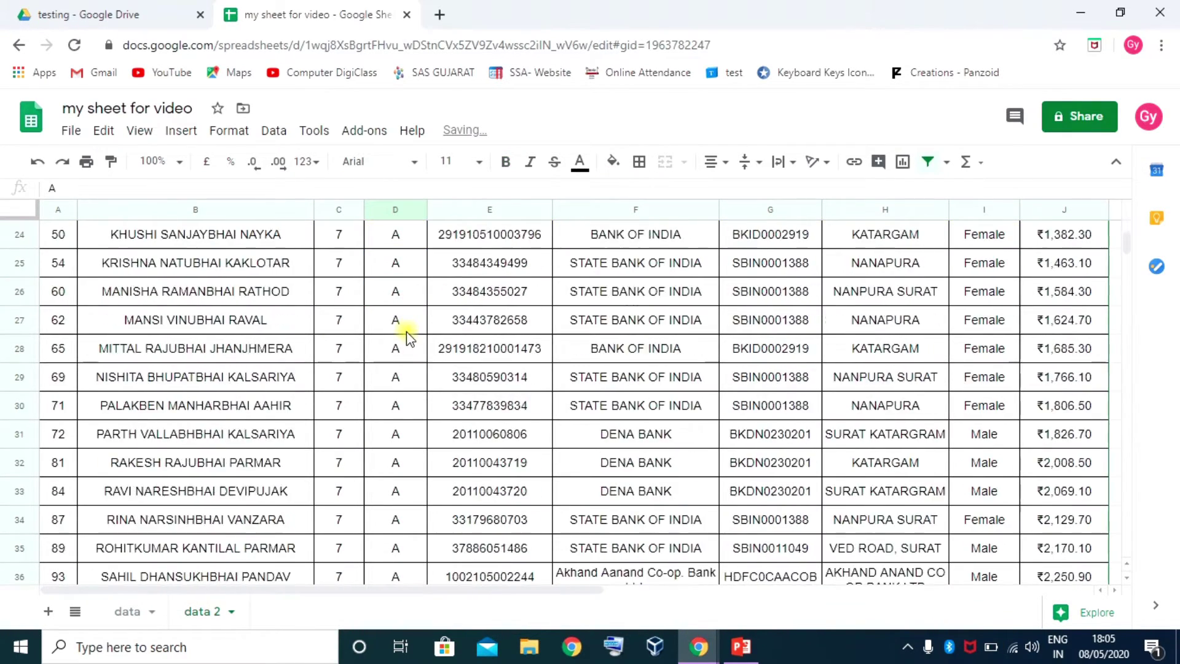
scroll(412, 341, down, 20)
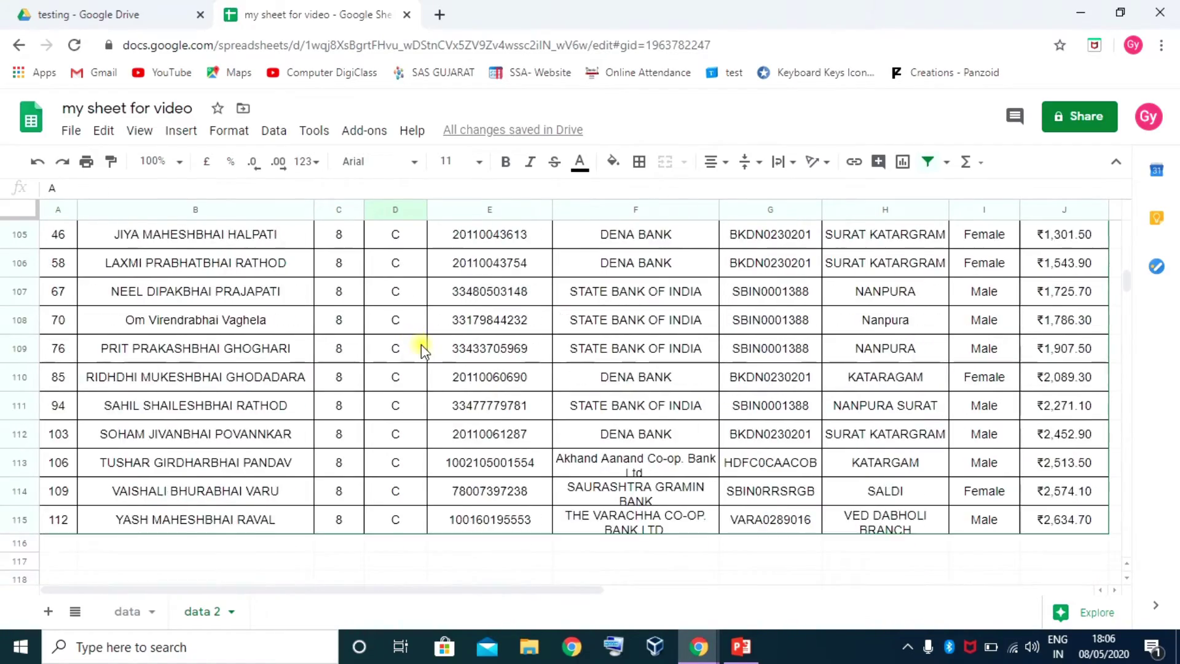
scroll(421, 345, up, 12)
scroll(423, 349, up, 20)
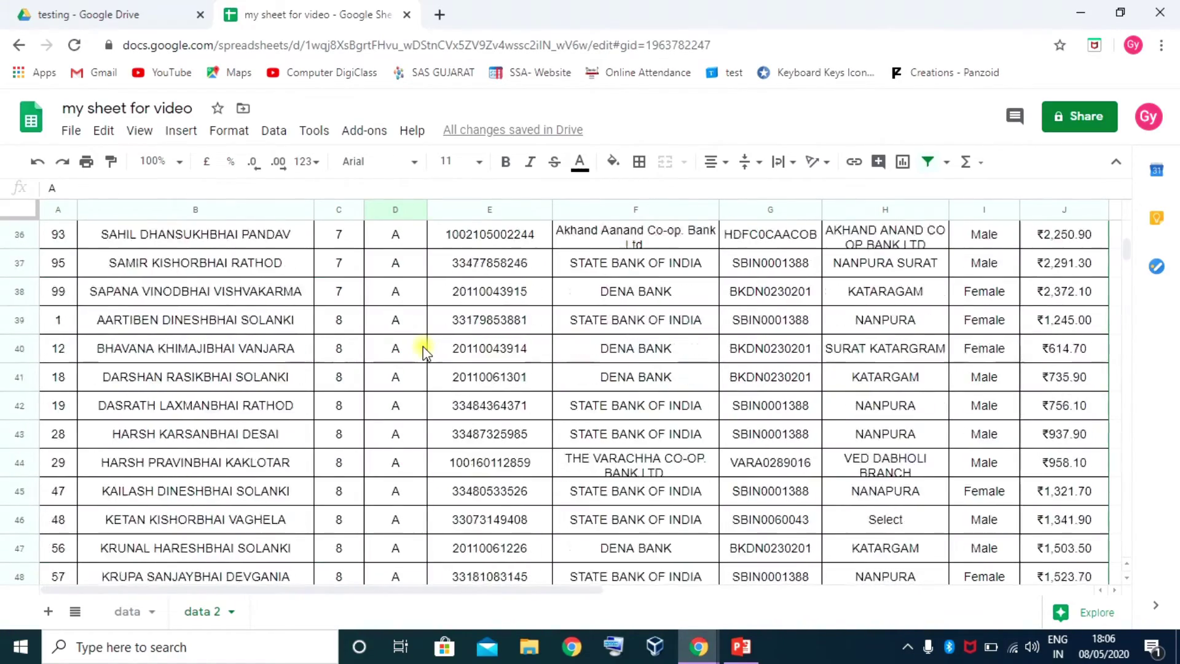
click(710, 241)
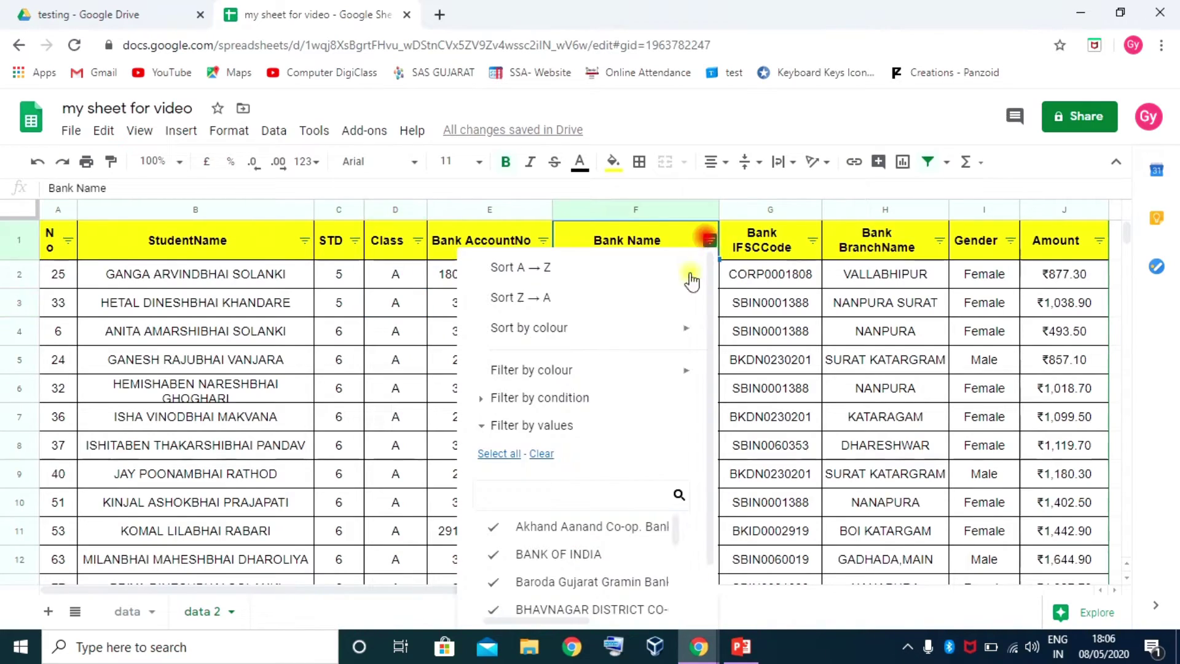
click(534, 267)
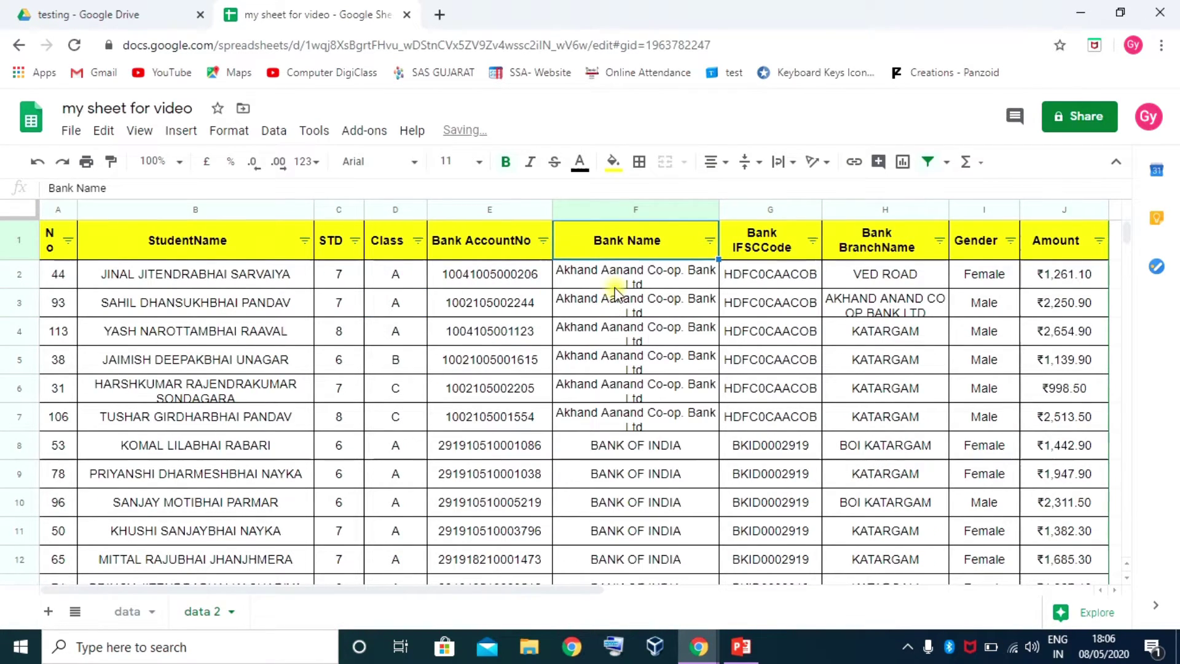
click(627, 323)
scroll(636, 440, down, 10)
scroll(640, 444, down, 12)
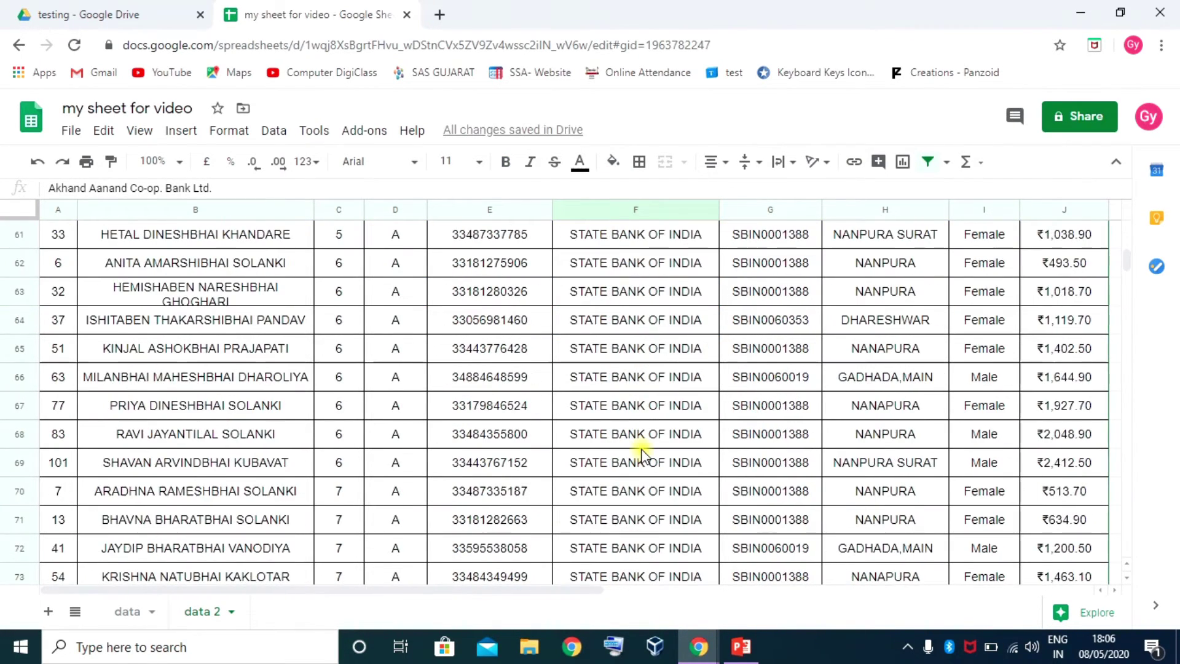
scroll(641, 445, up, 16)
scroll(641, 455, up, 8)
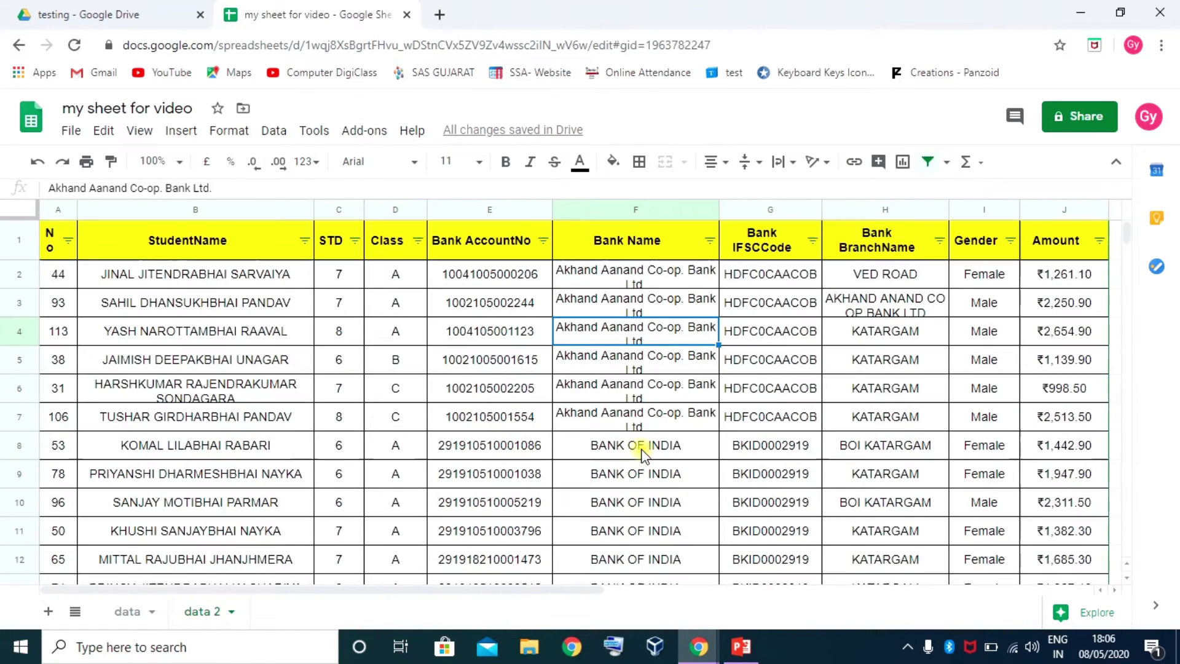
Restore the original order by sorting on No, then select the table through row 115
click(68, 240)
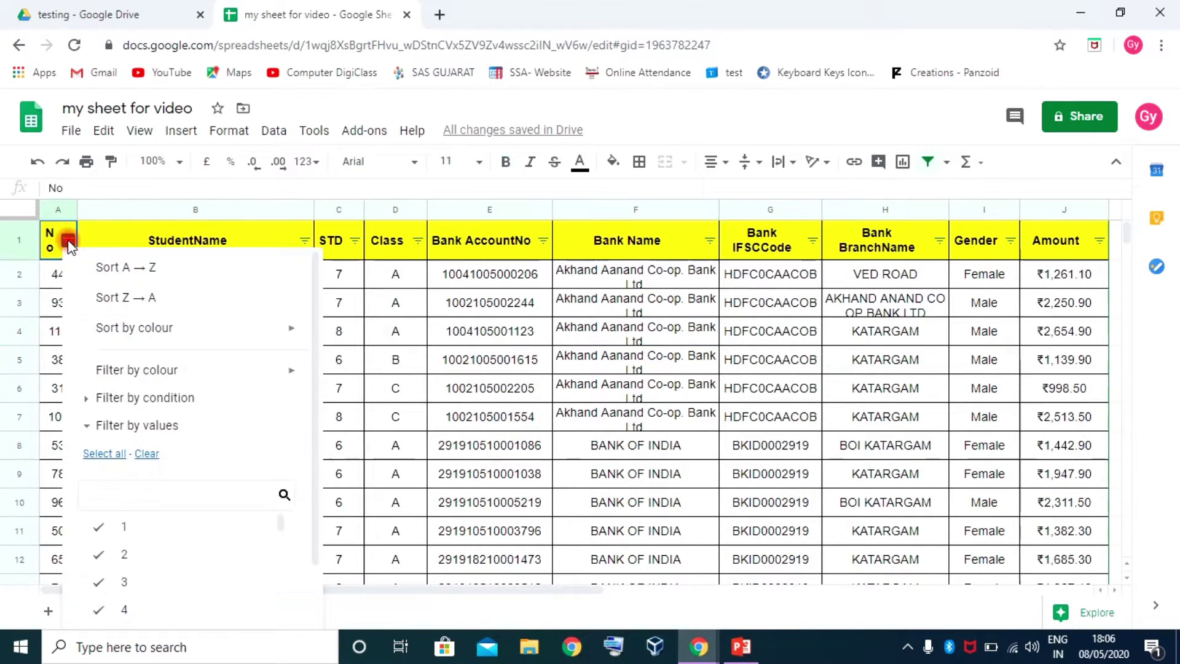
click(127, 268)
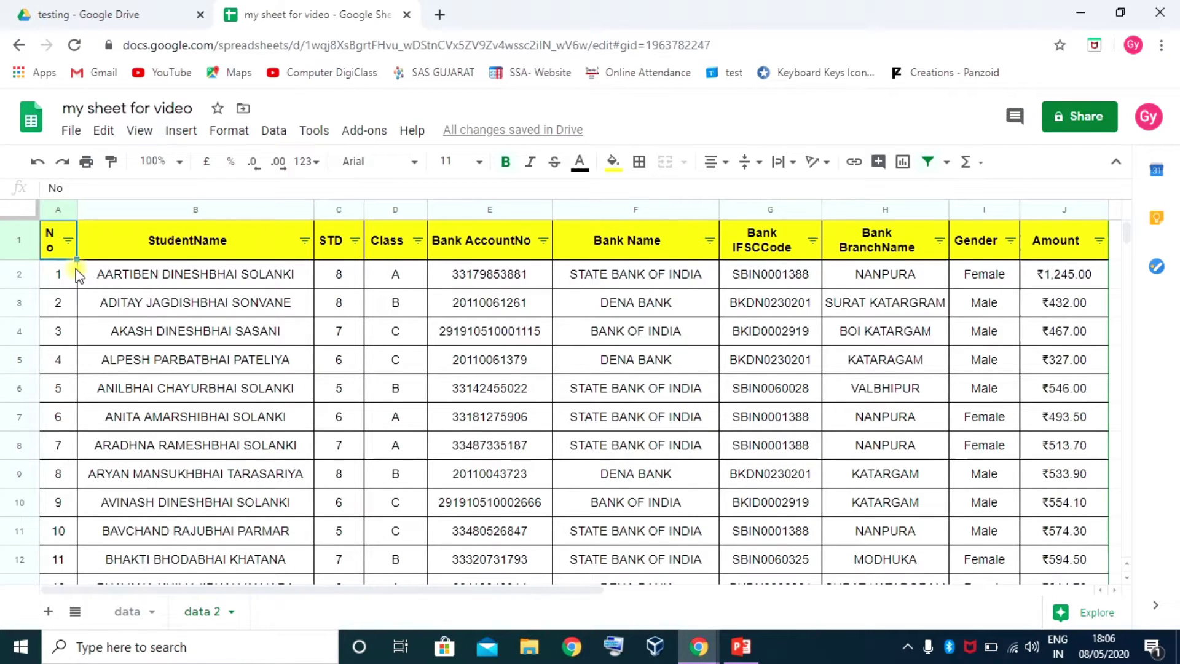
key(ctrl+shift+Right)
key(ctrl+shift+Down)
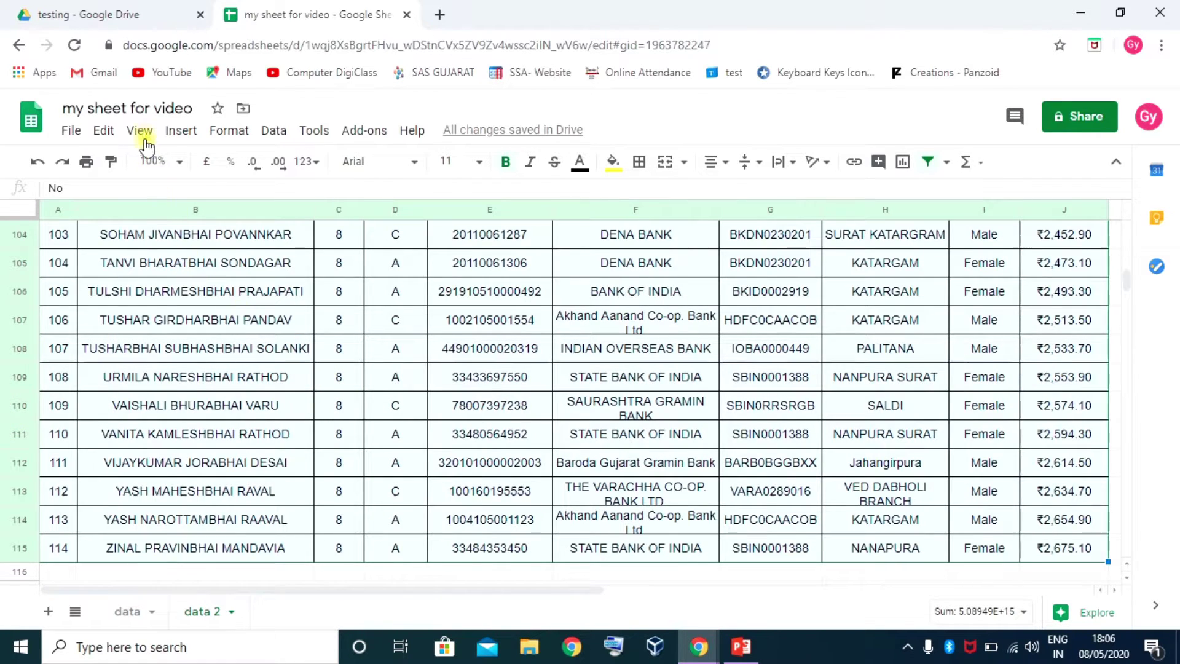
Set up sort range A1:J115 with 'Data has header row' ticked
click(272, 132)
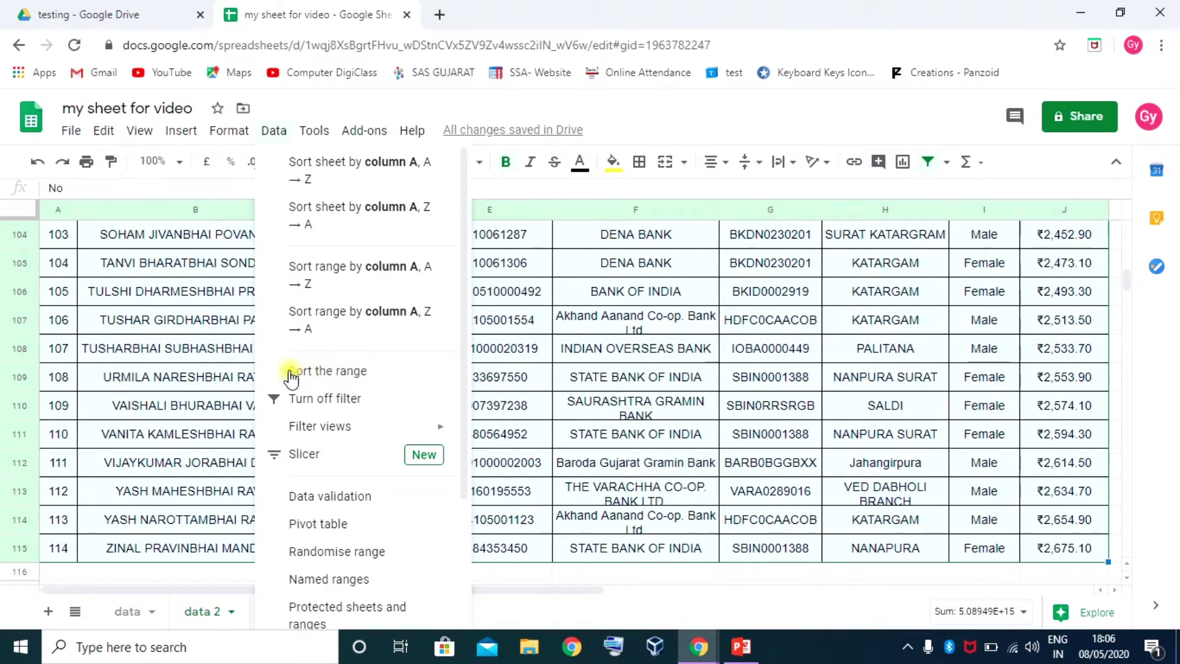
click(352, 372)
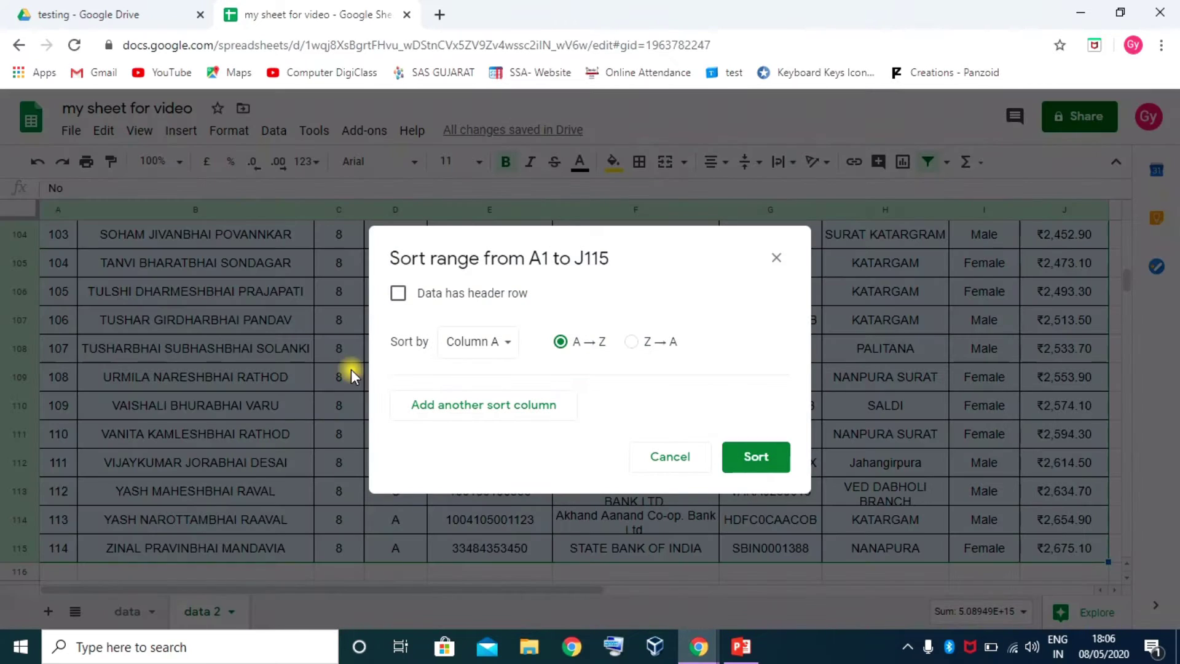
drag(586, 239, 612, 182)
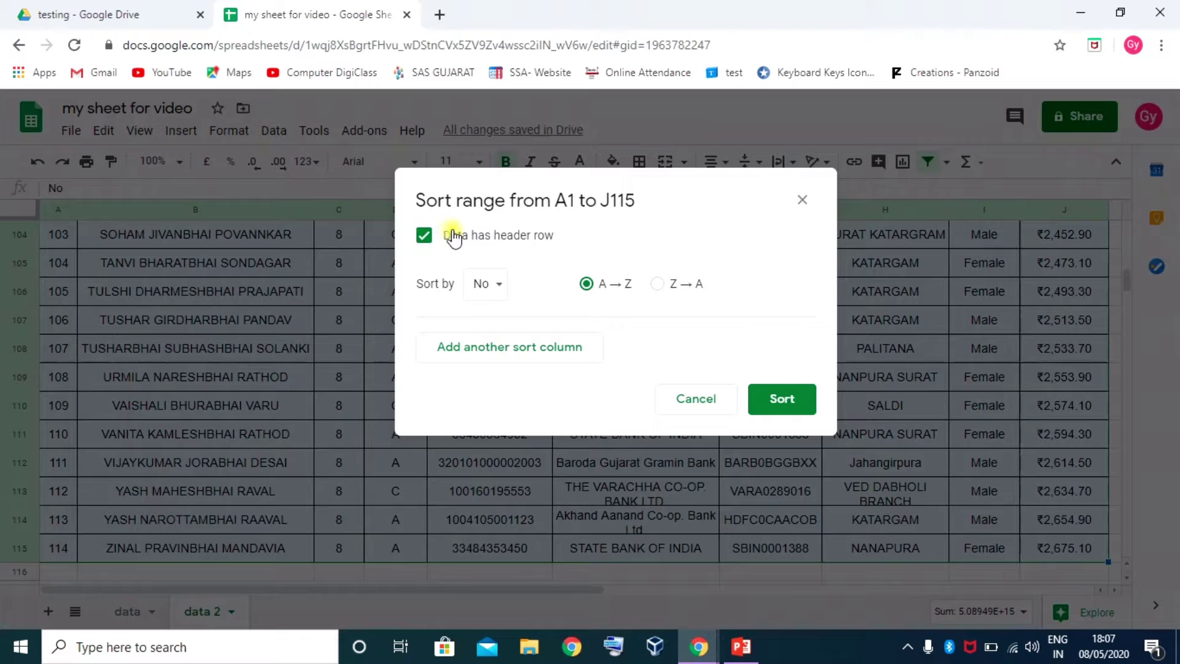
click(496, 288)
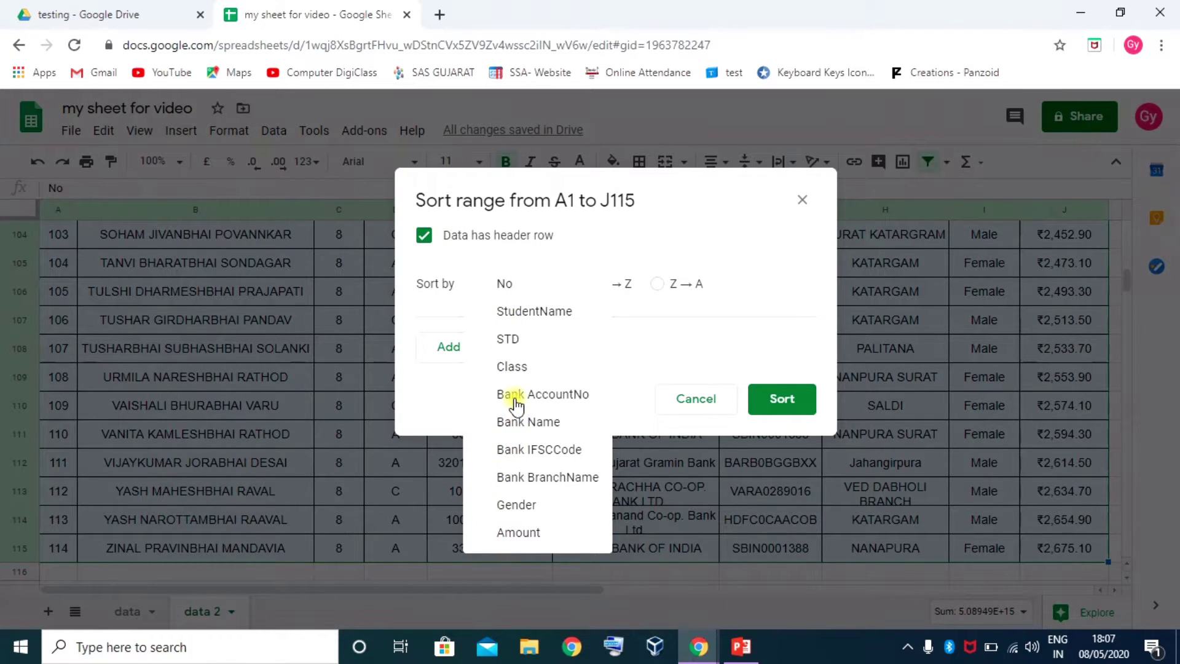
click(636, 362)
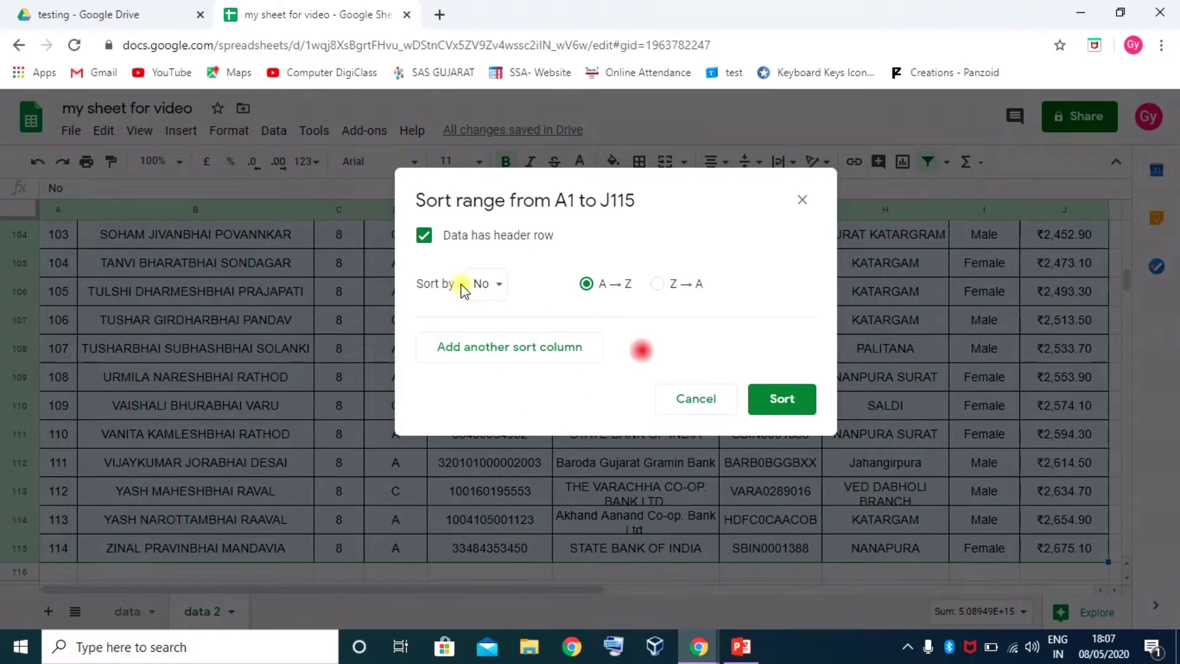
click(424, 236)
click(527, 288)
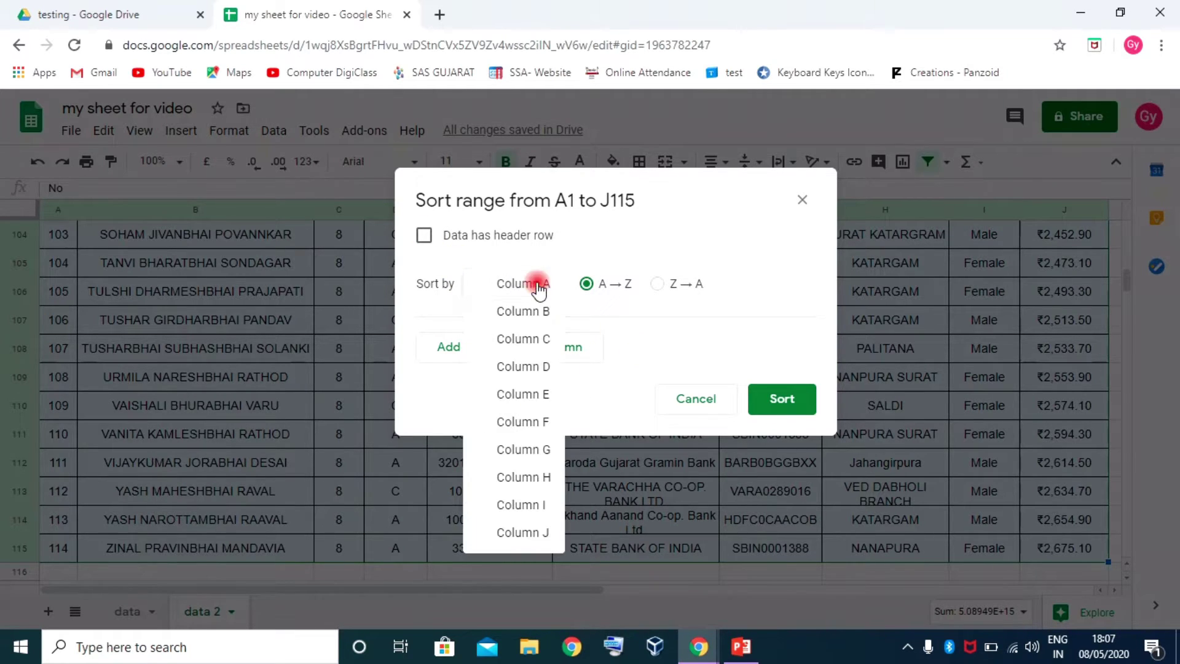
click(639, 346)
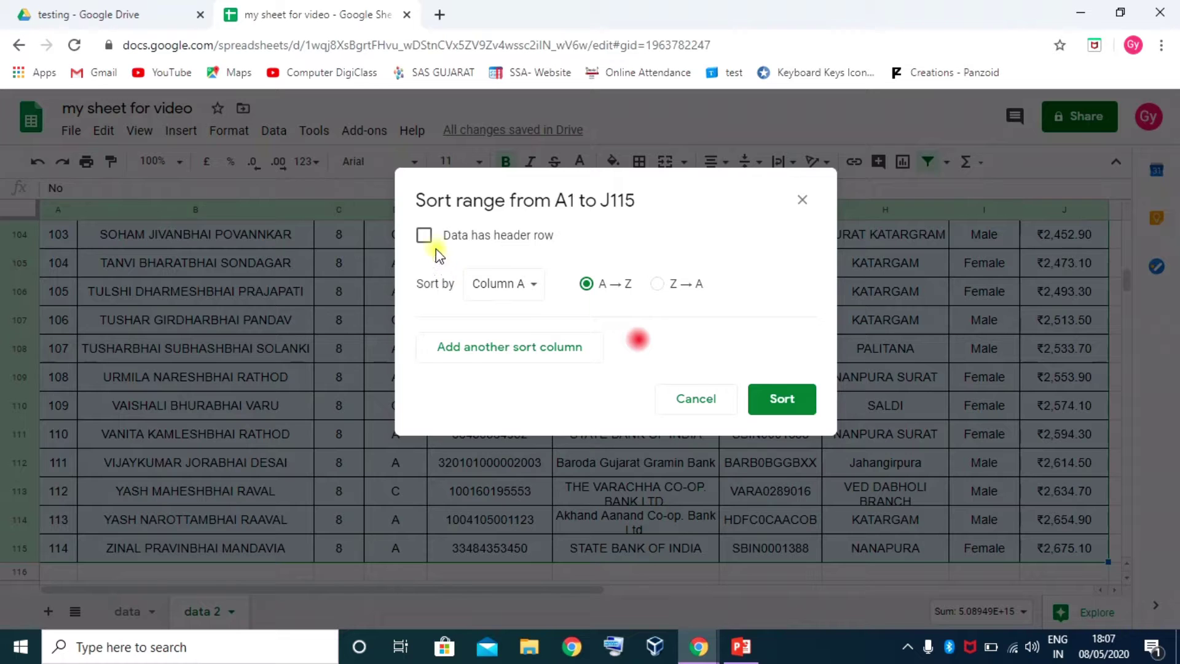
click(425, 235)
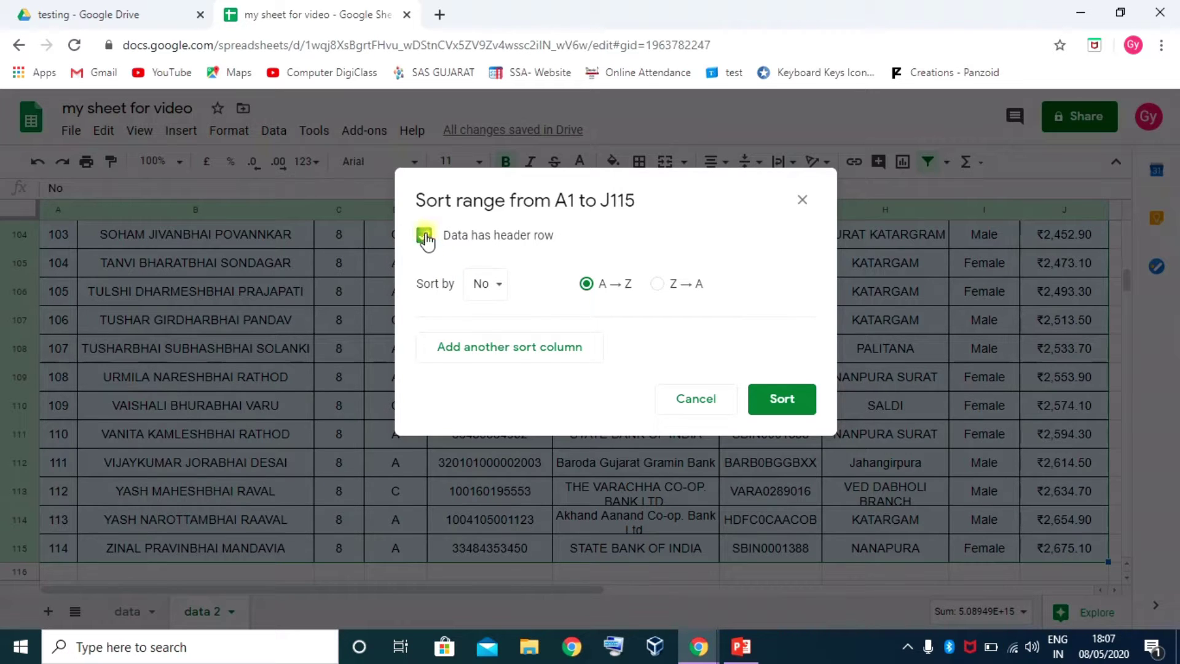
click(501, 286)
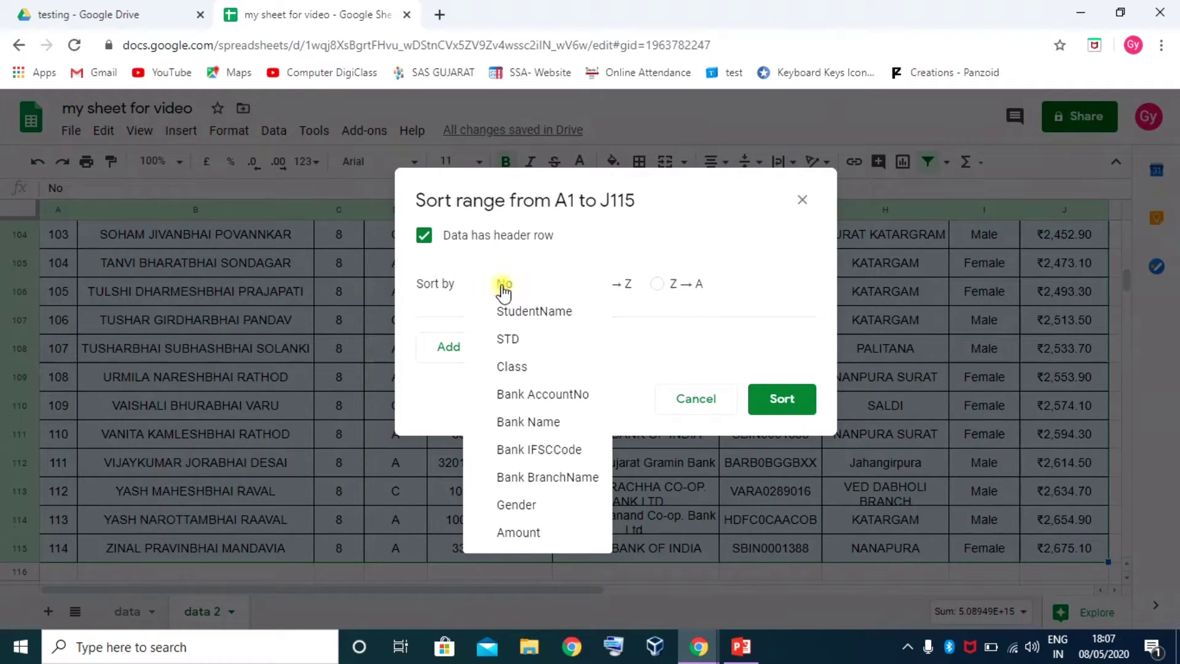
click(684, 332)
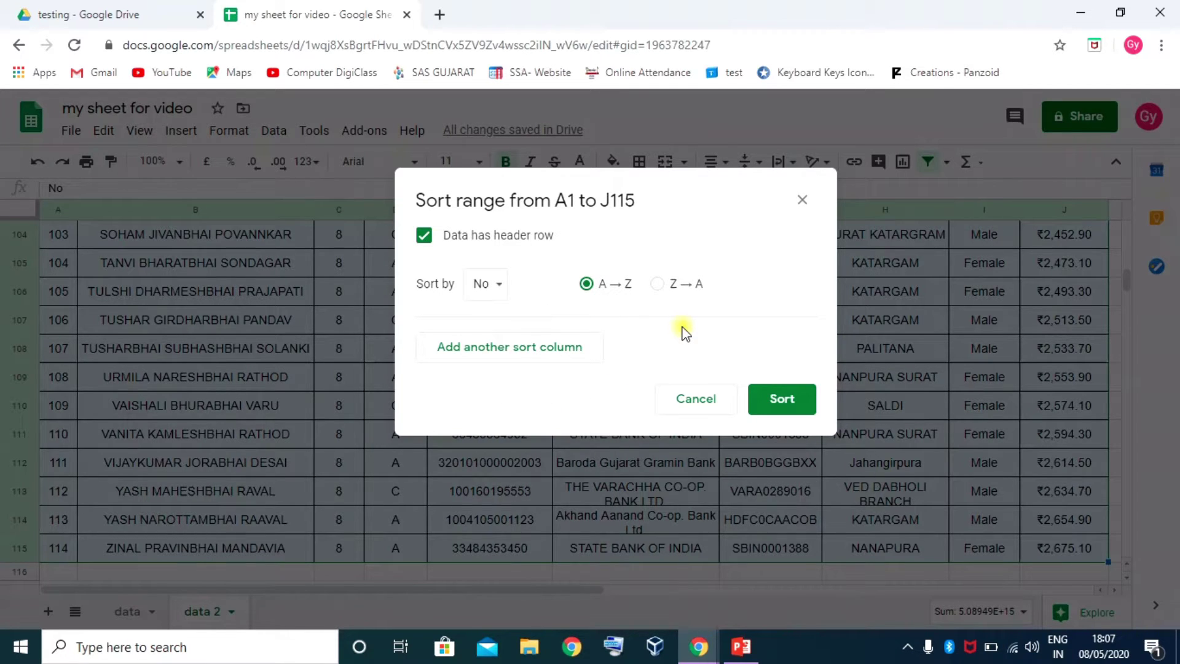
Sort the rows by STD A to Z and reselect the full table A1:J115
click(504, 286)
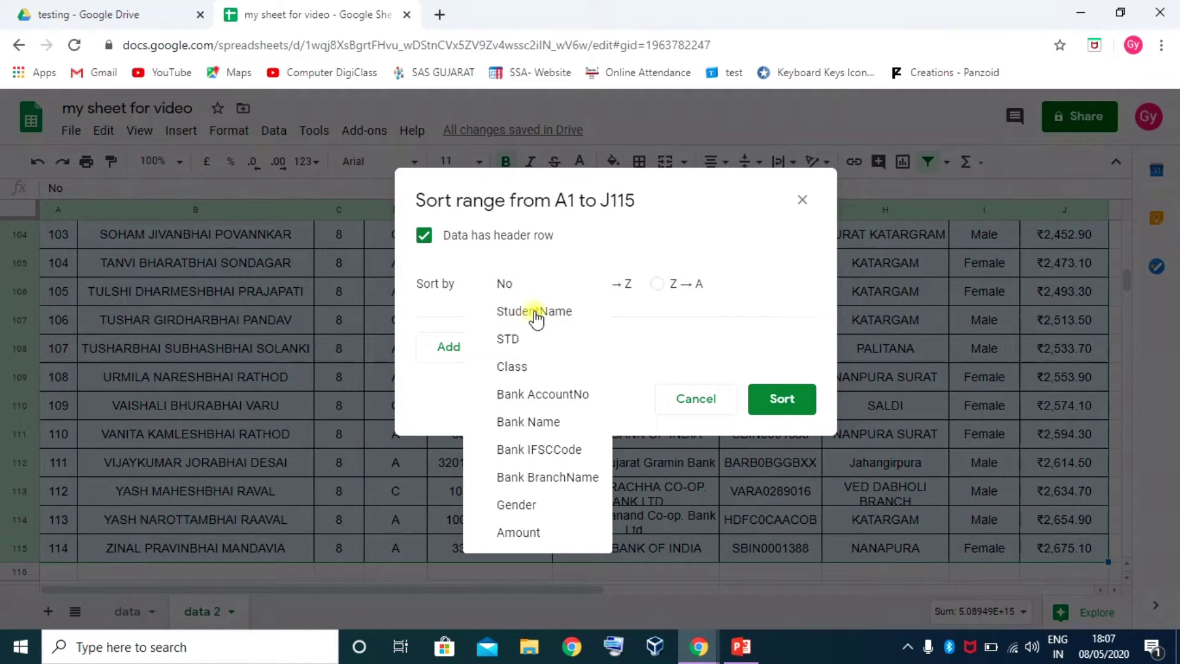
click(515, 340)
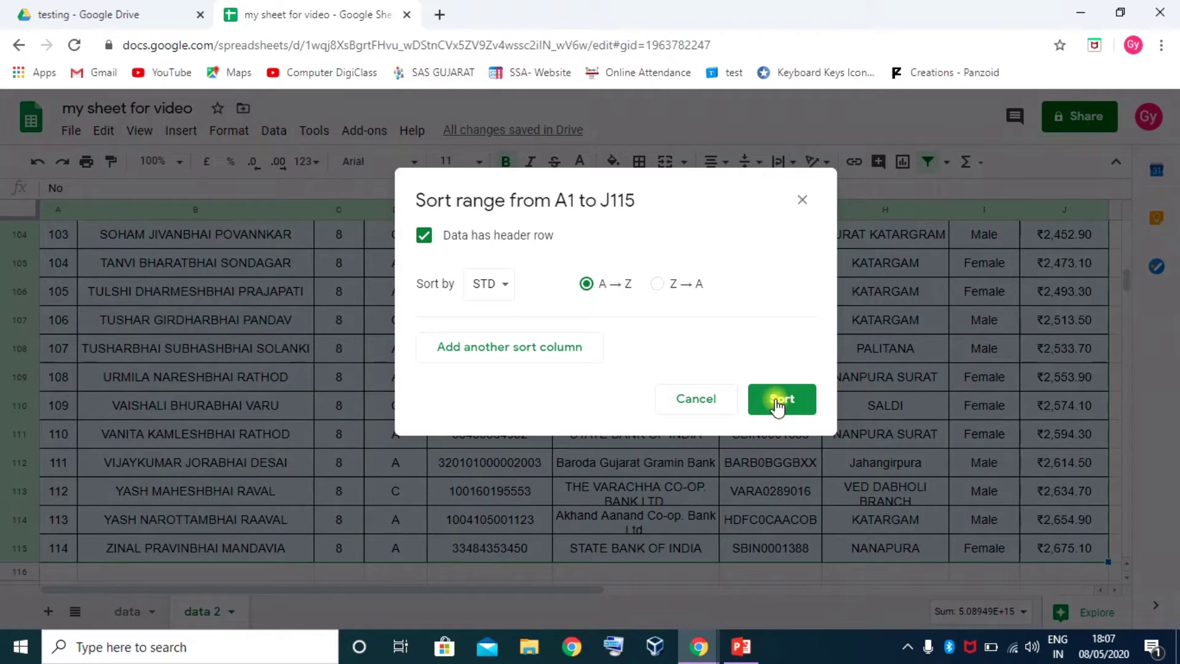
click(781, 400)
scroll(408, 369, up, 20)
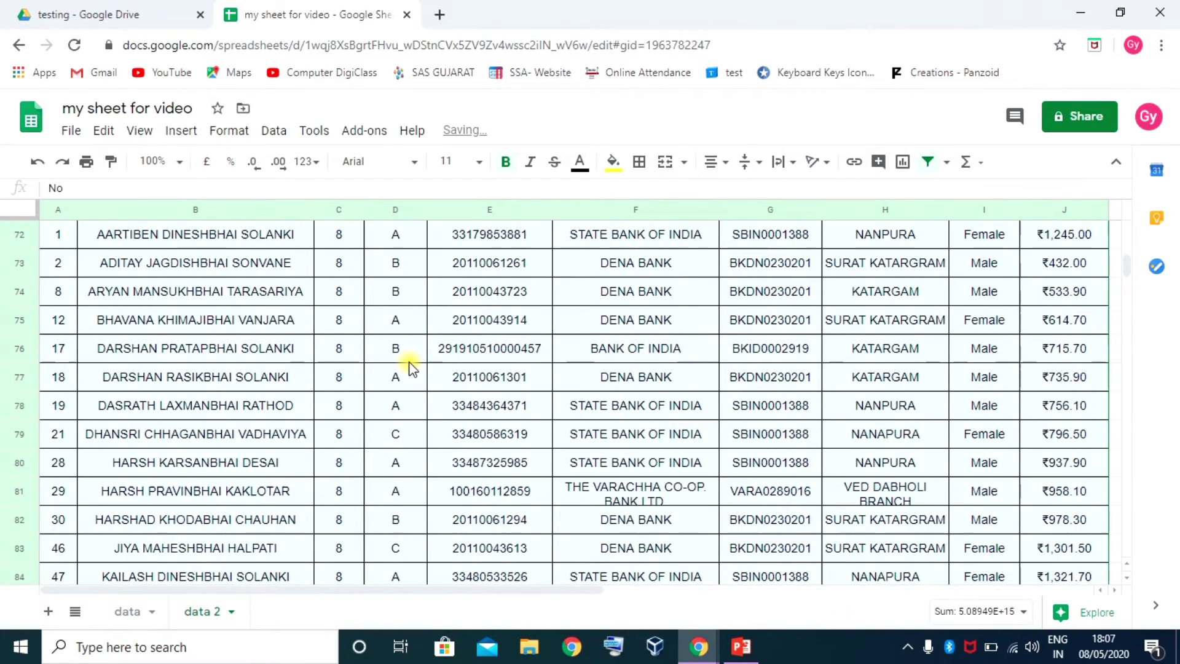
scroll(409, 368, down, 12)
scroll(408, 369, up, 20)
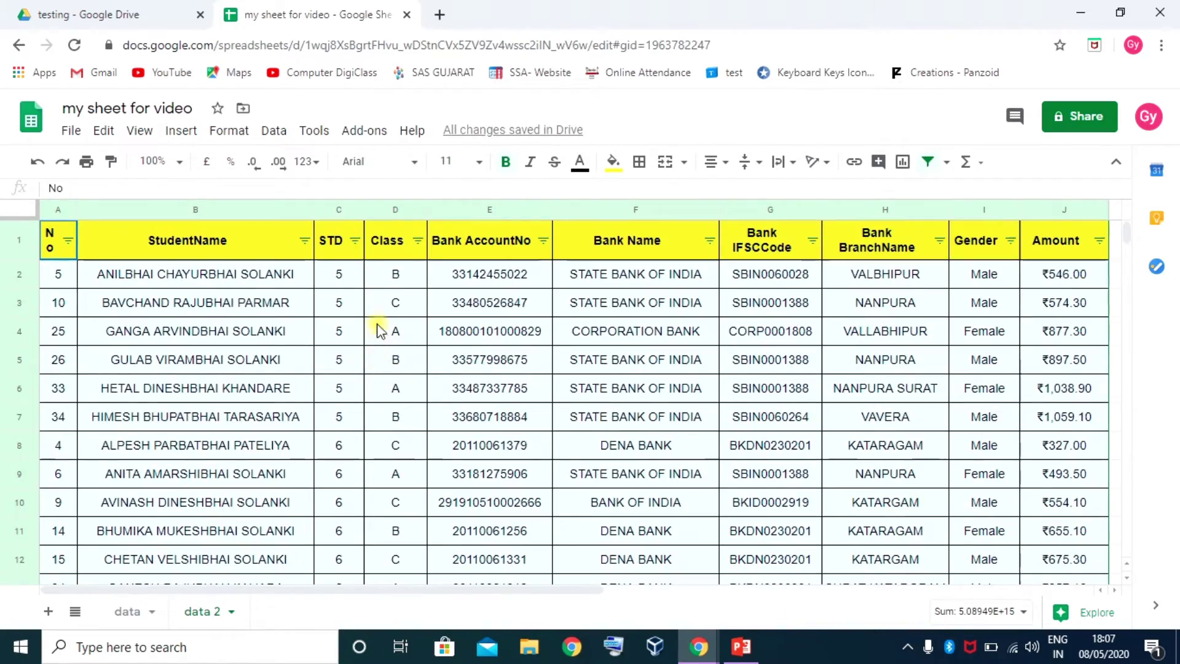
scroll(353, 295, down, 5)
scroll(351, 293, down, 20)
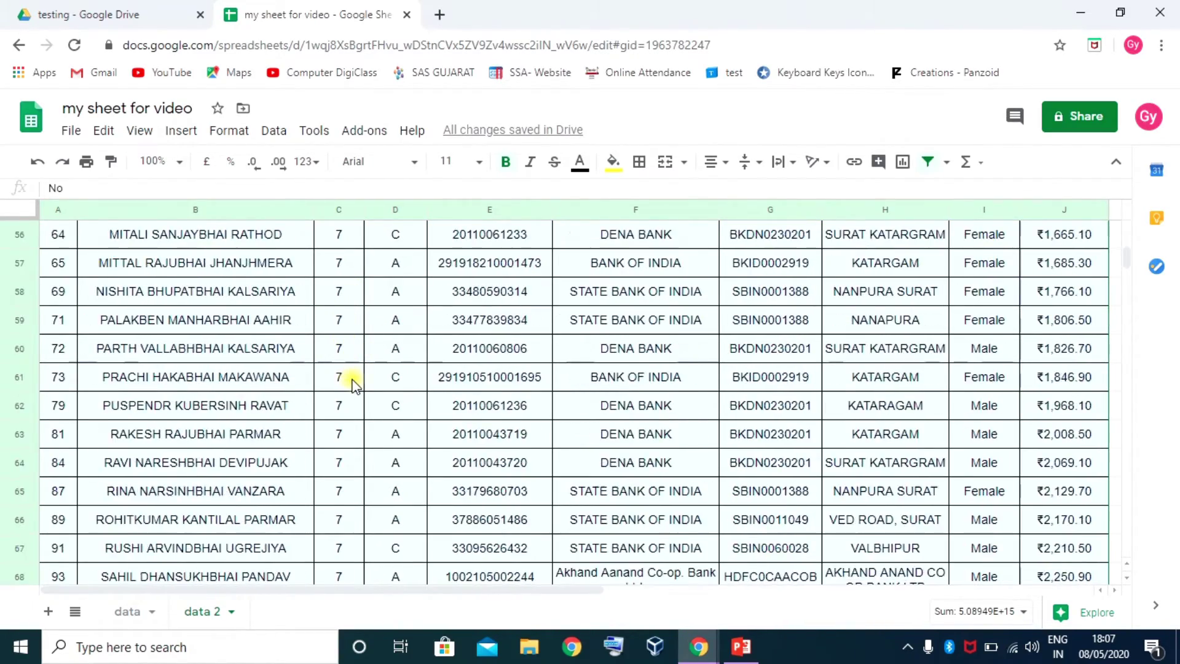
scroll(353, 380, up, 20)
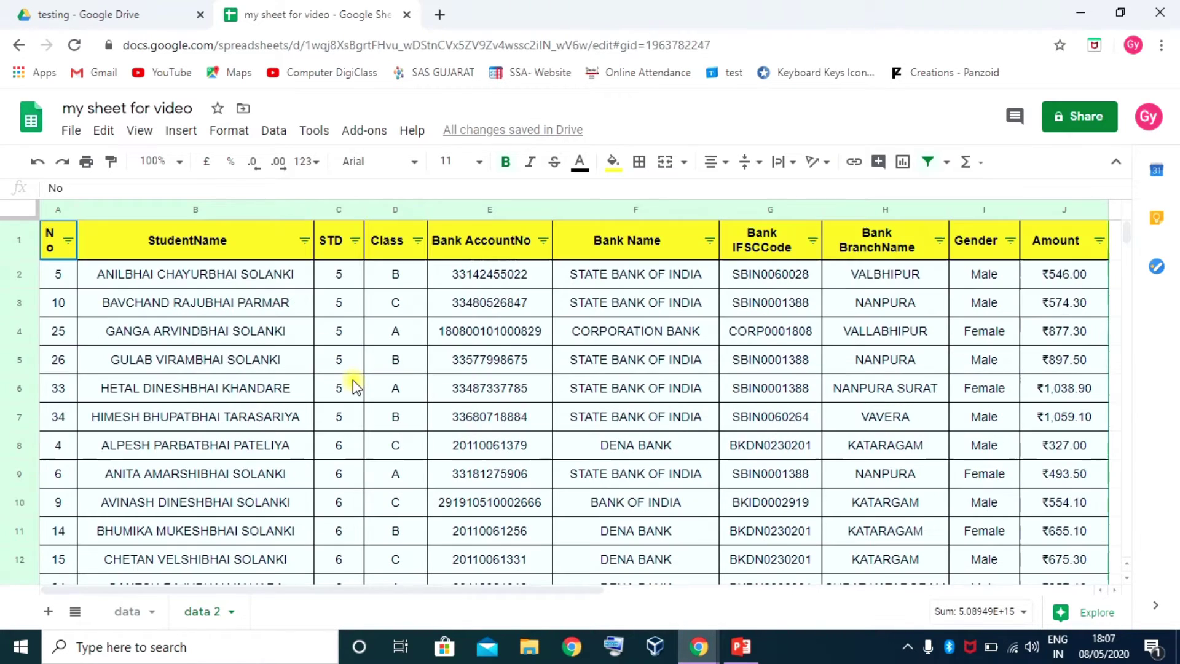
click(47, 237)
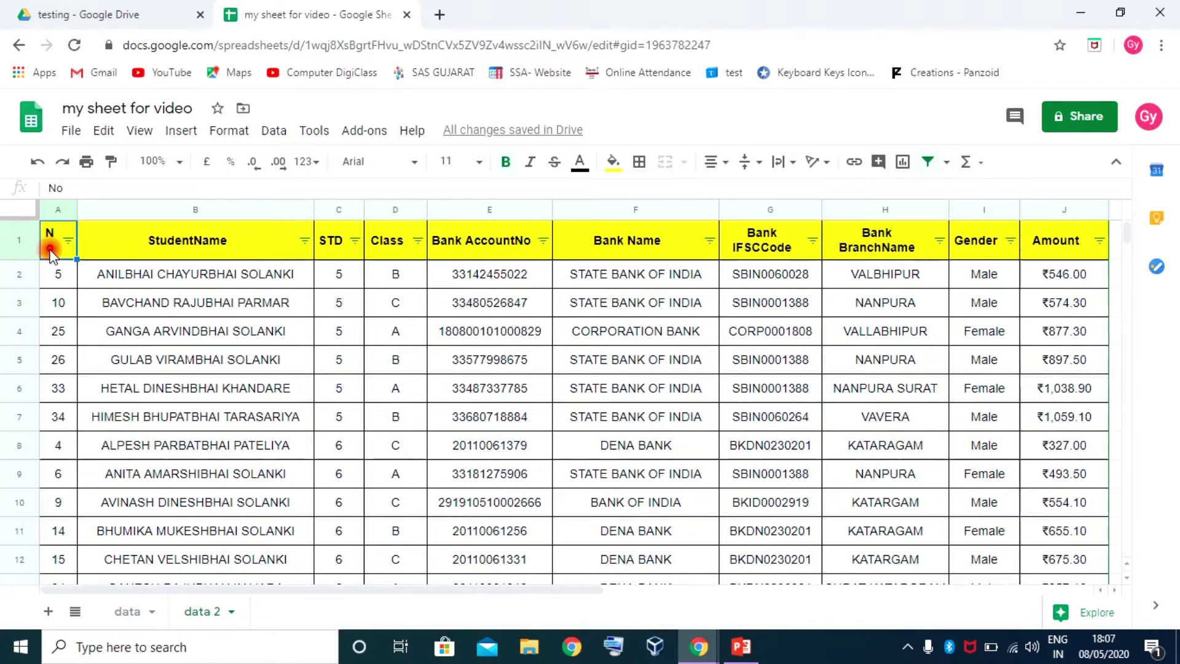
key(ctrl+shift+Right)
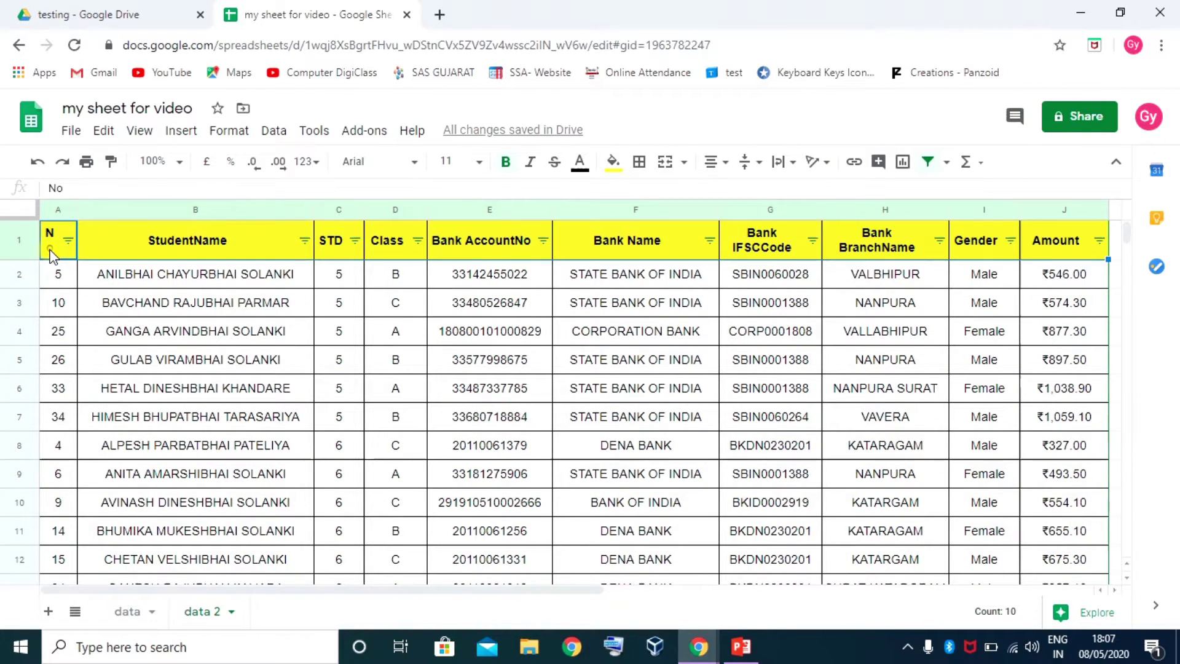
key(ctrl+shift+Down)
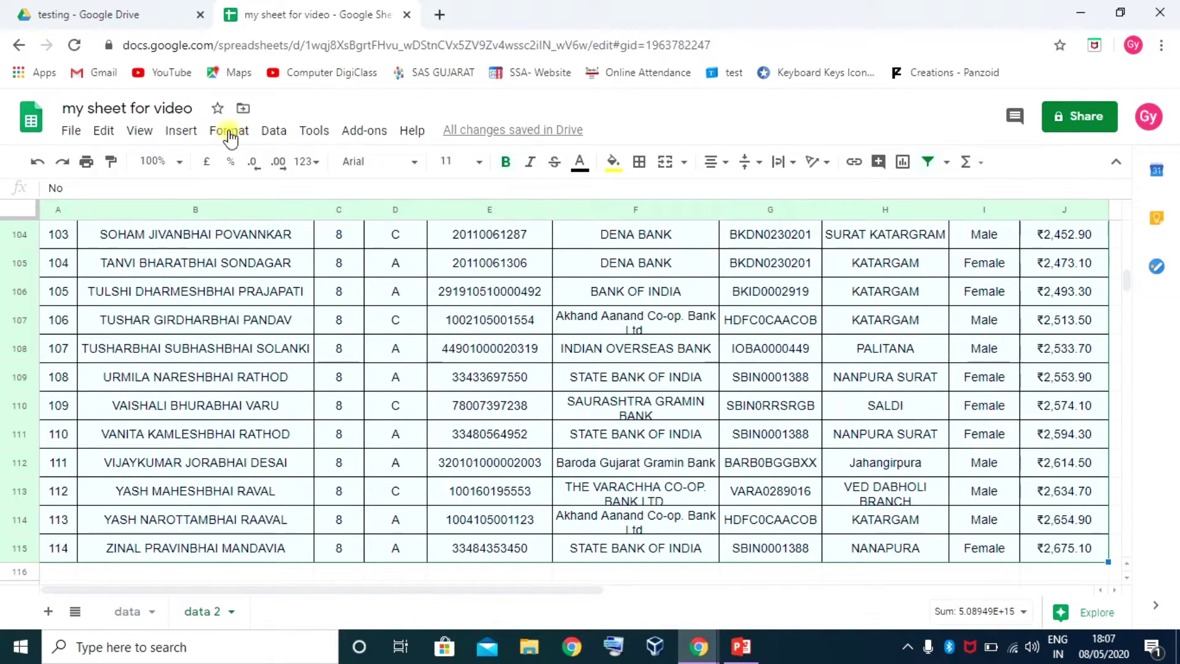
Sort range A1:J115 with a header row, sorting first by STD
click(274, 131)
right_click(189, 335)
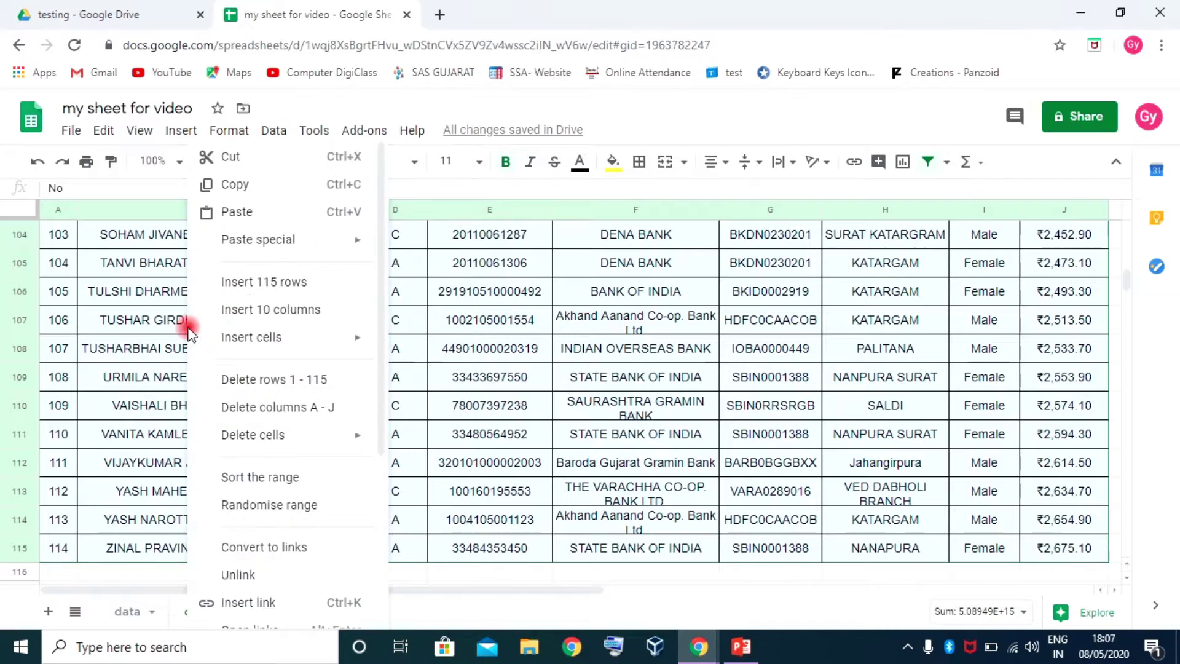
click(273, 478)
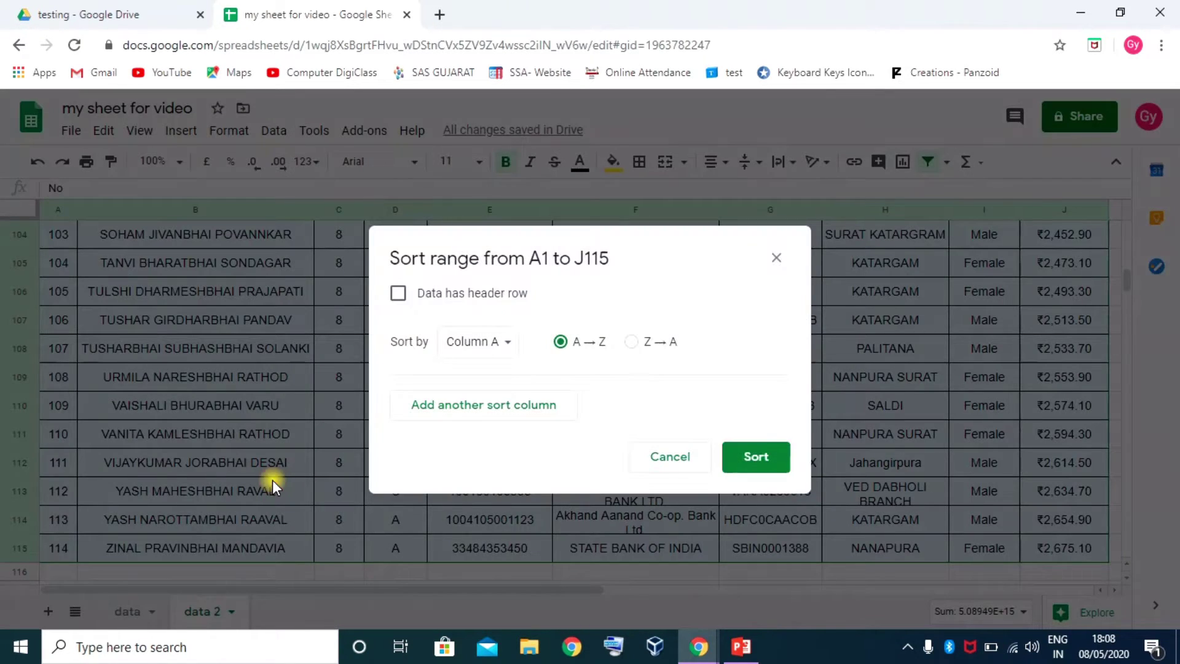
click(399, 293)
click(473, 348)
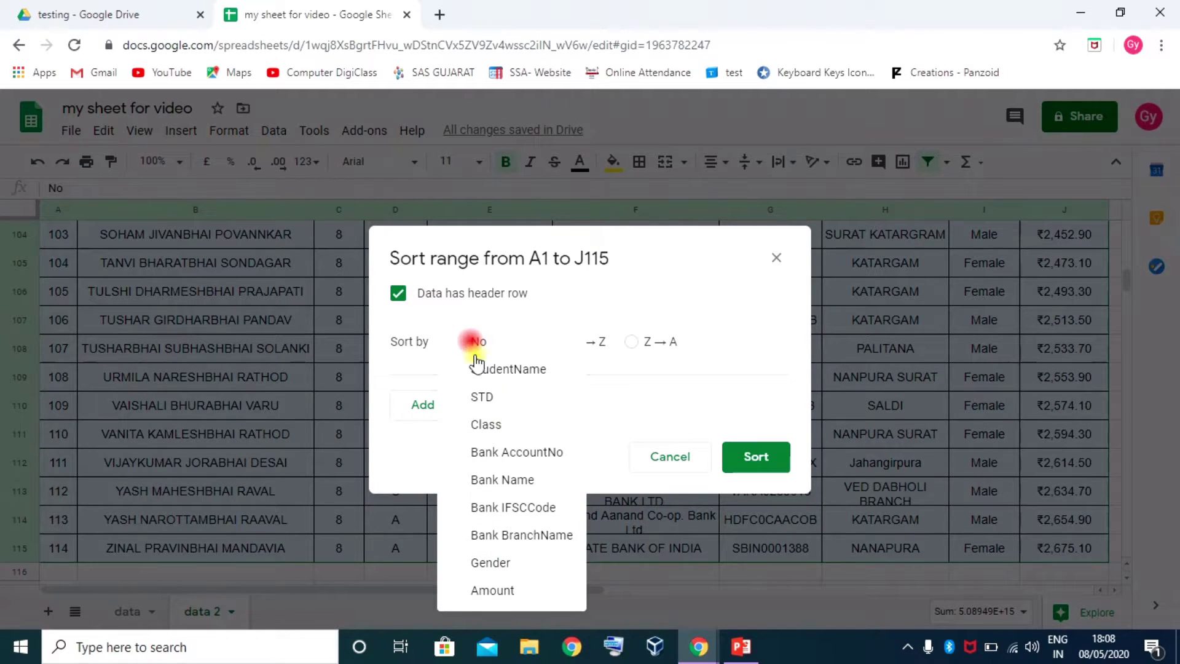
click(484, 394)
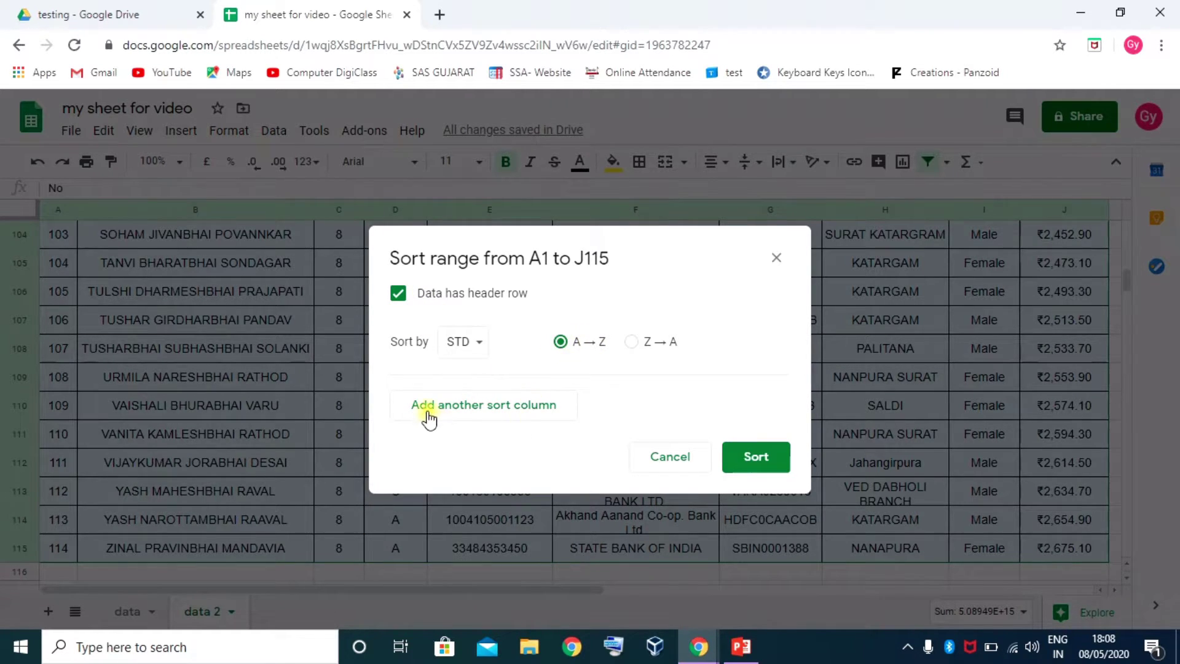
Add Class and Bank Name (Z to A) sort levels and apply the sort
click(497, 411)
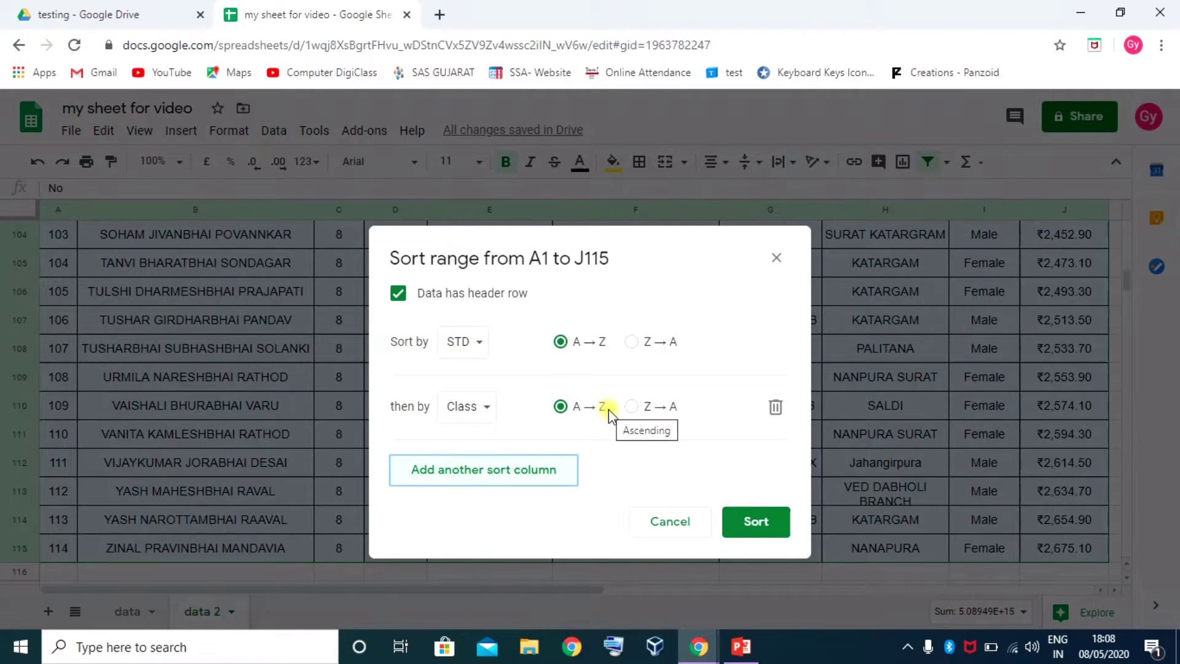
click(475, 471)
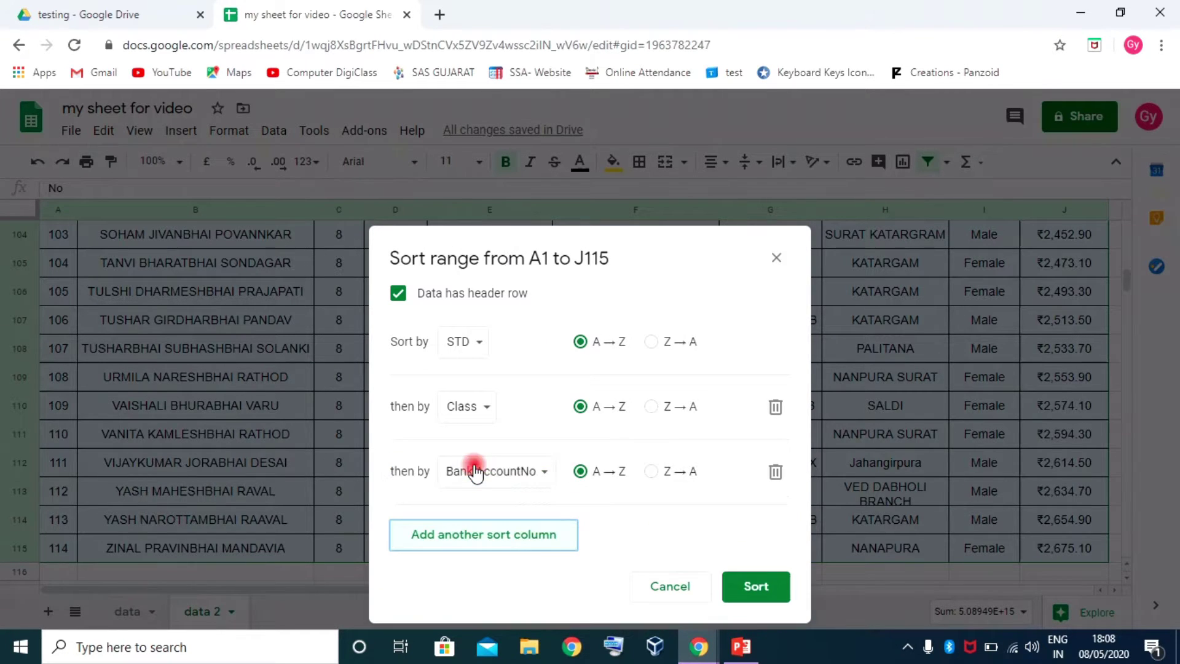
click(546, 473)
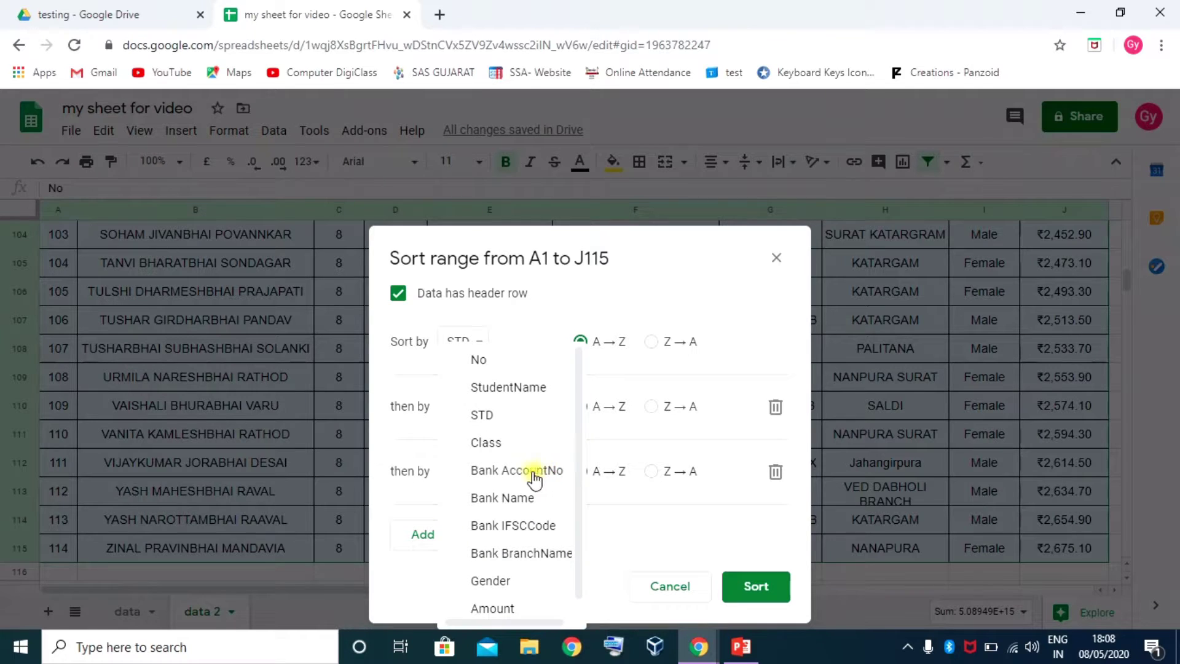
click(516, 498)
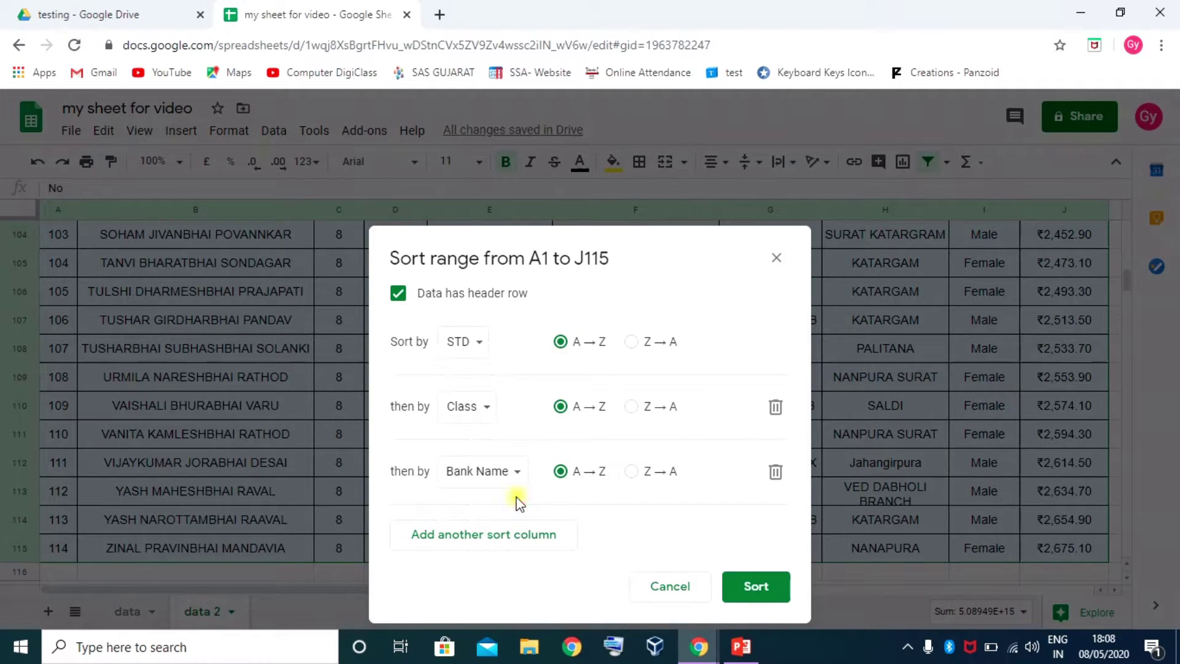
click(632, 472)
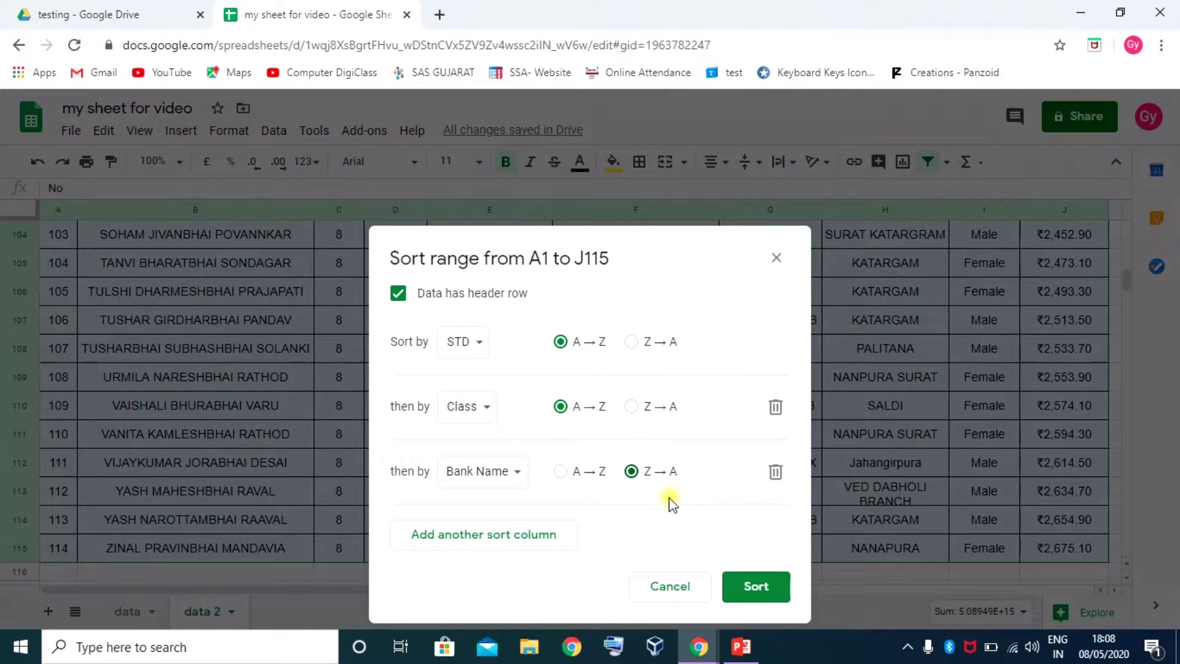
click(756, 587)
scroll(602, 467, up, 10)
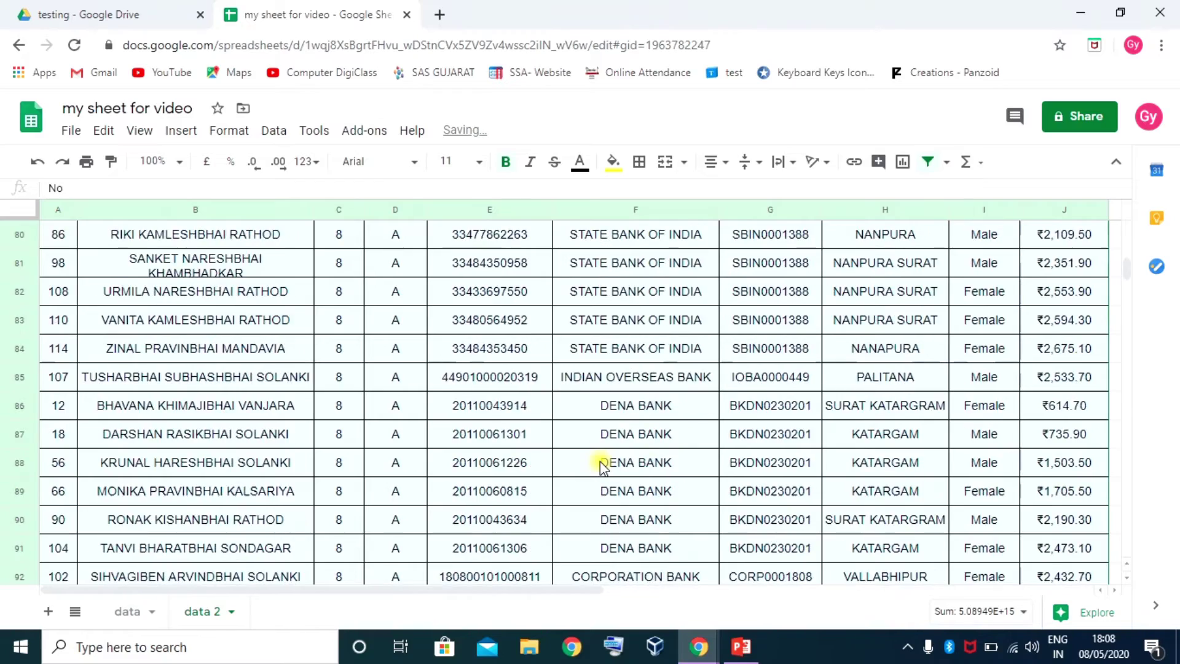
scroll(601, 465, up, 20)
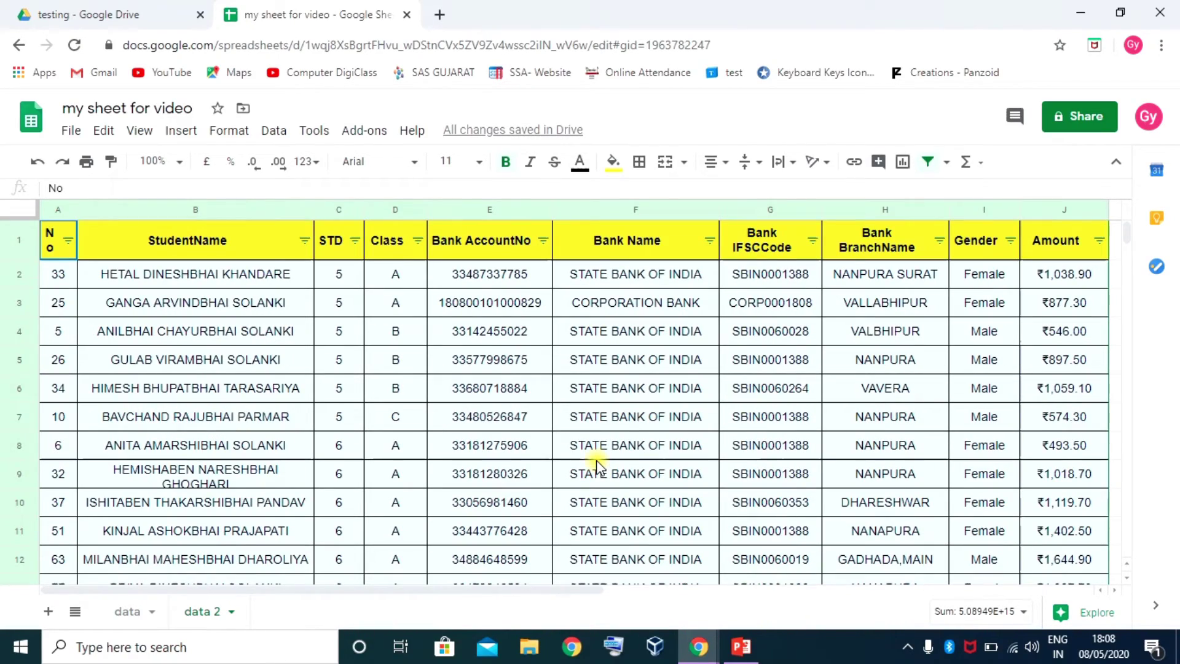
Inspect the sorted STD and Class values of the first six students, ending on cell D4
click(340, 284)
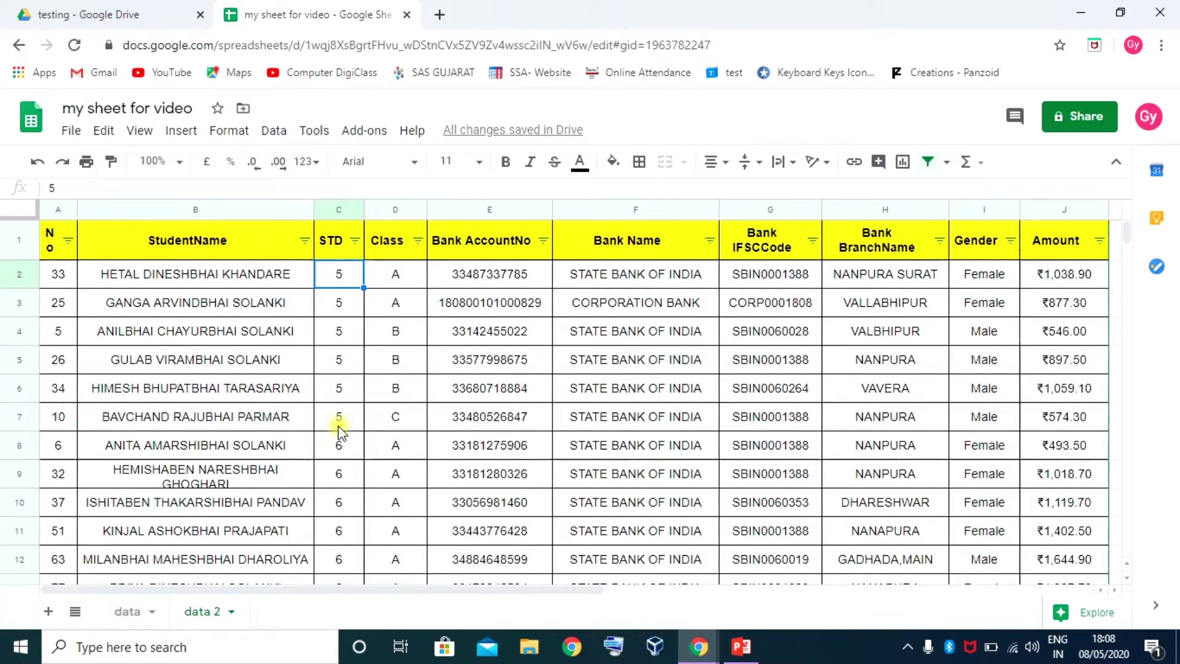
mouse_move(338, 283)
mouse_down()
mouse_move(343, 403)
mouse_move(404, 416)
mouse_up()
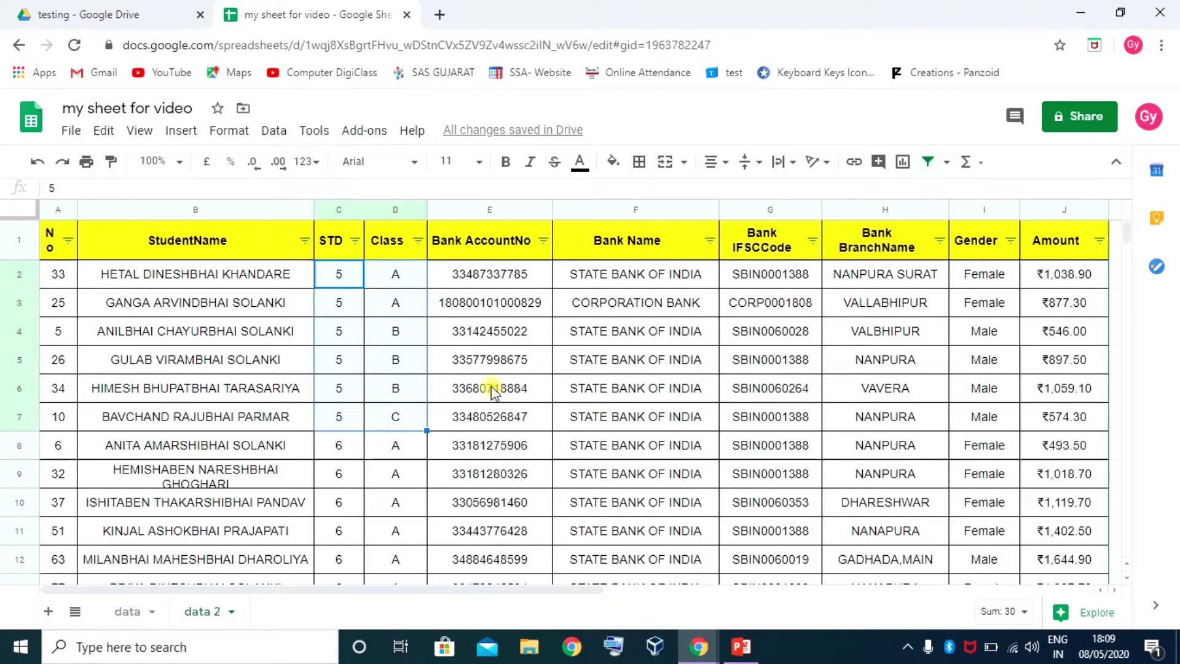
click(372, 335)
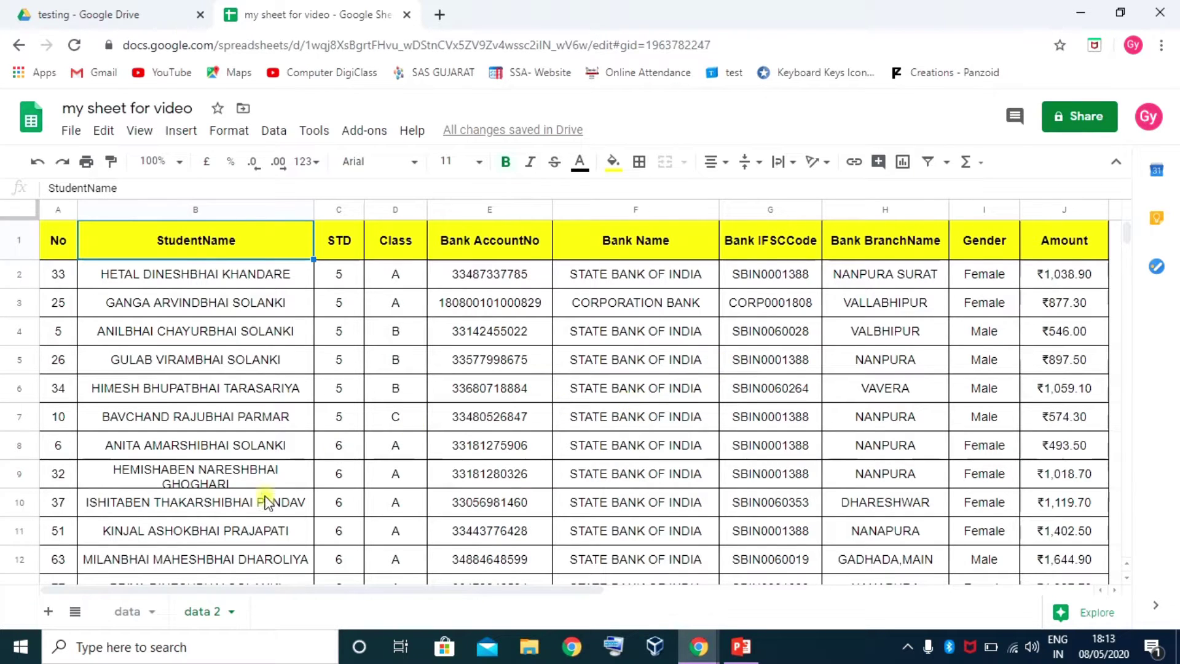
Move to the data sheet and select the Gender cells D2:D11
click(128, 612)
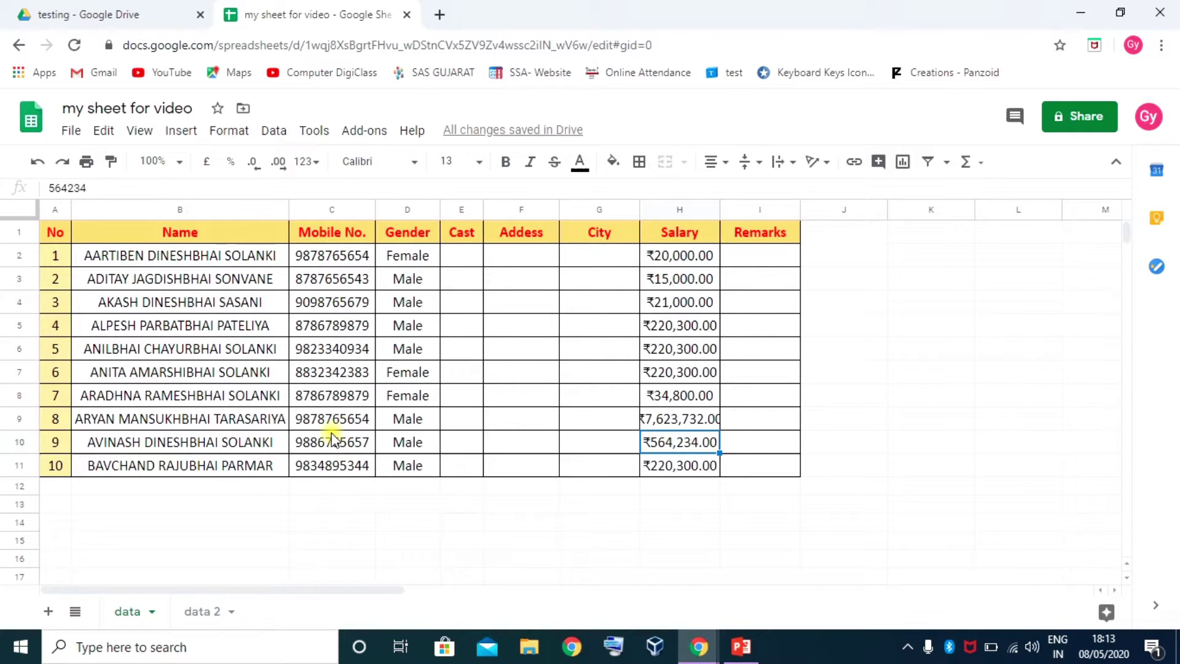
click(196, 611)
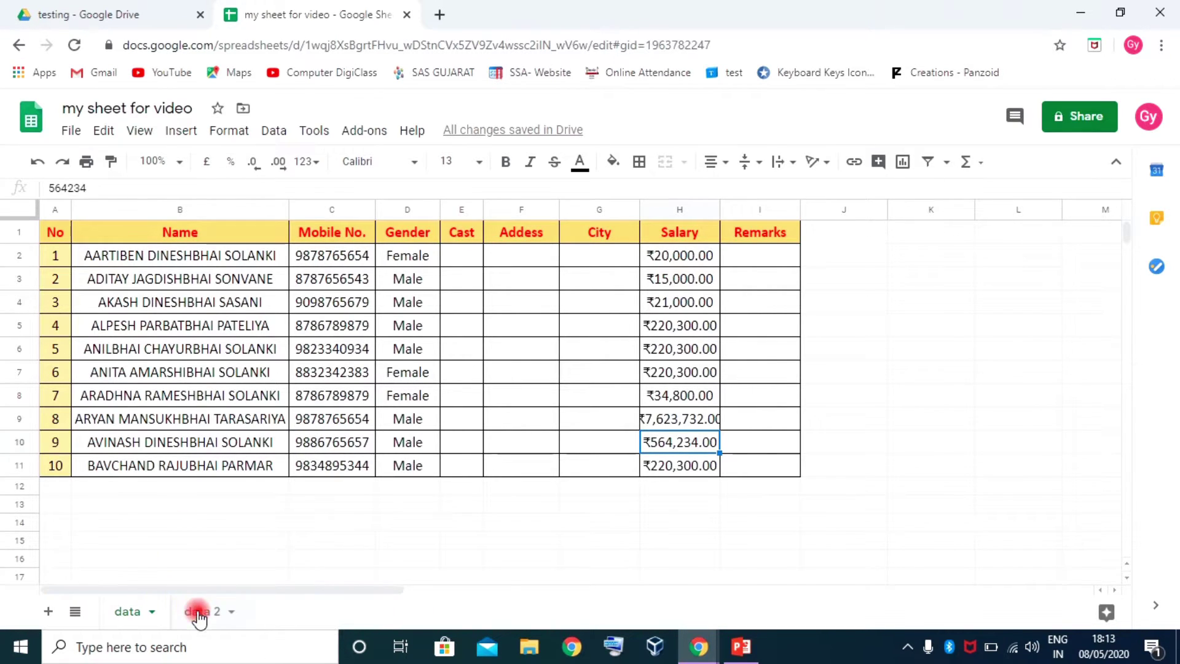
click(127, 612)
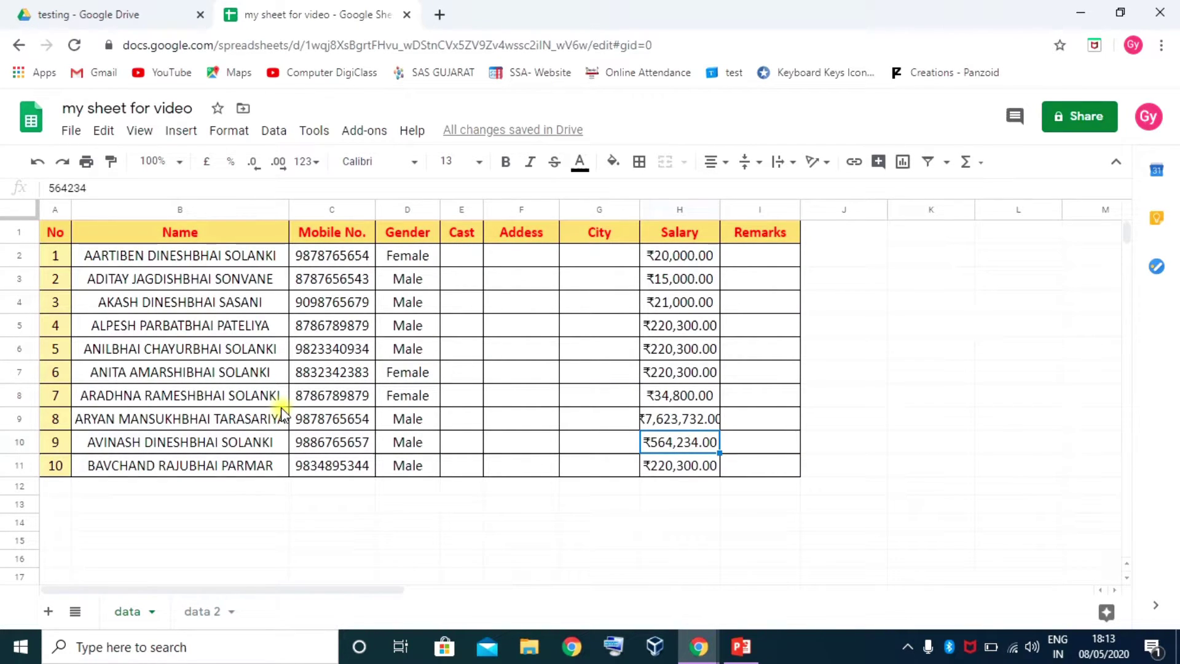
click(408, 256)
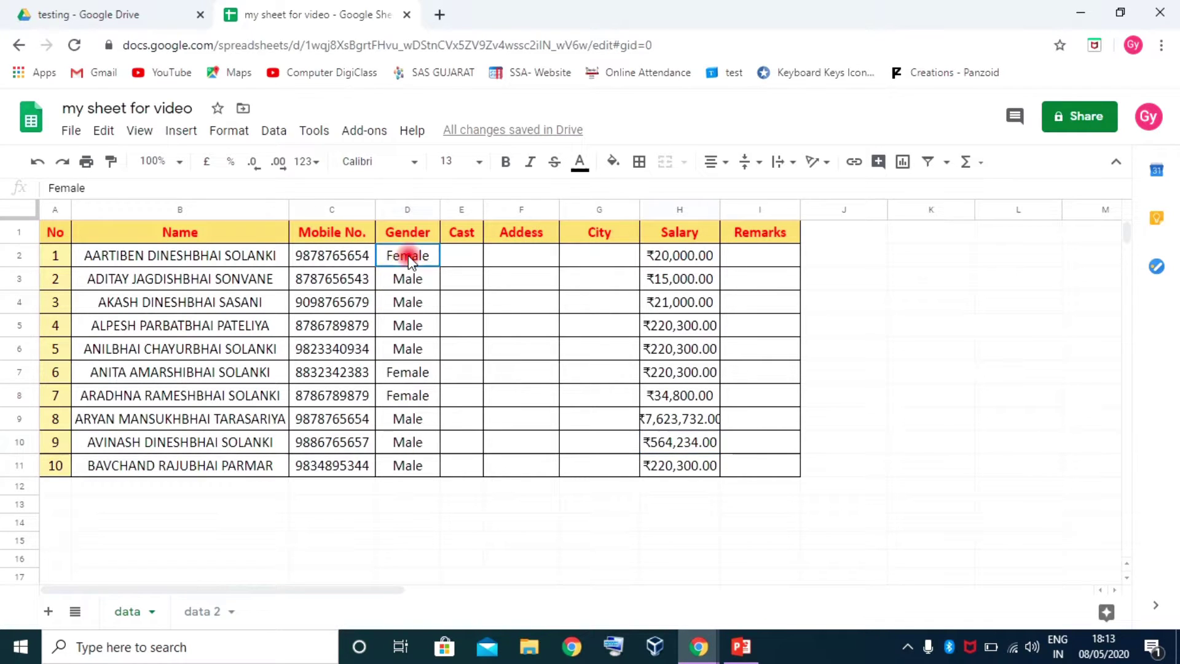
drag(409, 256, 400, 459)
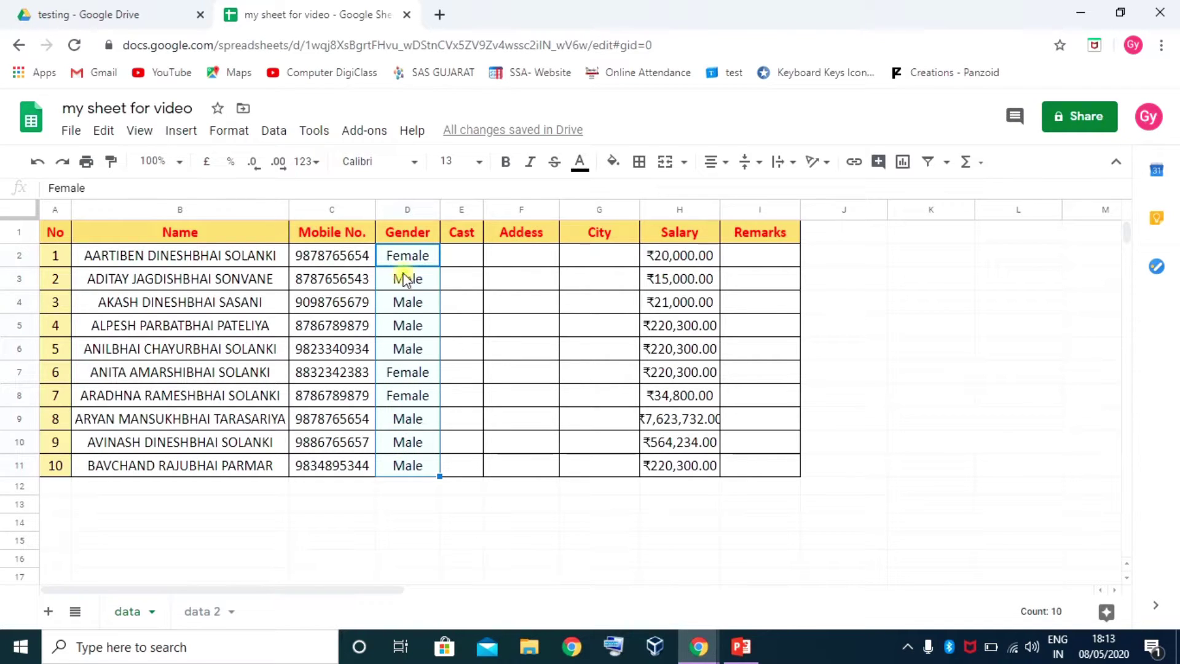
Start a single-colour conditional formatting rule for the selected Gender cells
right_click(412, 254)
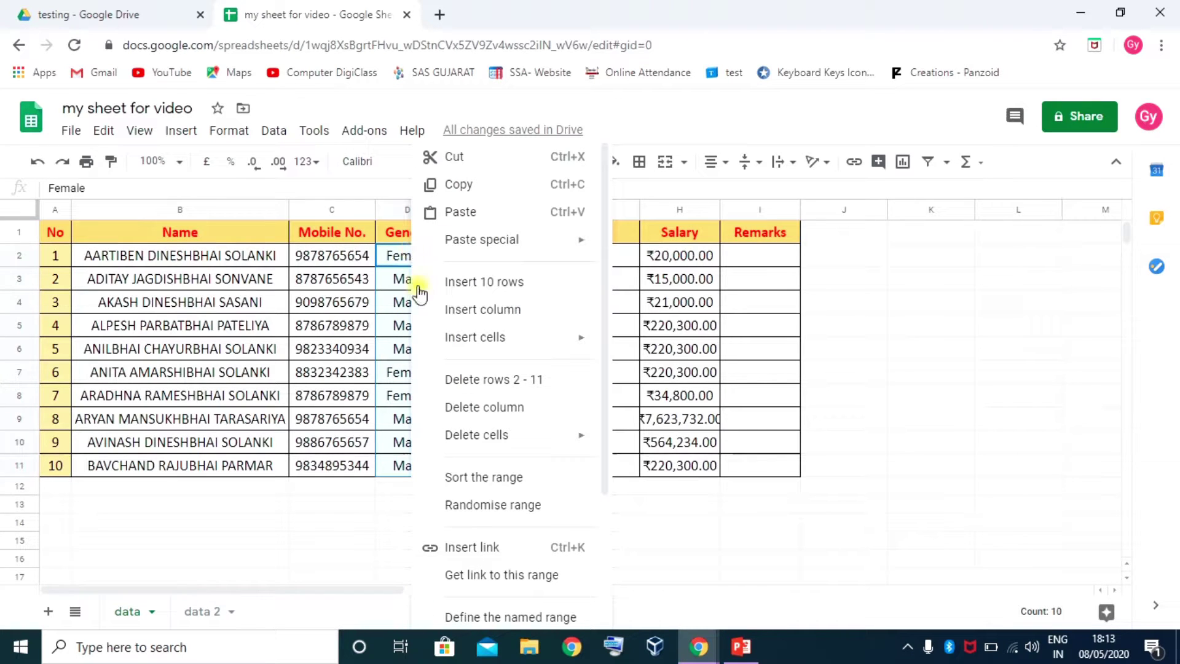
scroll(482, 488, down, 3)
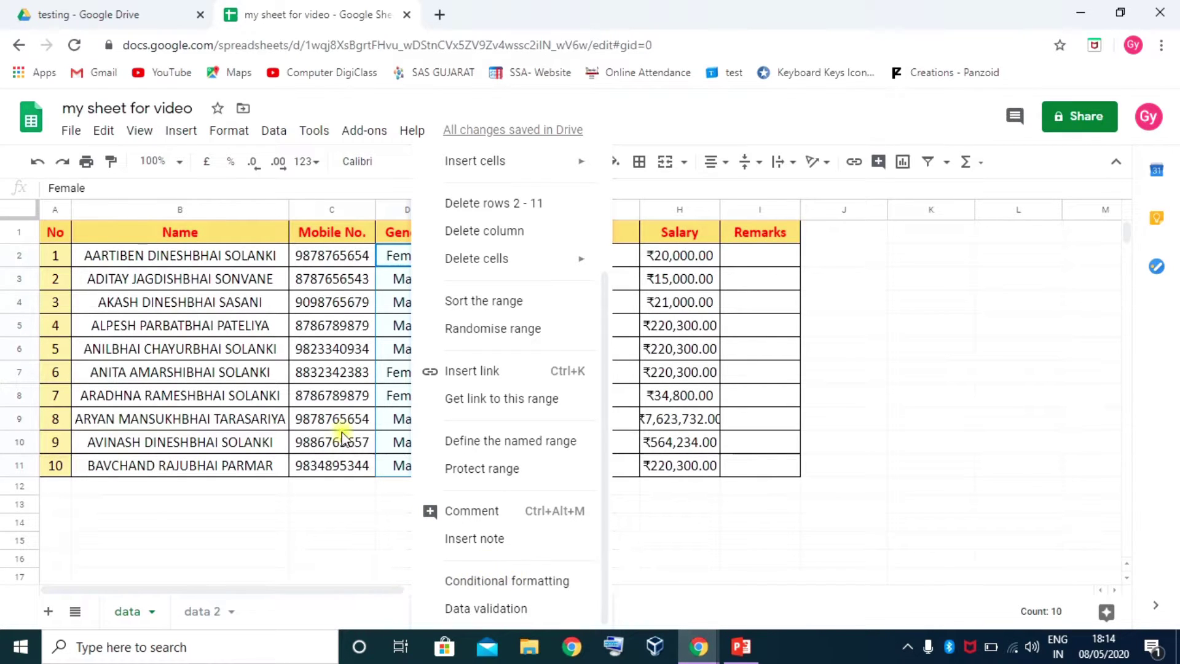
click(232, 131)
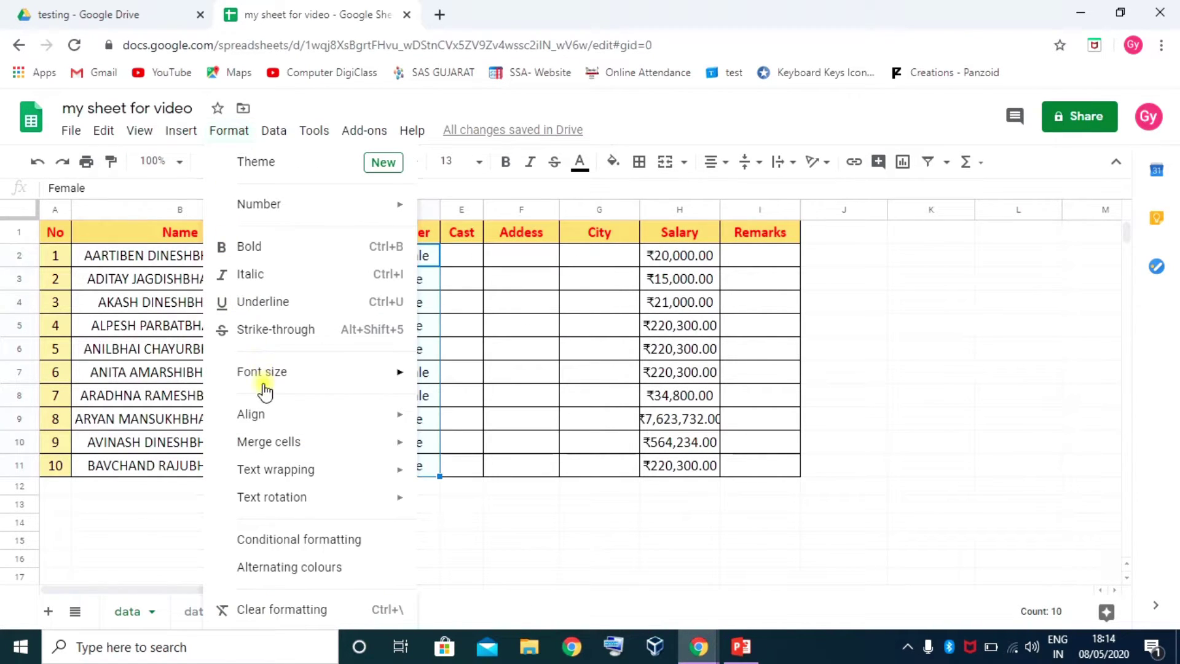
click(287, 541)
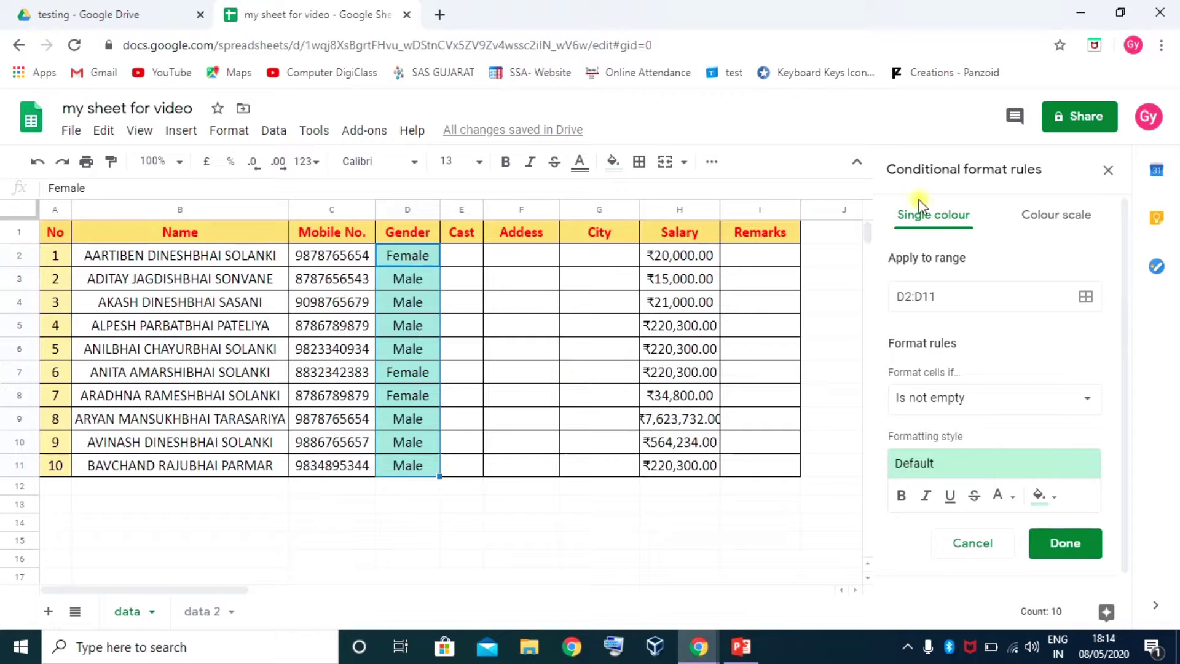
click(1057, 220)
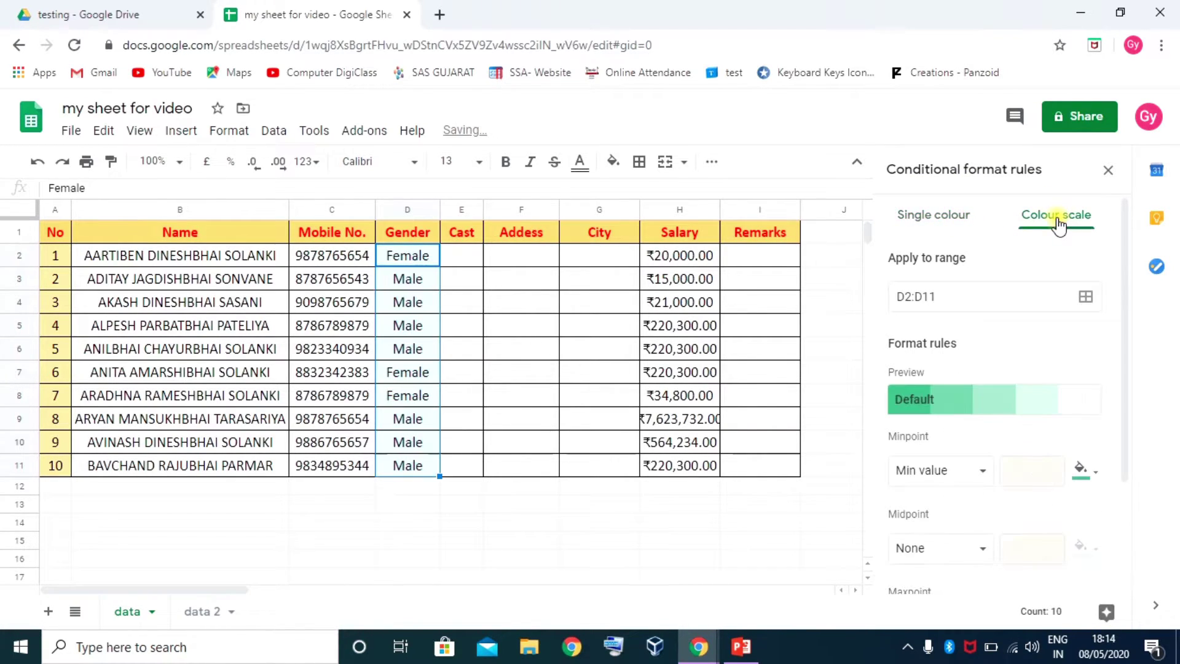
click(928, 215)
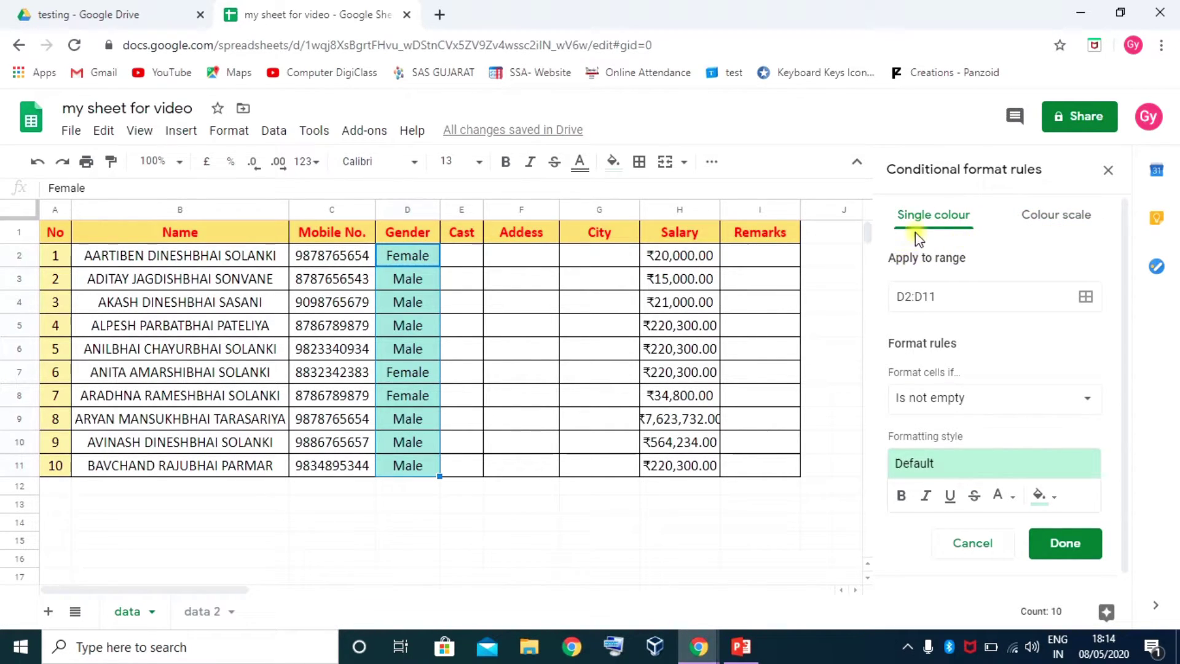
Set the rule's range to D2:D11, removing the extra E2:E11 range
click(942, 297)
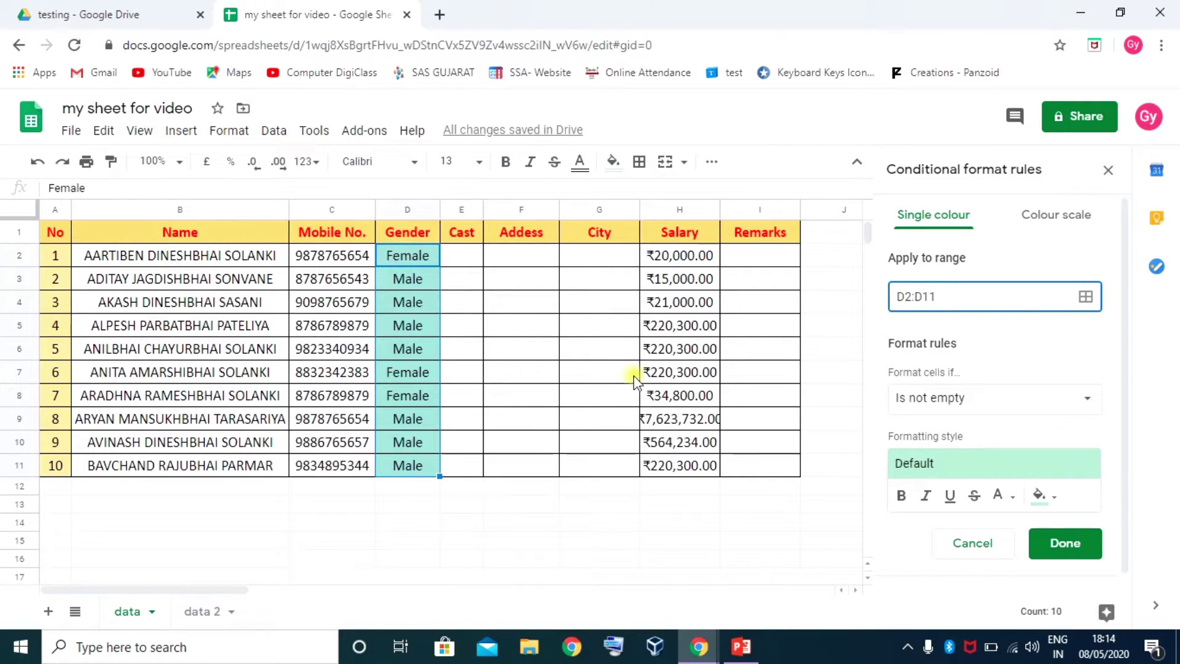
drag(945, 298, 892, 298)
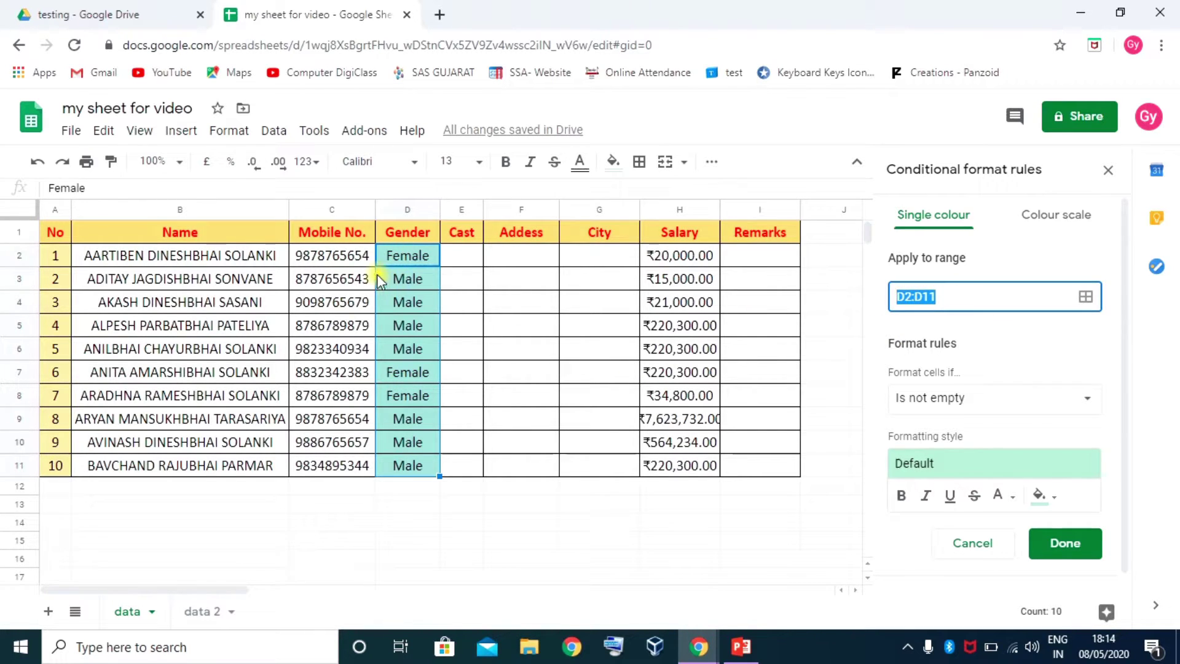
drag(404, 260, 434, 450)
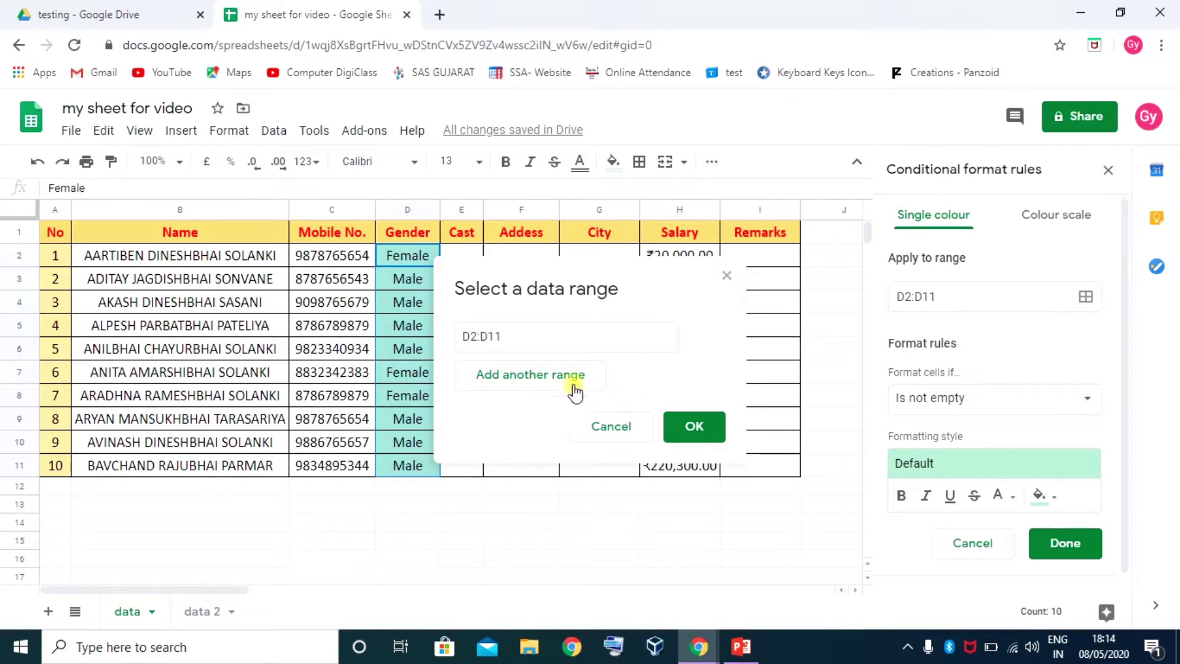
drag(549, 263, 626, 213)
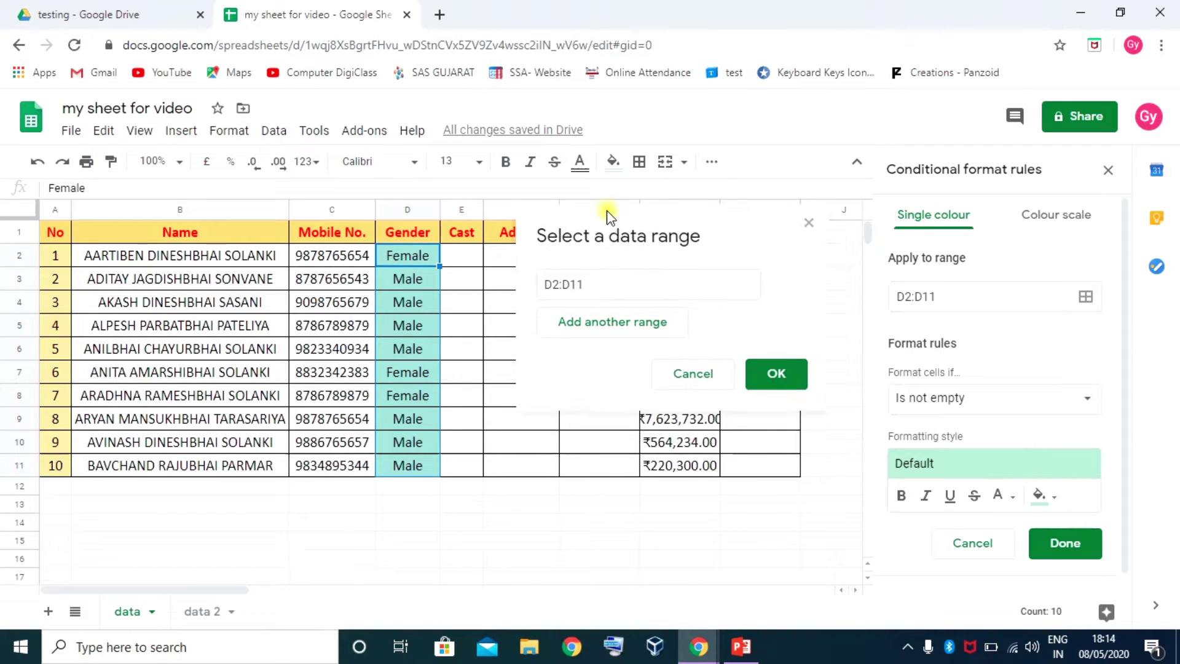
click(611, 330)
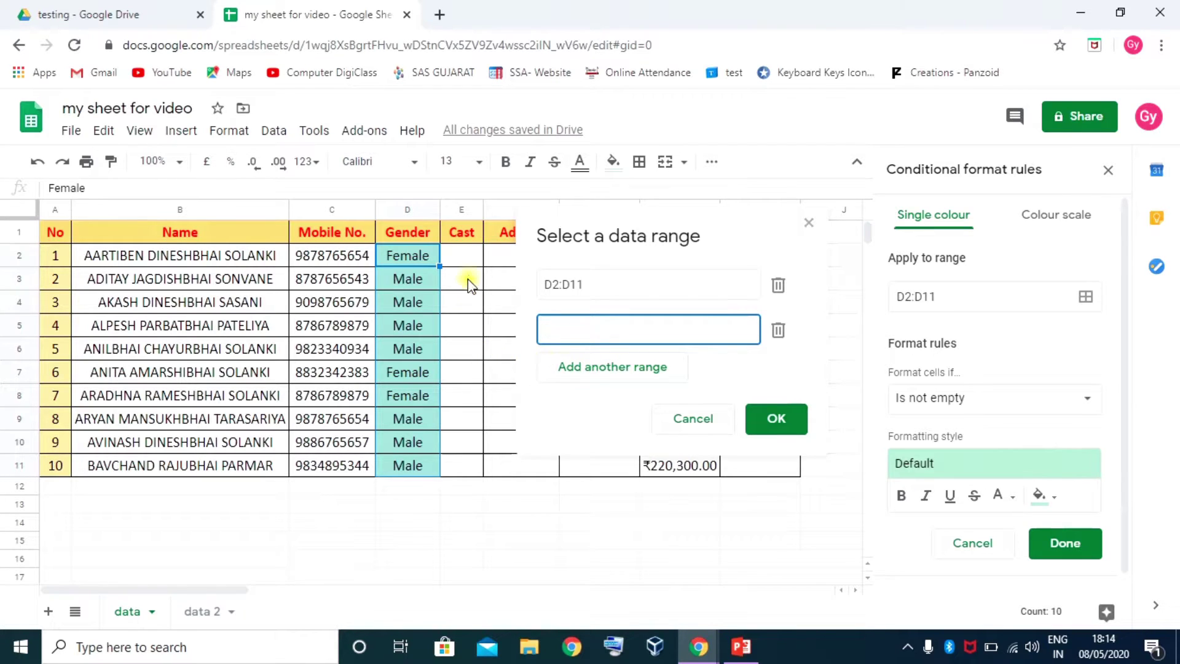
drag(458, 258, 472, 467)
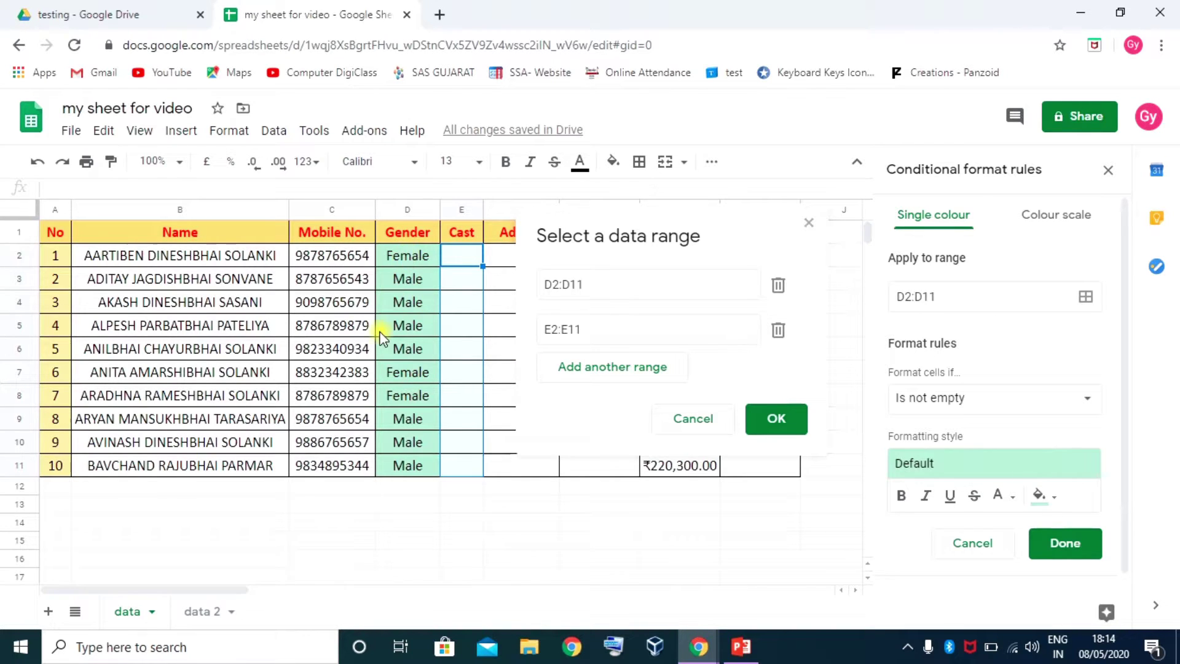
click(778, 330)
click(778, 373)
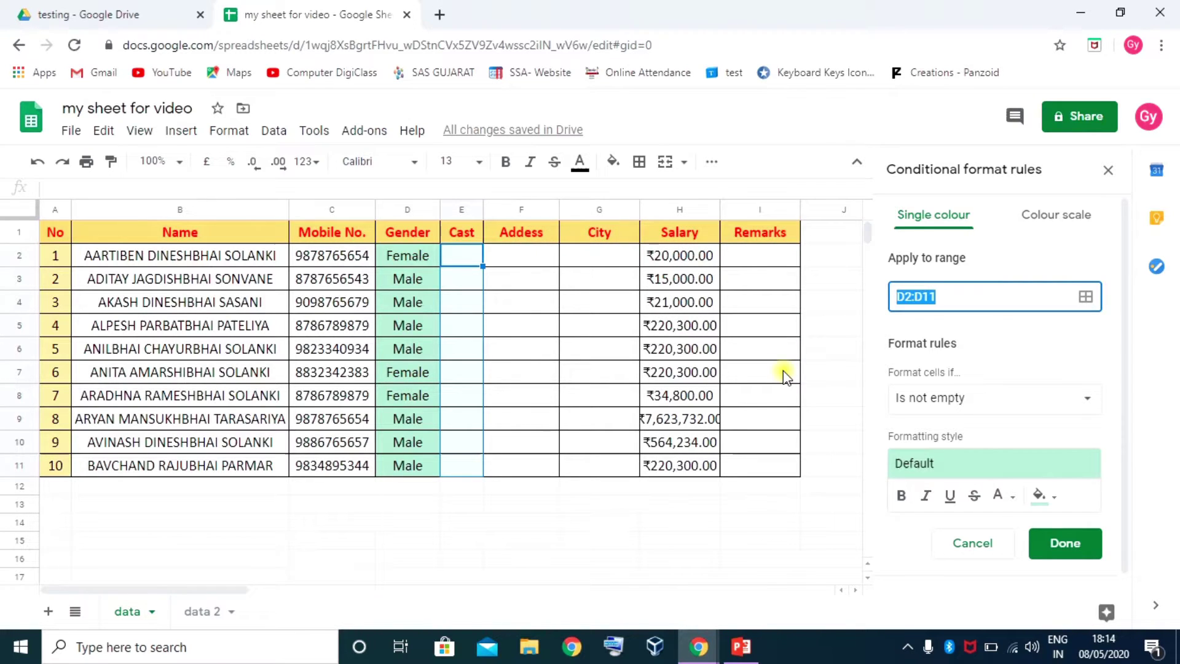
Set the D2:D11 rule condition to Text is exactly 'Male'
scroll(977, 354, down, 1)
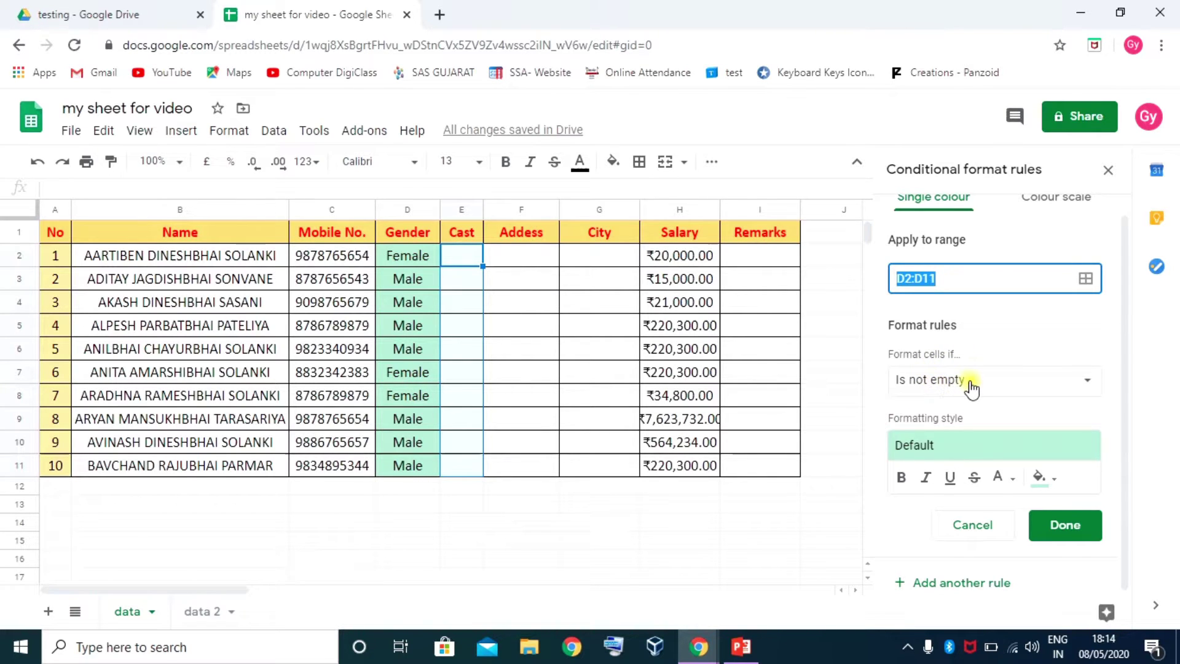
click(970, 383)
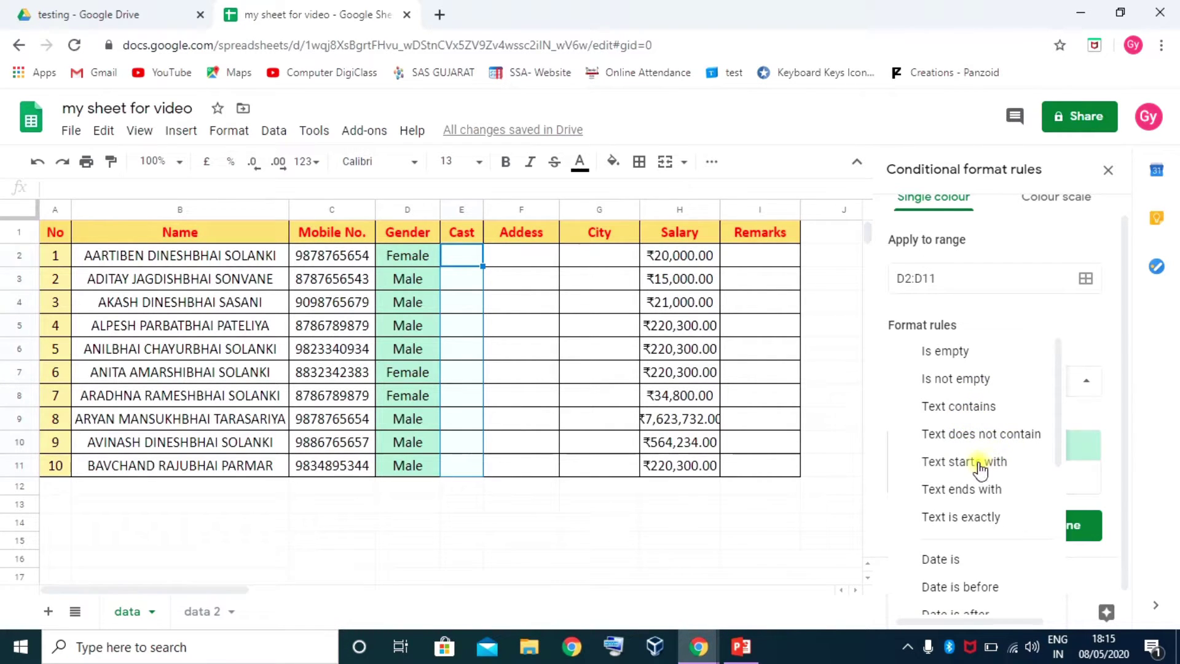
scroll(976, 470, down, 3)
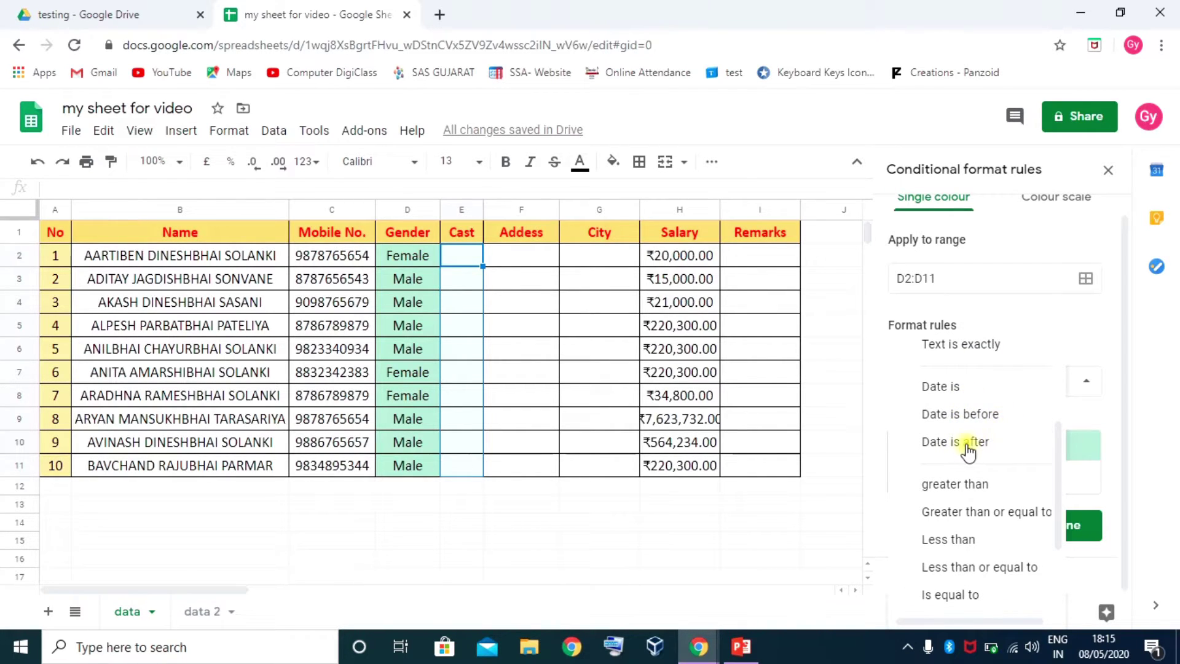
scroll(976, 459, down, 2)
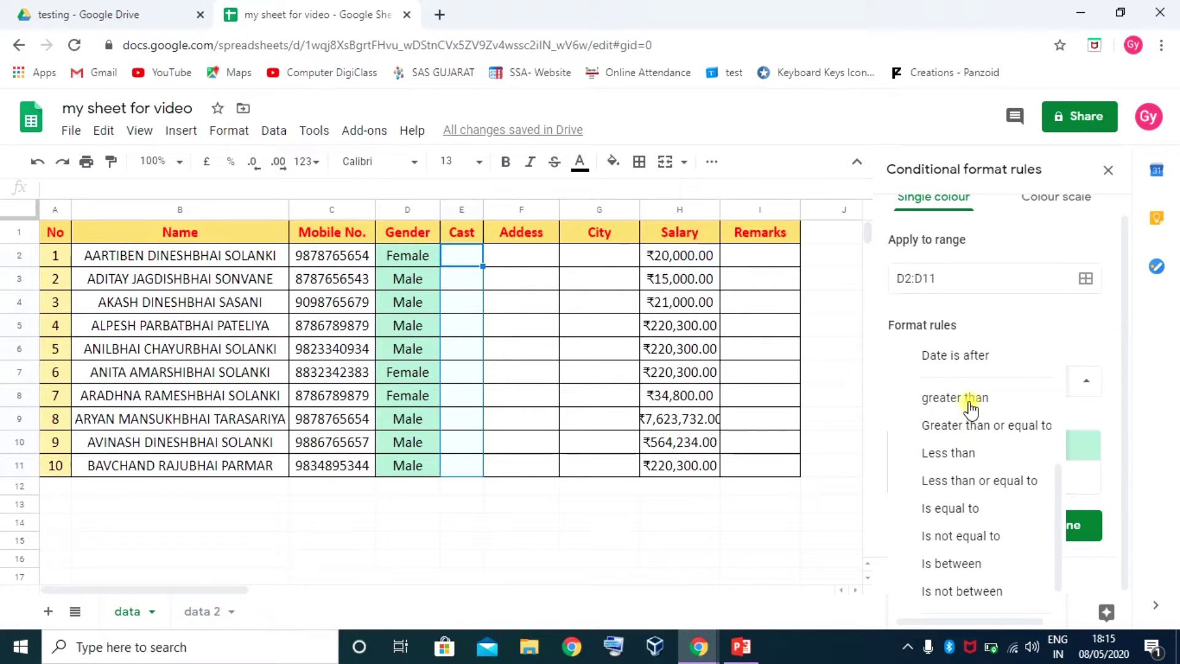
scroll(967, 448, down, 1)
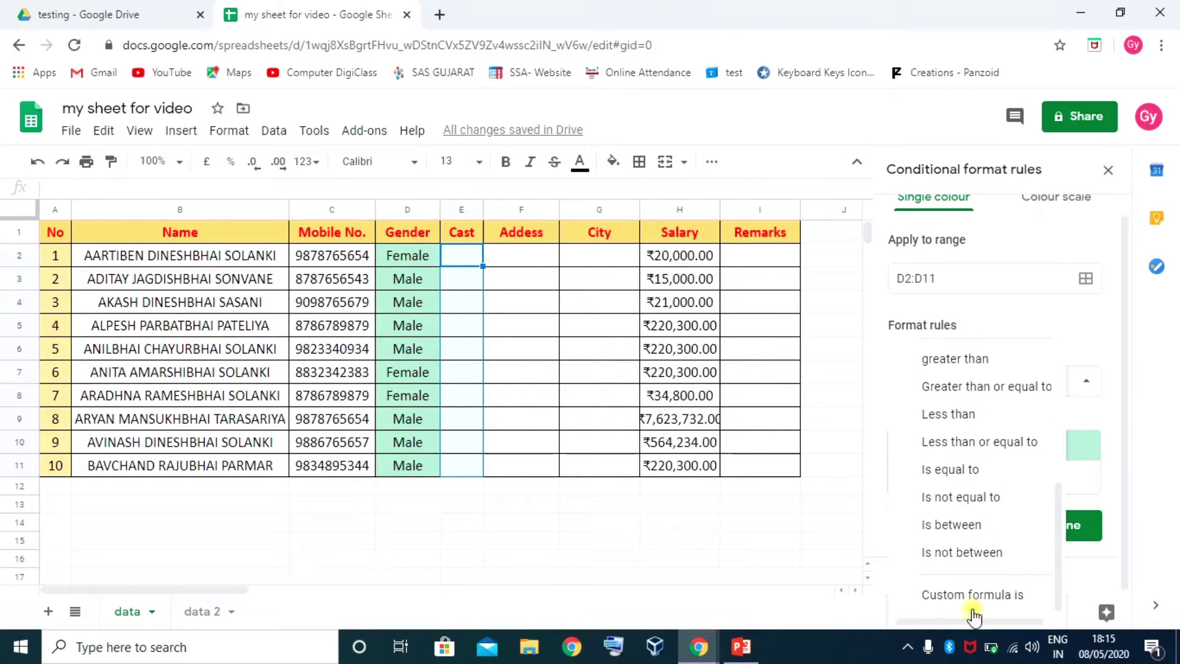
scroll(975, 510, up, 5)
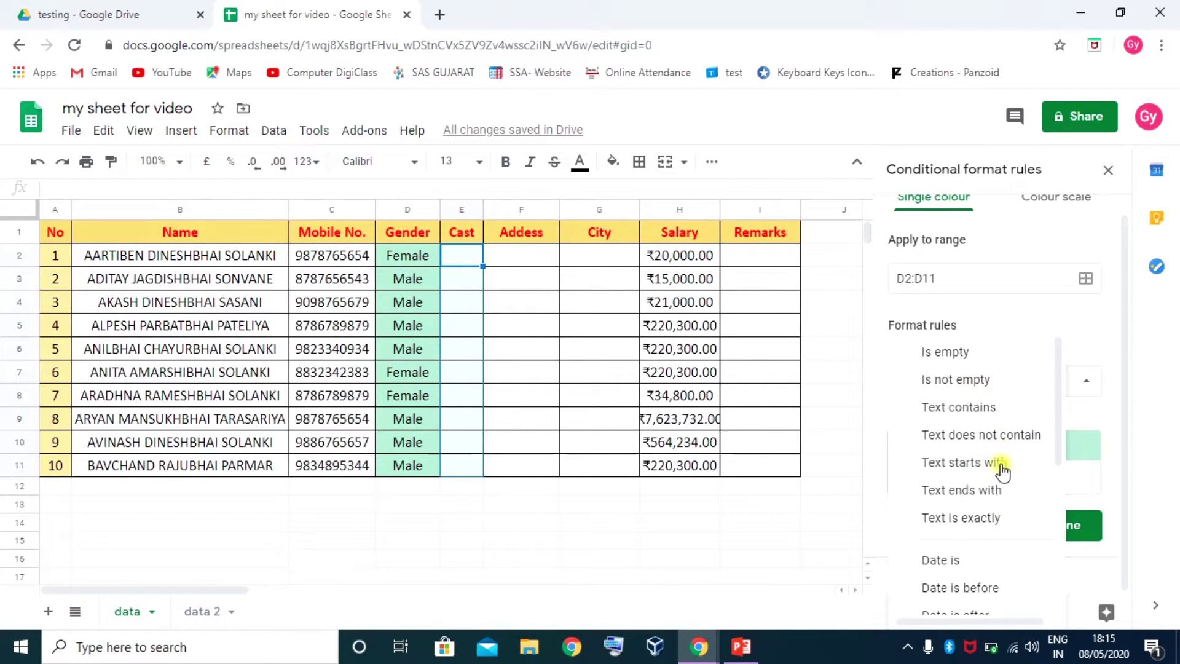
click(976, 521)
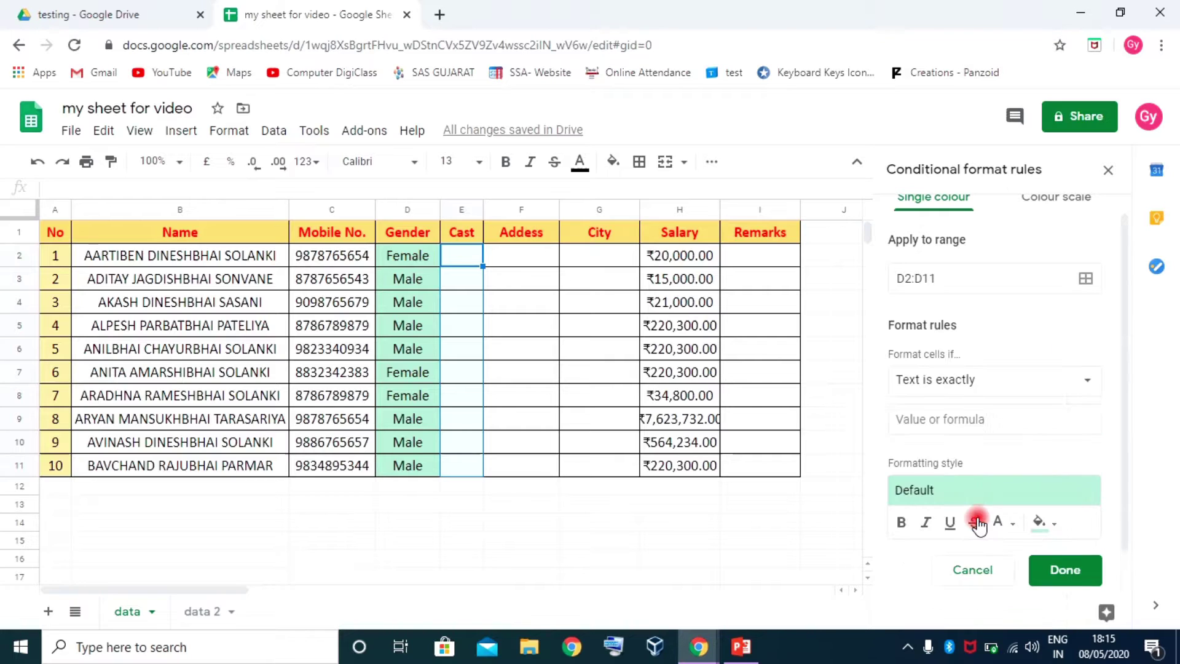
click(905, 421)
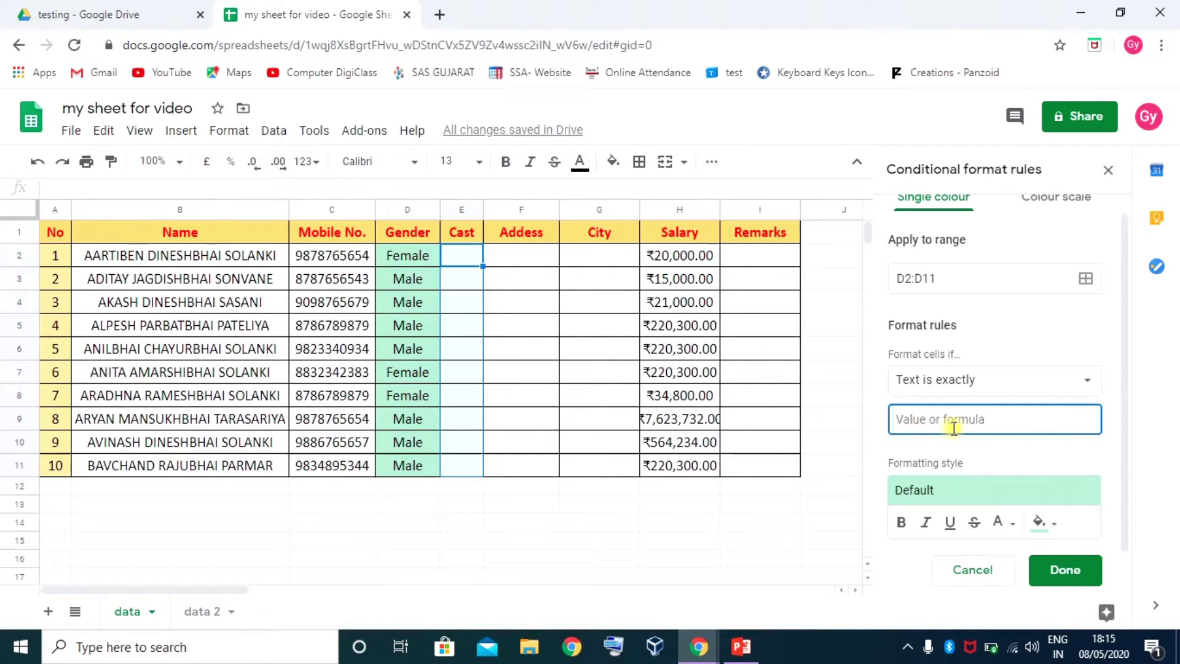
text(Male)
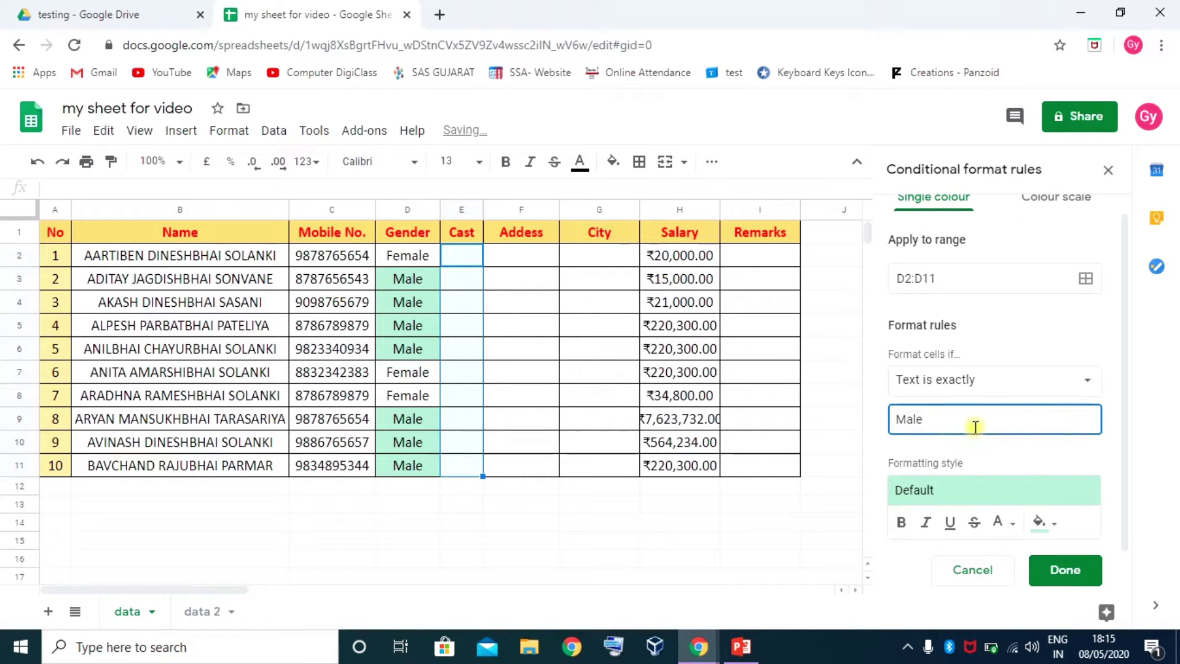
Try the yellow preset, then switch to a custom style with no background fill
scroll(1102, 485, down, 1)
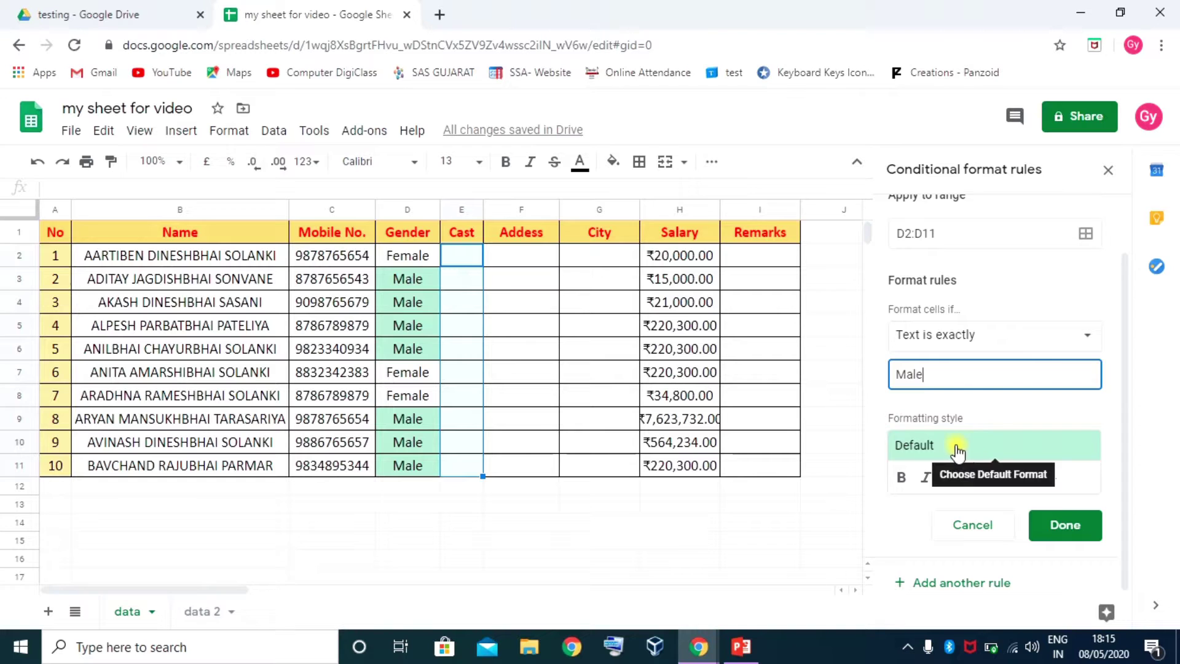
click(995, 448)
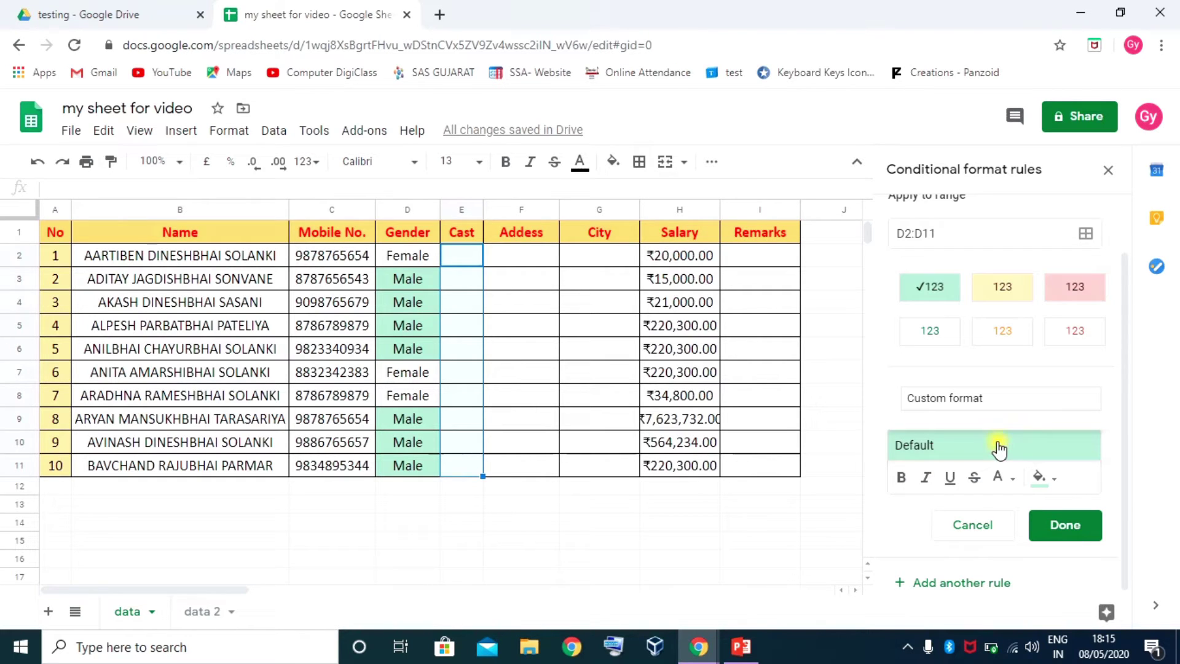
click(1020, 295)
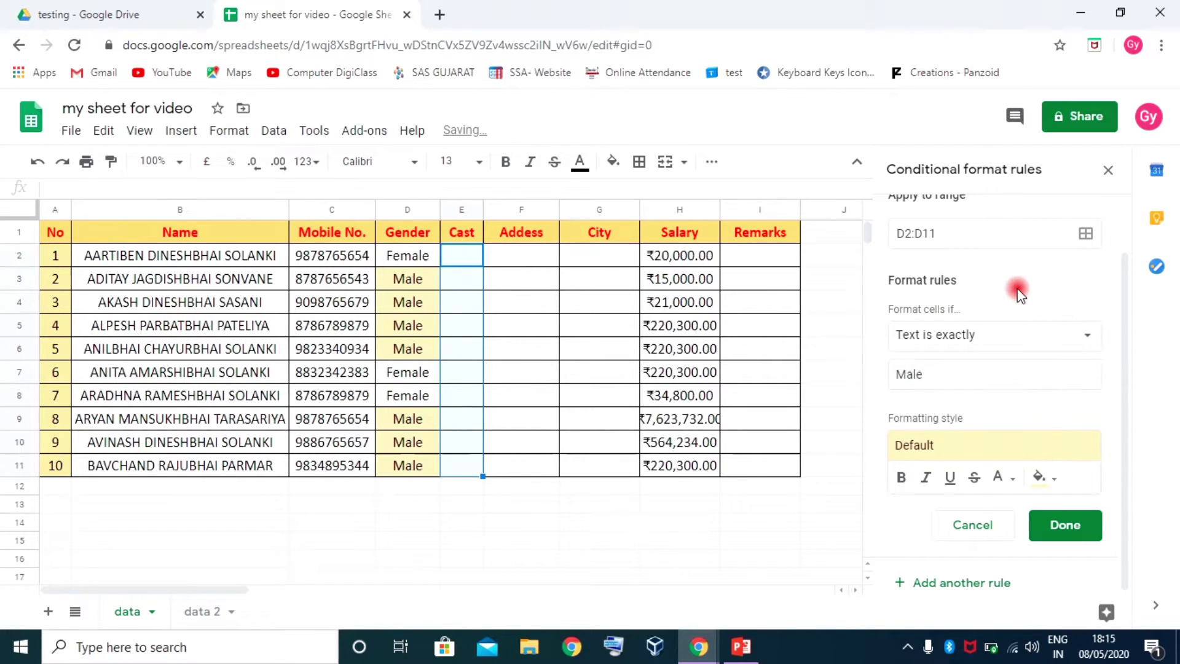
click(994, 452)
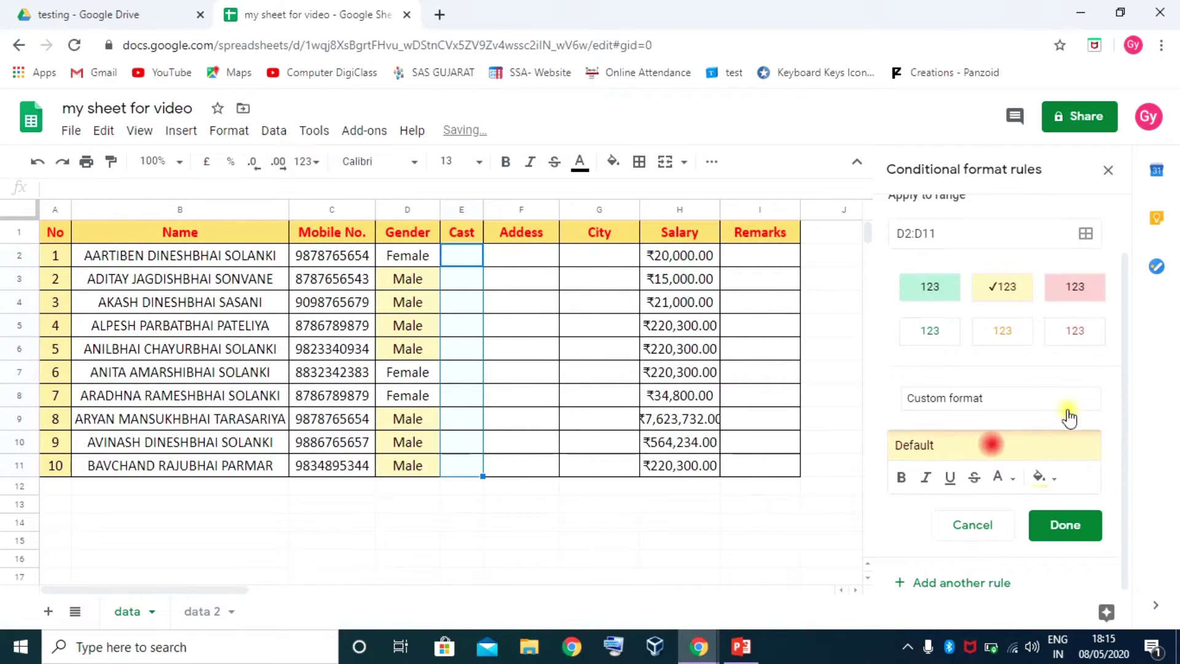
click(954, 403)
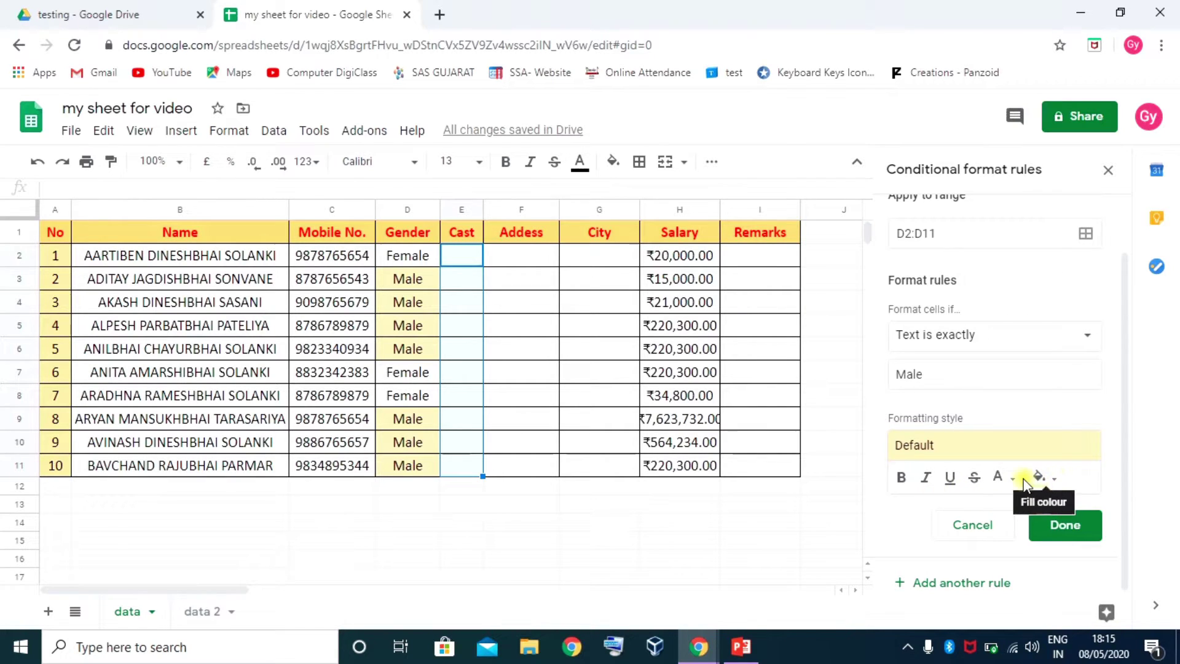
click(1053, 478)
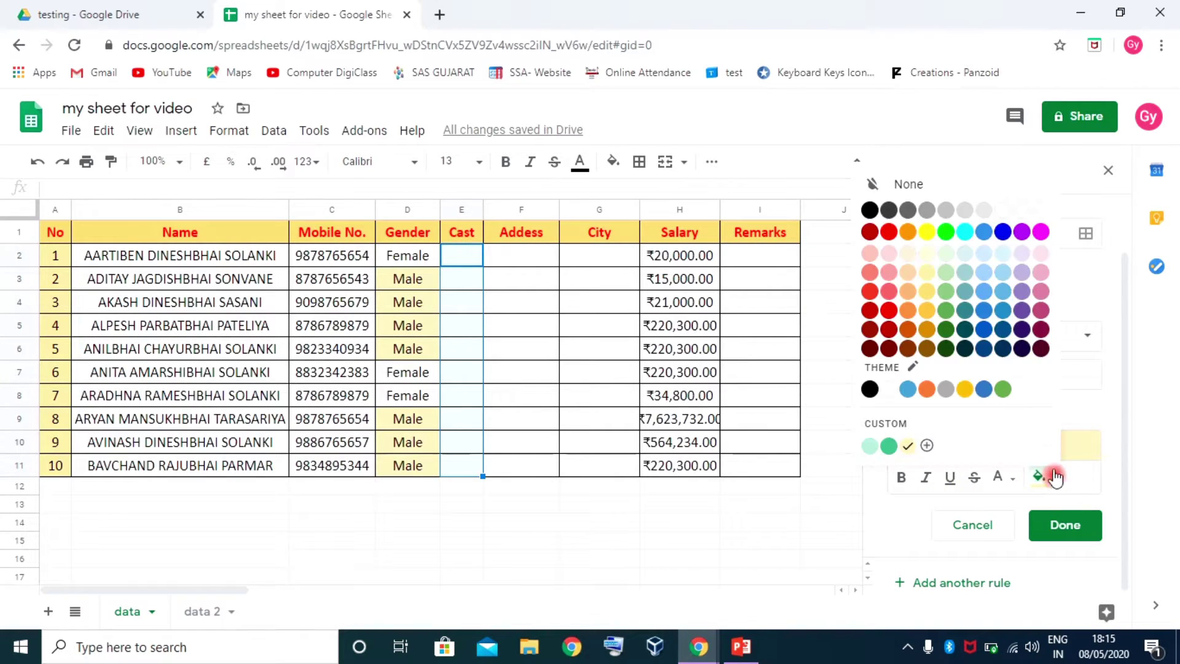
click(1043, 231)
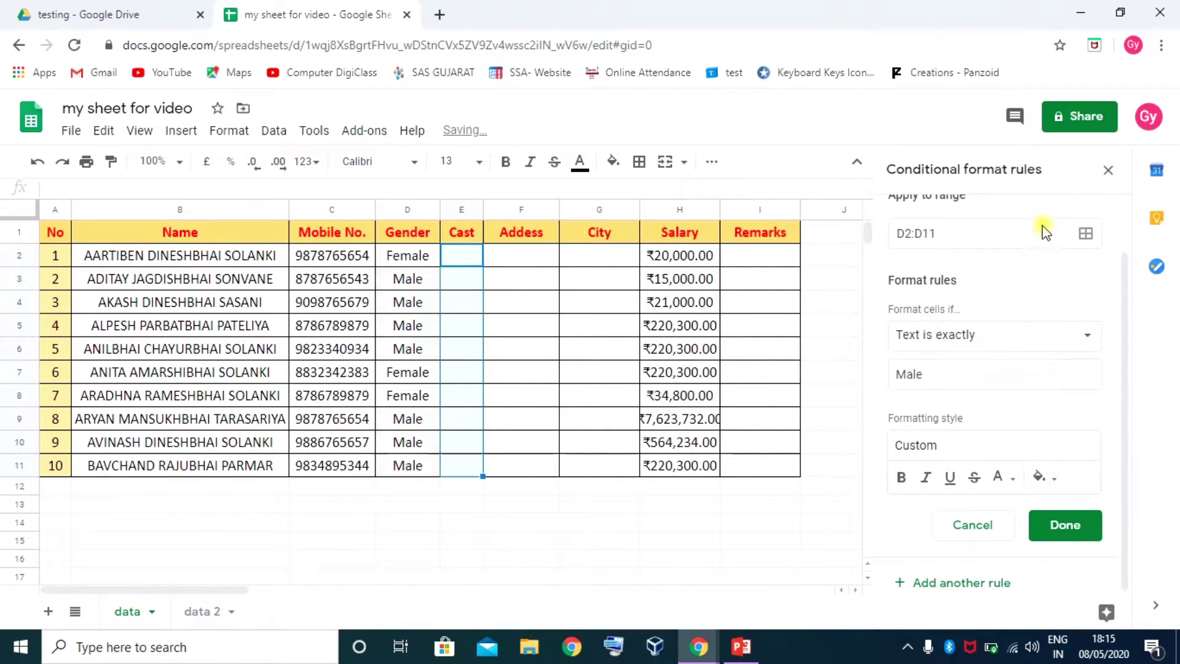
Make Male text red, bold and italic, save the rule, and select D9
click(1001, 480)
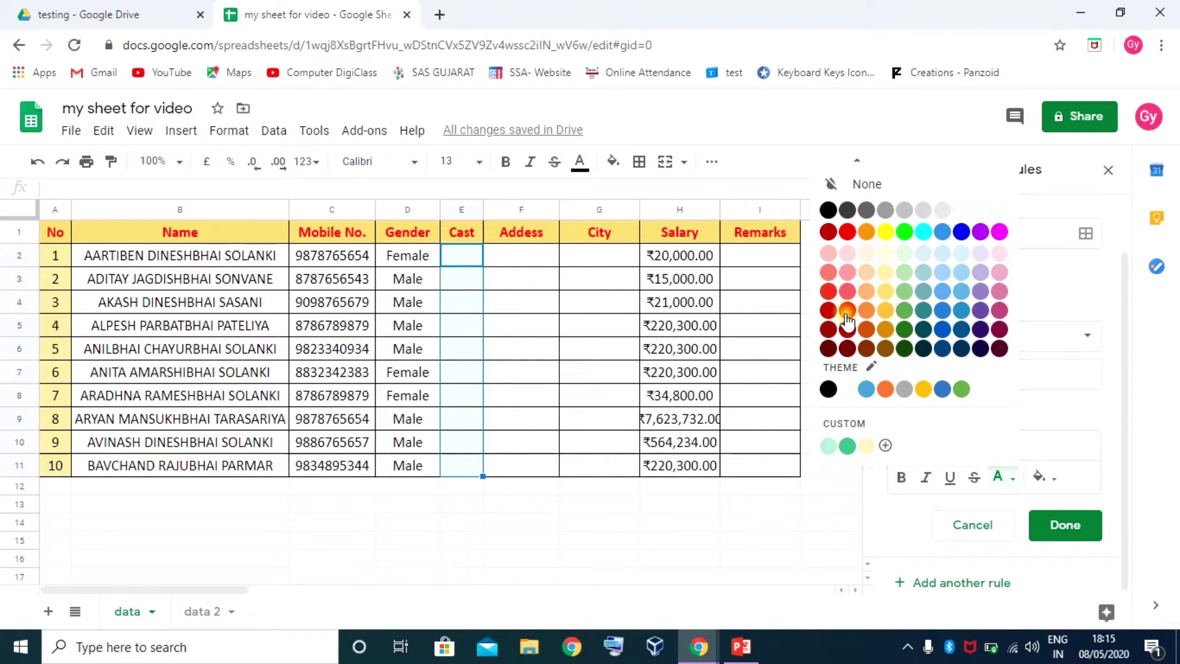
click(847, 231)
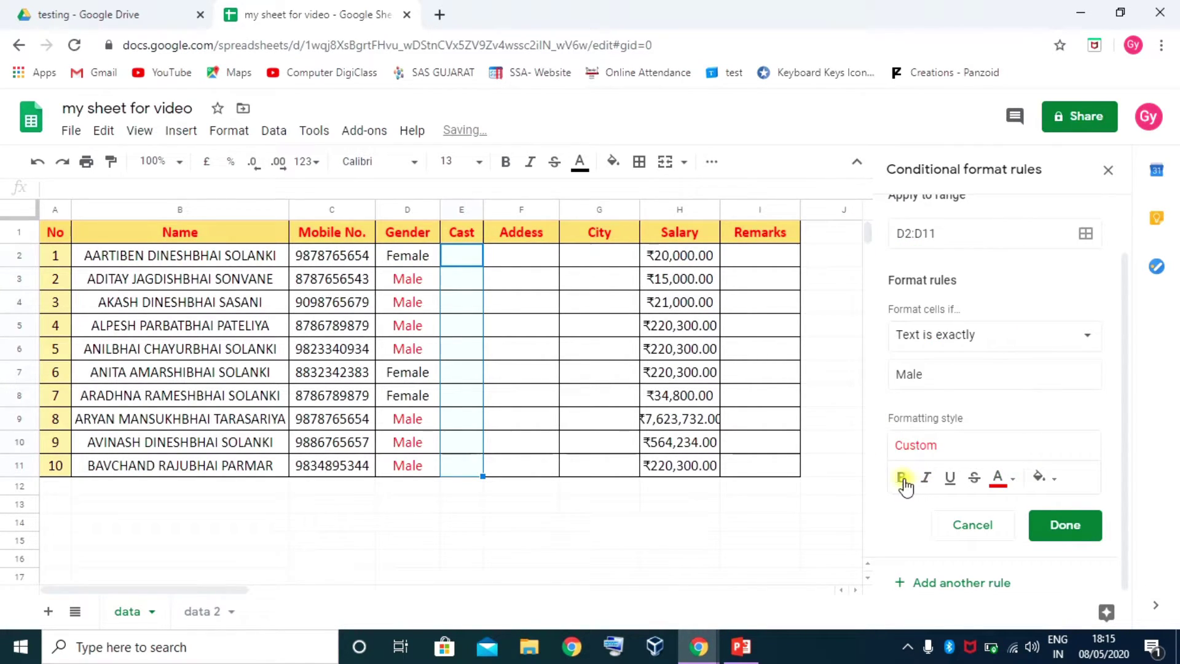
click(902, 478)
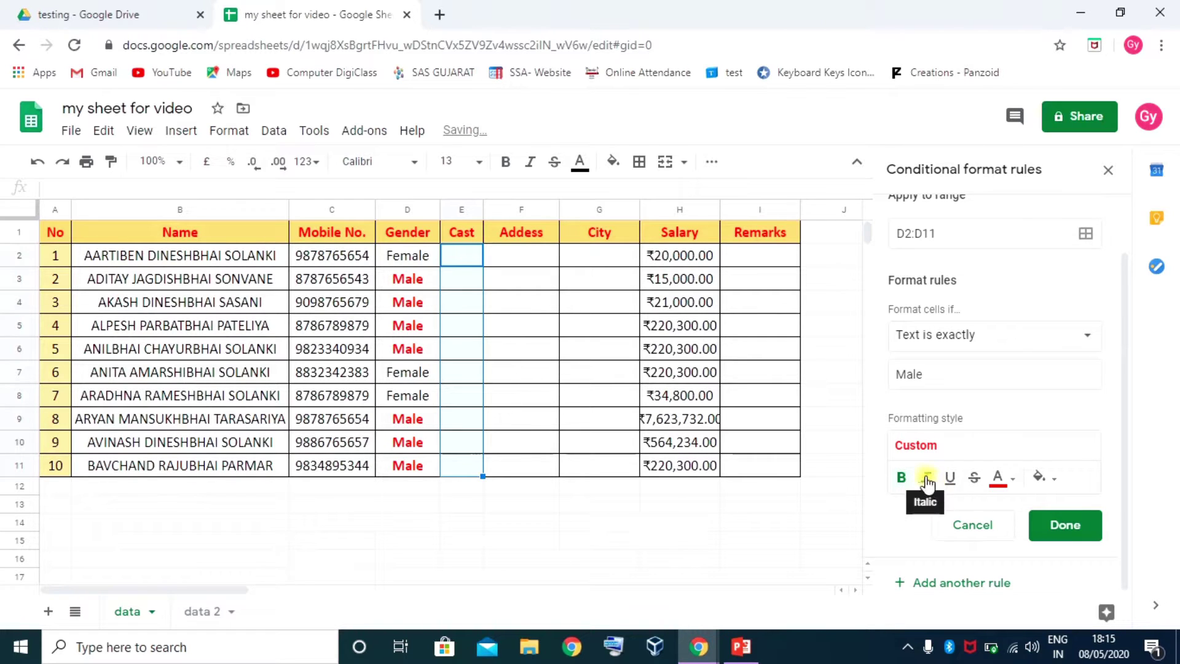
click(926, 478)
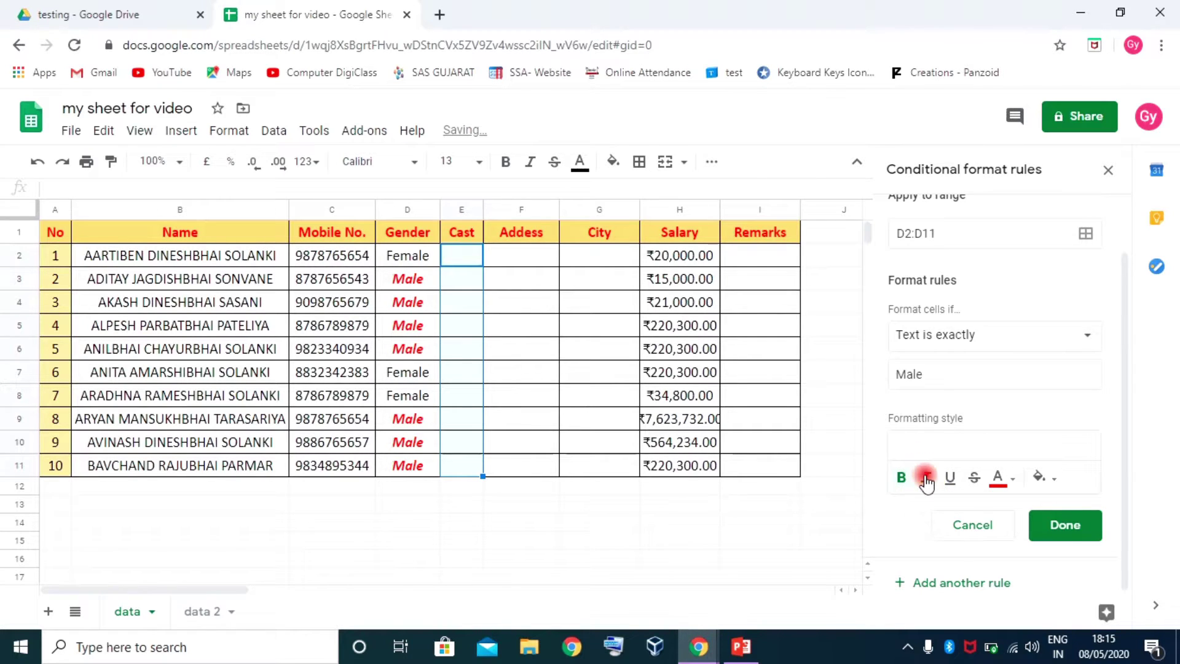
click(1064, 525)
click(539, 418)
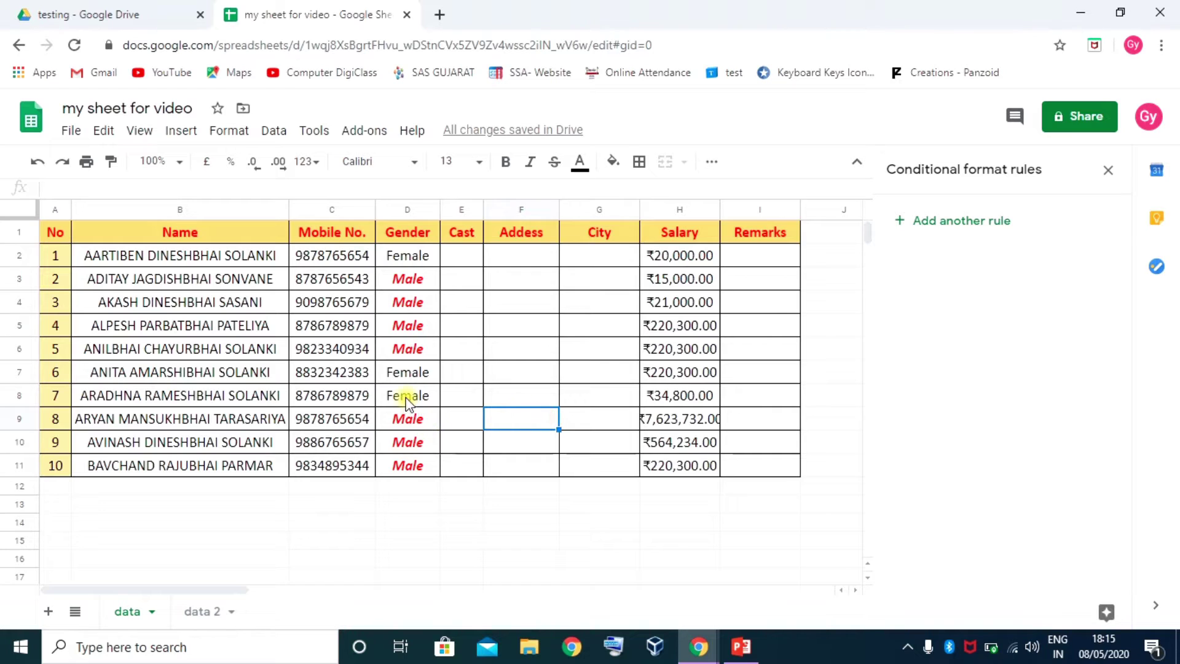
click(411, 423)
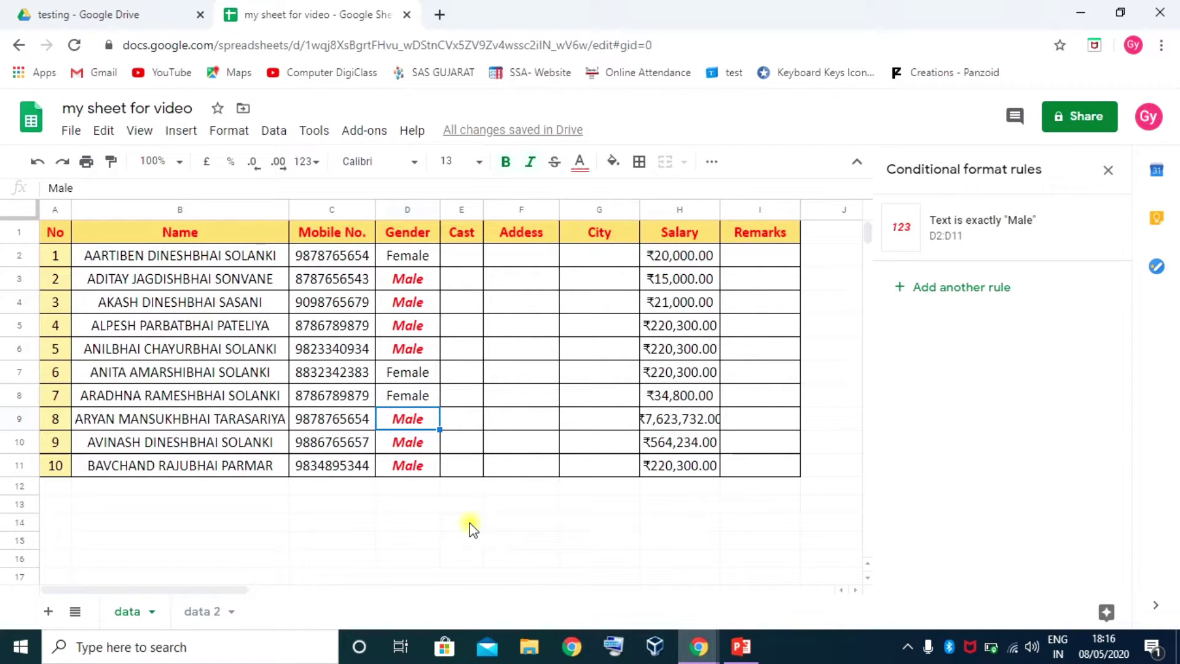
Enter Female in D9 and Male in D8, then select D2:D11
text(Female)
key(Return)
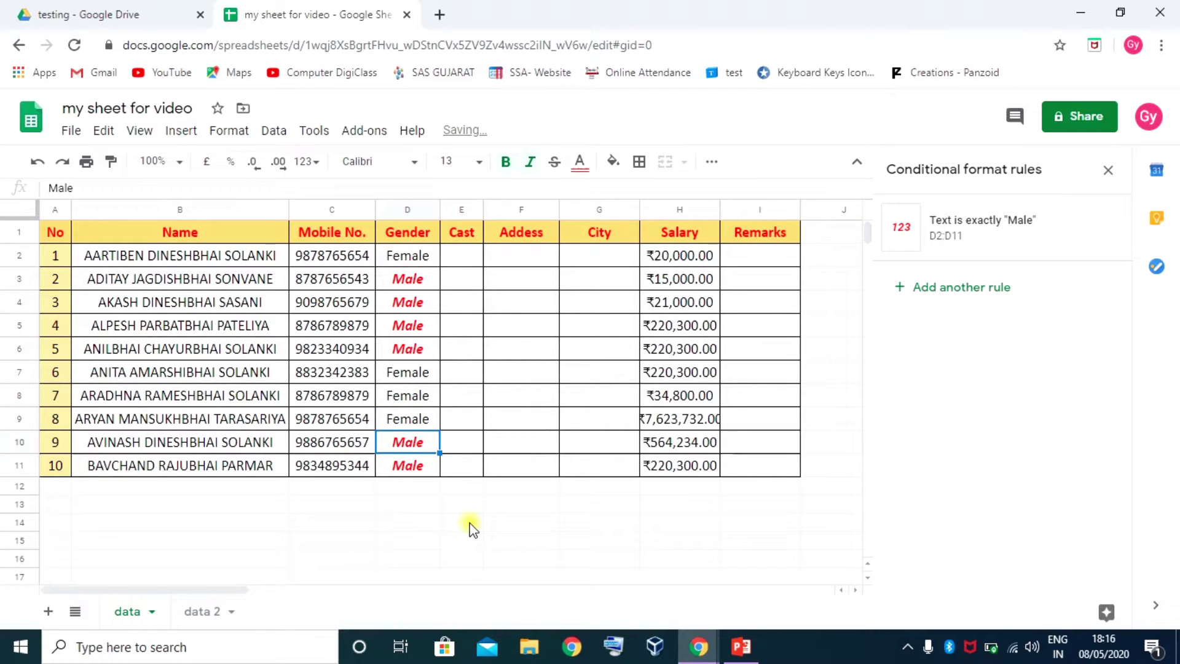
click(407, 347)
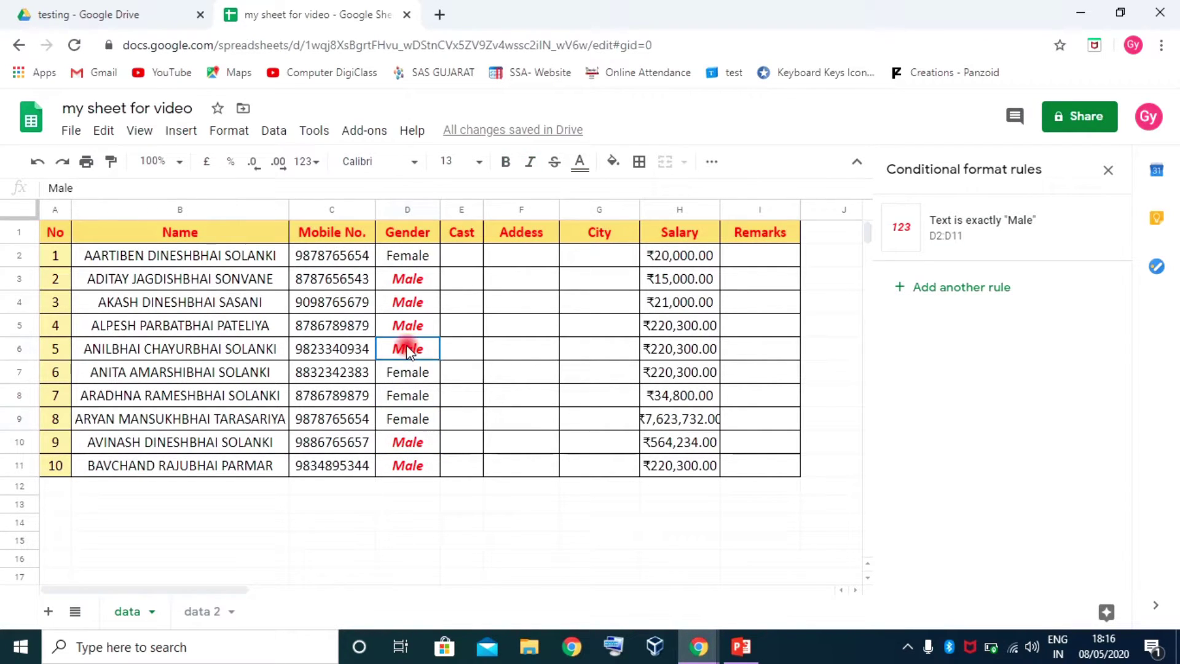
click(415, 394)
text(male)
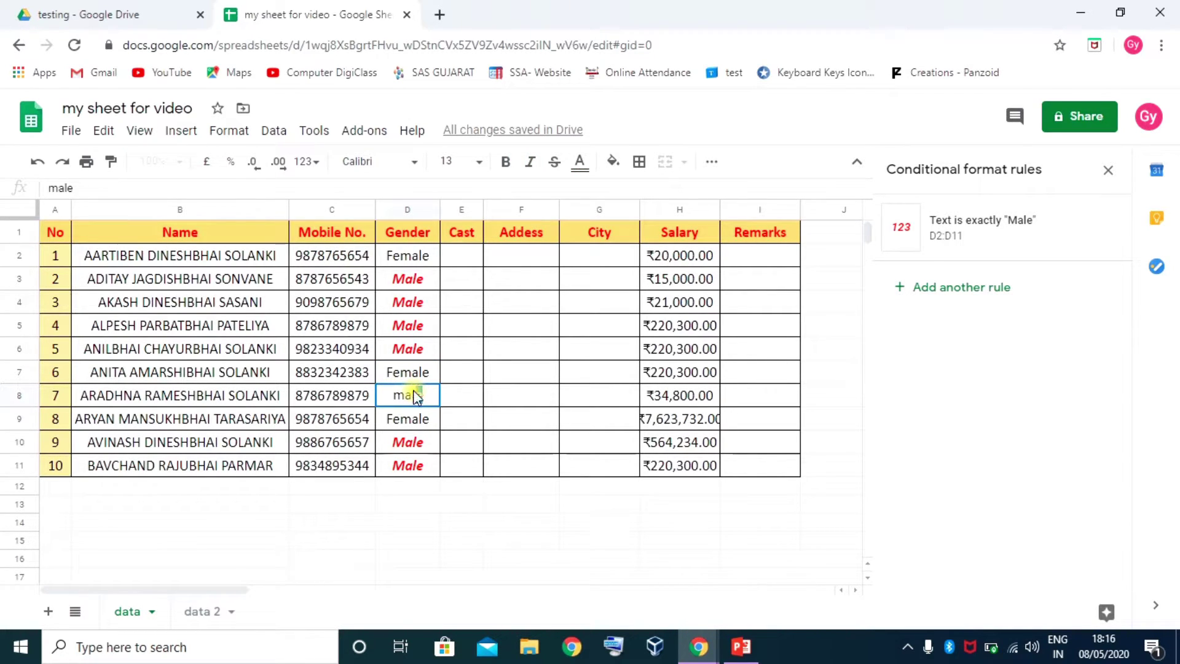
key(Return)
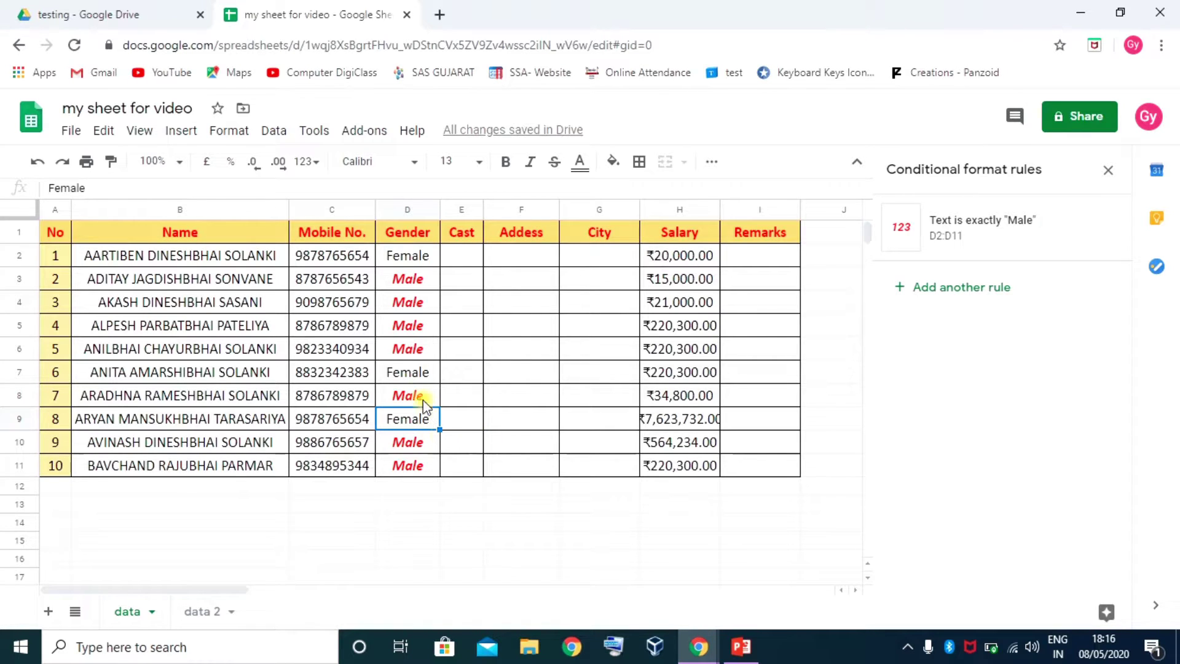
drag(412, 257, 408, 467)
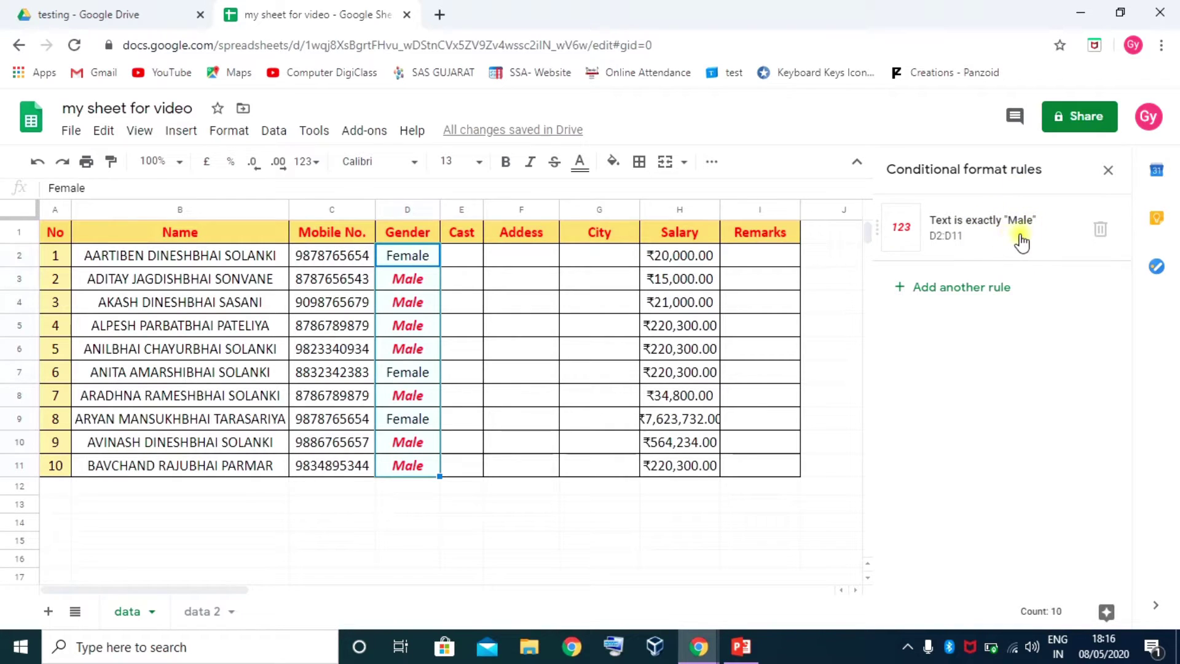
Add another rule with the condition Text is exactly 'Female'
click(958, 287)
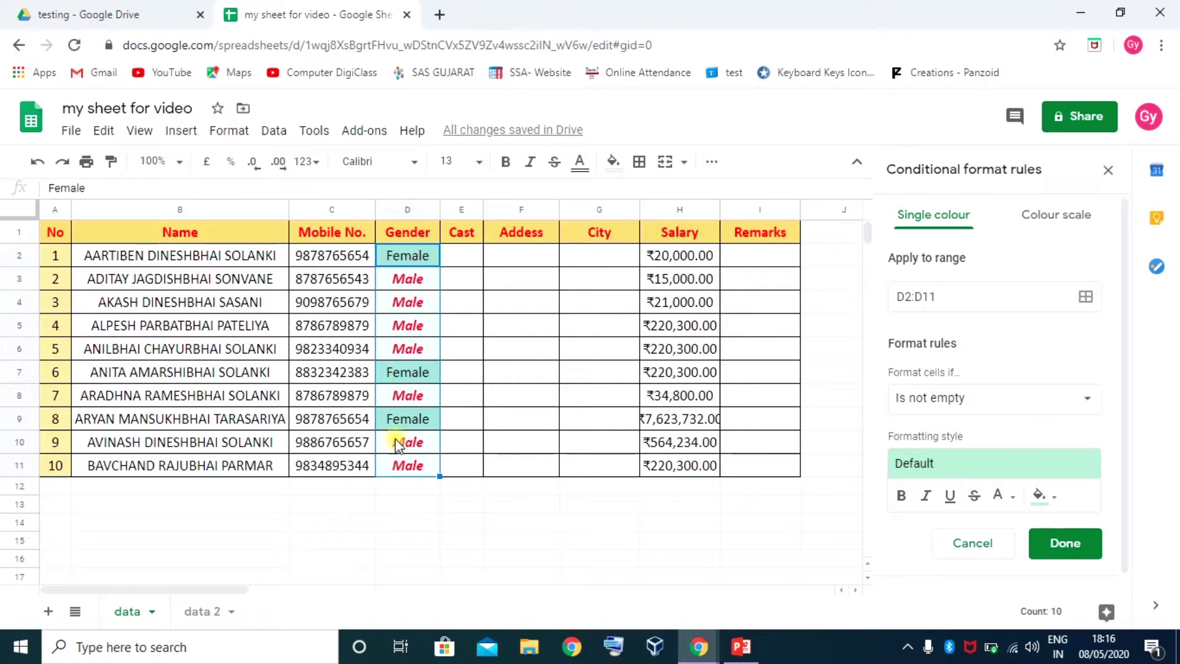
click(1023, 403)
scroll(984, 430, down, 4)
scroll(1000, 454, up, 2)
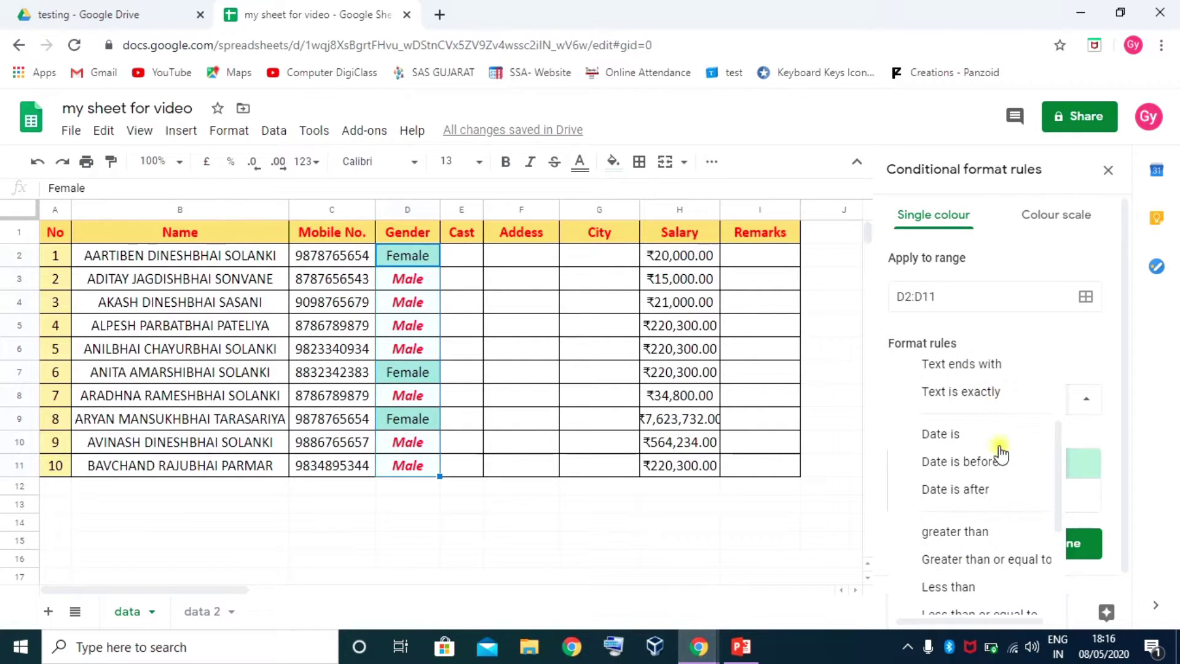
click(962, 394)
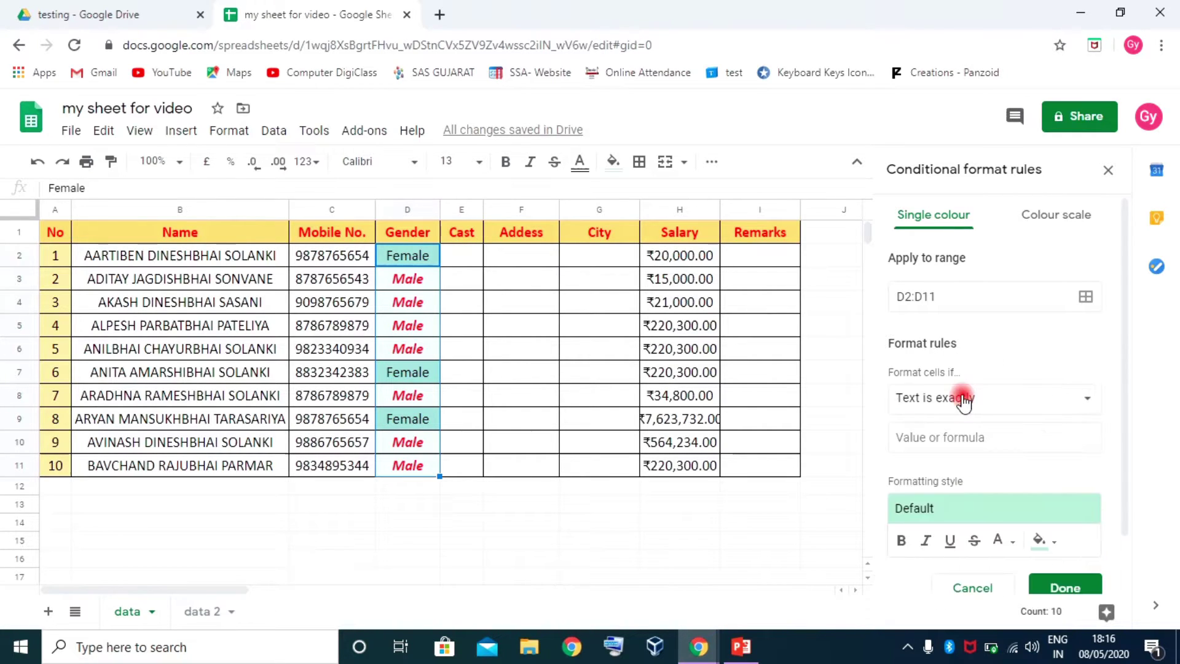
click(936, 433)
text(Female)
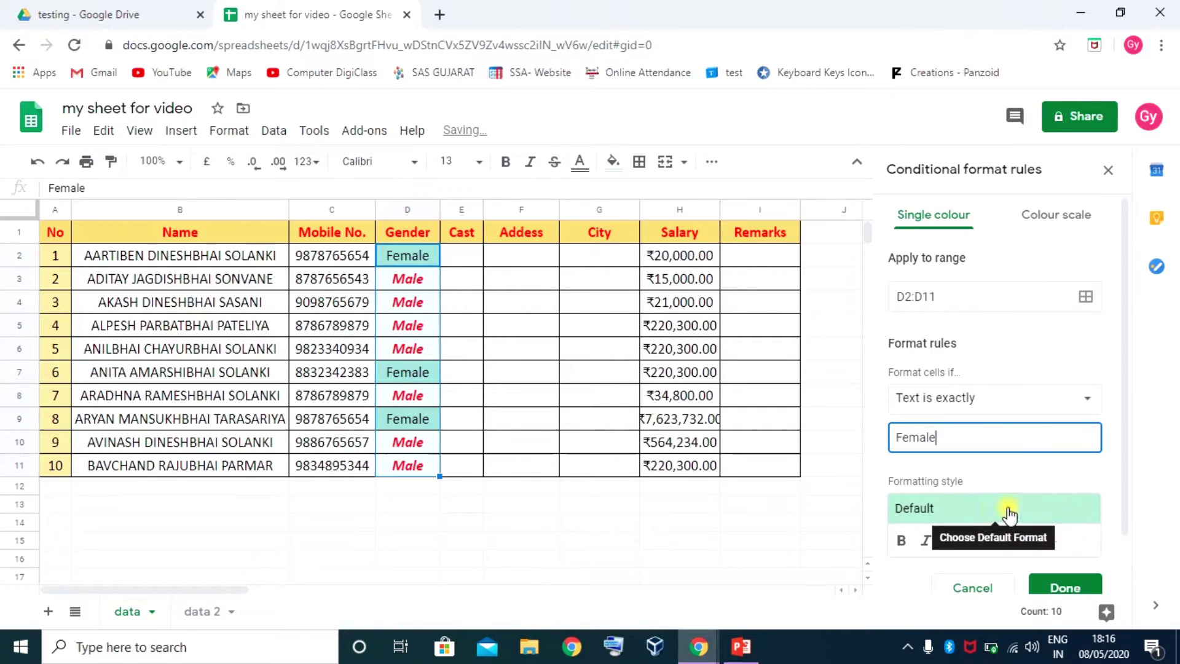
Style Female cells with green bold text on a white fill and save the rule
scroll(1008, 511, down, 1)
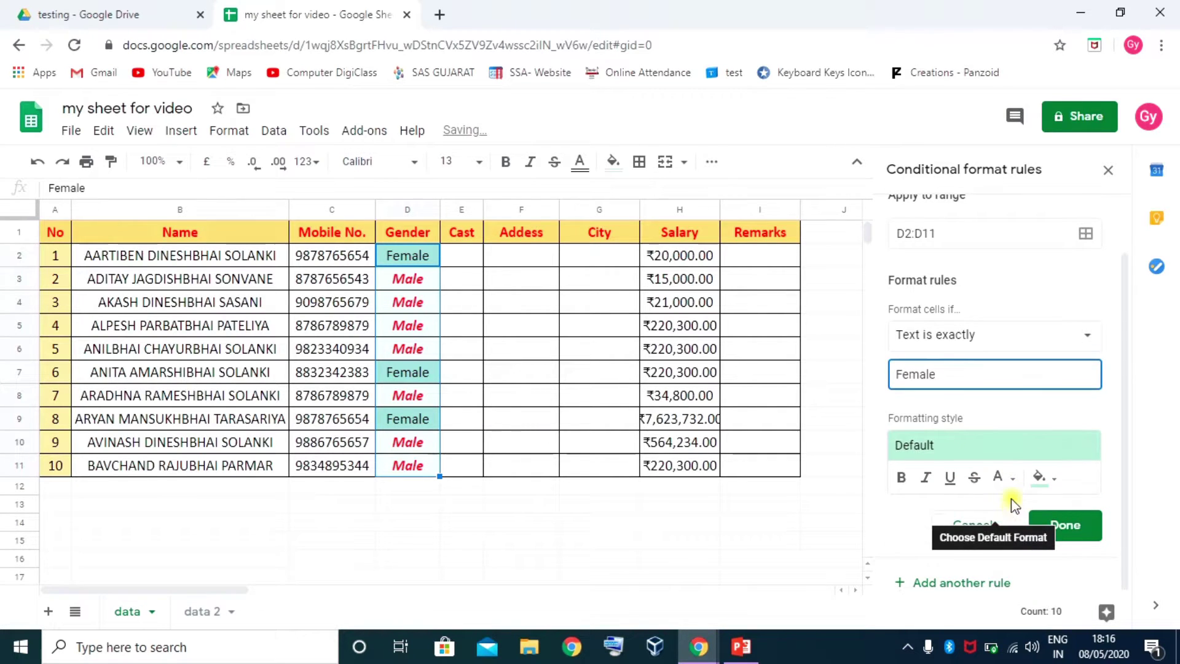
click(1039, 477)
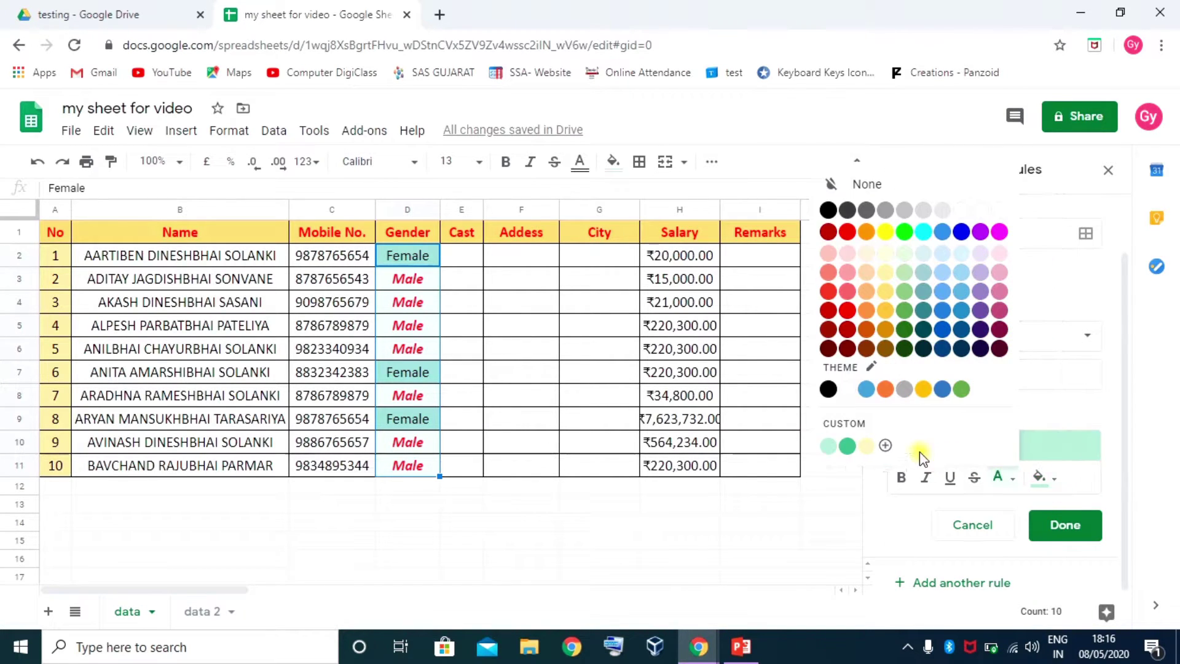
click(999, 211)
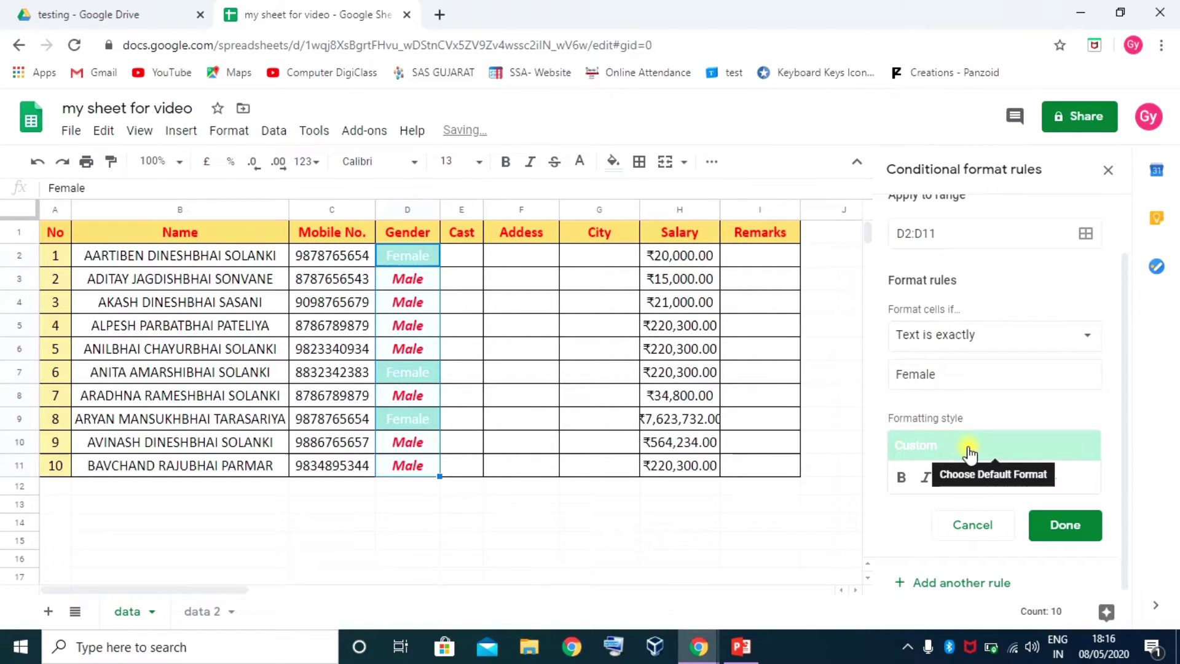
click(999, 477)
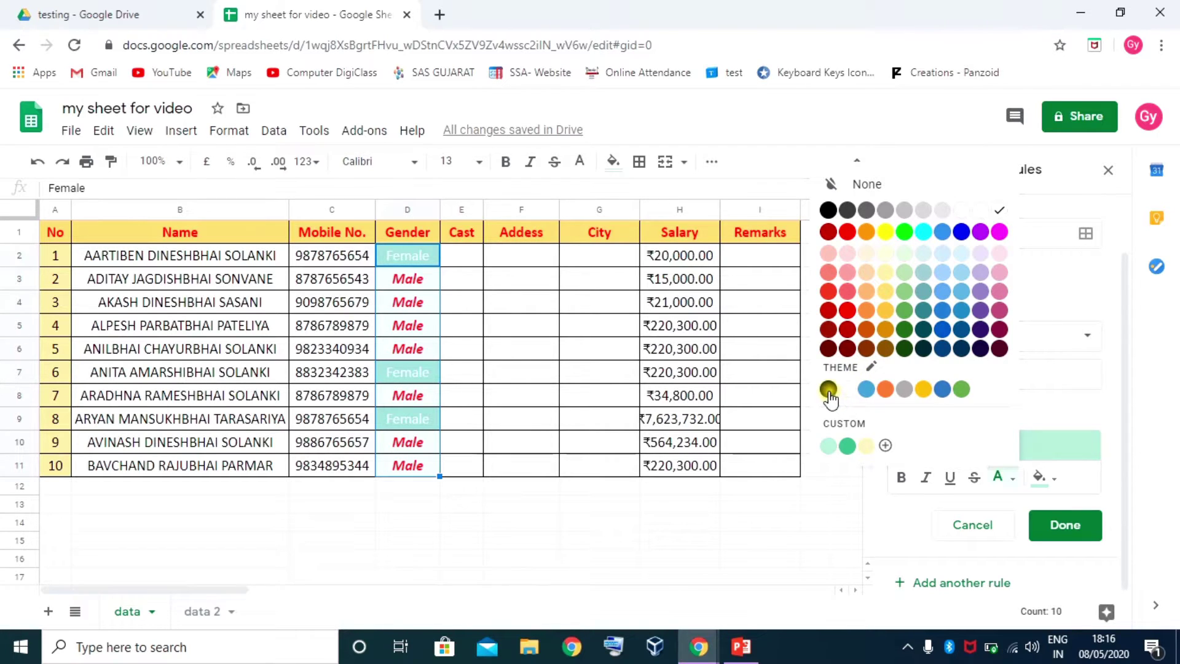
click(905, 310)
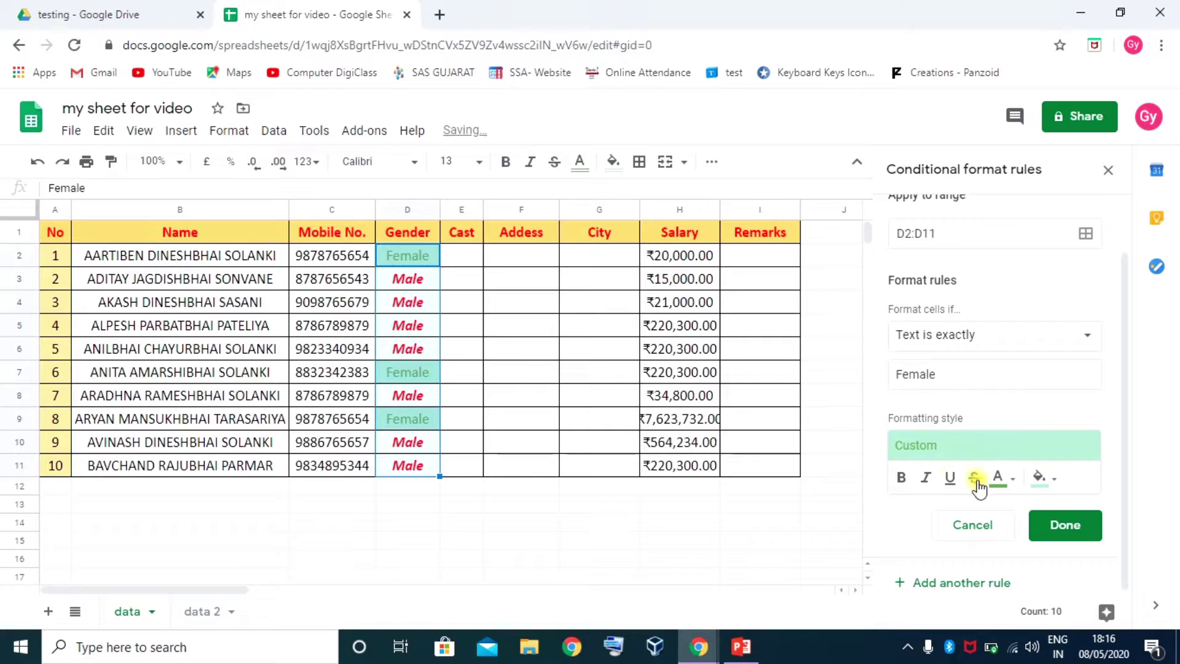
click(904, 477)
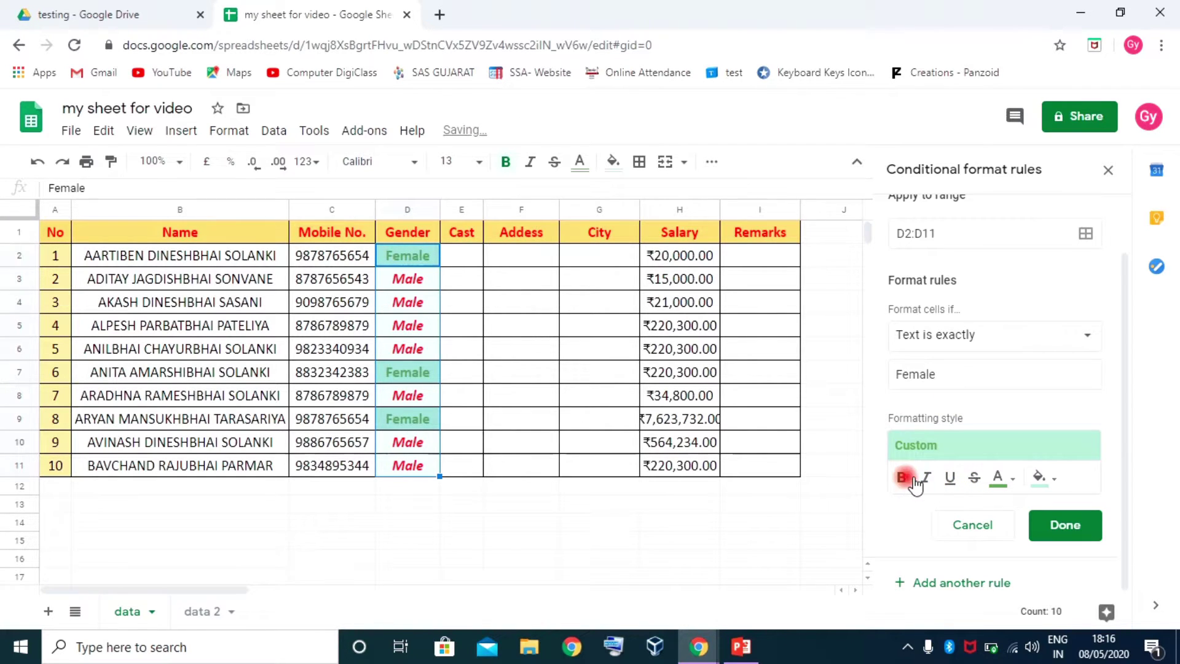
click(1060, 523)
click(490, 373)
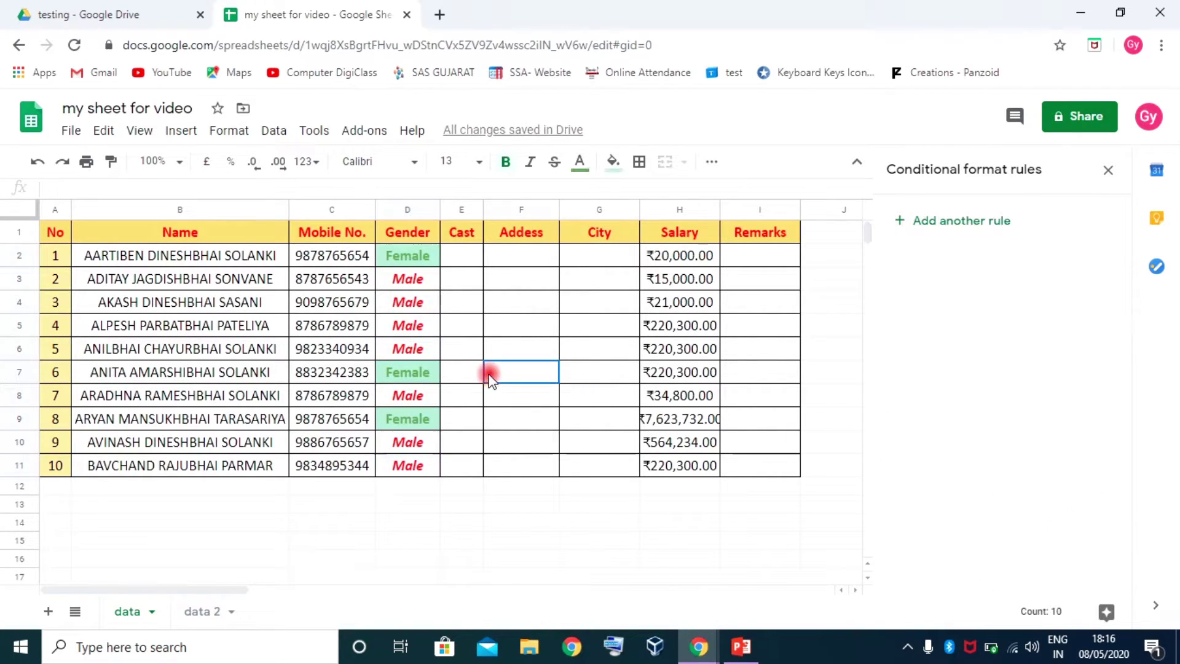
Reselect the Gender cells and edit the Female rule to remove its green fill
drag(412, 255, 422, 465)
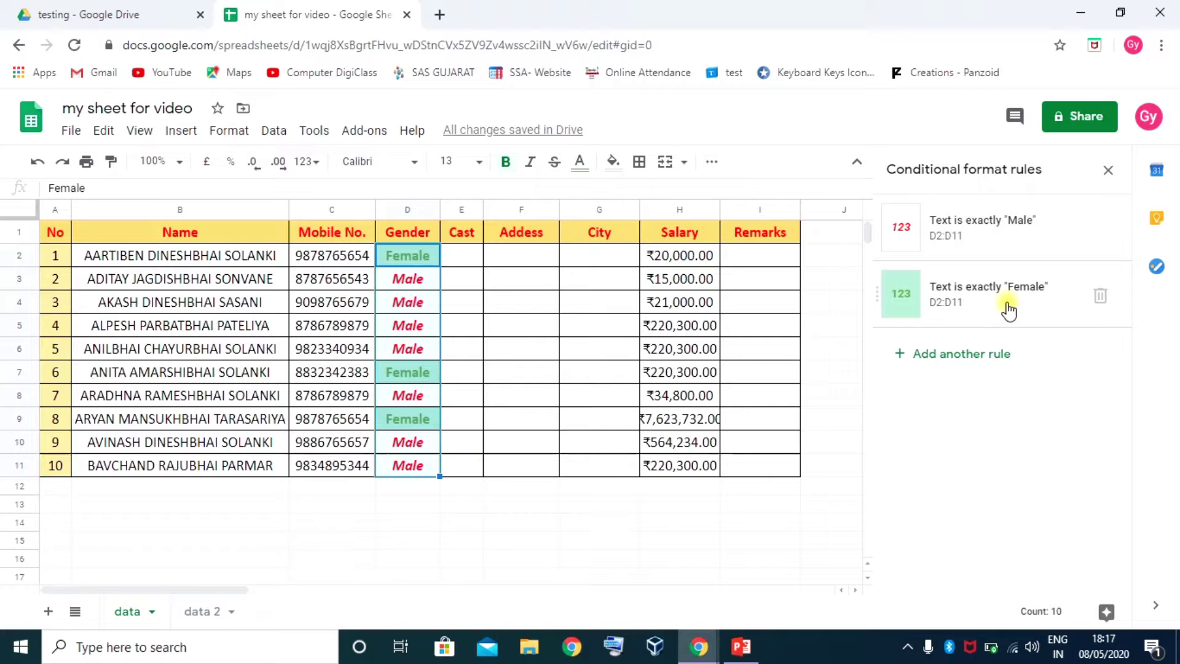
drag(423, 265, 408, 449)
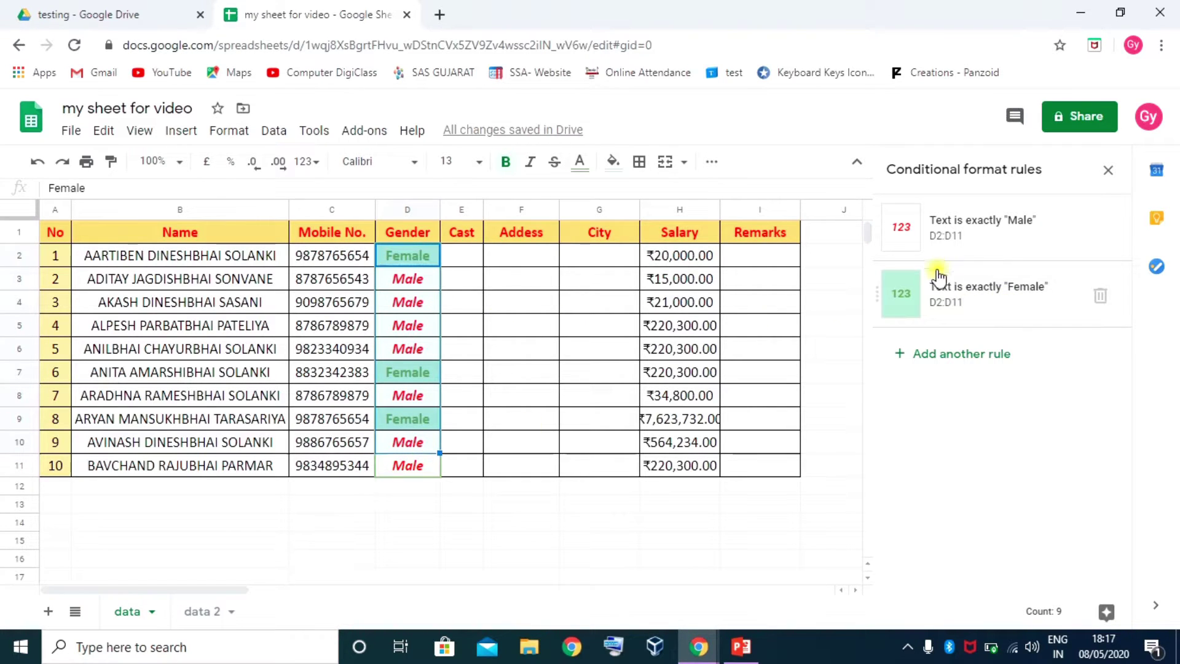
click(1014, 301)
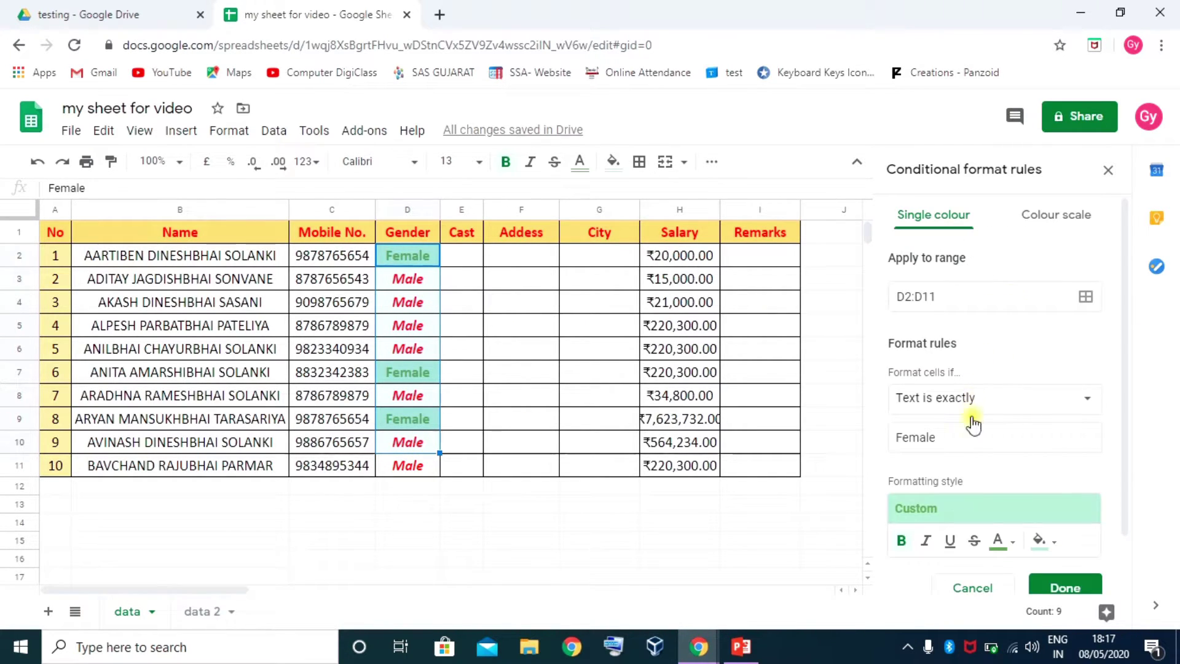
scroll(974, 455, down, 1)
click(1002, 447)
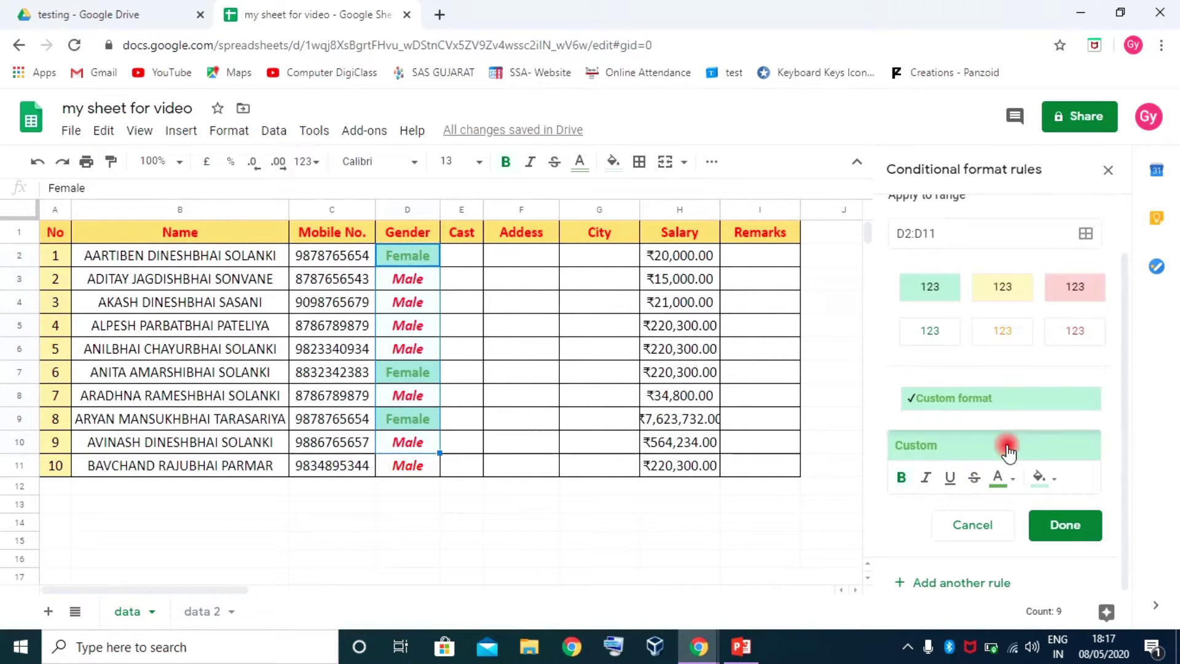
click(976, 401)
click(1056, 479)
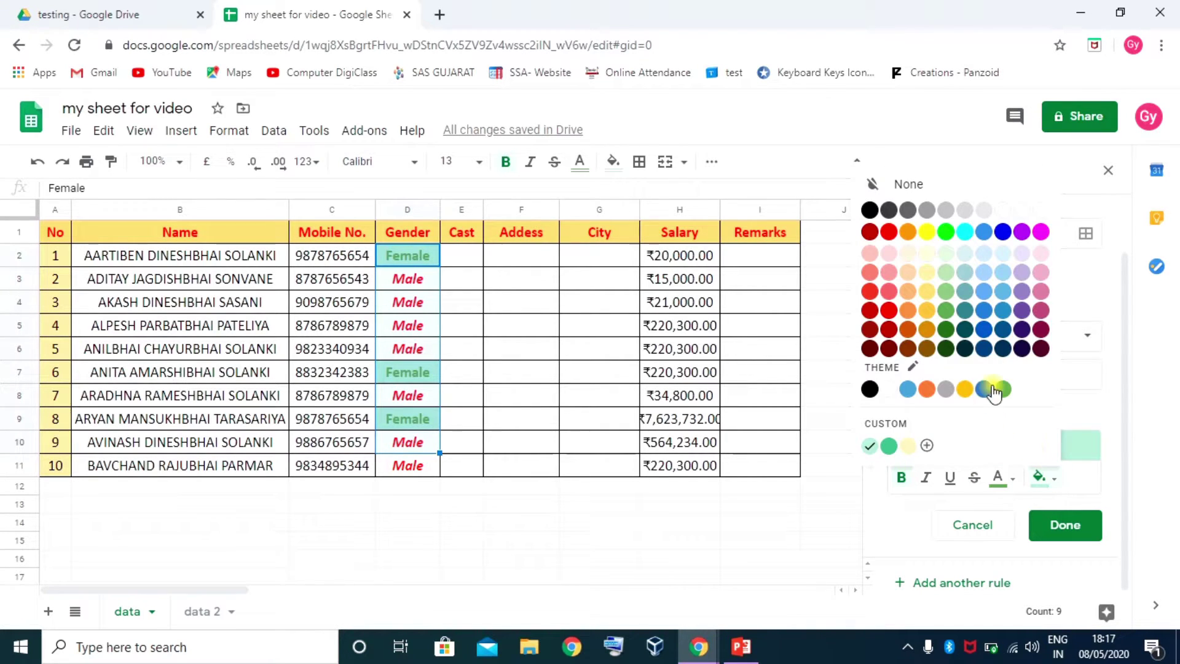
click(1042, 212)
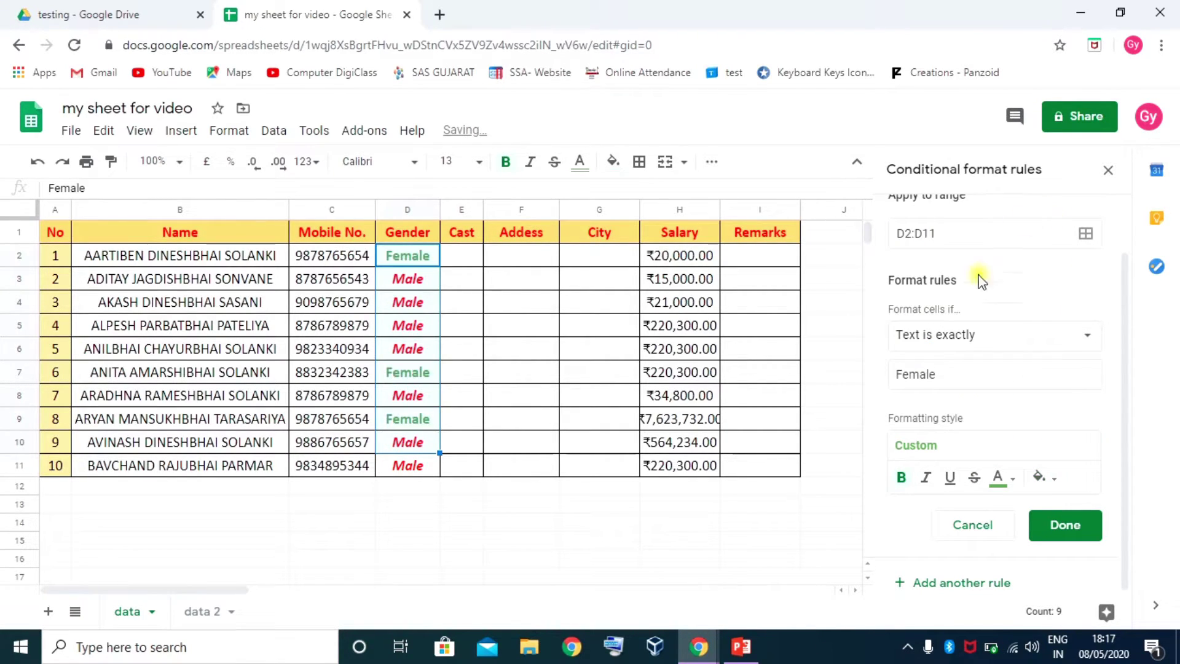
click(1064, 526)
click(517, 418)
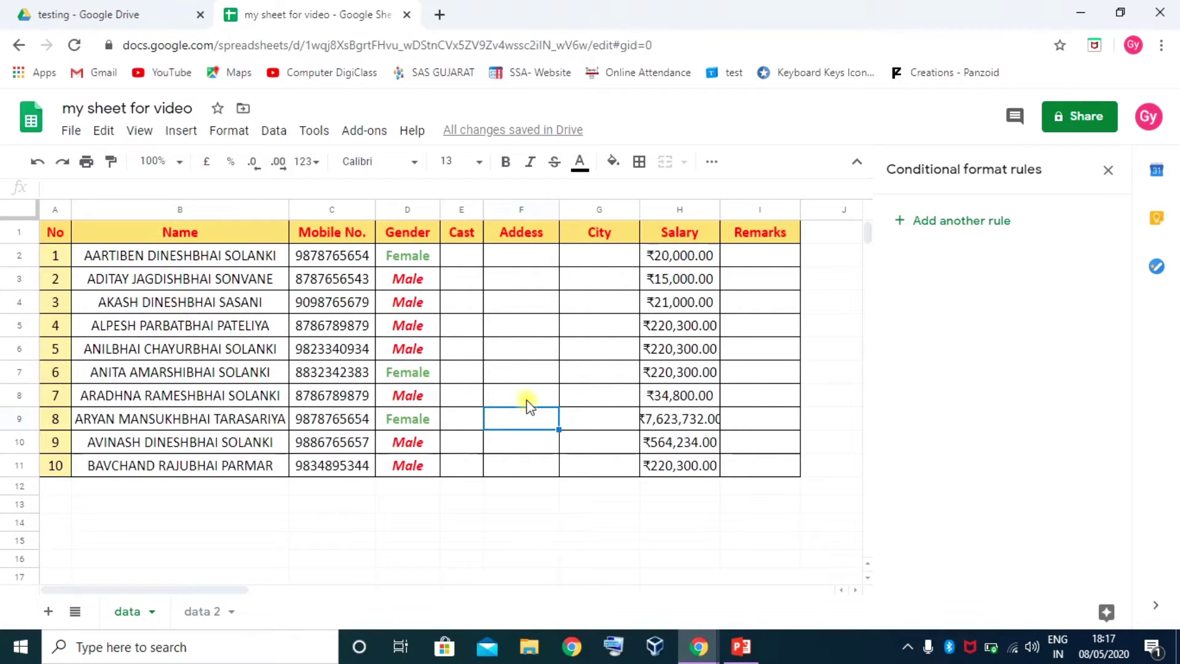
drag(676, 256, 676, 406)
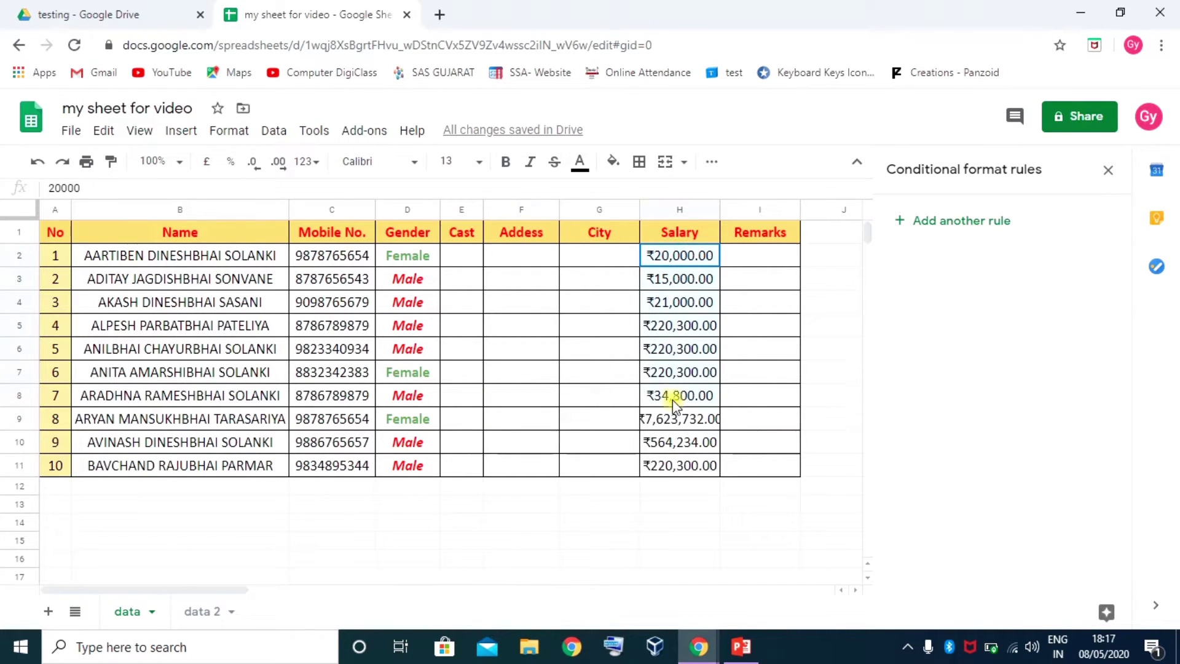
drag(676, 448, 676, 464)
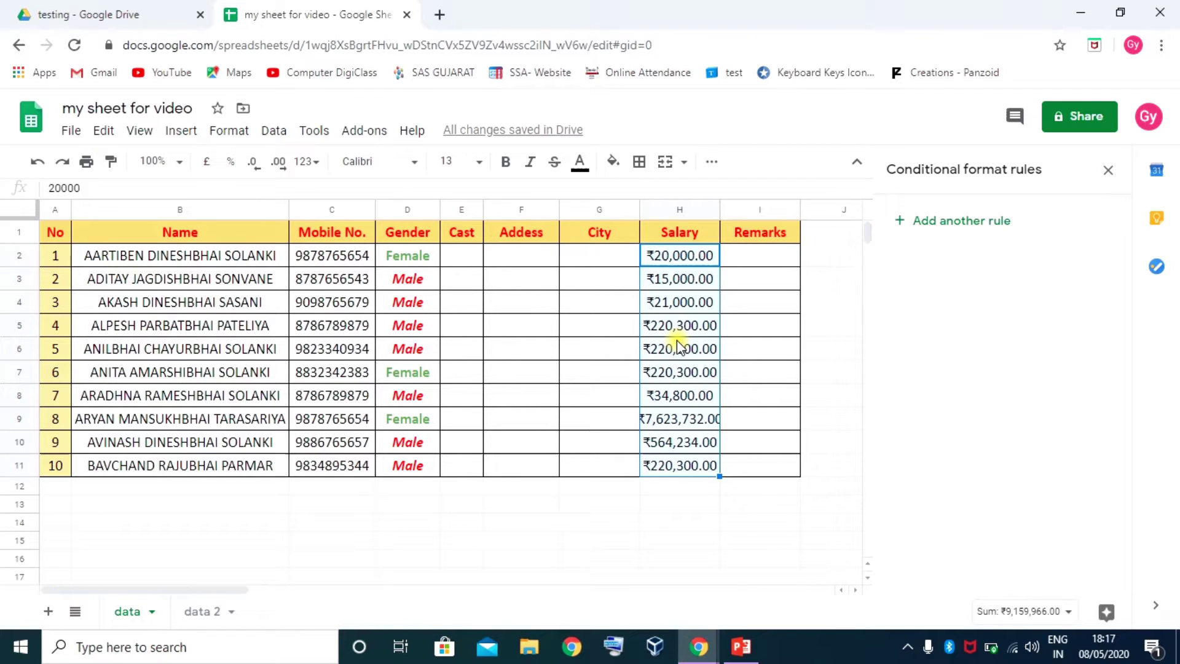
click(737, 283)
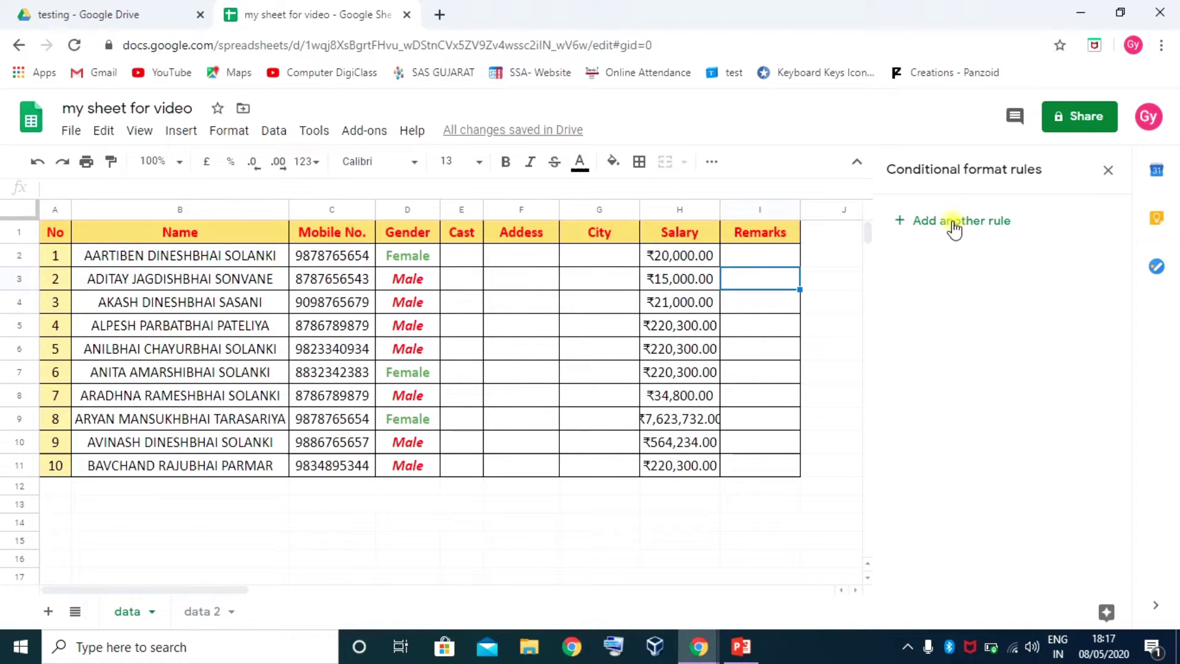
click(406, 279)
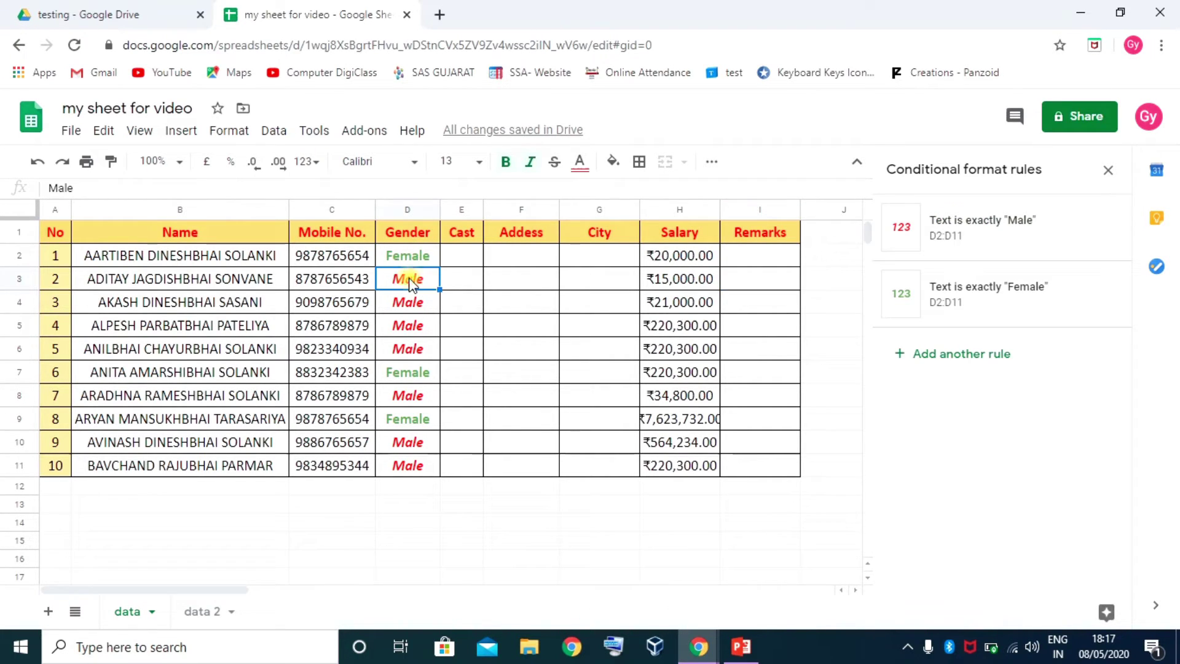
drag(407, 258, 398, 401)
click(407, 277)
click(697, 258)
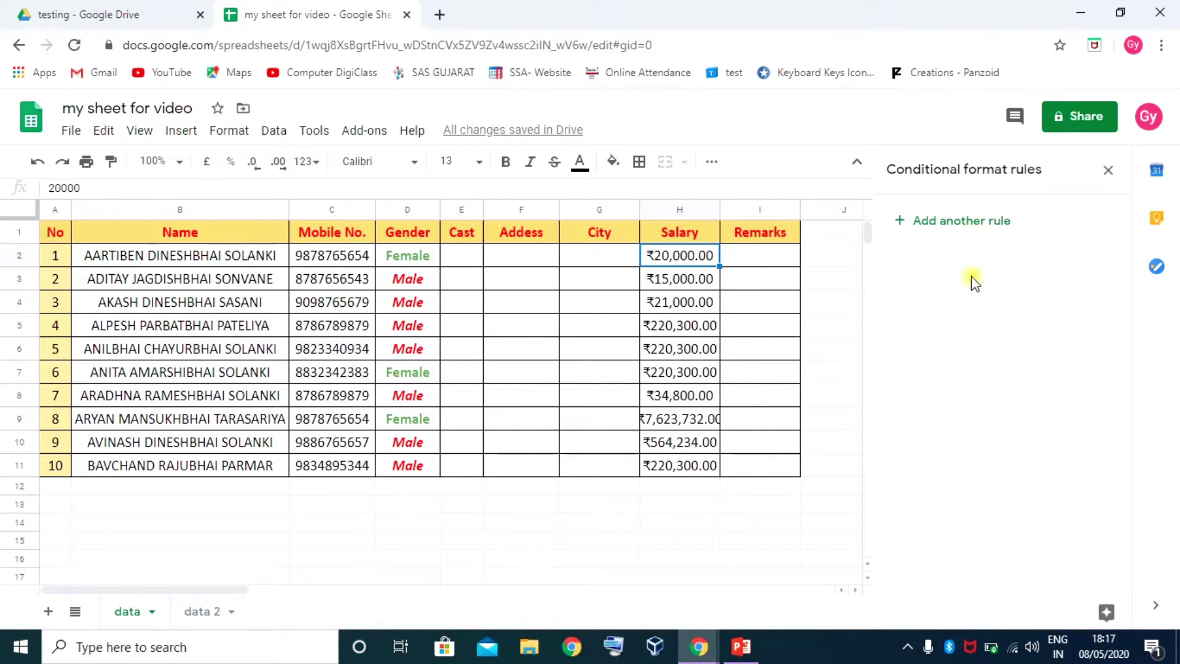
Start a new conditional formatting rule applied to range H2:H11
click(953, 220)
click(936, 297)
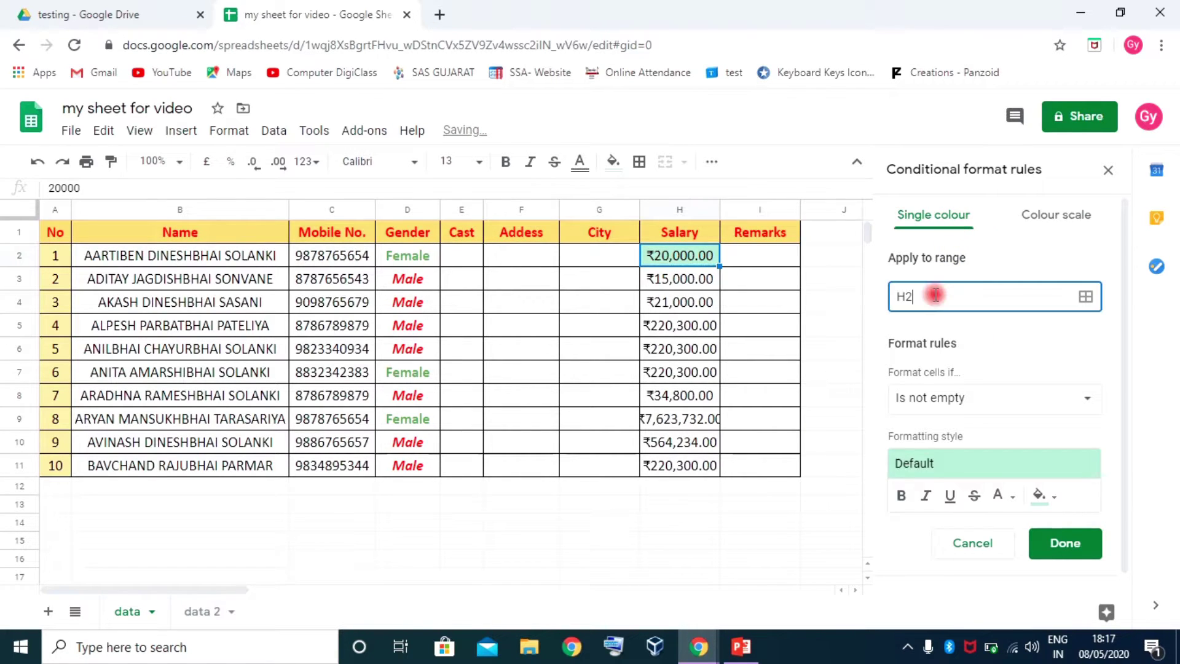
drag(680, 255, 679, 442)
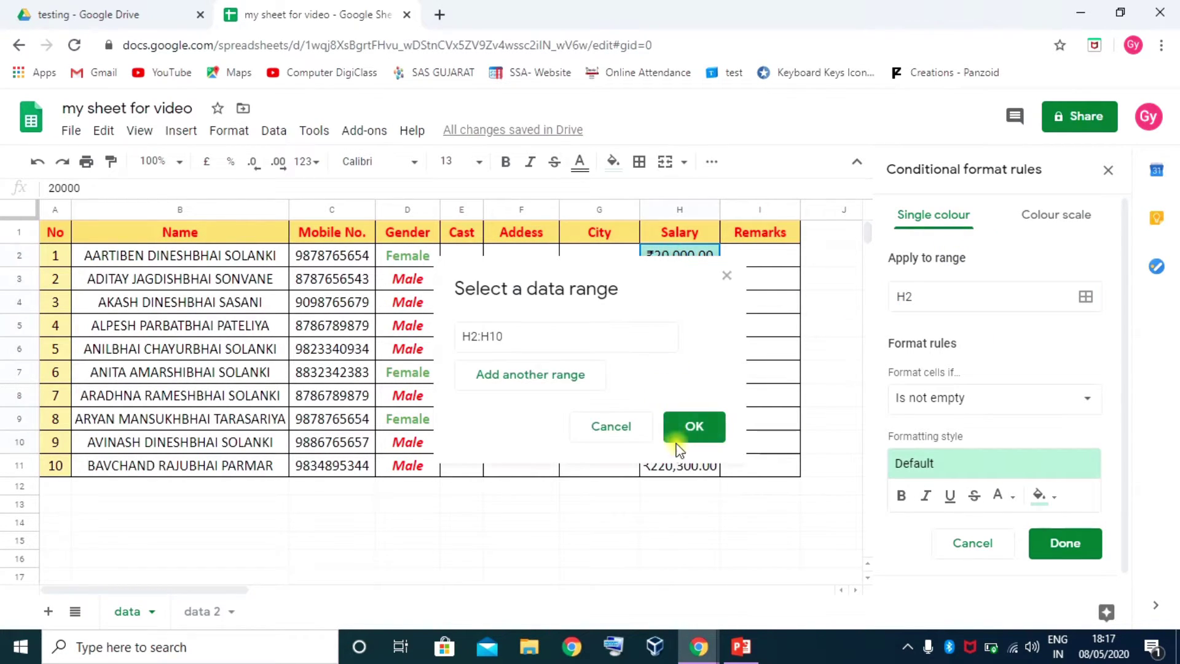
drag(693, 253, 684, 473)
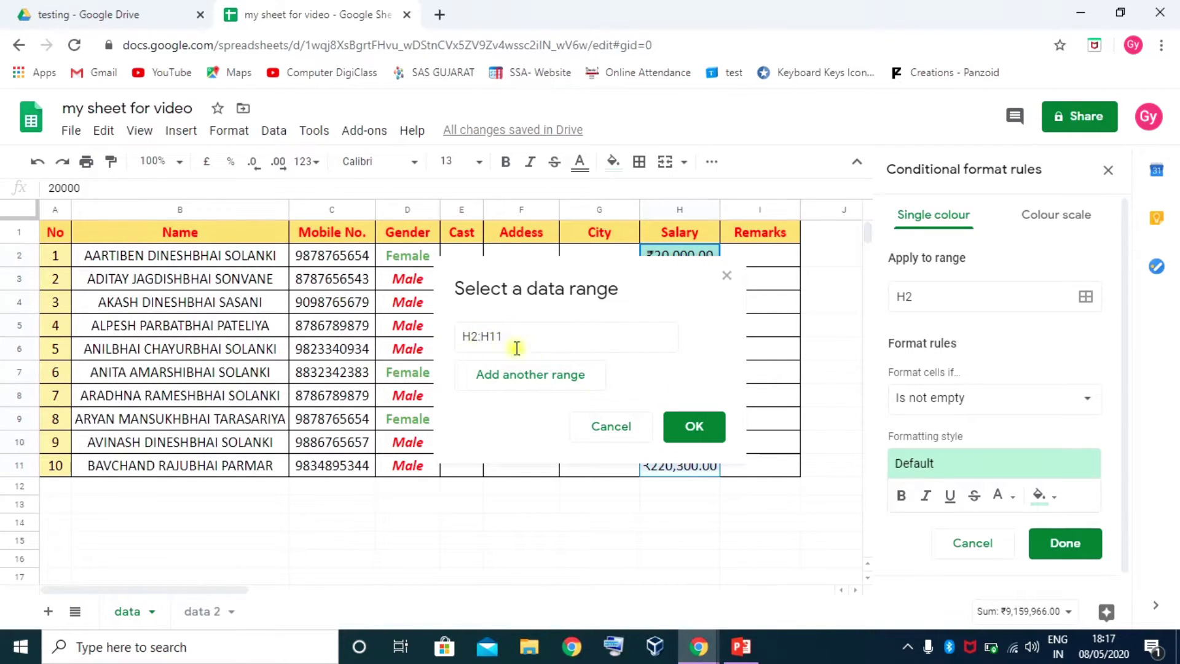
click(692, 426)
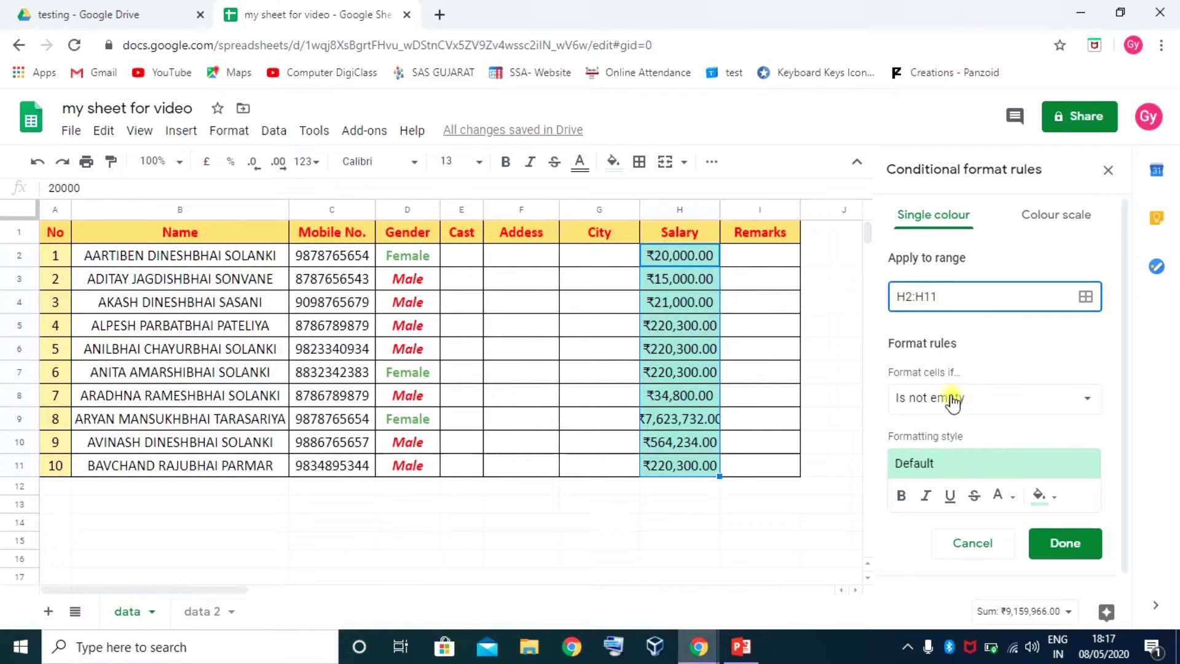
Set the condition Greater than or equal to 100000 with the yellow preset and save
click(992, 400)
scroll(987, 405, down, 5)
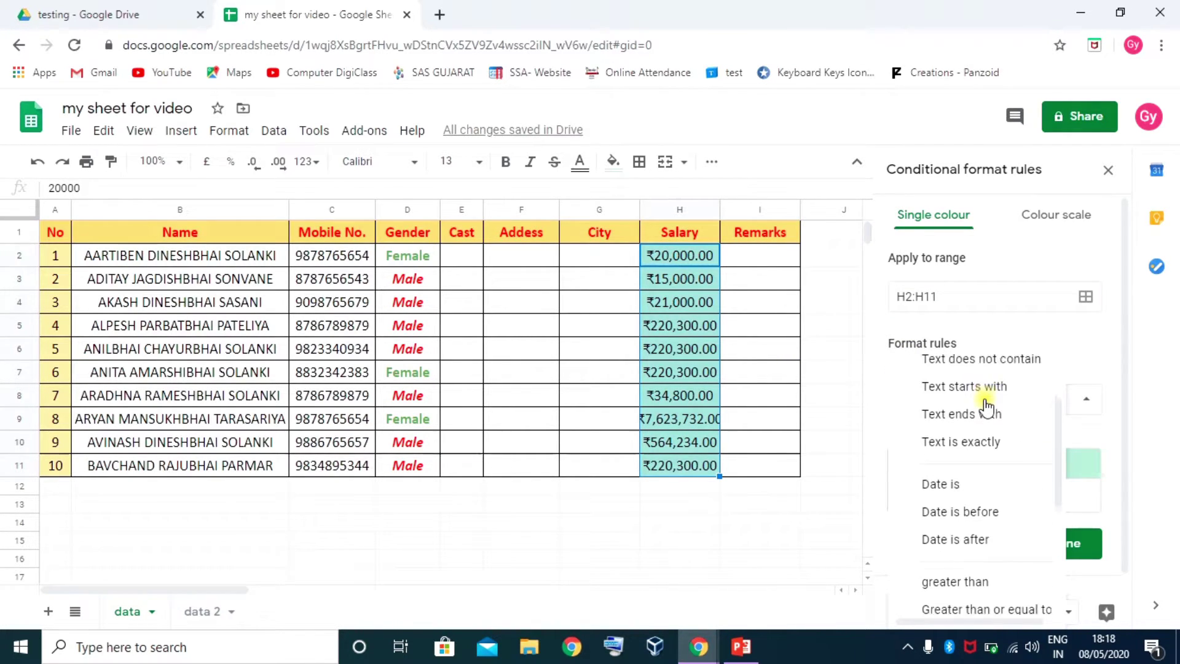
scroll(985, 412, up, 1)
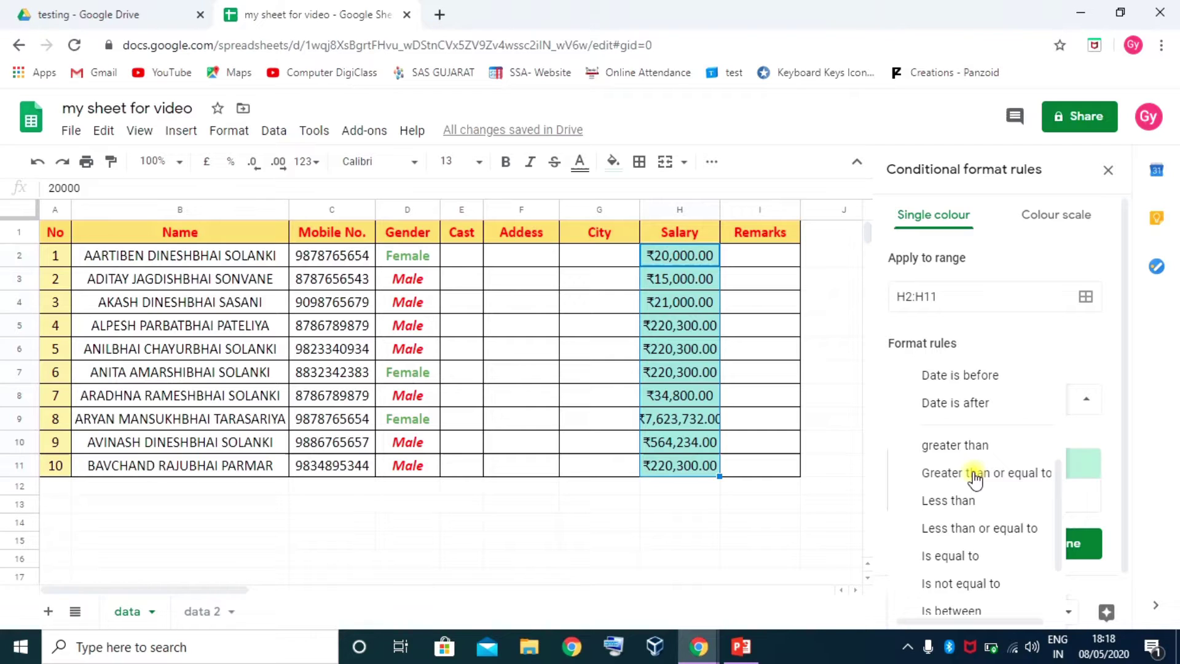
click(976, 479)
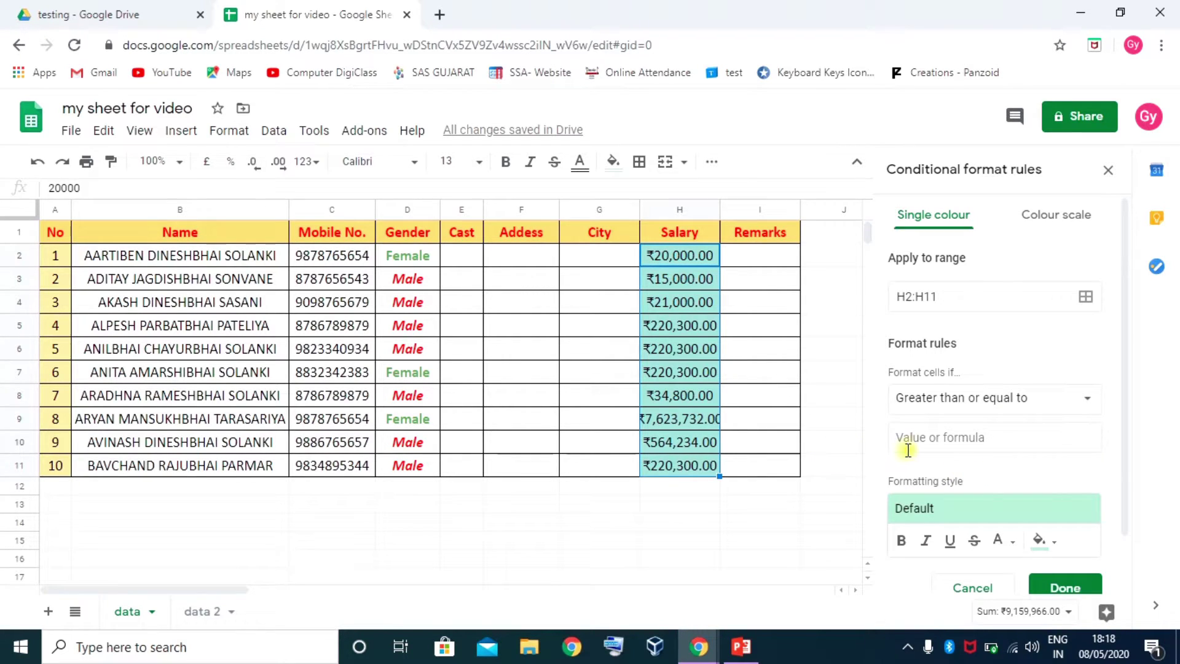
click(934, 438)
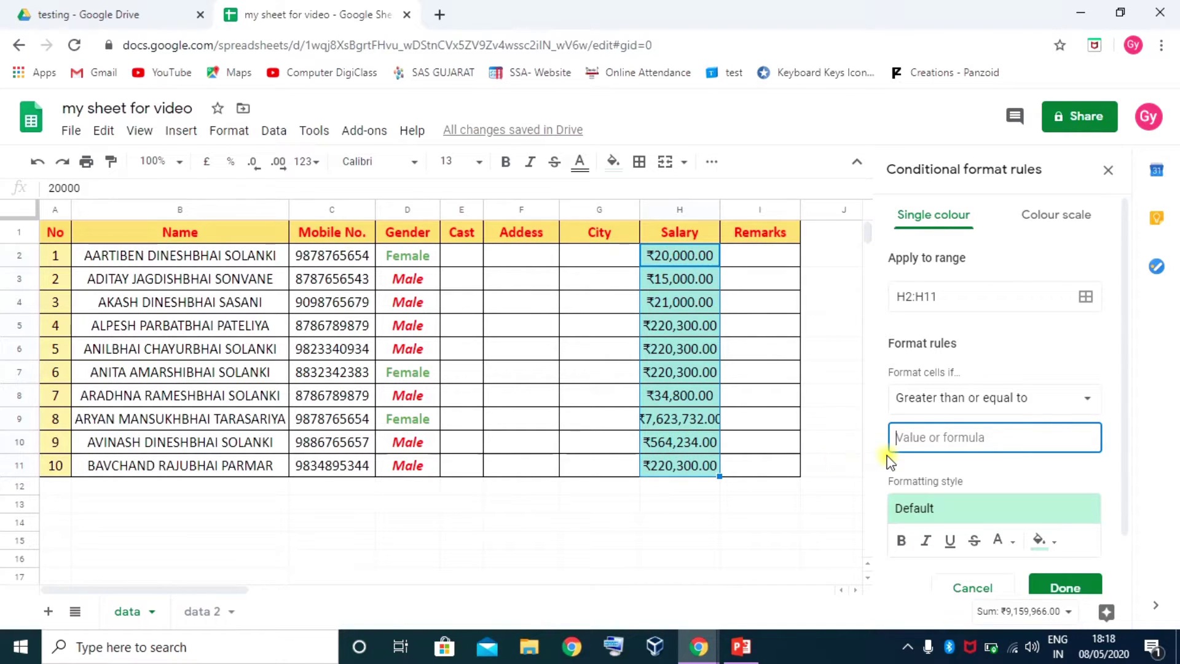
text(100)
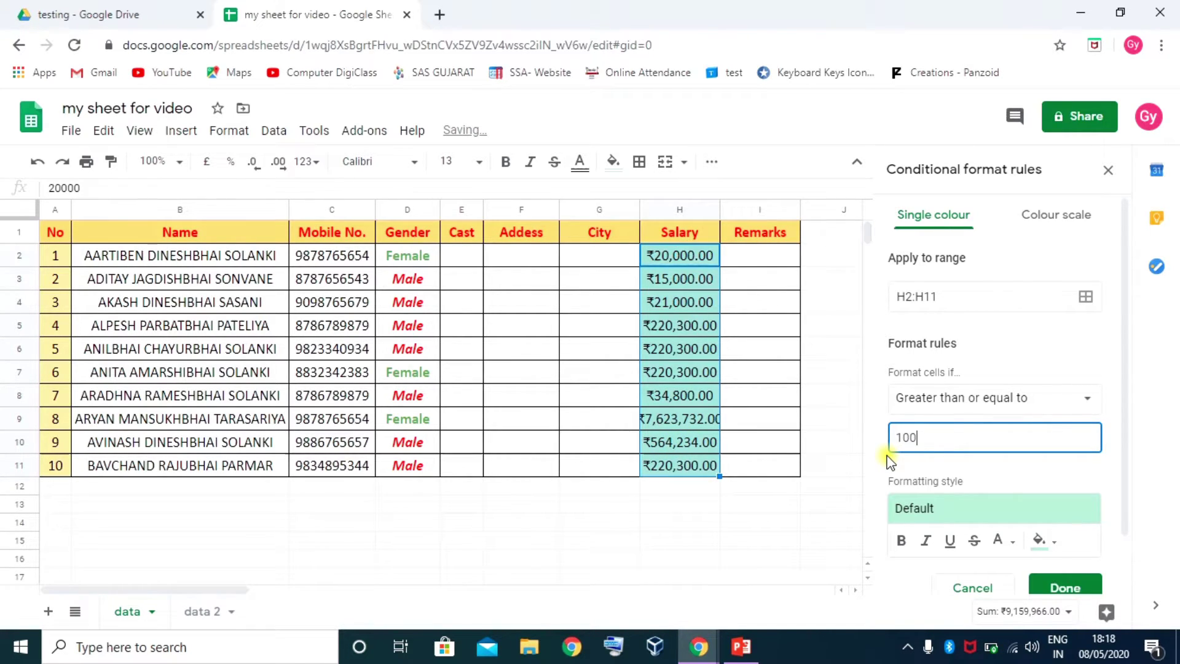
text(000)
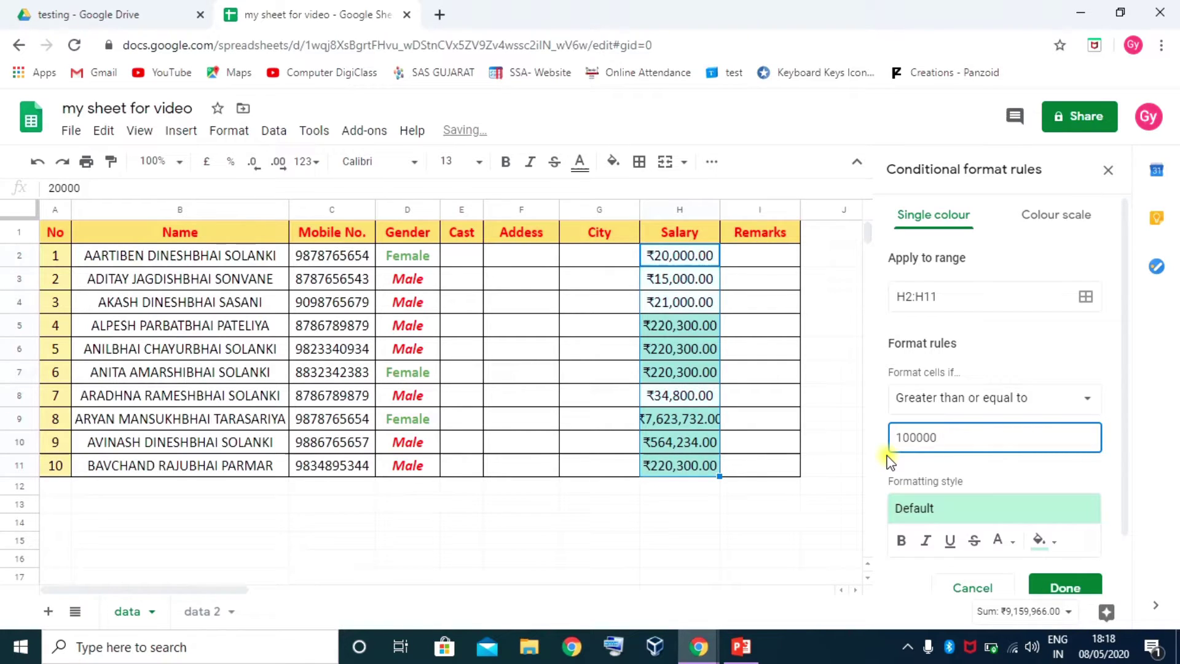
scroll(1032, 490, down, 1)
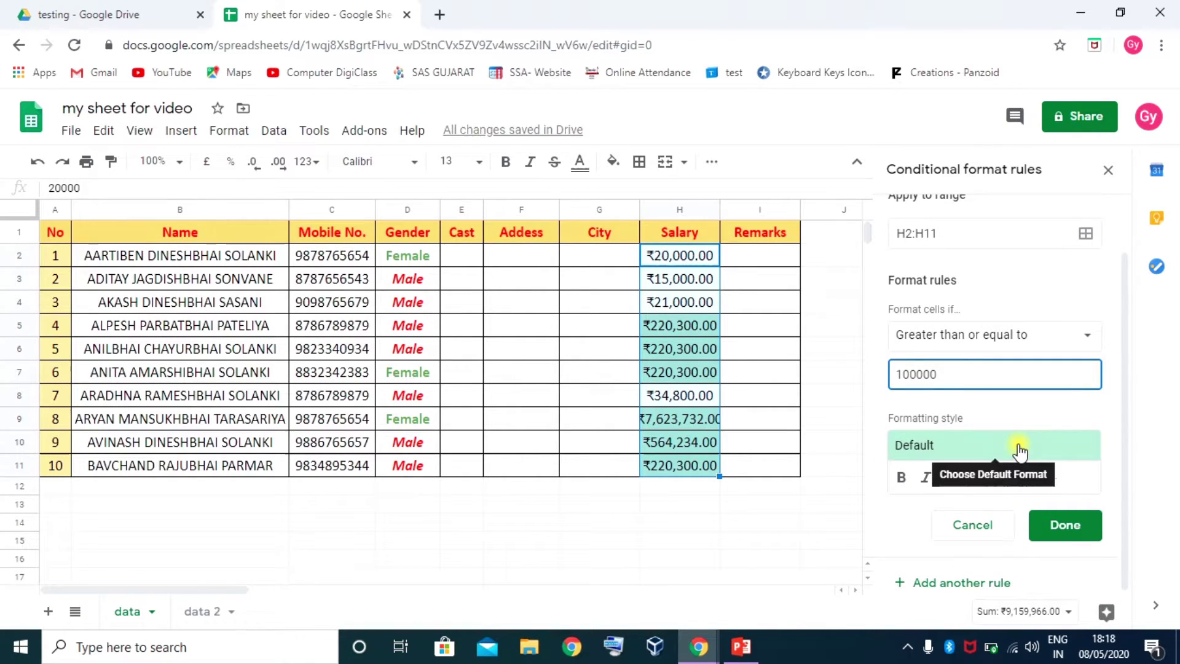
click(1018, 448)
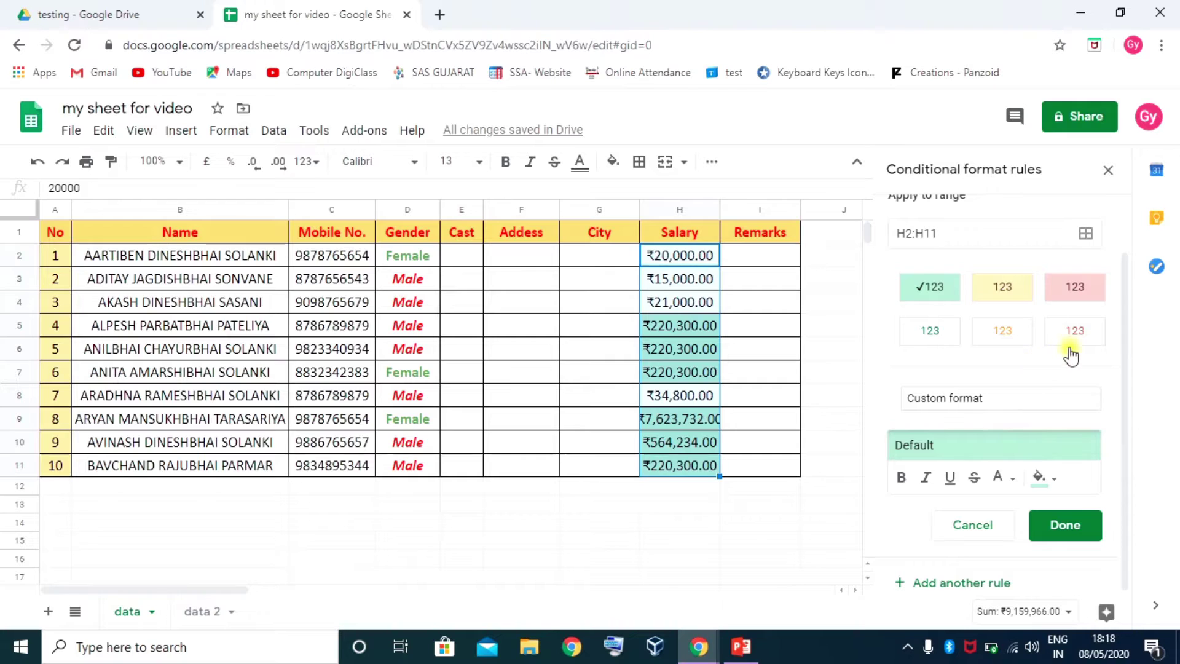
click(1013, 297)
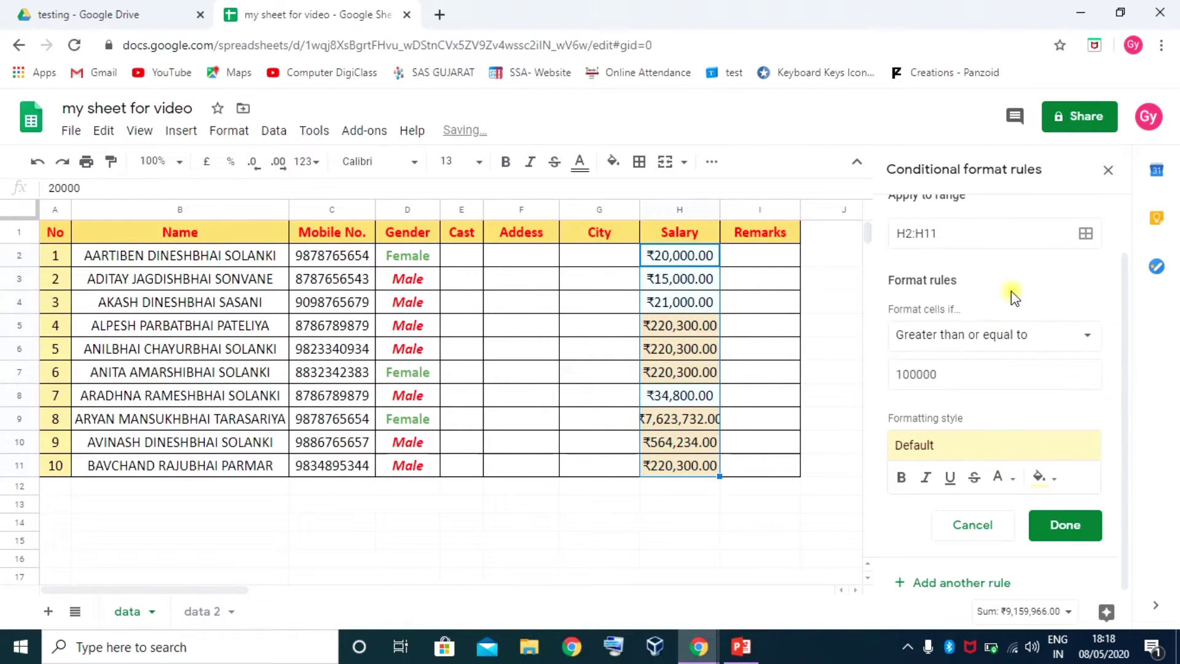
click(1058, 528)
click(826, 375)
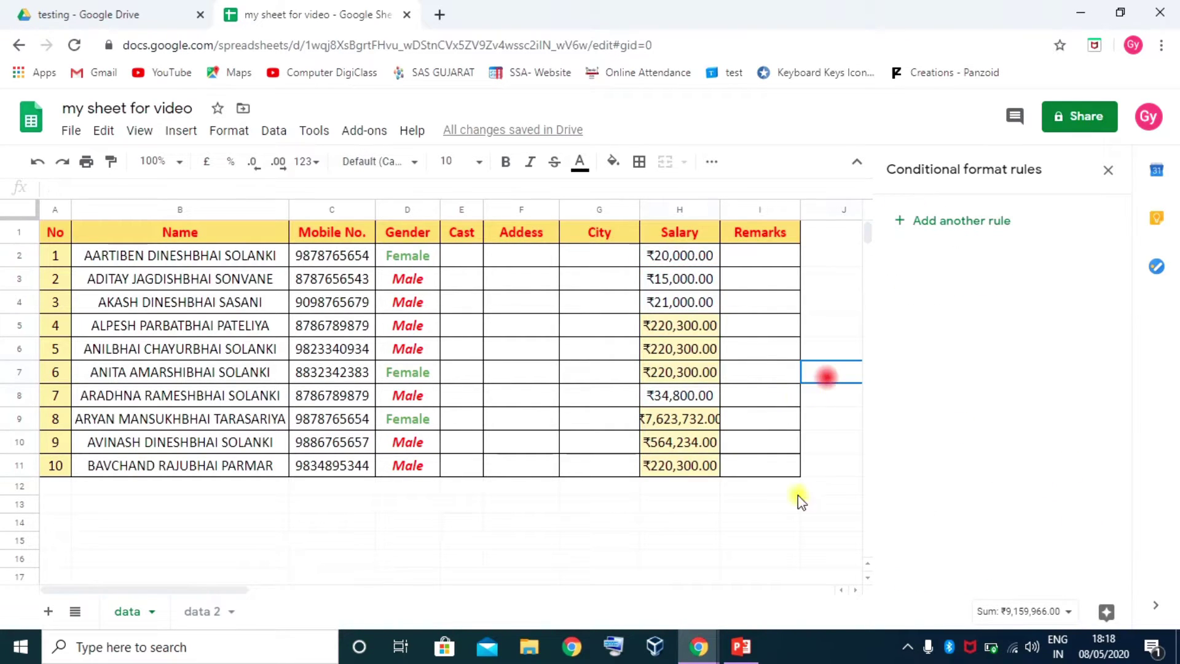
Select salaries H2:H11 and add a second rule with the Less than condition
click(680, 302)
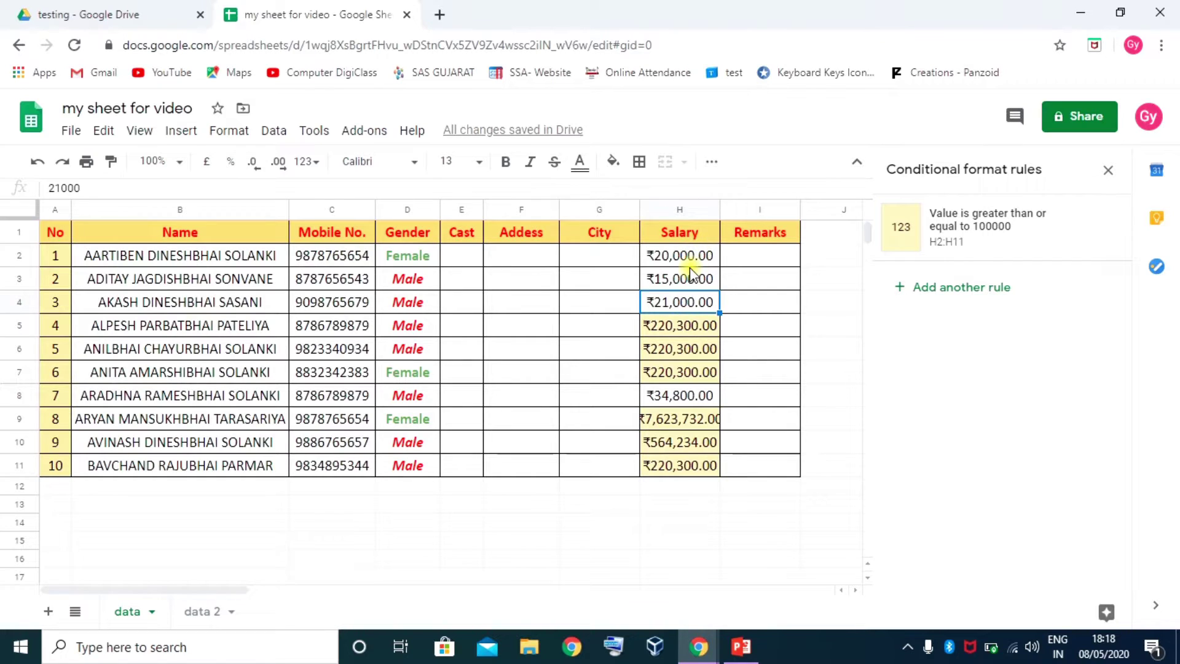
drag(690, 255, 680, 463)
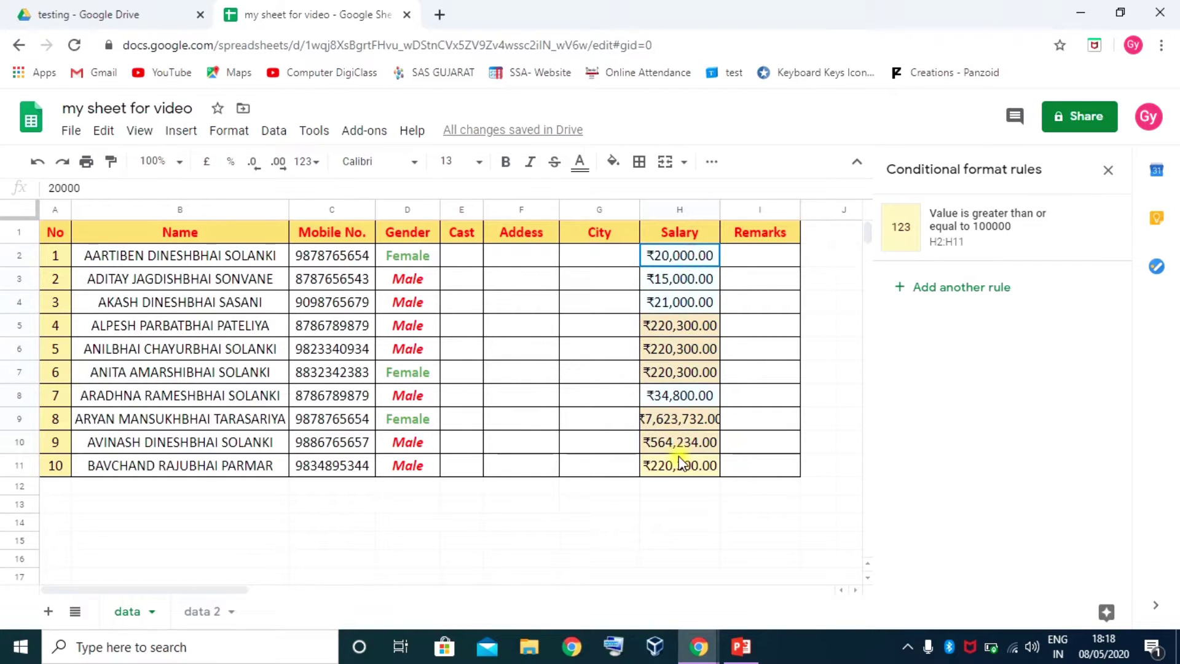
click(960, 287)
click(983, 398)
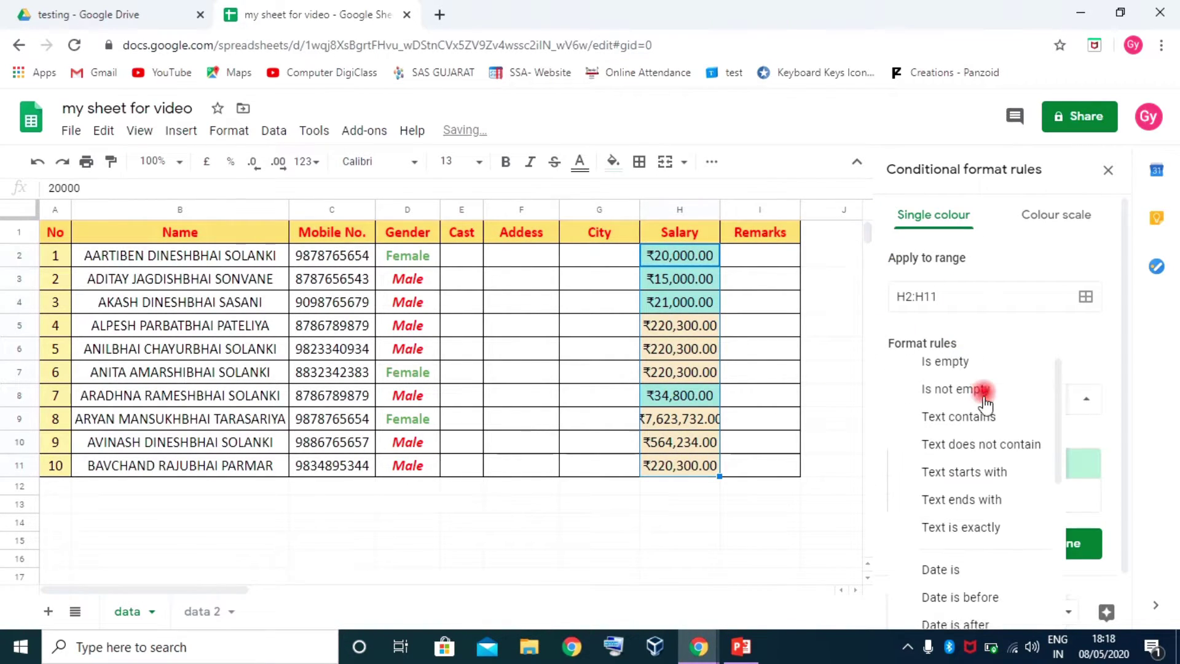
scroll(981, 405, down, 5)
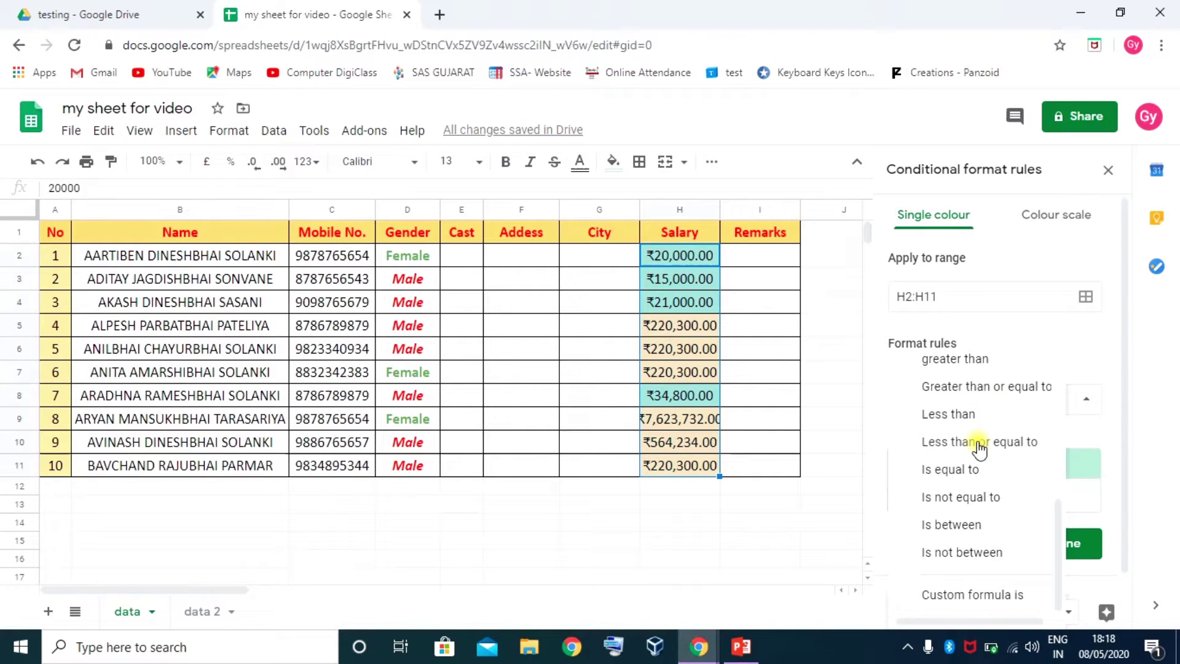
click(979, 443)
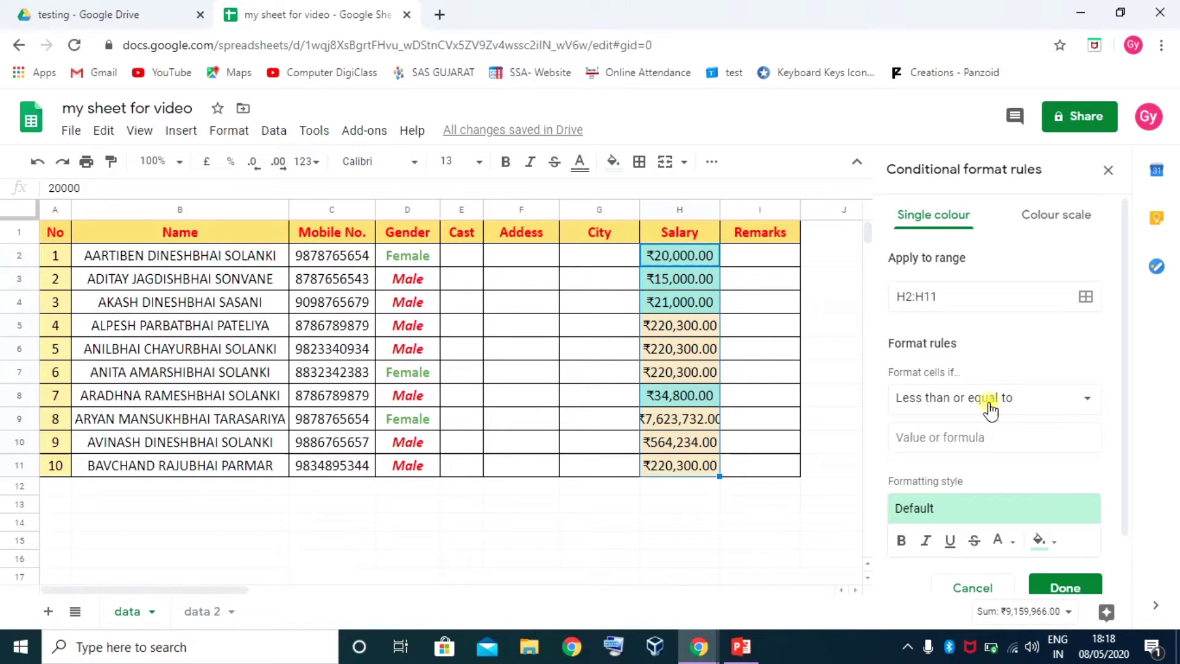
click(988, 398)
click(959, 372)
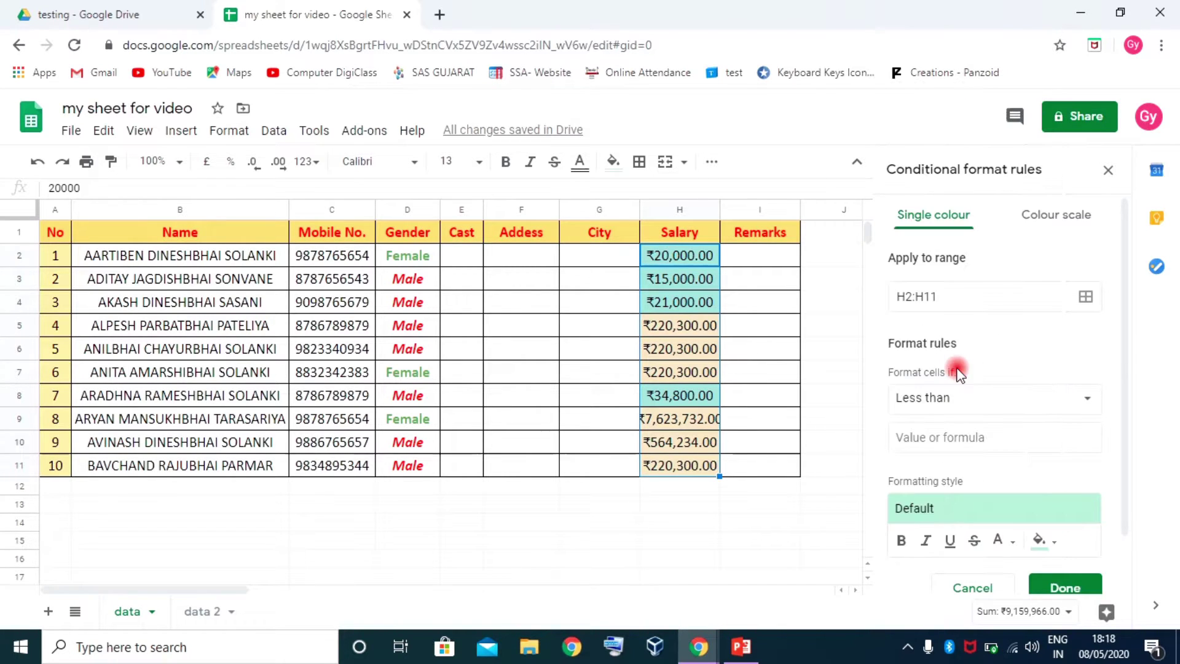
Enter the 100000 threshold, apply the pink preset style, and save the rule
click(948, 435)
text(100000)
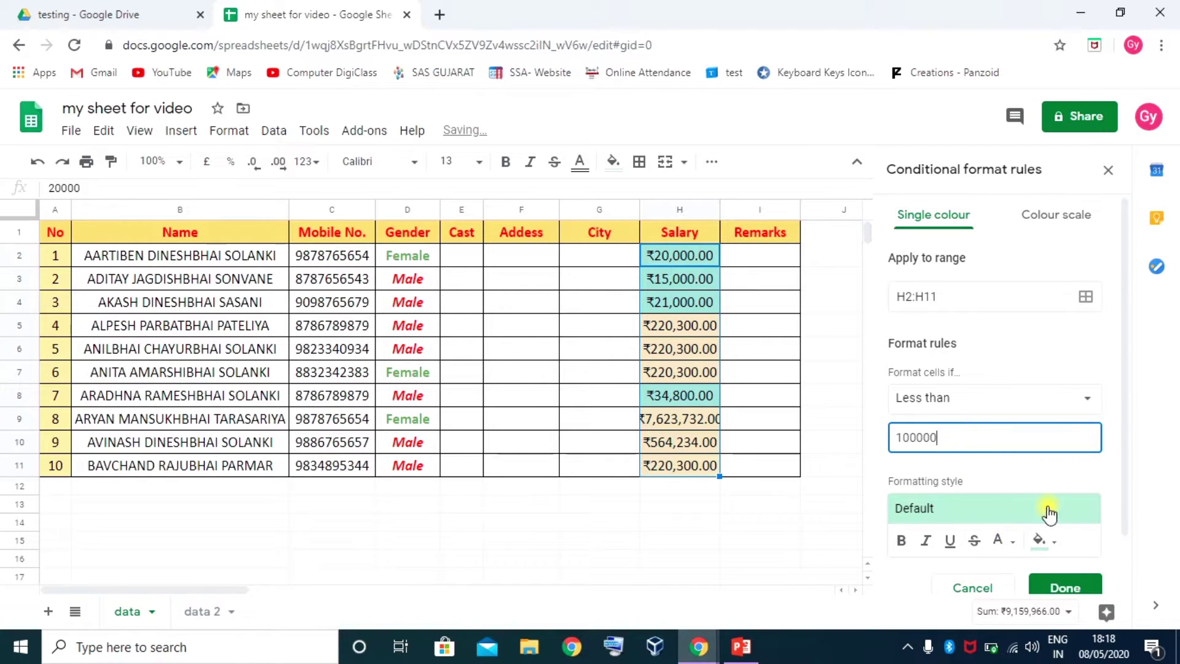
scroll(1045, 516, down, 1)
click(984, 442)
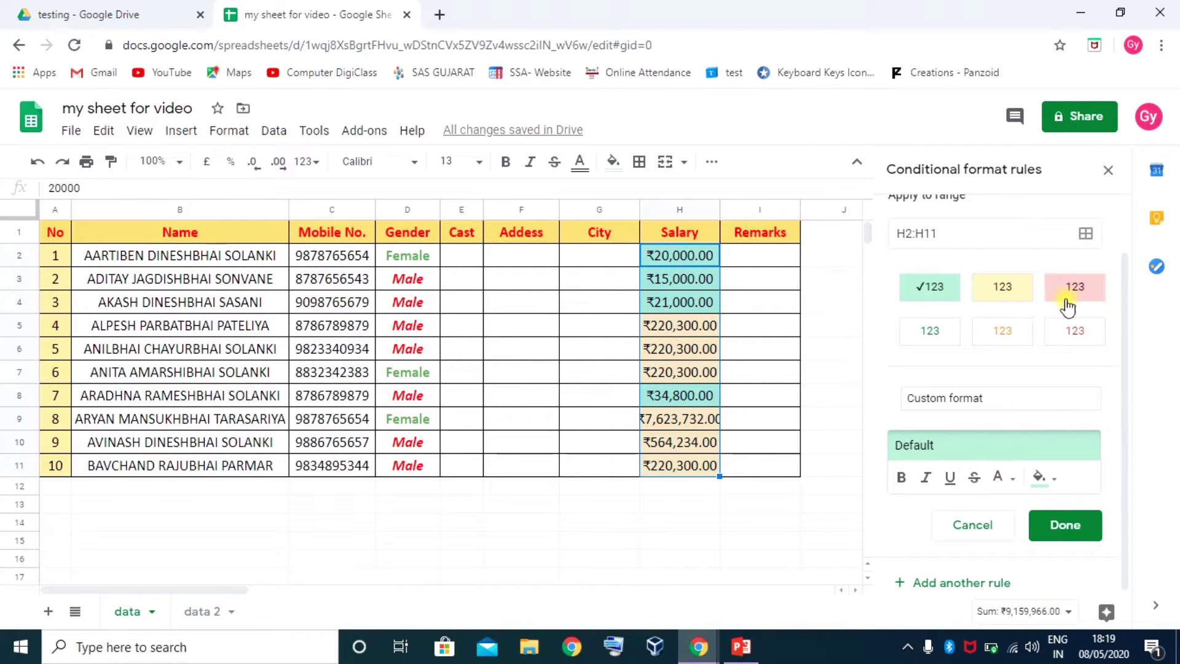
click(1086, 293)
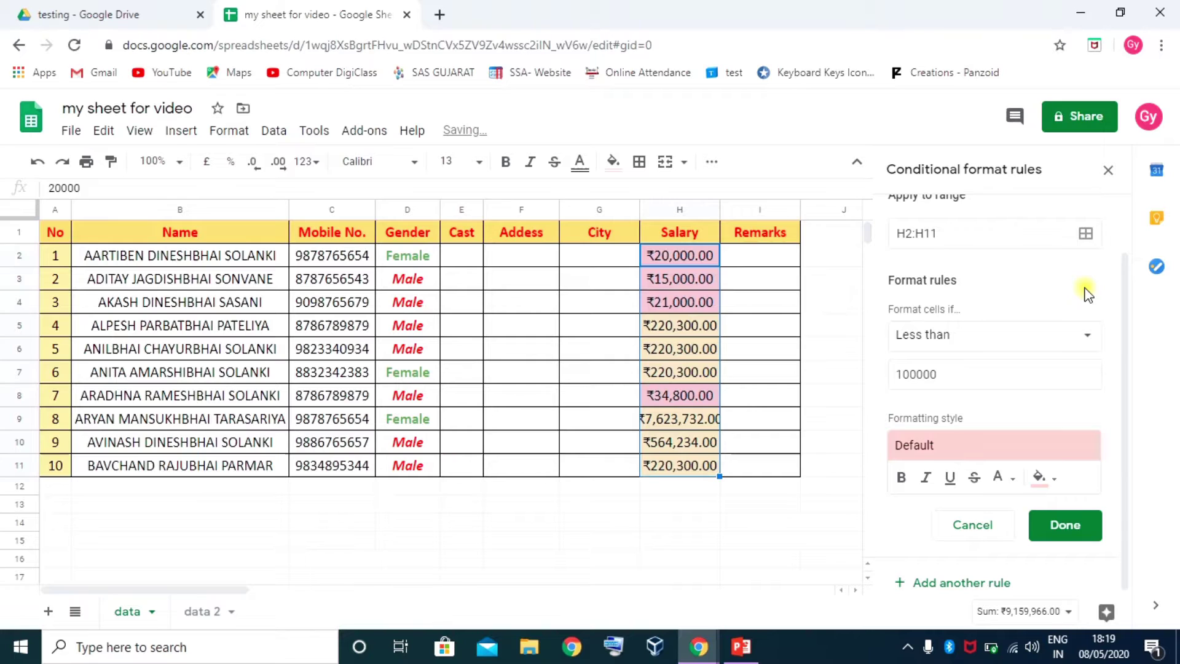
click(1073, 526)
click(827, 421)
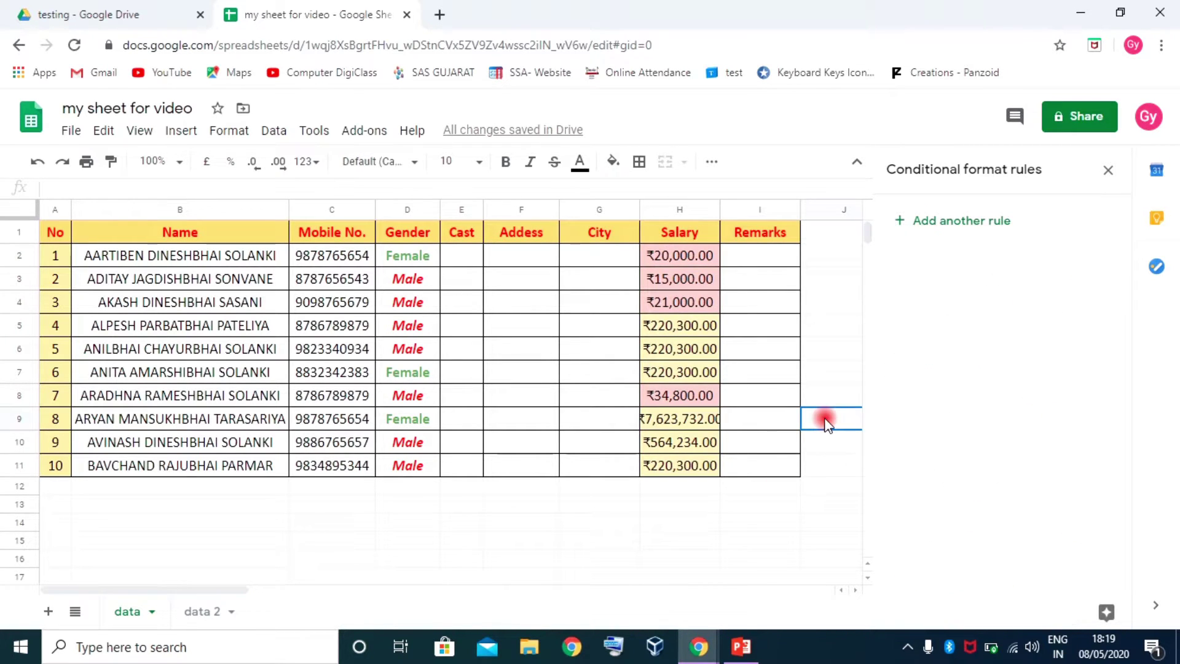
Change the H7 salary to 99000 so it turns pink, then select H10
click(687, 372)
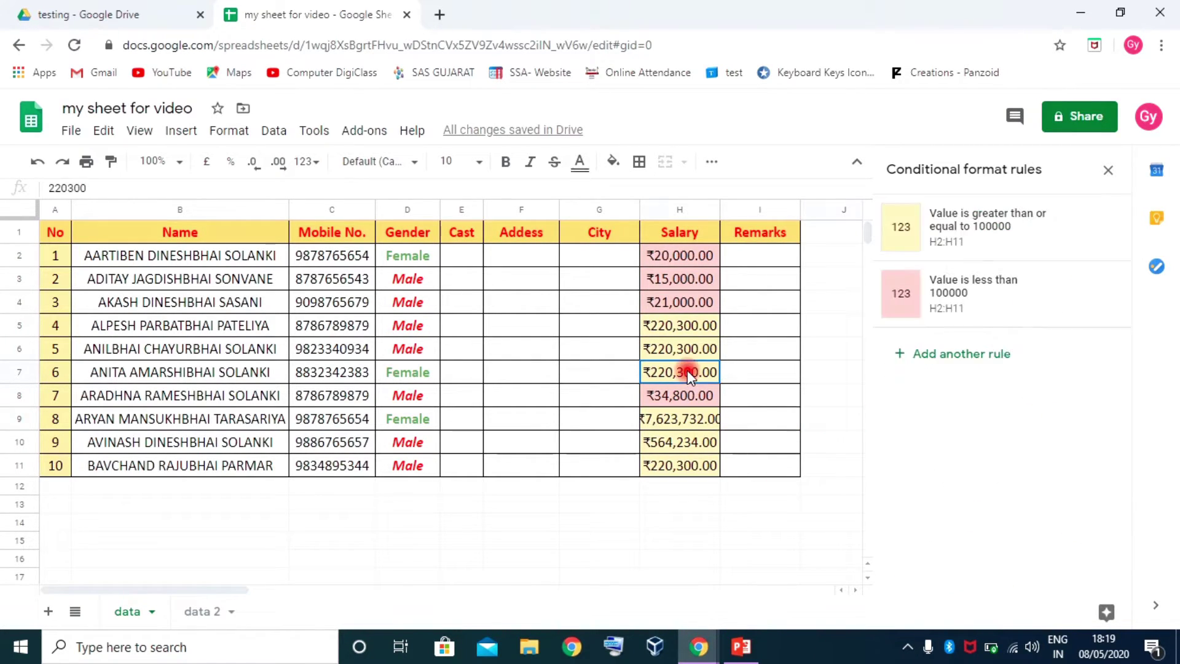
text(99000)
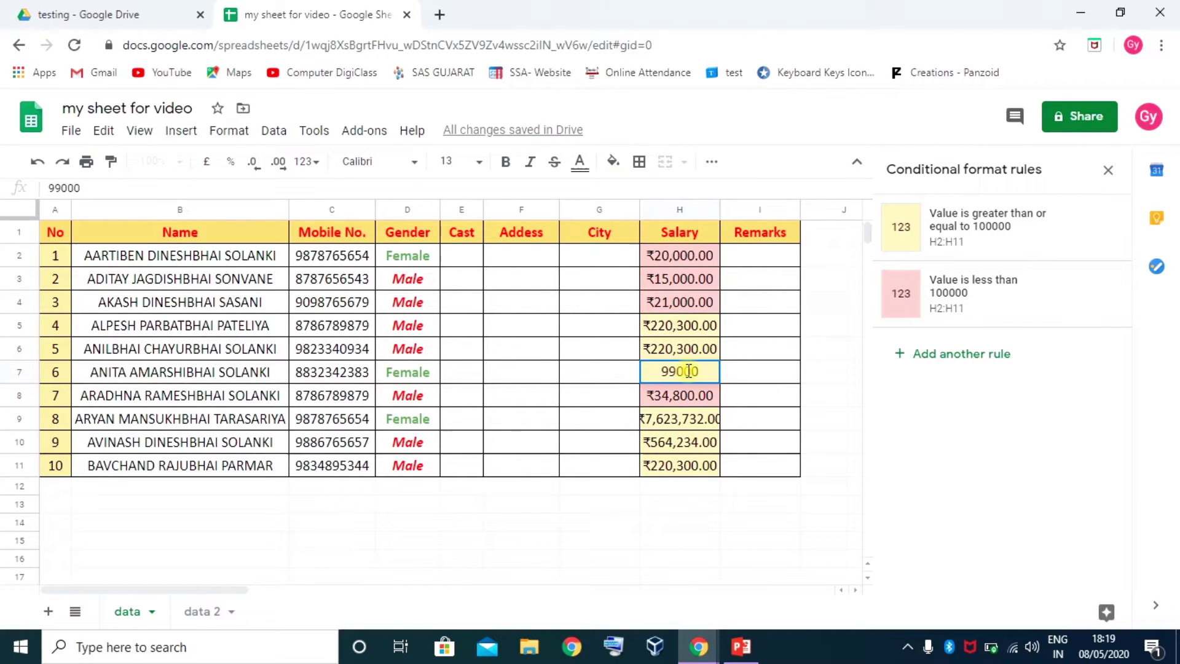
key(Return)
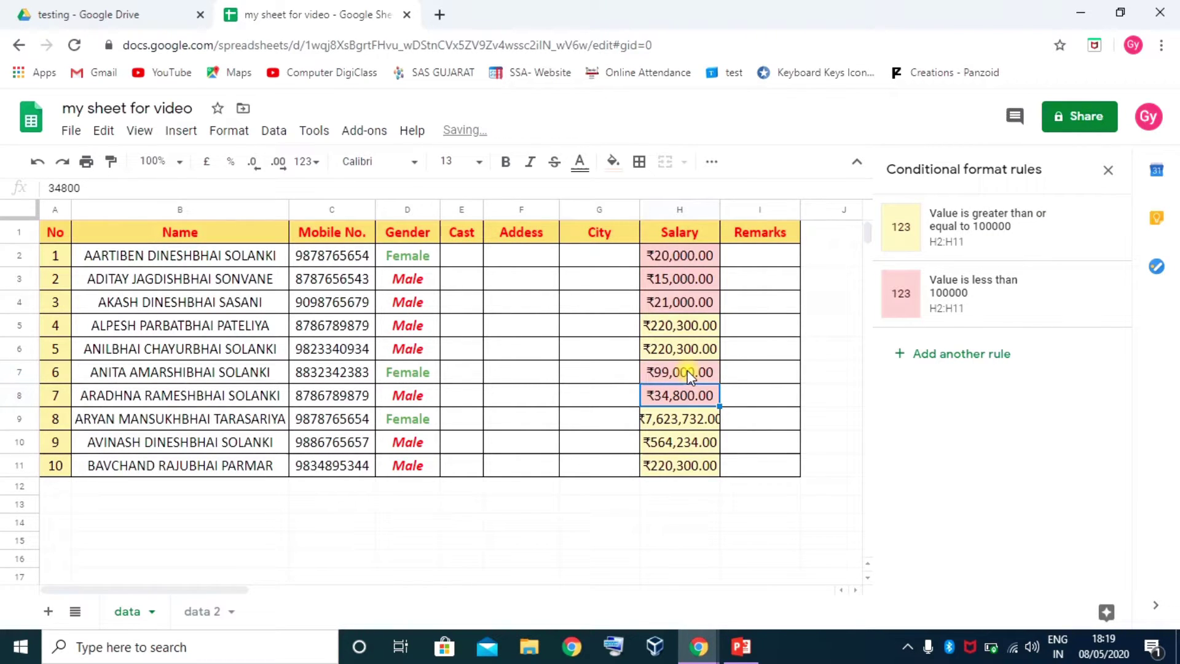
click(679, 438)
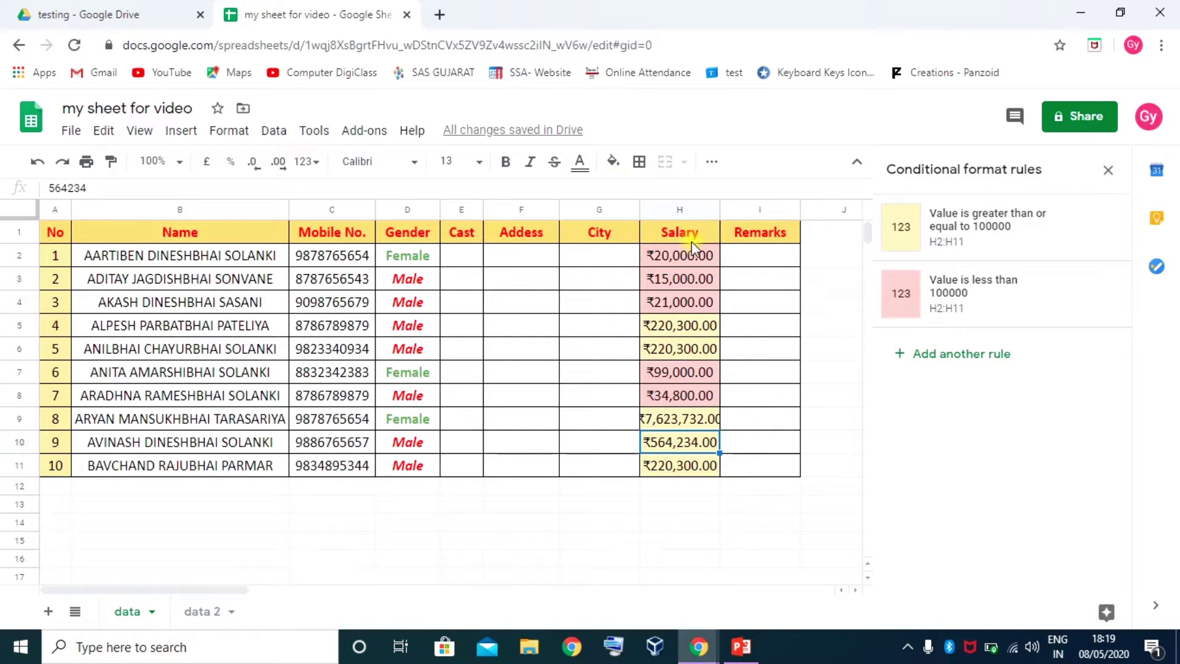
Delete the 'less than 100000' and '100000 or more' salary colour rules for H2:H11
drag(690, 261, 682, 459)
mouse_move(1081, 298)
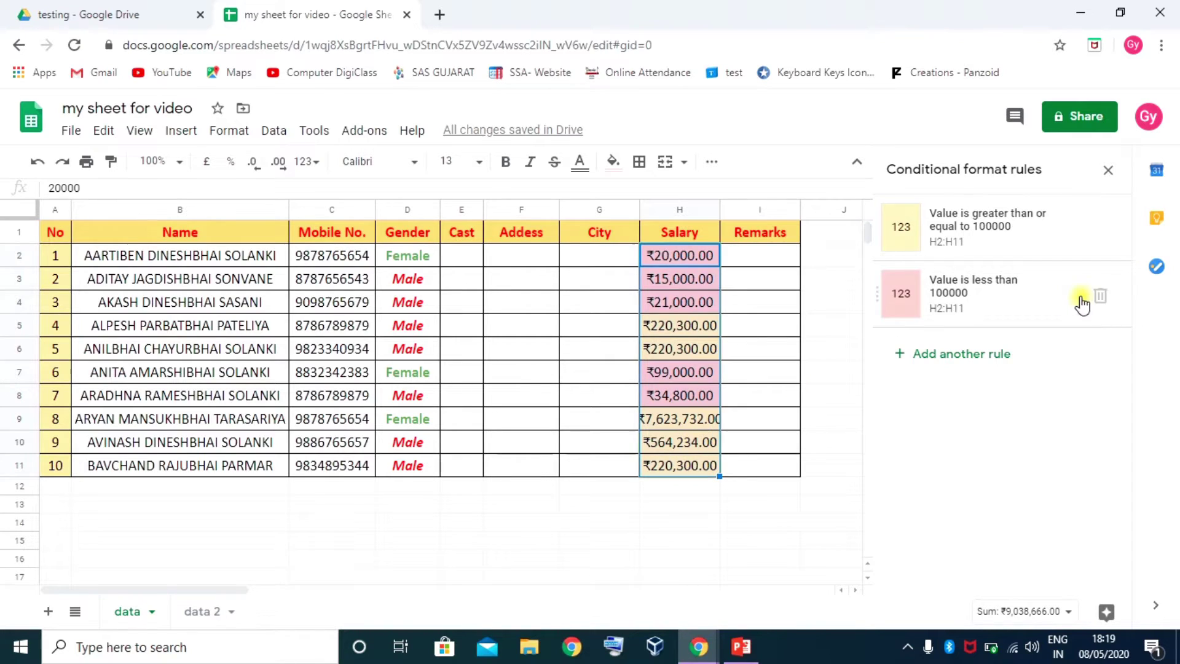
click(1104, 295)
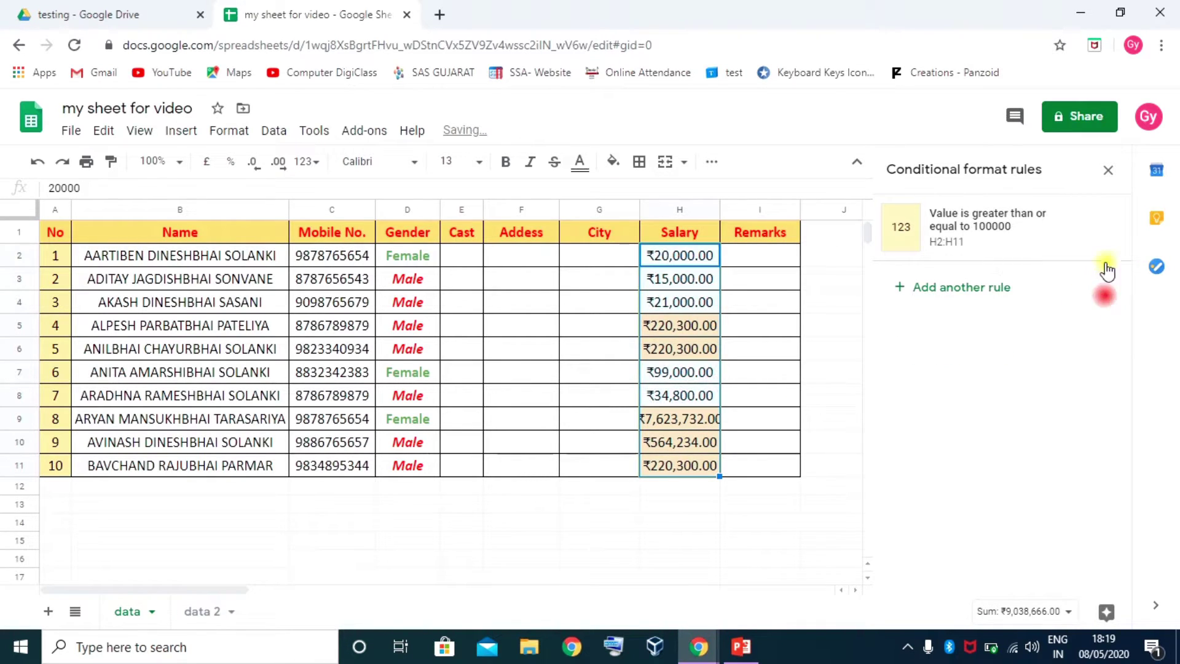
click(1104, 228)
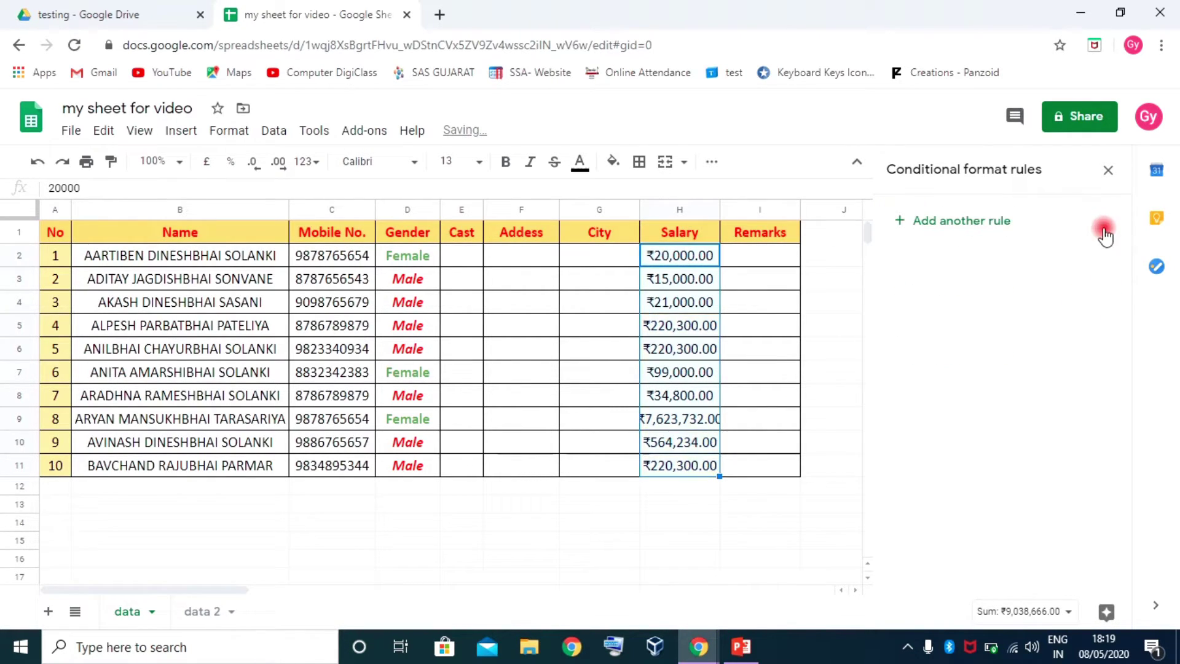
Select the whole table A2:I11
click(695, 372)
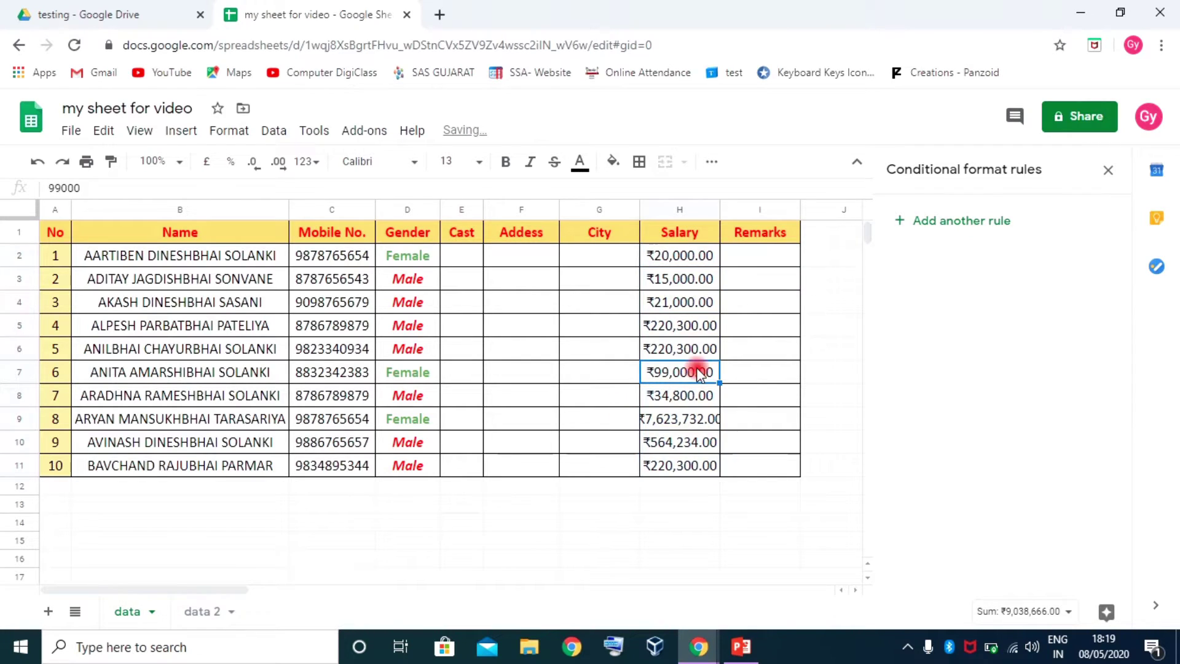
click(682, 255)
click(56, 255)
shift+click(780, 466)
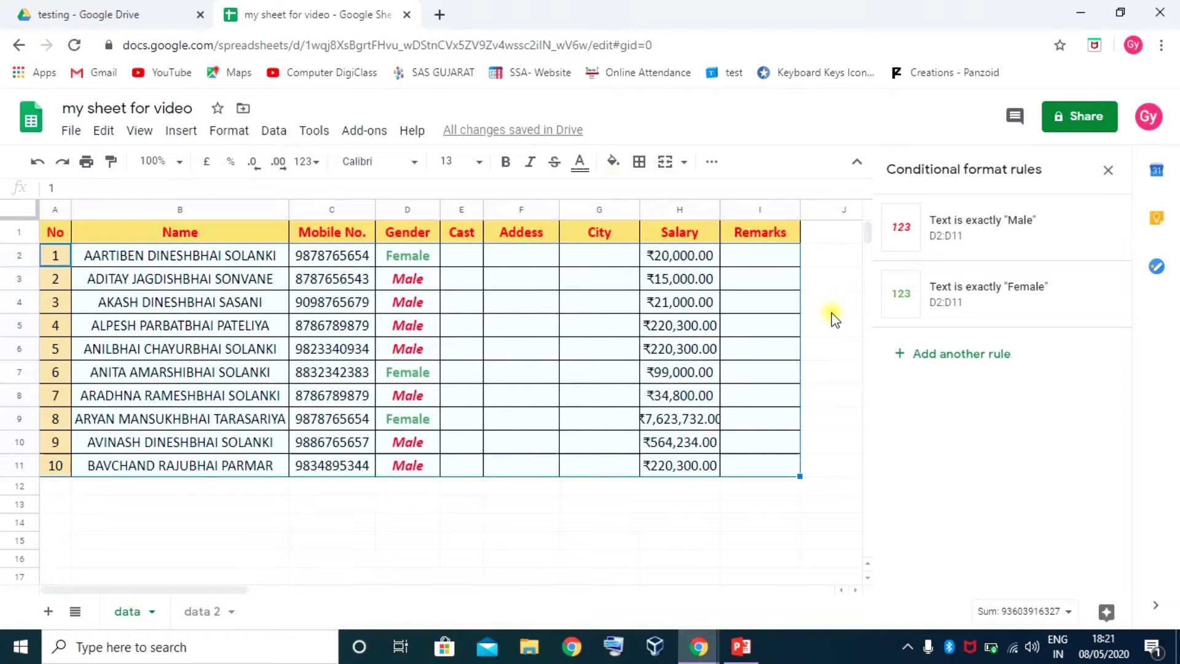
Add a custom-formula rule on A2:I11 with the formula =H2<100000
click(973, 356)
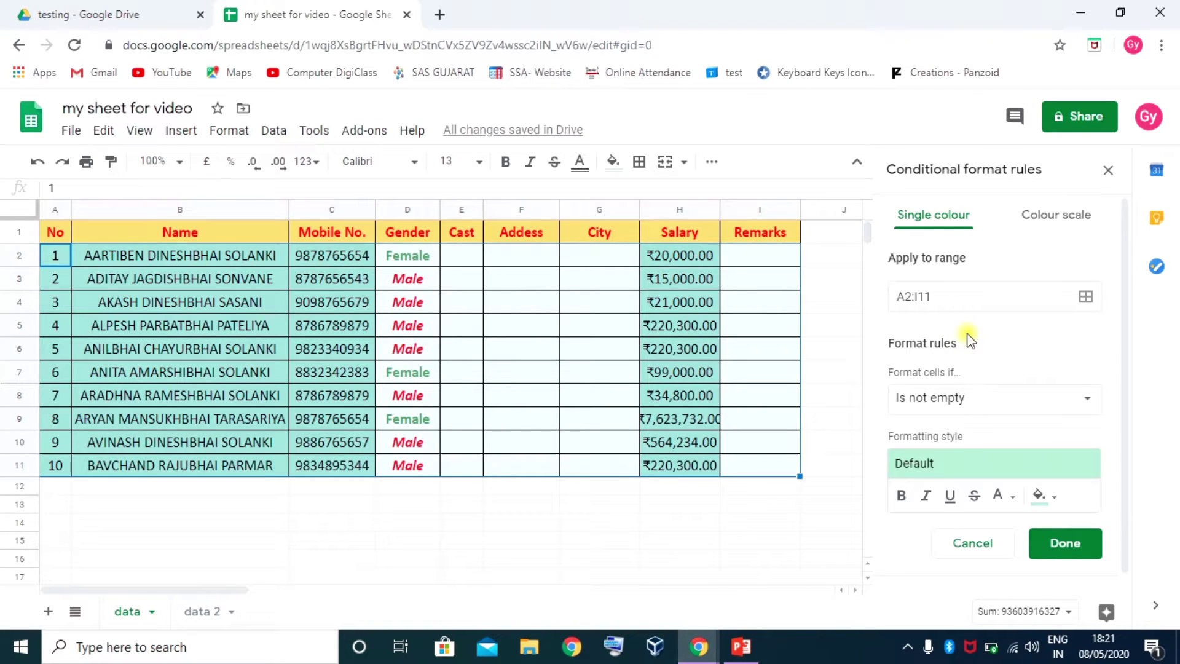
scroll(959, 357, down, 1)
click(959, 378)
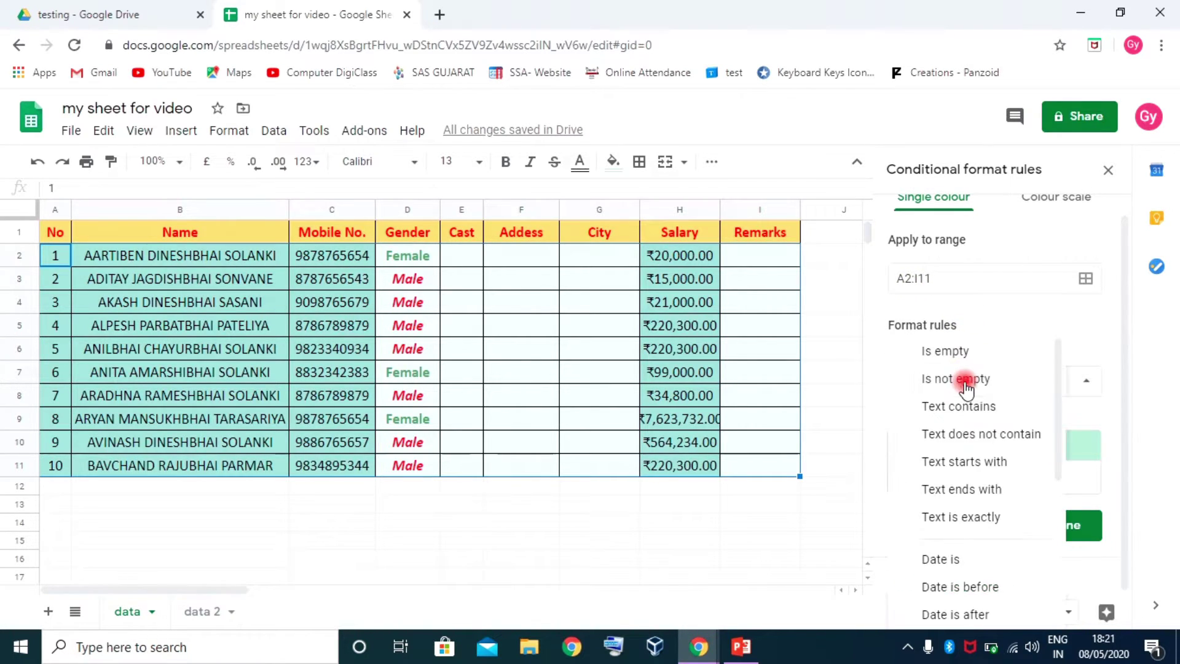
scroll(966, 387, down, 3)
click(979, 592)
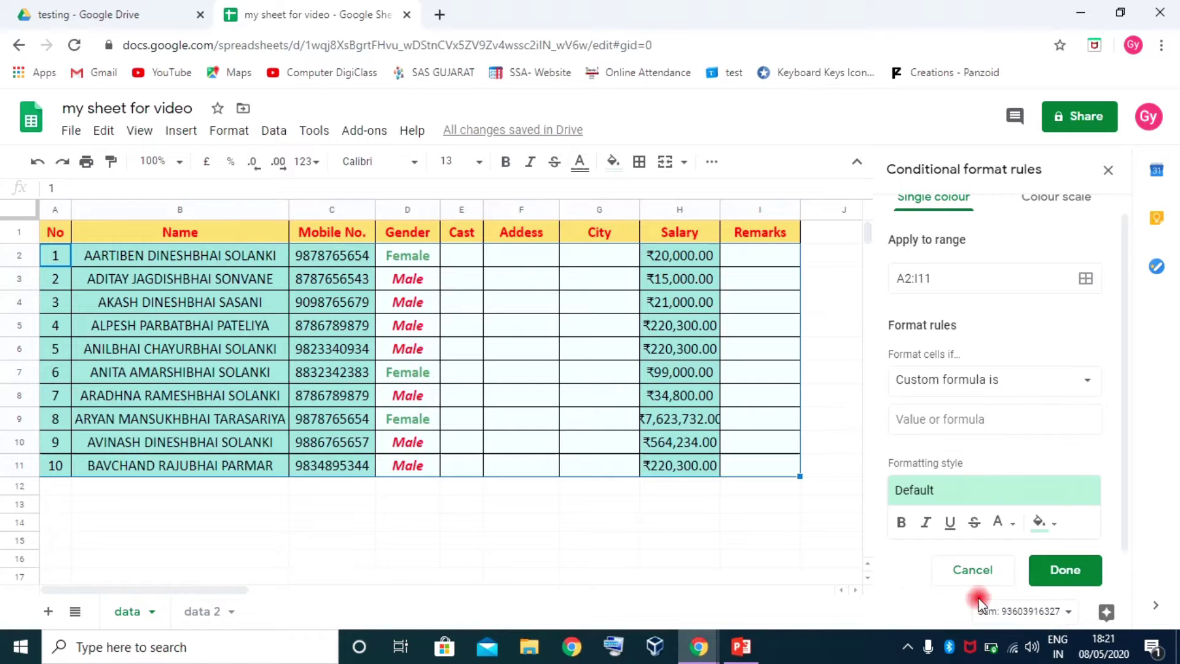
click(937, 420)
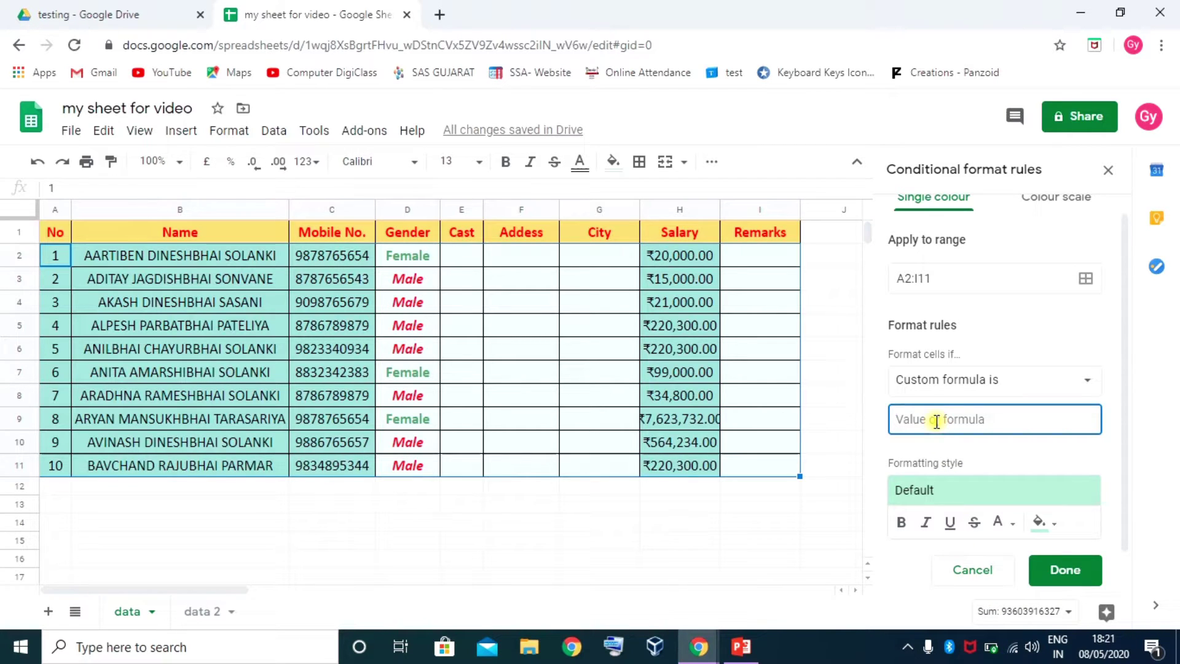
text(=)
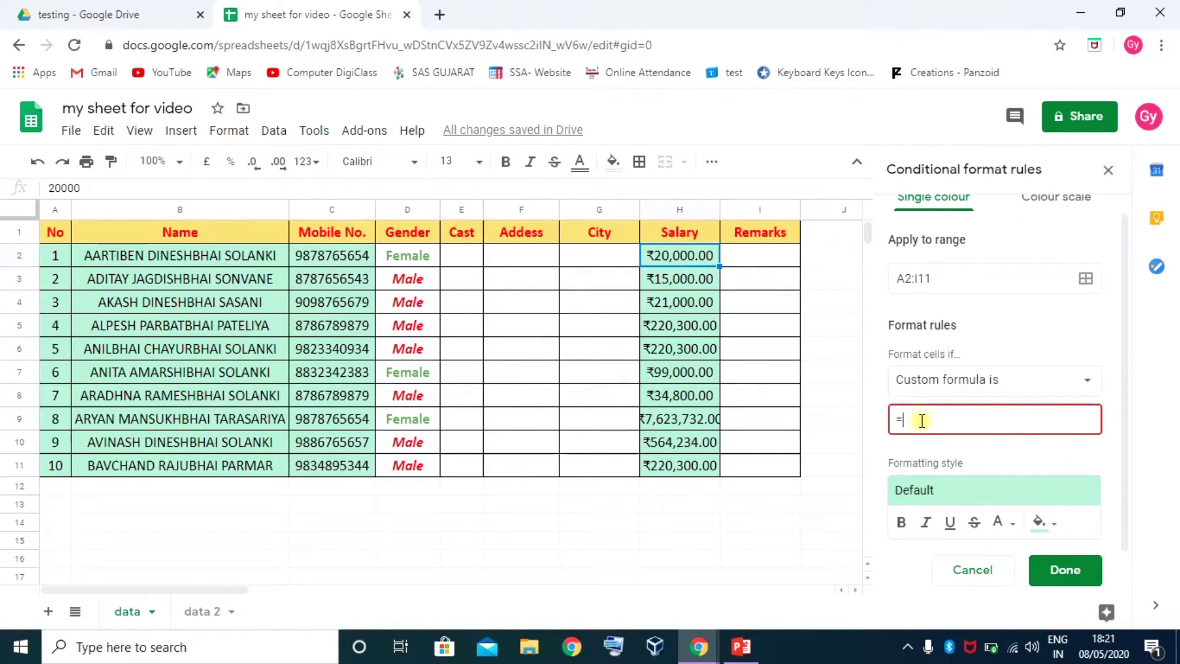
text(H)
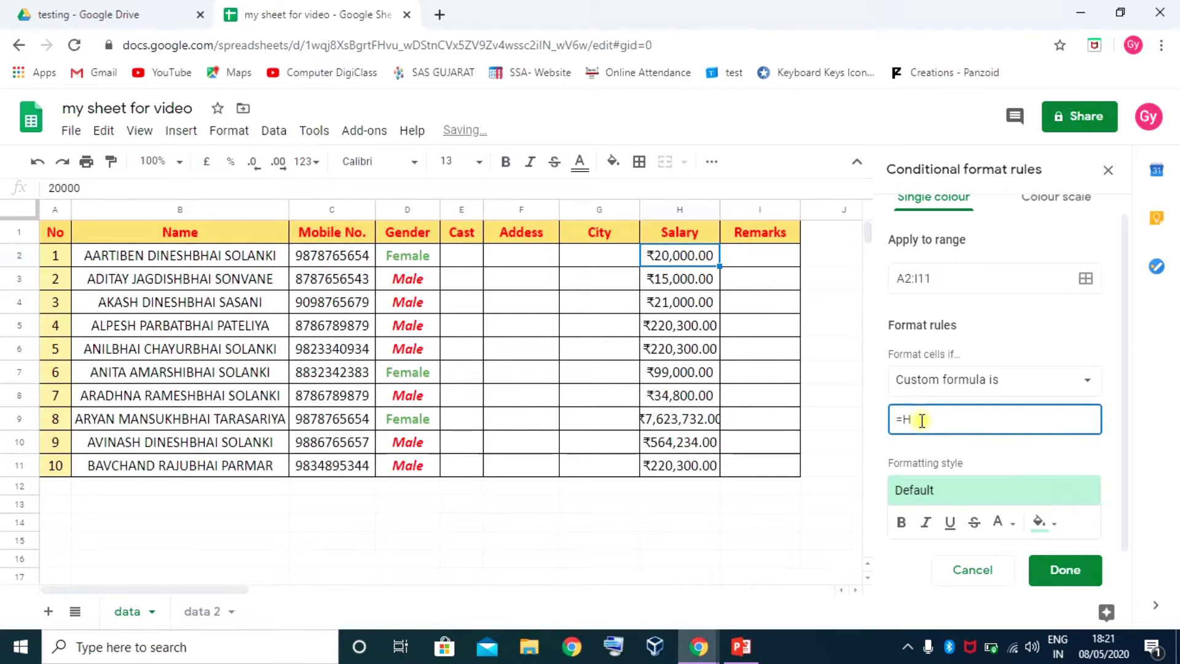
text(2)
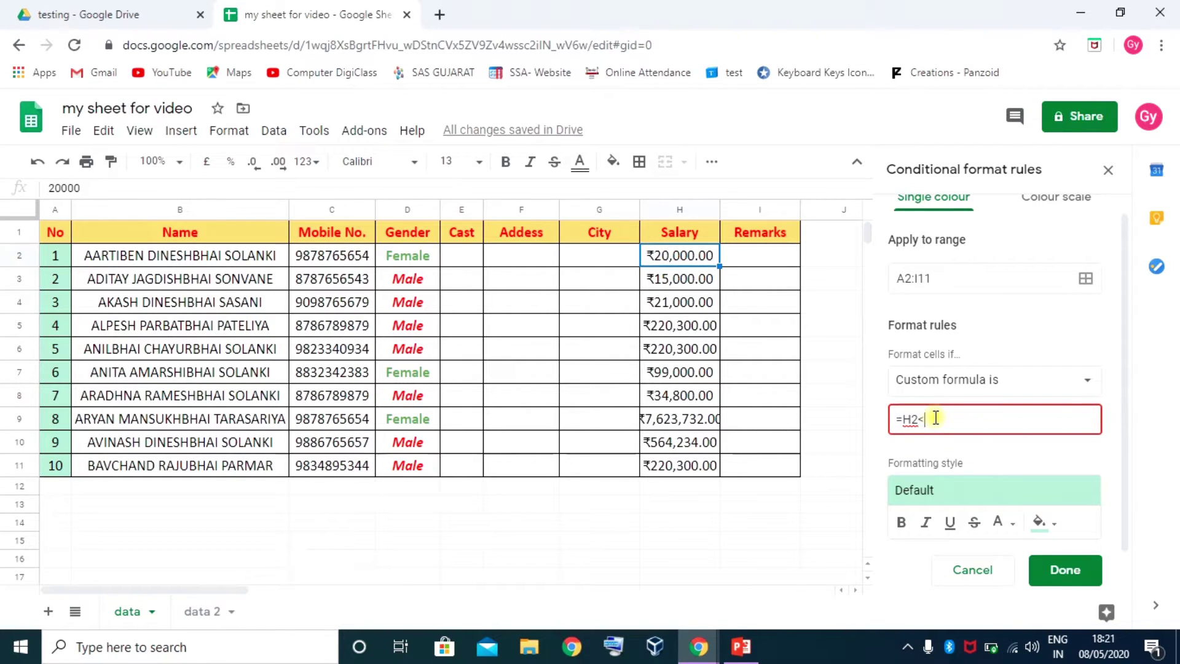
text(<100000)
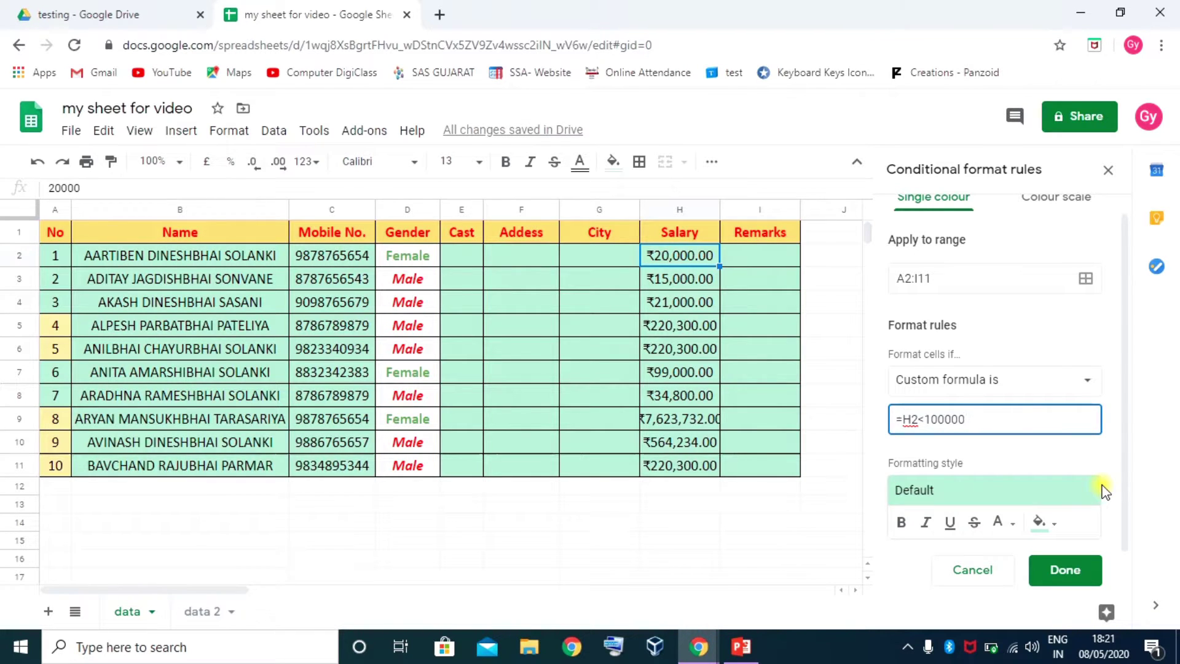
Apply the light red preset style and save the rule
scroll(1001, 442, down, 1)
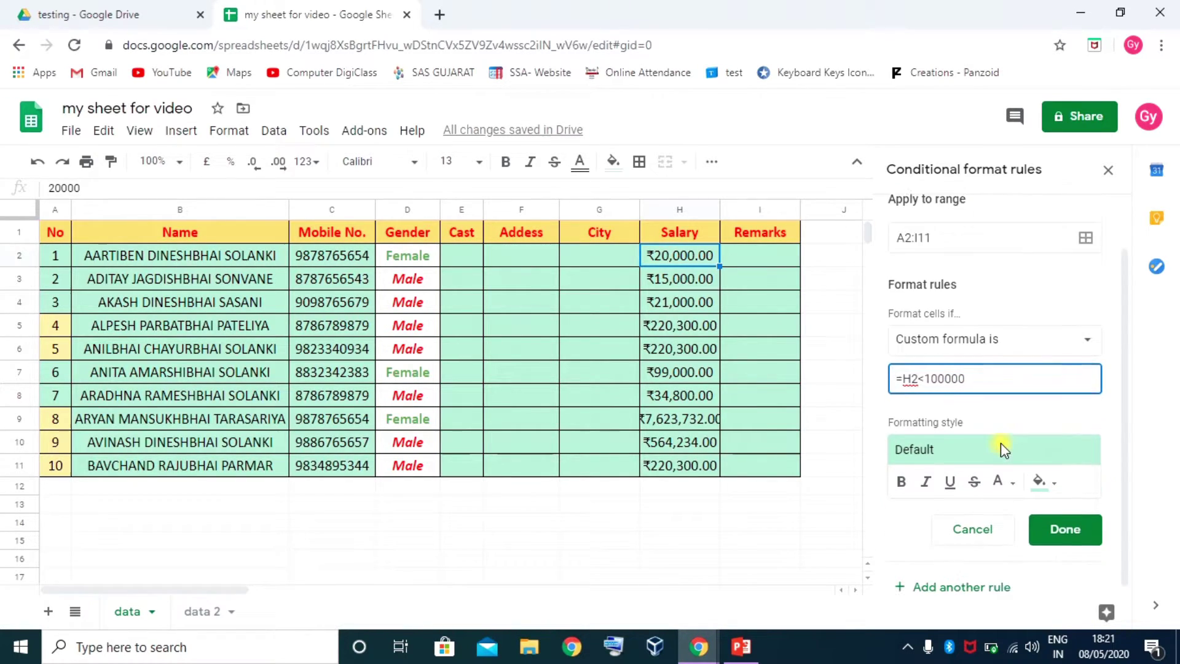
click(983, 448)
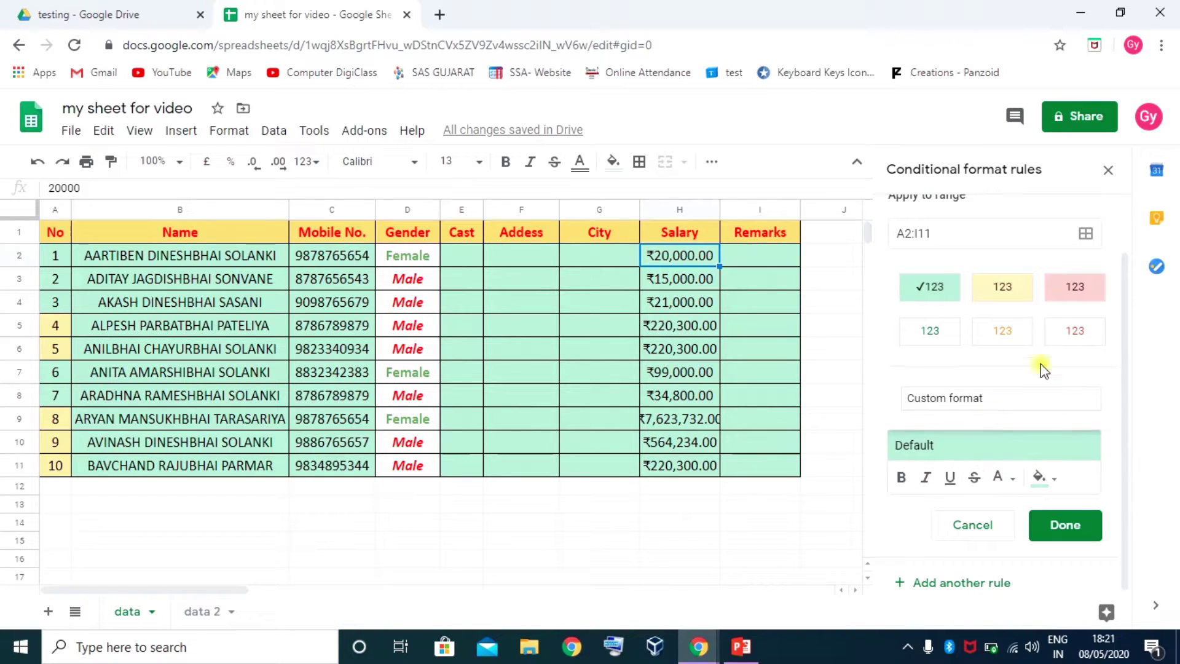
click(1075, 289)
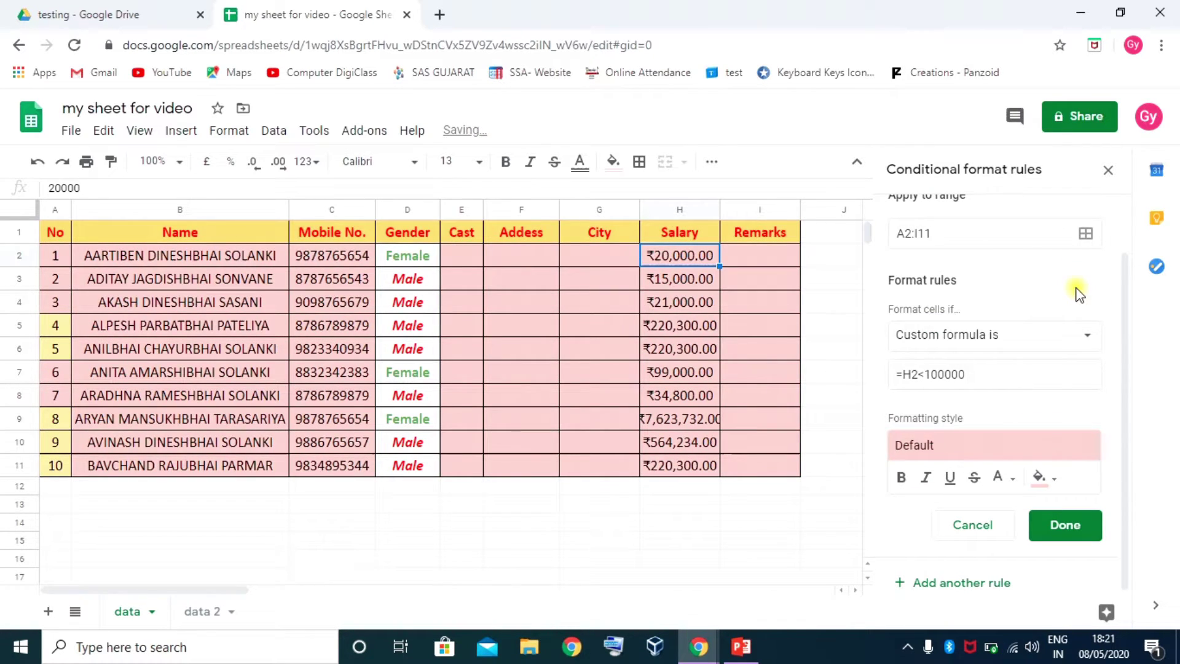
click(1065, 526)
click(700, 331)
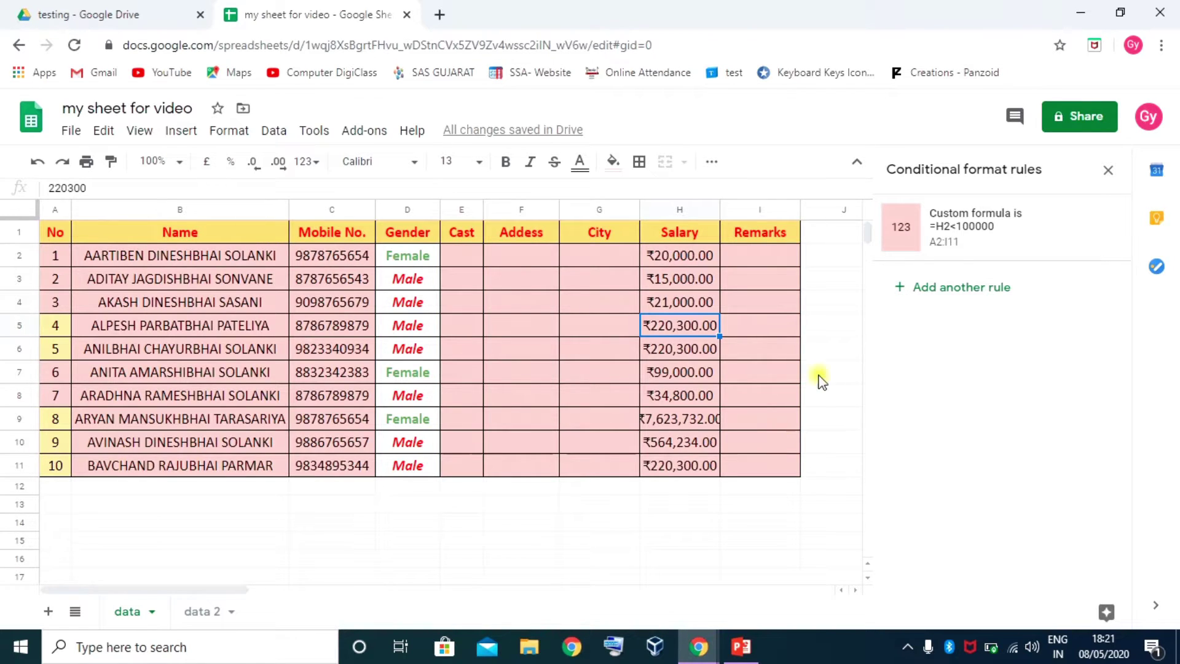
Change the rule's formula to =$H2<100000 and save it
click(1013, 227)
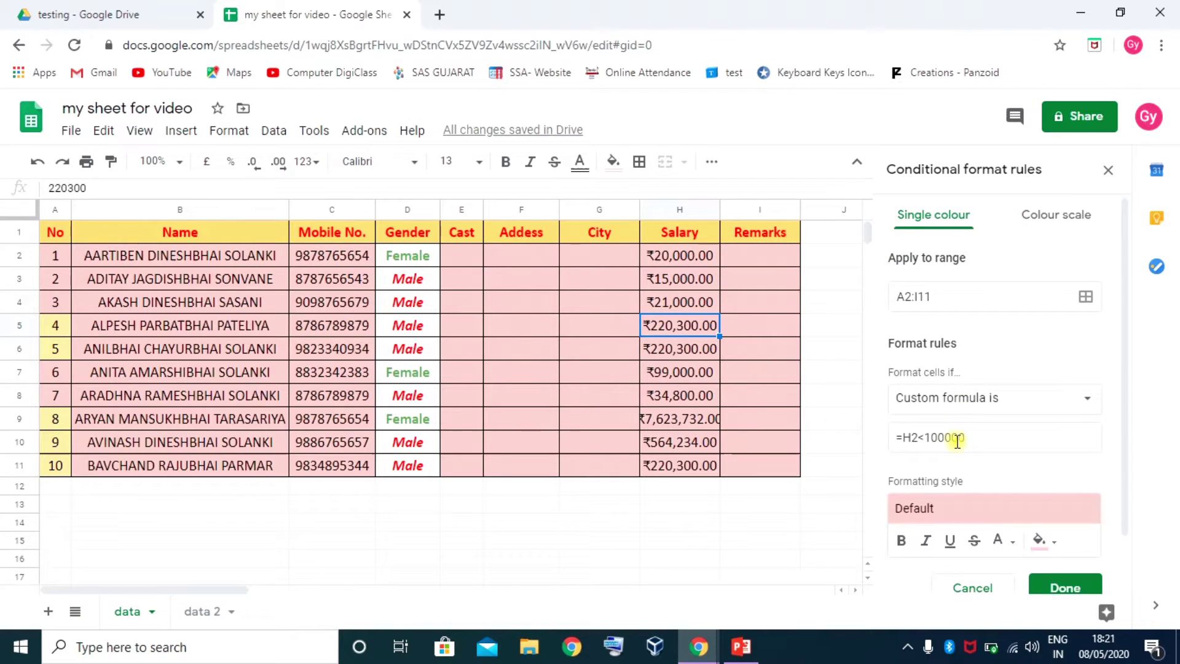
click(911, 437)
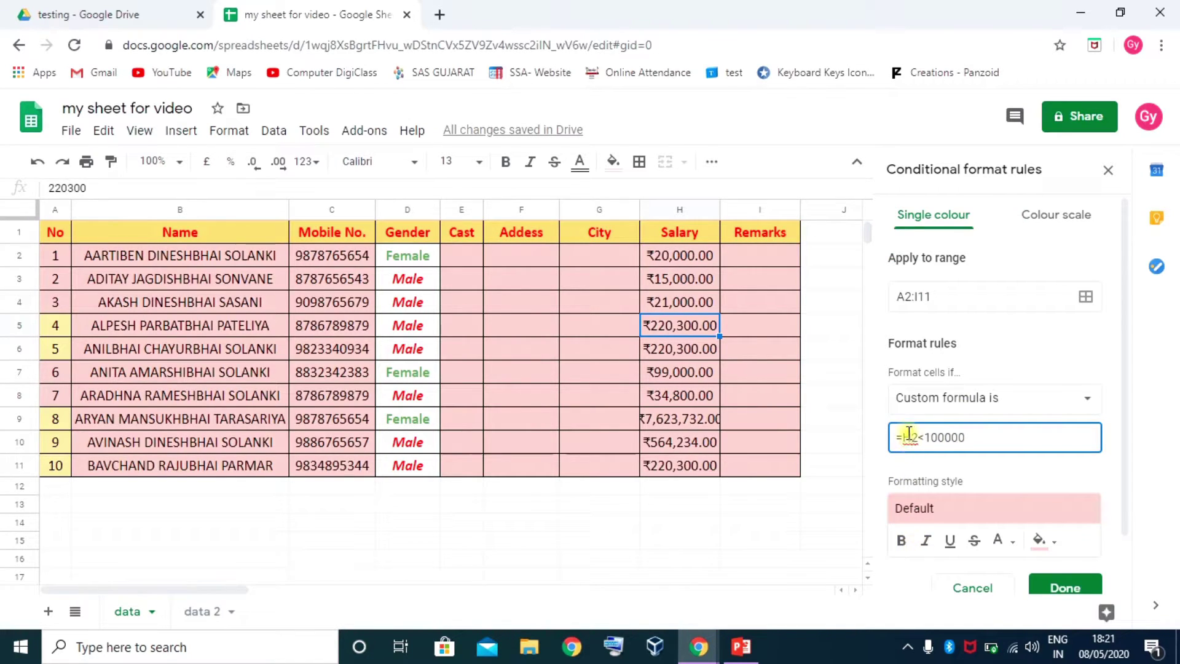
click(906, 436)
text($)
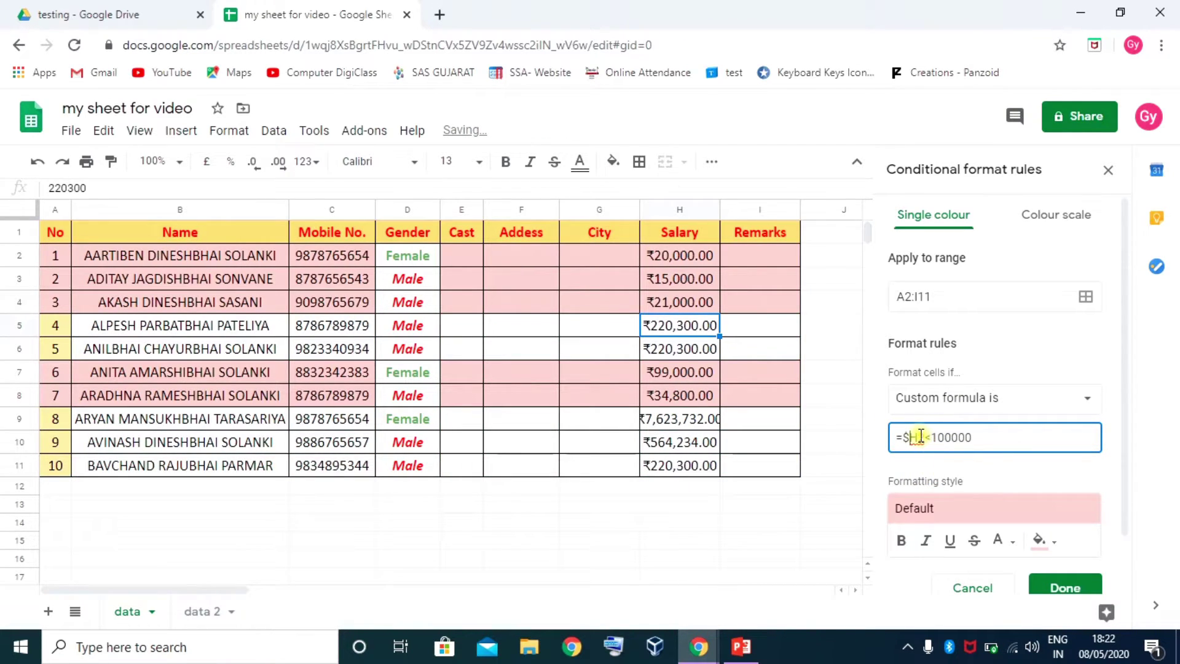
click(917, 437)
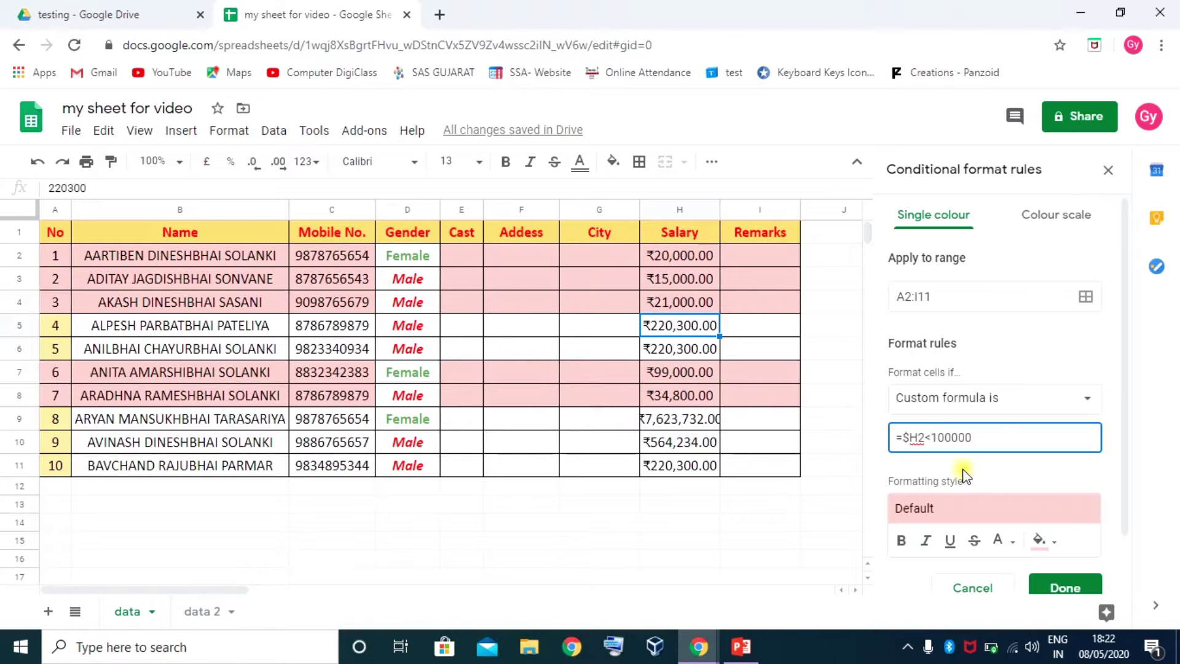
click(919, 437)
drag(916, 439, 912, 440)
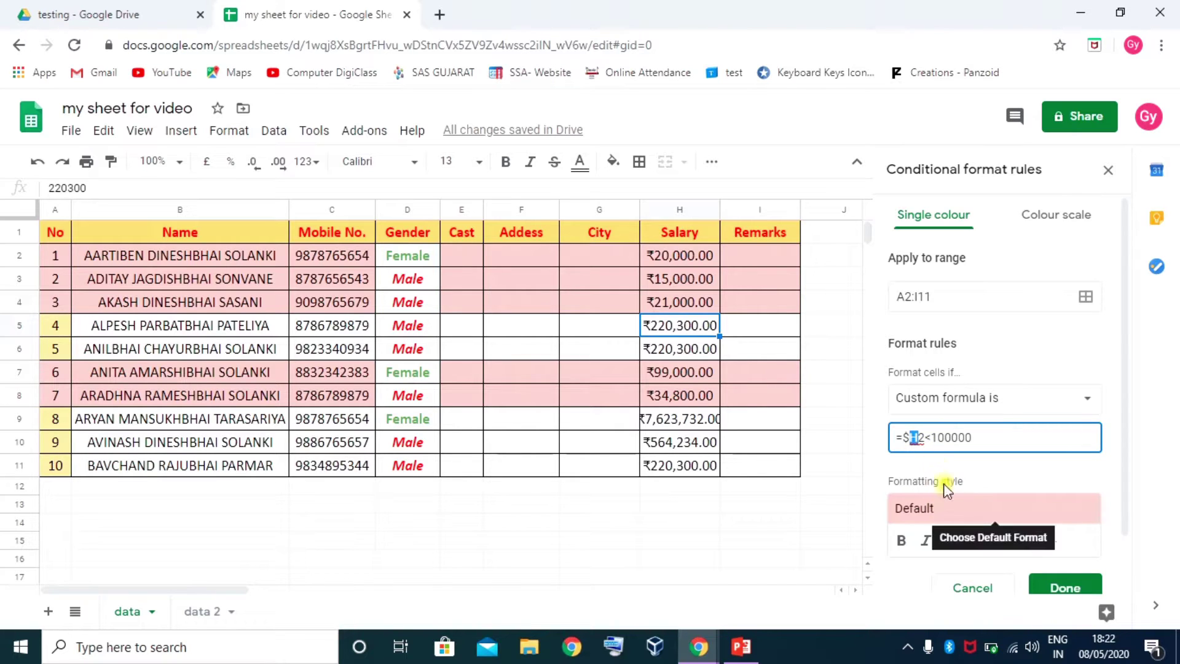
click(1063, 584)
click(754, 447)
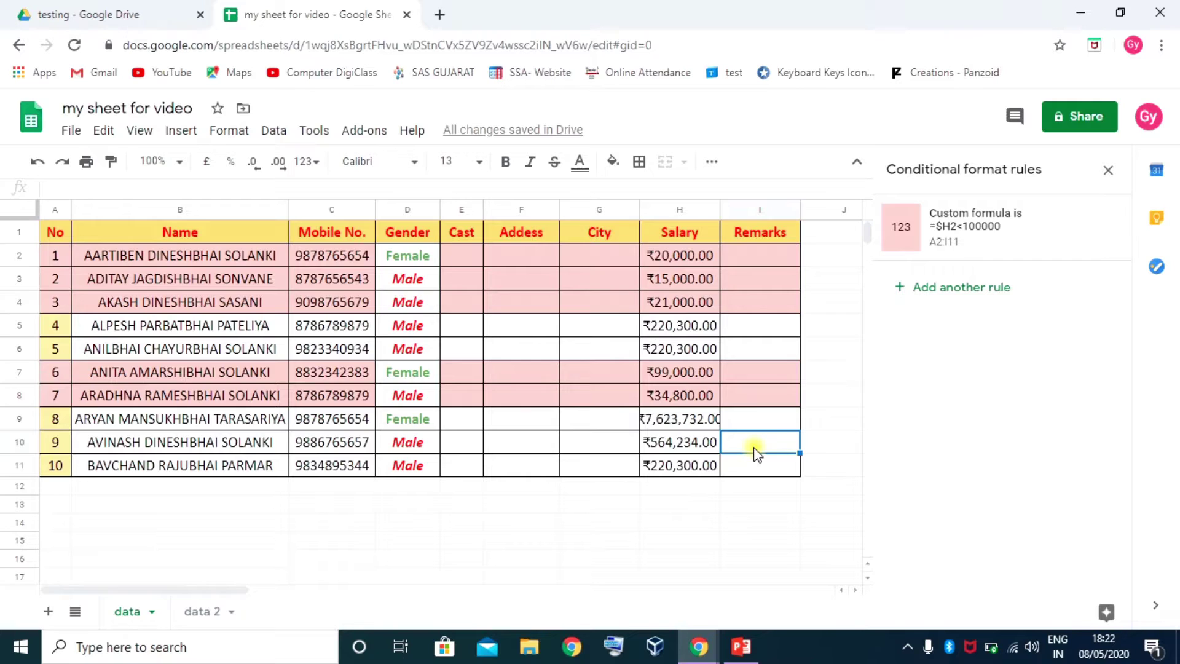
Change the H4 salary to 120000 and the H5 salary to 25000
click(687, 299)
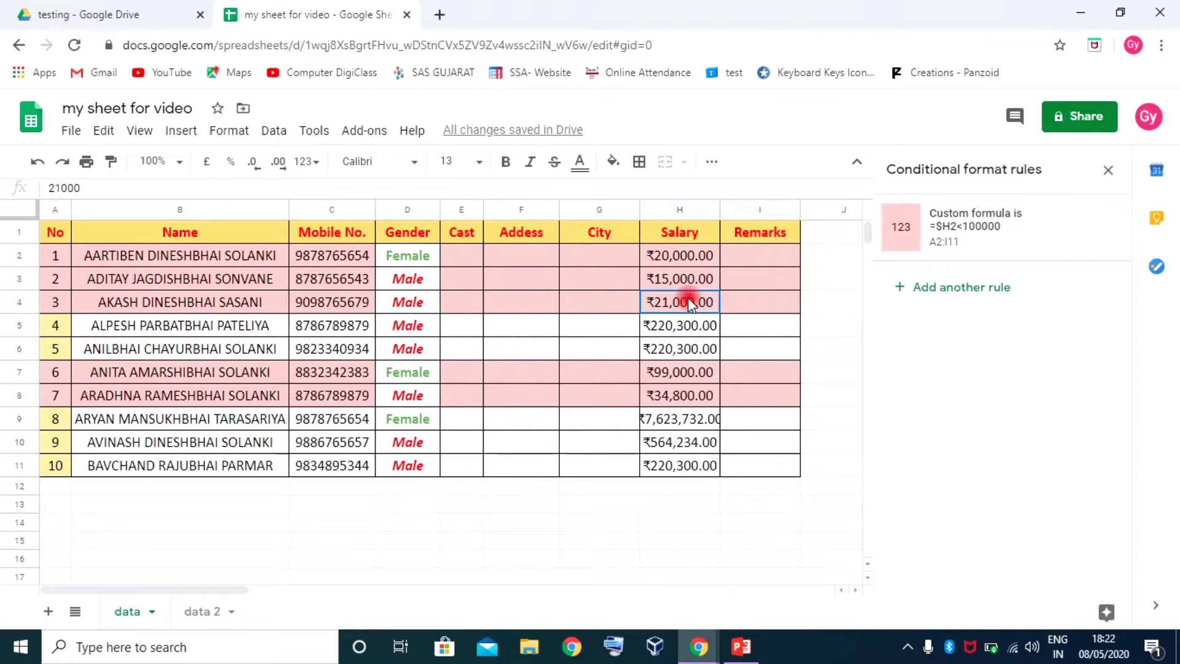
text(12)
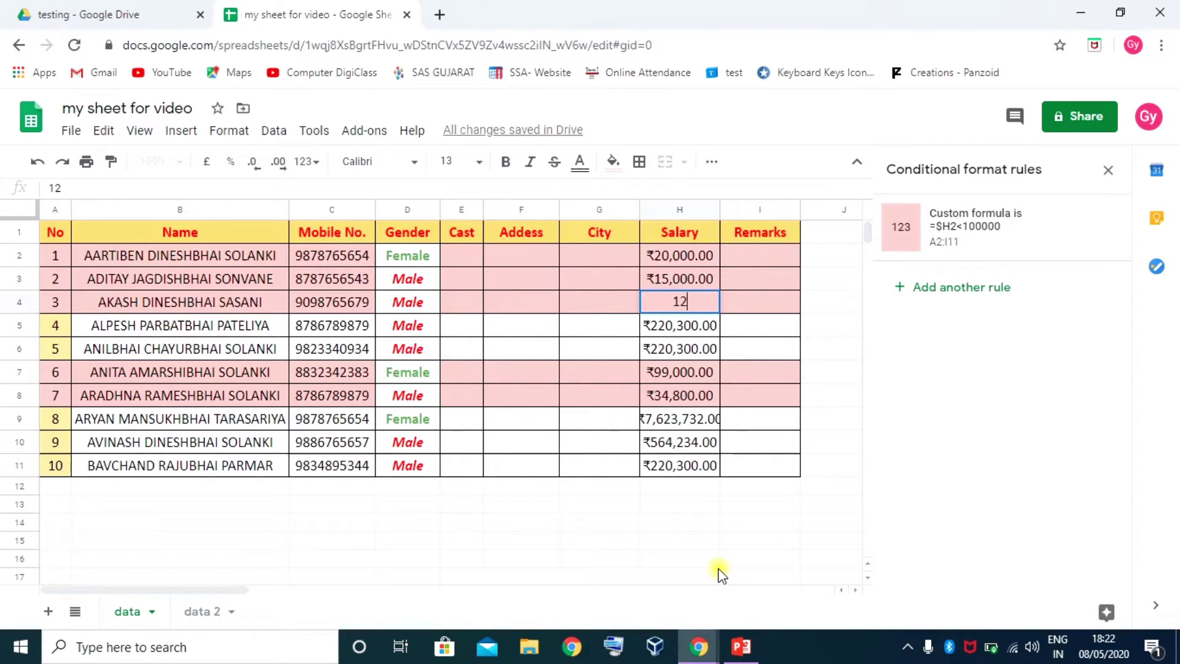
text(0)
text(000)
key(Return)
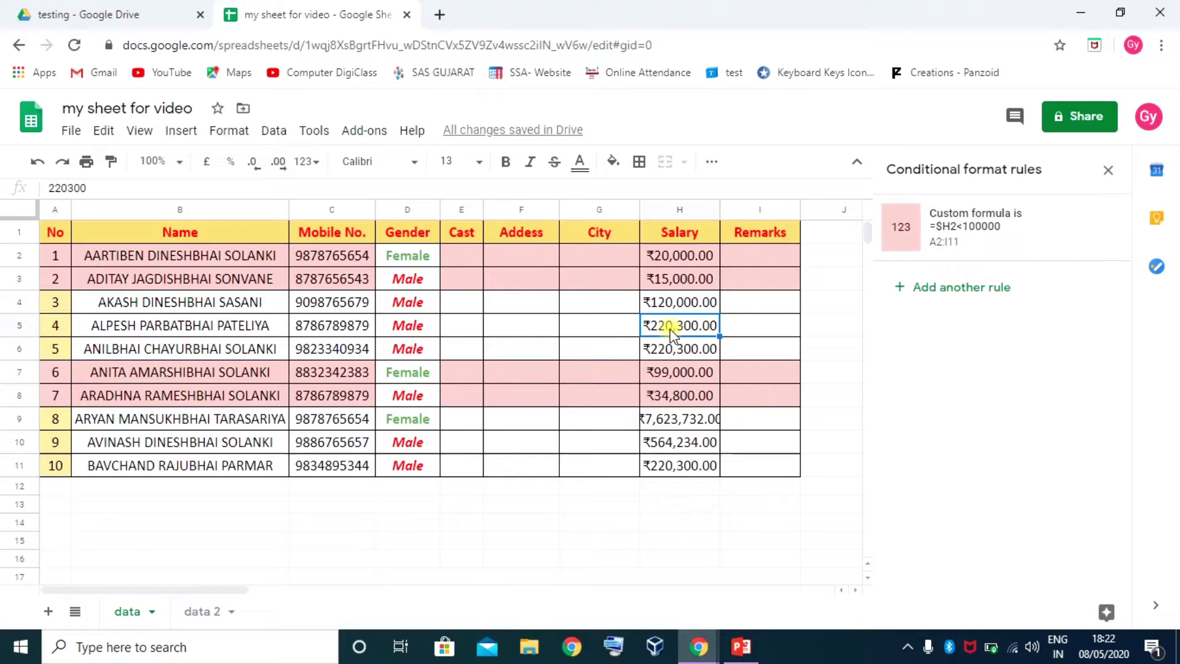
text(25000)
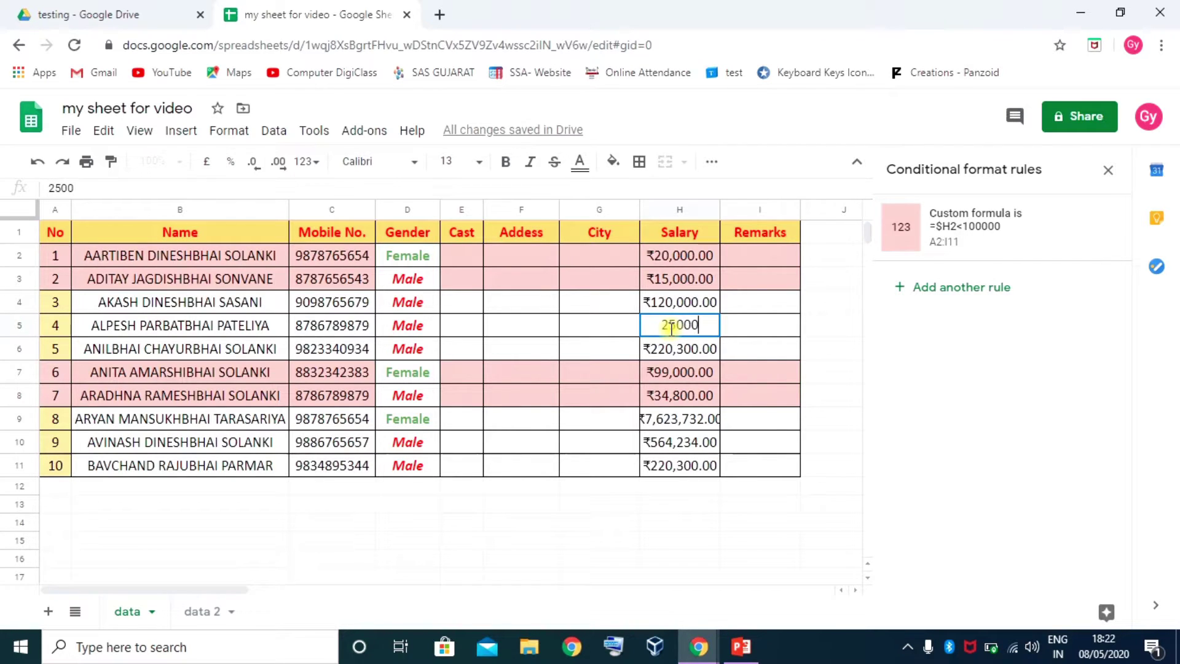
key(Return)
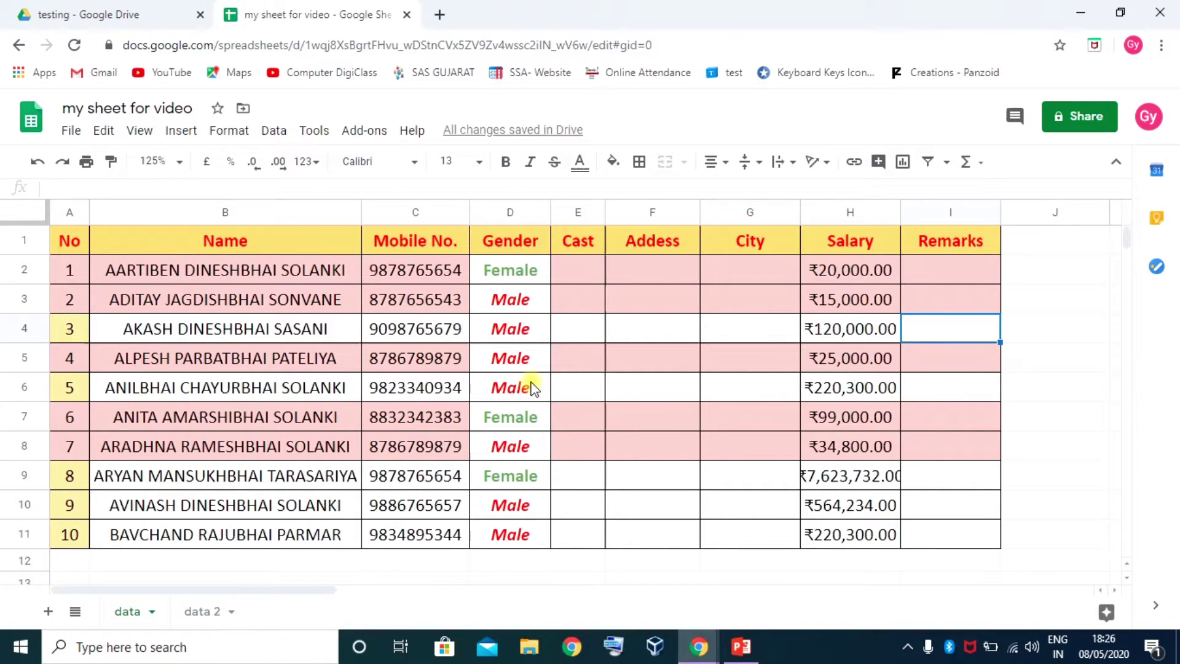
Select the table A1:I11 and bring up its conditional formatting rules
click(512, 270)
shift+click(500, 530)
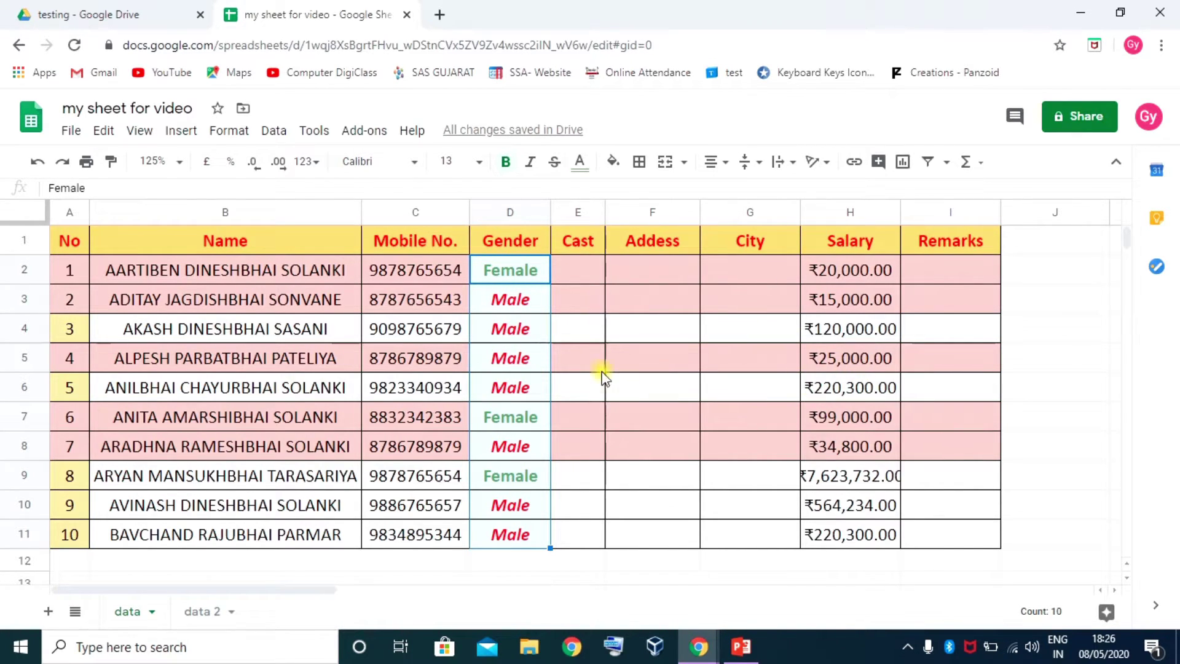
click(73, 241)
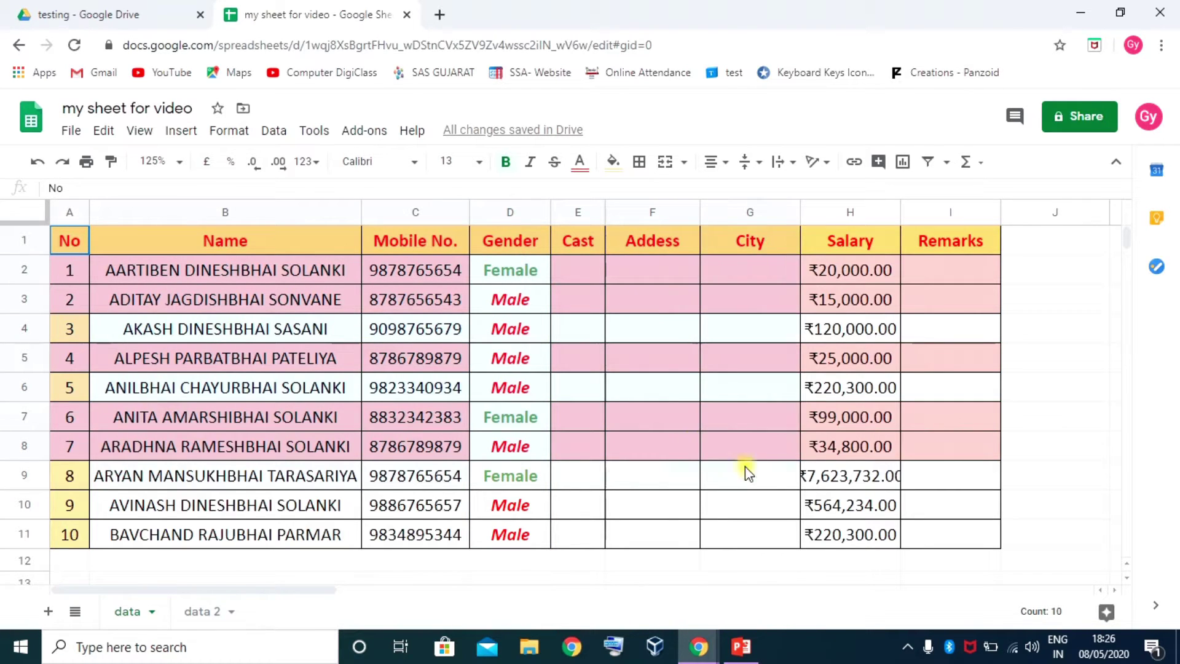
shift+click(944, 525)
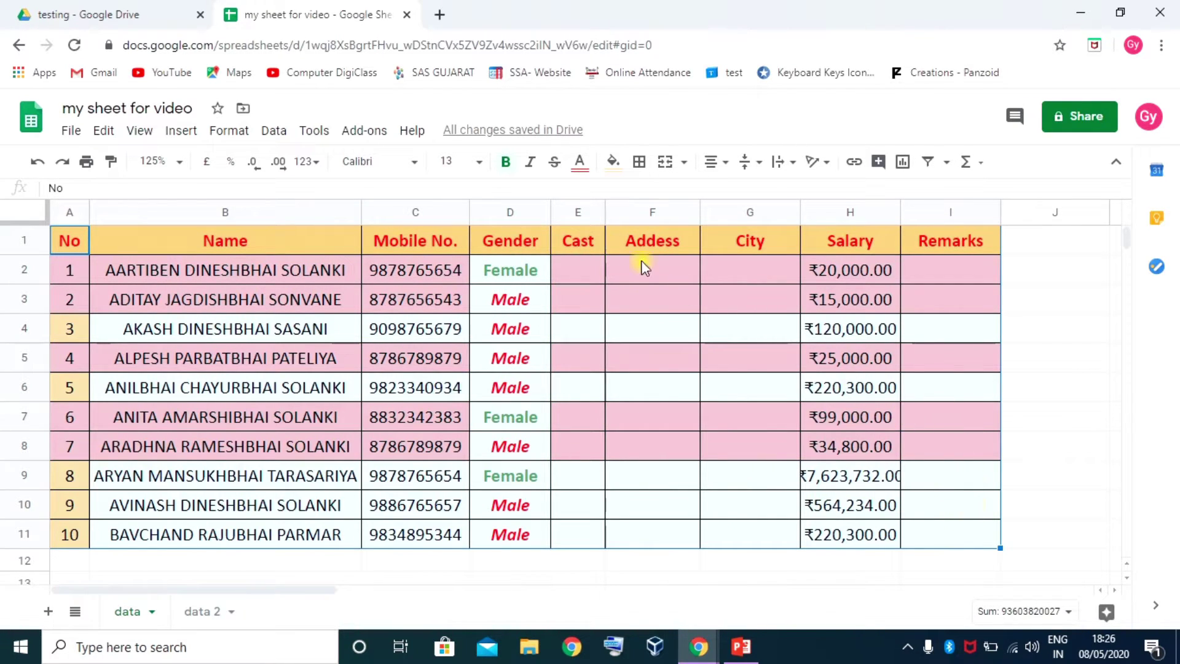
right_click(463, 269)
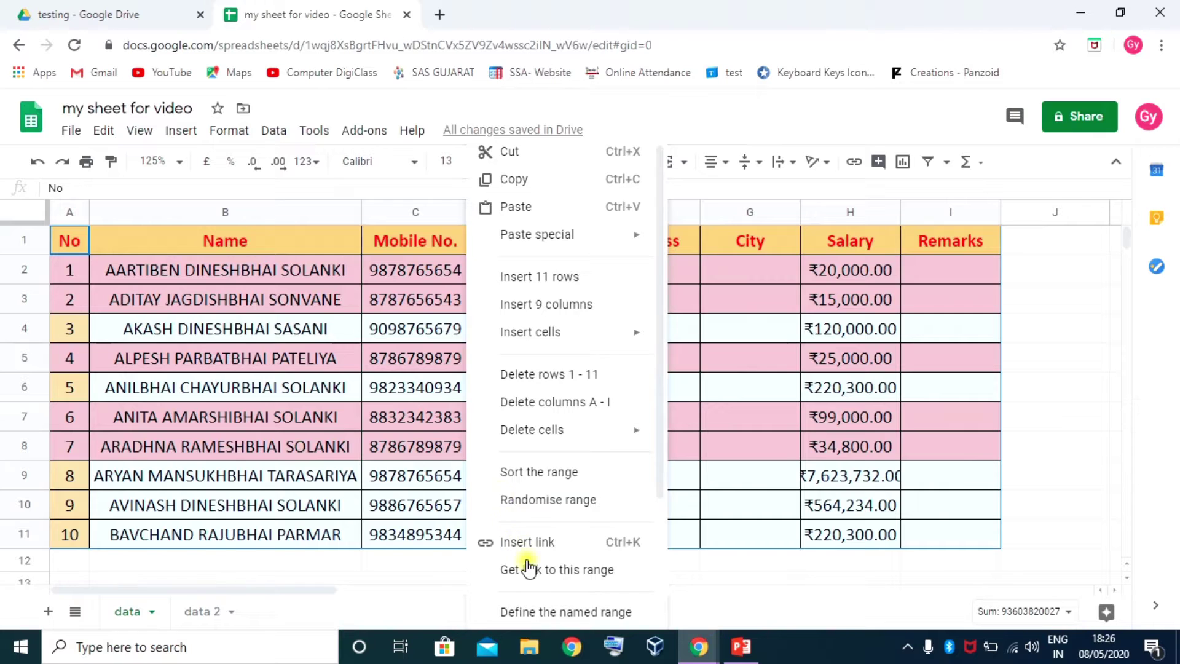
scroll(527, 569, down, 3)
click(541, 578)
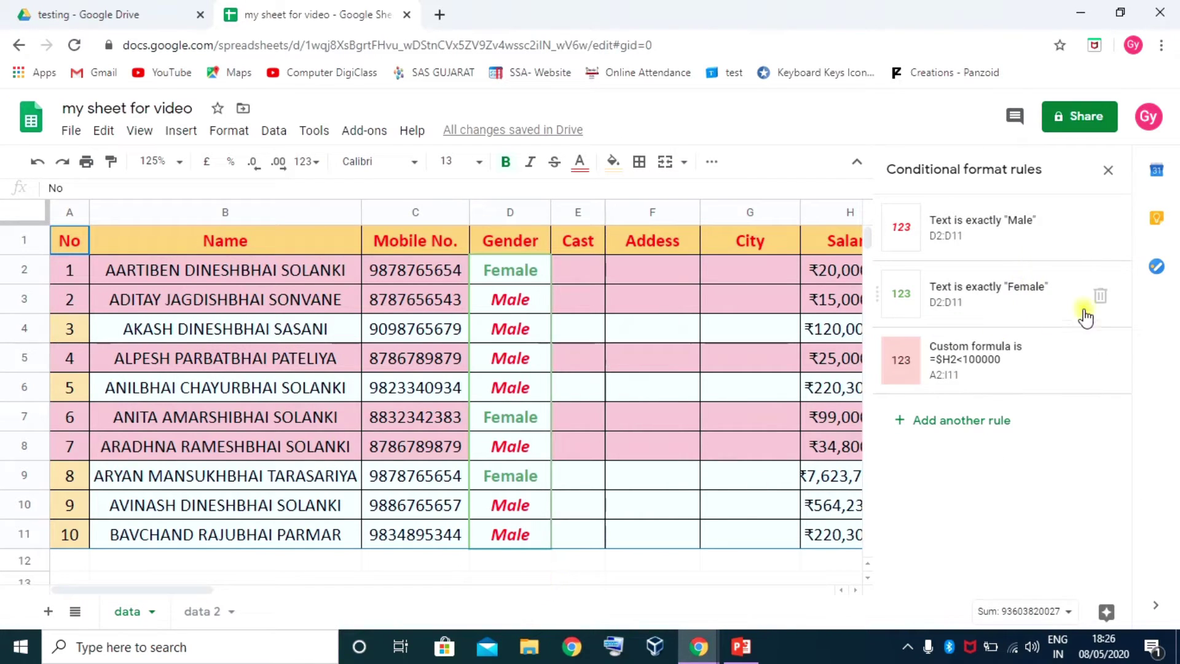
Delete the Female, salary custom-formula and Male rules, then close the rules sidebar
click(1100, 296)
click(1100, 296)
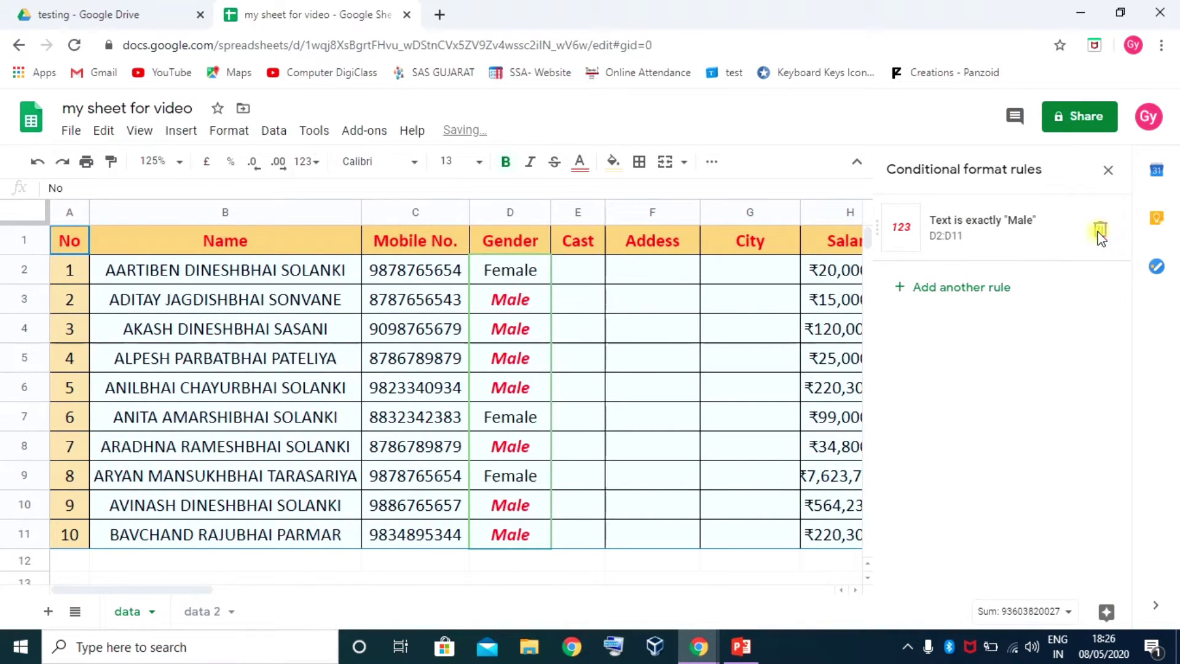
click(1100, 231)
click(1108, 170)
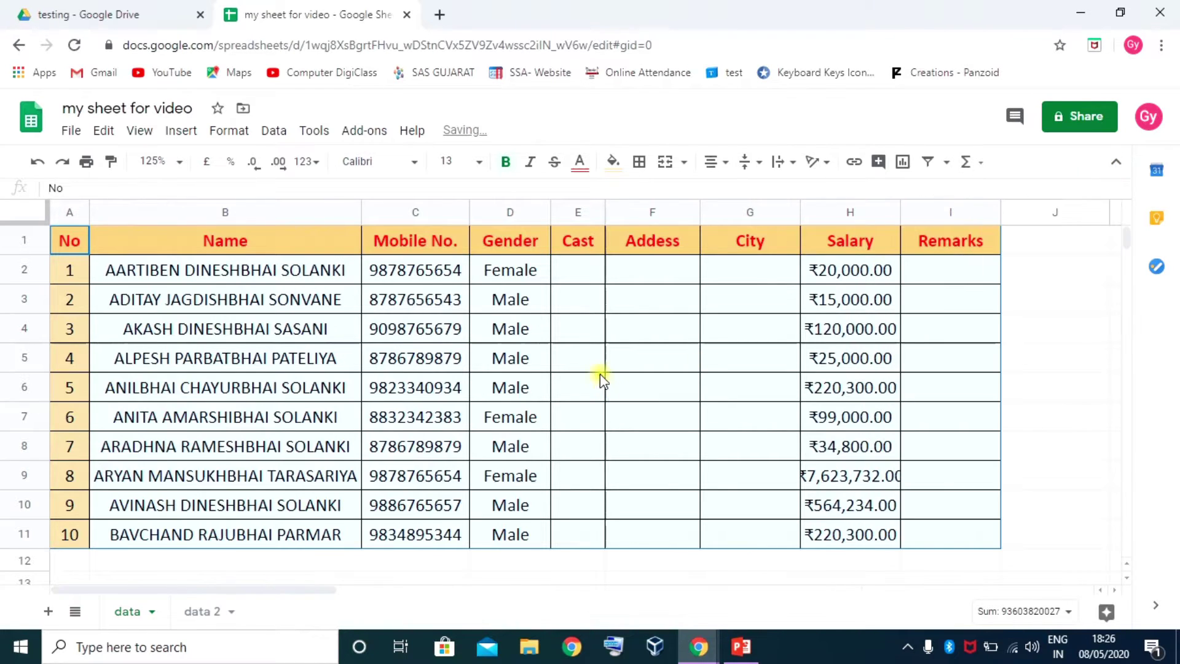
click(516, 269)
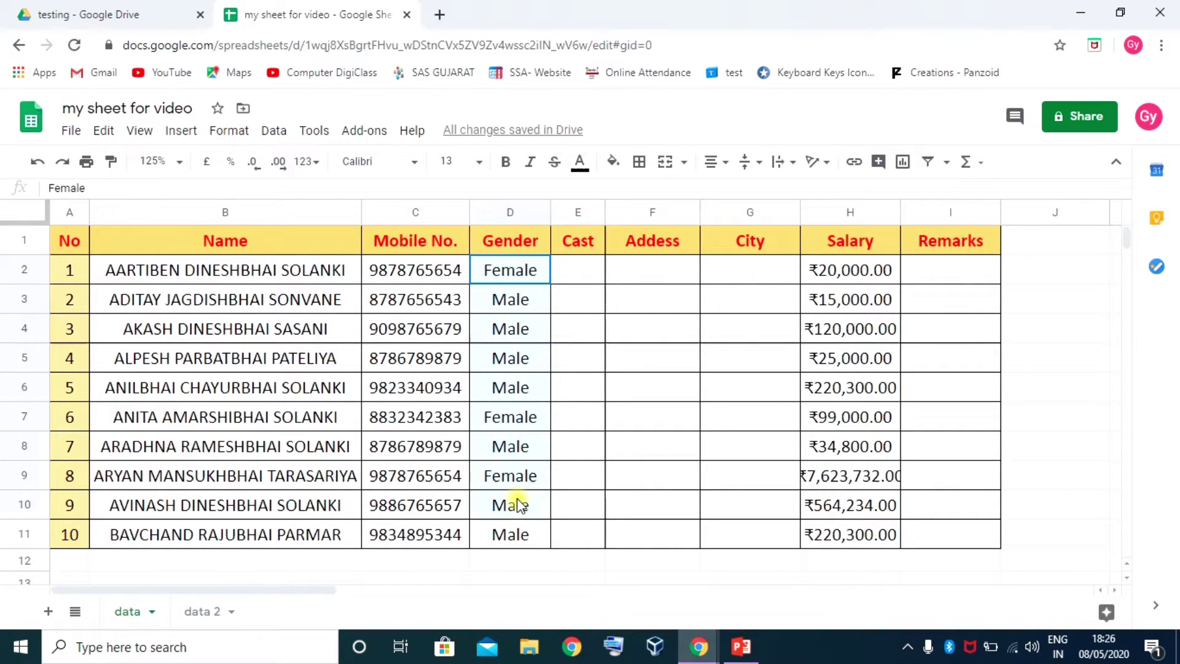
shift+click(514, 530)
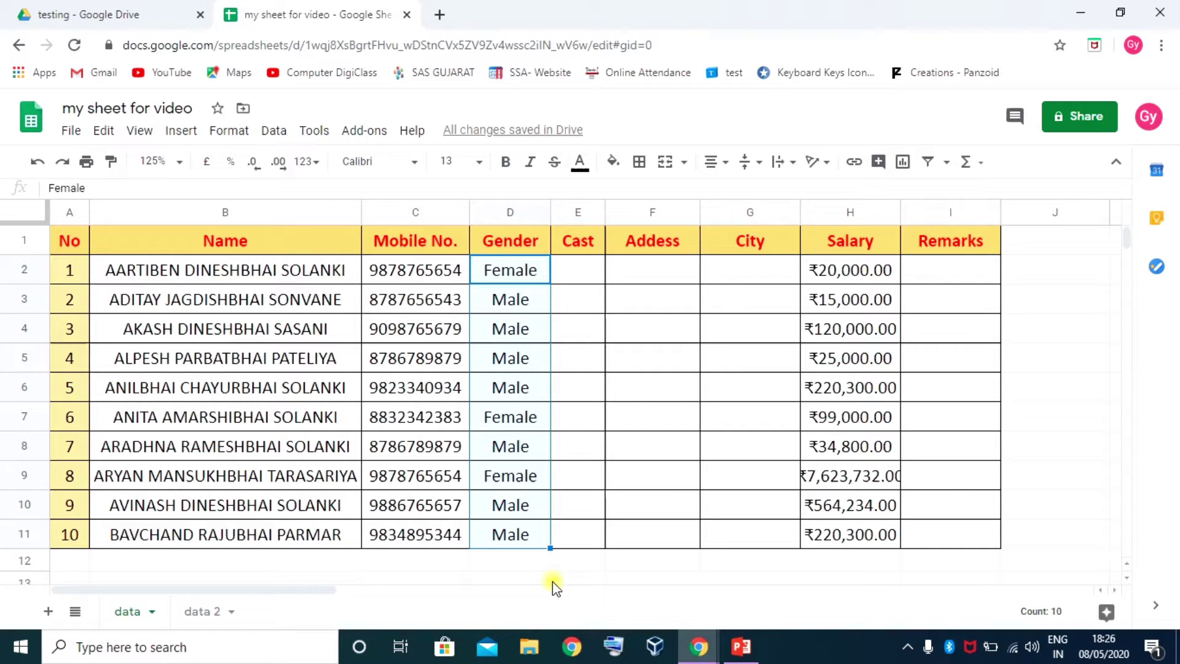
Clear the Gender column D2:D11, then enter test values M, Boy and Girl in D2:D4
key(Delete)
click(513, 301)
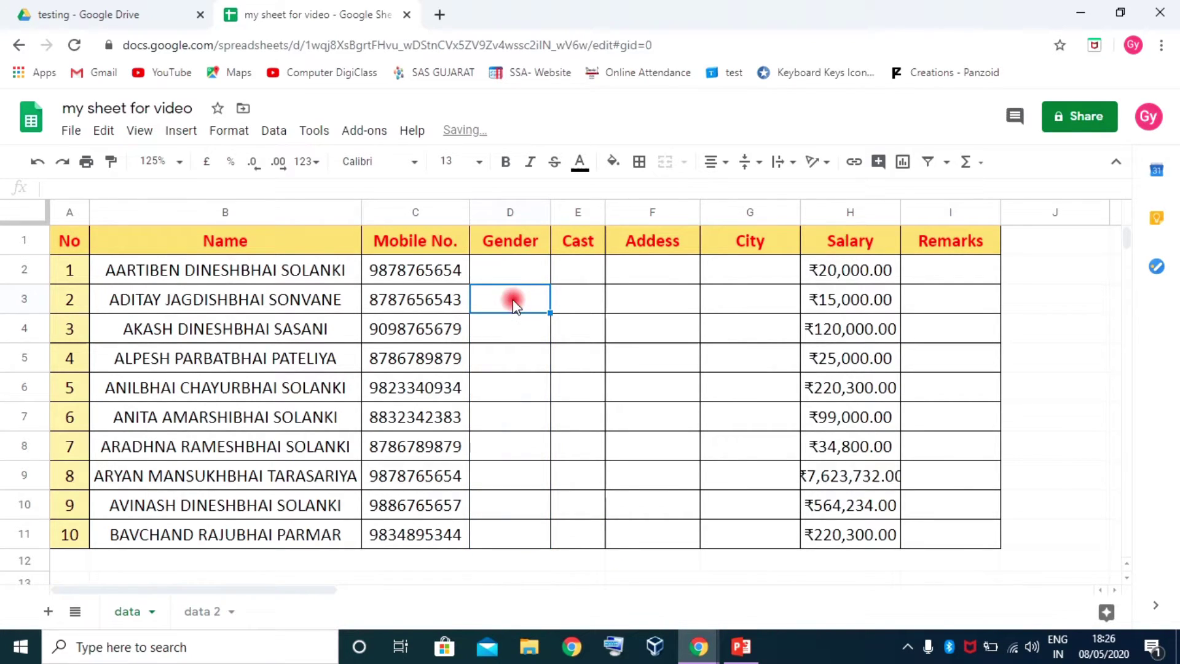
click(508, 271)
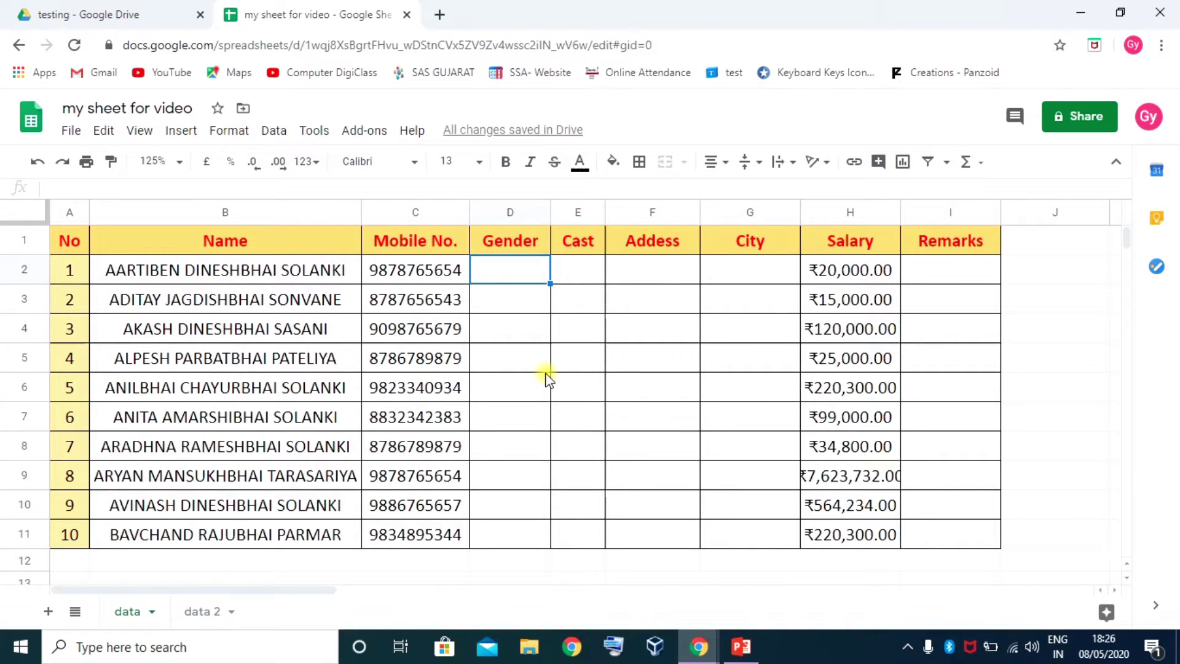
text(M)
key(Return)
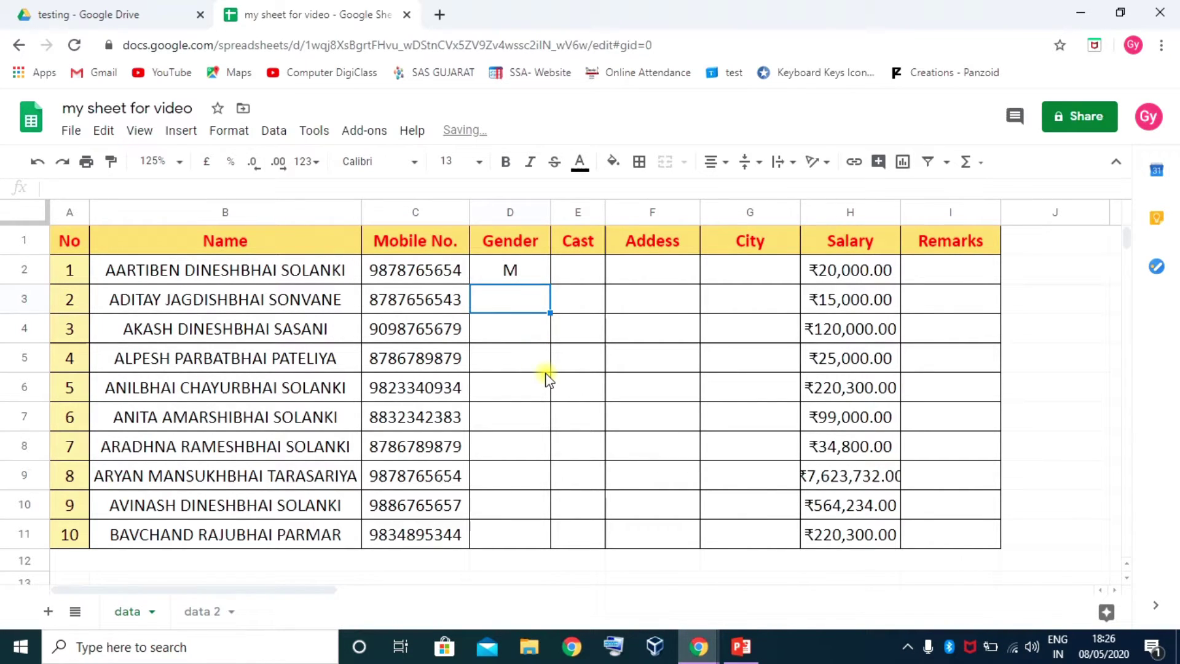
text(Boys)
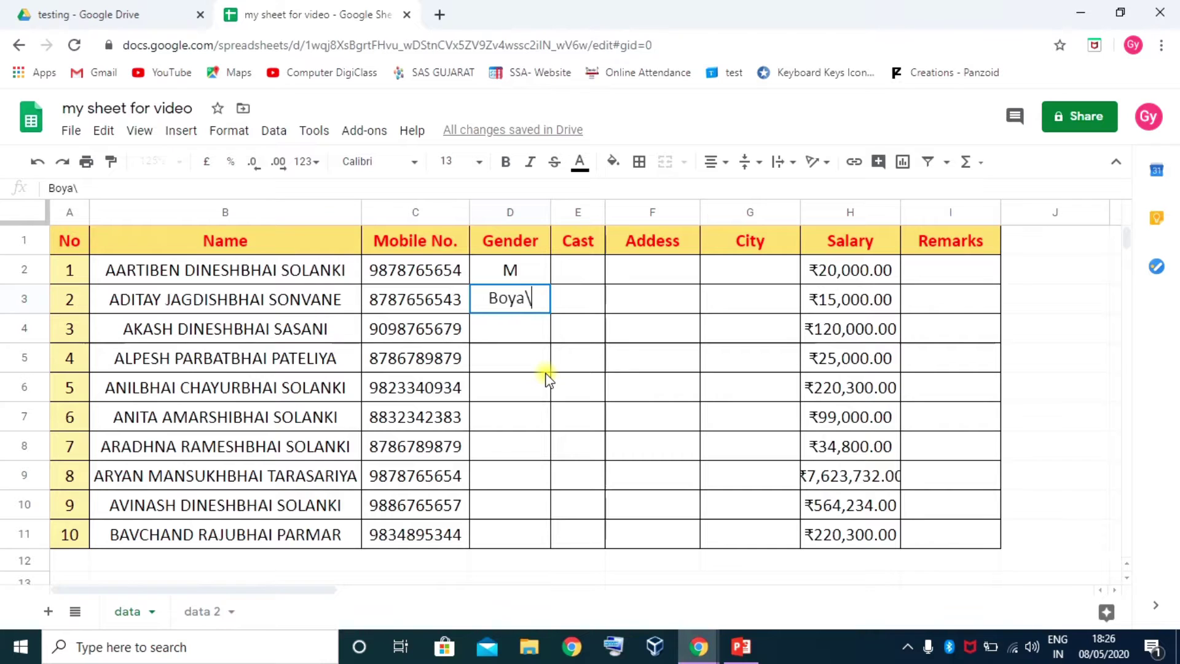
key(BackSpace)
key(Return)
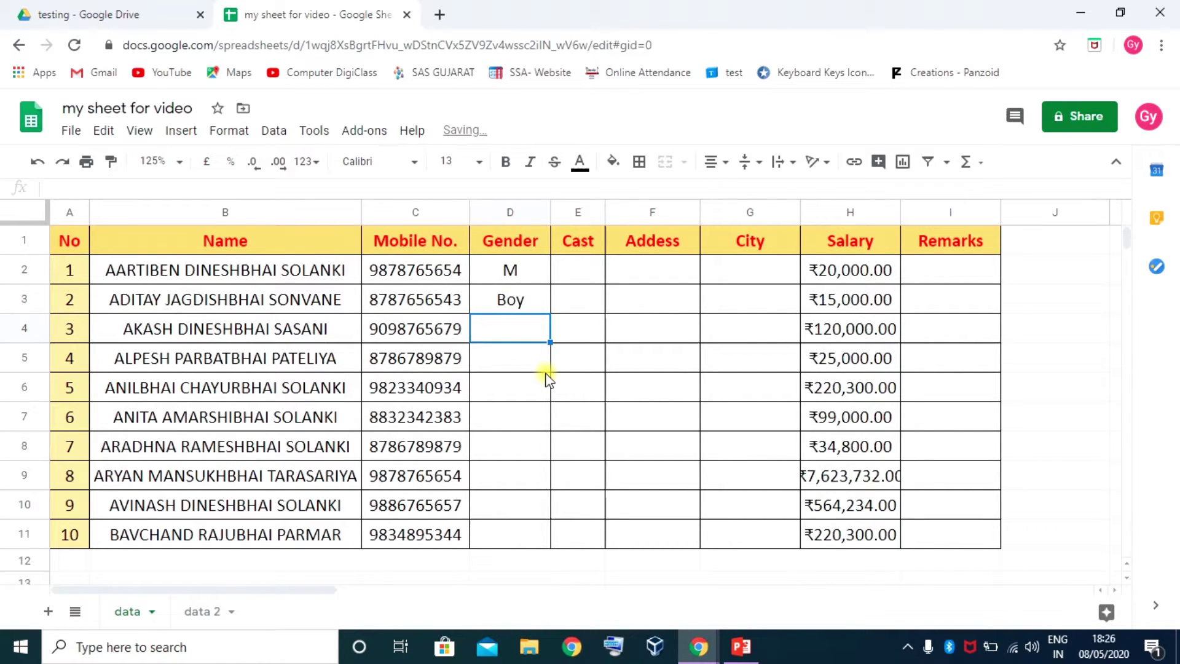
text(Girl)
key(Return)
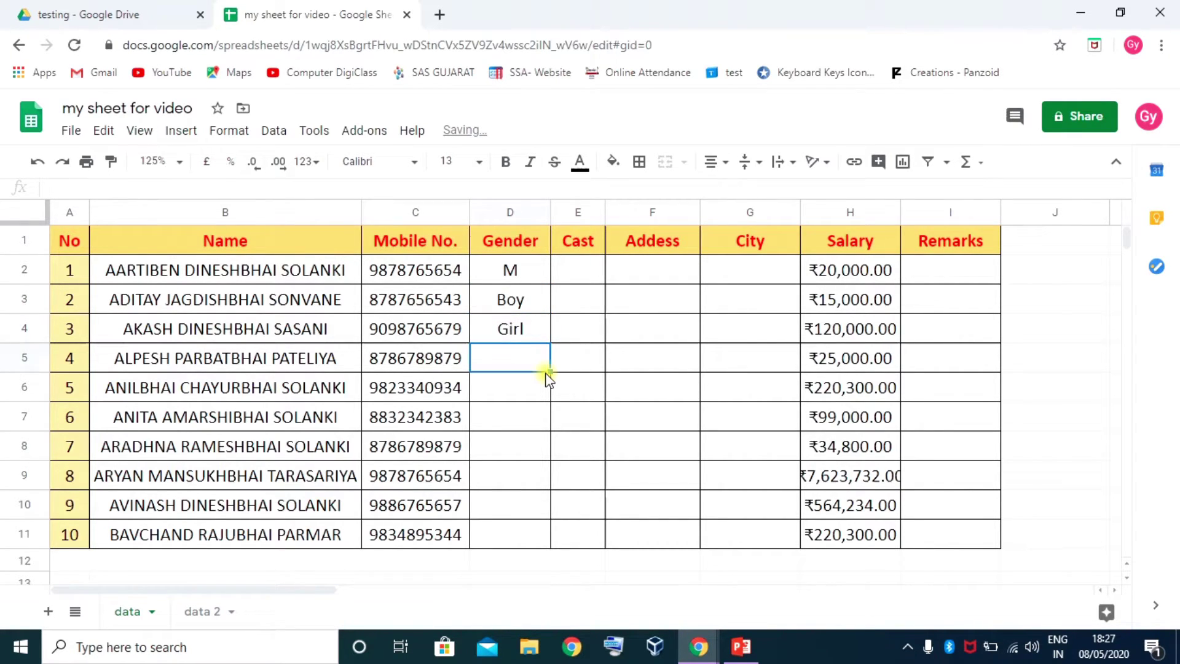
Clear the test entries in D2:D4 and reselect D2:D11
drag(514, 271, 519, 340)
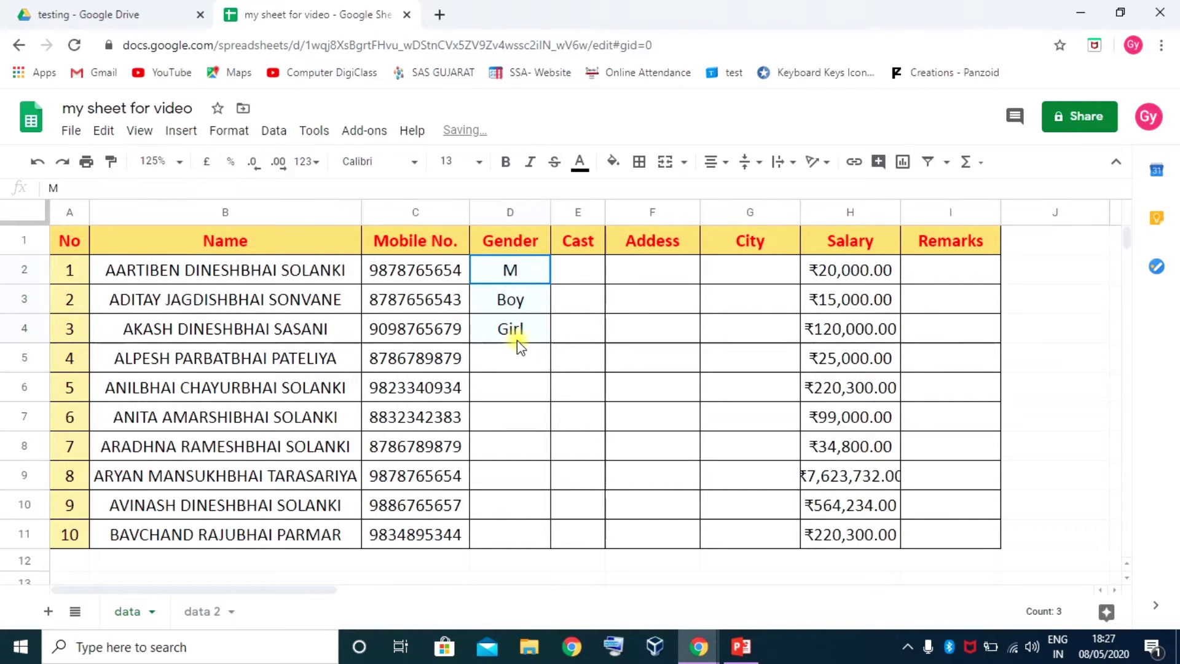
key(Delete)
drag(519, 266, 509, 525)
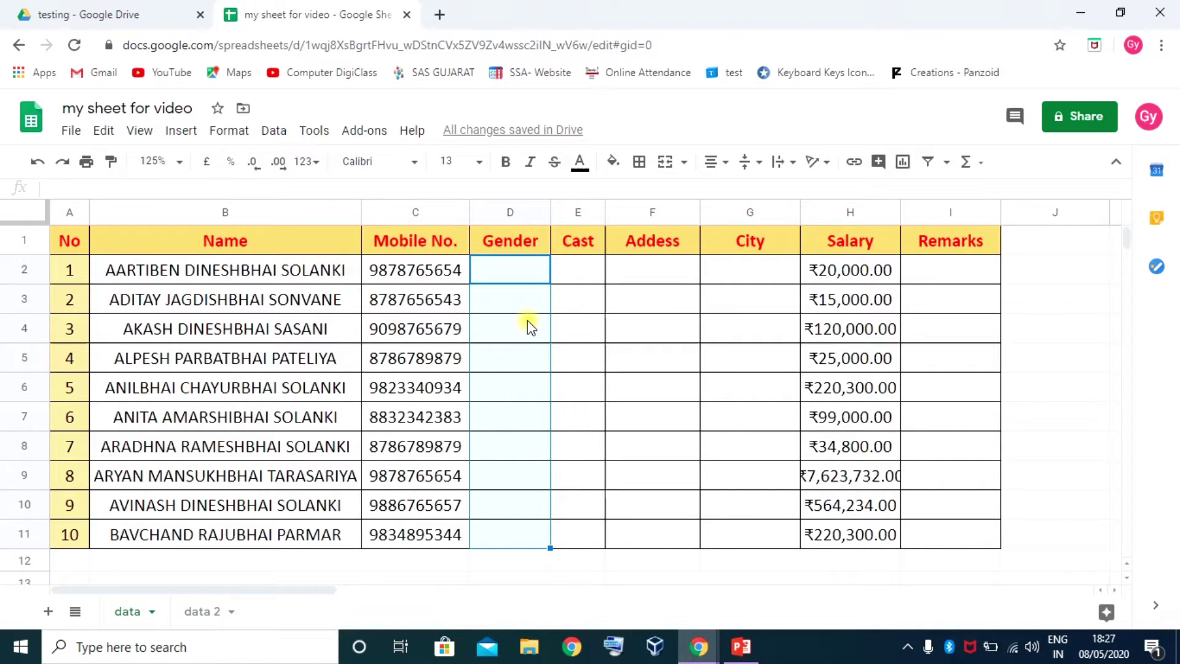
Bring up Data validation for D2:D11 and move the dialog clear of the Gender column
right_click(493, 282)
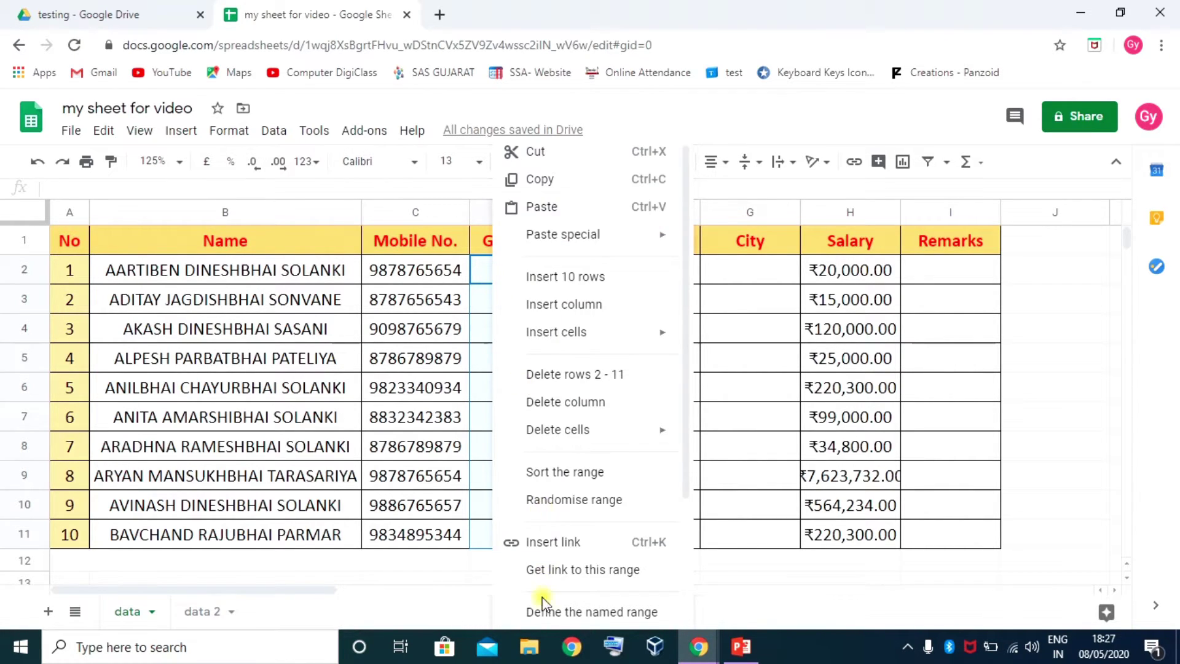
scroll(540, 599, down, 3)
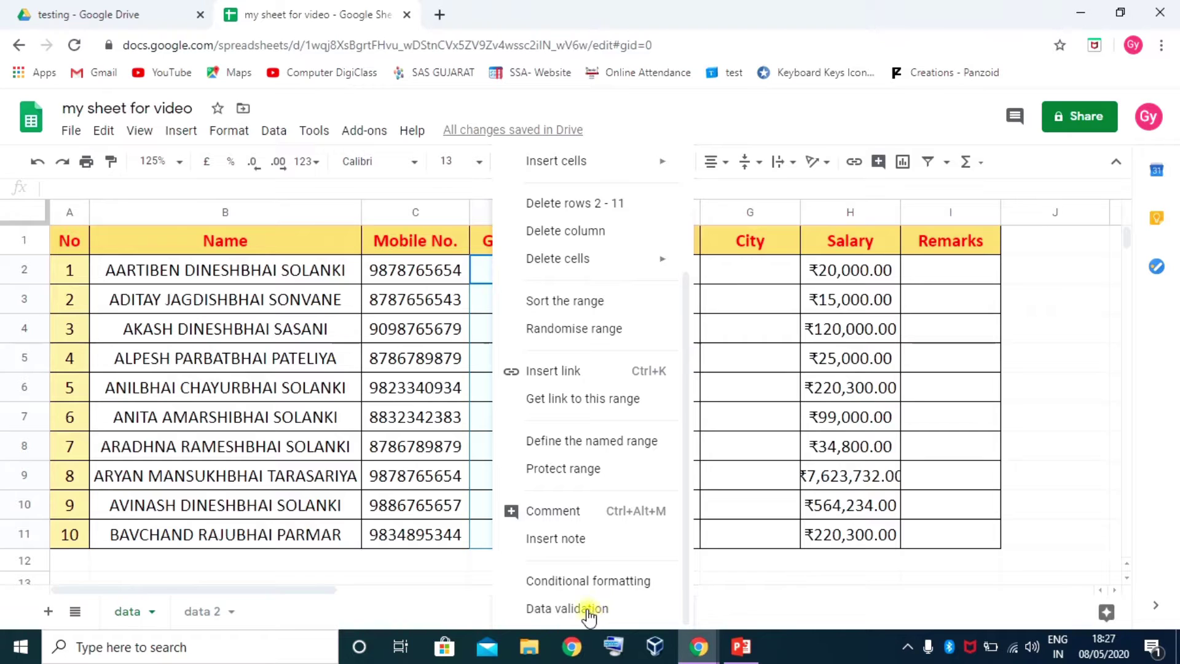
click(278, 131)
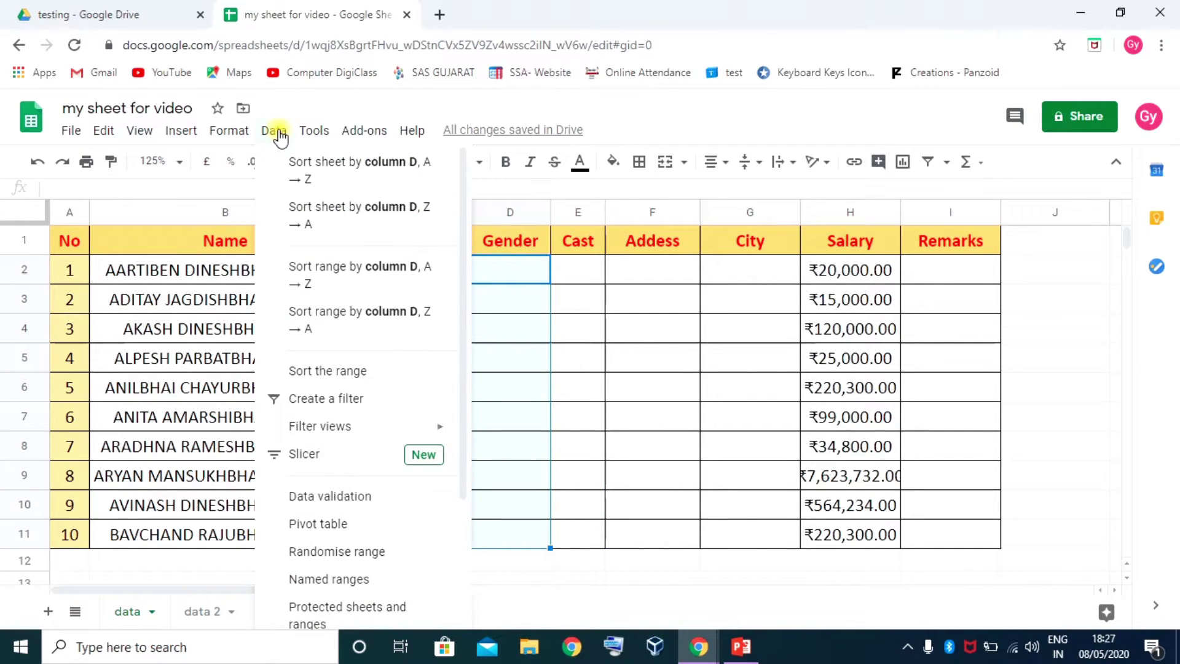
scroll(294, 305, down, 3)
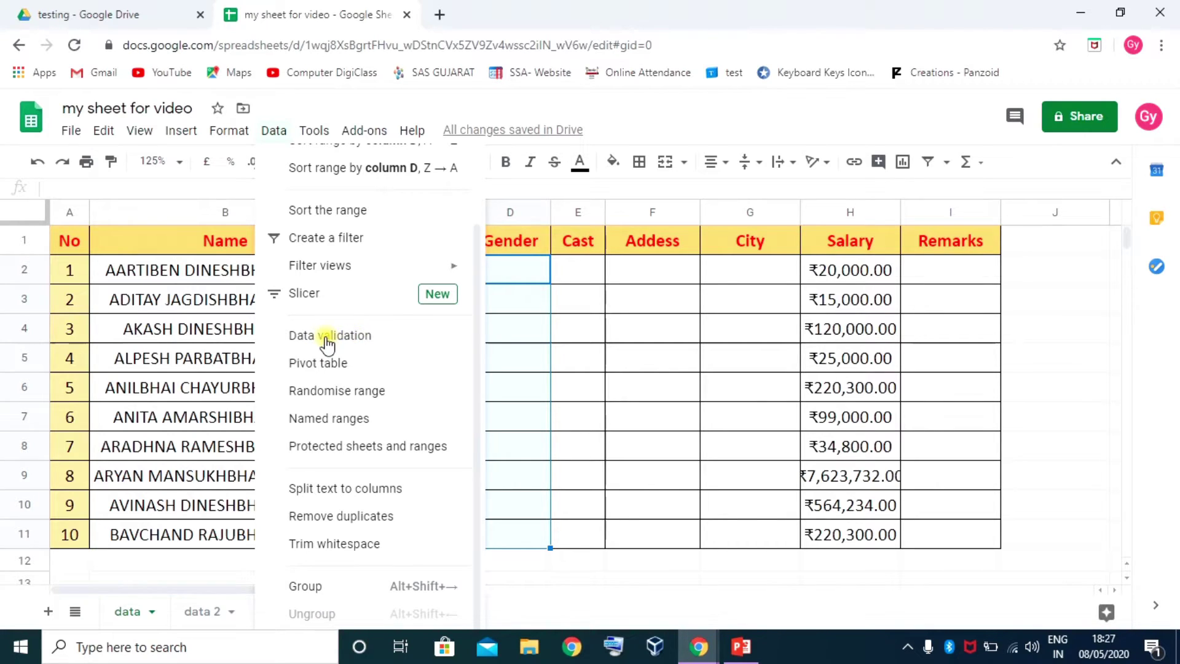
click(352, 337)
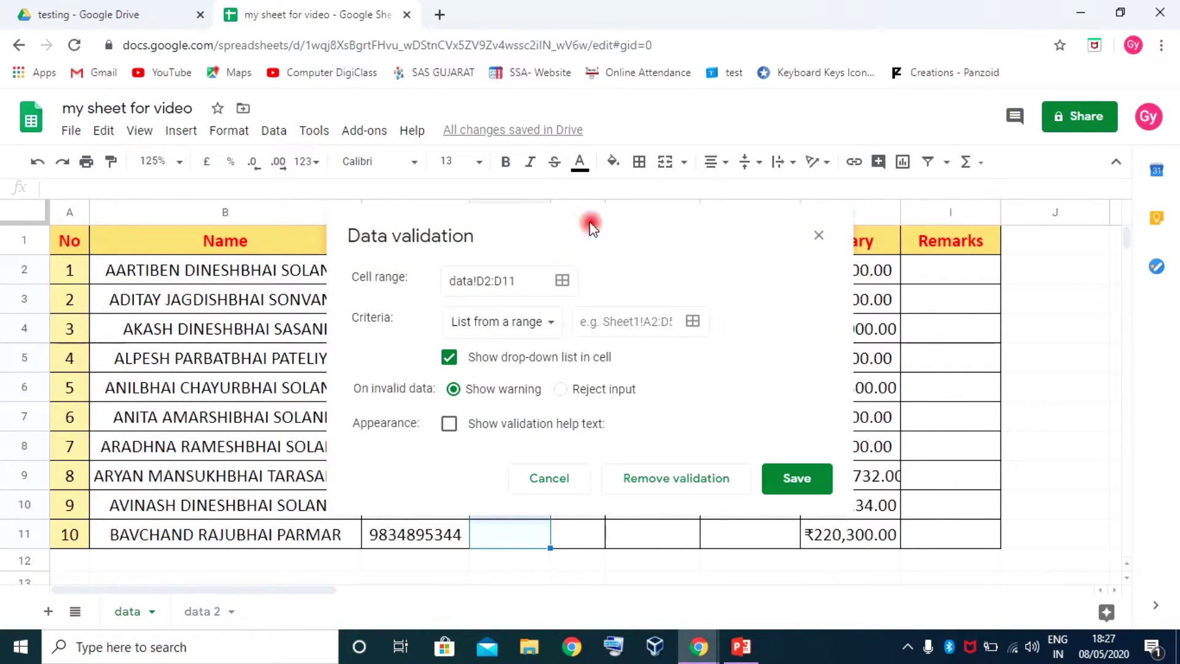
drag(593, 226, 583, 215)
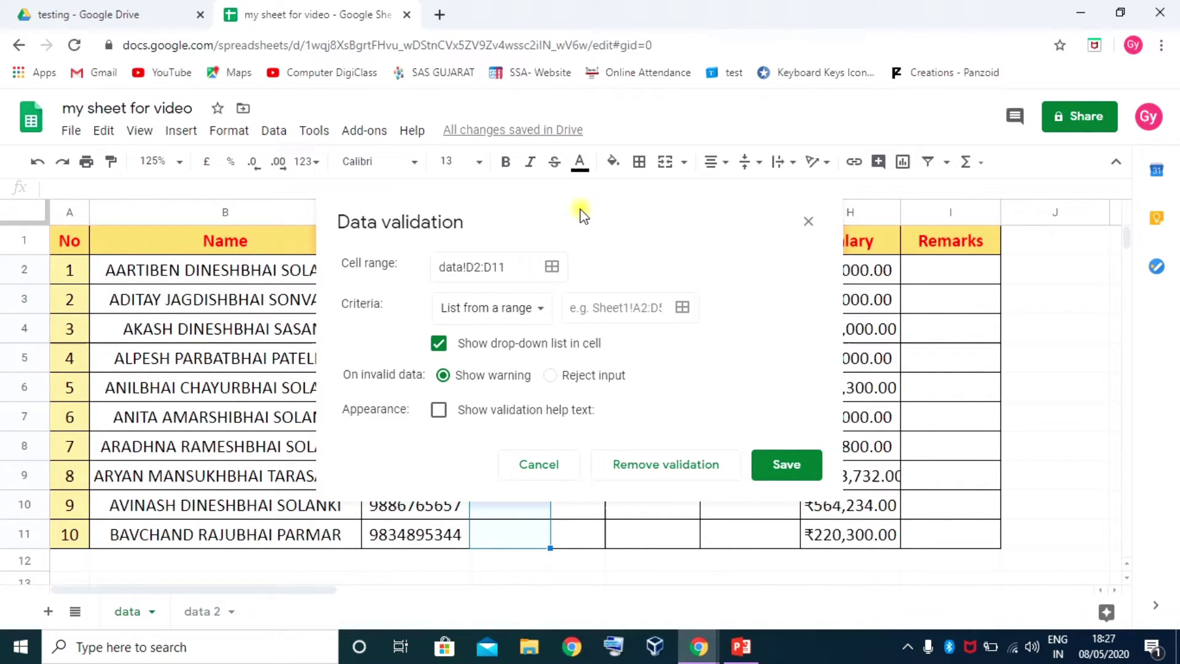
drag(519, 201, 532, 347)
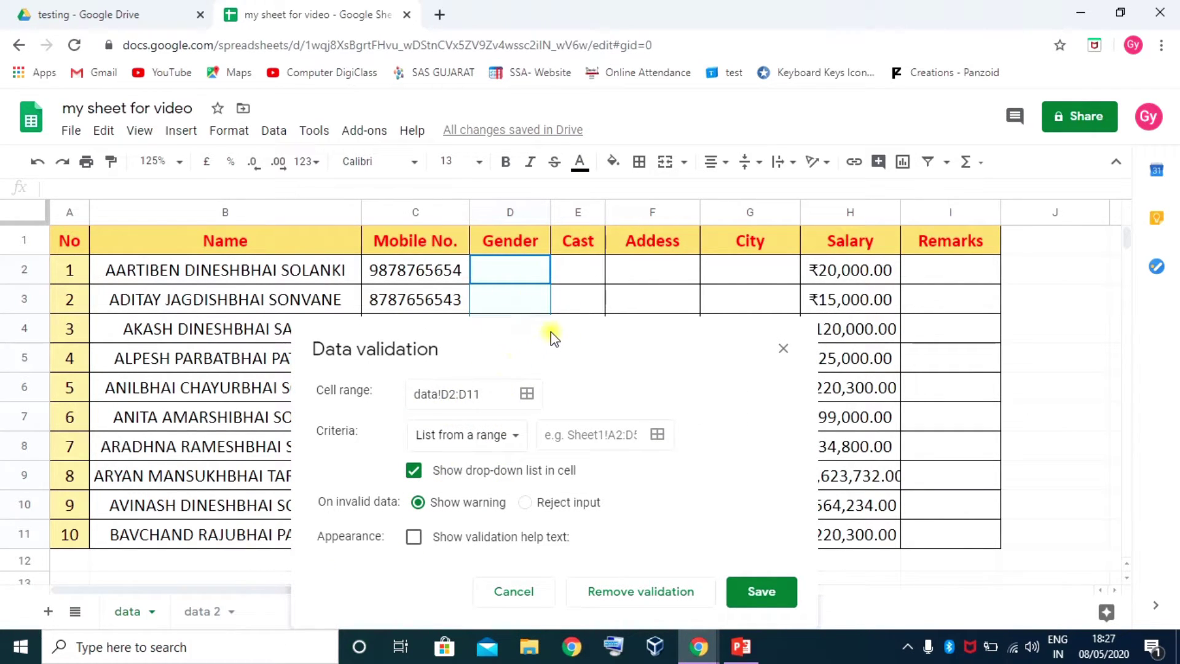
drag(550, 334, 573, 169)
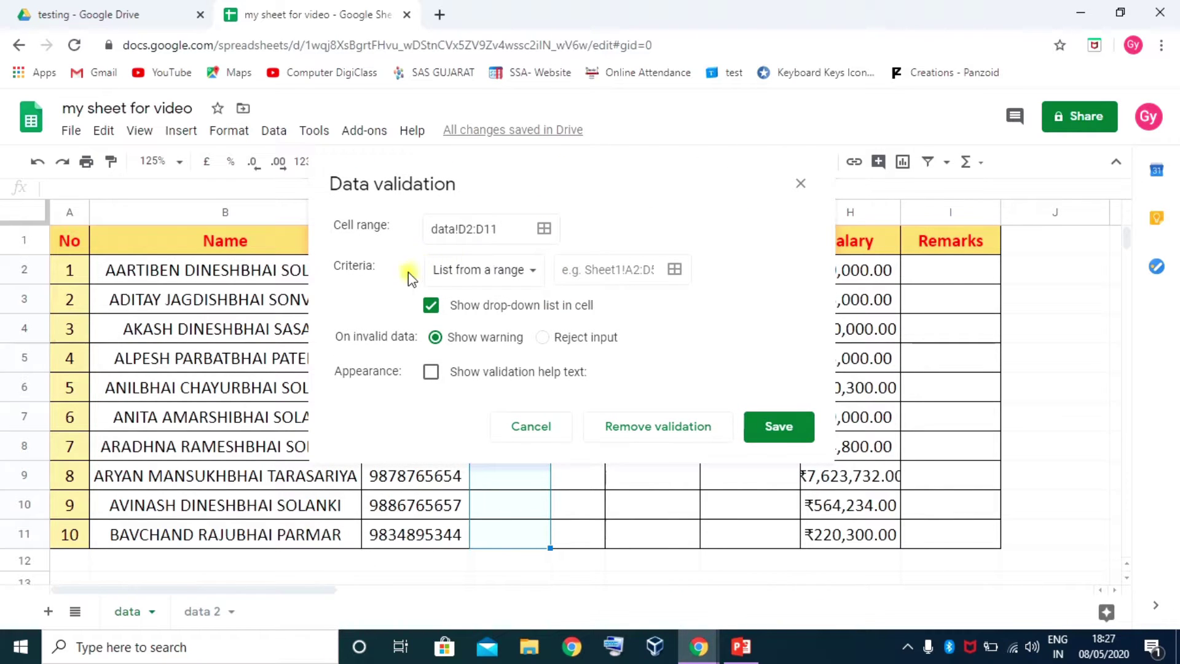
drag(540, 178, 798, 145)
Set the criteria to a list of items Male,Female and save the rule
click(791, 238)
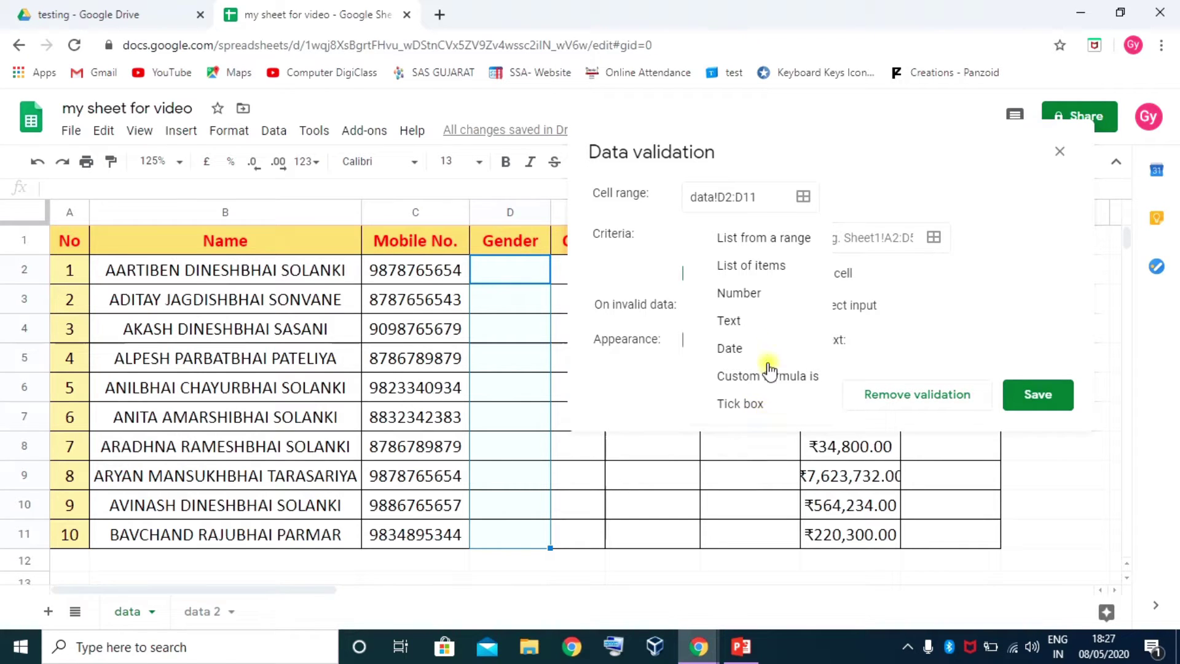
click(756, 266)
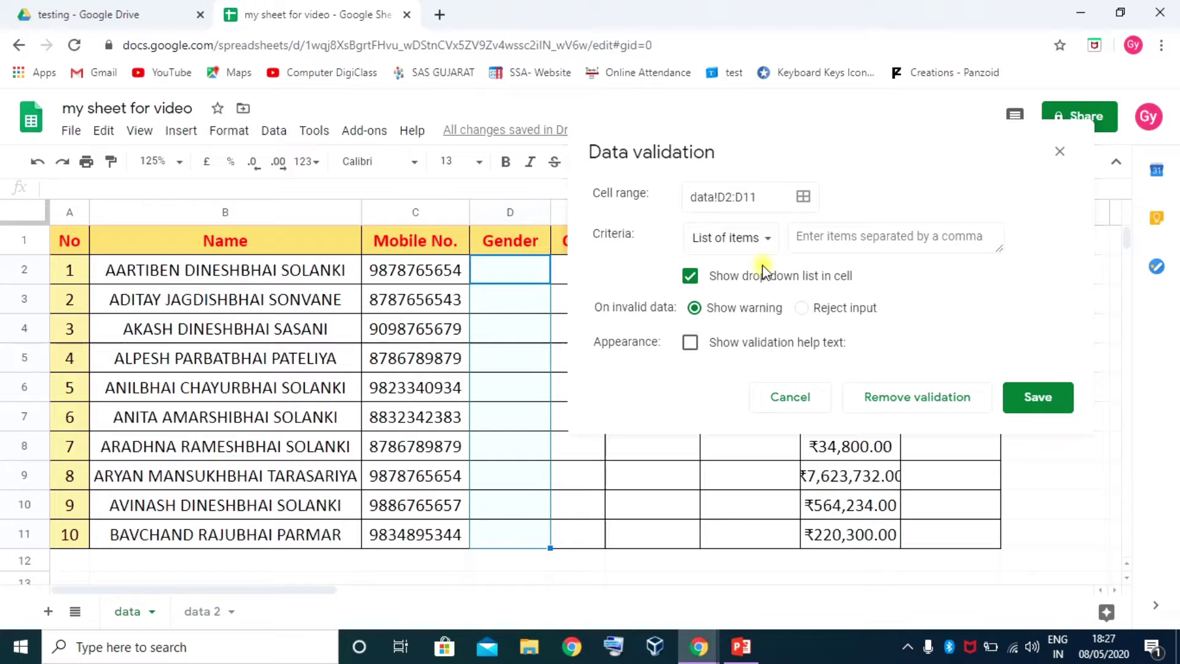
click(801, 236)
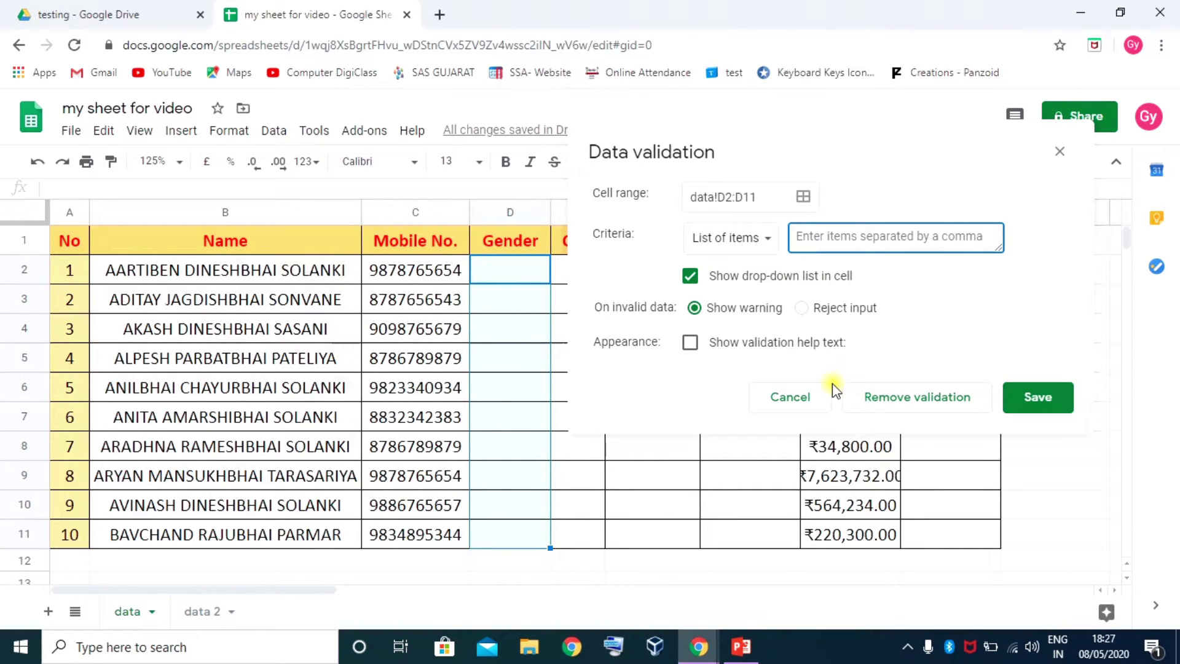
text(Mal)
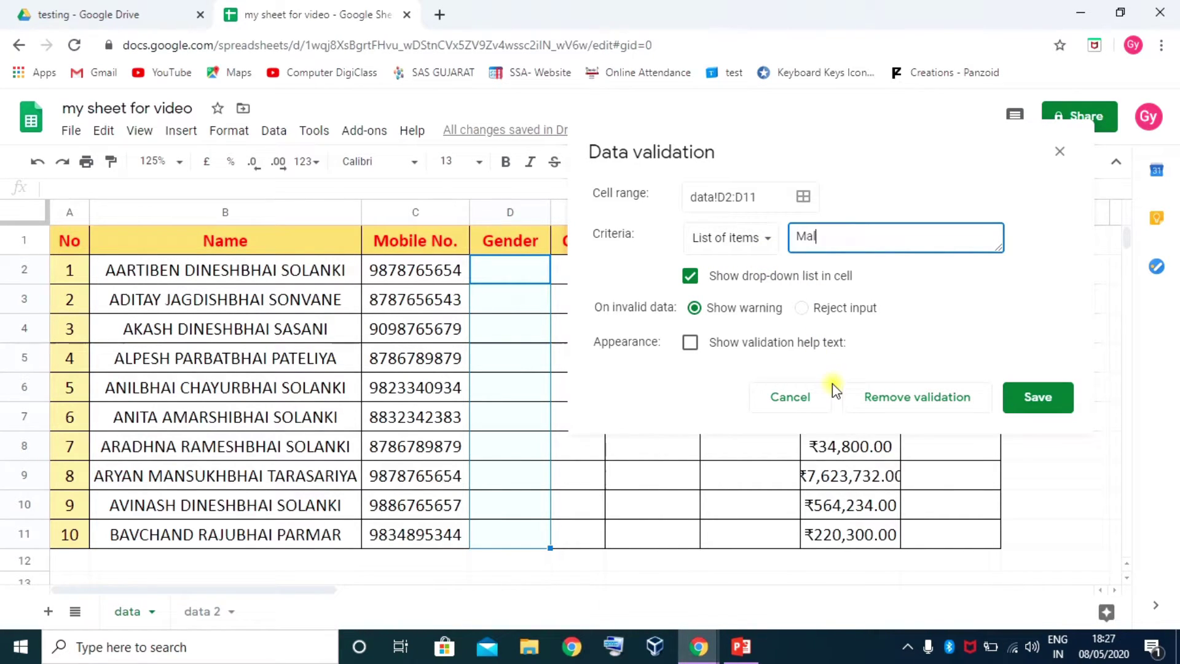
text(e)
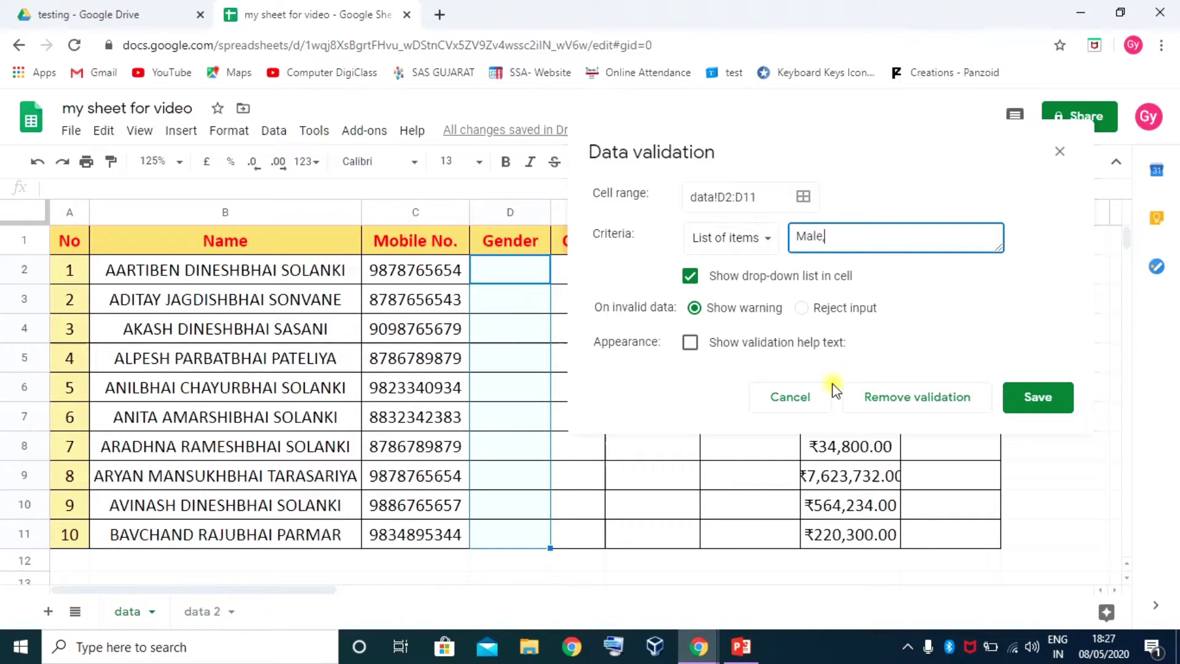
text(,Female)
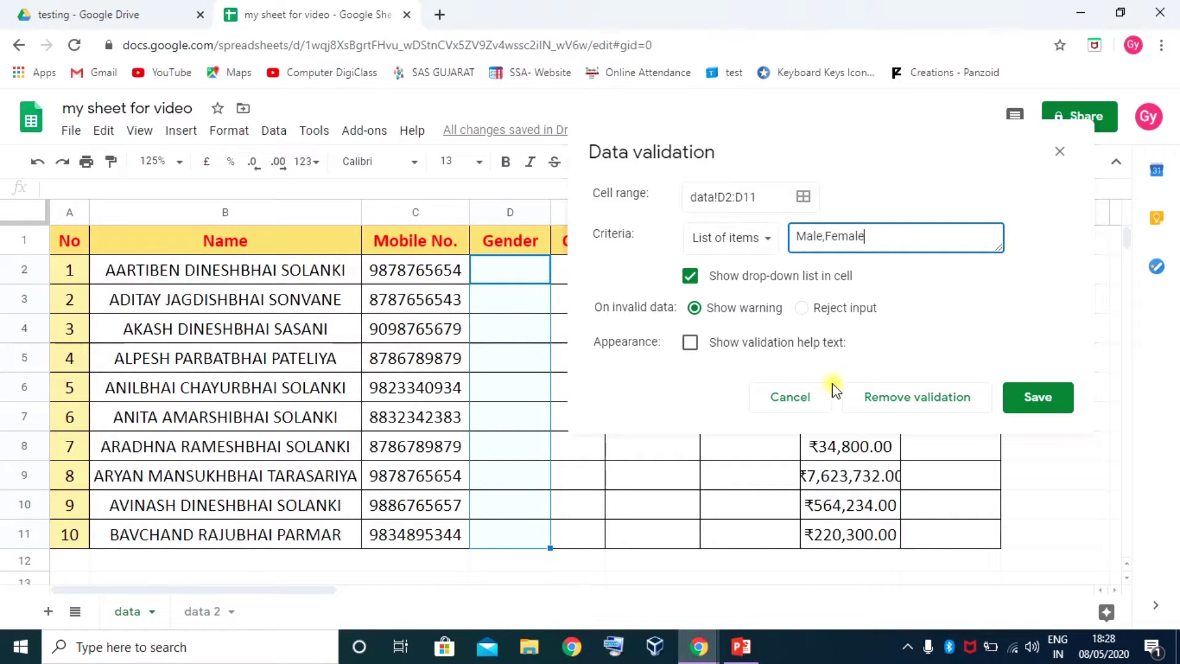
click(1036, 401)
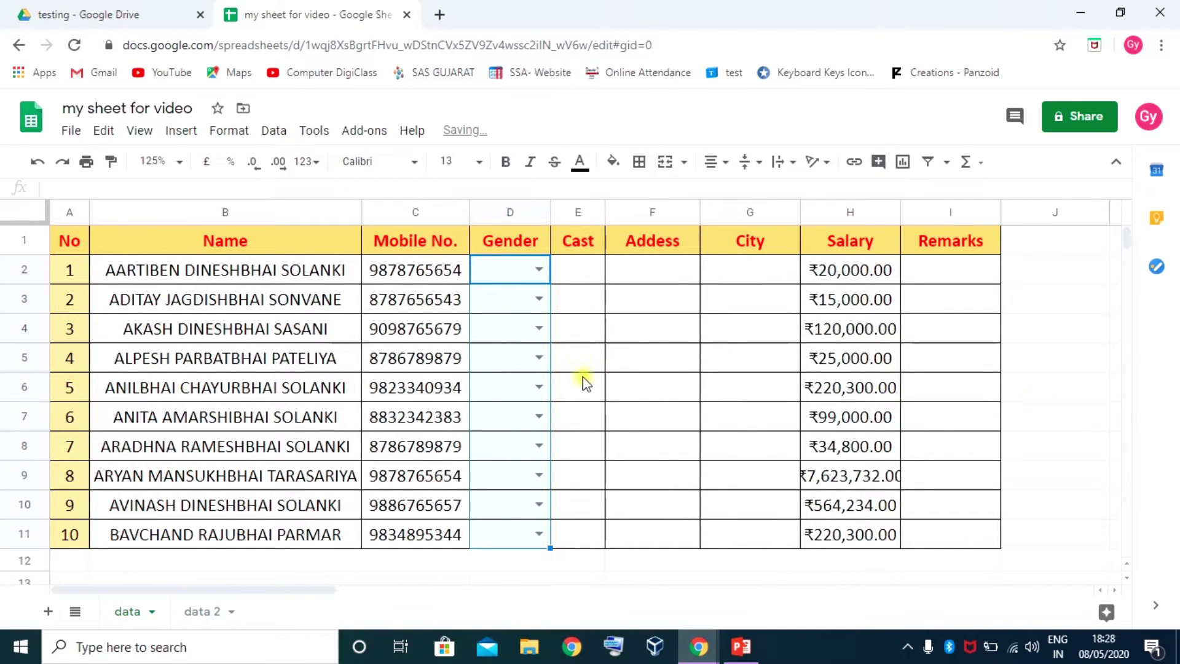
Use the drop-downs to set D2 to Male and D3 to Female
click(578, 348)
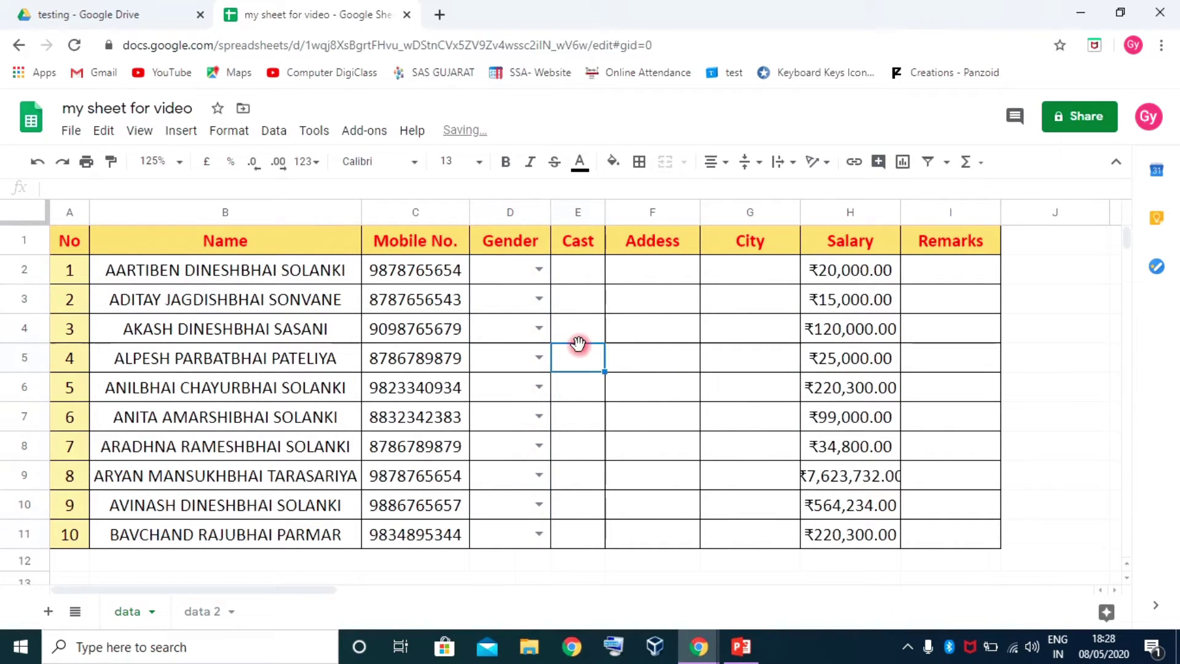
click(539, 271)
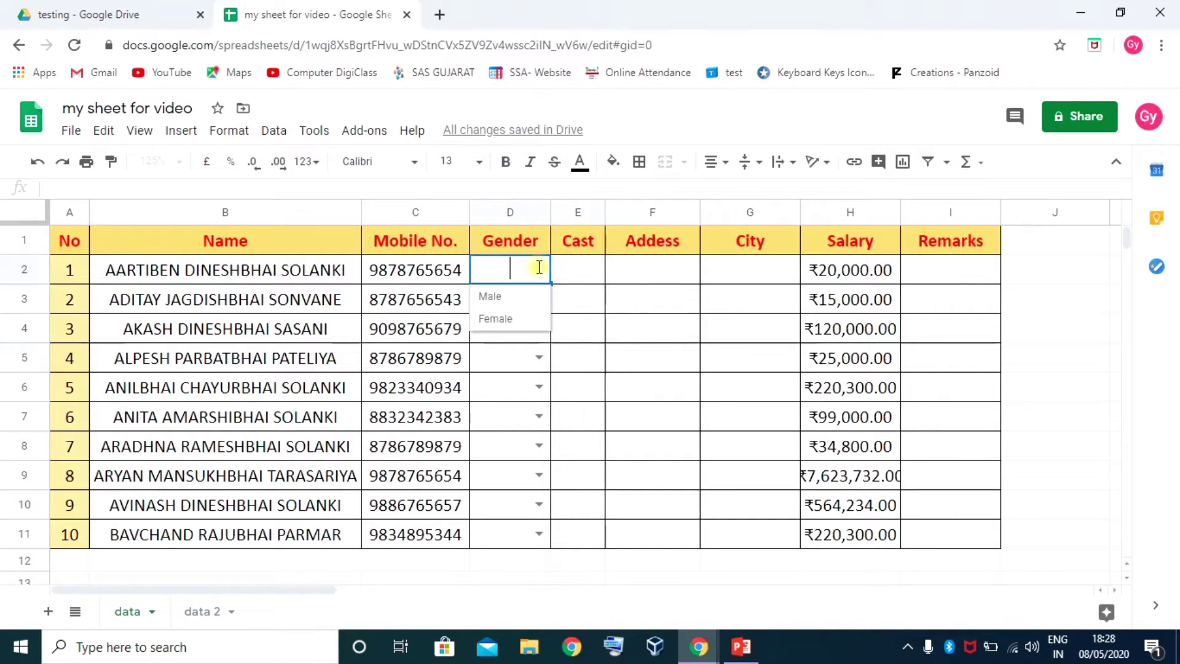
click(491, 297)
click(541, 302)
click(494, 345)
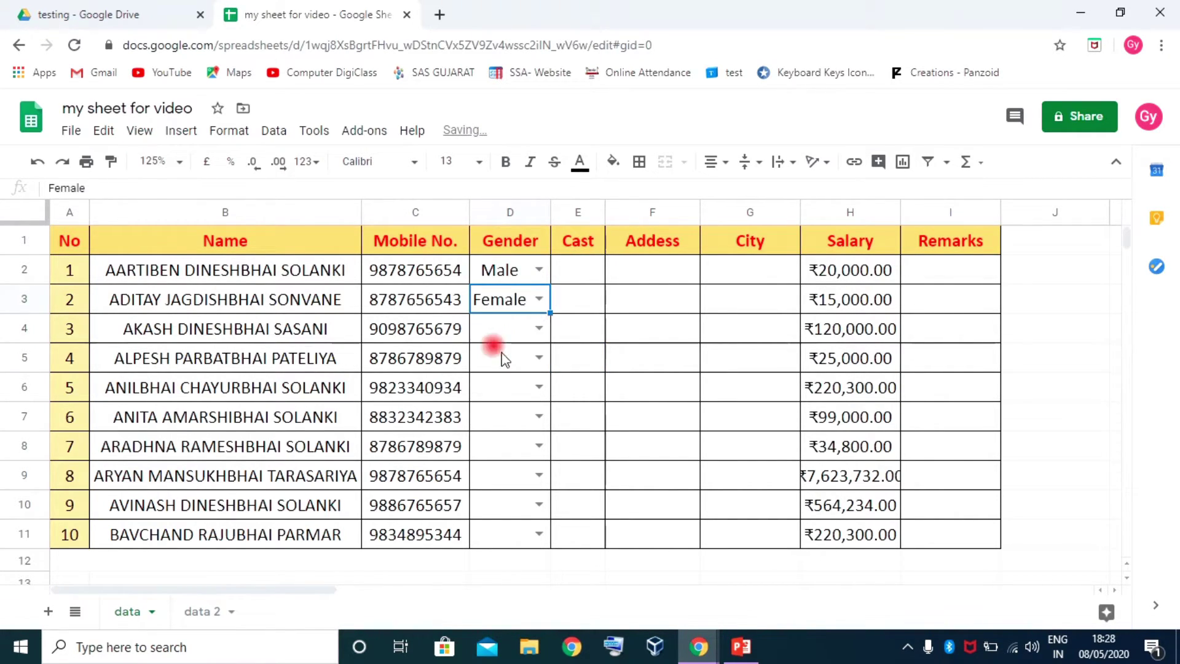
Enter Boy in D4, check its Invalid warning, then clear D4
click(503, 359)
click(501, 329)
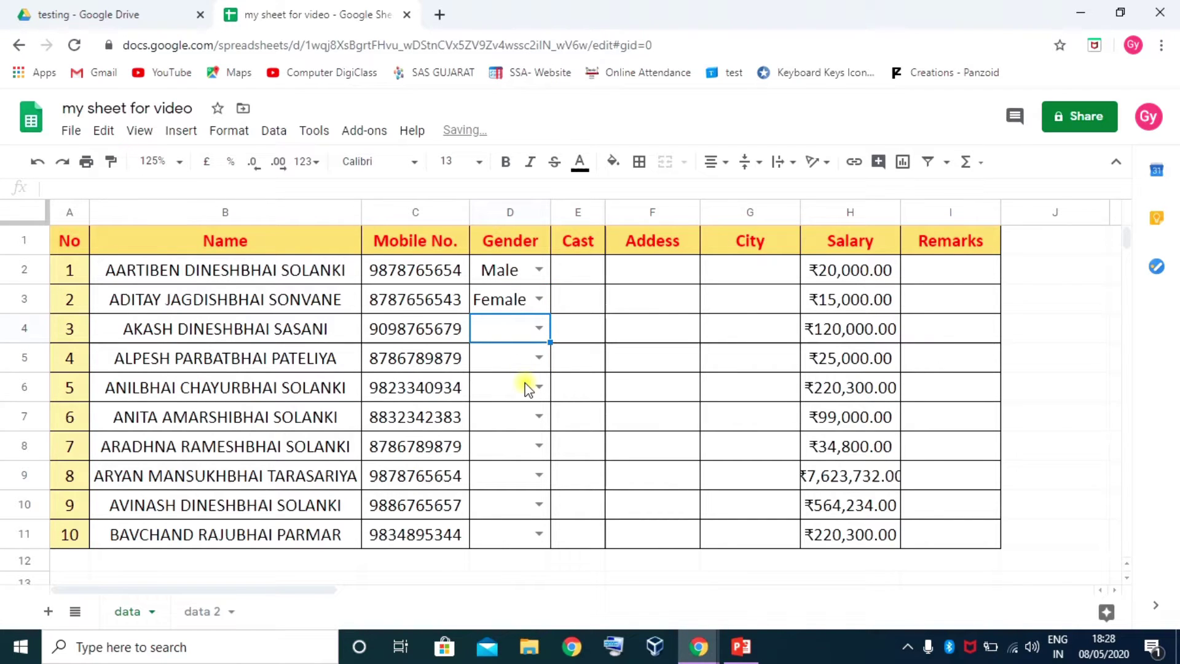
text(B)
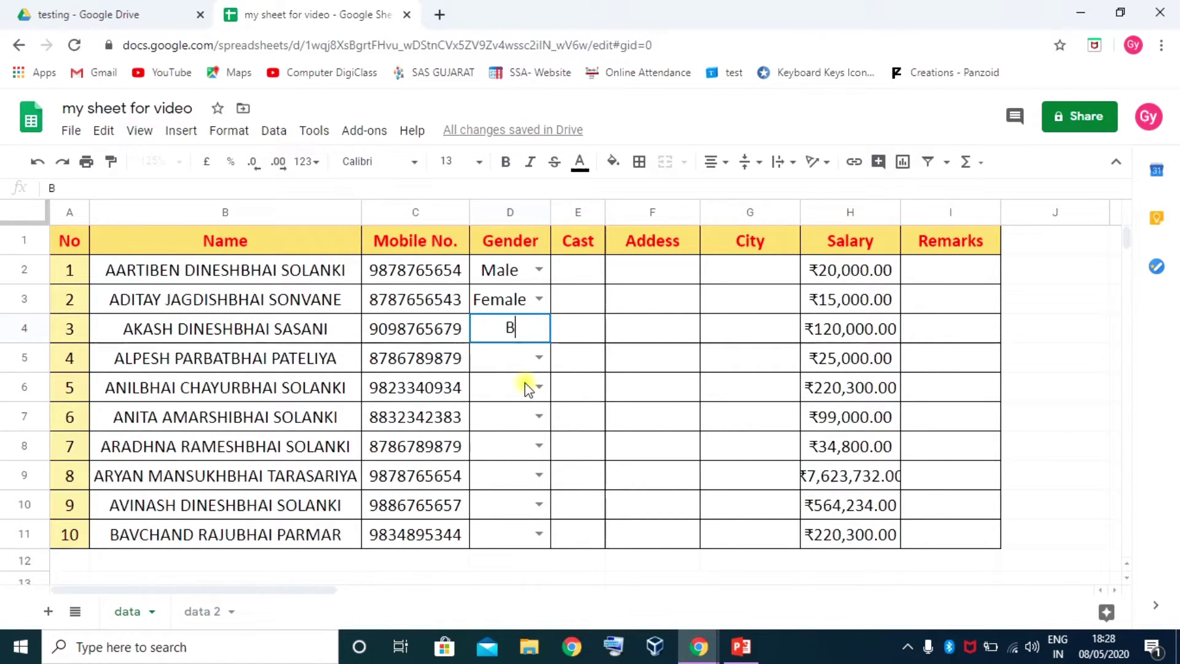
text(oy)
key(Return)
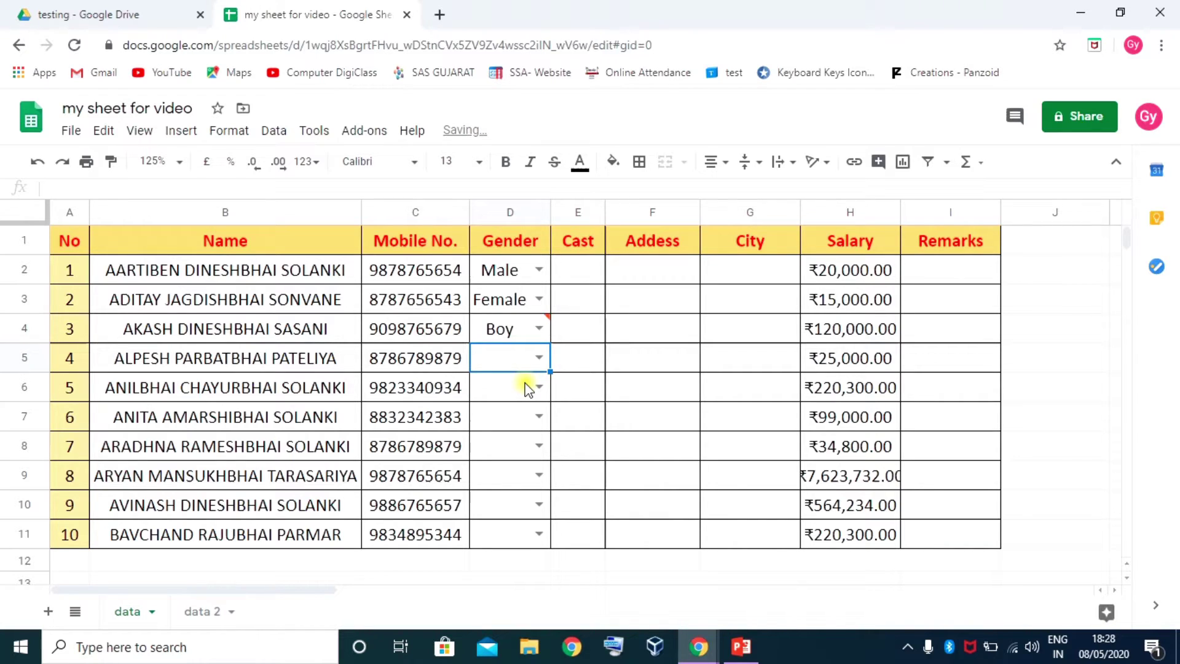
click(509, 327)
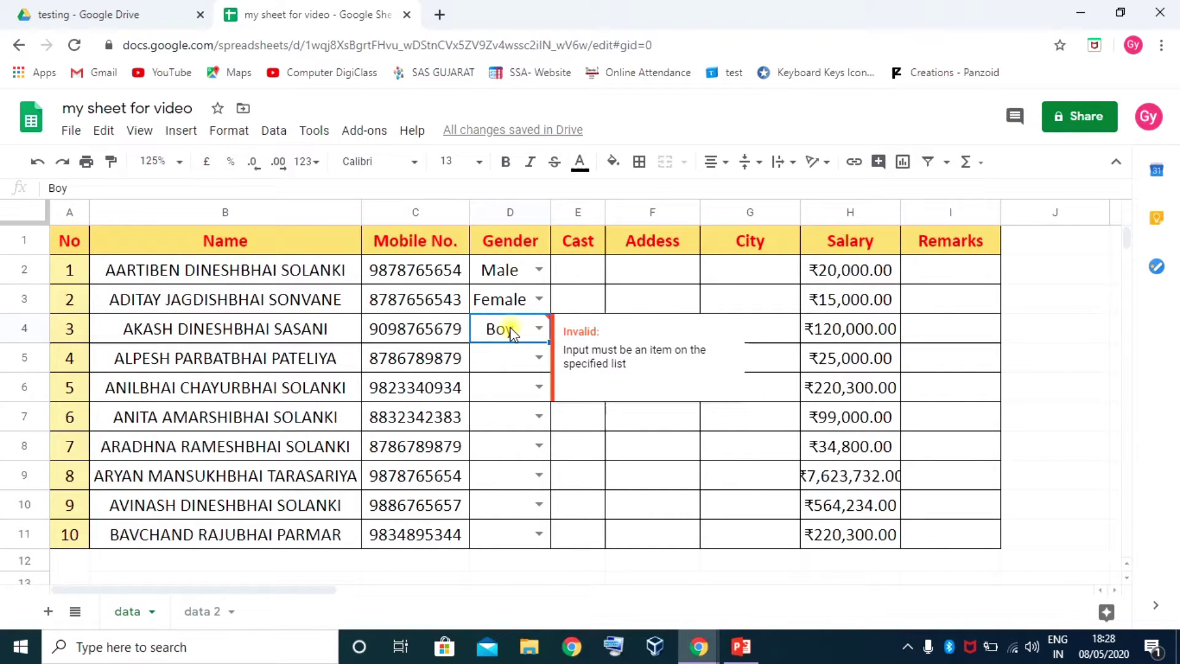
key(Delete)
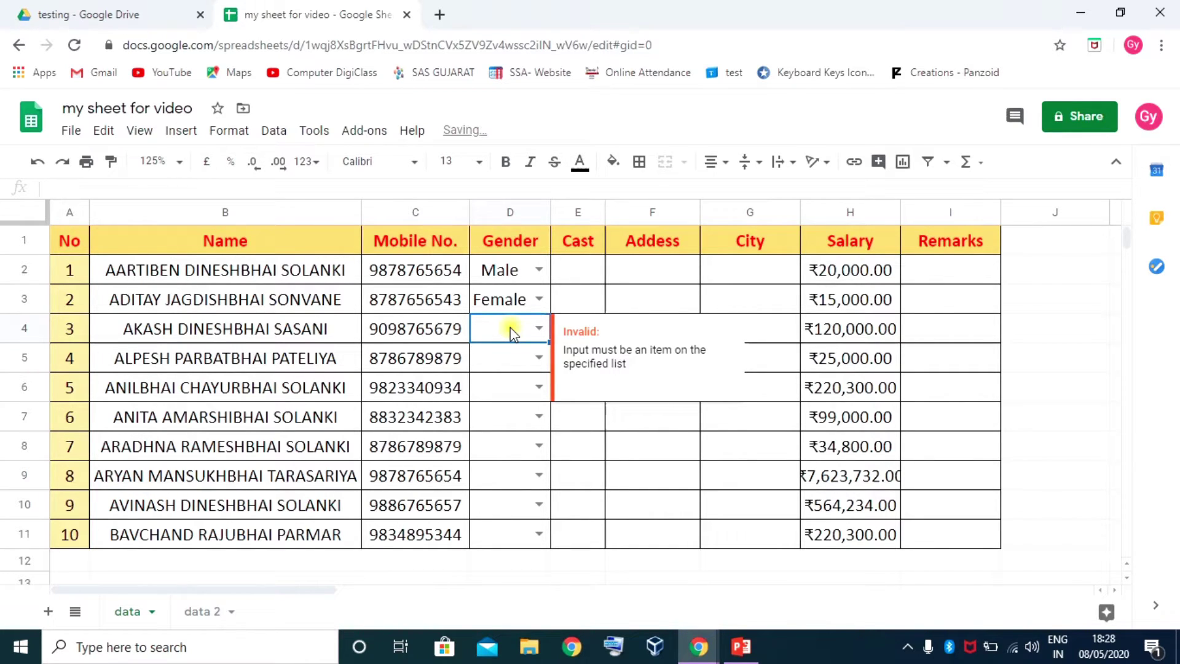
drag(503, 284, 514, 533)
Make the Gender validation reject invalid input and show help text 'Select only from list'
right_click(509, 376)
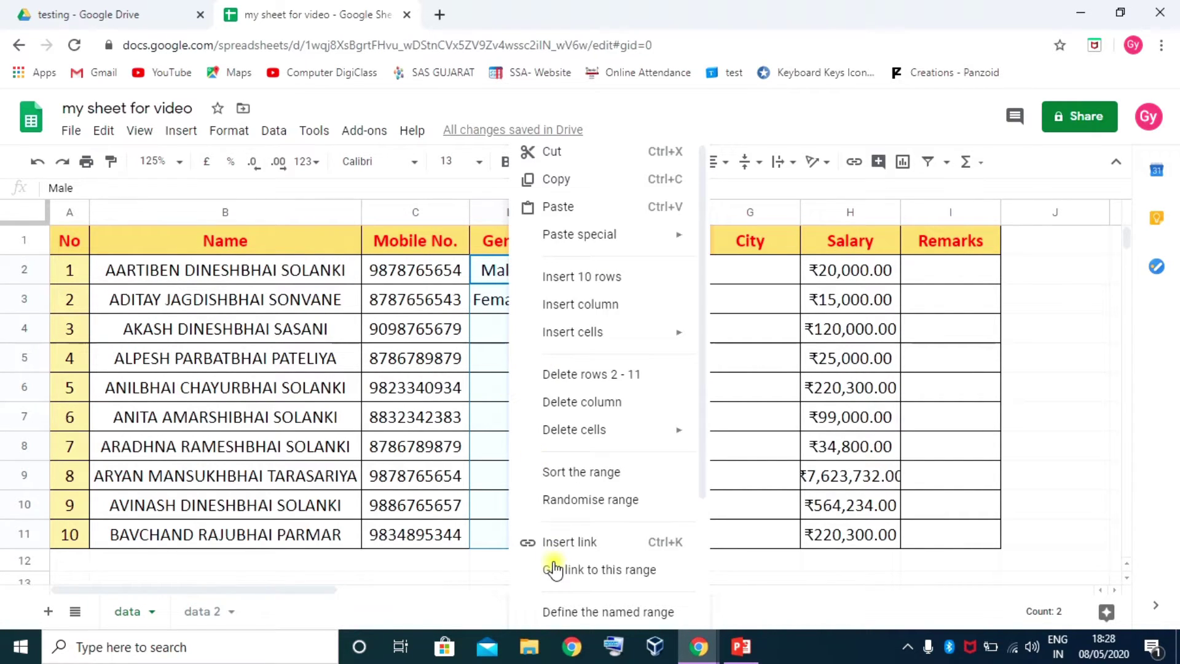
scroll(553, 584, down, 3)
click(578, 614)
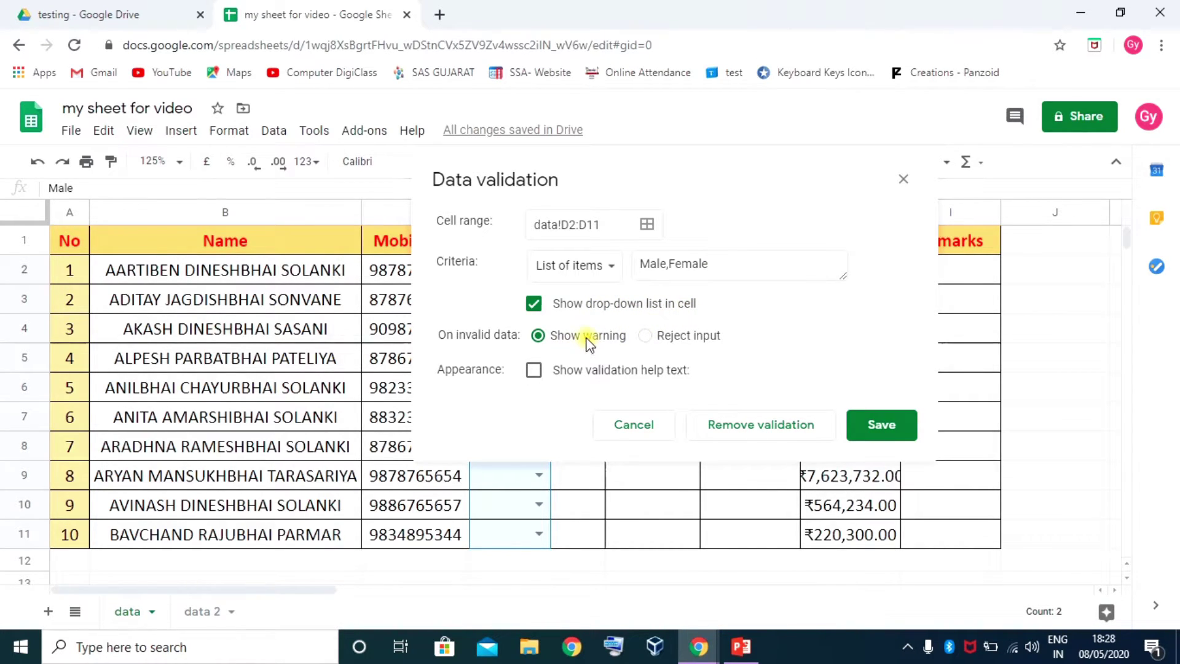
click(647, 337)
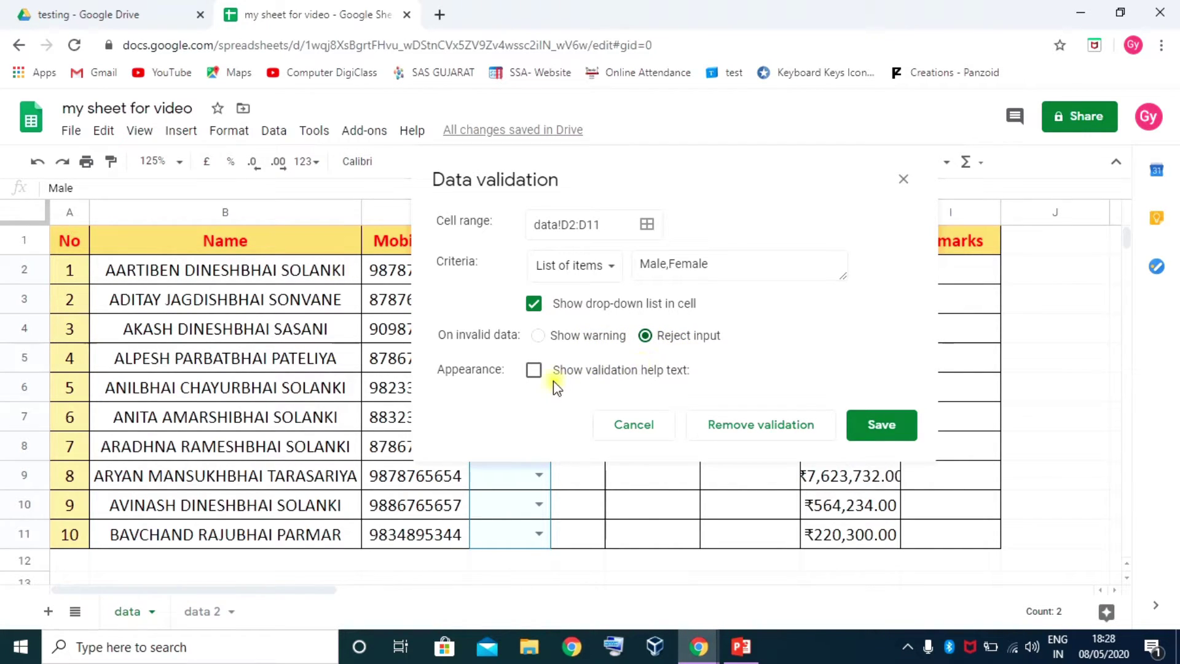
click(534, 371)
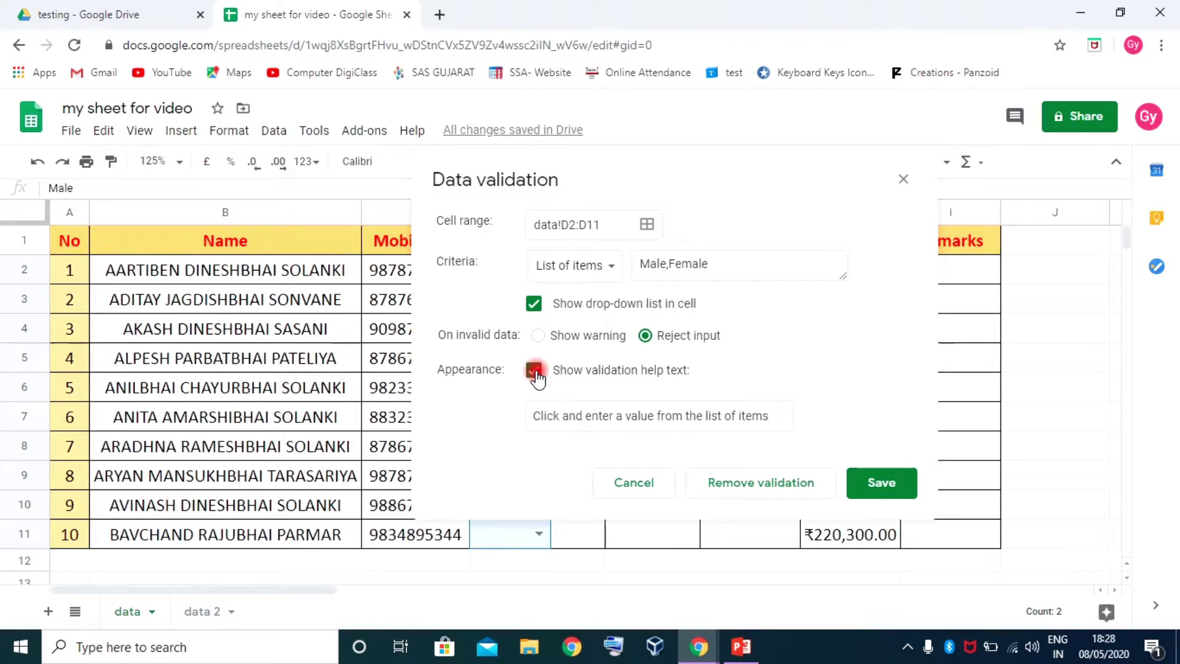
click(776, 416)
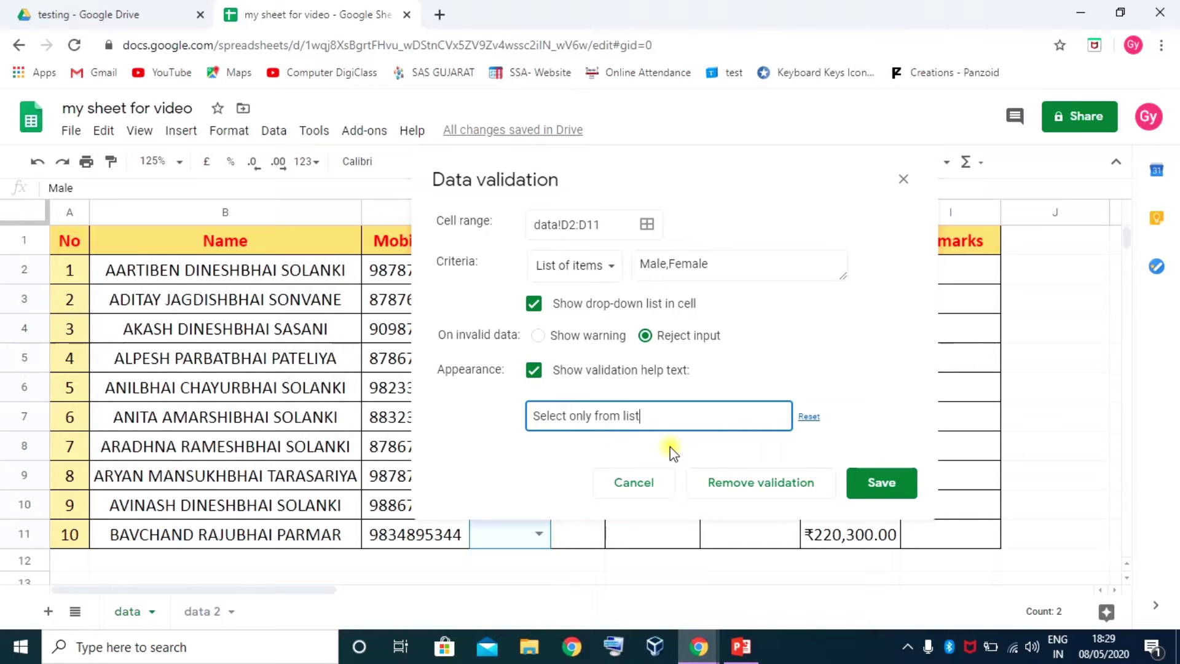
click(879, 483)
click(538, 330)
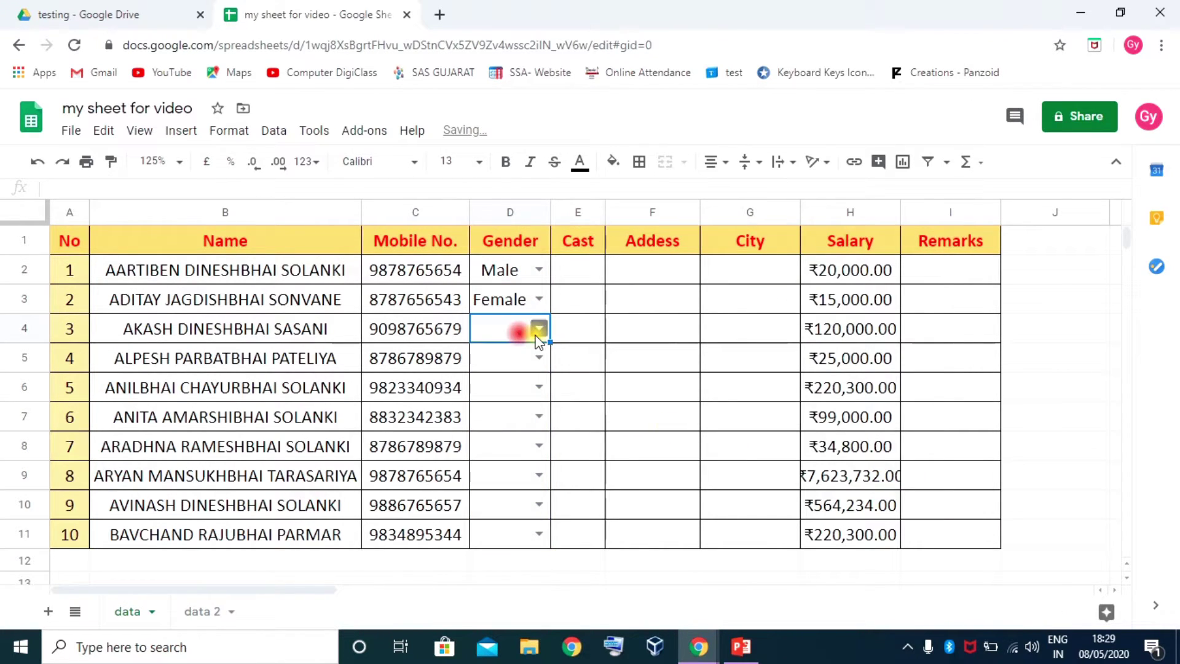
Set D4 to Male and D5 to Female, then confirm typing 'boy' in D6 is rejected
click(491, 356)
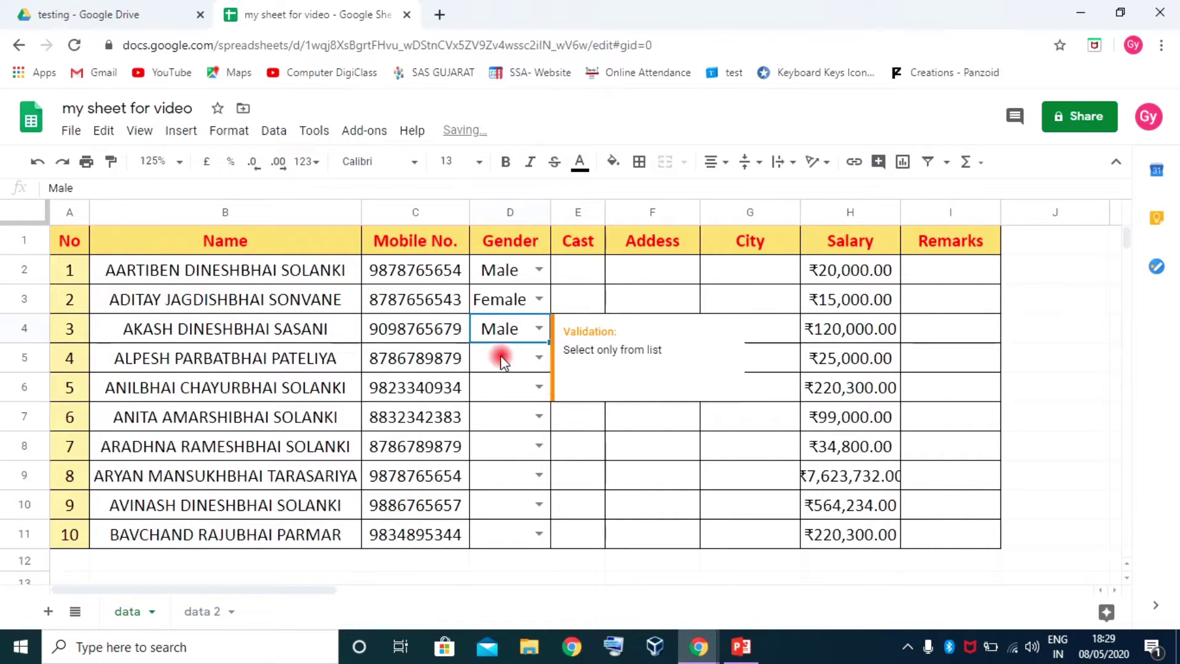
click(538, 357)
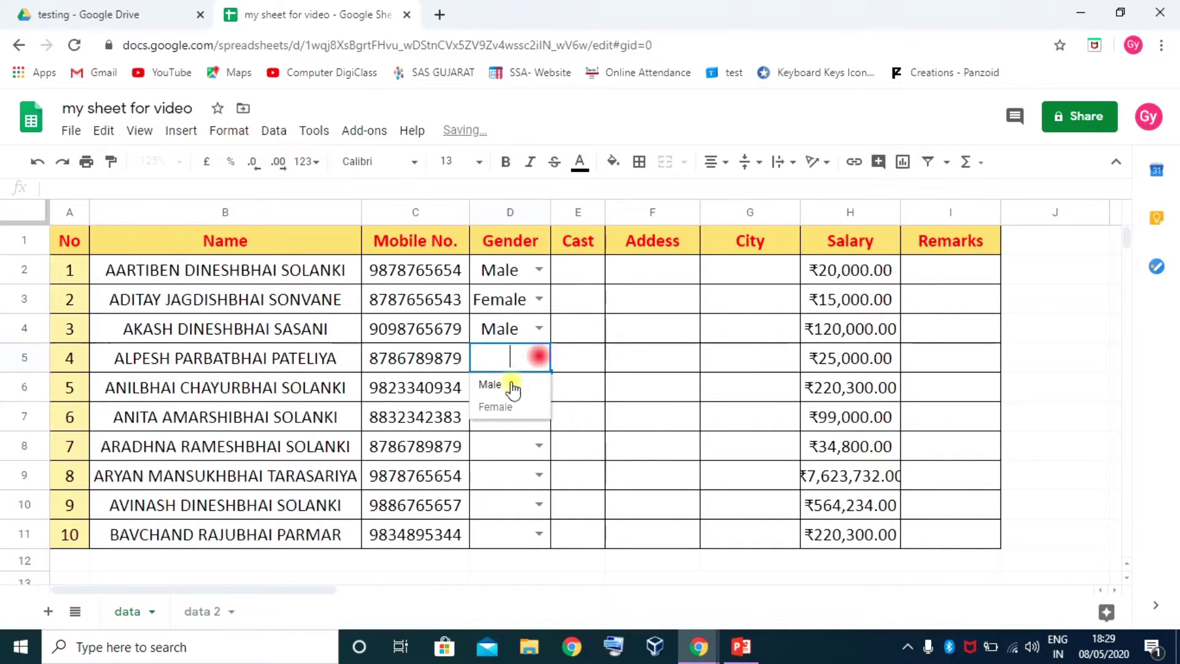
click(492, 408)
click(506, 387)
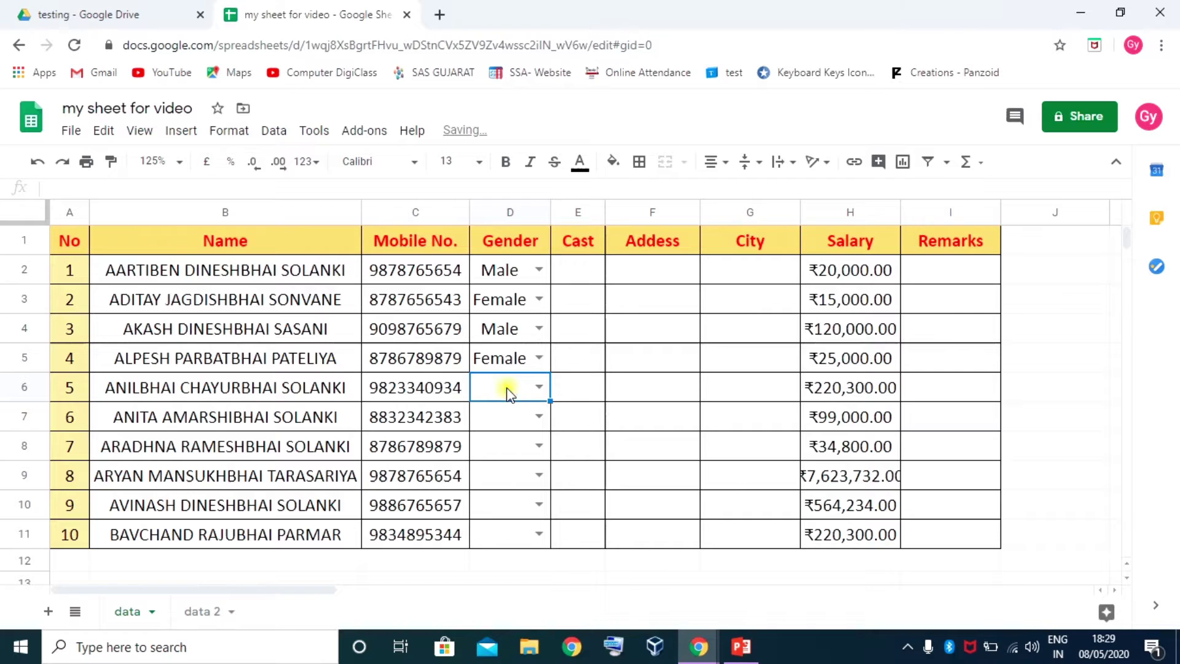
text(boy)
key(Return)
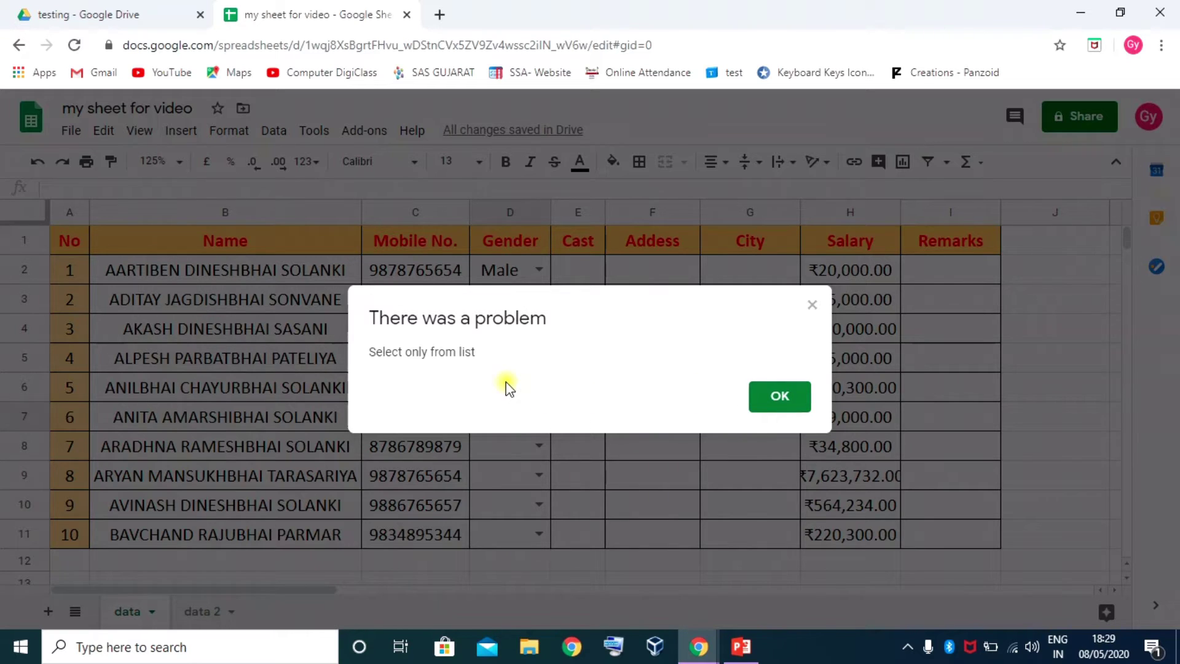
click(777, 394)
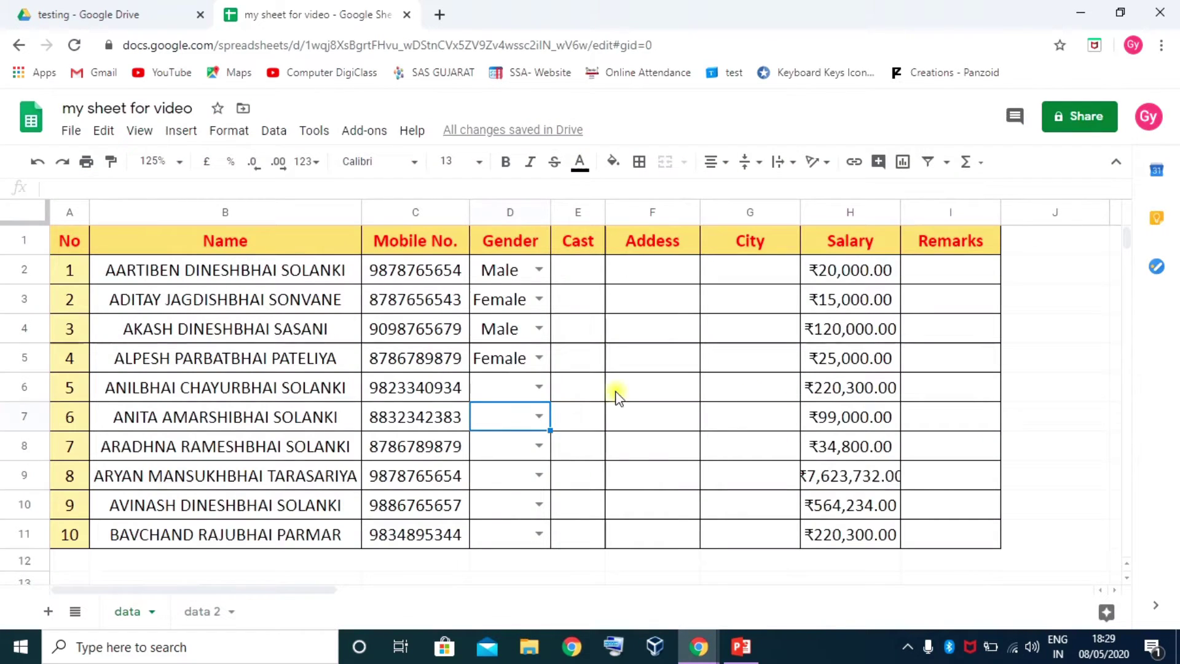
click(519, 392)
click(496, 268)
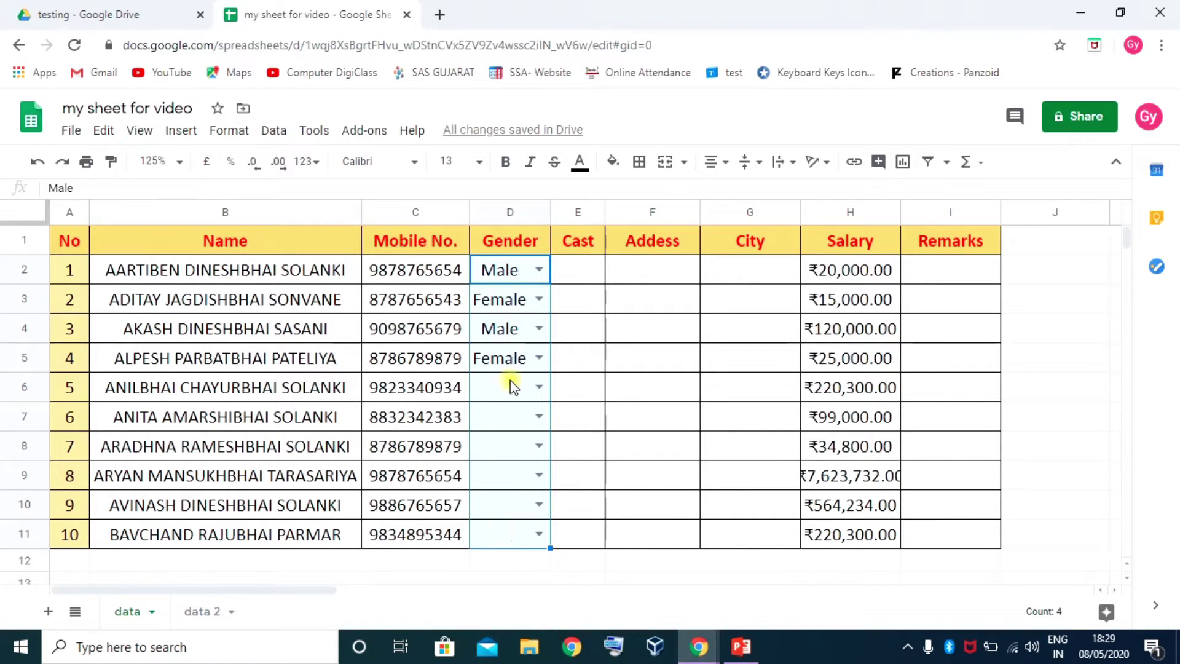
Bring up data validation settings for the City cells G2:G11
drag(753, 271, 747, 531)
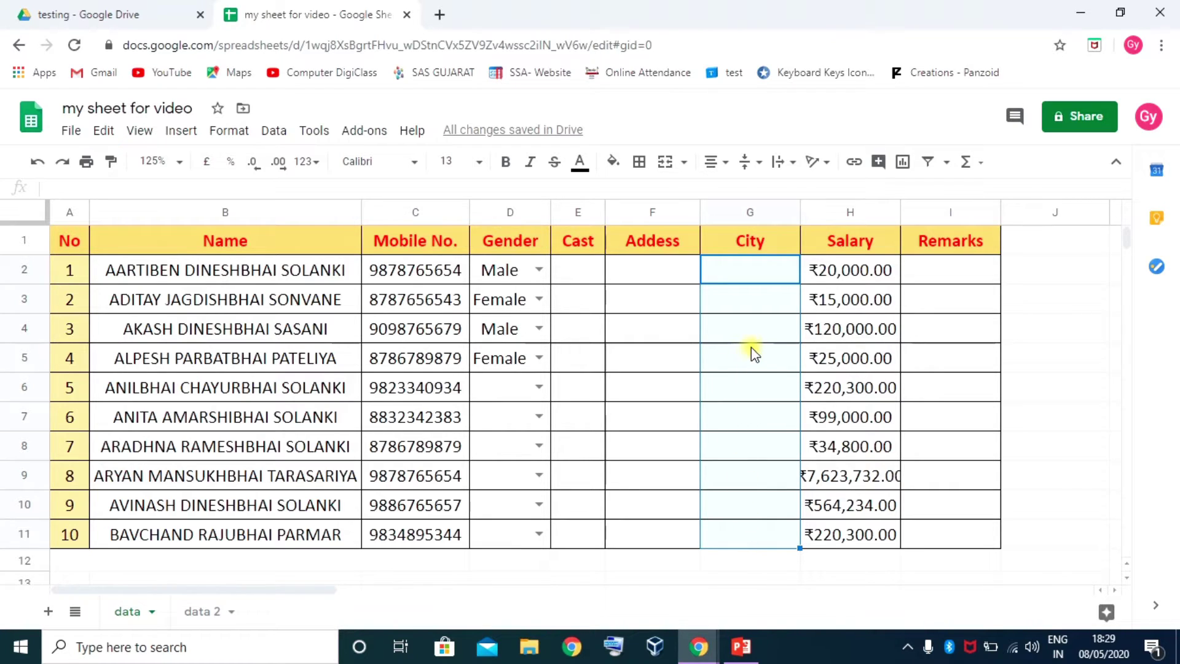
right_click(746, 273)
scroll(810, 571, down, 3)
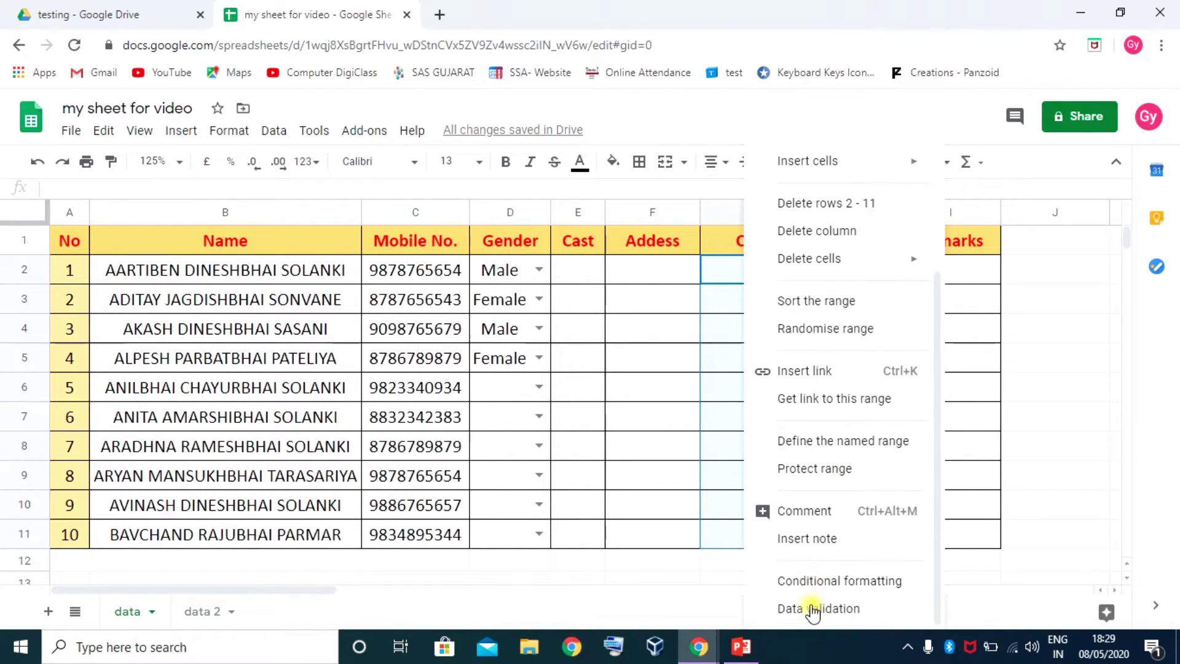
click(812, 609)
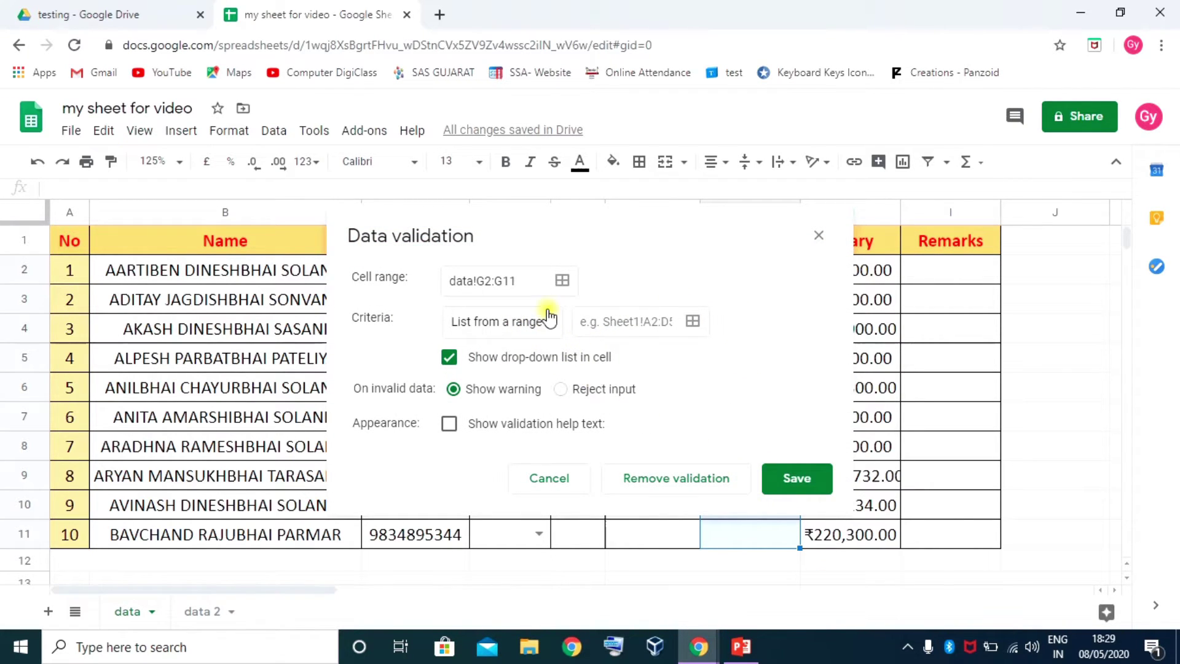
Dismiss the validation dialog and add a new sheet named master
click(555, 479)
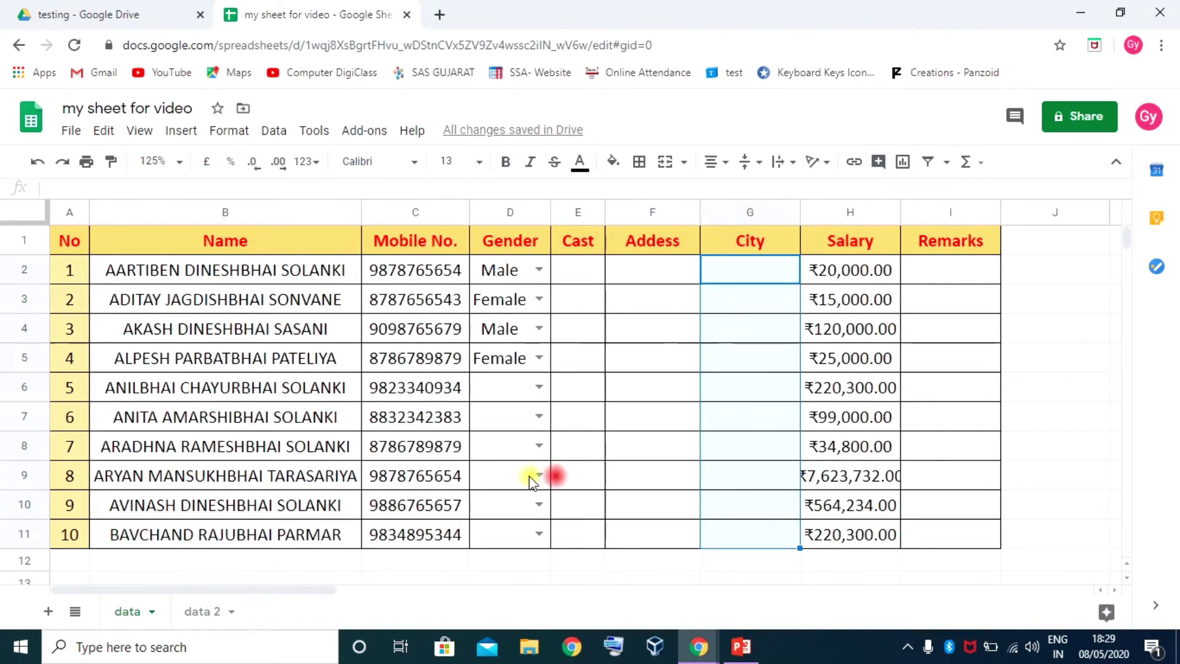
click(47, 611)
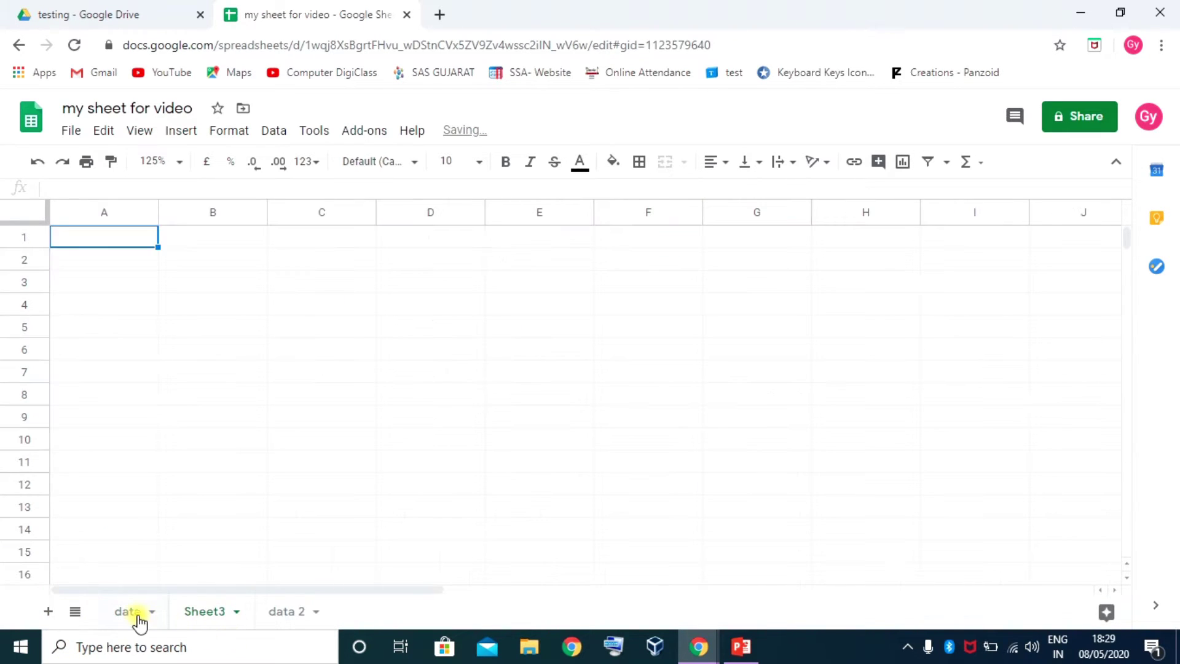
double_click(208, 611)
text(ma)
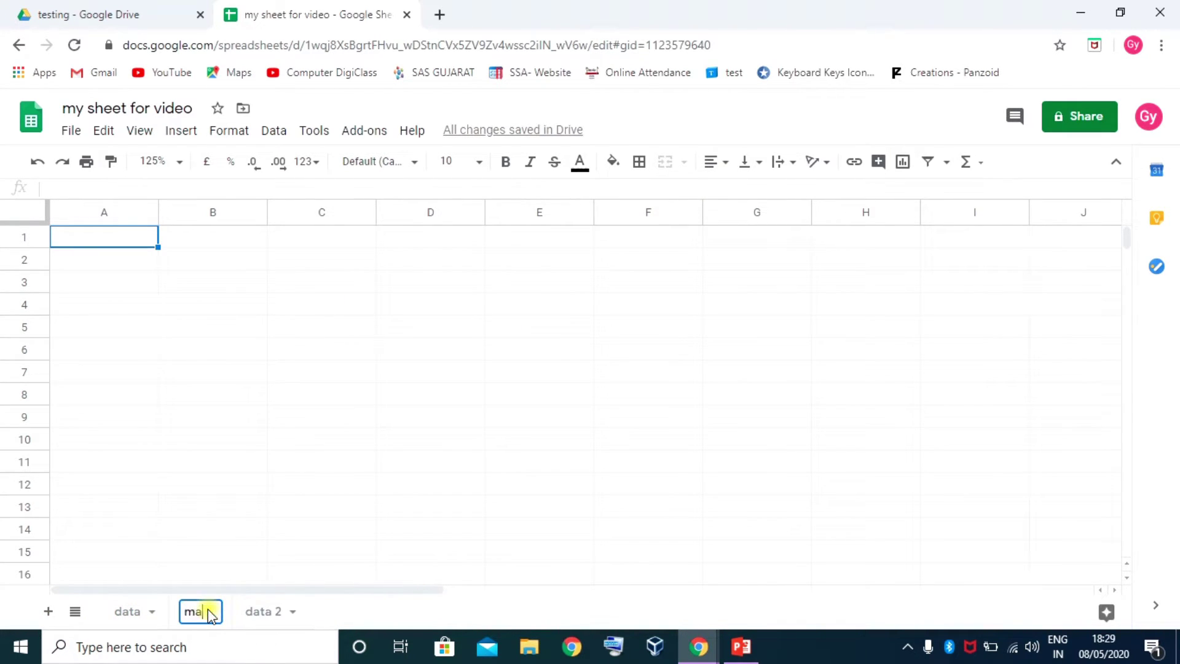
text(ster)
key(Return)
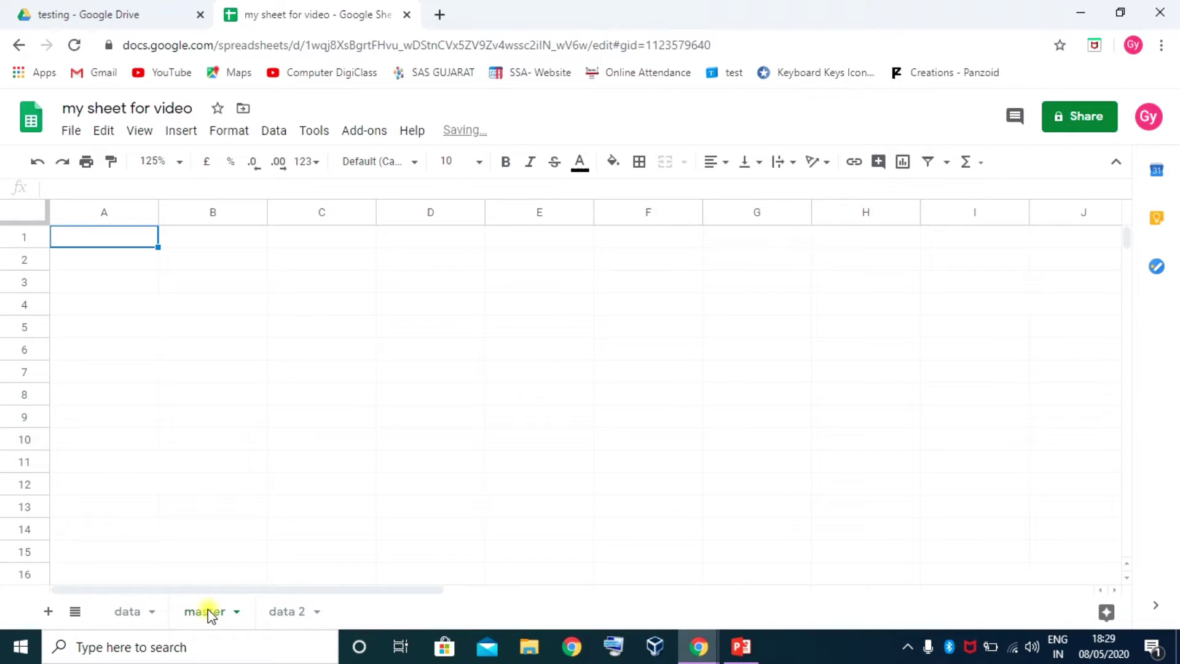
Enter City in A1 with Surat, Rajkot, Bhavnagar, Baroda, Ahmedabad, Nadiyad, Palanpur below
click(130, 237)
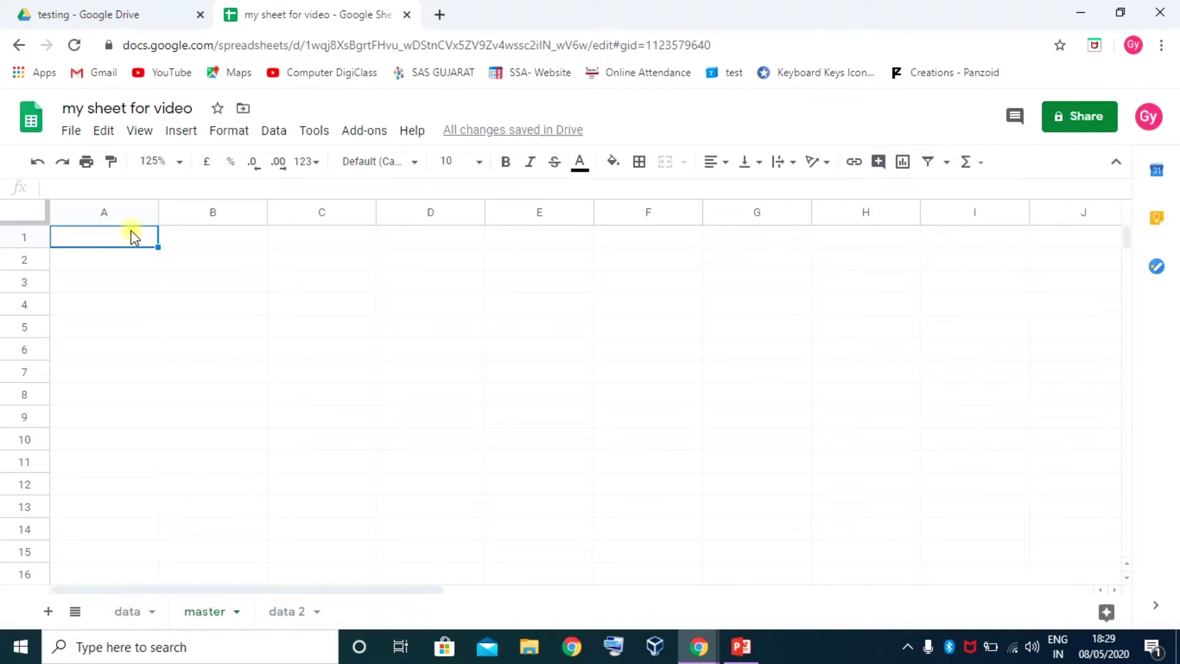
text(City)
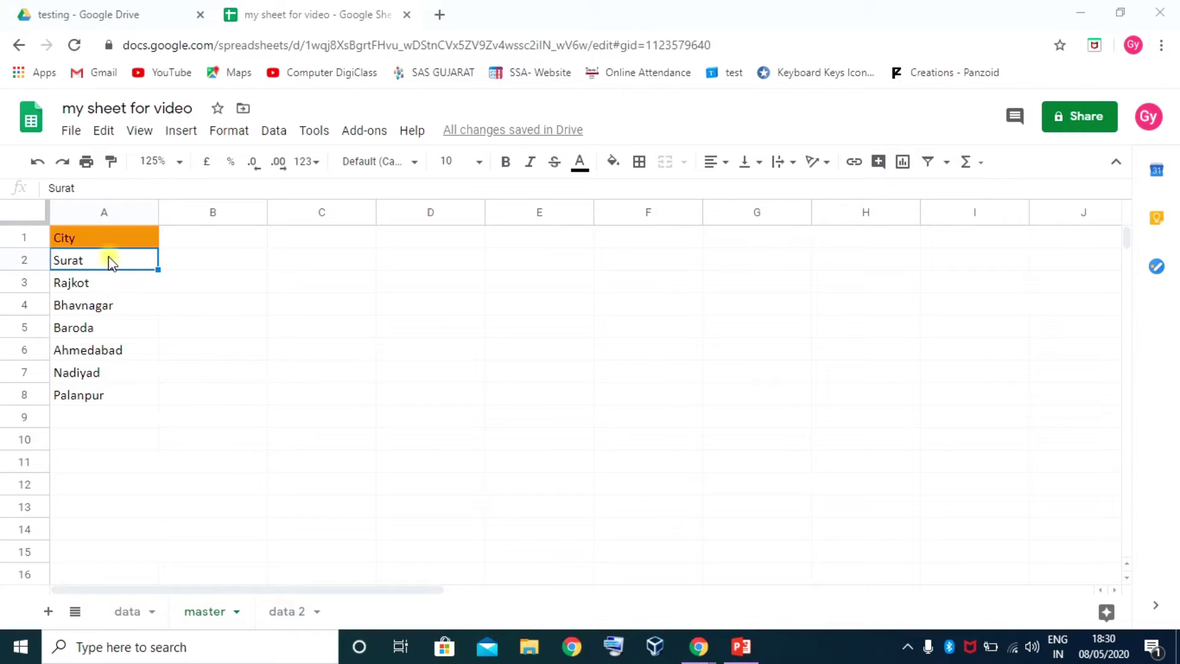
drag(112, 264, 119, 332)
drag(121, 398, 124, 399)
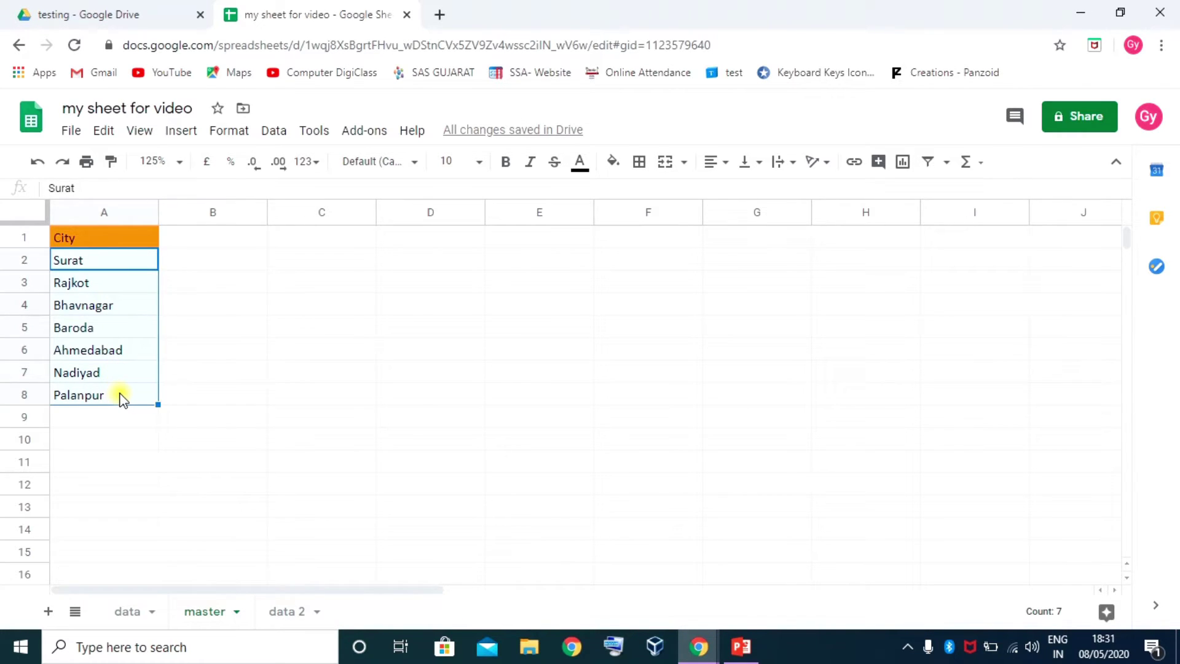
click(113, 349)
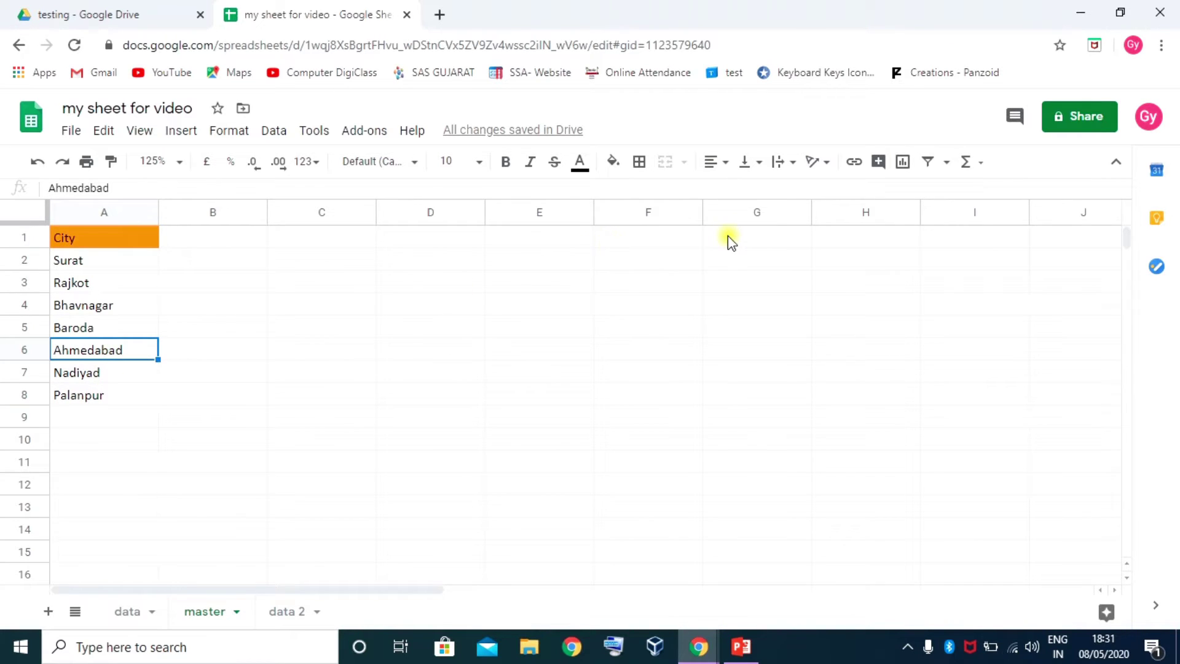
Select the City cells G2:G11 on the data sheet and open their data validation
click(145, 613)
drag(728, 279, 737, 535)
right_click(732, 378)
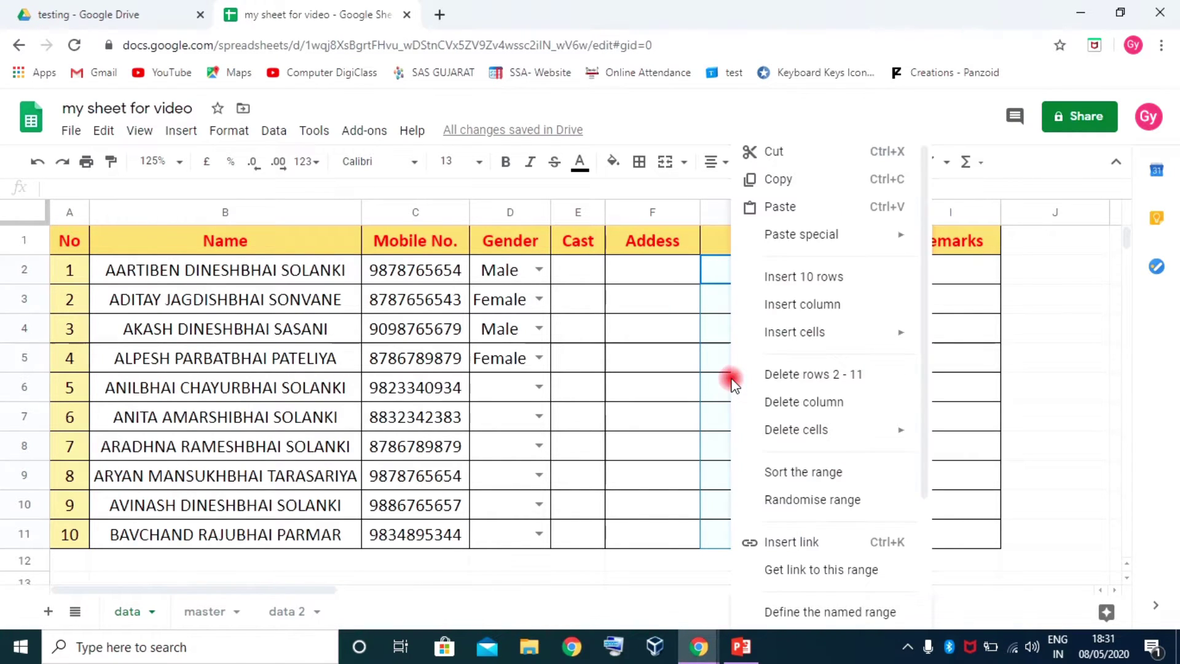
scroll(807, 590, down, 3)
click(807, 609)
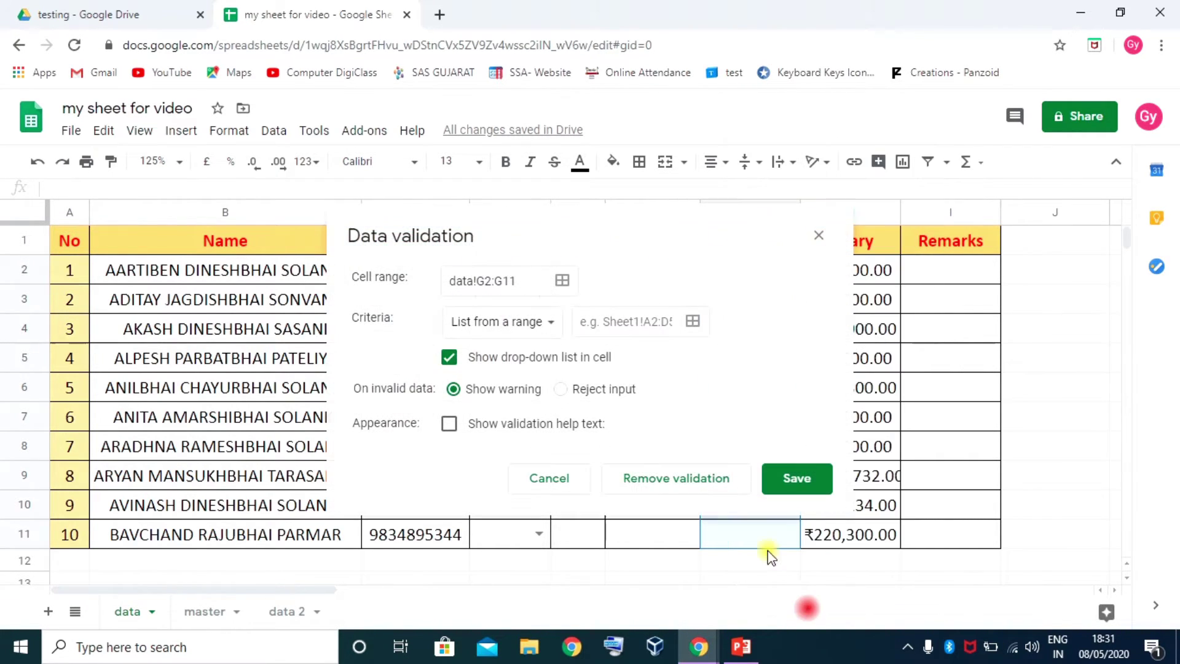
drag(579, 223, 523, 121)
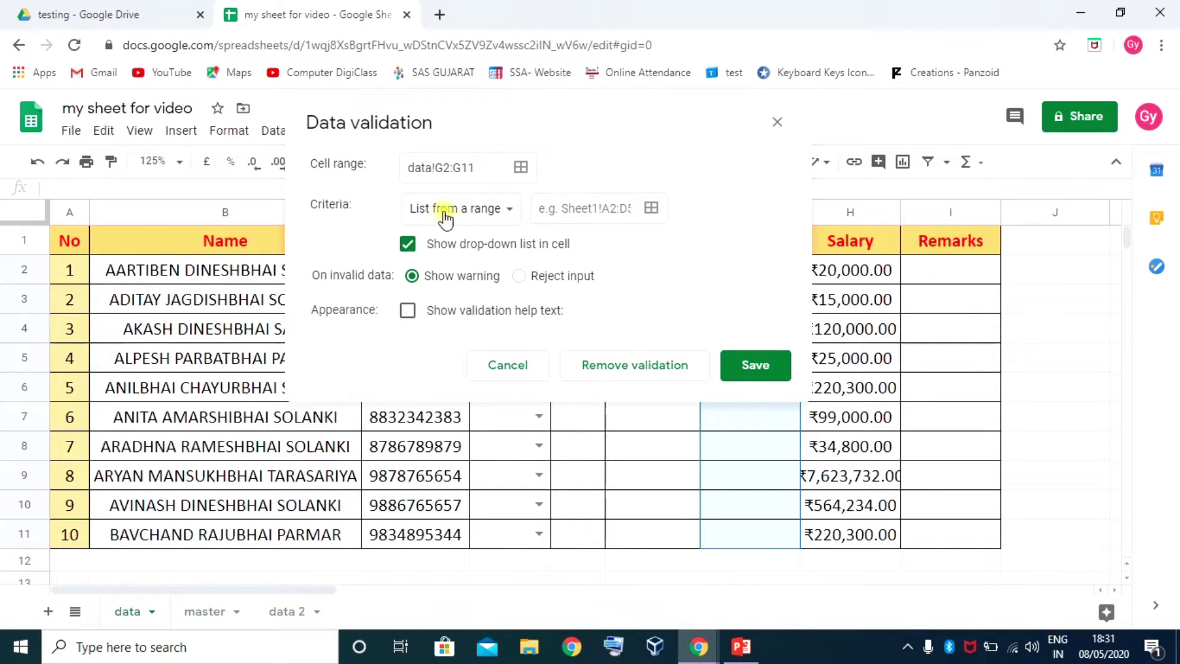
Set the drop-down source to master!A2:A8, reject invalid input, and save the rule
click(569, 208)
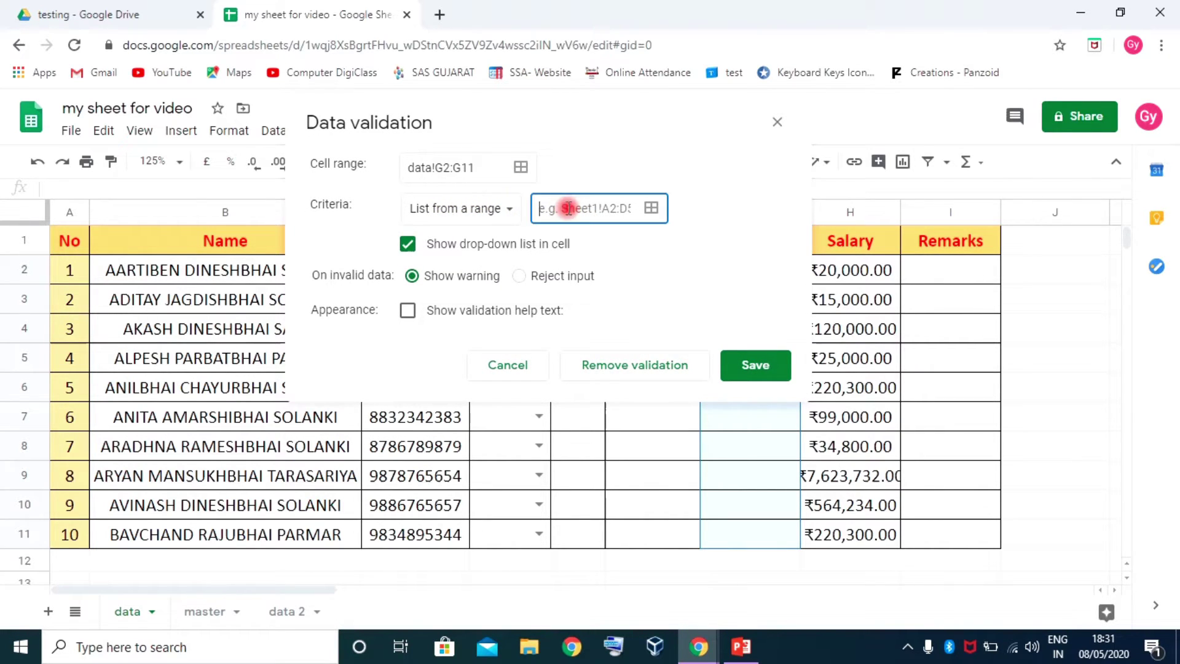
click(651, 207)
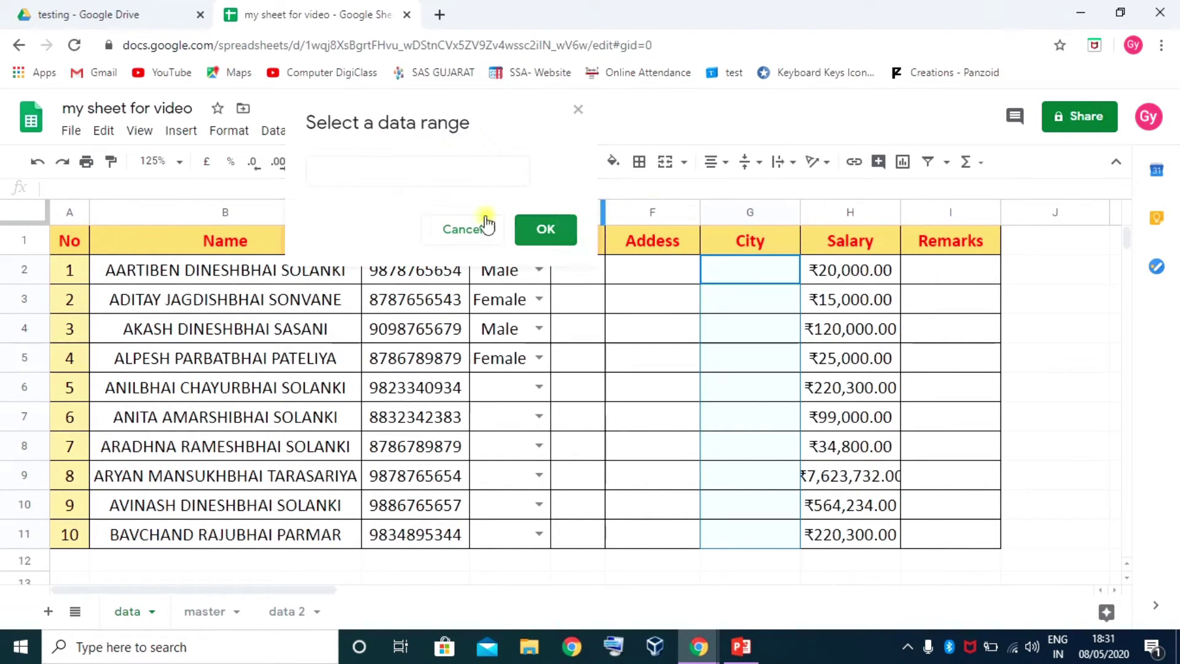
click(356, 174)
click(204, 611)
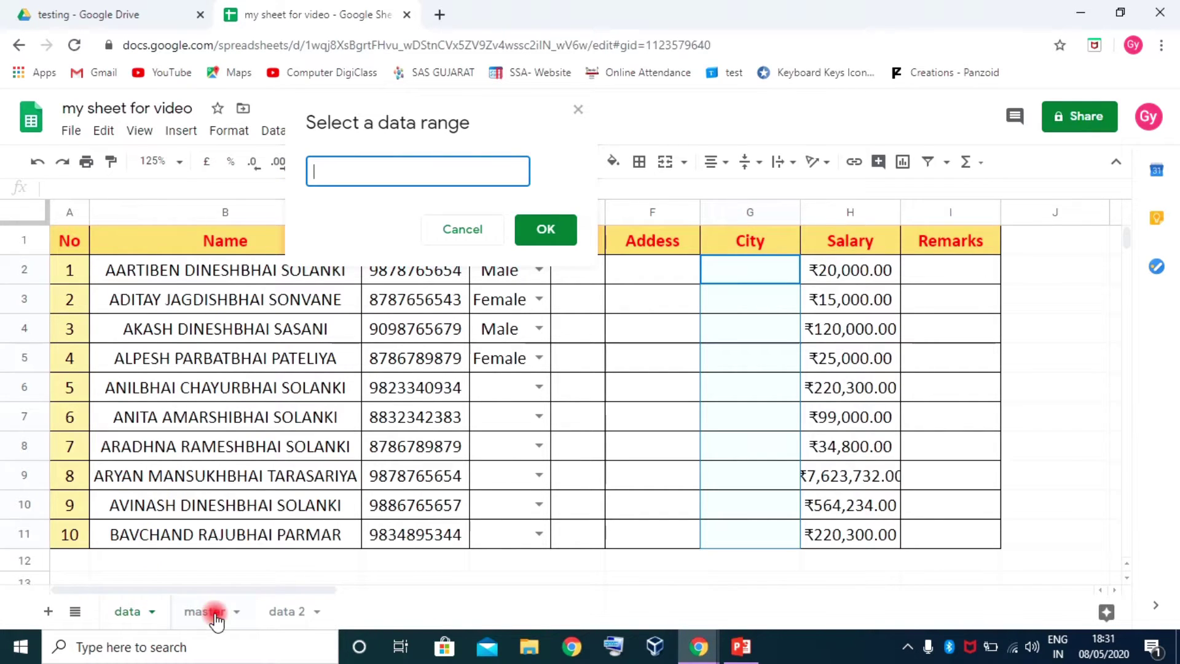
drag(106, 265, 102, 400)
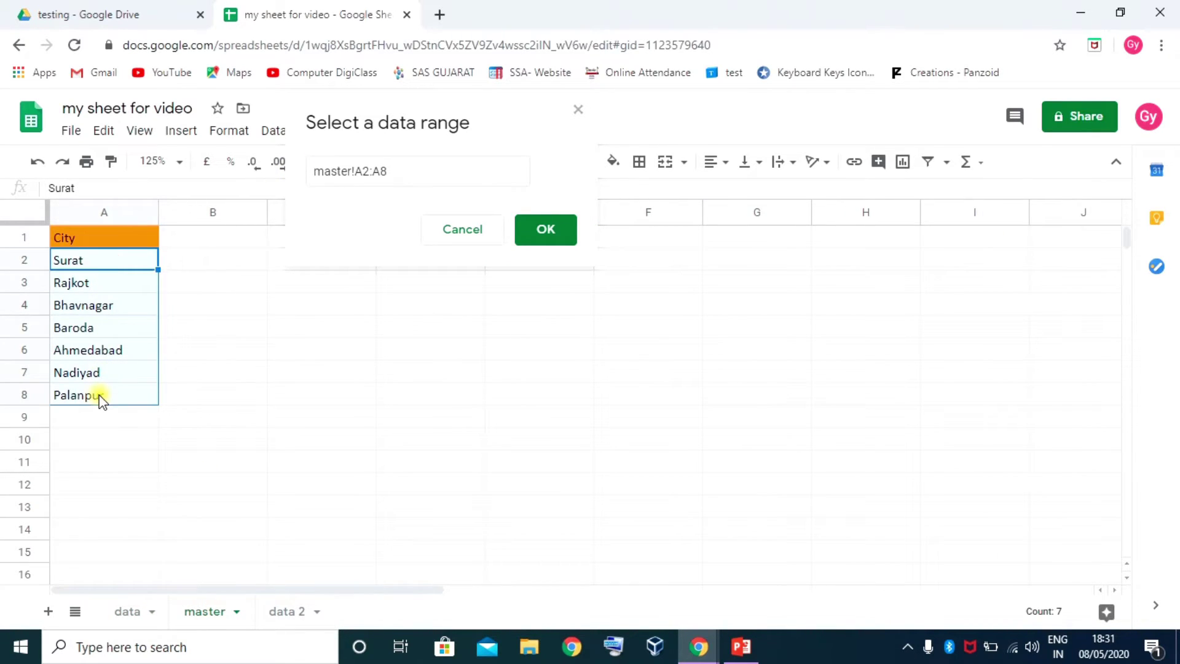
click(545, 229)
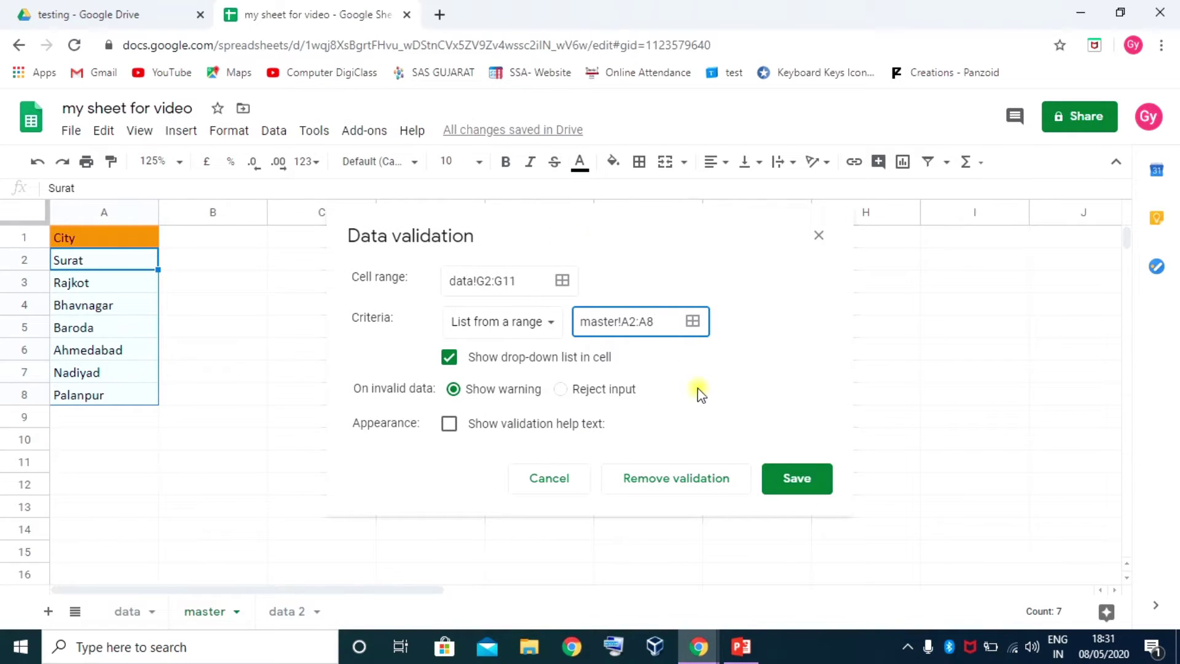
click(561, 390)
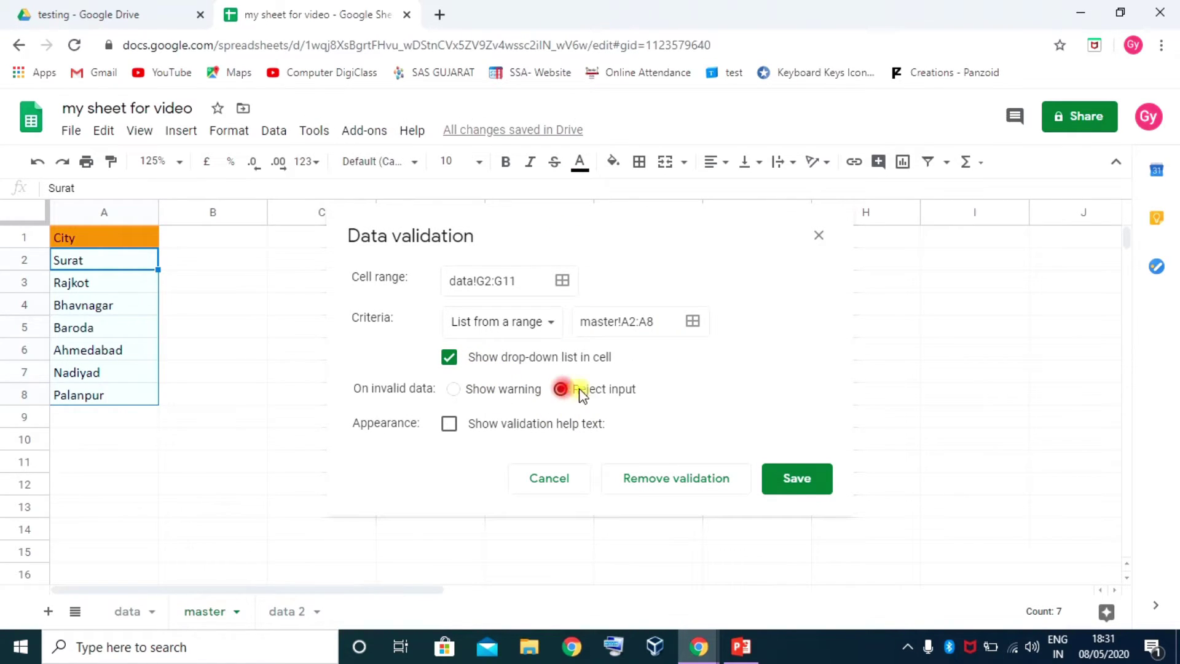
click(795, 485)
click(136, 612)
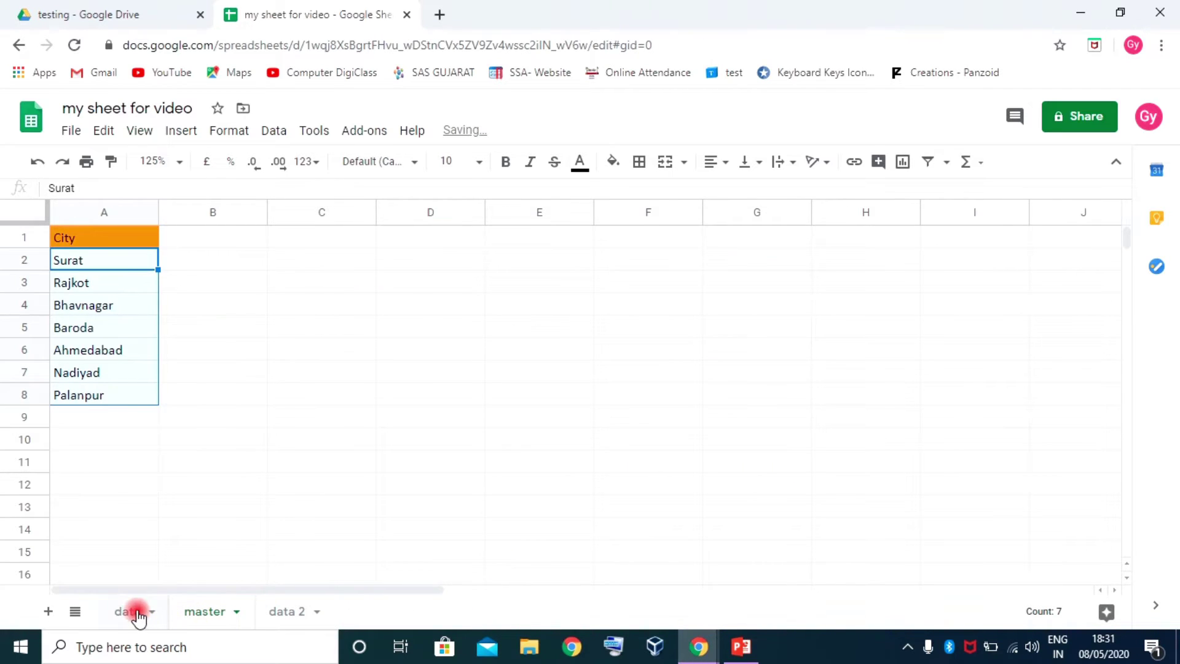
Pick Baroda, Bhavnagar and Baroda from the drop-downs in G2, G3 and G4
click(746, 268)
click(785, 269)
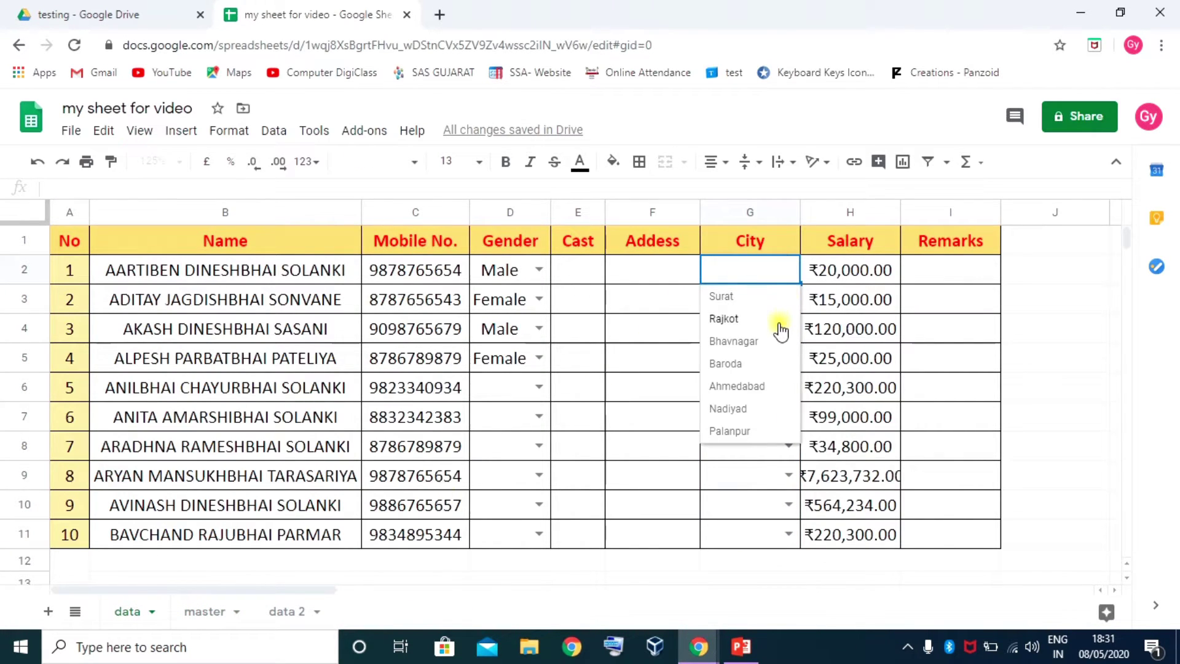
click(743, 364)
click(789, 300)
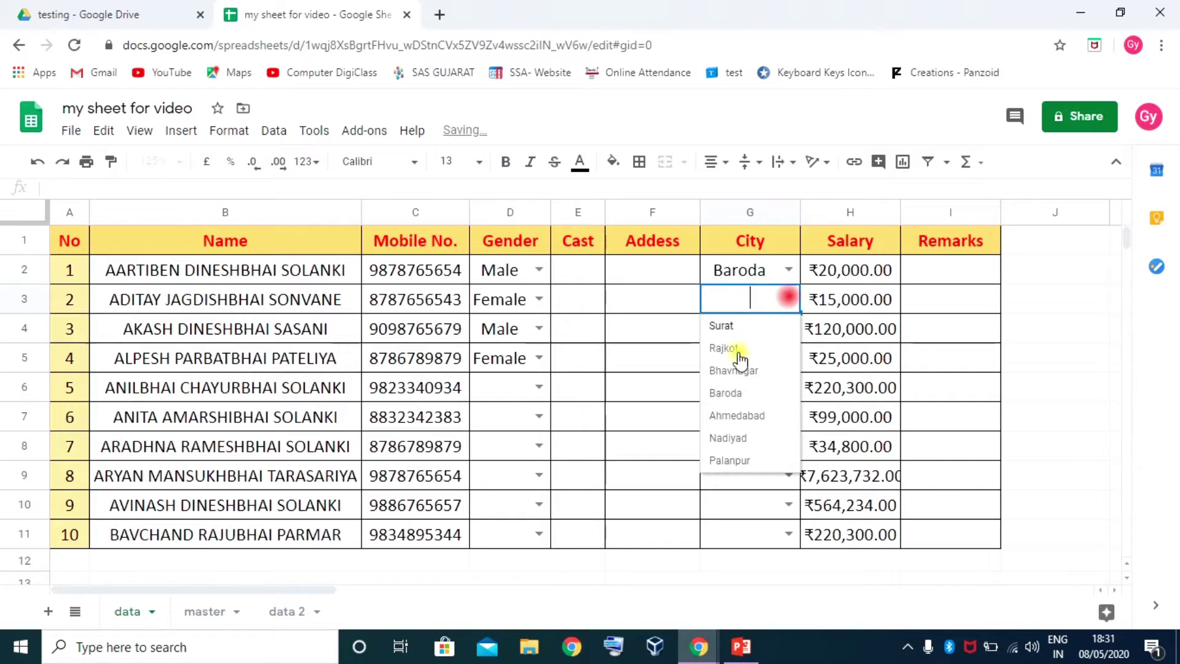
click(737, 370)
click(789, 326)
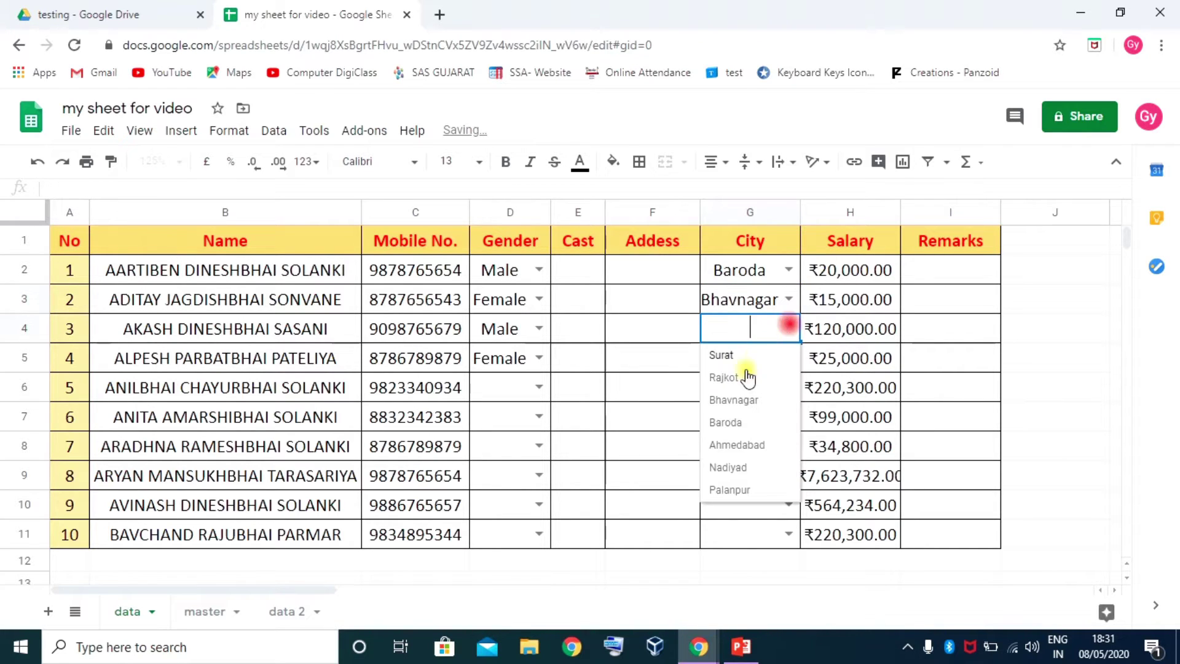
click(730, 423)
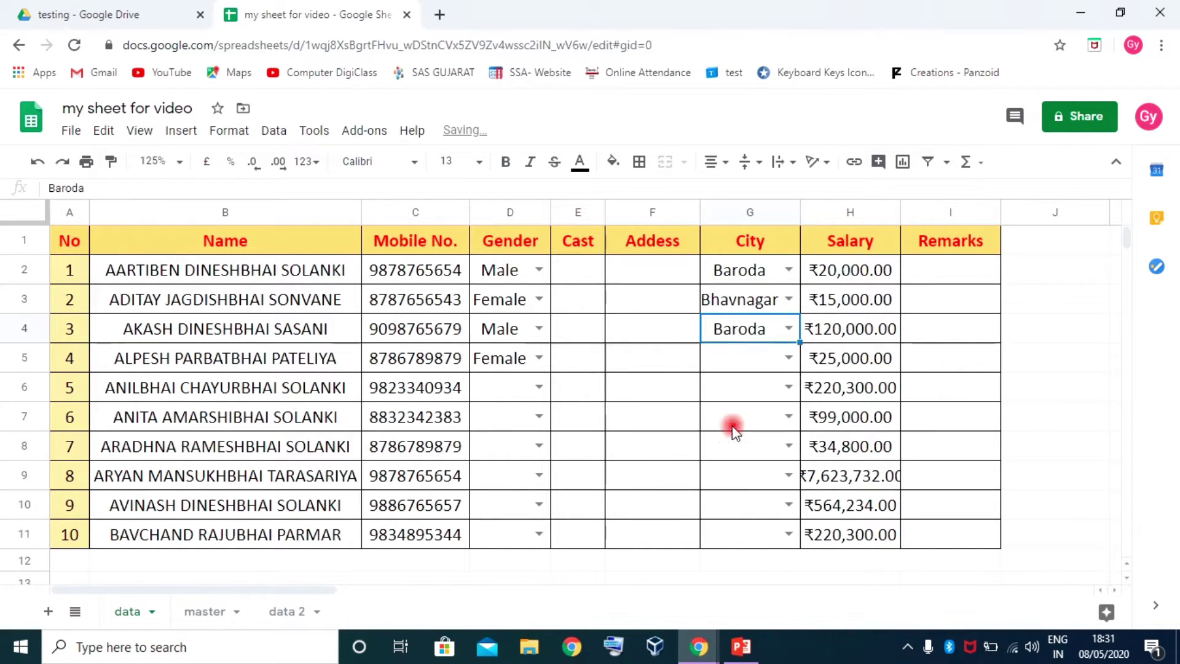
Enter jhdgf in G5 and confirm the validation error rejects it
click(749, 363)
text(jhdgf)
key(Return)
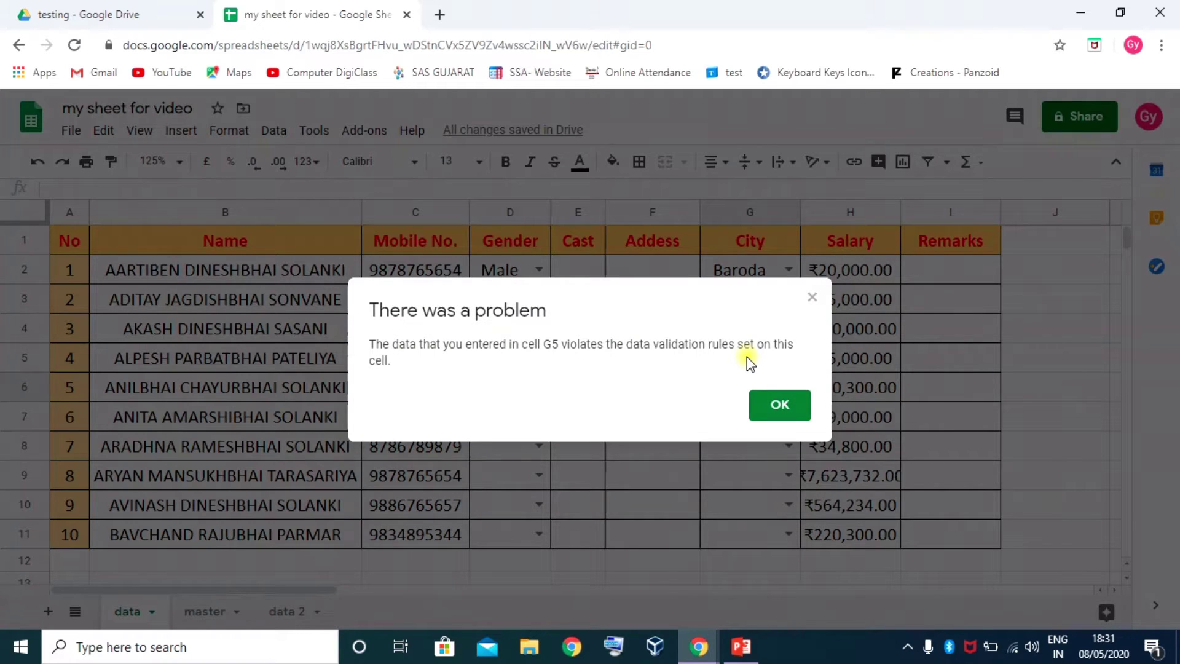
click(781, 404)
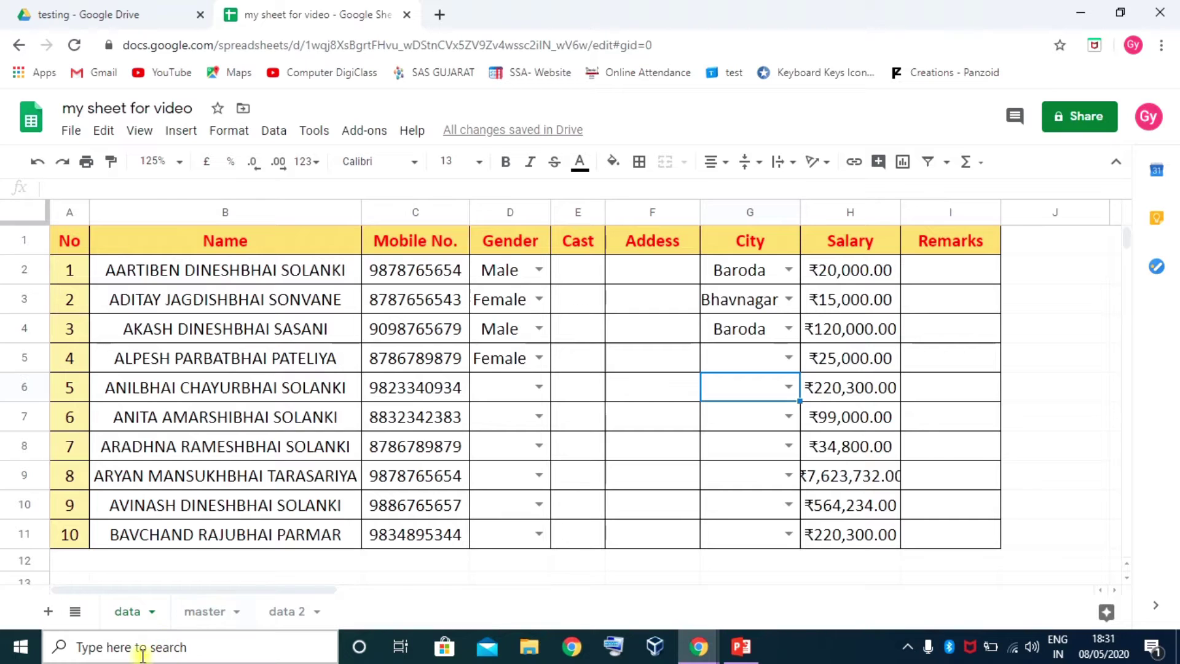
click(204, 611)
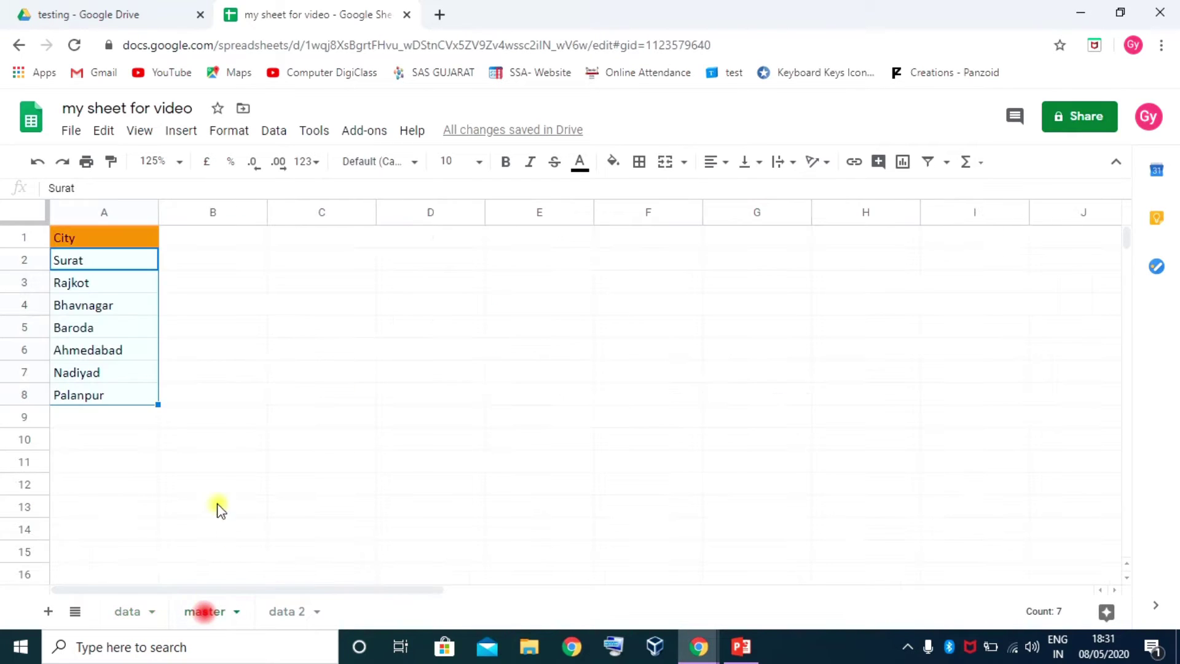
Add Gandhinagar in A9 of the master city list
click(113, 418)
click(111, 393)
click(108, 418)
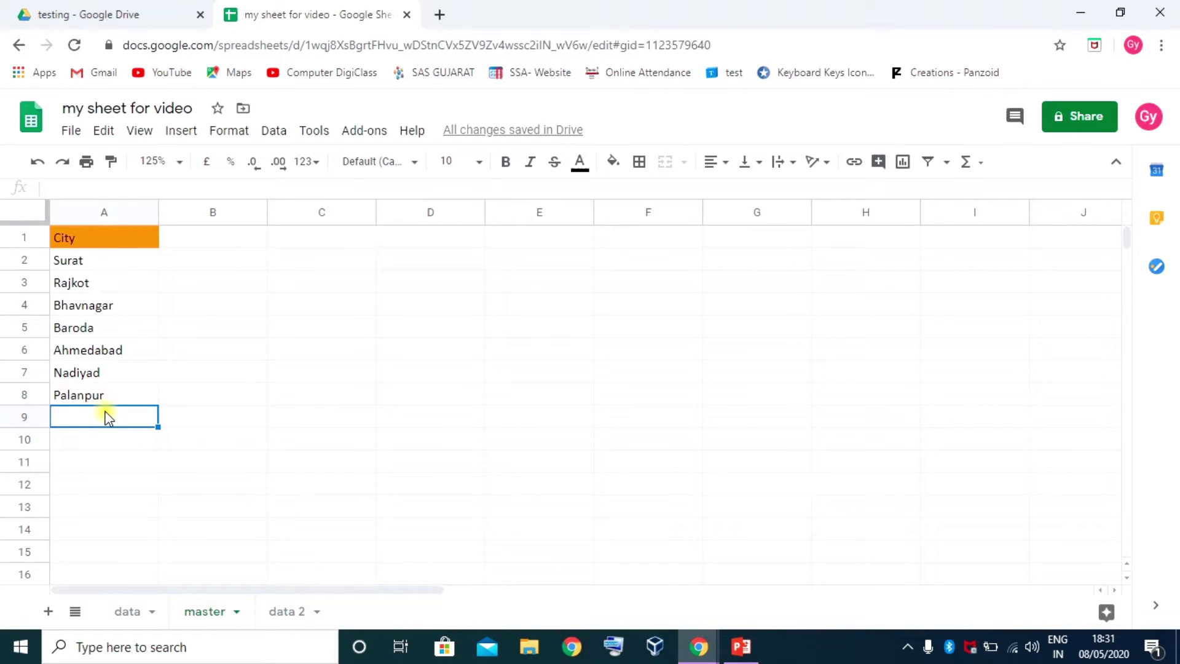
text(Gandhinagar)
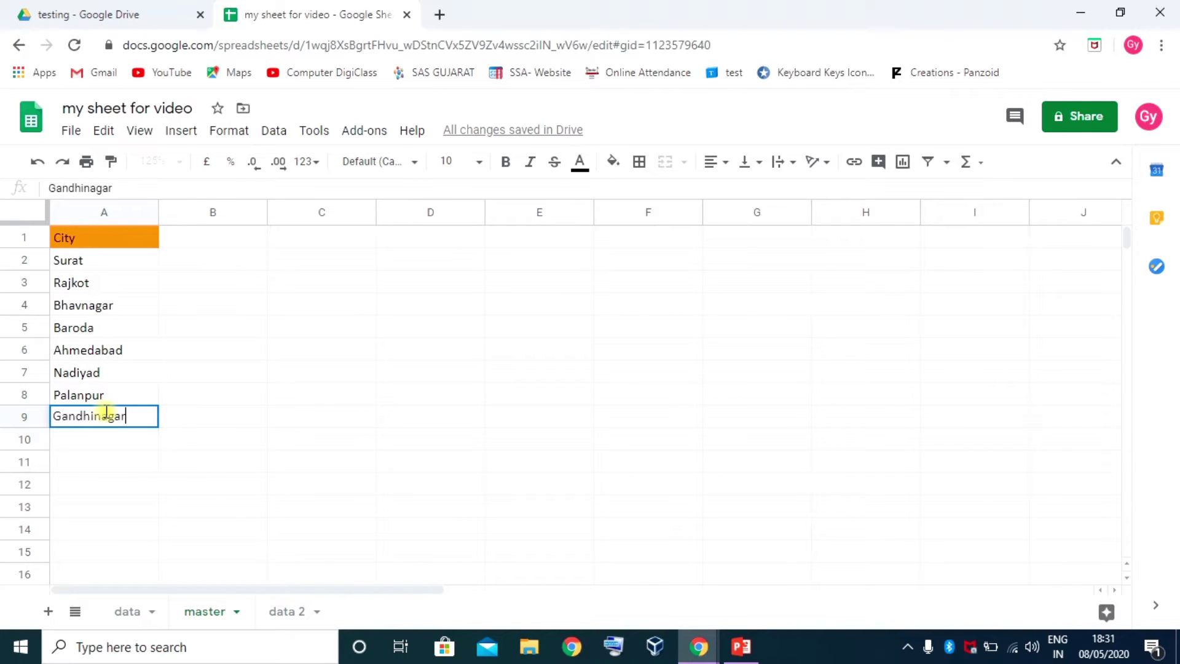
key(Return)
click(104, 413)
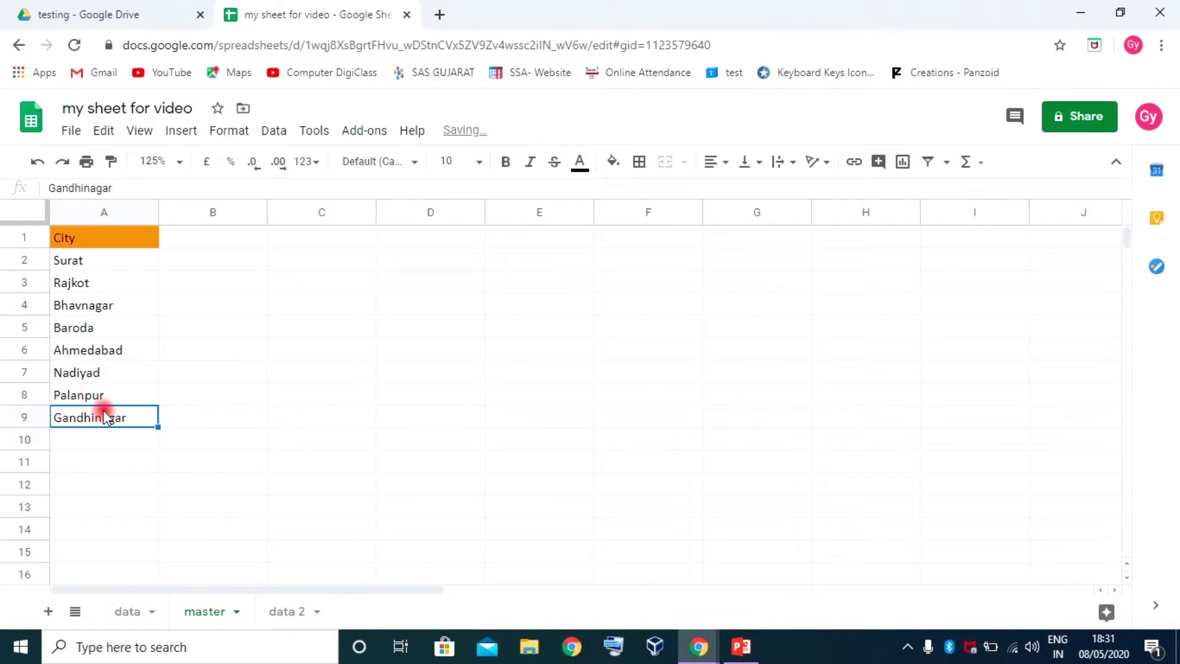
On the data sheet, check the G5 and G2 city lists, then select G2:G11
click(103, 611)
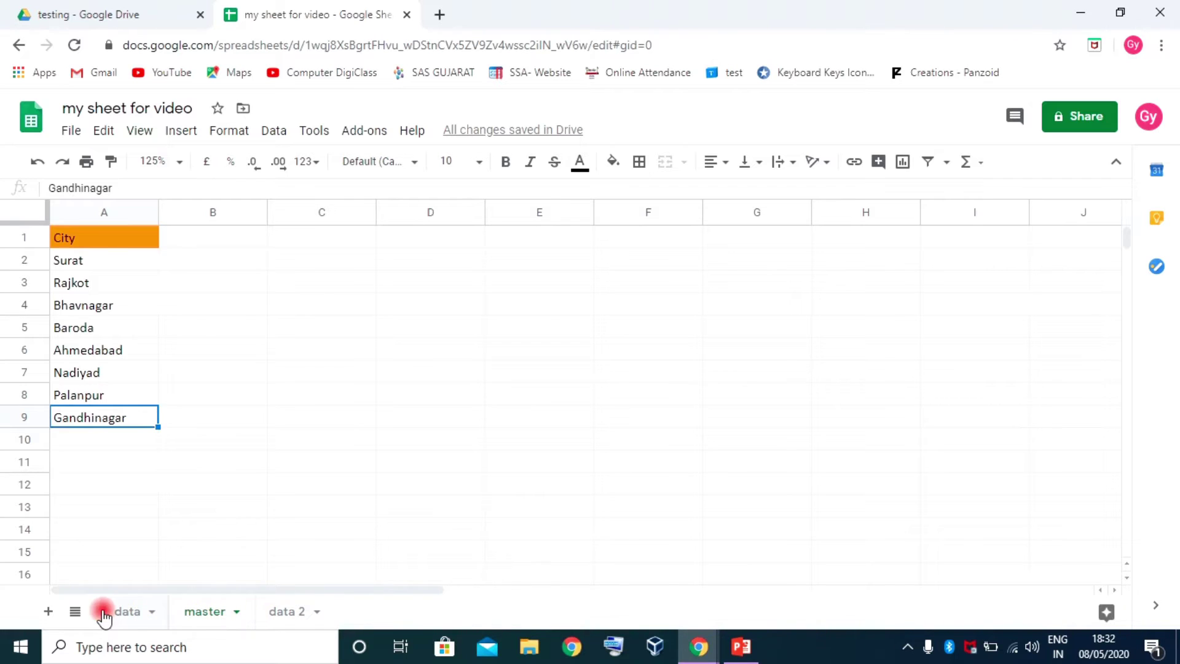
click(787, 359)
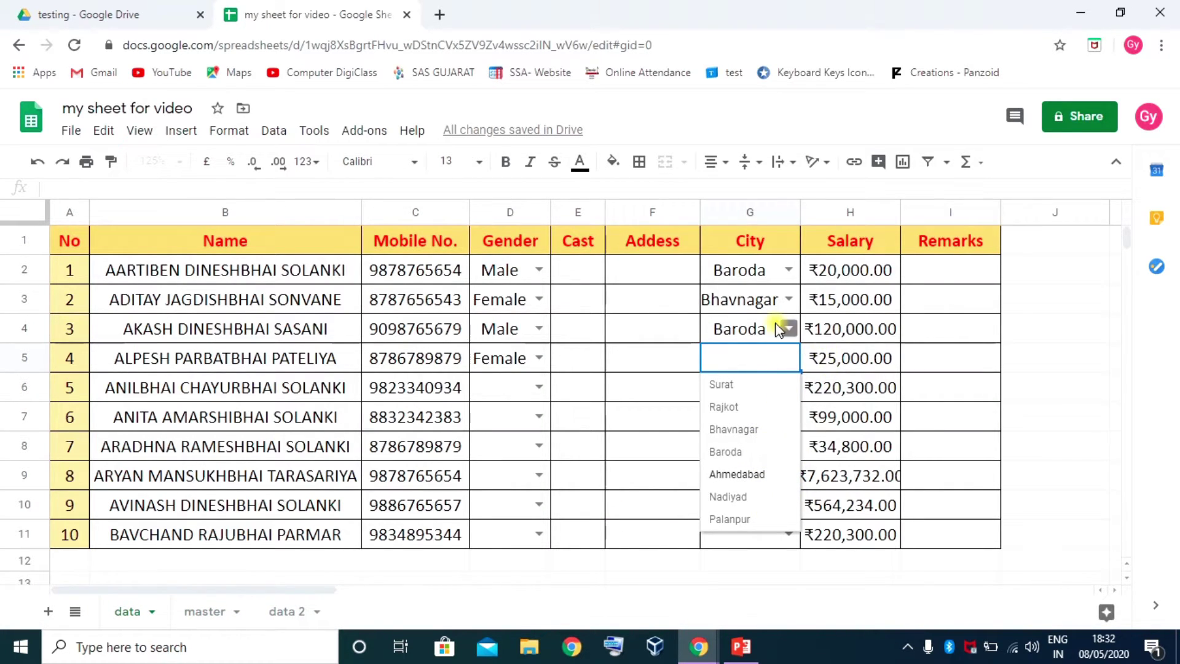
click(756, 290)
click(757, 268)
click(788, 270)
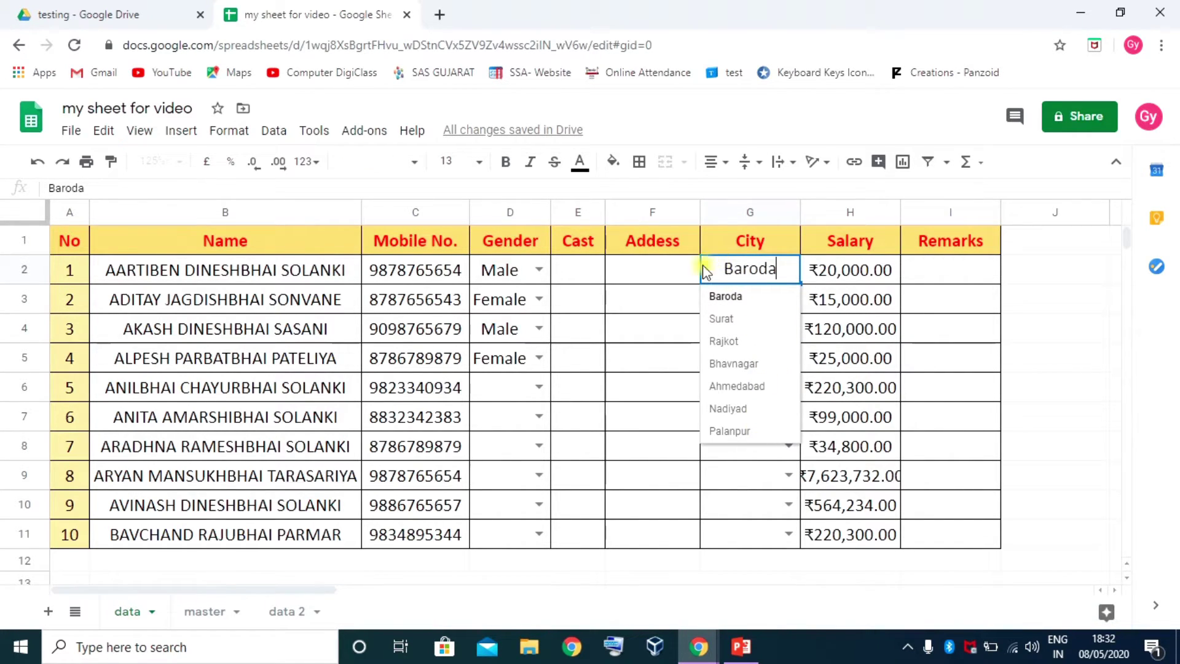
click(679, 269)
drag(725, 275, 742, 465)
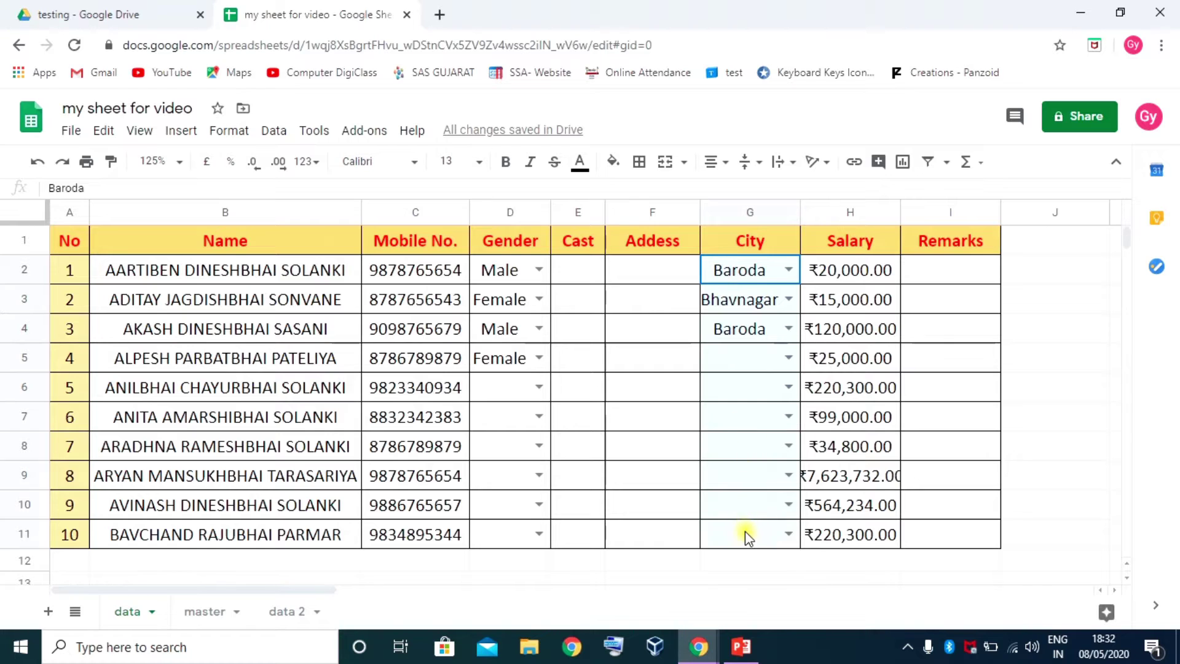
drag(745, 533, 745, 533)
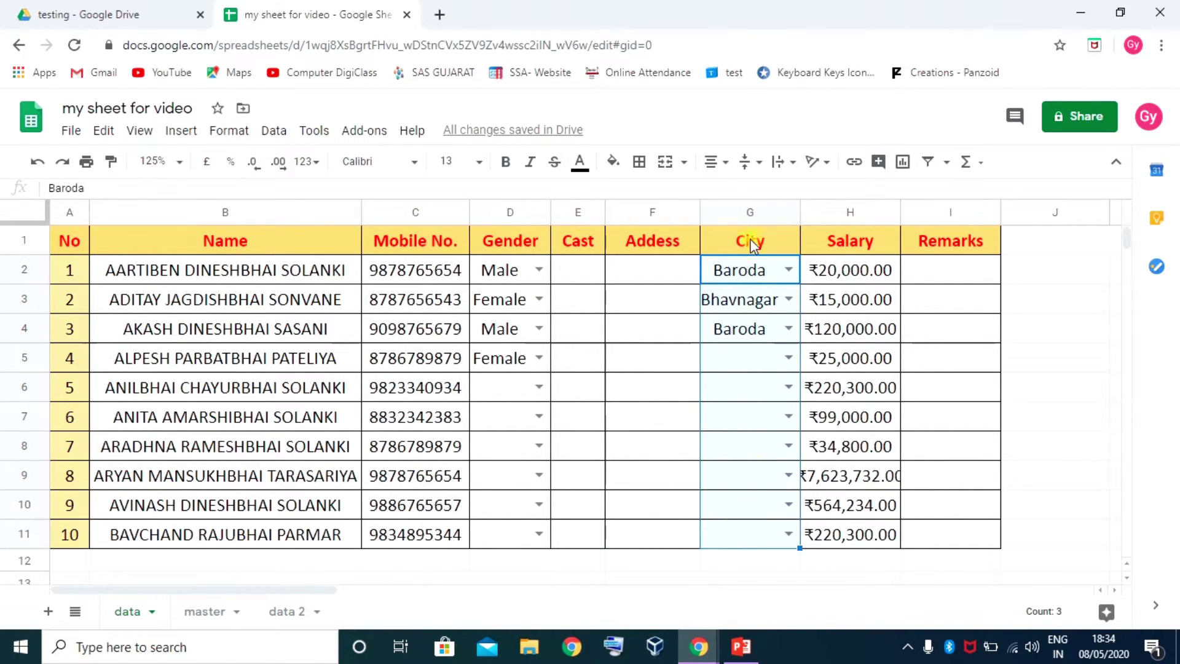
Change the G2:G11 City validation source to master!A2:A9 and save it
right_click(745, 271)
scroll(836, 584, down, 3)
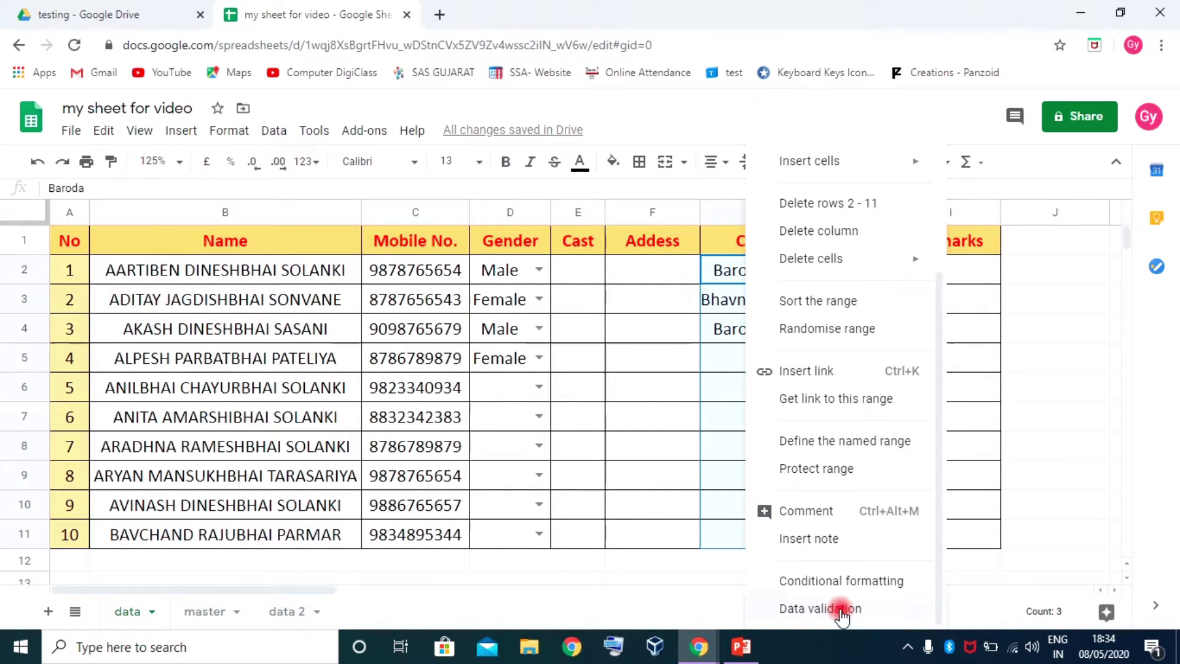
click(841, 610)
click(692, 324)
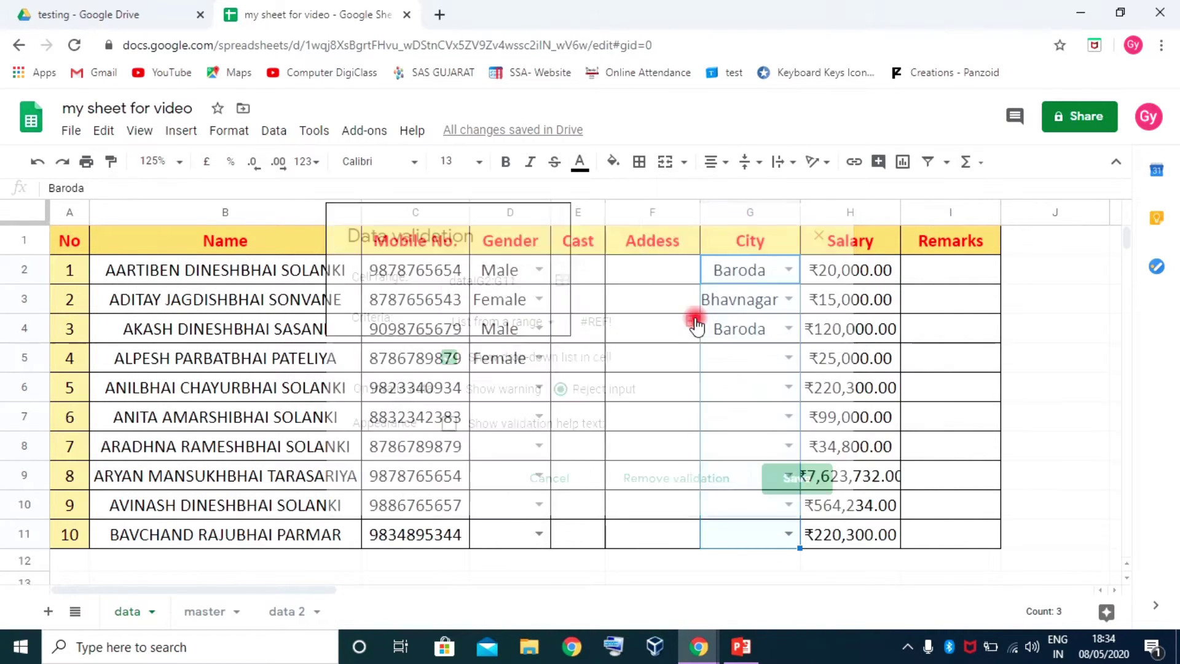
click(444, 288)
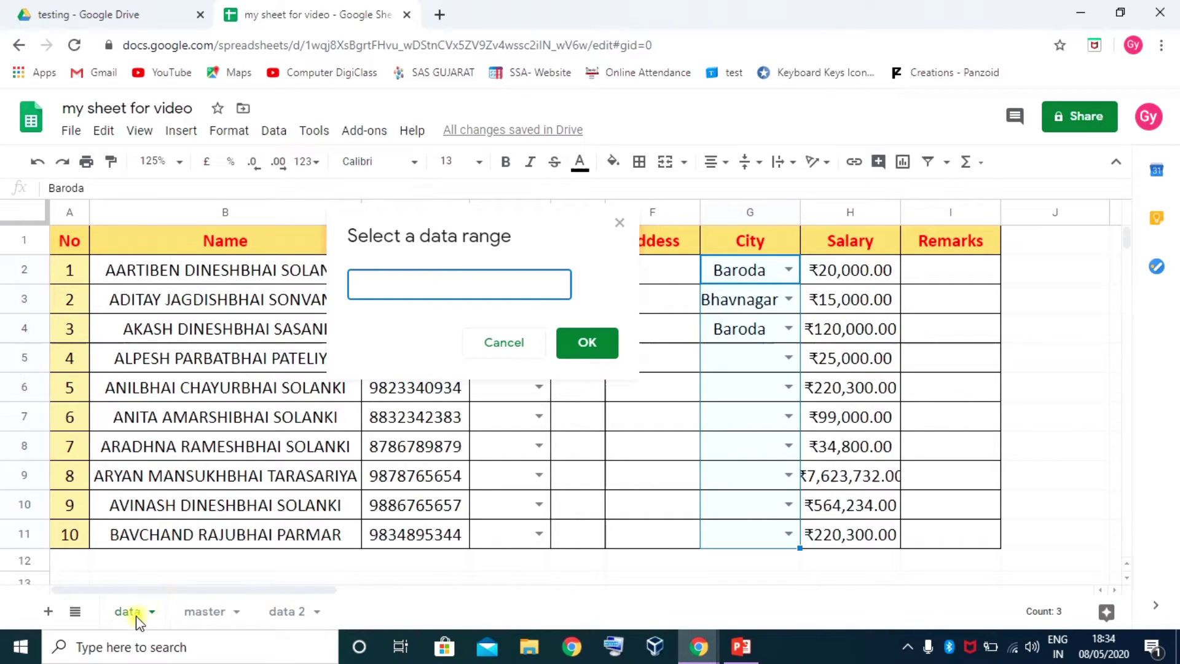
click(195, 611)
drag(96, 259, 100, 417)
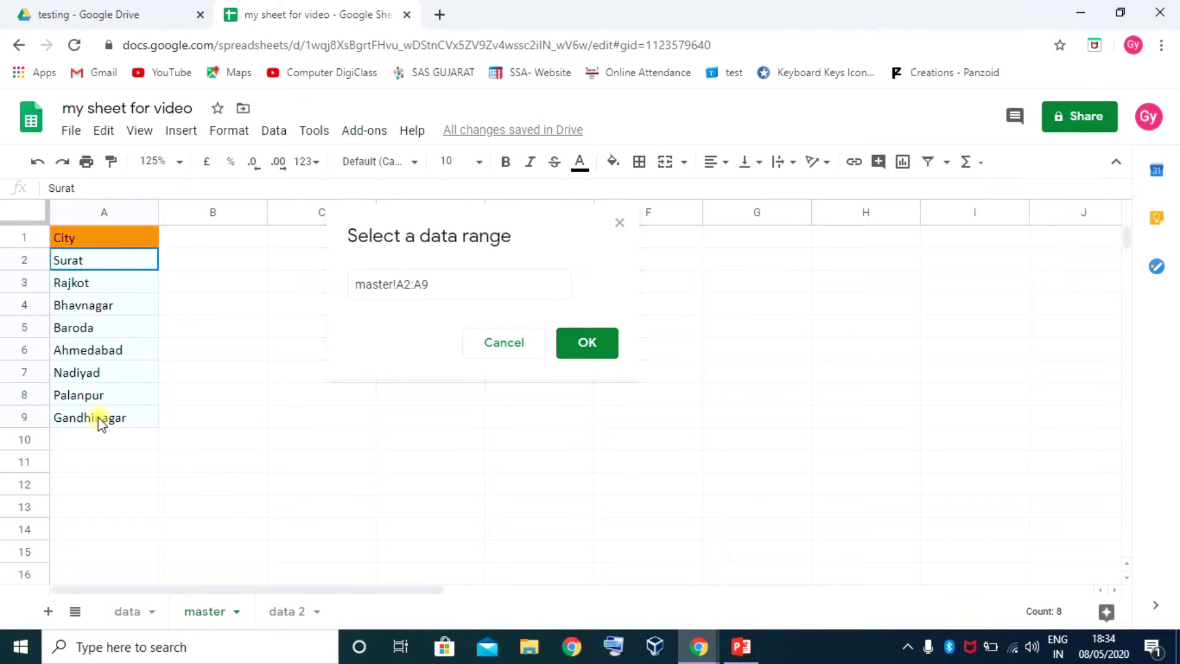
click(584, 343)
click(793, 478)
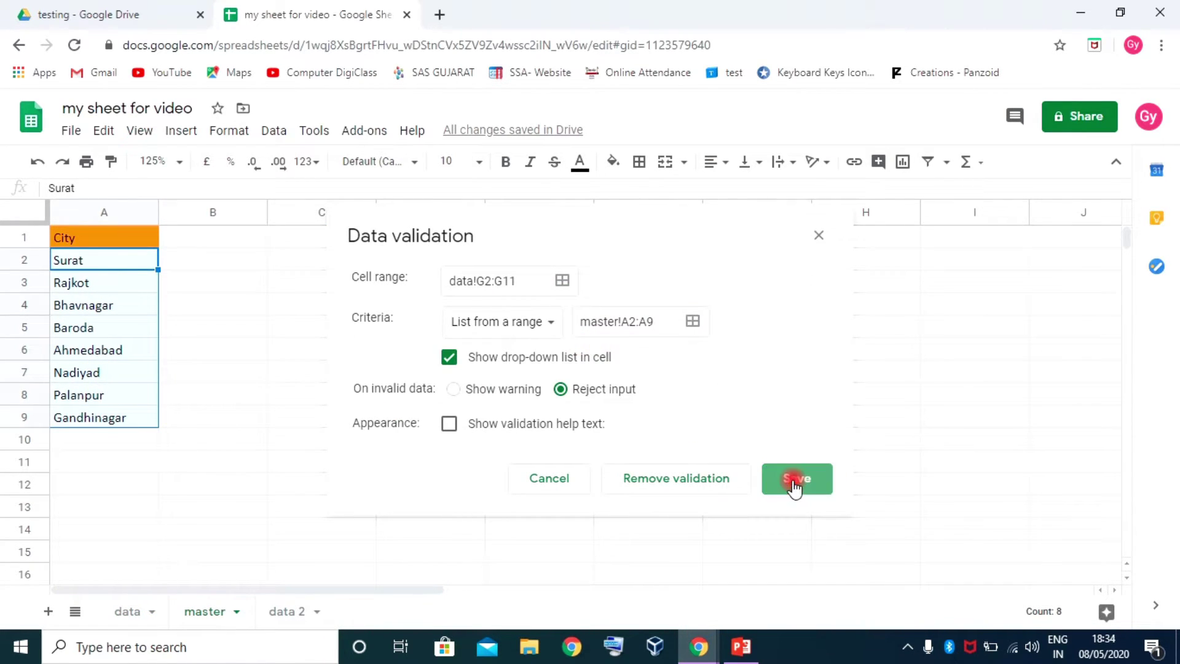
Check that G2's city drop-down now offers Gandhinagar
click(132, 610)
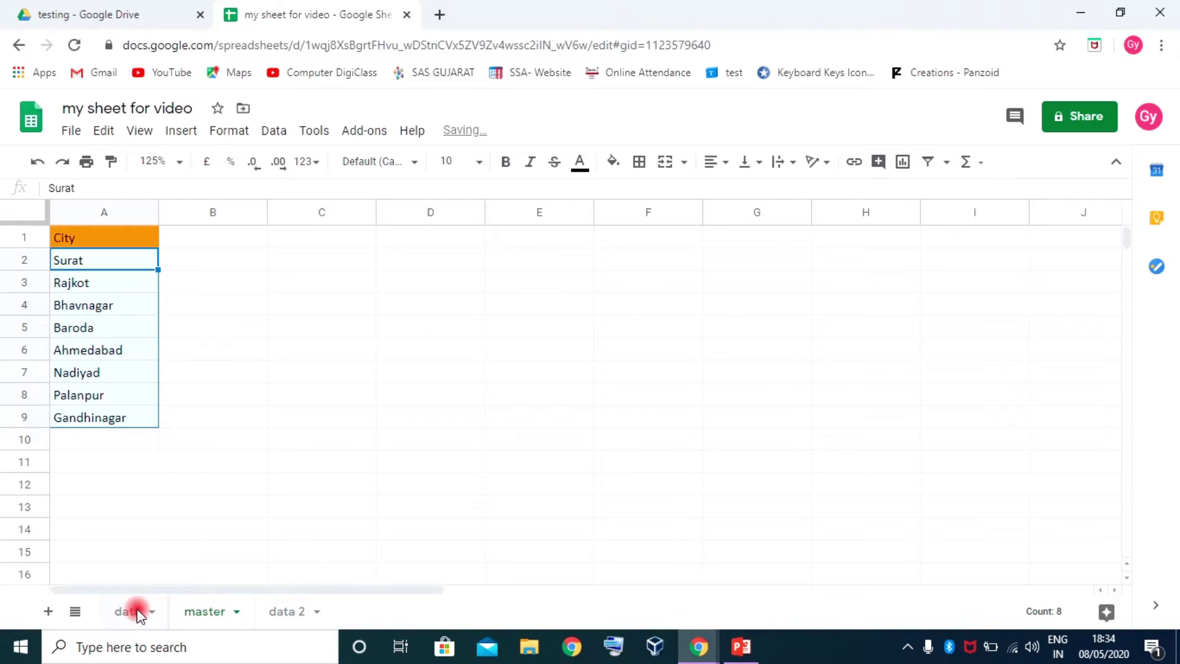
click(743, 311)
click(748, 277)
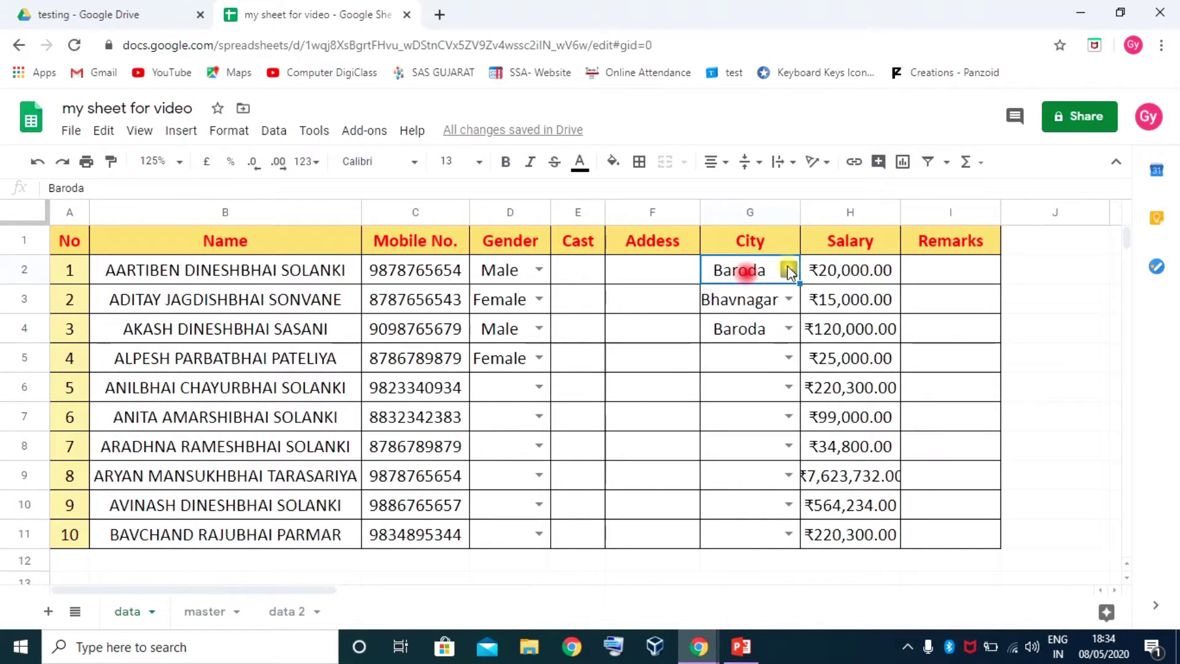
click(788, 269)
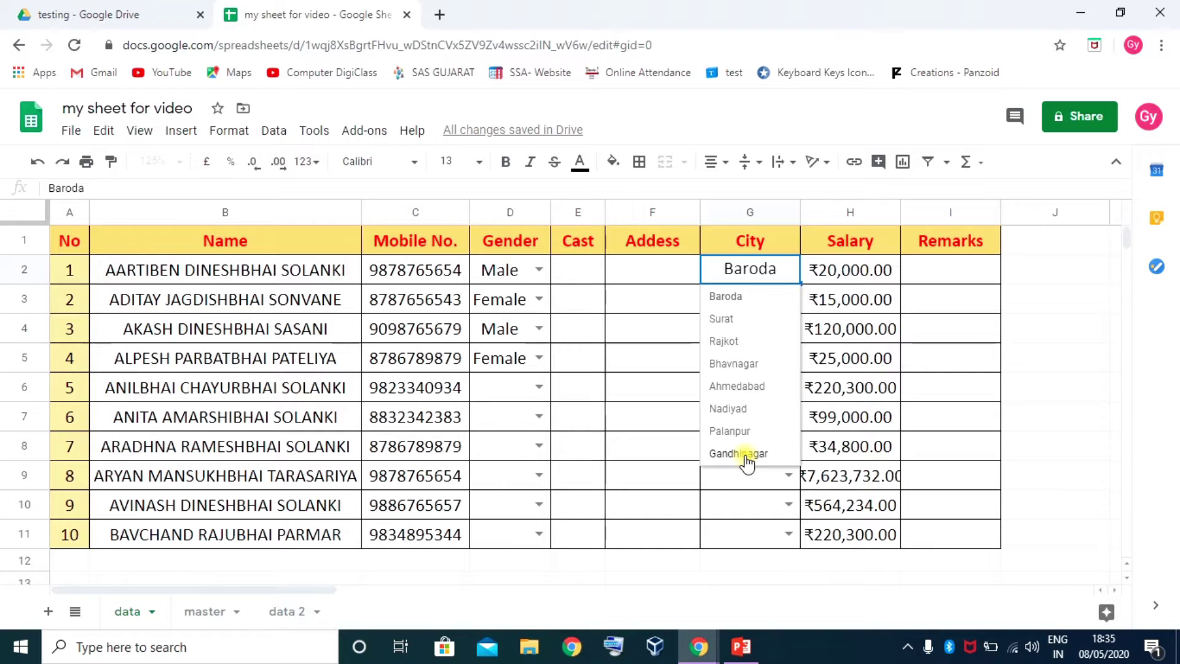
click(651, 263)
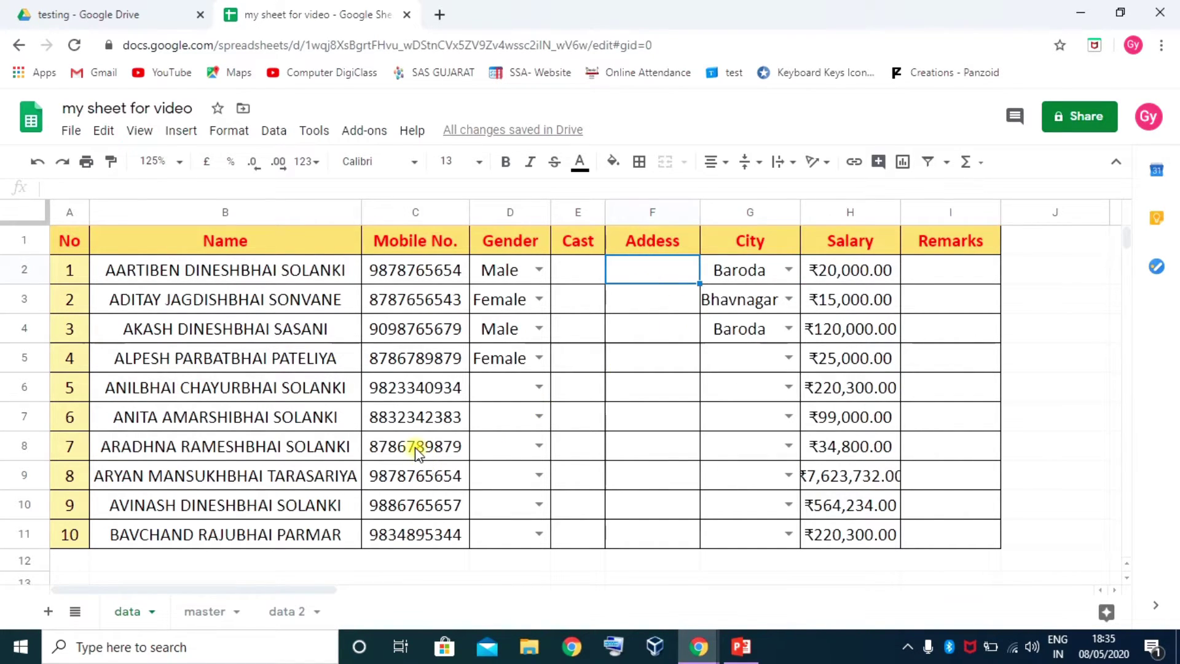
click(205, 611)
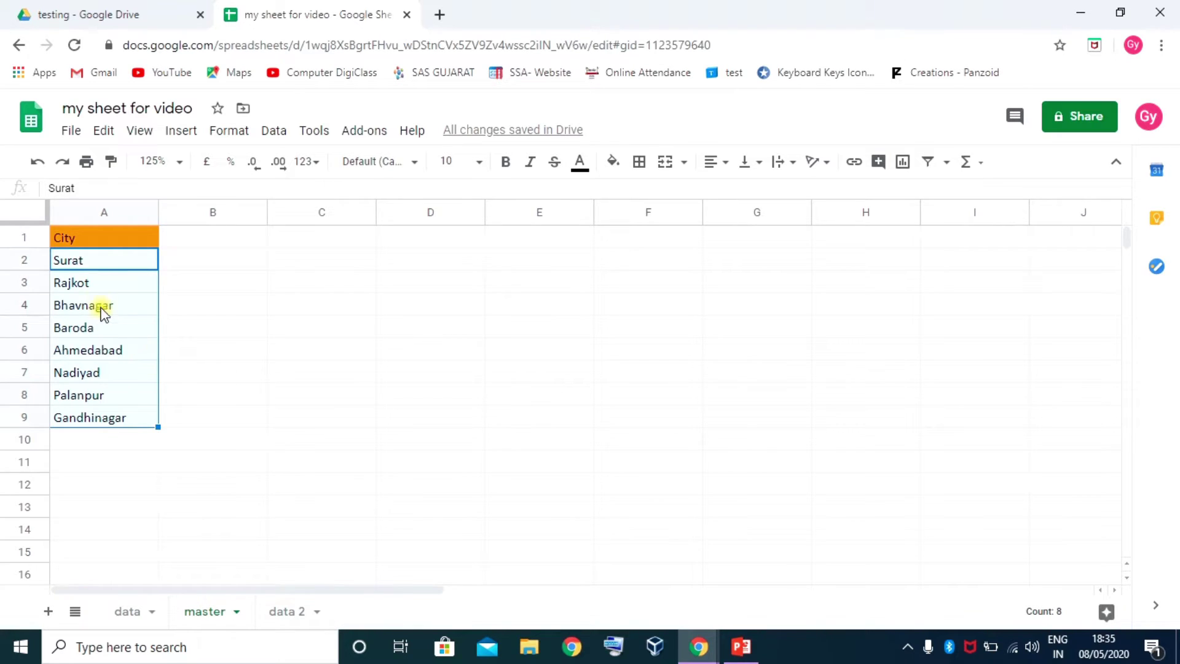
Select master!A2:A9 and save it as a named range called city
click(109, 261)
click(91, 416)
drag(108, 260, 105, 421)
click(274, 134)
scroll(316, 348, down, 1)
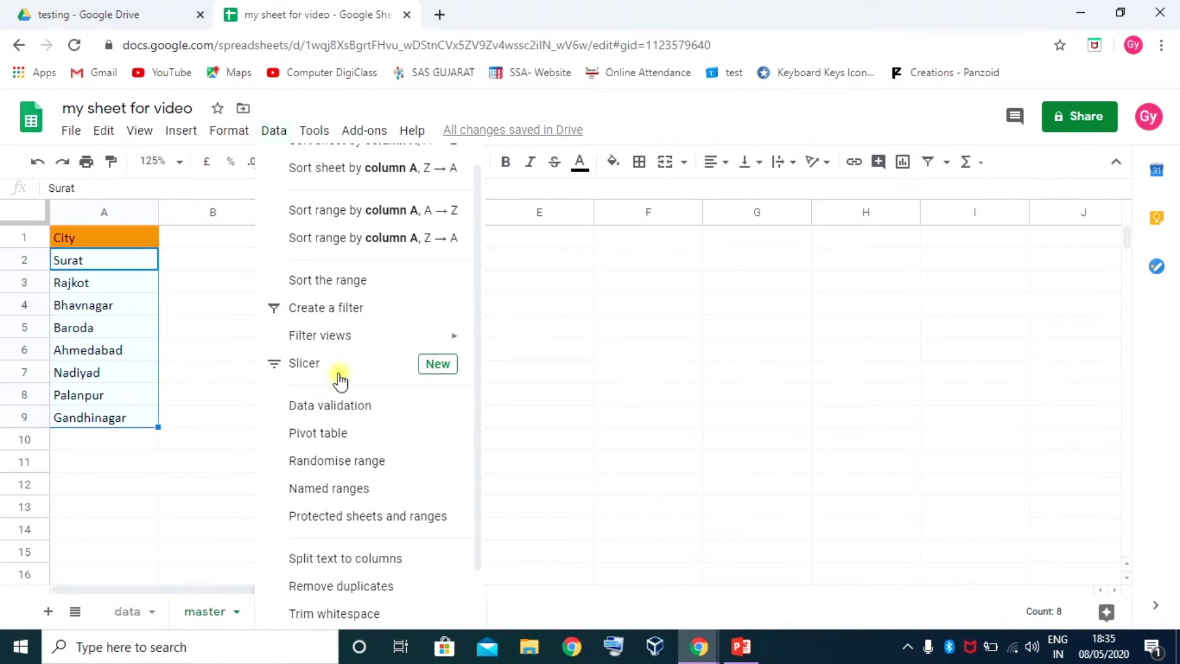
click(348, 490)
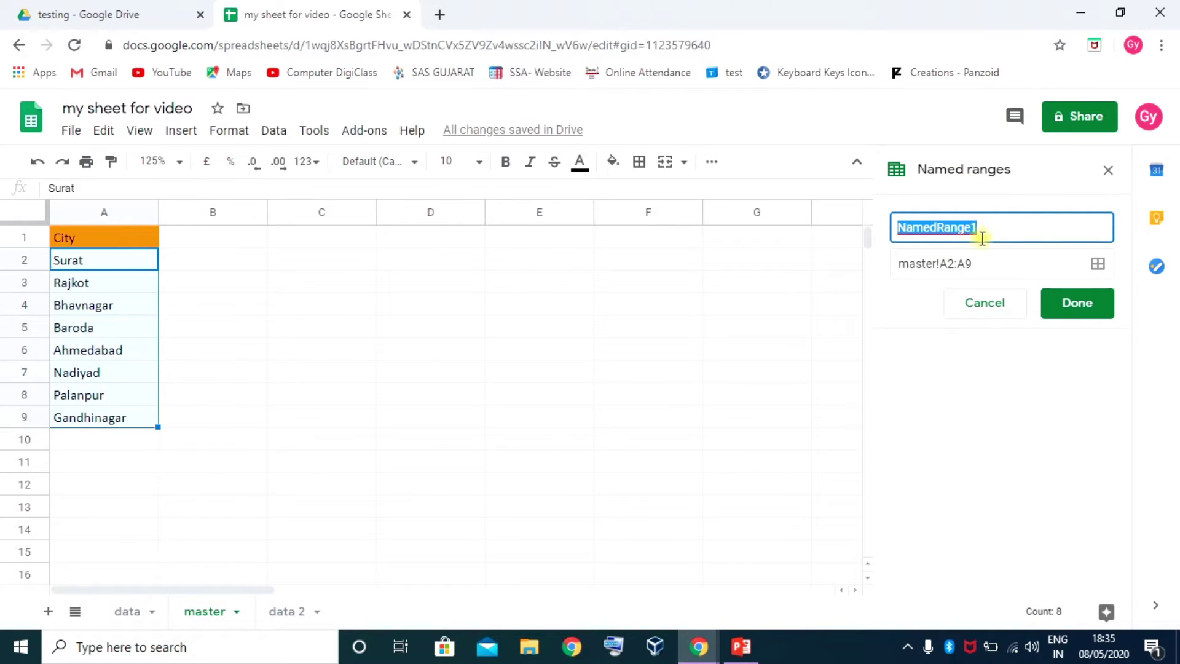
text(city)
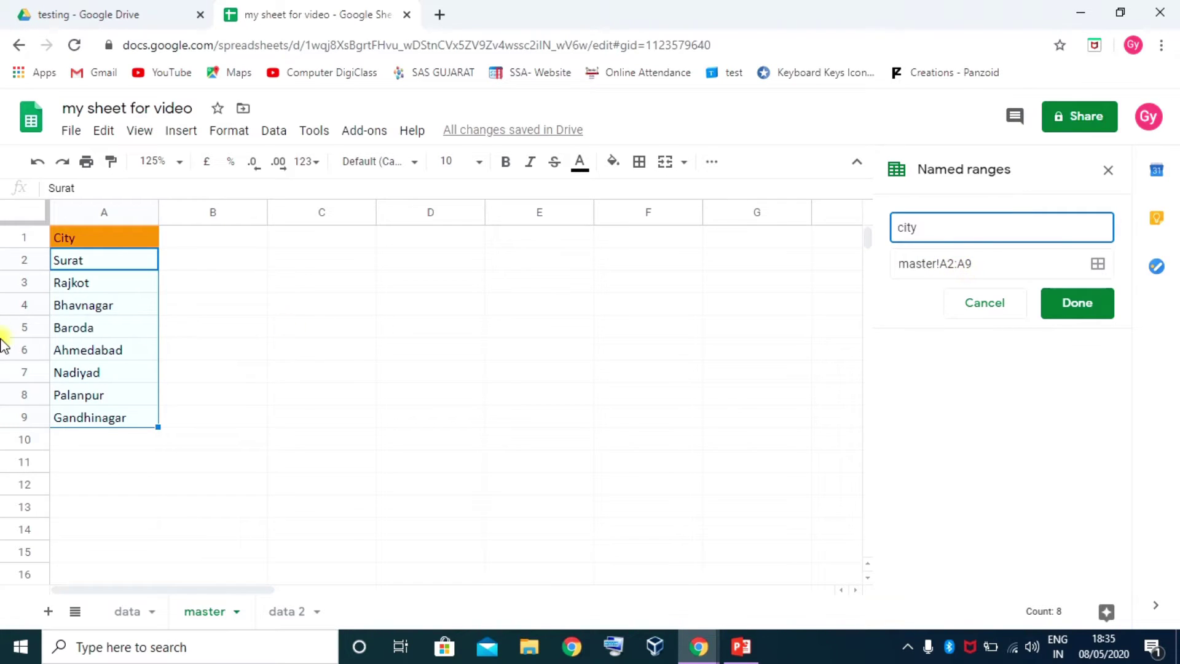
click(1090, 303)
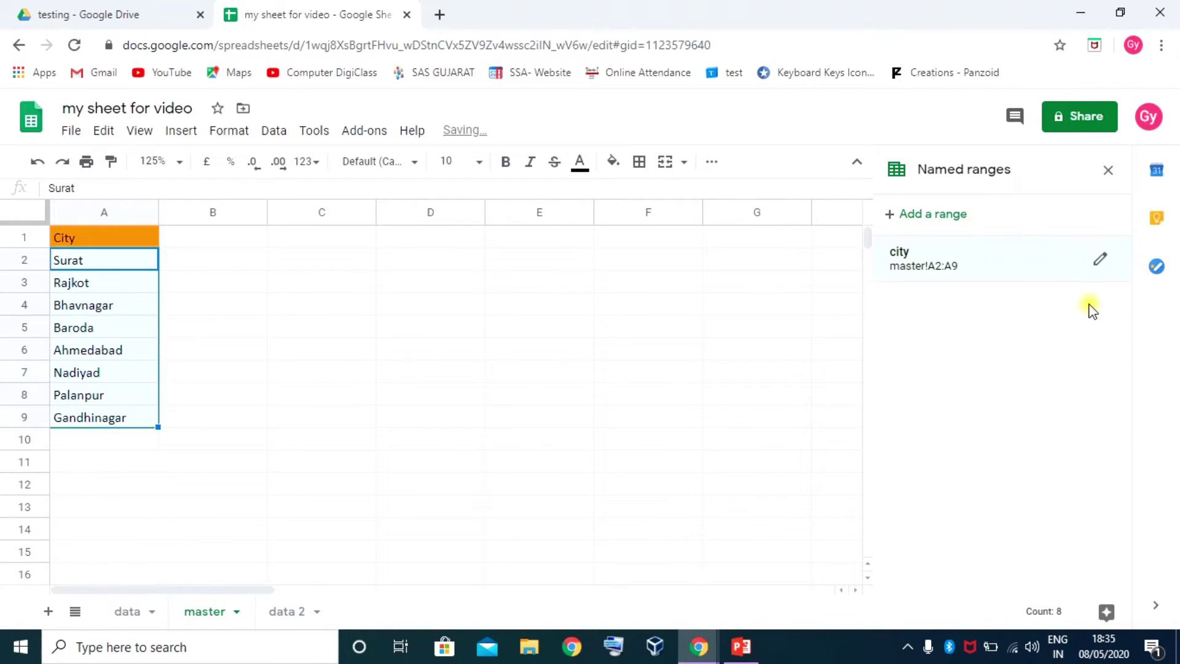
click(1111, 172)
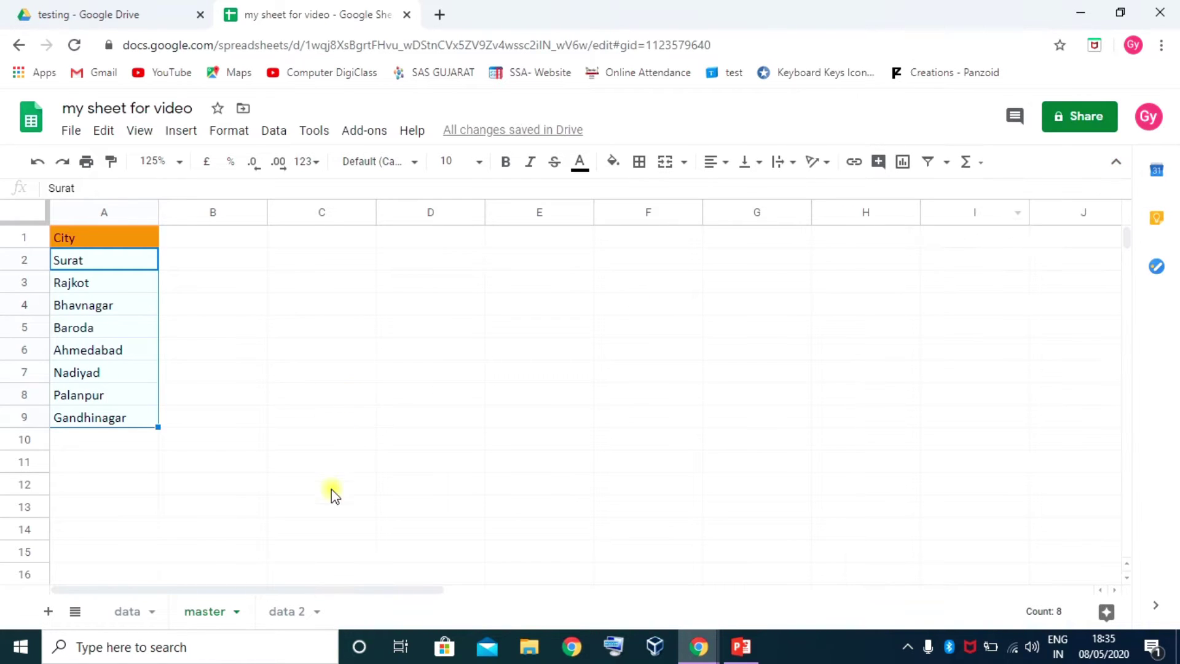
Replace the G2:G11 validation source master!A2:A9 with the named range city and save
click(127, 611)
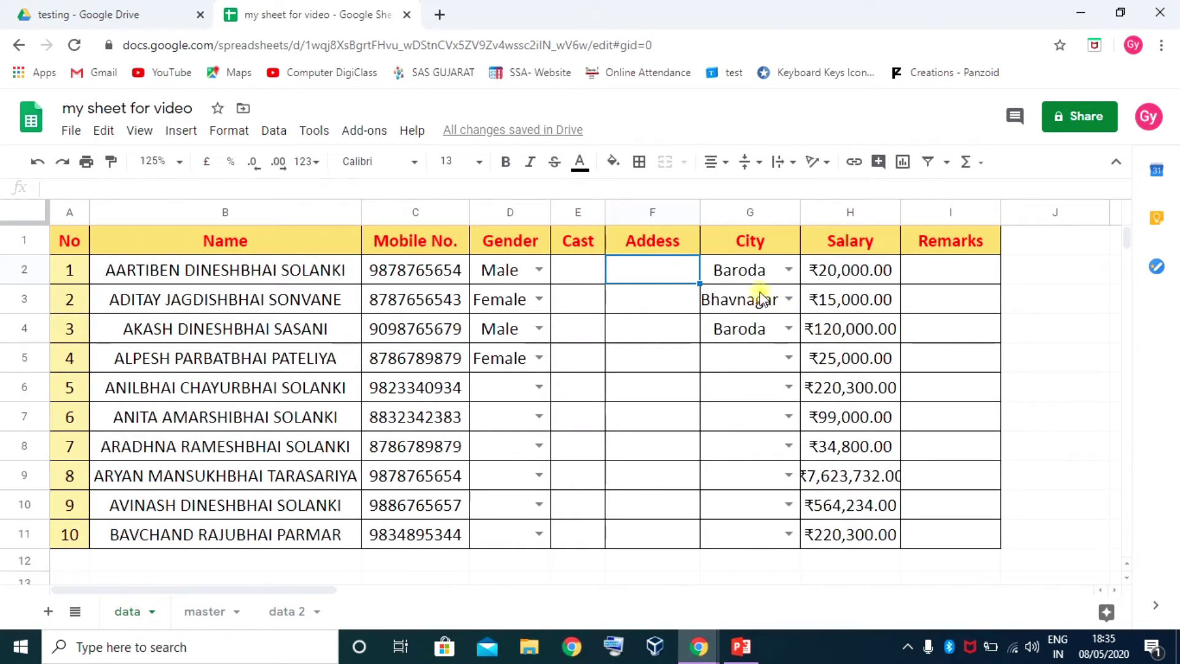
shift+click(729, 538)
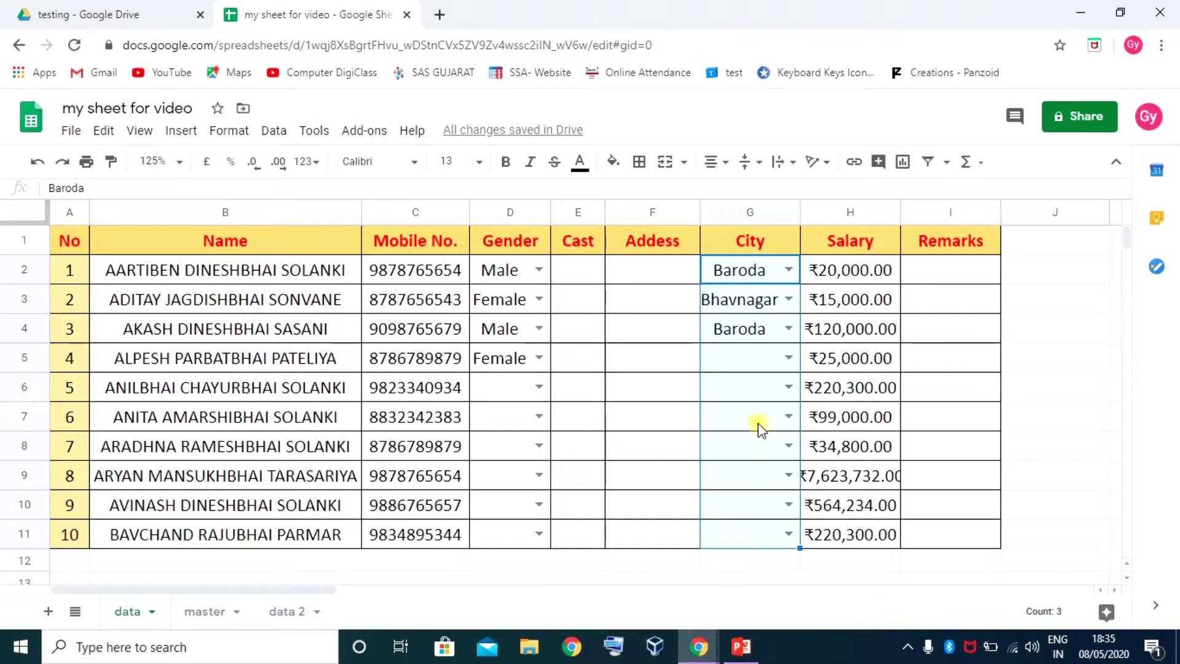
right_click(741, 274)
scroll(826, 605, down, 3)
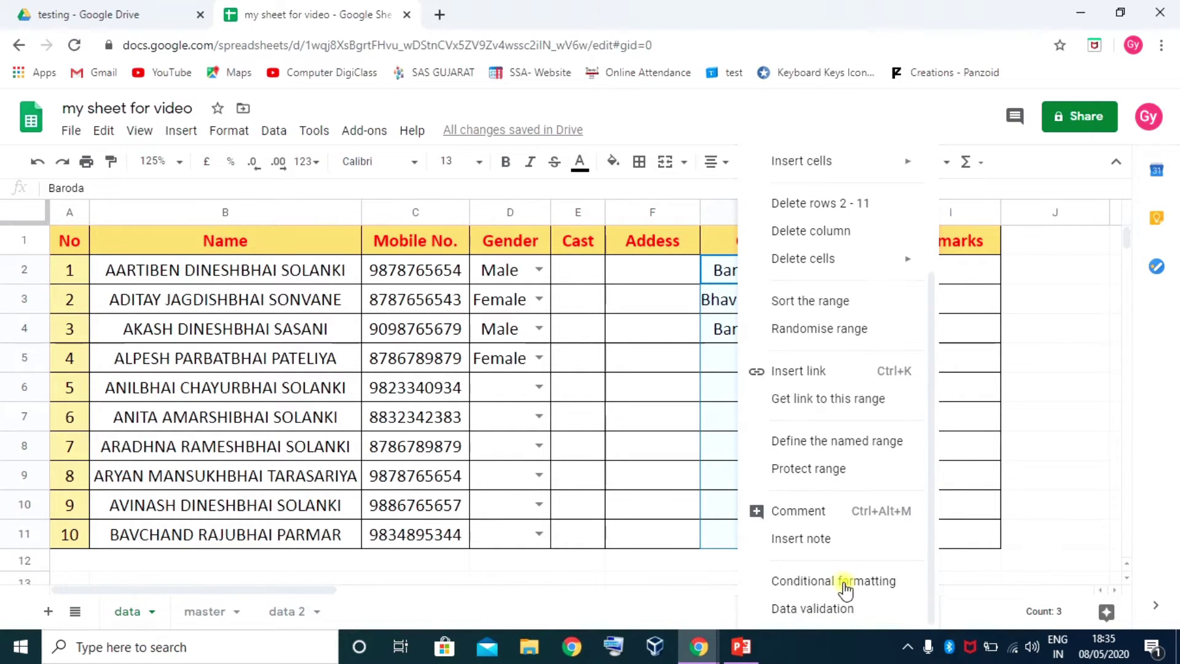
click(831, 608)
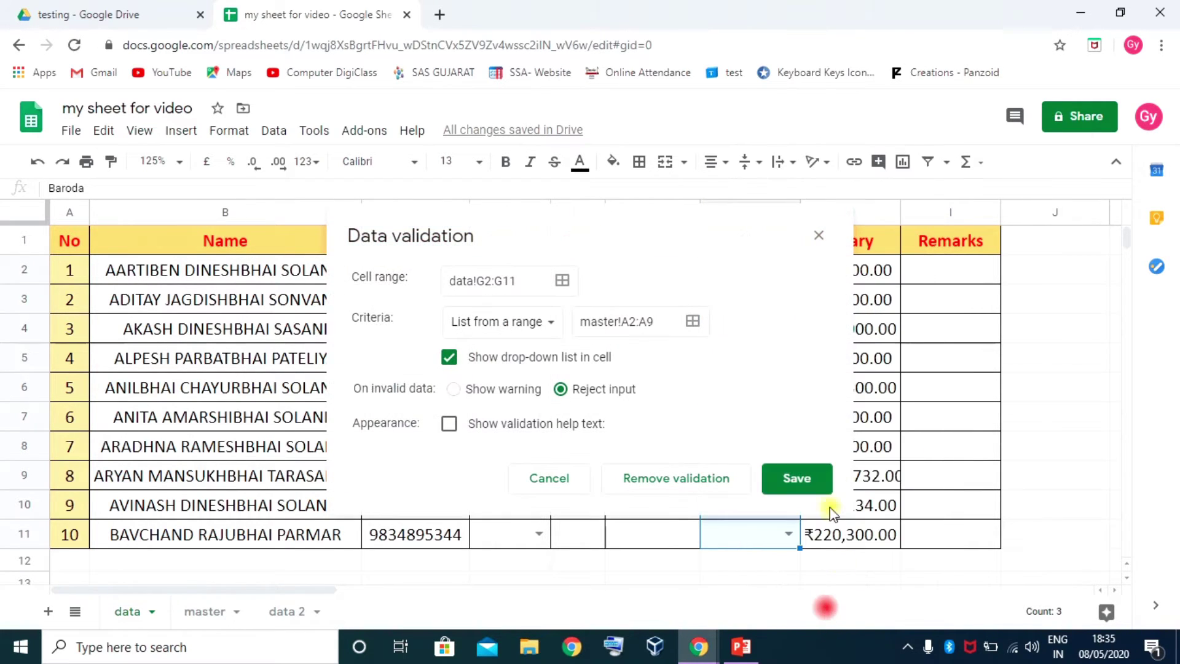
click(665, 318)
drag(665, 318, 579, 321)
key(BackSpace)
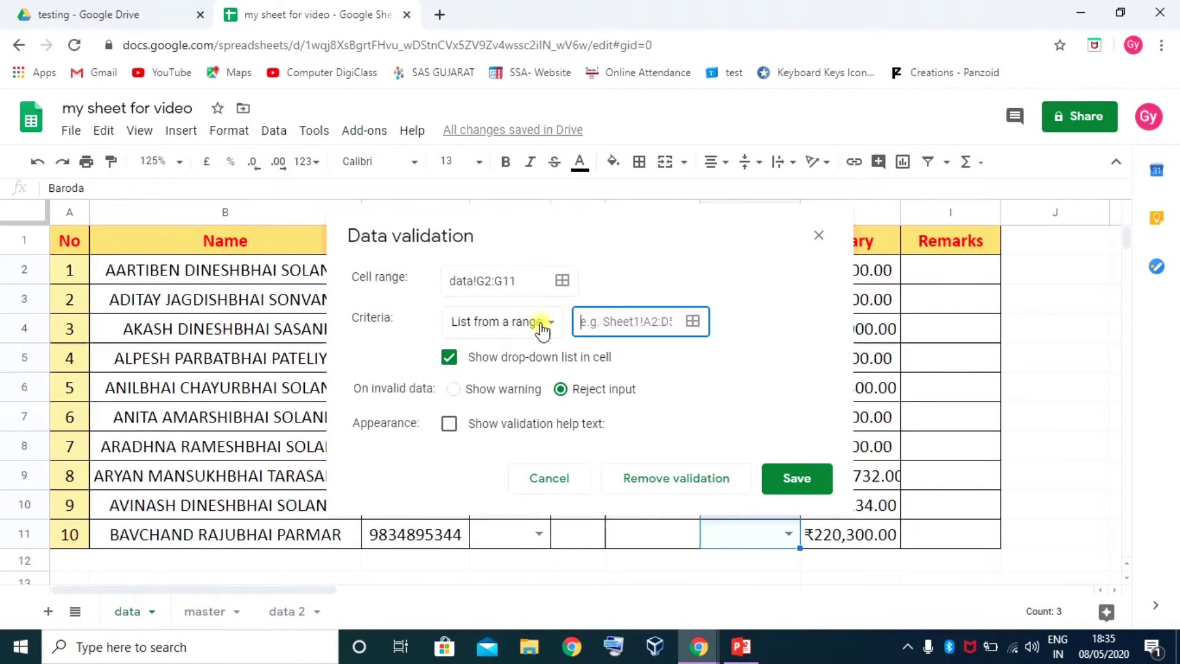
text(city)
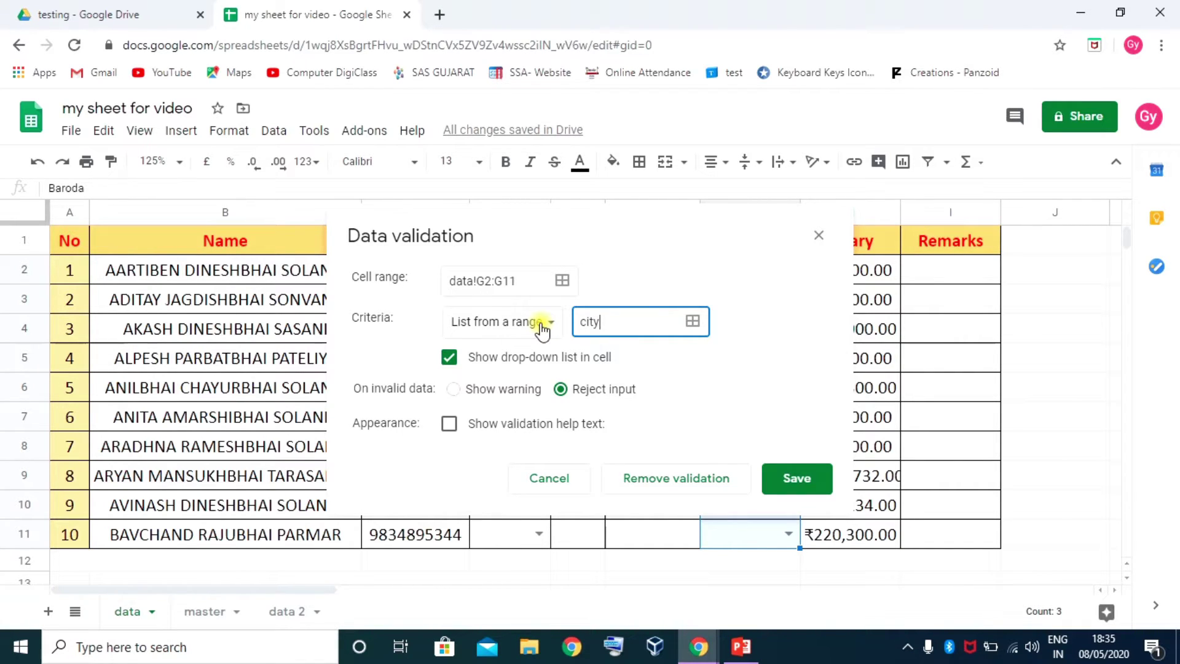
click(796, 479)
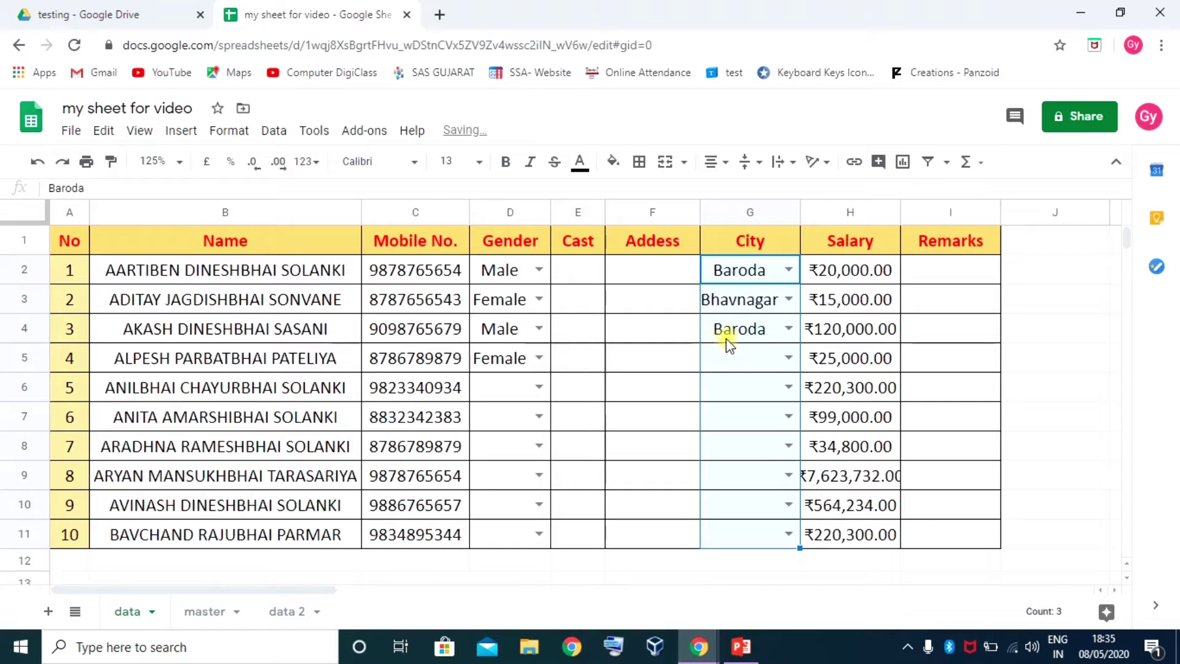
Check the city choices in G2's drop-down
click(663, 324)
click(754, 268)
click(787, 268)
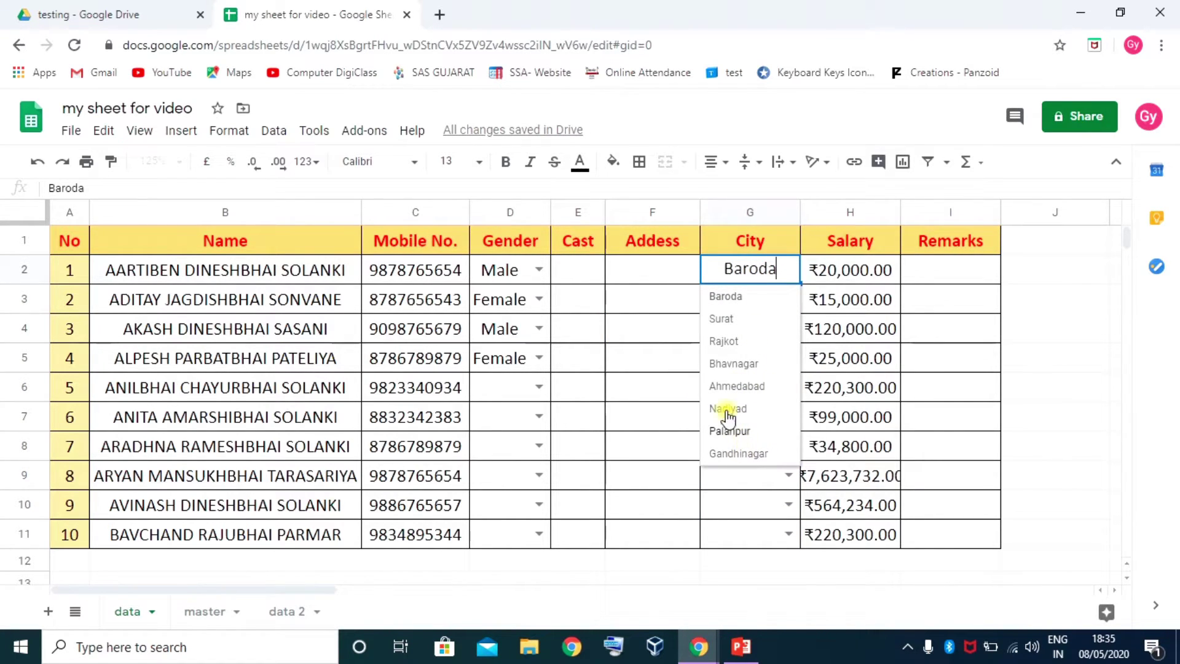
click(678, 301)
click(205, 611)
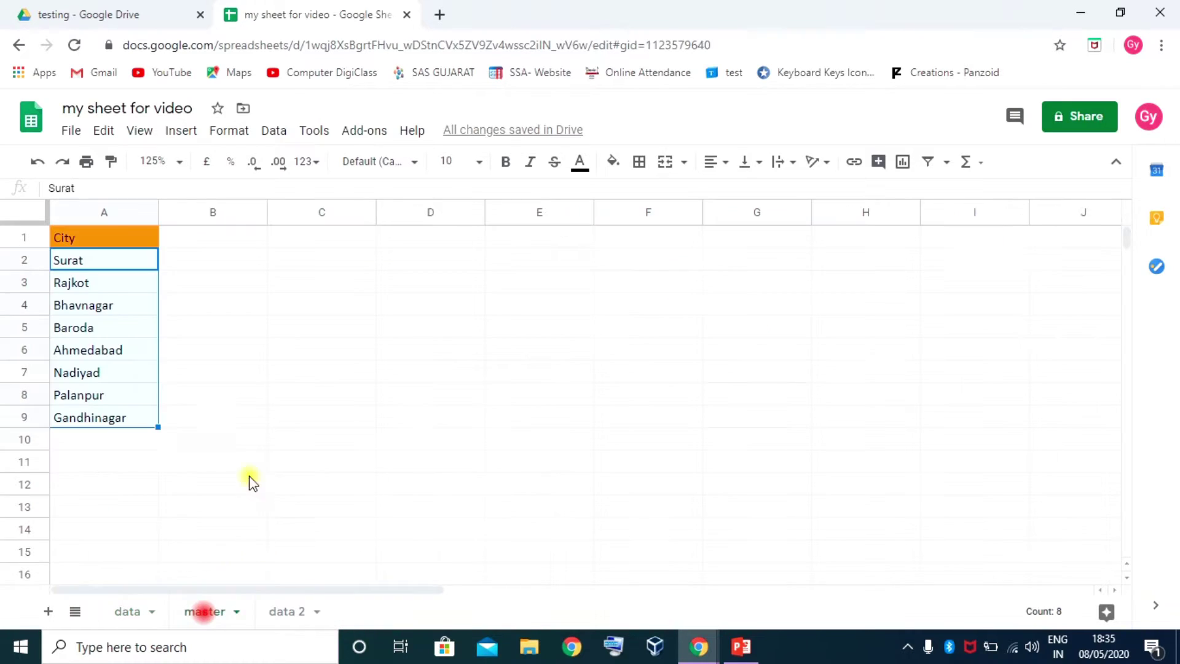
Enter Bharuch in master!A10 and check whether G2's drop-down lists it
click(112, 440)
text(Bha)
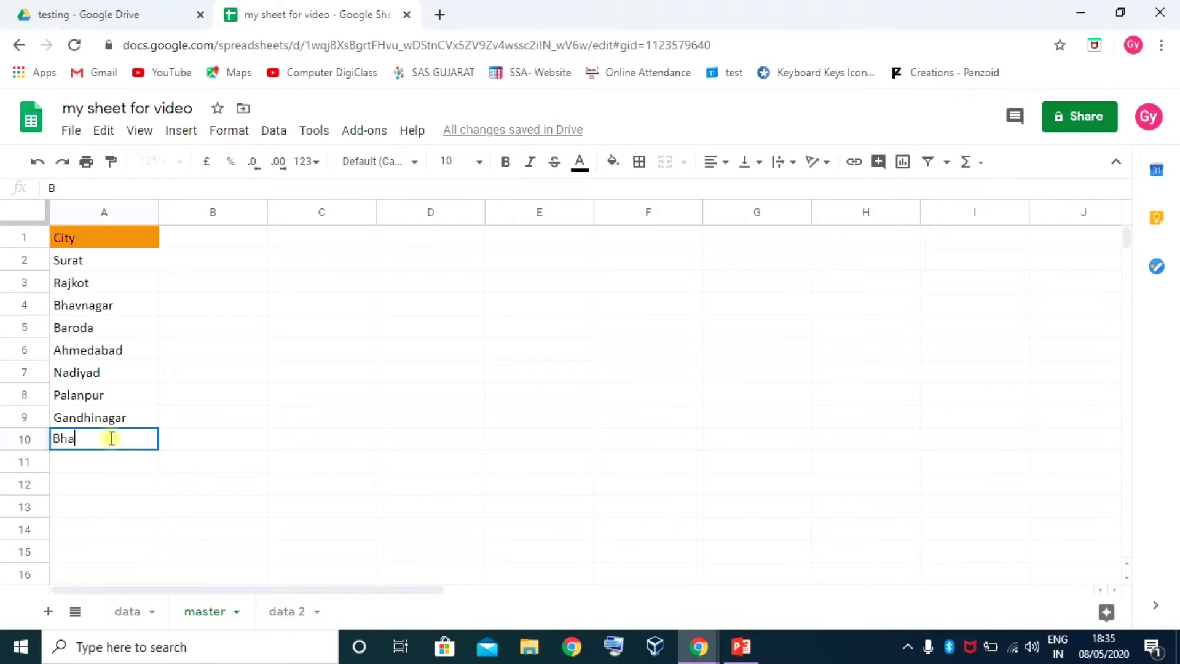
text(ruch)
key(Return)
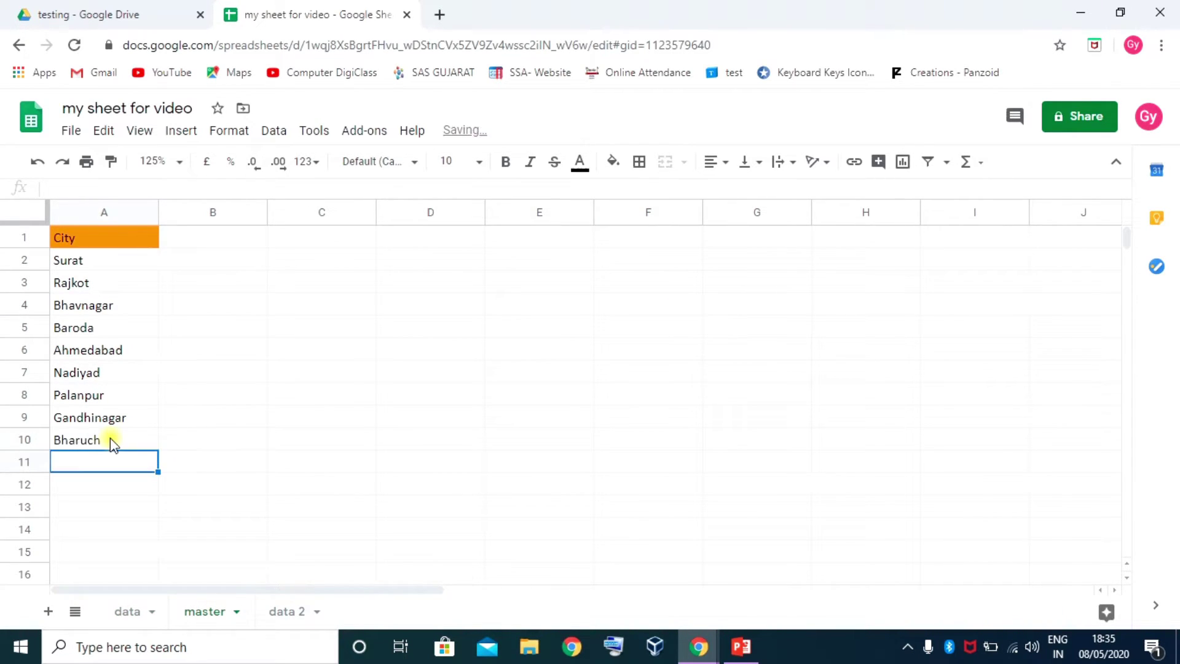
click(114, 612)
click(785, 269)
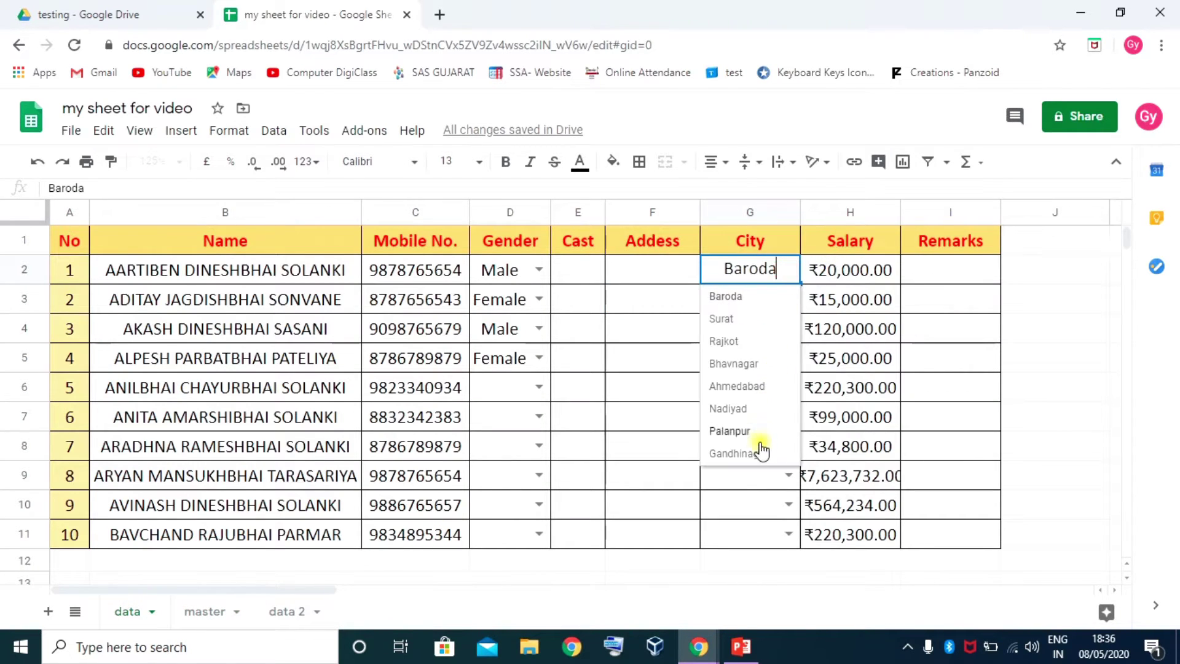
click(635, 331)
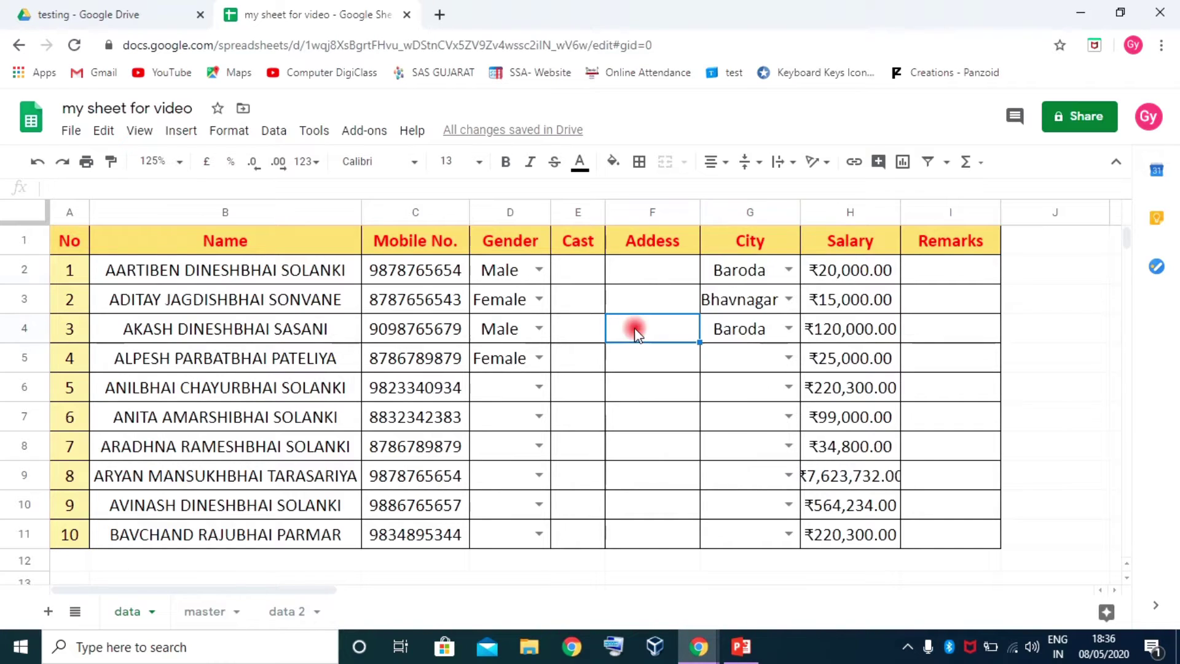
click(202, 612)
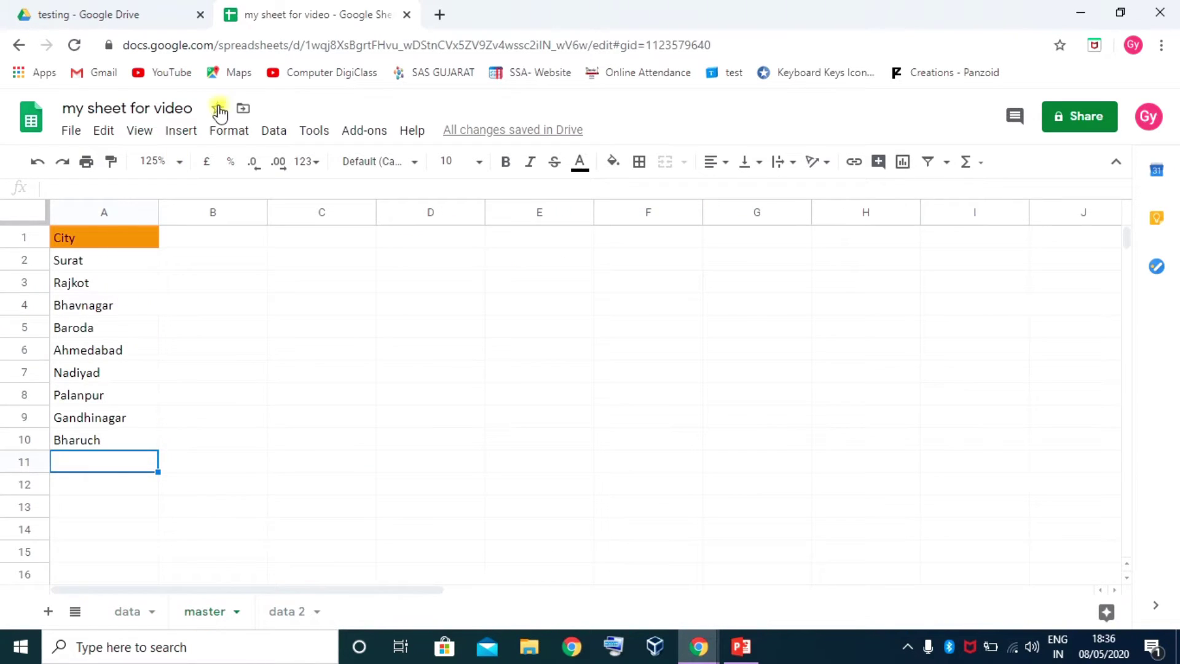
Extend the city named range to A2:A10 to include Bharuch, then recheck G2's drop-down
click(271, 131)
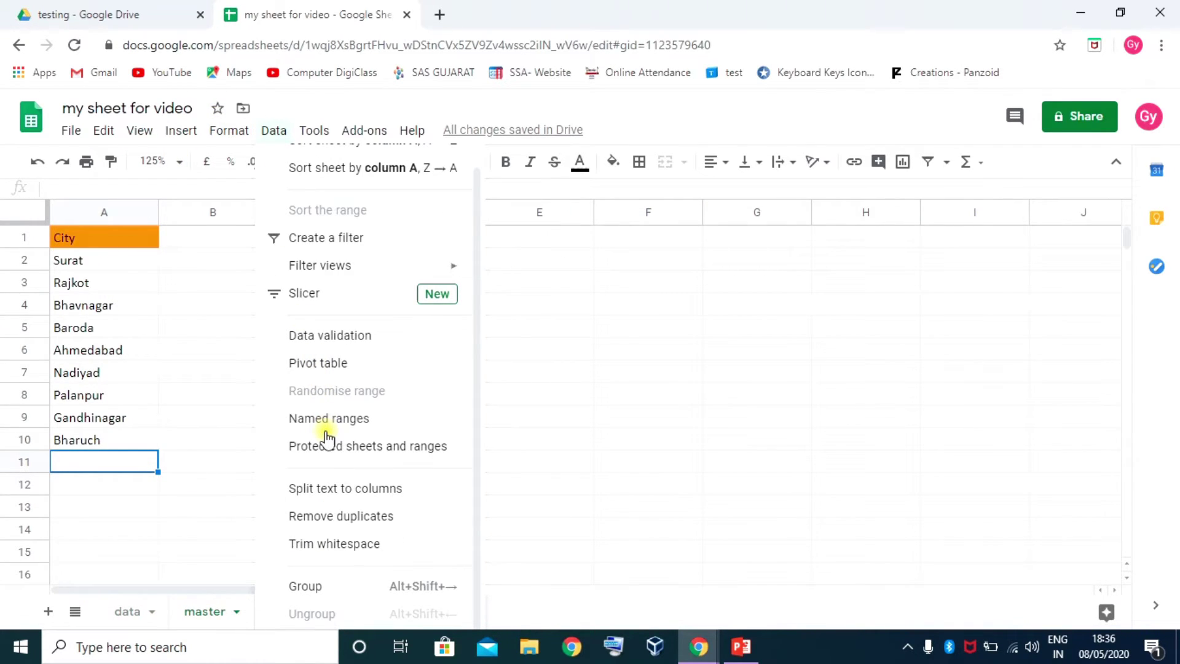
click(327, 424)
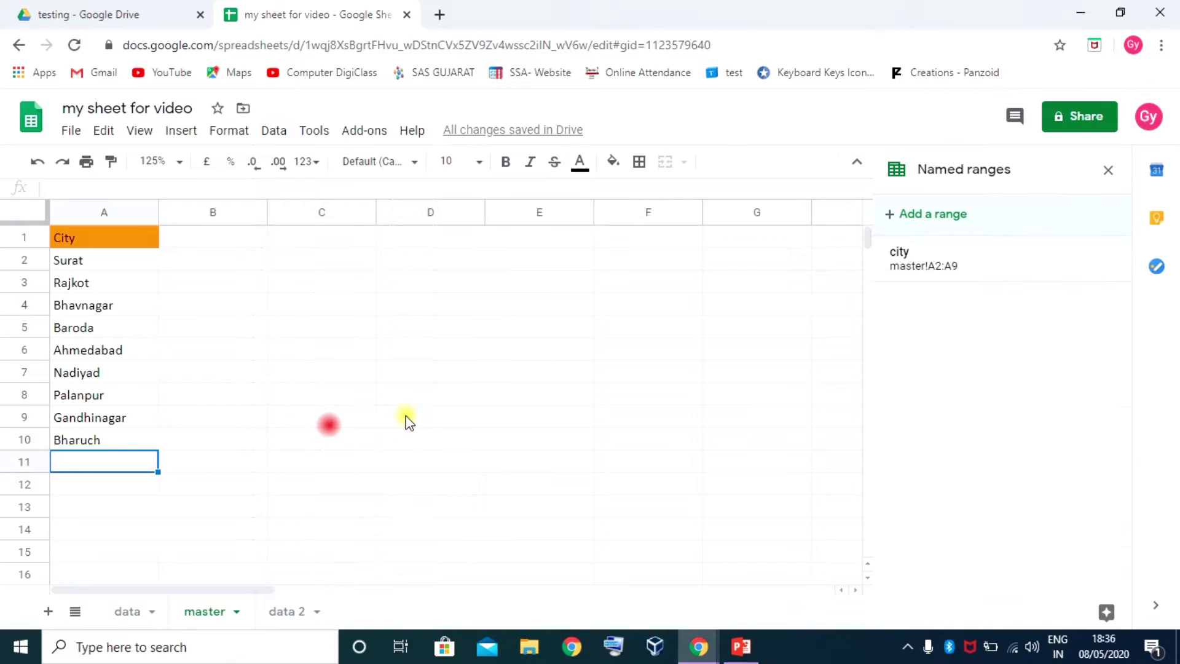
click(957, 261)
click(1100, 259)
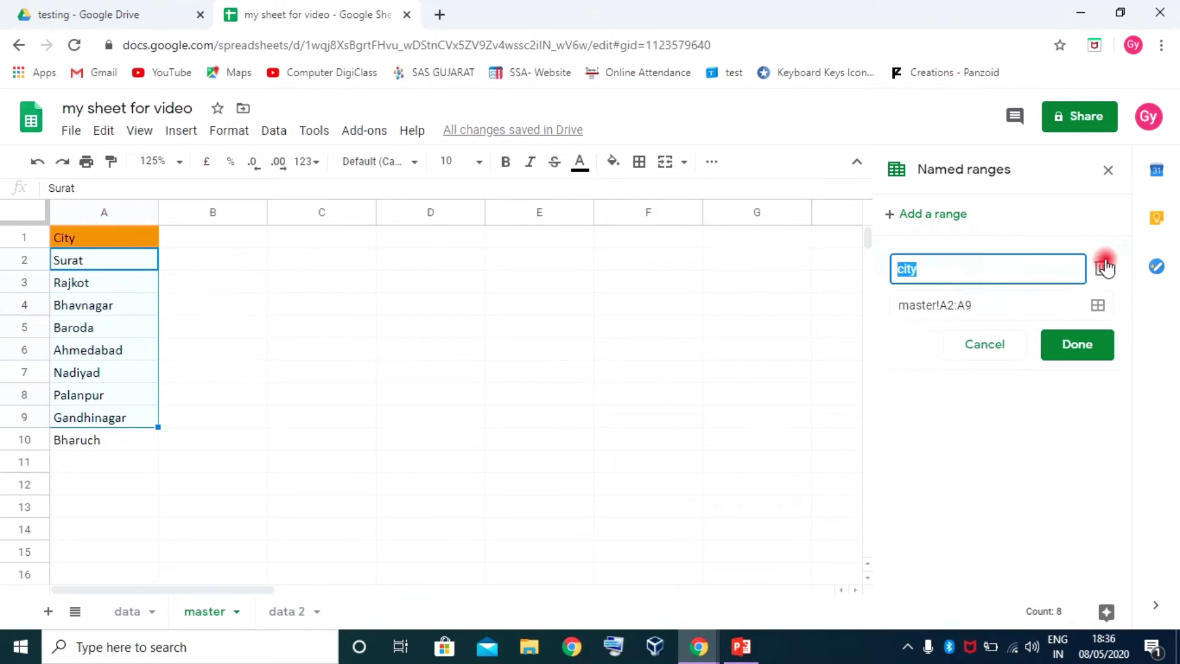
click(982, 304)
drag(58, 264, 98, 440)
click(1065, 349)
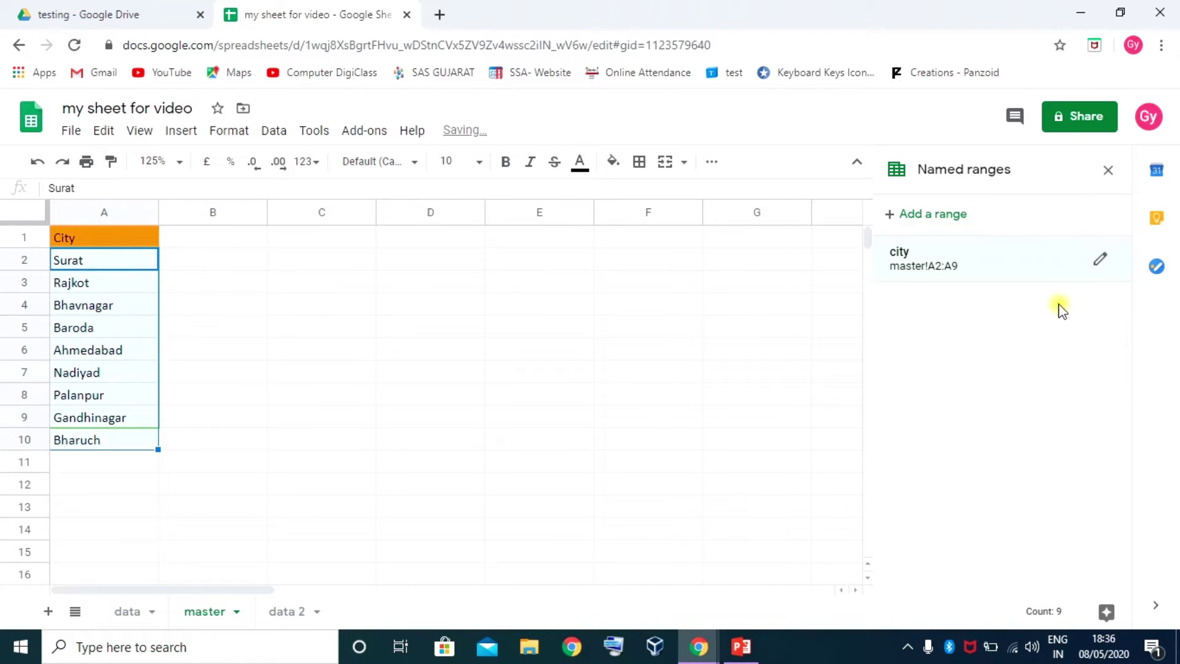
click(1111, 172)
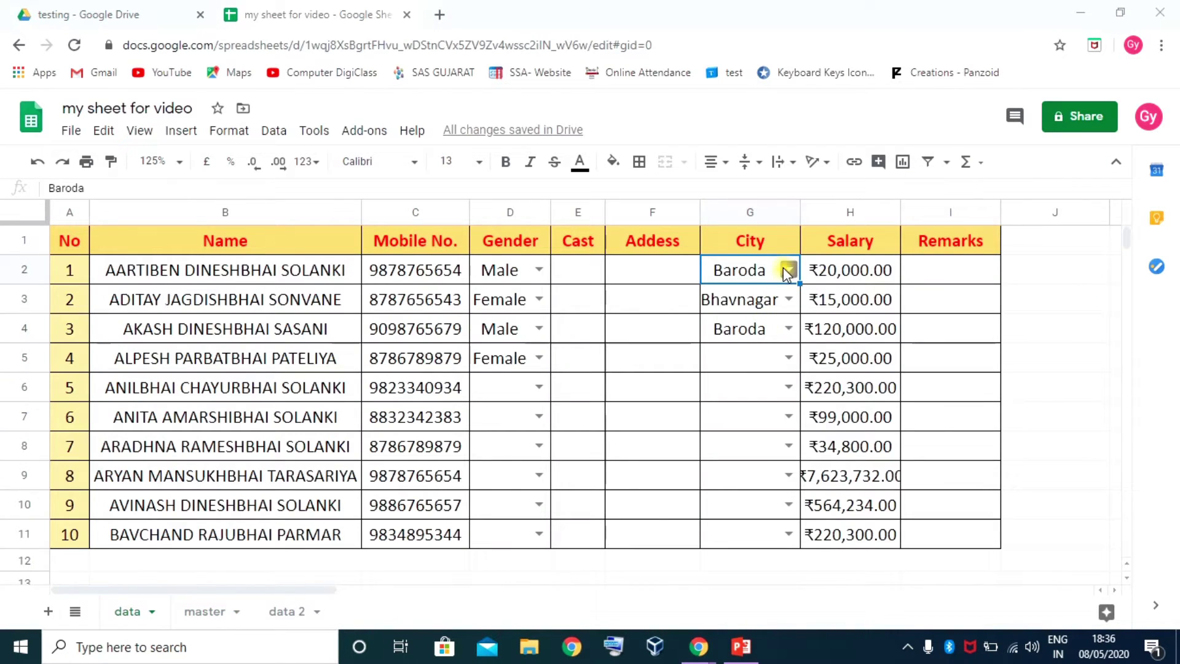
click(786, 269)
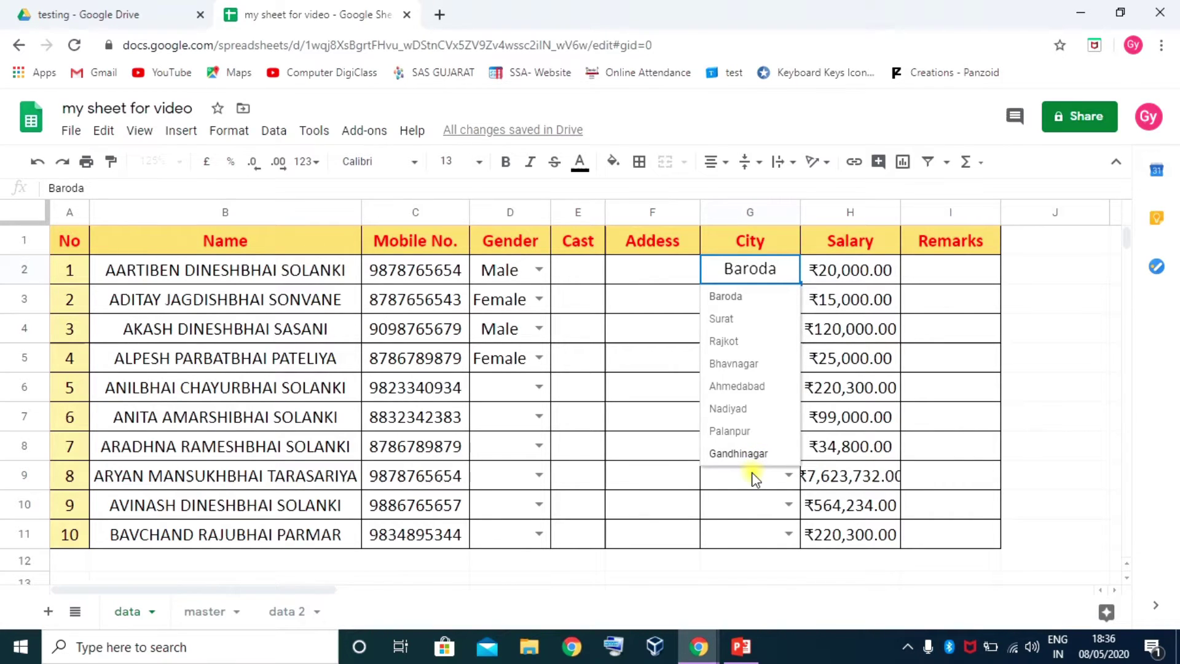
click(656, 358)
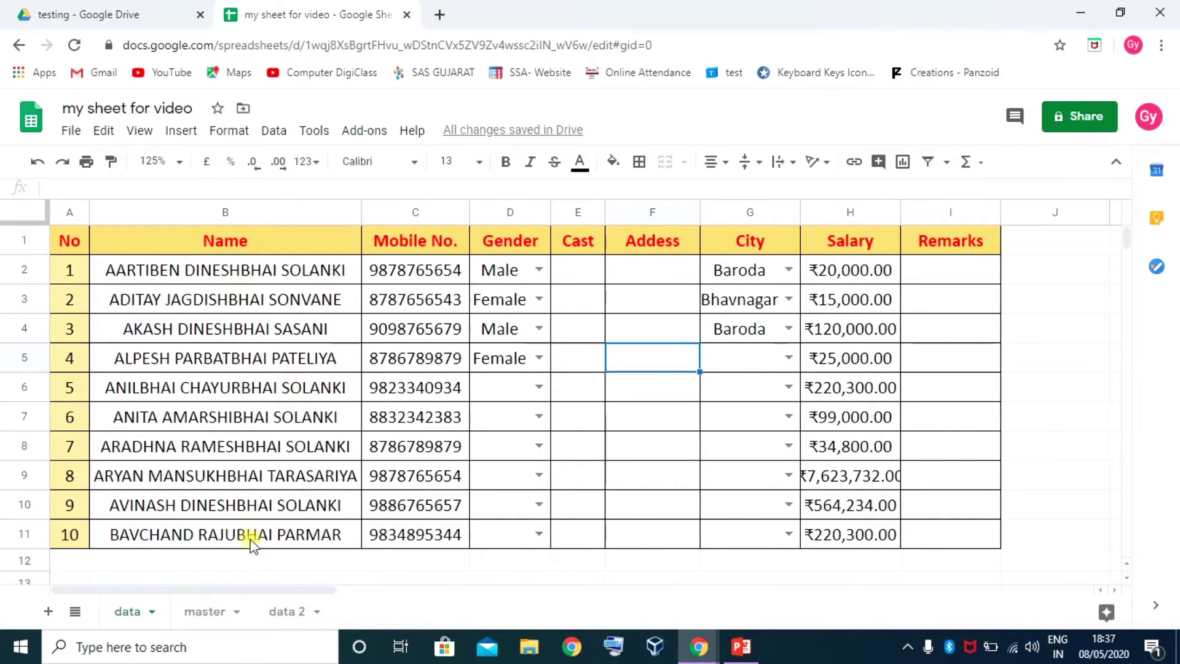
click(196, 611)
Save the city named range as master!A2:A10
click(113, 350)
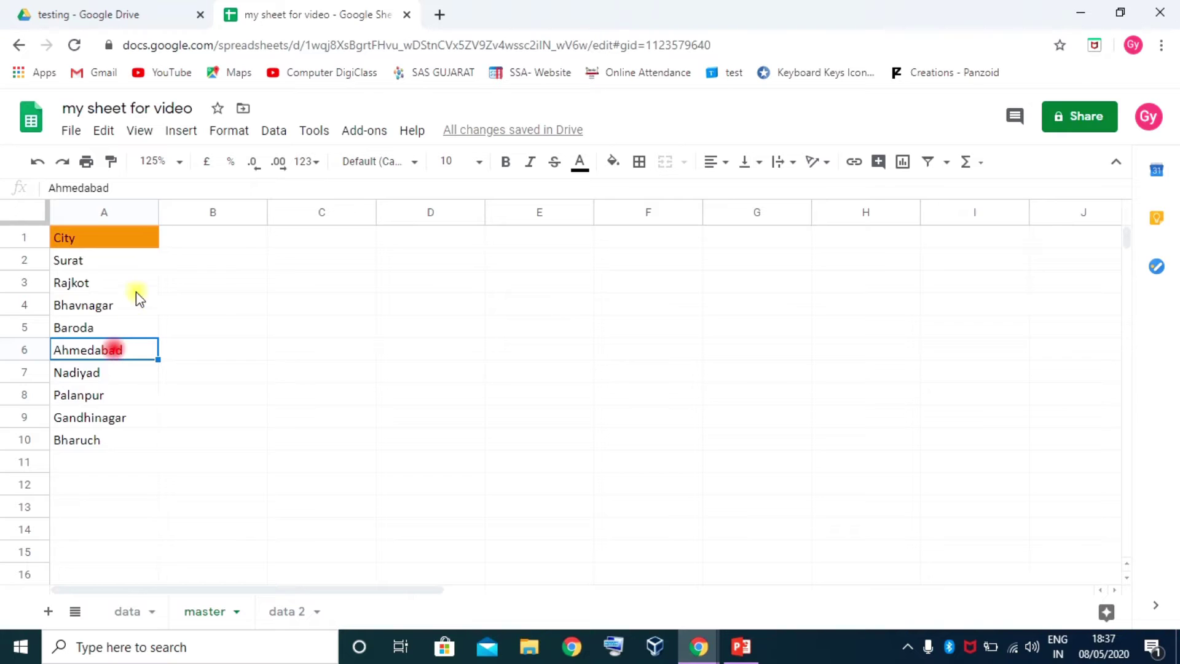
click(277, 133)
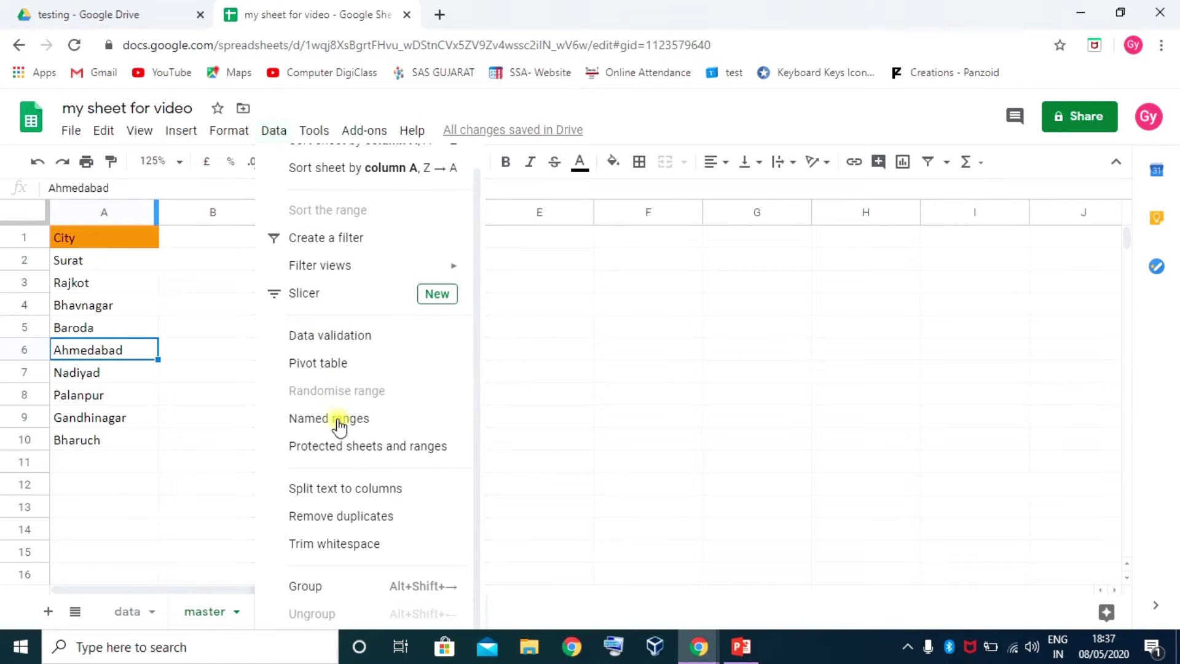
click(340, 424)
click(944, 259)
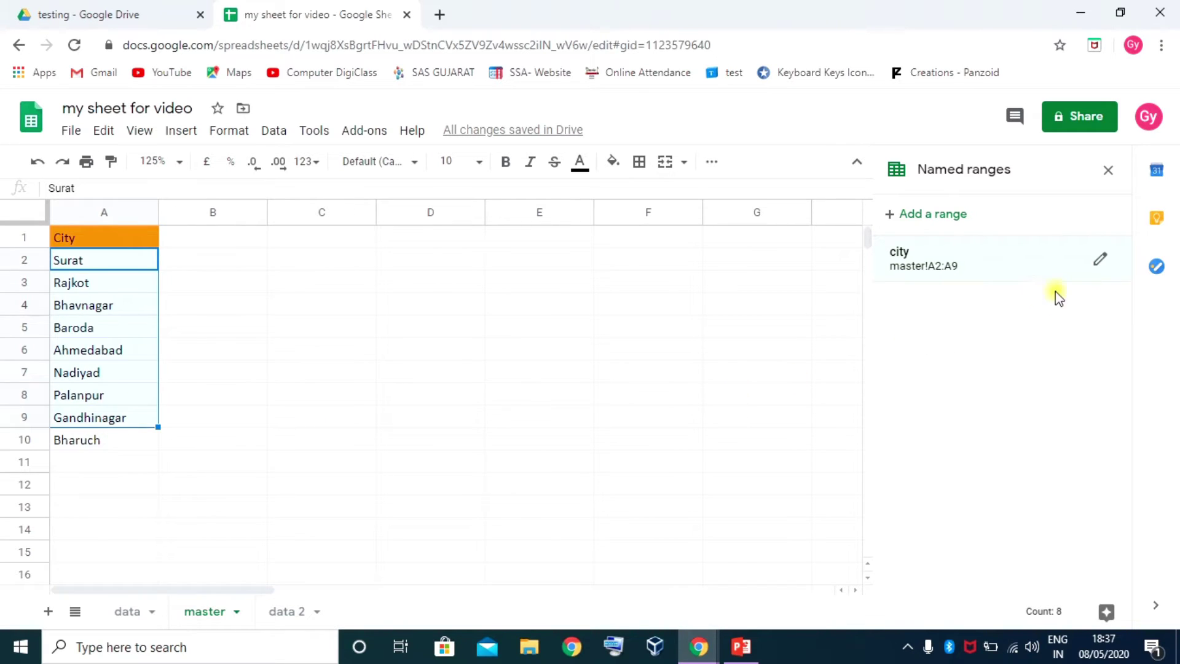
click(1101, 259)
click(1003, 306)
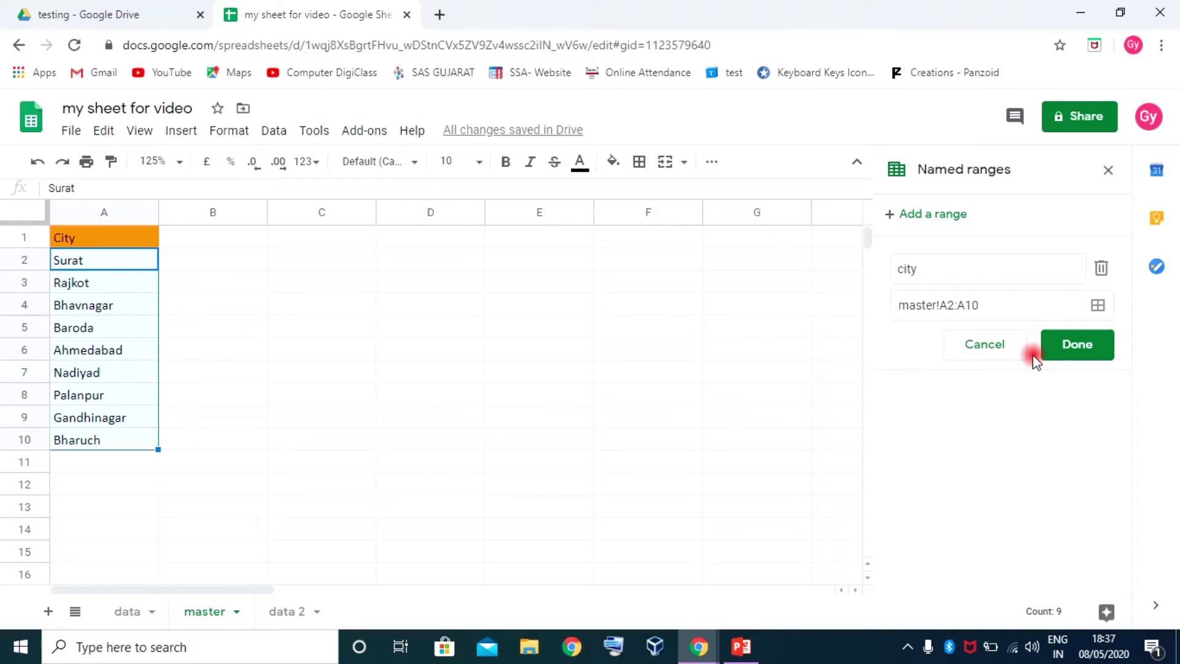
click(1073, 348)
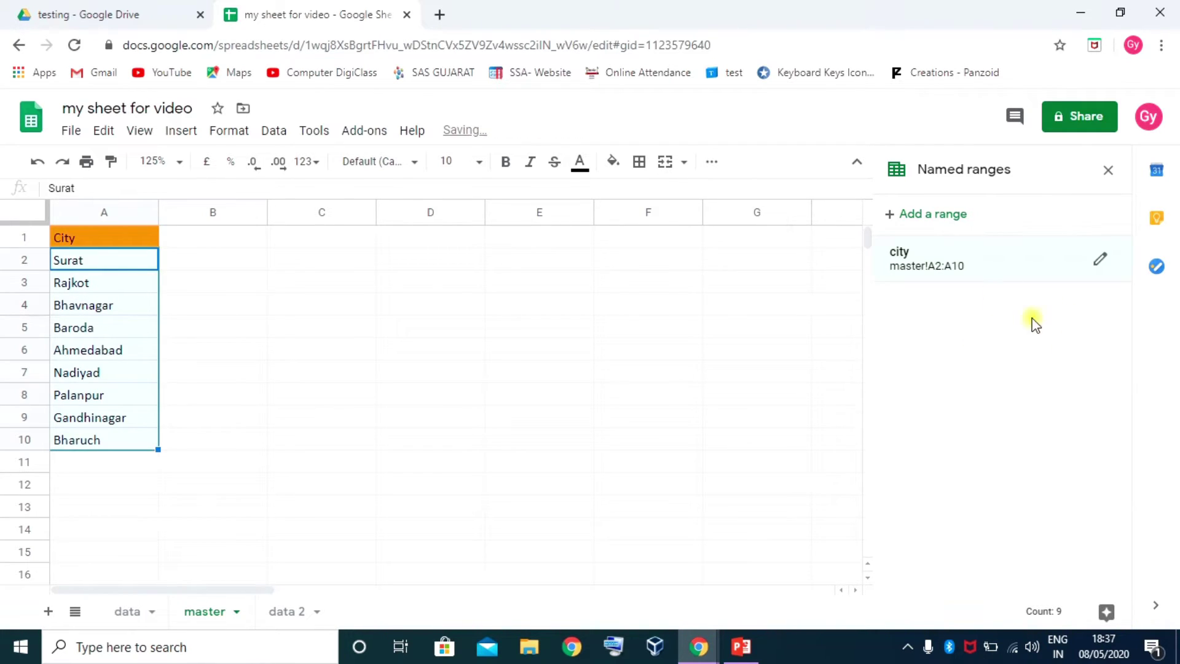
click(1108, 176)
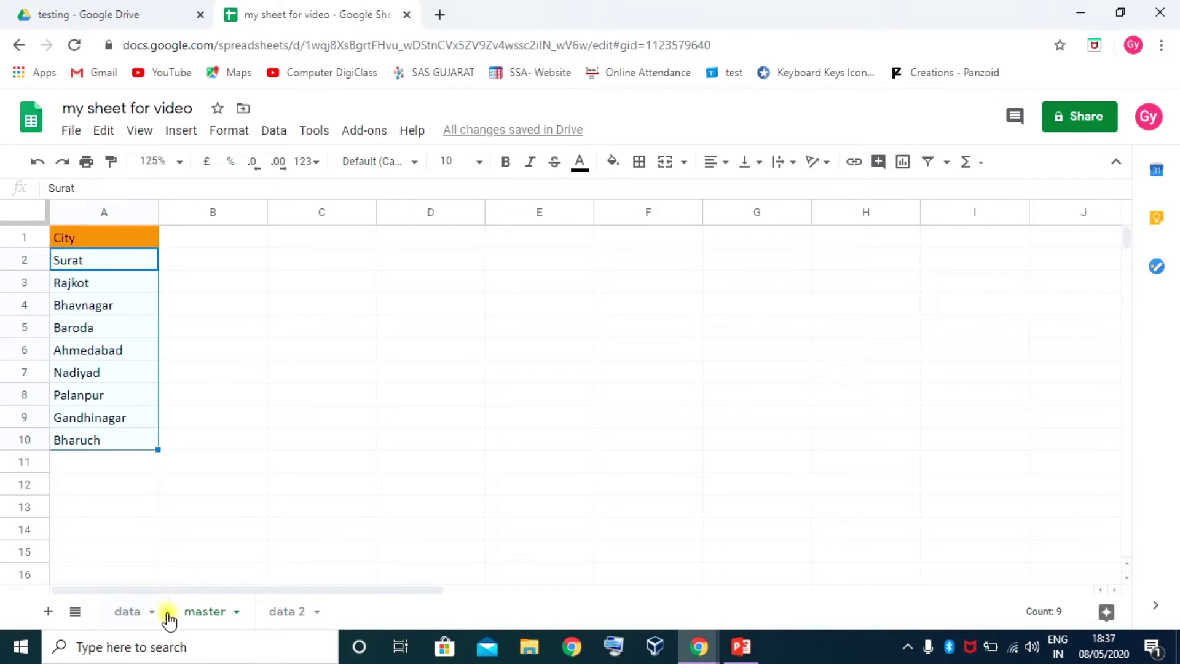
On the data sheet, check whether G2's city drop-down lists Bharuch
click(130, 611)
click(765, 271)
click(788, 268)
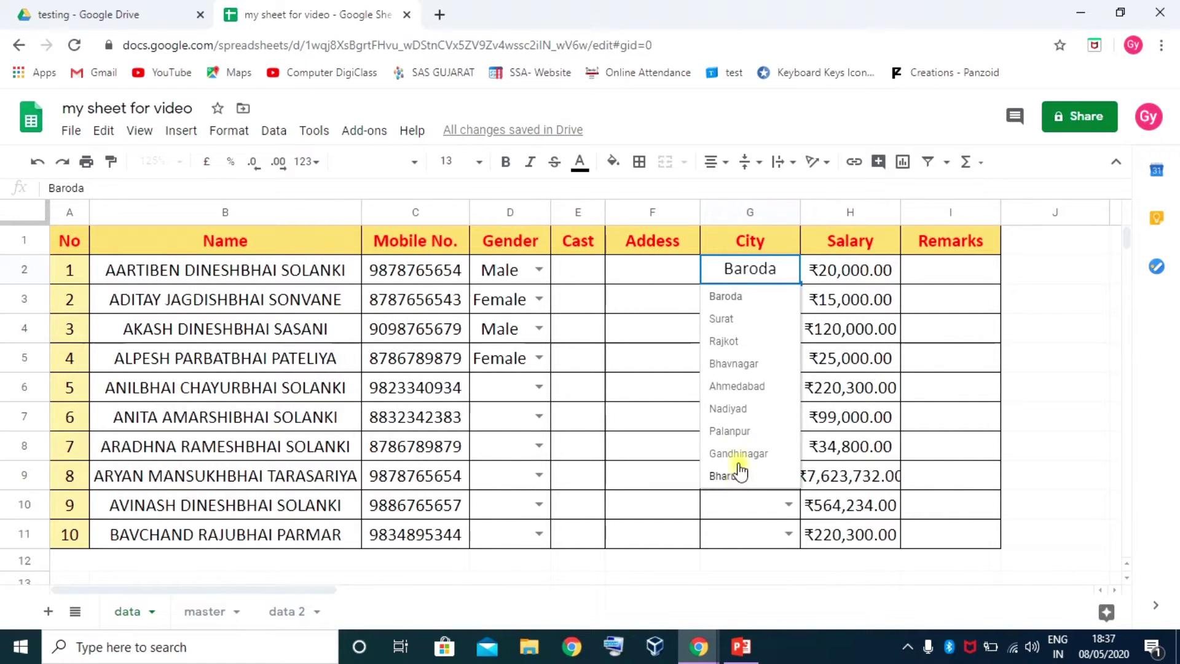
click(680, 329)
click(727, 330)
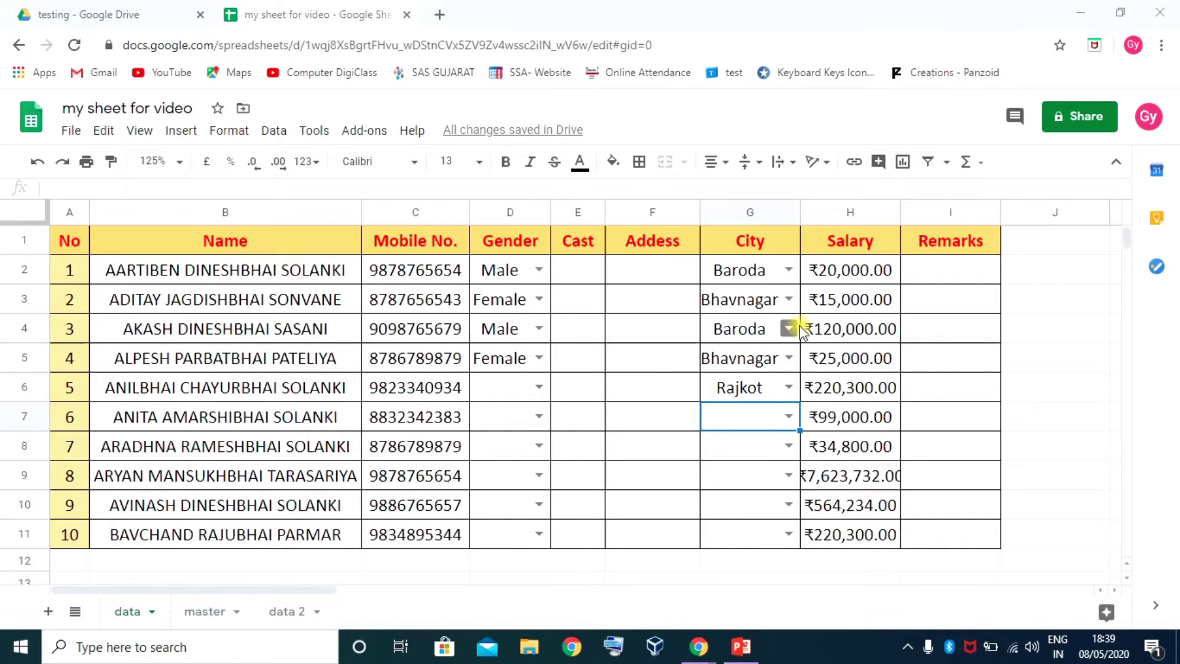
click(847, 266)
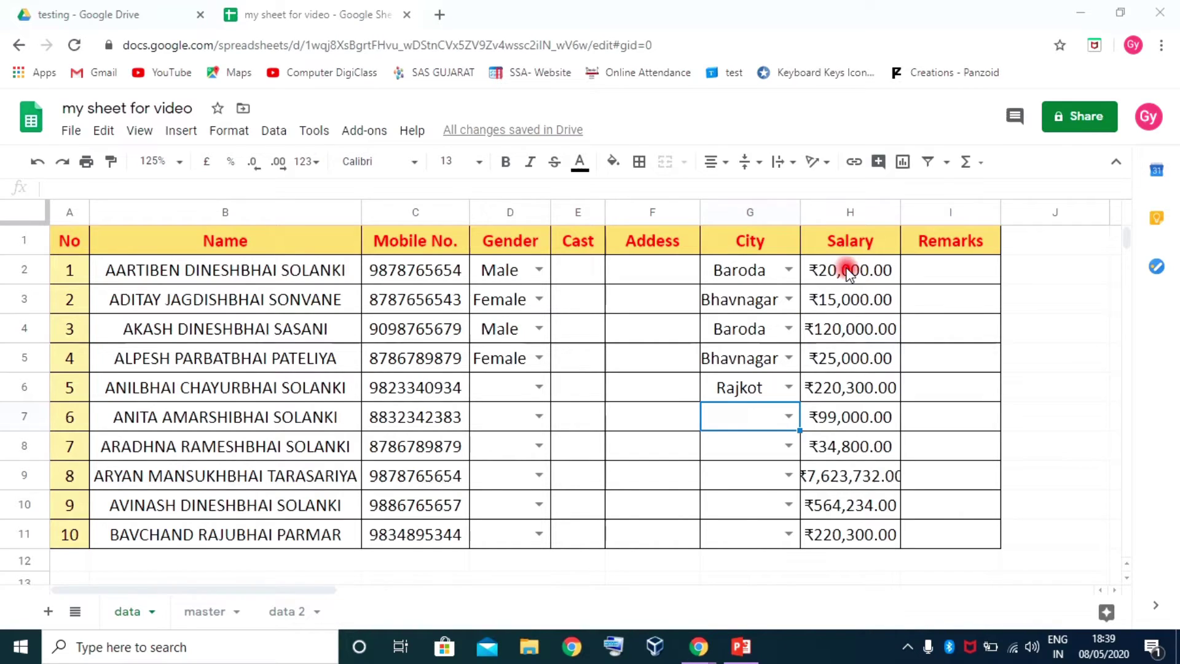
Clear the first three salaries in H2:H4
drag(852, 521, 848, 527)
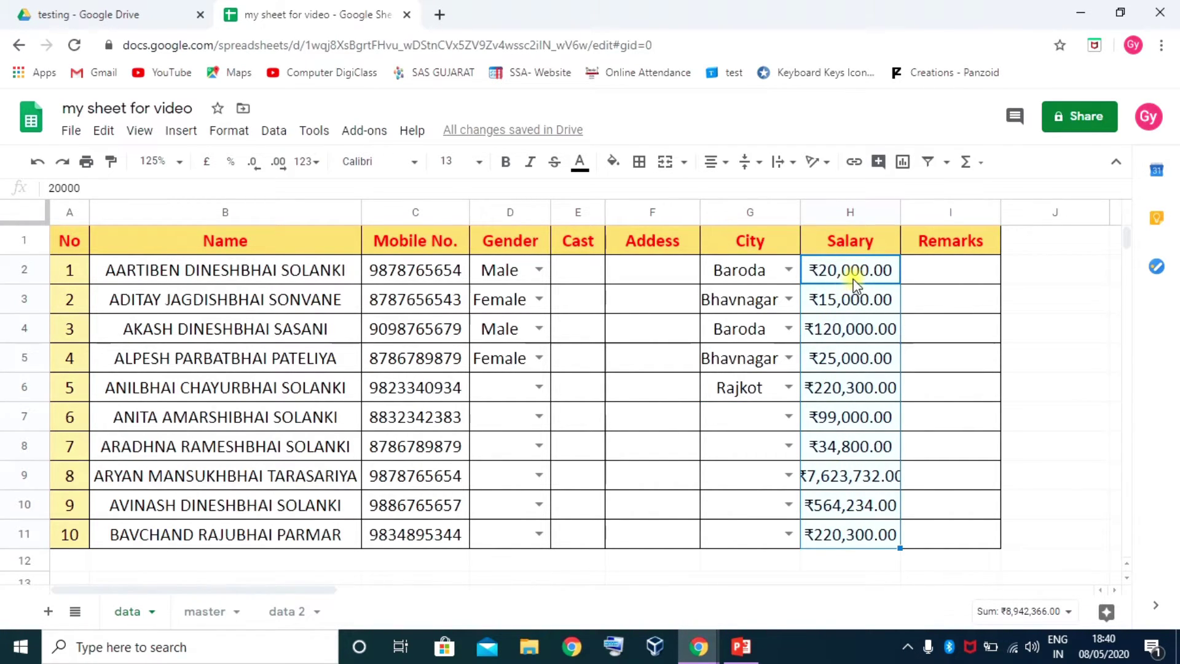
drag(849, 270, 855, 330)
key(Delete)
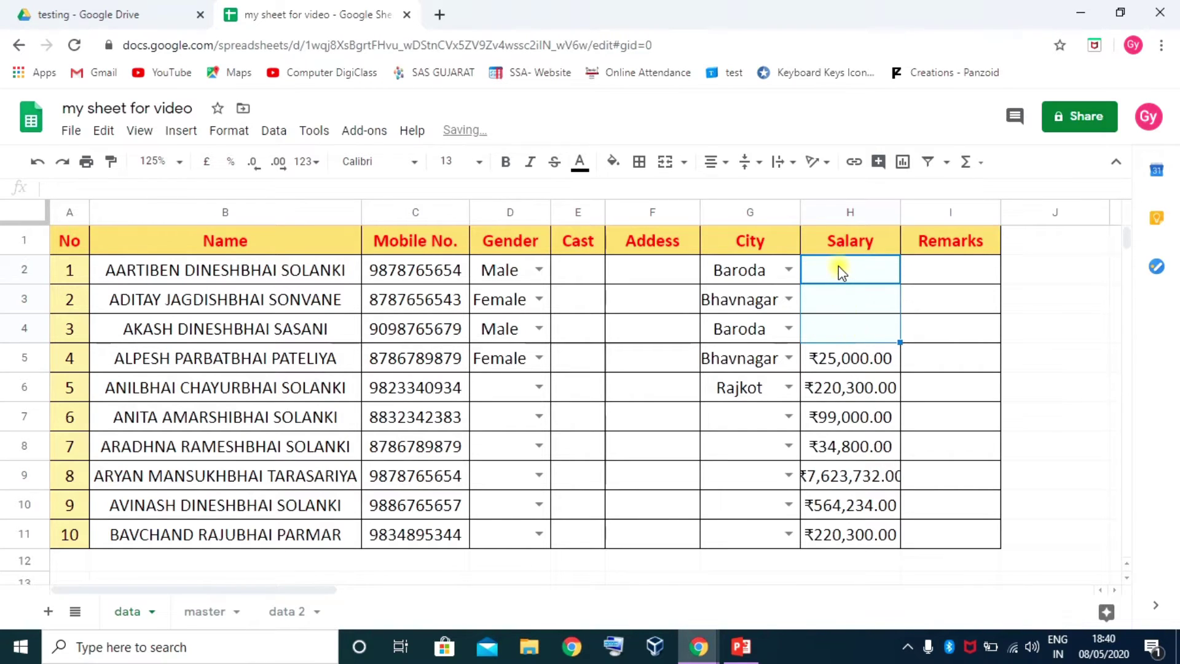
Require salaries in H2:H11 to be numbers ≥ 2500, rejecting invalid input
drag(839, 265, 852, 546)
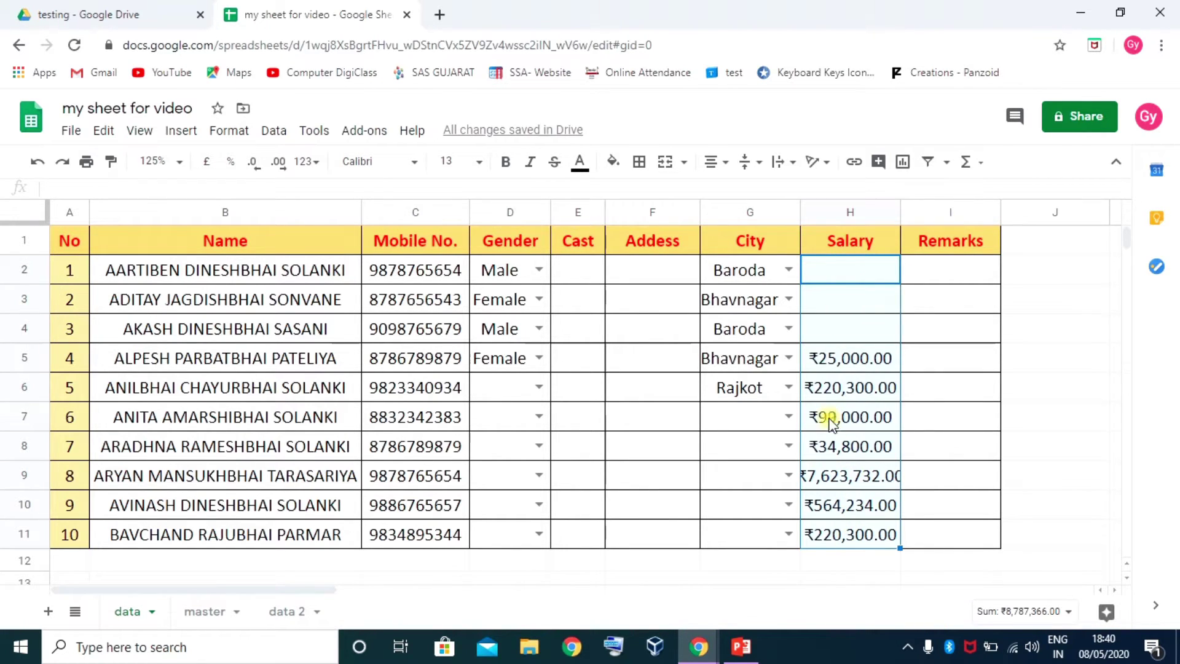
right_click(841, 327)
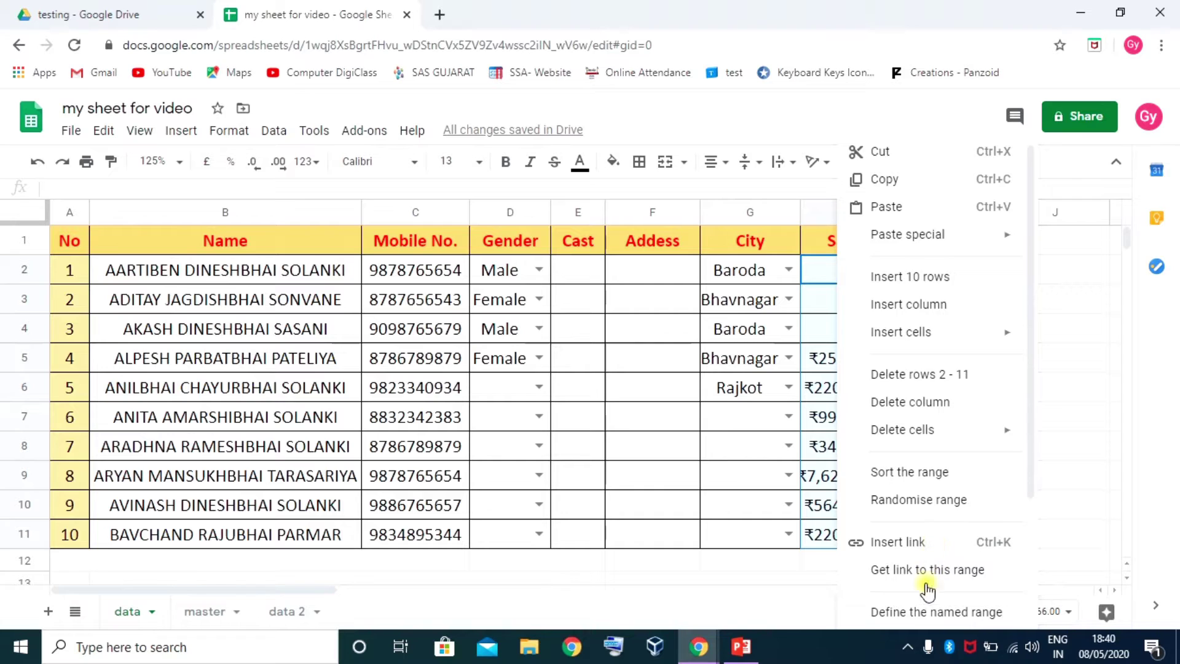
scroll(919, 609, down, 3)
click(916, 609)
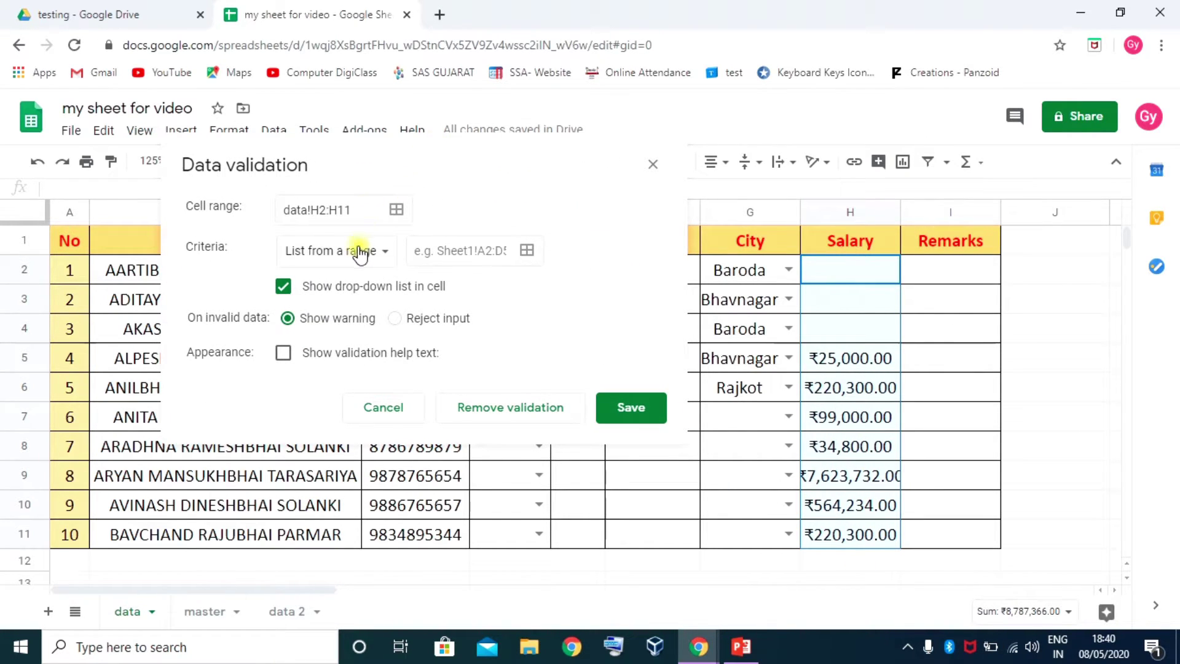
click(360, 252)
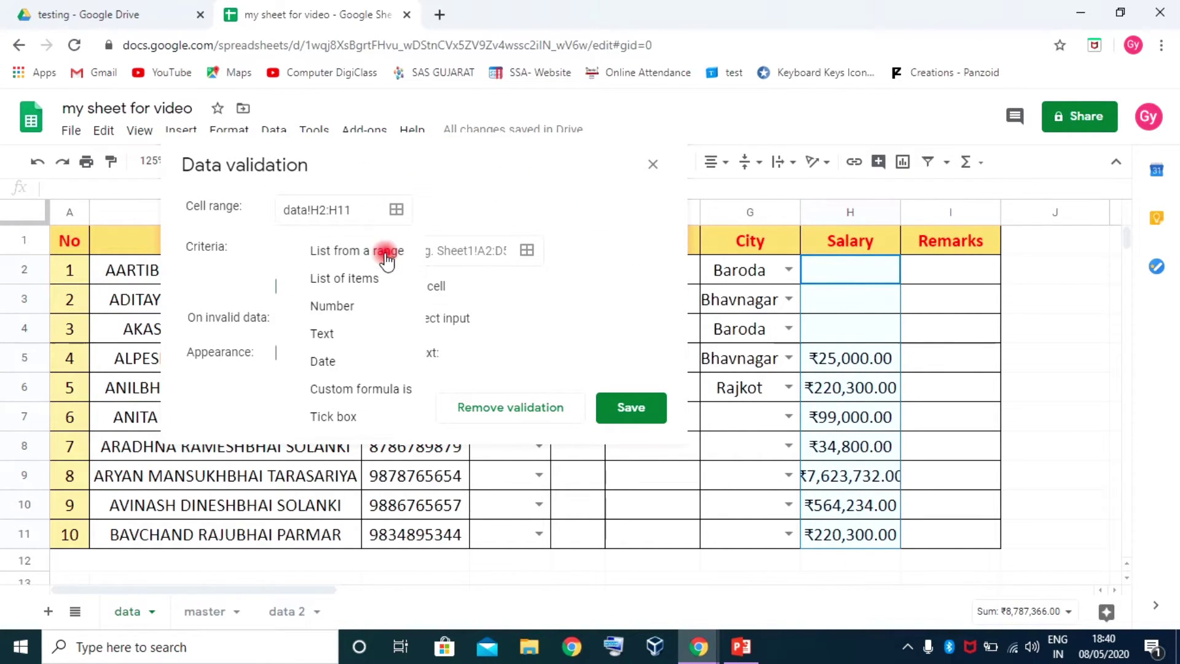
click(342, 307)
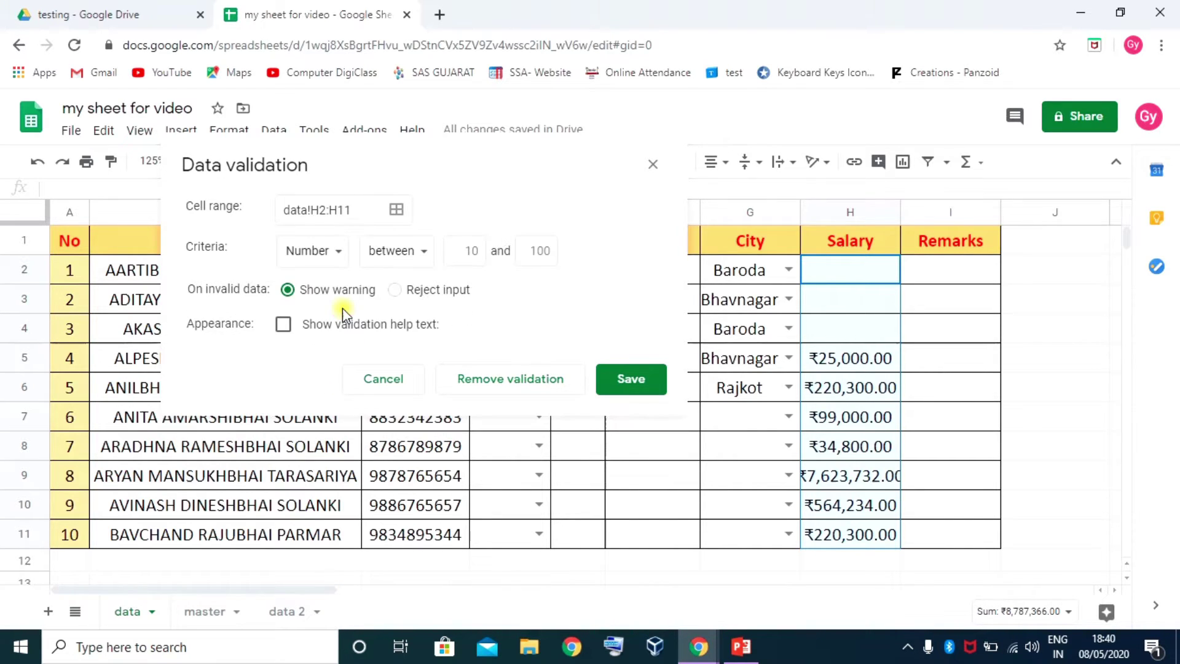
click(422, 252)
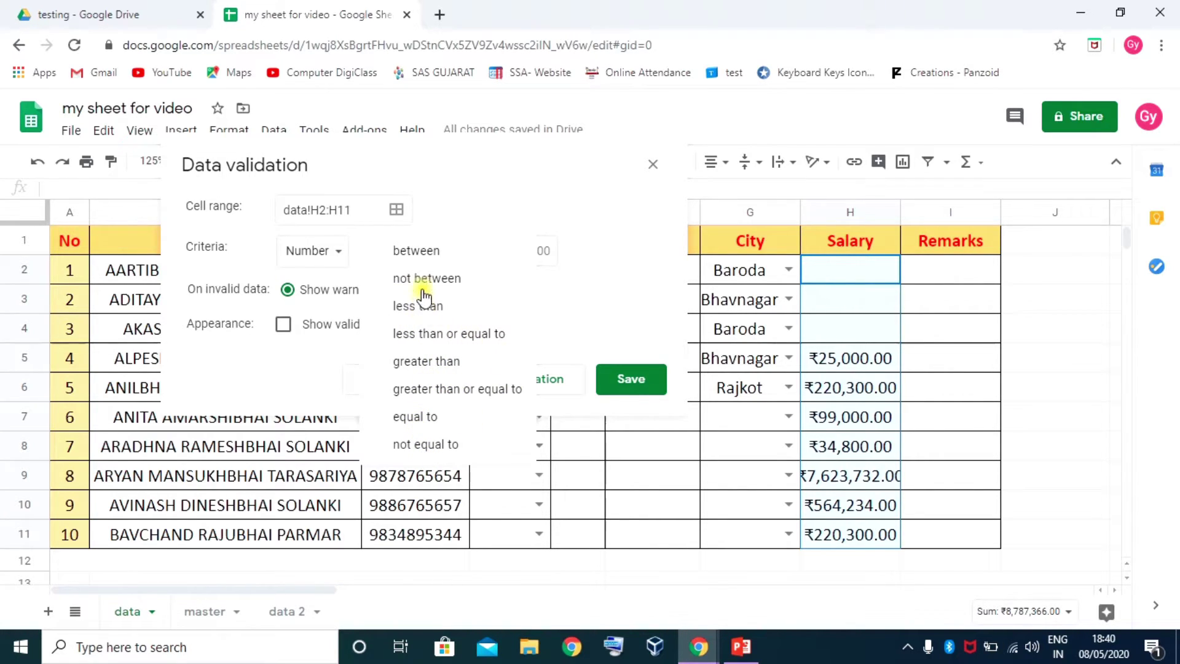
click(434, 389)
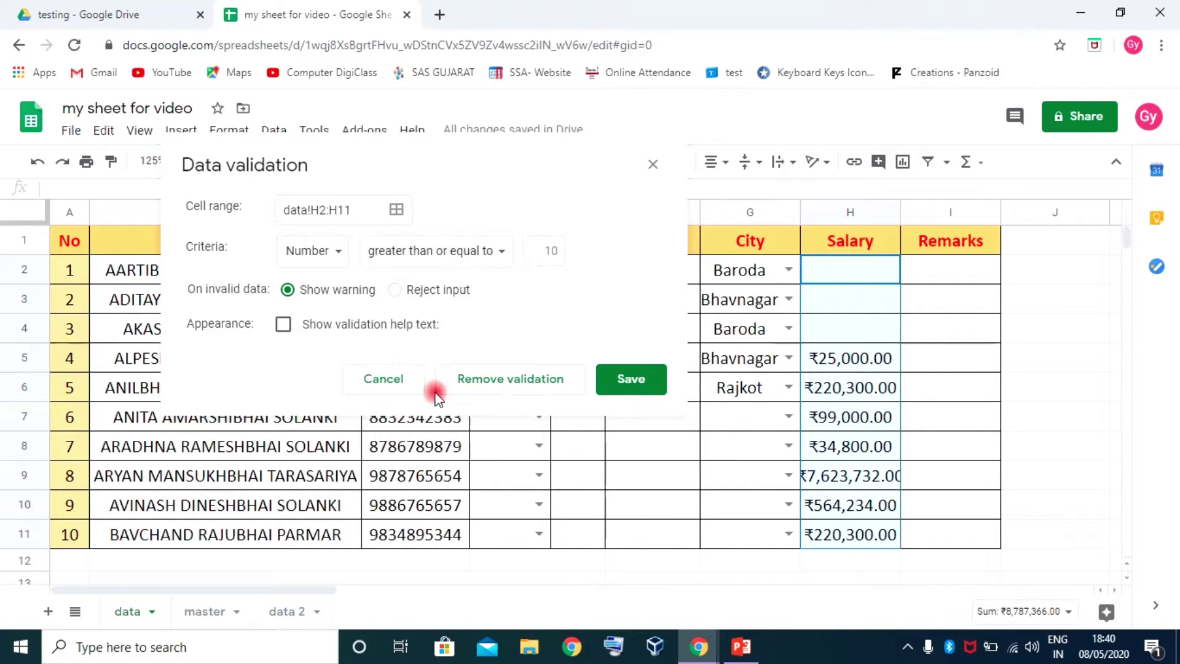
click(546, 249)
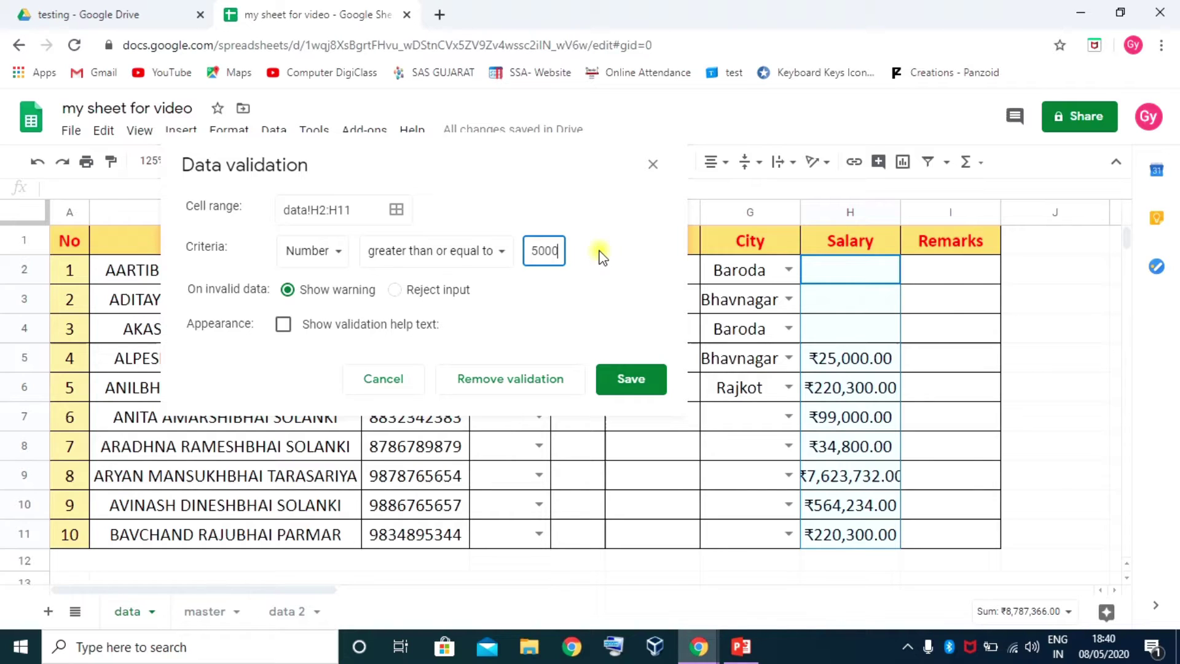
click(395, 290)
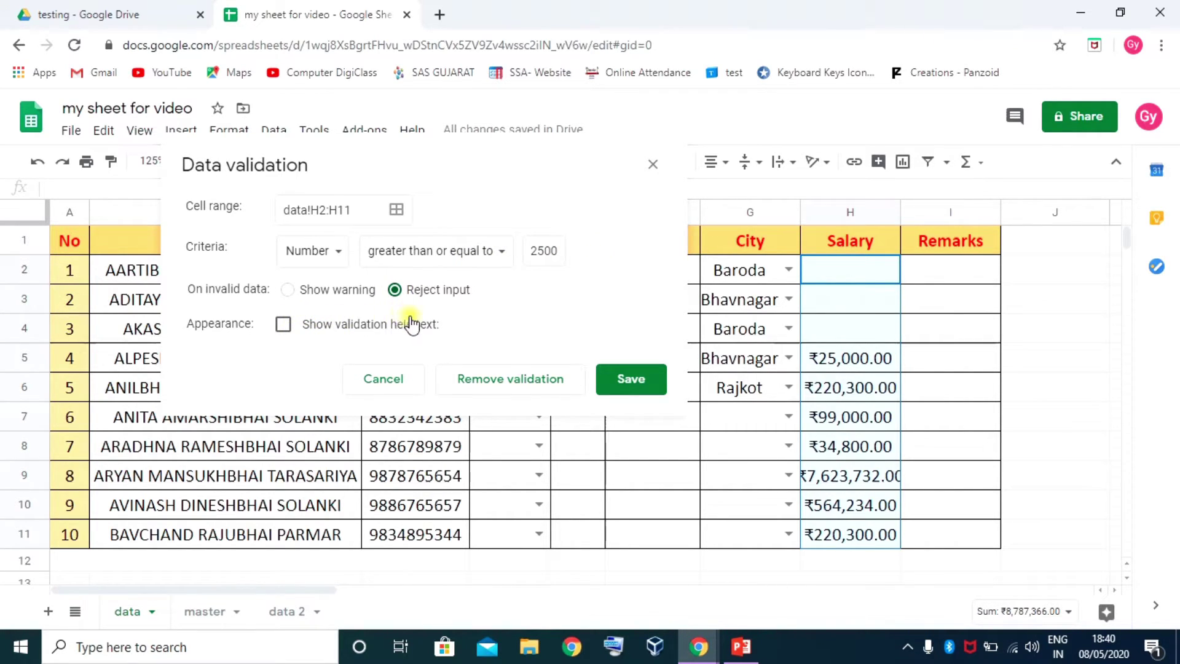
click(638, 379)
click(857, 267)
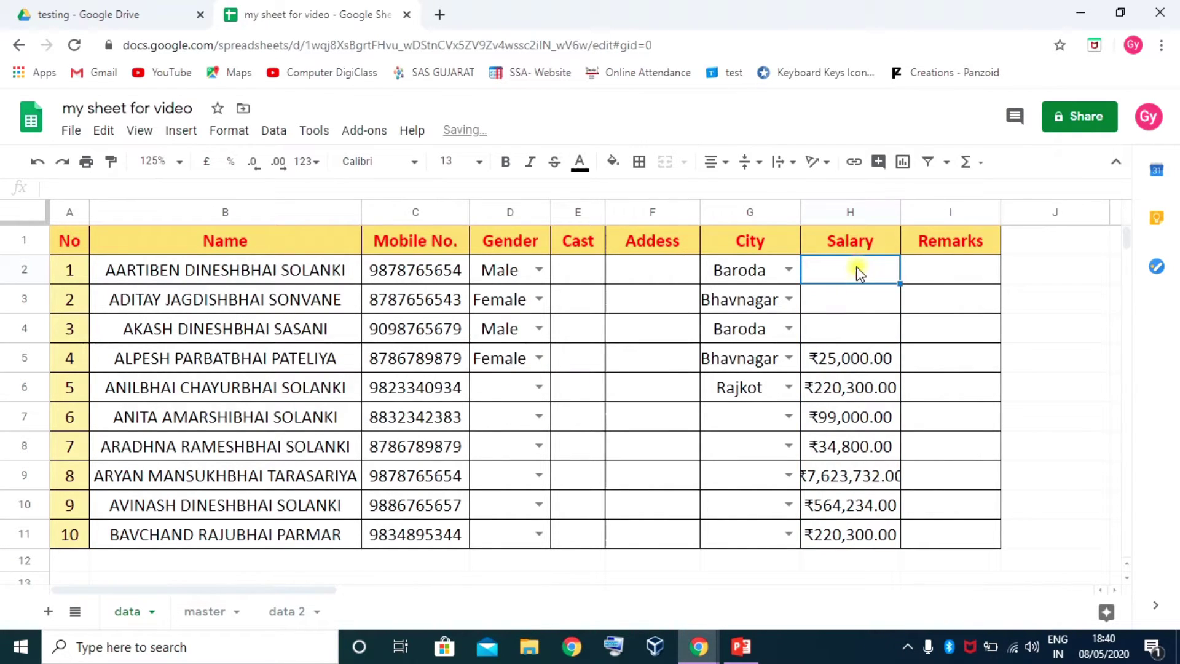
Test the salary rule with 2000 in H2 (rejected), then enter ₹25,000 in H2
text(2000)
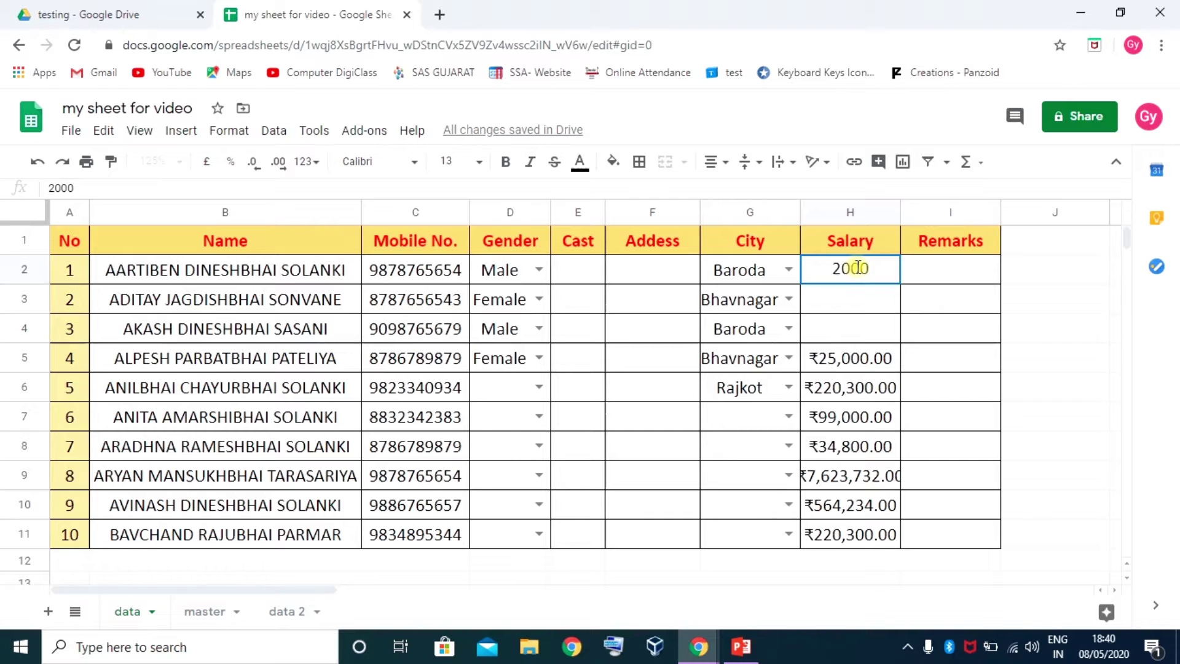
key(Return)
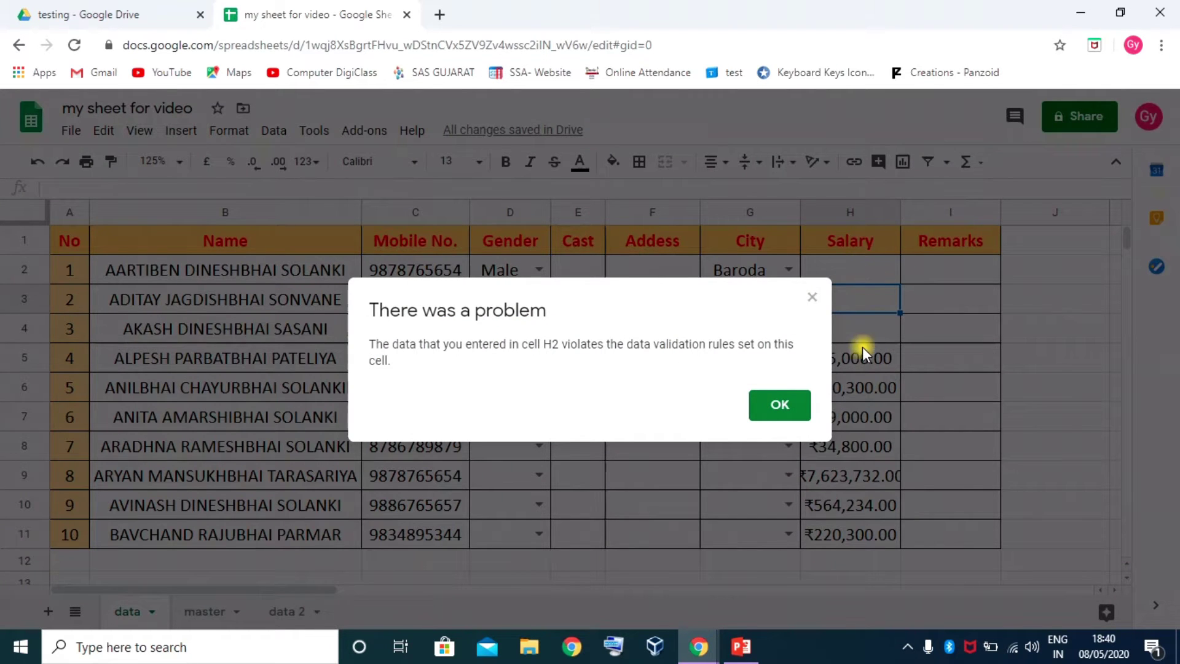
click(776, 409)
click(843, 268)
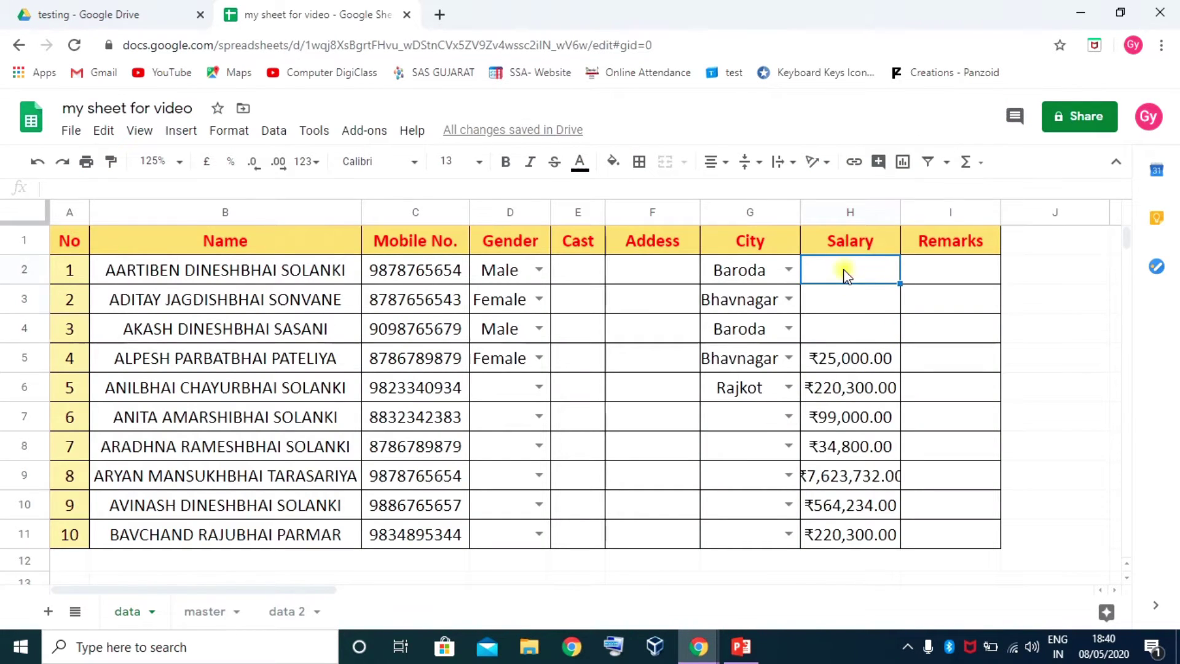
text(25,0)
text(000)
key(Return)
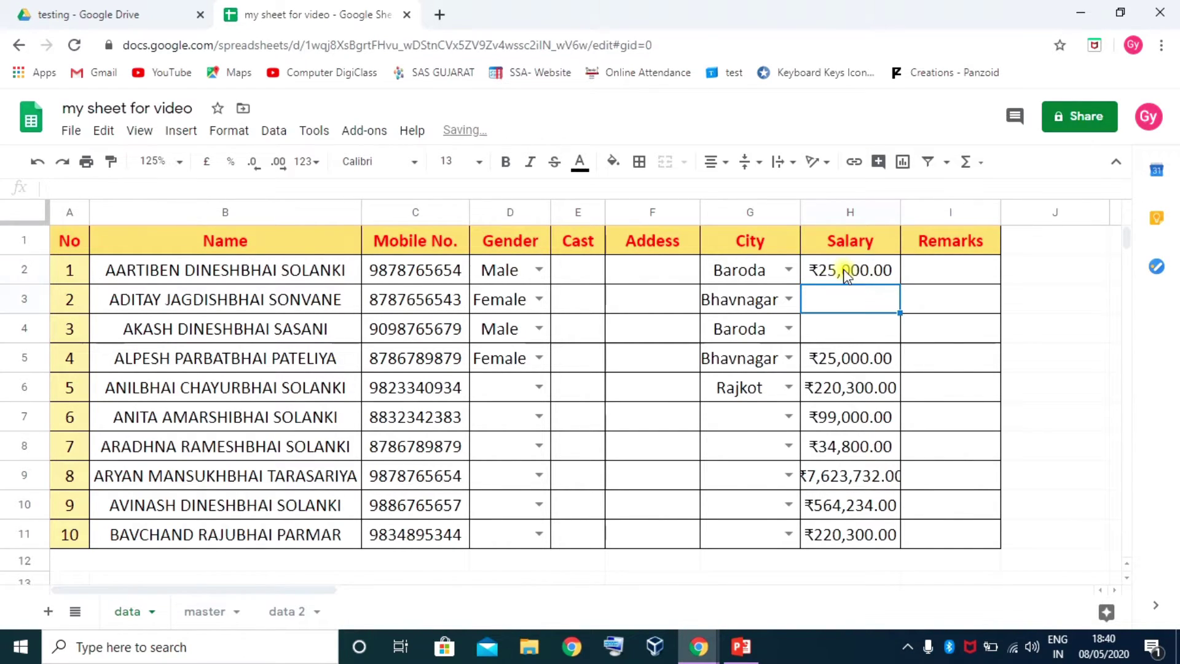
Confirm 24999 is rejected, then enter 45000 in H3 and 456756 in H4
click(846, 276)
text(2)
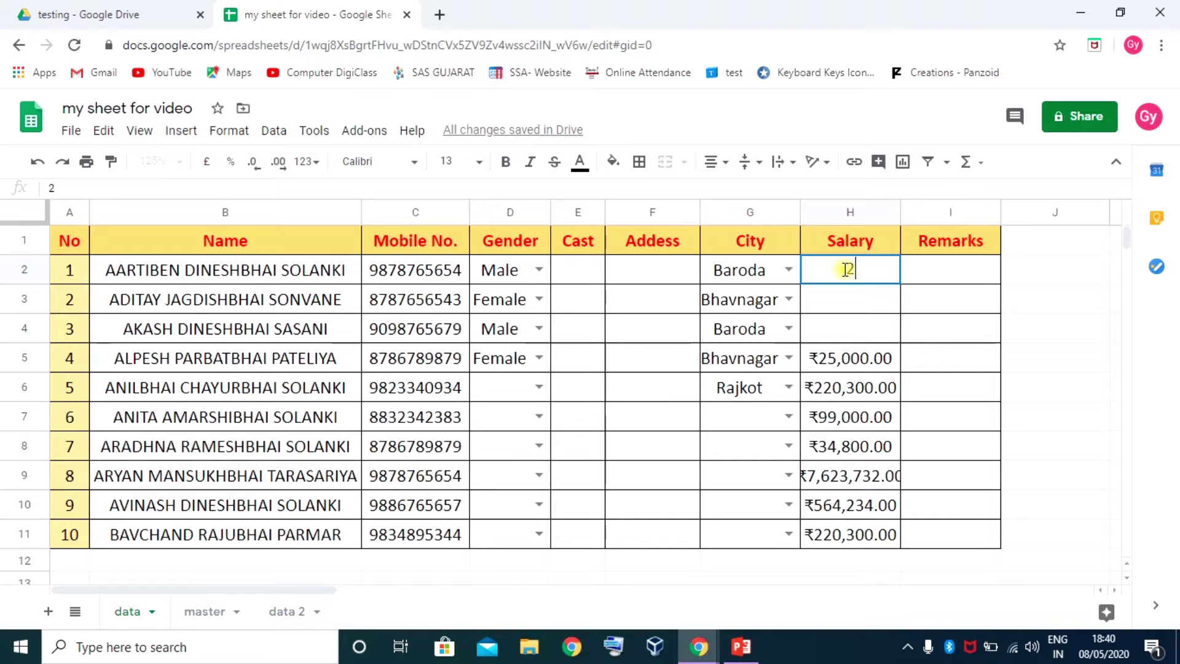
text(4999)
key(Return)
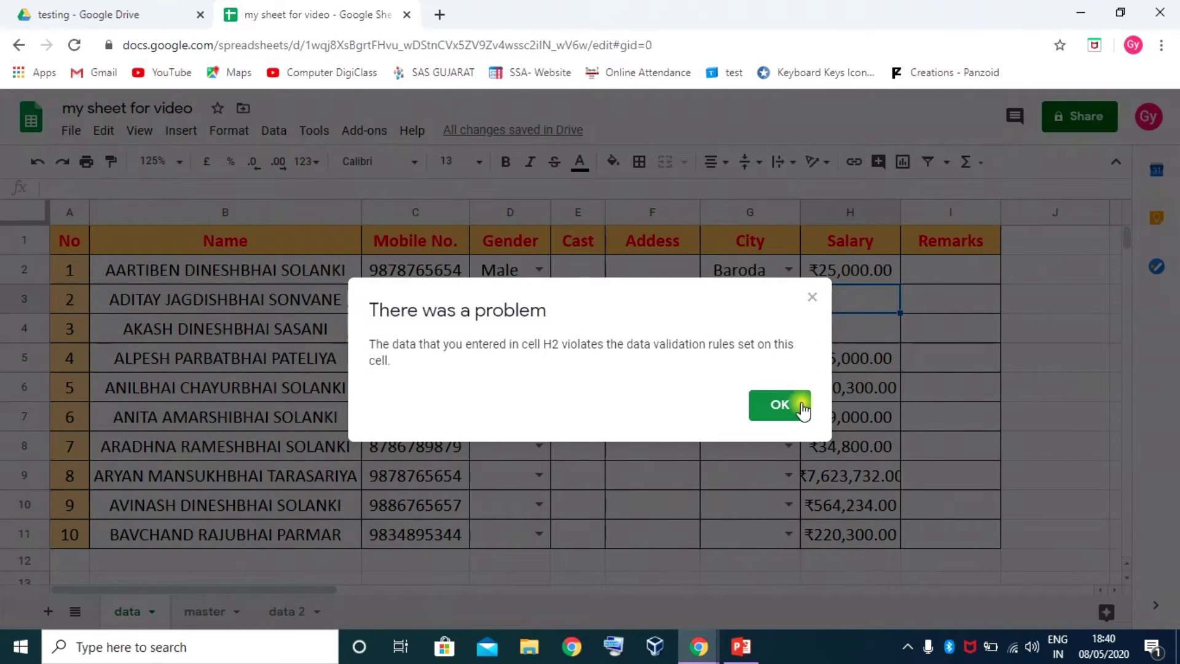
click(803, 402)
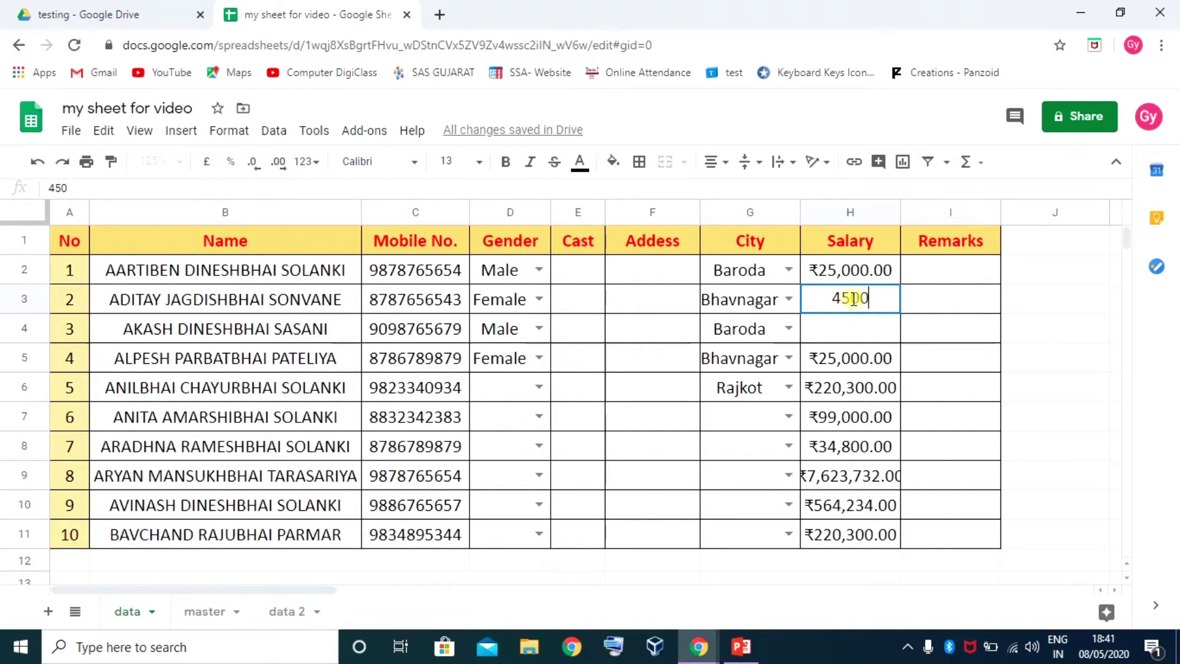
text(00)
key(Return)
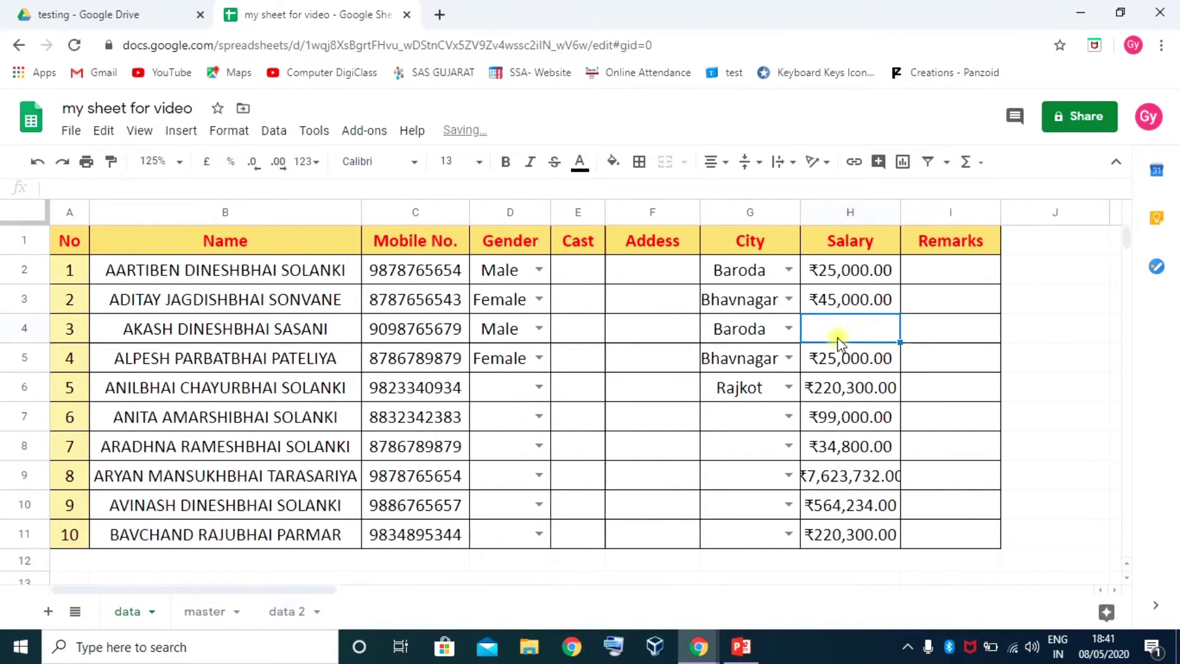
text(456756)
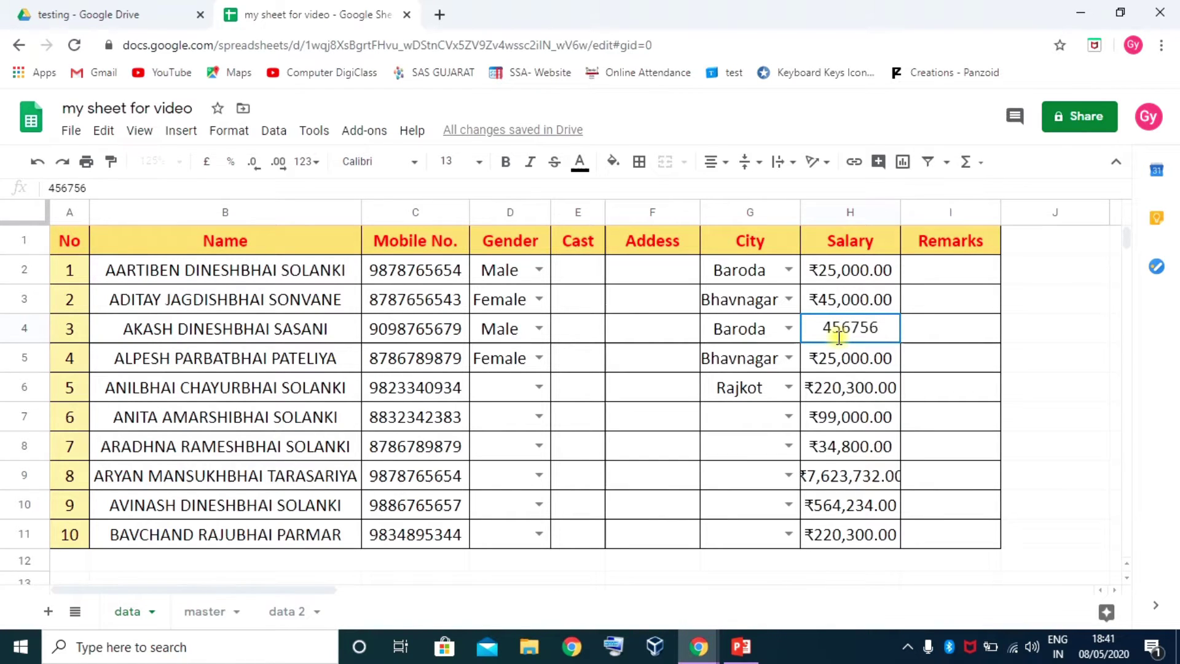
key(Return)
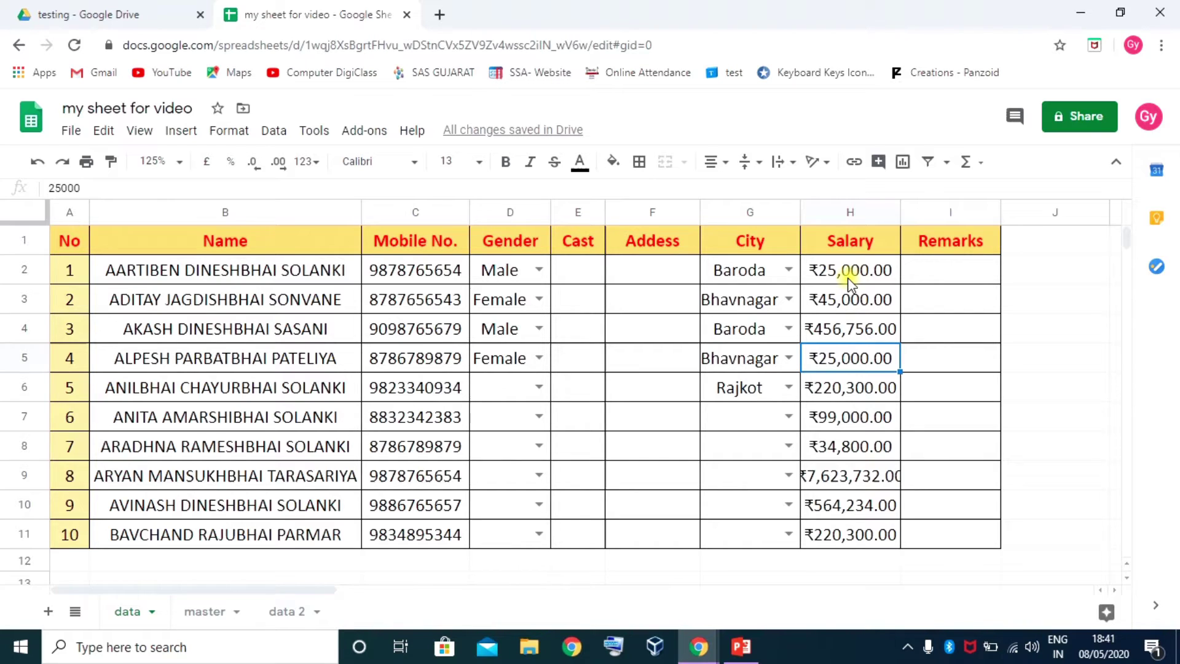
Insert a blank column I before Remarks headed 'Payment' and select I2:I11
right_click(950, 215)
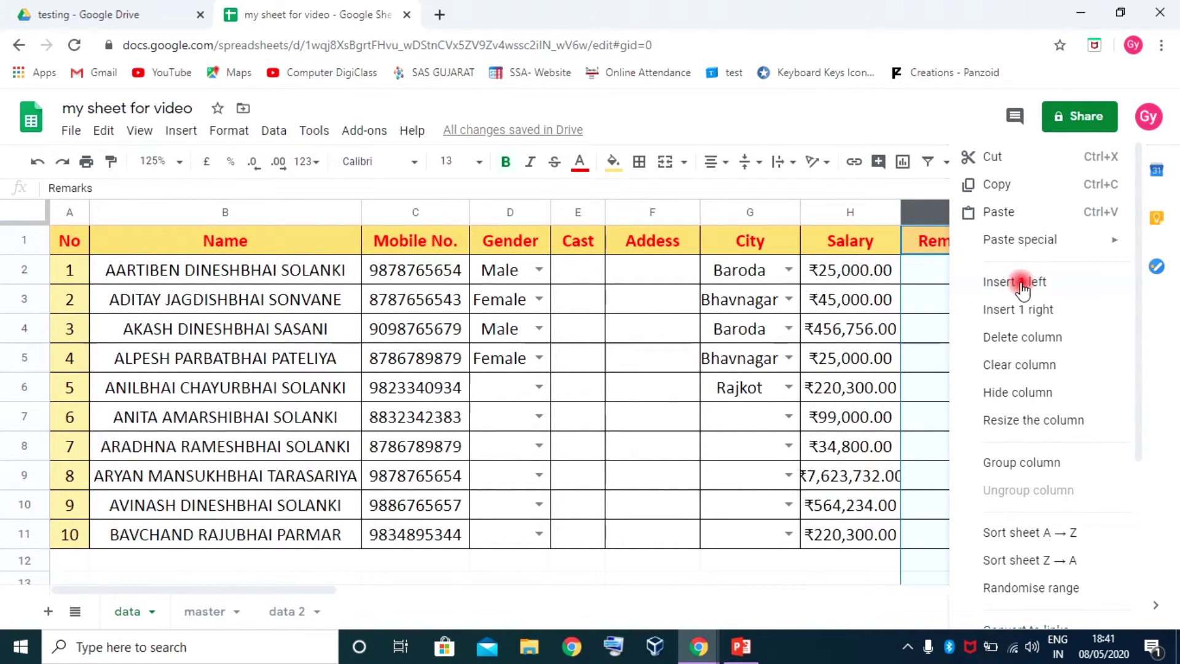
click(1022, 284)
click(936, 243)
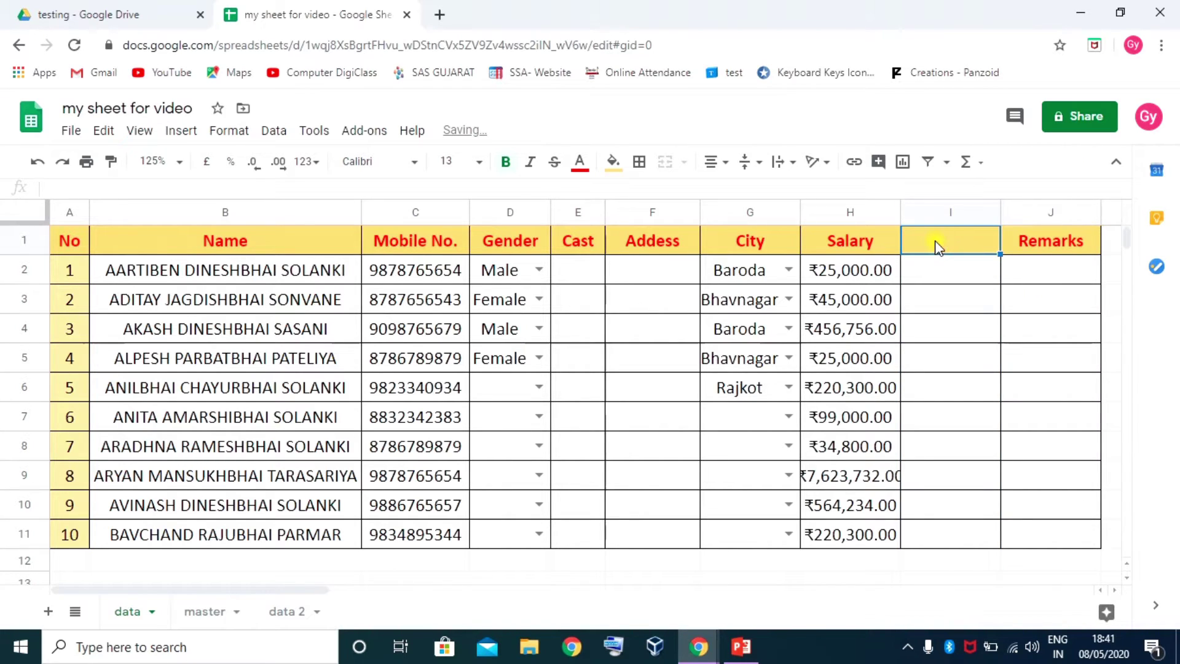
text(Payment)
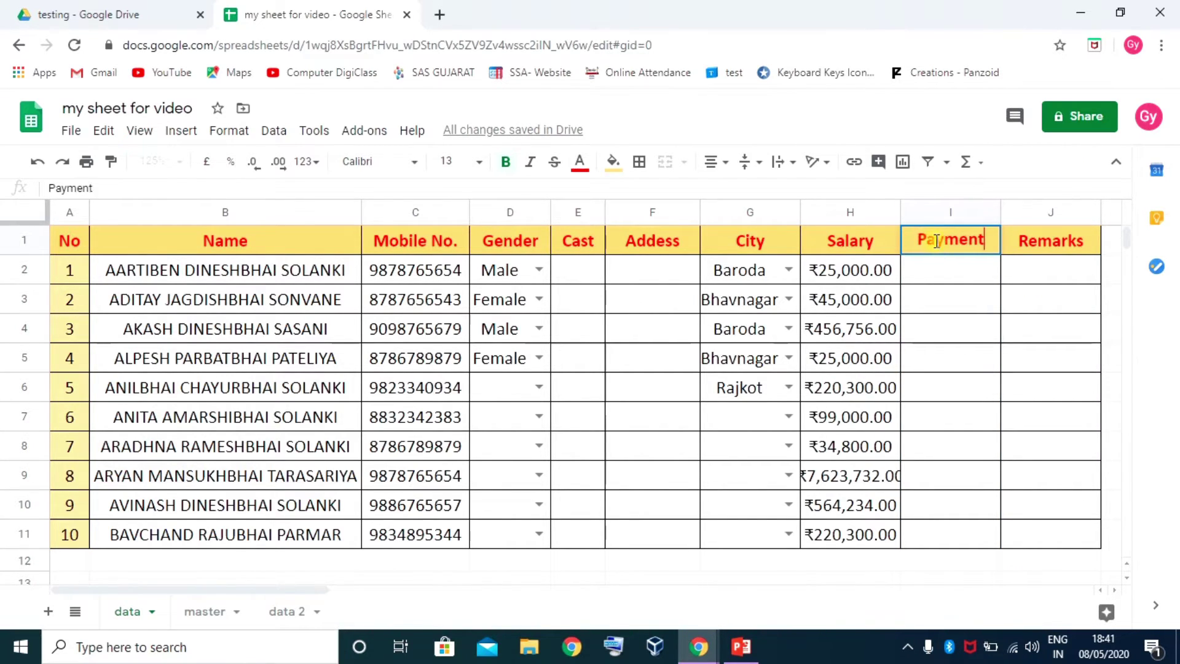
key(Return)
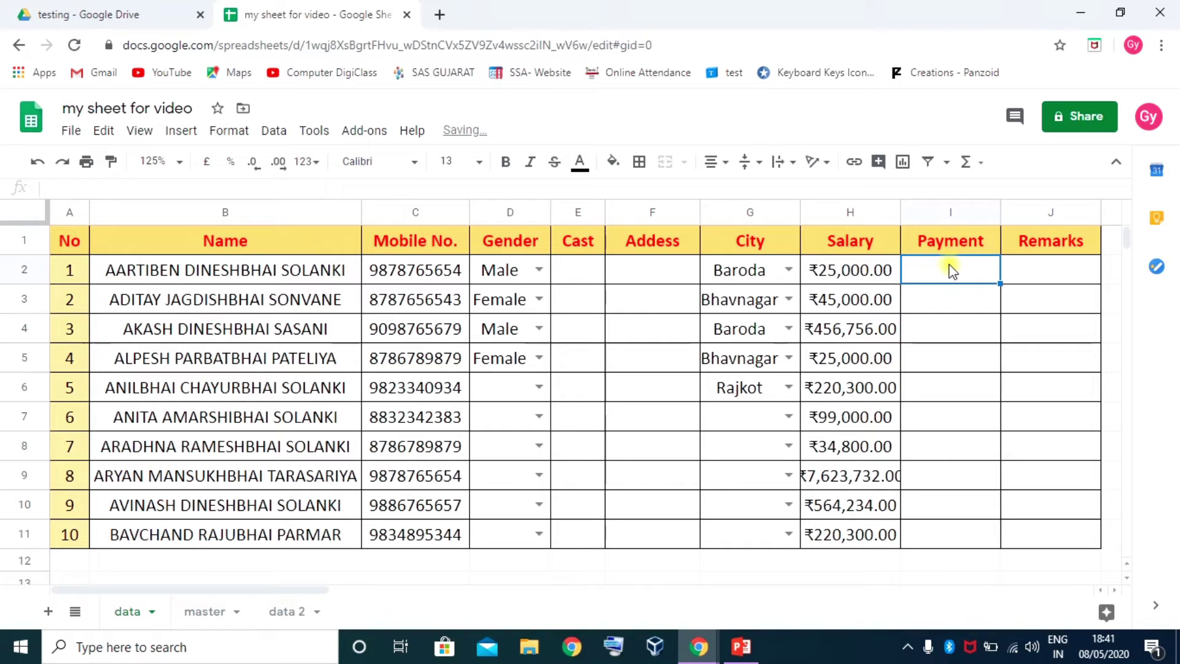
drag(928, 400, 930, 534)
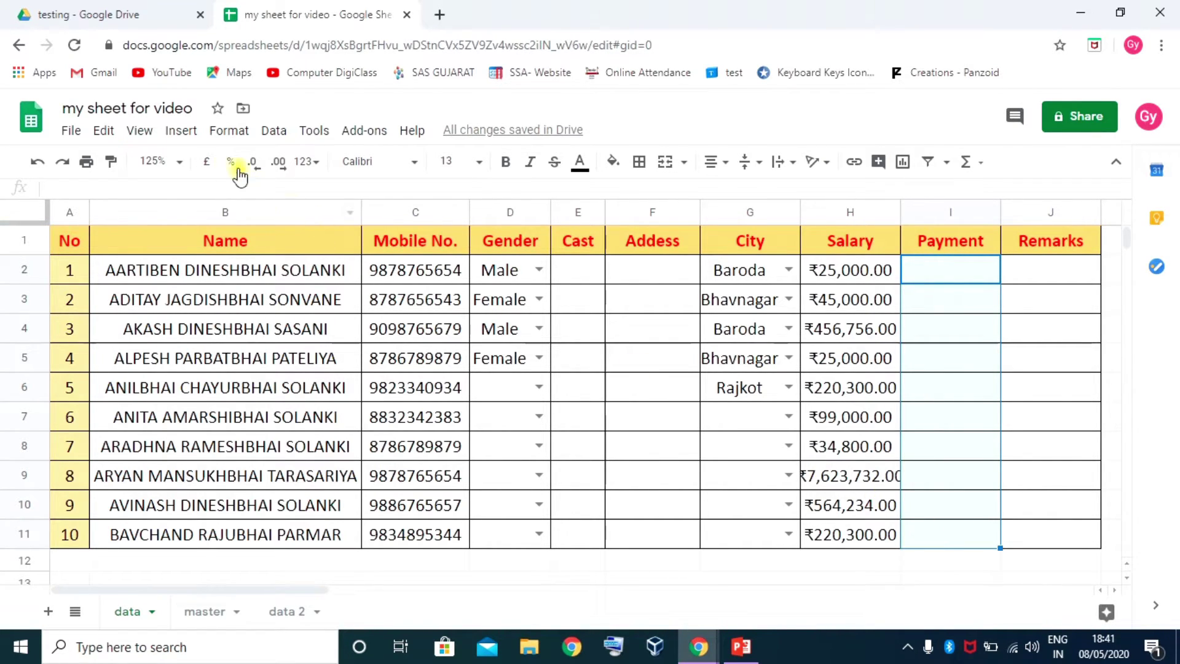
Fill the Payment cells I2:I11 with tick boxes
click(218, 134)
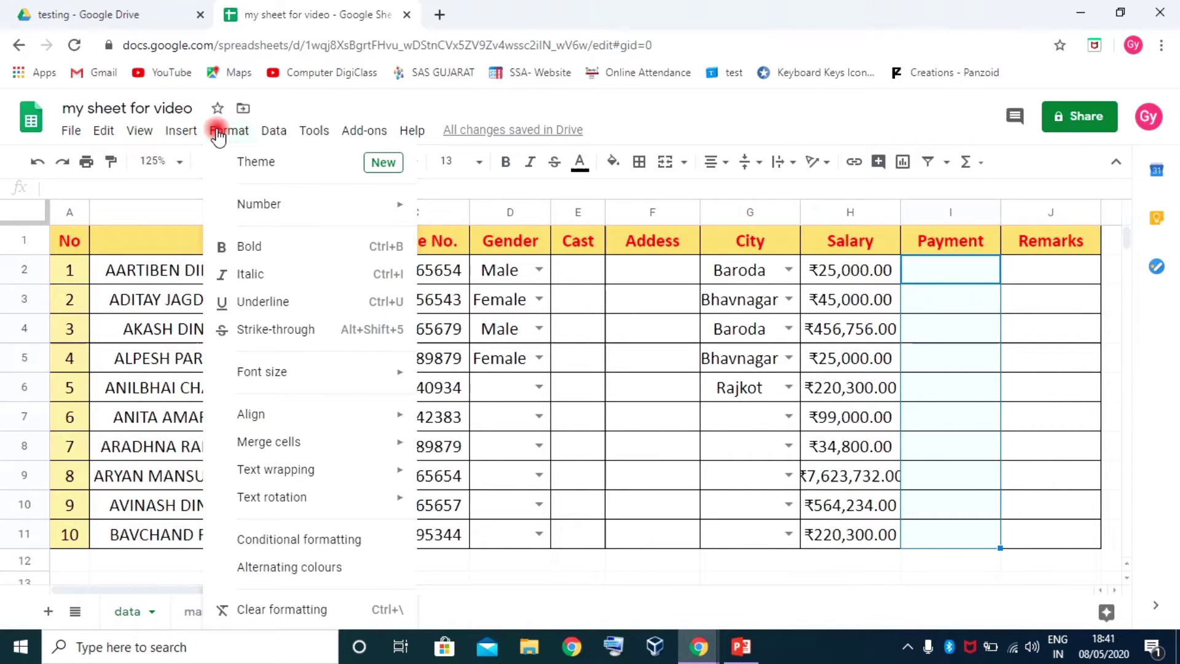
mouse_move(195, 136)
mouse_move(149, 139)
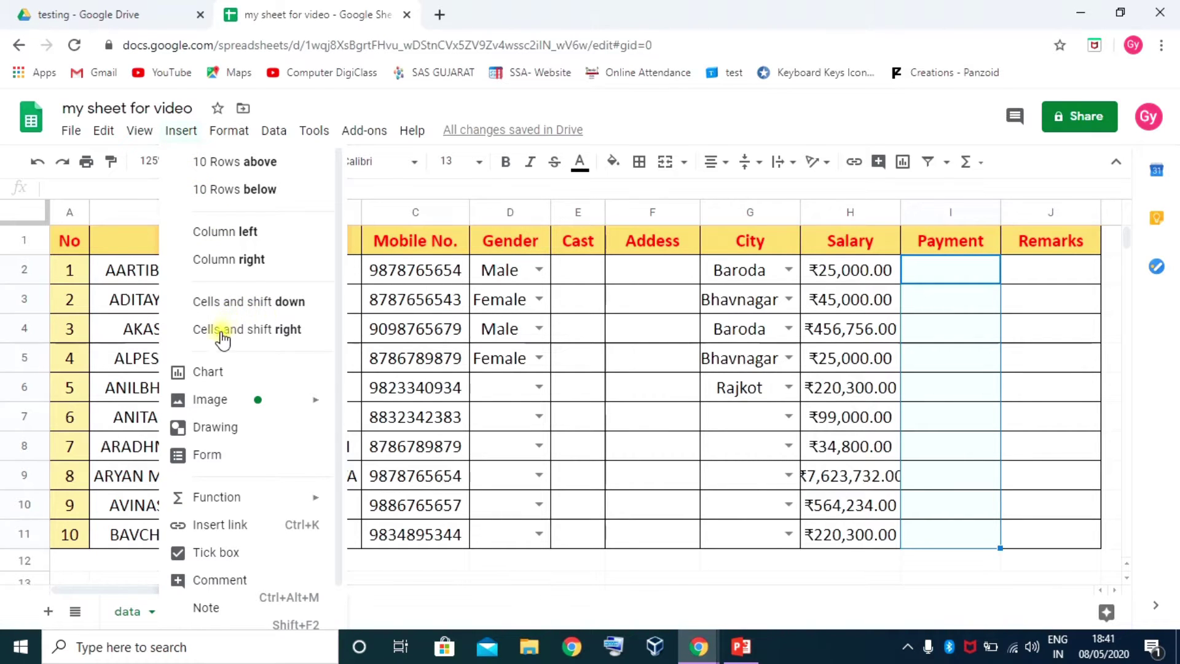
scroll(222, 486, down, 1)
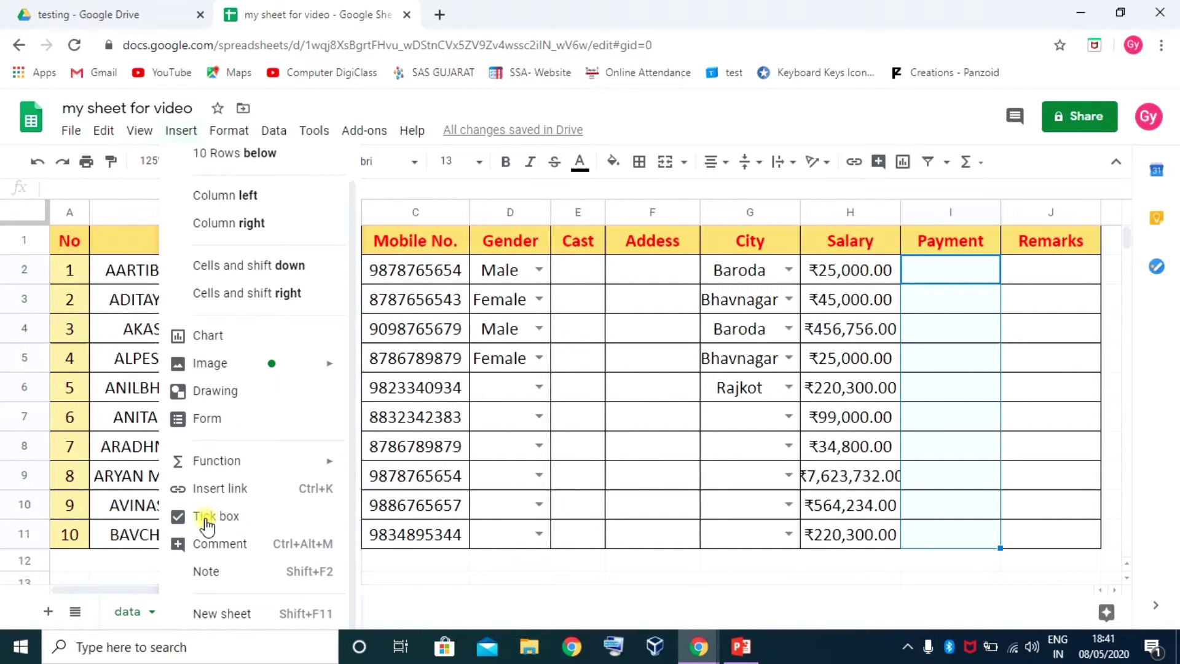
click(206, 521)
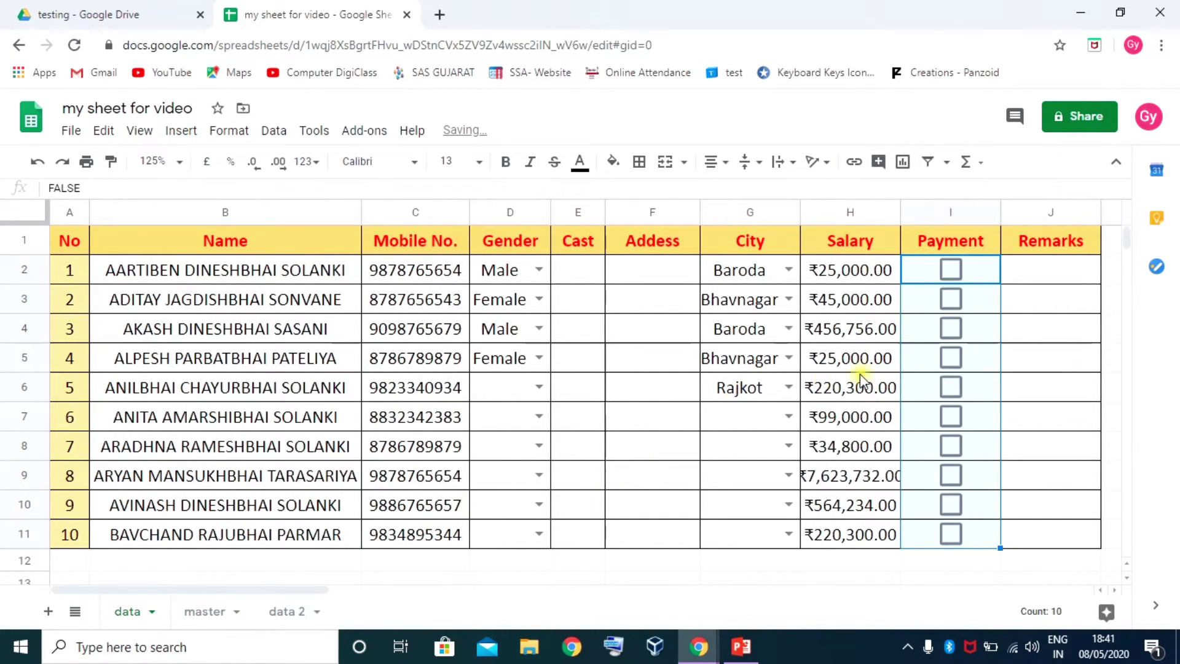
click(996, 306)
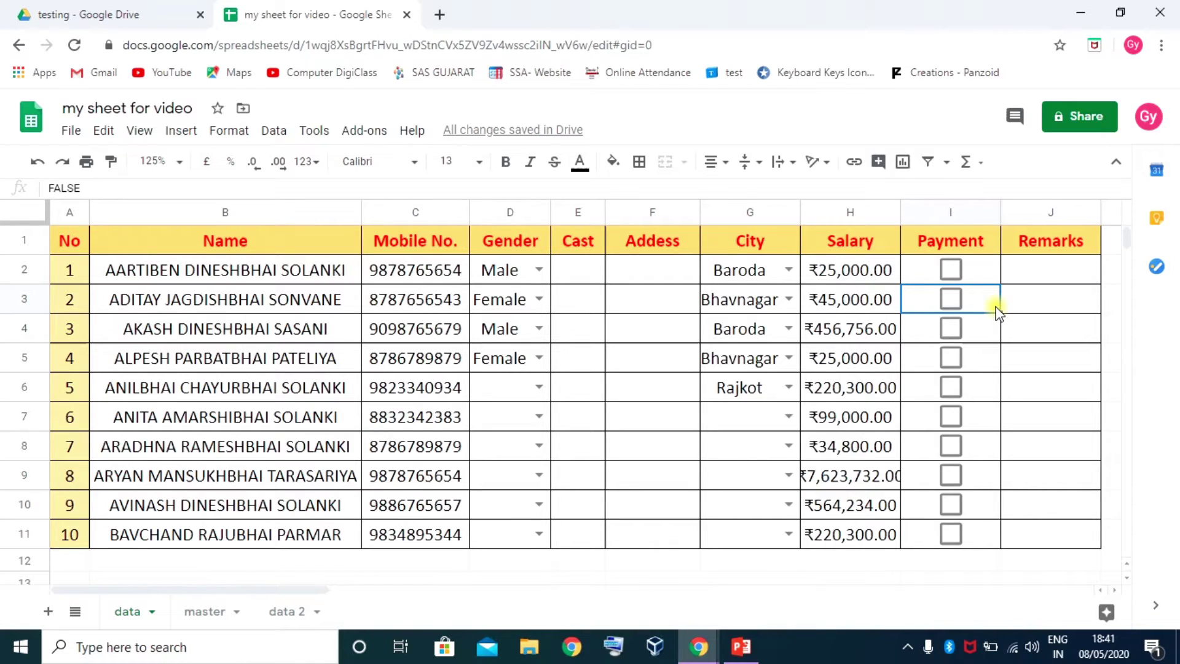
Toggle the Payment boxes so I4, I5, I7 and I10 are ticked and the rest unticked
click(952, 270)
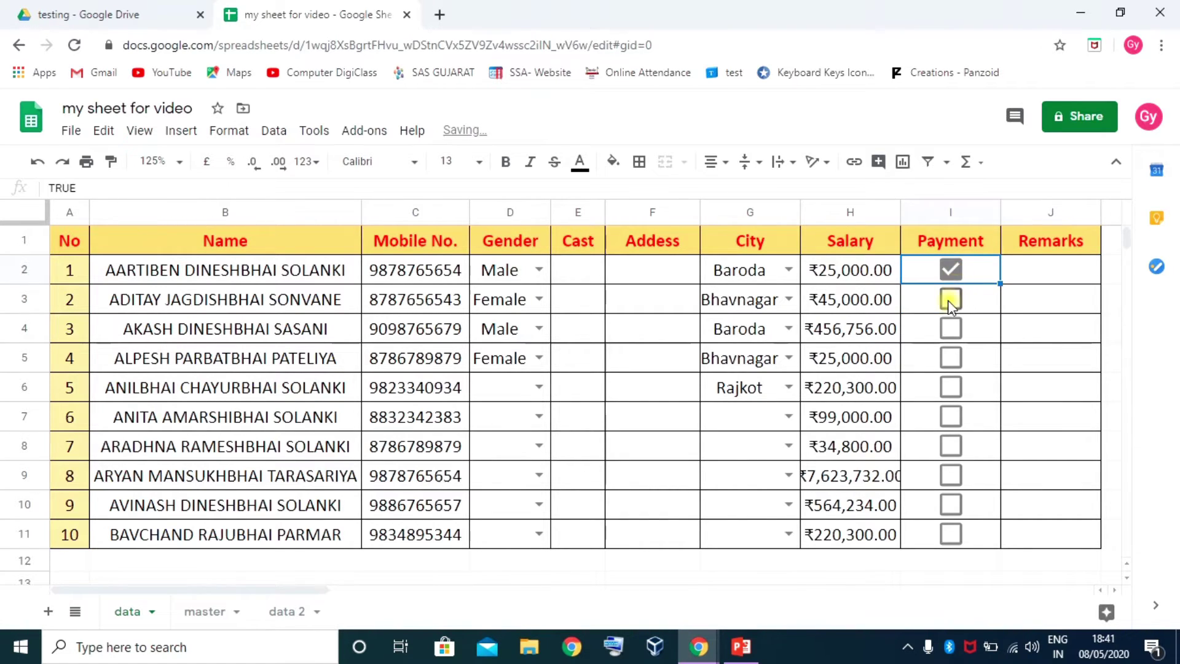
click(948, 300)
click(949, 336)
click(952, 390)
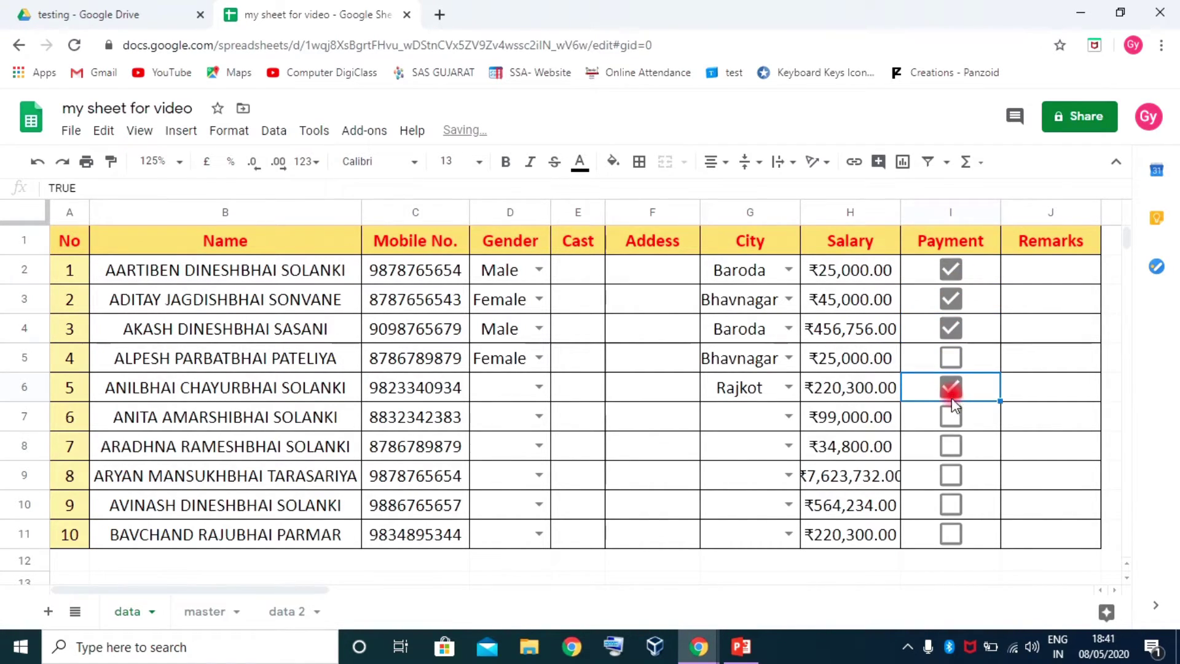
click(951, 445)
click(950, 505)
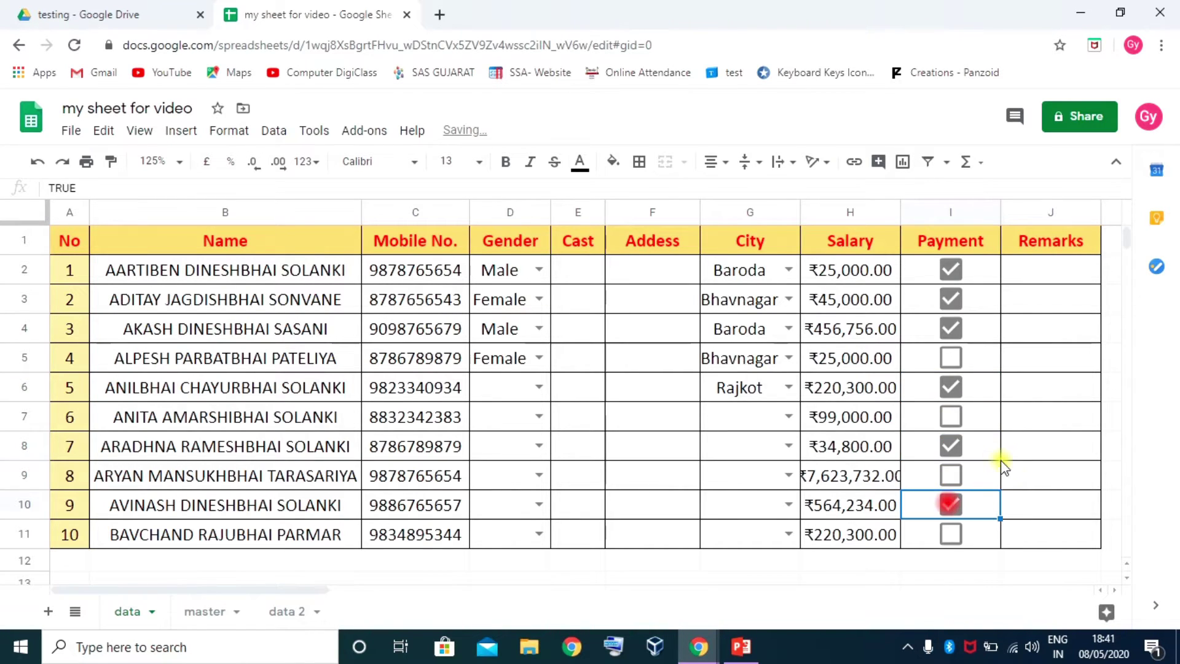
click(954, 270)
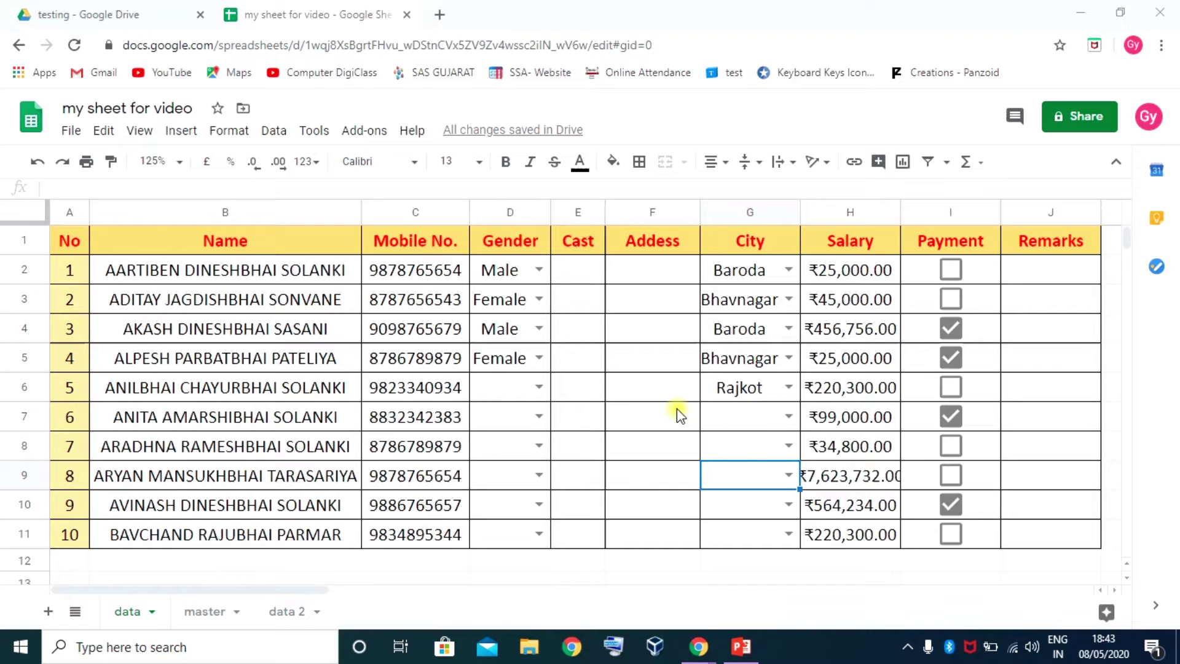
click(984, 268)
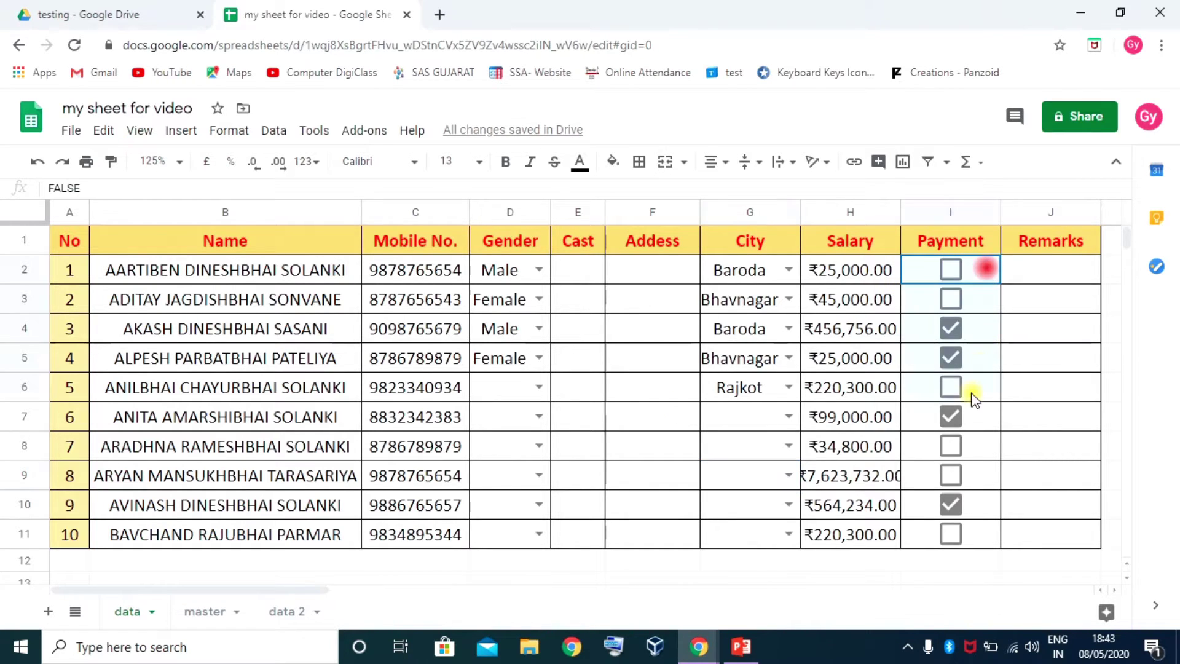
shift+click(953, 532)
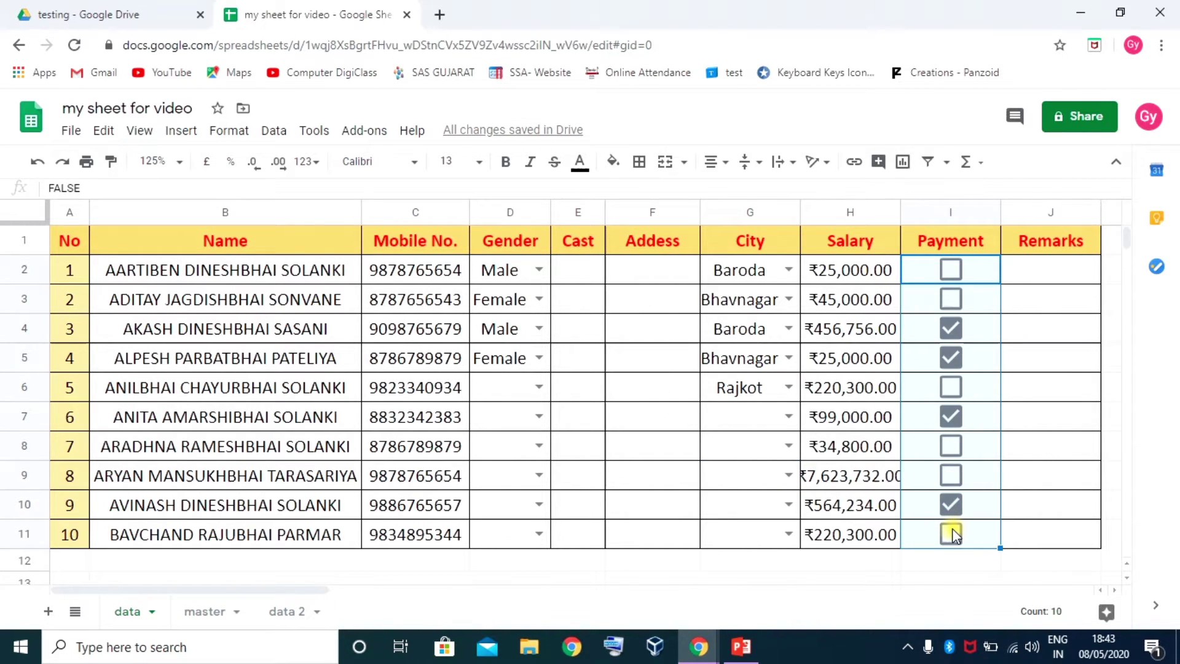
click(984, 301)
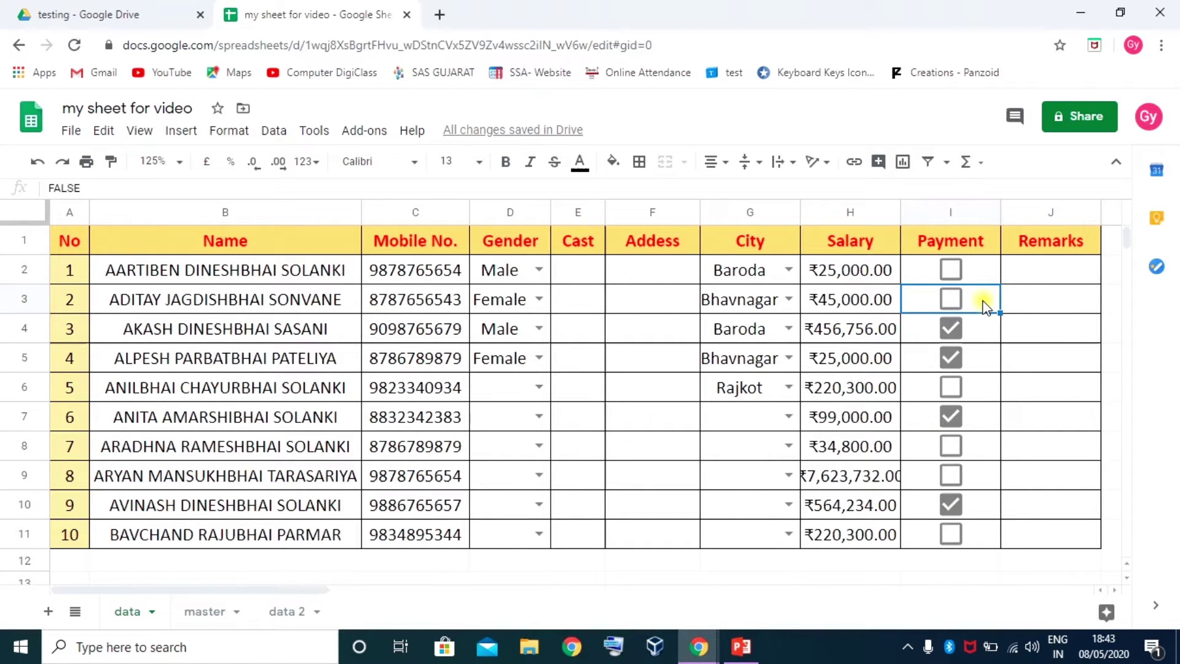
text(87465)
key(Return)
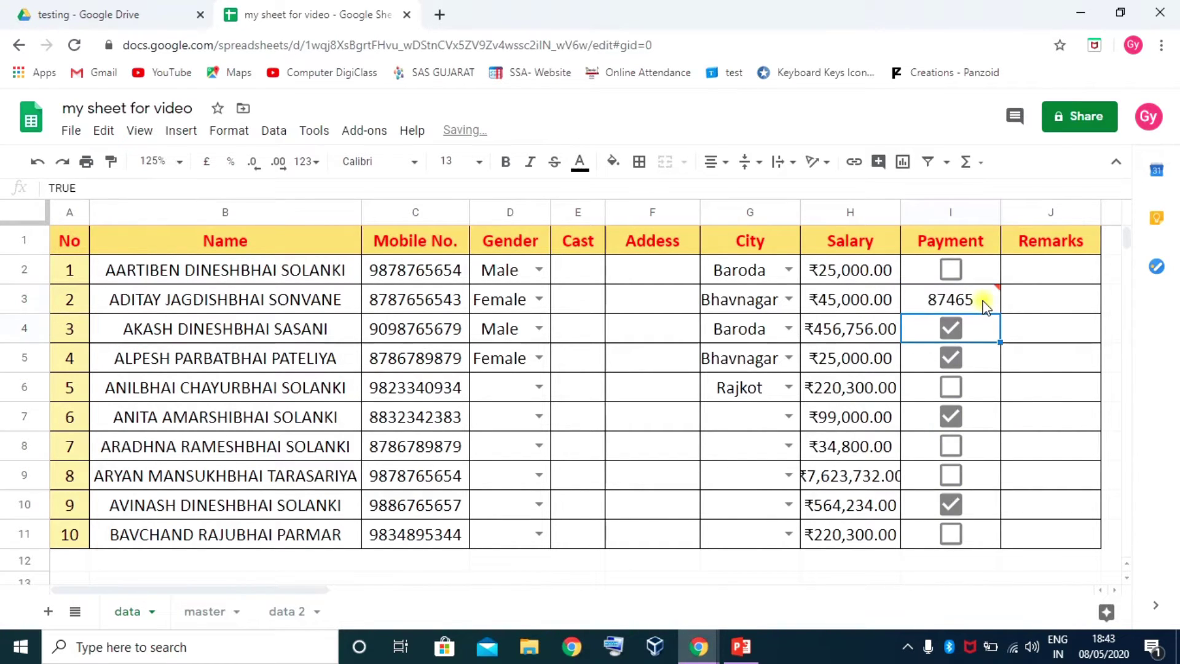
text(sjdgjsd)
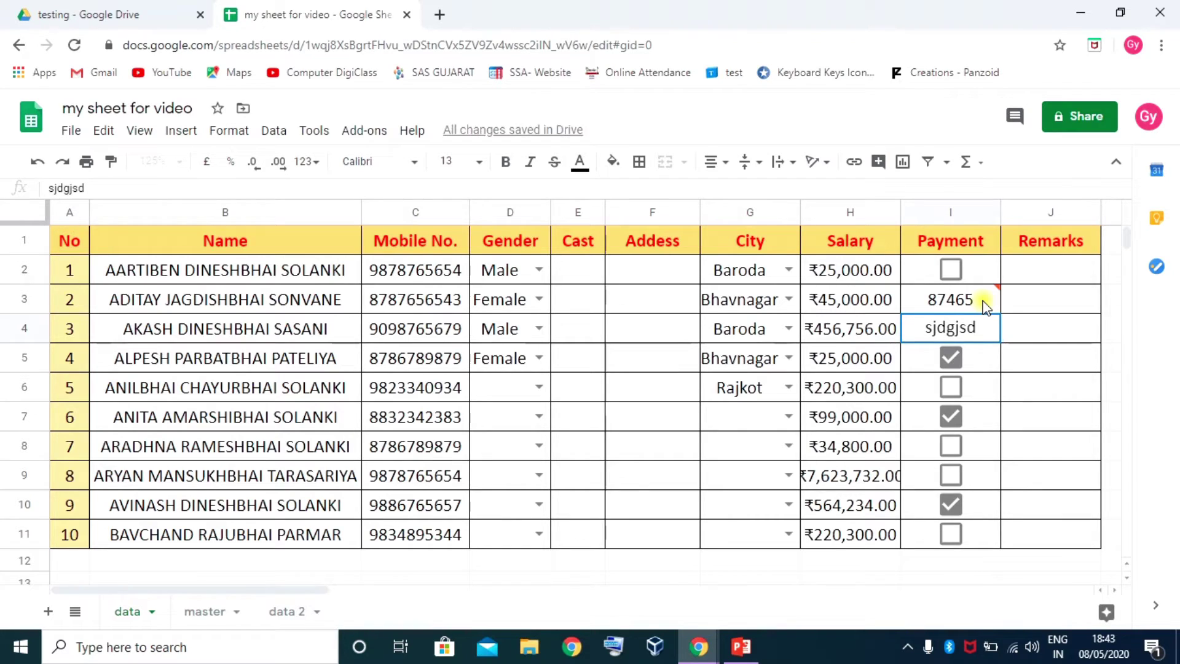
key(Return)
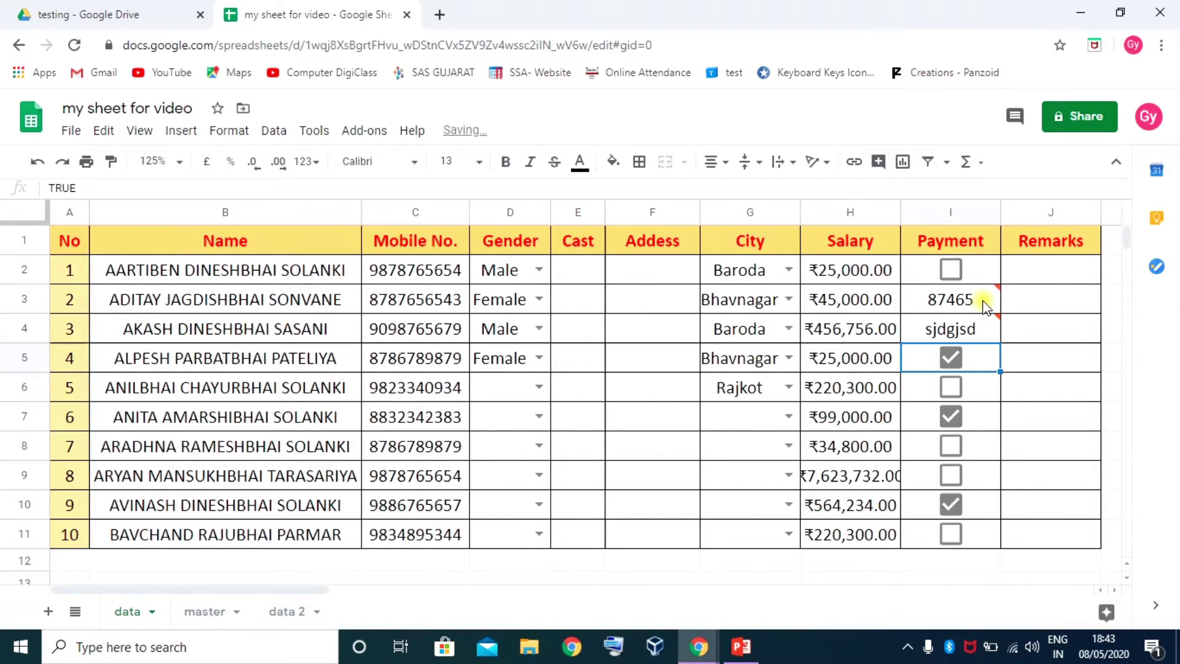
key(ctrl+z)
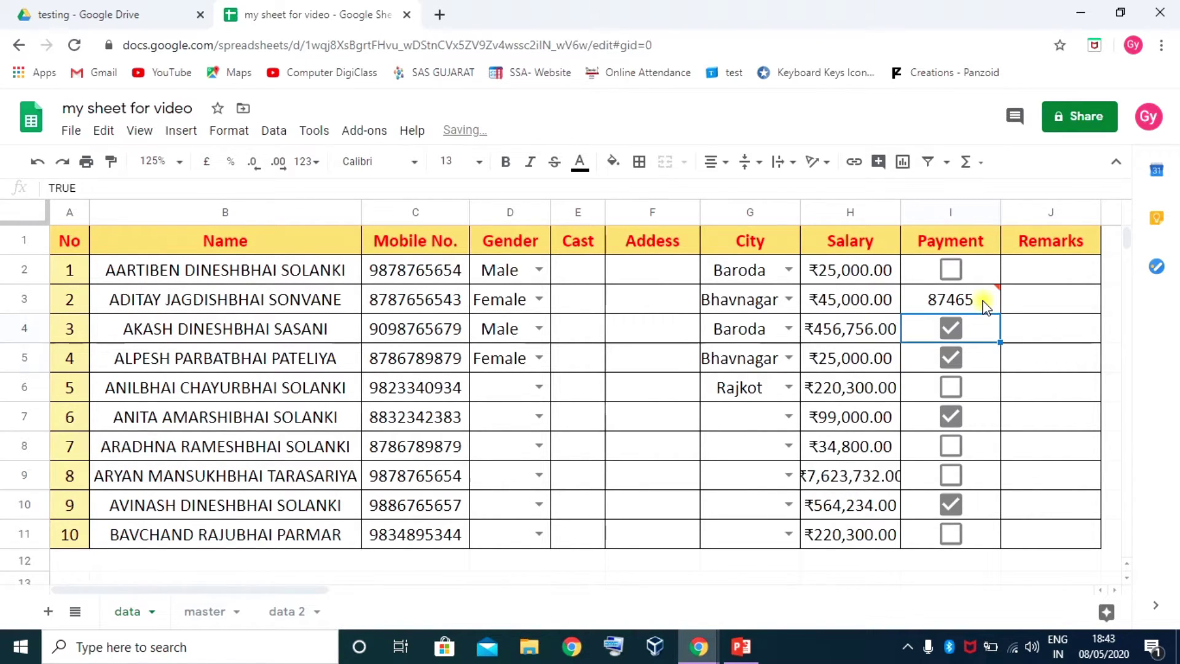
key(ctrl+z)
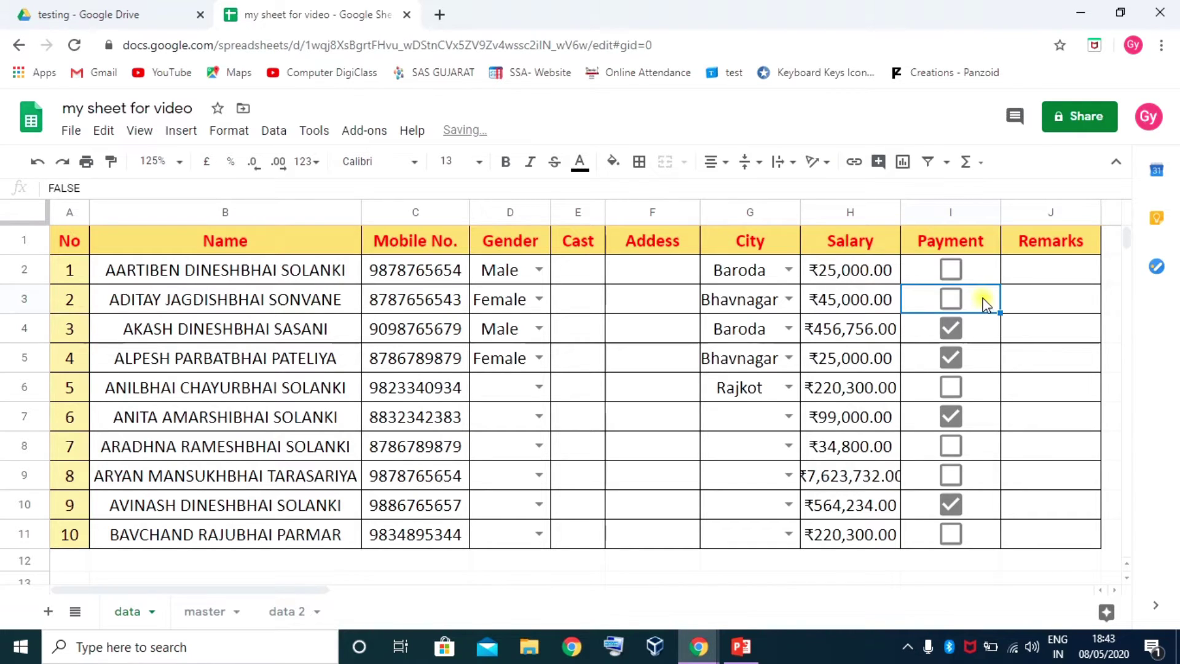
click(980, 270)
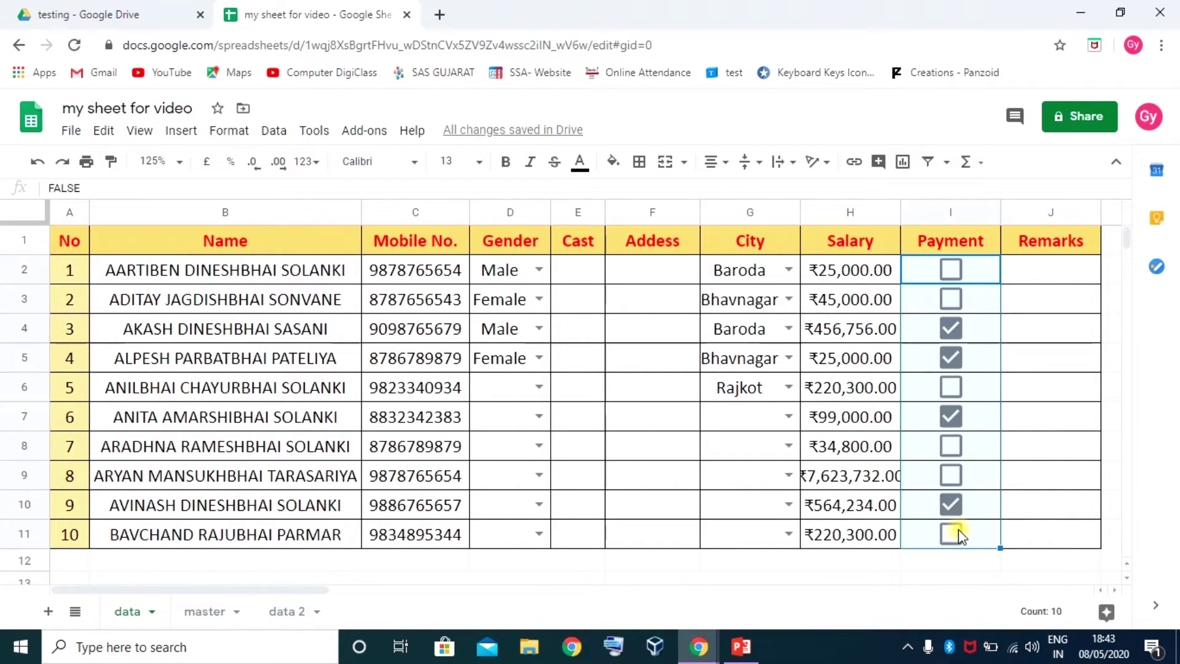
Keep the Tick box criterion on I2:I11 without custom values, set it to Reject input, and save
right_click(918, 330)
scroll(971, 486, down, 3)
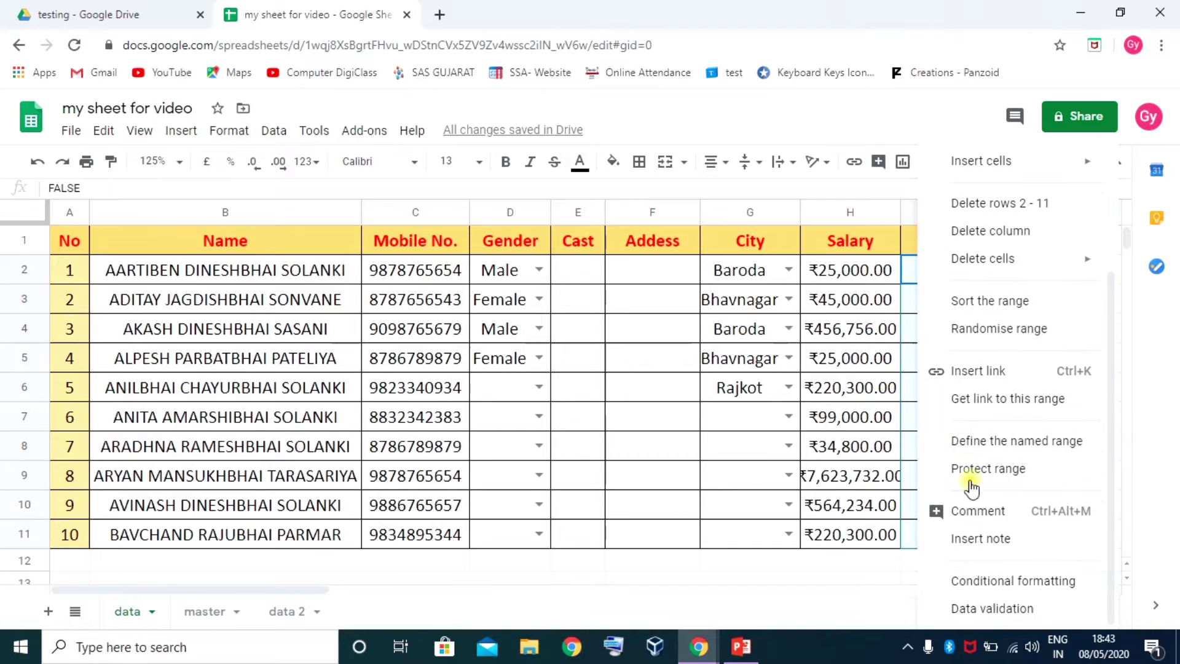
click(997, 608)
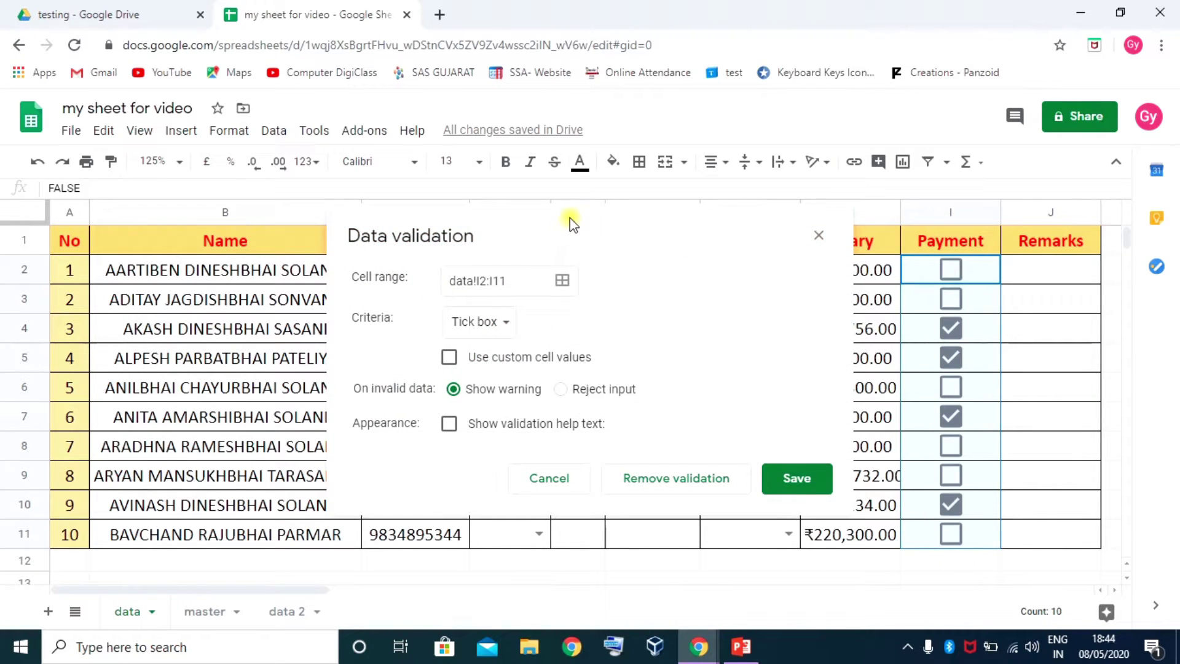
drag(570, 217, 432, 105)
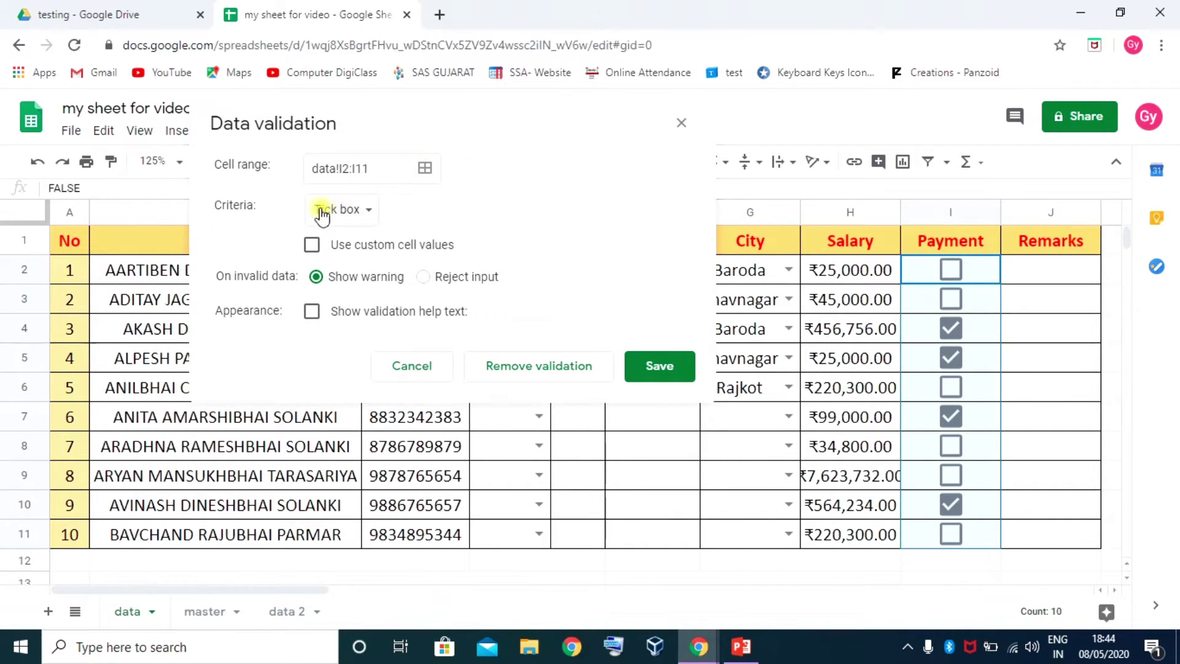
click(374, 210)
click(375, 275)
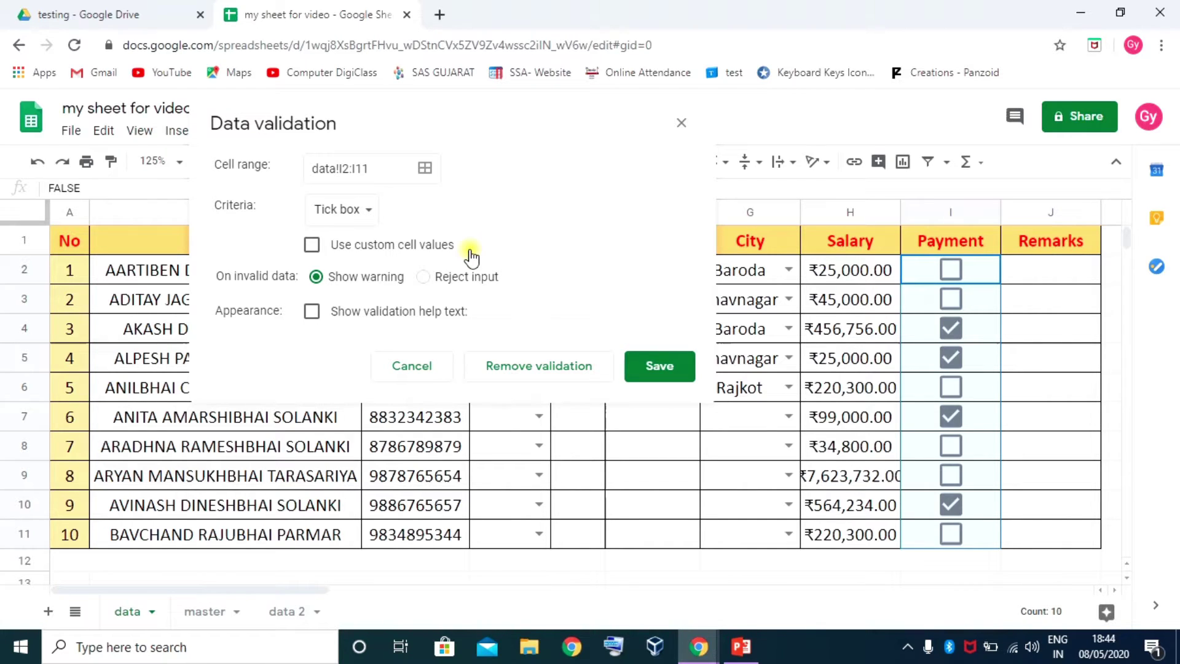
click(311, 244)
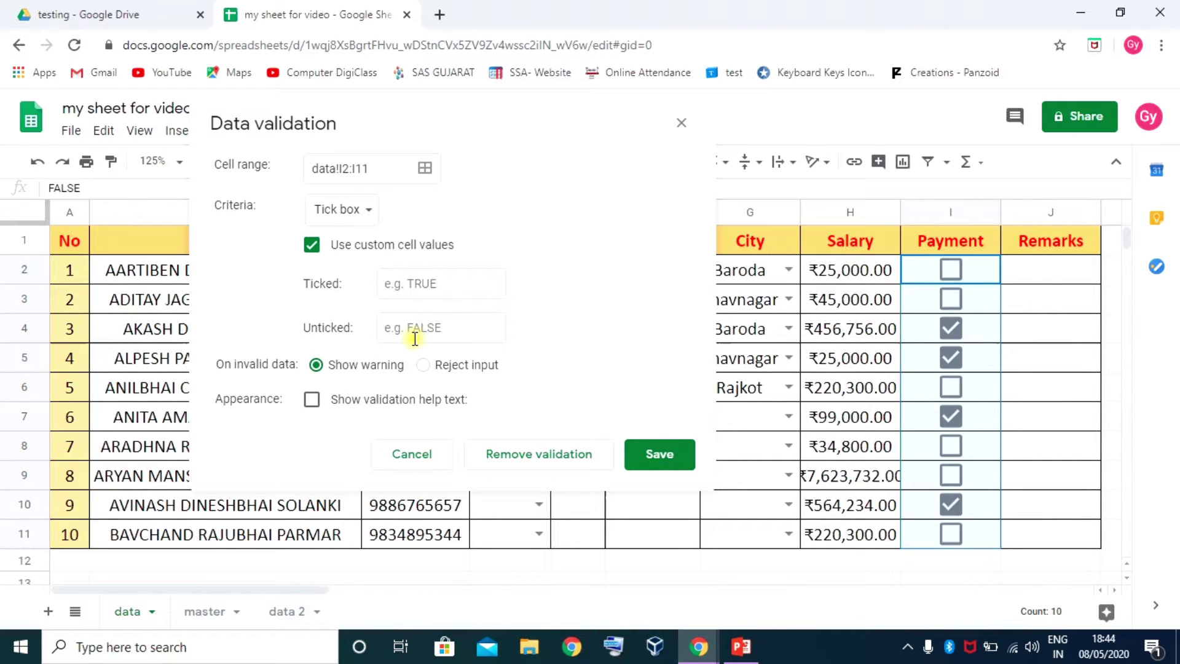
click(312, 246)
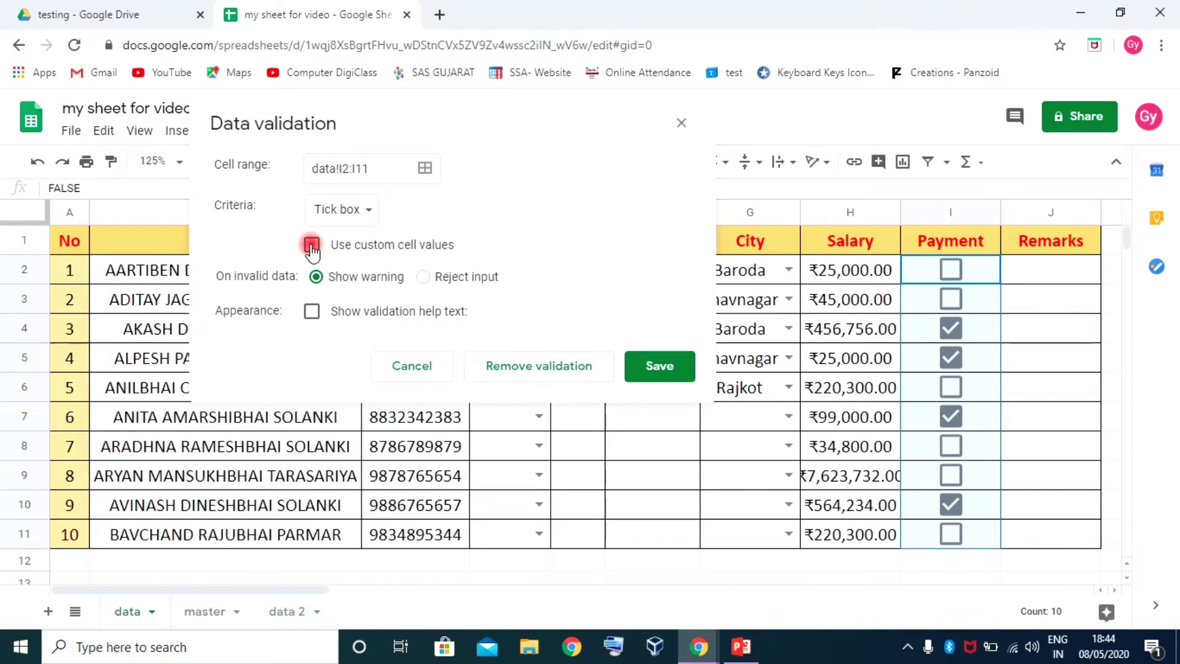
click(424, 276)
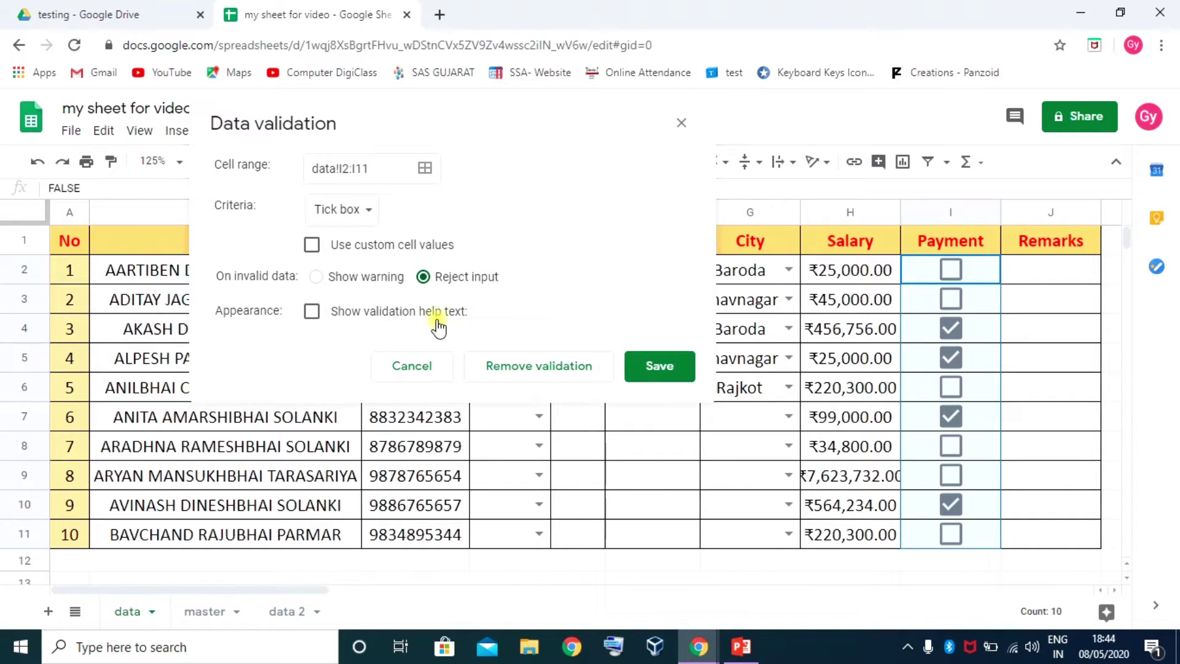
click(658, 366)
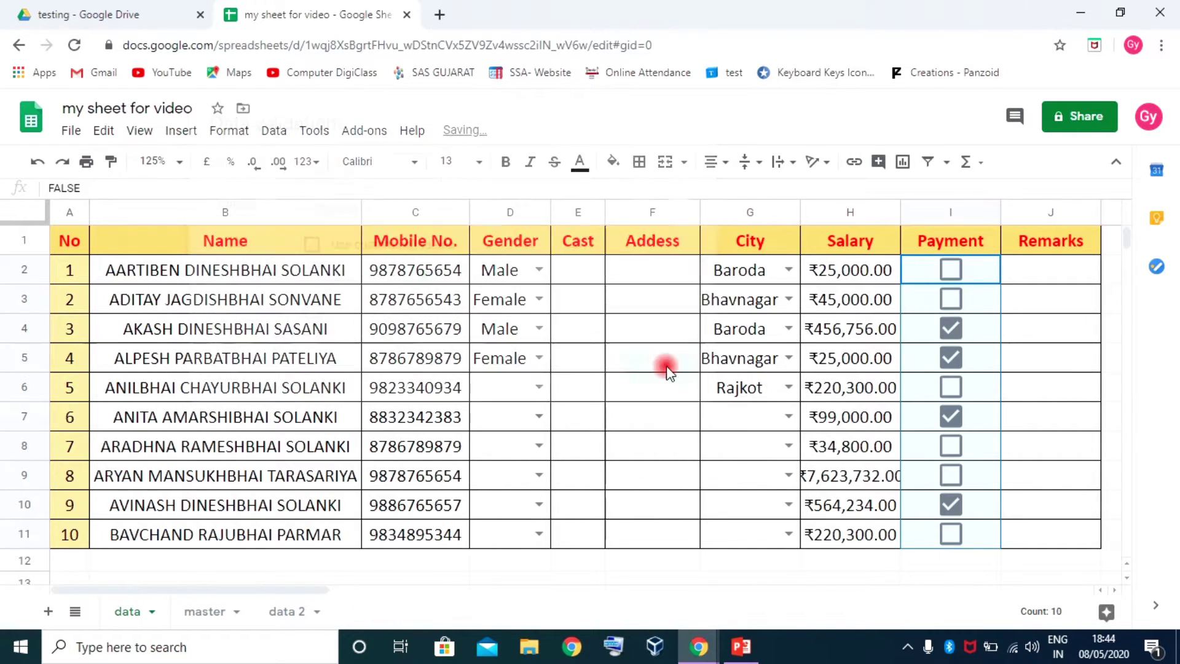
Toggle the Payment boxes in rows 4 to 7 on and off
click(950, 387)
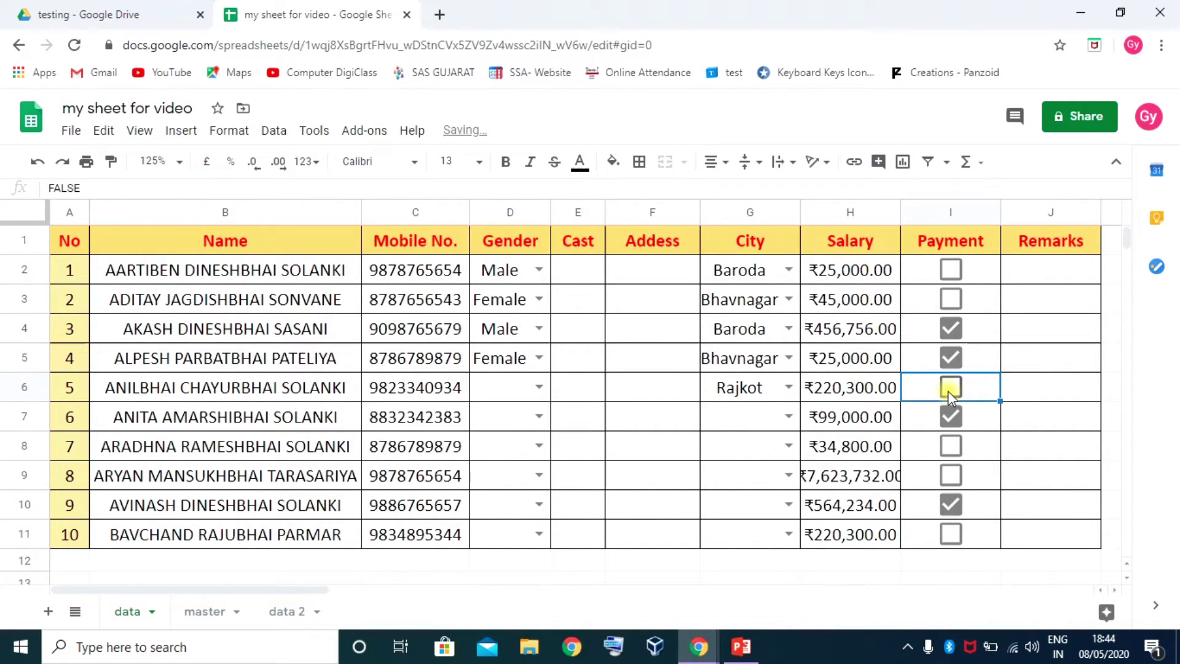
click(951, 358)
click(952, 329)
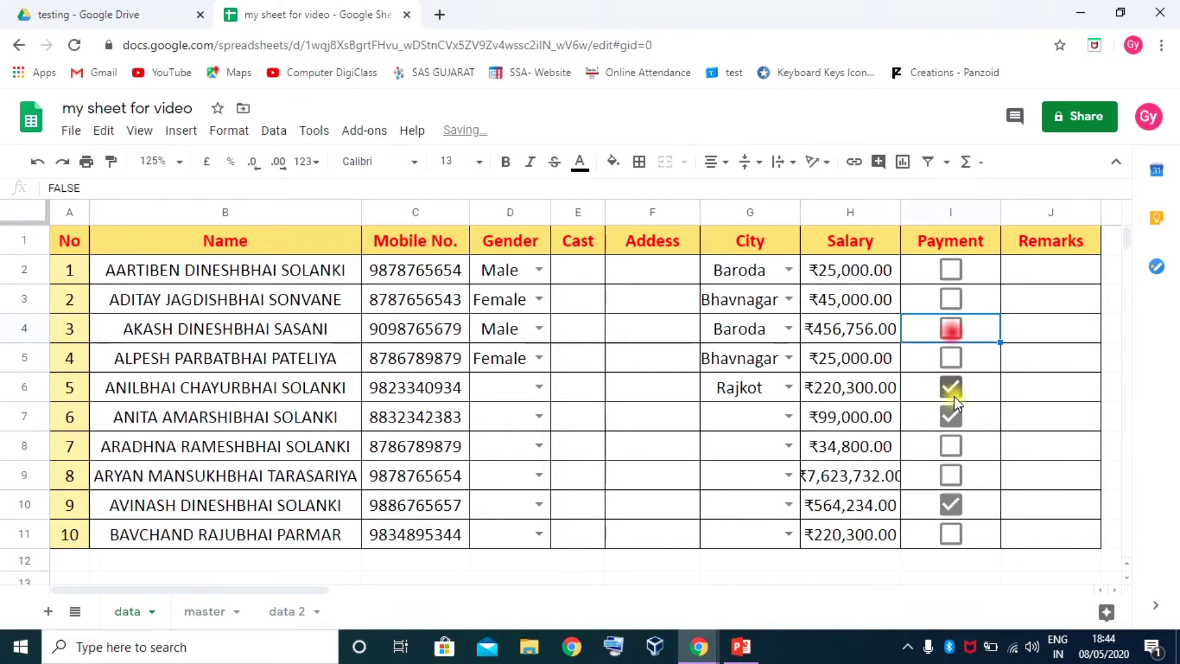
click(952, 416)
click(950, 389)
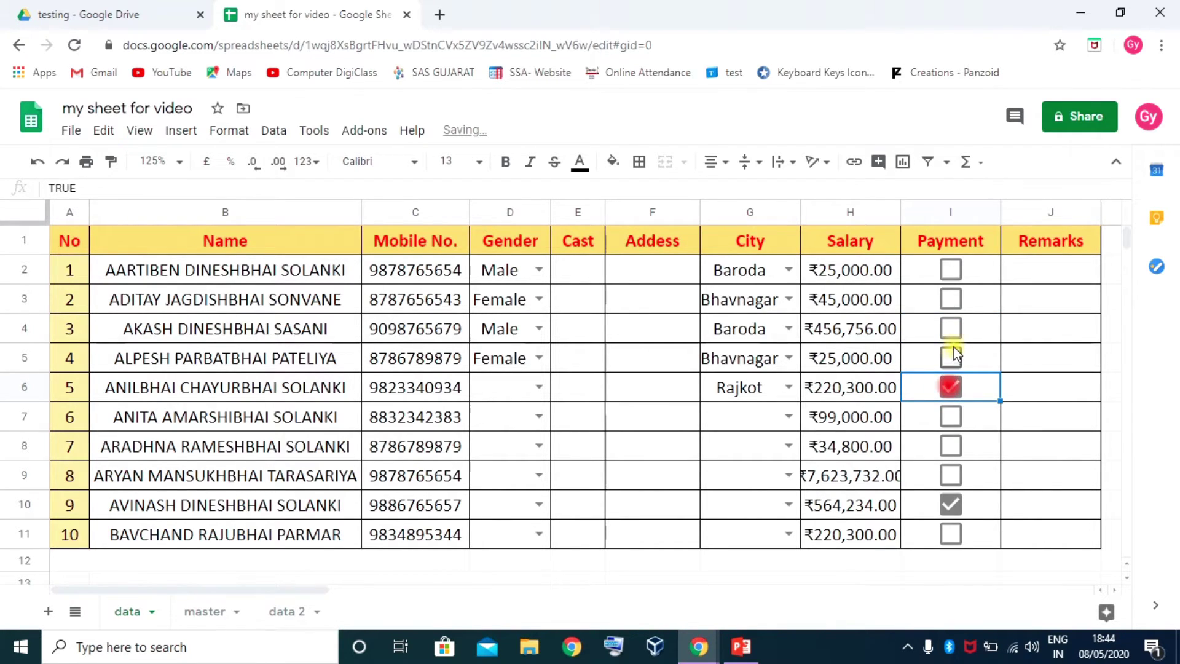
click(952, 329)
Confirm the tick boxes reject typed text 'hjgdfhjsdg' and 87334, then untick I4
click(990, 332)
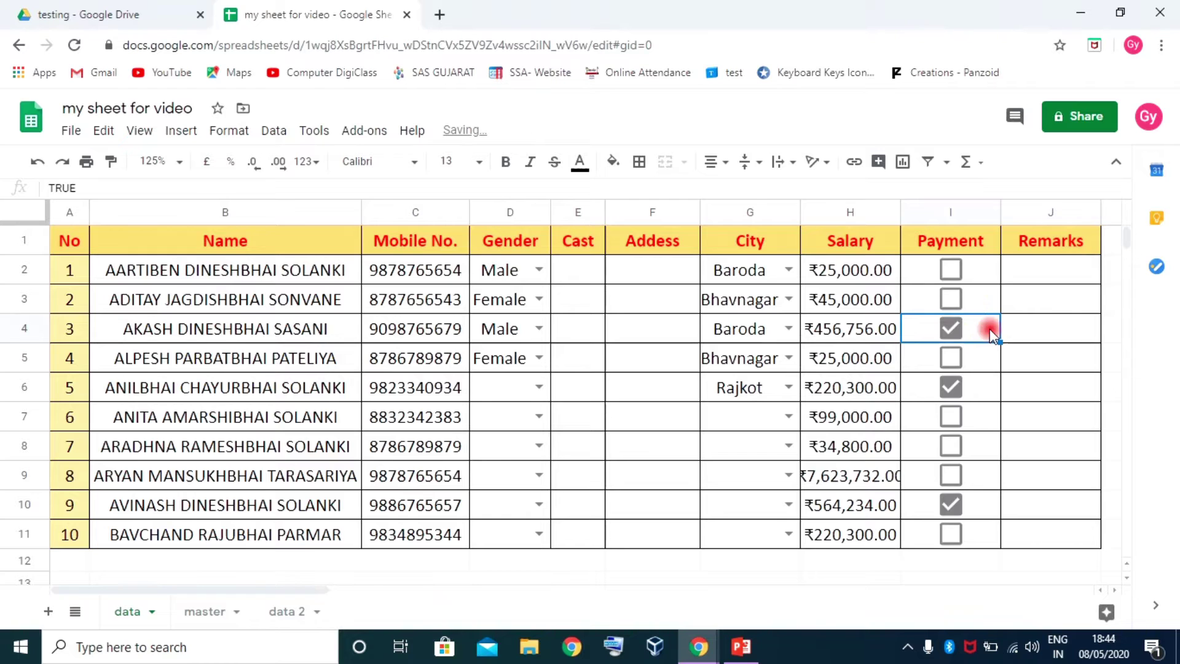
text(hjgdfhjsdg)
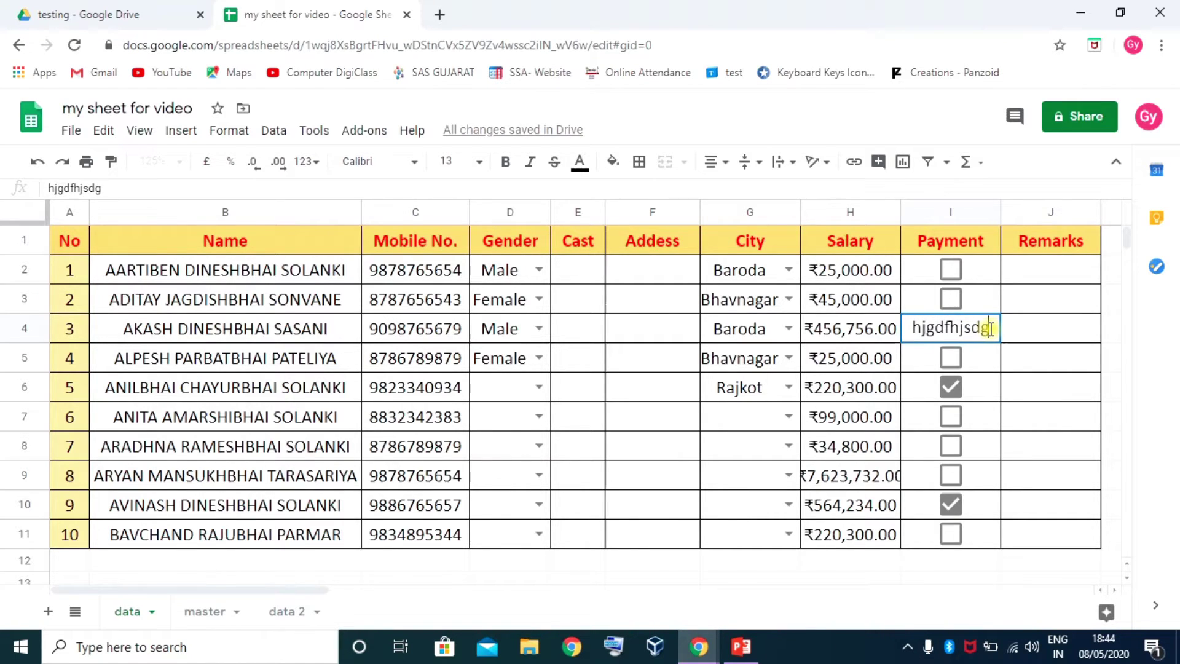
key(Return)
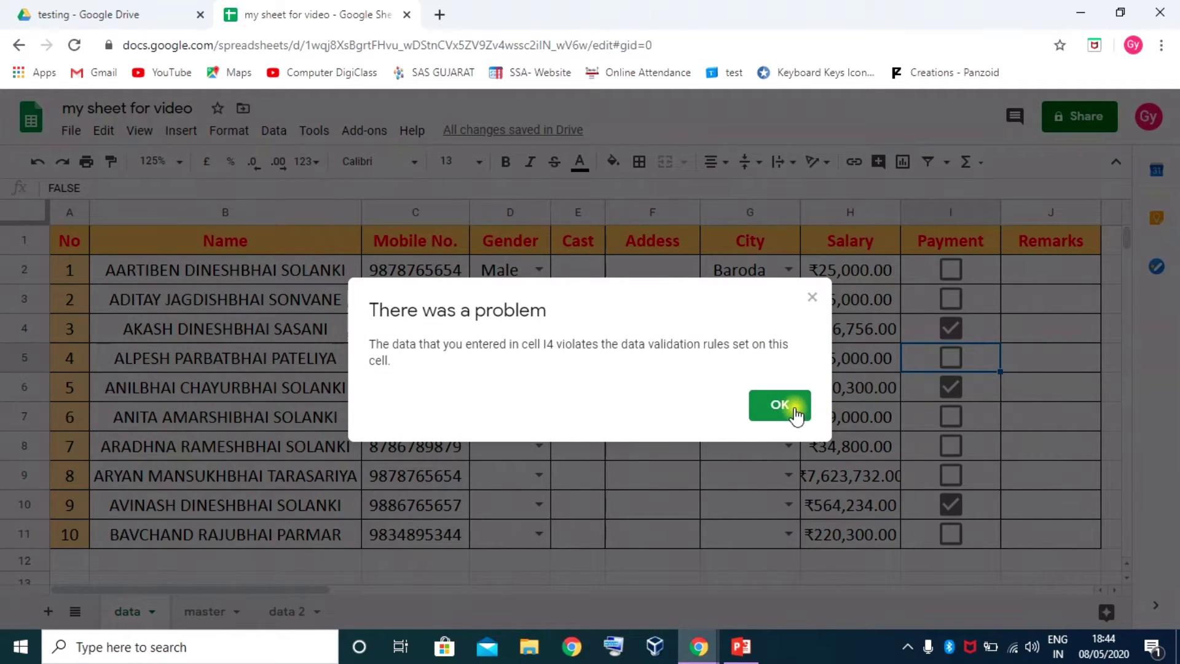
click(795, 407)
text(87334)
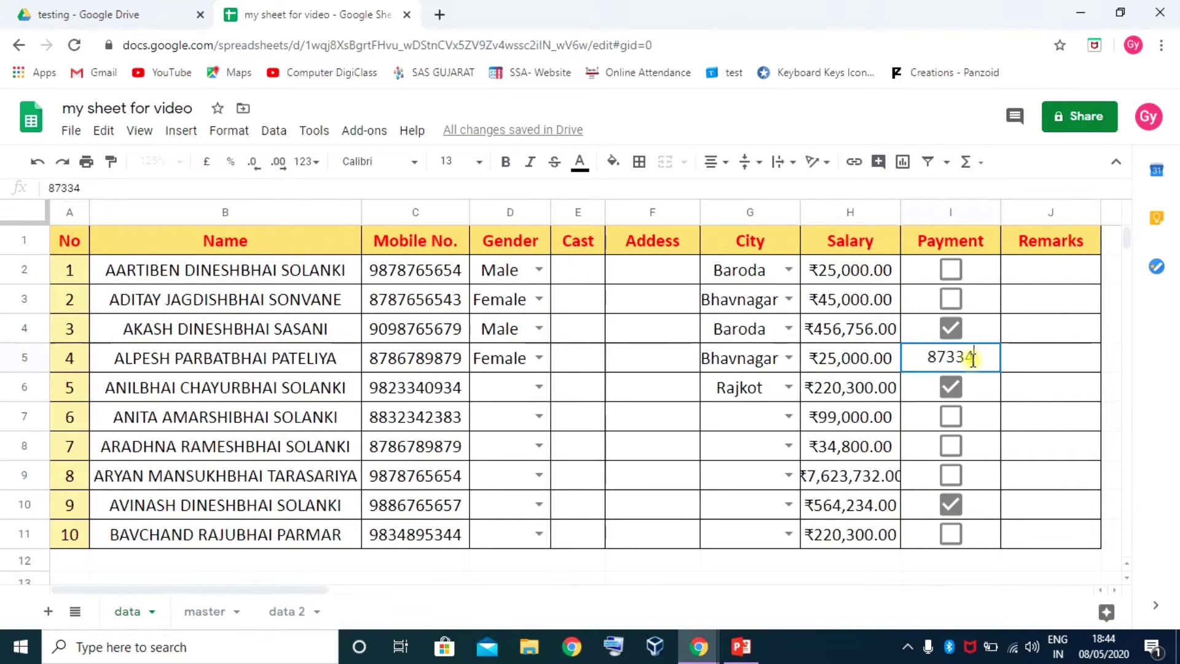
key(Return)
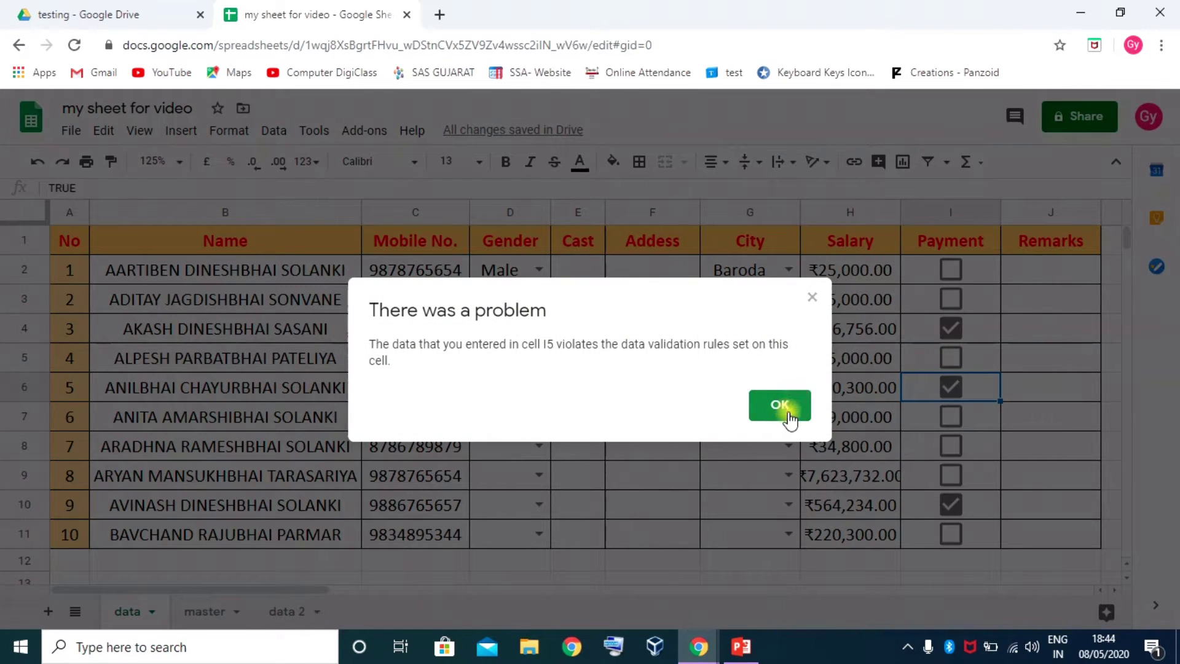
click(788, 411)
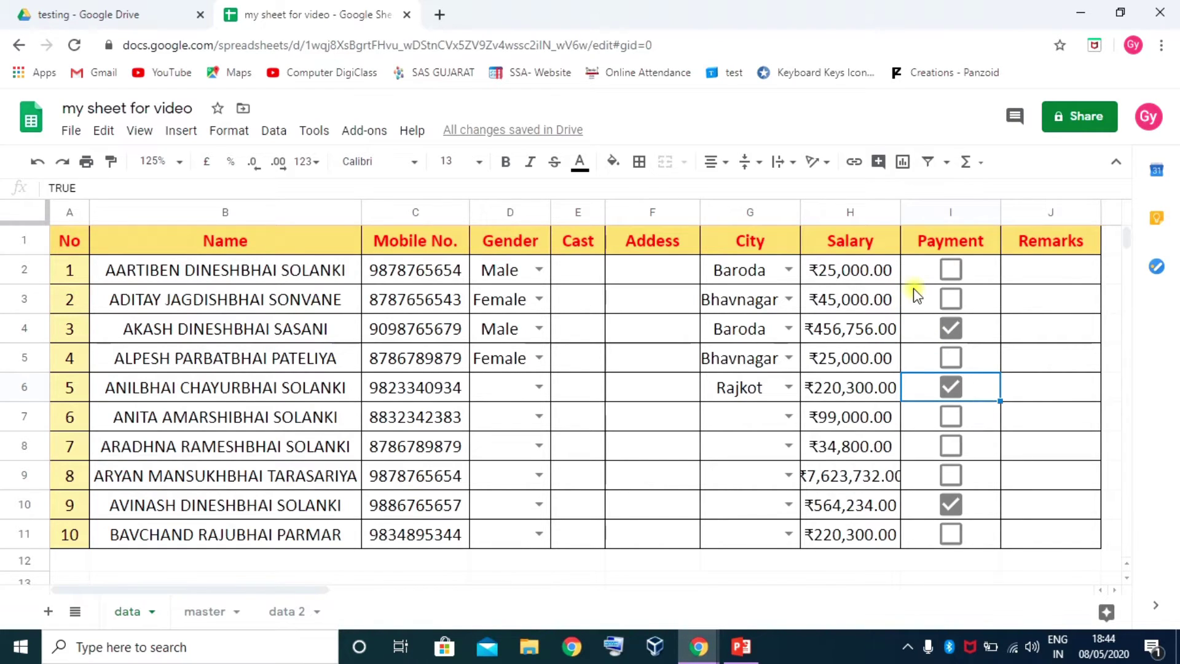
click(951, 327)
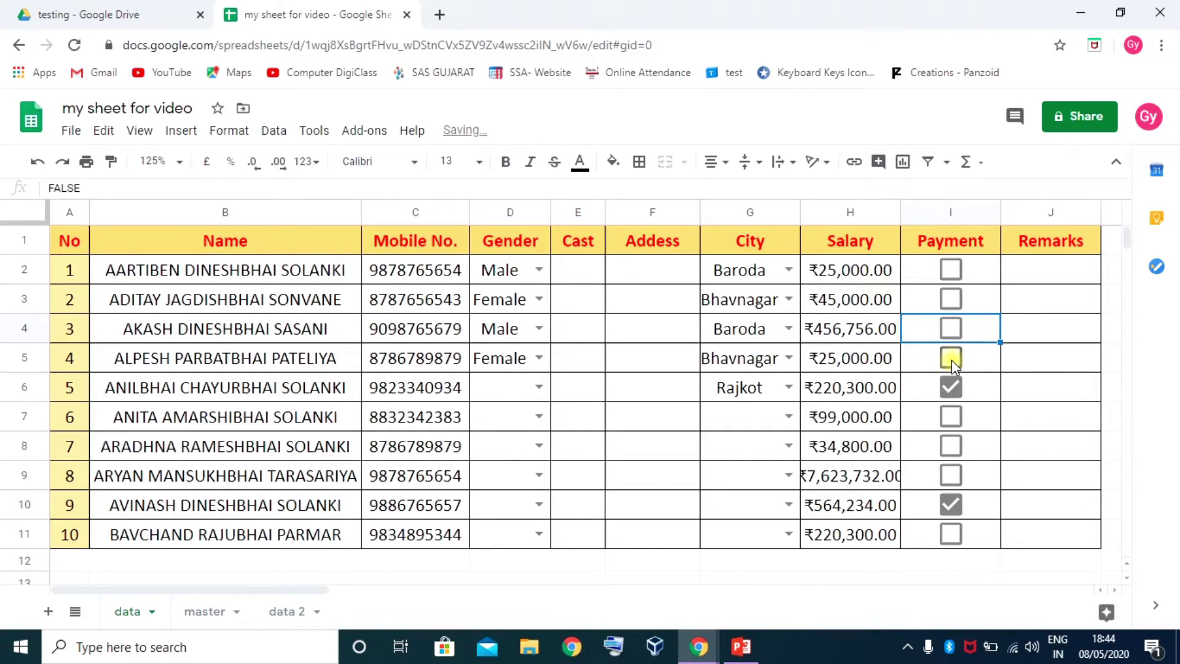
Select I2:I11 and tick the first student's Payment box in I2
click(982, 268)
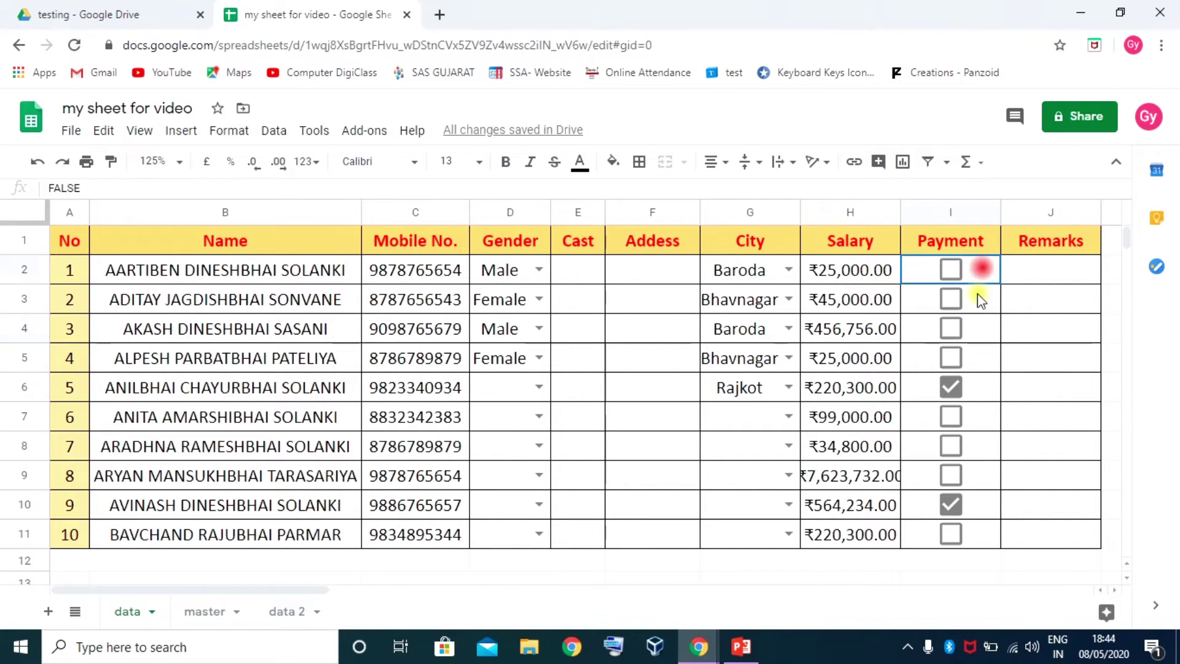
shift+click(974, 537)
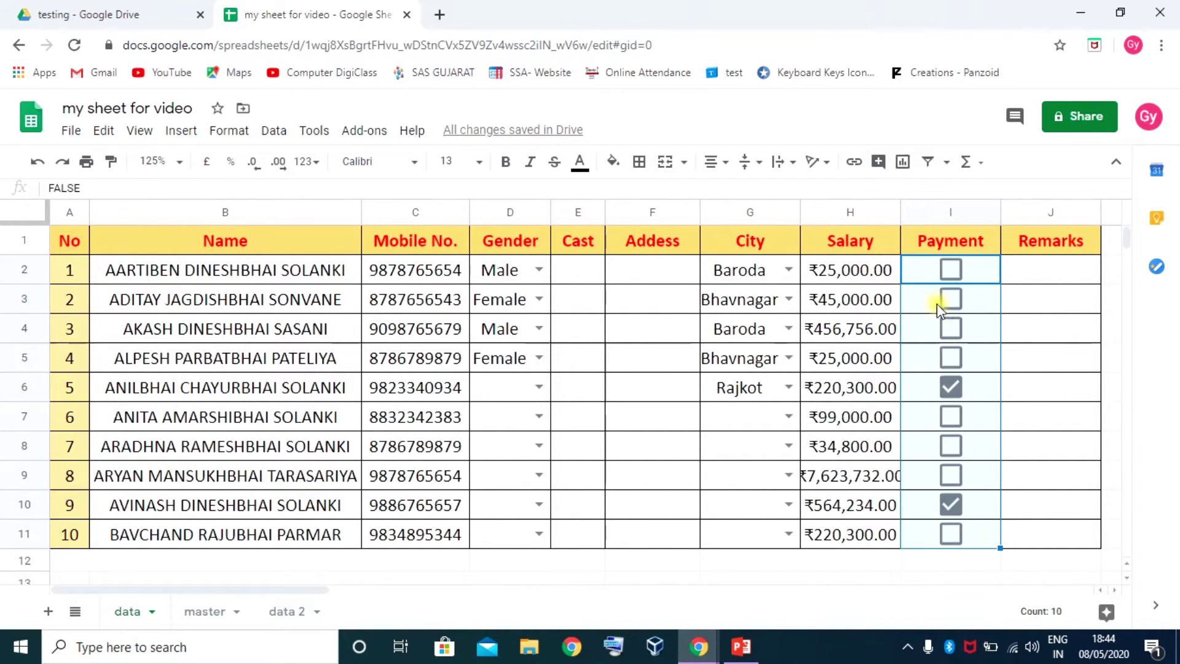
click(950, 269)
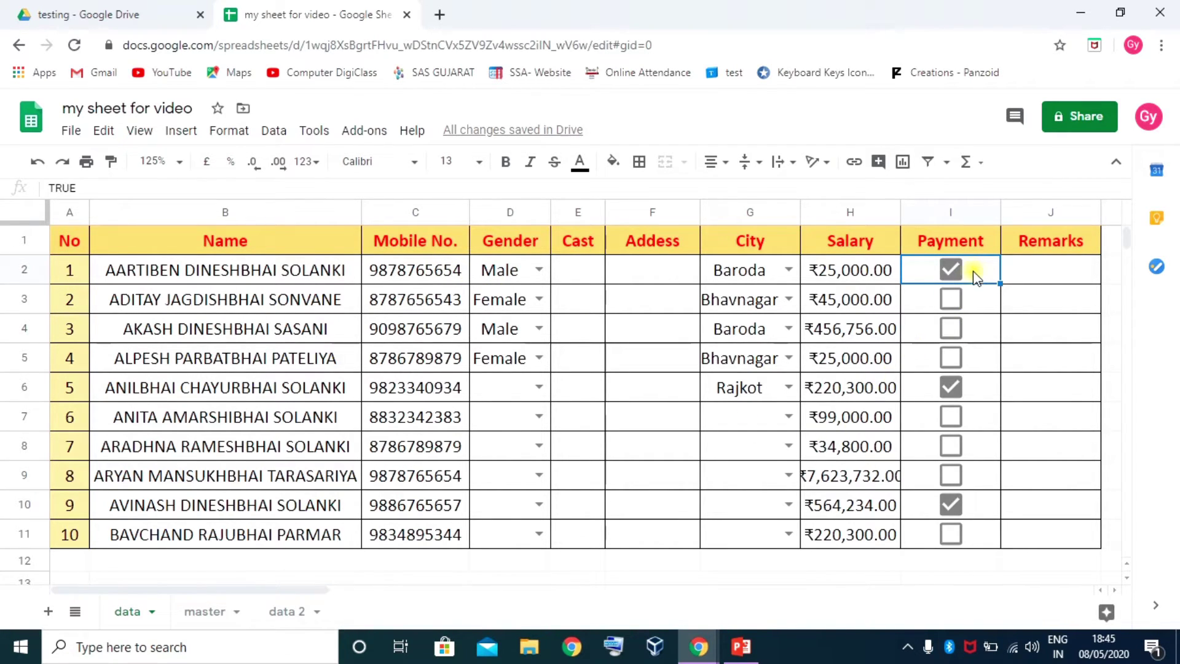
Open the table's conditional formatting rules and delete the old =$I2=TRUE rule
drag(1044, 592, 1063, 308)
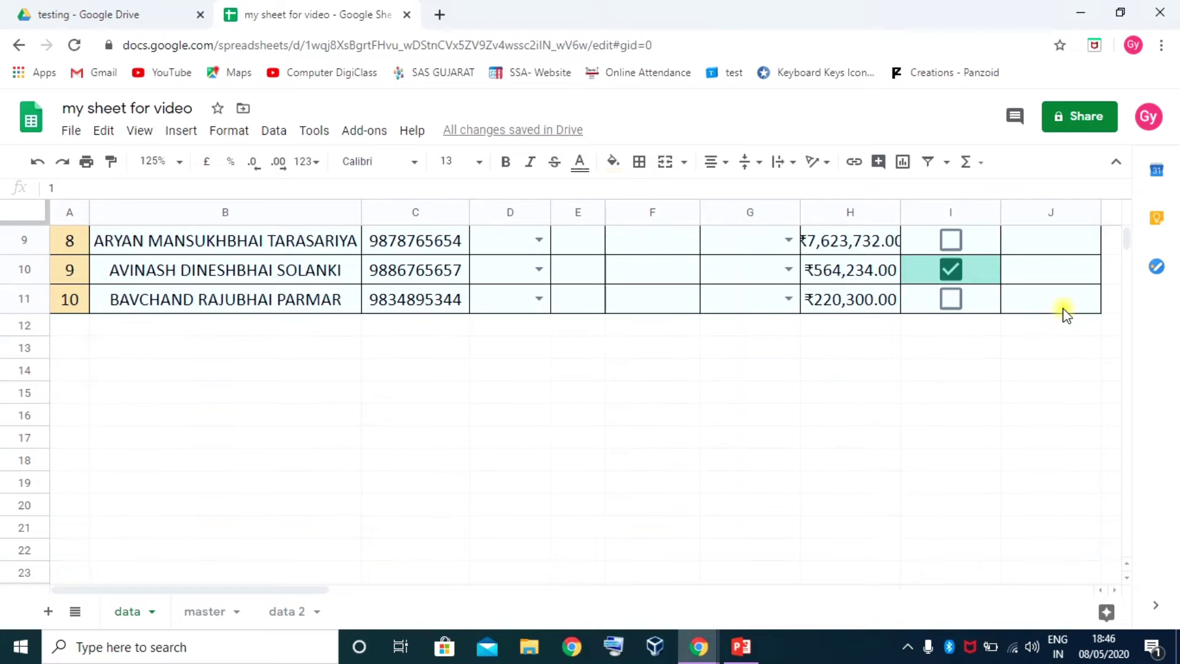
scroll(1052, 369, up, 2)
scroll(1052, 380, up, 2)
right_click(954, 298)
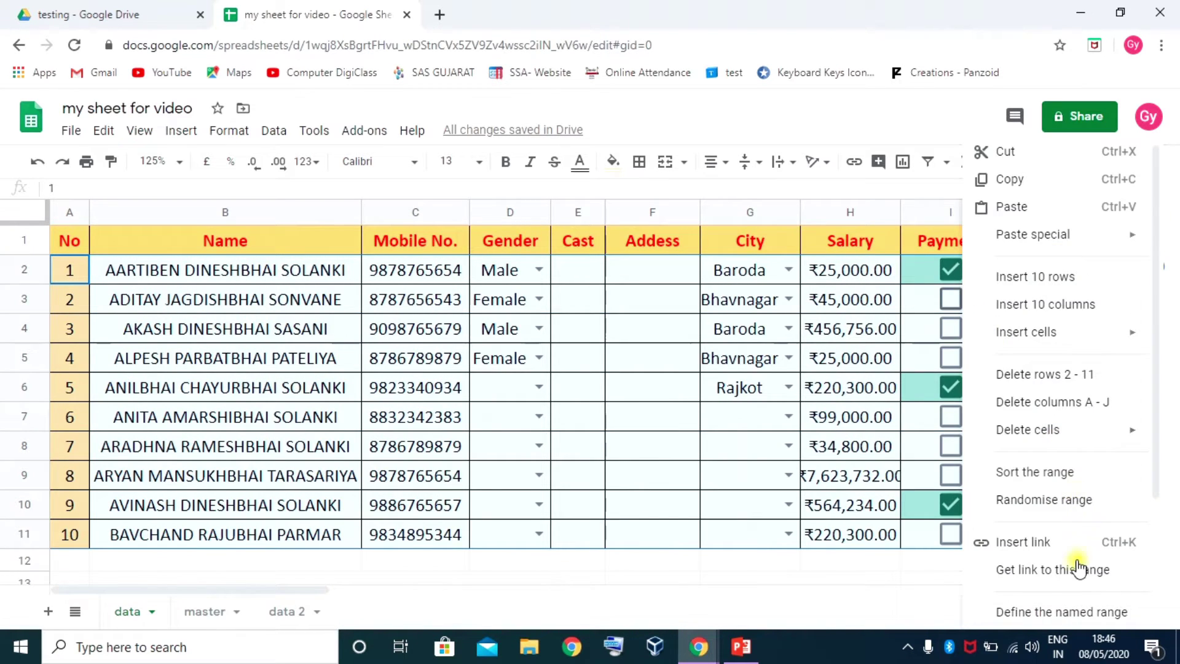
scroll(1045, 571, down, 3)
click(1070, 581)
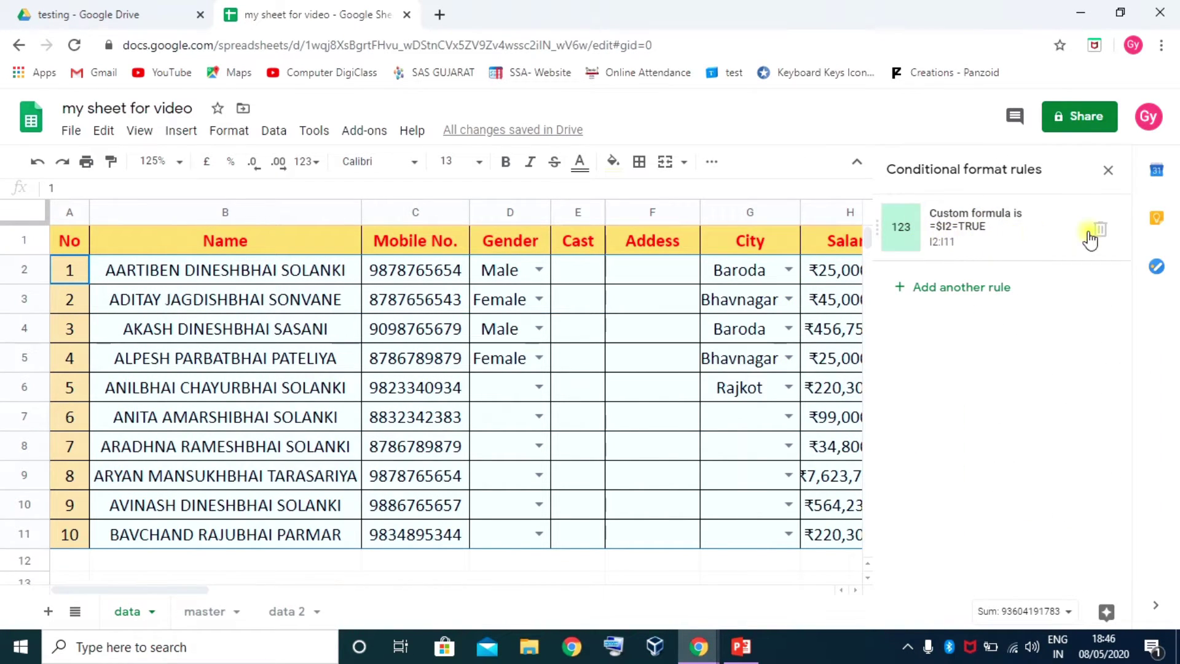
click(1100, 231)
Start a new rule on A2:J11 using the 'Custom formula is' condition
click(922, 220)
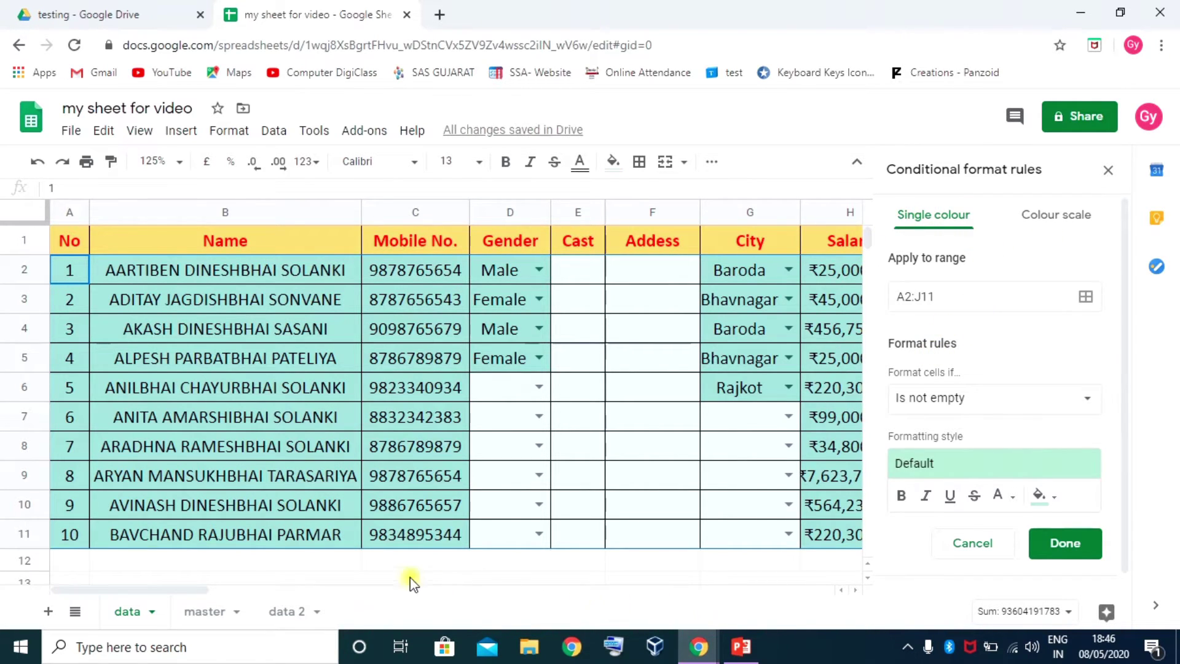
drag(198, 590, 321, 608)
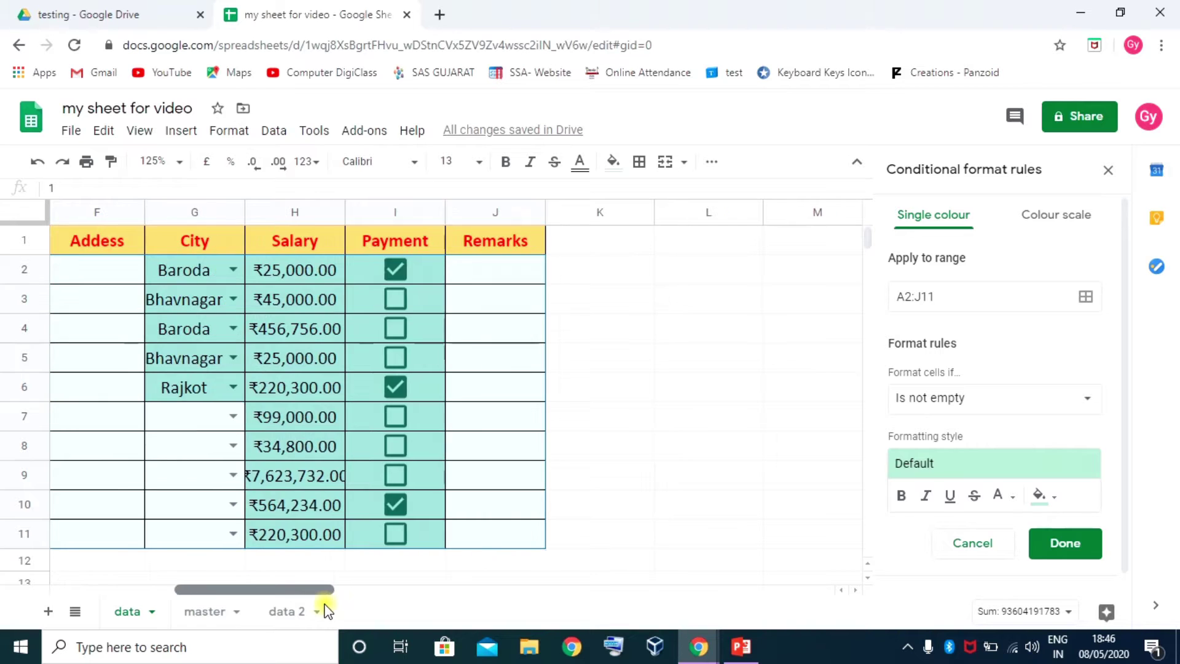
scroll(959, 418, down, 1)
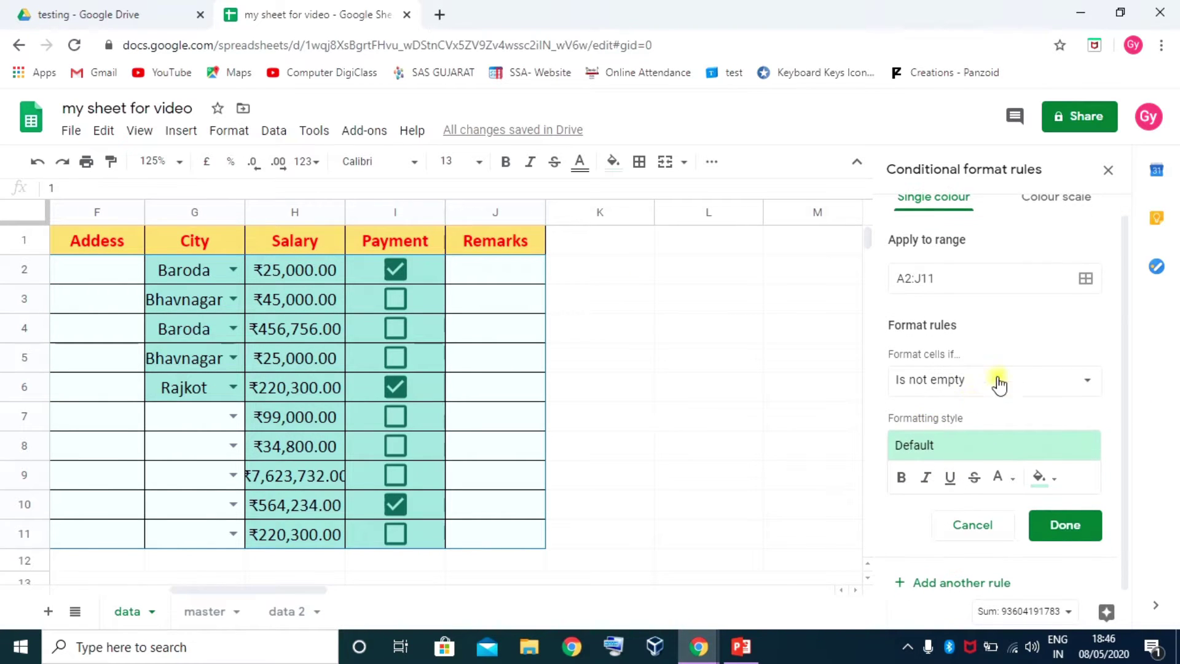
click(997, 377)
scroll(977, 523, down, 5)
click(980, 601)
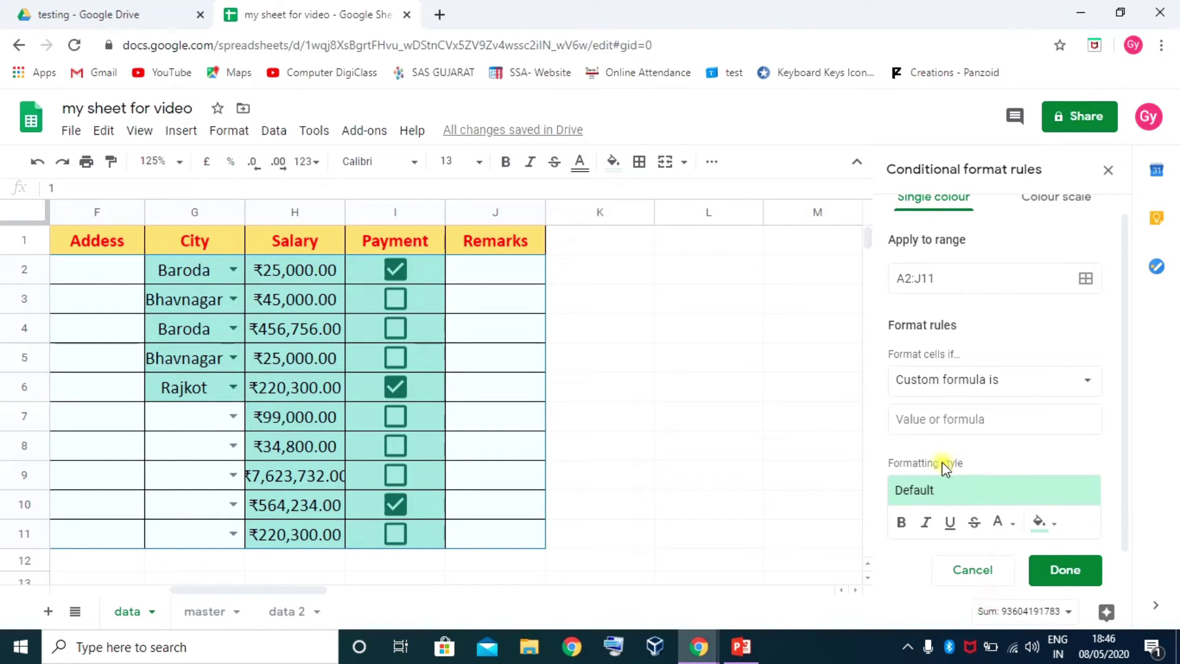
scroll(979, 376, down, 1)
Enter the formula =$I2, pick the red background preset, and save the rule
click(938, 375)
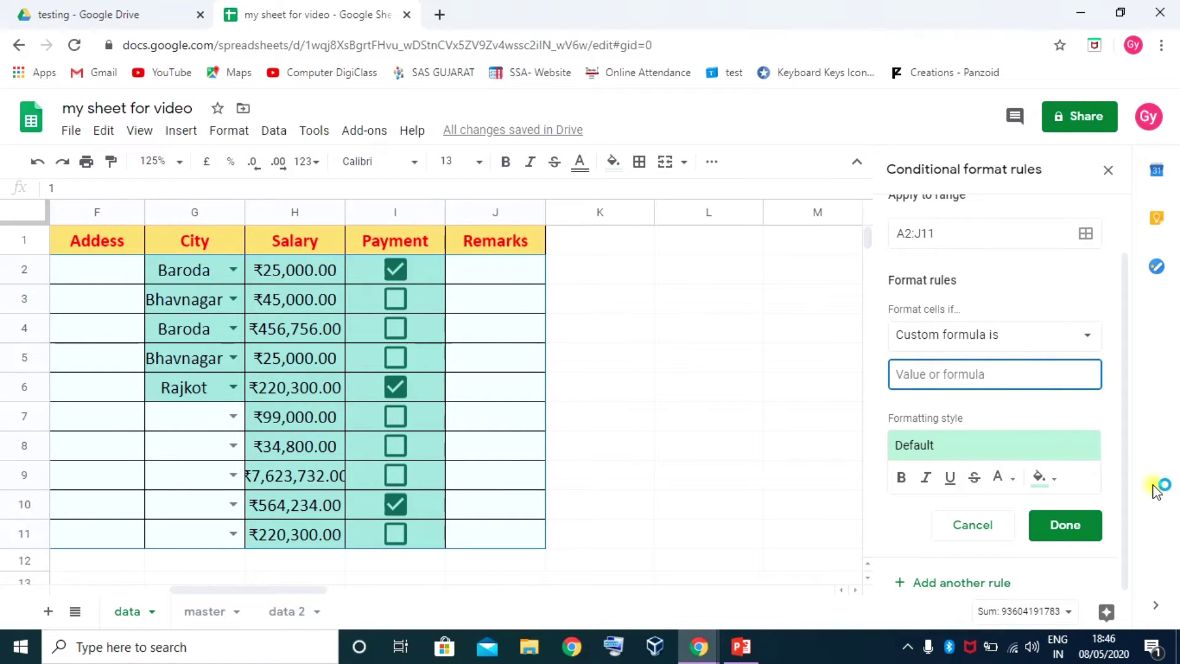
text(=)
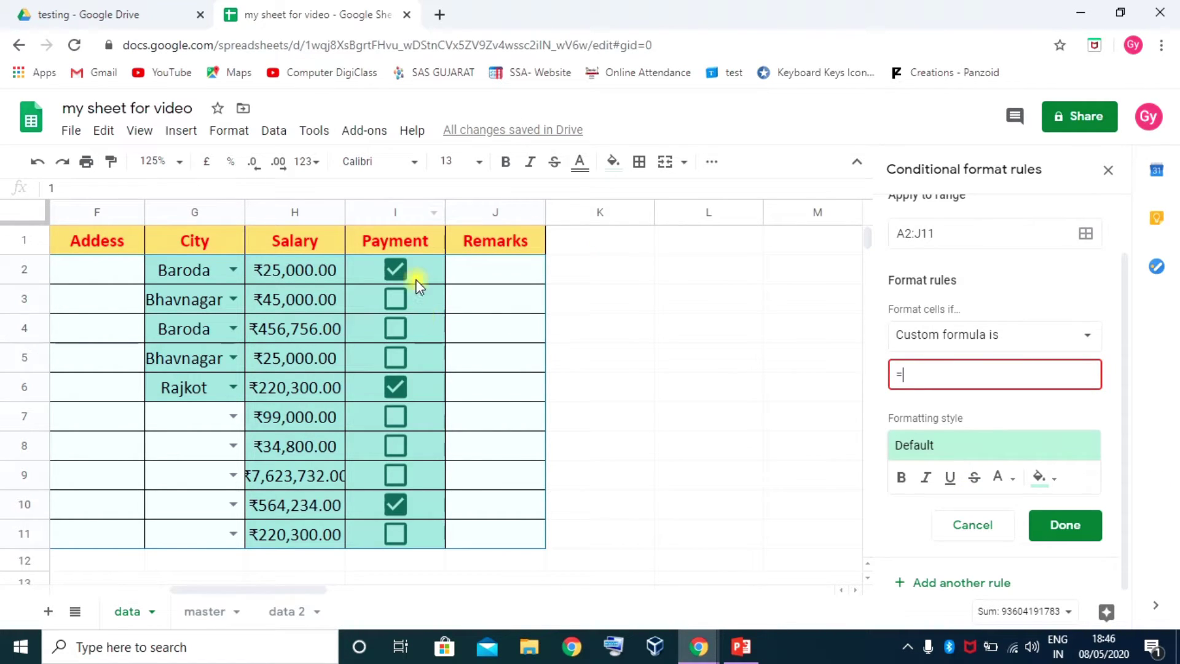
click(420, 270)
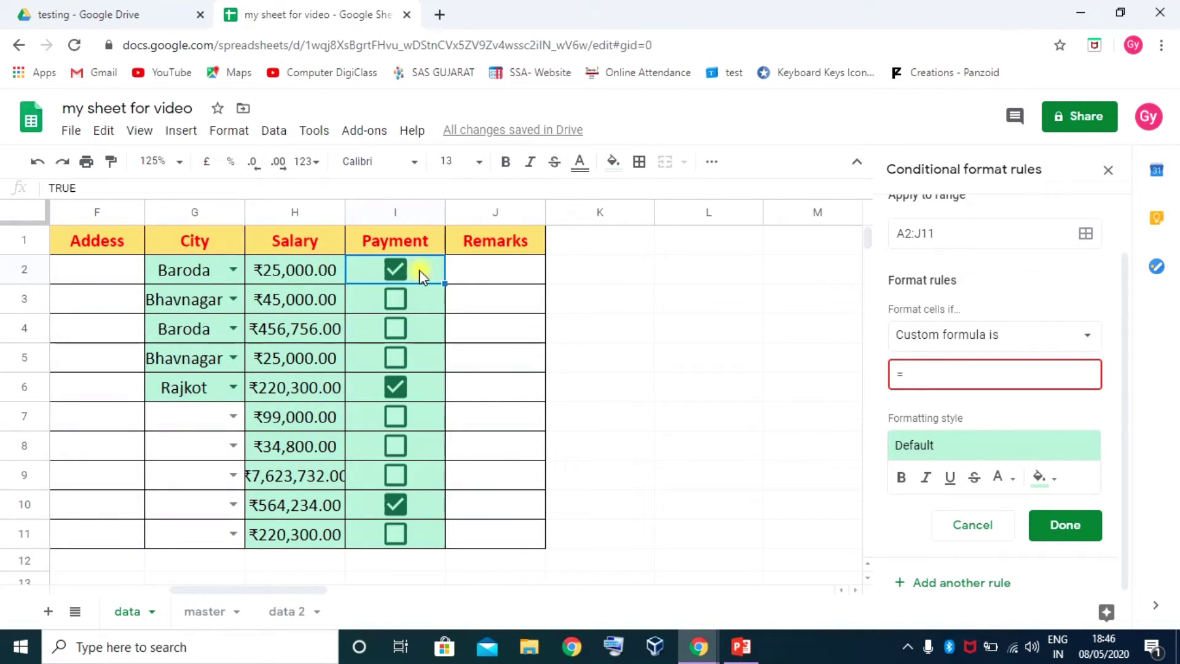
click(917, 373)
text($I2)
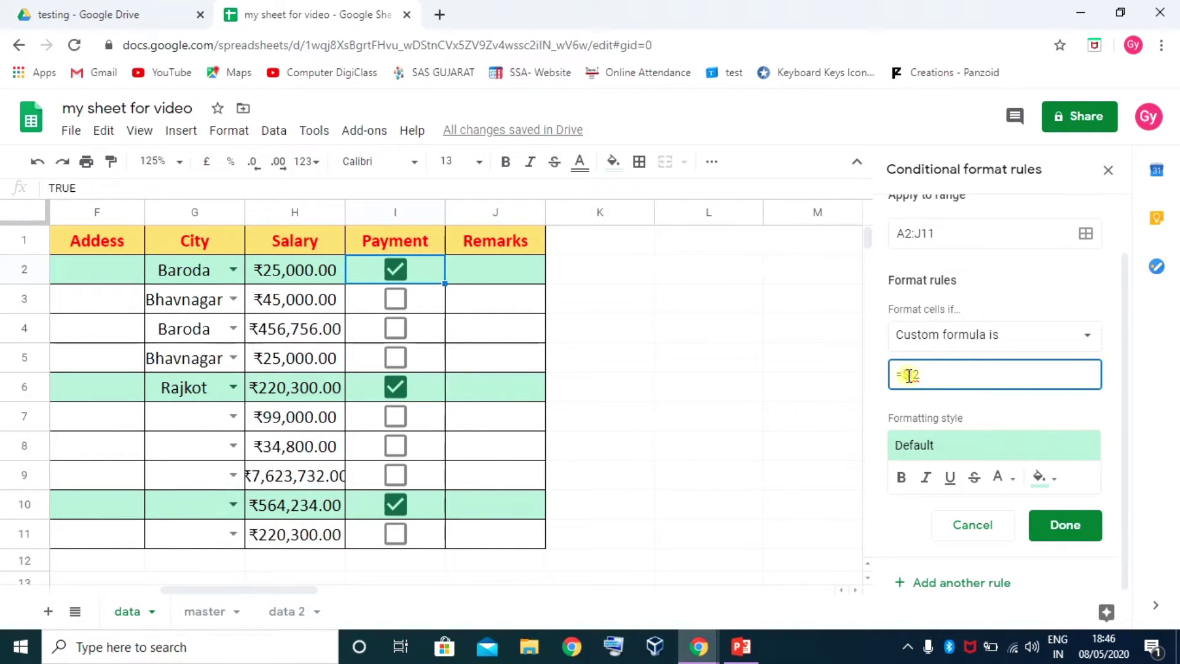
click(1002, 447)
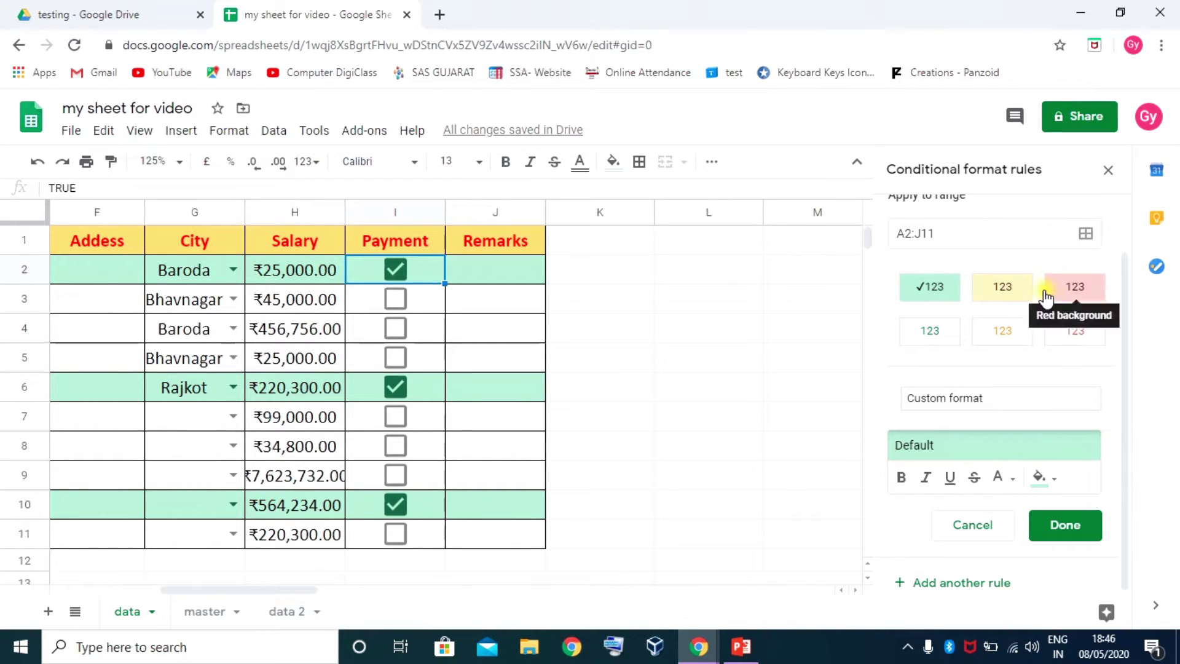
click(1077, 290)
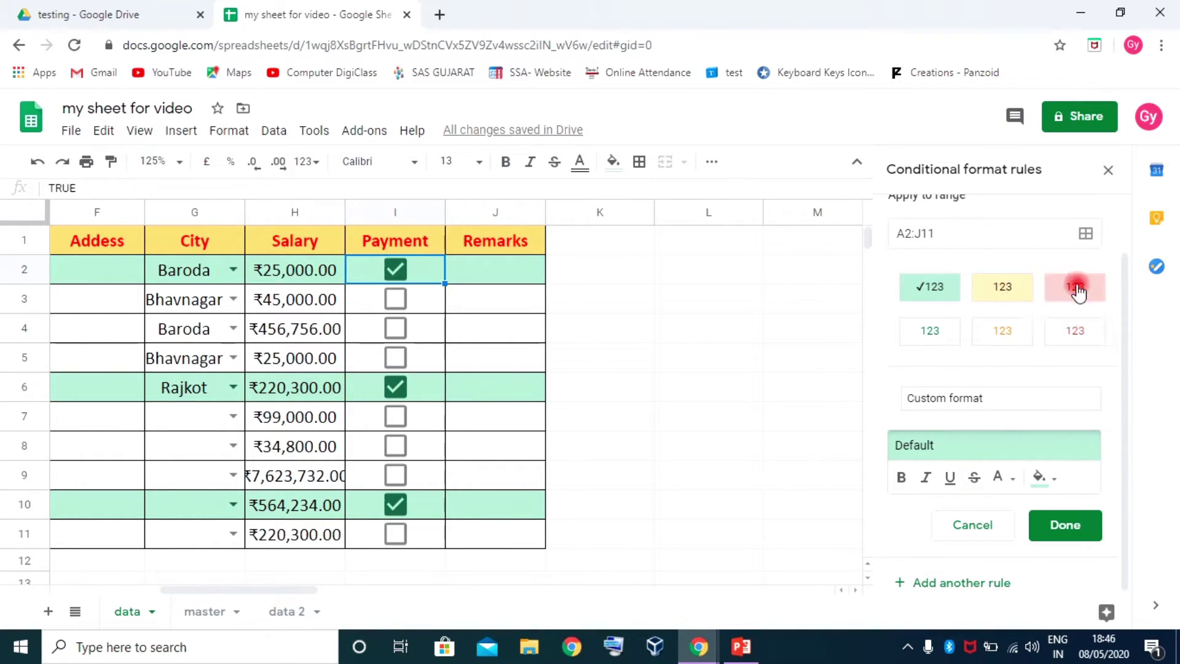
click(1072, 521)
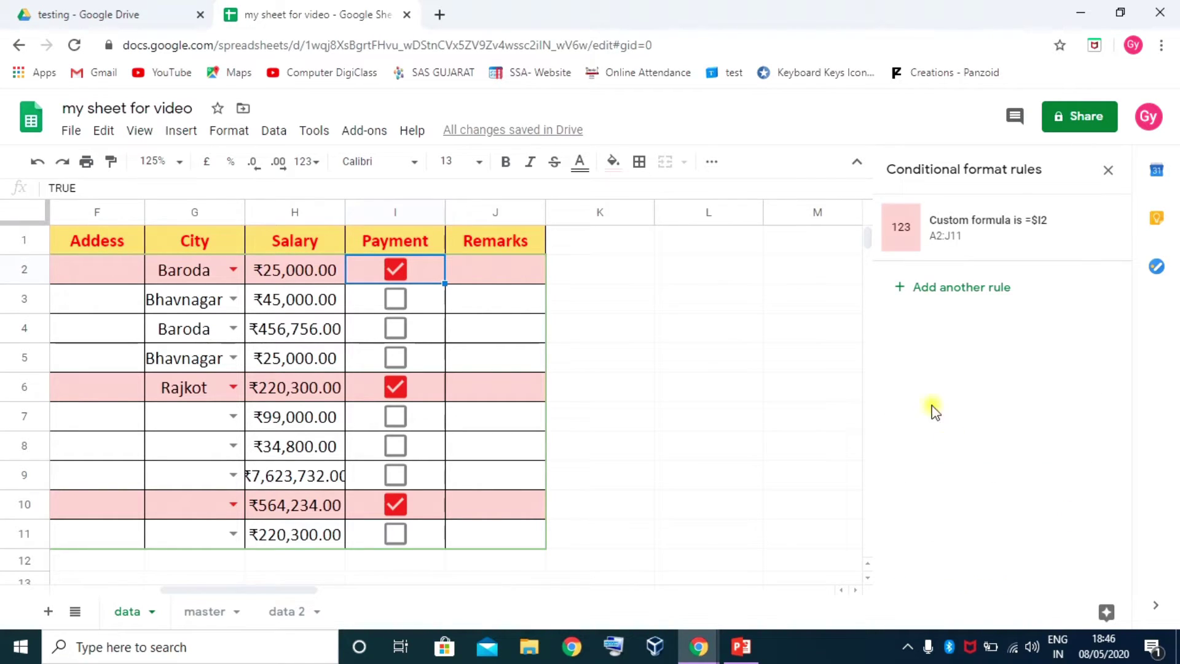
Deselect the table and close the Conditional format rules panel
click(748, 332)
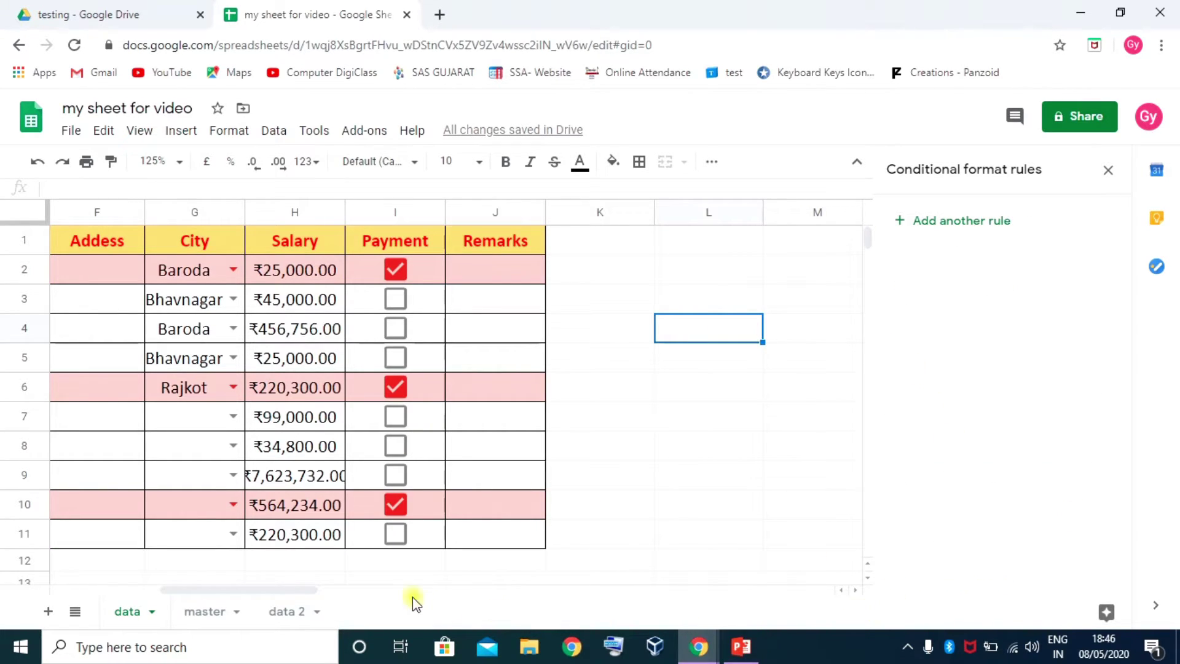
drag(311, 590, 238, 591)
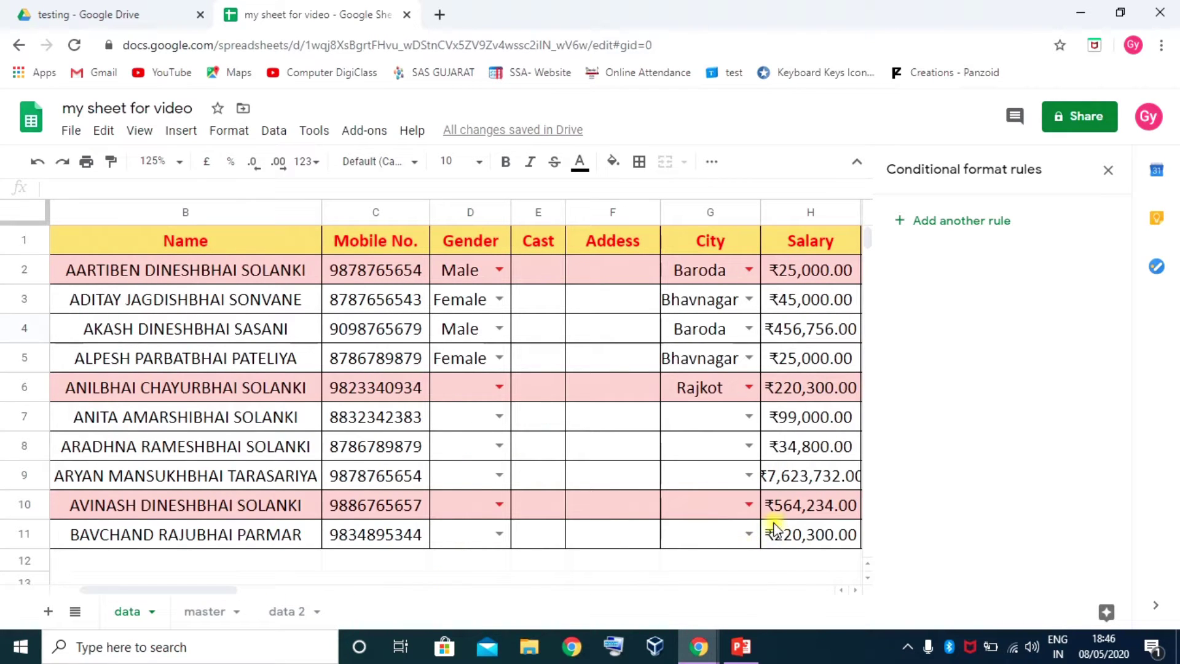
click(1109, 170)
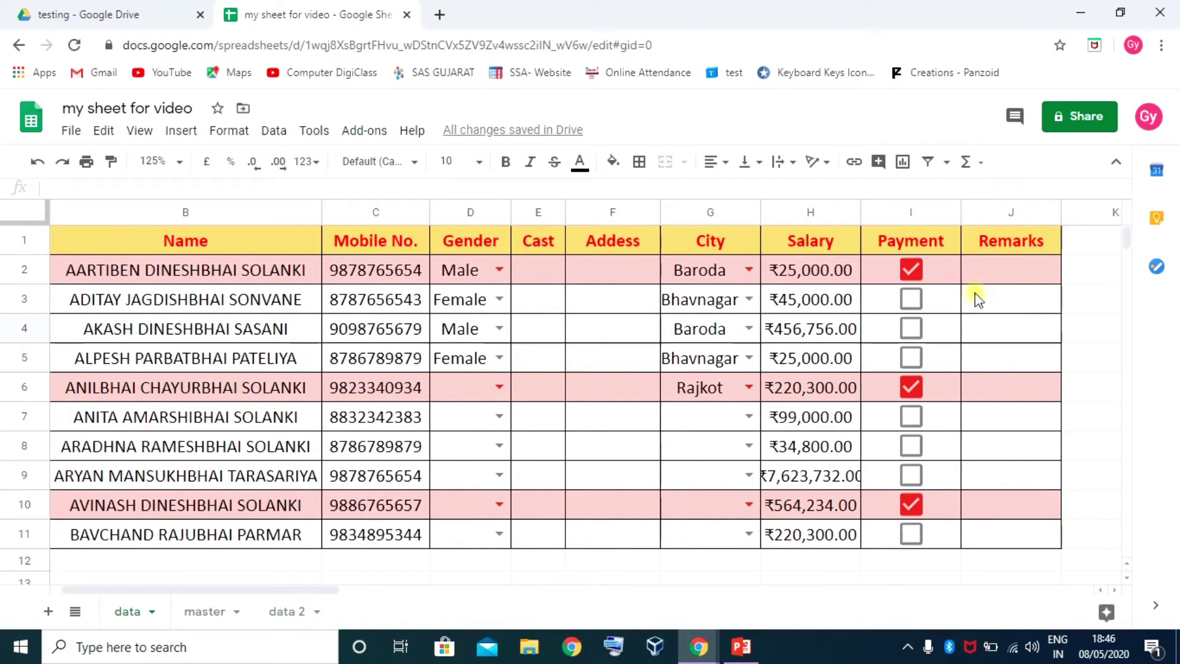
Toggle Payment boxes to test the highlighting, leaving rows 2, 6, 8 and 10 ticked
click(913, 387)
click(910, 416)
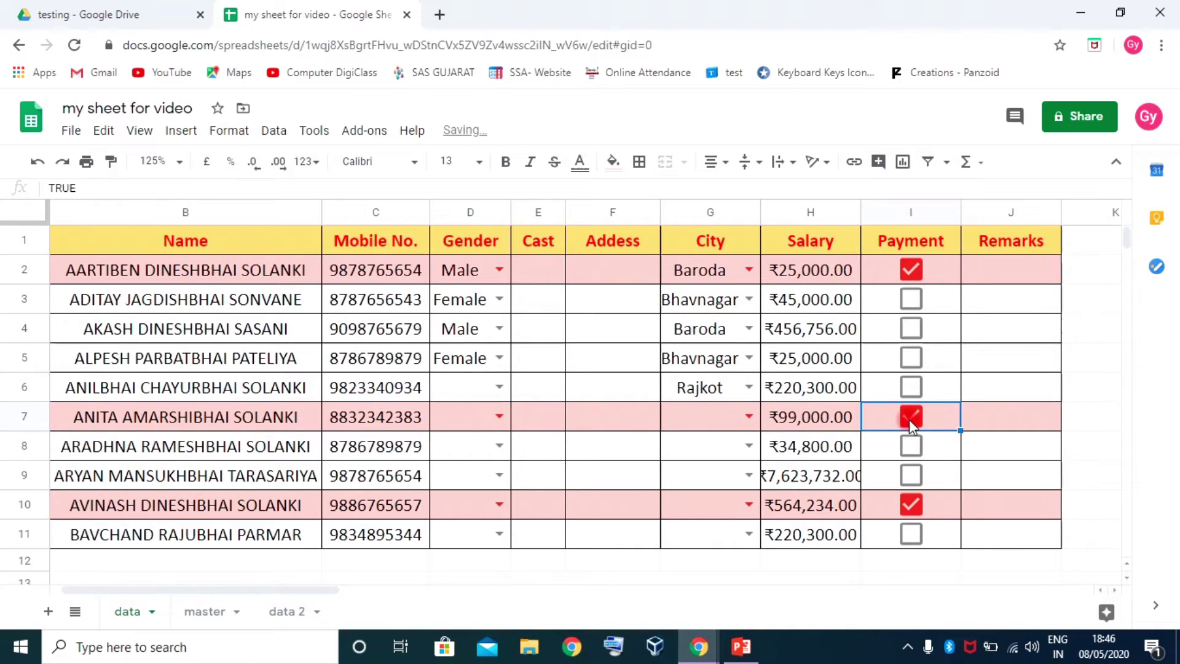
click(911, 445)
click(909, 419)
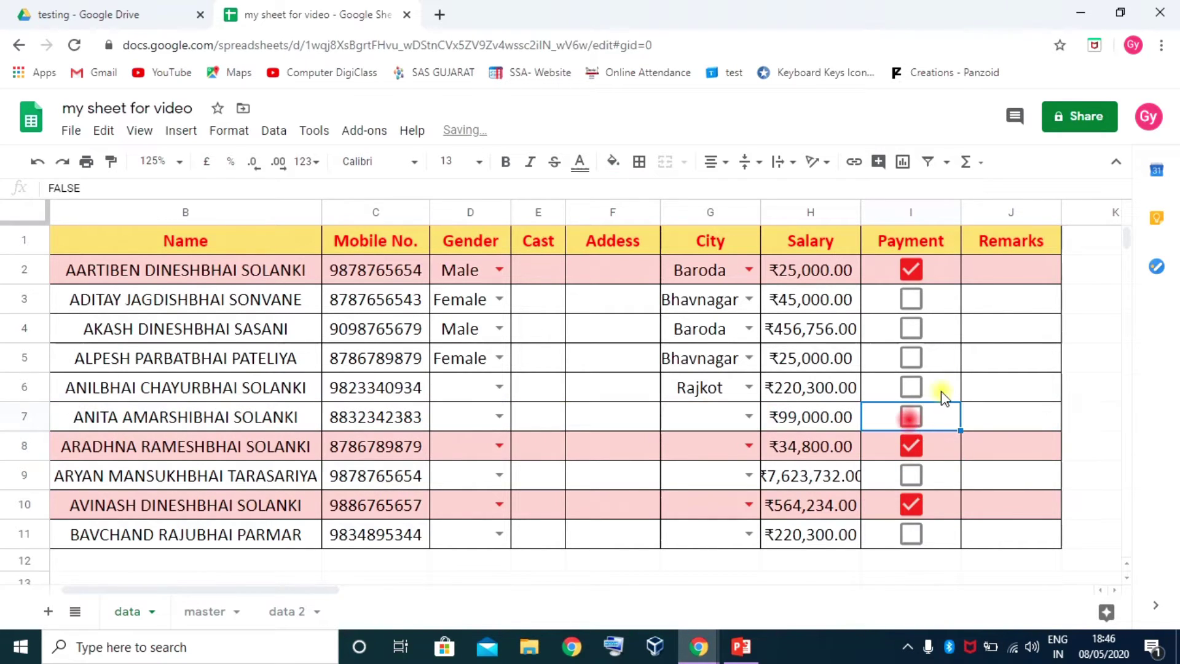
click(913, 329)
click(911, 330)
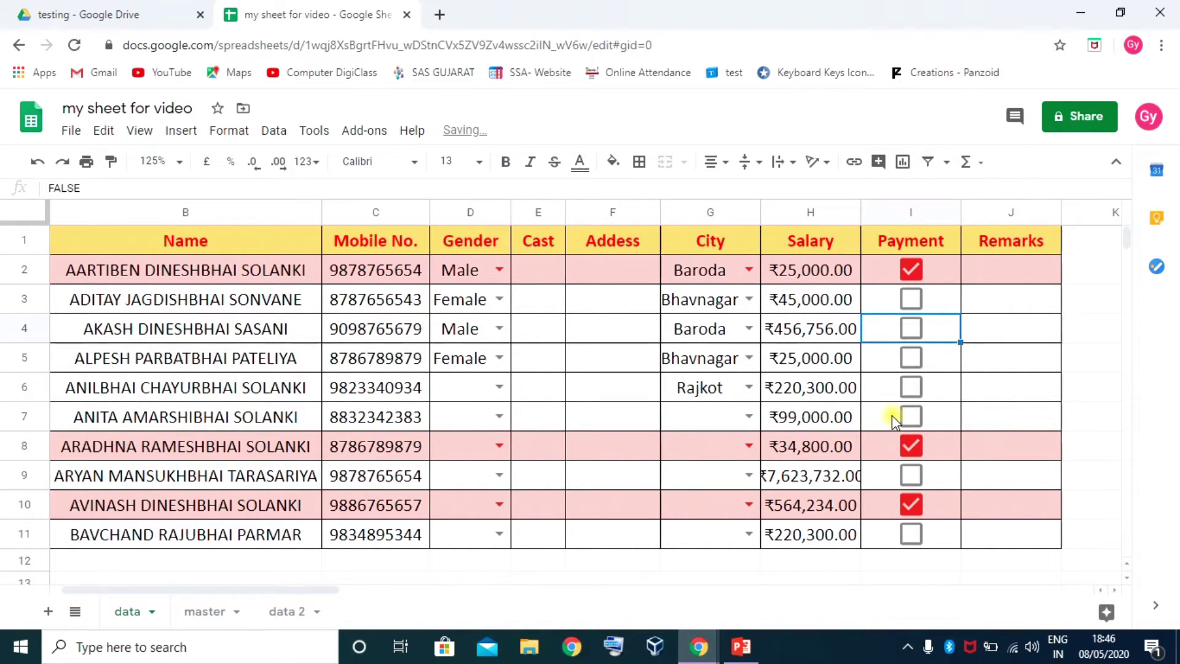
click(913, 389)
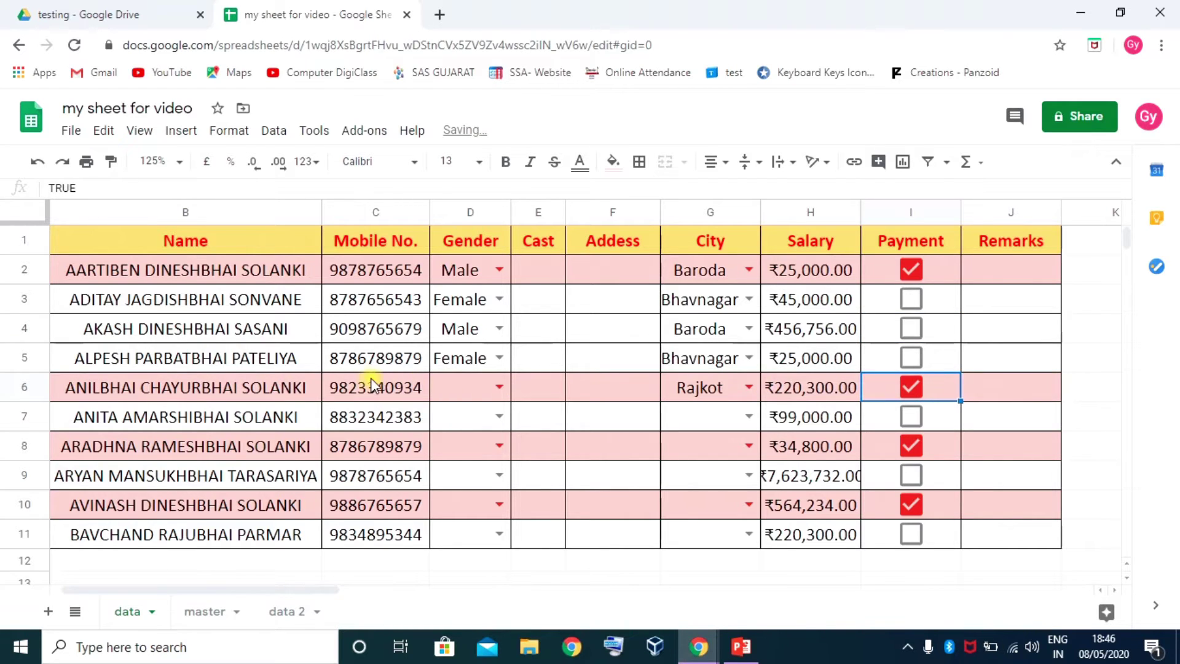
scroll(196, 394, down, 5)
scroll(376, 405, up, 5)
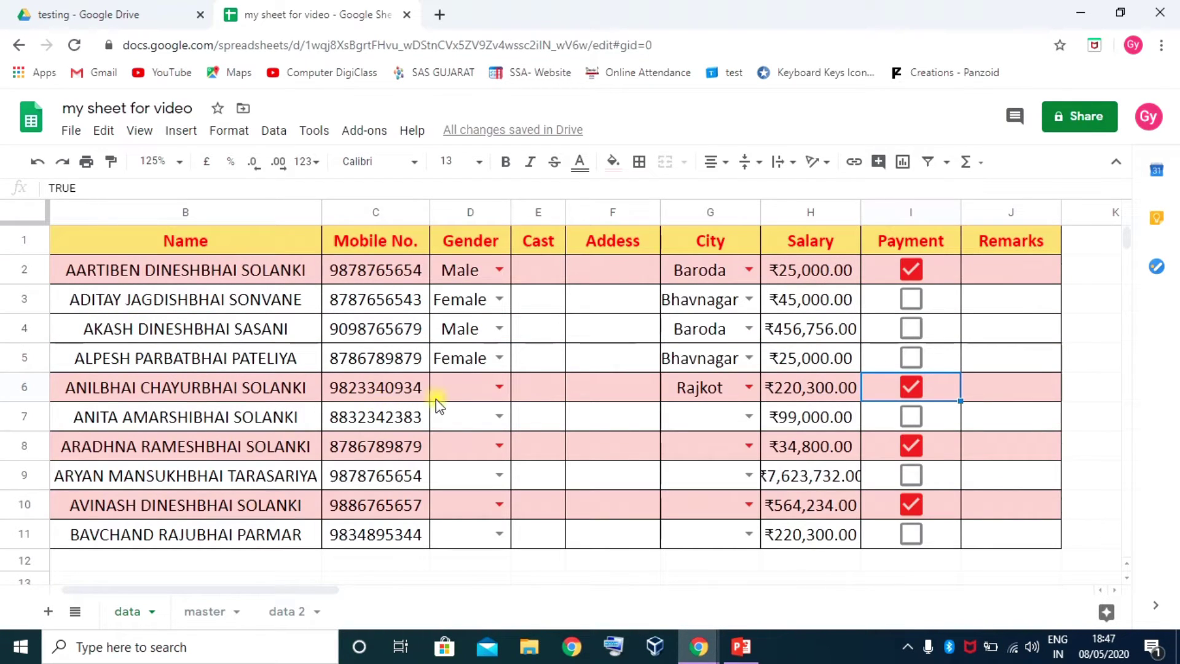
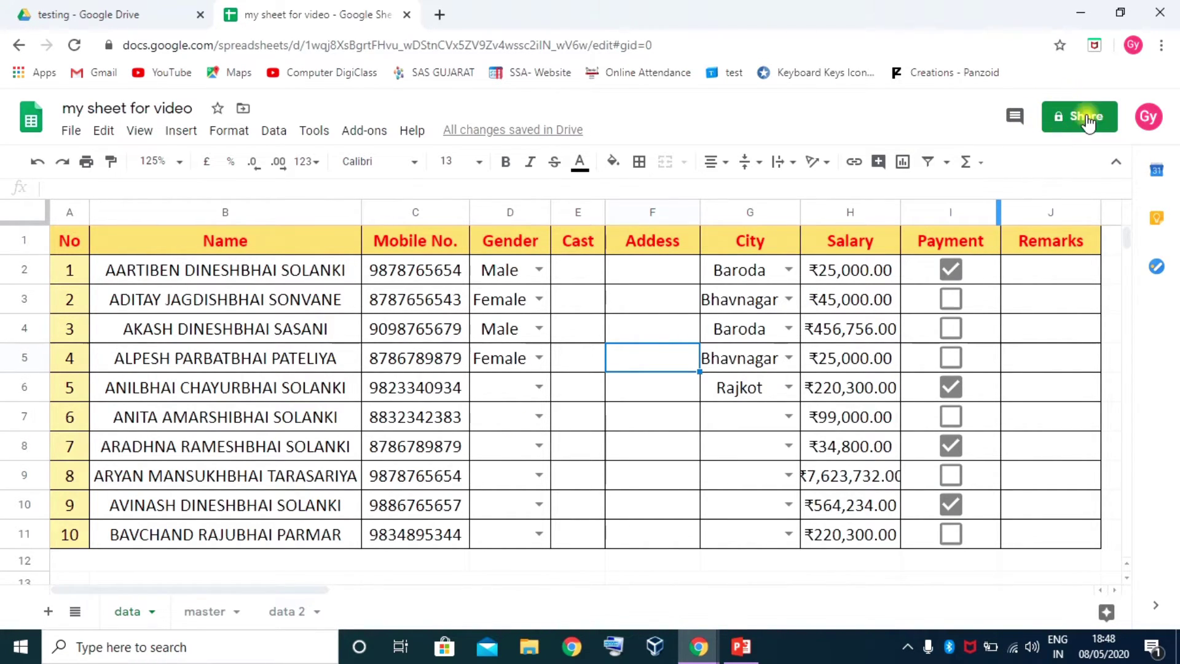
Open the Share dialog for the sheet, dismiss the link-sharing tips and check the permission settings
click(1084, 119)
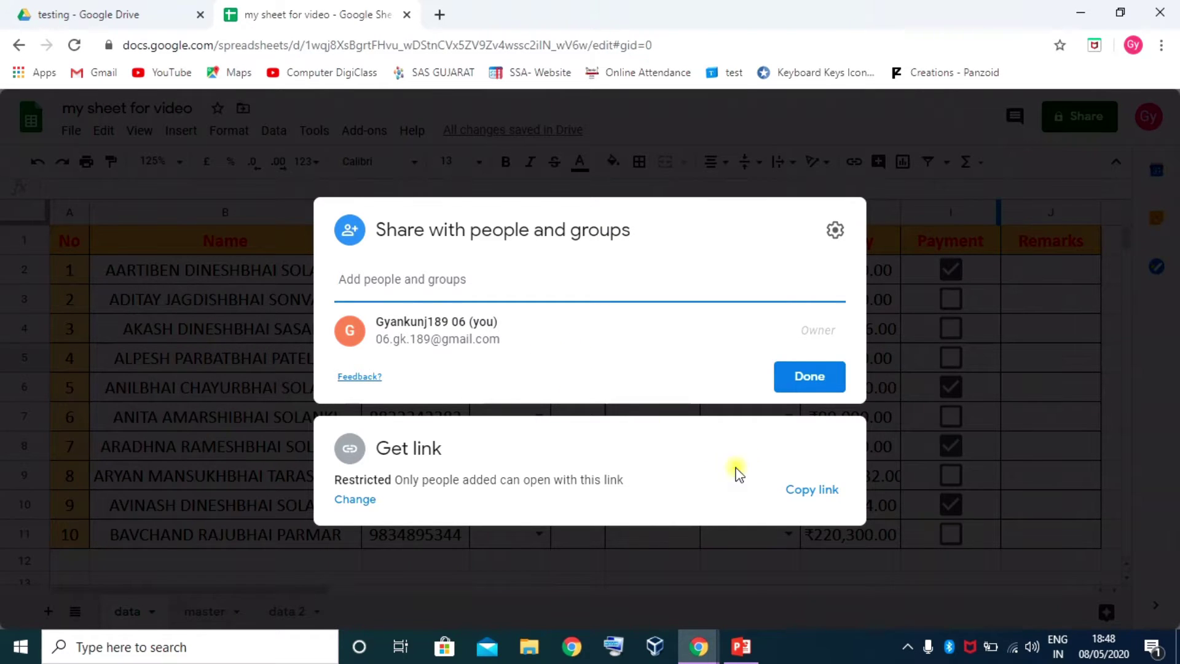
click(710, 529)
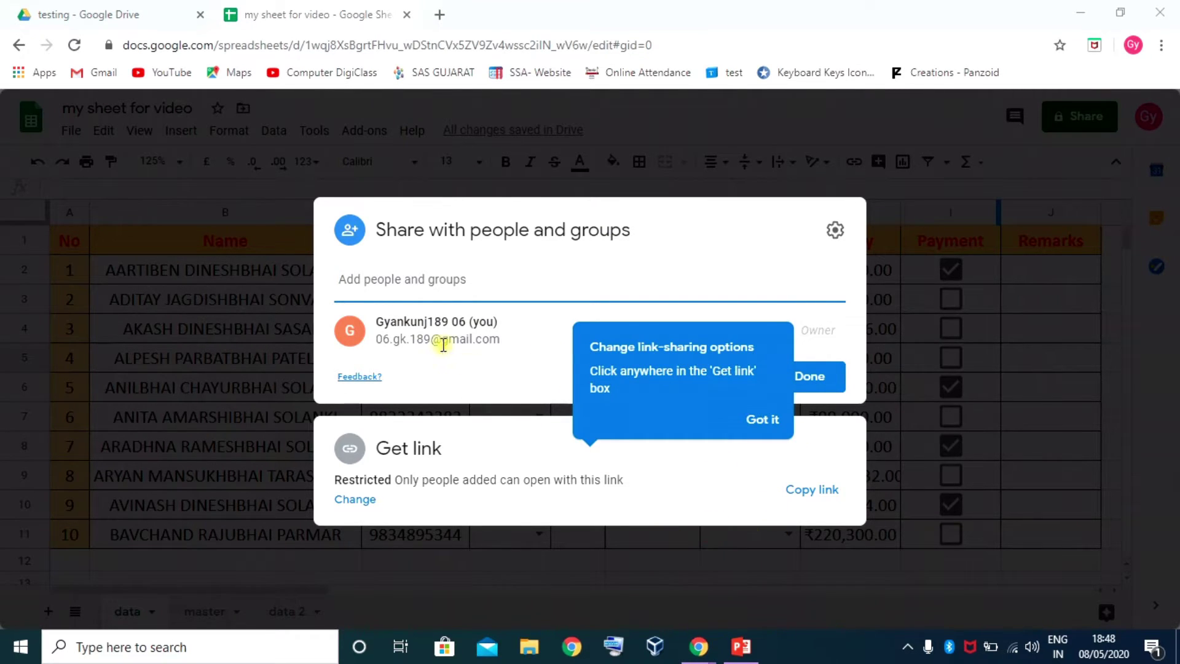
click(595, 281)
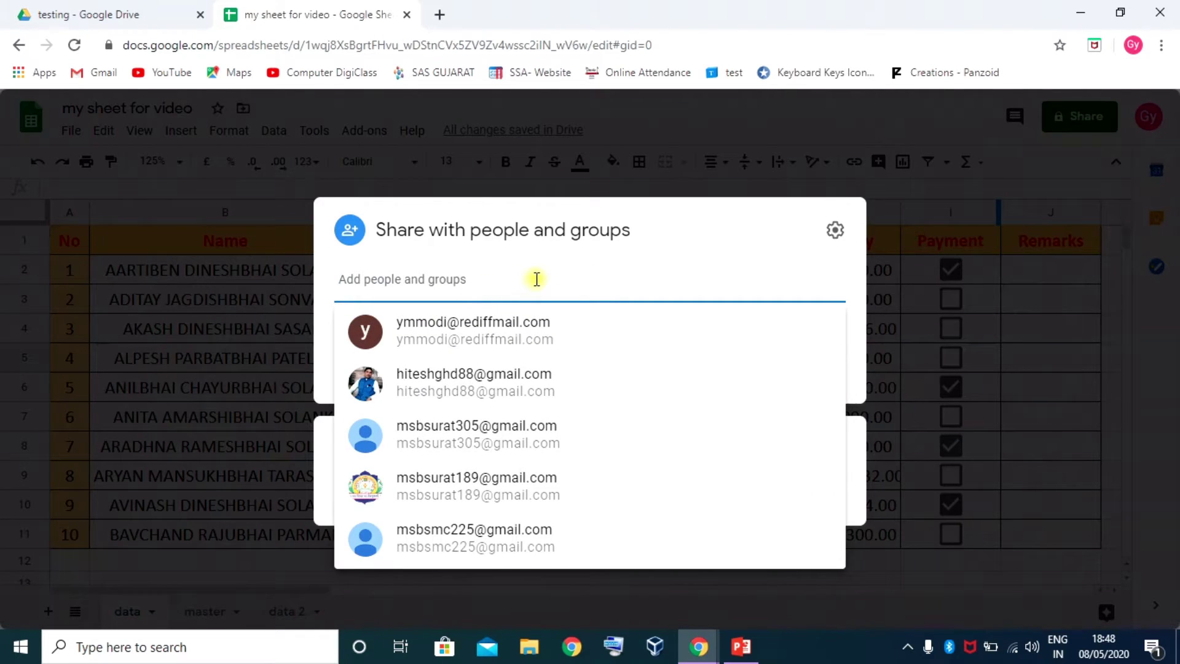
click(526, 240)
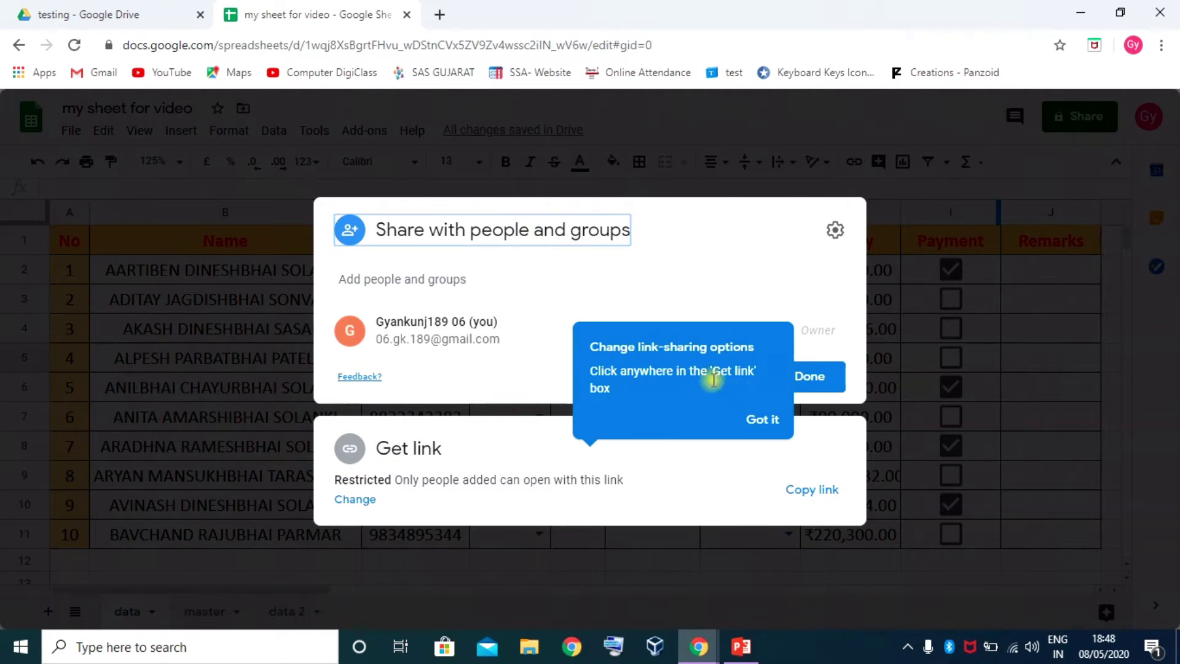
click(775, 422)
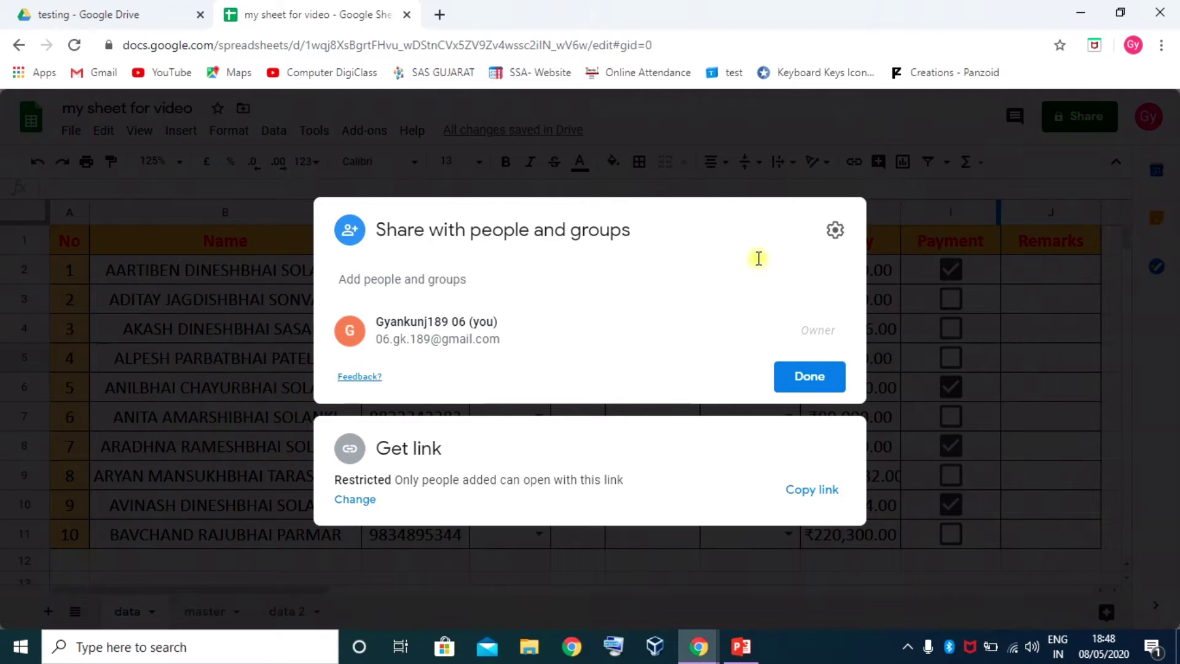
click(834, 230)
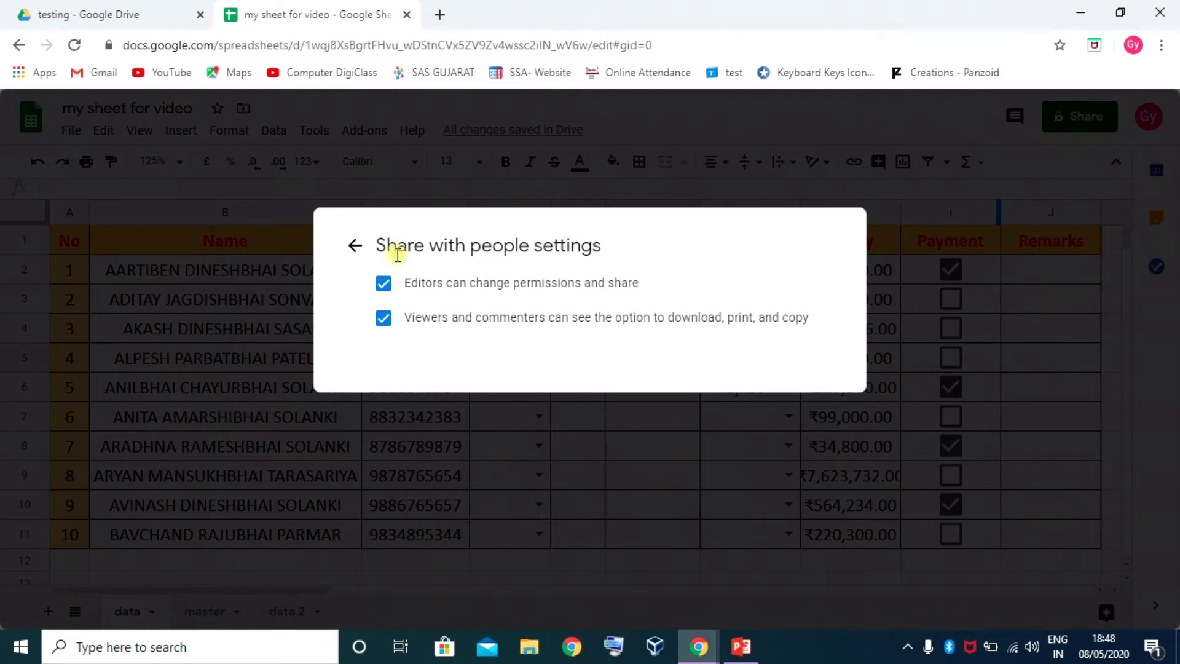
click(354, 246)
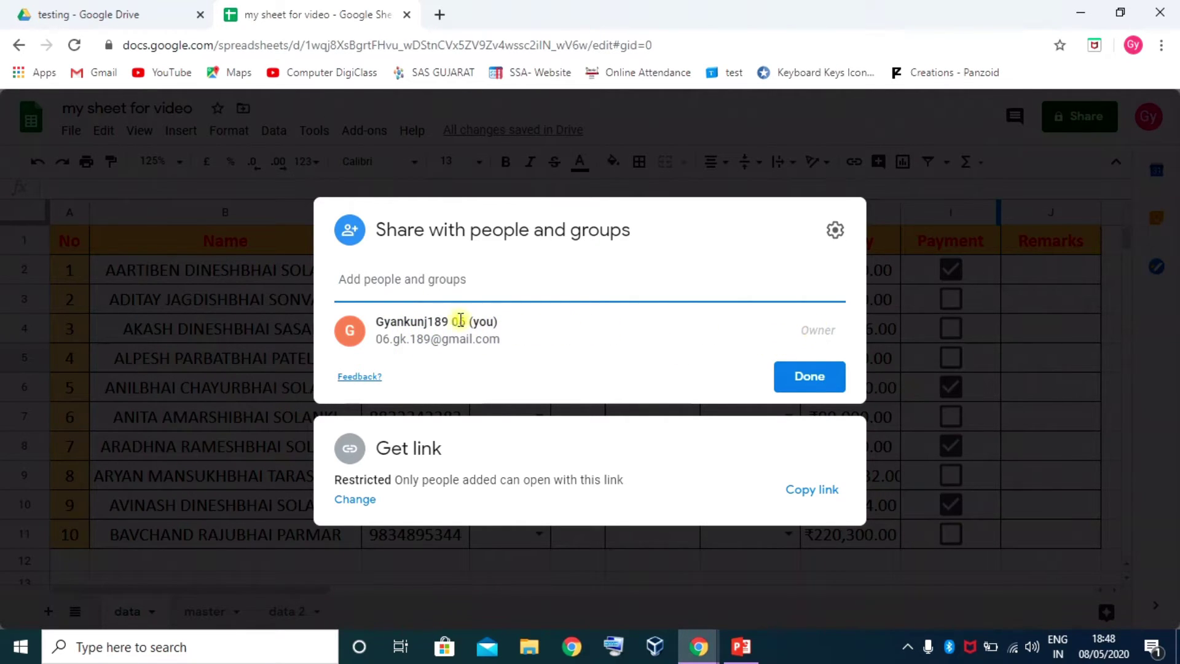
Add the collaborator's e-mail address as a recipient from the suggestions
click(426, 284)
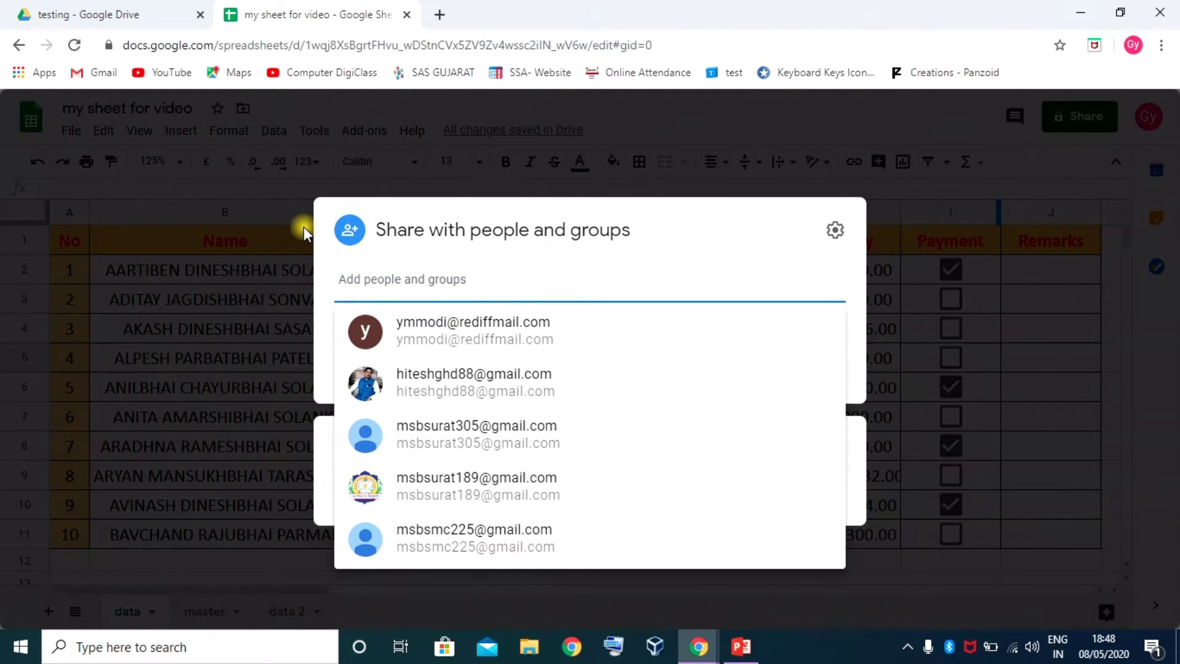
click(358, 237)
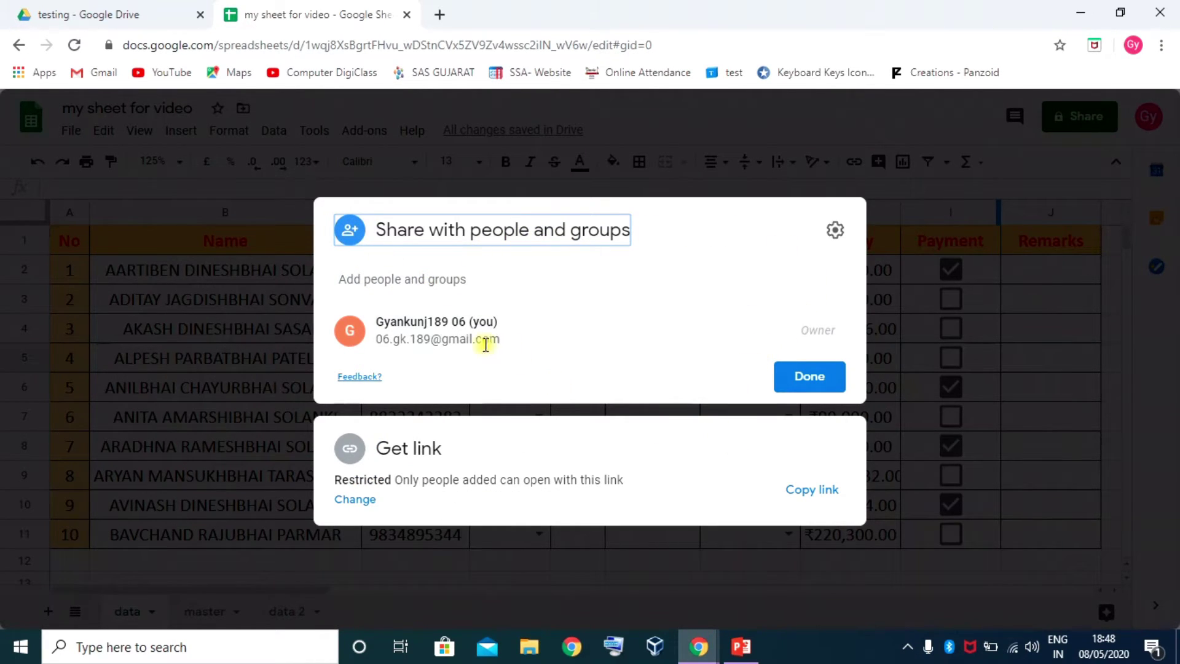
click(444, 276)
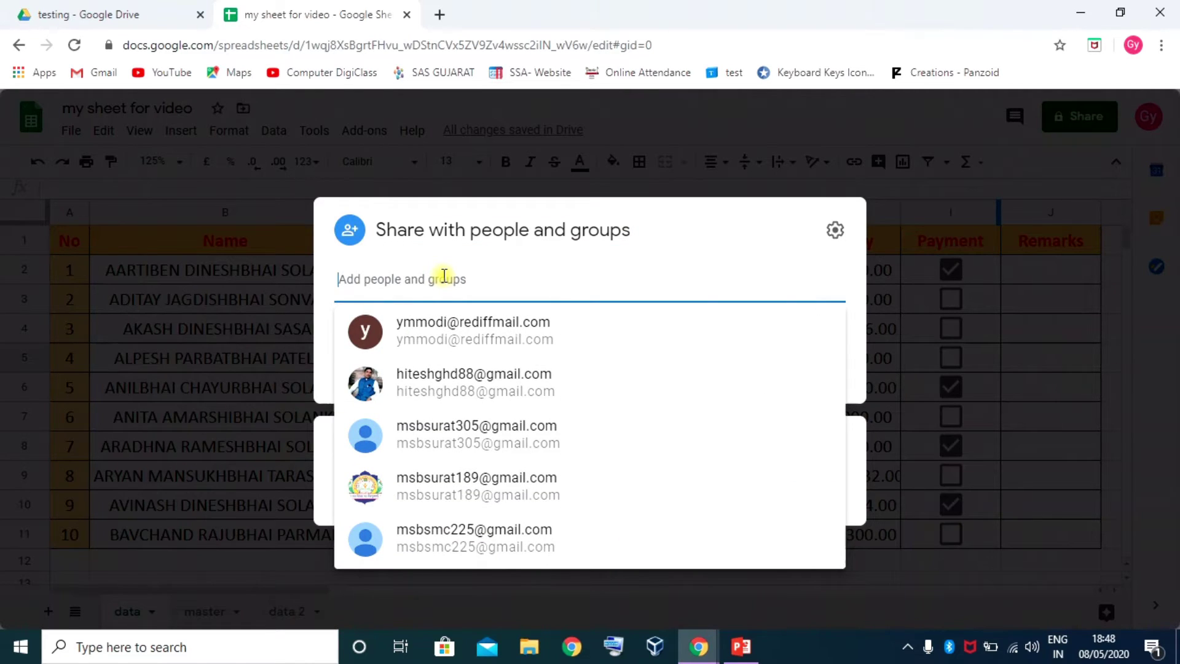
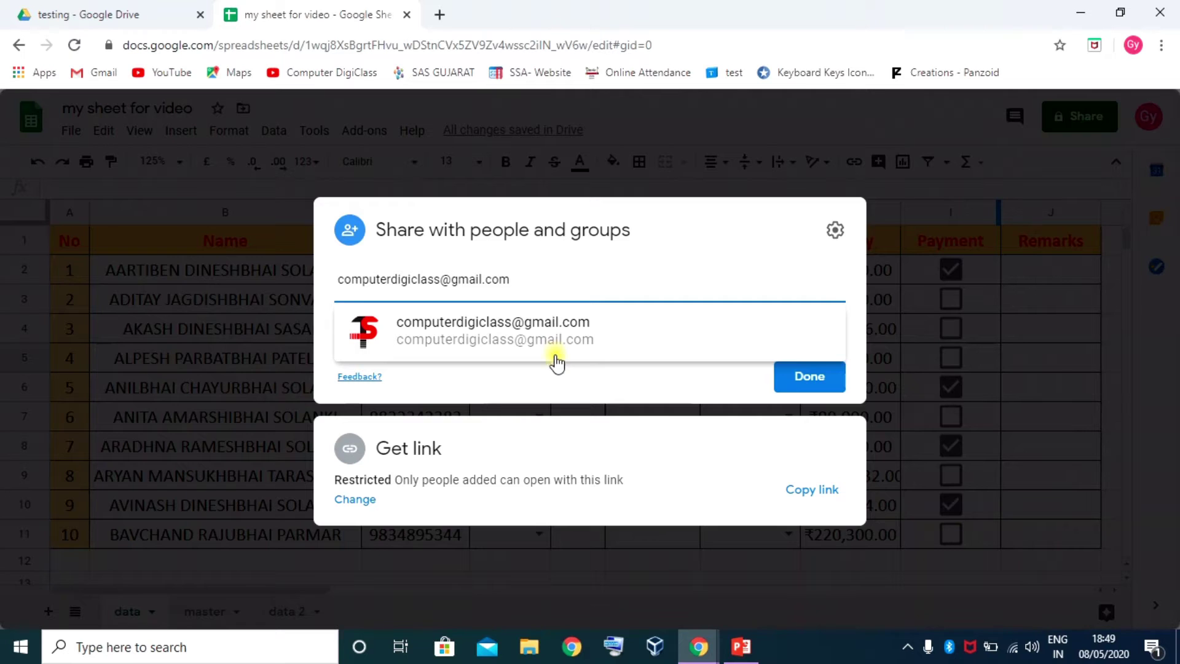
click(475, 335)
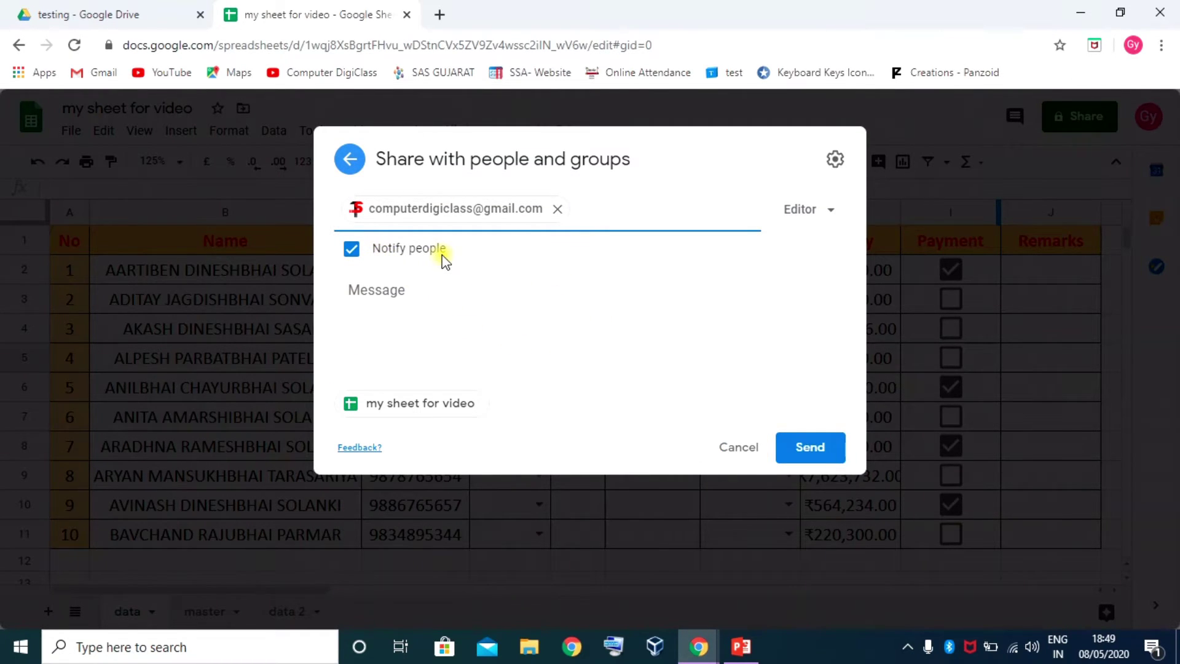
Try the Viewer, Commenter and Editor roles, keep Editor, add a message and send the invitation
click(830, 210)
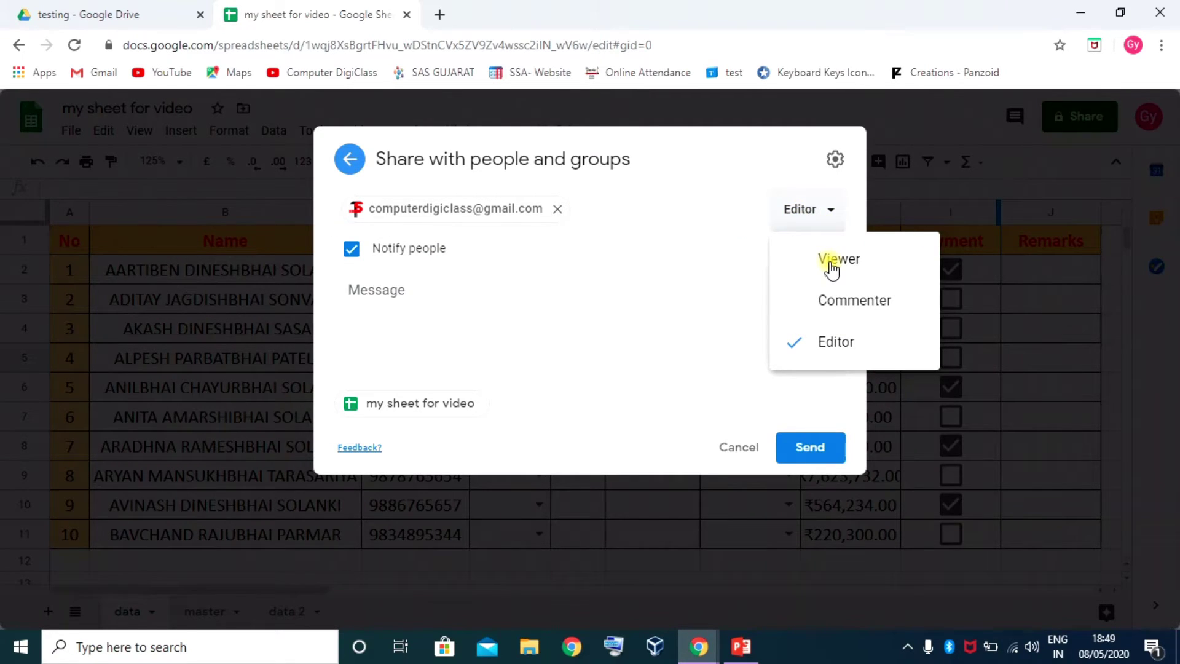
click(836, 341)
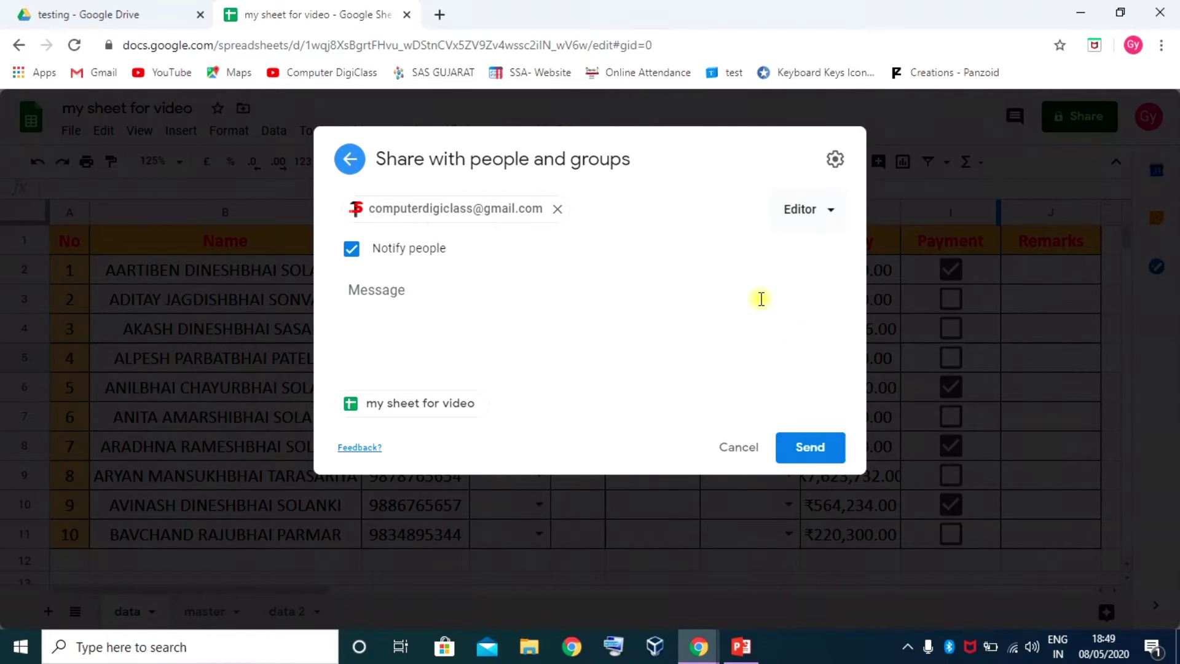
click(836, 215)
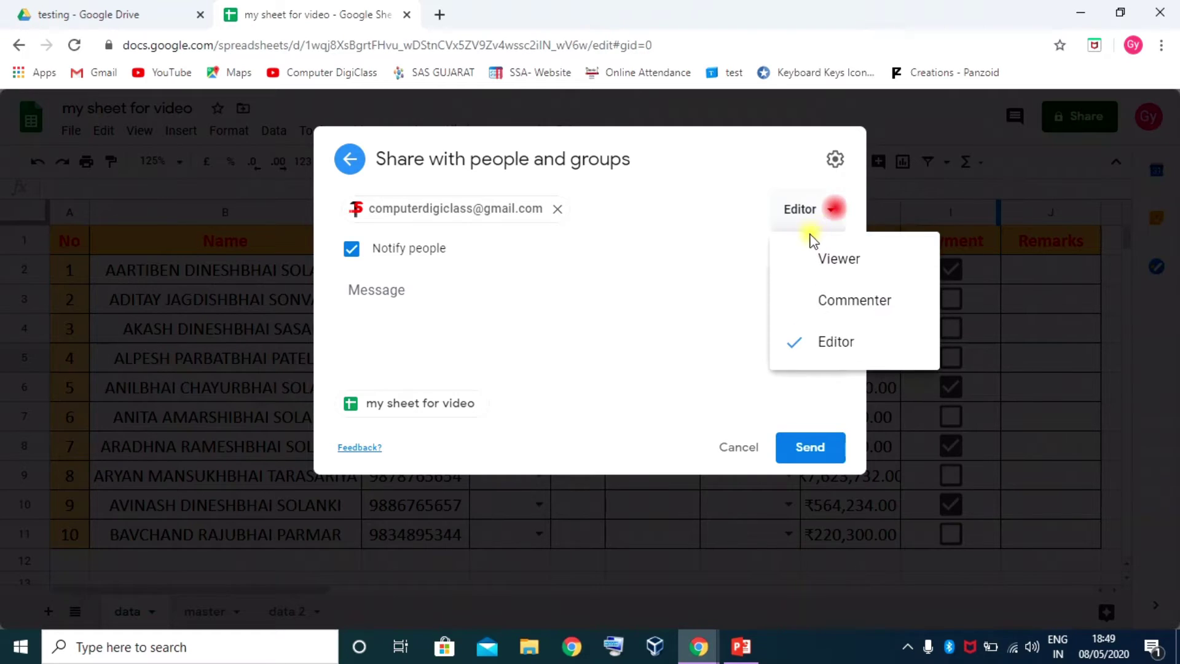
click(833, 210)
click(833, 221)
click(830, 256)
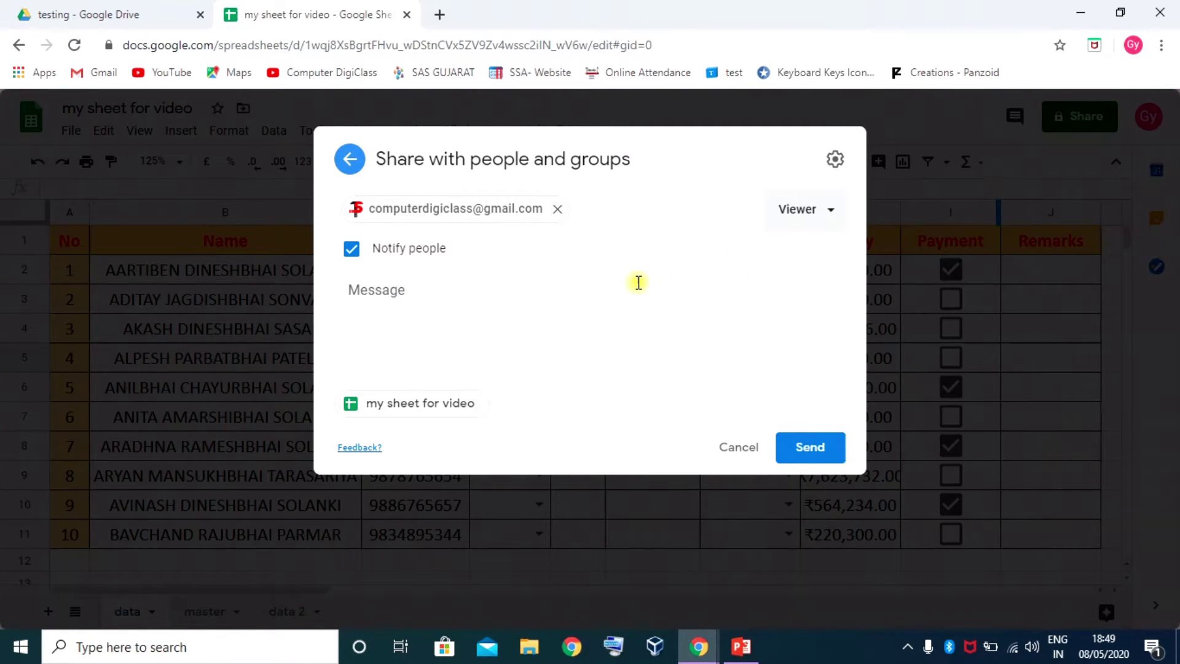
click(831, 215)
click(831, 304)
click(833, 214)
click(804, 341)
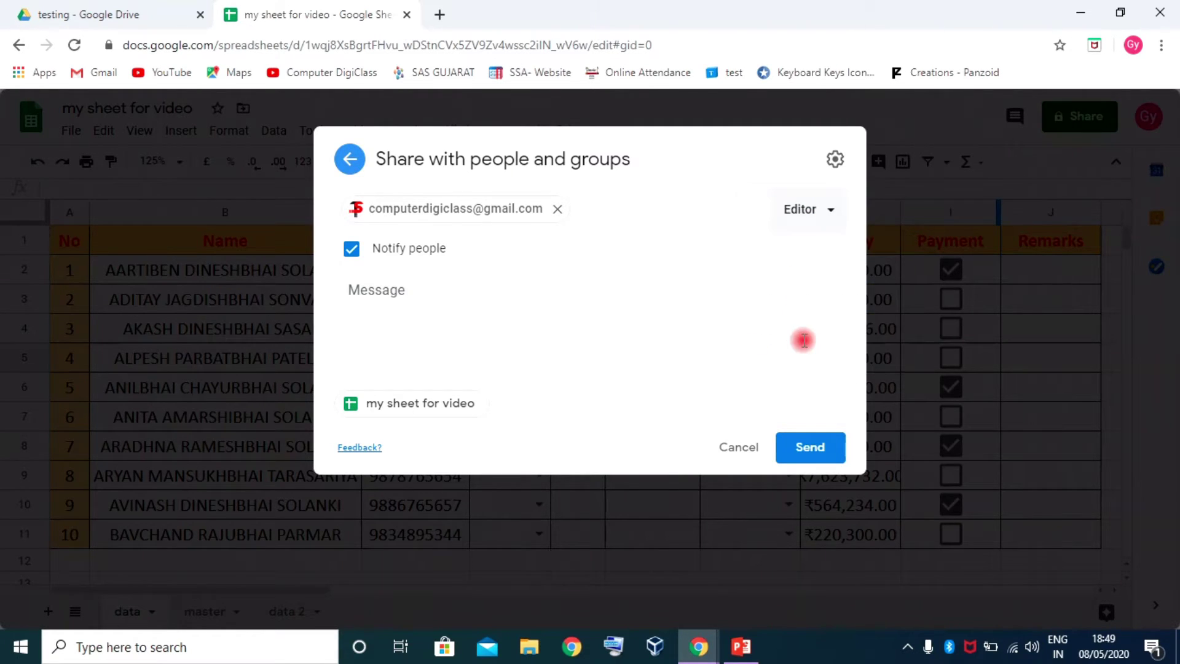
click(376, 289)
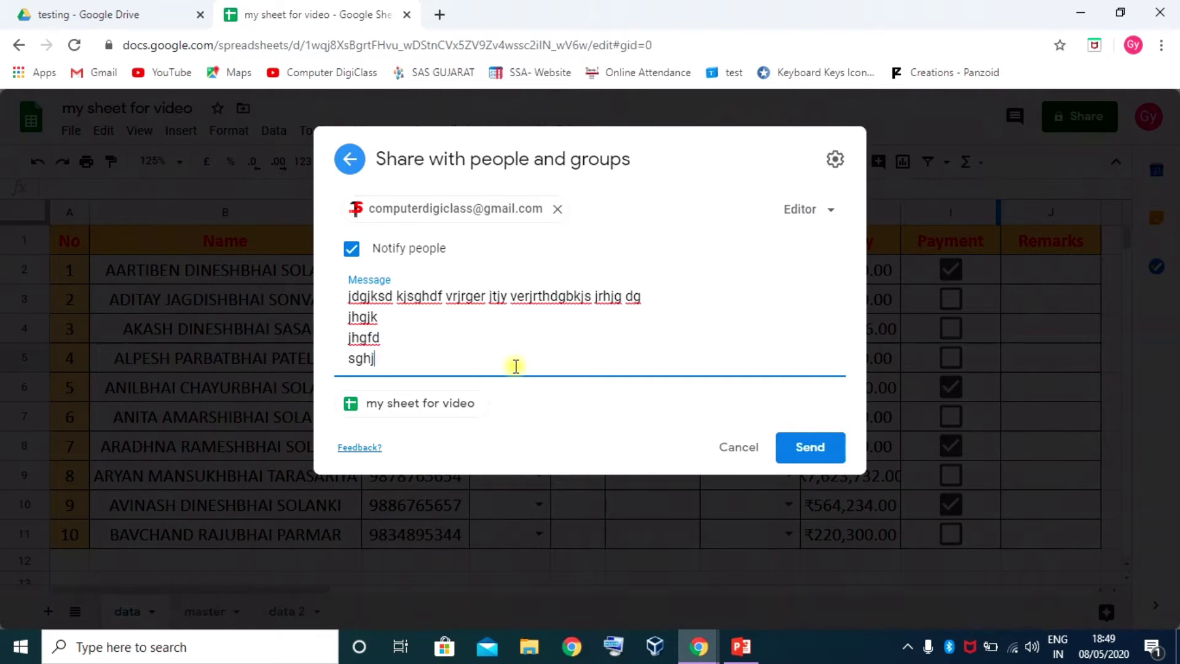
click(811, 451)
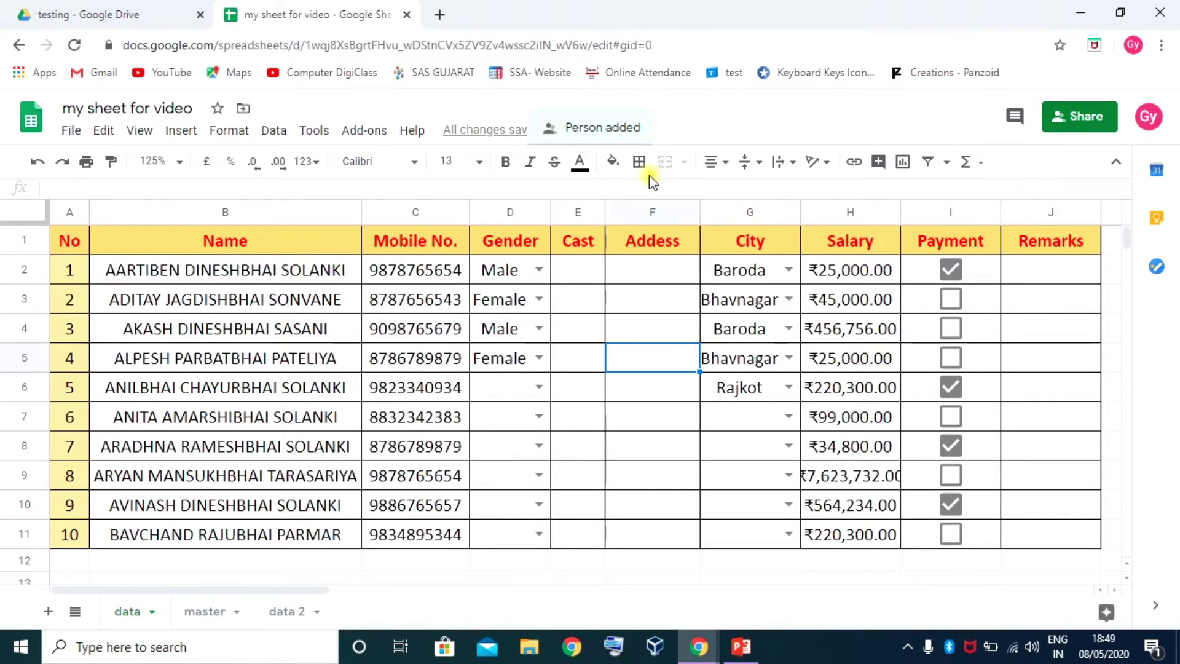
In the recipient's Drive window, select my sheet for video under Shared with me
click(701, 647)
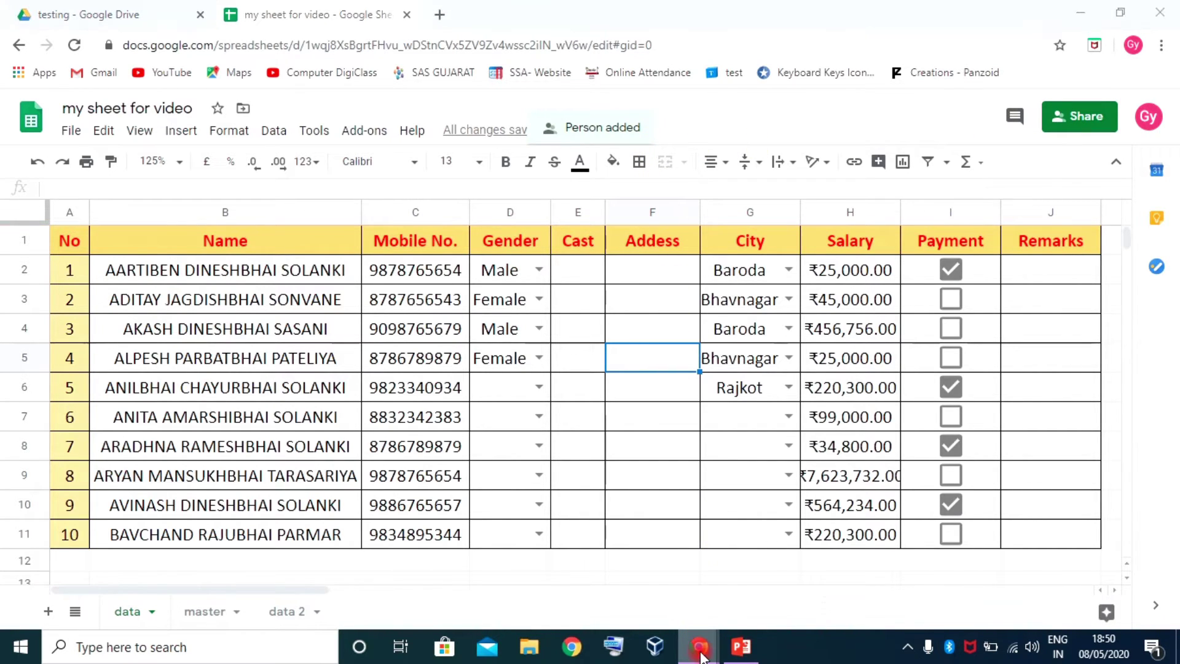
click(735, 572)
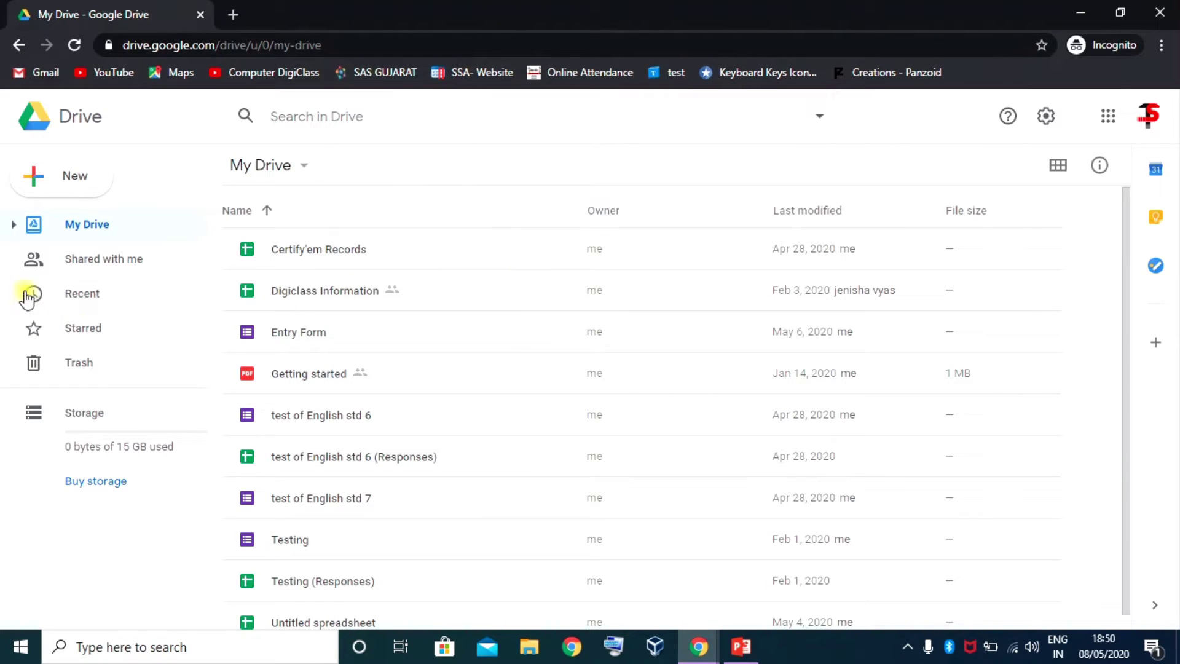
click(89, 261)
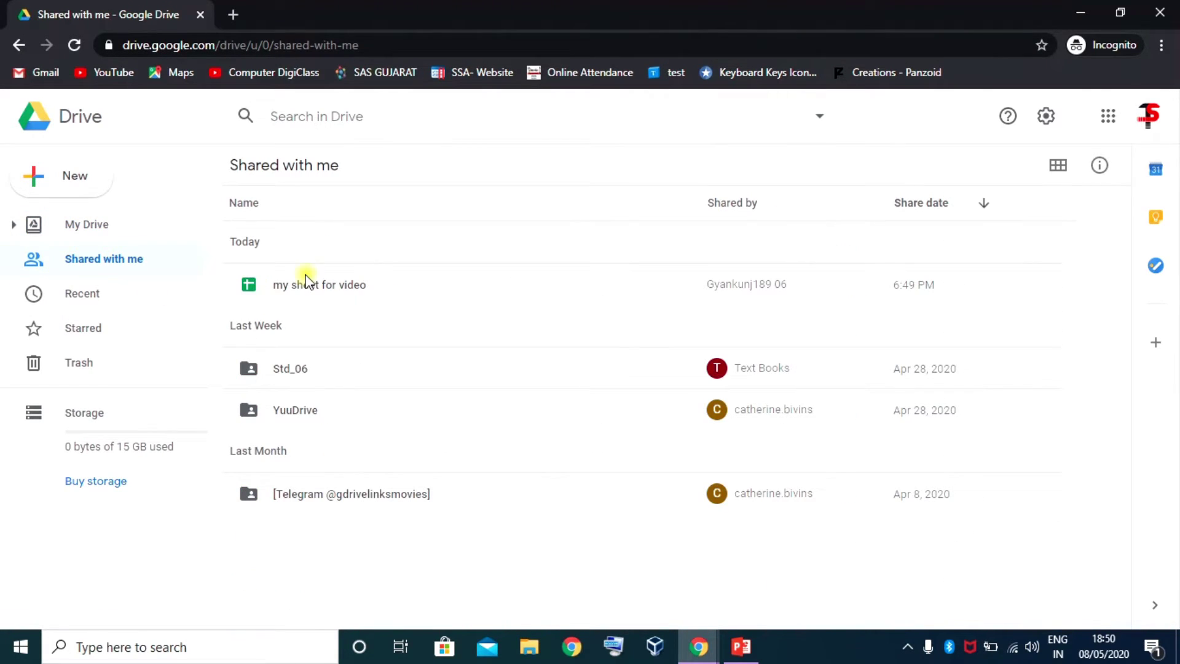
click(317, 287)
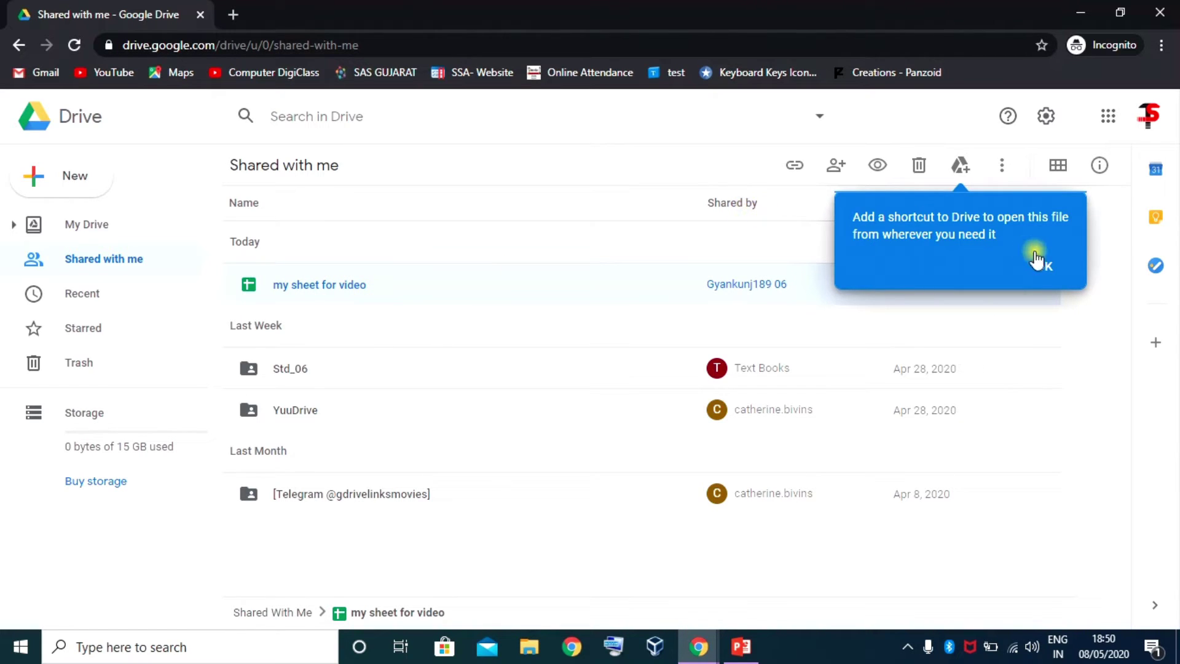
click(1049, 268)
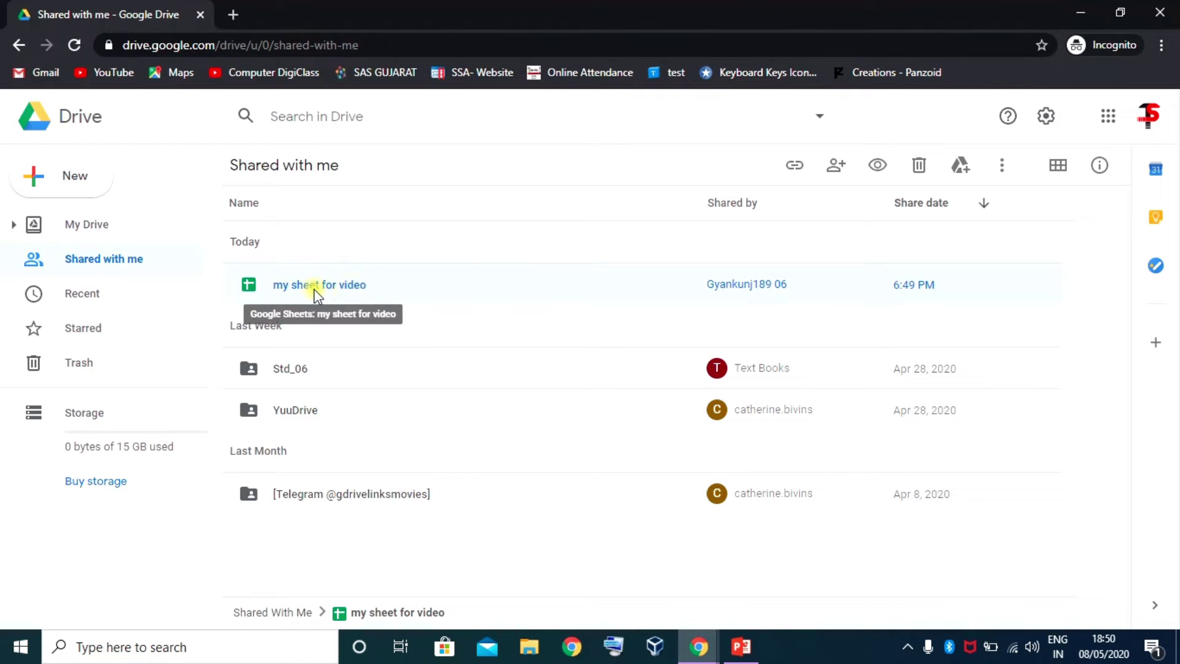
click(82, 224)
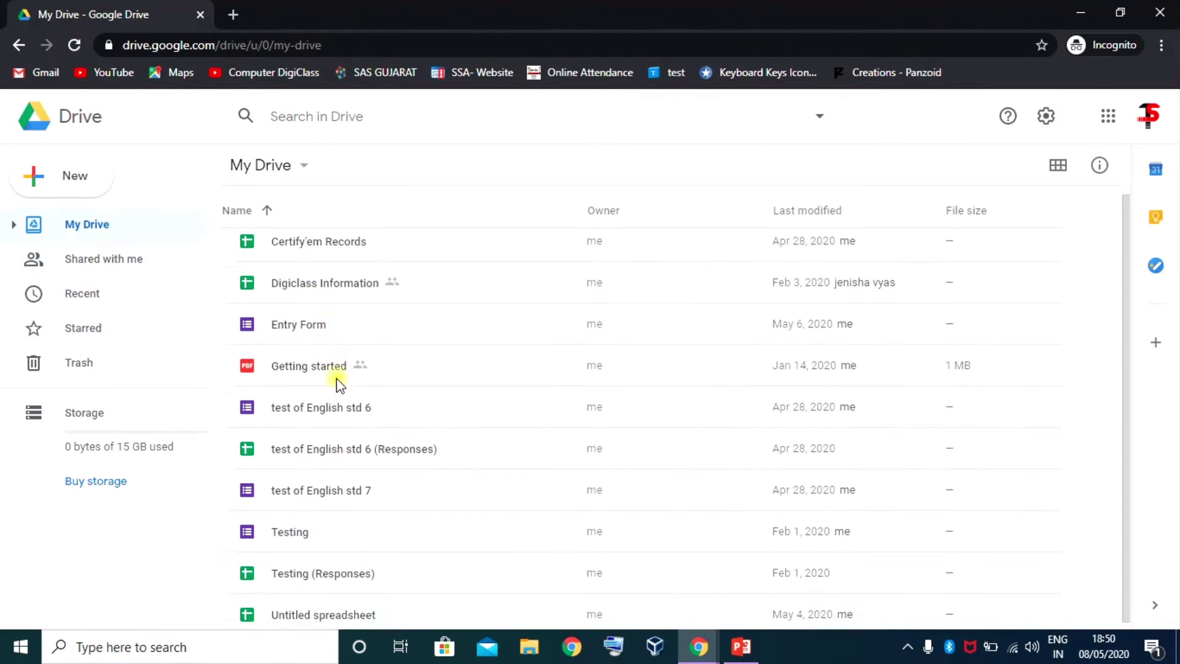
click(111, 258)
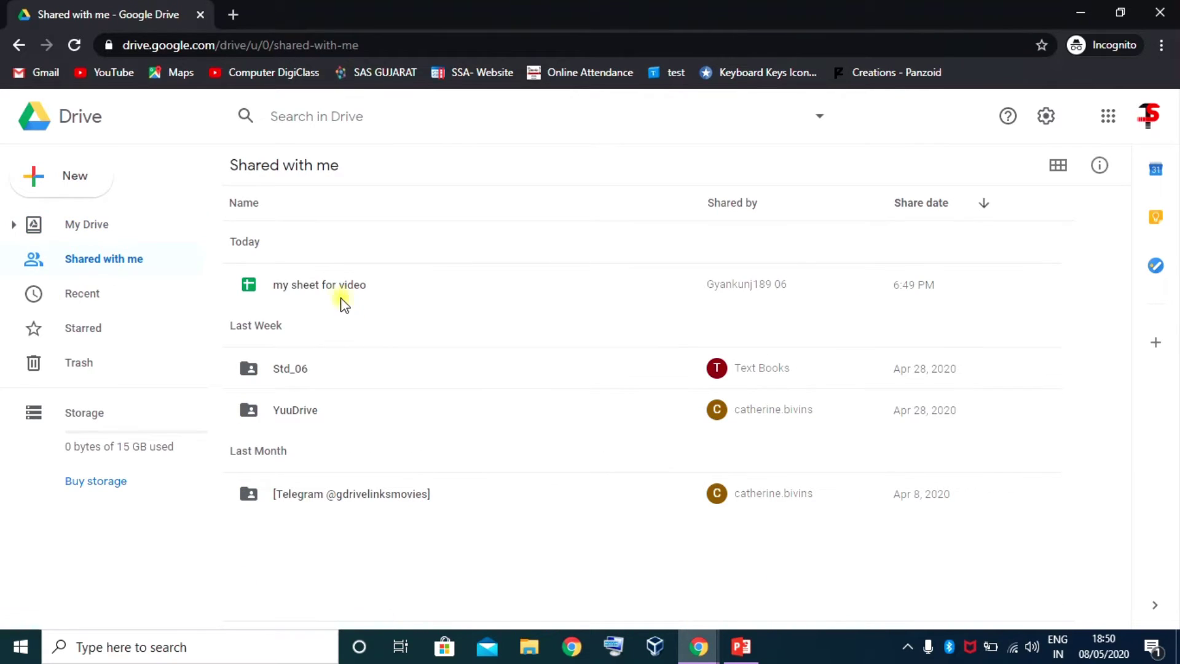
click(339, 298)
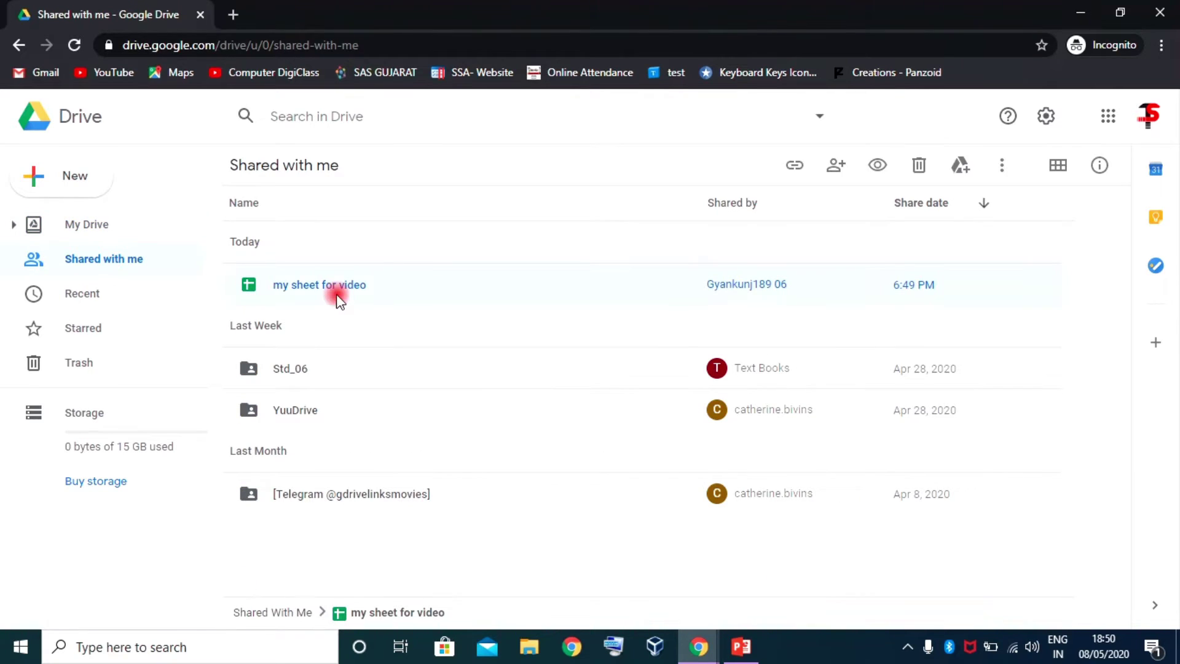
Add a shortcut to my sheet for video in My Drive, check it, and return to Shared with me
click(963, 172)
click(760, 250)
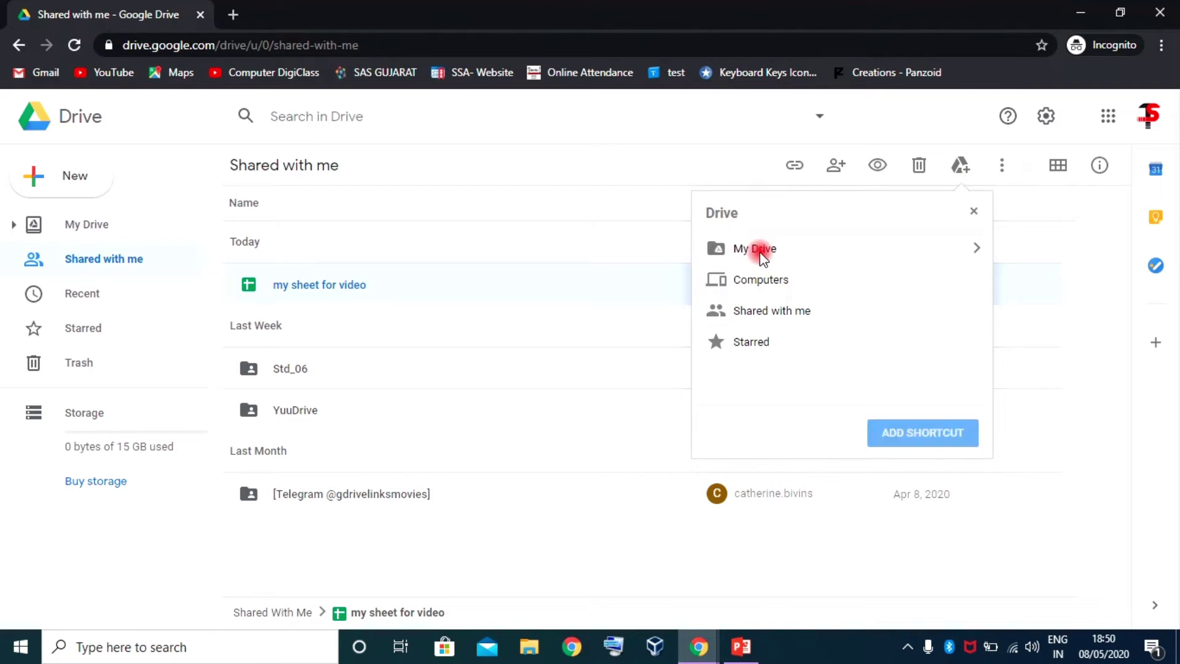
click(780, 252)
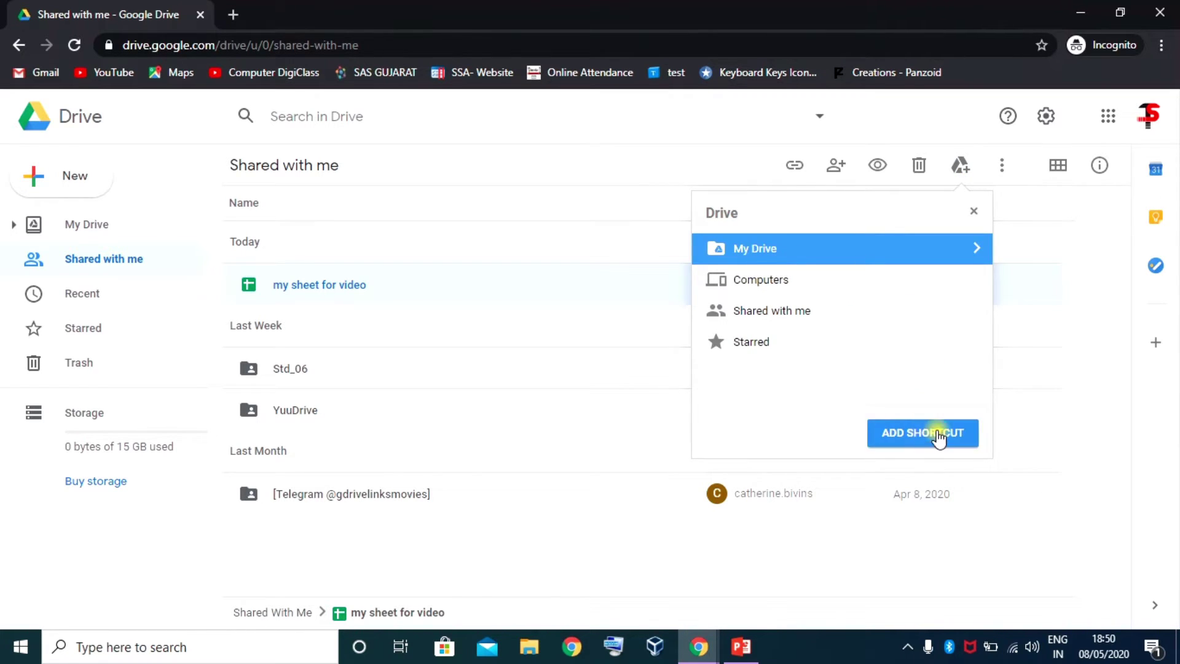
click(939, 437)
click(88, 227)
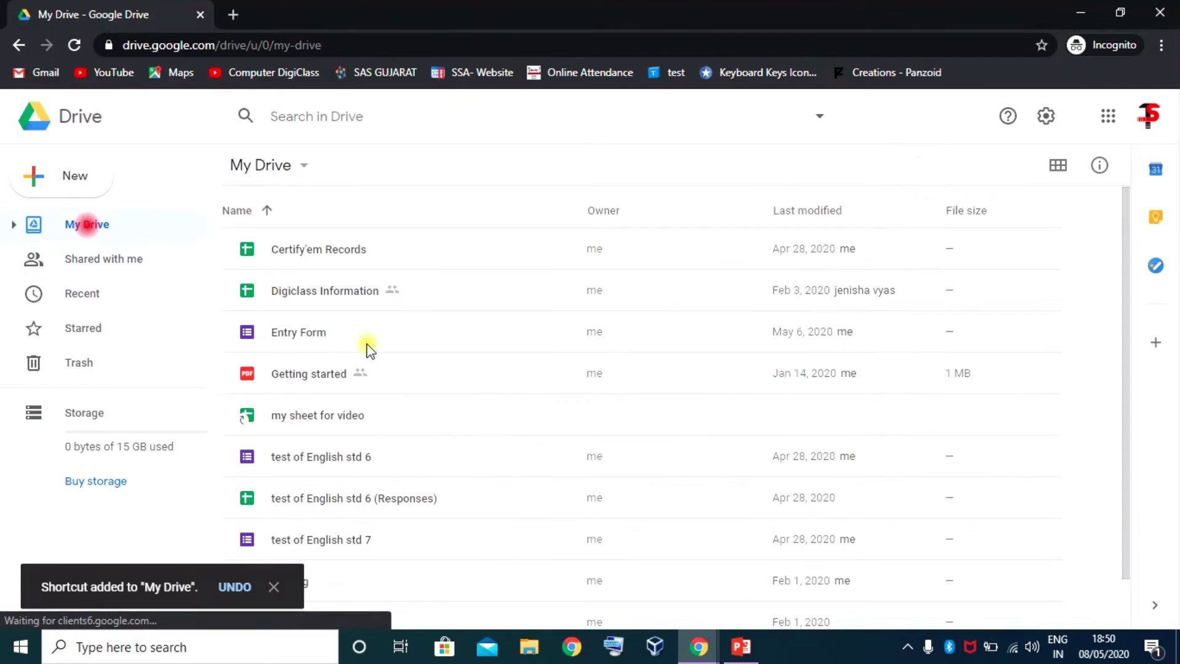
scroll(347, 365, down, 1)
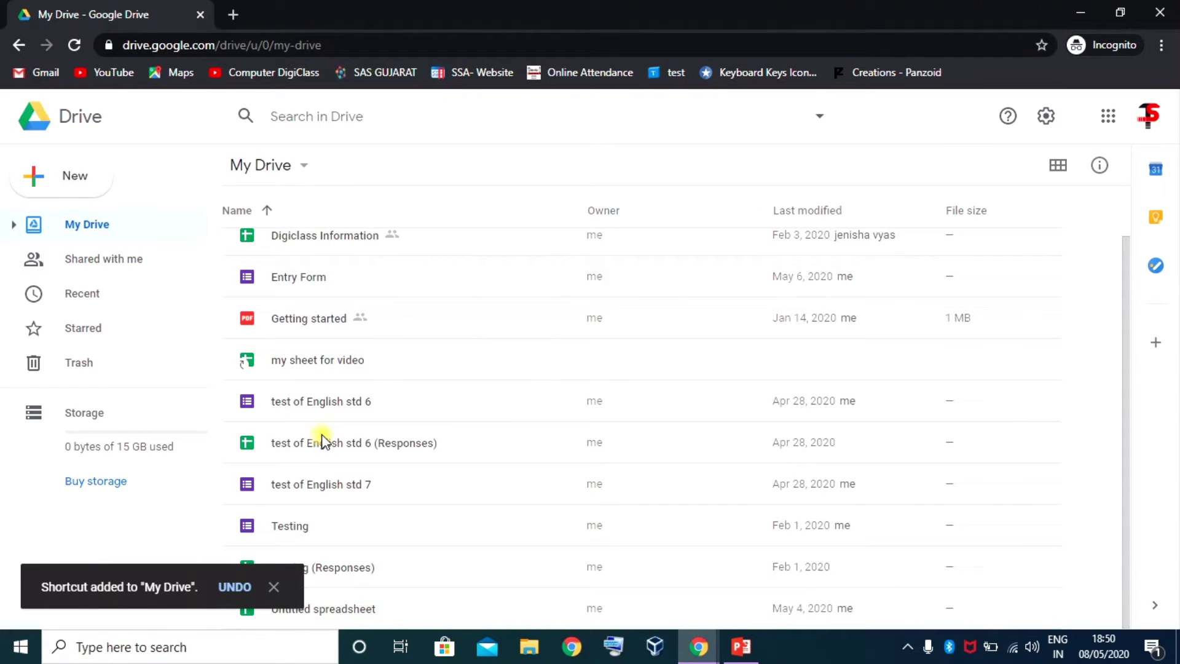
click(315, 363)
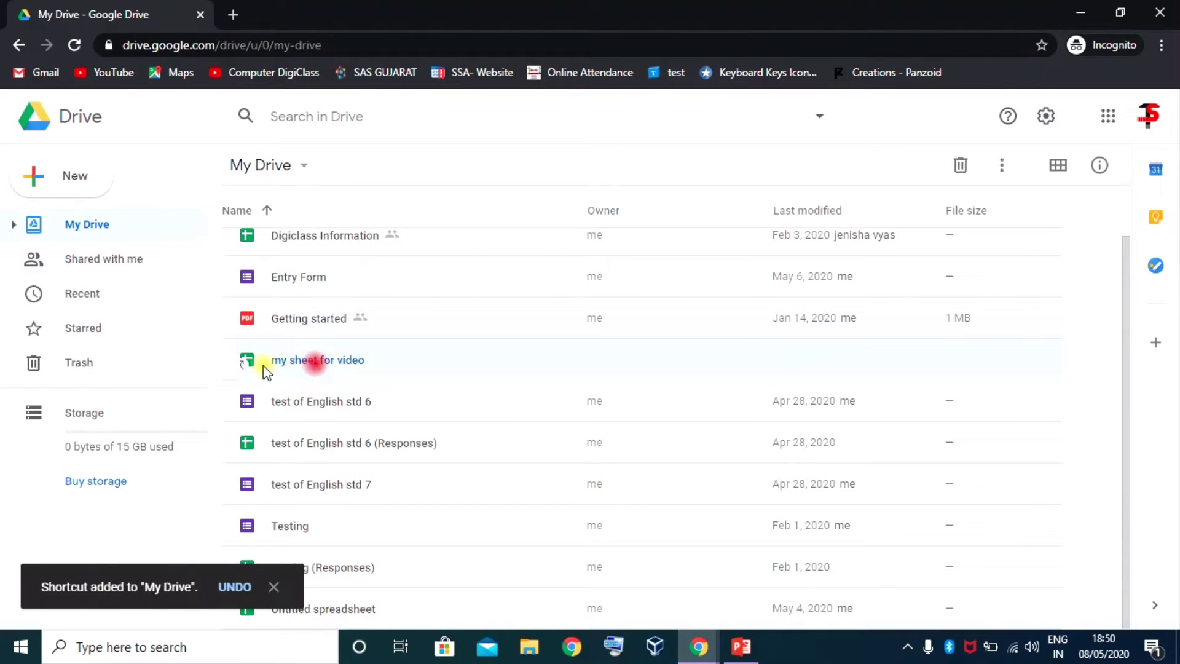
click(100, 258)
click(313, 286)
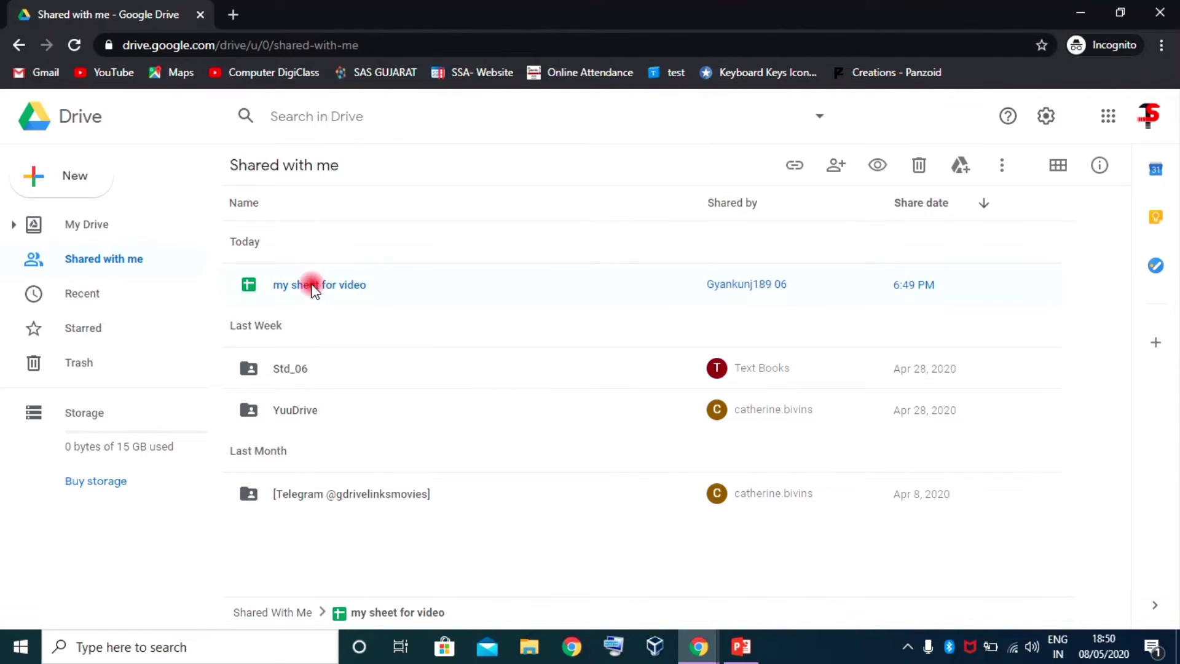
Open my sheet for video and switch between the two browser windows showing it
double_click(342, 288)
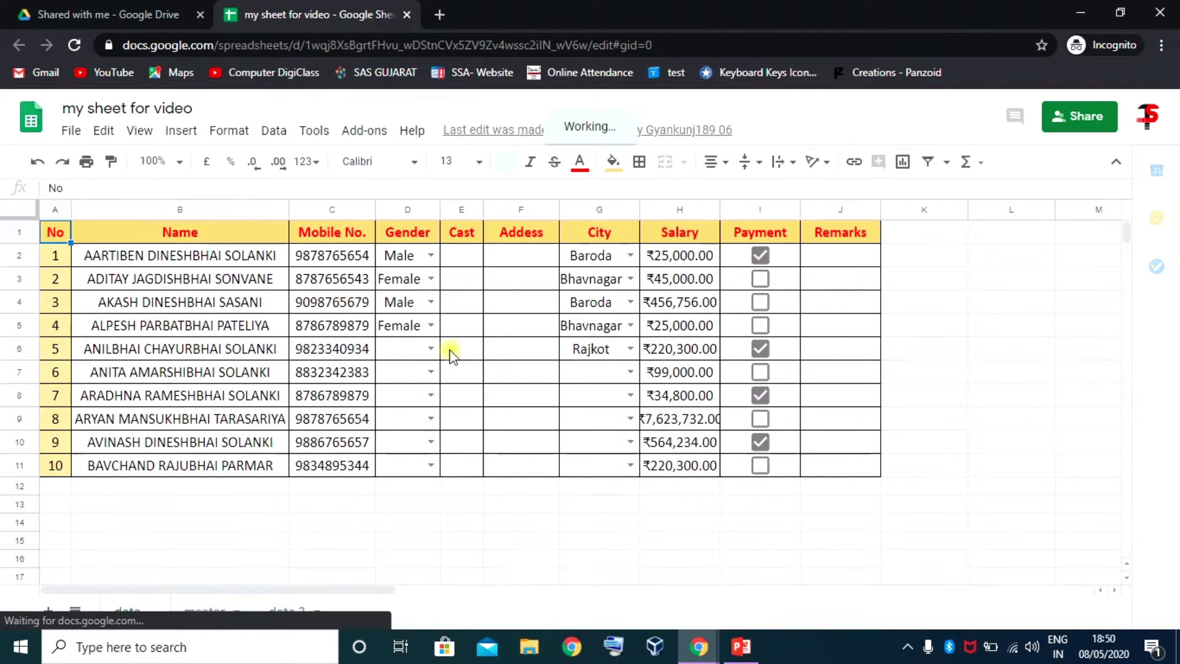
mouse_move(698, 646)
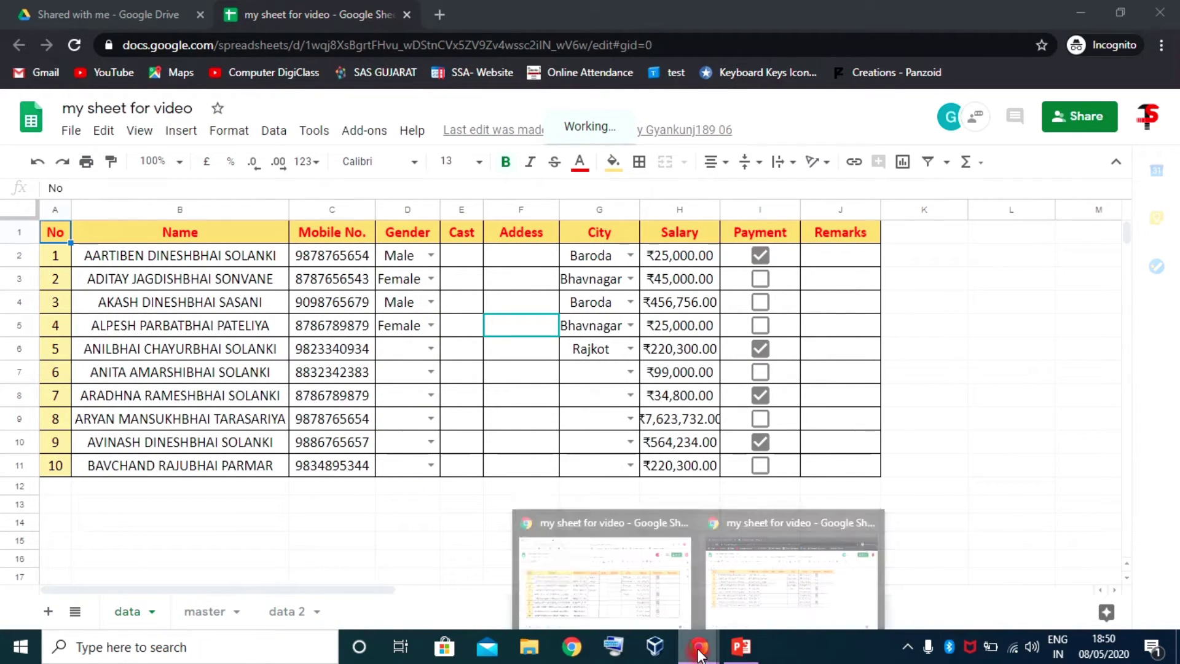
click(631, 568)
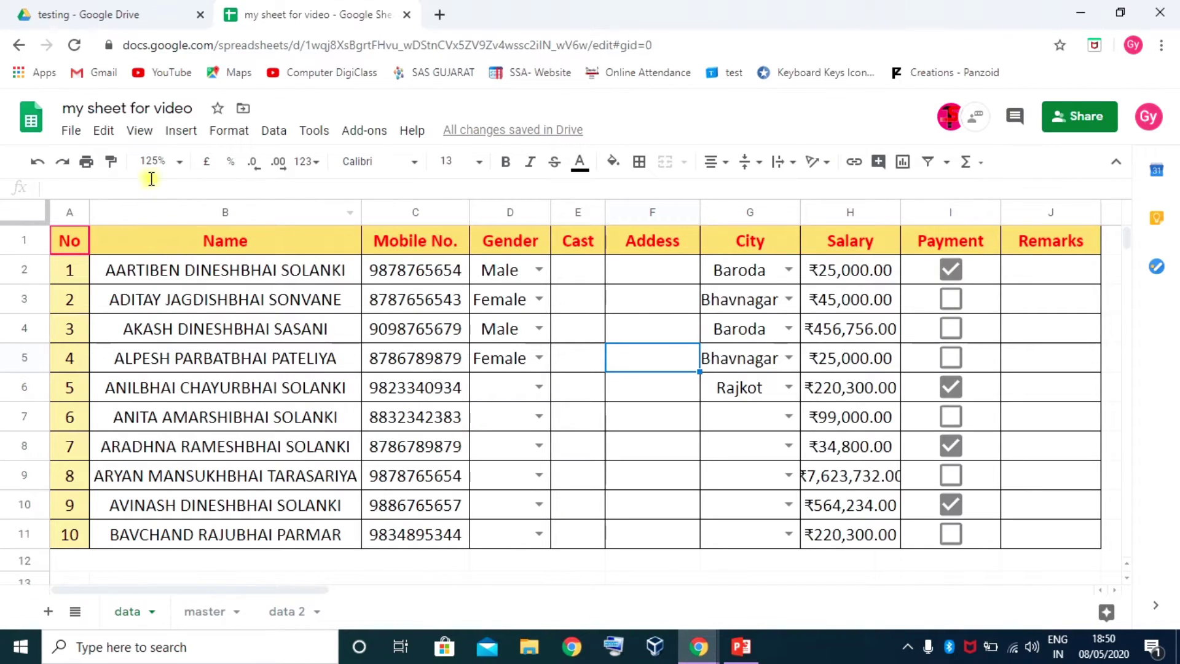
mouse_move(699, 647)
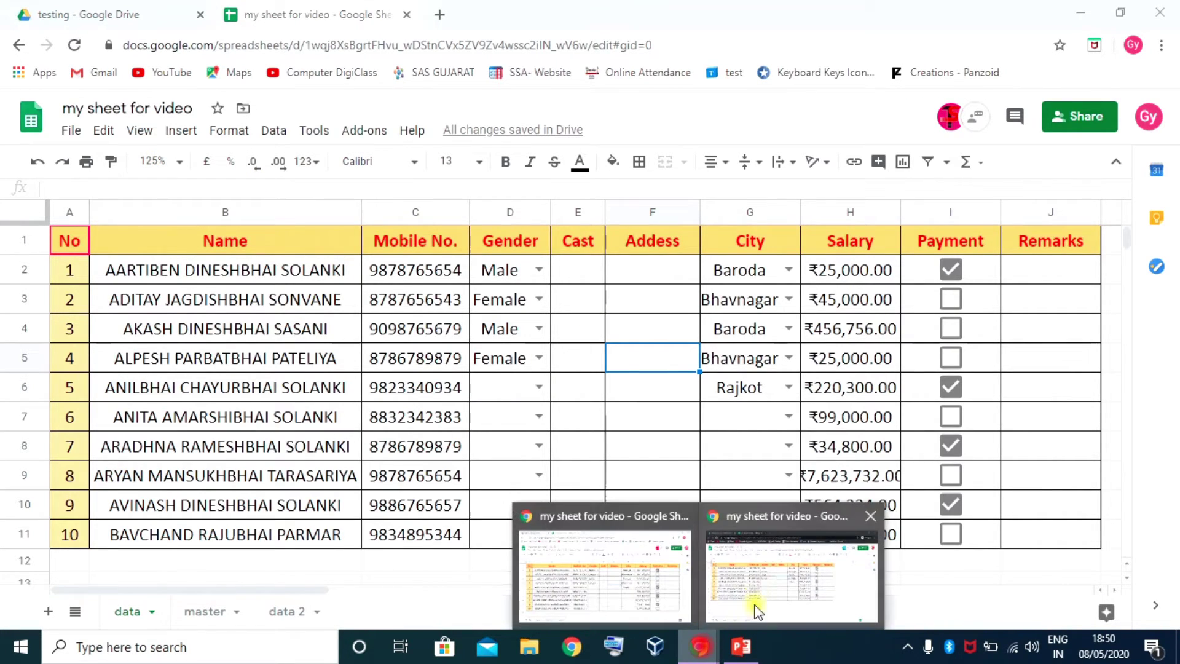
click(751, 608)
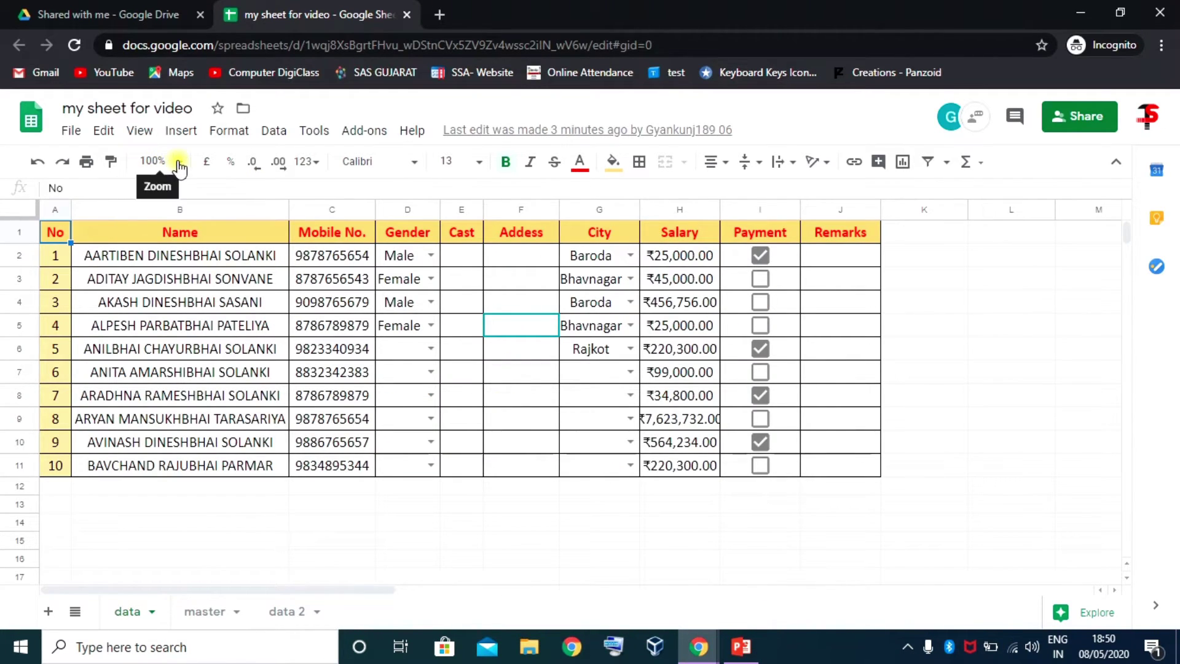
Choose Surat from the City dropdown in G7, then bring the other window forward
click(606, 371)
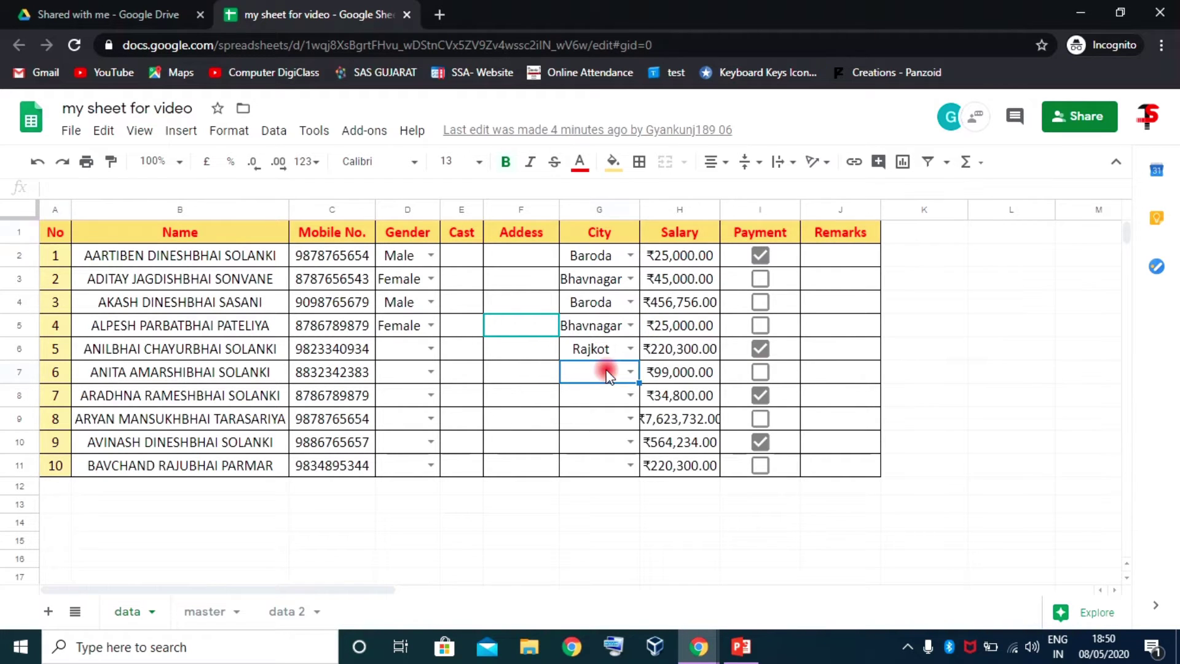
click(634, 373)
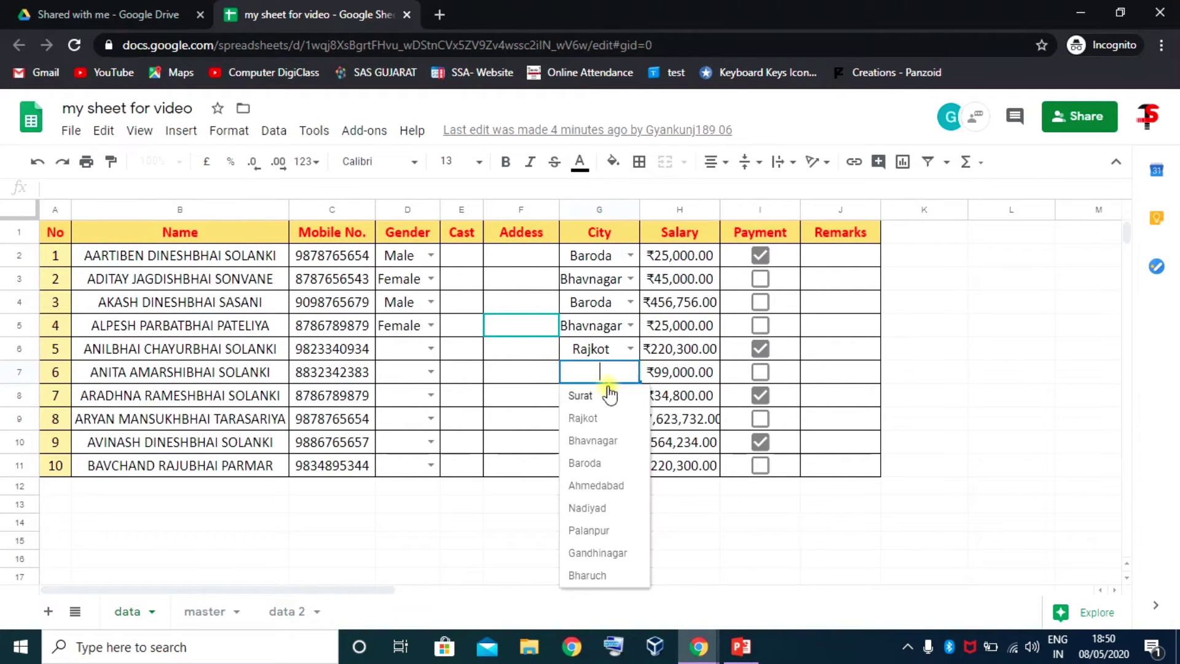
click(582, 395)
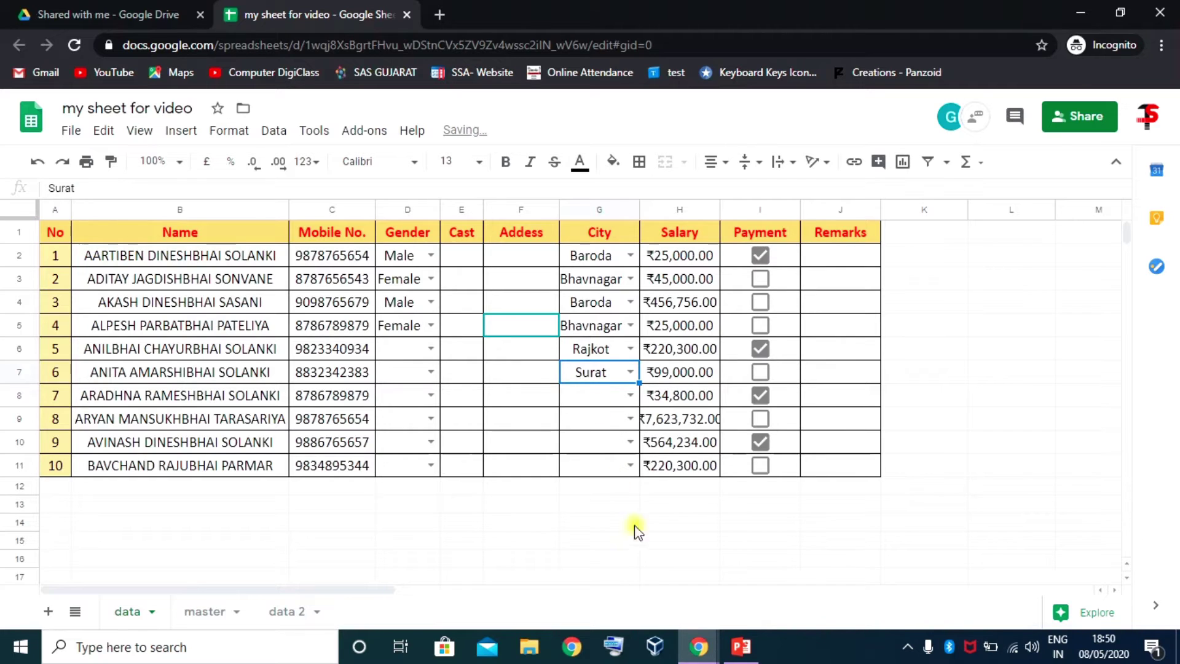
mouse_move(726, 628)
click(626, 574)
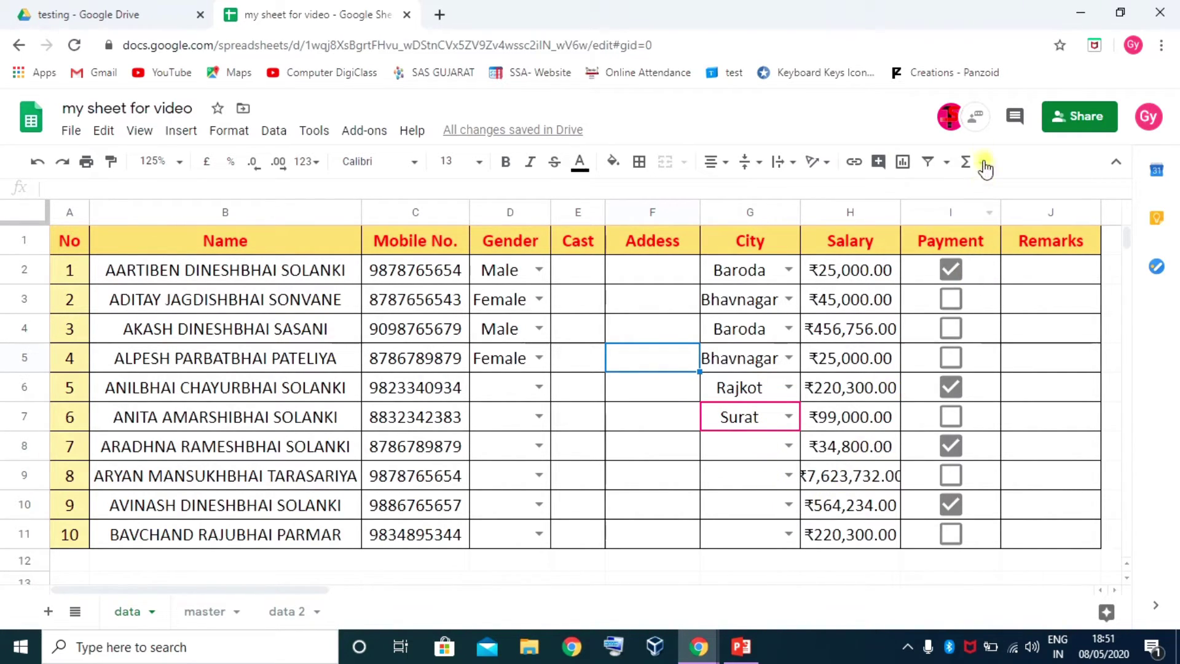
Open the sheet chat and send 'hi' to the other editor
click(977, 120)
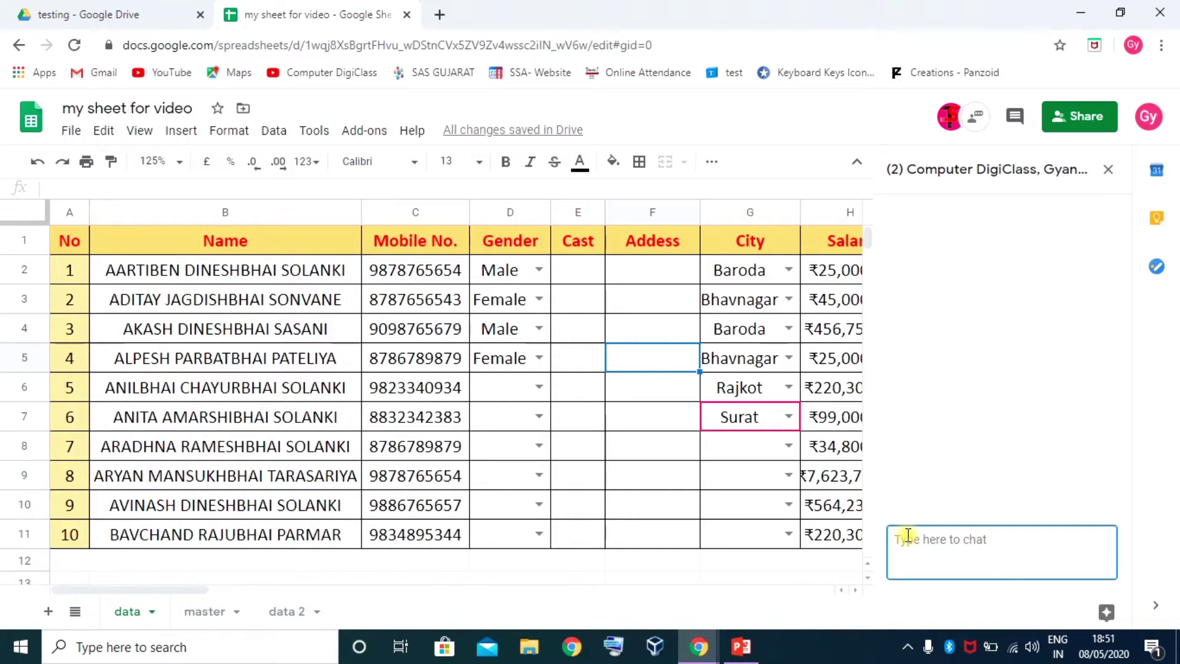
text(hi)
key(Return)
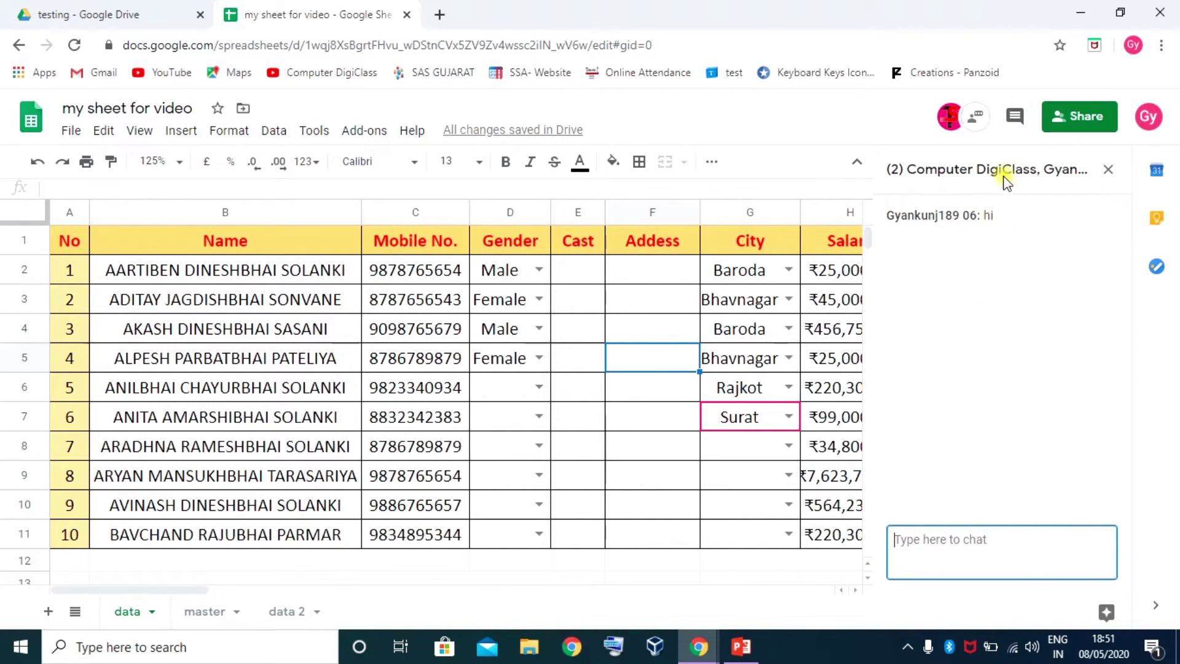
From the incognito window, reply 'hi change' in the chat
mouse_move(699, 646)
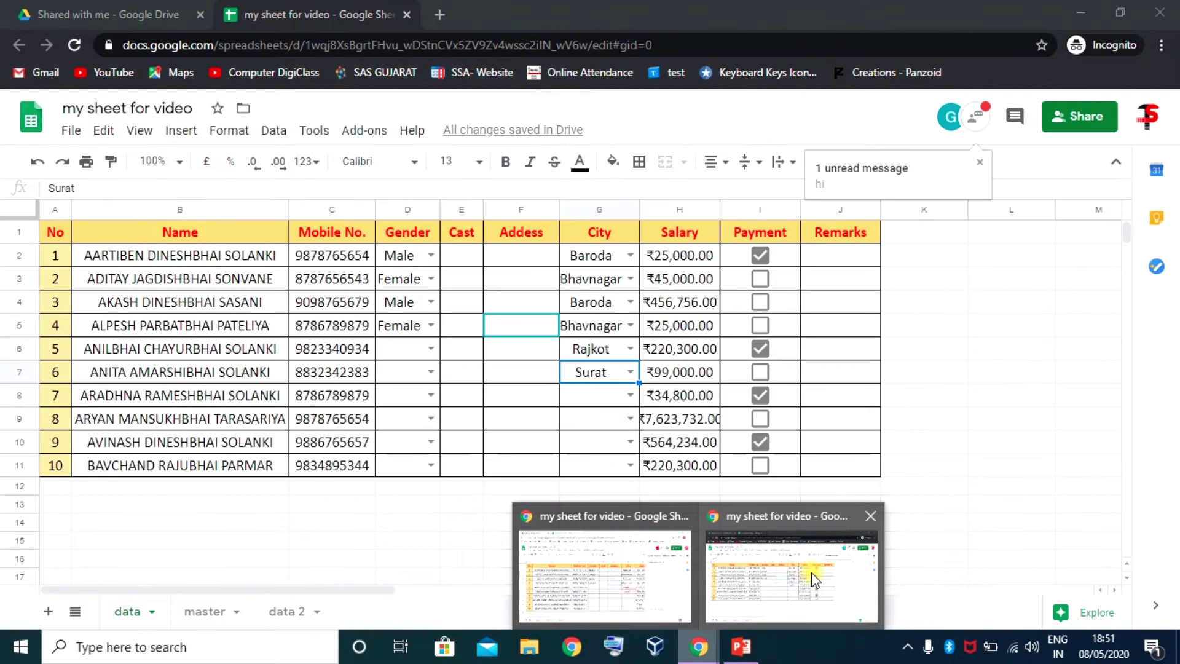
click(806, 573)
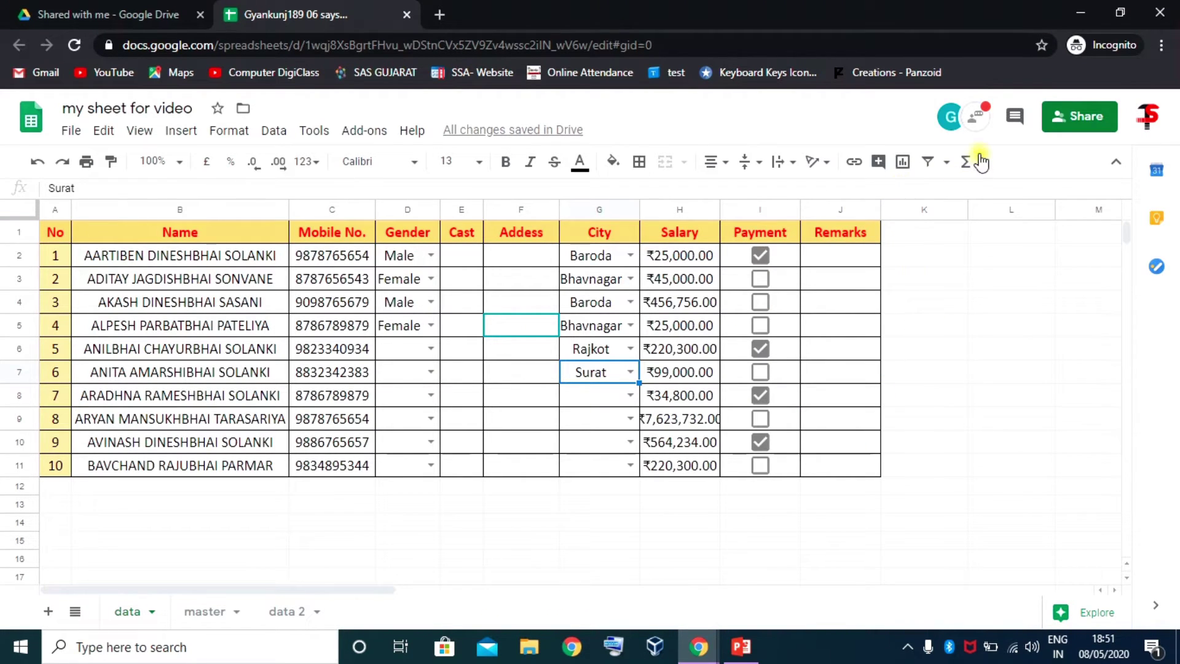
click(981, 123)
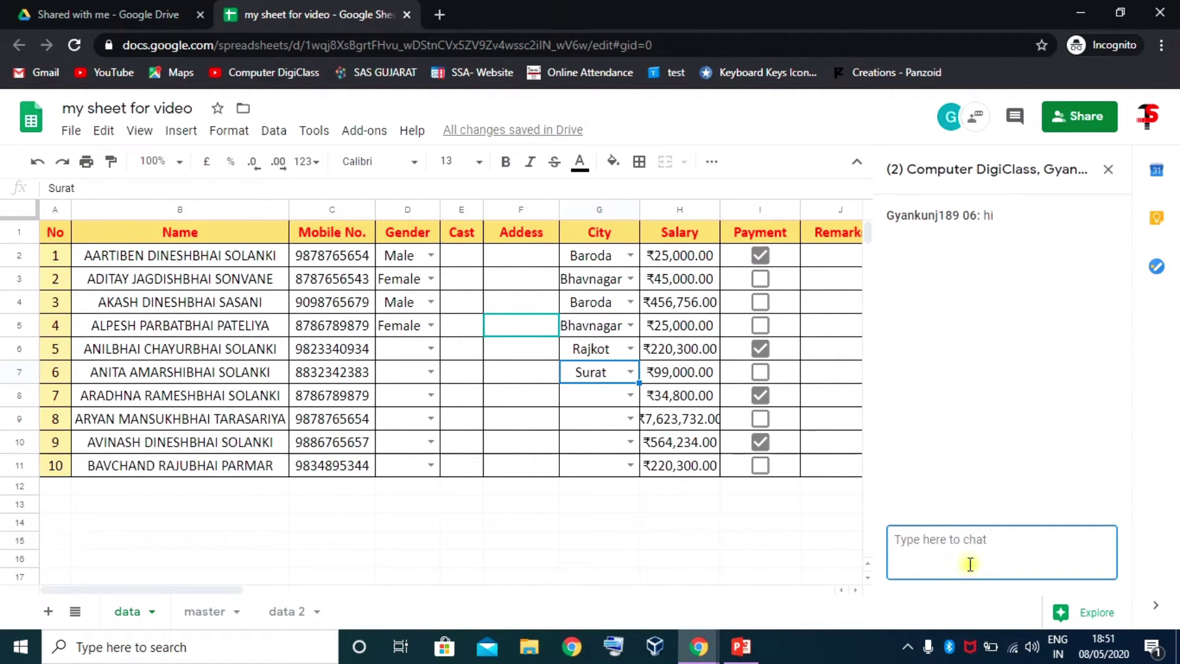
click(936, 532)
text(hi)
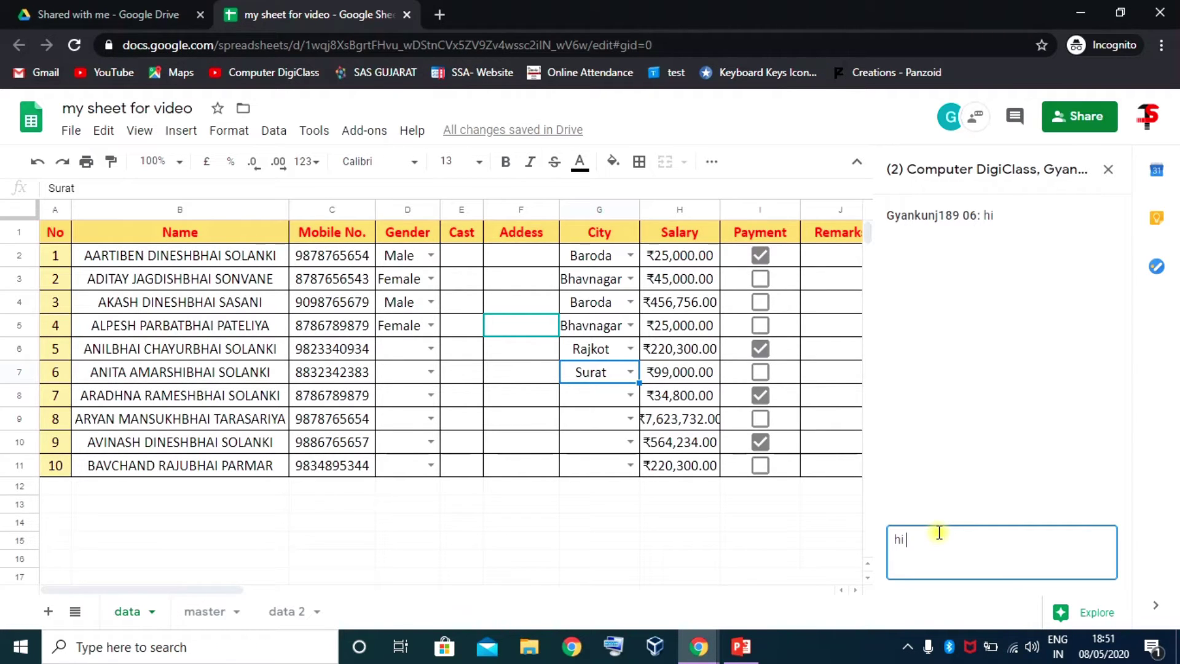
text( change)
key(Return)
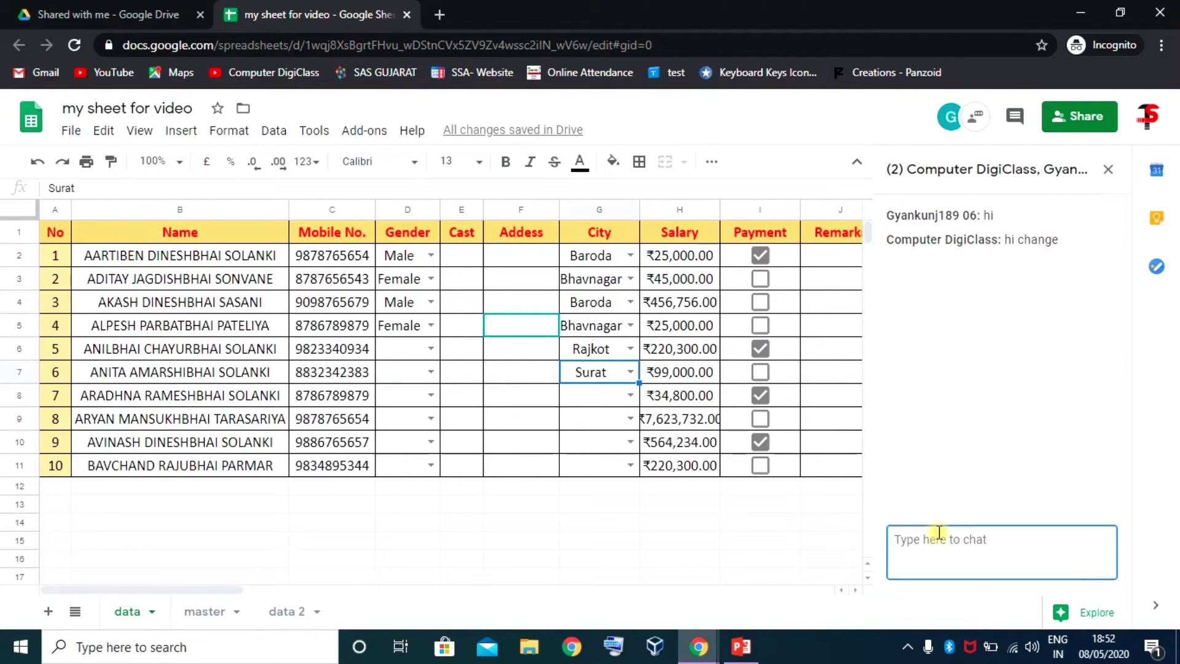
Return to the other window and close its chat panel
click(715, 647)
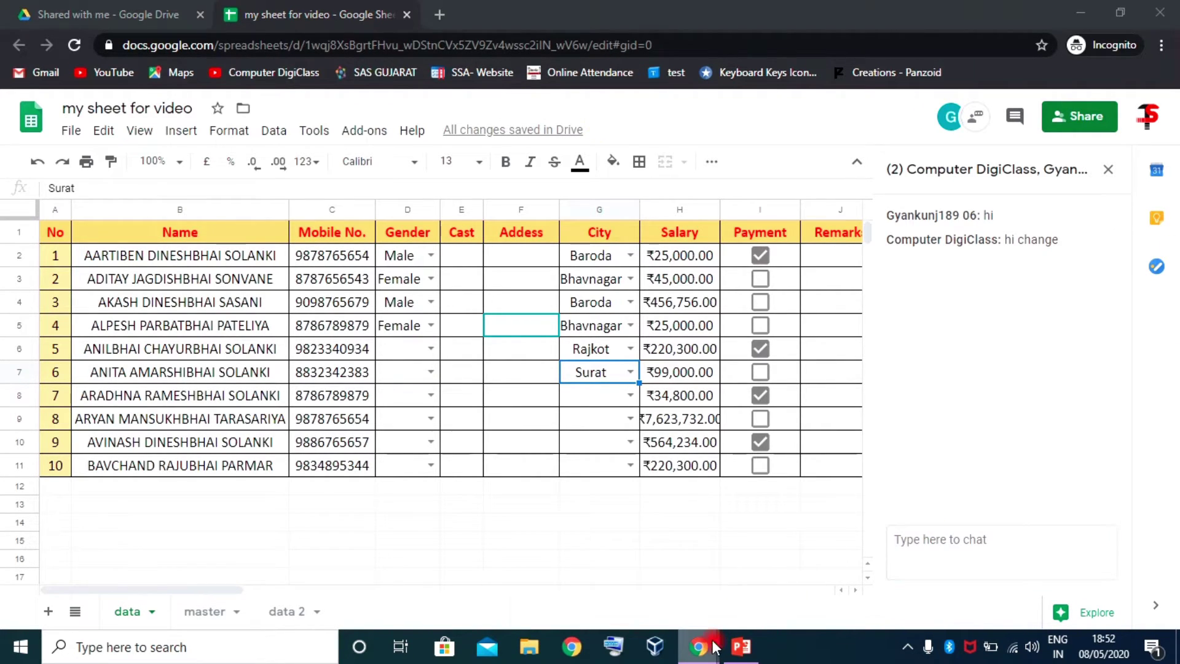
click(792, 565)
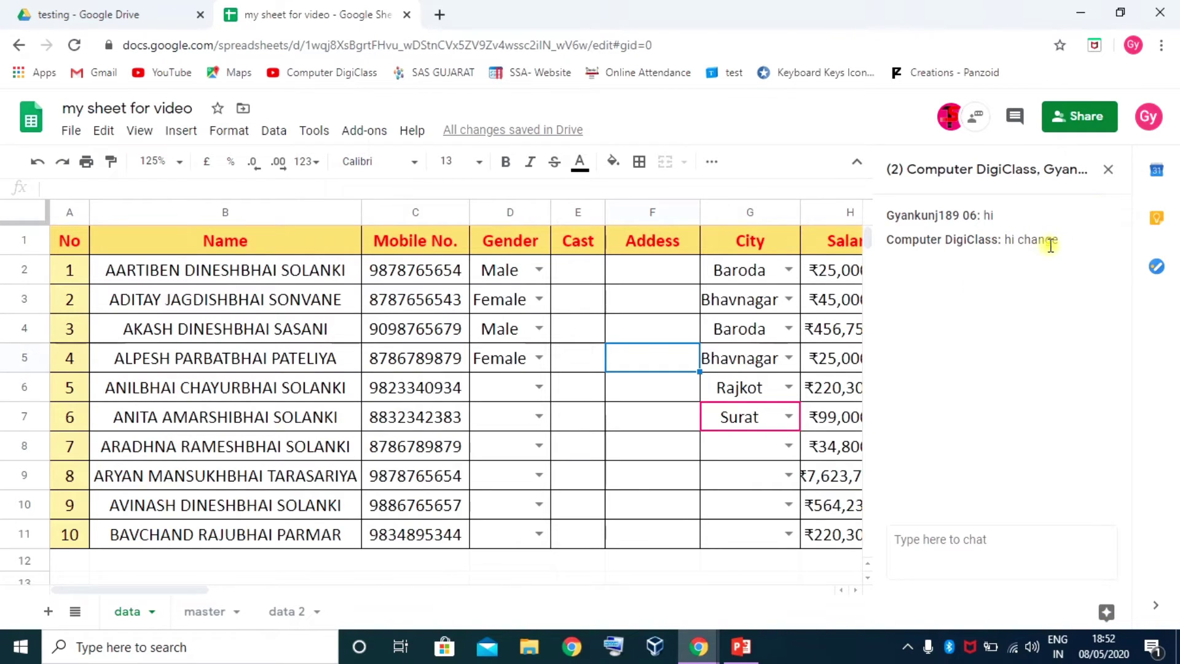
click(1108, 170)
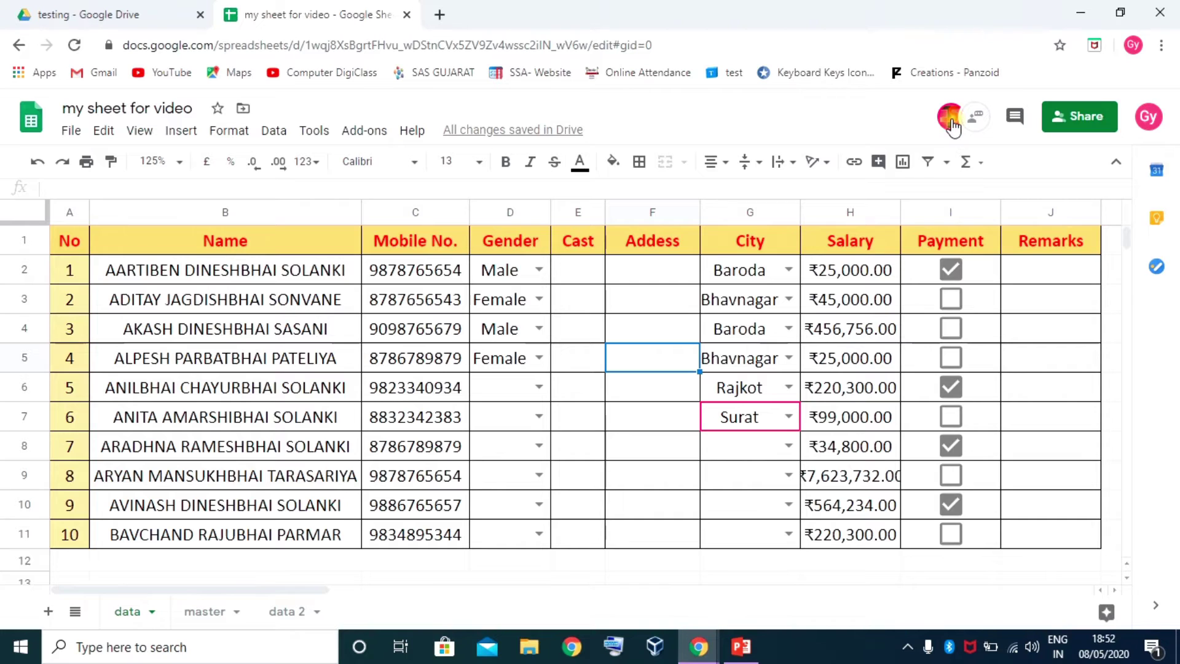
mouse_move(952, 126)
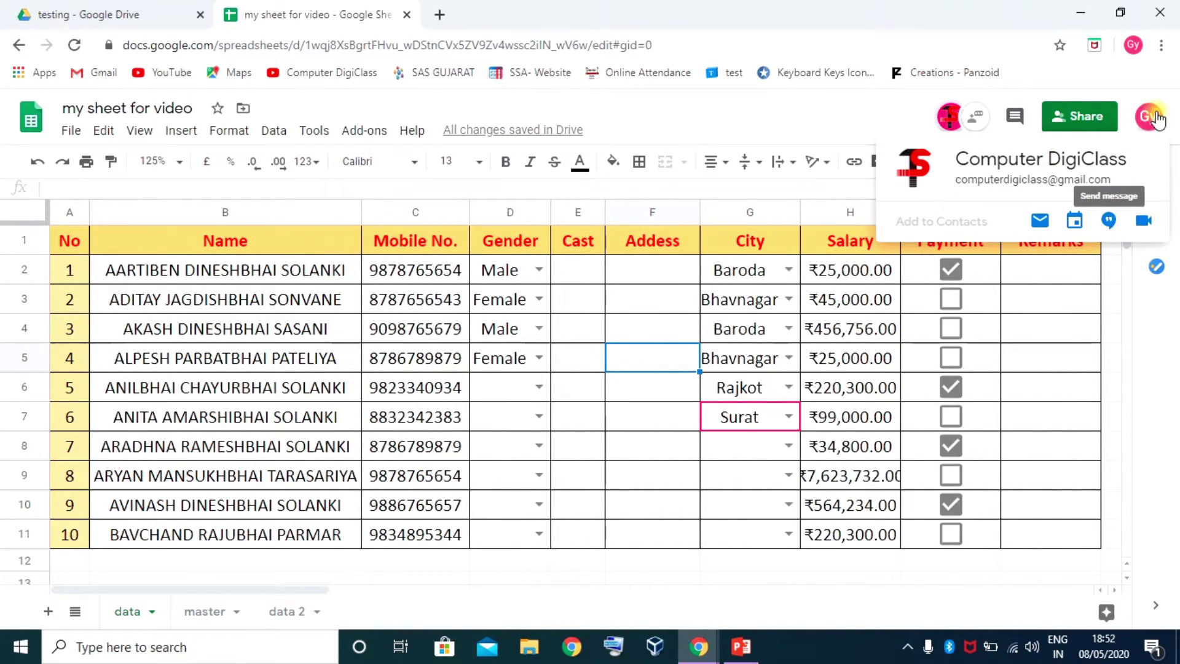
click(1086, 126)
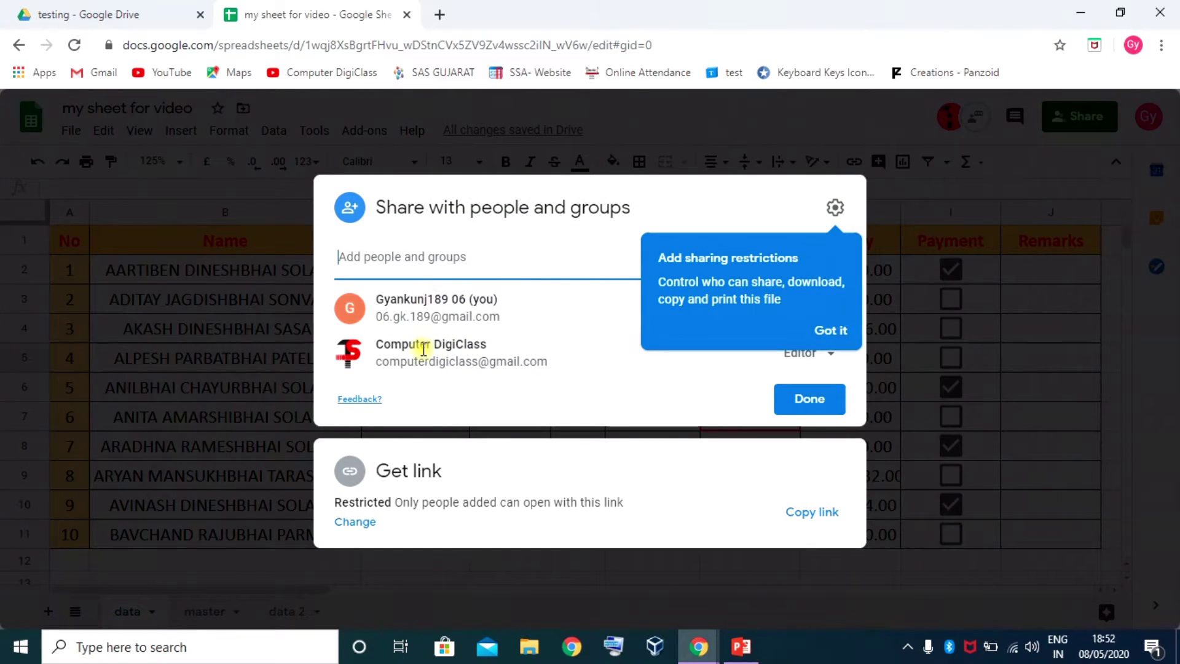
click(833, 330)
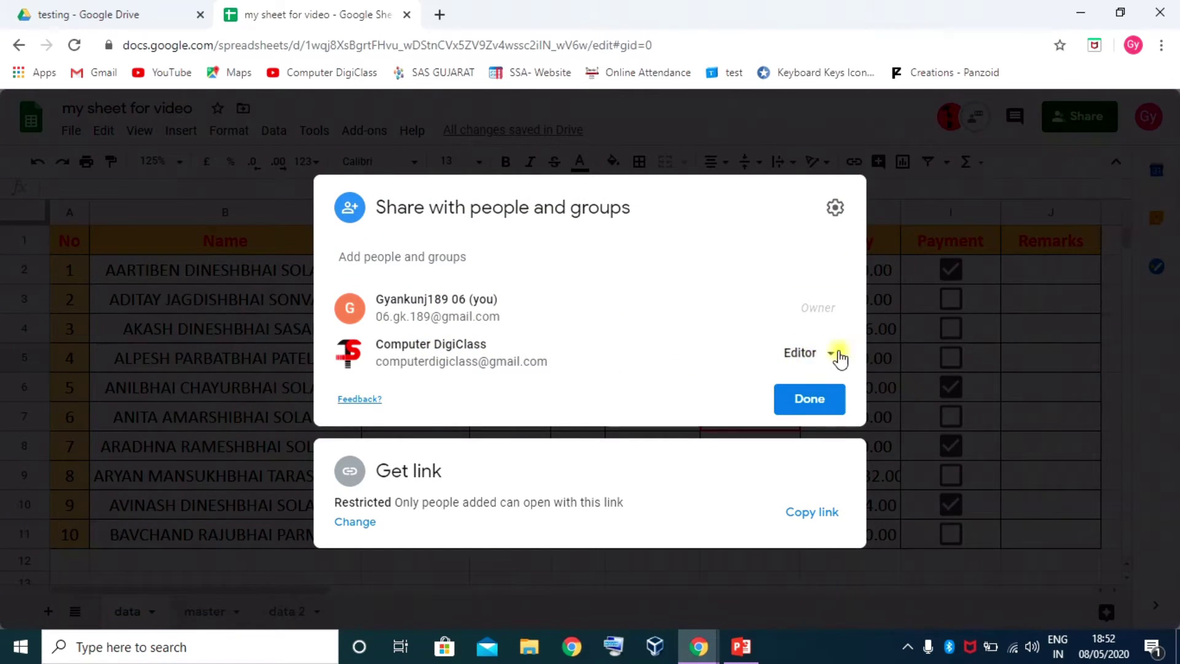
click(836, 356)
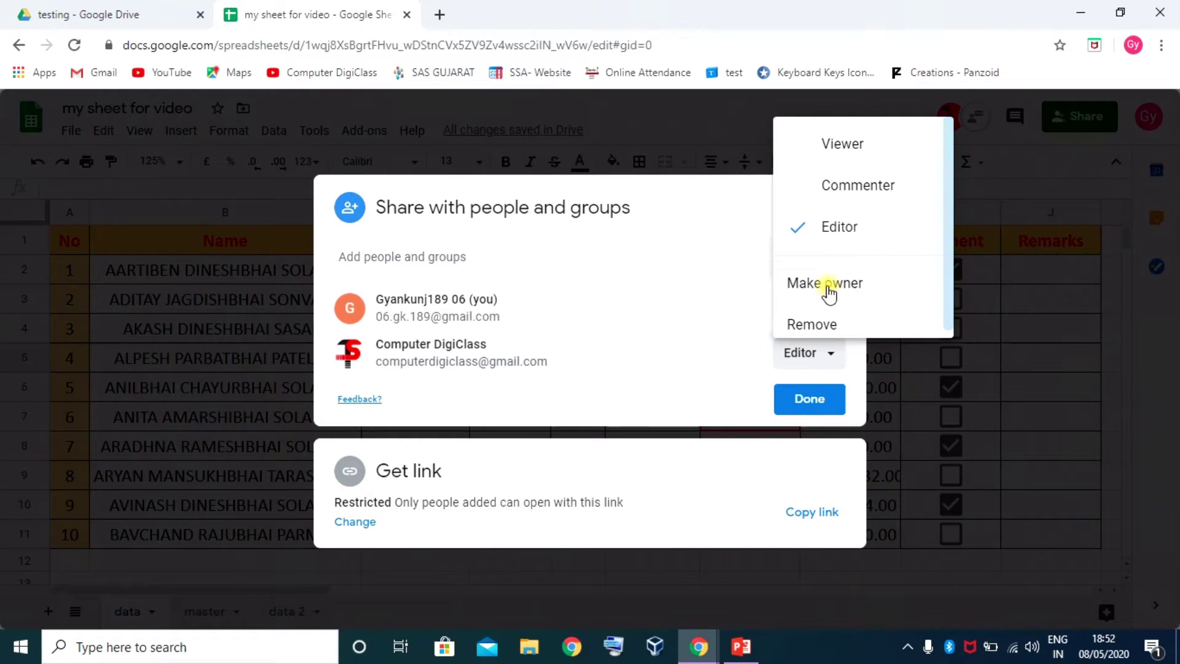
click(715, 192)
click(799, 398)
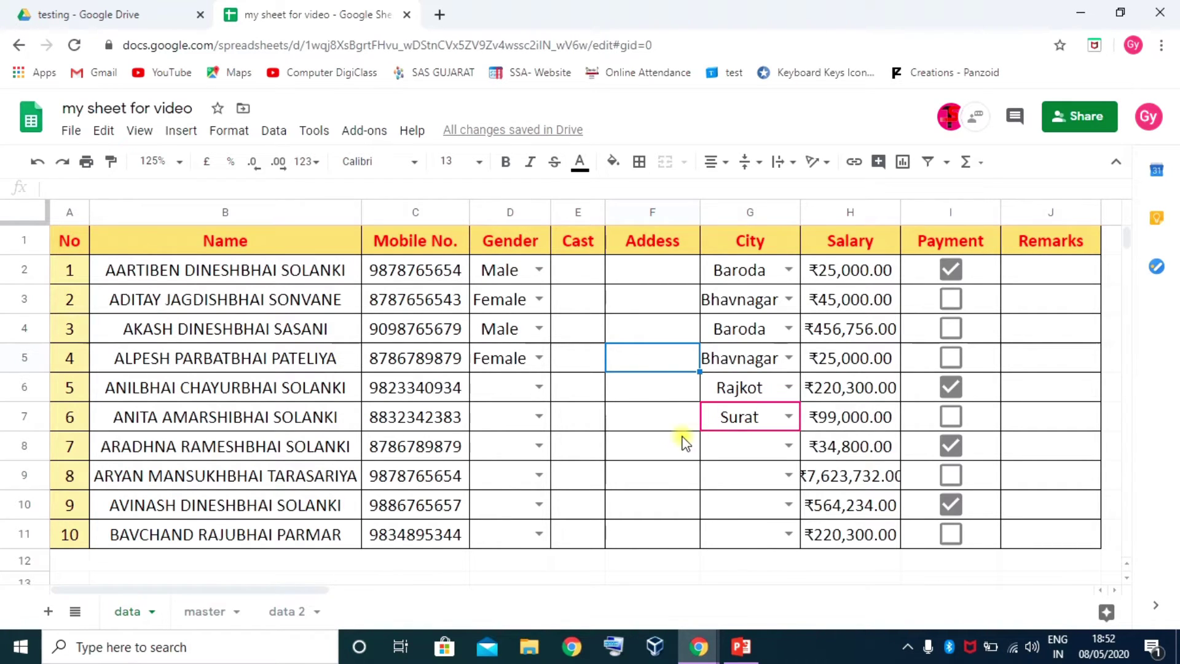
Type 'cmghfdh' into Address cell F7 and close the chat in the incognito window
click(639, 416)
text(cmghfdh)
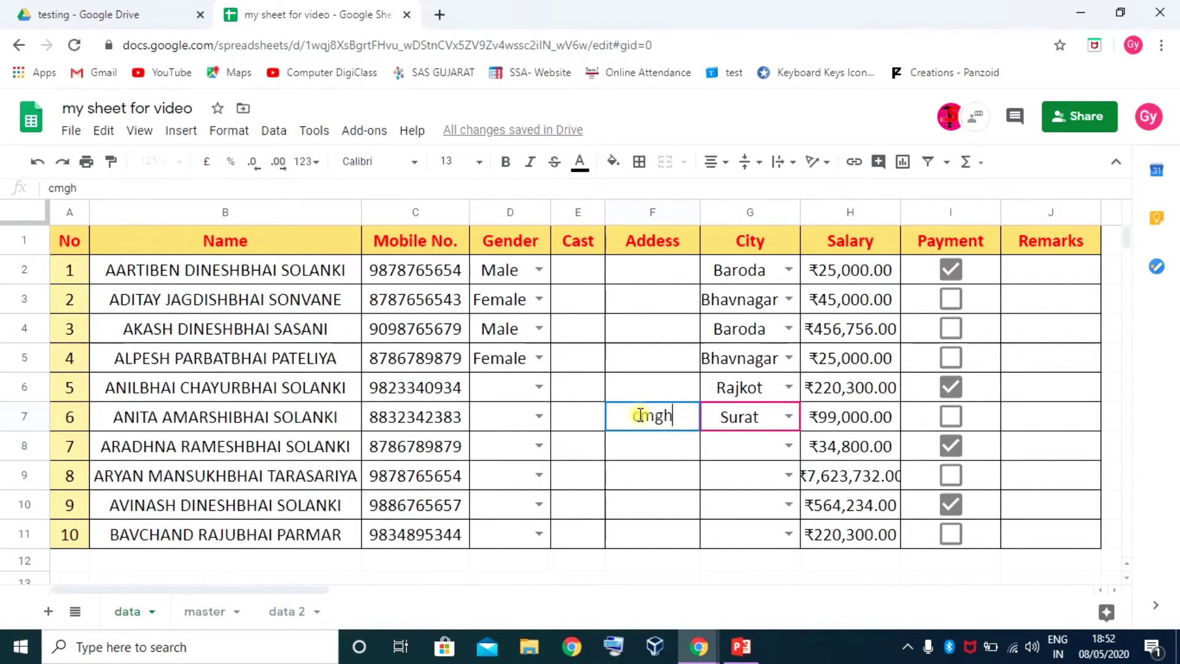
mouse_move(702, 631)
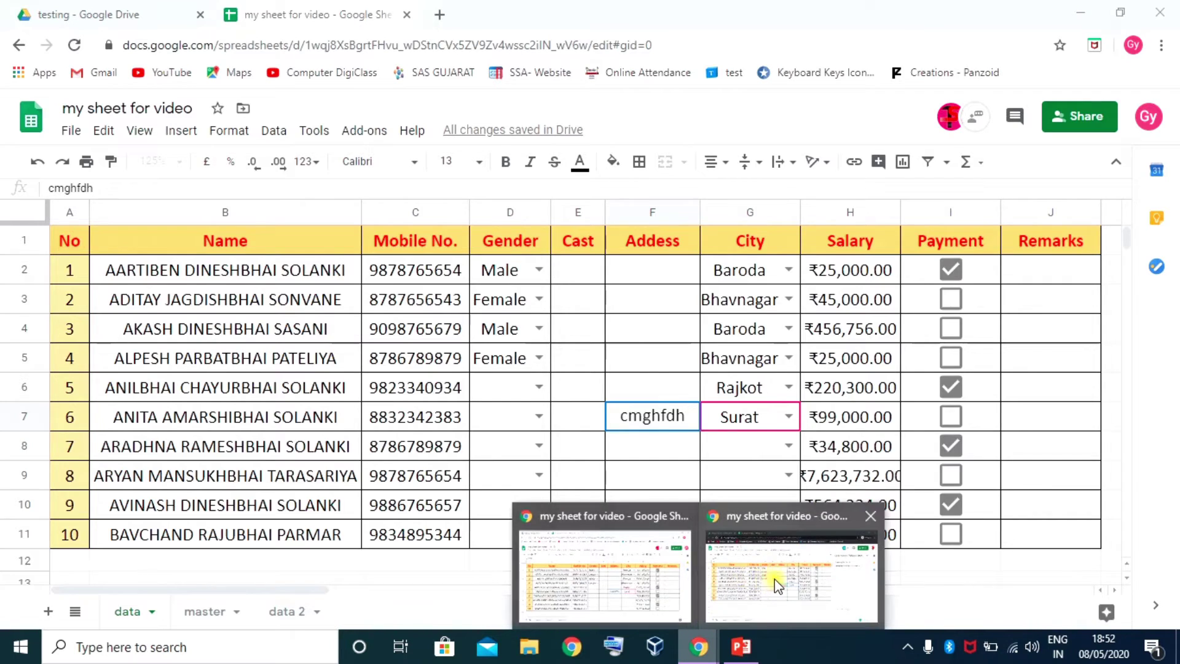
click(725, 520)
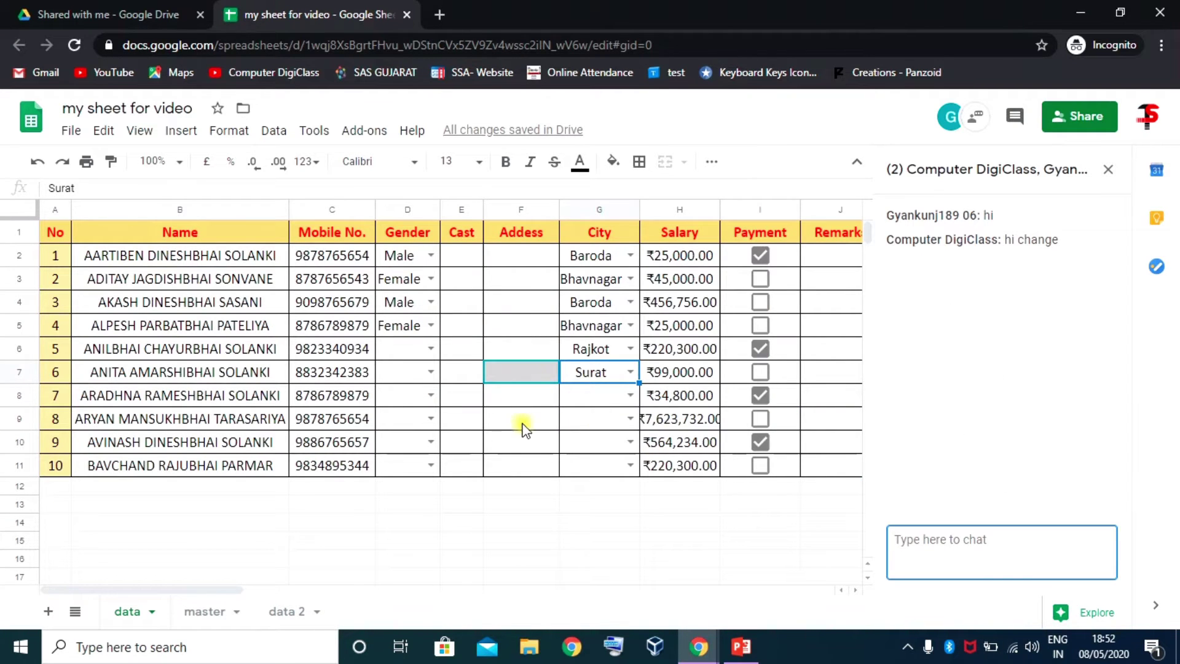
click(1111, 172)
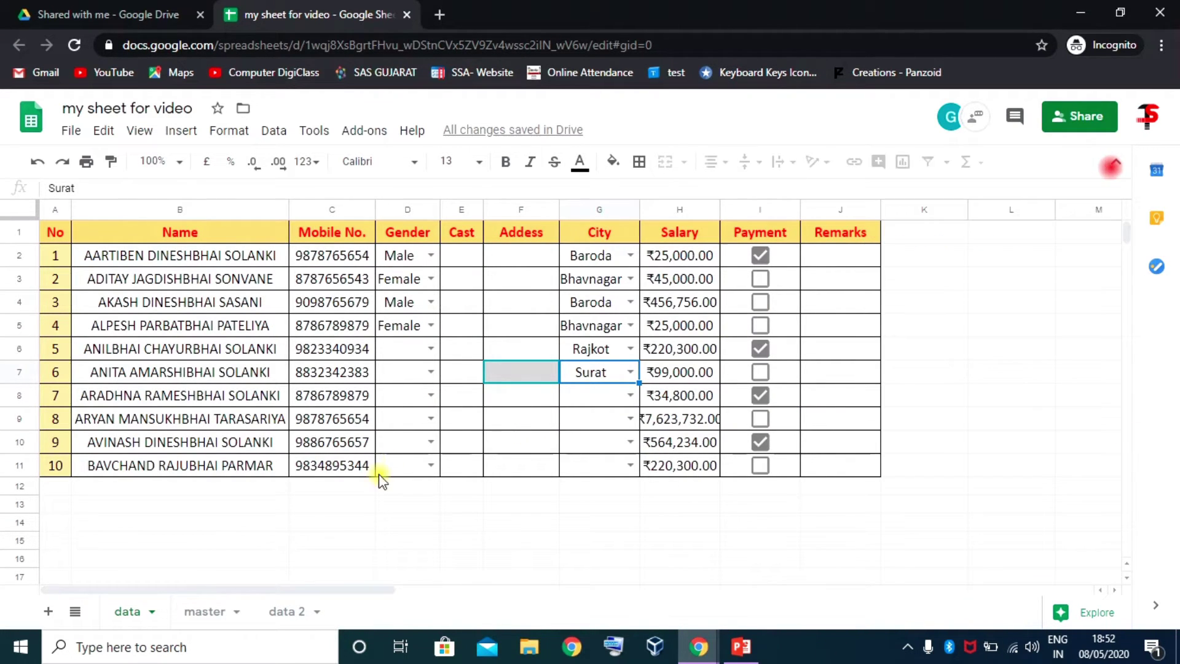
click(534, 401)
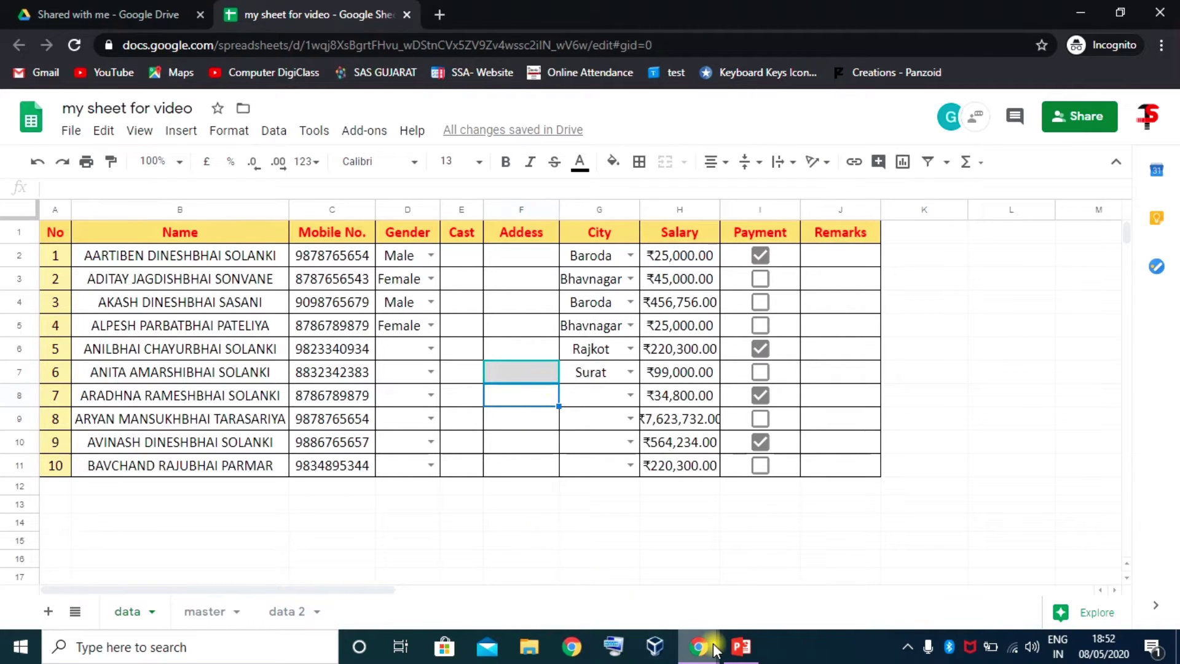
mouse_move(699, 646)
click(662, 608)
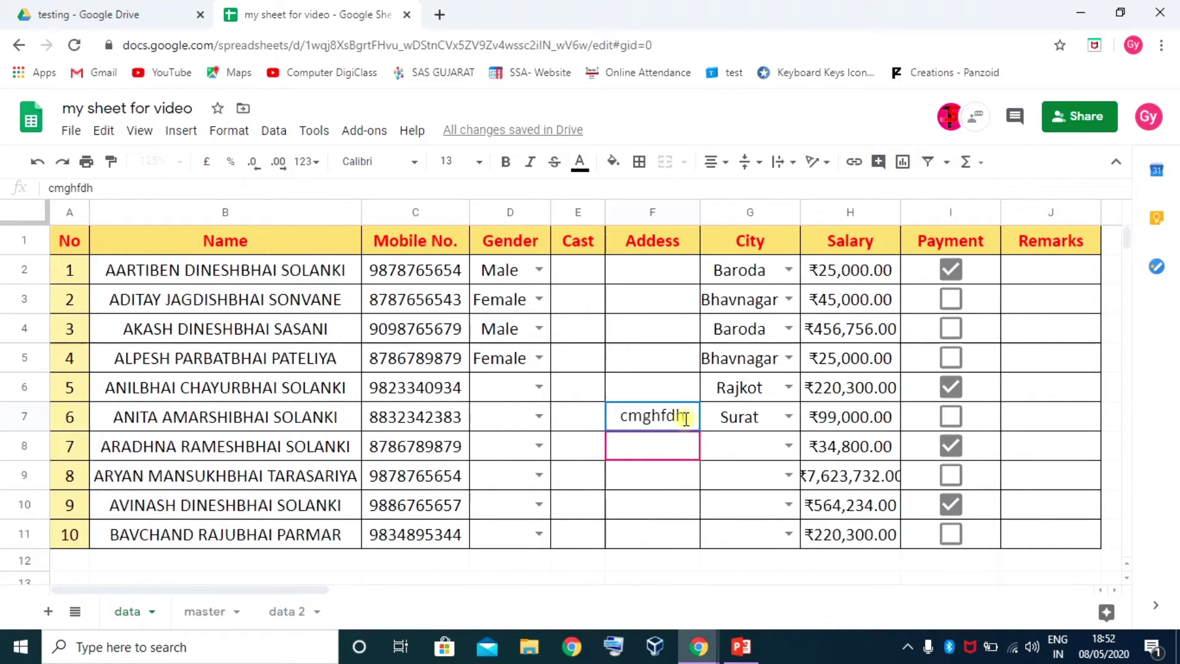
Commit 'cmghfdh' in F7 and confirm it appears live in the incognito window
key(Return)
click(654, 485)
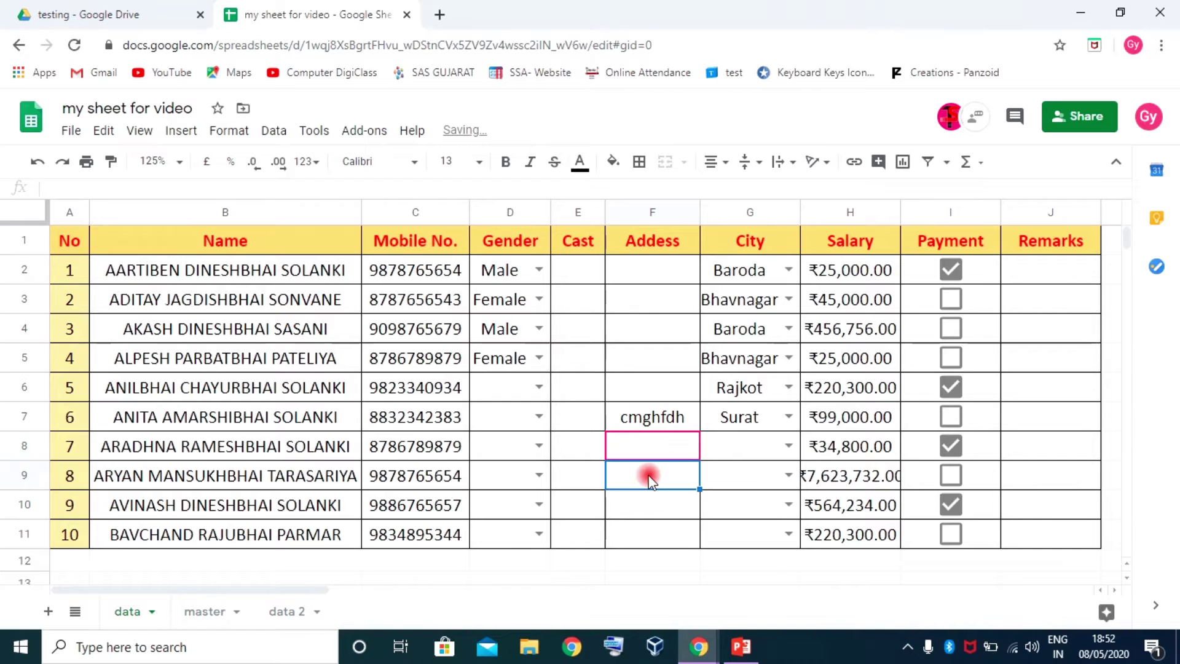
mouse_move(700, 645)
click(719, 587)
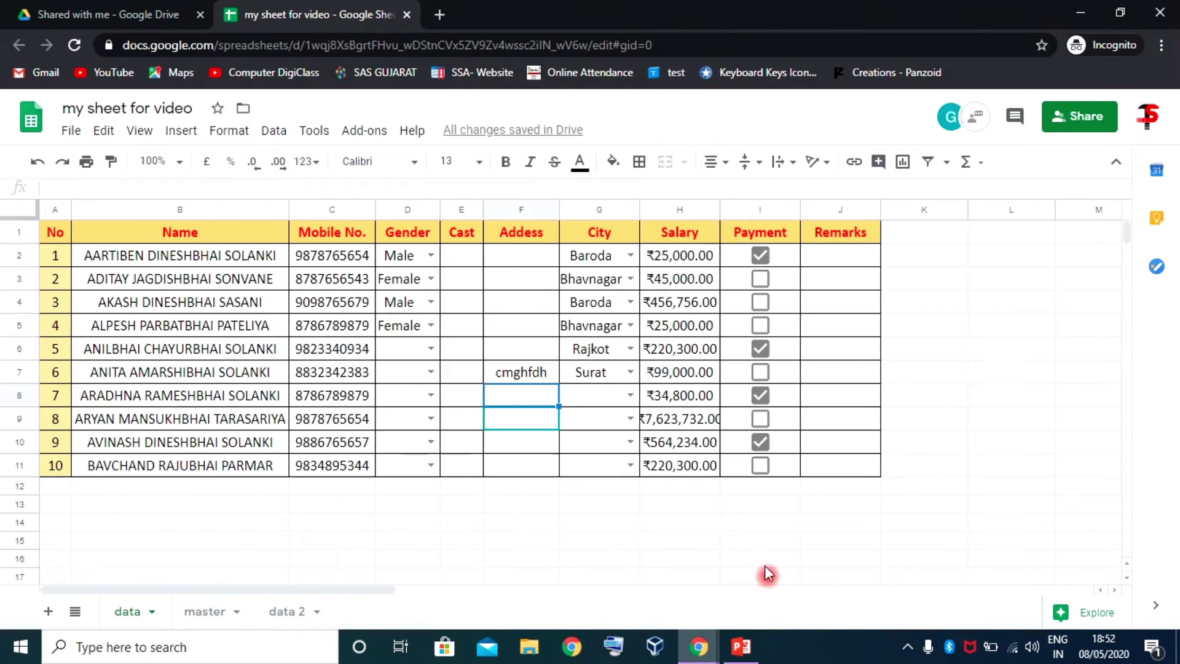
click(525, 375)
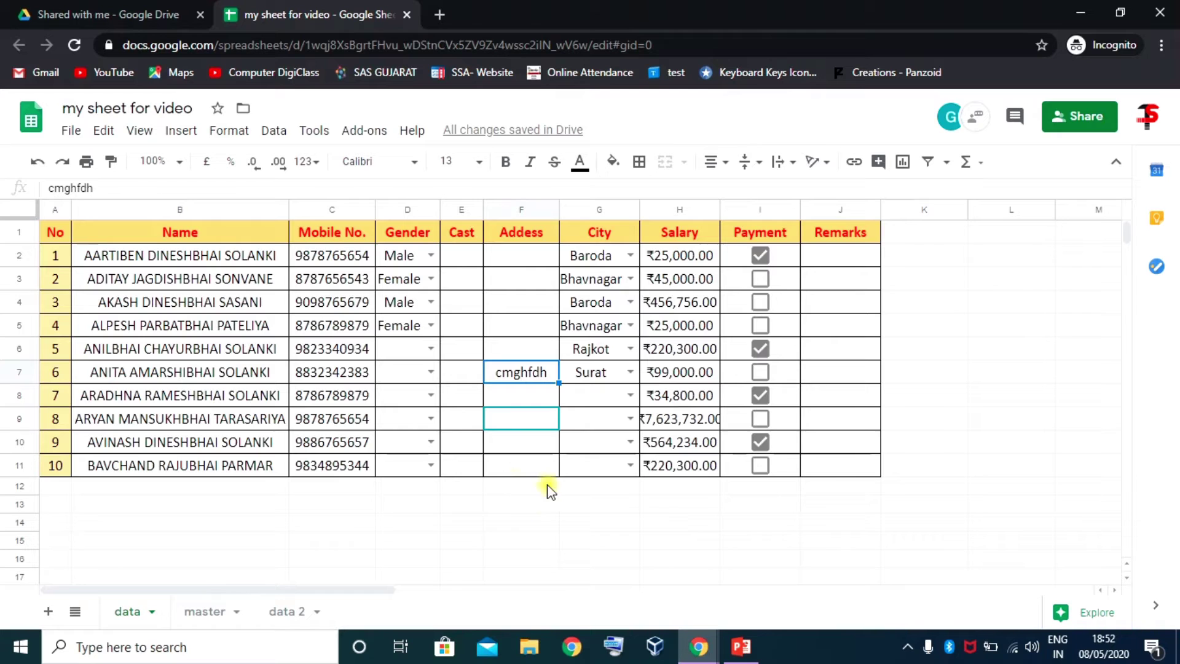
click(698, 646)
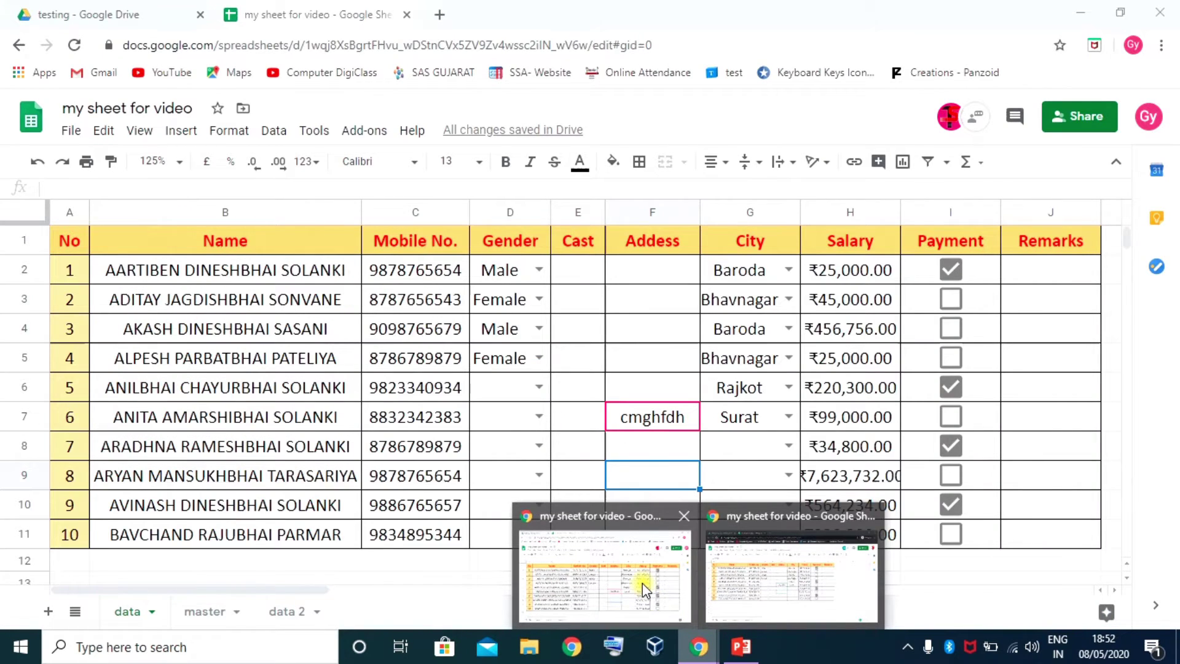
click(650, 581)
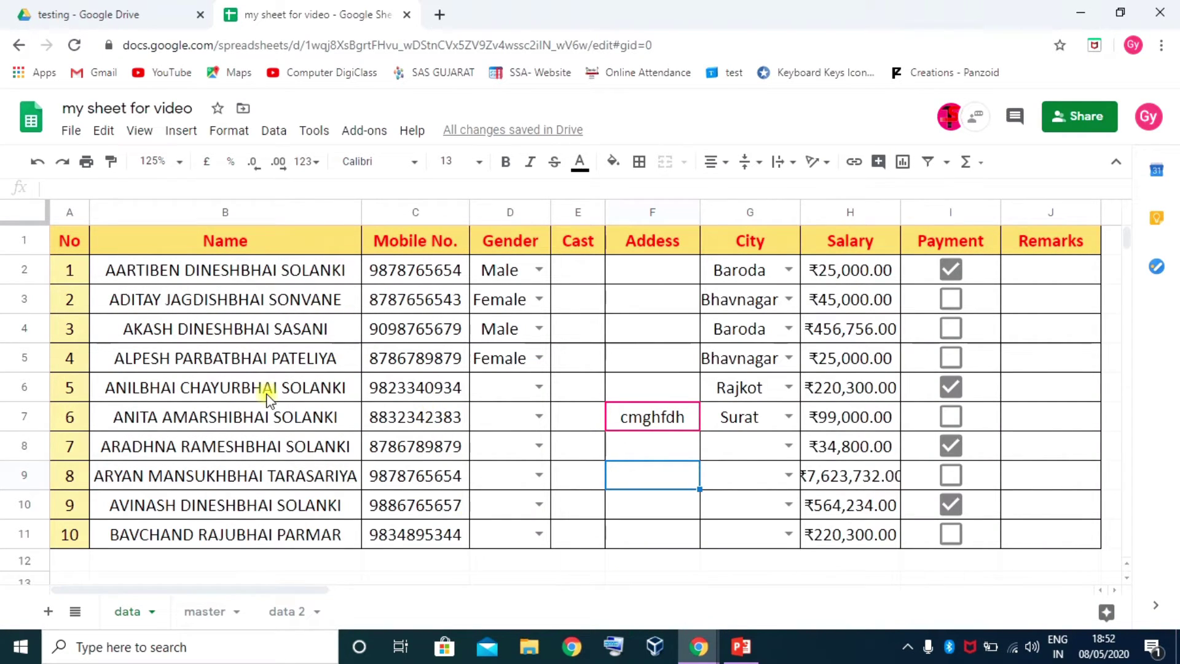
click(249, 389)
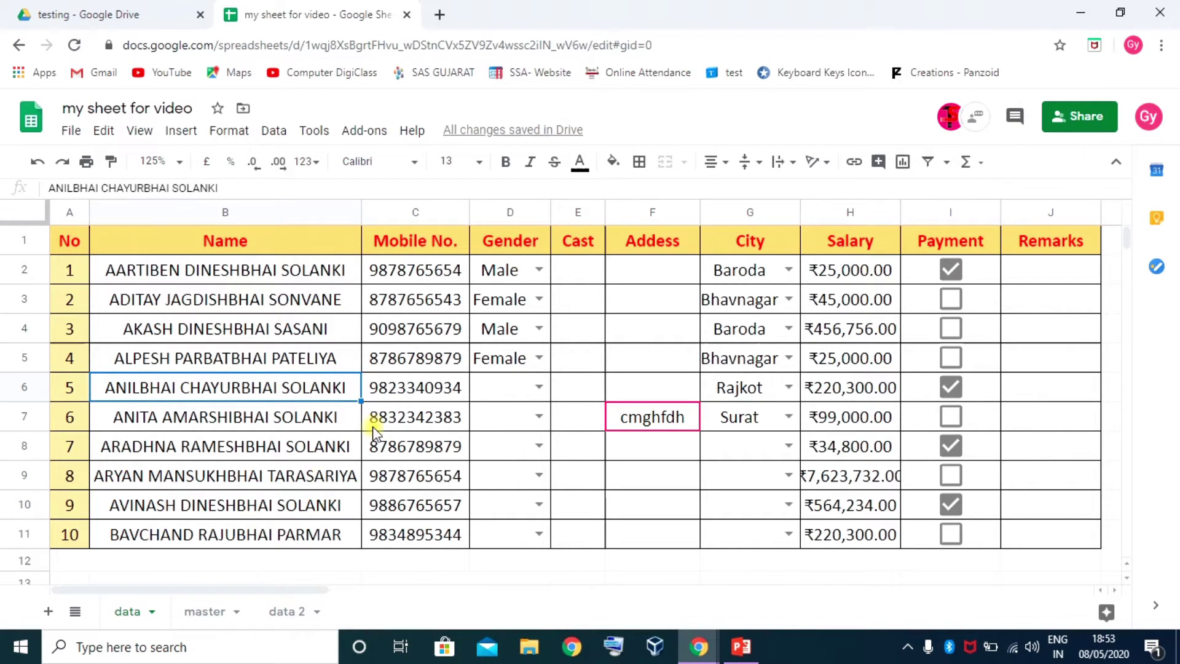
Go to the master sheet of city names, view its tab options, then the Tools menu
click(210, 611)
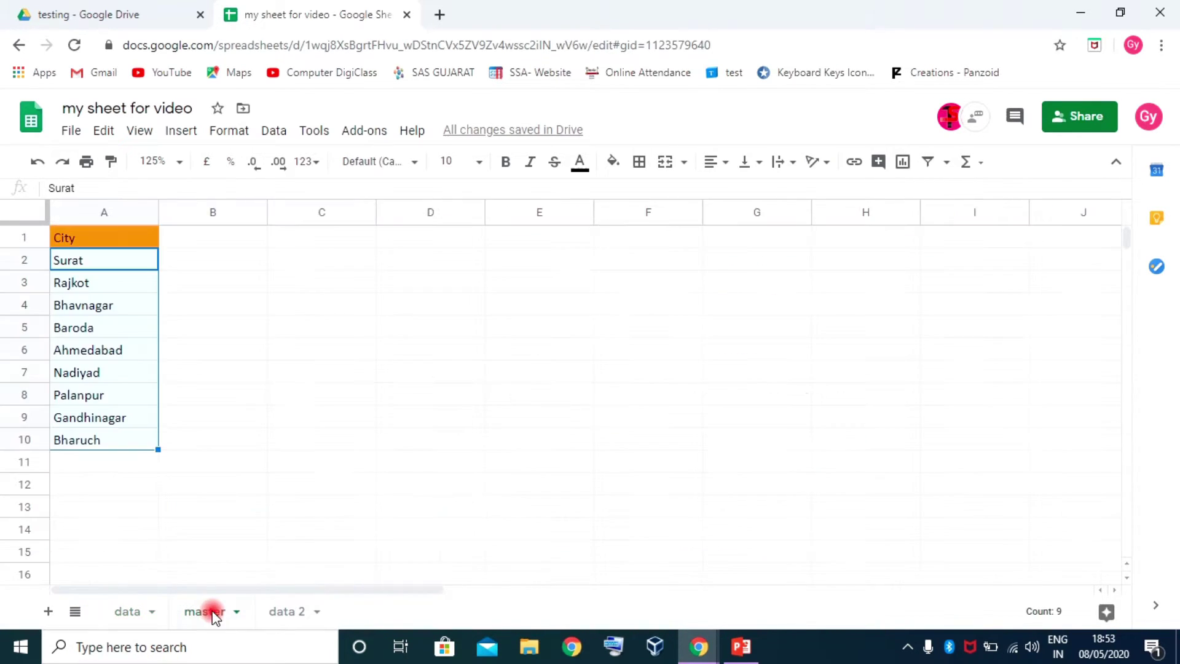
click(184, 291)
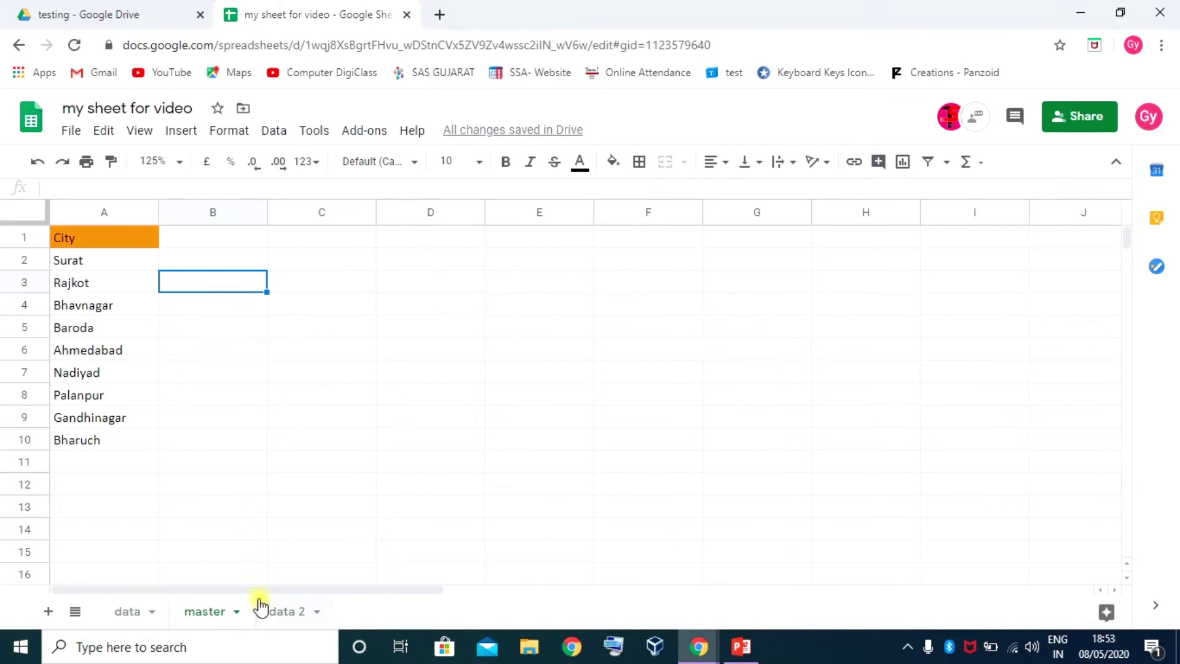
click(236, 612)
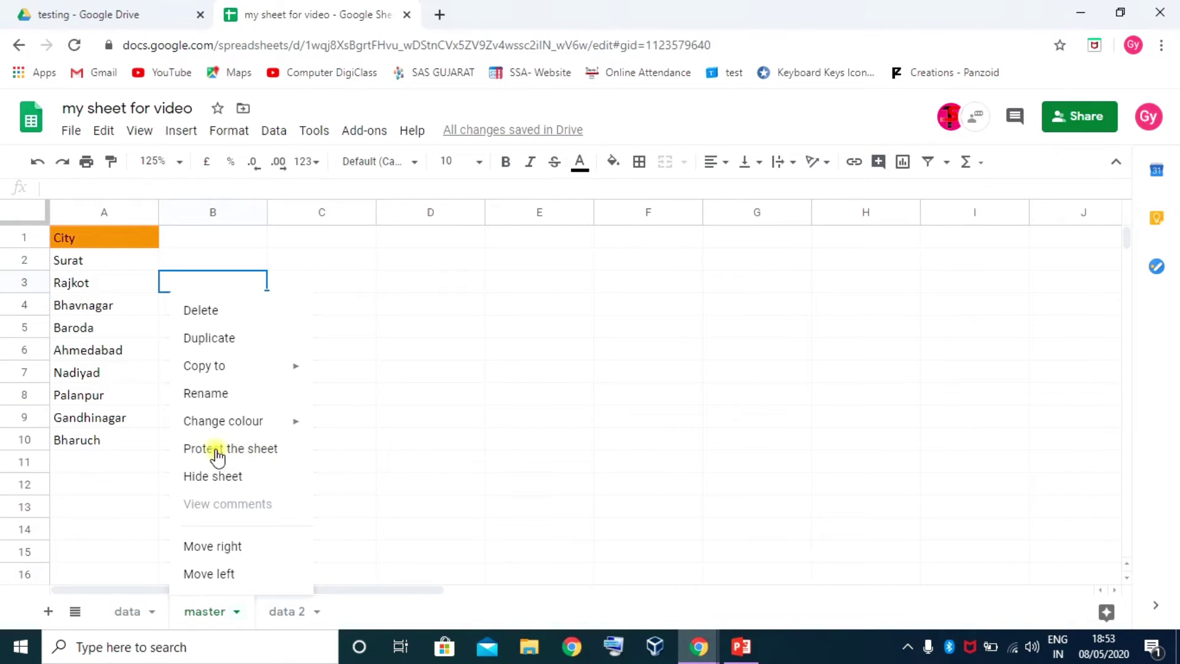
click(343, 400)
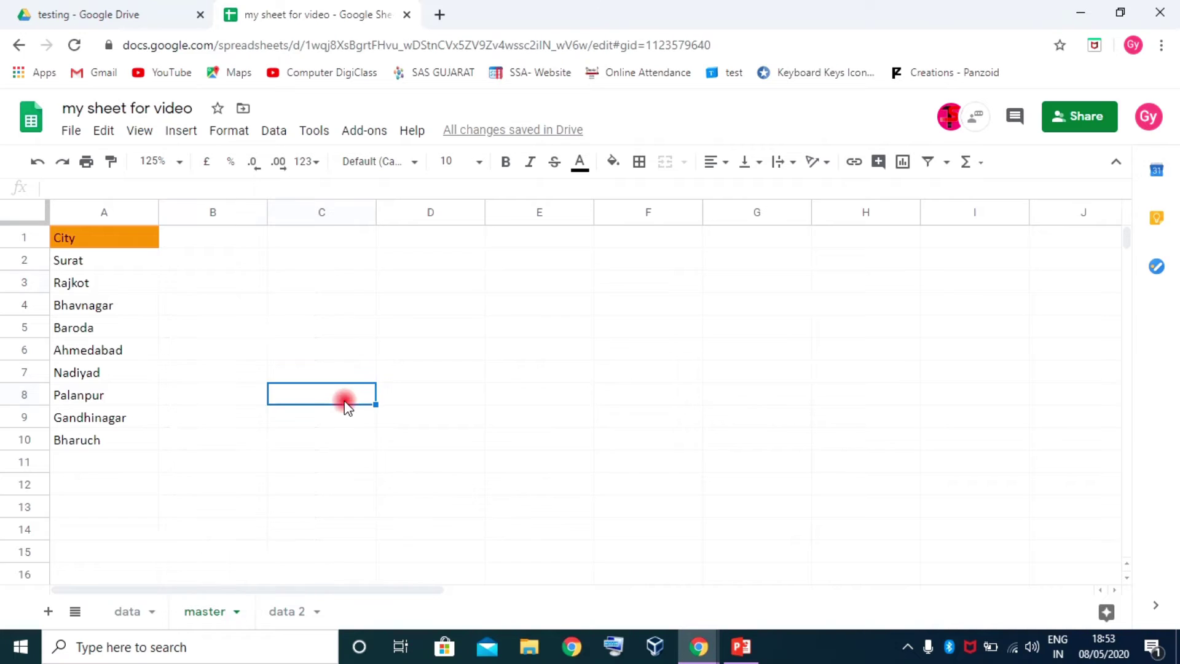
click(303, 132)
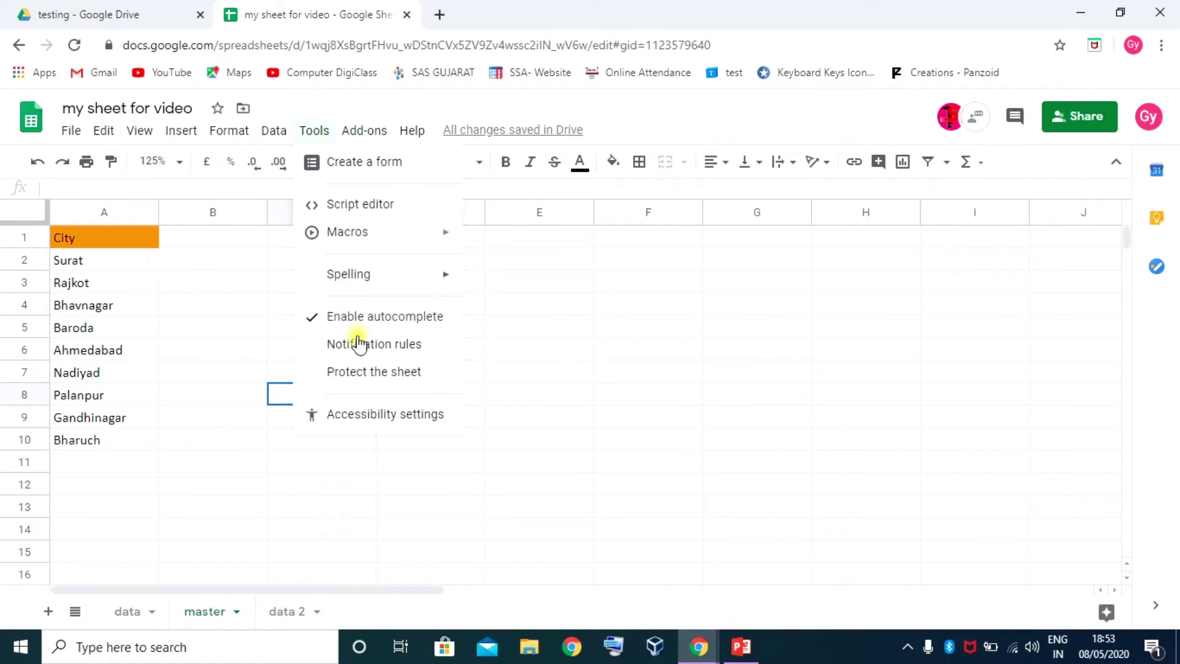
Protect the whole master sheet with the description 'master sheet restric' and proceed to permissions
click(384, 373)
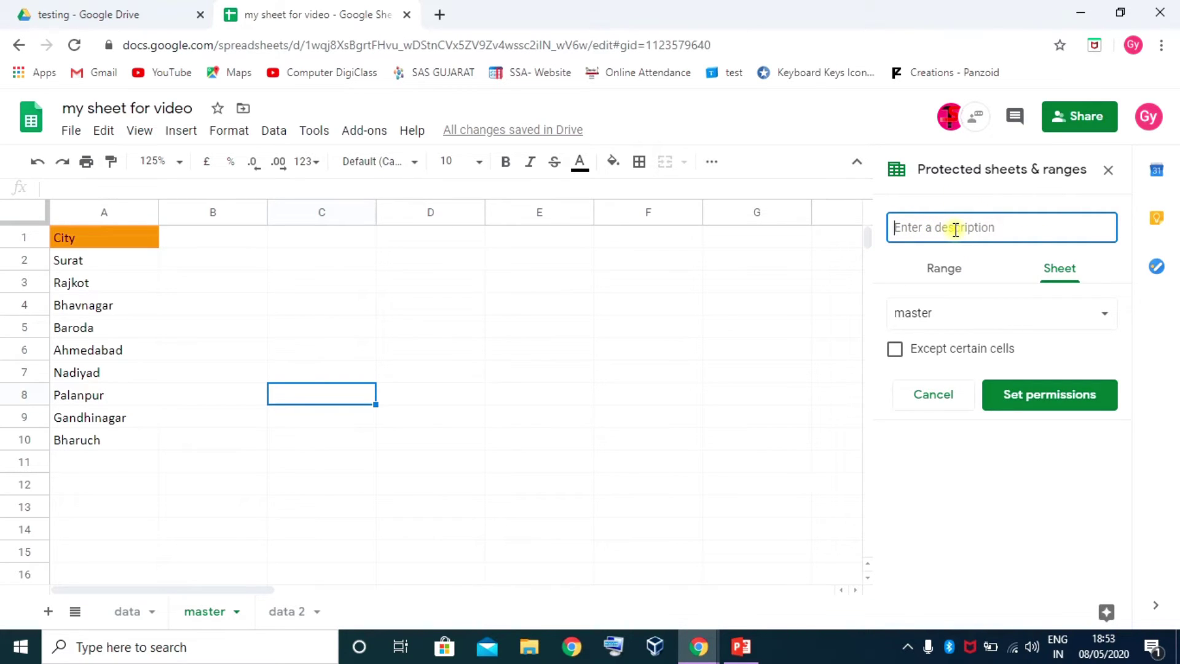
text(master sheet restric)
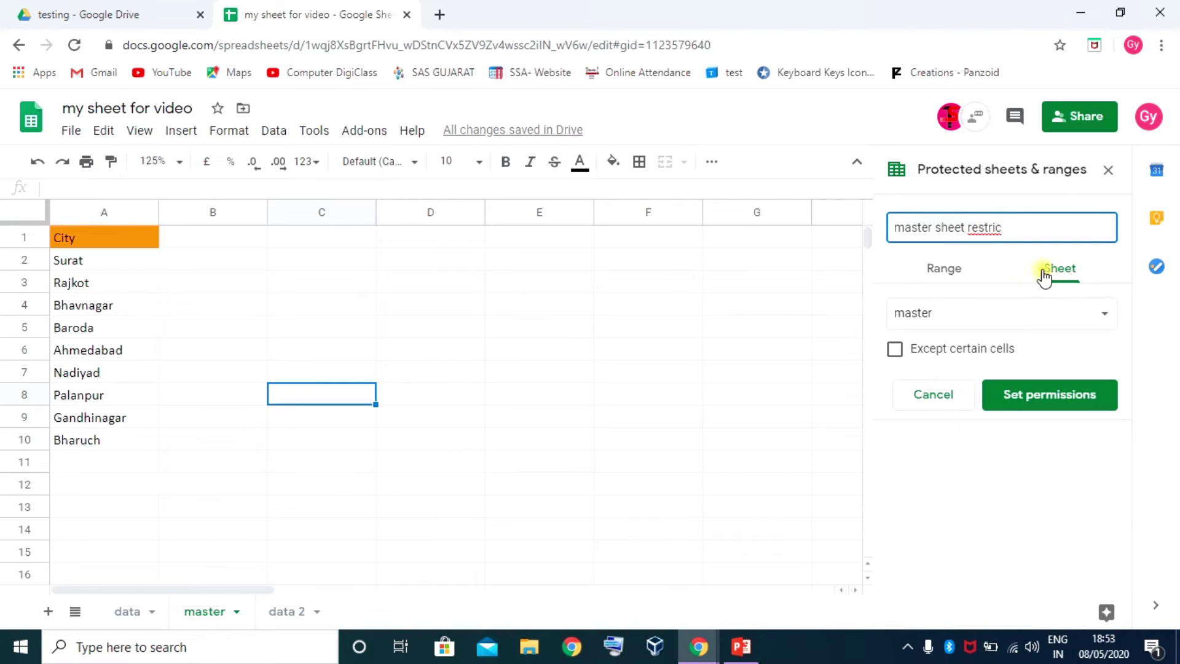
click(947, 270)
click(1061, 271)
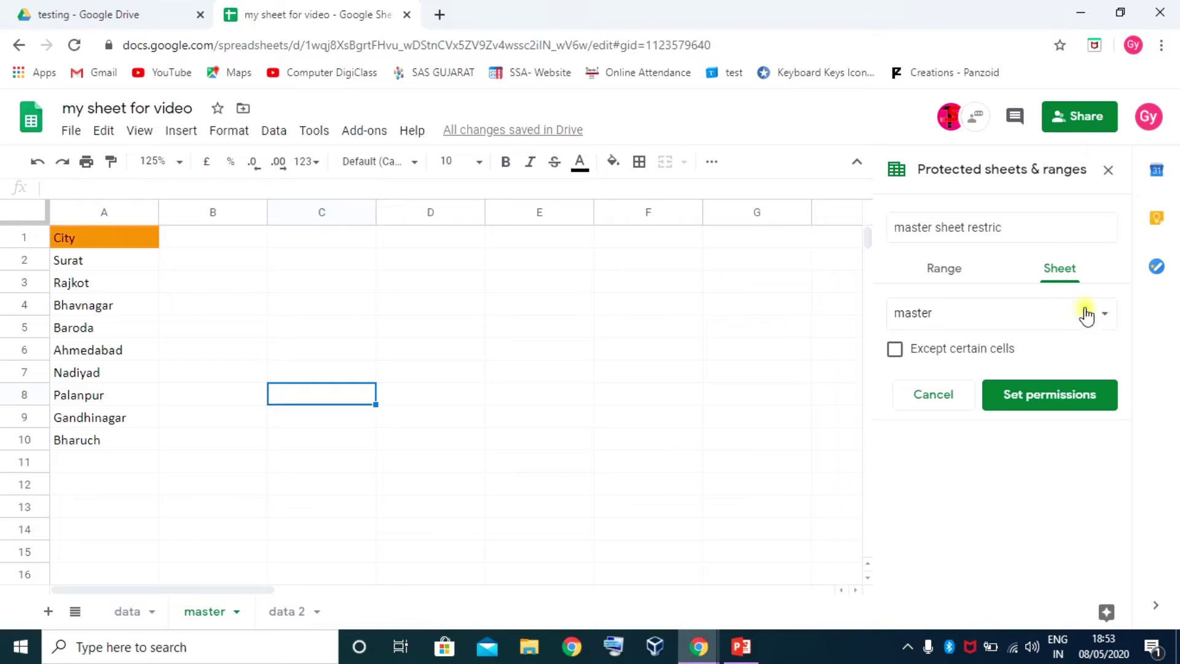
click(1106, 316)
click(943, 312)
click(1054, 393)
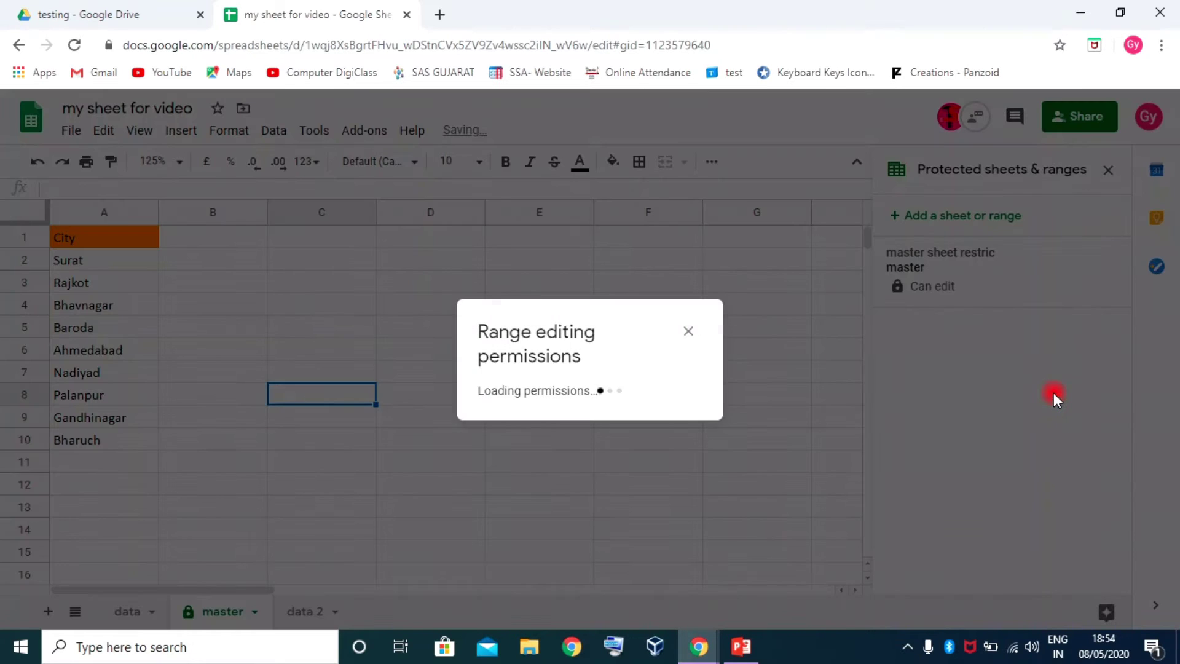
Restrict editing of the master sheet to Only you and confirm with Done
click(601, 140)
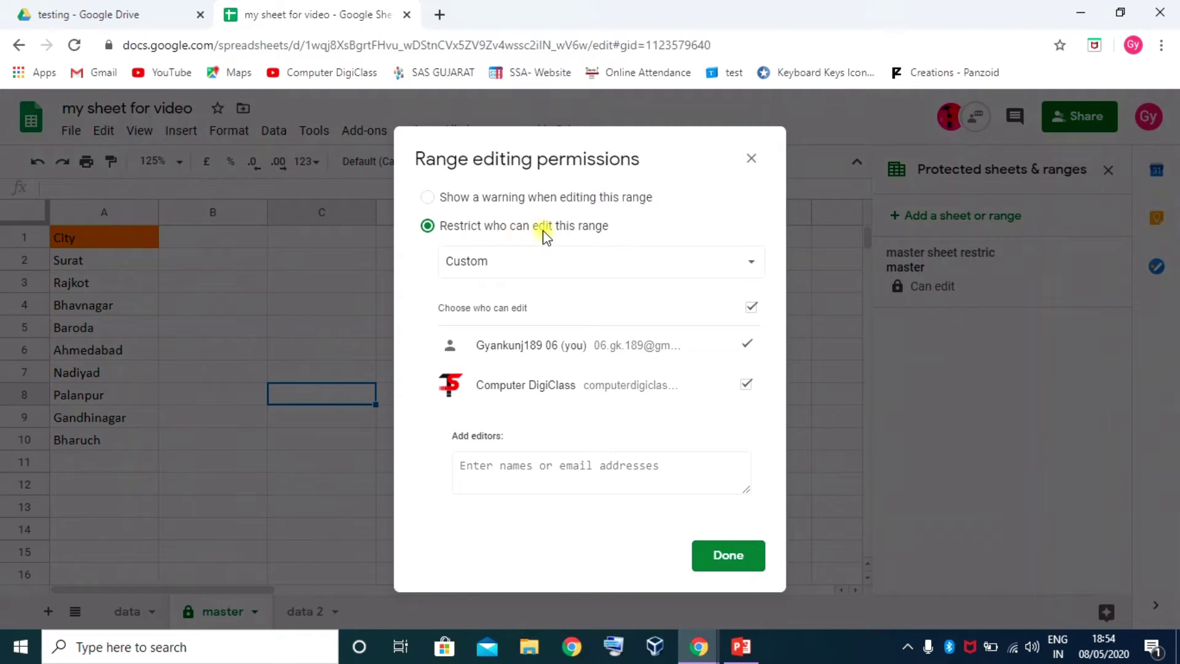
click(428, 198)
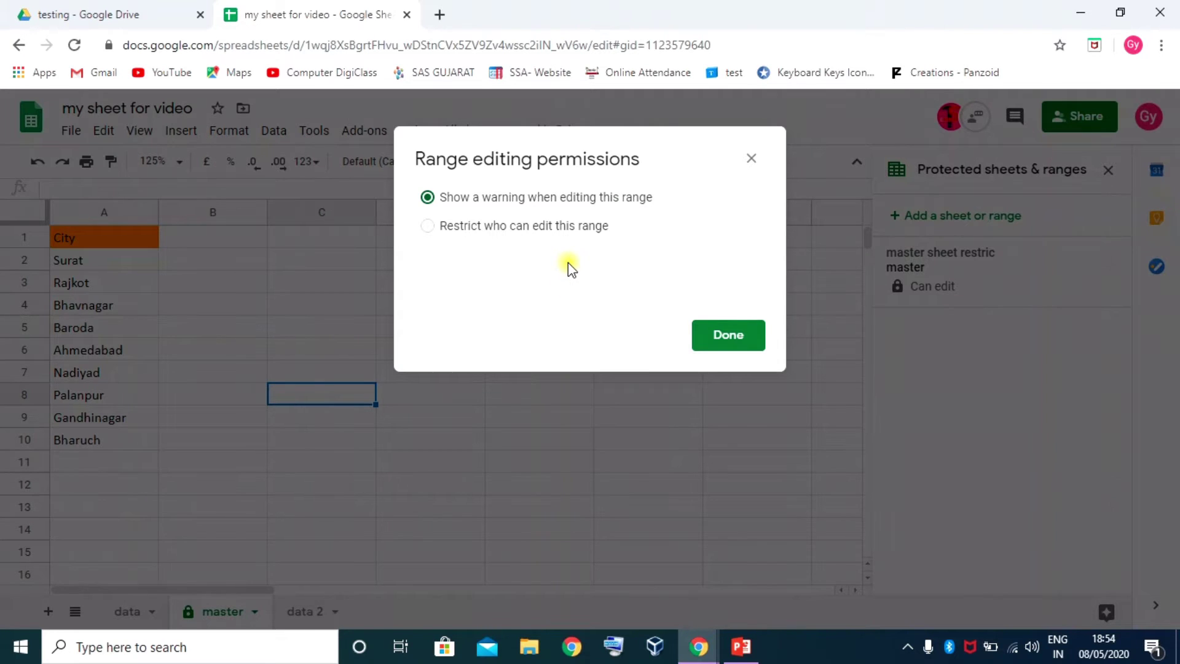
click(429, 226)
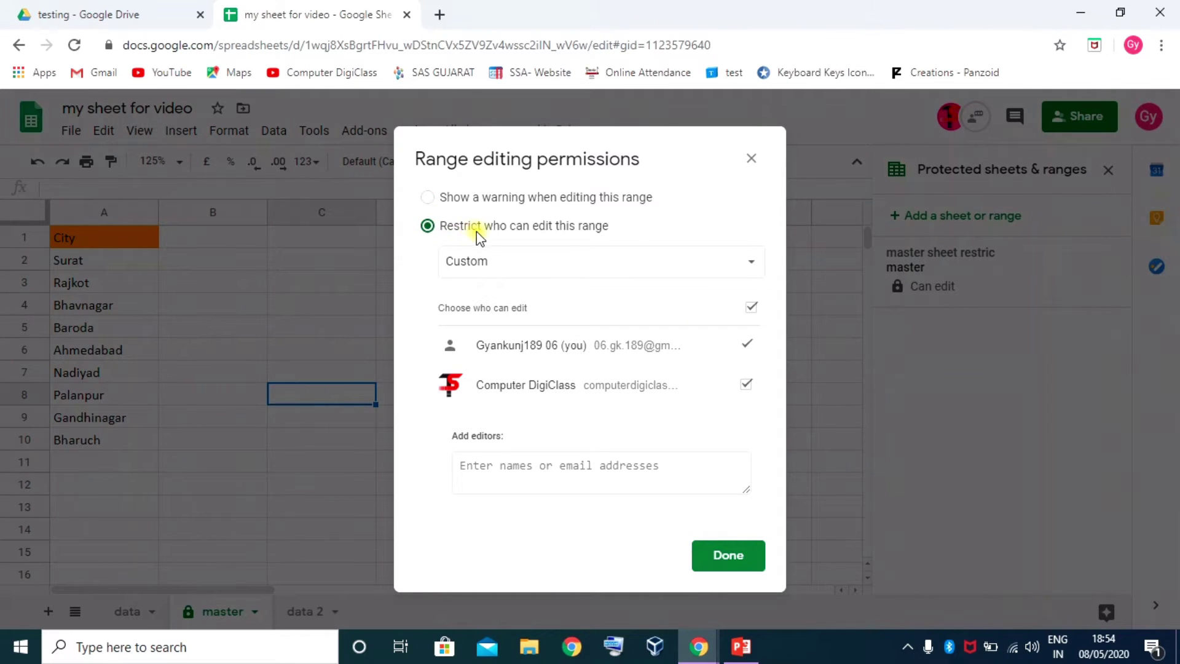
click(751, 262)
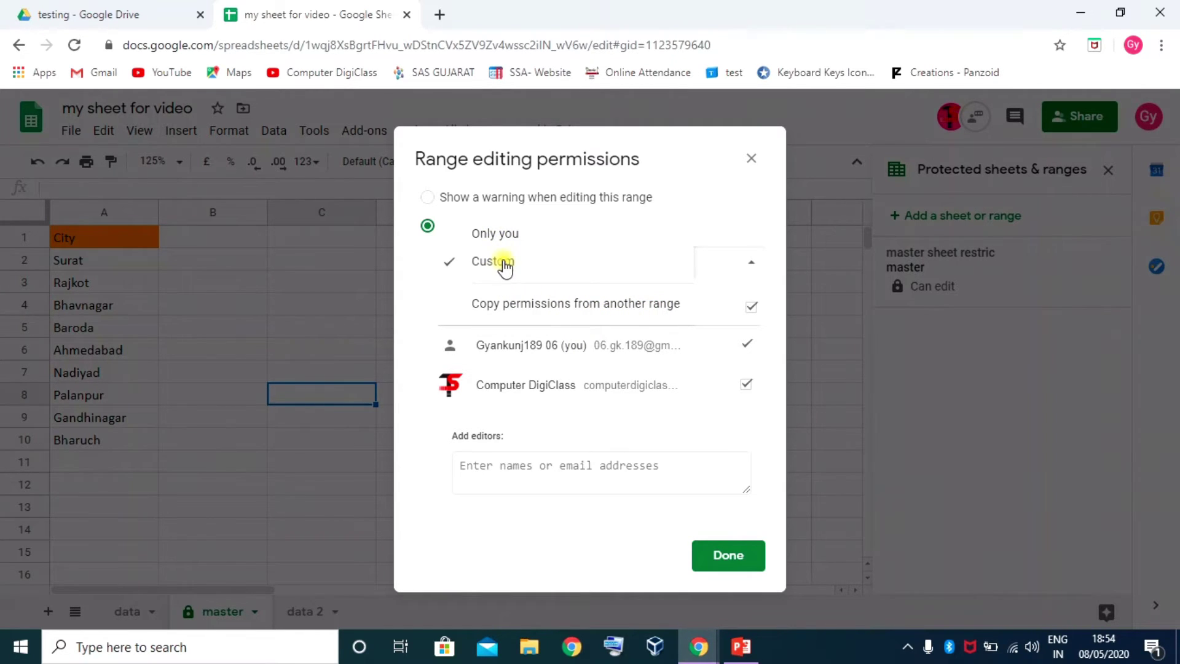
click(501, 233)
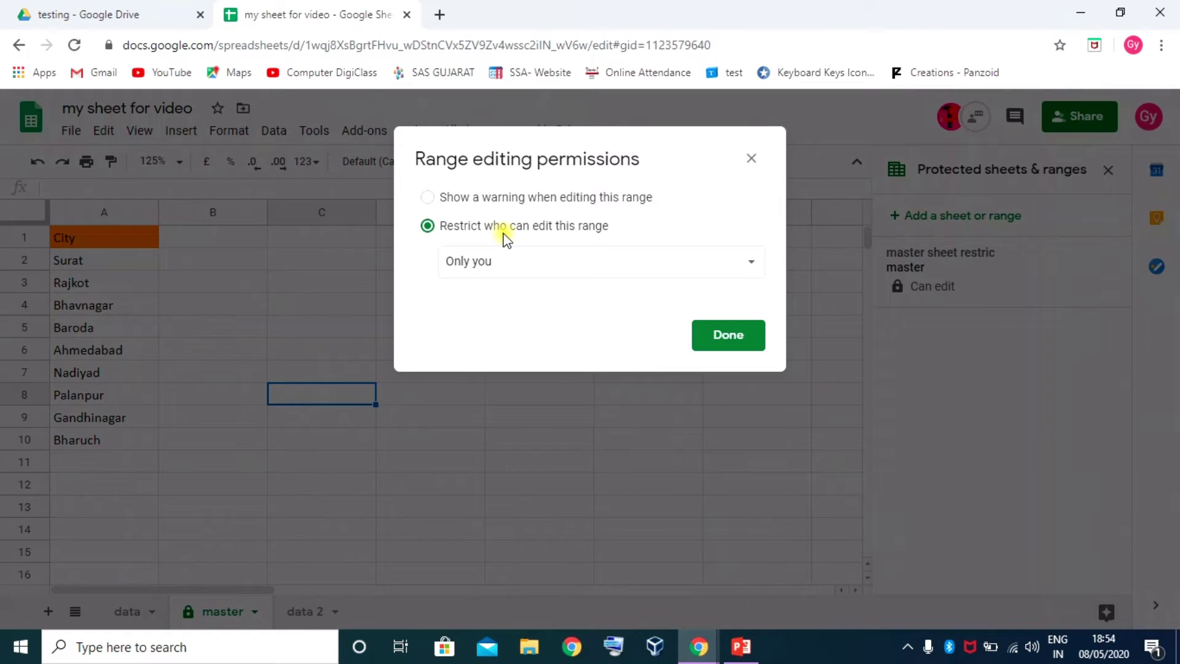
click(713, 335)
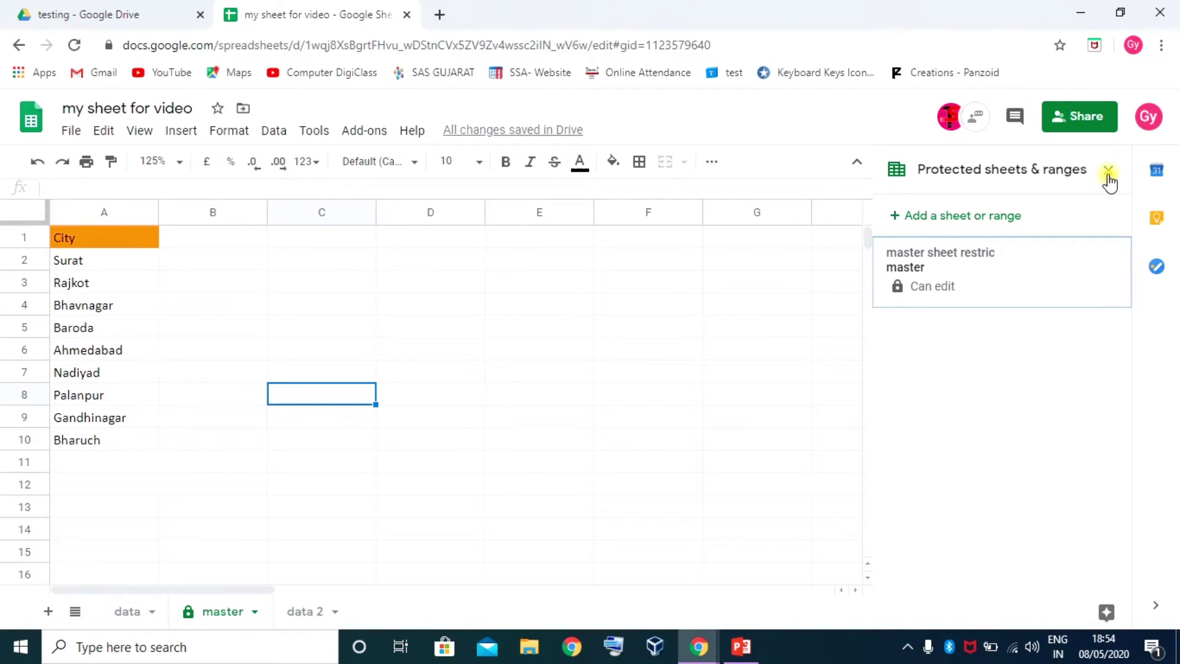
Switch to the collaborator's incognito browser window
click(573, 399)
click(699, 647)
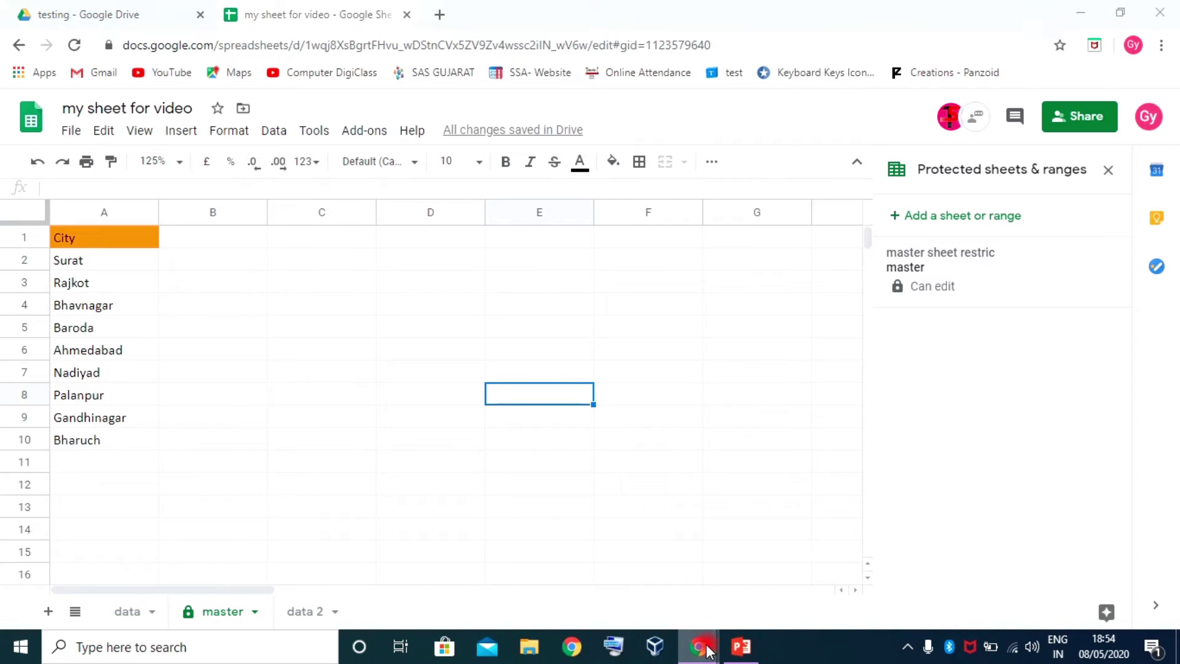
click(755, 591)
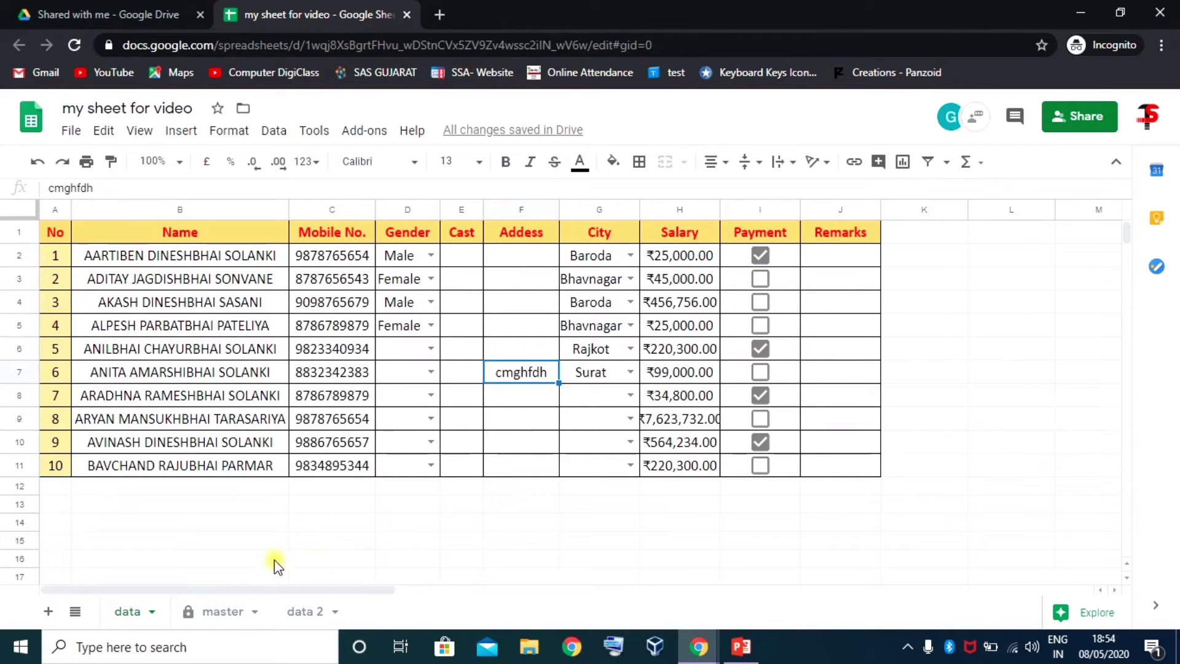
In the collaborator's window, open the master sheet and click cells like Palanpur A8 and E8–E10
click(364, 547)
click(223, 611)
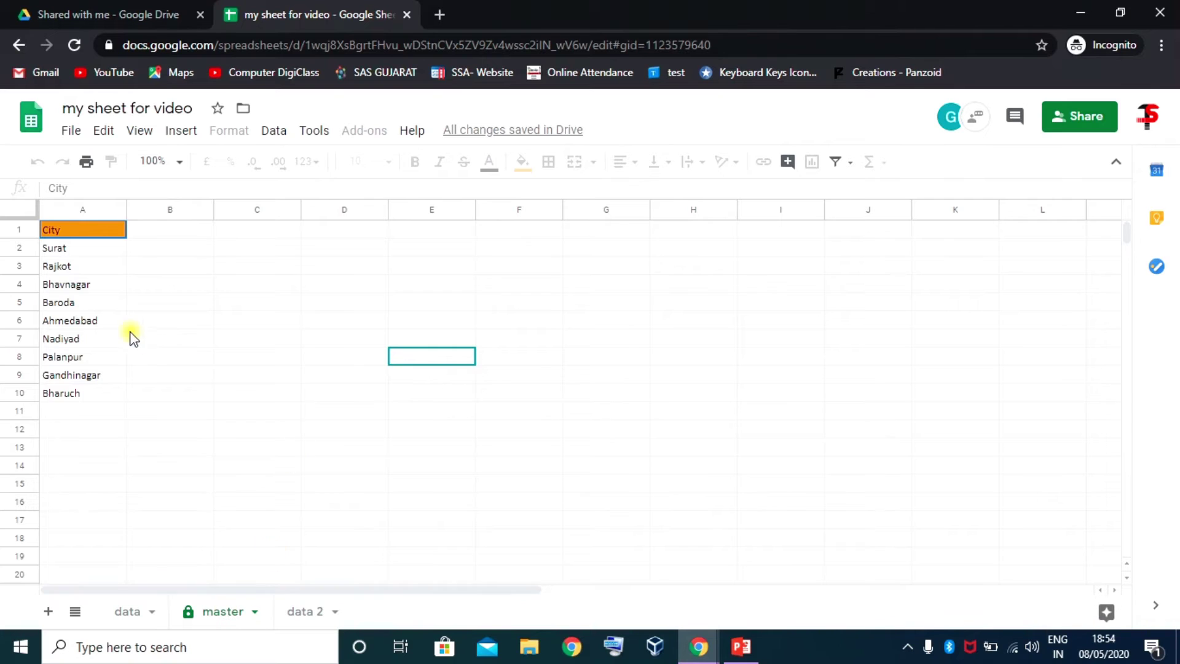
click(185, 314)
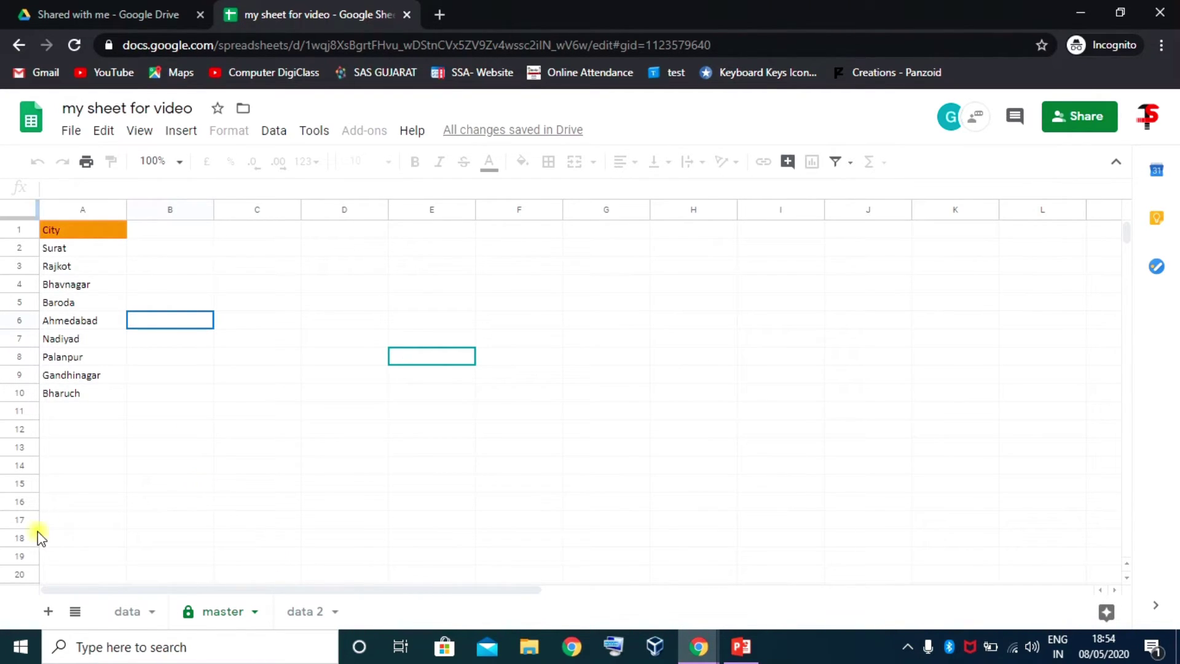
click(94, 355)
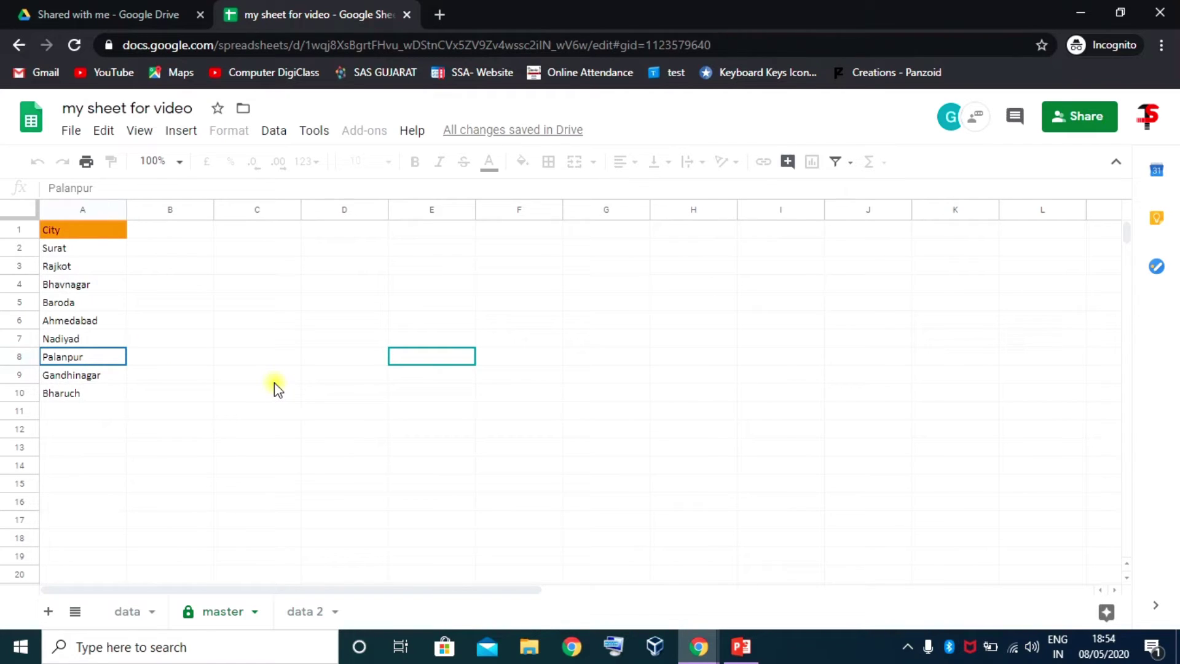
click(120, 302)
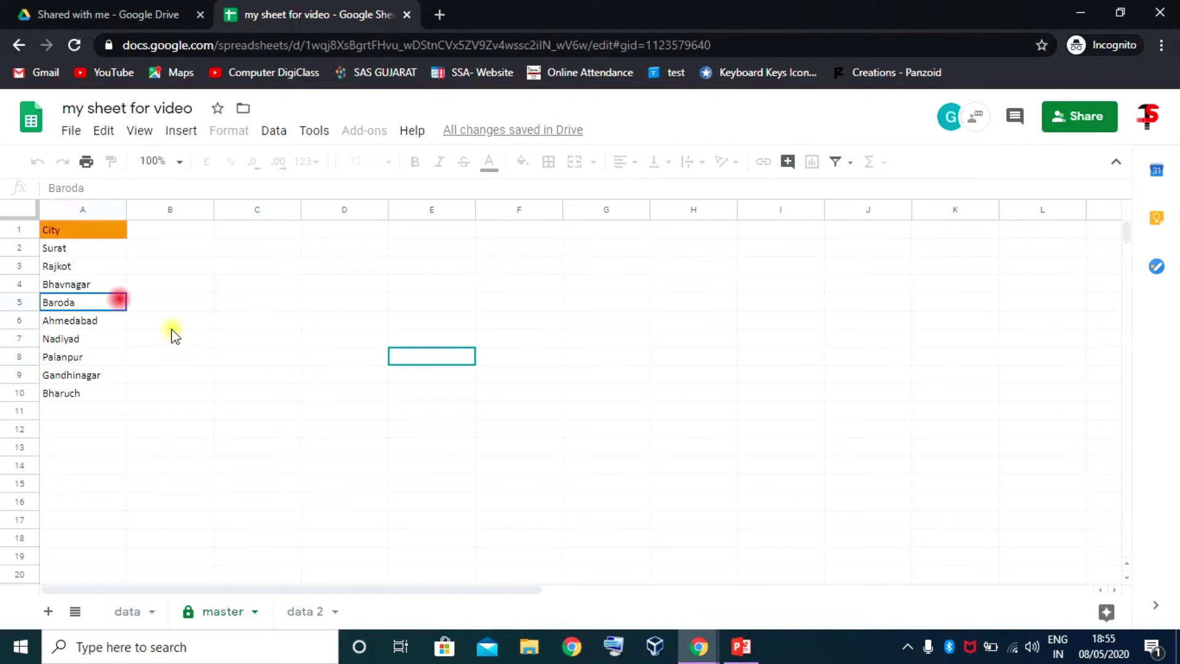
click(428, 360)
click(452, 399)
click(433, 373)
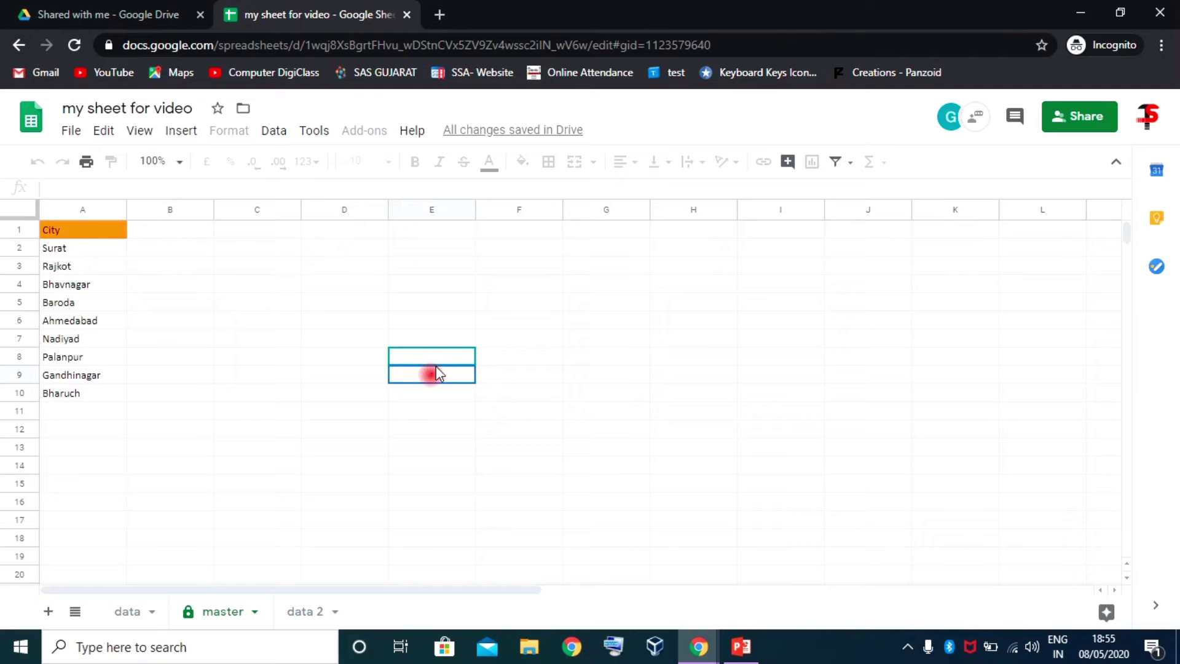
Click more master-sheet cells (C5, A5, A1, A4, B11), then return to the owner's window
click(277, 310)
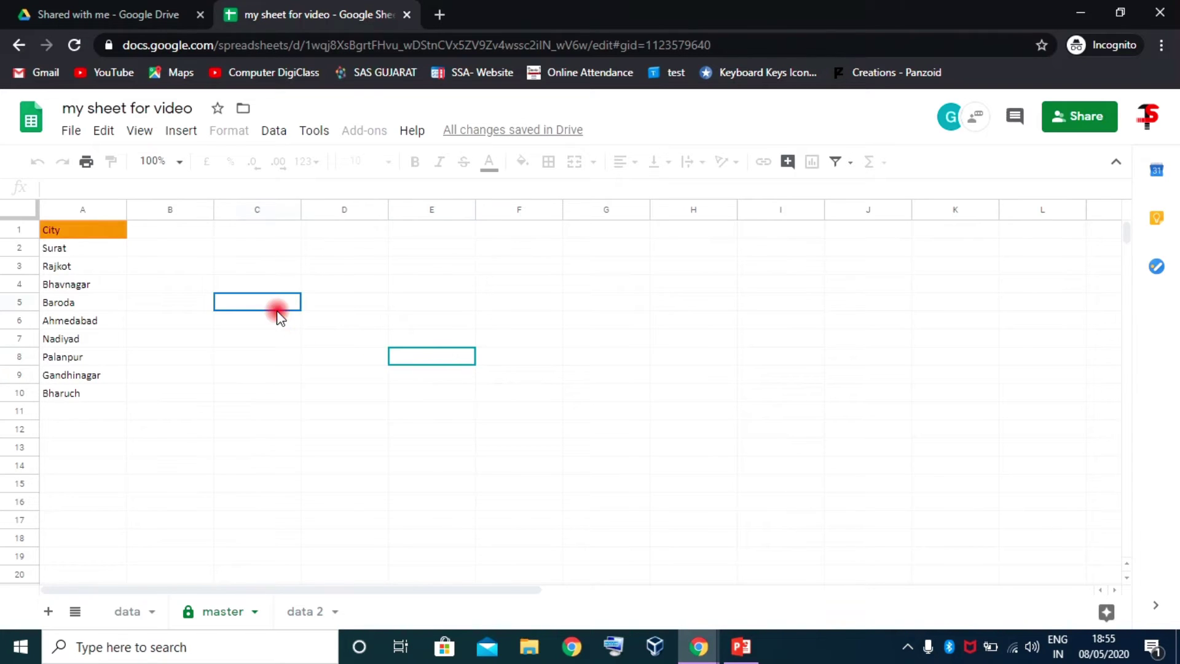
click(157, 300)
click(93, 301)
click(63, 231)
click(86, 284)
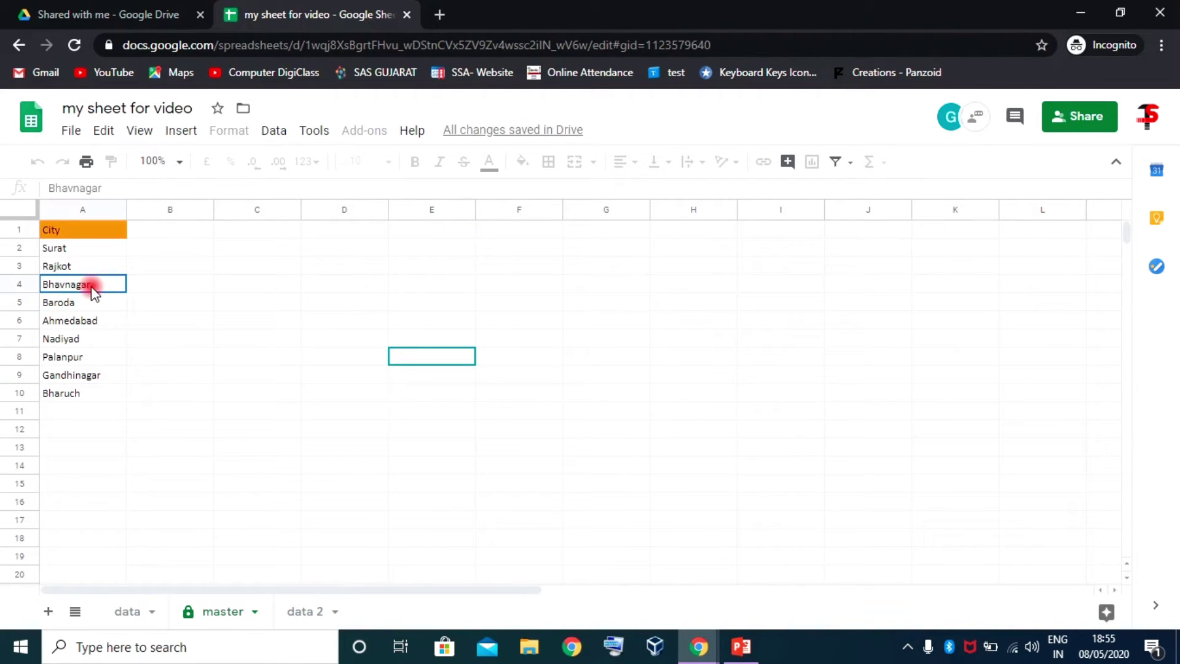
click(185, 354)
click(163, 410)
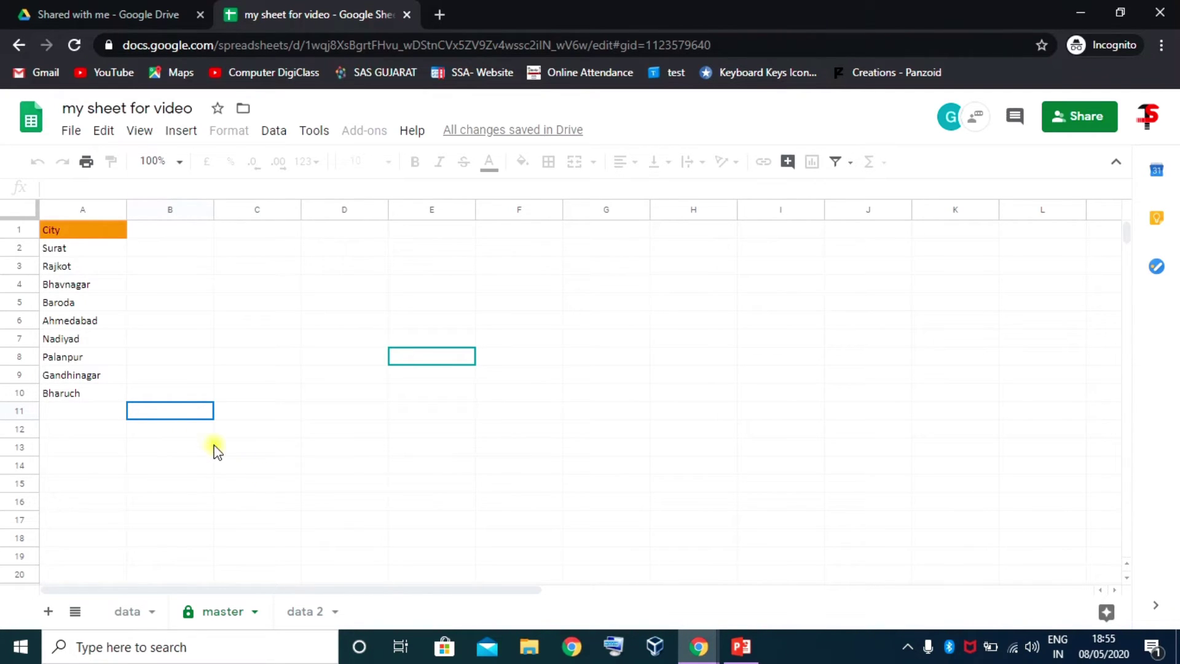
mouse_move(698, 647)
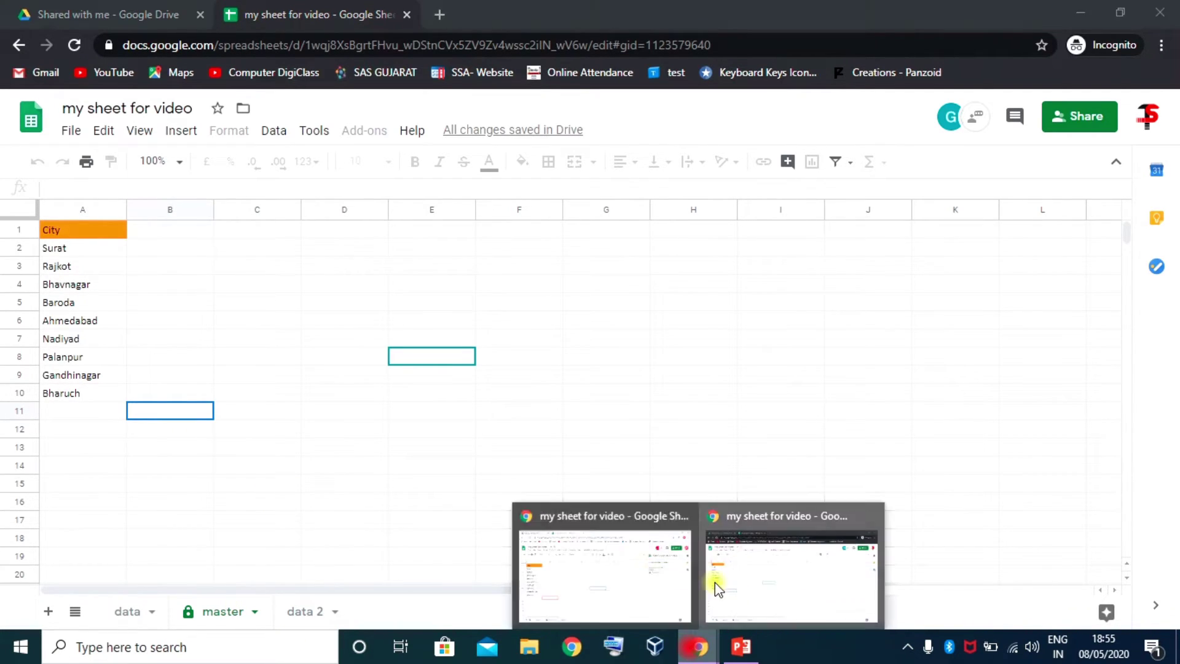
click(587, 559)
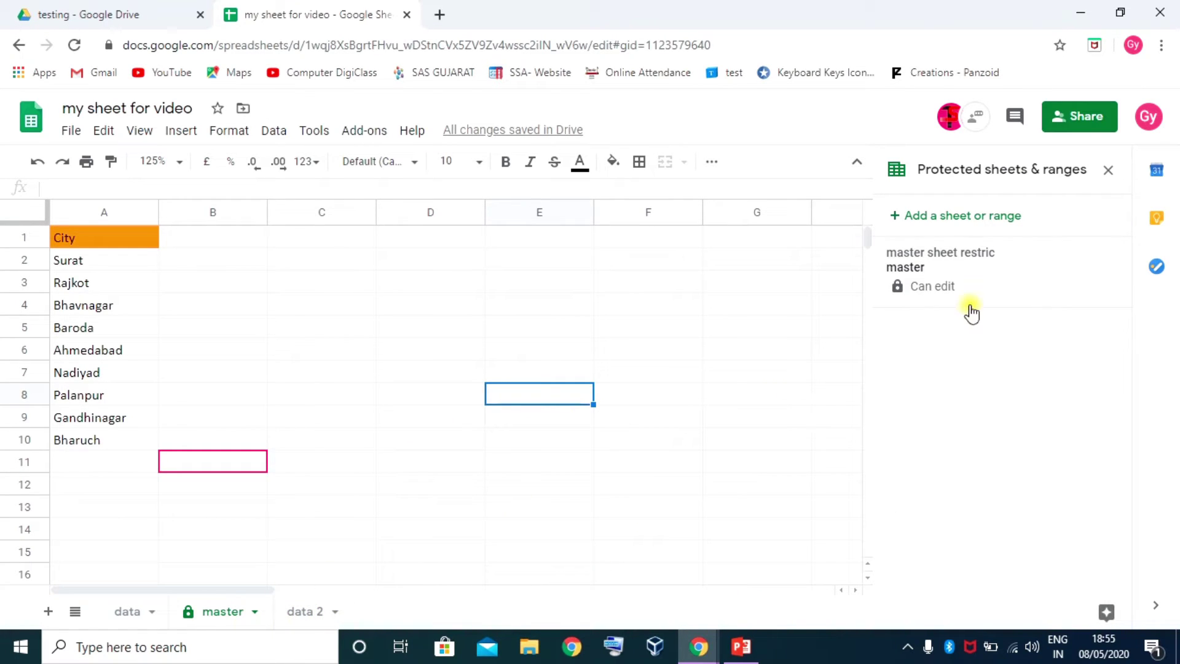
Give the second collaborator custom edit access to the master sheet protection, then return to the incognito window
click(1030, 275)
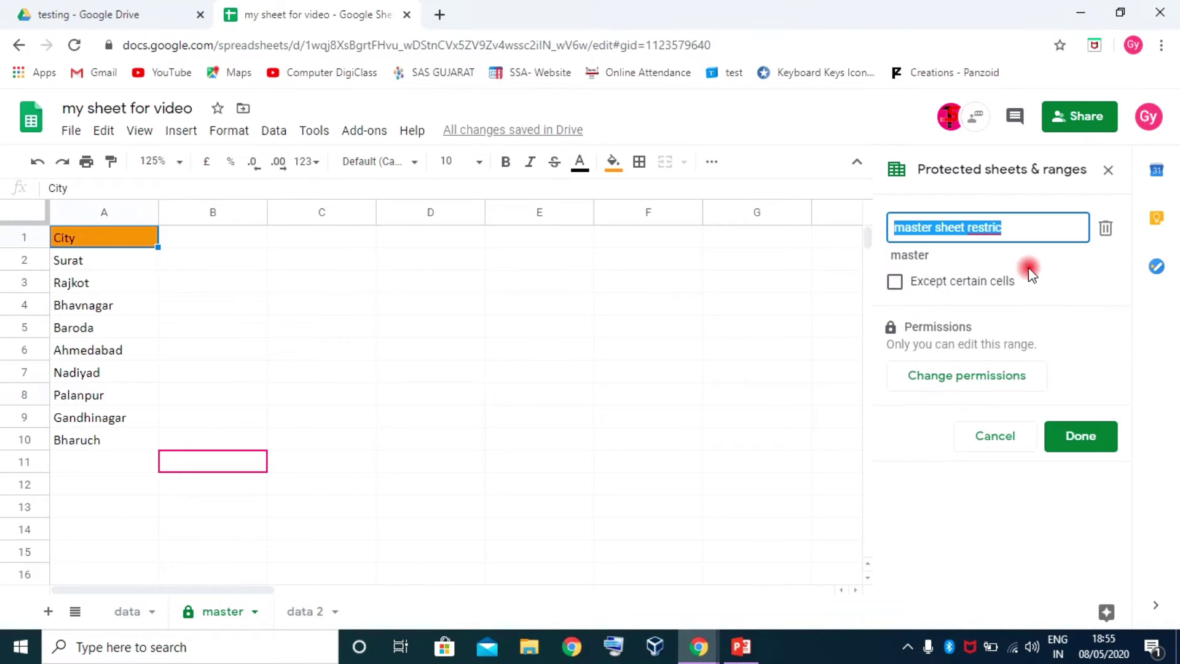
click(977, 380)
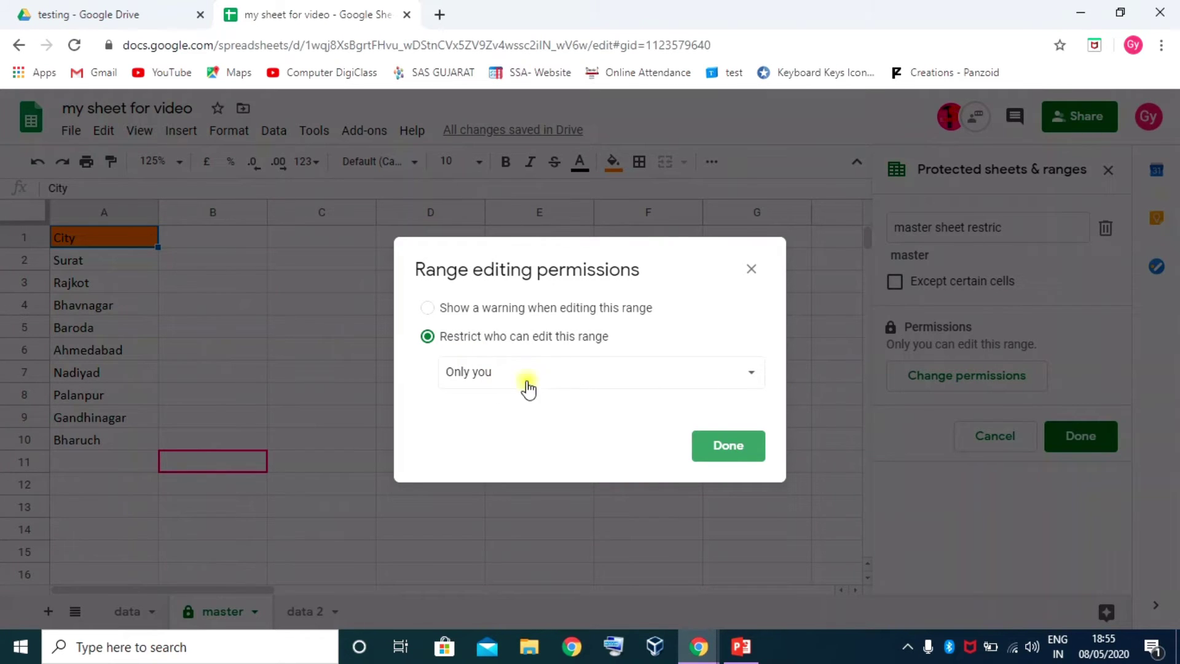
click(552, 374)
click(521, 401)
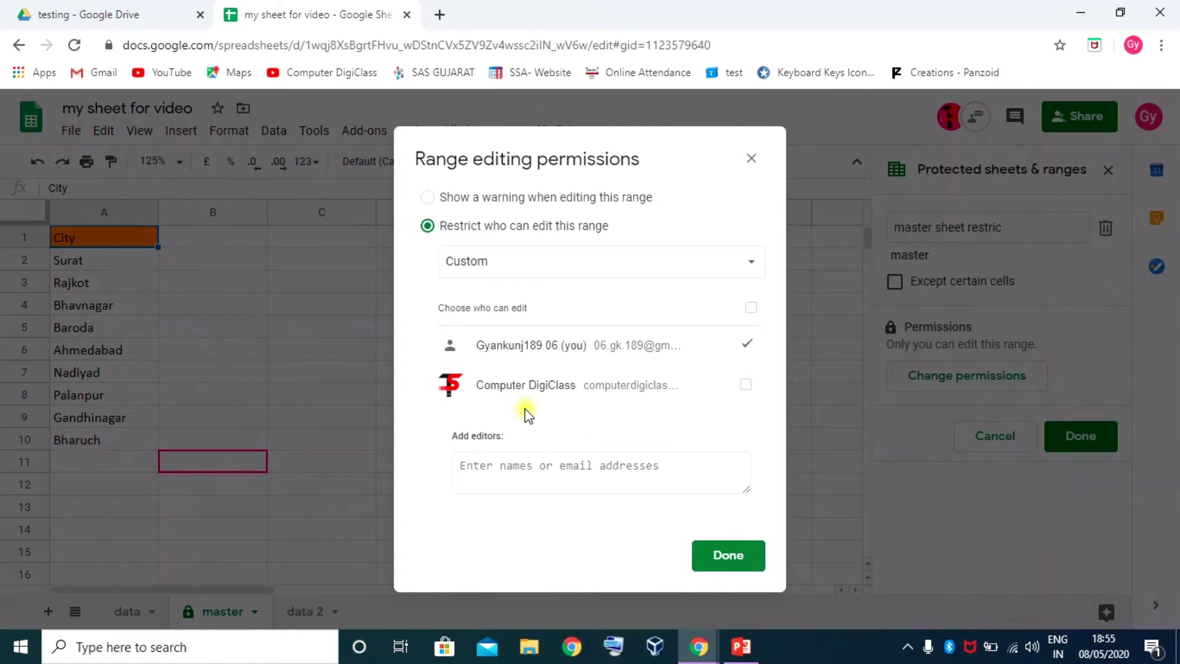
click(745, 386)
click(733, 563)
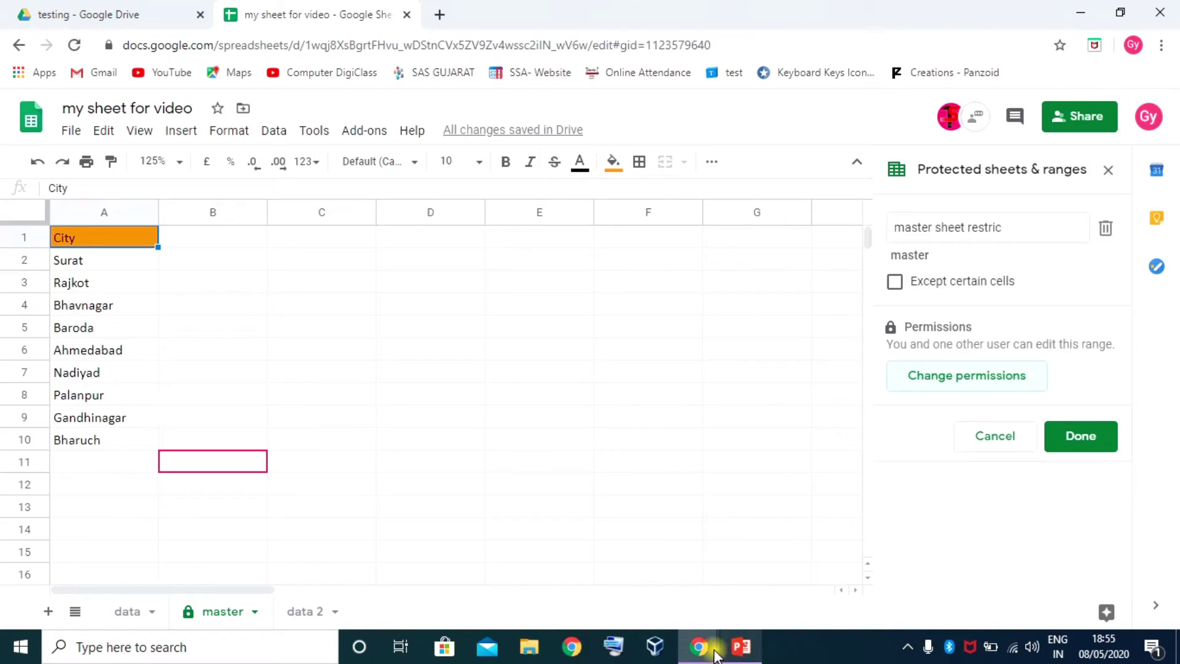
mouse_move(701, 645)
click(754, 580)
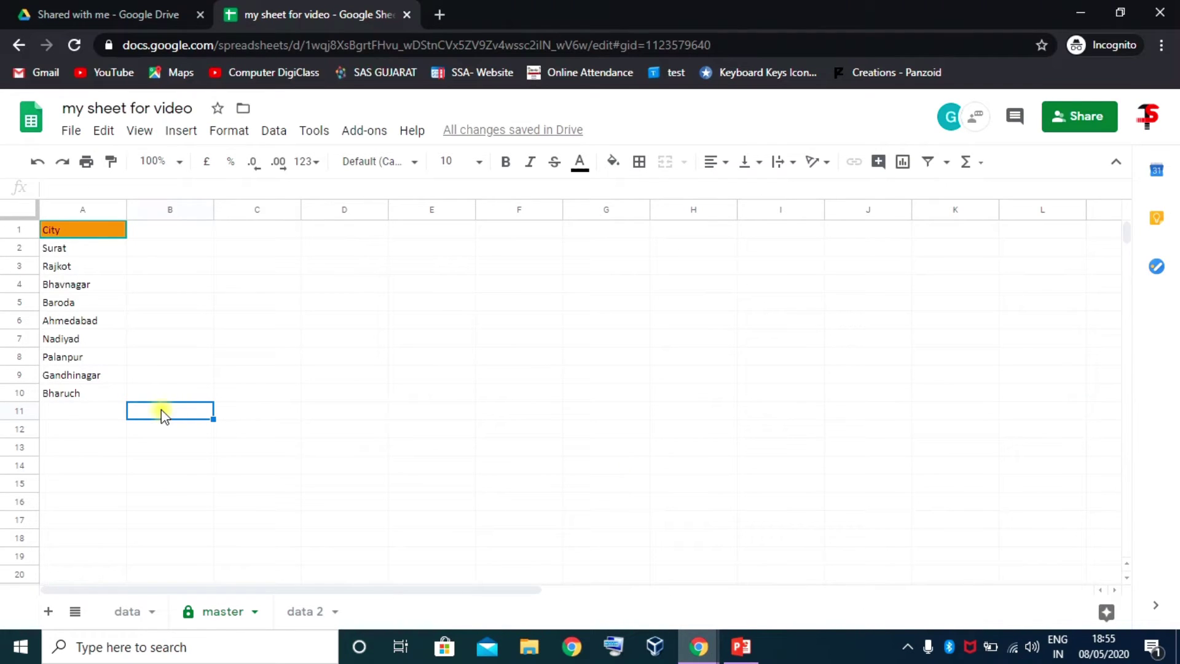
As the collaborator, enter test text 'hsgdfjhsd' in master cell B10, then return to the owner's window
click(177, 396)
text(hsgdfjhsdga)
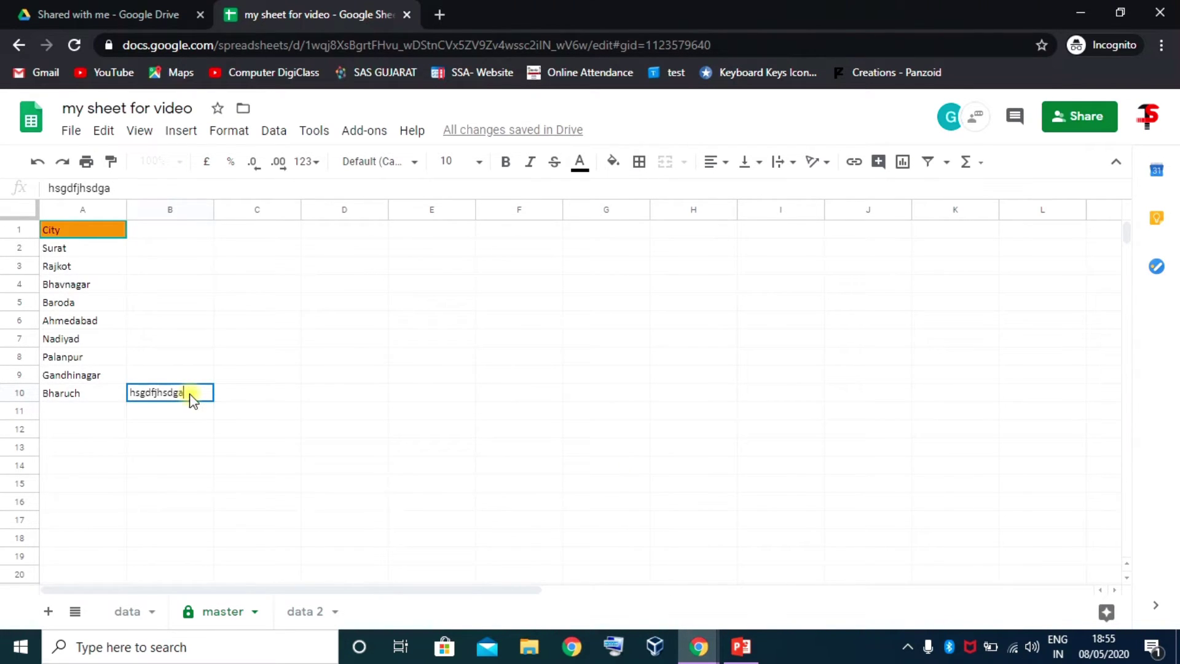
key(Return)
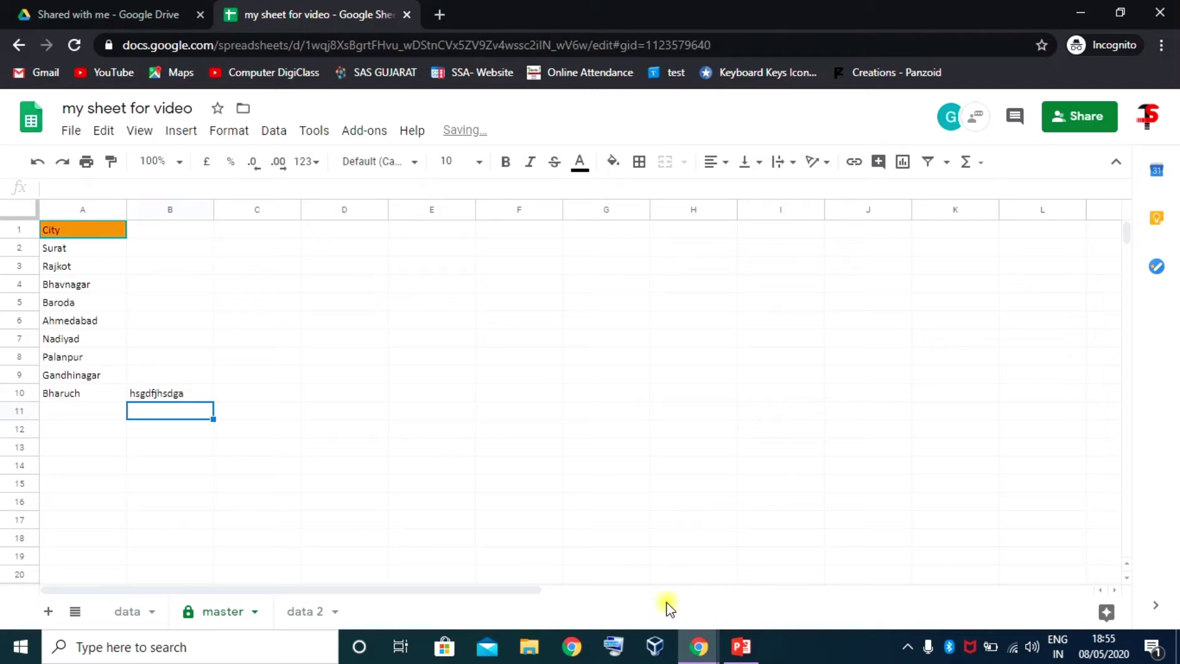
mouse_move(699, 644)
click(594, 583)
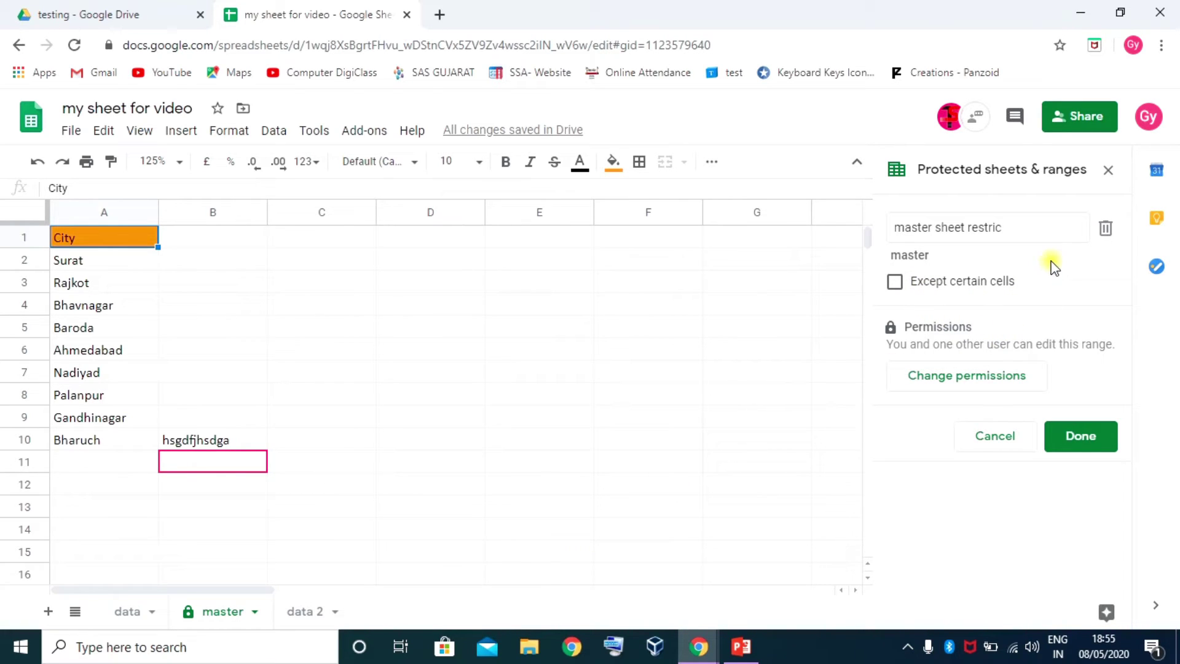
Delete the master sheet's protected range, clear B10's test text, and go to the data sheet
click(1108, 229)
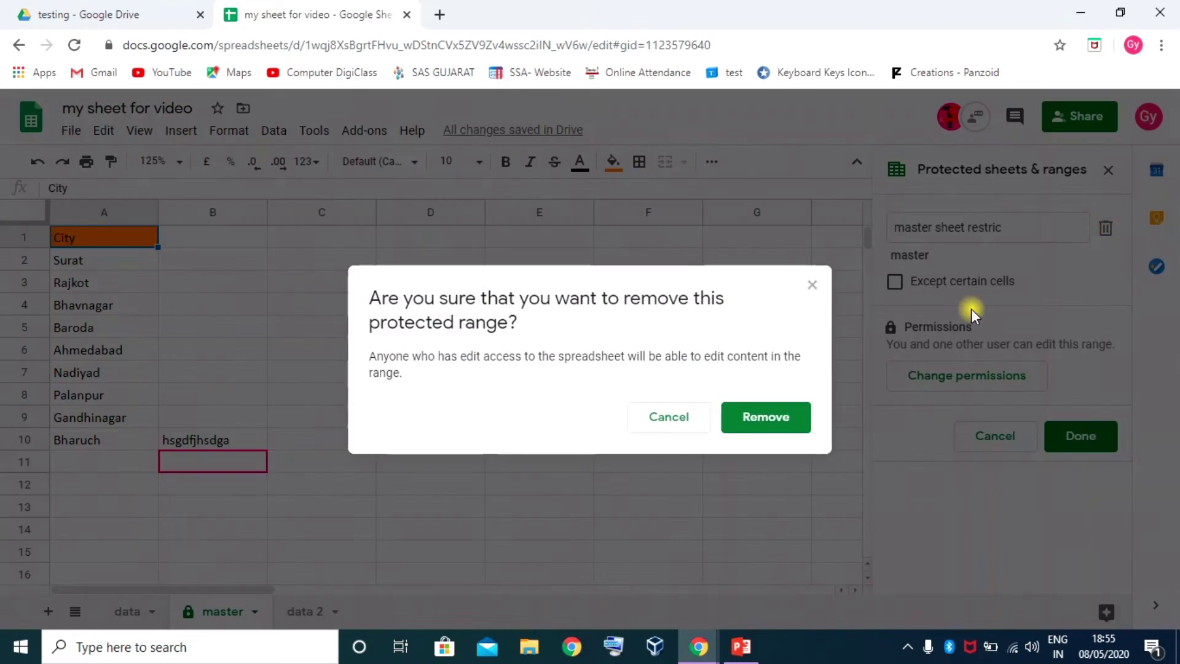
click(774, 418)
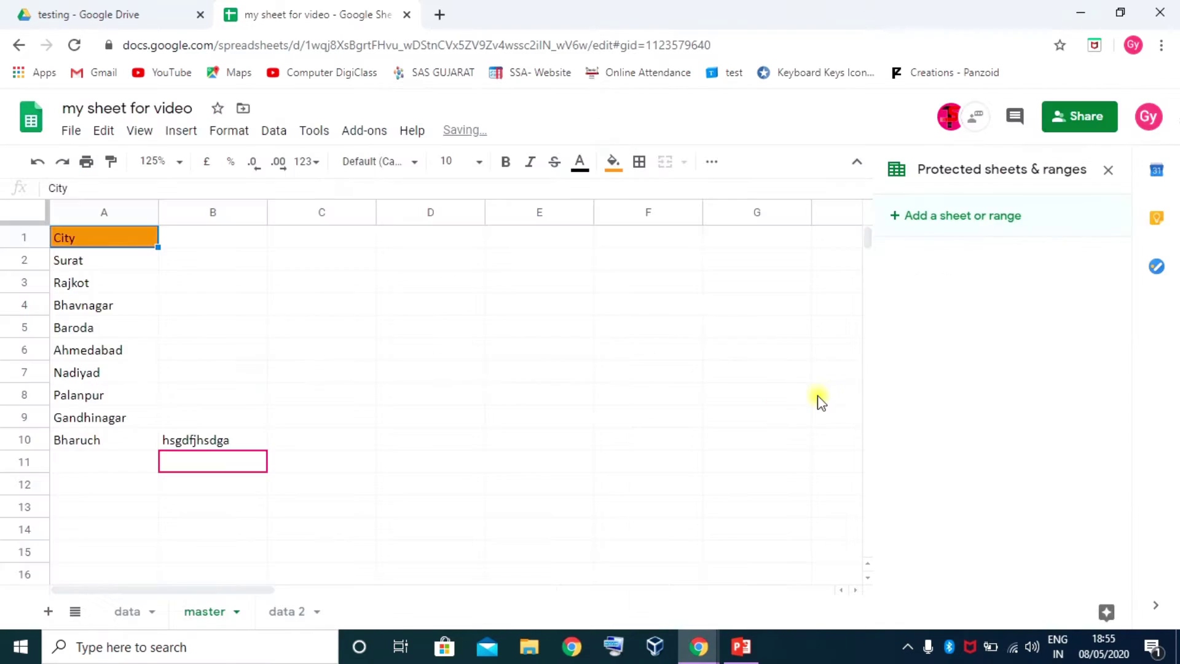
click(218, 440)
key(Delete)
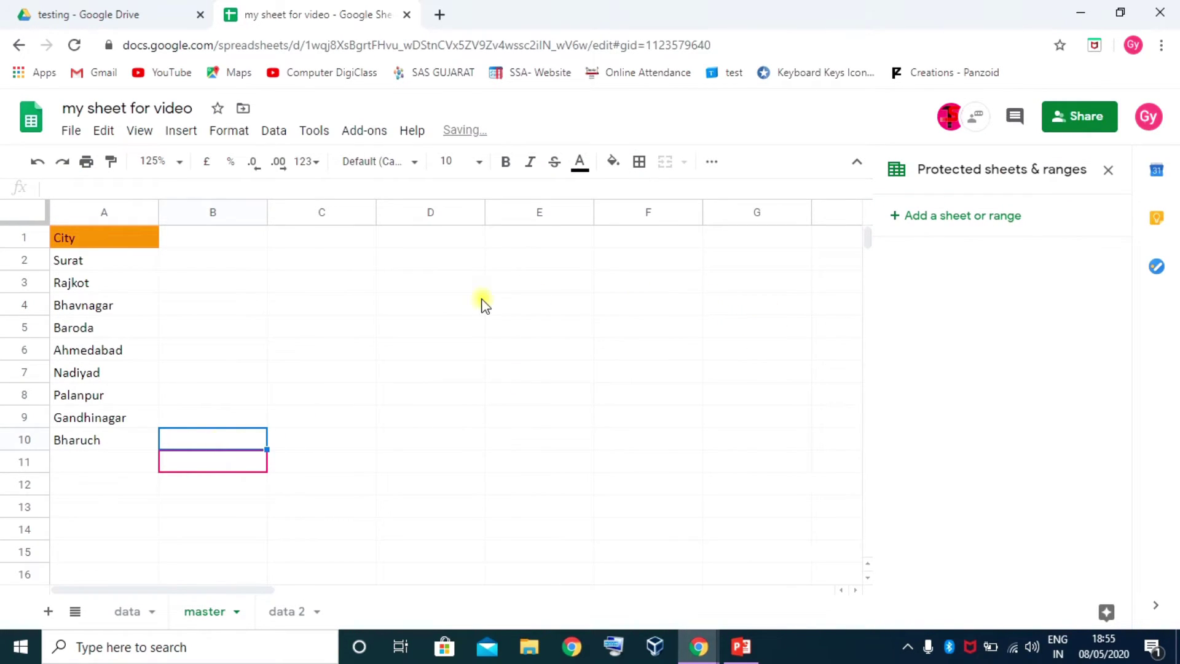
click(351, 333)
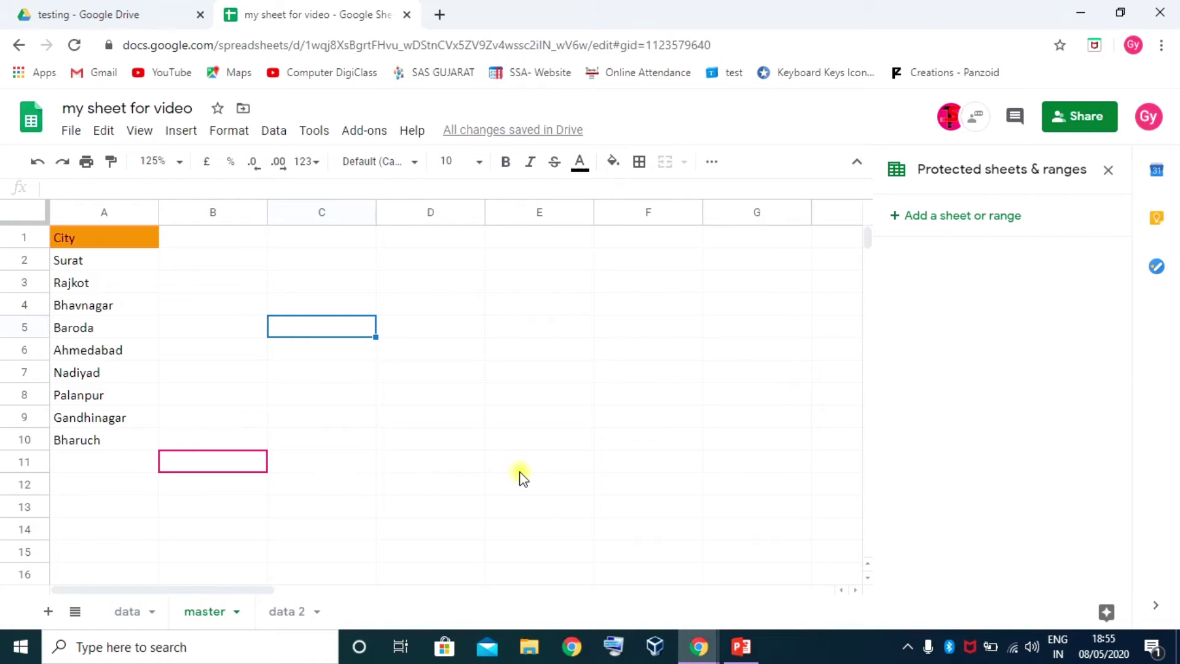
click(127, 612)
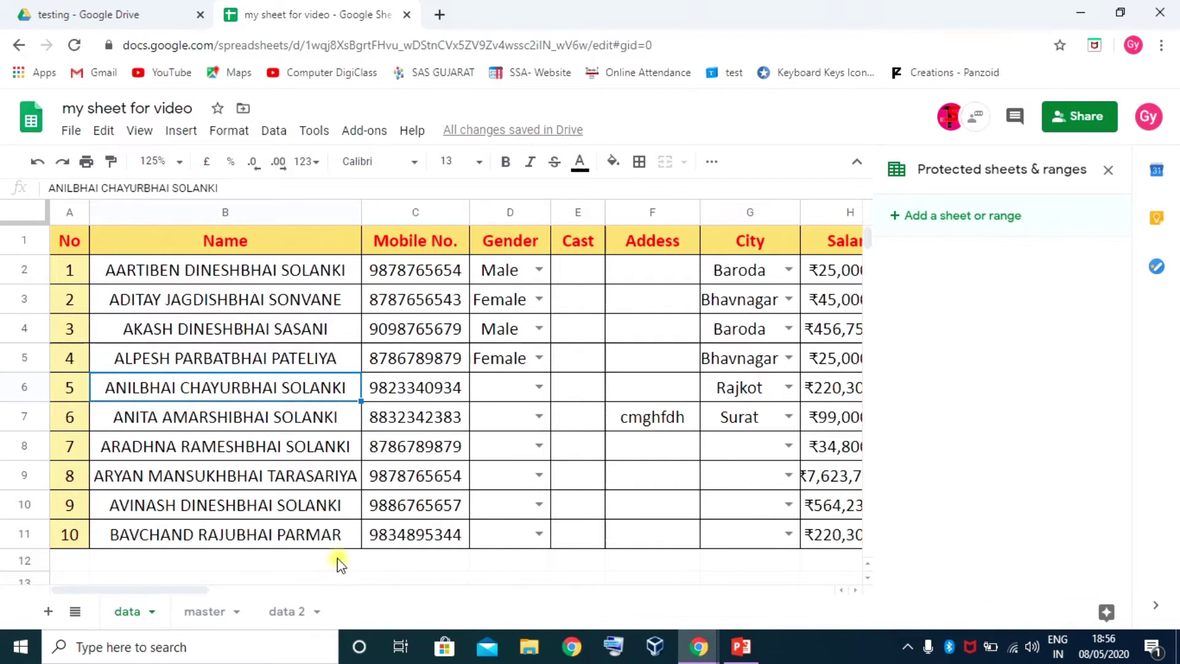
Select Salary cells H2:H11, close the protected ranges panel, and right-click the selection
drag(209, 591, 276, 599)
drag(564, 274, 555, 536)
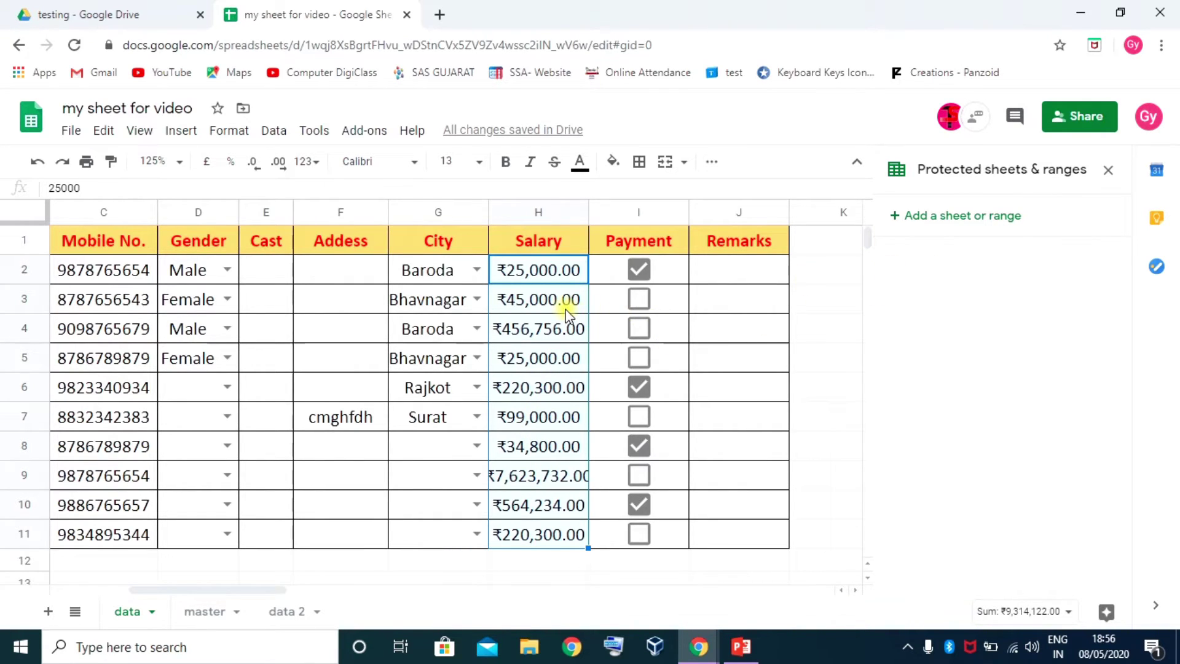
click(274, 130)
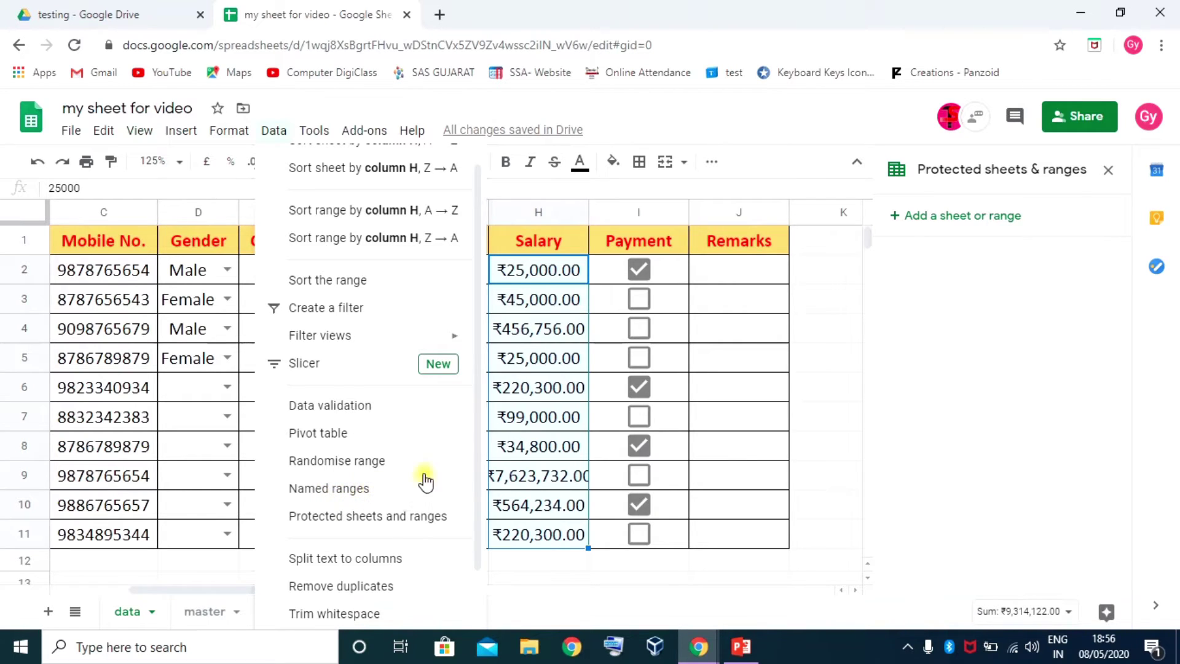
click(533, 332)
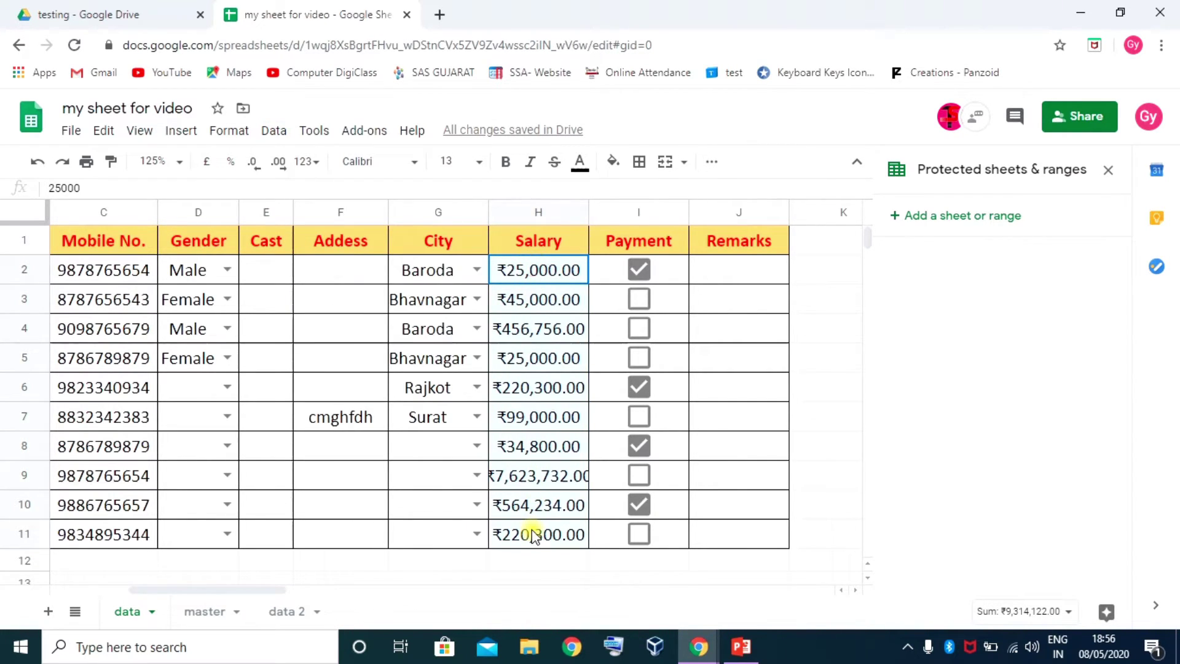
click(1109, 170)
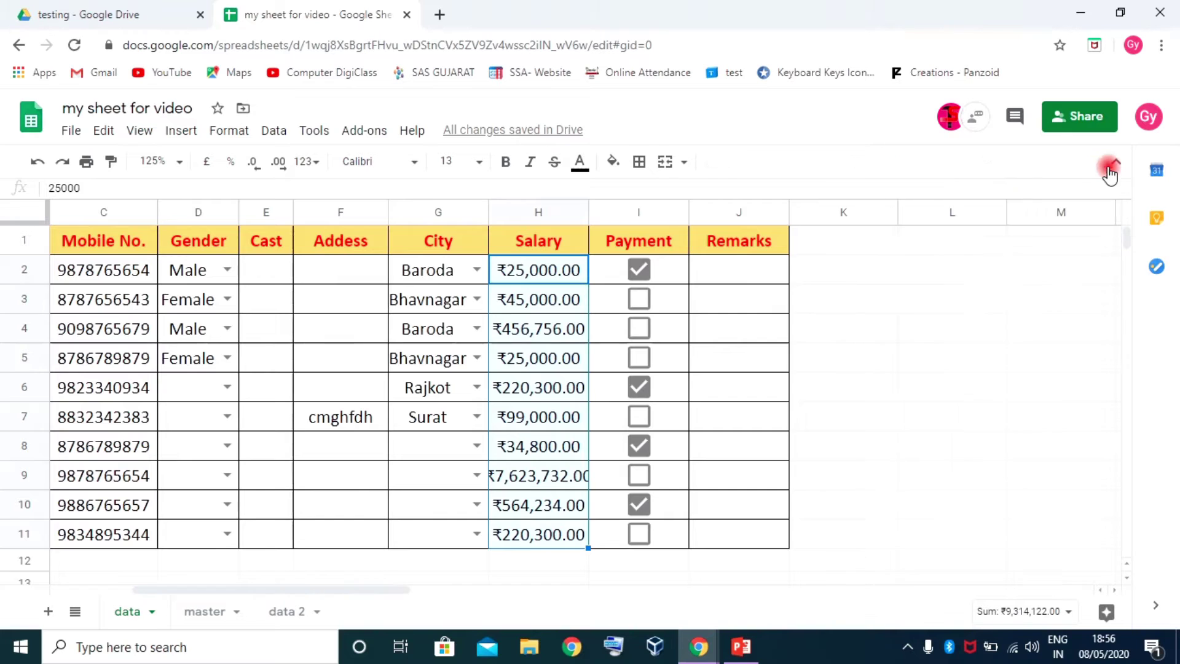
right_click(547, 349)
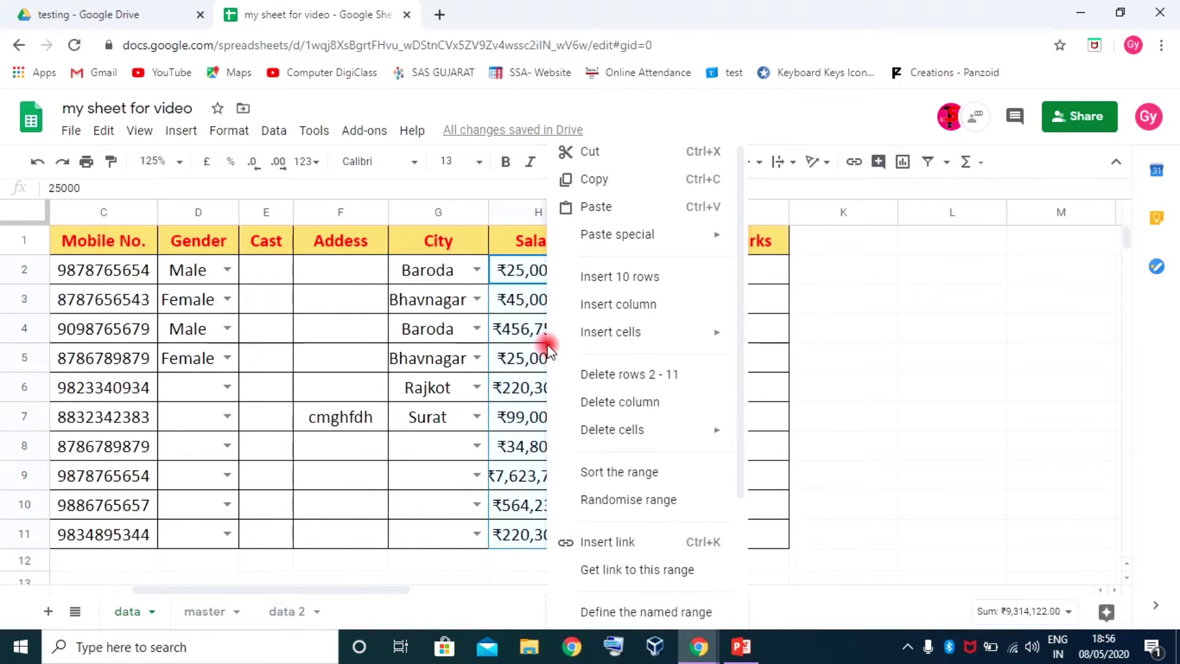
Protect range data!H2:H11 with description 'salary range restric' and continue to its permissions
scroll(611, 500, down, 3)
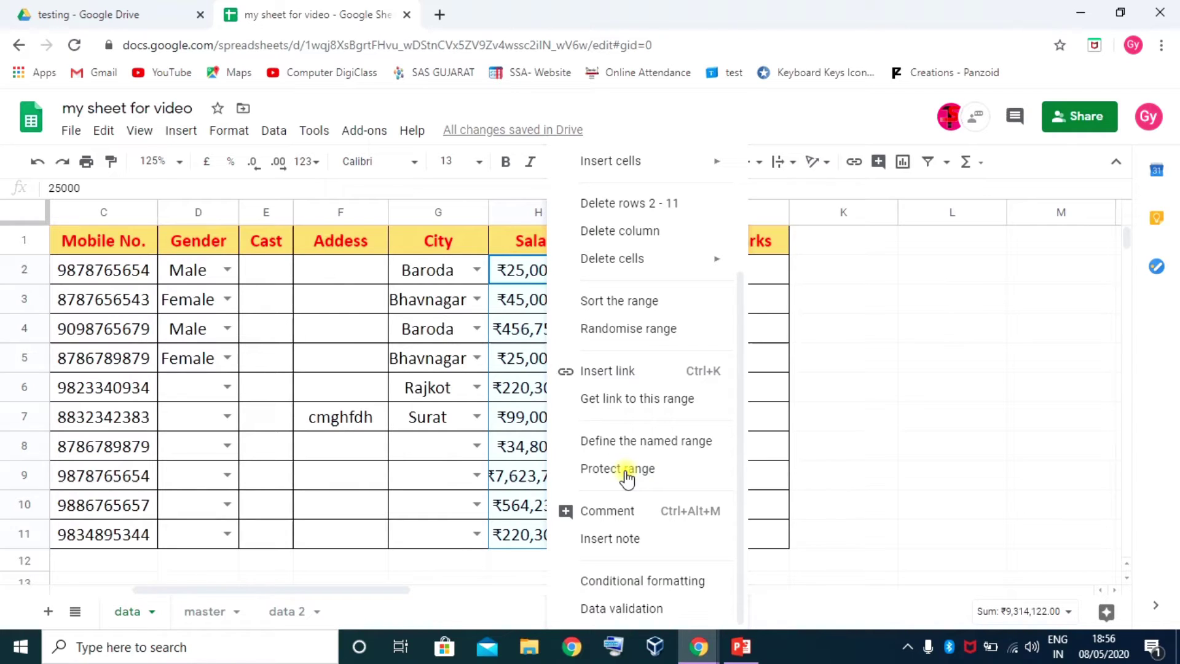
click(642, 472)
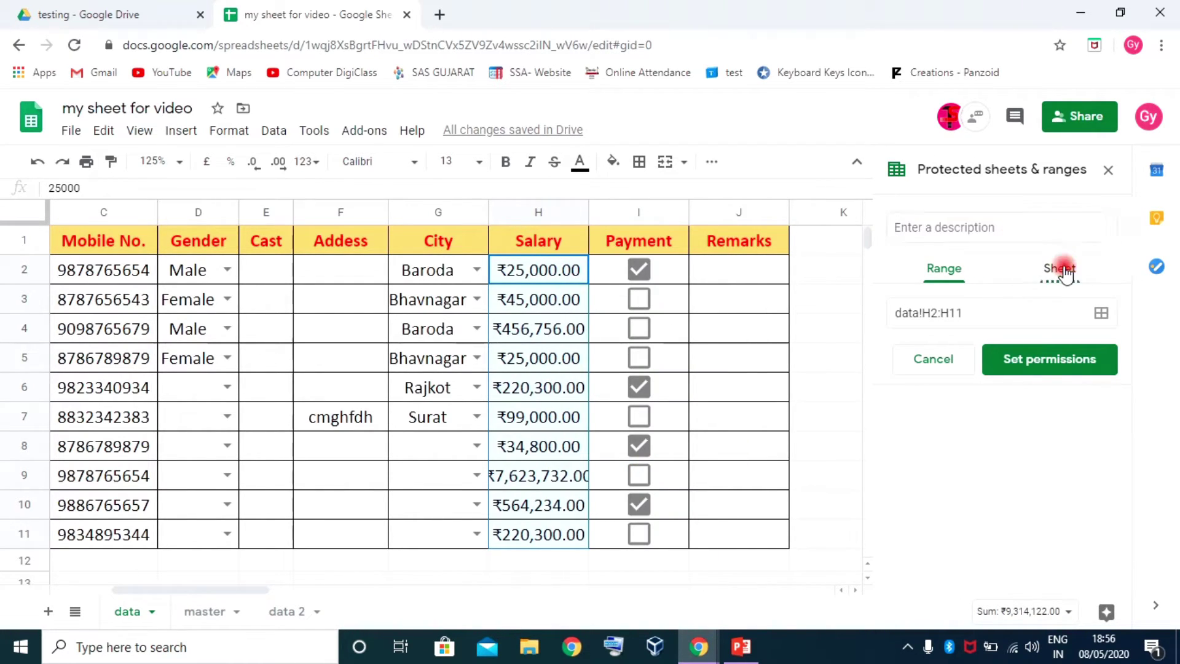
click(1065, 272)
click(943, 270)
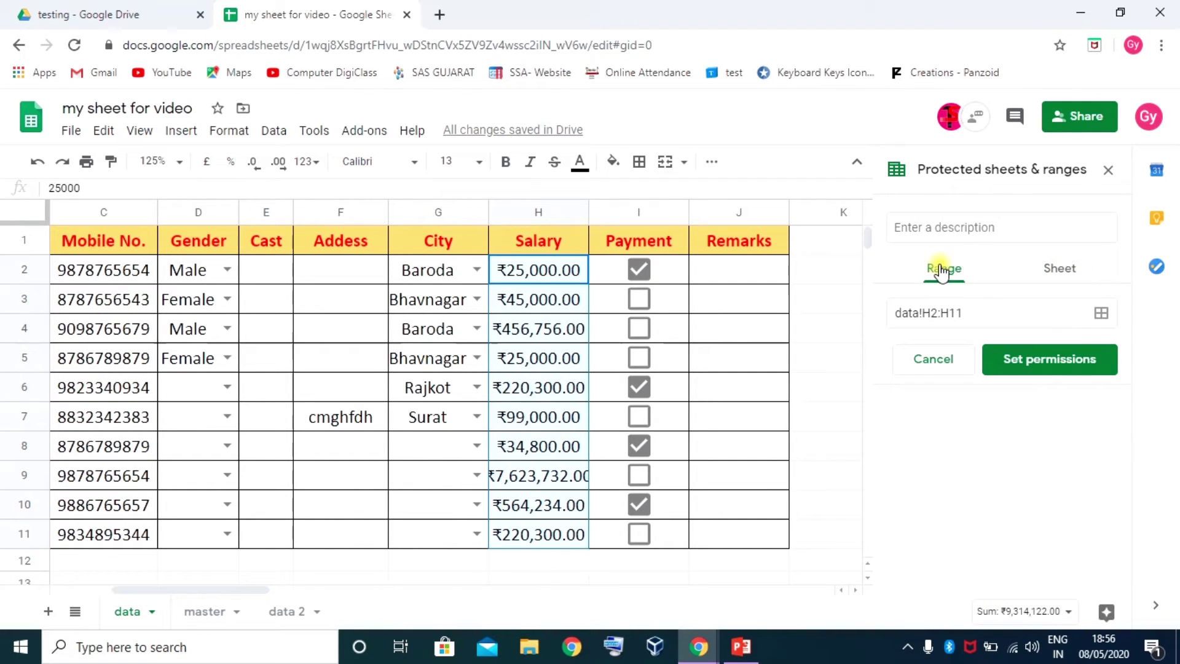
click(898, 224)
text(salary range)
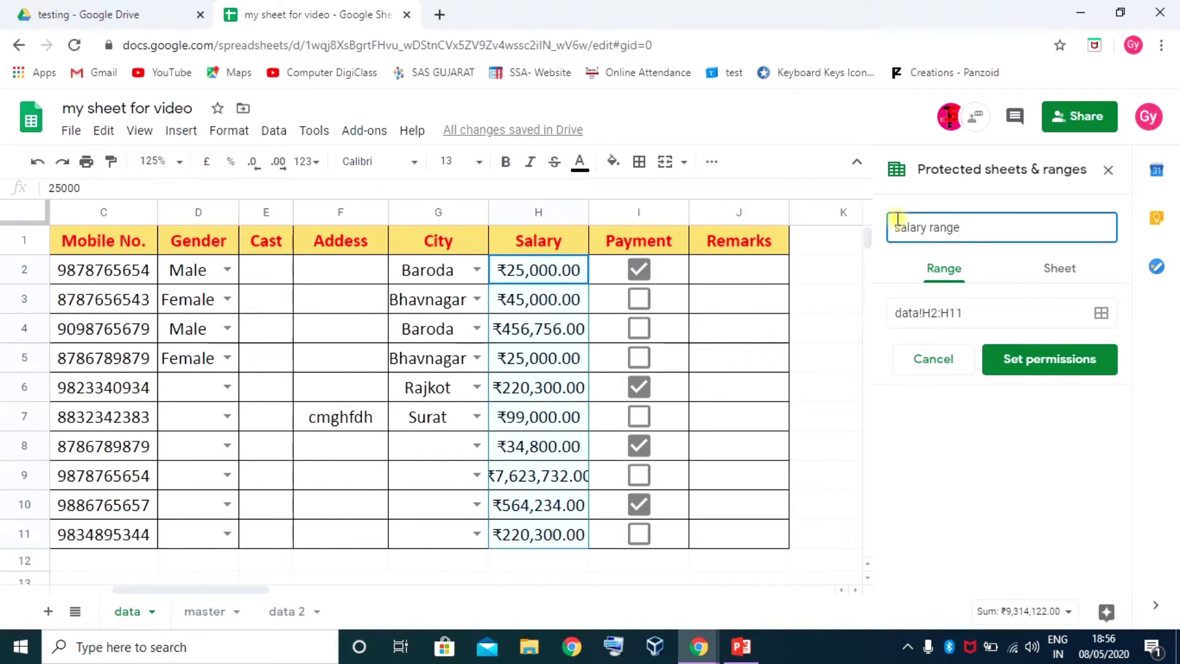
text(tric)
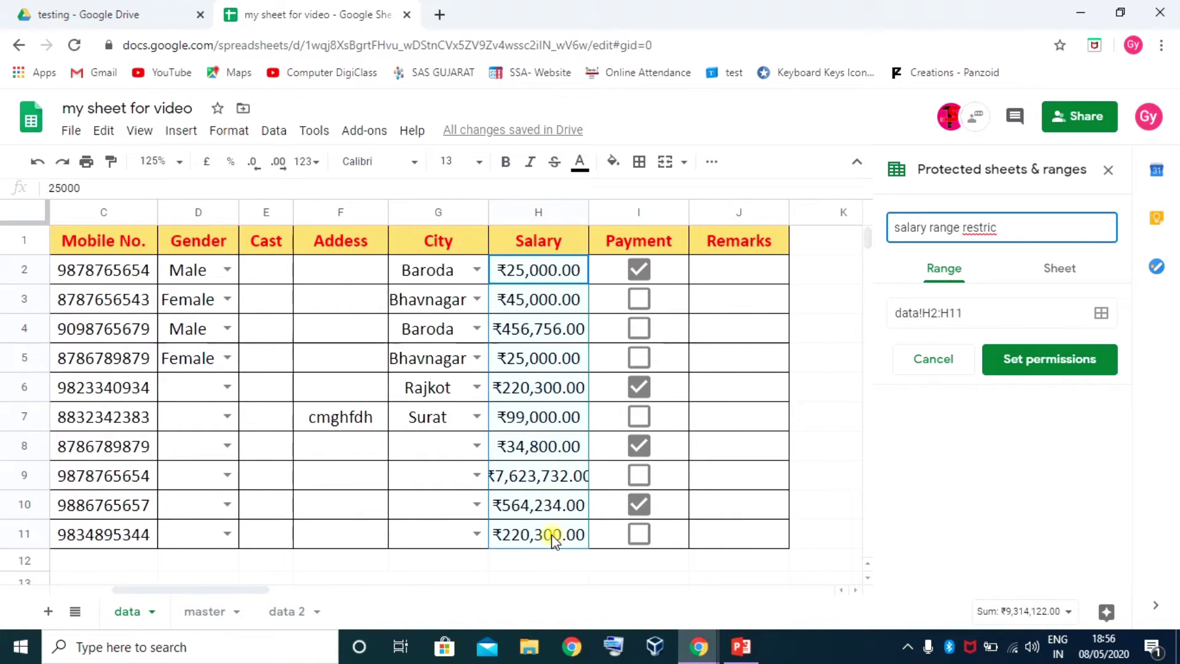
click(1062, 358)
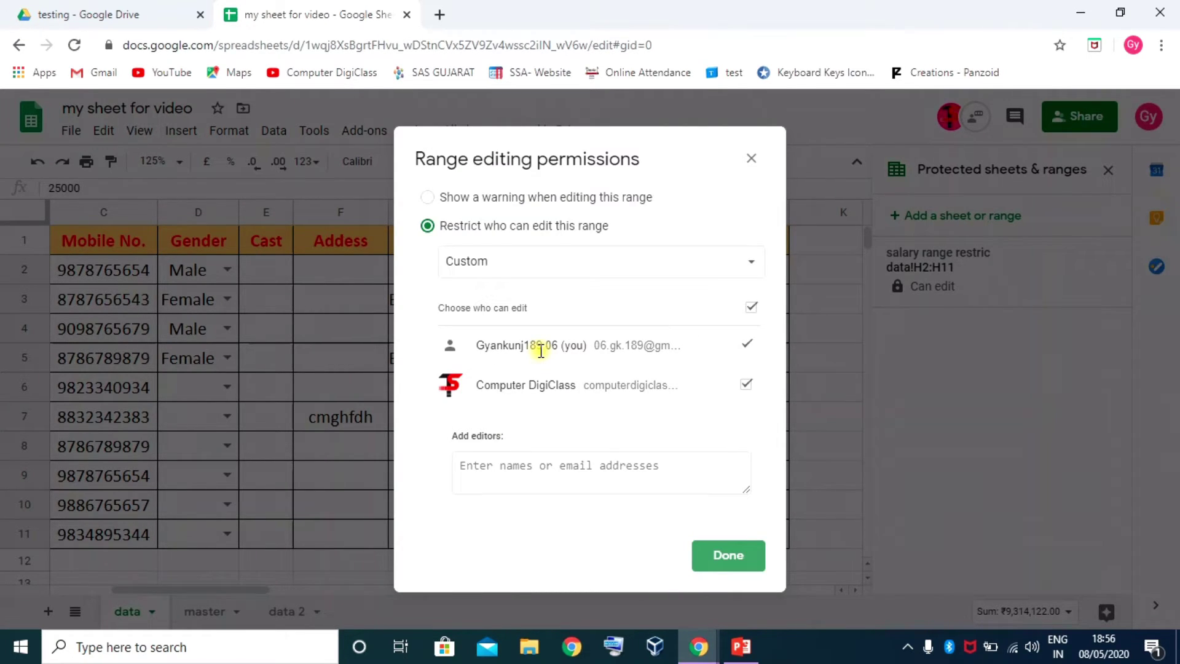
Untick the second collaborator and set the salary range to 'Only you' can edit
click(748, 385)
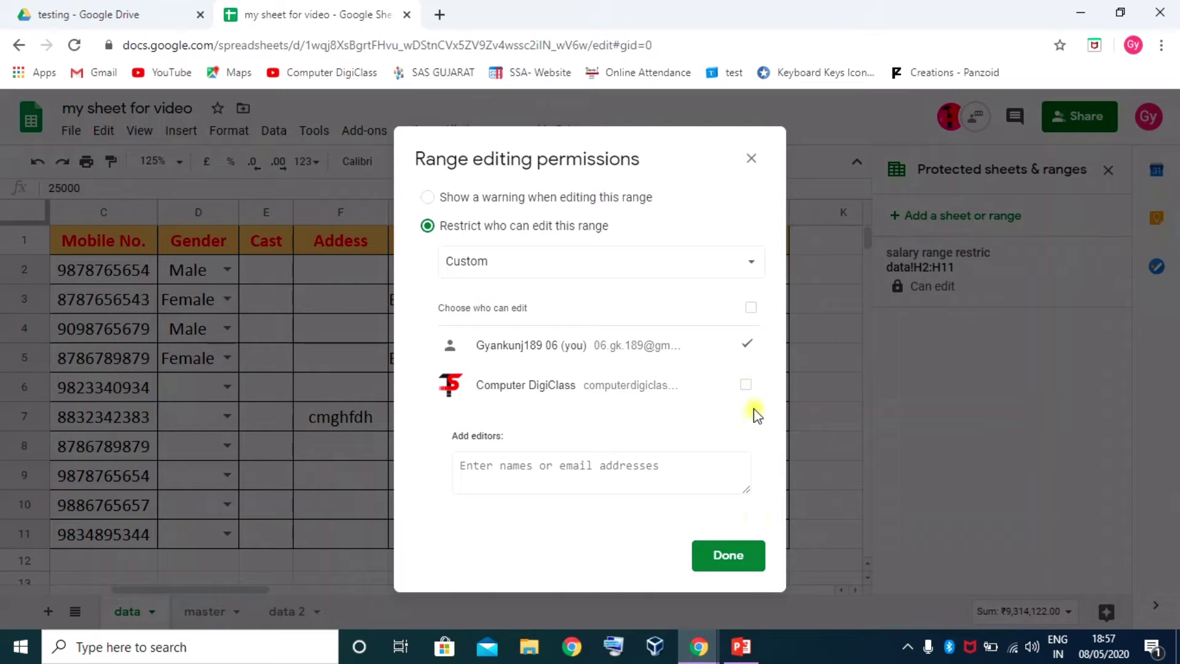
click(746, 384)
click(747, 386)
click(603, 261)
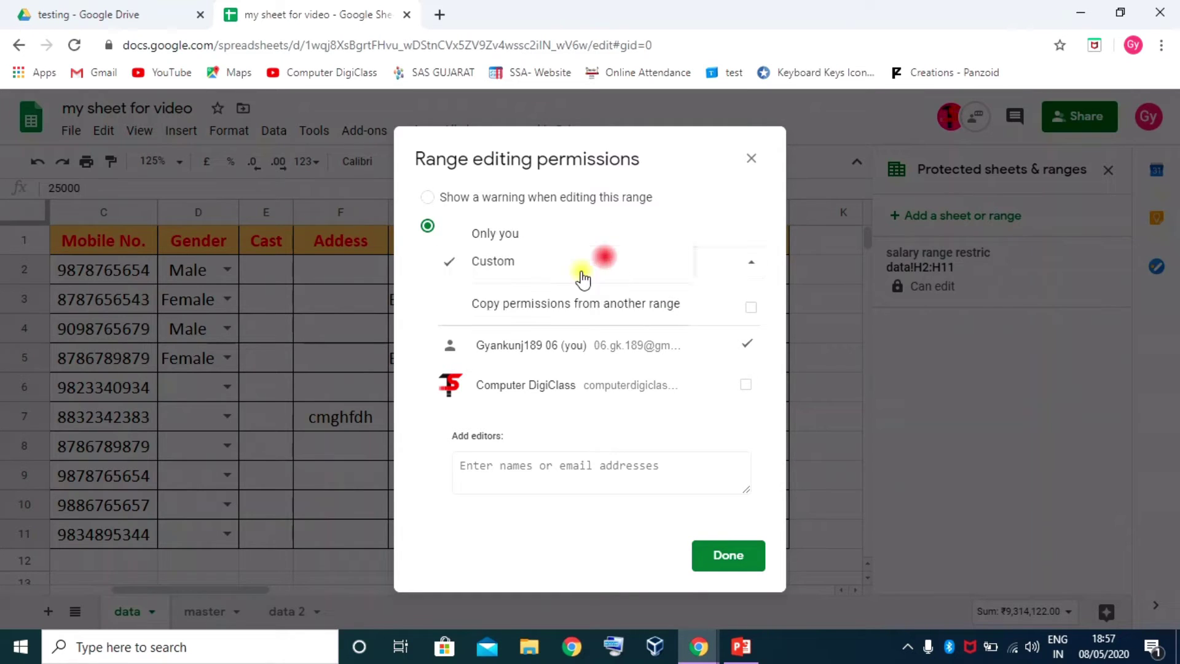
click(530, 236)
click(743, 332)
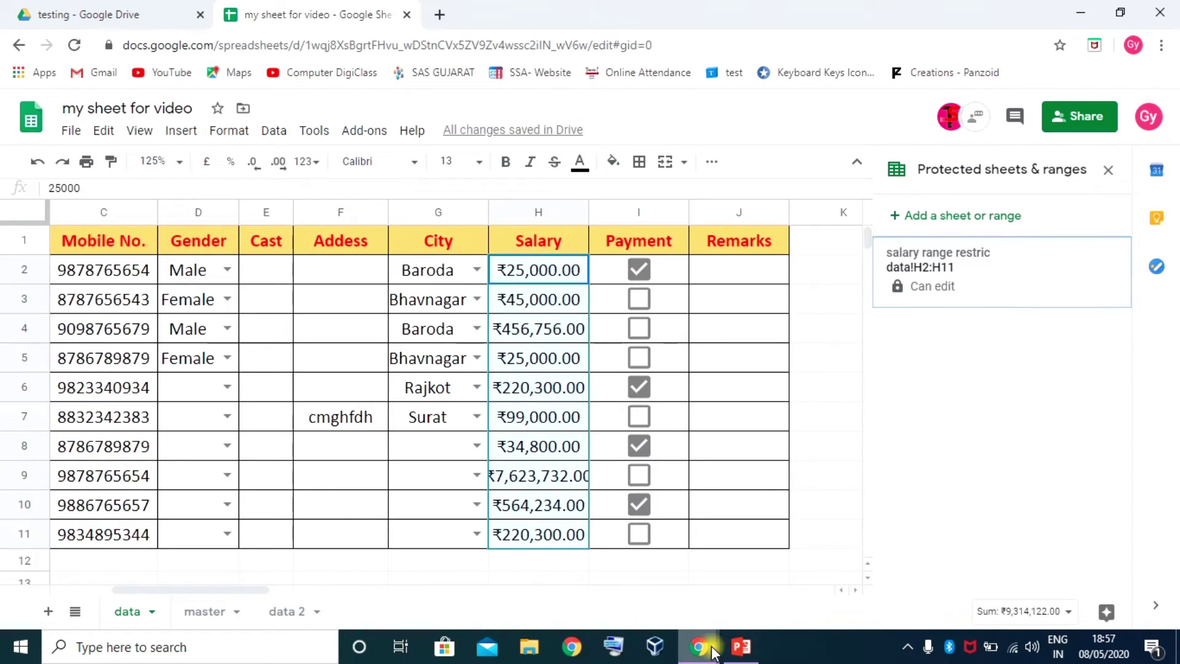
In the collaborator's window, try deleting protected Salary cell H4 and dismiss the protection warnings
mouse_move(699, 645)
click(758, 574)
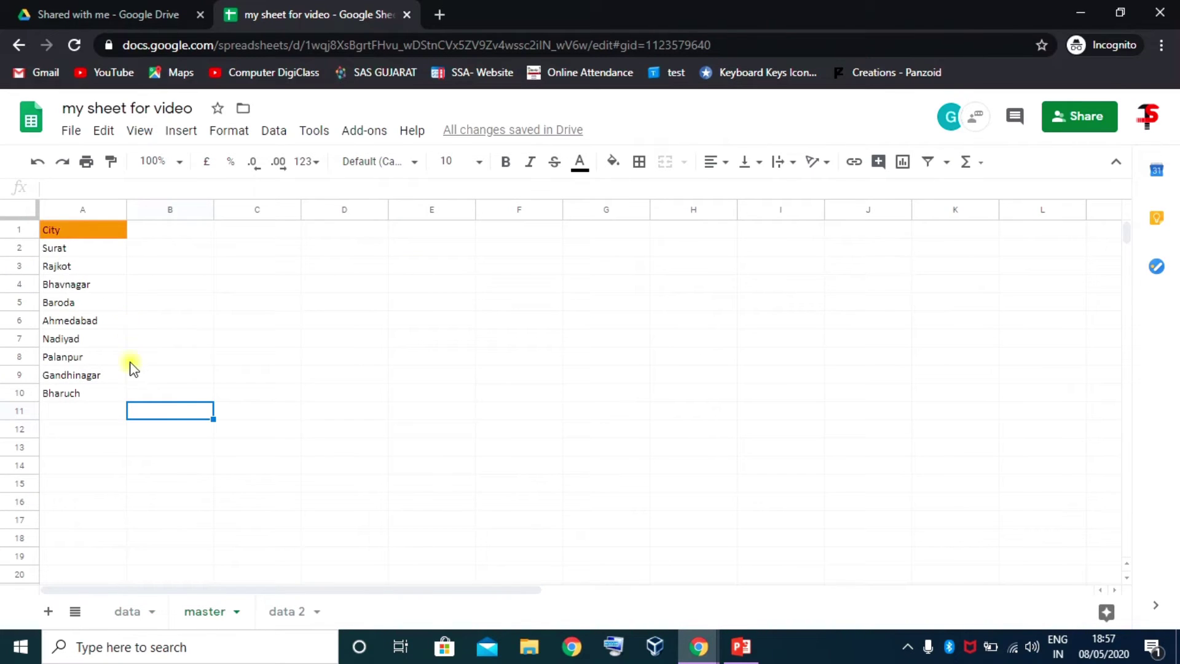
click(209, 375)
click(130, 612)
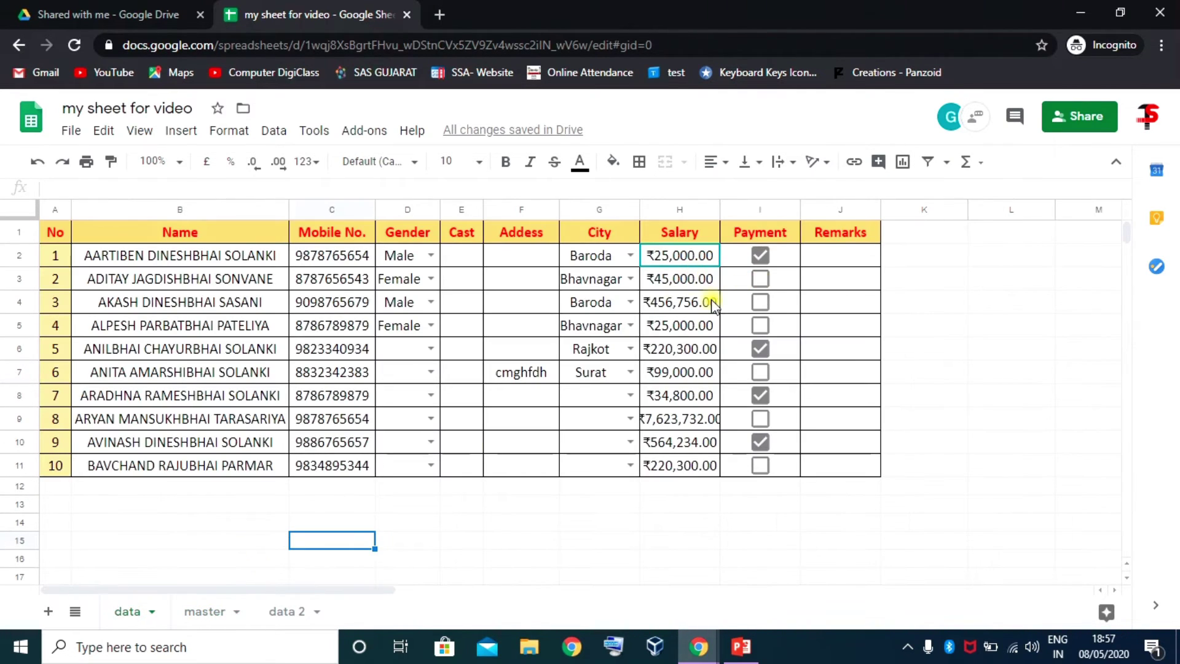
click(679, 303)
key(Delete)
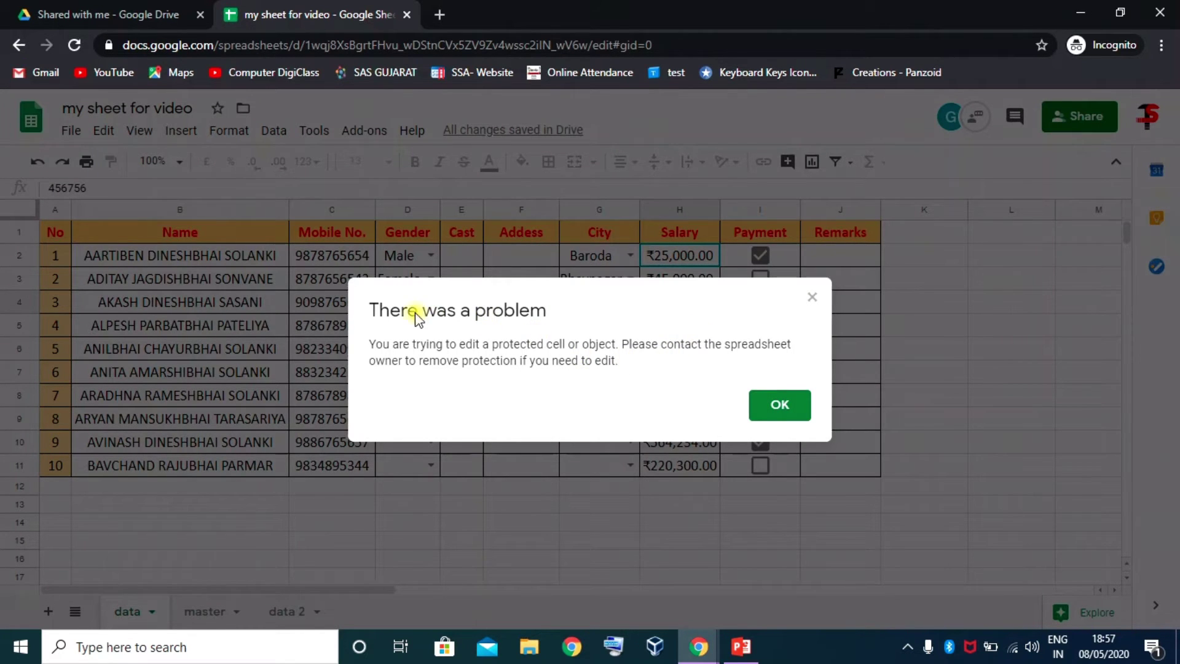
click(786, 409)
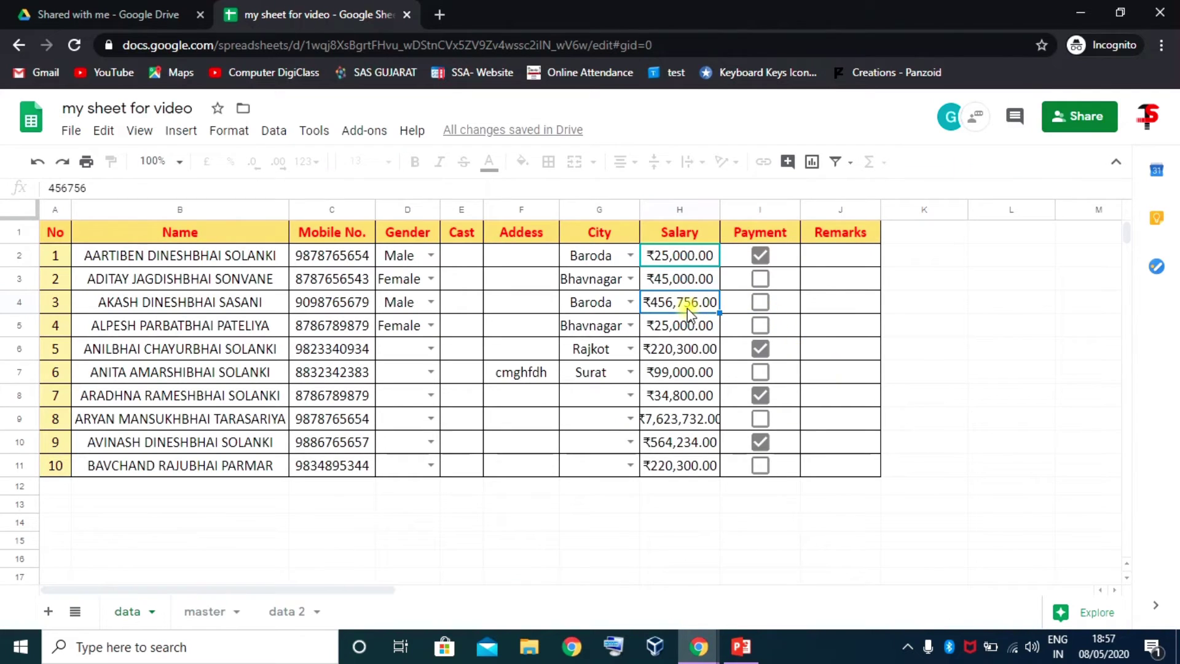
key(Delete)
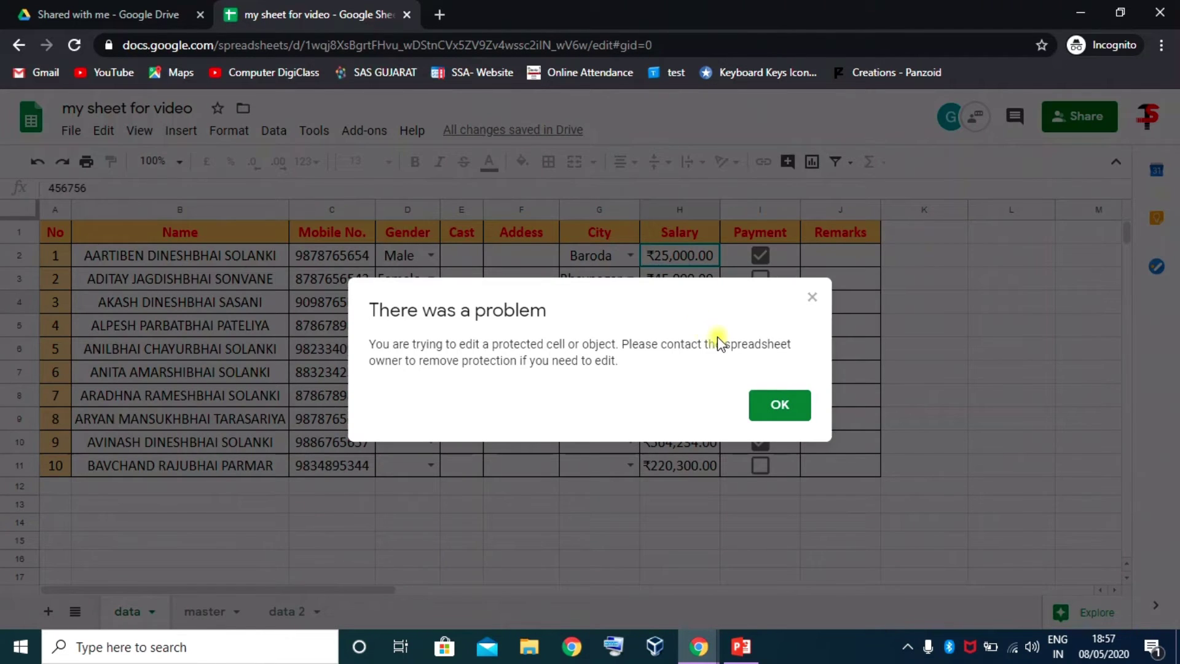
click(782, 408)
Enter 'uytfsdhjgfsd' in Address cell F4
click(523, 300)
text(uy)
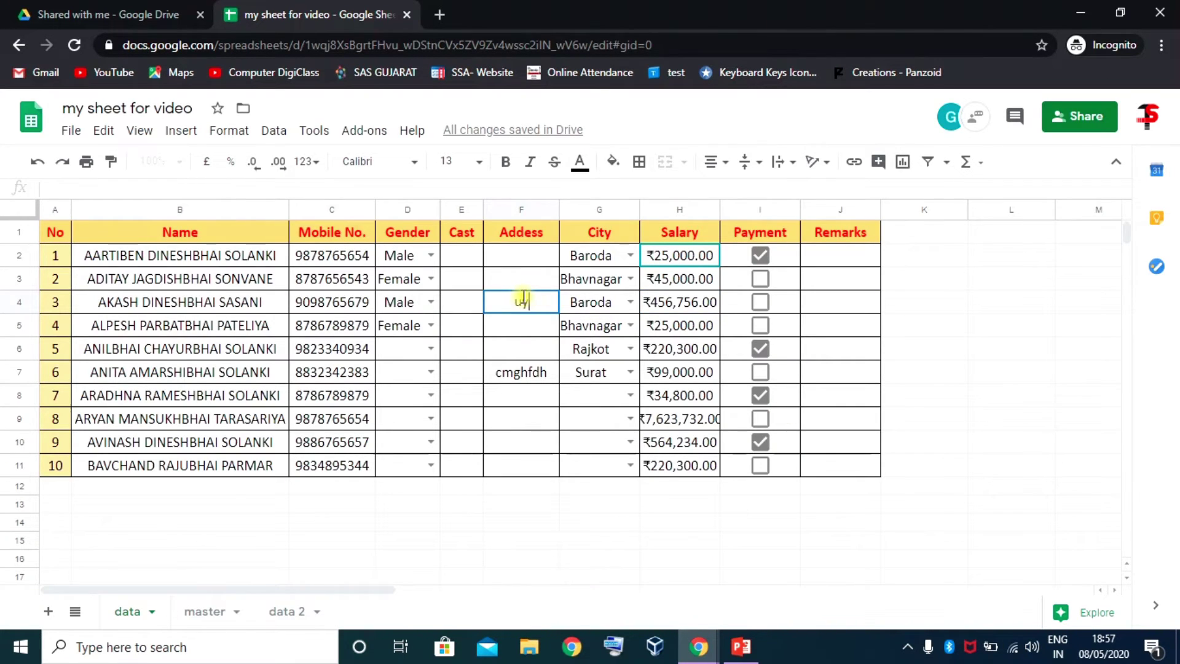
text(tfsdhgfsd)
key(Return)
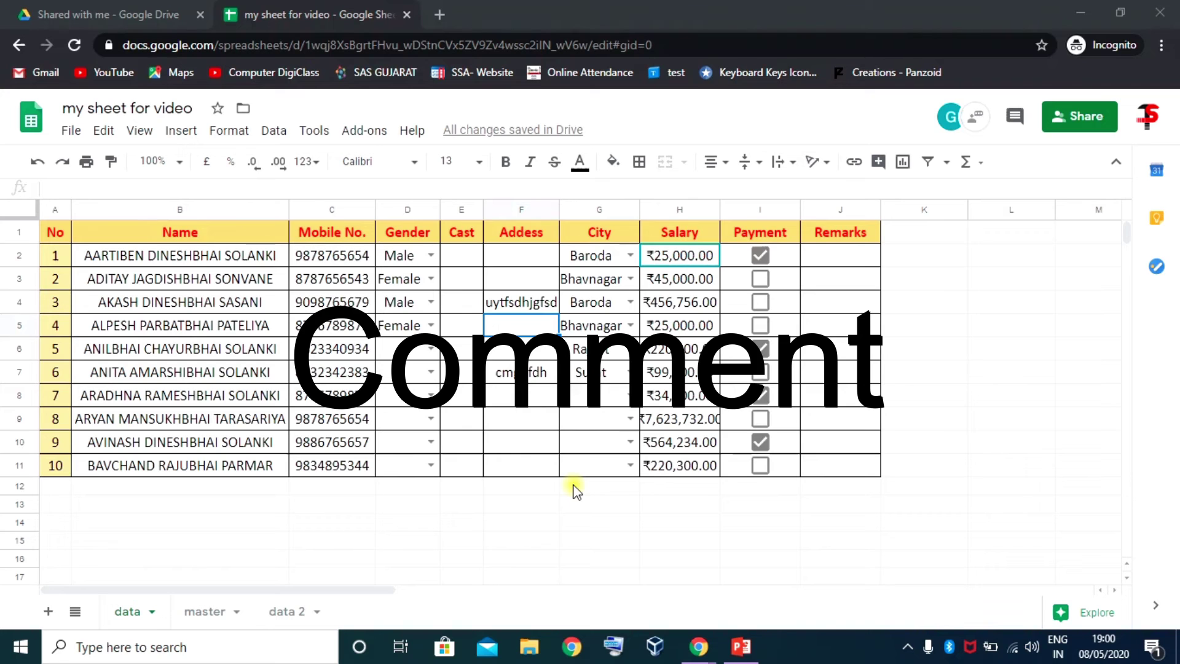
Post a comment reading 'Correct it' on Address cell F4
click(524, 307)
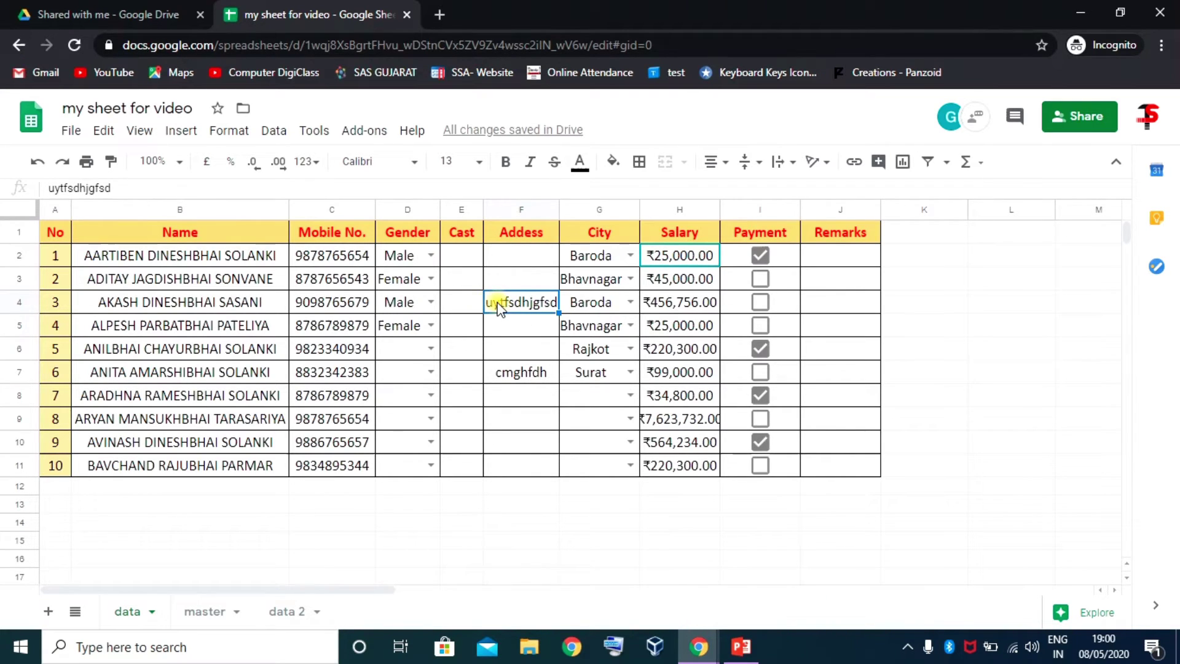
click(880, 163)
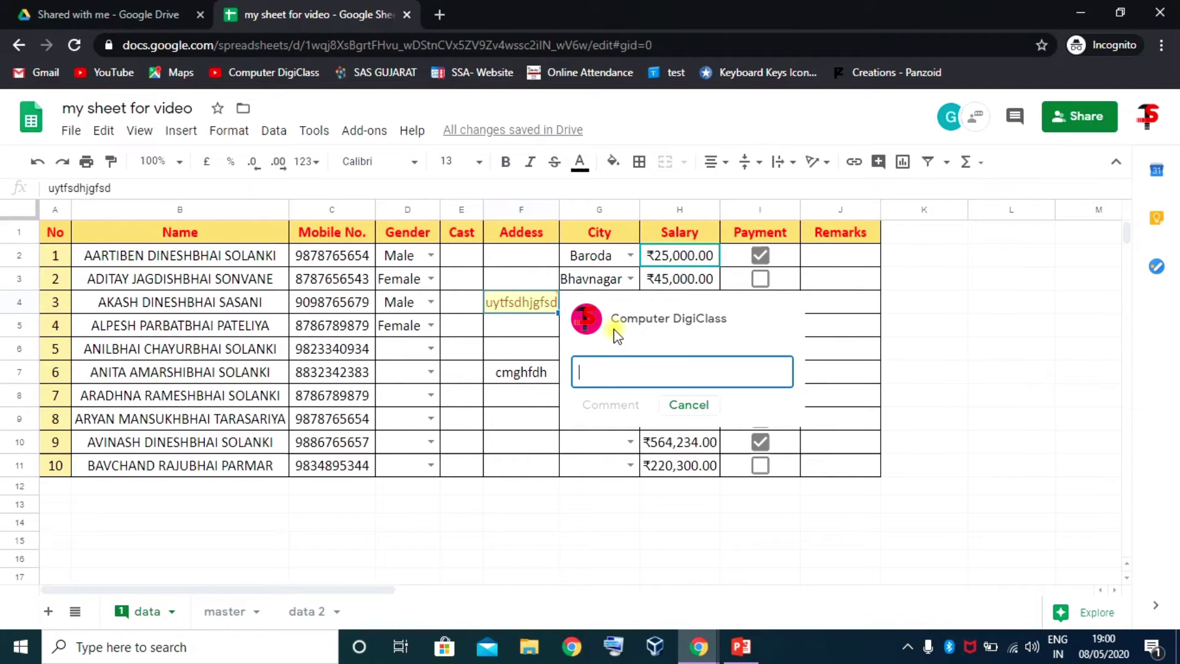
click(599, 369)
text(Correct it)
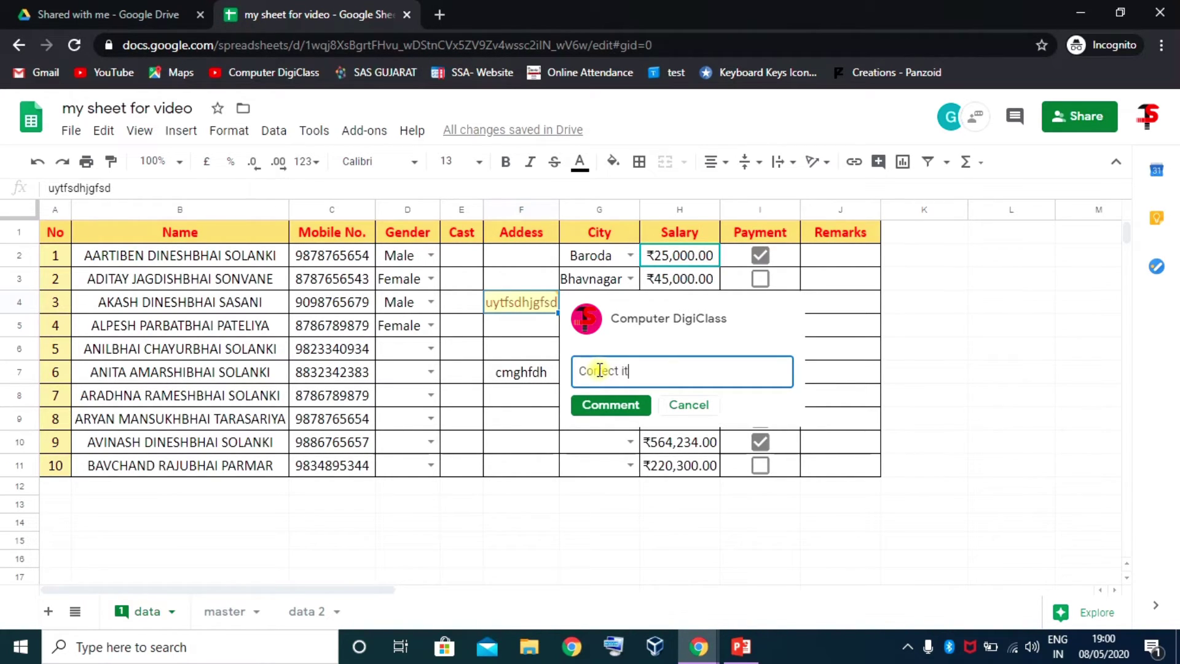
click(610, 405)
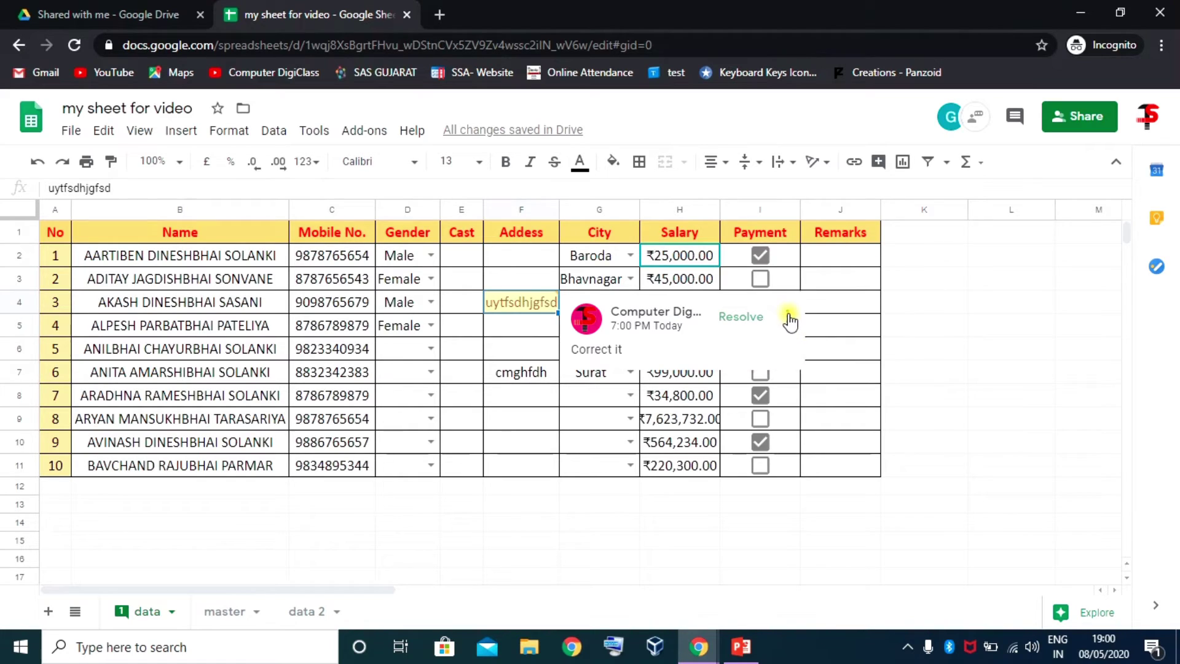
click(788, 317)
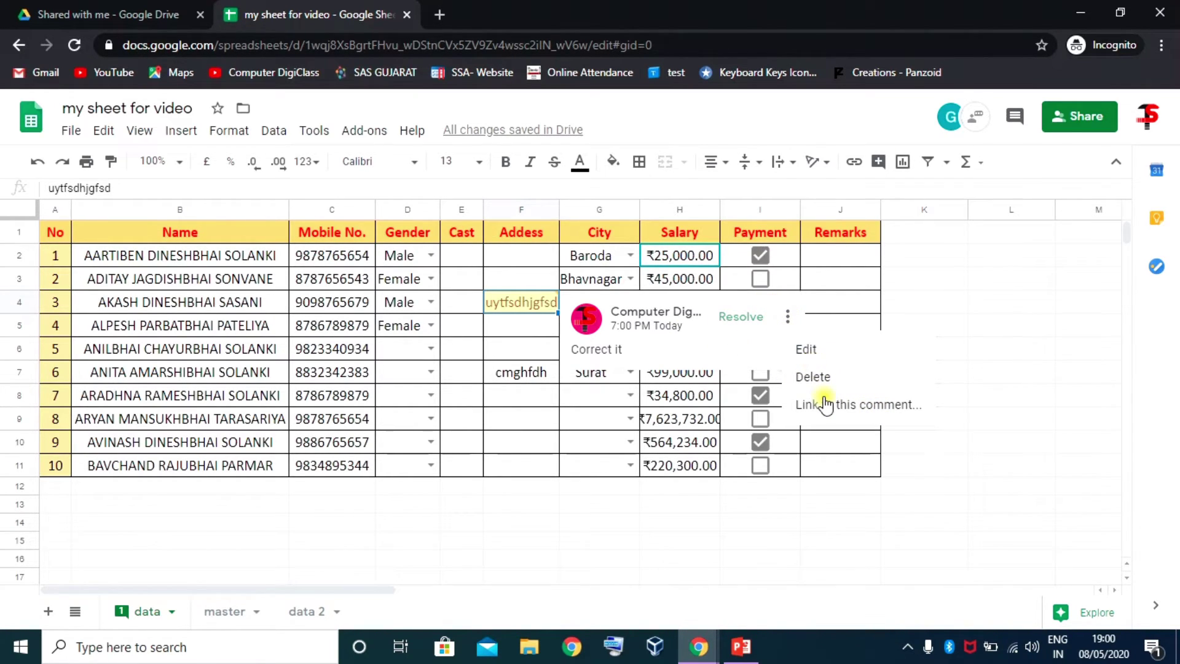
click(522, 305)
click(524, 325)
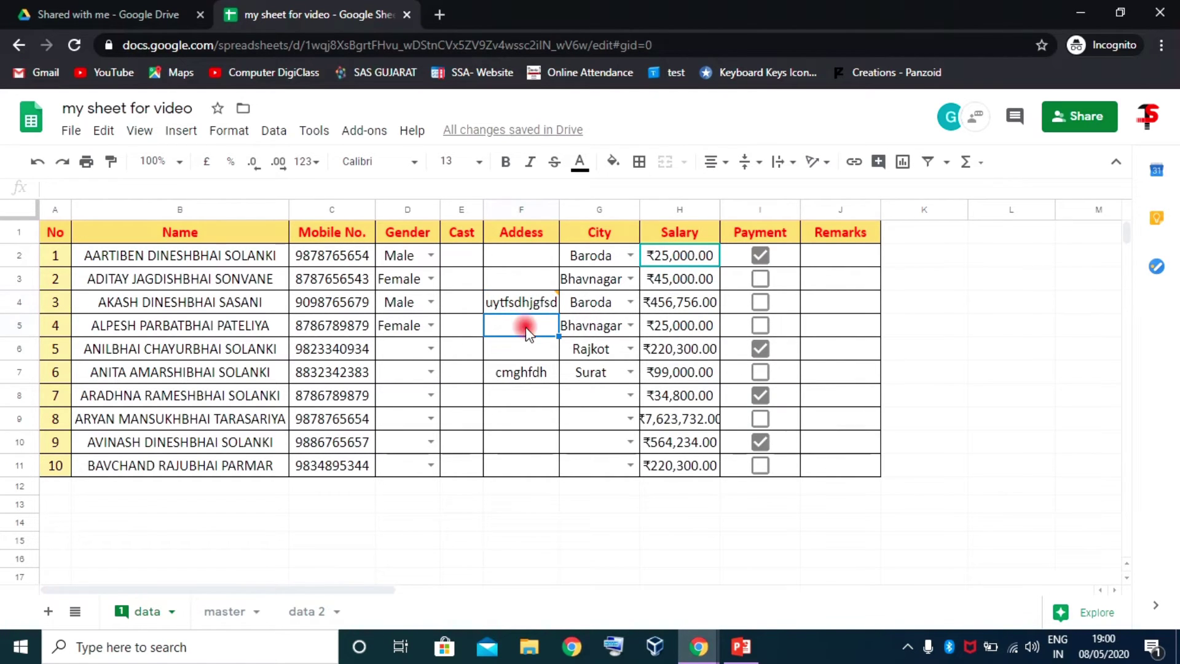
click(553, 301)
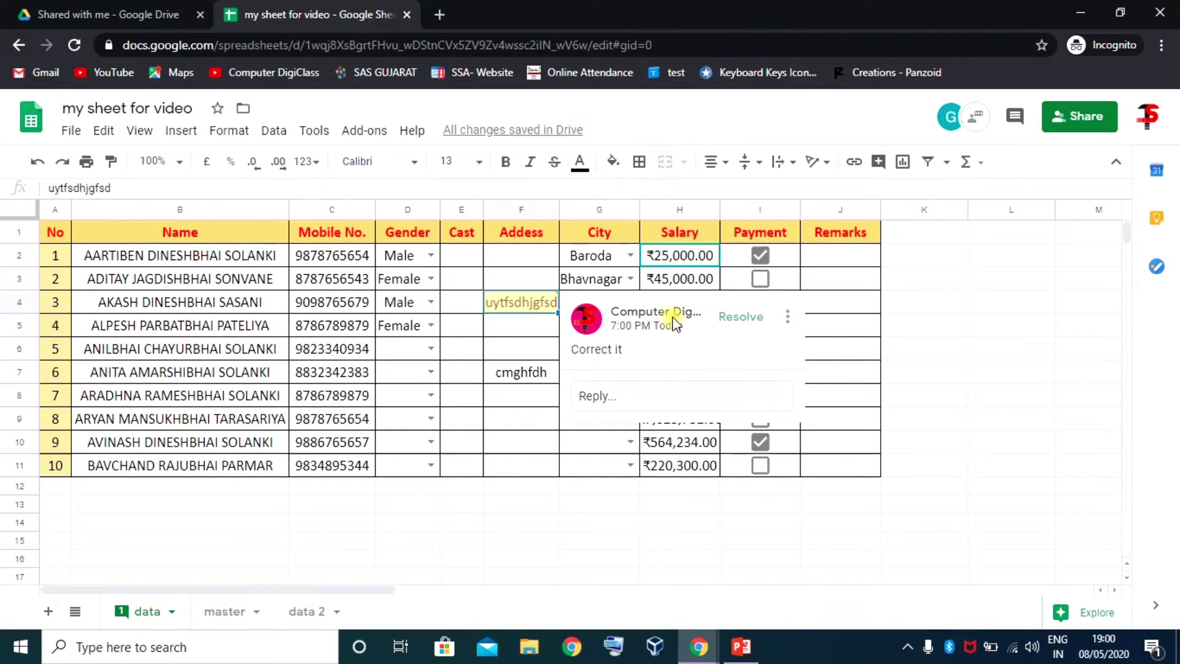
click(520, 329)
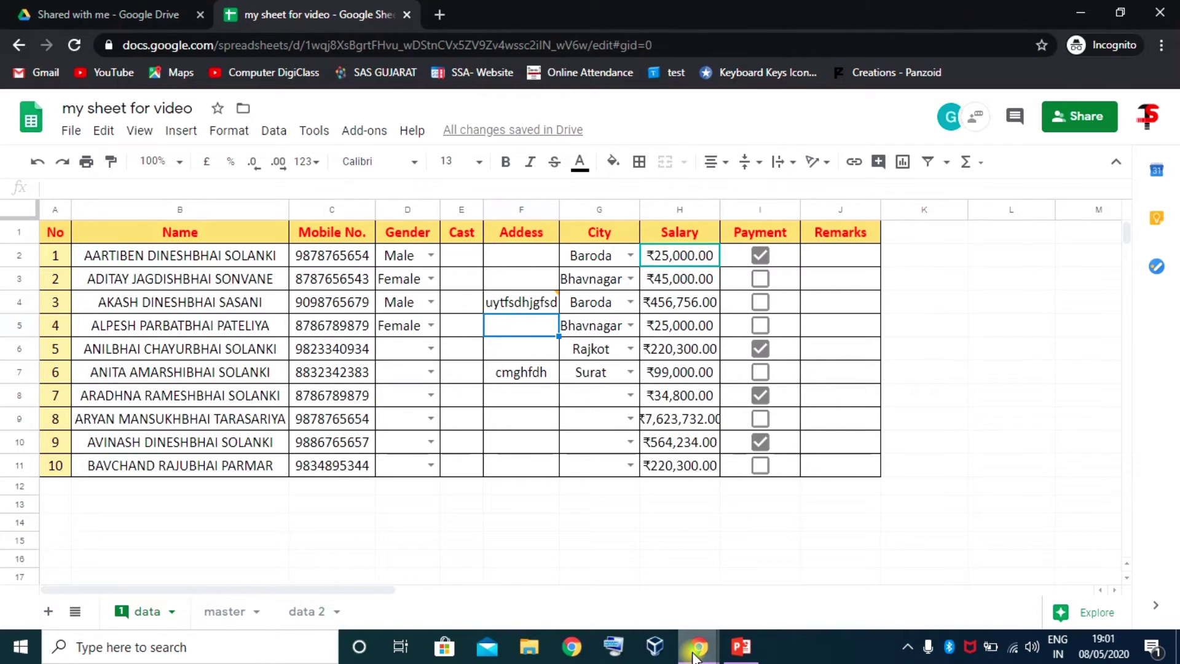
mouse_move(698, 647)
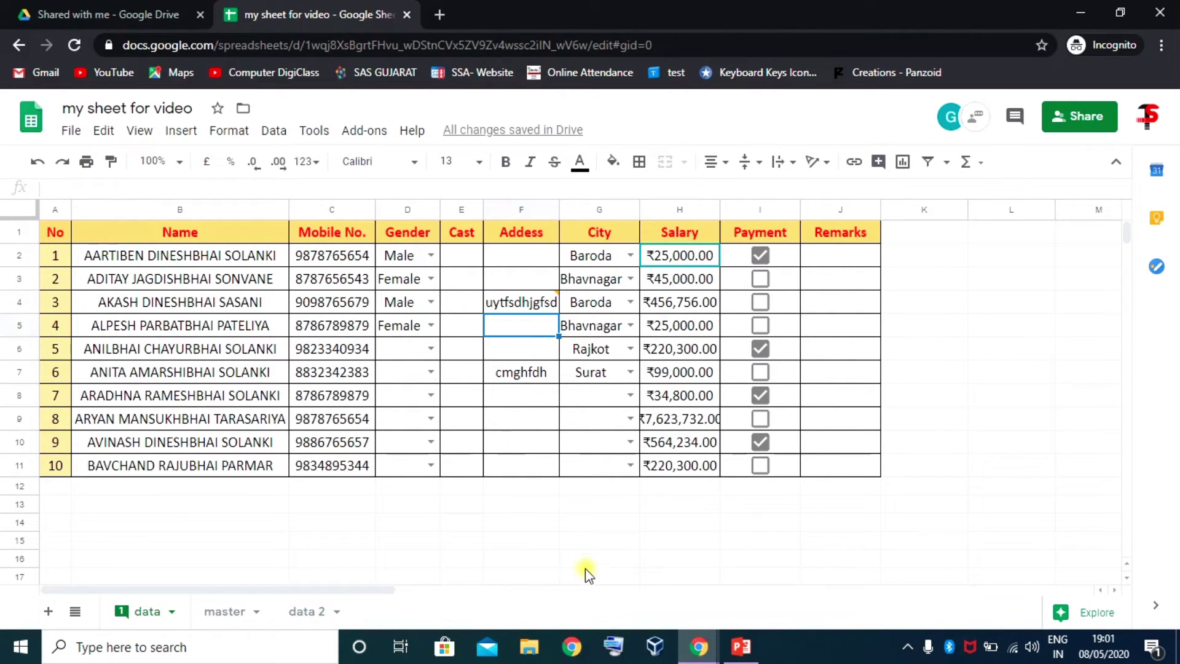
click(585, 576)
click(566, 490)
click(523, 349)
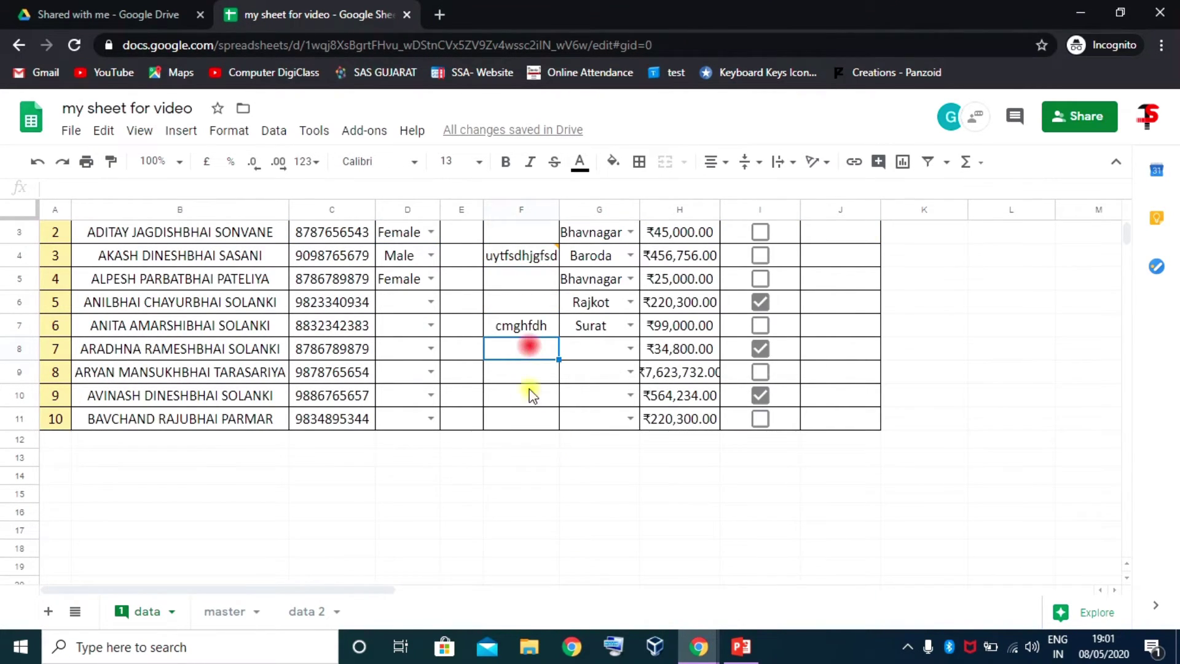
click(699, 646)
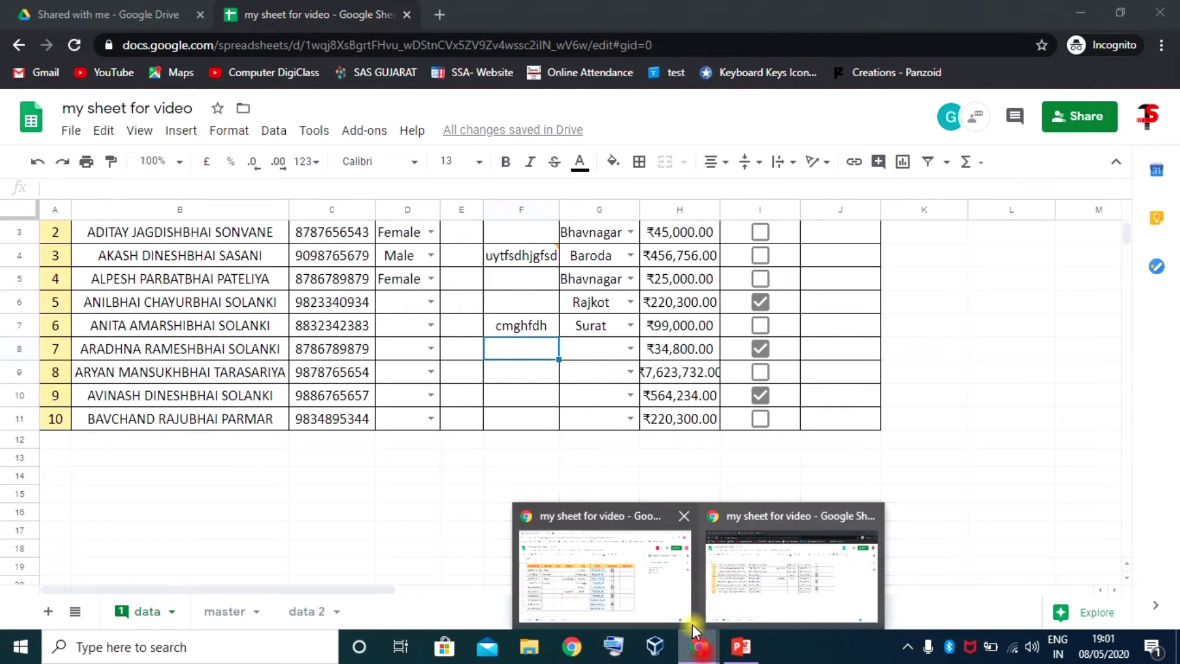
click(773, 582)
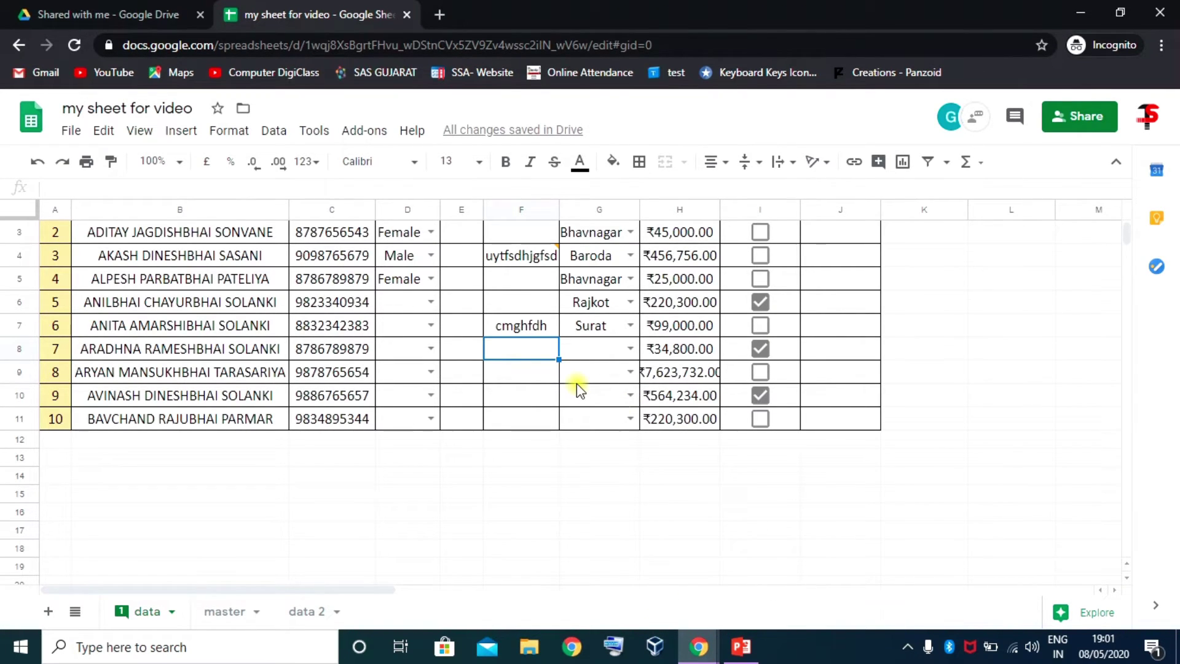
scroll(576, 383, up, 1)
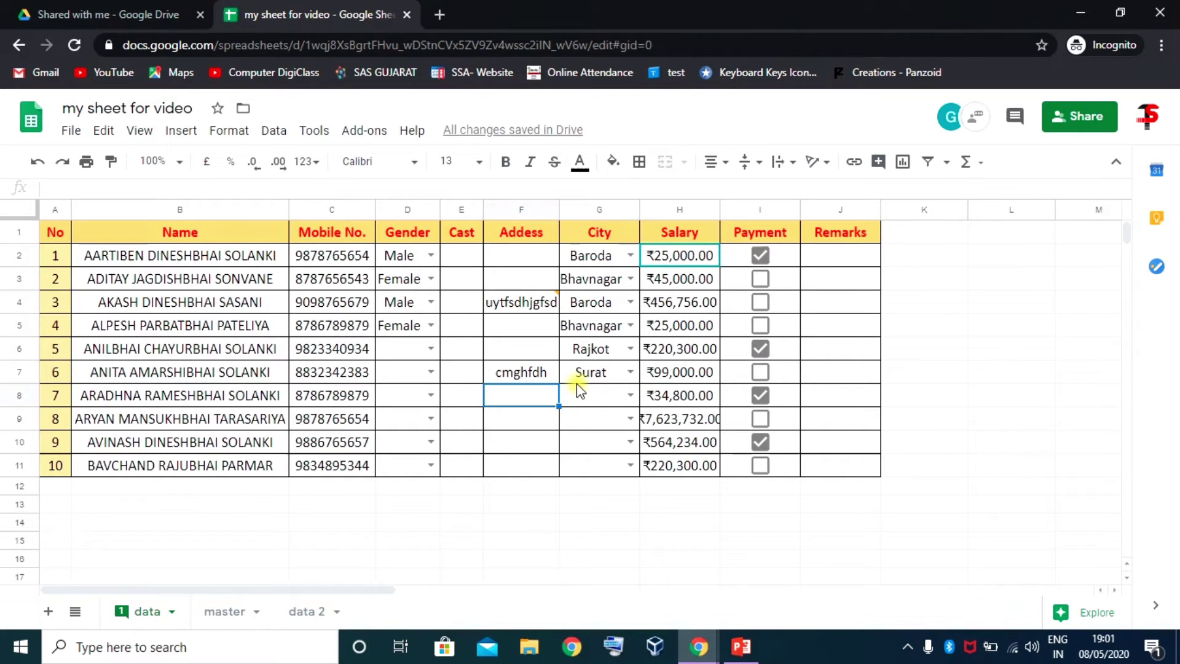
mouse_move(545, 304)
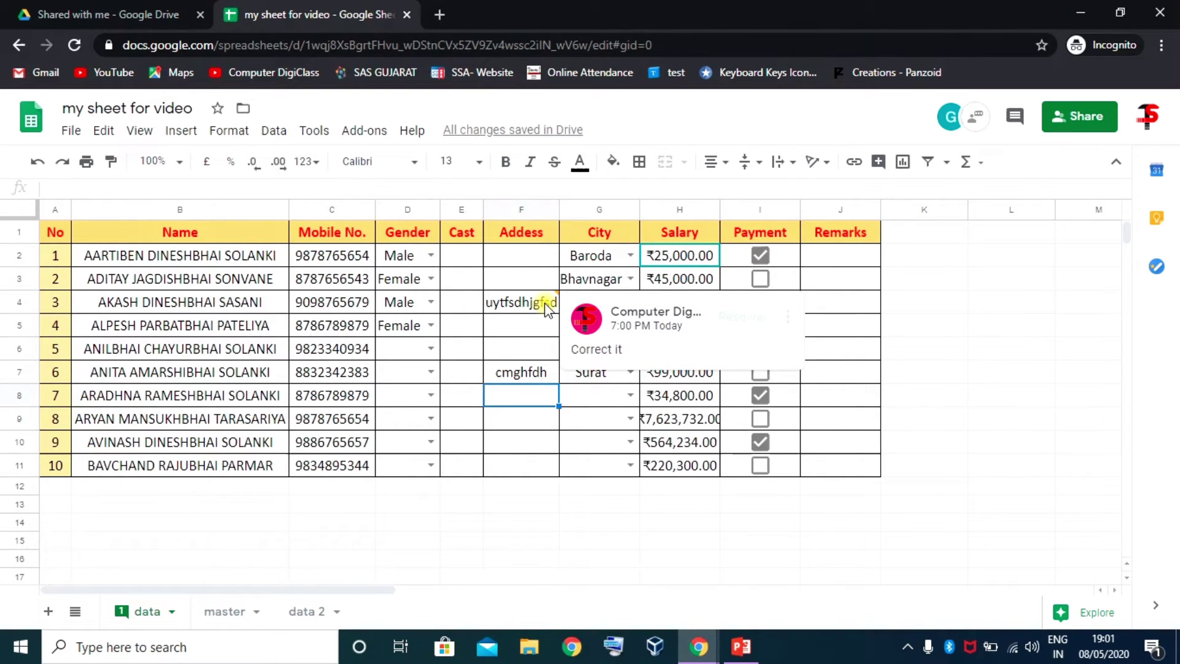
click(534, 302)
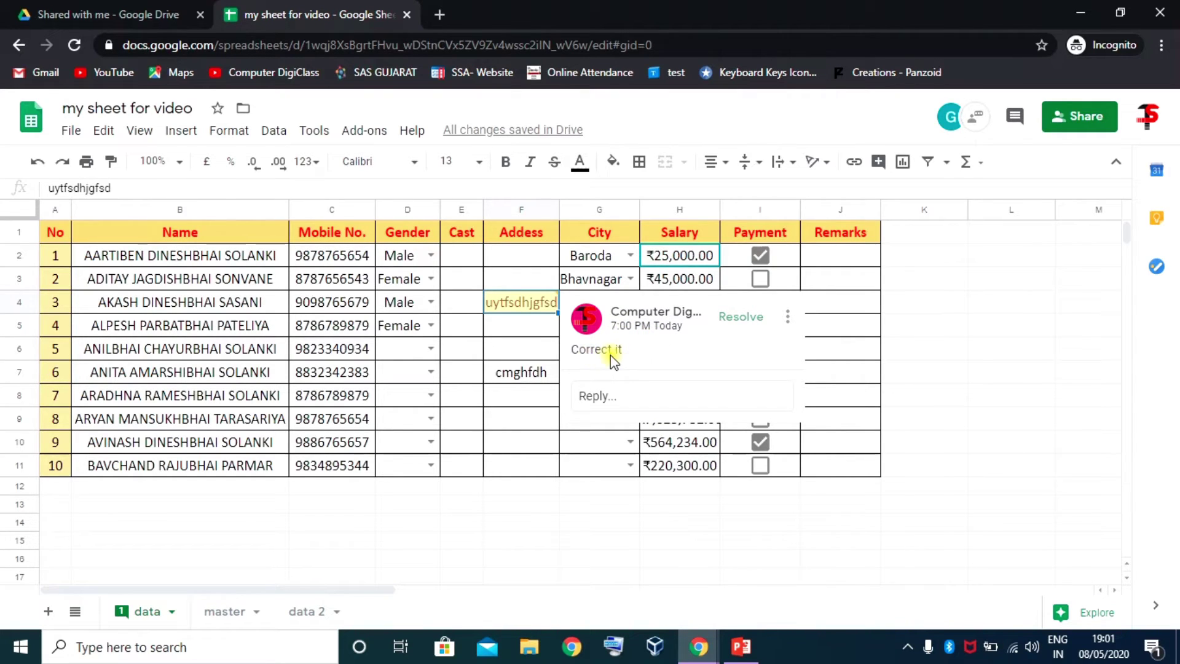
click(602, 399)
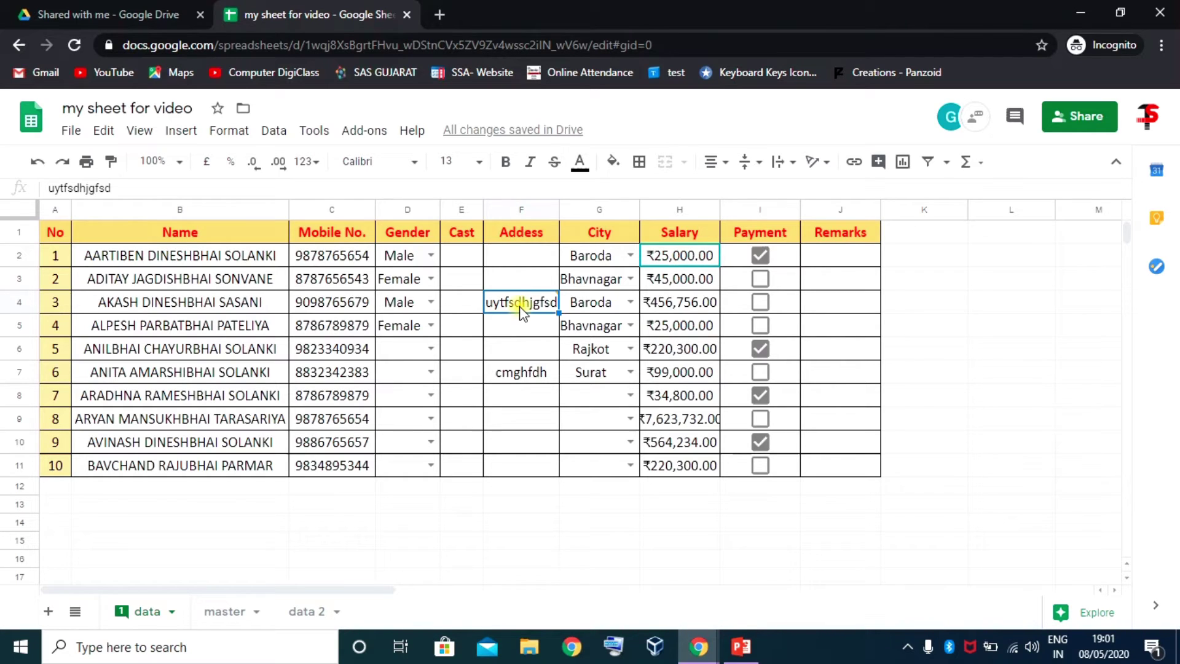
Enter Surat in F4 and reply 'I don't know' under its 'Correct it' comment
text(Su)
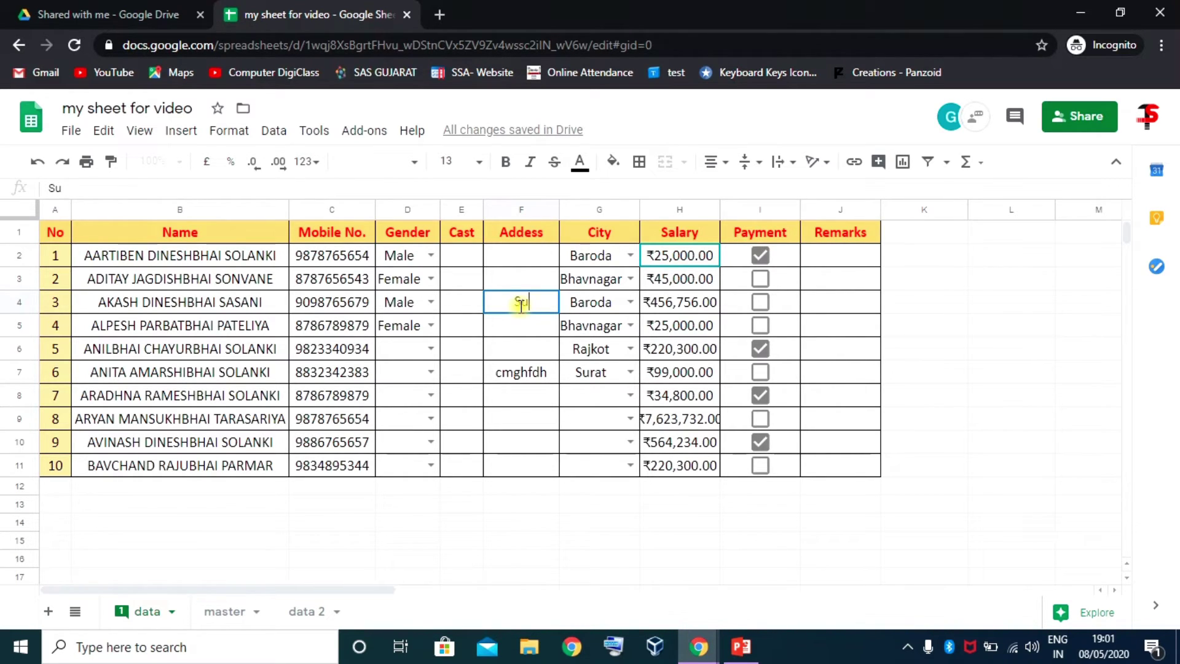
text(tat)
key(Return)
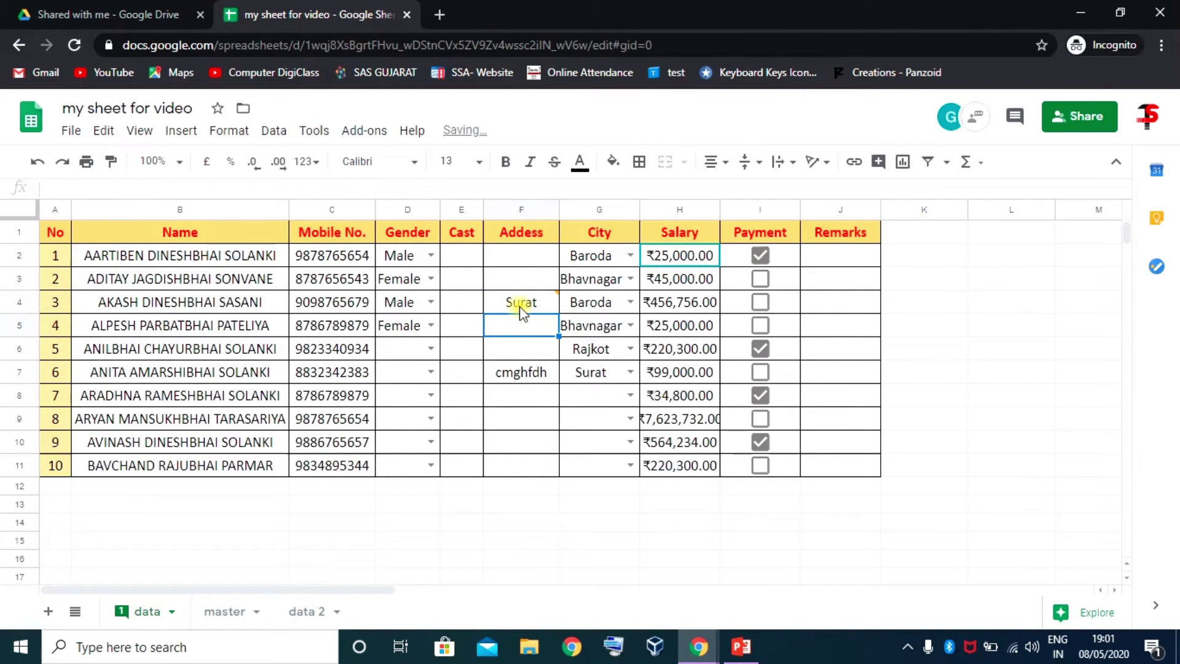
click(520, 305)
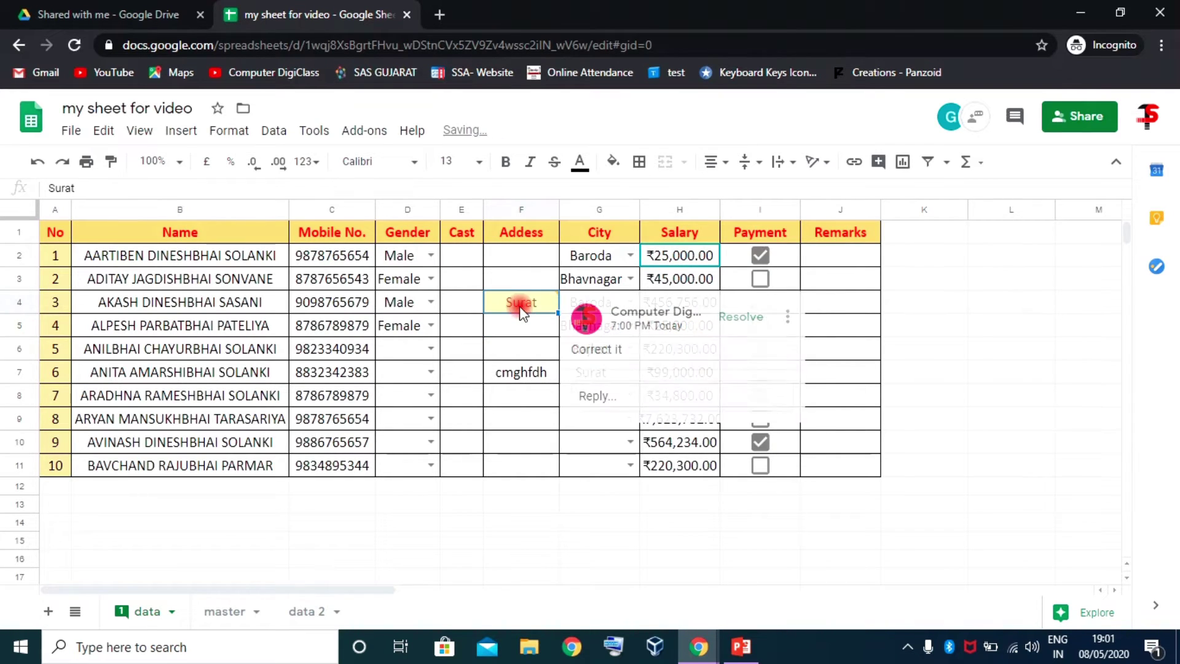
click(596, 397)
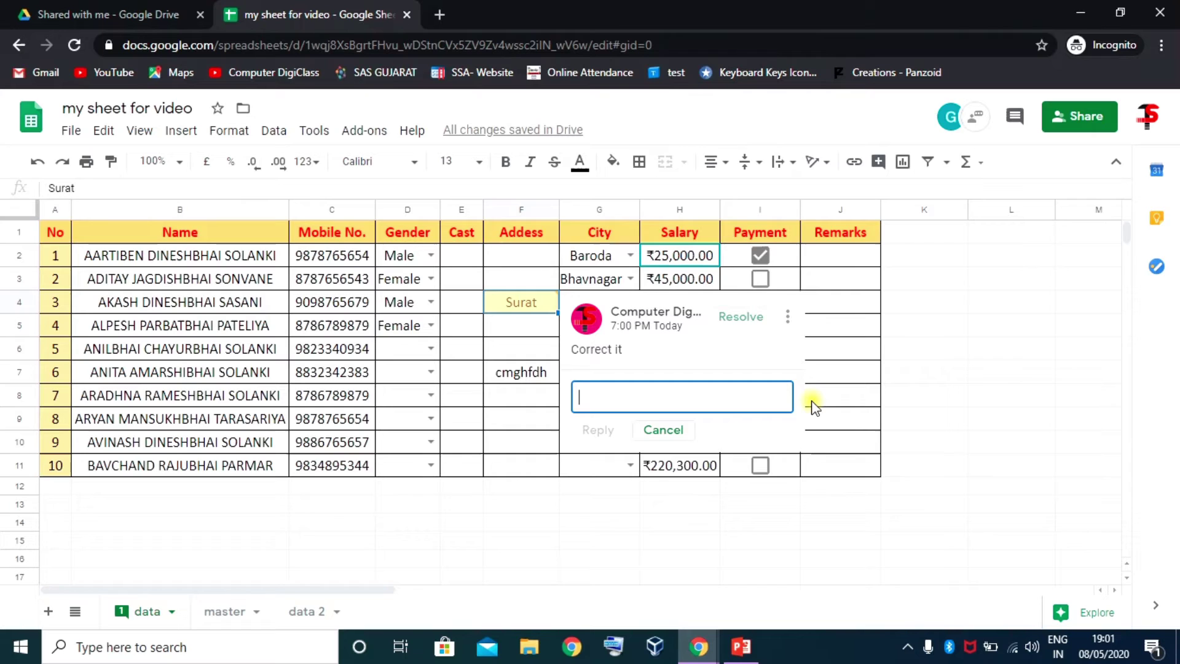
text(I don't)
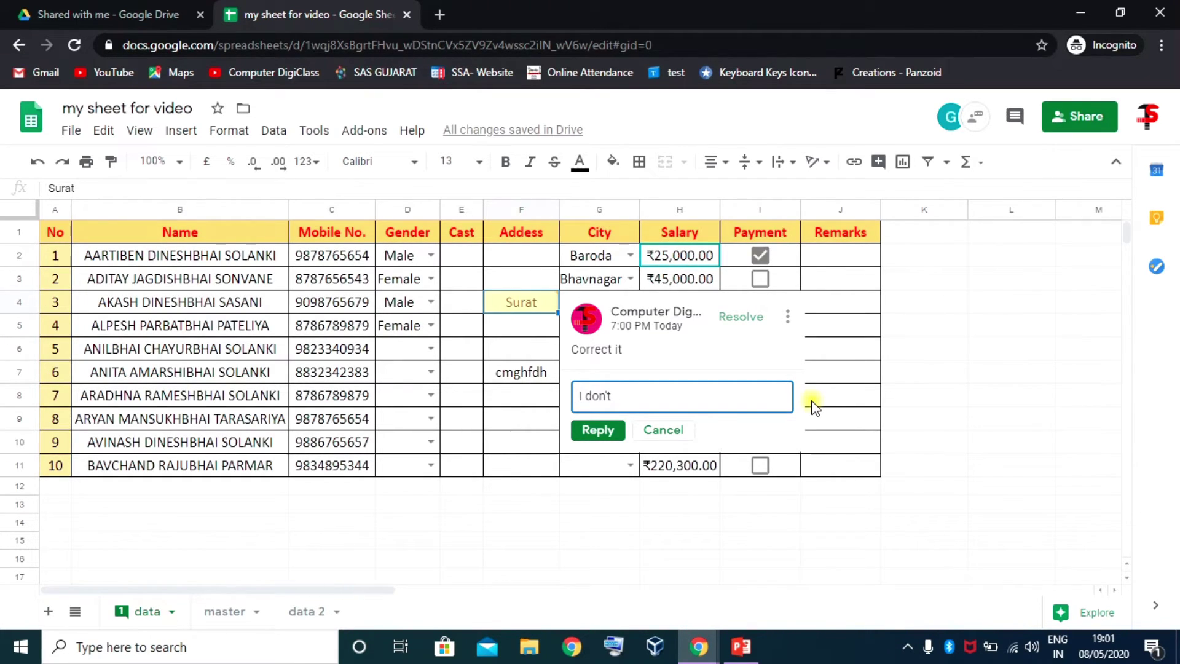
text( know)
click(591, 431)
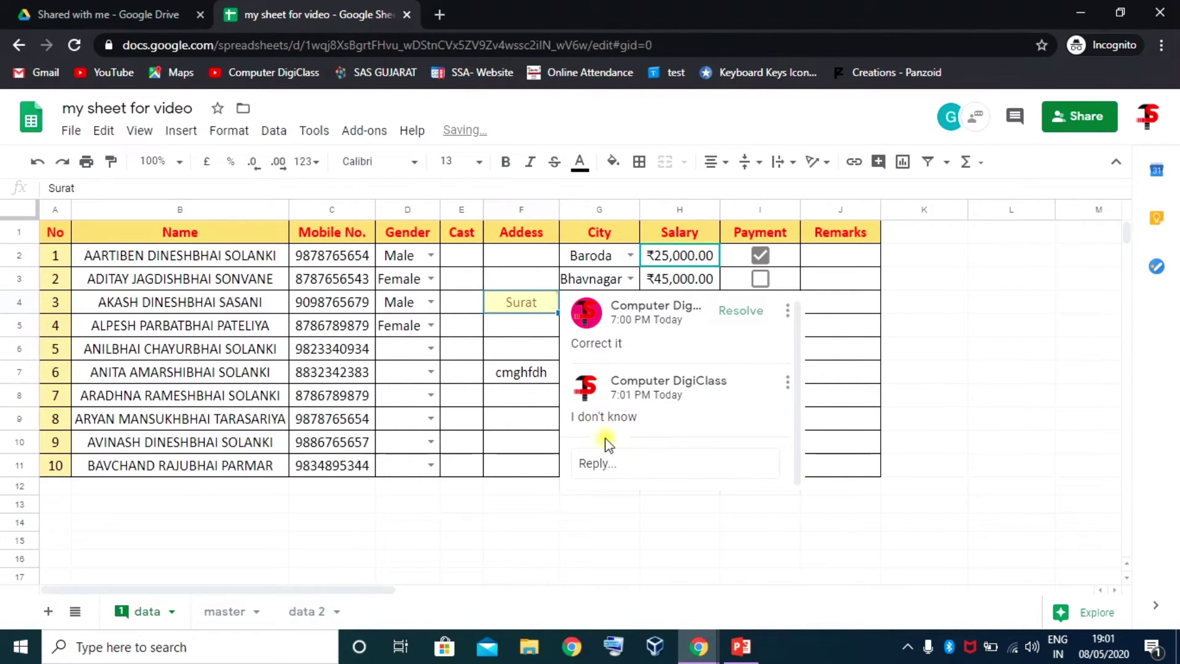
click(876, 306)
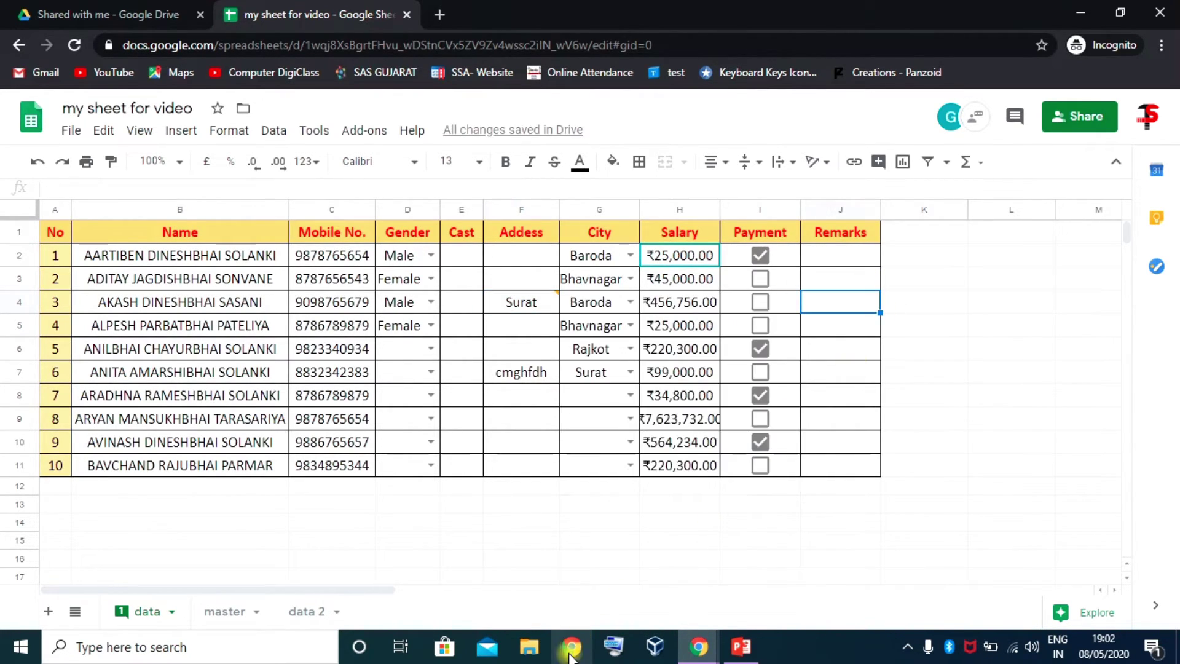
In the other window, reply 'kaise bhi karo mae nahi janta' in F4's comment thread
mouse_move(570, 654)
click(621, 574)
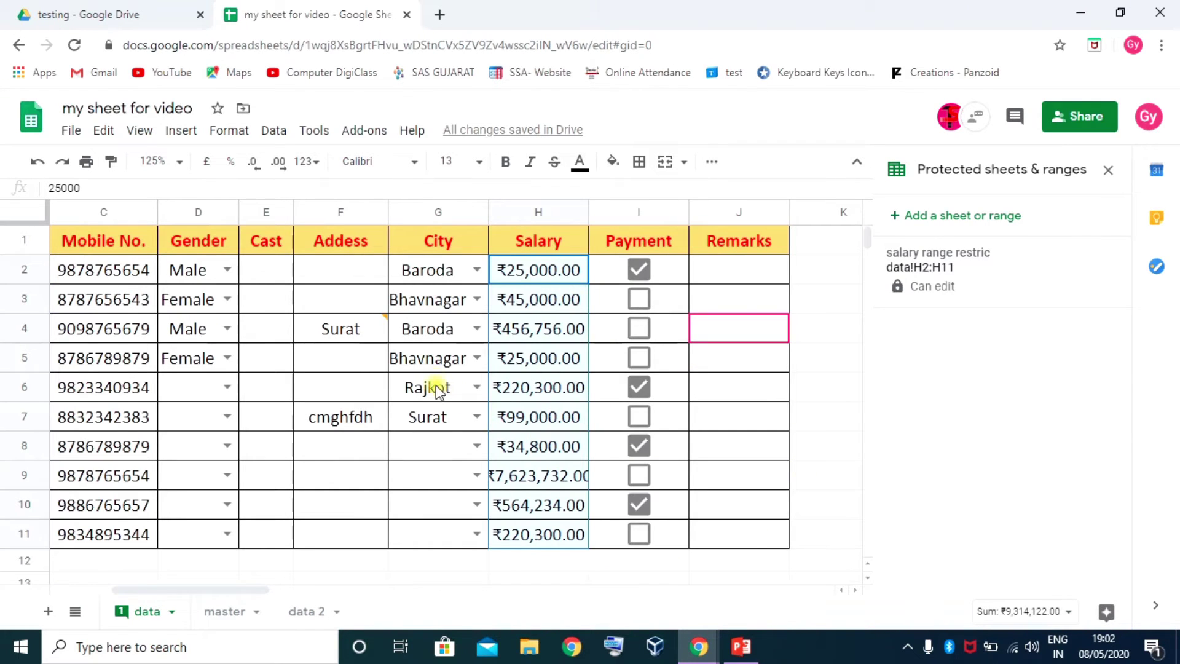
click(355, 332)
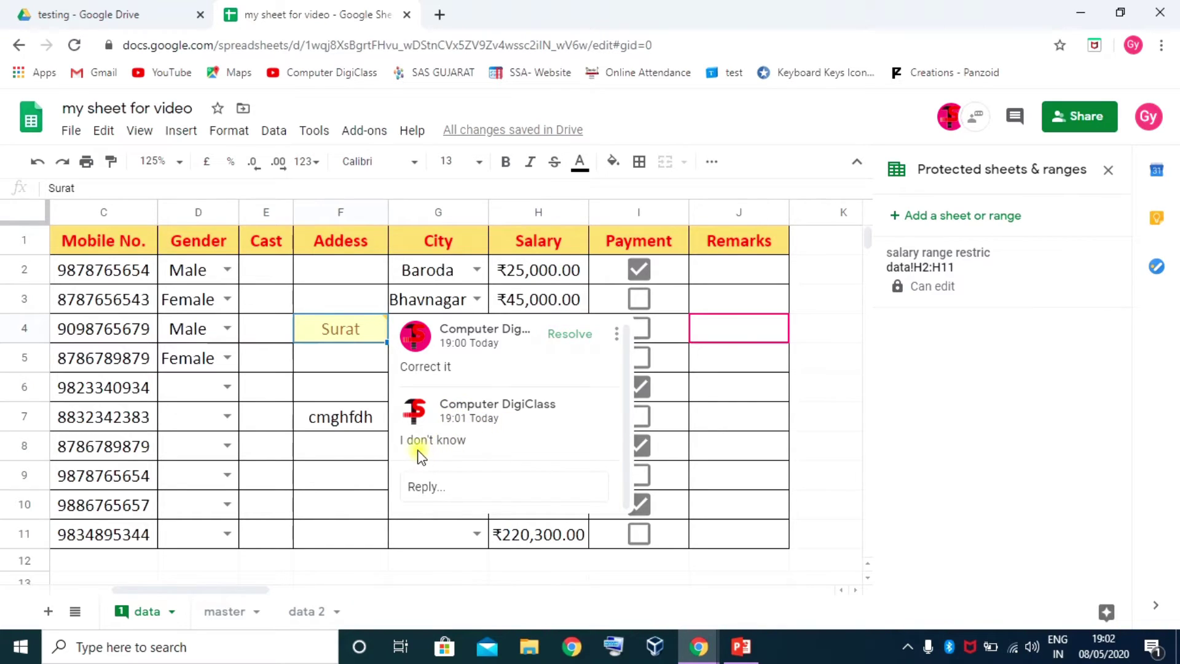
click(430, 488)
text(ka)
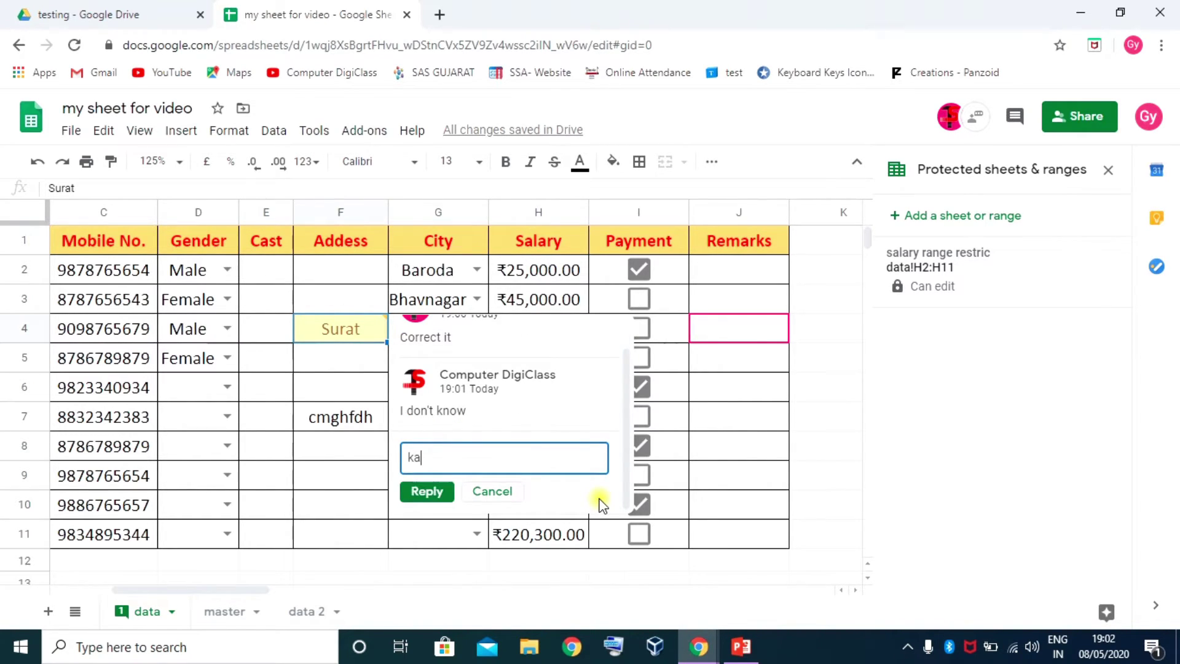
text(ise bhi ka)
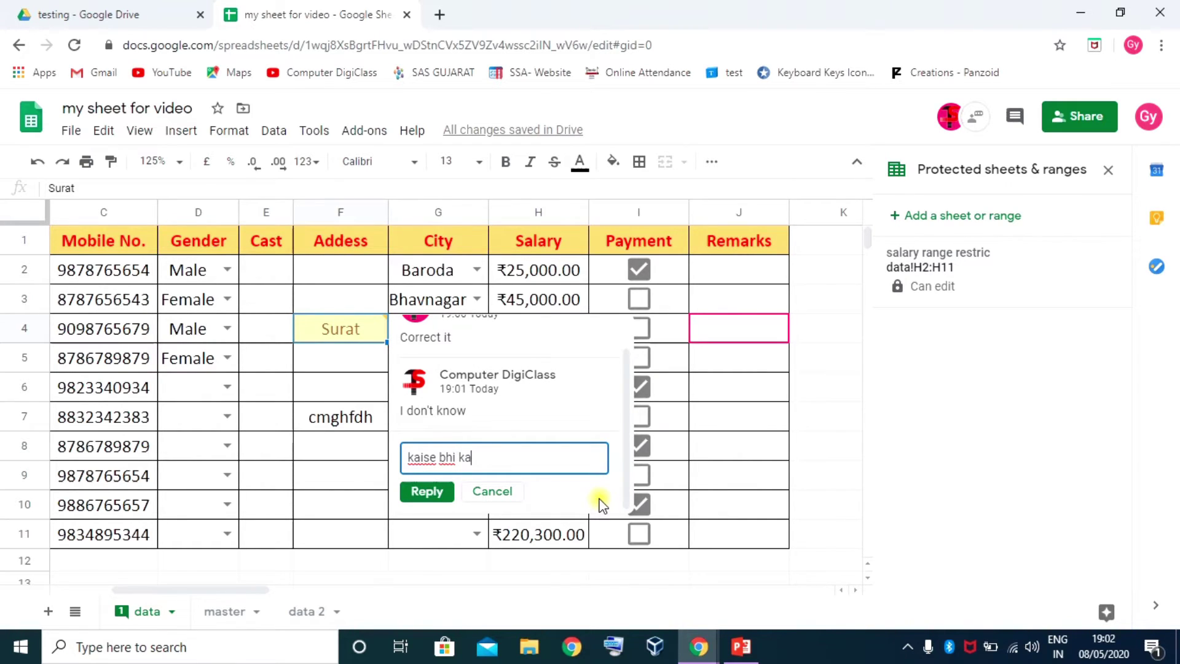
text(ro mae n)
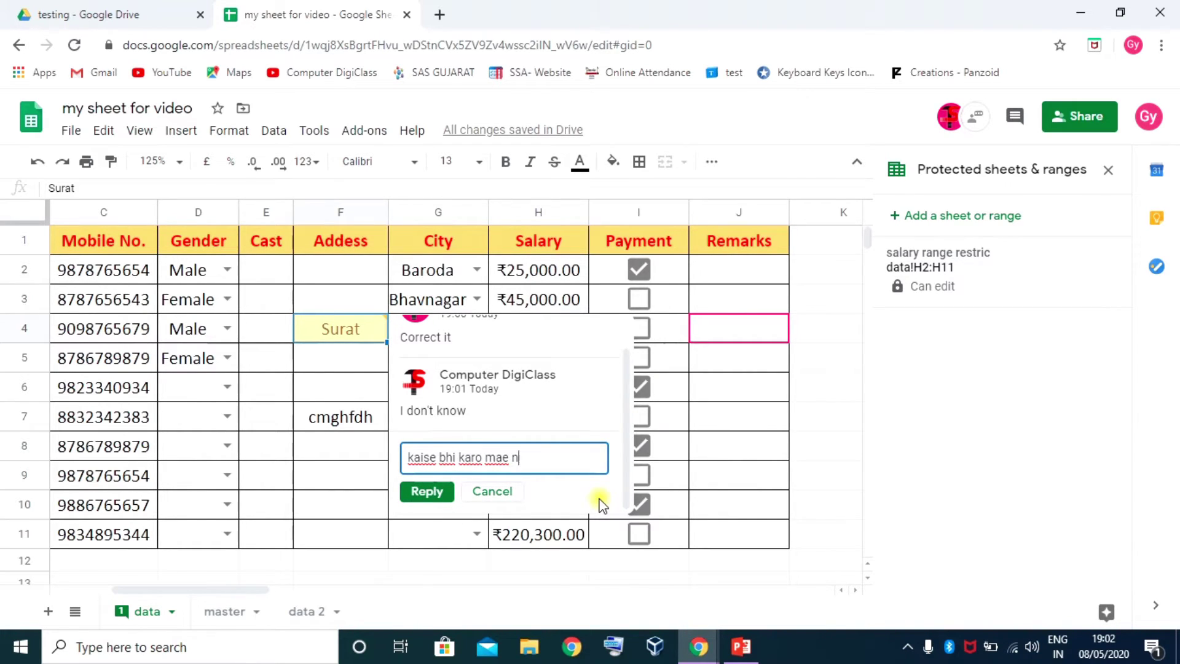
text(ahi janta)
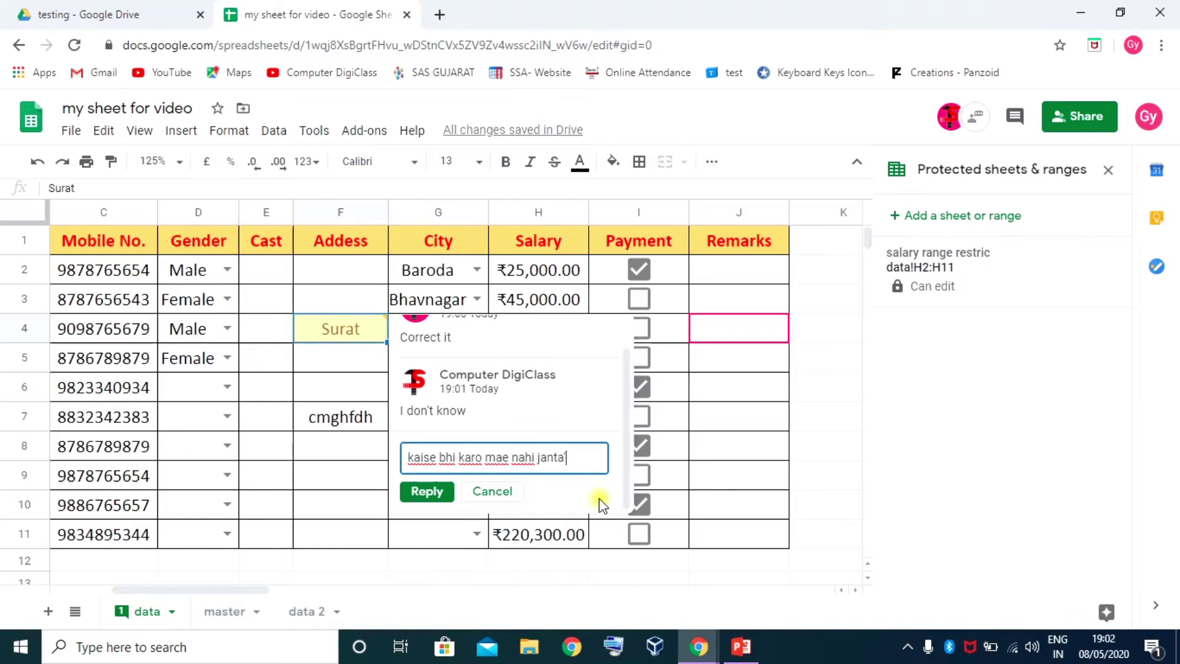
click(428, 494)
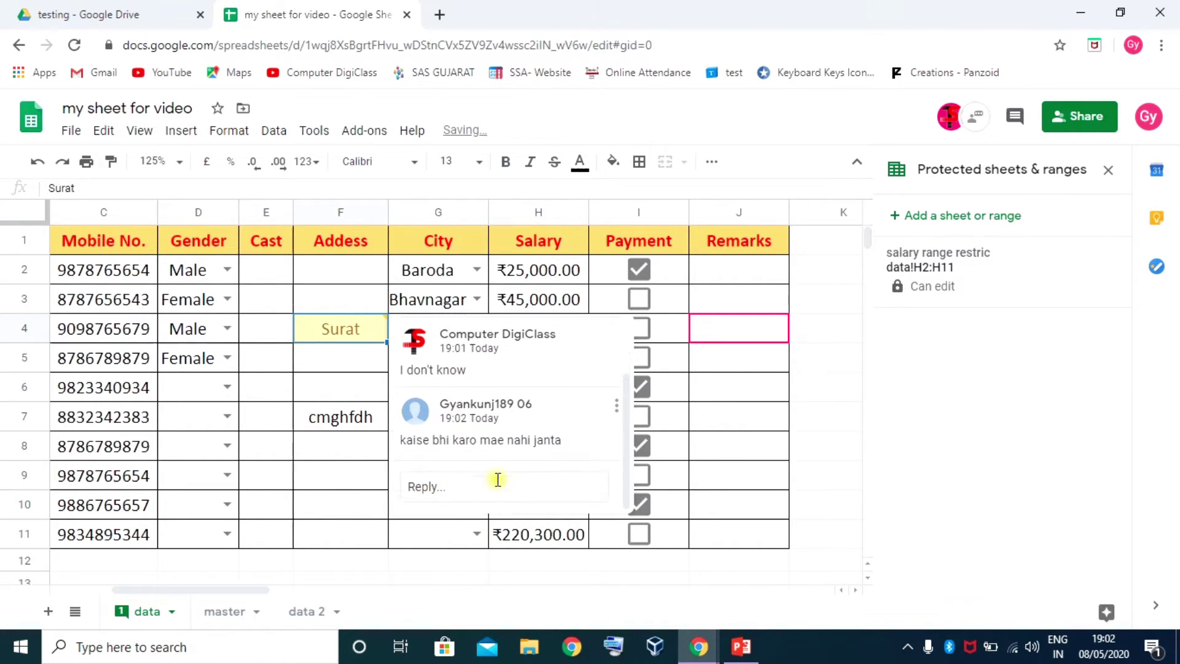
click(684, 335)
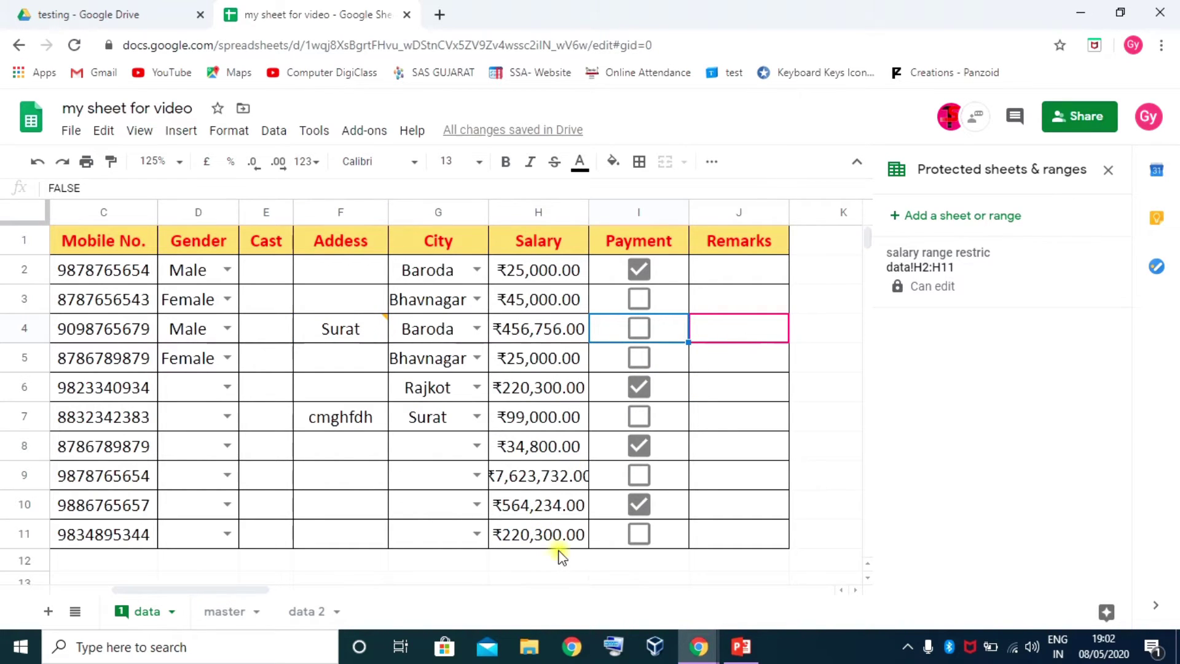
In the incognito window, delete Surat from cell F4
mouse_move(700, 645)
click(790, 560)
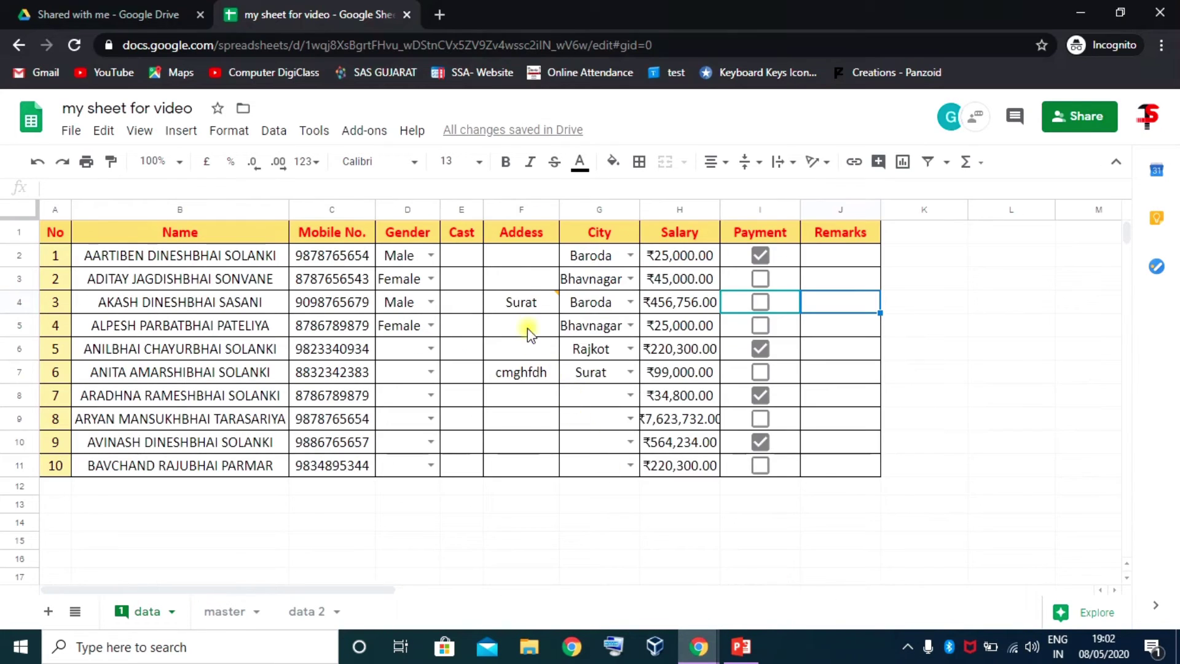
click(523, 302)
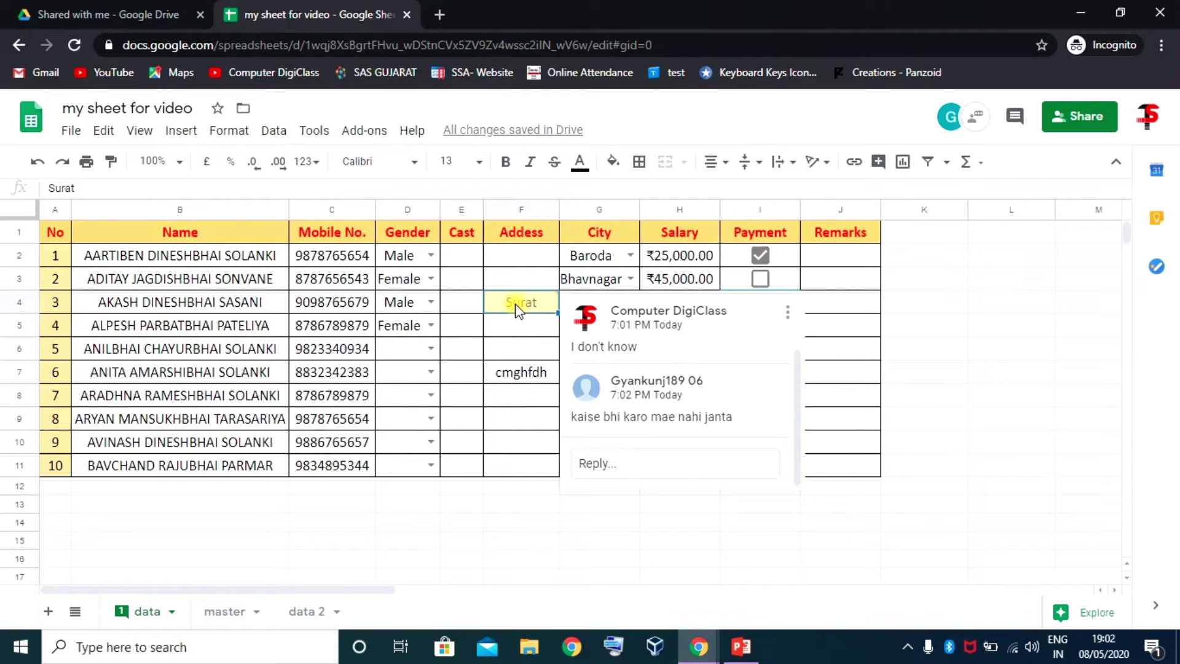
key(Delete)
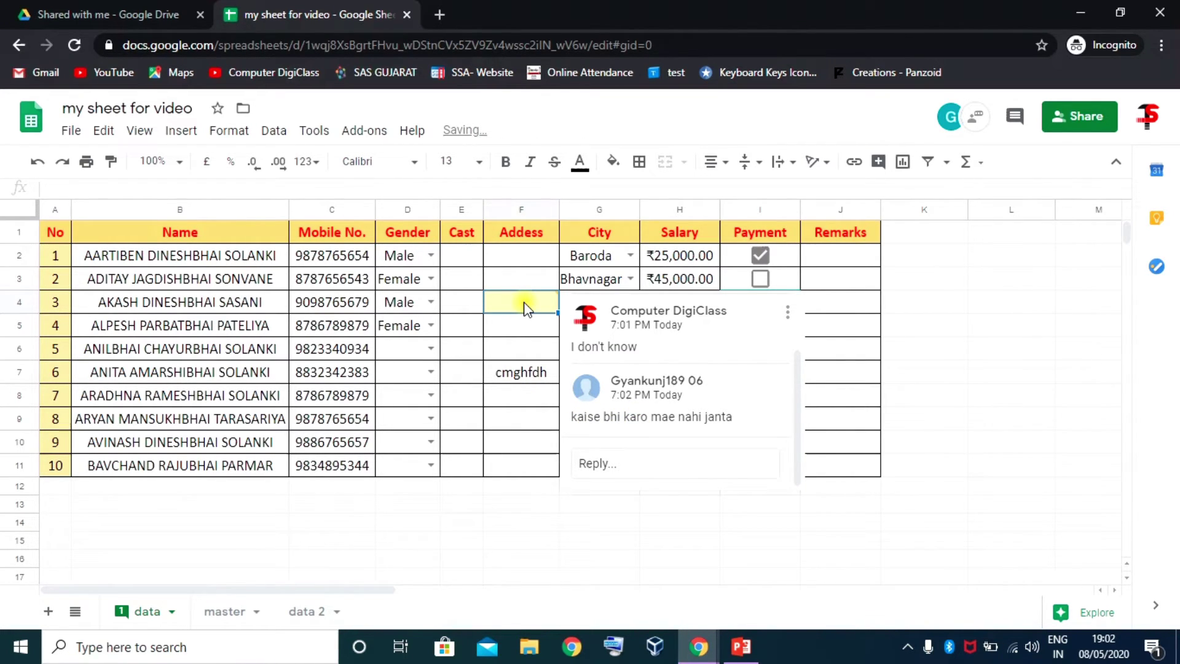
Resolve the 'Correct it' comment discussion on cell F4
click(546, 302)
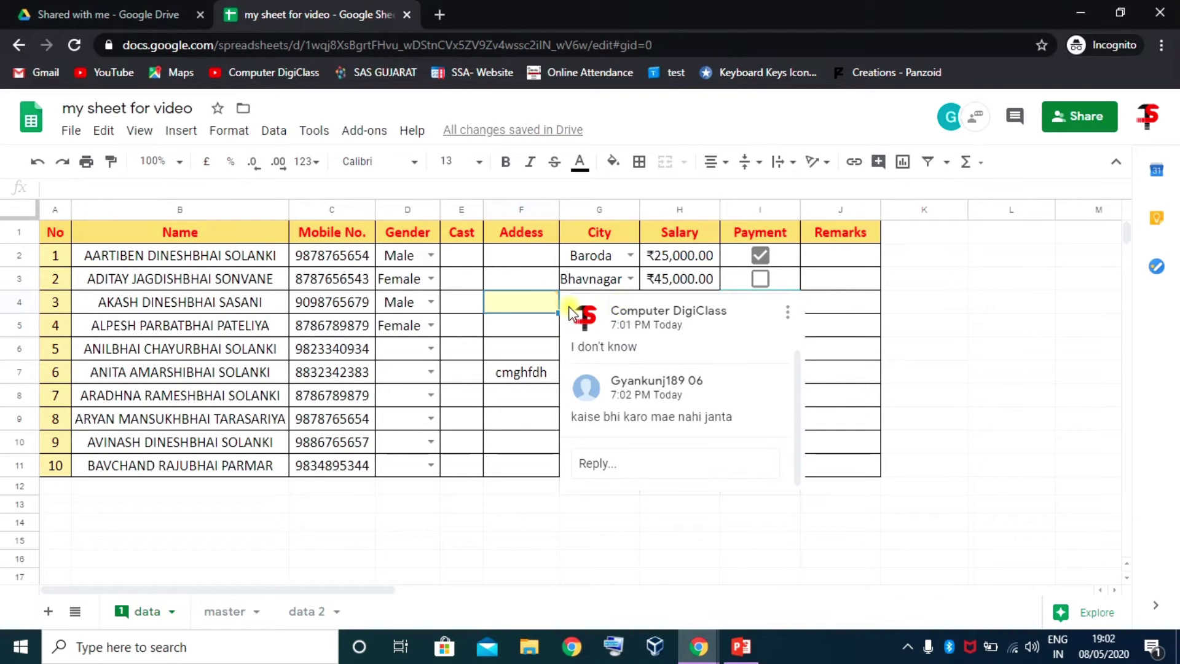
scroll(792, 313, up, 2)
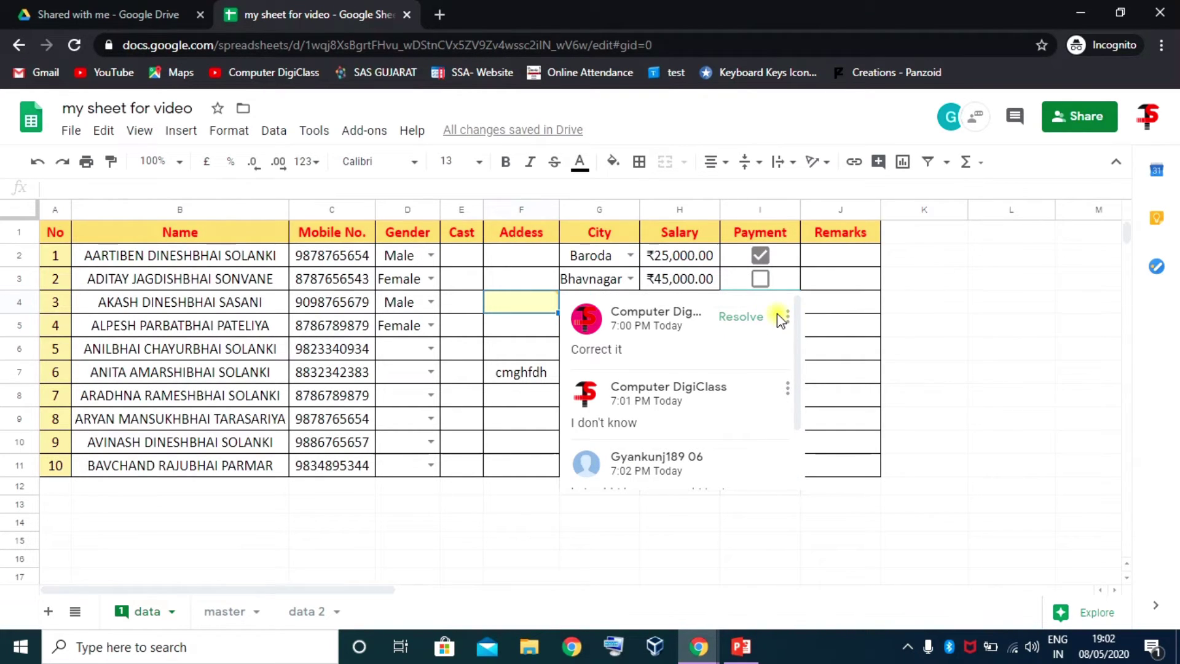
click(751, 318)
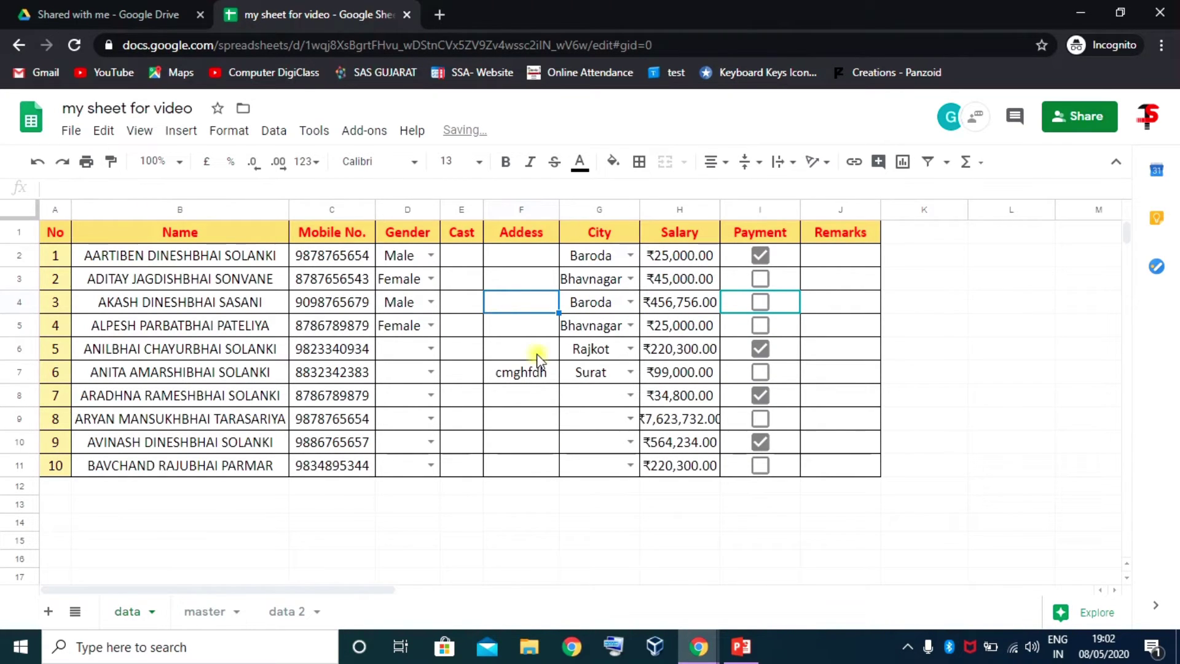
Switch back to the owner's spreadsheet window and select the empty cell F4
mouse_move(699, 646)
click(615, 587)
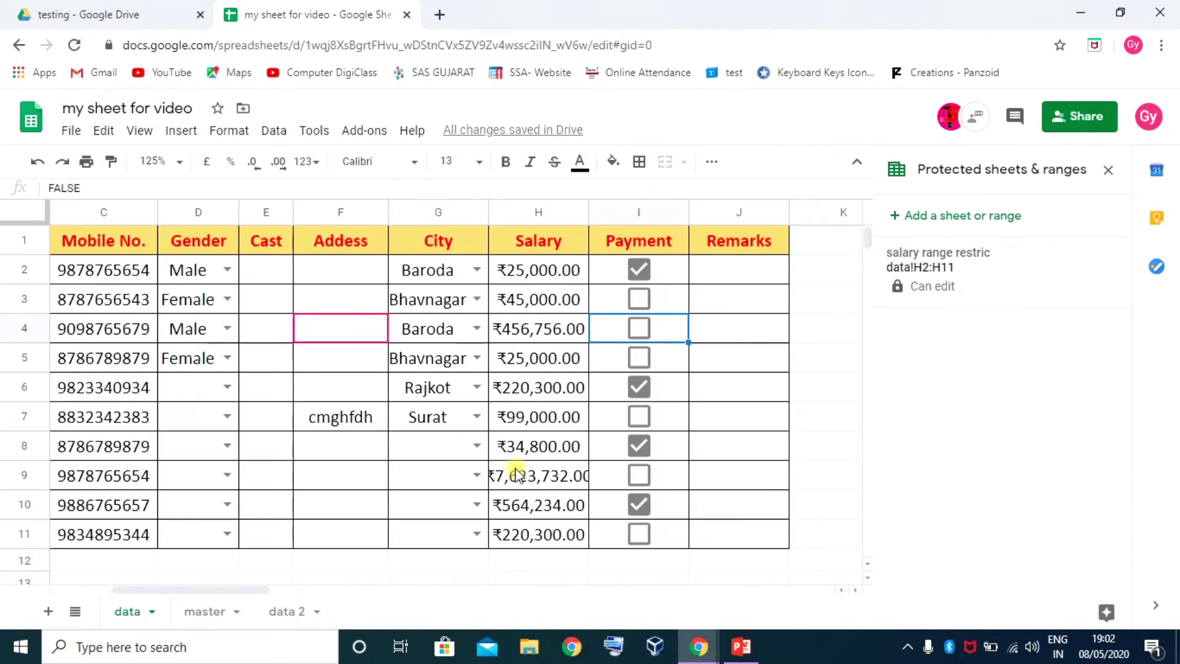
click(346, 333)
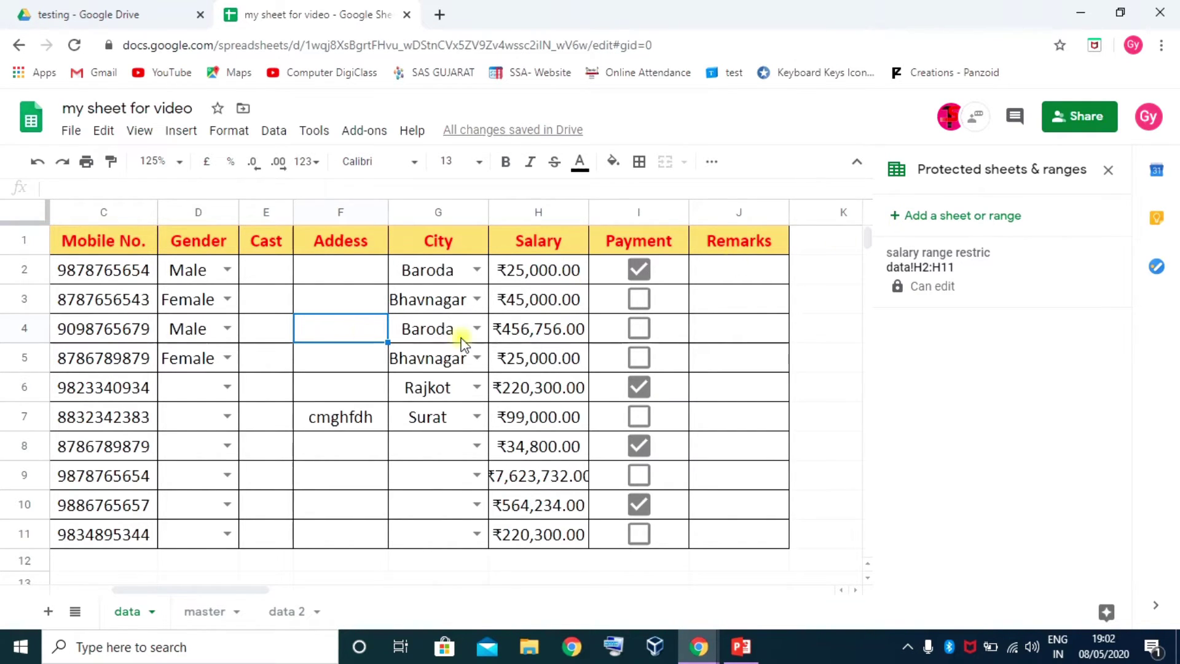
click(585, 581)
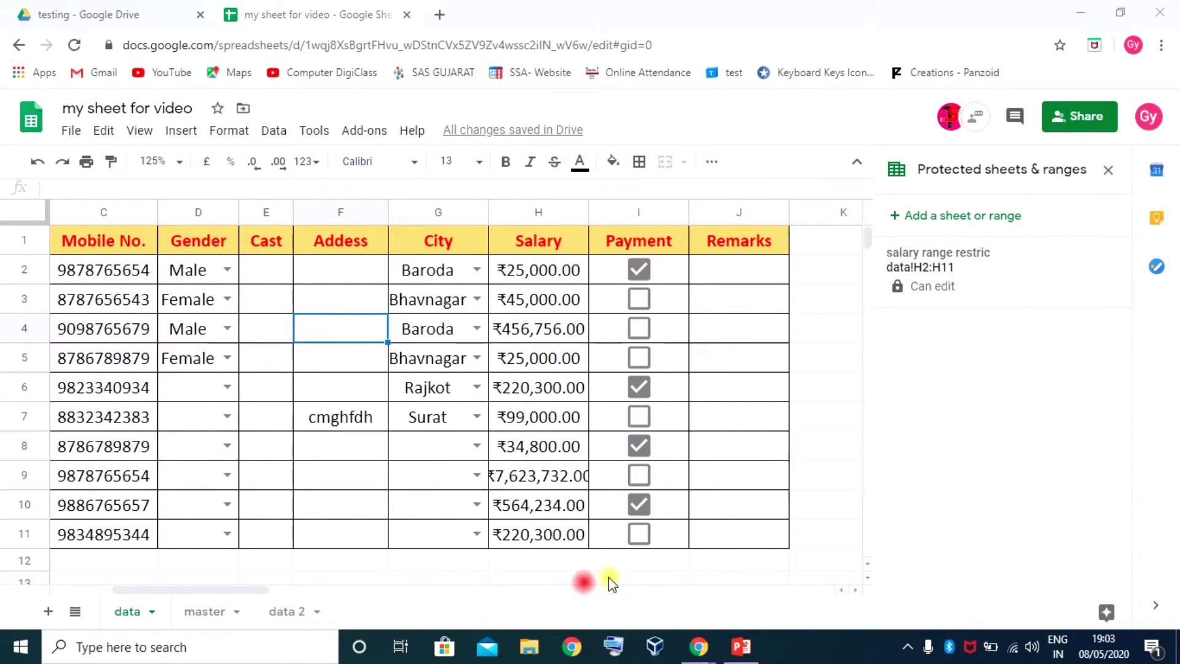
click(349, 330)
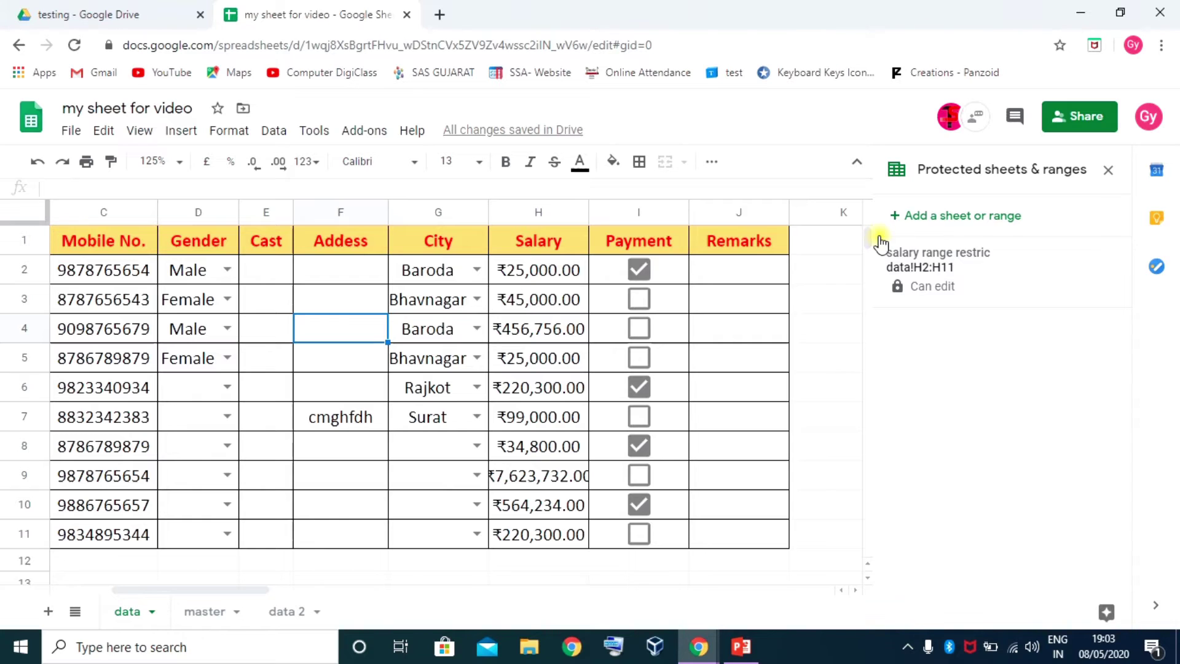
Close the protected ranges list and re-open the resolved F4 comment from comment history
click(1108, 171)
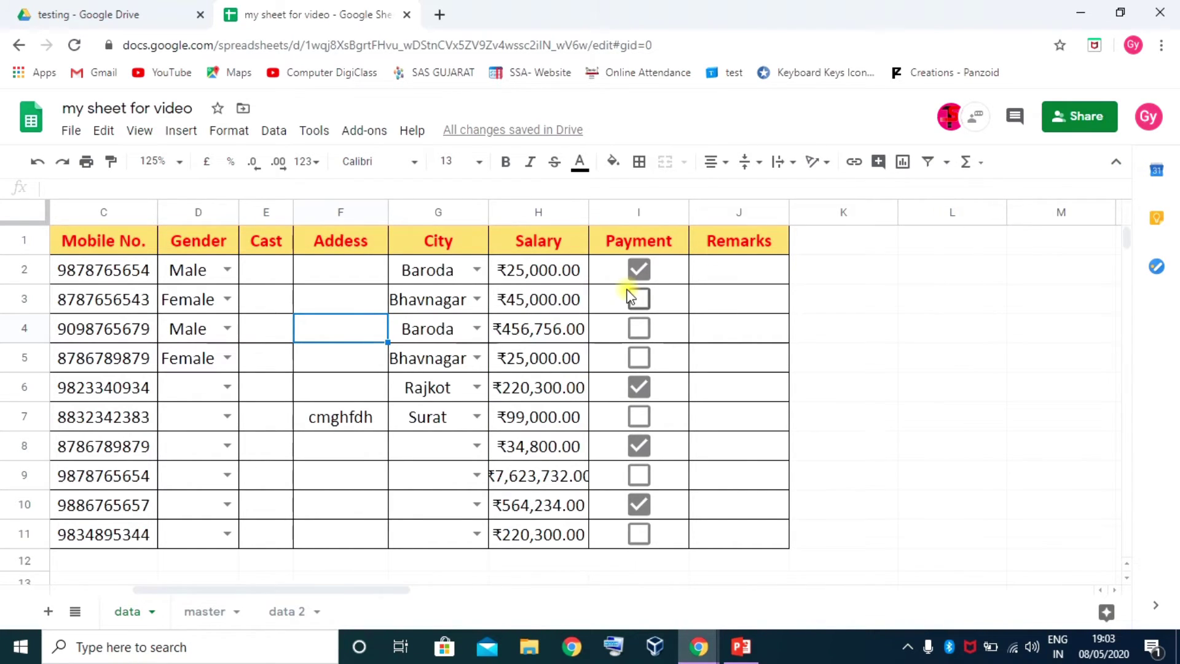
click(1017, 123)
scroll(999, 424, down, 4)
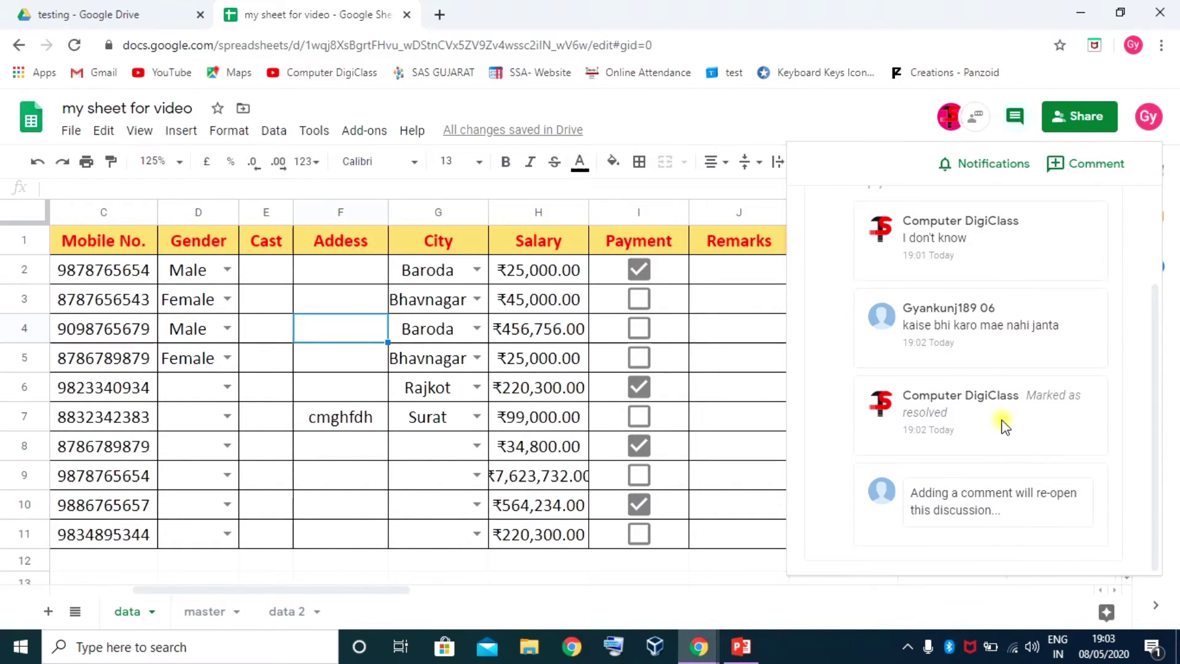
scroll(1006, 440, up, 2)
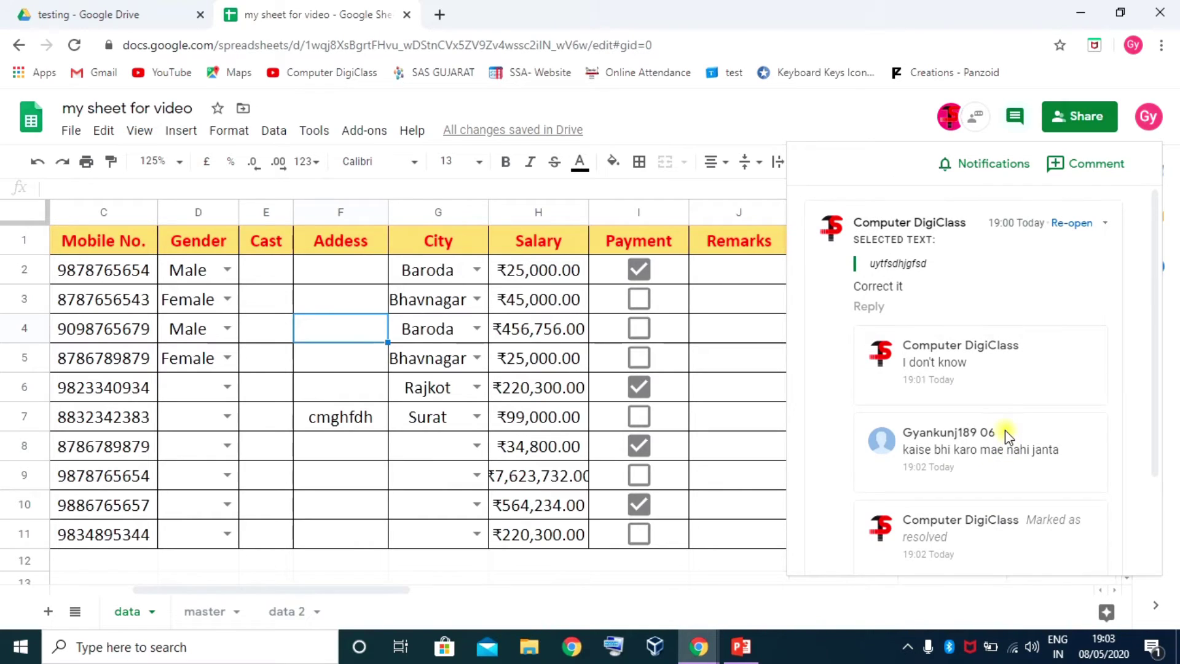
click(1075, 225)
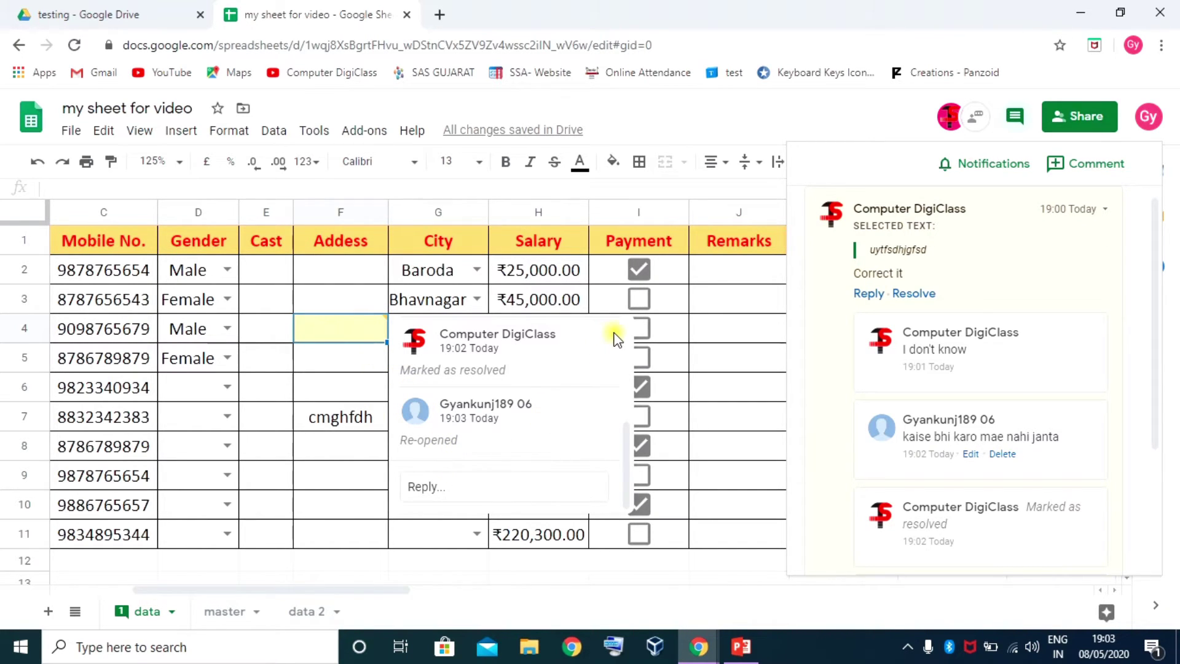
Resolve the F4 comment discussion again through its options menu
click(351, 327)
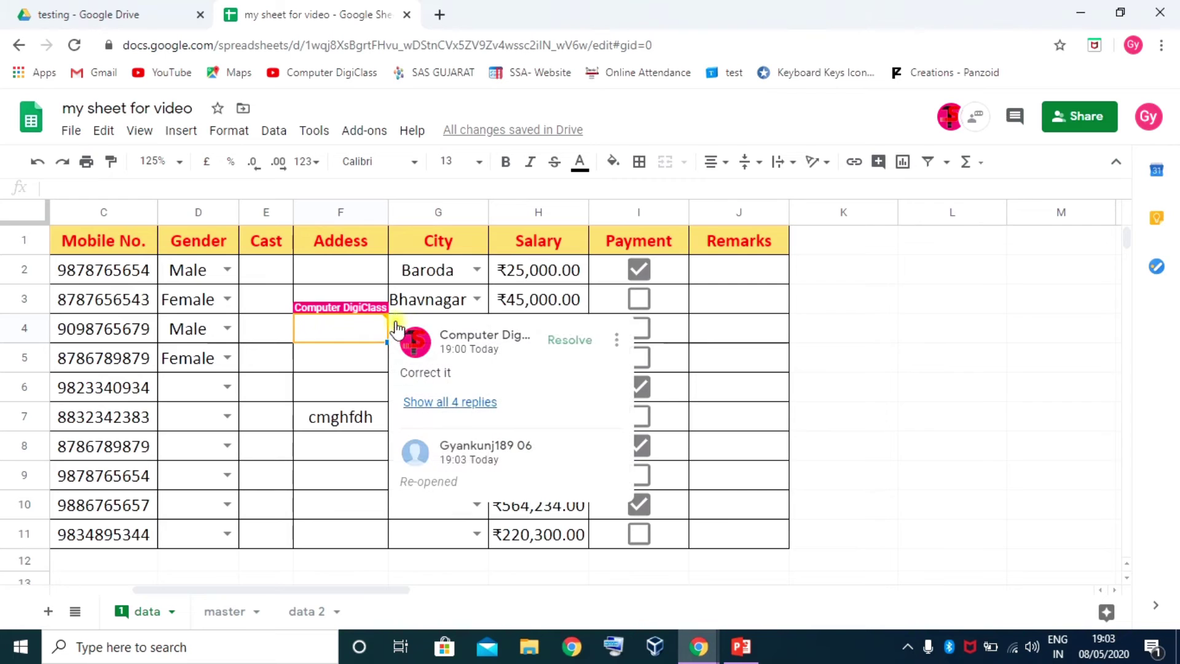
click(616, 339)
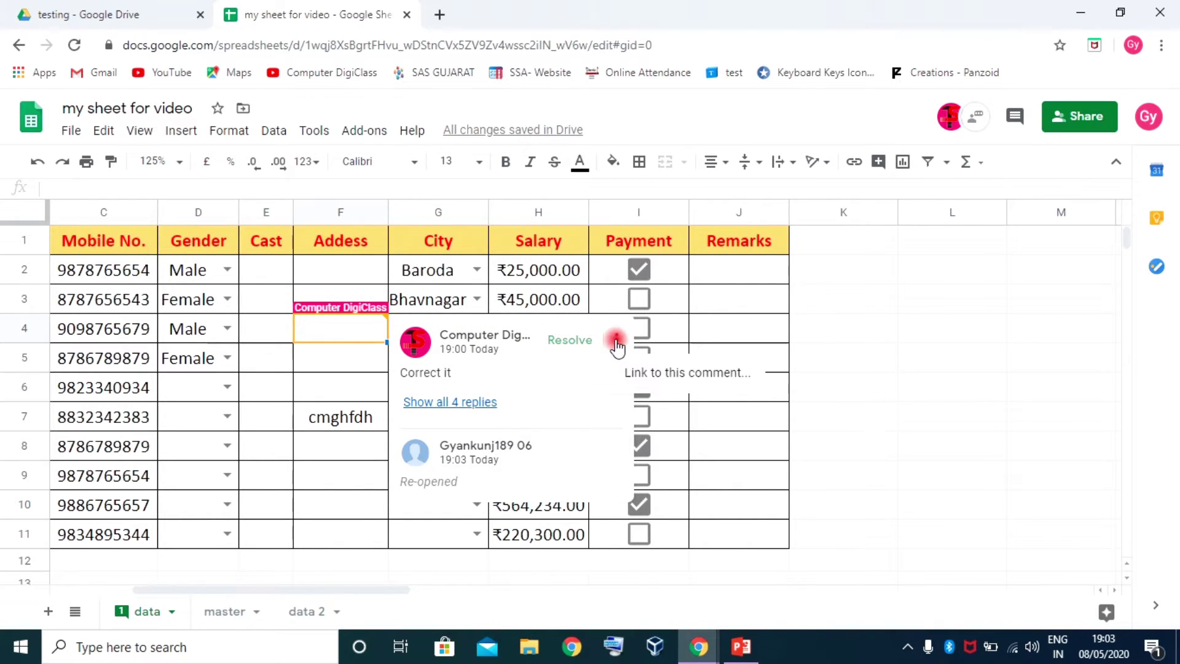
click(573, 345)
click(338, 363)
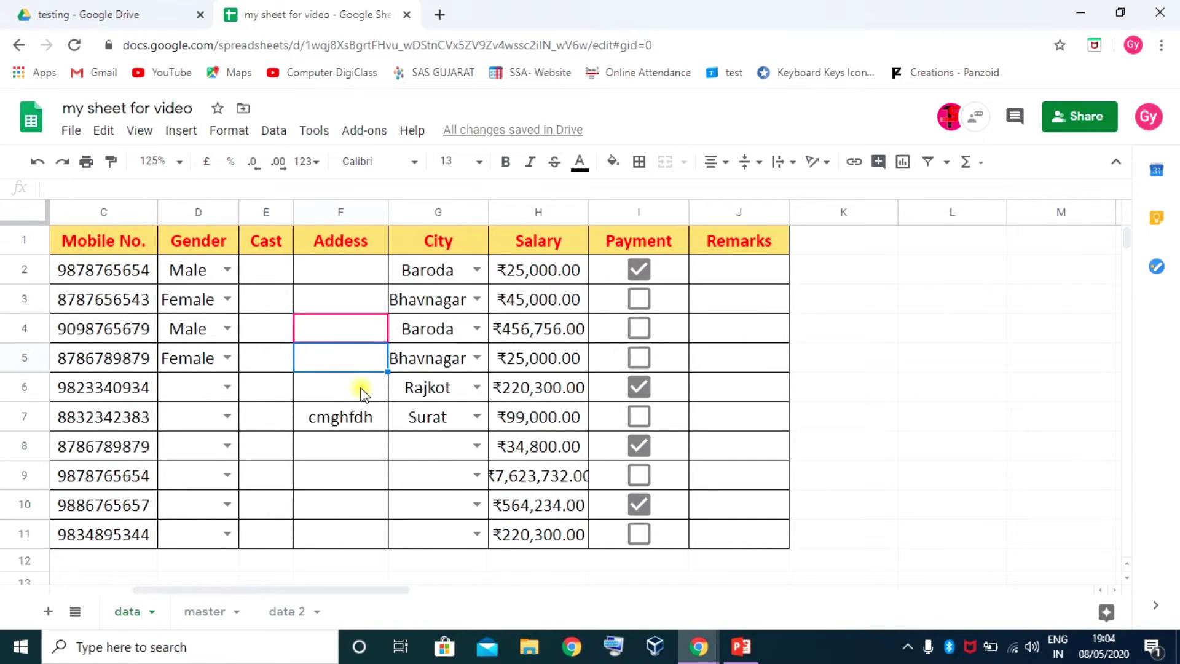
Open version history from the 'All changes saved in Drive' link
click(338, 301)
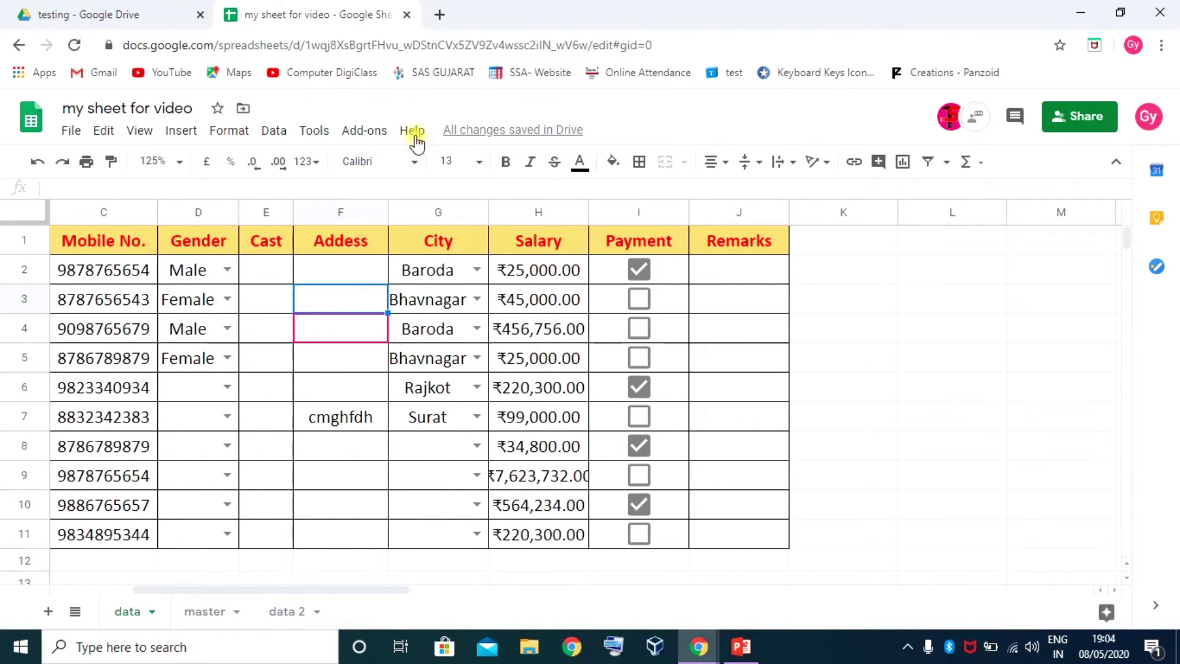
click(515, 136)
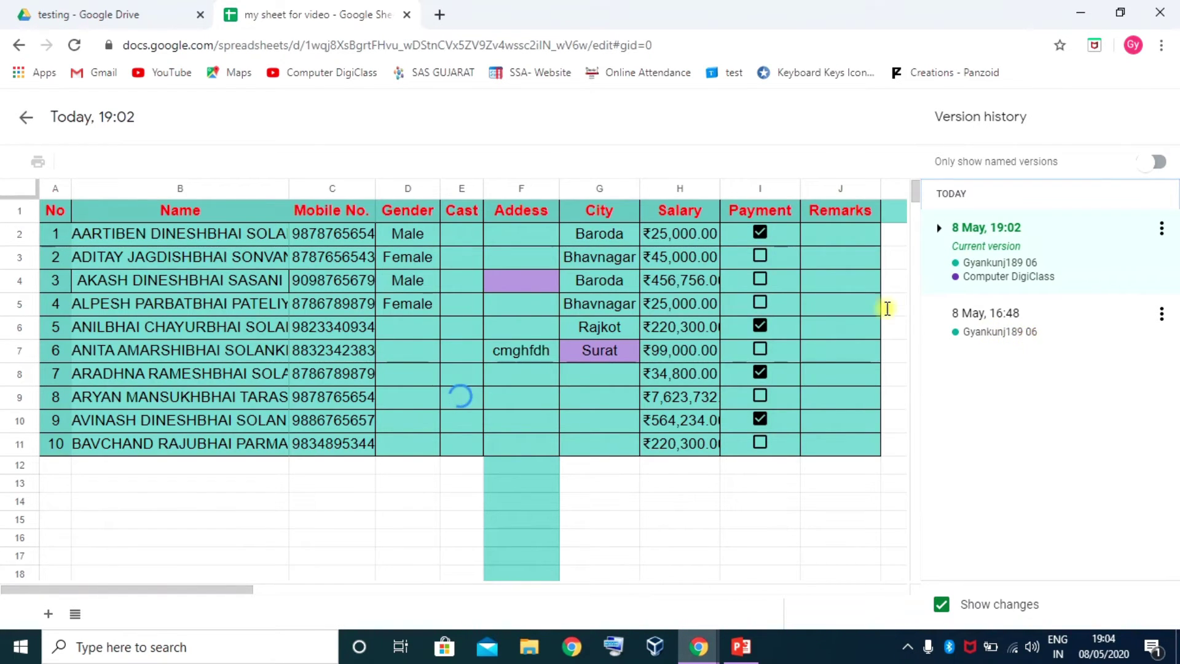
Preview the blank 16:48 version of the sheet
click(986, 234)
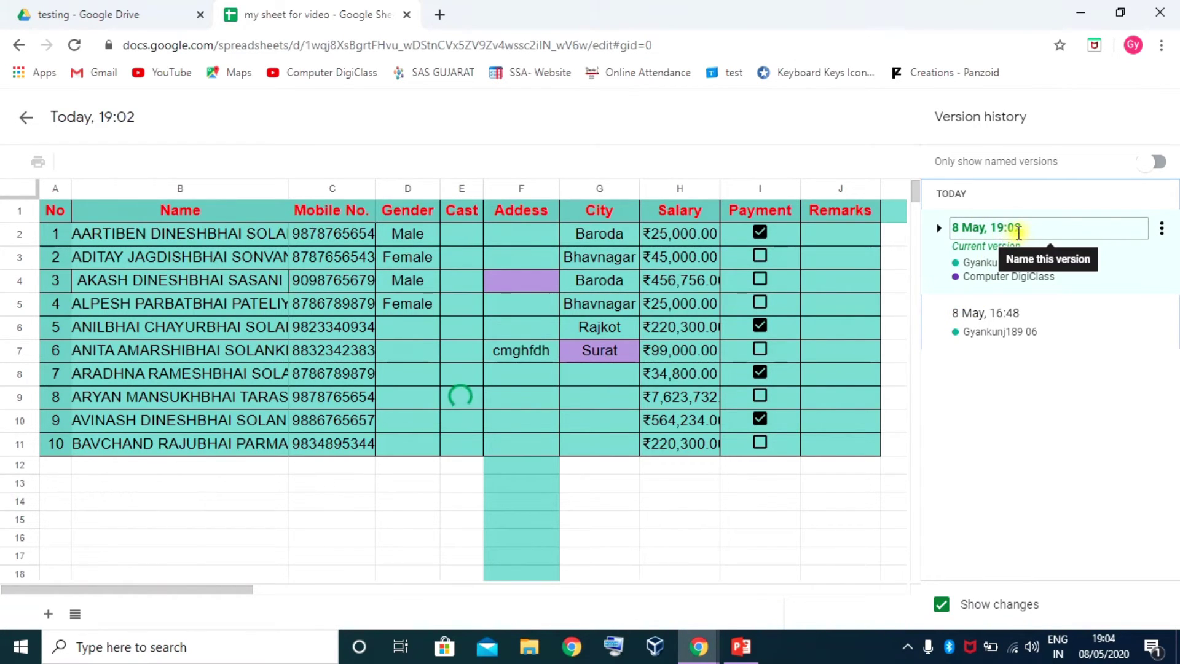
click(1004, 322)
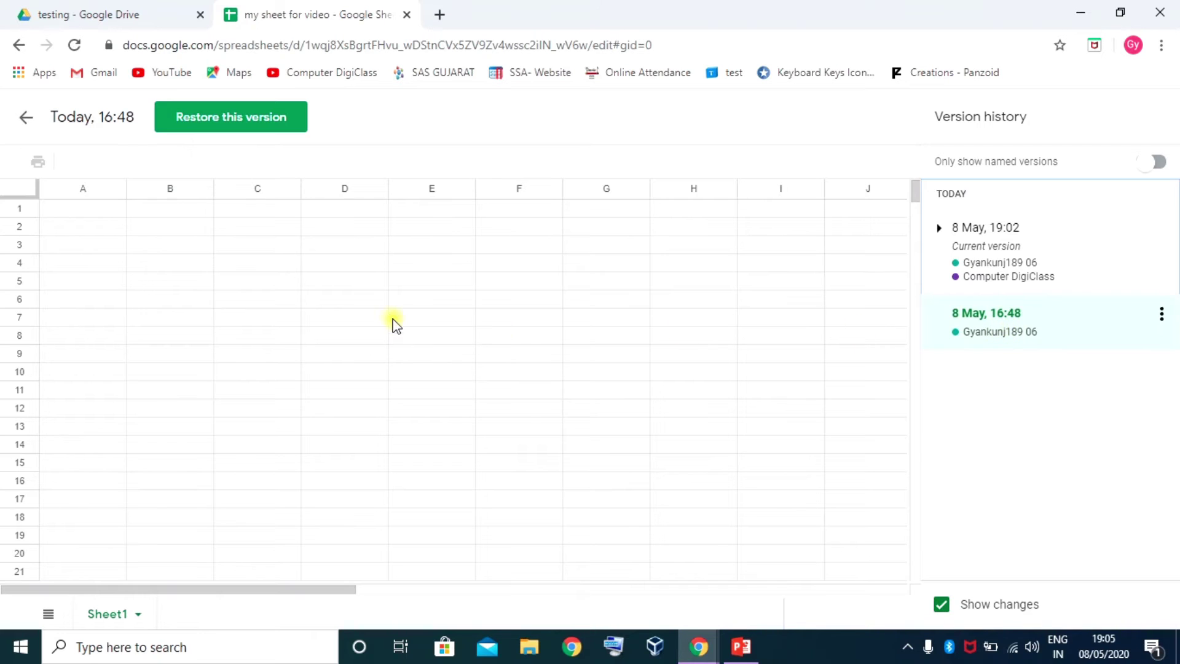
click(363, 315)
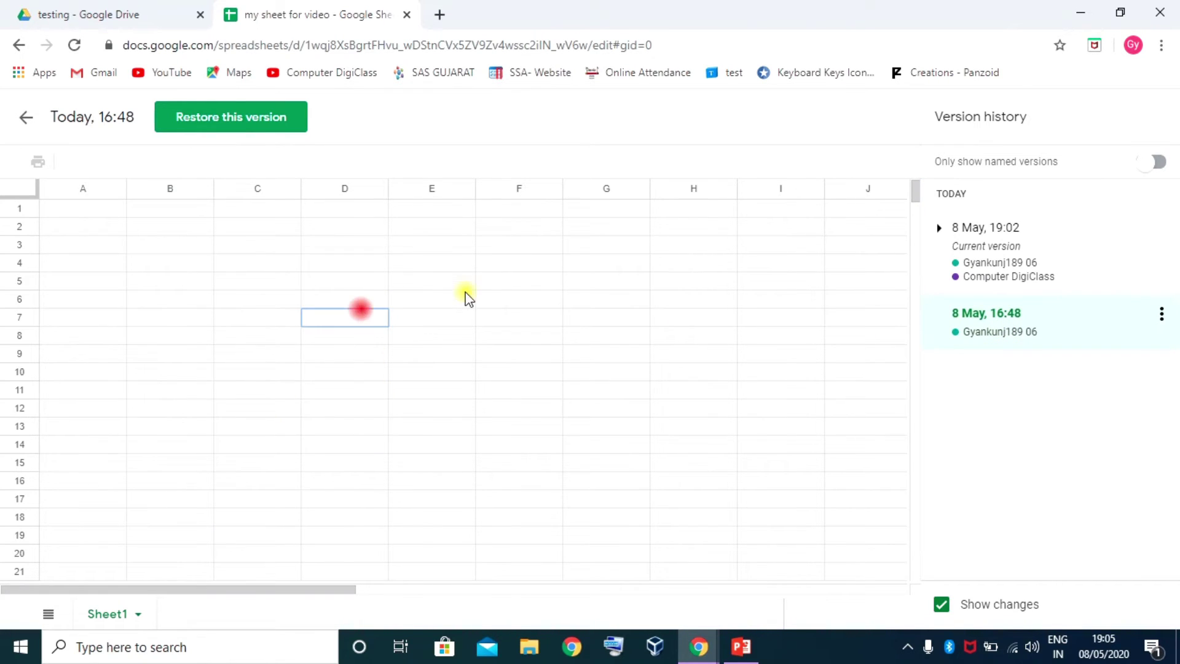
scroll(395, 335, down, 7)
scroll(344, 326, up, 7)
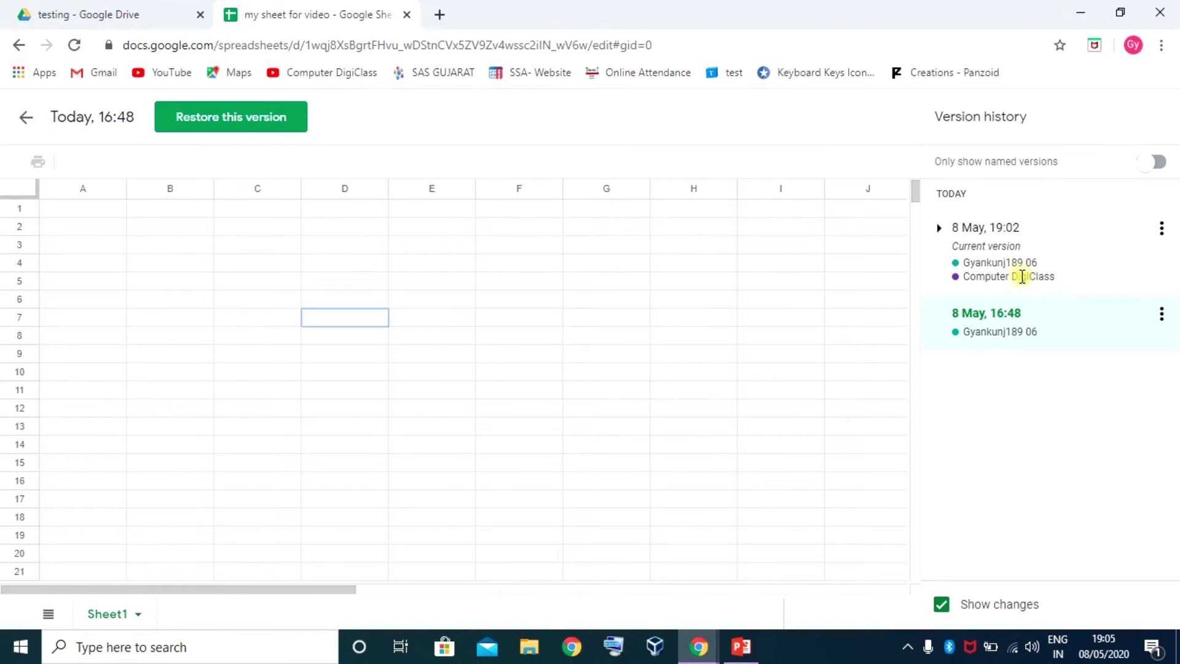
Return to the 19:02 version and expand it into its individual timed edits
click(939, 228)
click(941, 230)
click(996, 255)
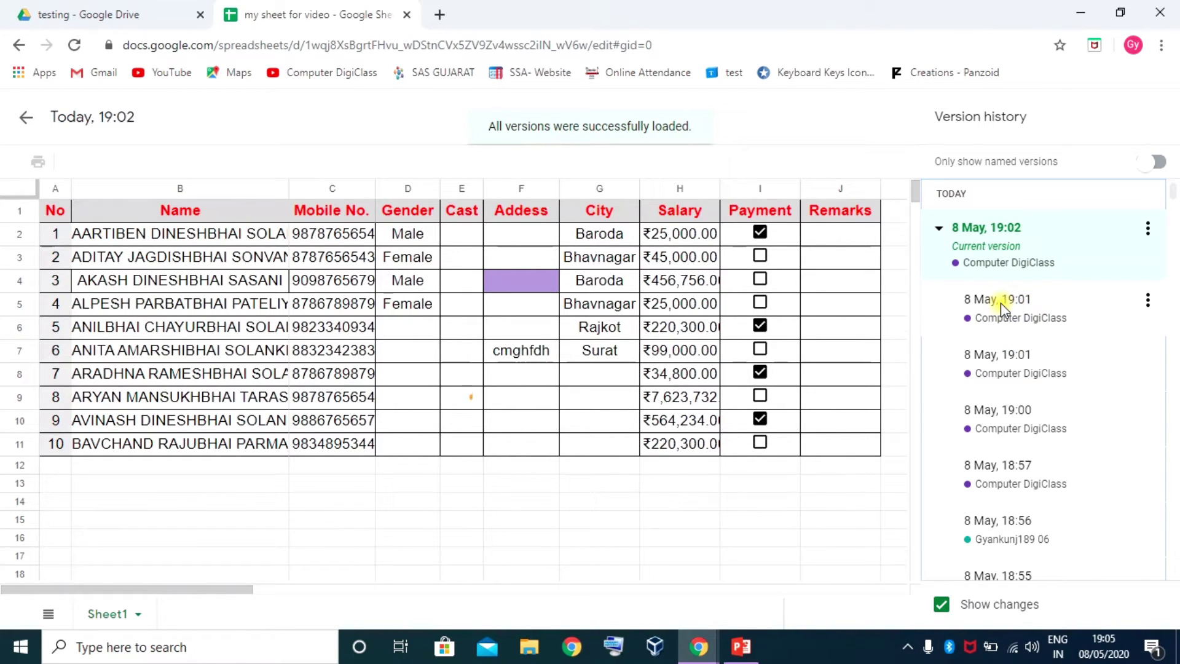
Preview the 19:01 version, then return to the current 19:02 version
click(578, 373)
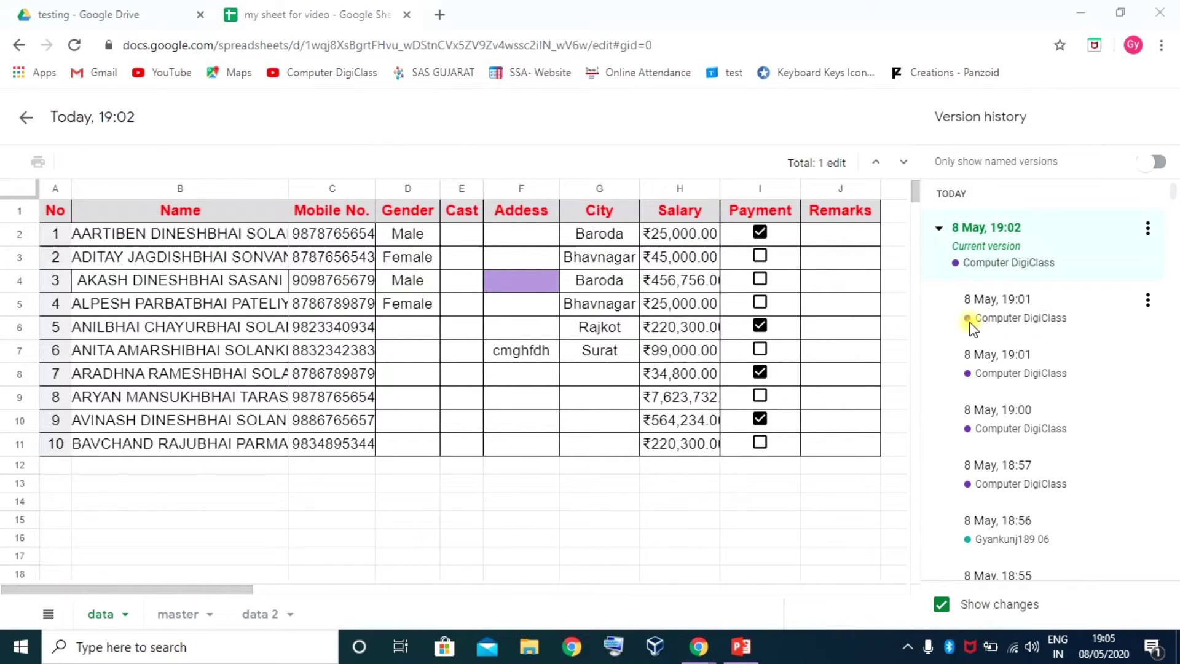
scroll(1002, 363, down, 6)
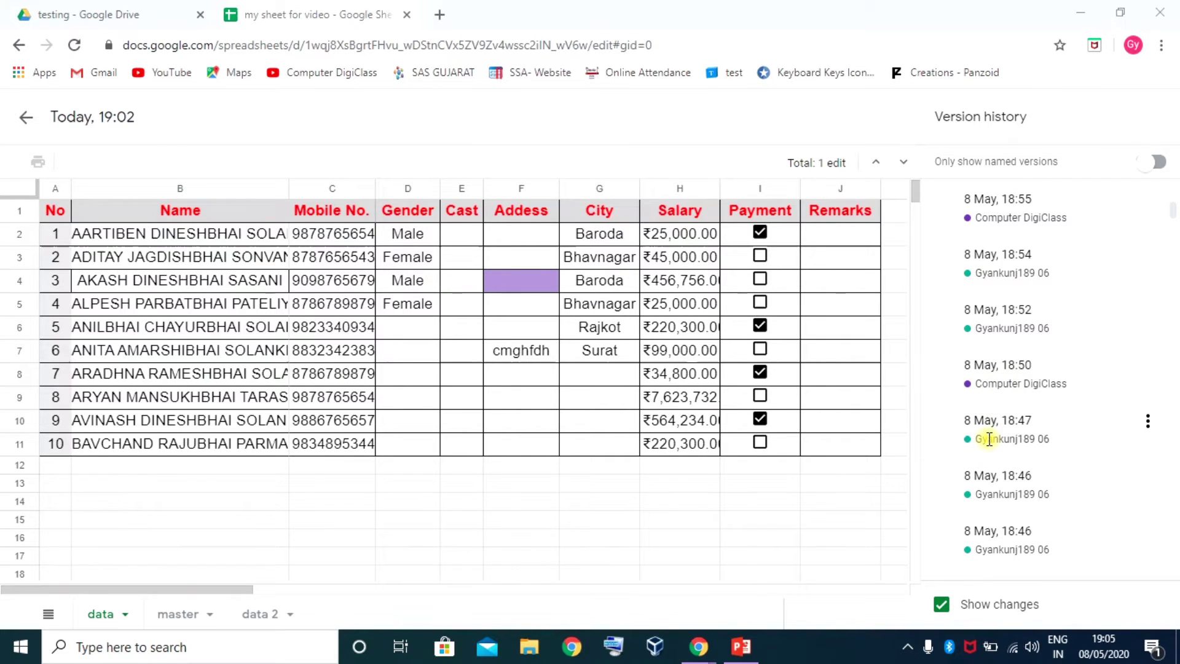
scroll(989, 438, up, 6)
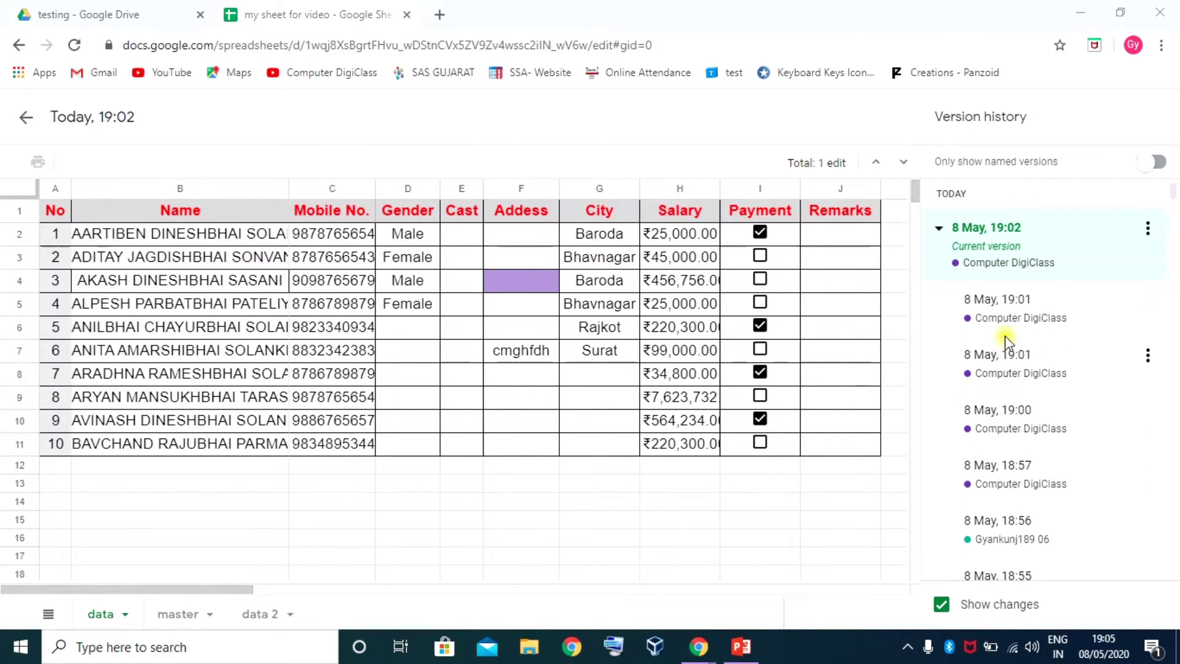
click(1008, 317)
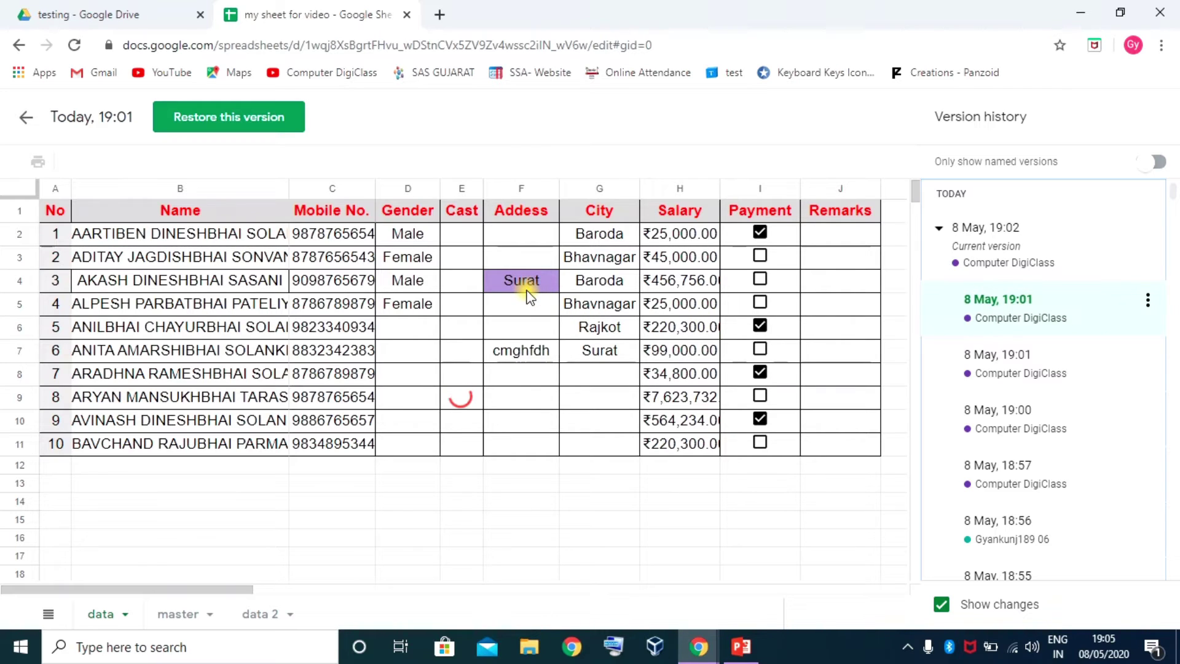
click(1027, 254)
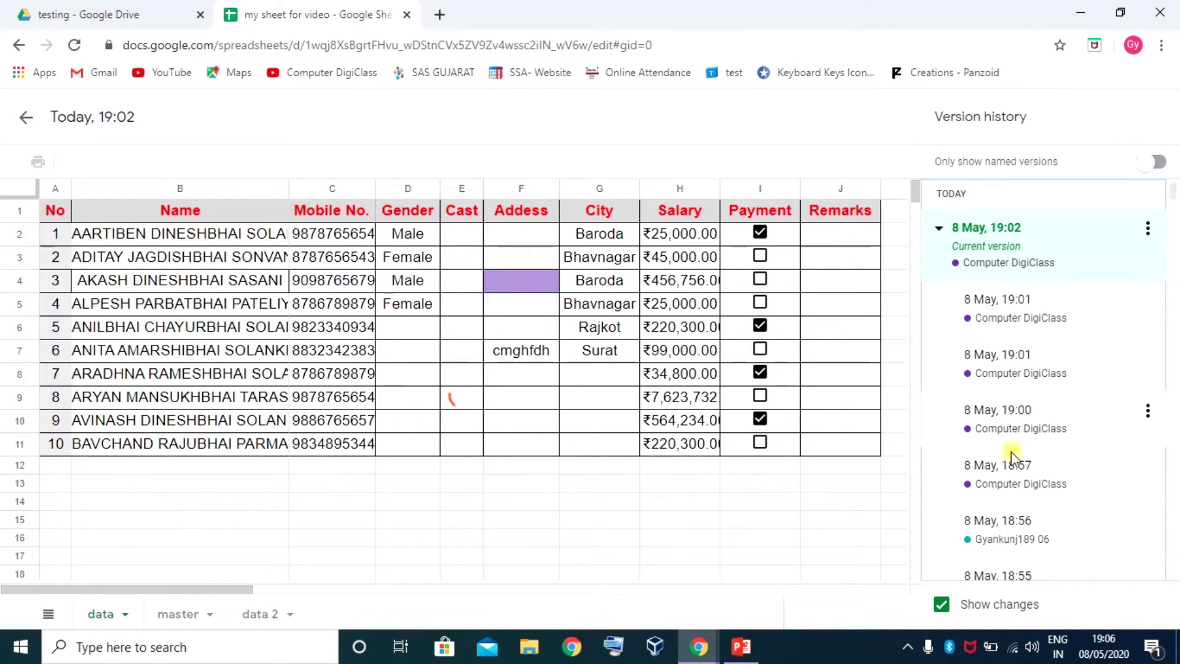
Step through the 18:52 and 18:50 versions to preview the 8 May 18:46 version
scroll(1012, 461, down, 6)
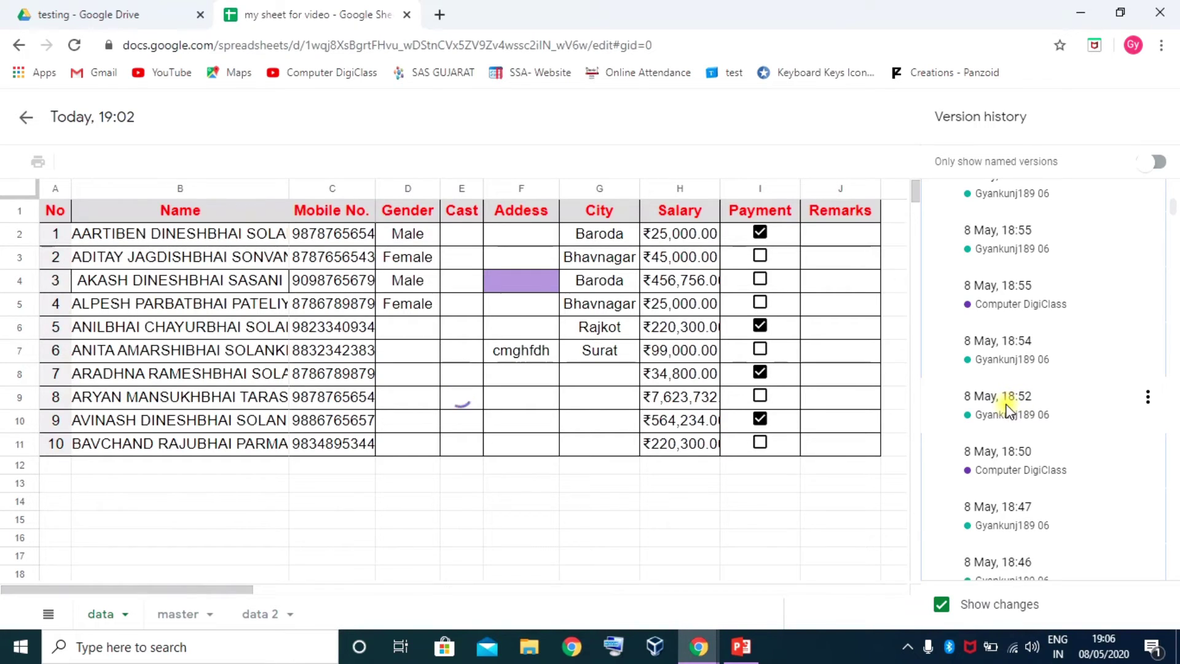
click(1007, 406)
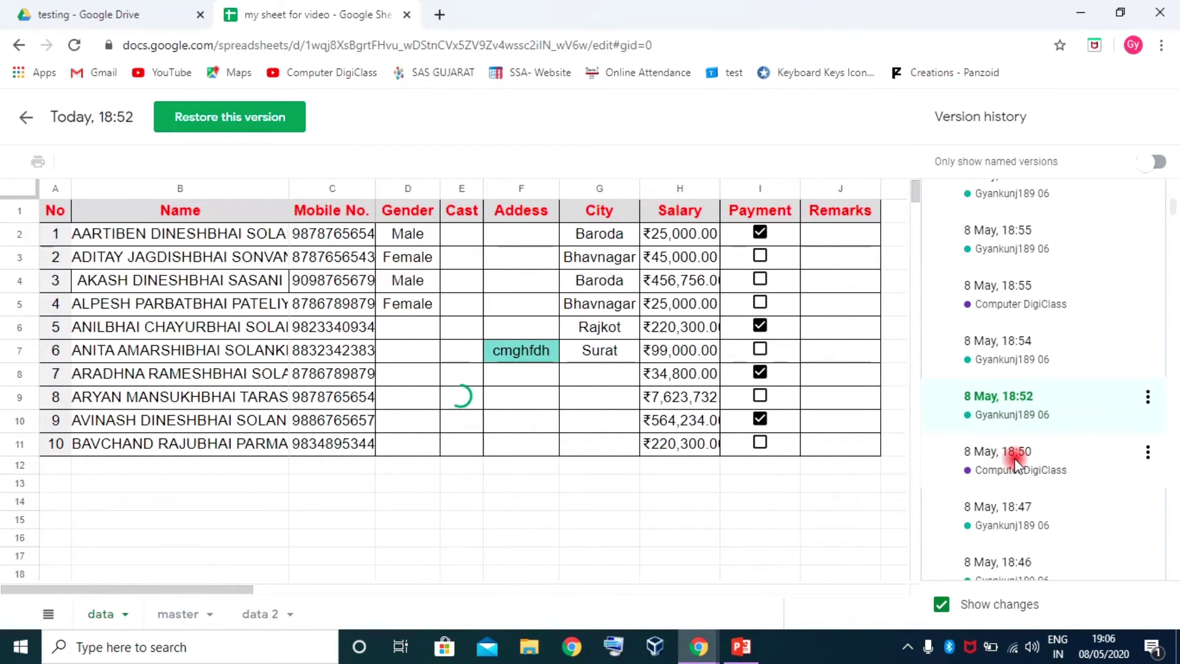
click(1015, 462)
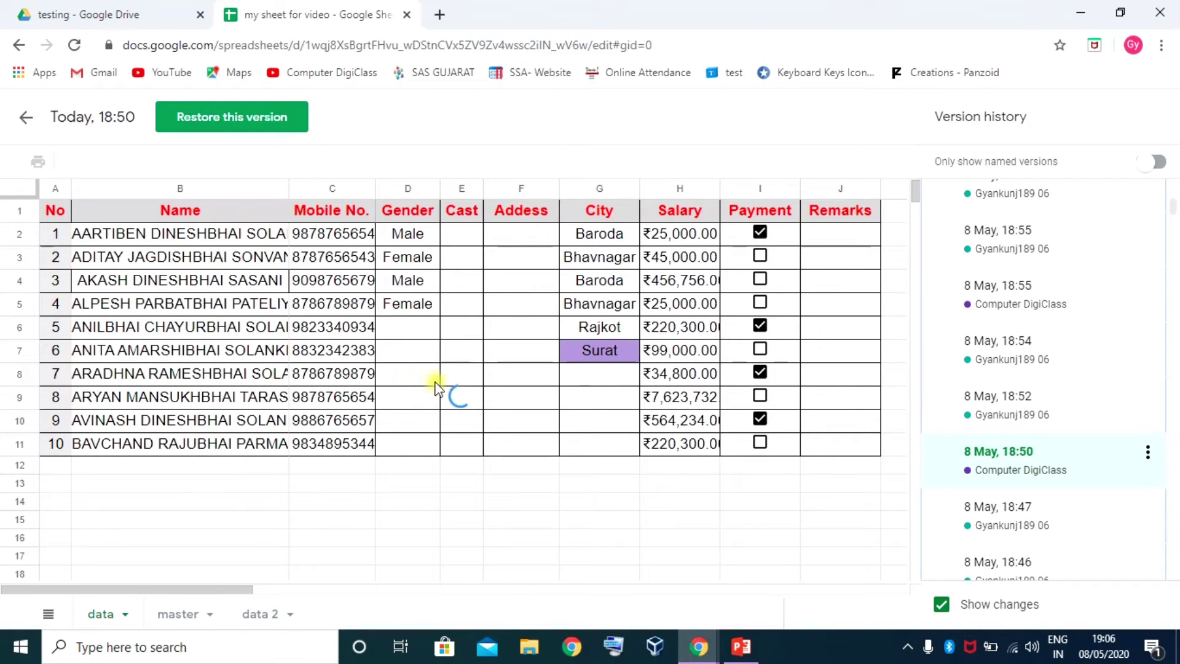
scroll(453, 387, down, 4)
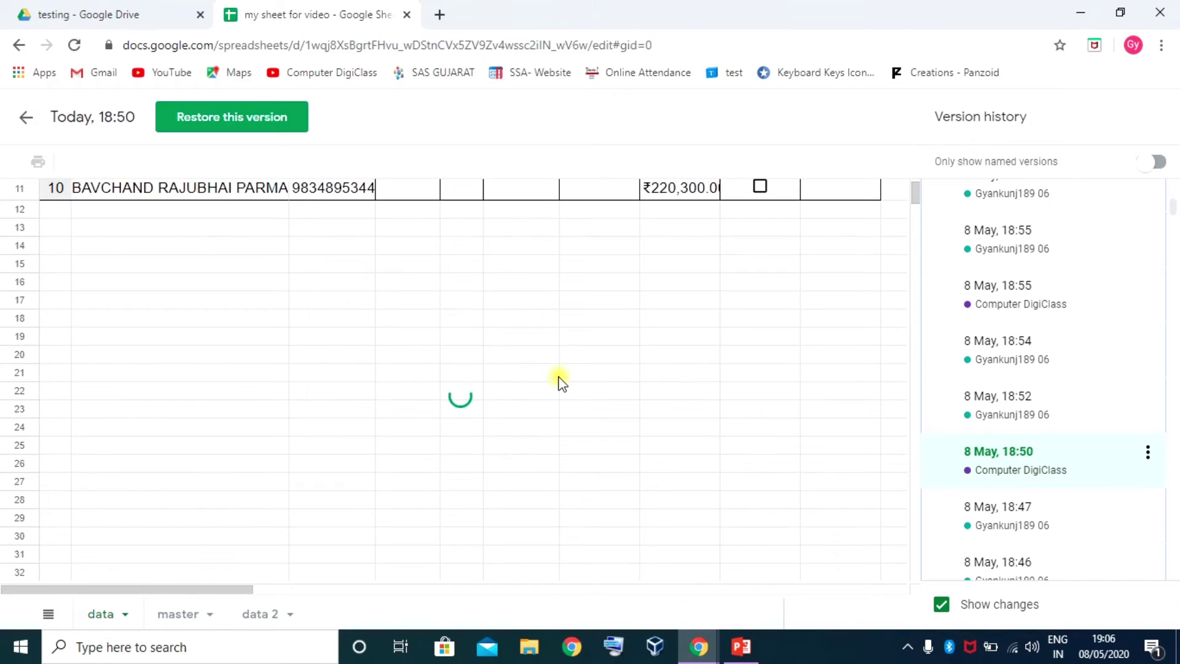
scroll(559, 383, up, 4)
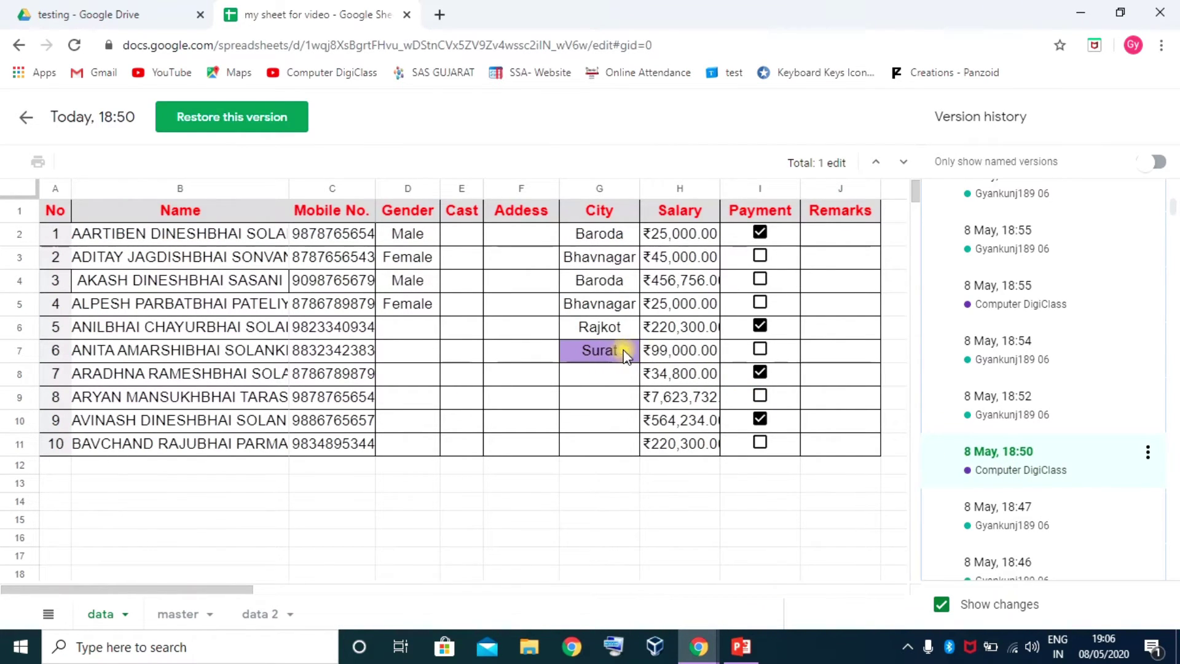
scroll(1004, 424, down, 4)
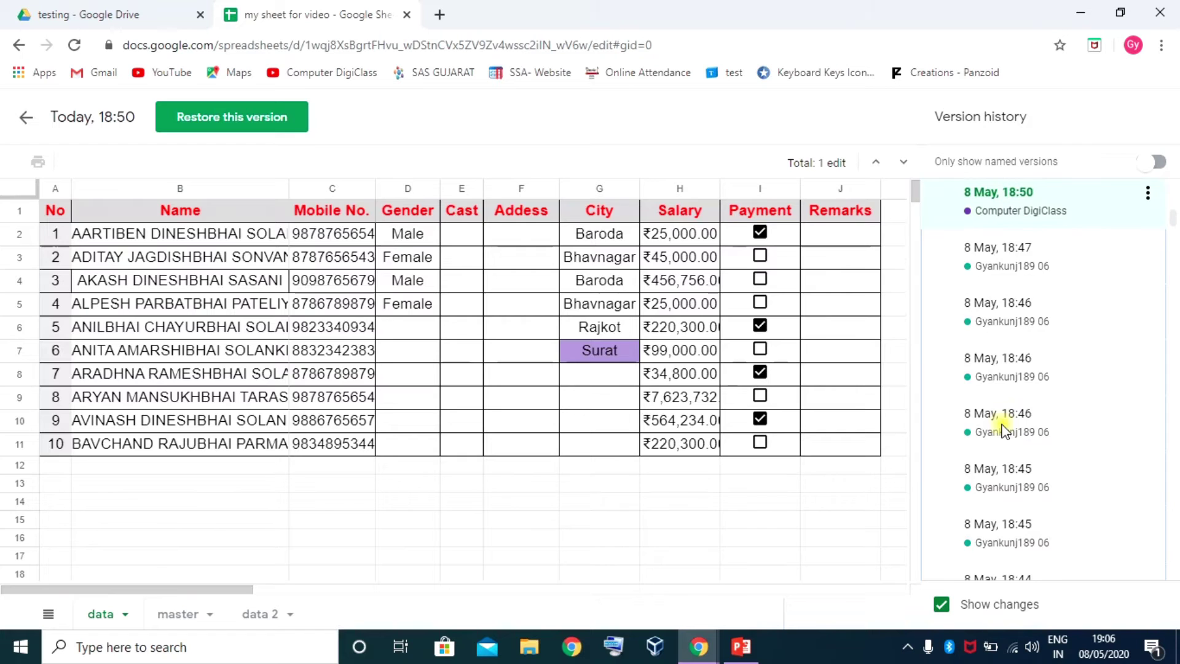
scroll(1004, 424, up, 4)
scroll(1004, 428, down, 4)
click(1020, 363)
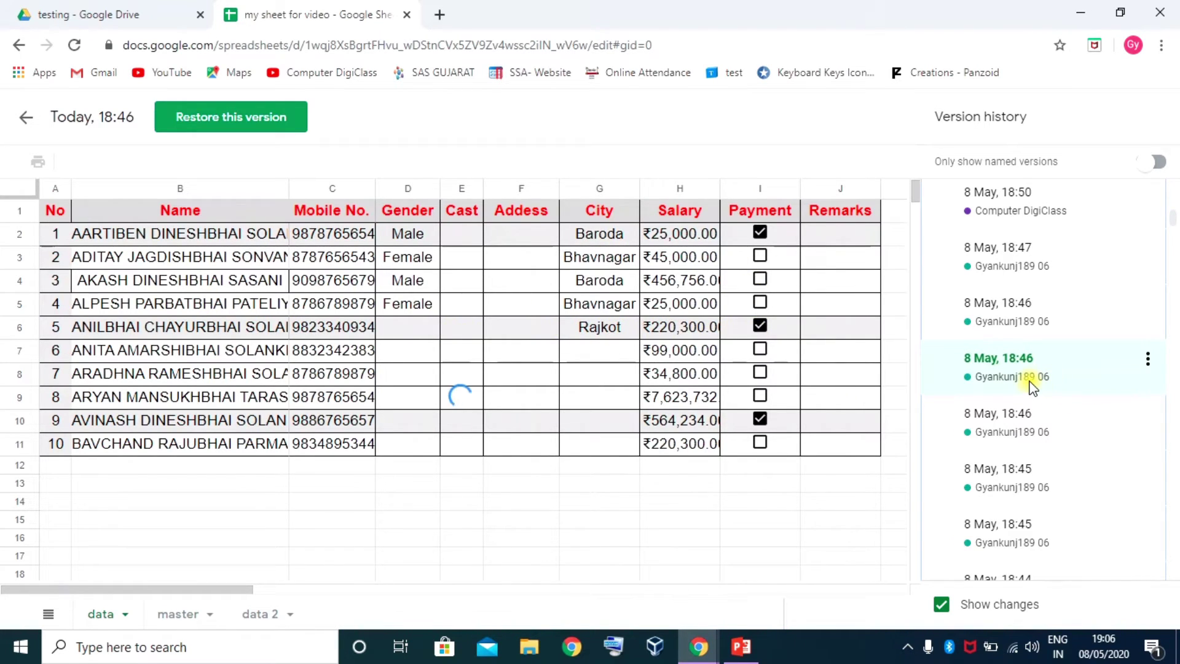
Name the 18:46 version 'copy data for me' and choose Make a copy from its menu
click(1019, 363)
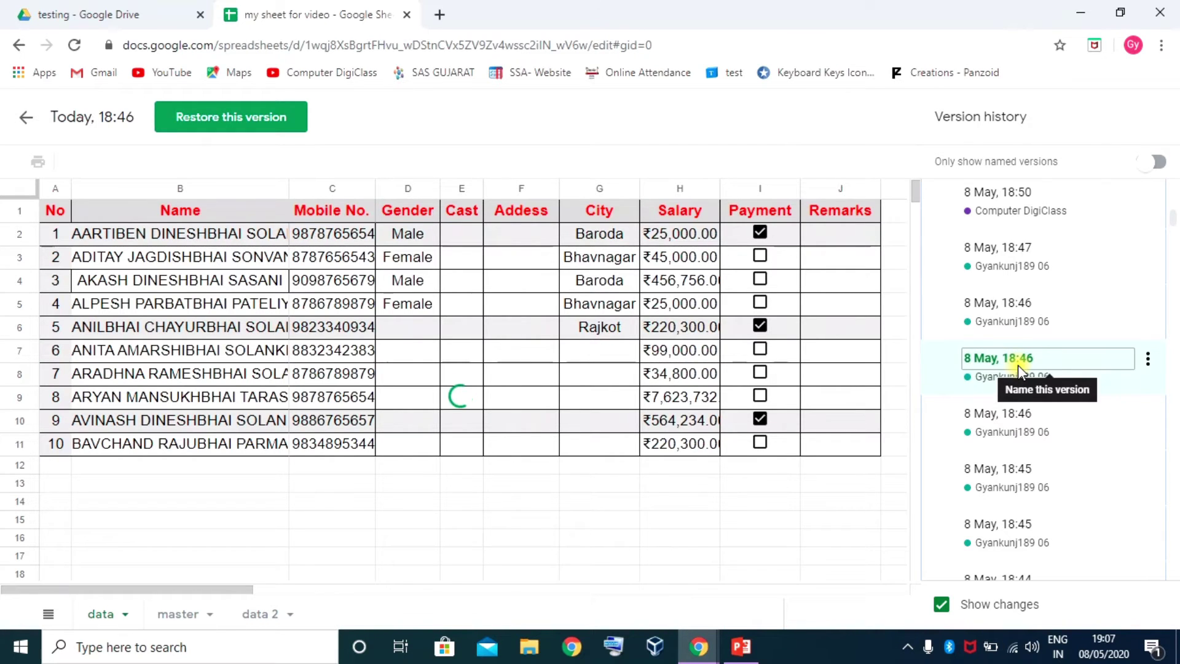
click(1149, 359)
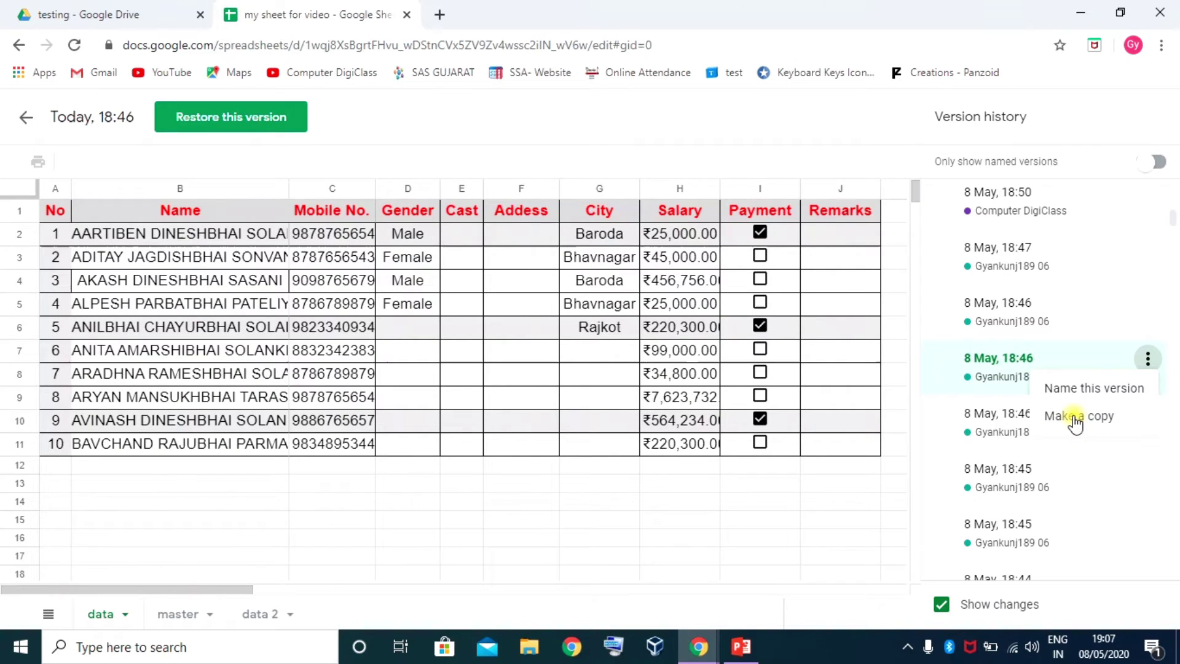
click(1100, 390)
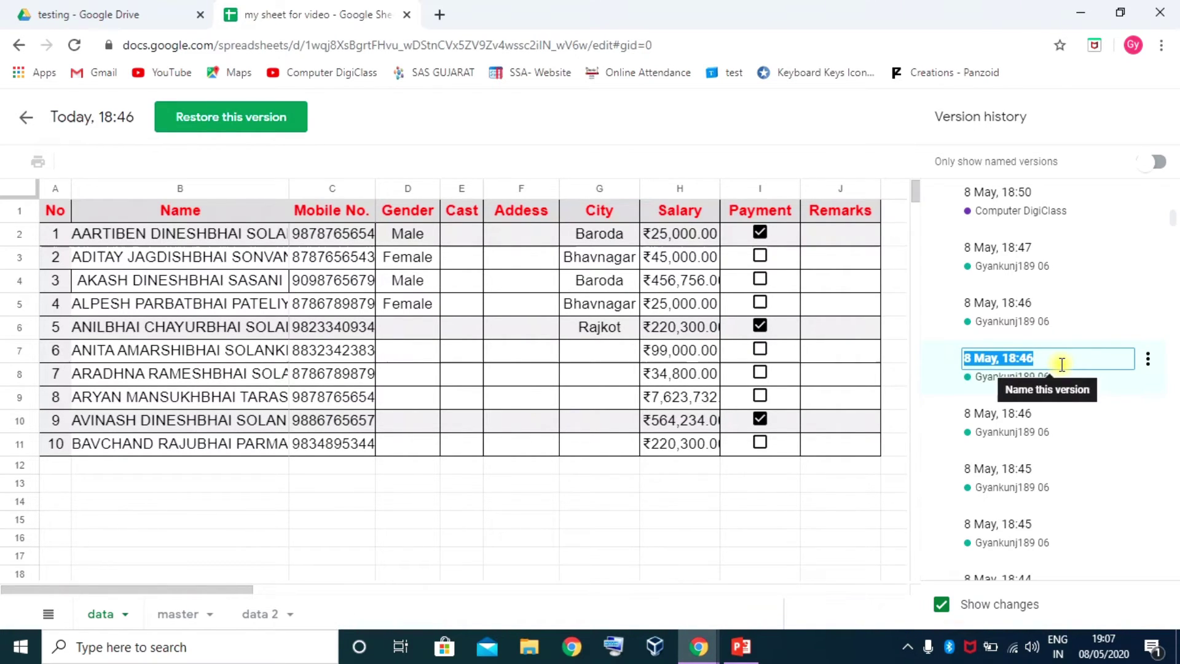
text(c)
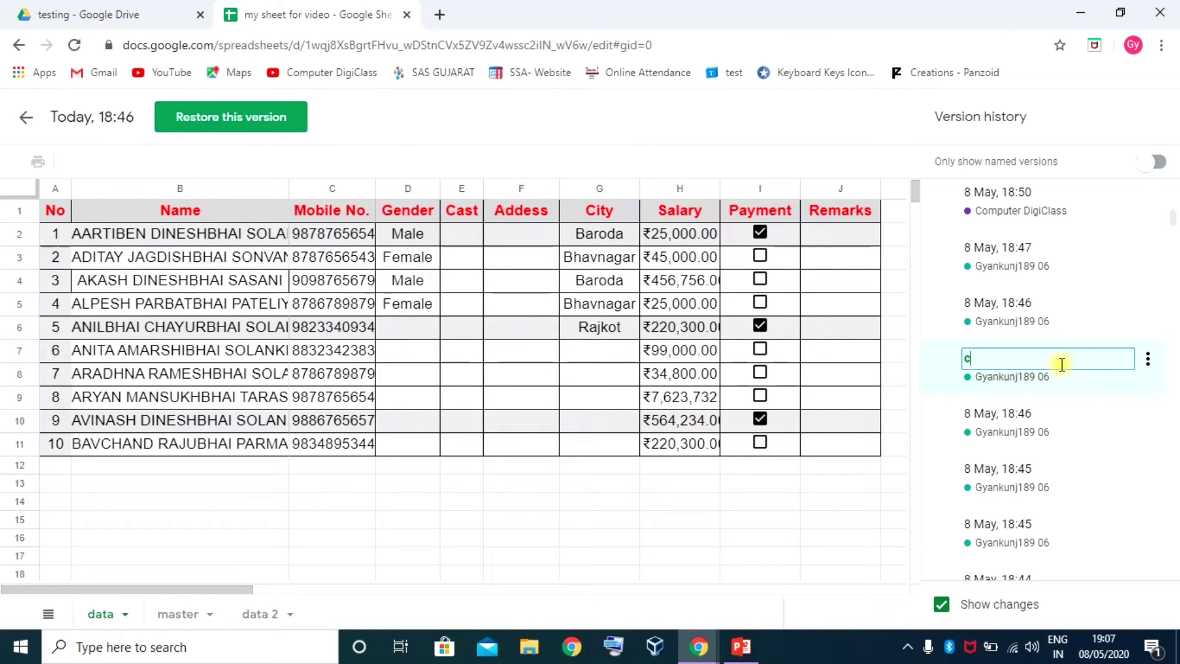
text(opy data)
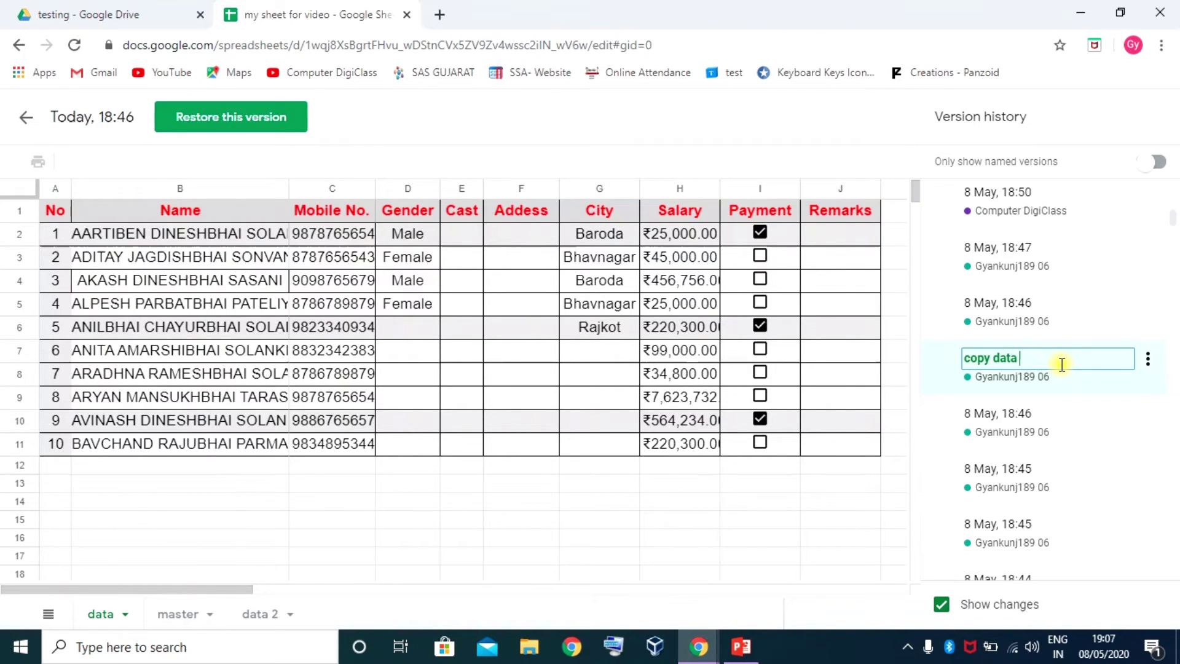
text( for me)
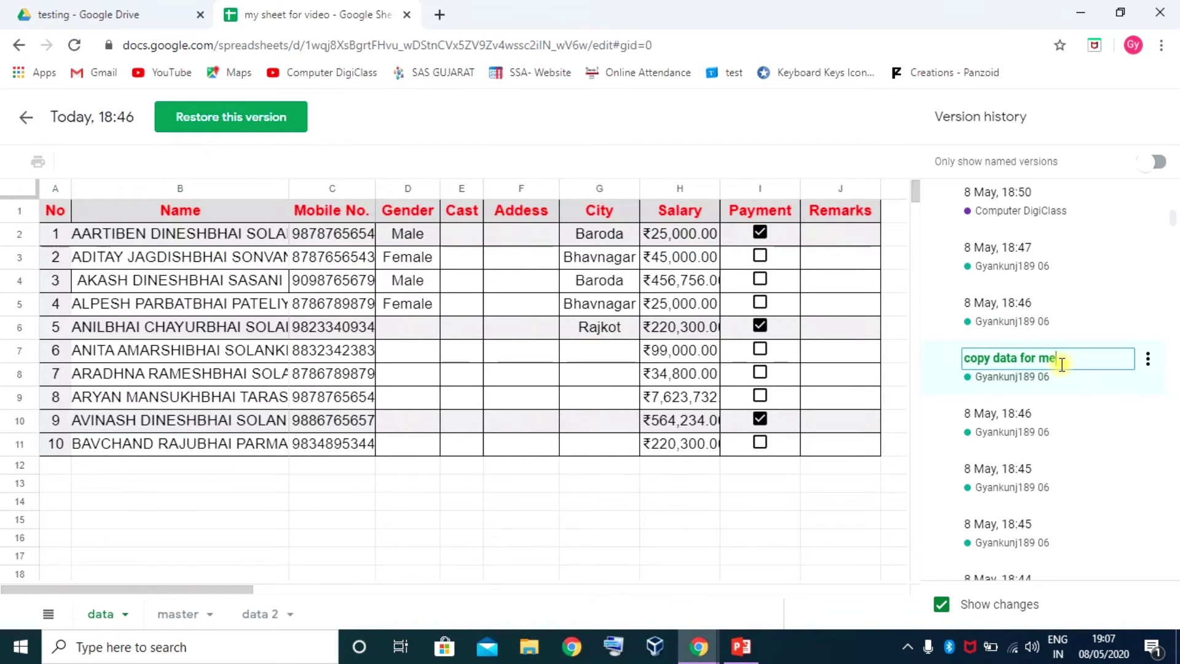
click(1046, 376)
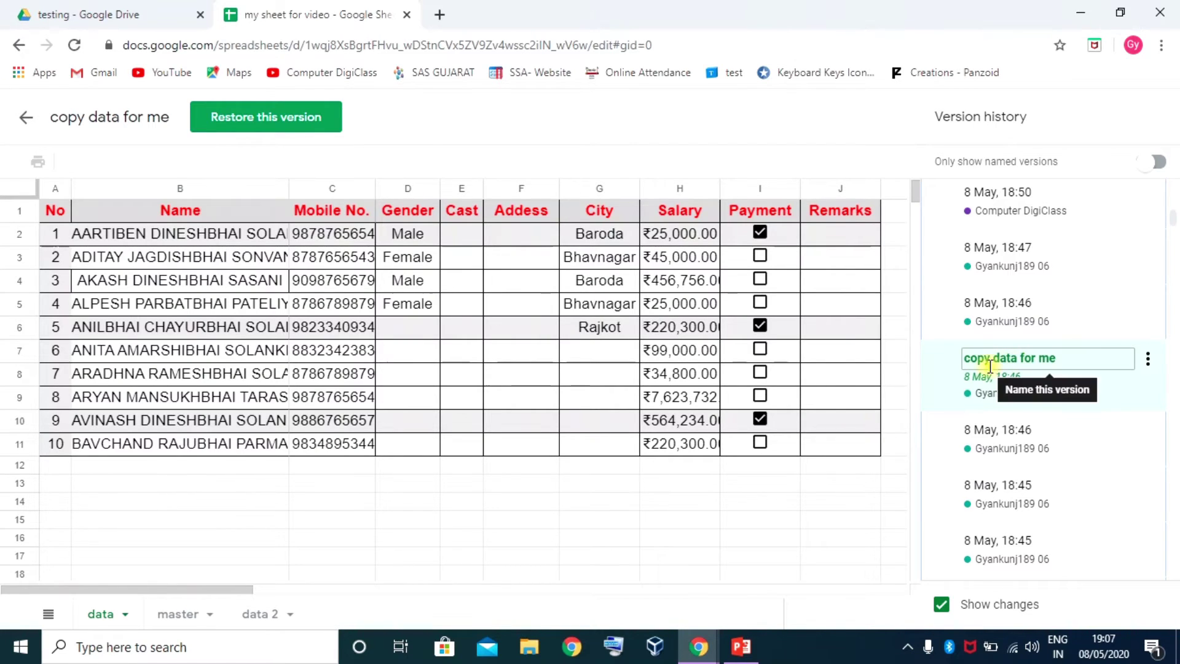
click(1147, 358)
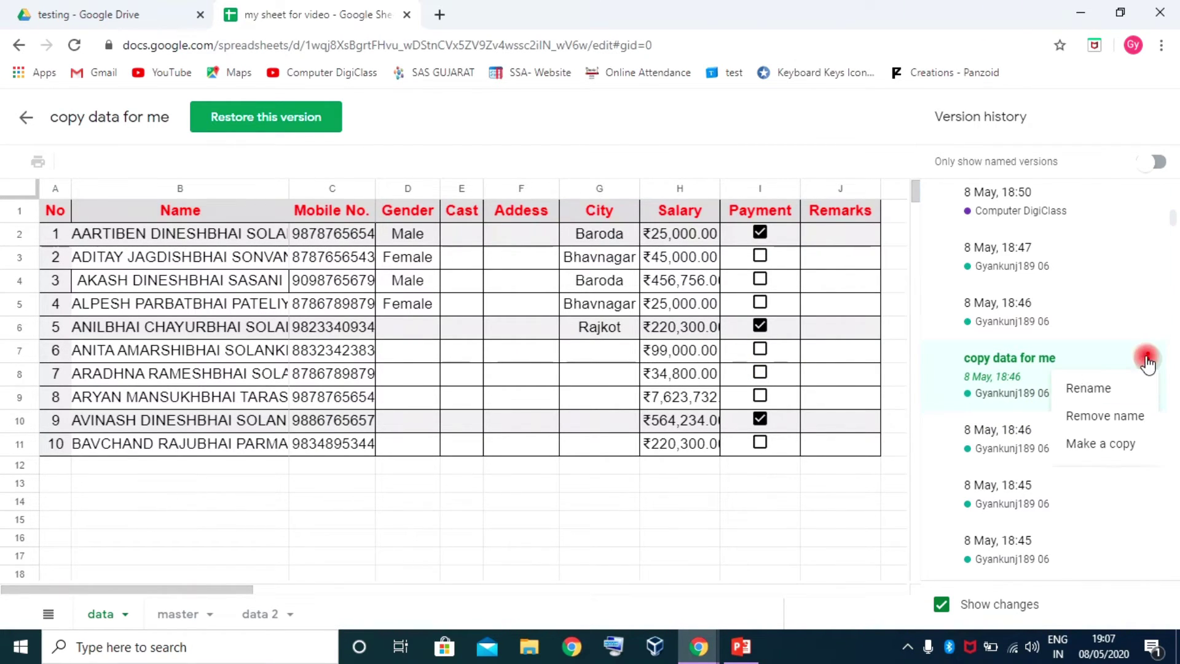
click(1098, 444)
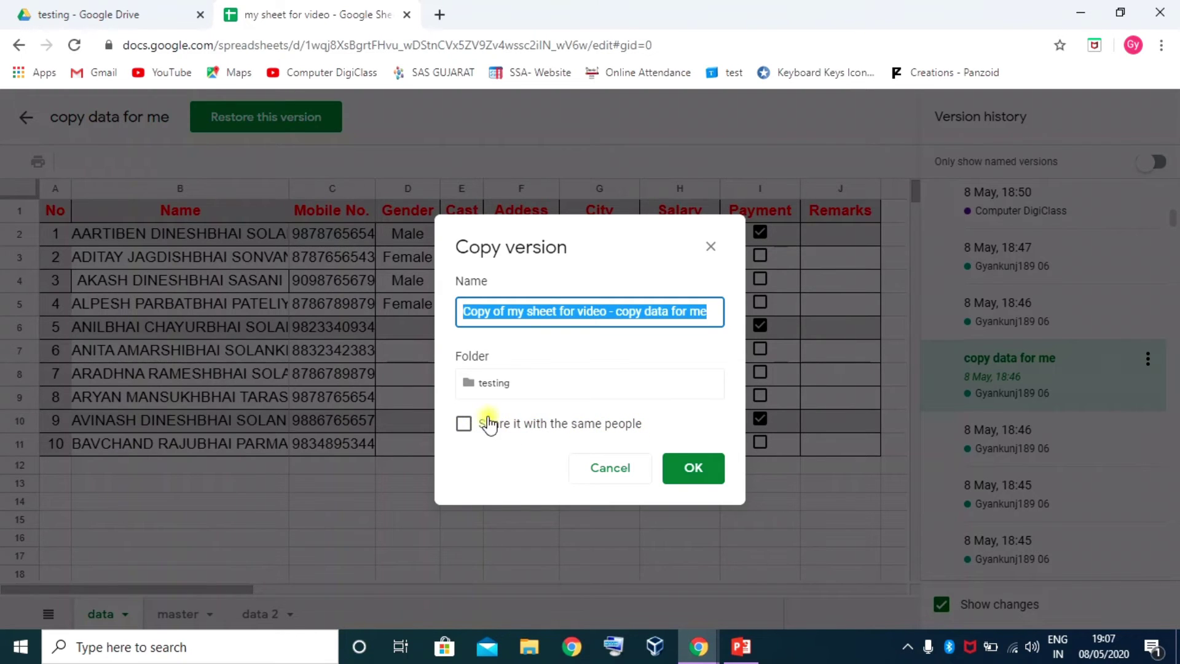
Create the copy in the testing folder without sharing it with the same people
click(465, 426)
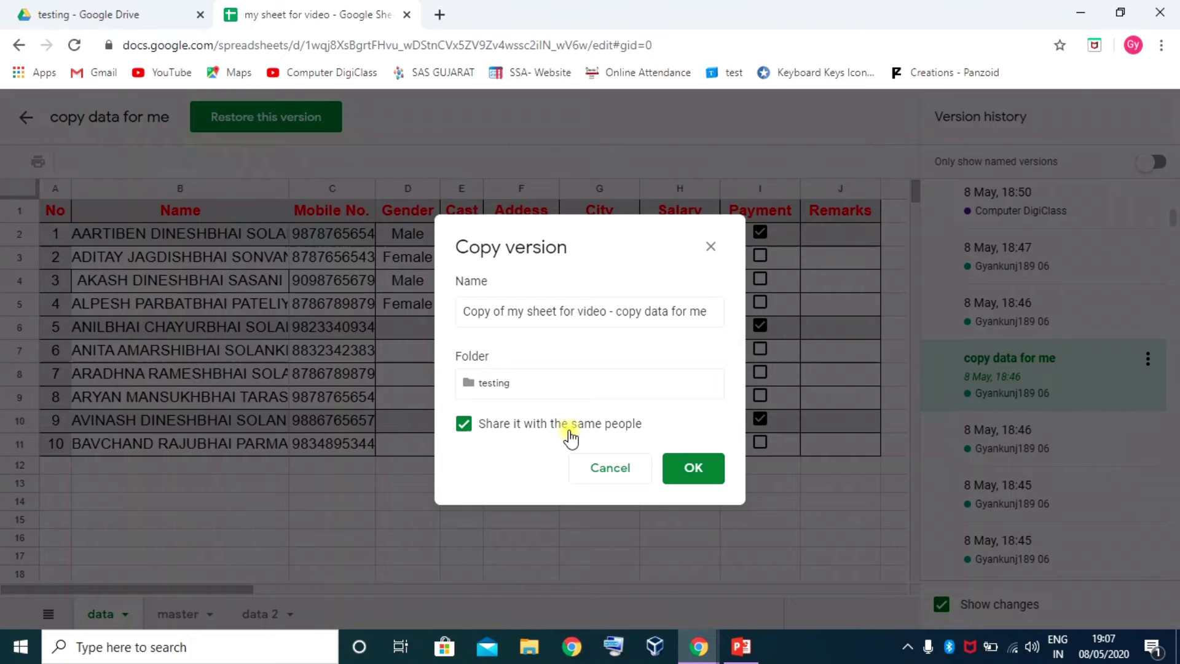
click(463, 424)
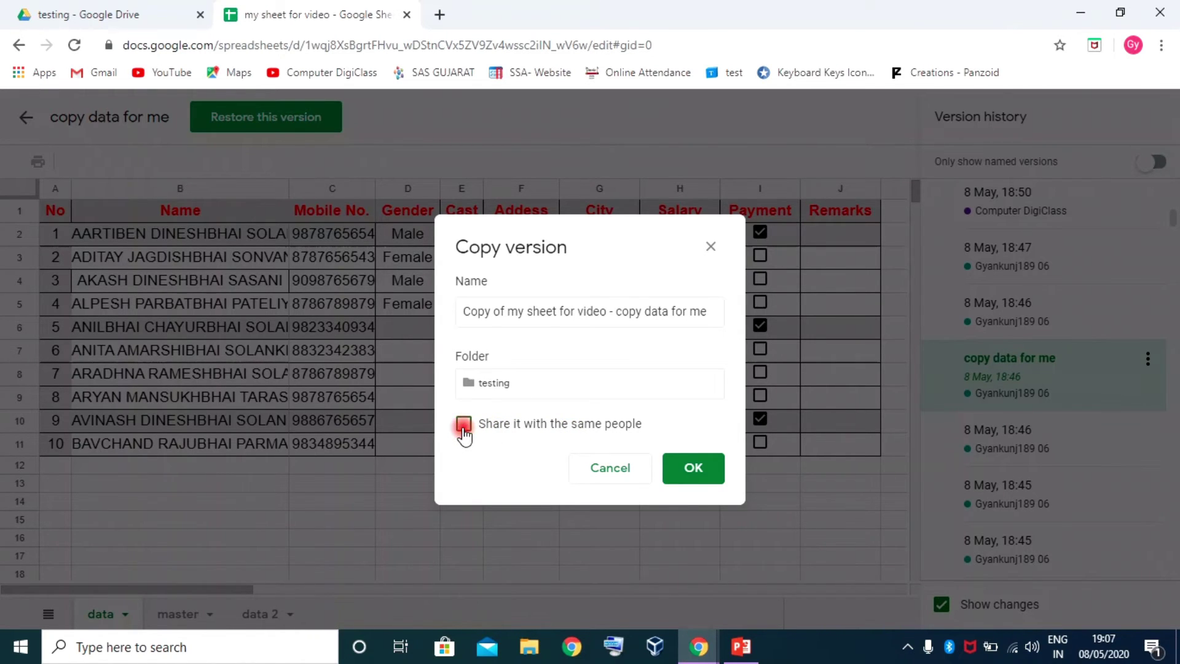
click(692, 470)
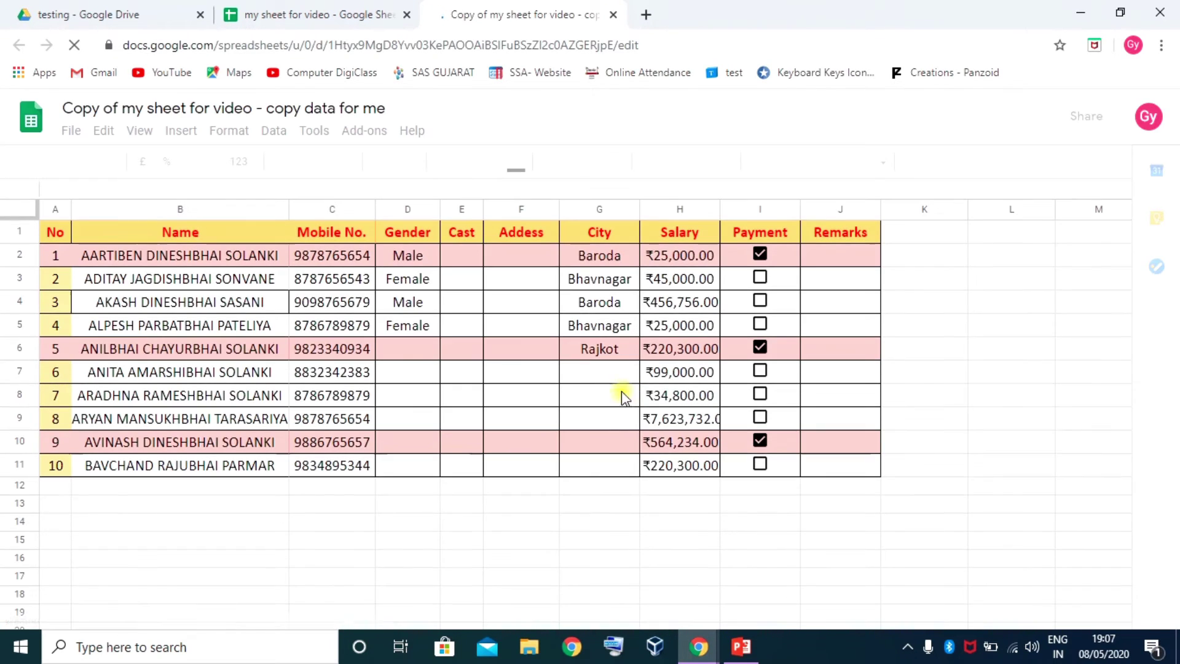
Leave version history in the original spreadsheet, then switch to the copied spreadsheet
click(326, 18)
click(621, 466)
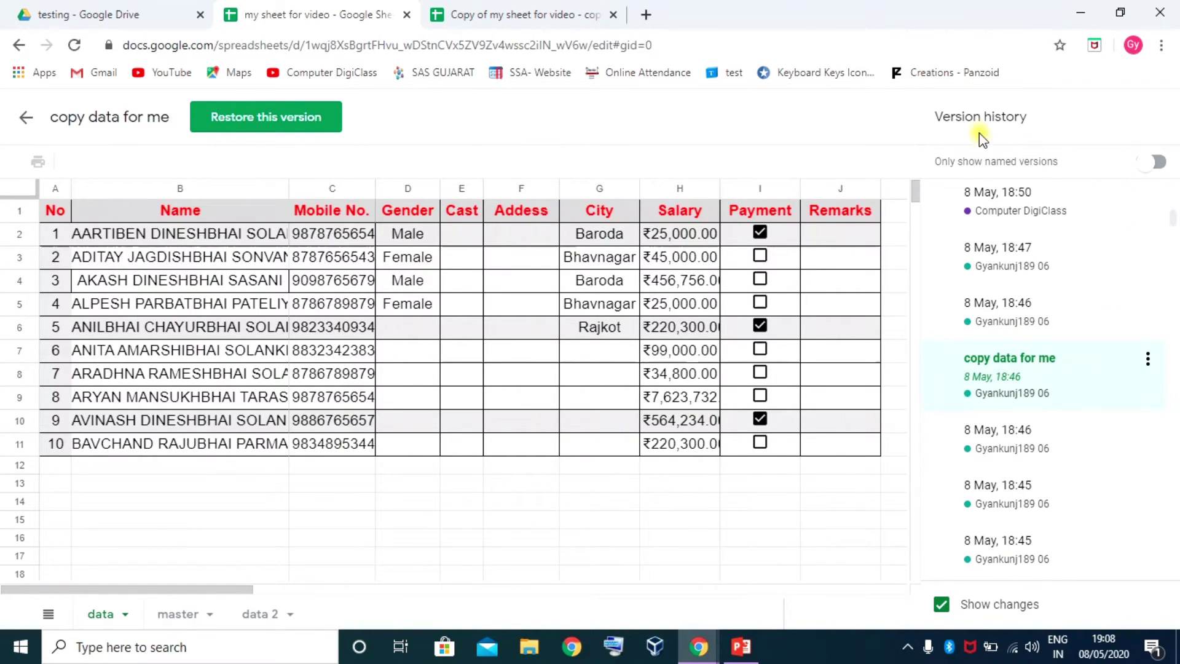
click(25, 121)
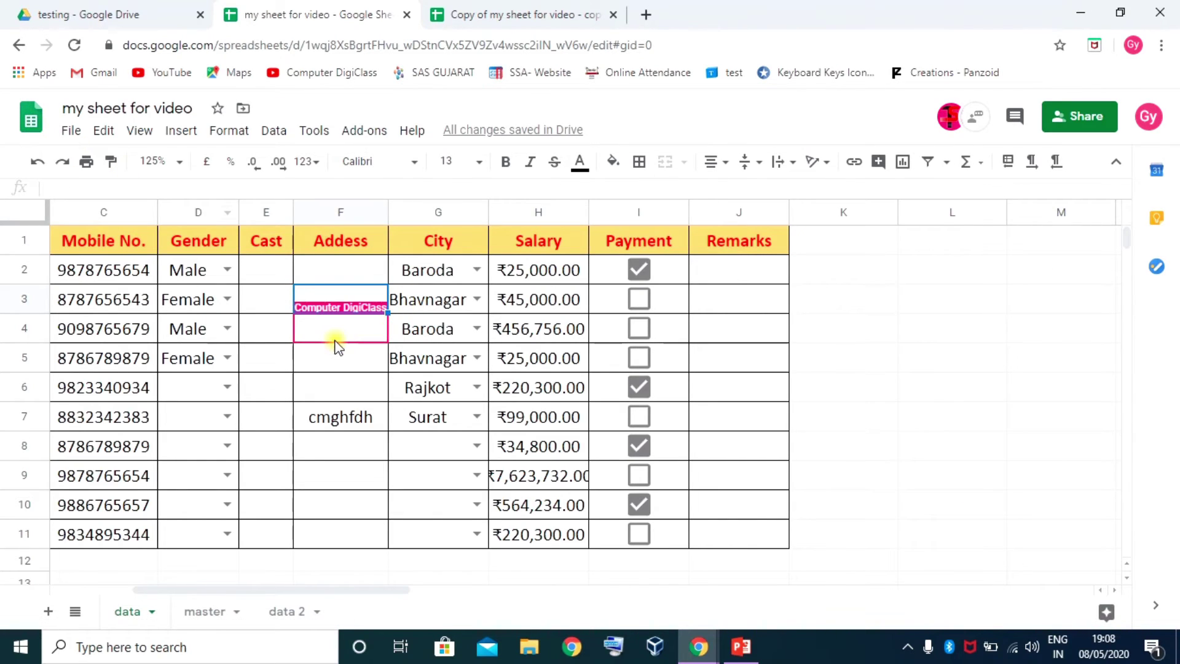
click(354, 375)
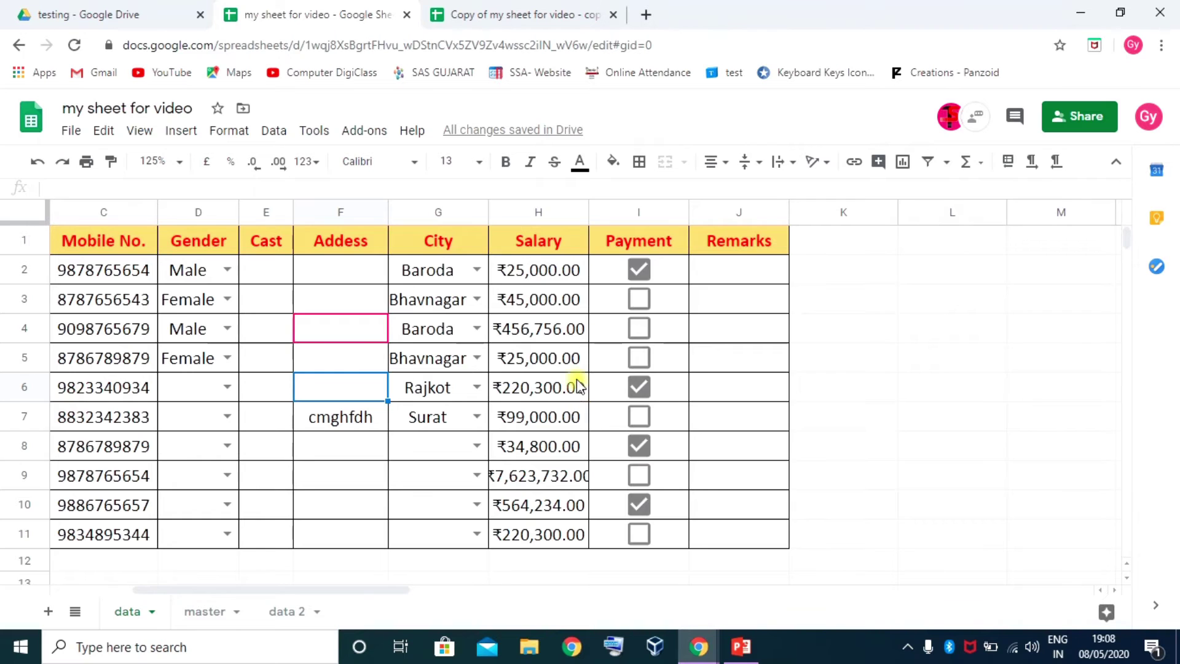
click(528, 14)
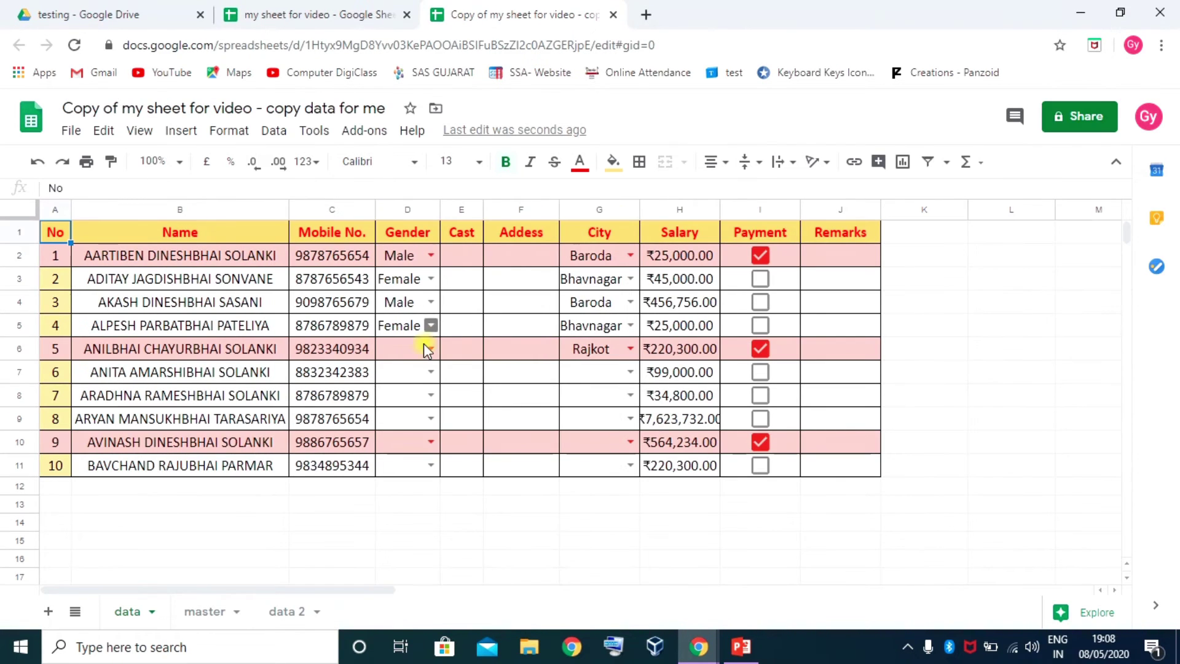
click(475, 375)
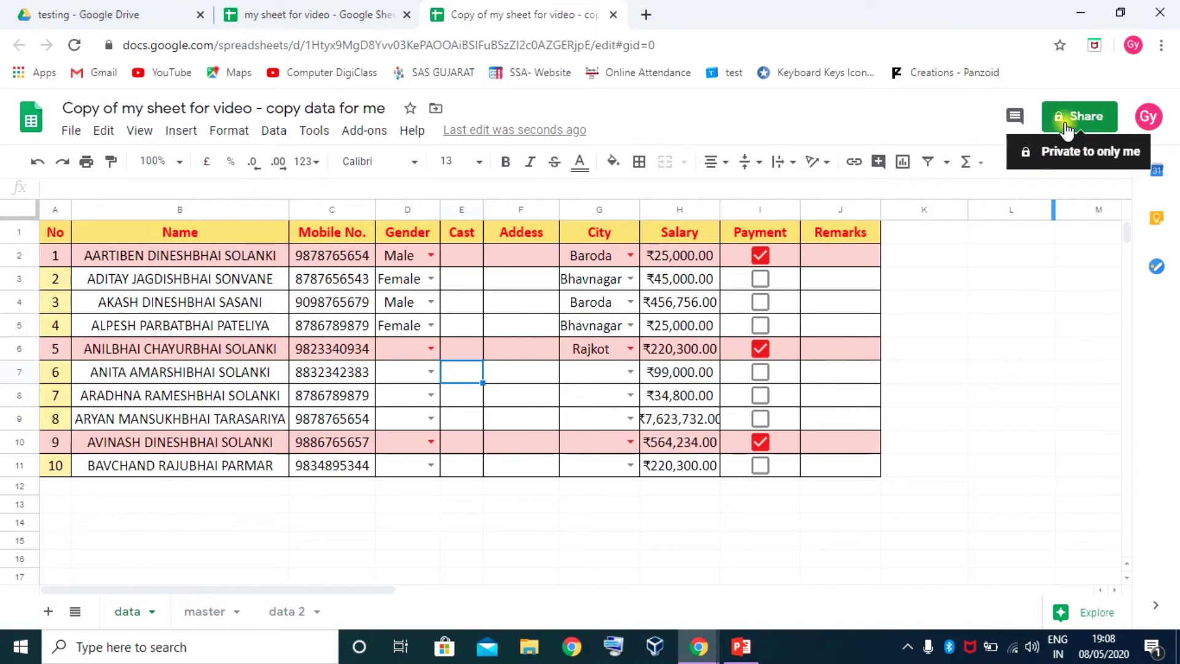
In the copy, tick Payment for rows 4 and 5 and clear rows 6 and 10
click(761, 301)
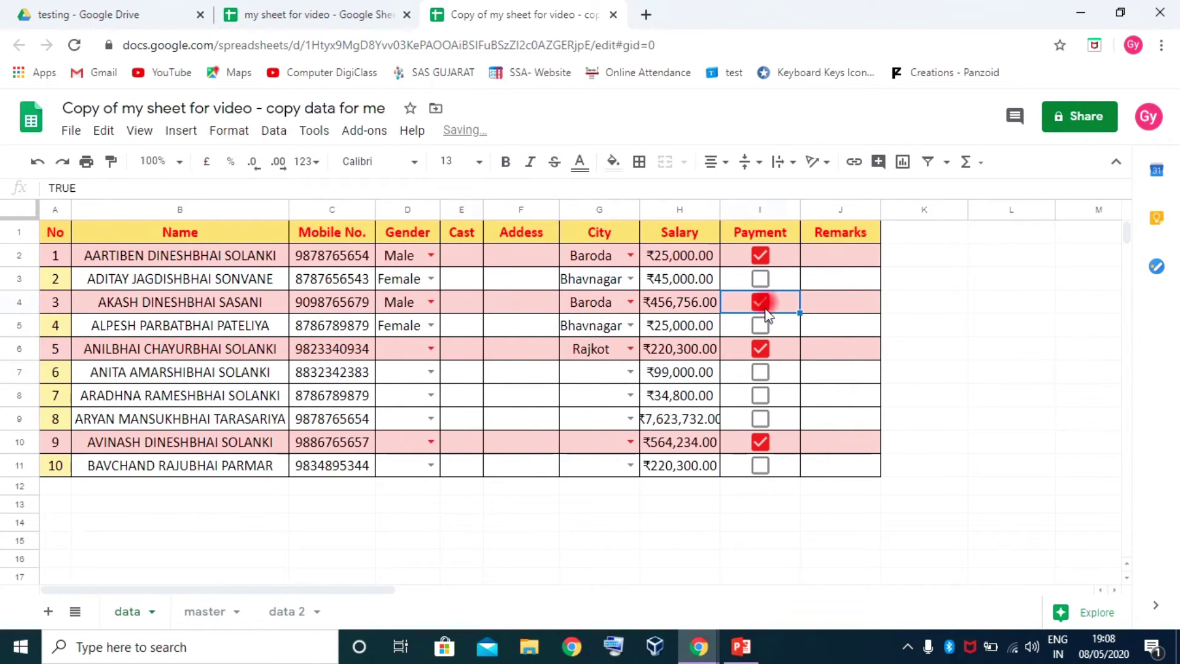
click(762, 326)
click(760, 349)
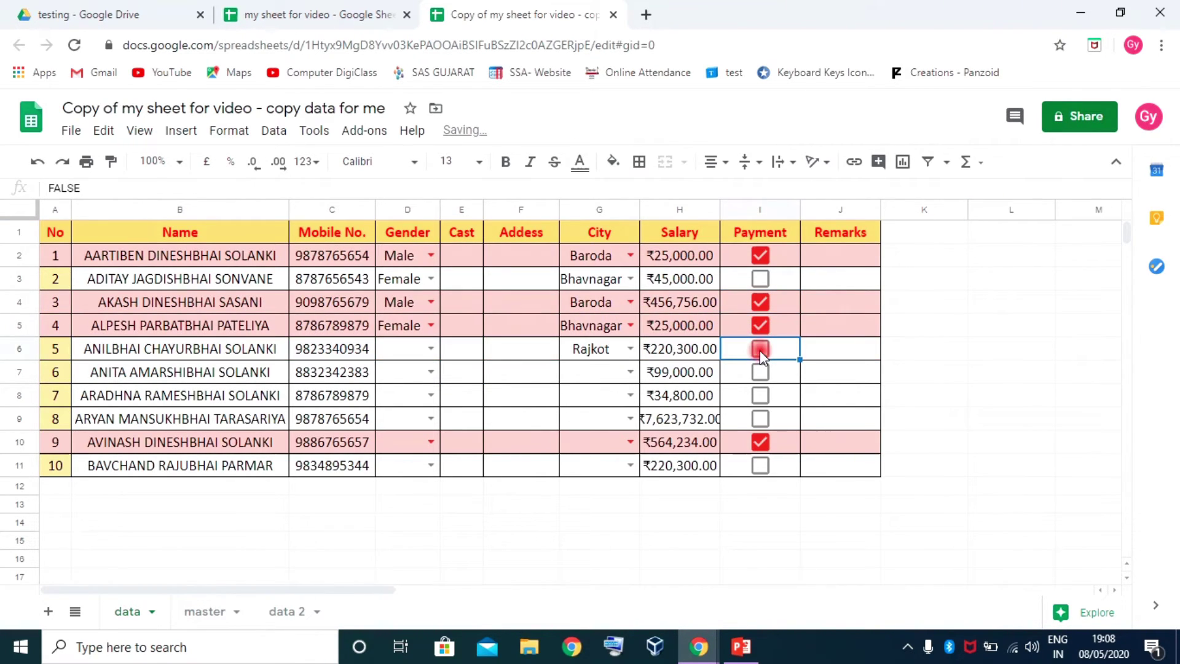
click(762, 442)
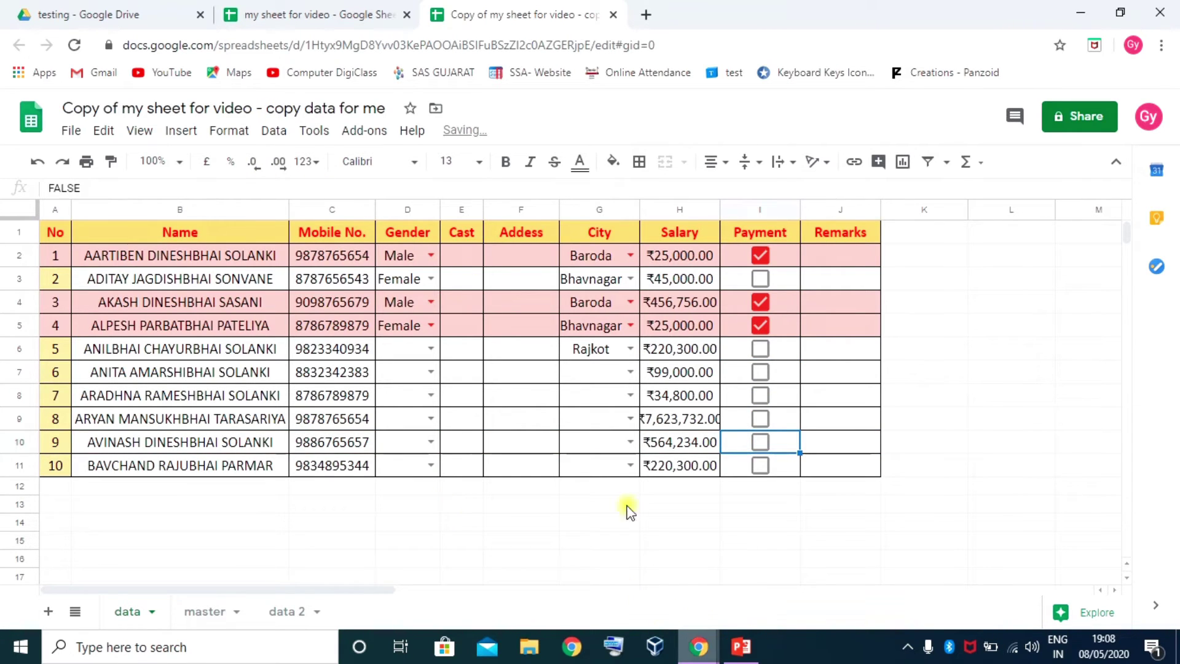
In the original, mark rows 3, 4 and 5 as paid and row 6 as unpaid
click(314, 9)
click(639, 329)
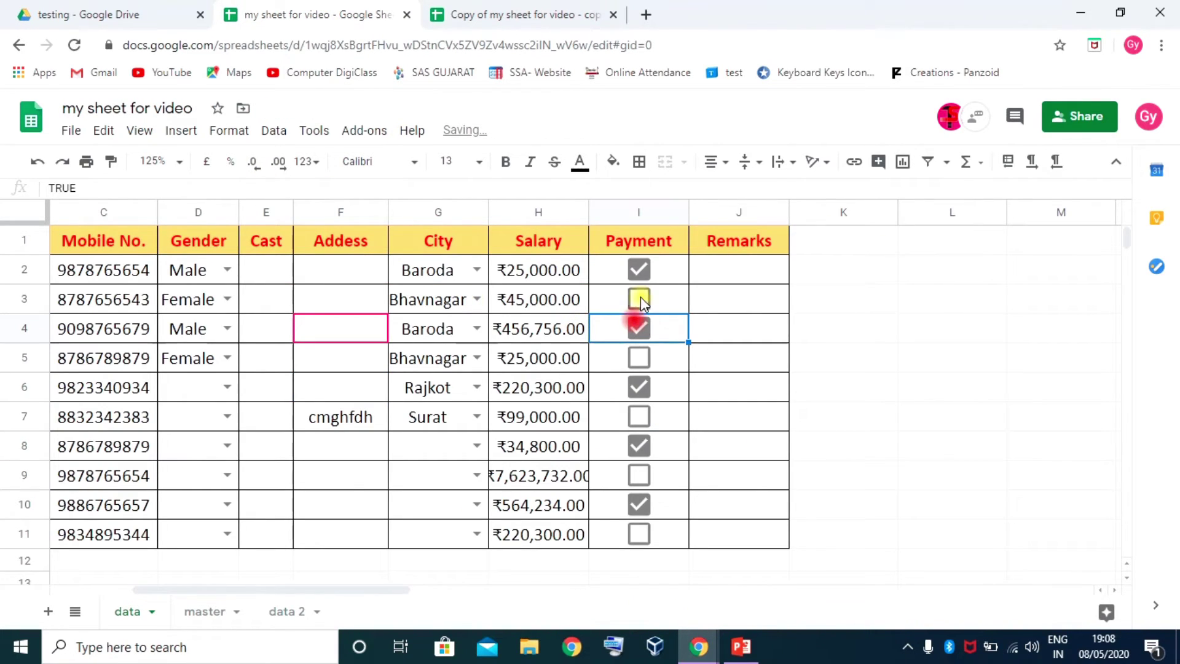
click(640, 297)
click(639, 357)
click(639, 388)
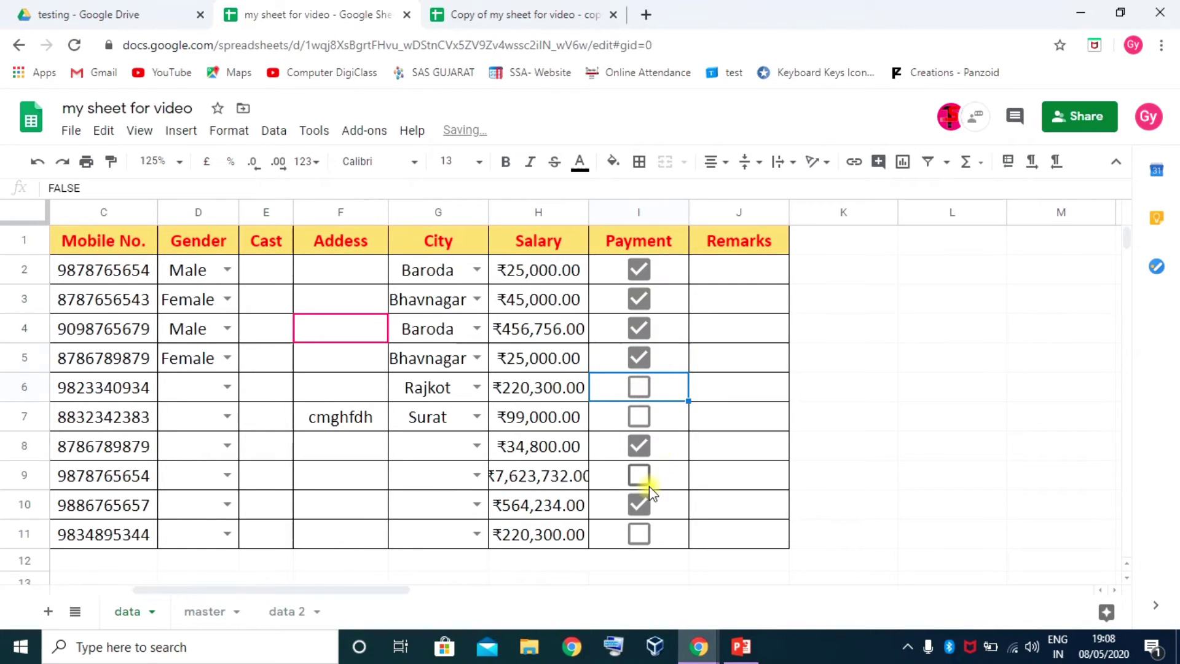
Mark row 9 as paid in the copy and open the copy's version history
click(520, 24)
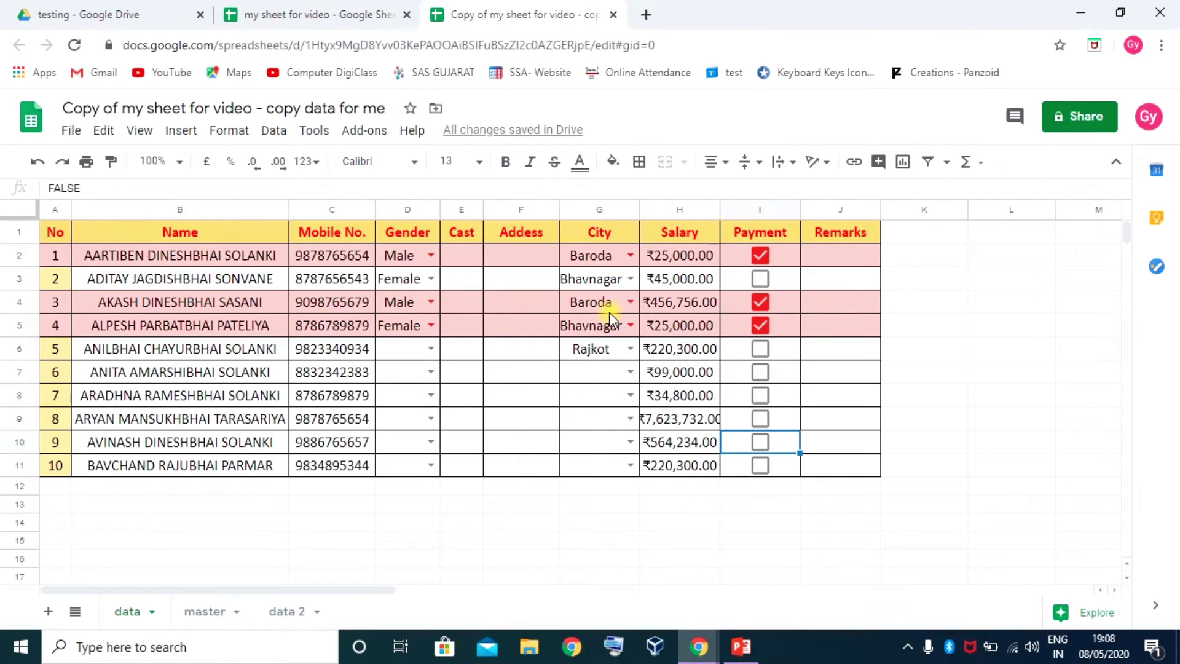
click(761, 419)
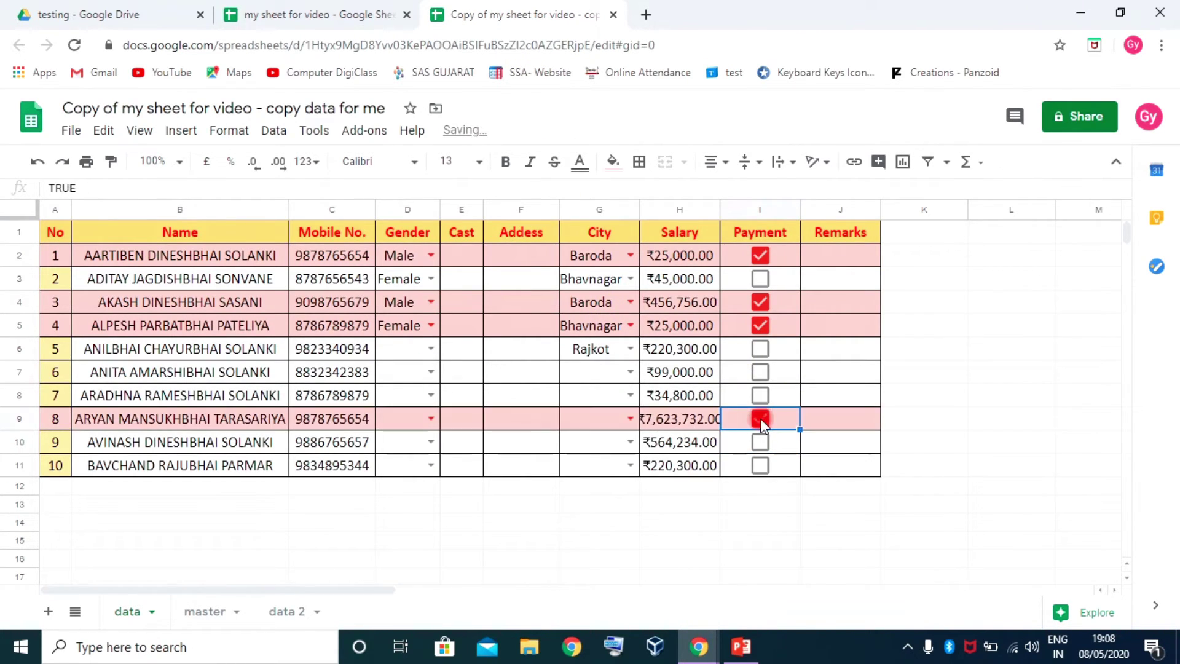
click(514, 397)
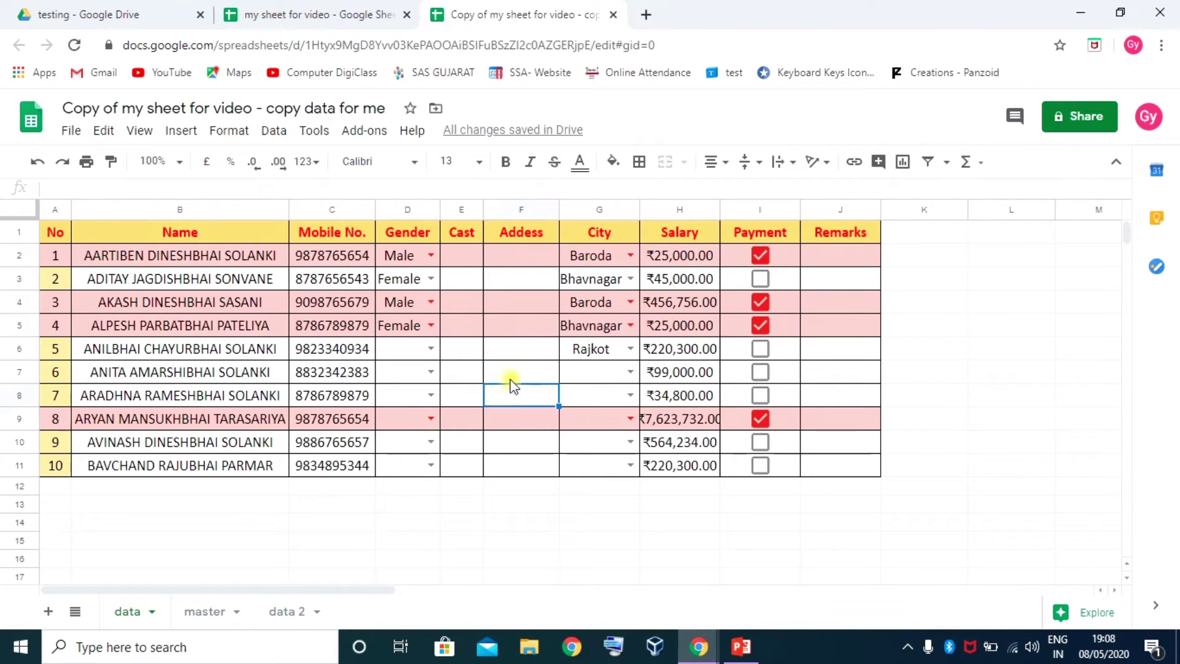
click(509, 131)
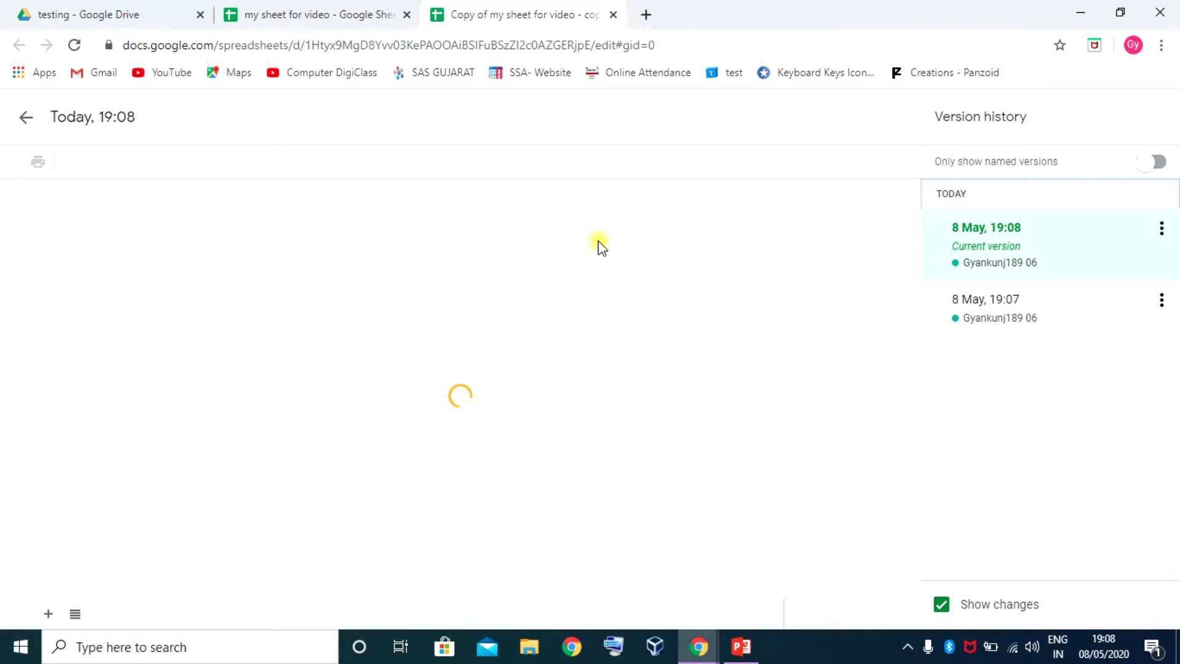
Close the 'Copy of my sheet for video' tab and show the original's 'data 2' sheet
click(615, 15)
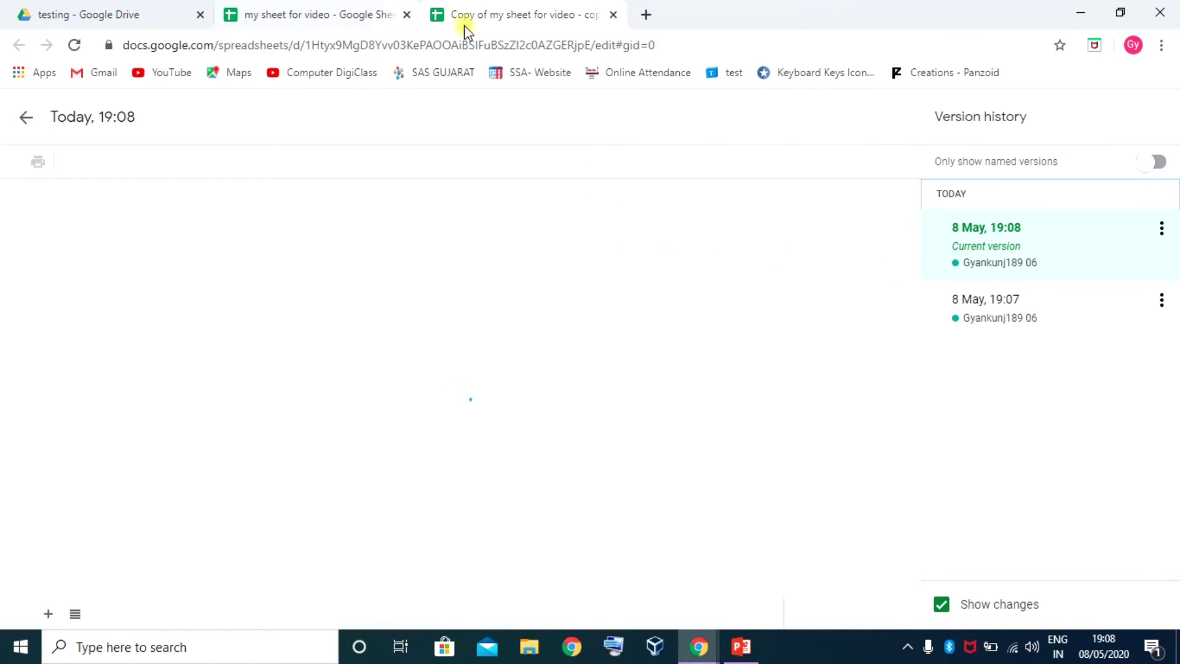
click(330, 363)
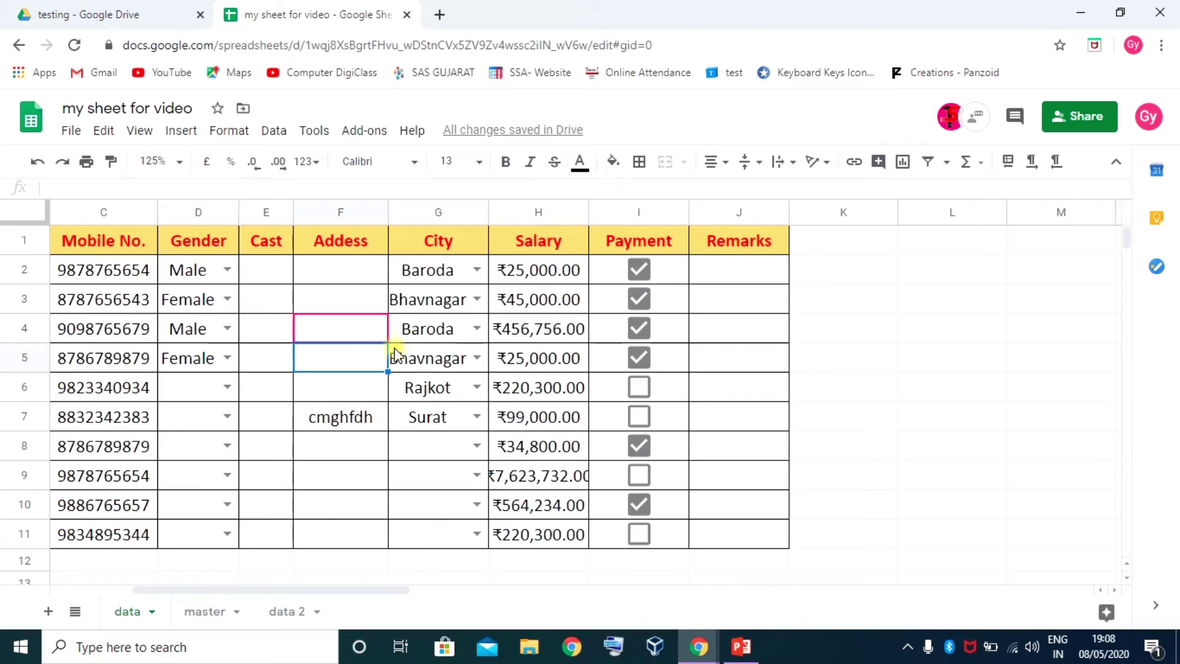
click(354, 300)
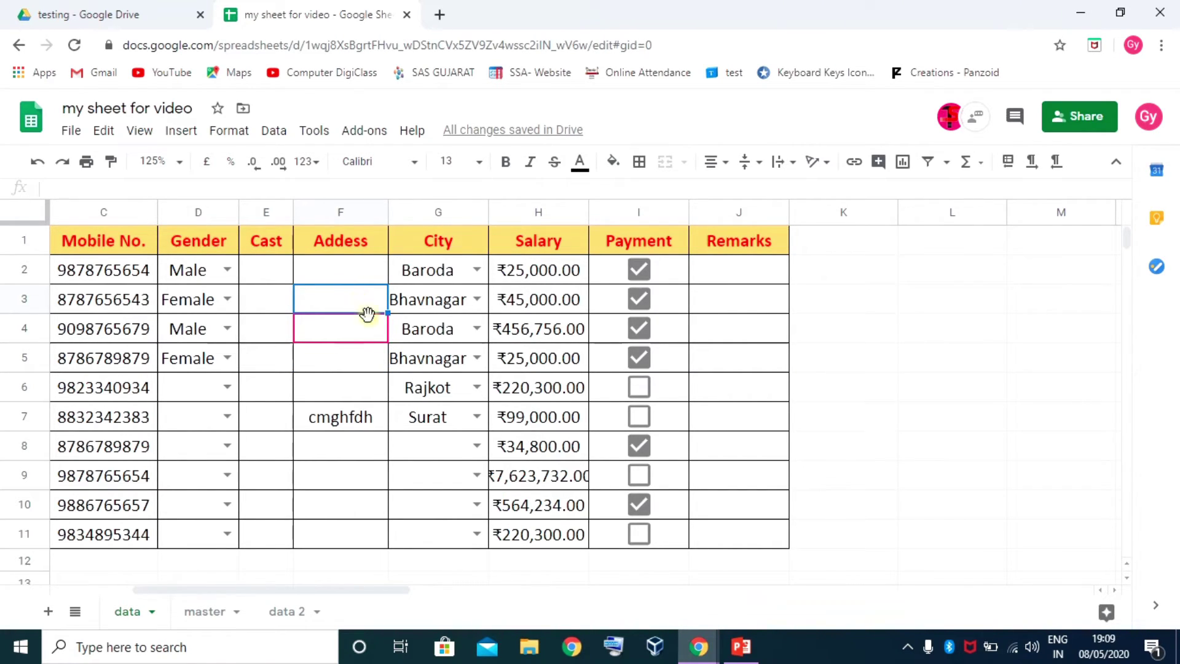
click(285, 611)
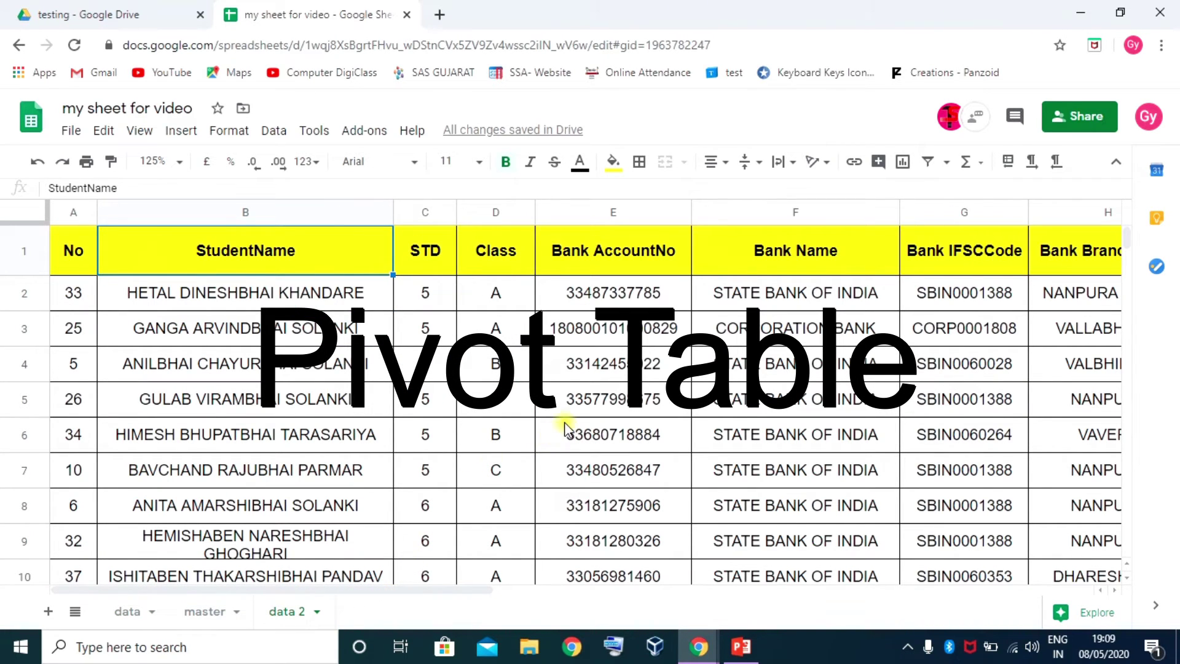
Set the 'data 2' sheet zoom to 100%
click(570, 406)
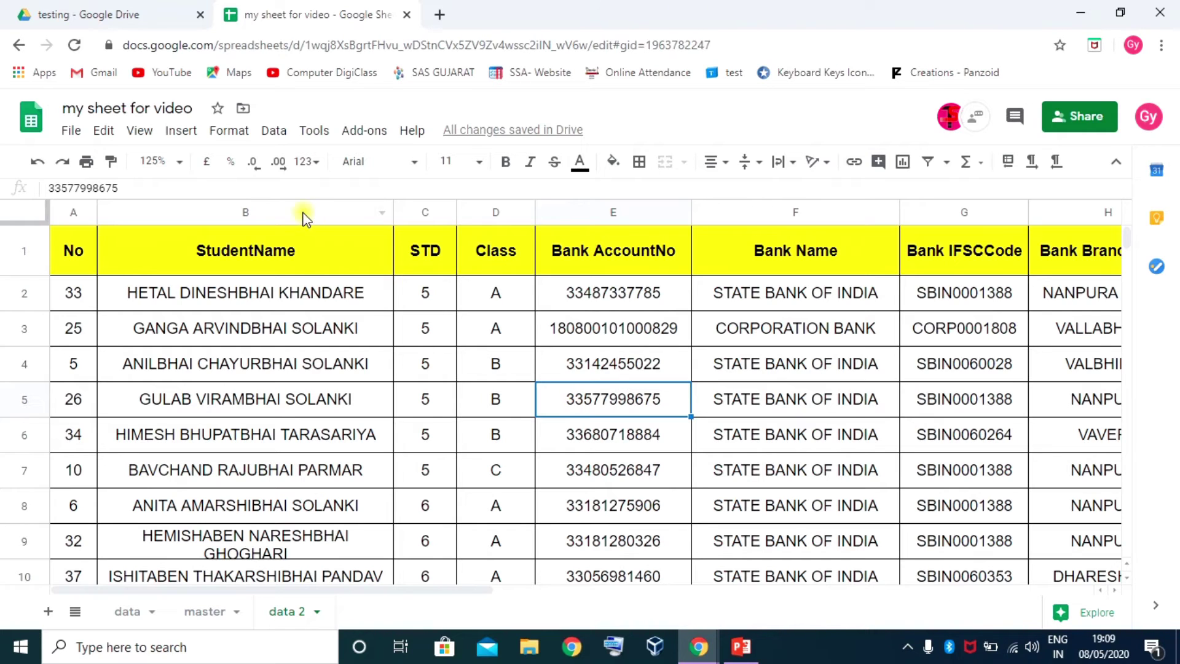
click(178, 161)
click(154, 275)
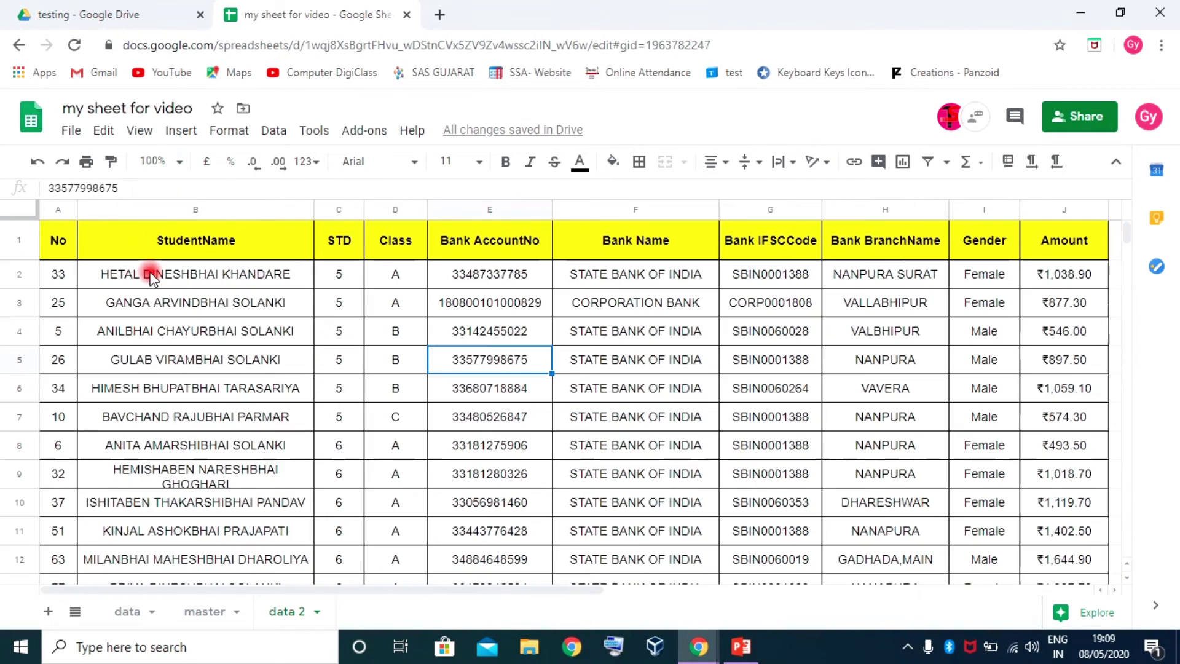
drag(463, 596, 647, 585)
click(691, 567)
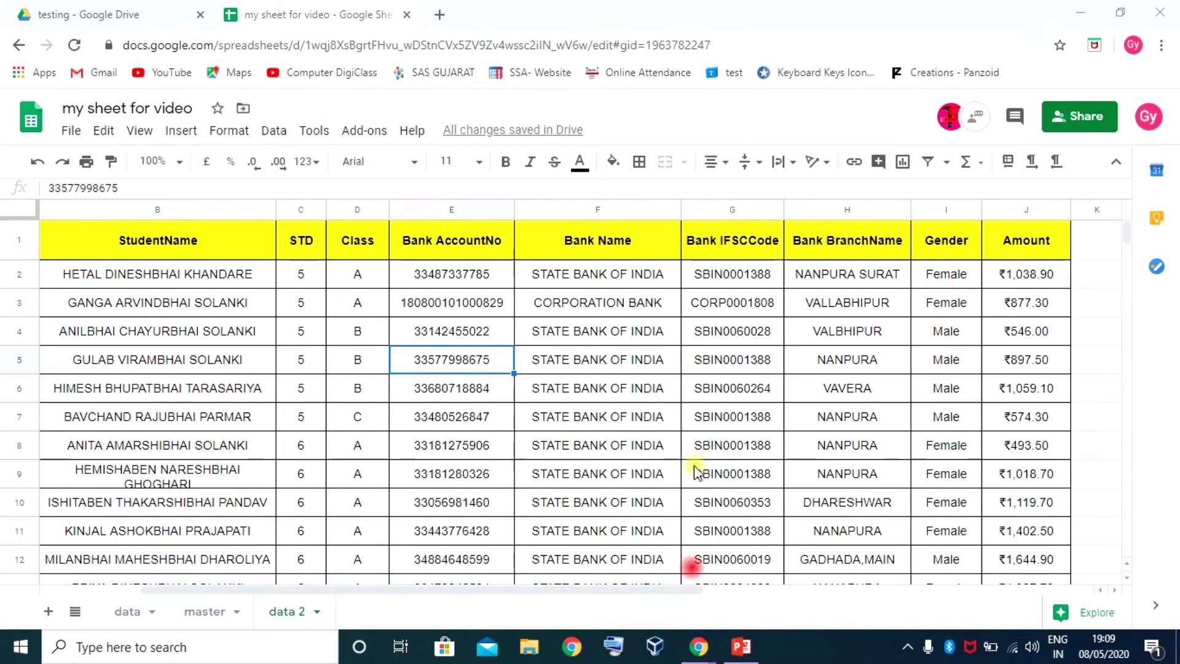
drag(520, 590, 422, 585)
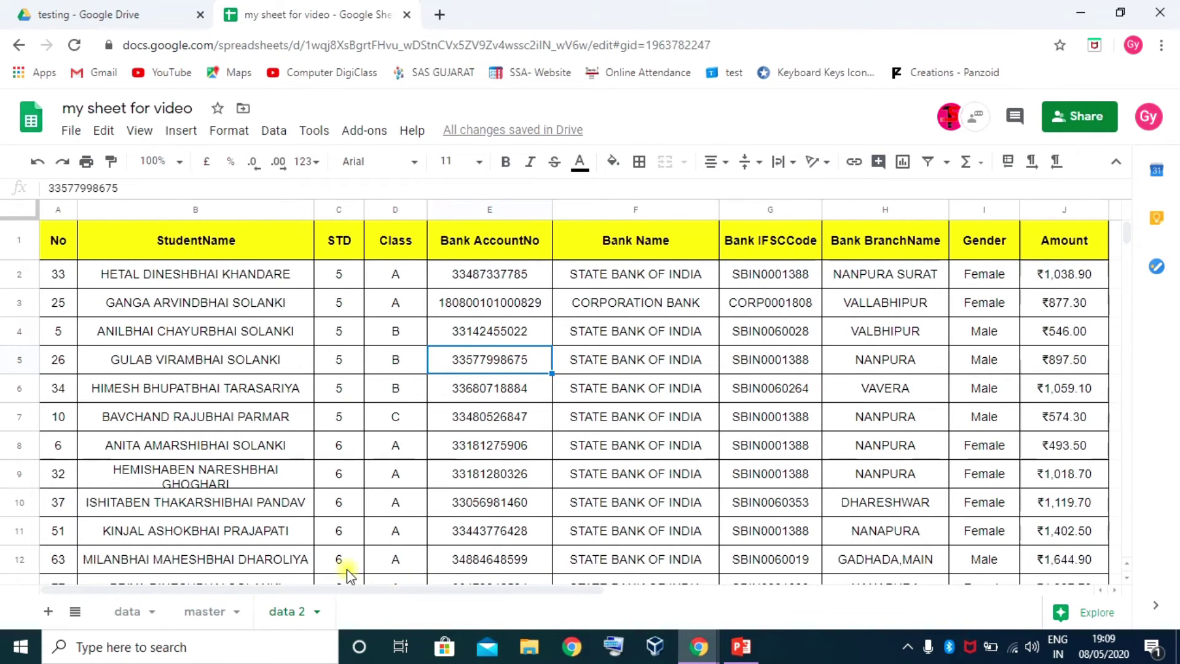
Select header cell A1 and open the Data menu to reach Pivot table
click(50, 282)
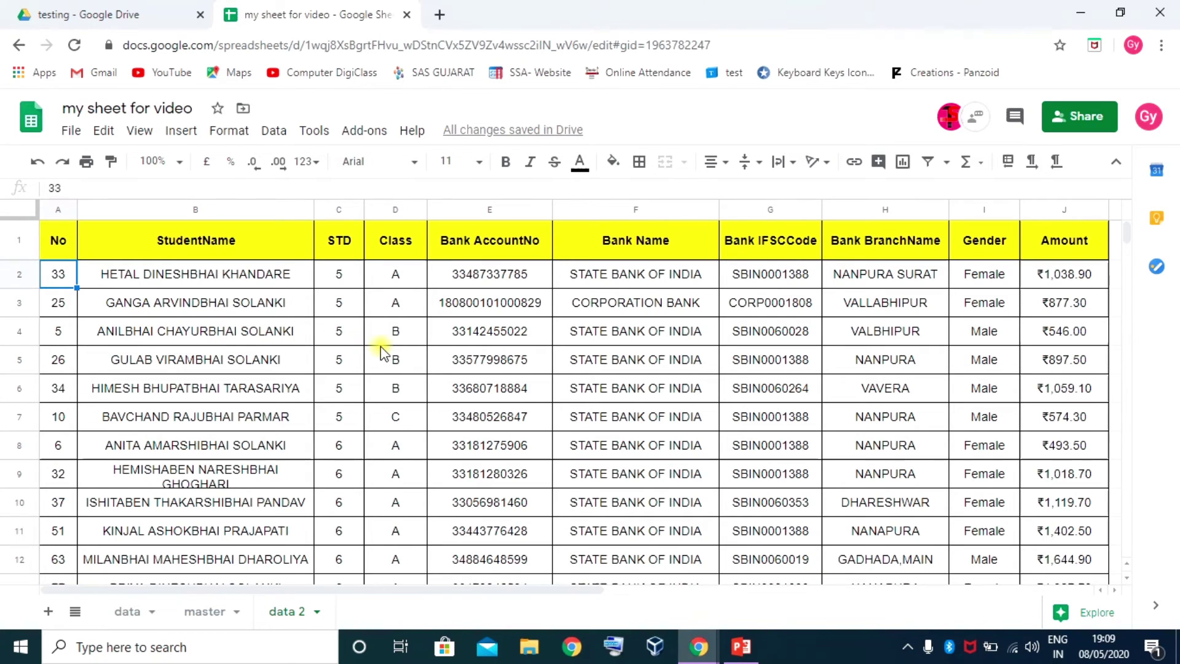
click(56, 245)
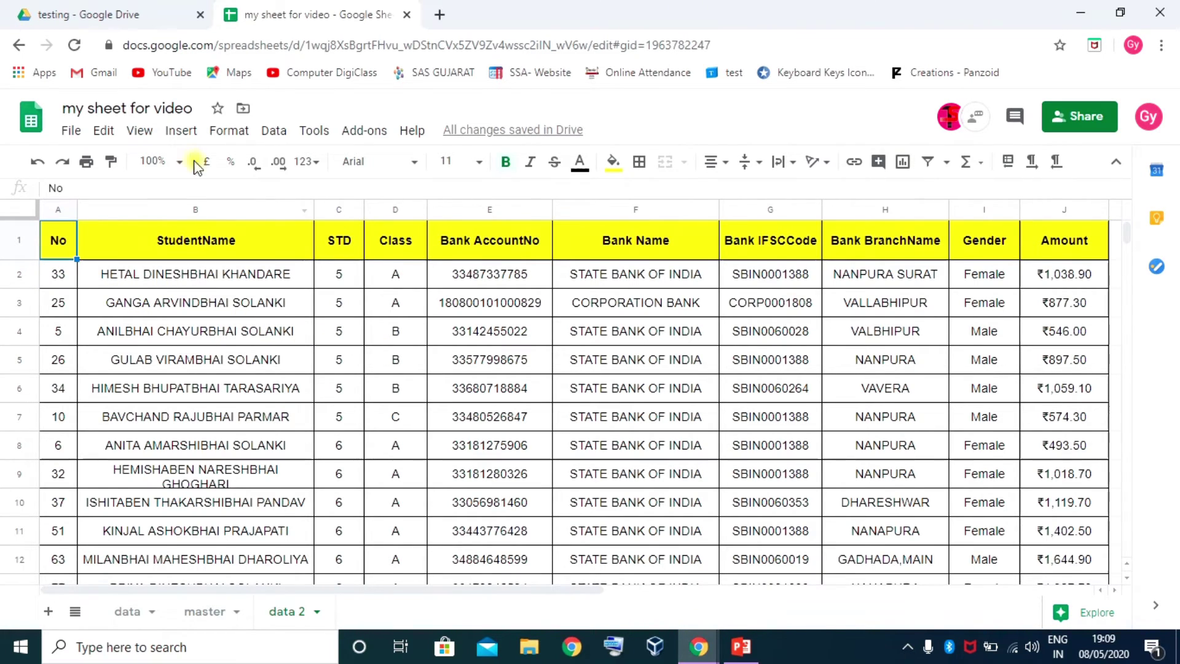
click(274, 137)
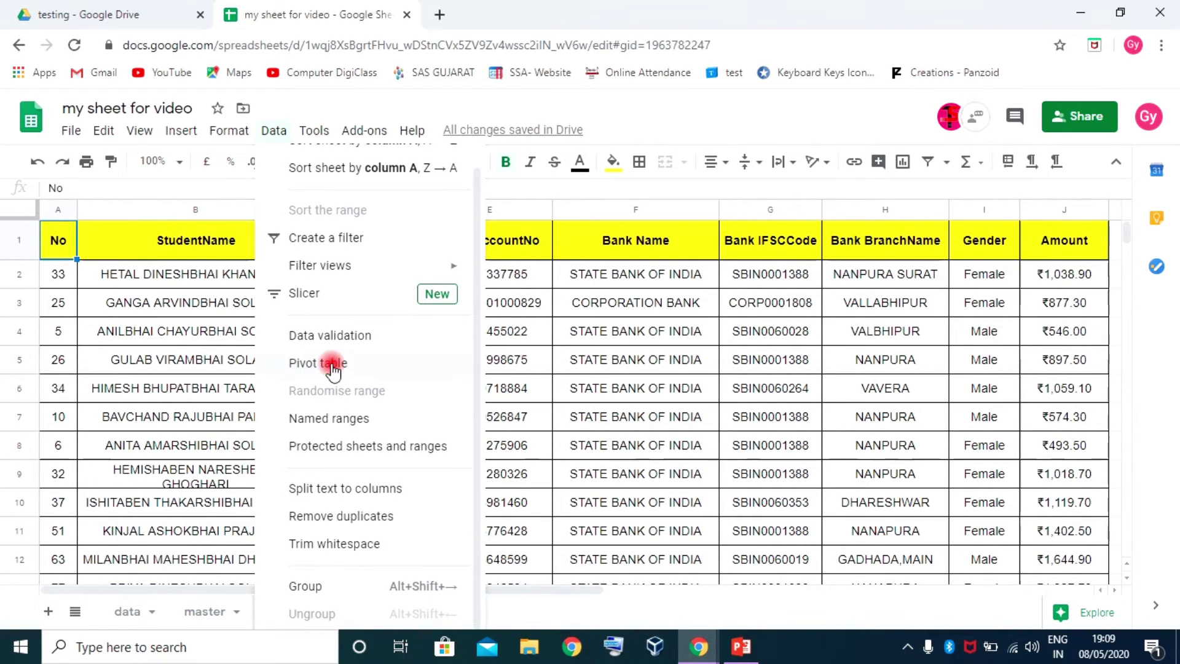
Select 'data 2'!A1:J115 as the pivot table range and create it as Pivot Table 1 on a new sheet
click(333, 365)
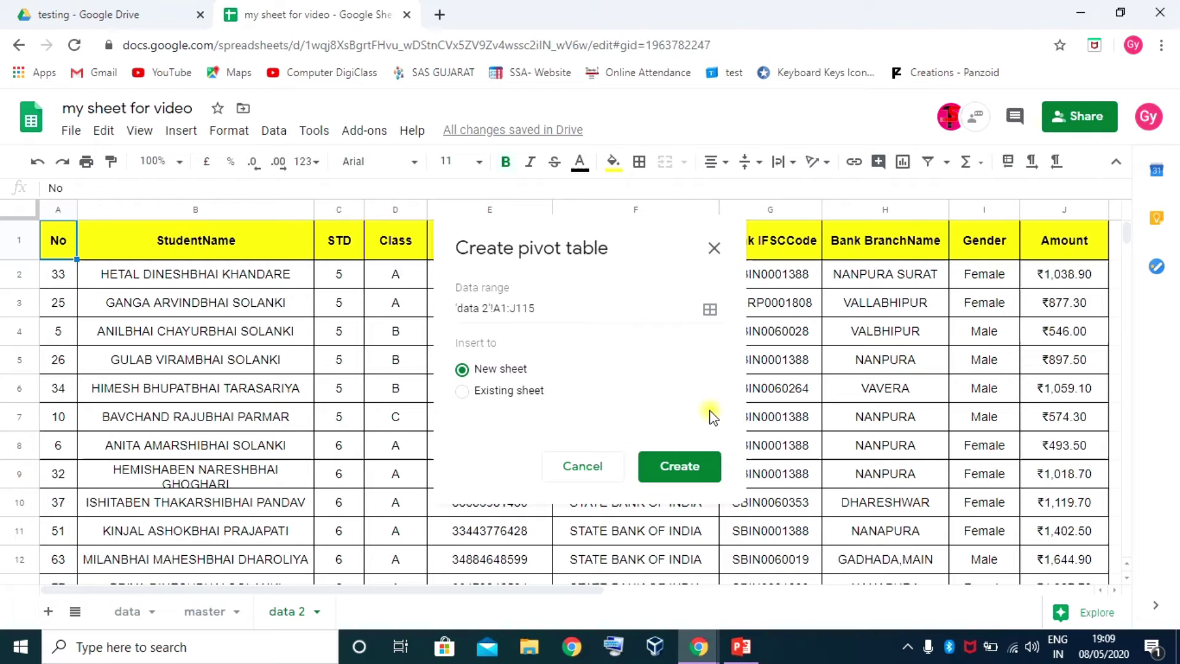
drag(580, 239, 684, 152)
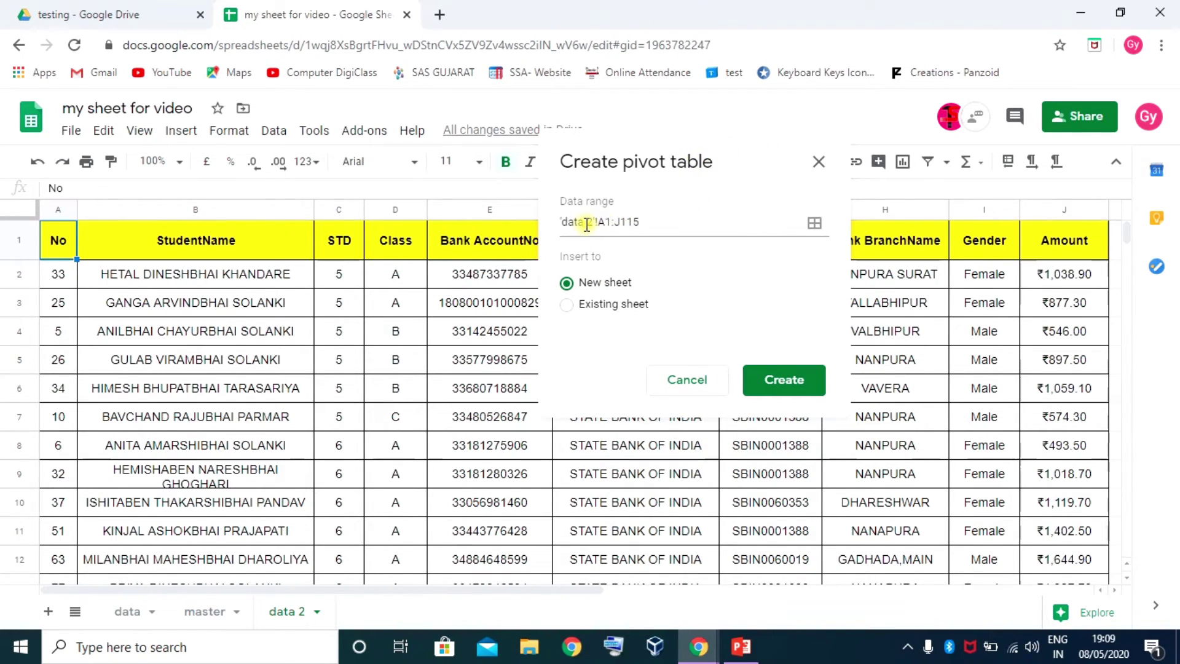
click(654, 221)
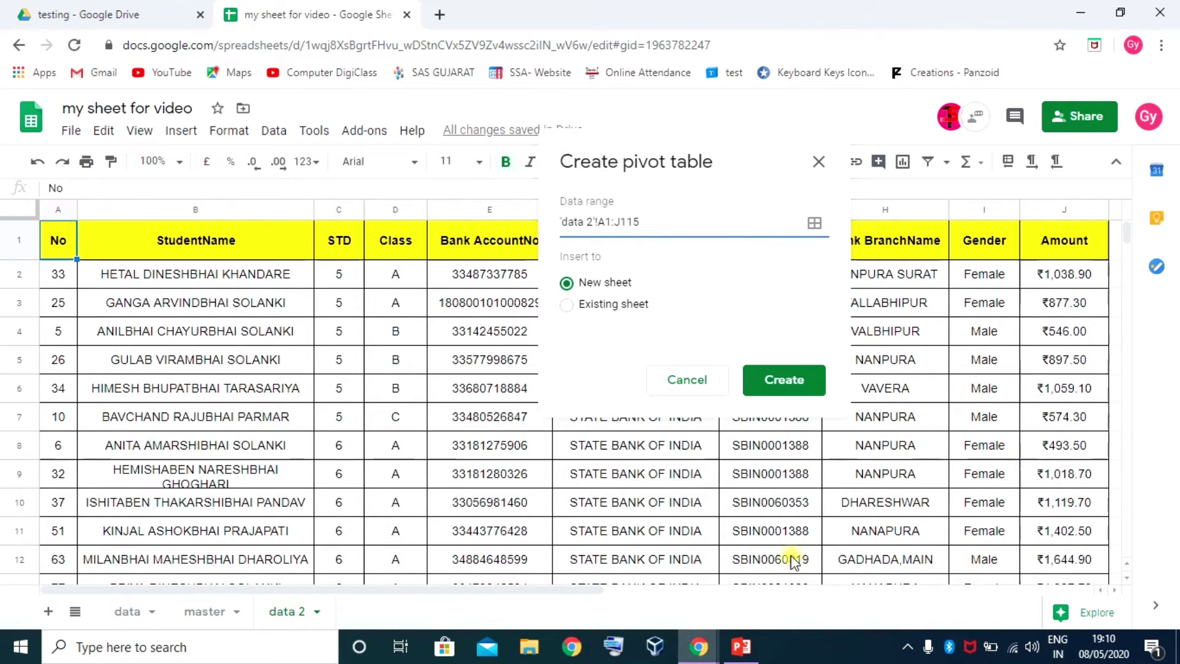
click(814, 222)
drag(55, 252, 1085, 403)
click(799, 410)
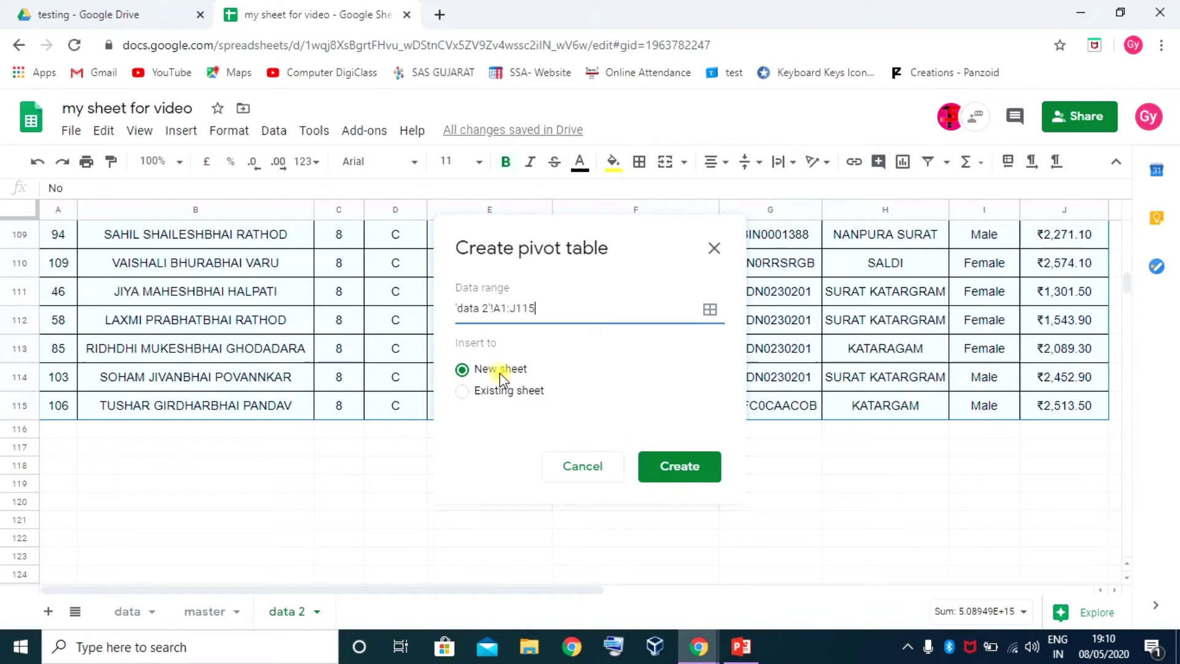
click(679, 467)
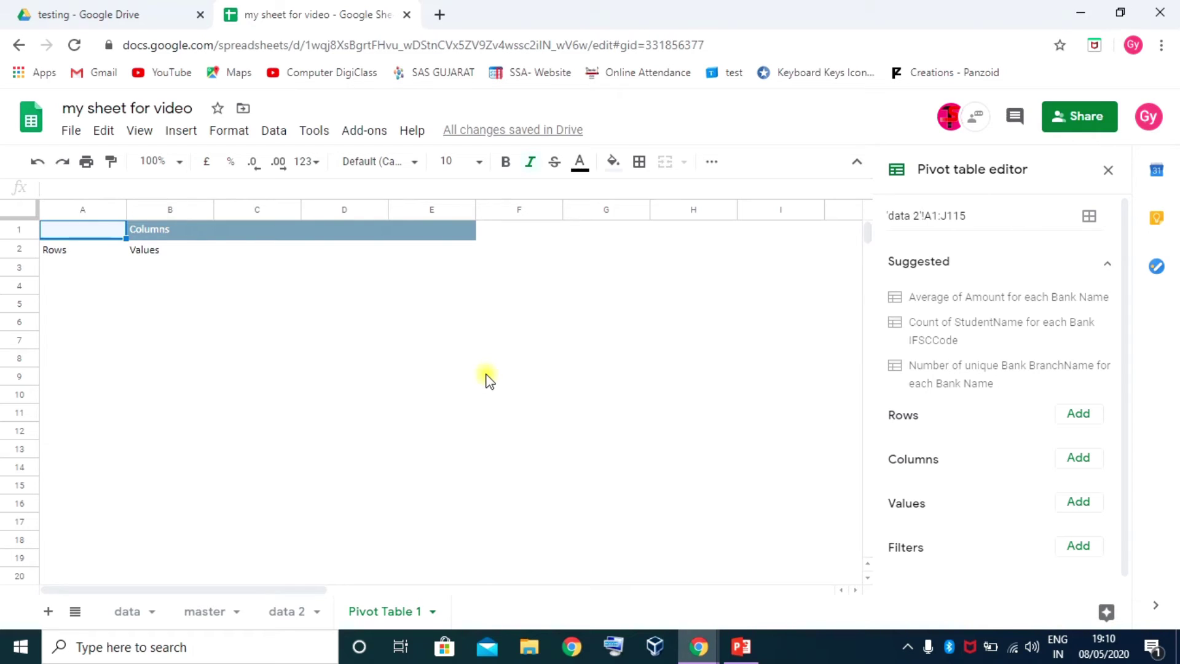
Inspect the empty Rows, Columns and Values cells on Pivot Table 1, then collapse the Suggested section
click(450, 327)
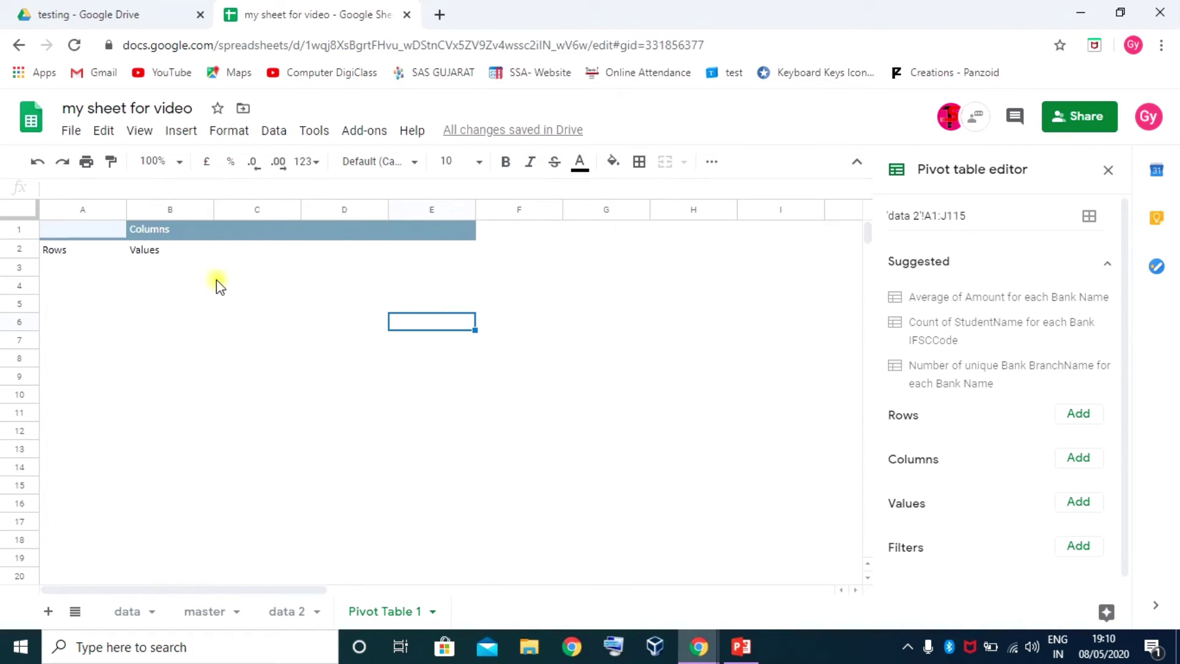
click(158, 232)
click(97, 233)
click(101, 256)
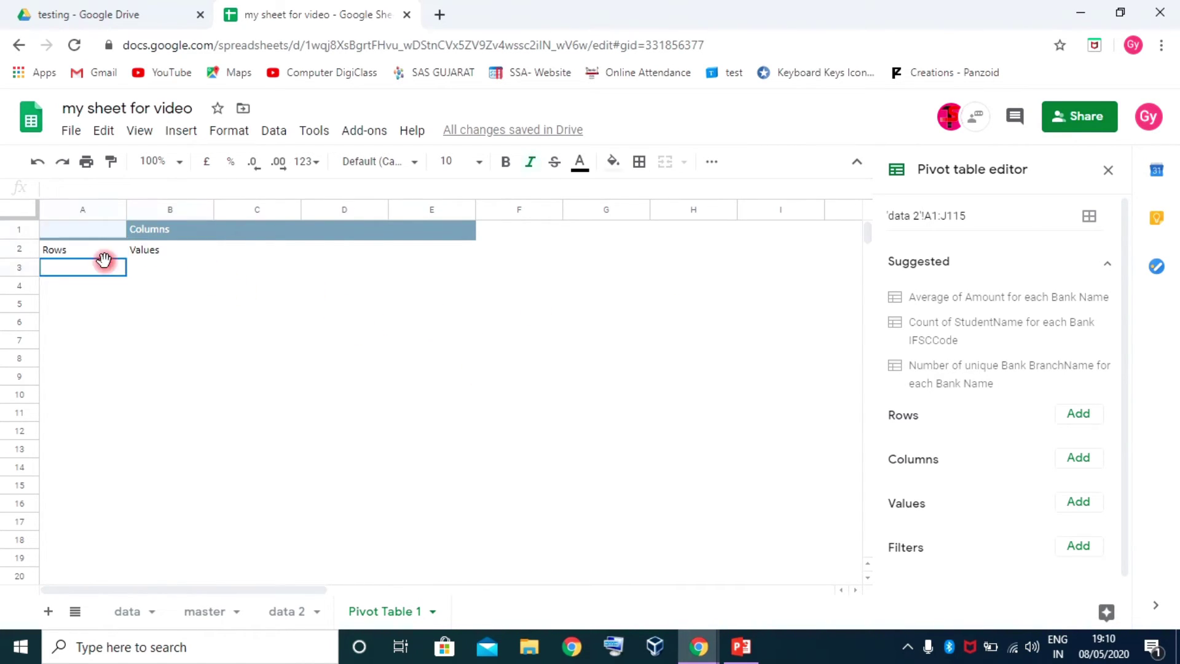
click(158, 252)
click(243, 230)
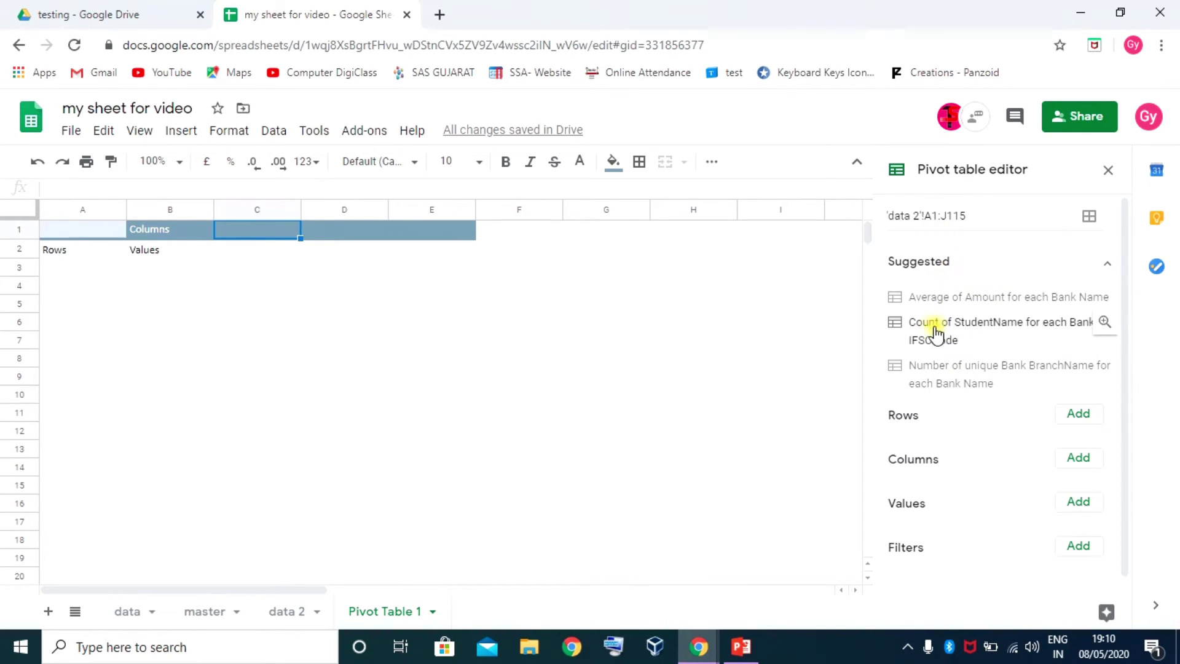
click(1105, 264)
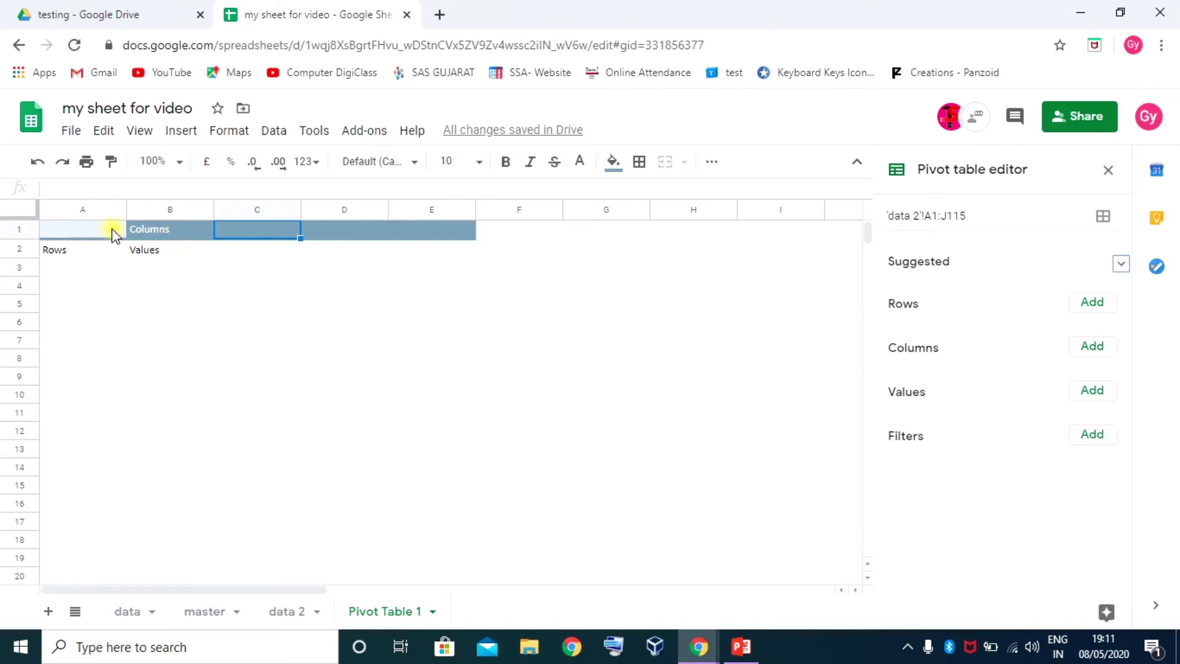
Check the blank pivot's Rows, Values and Columns cells and bring up the Rows field list
click(59, 250)
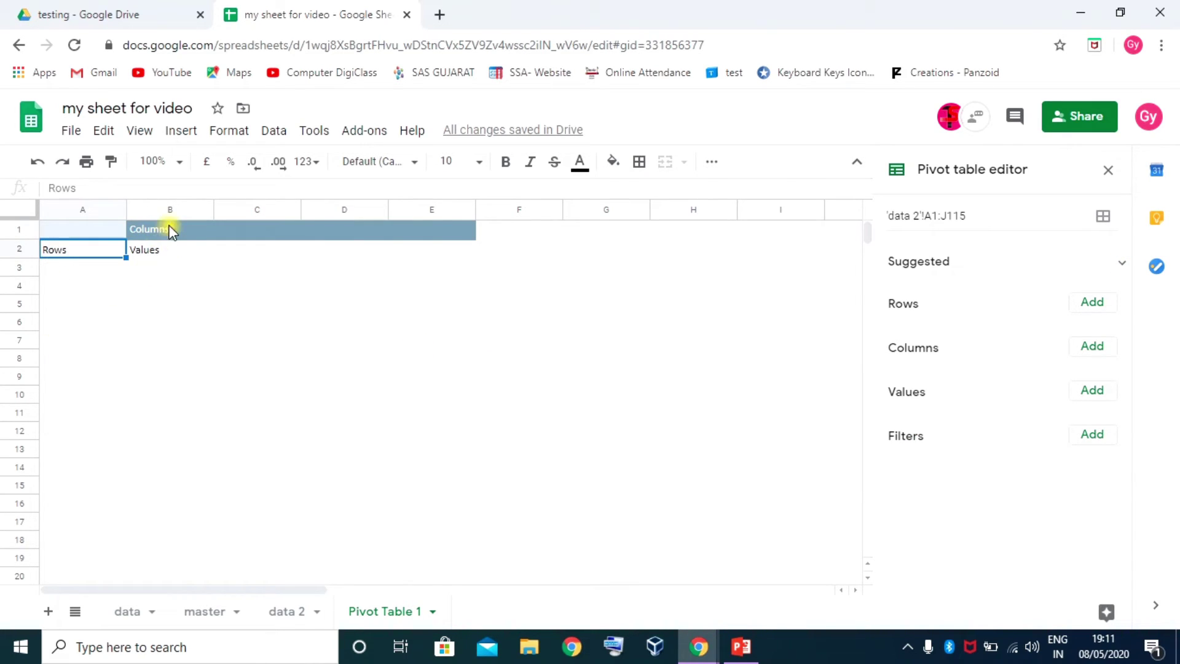
click(163, 249)
click(87, 229)
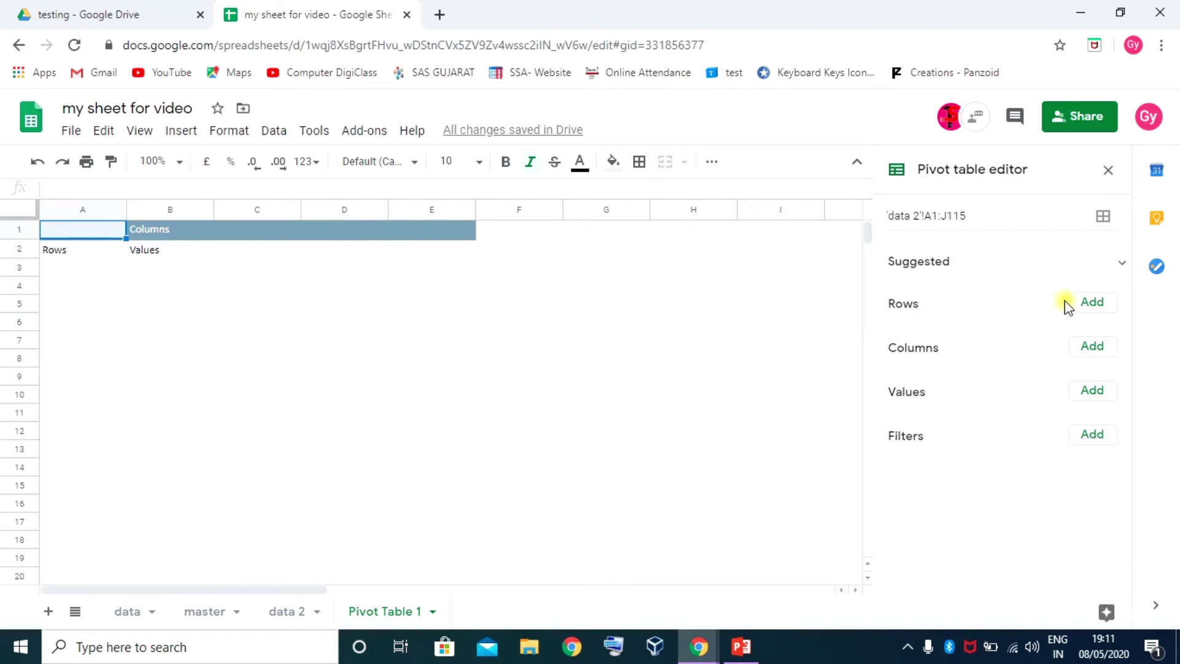
click(1089, 303)
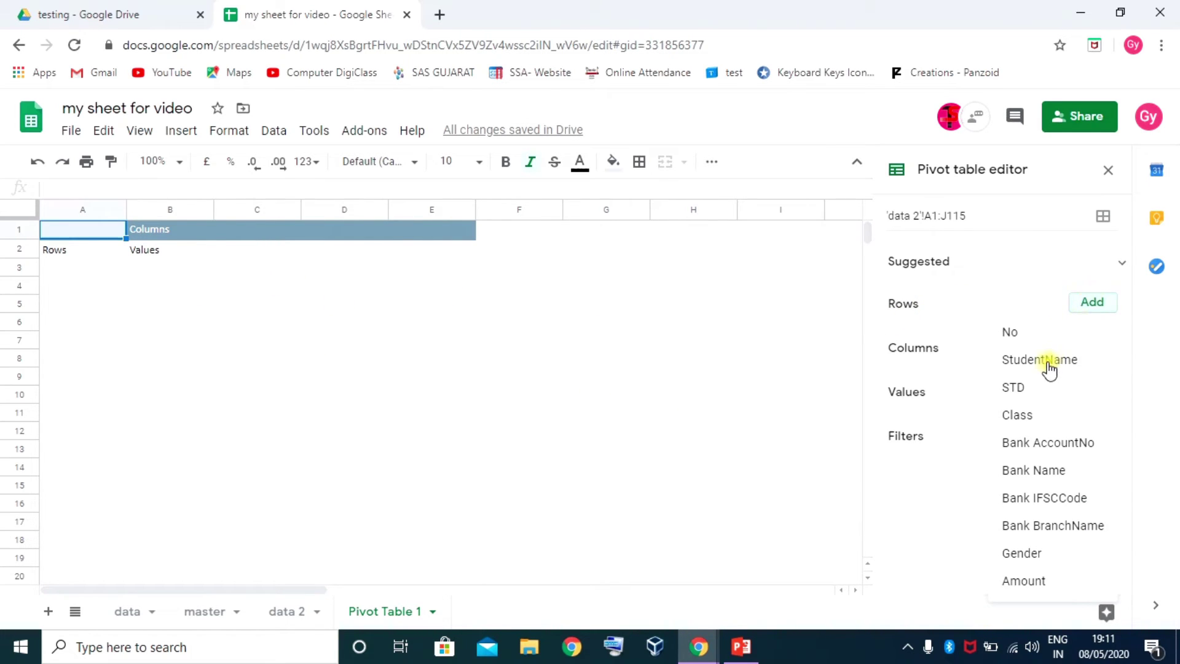
Group pivot rows by STD, verify the STD column on 'data 2', then select 5–8 in the pivot
click(1016, 391)
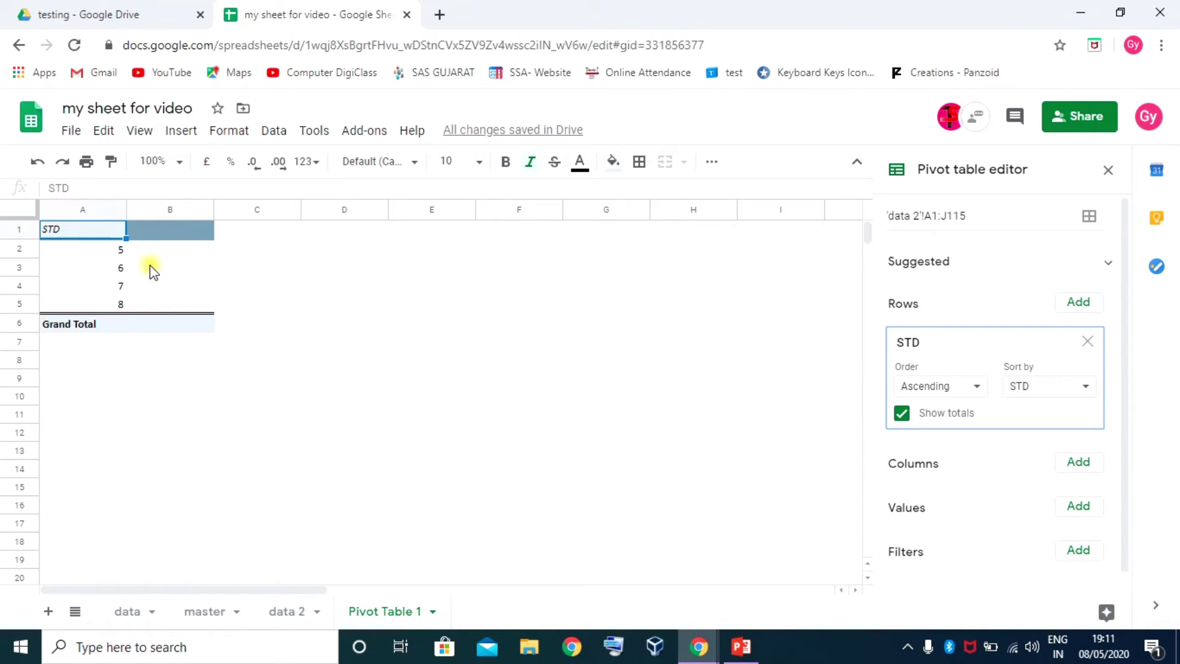
click(282, 611)
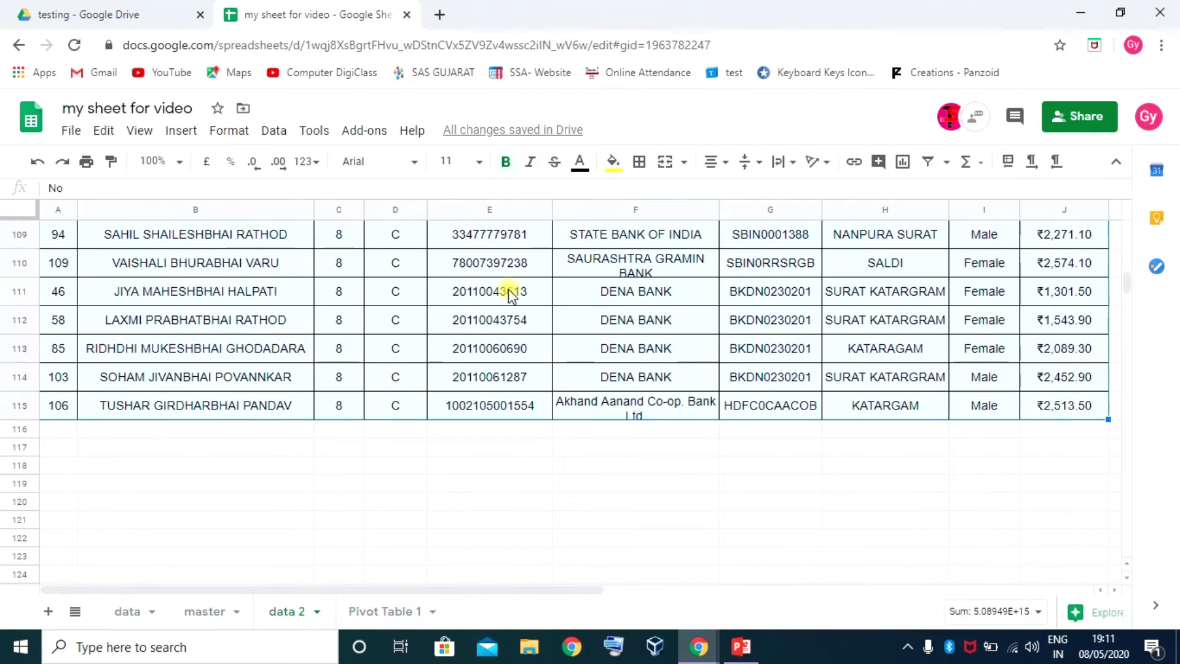
scroll(369, 307, up, 8)
scroll(353, 283, up, 6)
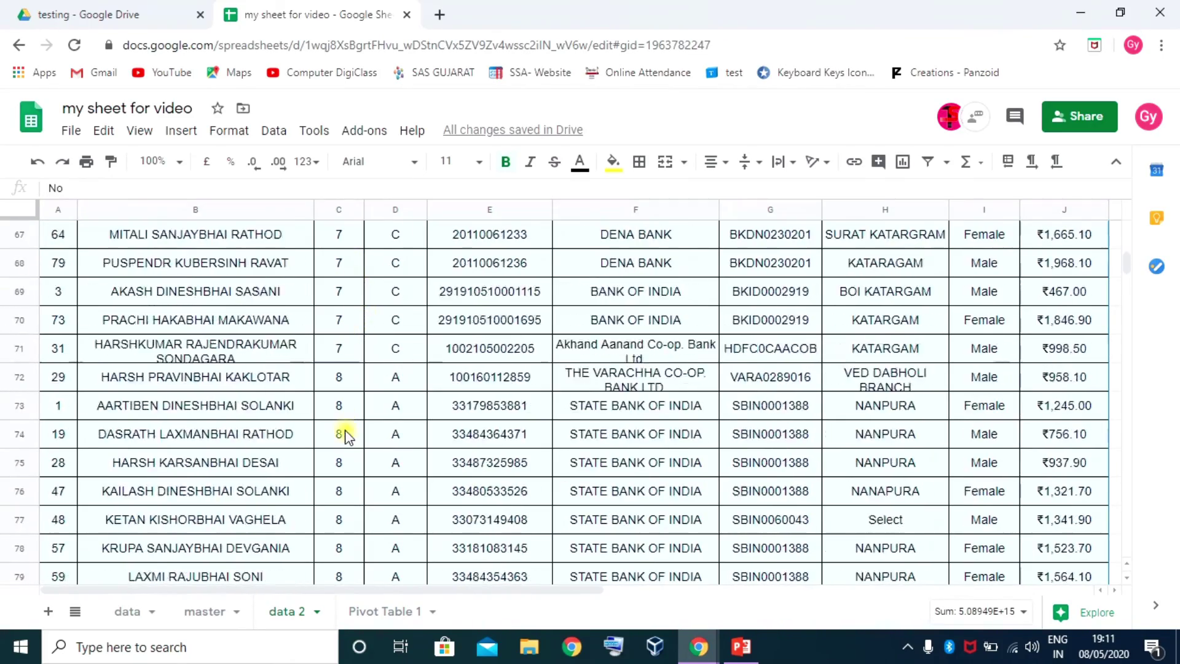
scroll(343, 430, up, 14)
scroll(344, 434, up, 7)
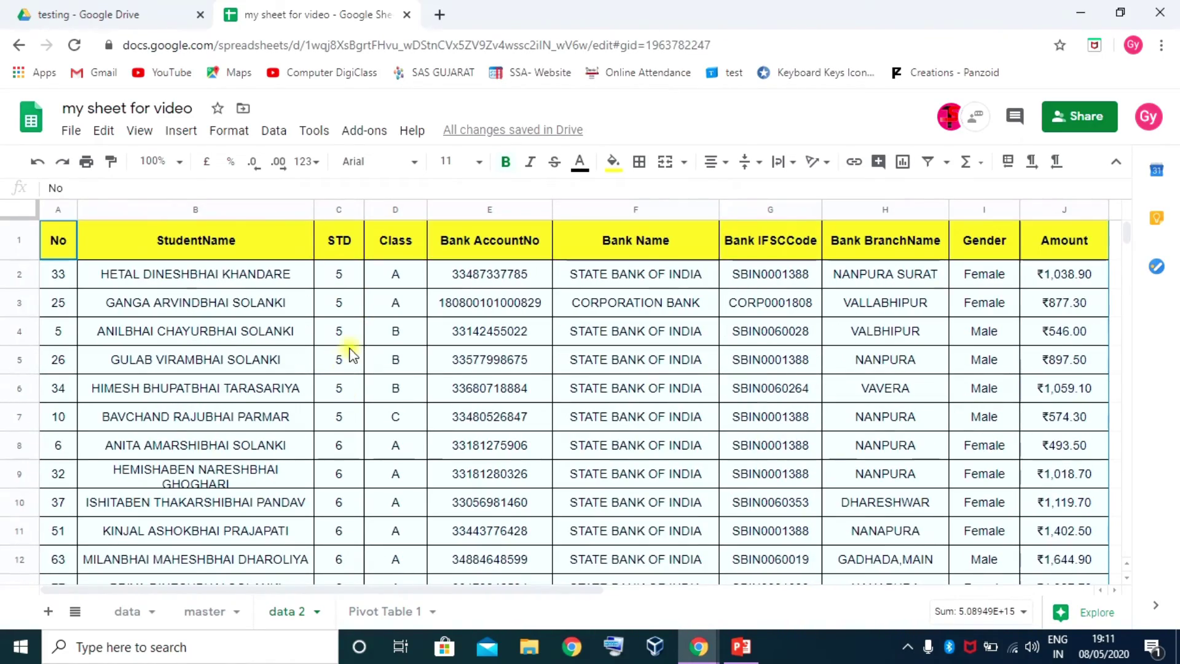
click(349, 332)
scroll(357, 421, down, 11)
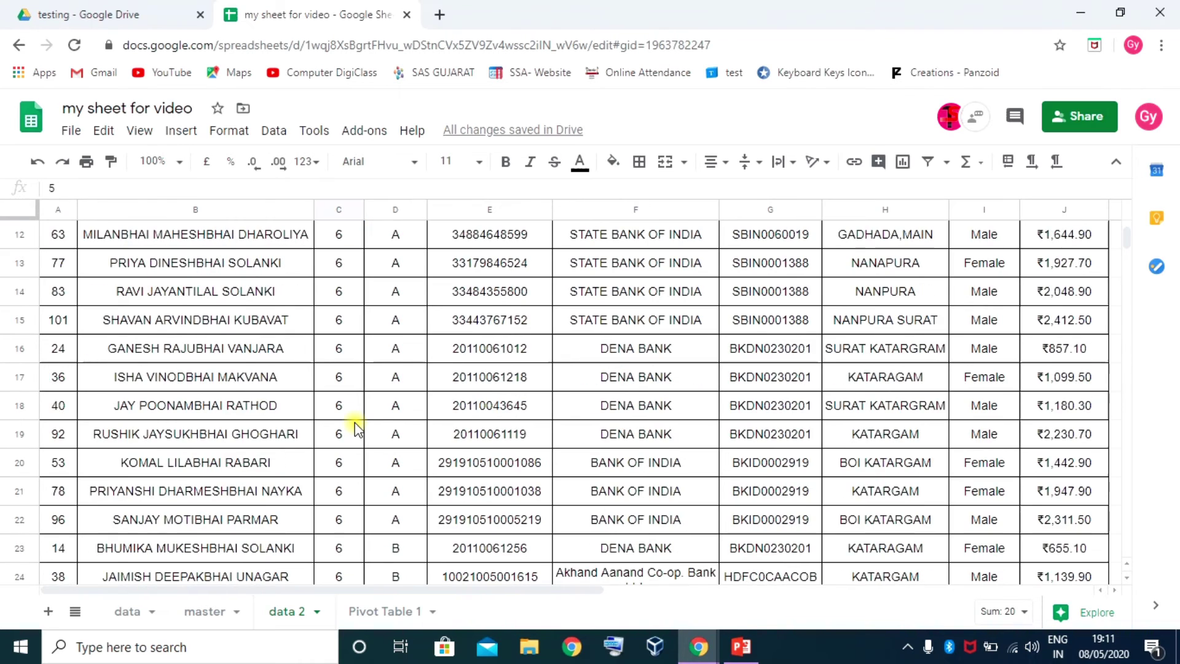
click(378, 611)
drag(107, 244, 117, 302)
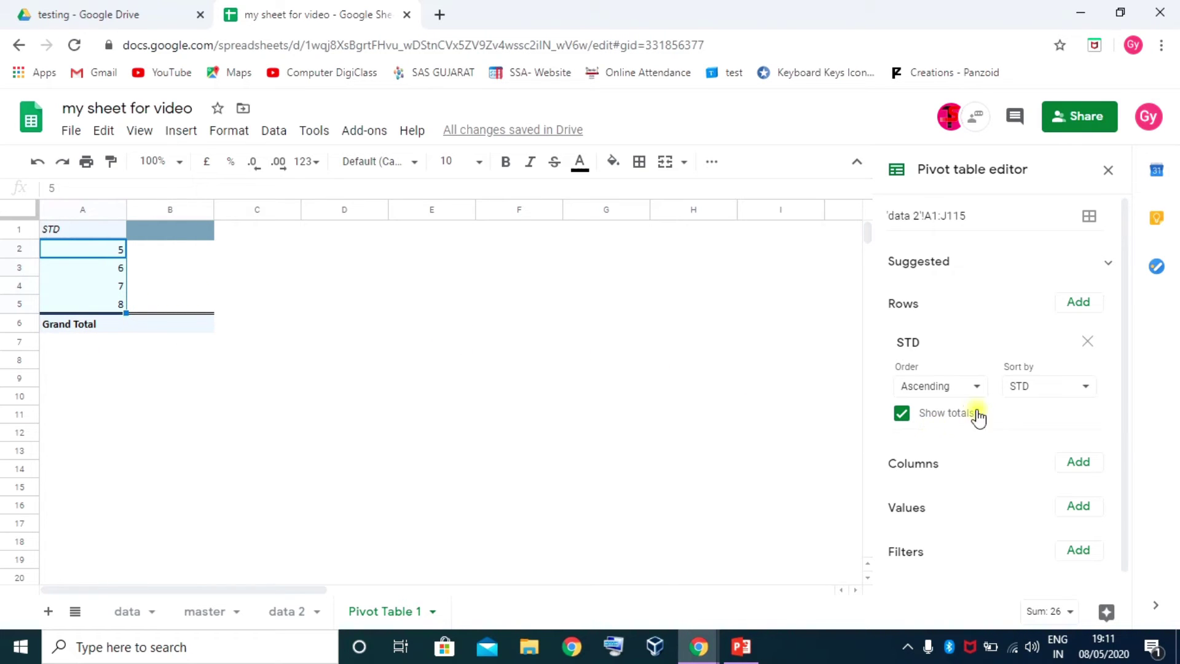
Try Descending, then set the STD rows back to Ascending order sorted by STD
click(976, 386)
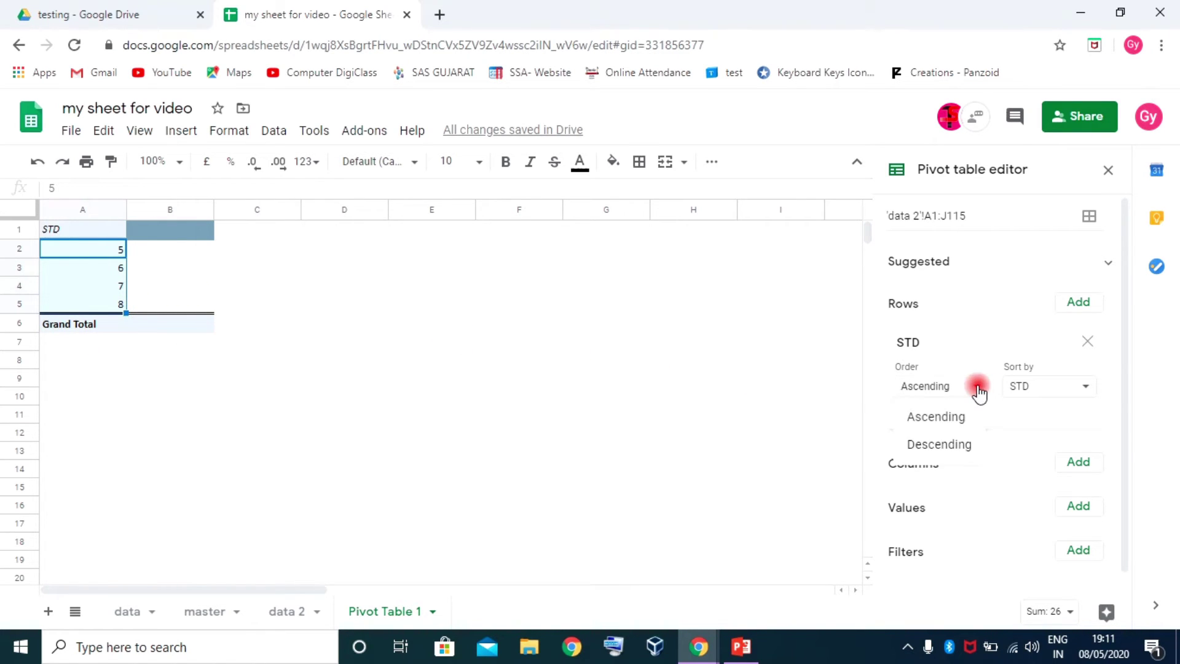
click(949, 447)
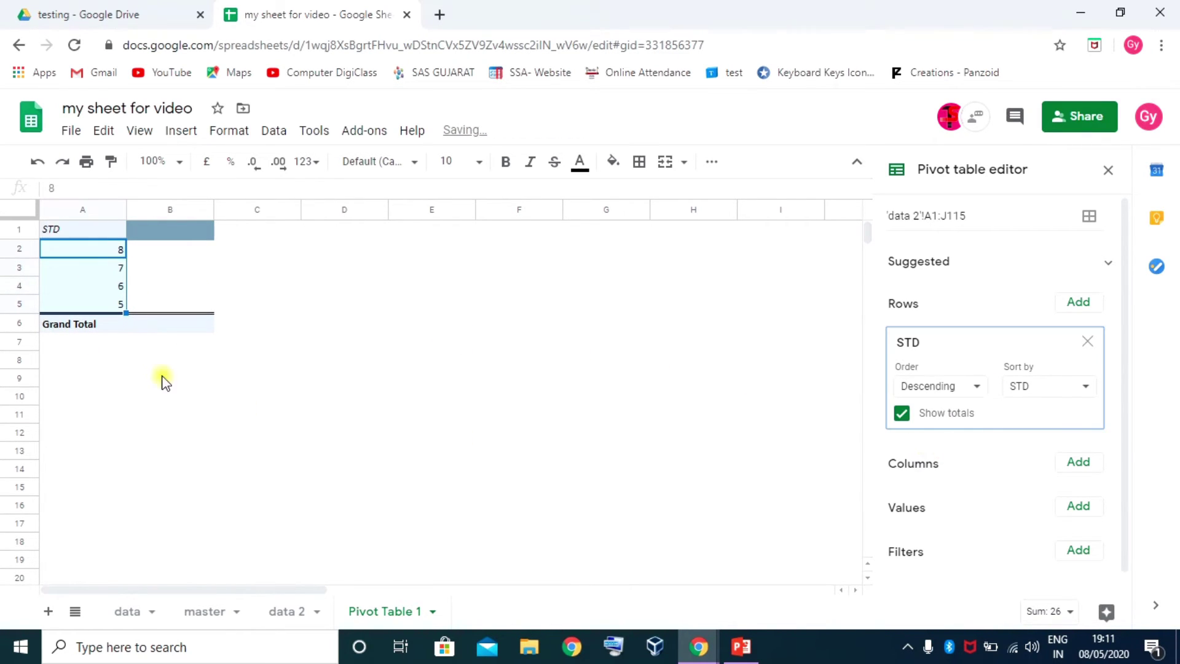
click(976, 386)
click(943, 418)
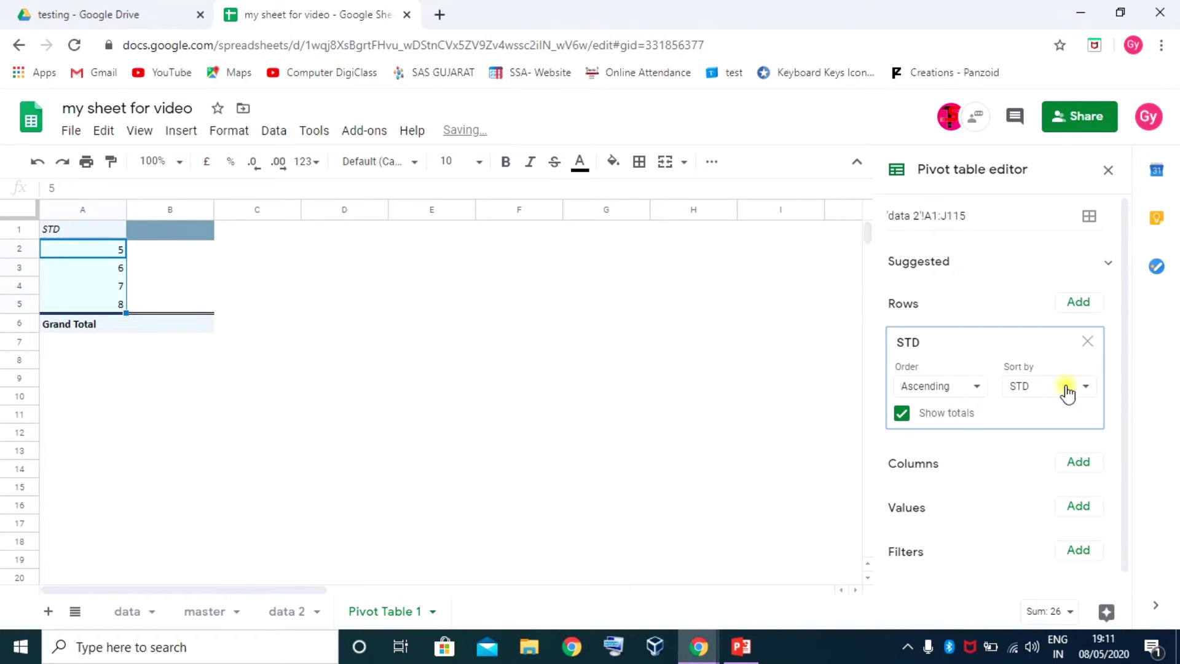
click(1087, 396)
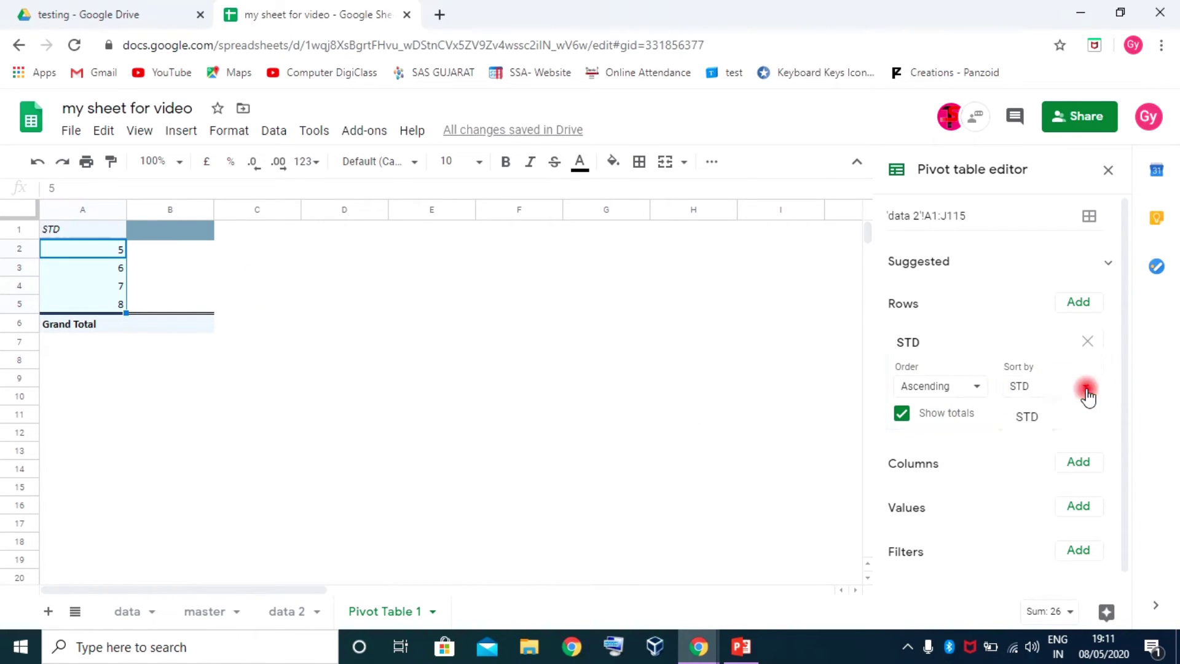
click(1031, 414)
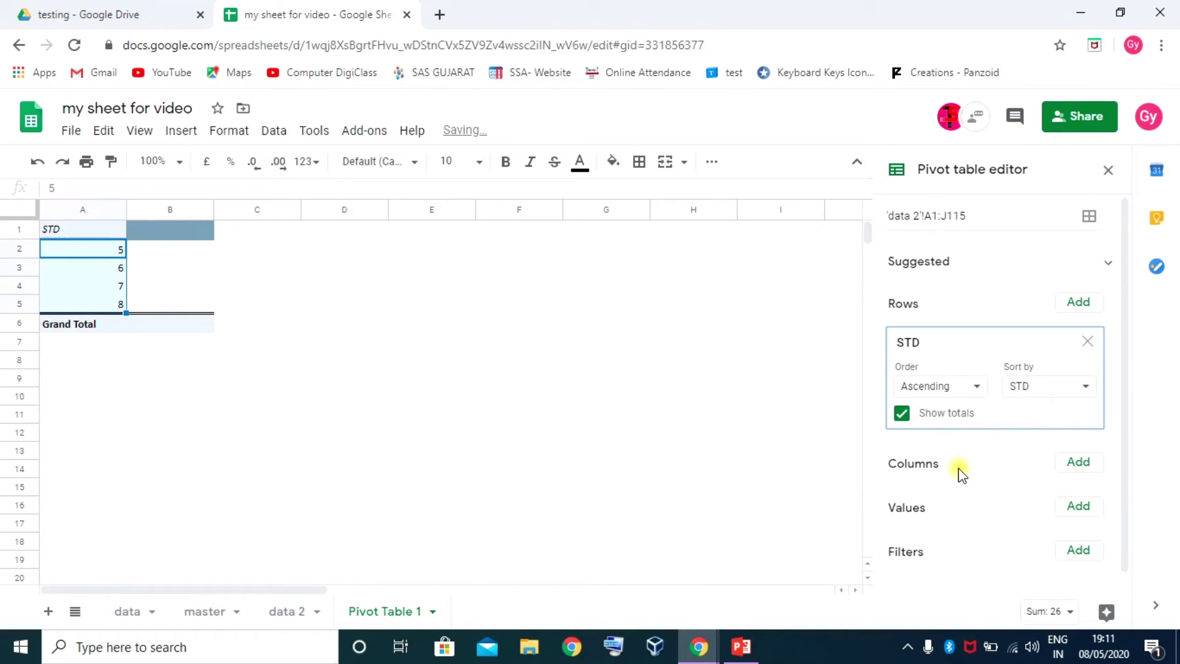
scroll(995, 387, down, 1)
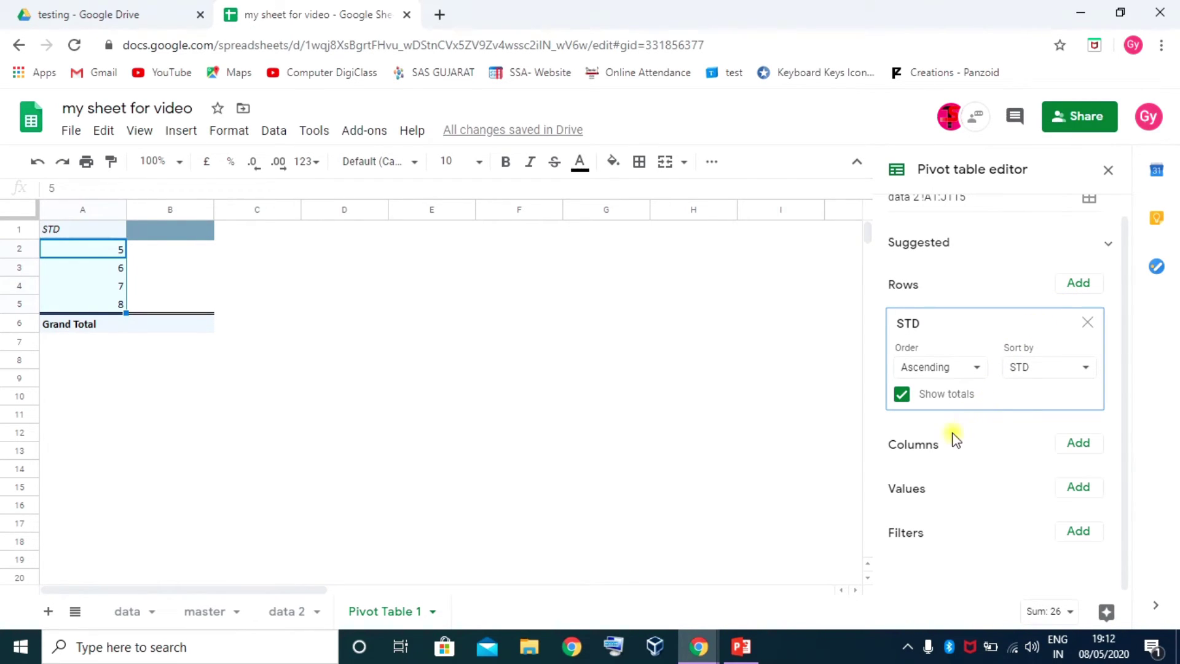
click(936, 452)
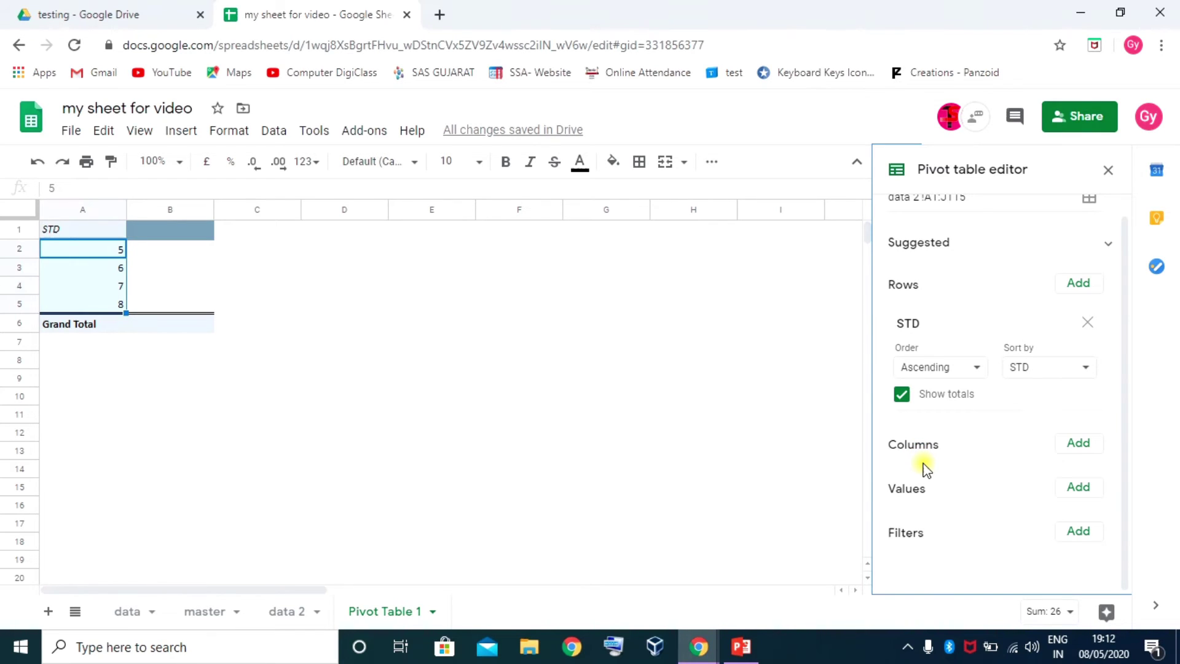
click(1081, 444)
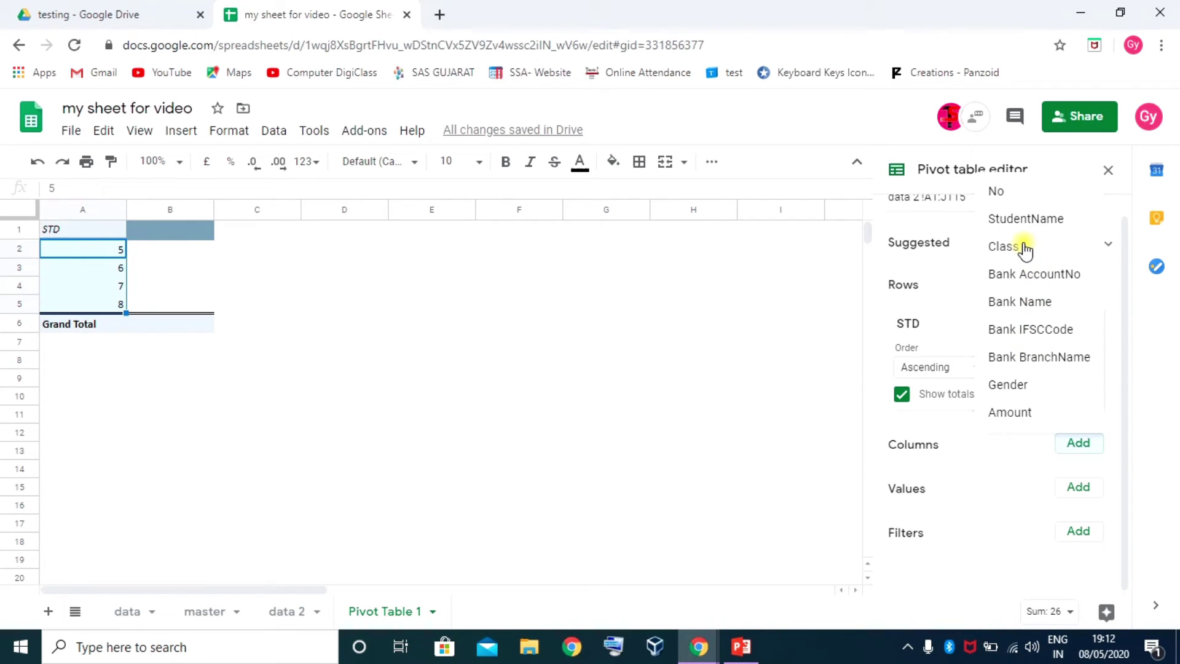
Add Class as pivot columns A, B, C, kept Ascending and sorted by Class
click(1024, 247)
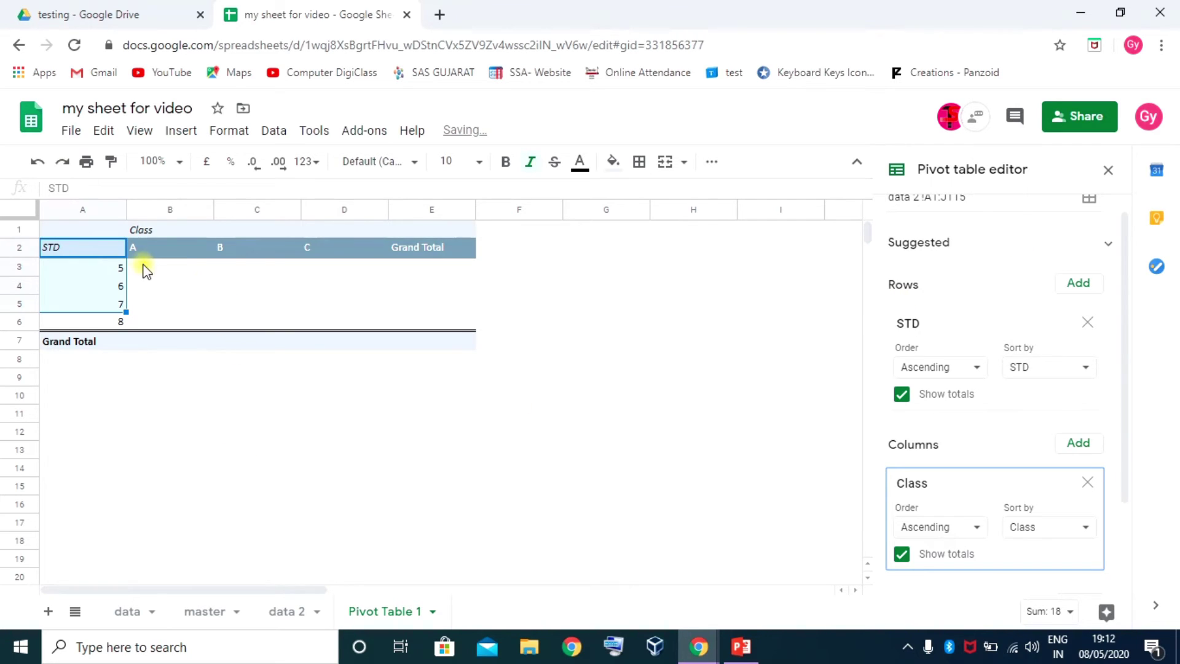
click(977, 530)
click(949, 559)
click(1084, 529)
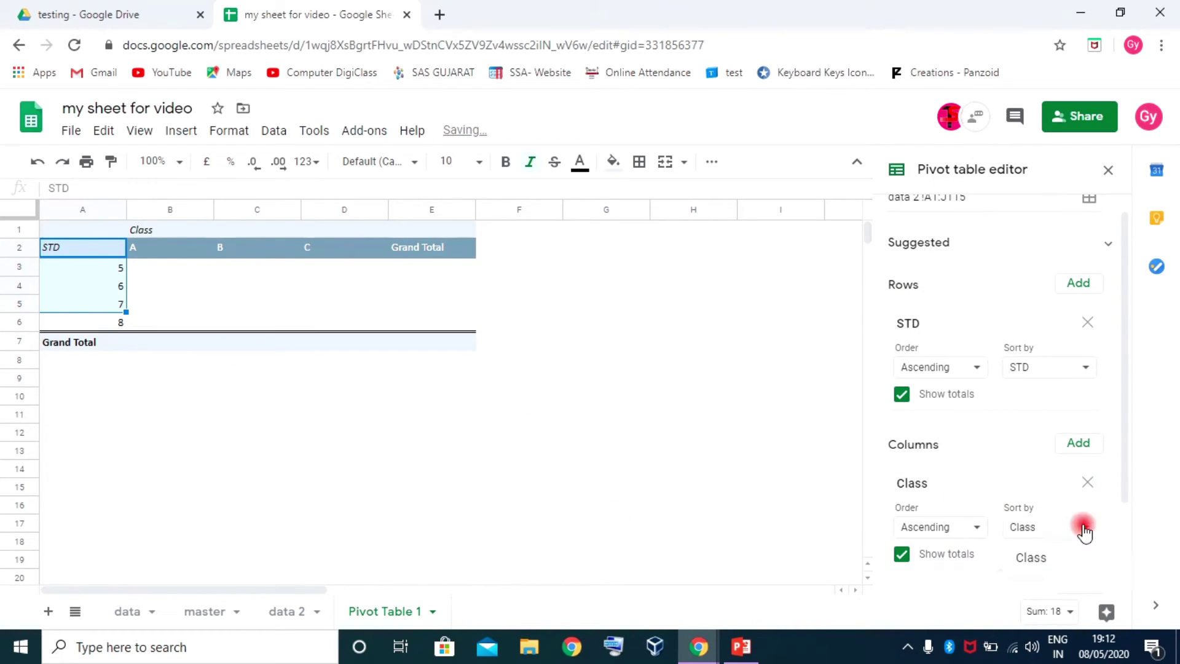
scroll(1080, 469, down, 2)
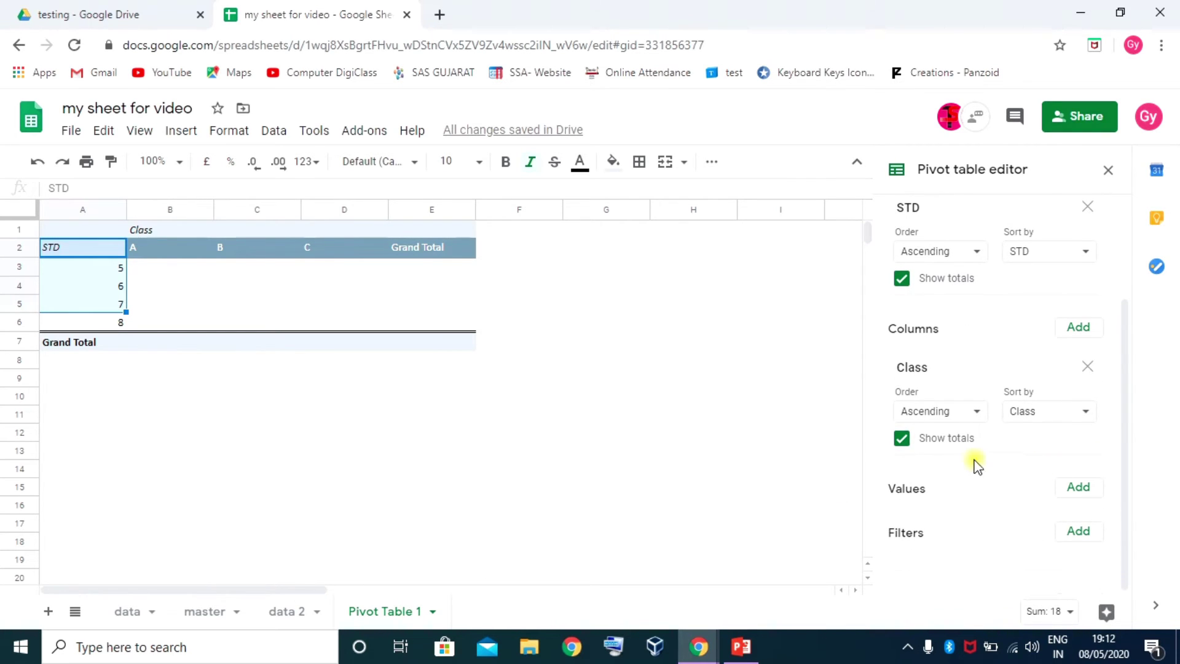
click(1083, 489)
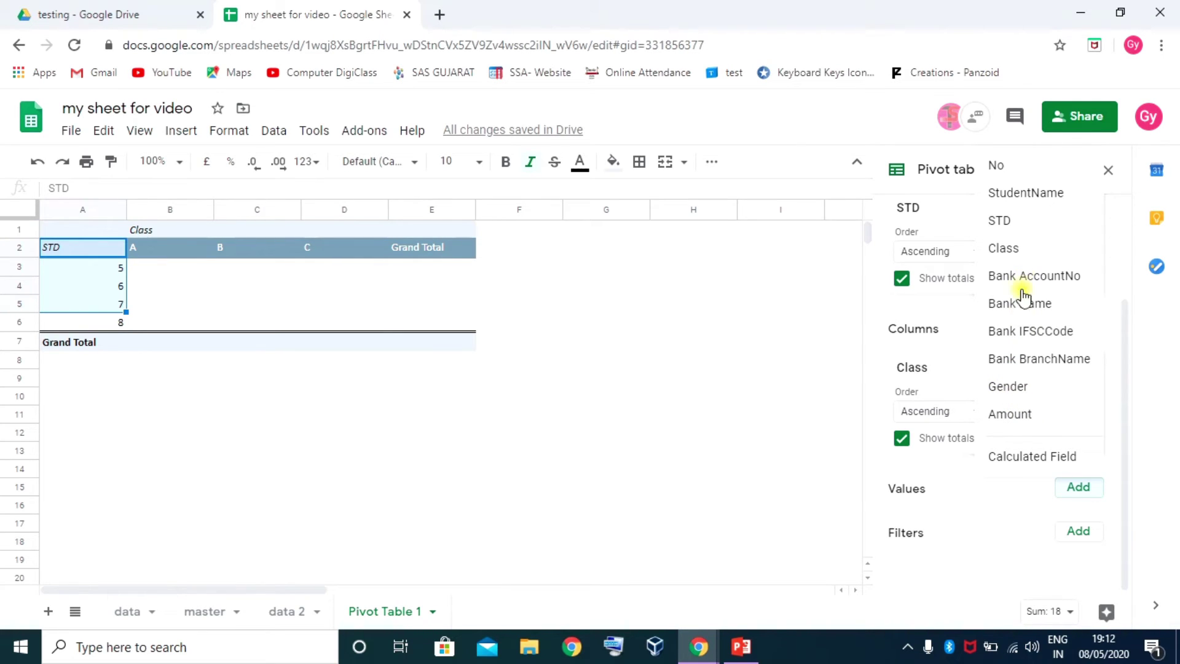
Add No as the Values field, summarised as a count instead of a sum
click(1001, 165)
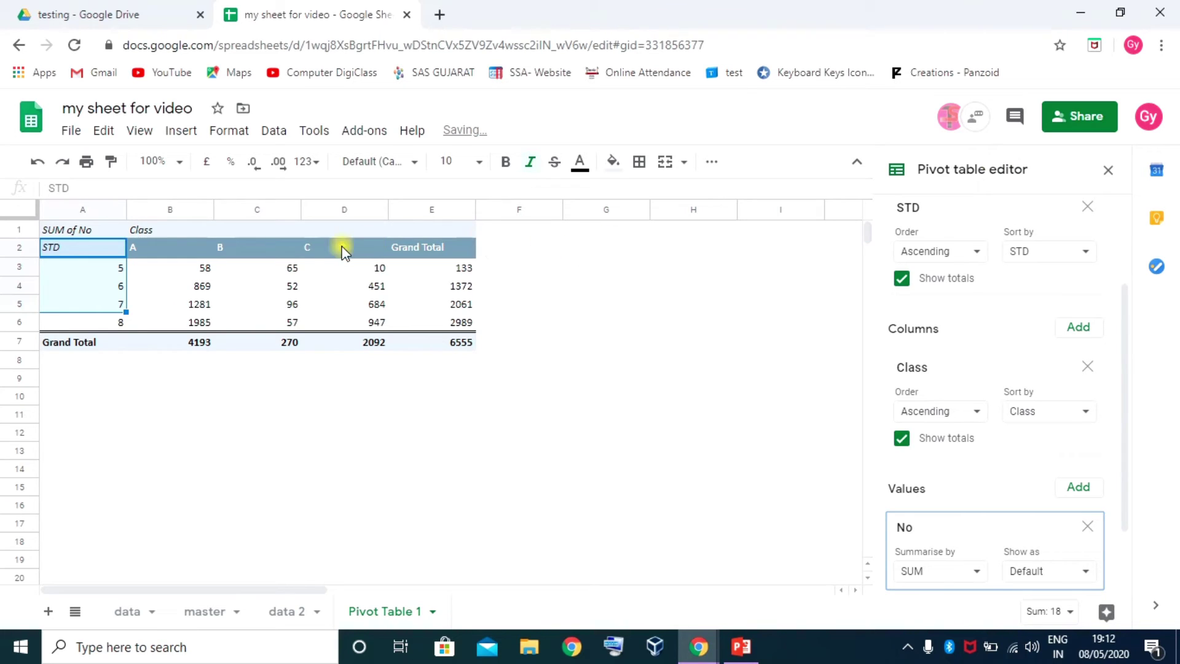
scroll(1032, 494, down, 2)
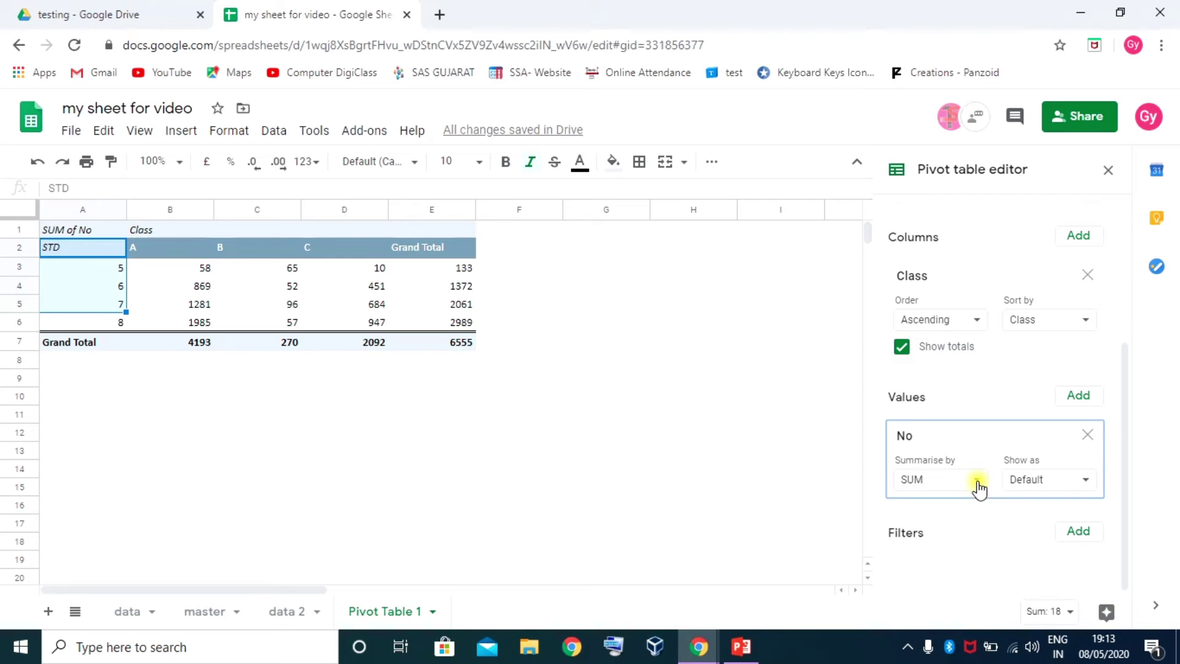
click(978, 481)
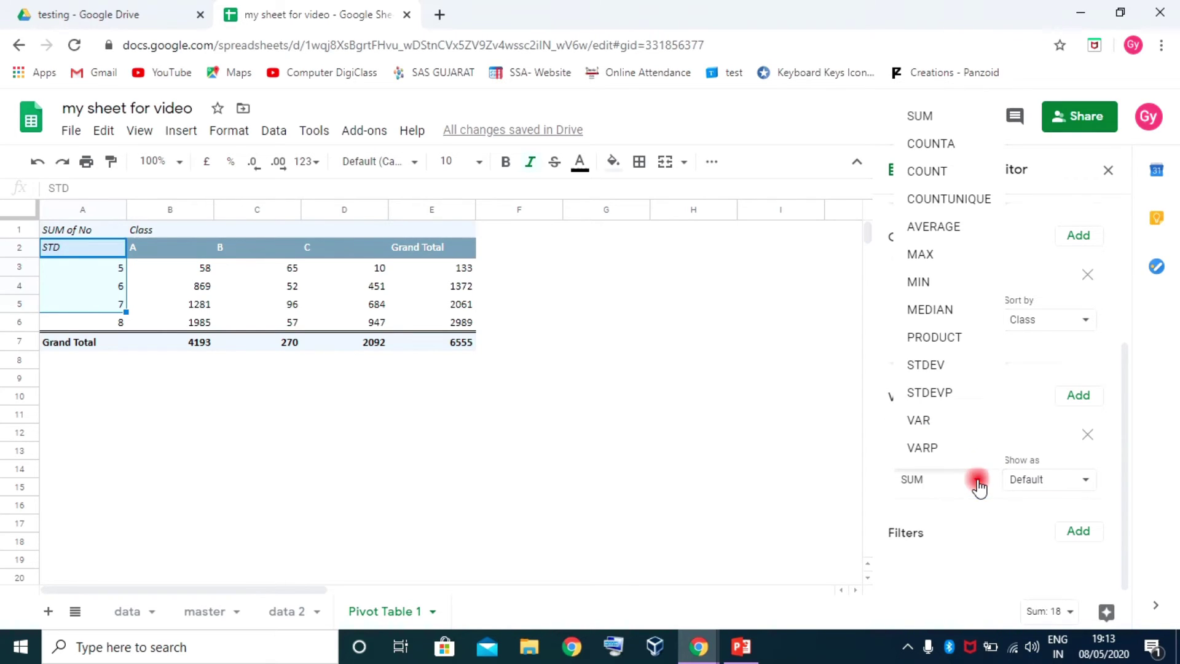
click(928, 172)
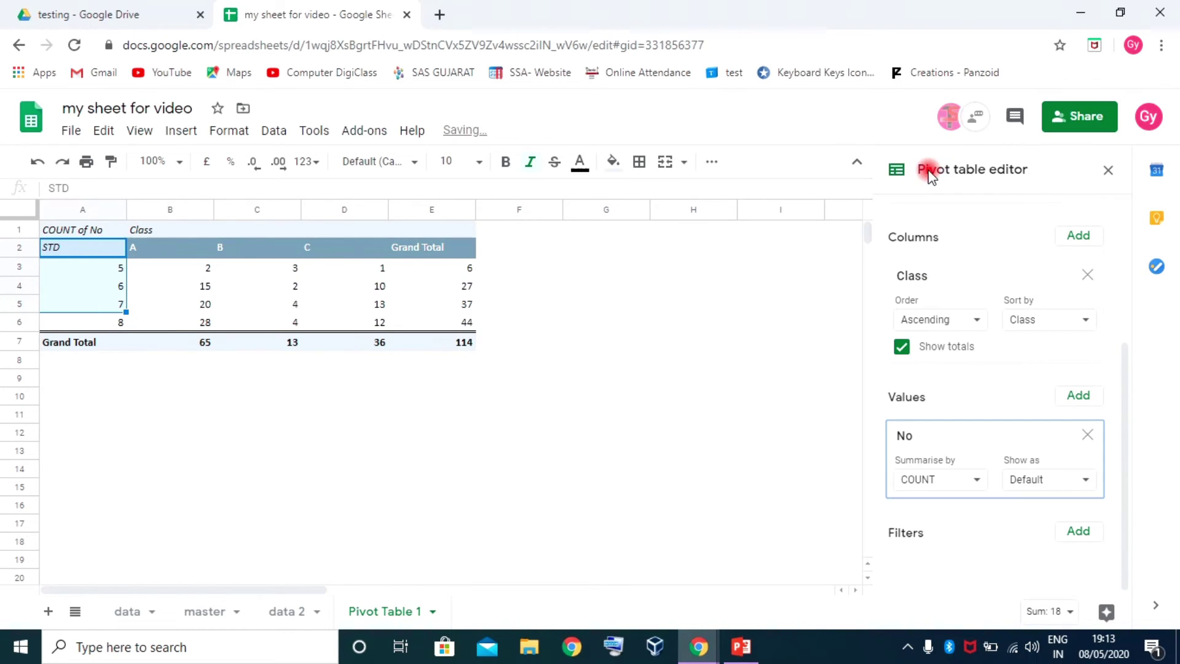
Inspect the STD 5 row label and its class A, B and C counts
click(239, 305)
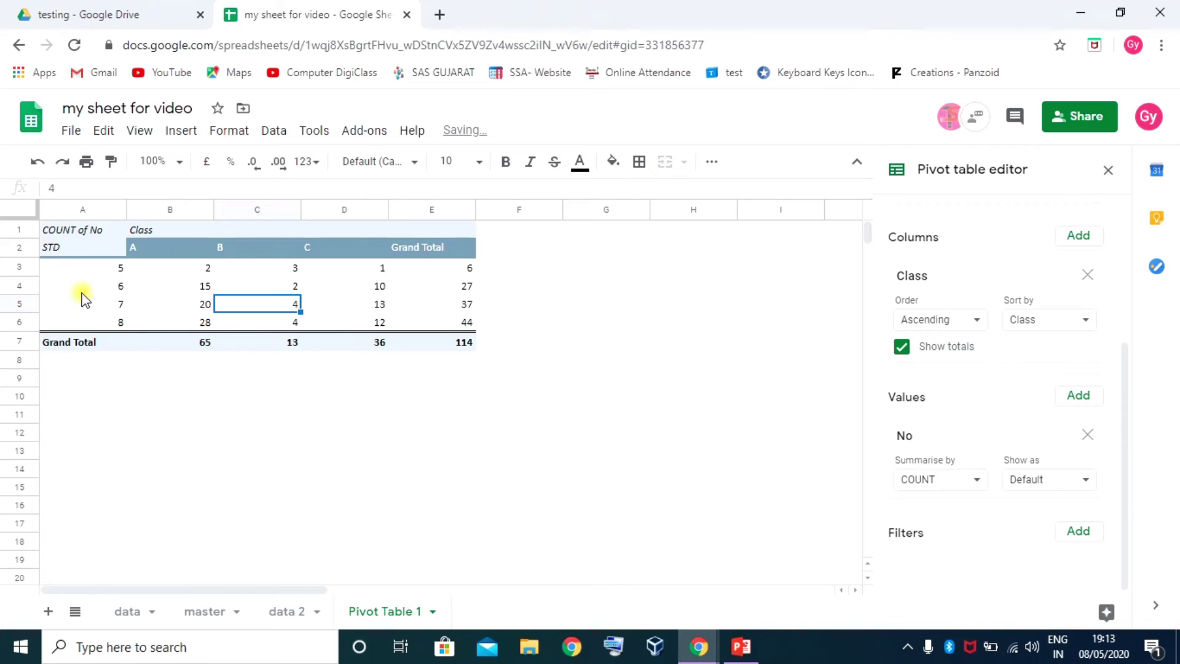
click(80, 269)
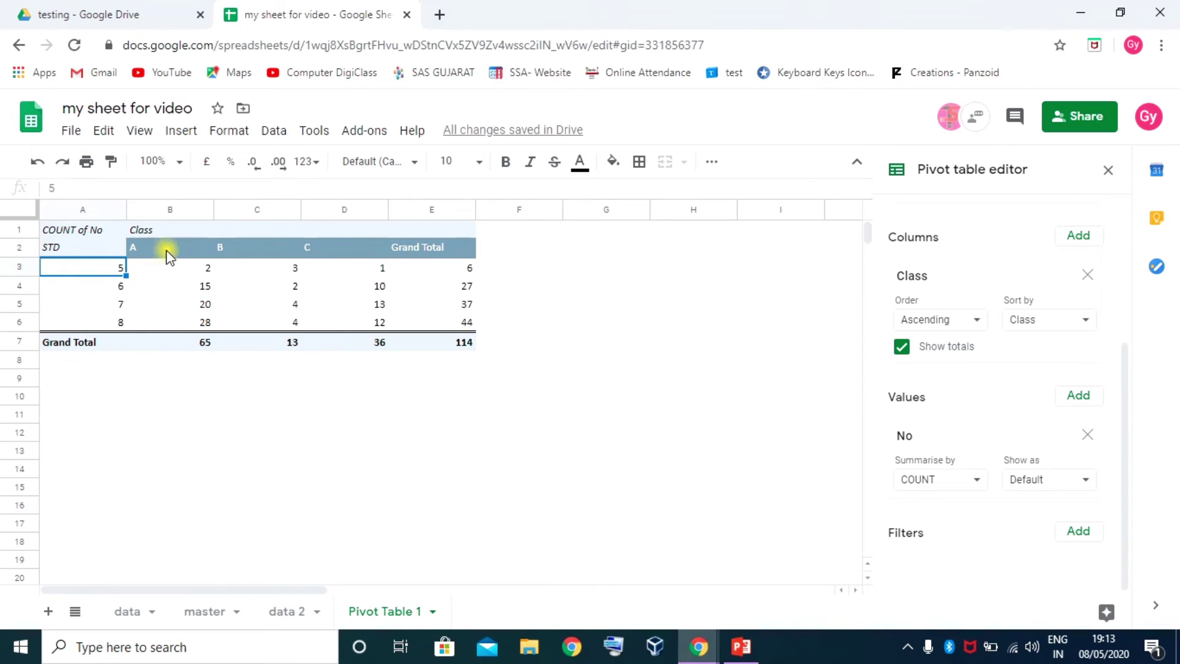
click(169, 269)
click(277, 269)
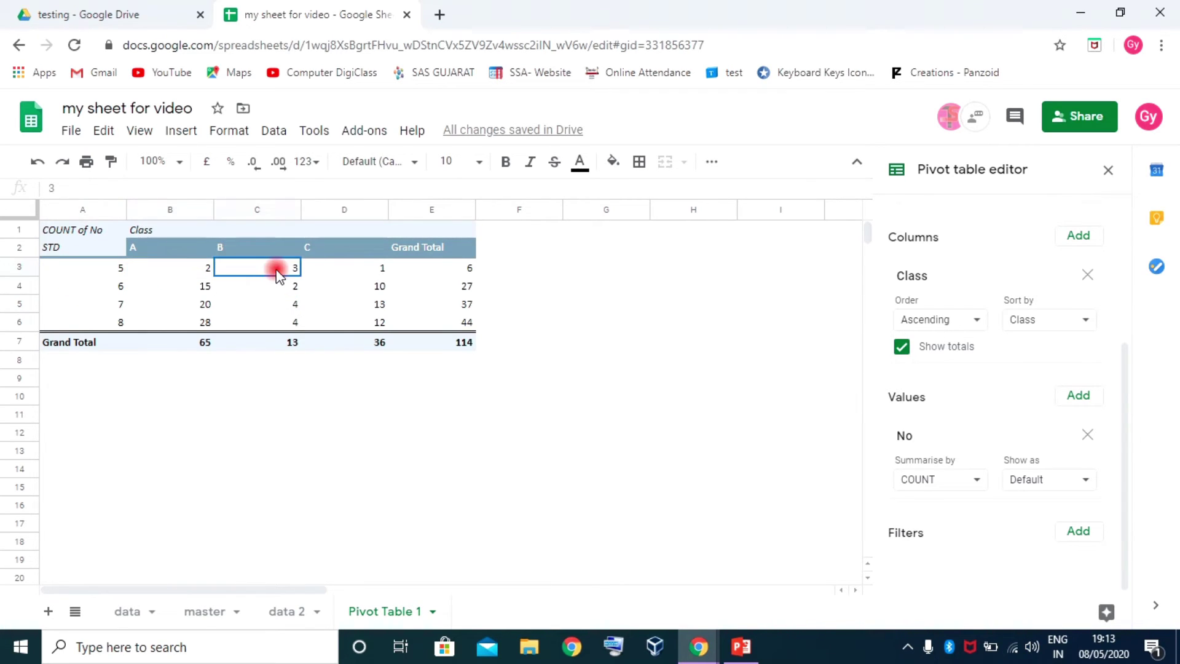
click(363, 270)
Zoom to 125%, review STD 5 total 6 and Grand Total 114, keeping Show as Default
click(179, 162)
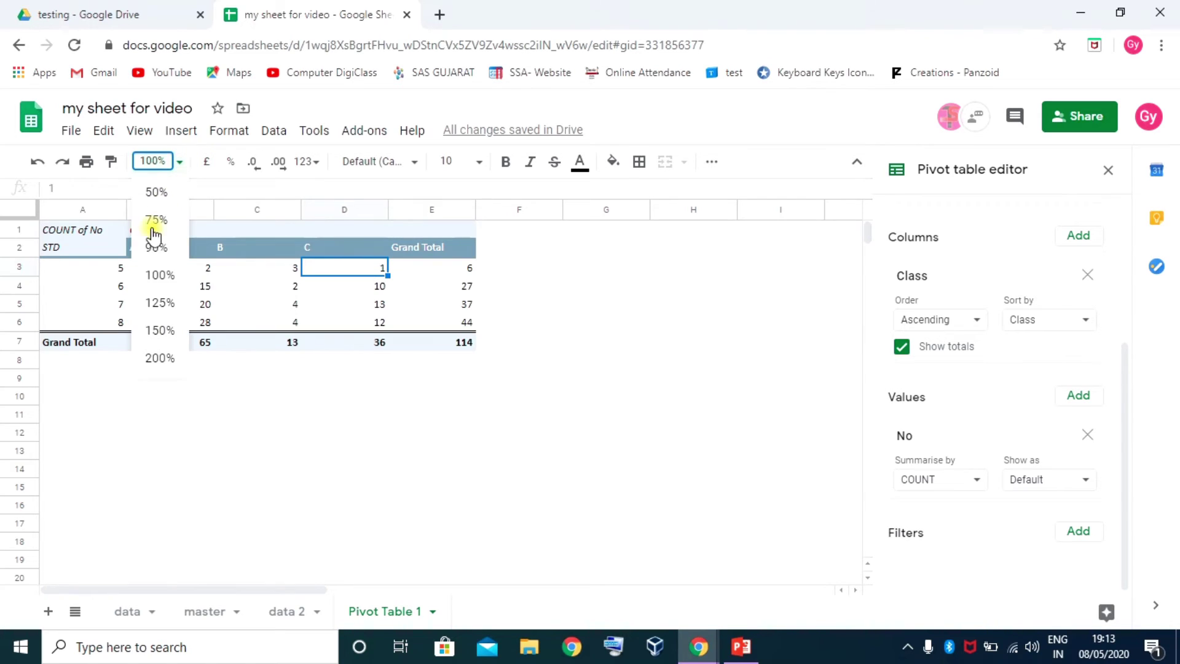
click(159, 304)
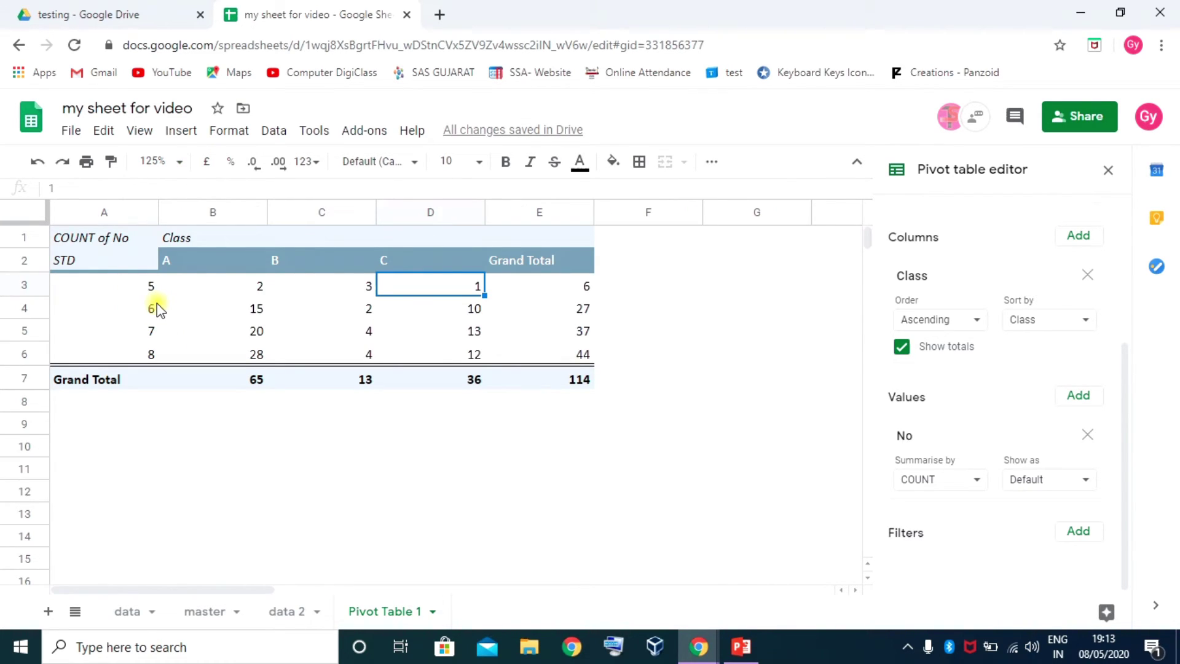
click(145, 288)
click(245, 288)
click(356, 286)
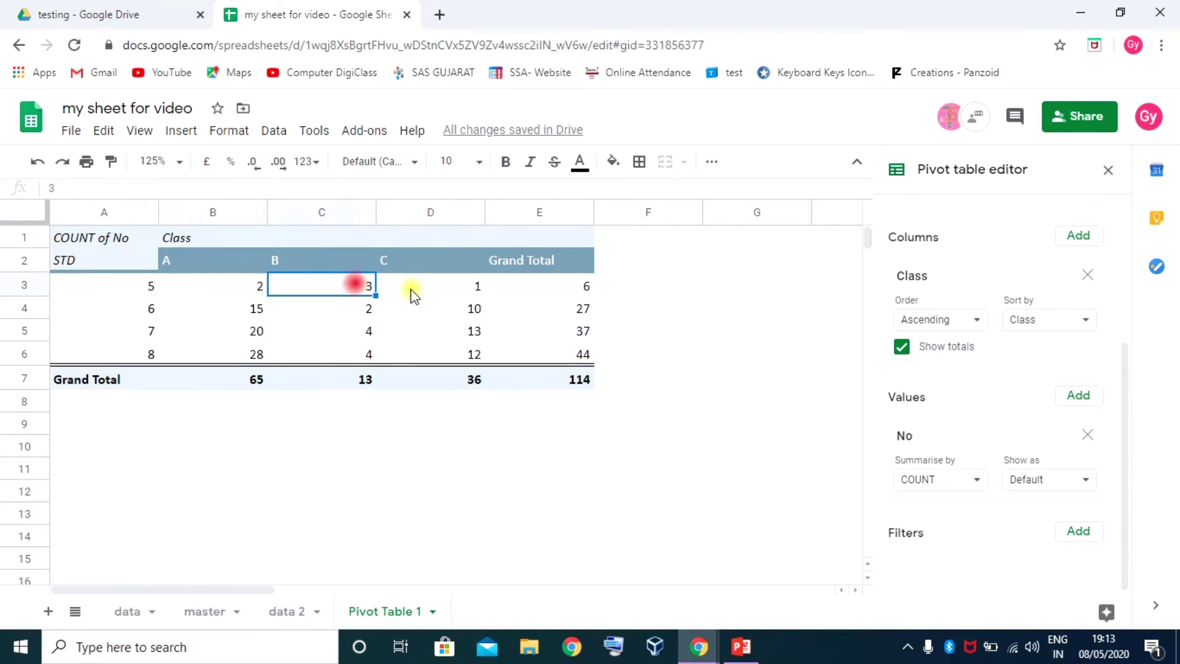
click(479, 286)
click(572, 288)
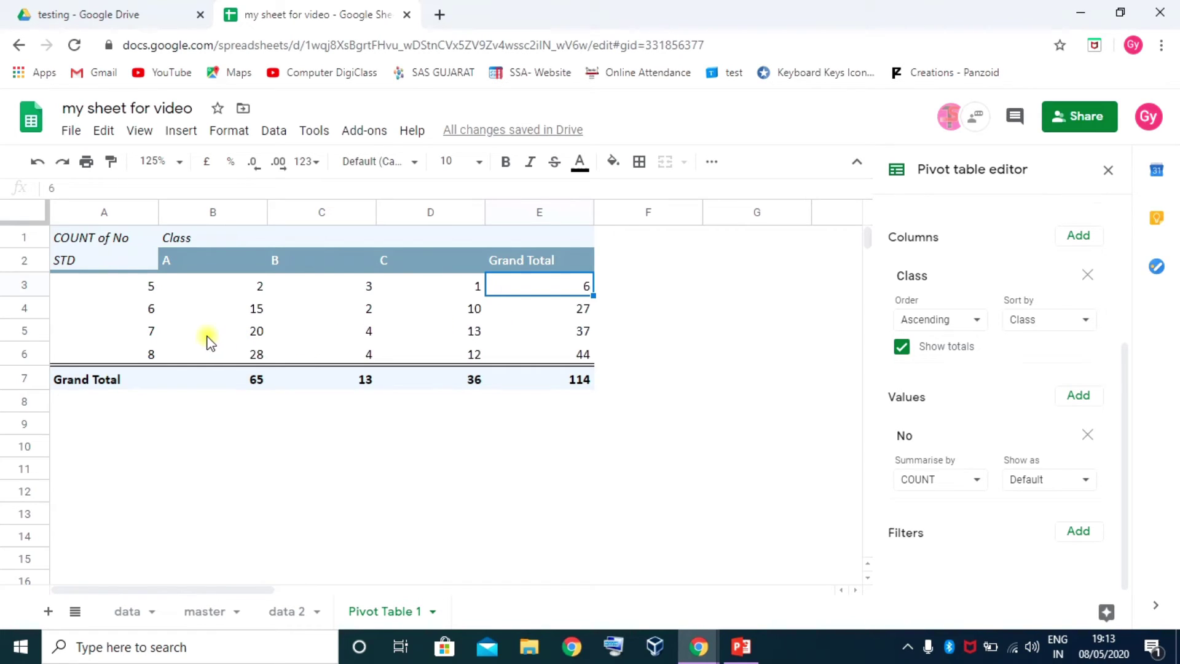
click(483, 354)
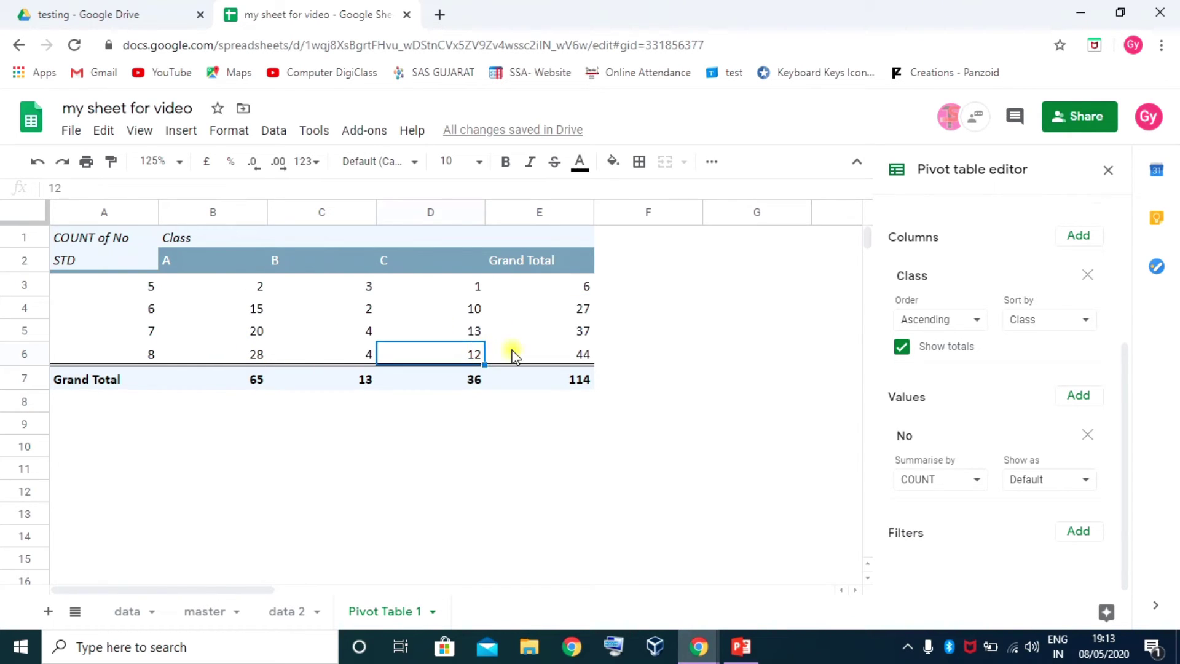
click(581, 386)
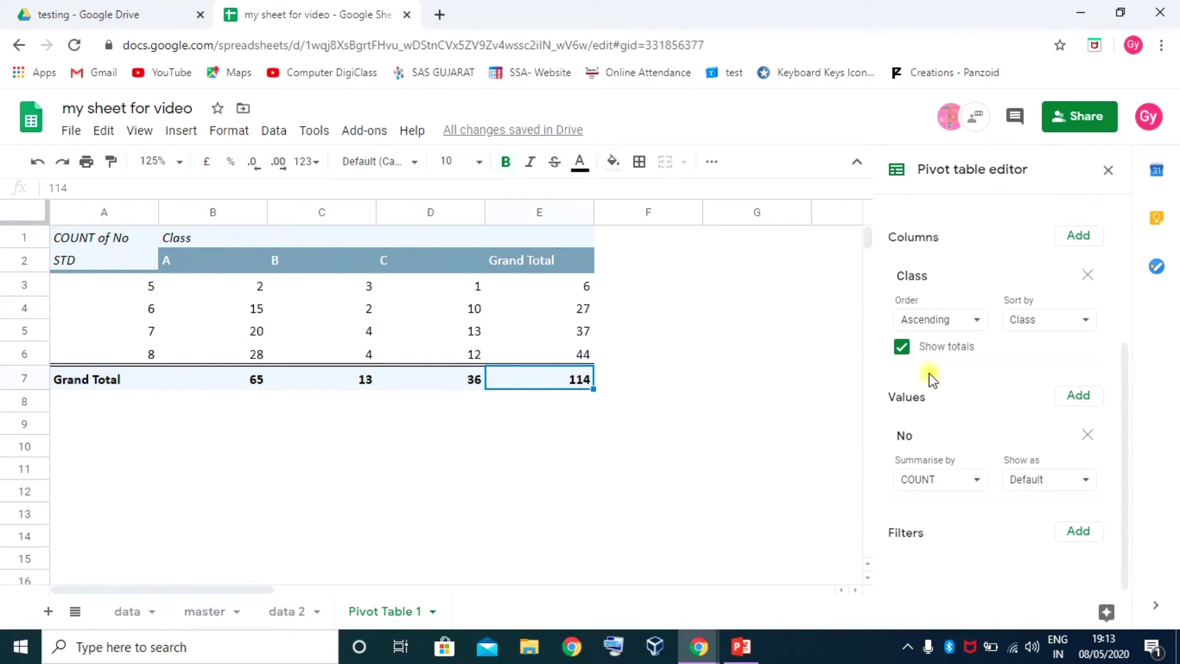
click(1083, 482)
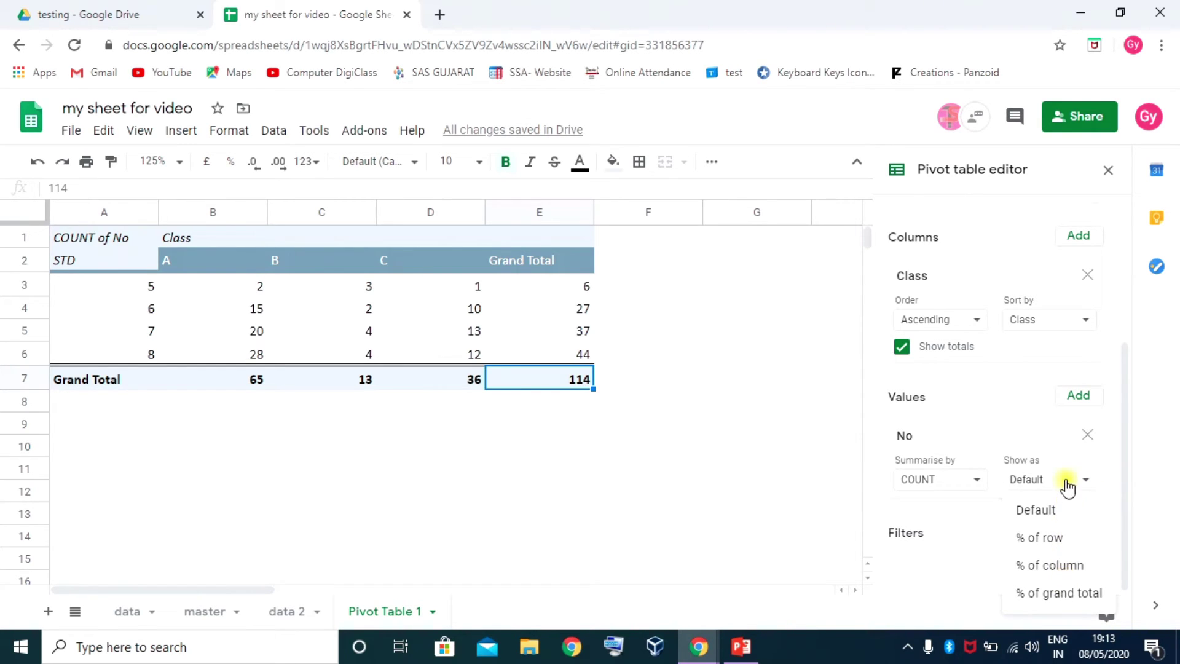
click(1083, 480)
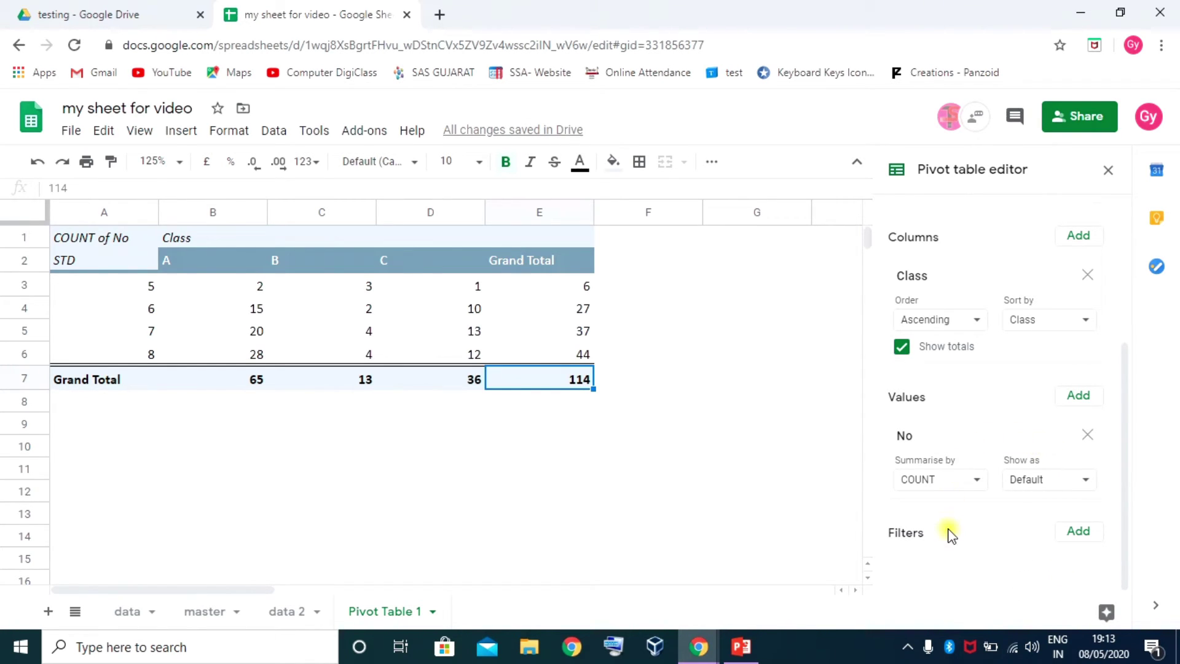
Add an STD filter showing only 5, then widen it to 5 and 7
click(1080, 531)
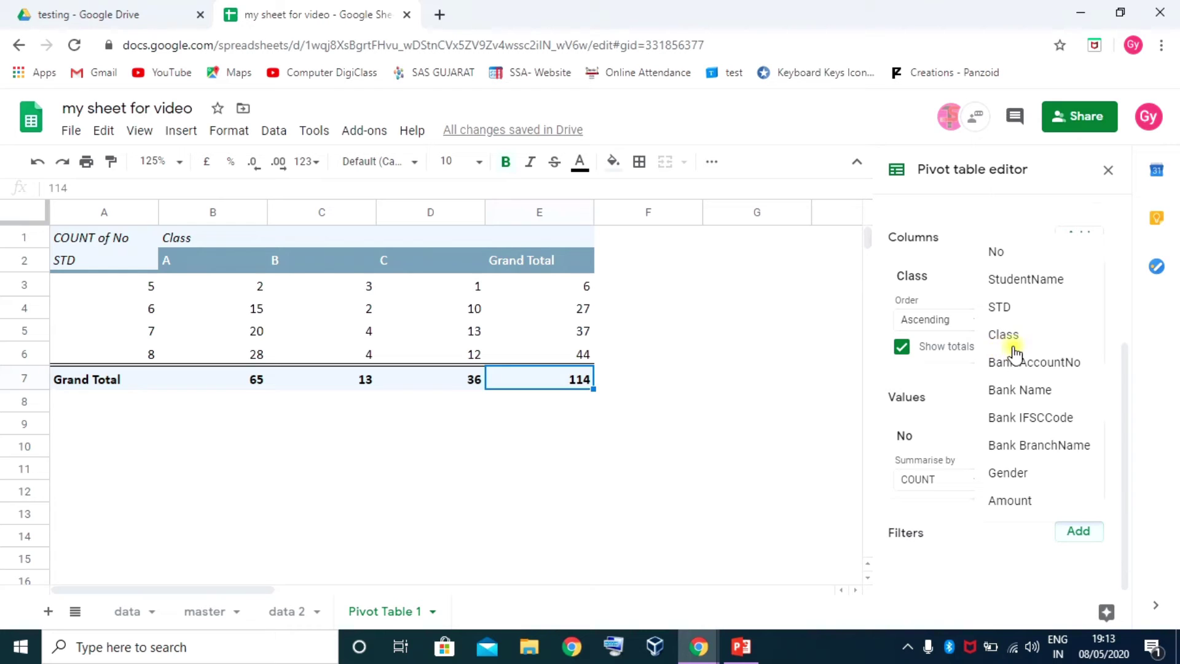
click(1008, 307)
scroll(973, 479, down, 1)
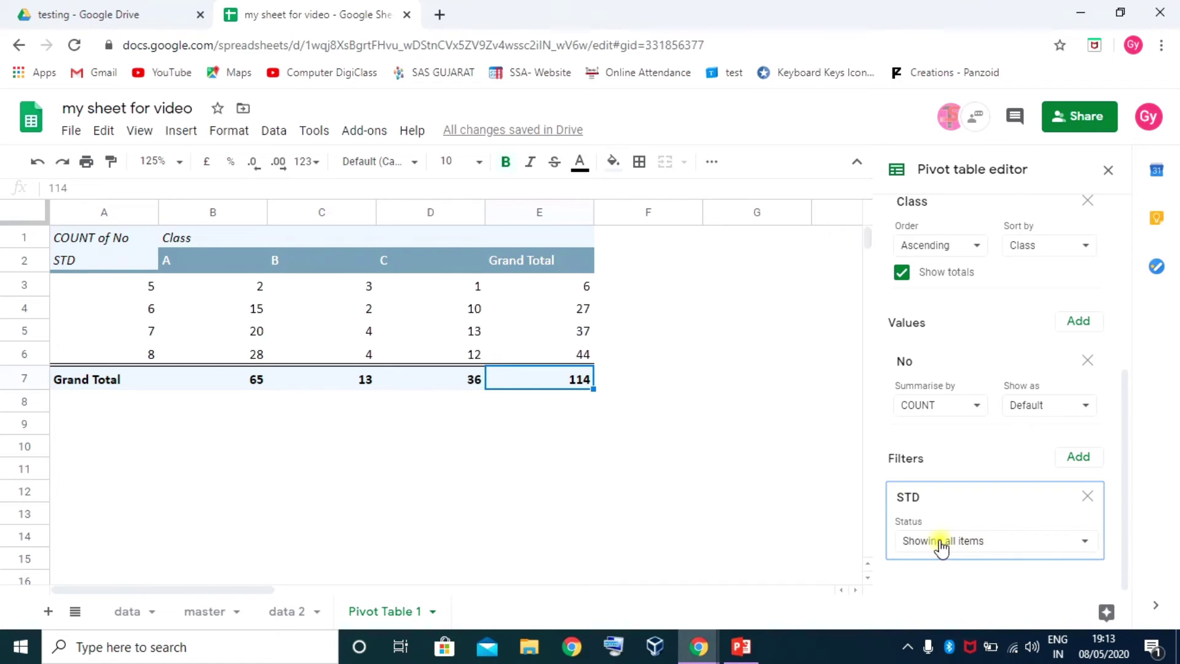
click(1086, 543)
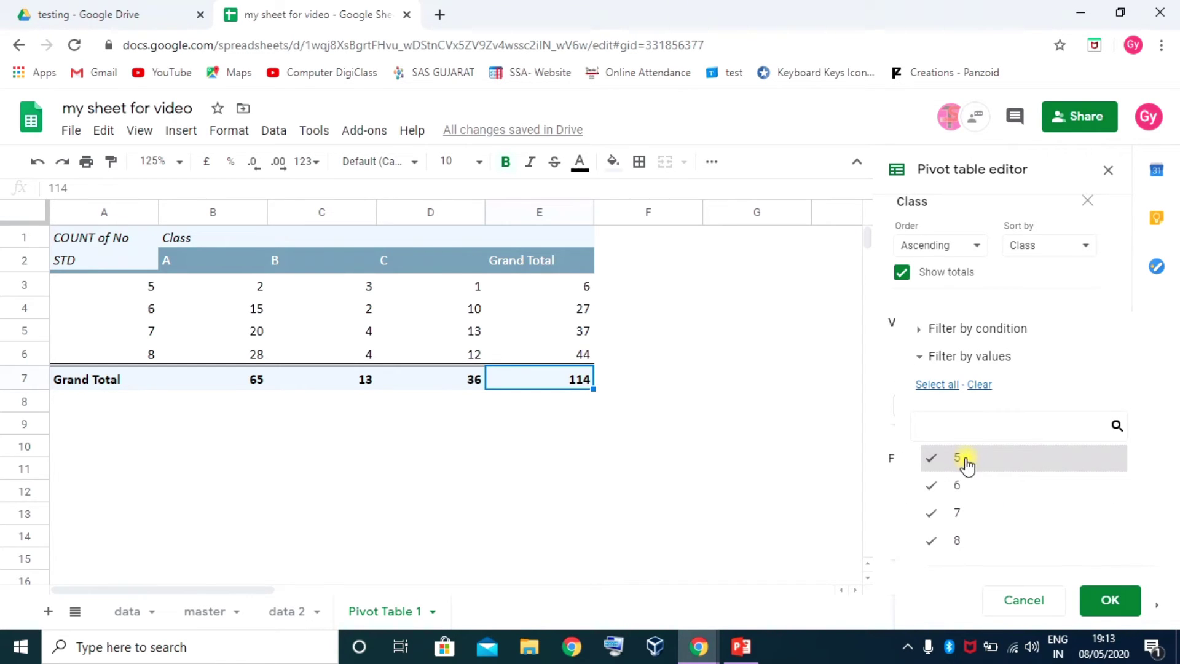
click(956, 485)
click(956, 514)
click(956, 536)
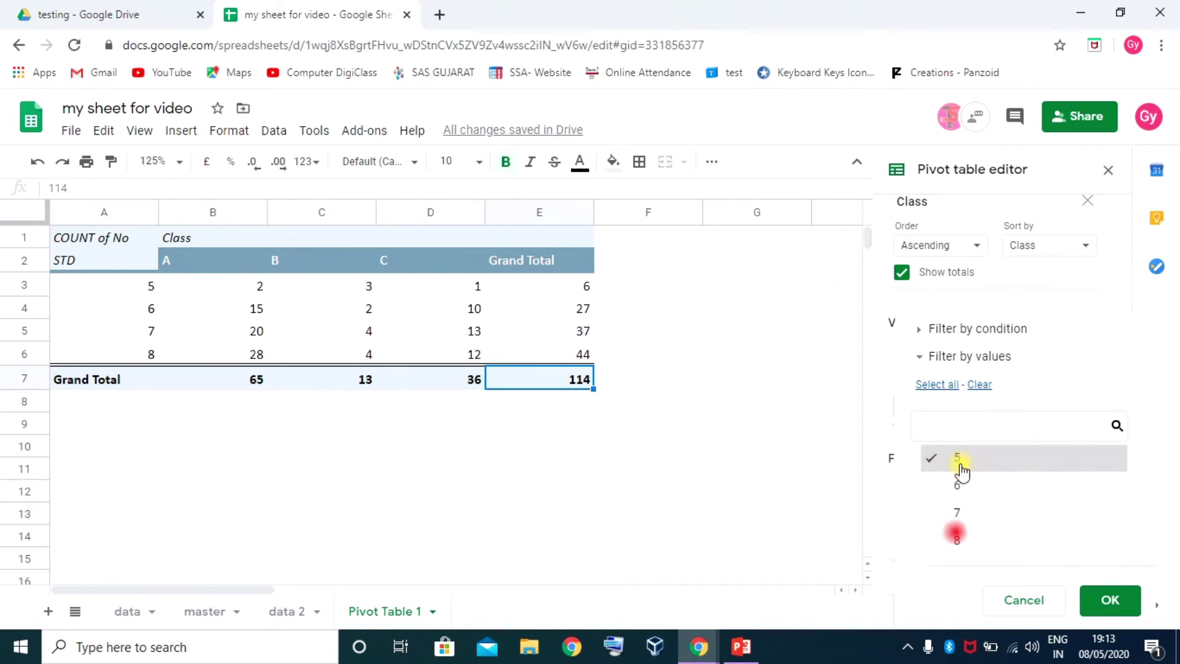
click(1110, 600)
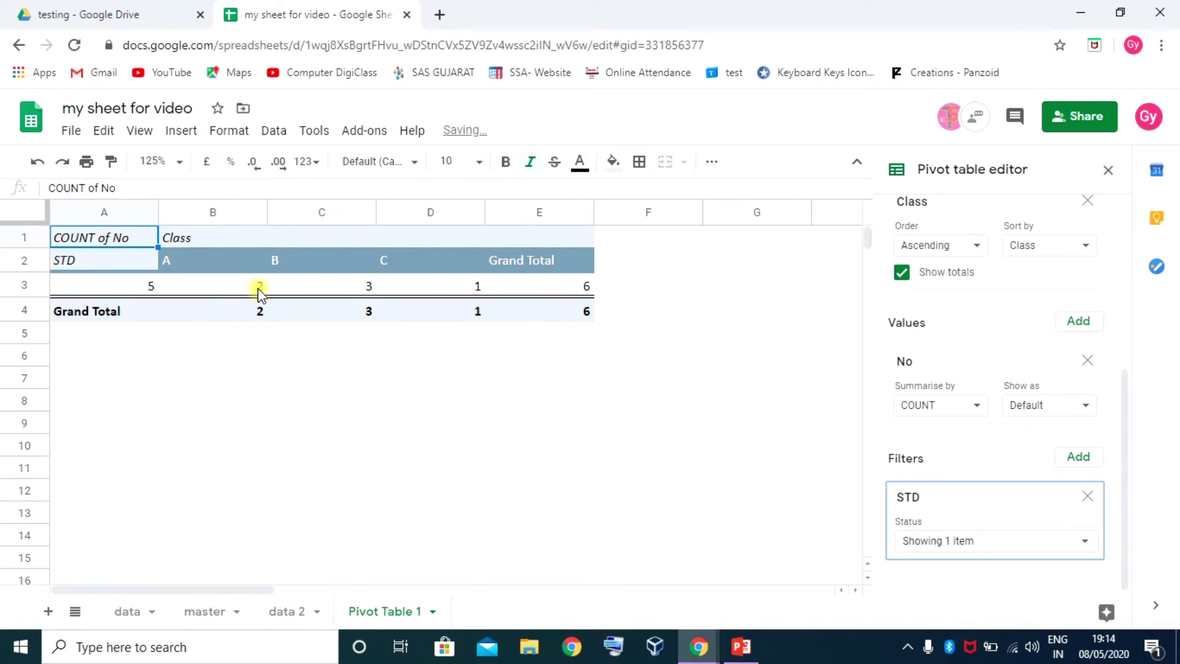
click(1084, 542)
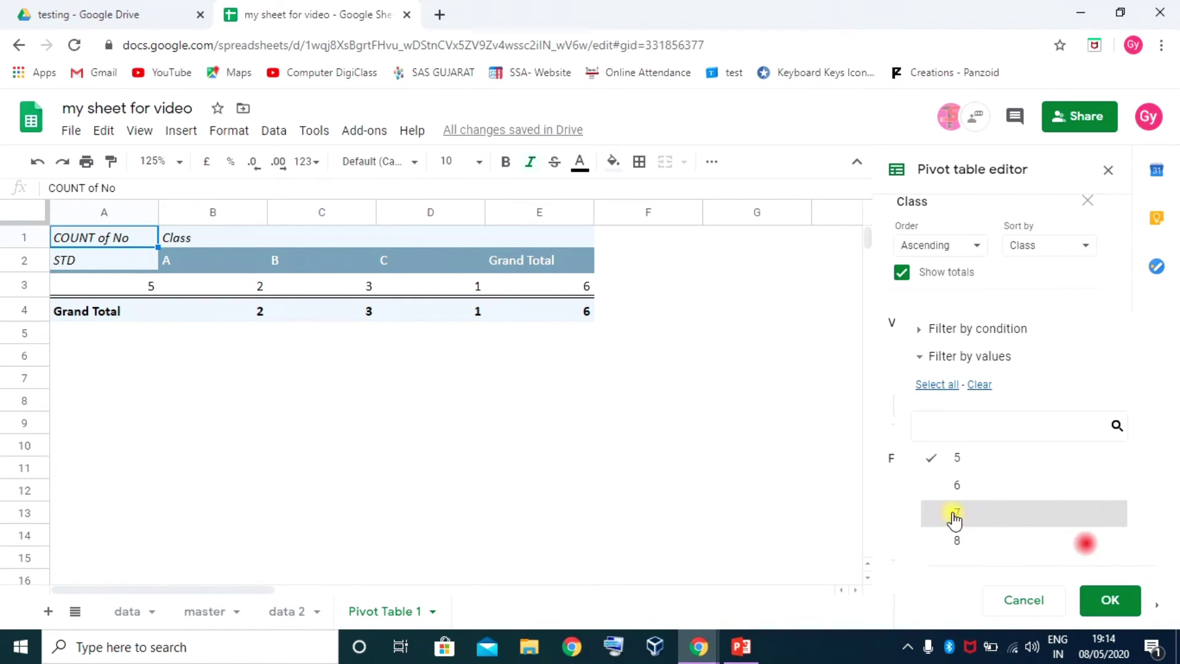
click(946, 516)
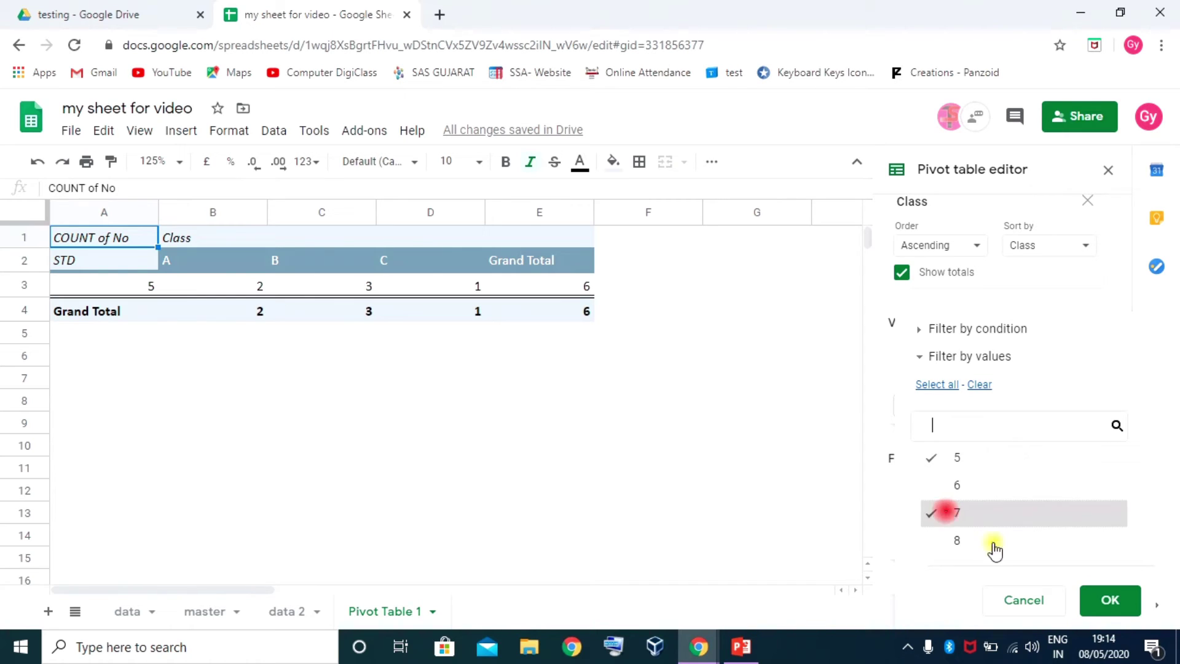
click(1108, 599)
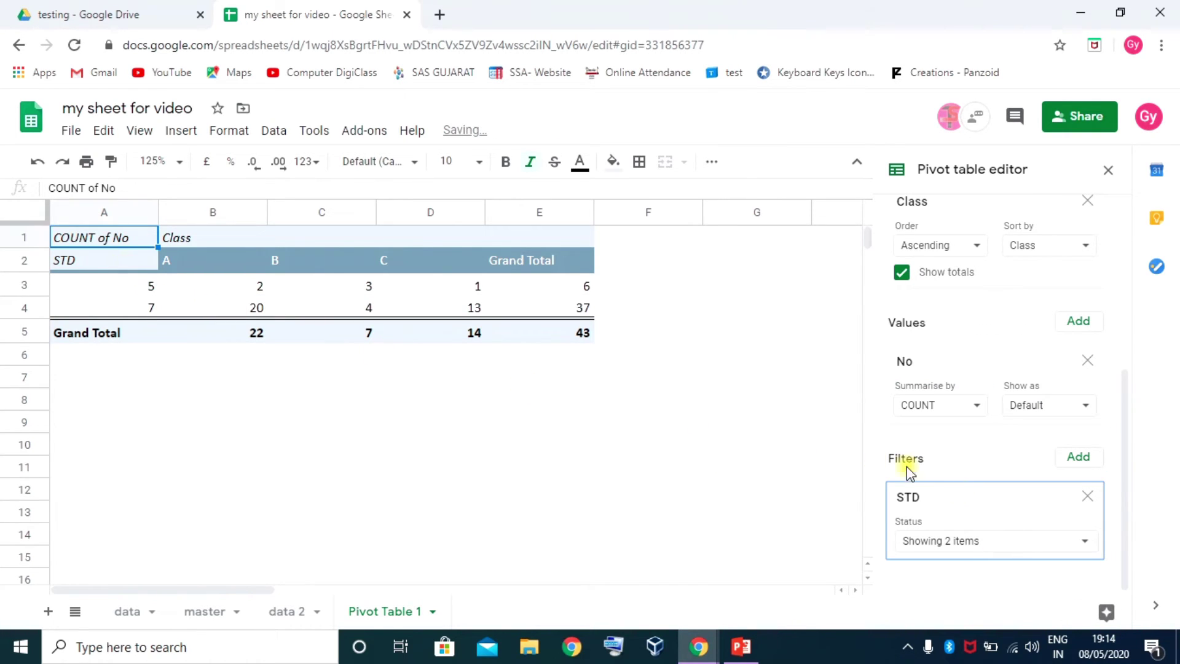
Reselect all STD values in the filter so the Grand Total returns to 114
click(1073, 541)
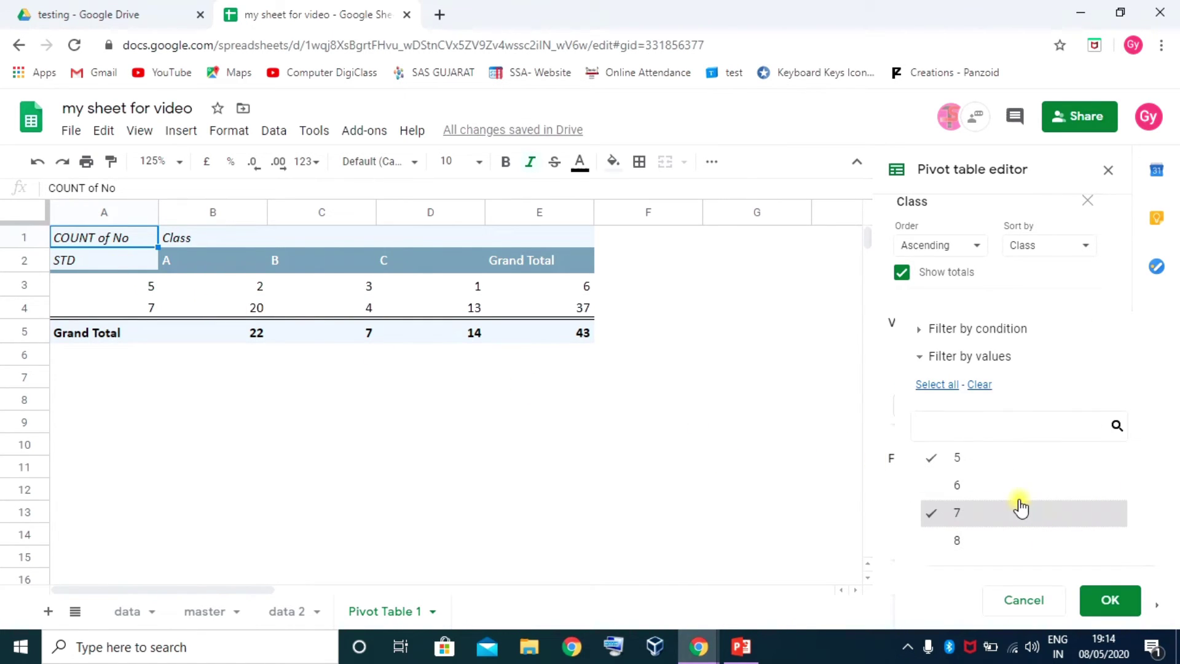
click(937, 386)
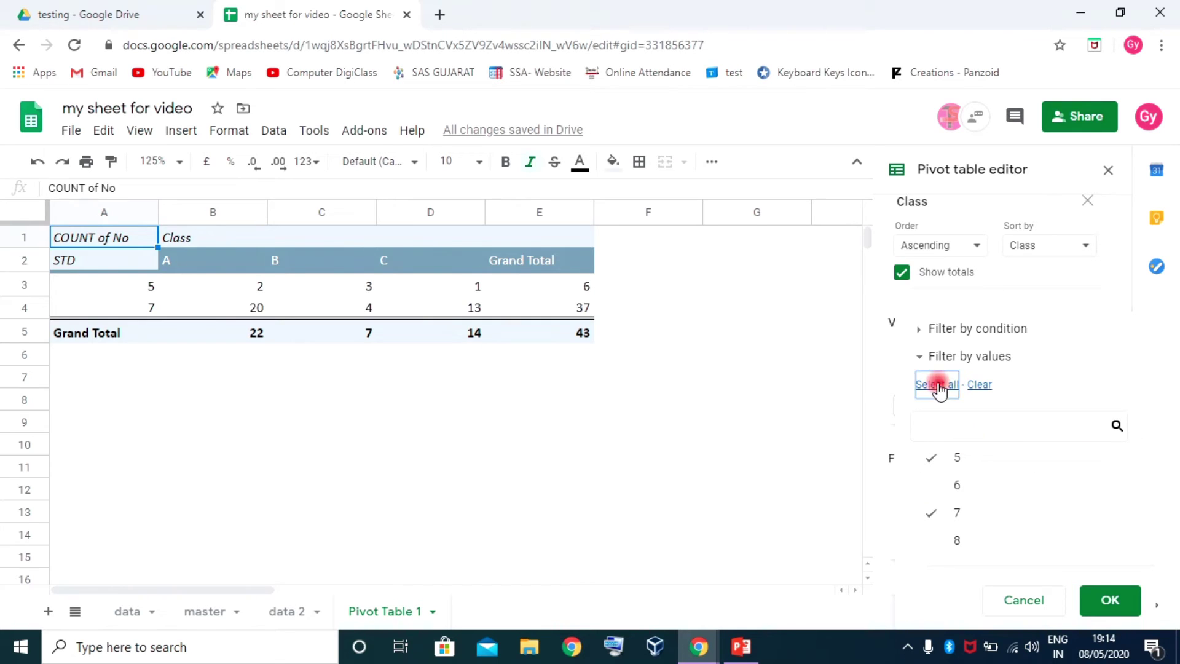
click(1113, 600)
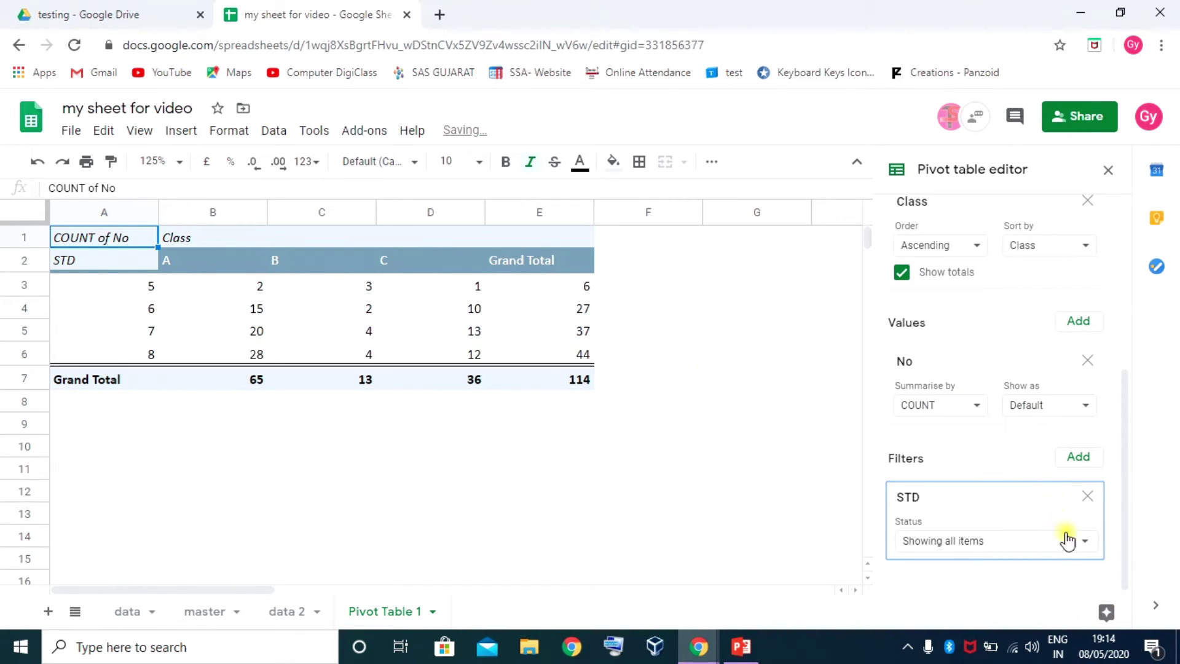
click(1085, 543)
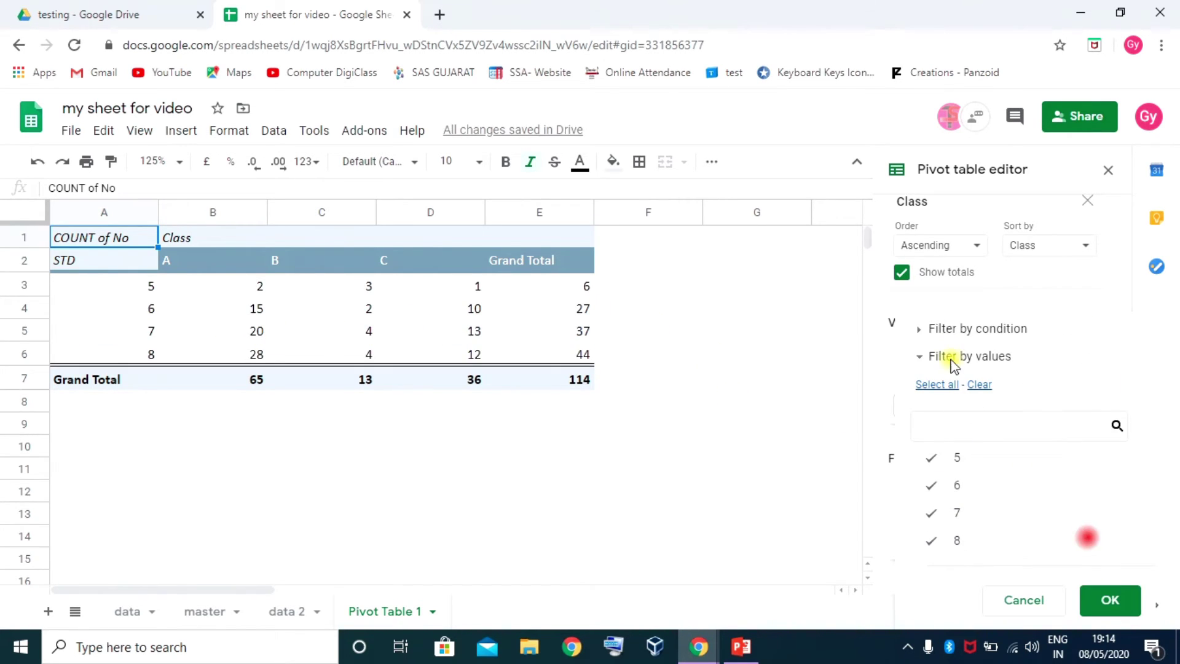
click(922, 332)
click(919, 289)
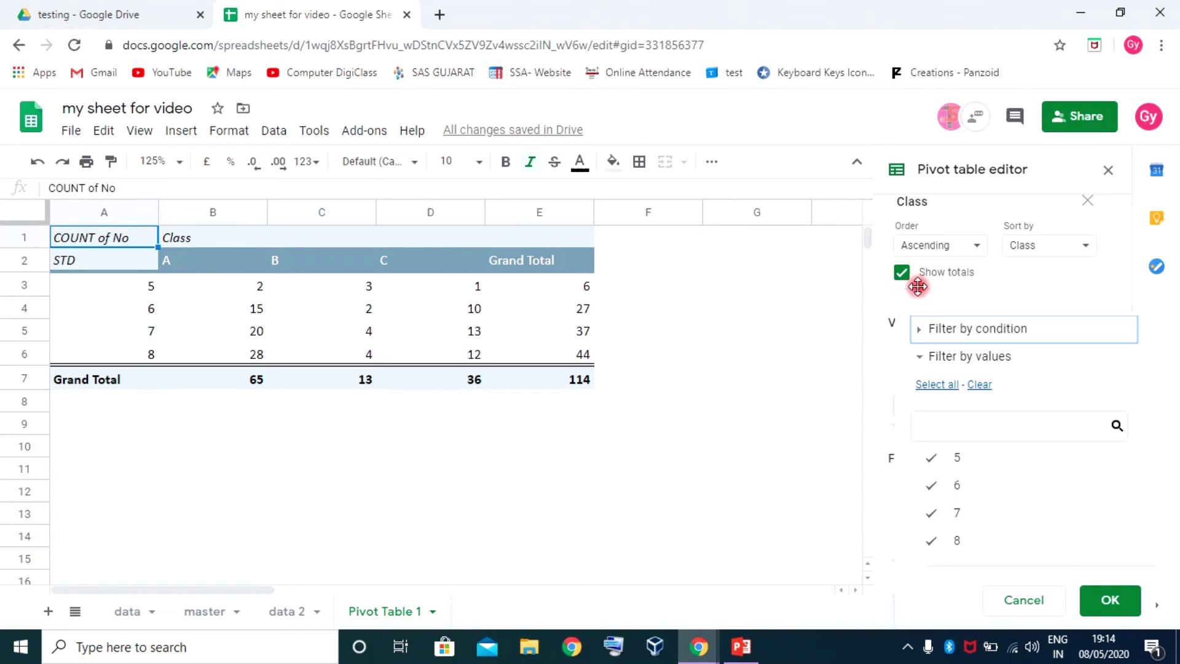
click(1112, 603)
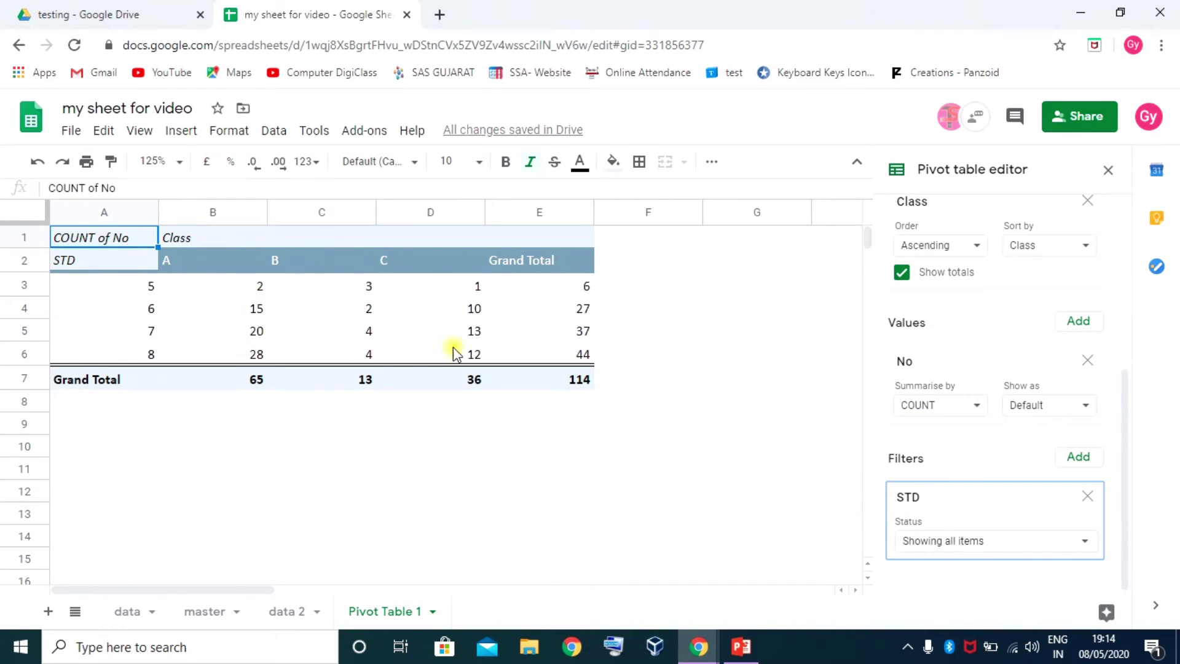
scroll(981, 367, up, 4)
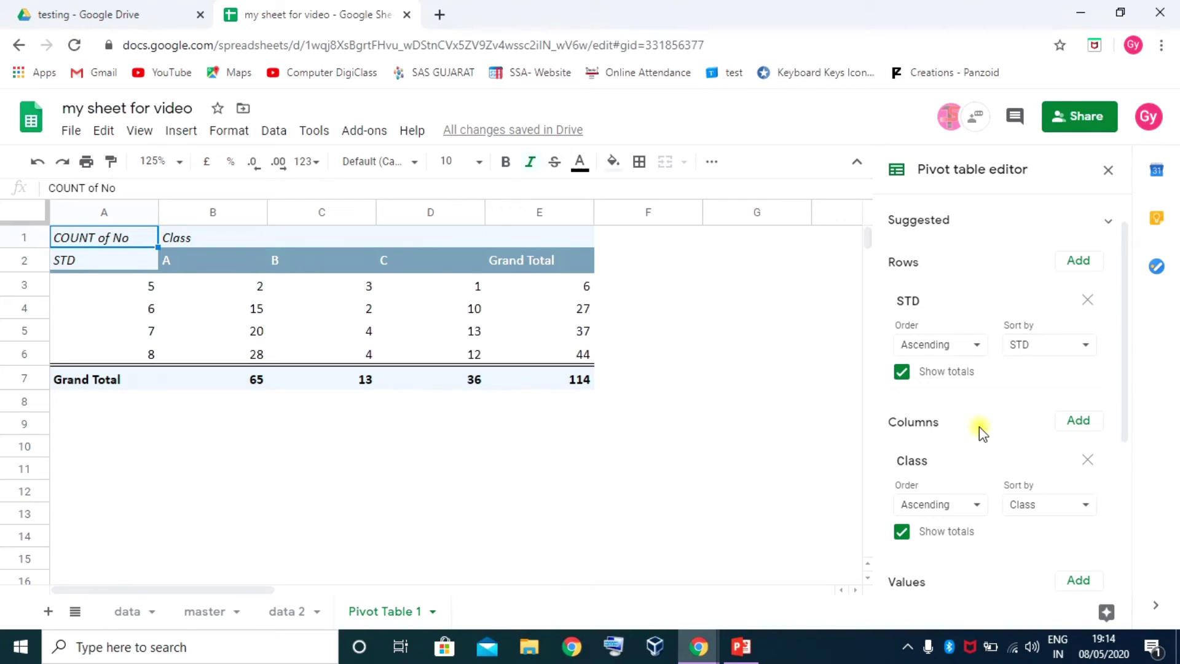
Remove Class from columns and review STD counts 6, 27, 37 and Grand Total 114
click(1088, 461)
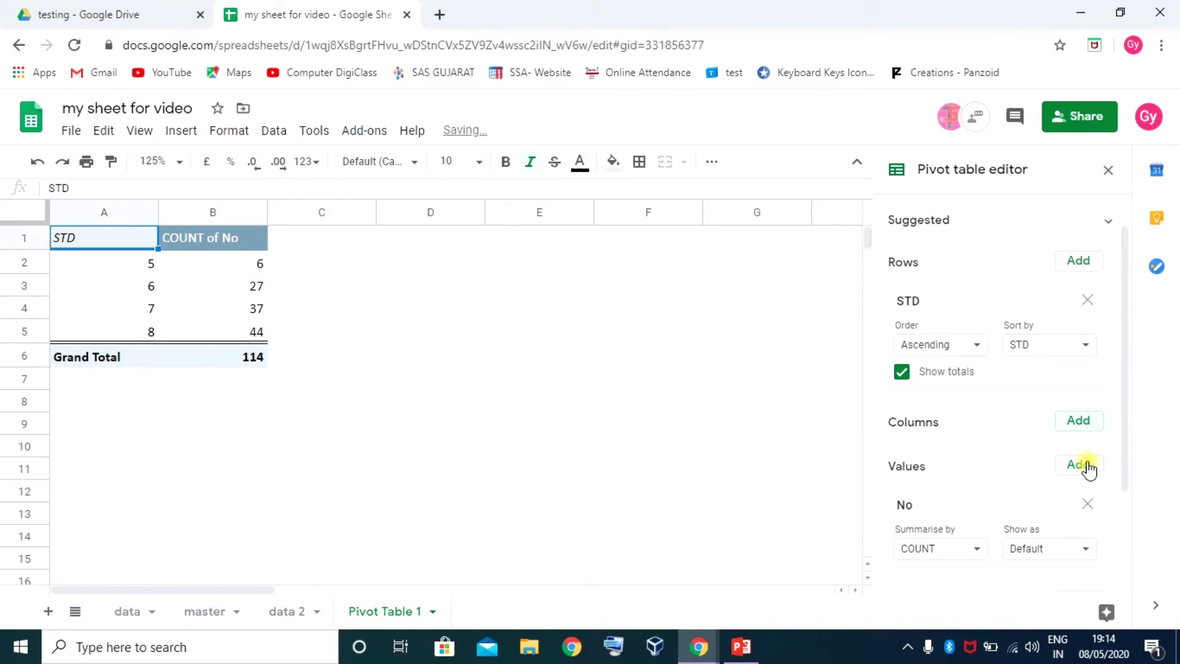
click(137, 263)
click(190, 266)
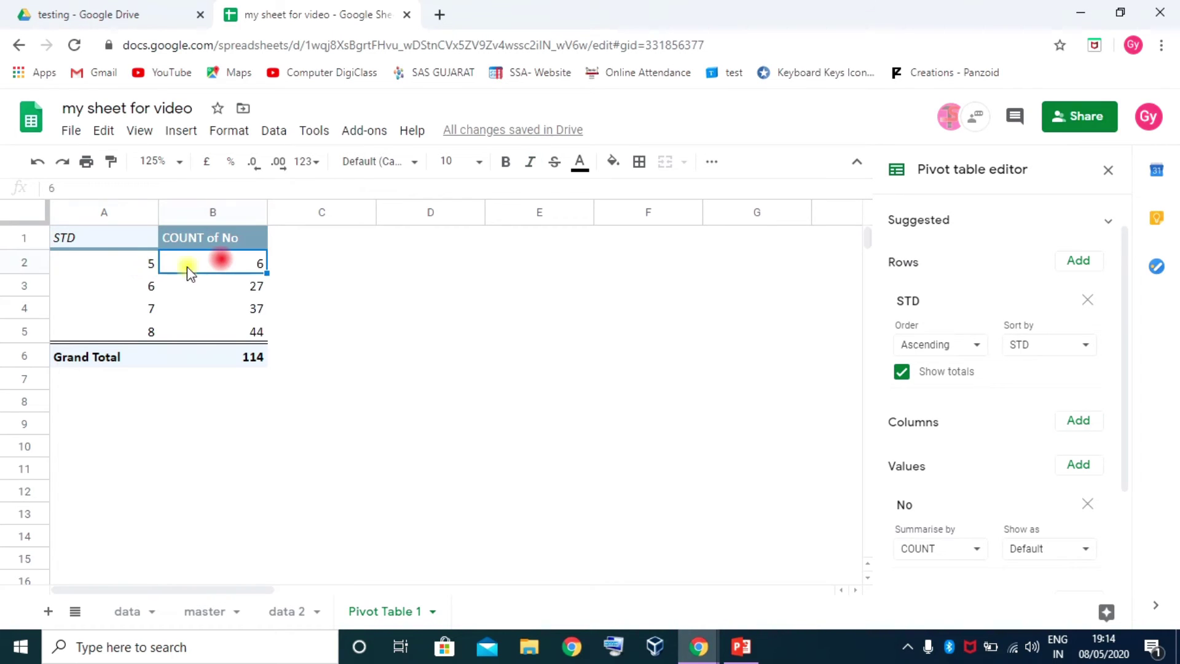
click(145, 283)
click(242, 284)
click(151, 311)
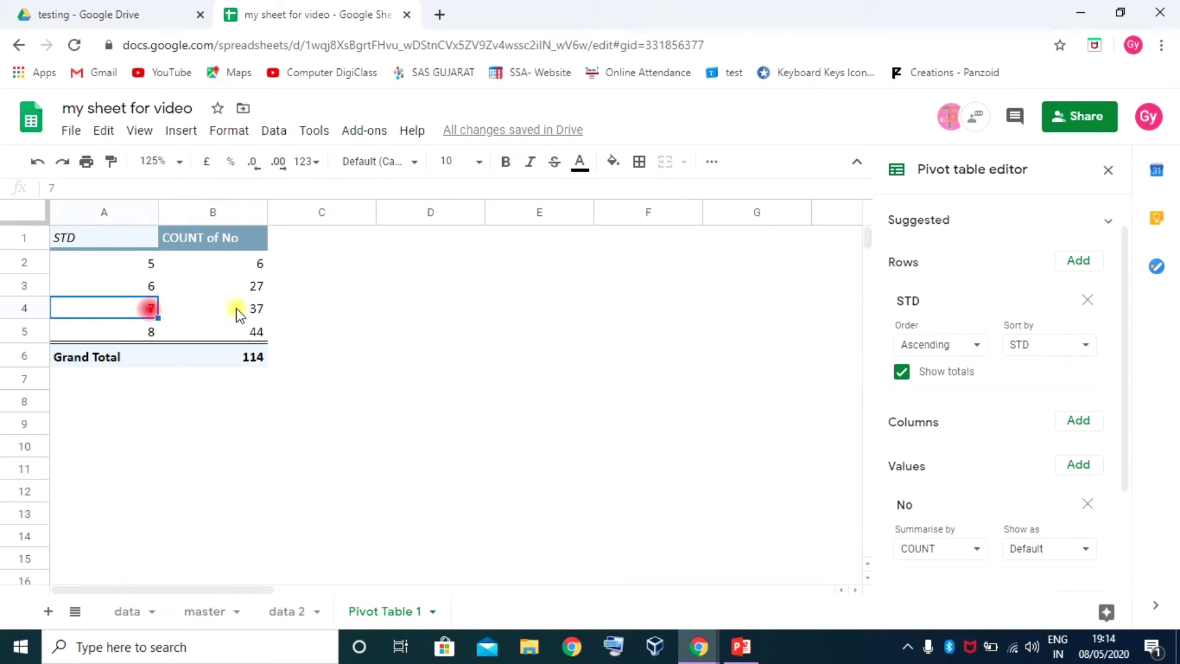
click(249, 309)
click(253, 357)
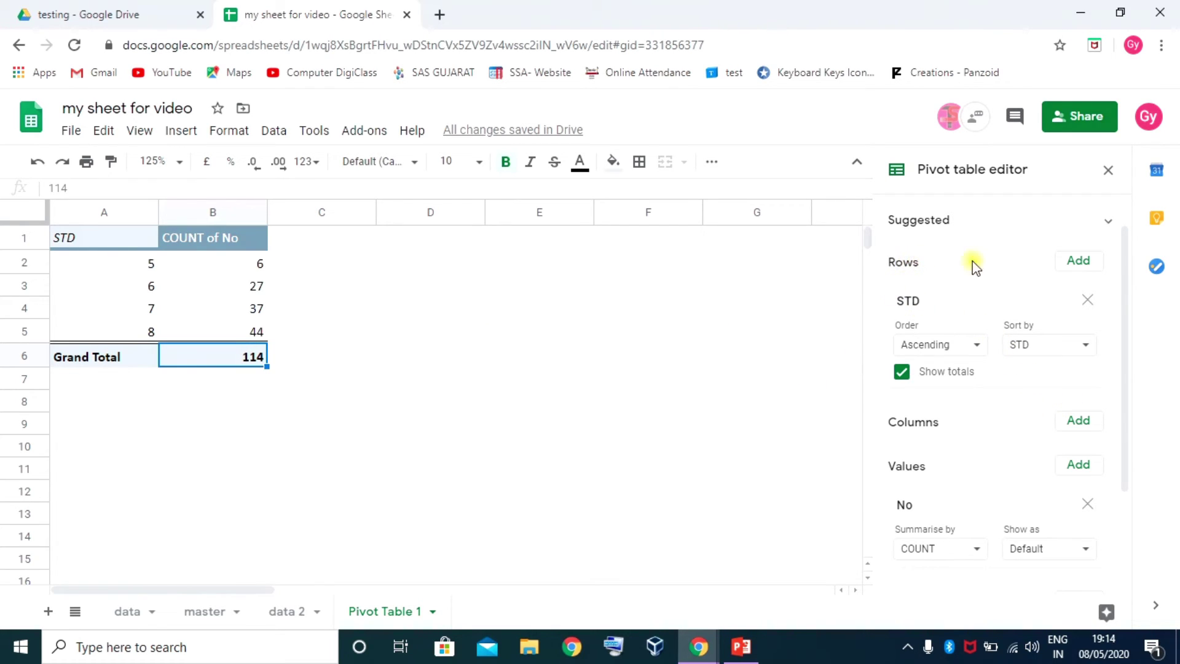
Nest Class under STD in Rows and turn on repeating the STD row labels
click(1082, 264)
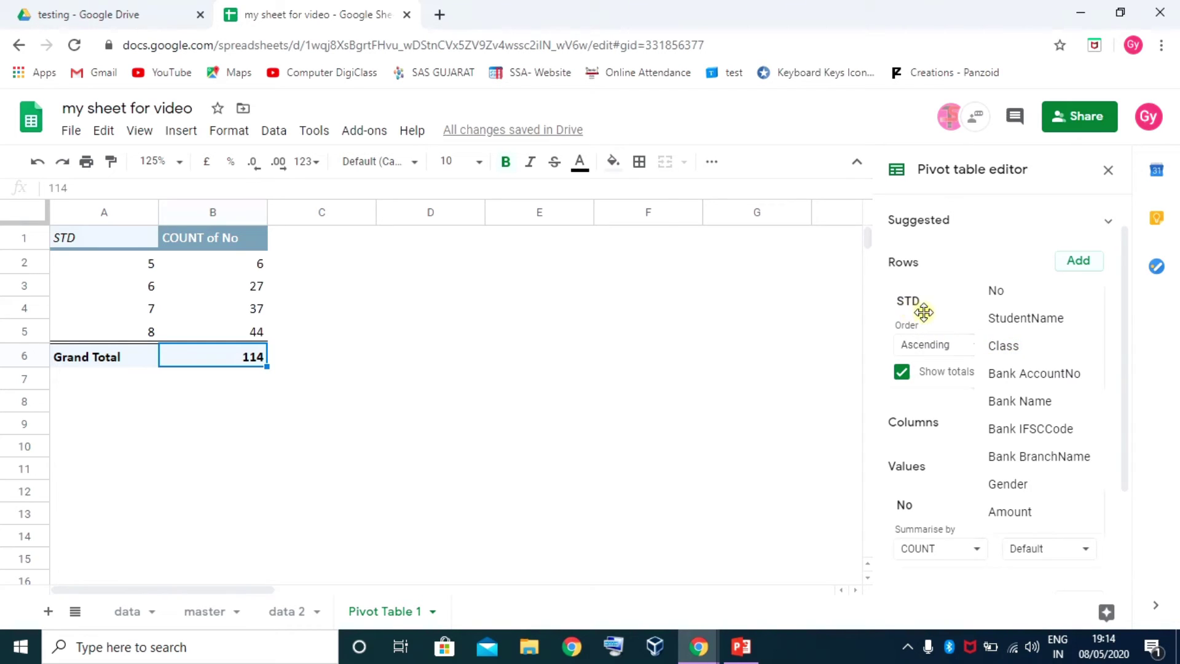
click(1003, 345)
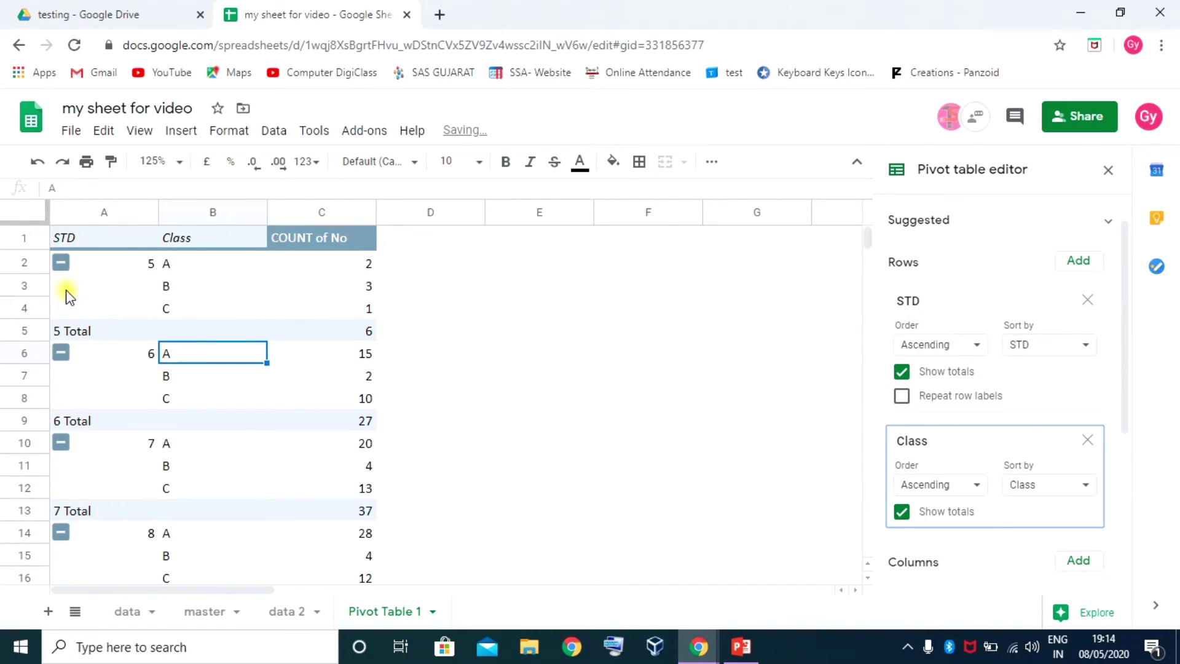
click(150, 265)
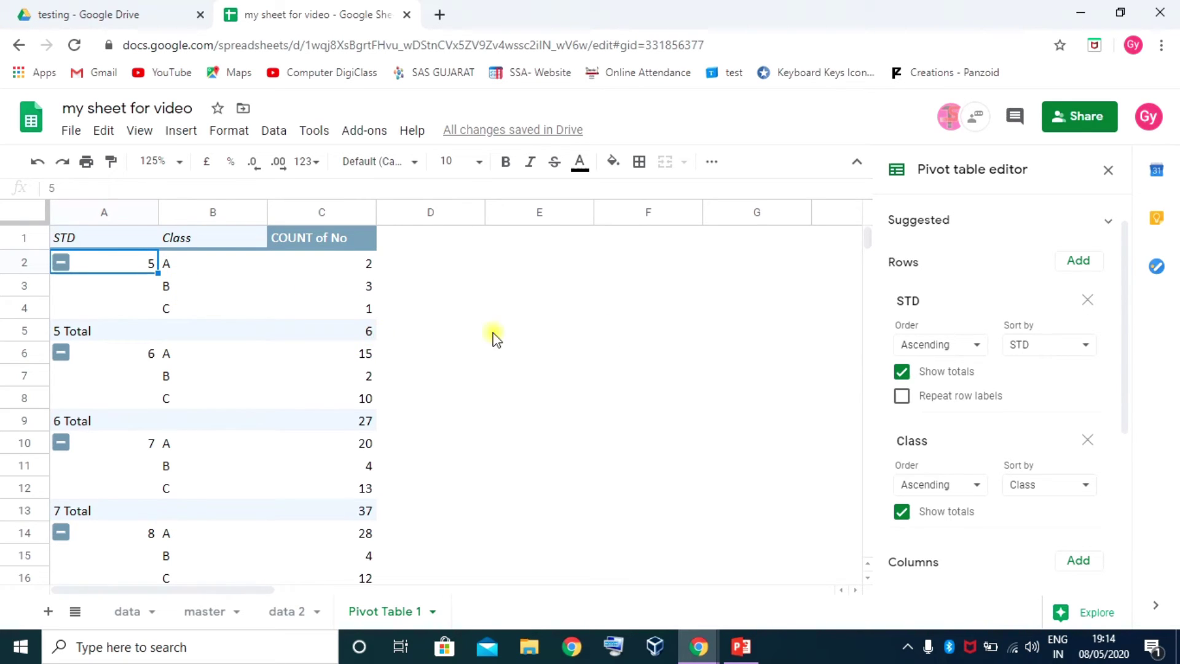
click(903, 400)
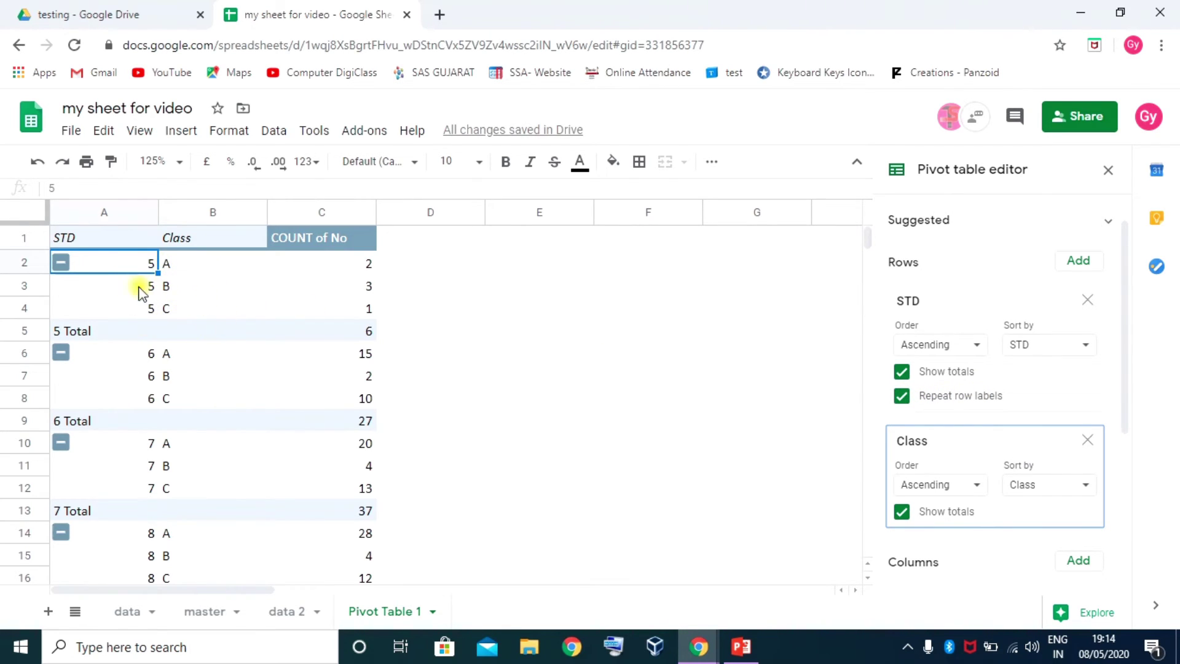
click(182, 162)
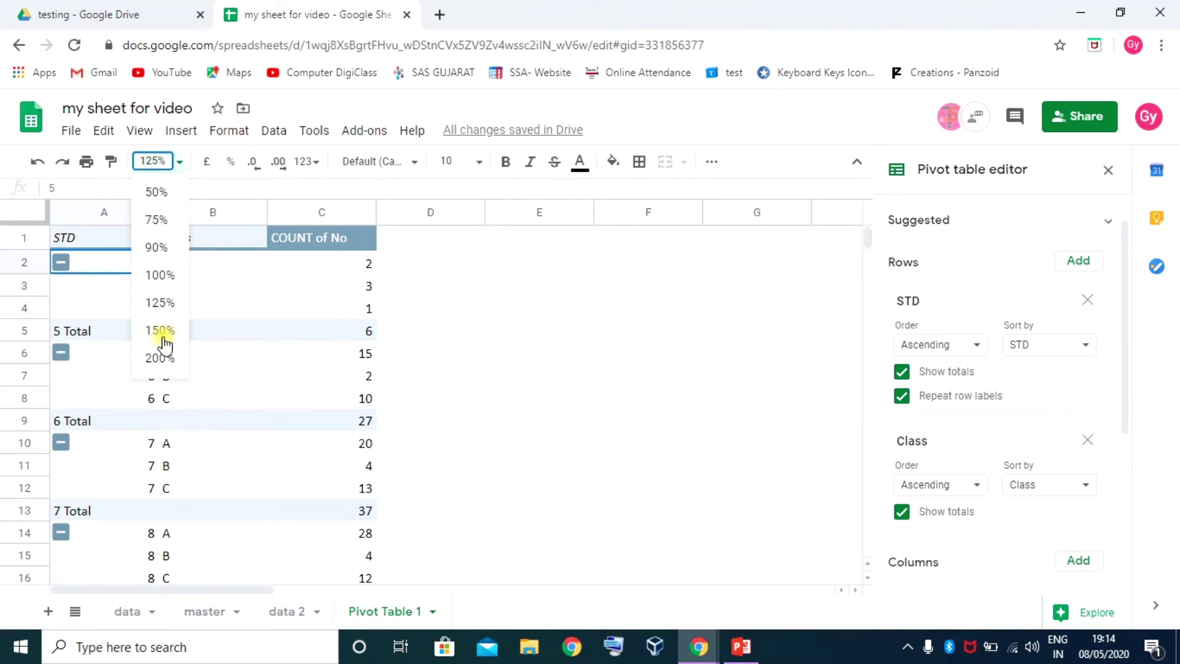
Zoom to 150%, stop repeating row labels, and collapse STD groups 5–8 to totals
click(160, 334)
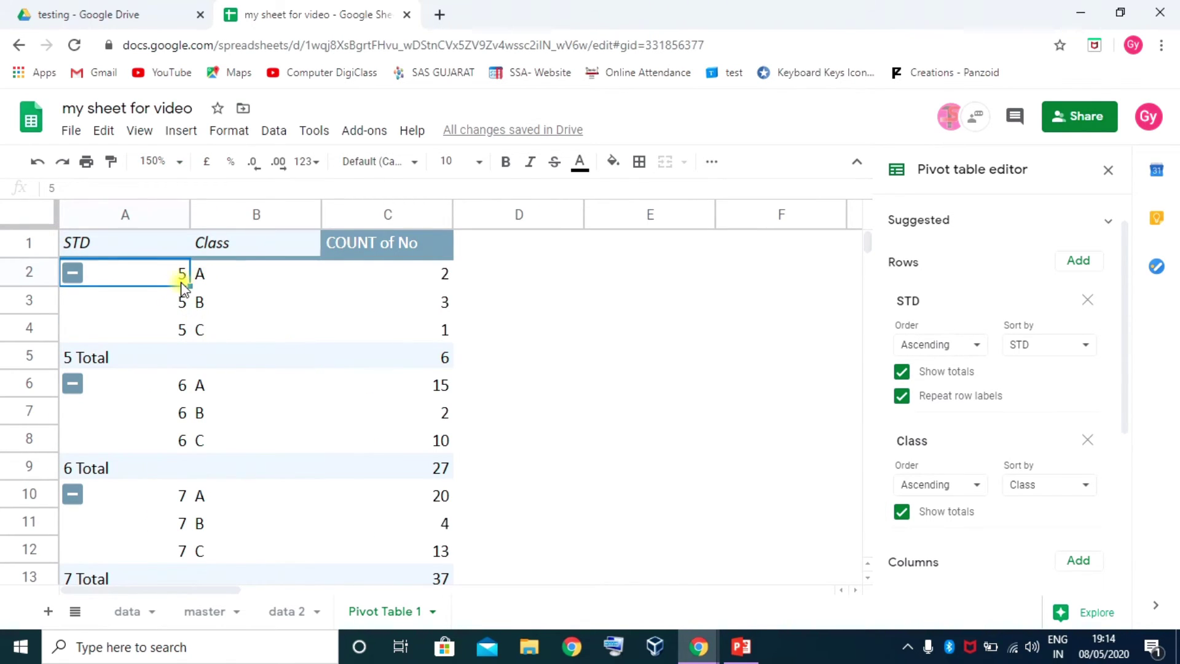
click(901, 396)
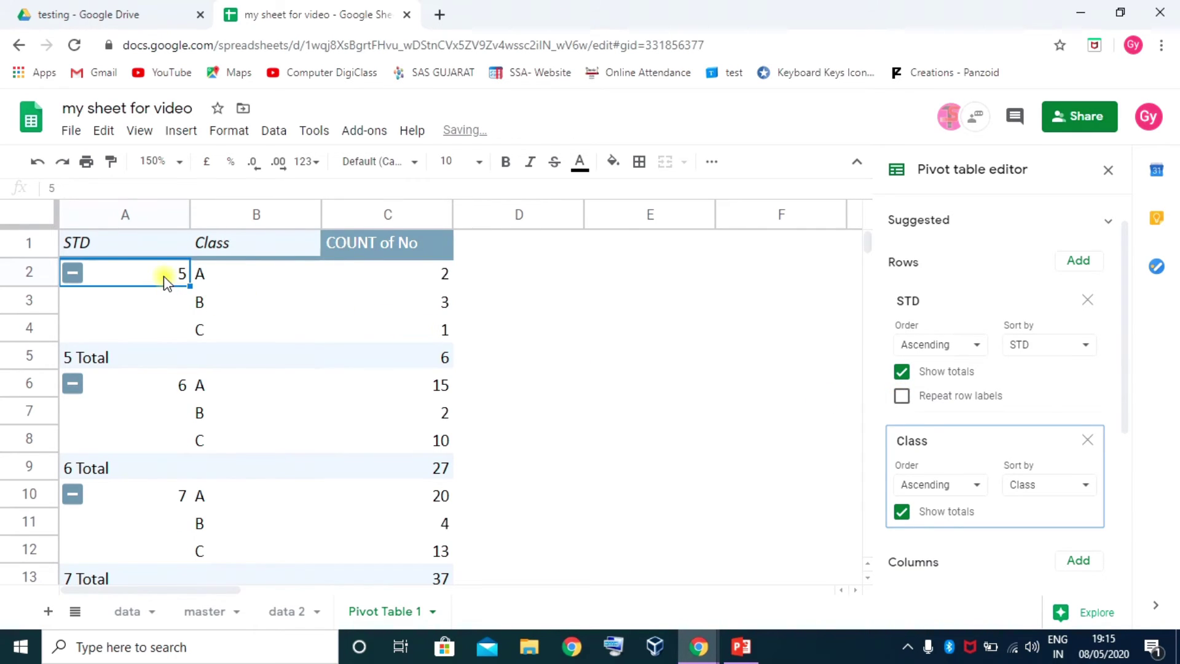
click(72, 273)
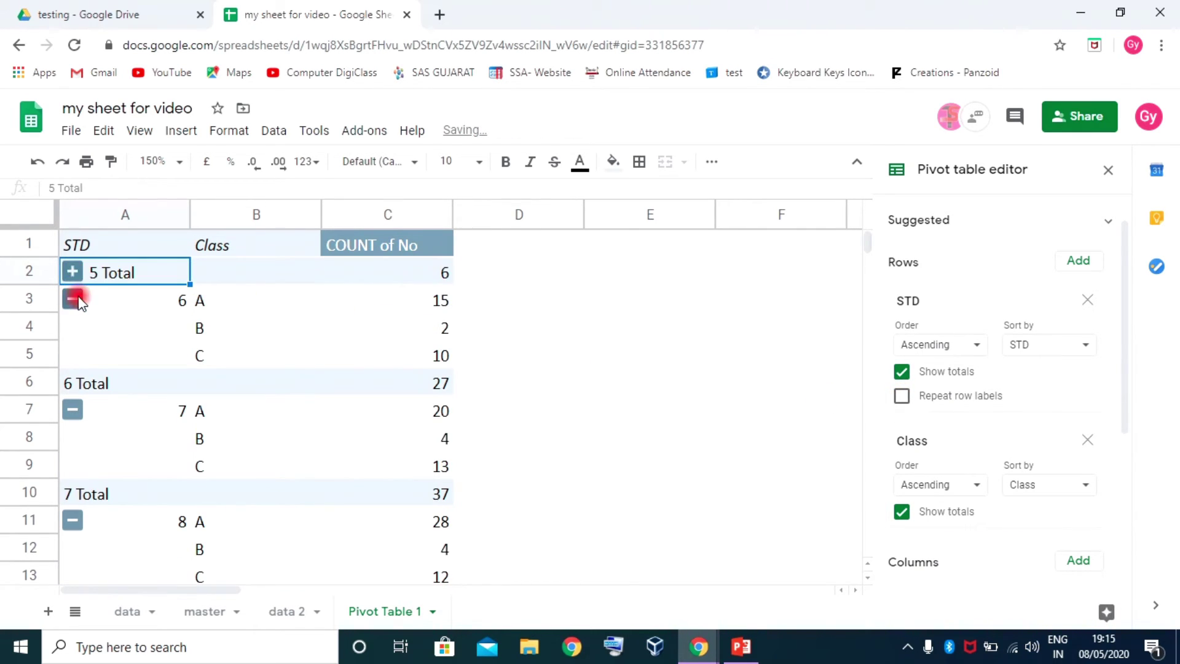
click(74, 300)
click(72, 326)
click(72, 354)
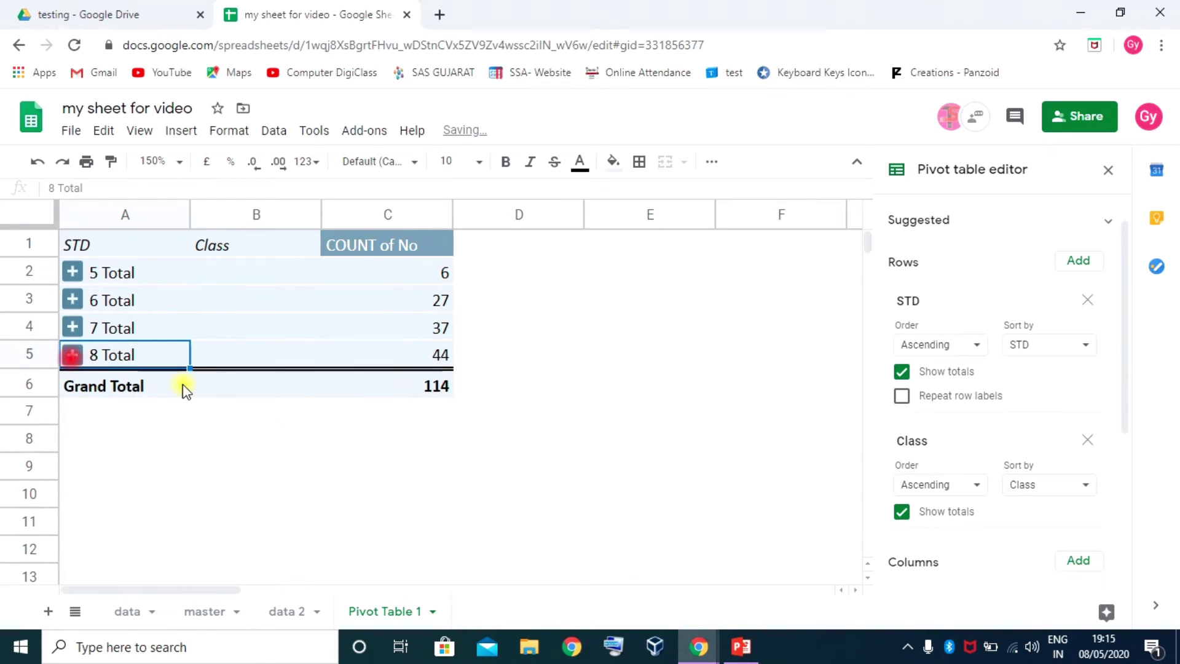
click(113, 274)
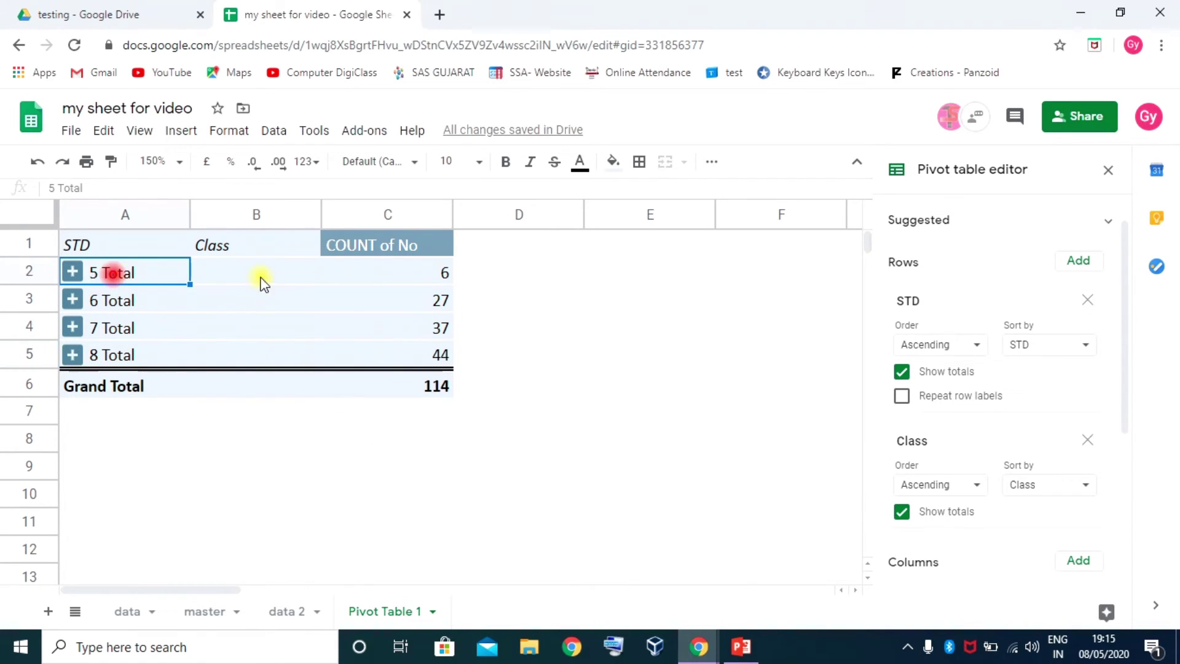
click(104, 304)
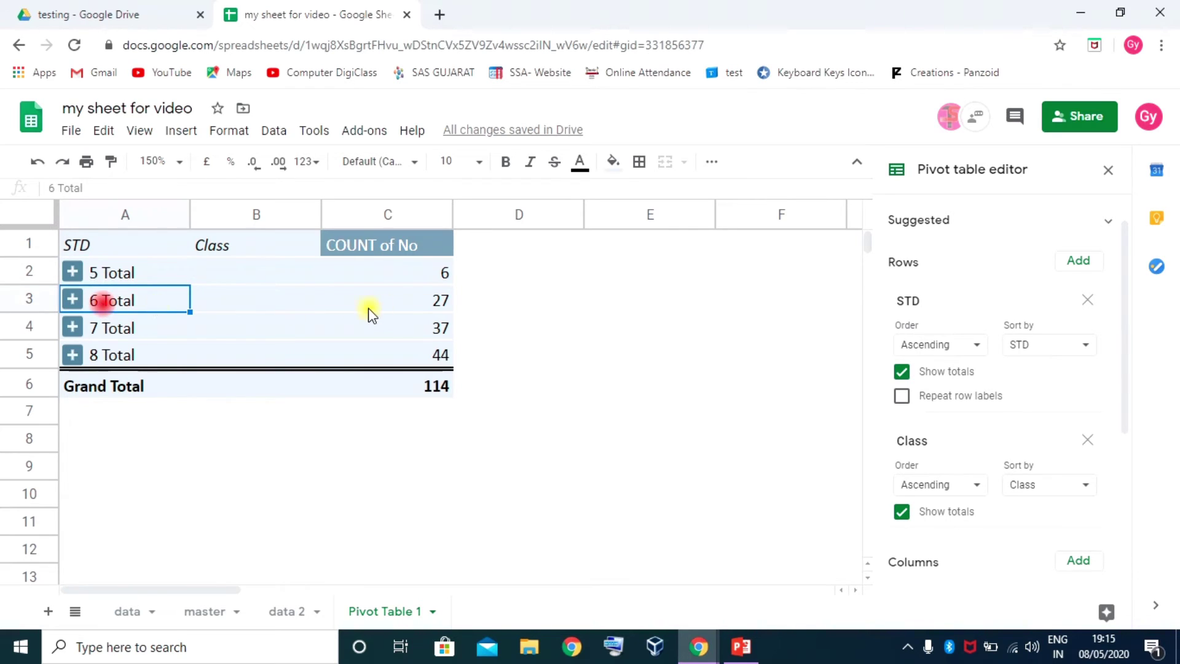
Expand STD 5 to review its class A, B, C counts, then collapse it again
click(73, 272)
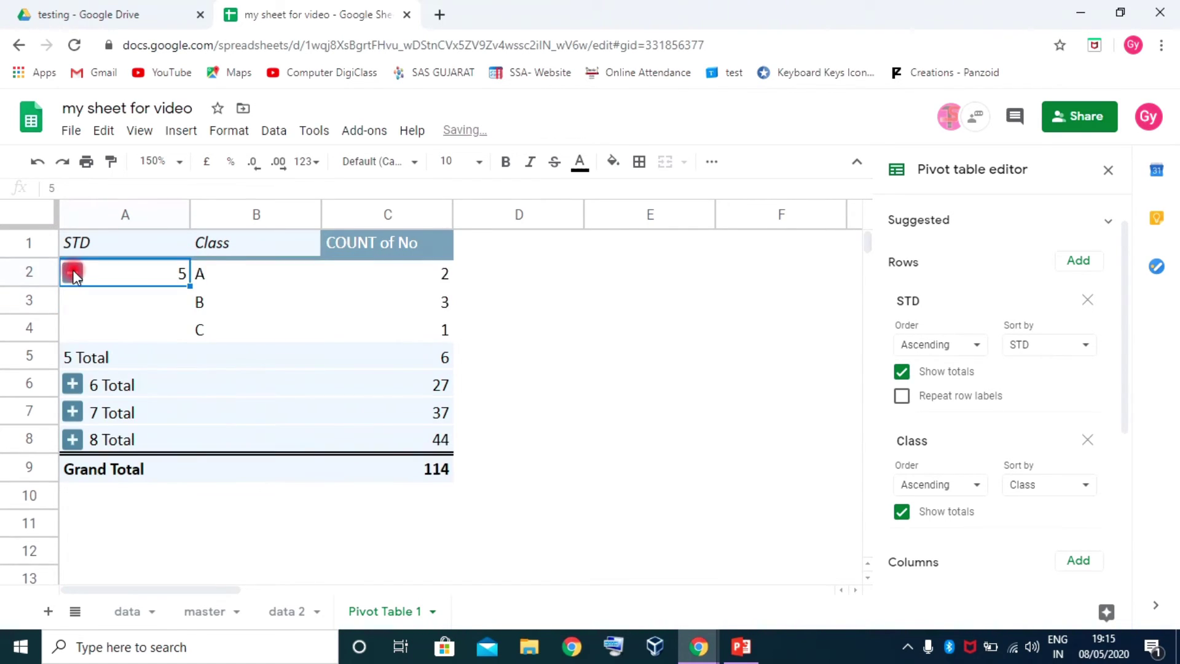
click(207, 274)
click(219, 307)
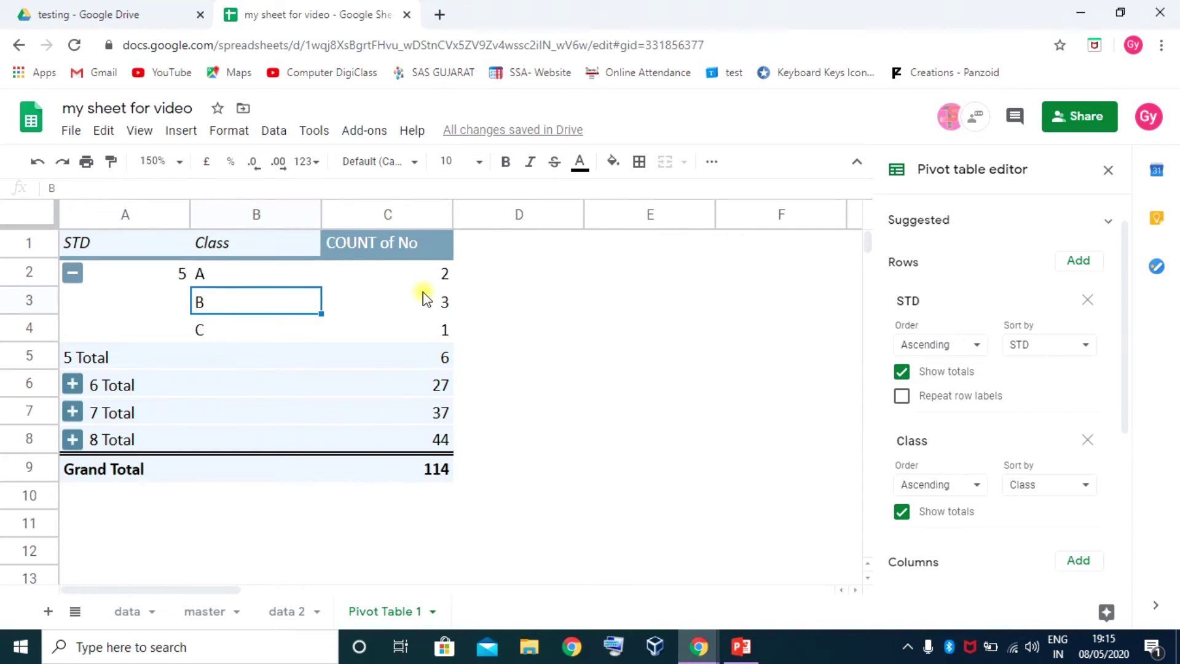
click(424, 332)
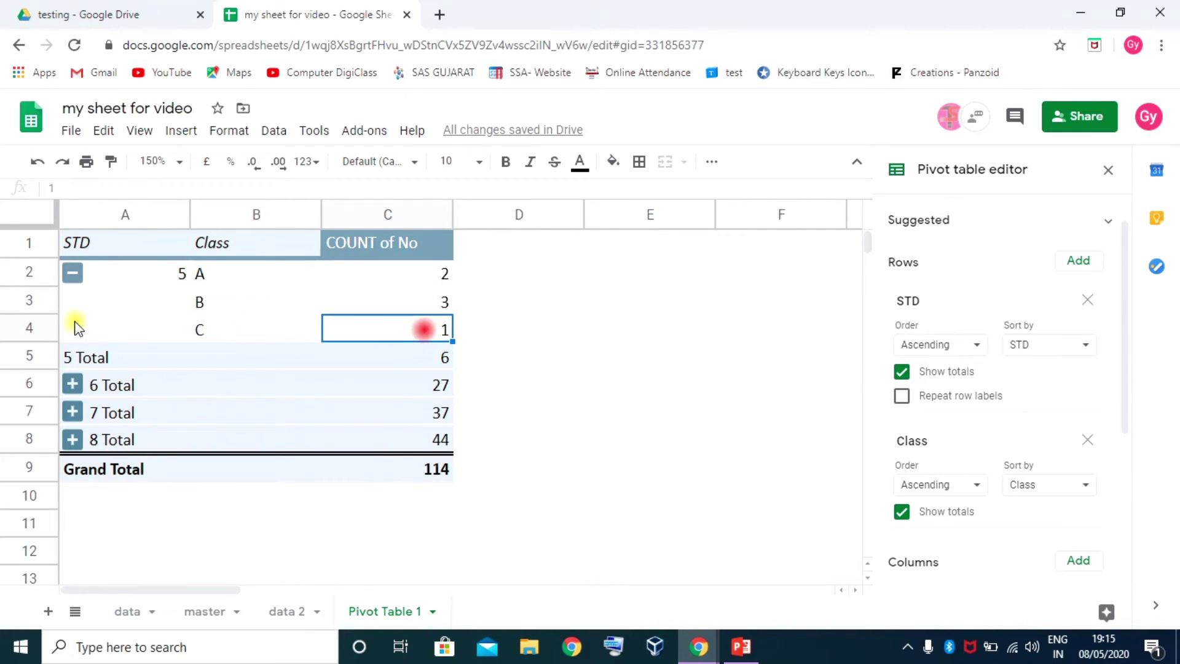
click(72, 272)
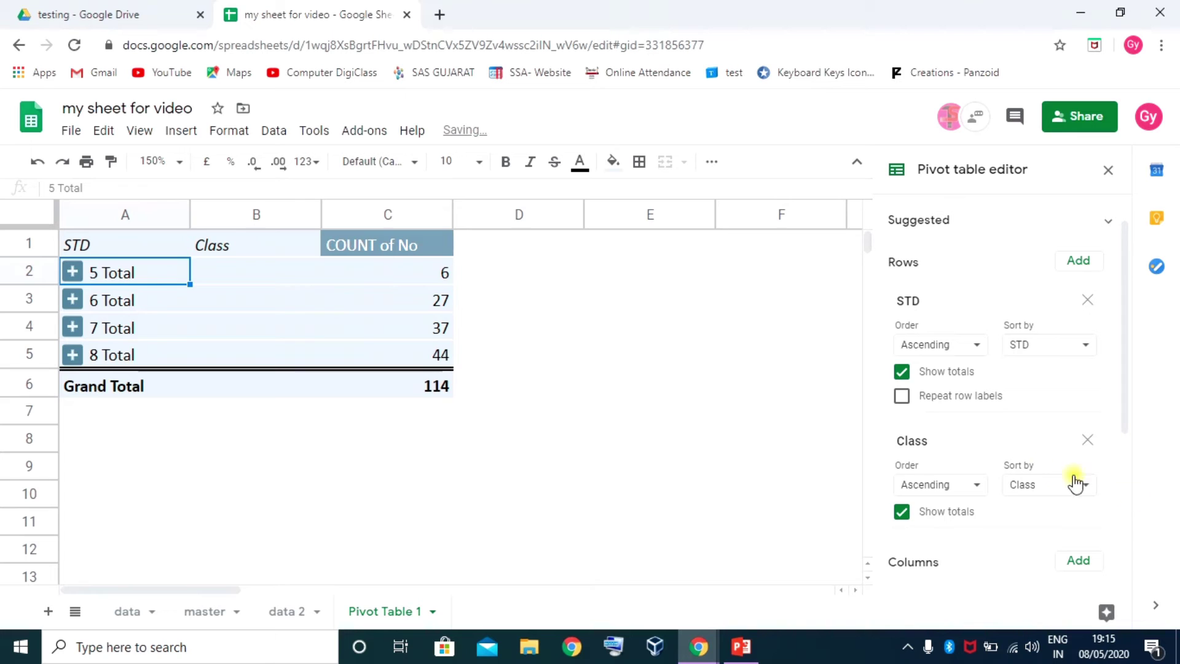
scroll(1020, 470, down, 4)
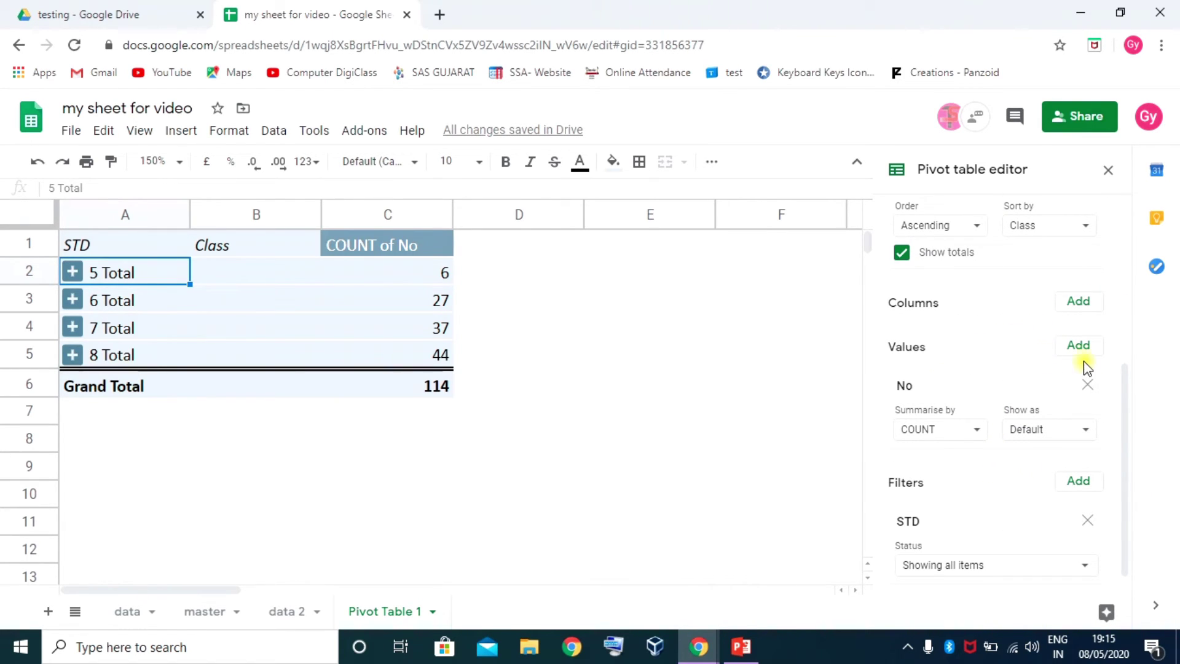
scroll(1067, 337, up, 4)
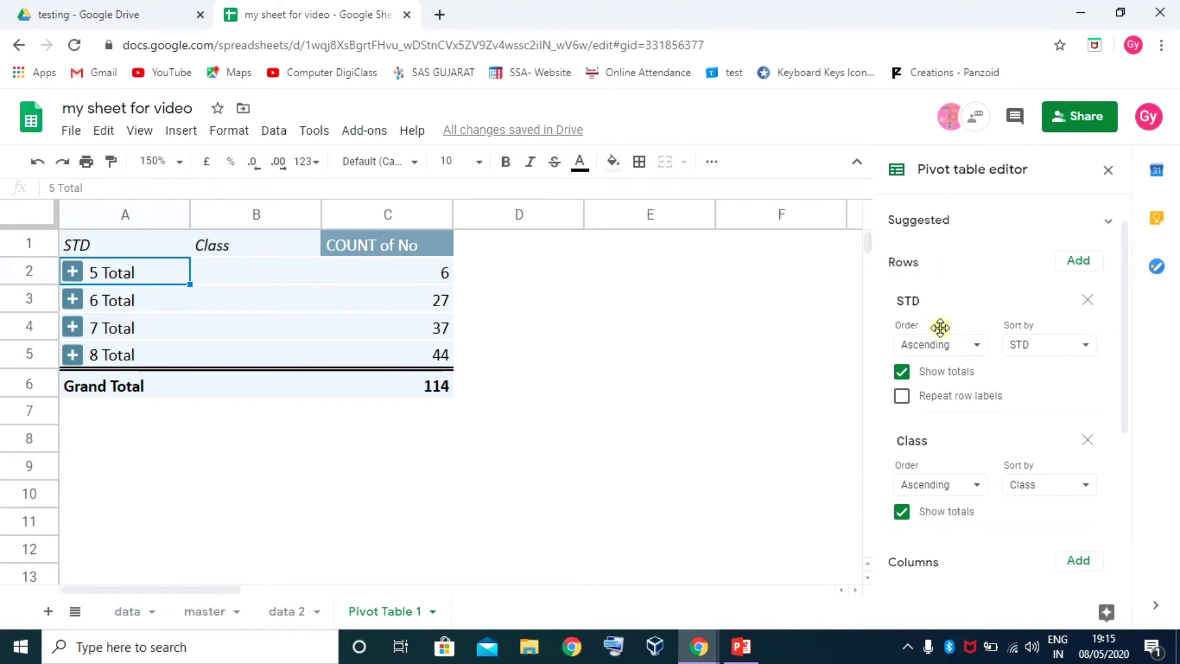
scroll(941, 332, down, 3)
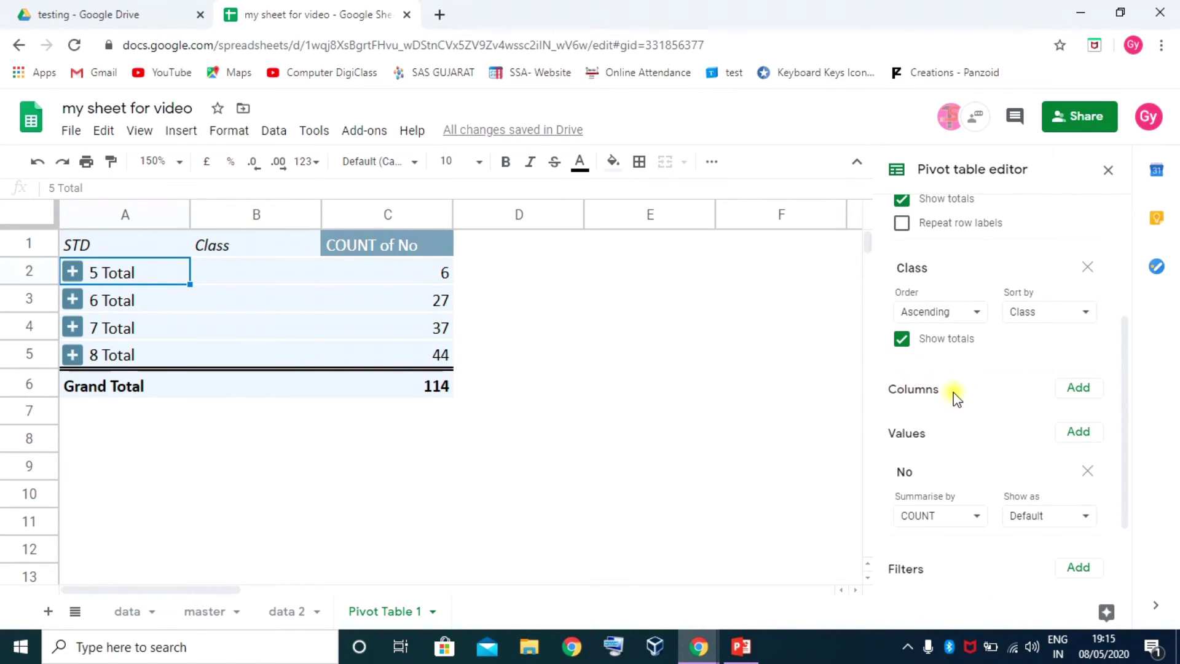
Add Gender as pivot columns and review STD 5's Female and Grand Total counts
click(1079, 393)
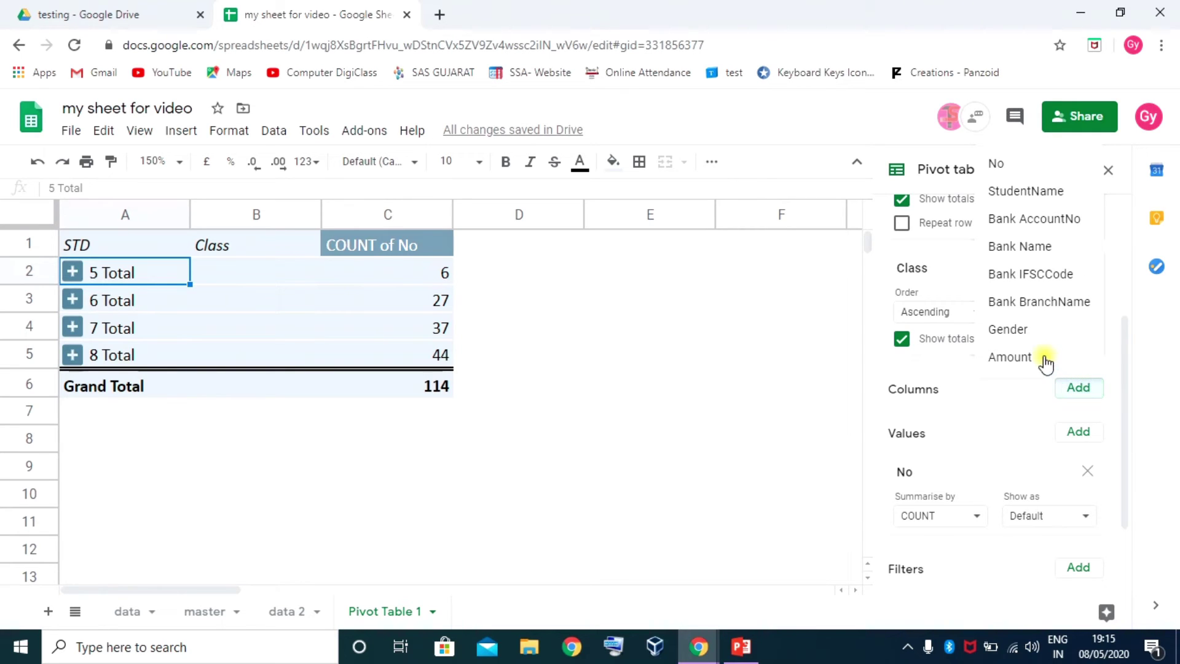
click(1008, 330)
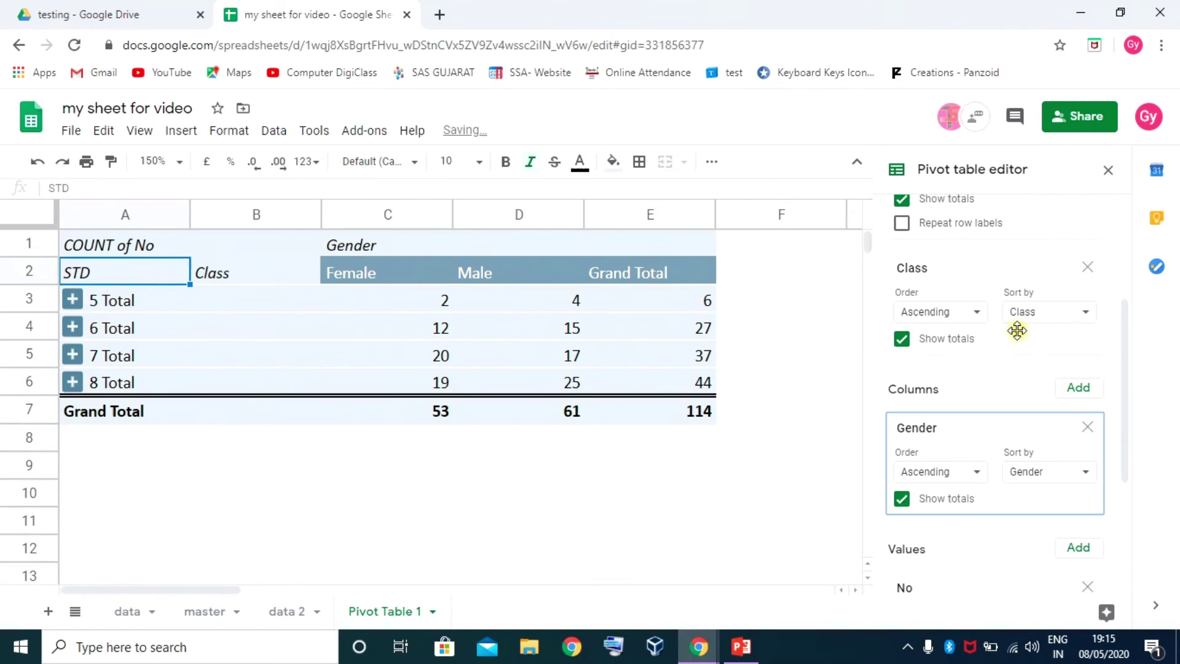
click(109, 299)
click(419, 302)
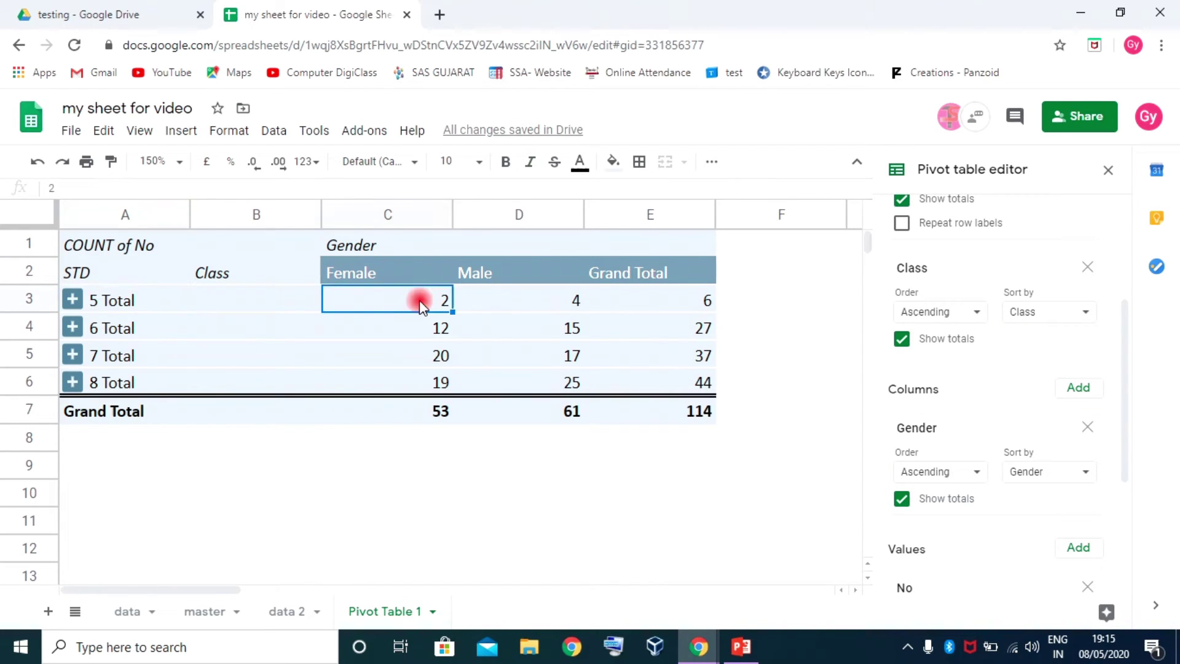
click(696, 300)
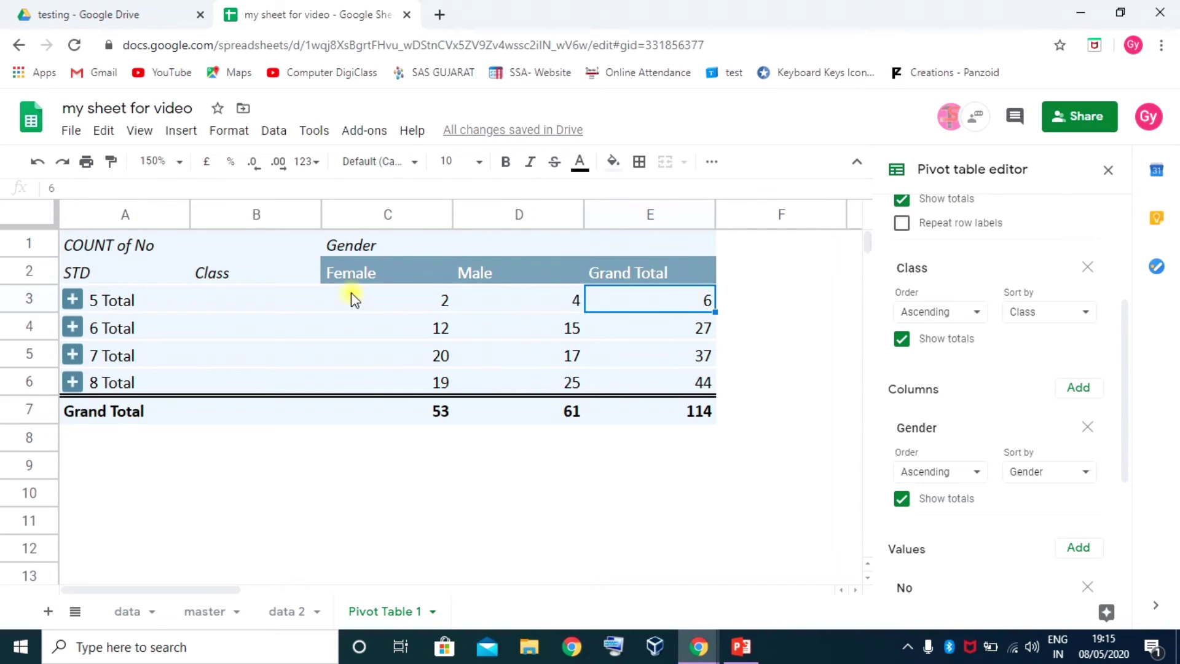
Expand STD 5 and check class A's Female, empty Male and Grand Total cells
click(72, 300)
click(234, 302)
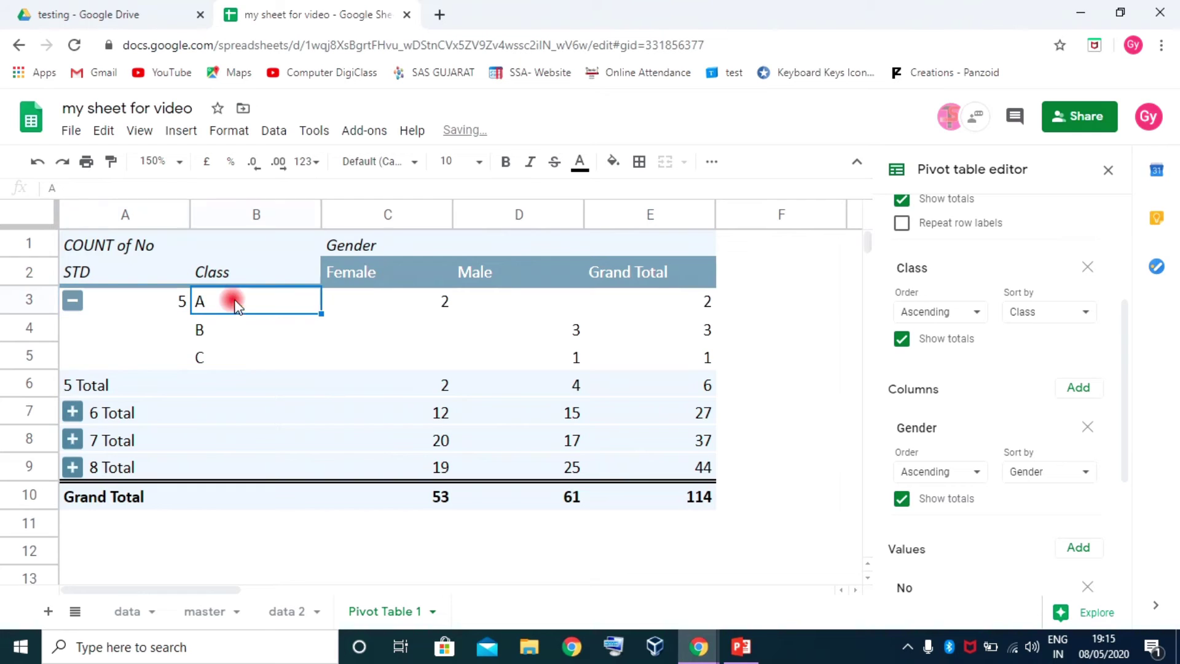
click(445, 303)
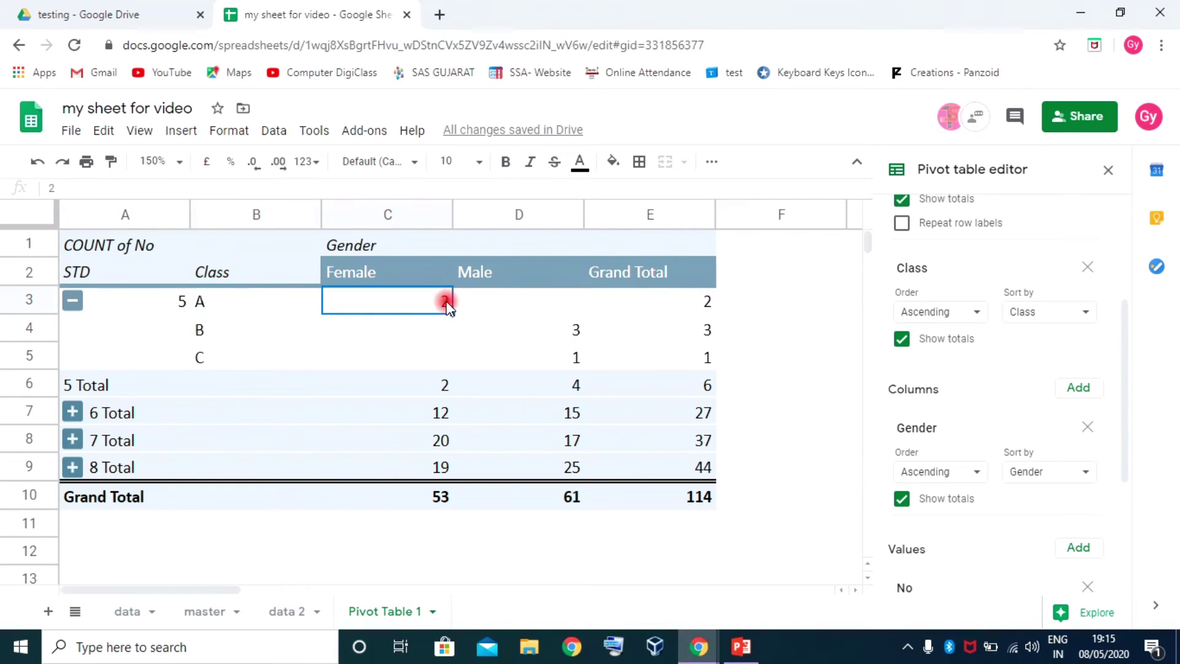
click(554, 309)
click(705, 306)
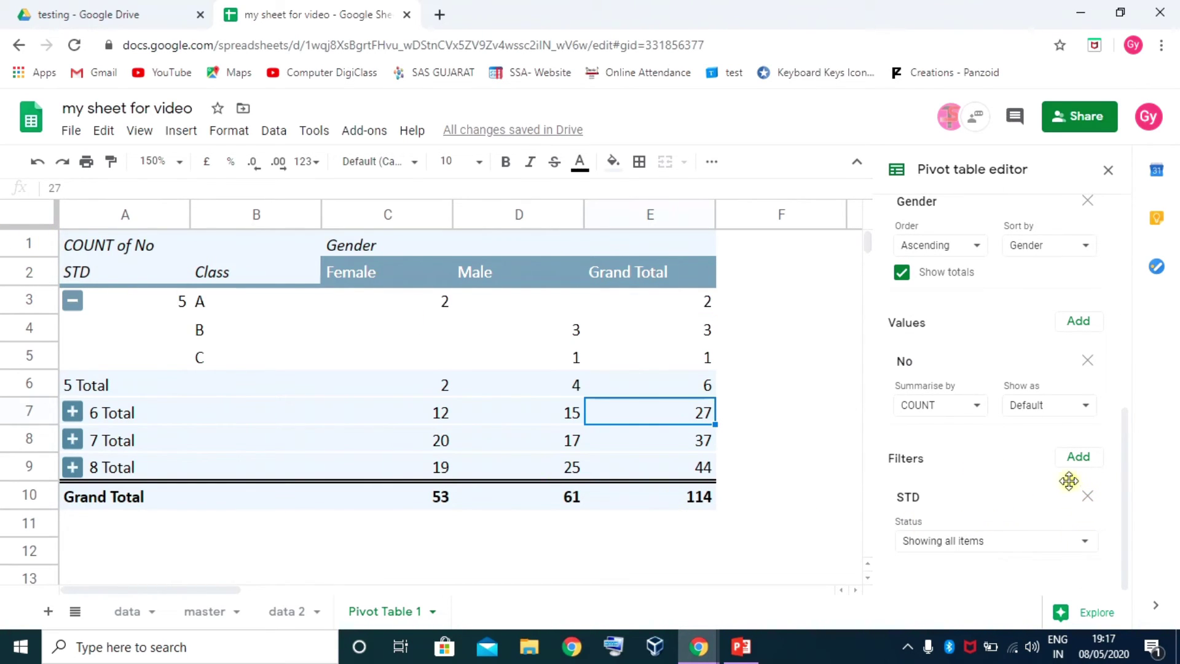
Add an Amount filter keeping only the ₹1,018.70 amount
click(1083, 458)
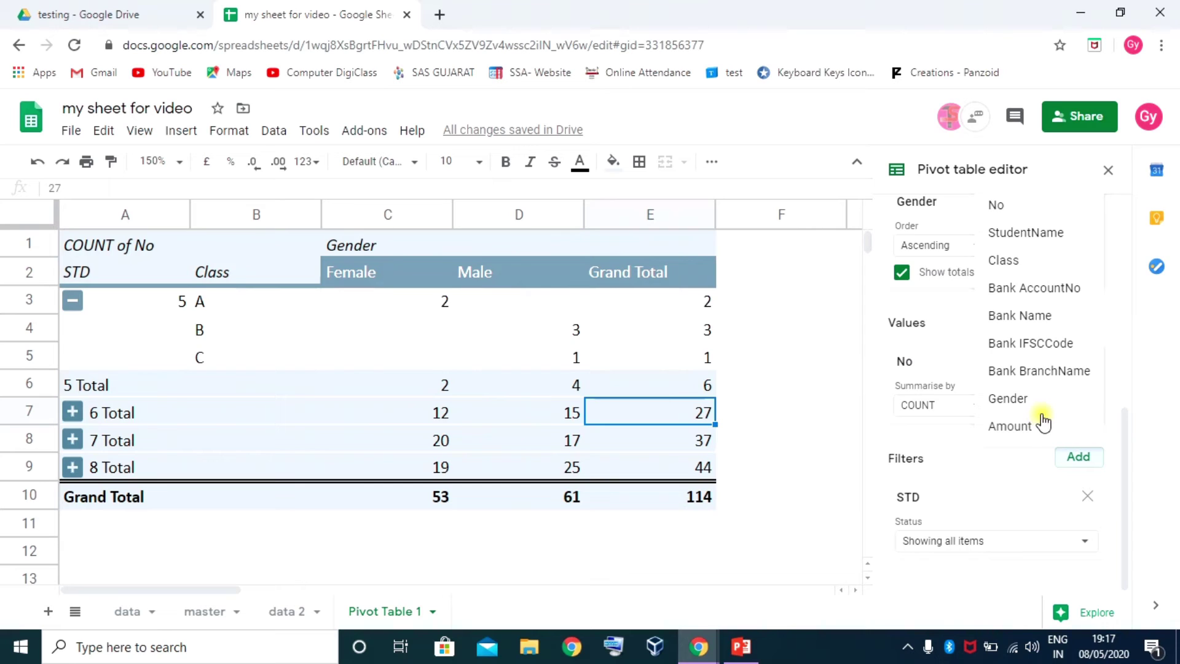
click(1014, 426)
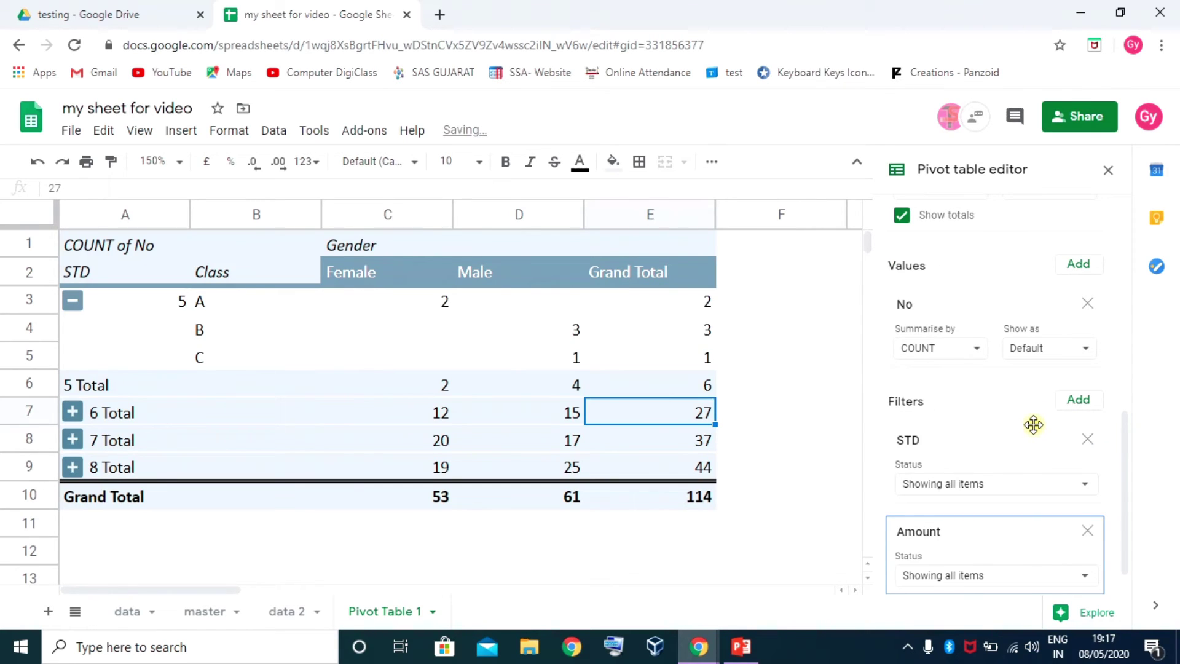
scroll(1058, 484, down, 1)
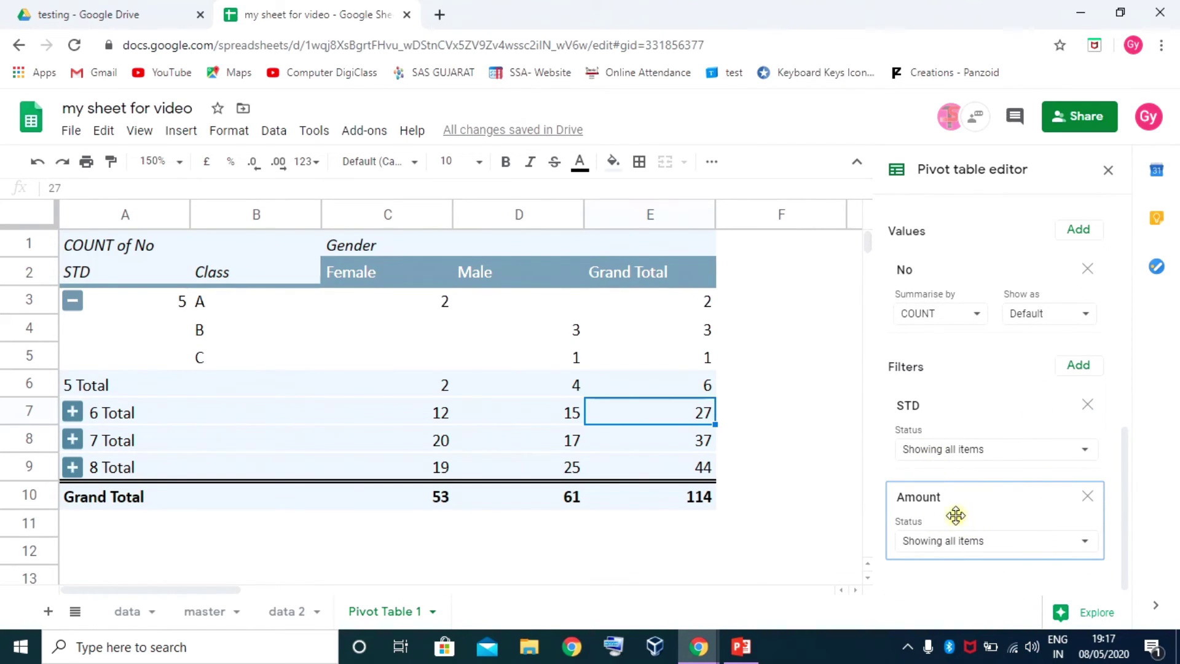
click(1090, 545)
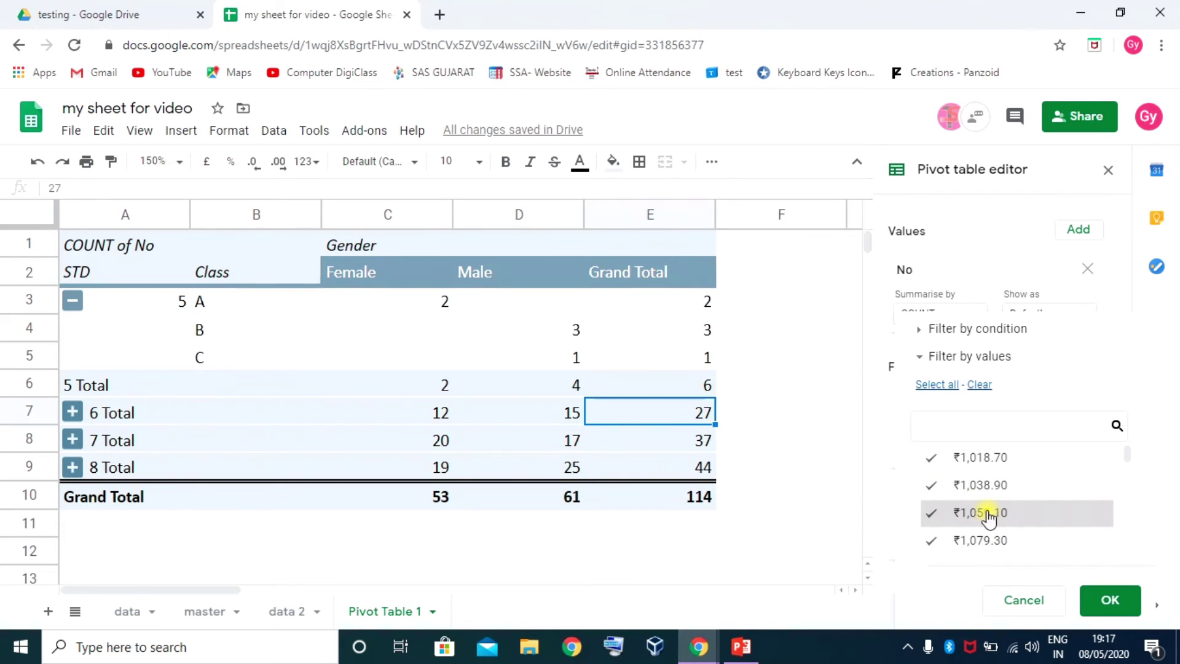
click(979, 386)
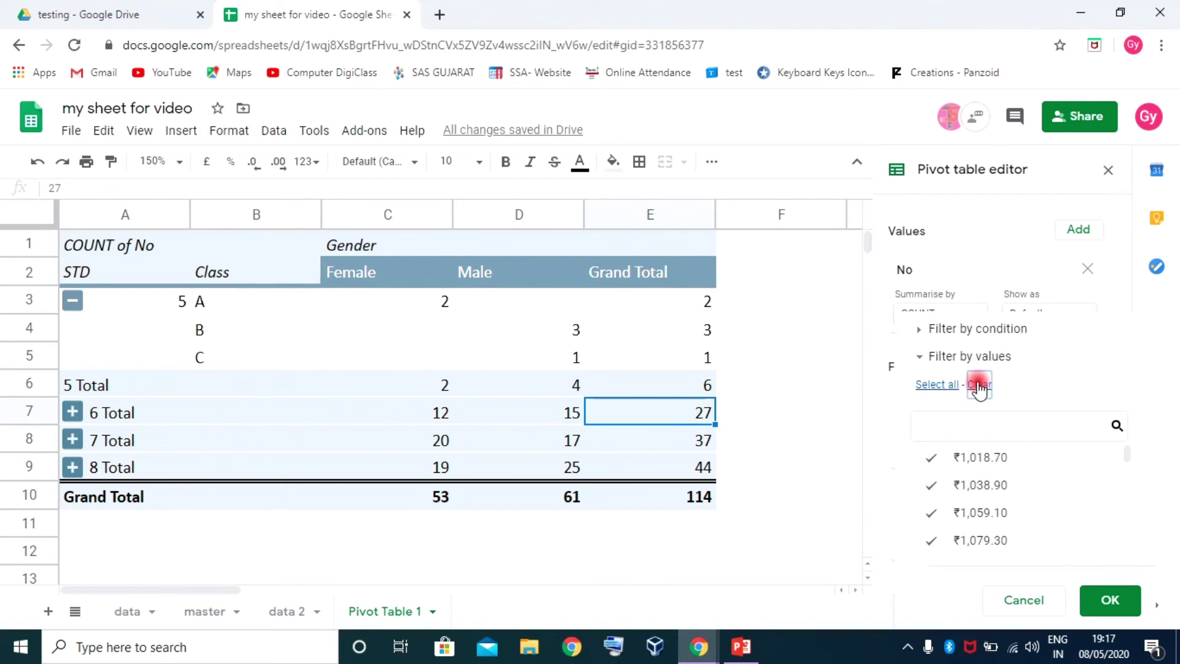
click(981, 458)
click(1110, 600)
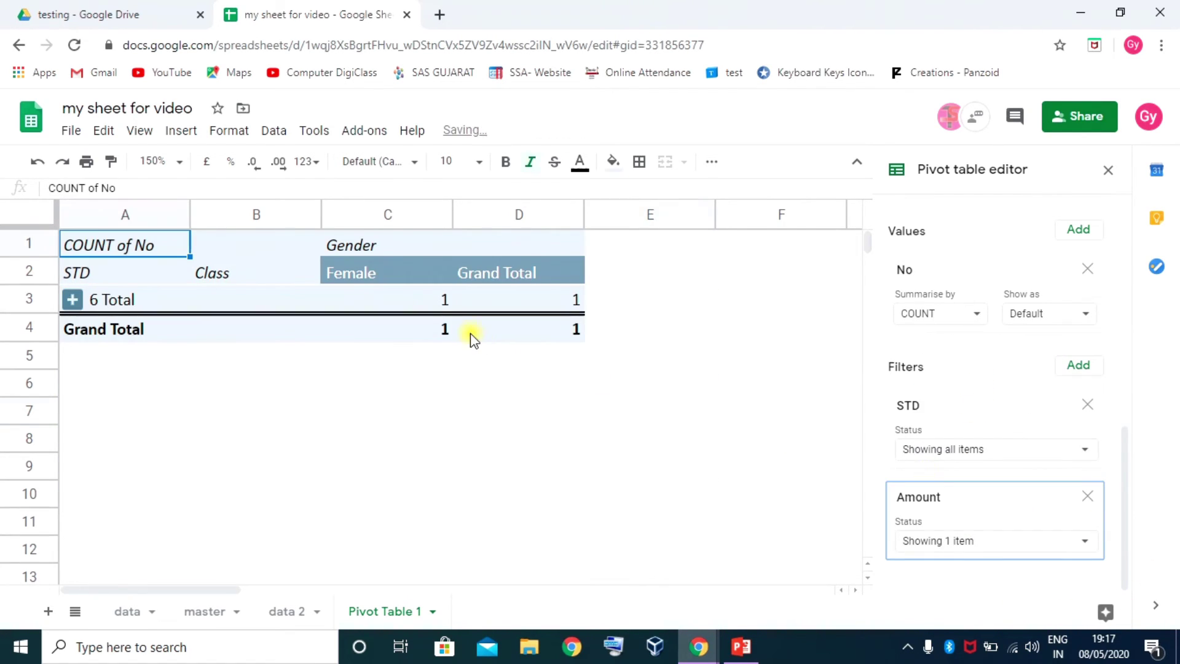
Remove the Amount filter and collapse the STD 6 and 5 groups back to totals
click(72, 299)
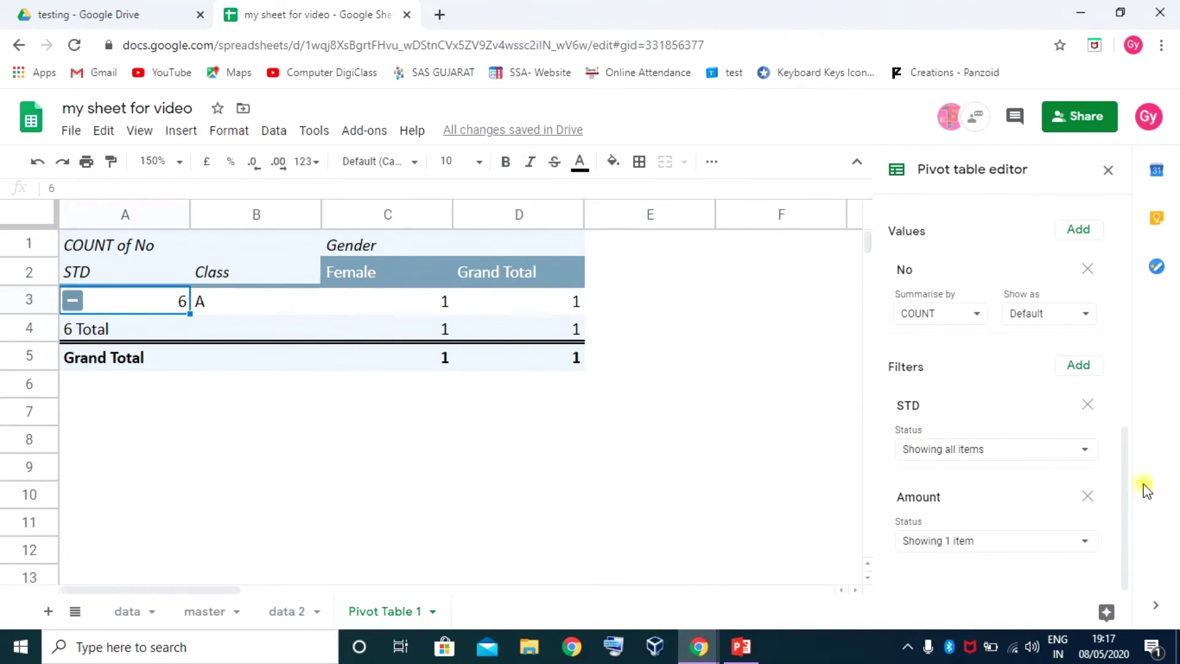
click(1086, 498)
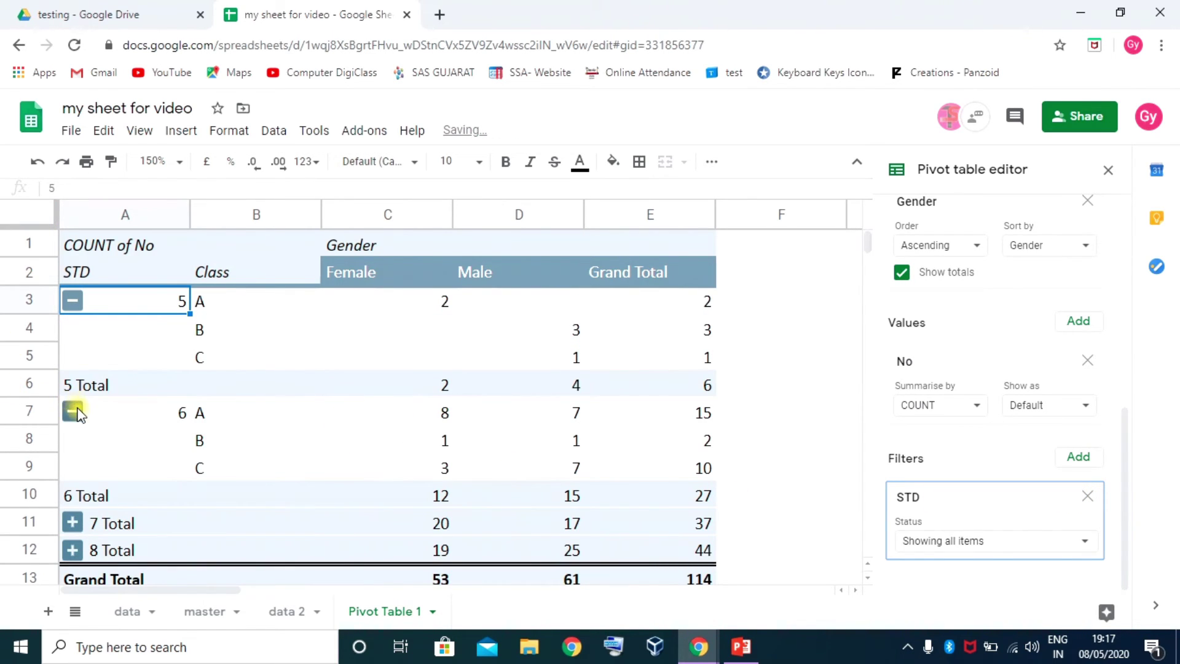
click(73, 412)
click(72, 299)
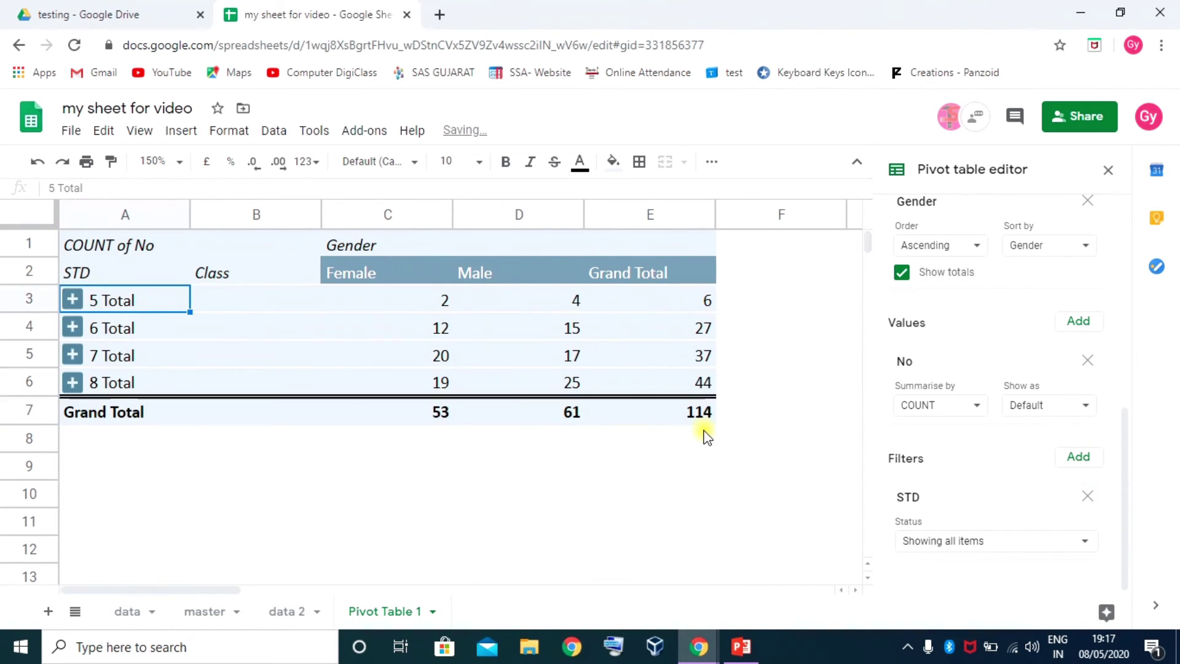
right_click(541, 327)
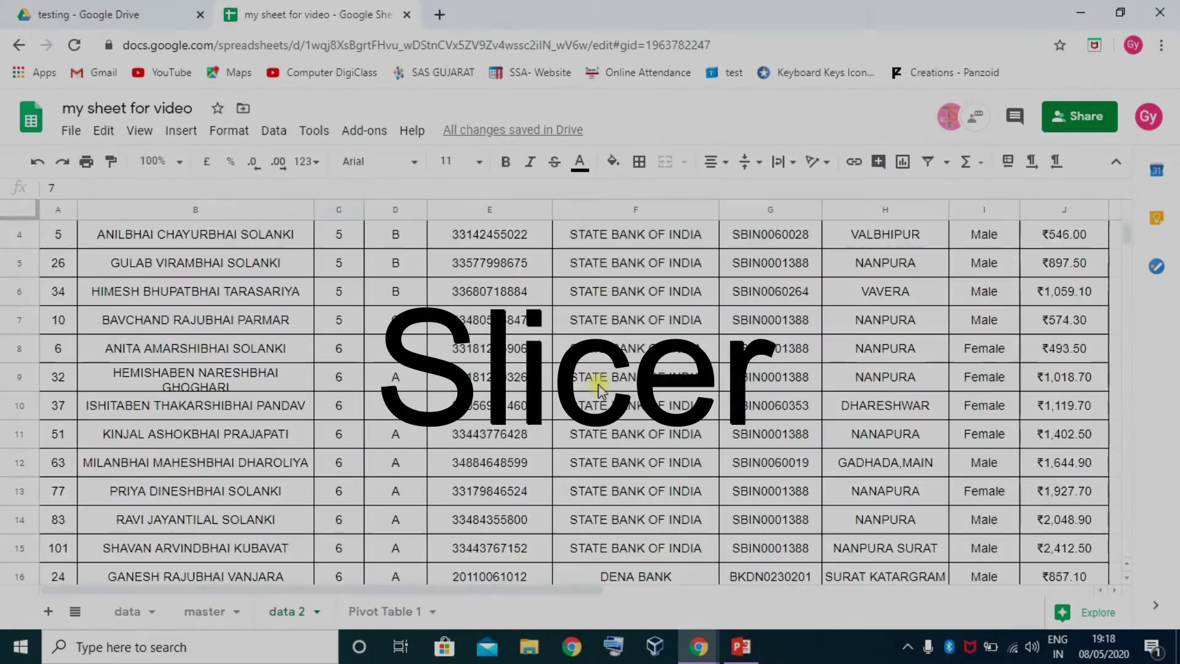
scroll(599, 388, up, 2)
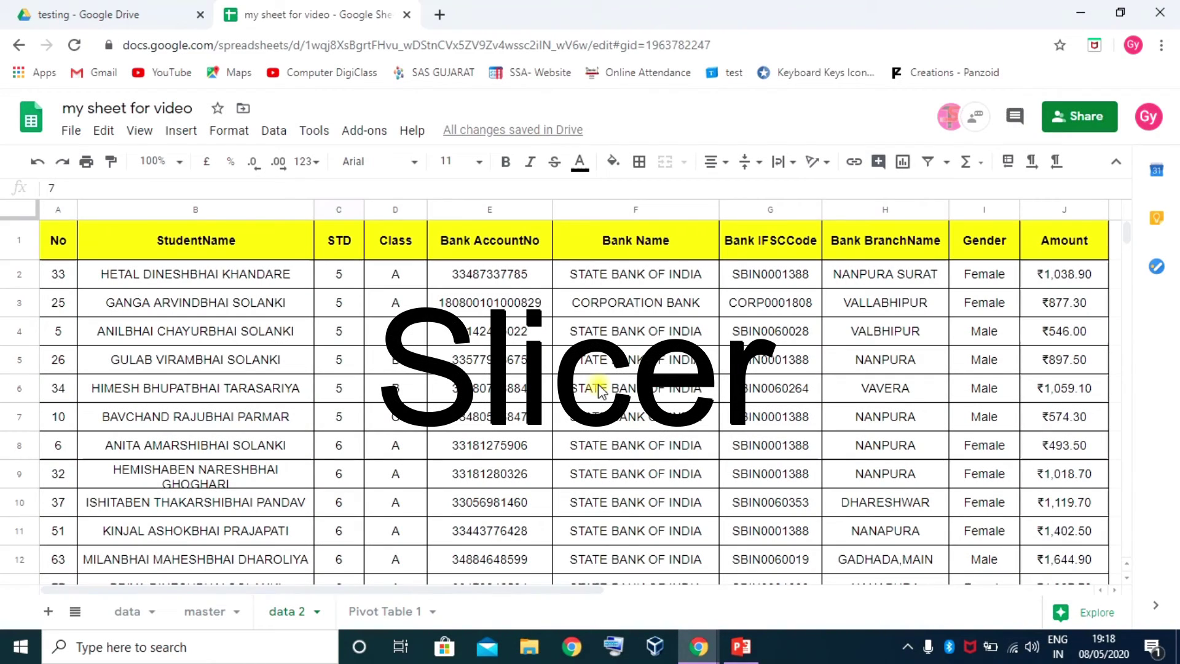
Insert a slicer for the data 2 table and move it up beside row 3
click(279, 131)
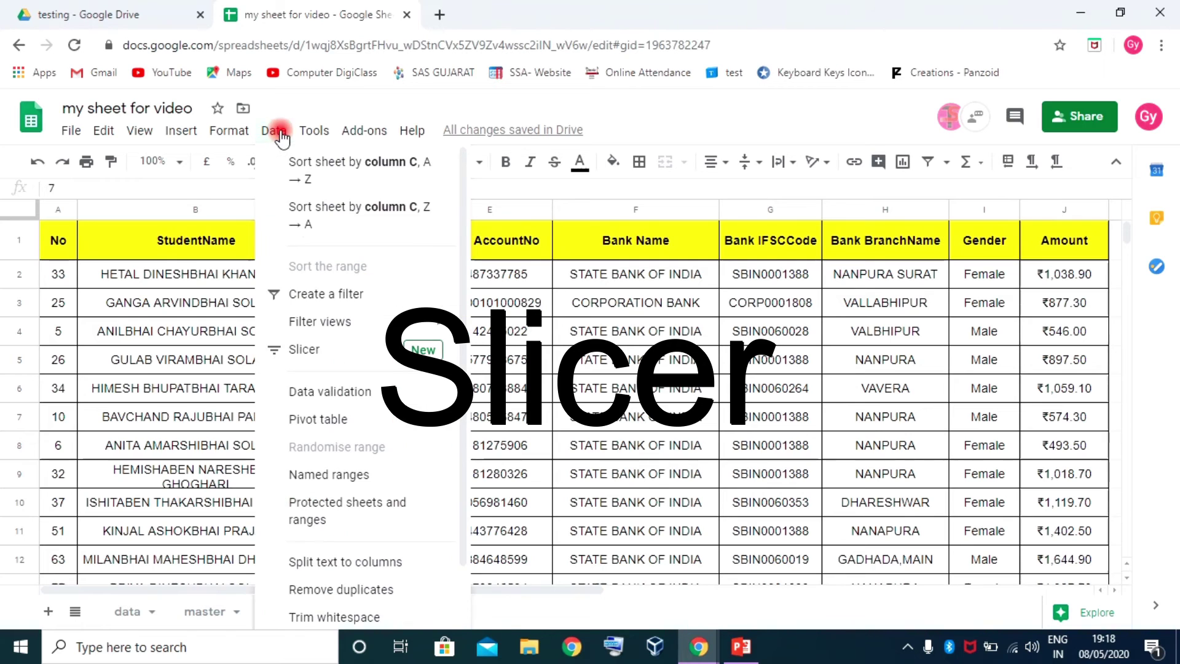
key(Escape)
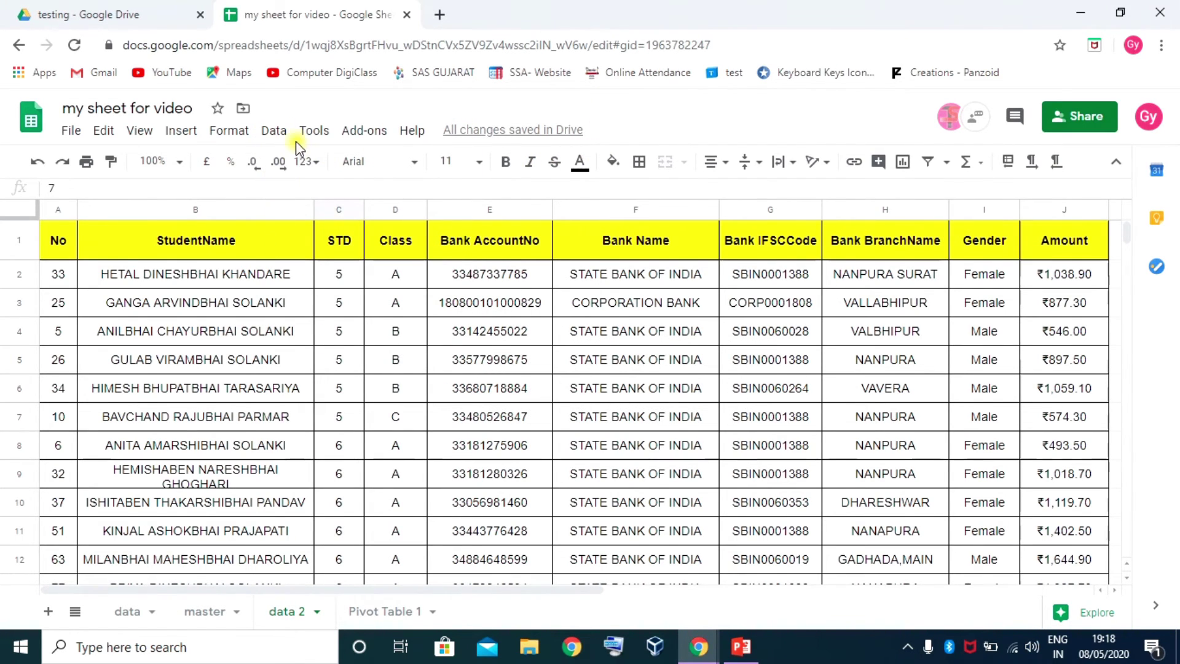
click(273, 129)
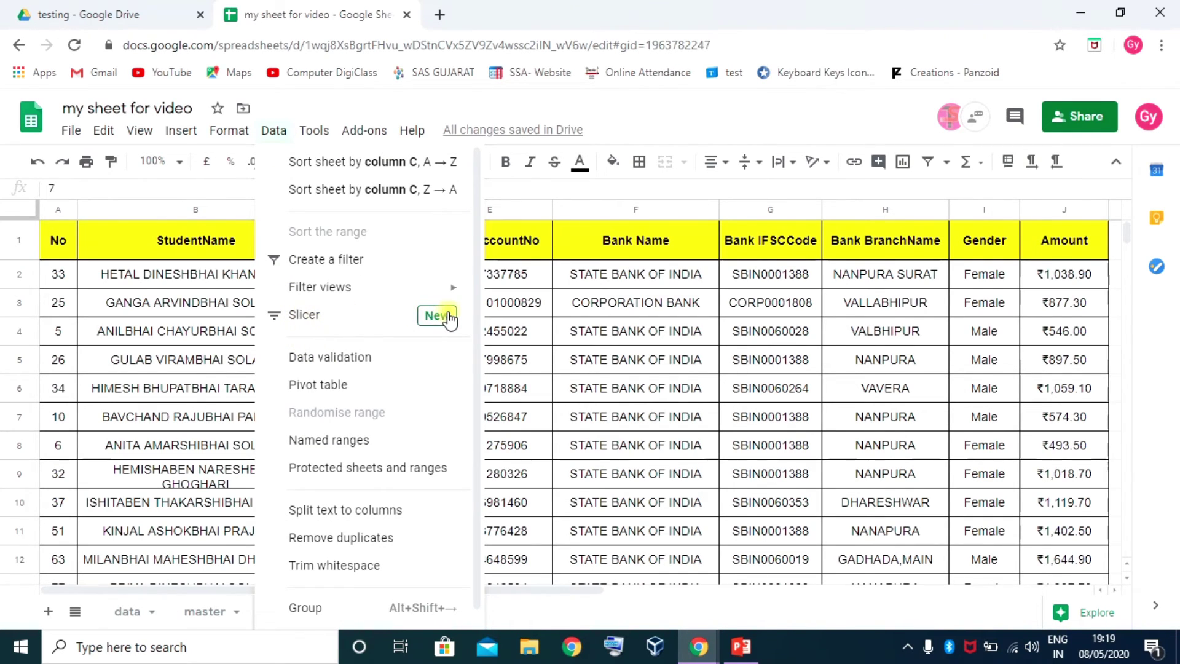
click(314, 317)
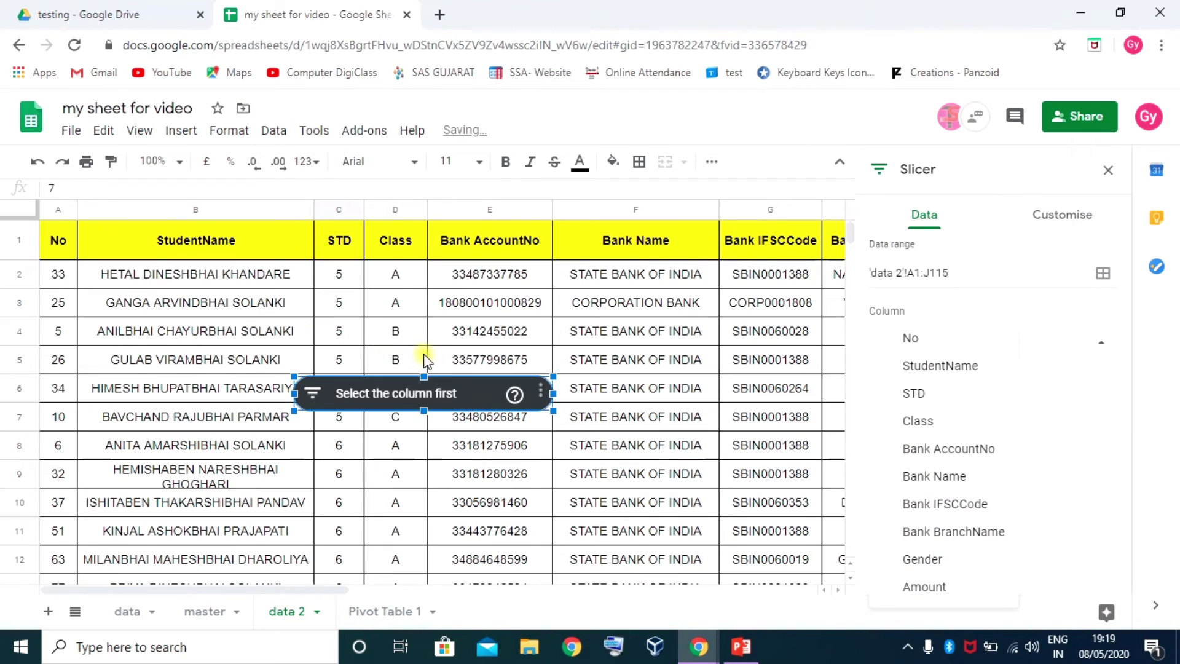
drag(411, 384, 554, 286)
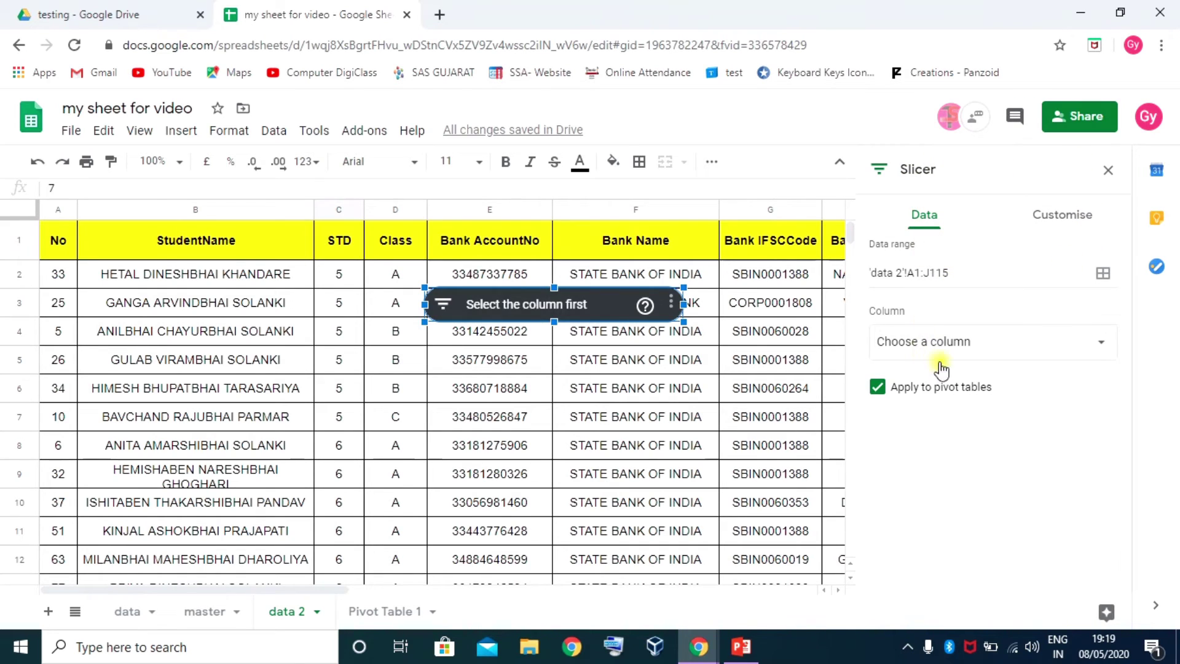
Set the slicer on range A1:J115 to filter by the STD column
click(1070, 215)
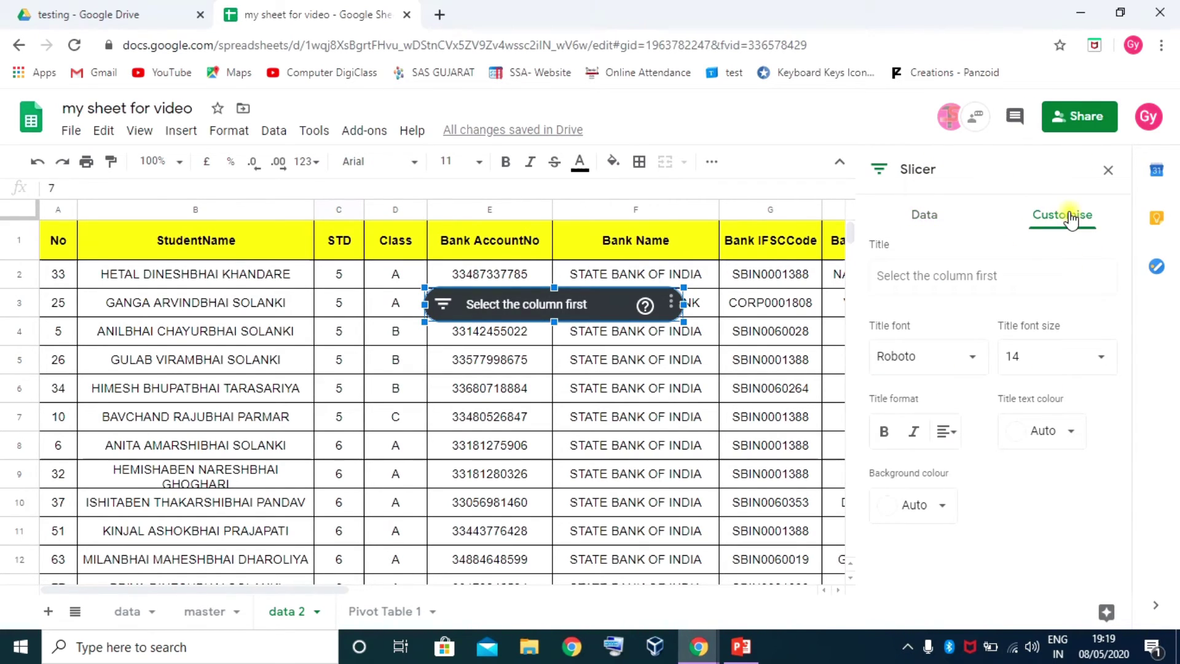
click(932, 218)
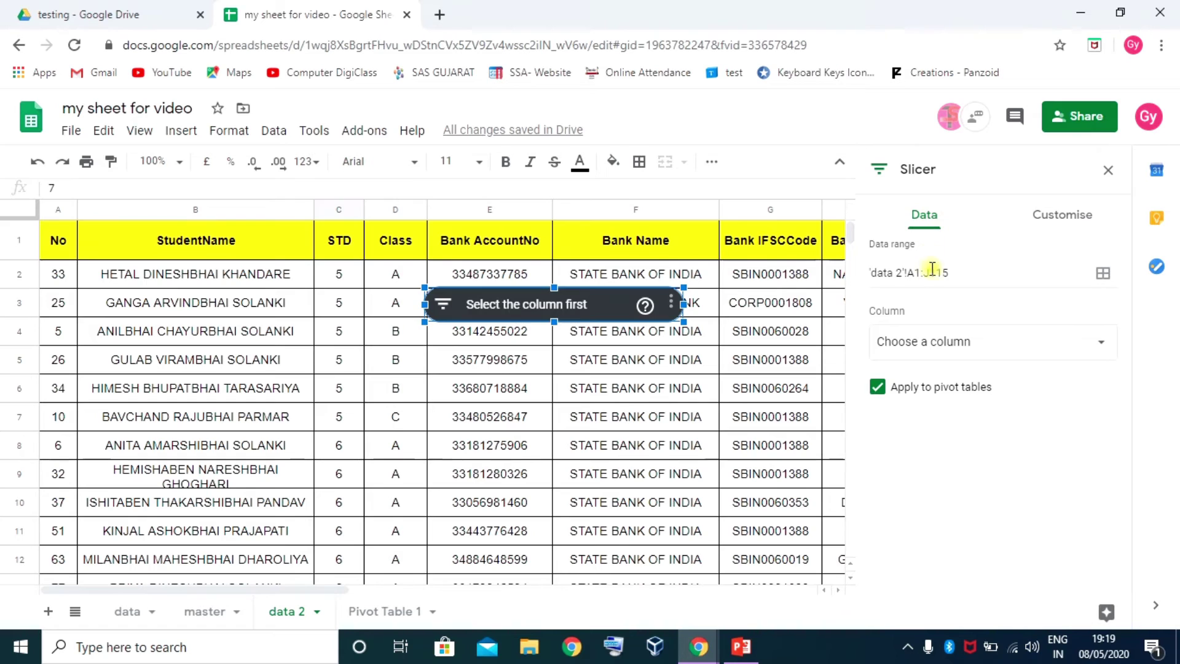
click(959, 277)
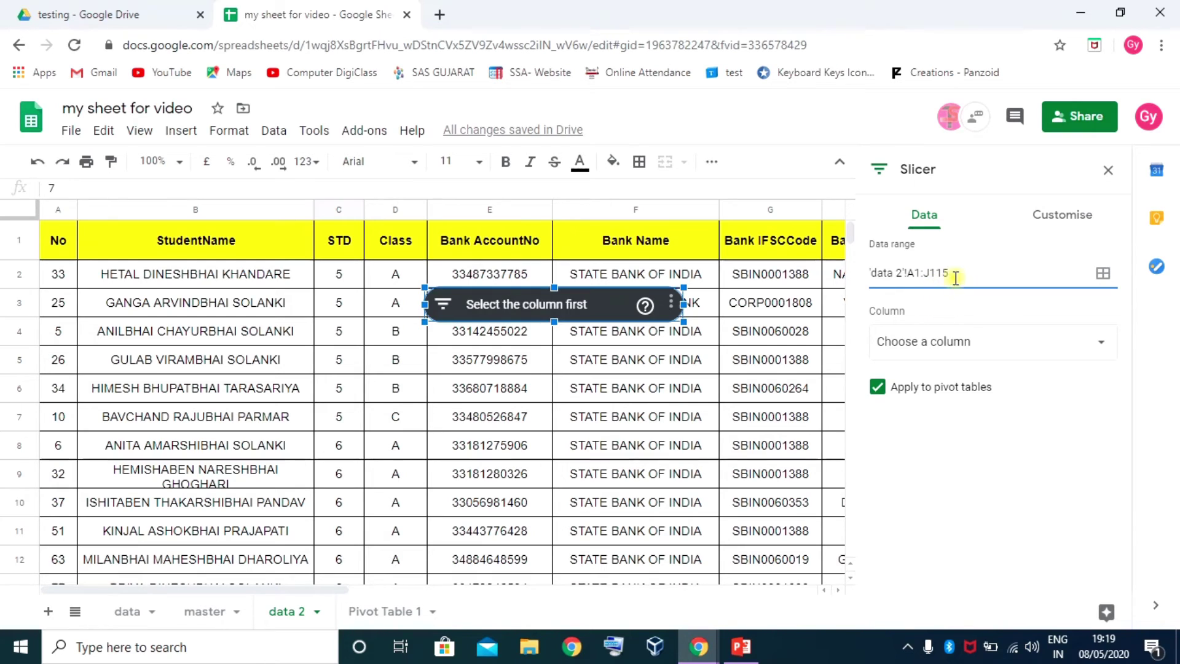
click(1000, 341)
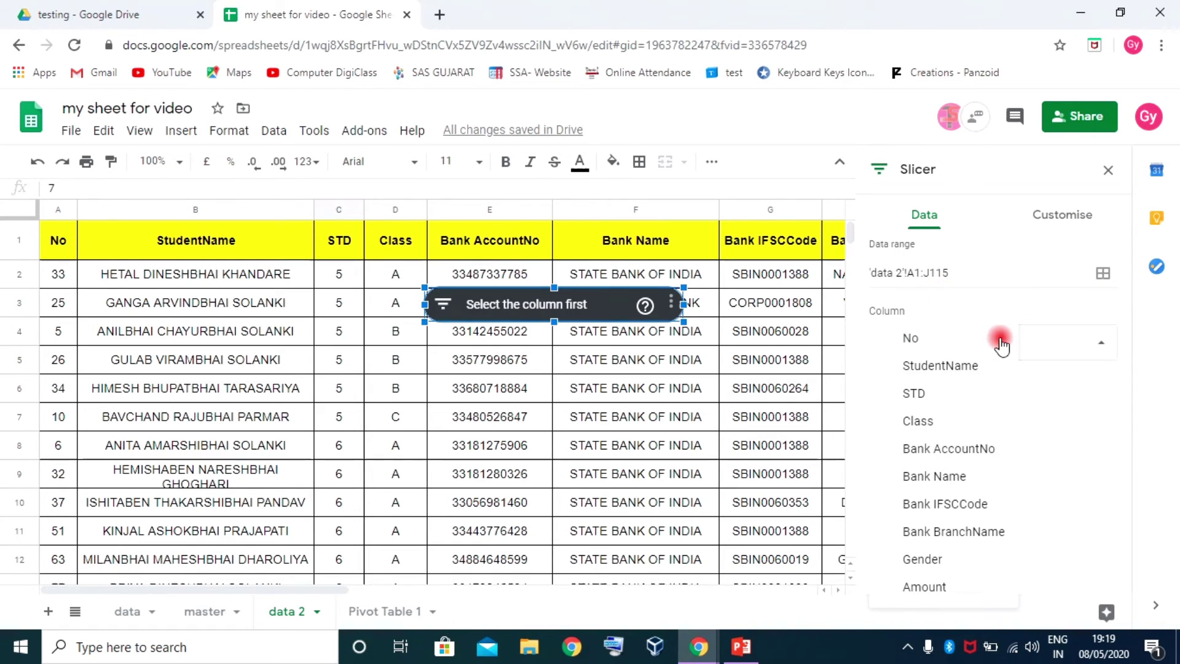
click(931, 396)
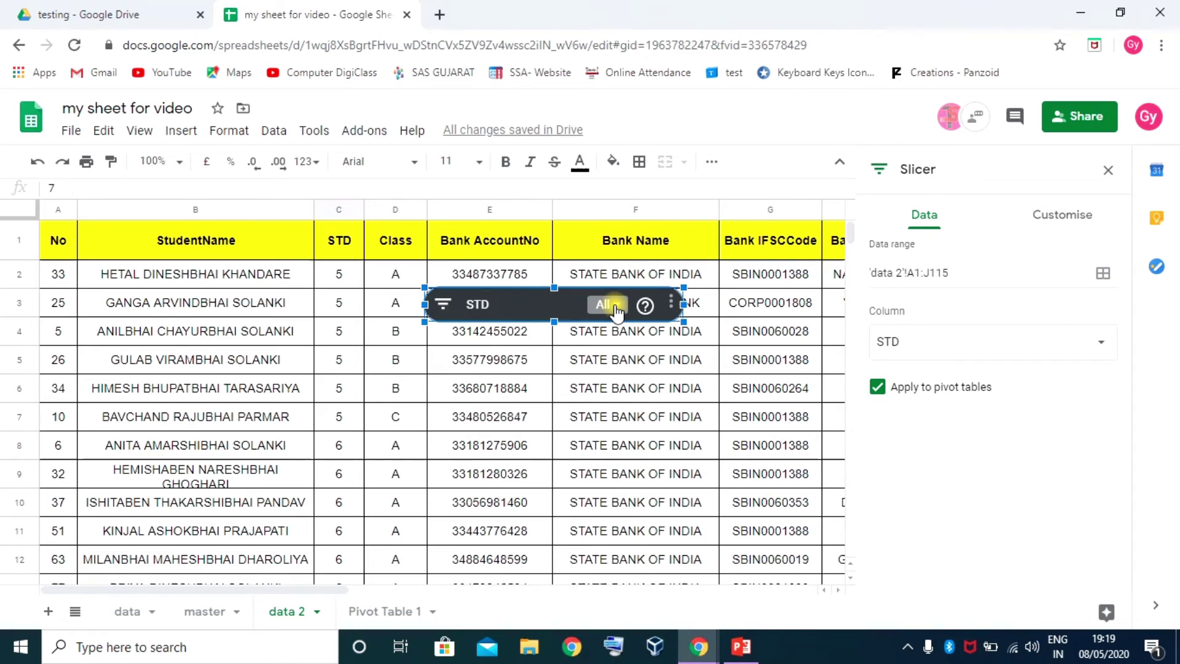
Filter the slicer to show only STD 6 rows and scroll through them
click(649, 354)
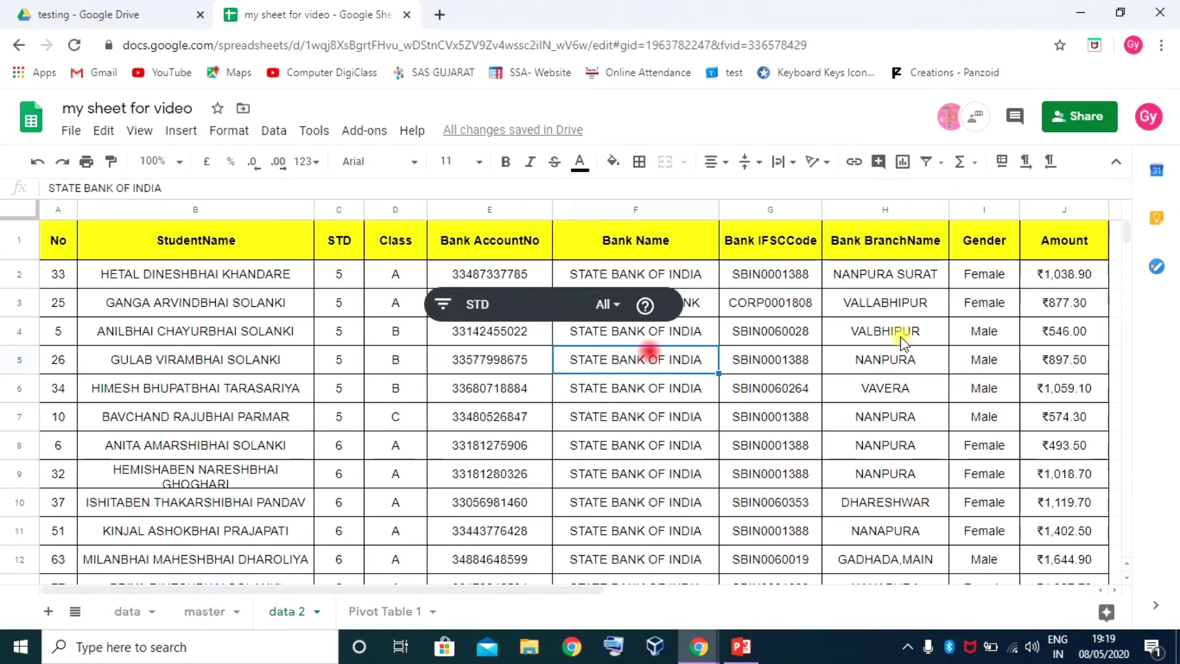
click(609, 305)
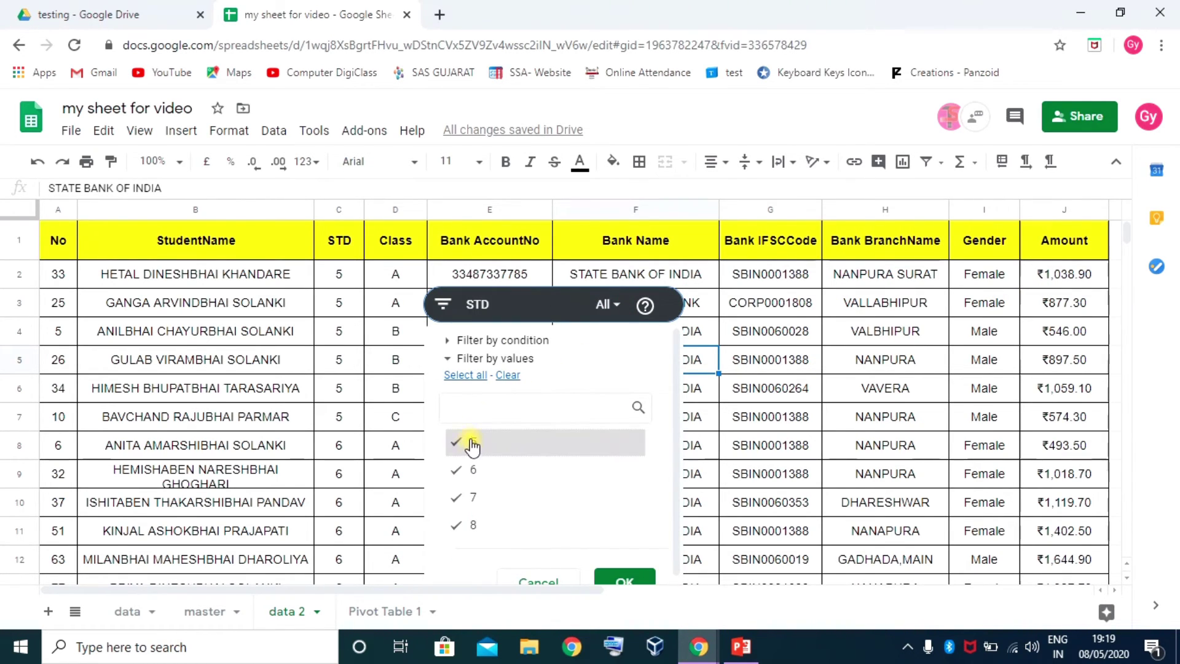
click(507, 375)
click(479, 472)
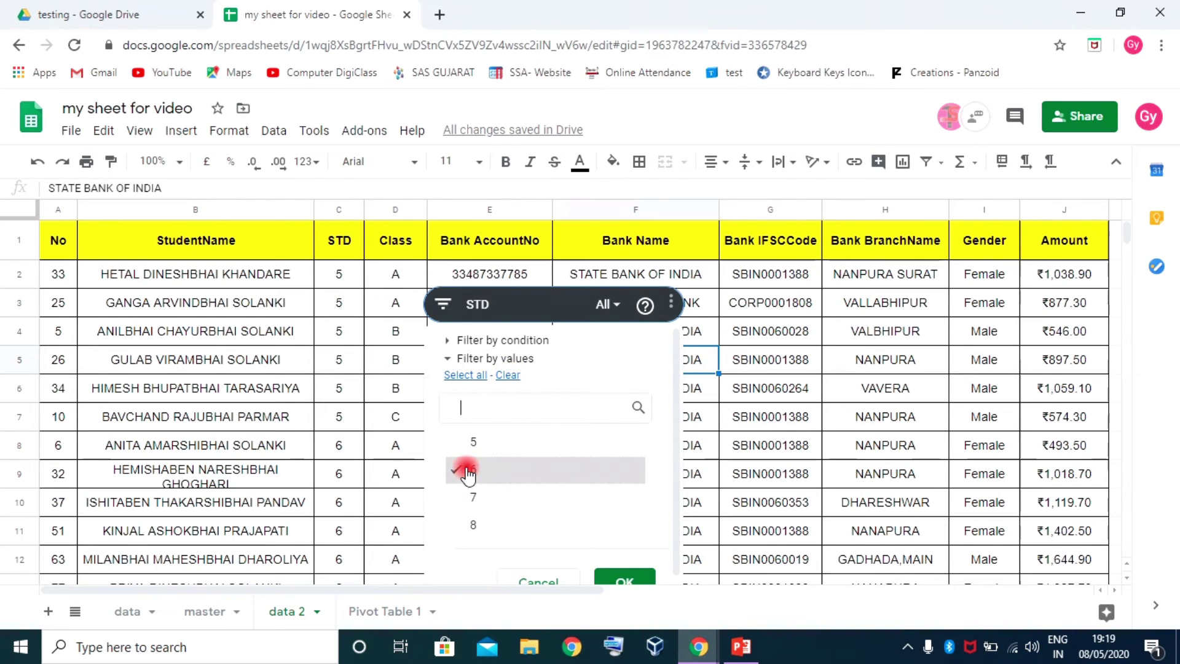
click(624, 580)
click(490, 388)
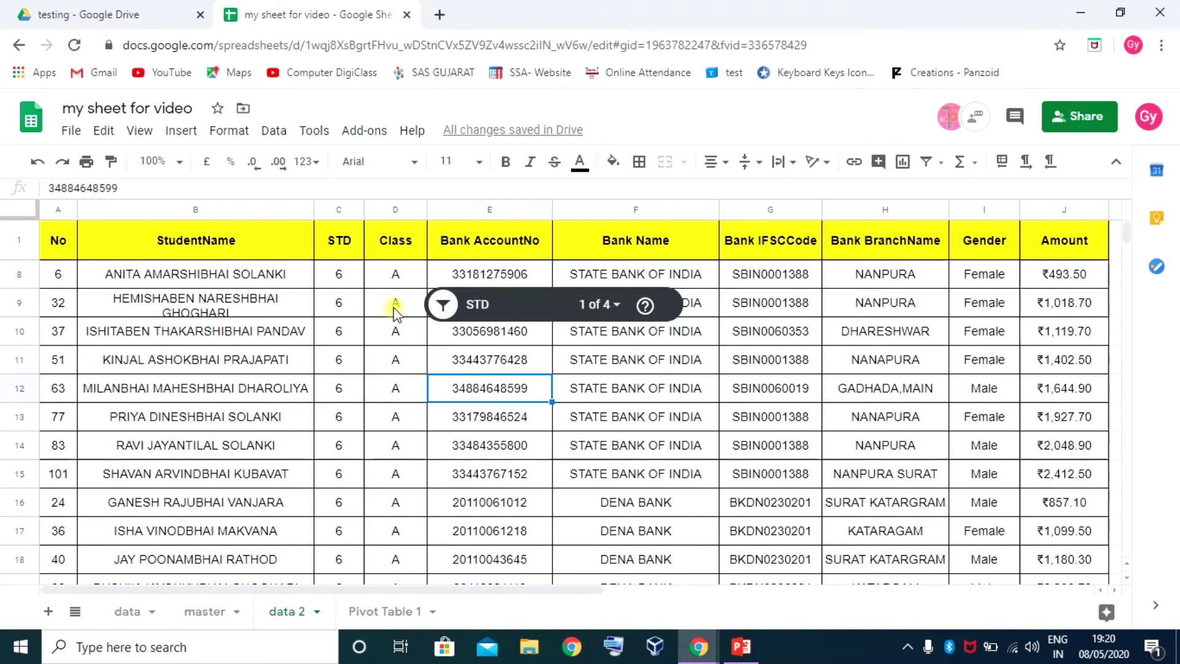
scroll(362, 382, down, 4)
scroll(368, 406, down, 3)
scroll(374, 418, up, 8)
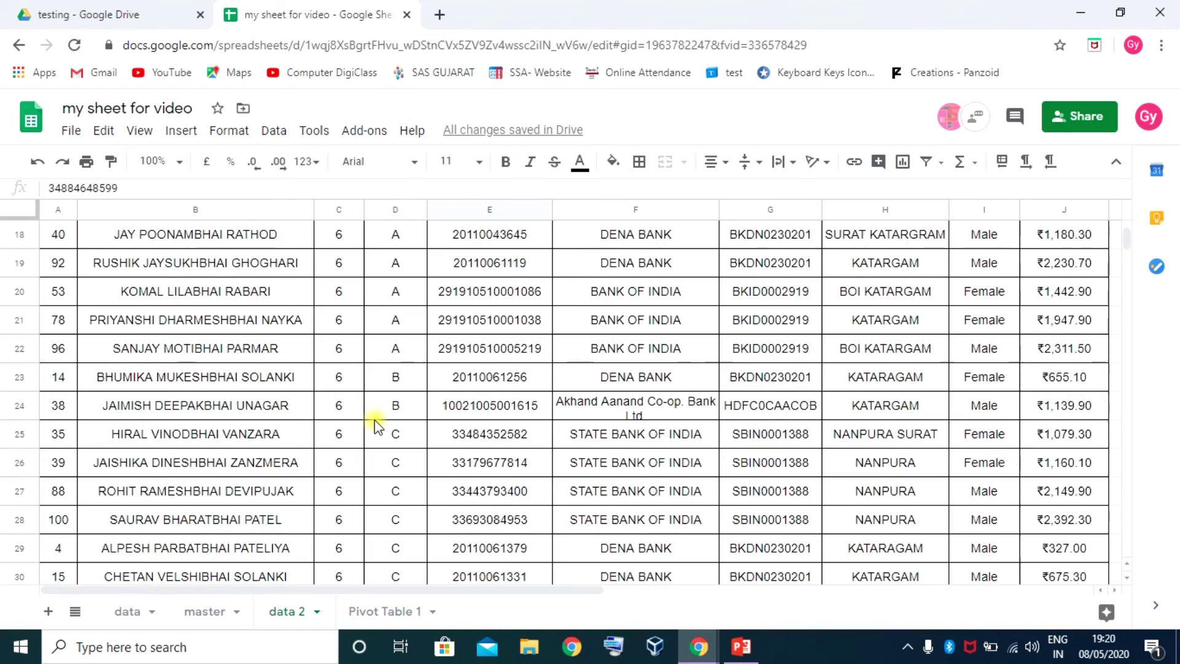
scroll(338, 381, down, 5)
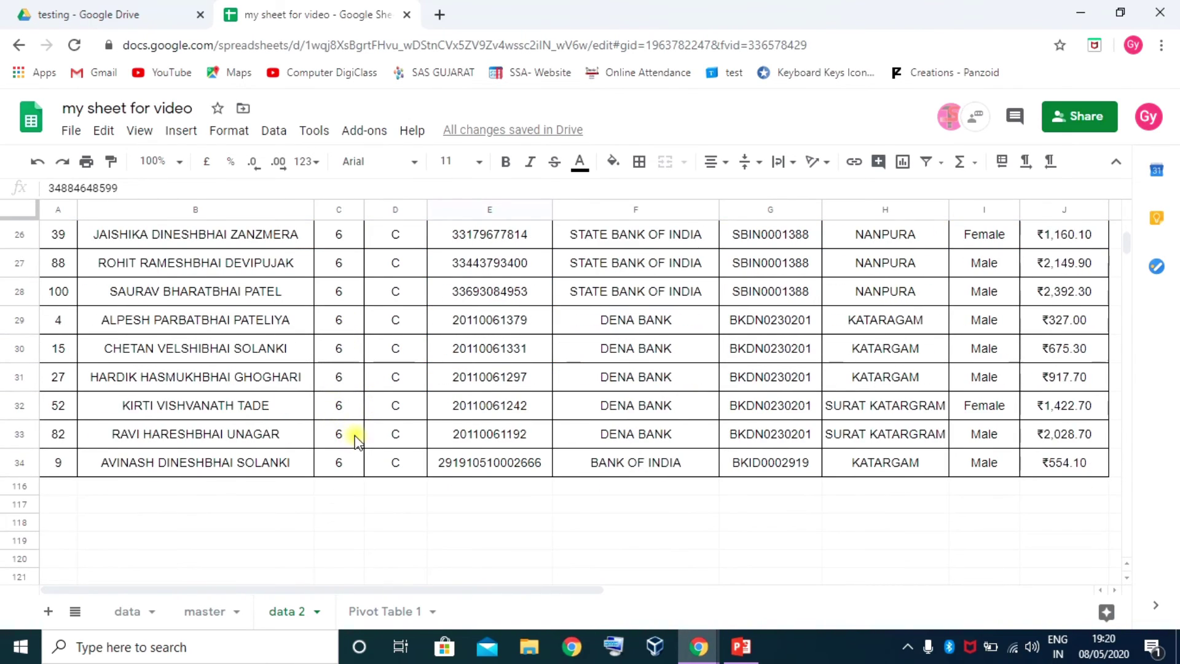
scroll(377, 416, up, 6)
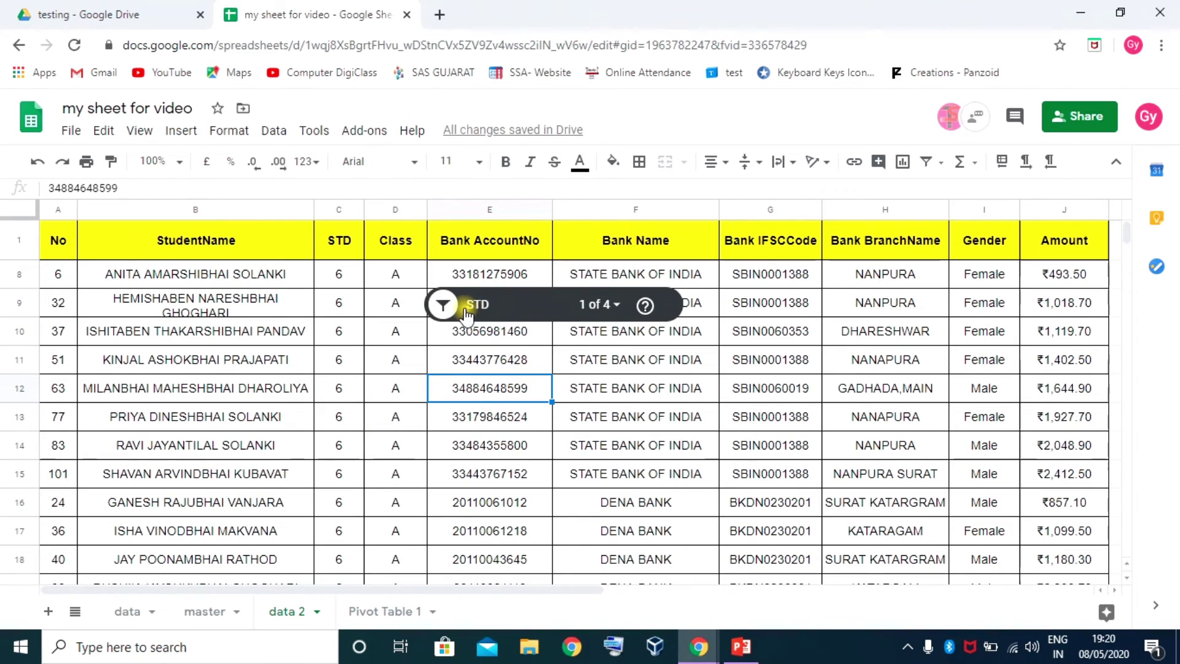
Reselect all STD values in the slicer so every row shows again
click(445, 308)
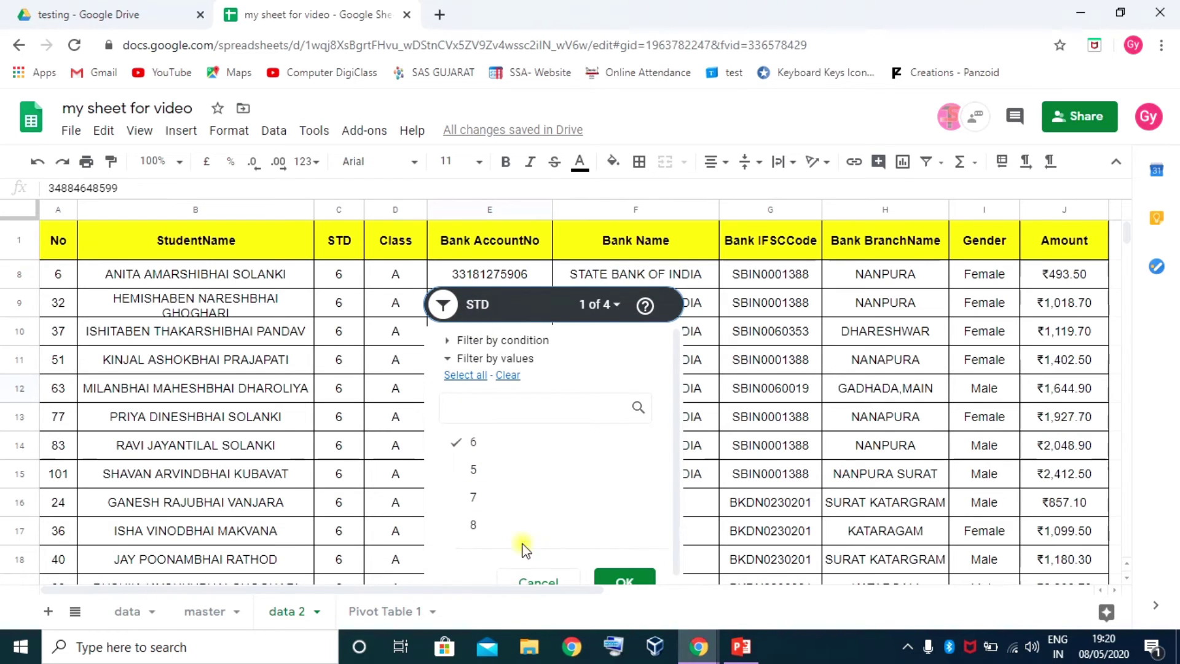
click(465, 472)
click(458, 375)
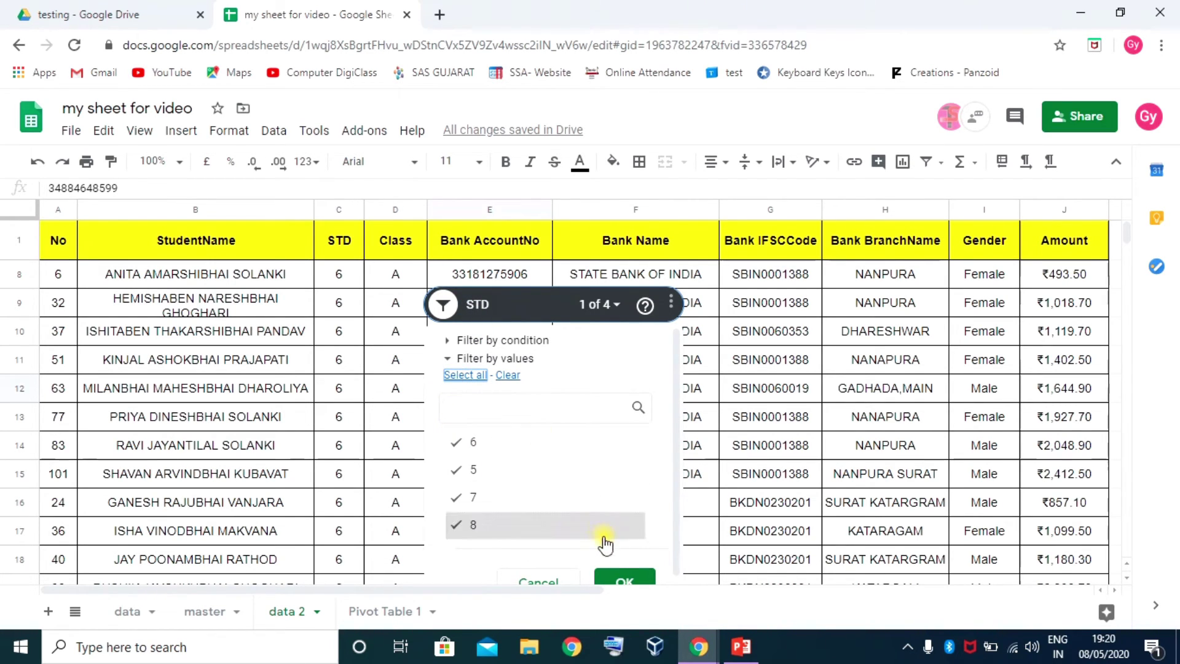
click(624, 580)
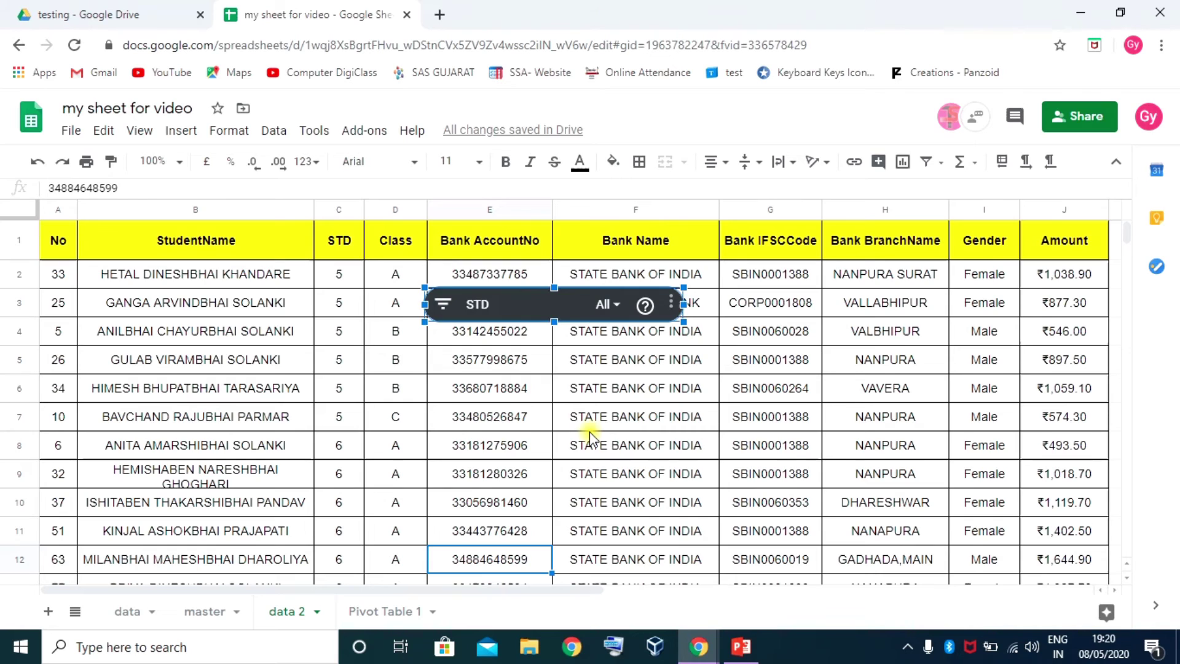
click(592, 418)
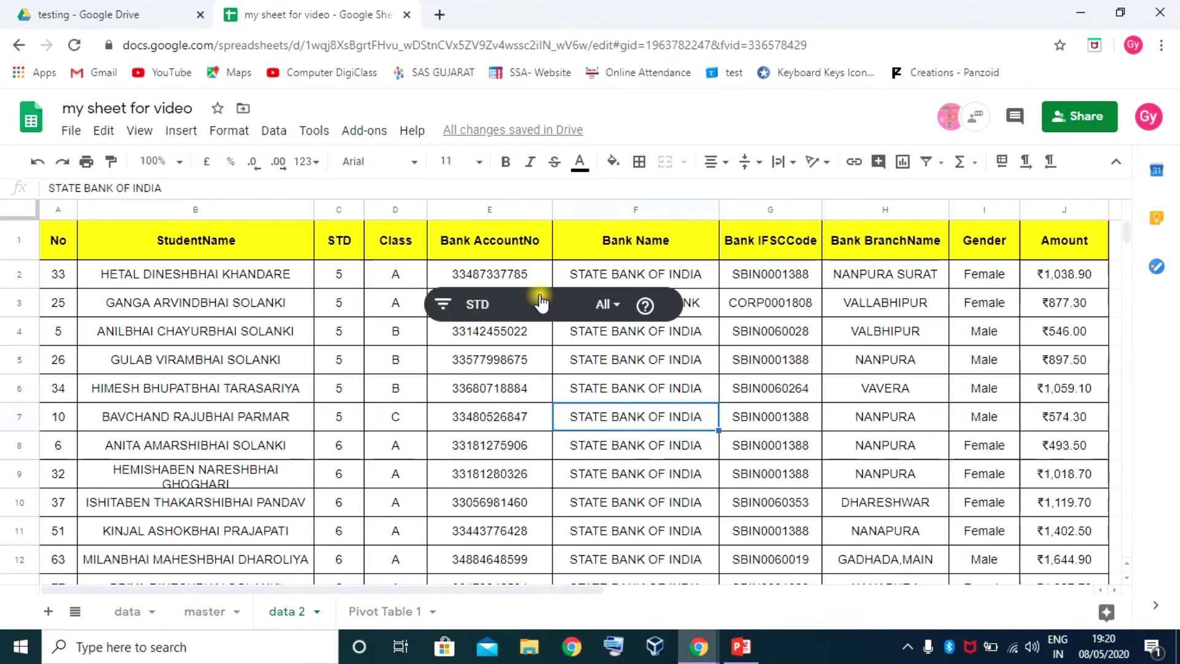
Delete the STD slicer from the data 2 sheet
click(677, 312)
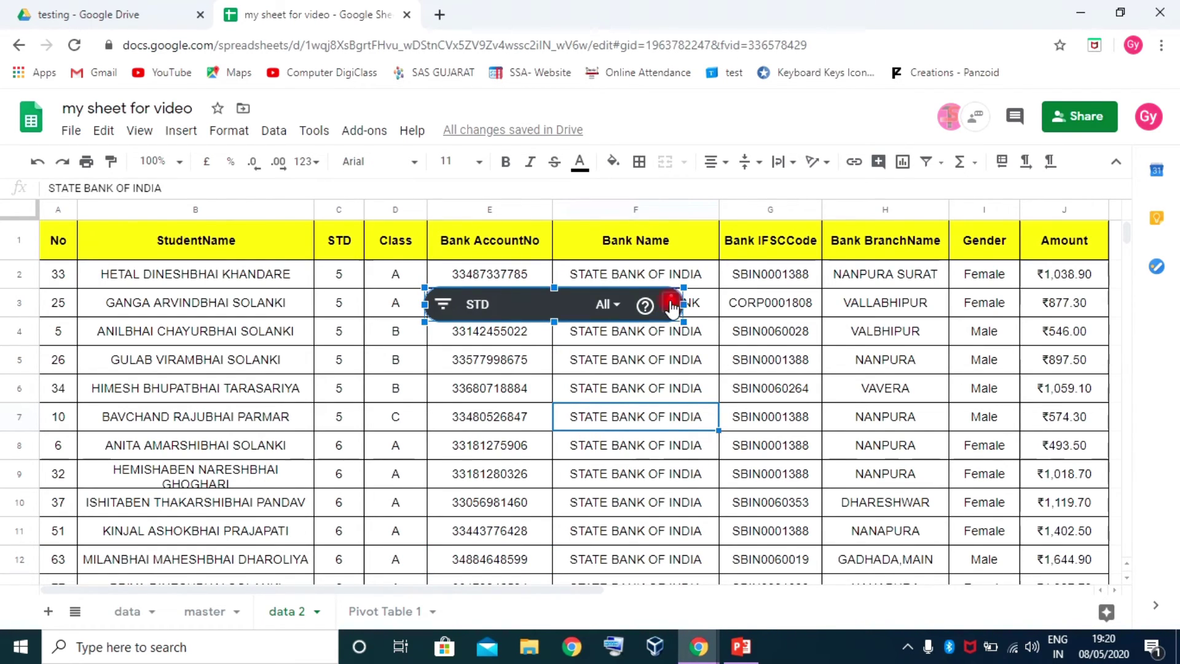
click(673, 304)
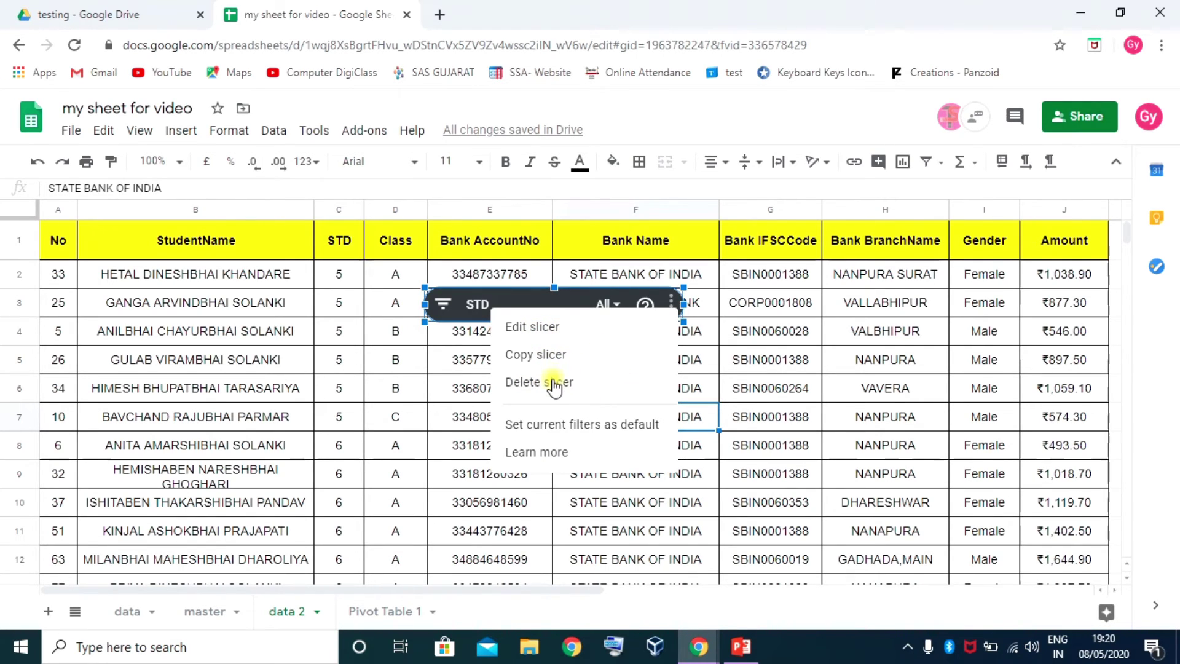
click(552, 382)
click(633, 388)
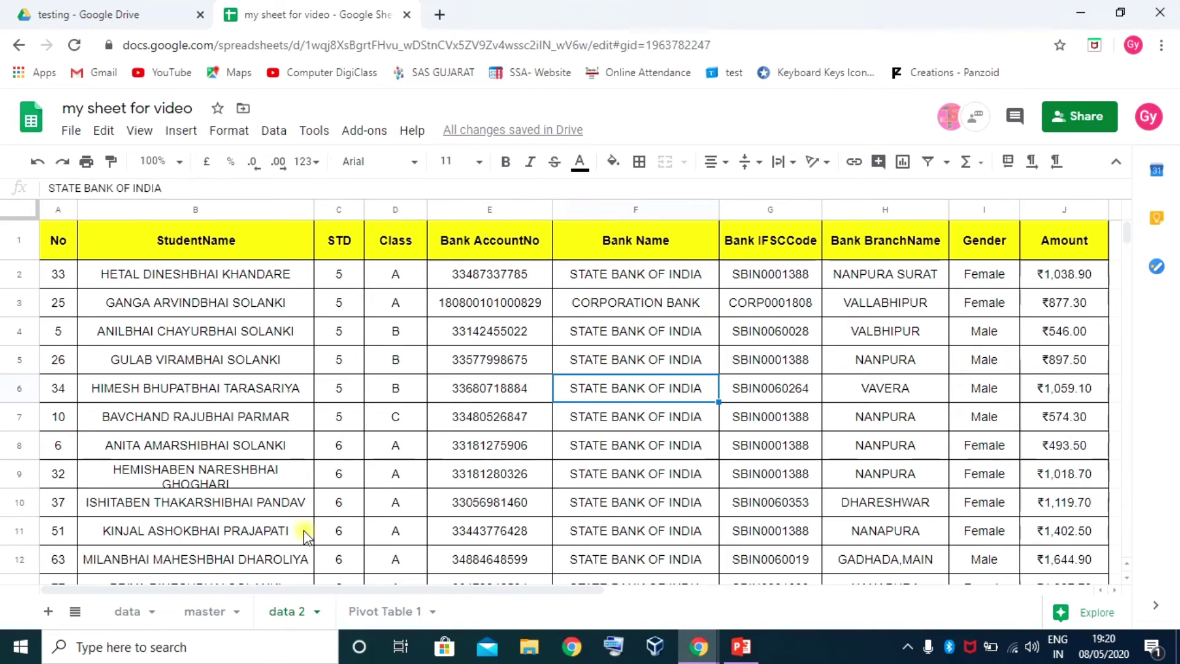
On the data sheet, insert a trial column beside Payment, then delete it
click(126, 615)
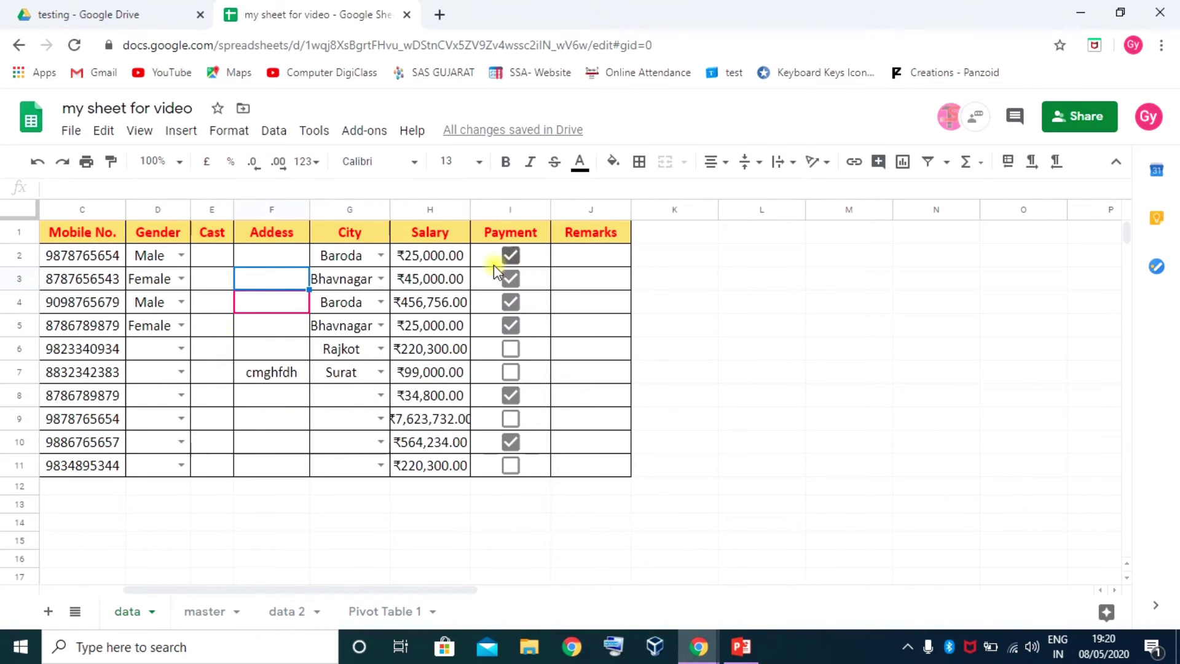
click(449, 260)
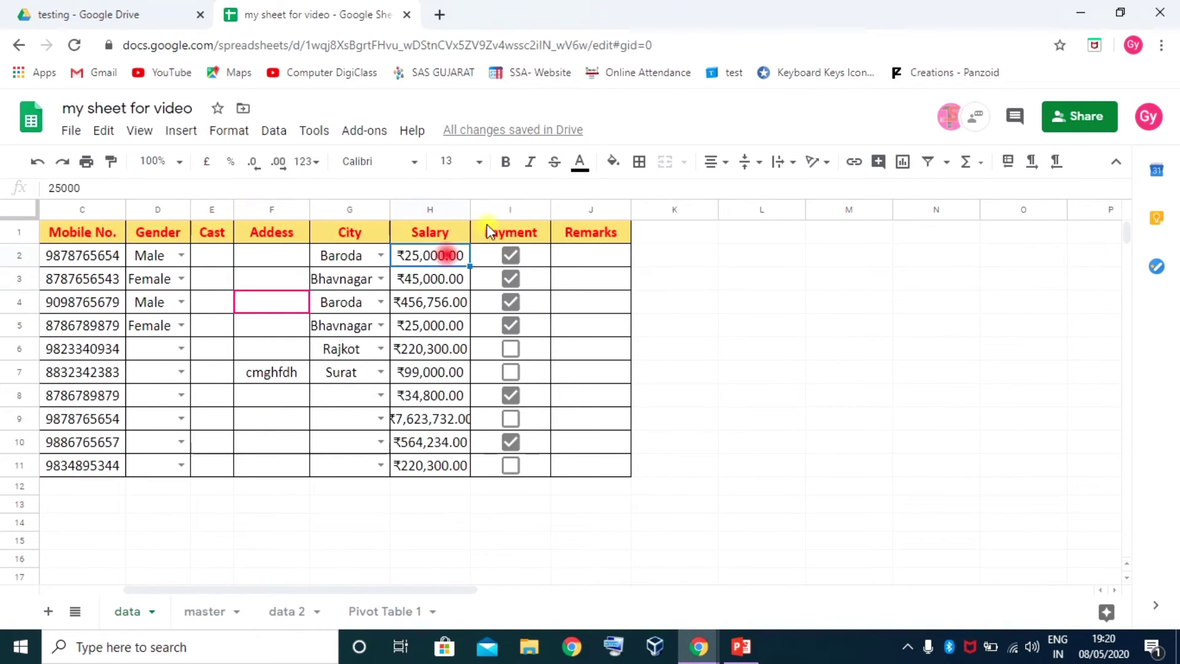
click(496, 209)
right_click(497, 210)
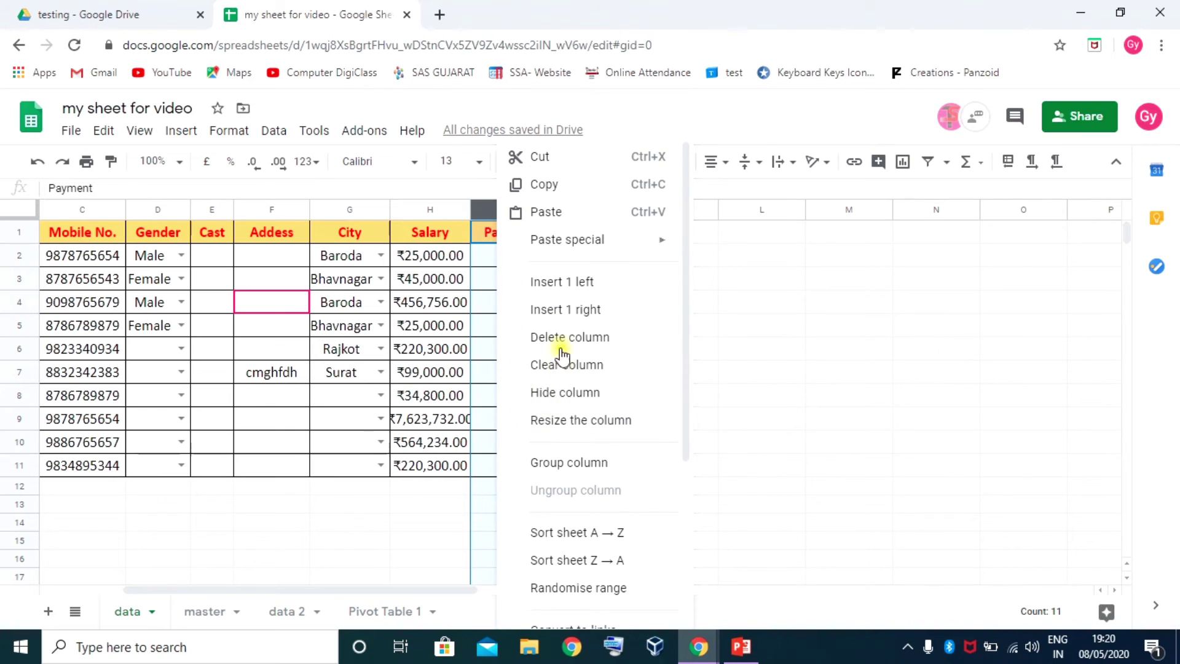
click(565, 283)
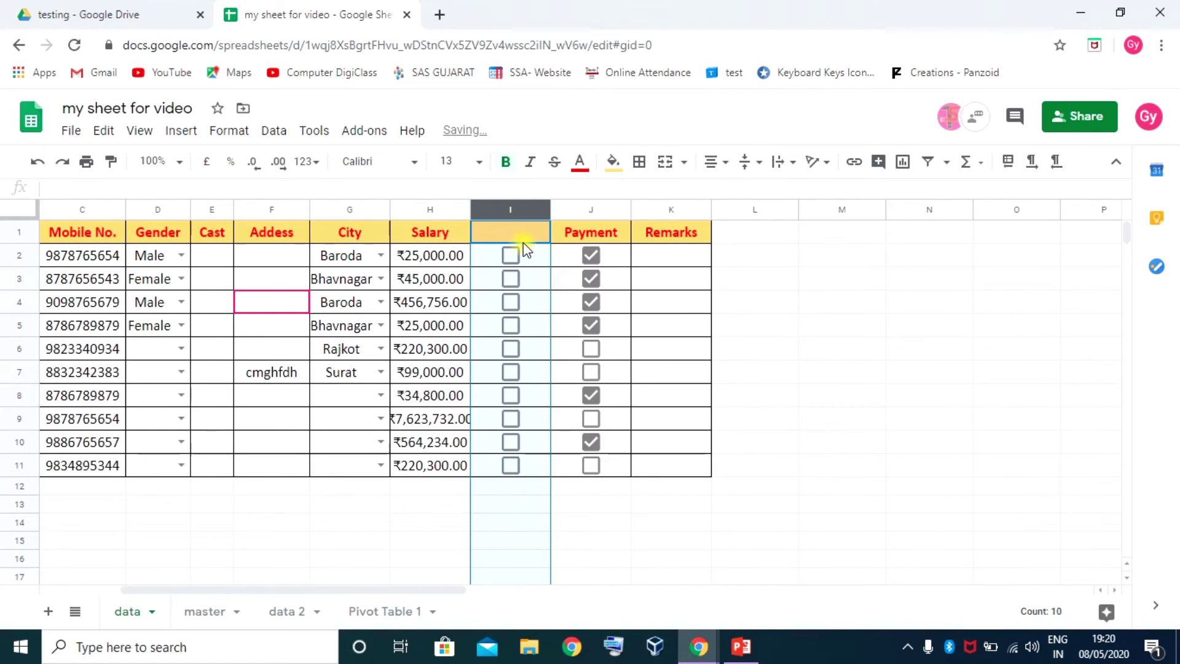
click(511, 256)
right_click(528, 209)
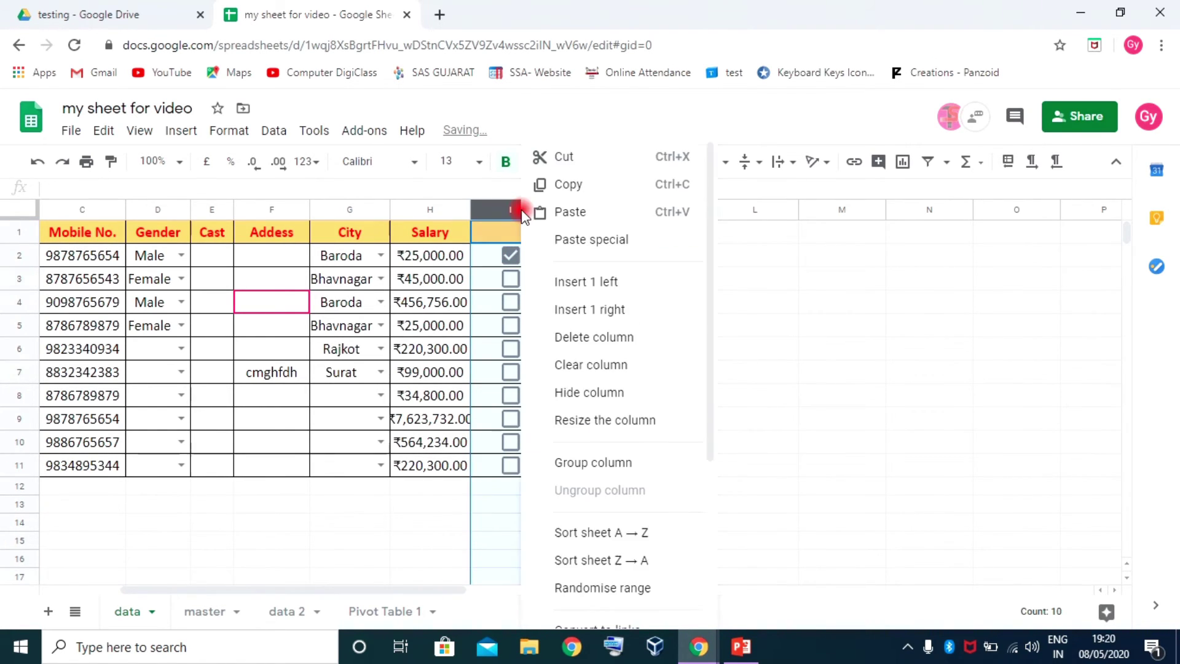
click(602, 336)
Insert an Amount column right of Salary and fill it with salaries H2:H11
click(429, 210)
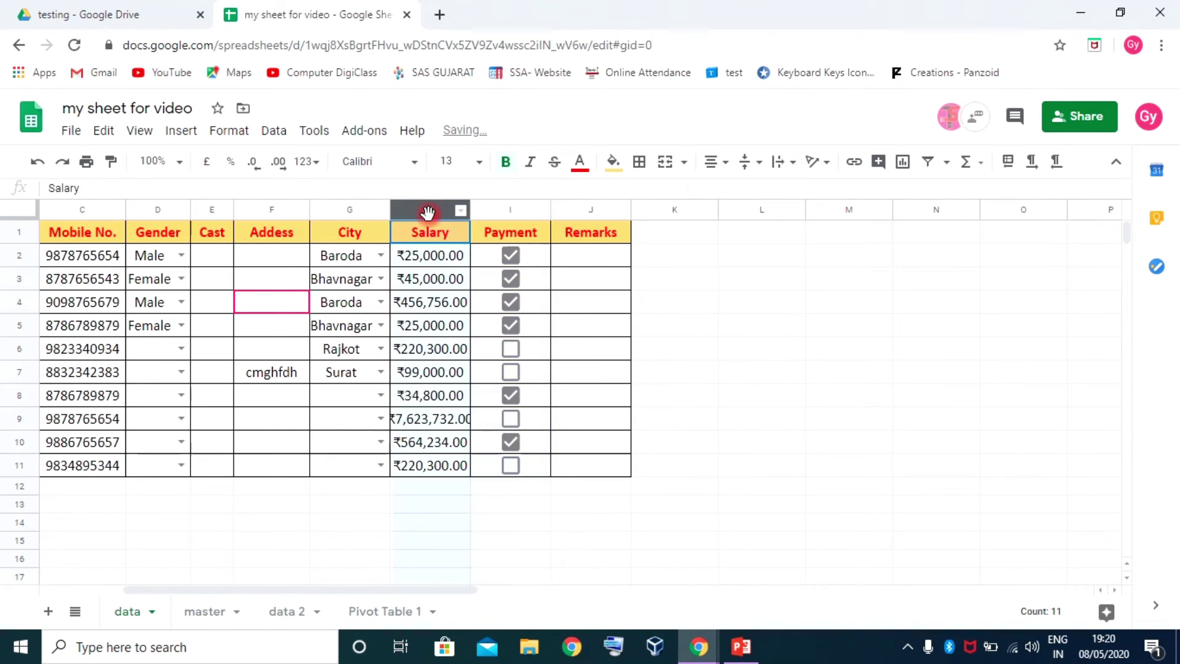
right_click(430, 210)
click(498, 310)
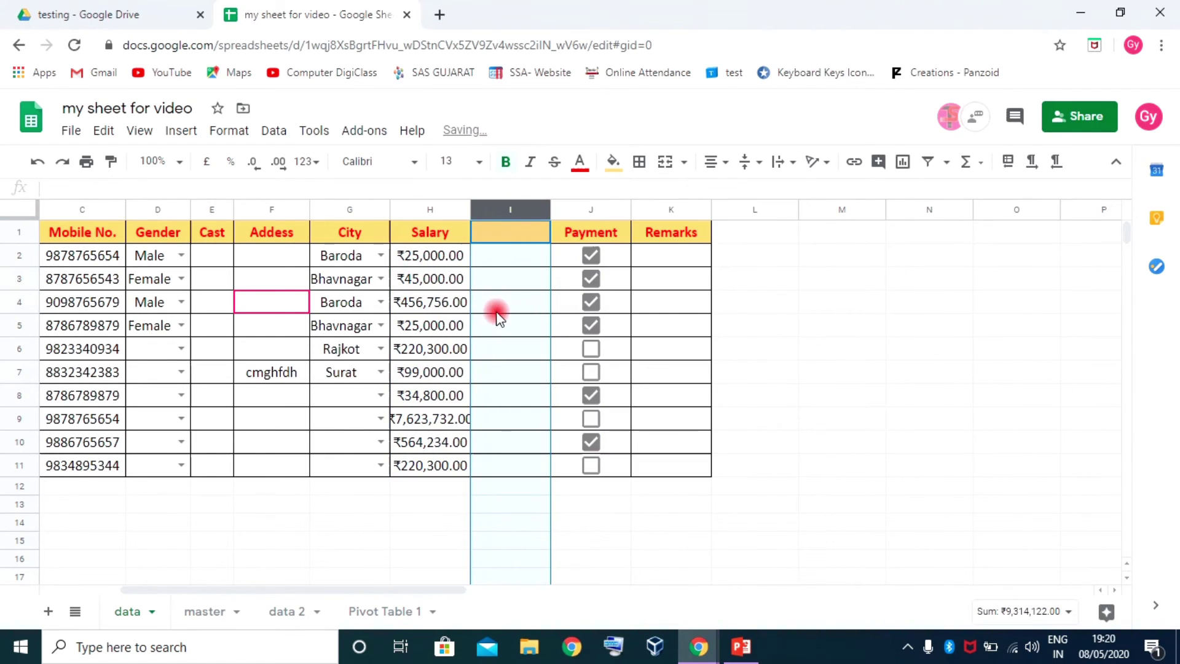
click(508, 232)
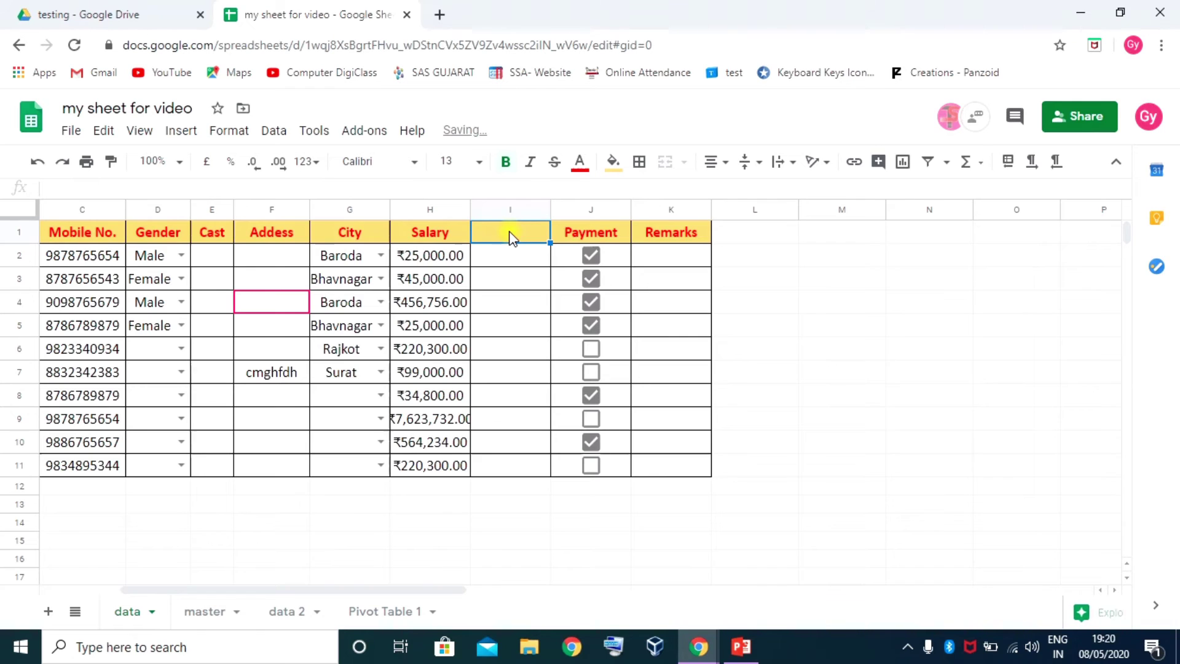
text(Amount)
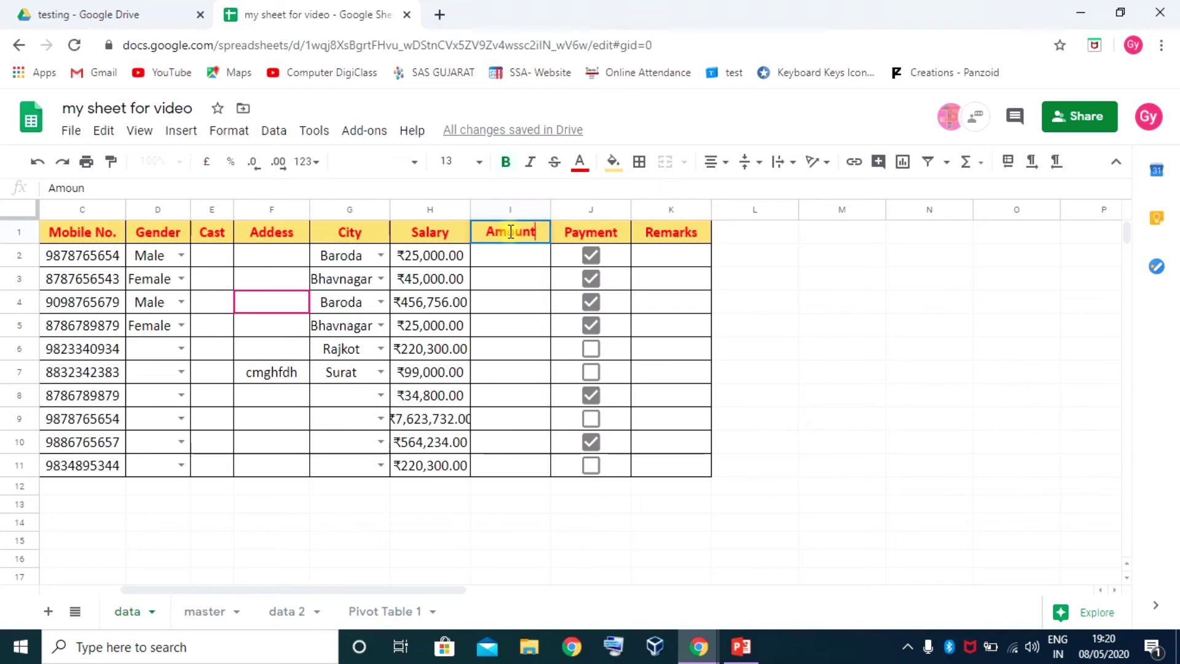
key(Return)
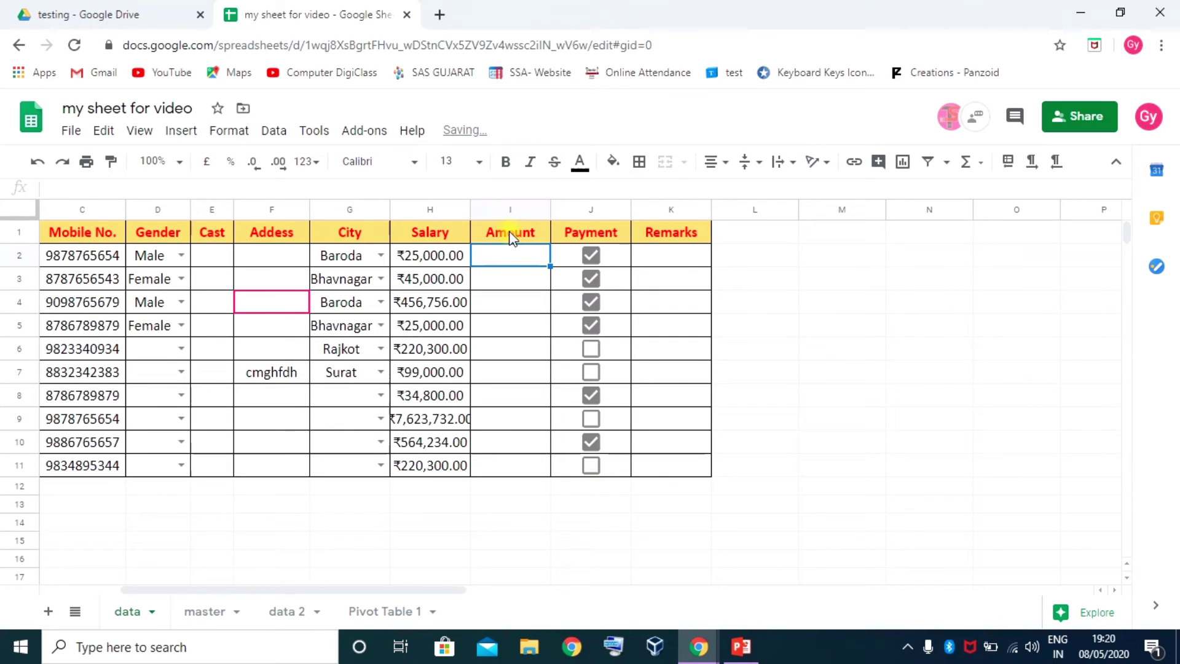
drag(446, 255, 540, 449)
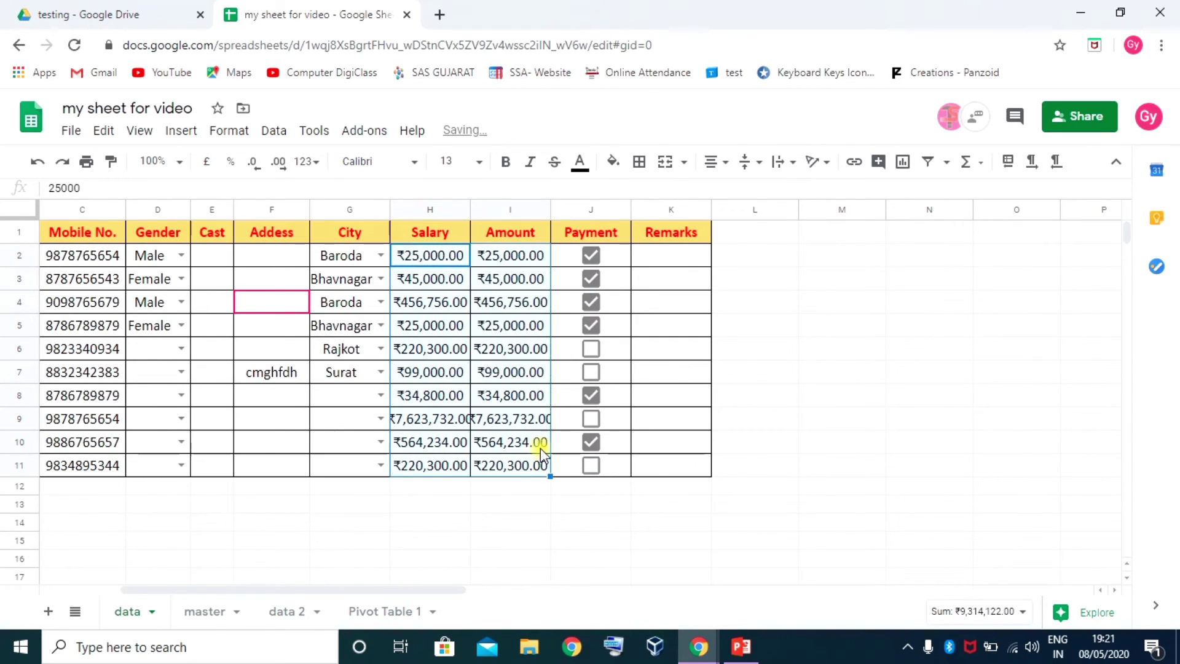
click(533, 264)
Insert a new column right of Amount headed Sum
right_click(509, 209)
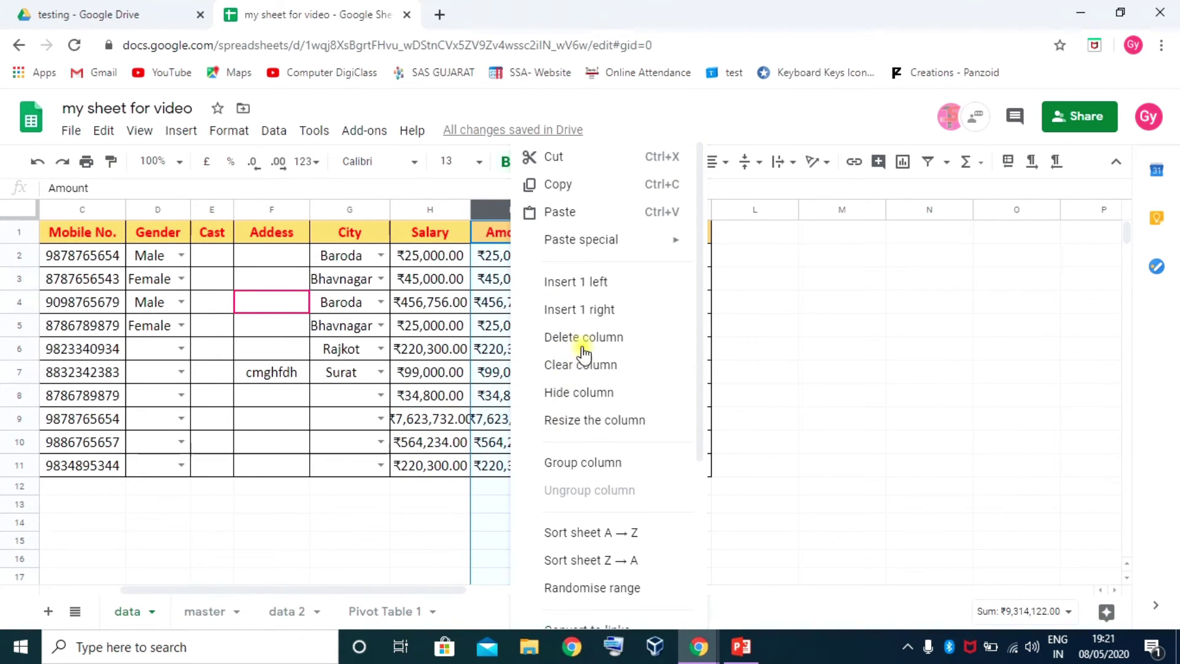
click(582, 313)
click(582, 240)
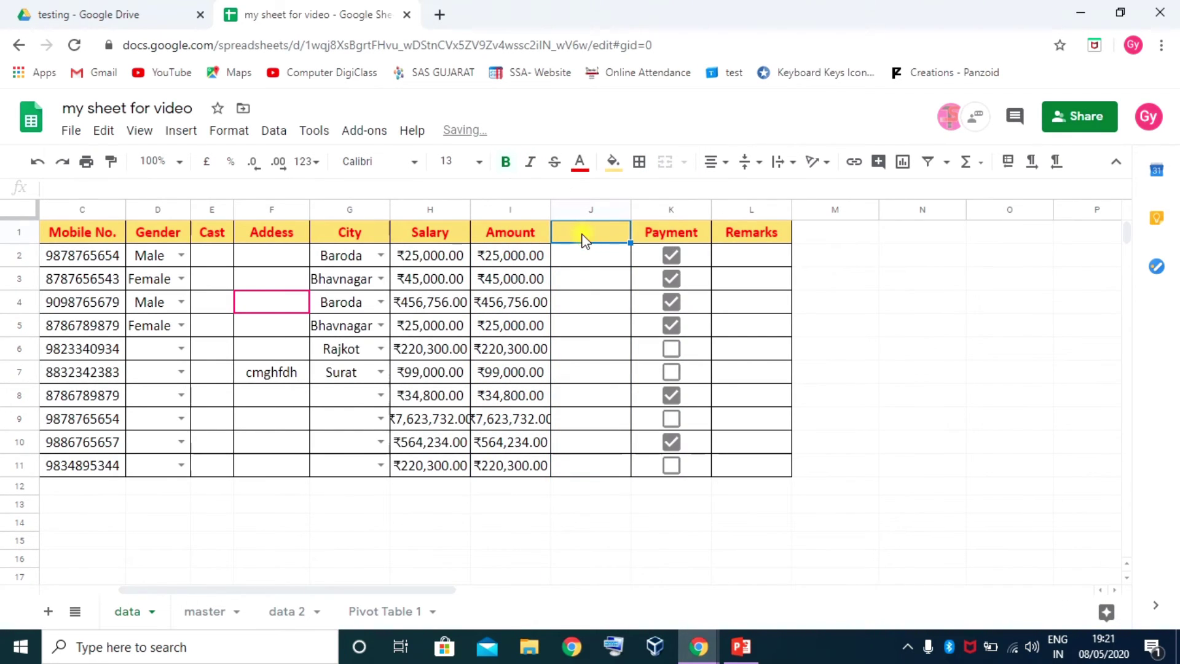
text(Sum)
key(Return)
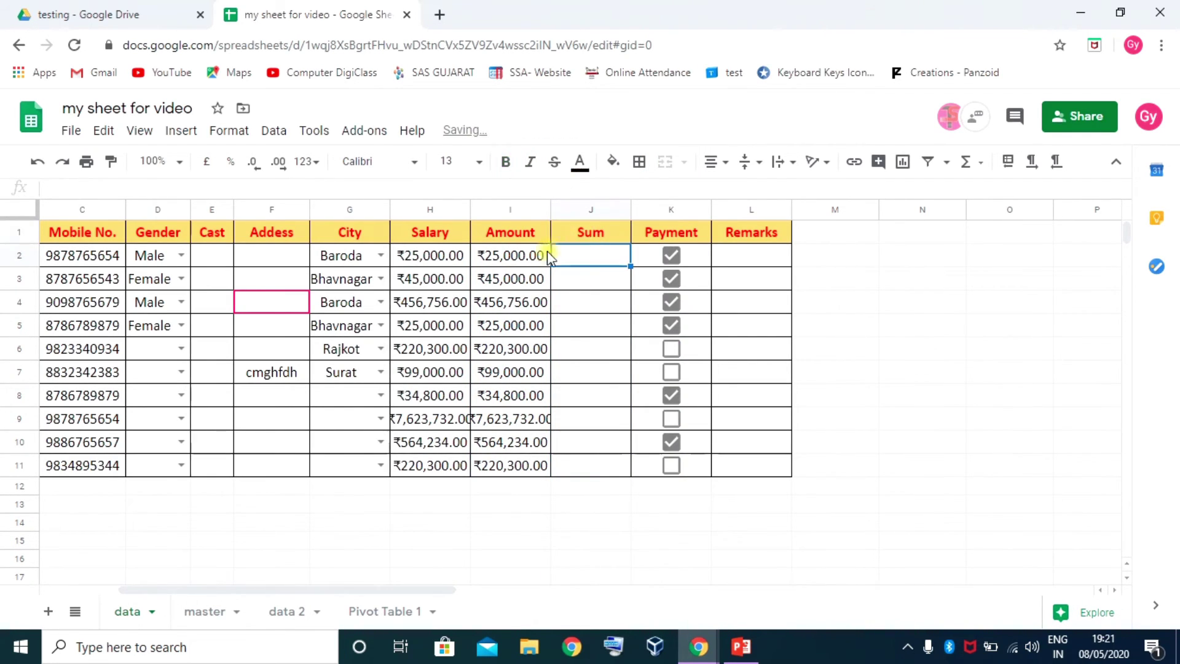
Copy ₹25,000.00 into I4, then ₹99,000.00 into Amount rows 3 to 6
click(503, 332)
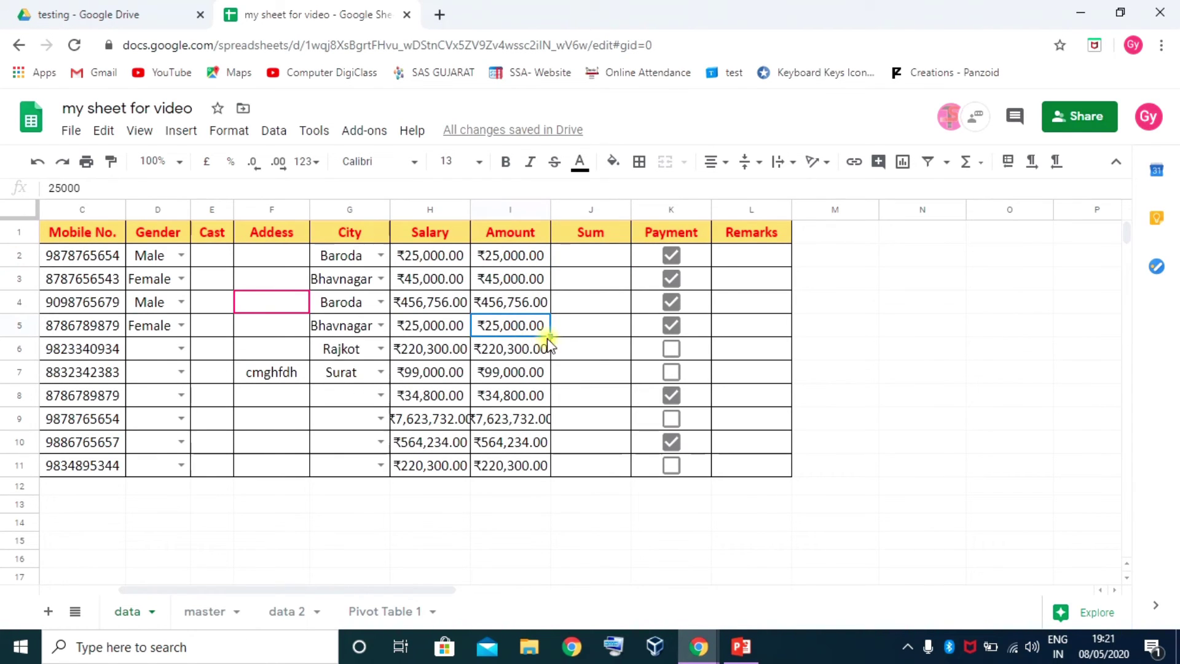
drag(550, 337, 553, 308)
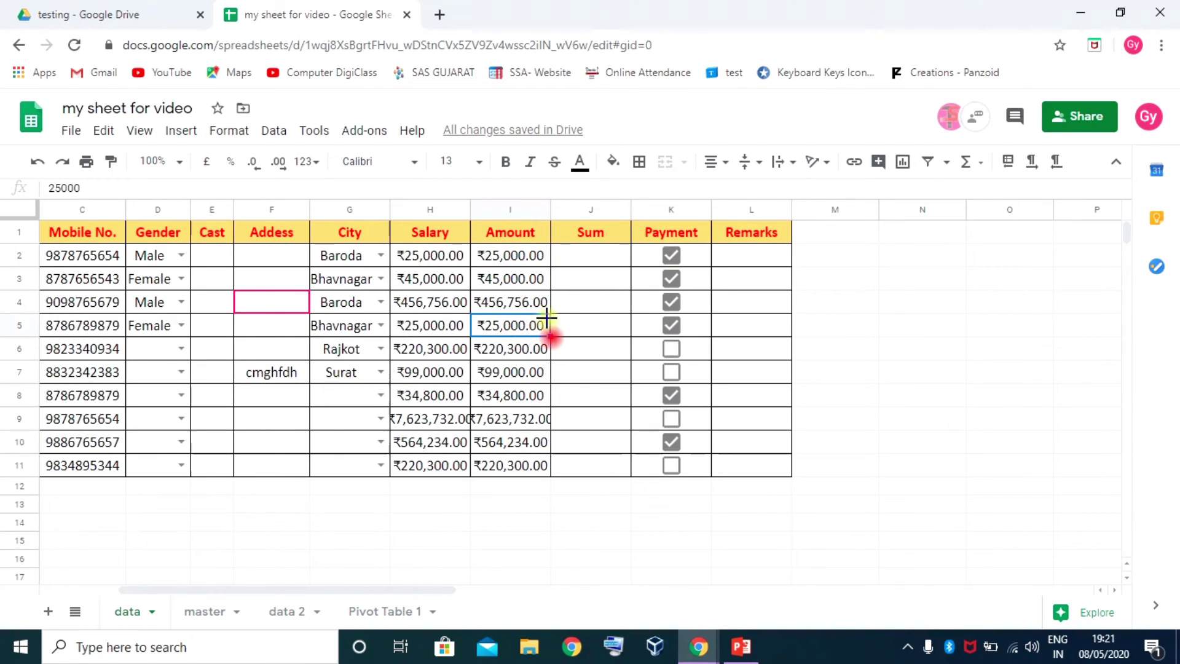
click(514, 372)
drag(549, 382, 534, 283)
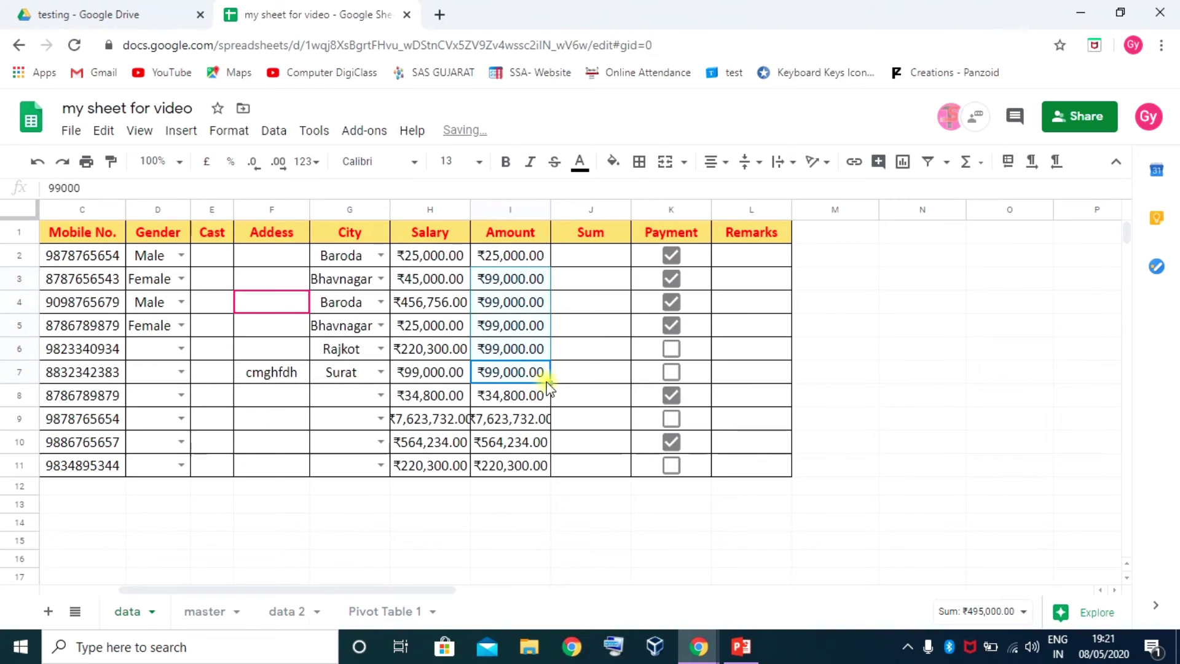
click(516, 399)
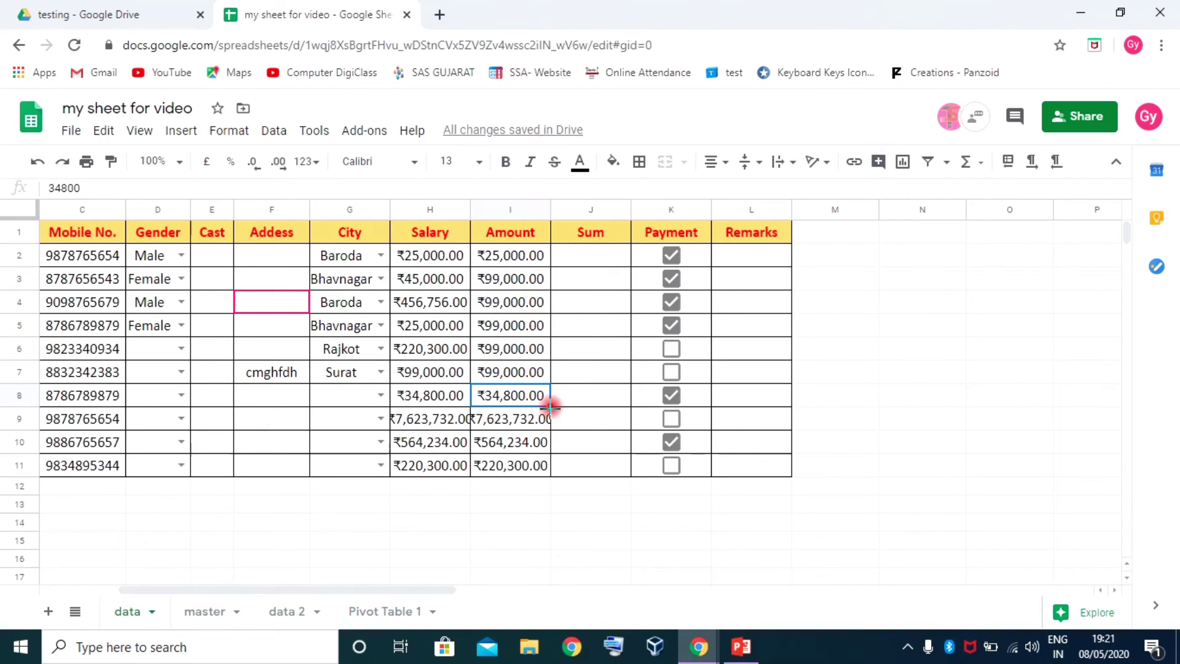
Extend ₹34,800.00 into Amount row 9, then browse the function categories for Sum cell J2
drag(551, 406, 522, 423)
click(575, 256)
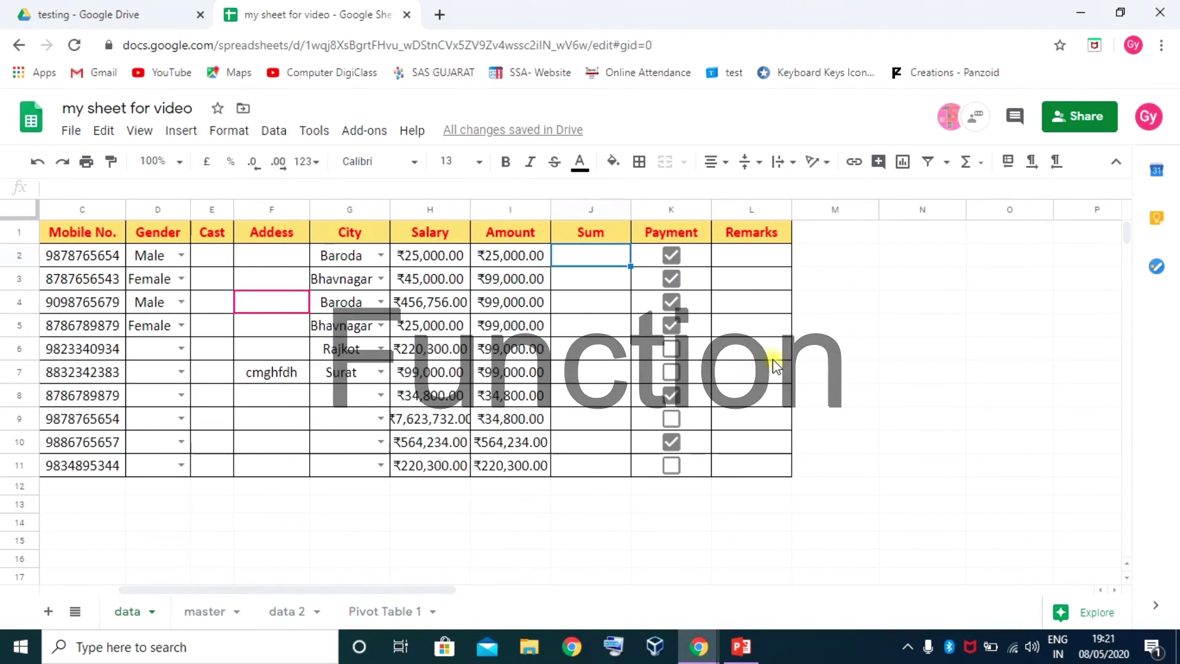
click(982, 165)
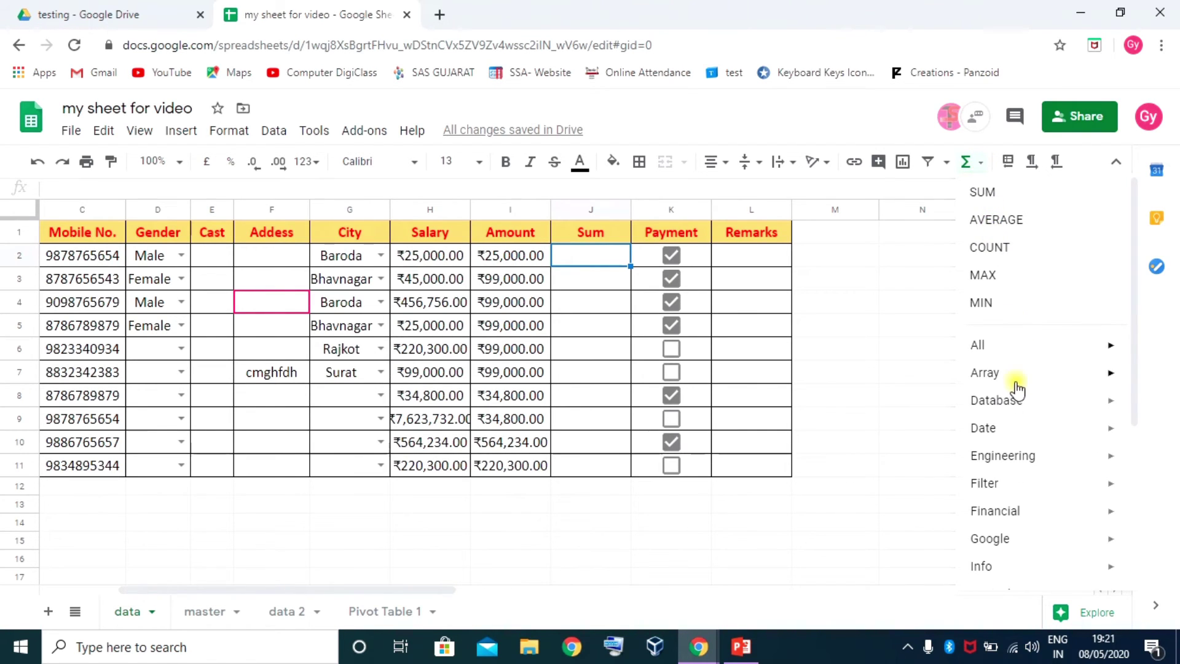
scroll(1014, 430, down, 5)
scroll(1042, 461, up, 5)
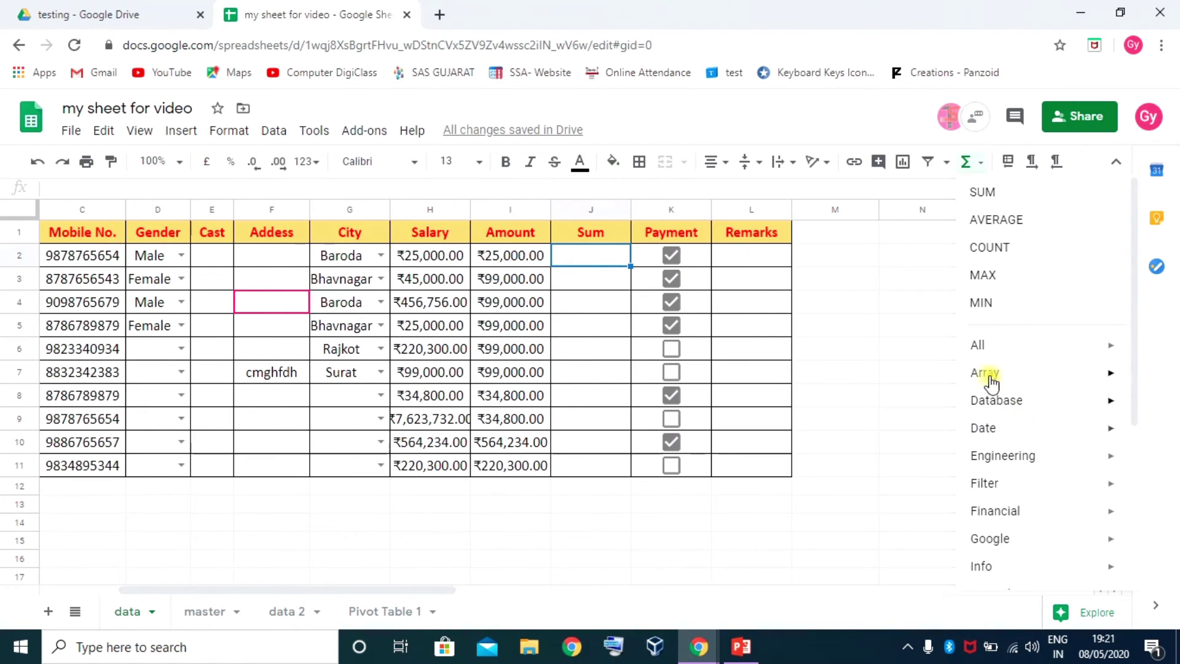
mouse_move(1027, 458)
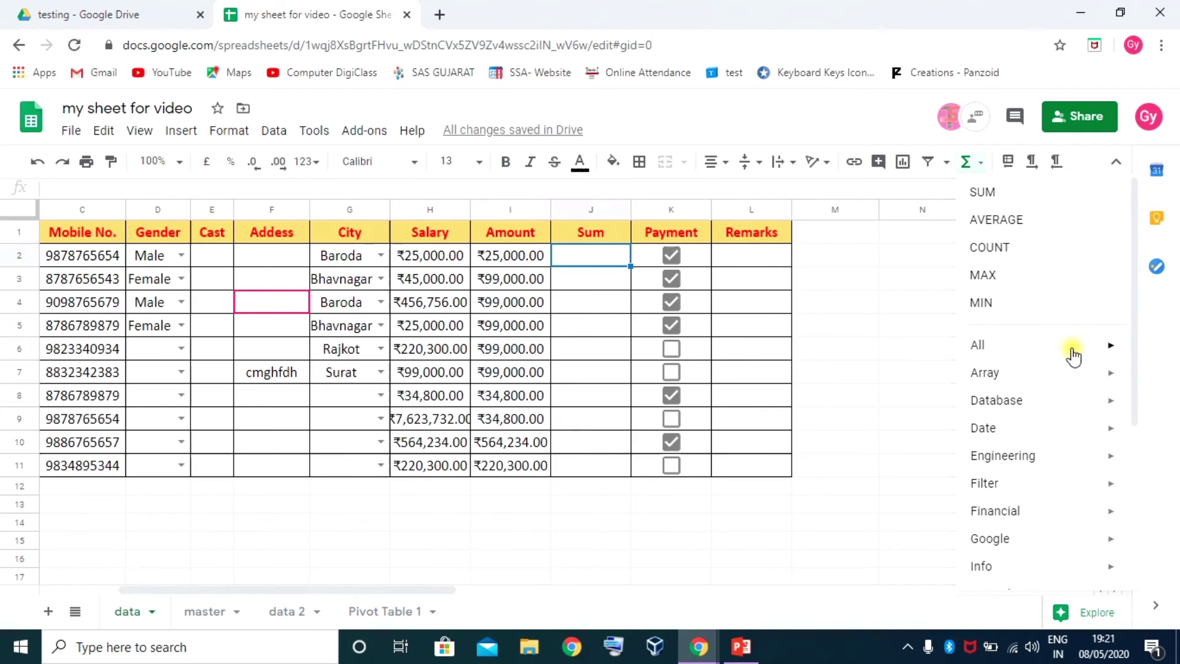
scroll(1072, 387, down, 5)
mouse_move(1039, 503)
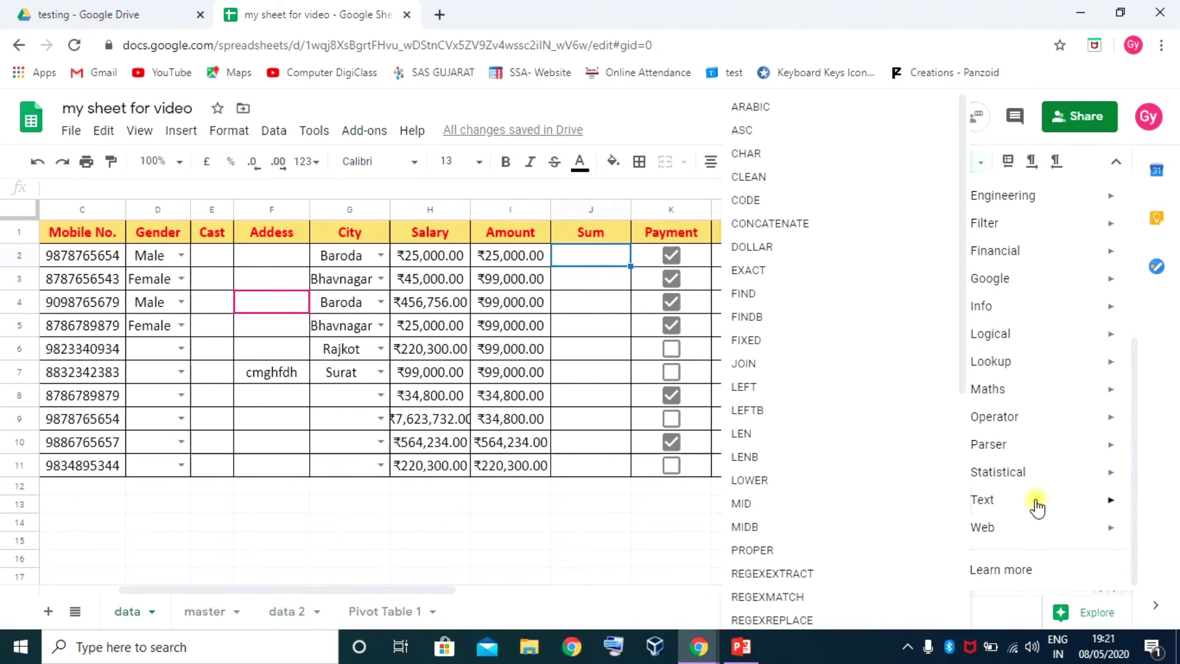
scroll(1038, 504, up, 3)
scroll(1039, 485, up, 1)
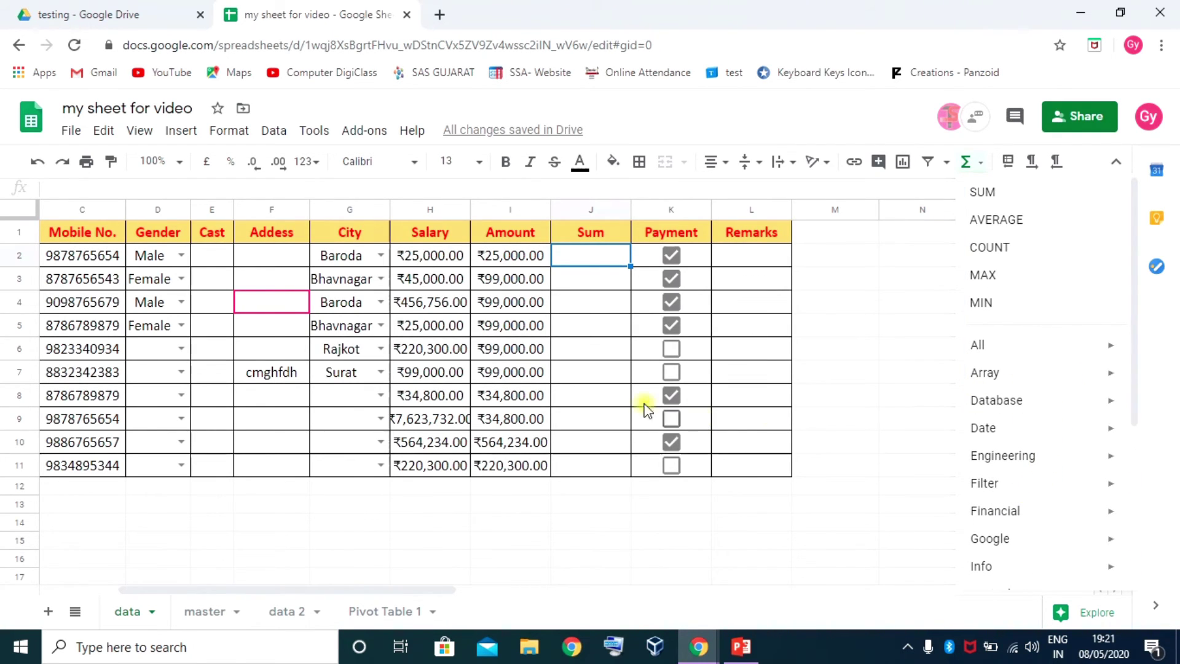
mouse_move(1017, 404)
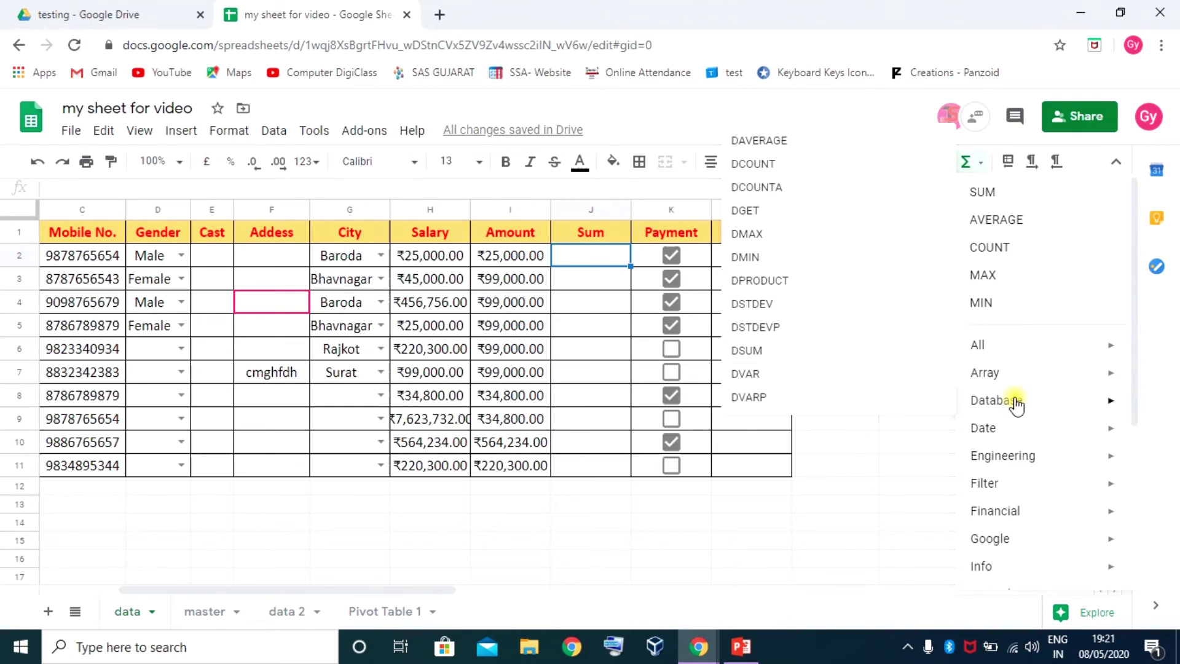
key(F10)
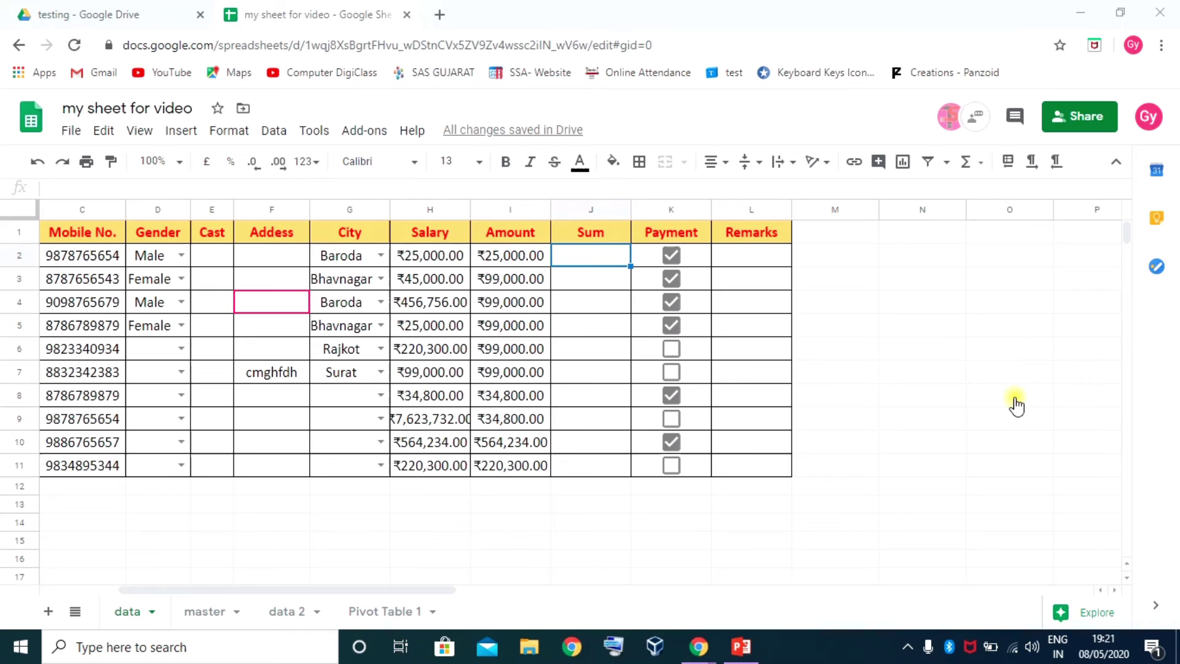
click(987, 165)
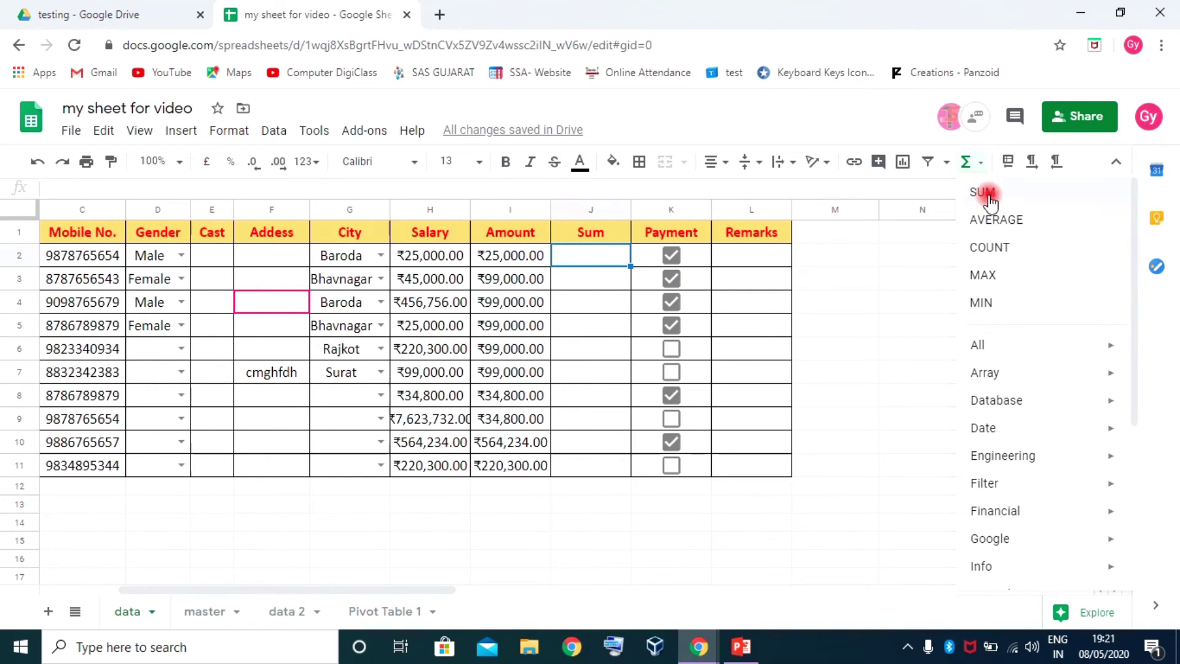
Enter =SUM(H2:I2) in J2 and fill it down through row 11
click(984, 193)
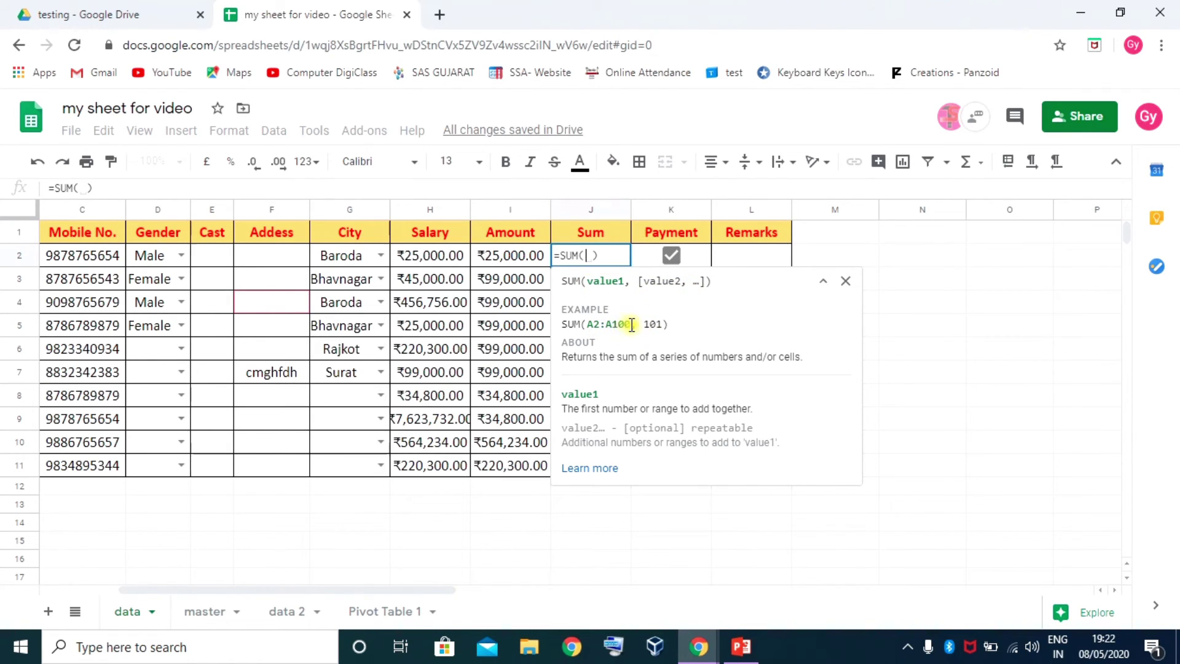
drag(431, 252, 530, 264)
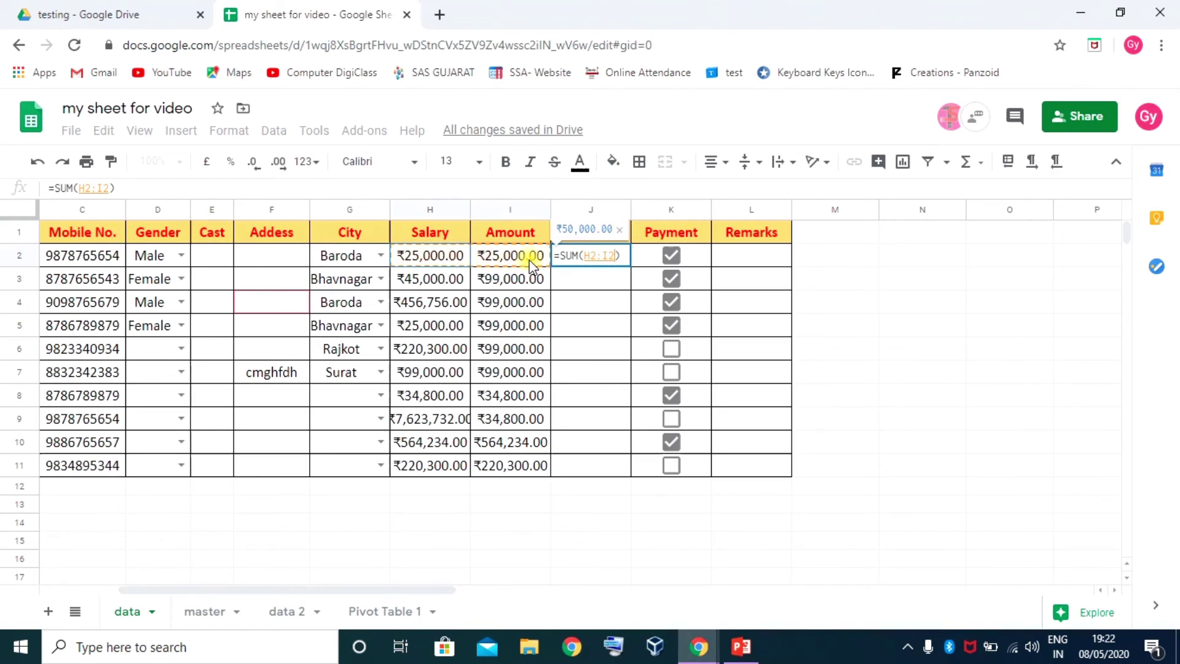
key(Return)
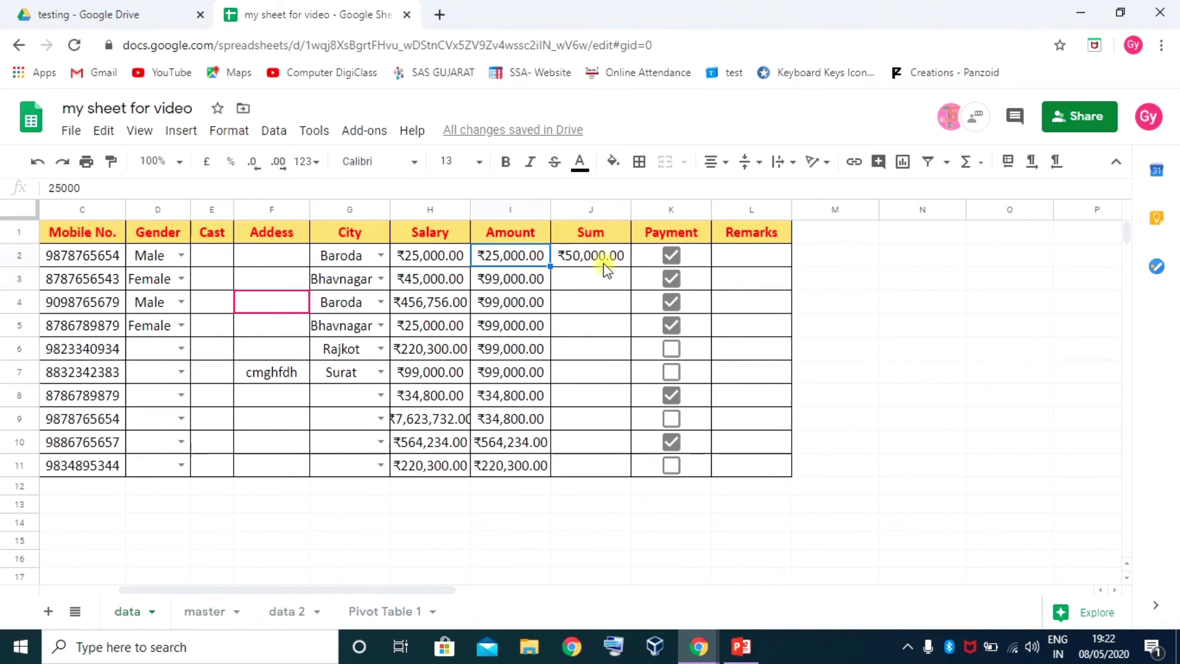
click(603, 261)
drag(627, 264, 606, 467)
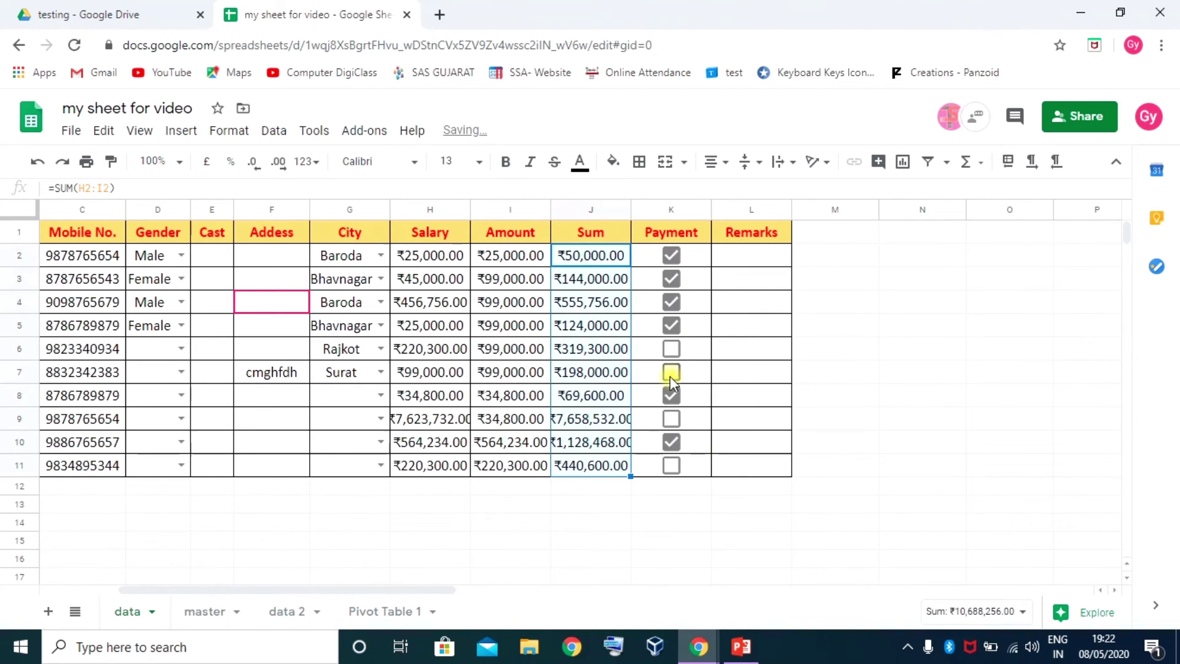
click(743, 257)
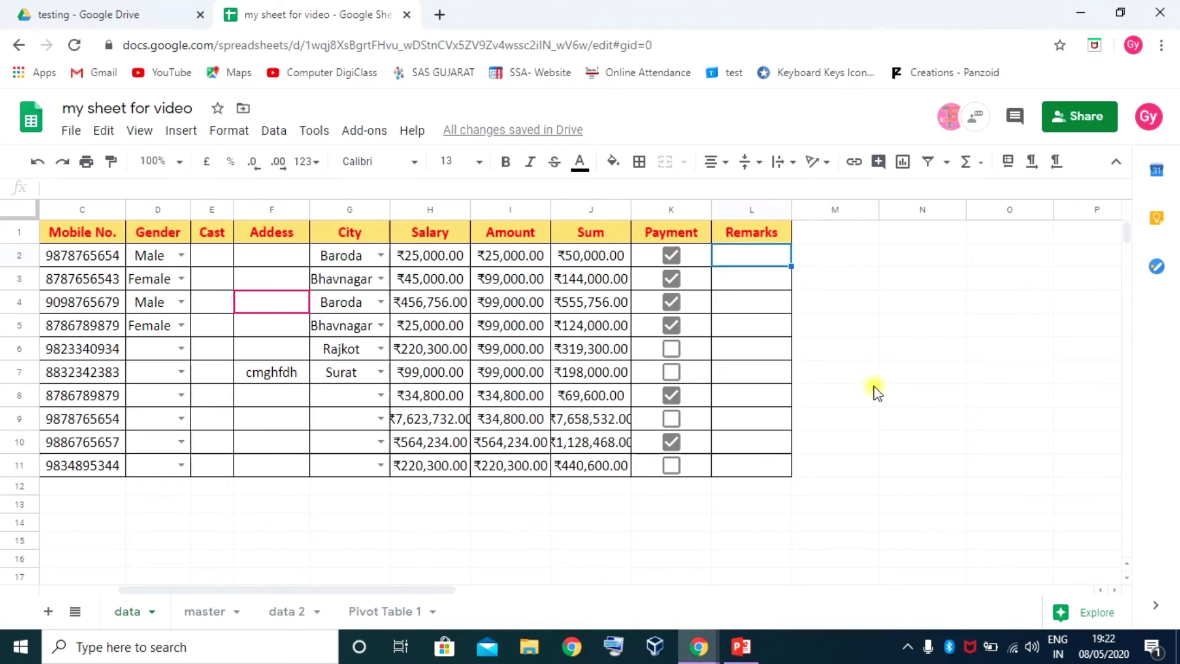
Enter =I2-J2 in Remarks L2 and fill it down through L11
text(=)
click(534, 252)
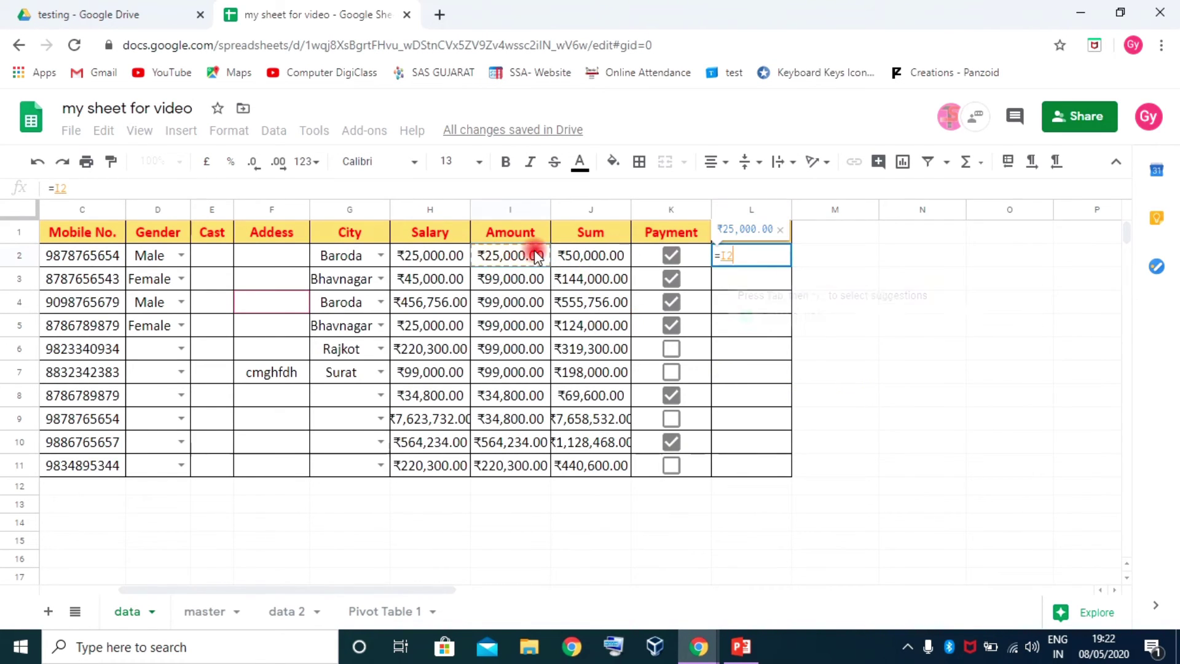
text(-)
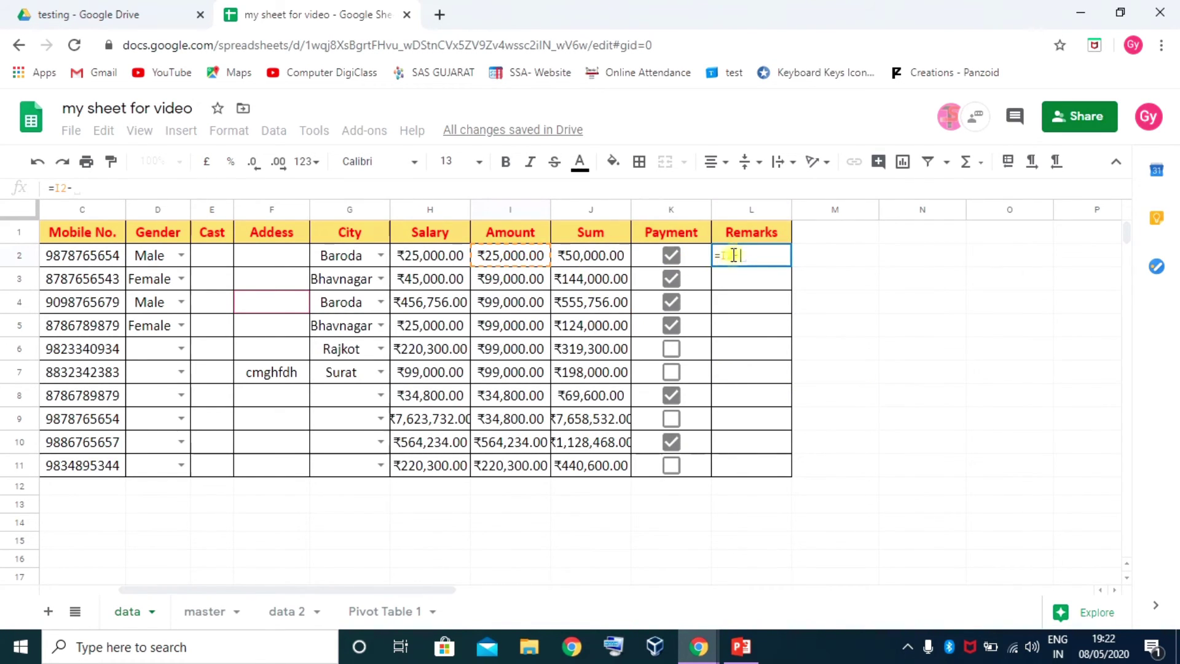
click(615, 255)
key(Return)
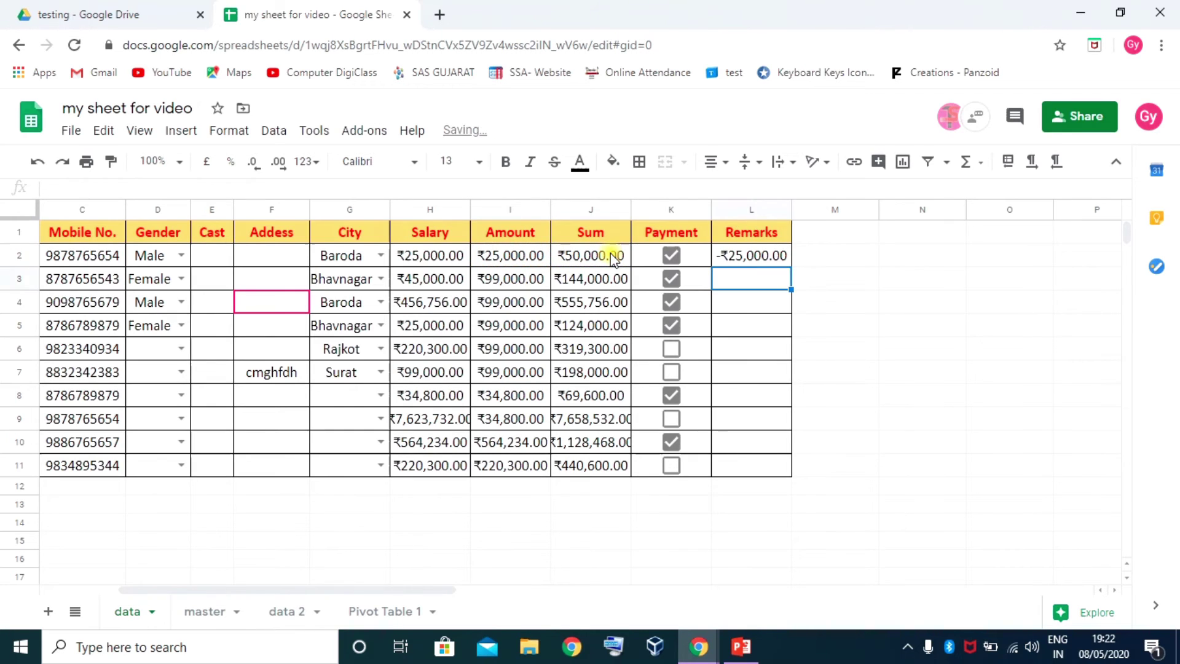
click(770, 258)
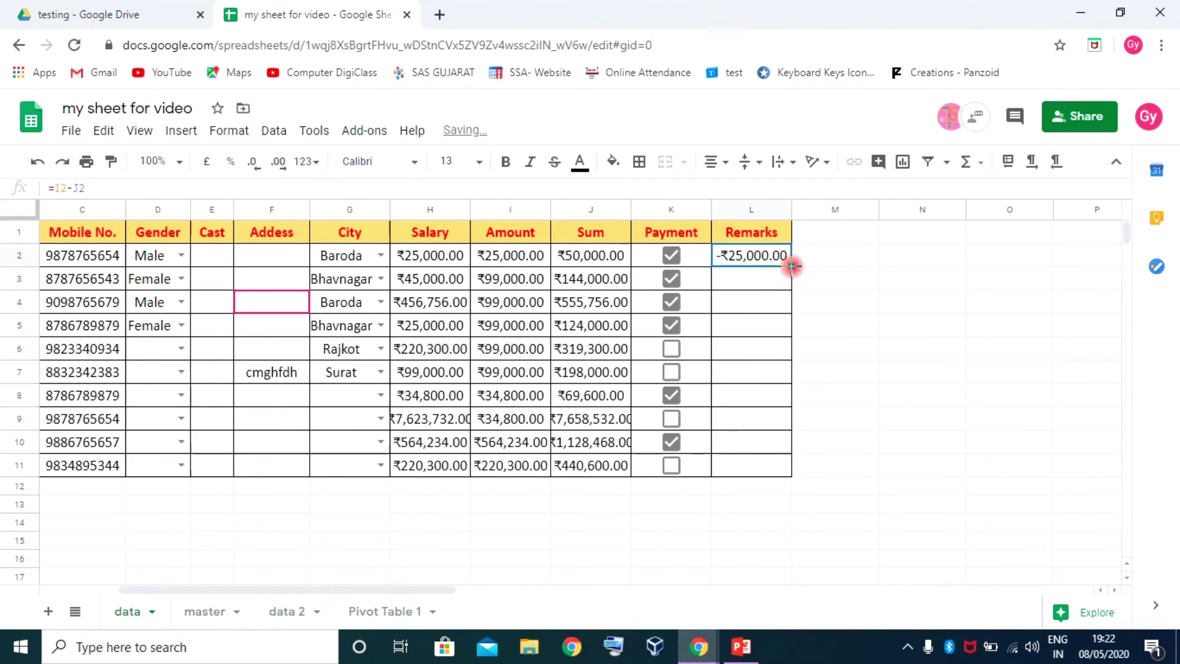
drag(792, 266, 770, 474)
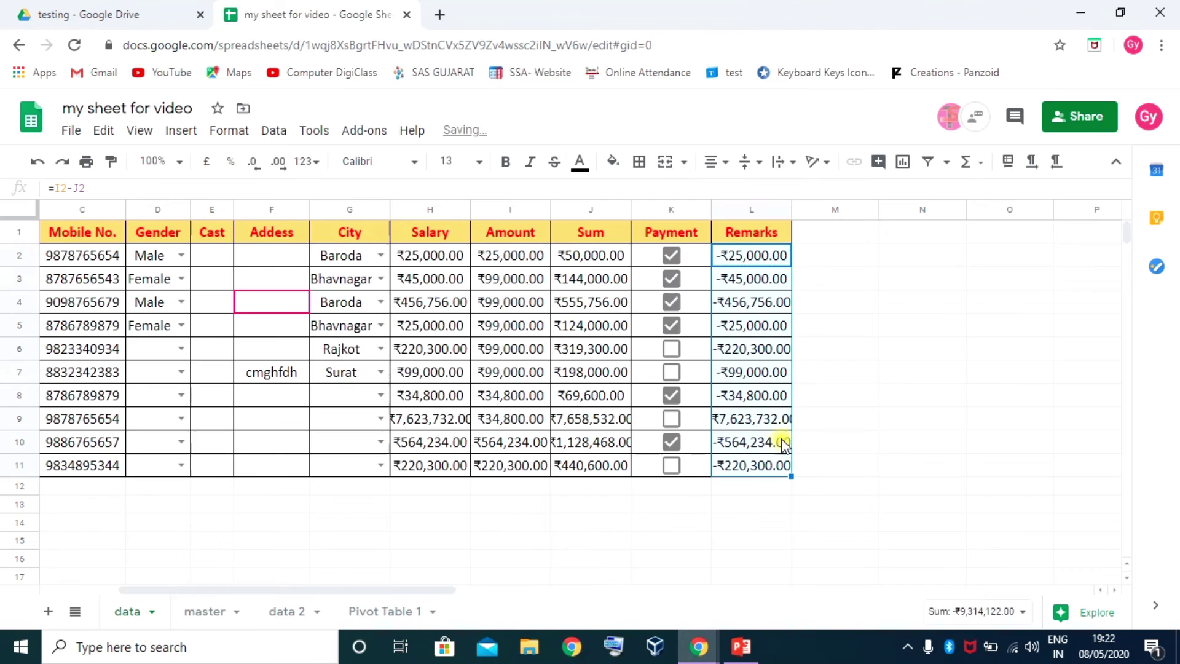
click(773, 375)
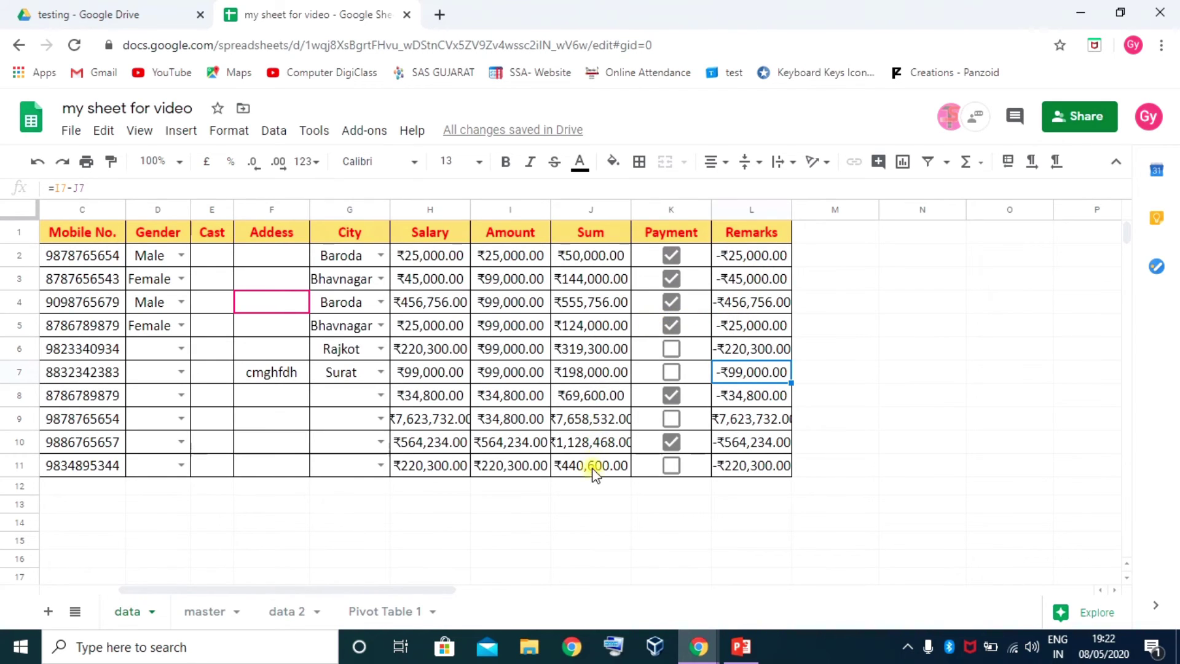
drag(599, 263, 600, 486)
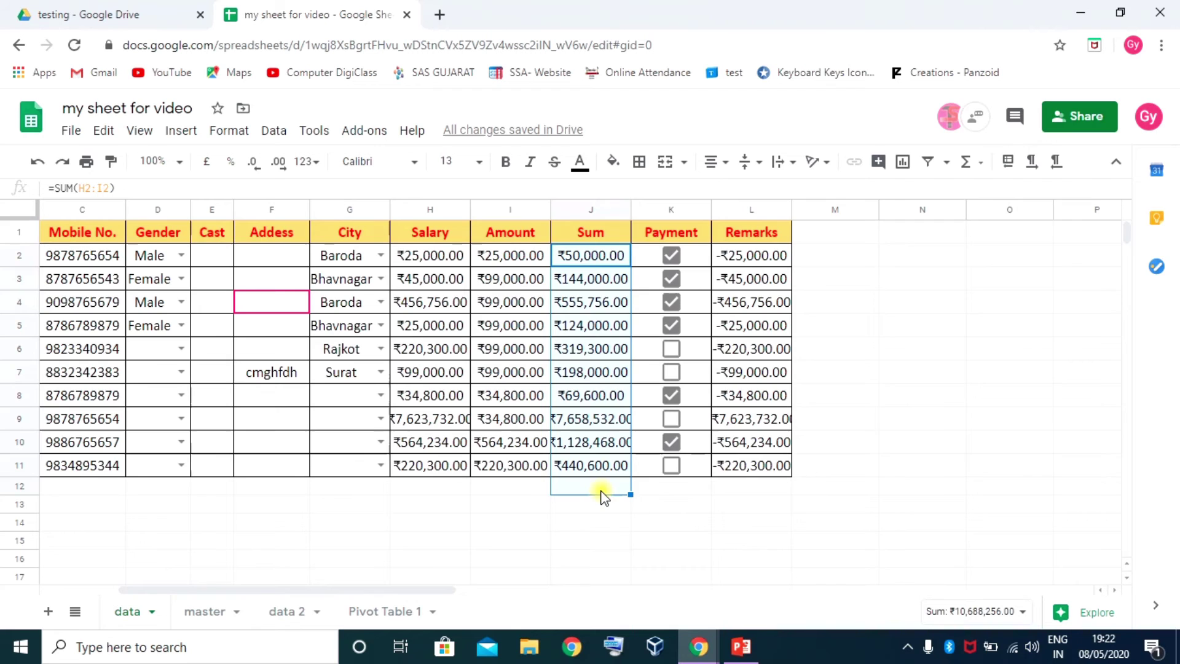
Add the average of the Sum column in J13, giving ₹1,068,825.60
click(968, 162)
click(1001, 224)
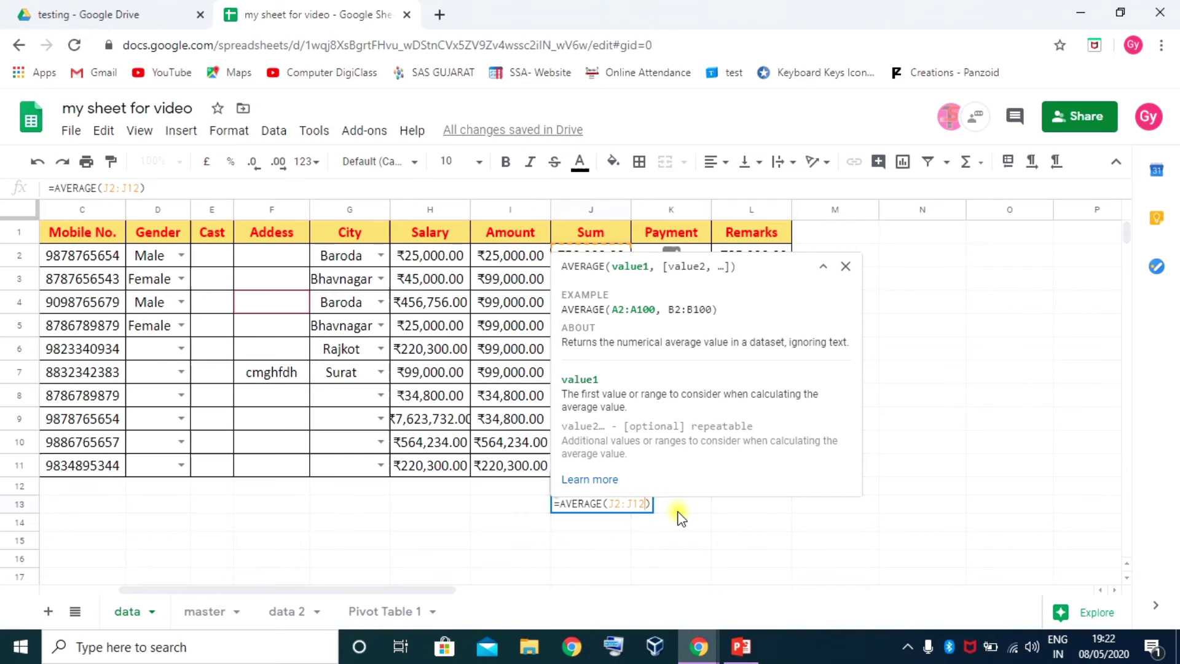
key(Return)
click(606, 502)
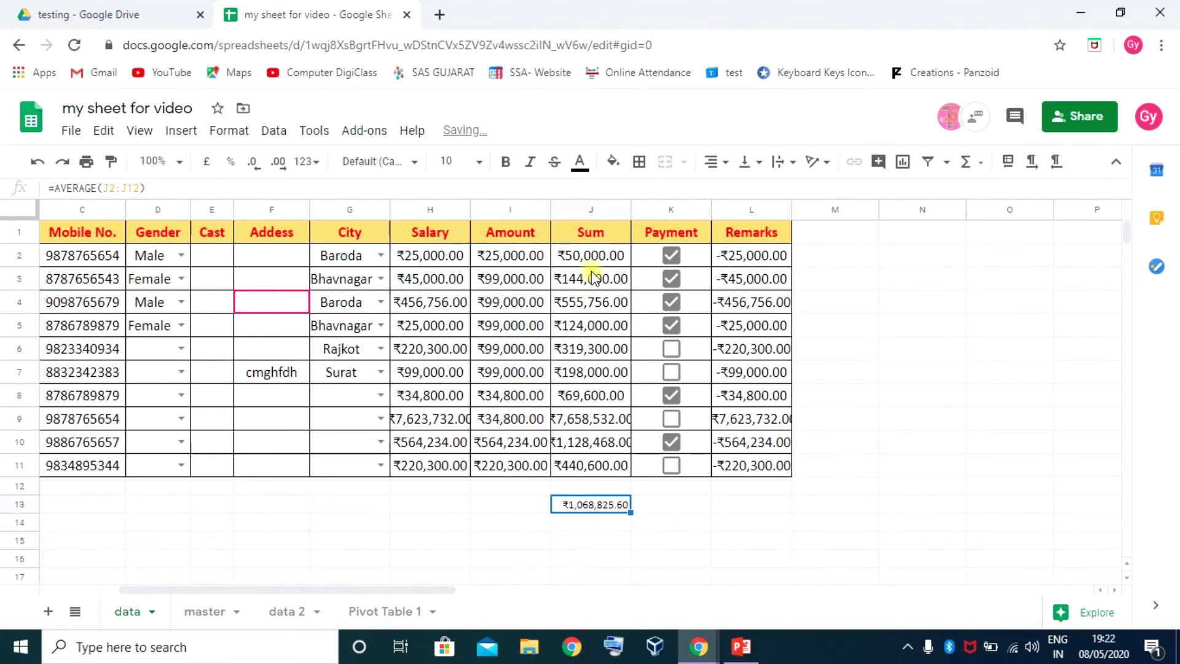
Enter =MAX(J2:J11) in J14, giving ₹7,658,532.00
click(585, 526)
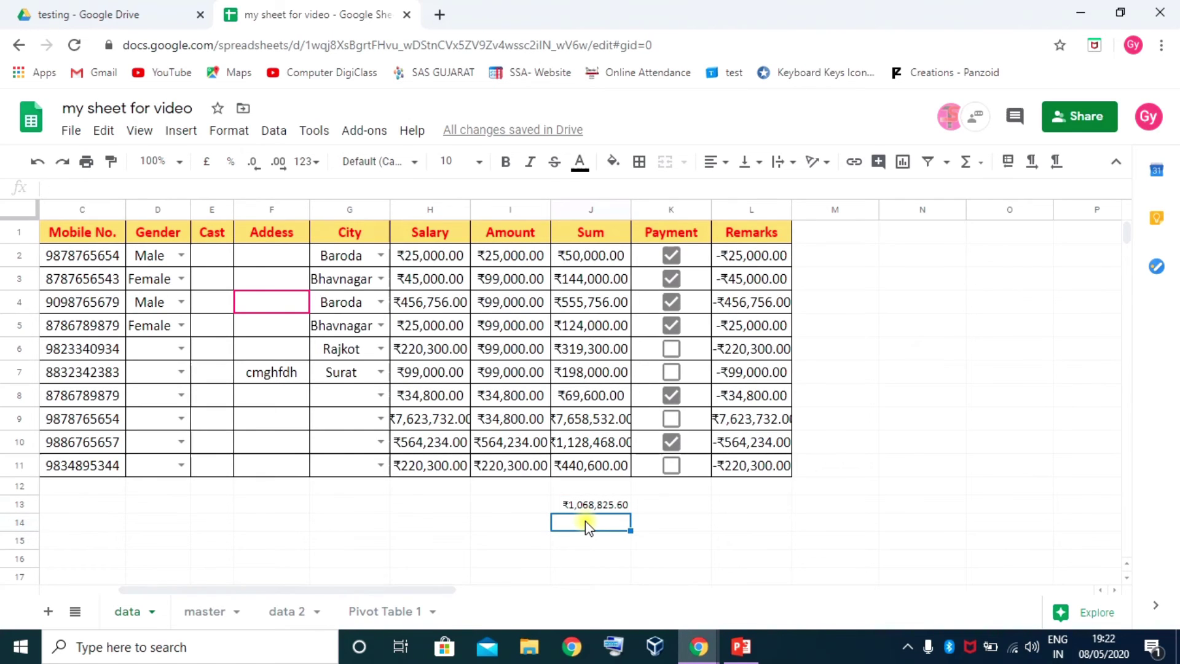
text(=)
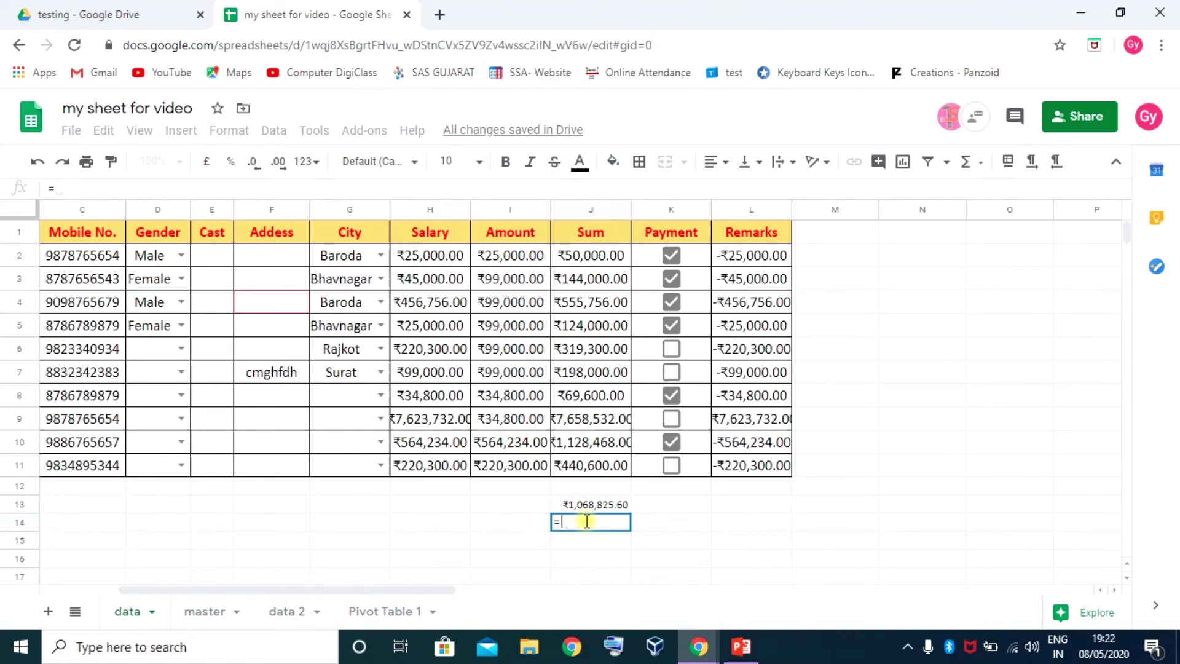
text(max)
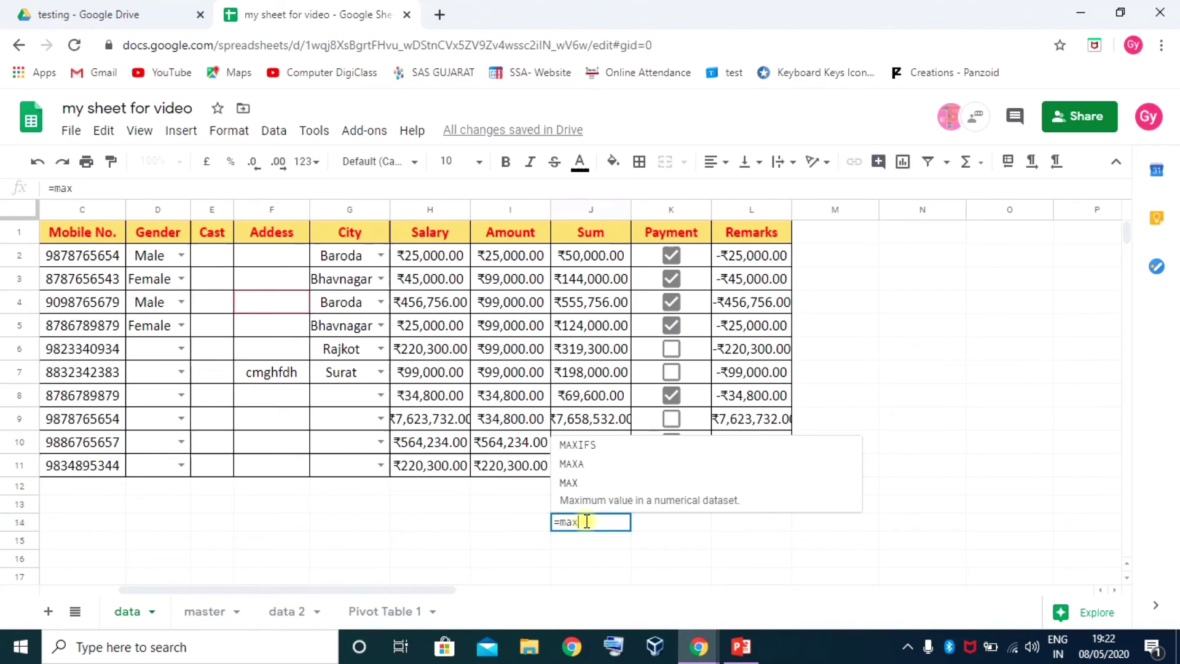
key(Tab)
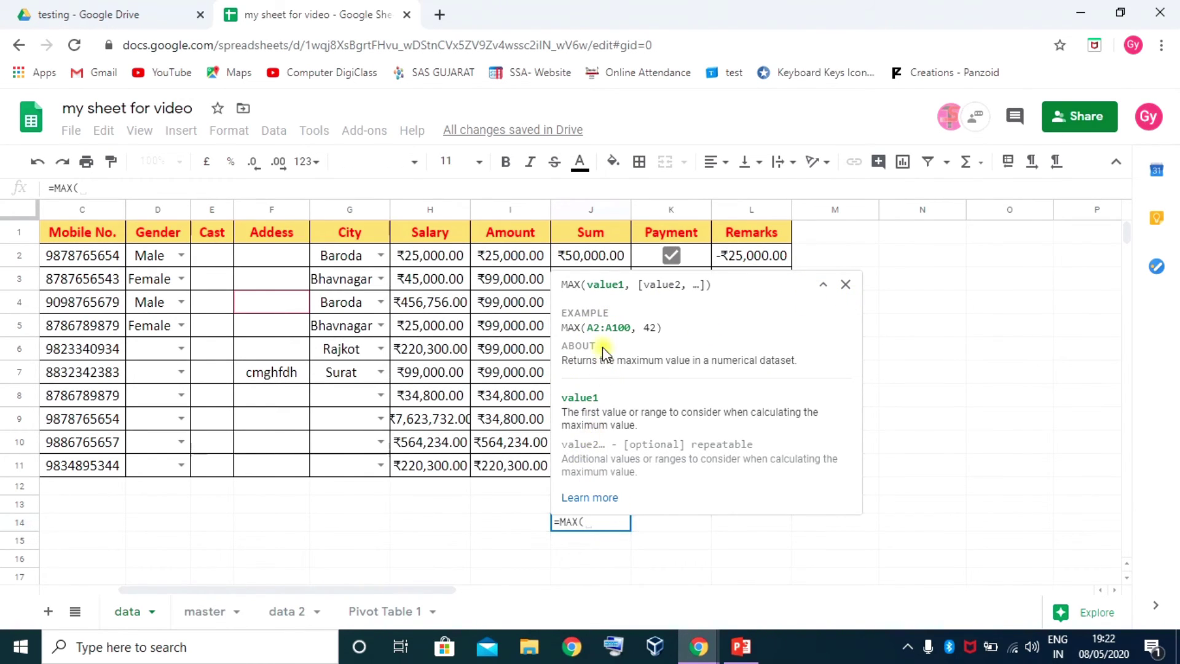
click(818, 283)
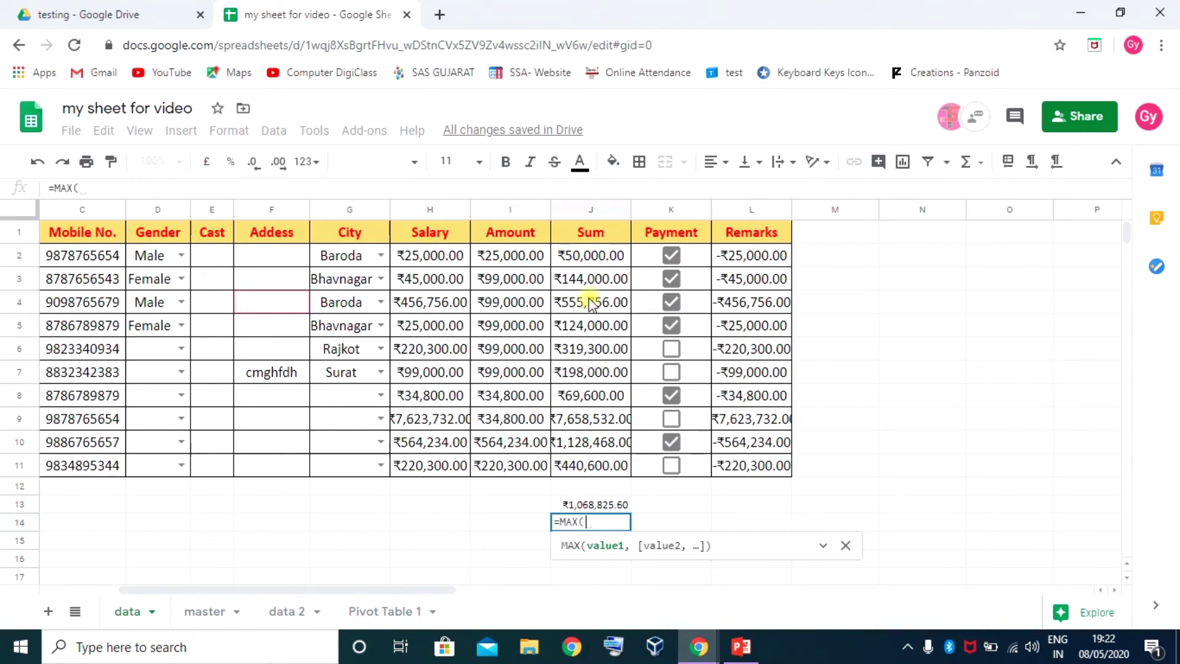
drag(595, 258, 605, 468)
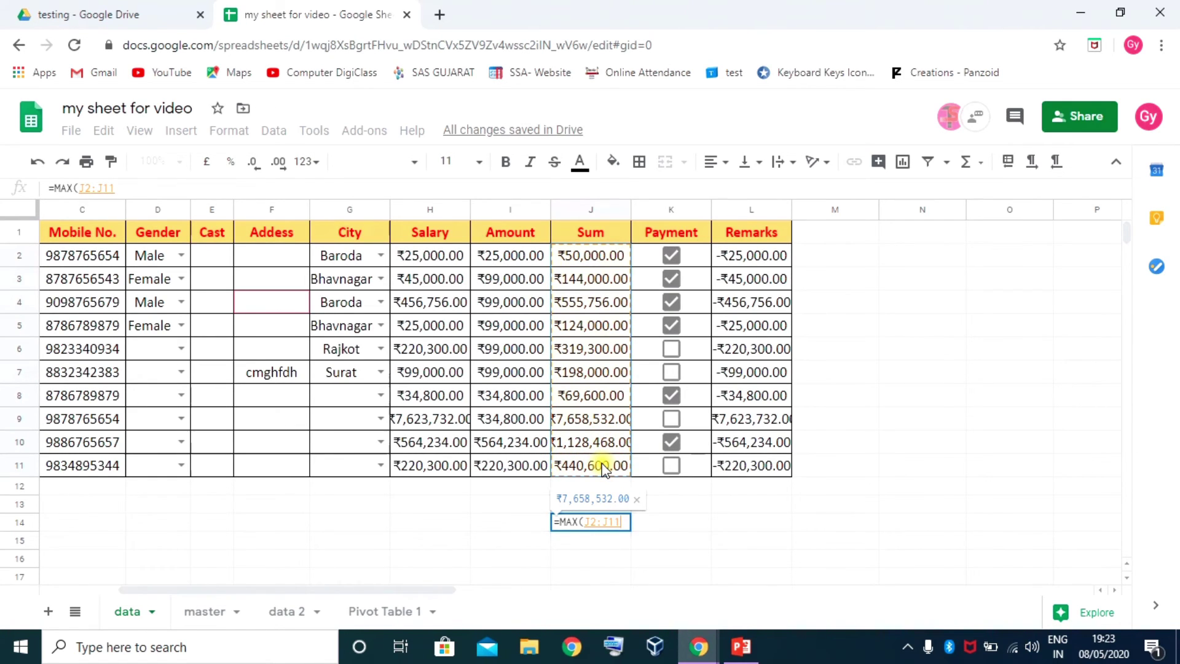
text())
key(Return)
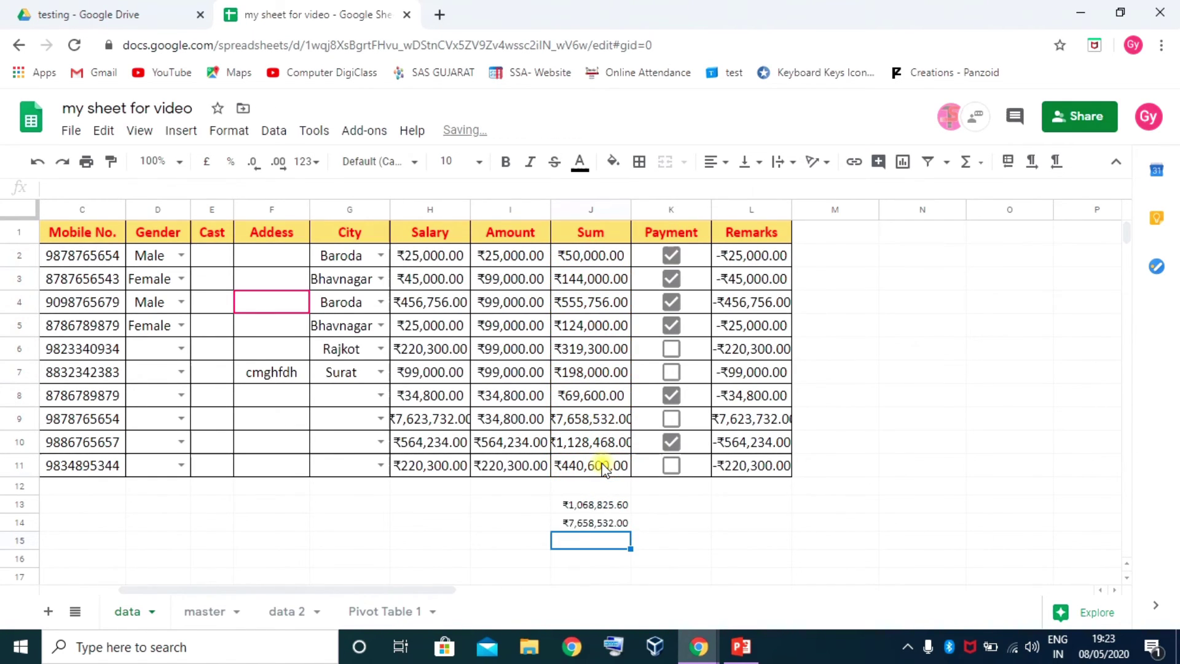
click(600, 523)
Enter =MIN(J2:J11) in J15, giving ₹50,000.00
click(598, 540)
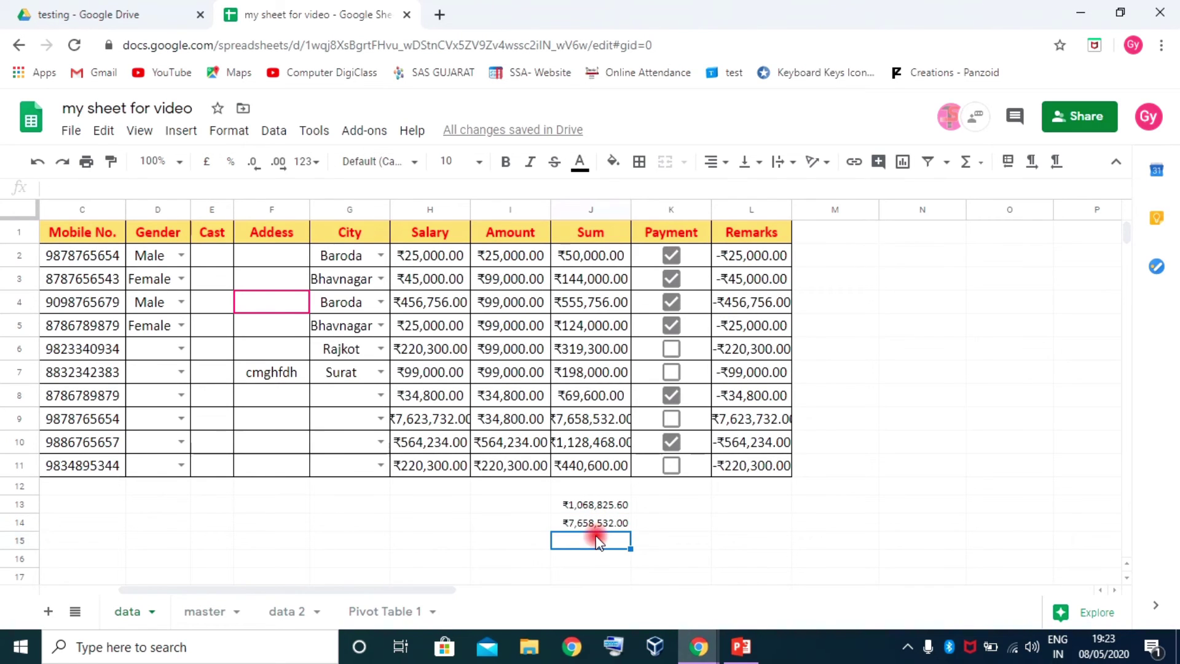
text(=MIN()
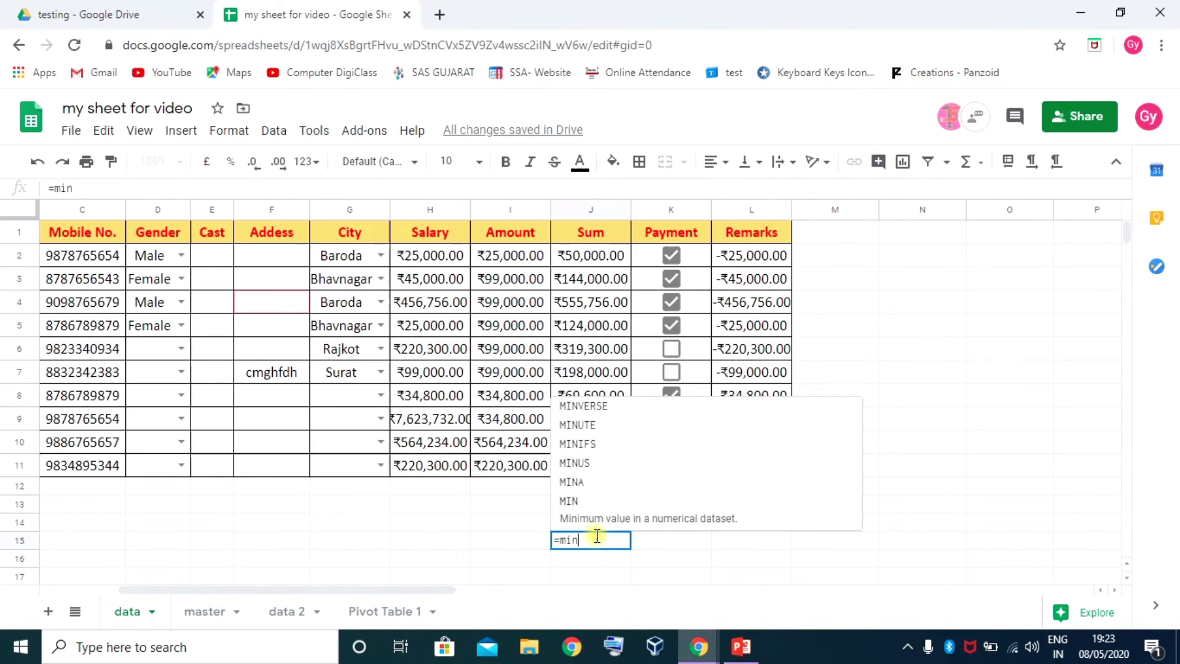
drag(584, 258, 574, 467)
key(Return)
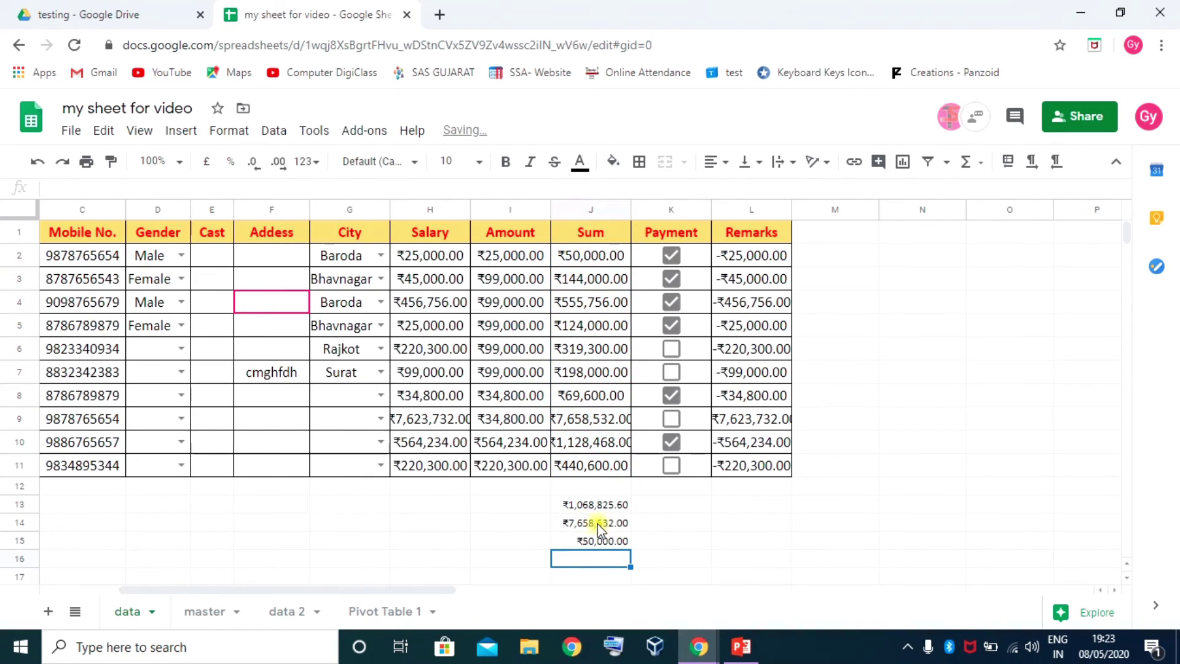
drag(601, 504, 604, 542)
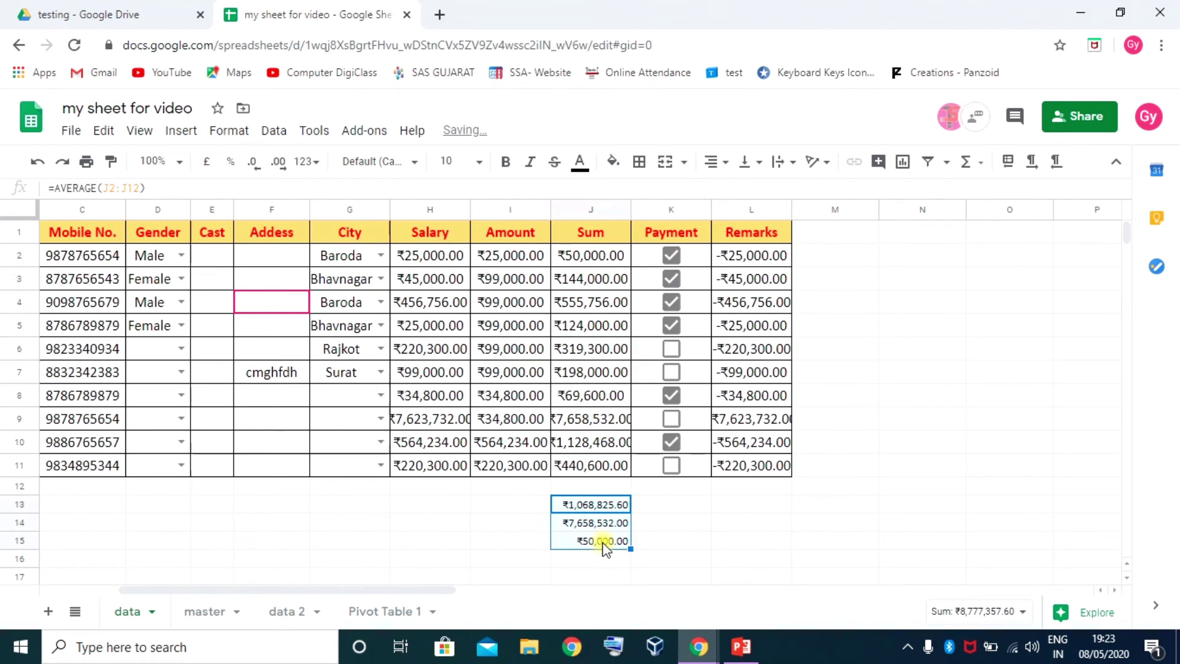
Review the Σ functions list from cells I5 and H5, then show the File menu's Version history options
click(982, 164)
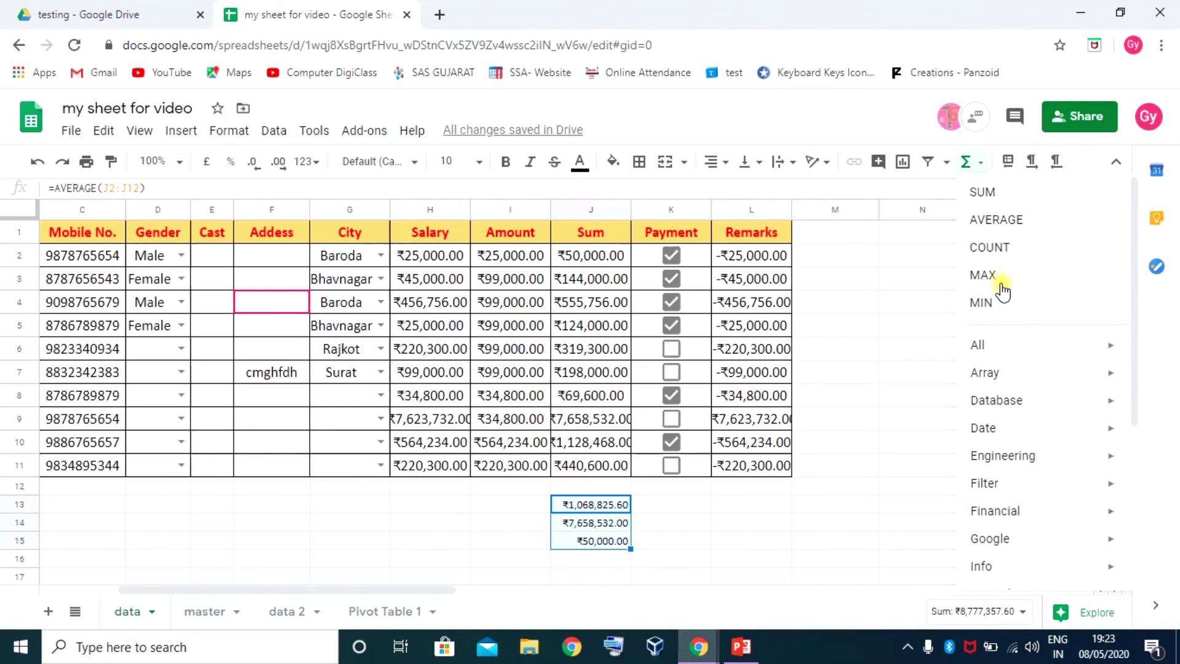
click(421, 487)
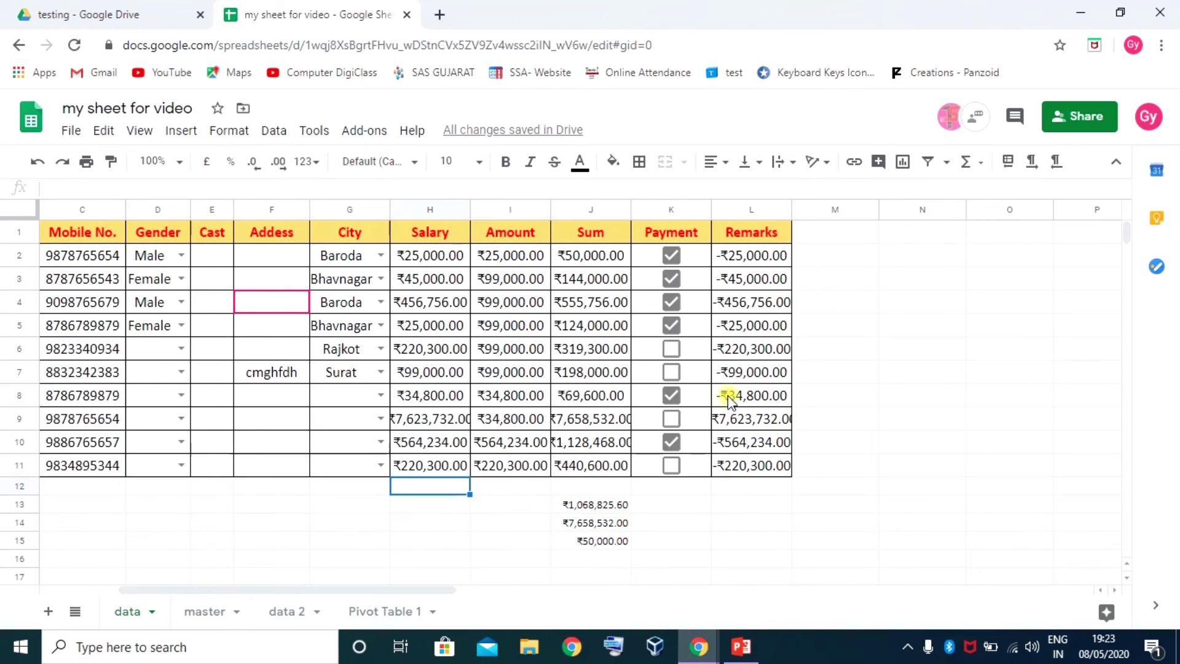
click(489, 327)
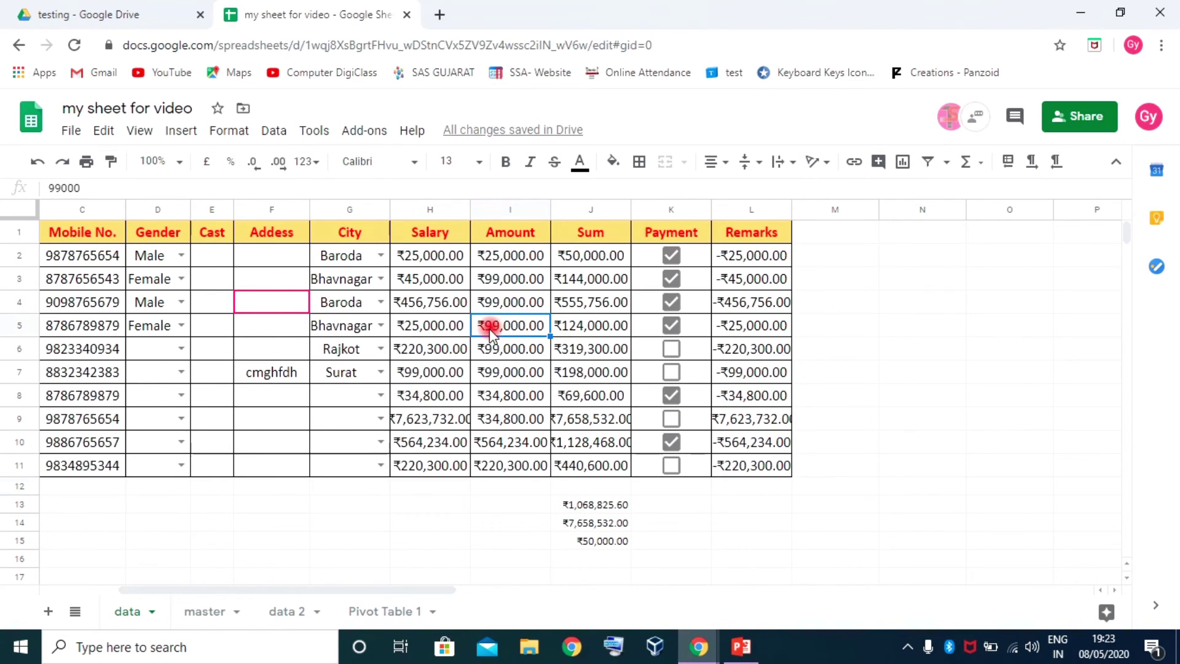
click(981, 163)
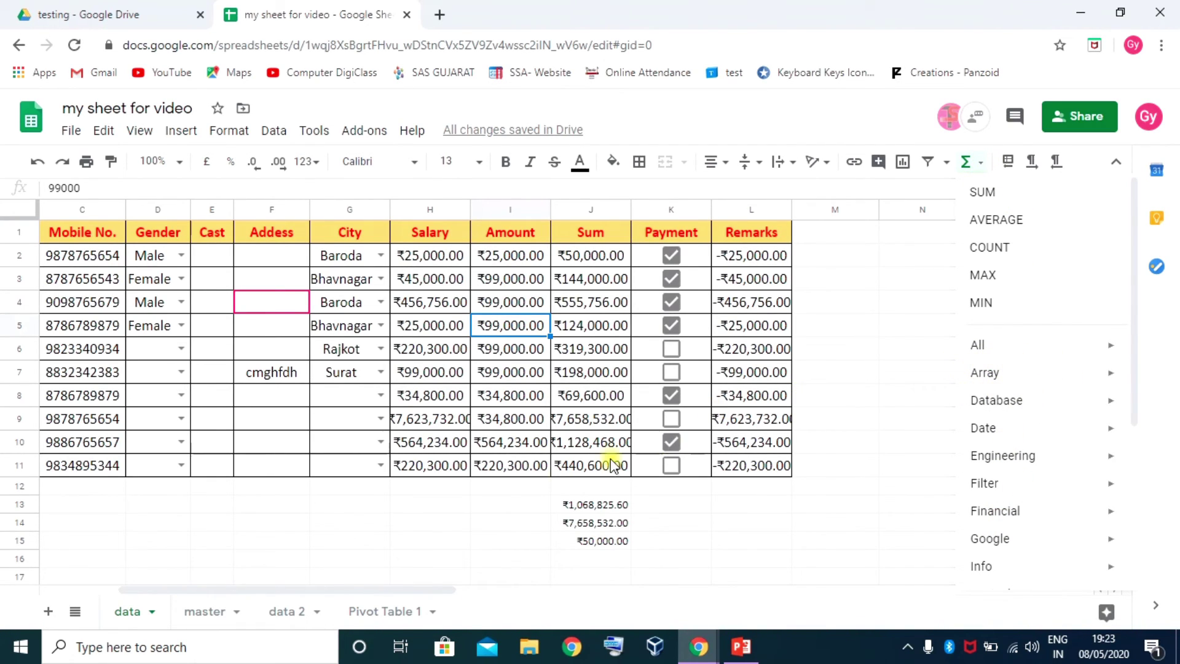
click(486, 493)
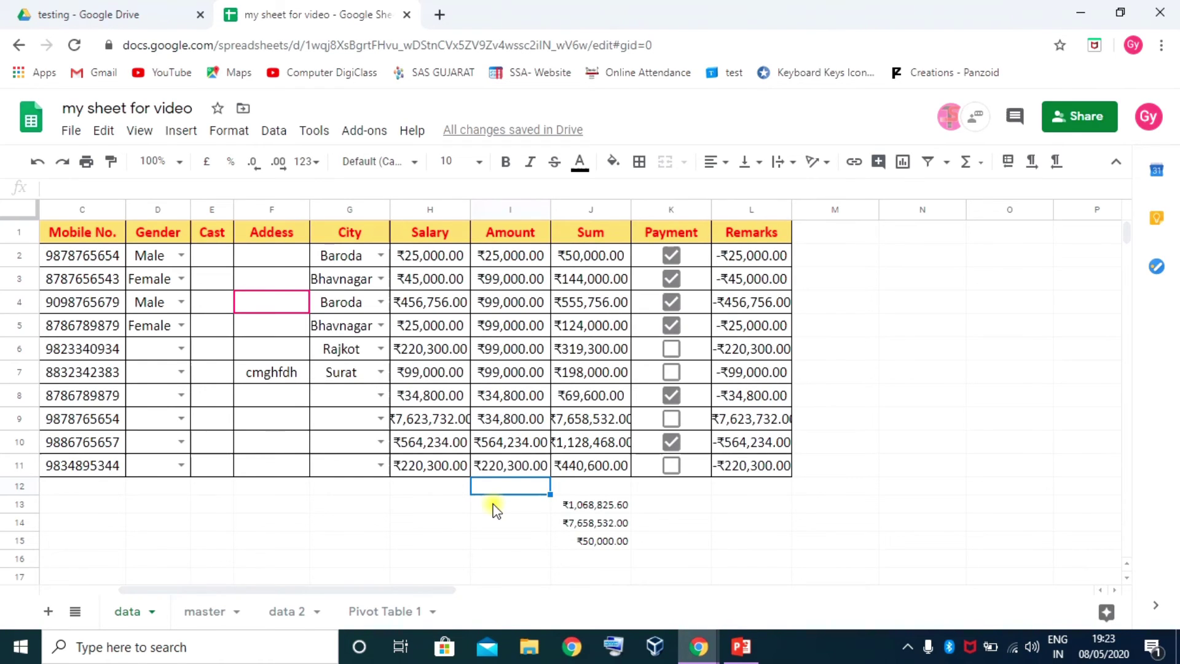
click(430, 319)
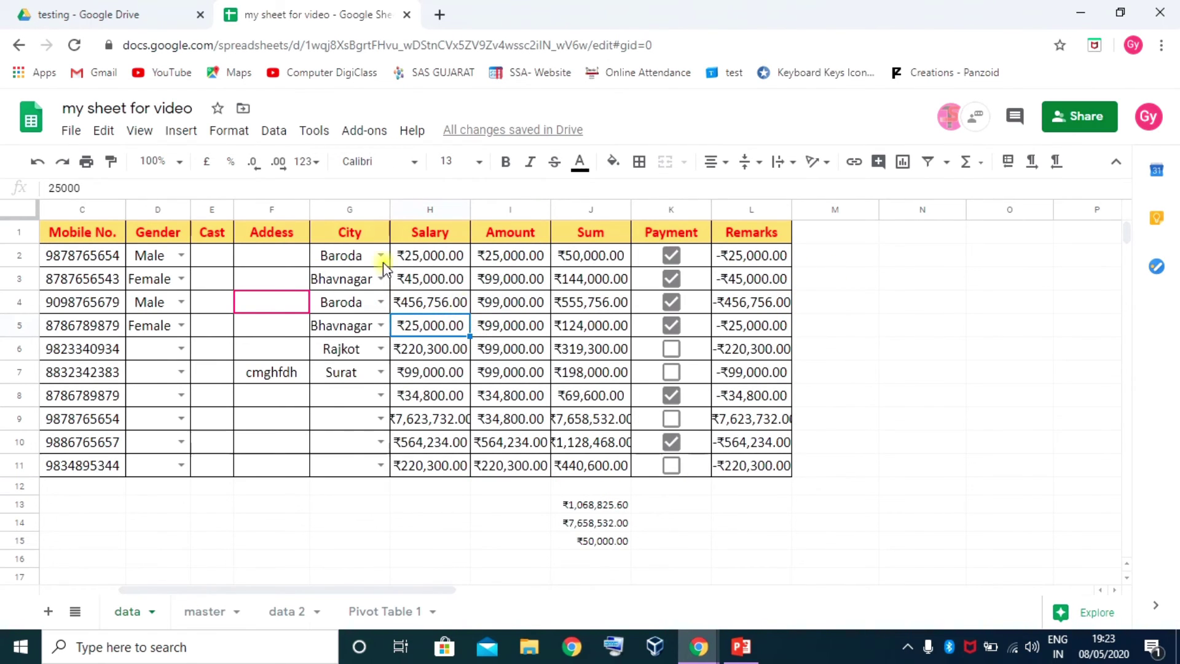
click(82, 134)
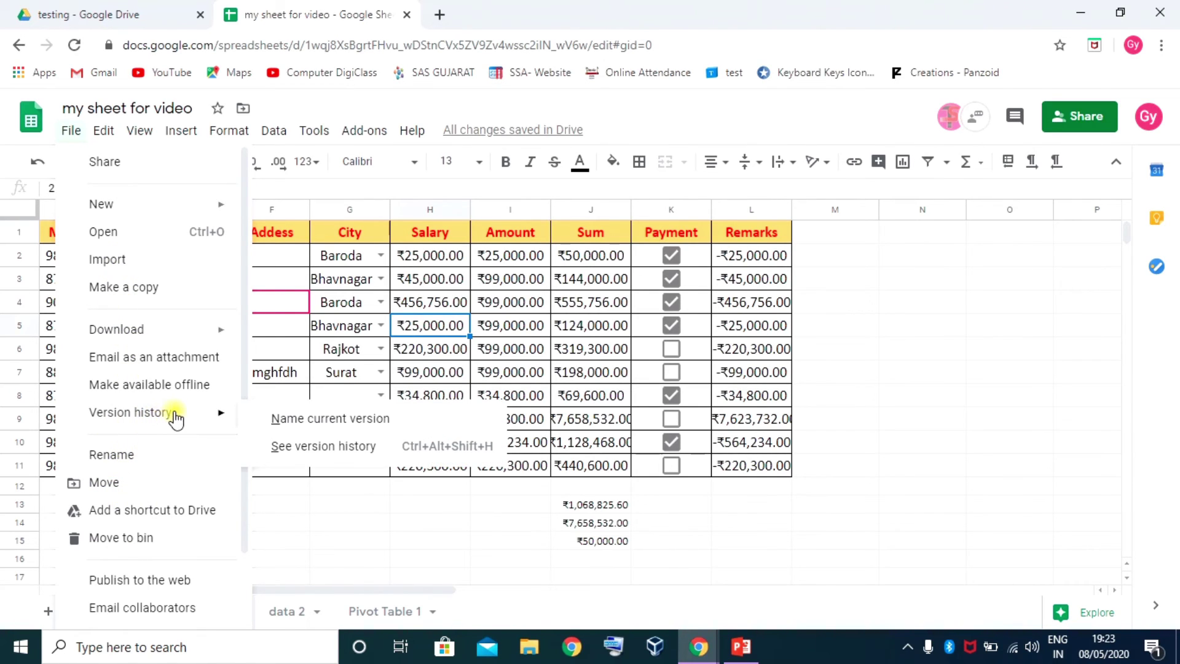
Look through the File menu commands down to Spreadsheet settings
mouse_move(153, 332)
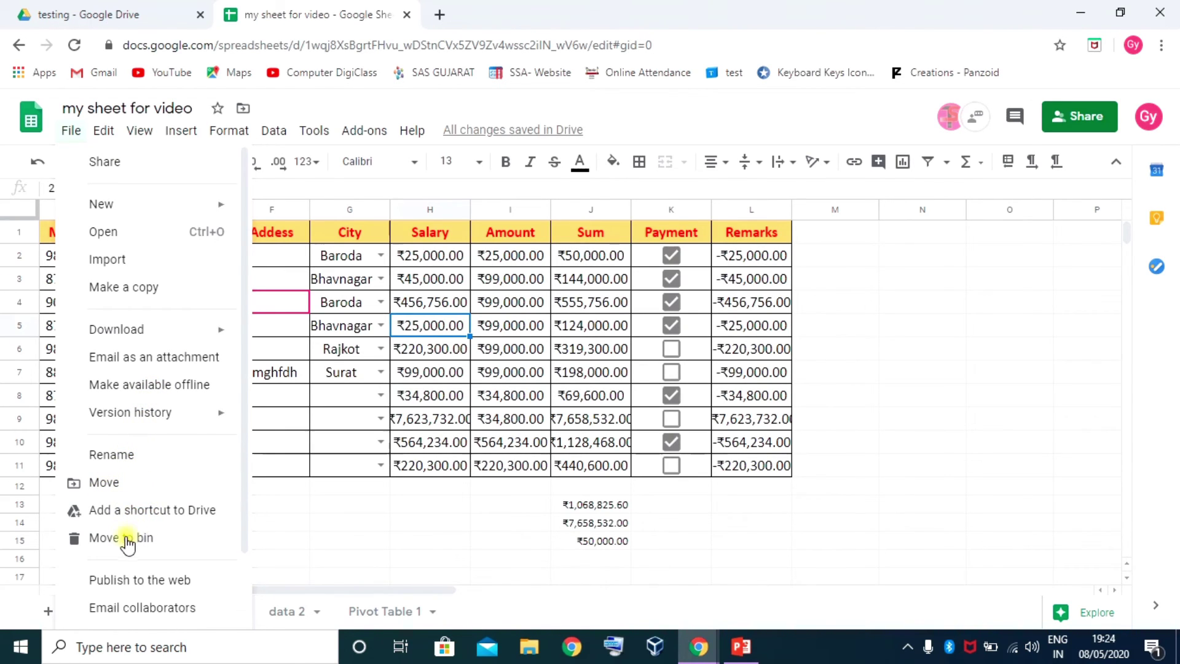
scroll(123, 577, down, 2)
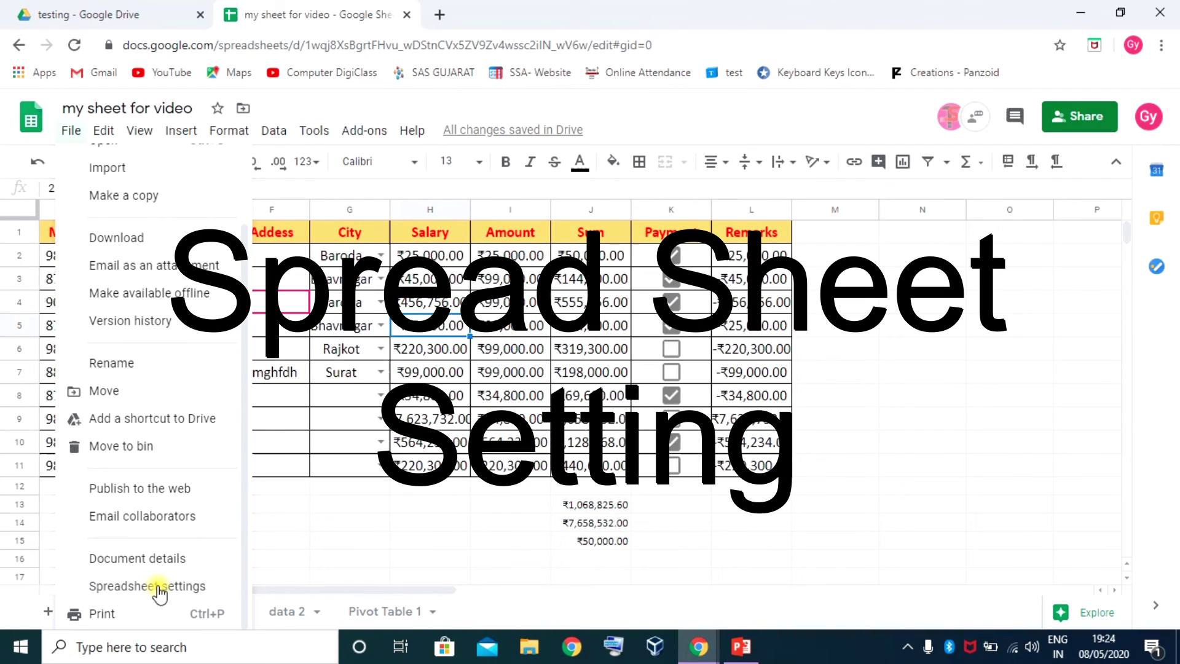
Change the spreadsheet locale from United Kingdom to India, keeping the India Standard time zone
click(158, 587)
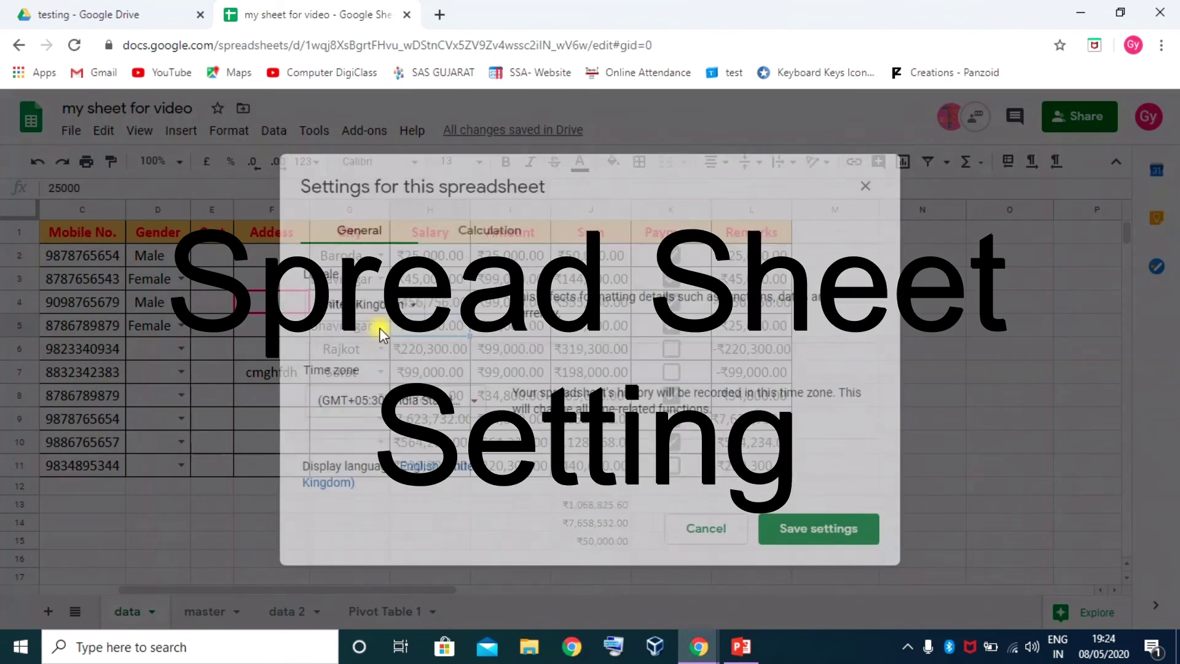
drag(596, 182, 599, 150)
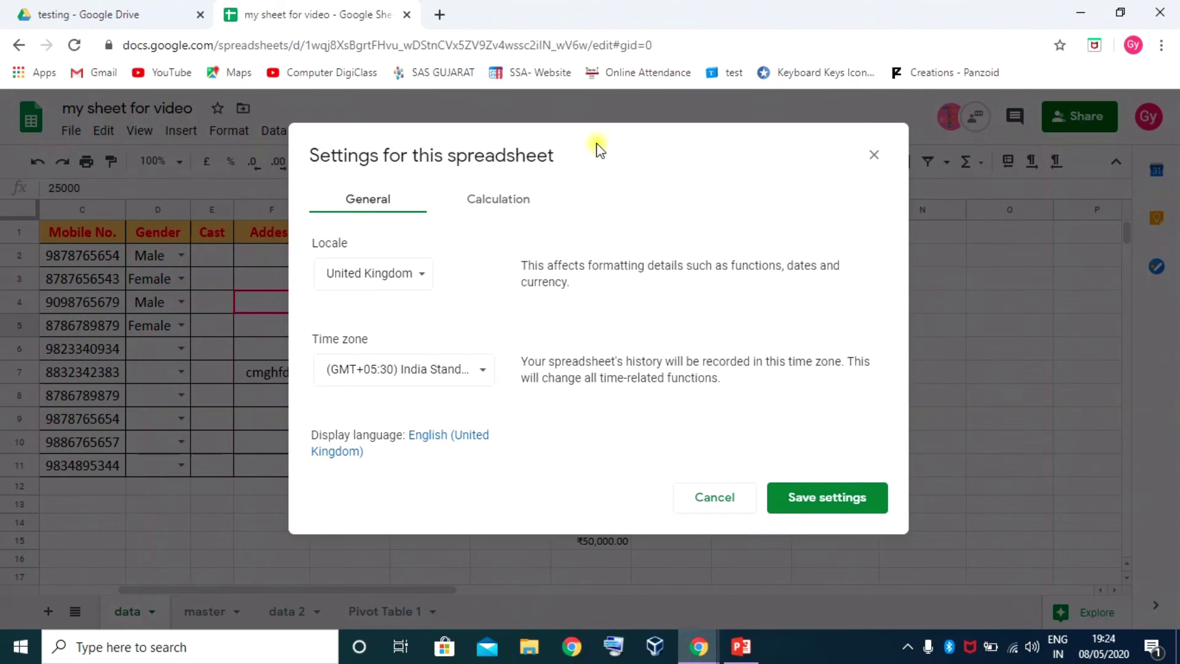
click(522, 202)
click(382, 201)
click(429, 277)
scroll(430, 280, up, 10)
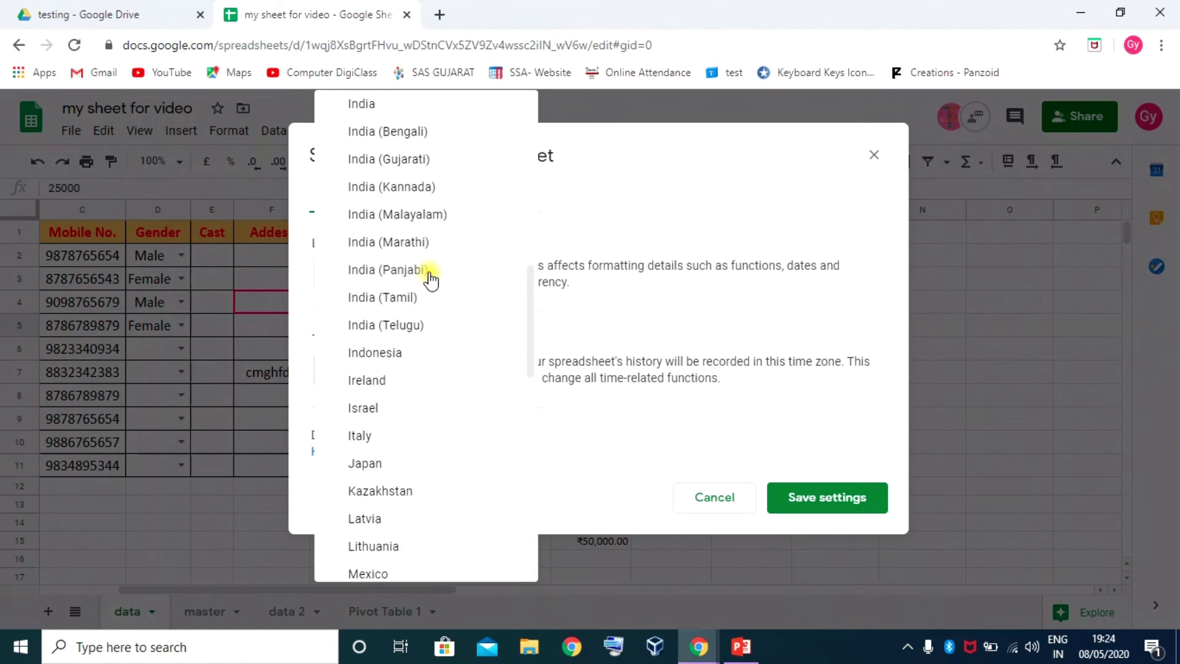
click(375, 103)
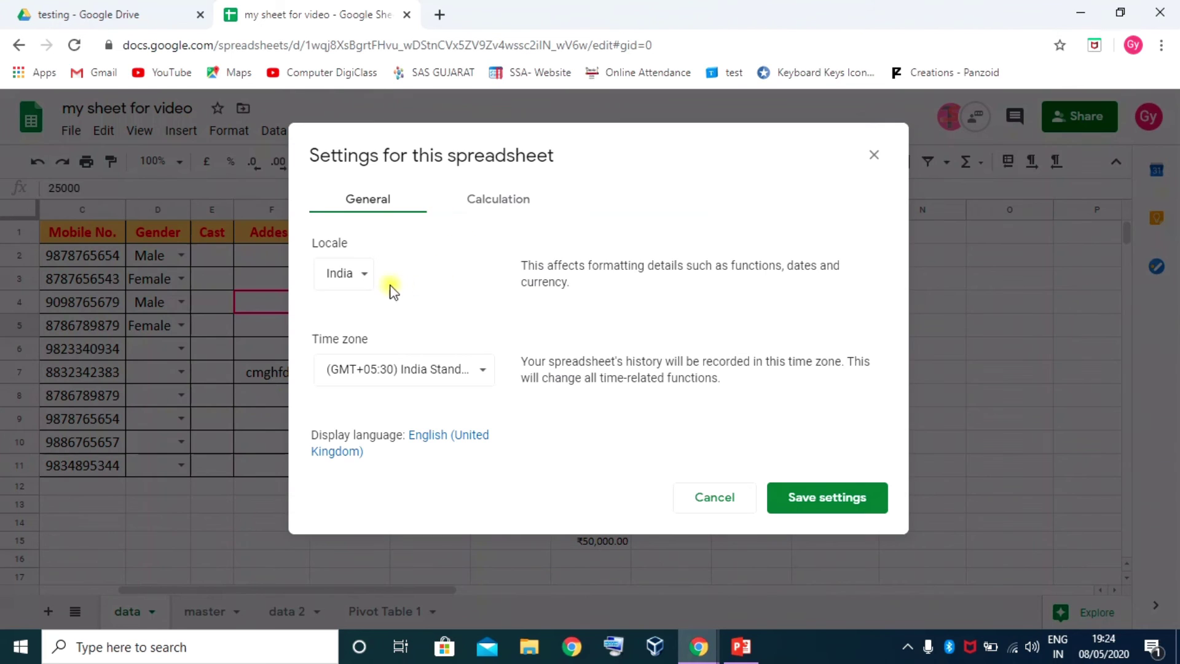
click(453, 372)
click(853, 333)
Leave recalculation On change and iterative calculation off, then save the settings
click(468, 440)
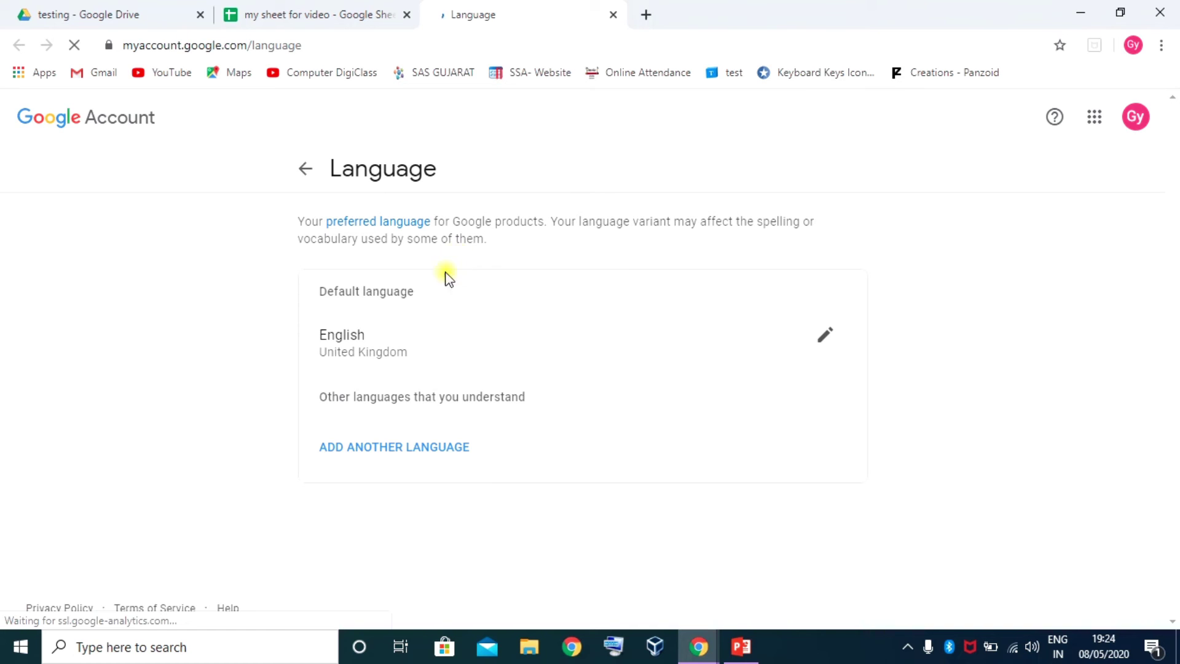
click(615, 13)
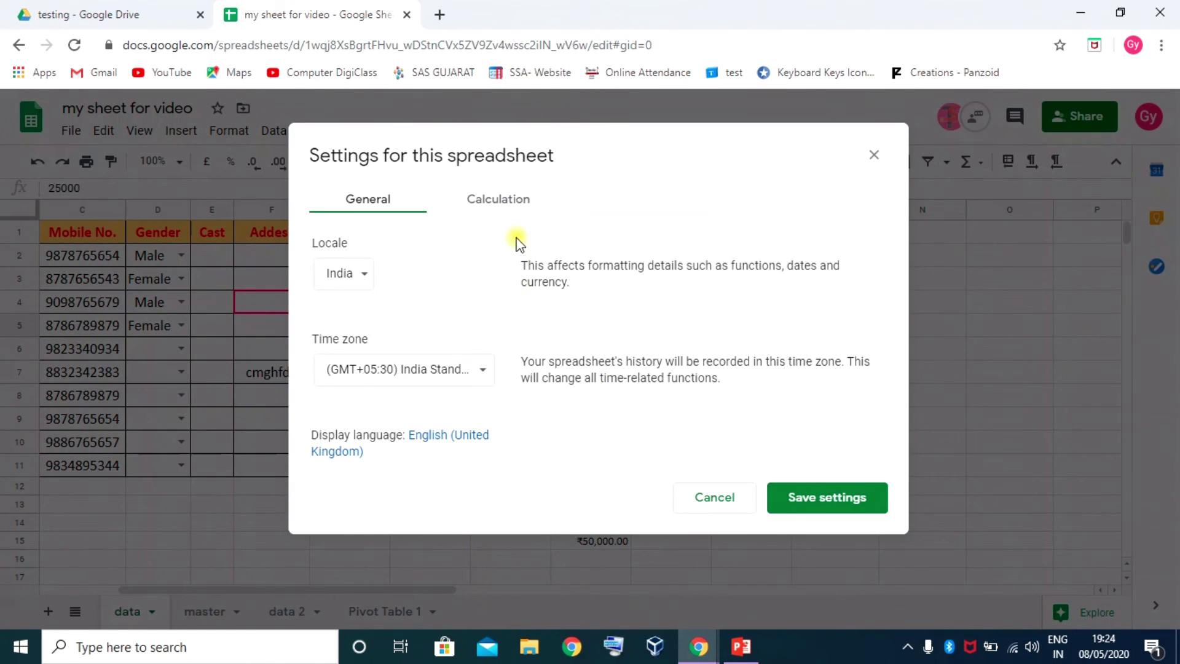
click(509, 201)
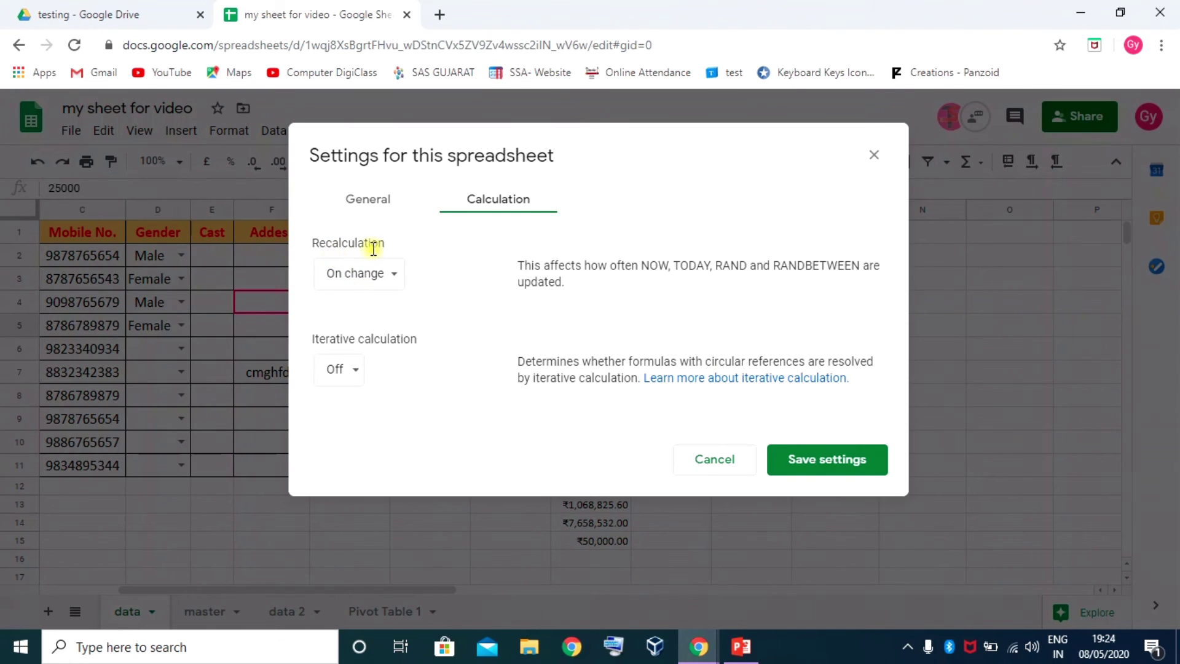
click(392, 277)
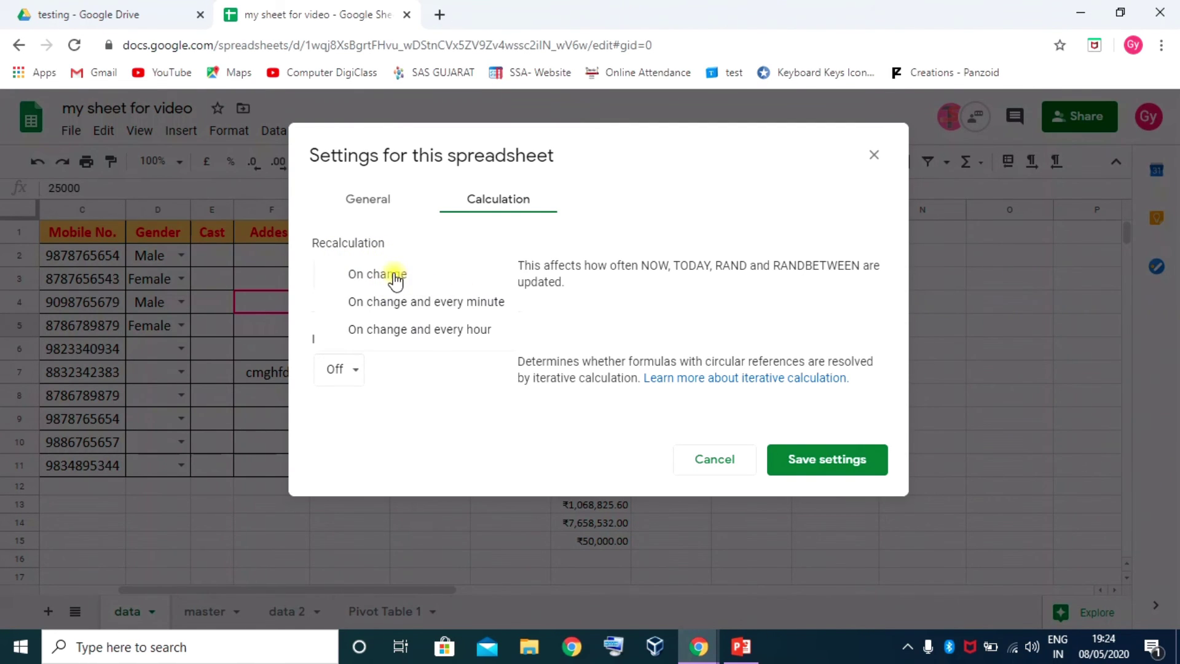
click(393, 273)
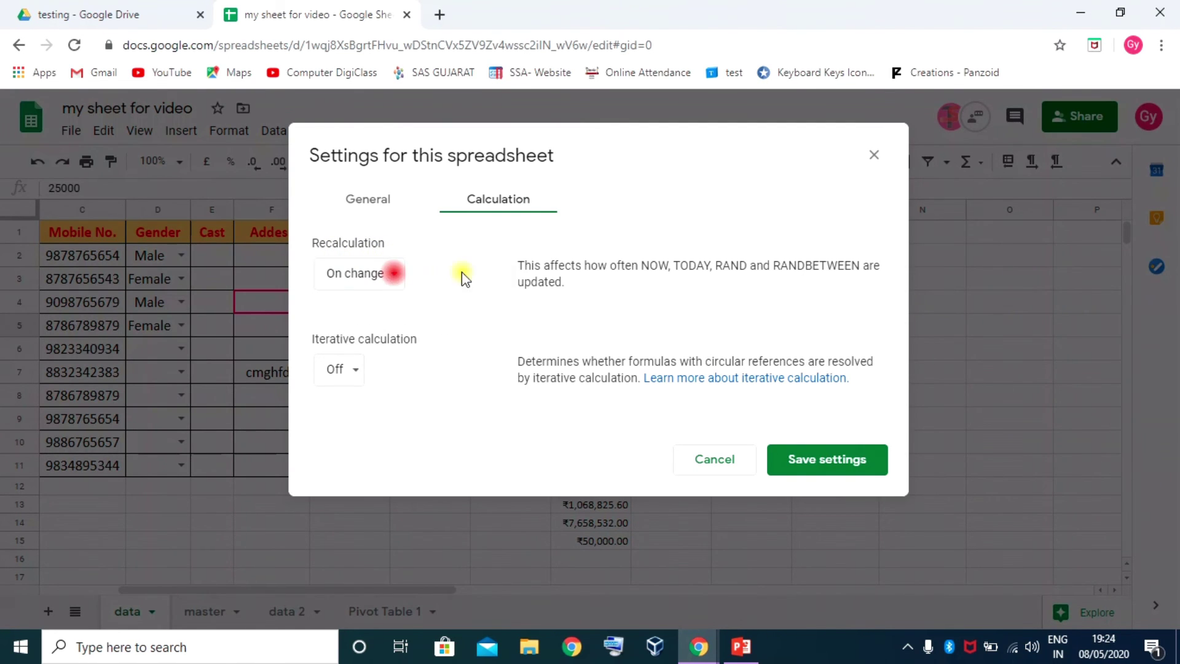
click(357, 367)
click(447, 367)
click(805, 462)
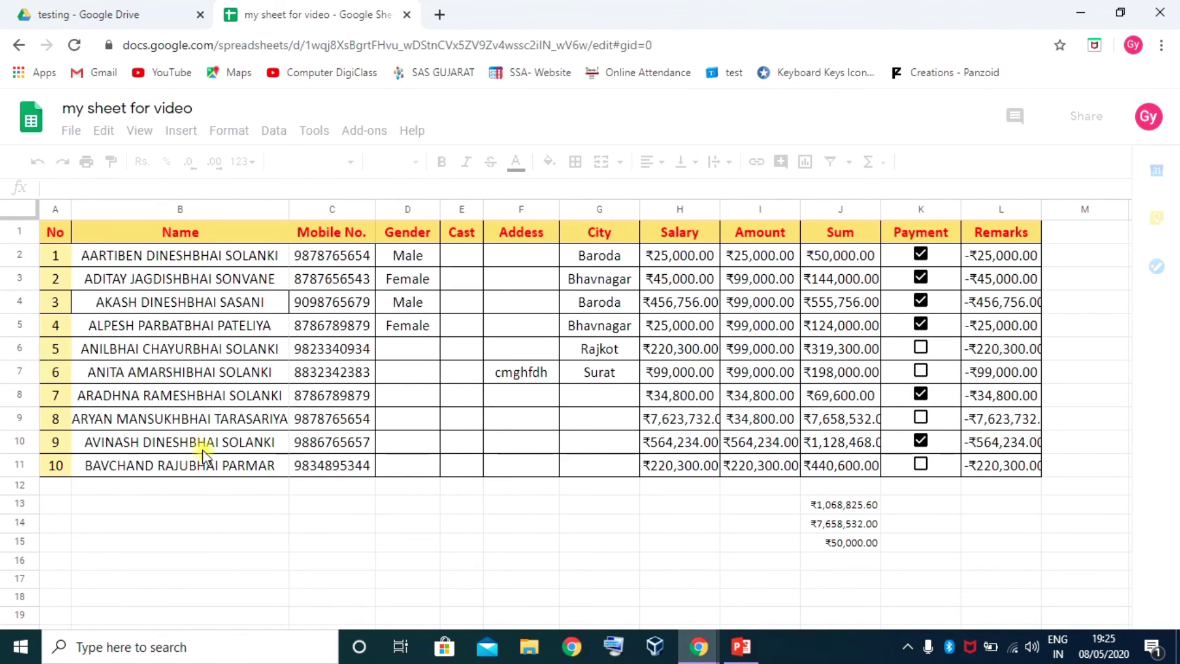
click(269, 501)
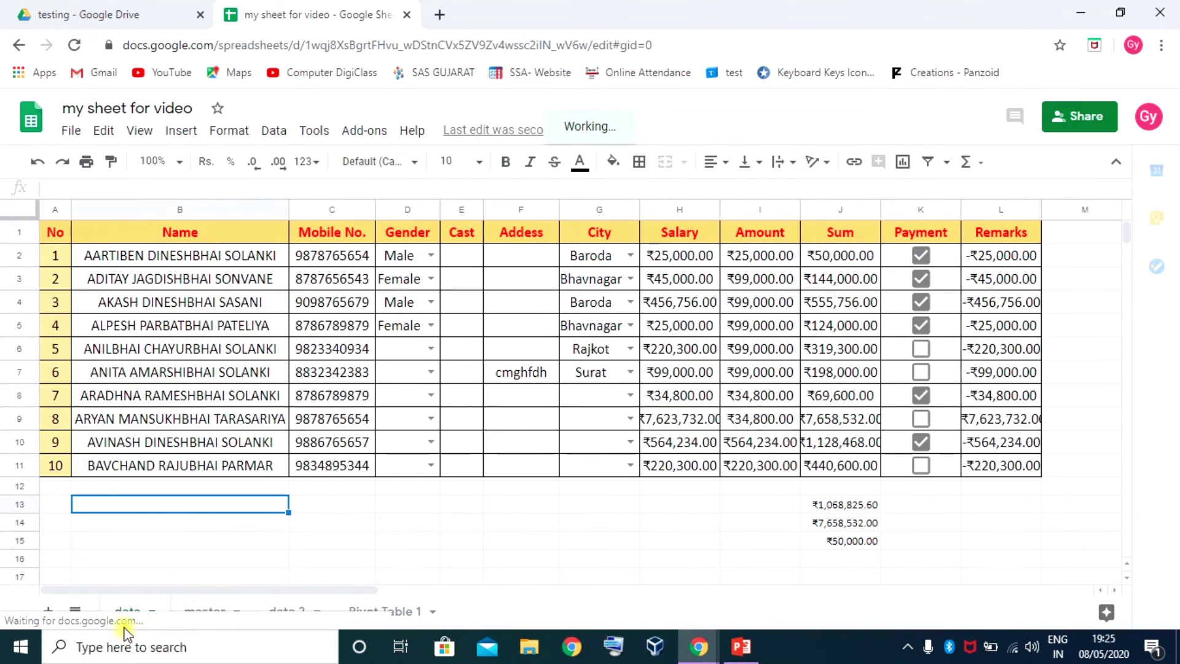
click(71, 130)
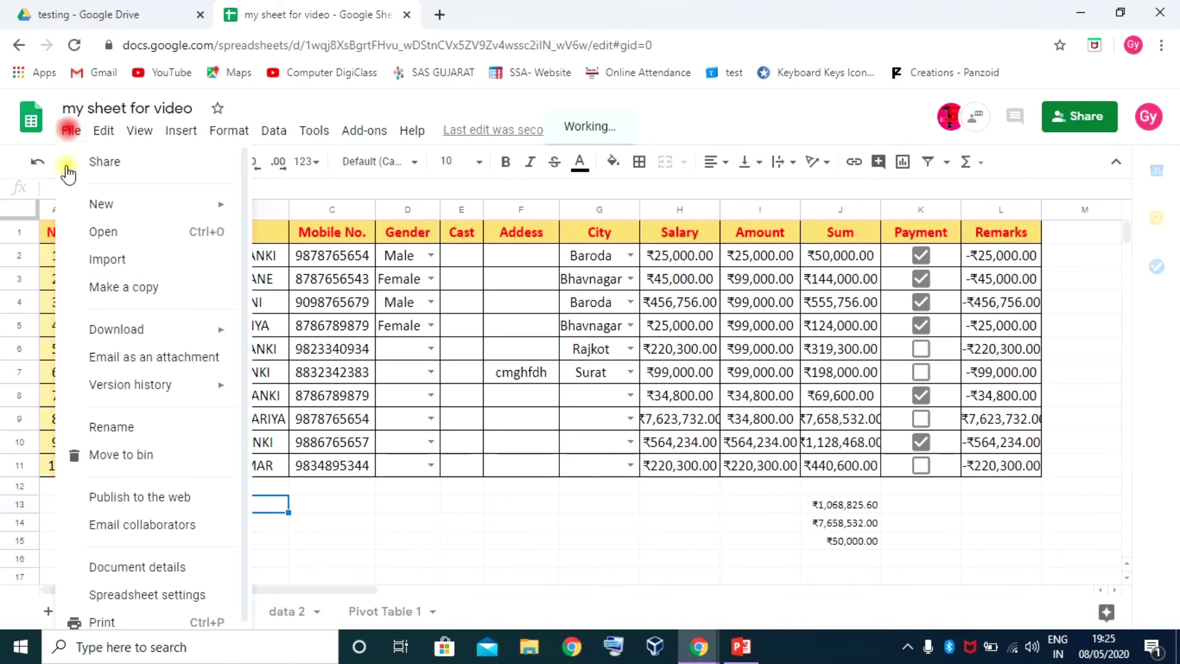
scroll(126, 522, down, 1)
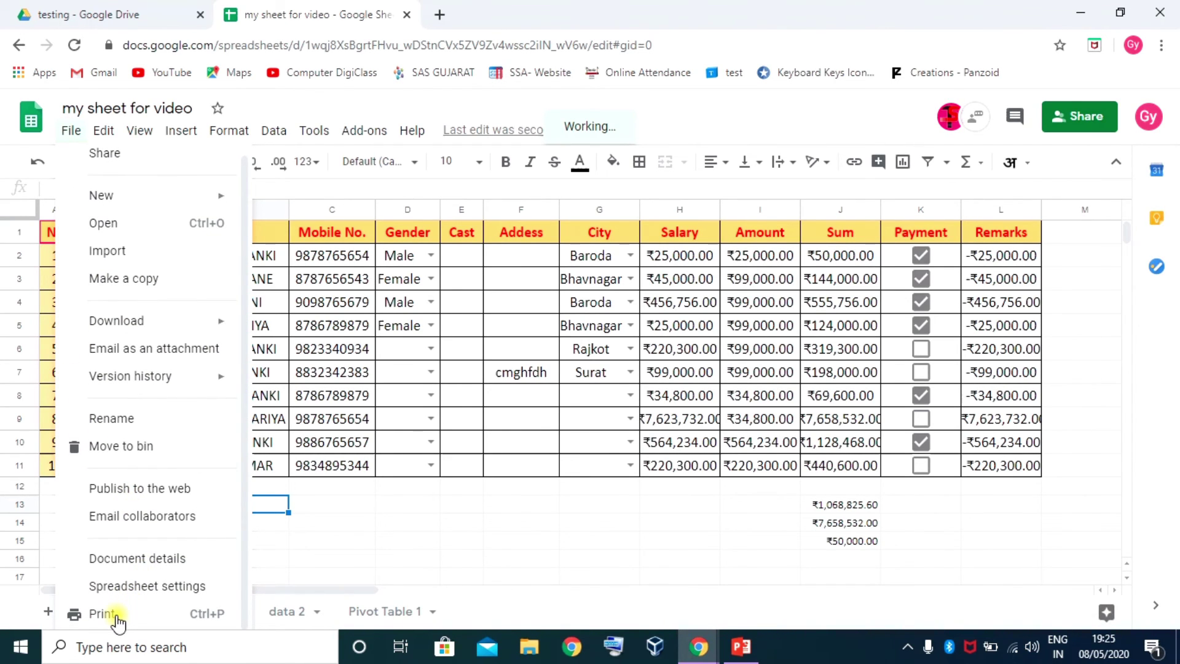
click(117, 131)
click(104, 131)
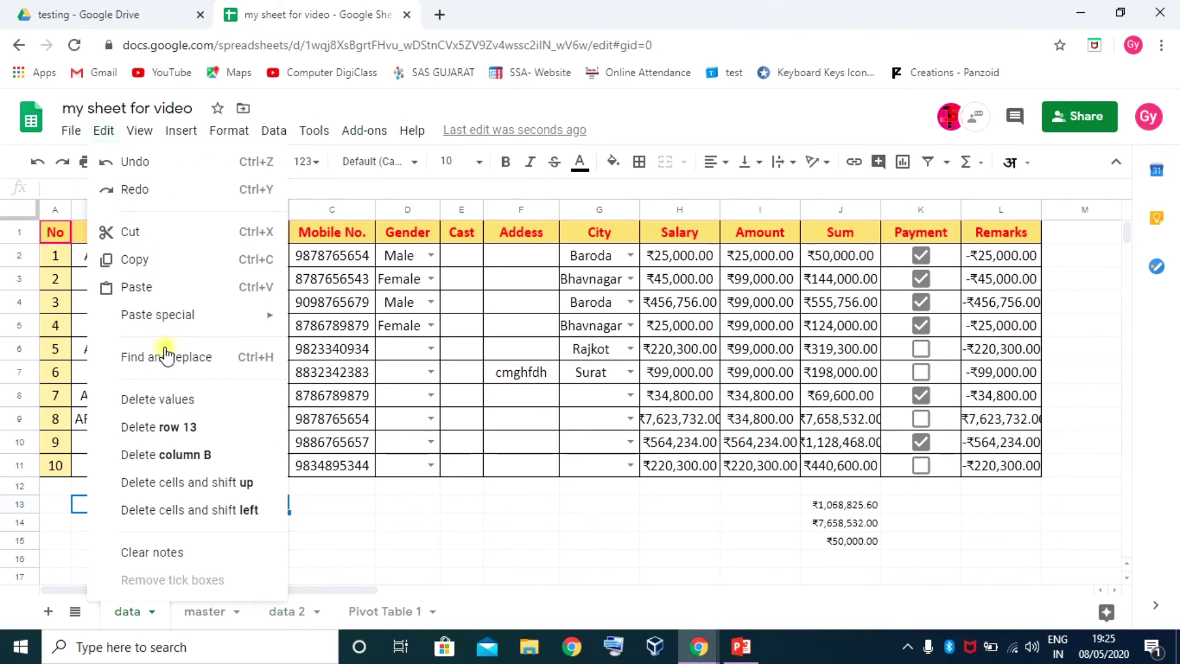
mouse_move(166, 315)
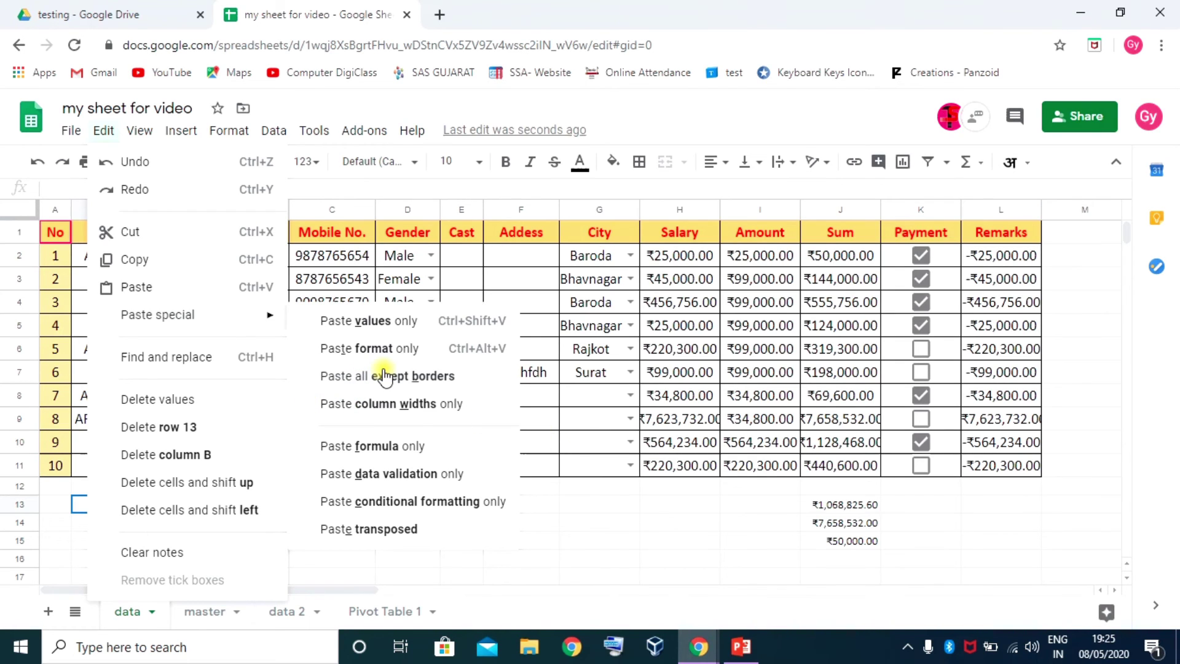
click(609, 487)
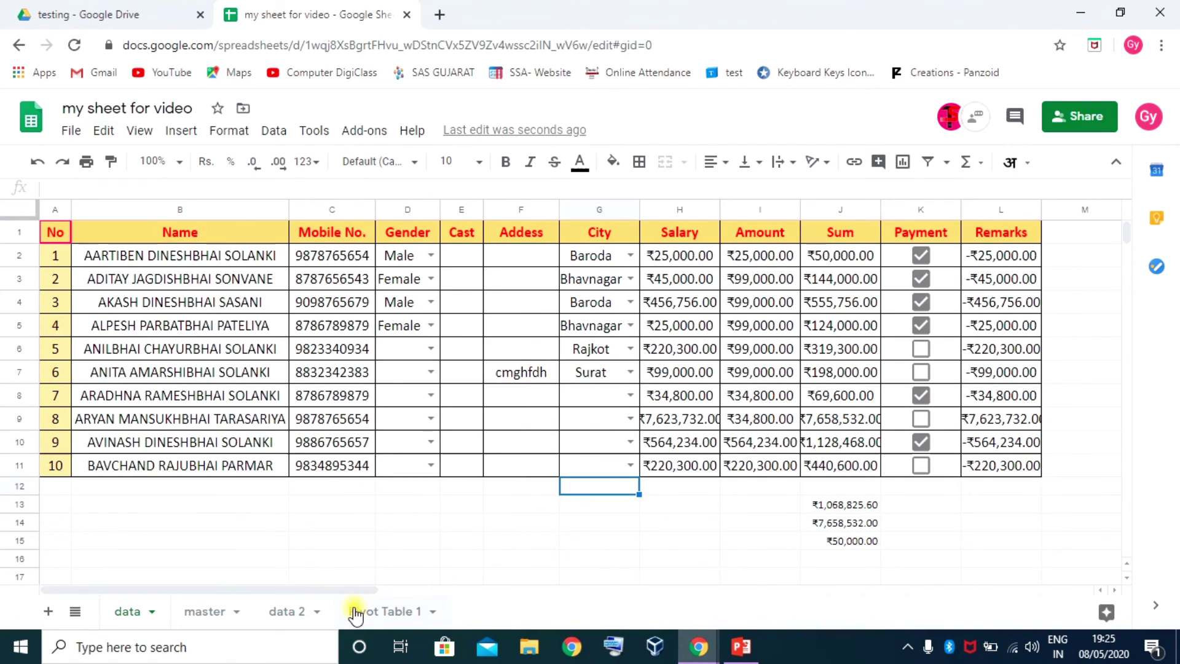
On data 2, paste the formatted StudentName header from B1 into cell E119
click(216, 611)
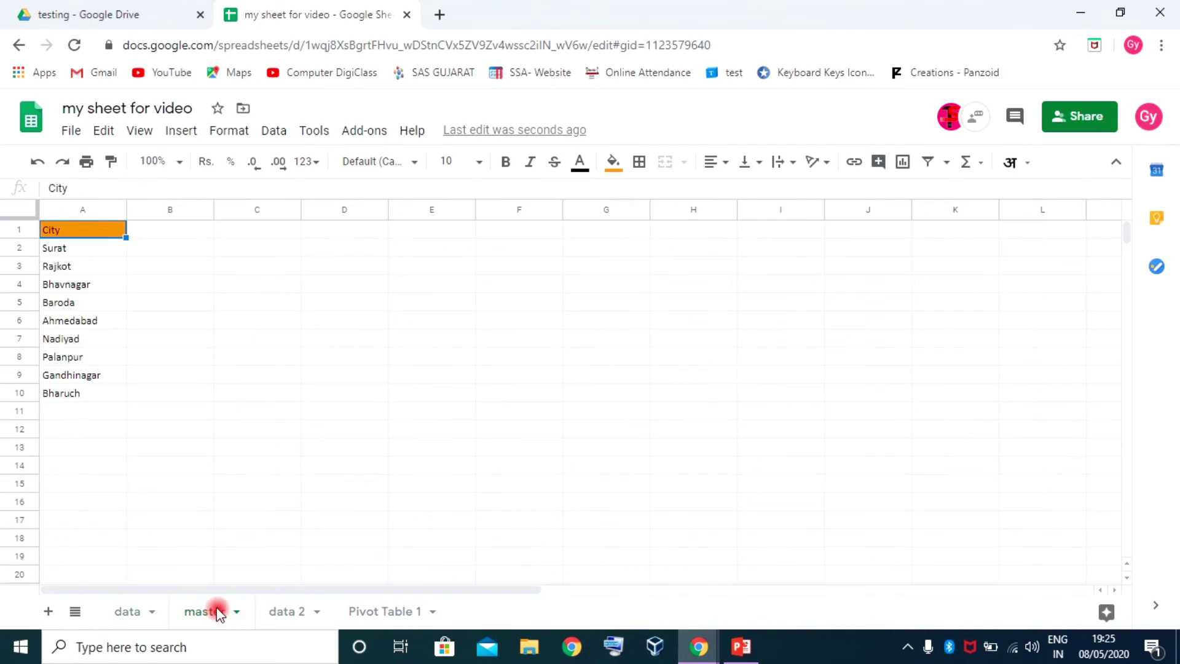
click(140, 611)
click(284, 612)
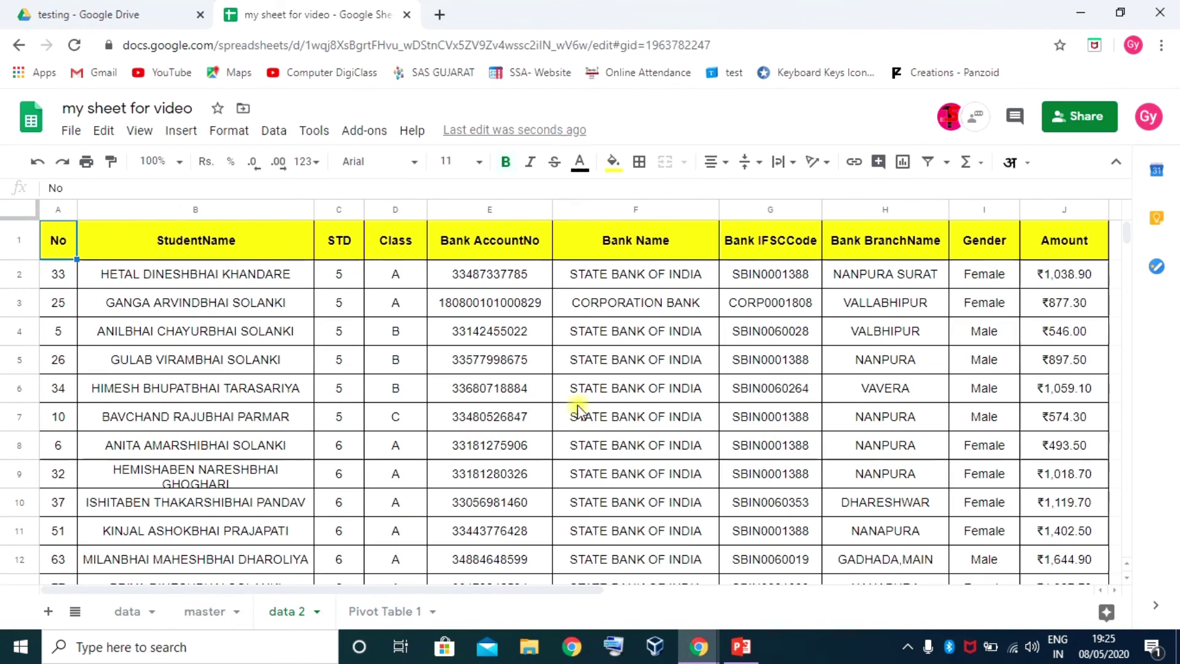
click(197, 241)
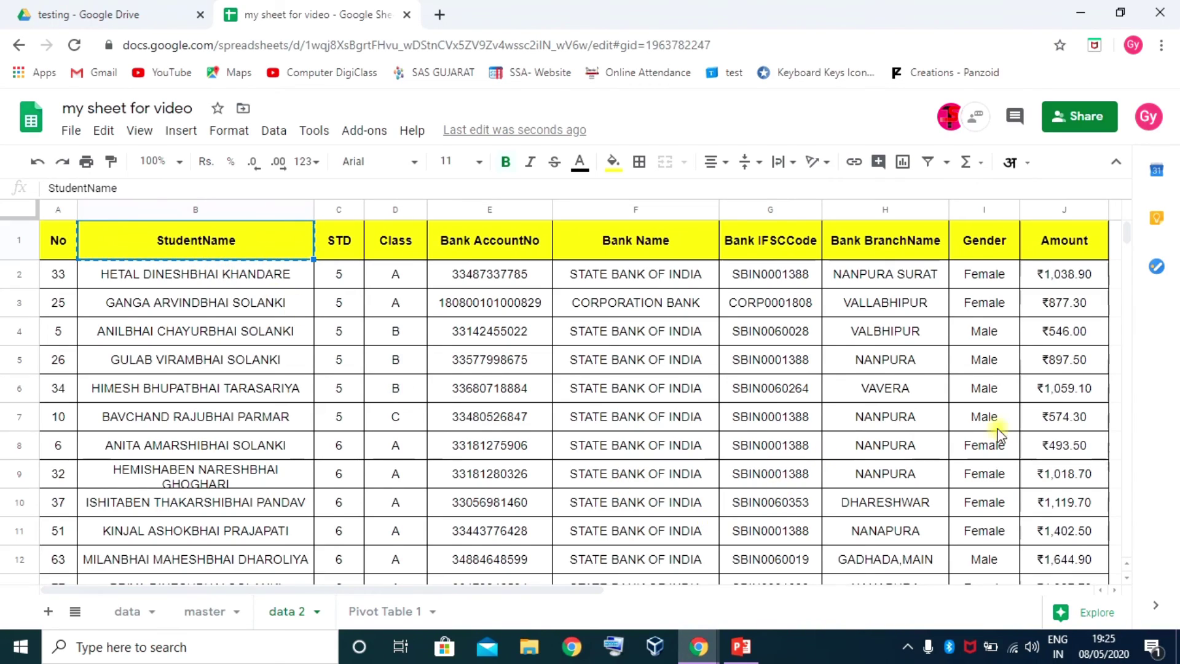
scroll(694, 470, down, 10)
scroll(547, 505, down, 20)
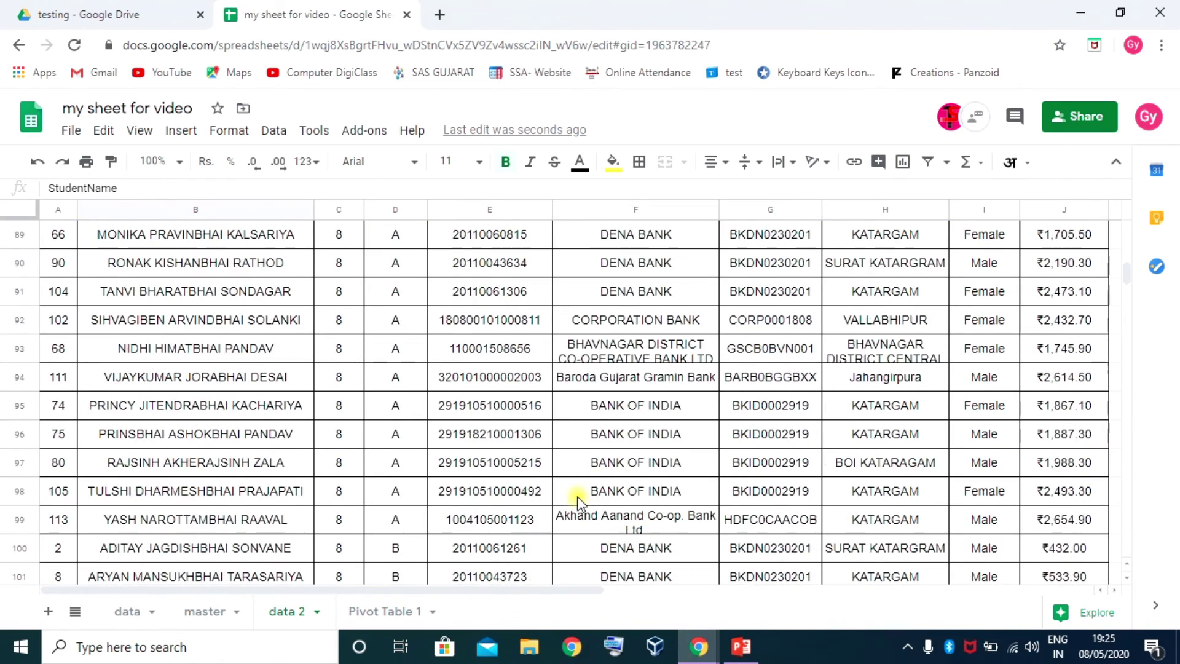
scroll(438, 378, up, 8)
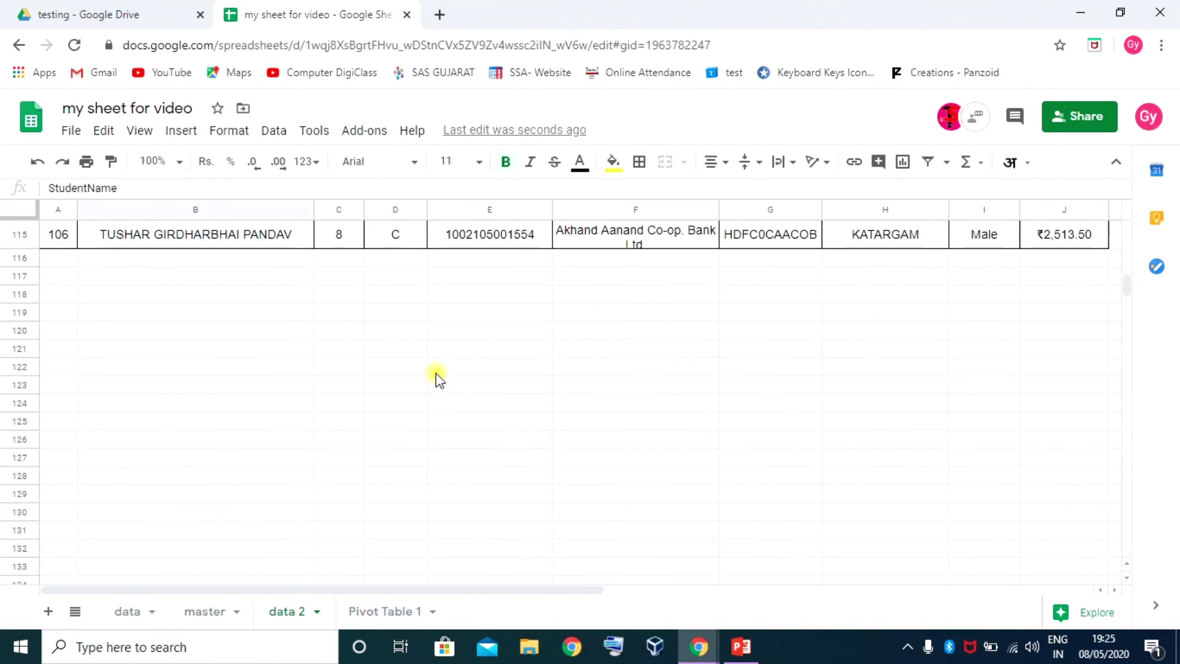
click(457, 315)
text(StudentName)
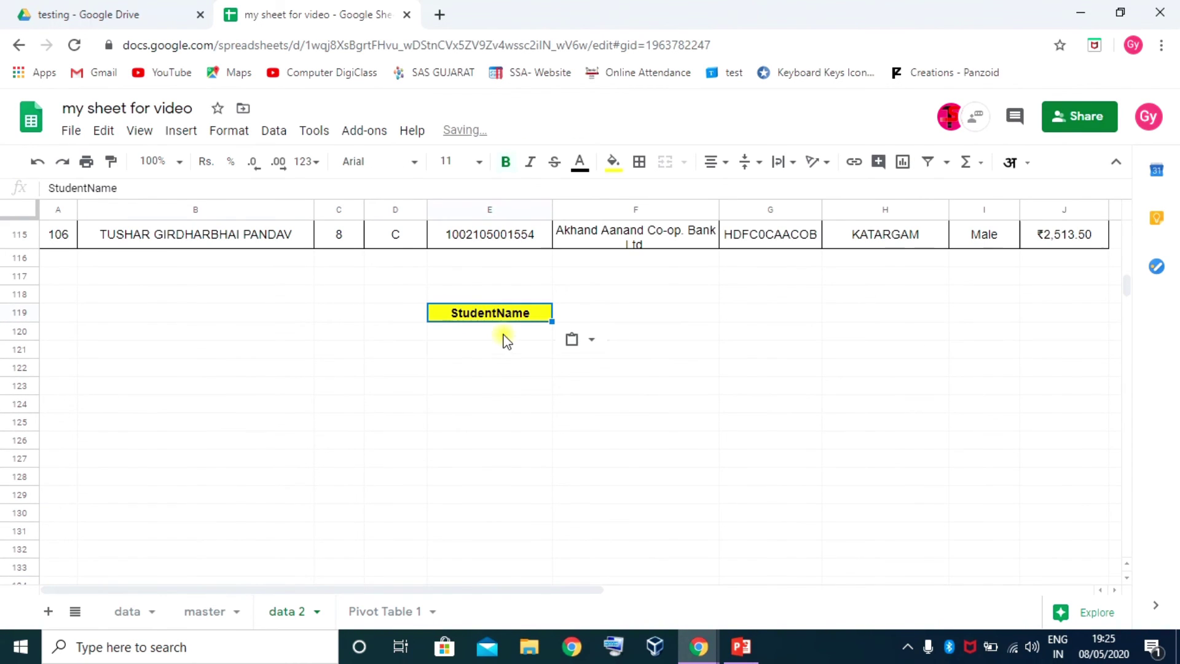
Paste only the StudentName value into E120 and only the column width into E121
click(489, 332)
right_click(501, 334)
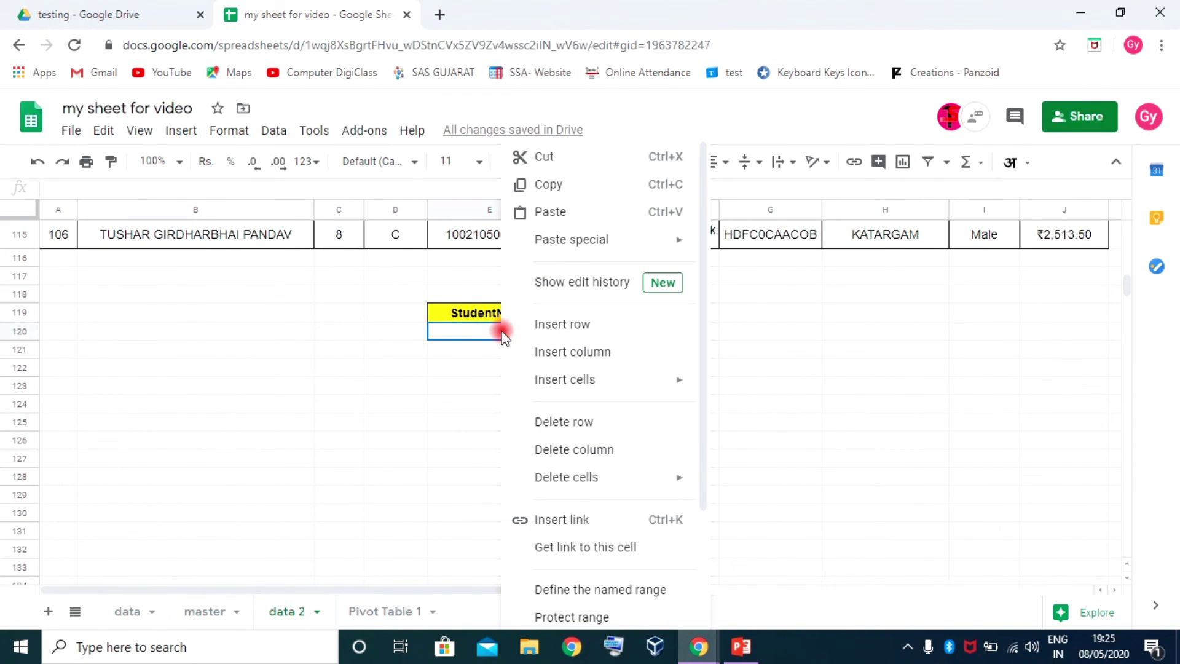
mouse_move(592, 243)
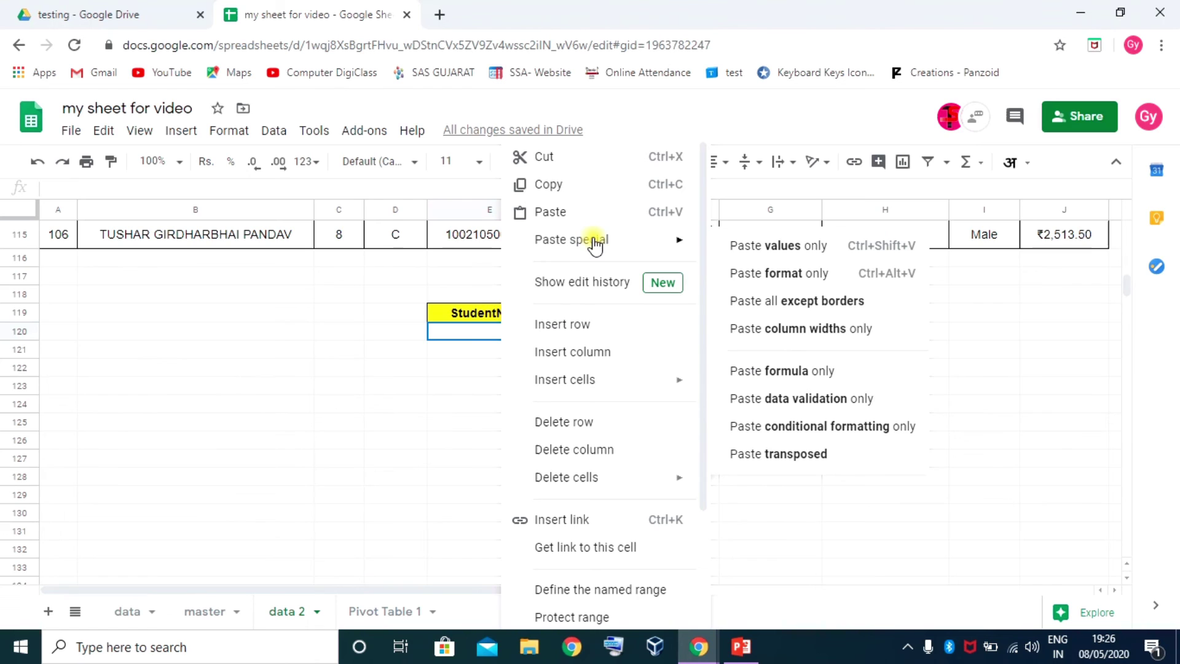
click(792, 248)
click(502, 352)
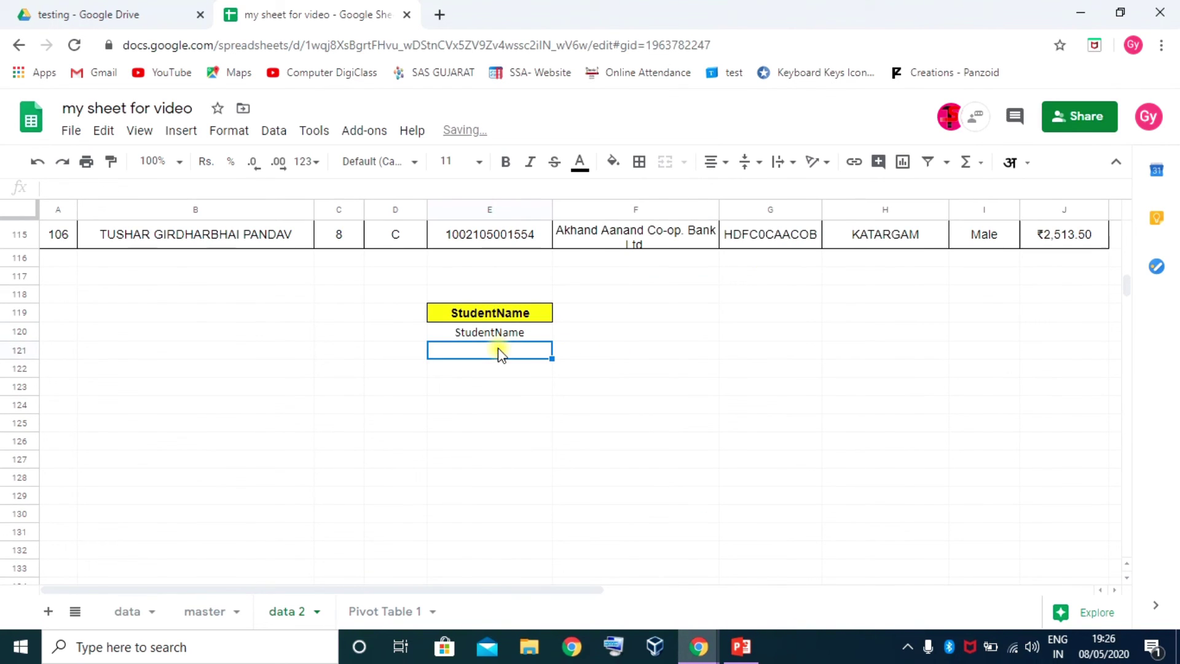
right_click(499, 348)
mouse_move(676, 248)
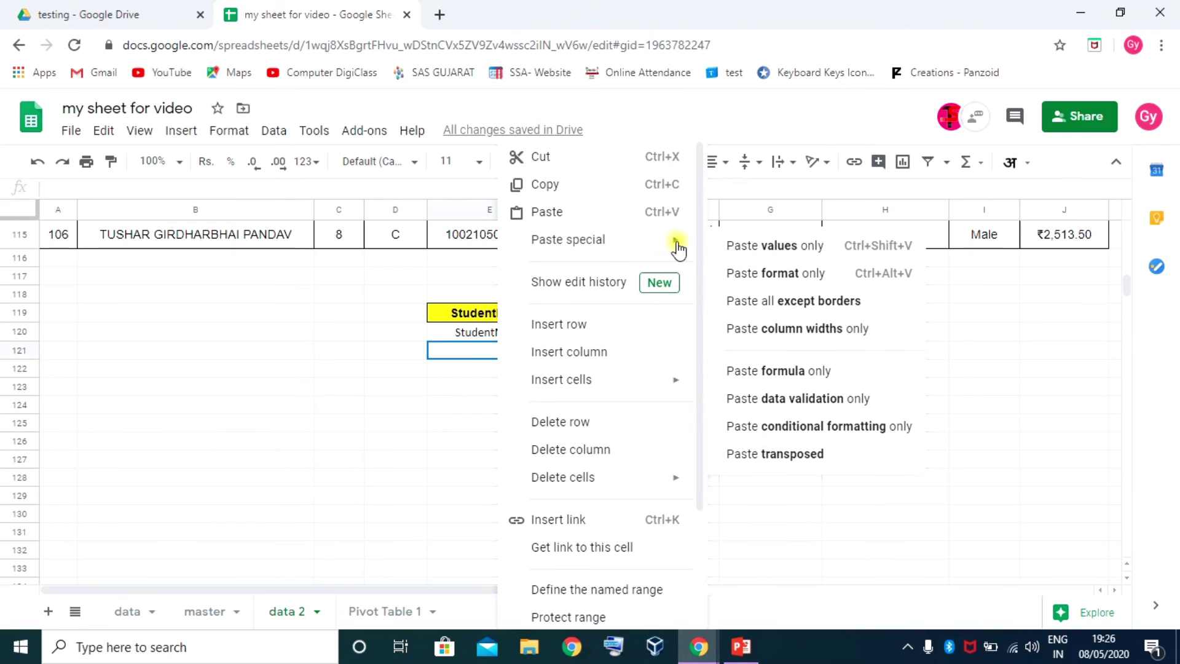
click(810, 336)
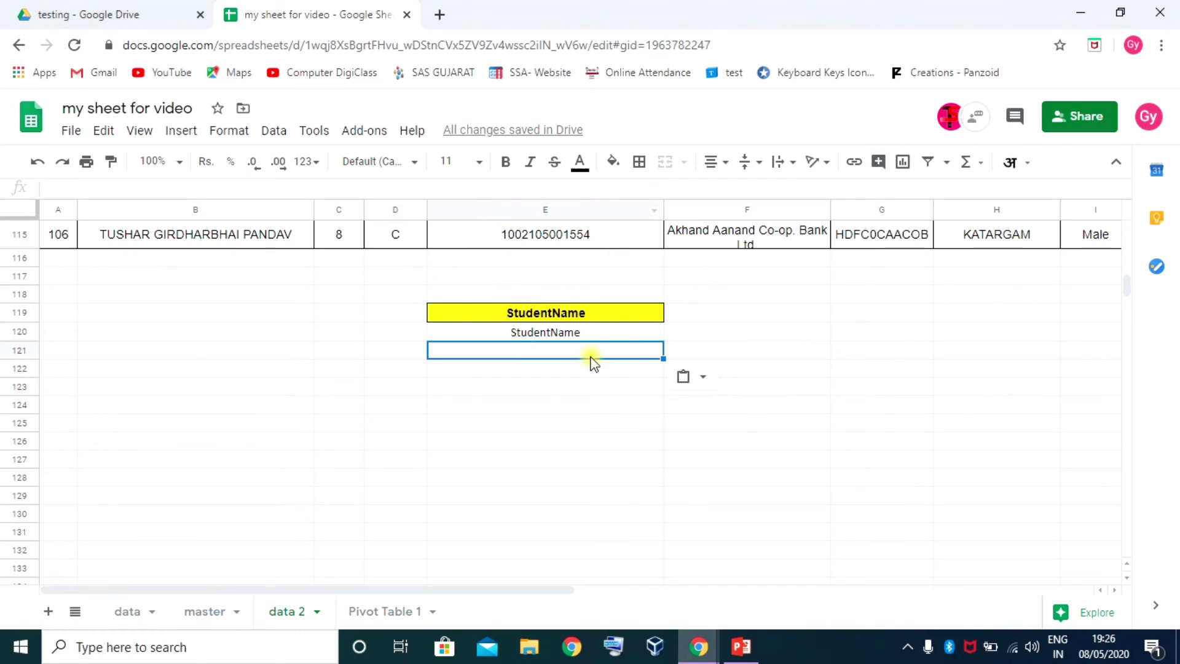
Review the paste special choices, dismiss them, and return to the data sheet
right_click(541, 368)
mouse_move(639, 240)
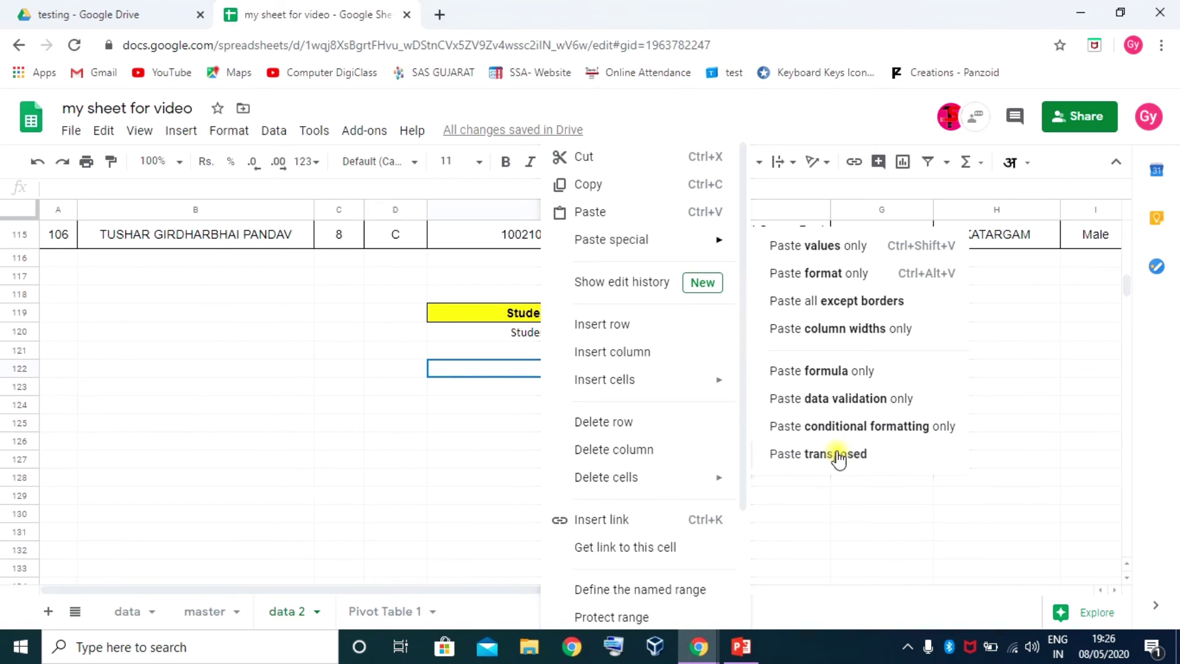
click(467, 316)
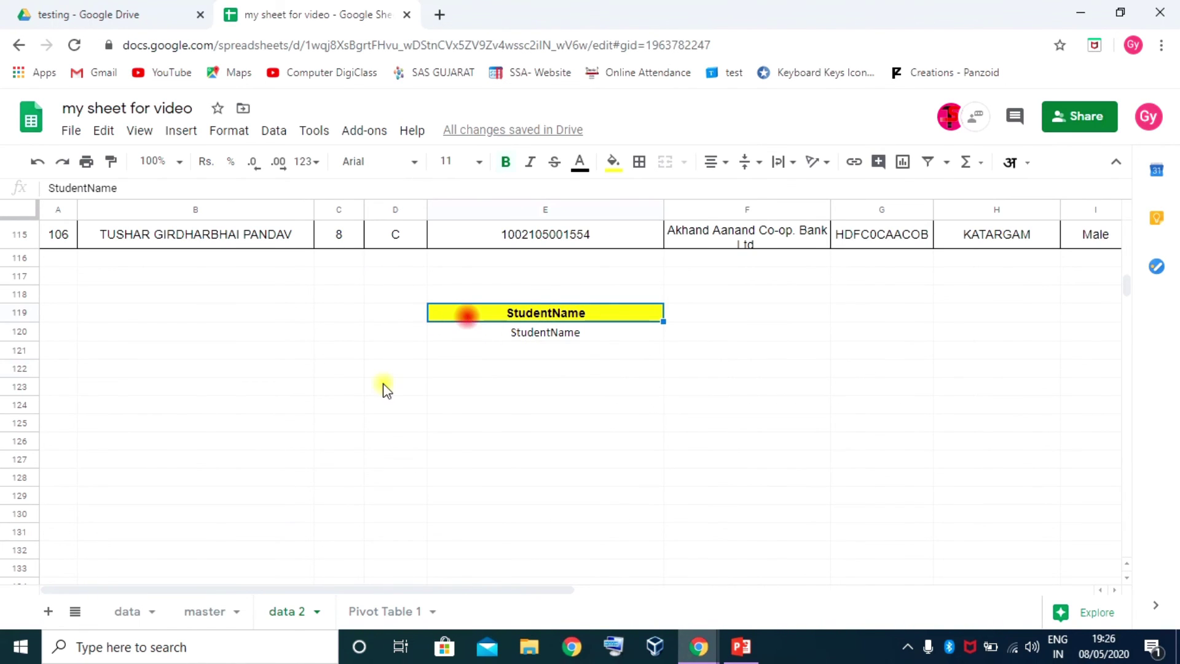
click(128, 611)
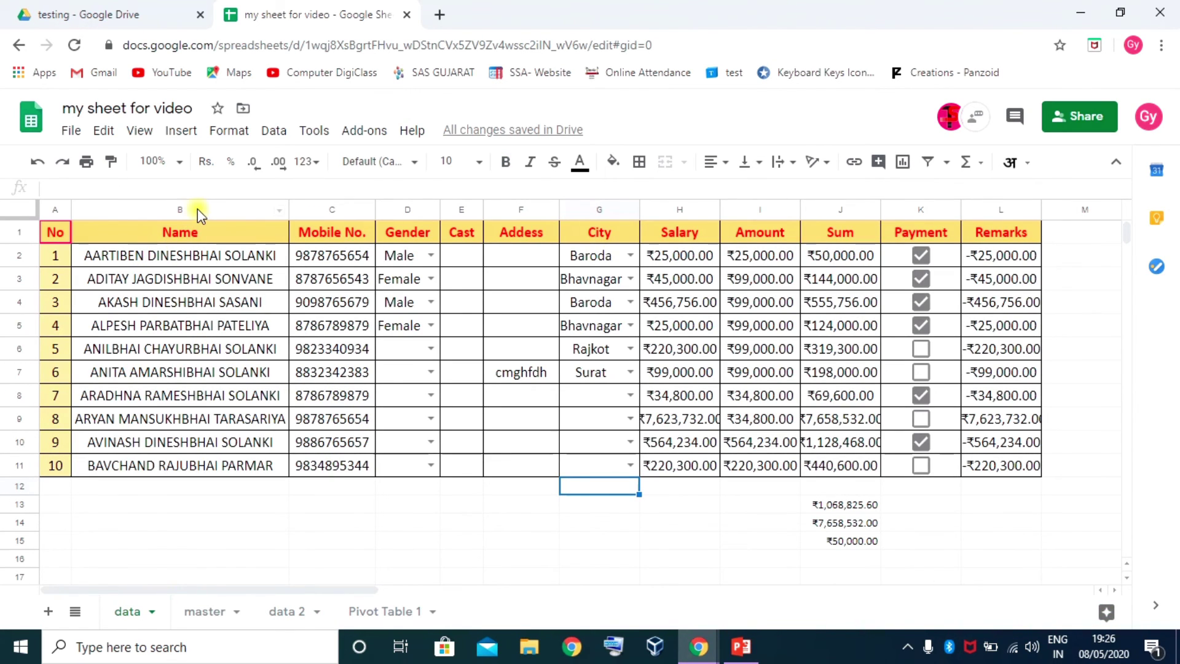
click(102, 132)
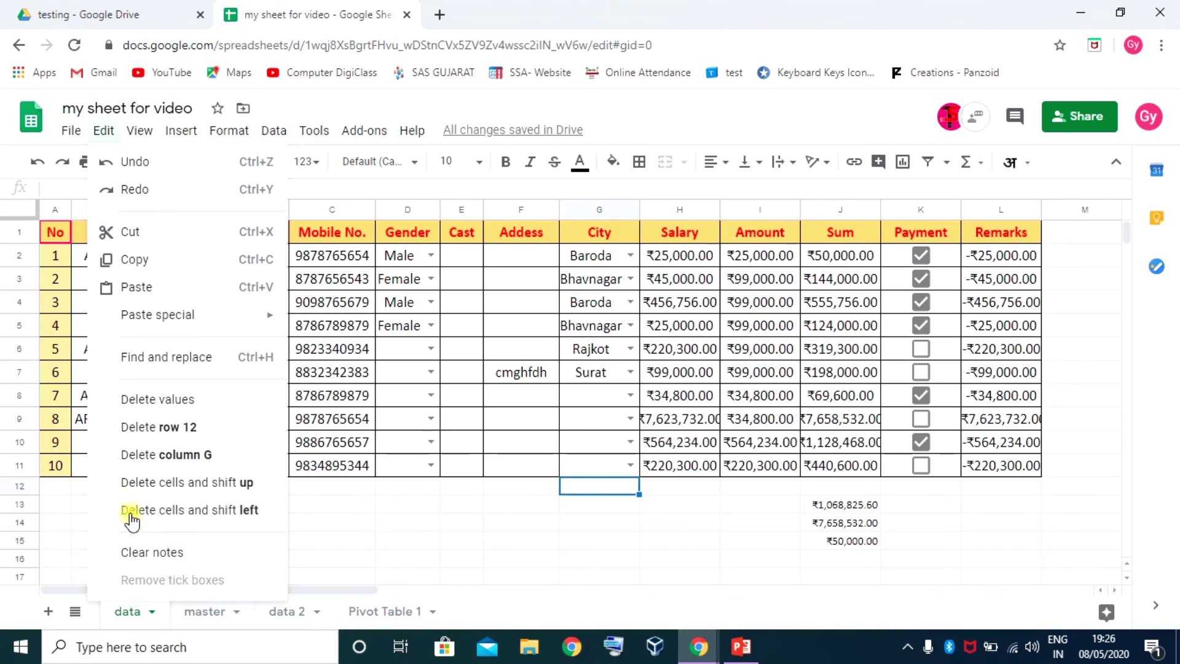
click(196, 354)
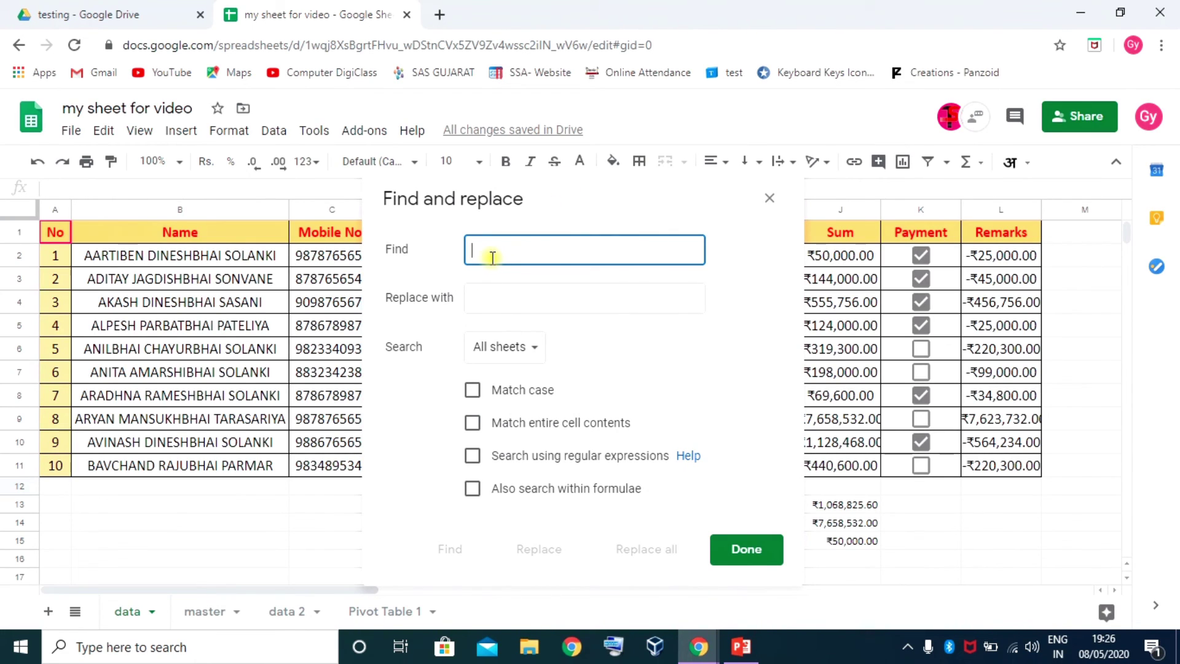
text(25000)
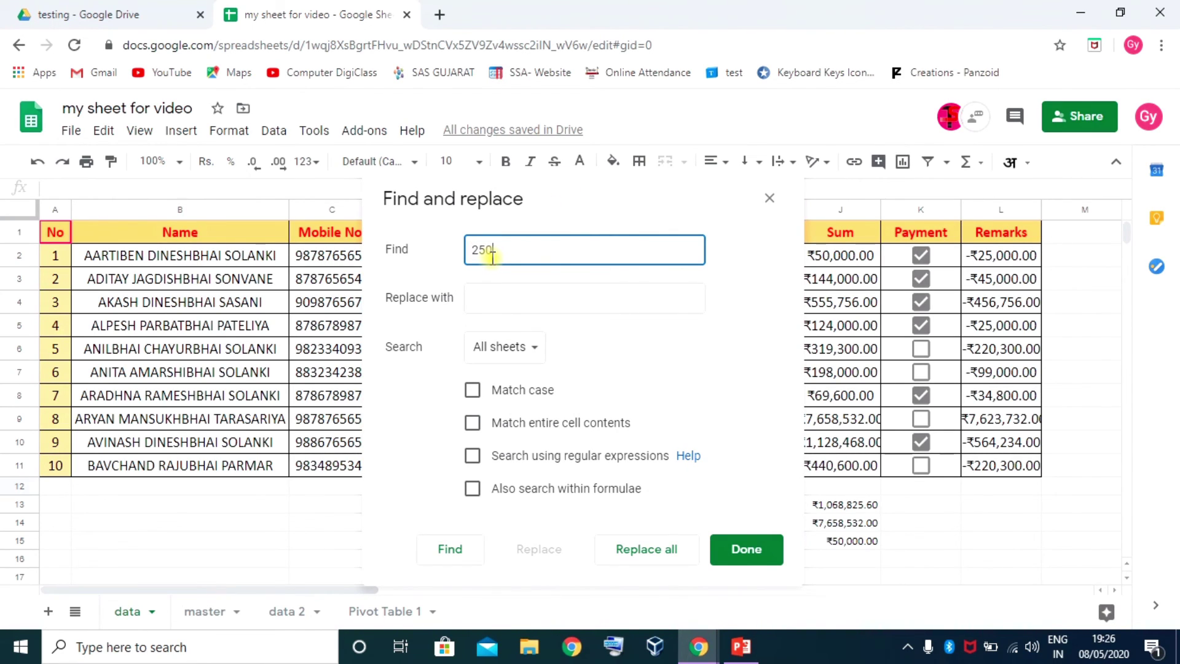
click(482, 297)
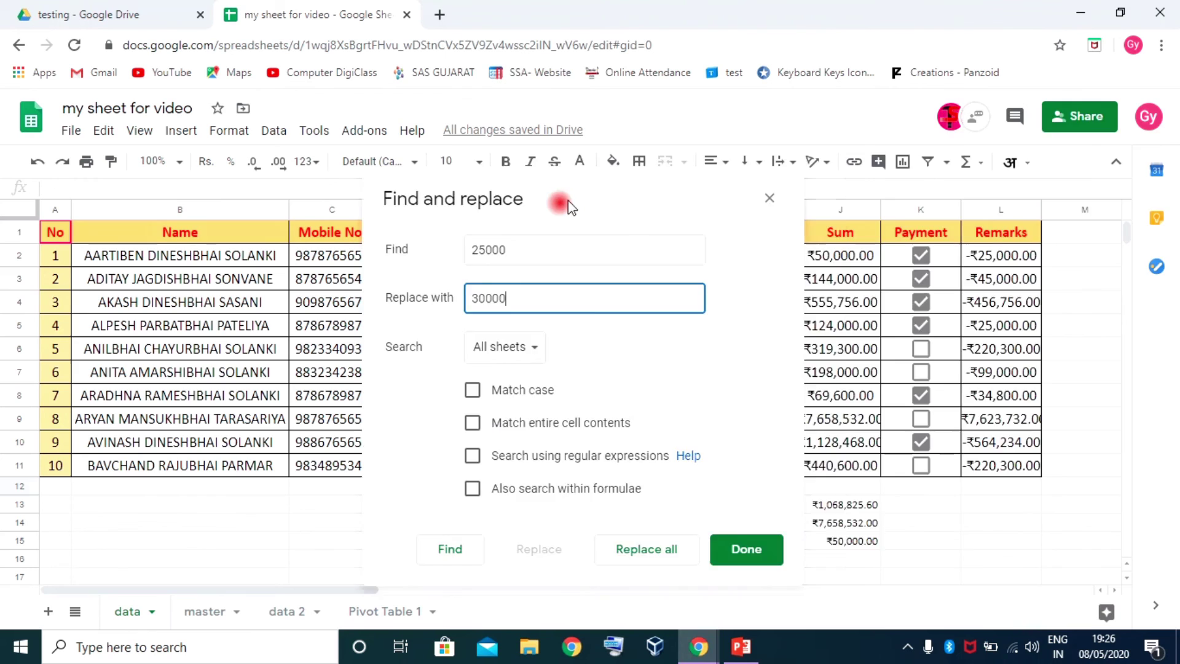
drag(562, 200, 969, 116)
click(903, 283)
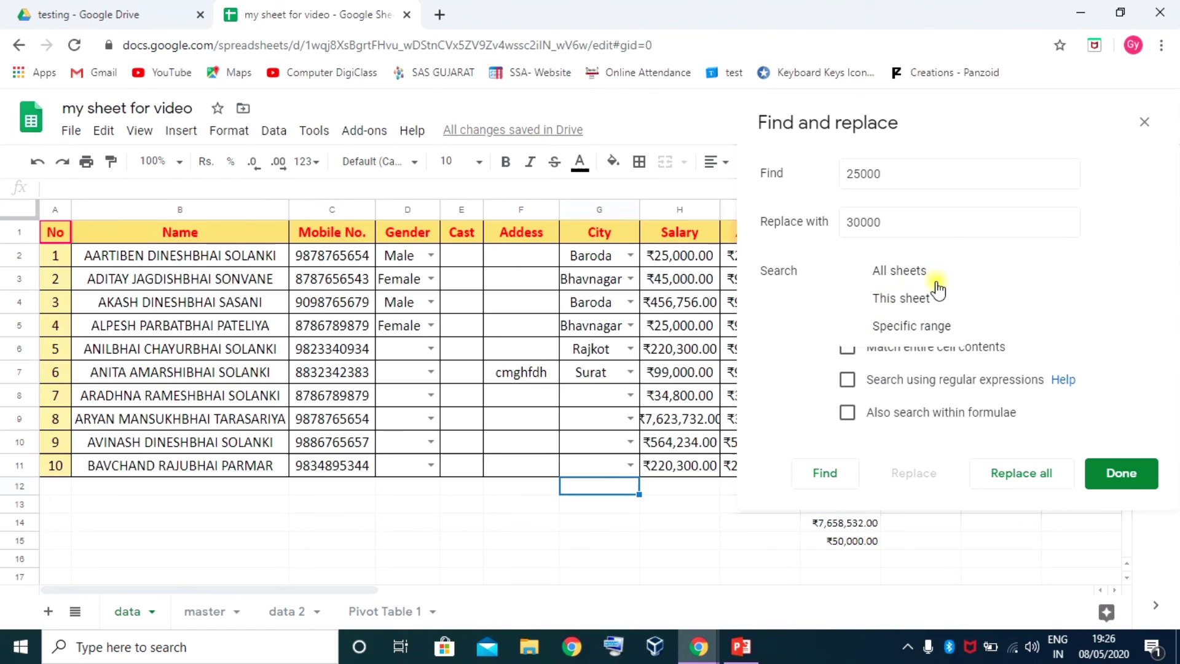
click(911, 277)
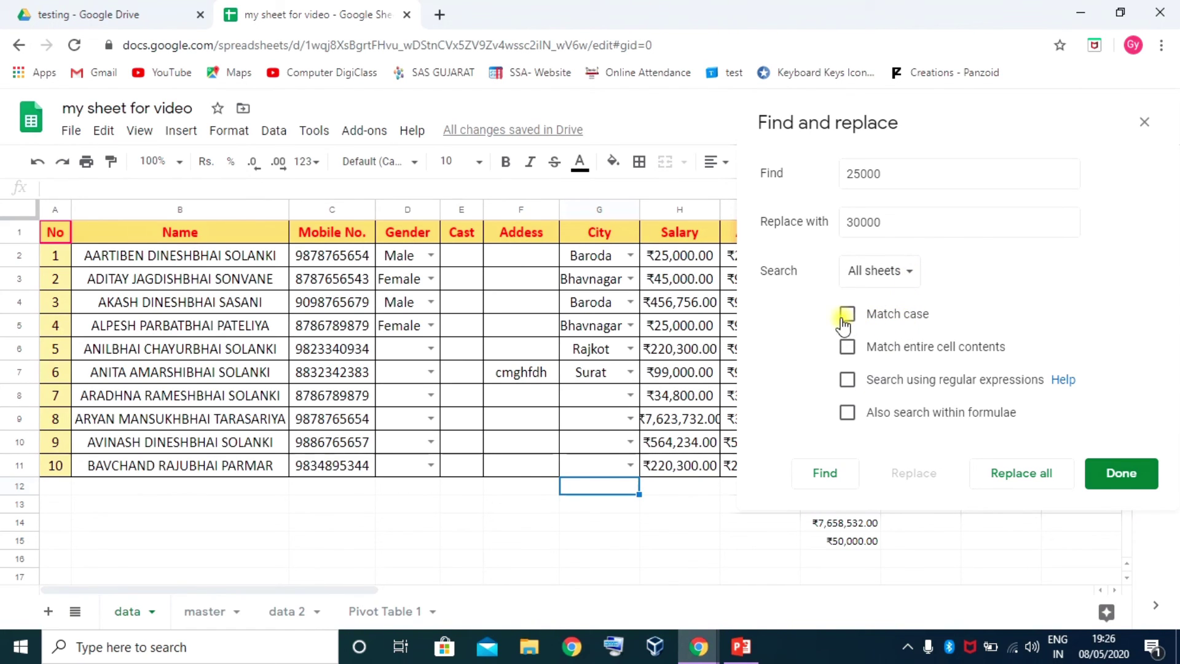
click(847, 315)
click(847, 315)
click(848, 351)
click(822, 475)
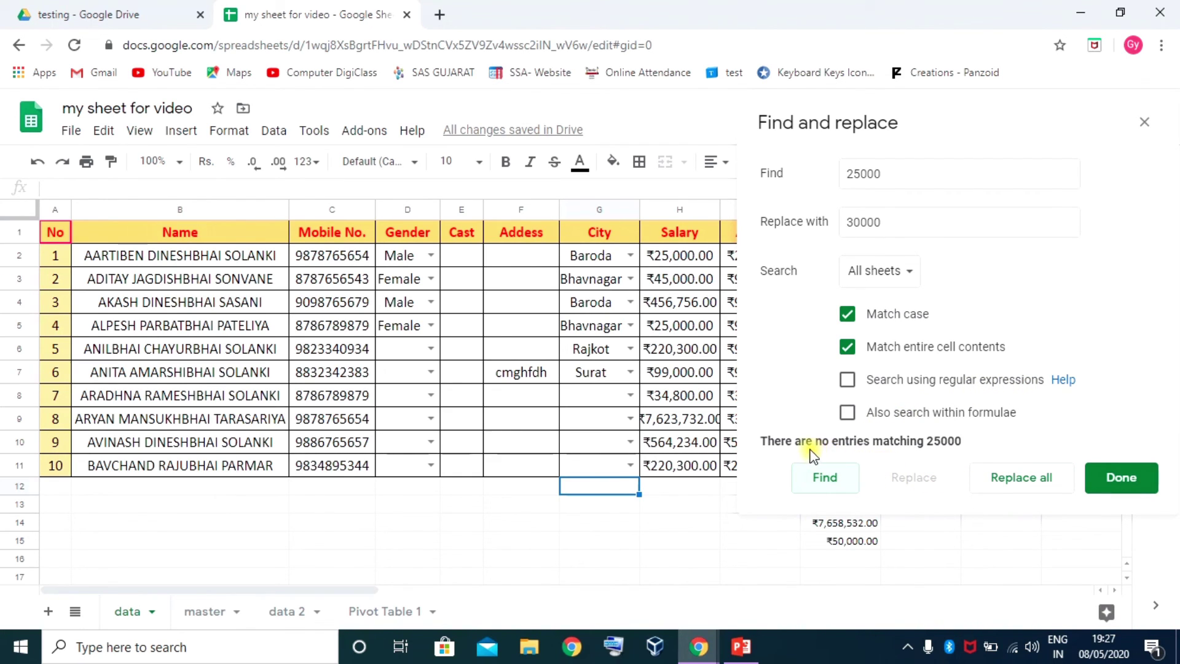
click(848, 347)
click(847, 314)
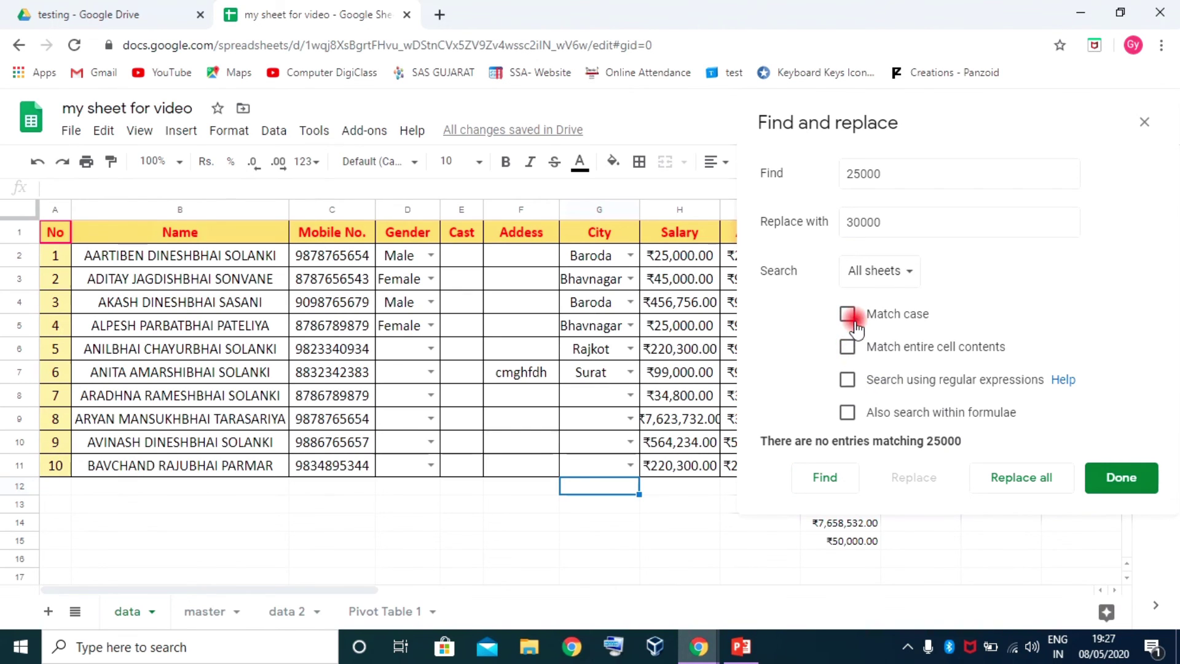
click(824, 479)
click(1019, 481)
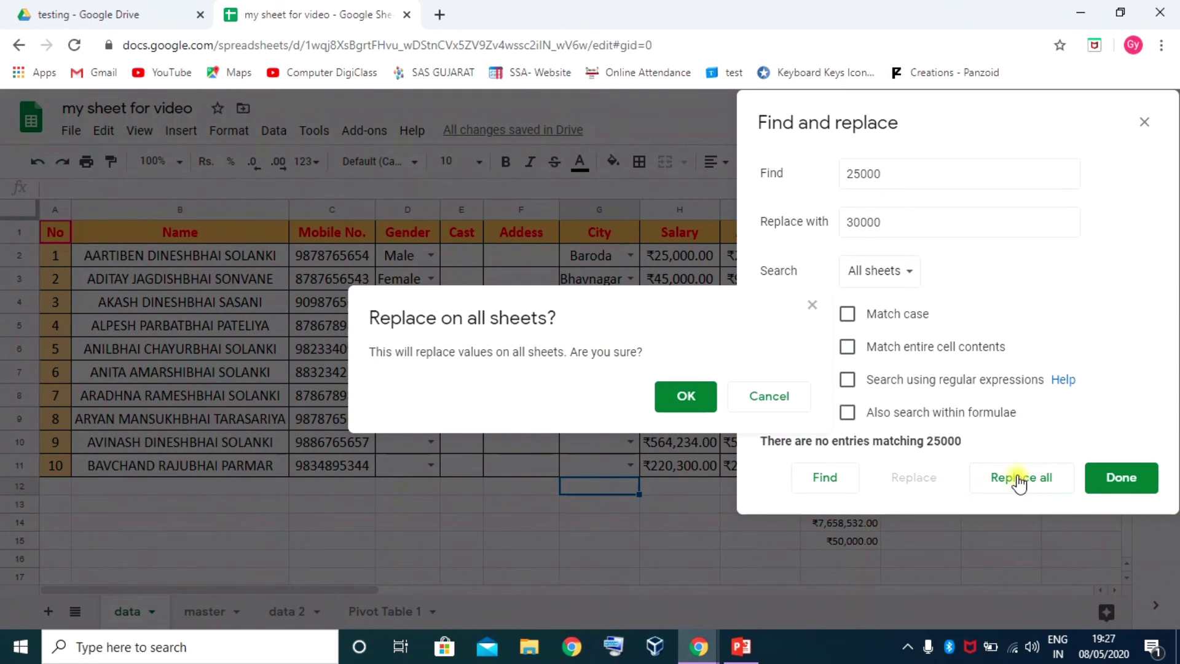
click(681, 396)
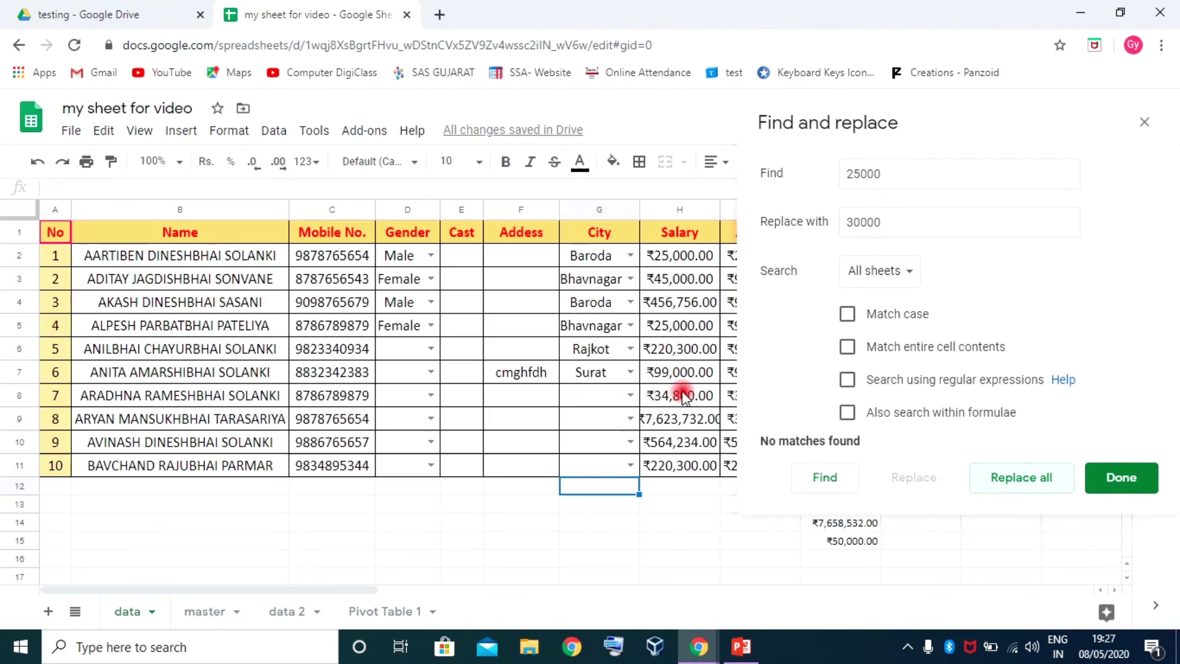
click(1130, 482)
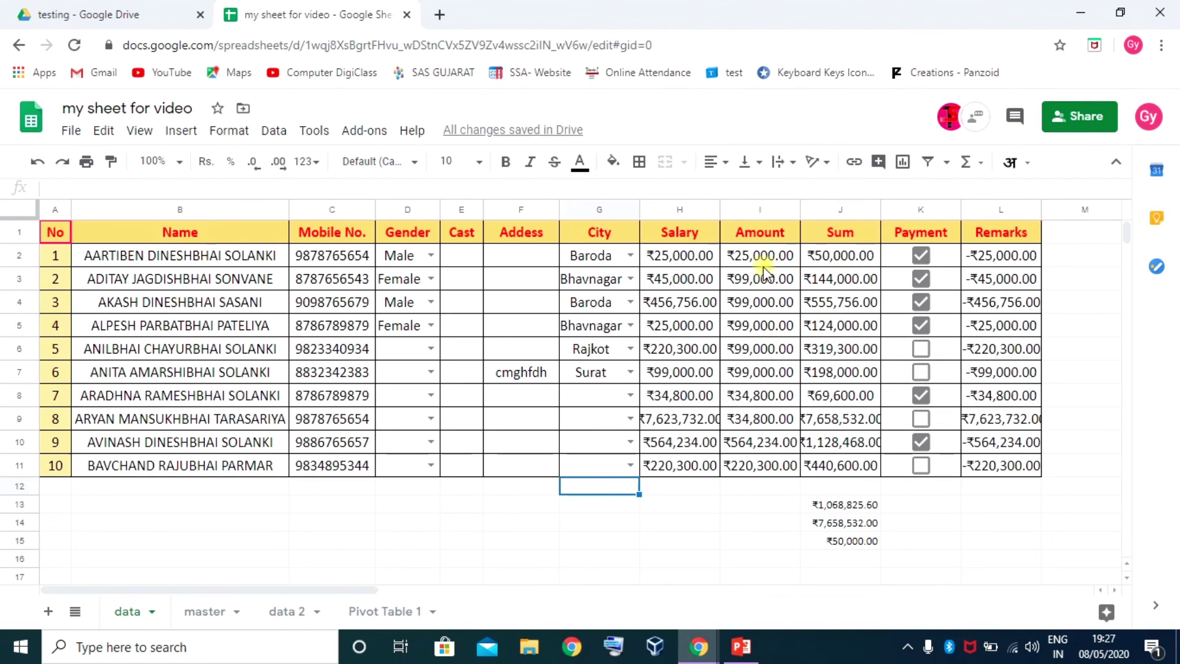
Check cells I2 and I6 (99000), toggle full-screen view on and off, then reopen View
click(763, 265)
click(755, 357)
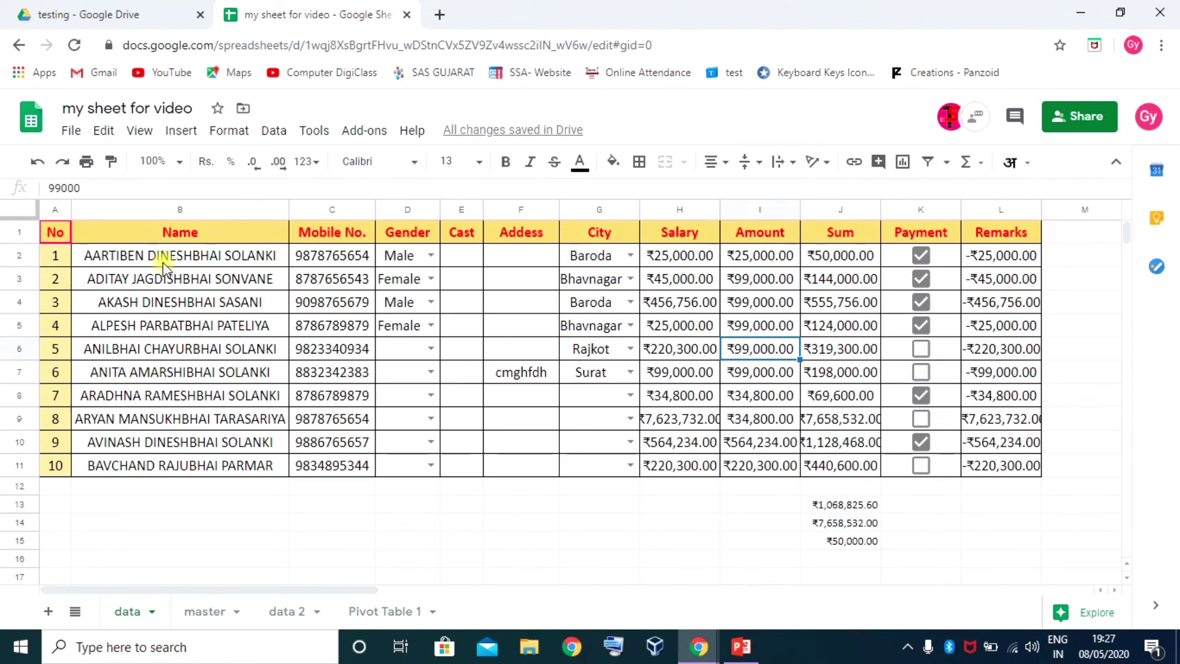
click(140, 132)
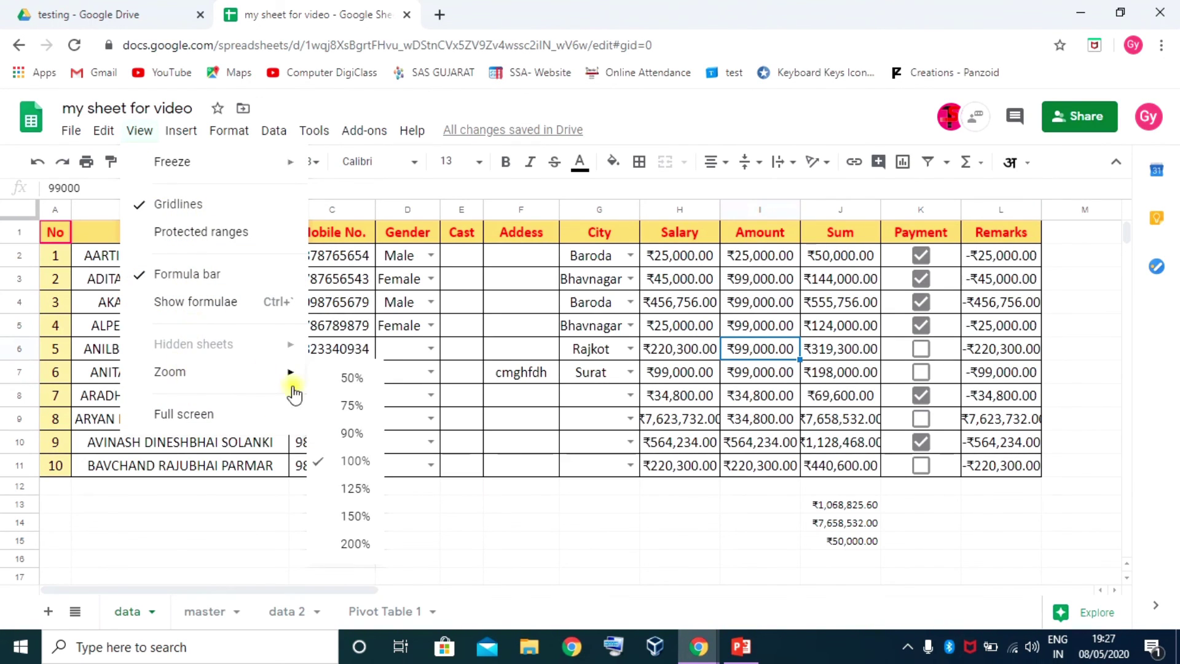
click(195, 417)
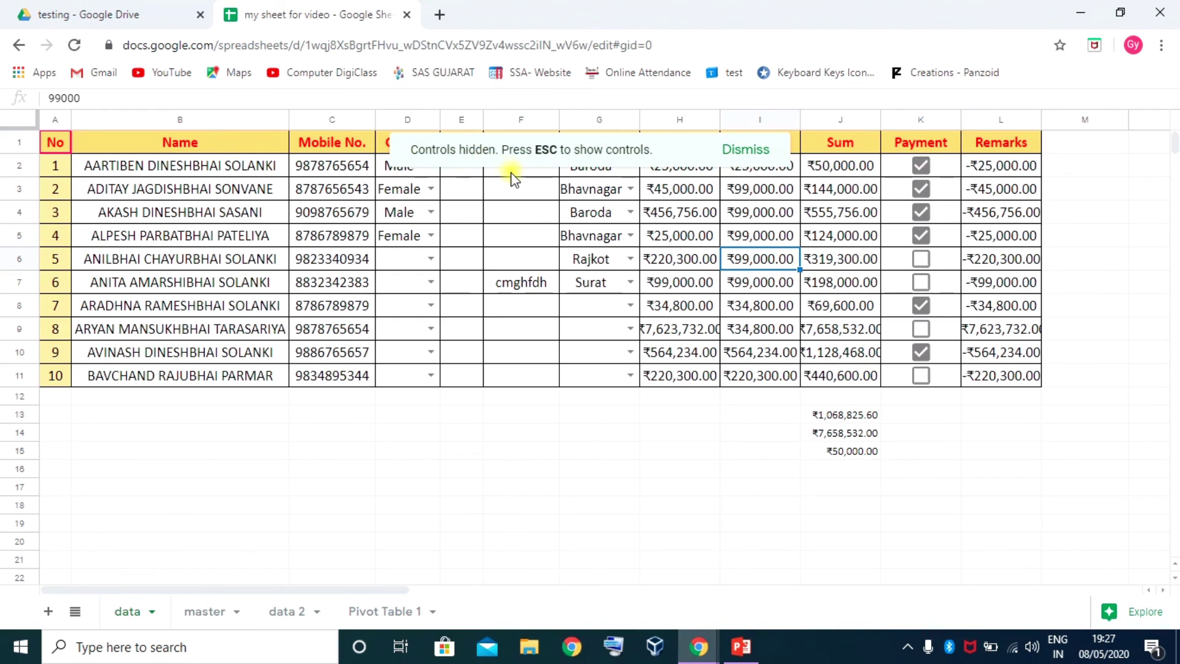
key(Escape)
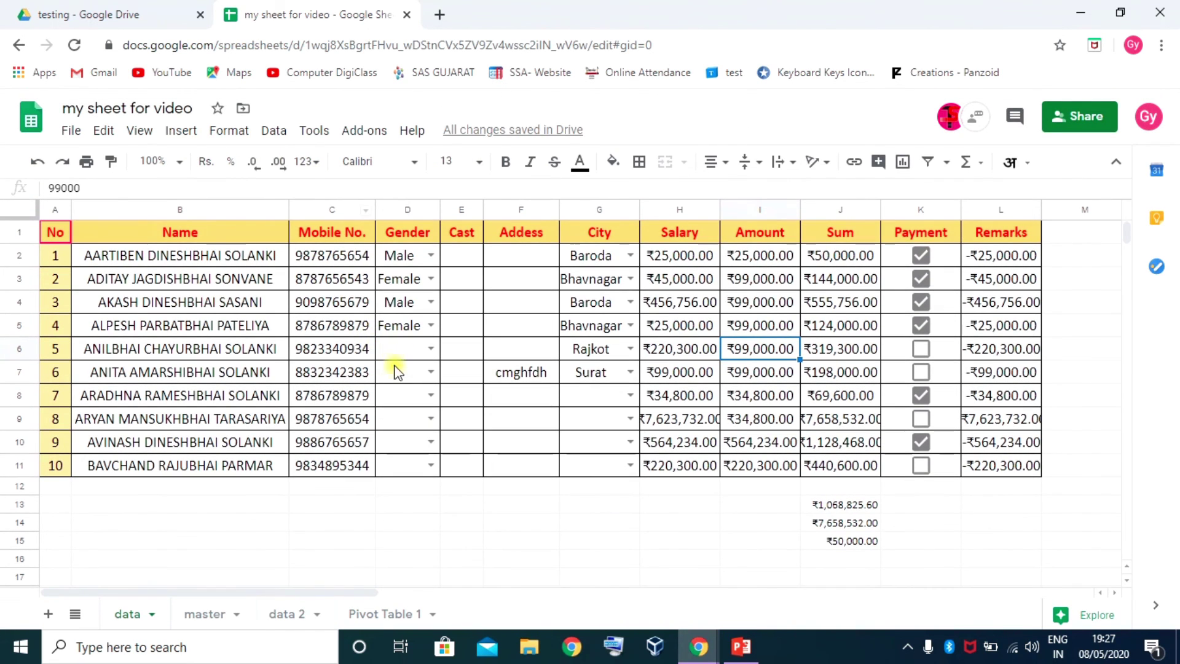
click(140, 129)
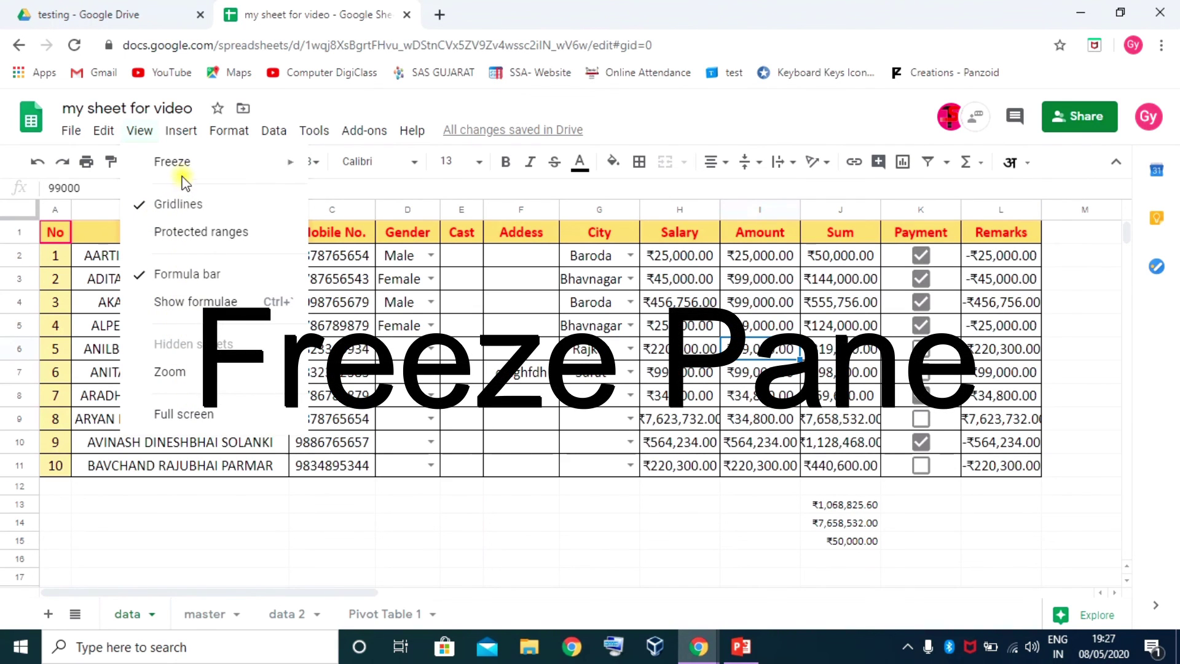
Freeze header row 1 and scroll to confirm it stays pinned
mouse_move(185, 167)
click(94, 304)
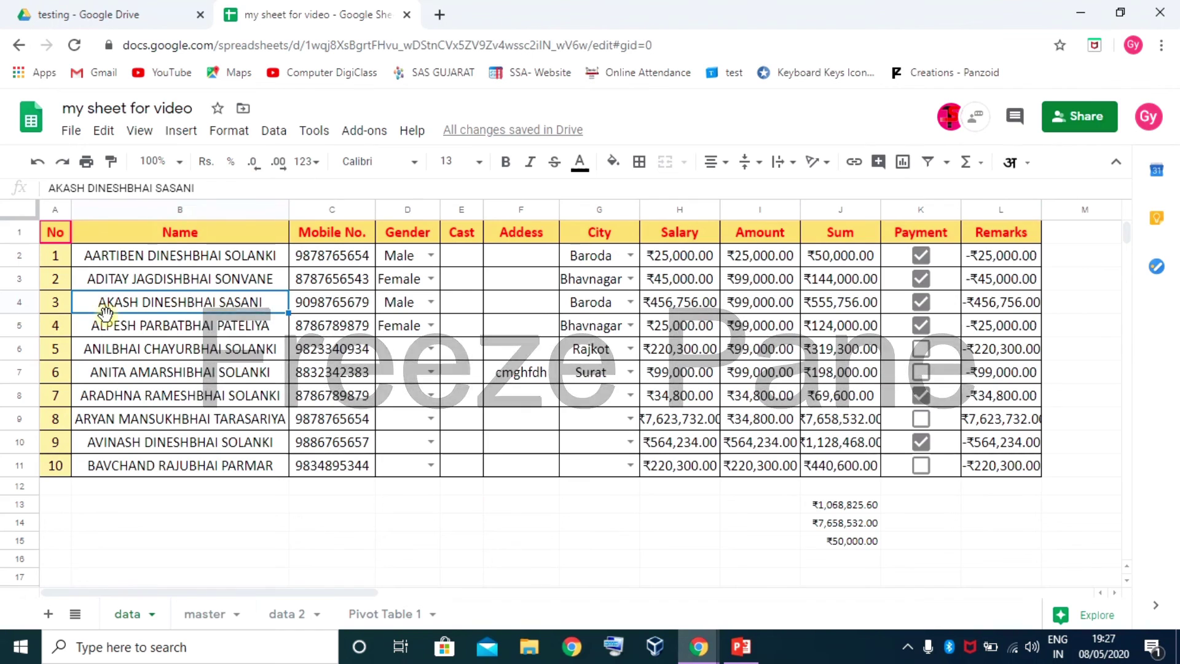
click(80, 258)
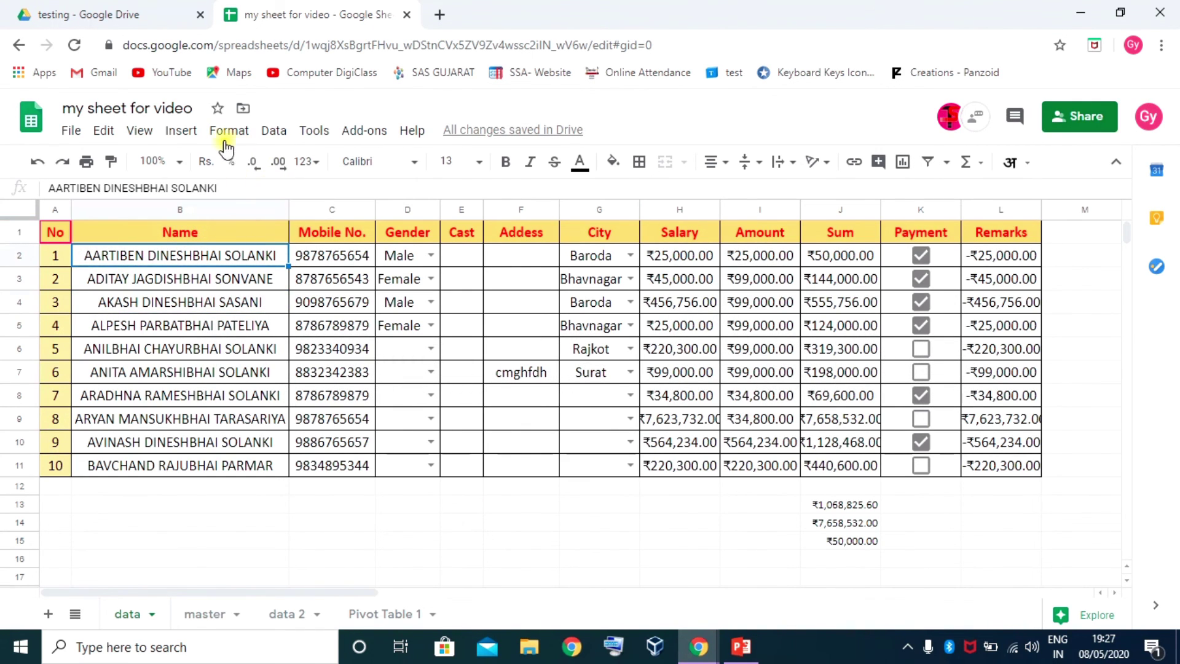
click(140, 131)
mouse_move(203, 162)
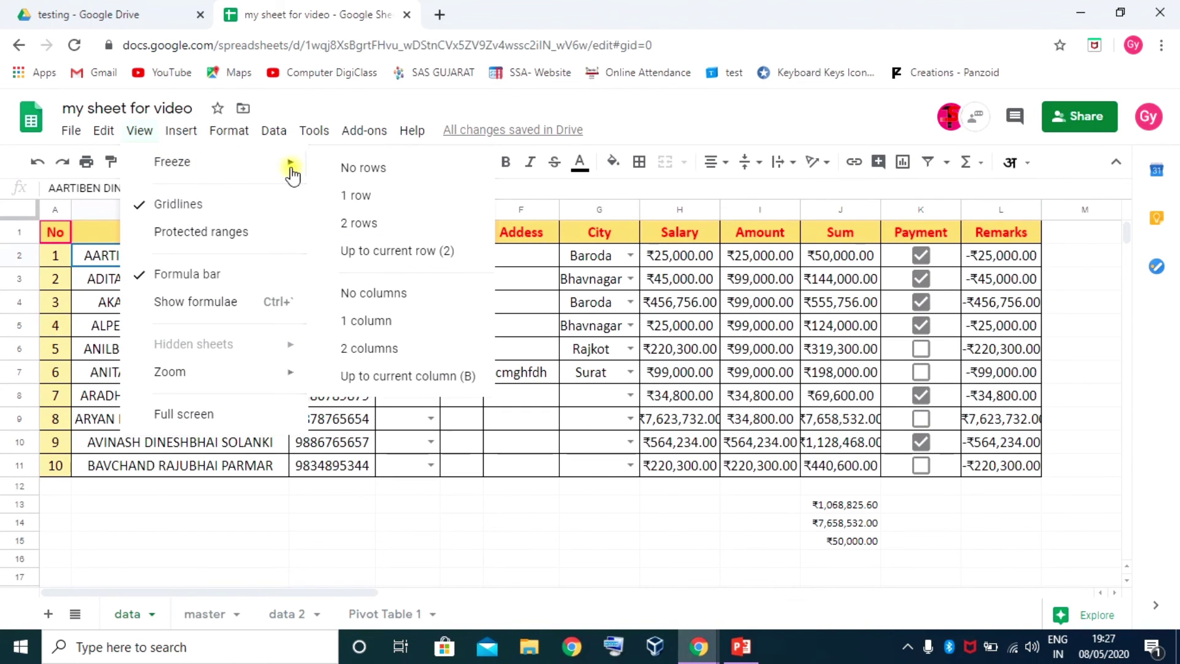
click(368, 195)
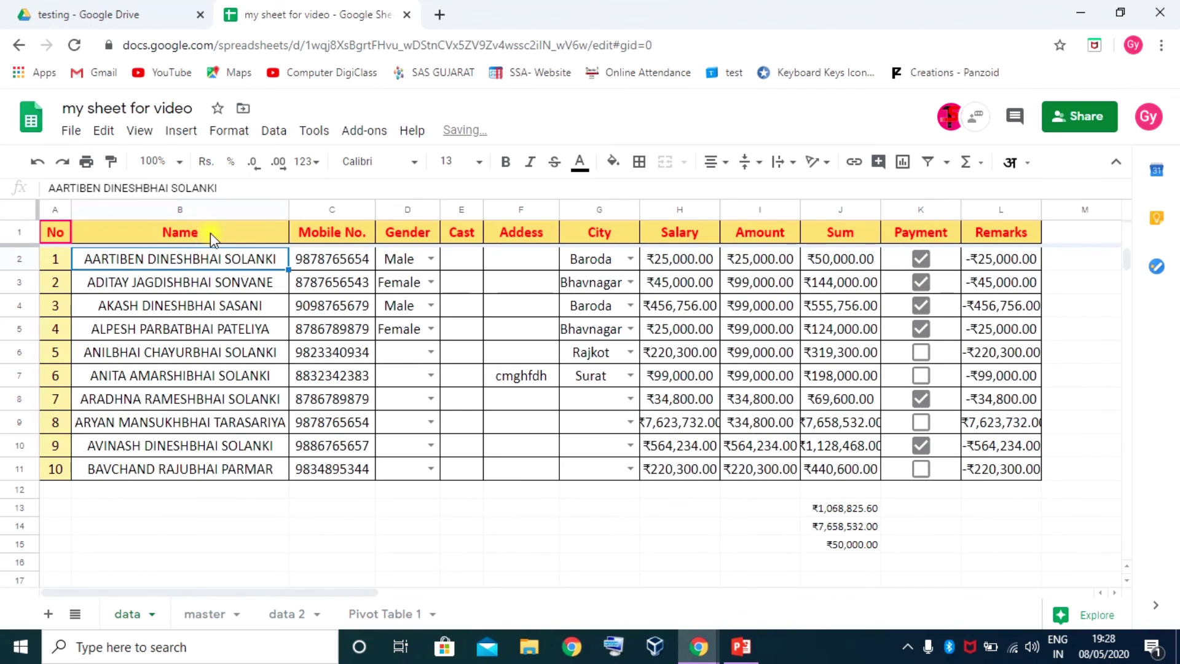
scroll(245, 247, down, 4)
scroll(231, 266, up, 4)
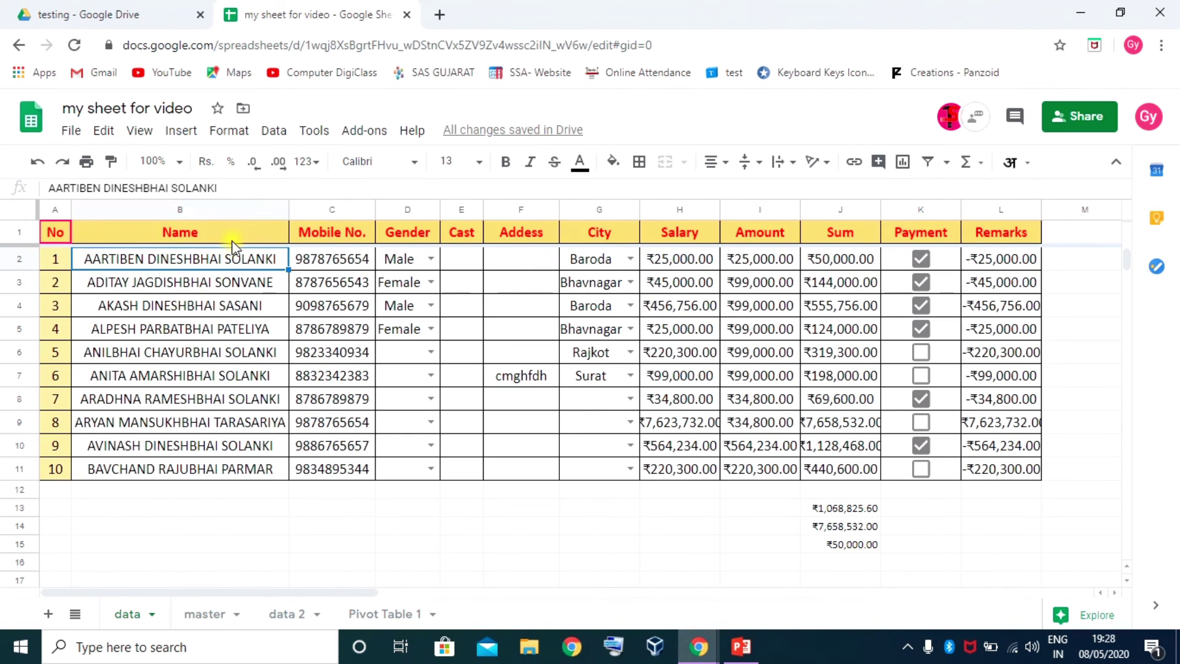
scroll(232, 252, down, 4)
scroll(232, 264, up, 4)
scroll(233, 261, down, 2)
scroll(240, 258, up, 2)
Also freeze column A and scroll to test it
click(145, 132)
mouse_move(257, 162)
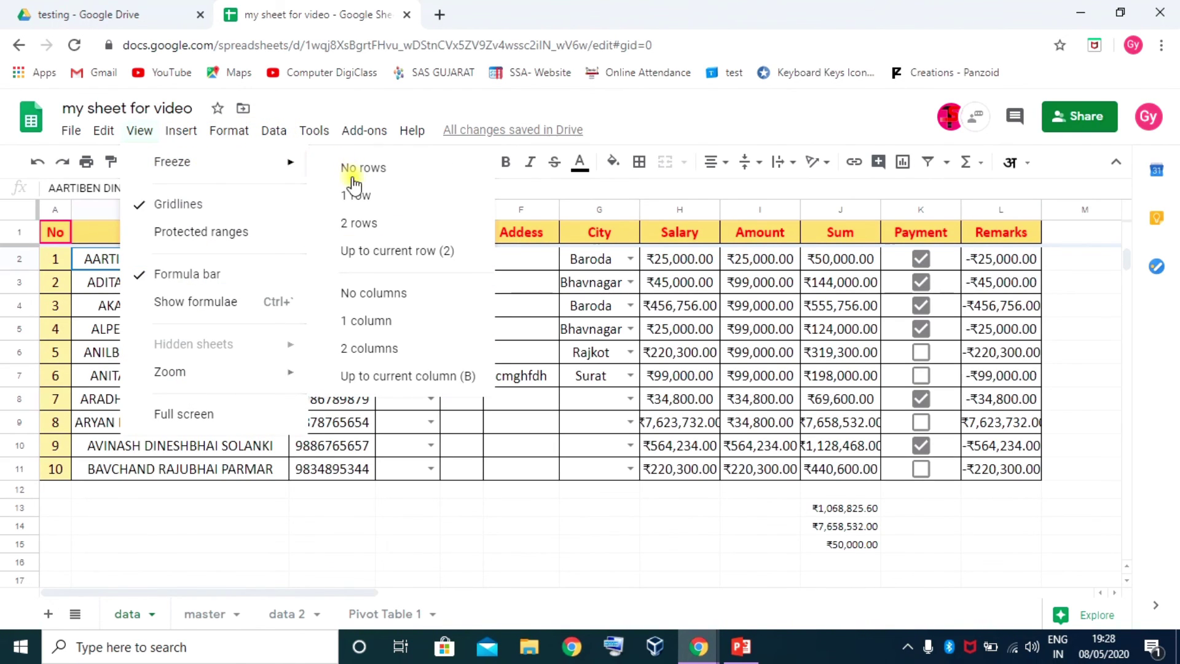
click(373, 332)
scroll(108, 328, down, 4)
scroll(74, 317, up, 4)
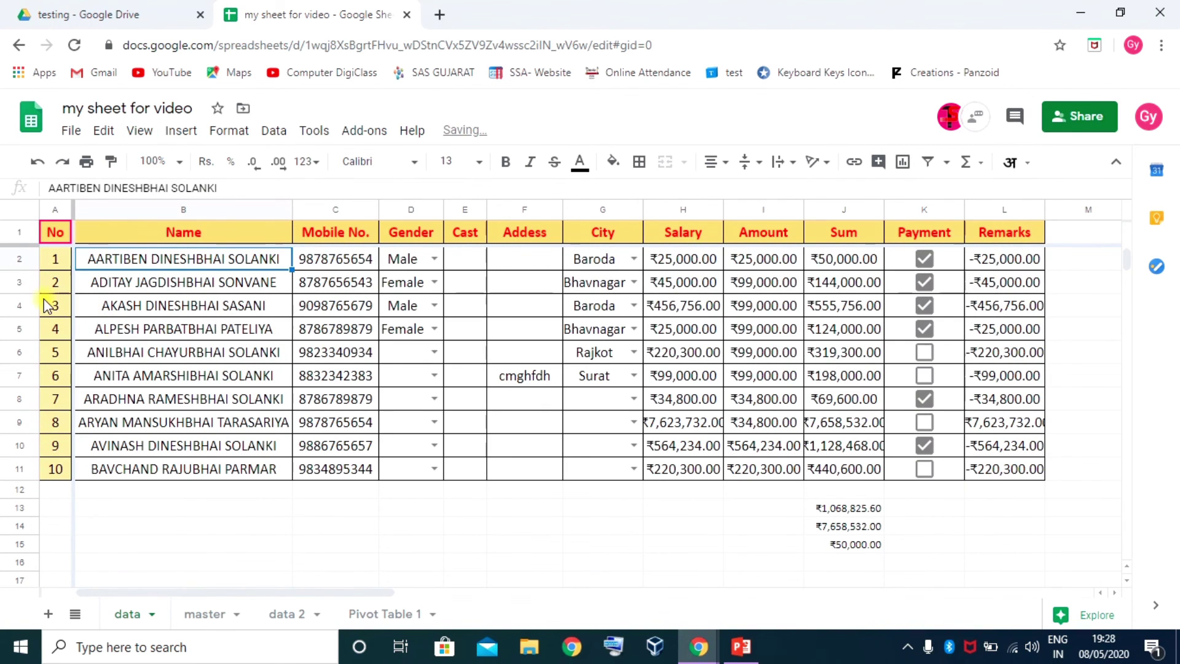
scroll(122, 307, down, 2)
scroll(158, 306, up, 2)
scroll(196, 252, down, 3)
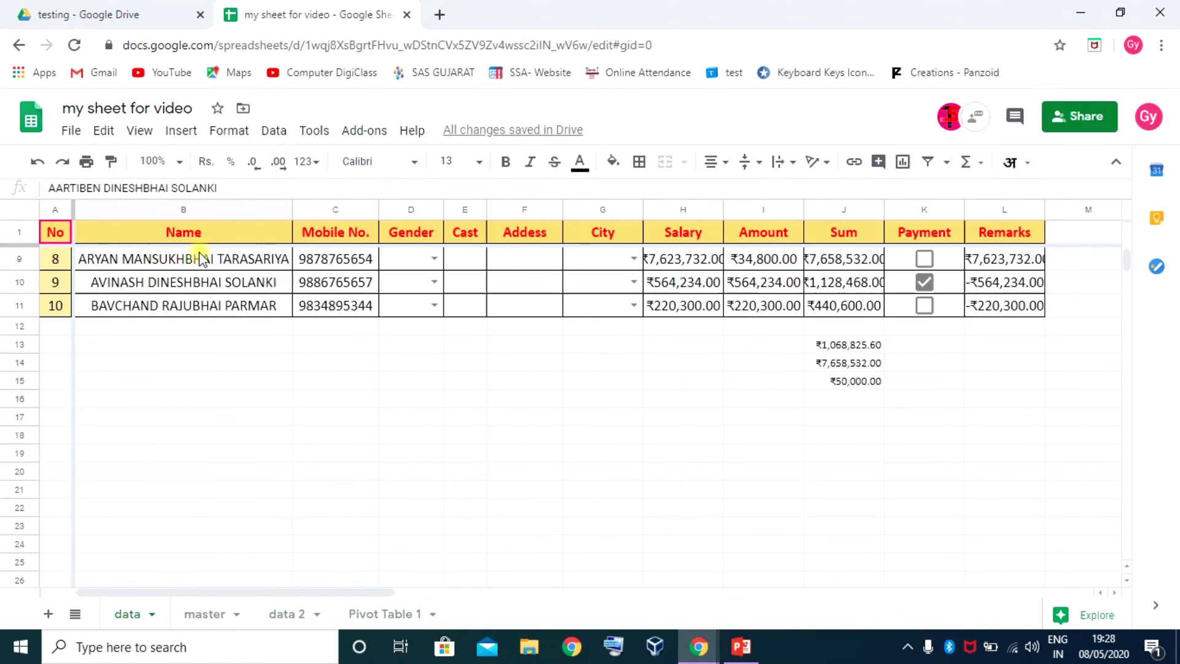
scroll(202, 259, up, 3)
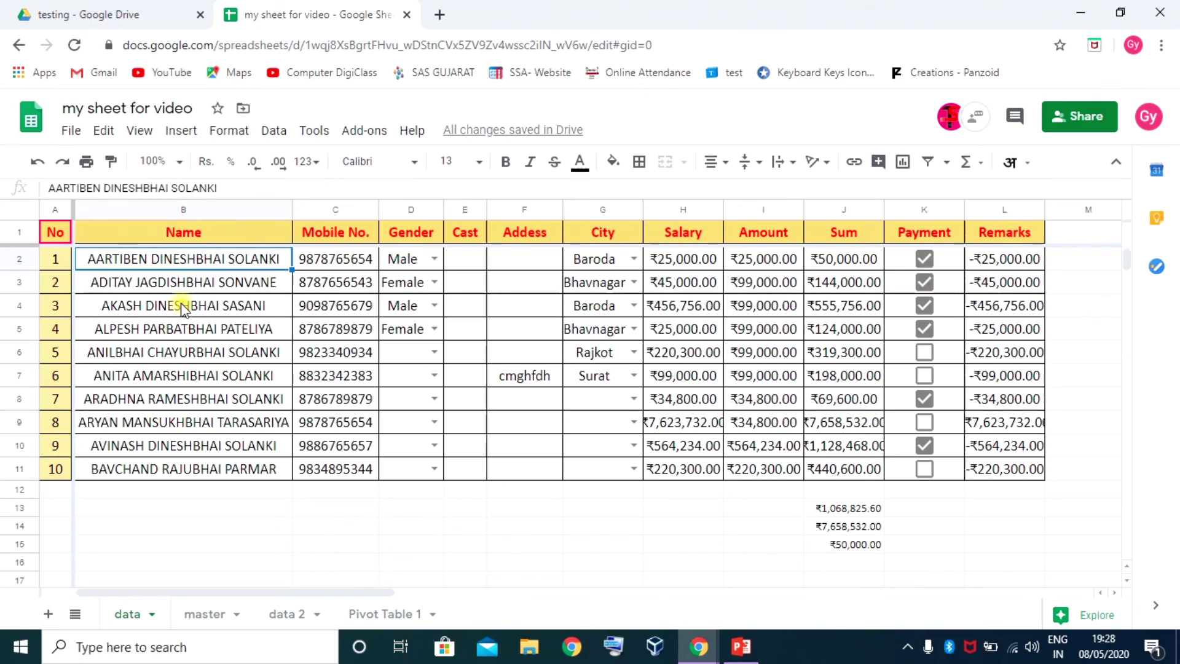
Set freezing to No rows and No columns, then scroll from B5 to confirm
click(140, 130)
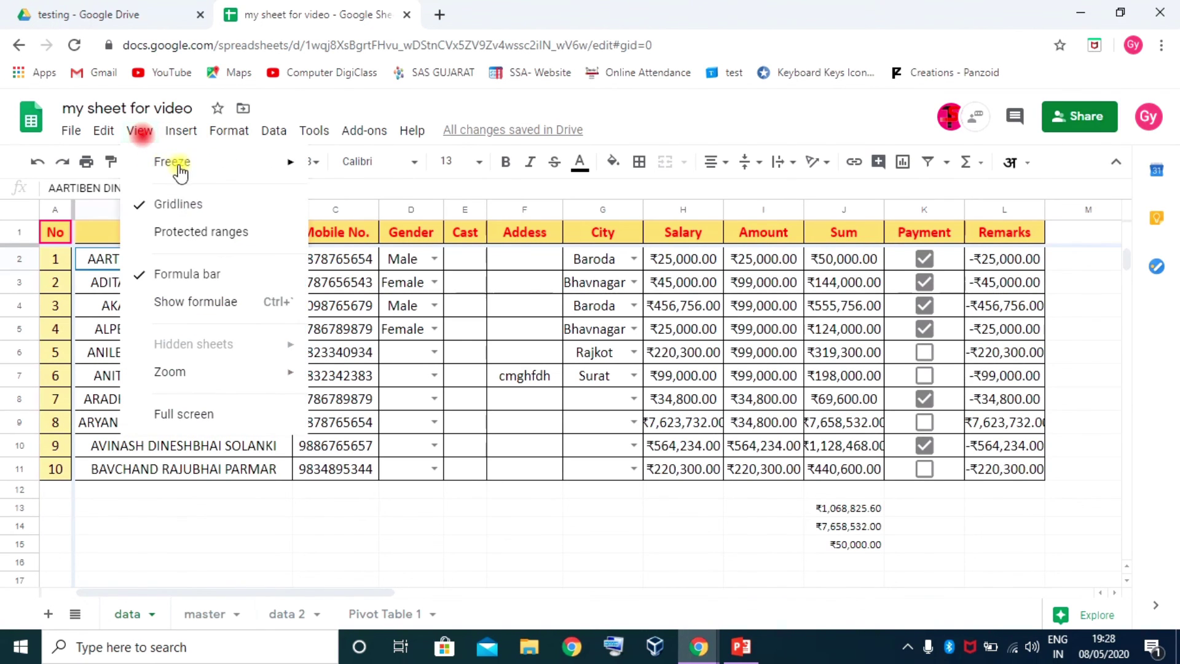
mouse_move(184, 163)
click(360, 168)
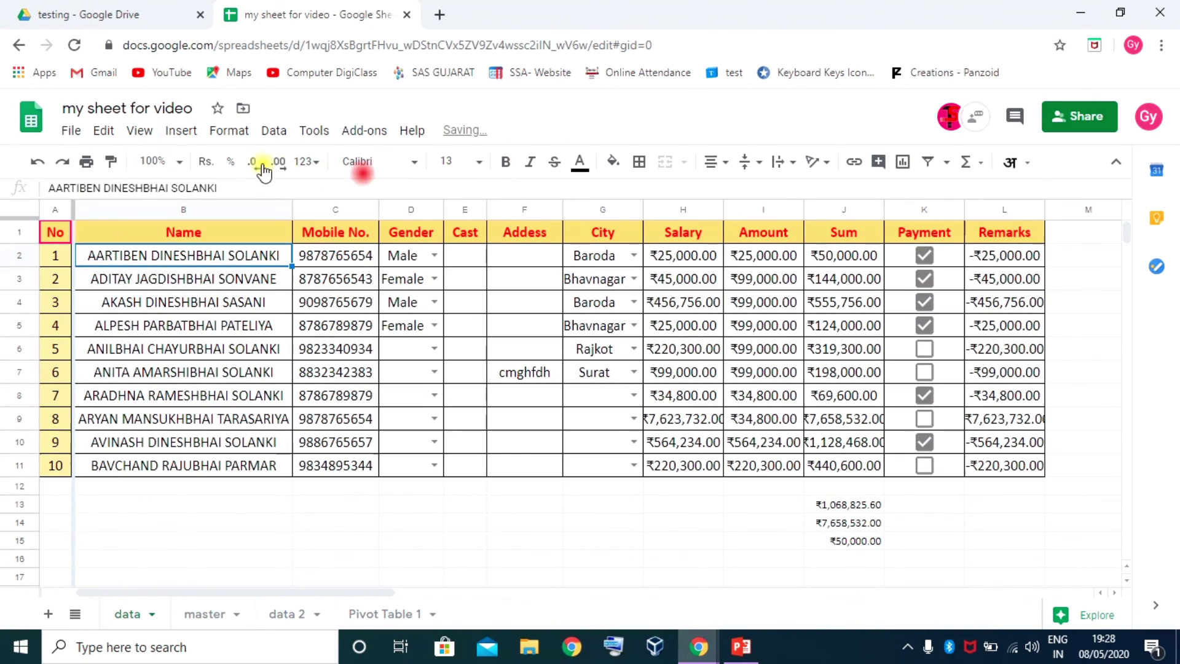
click(140, 130)
mouse_move(274, 161)
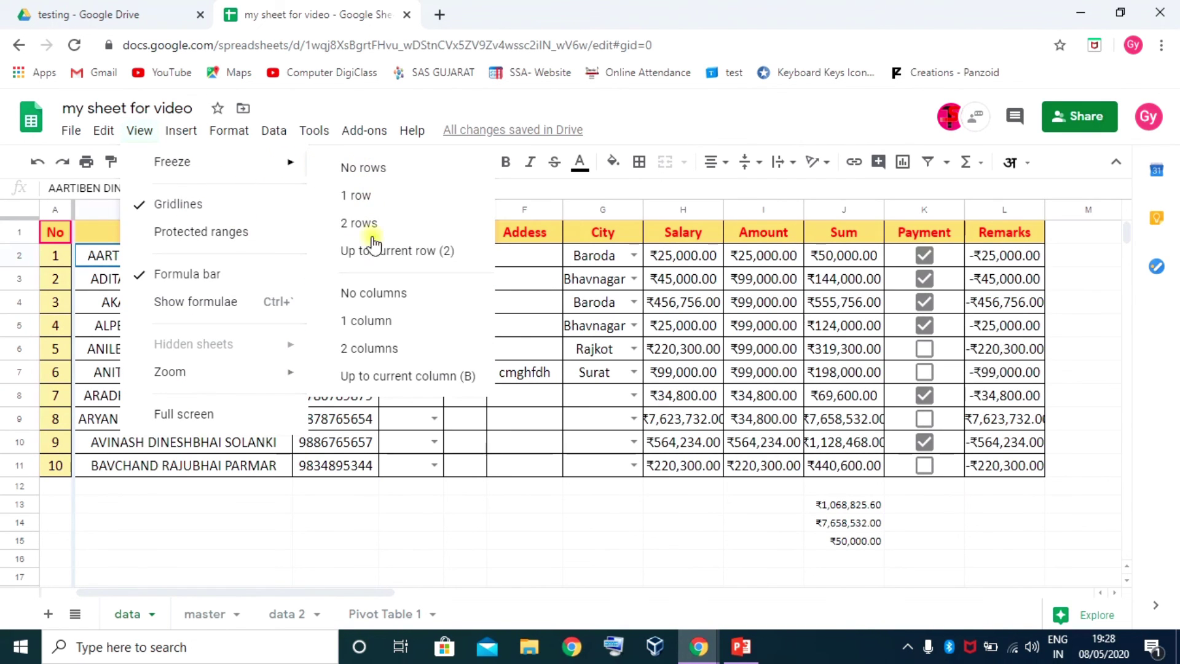
click(386, 294)
click(213, 326)
scroll(184, 329, down, 2)
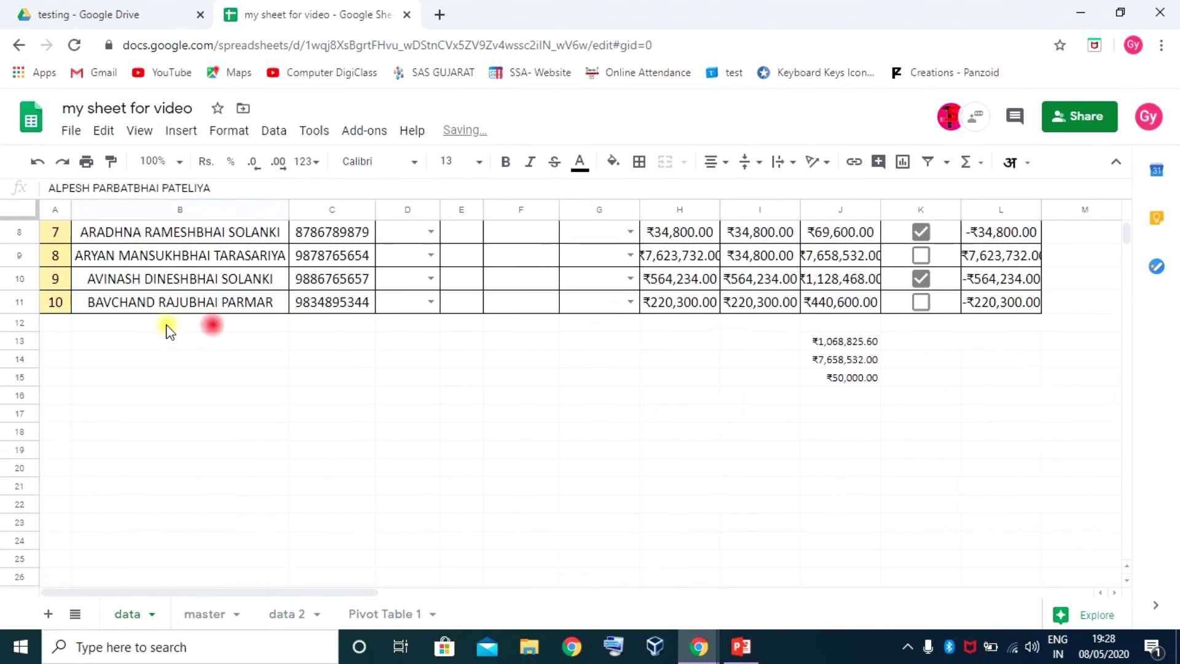
scroll(184, 329, up, 2)
Drag the row freeze bar to freeze the top four rows and scroll to test
drag(250, 593, 223, 587)
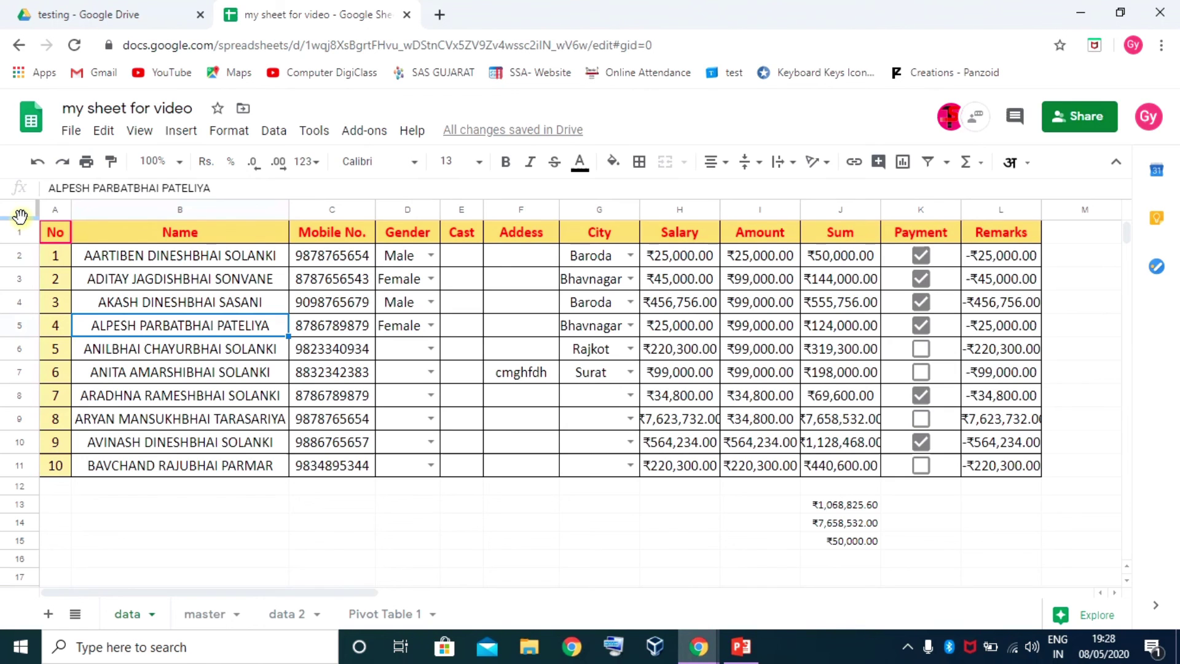
drag(20, 216, 13, 314)
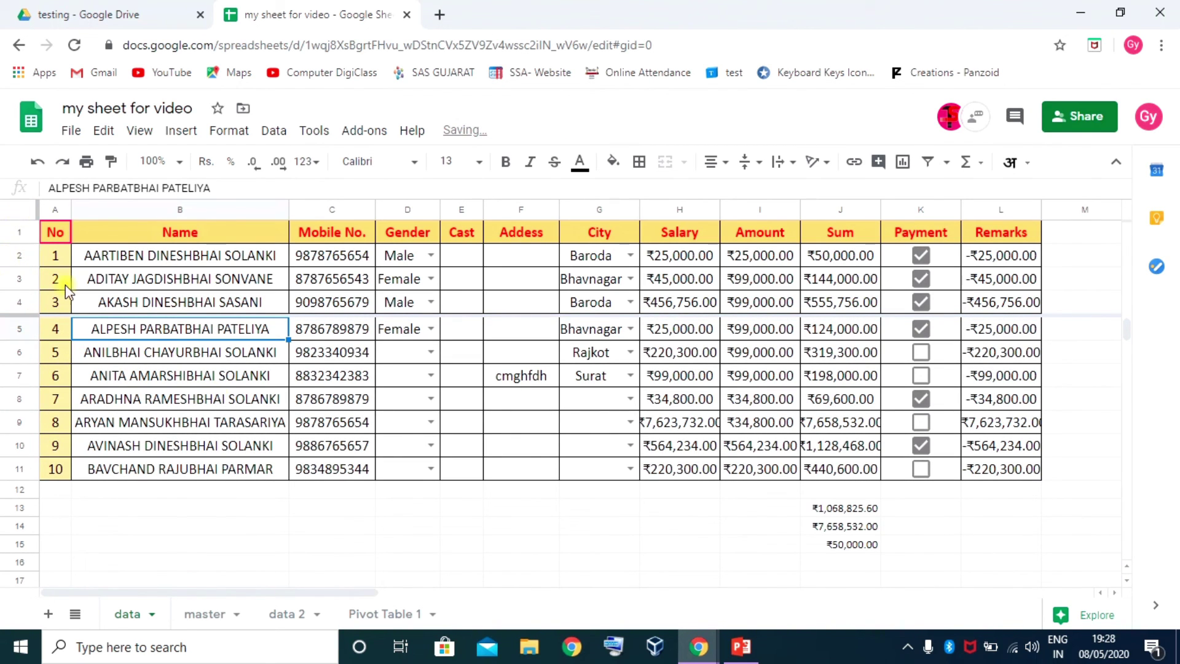
scroll(193, 403, down, 2)
scroll(193, 404, up, 2)
scroll(195, 406, down, 4)
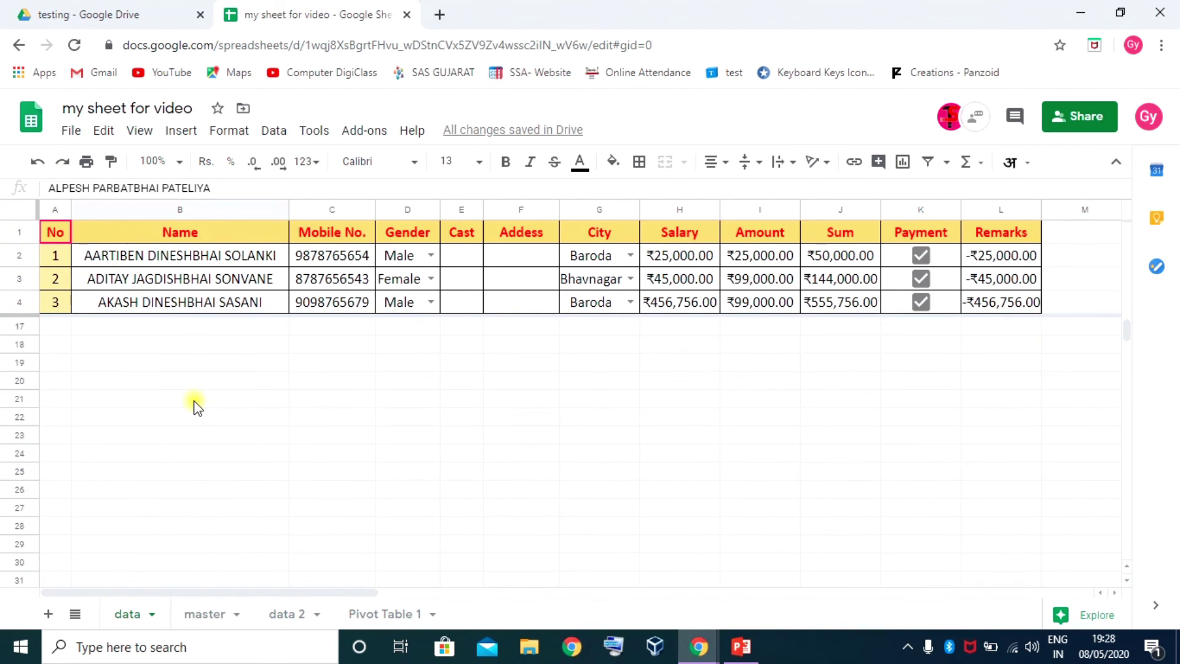
scroll(192, 403, up, 4)
scroll(191, 377, down, 4)
scroll(190, 376, up, 4)
scroll(184, 377, down, 4)
scroll(184, 376, up, 4)
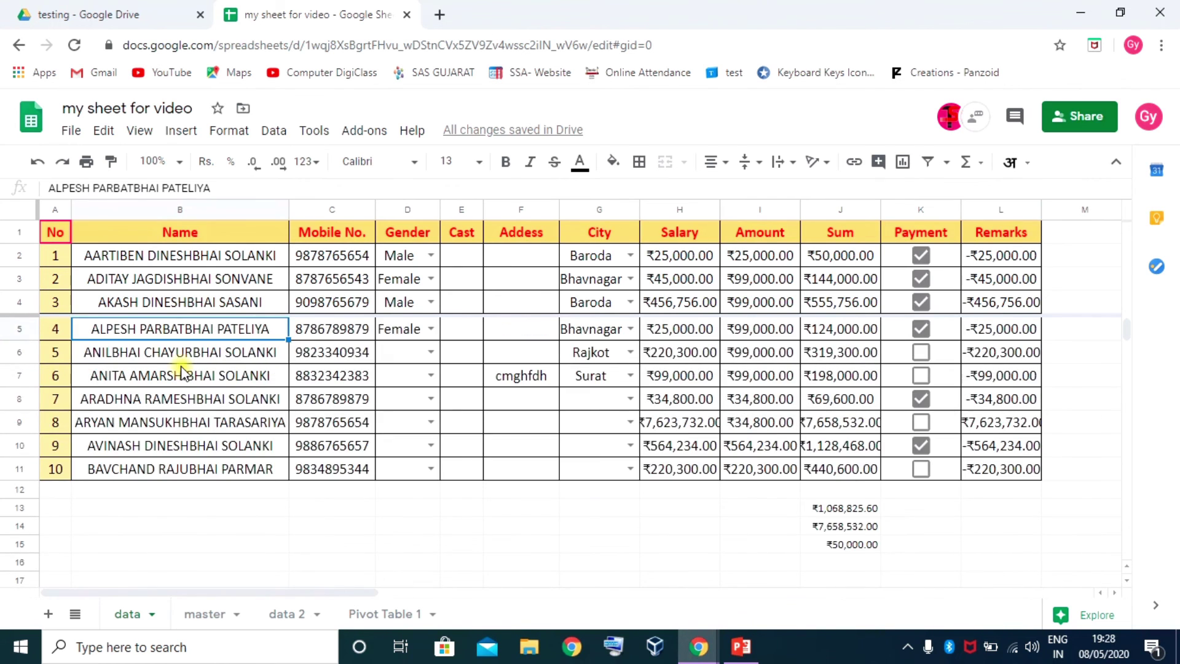
Freeze columns A and B with the column bar, then narrow it to column A only
mouse_move(39, 215)
drag(37, 209, 288, 210)
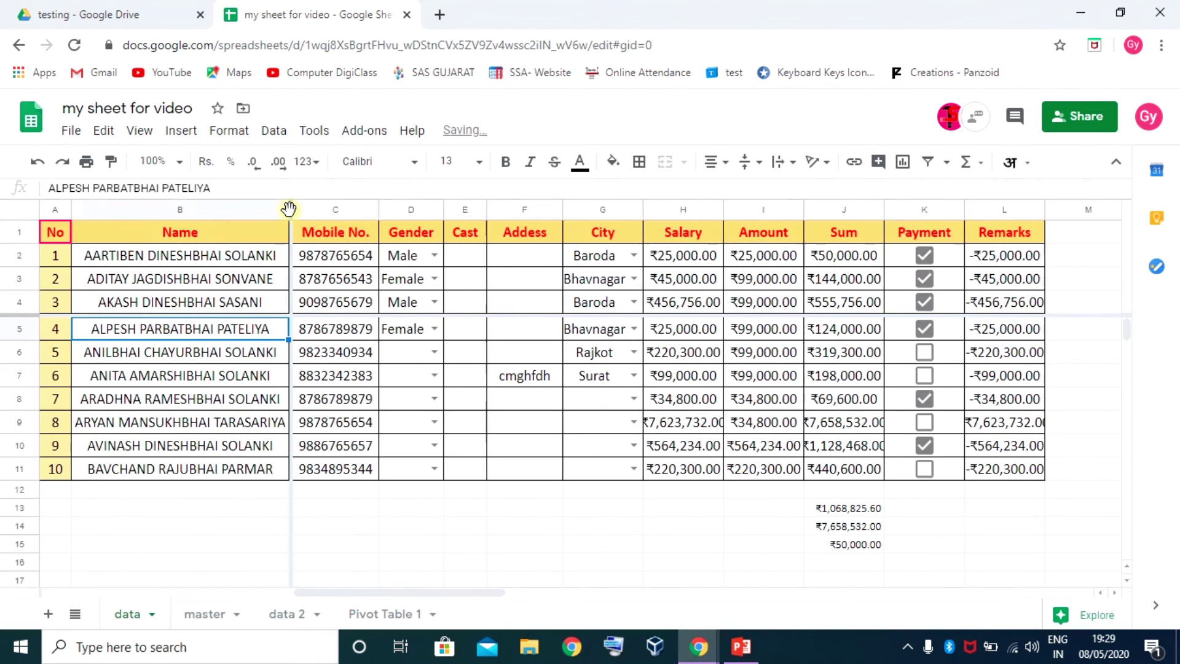
scroll(312, 370, down, 3)
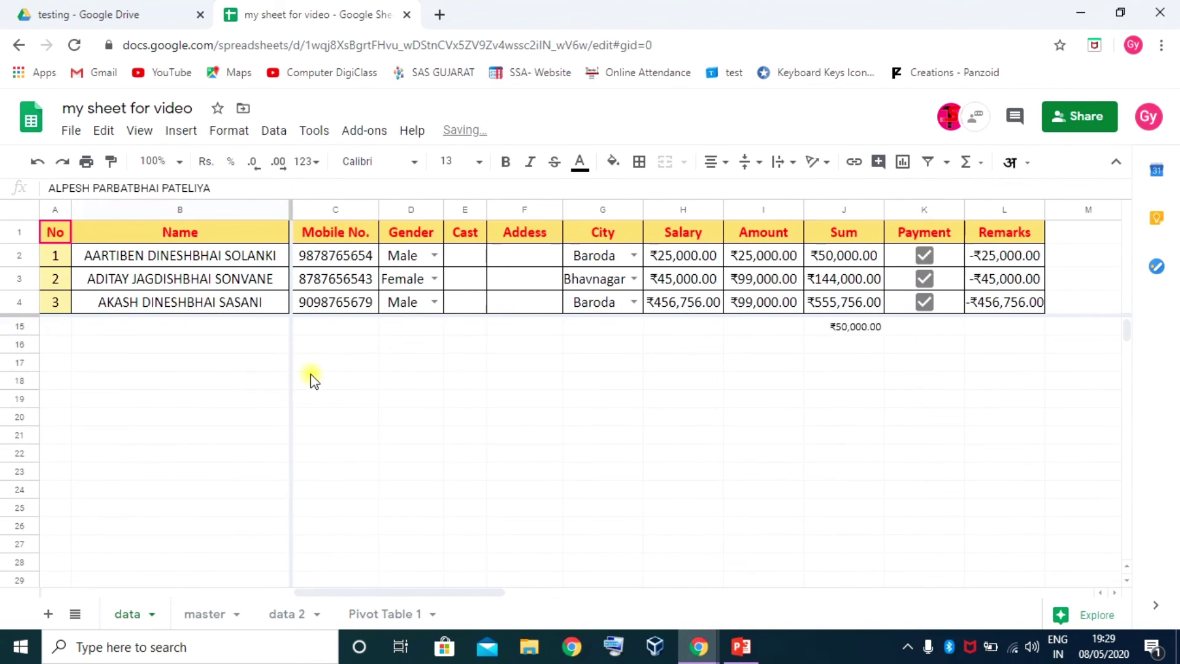
scroll(311, 374, up, 3)
drag(388, 596, 181, 636)
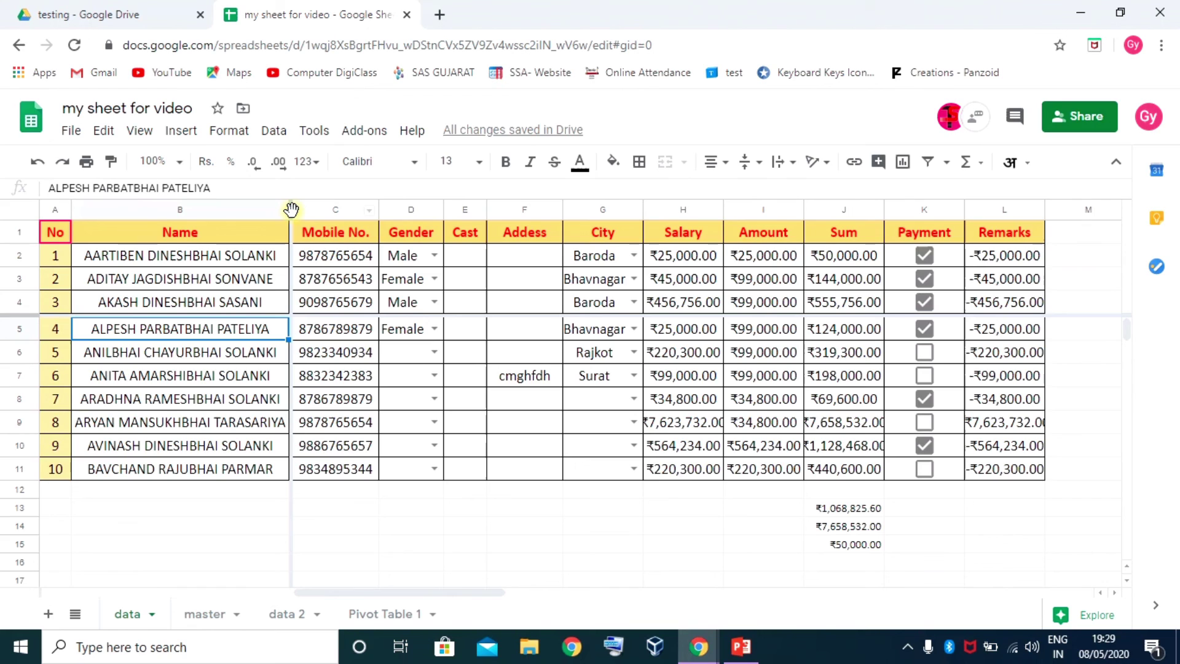
drag(291, 209, 77, 216)
scroll(261, 372, down, 2)
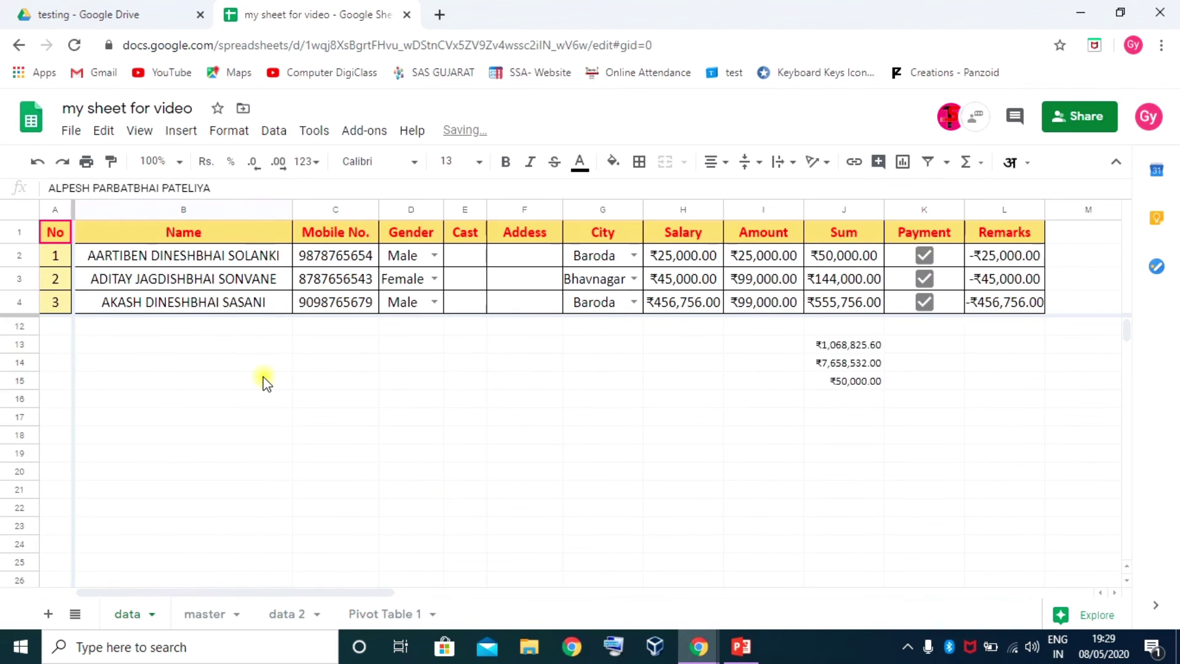
scroll(263, 380, up, 2)
Reduce the frozen rows to just header row 1 and scroll to check
drag(167, 593, 123, 584)
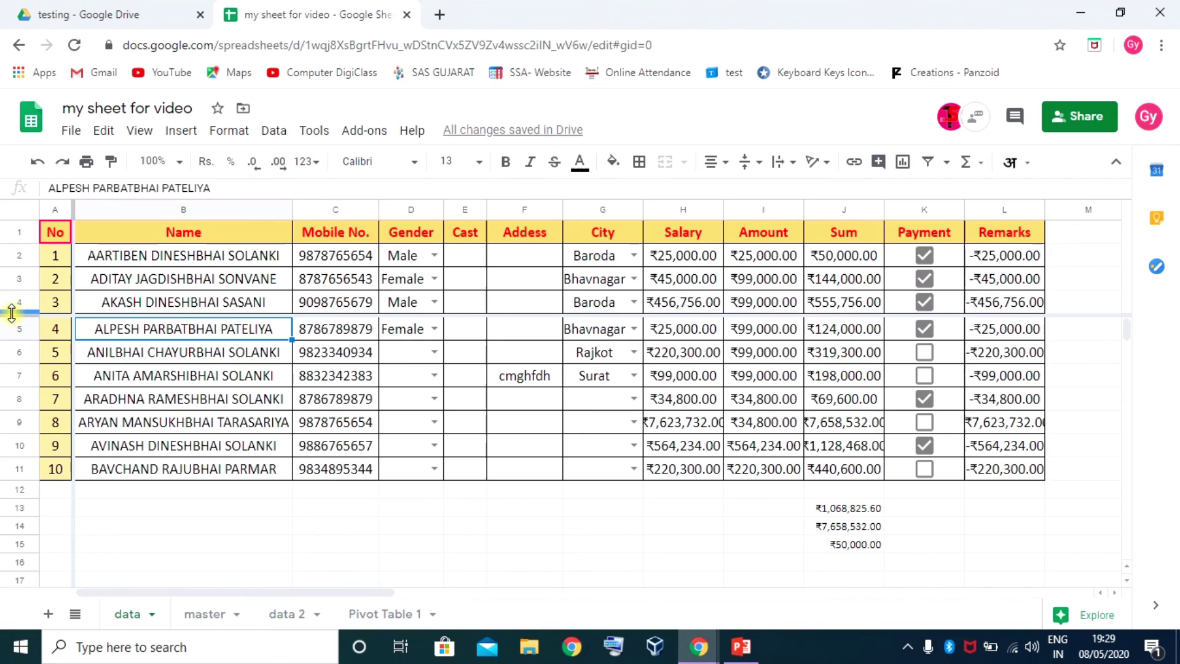
drag(13, 314, 19, 244)
scroll(332, 344, down, 3)
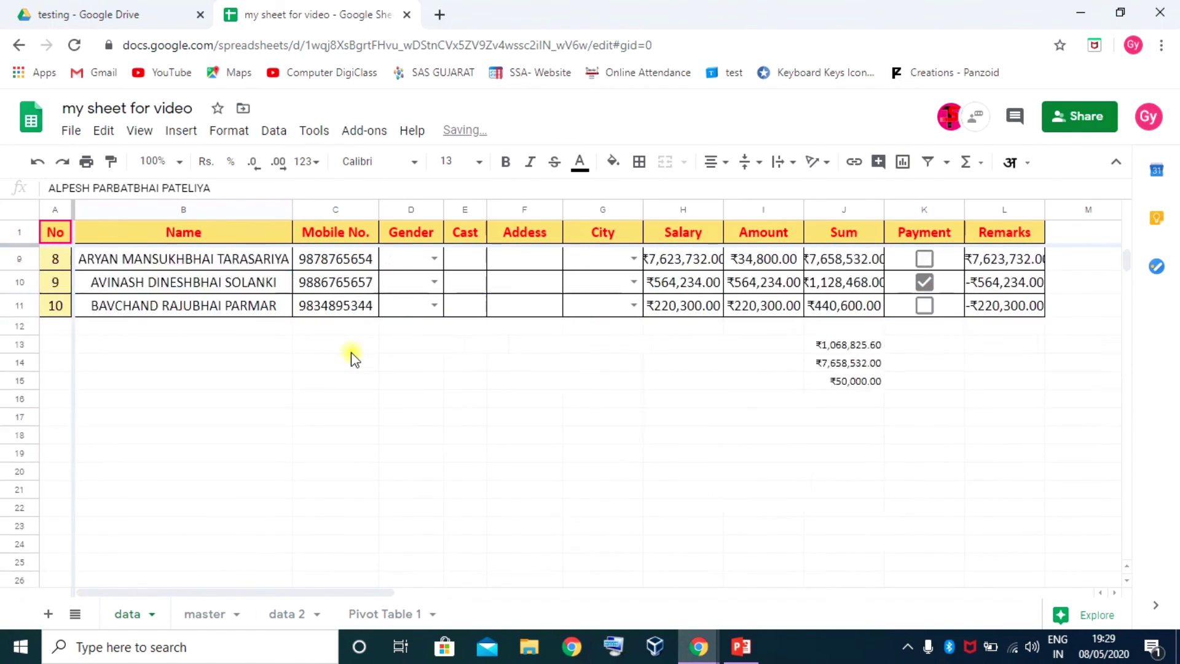
scroll(350, 369, up, 3)
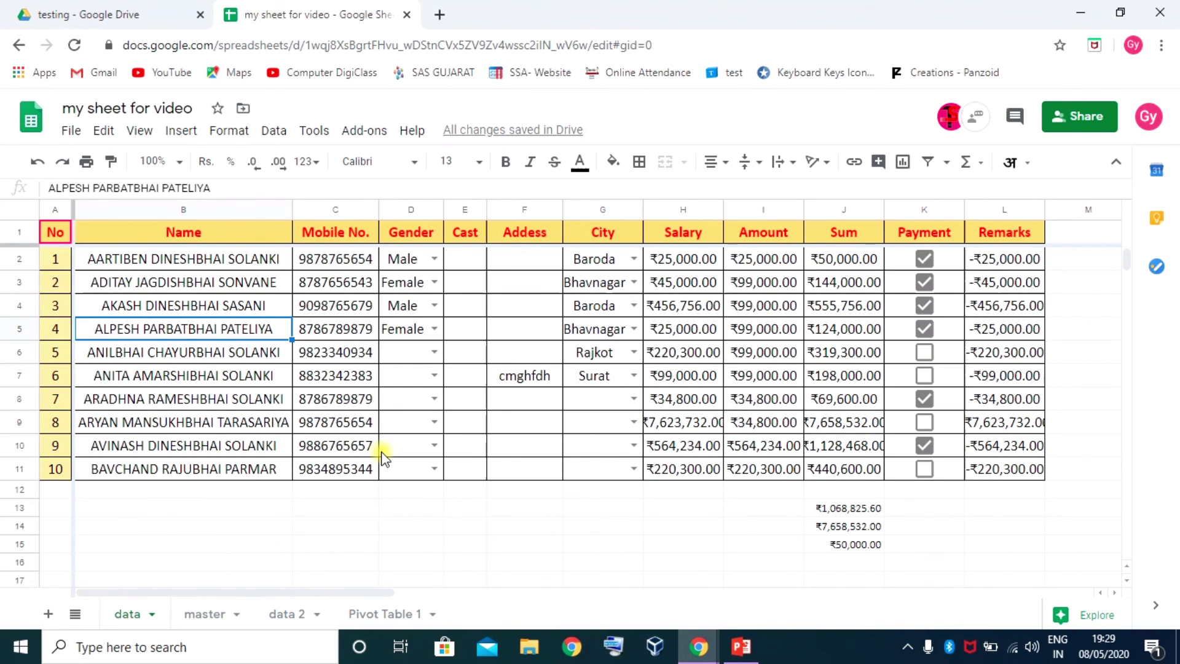
click(141, 132)
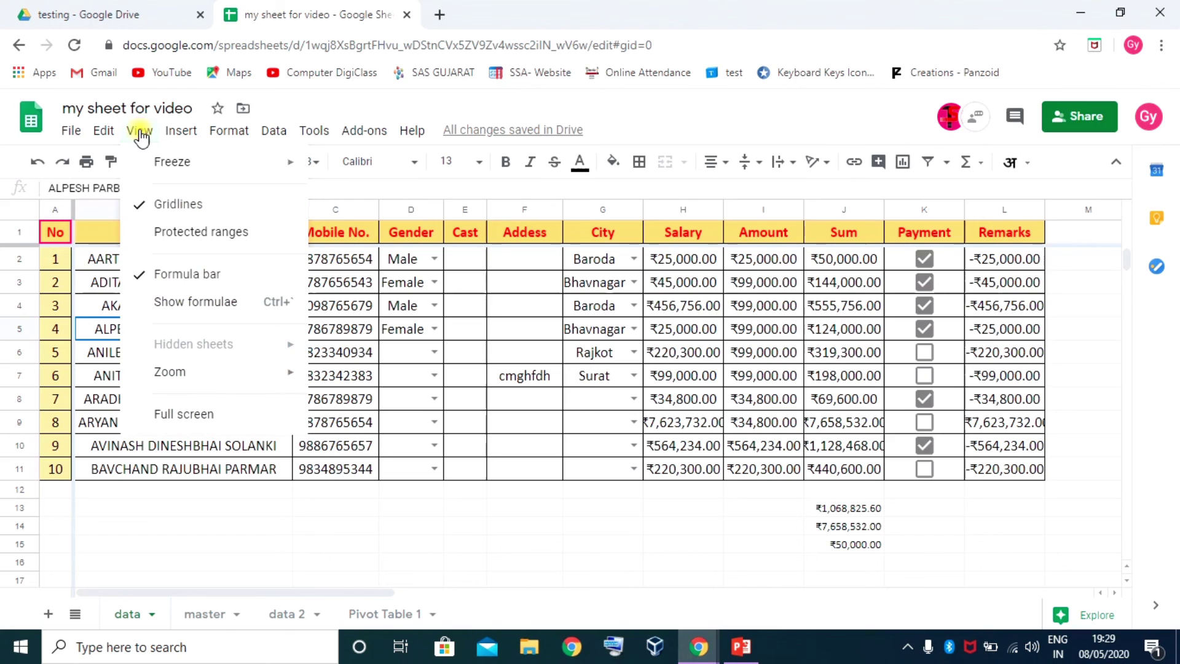
click(193, 212)
click(602, 526)
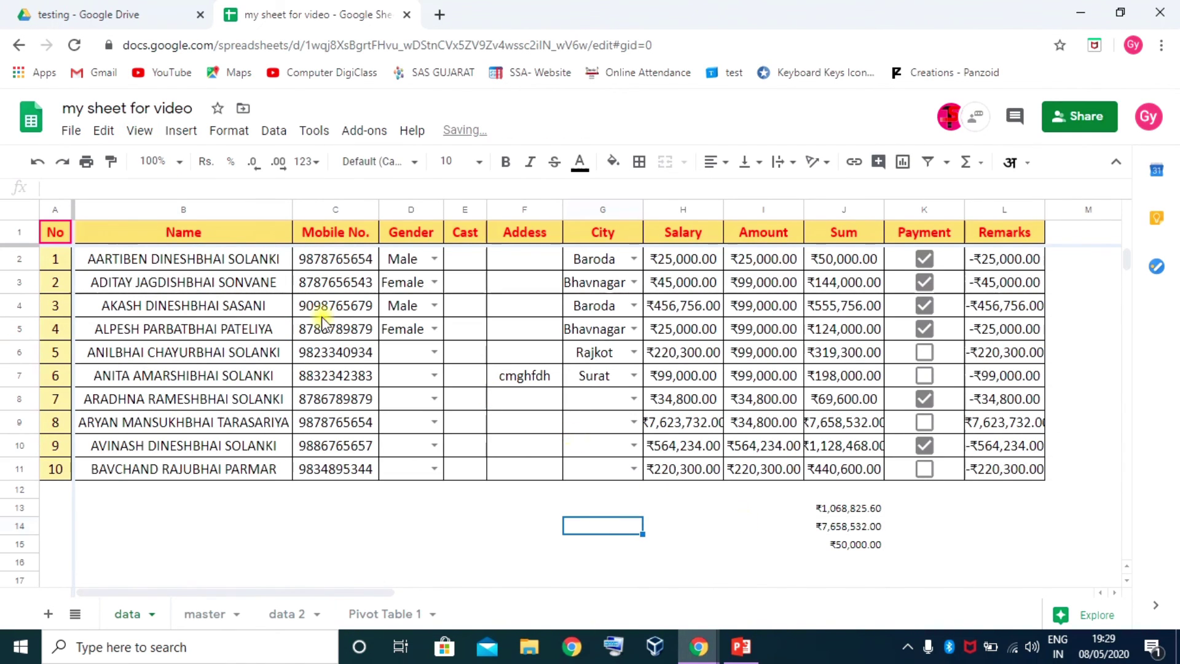
click(141, 130)
click(161, 203)
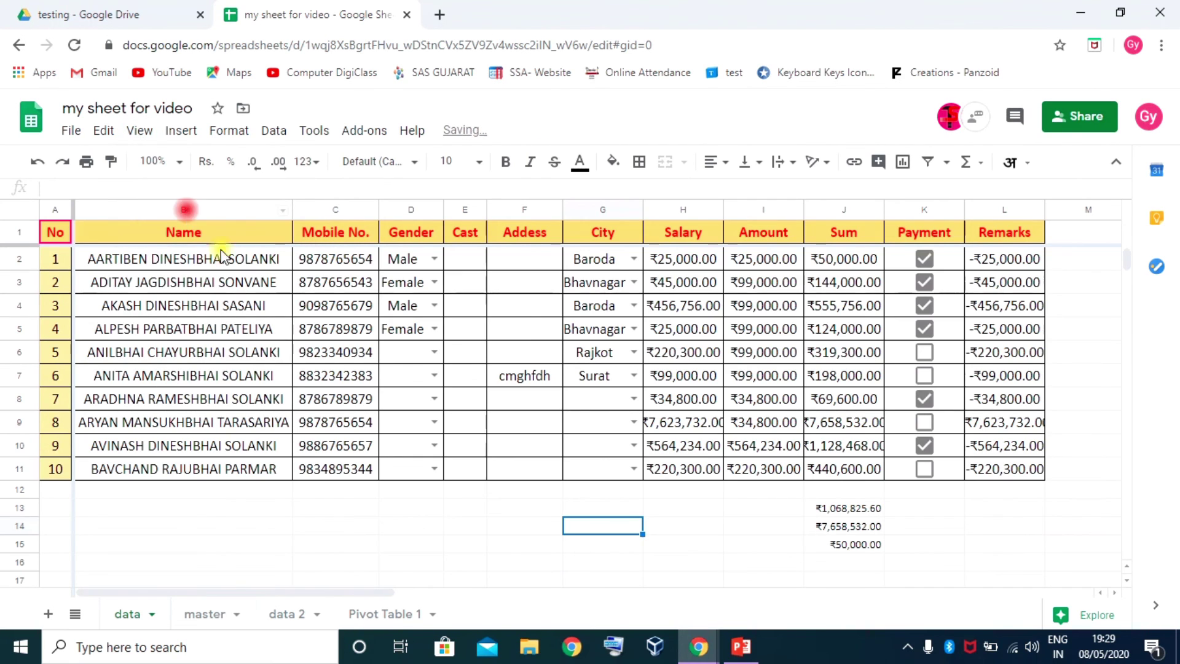
click(678, 492)
click(181, 131)
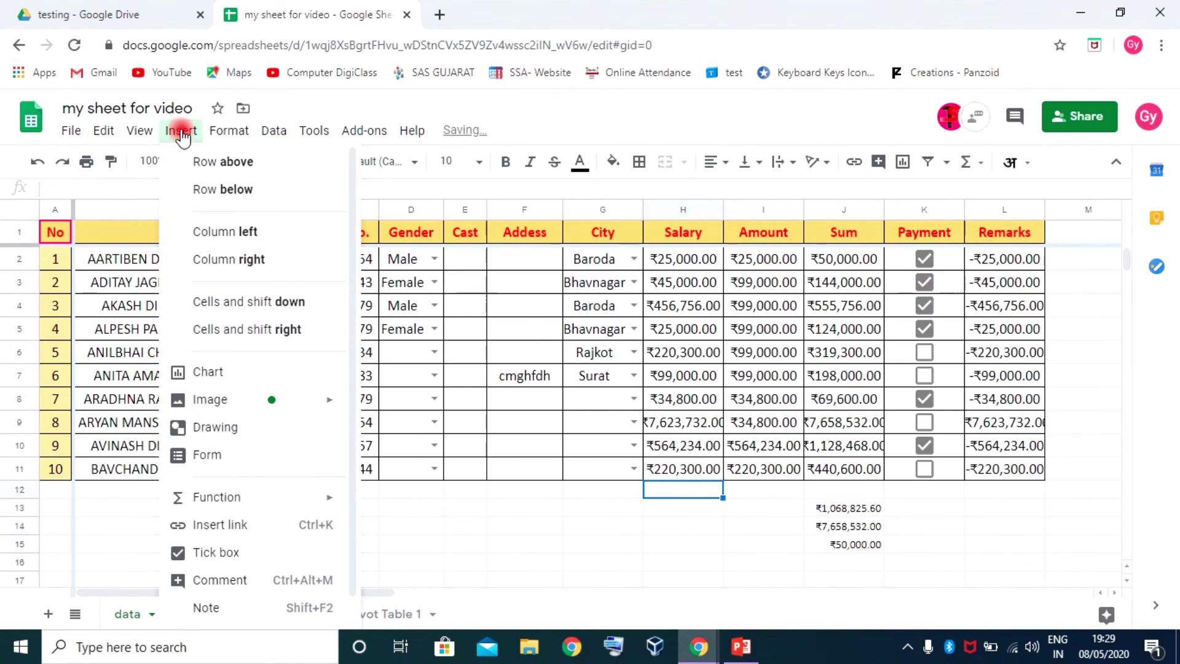
scroll(206, 381, down, 1)
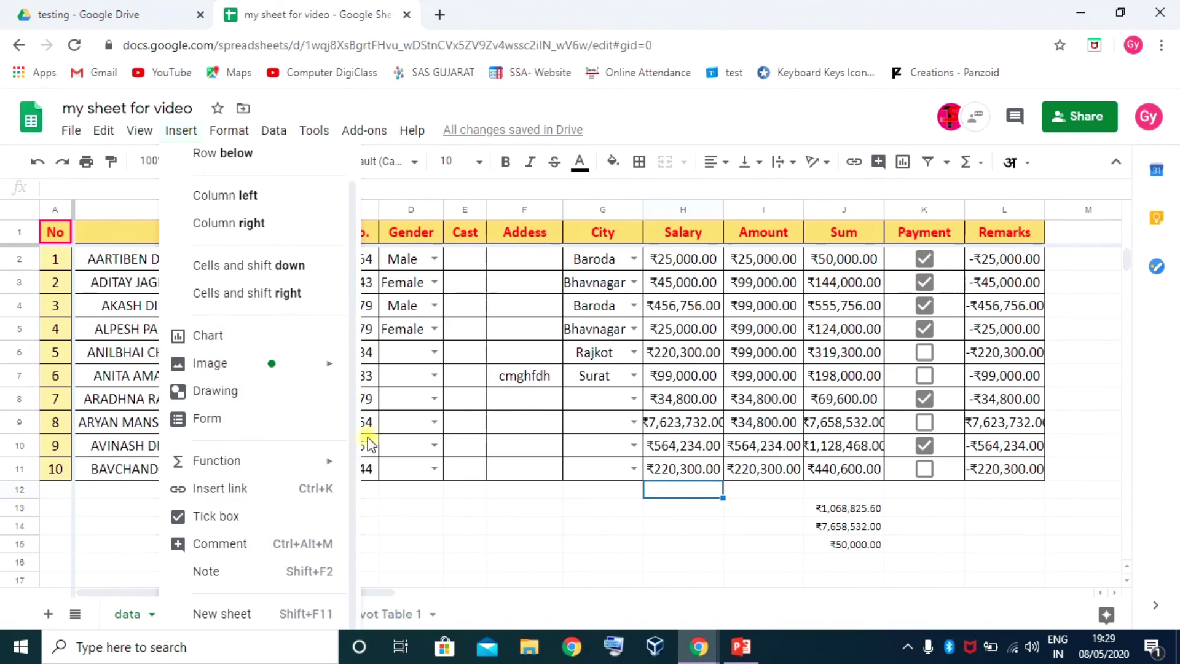
click(403, 514)
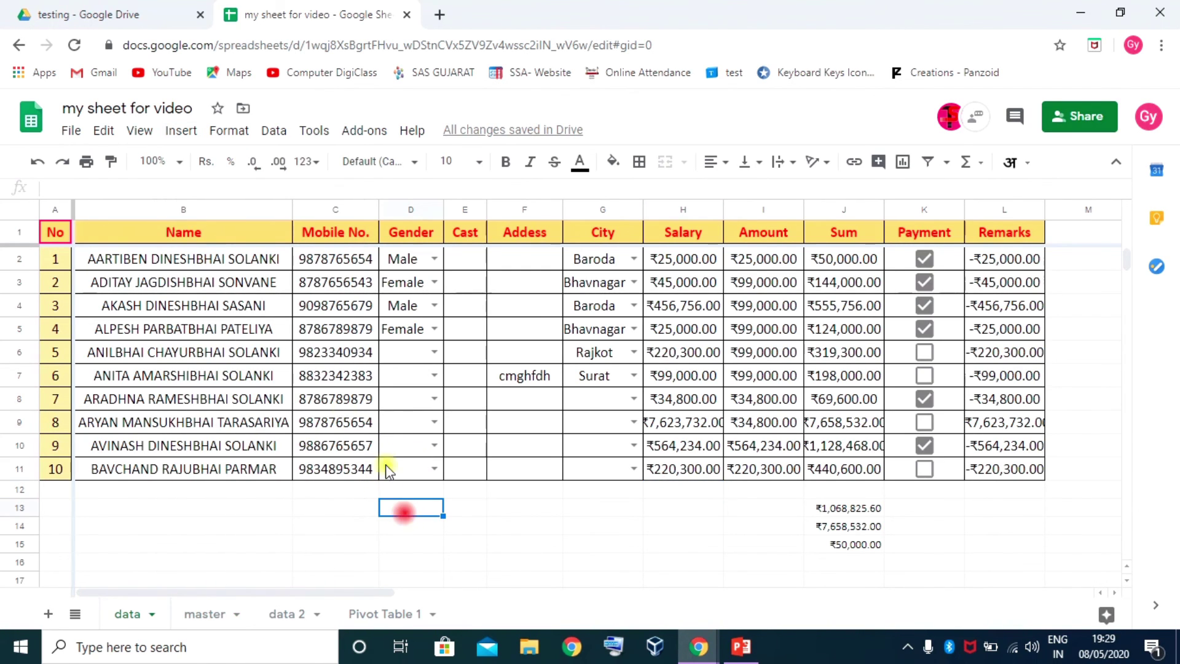
click(229, 130)
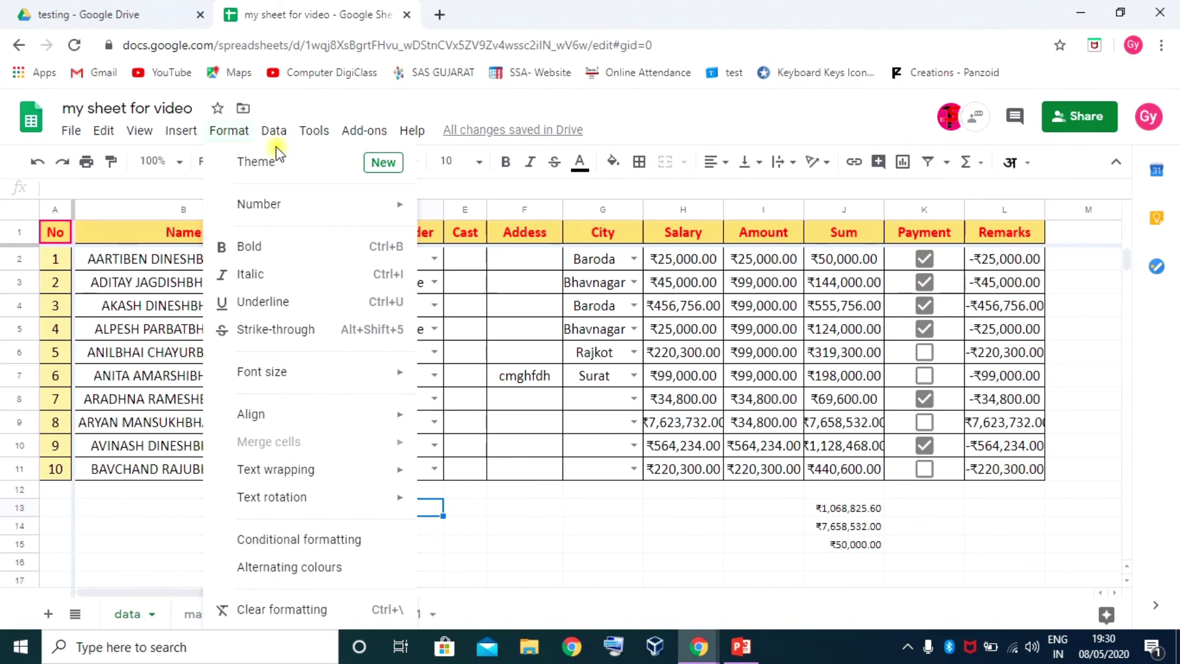
mouse_move(273, 131)
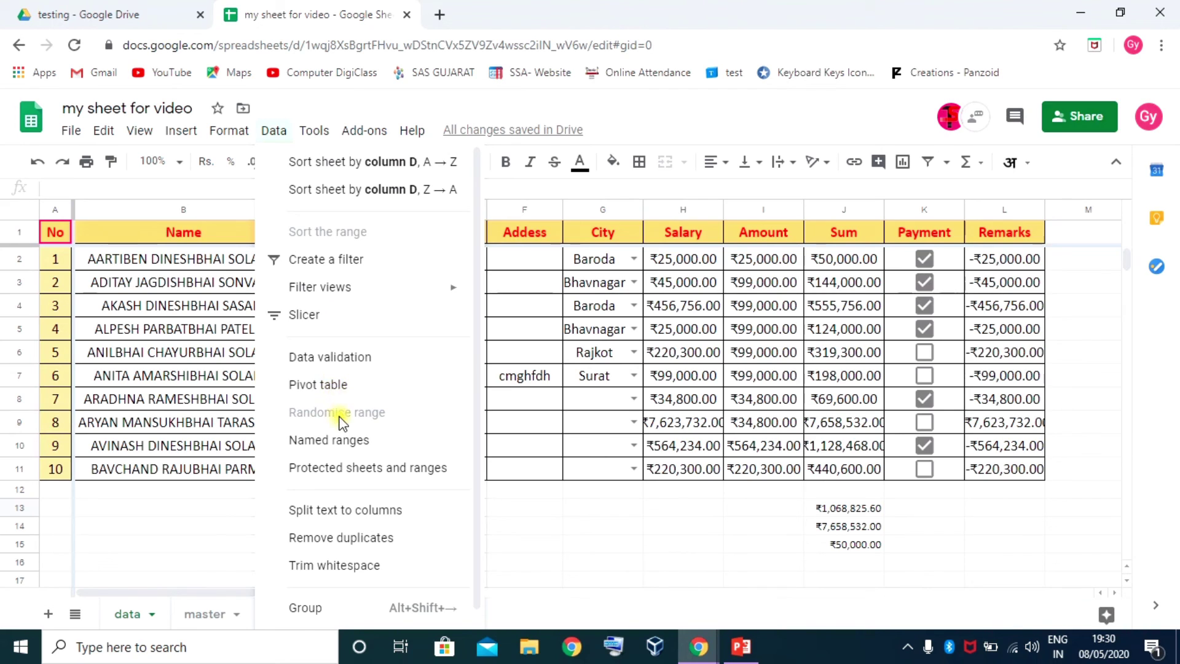
scroll(338, 418, down, 1)
scroll(347, 541, up, 1)
click(274, 131)
click(313, 131)
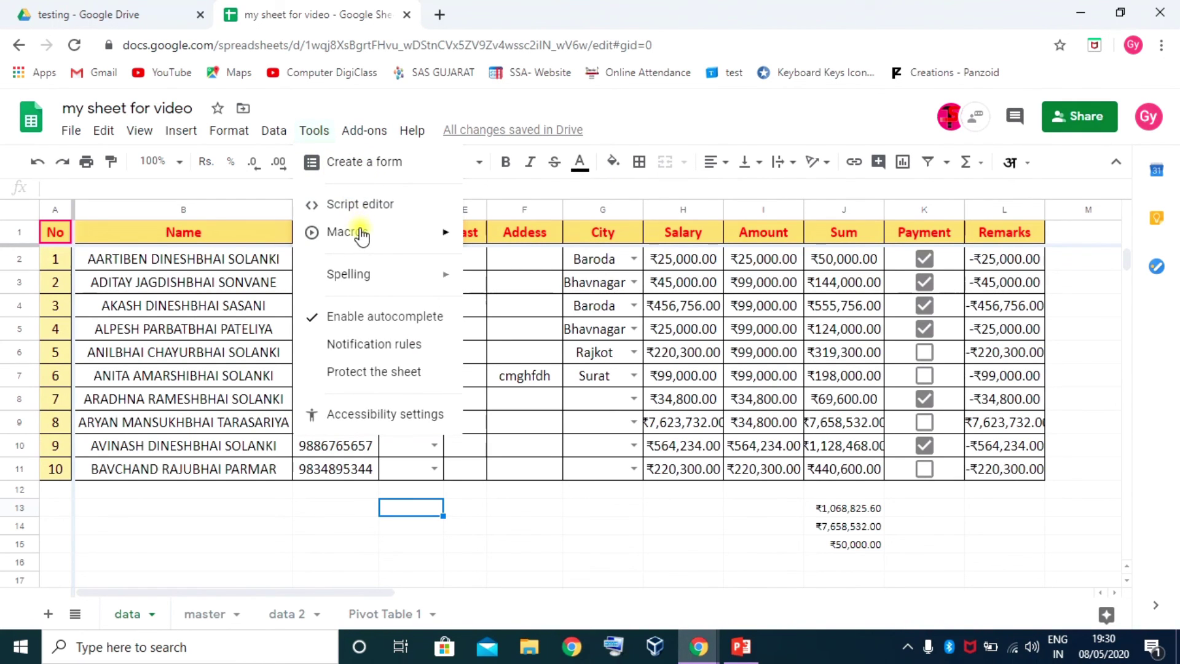
mouse_move(363, 278)
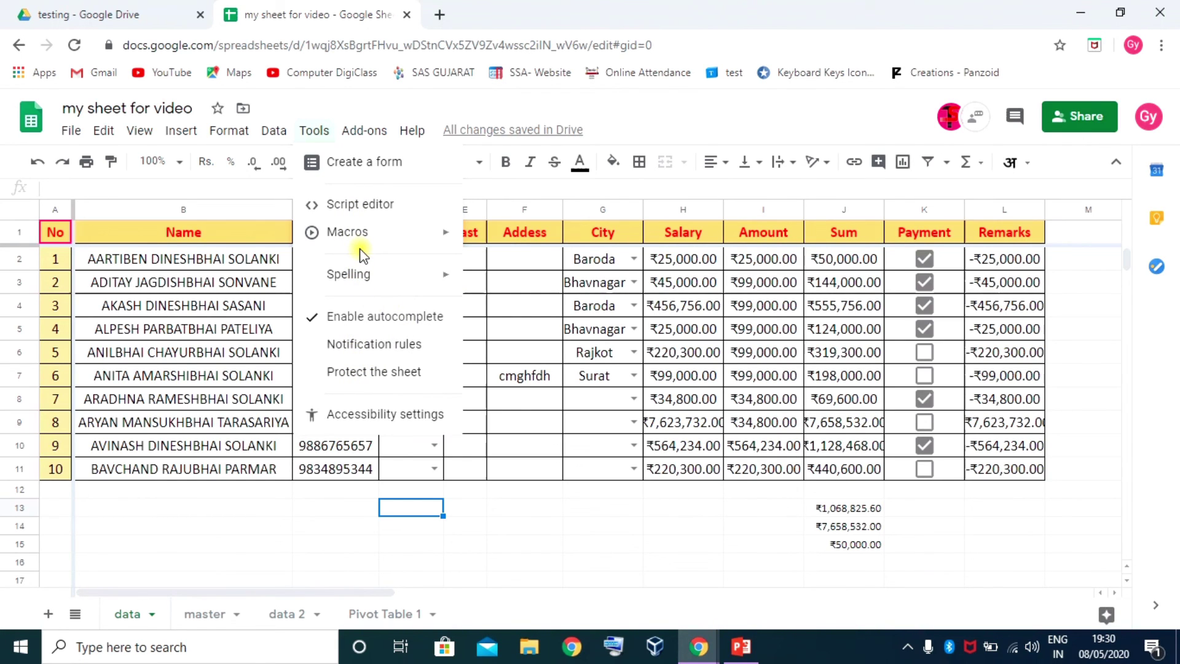
mouse_move(369, 136)
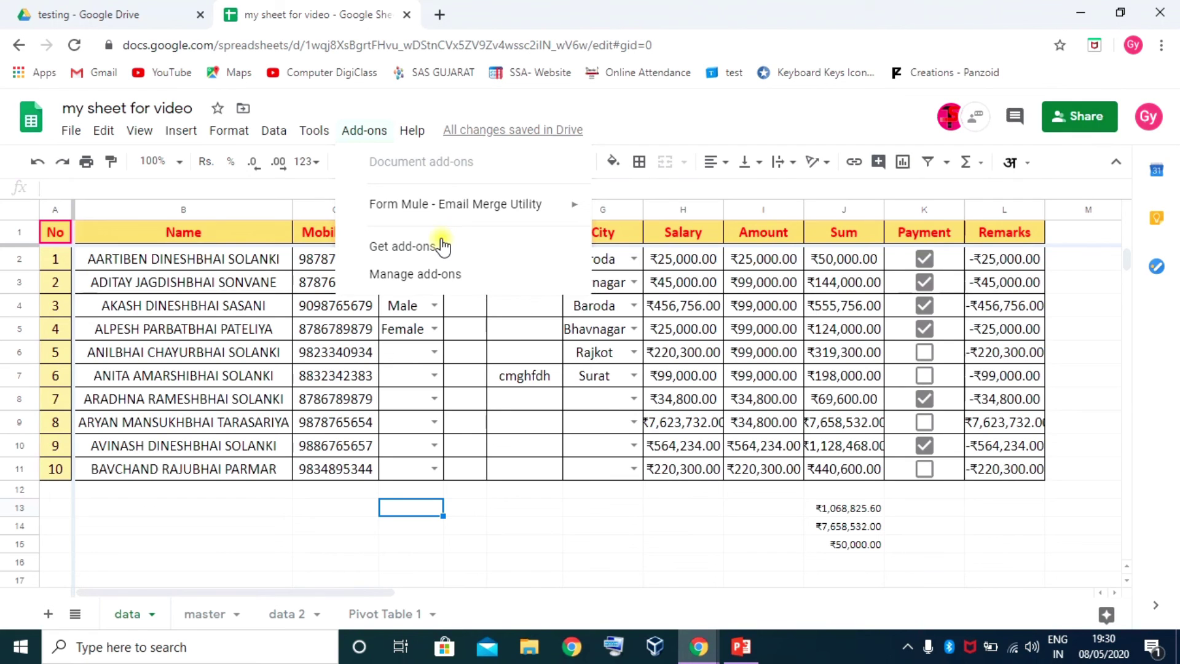
click(399, 385)
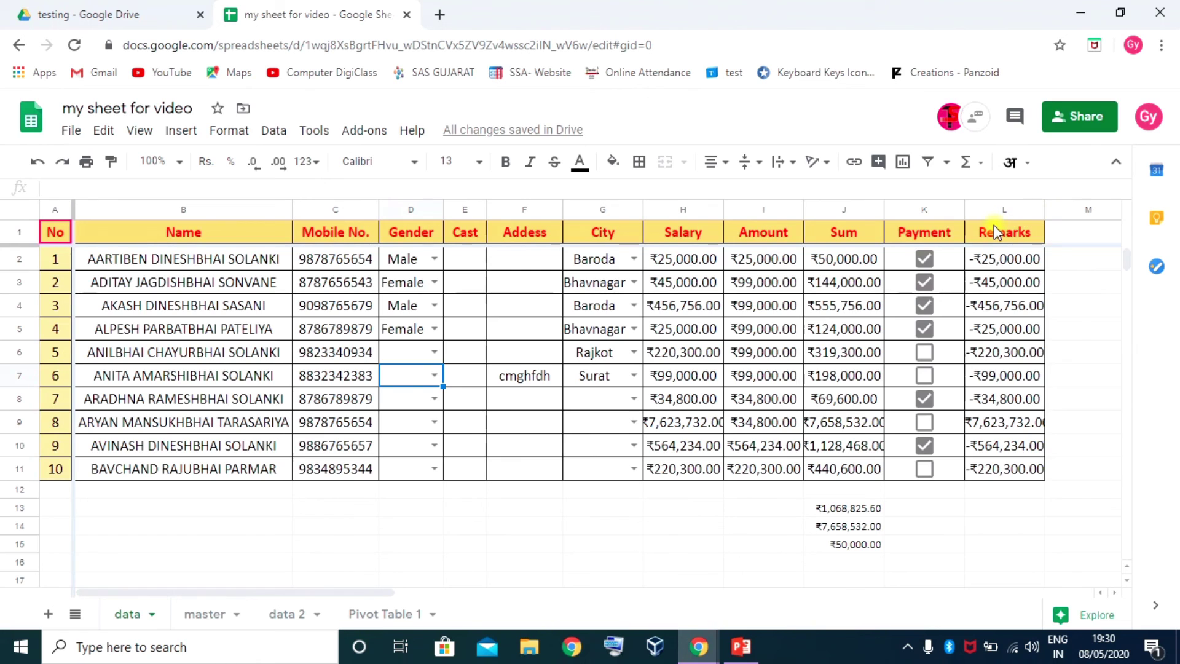
click(188, 130)
mouse_move(236, 141)
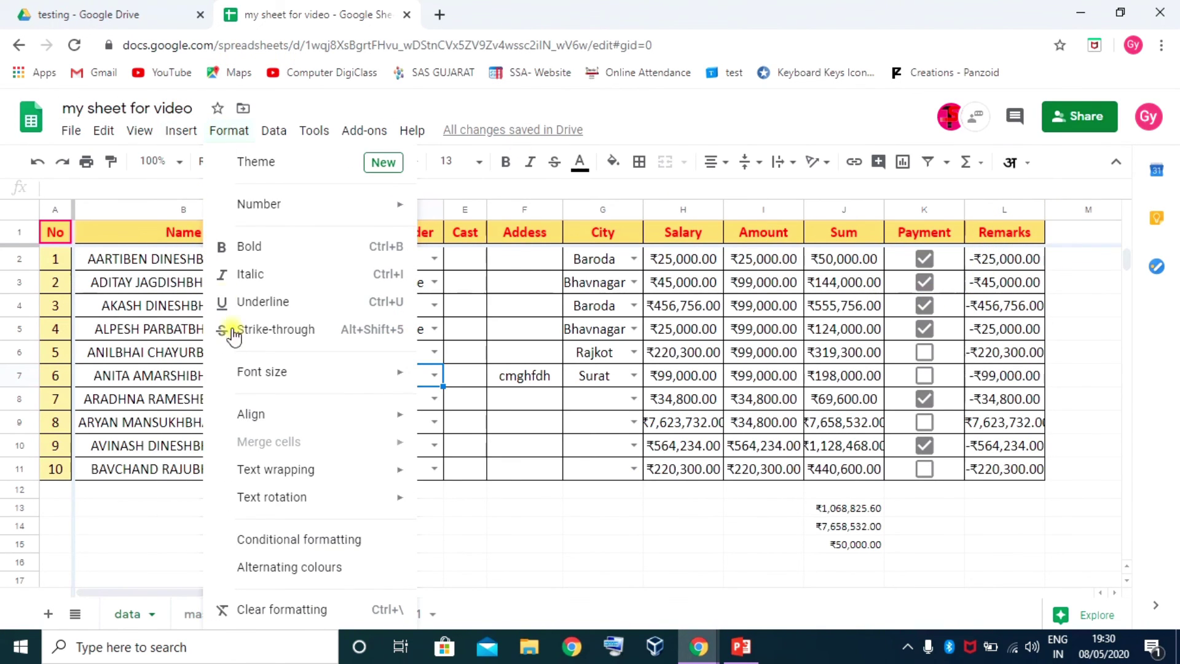
click(952, 376)
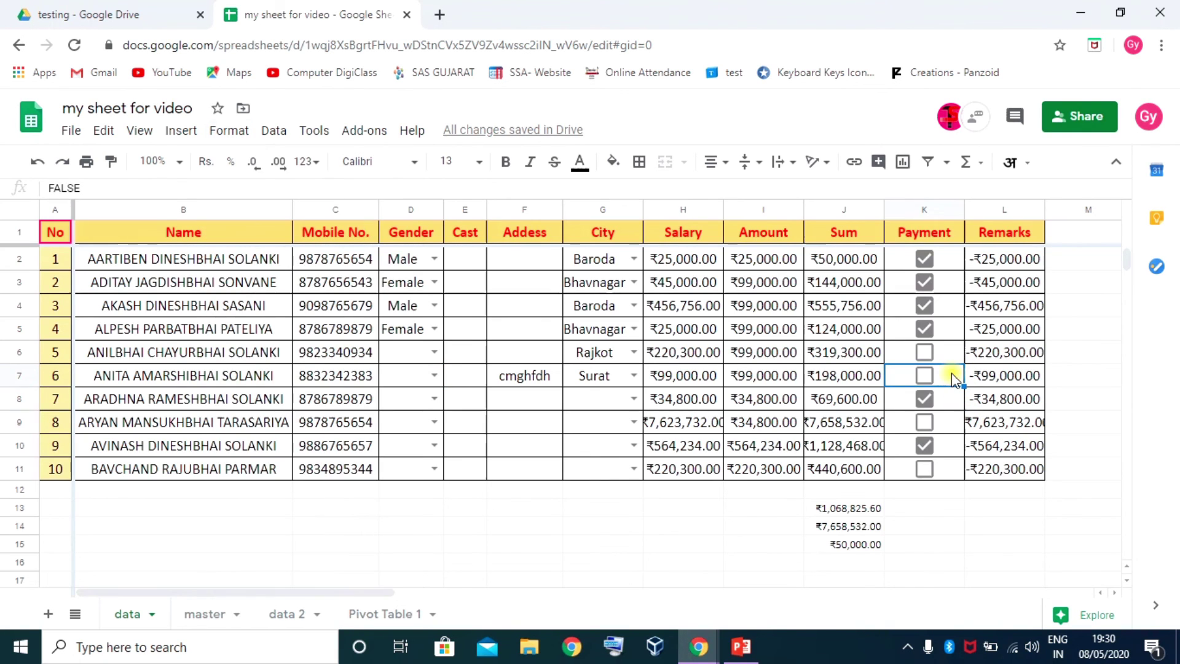